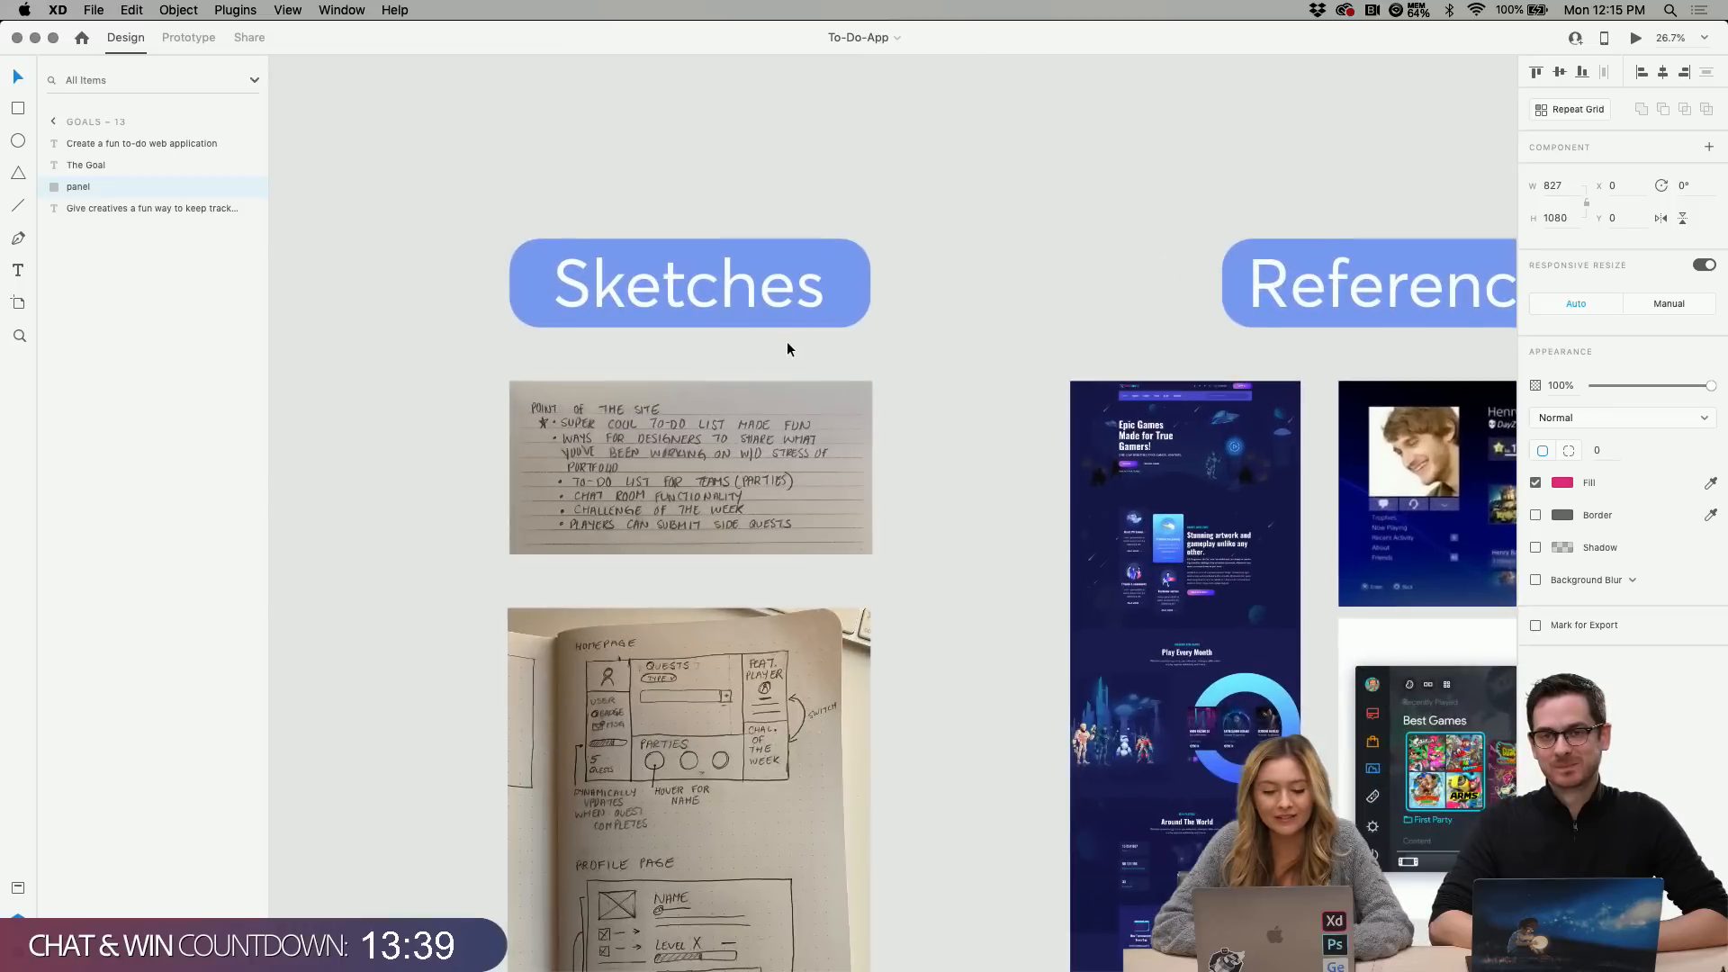
Examine the handwritten site goals and the homepage, profile page and save-file wireframes in the Sketches section.
scroll(787, 342, "up", 1)
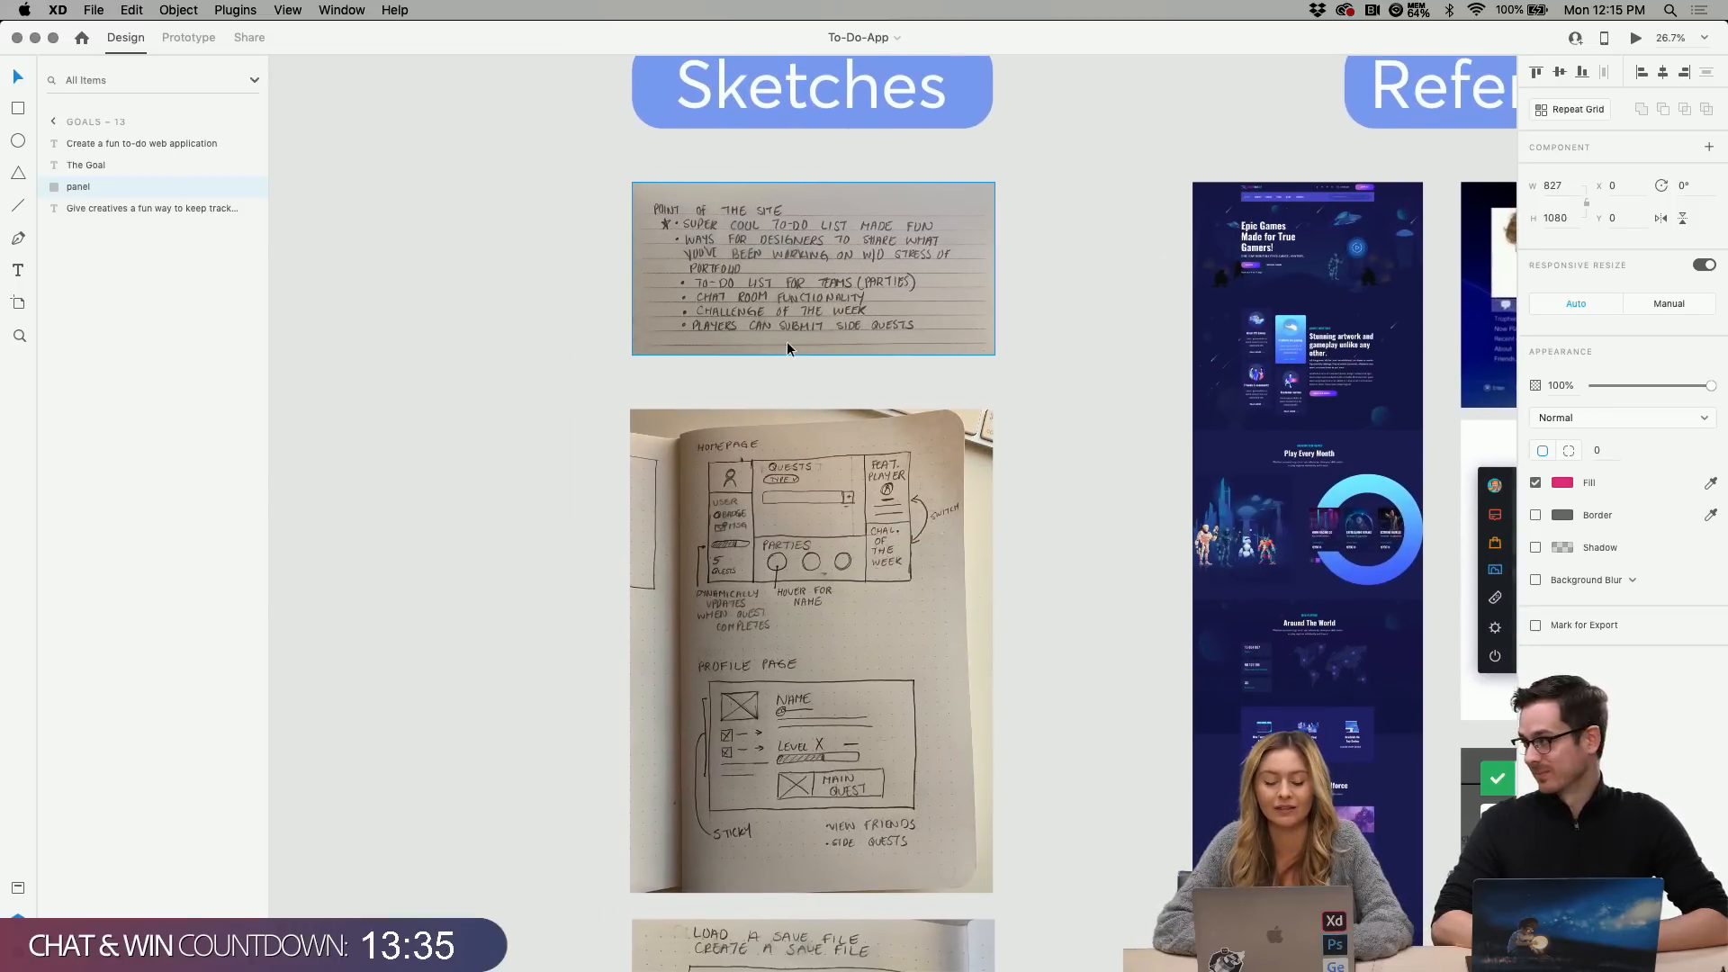
scroll(786, 342, "up", 5)
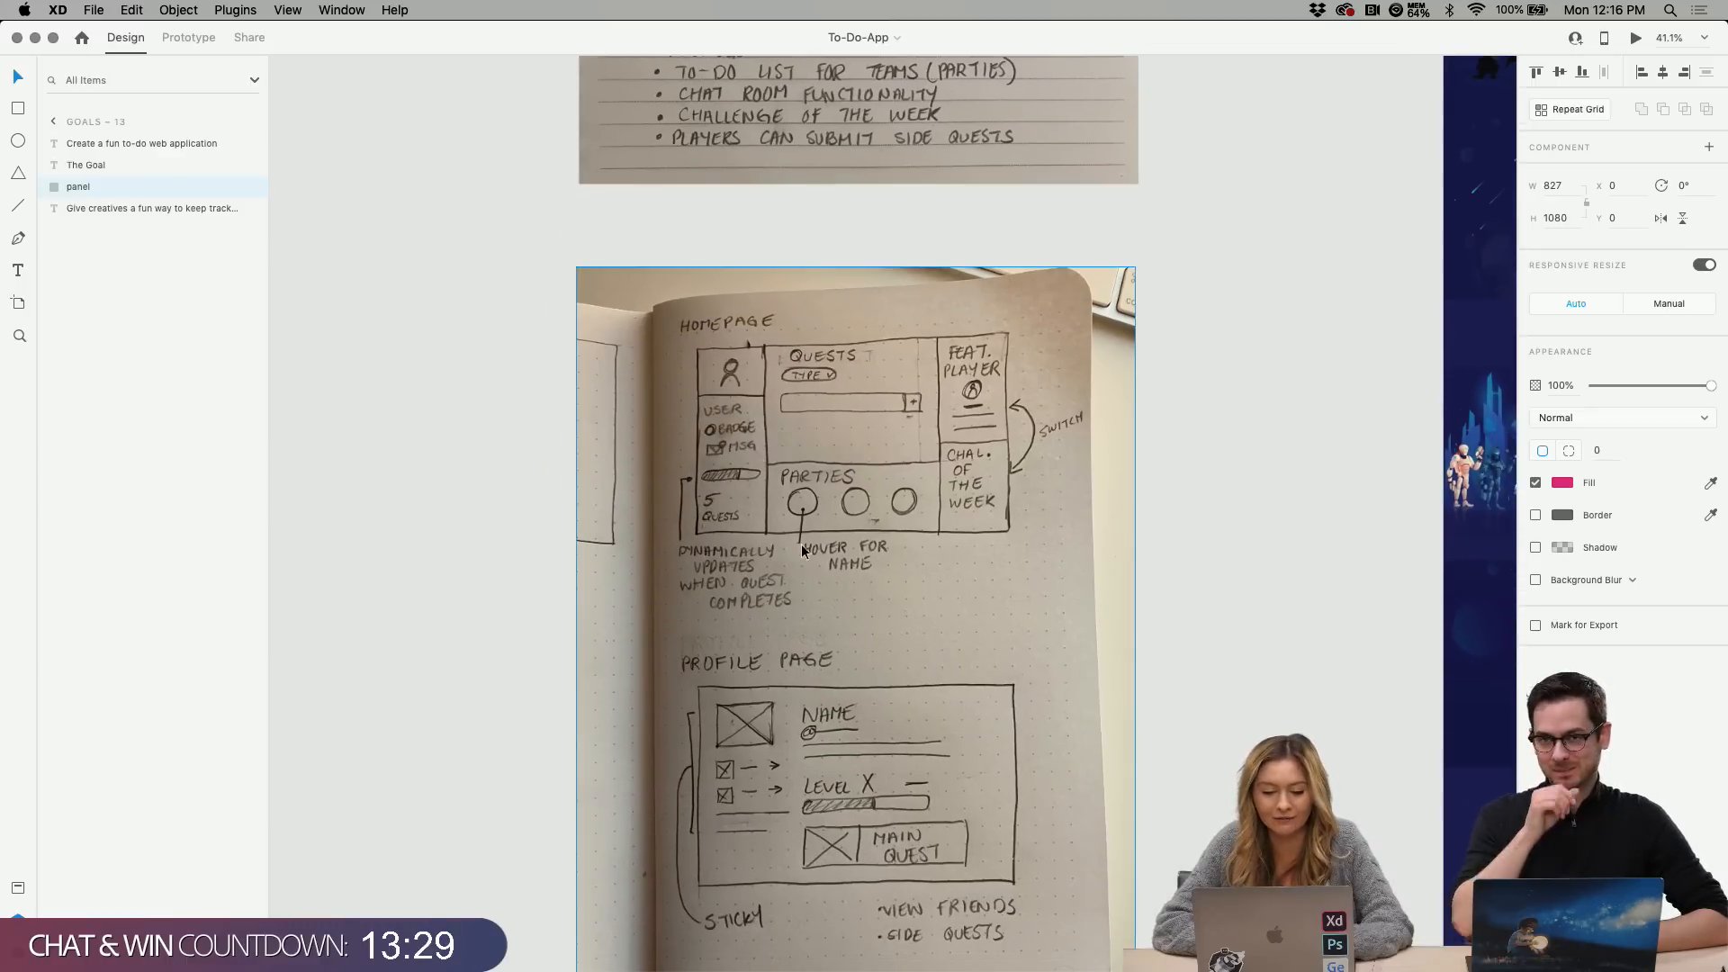
scroll(772, 563, "down", 7)
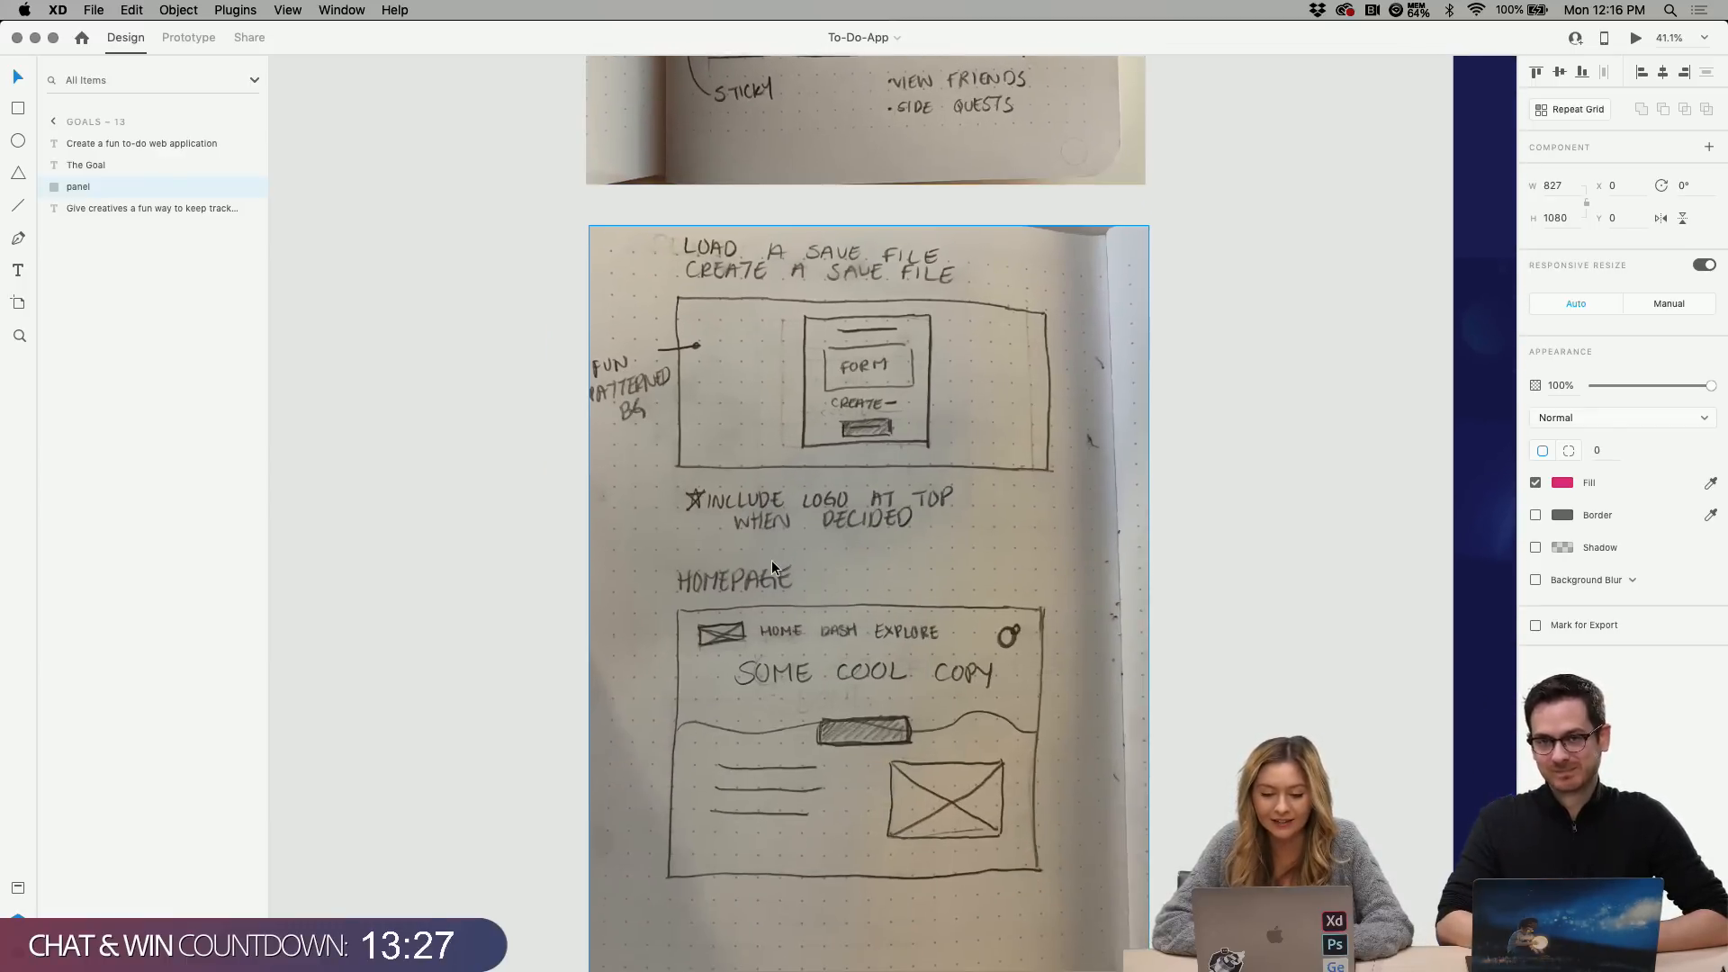
scroll(770, 560, "up", 7)
scroll(770, 560, "up", 2)
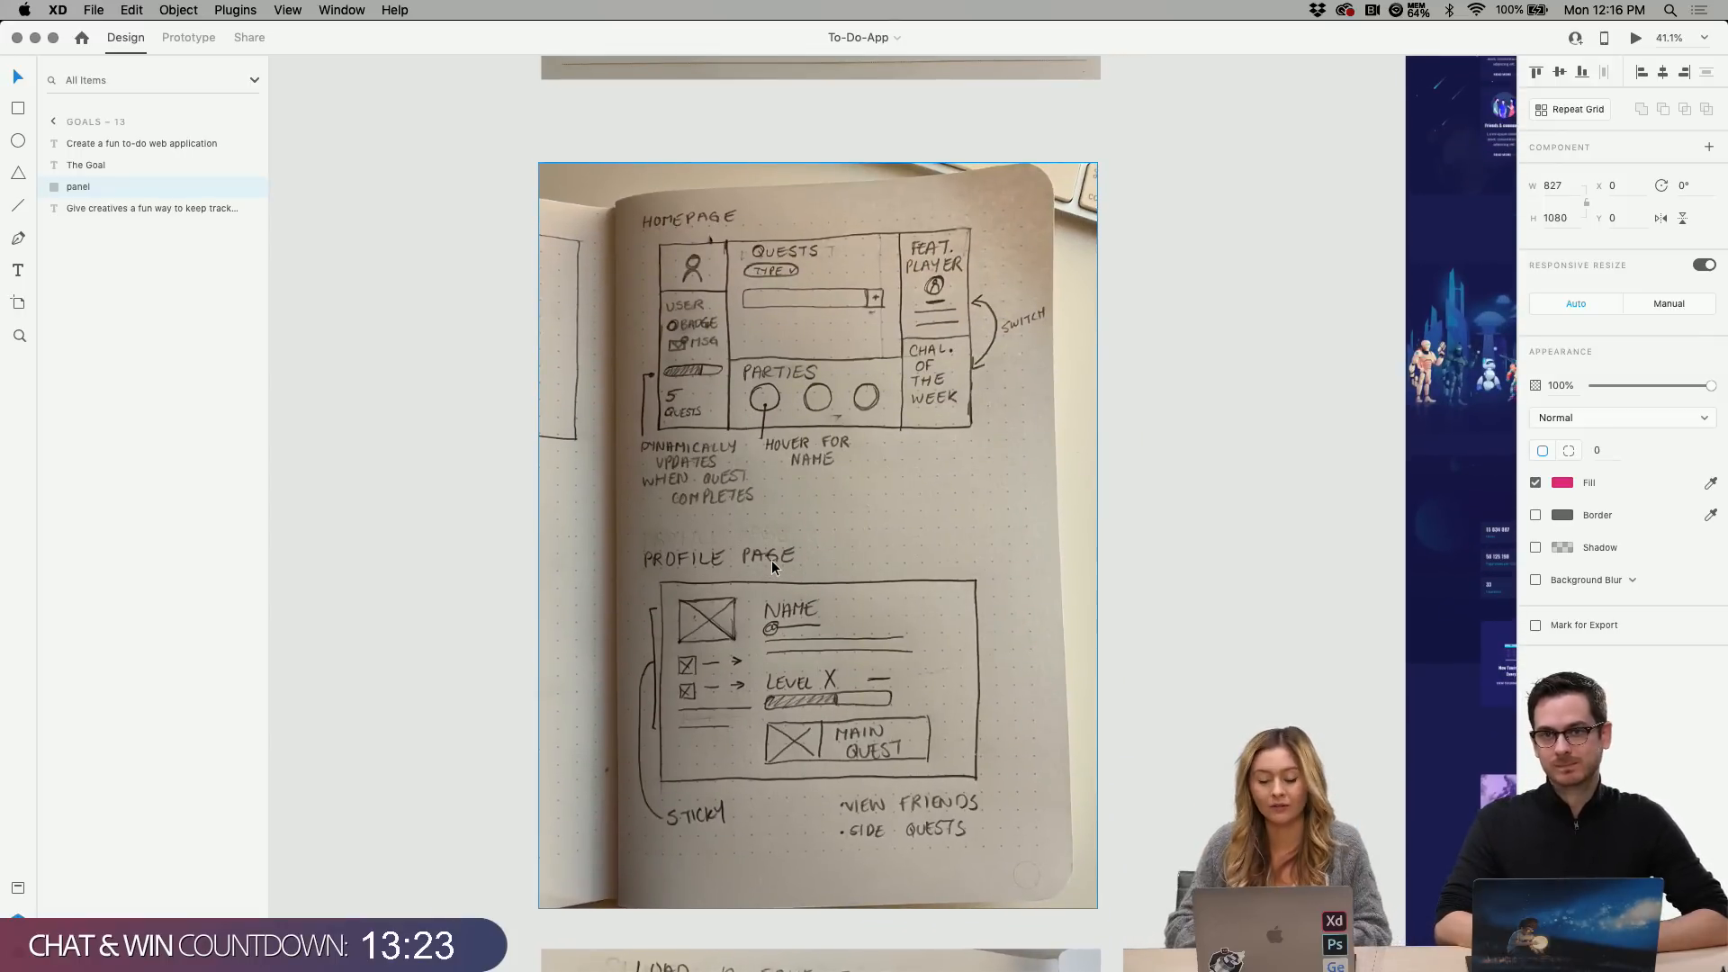
scroll(771, 560, "up", 6)
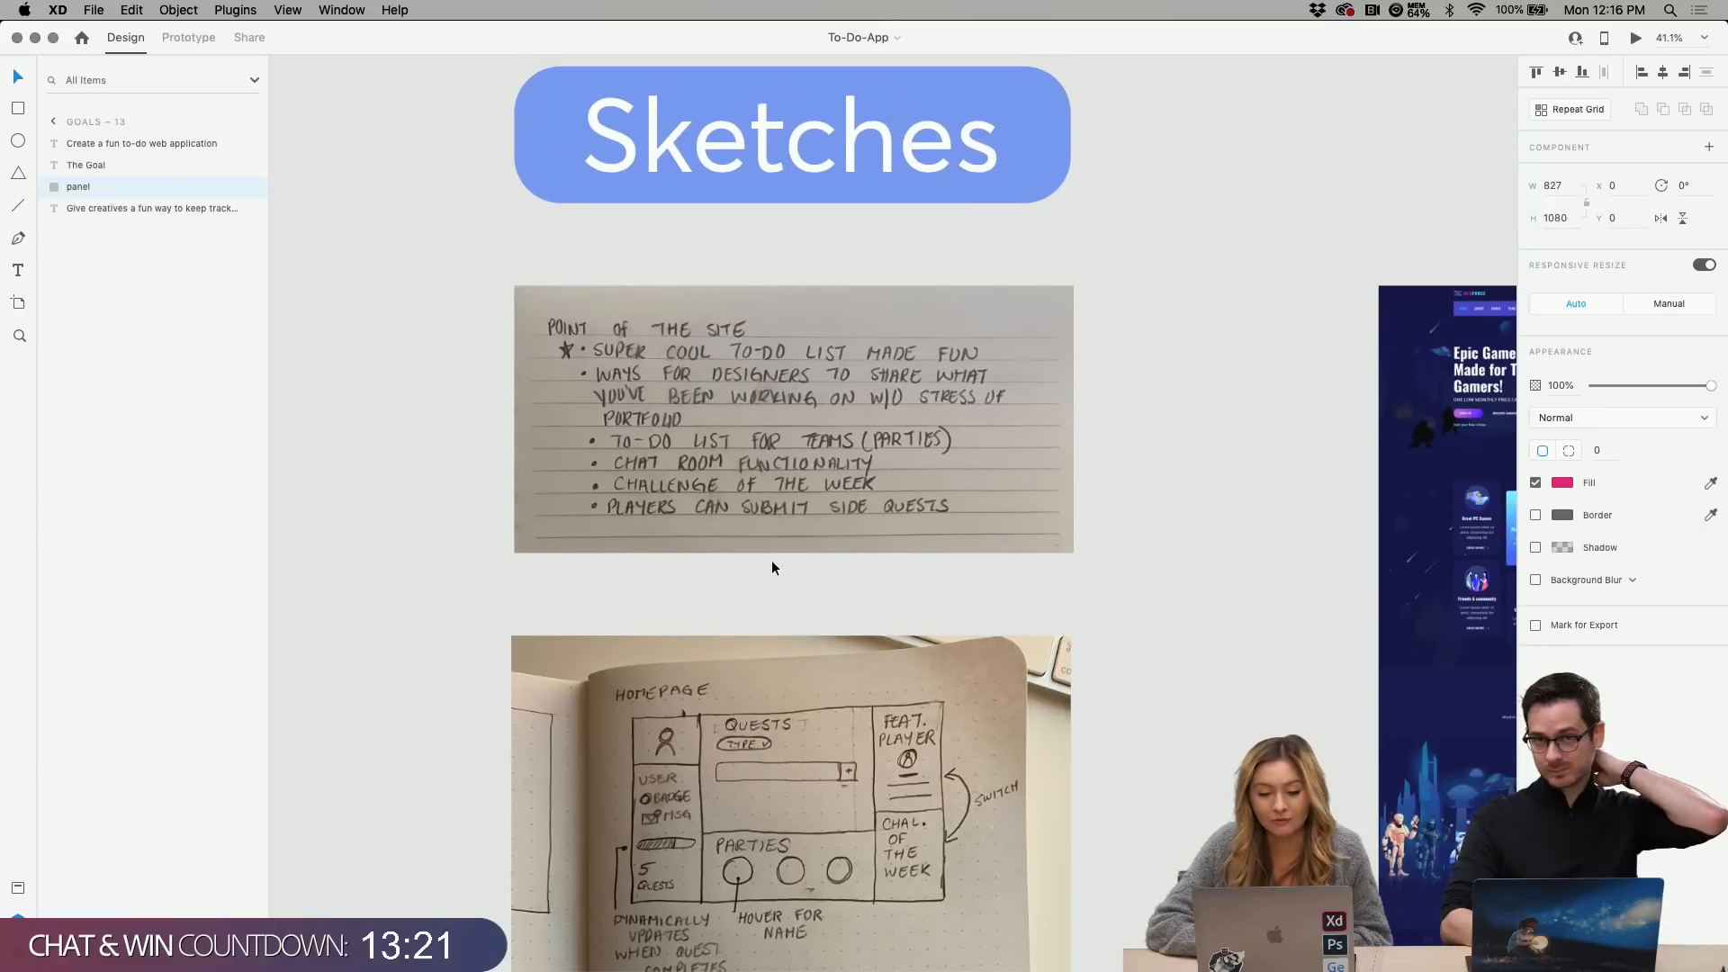
scroll(770, 559, "up", 3)
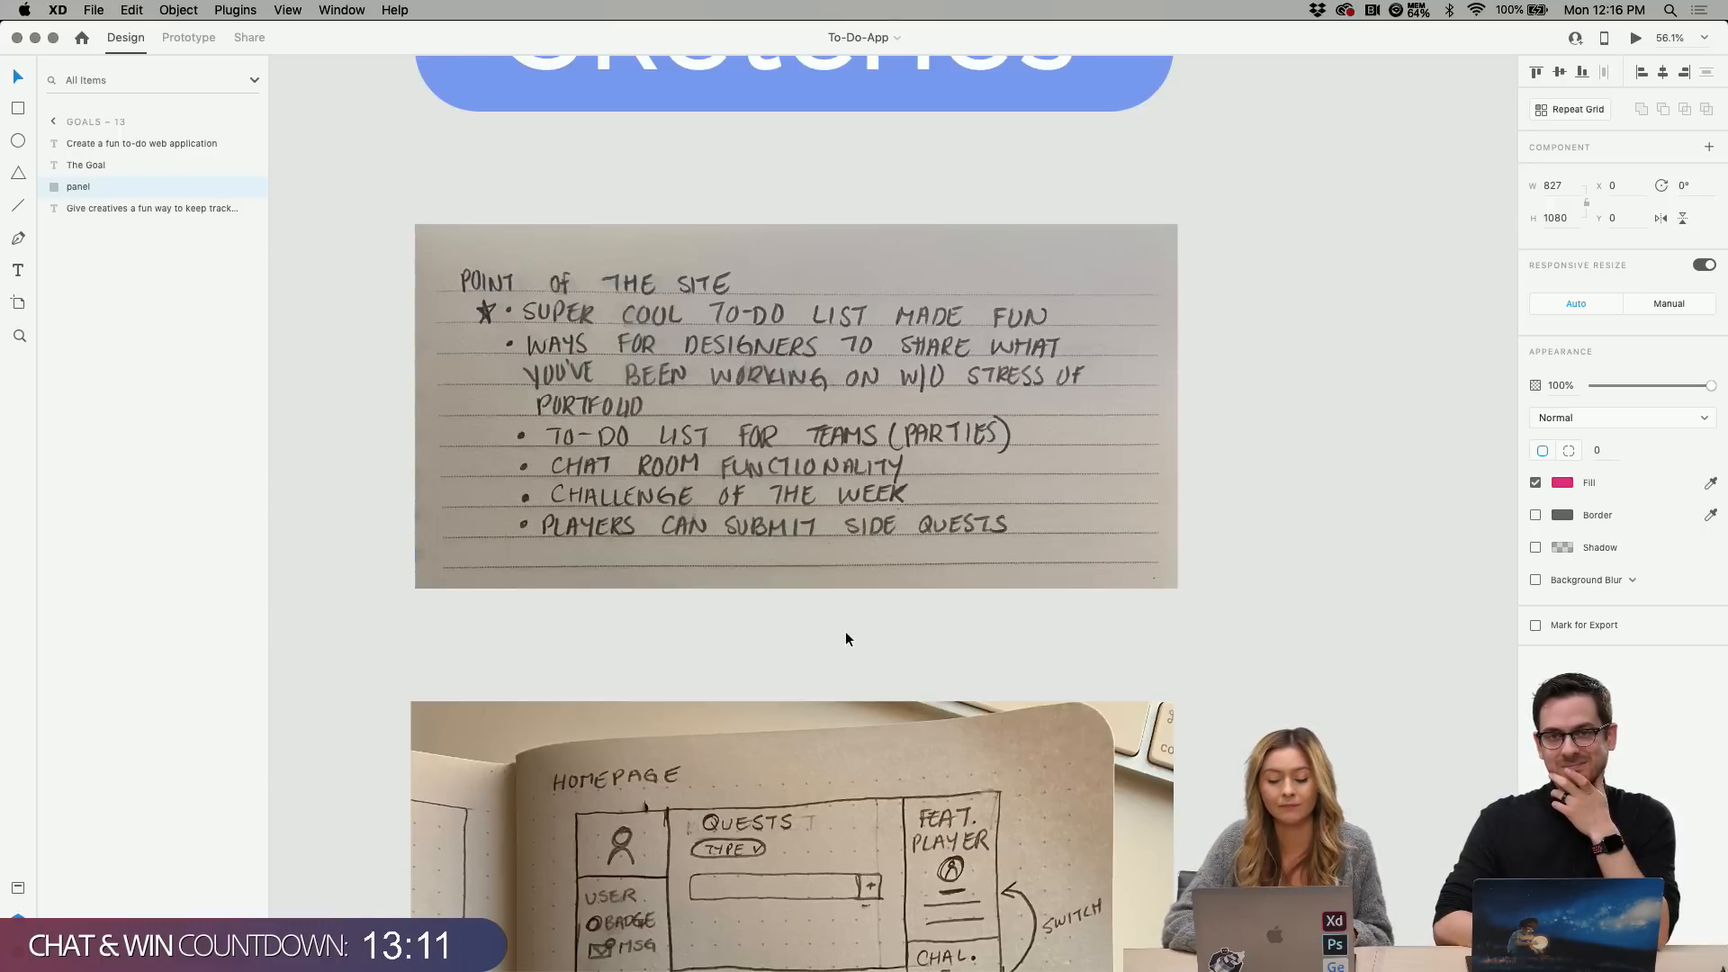
scroll(845, 632, "down", 3)
scroll(843, 634, "down", 3)
scroll(842, 634, "down", 3)
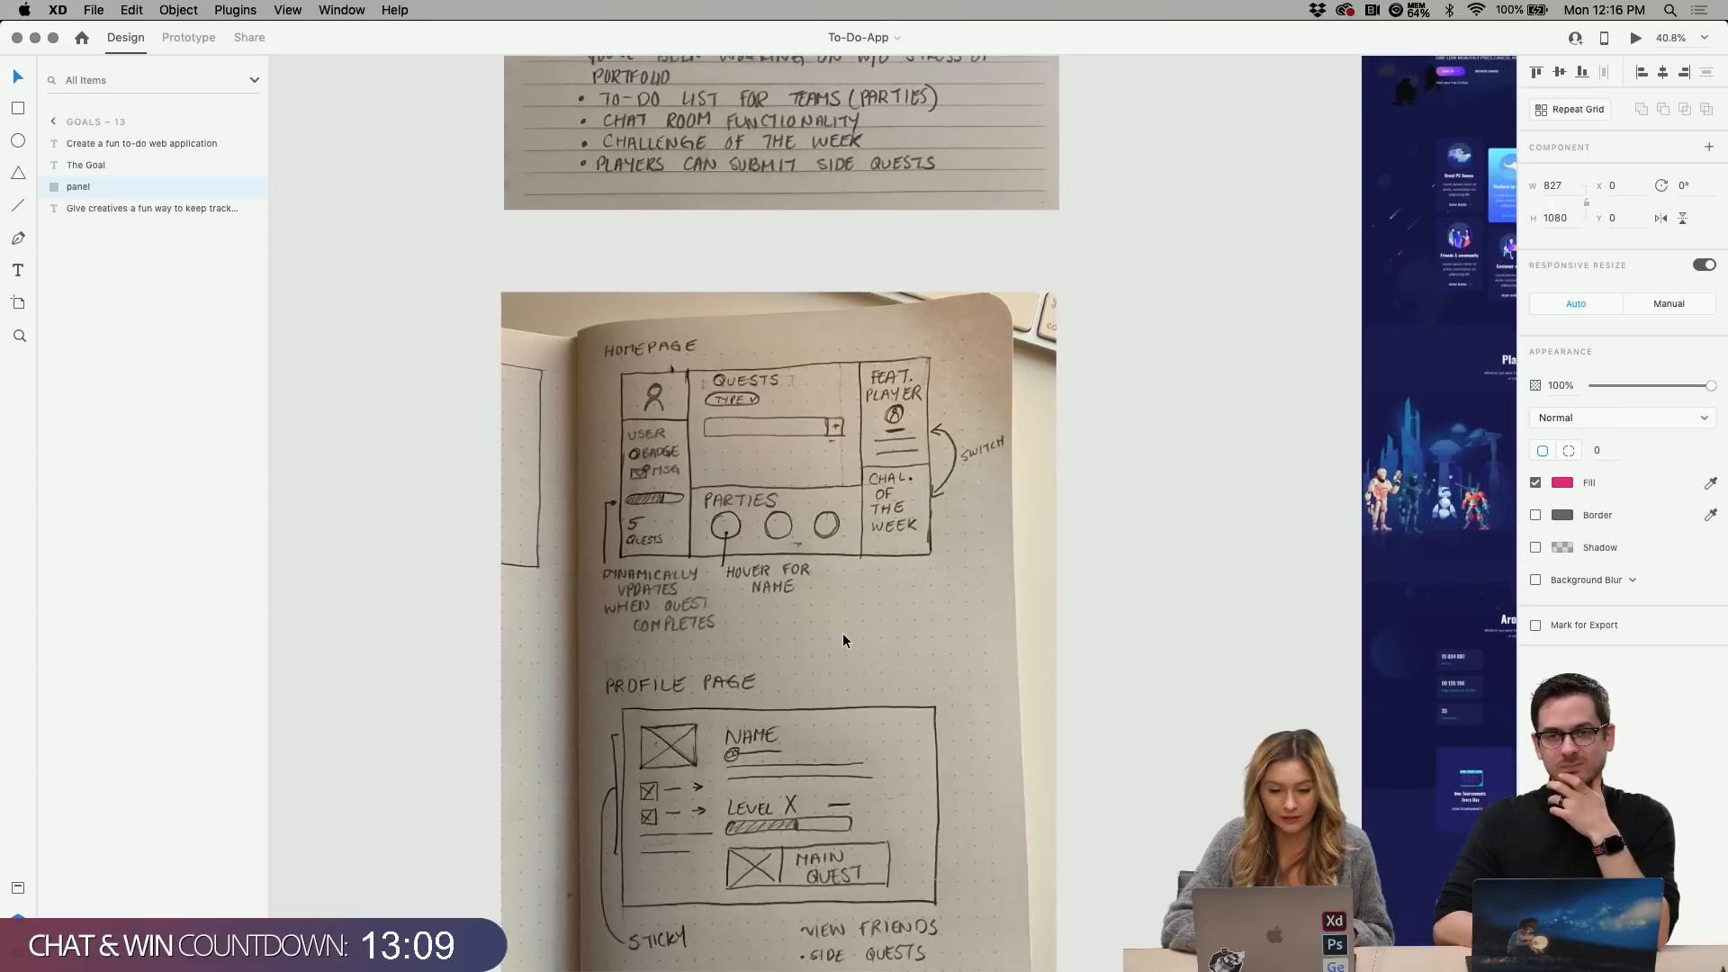
scroll(843, 633, "down", 5)
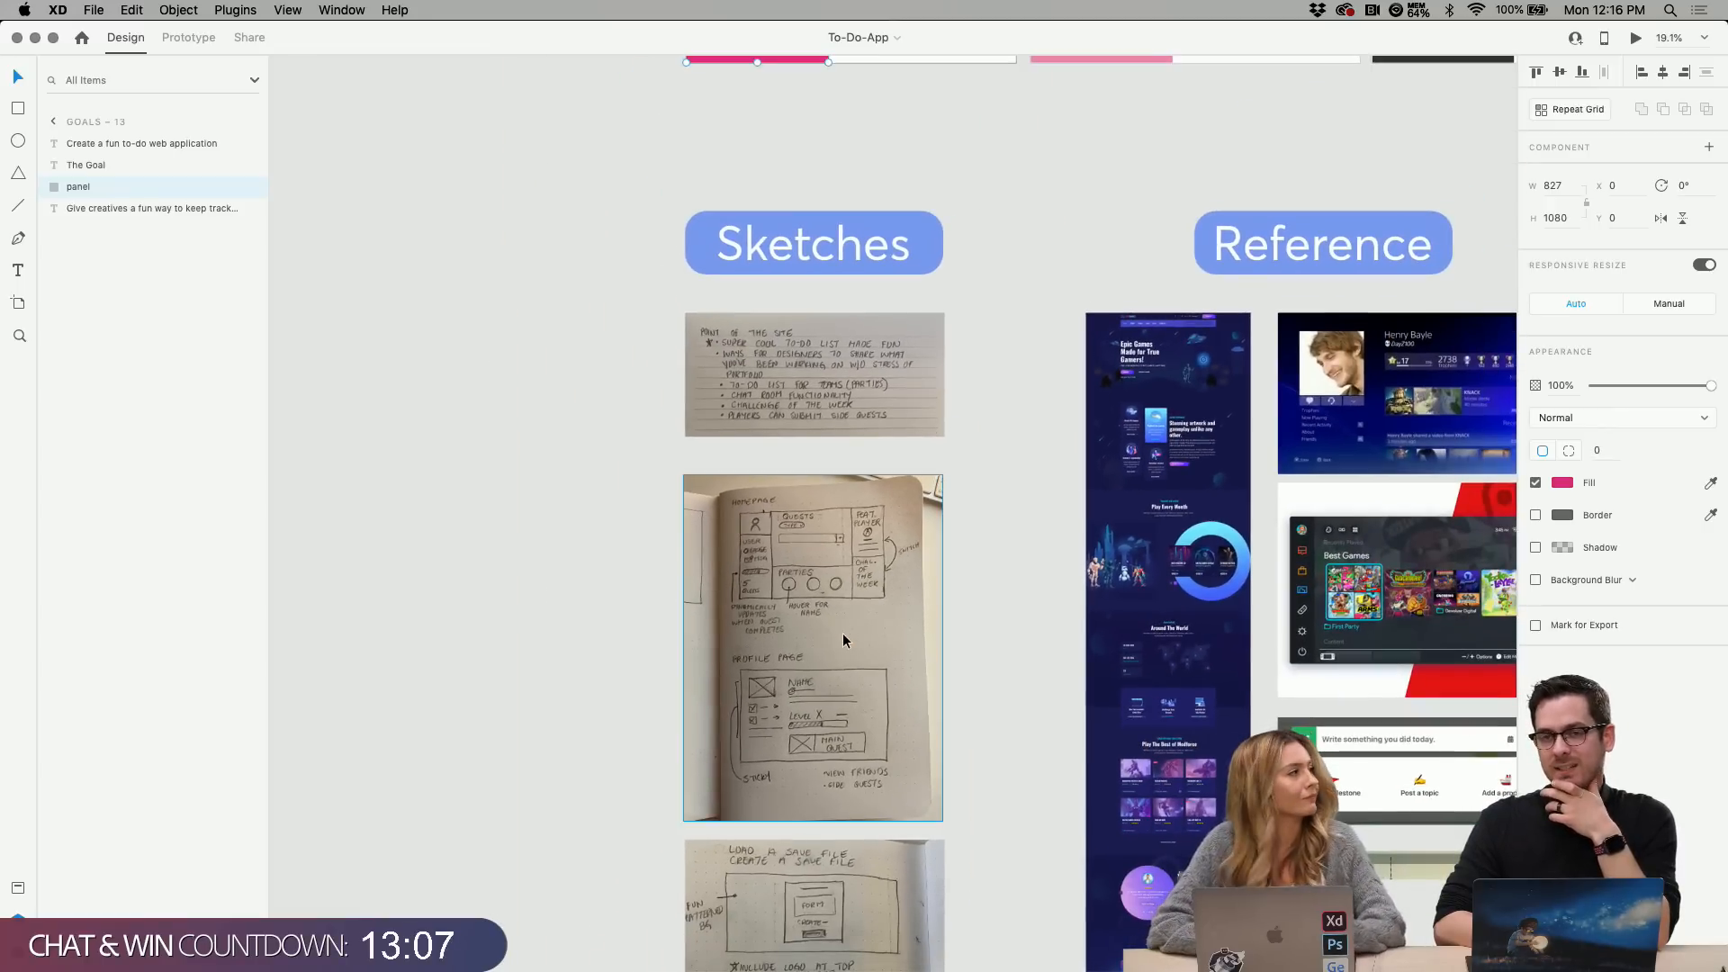
scroll(842, 634, "up", 3)
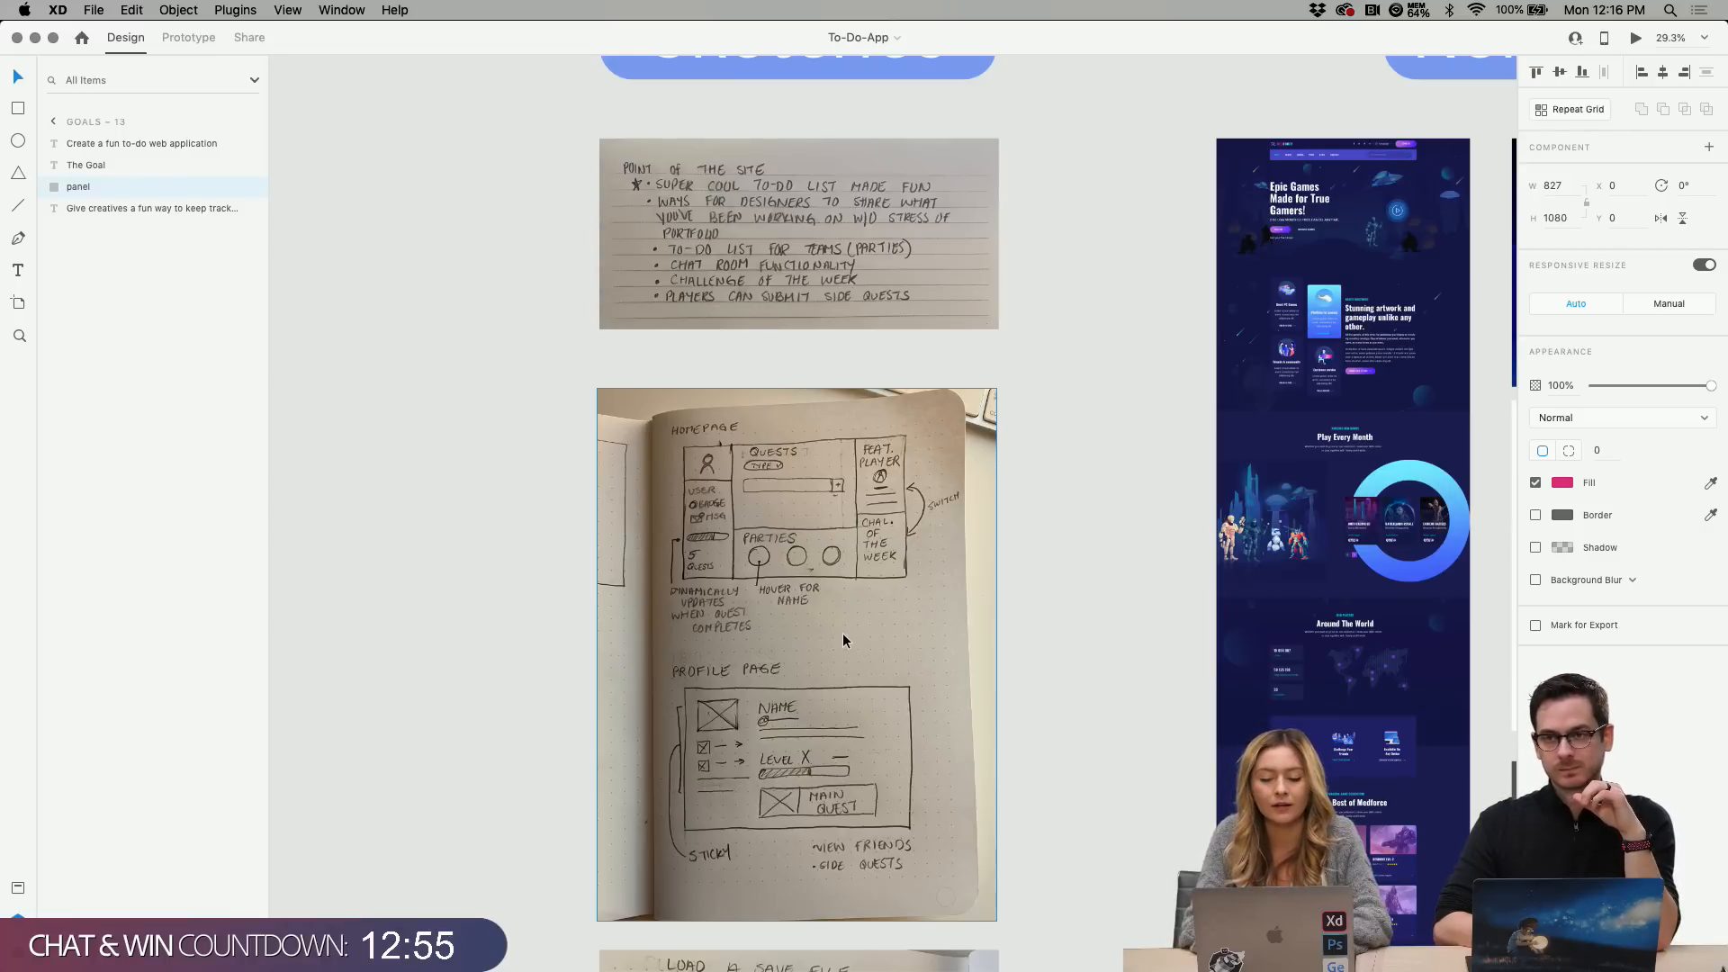
scroll(843, 633, "up", 5)
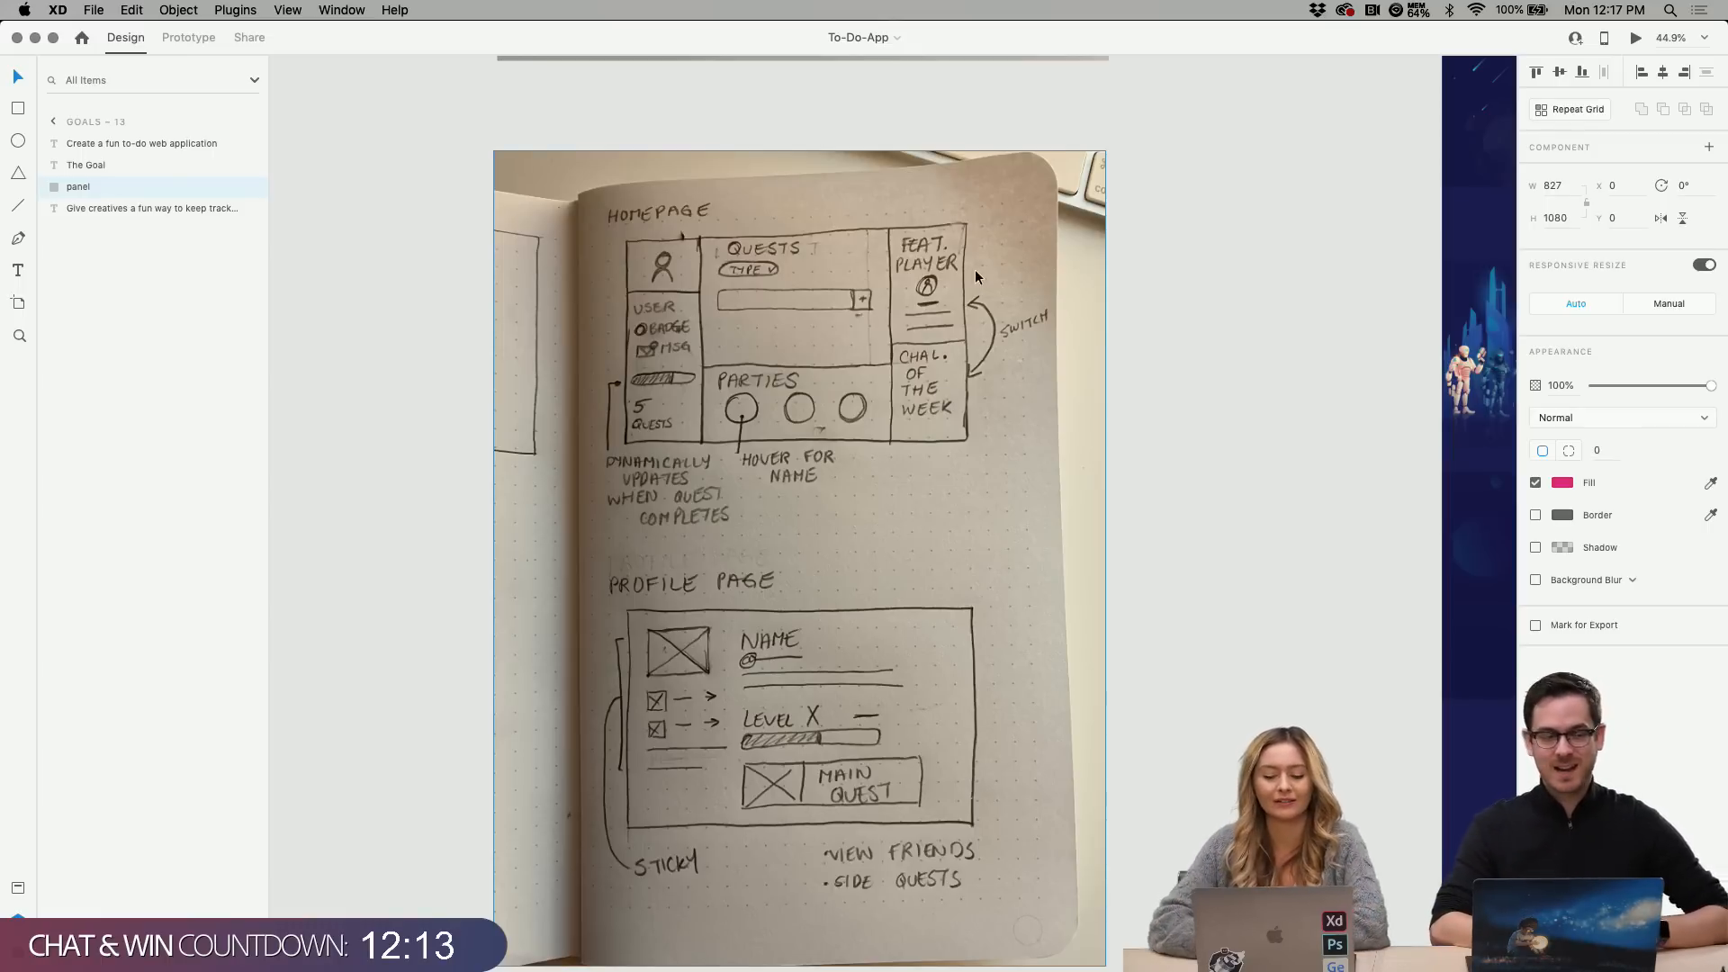
scroll(1099, 455, "down", 4)
scroll(1099, 456, "down", 6)
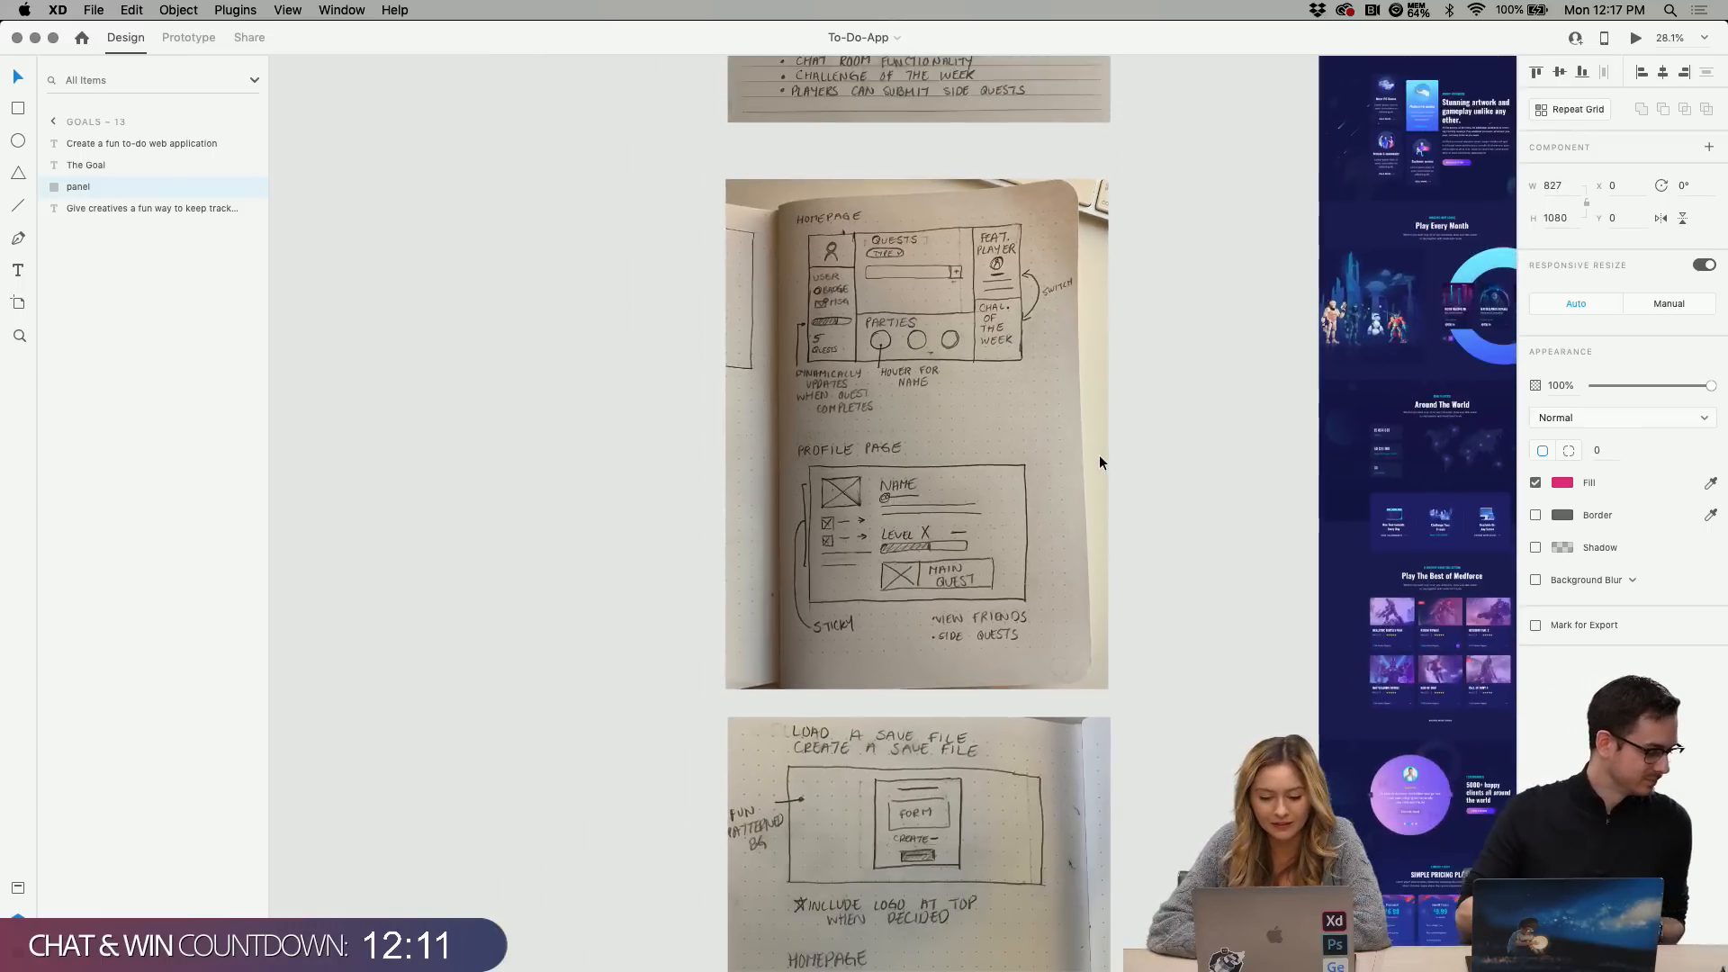
Examine the Reference section's images, from the gaming website and console dashboards to the to-do entry fields.
scroll(1094, 245, "up", 3)
scroll(1094, 245, "right", 3)
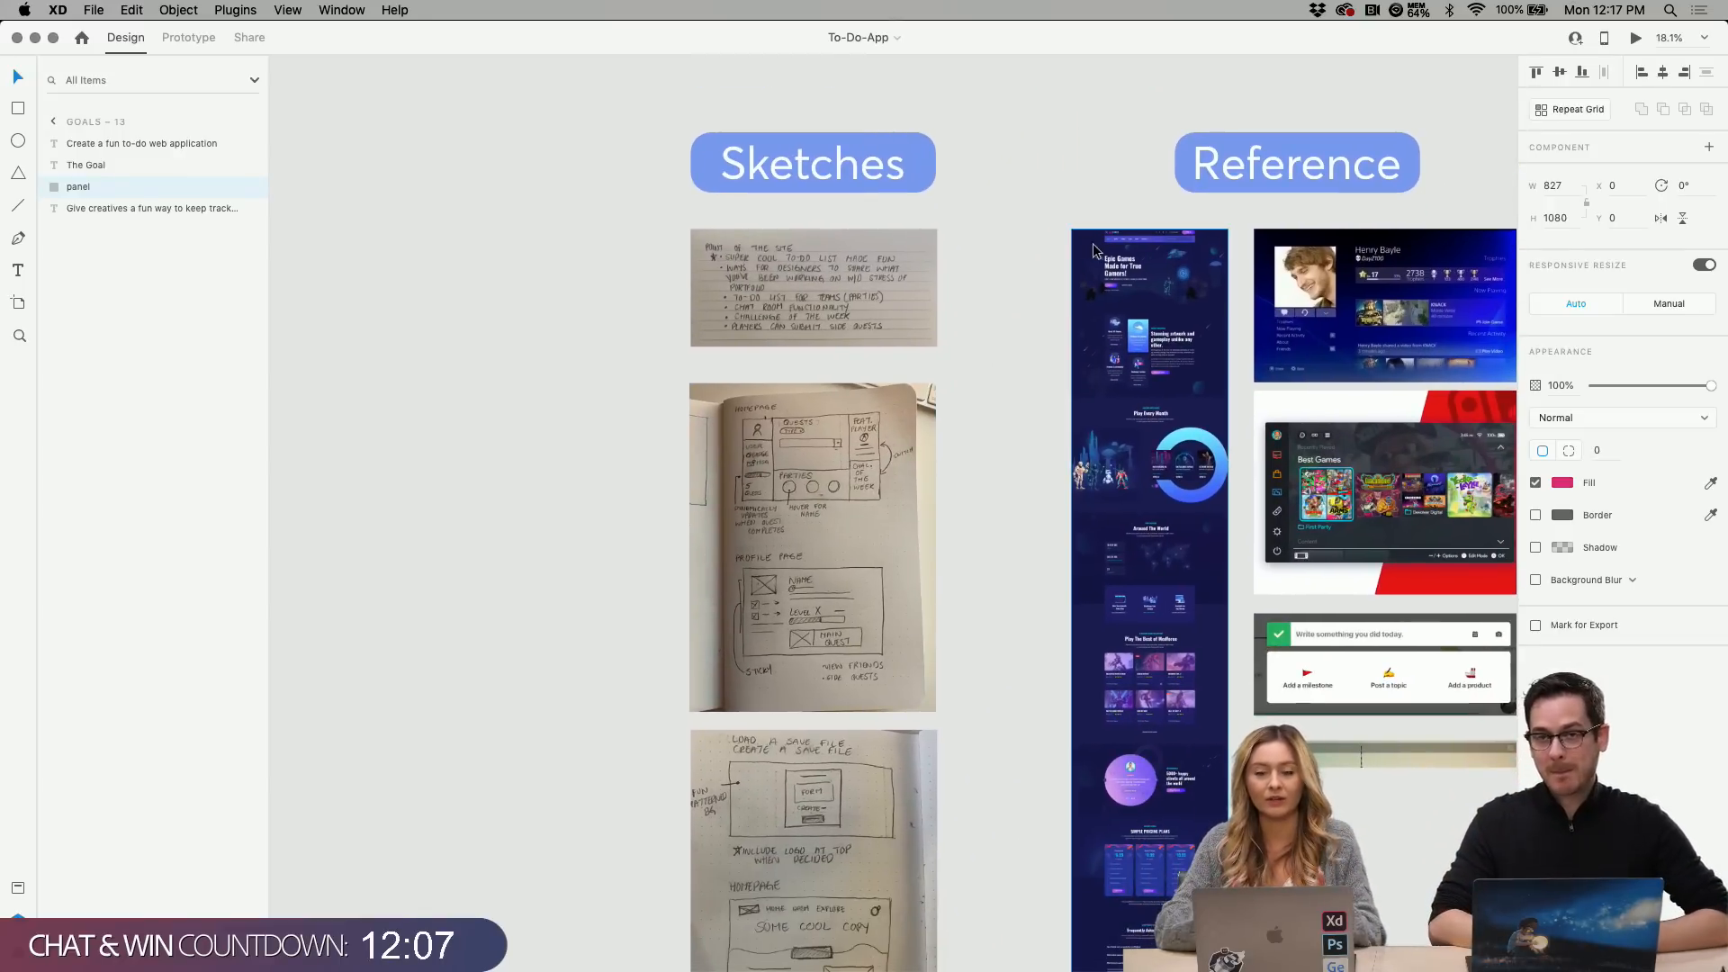
scroll(1094, 250, "down", 2)
scroll(1094, 251, "right", 5)
scroll(1095, 251, "right", 2)
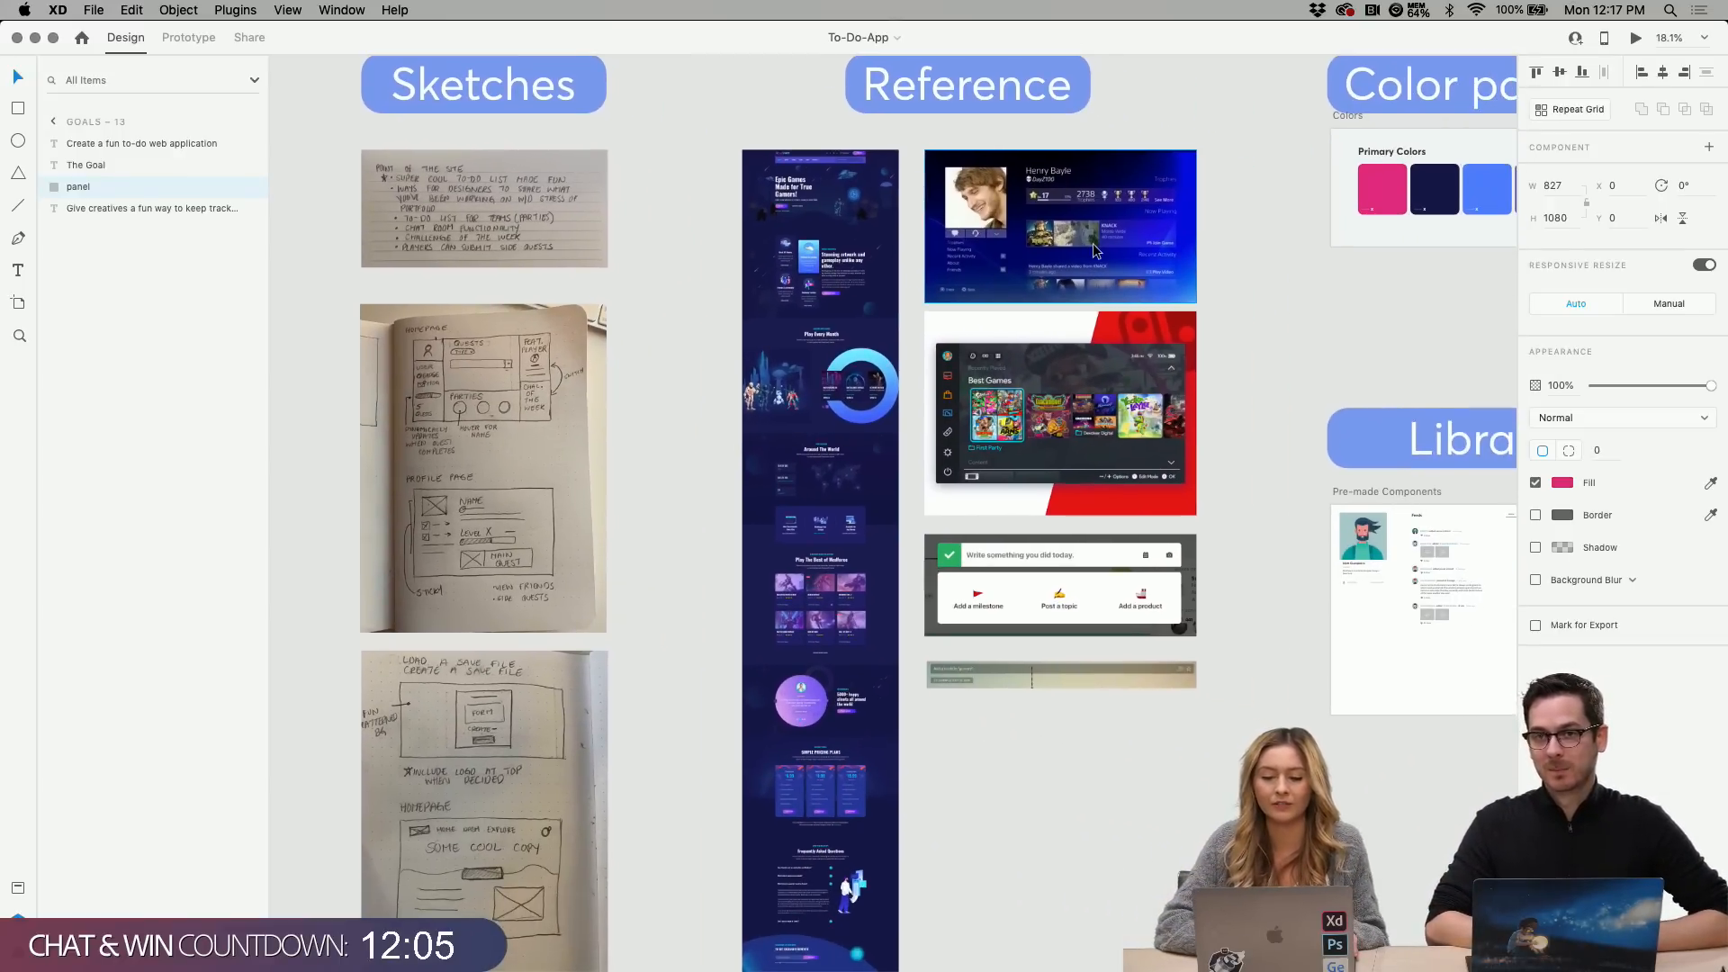
scroll(1095, 250, "up", 3)
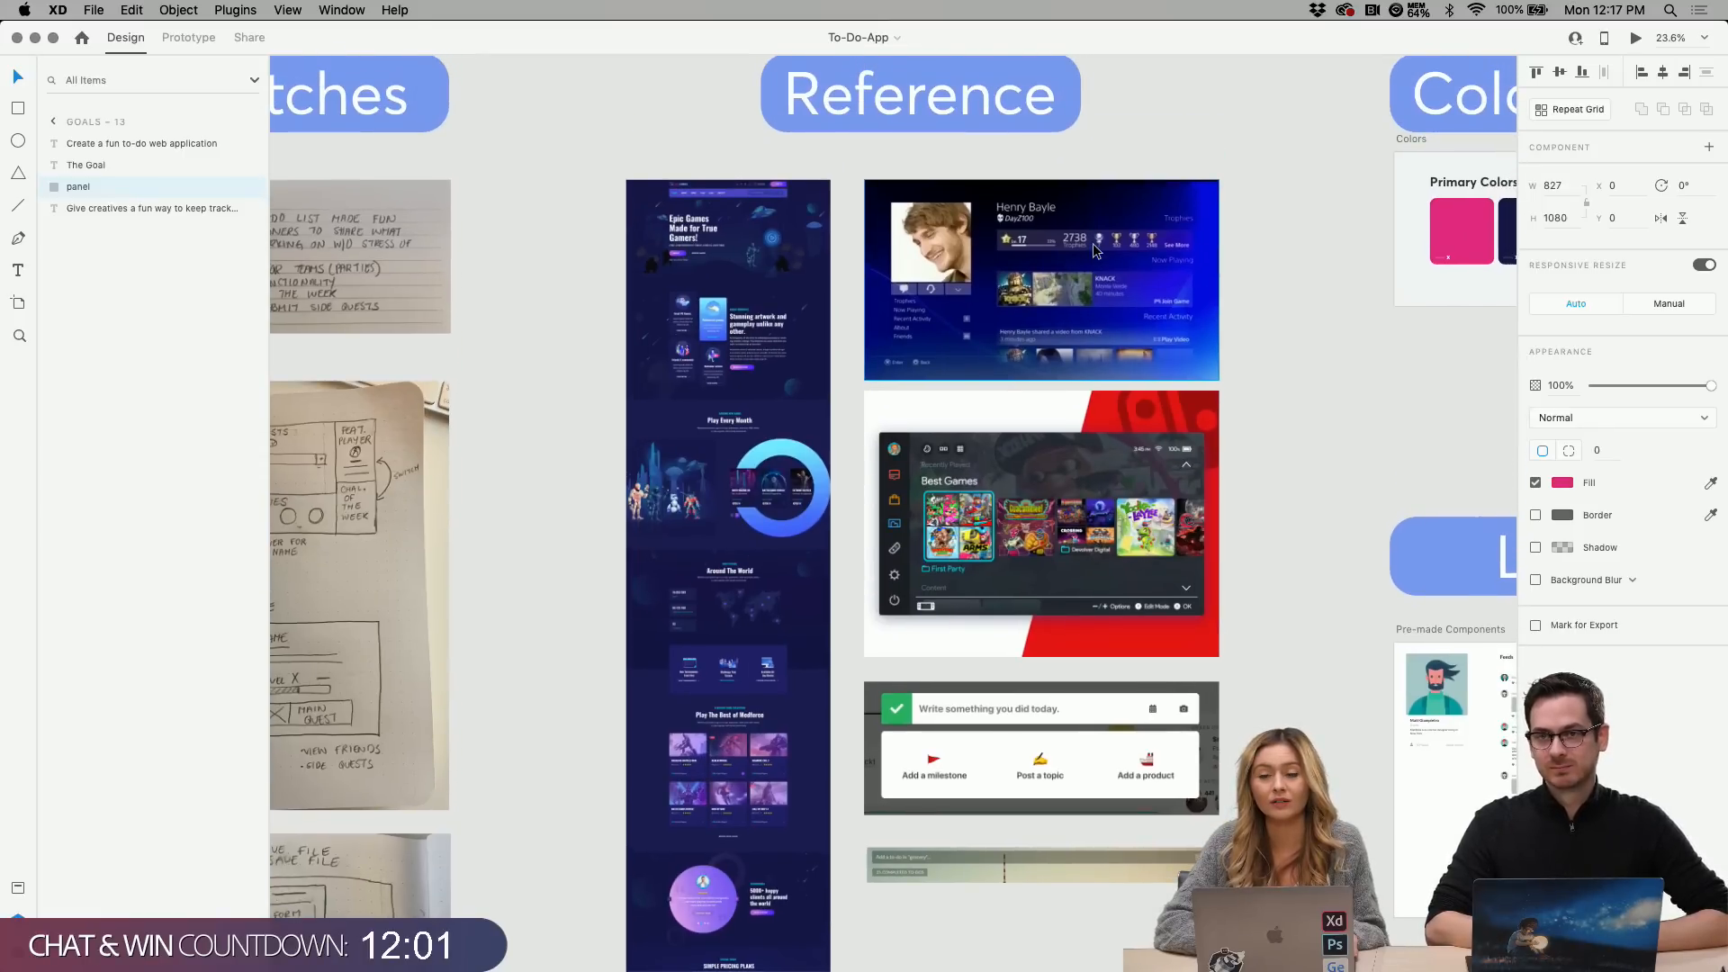
scroll(1158, 154, "up", 2)
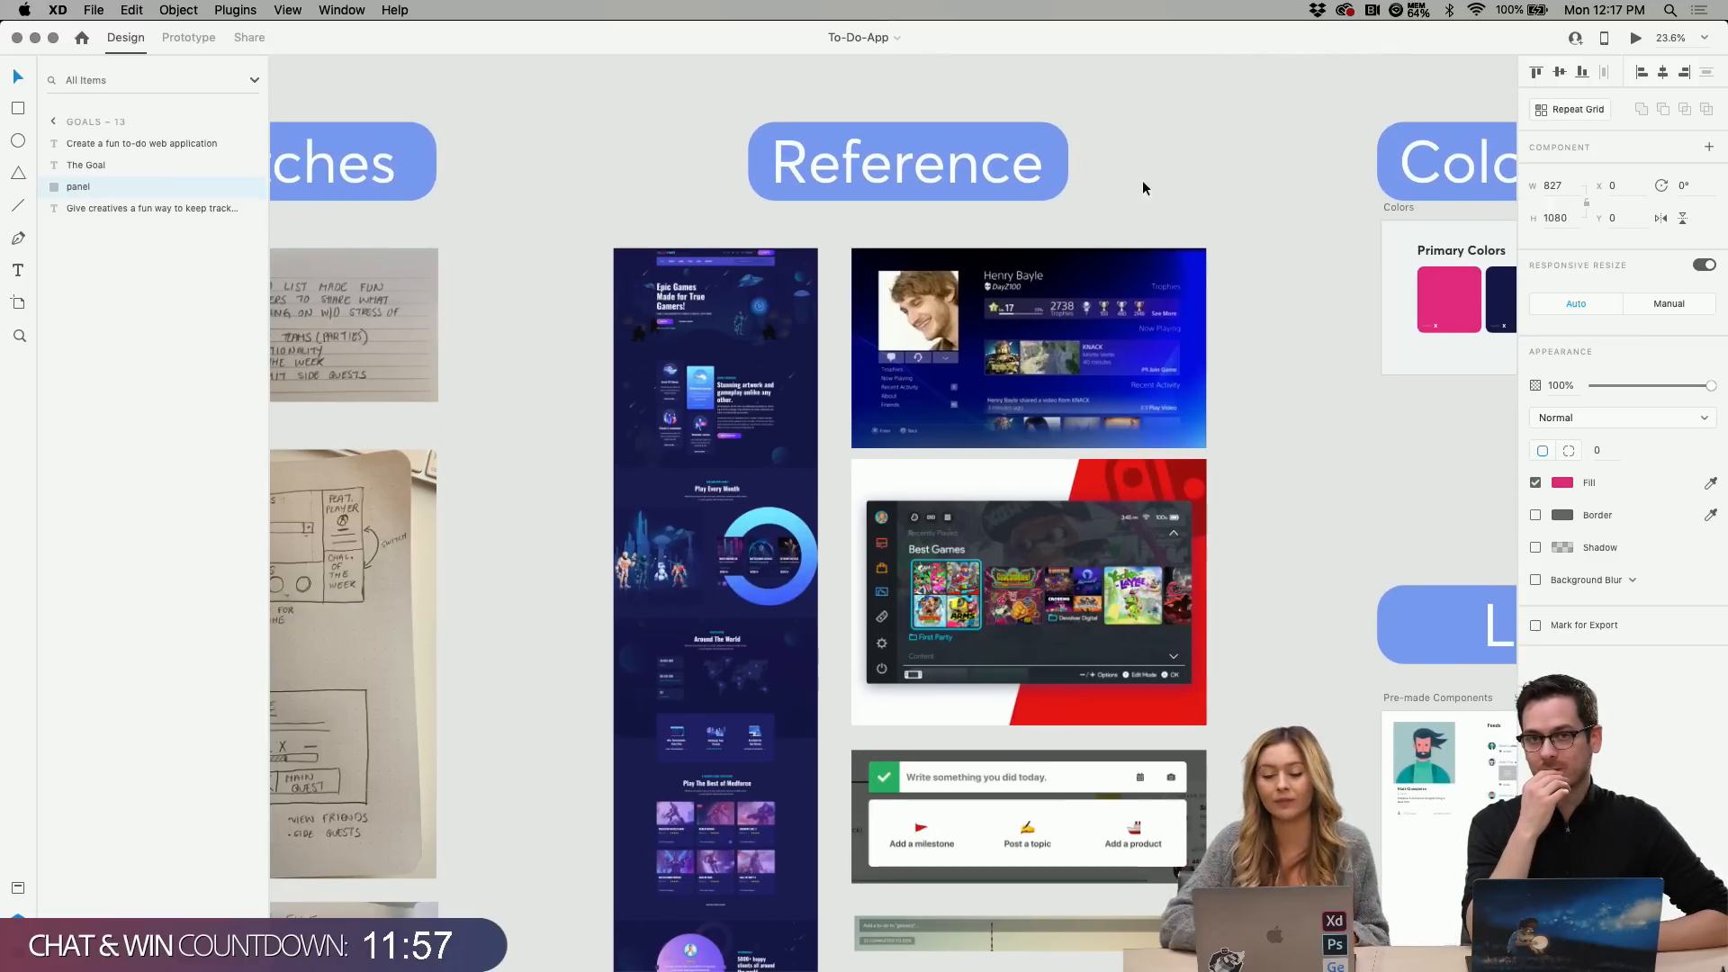
scroll(1088, 247, "up", 5)
scroll(1087, 247, "down", 2)
scroll(1087, 247, "right", 2)
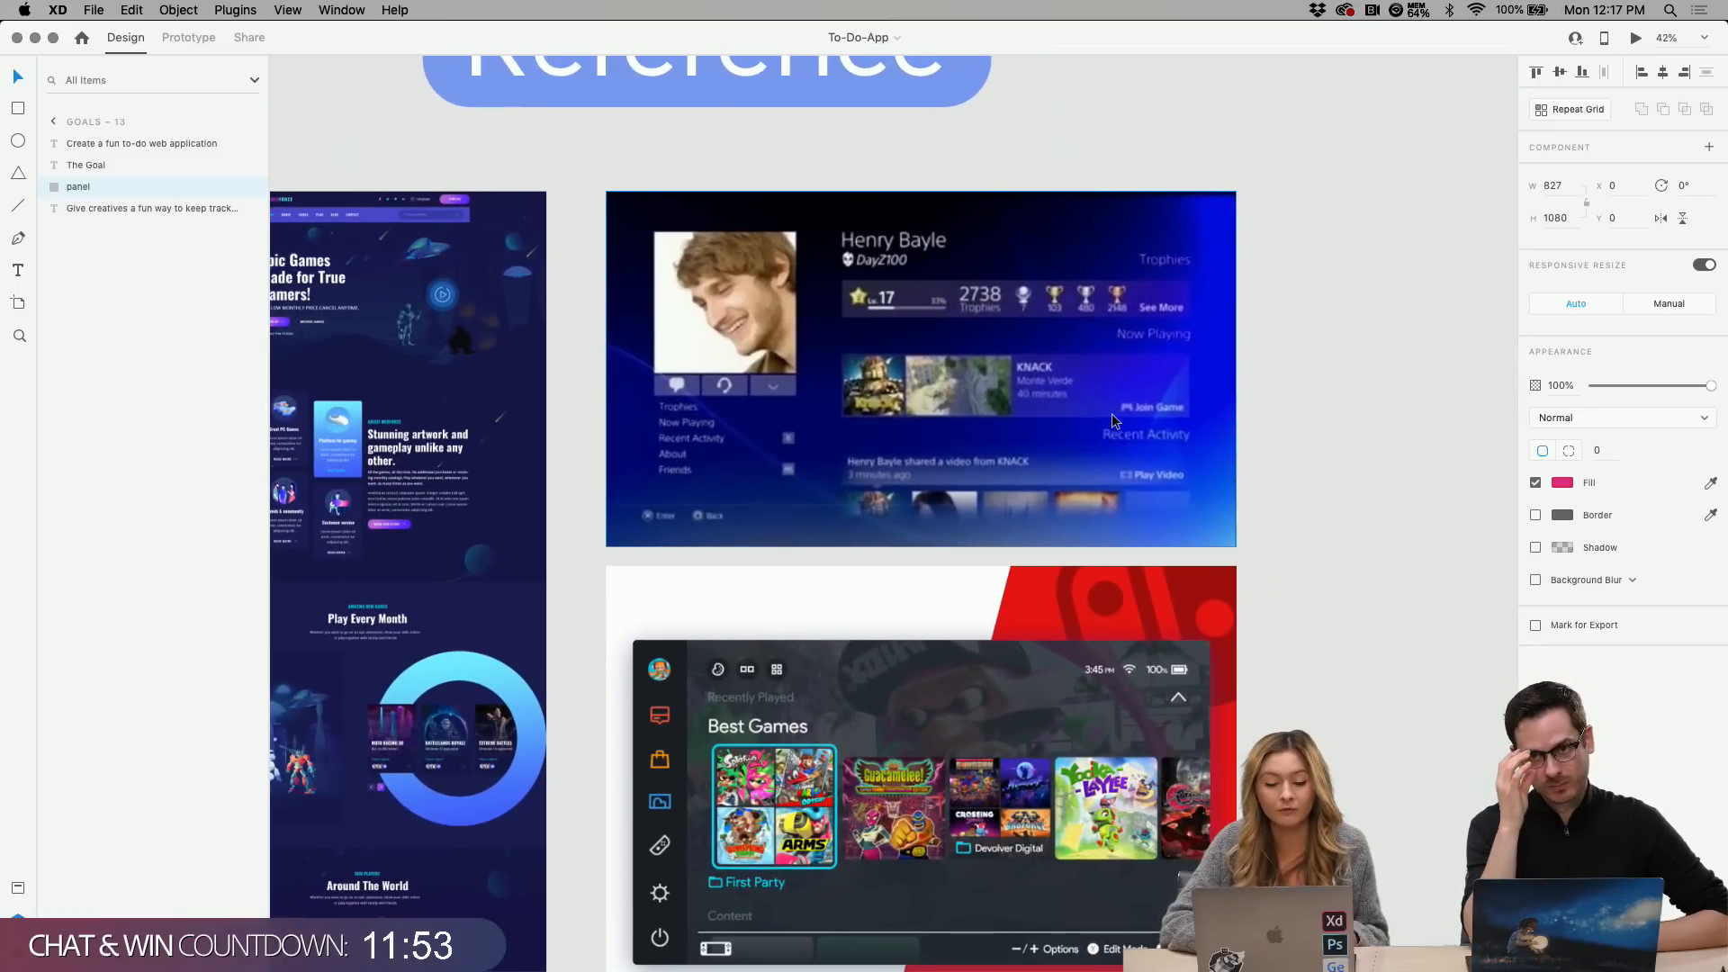
scroll(1114, 421, "down", 5)
scroll(1113, 422, "down", 1)
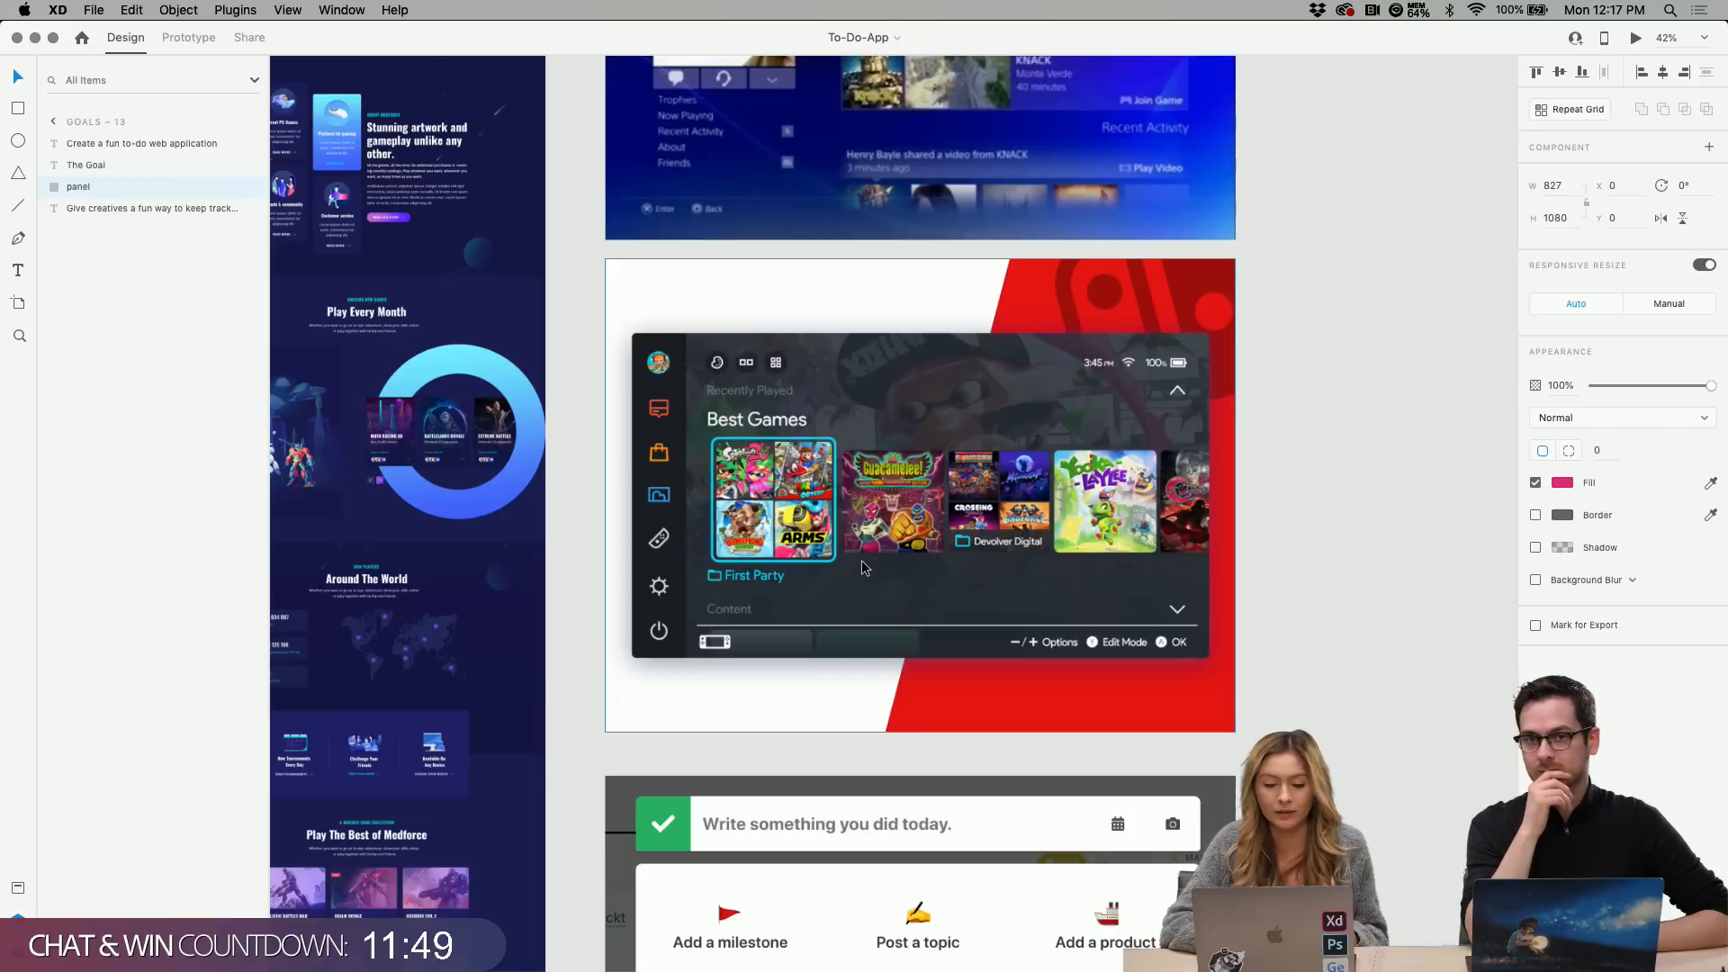
scroll(862, 564, "down", 4)
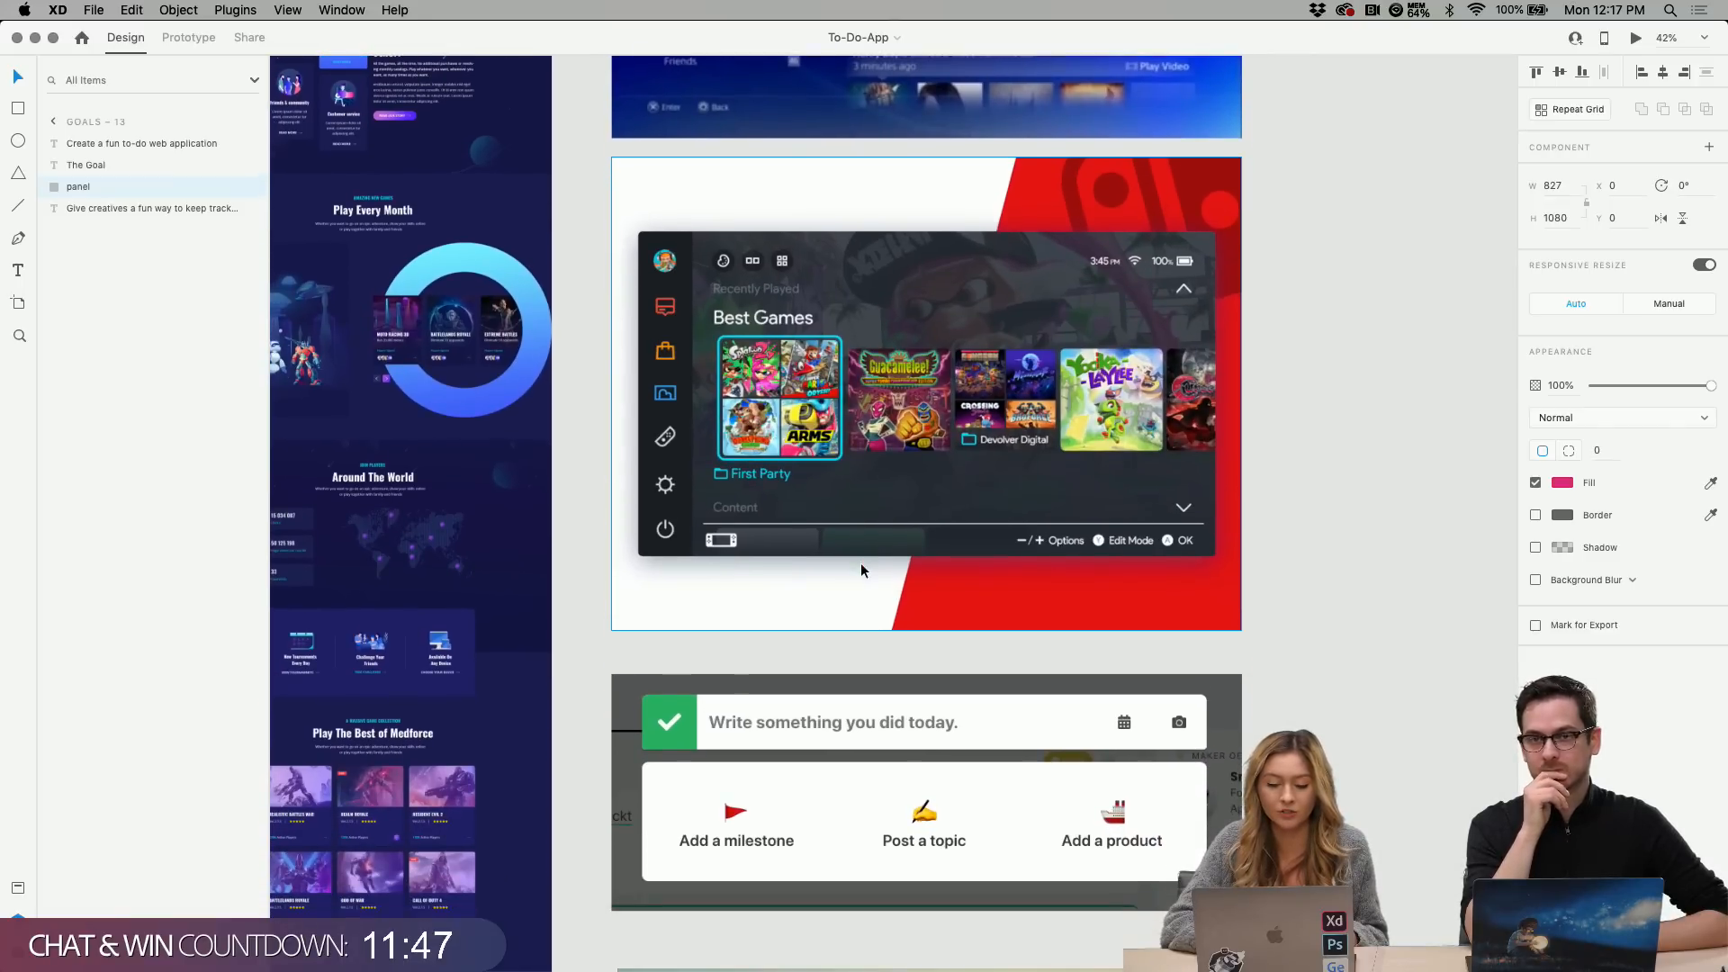
scroll(861, 570, "down", 5)
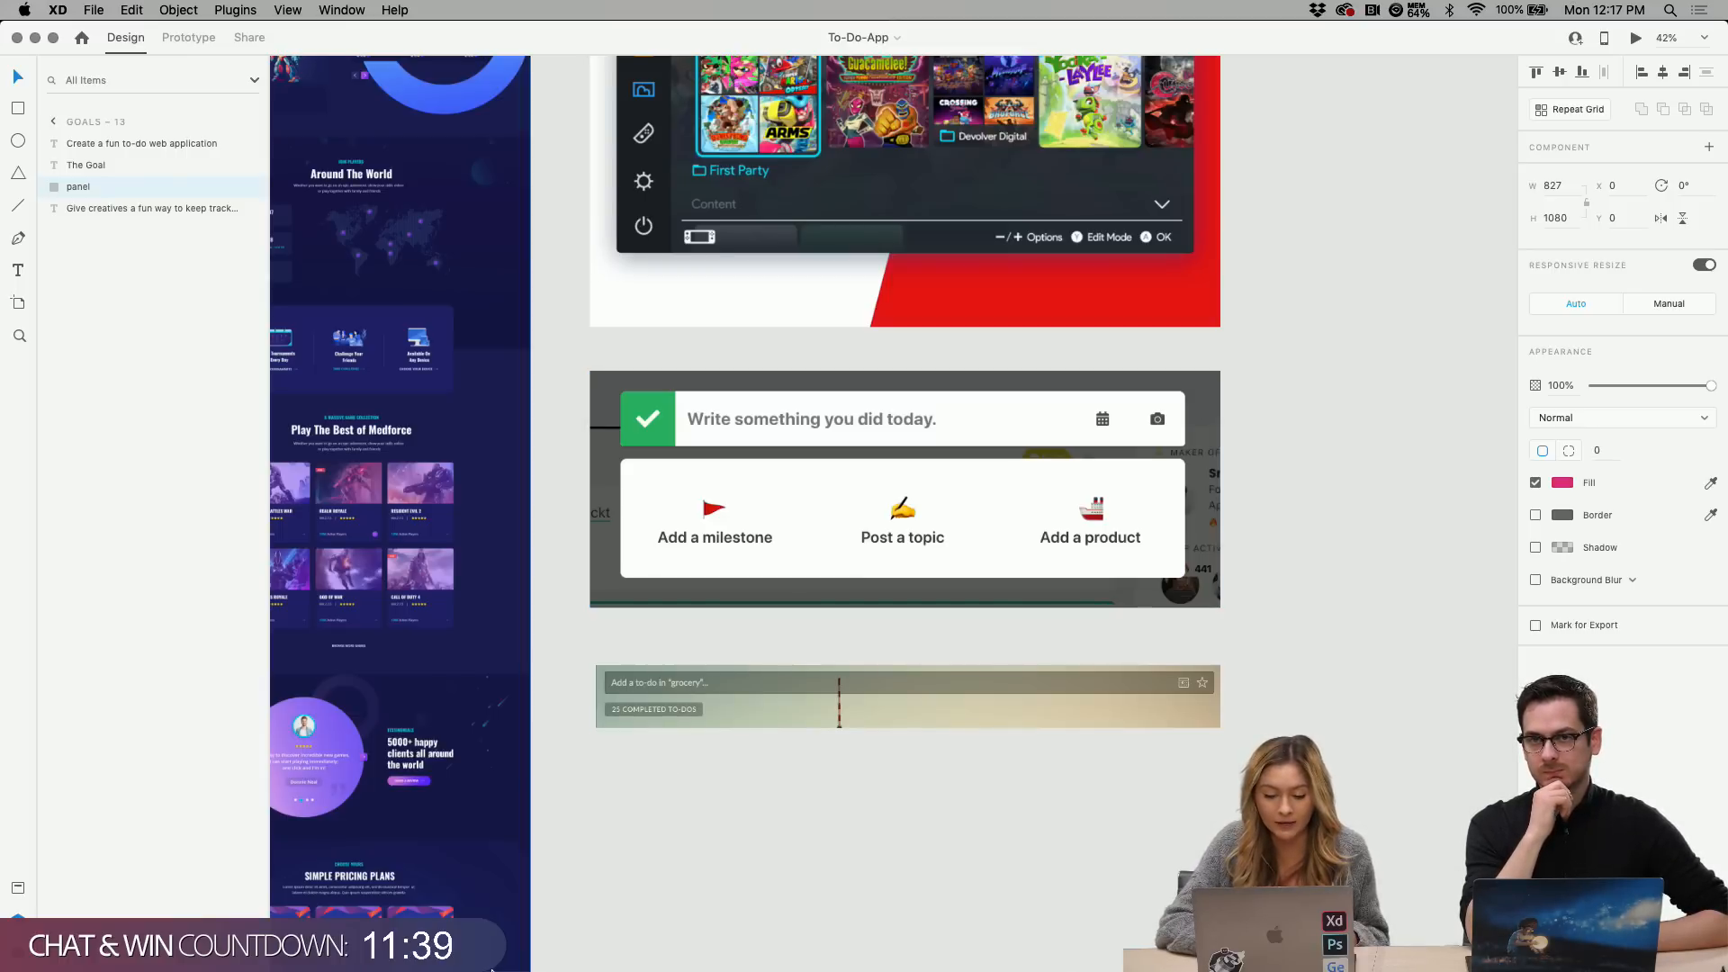
Switch to Google Chrome in full screen and open Makerlog's log page, getmakerlog.com/log, in a new tab.
mouse_move(540, 945)
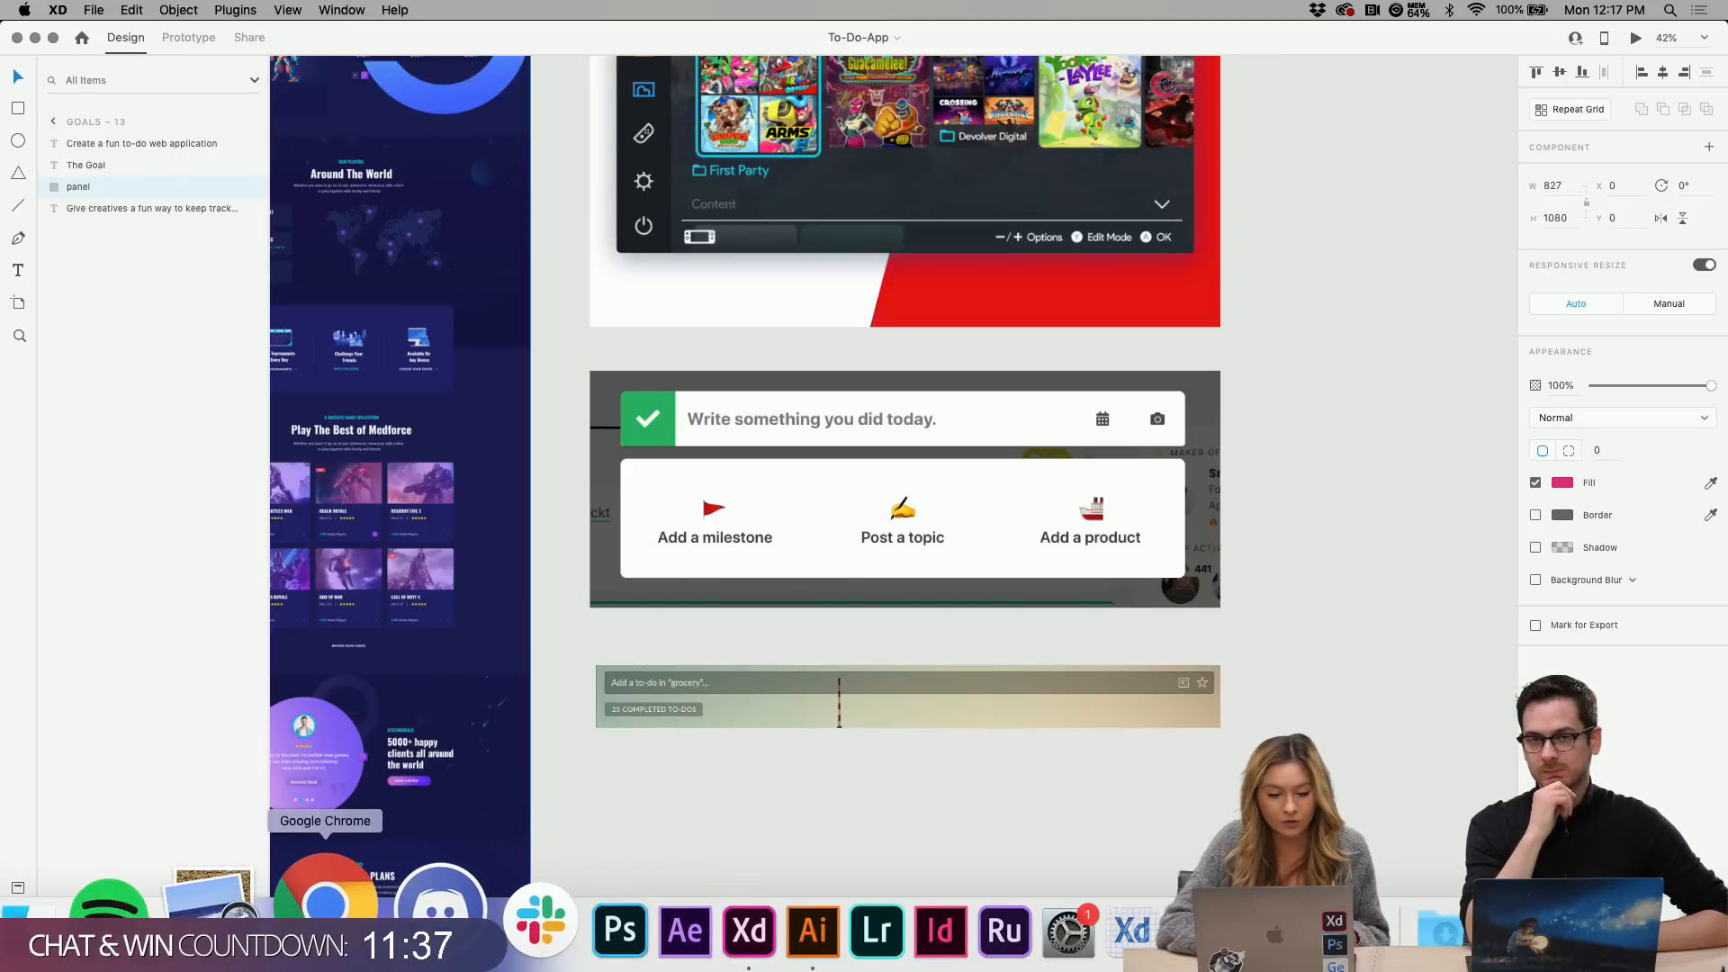
left_click(325, 909)
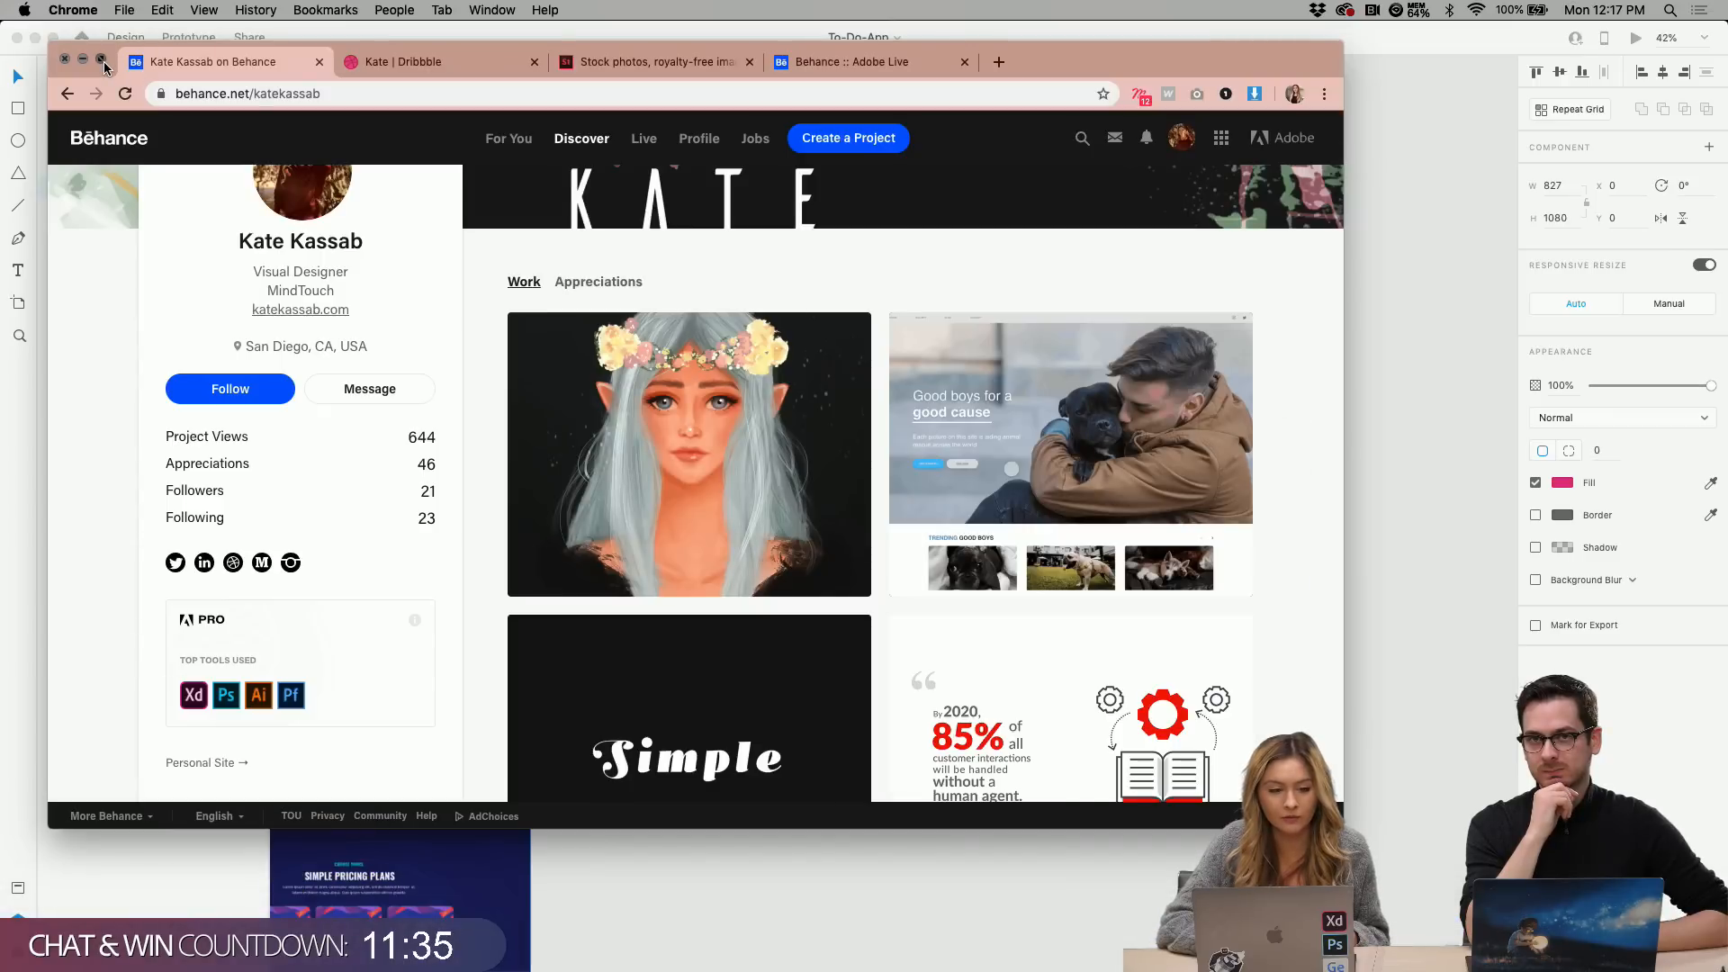
left_click(103, 59)
key("super+t")
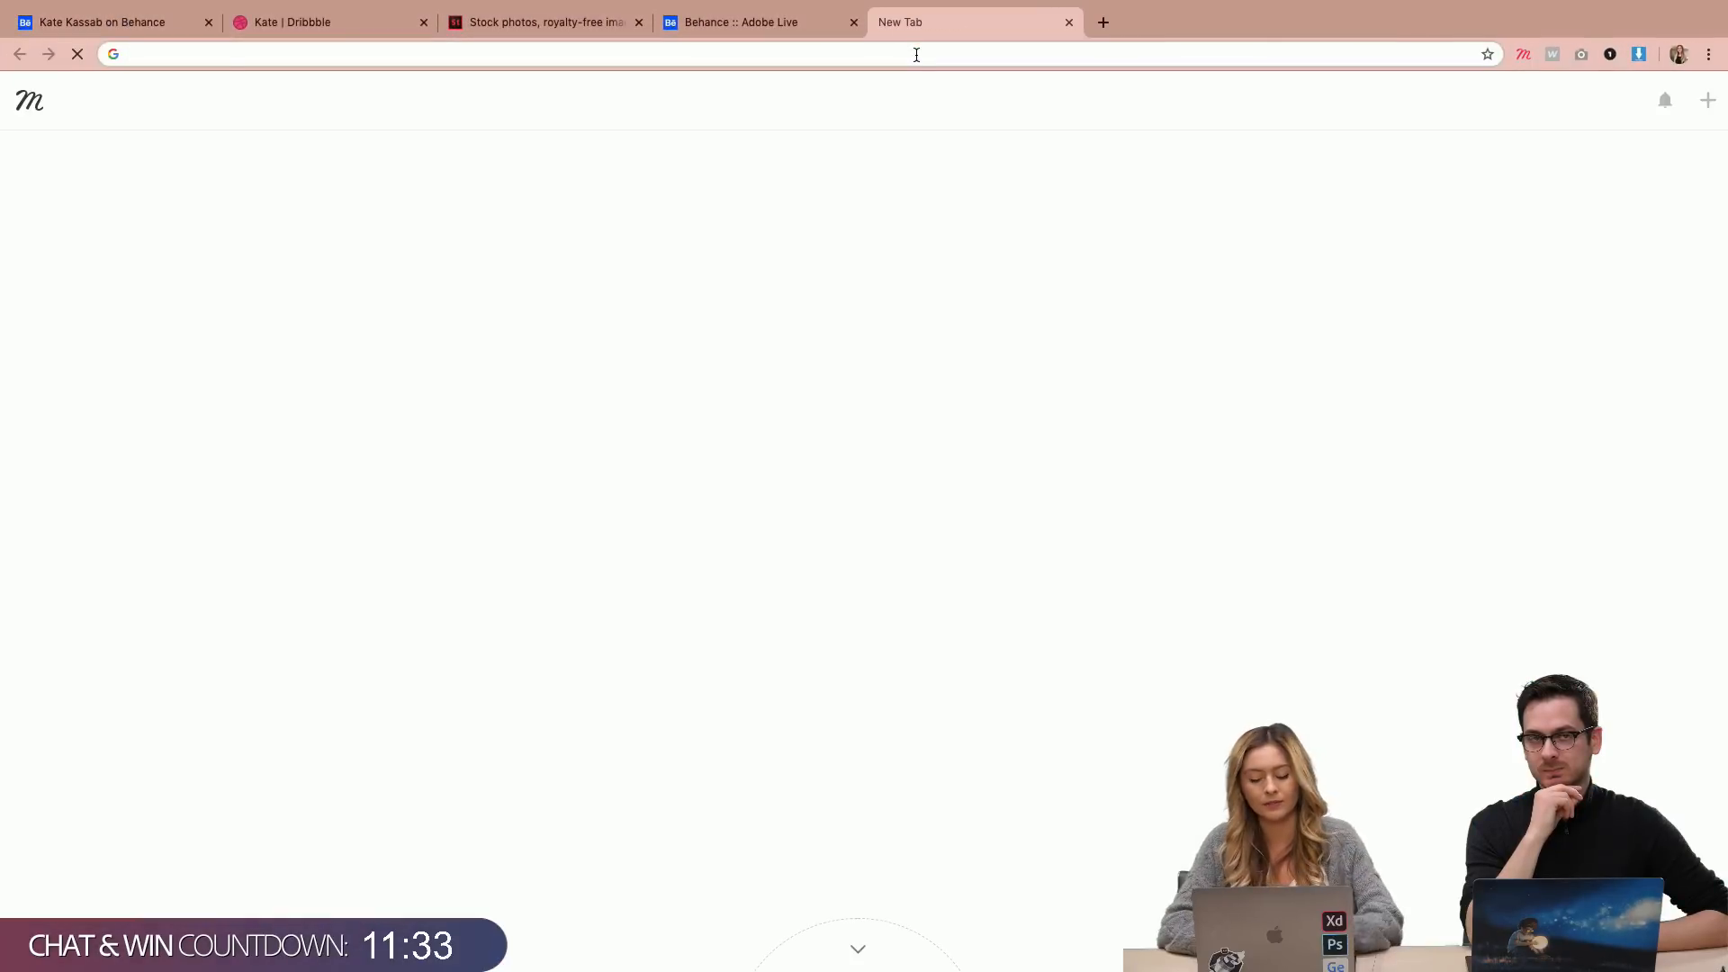
type("maker")
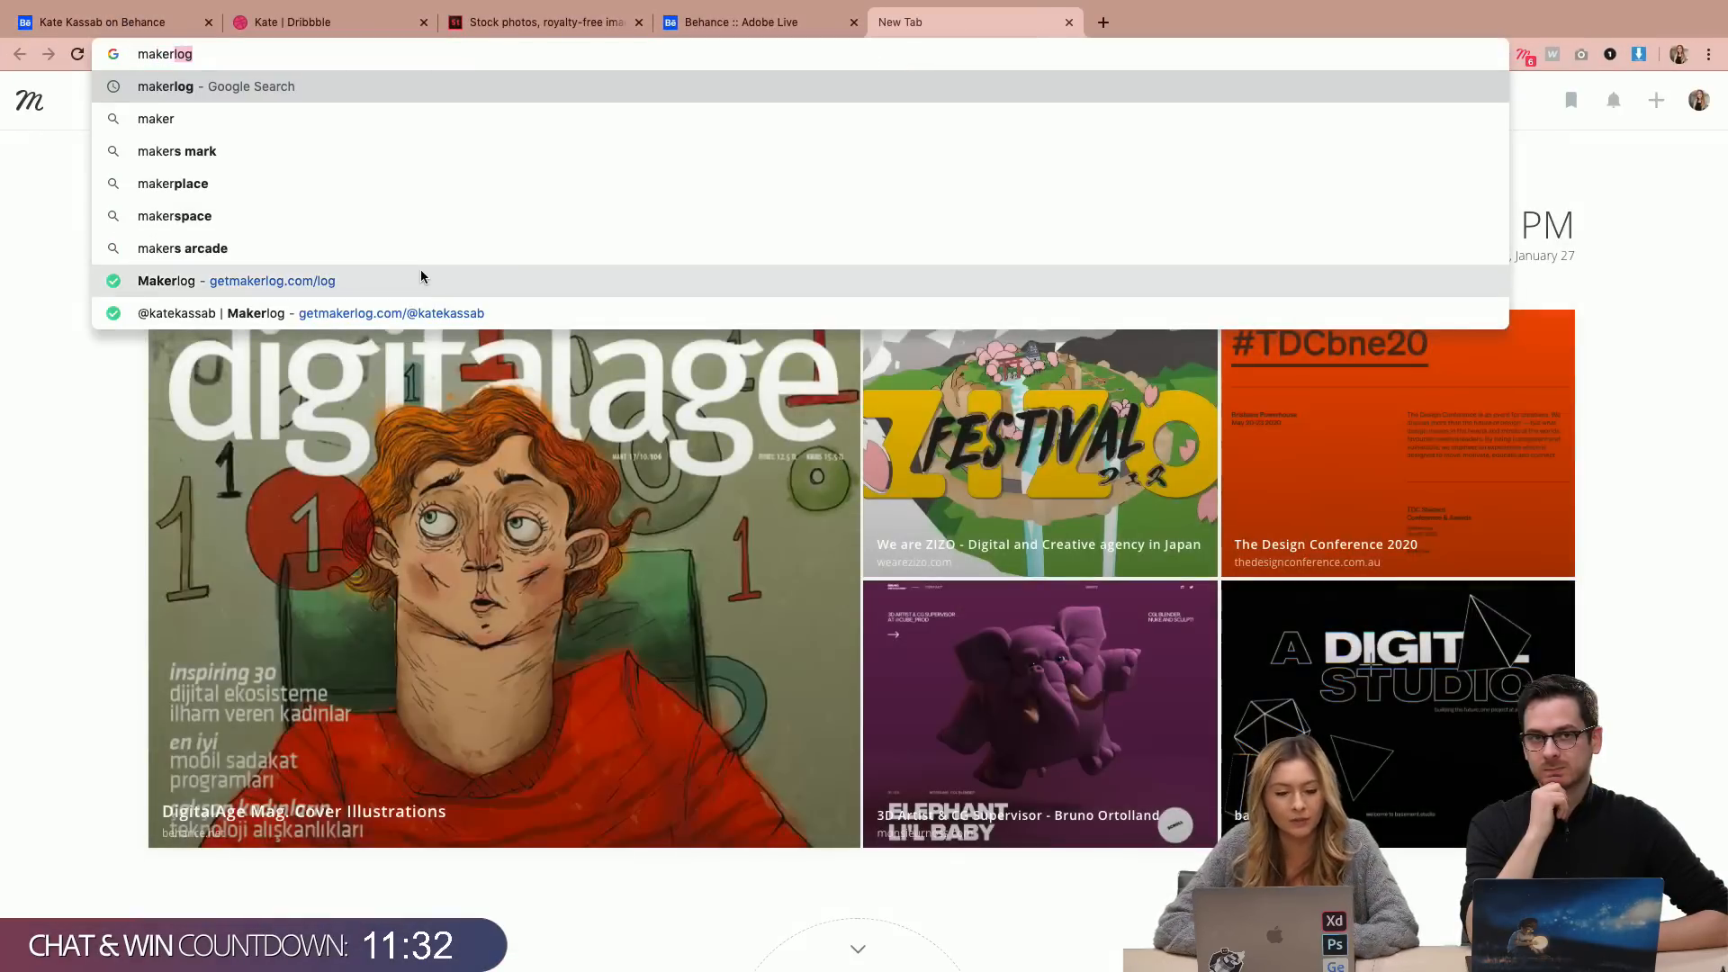
left_click(420, 272)
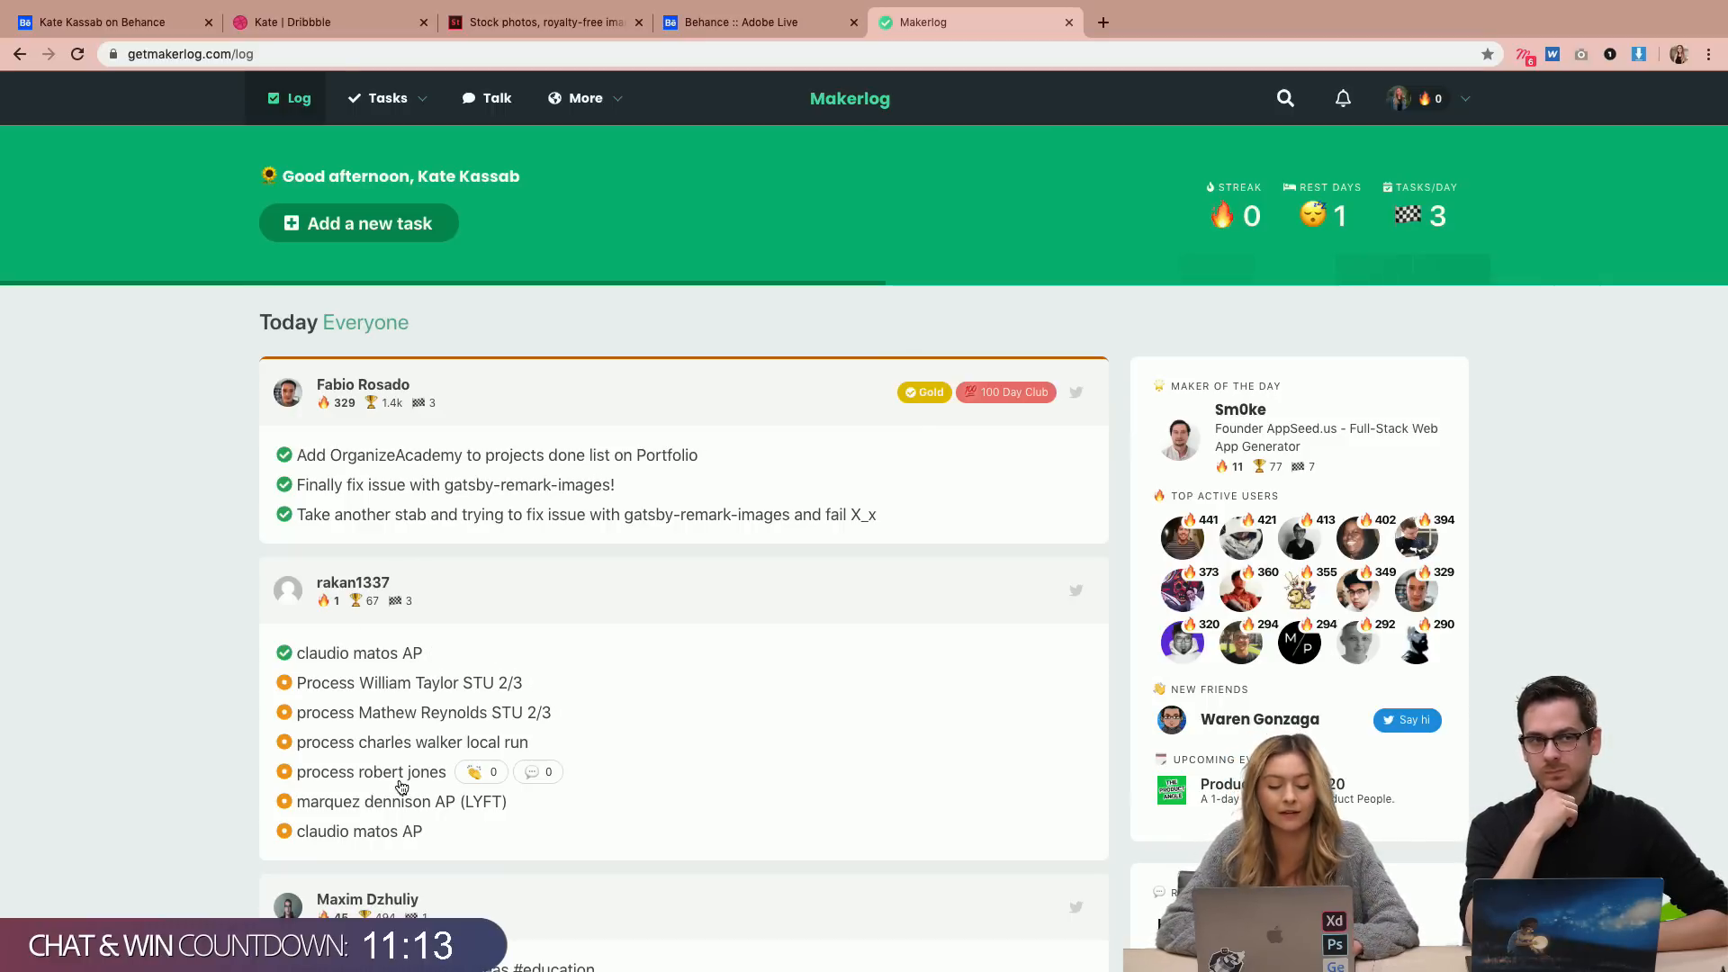
Examine how today's task lists from all makers are laid out in the Makerlog feed.
scroll(411, 755, "down", 1)
scroll(410, 743, "up", 1)
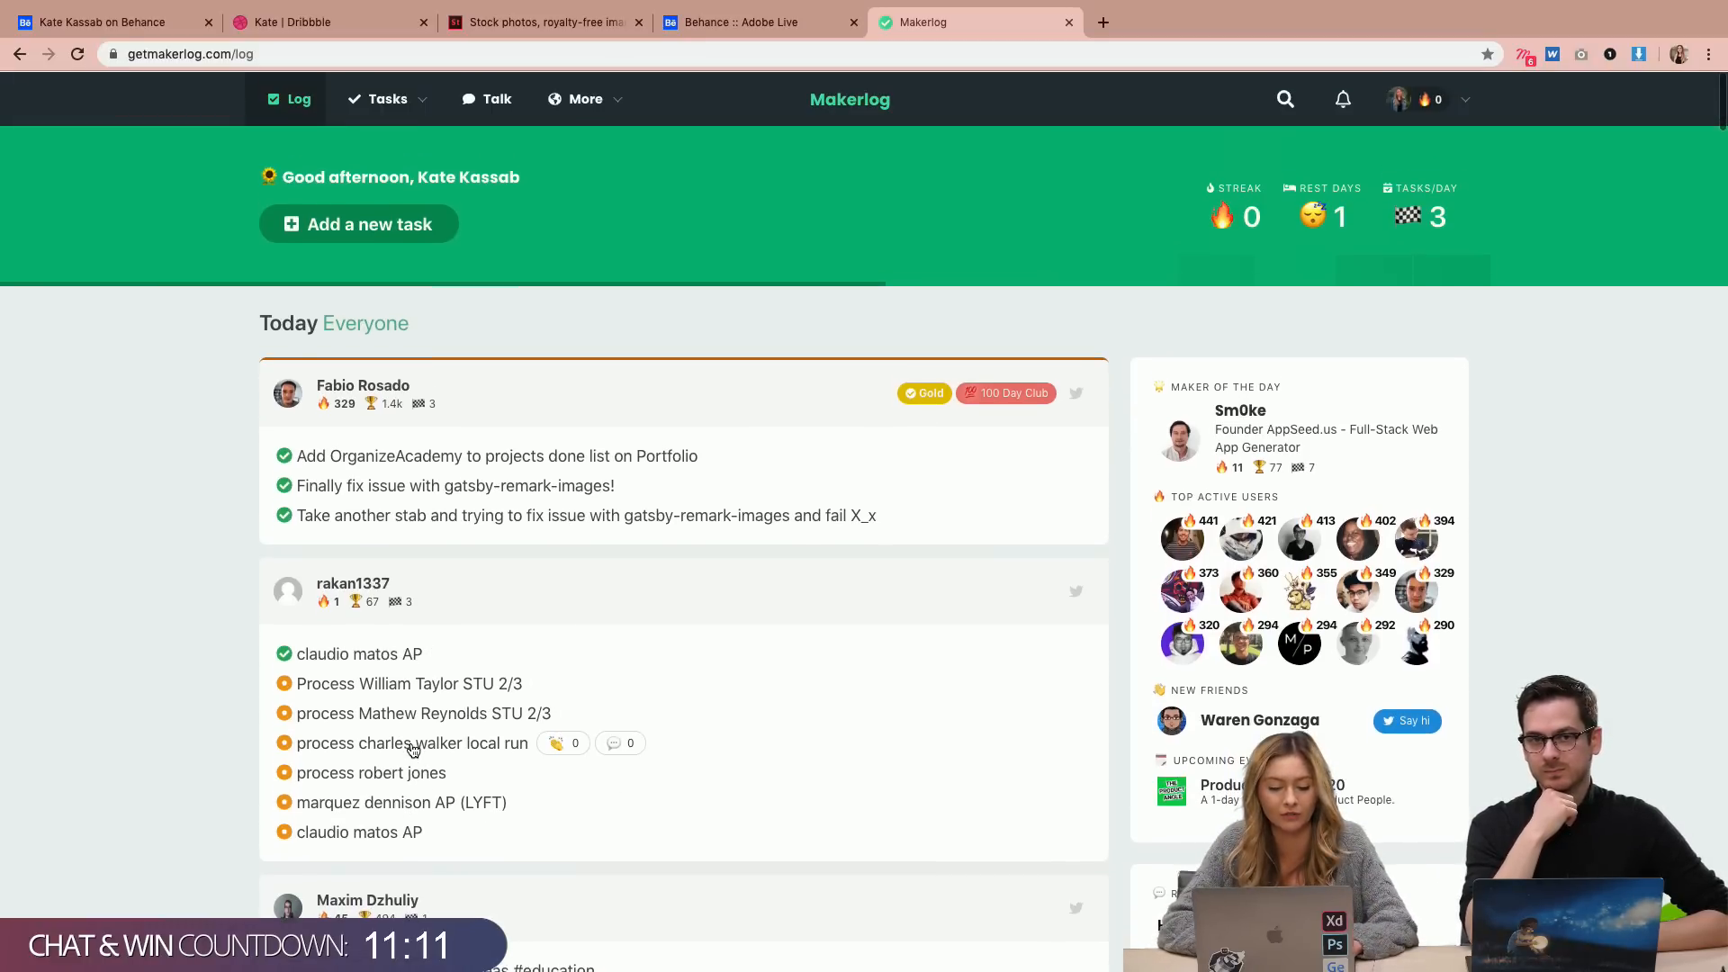
scroll(559, 623, "down", 1)
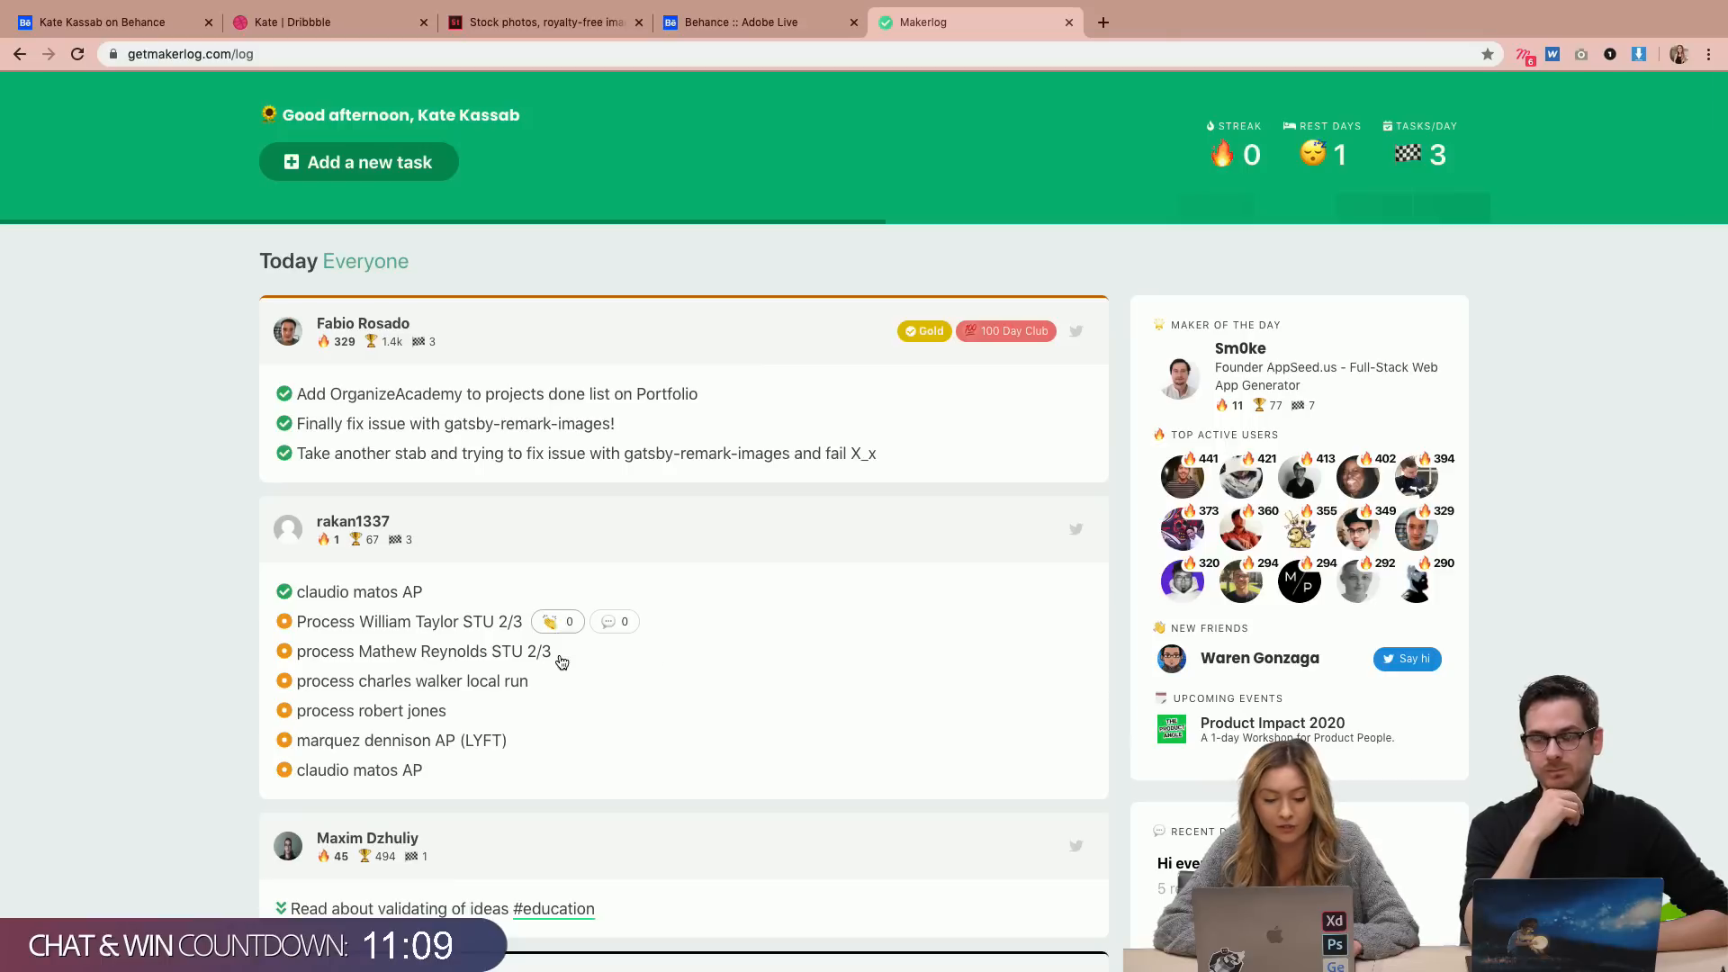
left_click(576, 653)
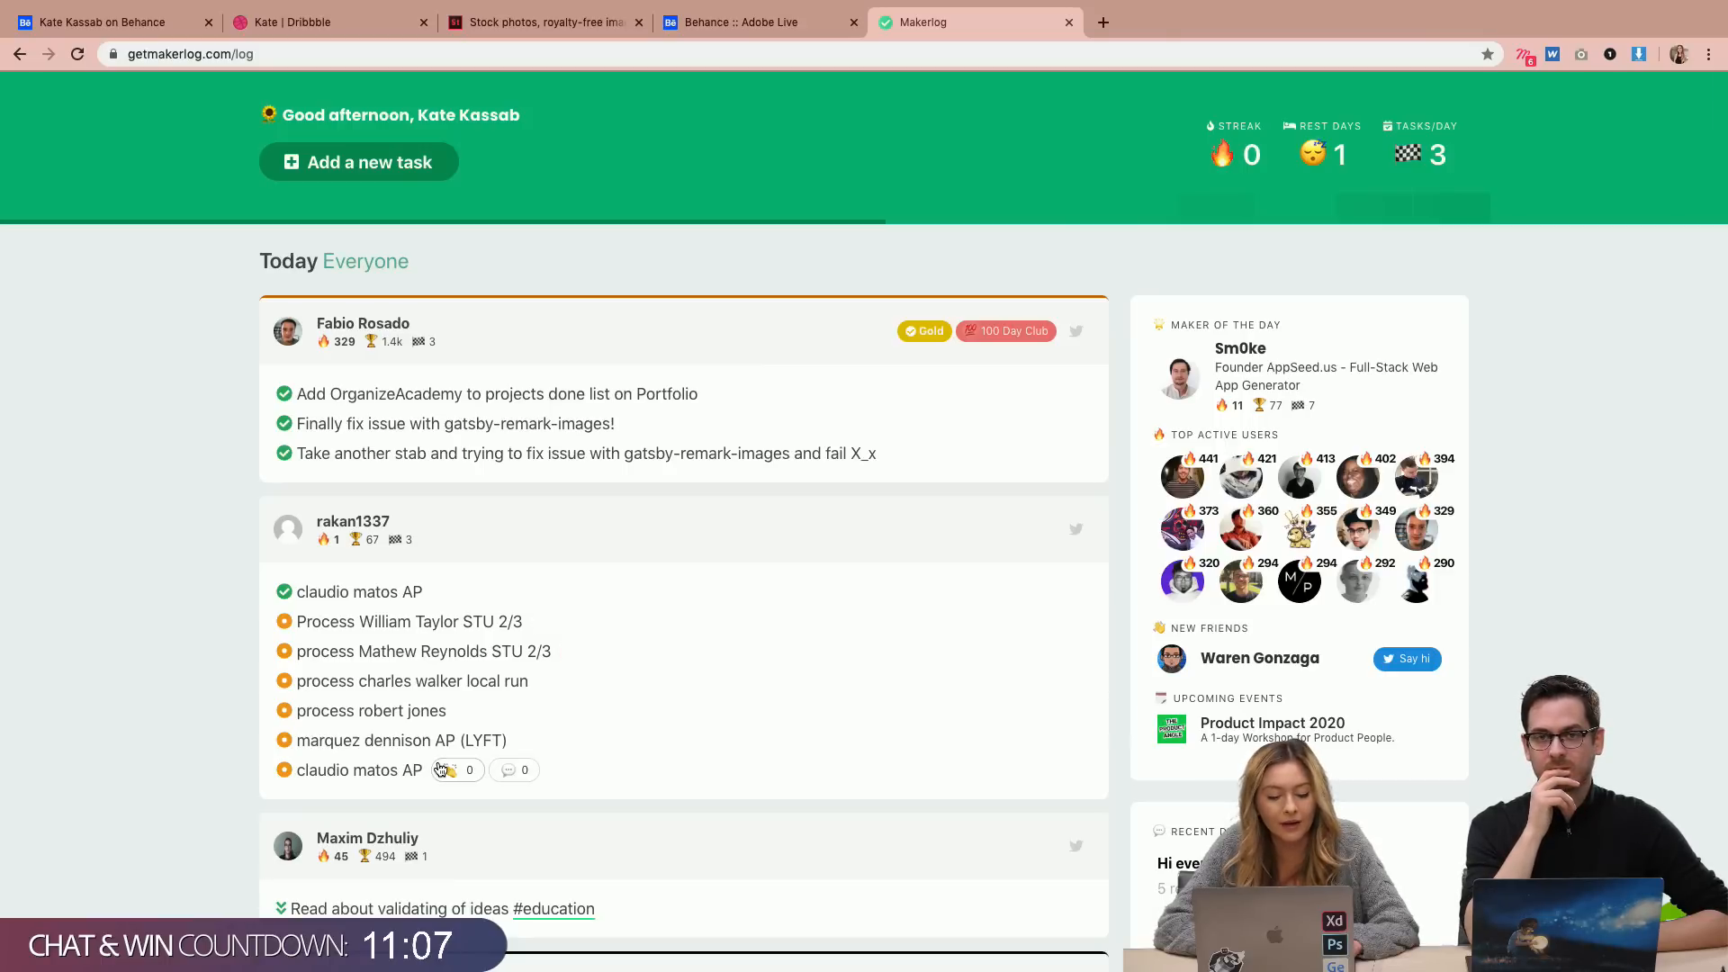
scroll(435, 767, "down", 1)
scroll(637, 528, "up", 2)
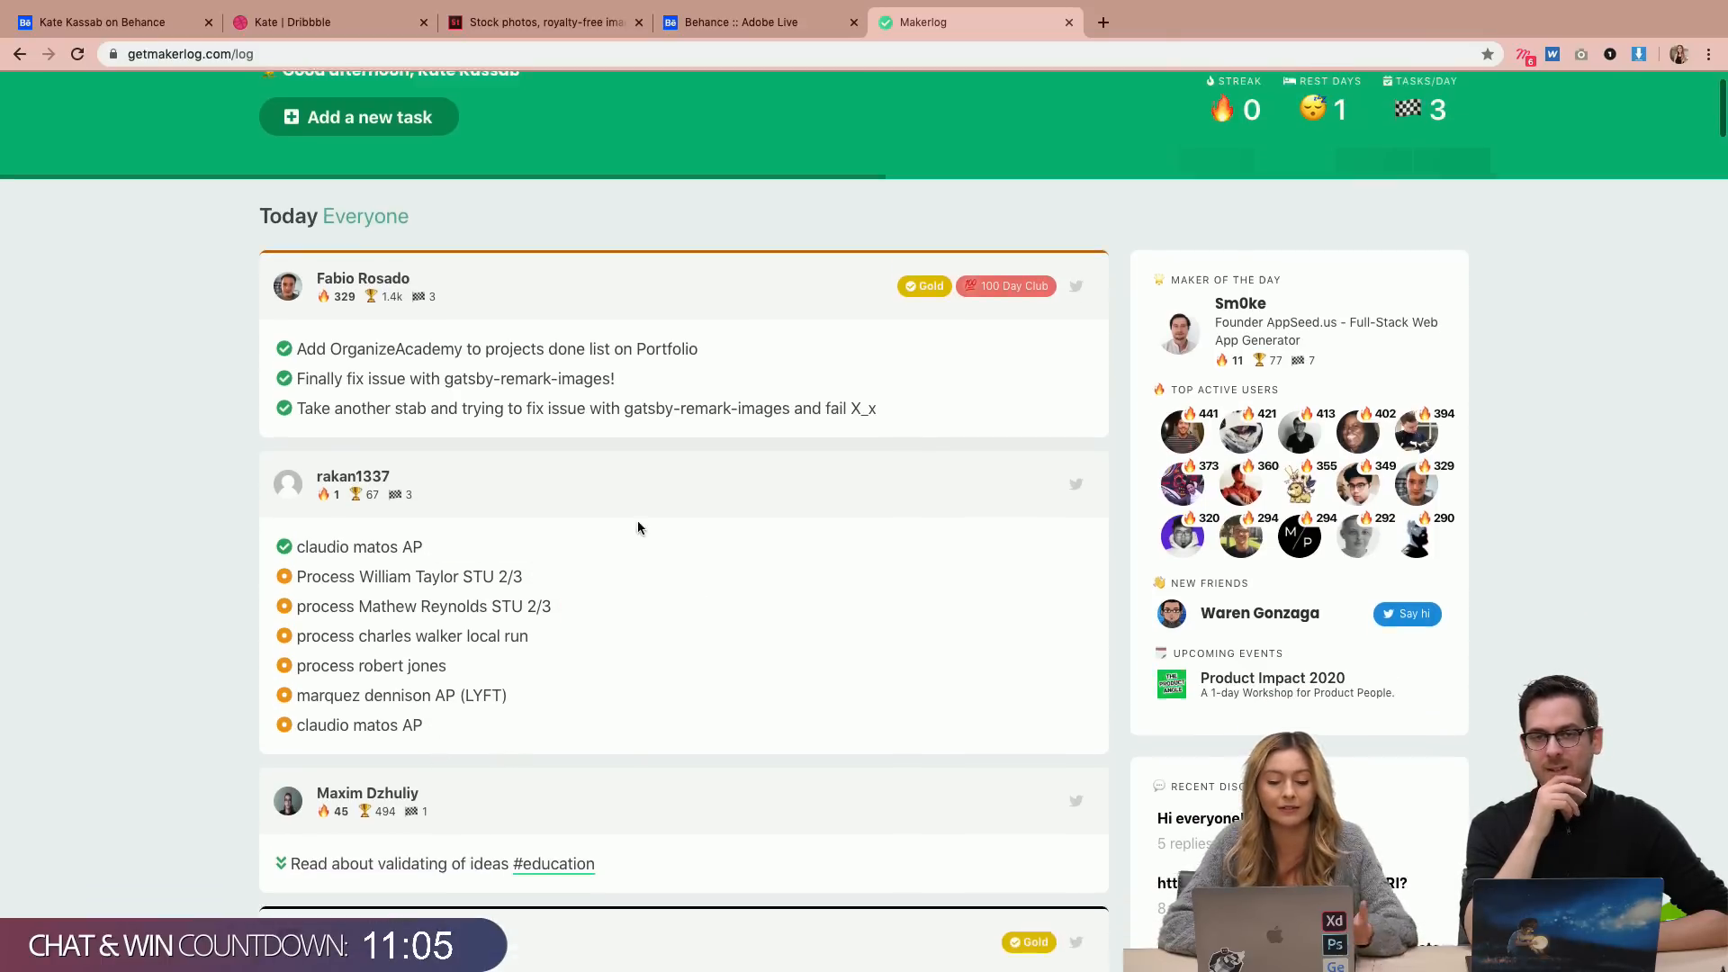
Open your own Makerlog profile and load more tasks below the Friday, January 24 list.
left_click(1394, 117)
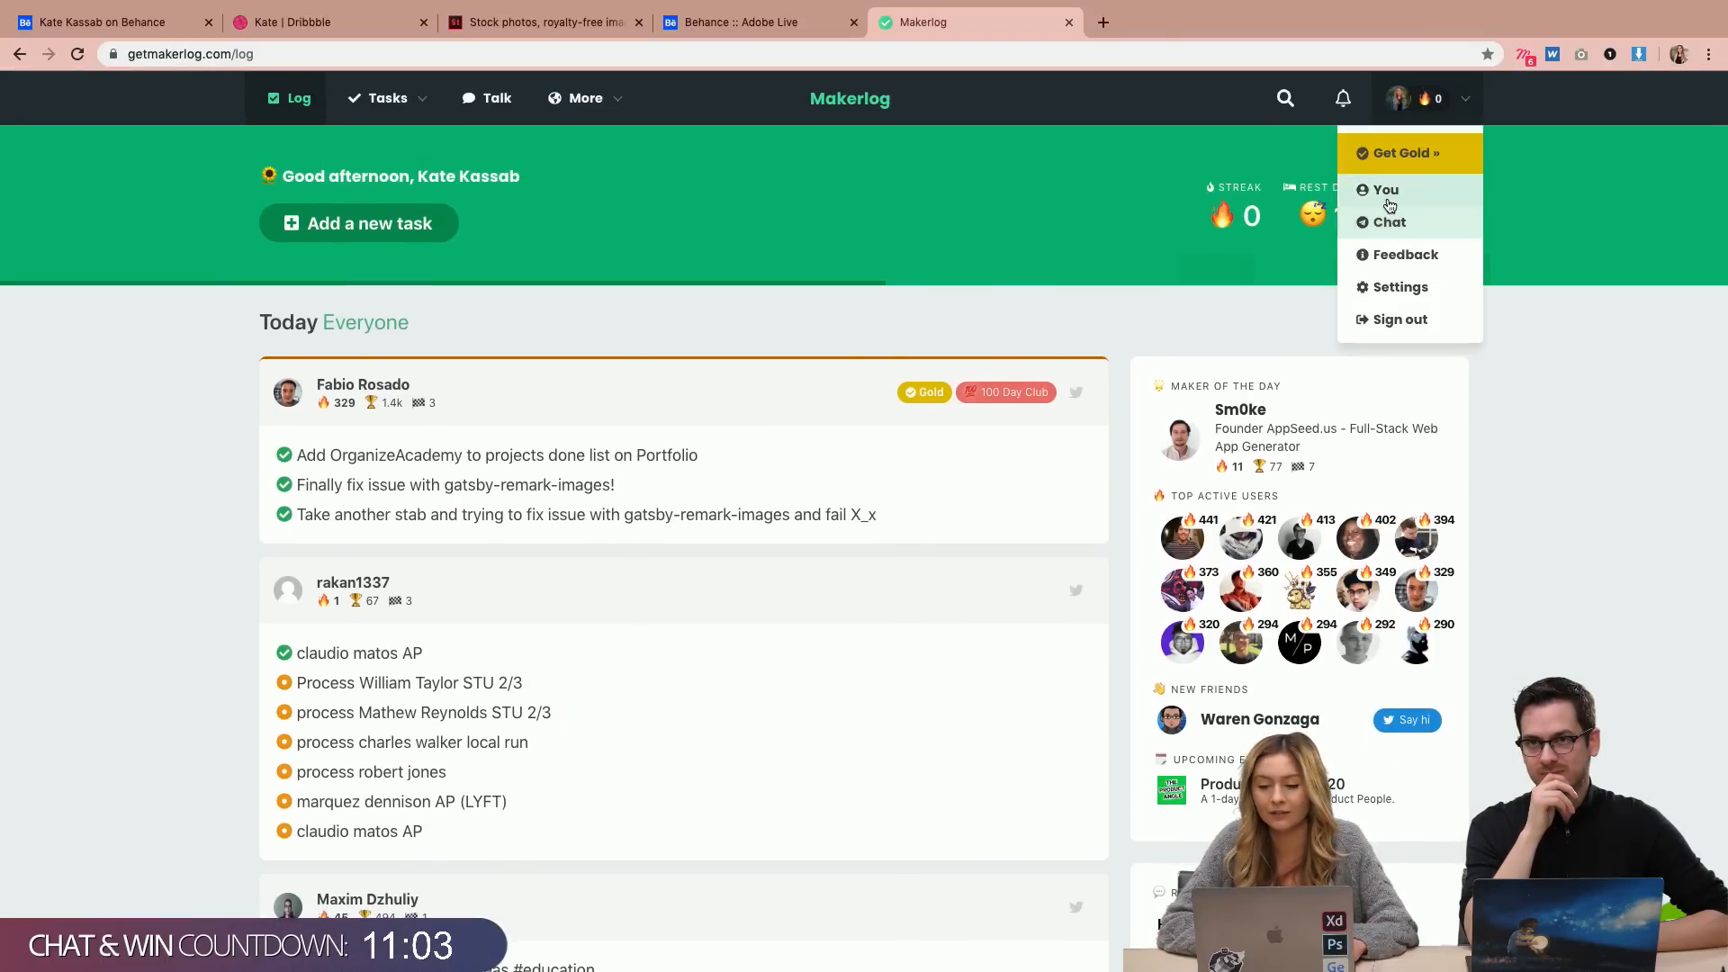
left_click(1386, 193)
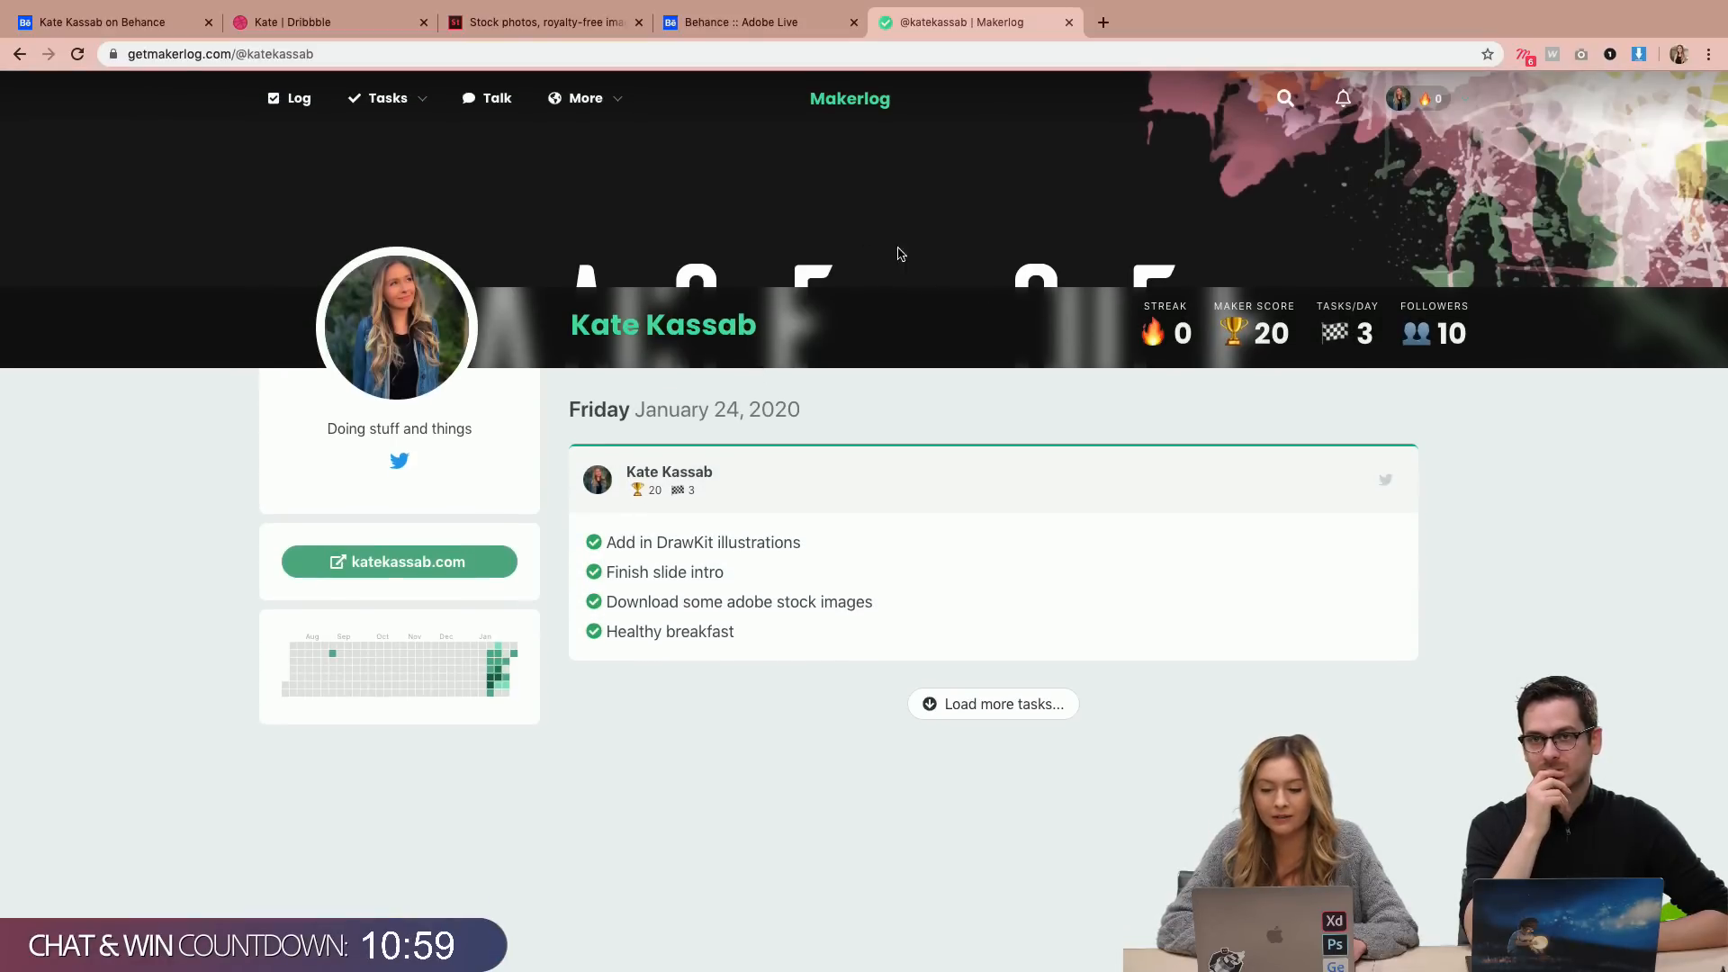
left_click(388, 108)
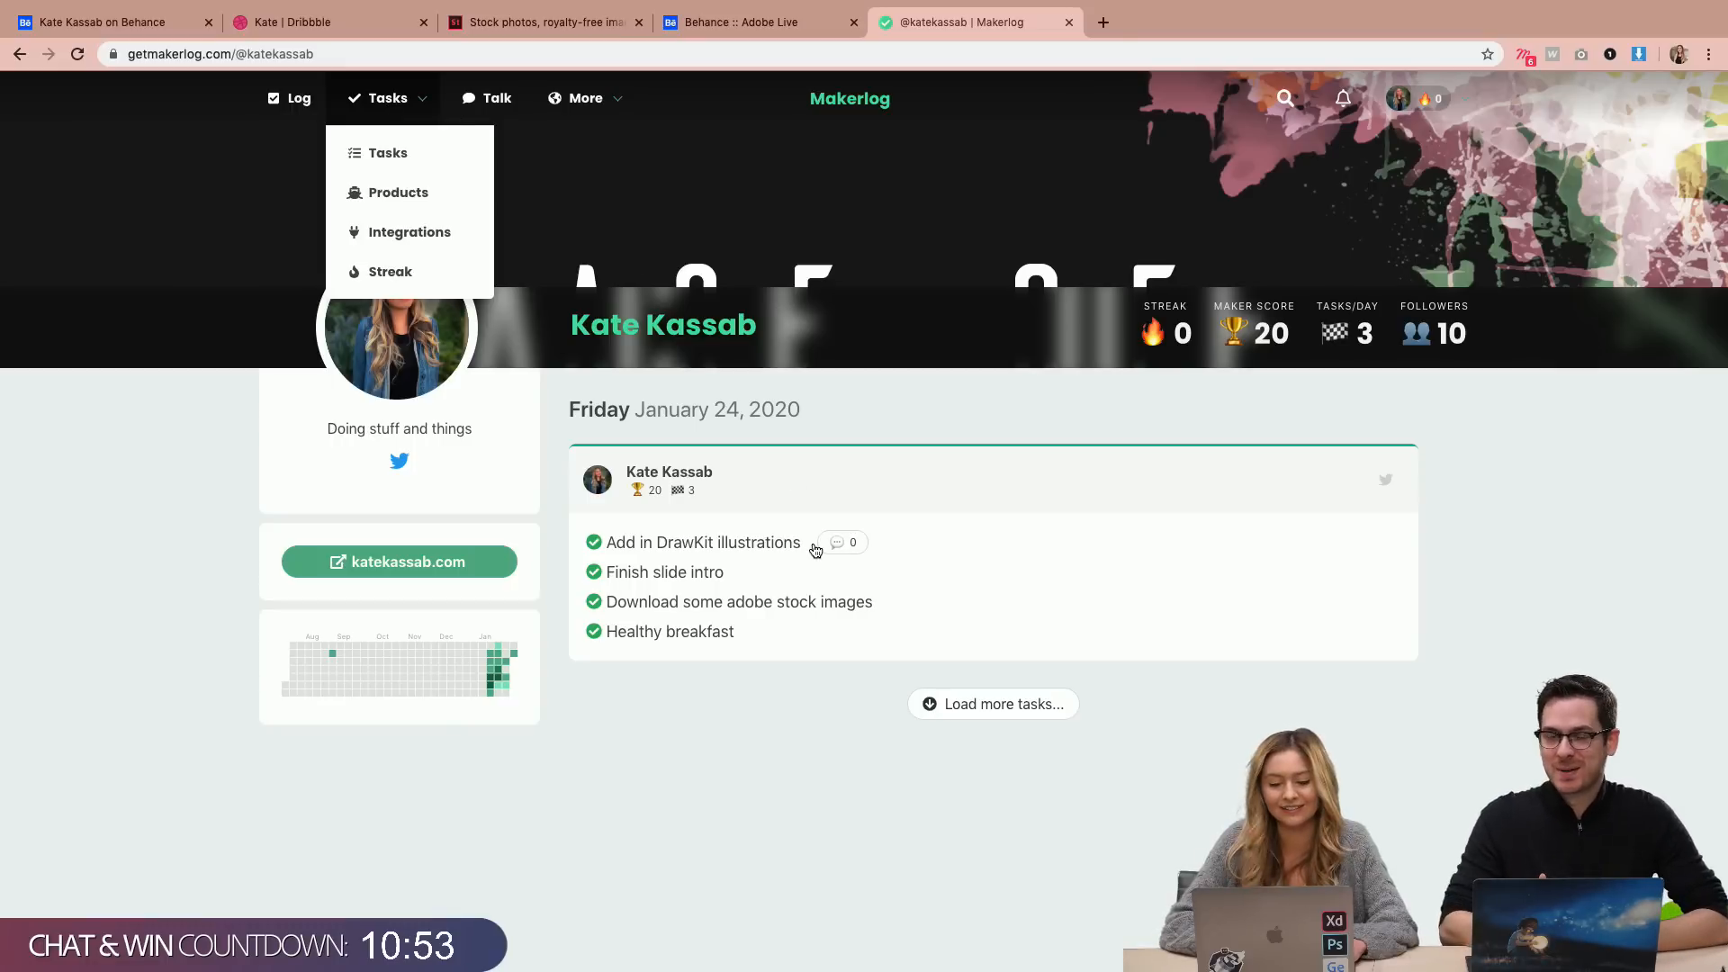
left_click(1031, 707)
scroll(1031, 702, "down", 1)
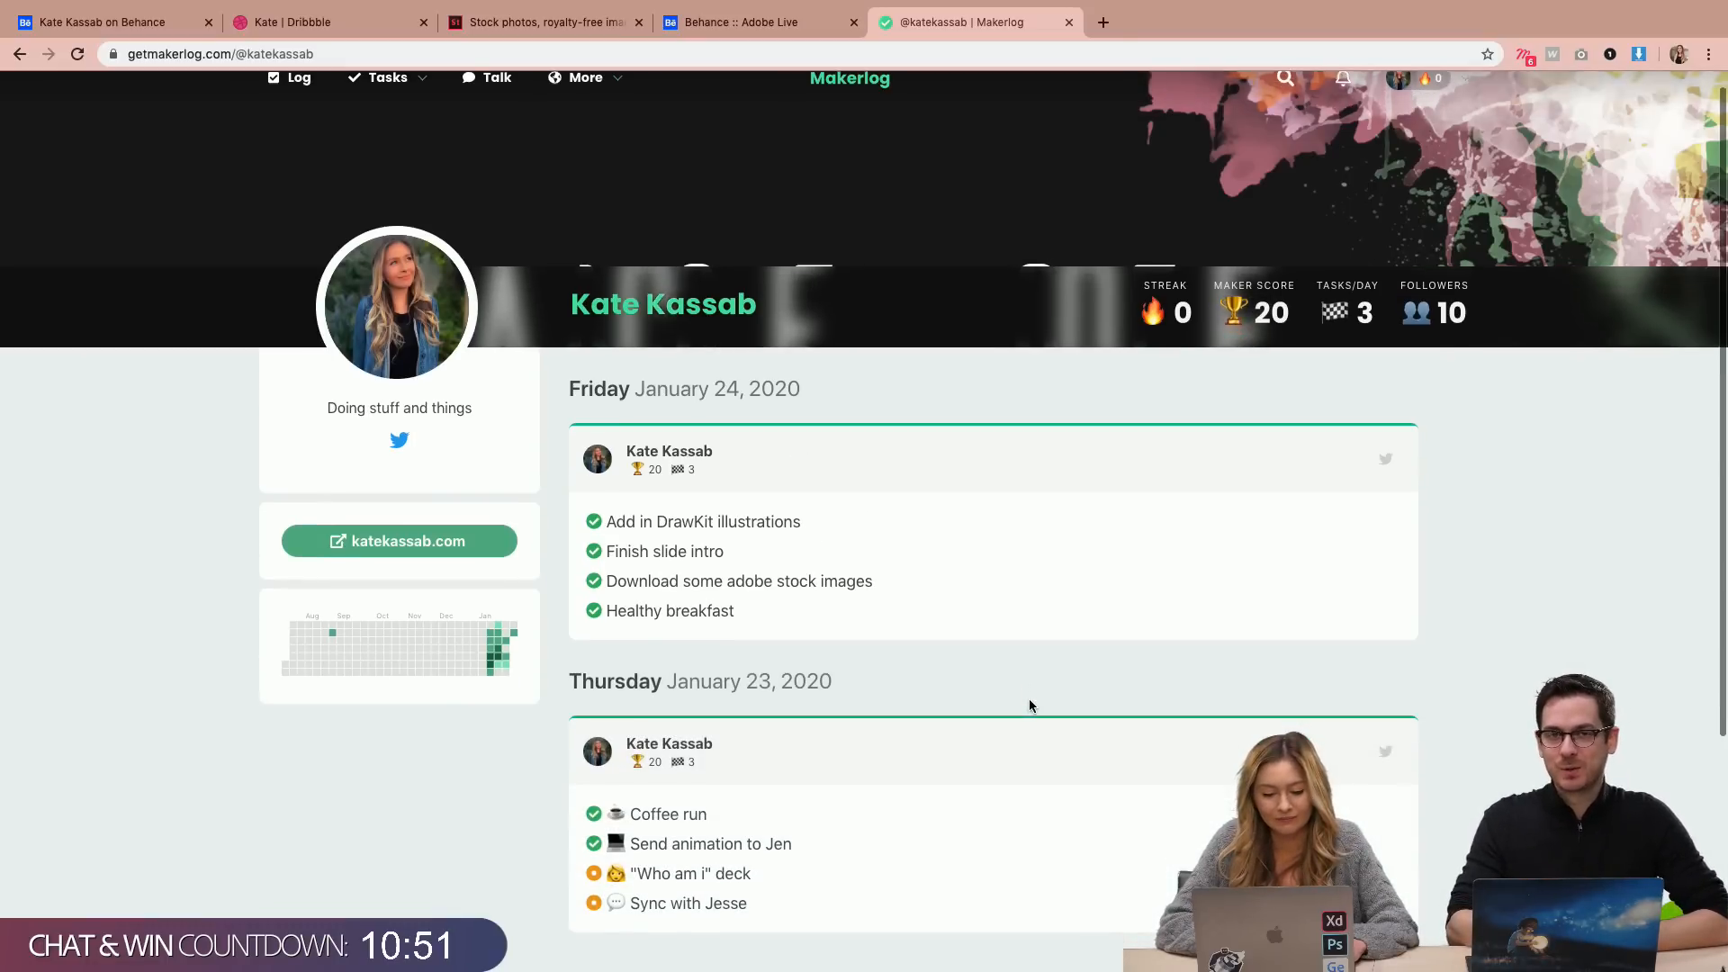
Review the daily lists of completed and open tasks on the Makerlog profile.
scroll(1029, 701, "up", 1)
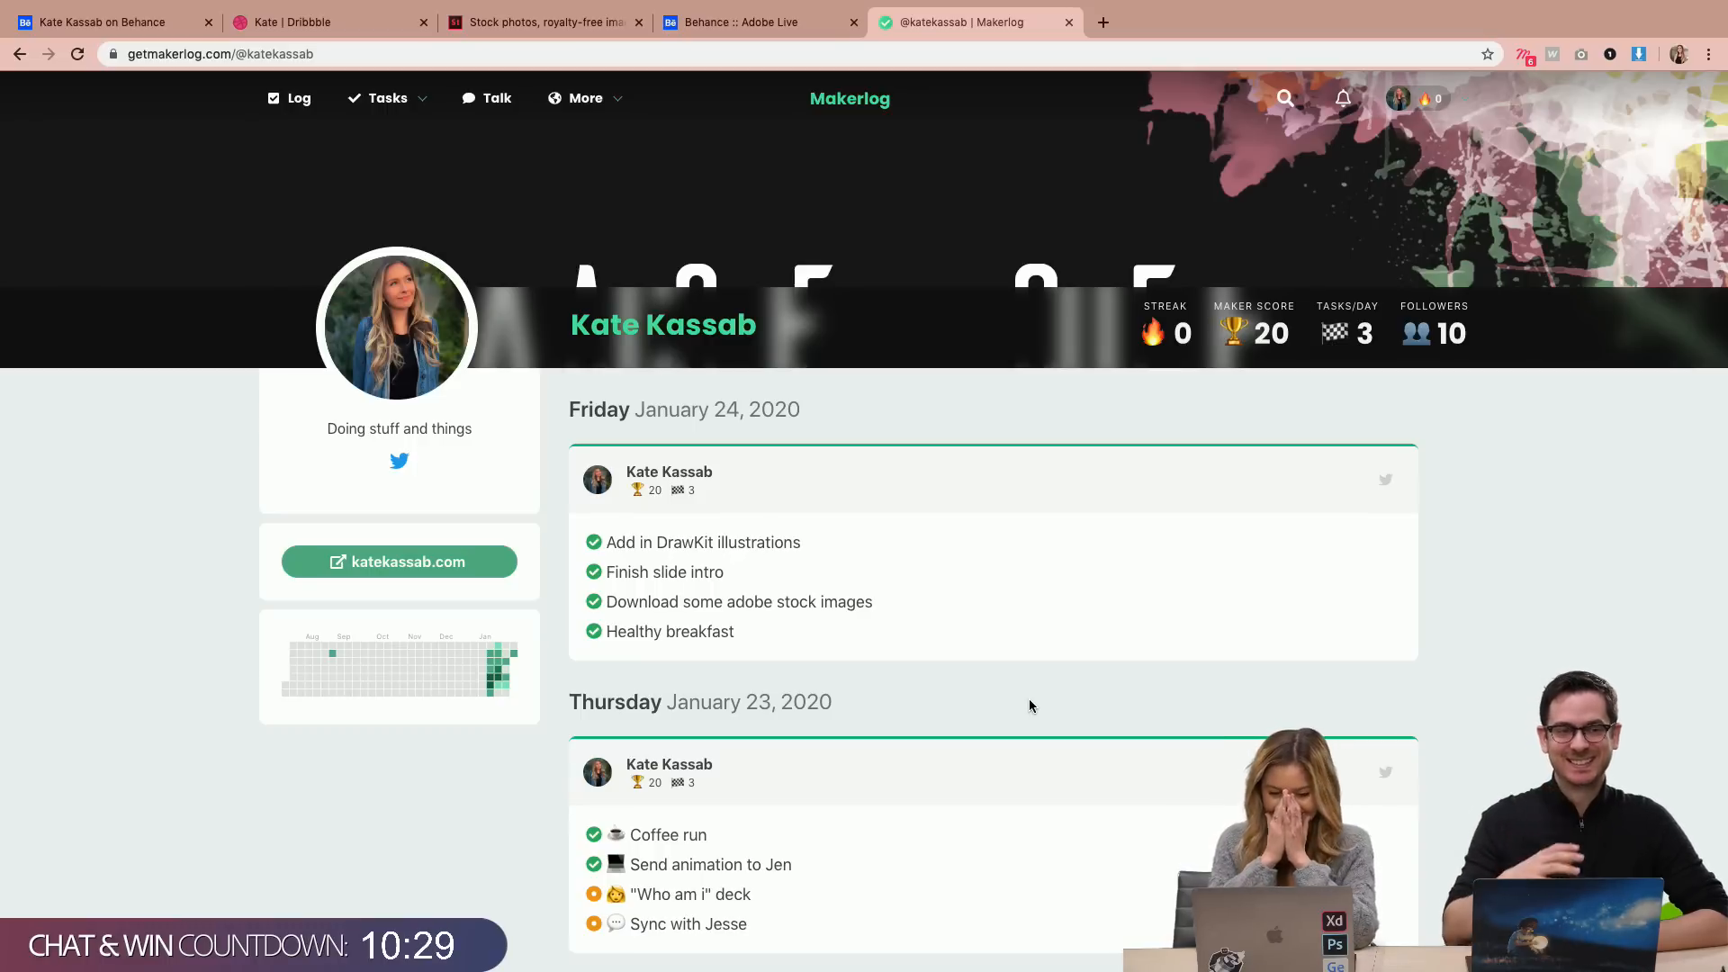
scroll(1029, 705, "down", 2)
scroll(1030, 705, "up", 2)
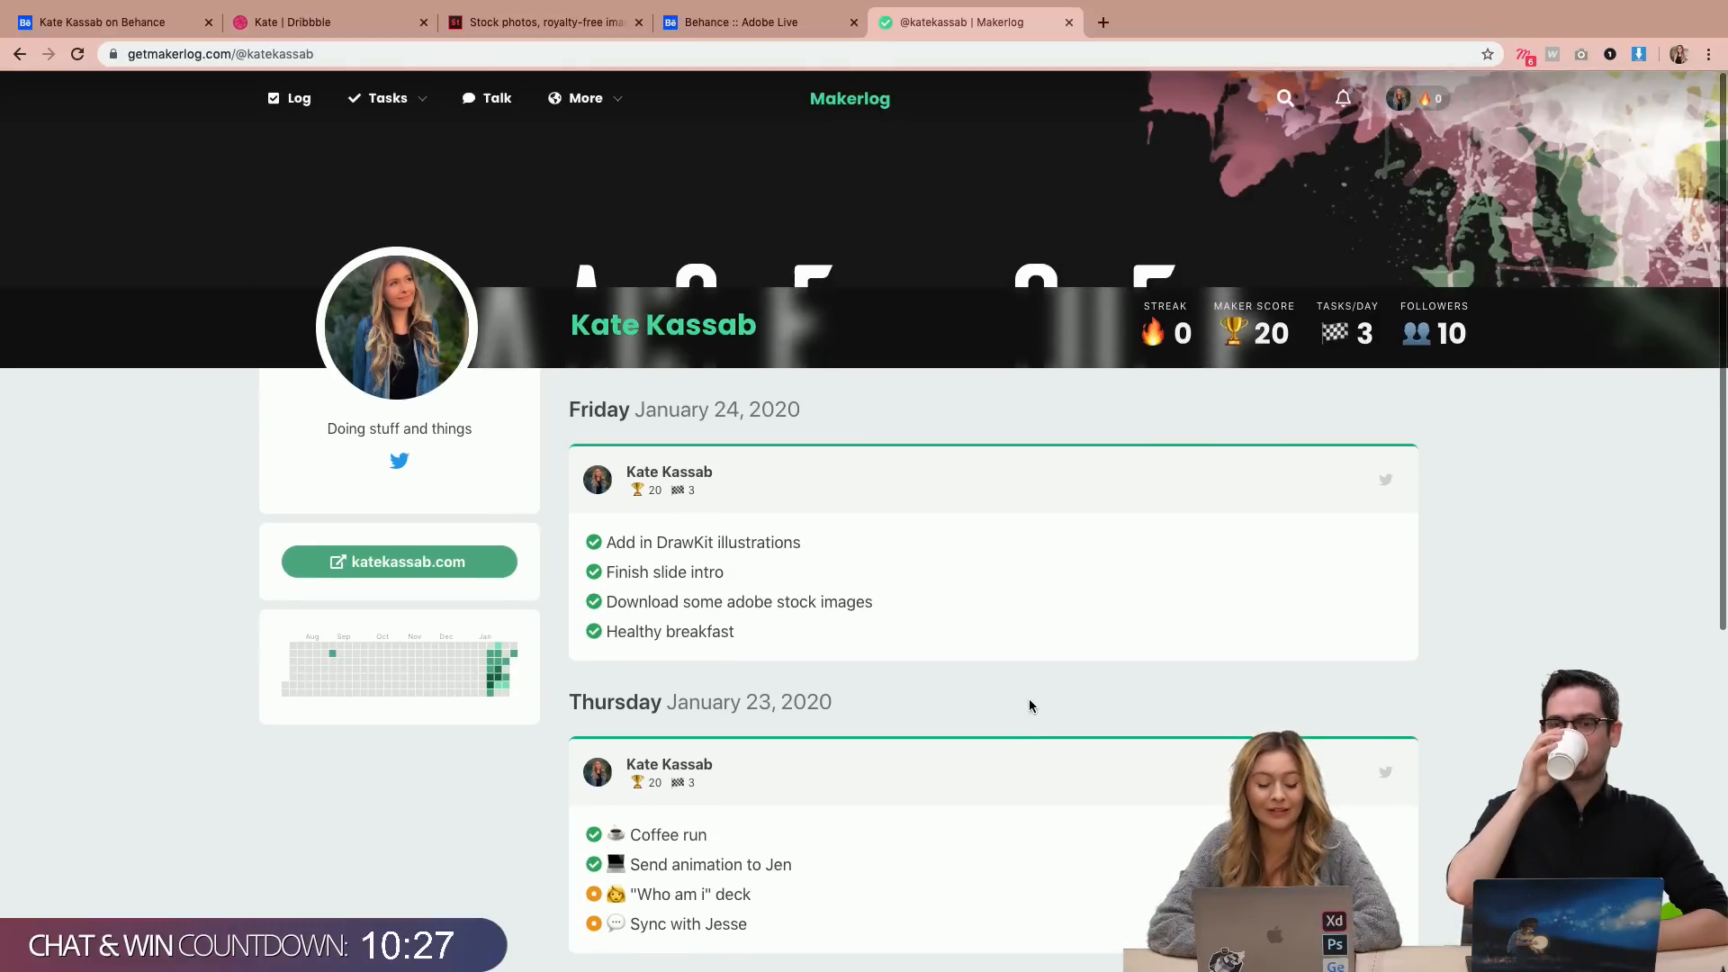
scroll(1031, 704, "down", 3)
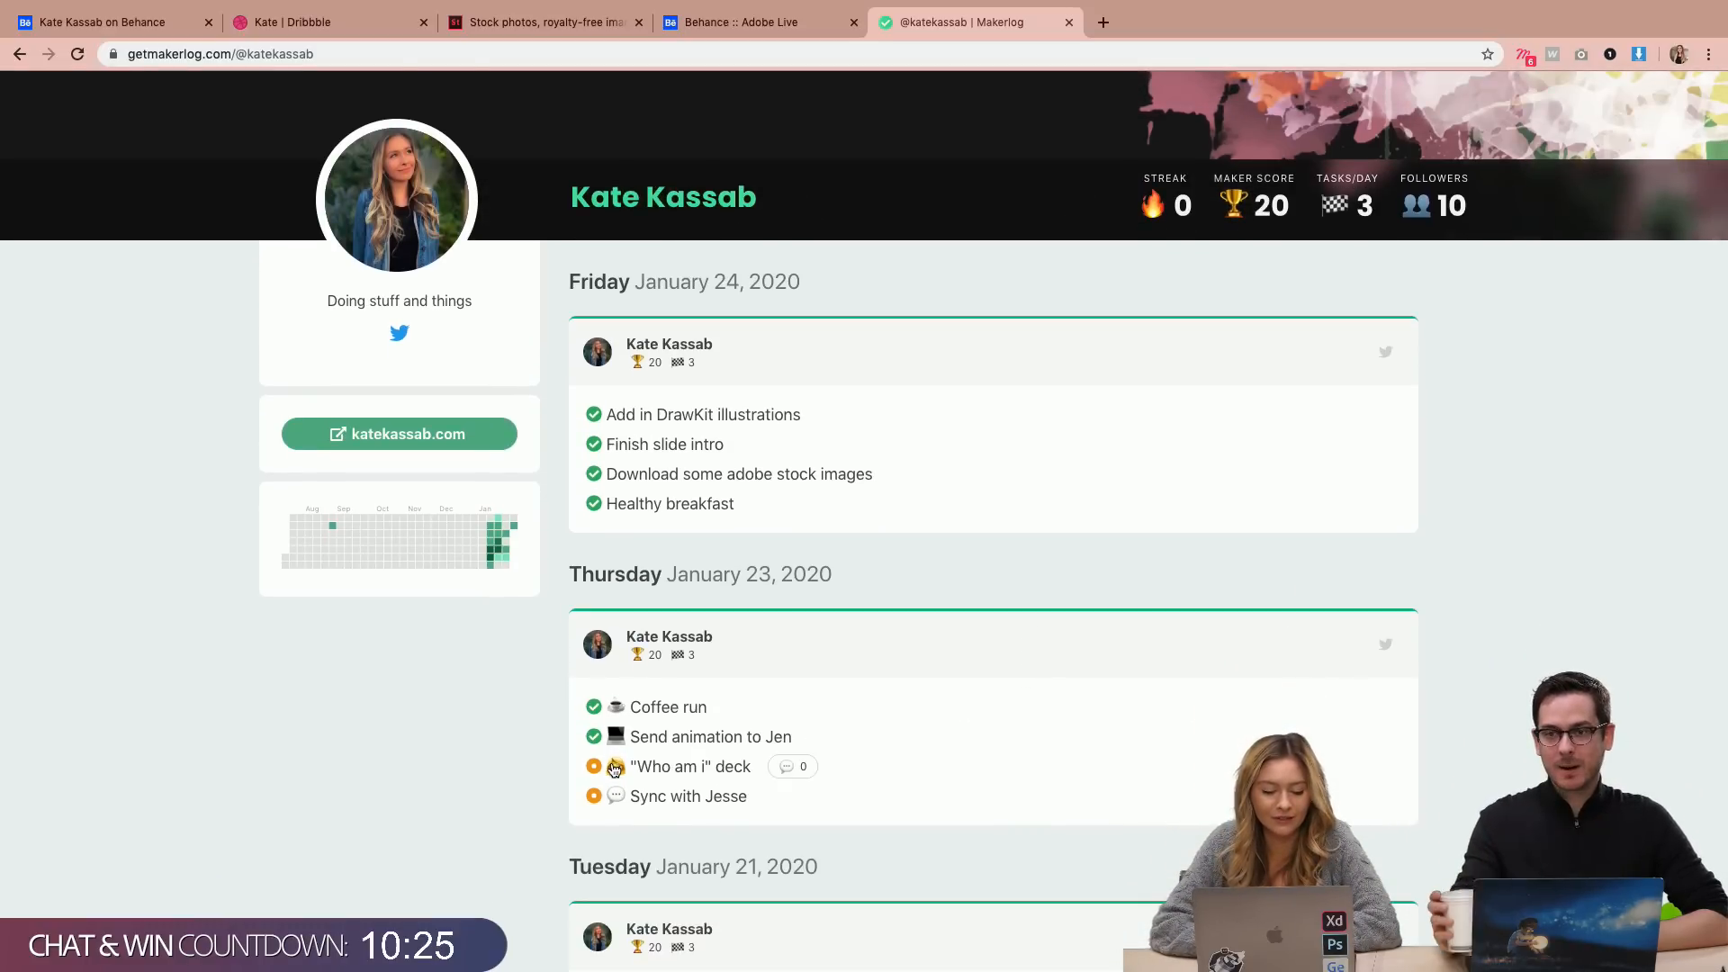
Review the older daily task lists back to January 16, 2020 on the Makerlog profile and close the Makerlog tab.
scroll(585, 812, "down", 5)
scroll(585, 811, "down", 8)
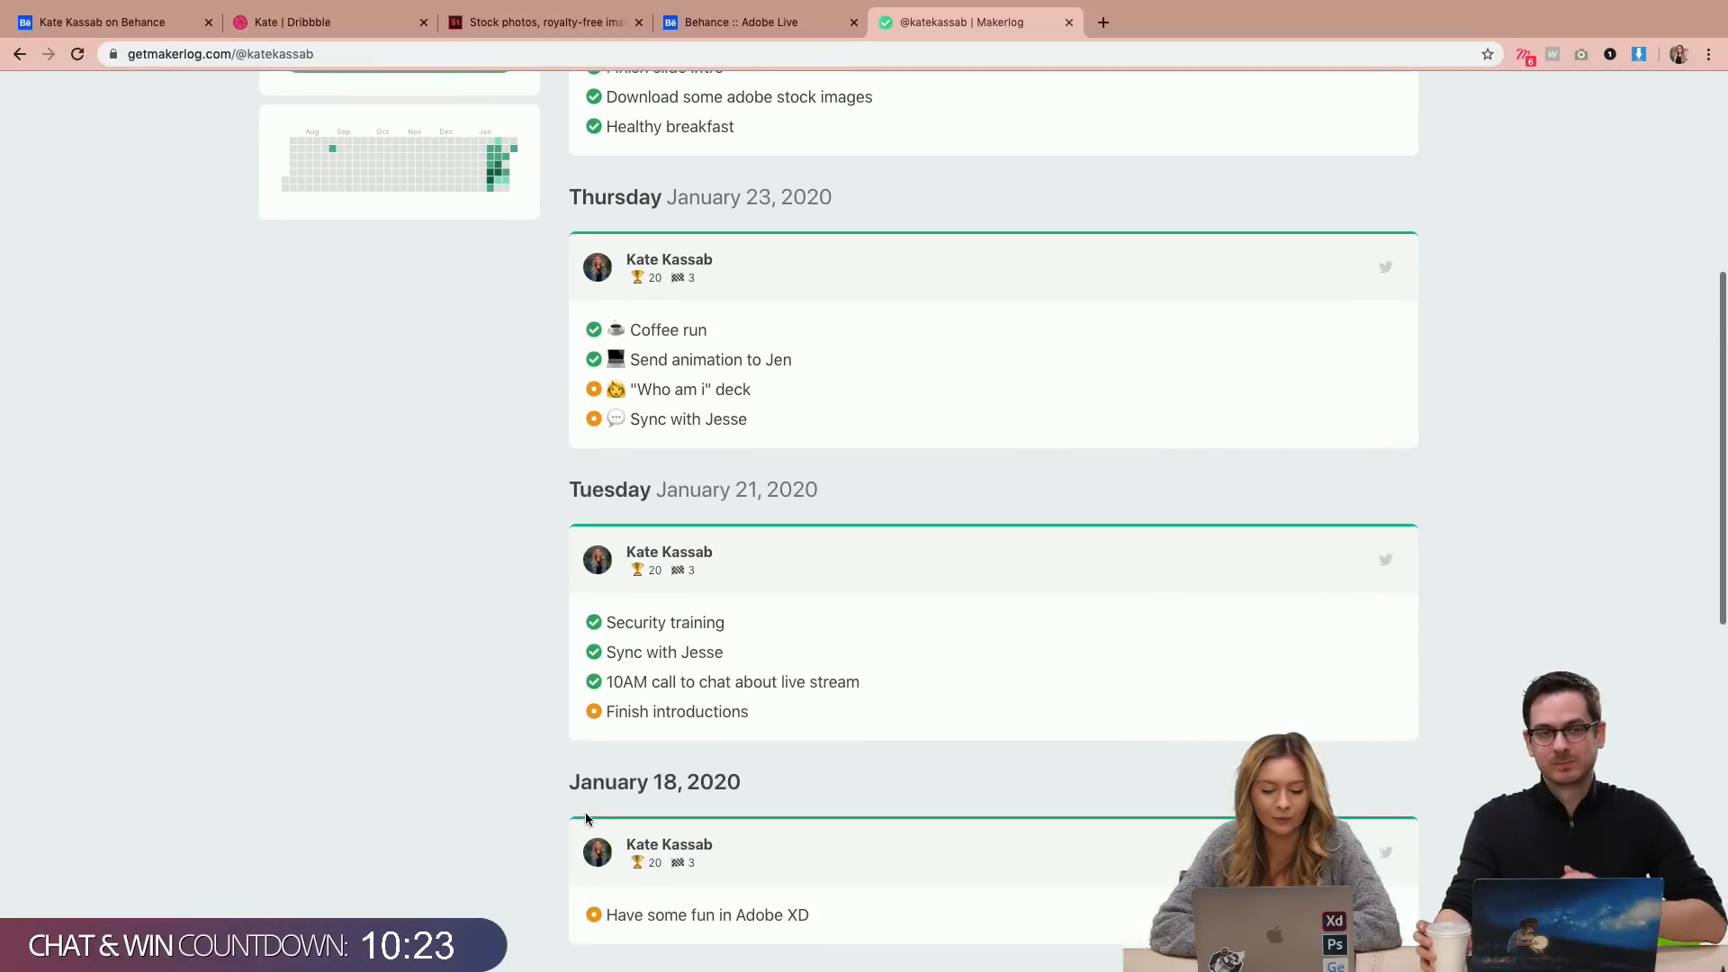
scroll(586, 815, "down", 6)
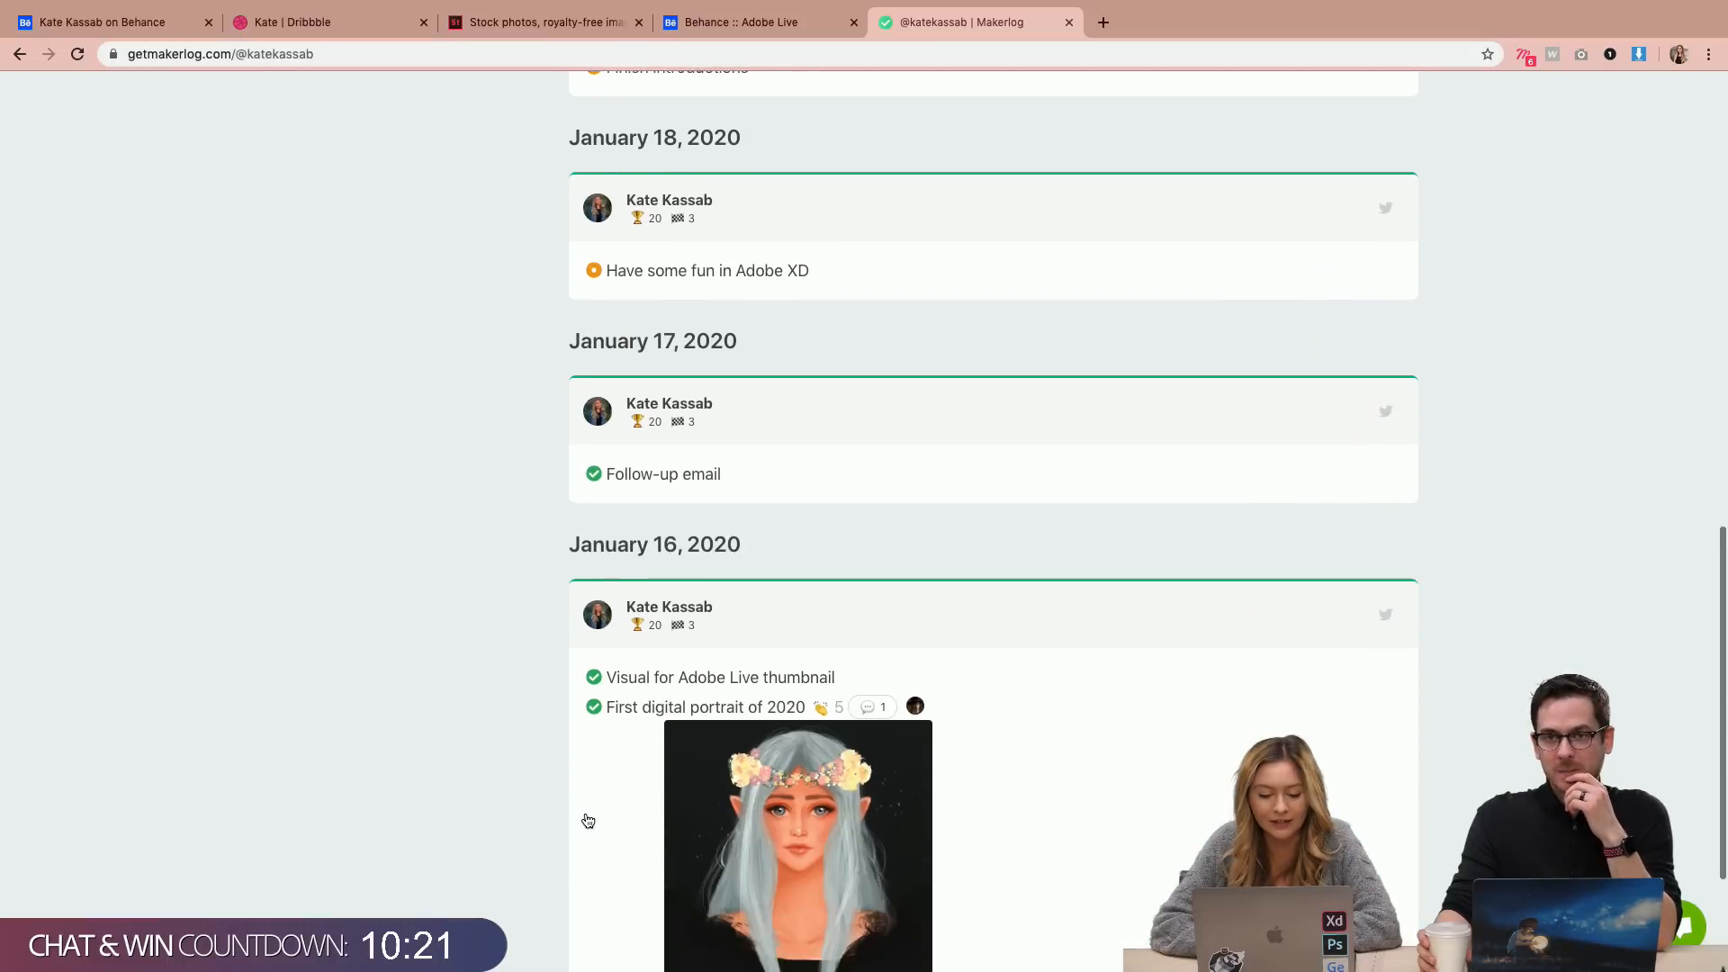
scroll(587, 818, "up", 2)
scroll(587, 820, "up", 10)
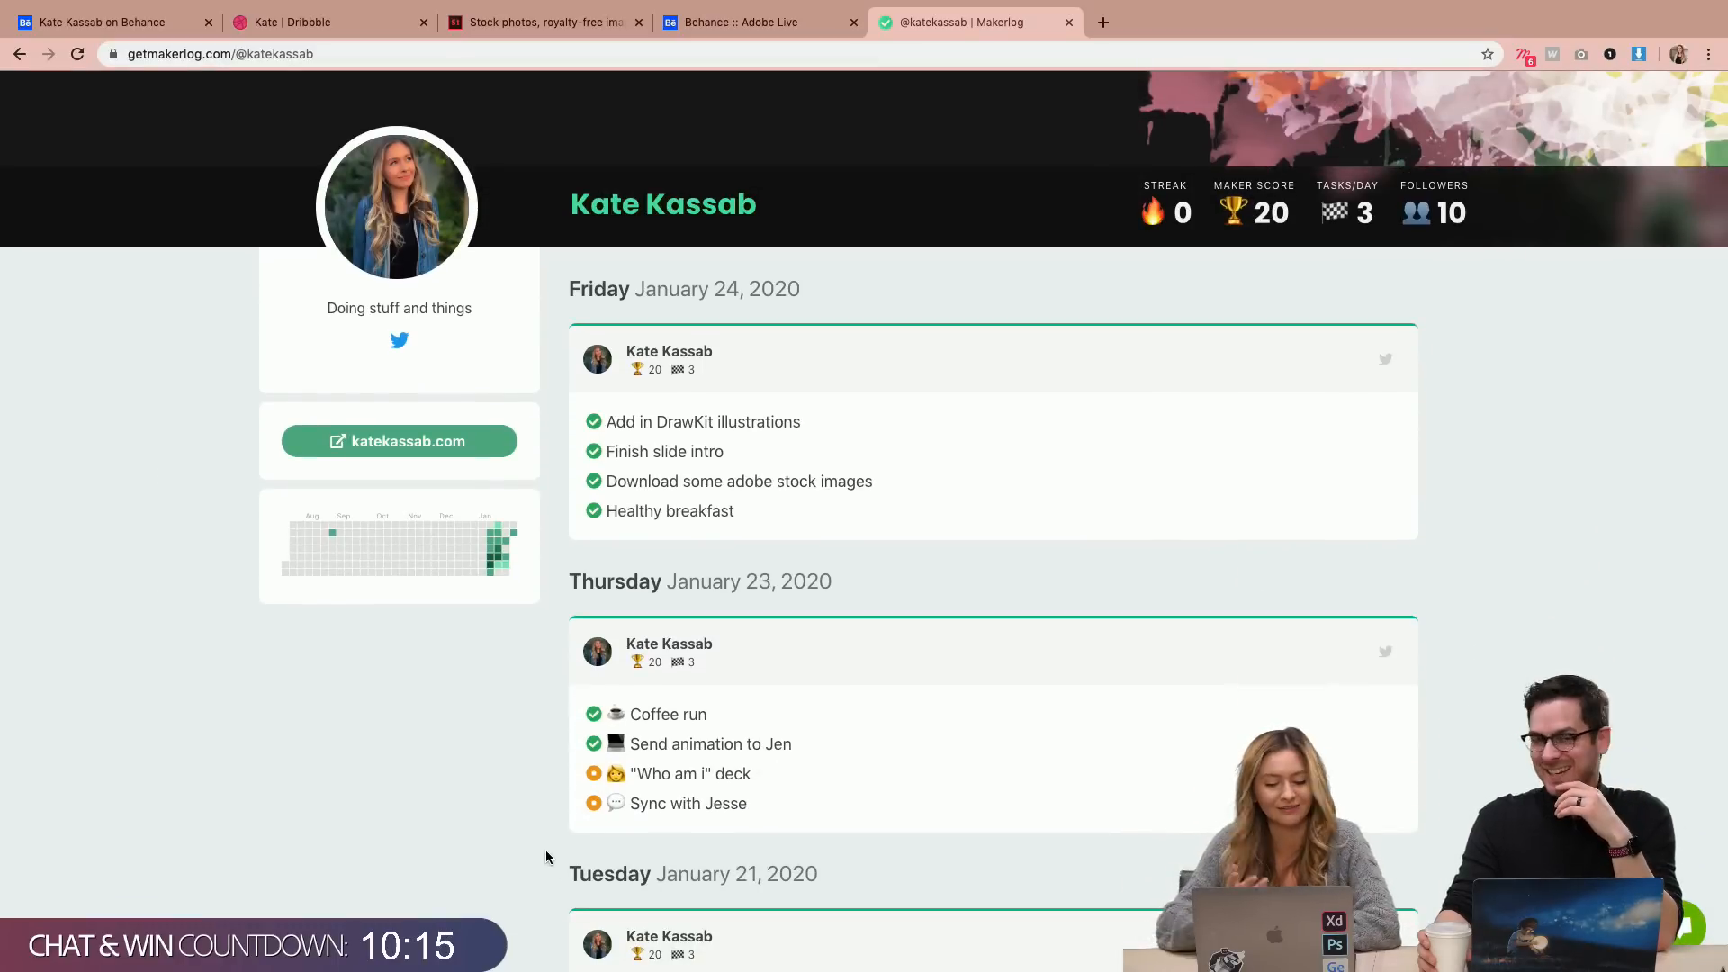
left_click(1069, 23)
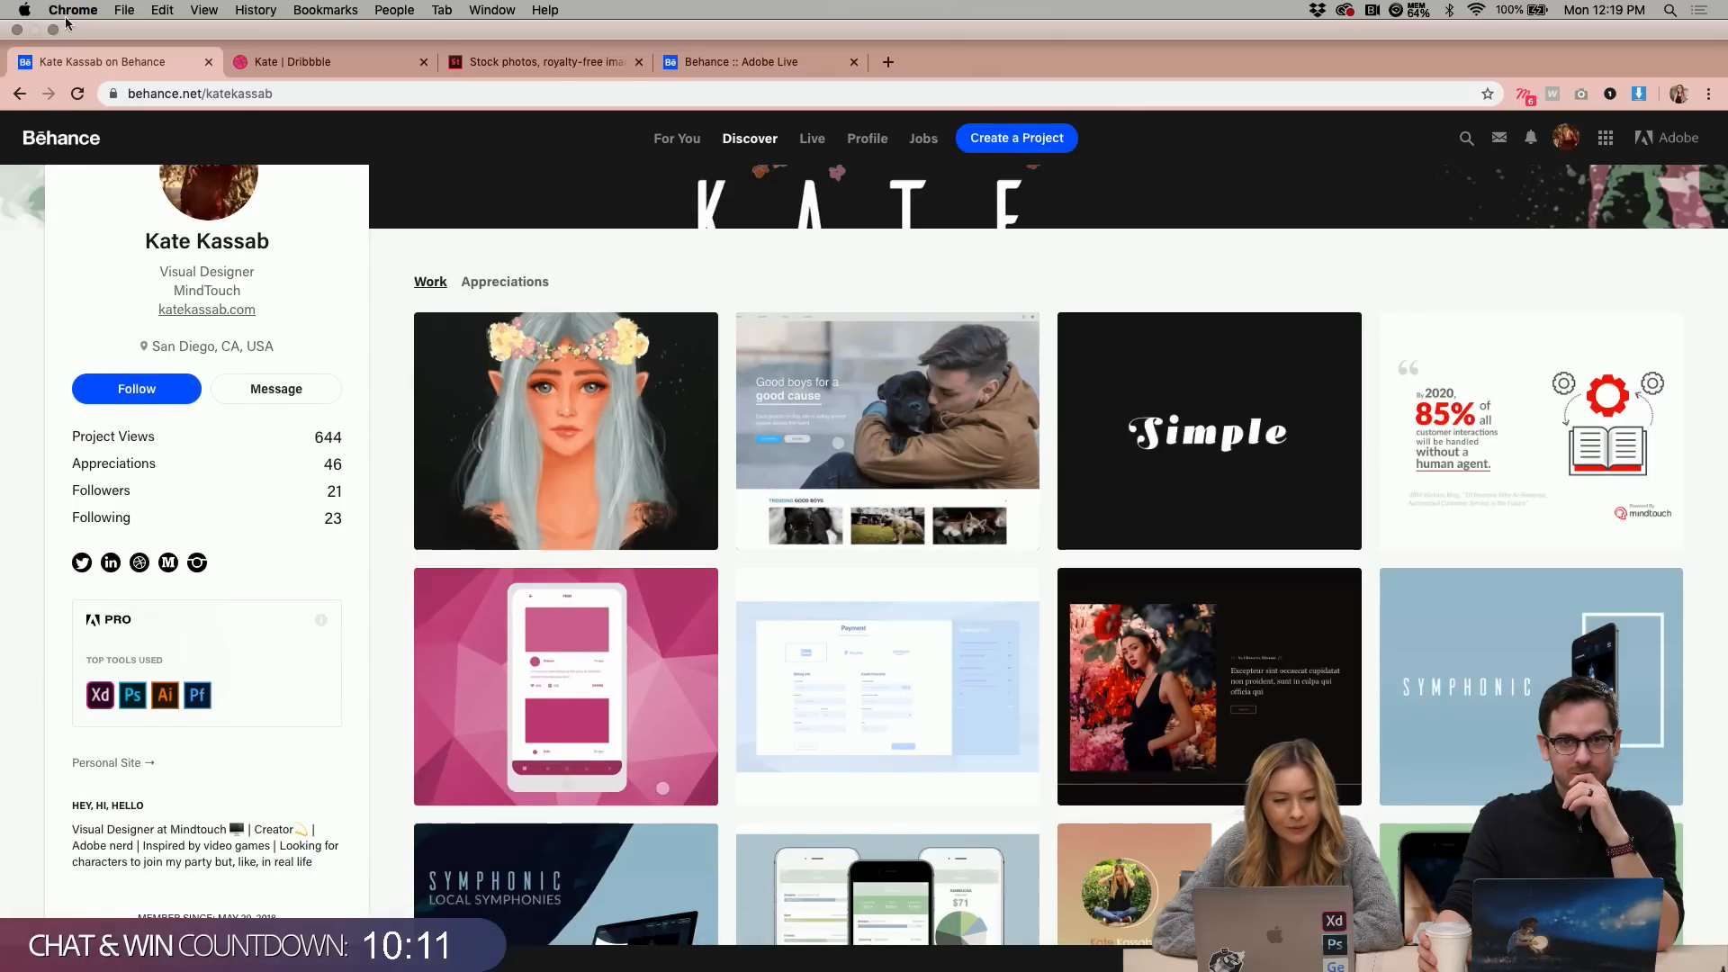
Switch to Adobe XD and bring the Color palette section with the Colors artboard into view, leaving nothing selected.
left_click(53, 35)
left_click(783, 876)
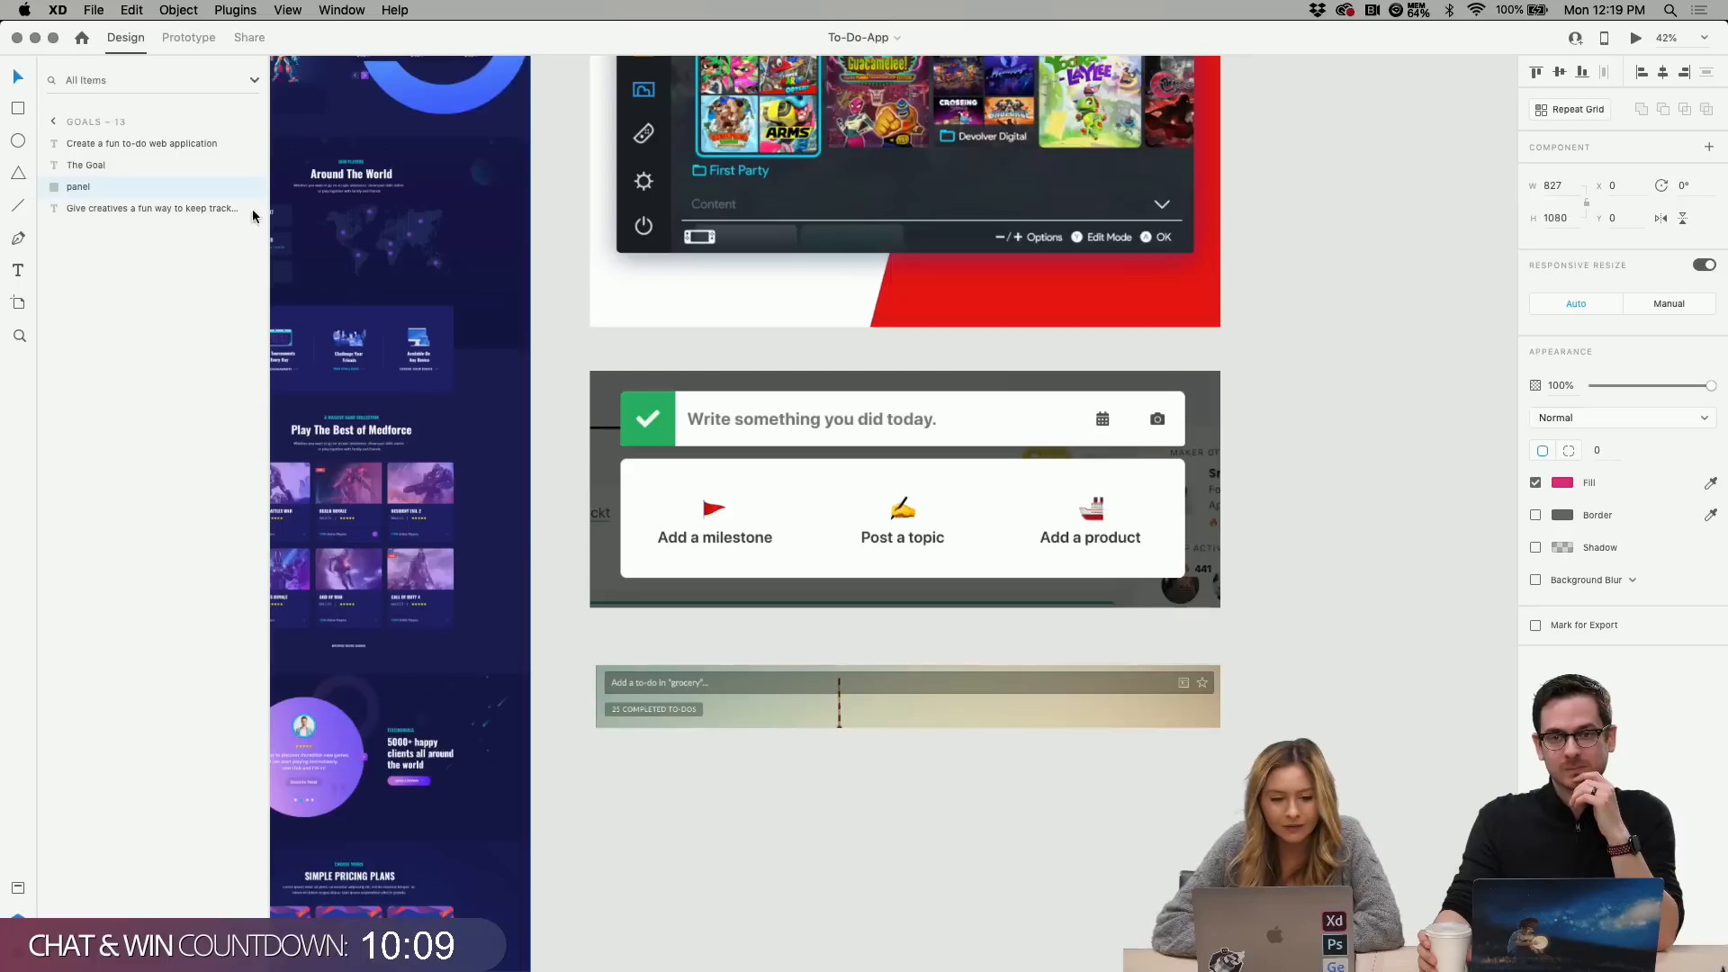
left_click(52, 36)
key("super+0")
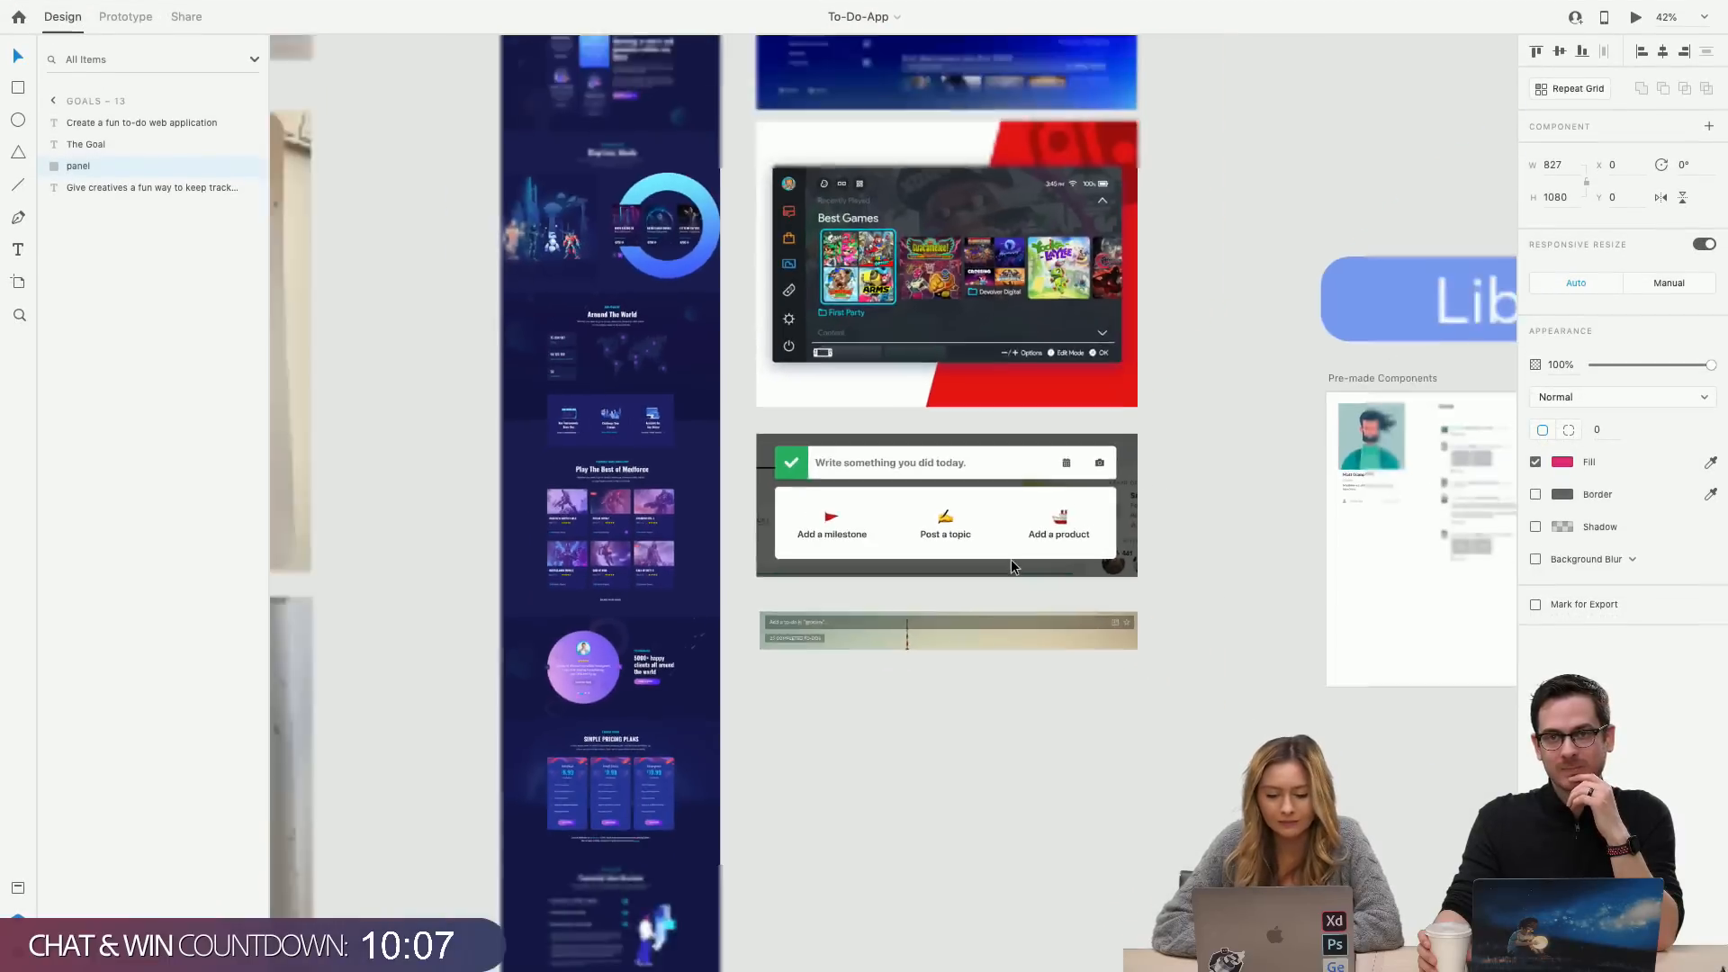
scroll(1015, 228, "up", 5)
scroll(1014, 227, "right", 8)
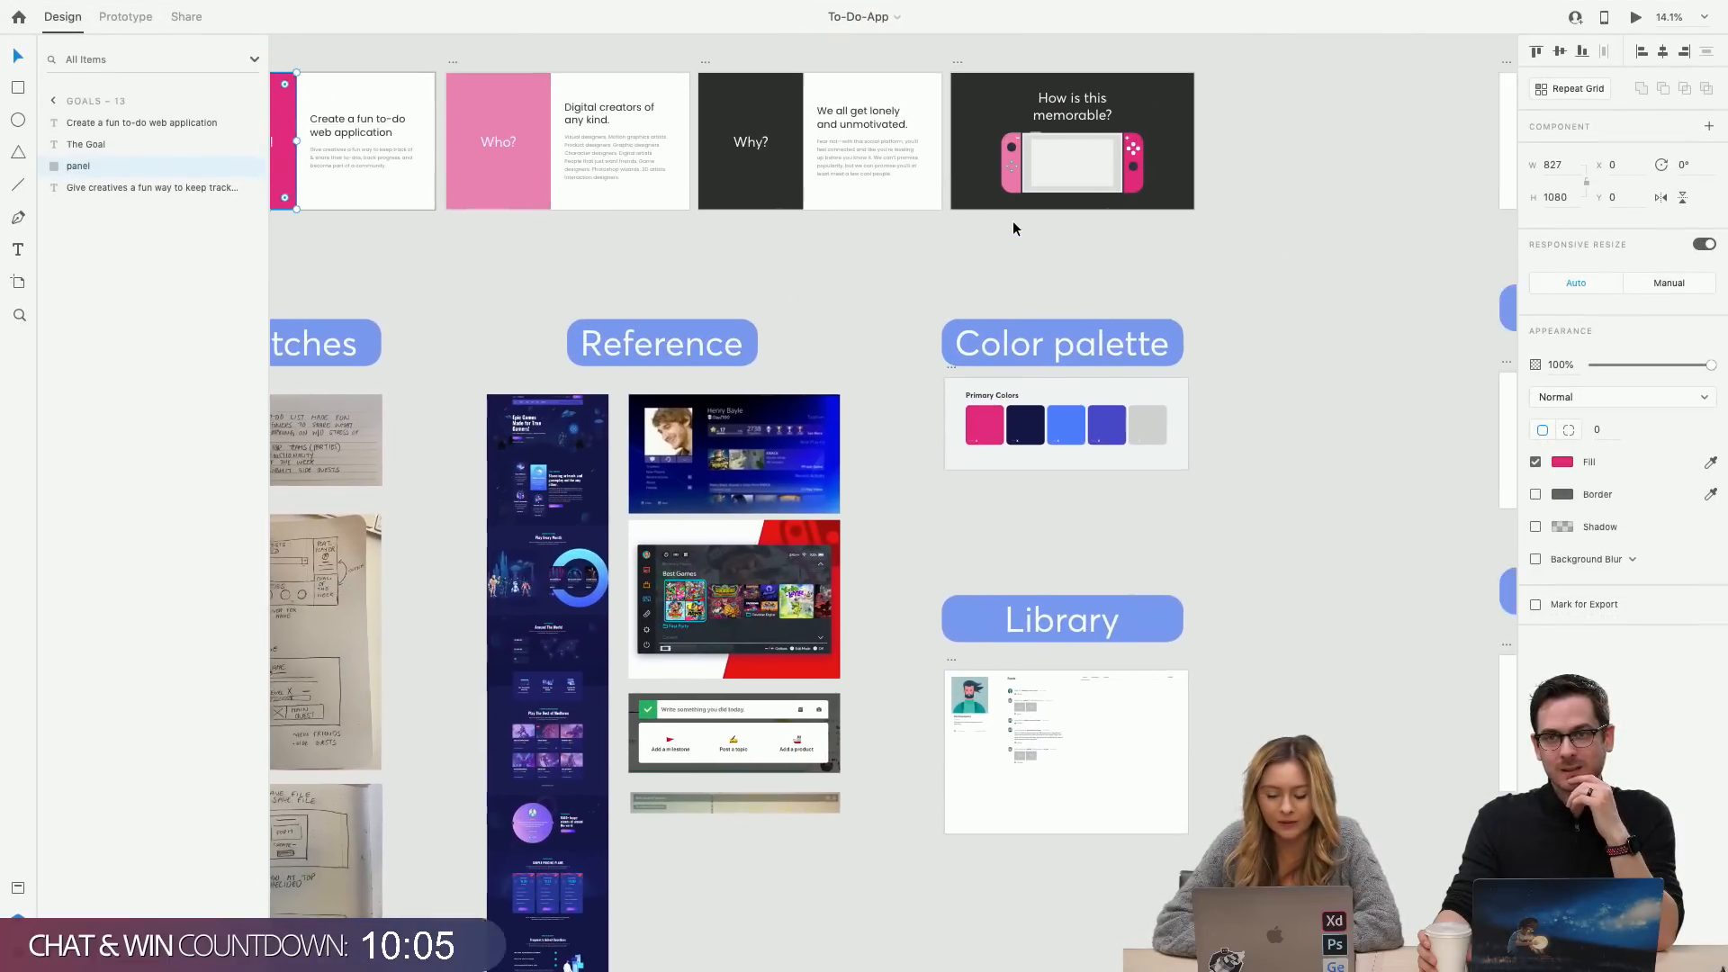
scroll(909, 326, "up", 5)
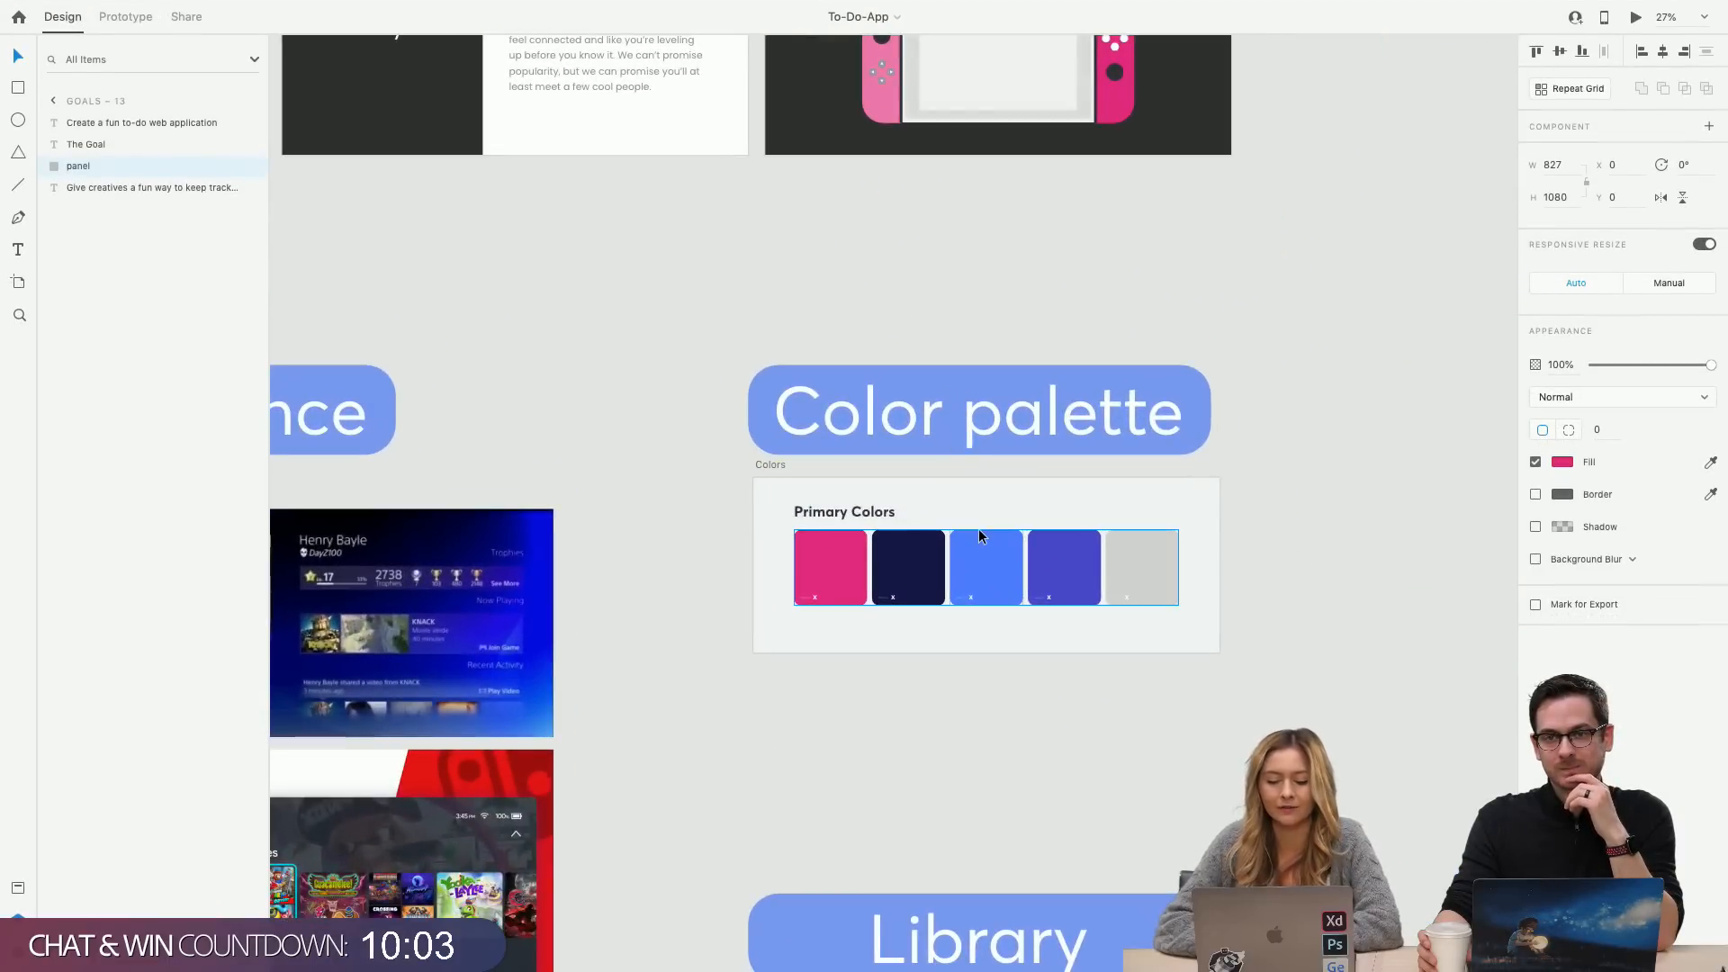
scroll(980, 531, "up", 5)
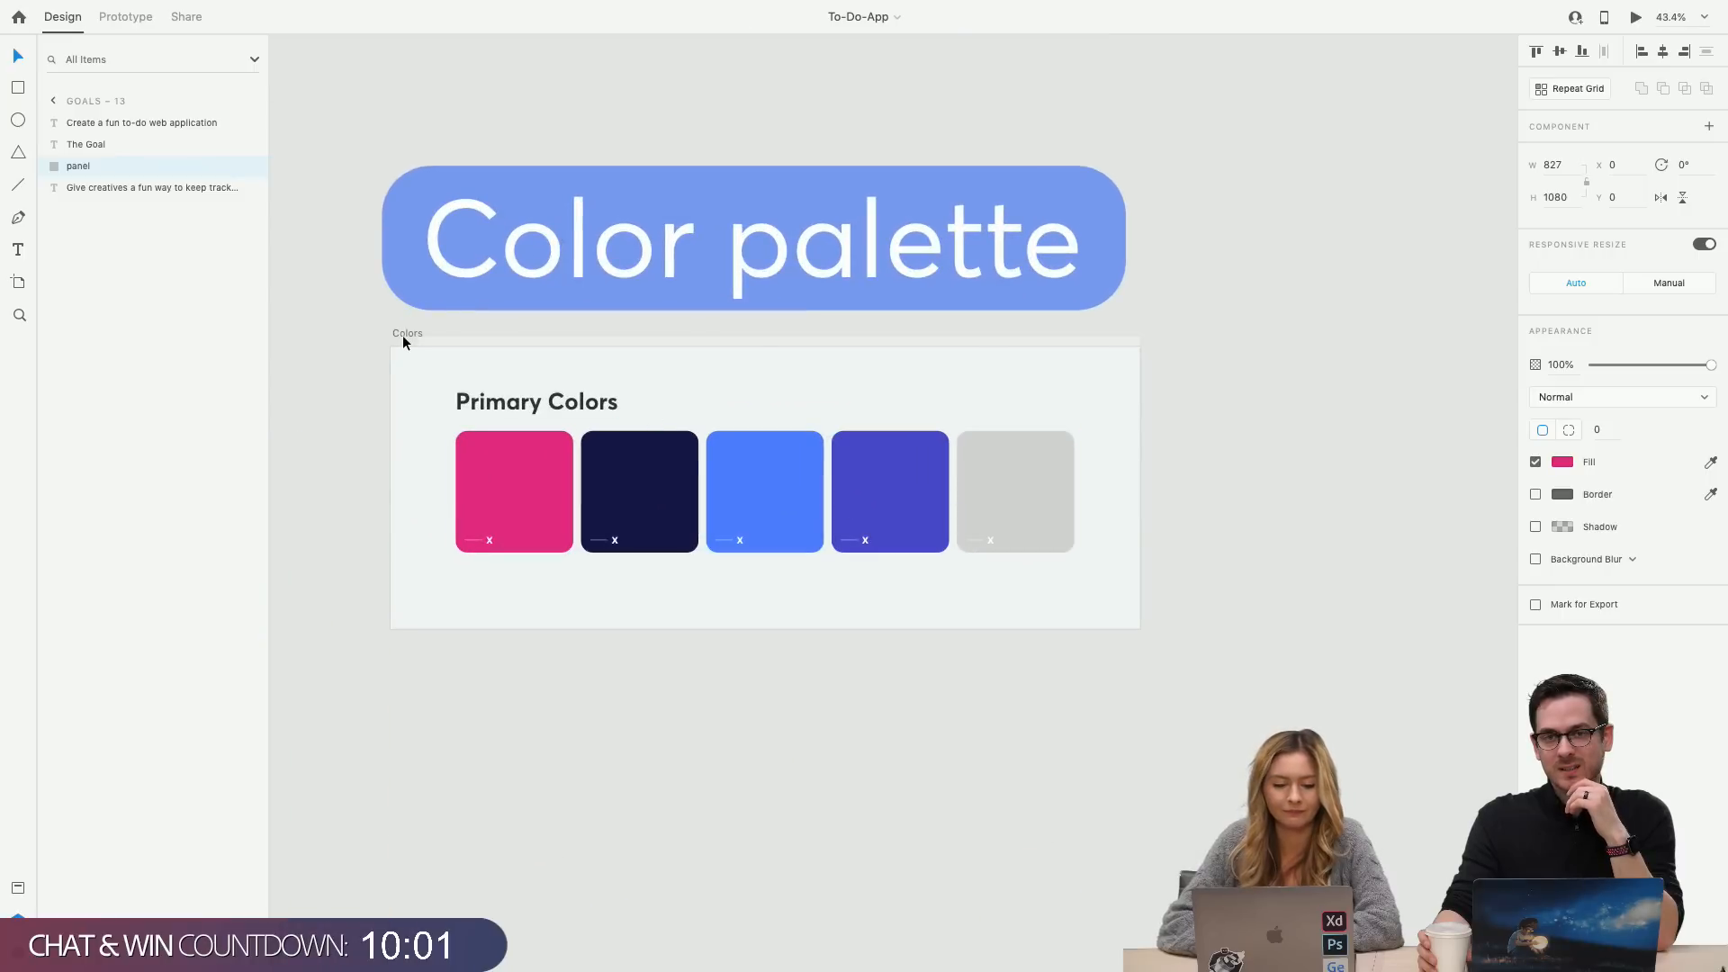
left_click(402, 335)
left_click(832, 702)
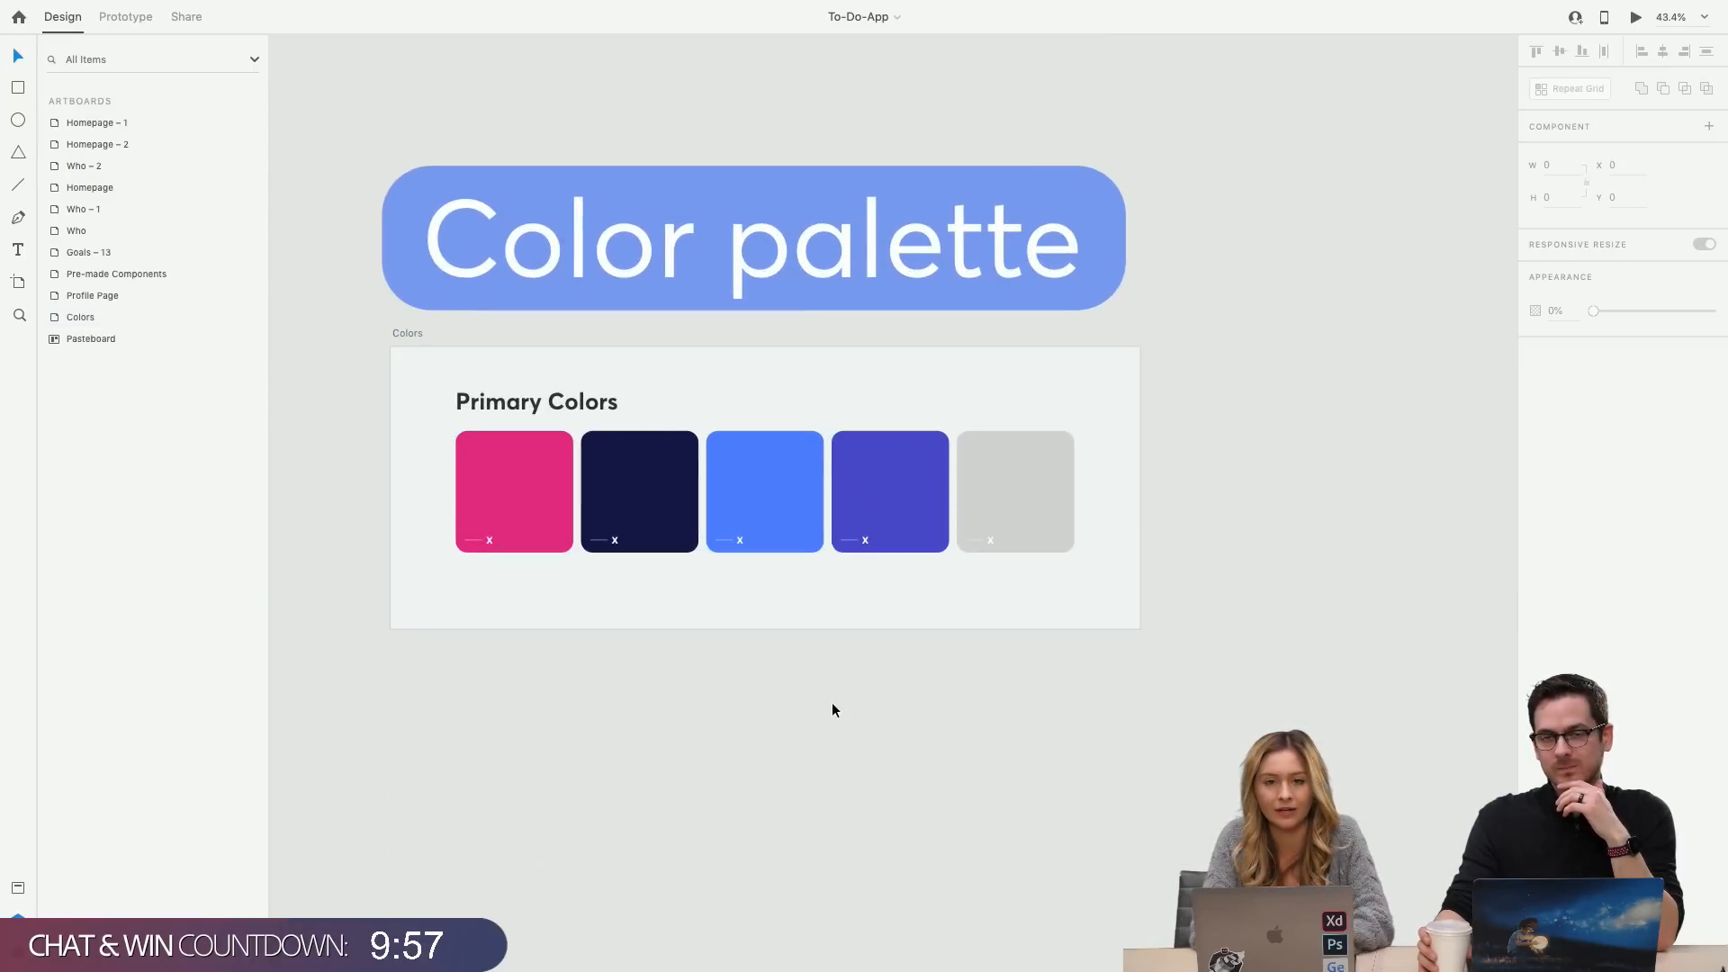
Try rounding the corners of the pink swatch into a circle with a radius of 151, and undo the change.
double_click(556, 502)
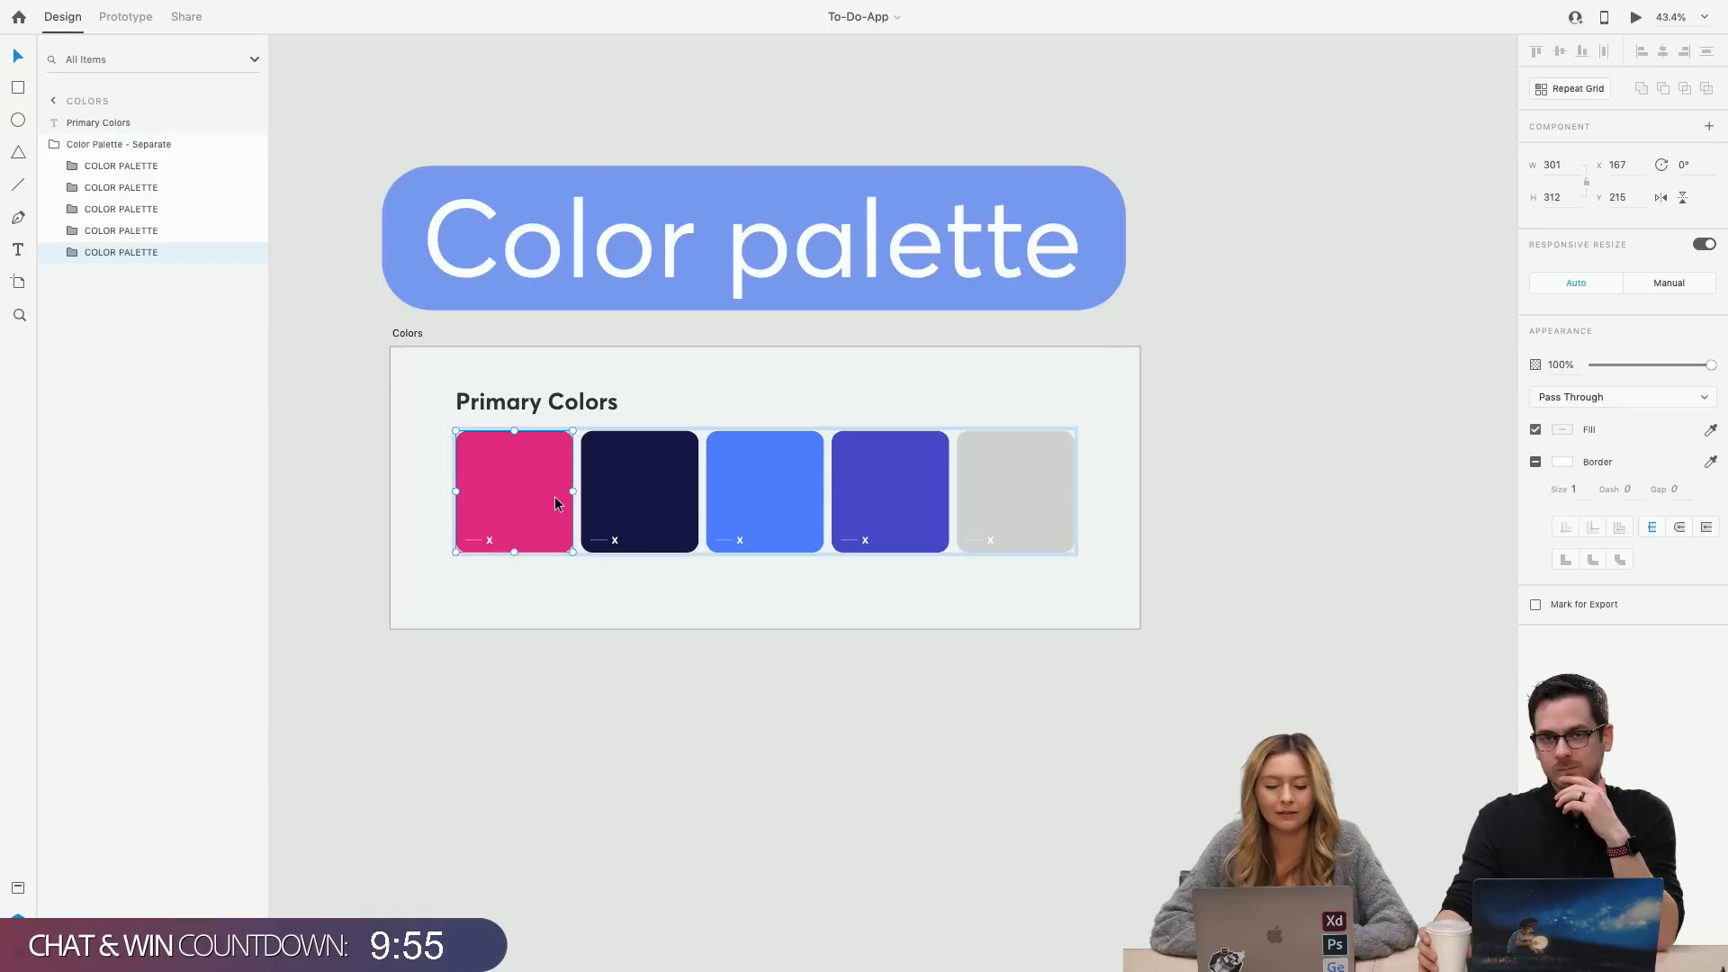
left_click(578, 597)
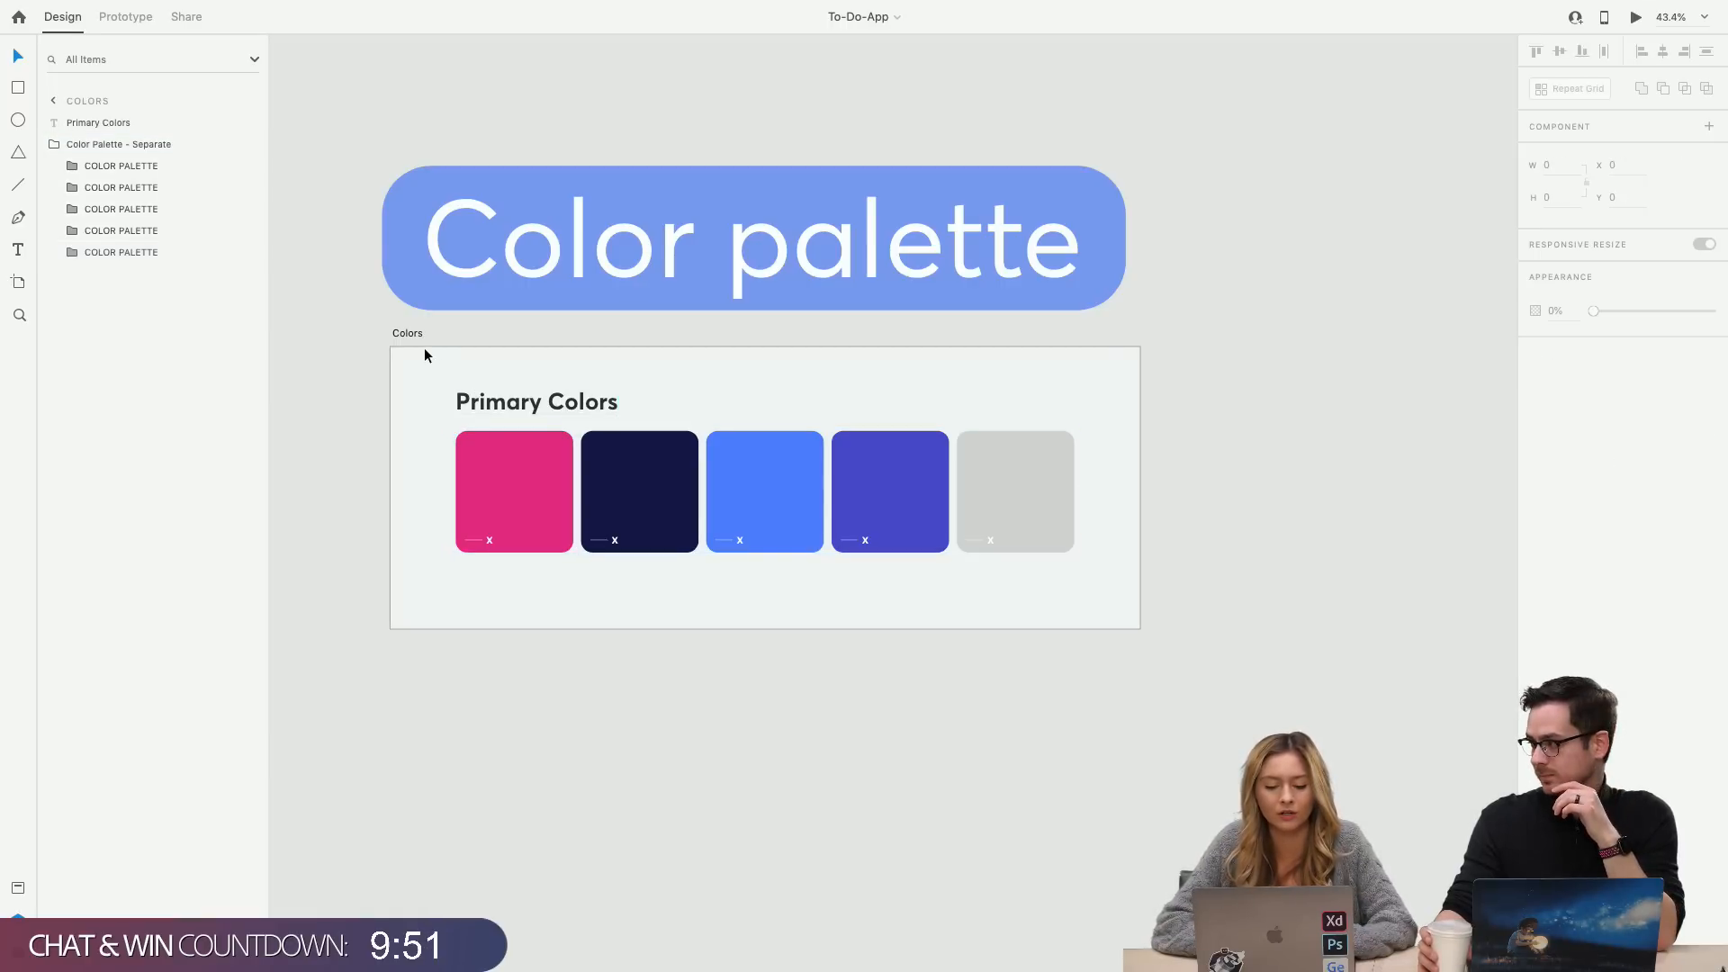
double_click(510, 489)
double_click(510, 488)
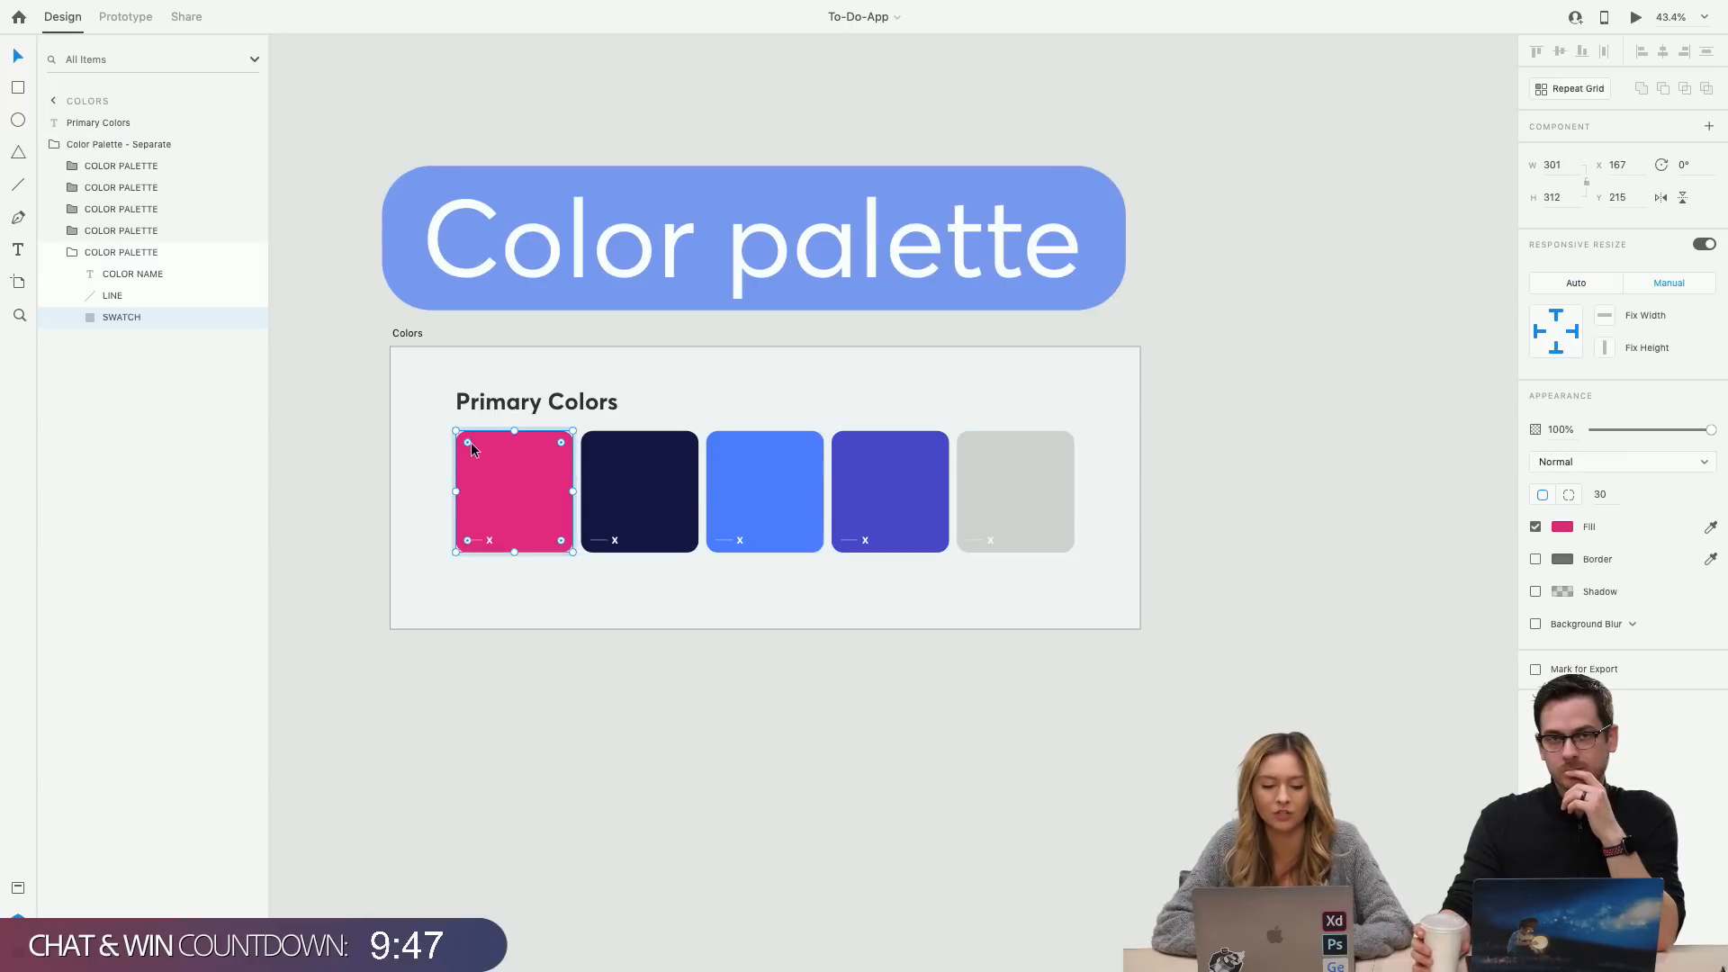
left_click_drag(478, 452, 509, 481)
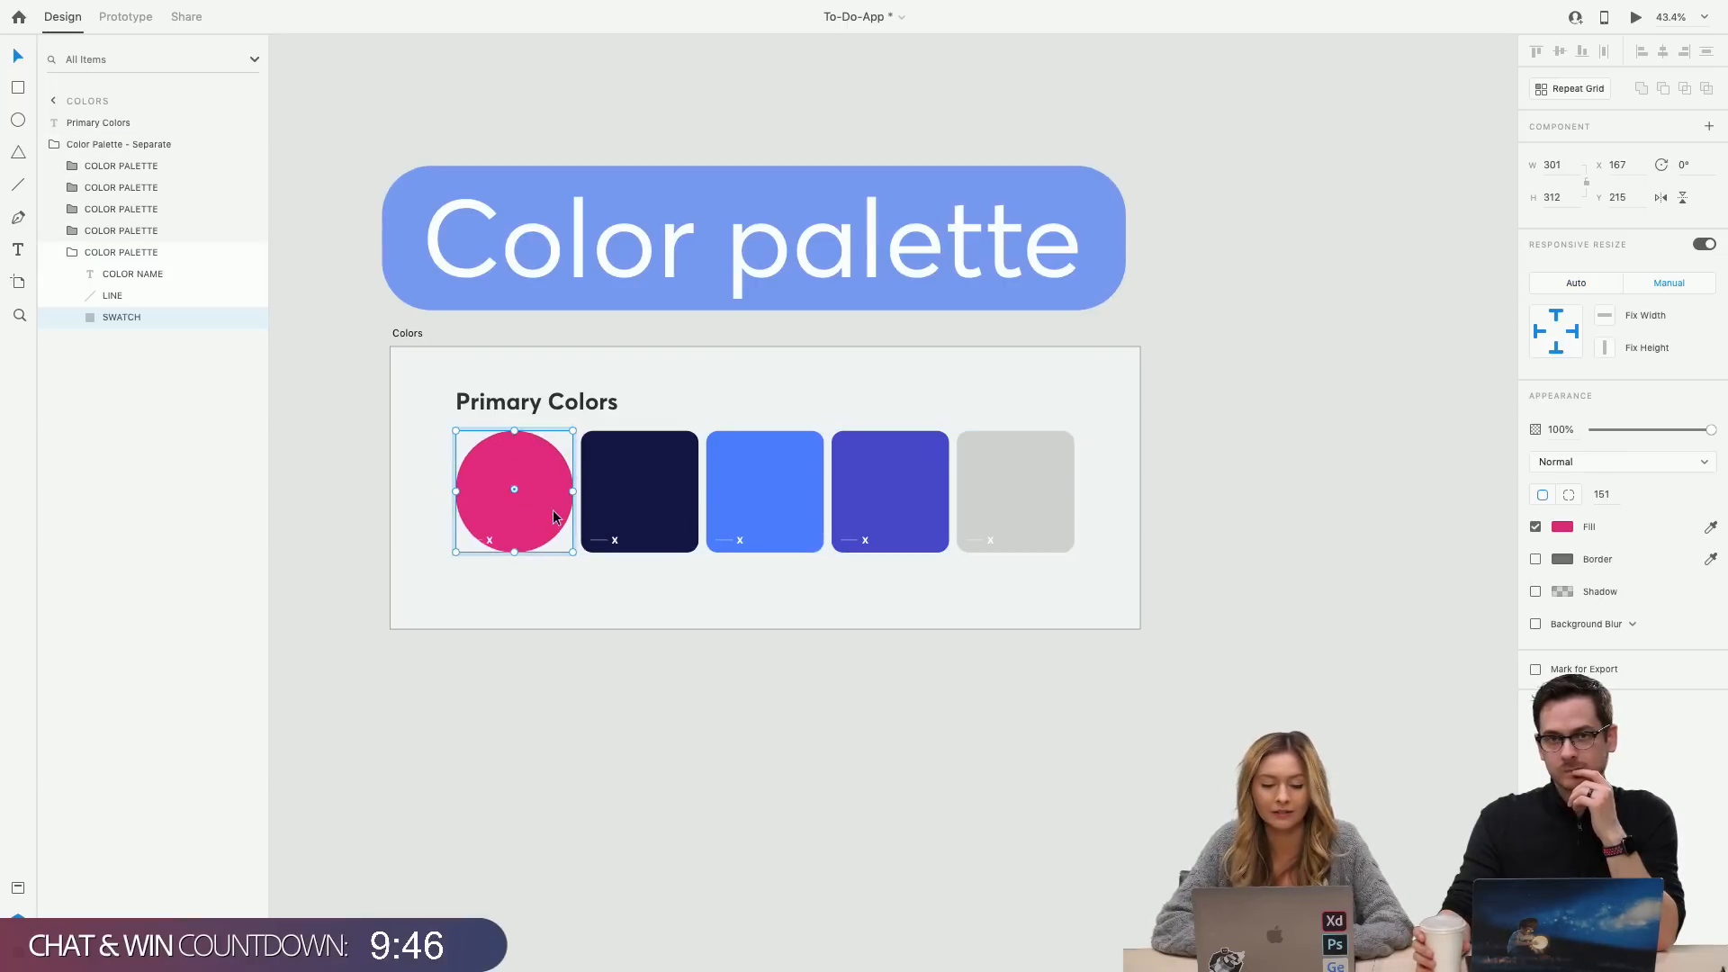
left_click(555, 404)
left_click(569, 655)
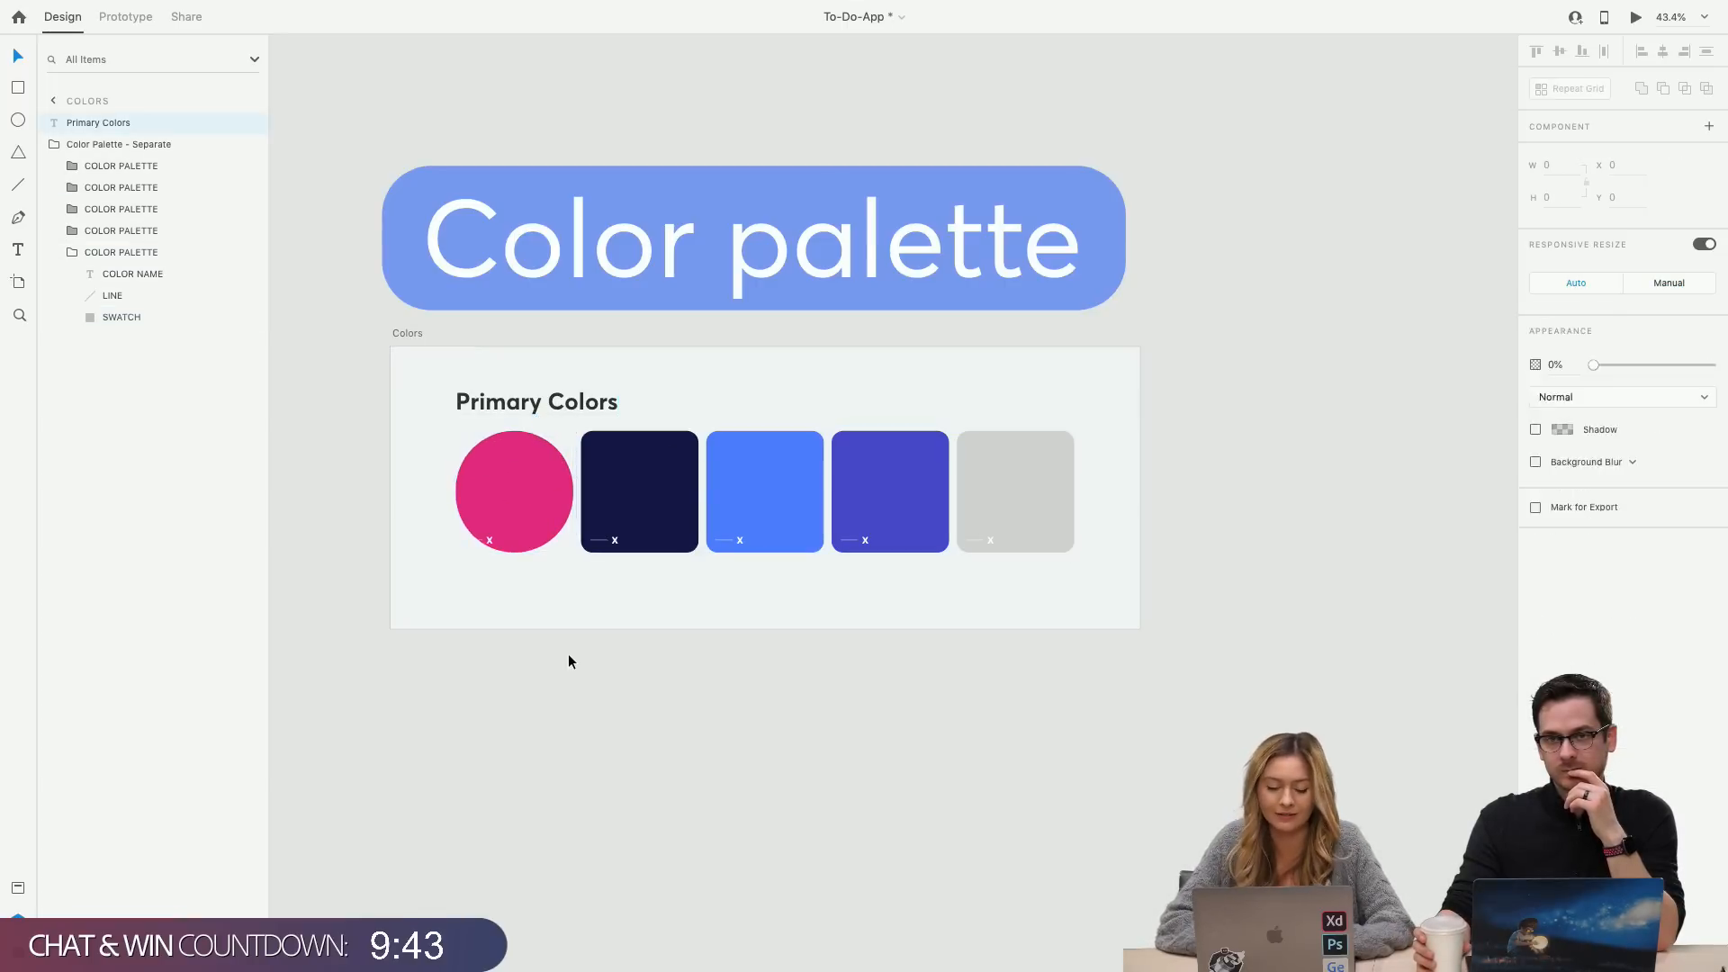
key("super+z")
left_click(569, 662)
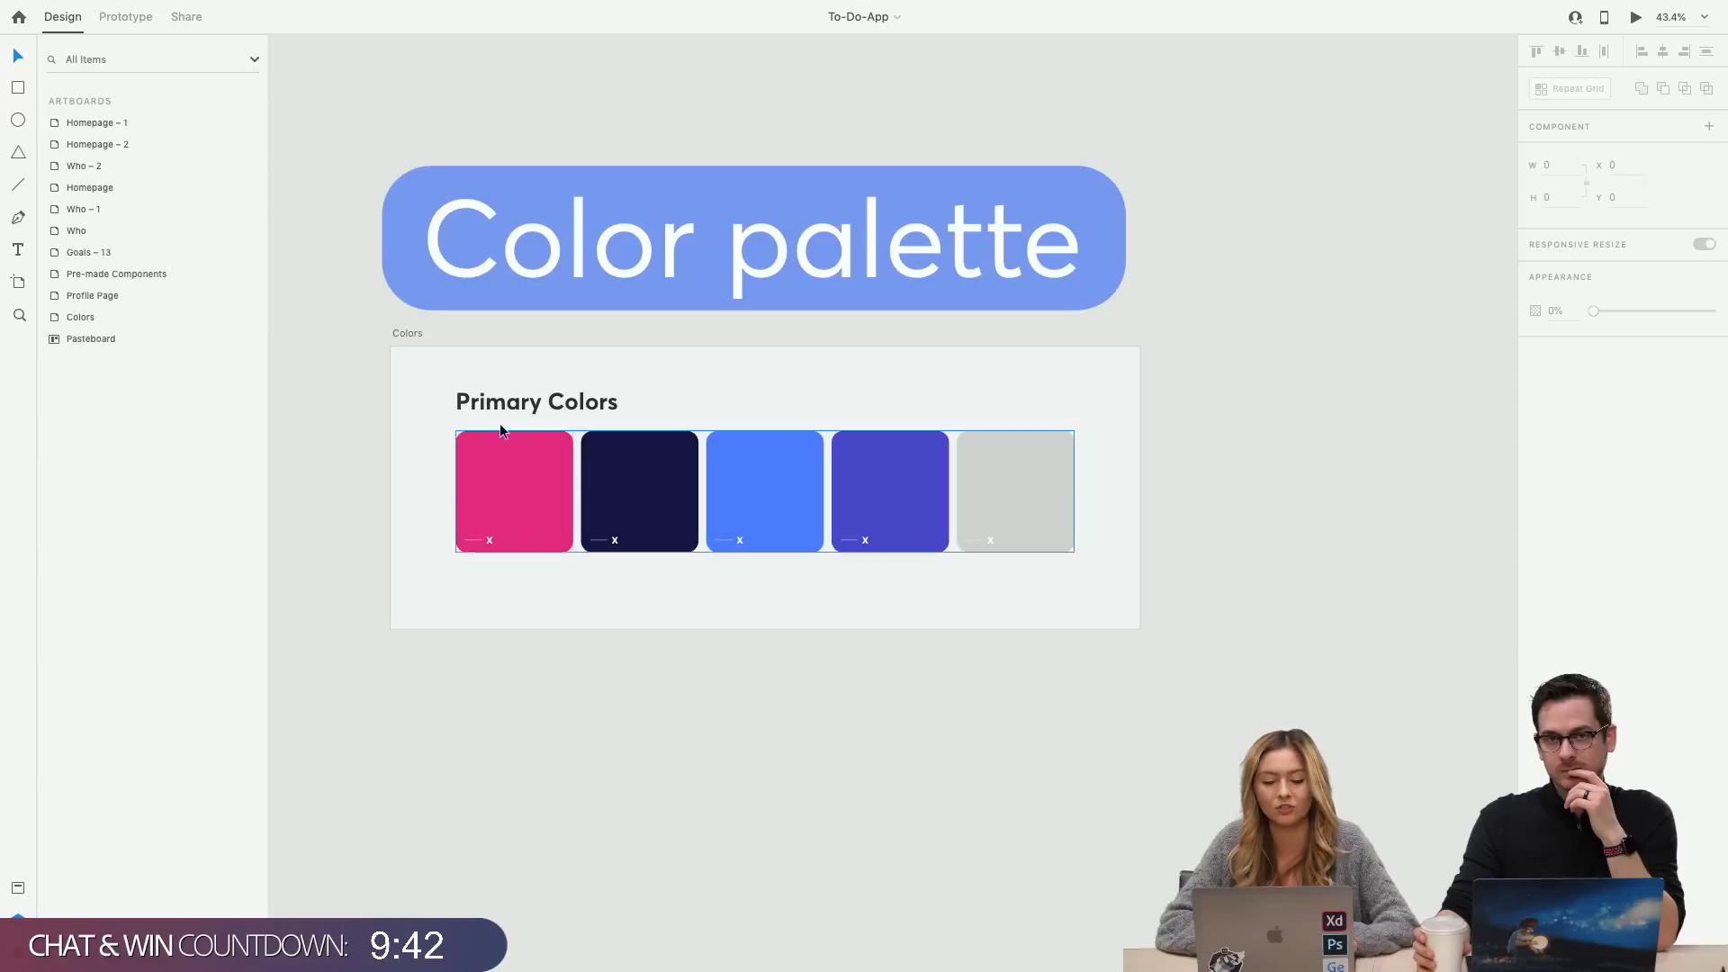
Extend the Colors artboard downward to about twice its height and duplicate the pink swatch inside its group.
left_click(405, 332)
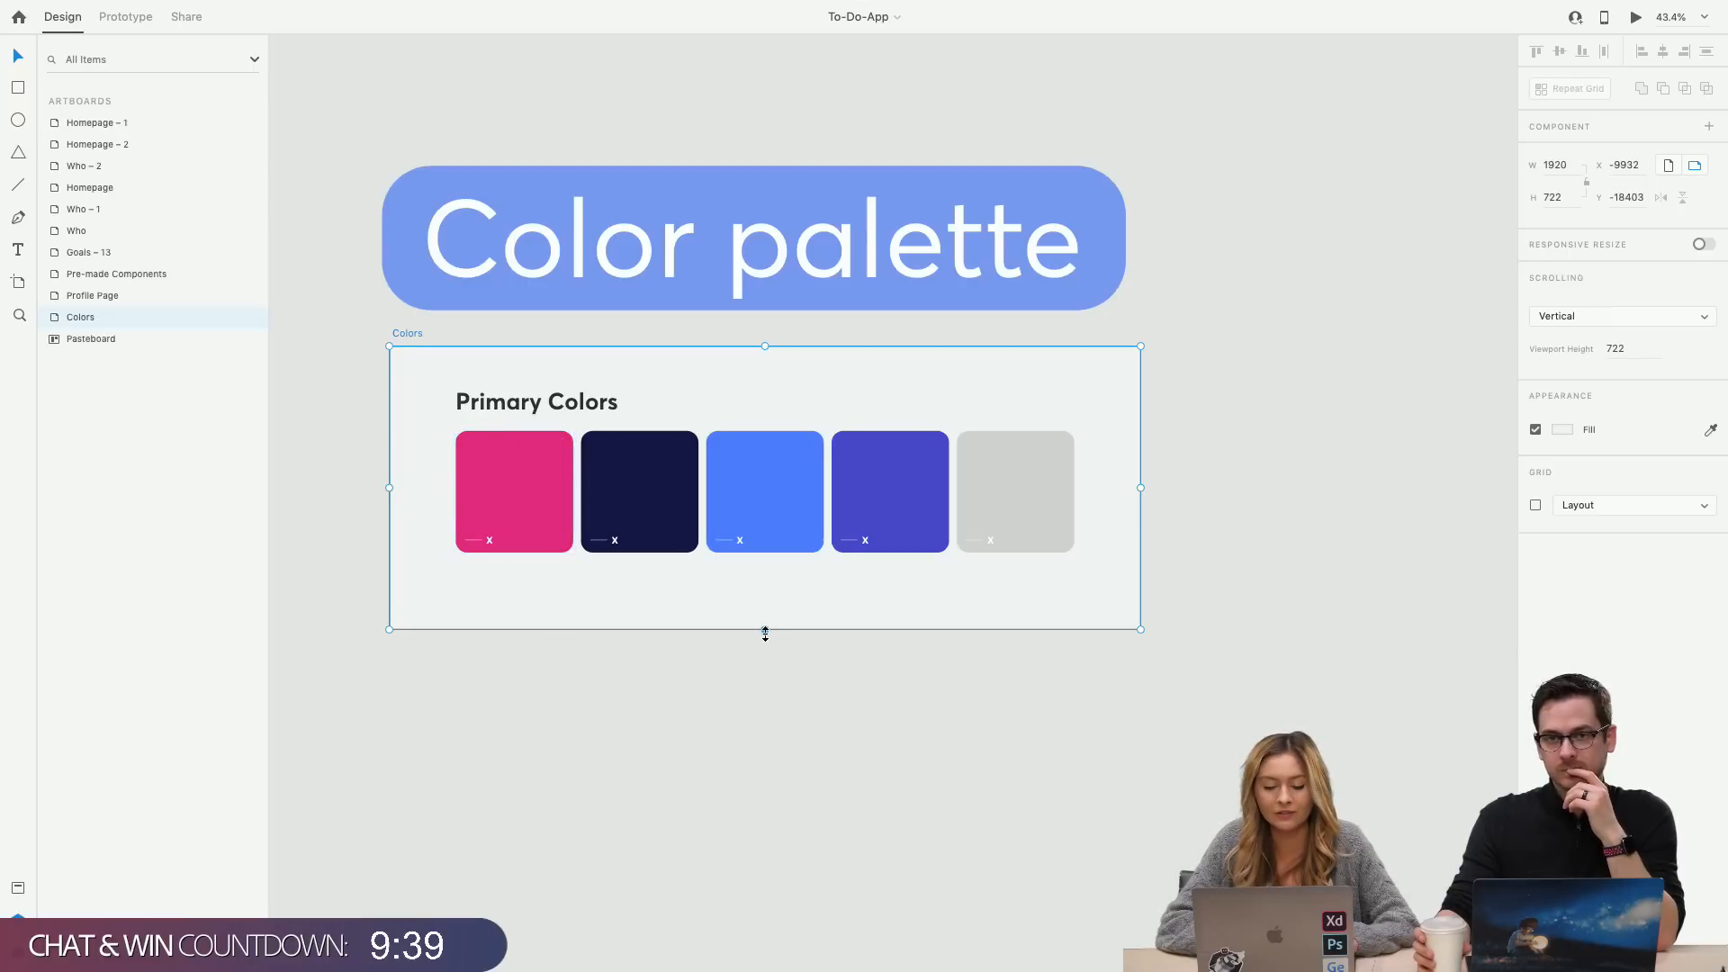
left_click_drag(764, 629, 718, 948)
left_click(494, 467)
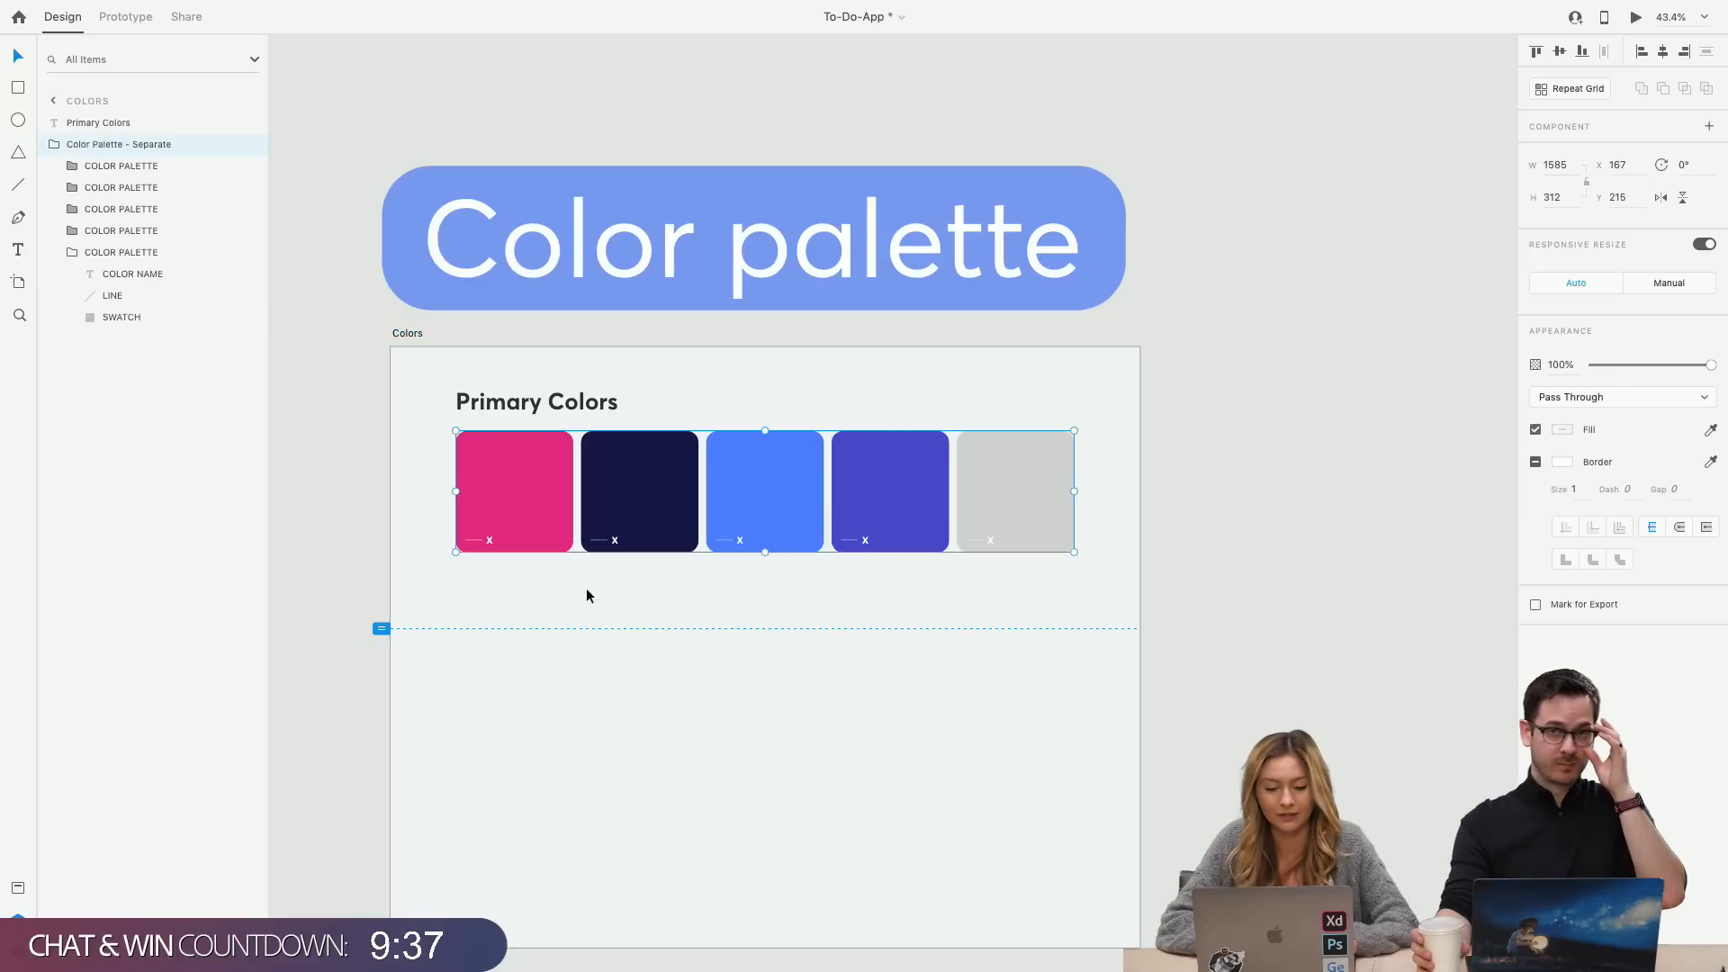
double_click(522, 516)
key("super+d")
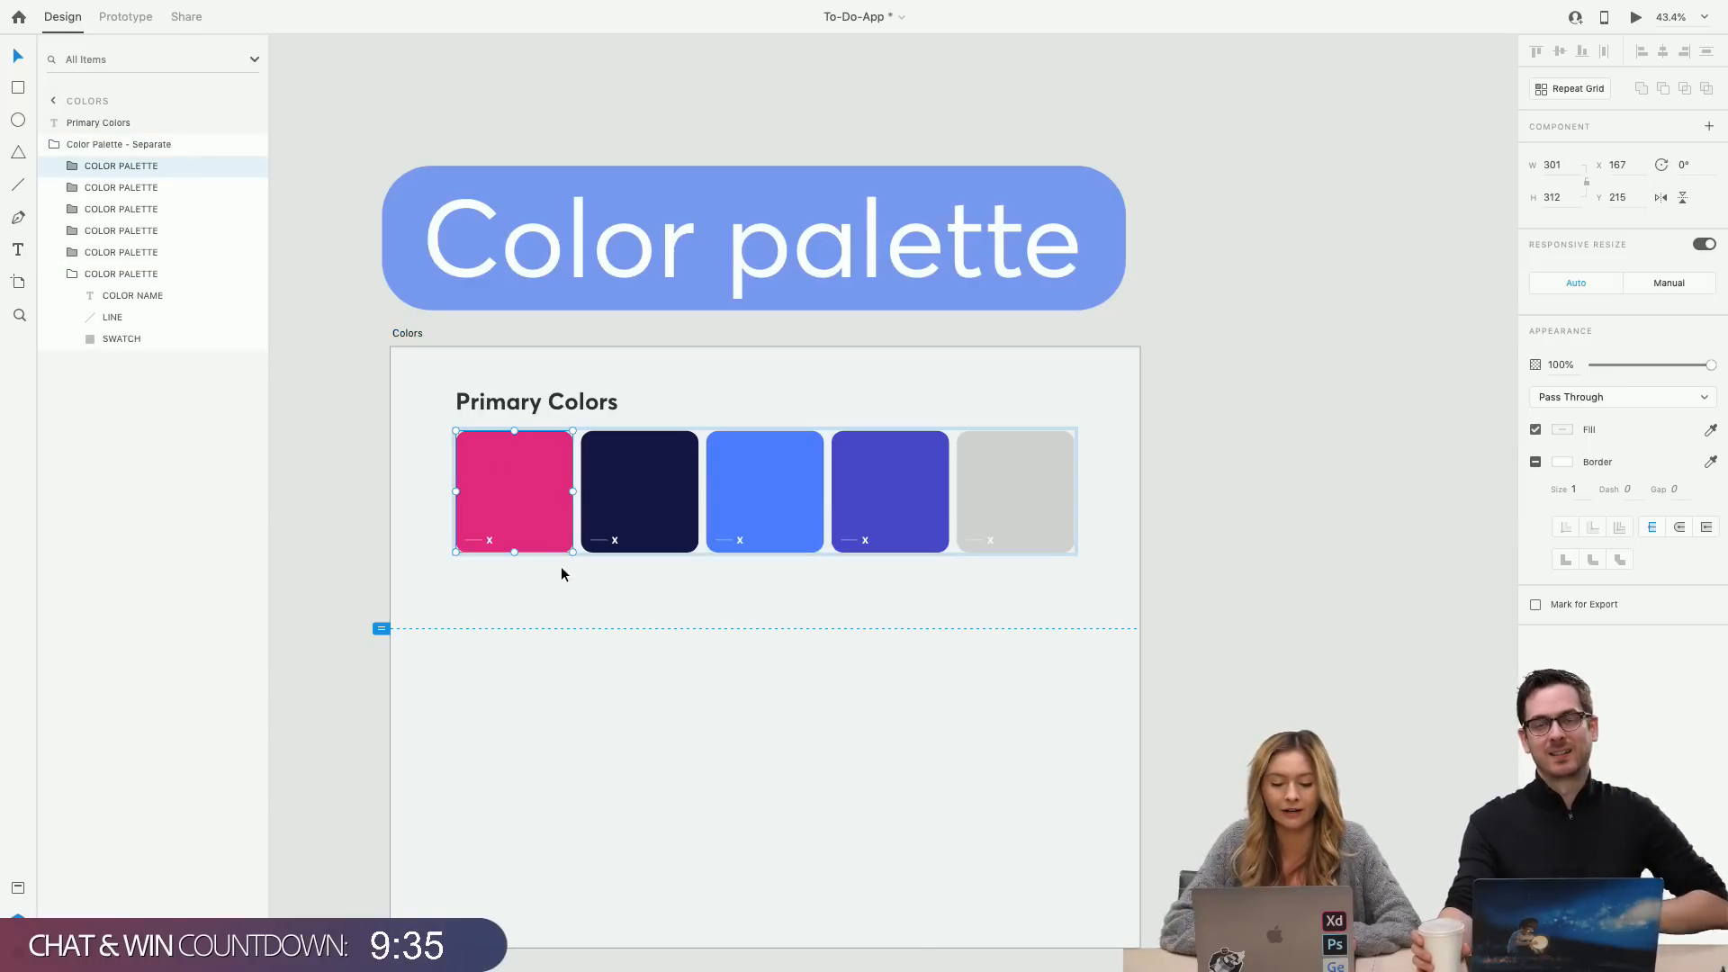
Try moving the duplicated pink swatch below the row while it is still in the group, and undo the move.
left_click_drag(534, 491, 531, 640)
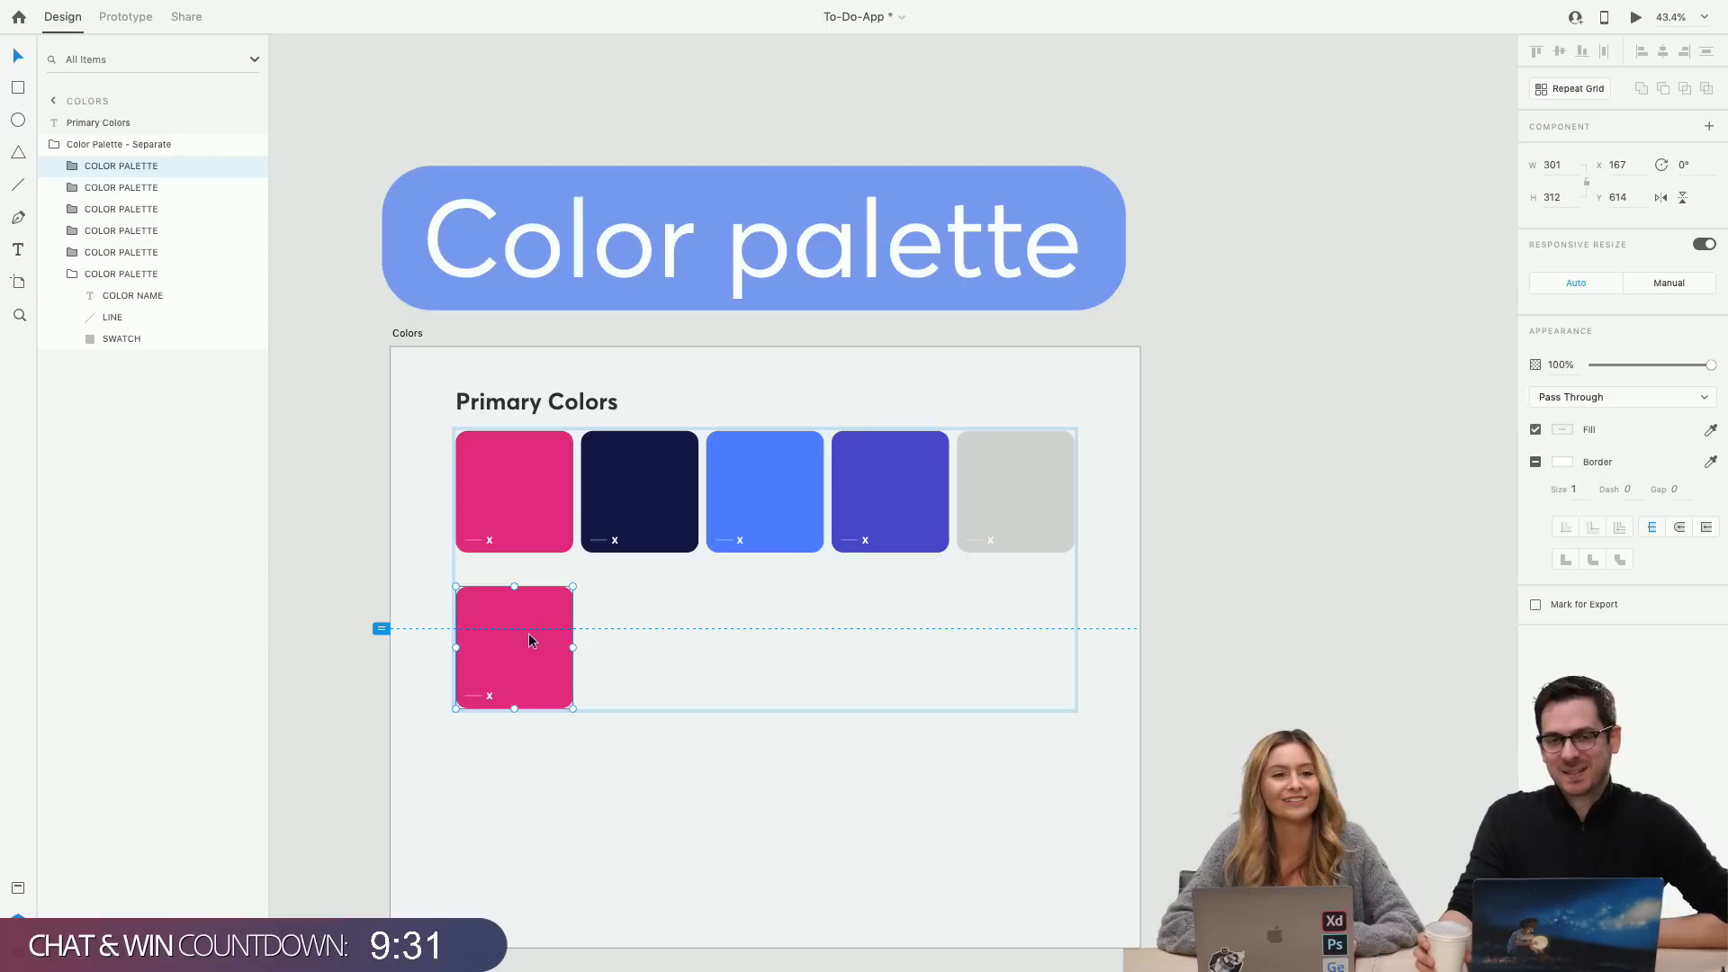
left_click(624, 666)
left_click(135, 144)
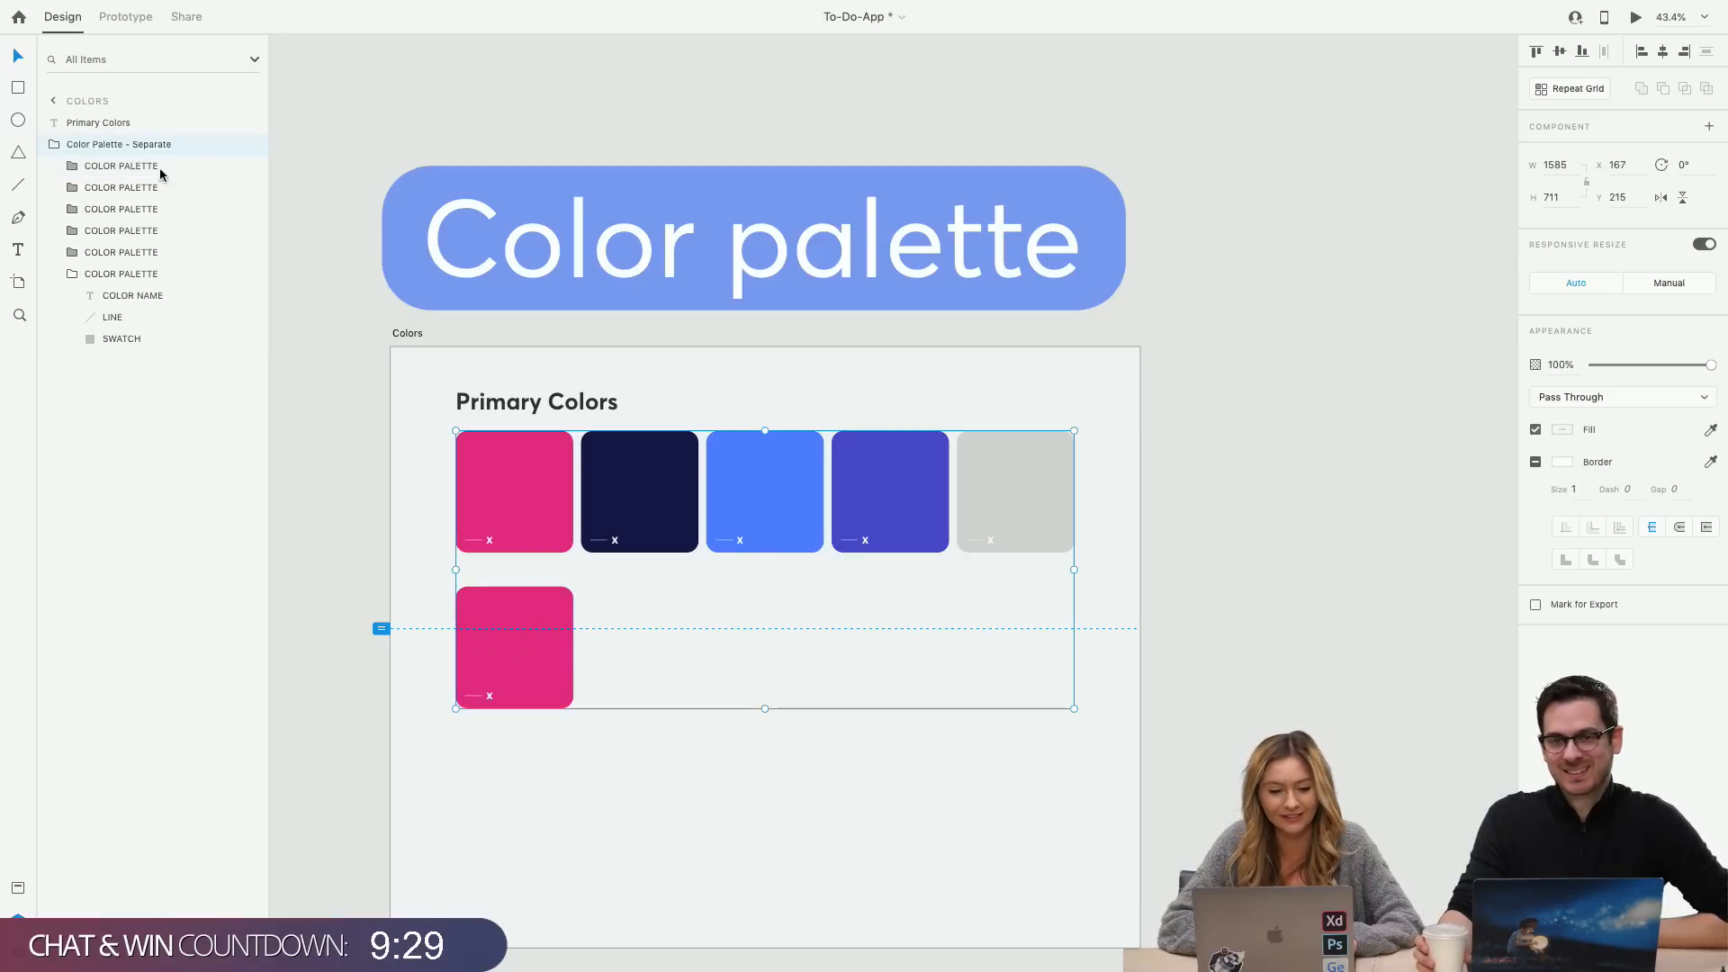
key("super+z")
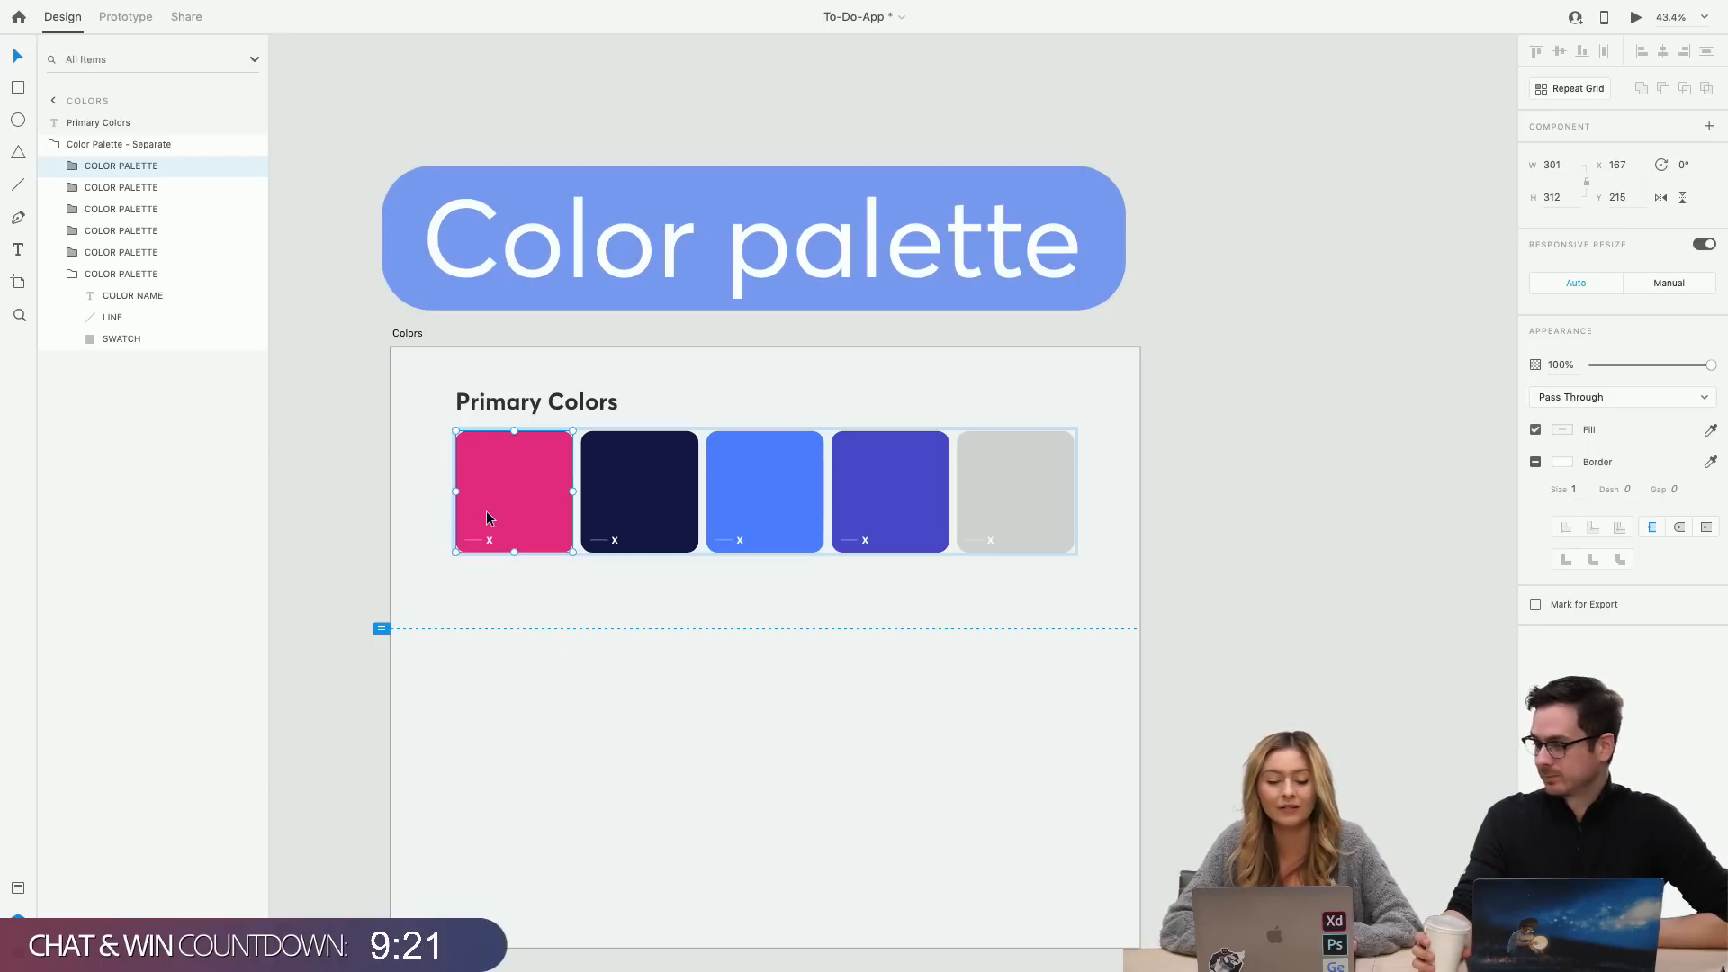
Paste a copy of the pink swatch outside the group and place it below the Primary Colors row at about Y 686.
left_click(532, 635)
key("super+v")
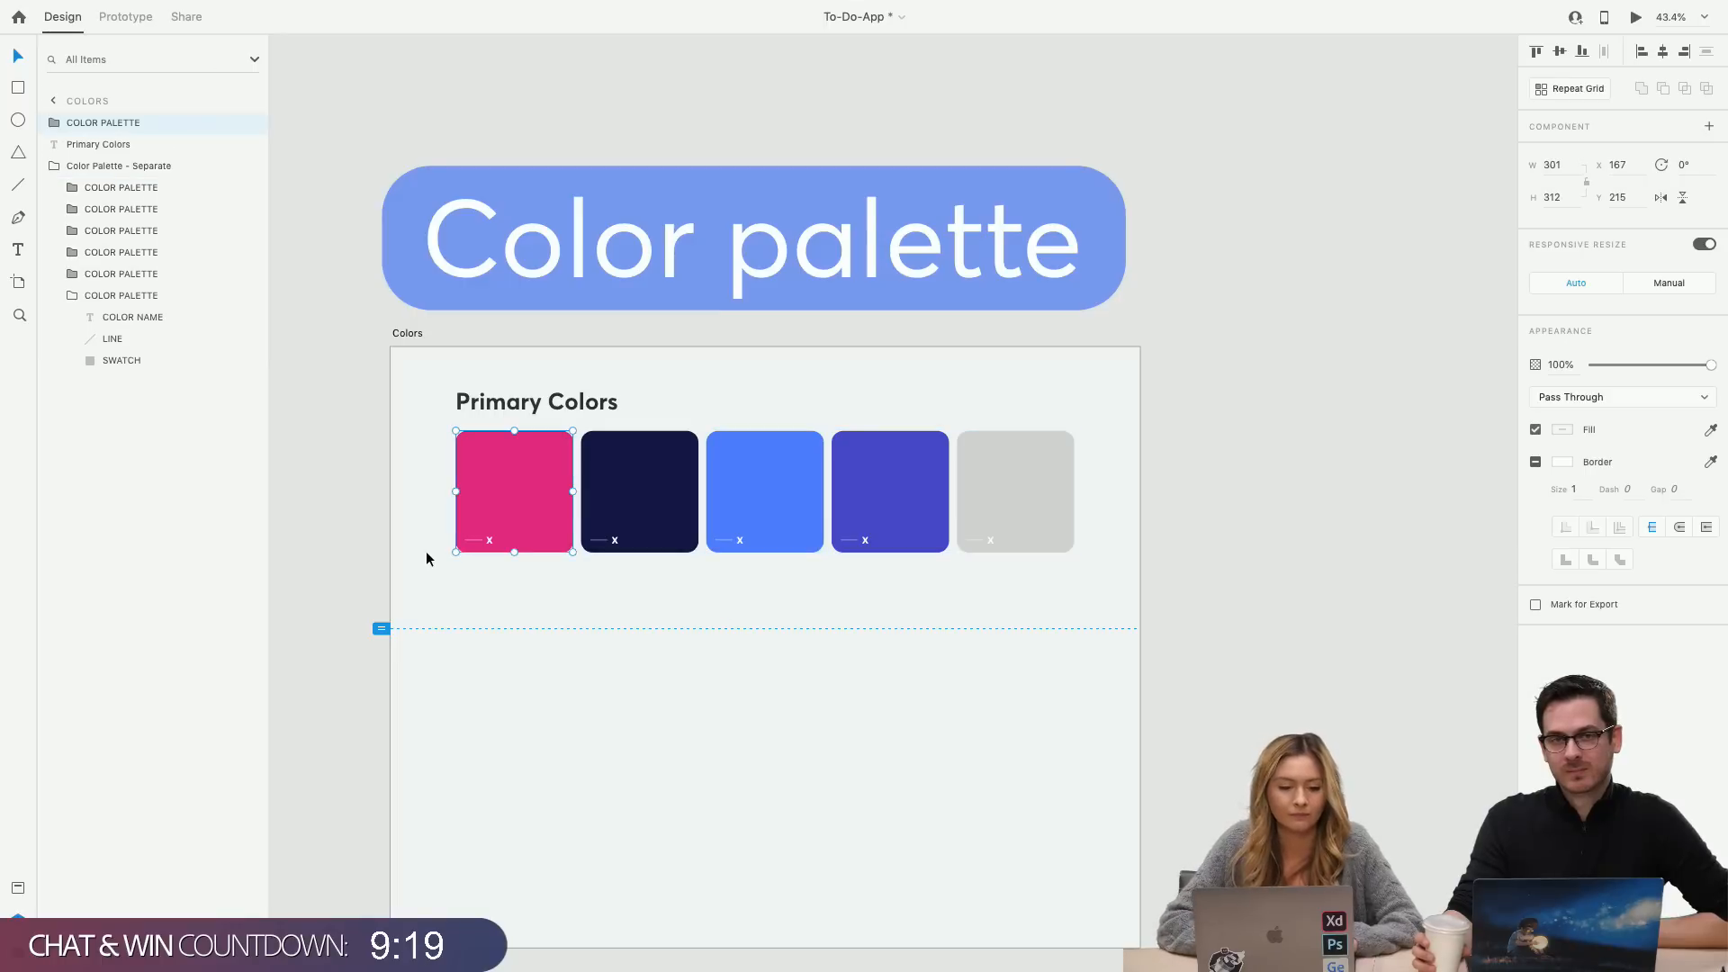
left_click_drag(459, 528, 462, 677)
Change the color name label on the copied pink swatch to XD Pink.
scroll(463, 677, "up", 5)
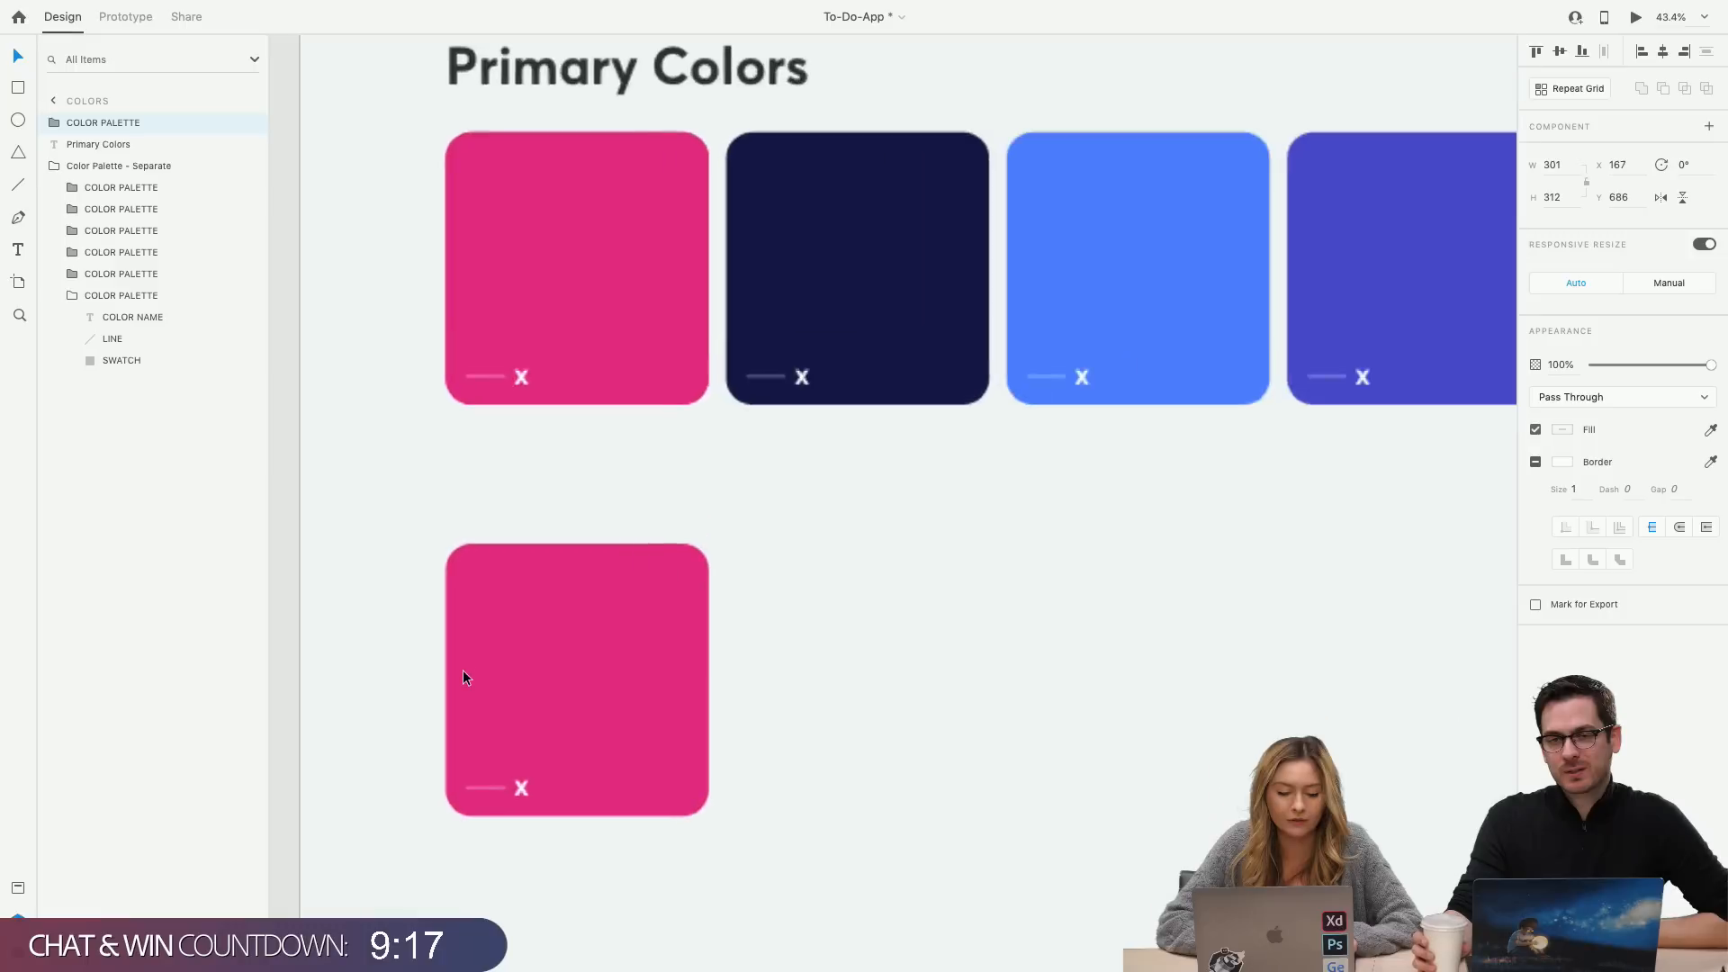
double_click(558, 679)
double_click(557, 680)
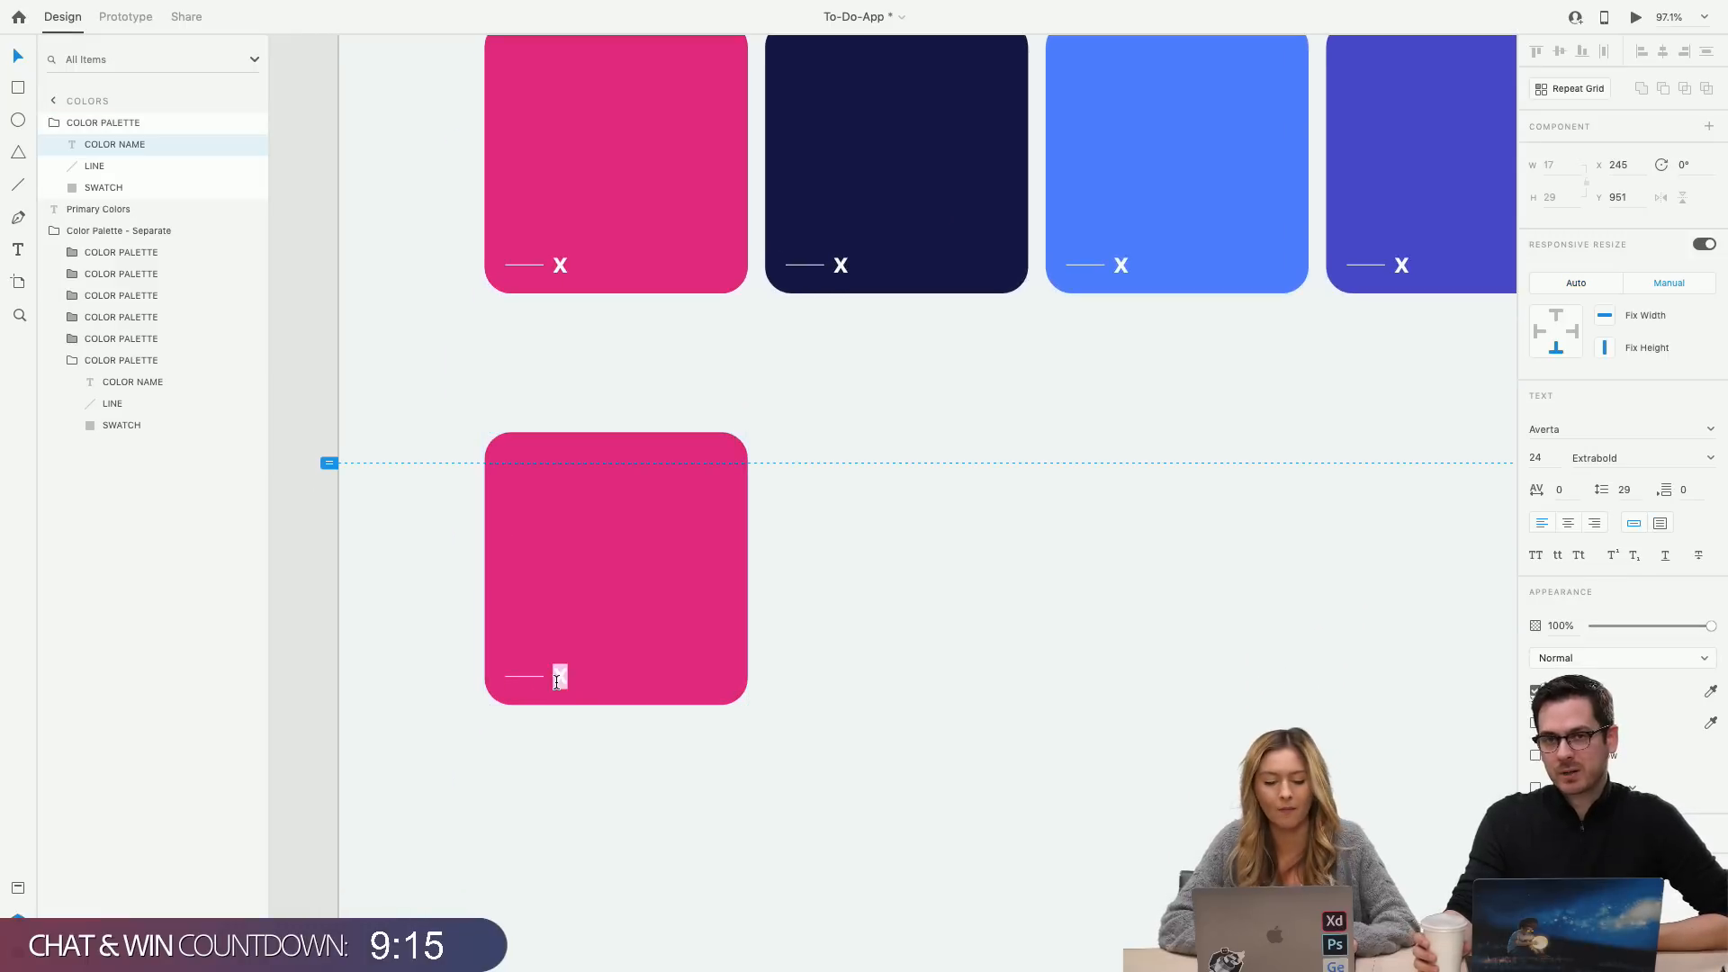
type("Adobe X")
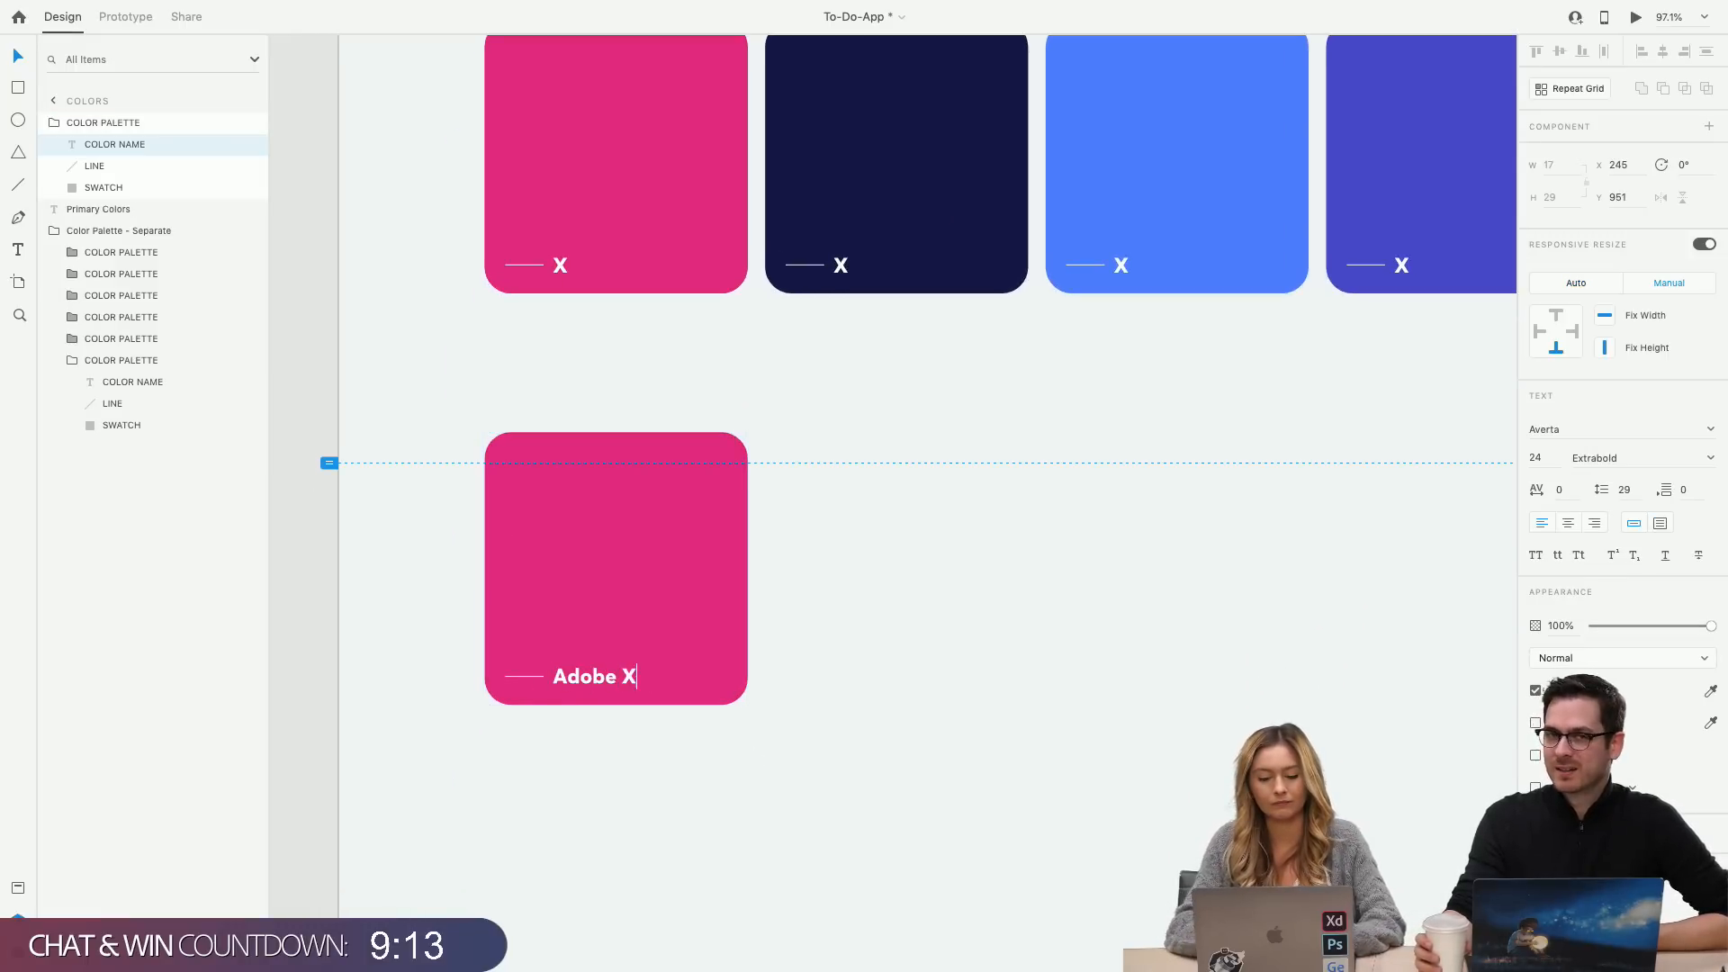
key("BackSpace")
key("BackSpace")
key("BackSpace")
key("BackSpace")
key("BackSpace")
key("BackSpace")
type("XD Pink")
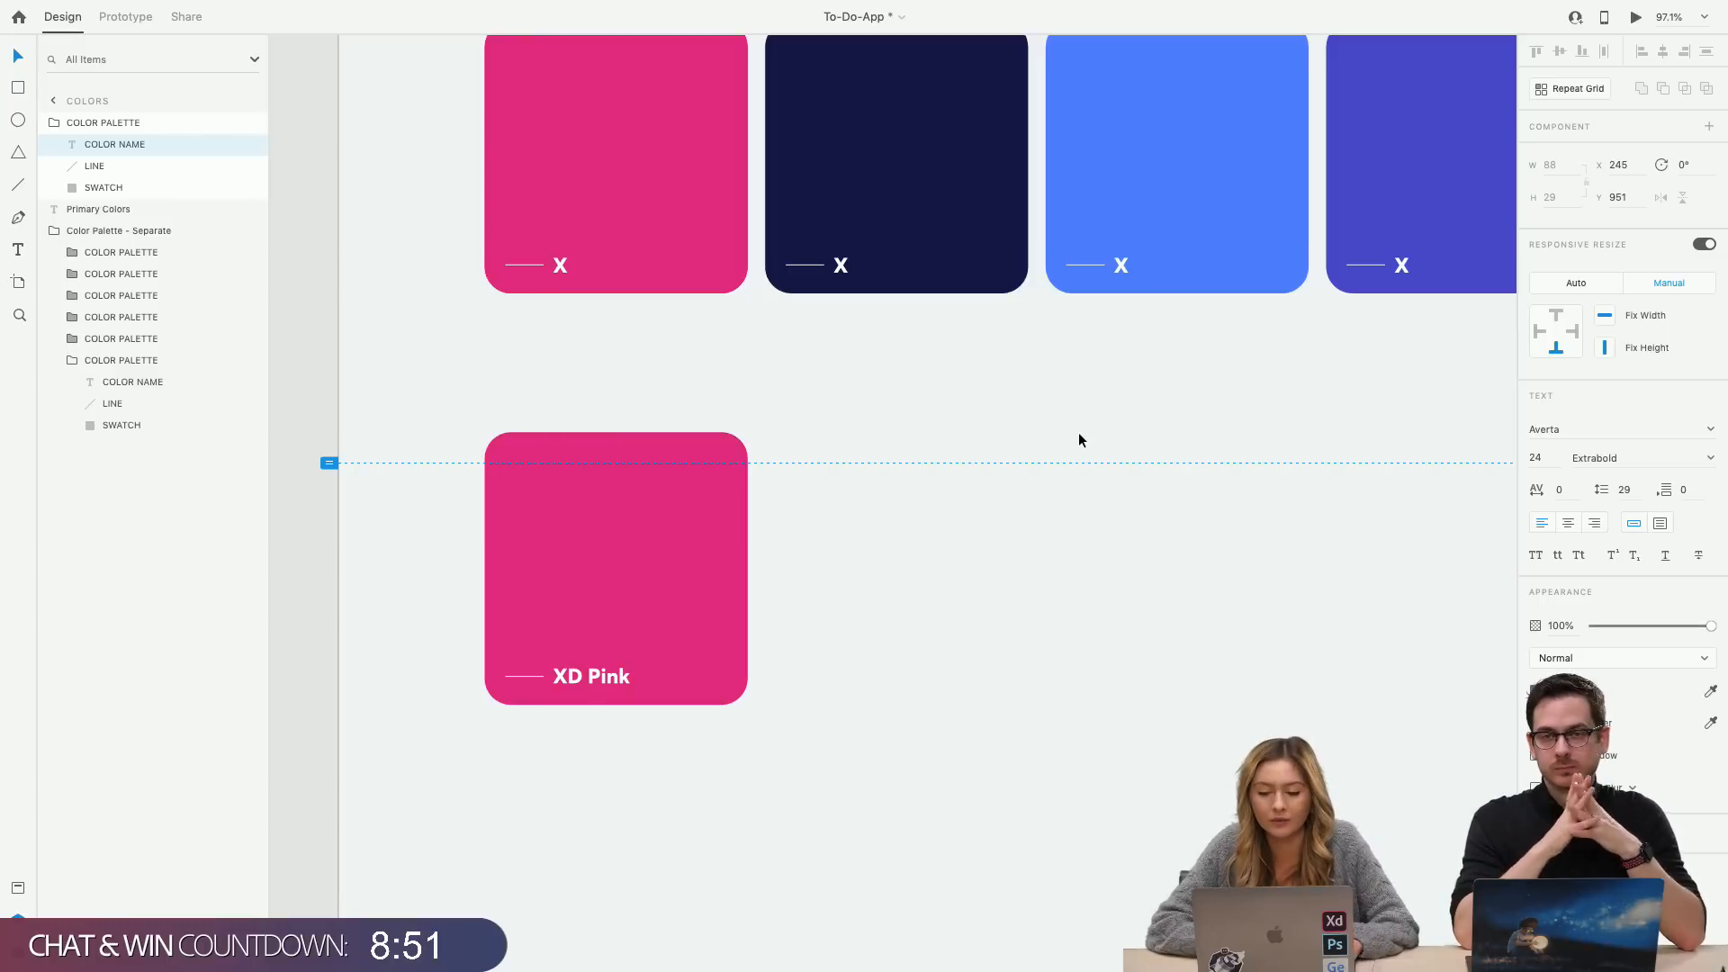
key("Escape")
scroll(1078, 432, "down", 3)
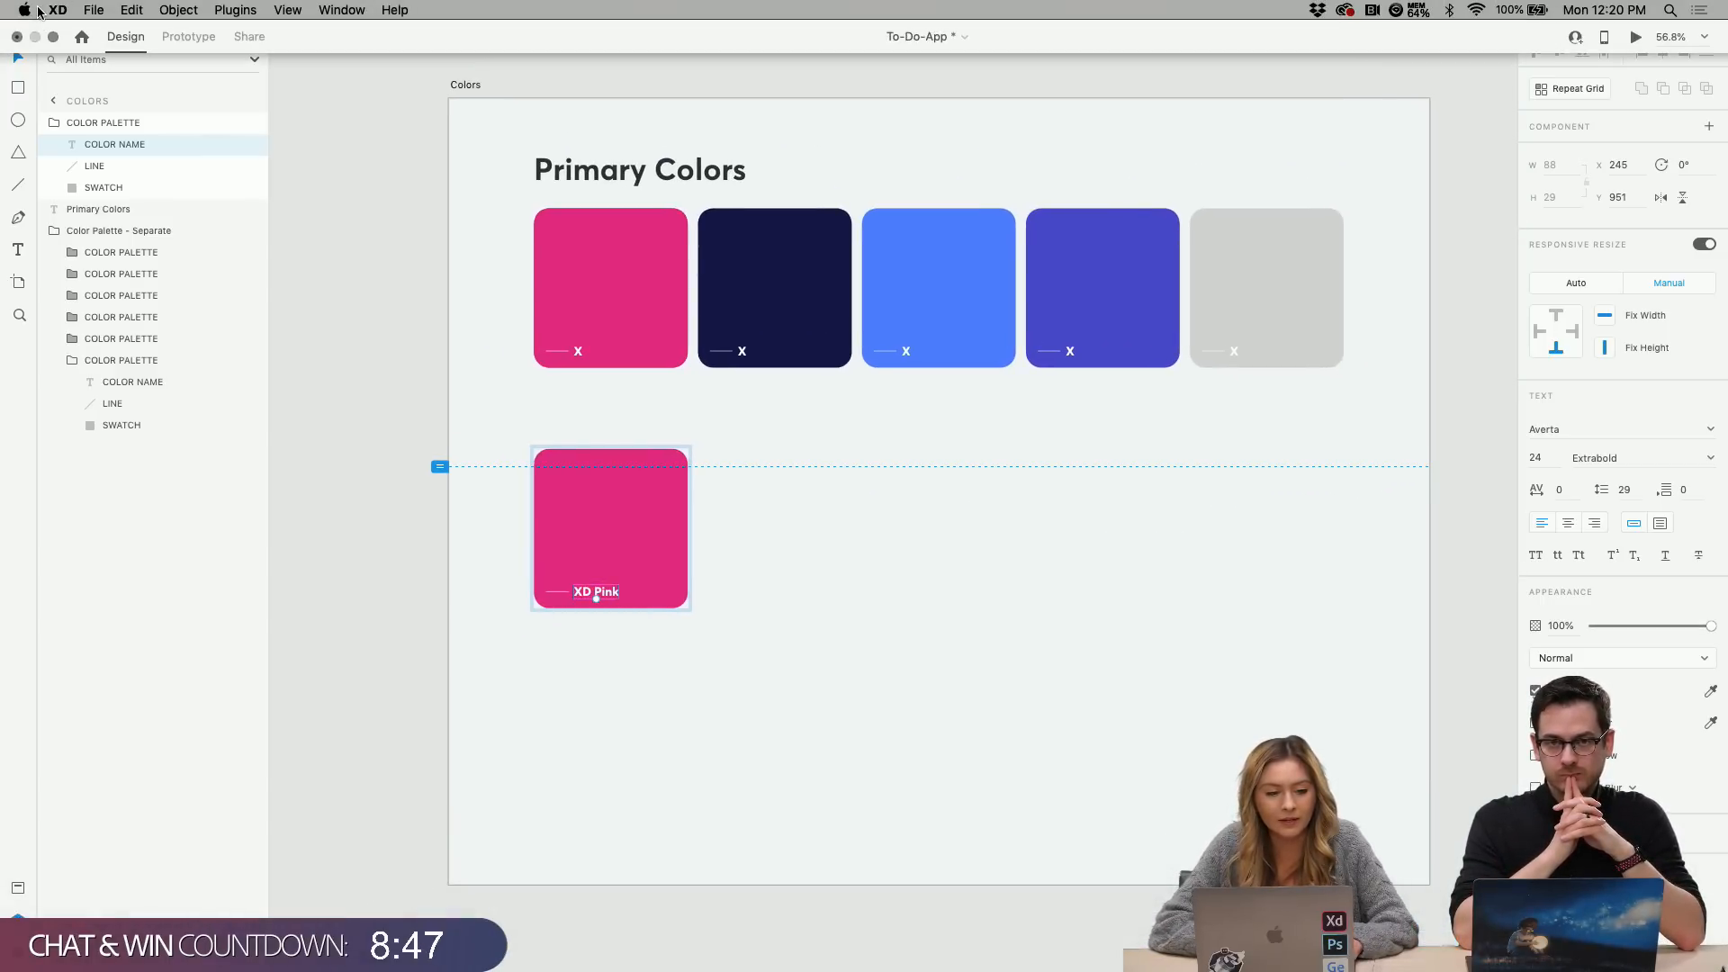
Switch to Google Chrome in full screen and open a new browser tab.
left_click(54, 37)
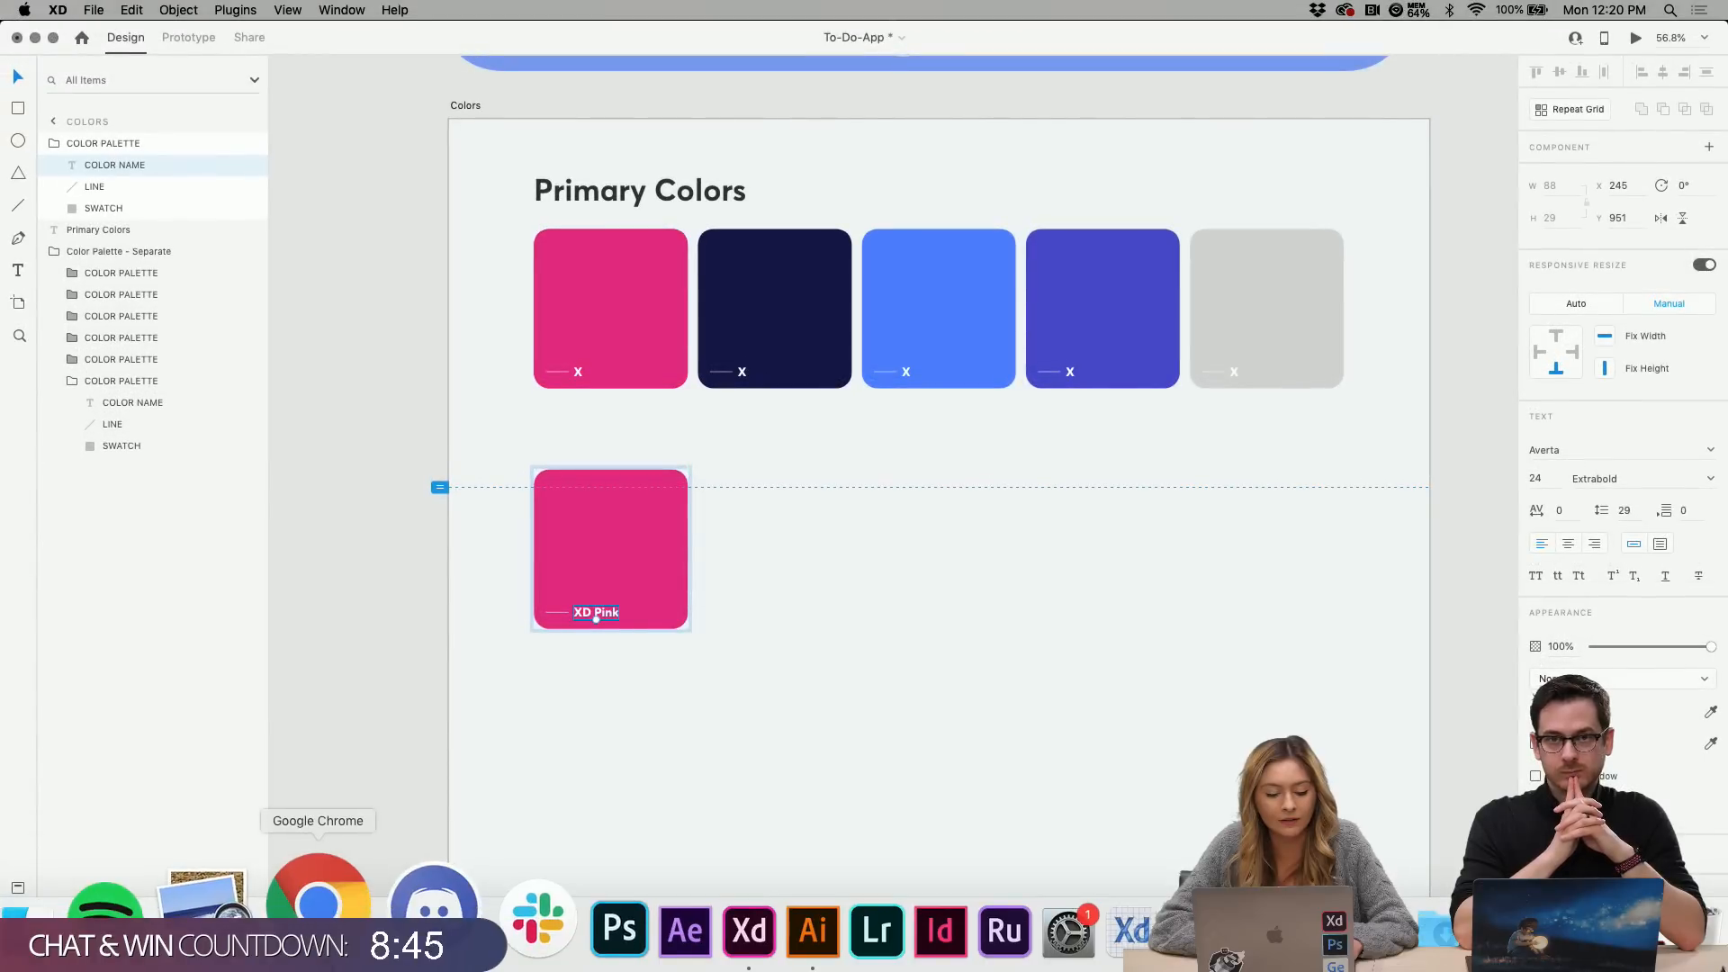
left_click(313, 900)
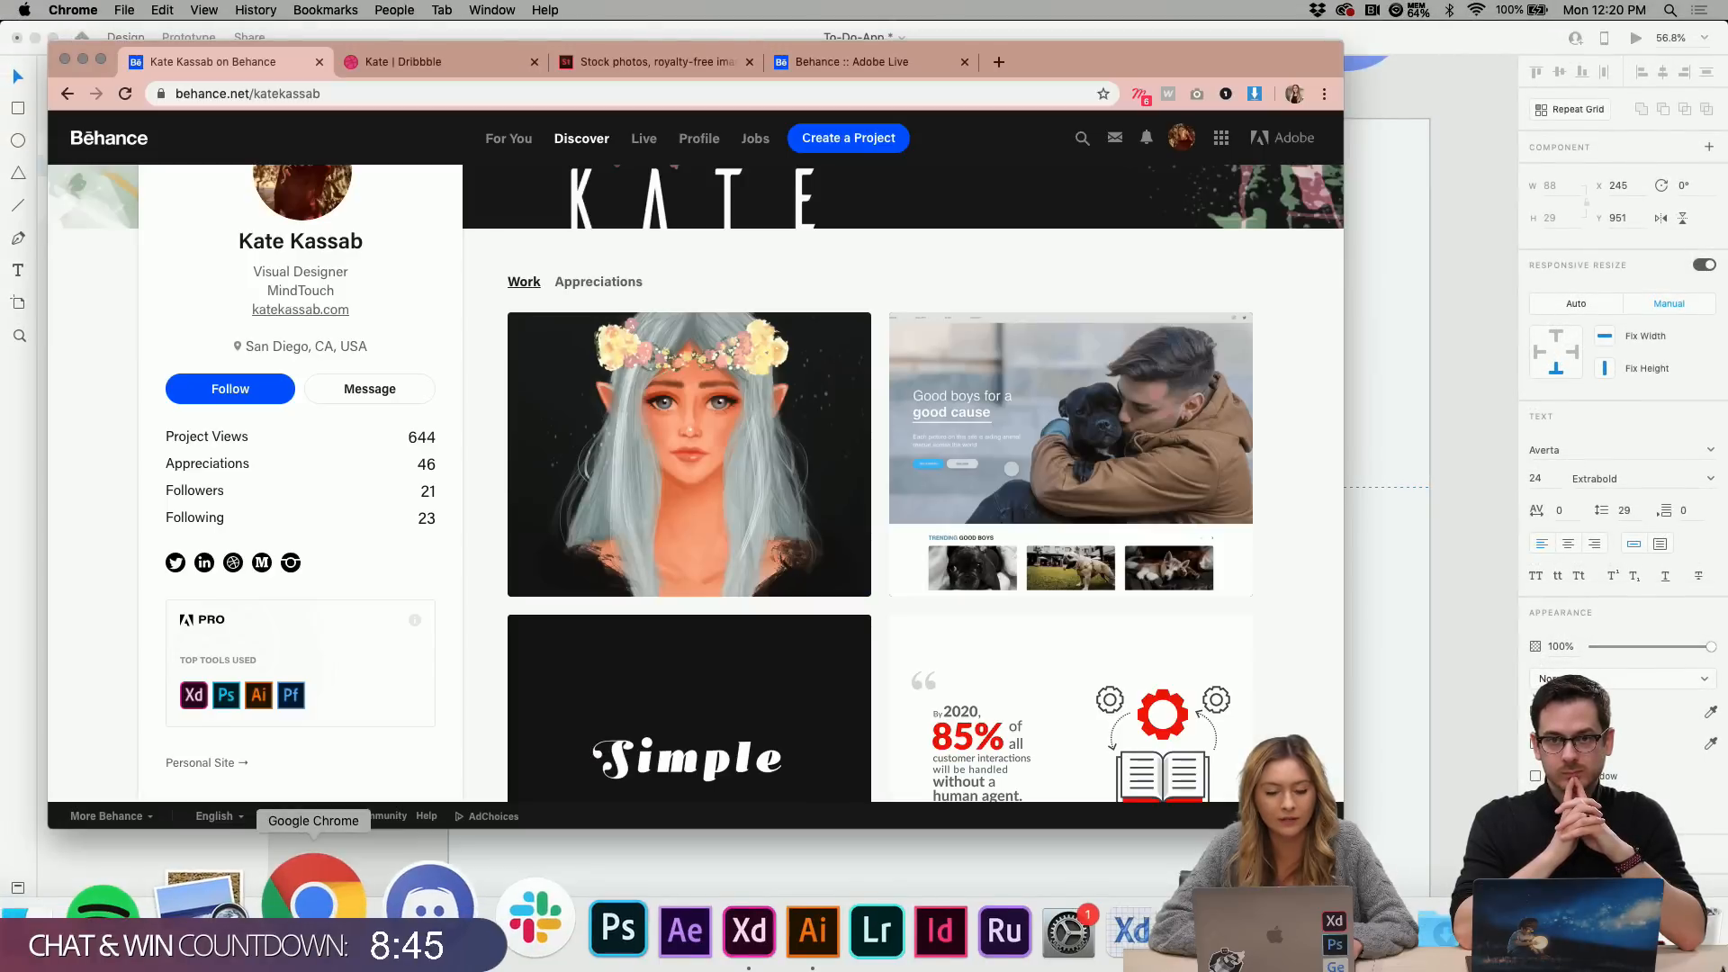
left_click(104, 57)
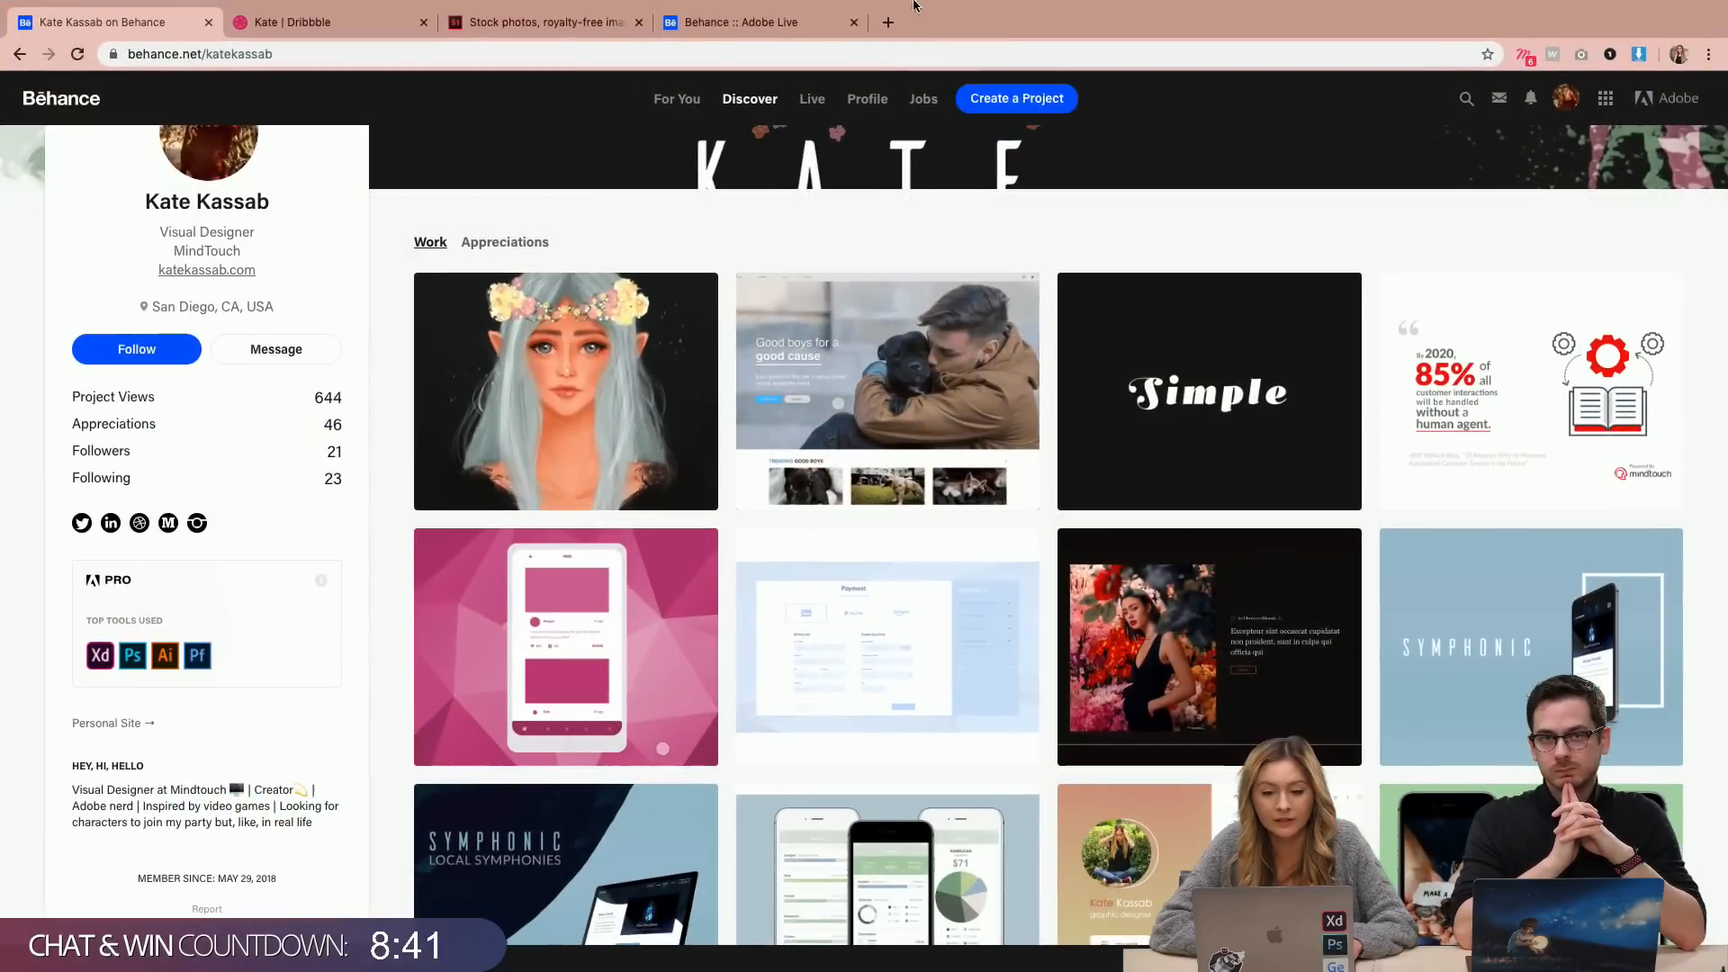
left_click(889, 23)
Search the web for adobe color, open the Adobe Color site and go to its Trends page past the welcome message.
type("adobe ")
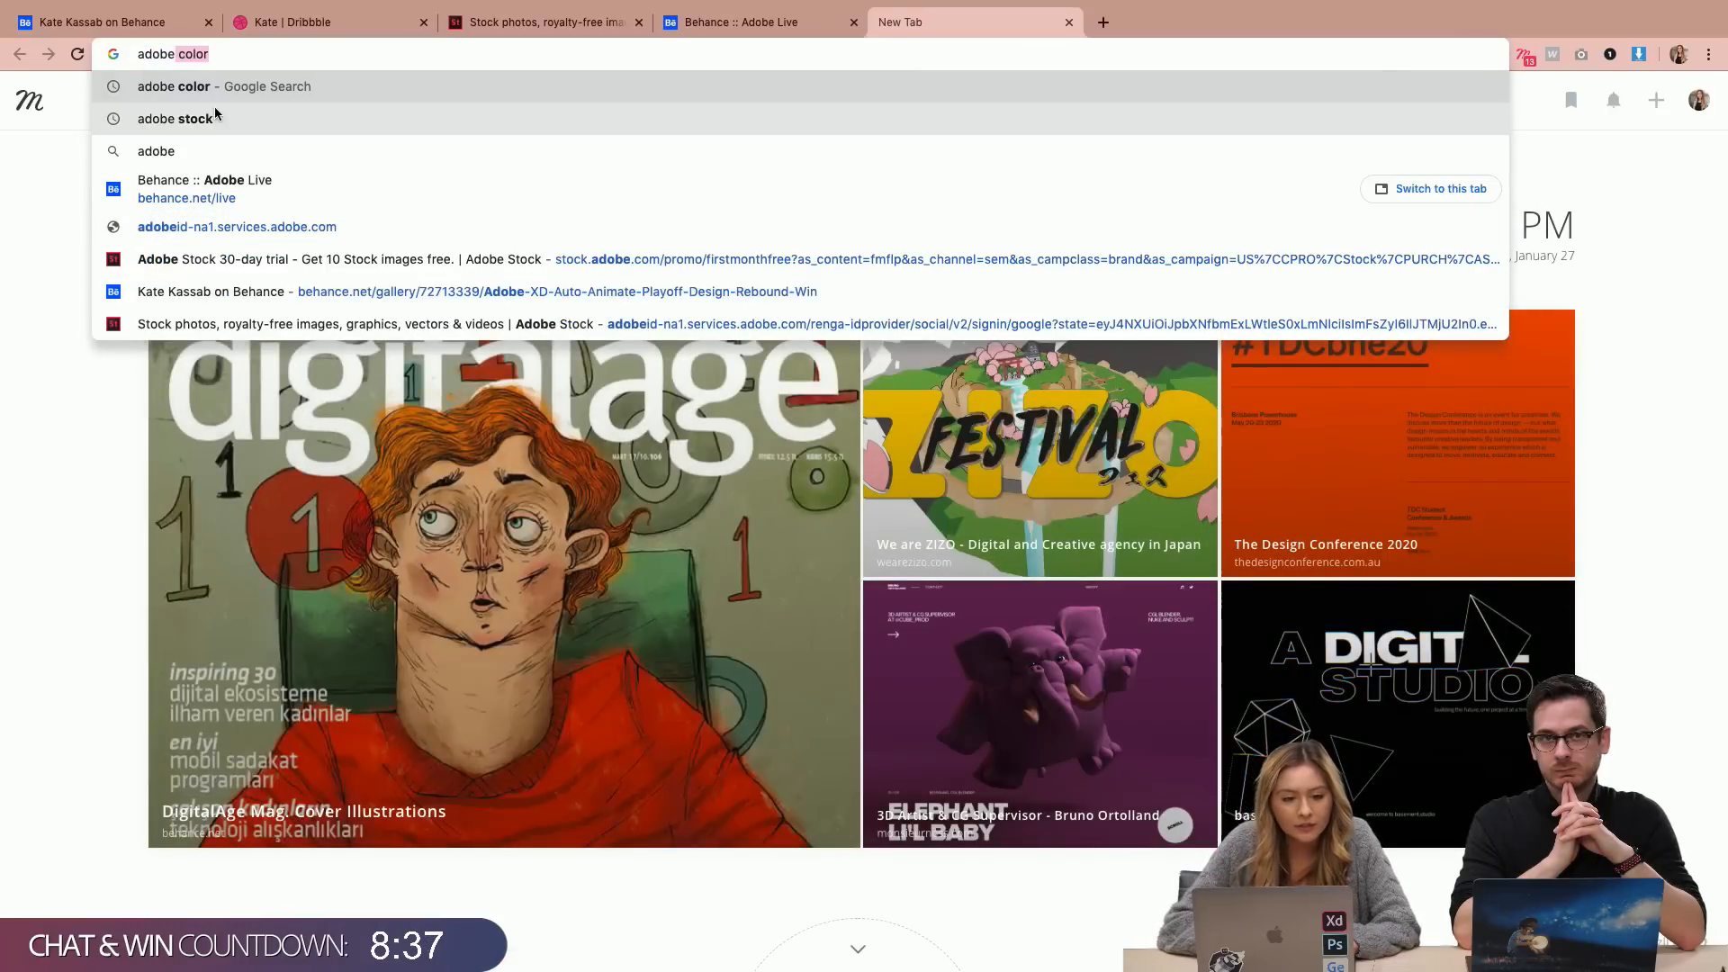
type("co")
key("Return")
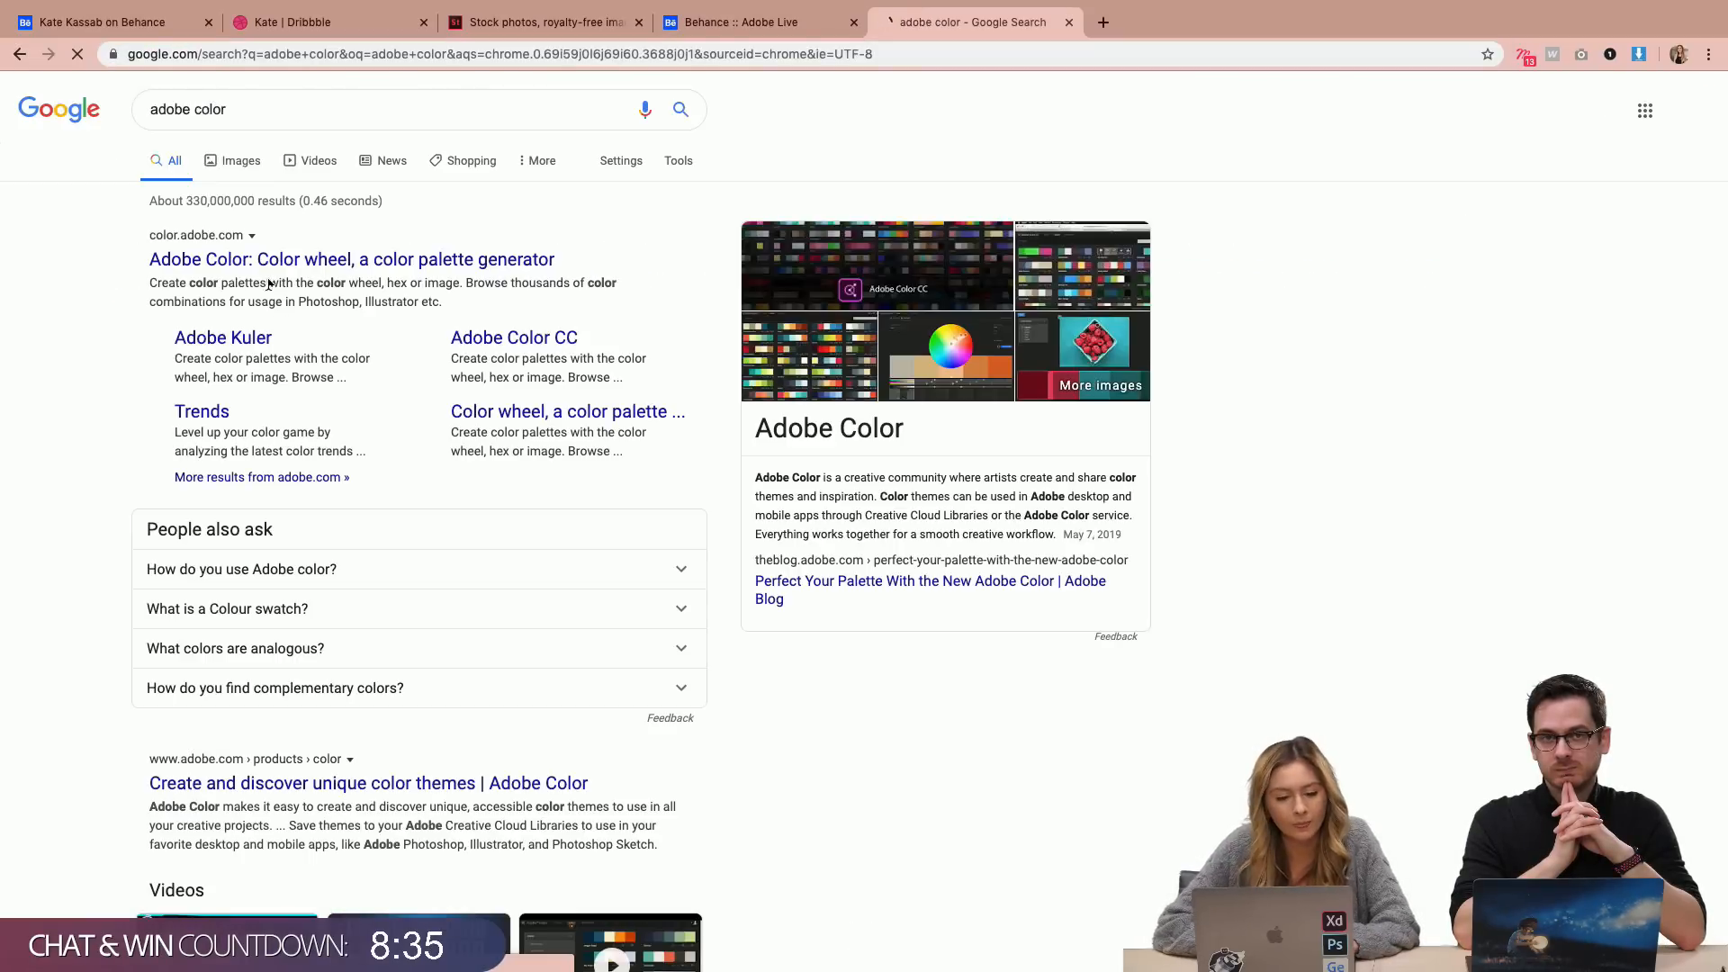
left_click(249, 260)
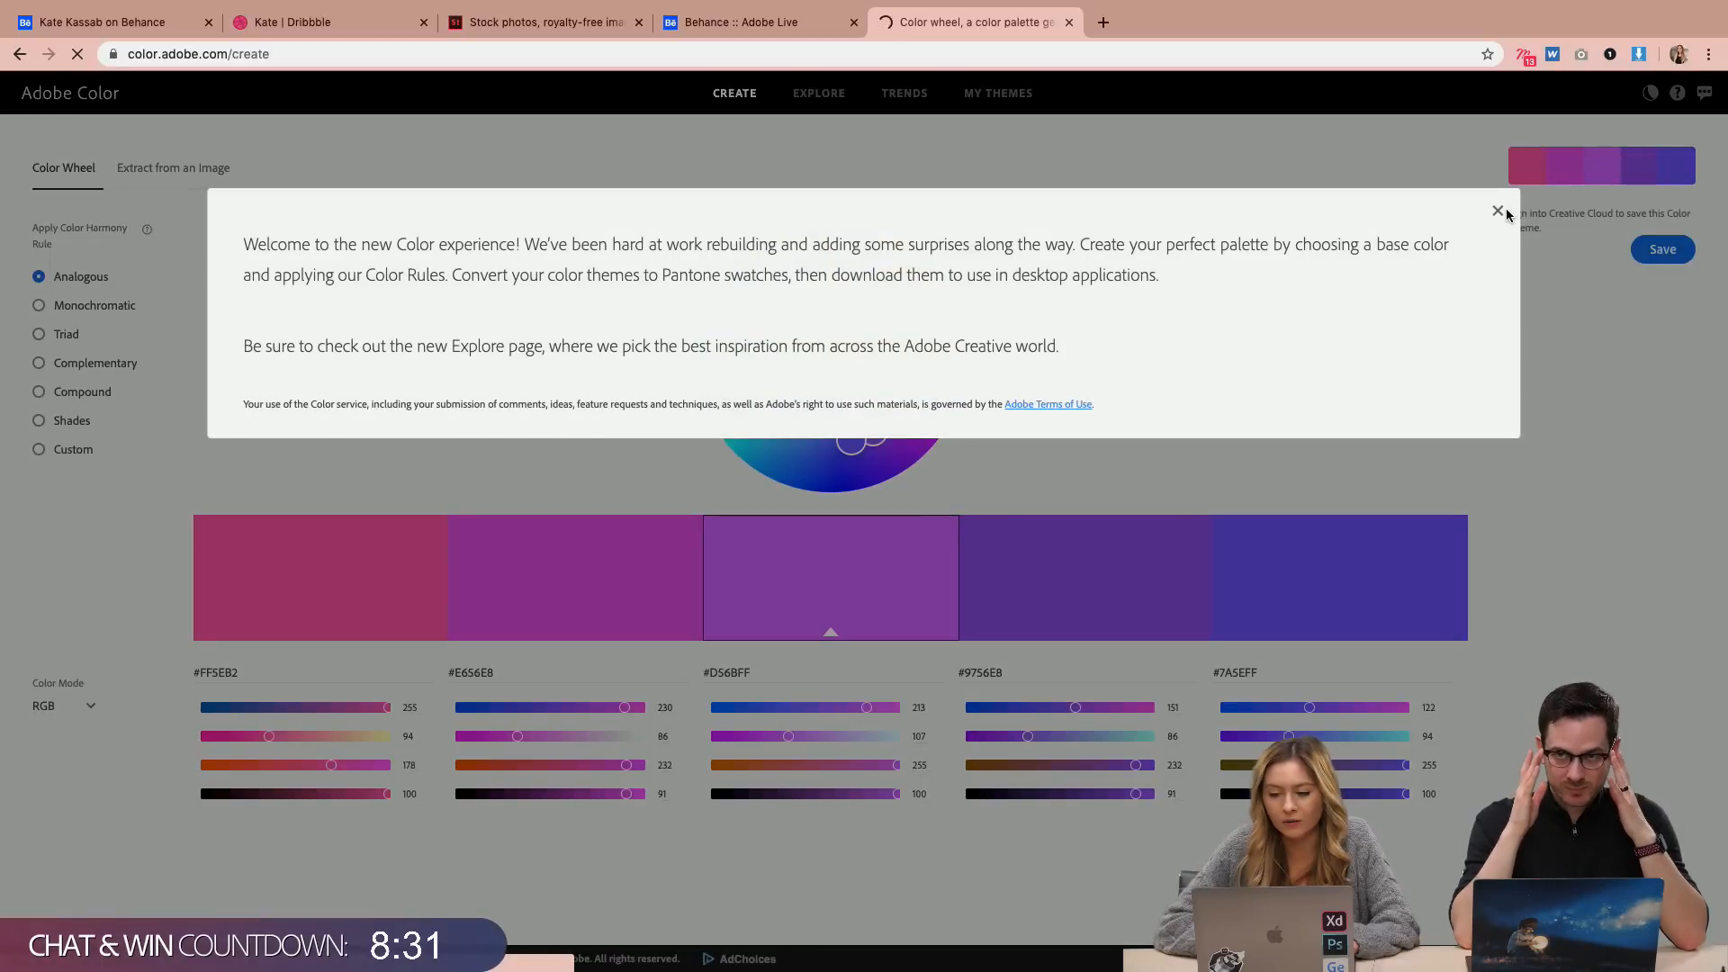
left_click(1497, 214)
left_click(895, 101)
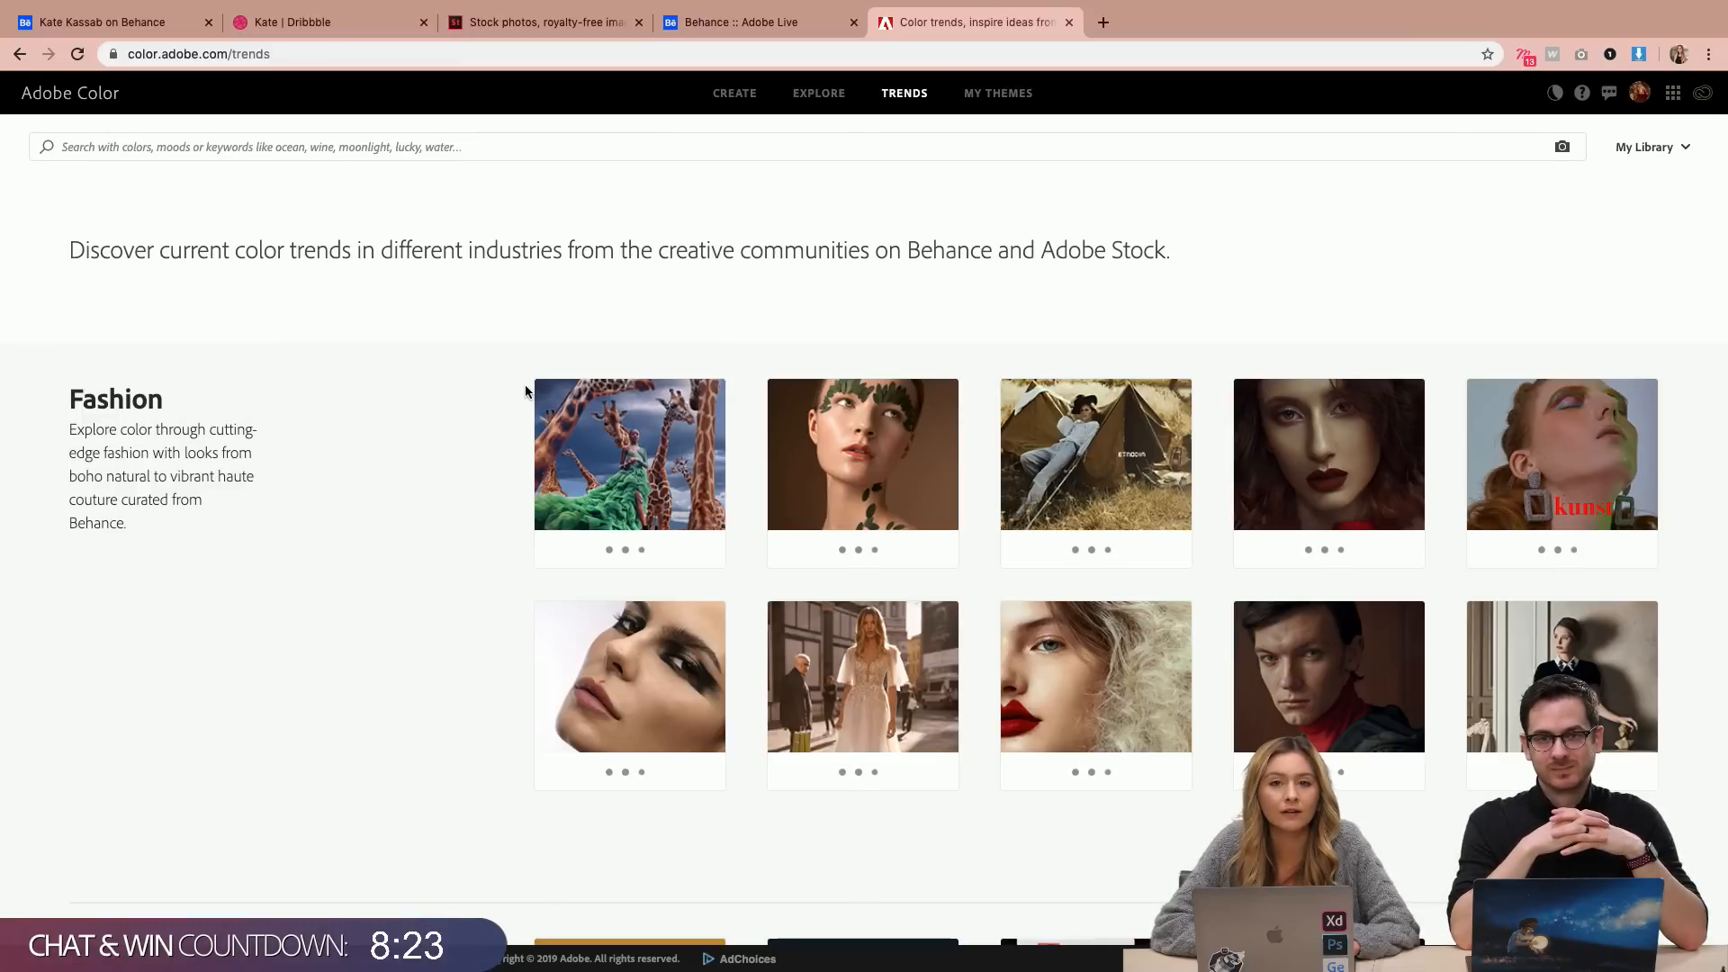
Look through the Fashion, Graphic Design, Illustration, Architecture and Game Design color palettes on the Trends page.
scroll(300, 555, "down", 1)
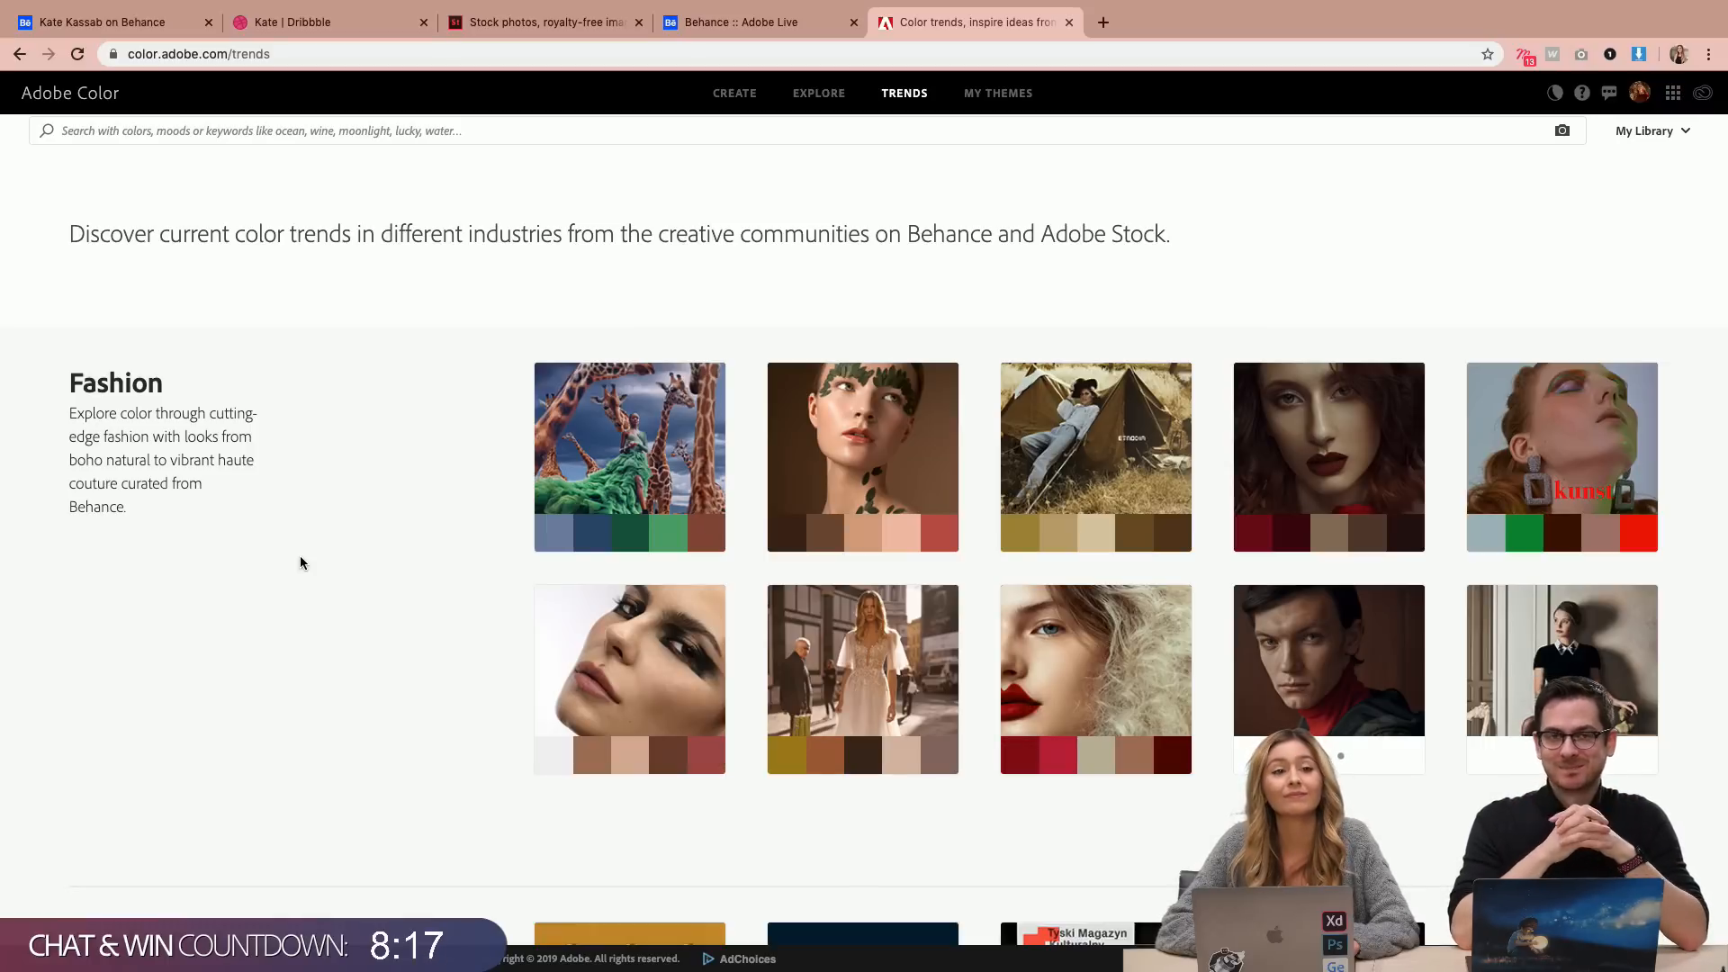
scroll(301, 563, "down", 1)
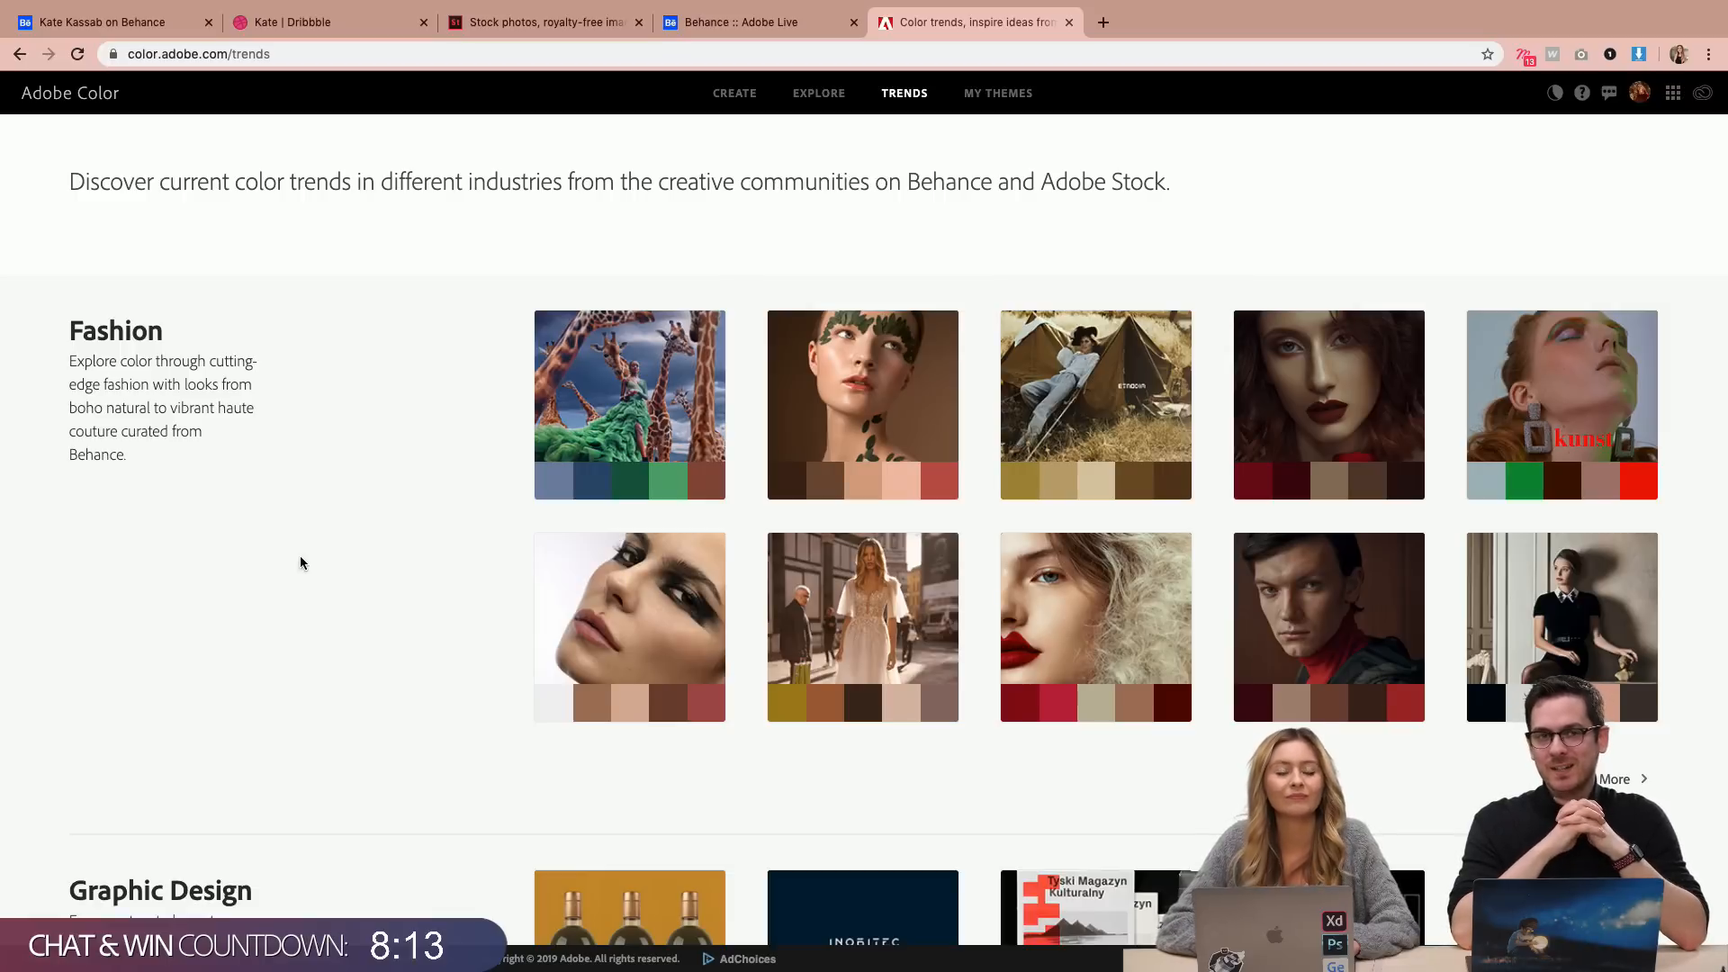
scroll(300, 562, "down", 2)
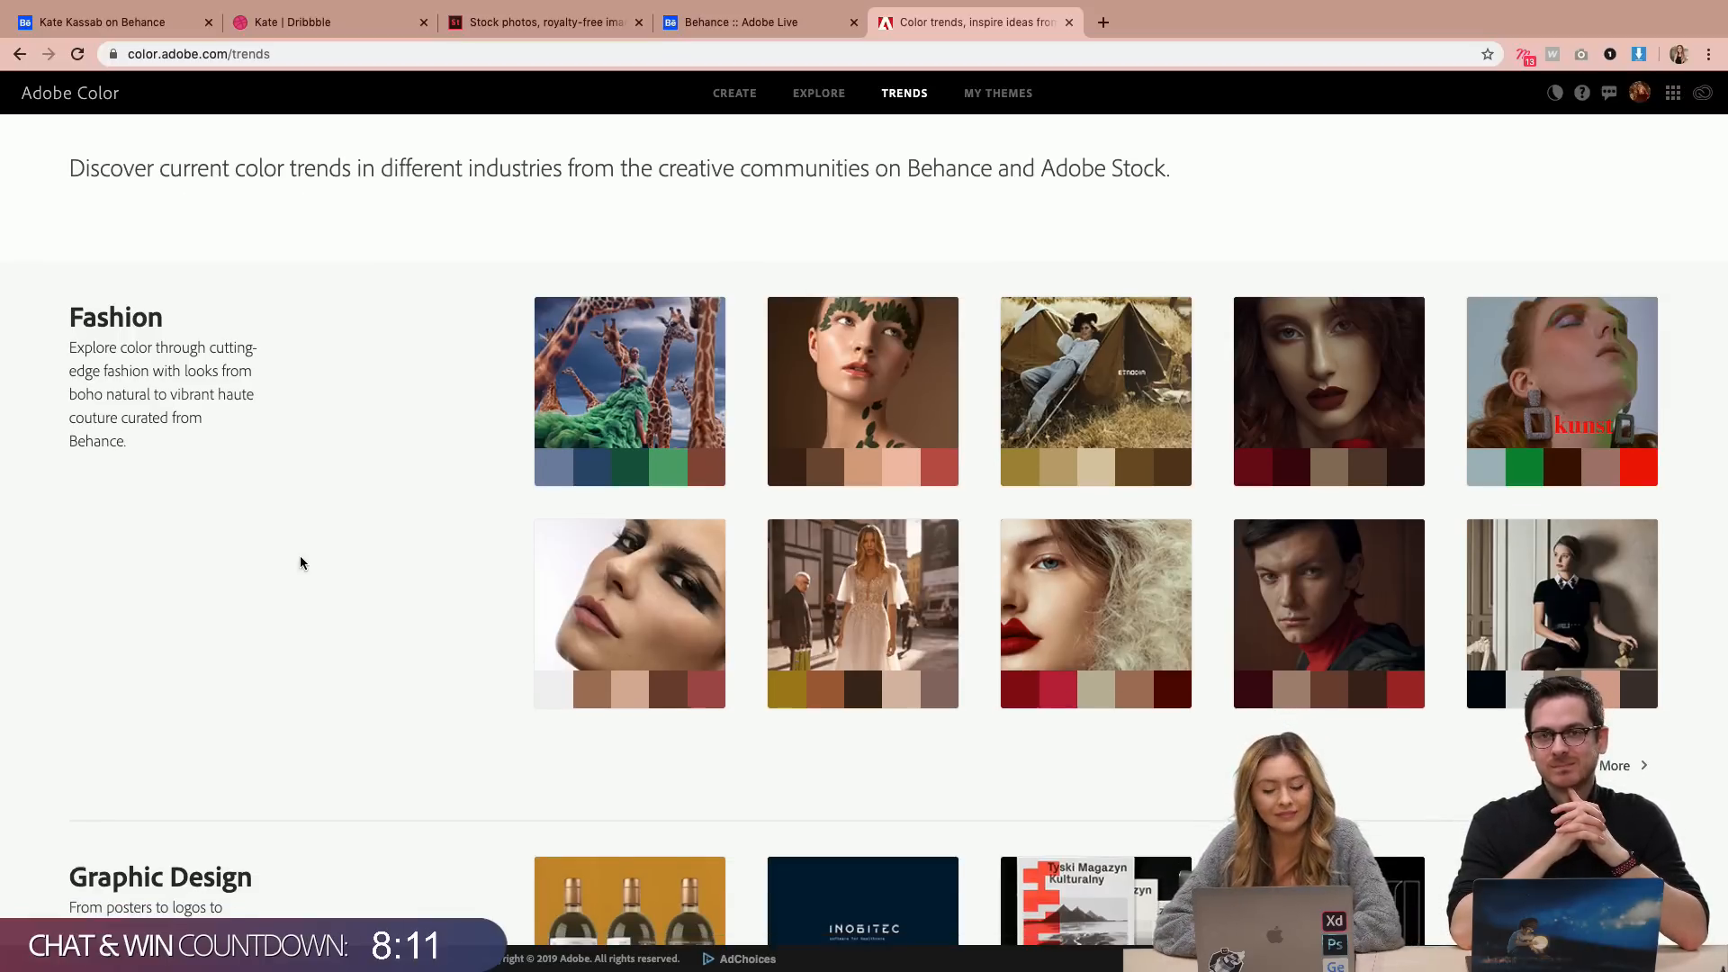
scroll(301, 562, "down", 5)
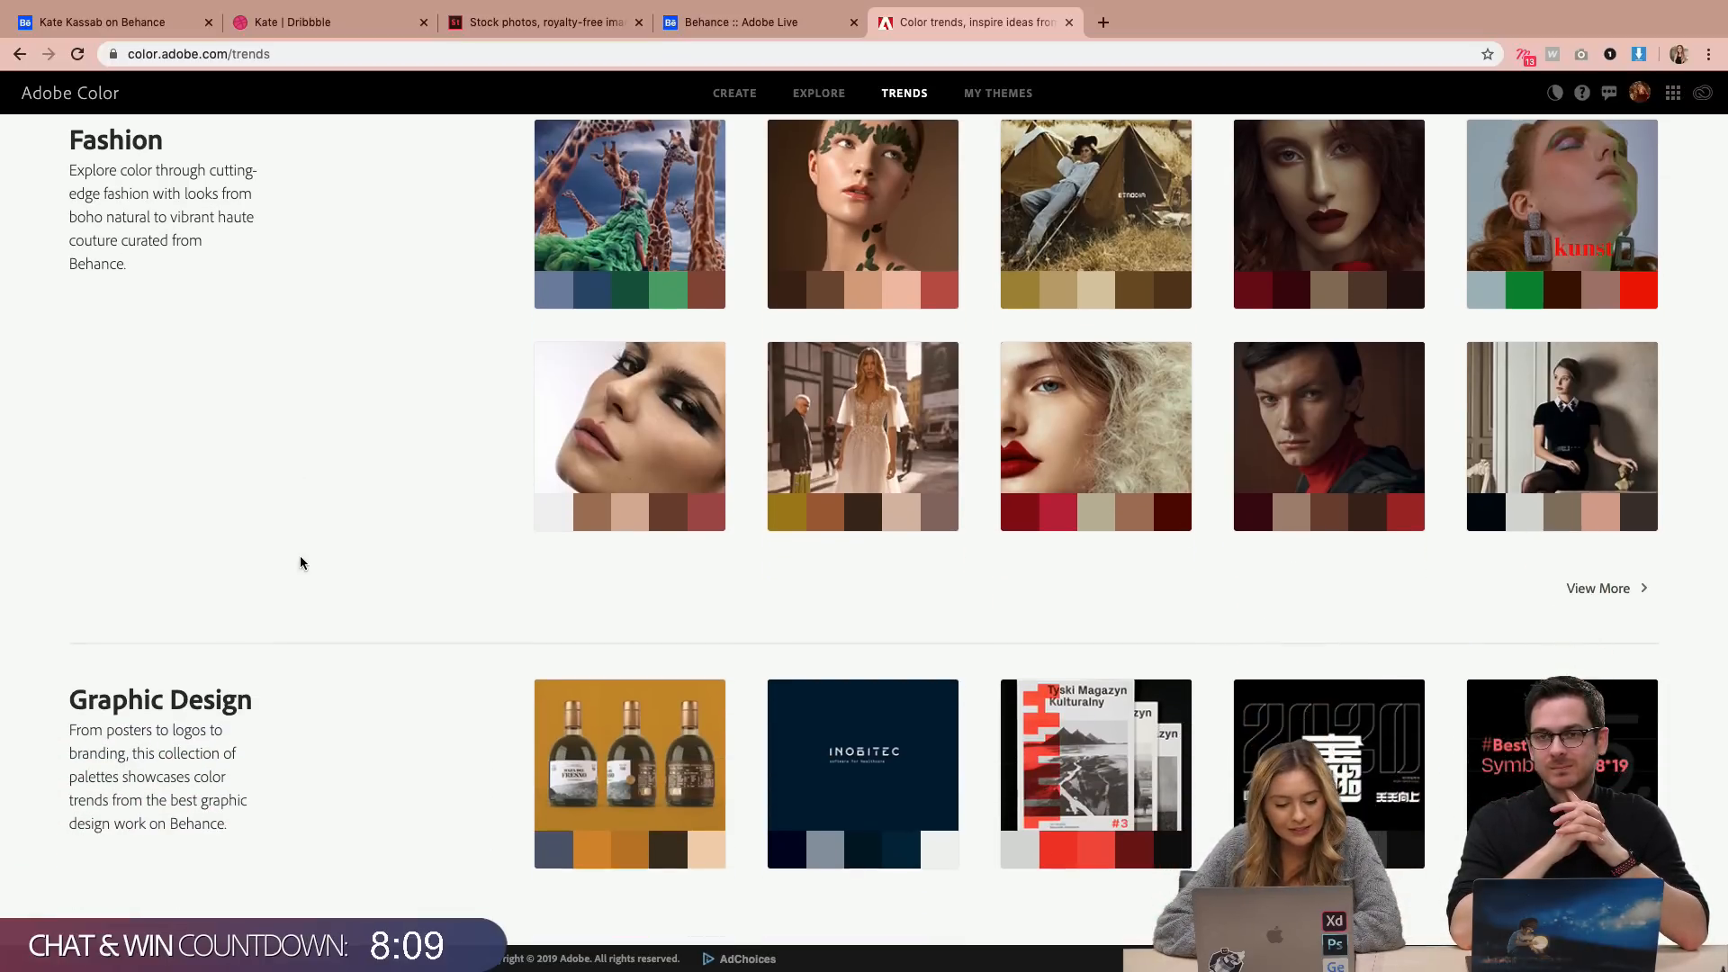
scroll(300, 562, "down", 4)
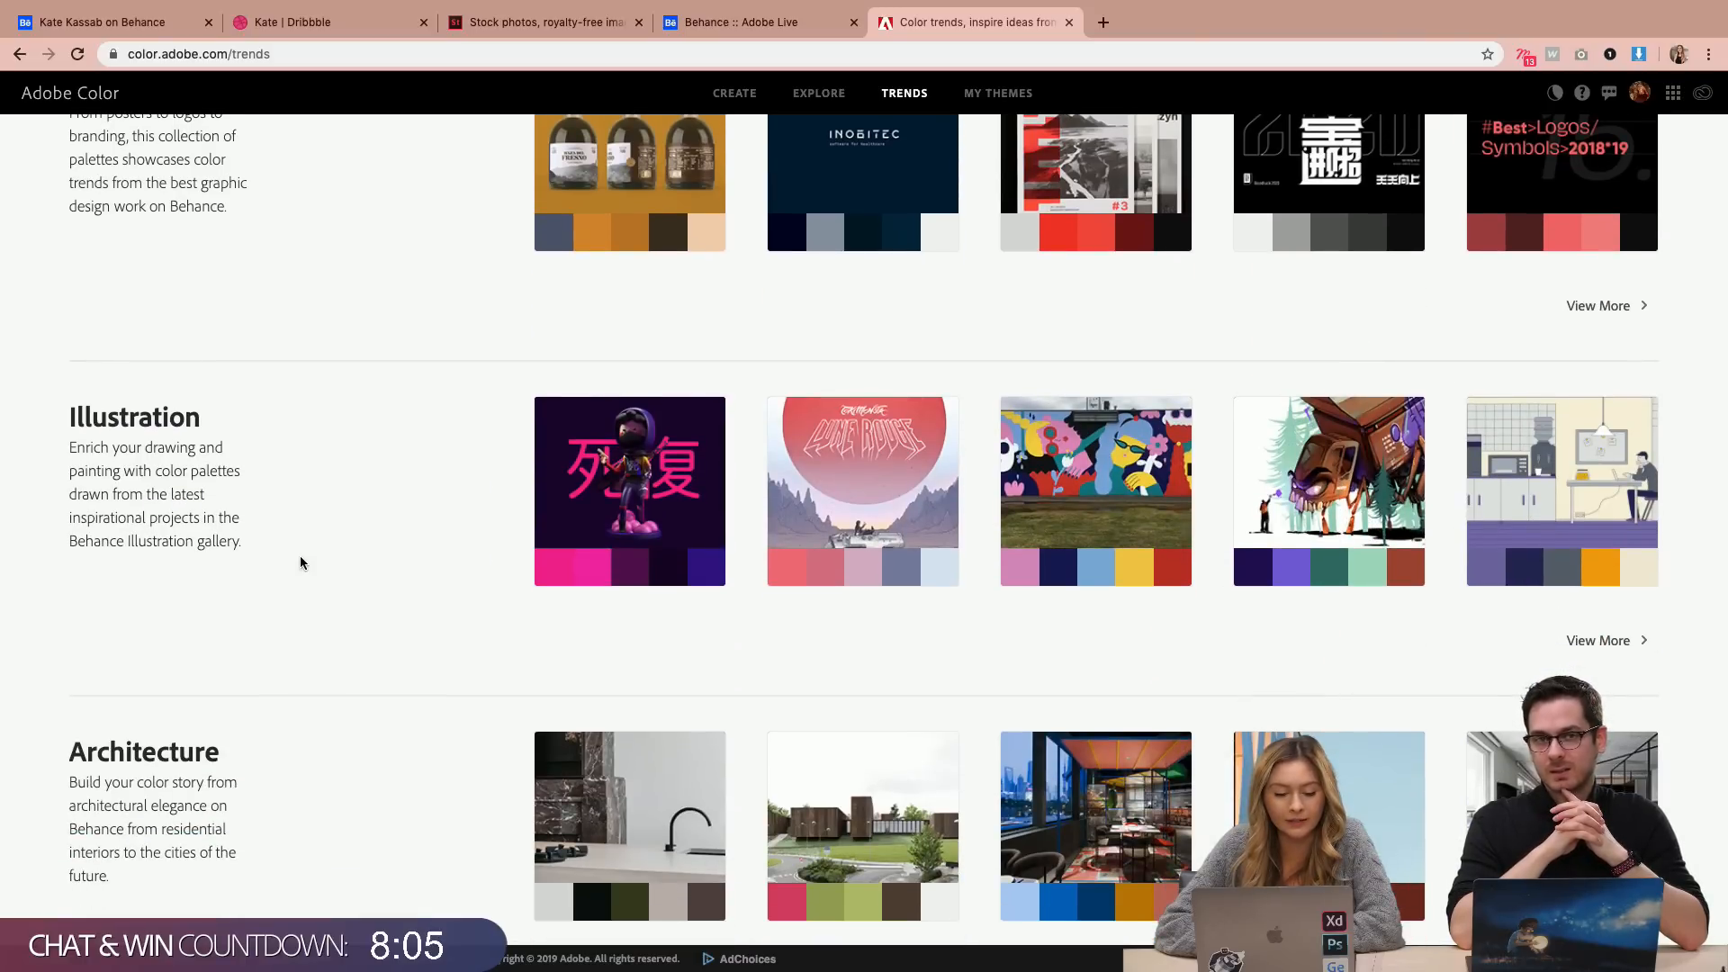
scroll(300, 563, "down", 5)
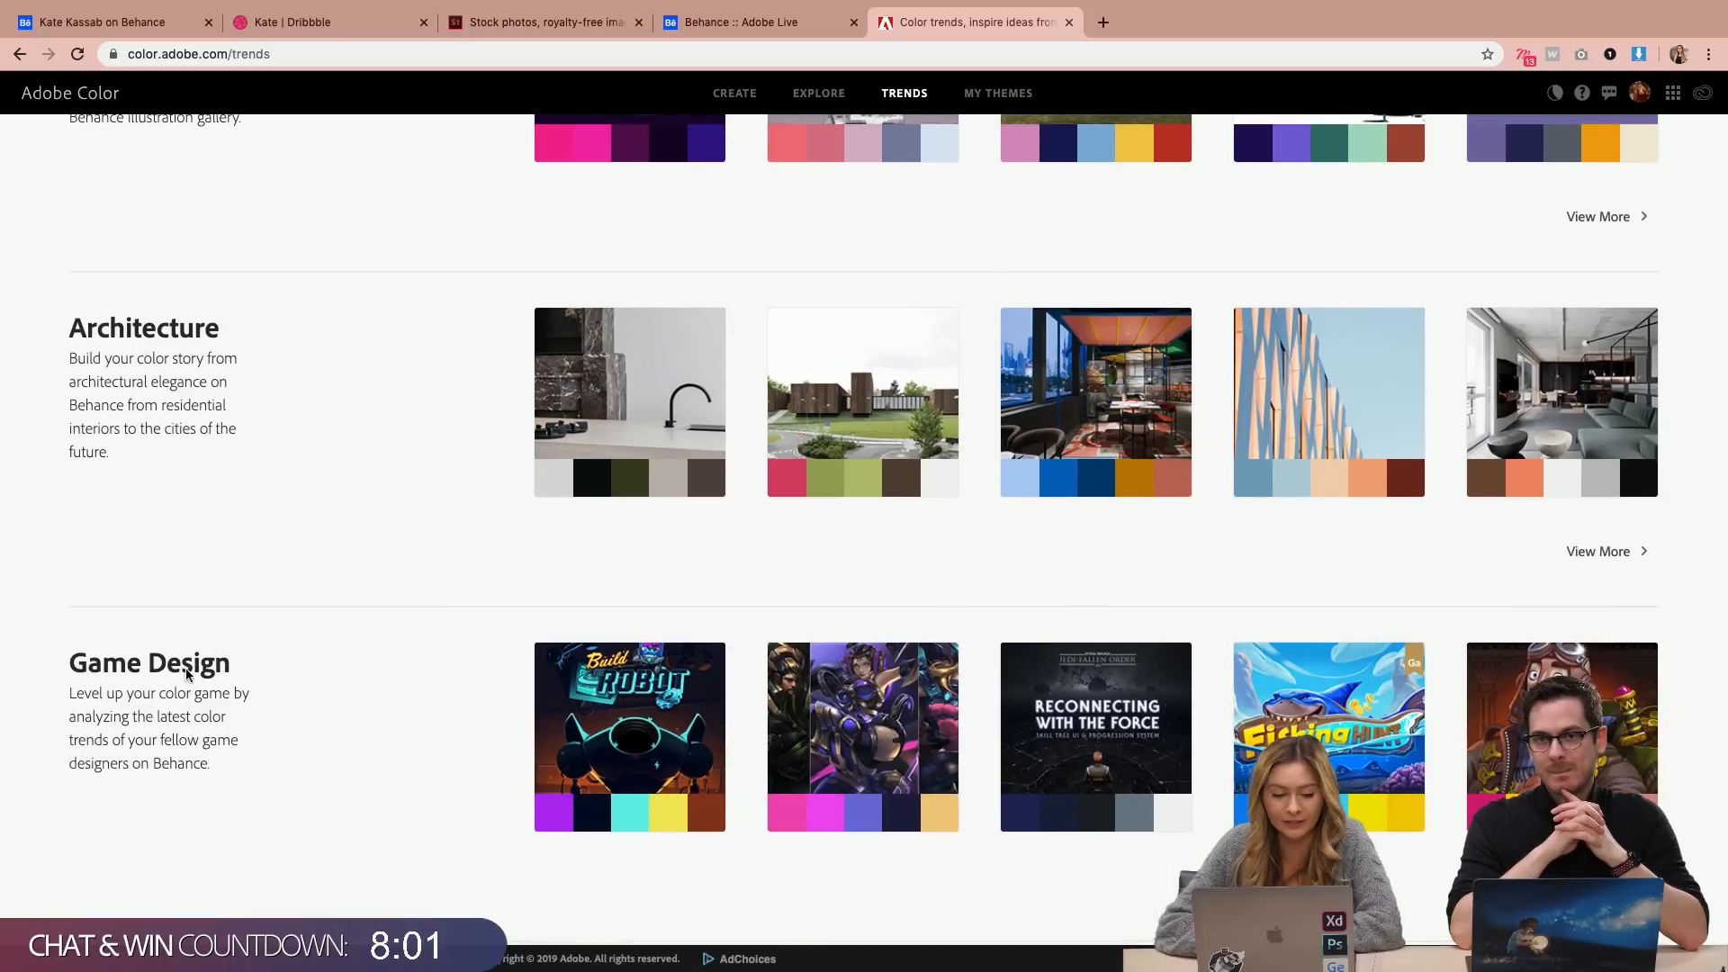
scroll(187, 667, "up", 8)
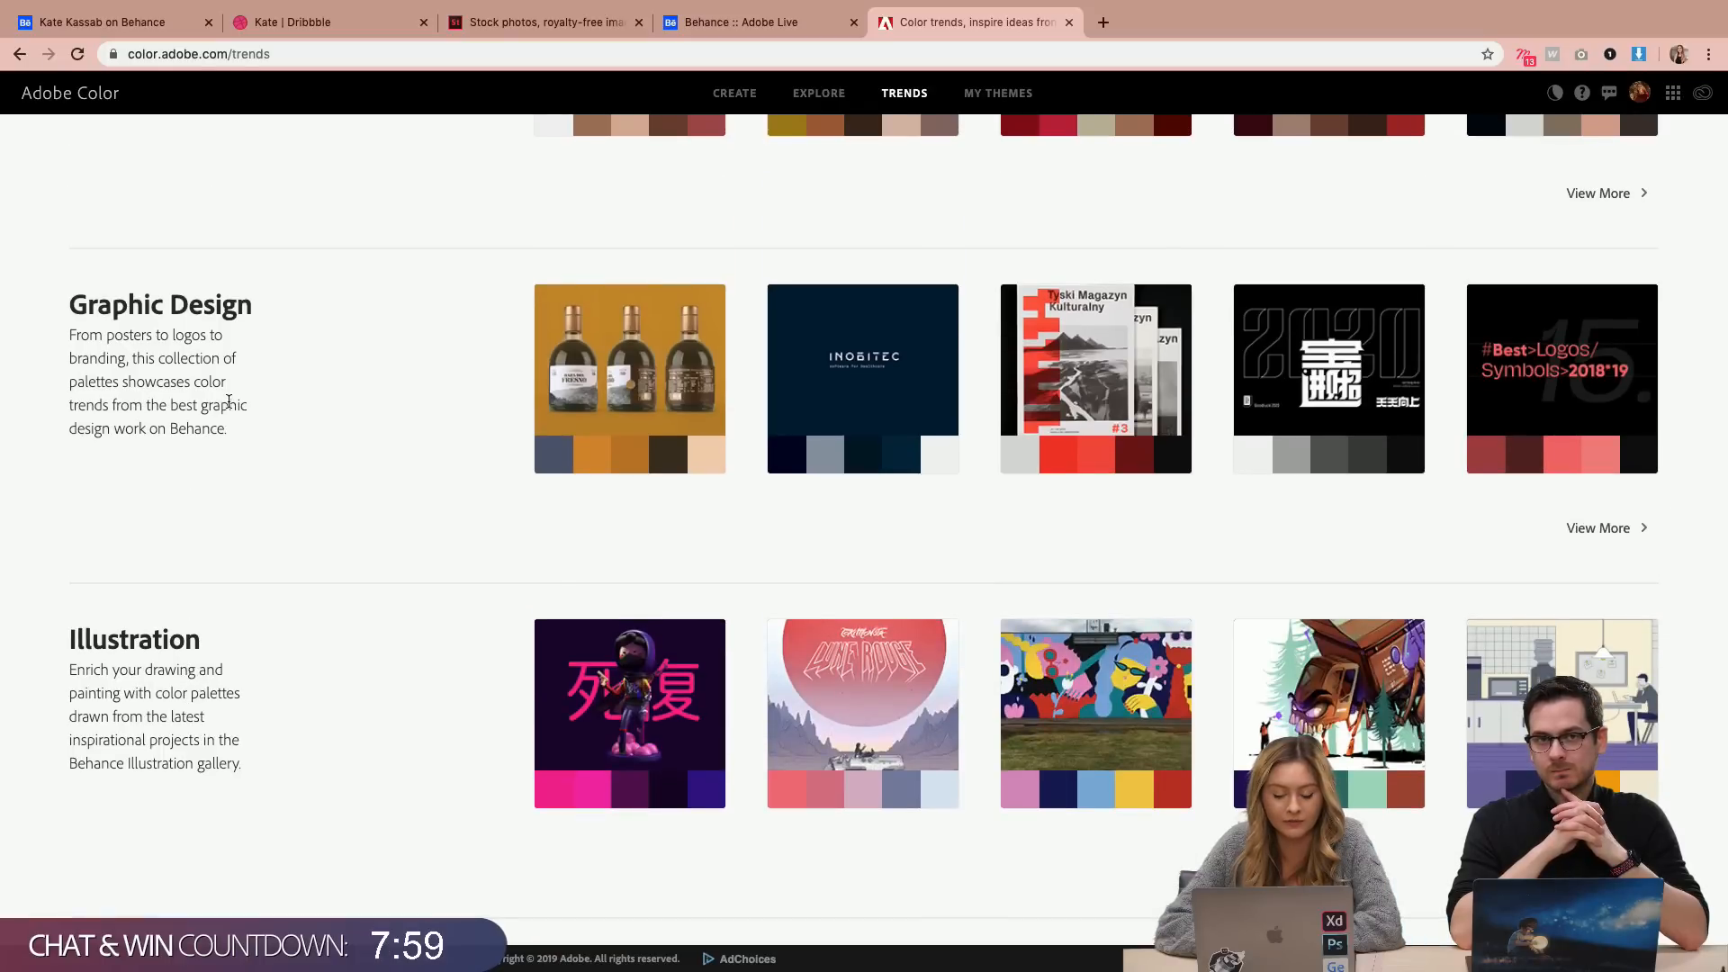
Take Chrome out of full screen, switch to the To-Do-App document in Adobe XD and clear the selection.
mouse_move(256, 1)
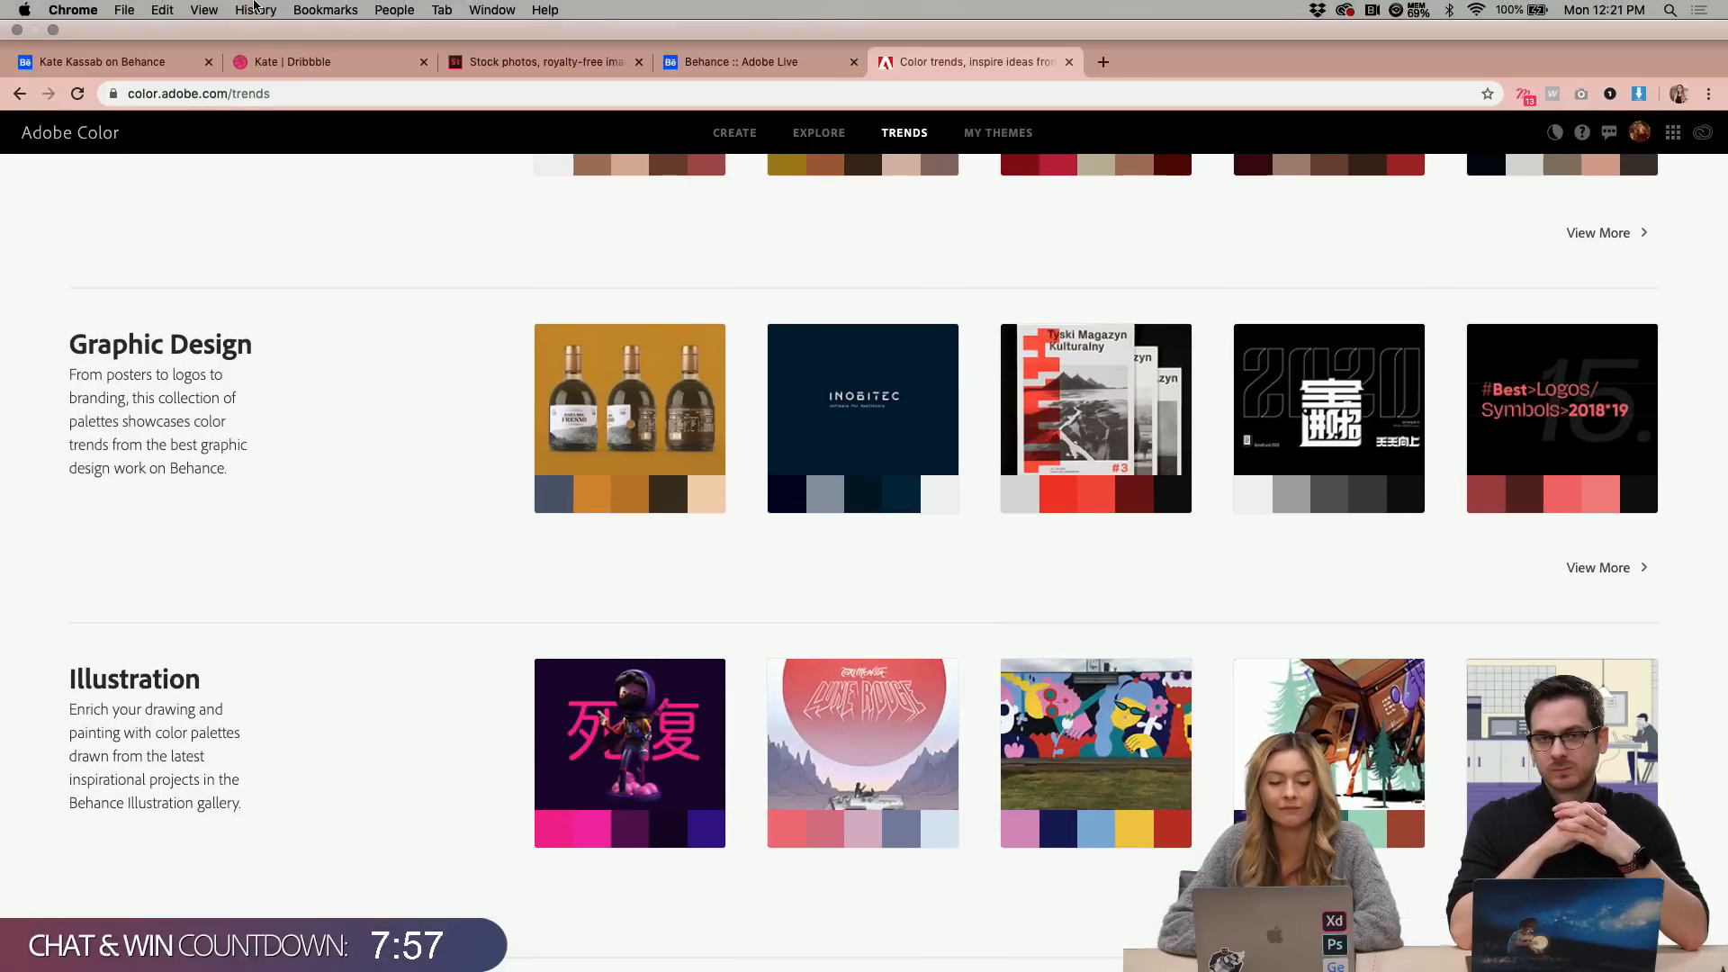
left_click(54, 30)
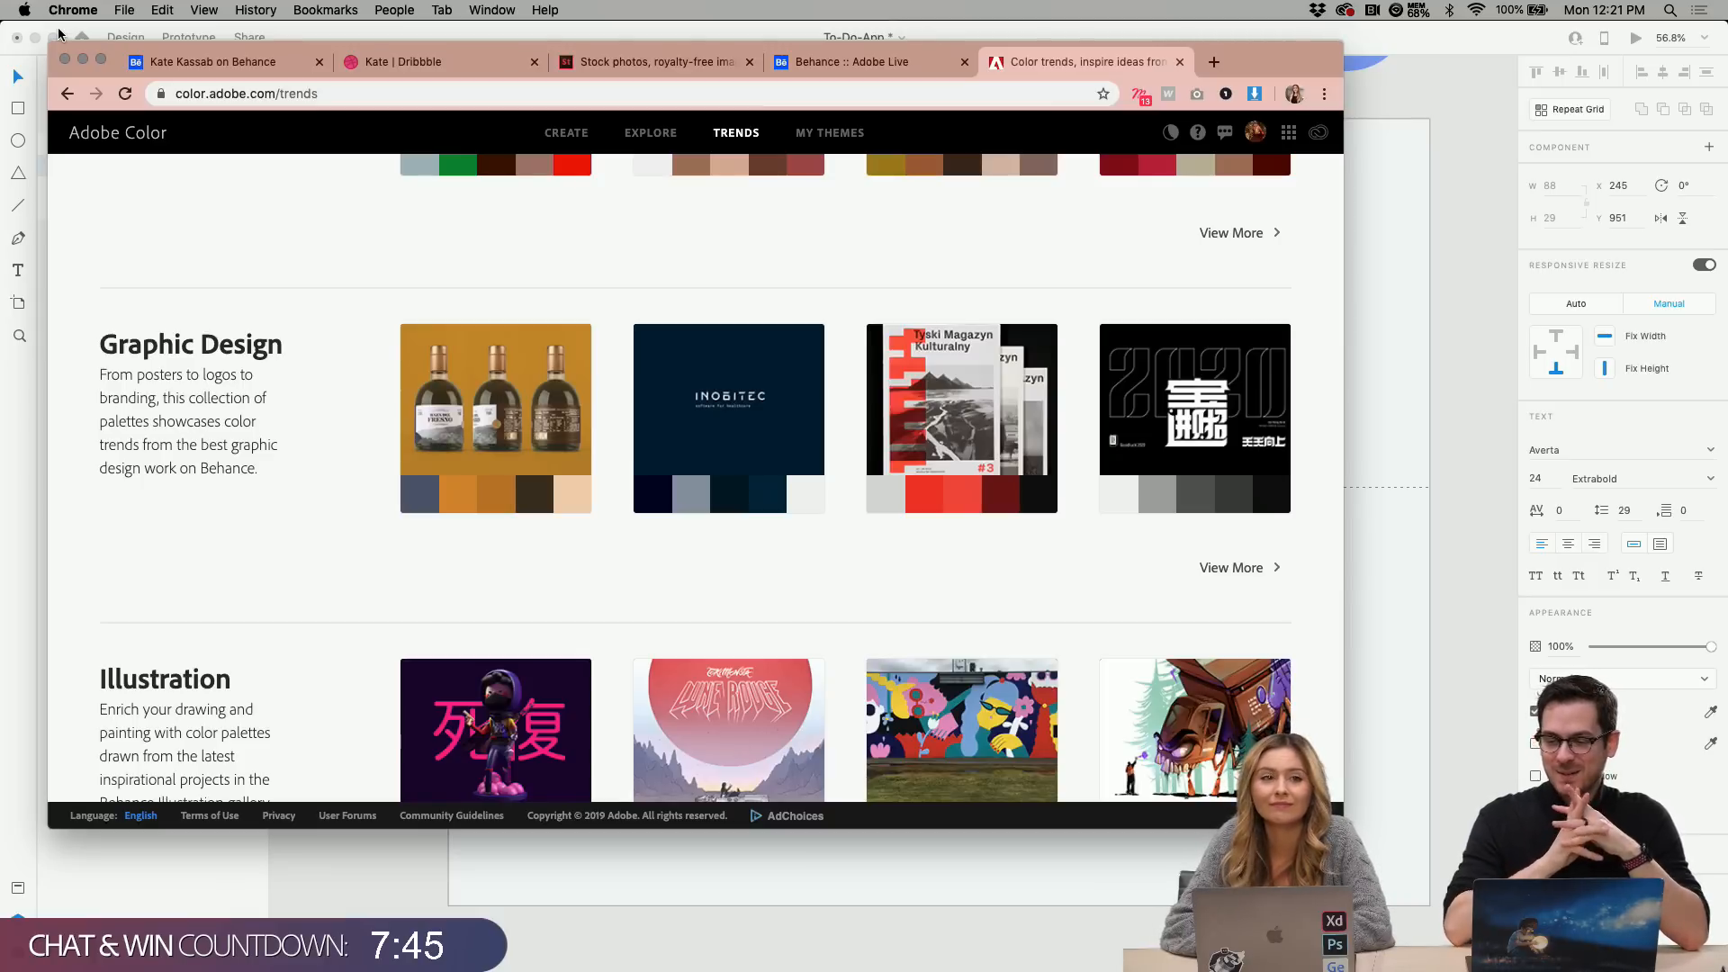
left_click(1400, 338)
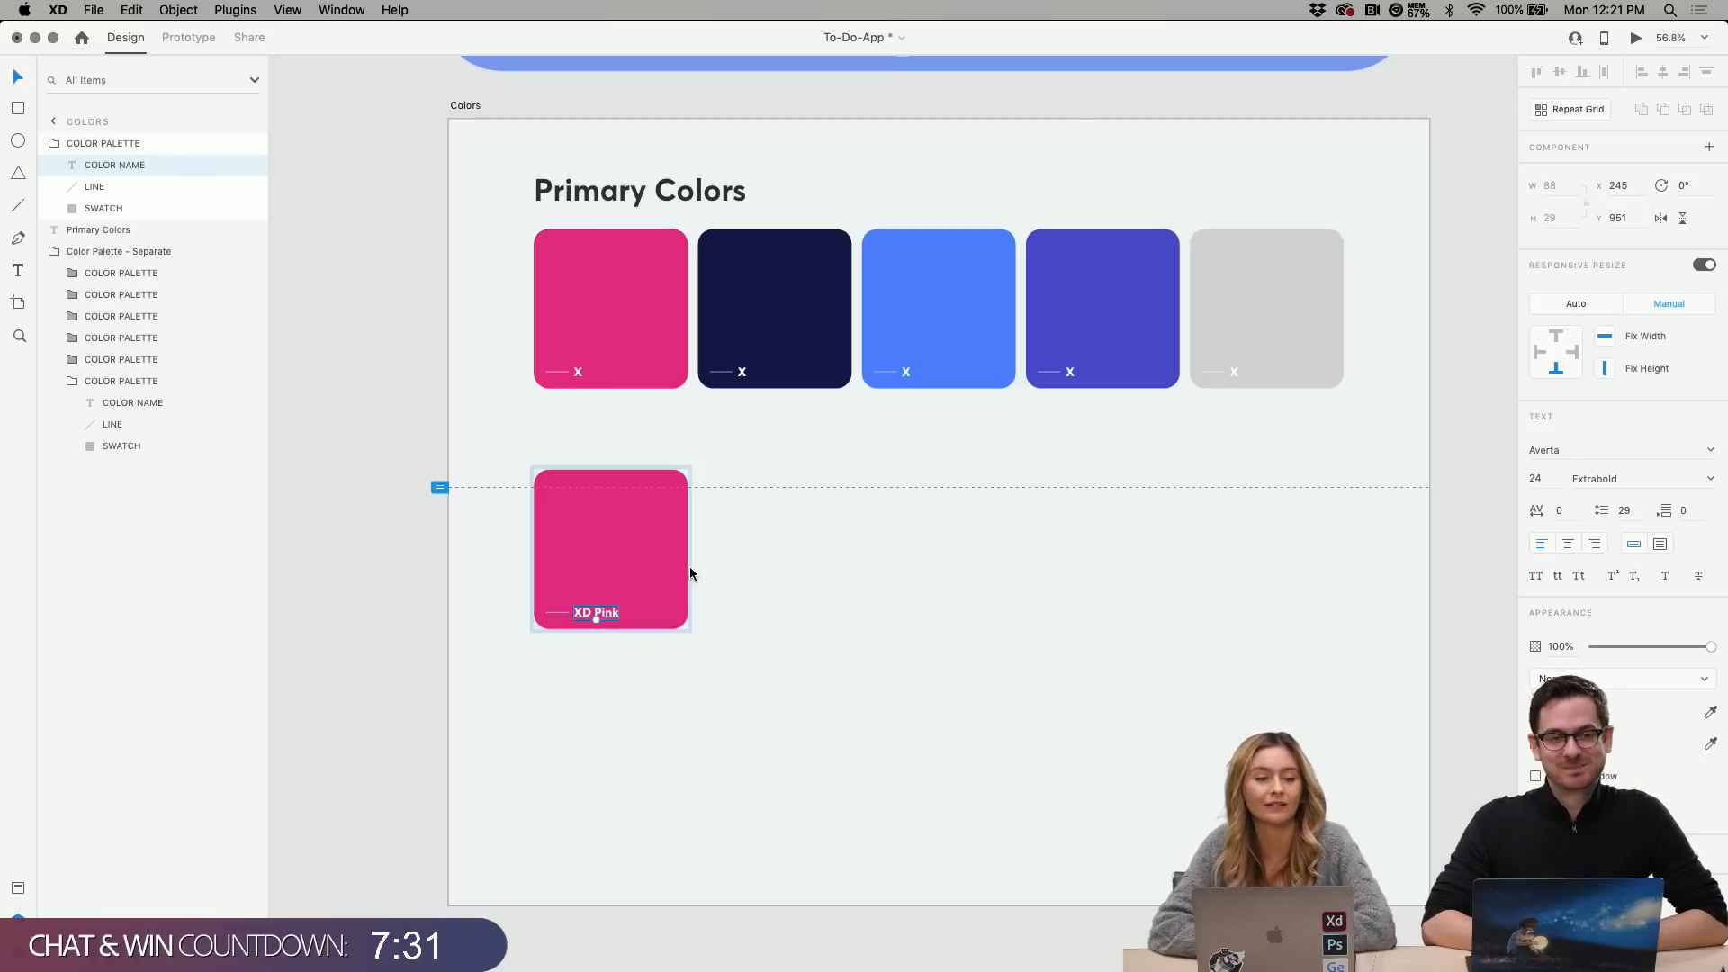
left_click(836, 571)
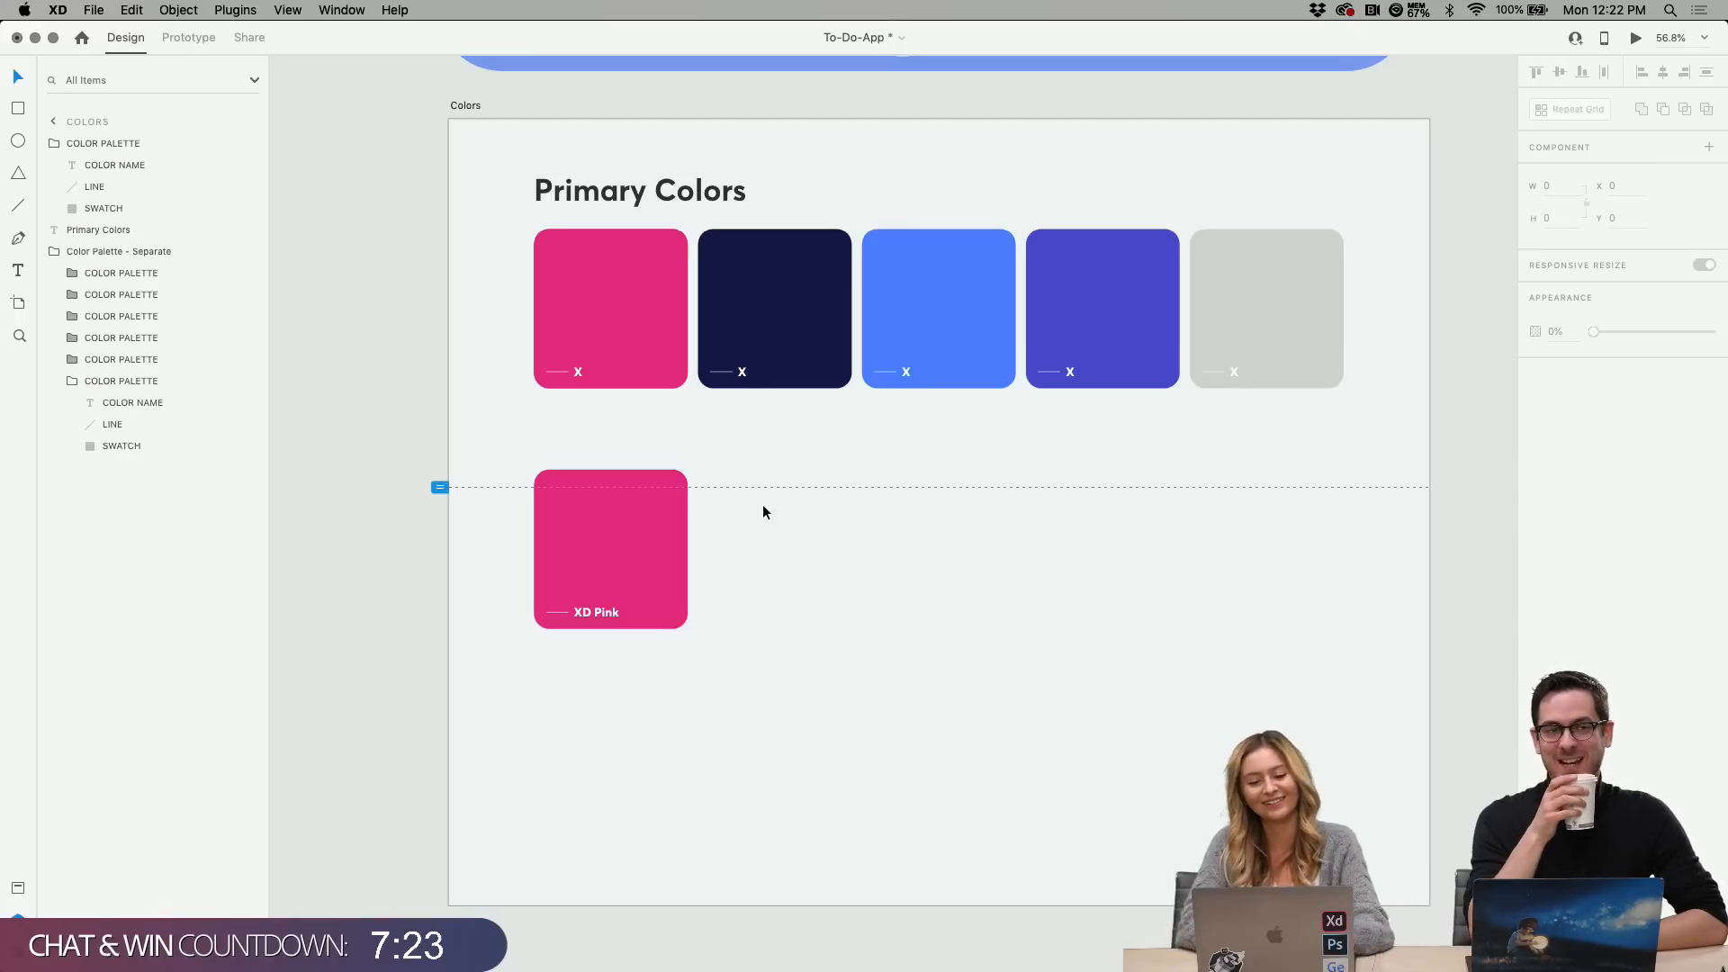
left_click(618, 529)
left_click(463, 500)
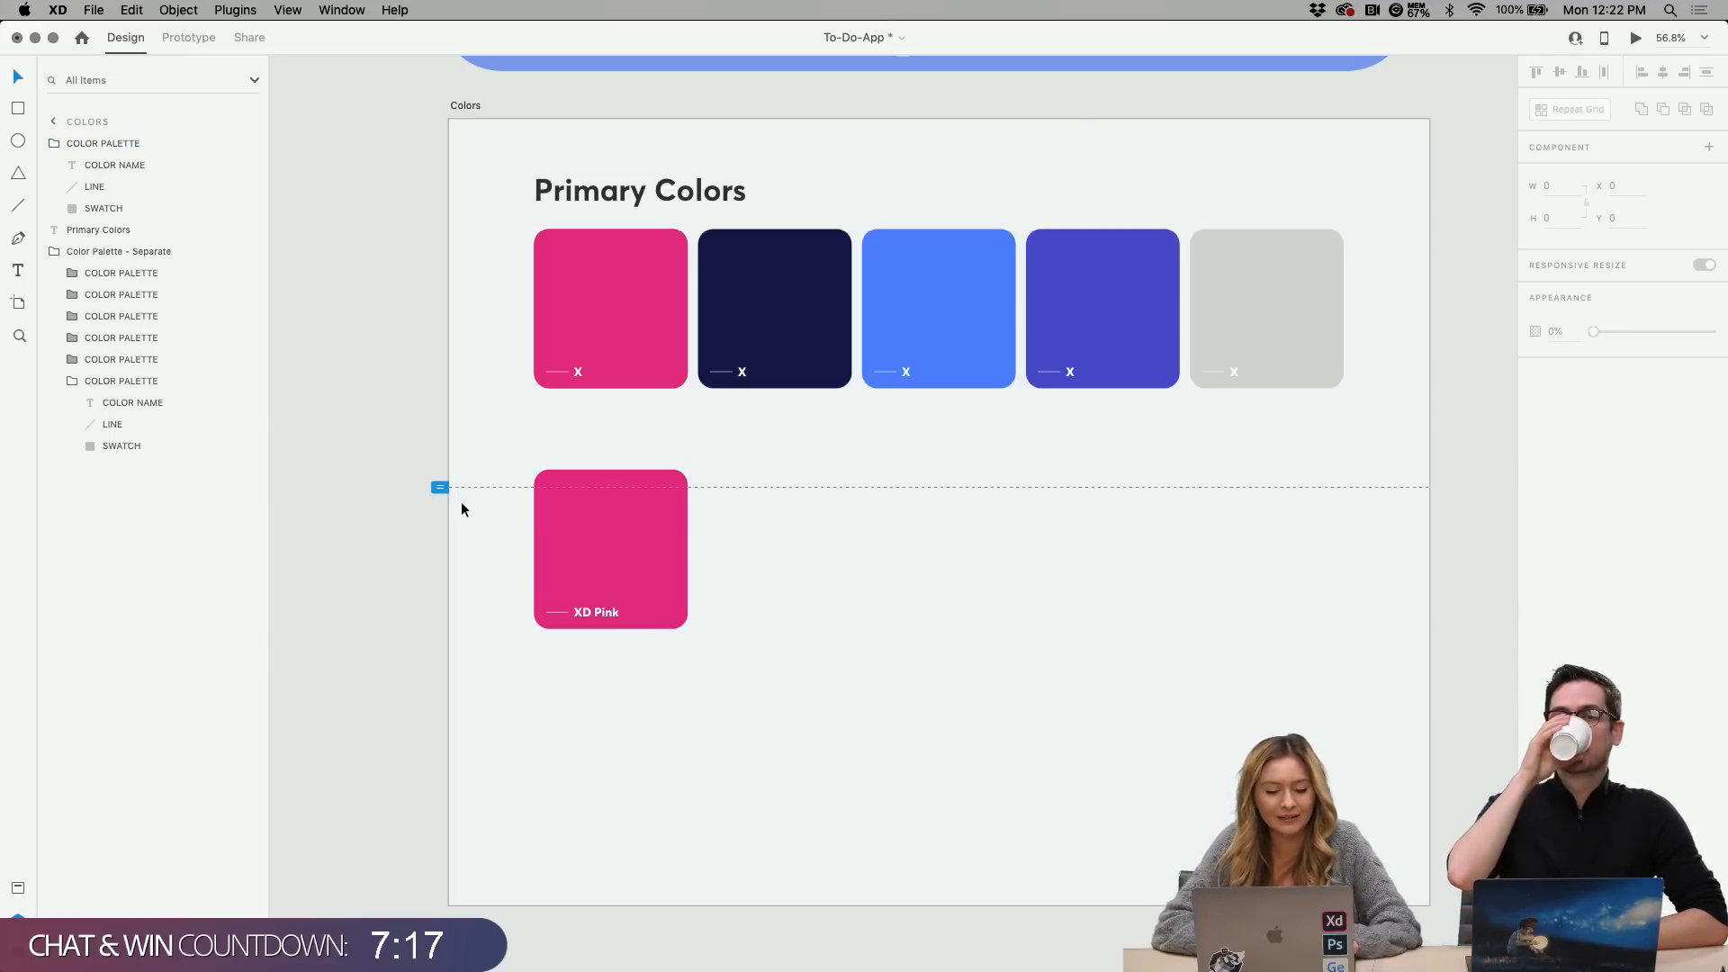
left_click(592, 505)
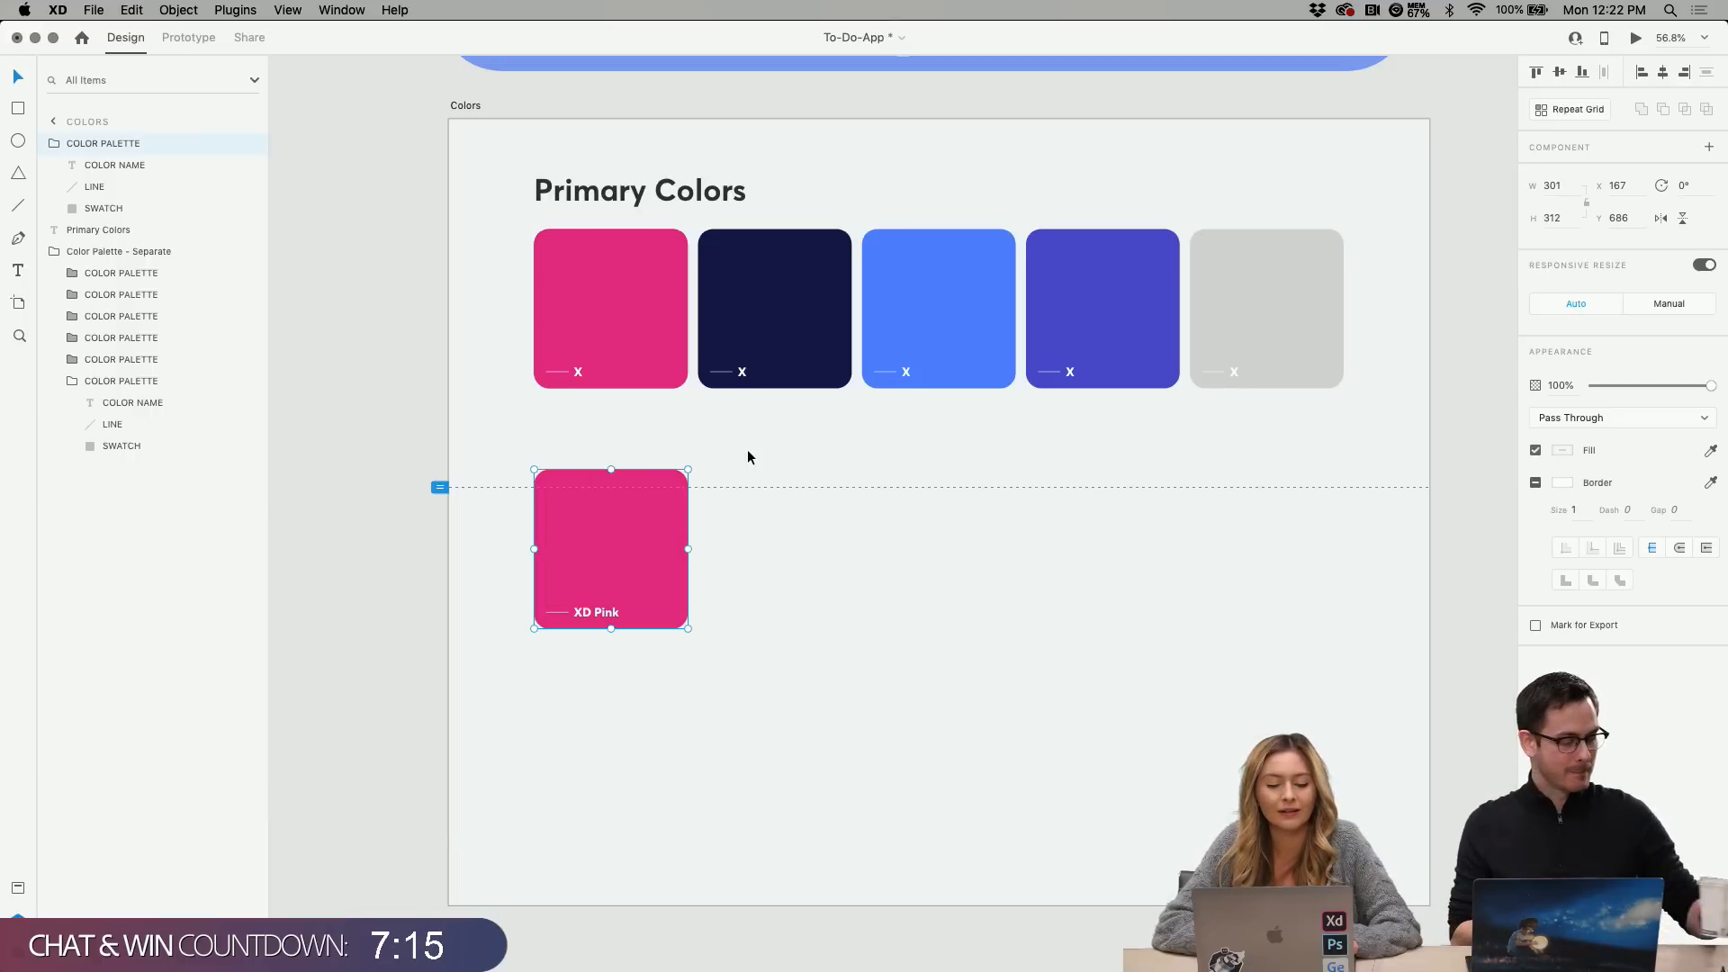
left_click(622, 428)
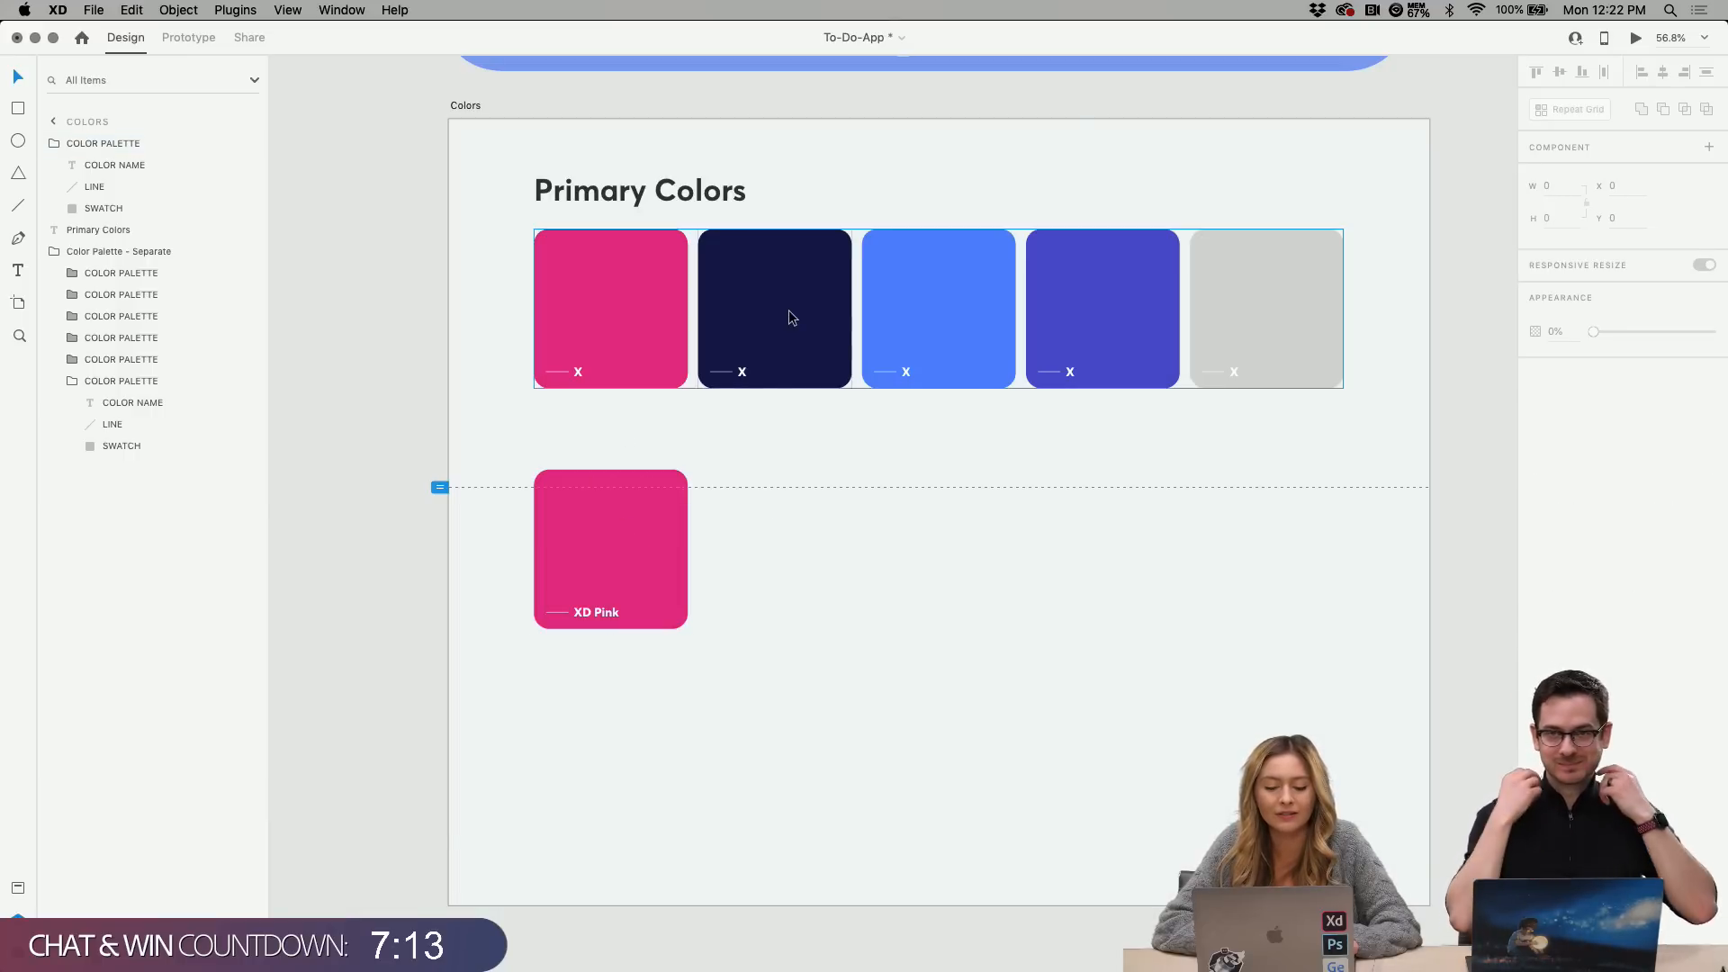
Change the color name label on the separate pink swatch below the Primary Colors row to BOOP!
left_click(586, 541)
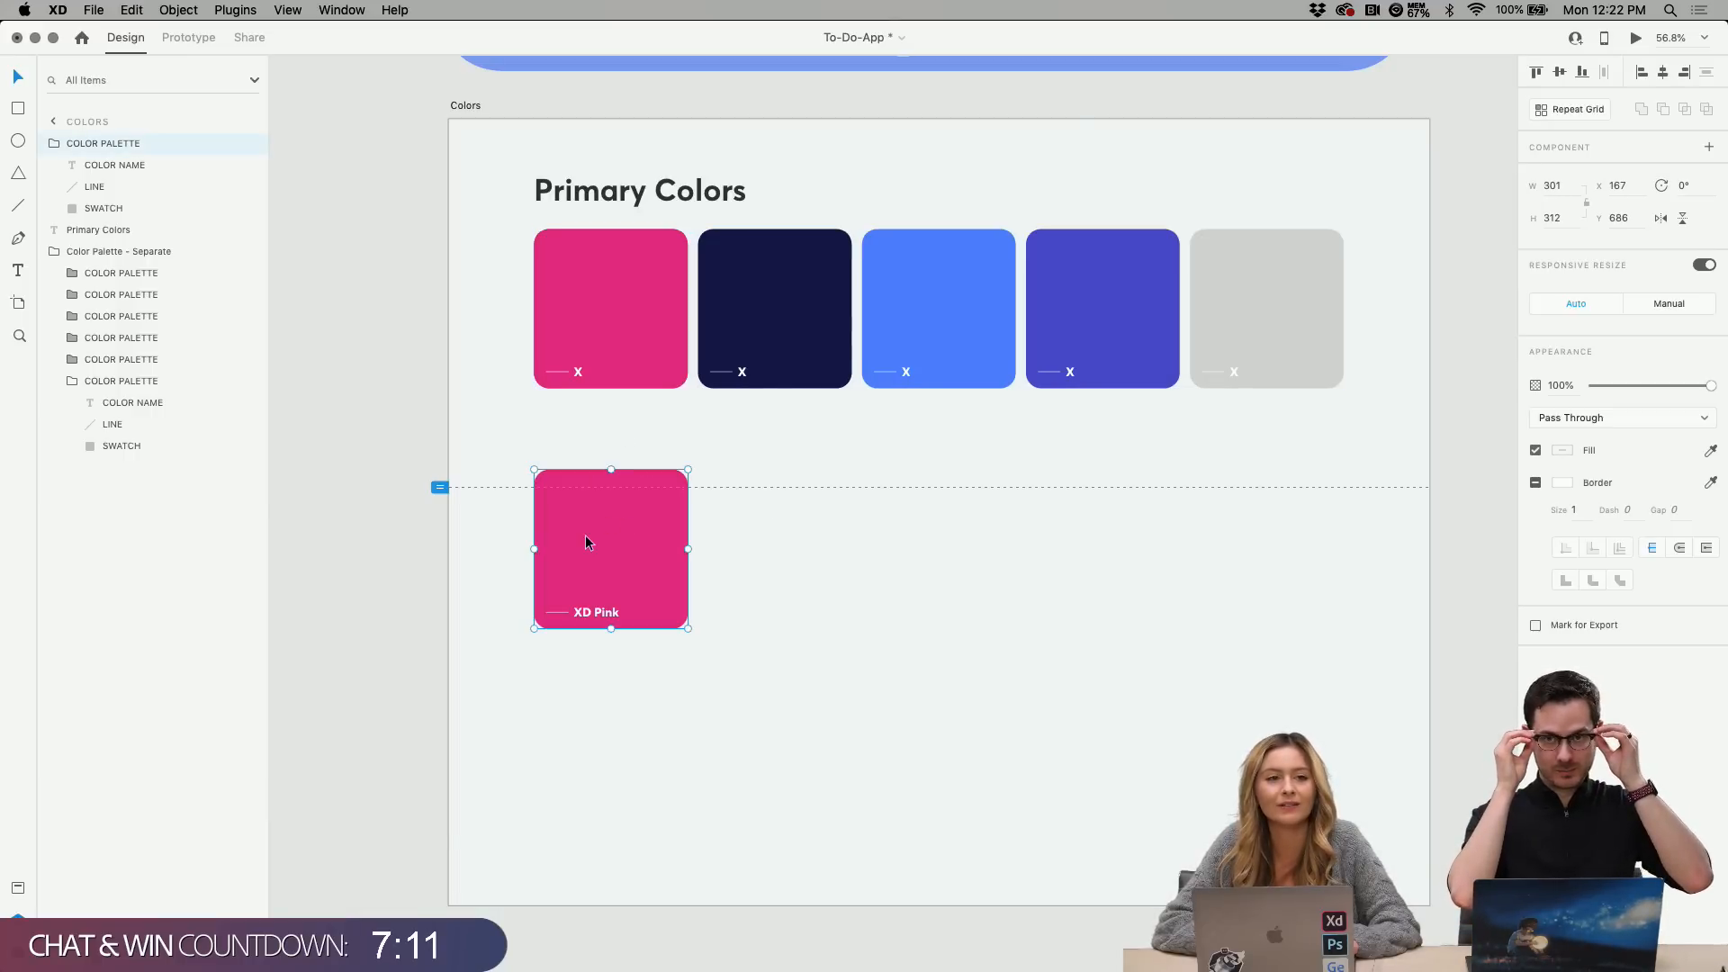
scroll(586, 543, "up", 5)
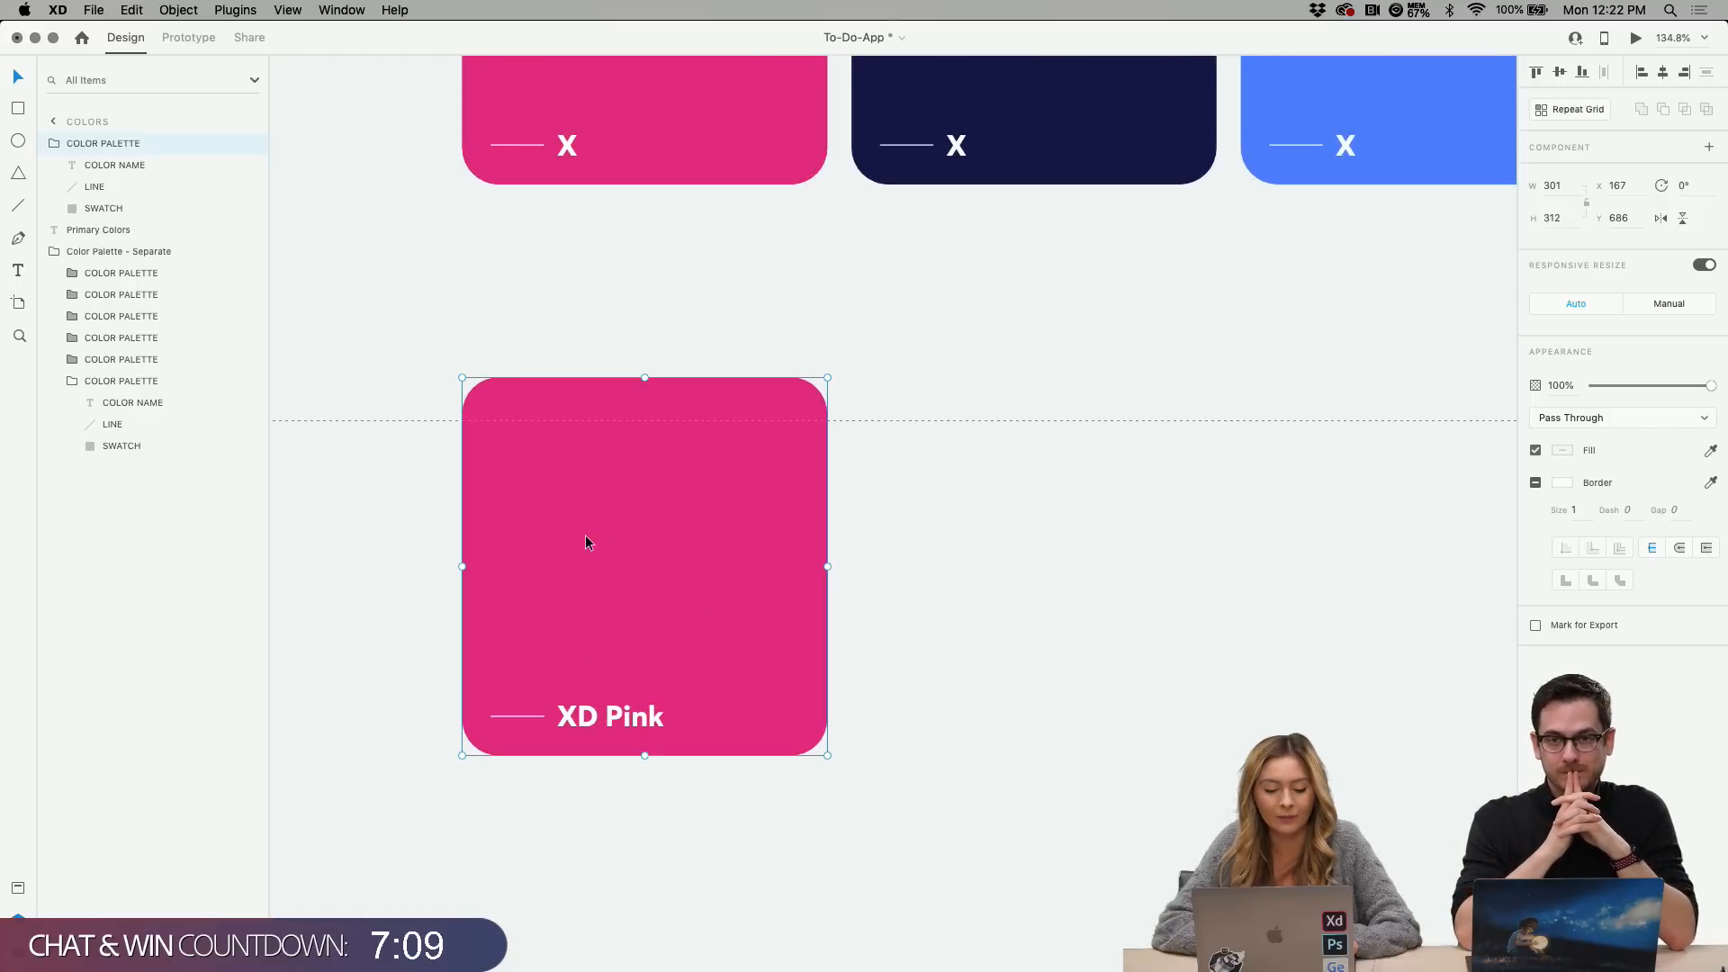
scroll(586, 538, "down", 2)
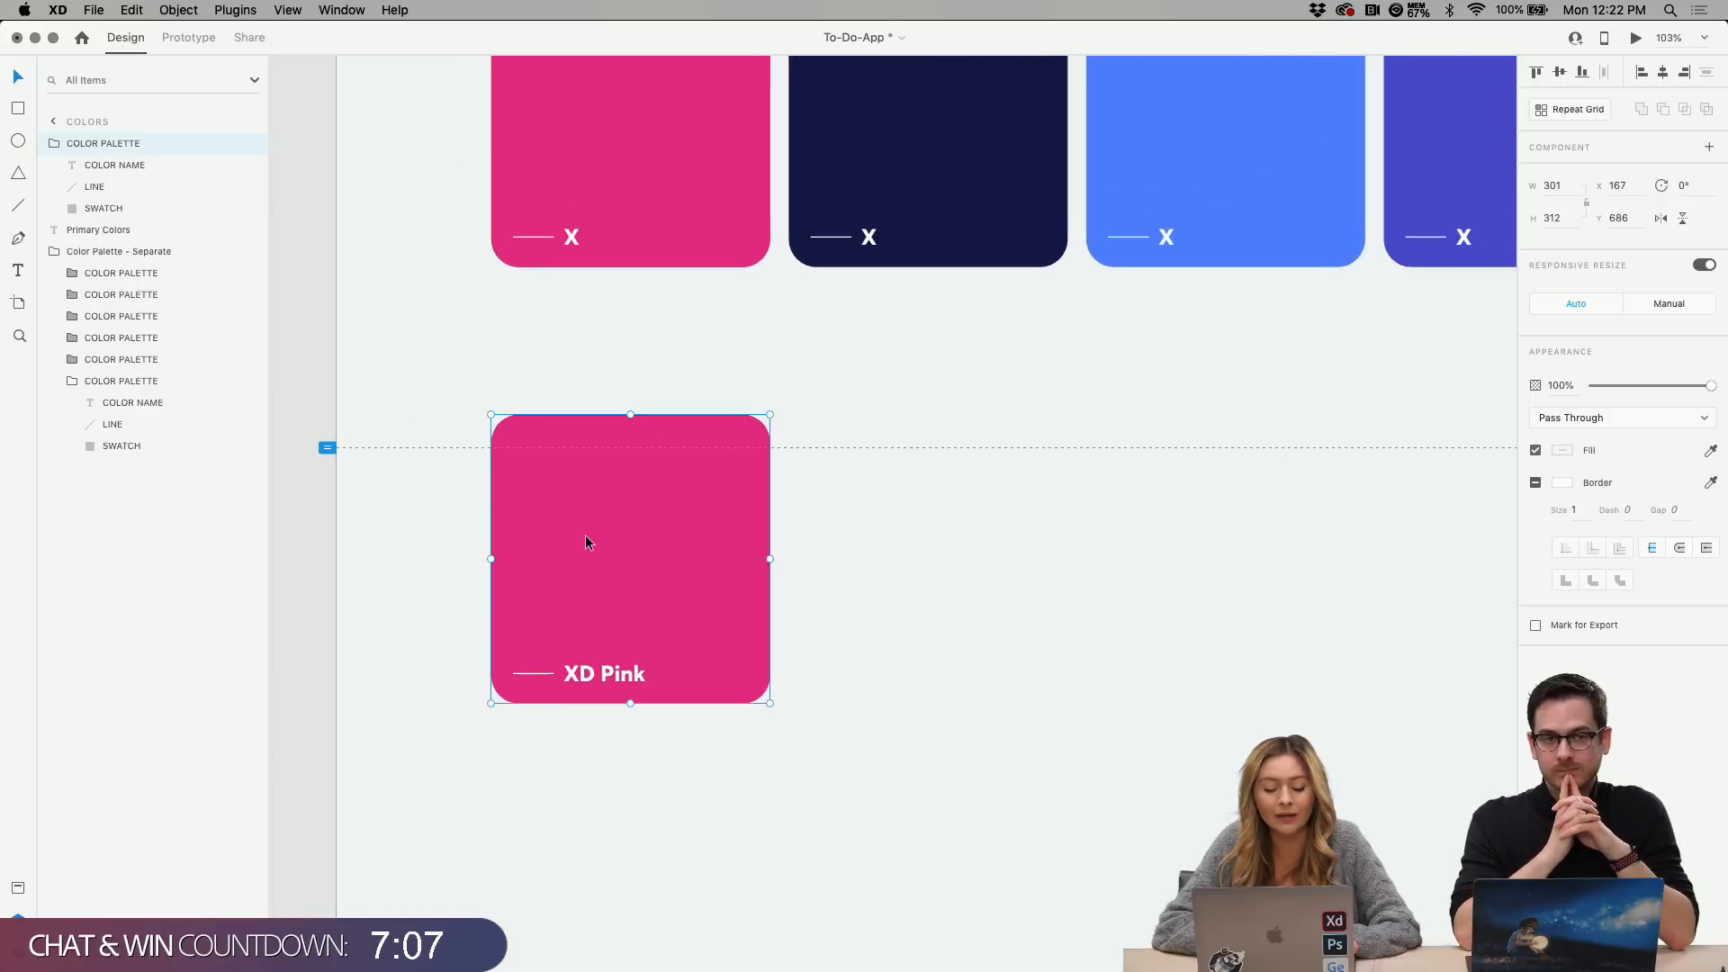
double_click(618, 677)
double_click(618, 677)
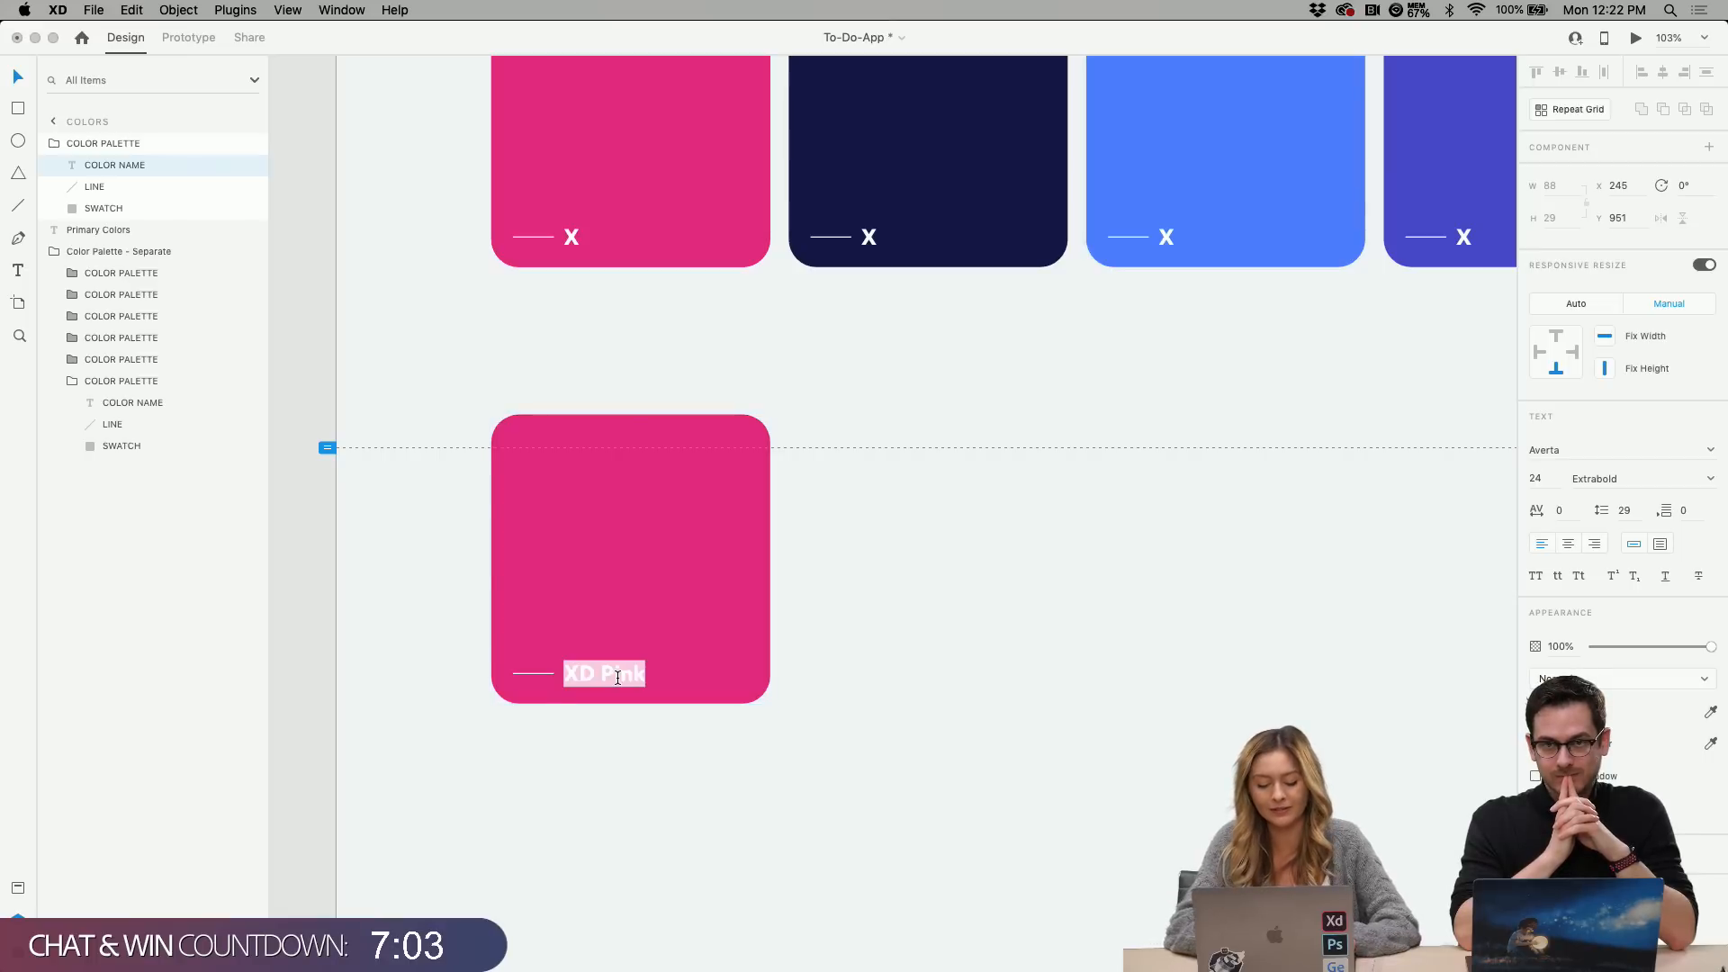
type("BOOP!")
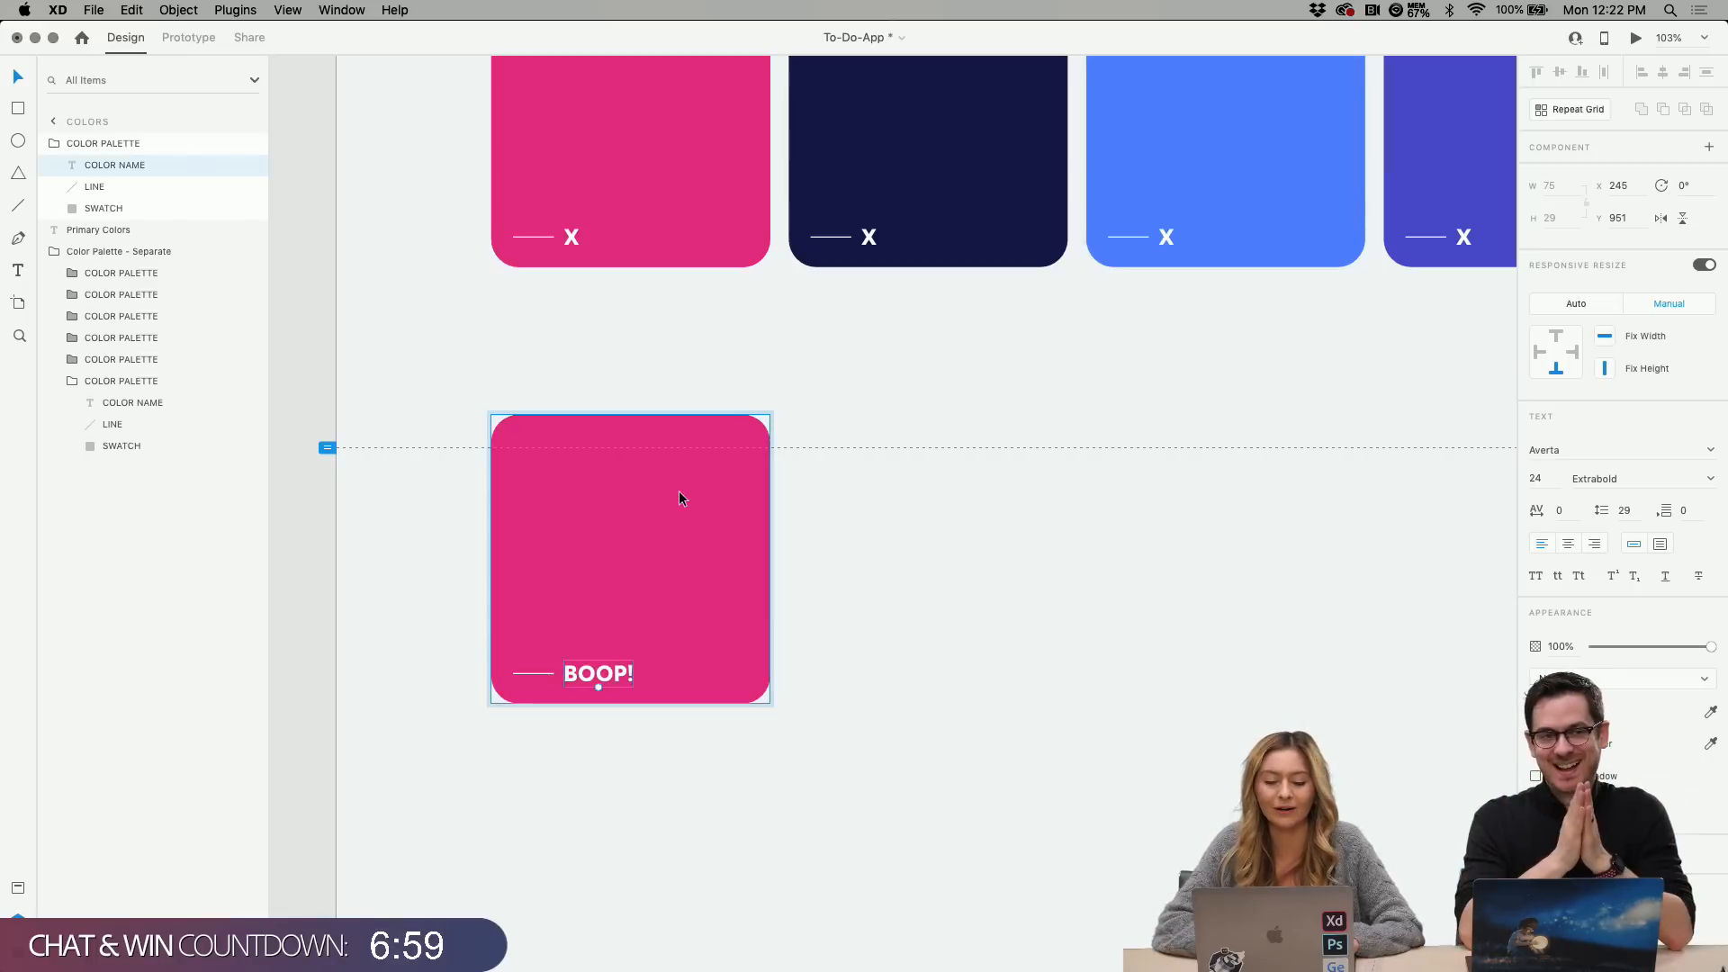
left_click(786, 506)
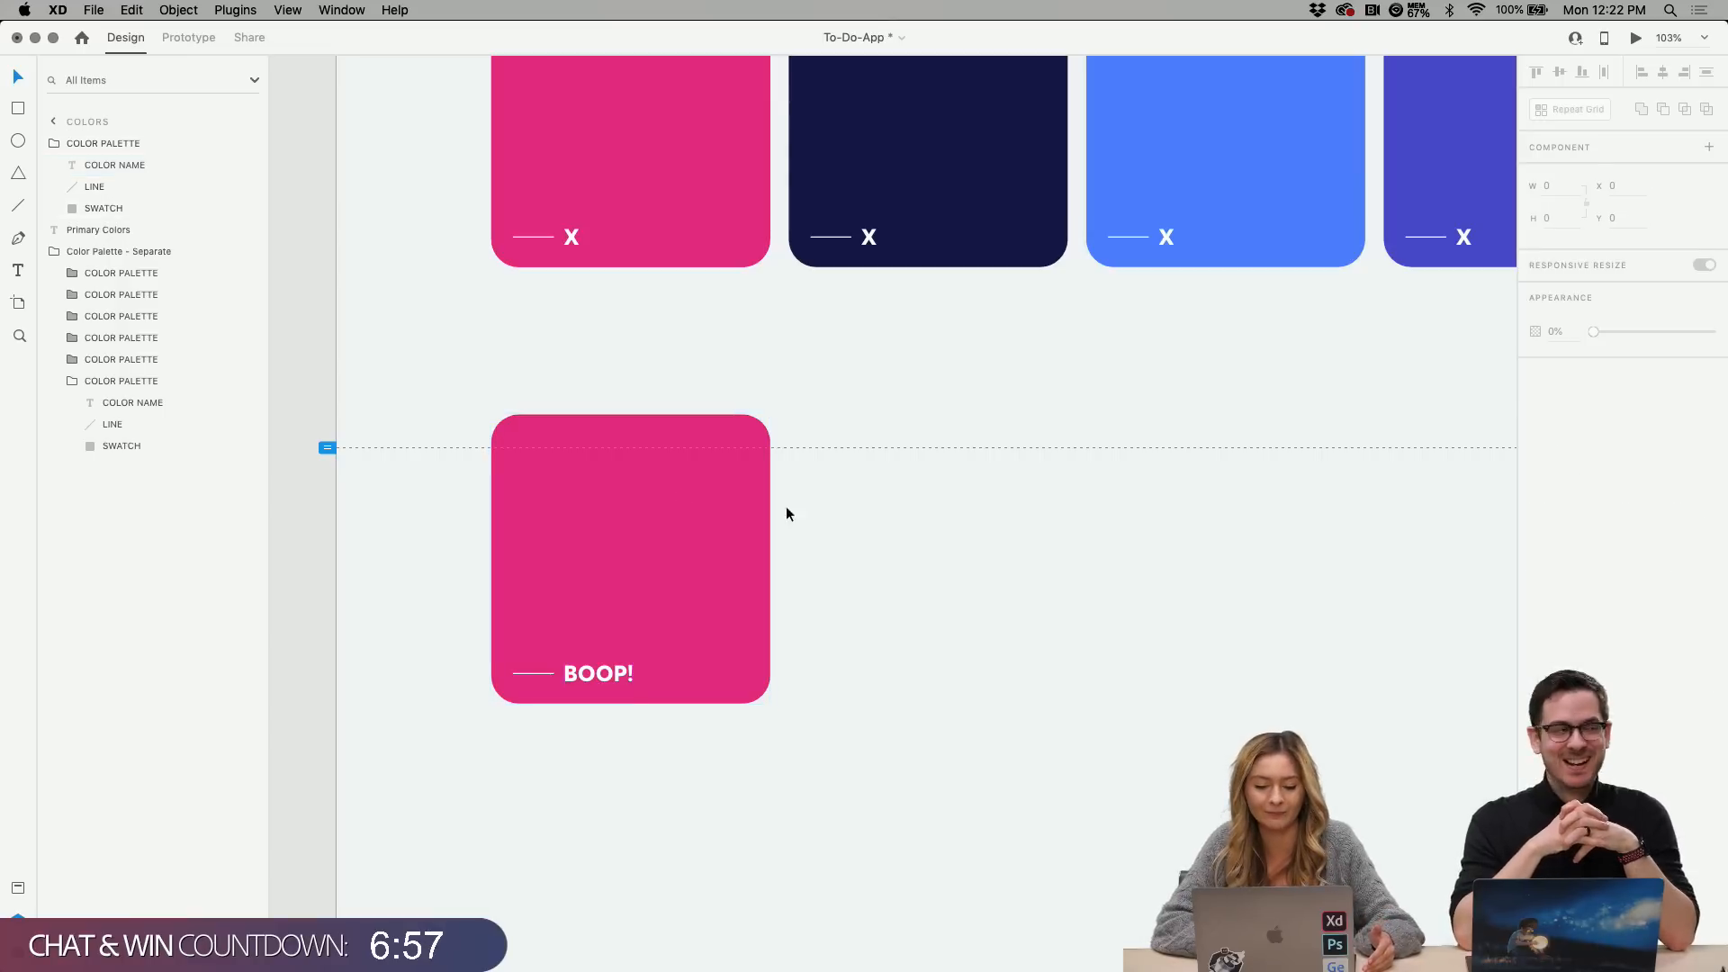
Turn the BOOP! swatch group into a component.
left_click(678, 506)
right_click(679, 510)
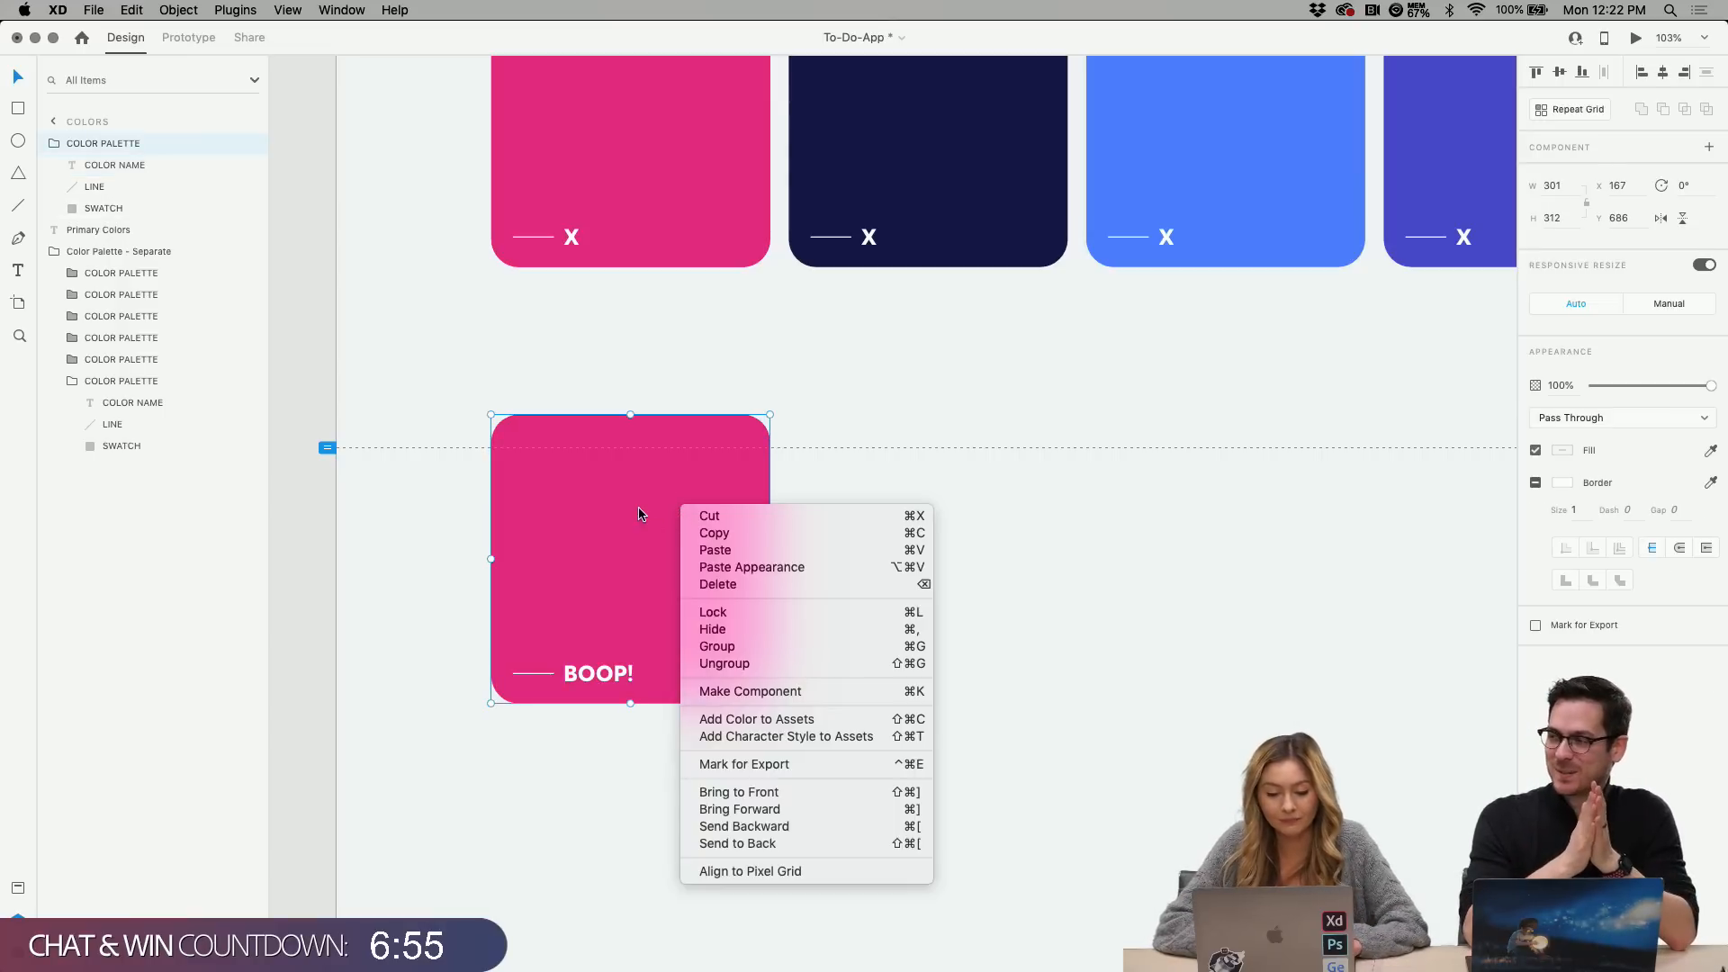
left_click(640, 505)
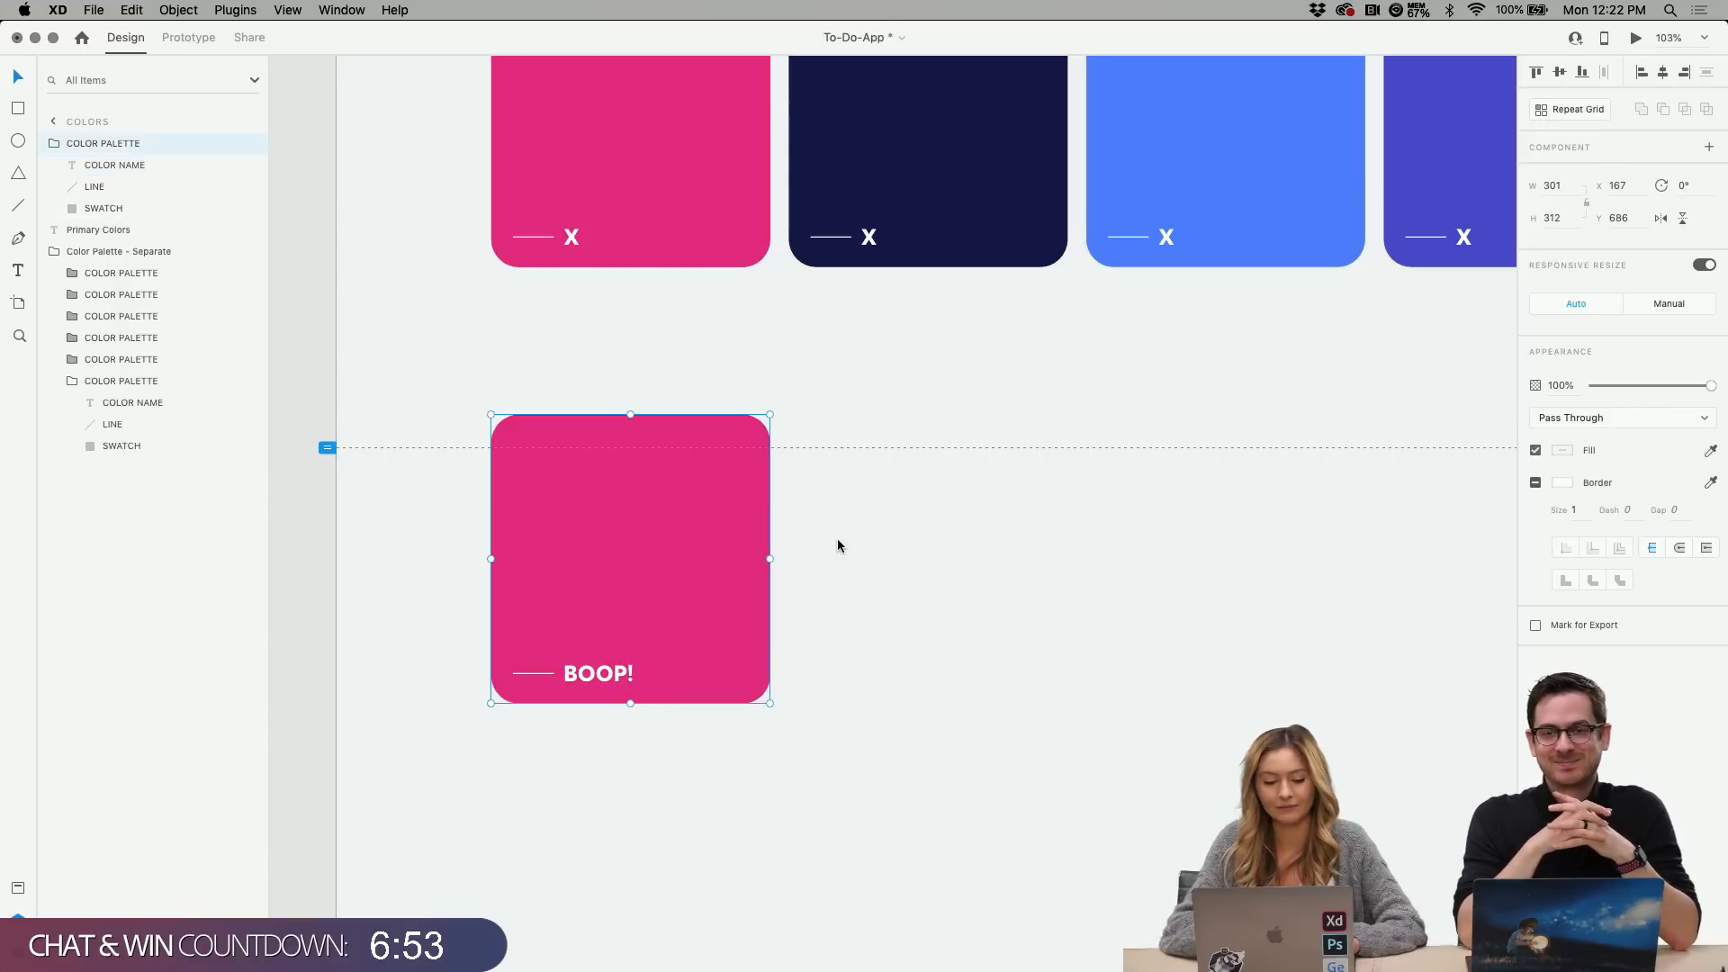
key("super+k")
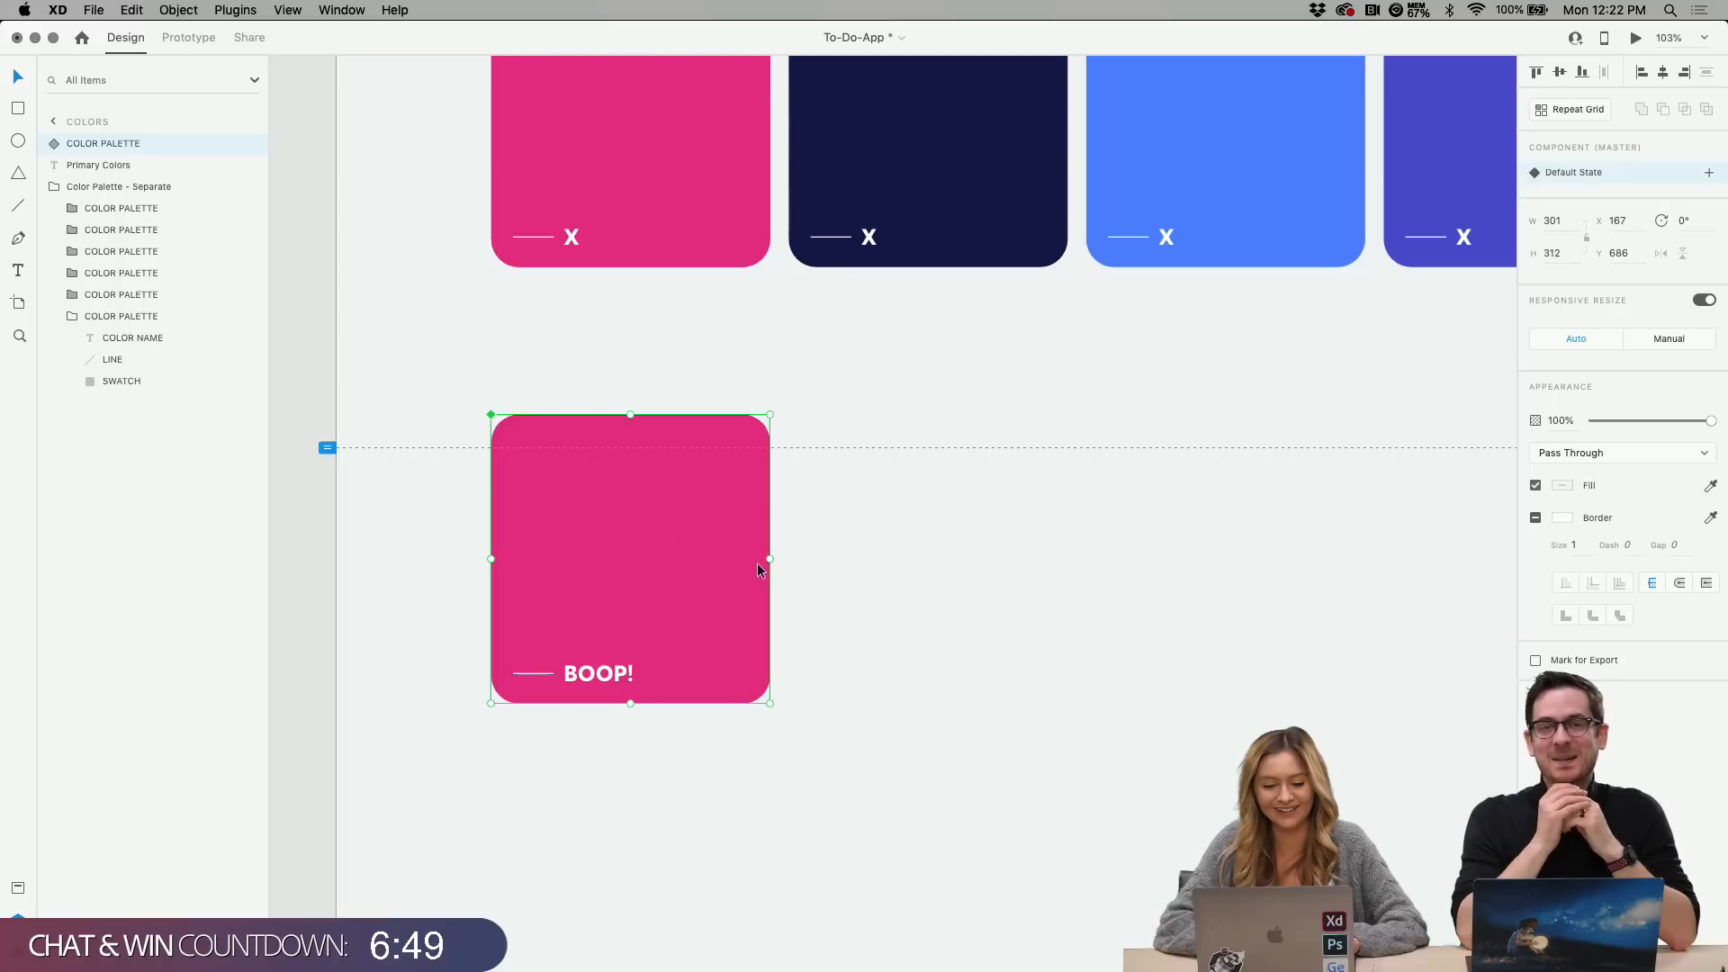
Make a repeat grid from the BOOP! component and extend it horizontally to five swatches under the Primary Colors row.
left_click(1004, 564)
left_click(698, 526)
left_click(1582, 122)
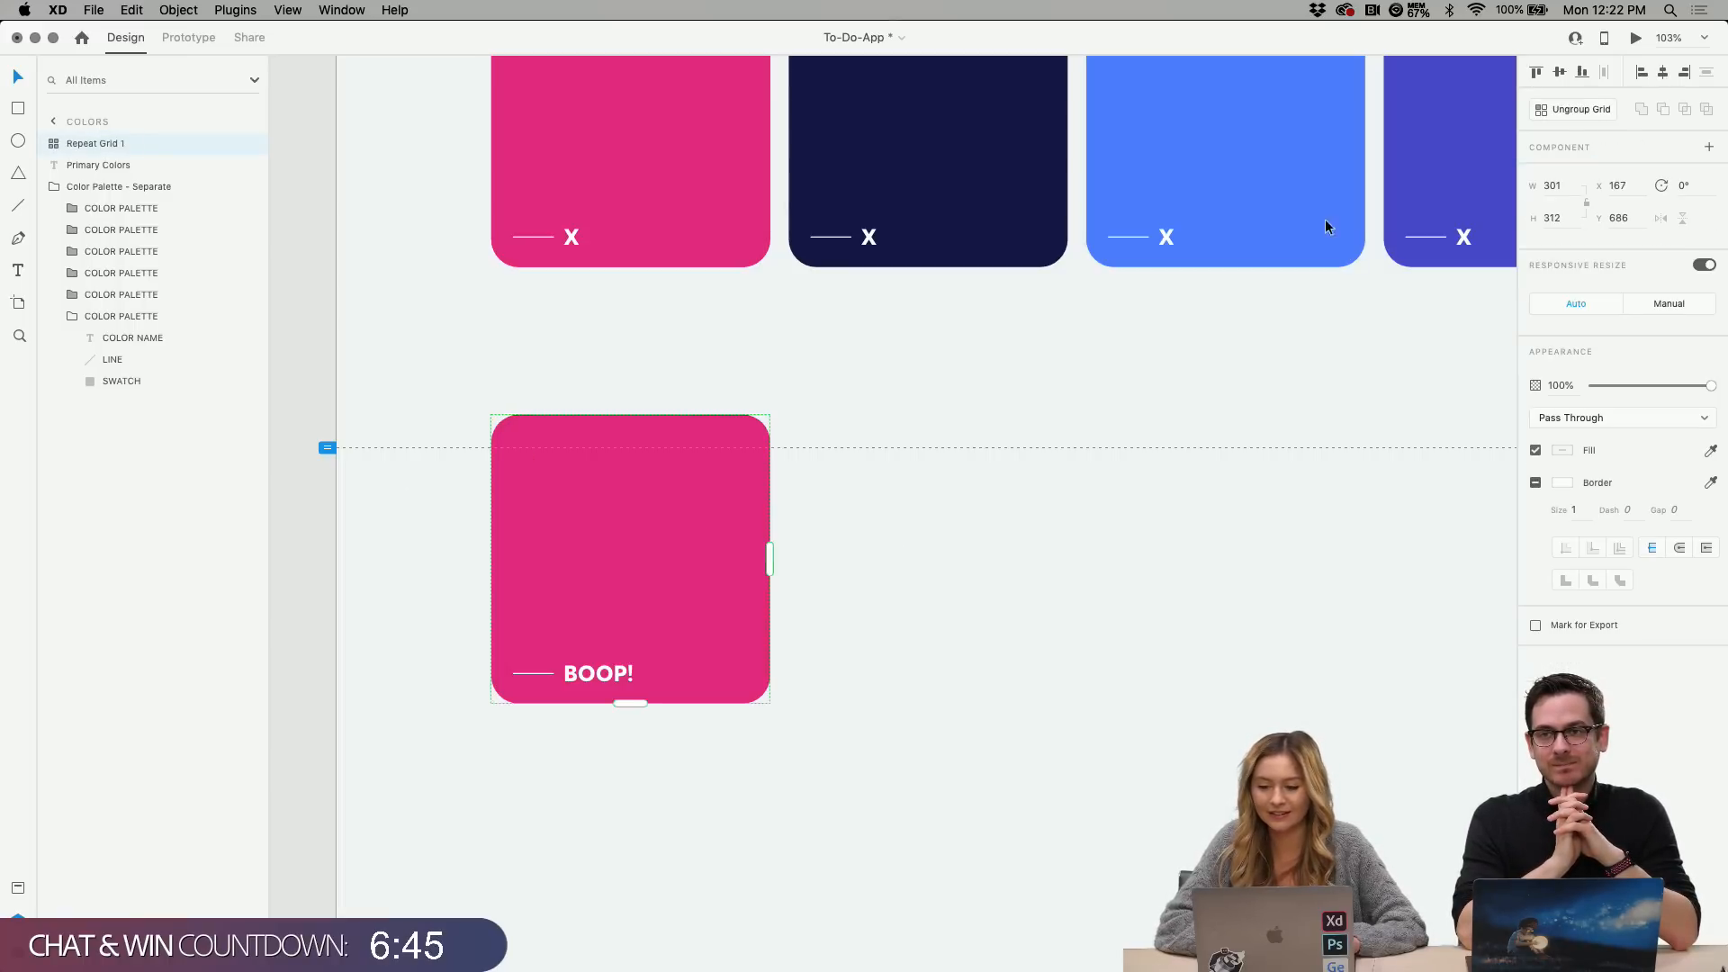
scroll(998, 434, "down", 5)
left_click_drag(879, 507, 1289, 624)
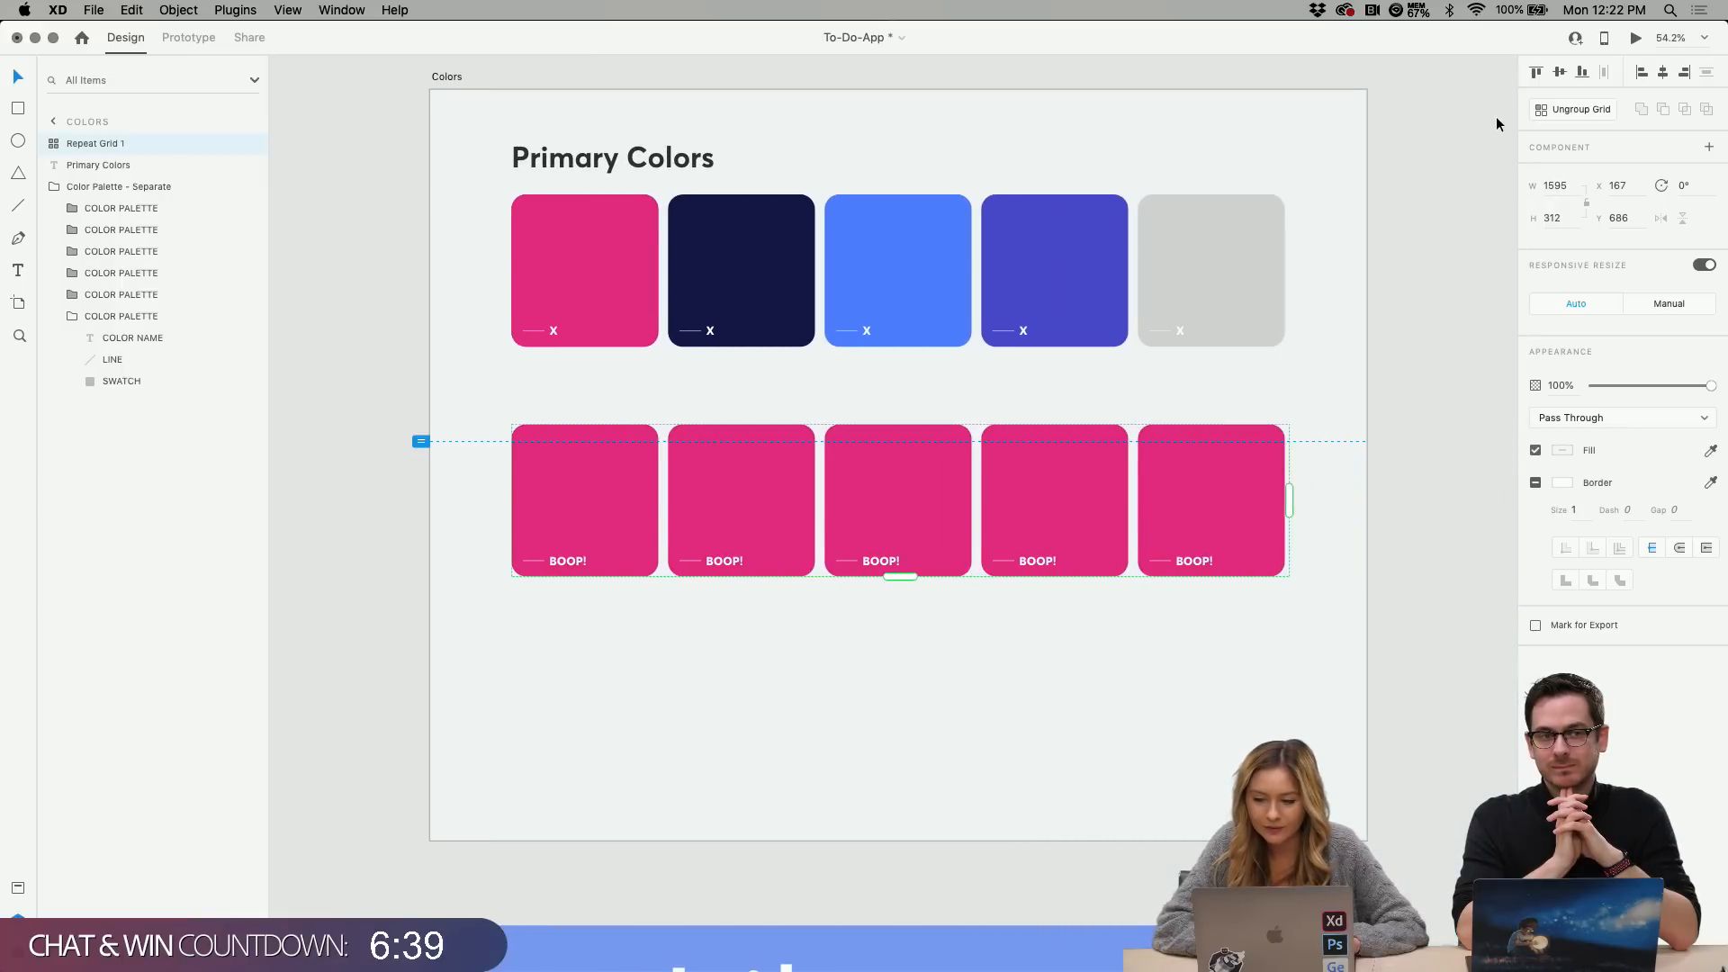
left_click(1223, 340)
Fill the second swatch in the repeat grid with the dark navy sampled from the swatch above it.
double_click(767, 466)
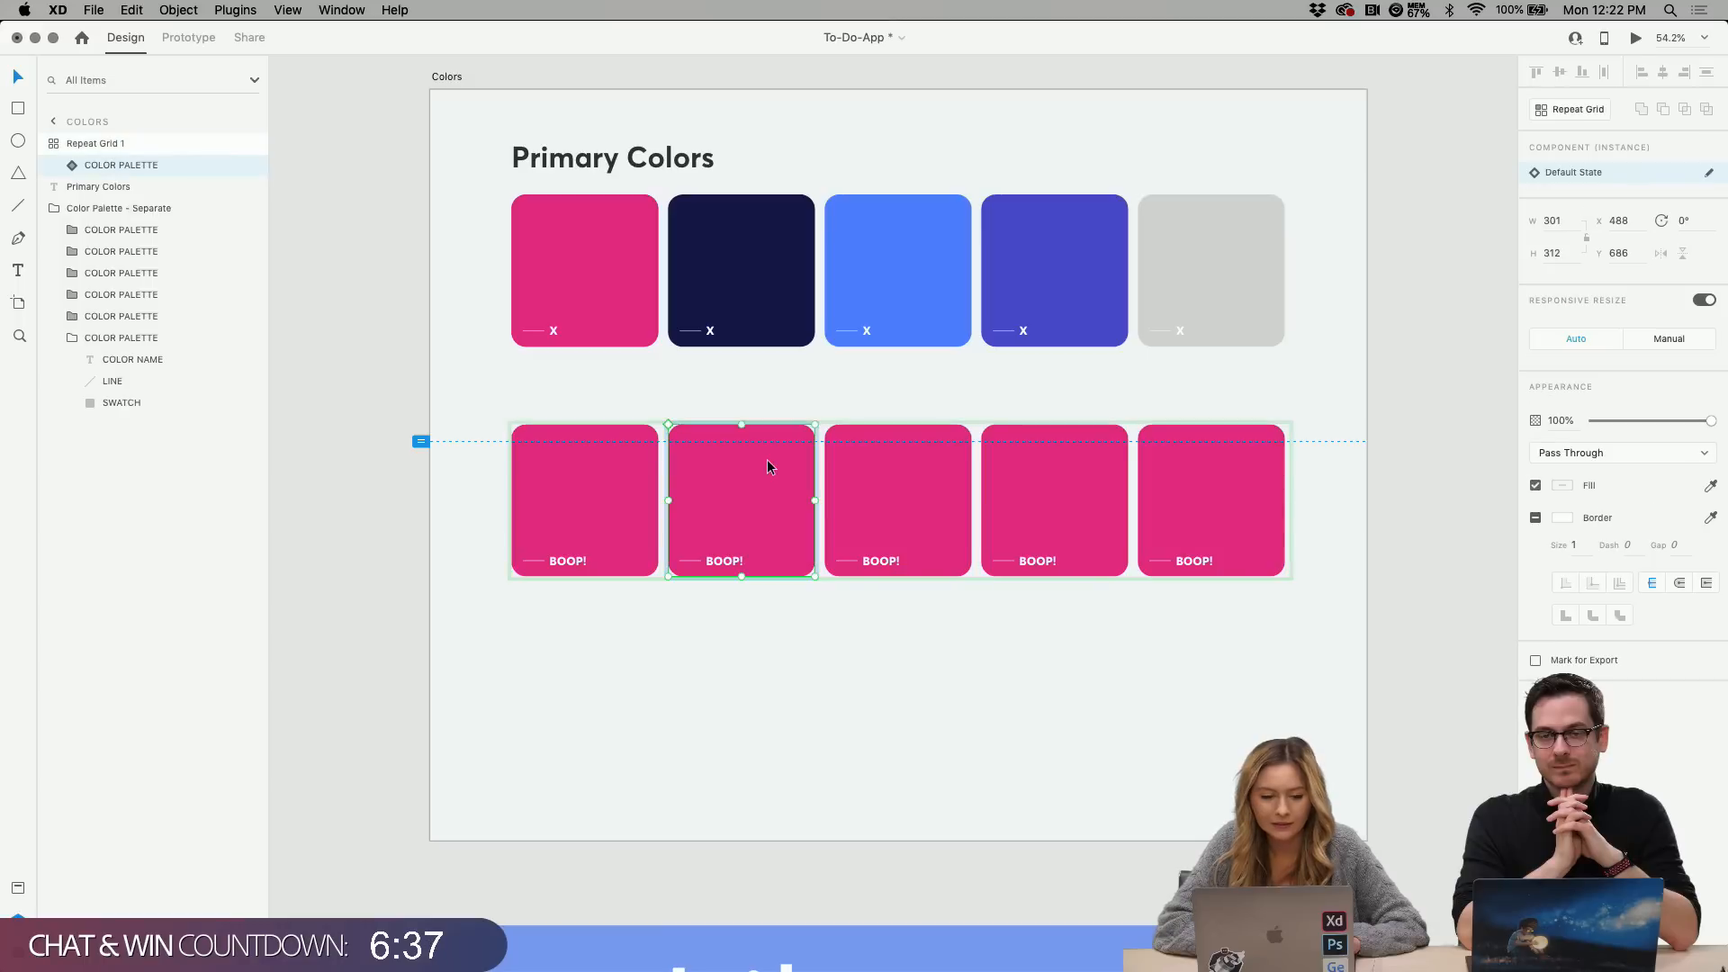
scroll(768, 467, "up", 5)
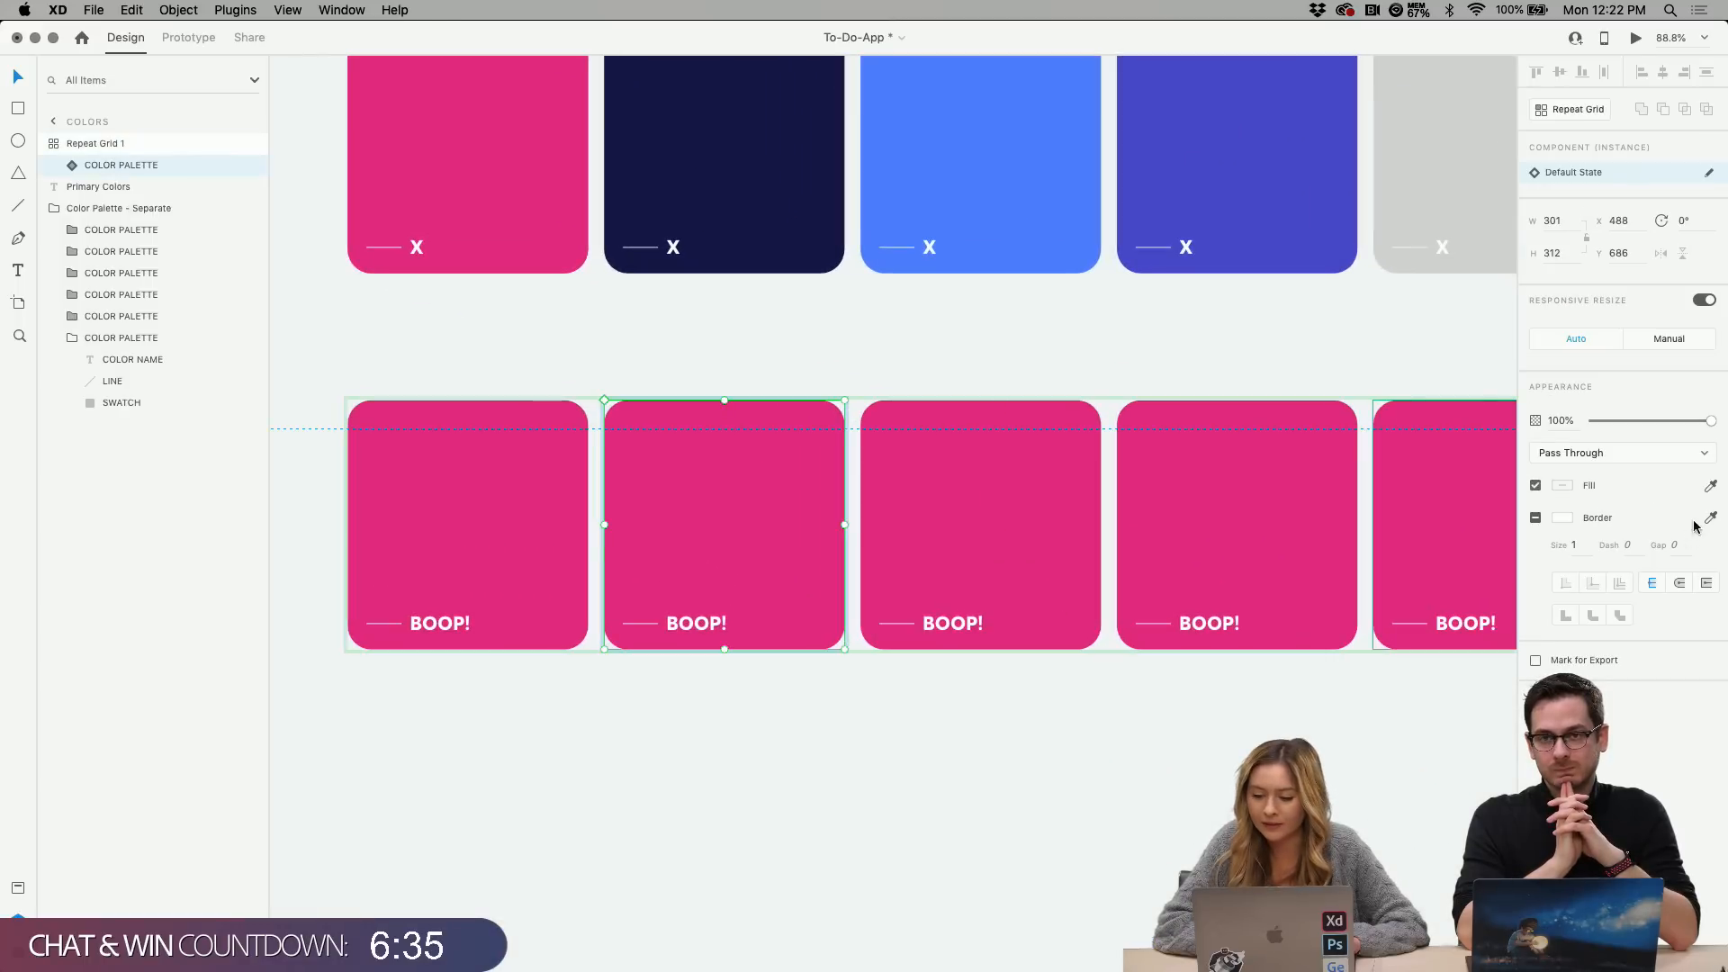
left_click(1713, 490)
left_click(748, 170)
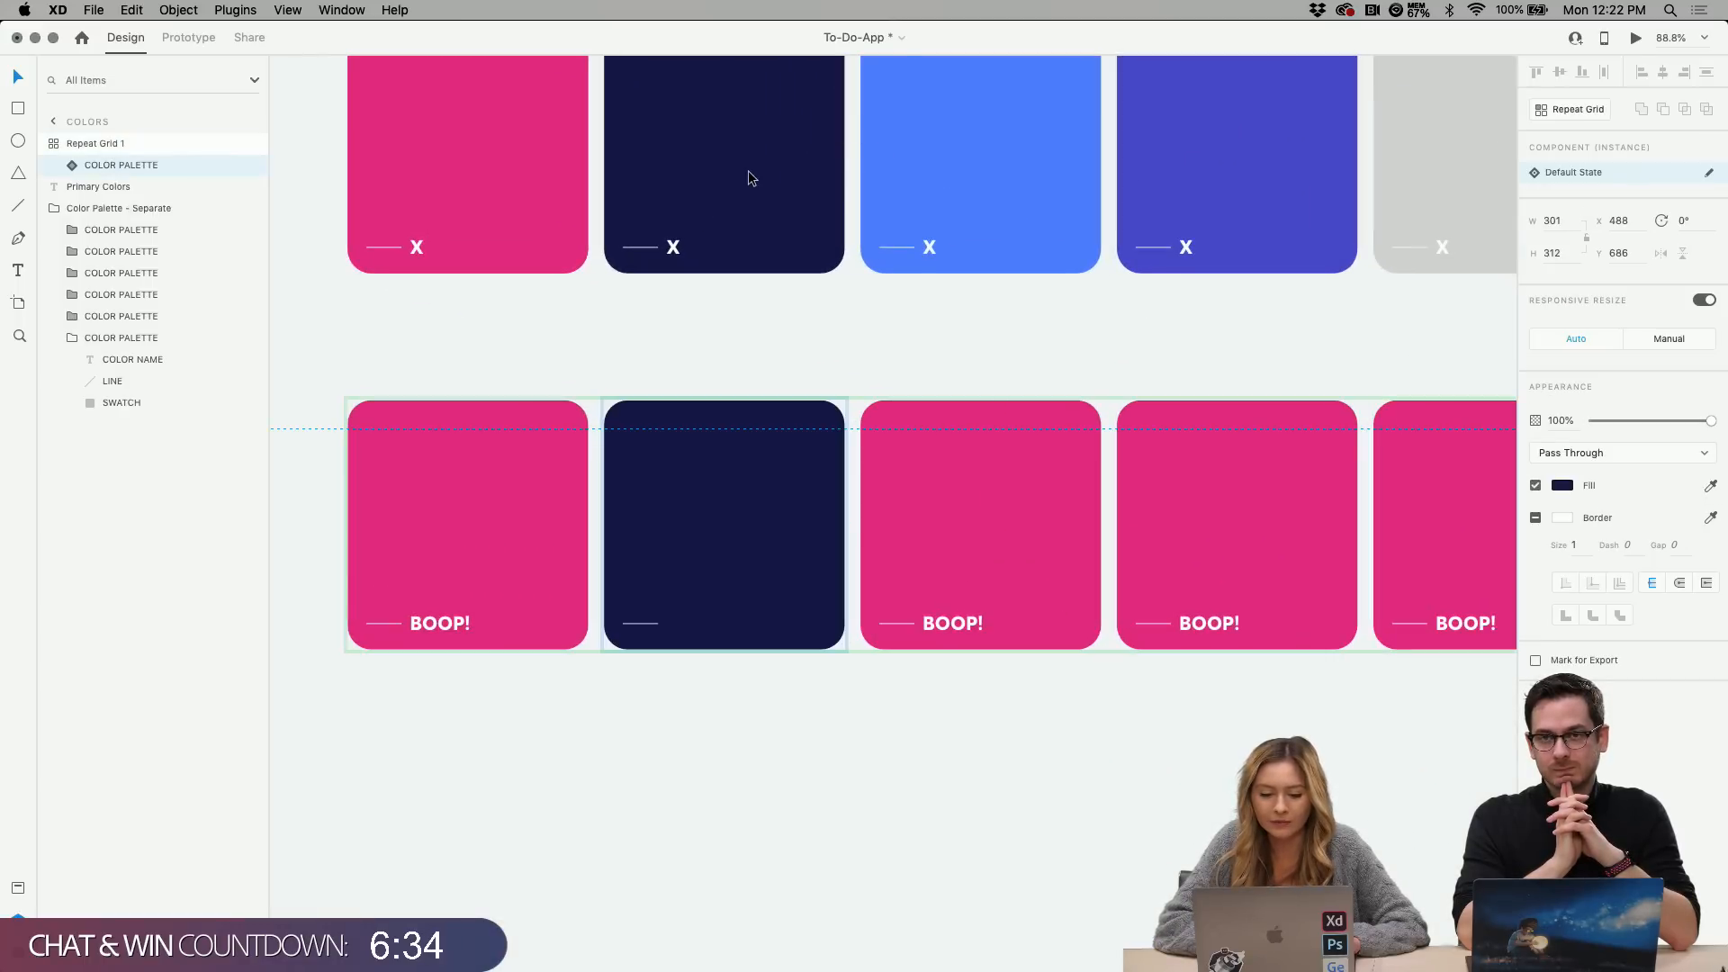
Fill the third and fourth grid swatches with the blue and the purple sampled from the swatches above them.
left_click(1017, 519)
left_click(1711, 547)
left_click(1055, 185)
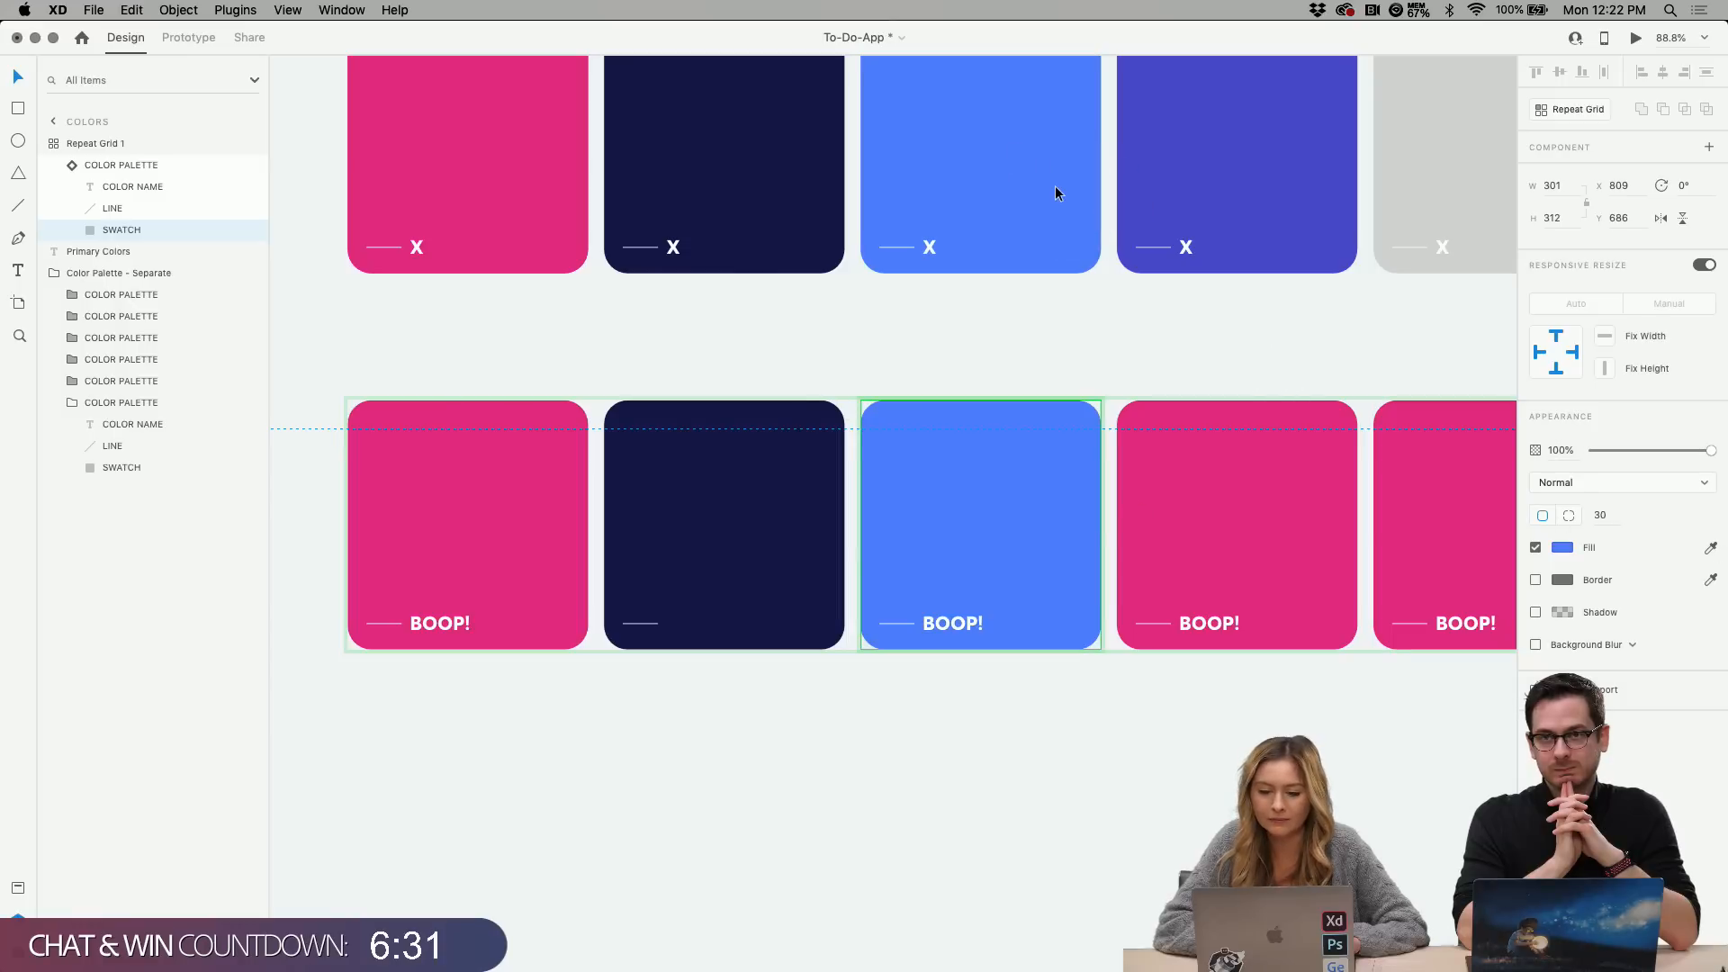
left_click(1203, 515)
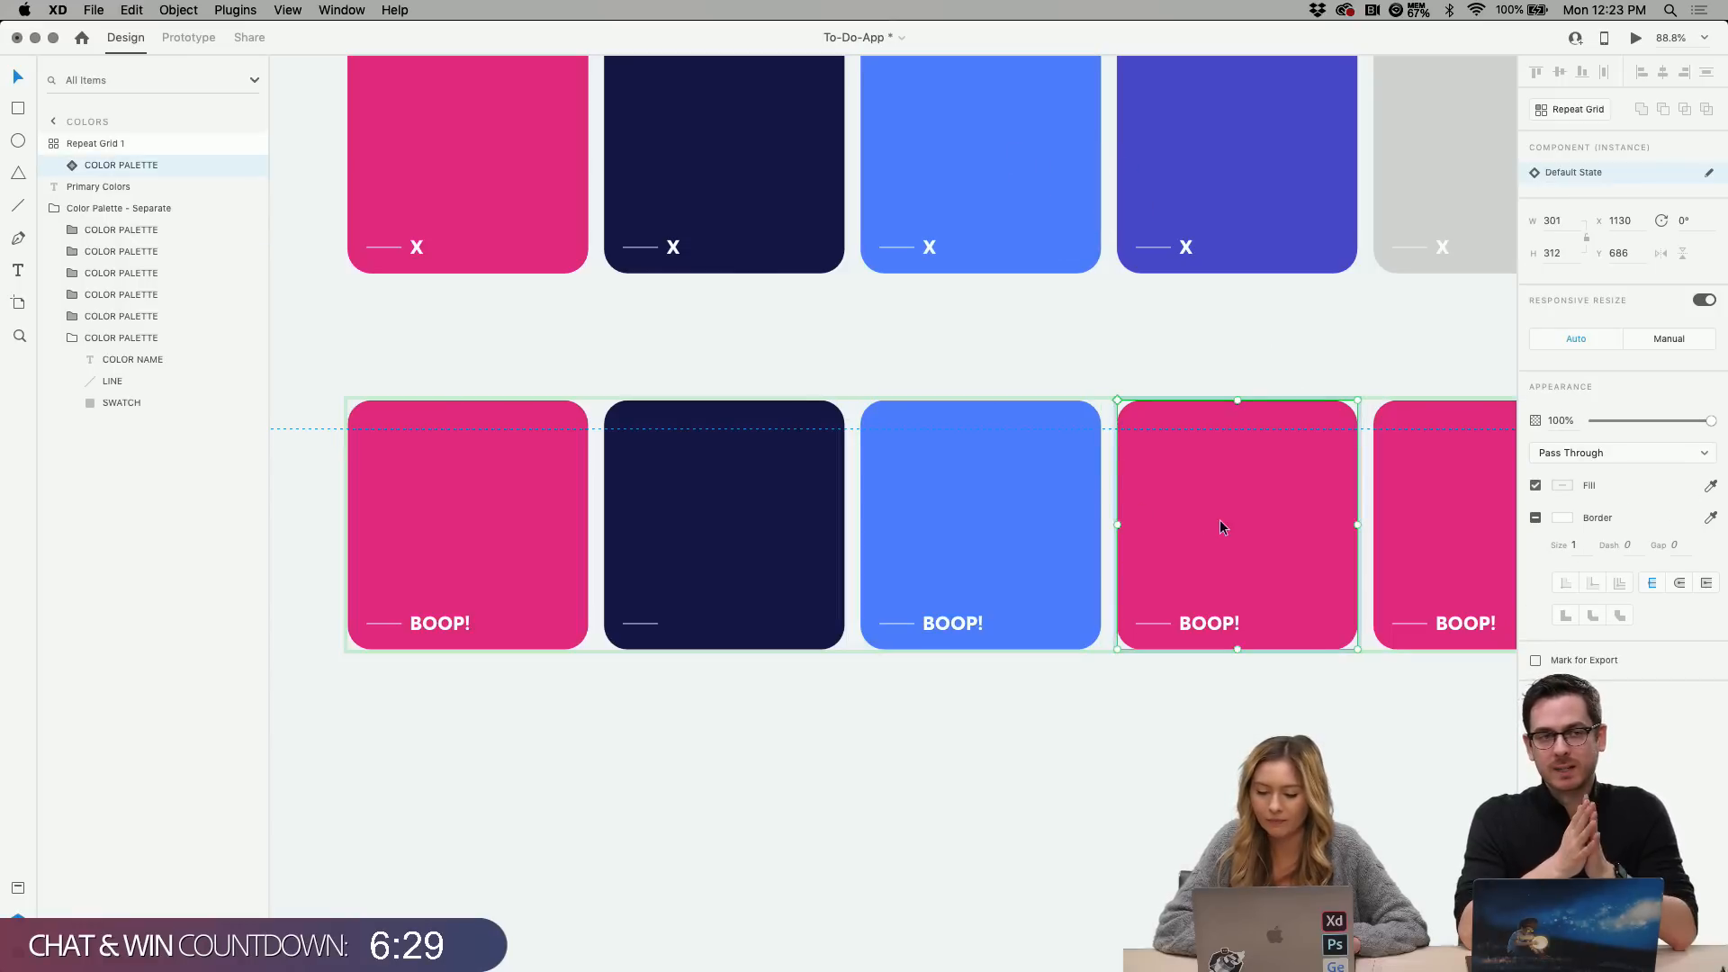
left_click(1711, 547)
left_click(1206, 200)
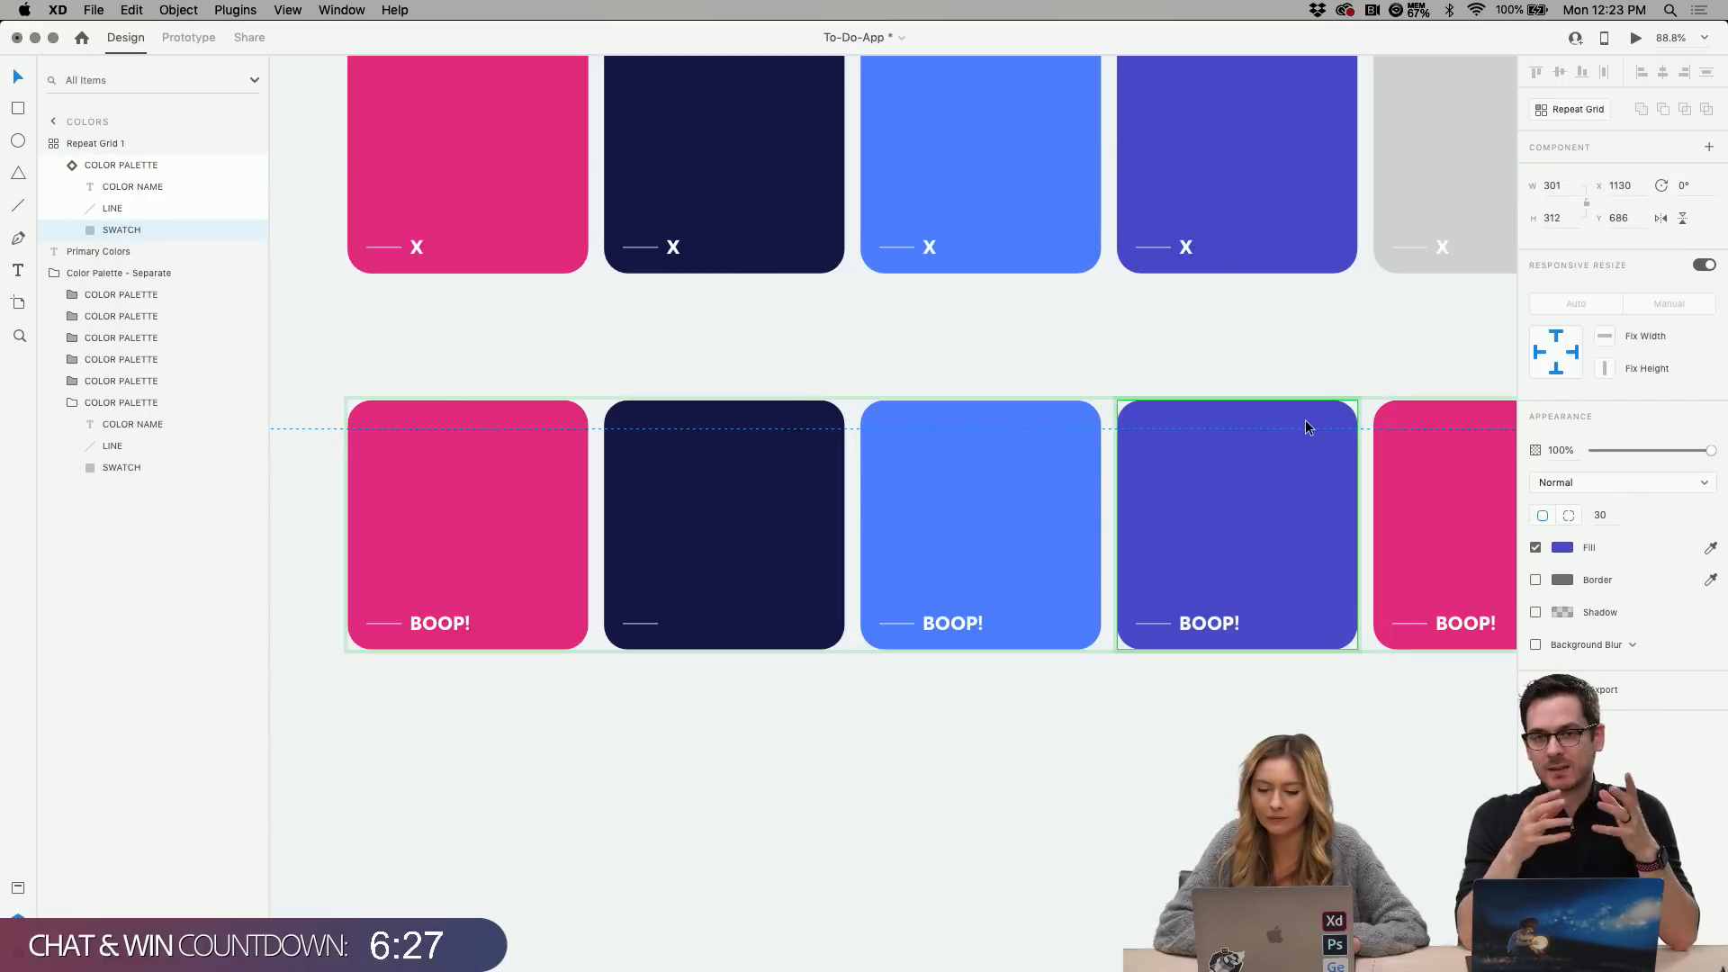
Fill the fifth grid swatch with the light gray sampled from the last Primary Colors swatch.
scroll(1305, 420, "right", 5)
left_click(1307, 426)
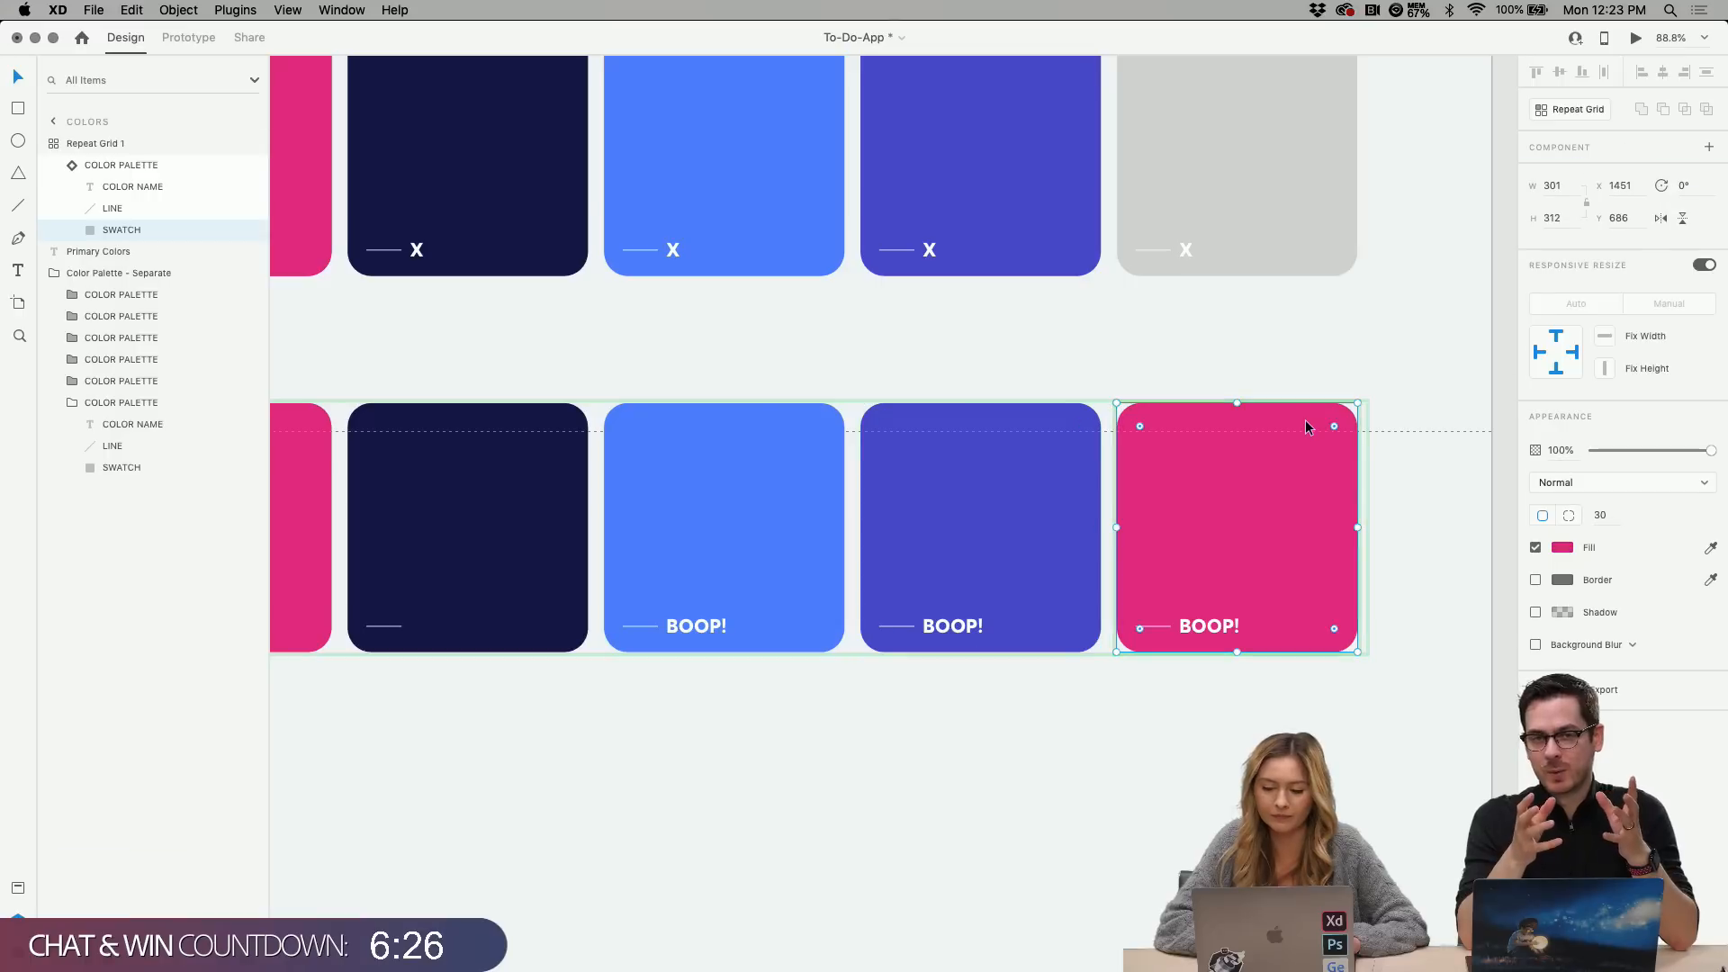
left_click(1711, 547)
left_click(1270, 203)
Set the color name text on the dark navy swatch in the repeat grid to a white fill.
scroll(943, 341, "left", 8)
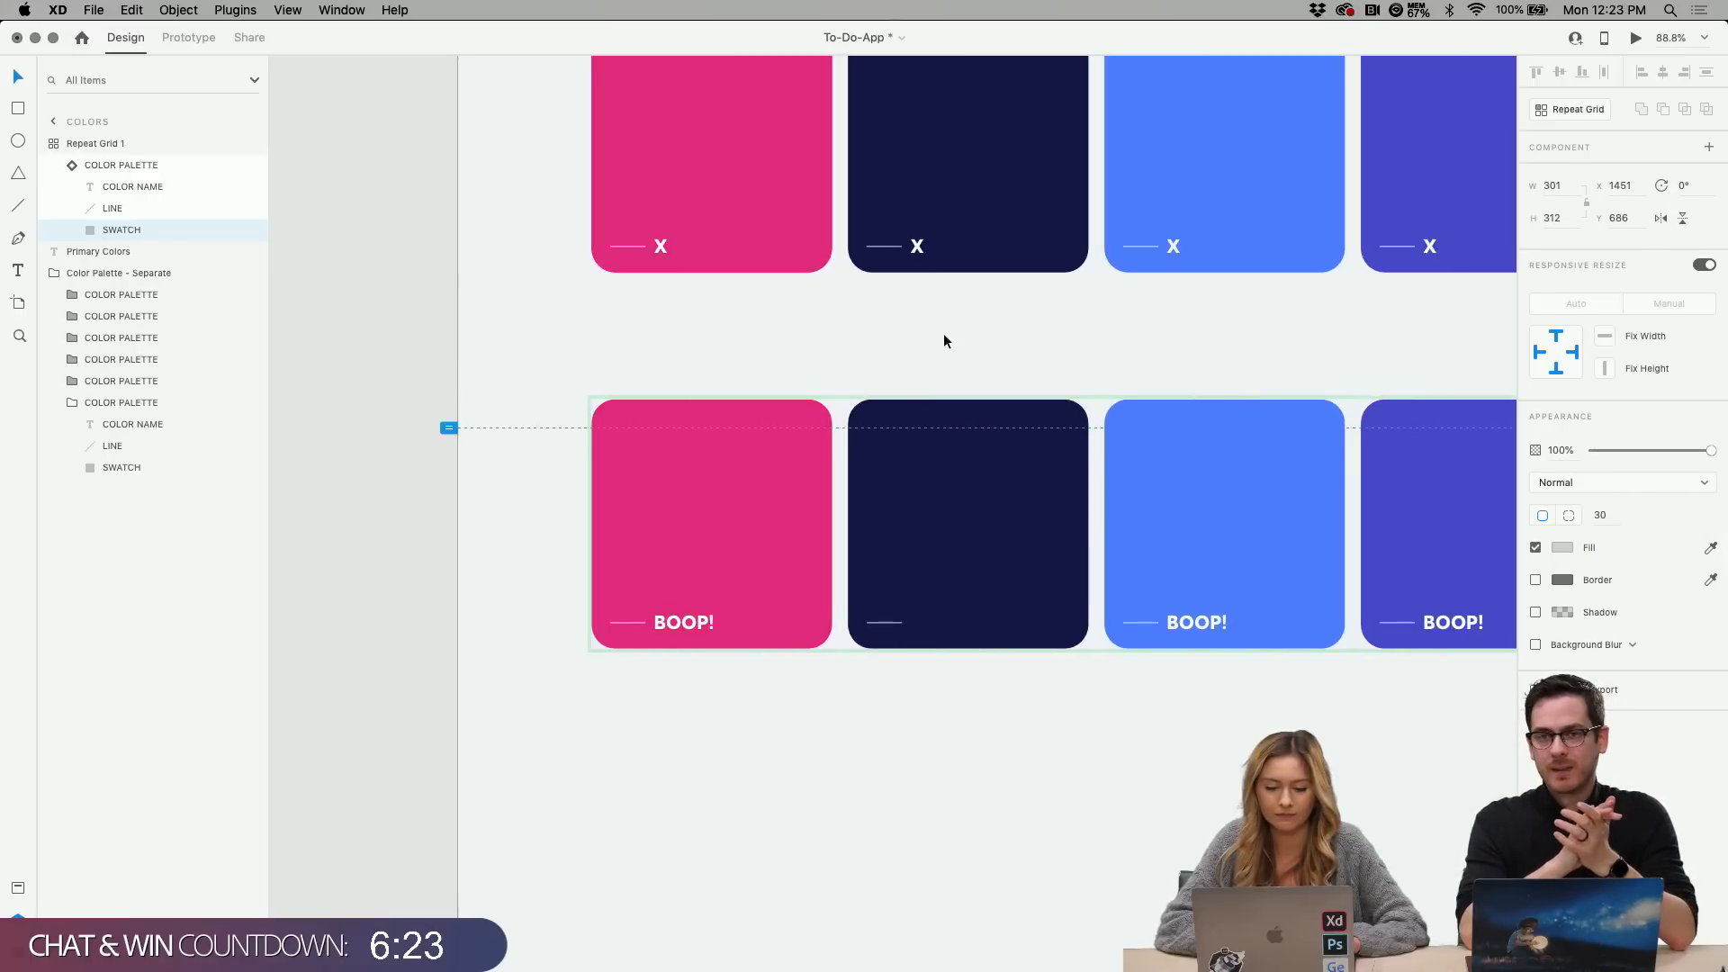
left_click(938, 624)
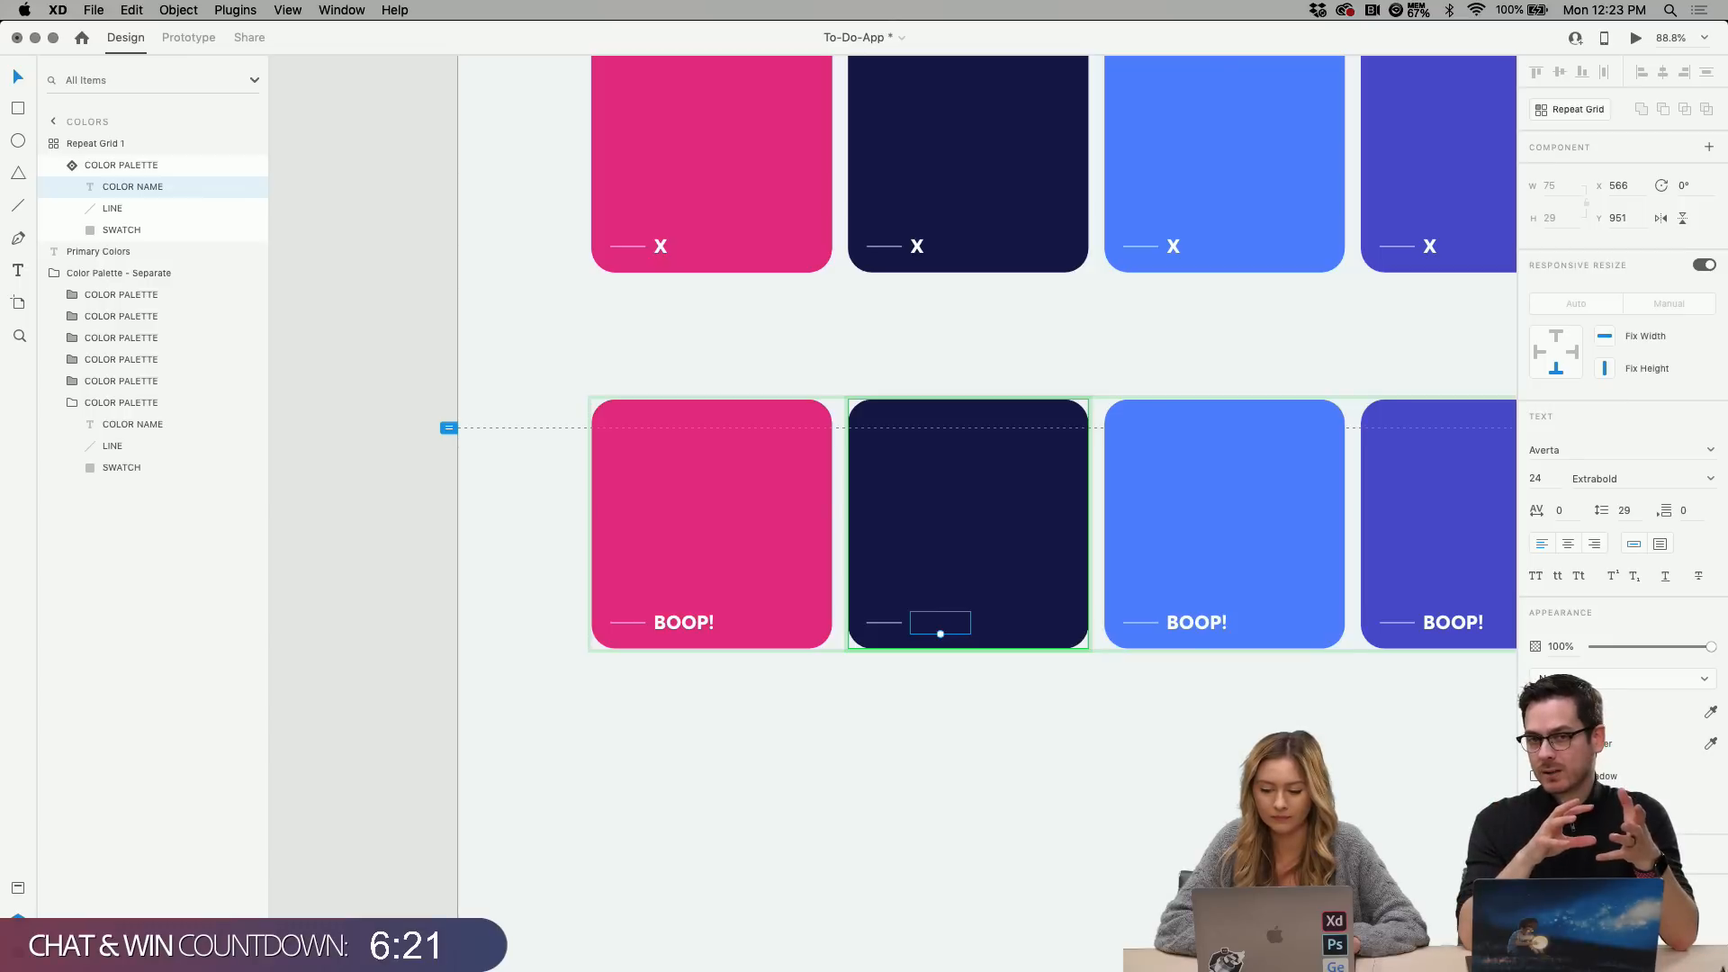
double_click(969, 628)
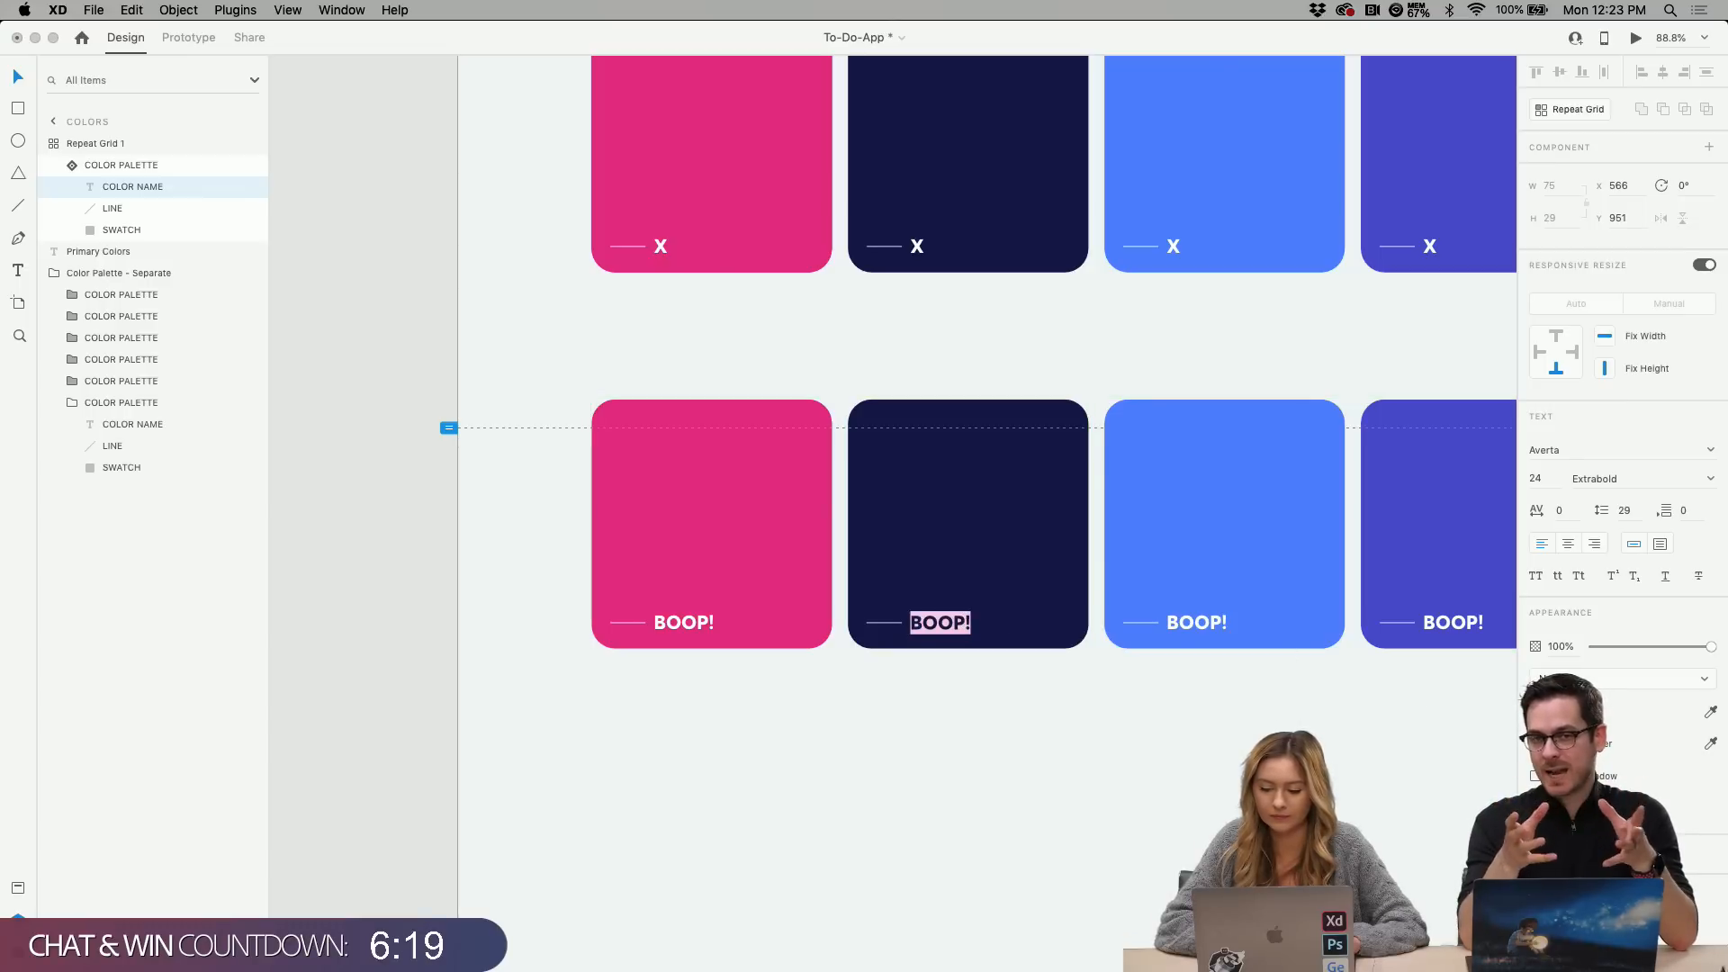
left_click(1544, 711)
left_click_drag(1412, 680, 1278, 558)
left_click(1028, 682)
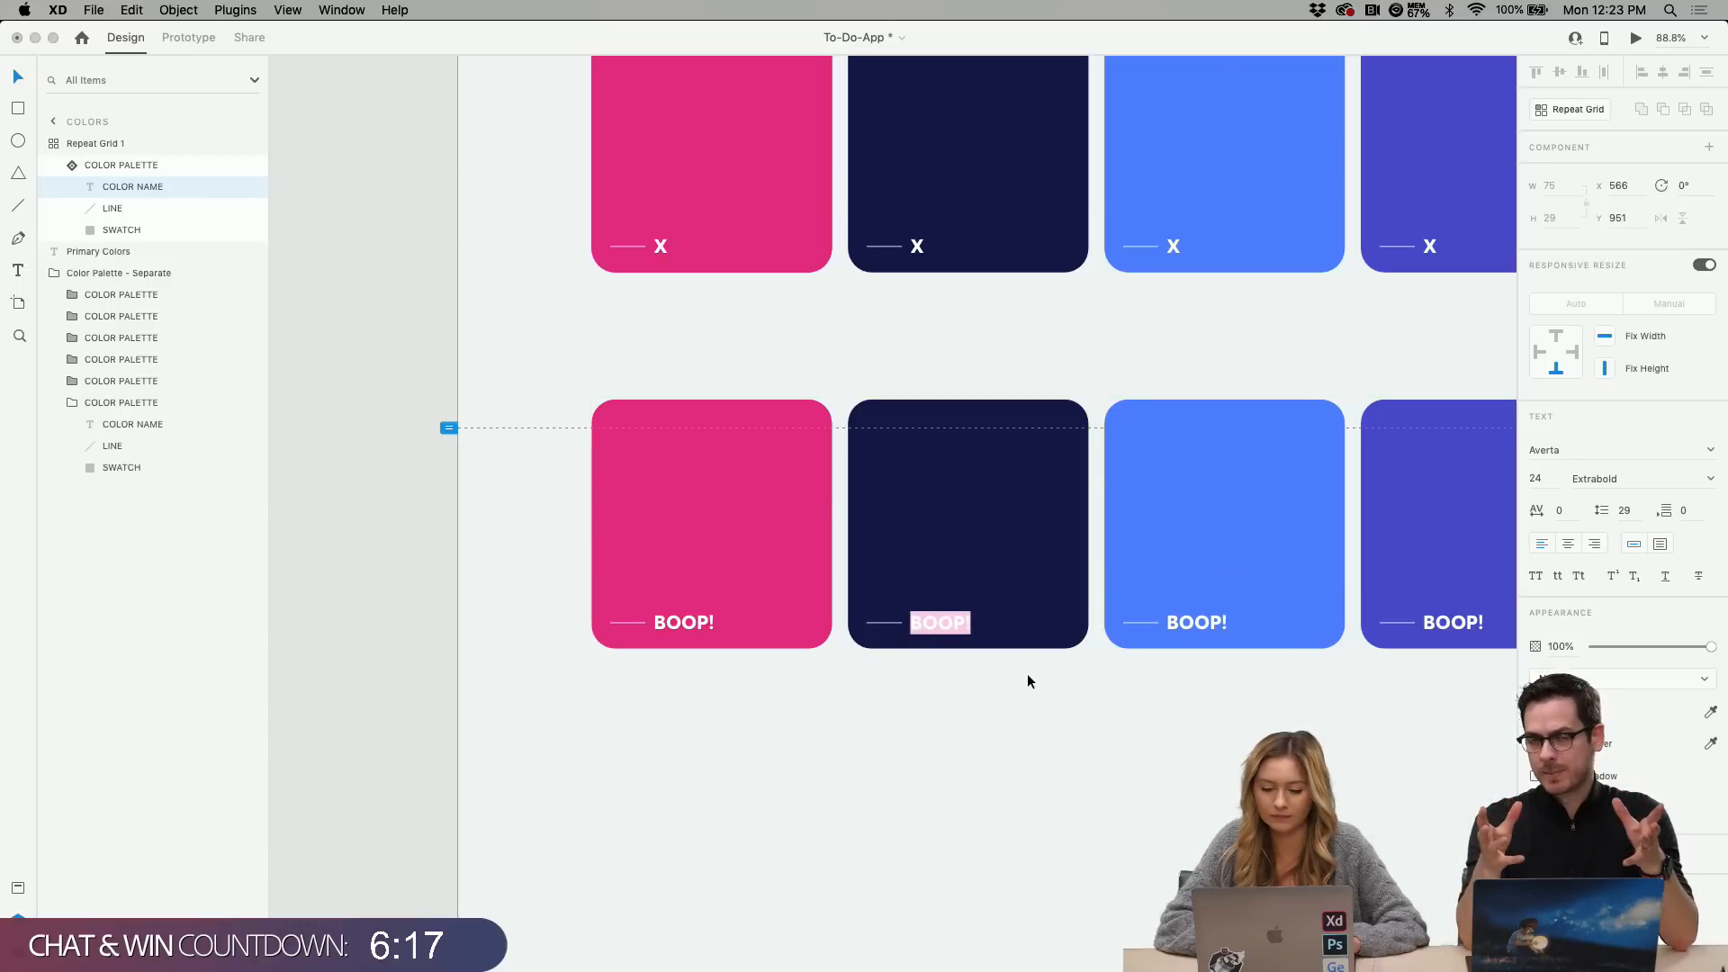
Try adjusting the corner rounding of the pink master swatch in the repeat grid, and undo the change.
left_click(824, 537)
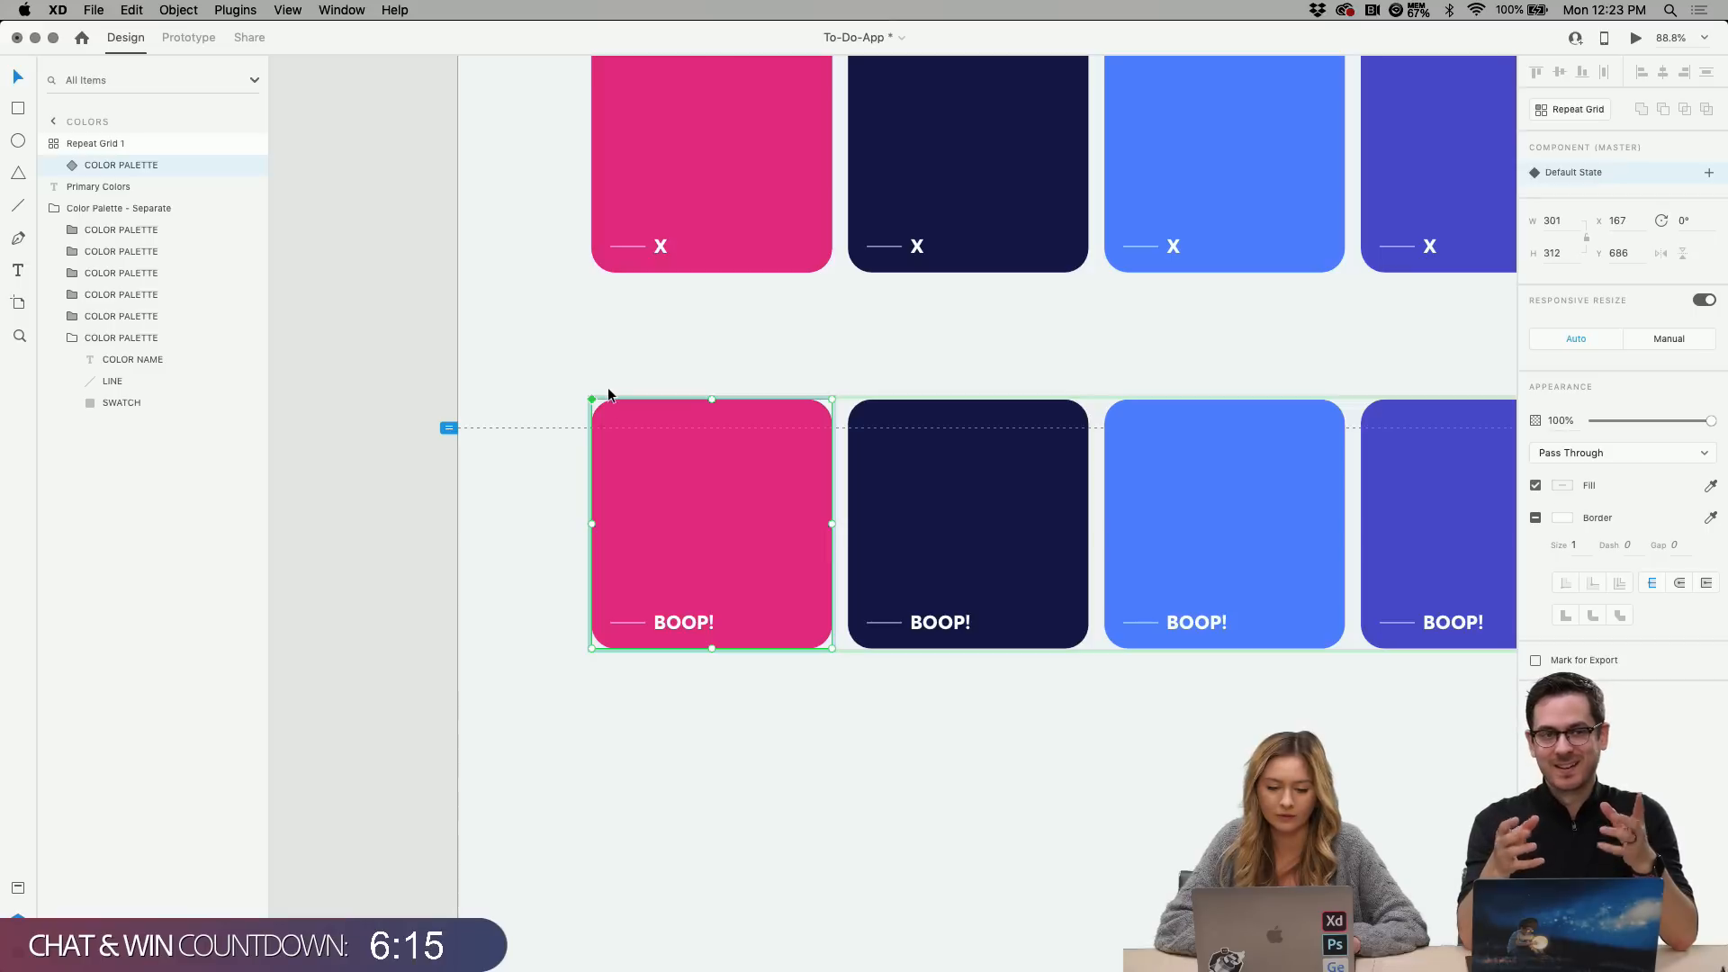
double_click(634, 457)
left_click_drag(613, 419, 651, 468)
key("super+z")
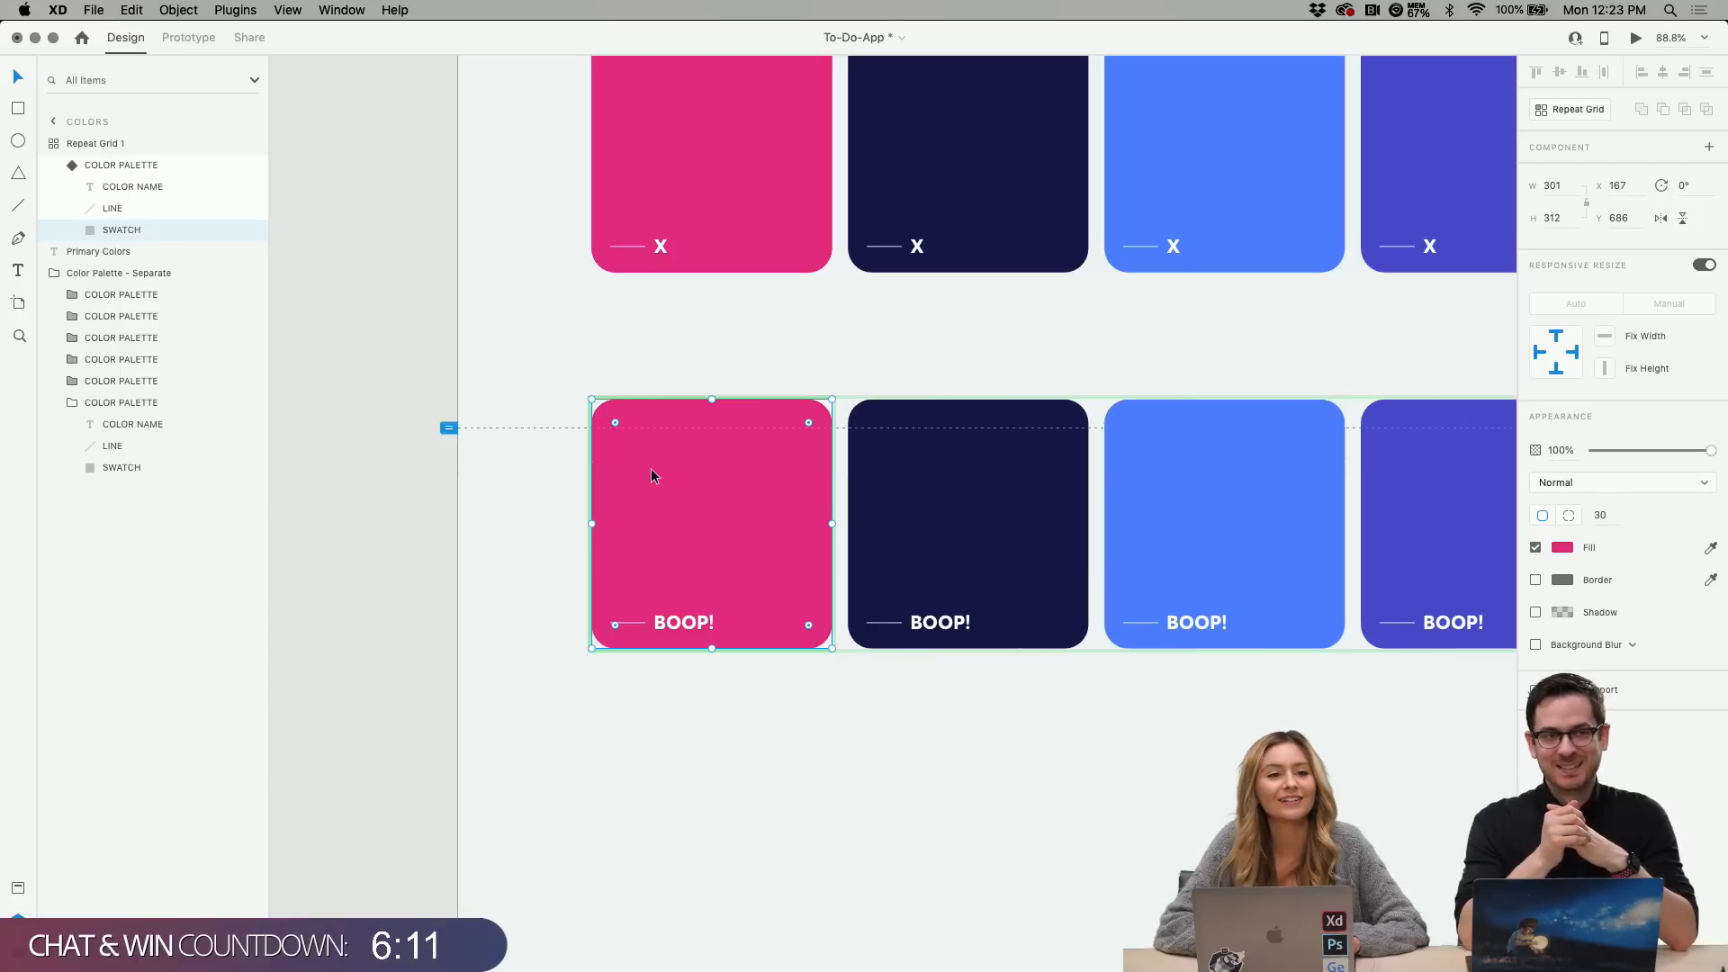
left_click(452, 490)
Delete the original group of separate swatches labelled X beneath the Primary Colors heading.
scroll(684, 499, "right", 5)
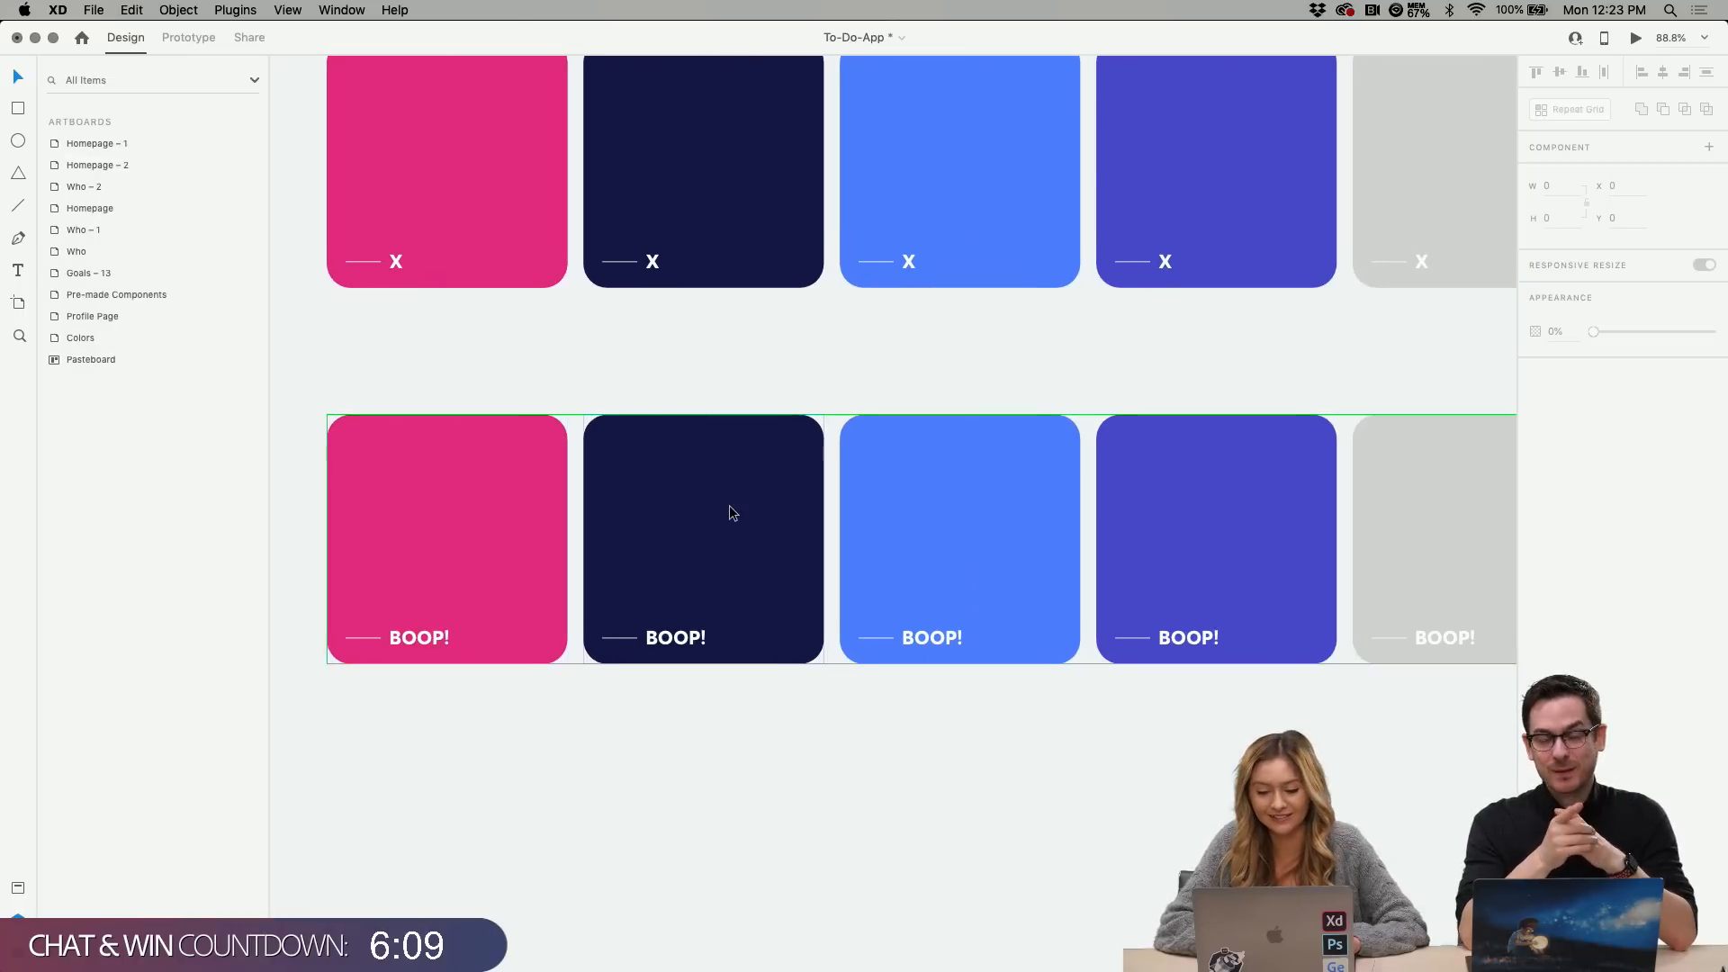
scroll(704, 512, "down", 3)
left_click(598, 347)
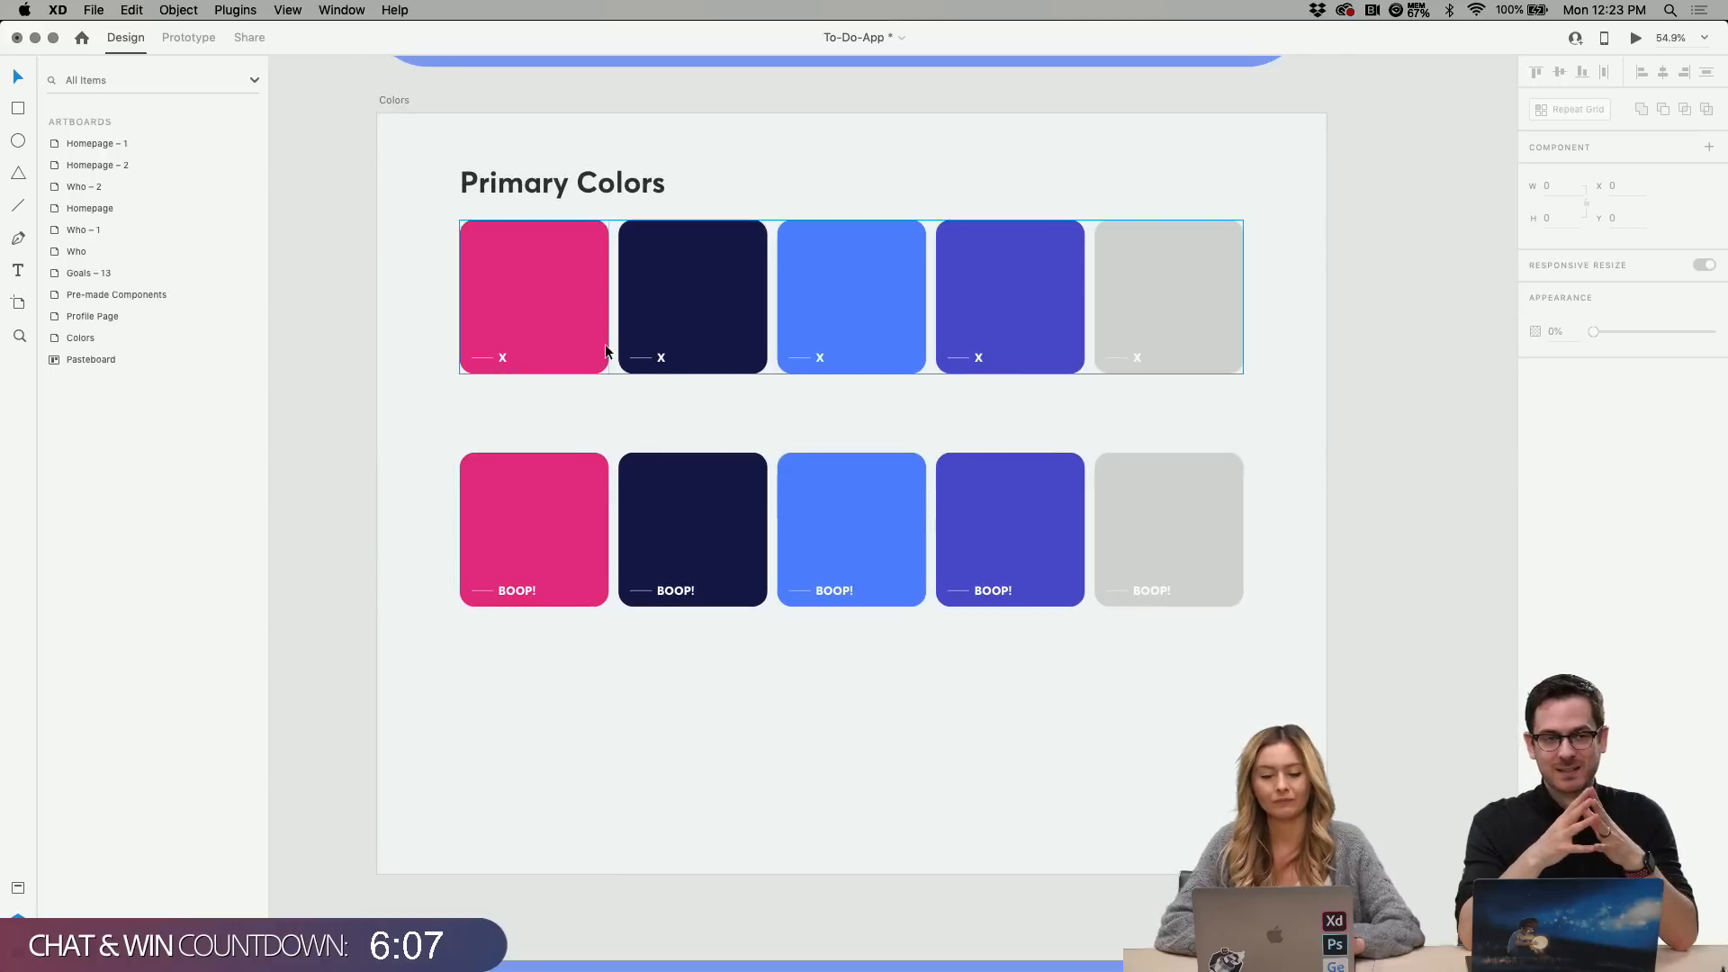
left_click(532, 302)
key("Delete")
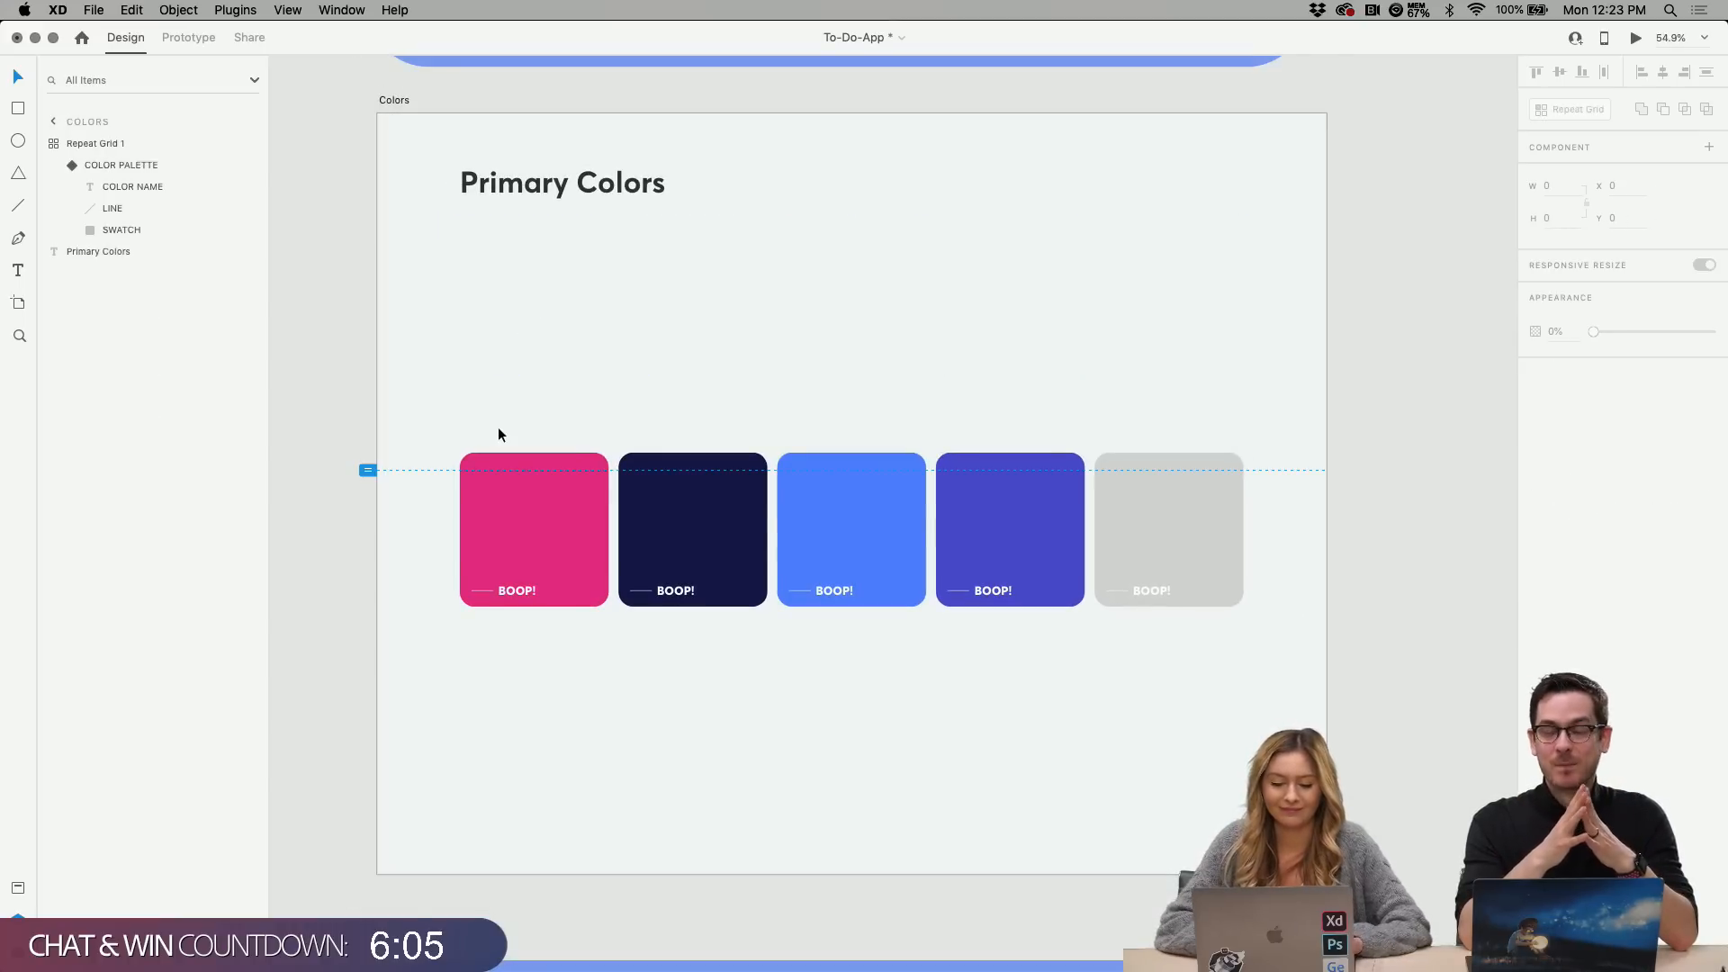
Move the repeat grid of swatches up to sit directly beneath the Primary Colors heading.
left_click(518, 478)
left_click_drag(518, 479, 536, 273)
left_click(418, 259)
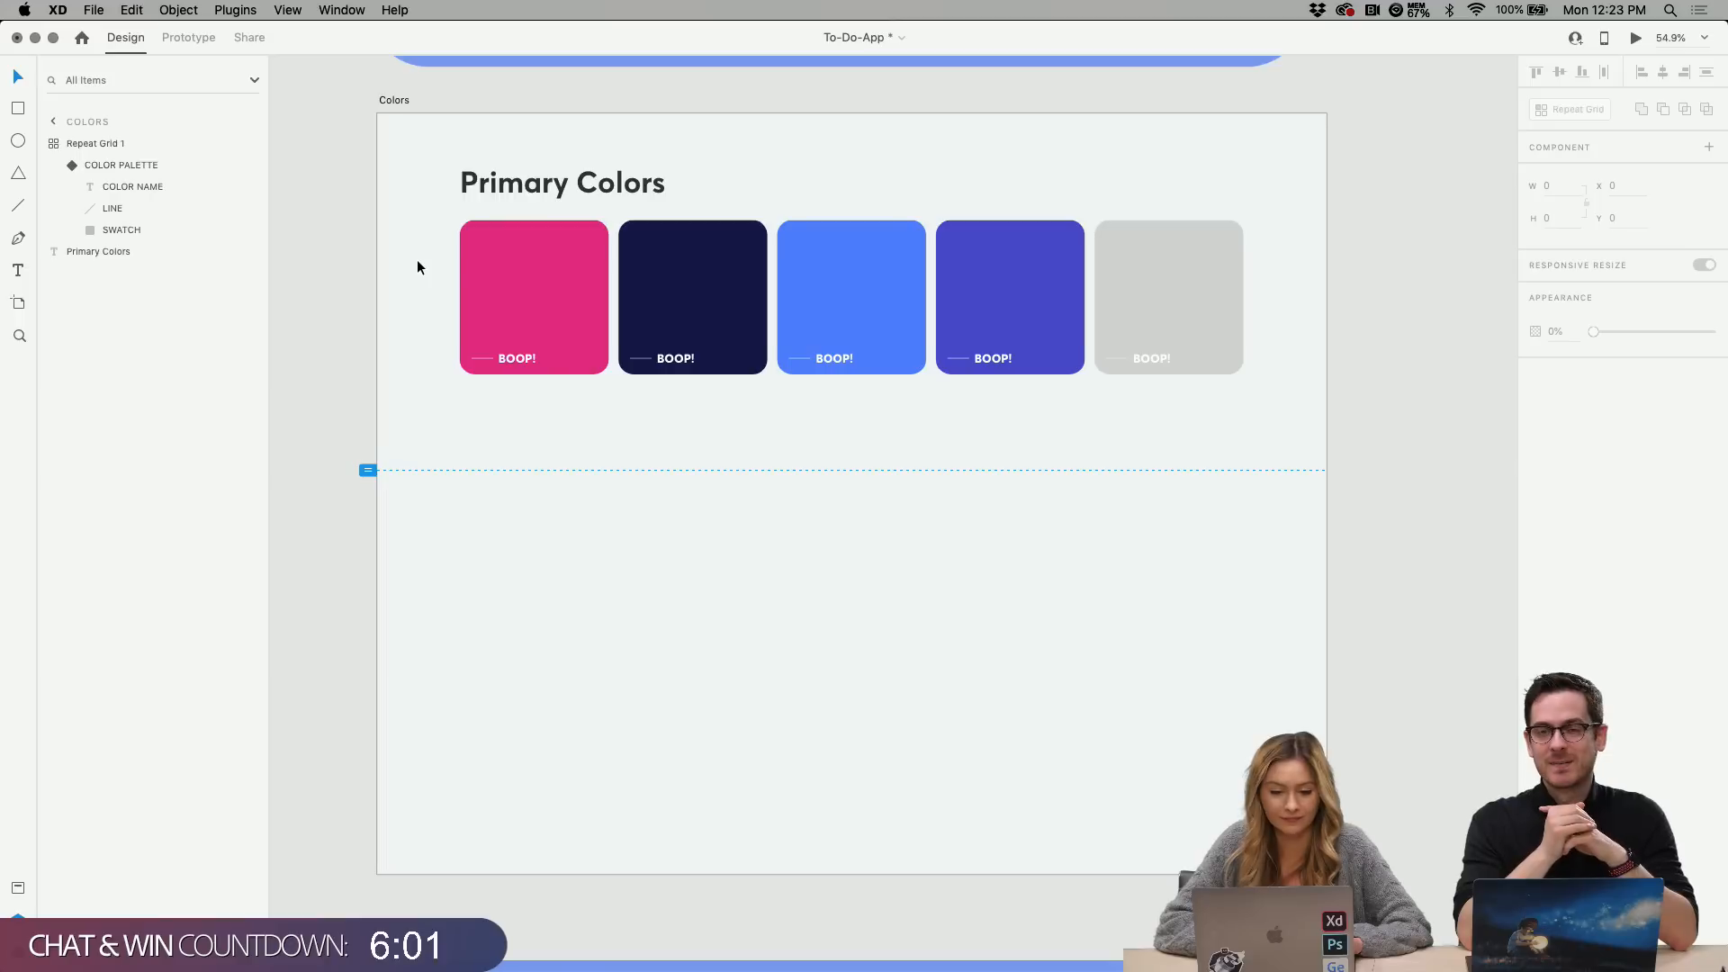
Rename the purple swatch's color name to POPPINS.
scroll(418, 260, "up", 2)
scroll(418, 267, "left", 1)
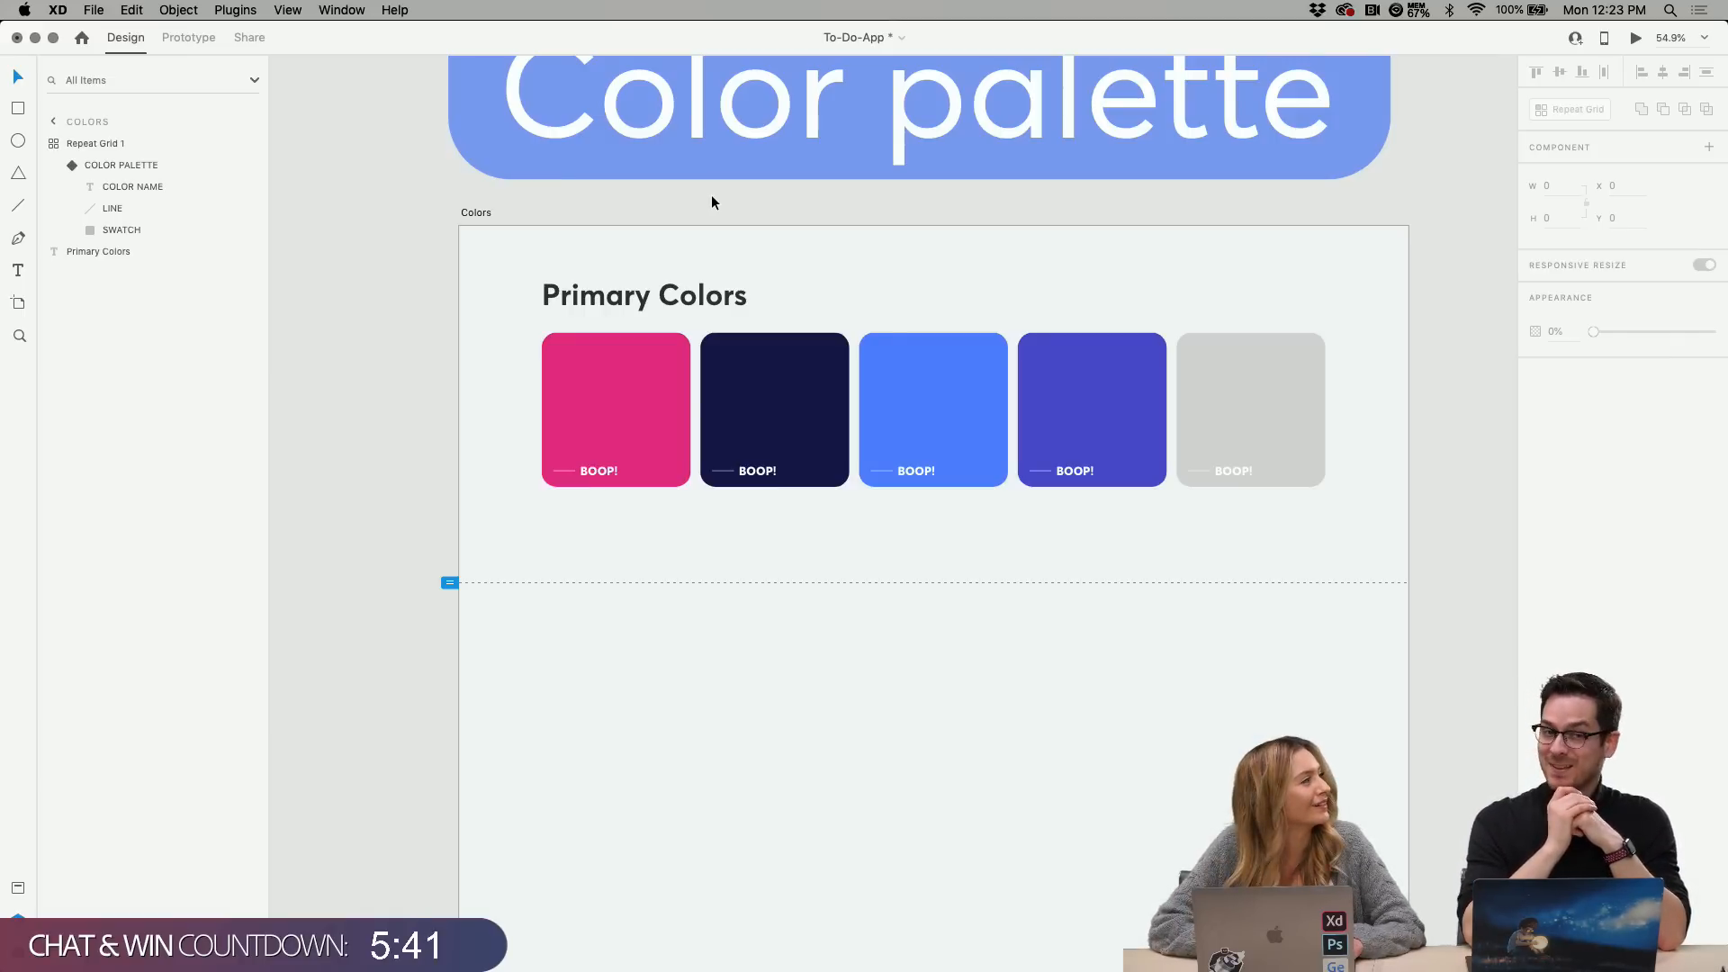
scroll(1046, 419, "up", 5)
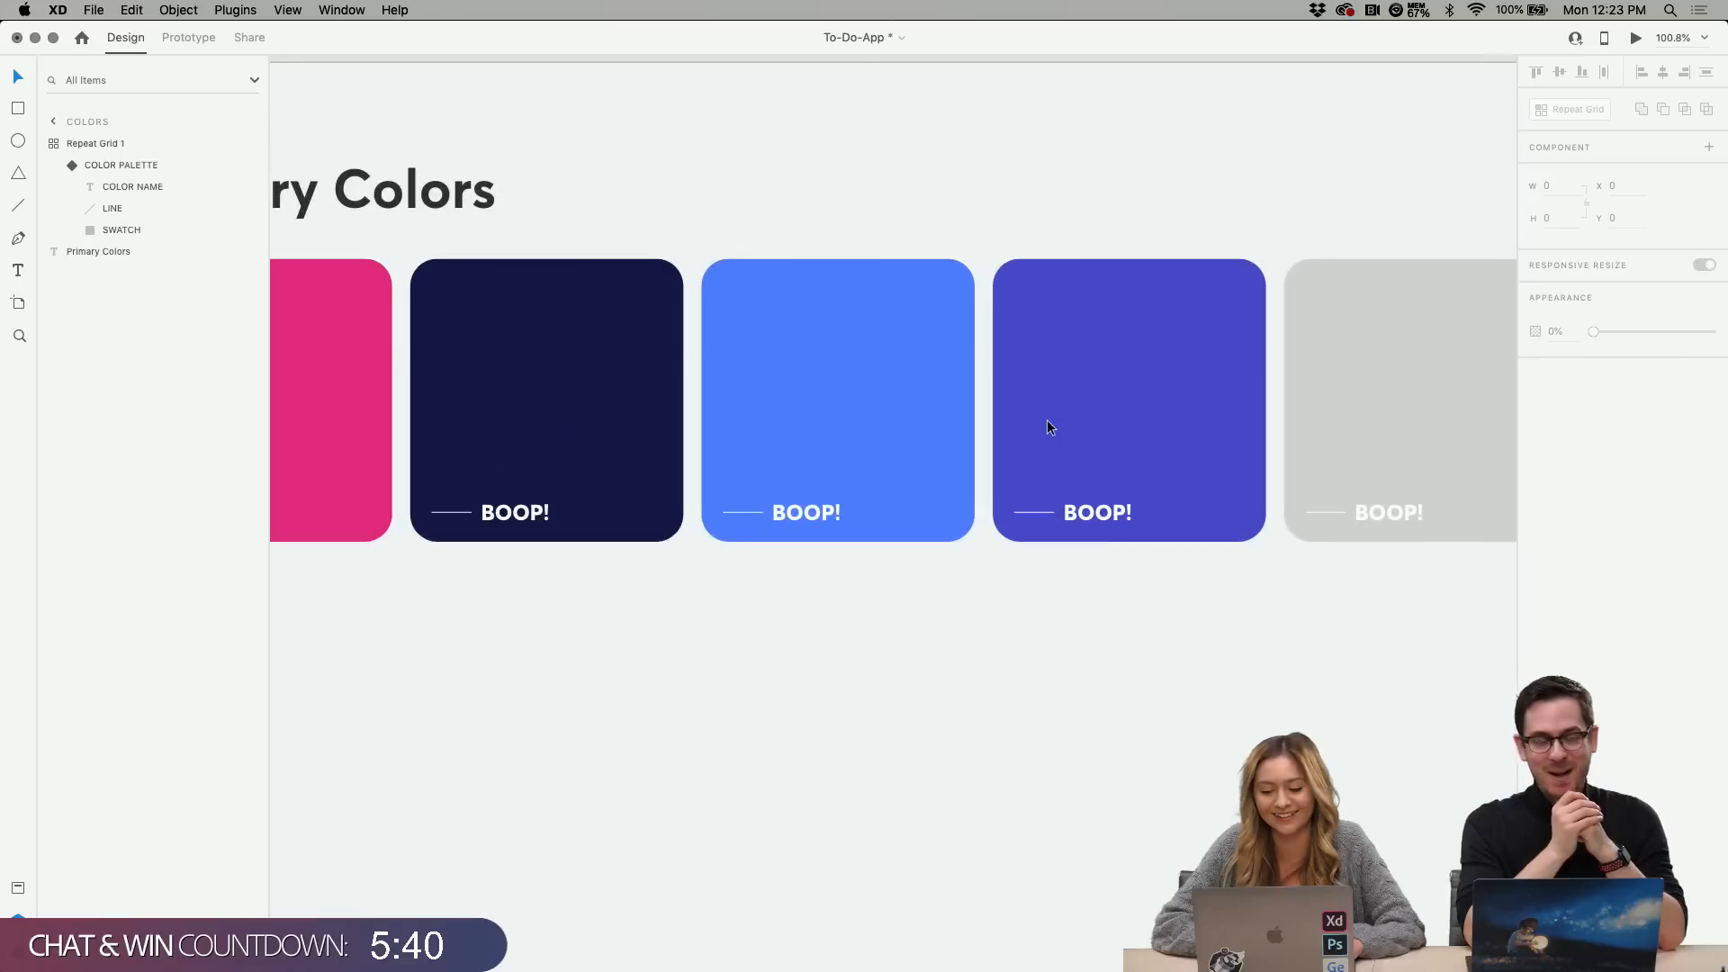
double_click(1104, 515)
double_click(1103, 515)
type("P")
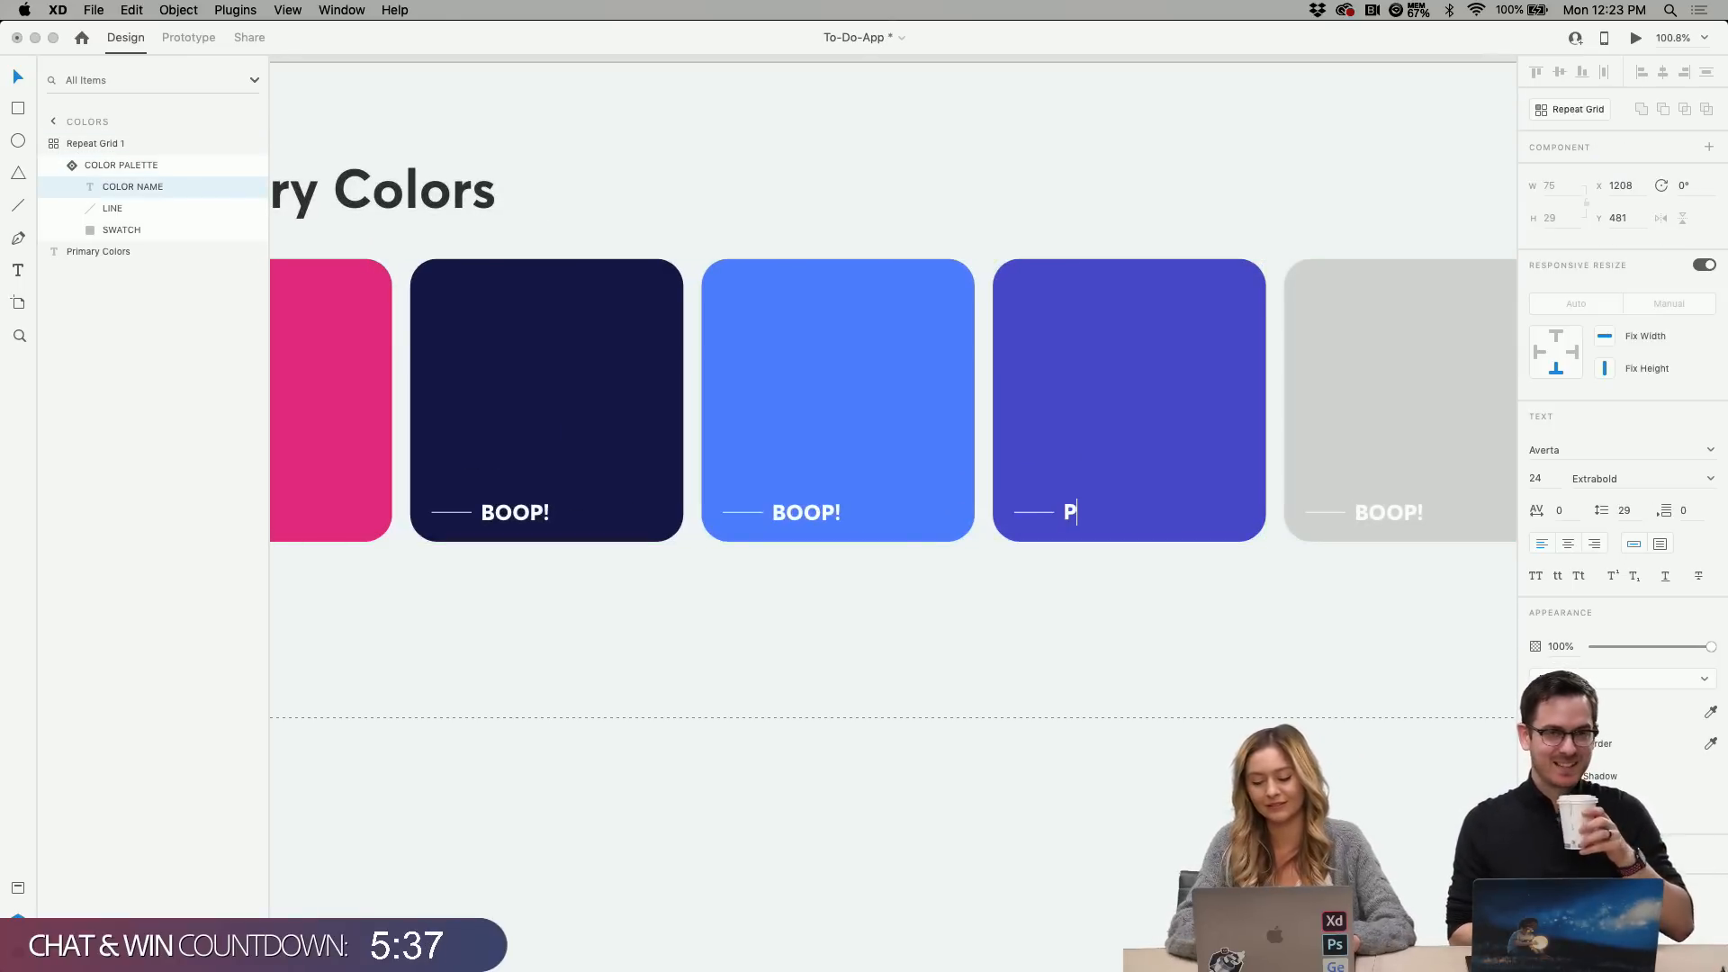
type("OPPINS")
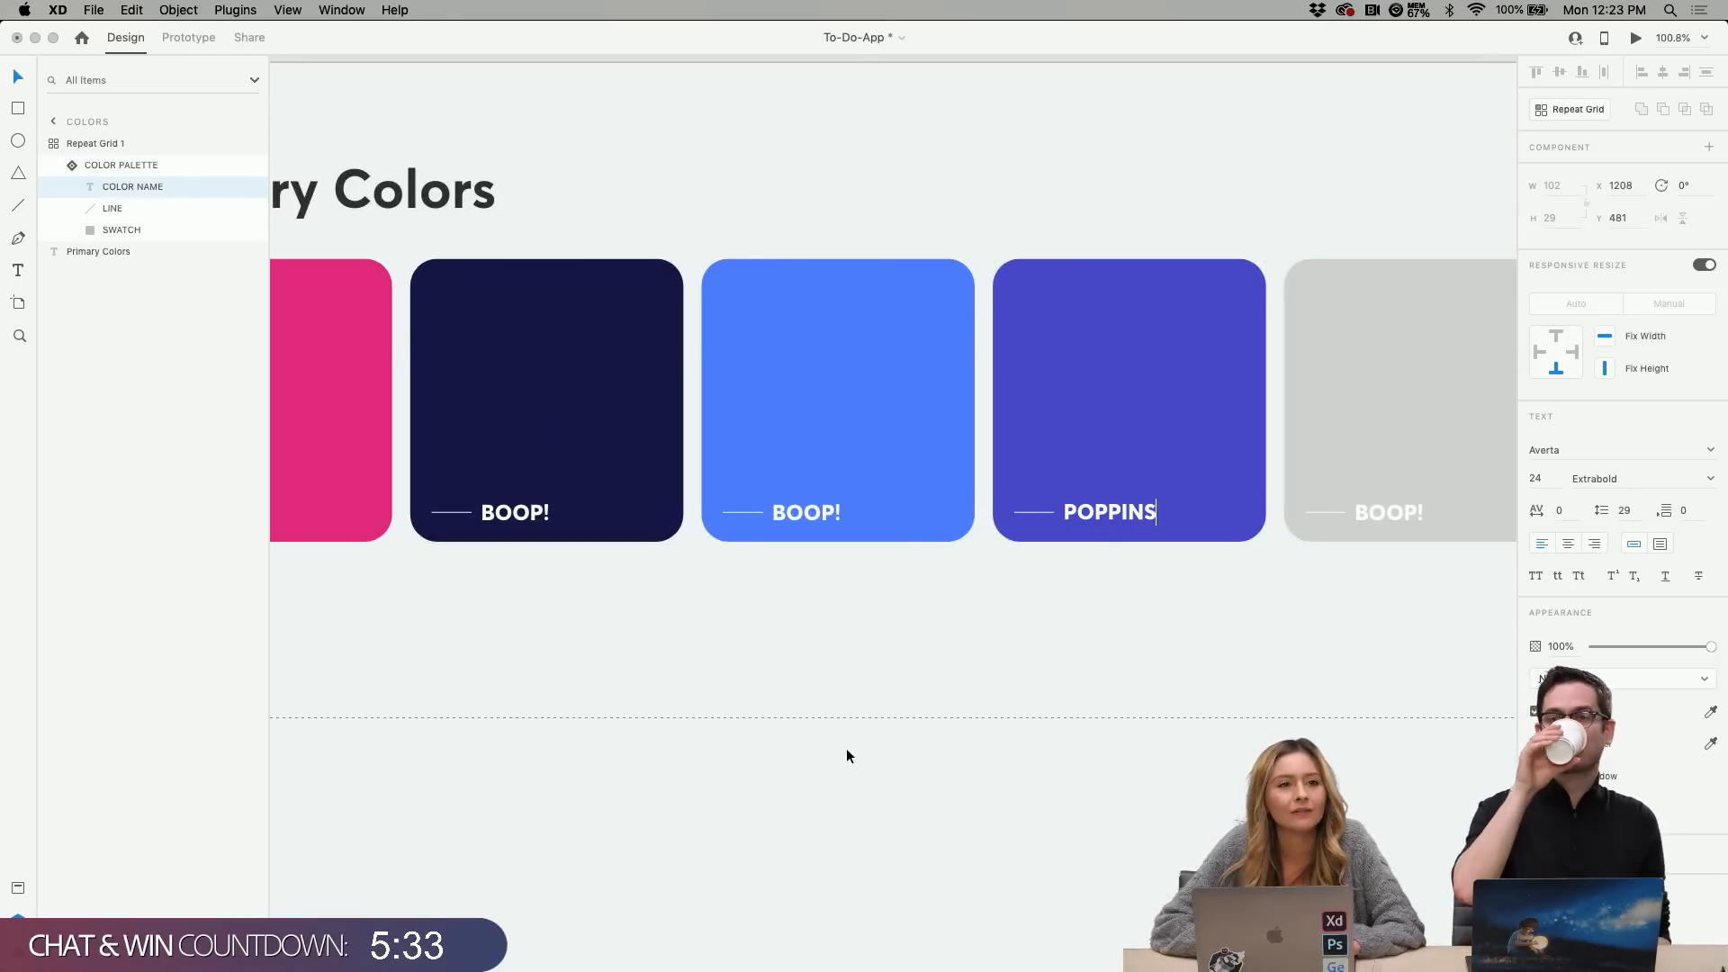
Add all the colors used in the swatch repeat grid to the document's color assets.
scroll(867, 608, "down", 5)
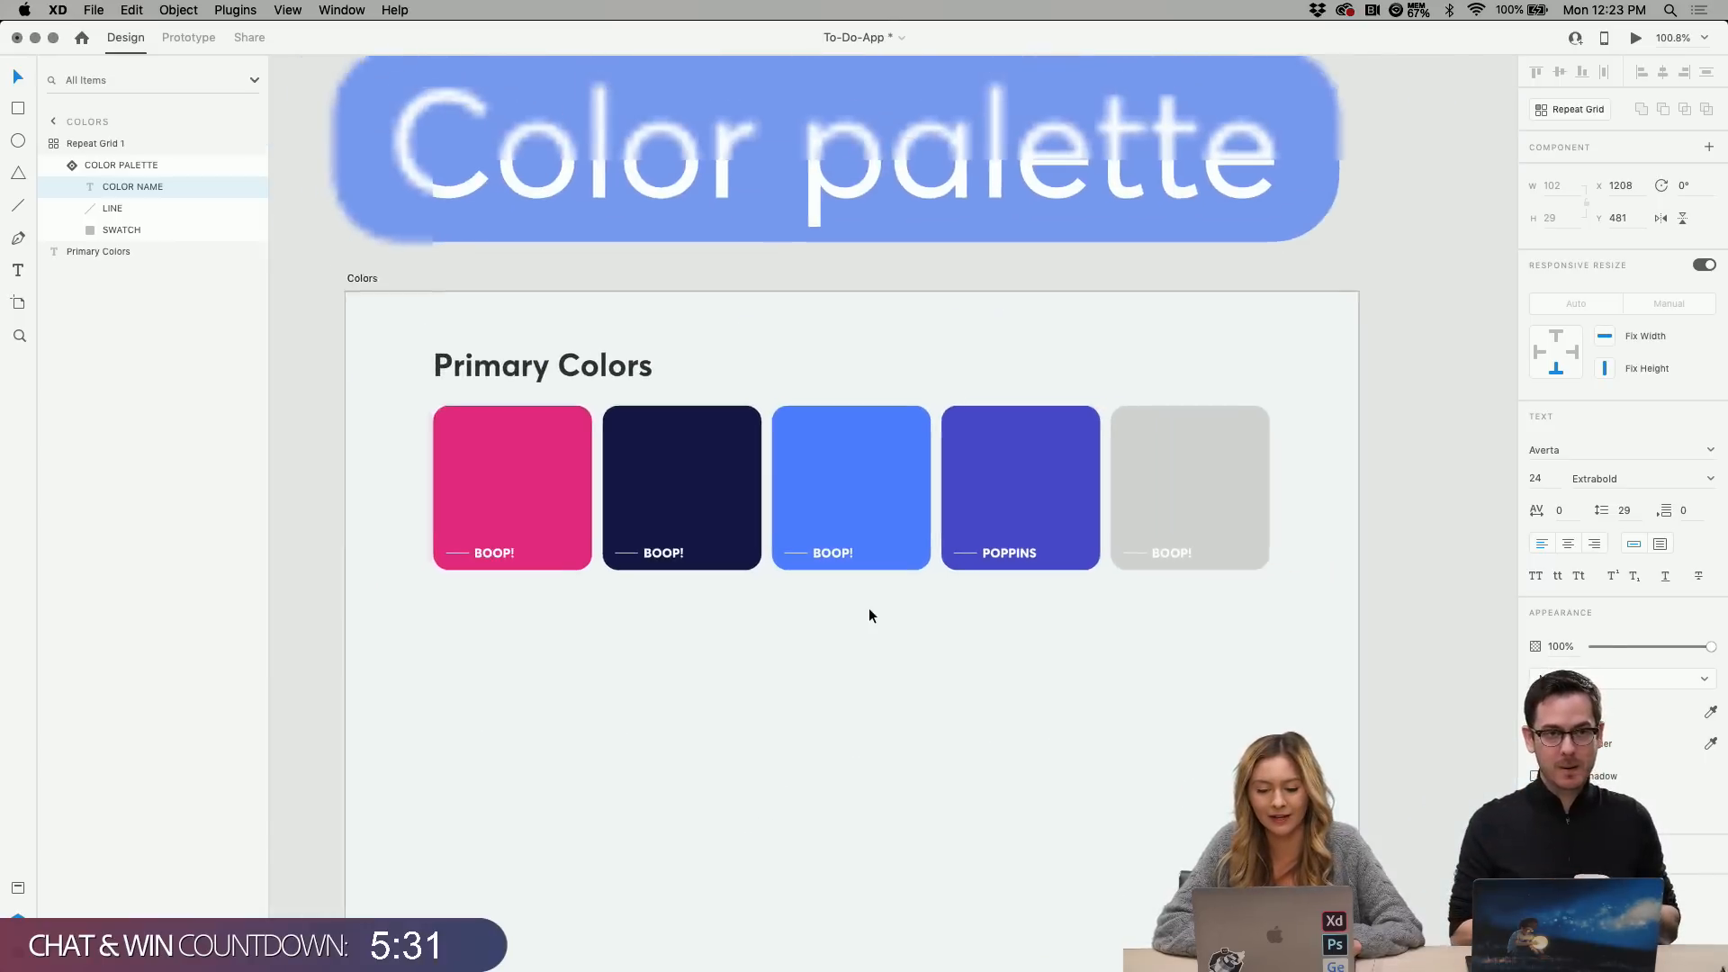
left_click(20, 888)
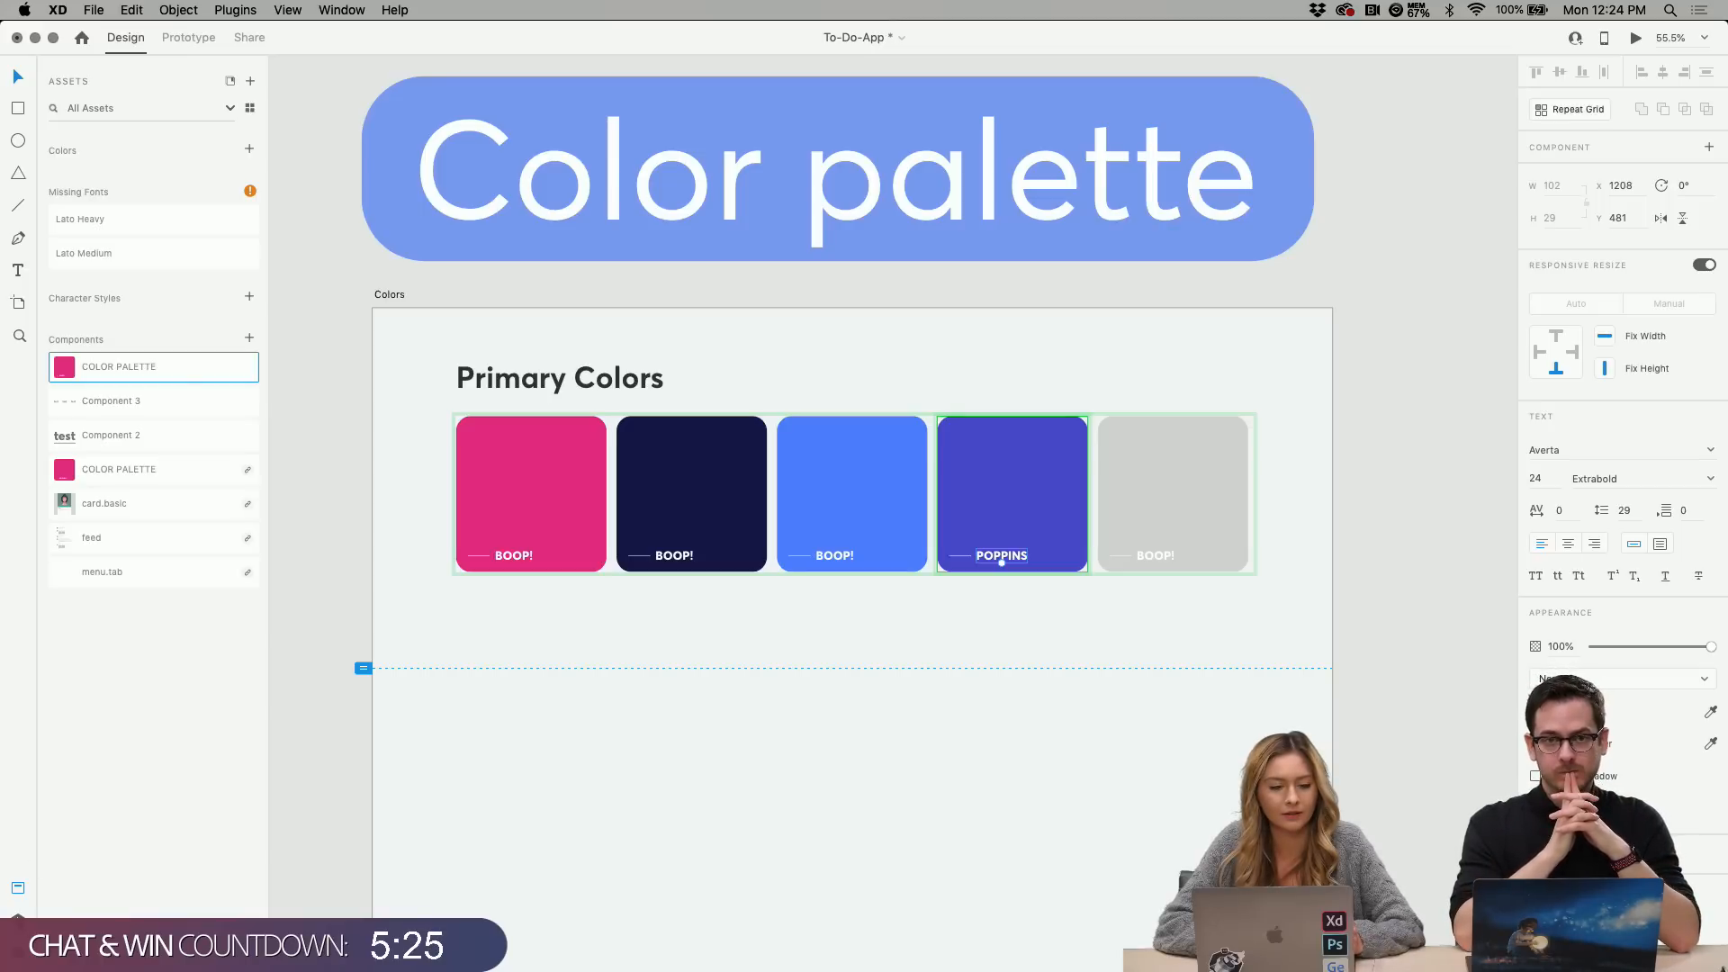
left_click(601, 864)
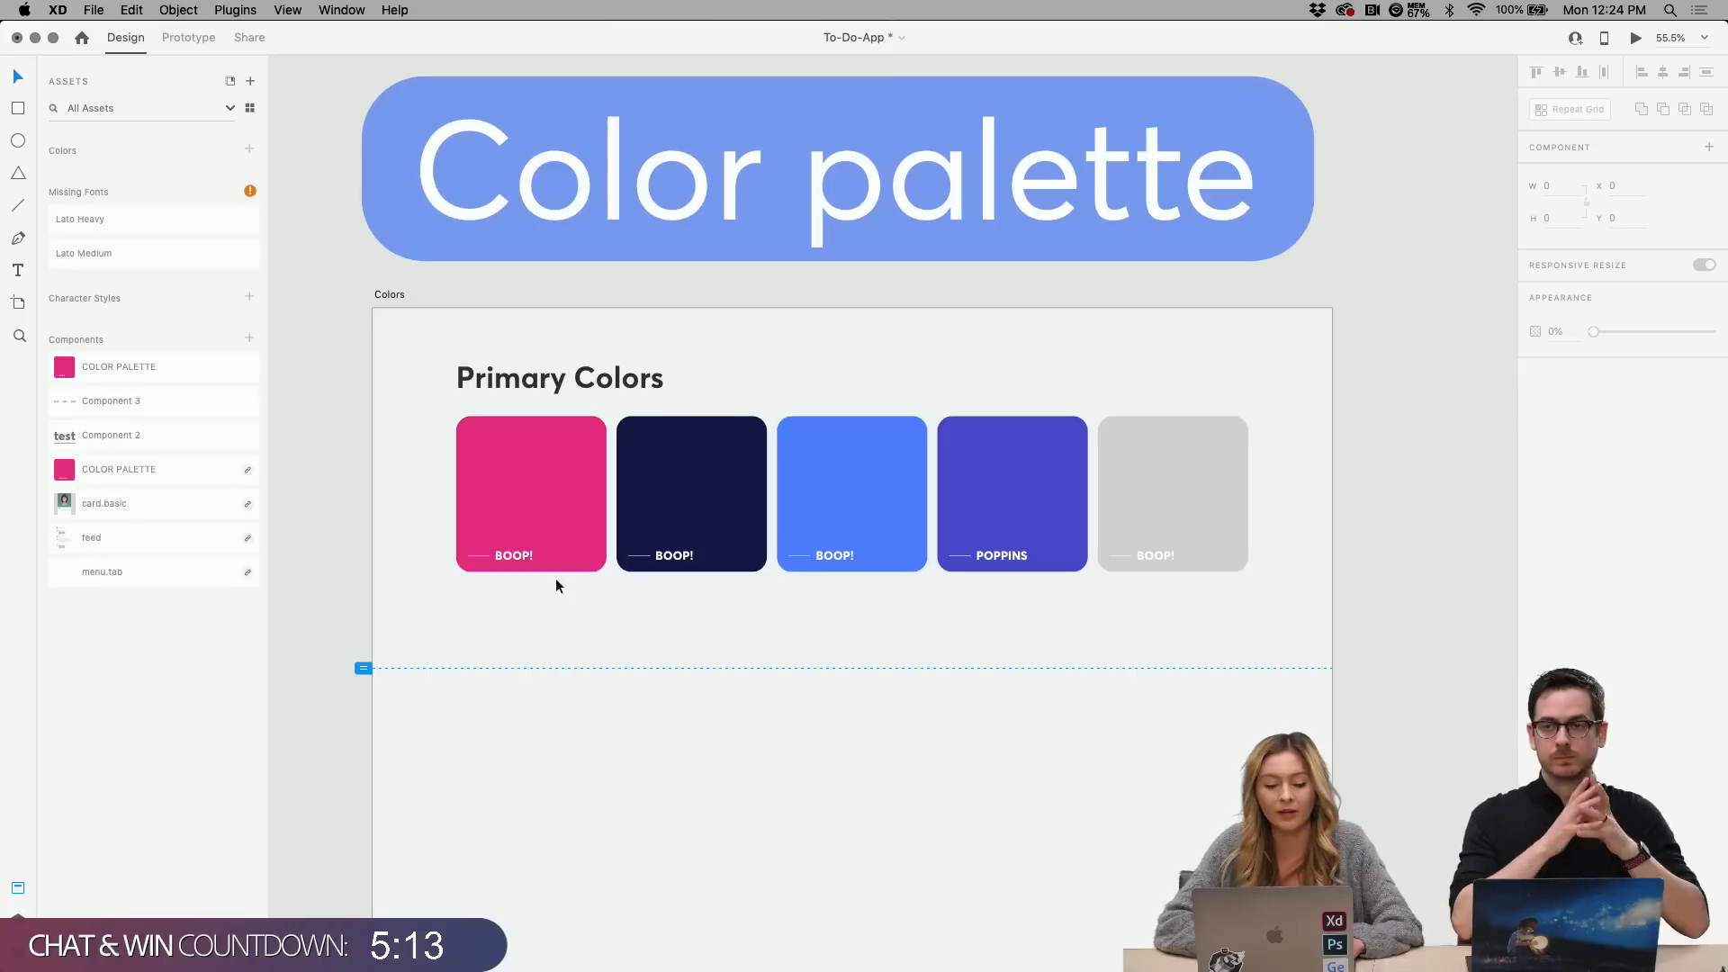
left_click(553, 528)
double_click(569, 491)
key("Escape")
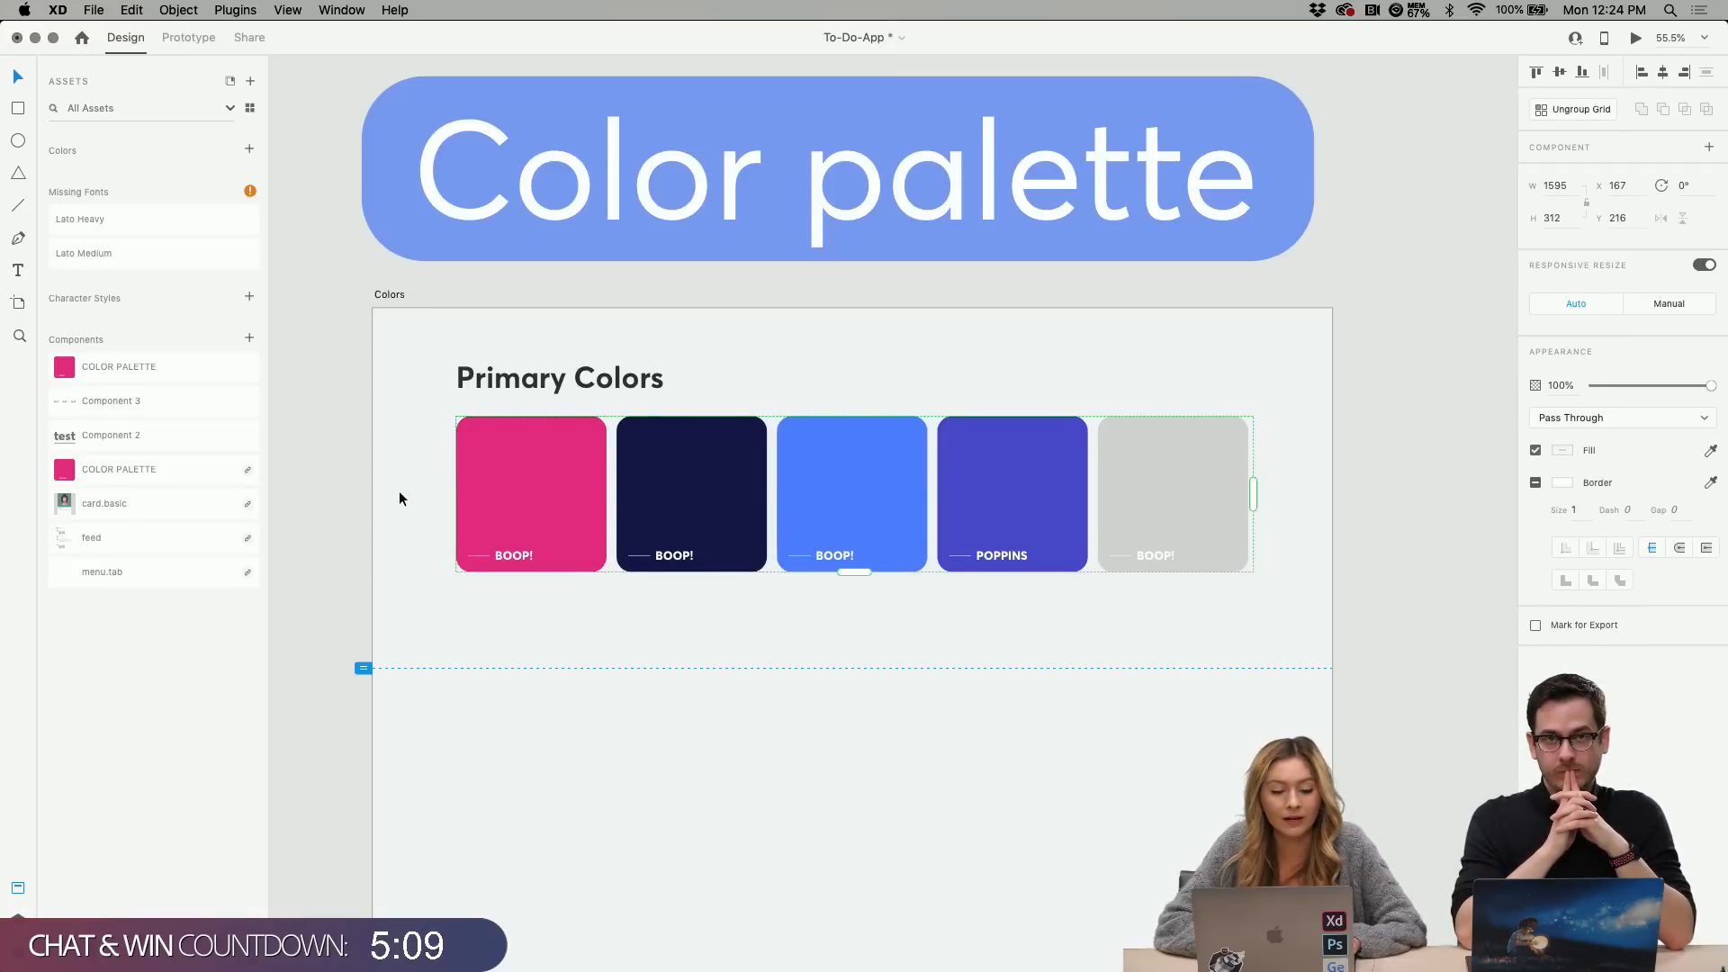
left_click(250, 152)
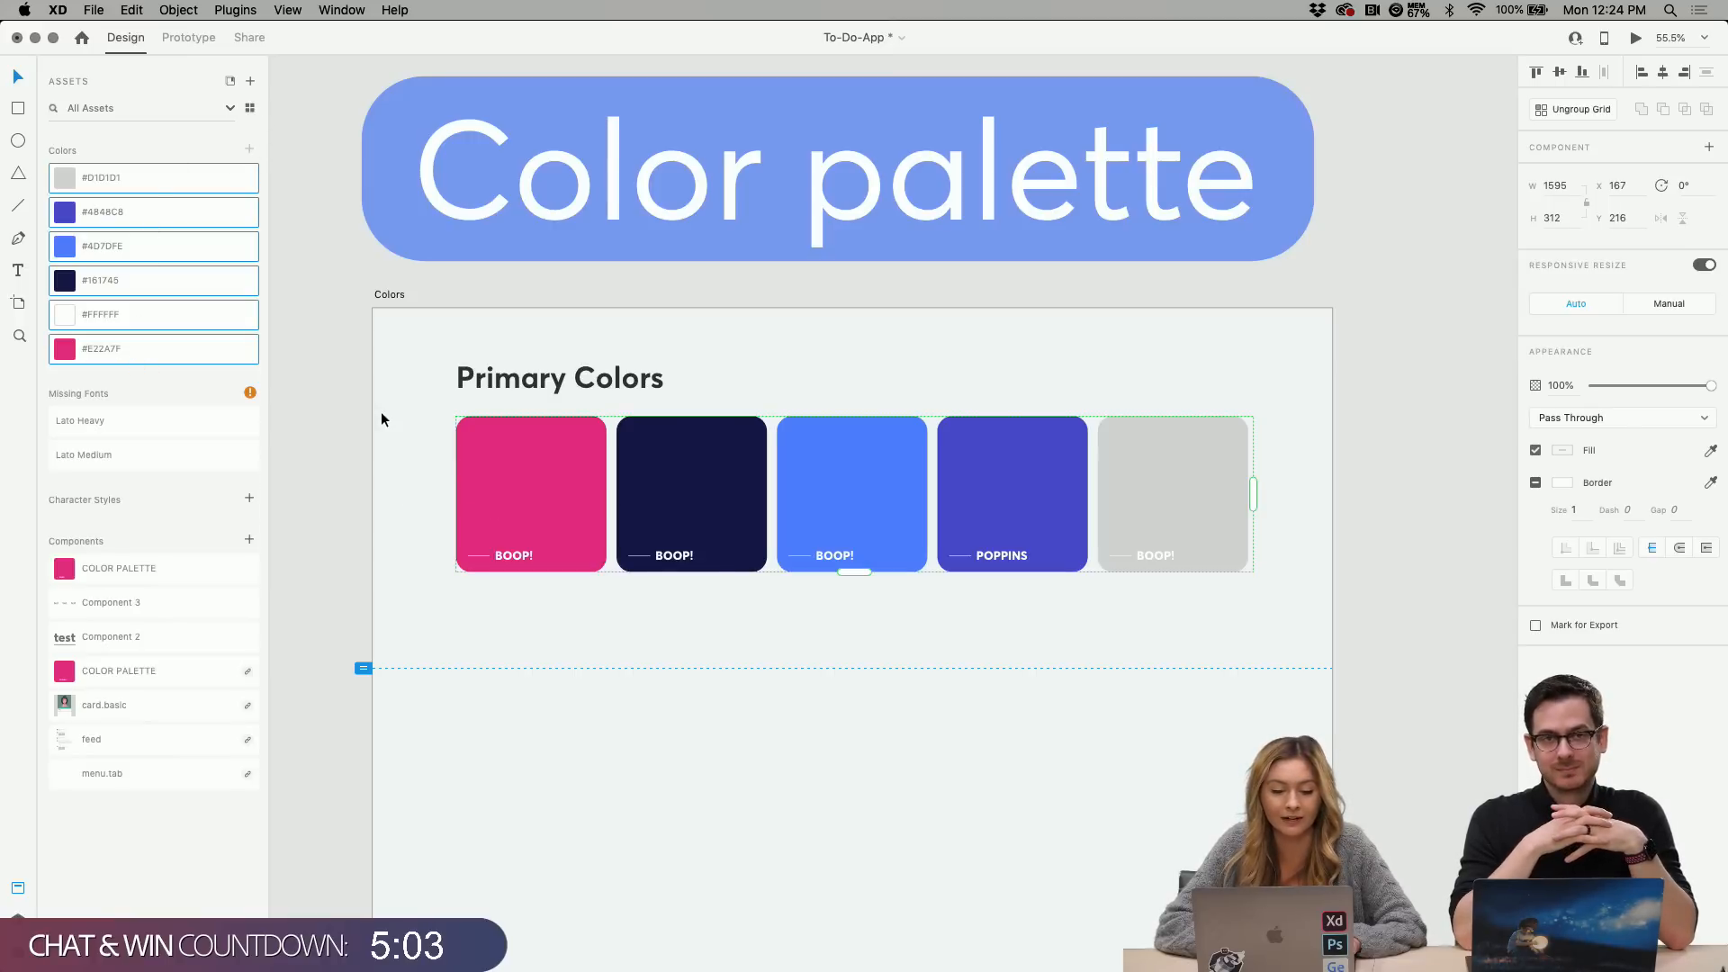
Save the dark navy swatch's fill to the color picker's saved swatches.
left_click(1563, 451)
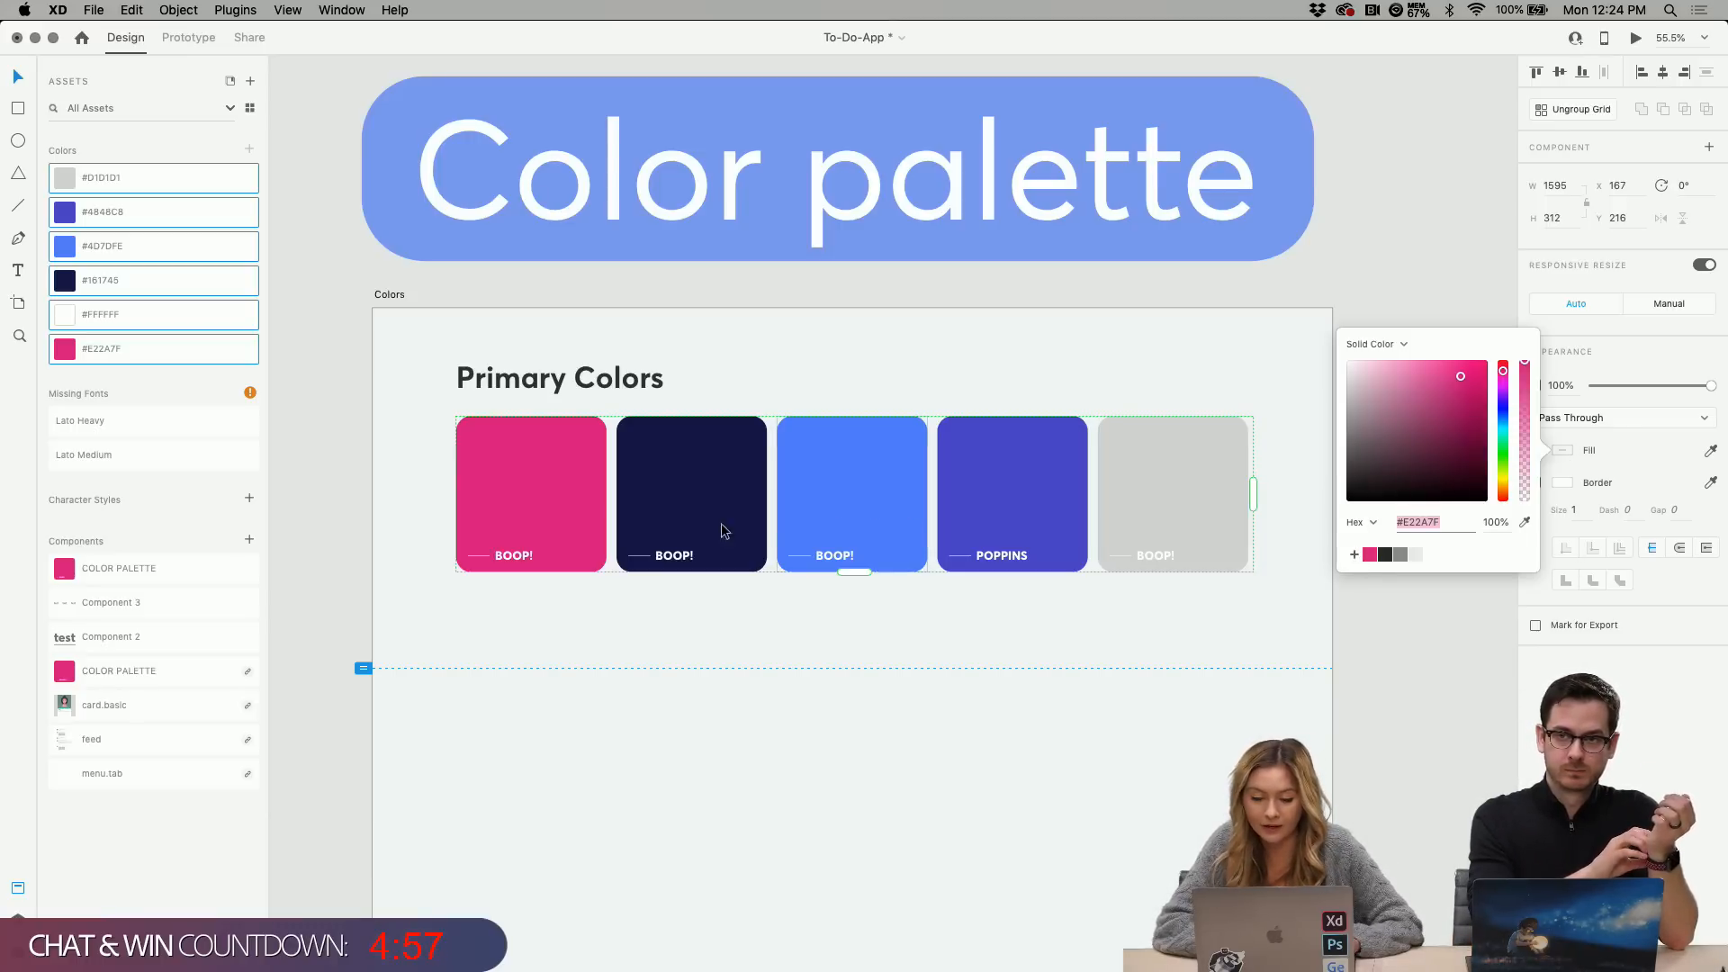
left_click(675, 526)
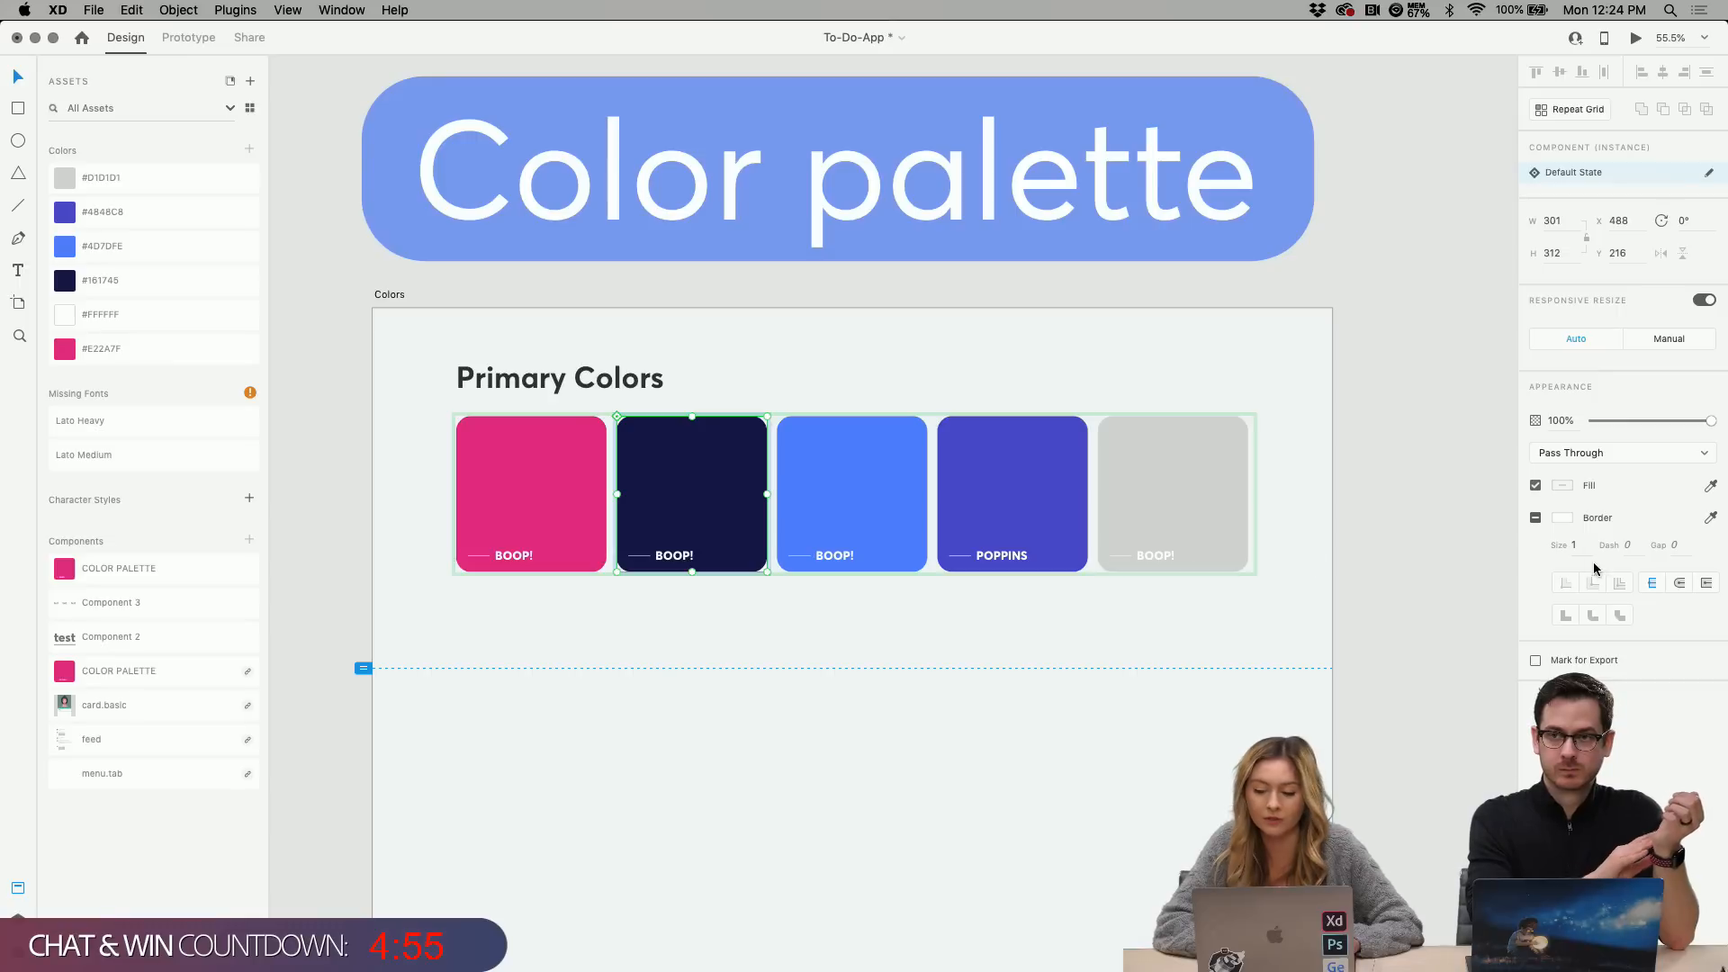
left_click(1566, 489)
left_click(1354, 592)
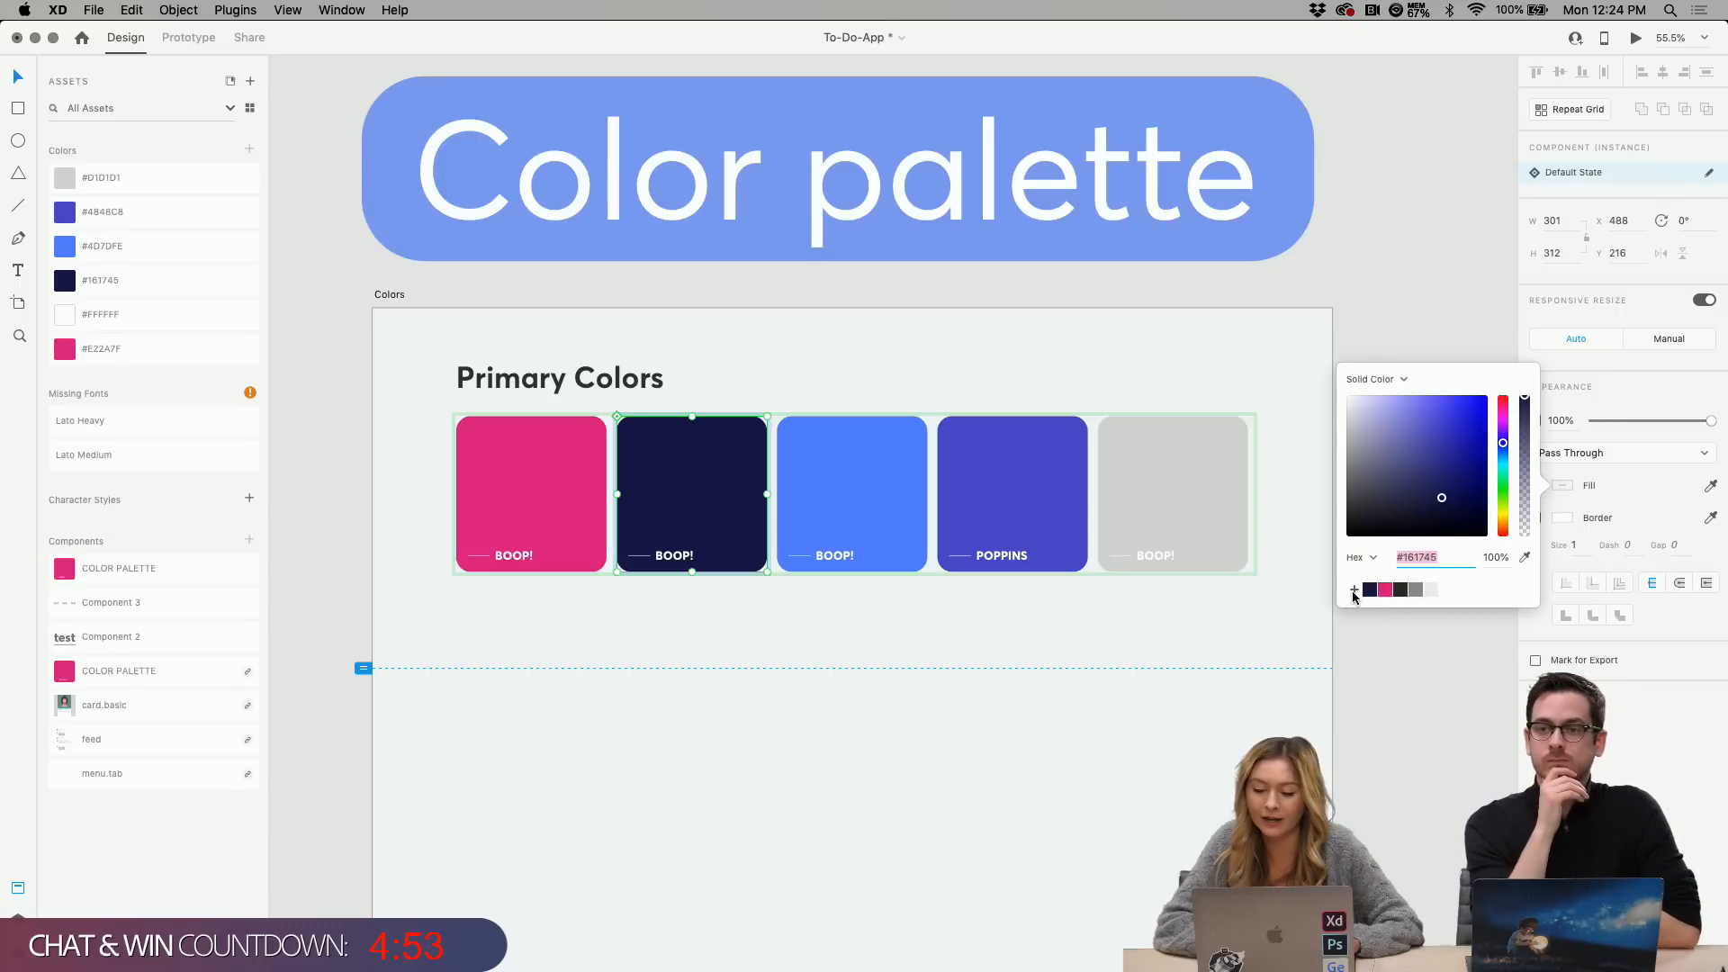
Save the blue and purple swatch fills to the color picker's saved swatches, and select the gray swatch.
left_click(835, 525)
left_click(1563, 548)
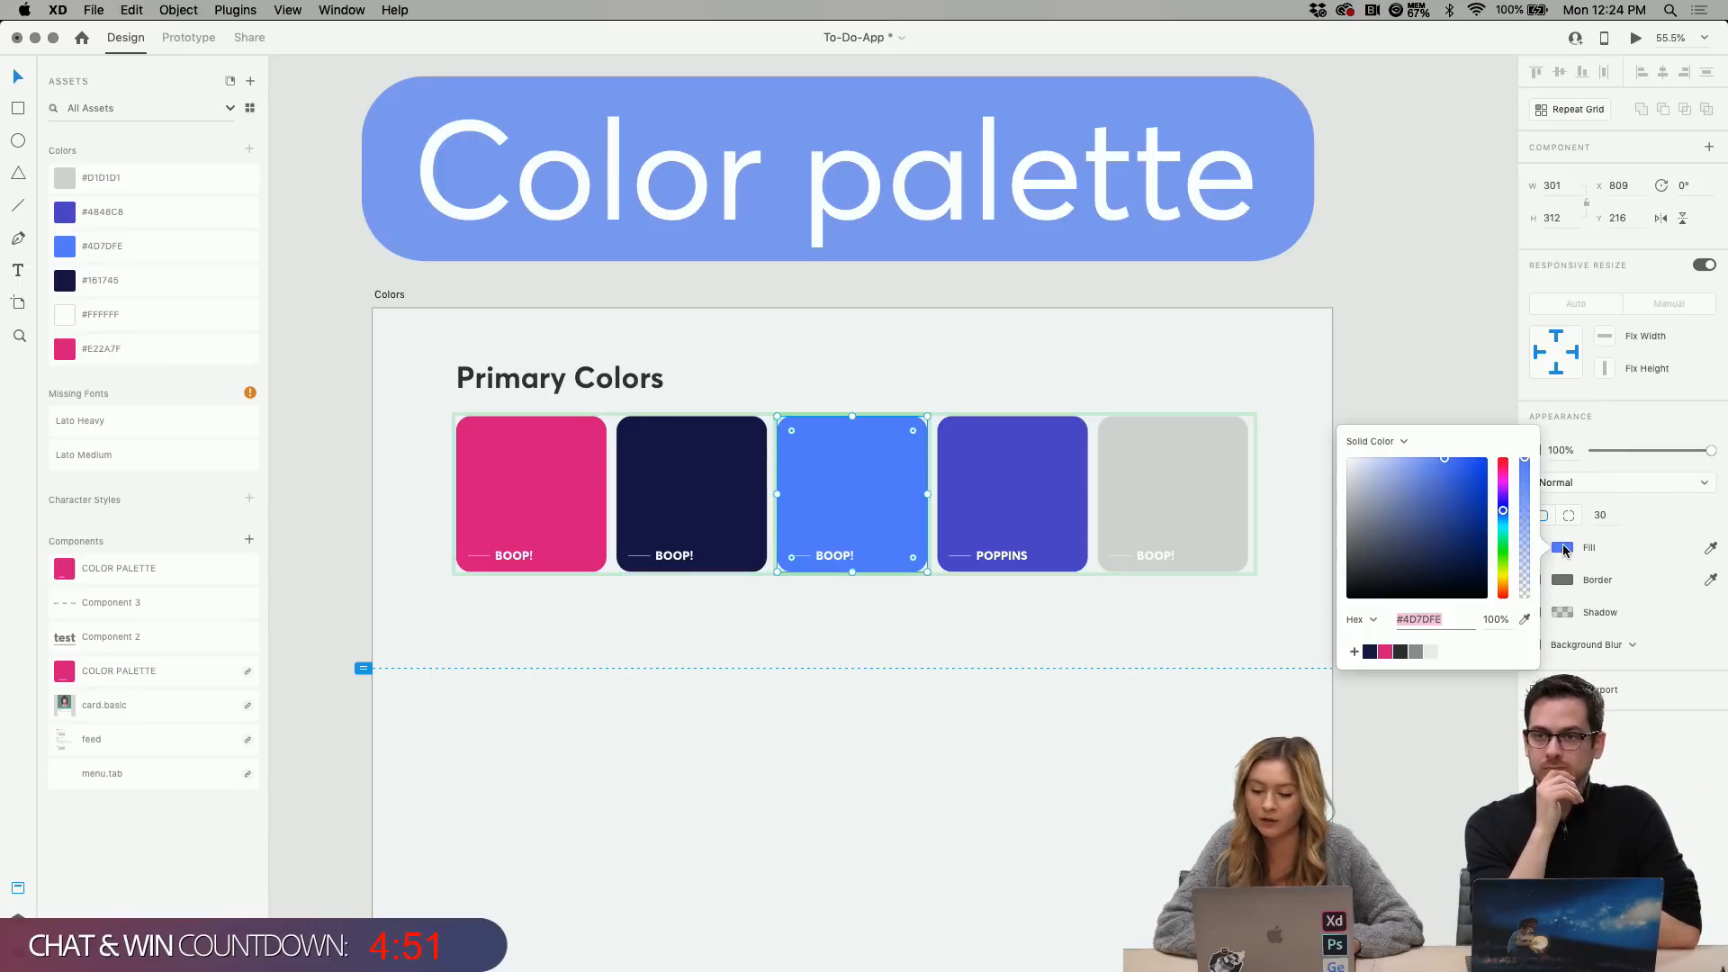
left_click(1357, 657)
left_click(1022, 504)
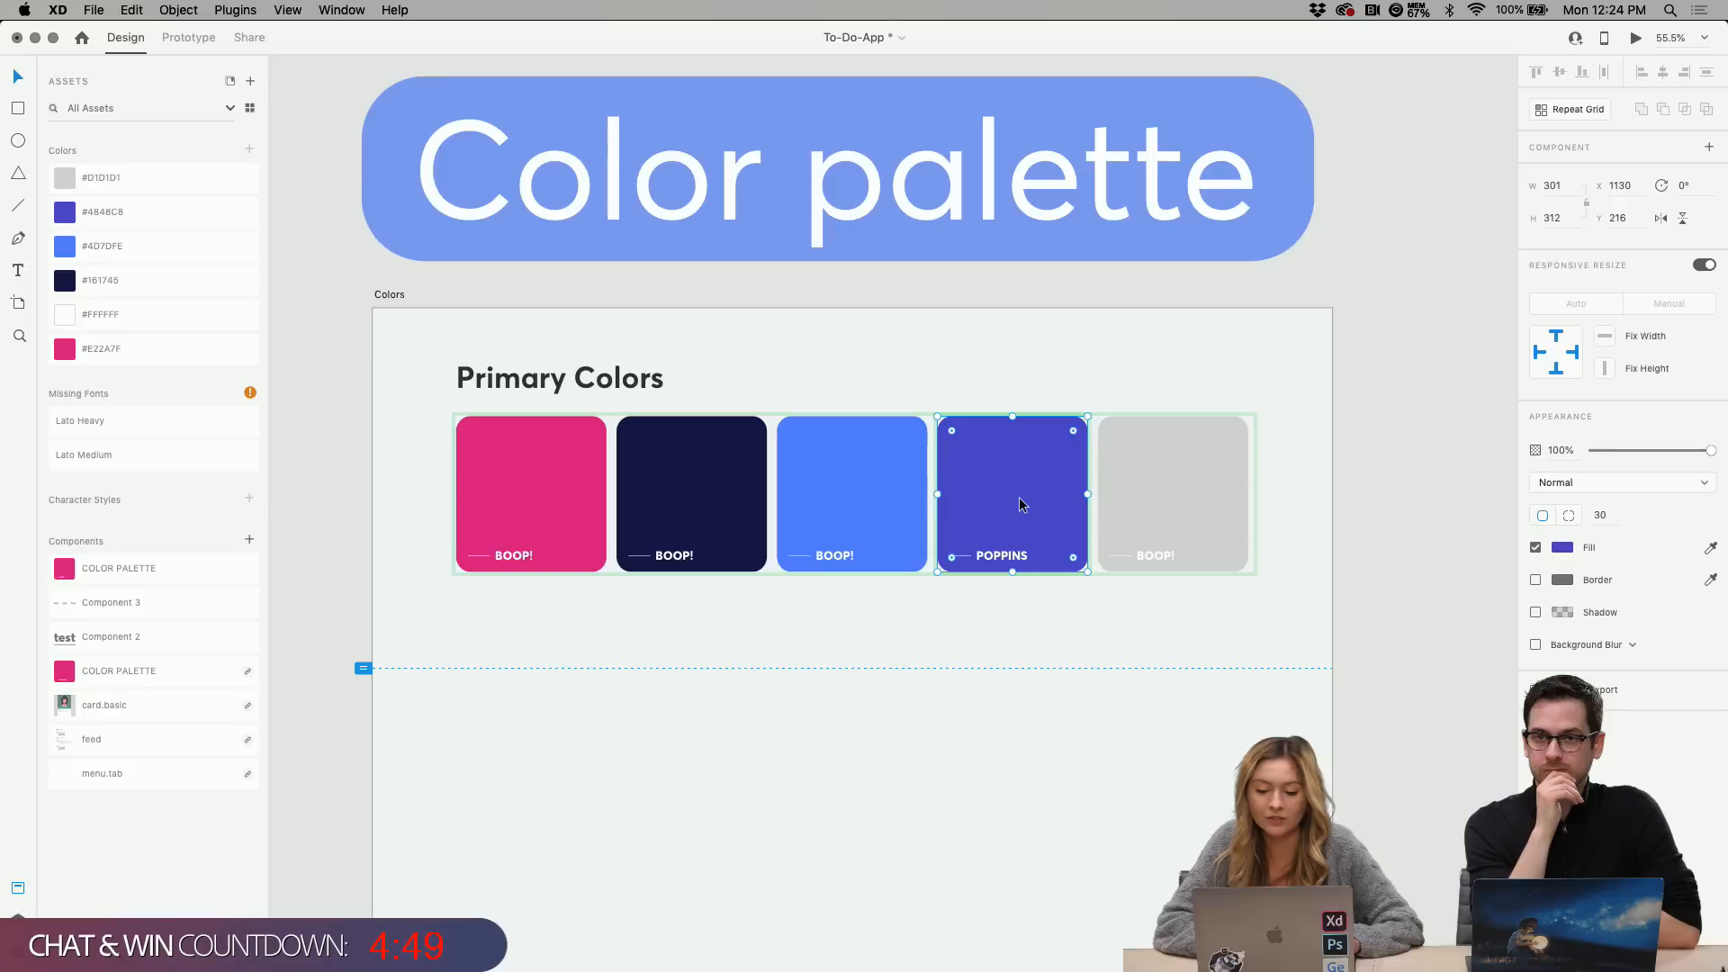
left_click(1555, 553)
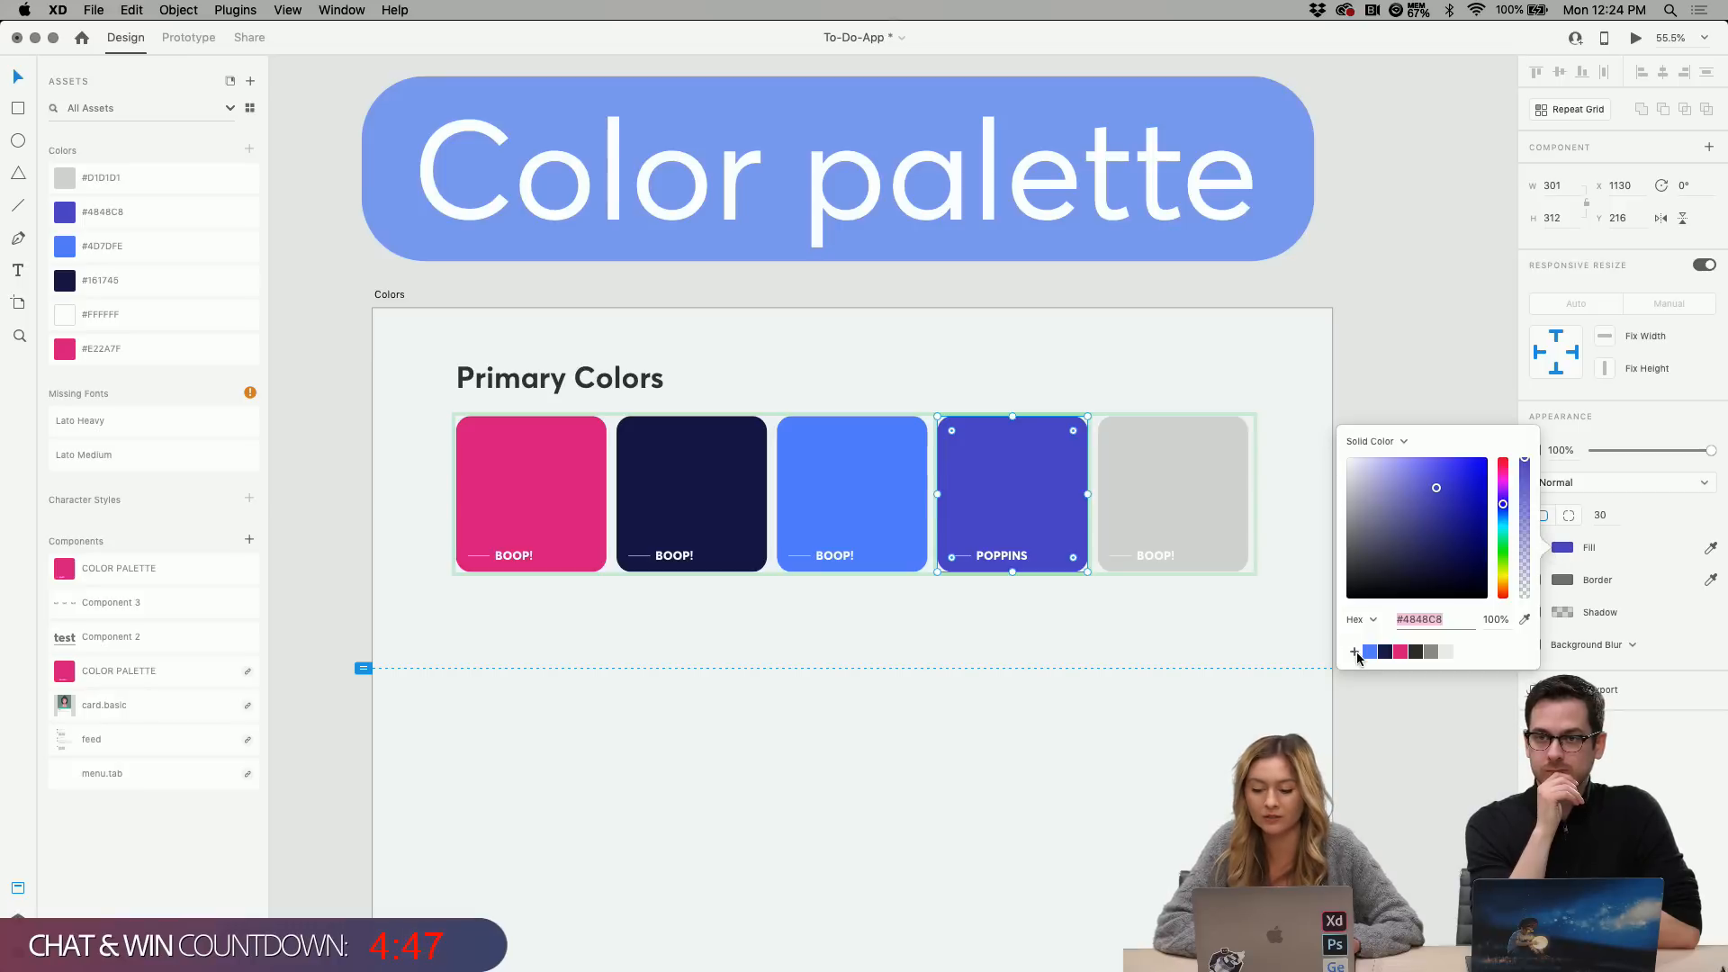
left_click(1357, 656)
left_click(1143, 481)
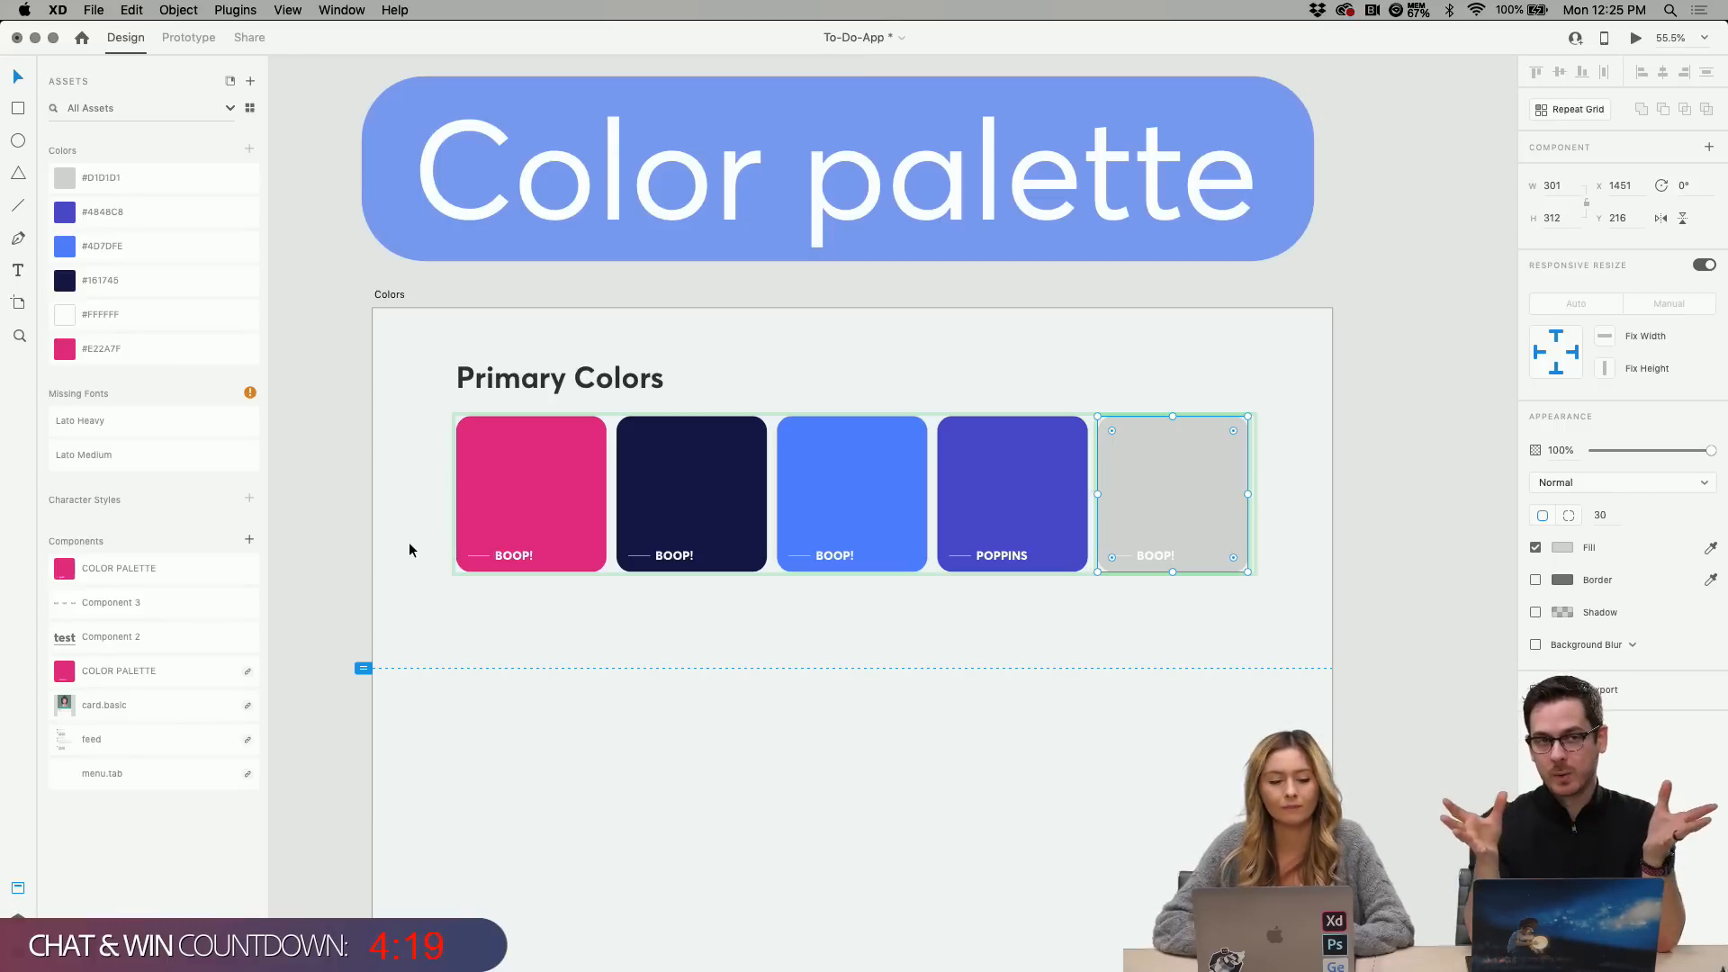
Try editing the pink color asset to the dark muted shade #582D41, and revert it.
right_click(158, 360)
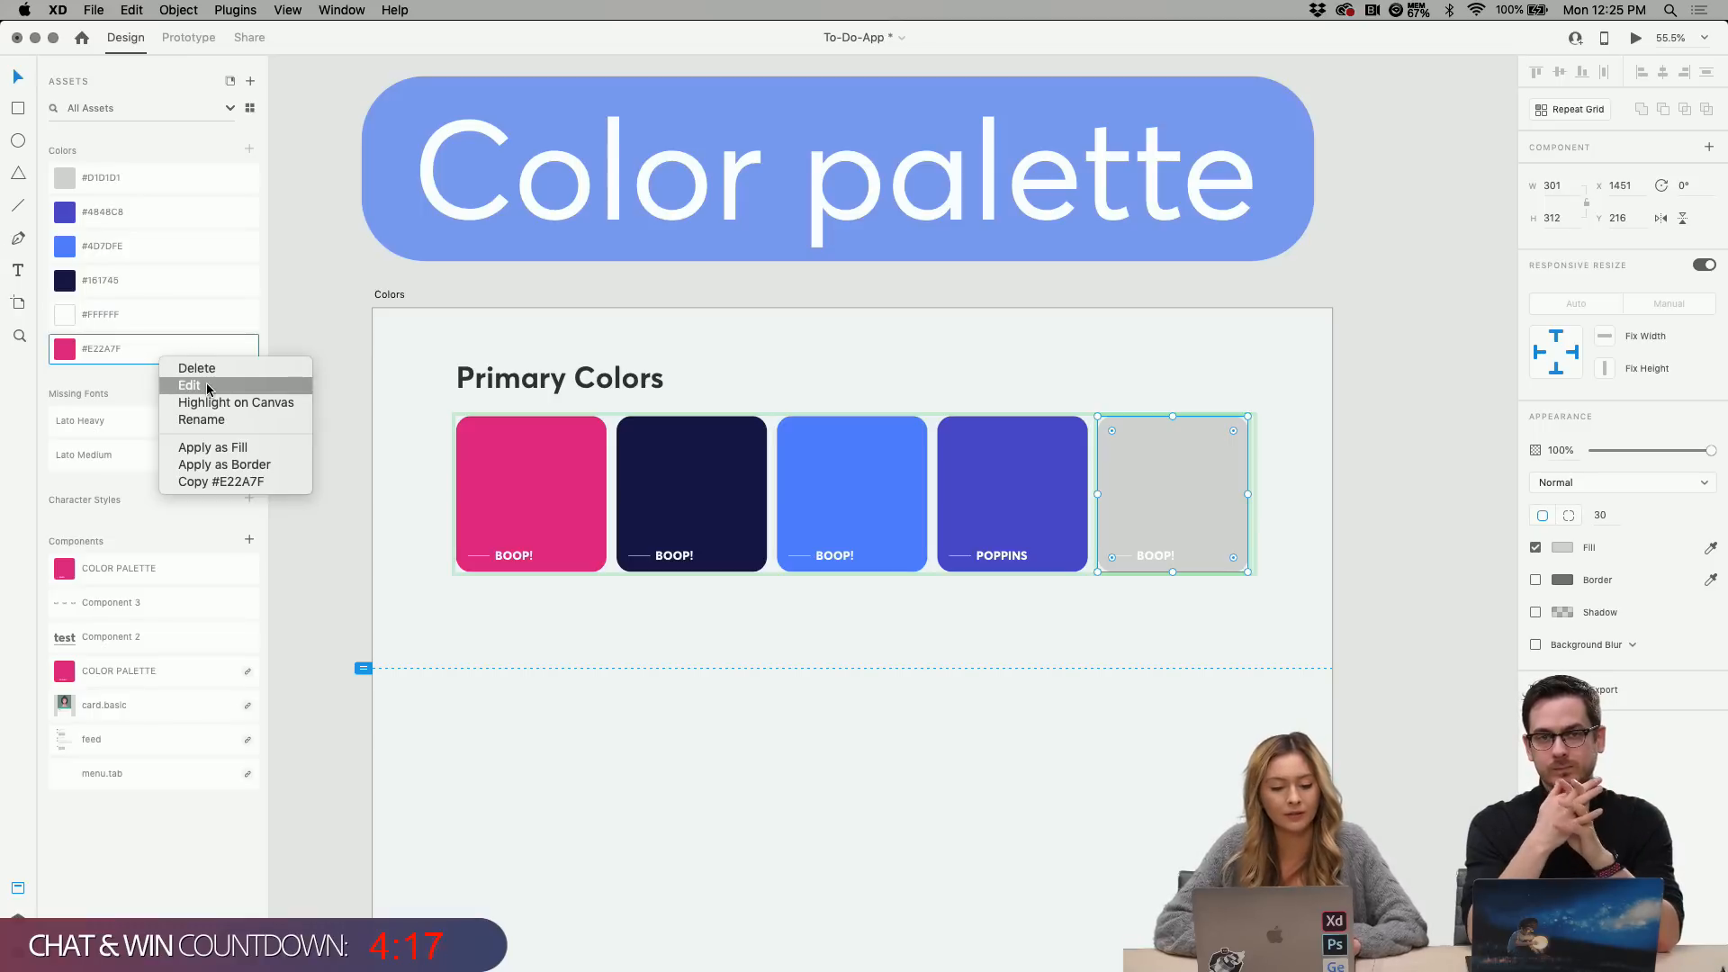
left_click(189, 385)
left_click(160, 314)
left_click_drag(160, 314, 160, 364)
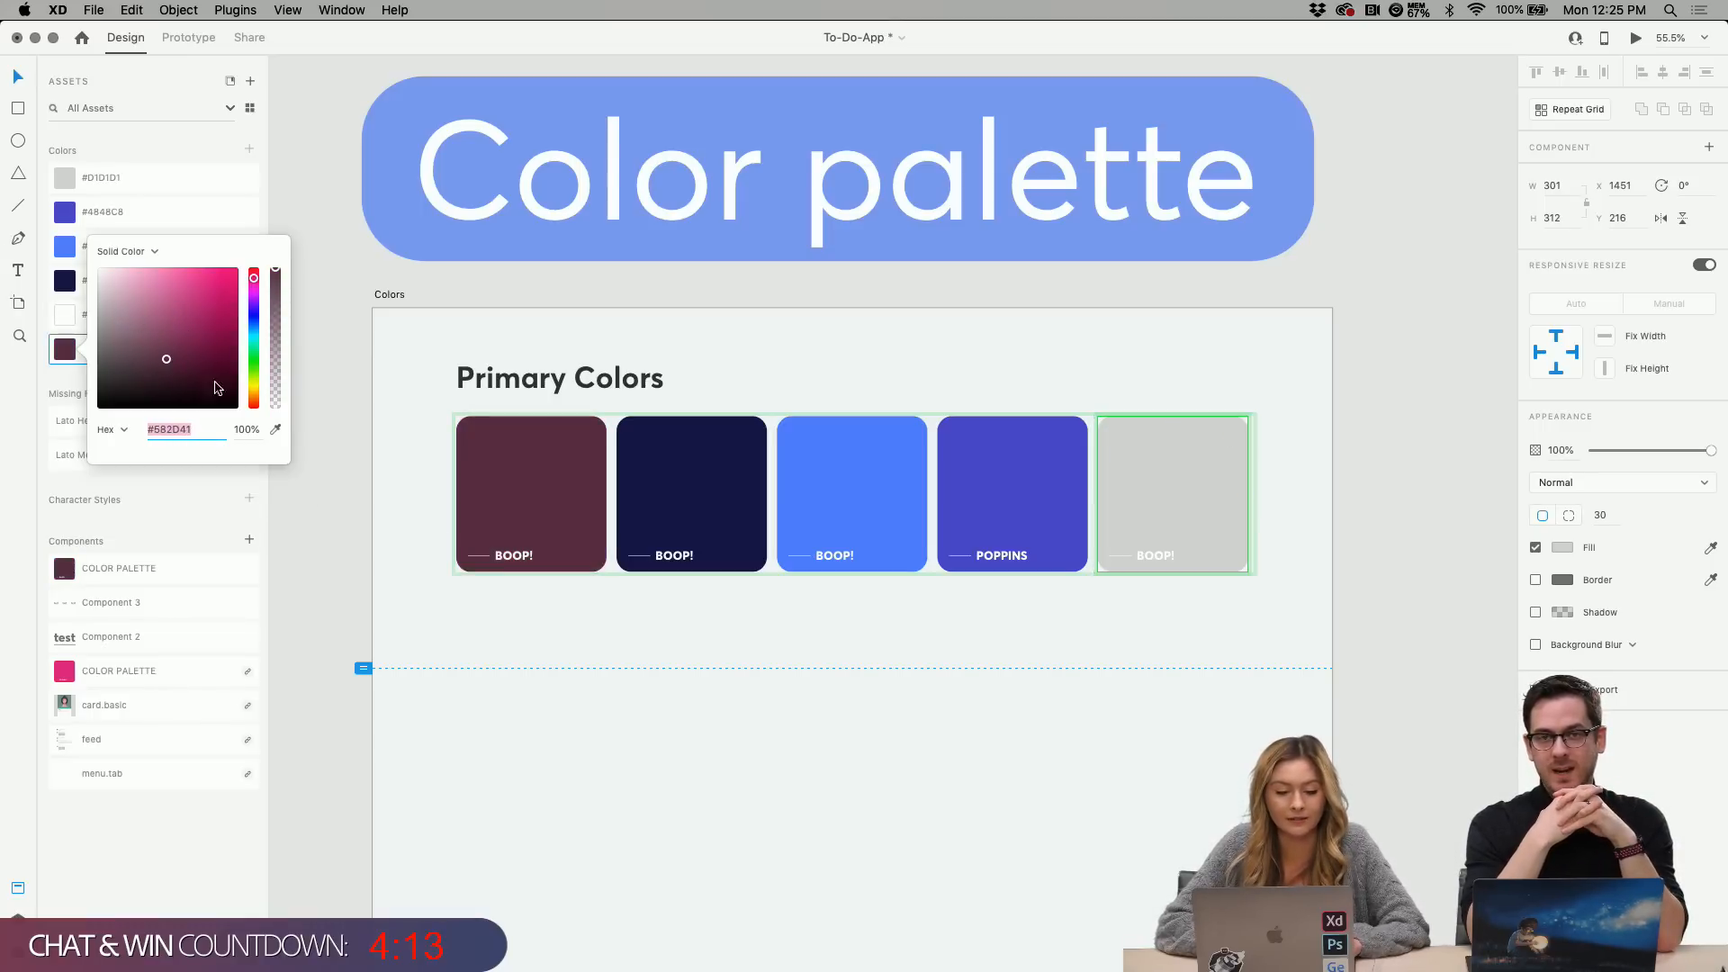
key("Escape")
Place two copies of the pink swatch square in the empty area below the palette, one overlapping the artboard's edge.
left_click(506, 493)
left_click(863, 862)
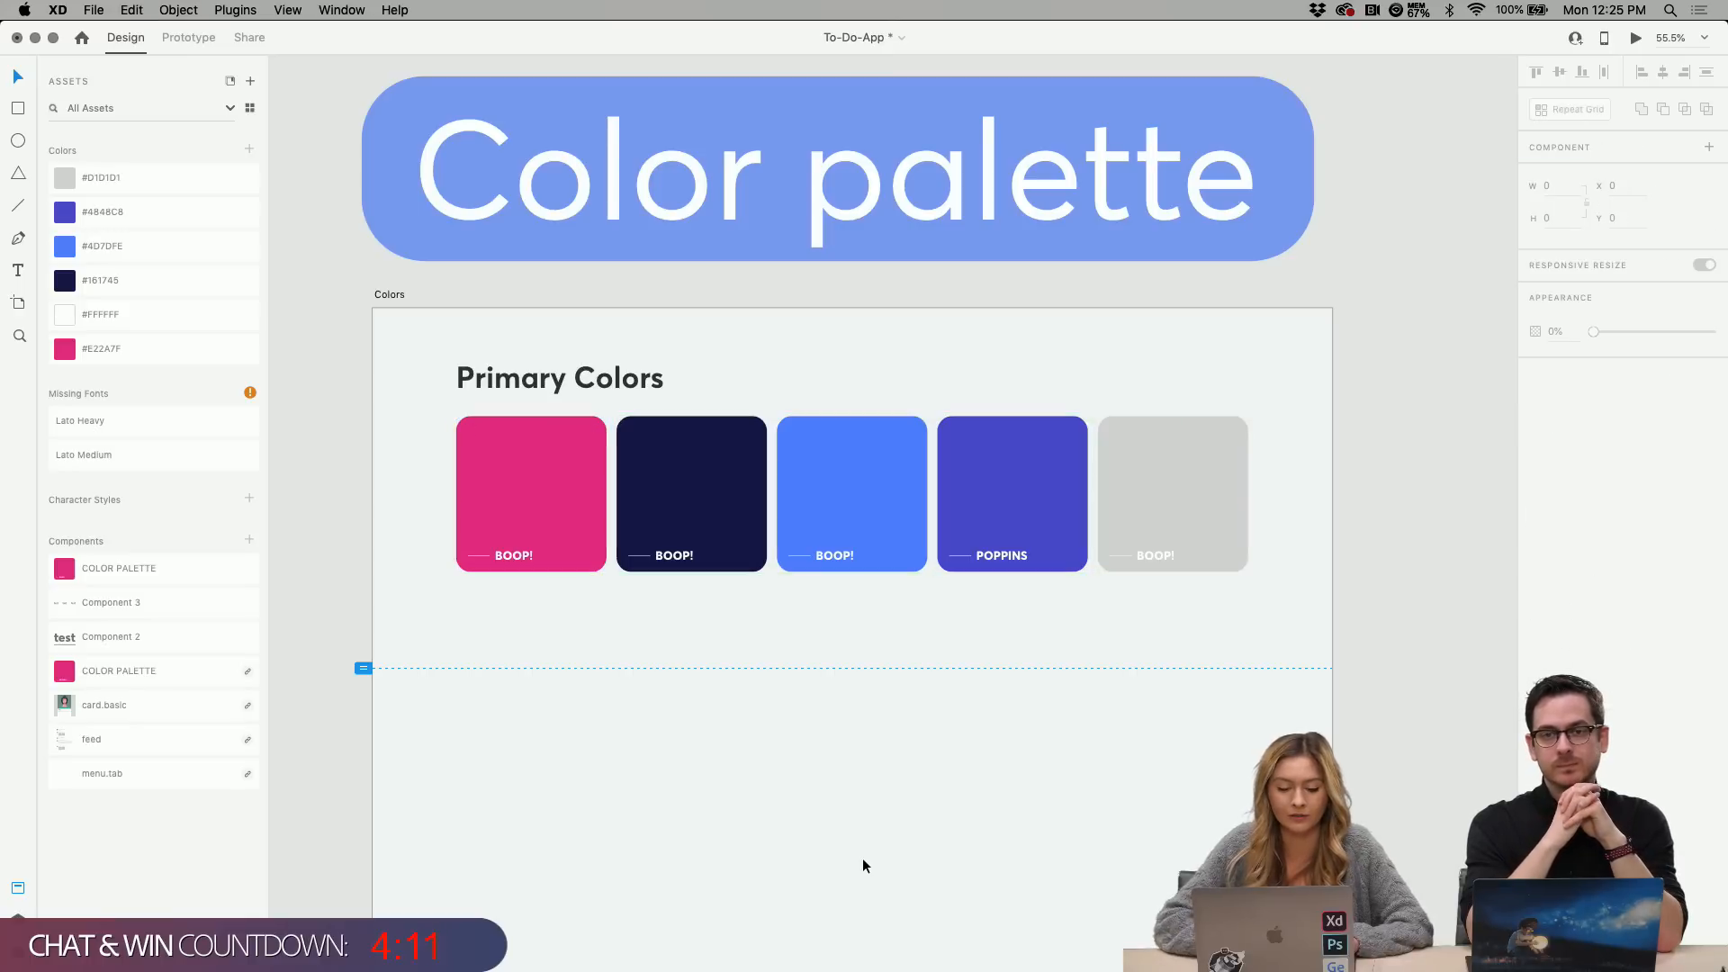
key("super+z")
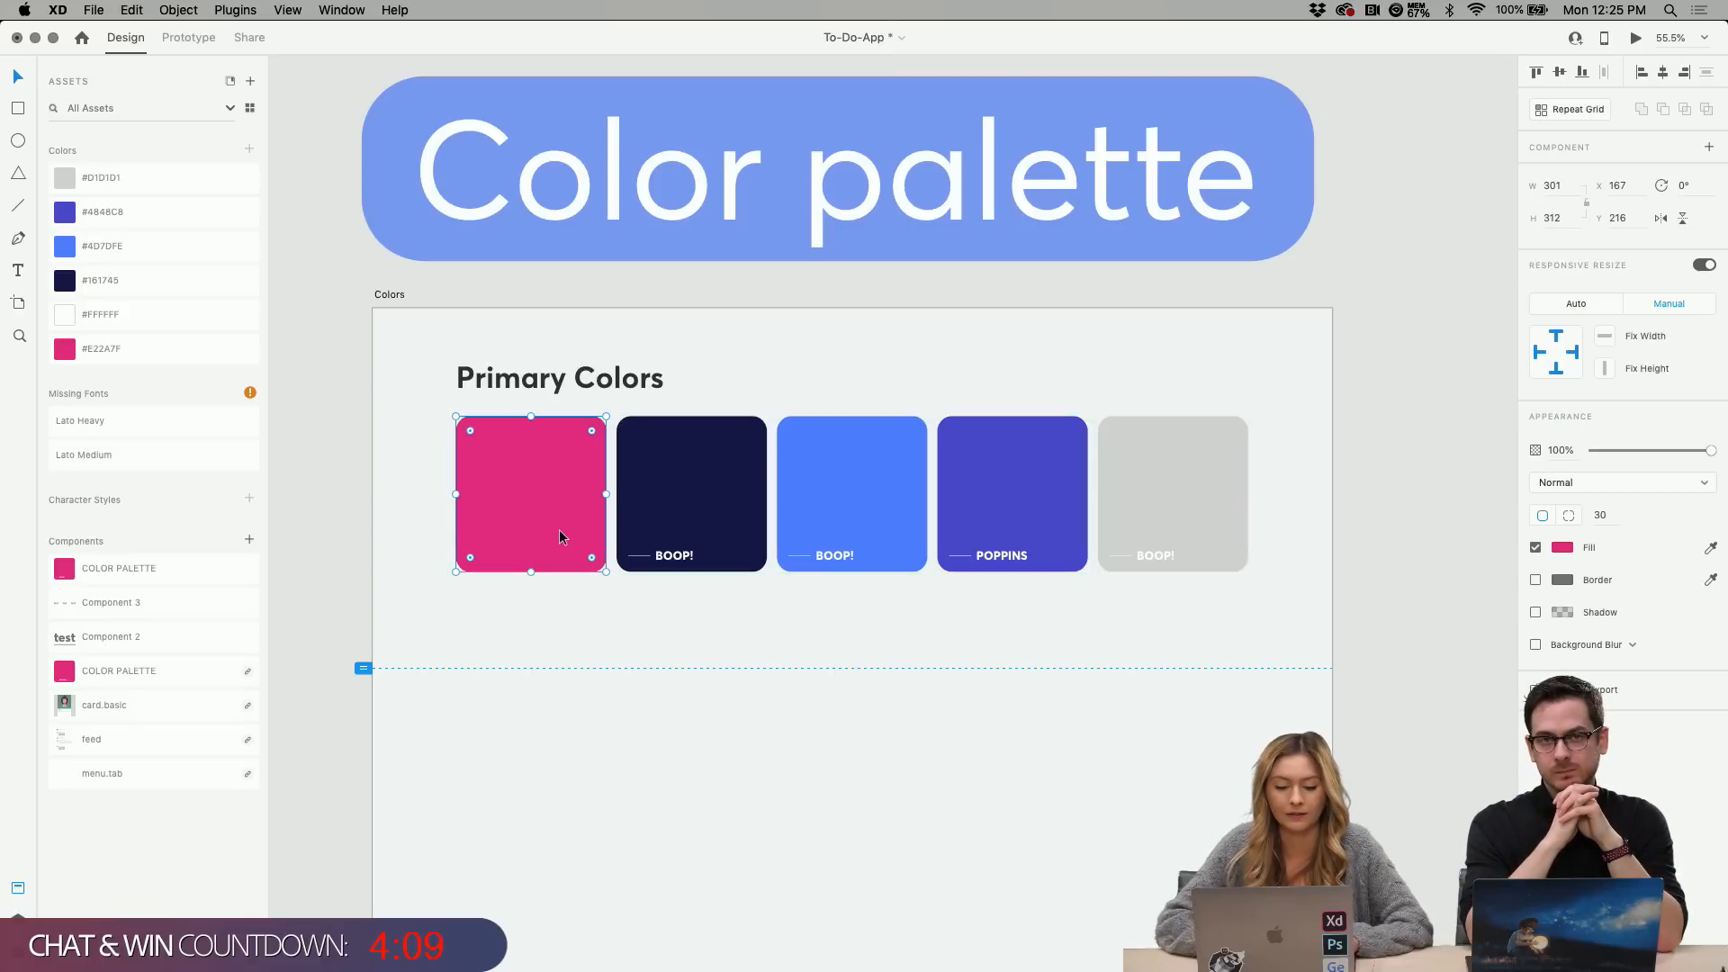
key("super+z")
key("super+z")
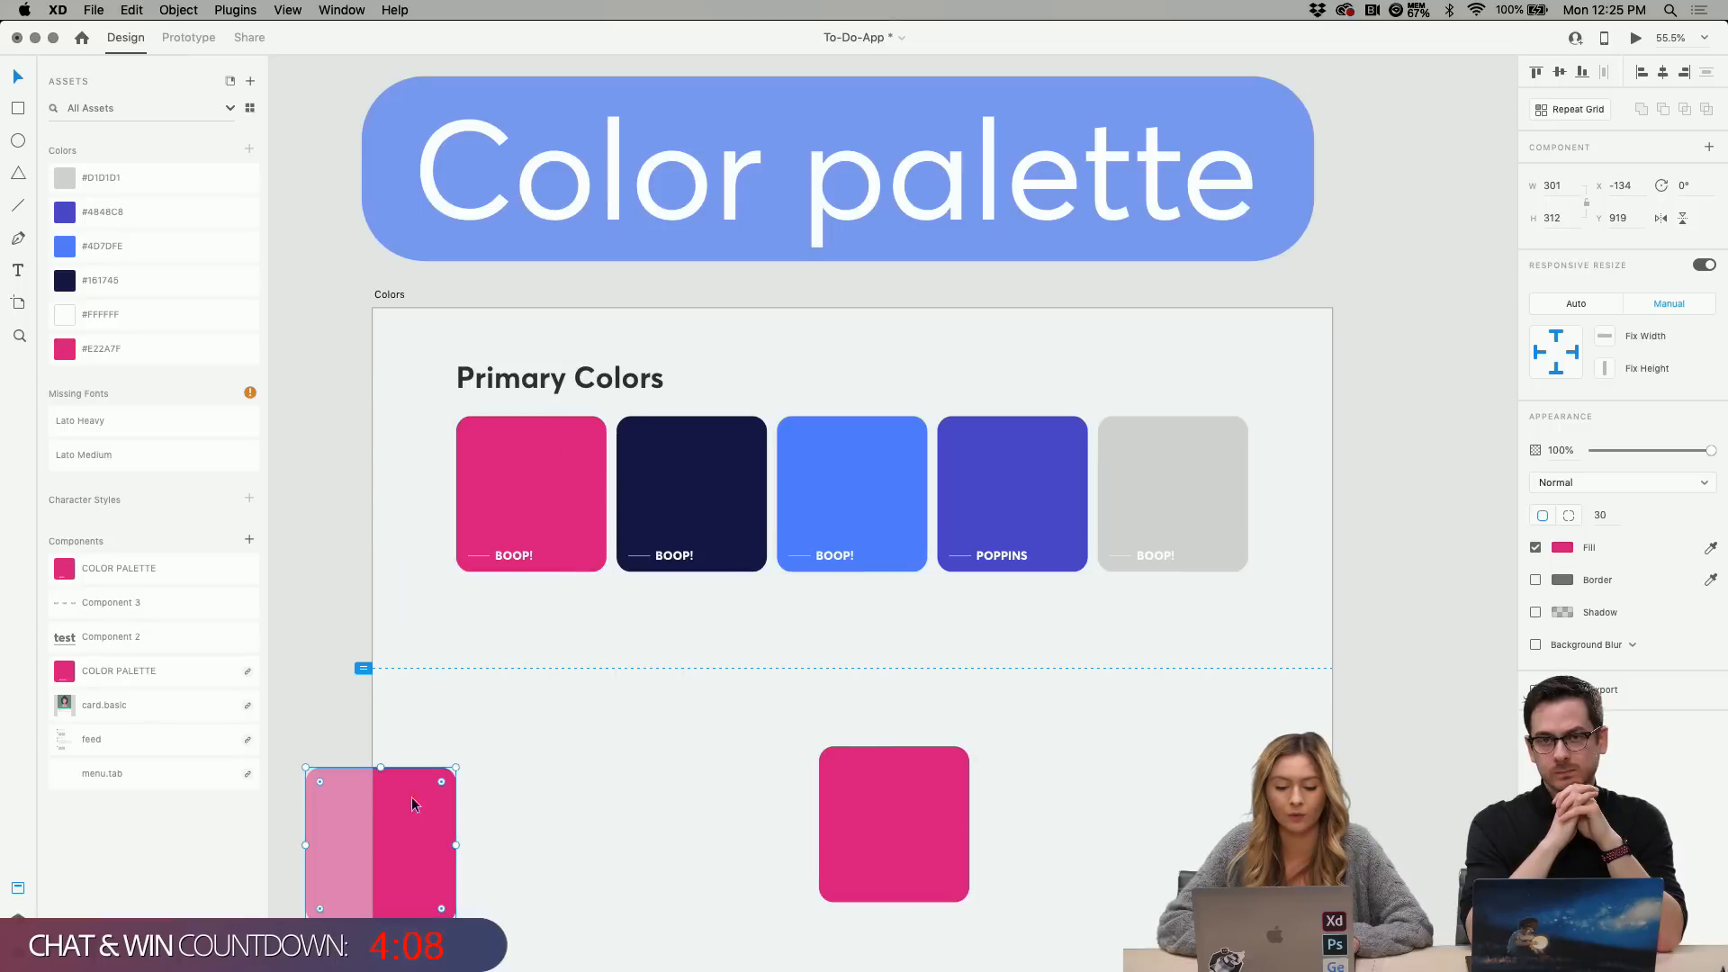
Try darkening the pink color asset with the copied squares in place, and undo the color edit.
right_click(106, 346)
left_click(139, 372)
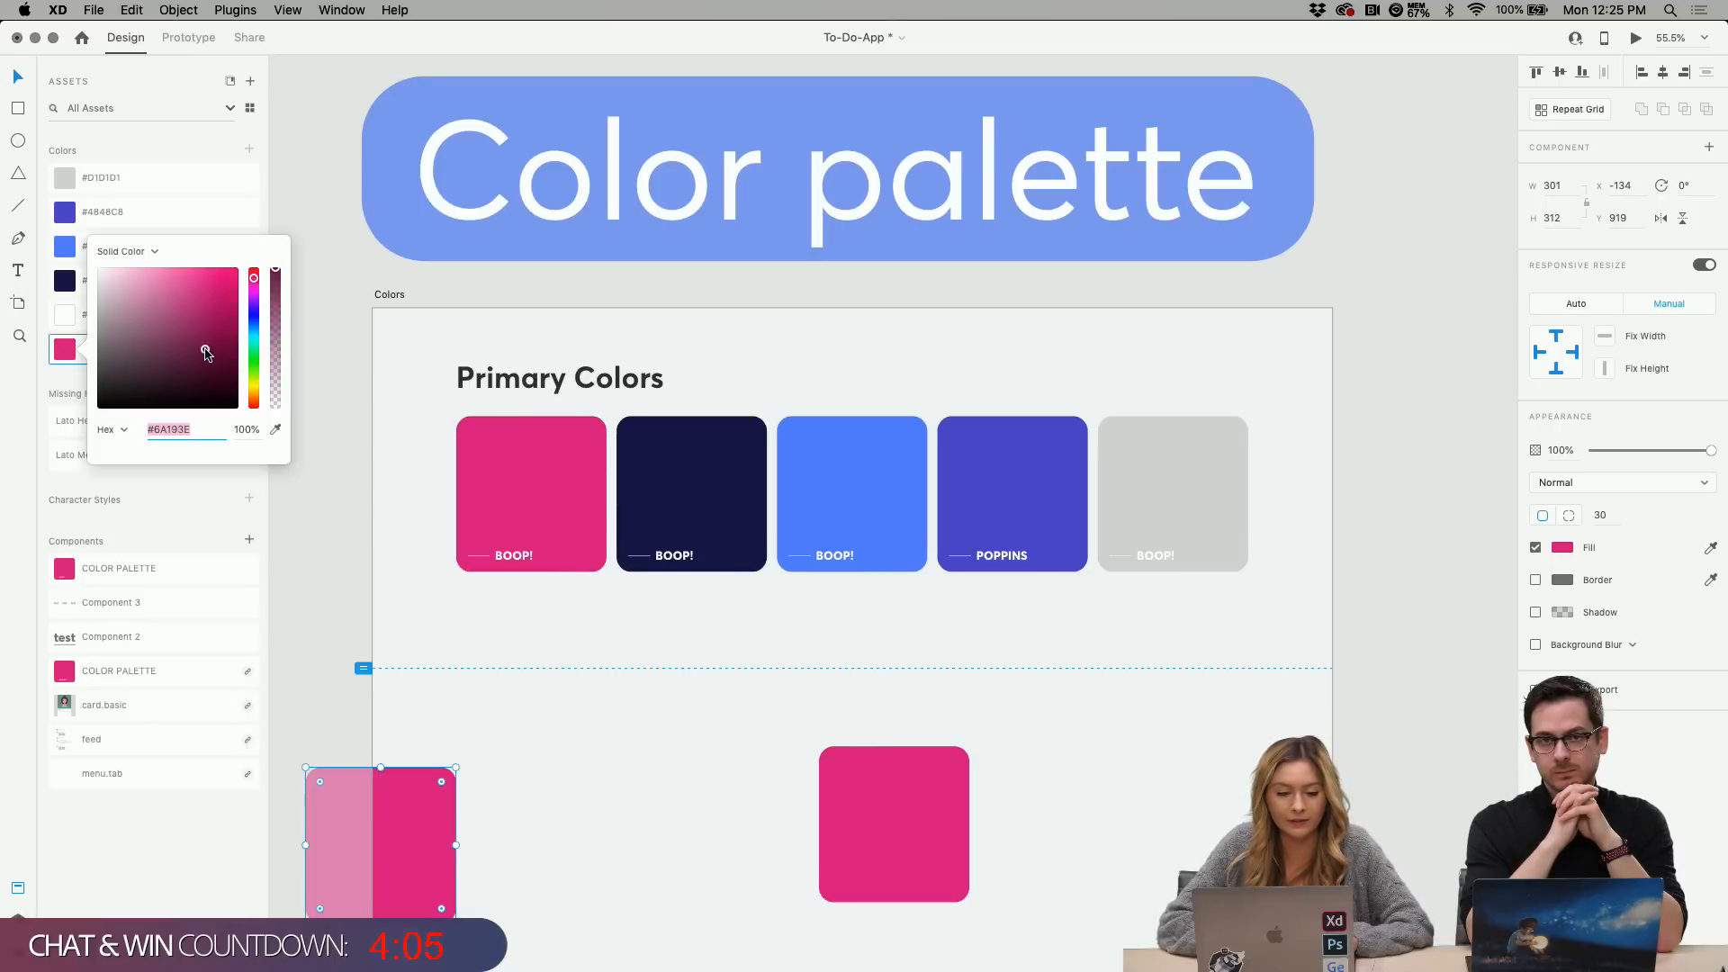
left_click_drag(204, 347, 155, 338)
key("super+z")
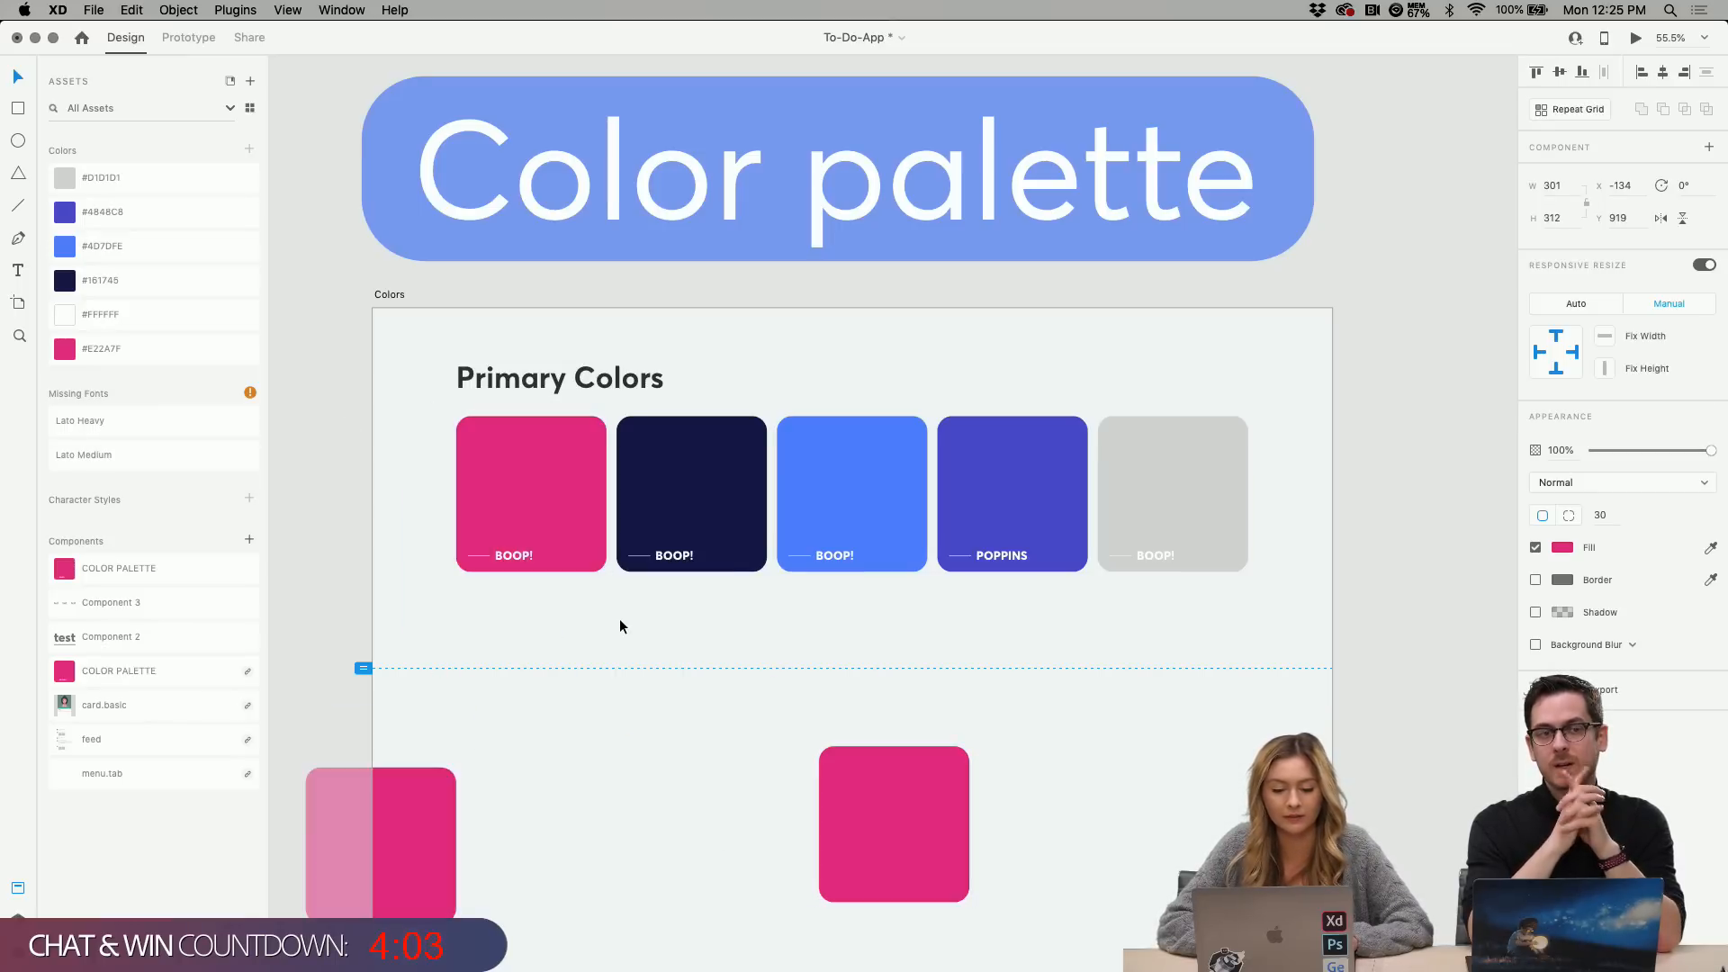
Undo the placement of the two copied pink squares.
key("super+z")
key("super+z")
key("super+z")
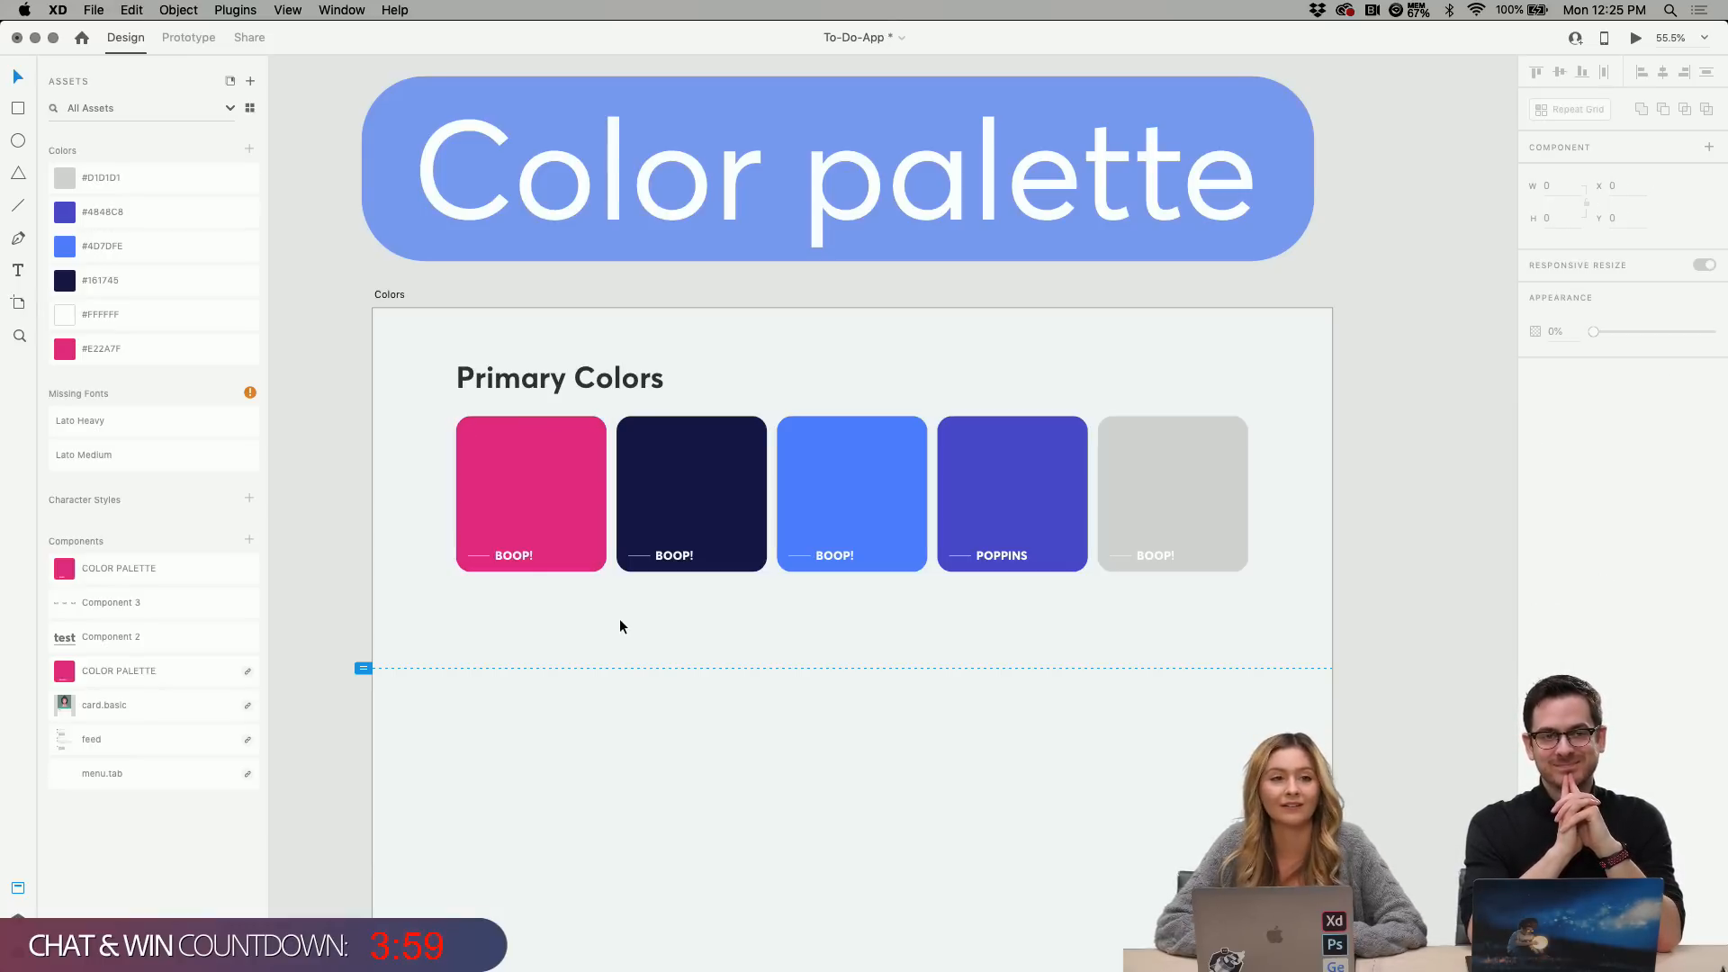
scroll(620, 627, "down", 5)
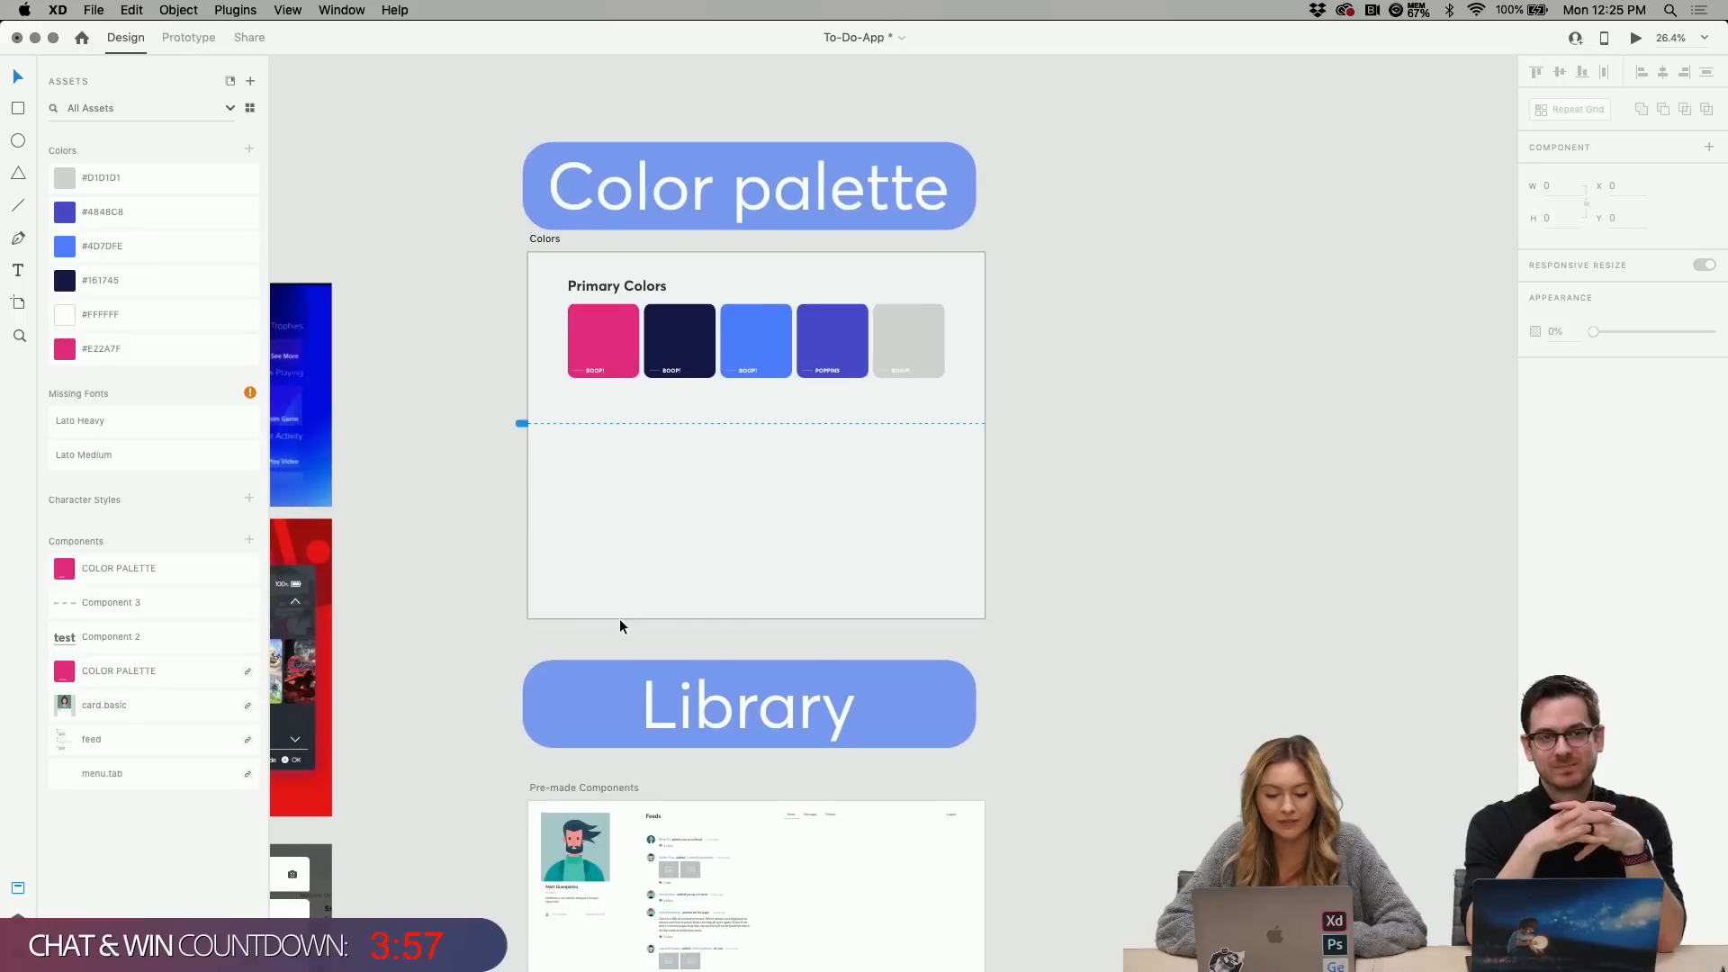
Examine the five labelled swatches of the Primary Colors palette up close and in the context of the whole artboard.
scroll(650, 585, "up", 2)
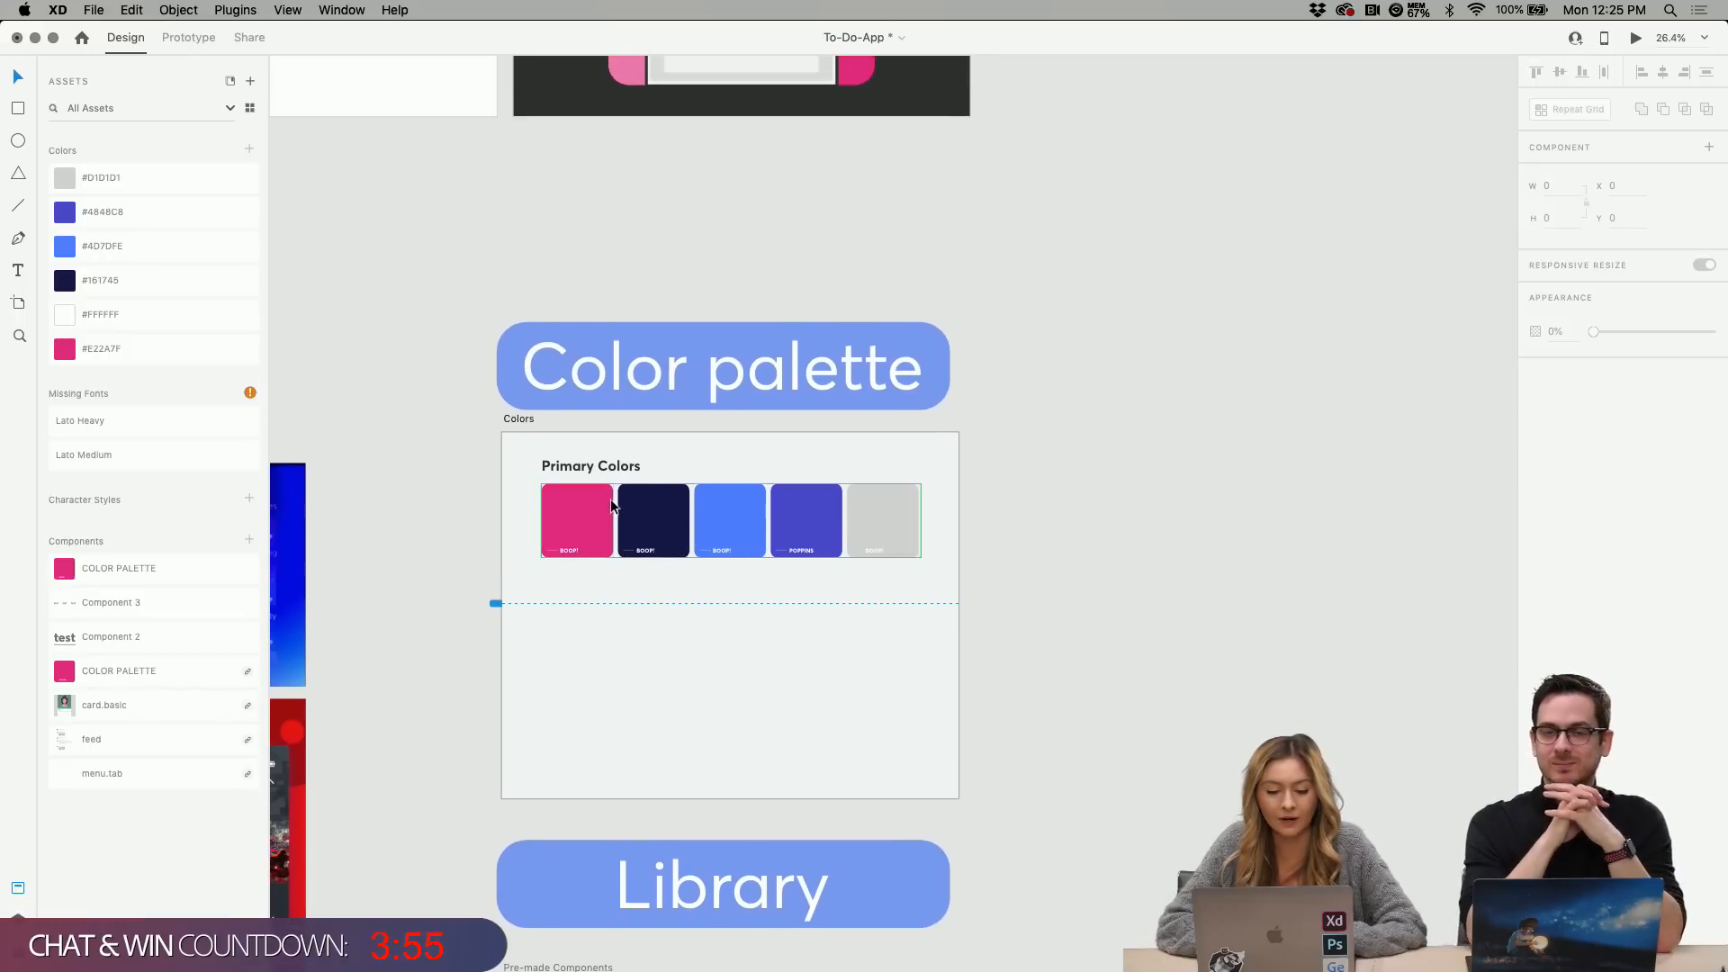
scroll(644, 509, "up", 5)
scroll(644, 523, "up", 4)
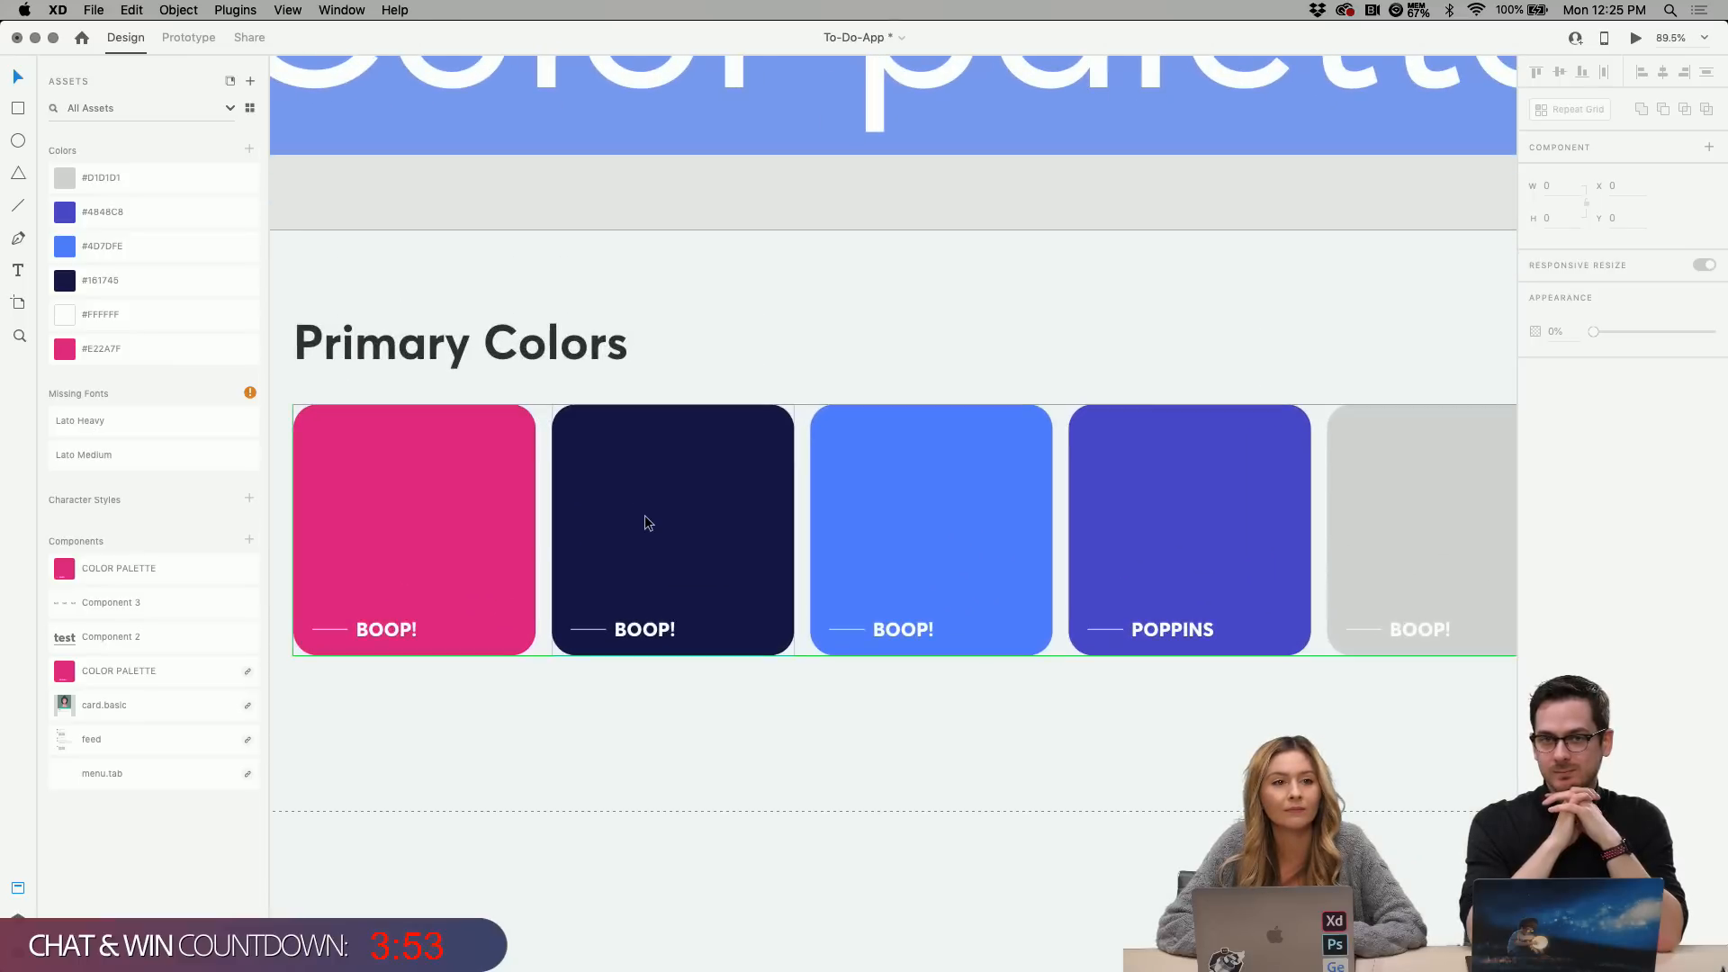
scroll(792, 571, "right", 3)
scroll(792, 570, "down", 1)
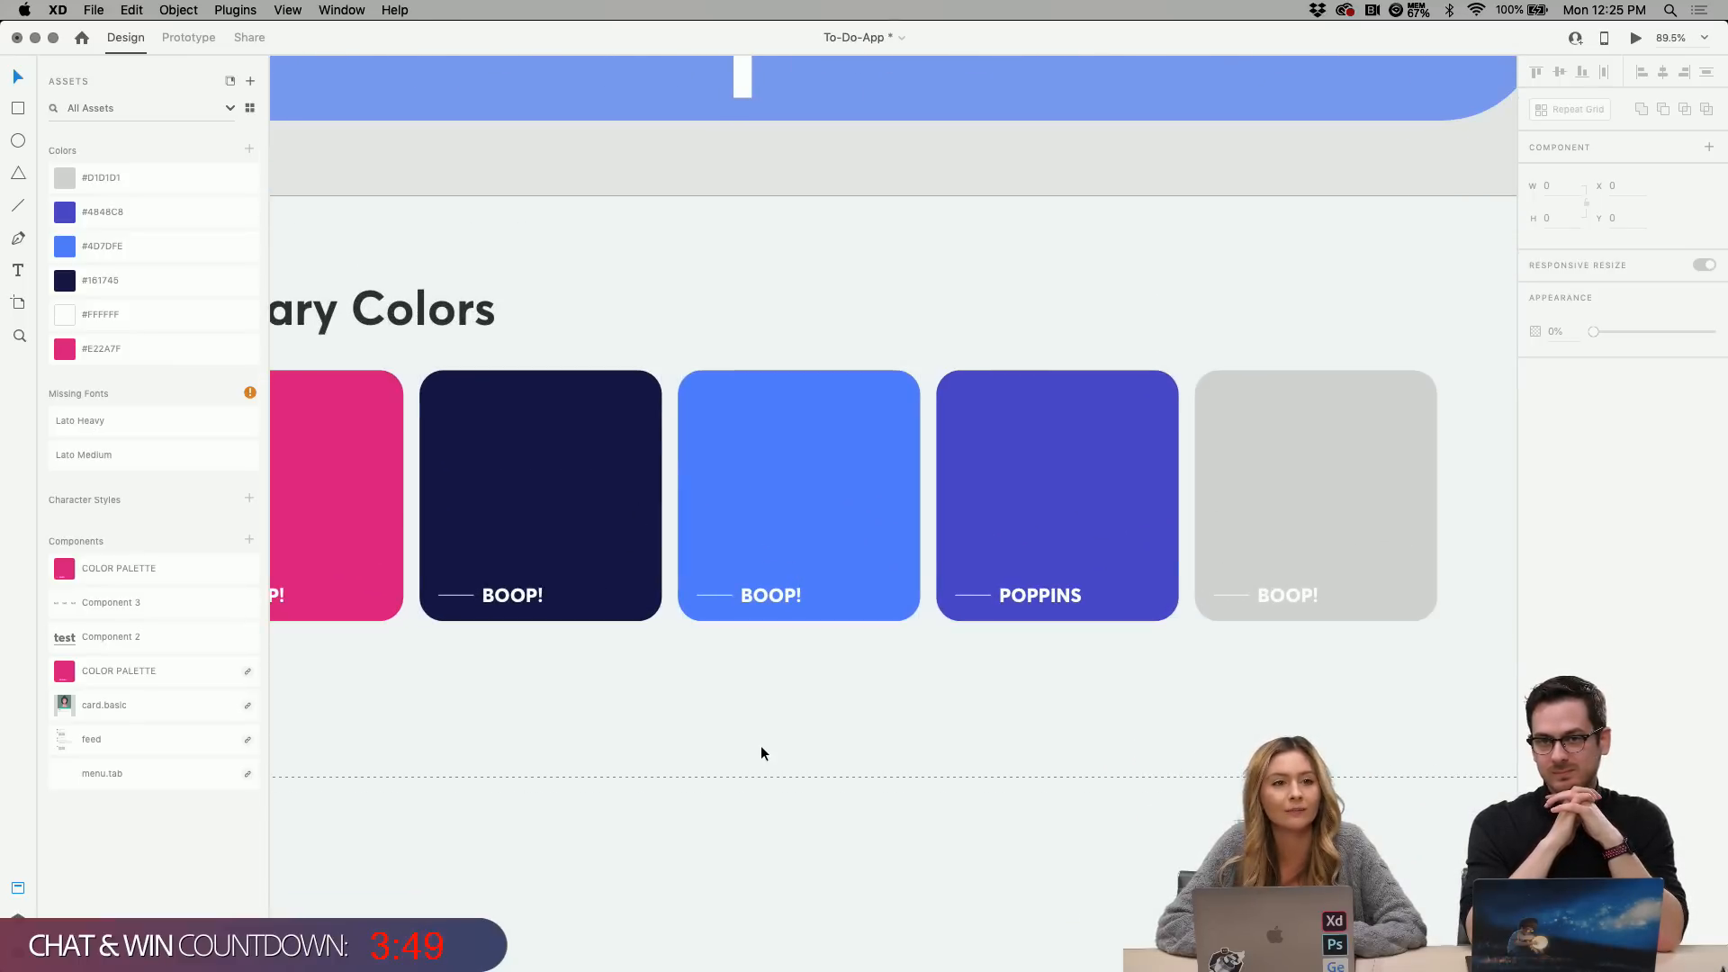
scroll(761, 752, "down", 2)
scroll(760, 752, "up", 3)
left_click(1110, 521)
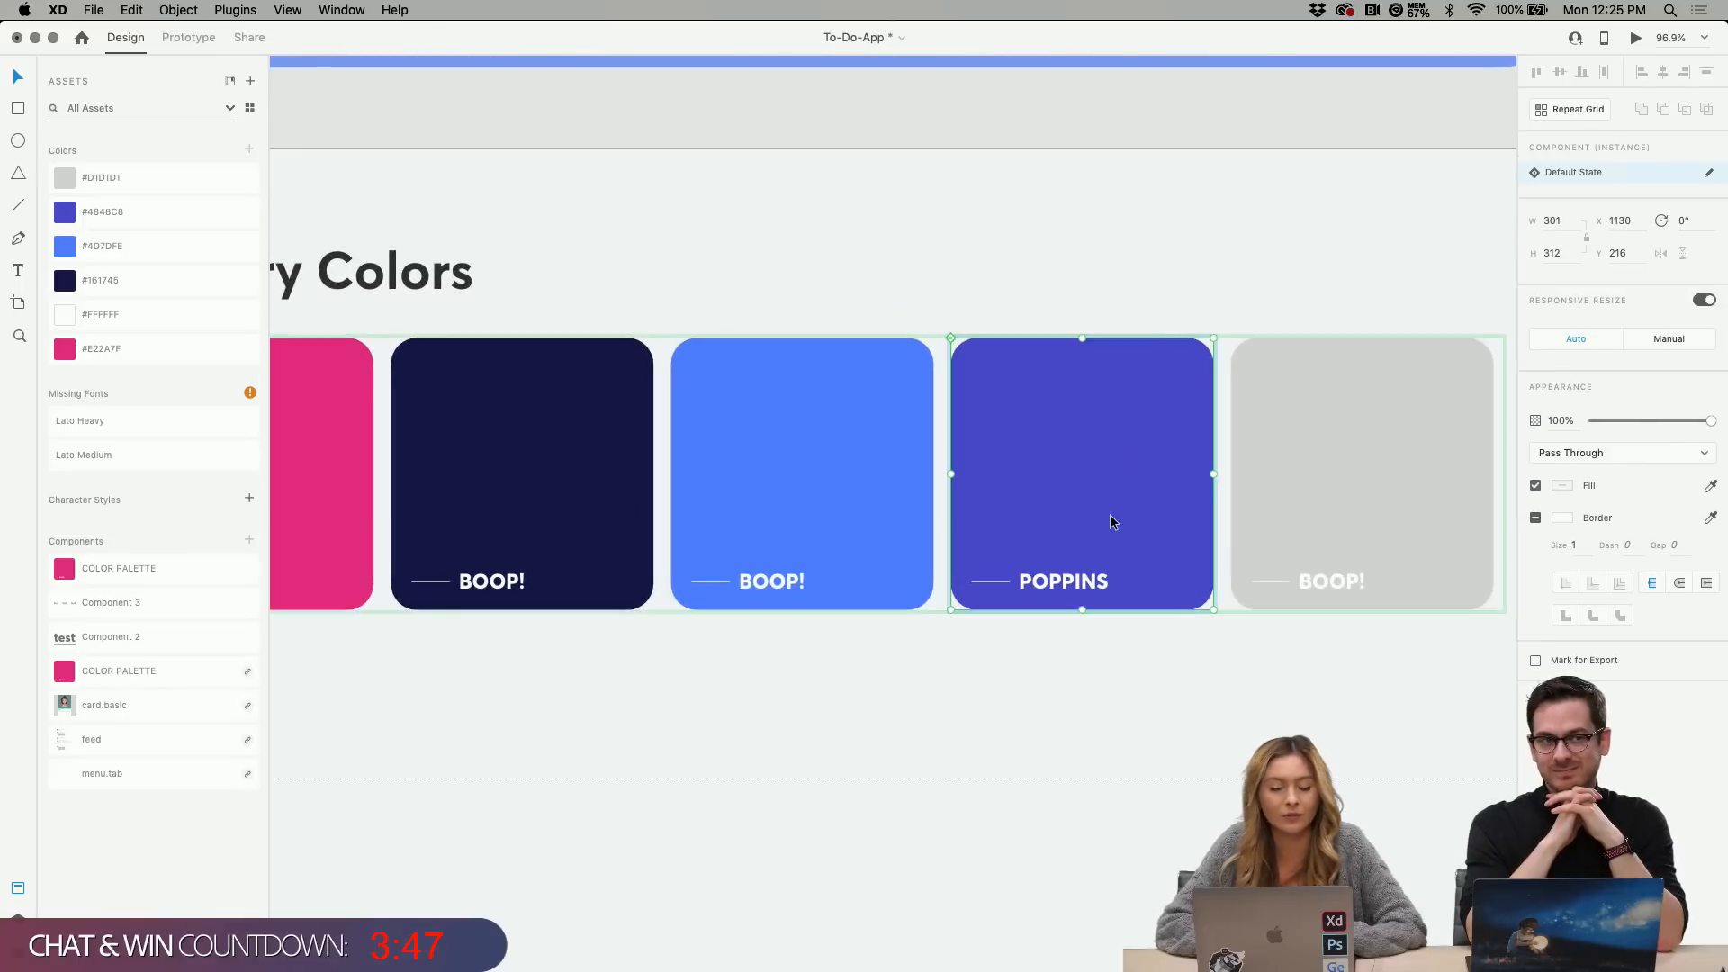
left_click(900, 695)
scroll(900, 694, "down", 5)
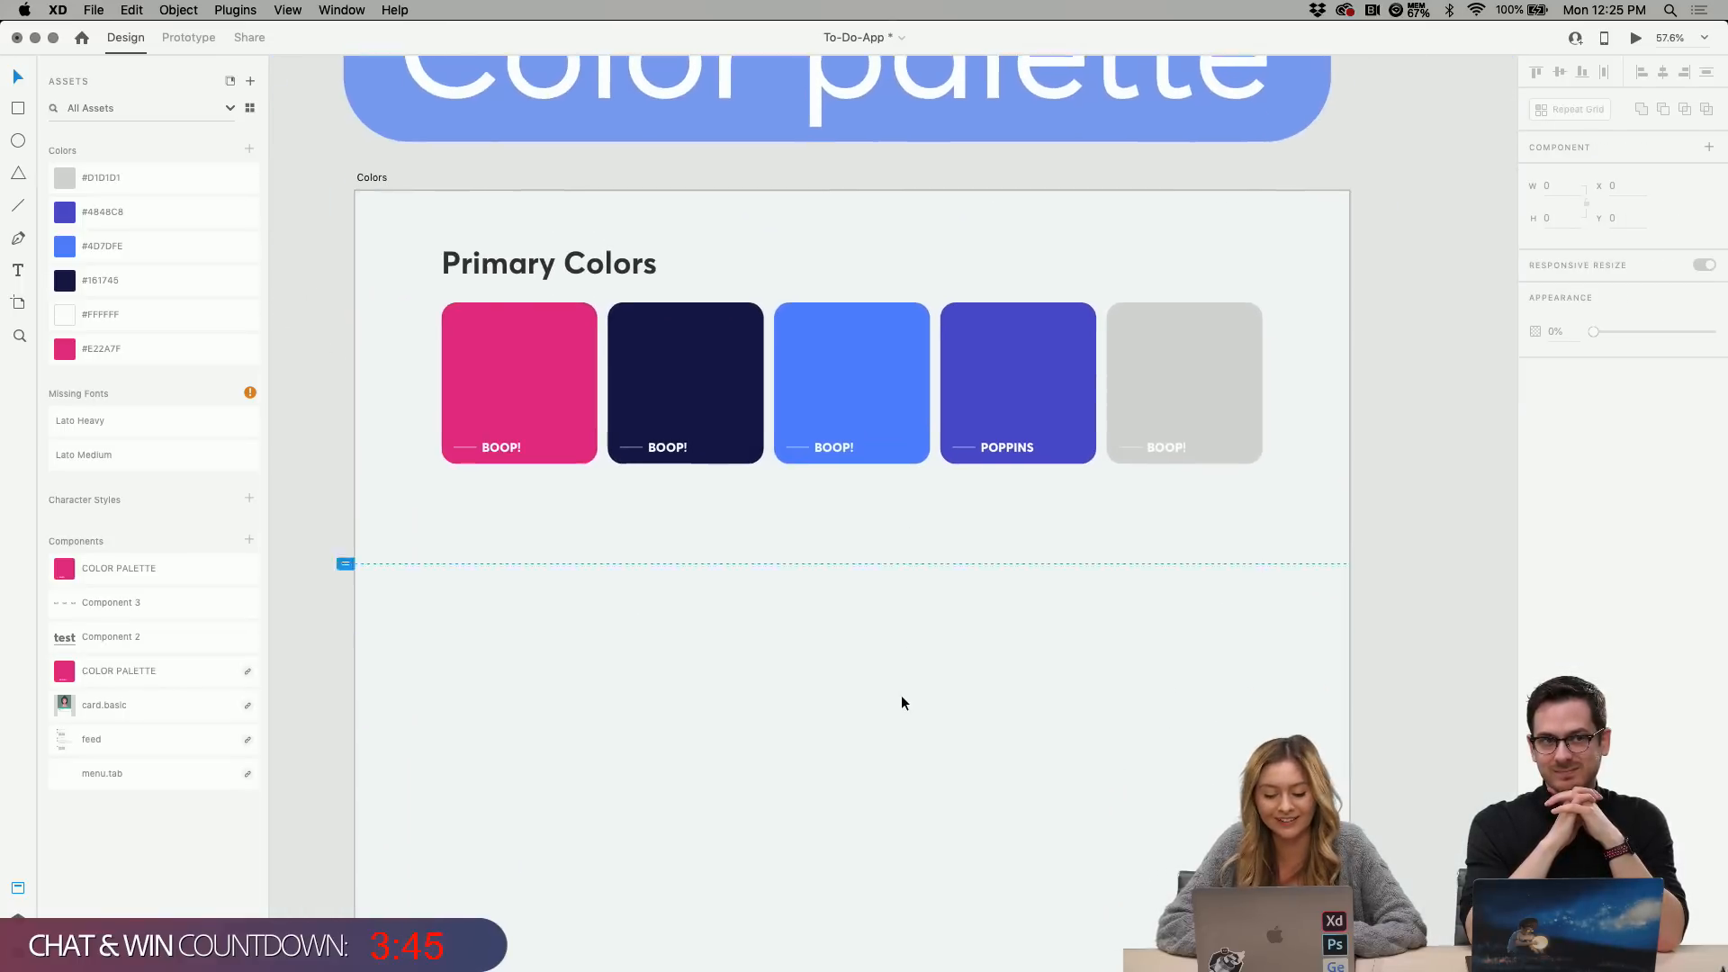
scroll(904, 702, "down", 3)
scroll(903, 702, "down", 5)
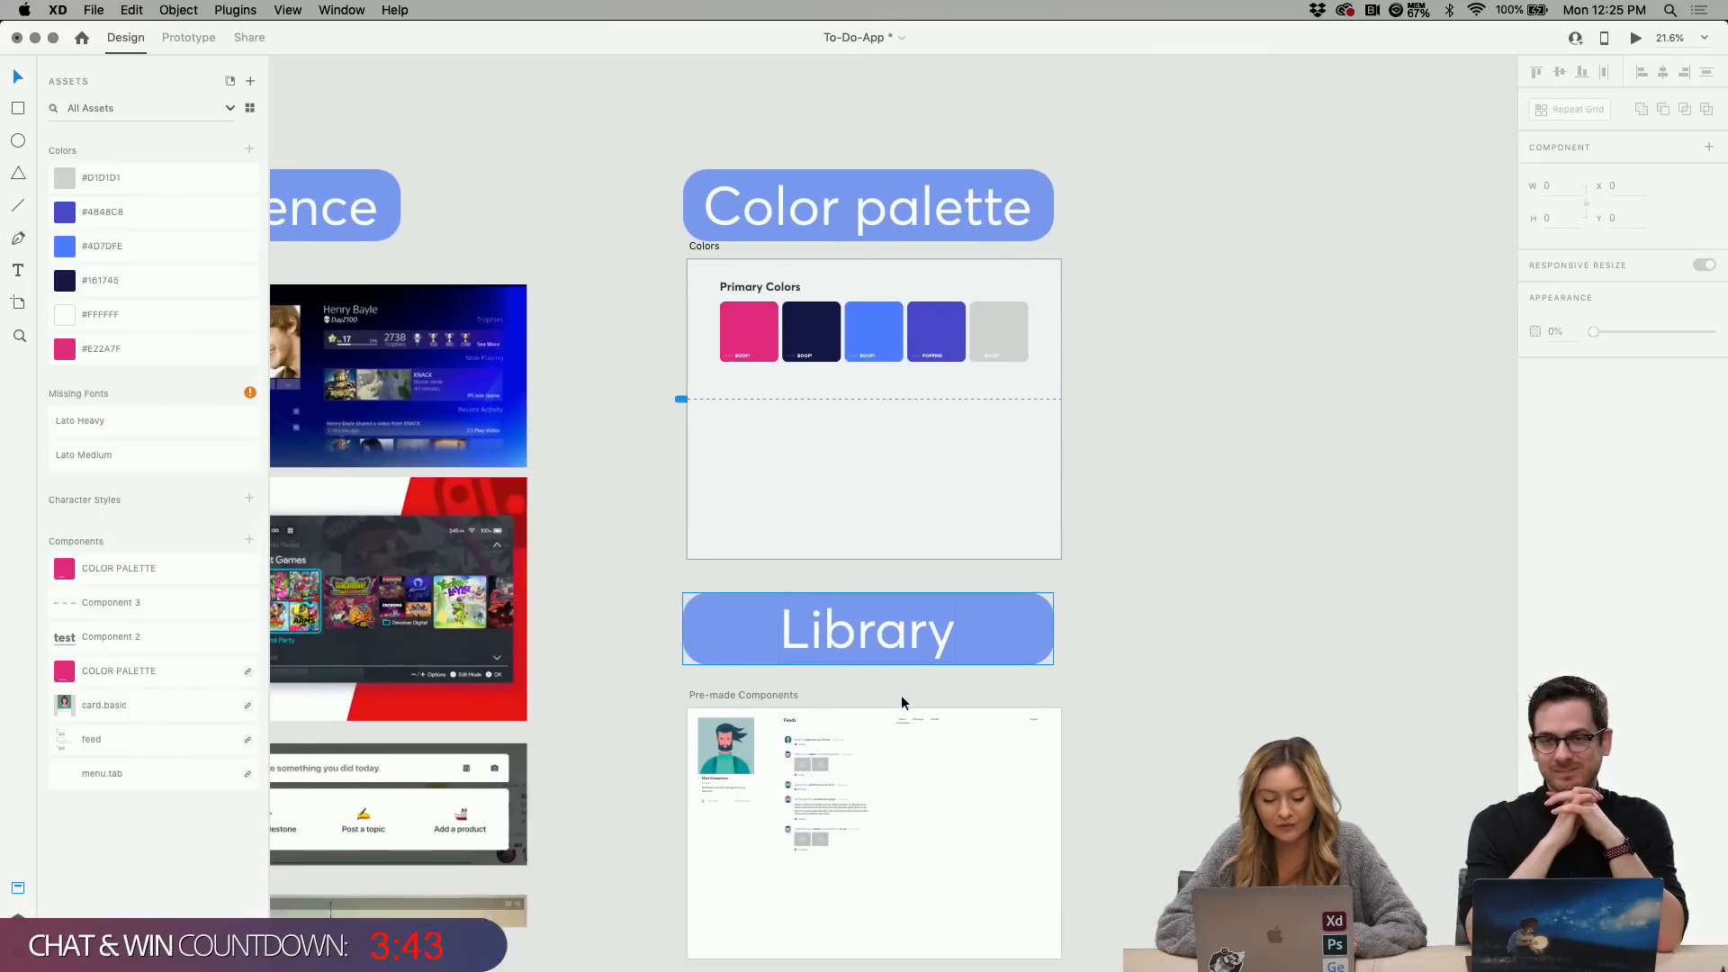
Inspect the profile card and feed components on the Pre-made Components artboard.
scroll(864, 590, "up", 5)
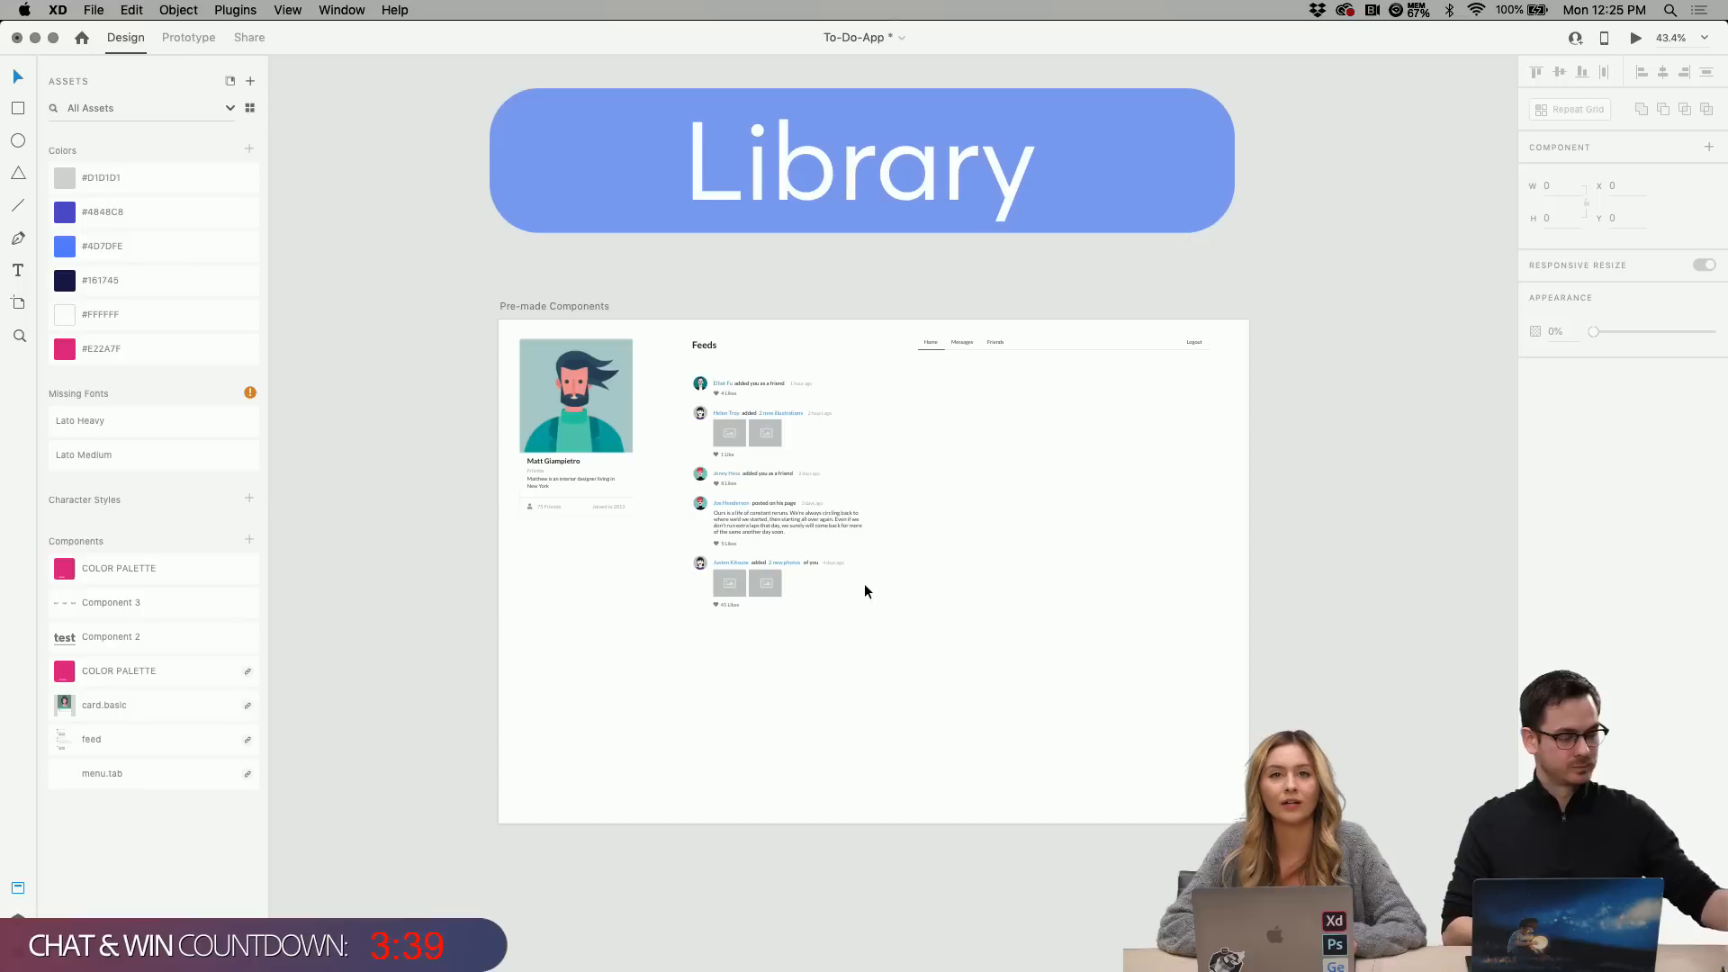
left_click(866, 594)
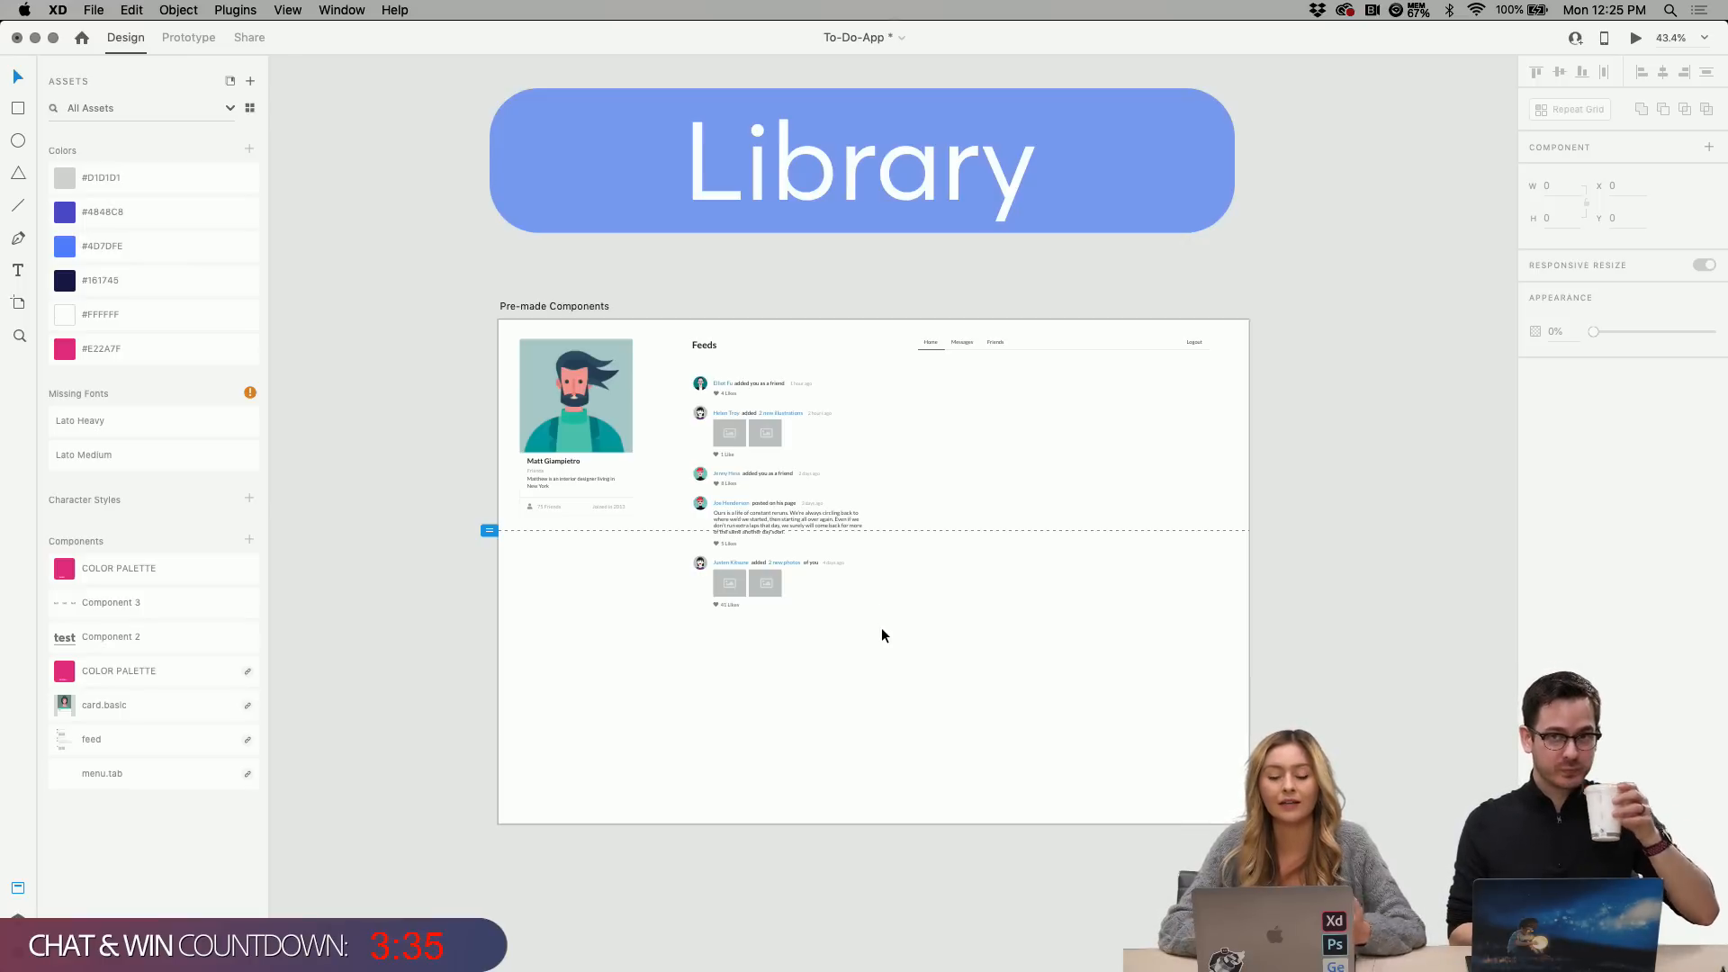
left_click(821, 509)
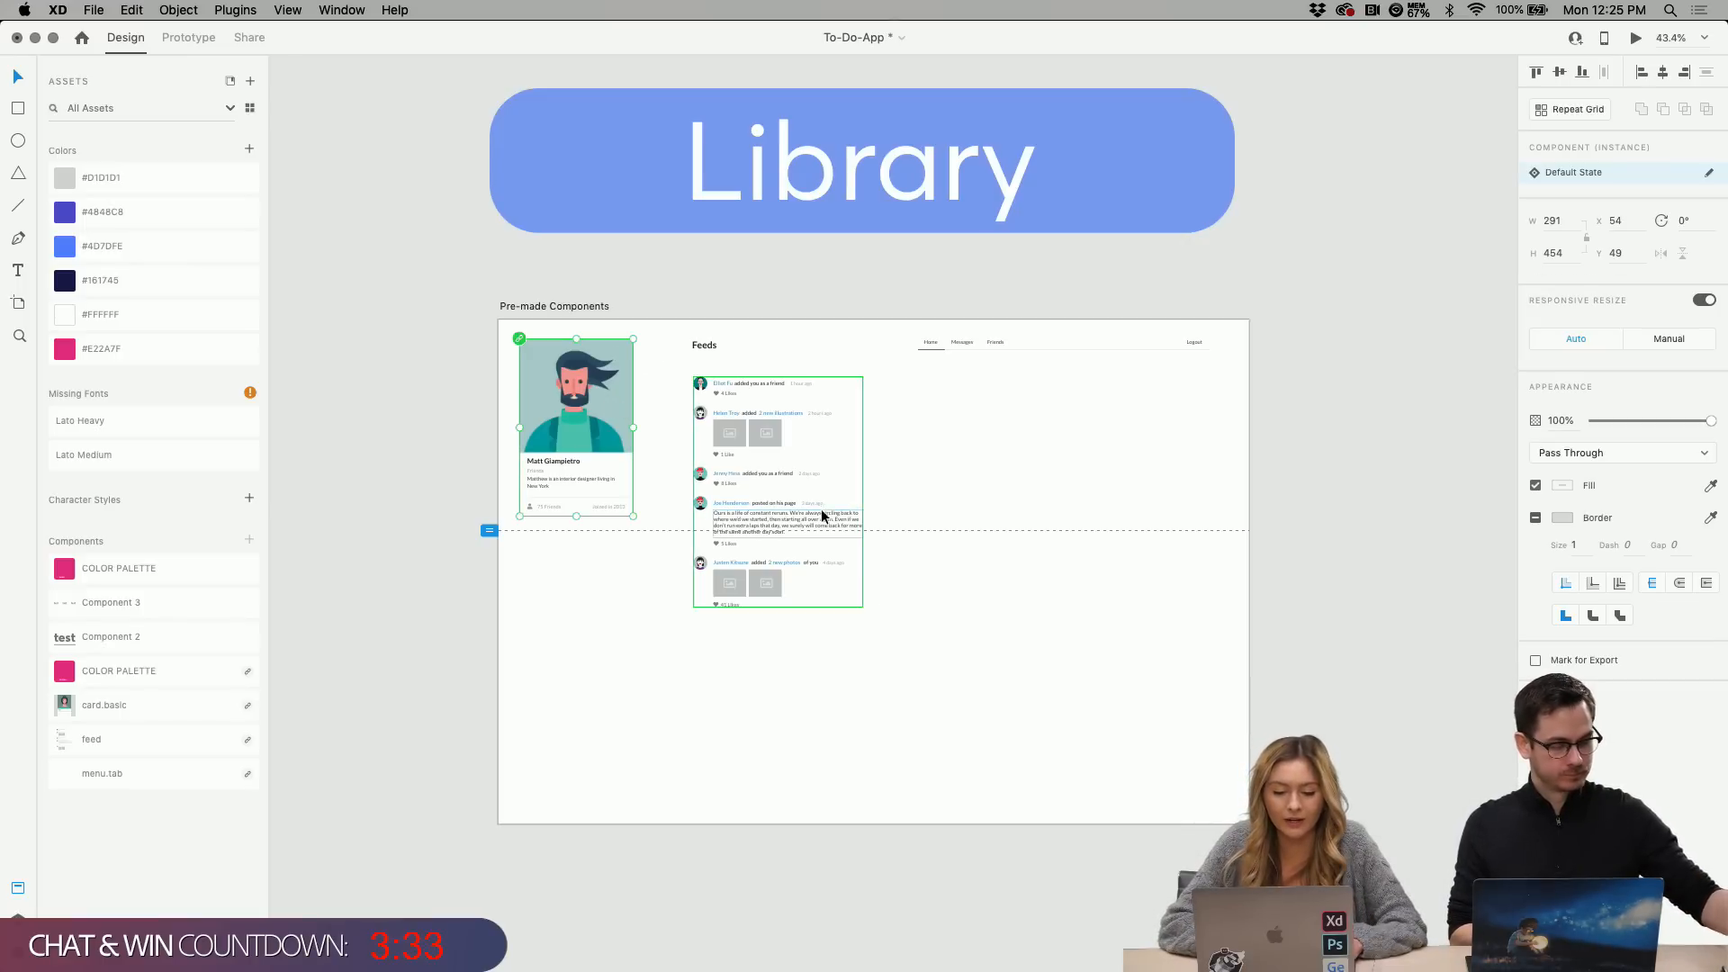
left_click(767, 444)
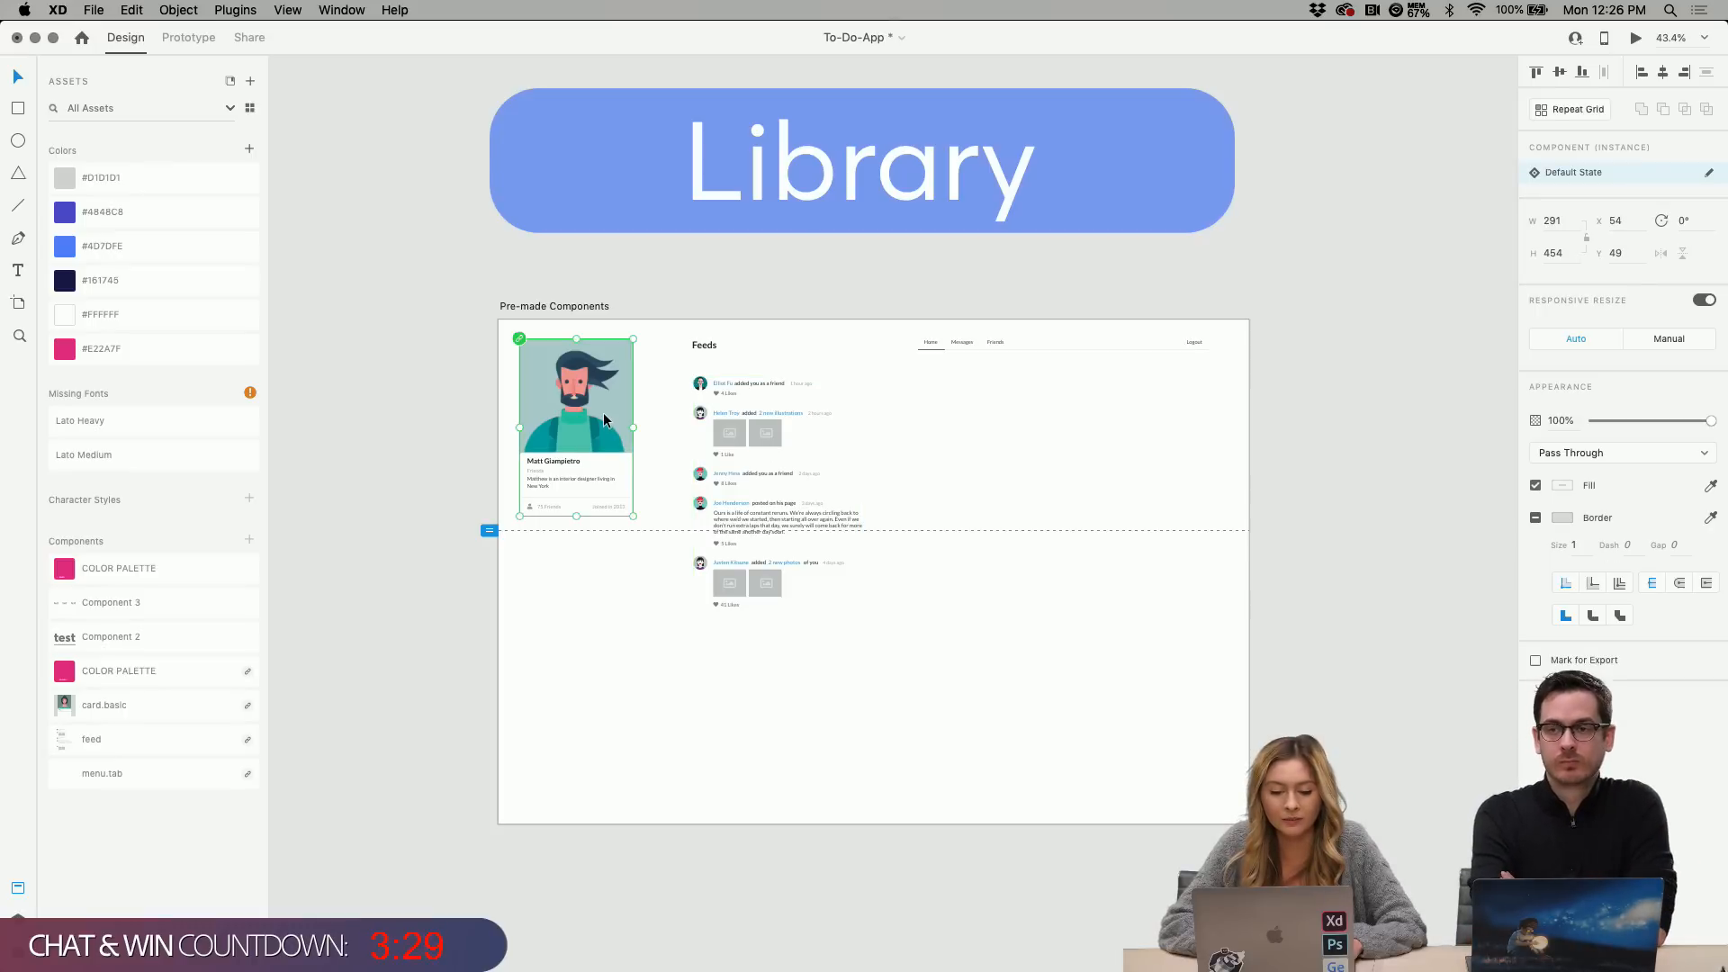
key("super+shift+k")
Look over the empty Login, Homepage, Dashboard and Profile Page artboards.
scroll(1003, 357, "down", 10)
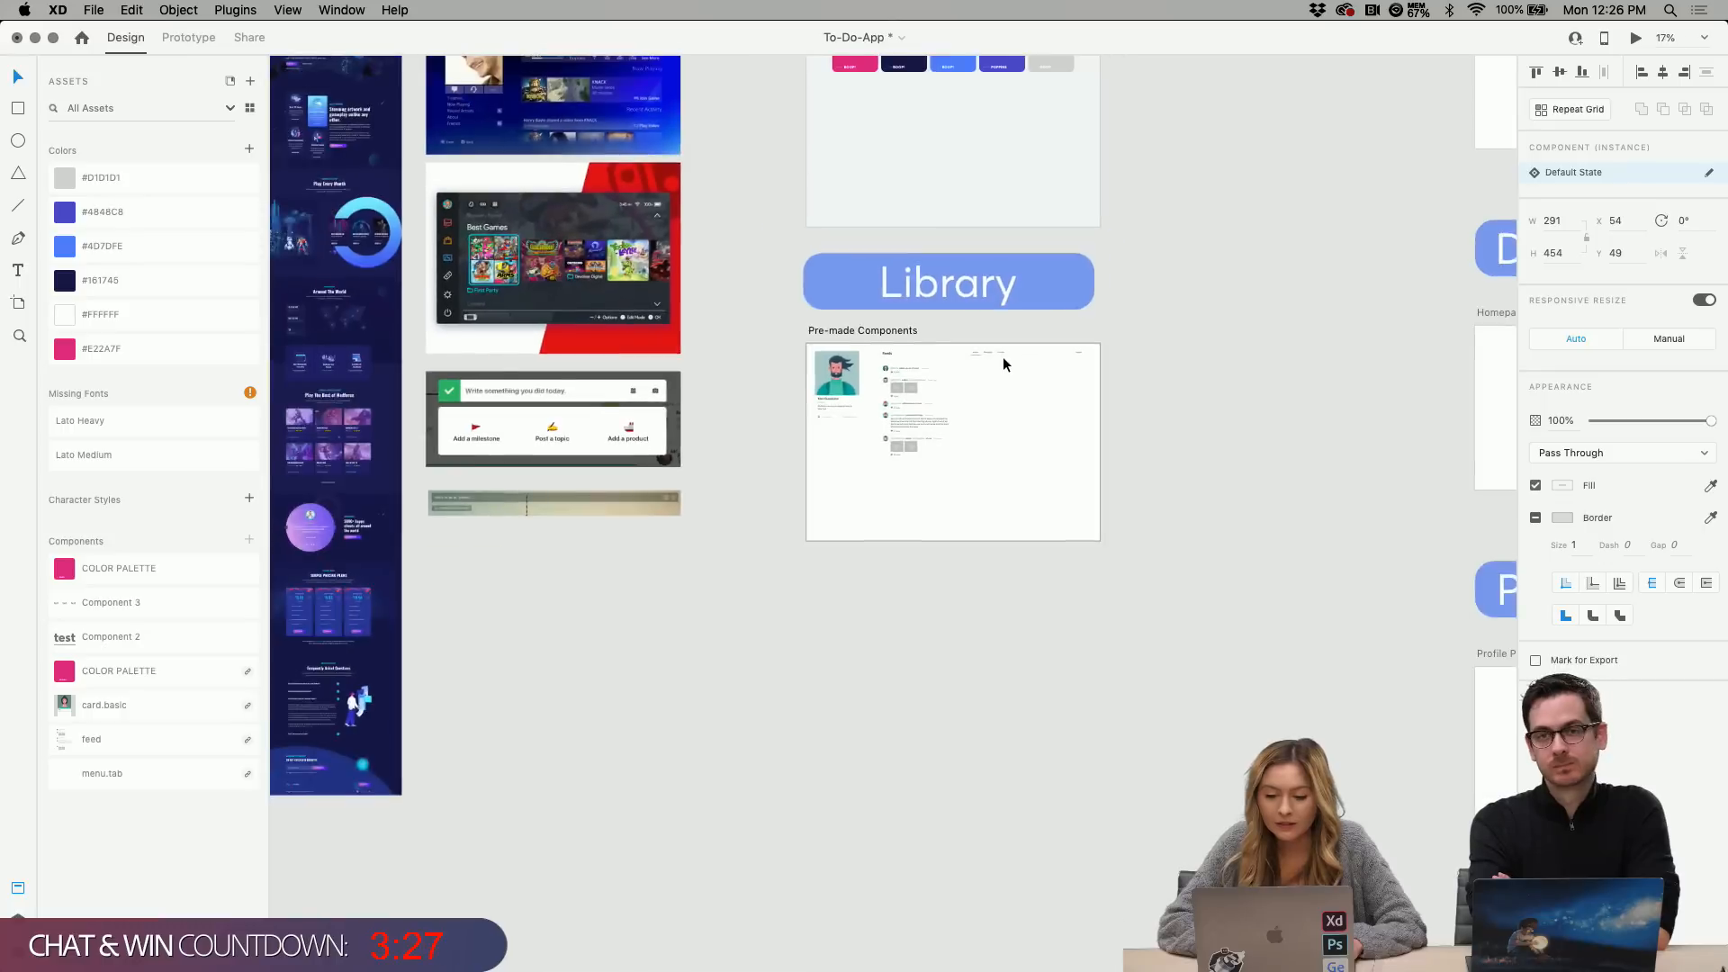
scroll(1002, 356, "up", 5)
scroll(1002, 356, "left", 5)
scroll(1003, 357, "right", 5)
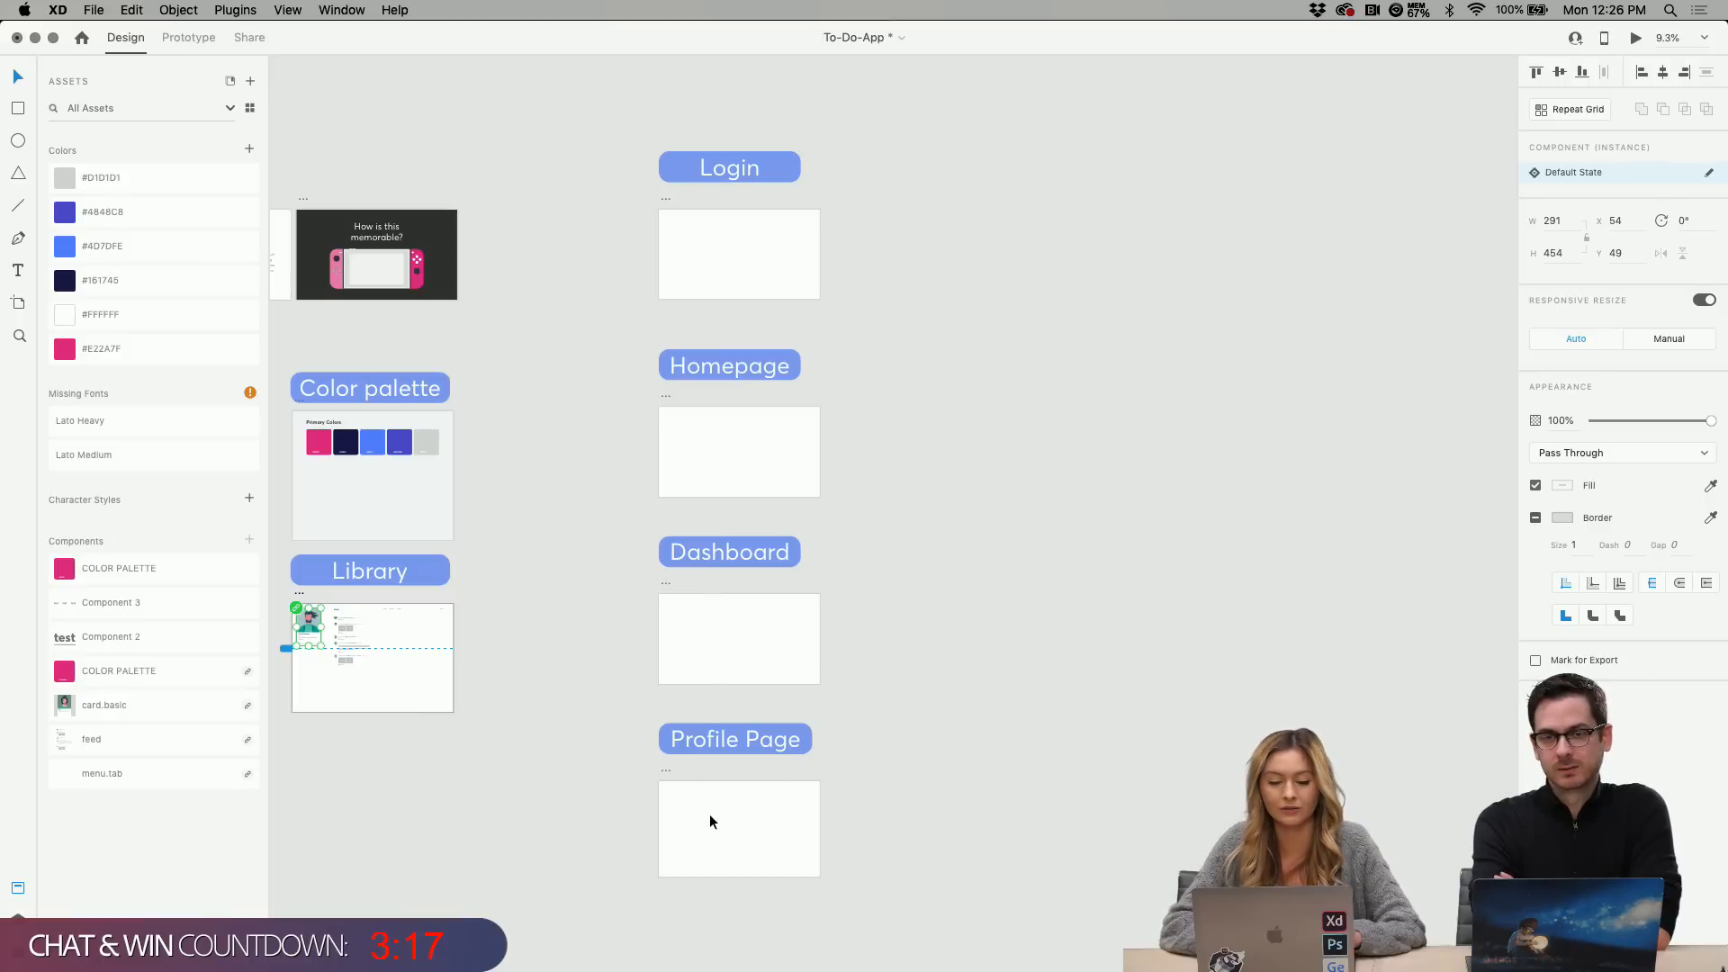
scroll(702, 506, "up", 2)
scroll(702, 506, "up", 3)
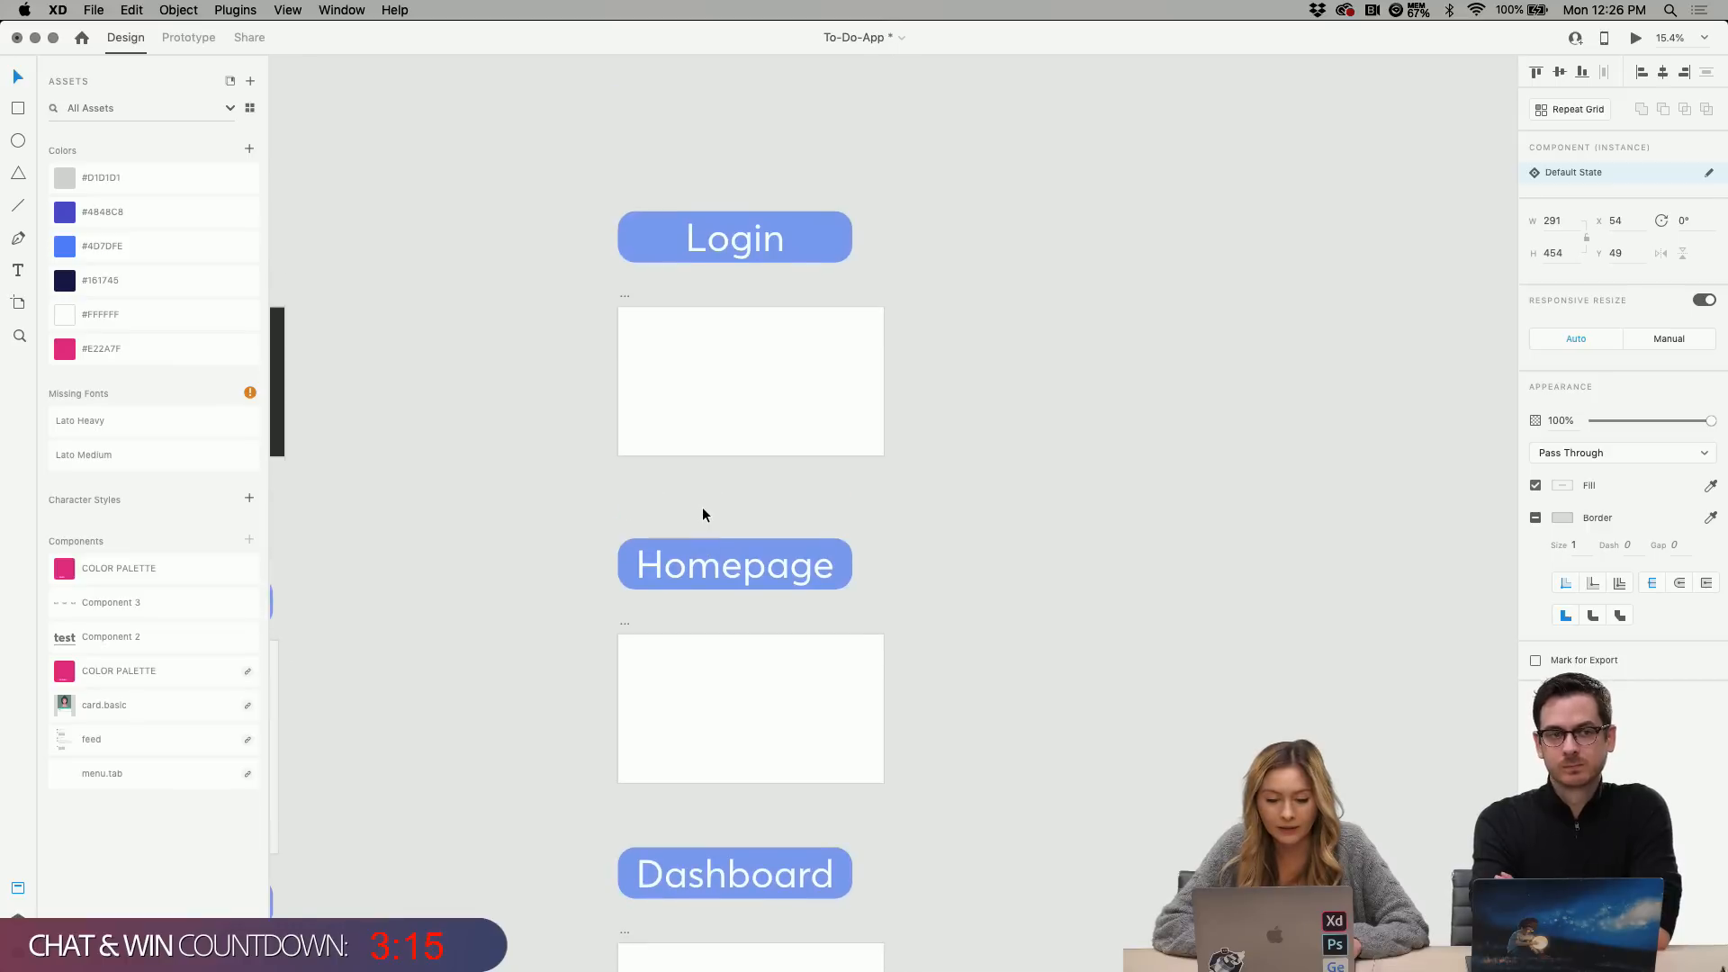
scroll(702, 506, "left", 3)
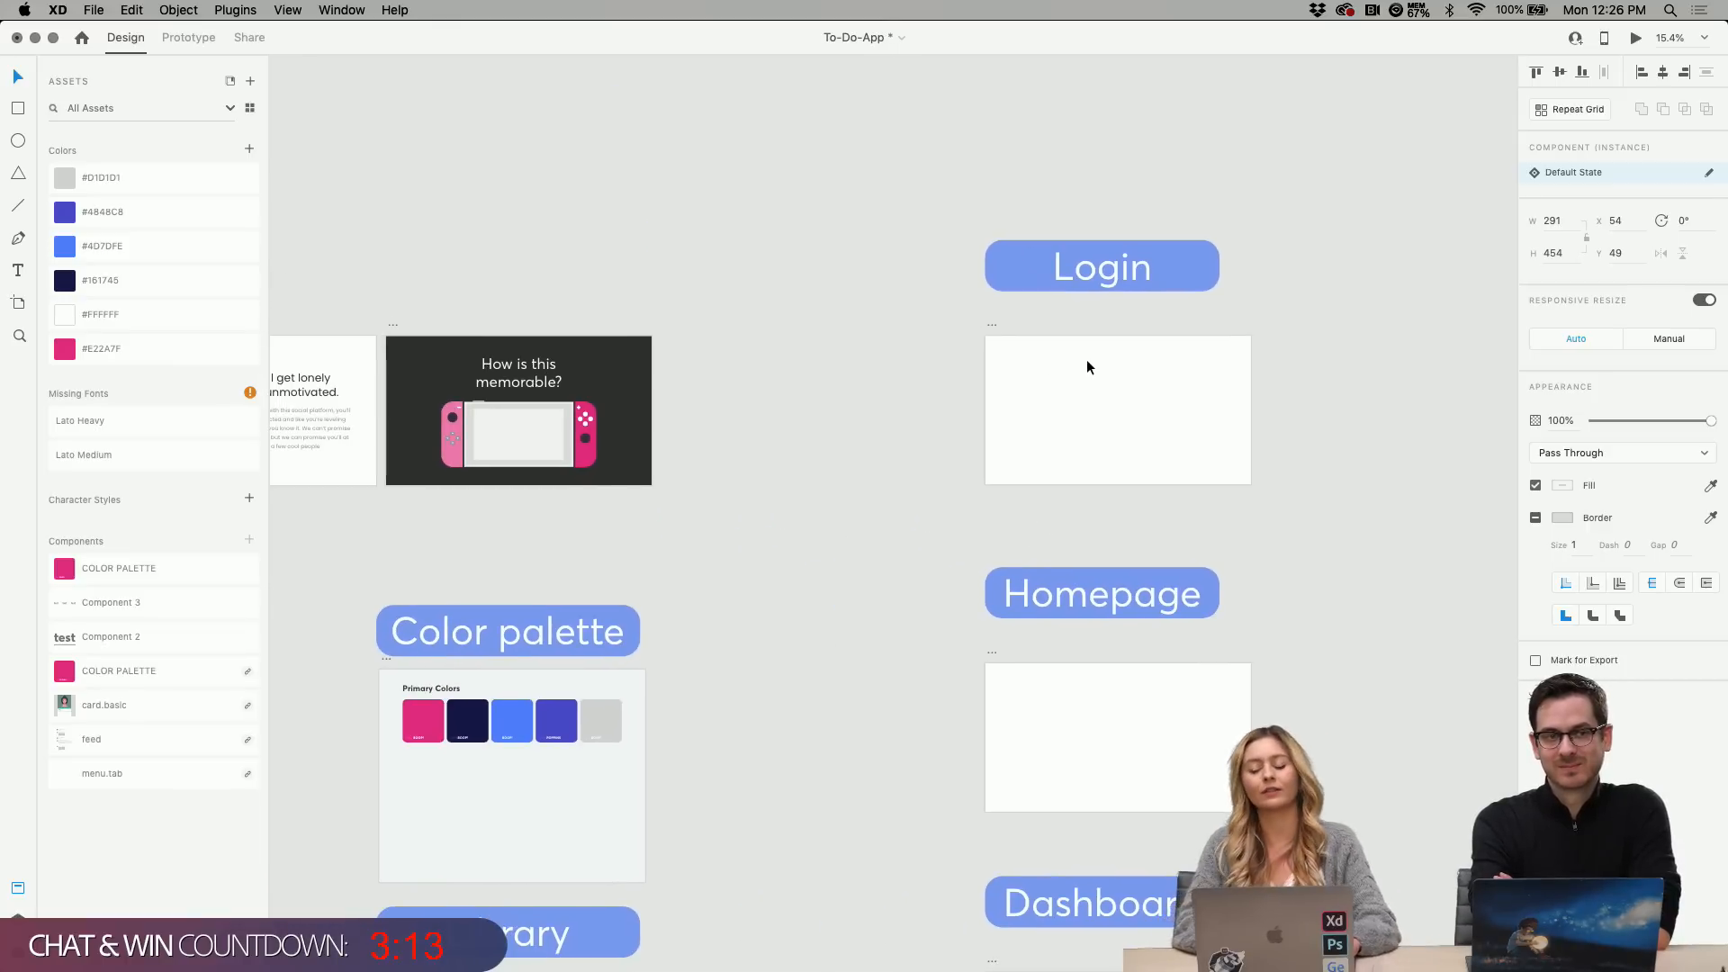
scroll(1087, 365, "right", 3)
scroll(985, 348, "up", 2)
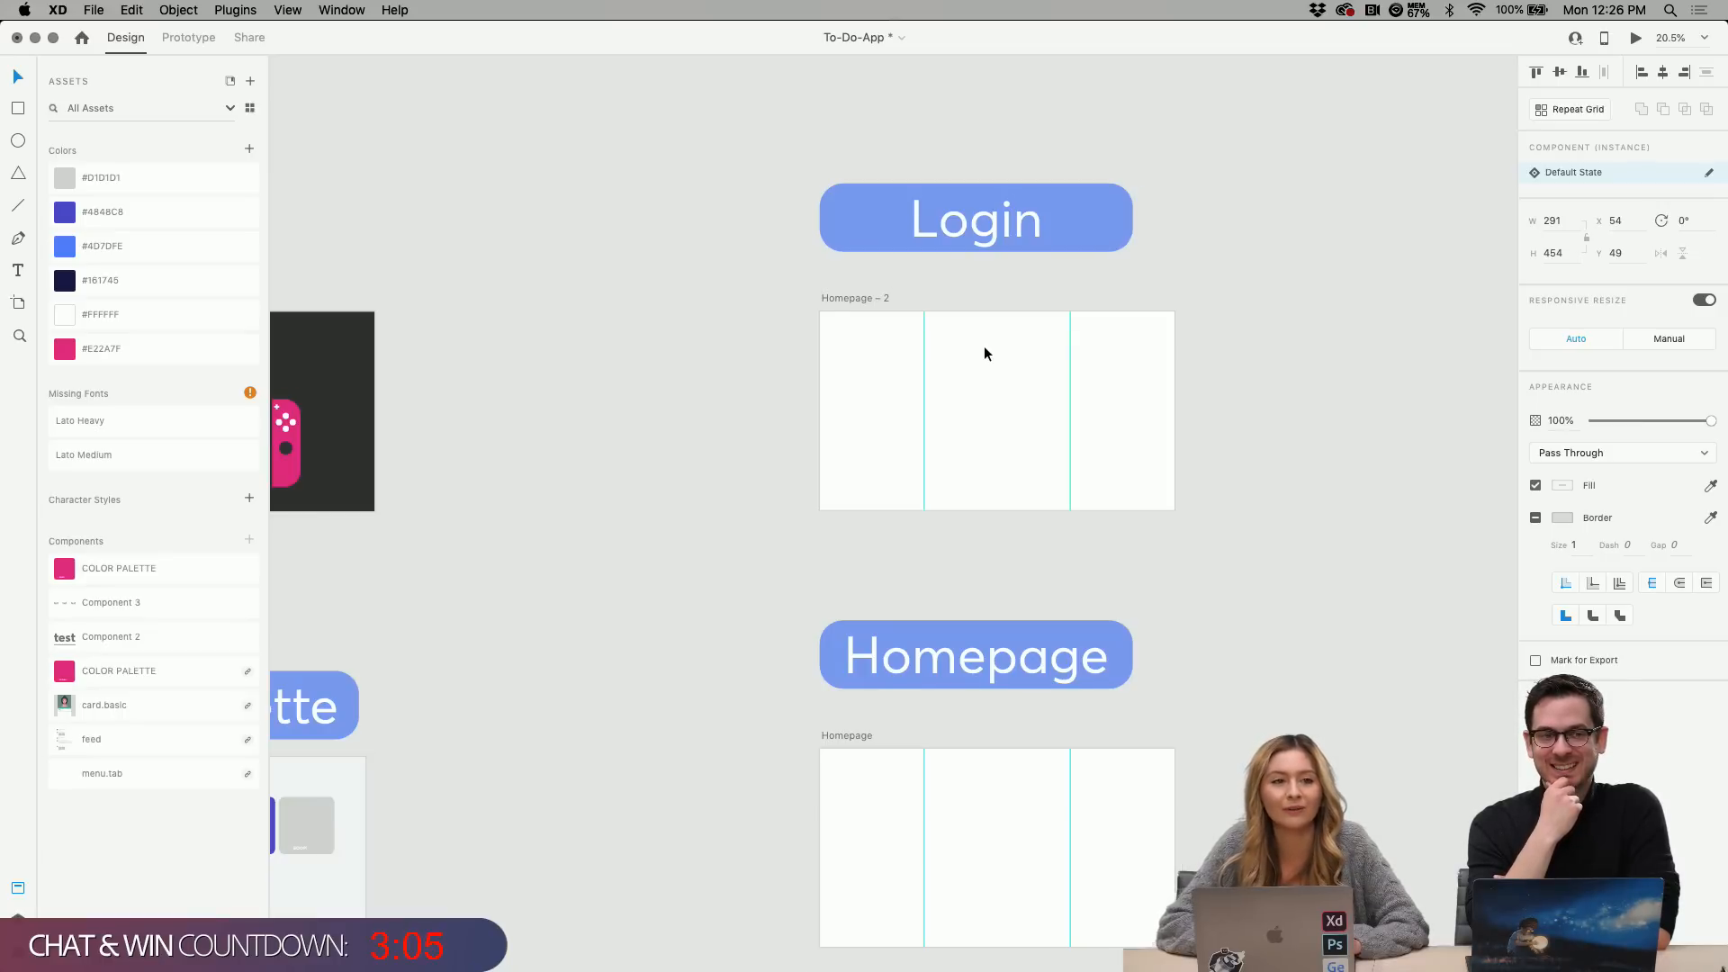
scroll(985, 354, "left", 5)
scroll(894, 533, "up", 2)
scroll(894, 533, "up", 4)
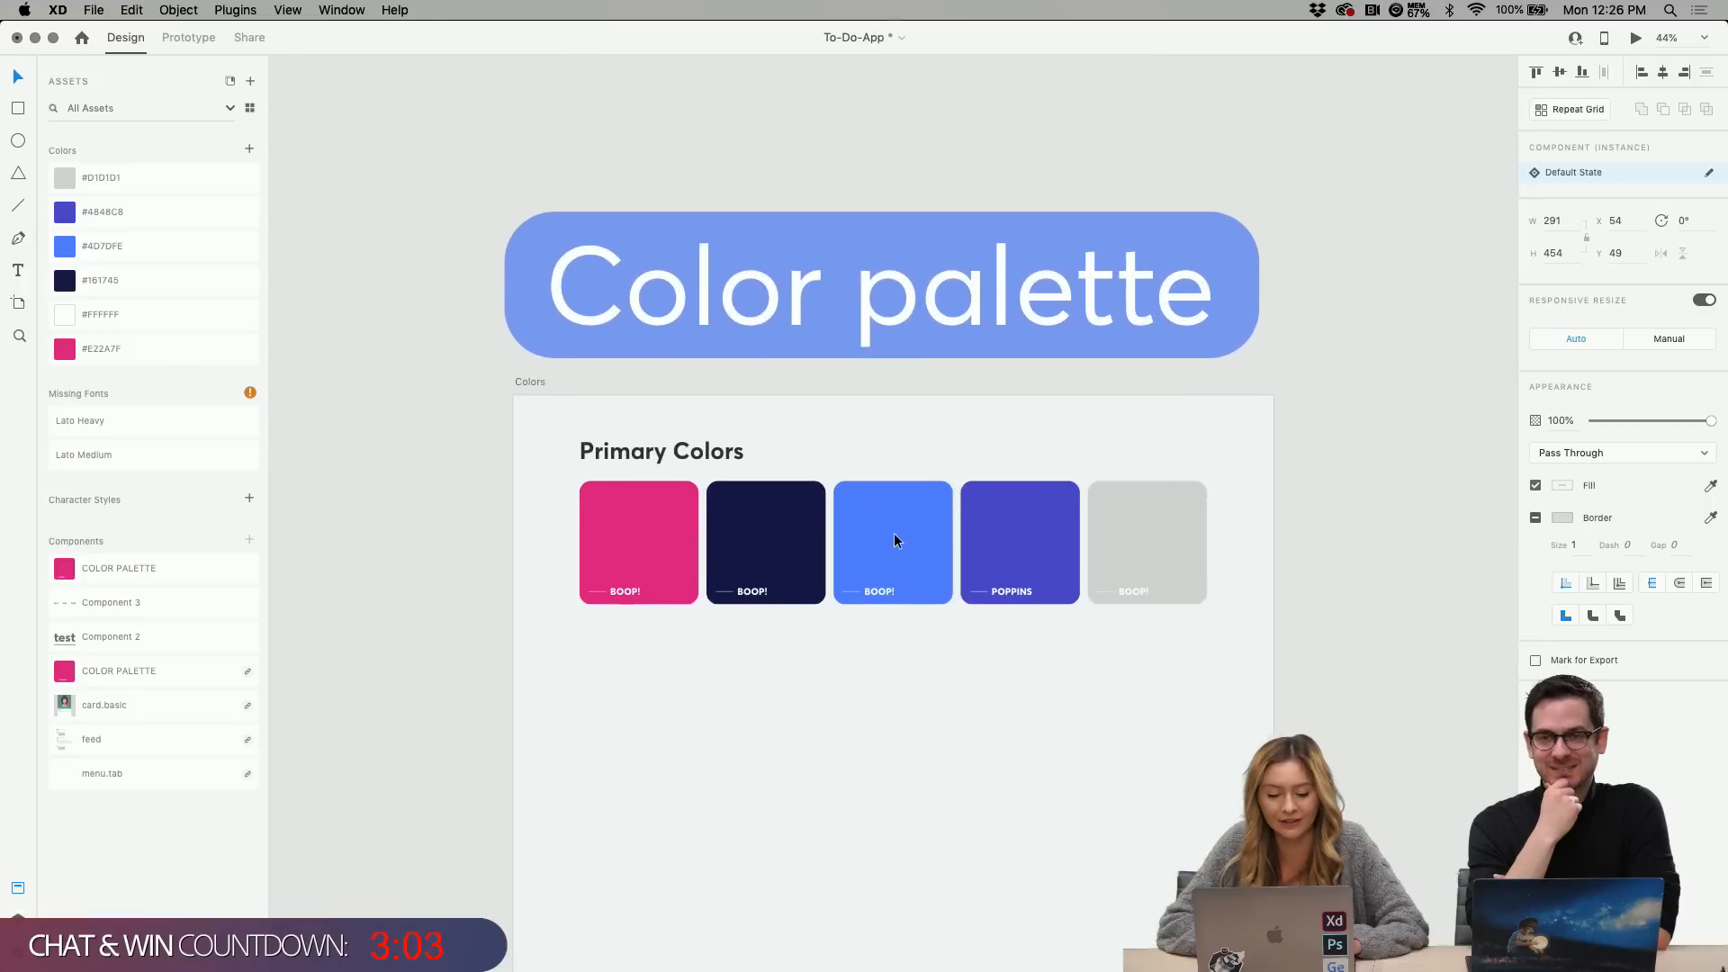
double_click(884, 585)
double_click(884, 585)
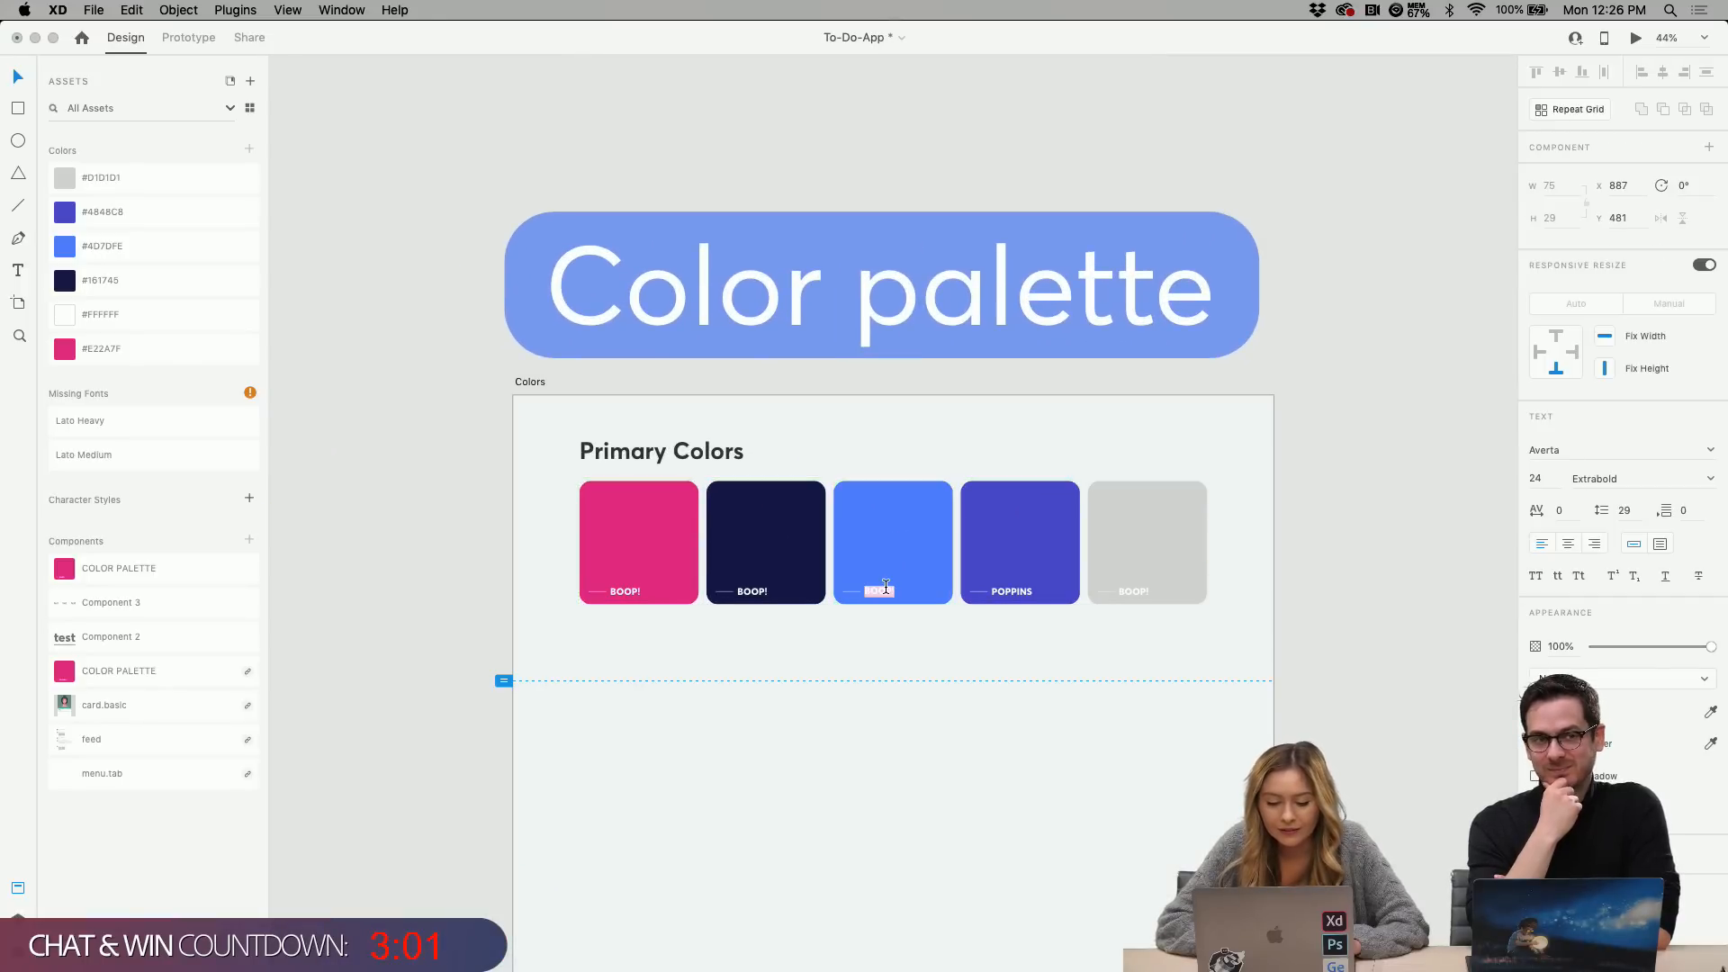
type("c")
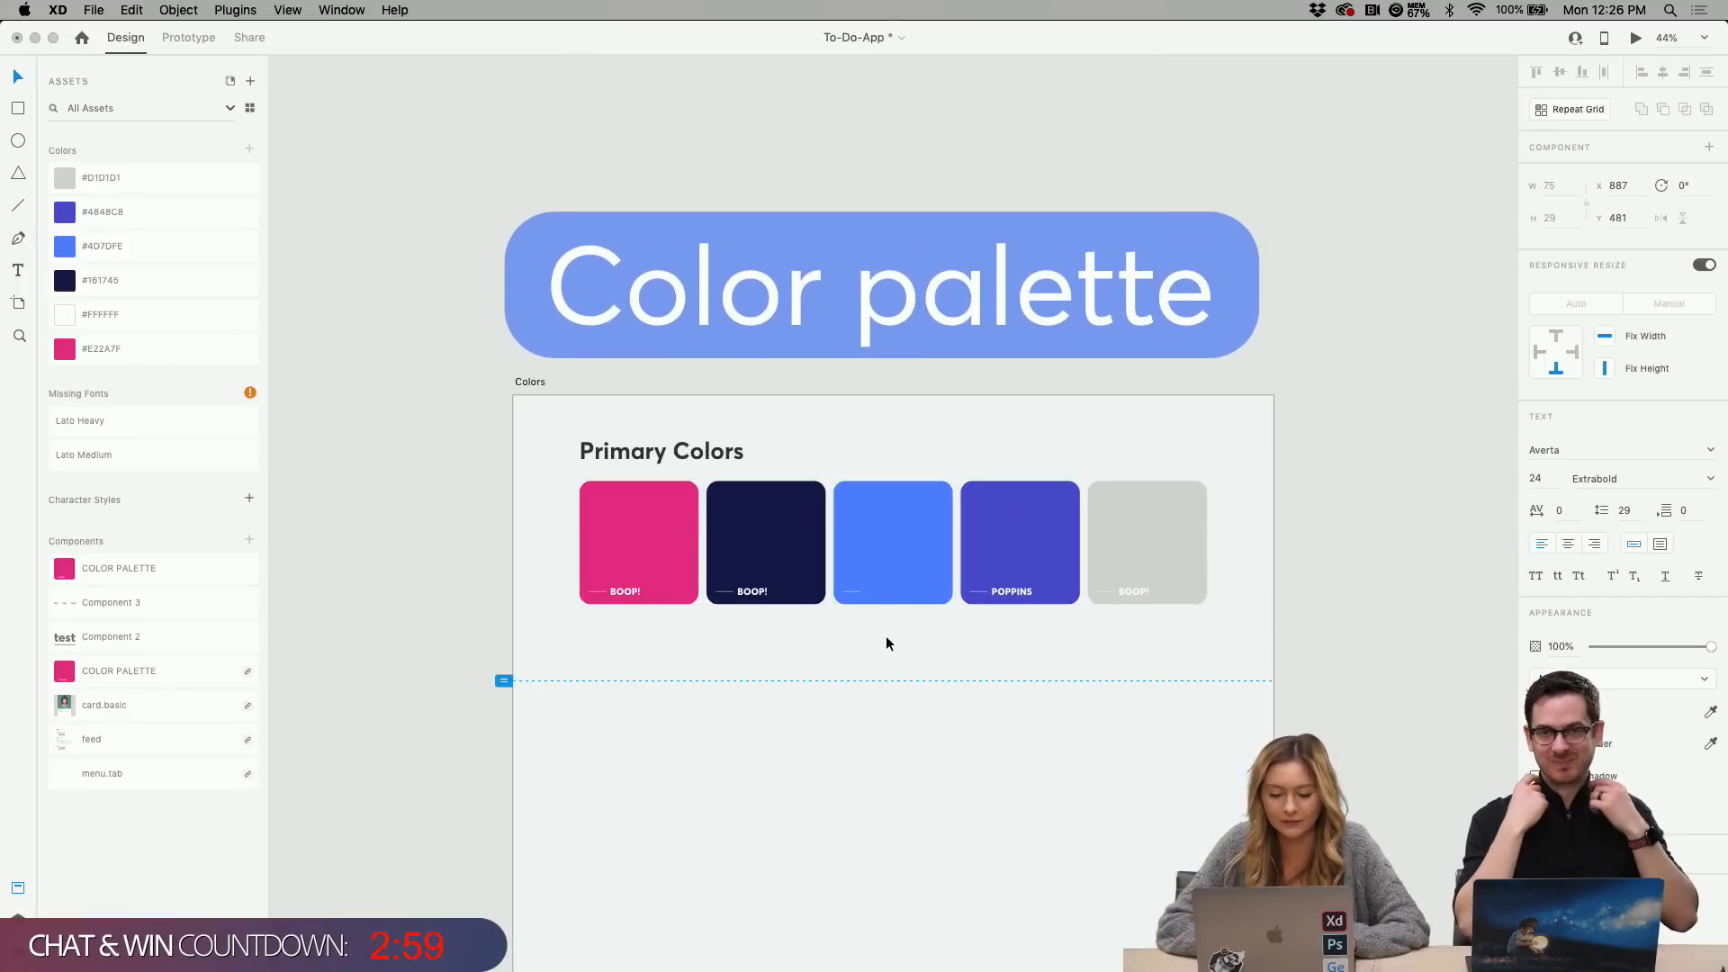
scroll(888, 640, "up", 5)
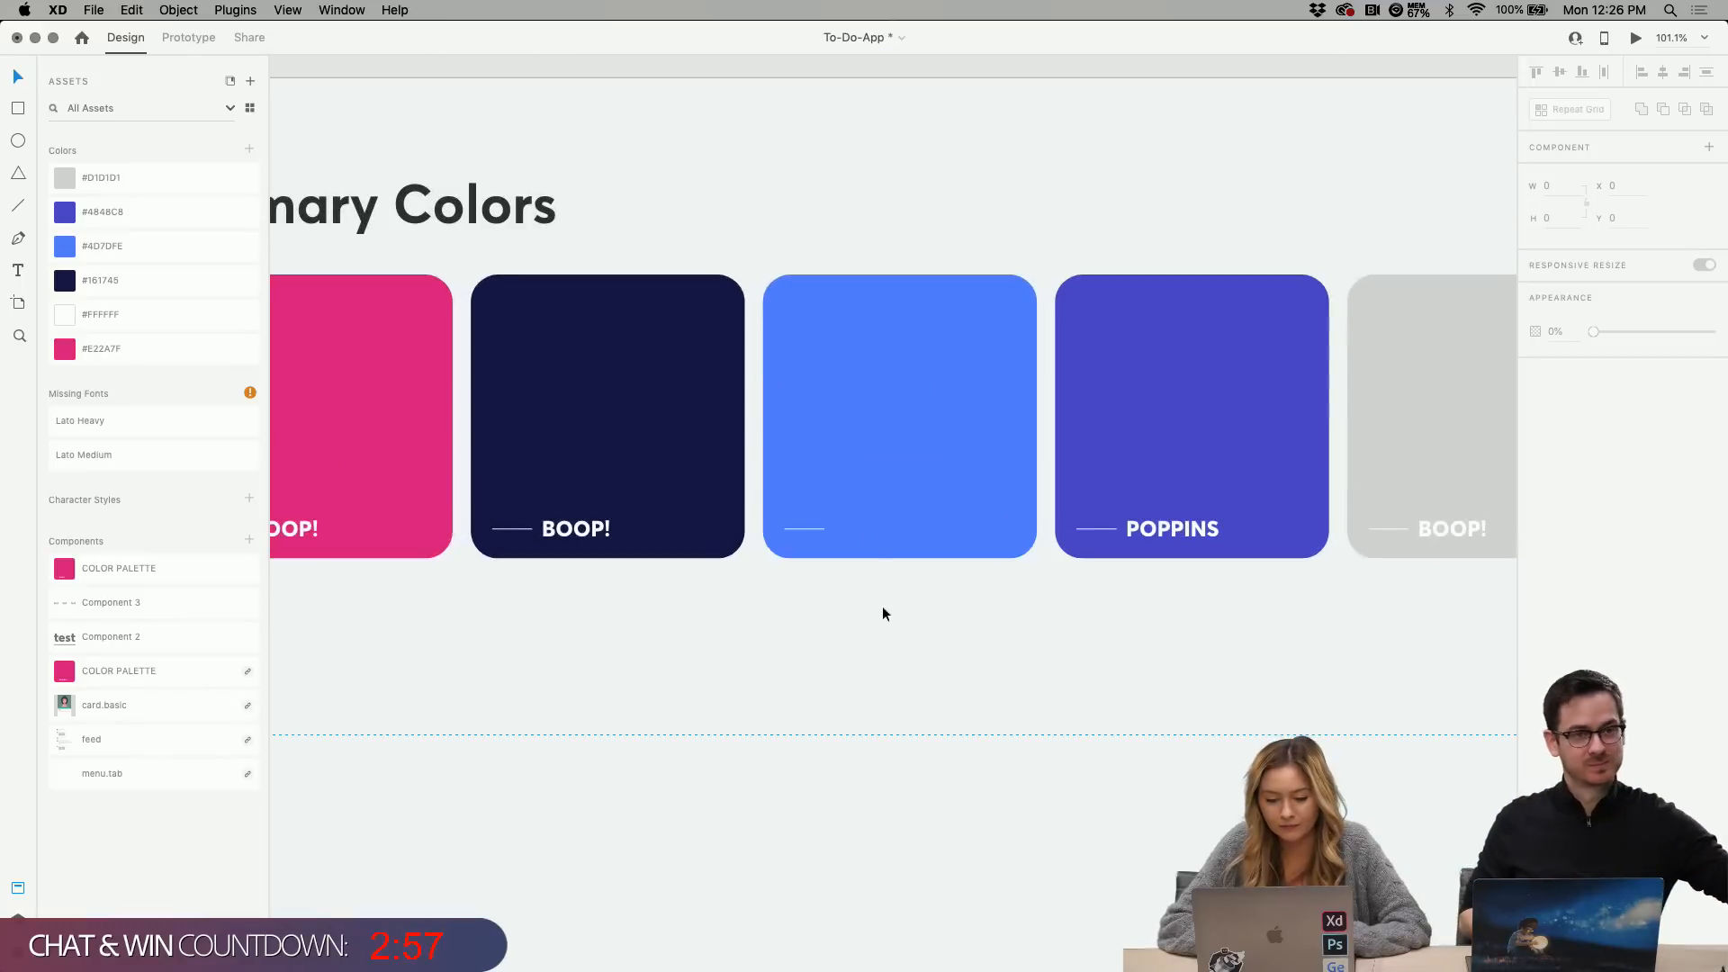
left_click(855, 533)
double_click(839, 529)
key("super+z")
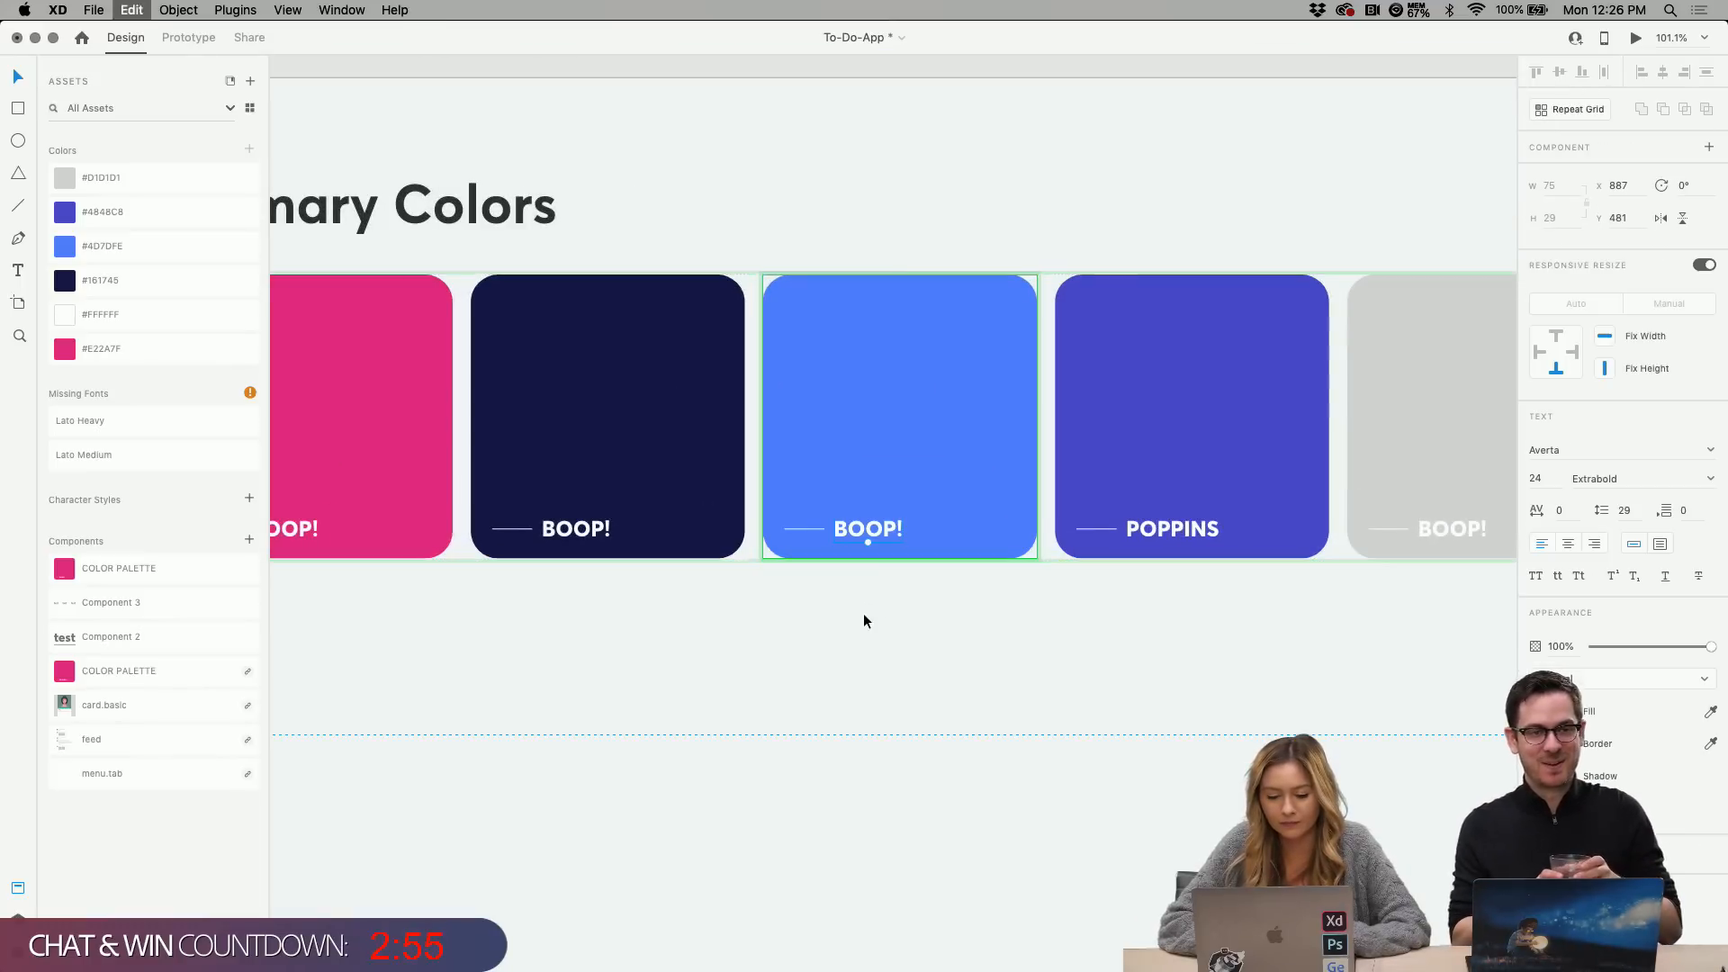
Rename the light blue swatch's label to ODDISH.
double_click(873, 529)
type("ODDISH")
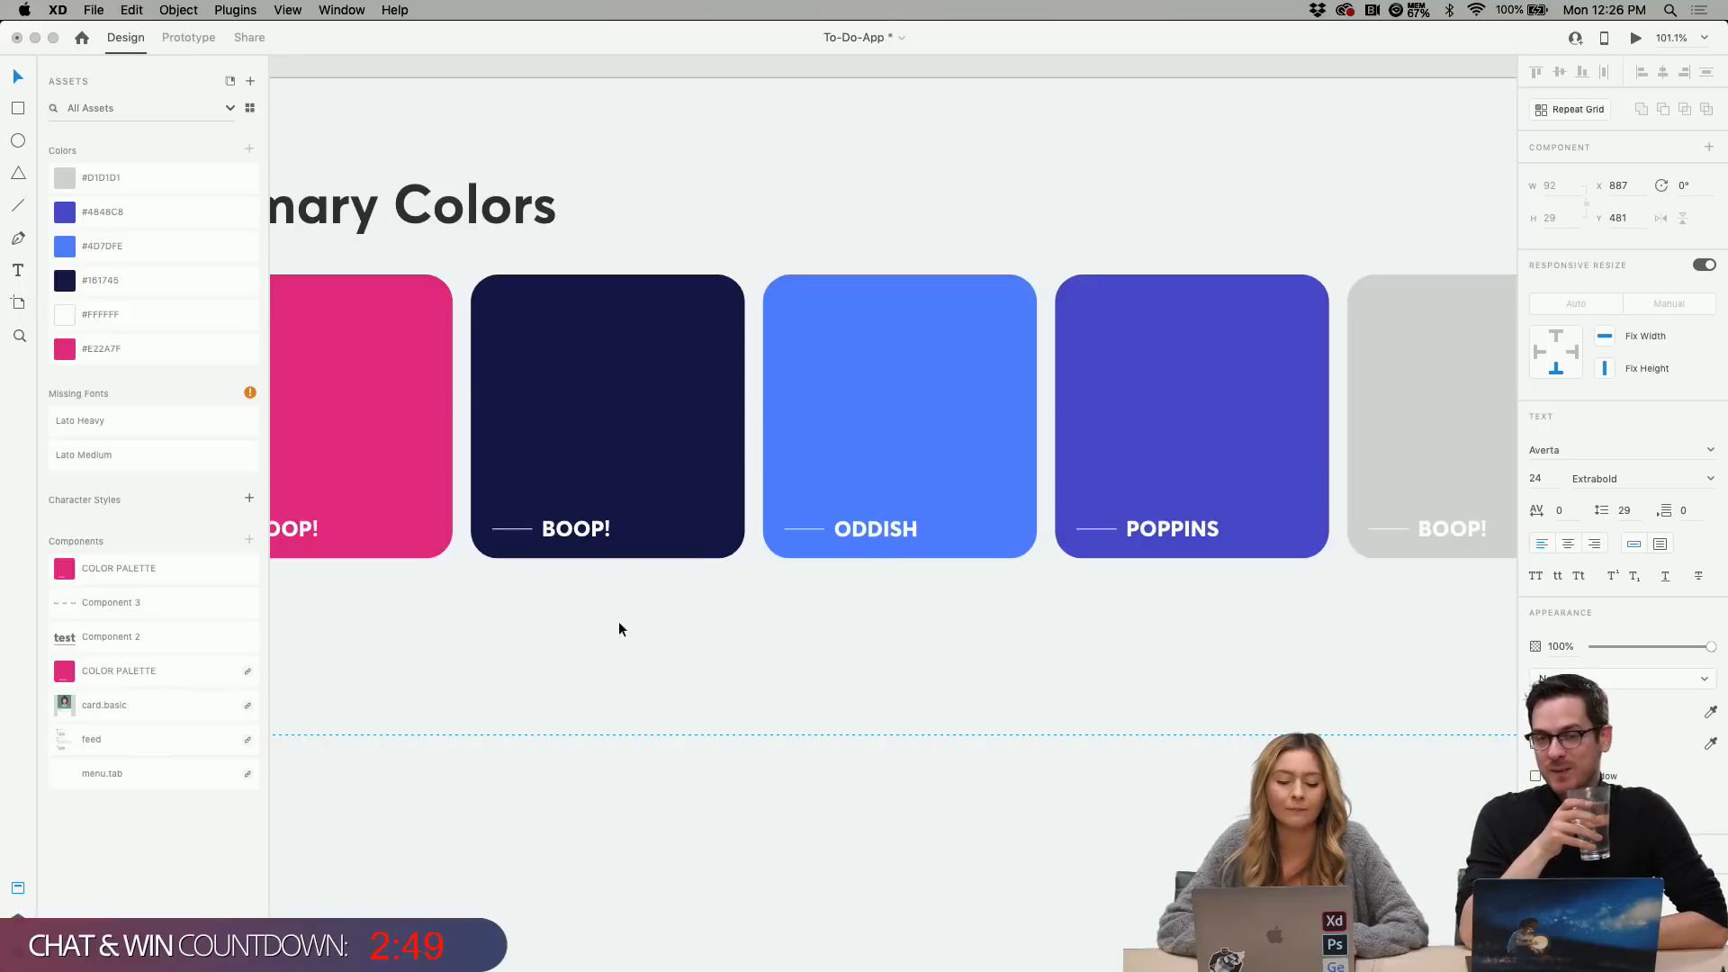
scroll(618, 628, "down", 3)
scroll(603, 628, "up", 3)
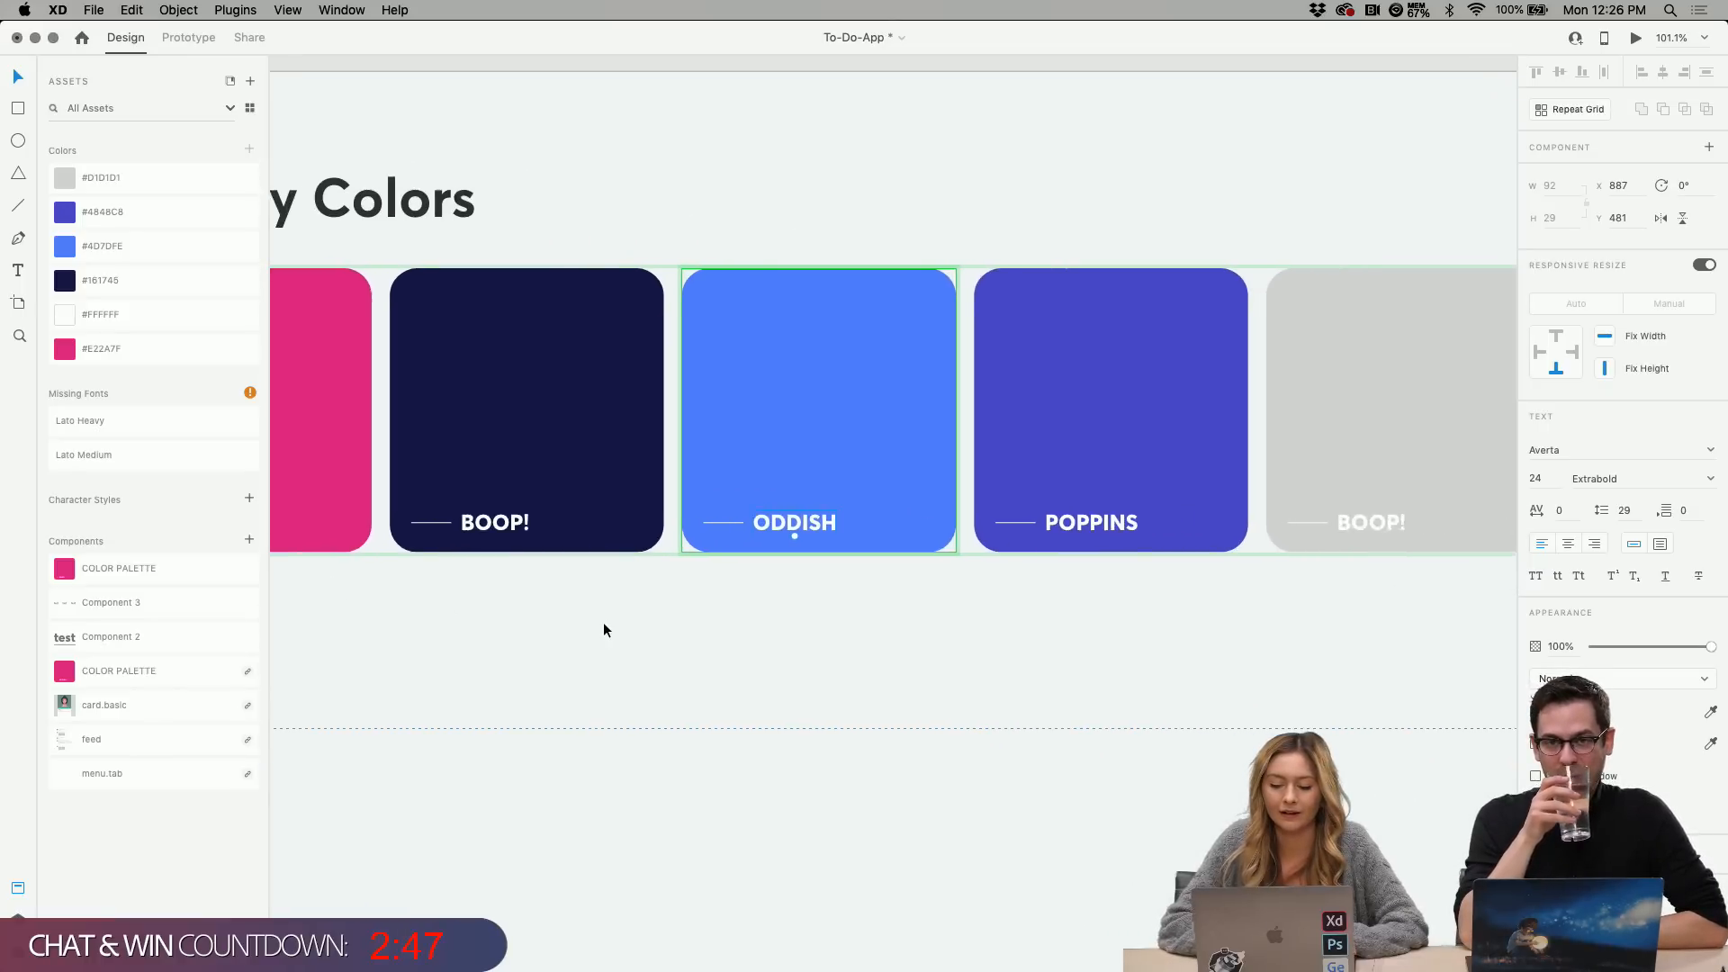
scroll(603, 623, "right", 3)
scroll(603, 623, "left", 5)
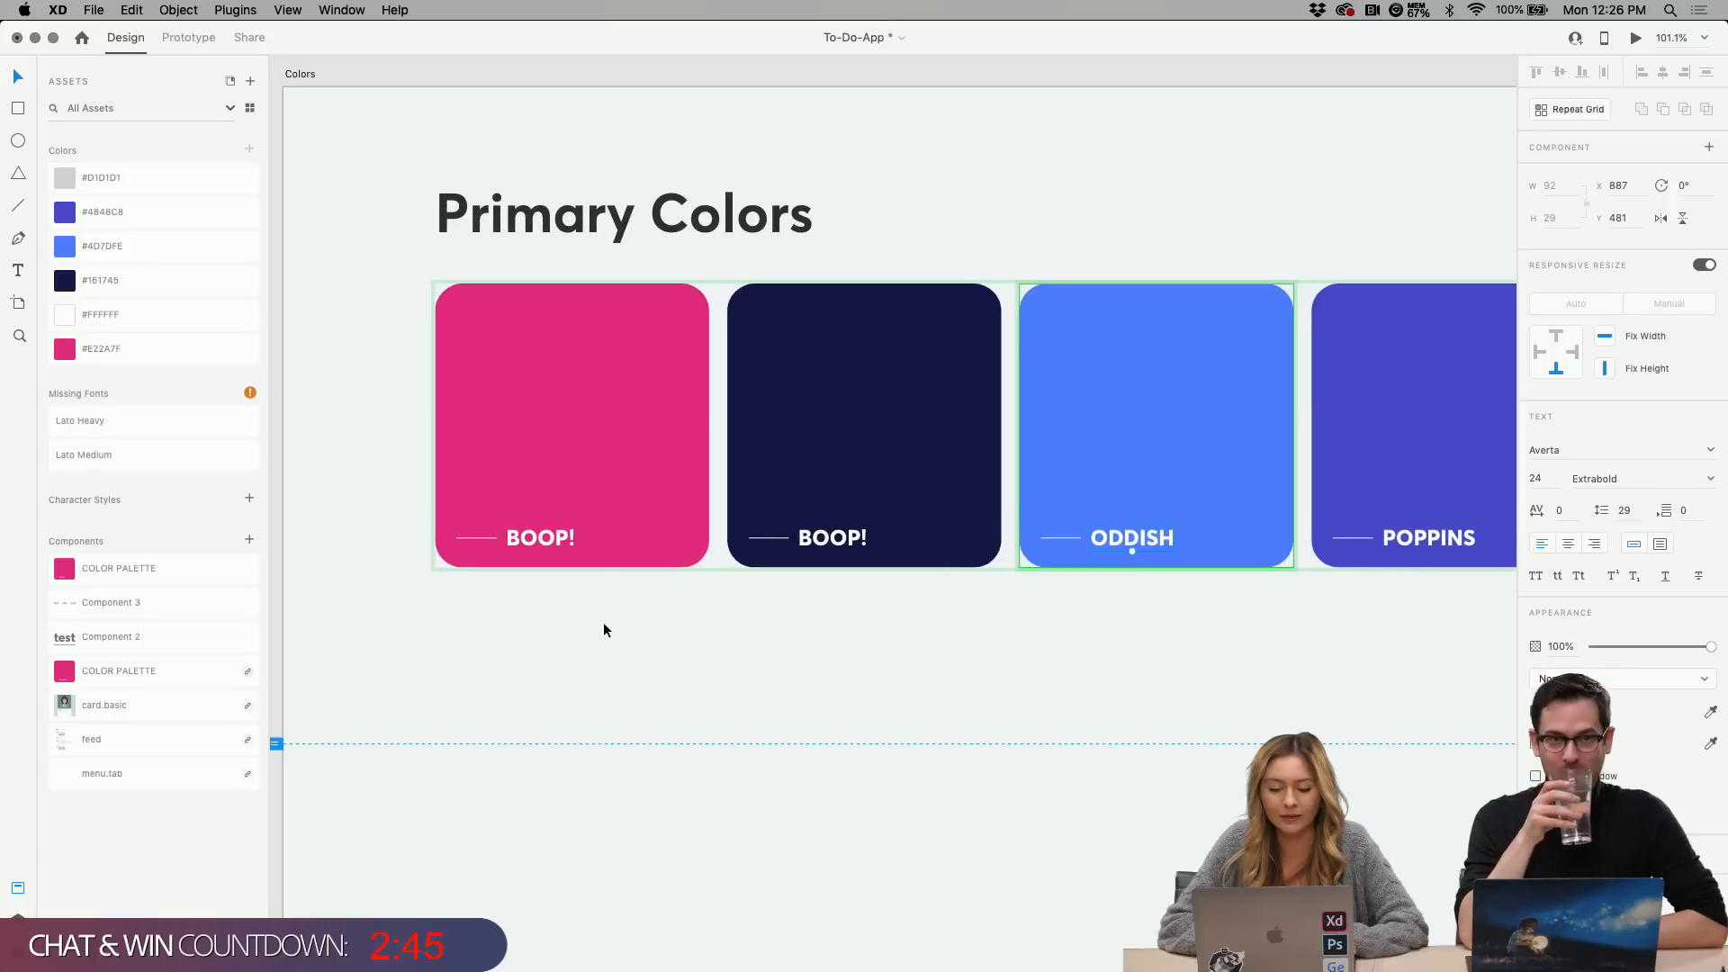
double_click(527, 537)
type("PINK")
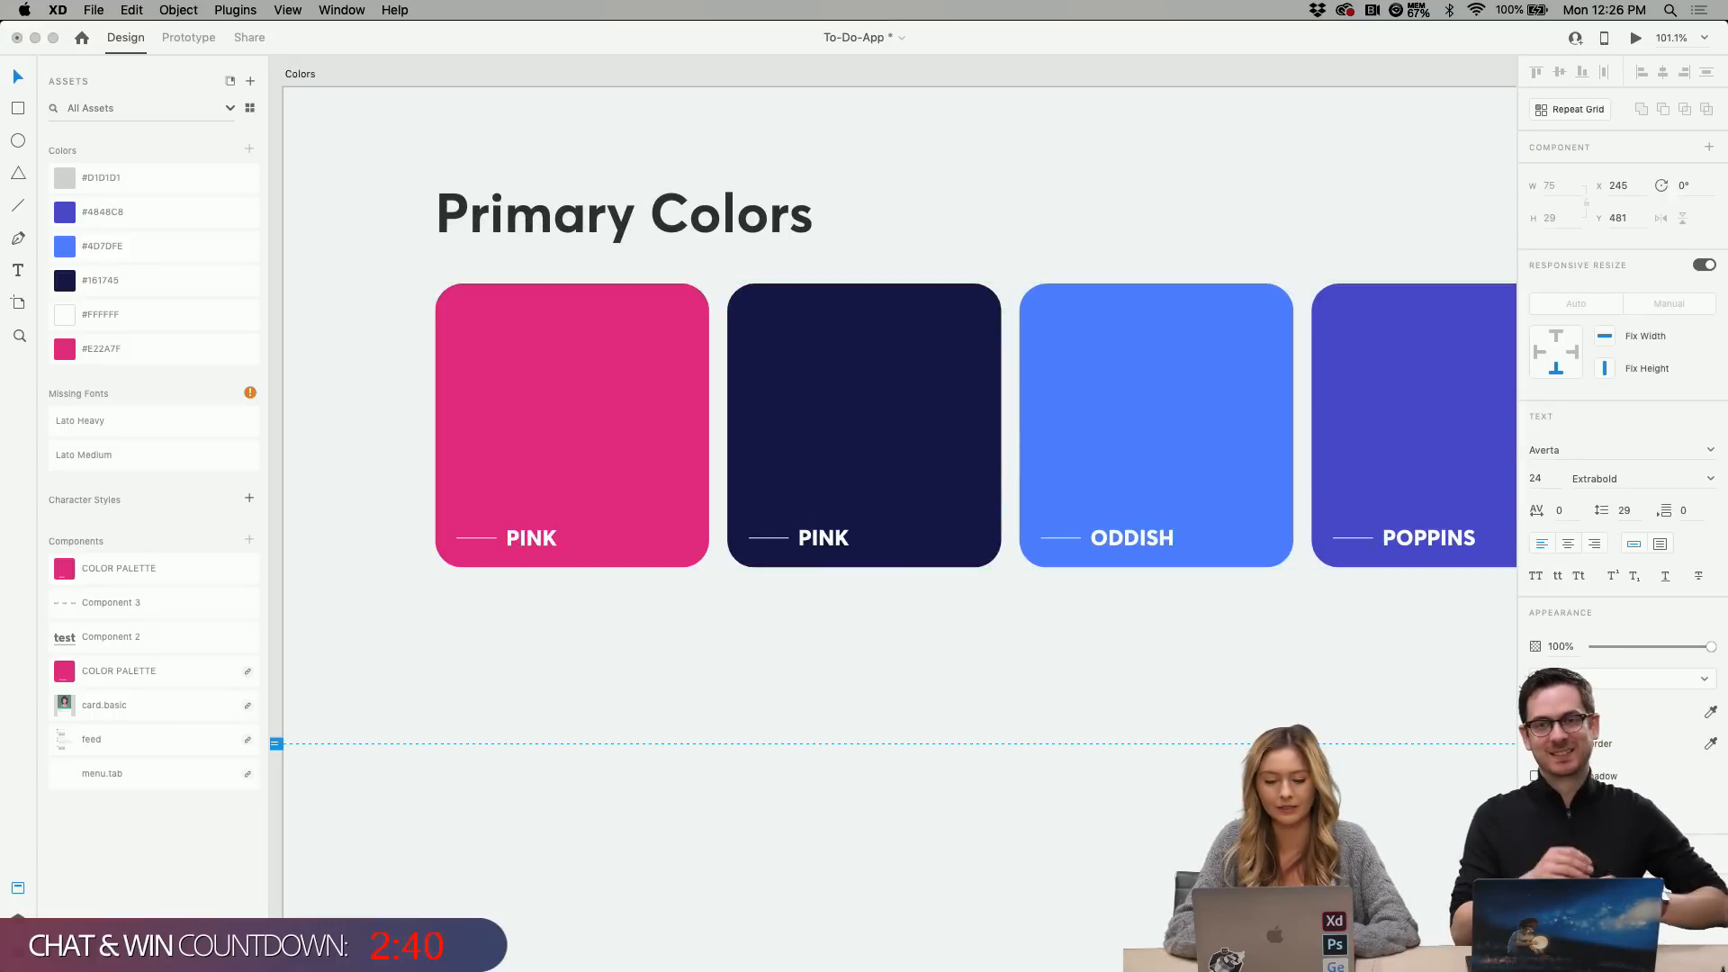
key("Escape")
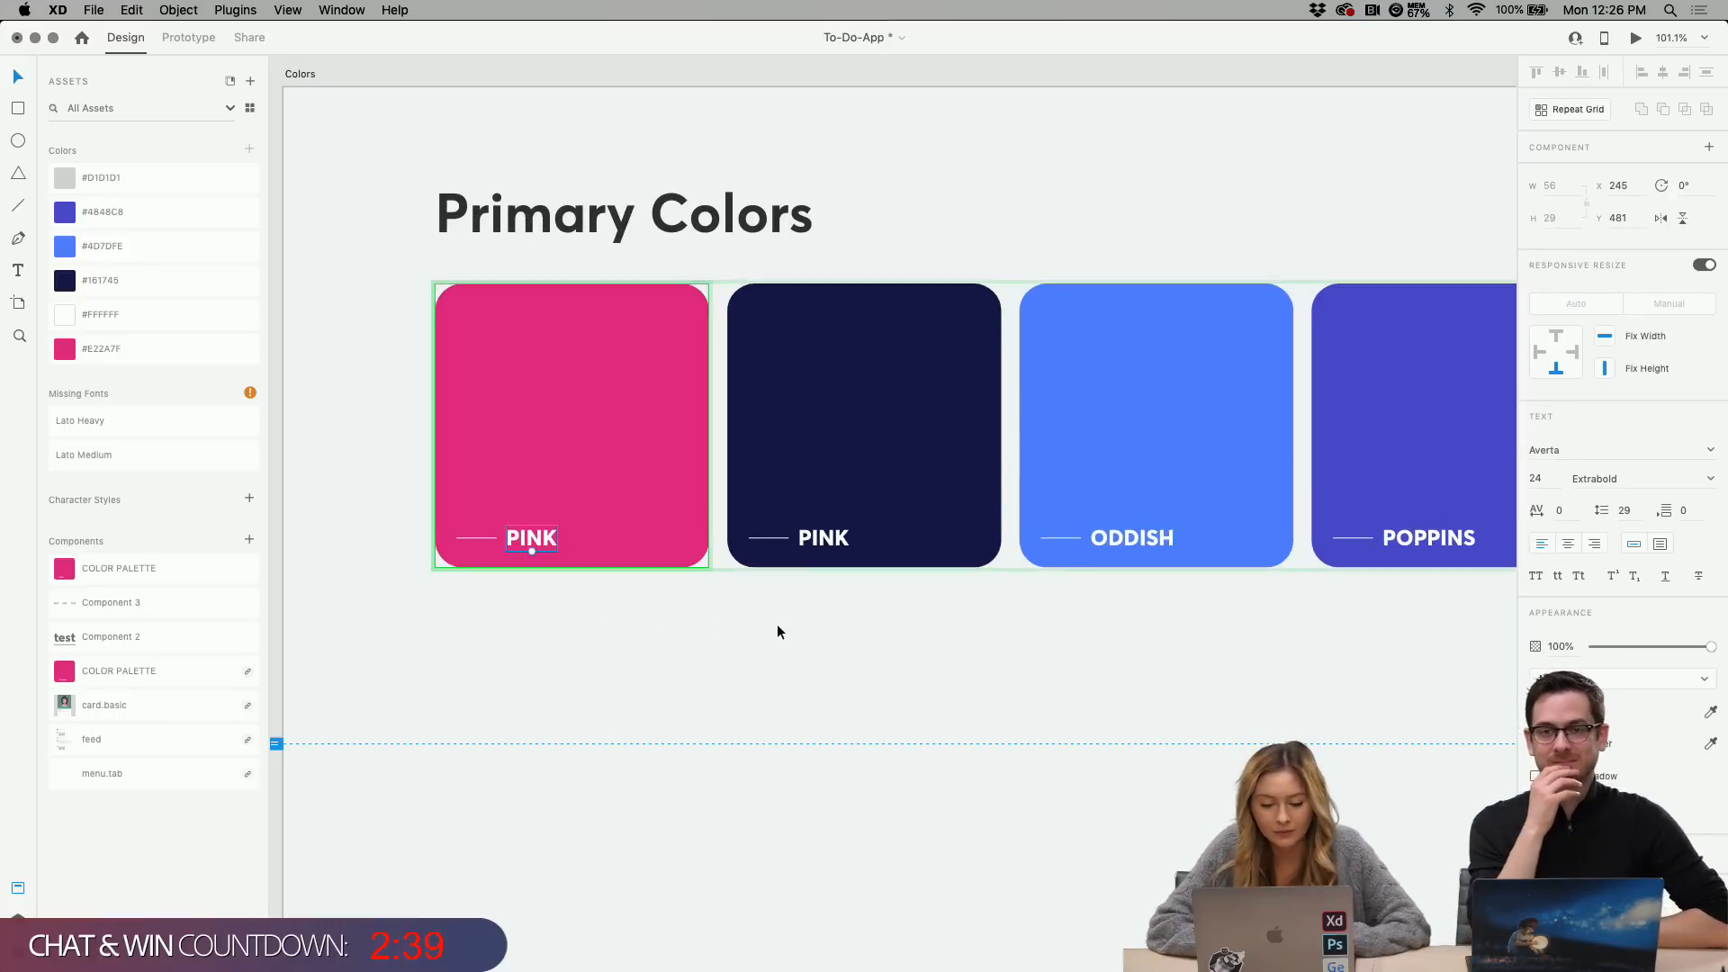
key("super+z")
Rename the pink swatch's label to PINKSY.
left_click(813, 441)
left_click(537, 538)
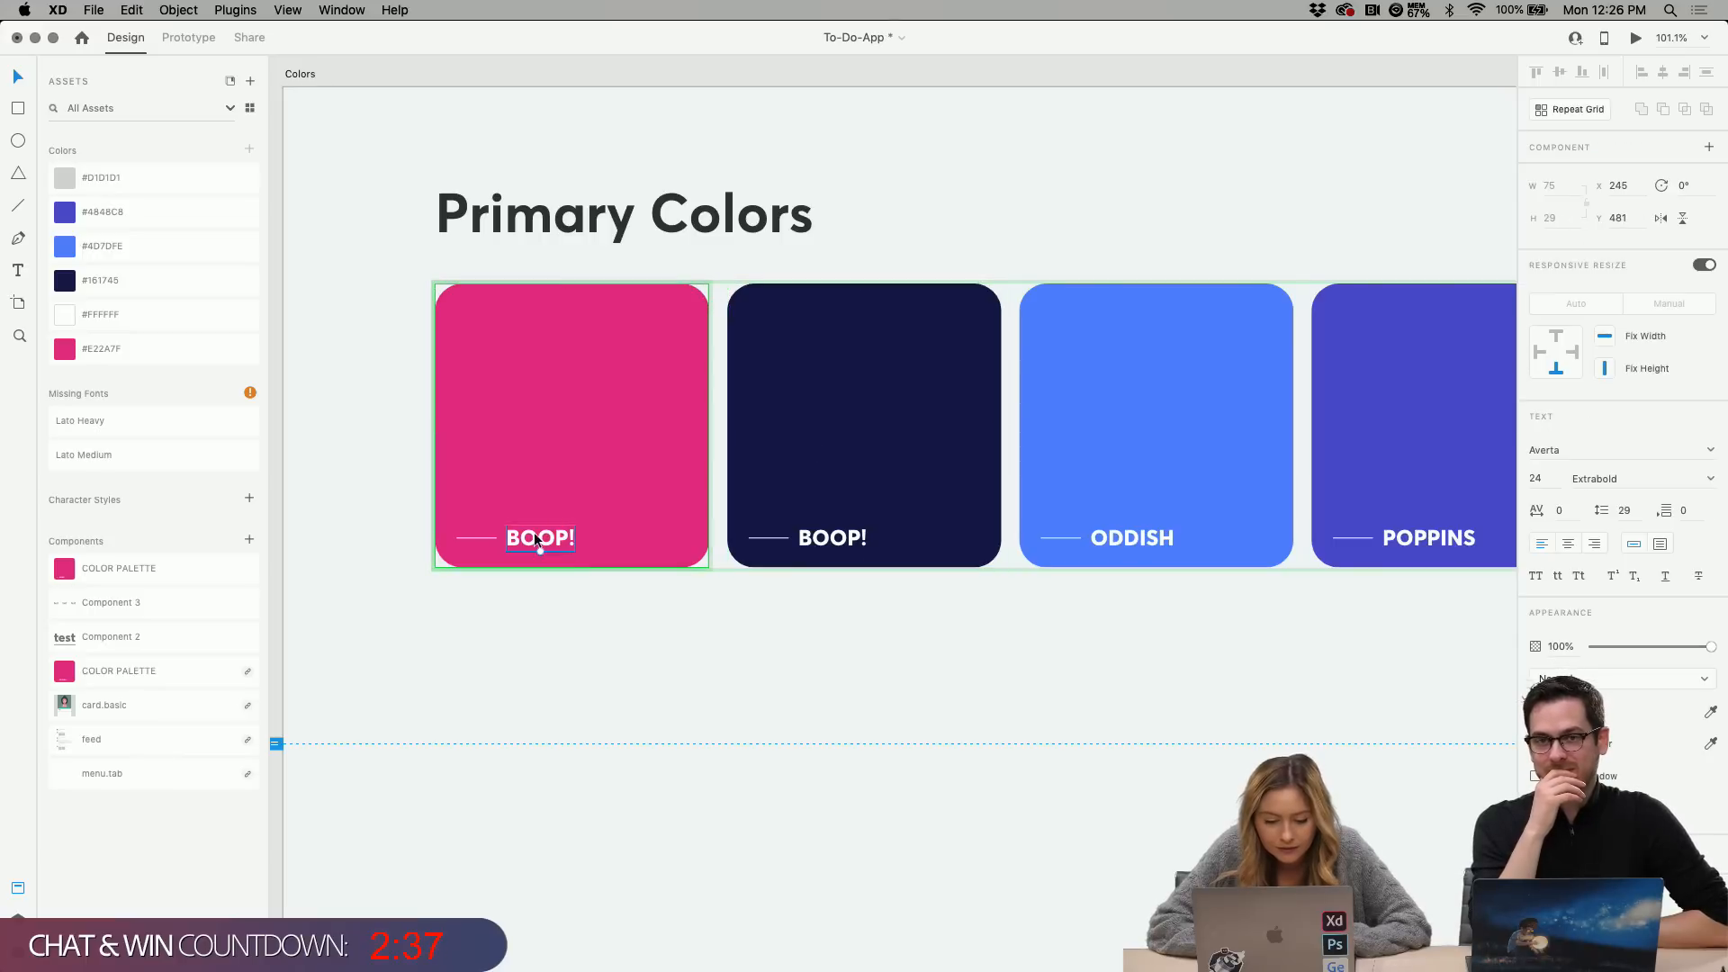
double_click(533, 537)
type("PINKSKY==")
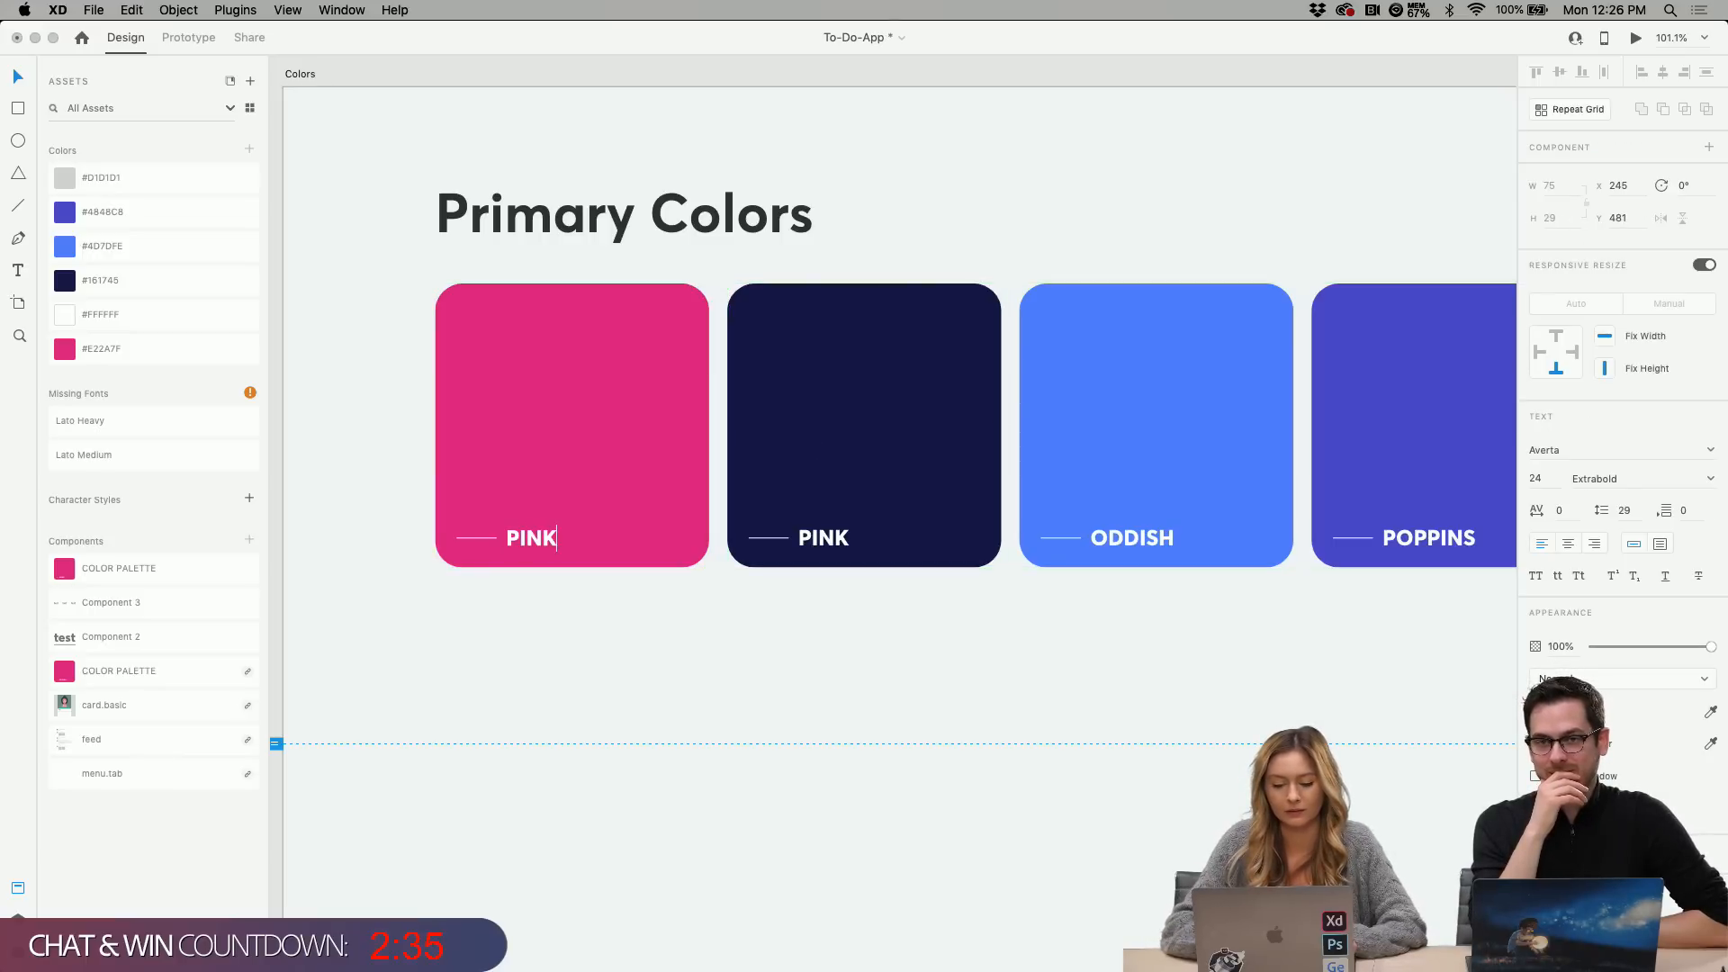
key("BackSpace")
key("BackSpace")
key("BackSpace")
key("BackSpace")
key("BackSpace")
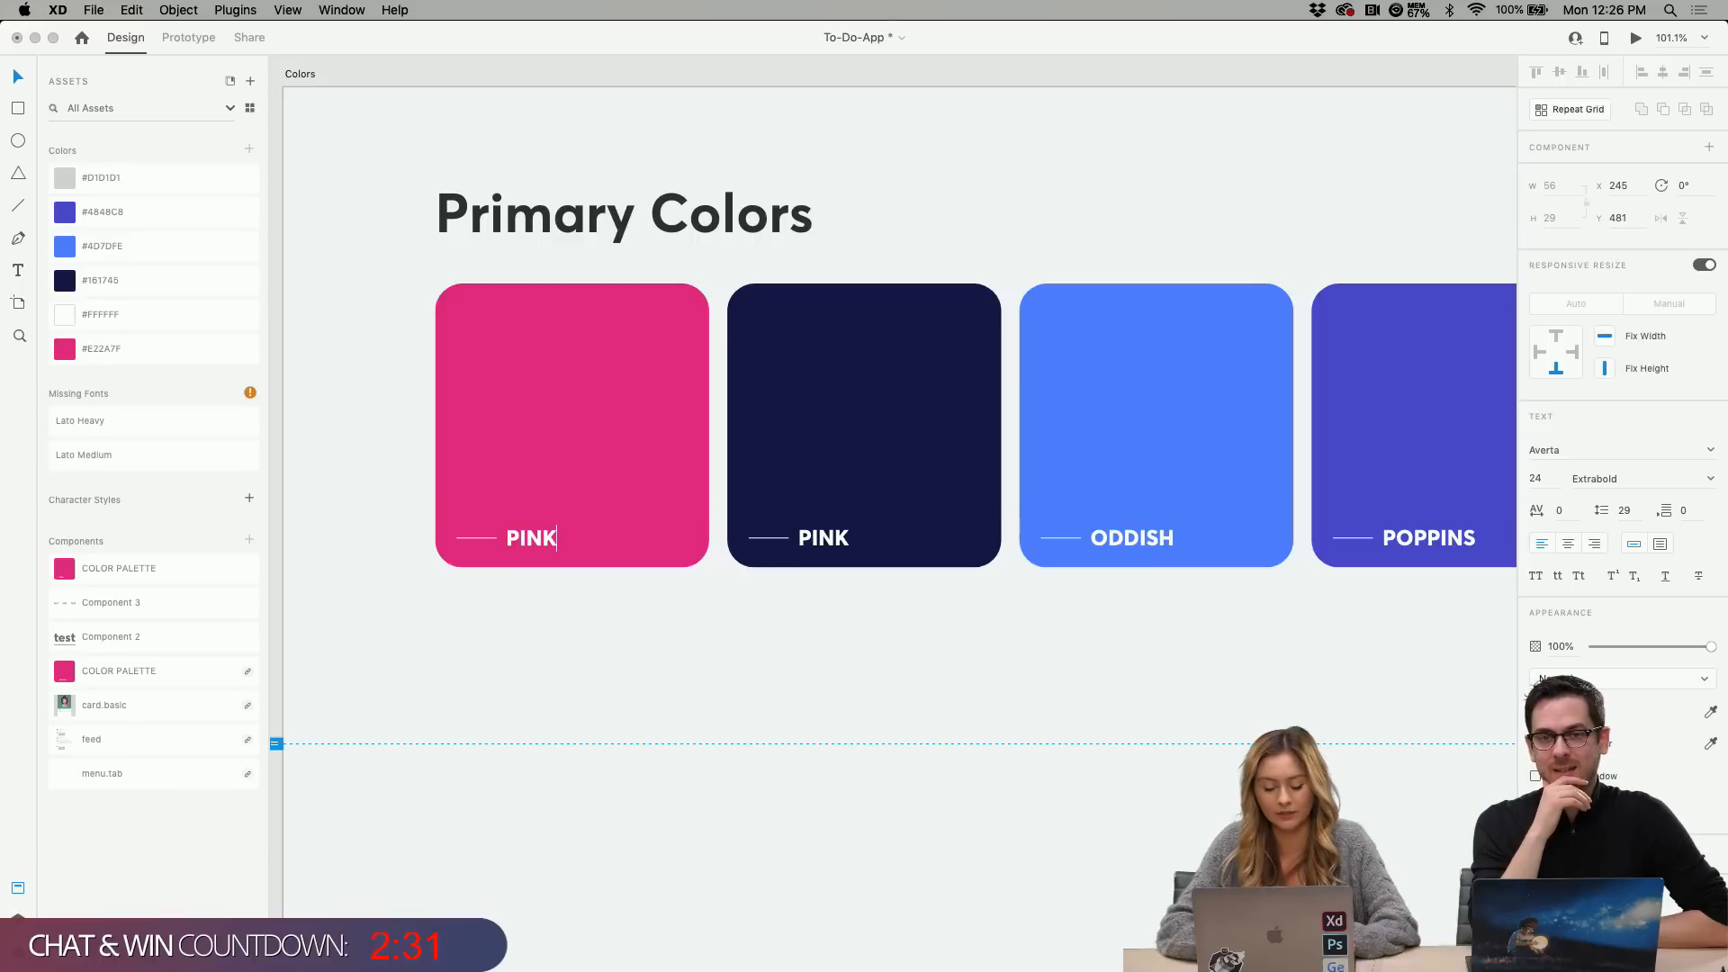
type("SY")
Set the dark navy swatch's label back to BOOP!
left_click(838, 539)
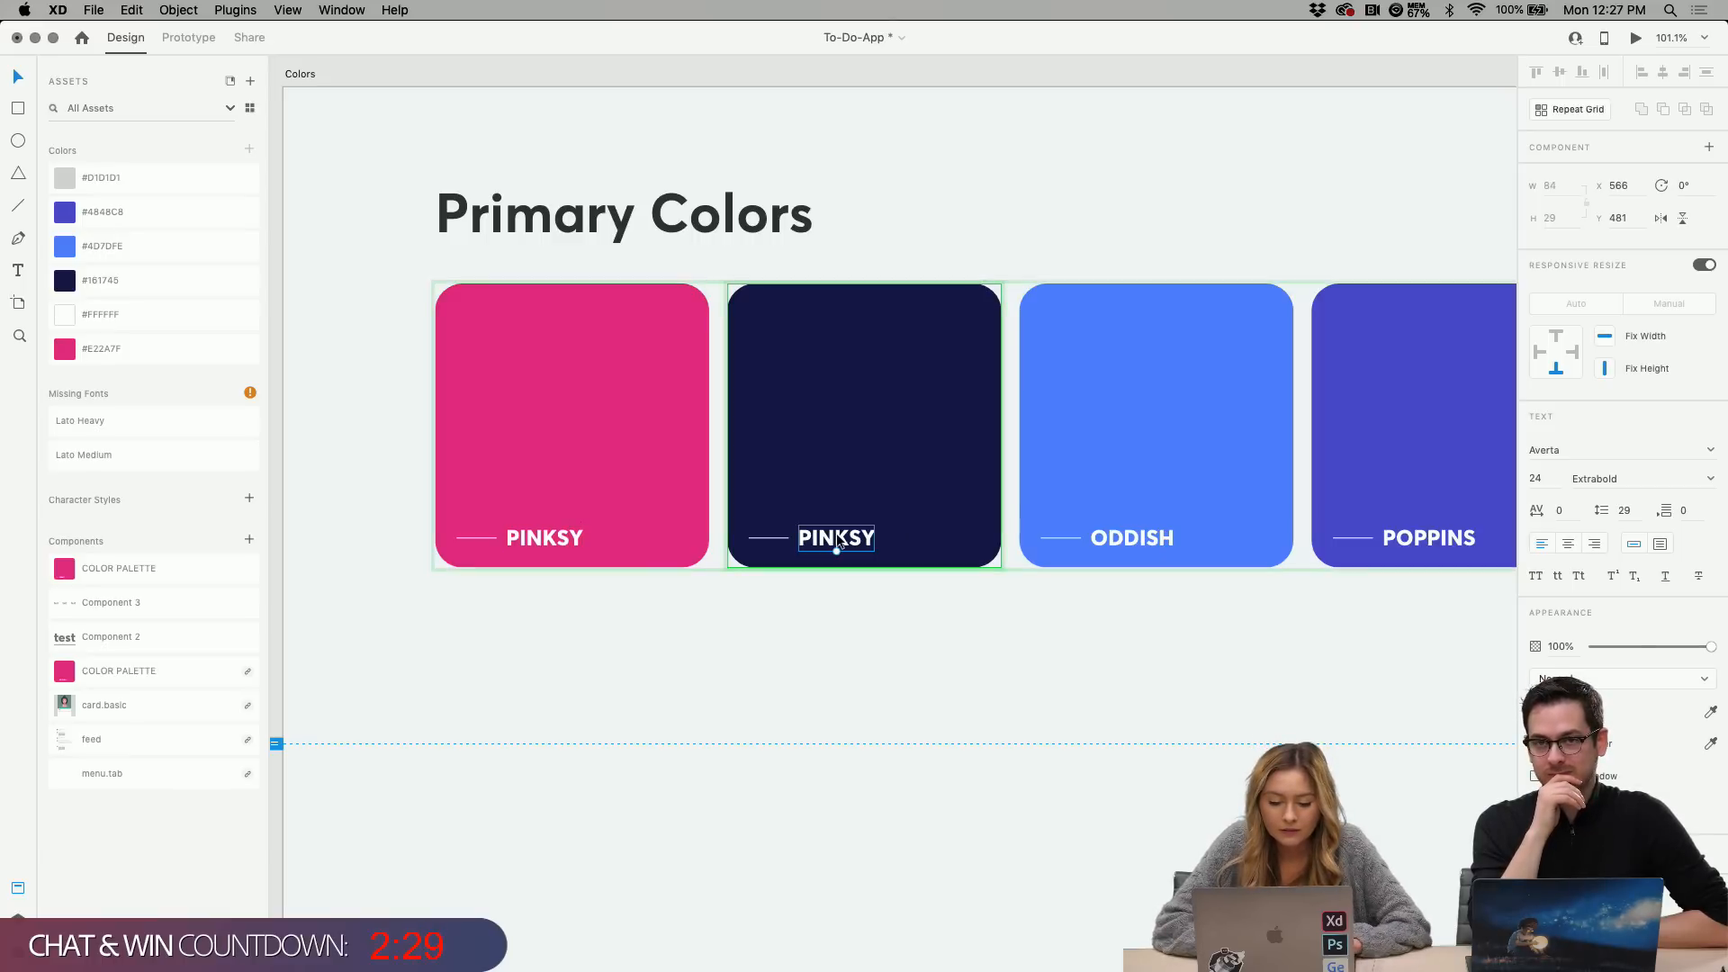
double_click(836, 537)
type("BOOP")
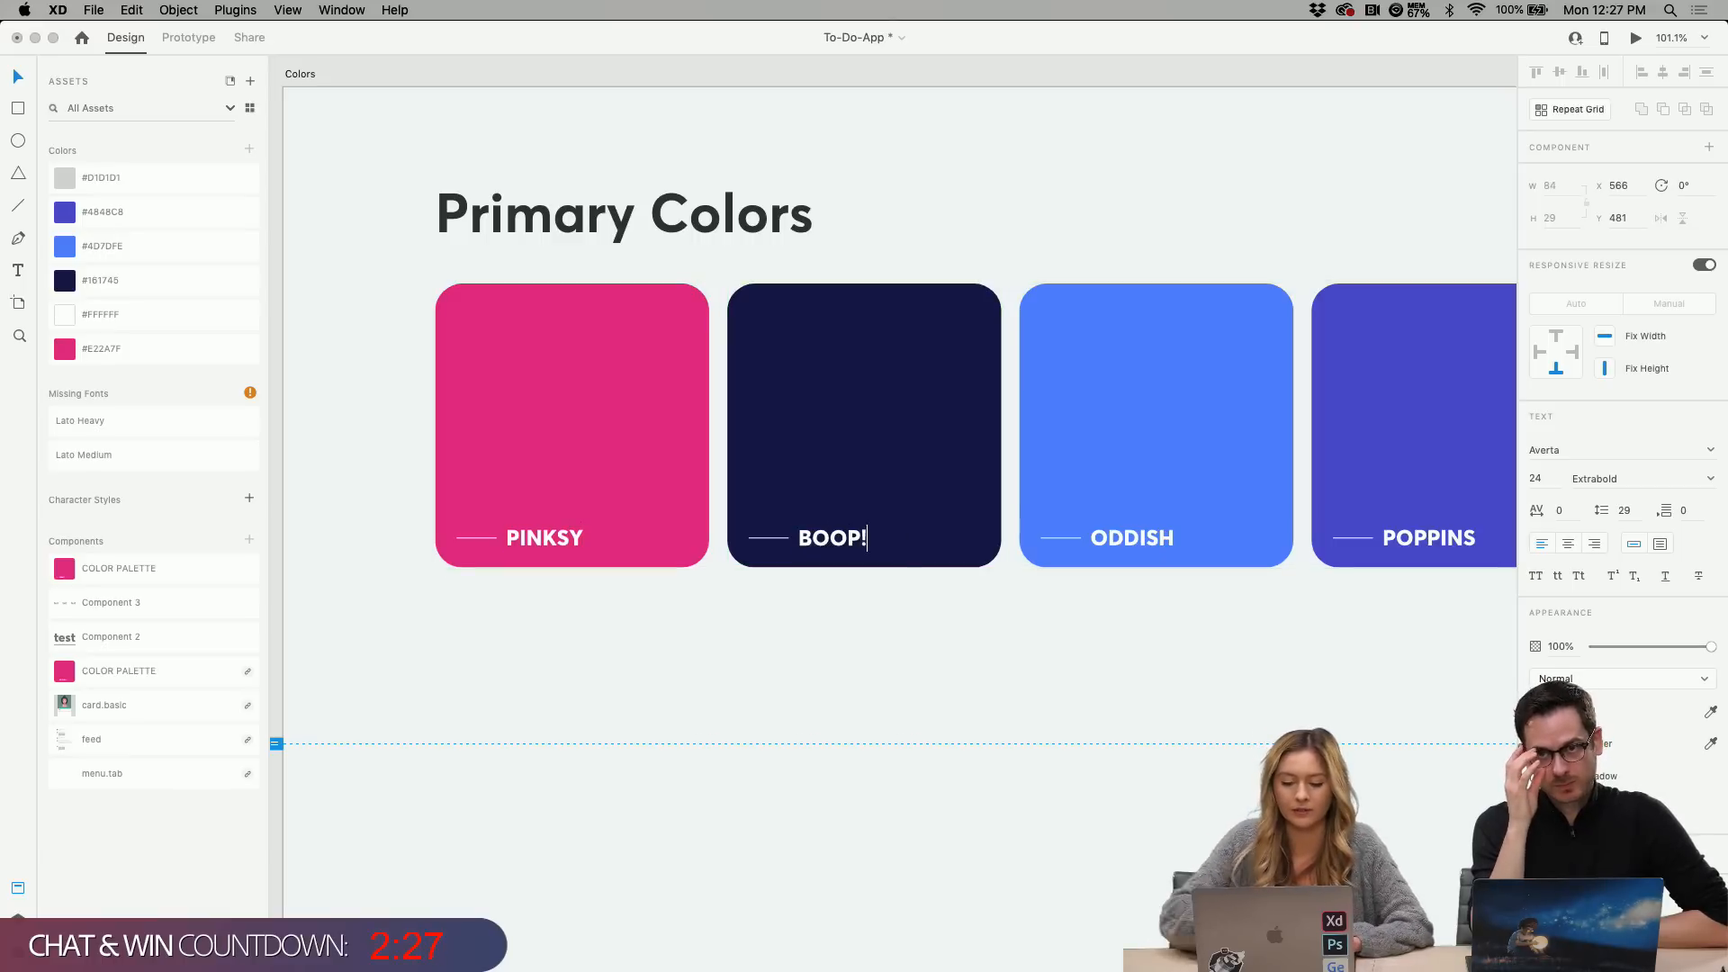
type("!")
key("Escape")
Review the remaining swatch labels in the palette, and look across to the empty Homepage artboard.
scroll(1143, 711, "right", 5)
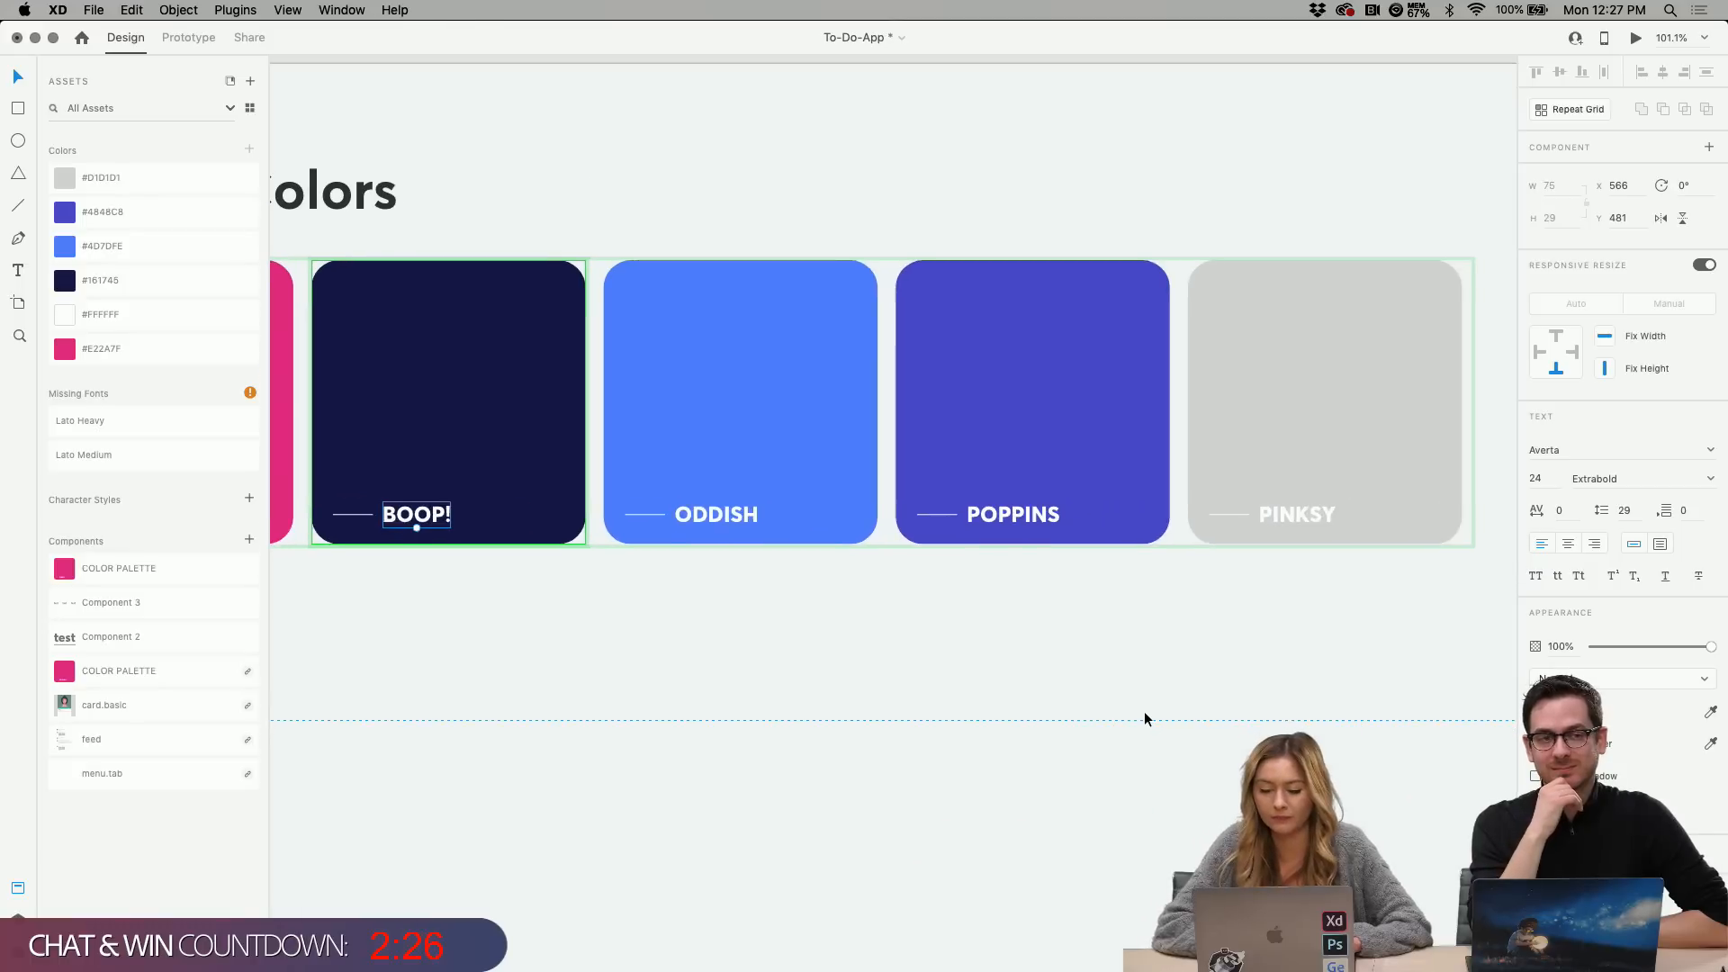
left_click(1309, 509)
left_click(965, 704)
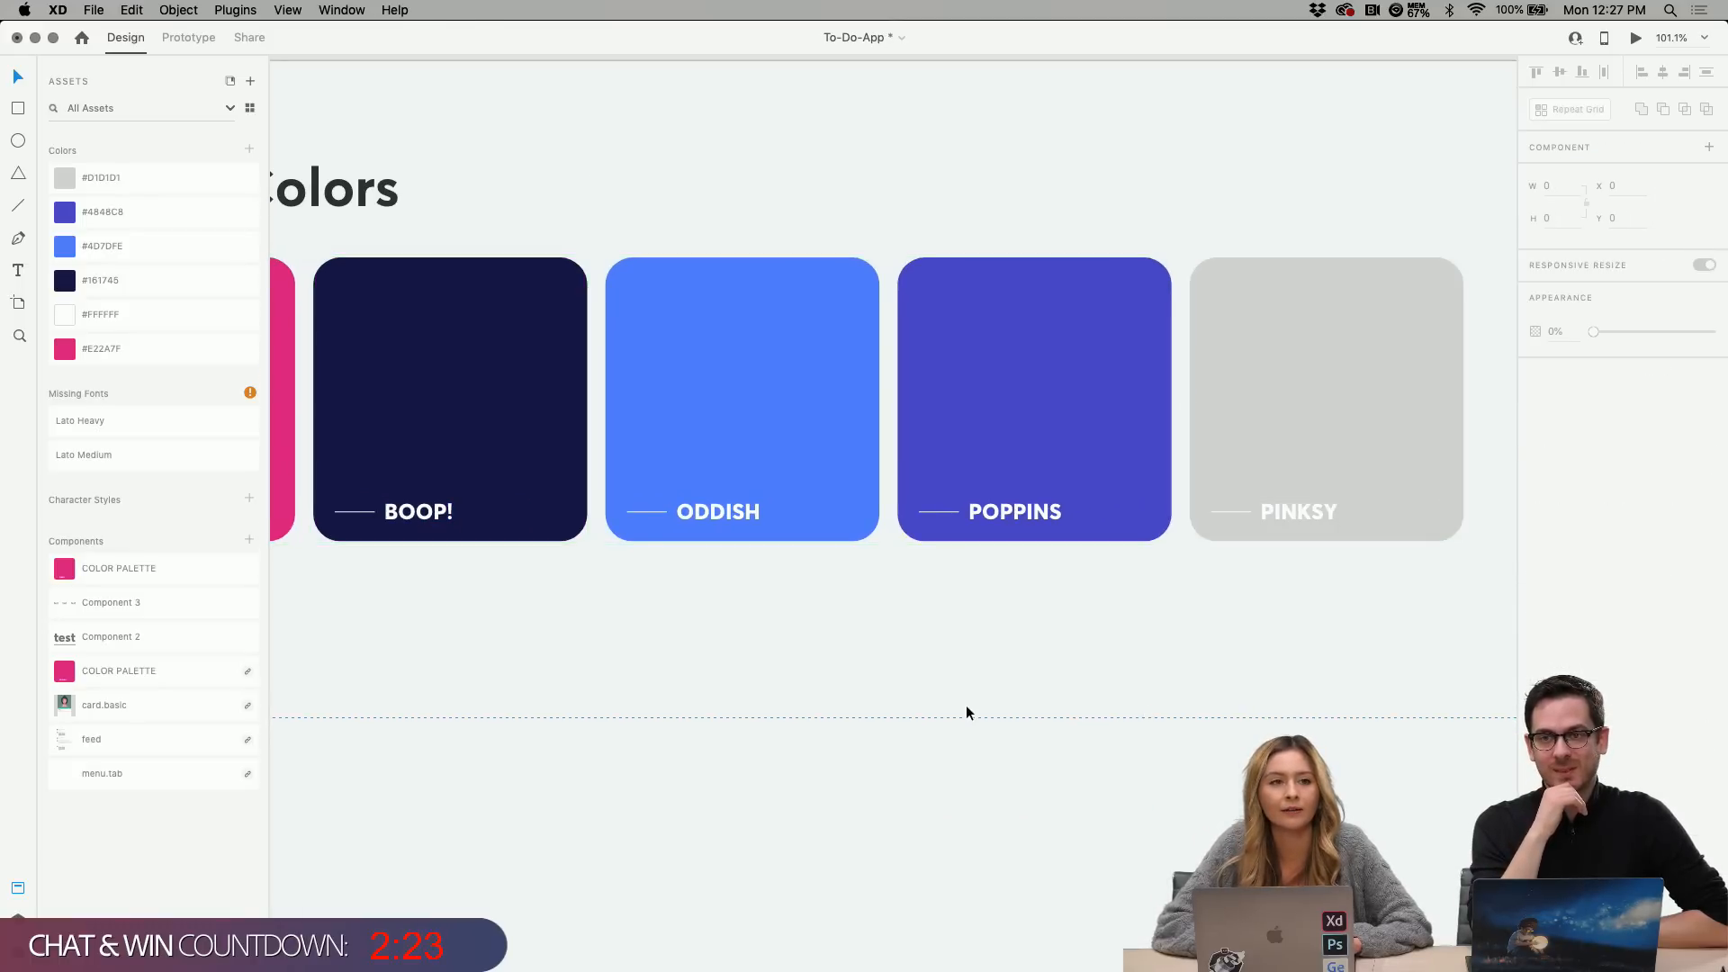
scroll(964, 705, "down", 5)
scroll(965, 713, "down", 3)
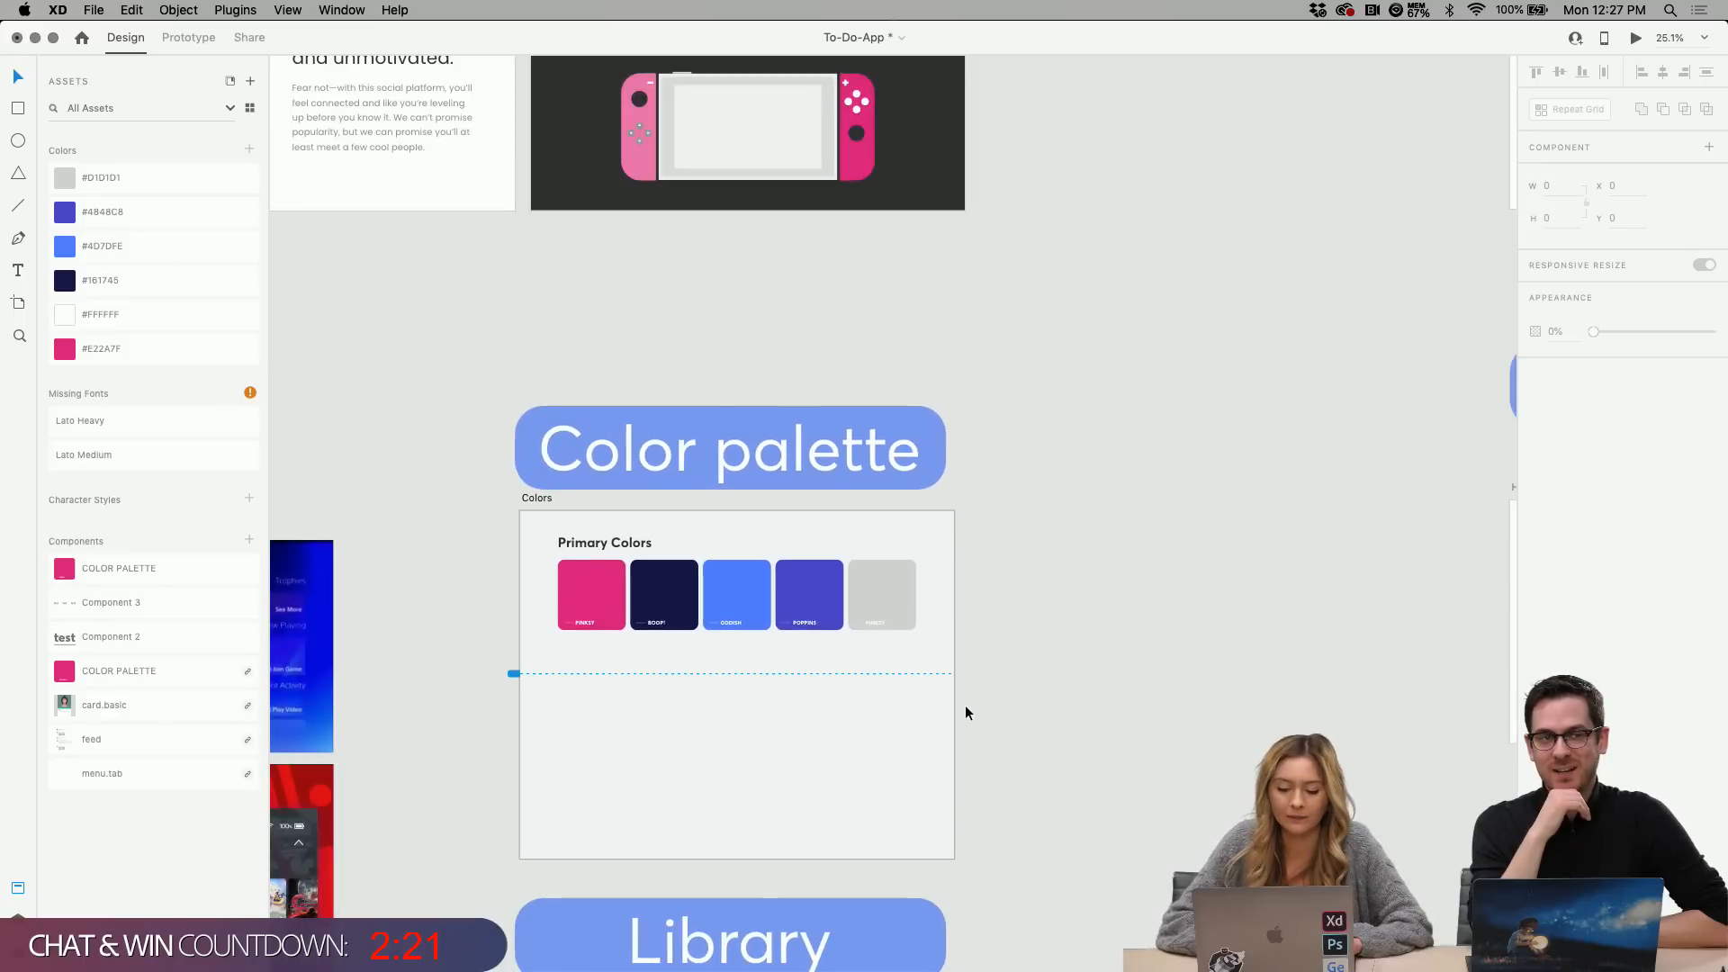
scroll(966, 712, "right", 10)
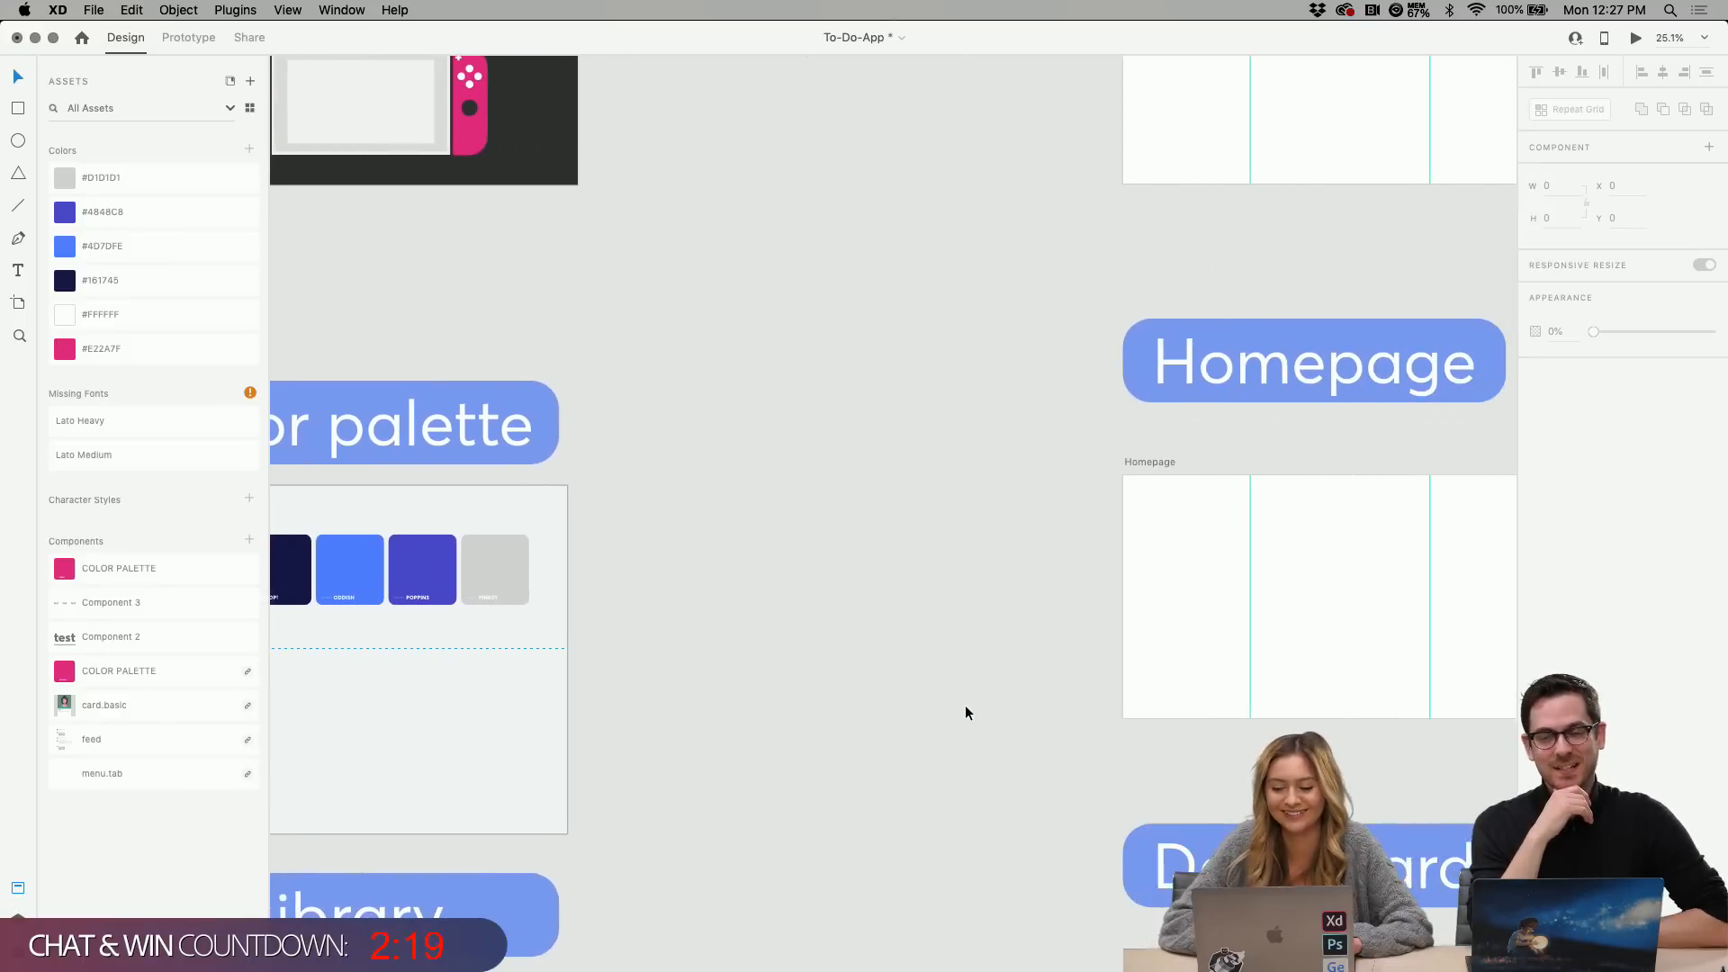
scroll(966, 711, "up", 4)
scroll(966, 711, "right", 3)
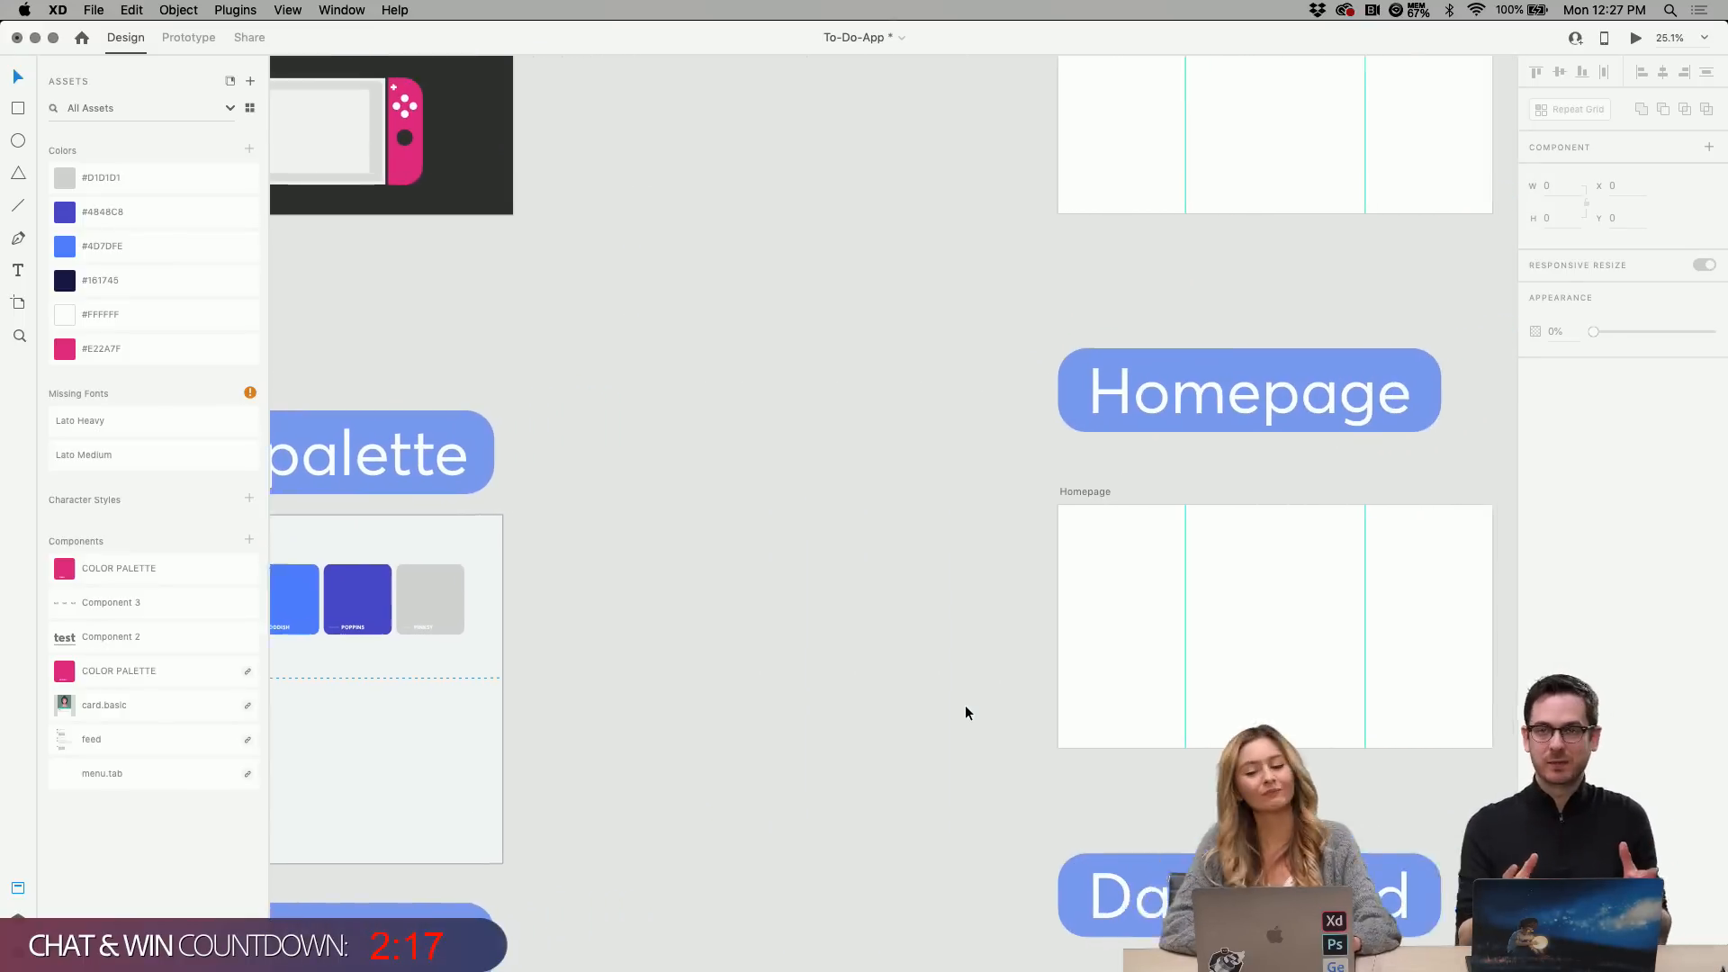
Try the layout grid on and off over the empty artboard below the Login heading.
scroll(965, 712, "up", 3)
scroll(965, 712, "right", 2)
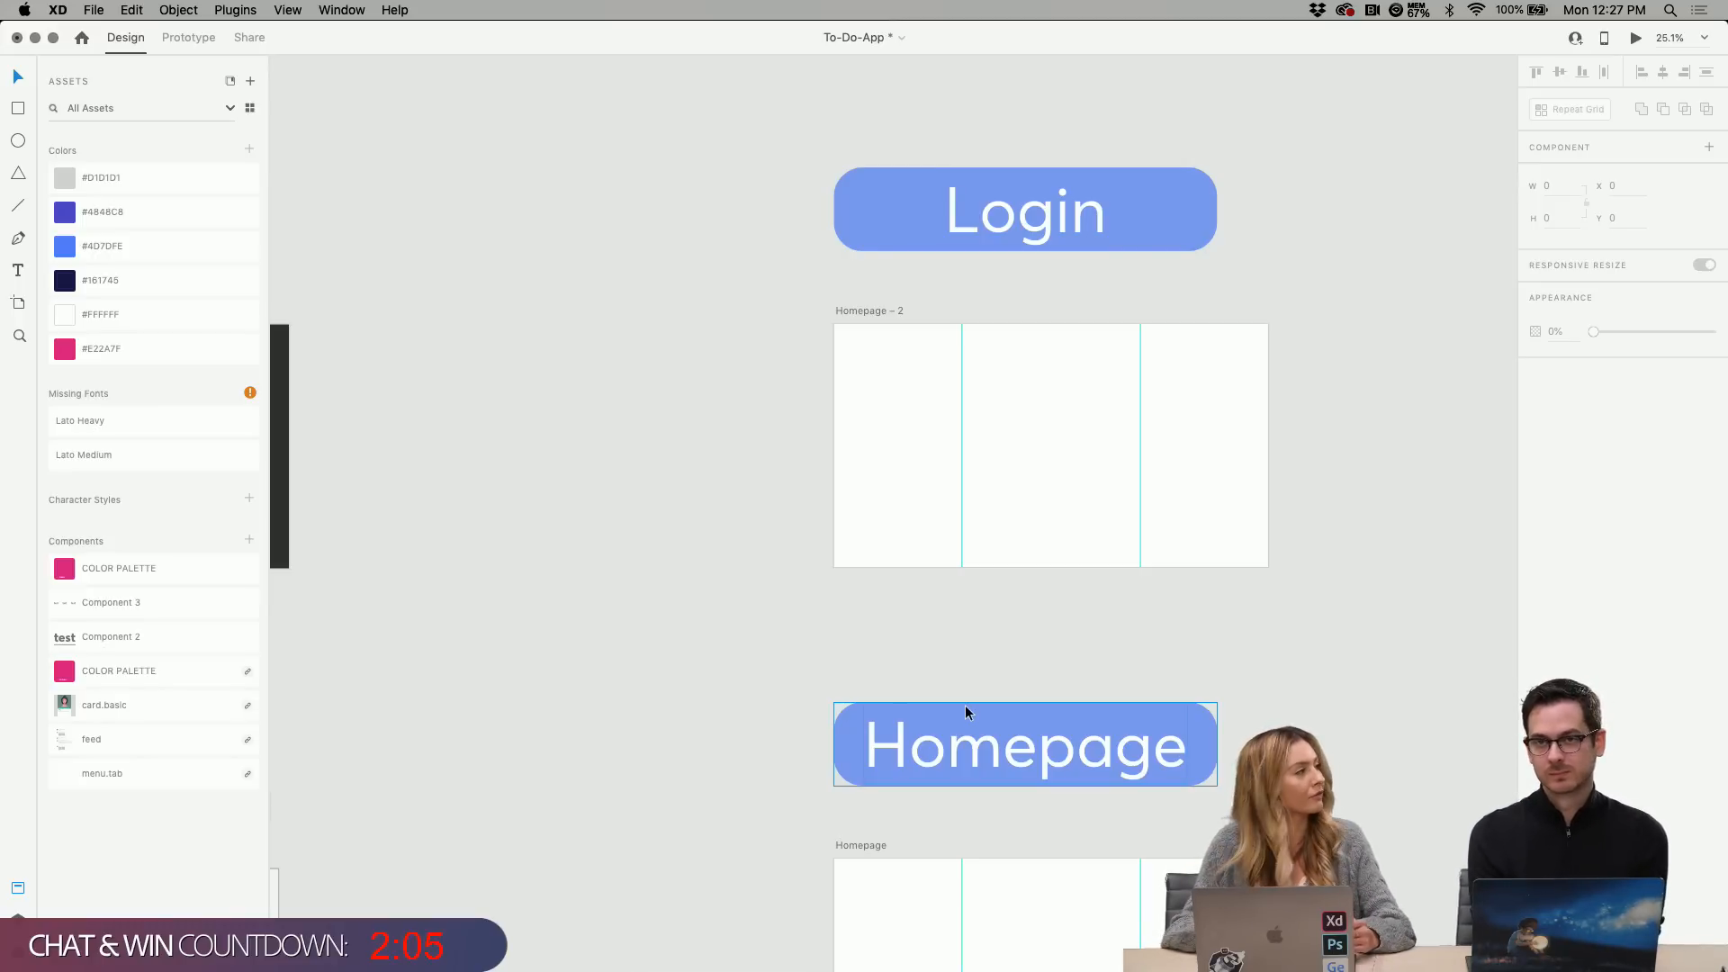
scroll(1076, 454, "up", 5)
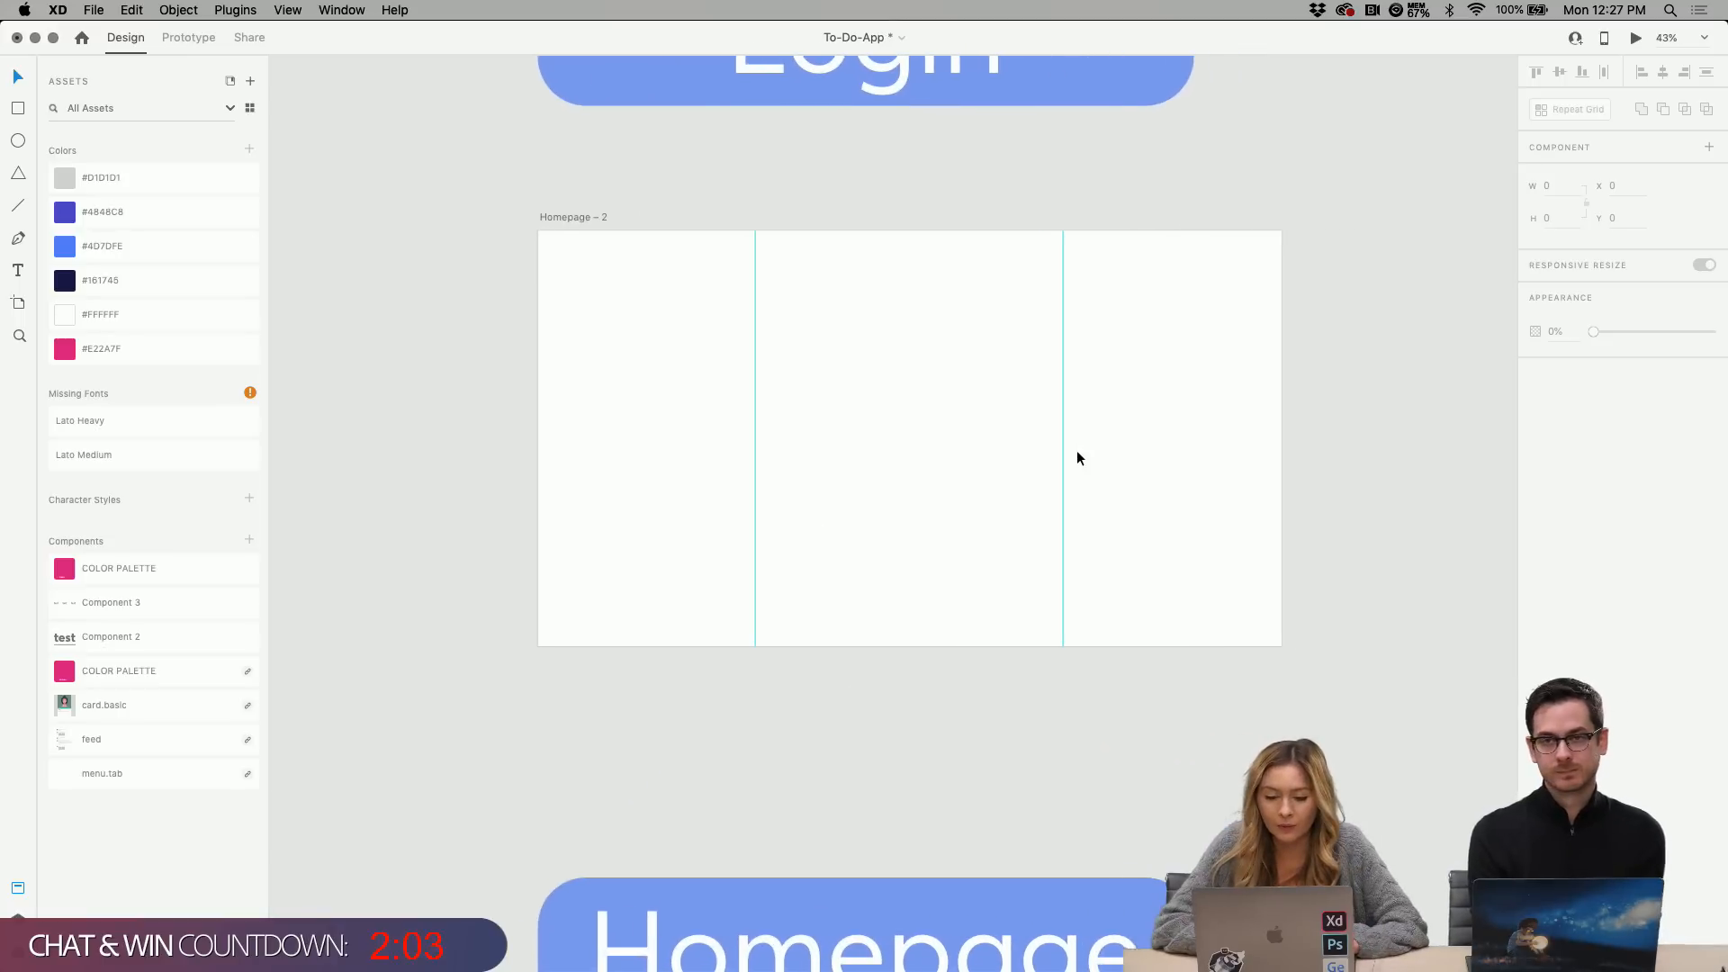
scroll(527, 225, "up", 3)
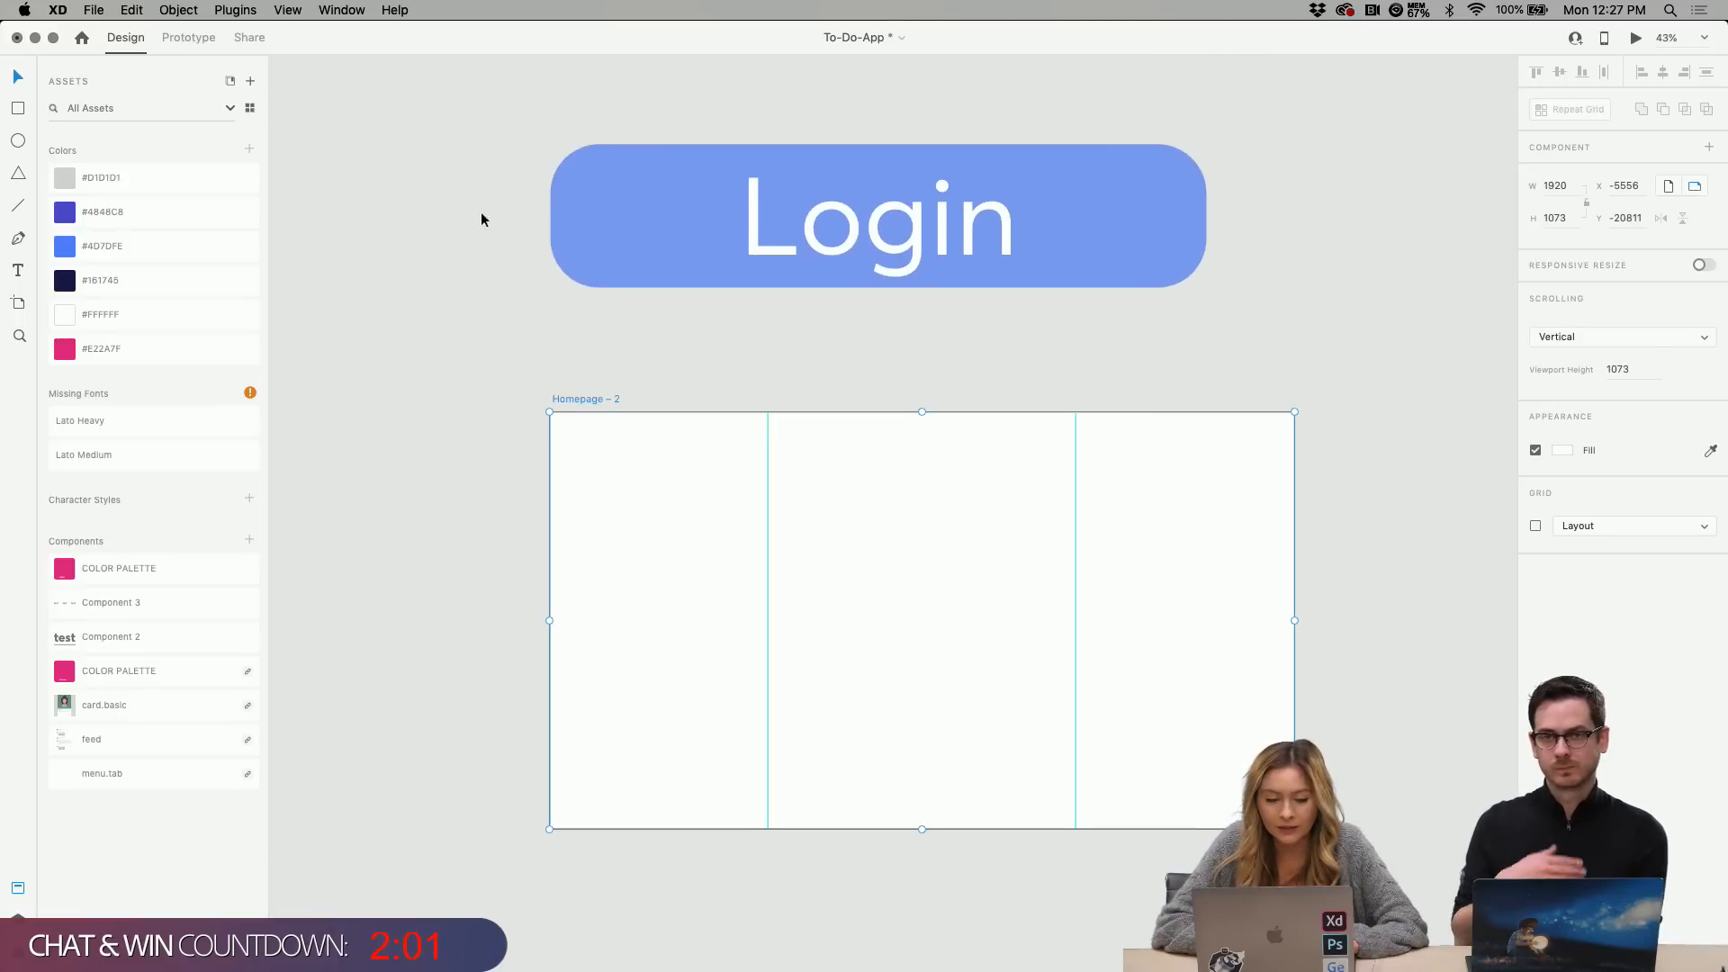
left_click(579, 401)
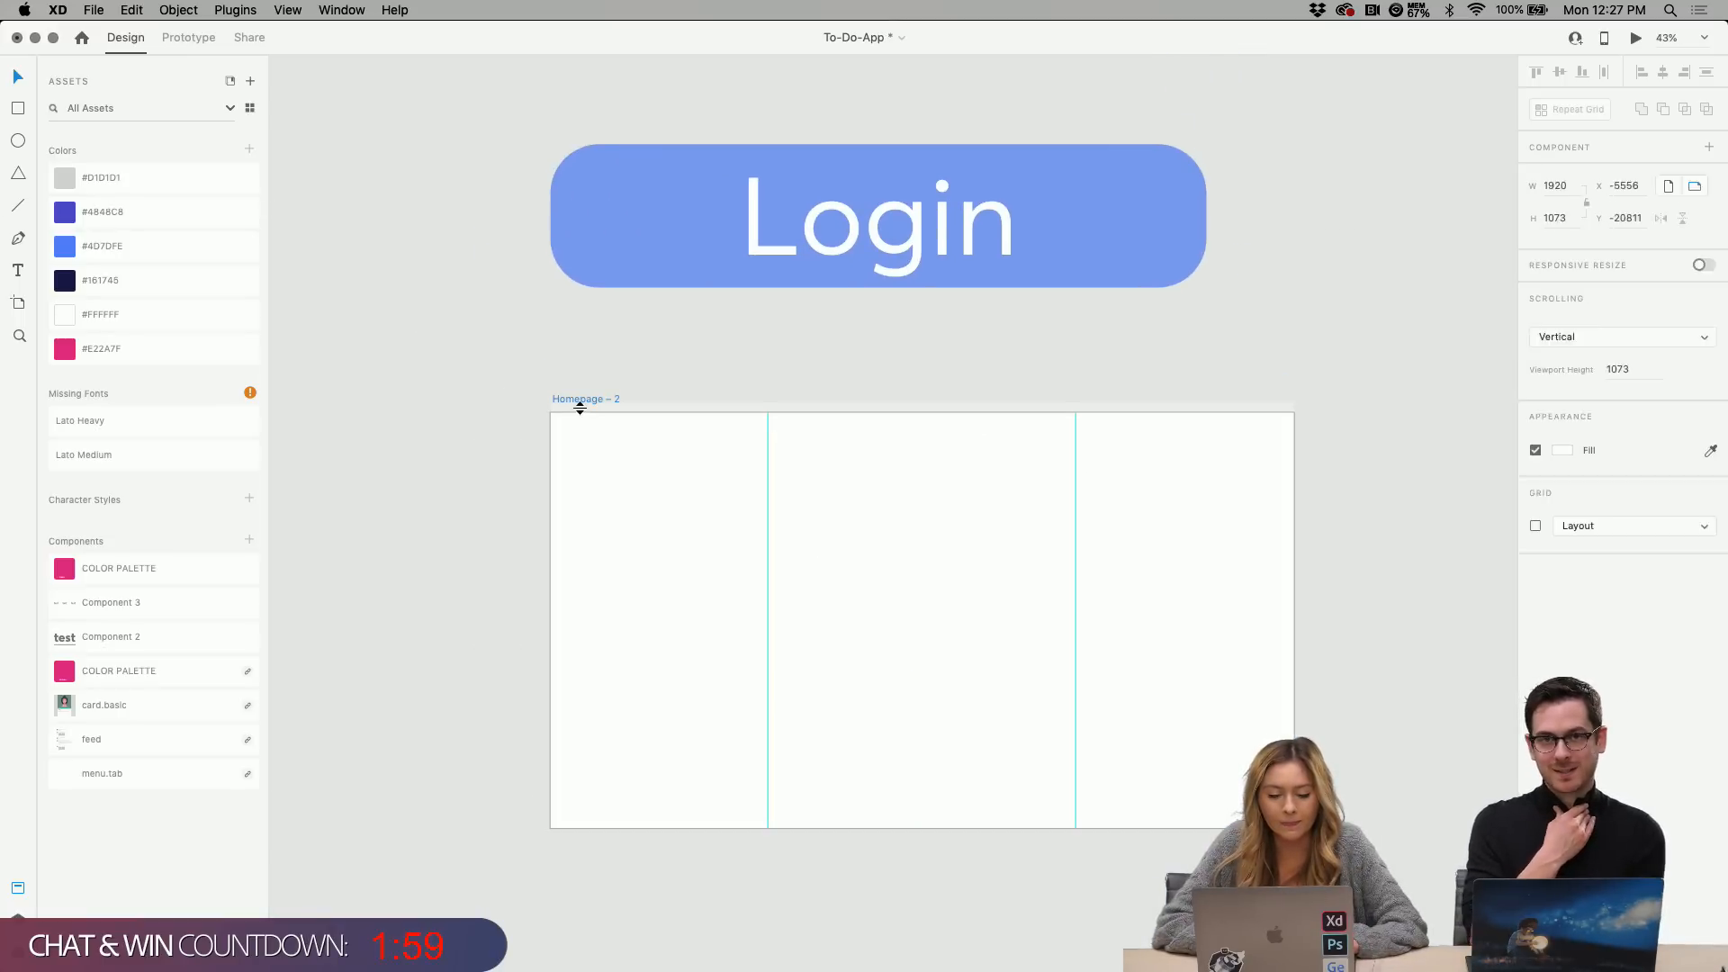
left_click_drag(578, 412, 580, 407)
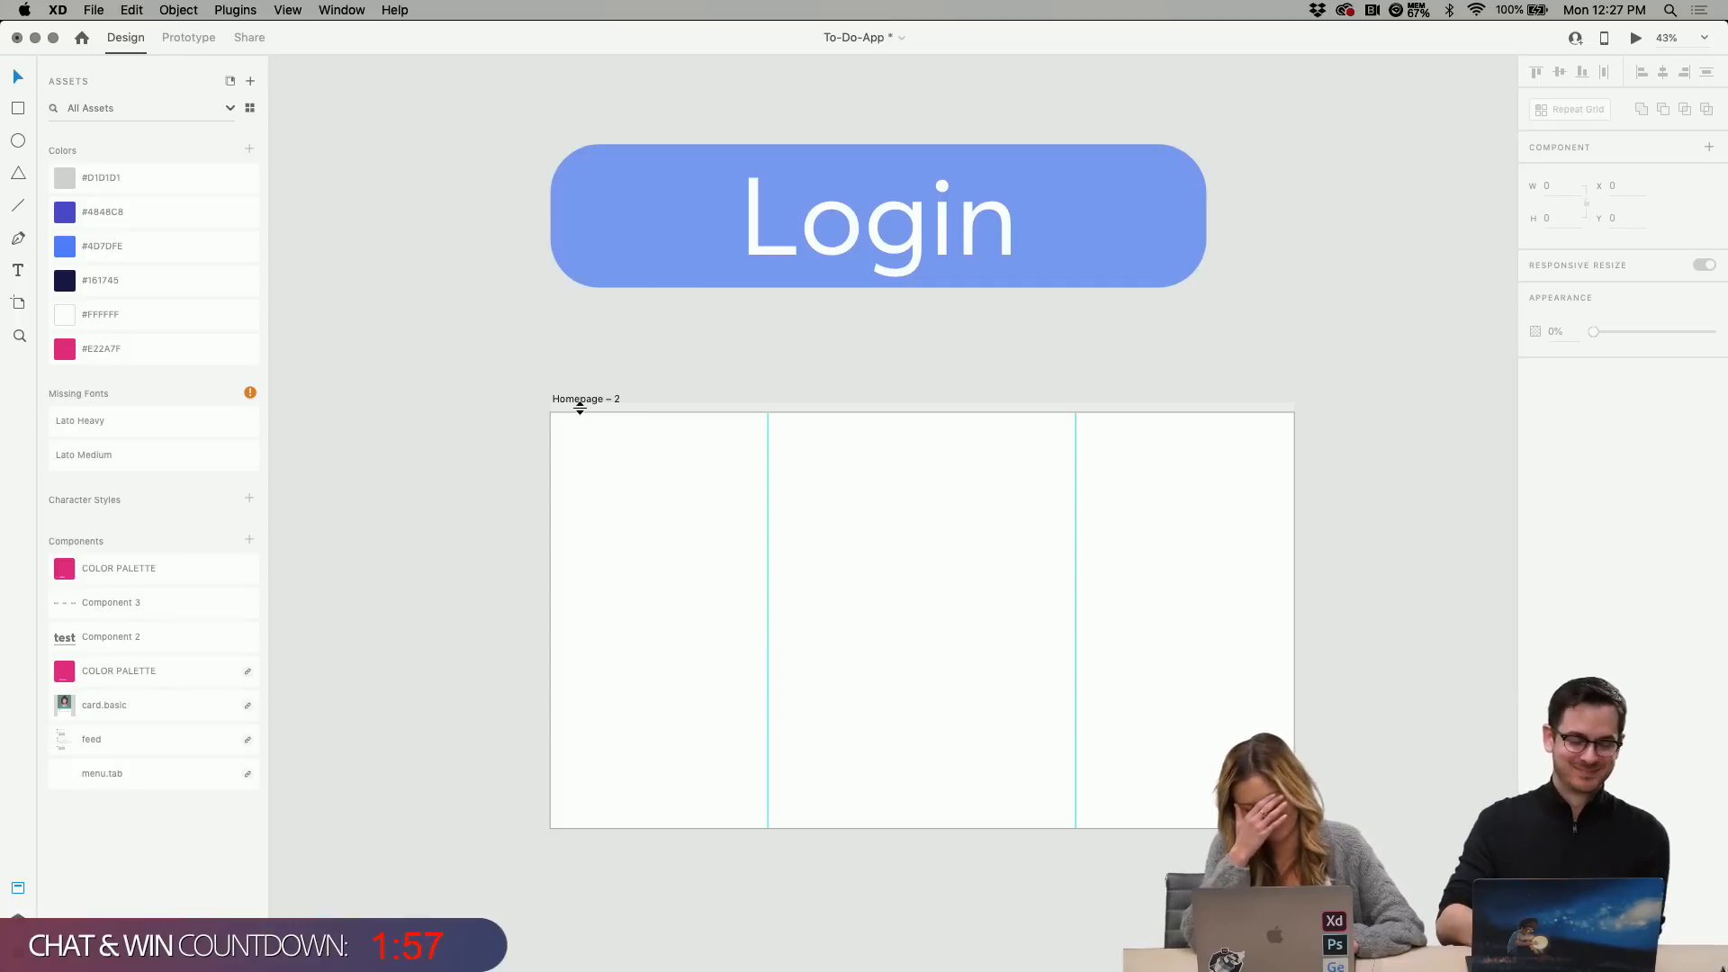
key("super+shift+apostrophe")
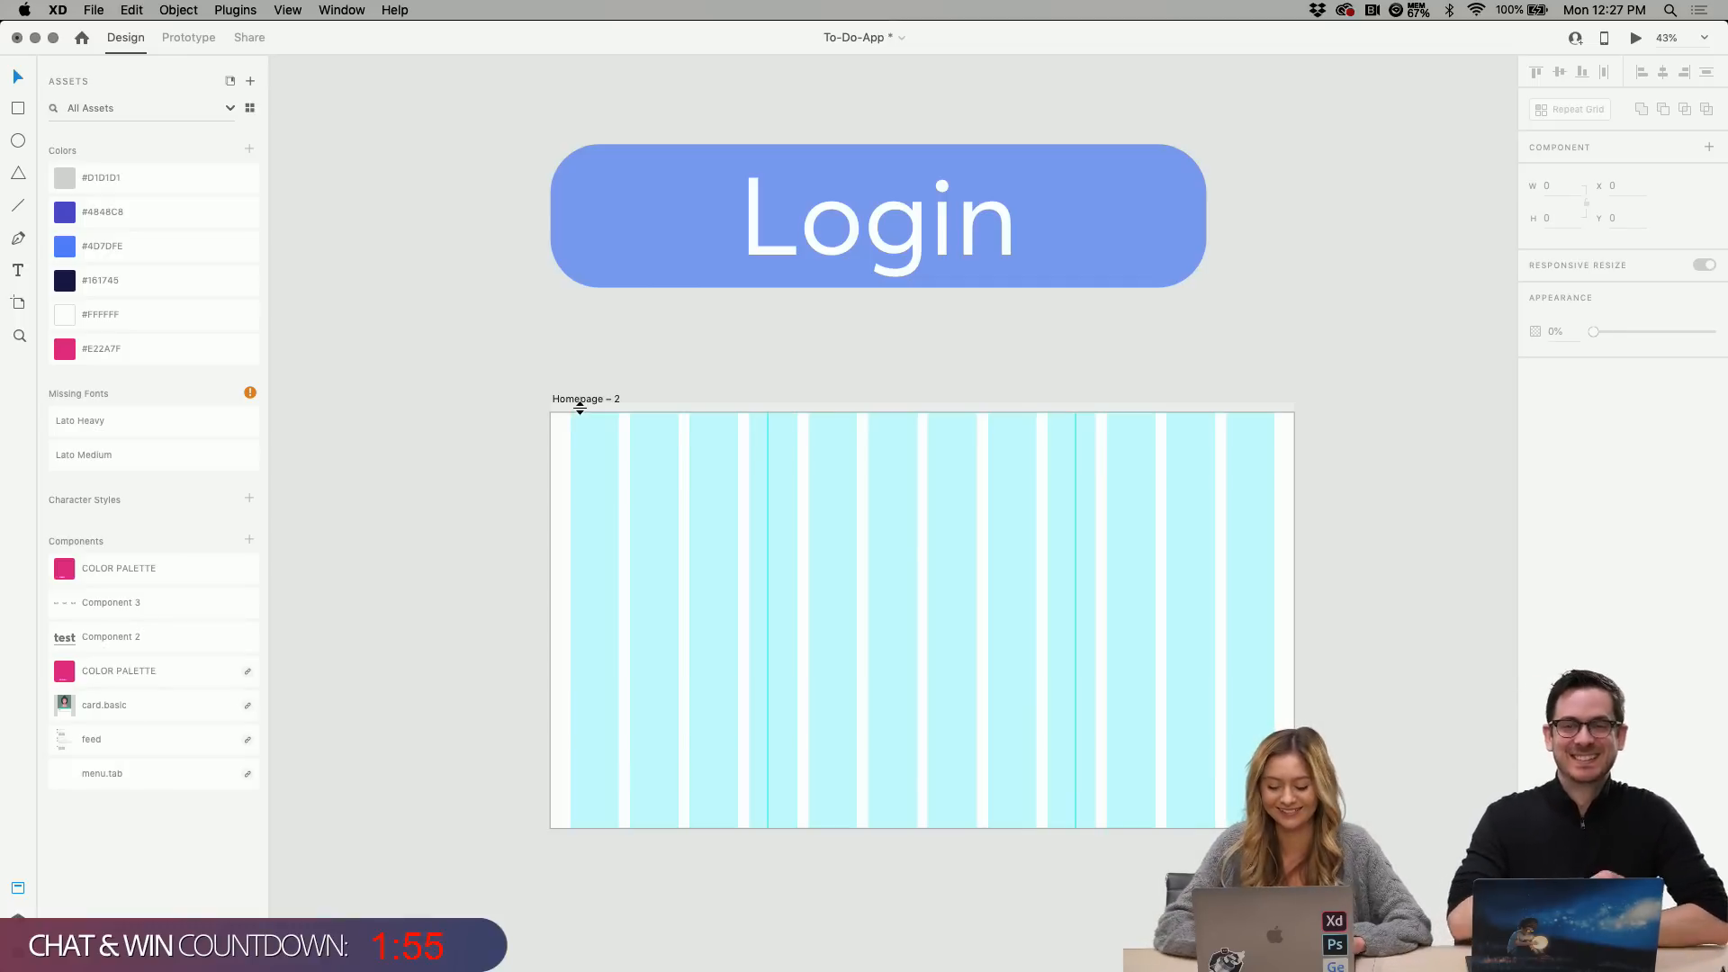
key("super+shift+apostrophe")
key("super+shift+apostrophe")
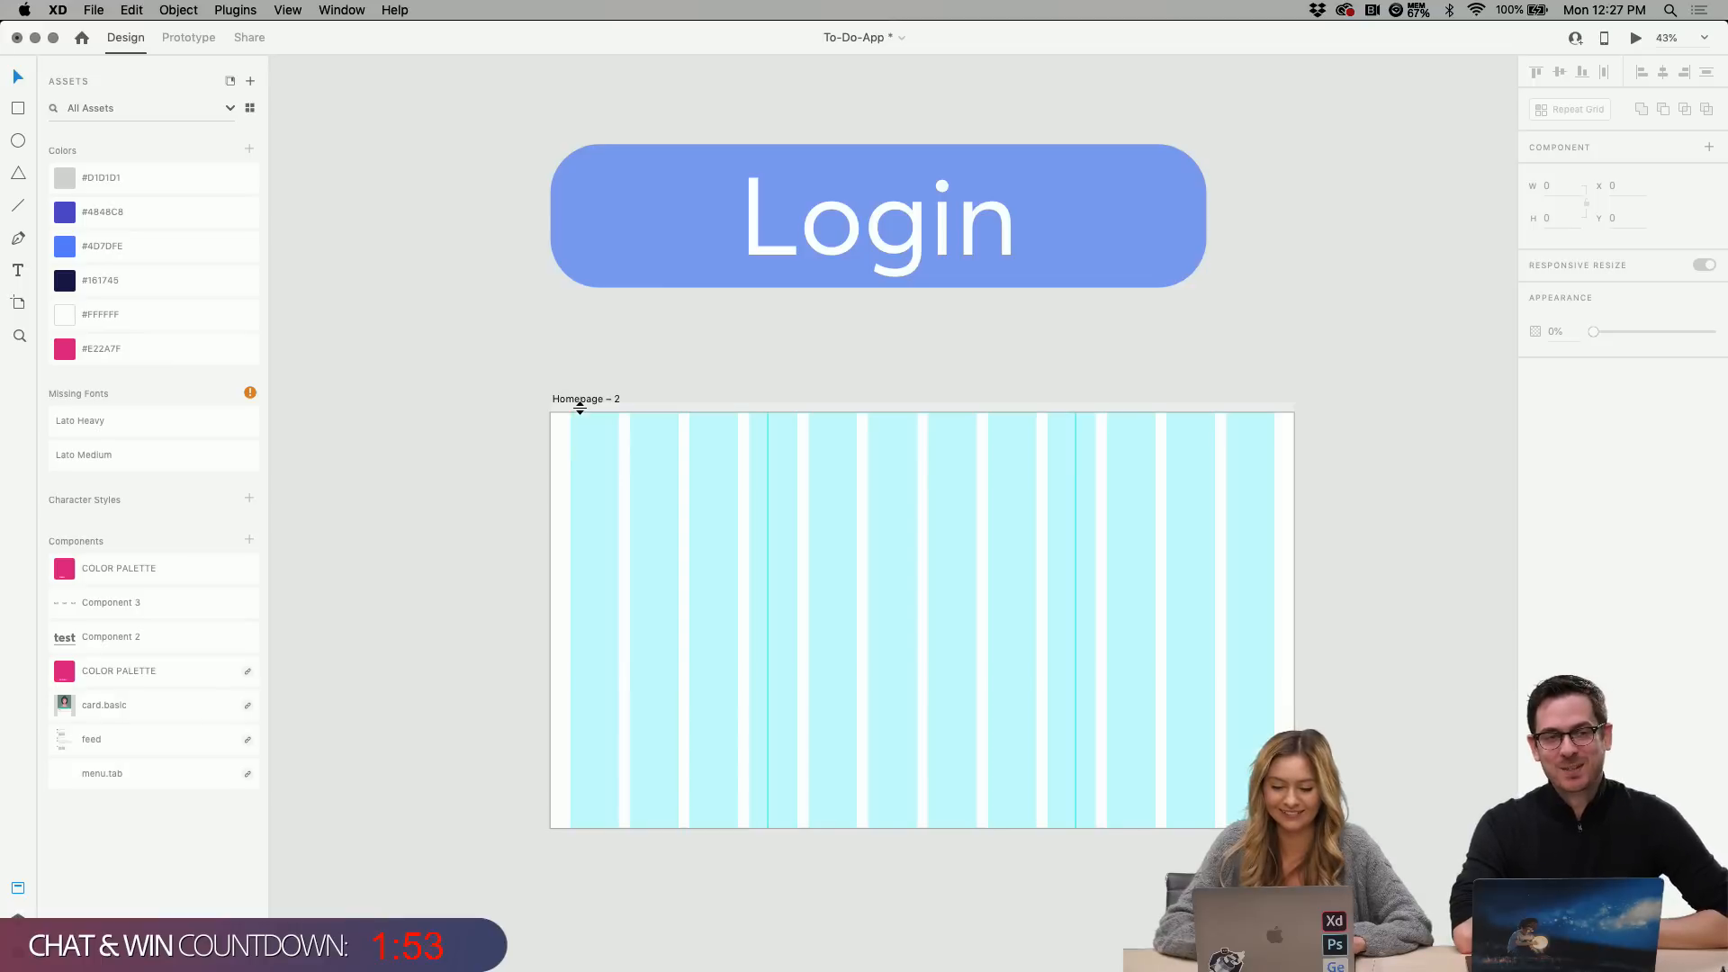
key("super+shift+apostrophe")
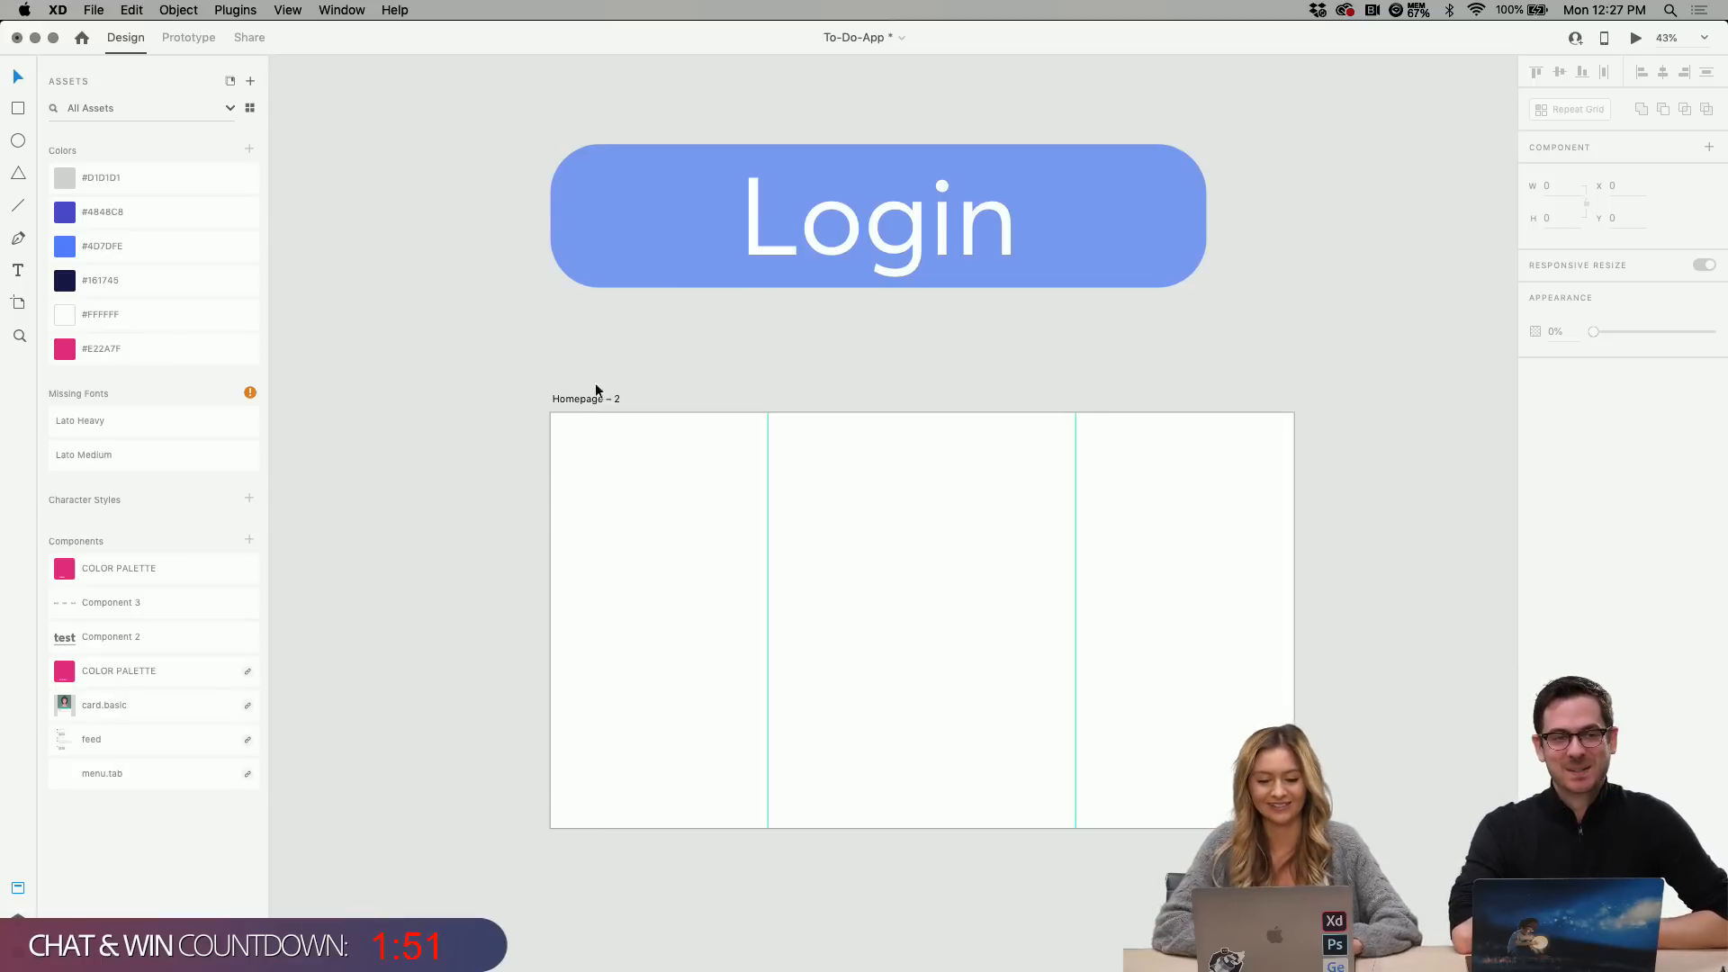
Select the empty Homepage – 2 artboard below the Login heading and show its layout grid.
left_click(589, 398)
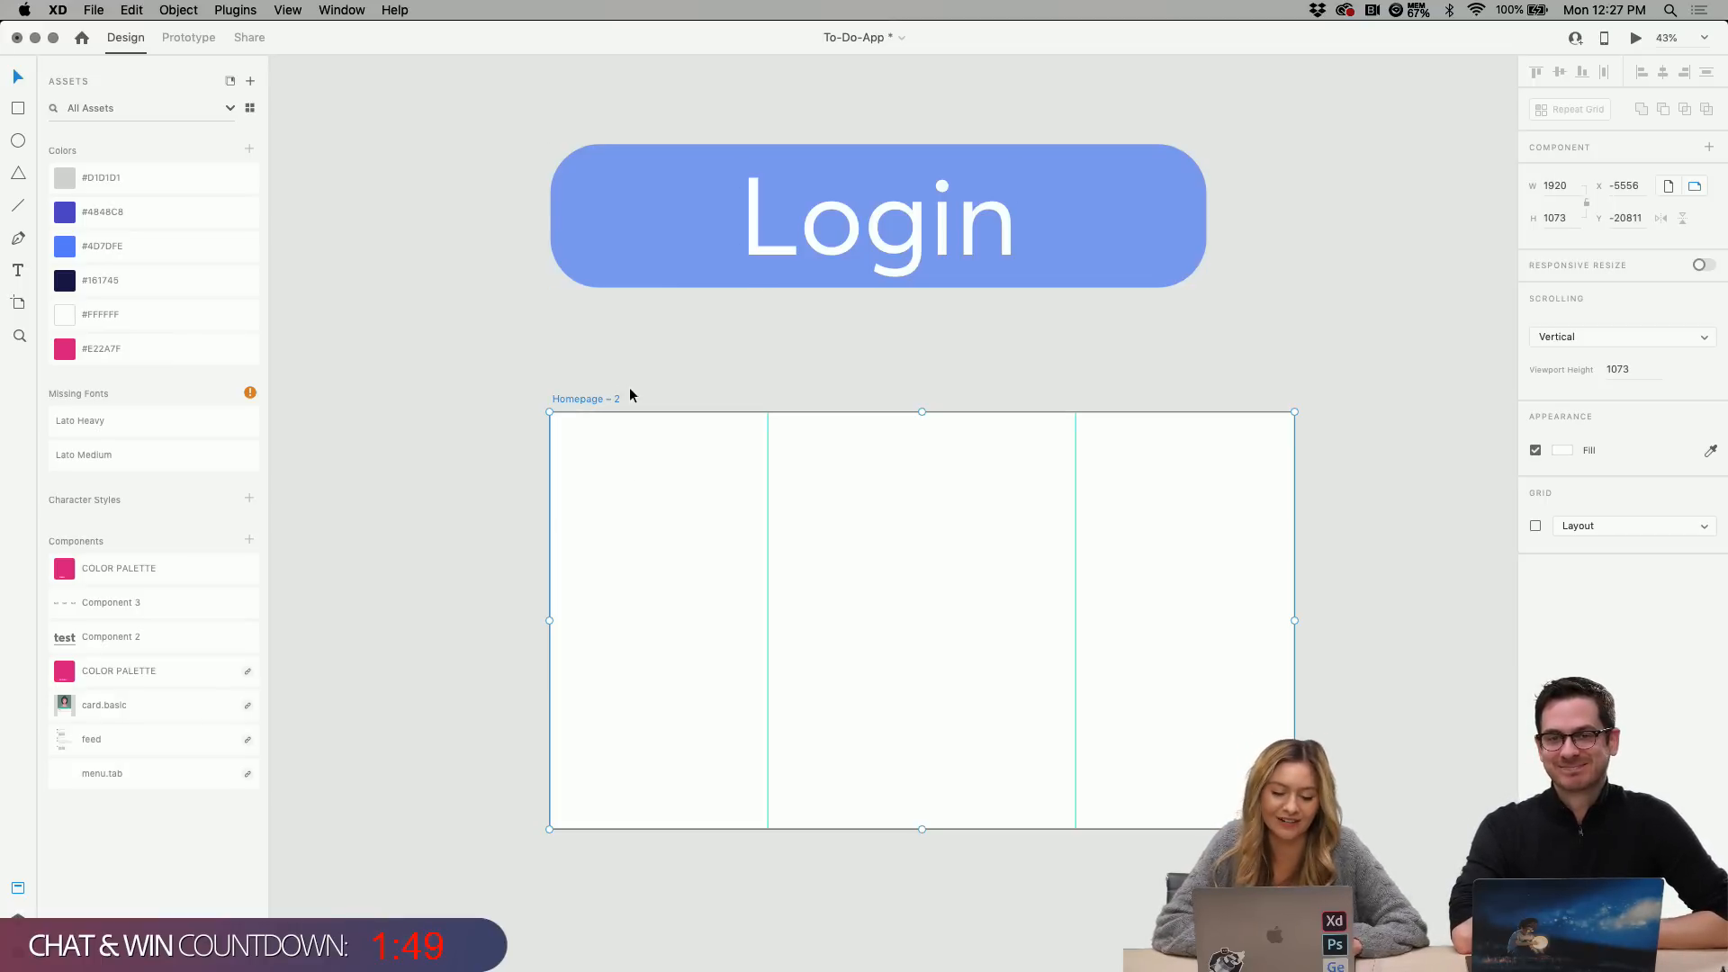
left_click(618, 374)
scroll(728, 479, "right", 3)
scroll(727, 479, "down", 2)
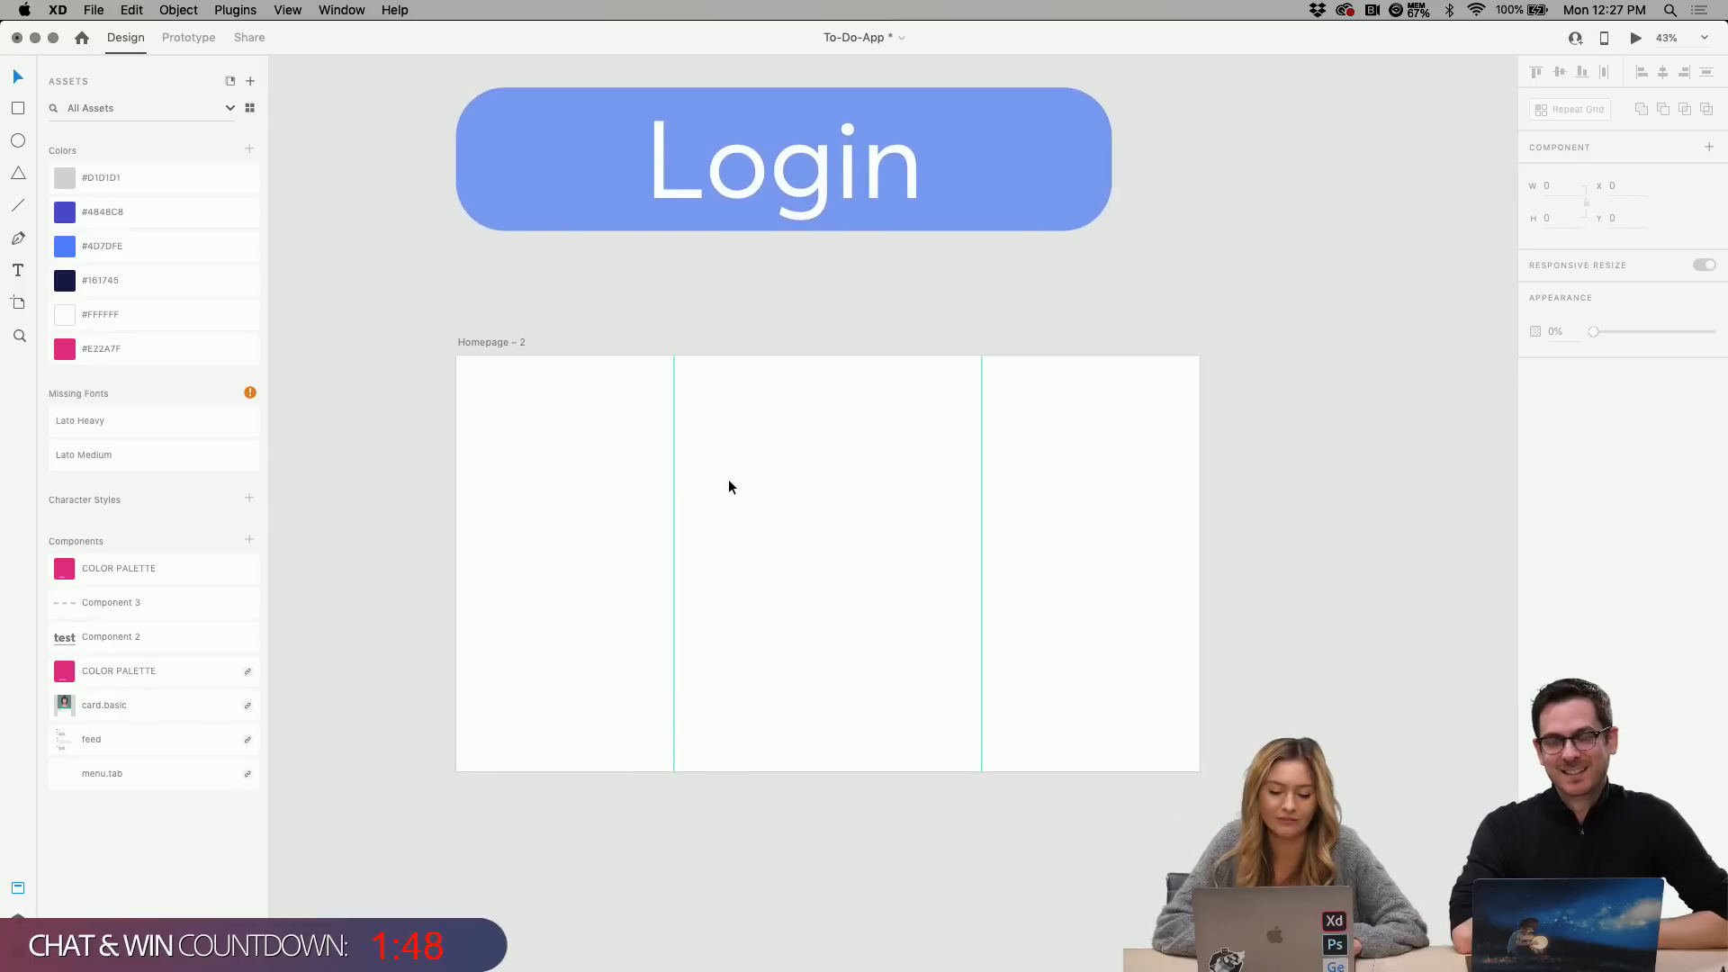
left_click(821, 503)
key("super+shift+apostrophe")
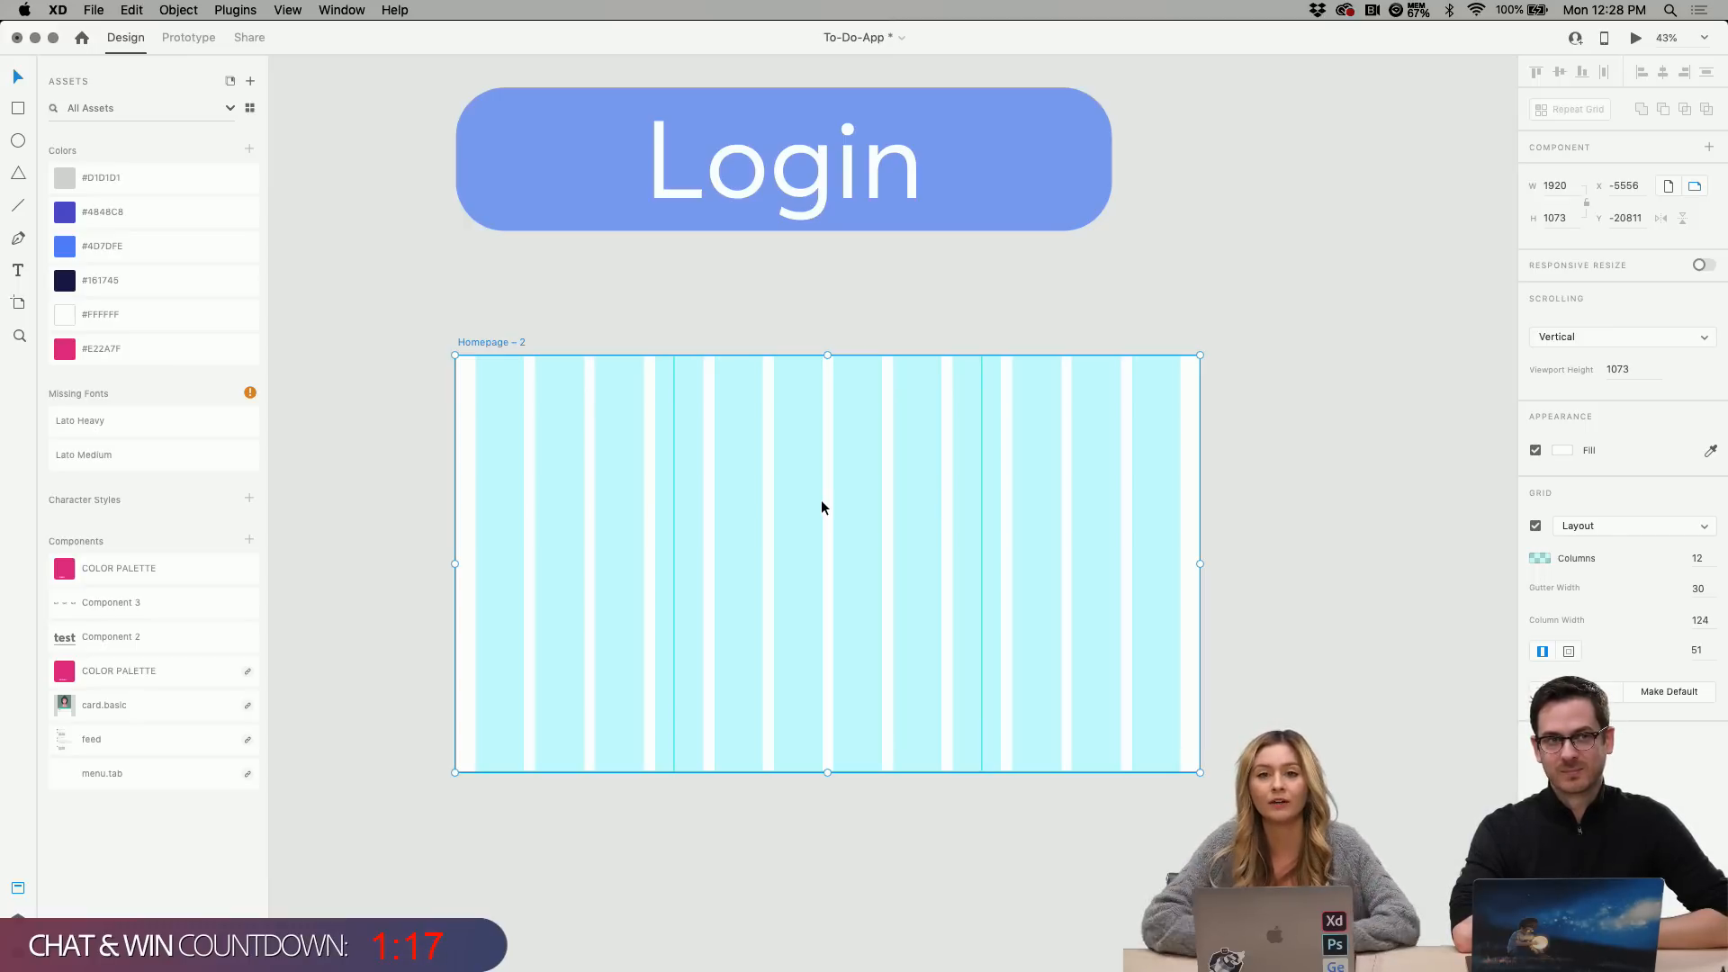
scroll(844, 646, "left", 2)
scroll(843, 646, "up", 1)
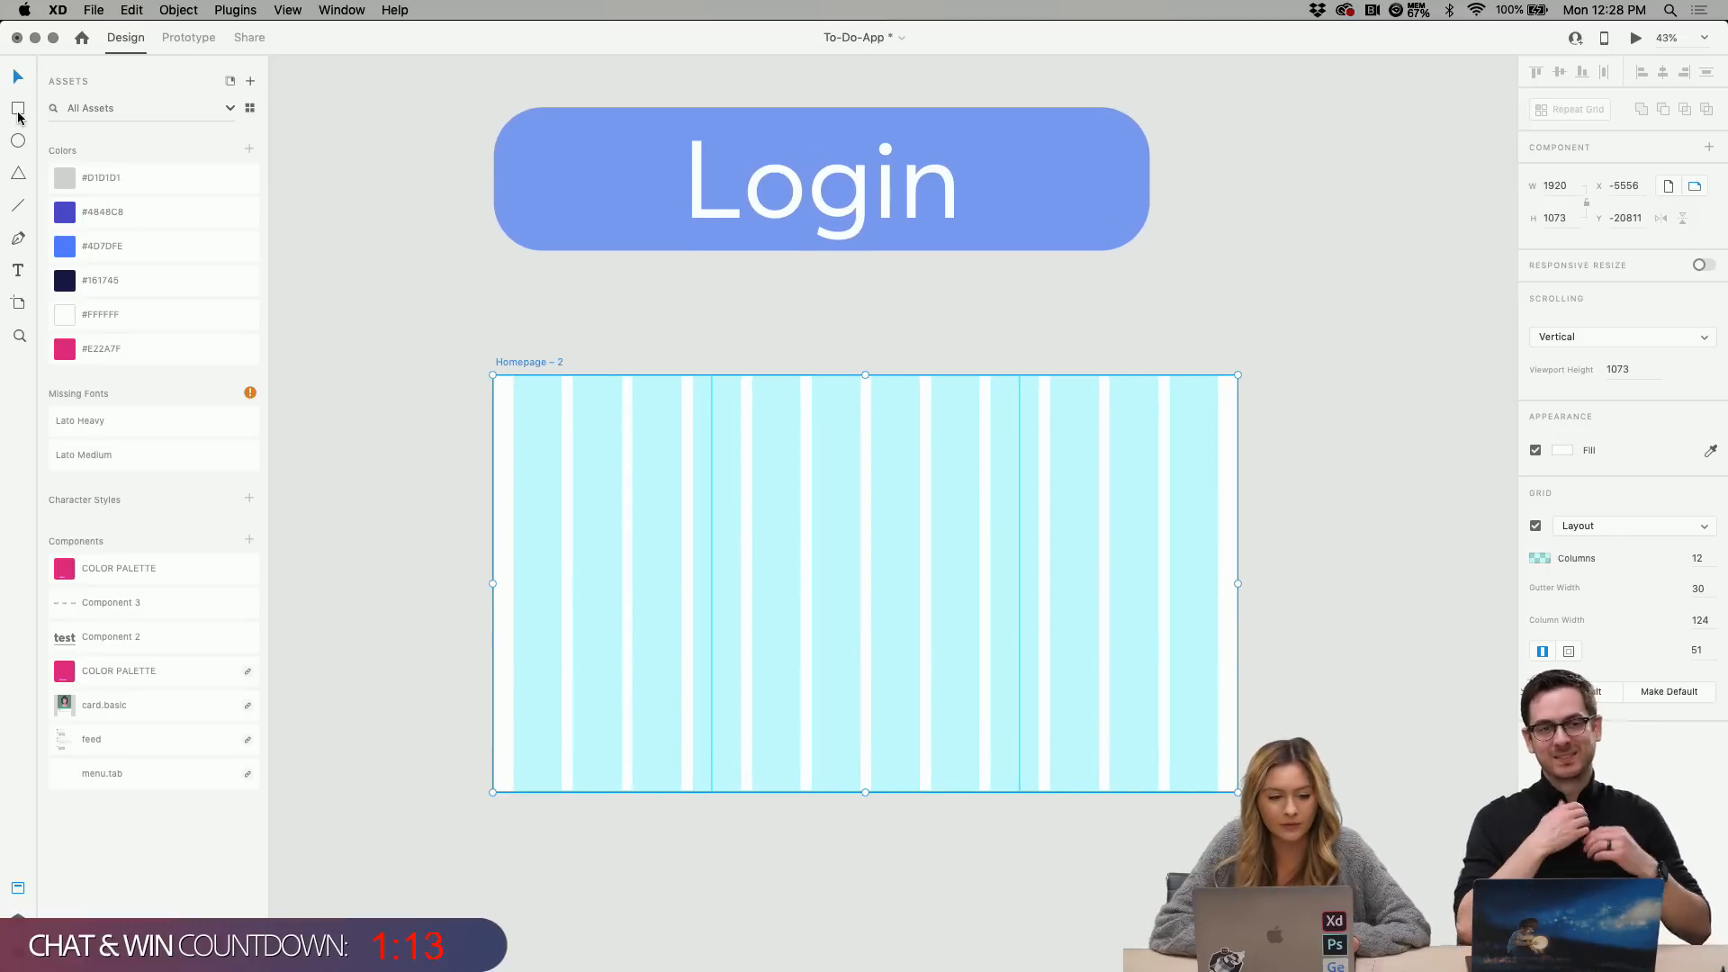
key("r")
left_click(493, 389)
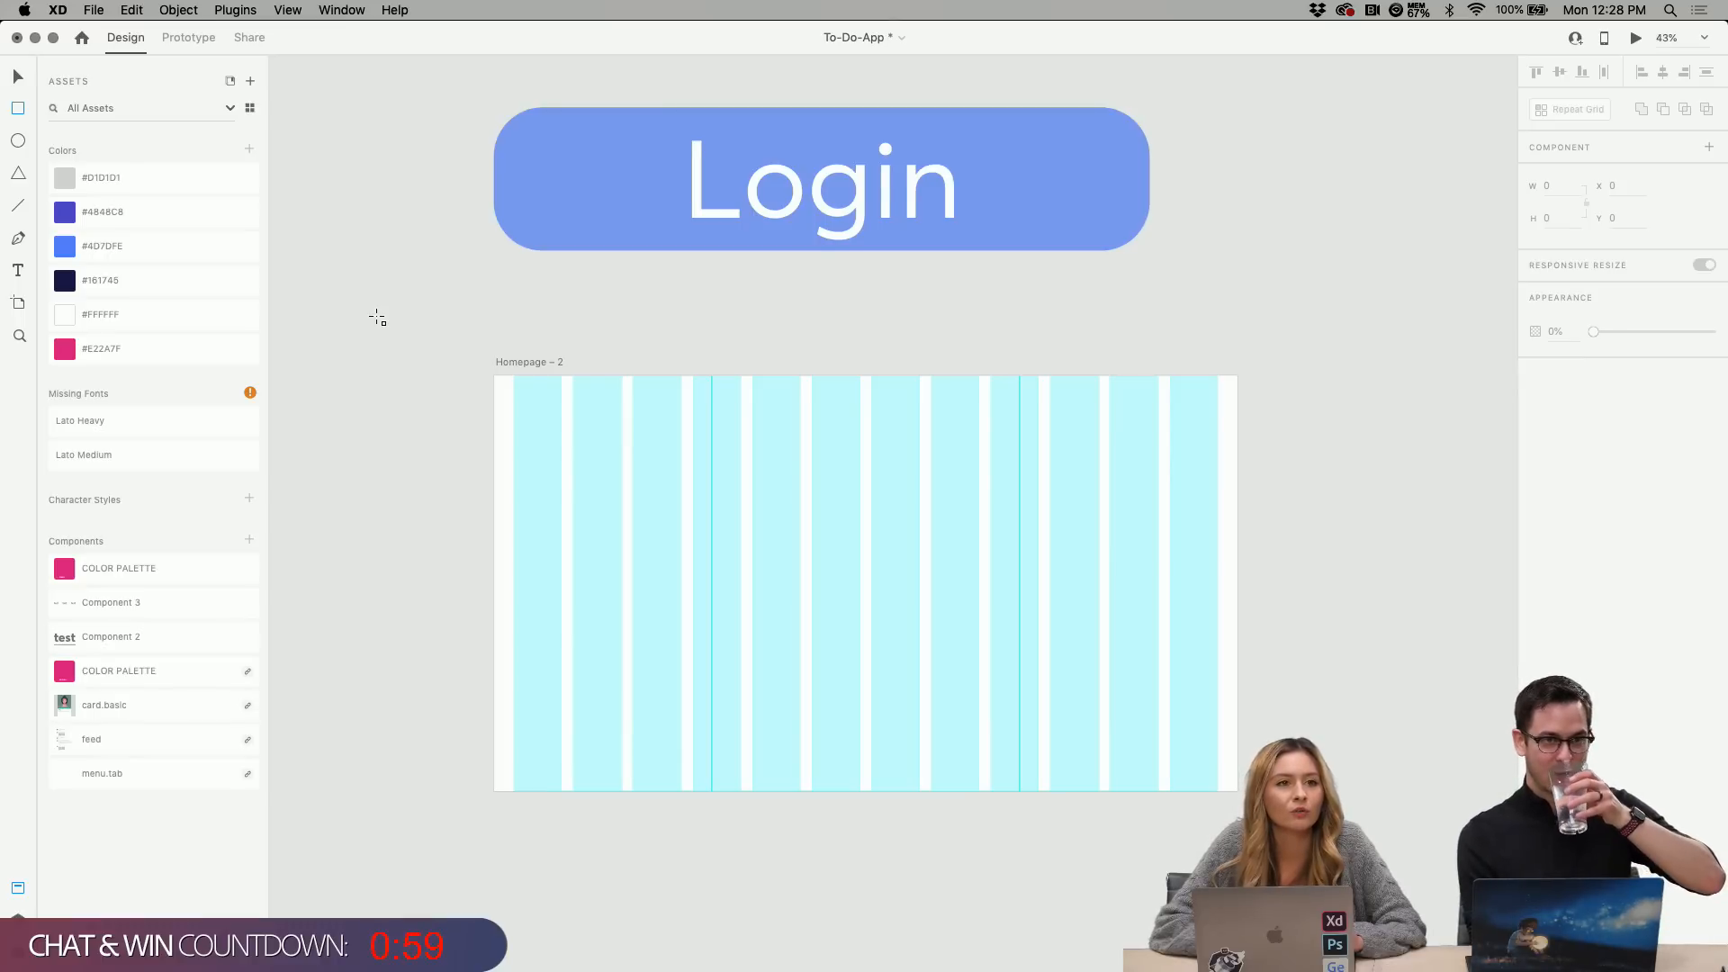
Hide the layout grid covering the color palette swatches.
scroll(378, 318, "left", 10)
scroll(377, 319, "left", 15)
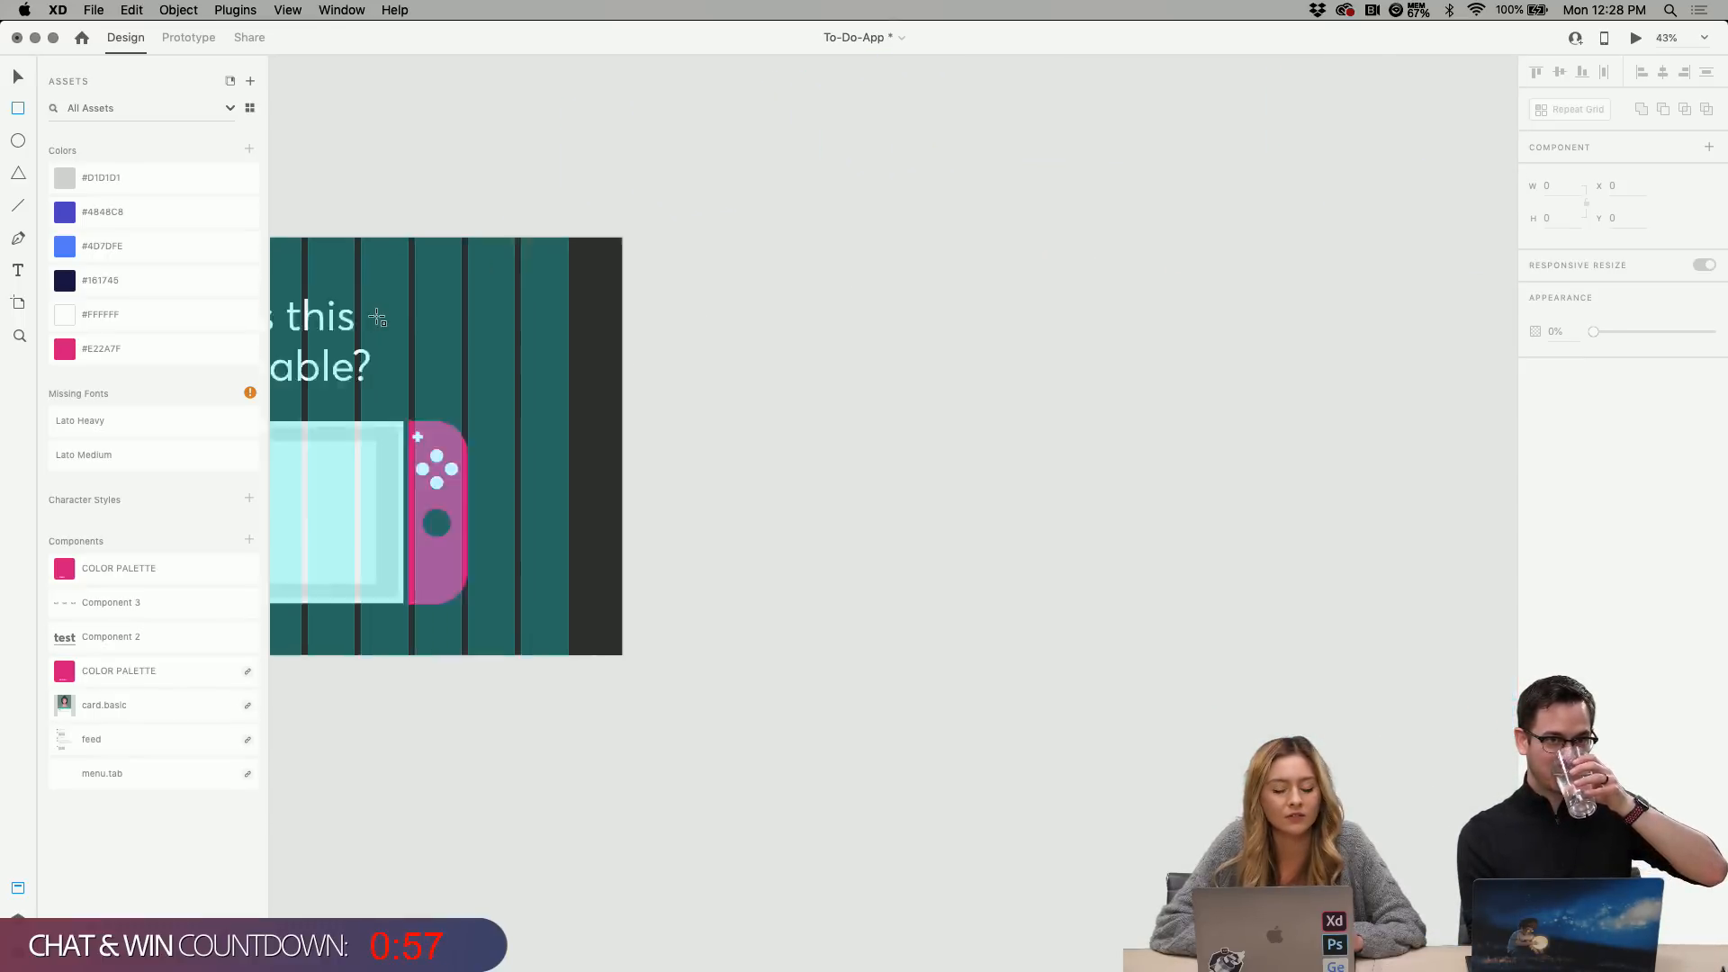
scroll(377, 318, "down", 5)
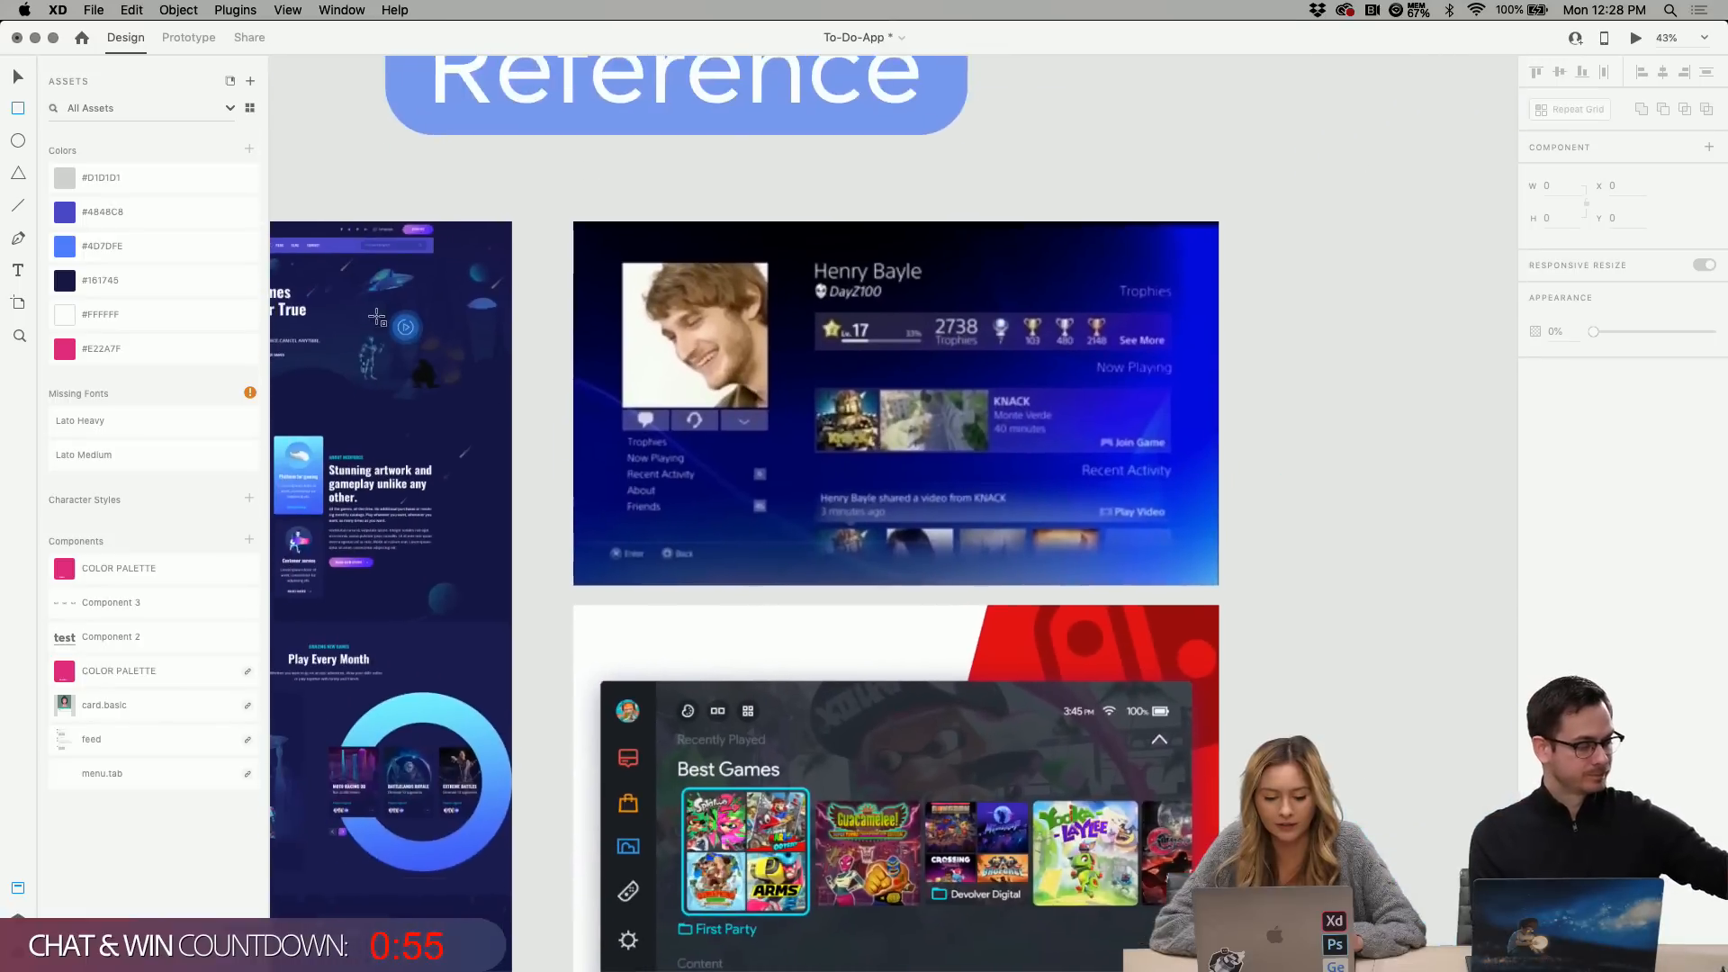
scroll(810, 382, "up", 10)
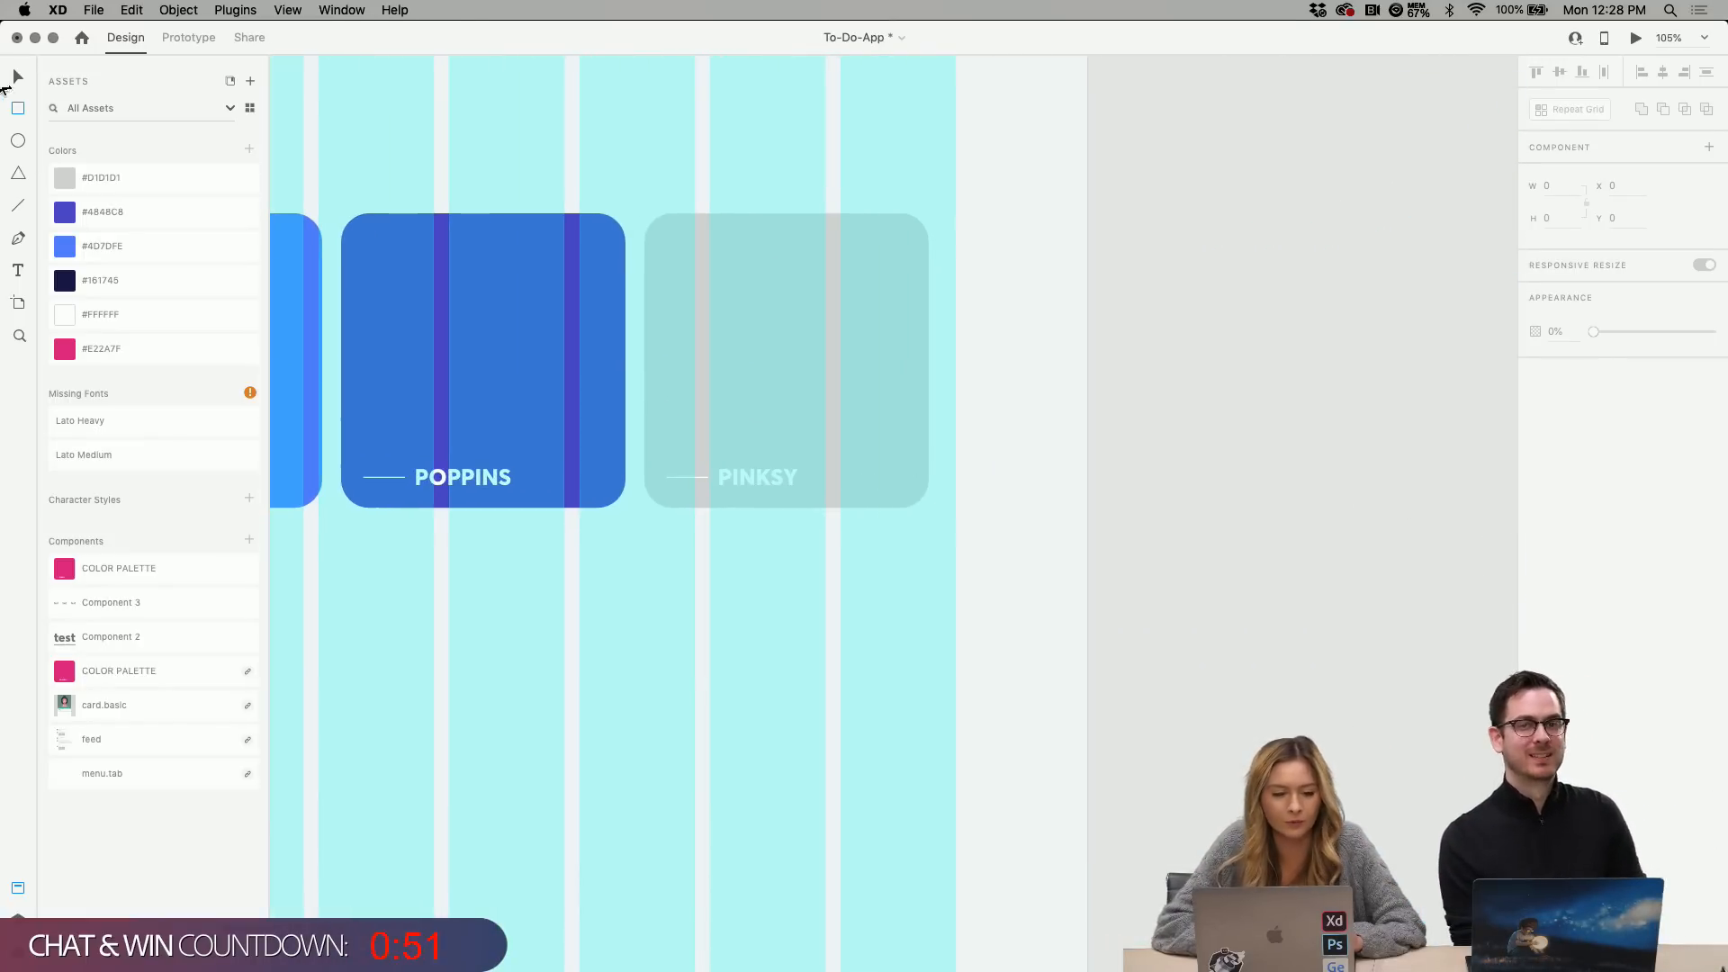
key("v")
key("super+shift+apostrophe")
Rename the light gray swatch's label to WOLF.
left_click(754, 491)
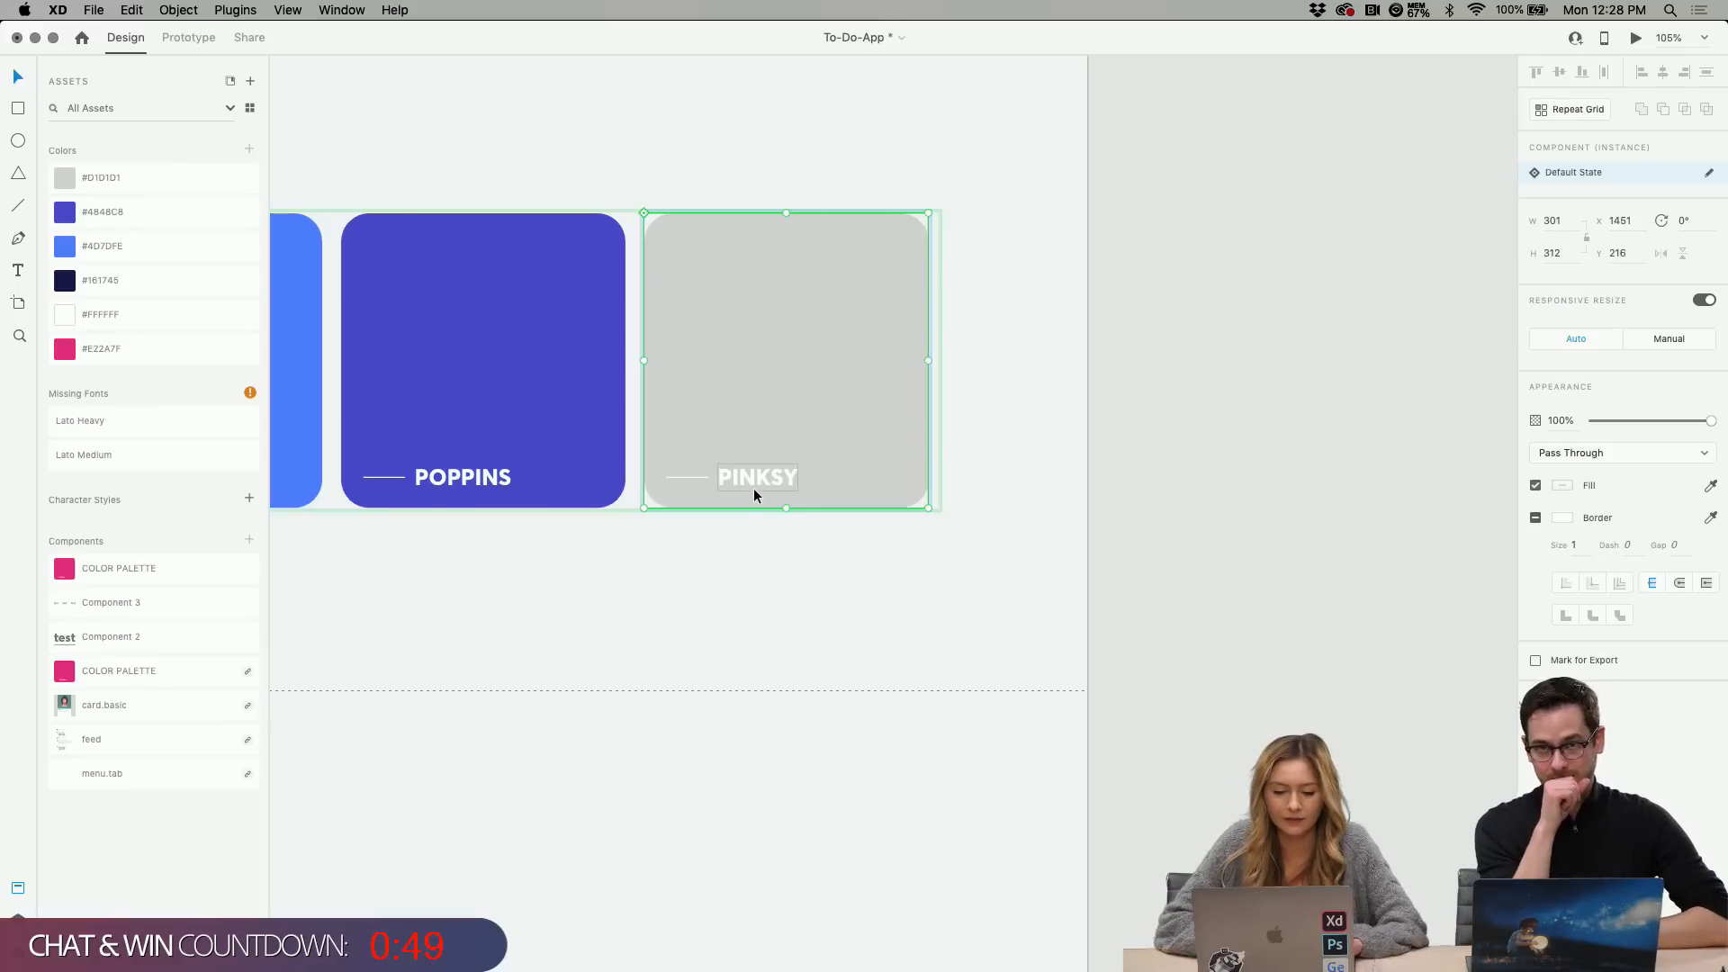
double_click(753, 479)
type("W")
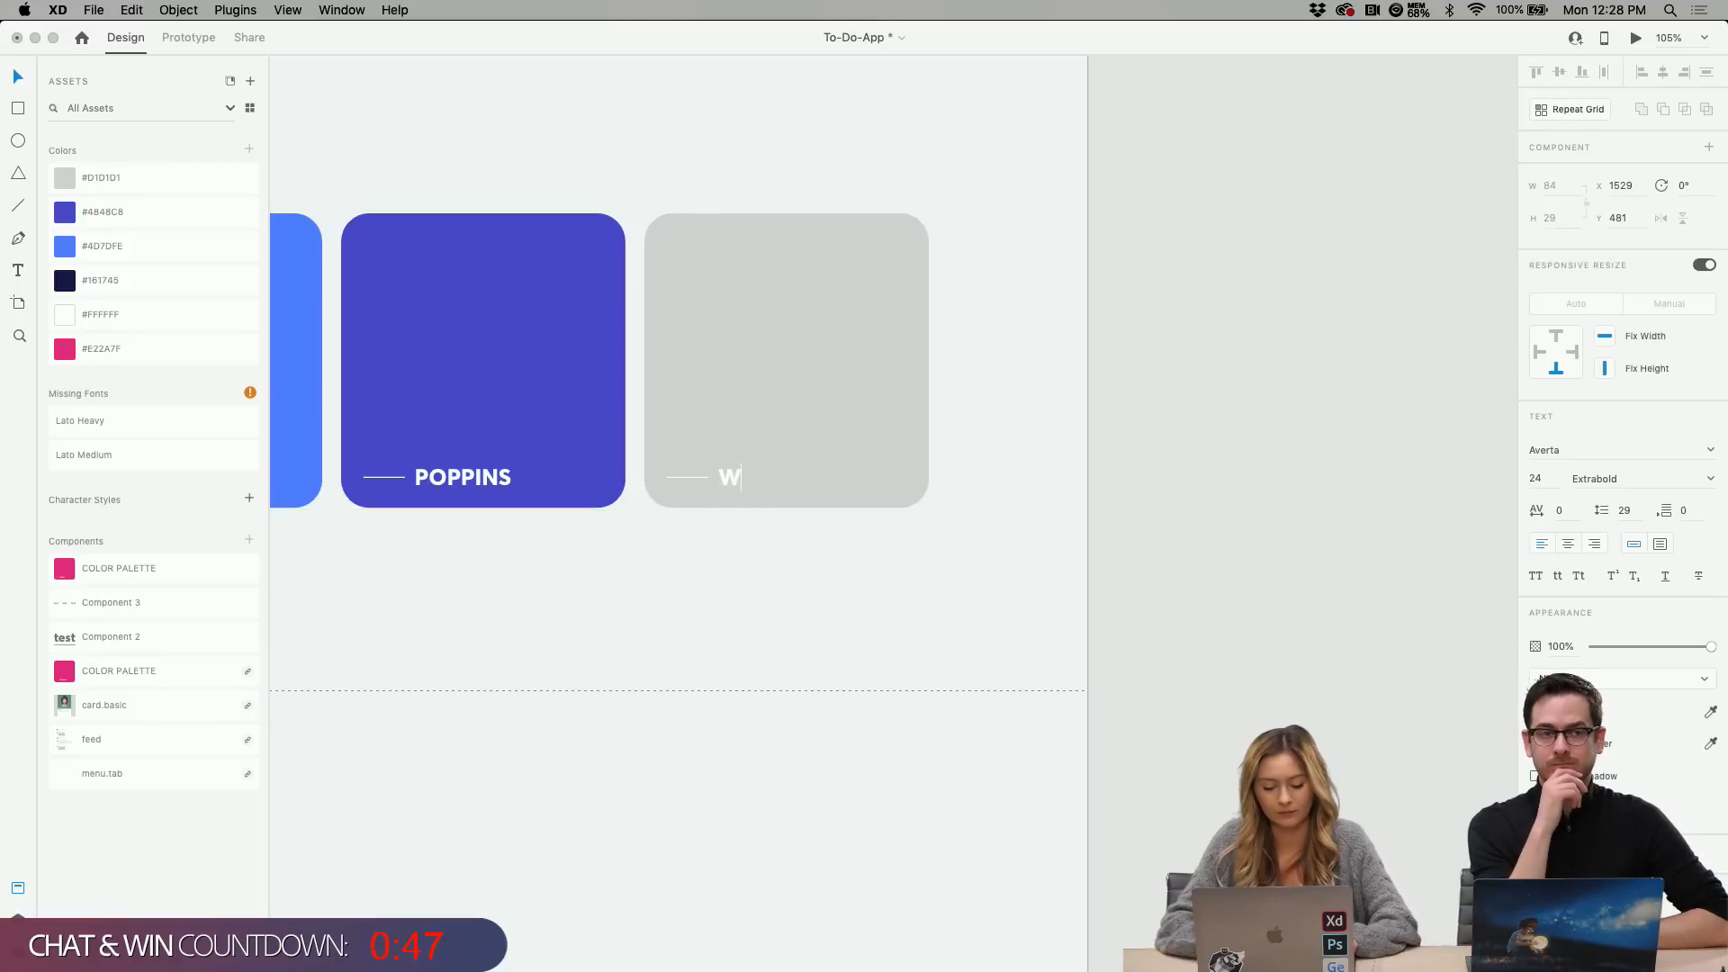
type("OLF")
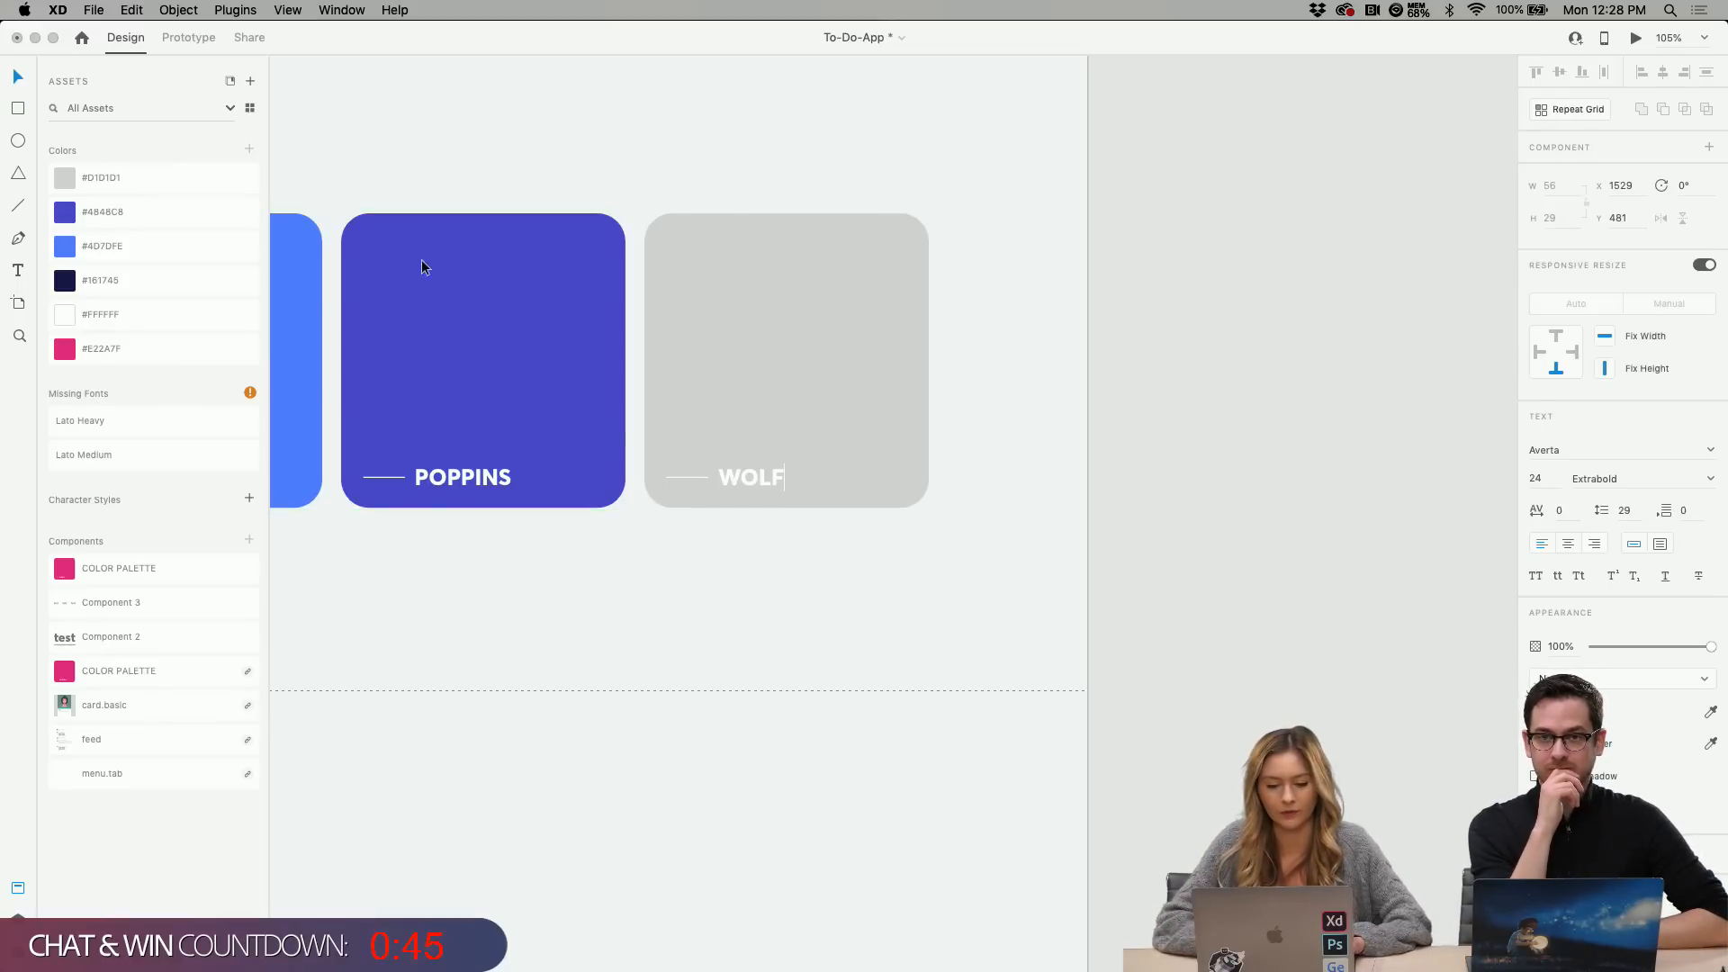
key("Escape")
left_click(1093, 365)
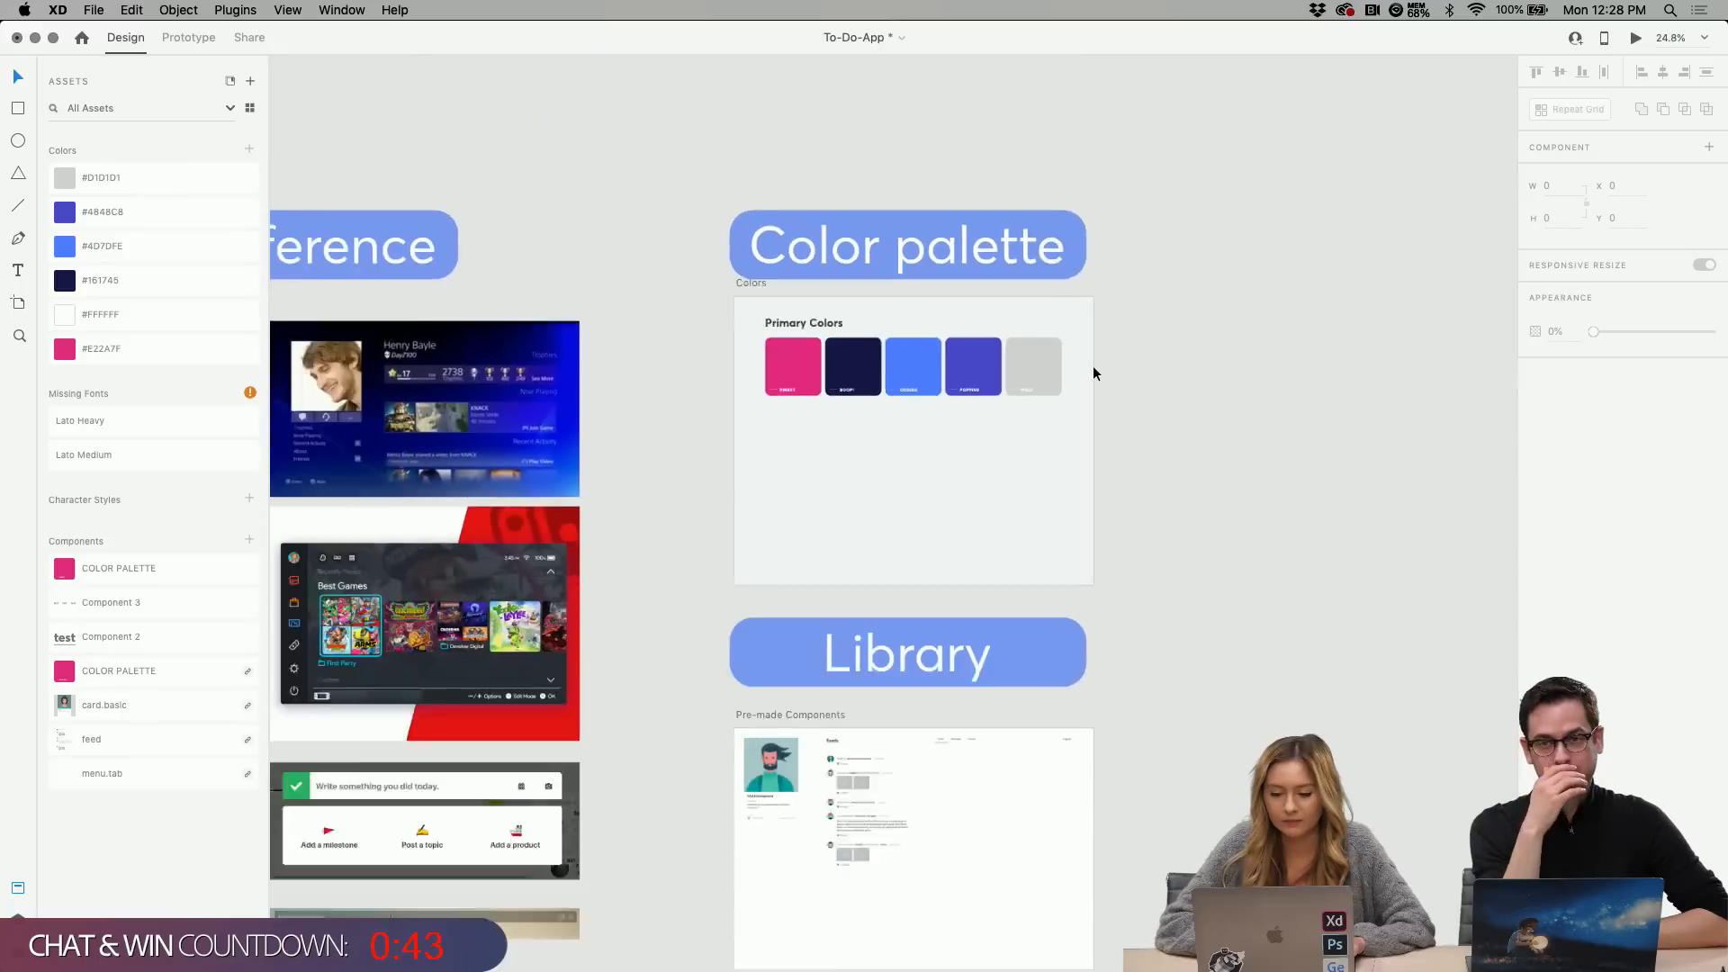
Rename the Homepage – 2 artboard below the Login heading to LOGIN.
scroll(1094, 372, "down", 3)
scroll(1093, 372, "right", 5)
scroll(1094, 372, "up", 4)
left_click(963, 370)
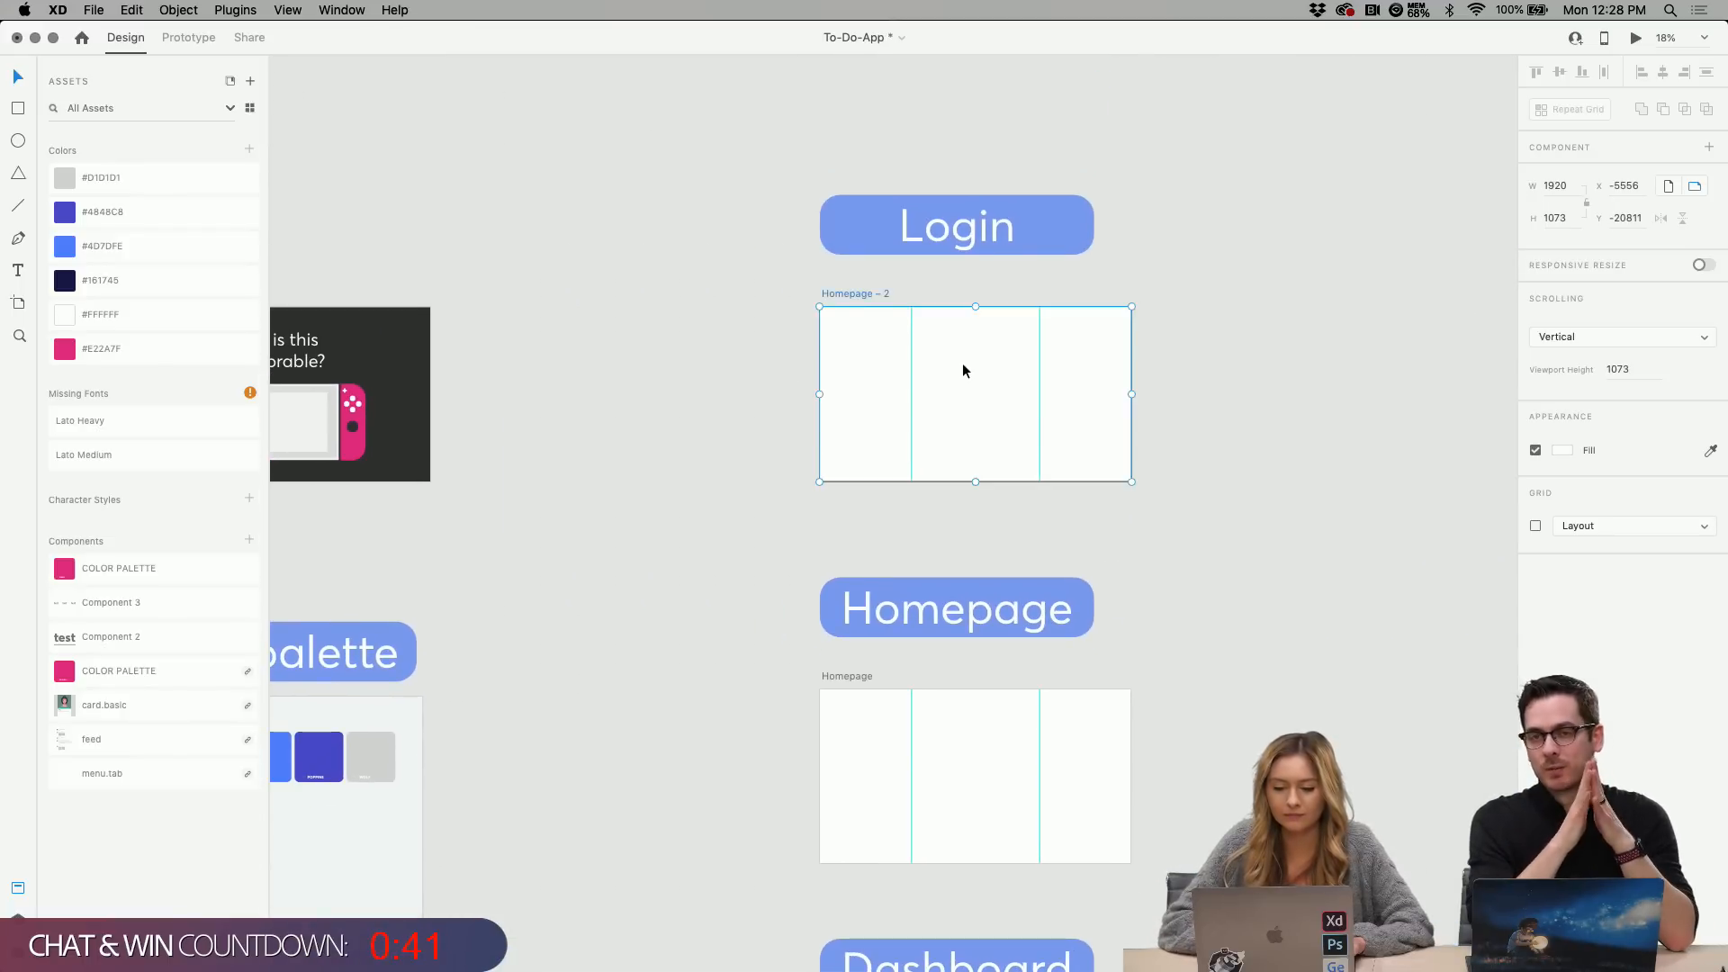
scroll(963, 364, "up", 3)
double_click(743, 245)
type("LOGIN")
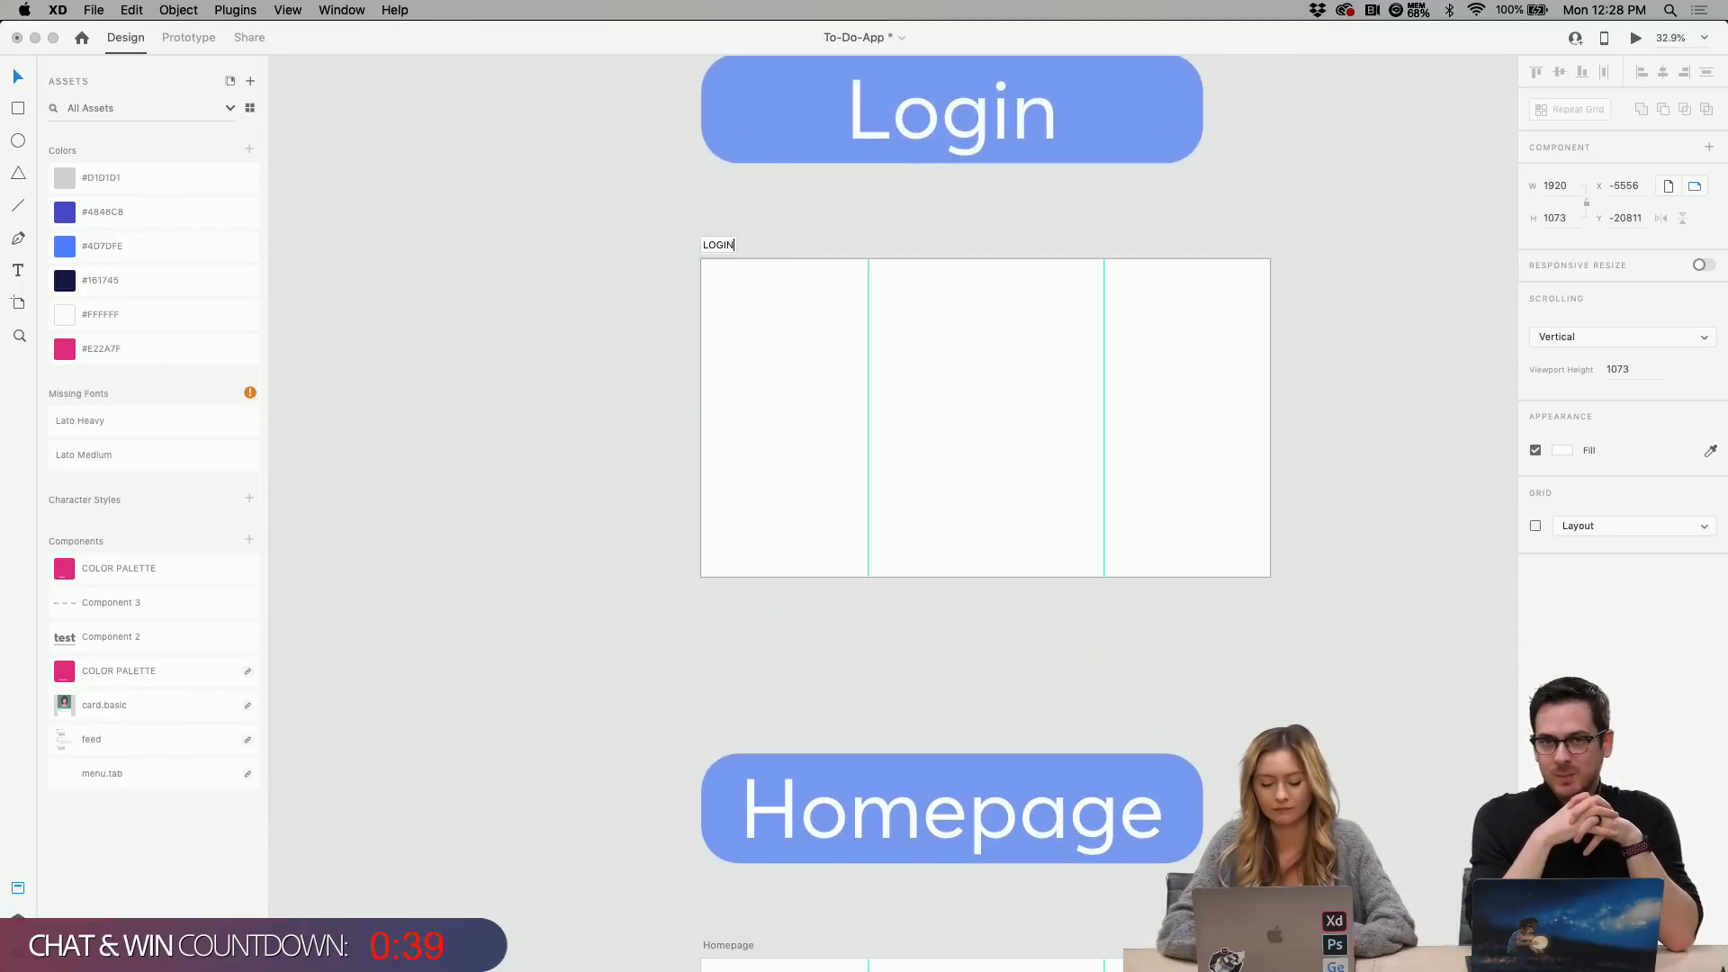
key("Return")
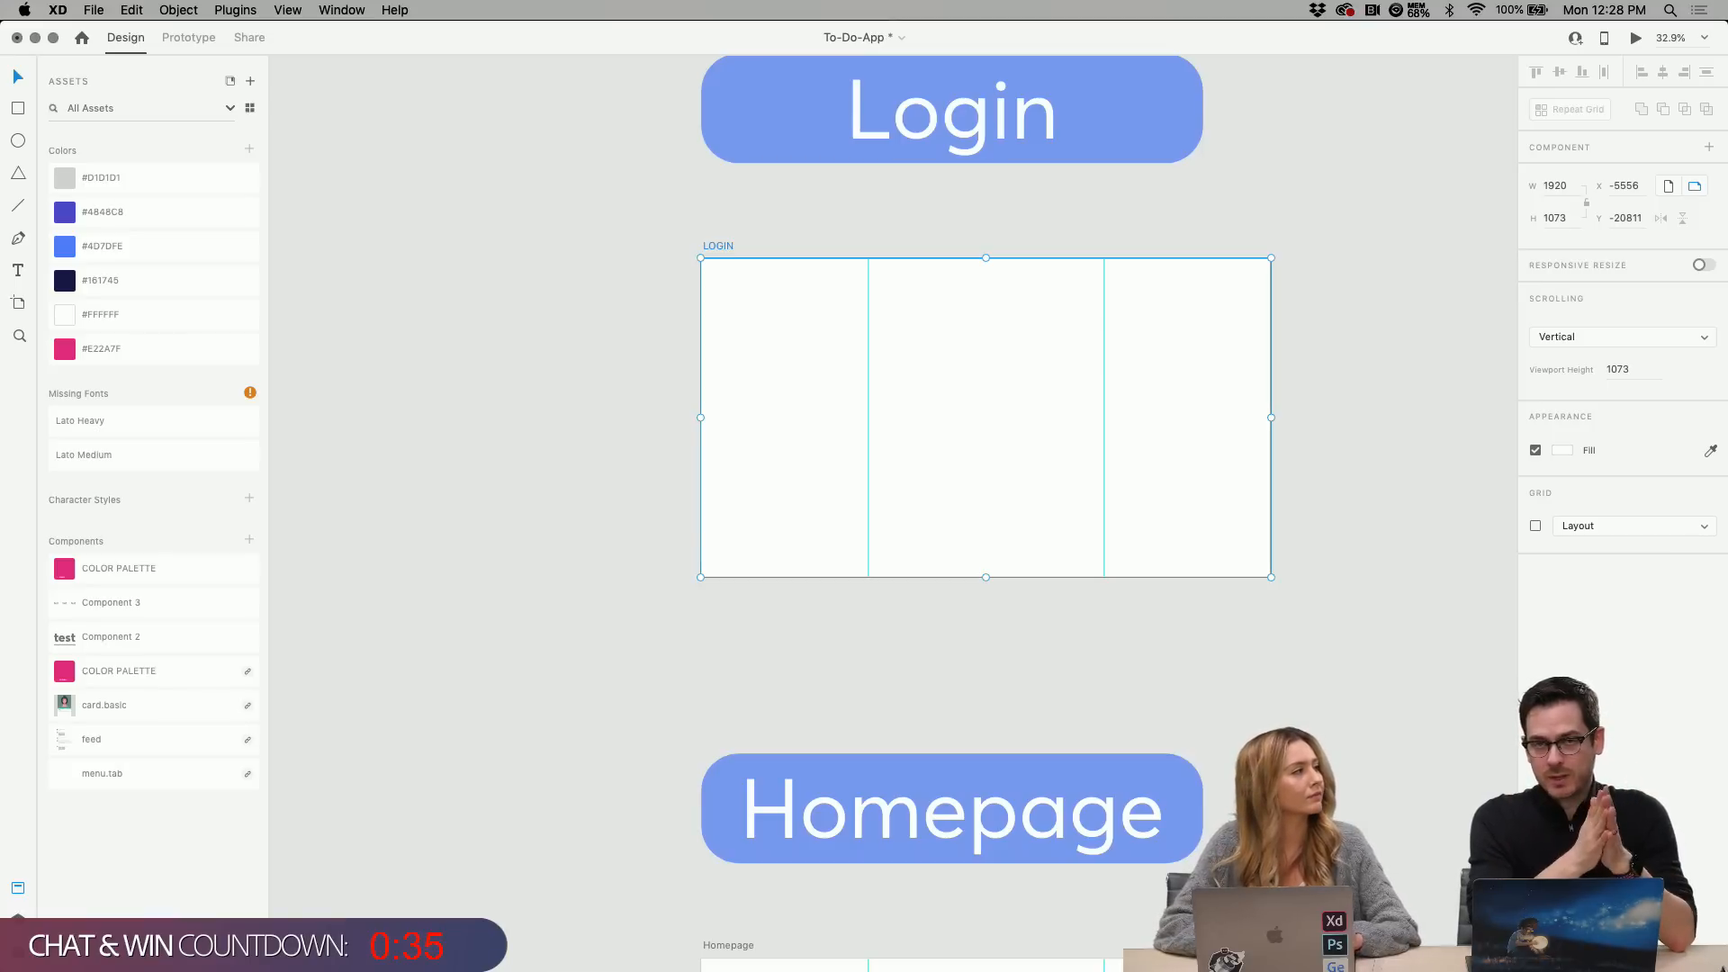
Show the layout grid on the LOGIN artboard.
left_click(753, 223)
left_click(726, 241)
key("super+shift+apostrophe")
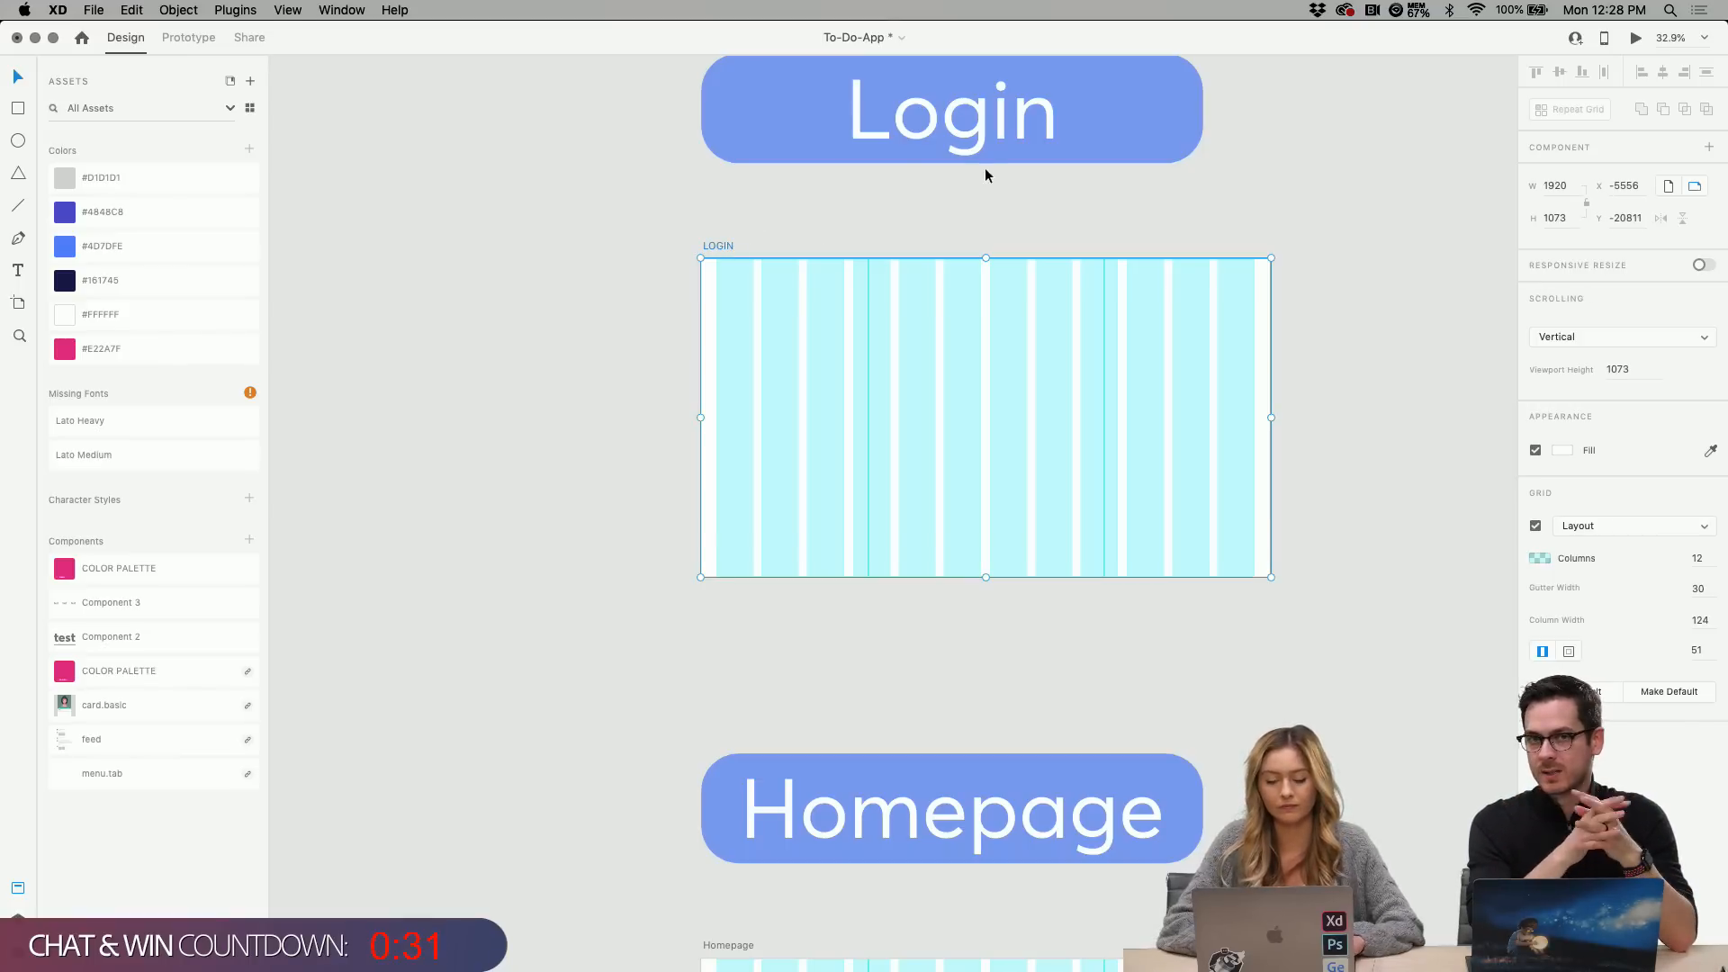
left_click(947, 197)
scroll(862, 225, "right", 5)
scroll(861, 224, "up", 2)
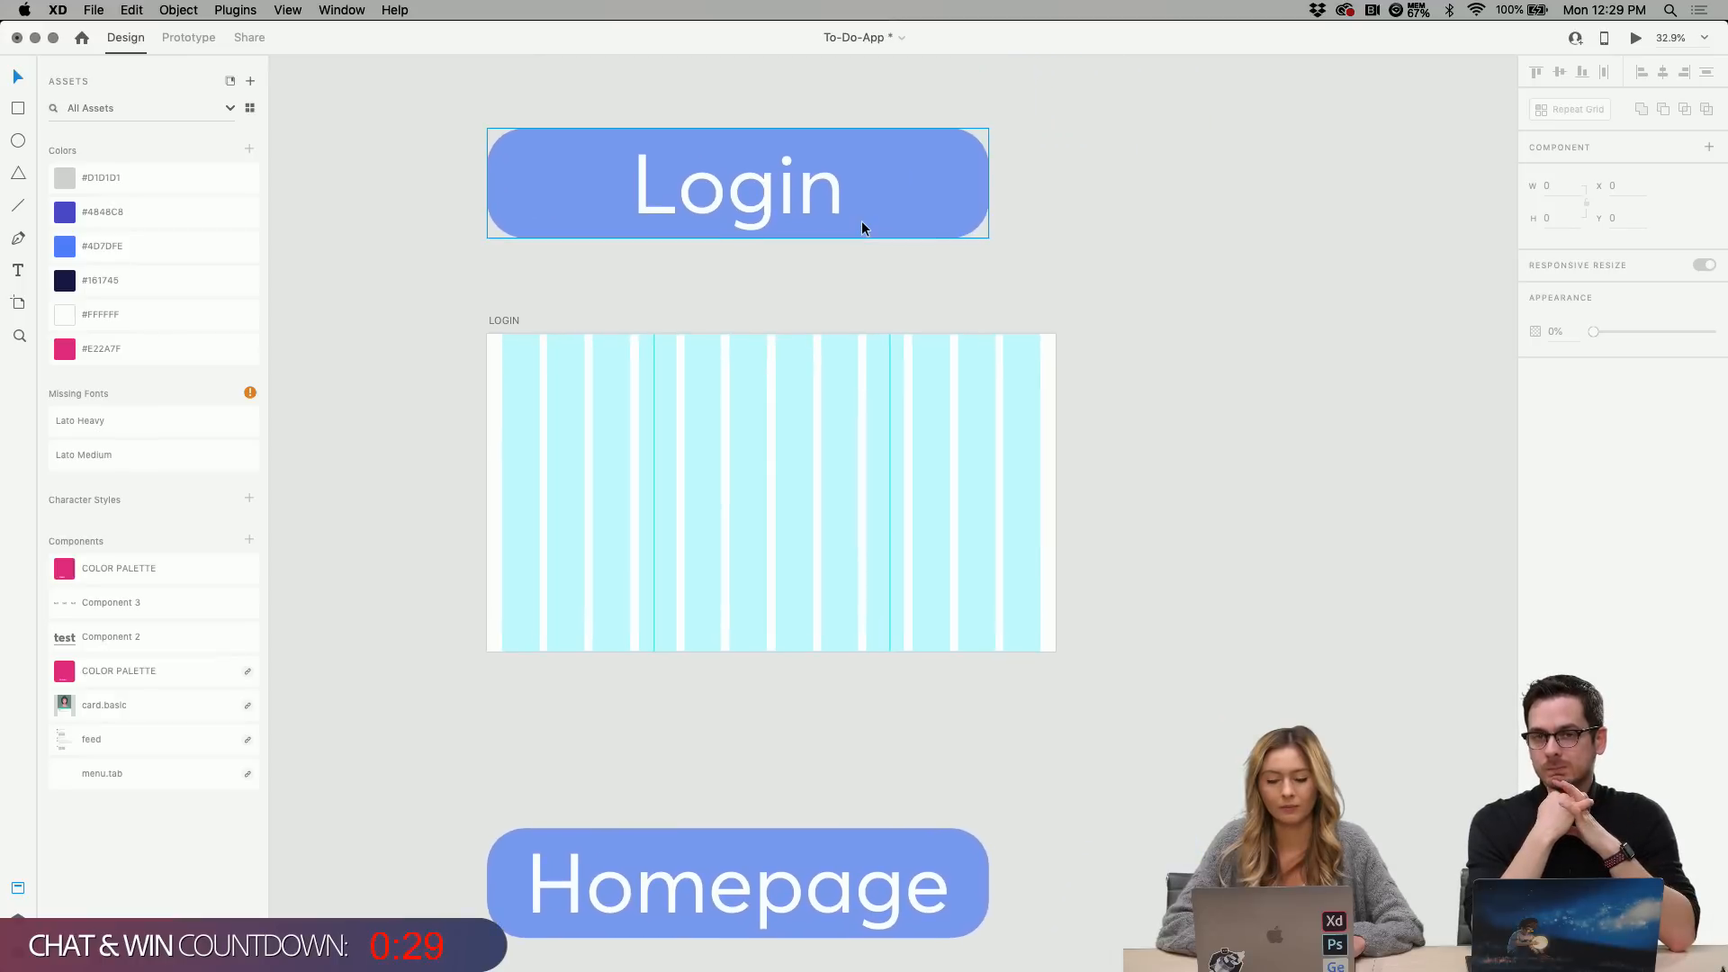
scroll(861, 219, "up", 2)
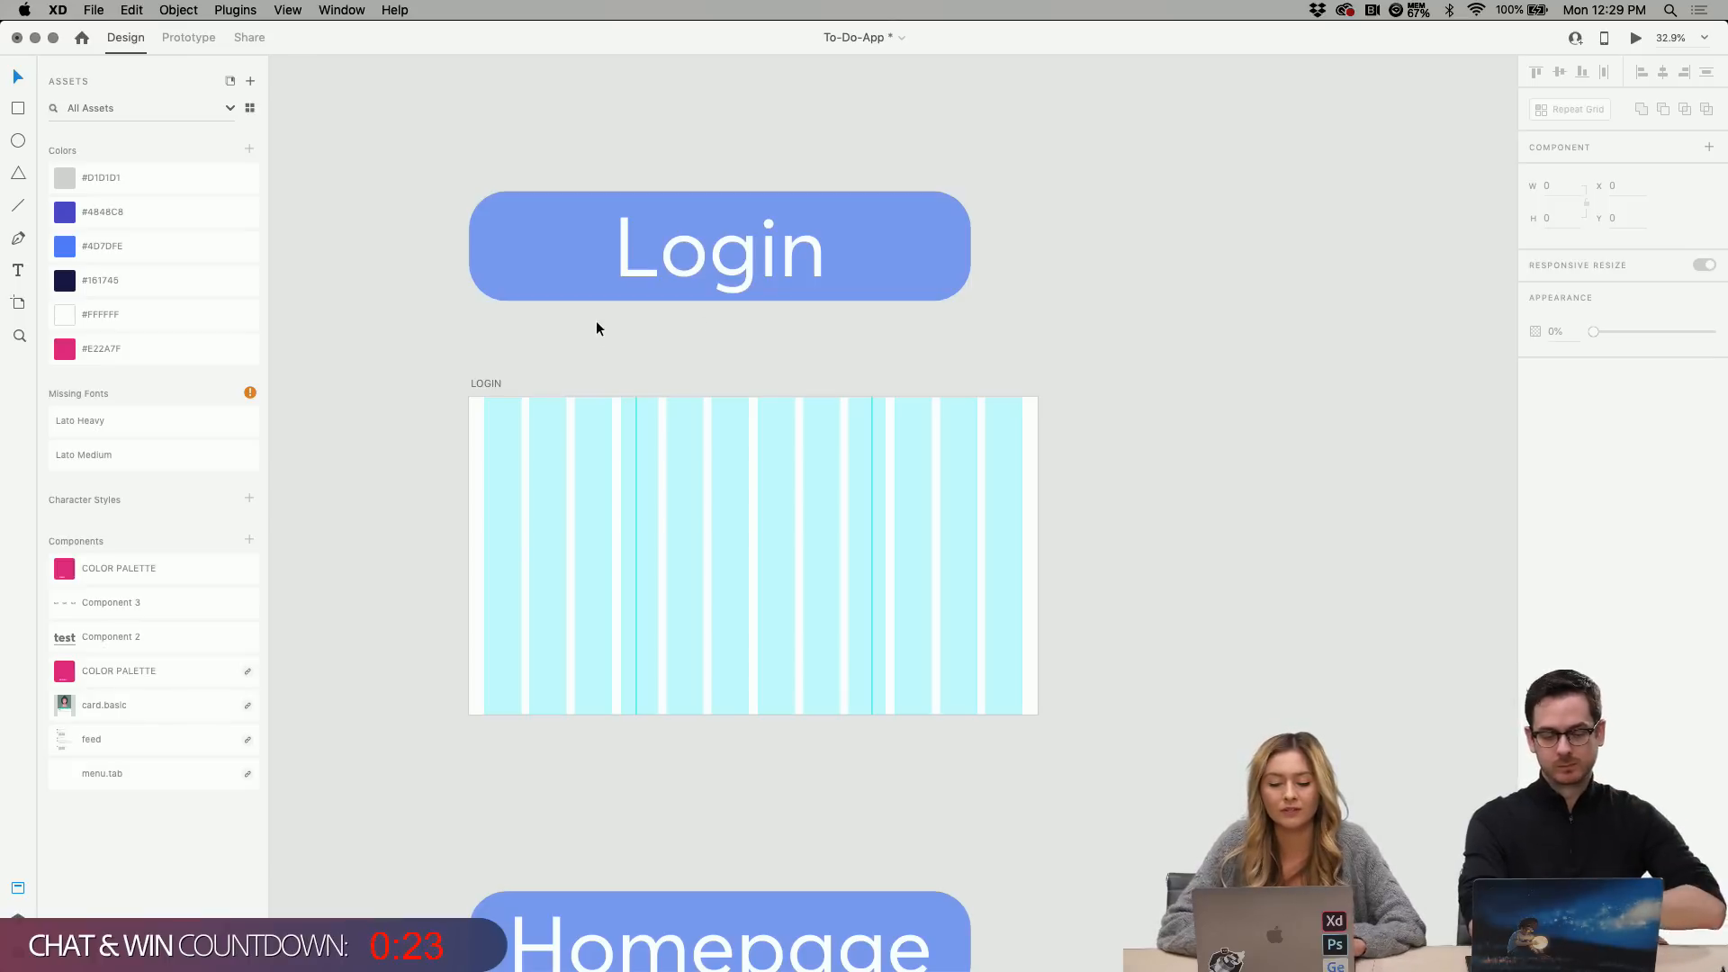
Duplicate the LOGIN artboard twice, placing the copies in a row beside it.
left_click(485, 386)
key("super+d")
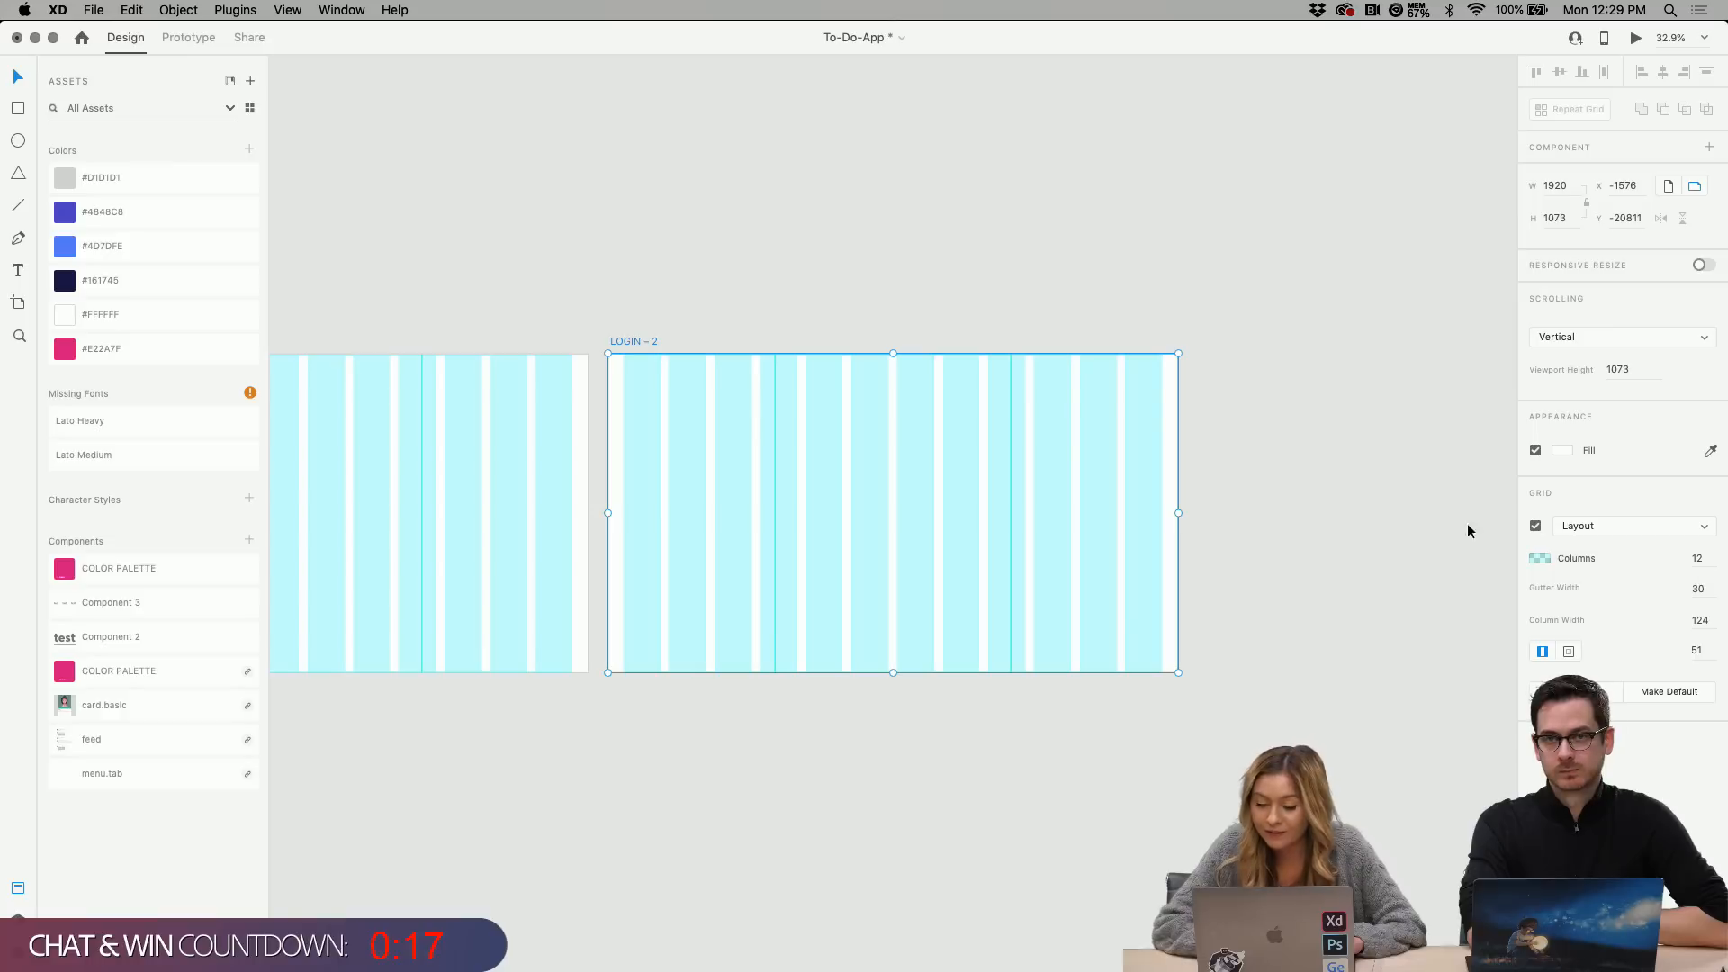
scroll(1133, 495, "left", 3)
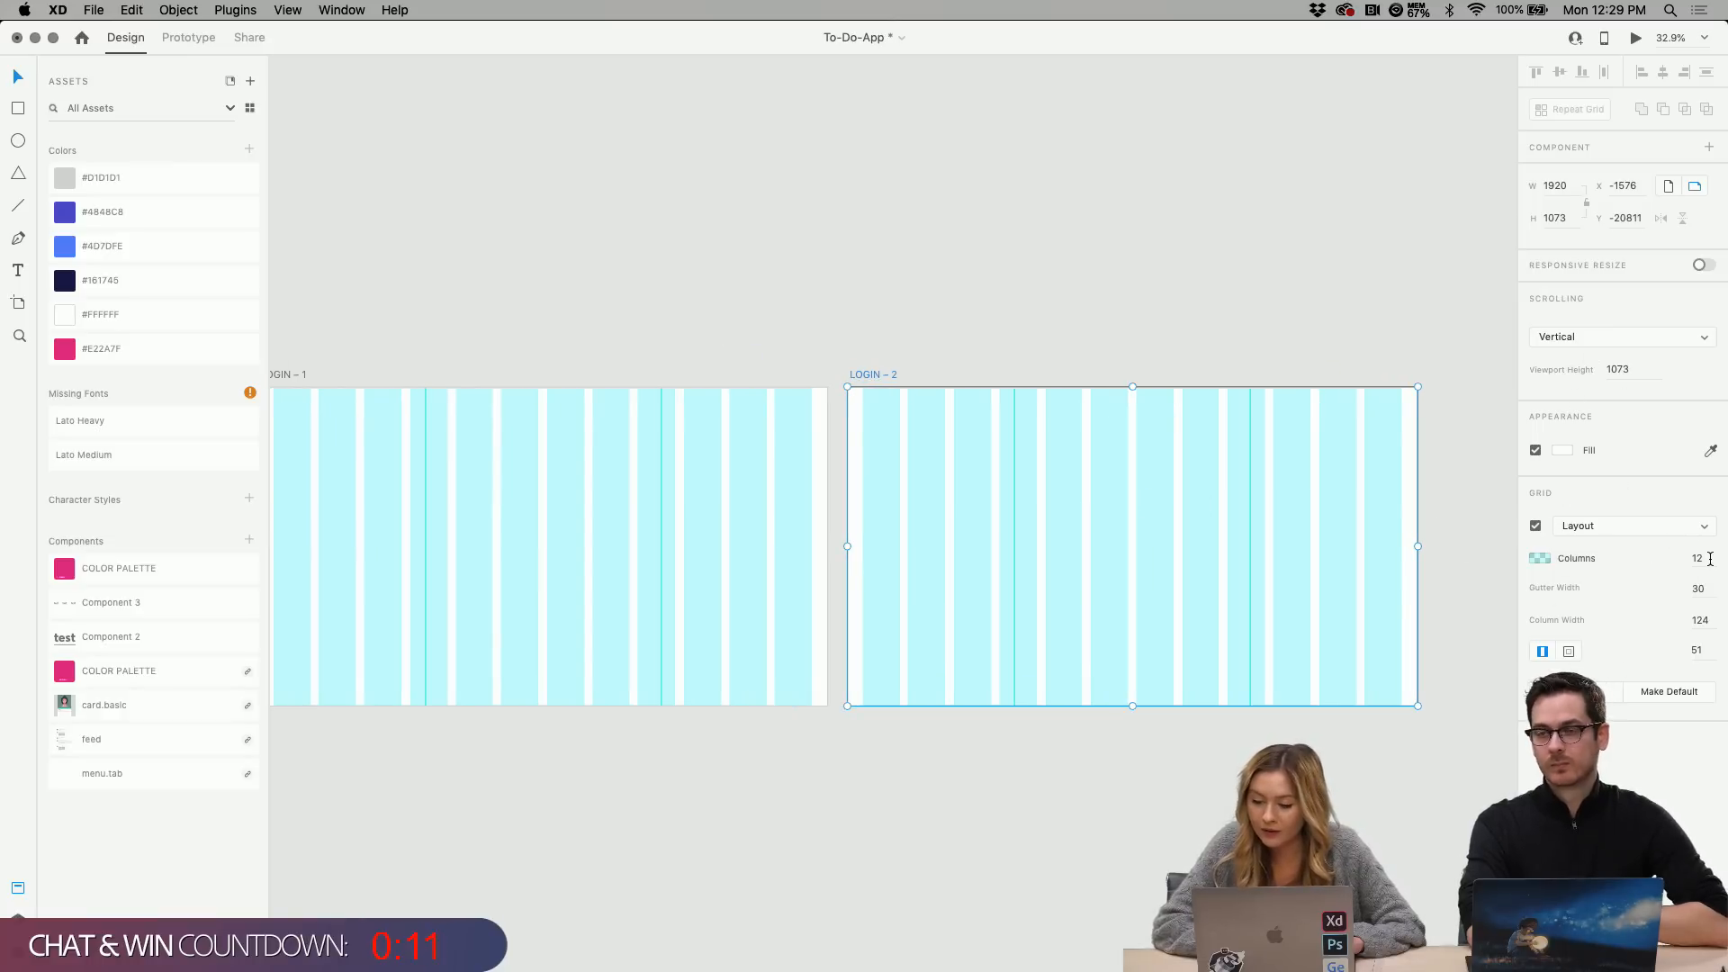
Try a 10-column layout grid on the second LOGIN copy, and undo the change.
left_click(1684, 551)
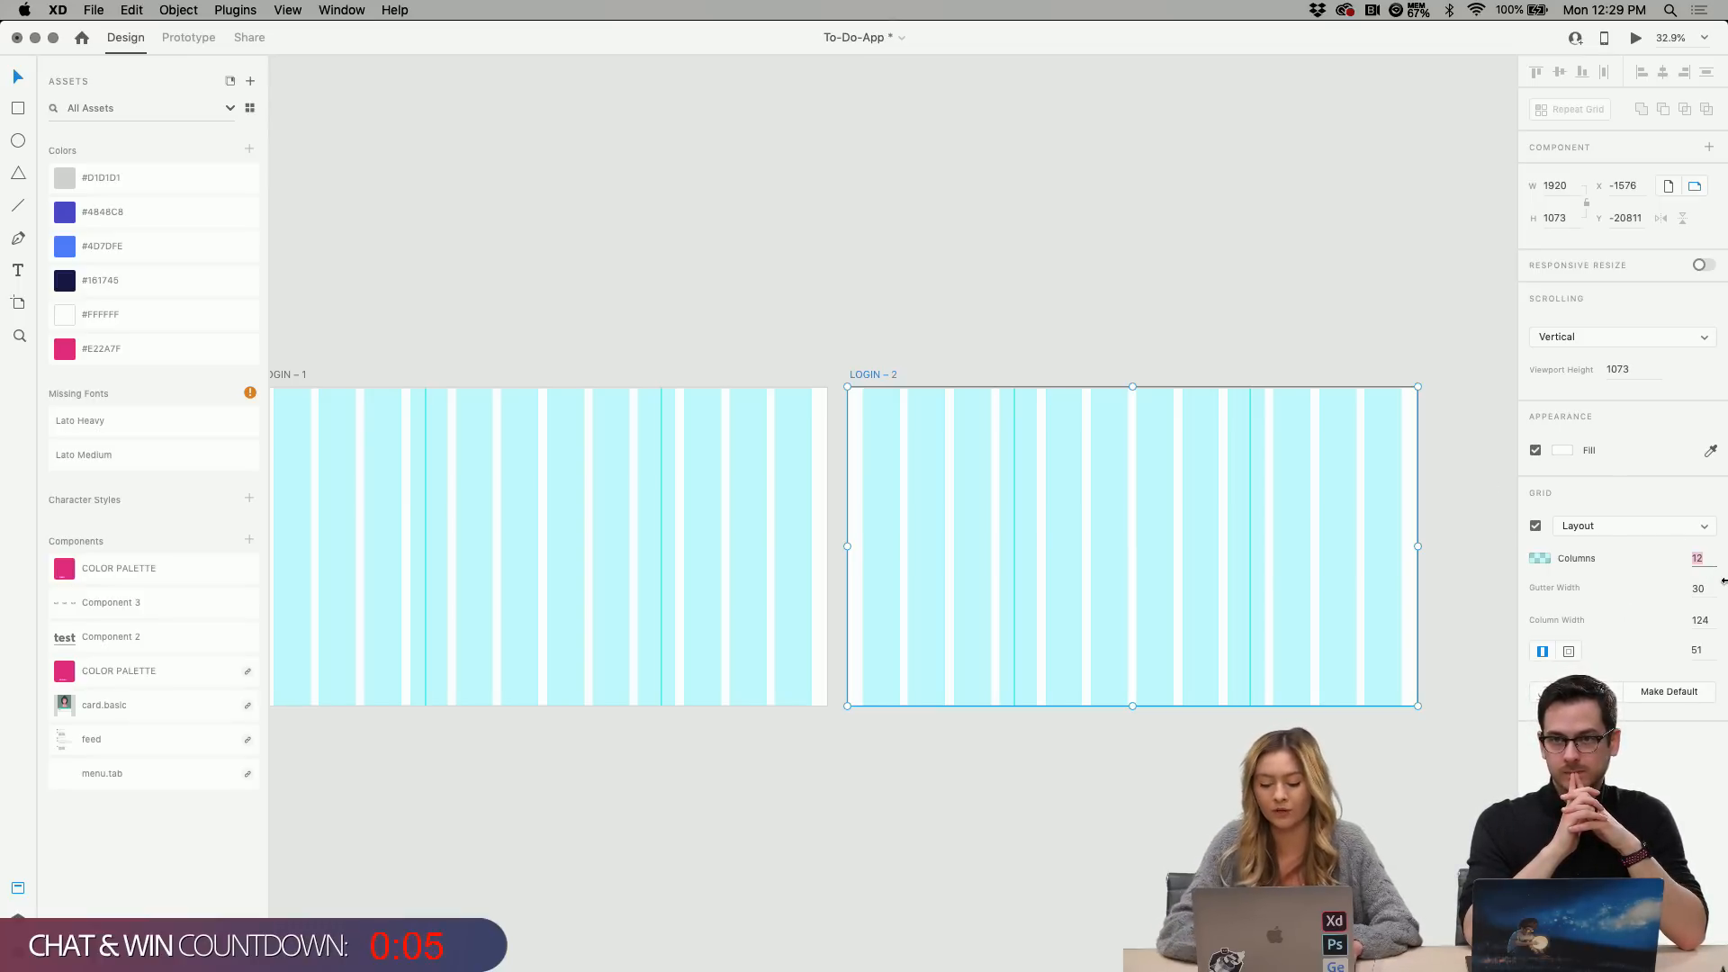
key("Return")
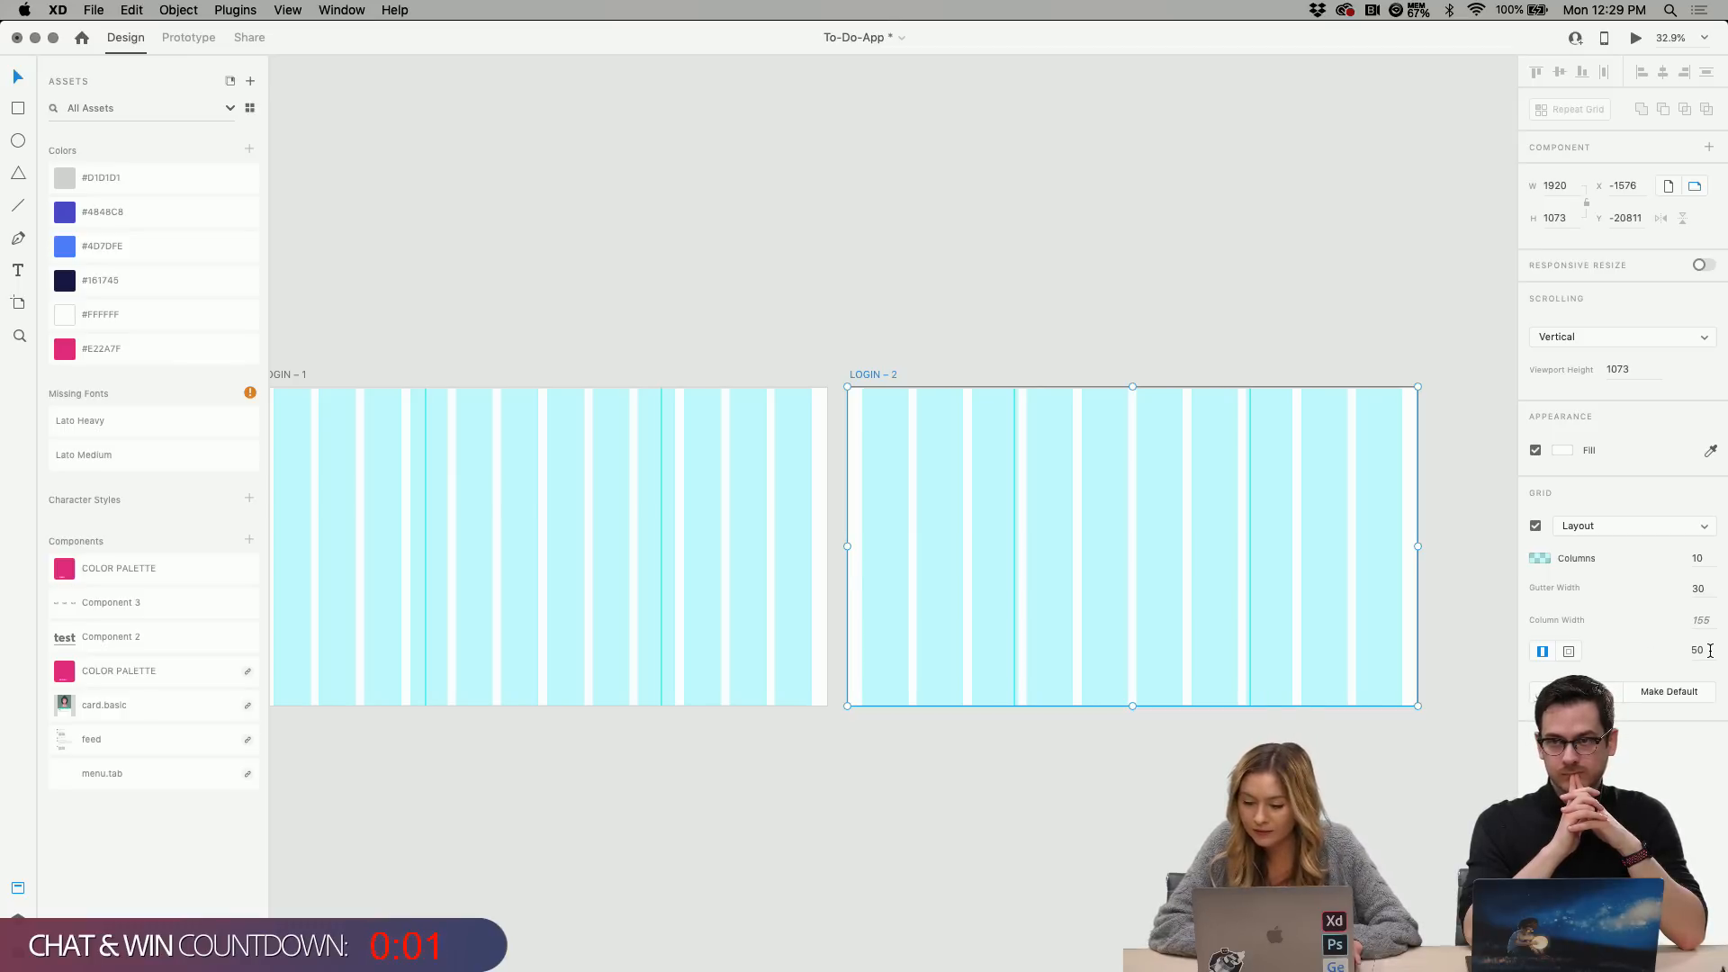
left_click(1476, 617)
key("super+z")
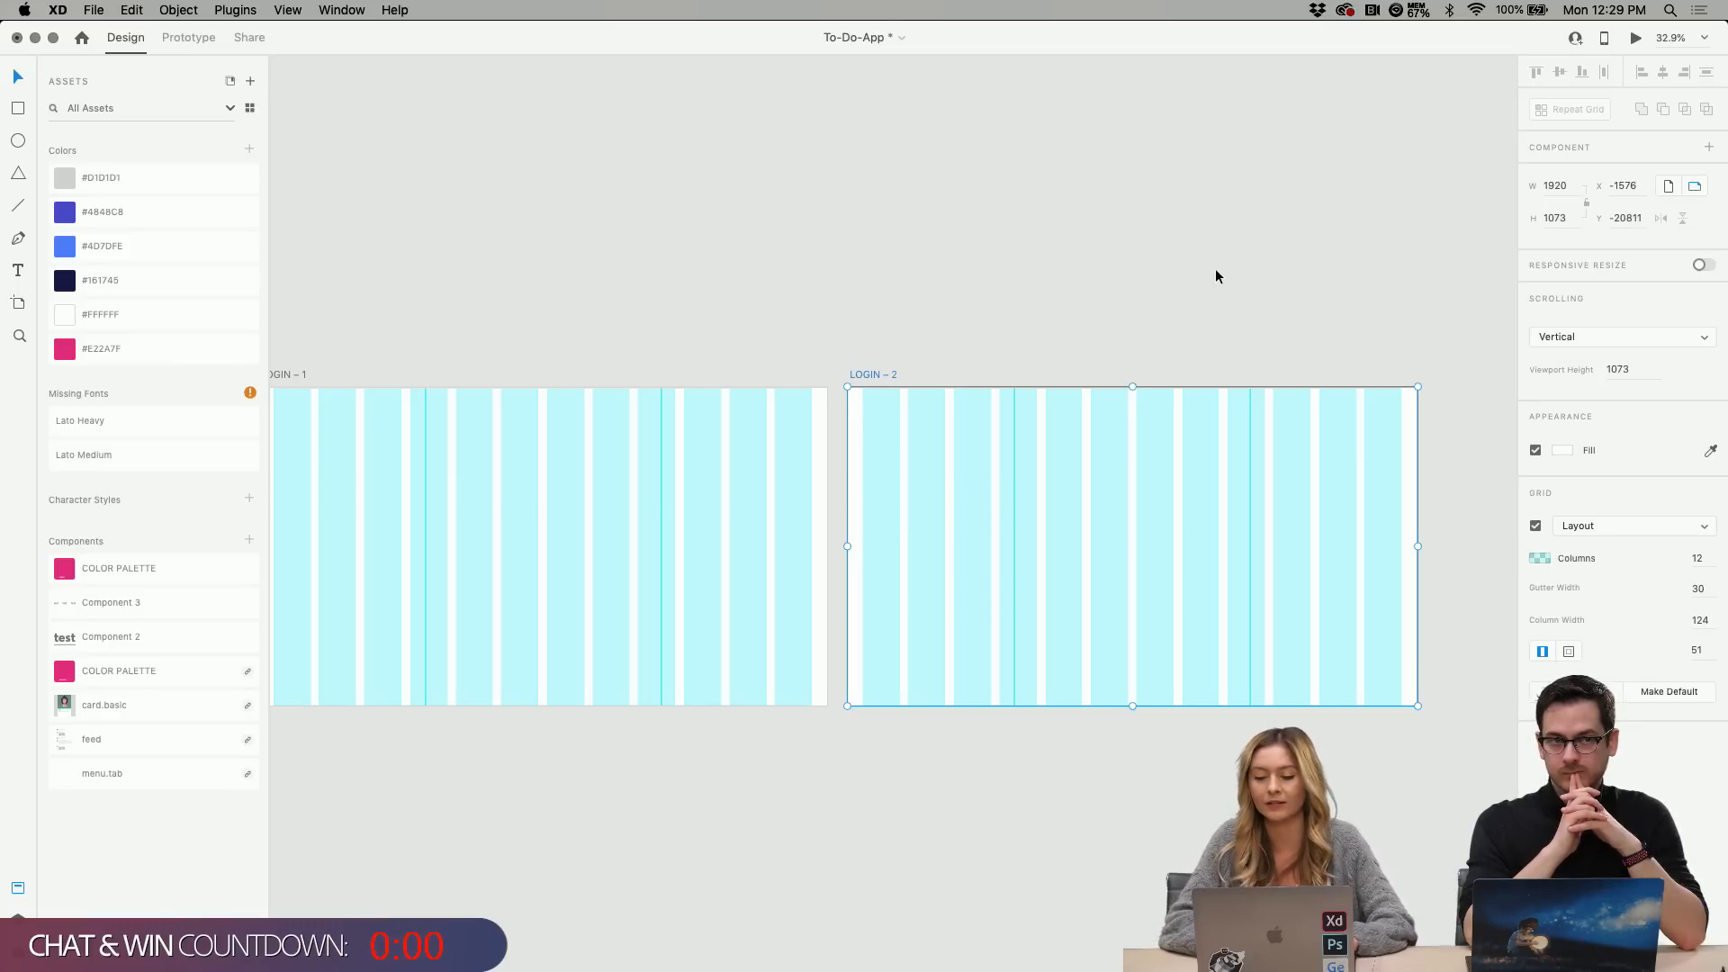
Delete both copies of the LOGIN artboard, LOGIN – 2 and LOGIN – 1.
left_click(936, 321)
scroll(936, 320, "left", 10)
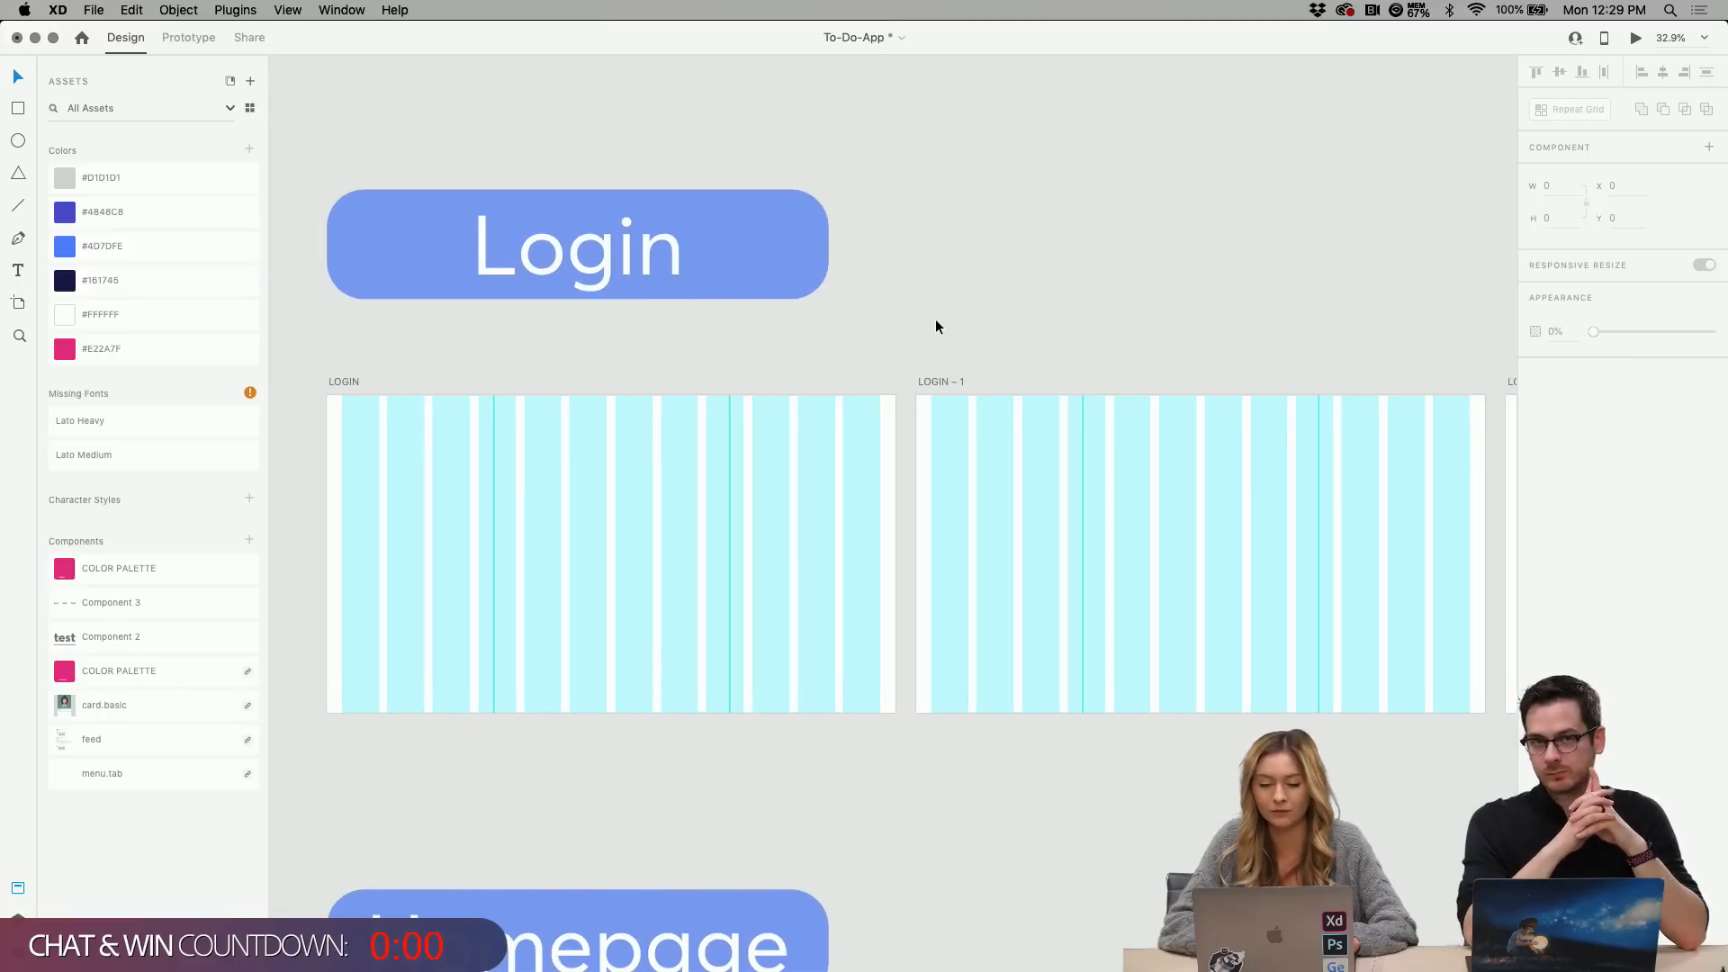
scroll(936, 321, "right", 8)
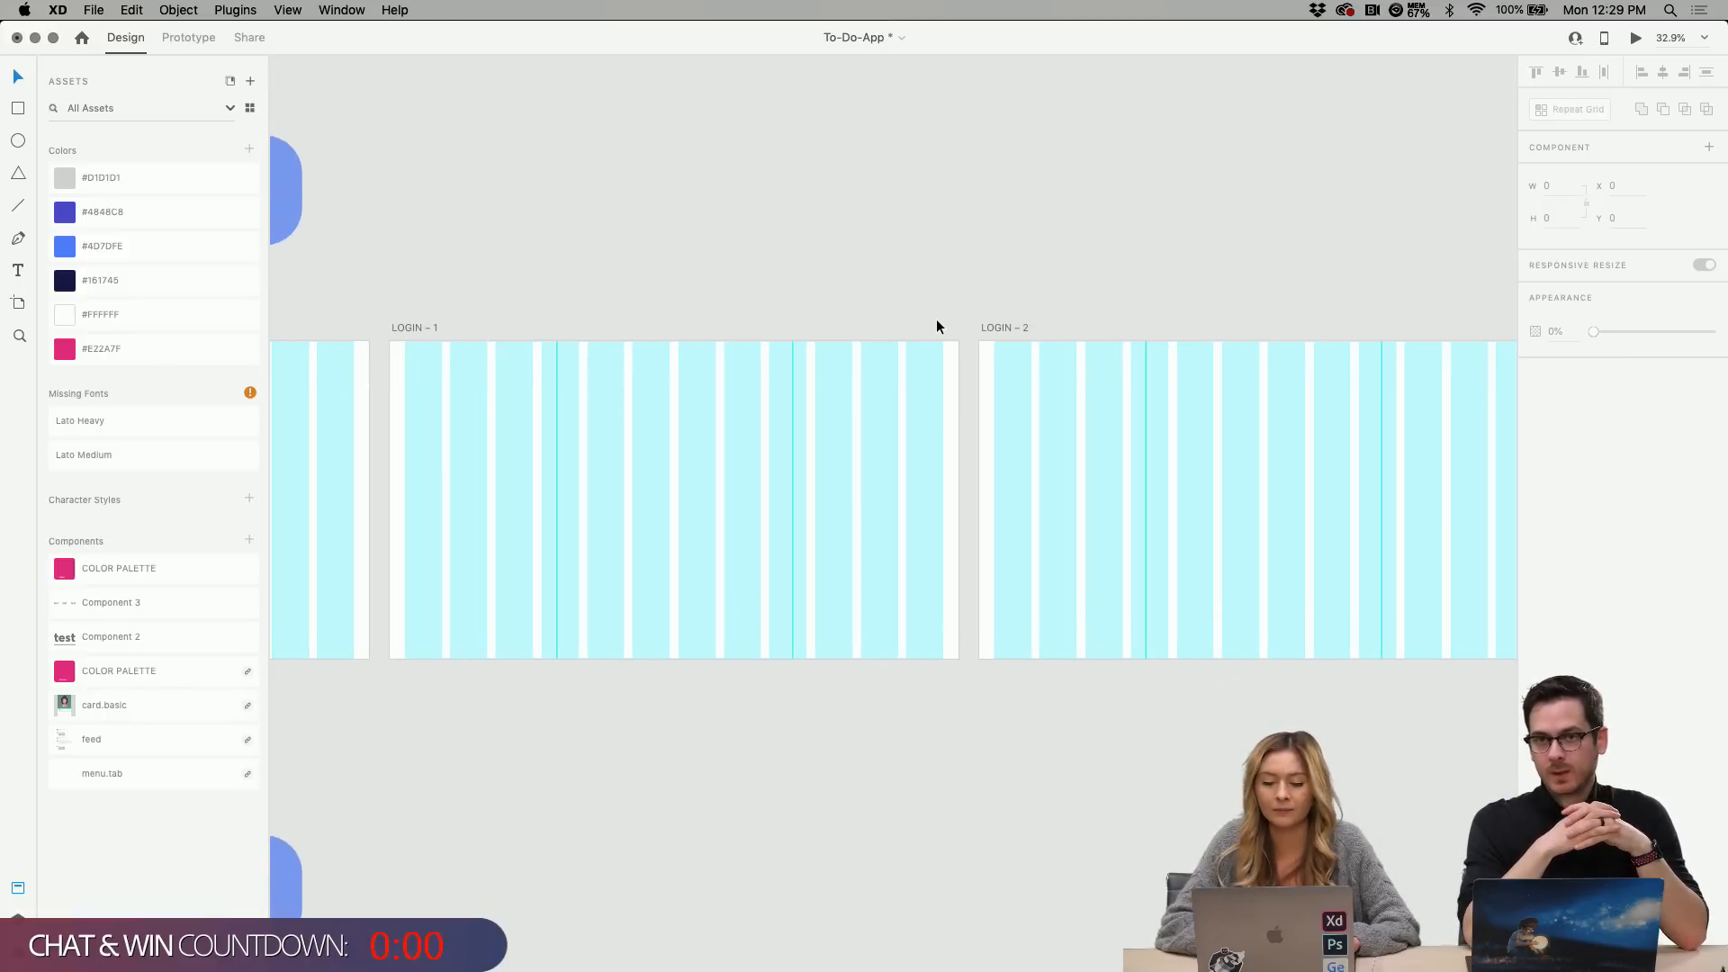
left_click(992, 329)
key("BackSpace")
scroll(576, 324, "left", 4)
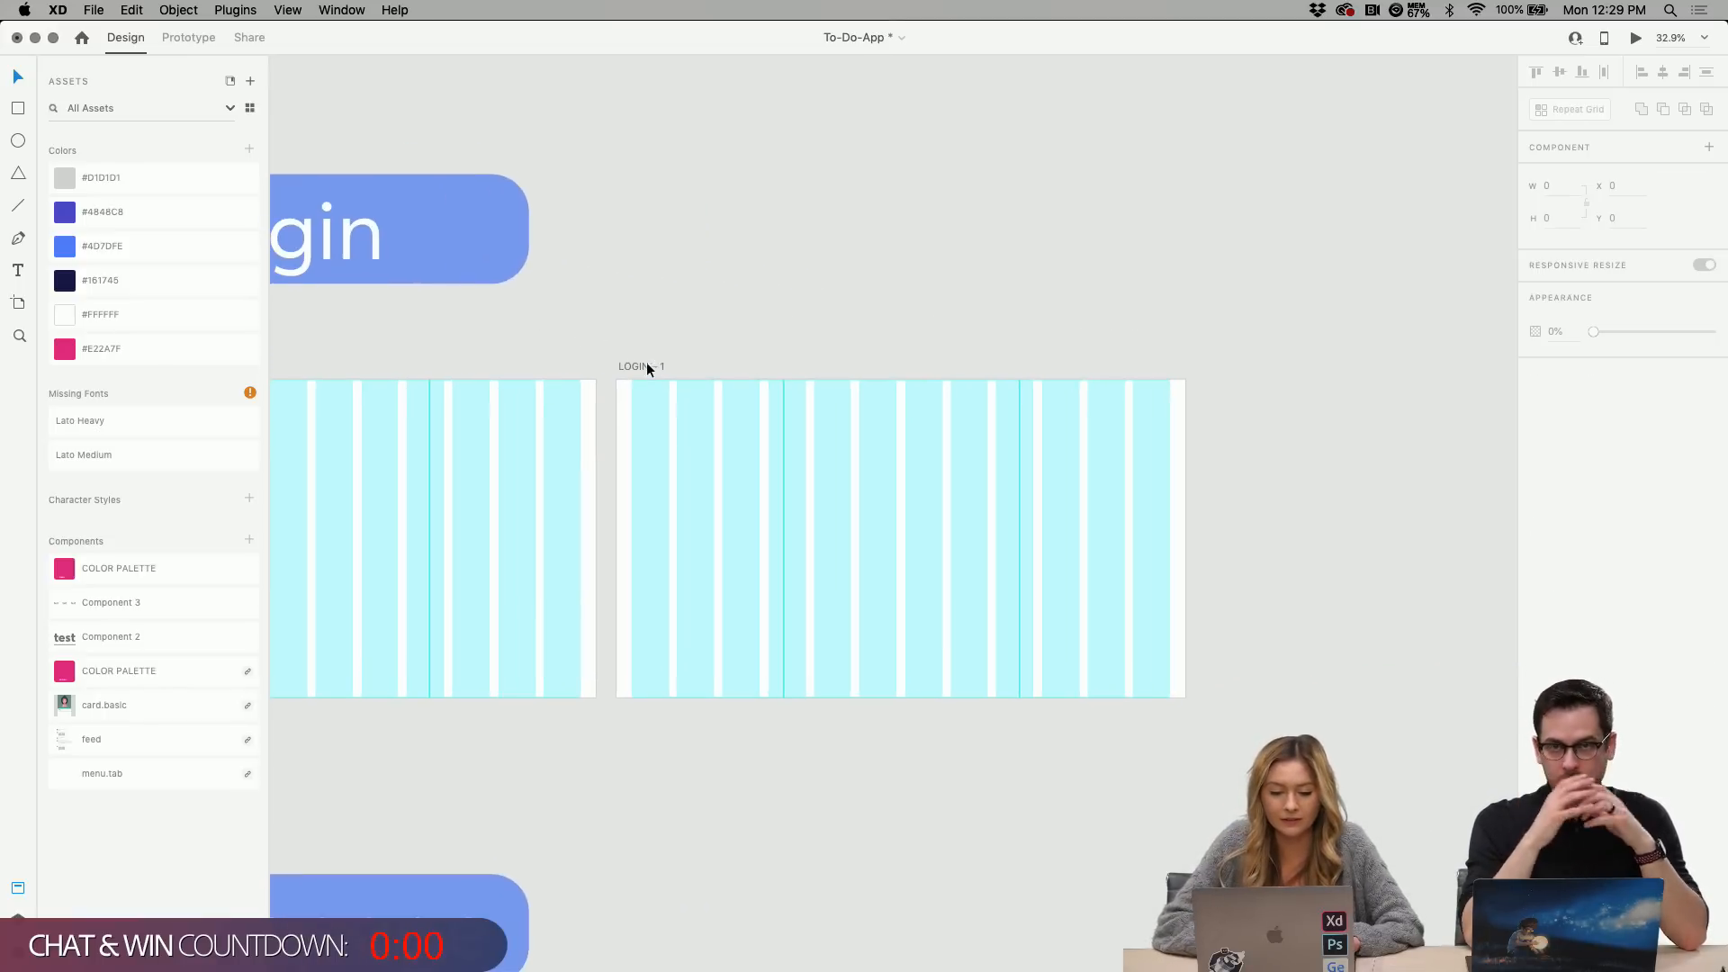
left_click(645, 369)
key("BackSpace")
scroll(644, 369, "left", 9)
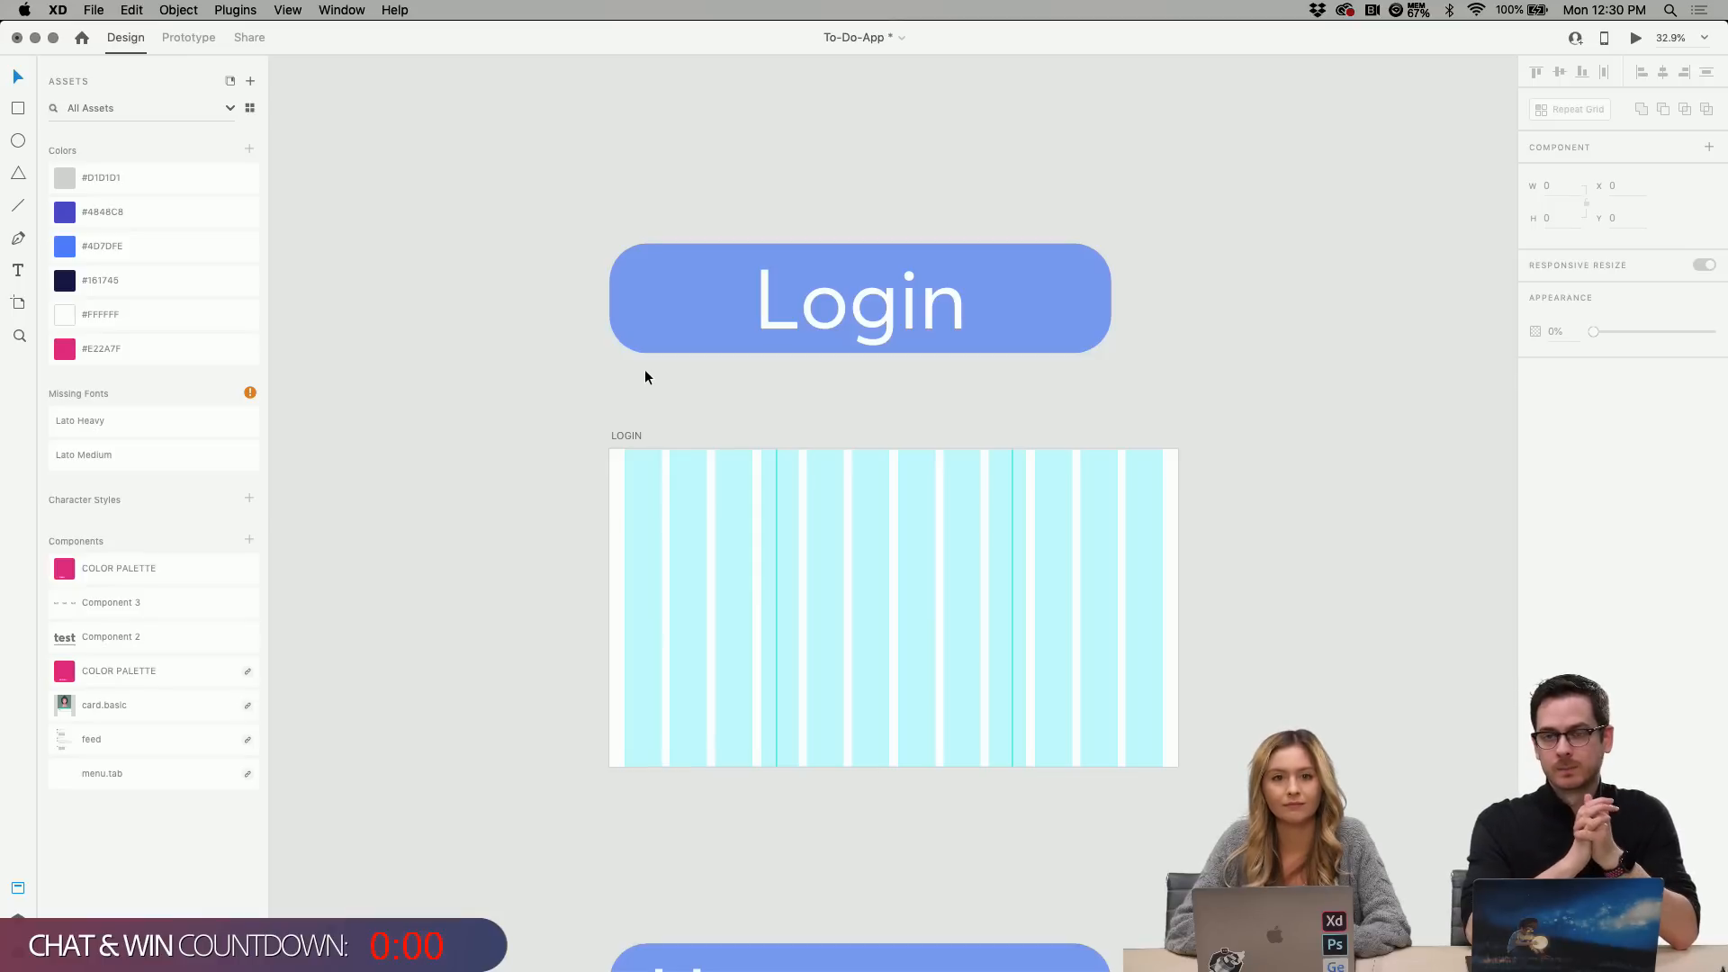
Draw a 1920 by 1073 rectangle covering the whole LOGIN artboard.
scroll(784, 532, "up", 5)
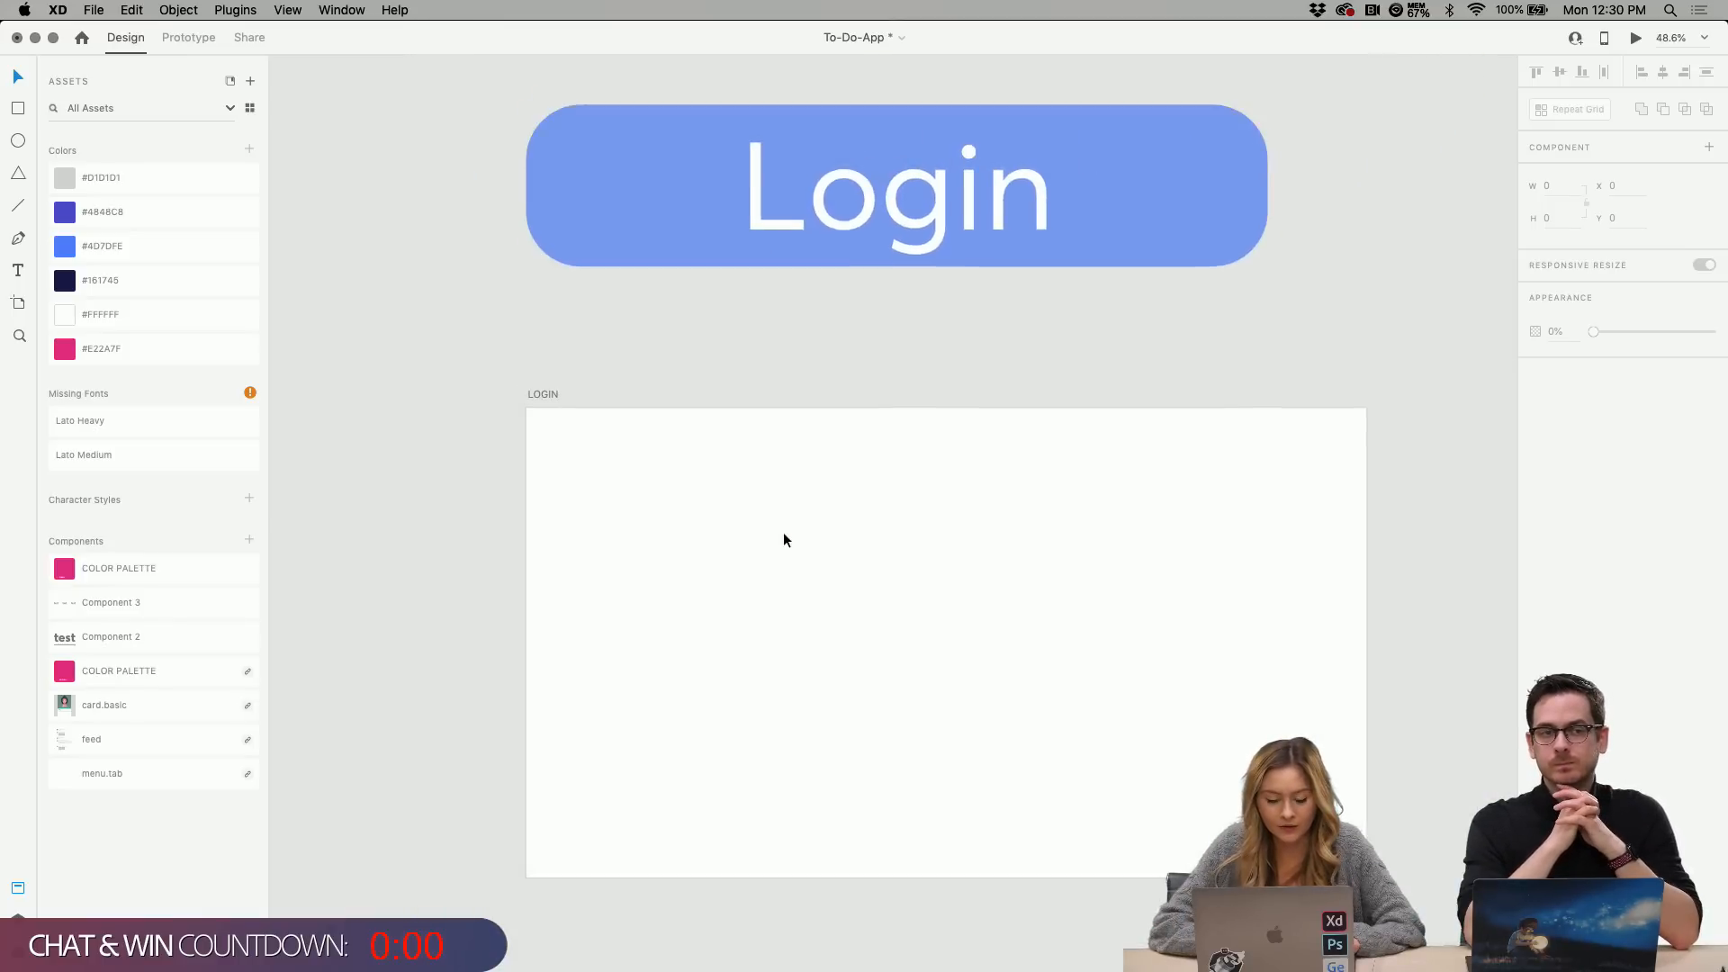
scroll(783, 540, "down", 2)
scroll(783, 540, "right", 2)
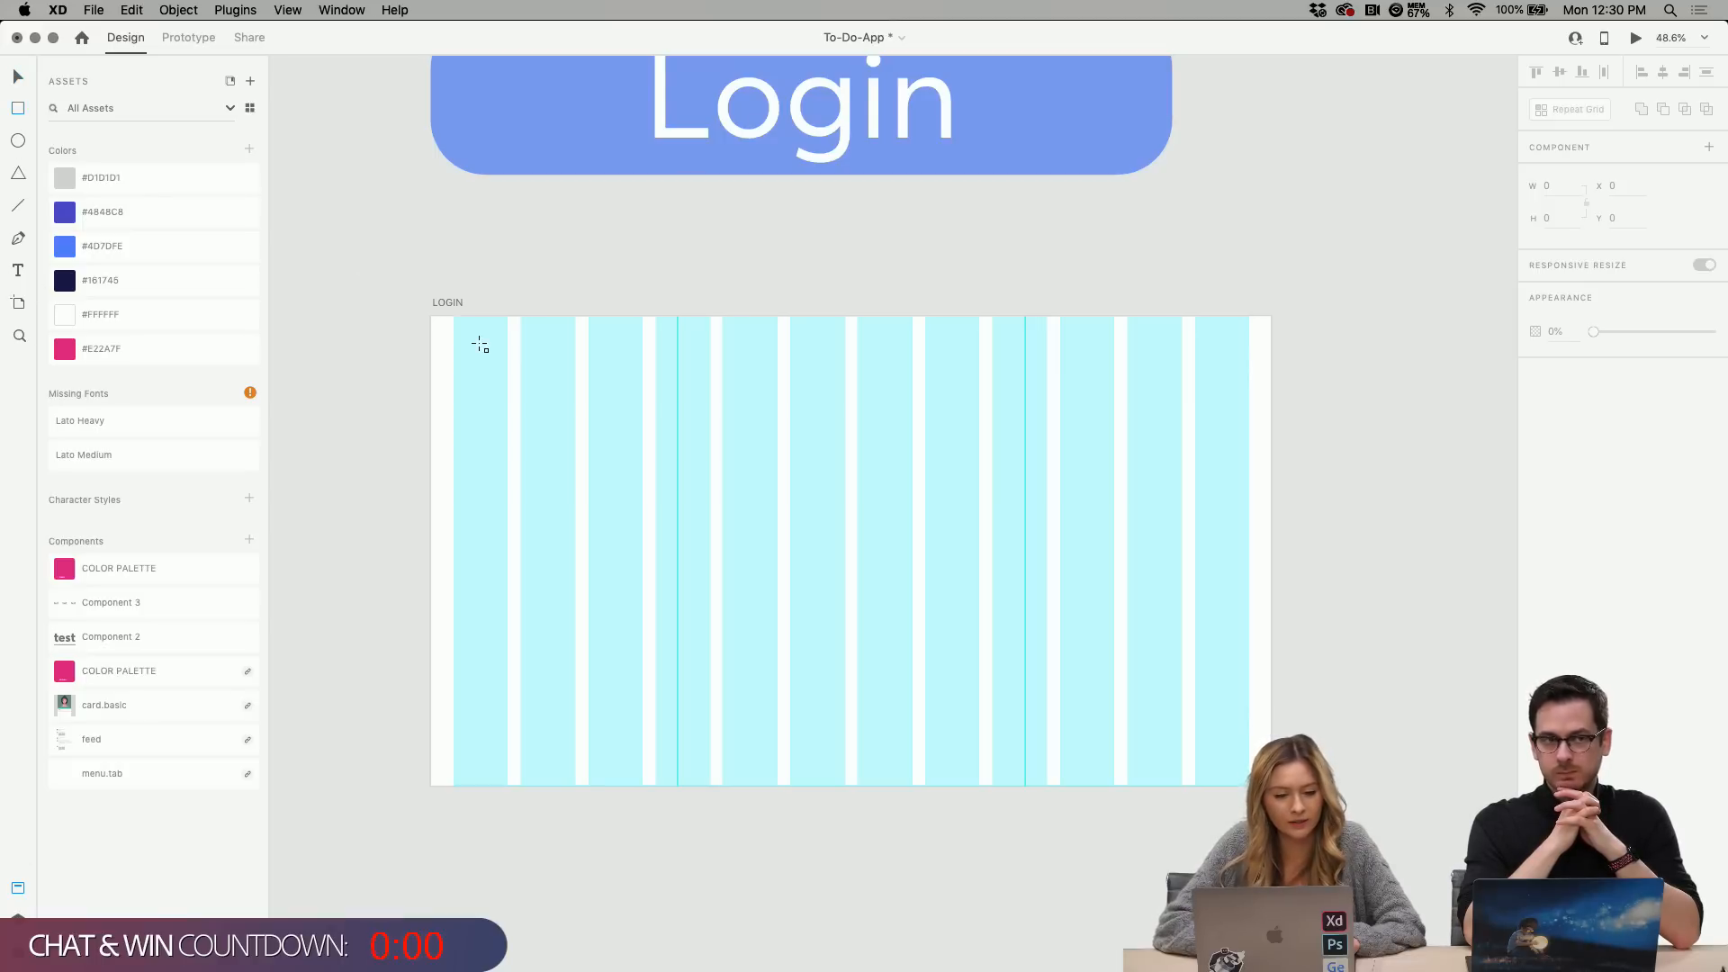
mouse_move(454, 334)
left_mouse_down()
mouse_move(1255, 773)
mouse_move(1249, 785)
left_mouse_up()
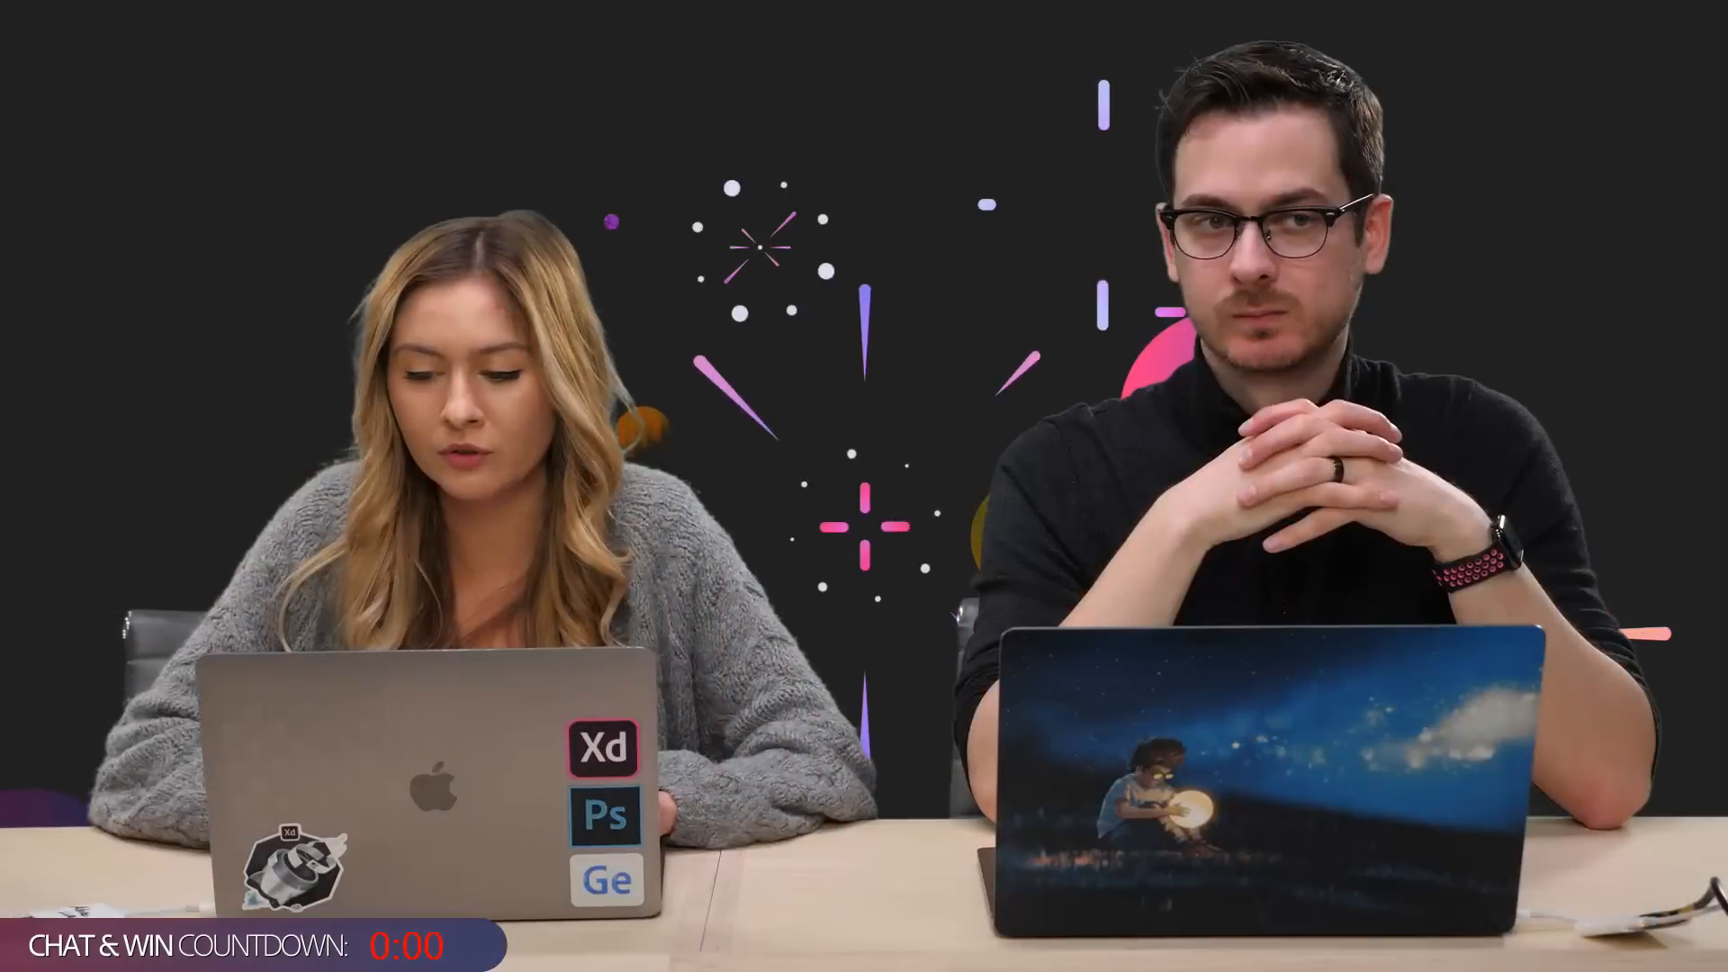
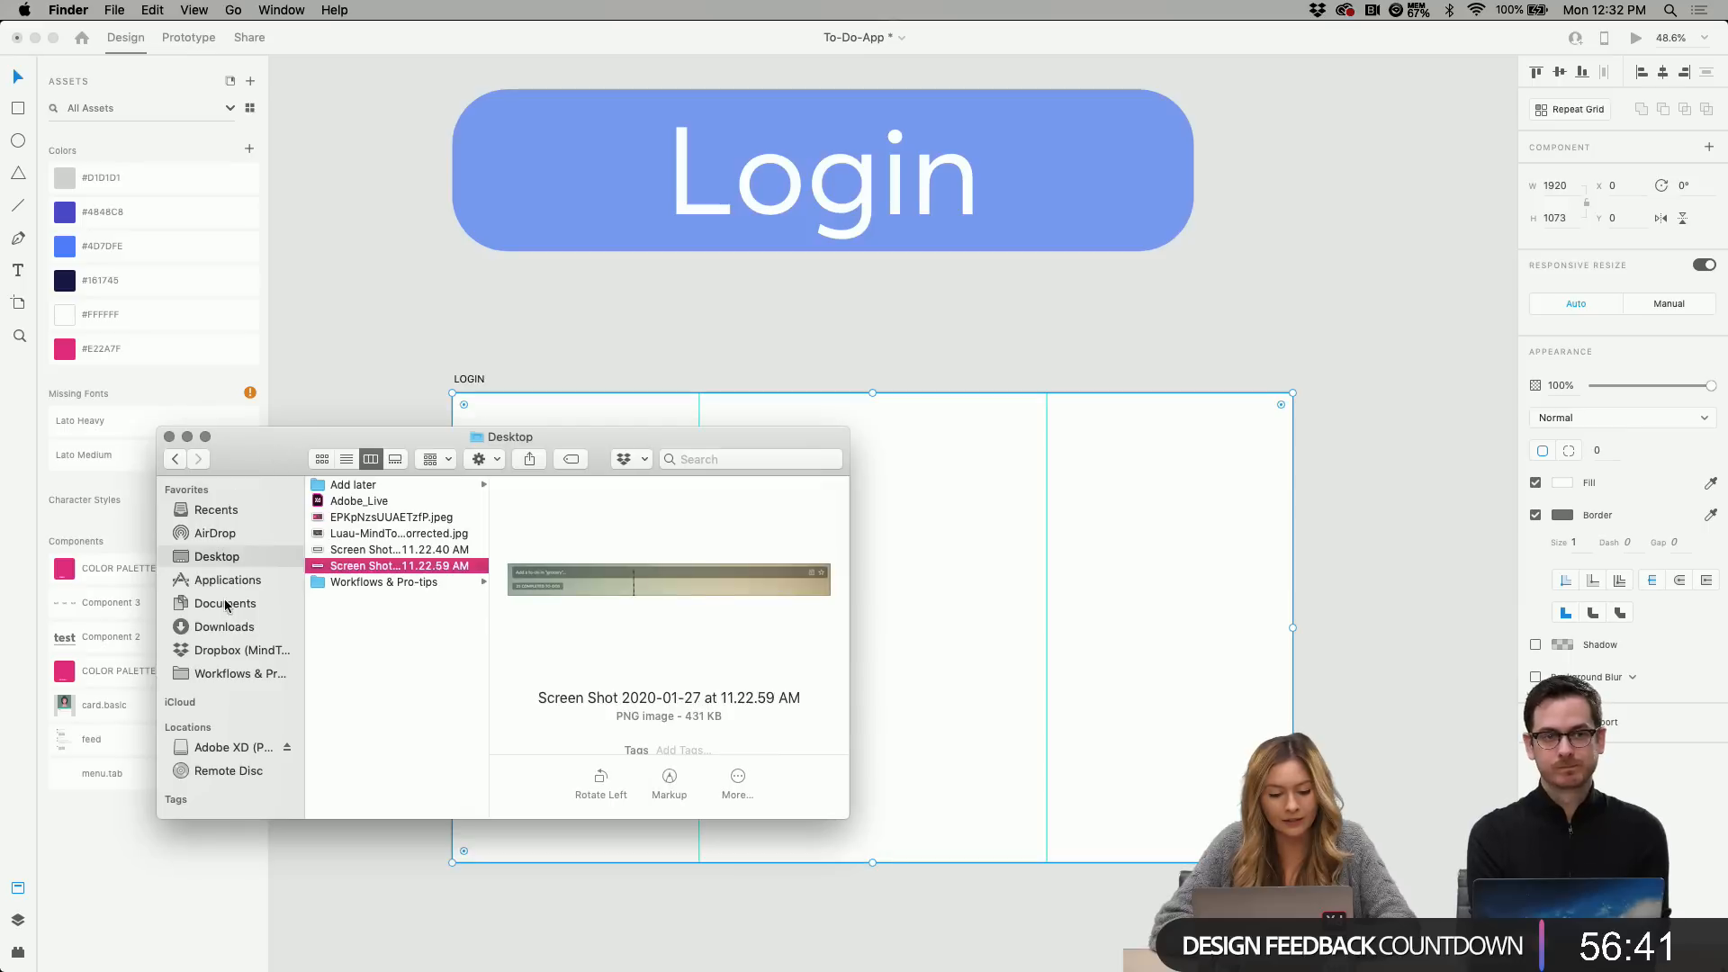
Fill the full-artboard rectangle with the image login-bg-01.png from the 01 Login Page folder in Workflows & Pro-tips.
left_click(236, 681)
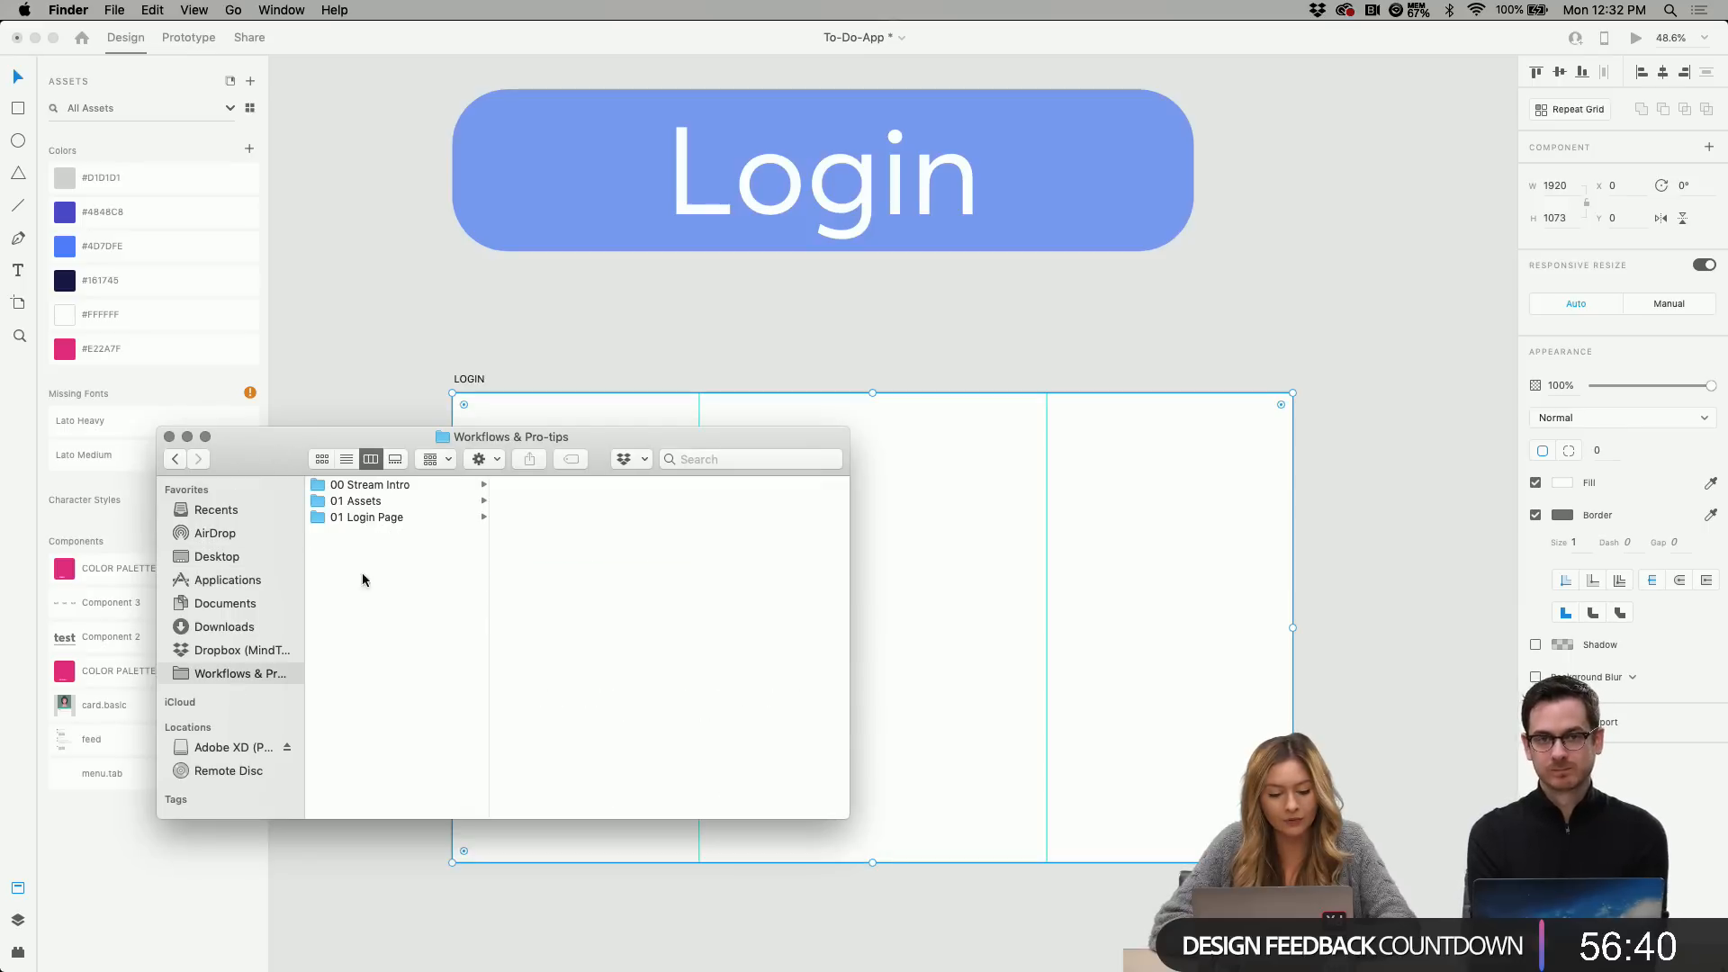
left_click(382, 517)
left_click(565, 486)
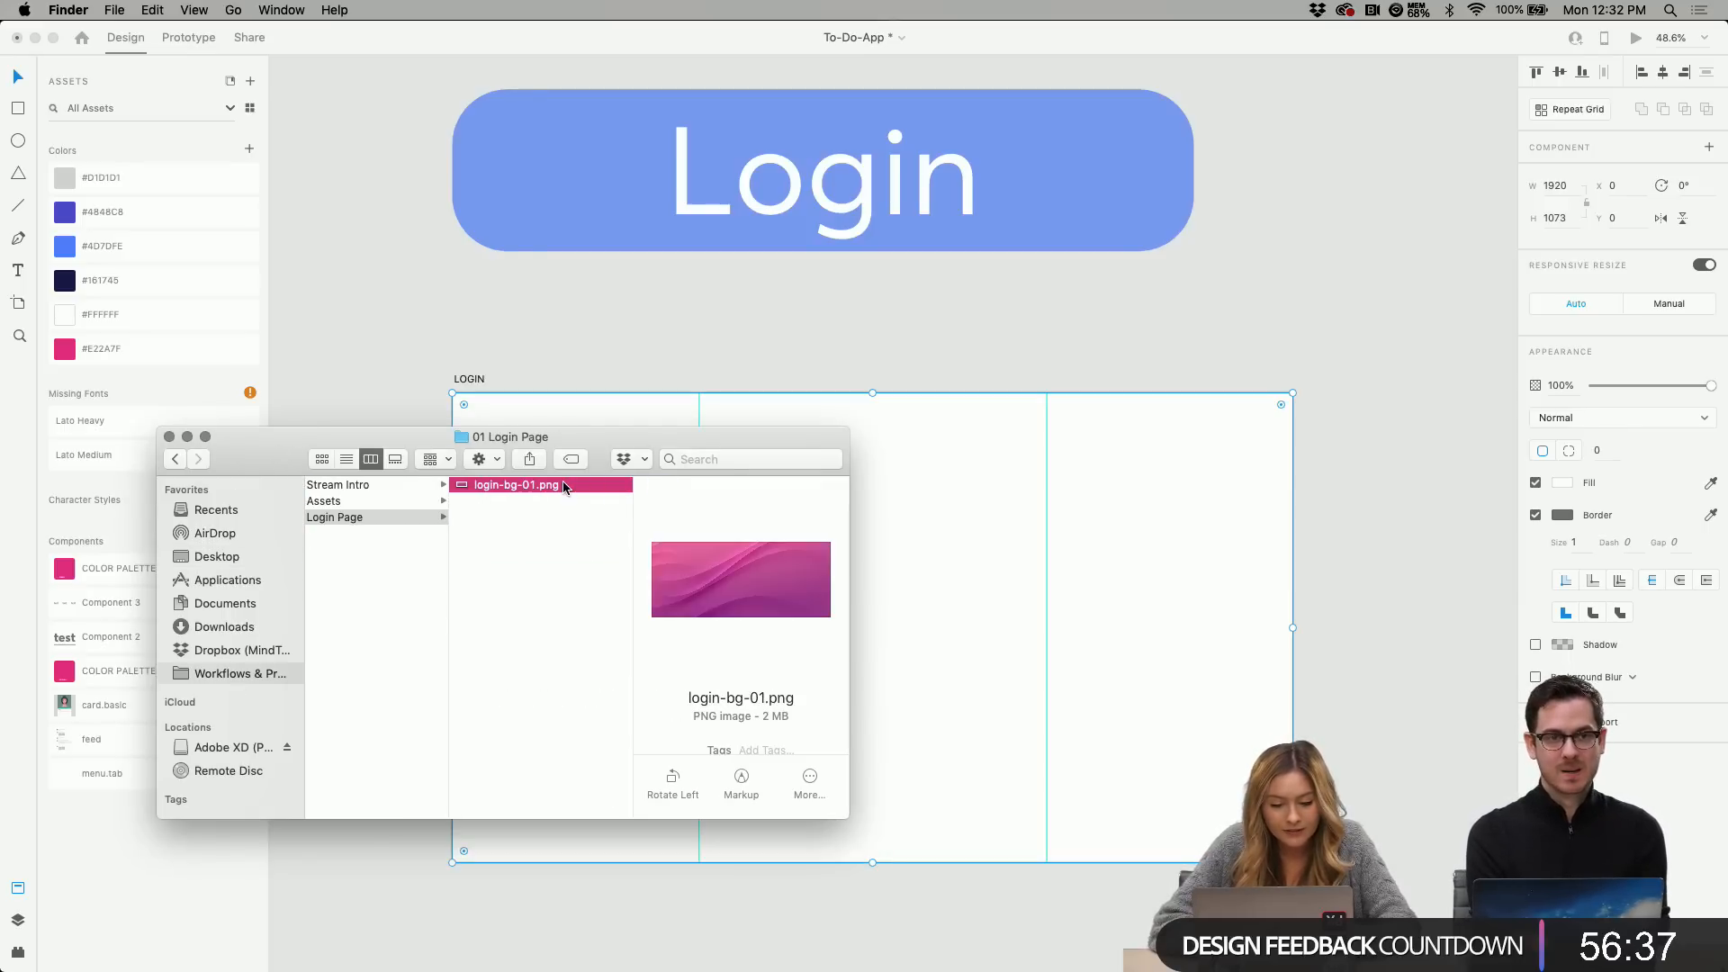
left_click_drag(564, 486, 1003, 586)
left_click(888, 460)
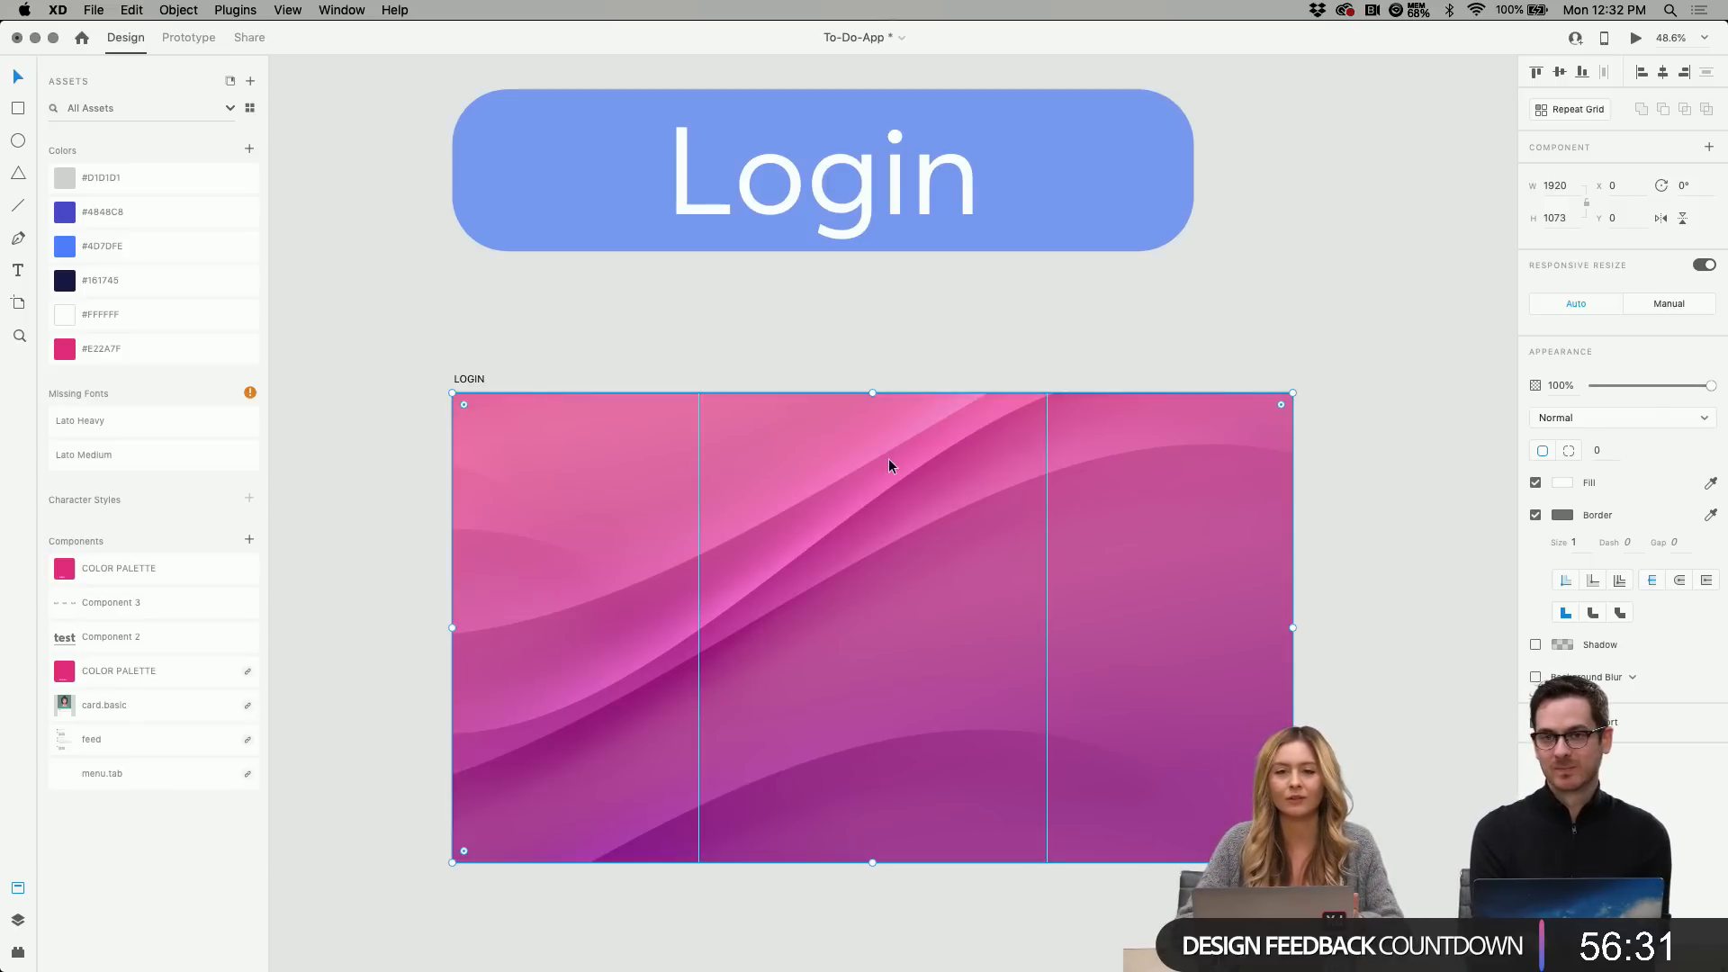
Hide the guides on the LOGIN artboard and switch the document window to full screen.
key("super+semicolon")
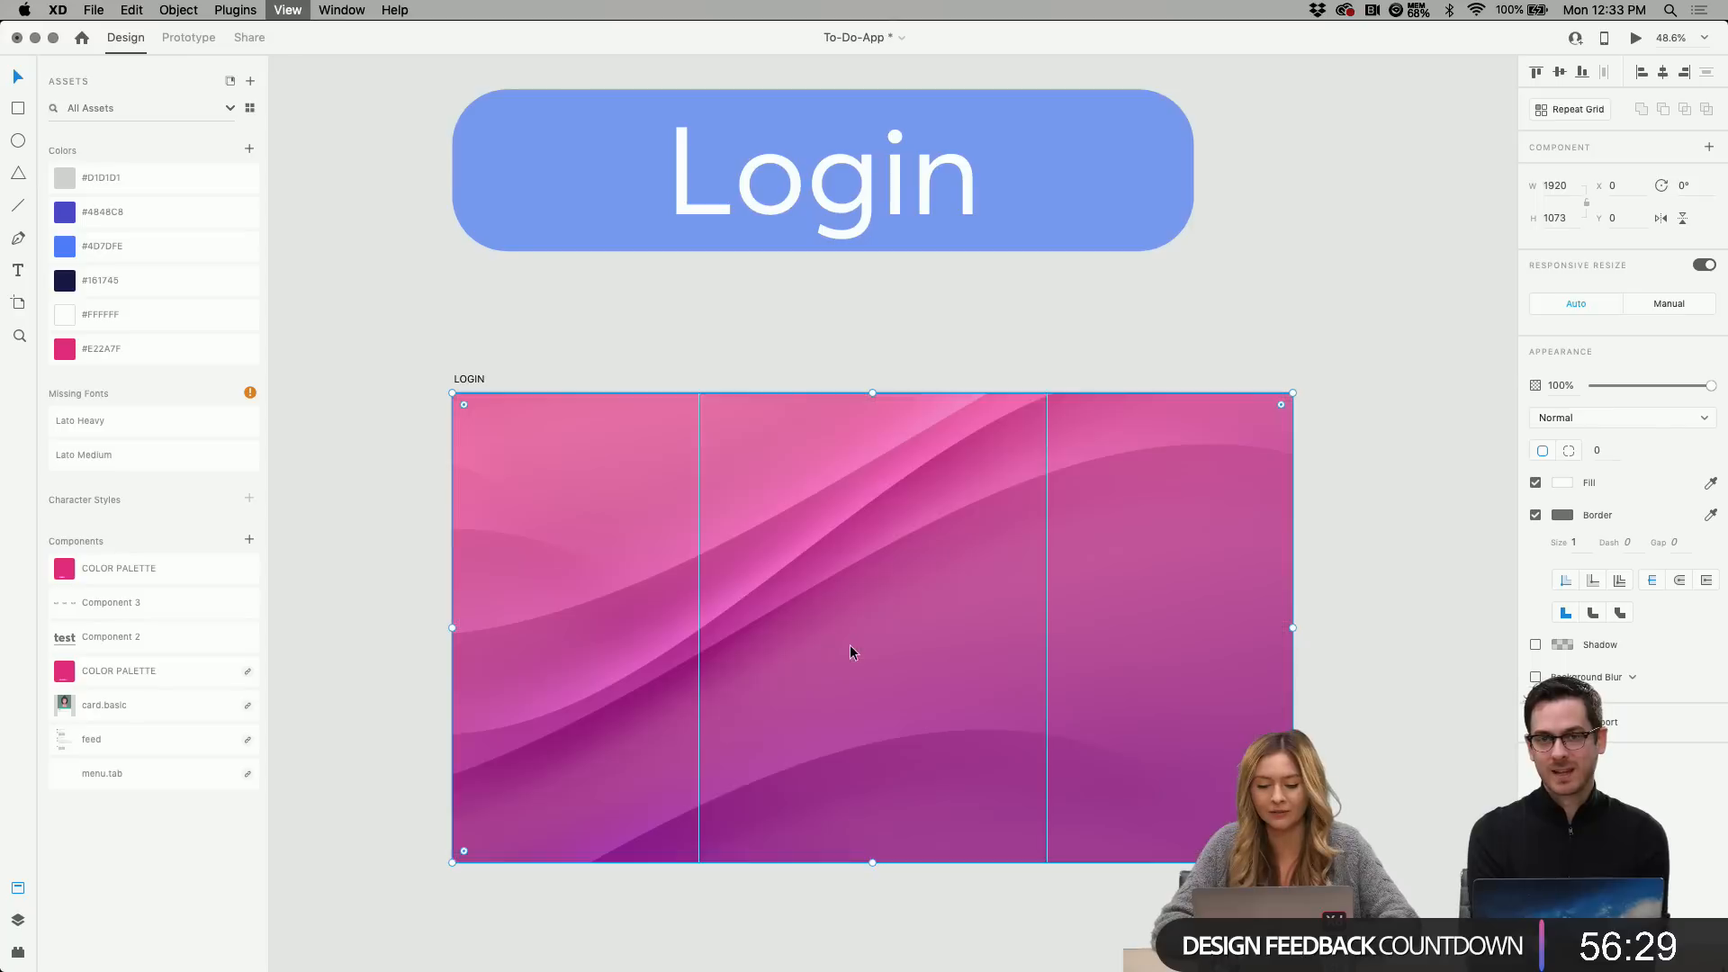
left_click(1333, 574)
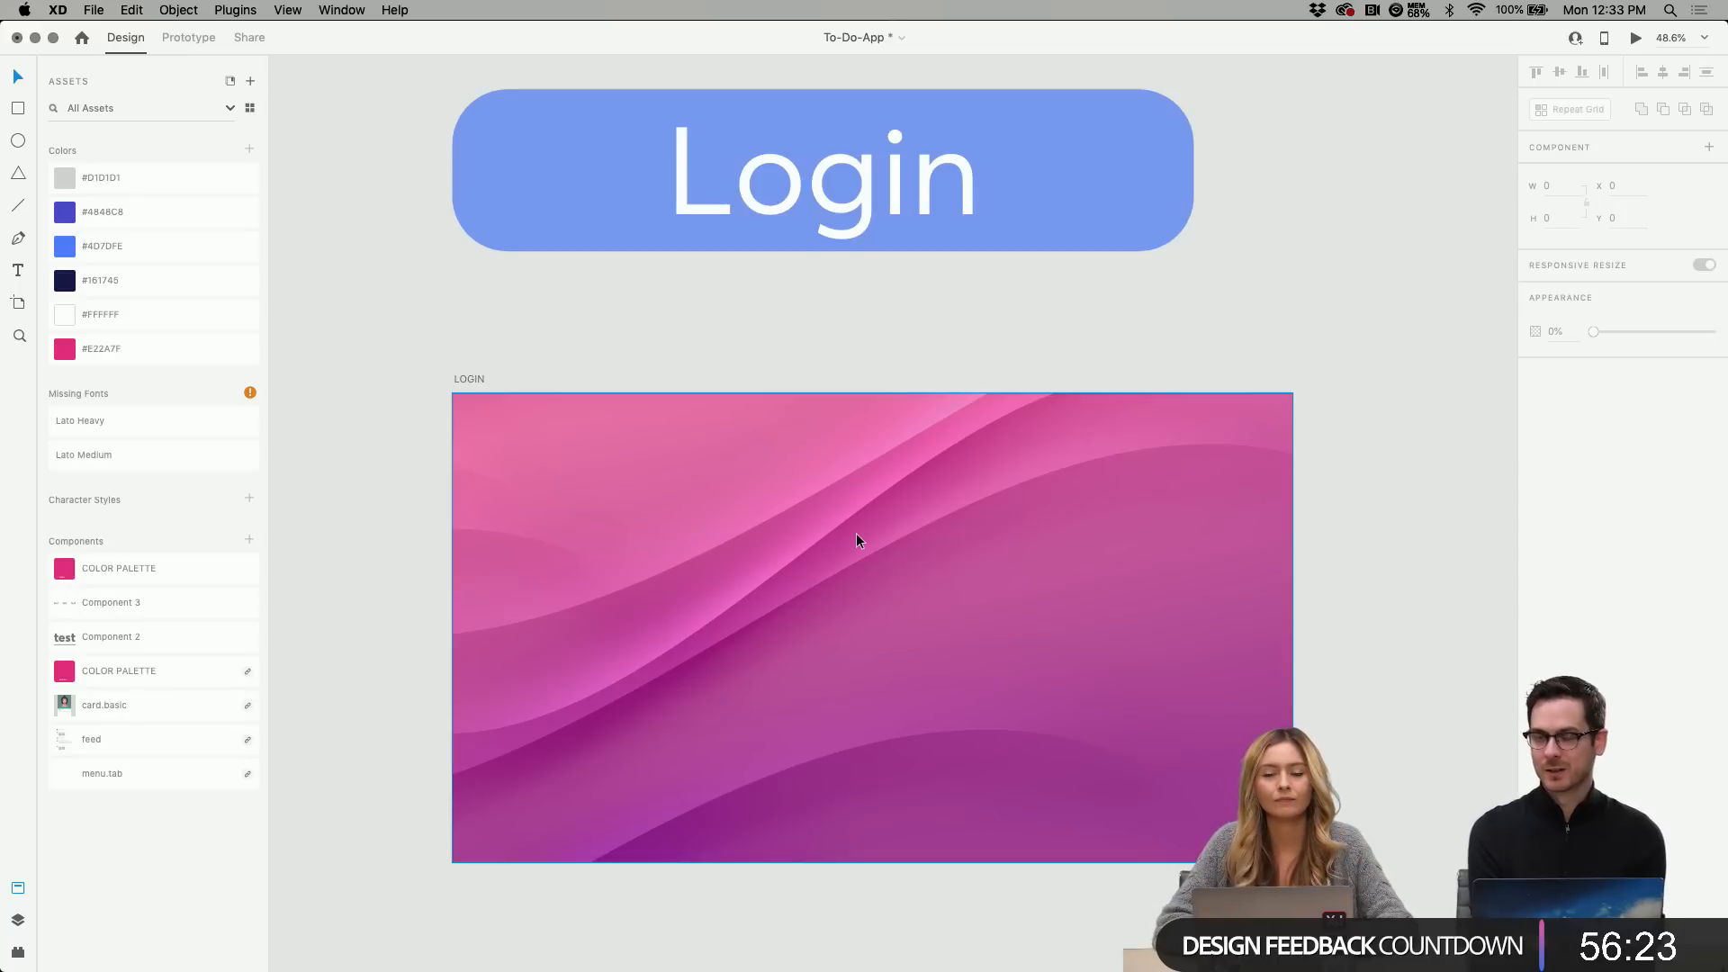
scroll(857, 535, "down", 2)
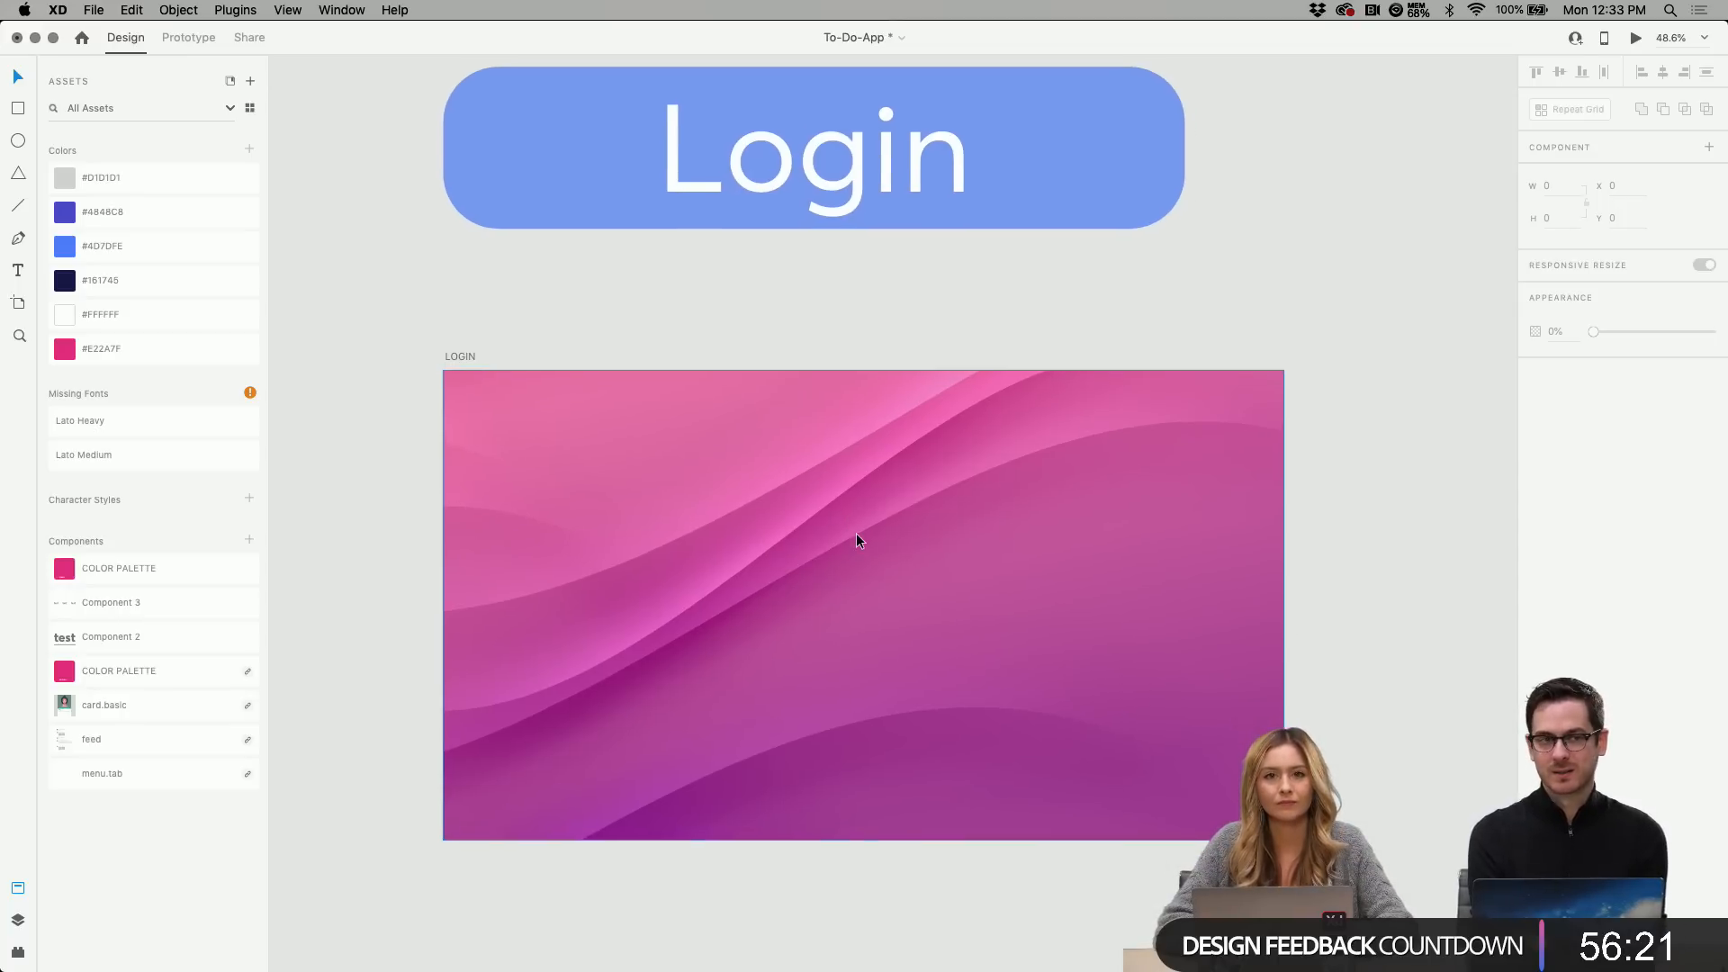
left_click(53, 38)
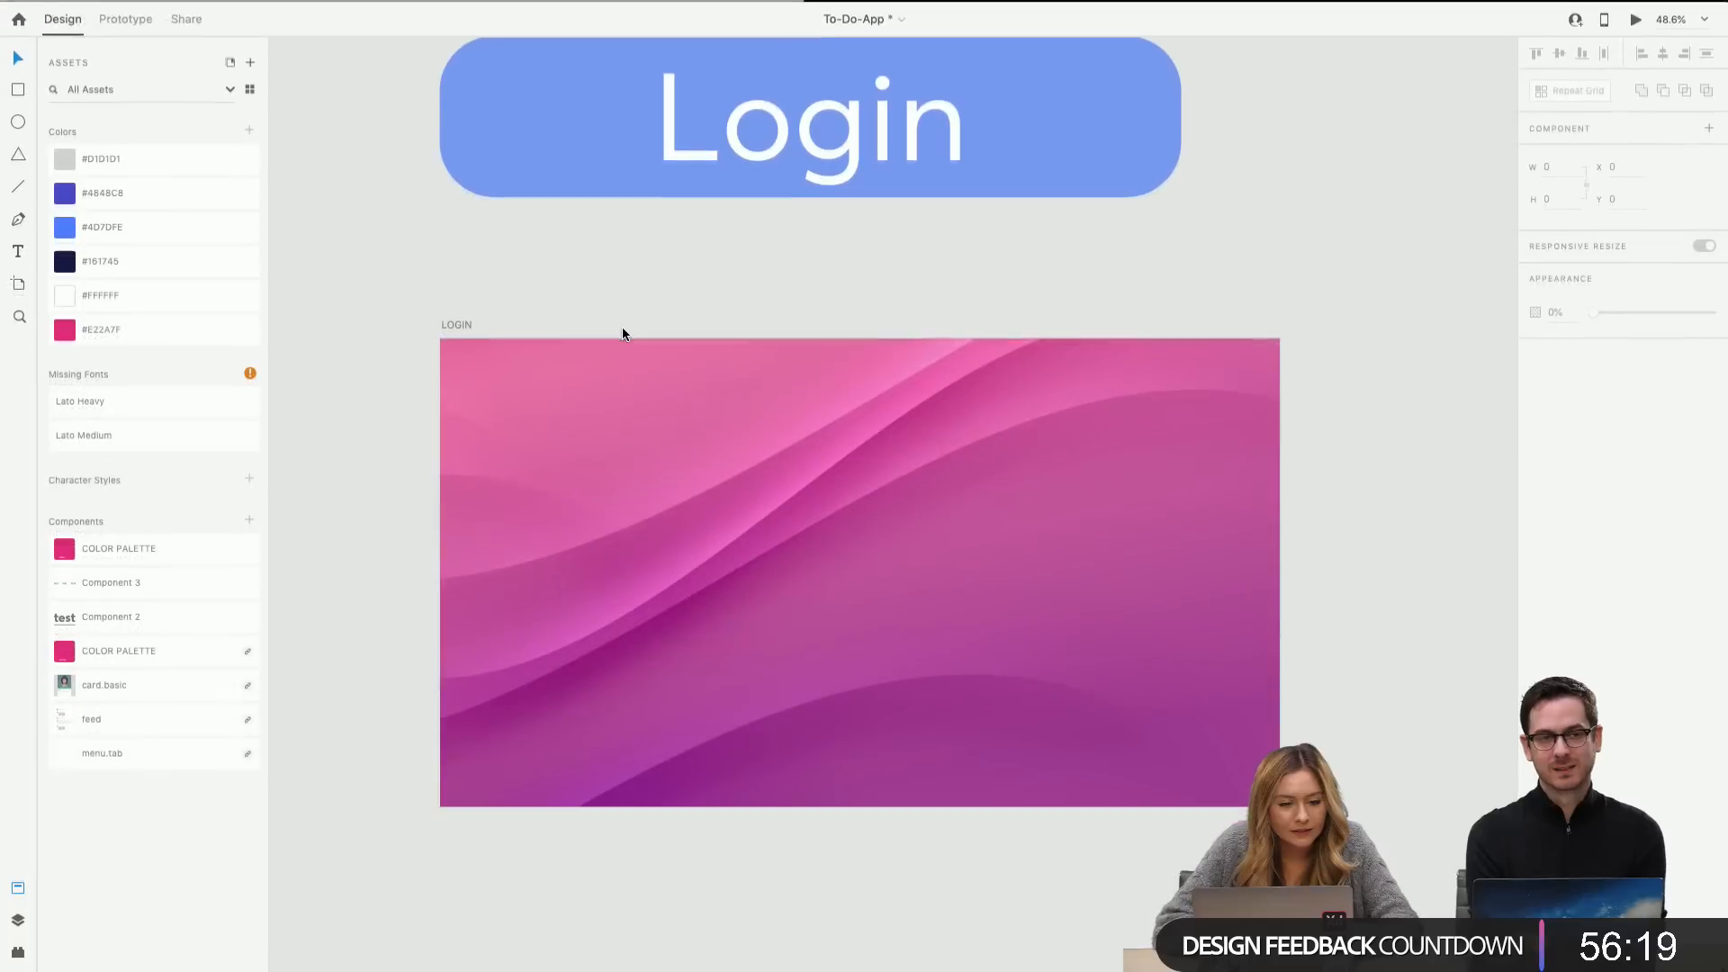
scroll(904, 354, "up", 3)
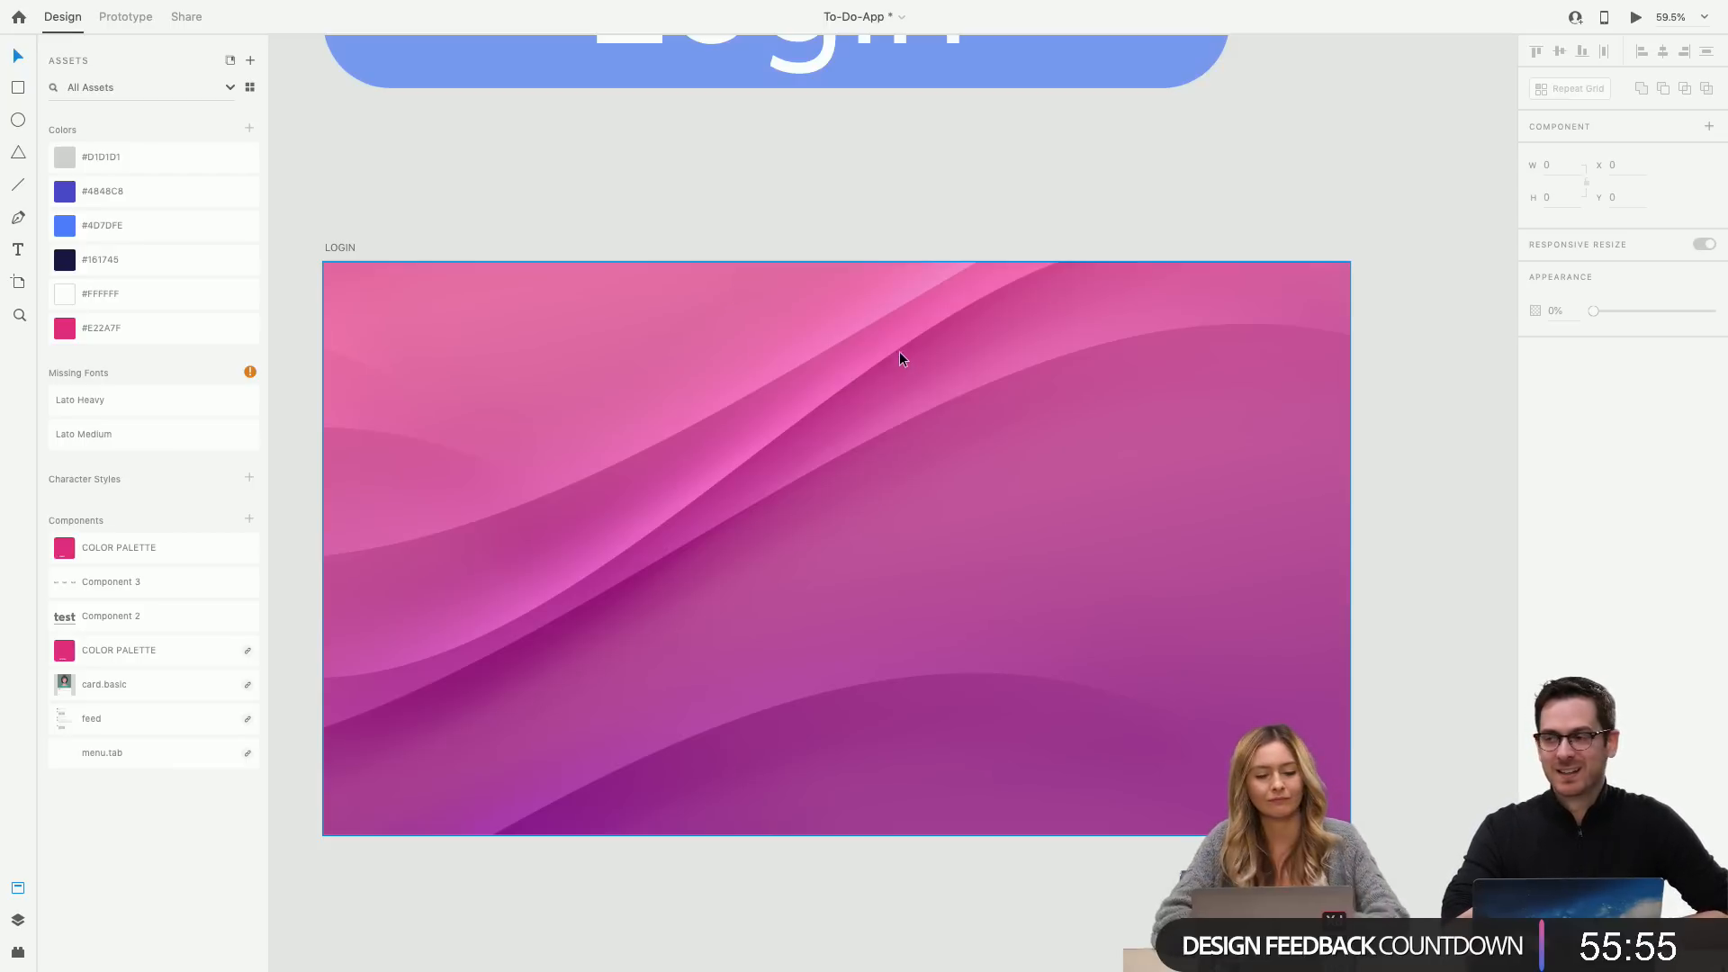
Show the layout grid and draw a white rectangle of about 894 by 647, centered on the LOGIN artboard.
key("super+shift+apostrophe")
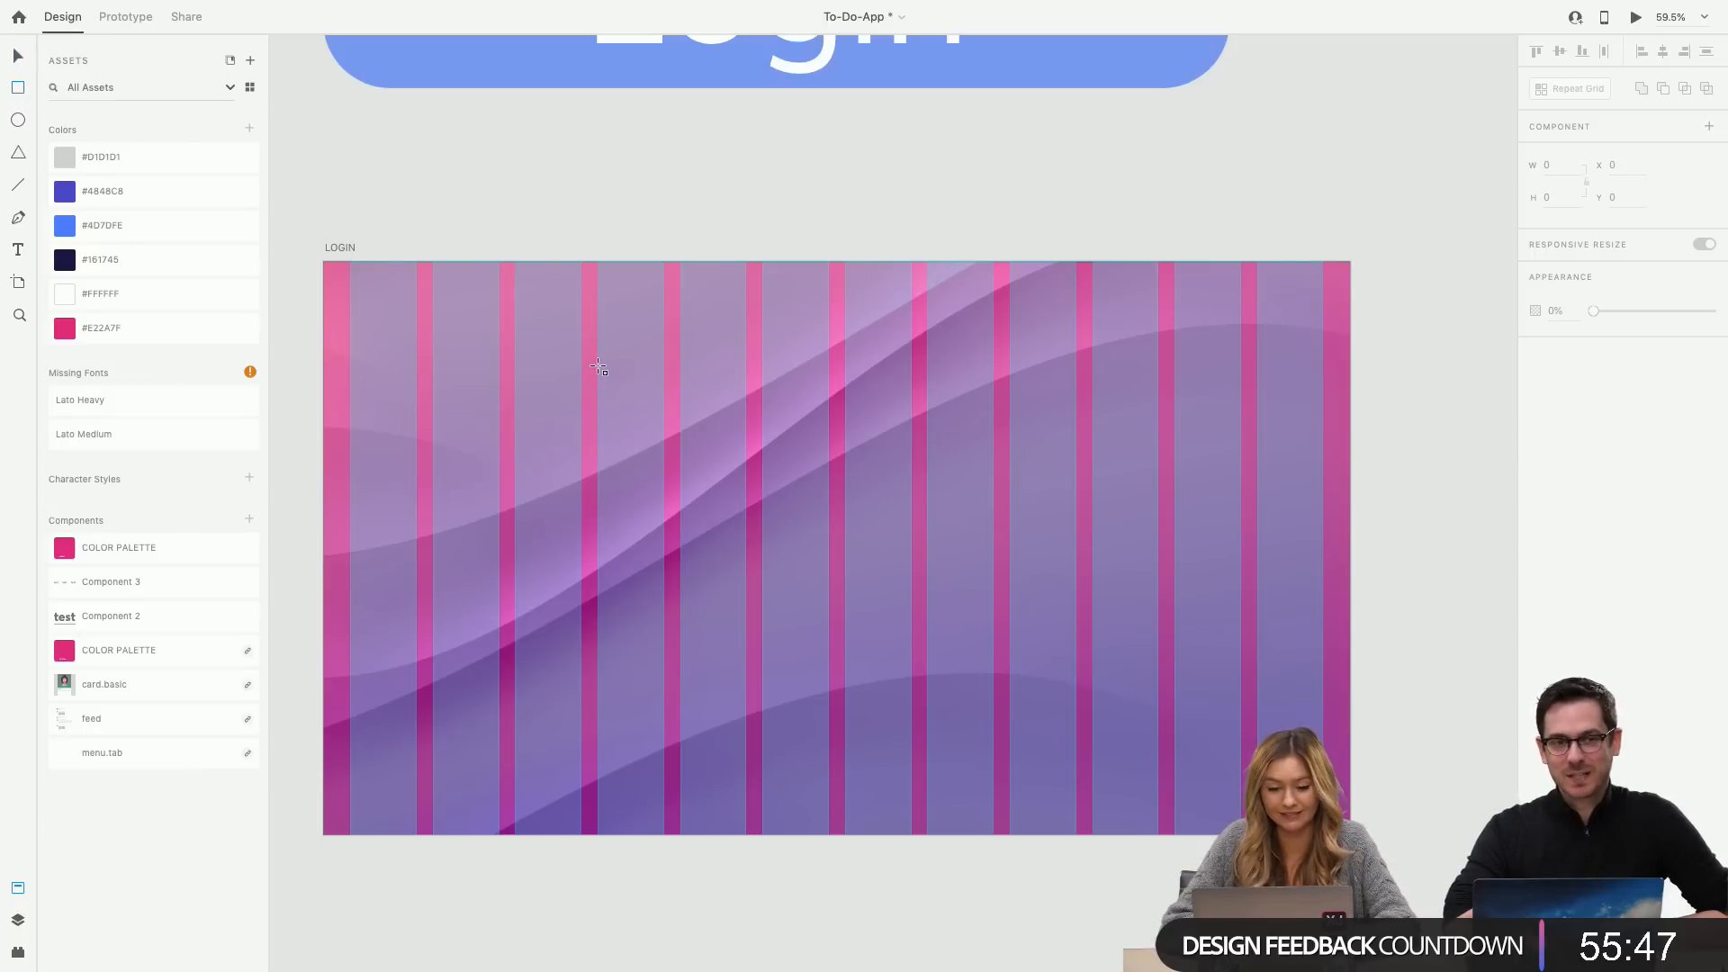
mouse_move(598, 366)
left_mouse_down()
mouse_move(988, 662)
mouse_move(993, 712)
left_mouse_up()
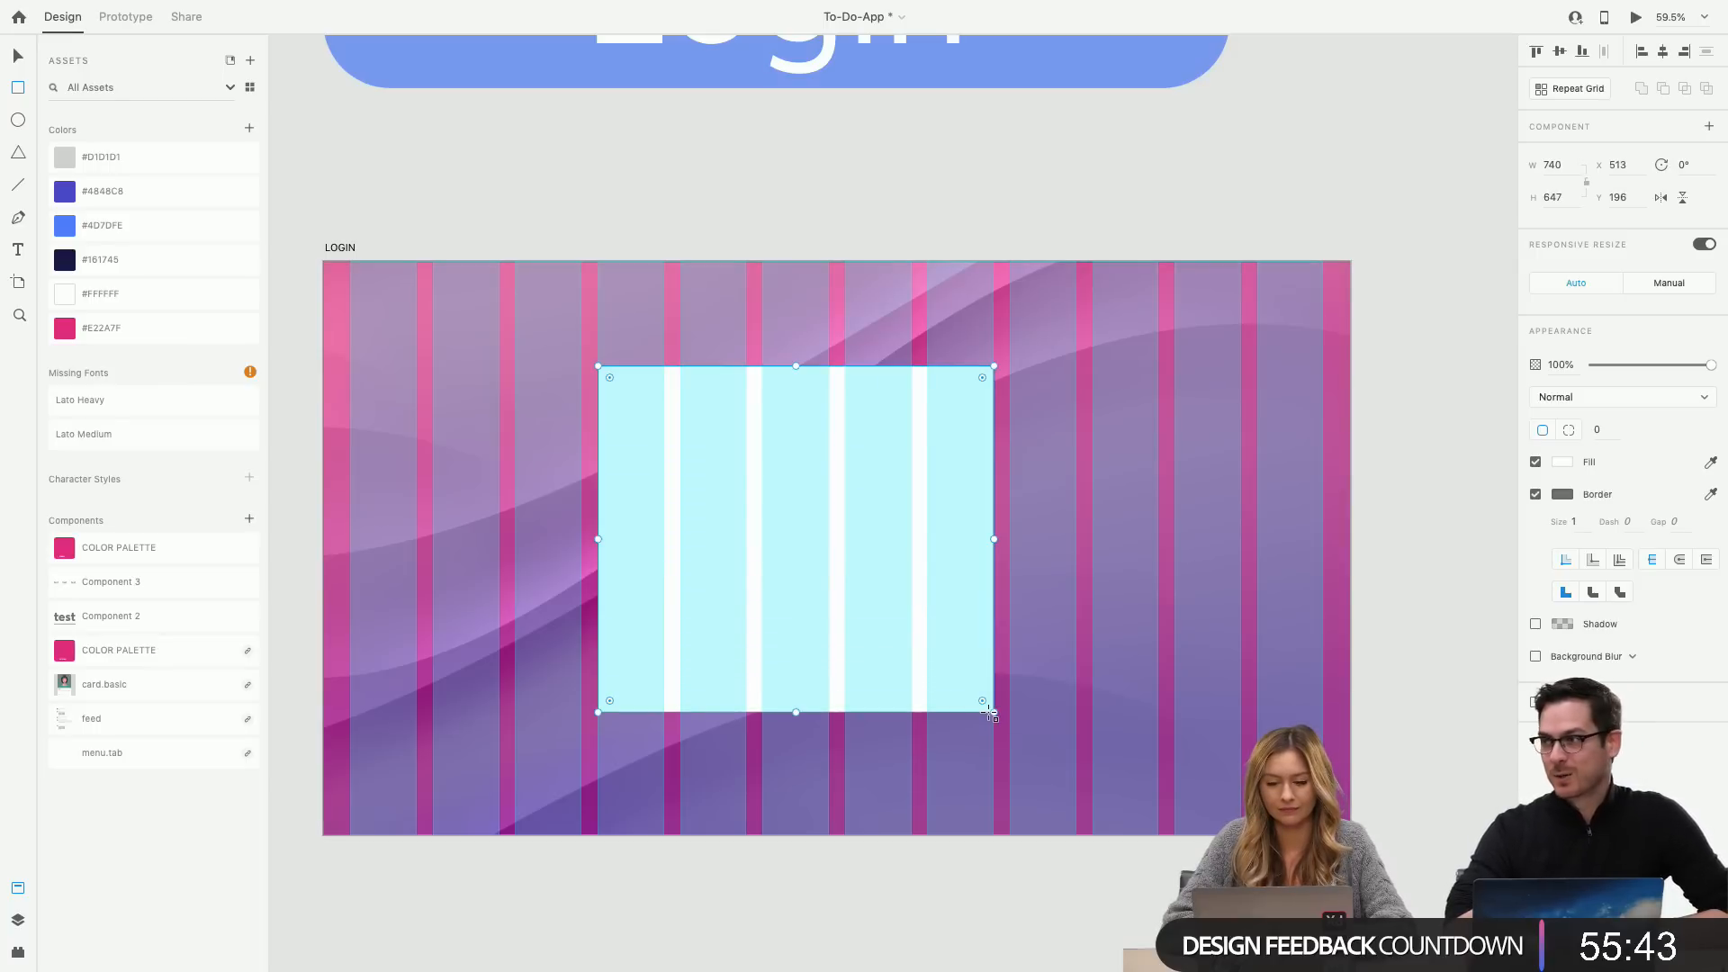
left_click(17, 55)
left_click_drag(844, 590, 927, 618)
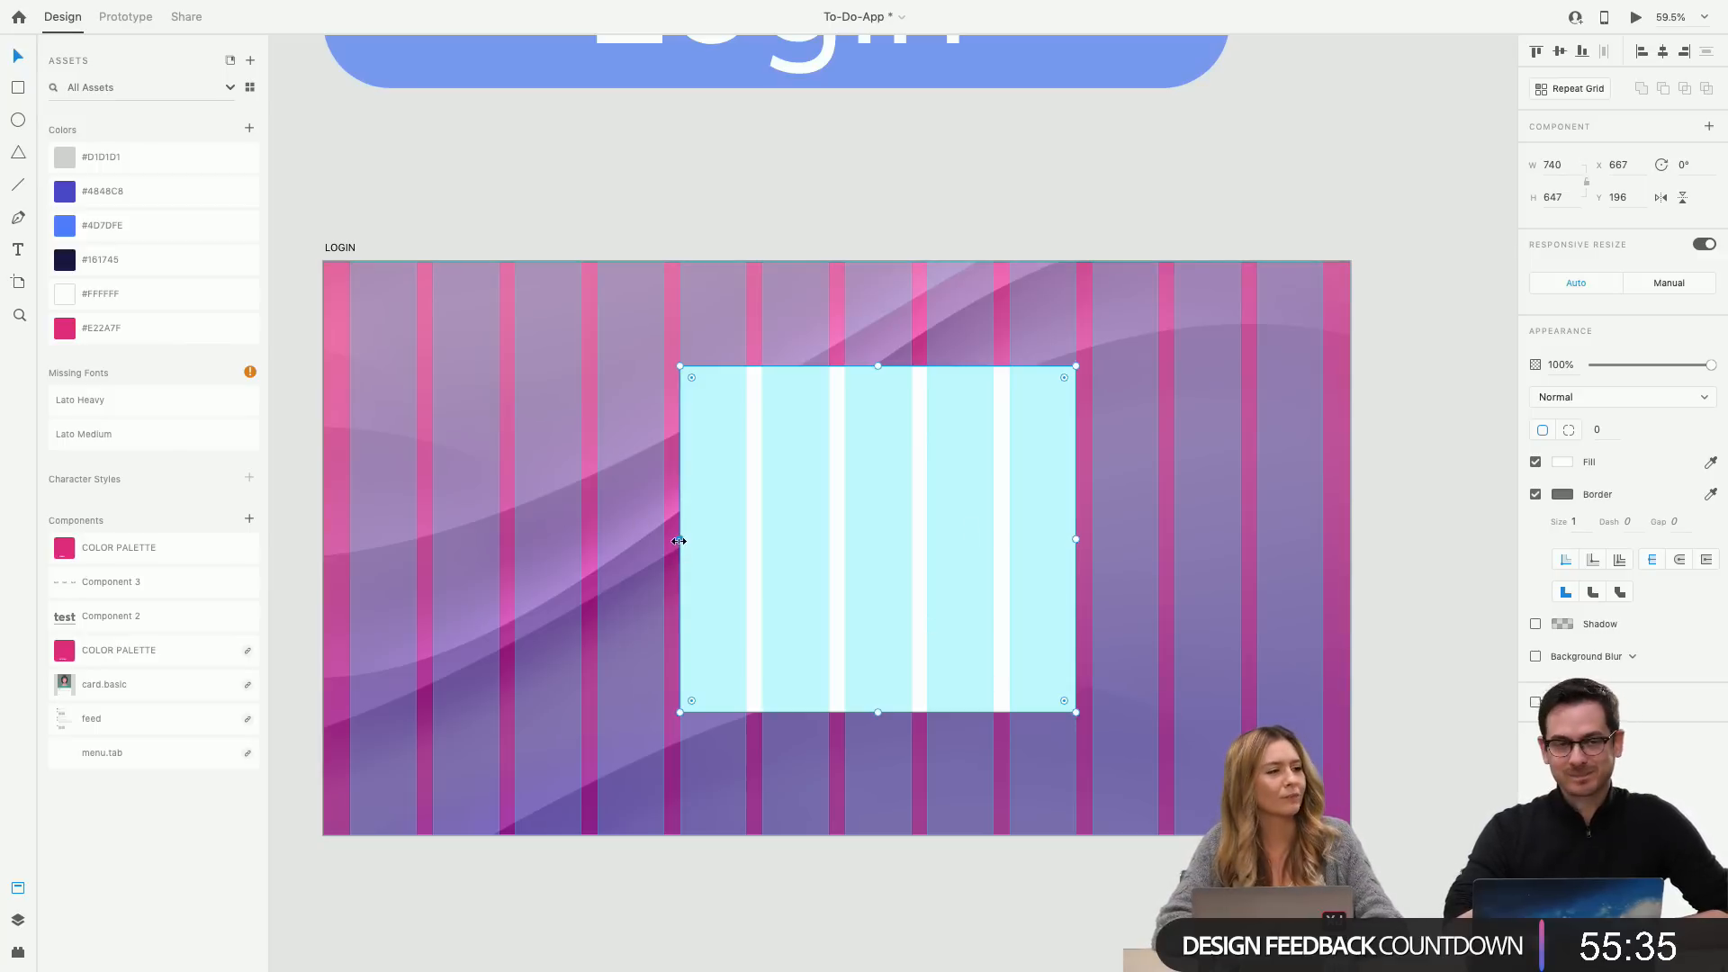
left_click_drag(678, 541, 600, 541)
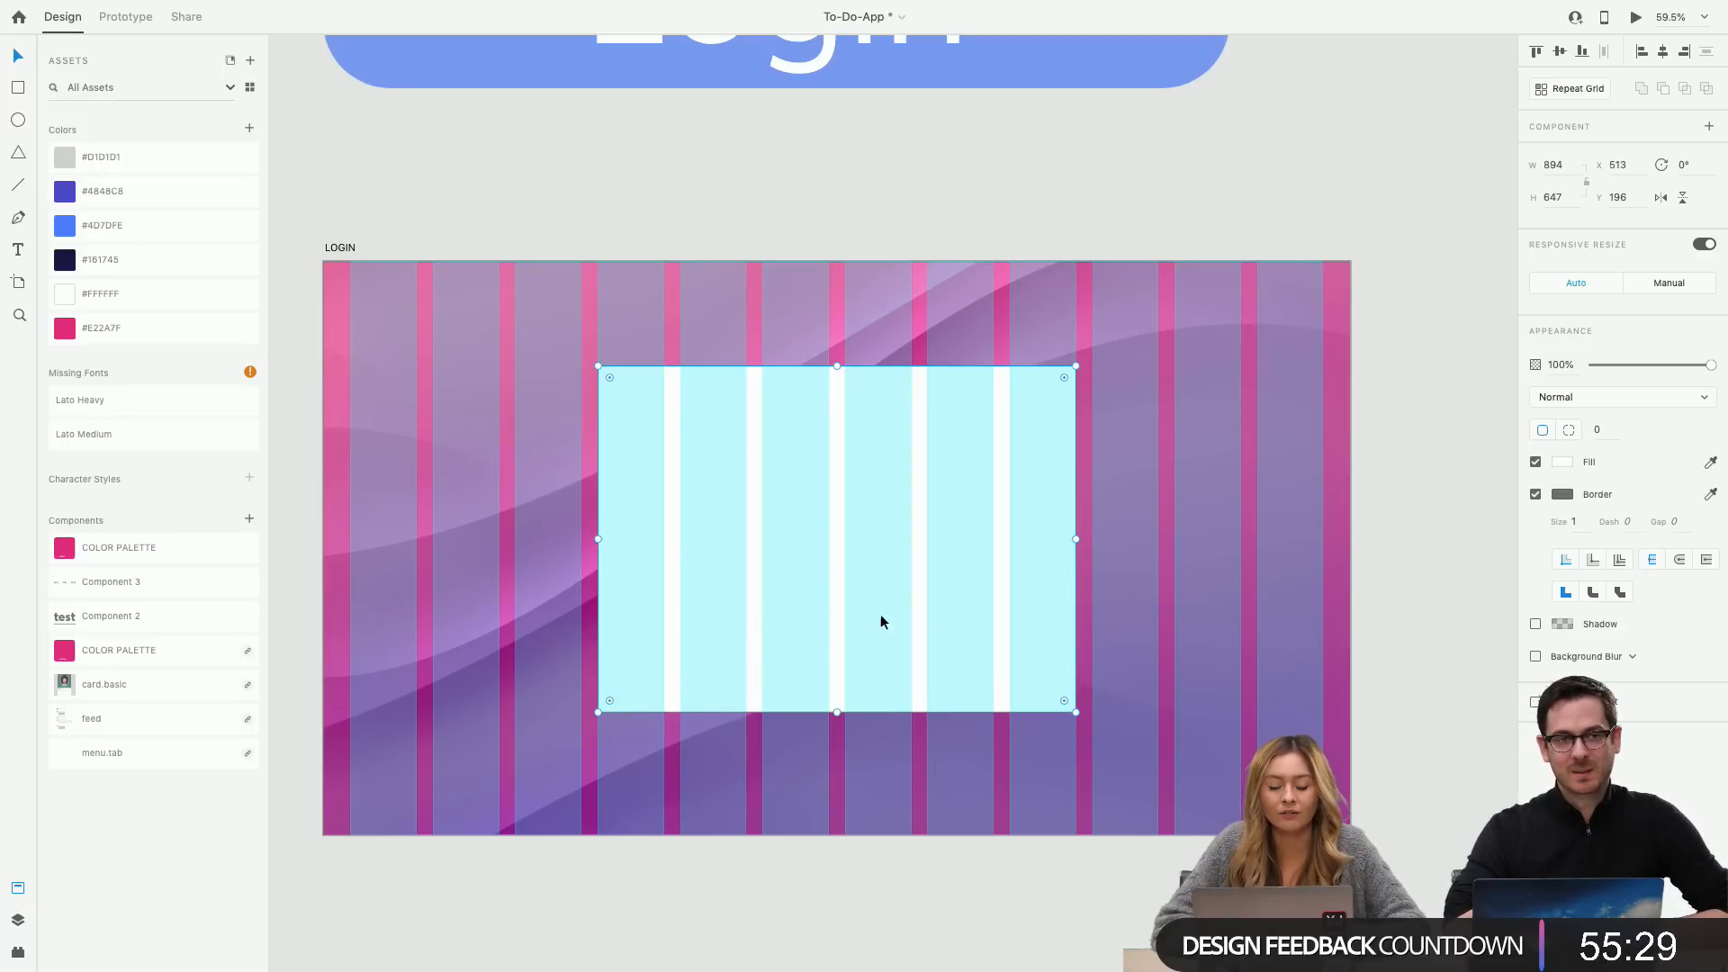
left_click_drag(922, 602, 918, 596)
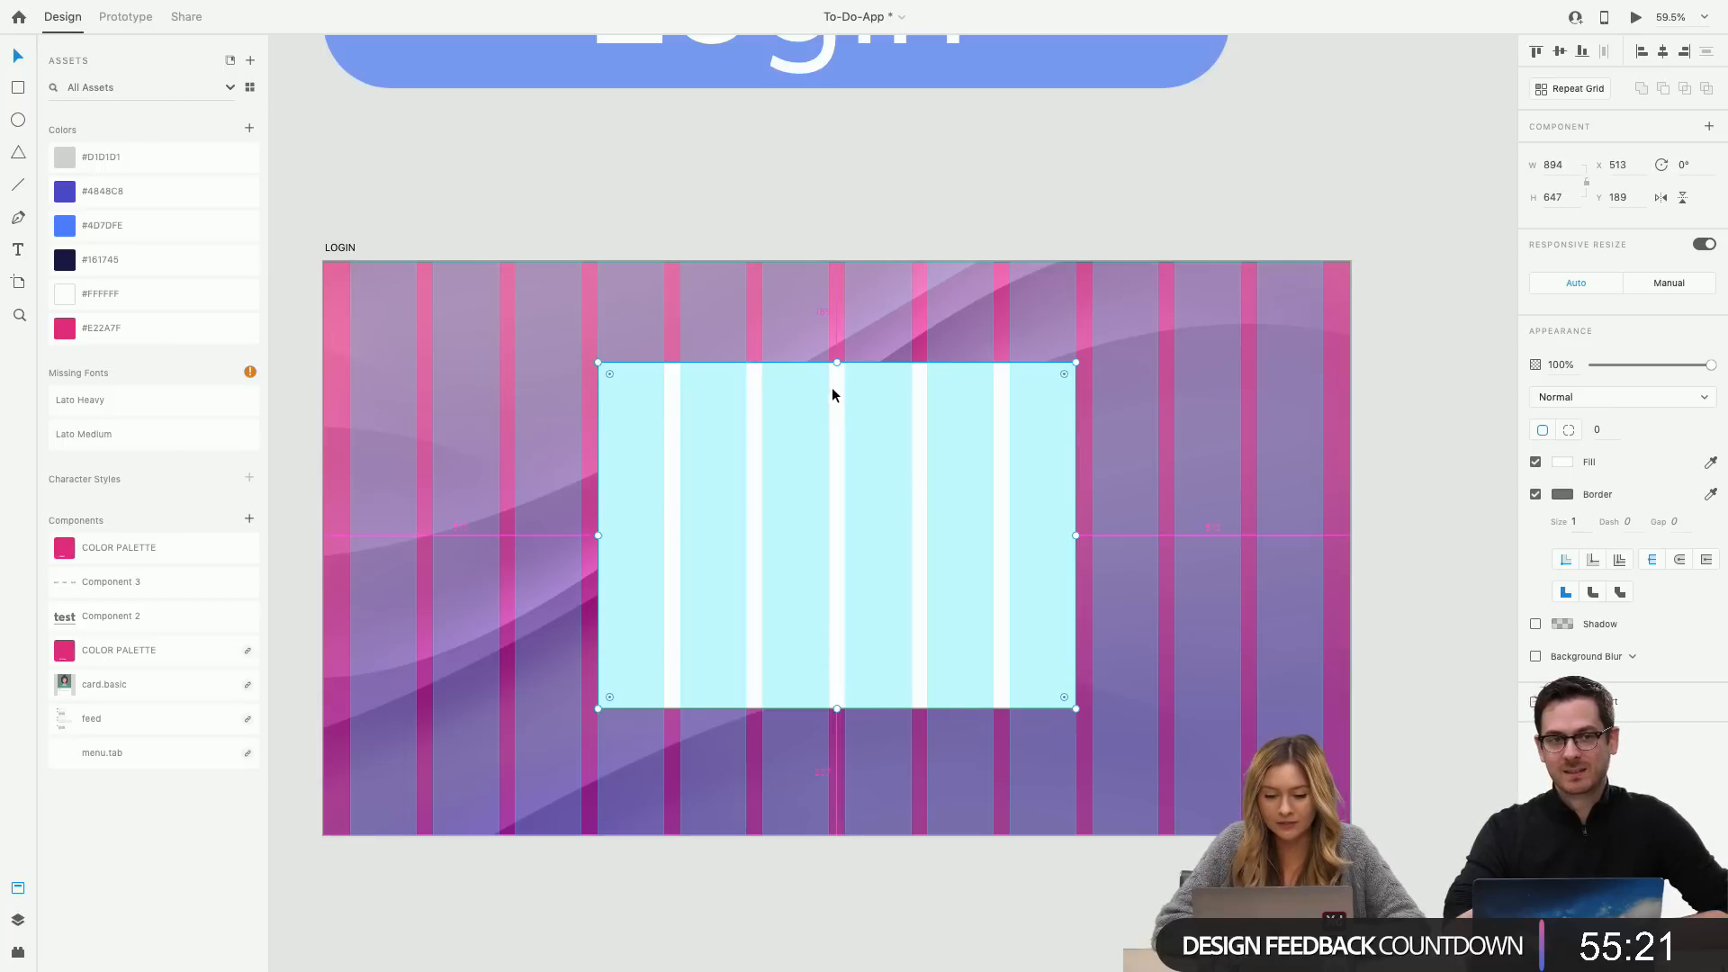
Resize the white rectangle on the LOGIN artboard to about 646 wide by 859 high.
left_click_drag(837, 363, 837, 306)
left_click_drag(905, 427, 907, 437)
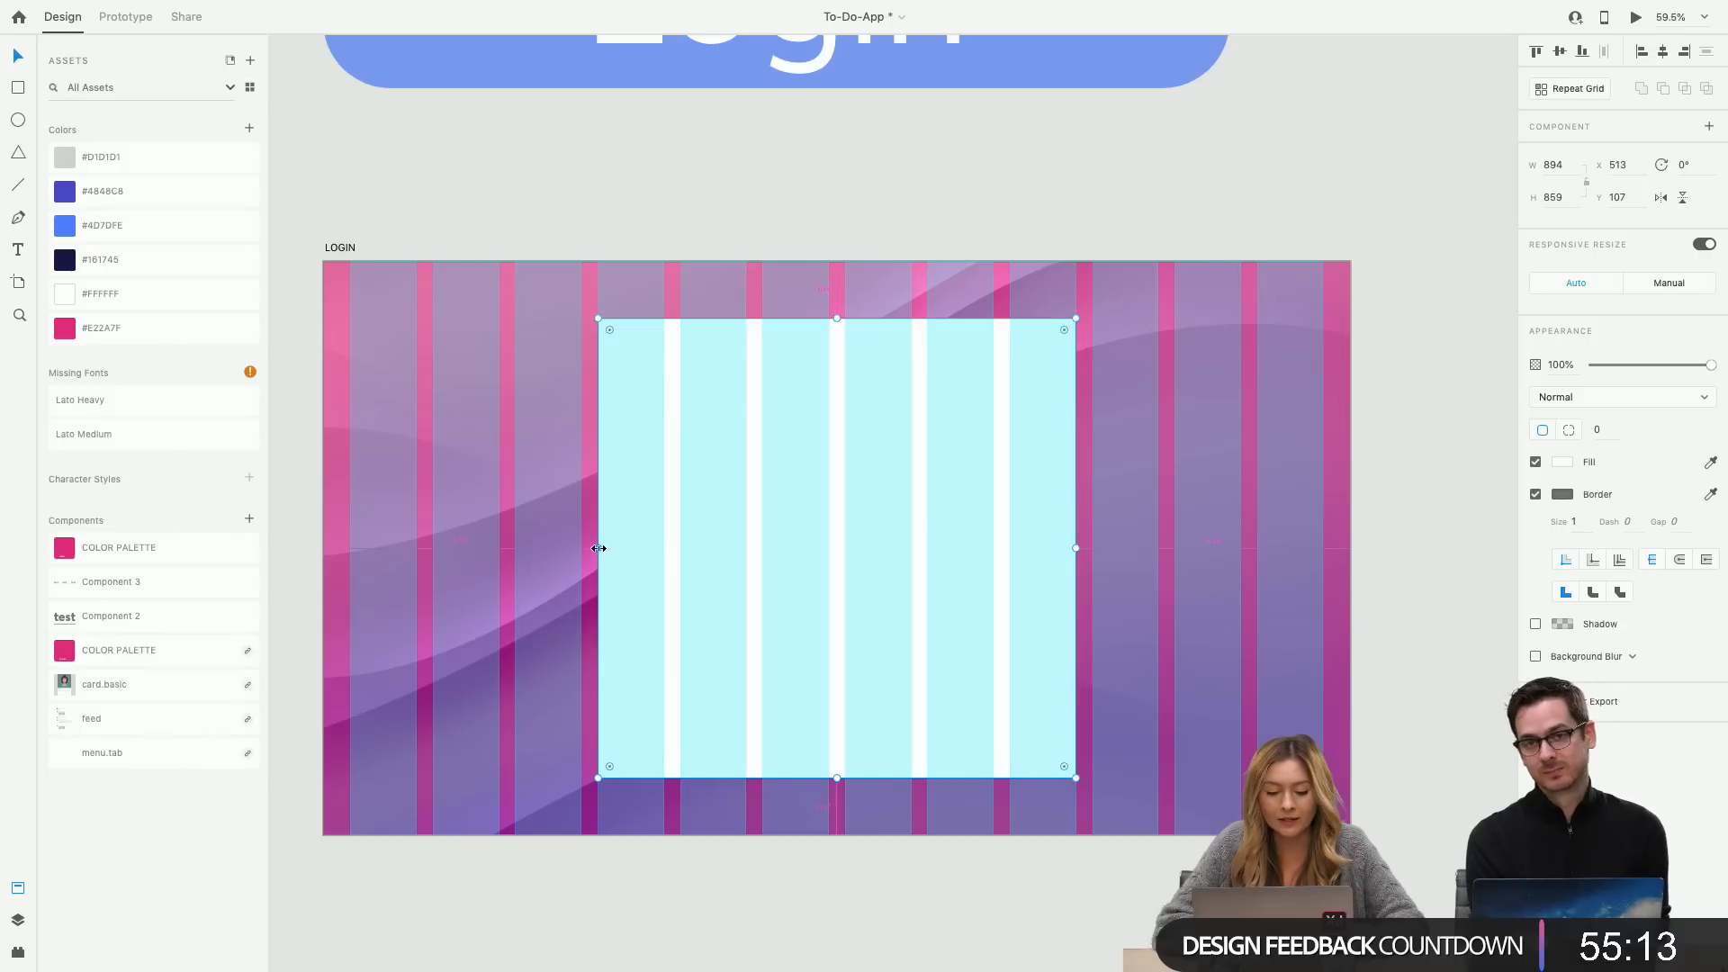
left_click_drag(598, 547, 669, 565)
Preview the login page and re-center the white rectangle vertically on the artboard.
left_click(1636, 18)
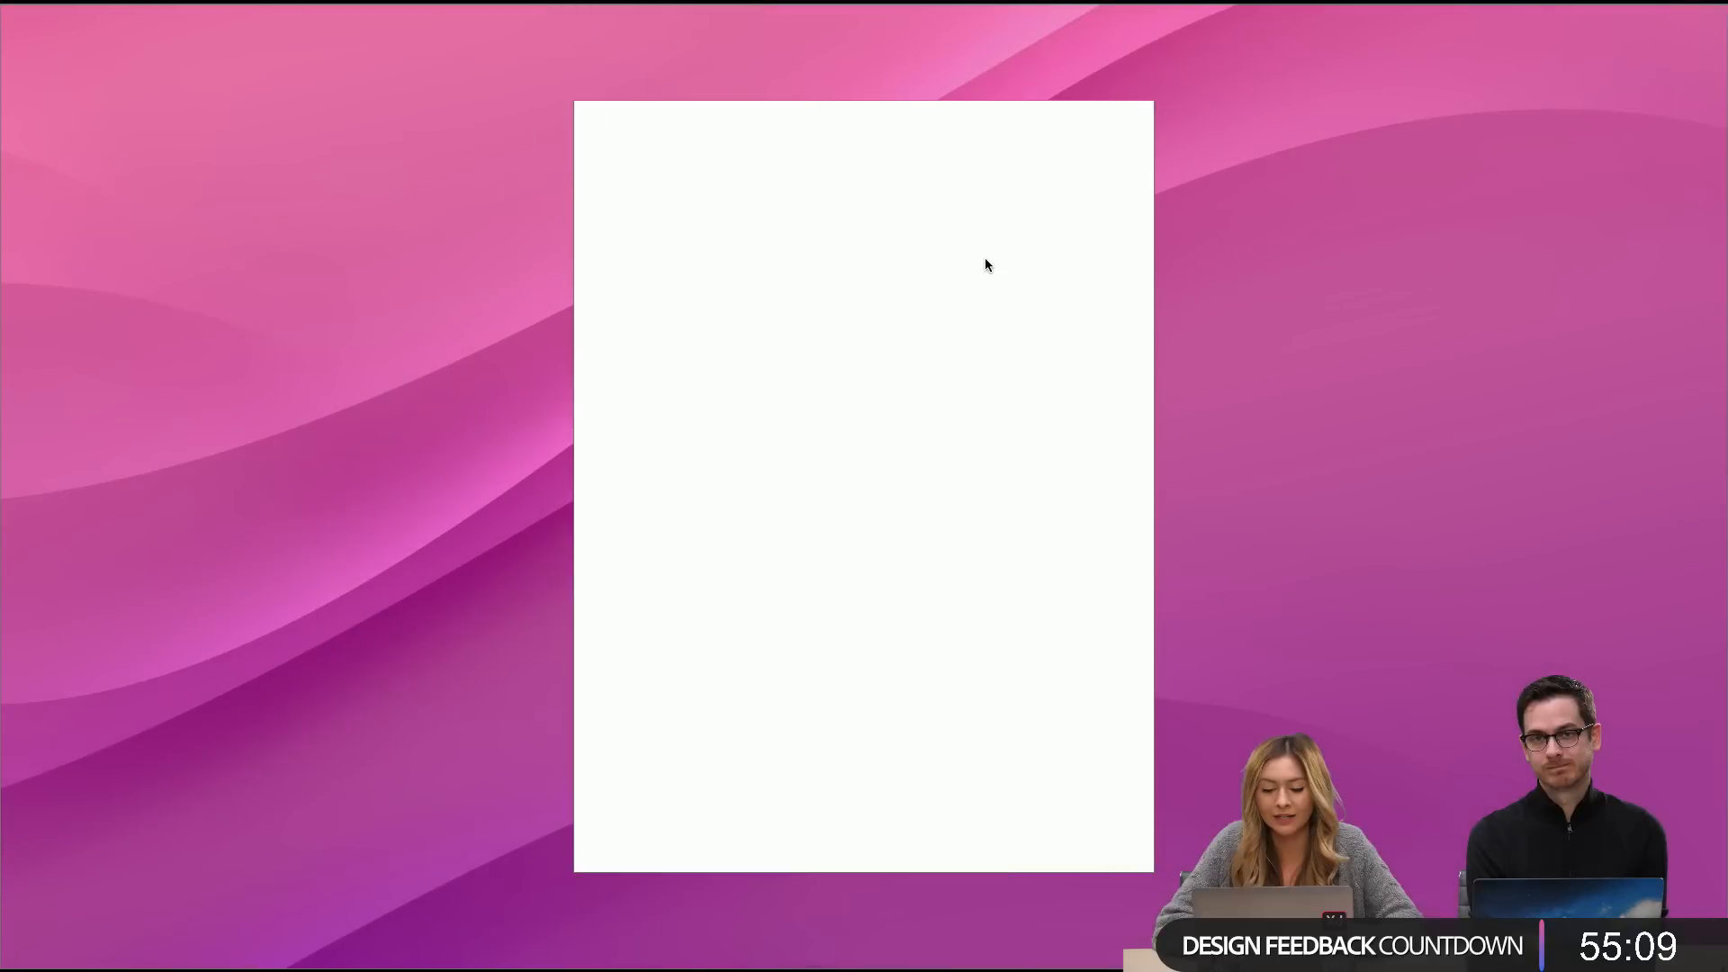
mouse_move(18, 7)
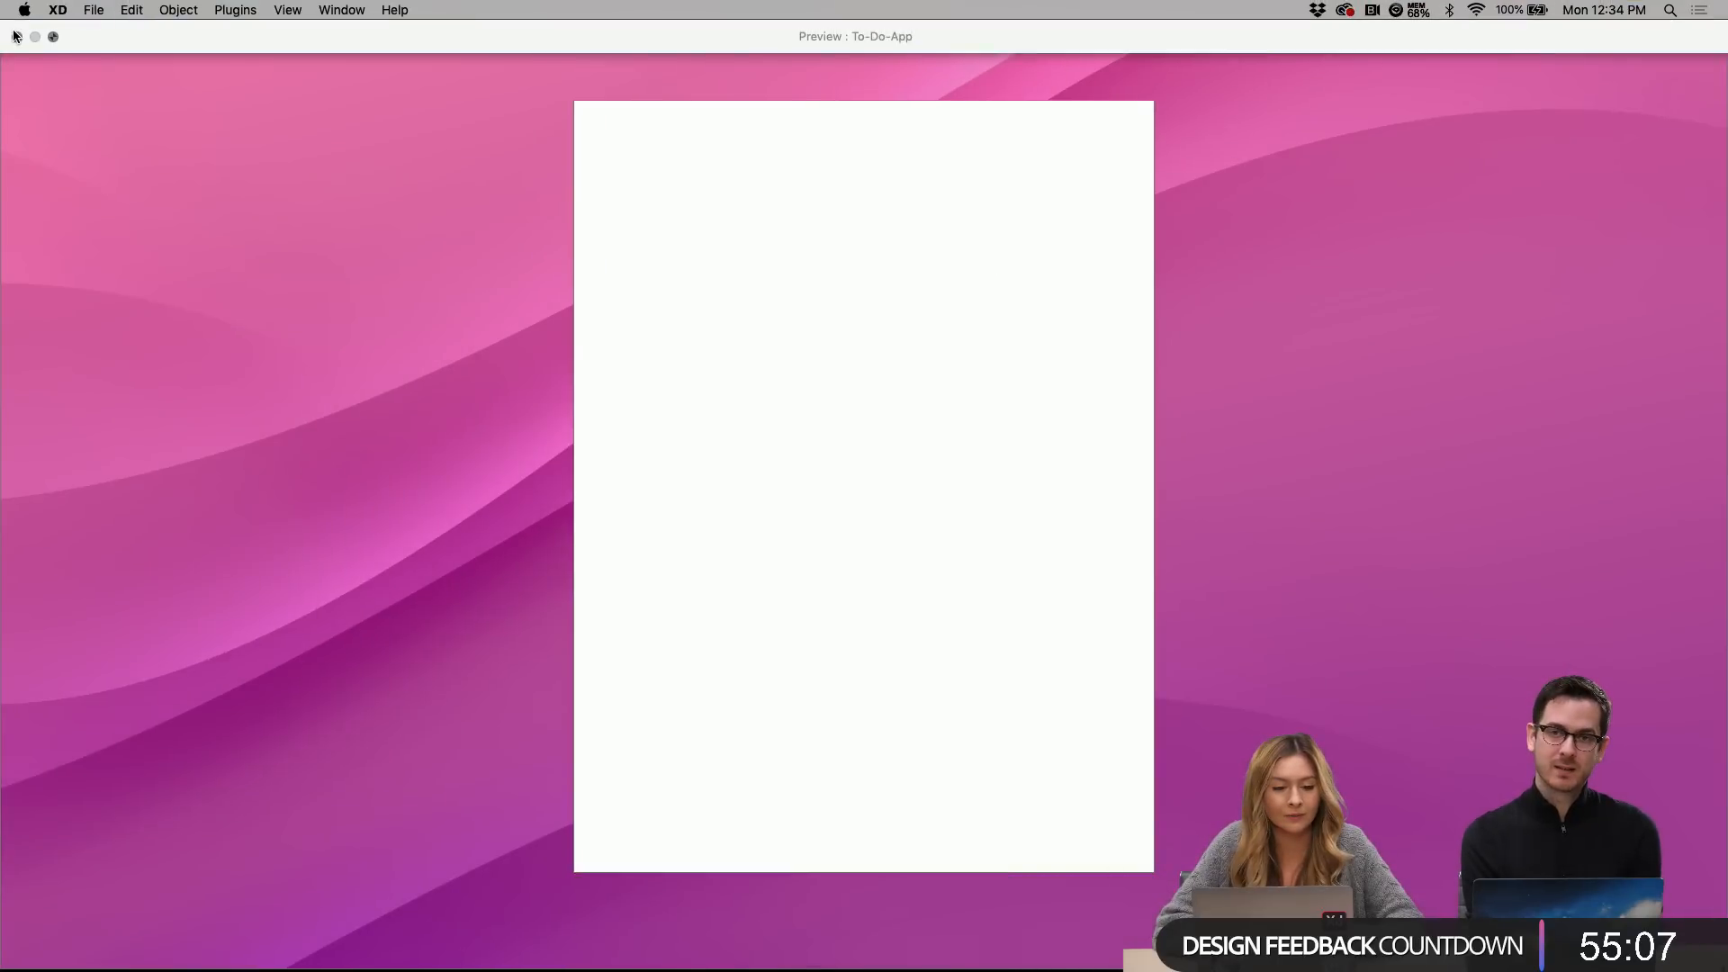
left_click(16, 37)
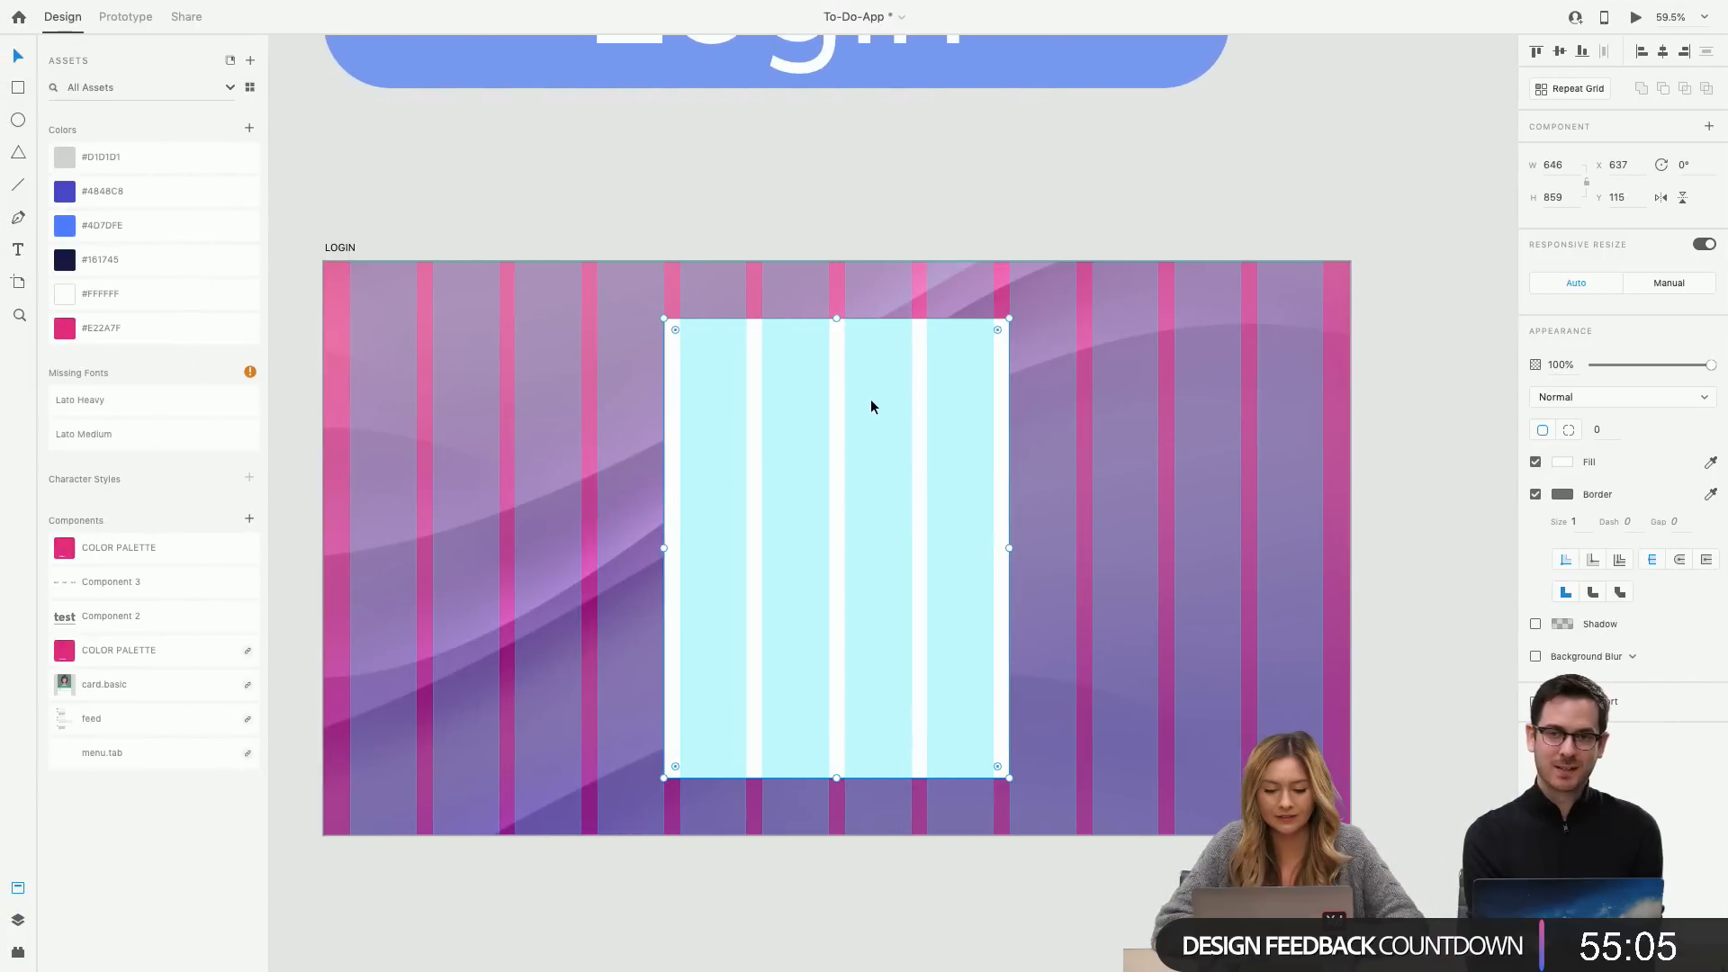
left_click_drag(872, 401, 871, 389)
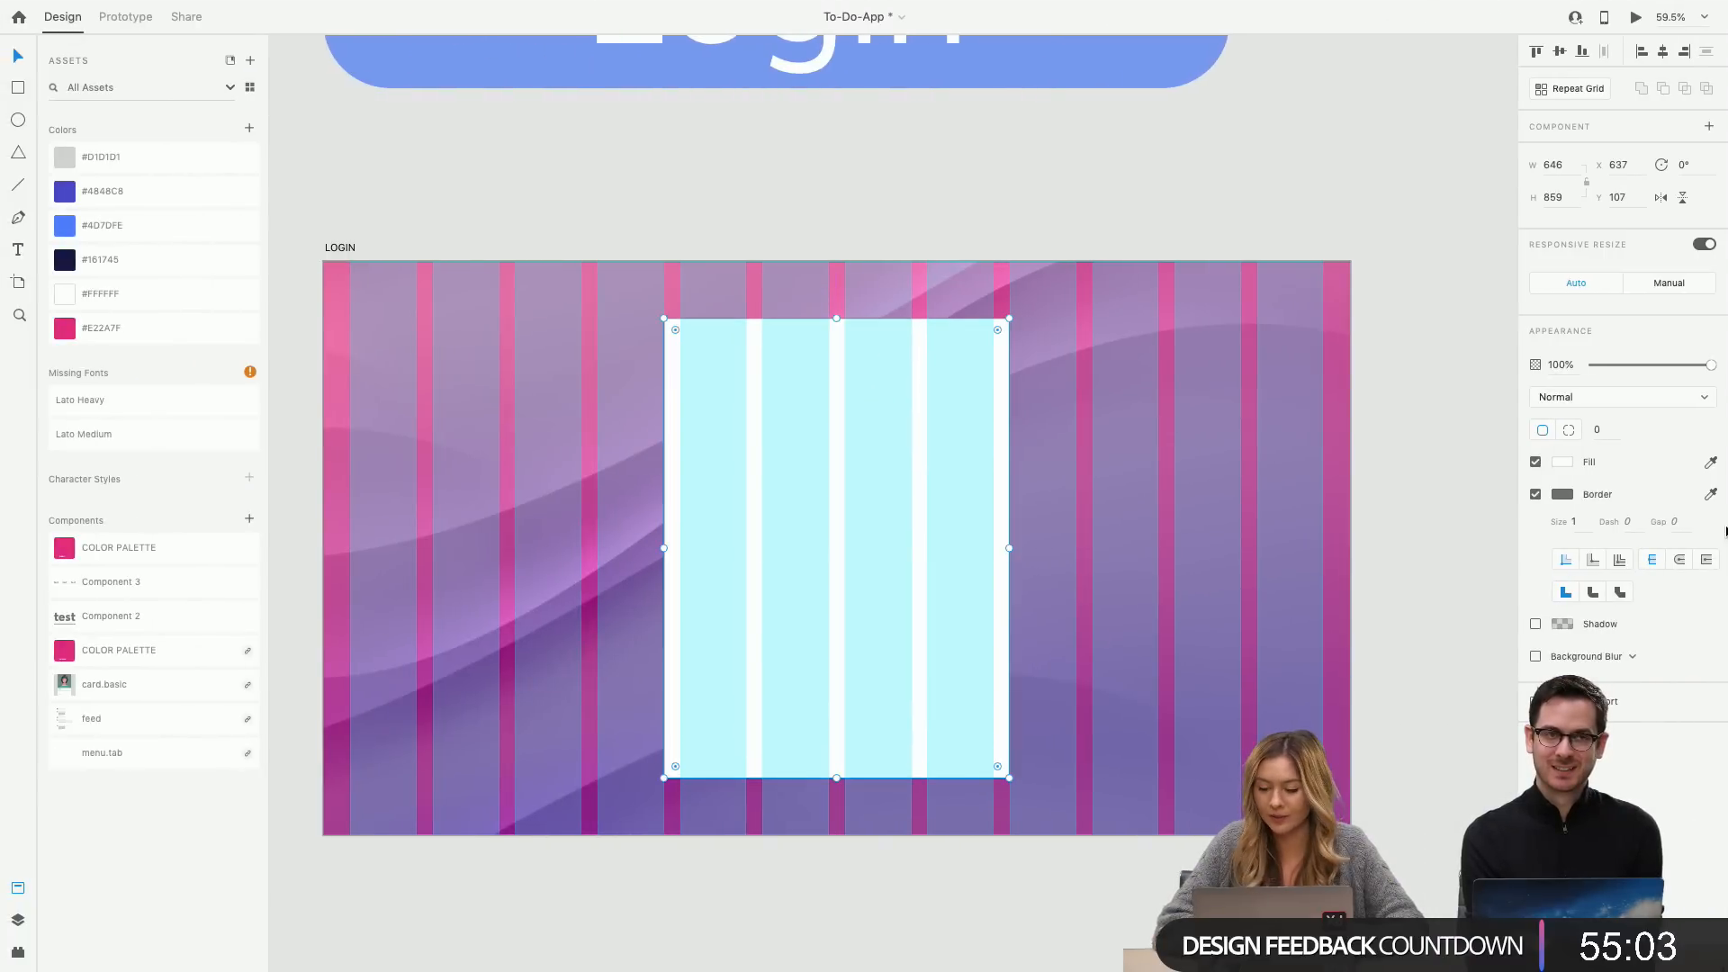
Remove the white rectangle's border and set its corner radius to 10.
left_click(1536, 496)
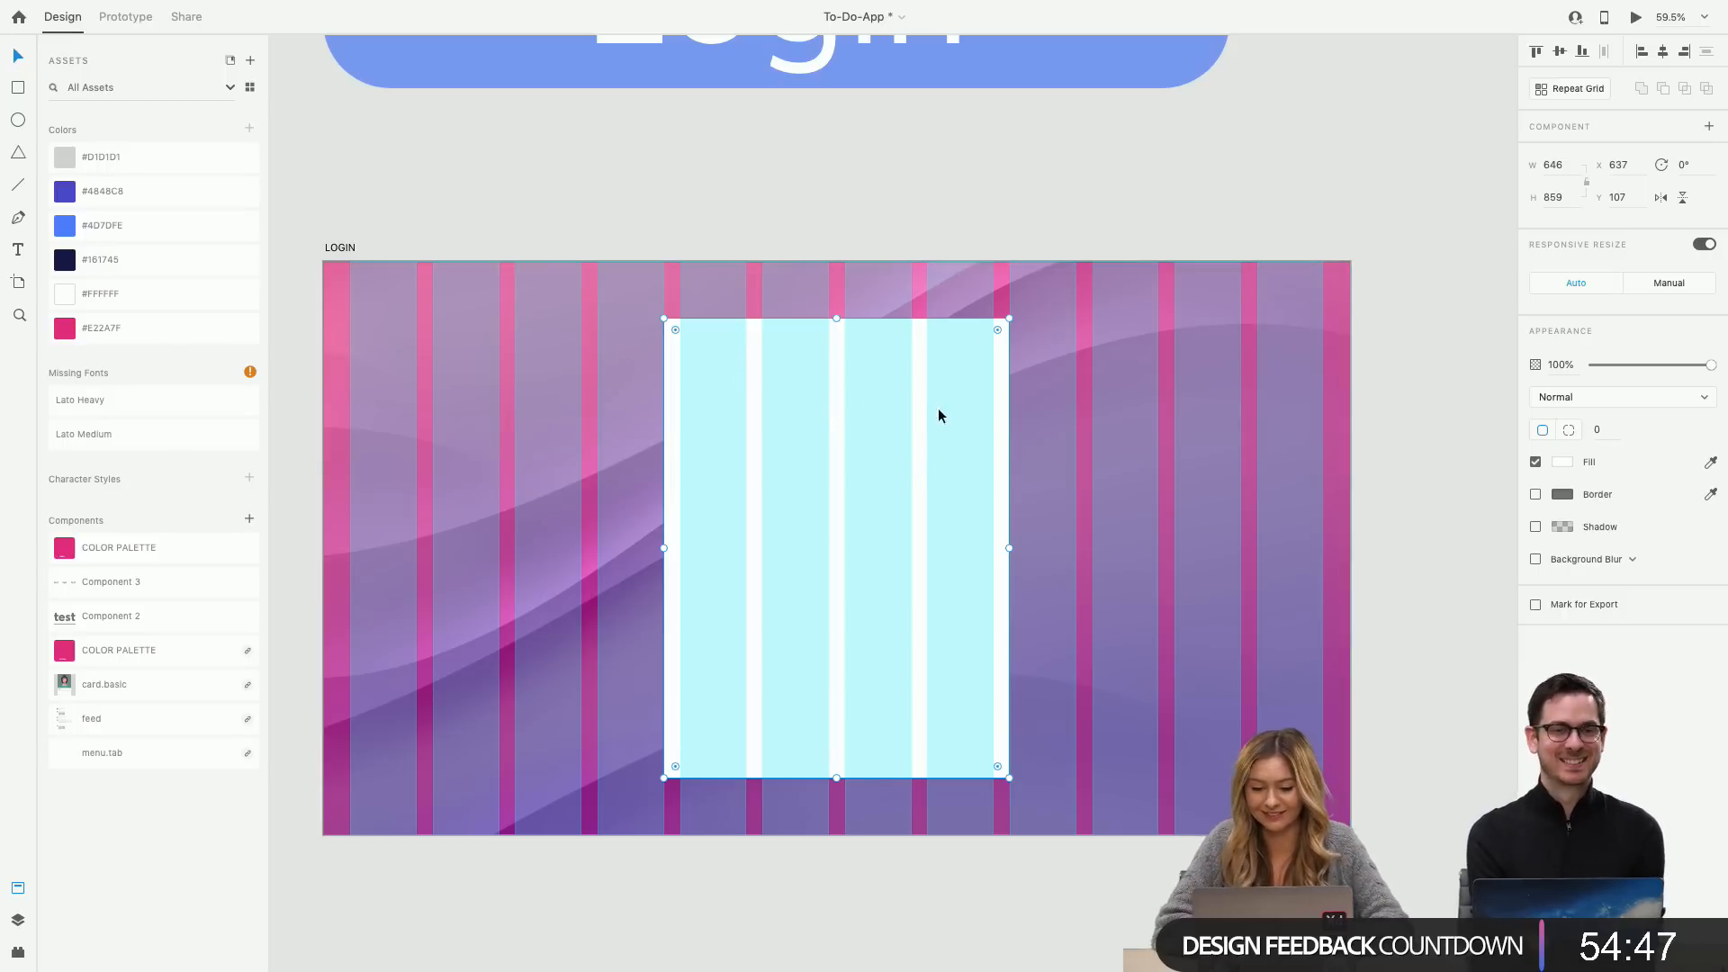
left_click(1601, 431)
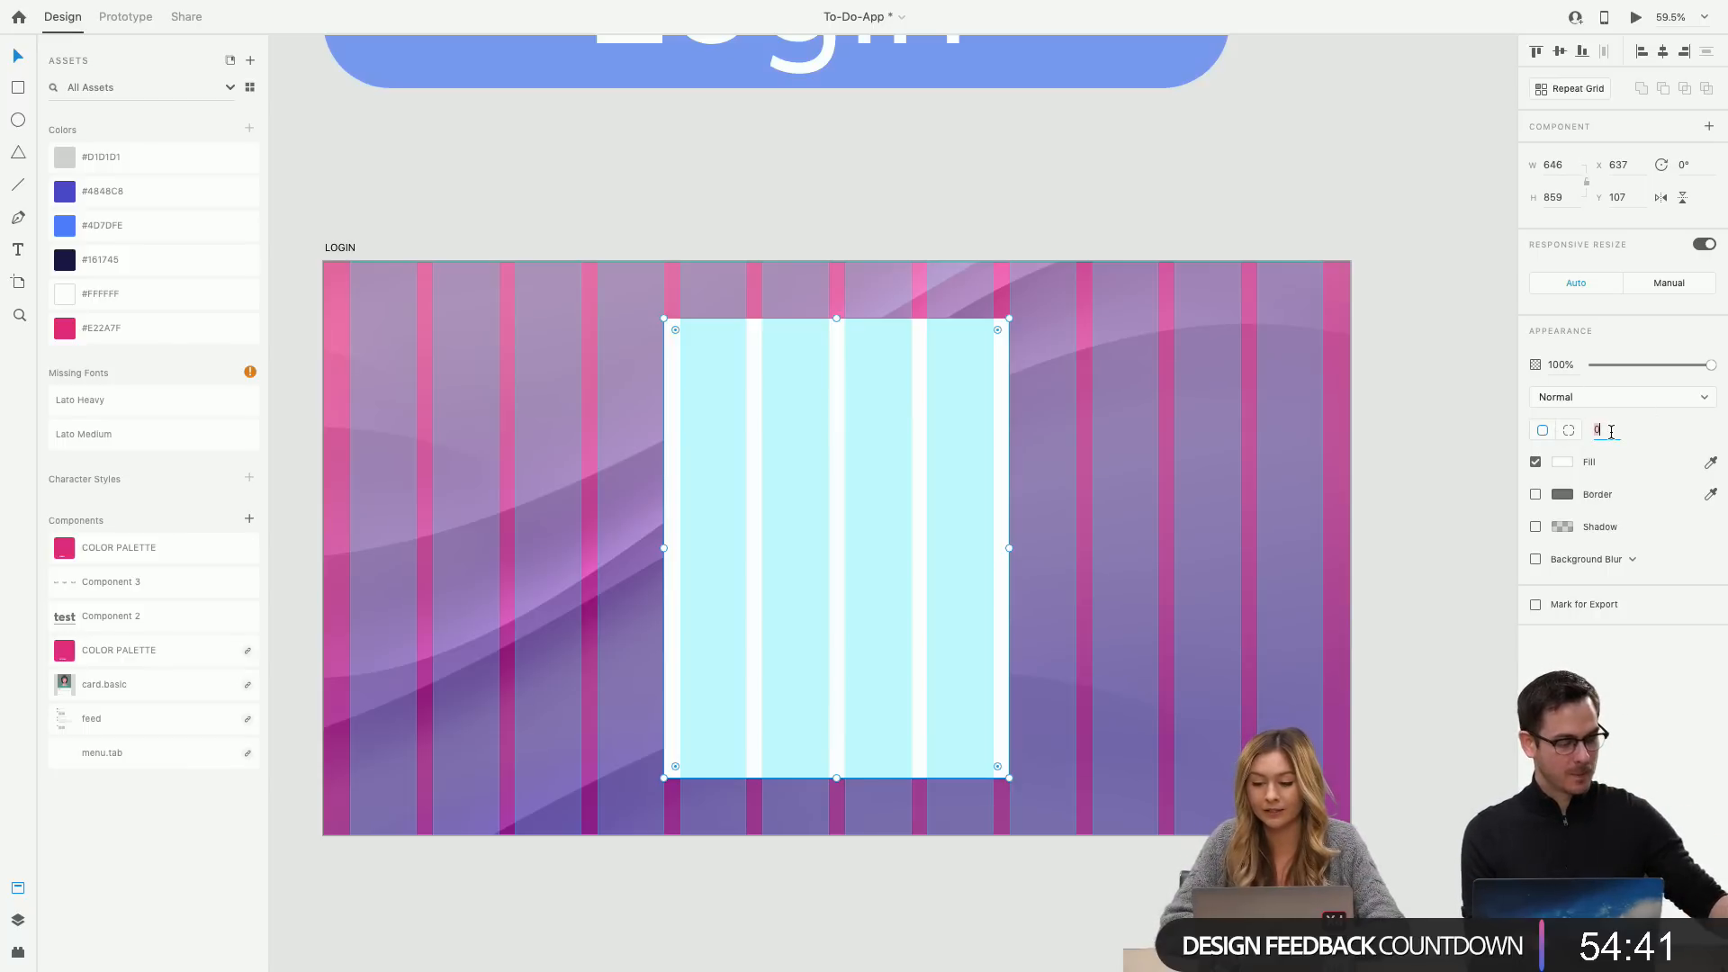
type("1")
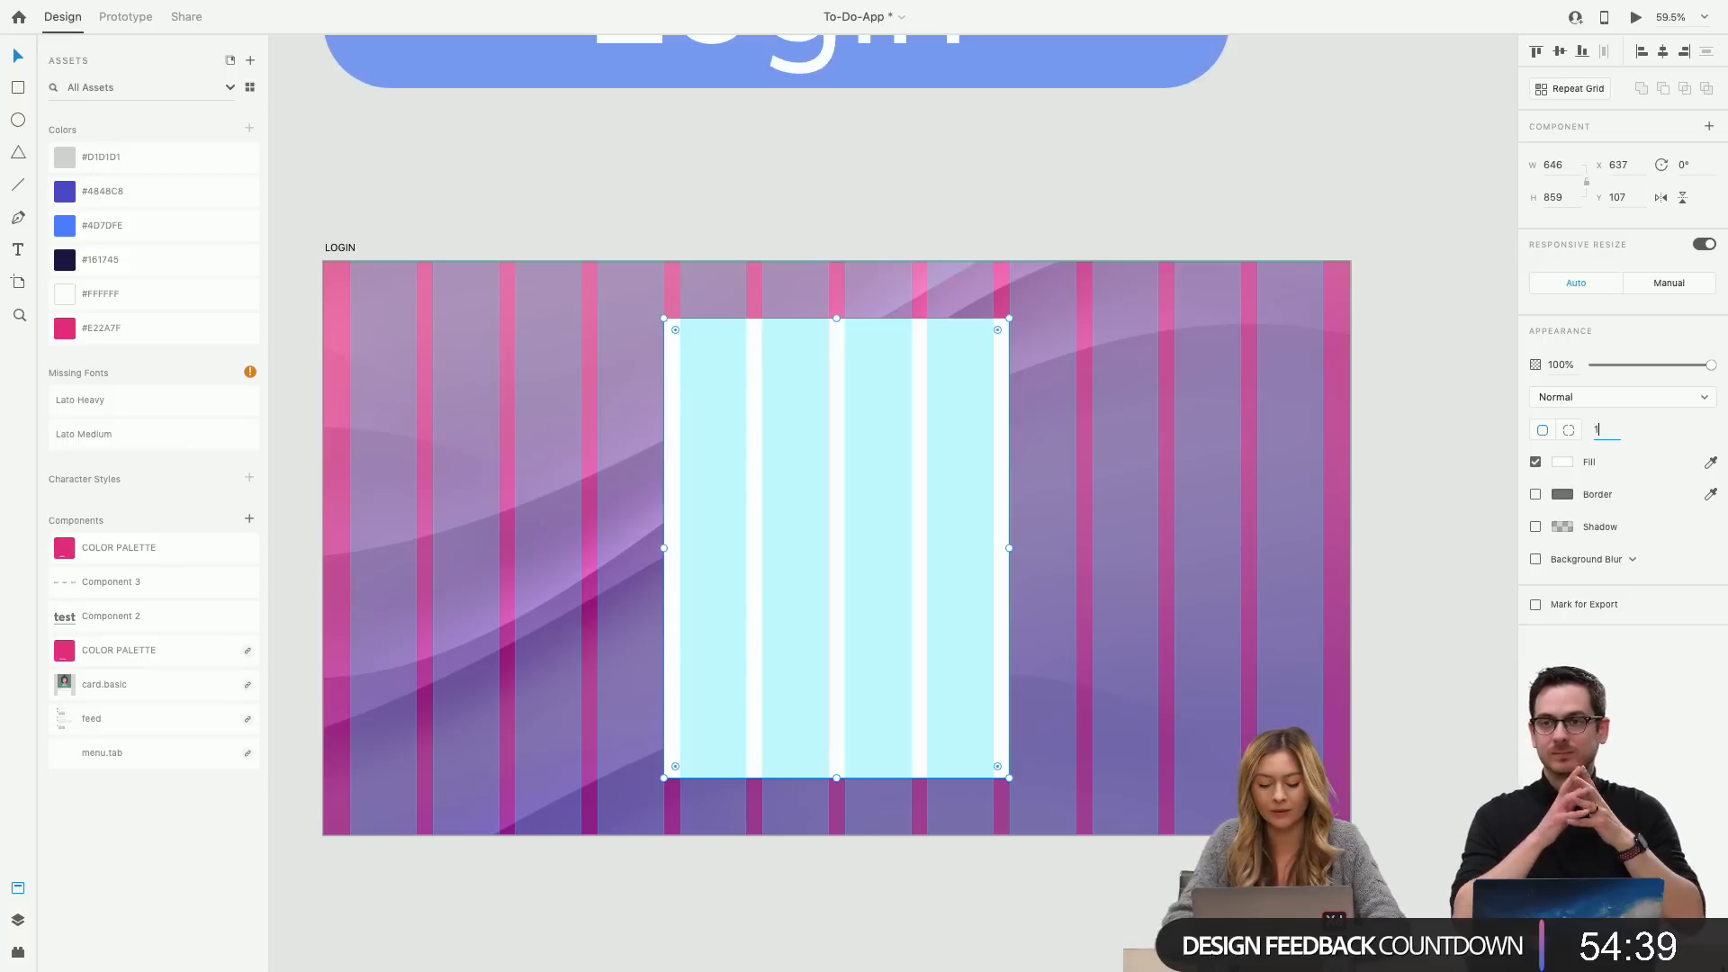
type("0")
key("Return")
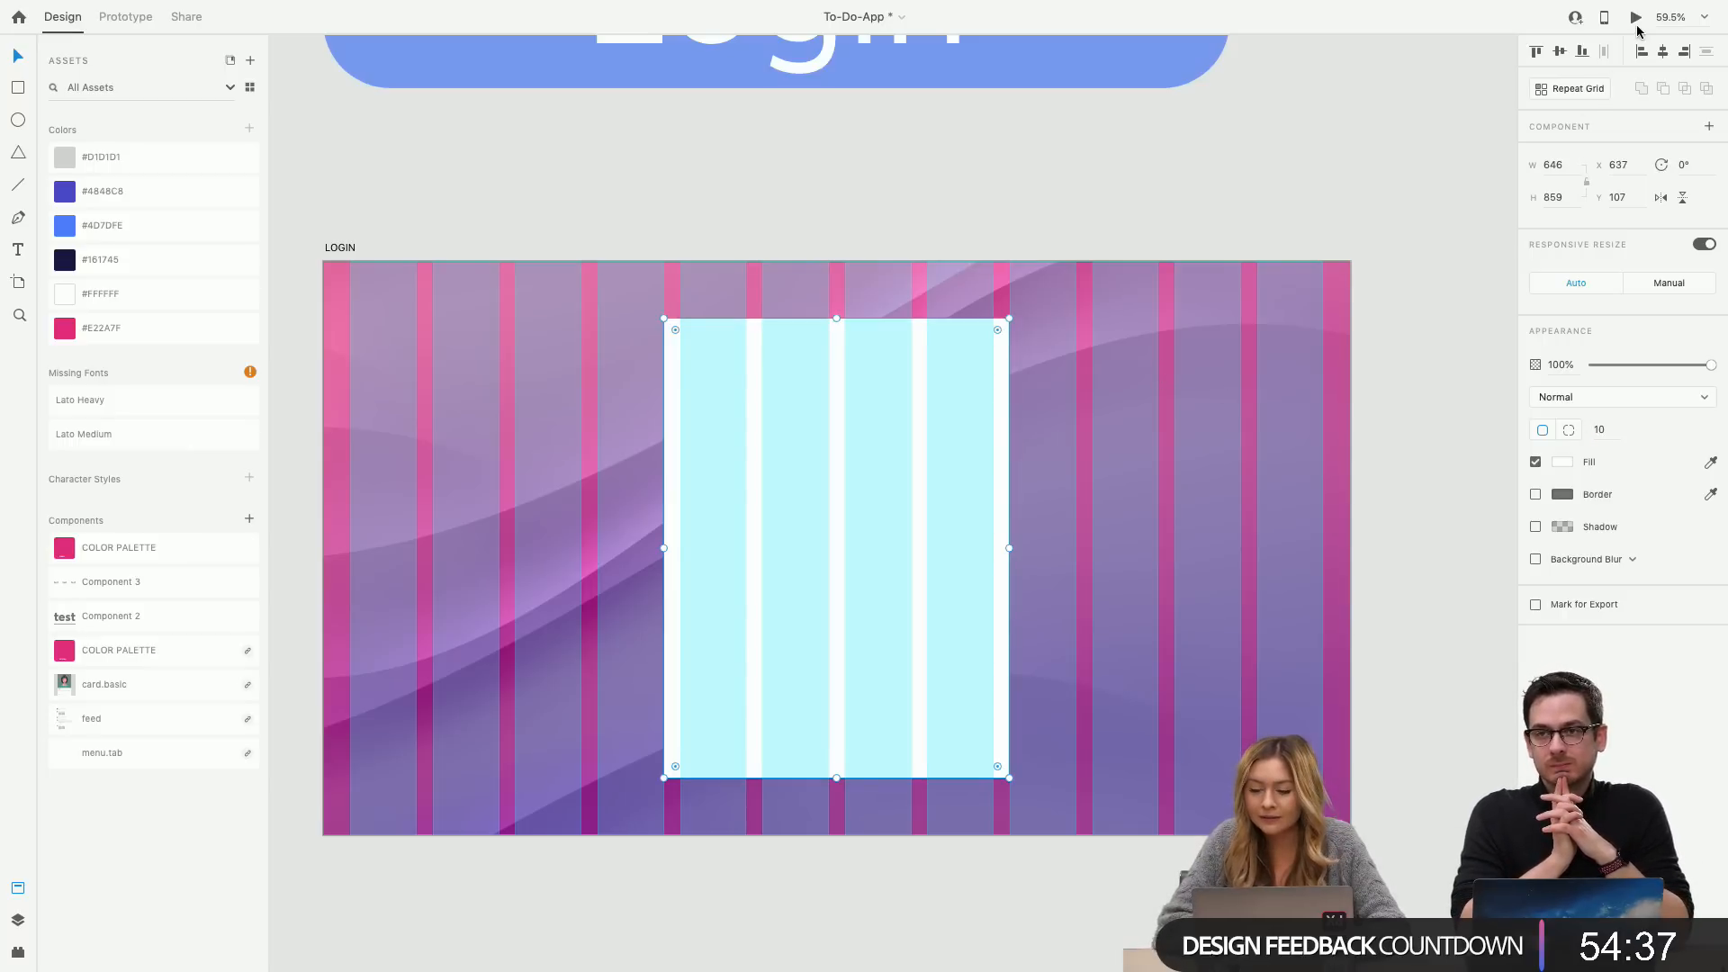
Preview the login page with the rounded card and hide the artboard's layout grid.
left_click(1638, 23)
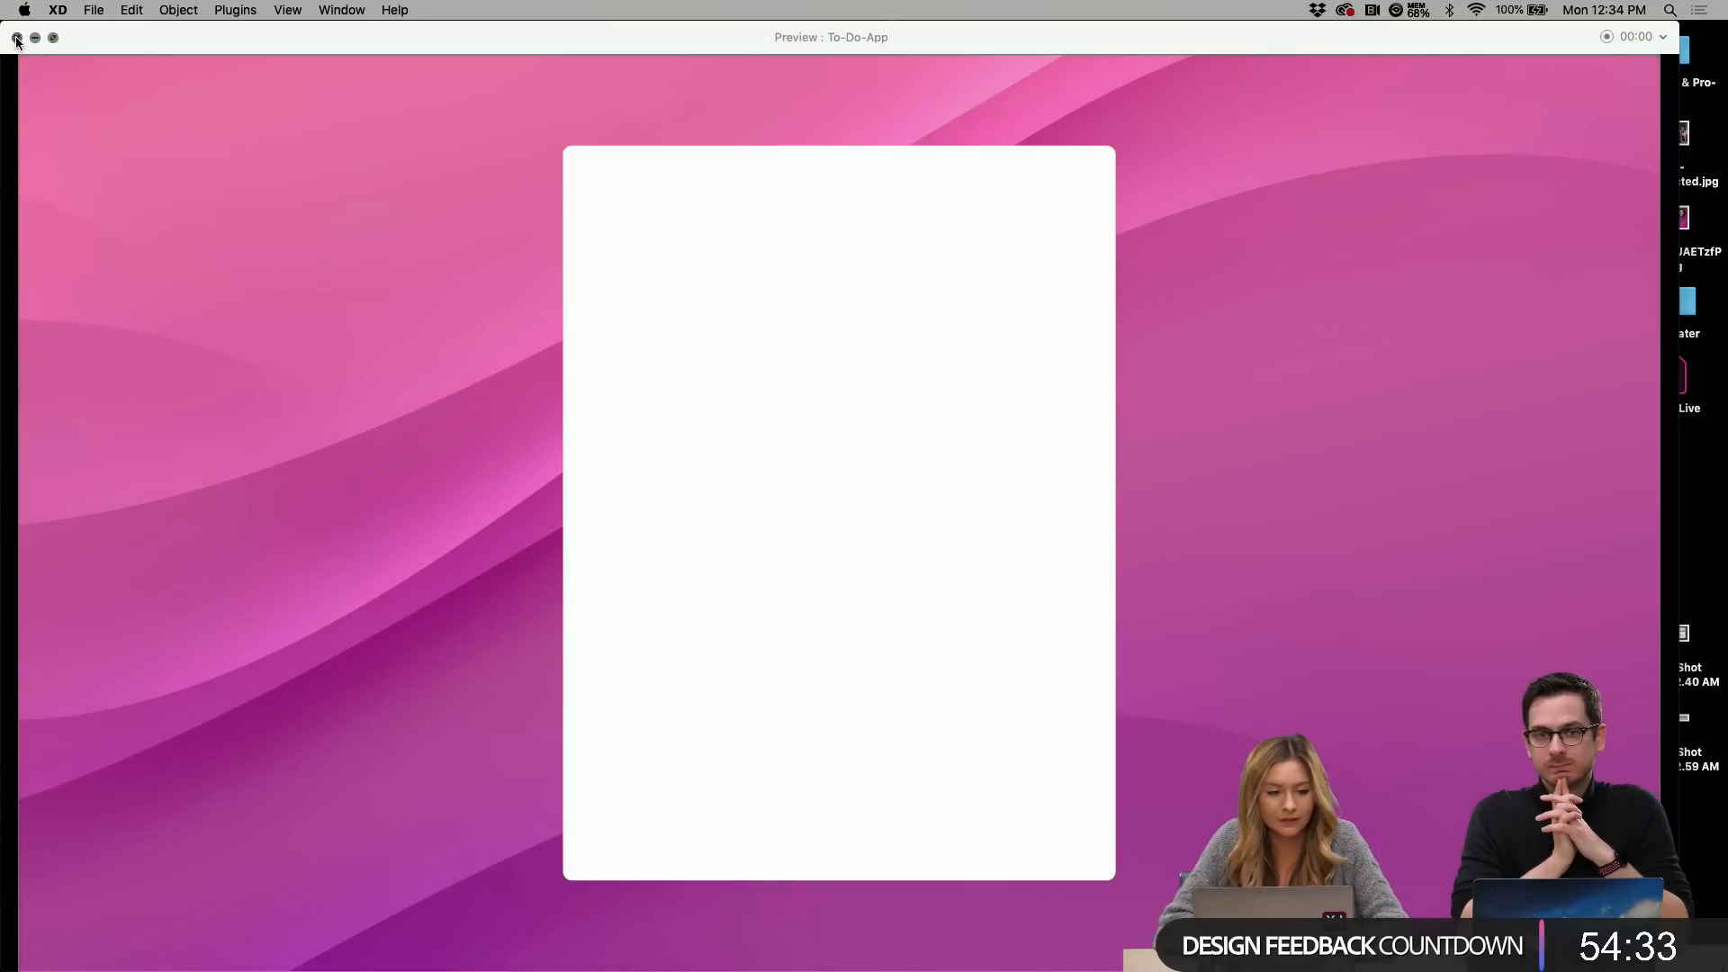
left_click(17, 37)
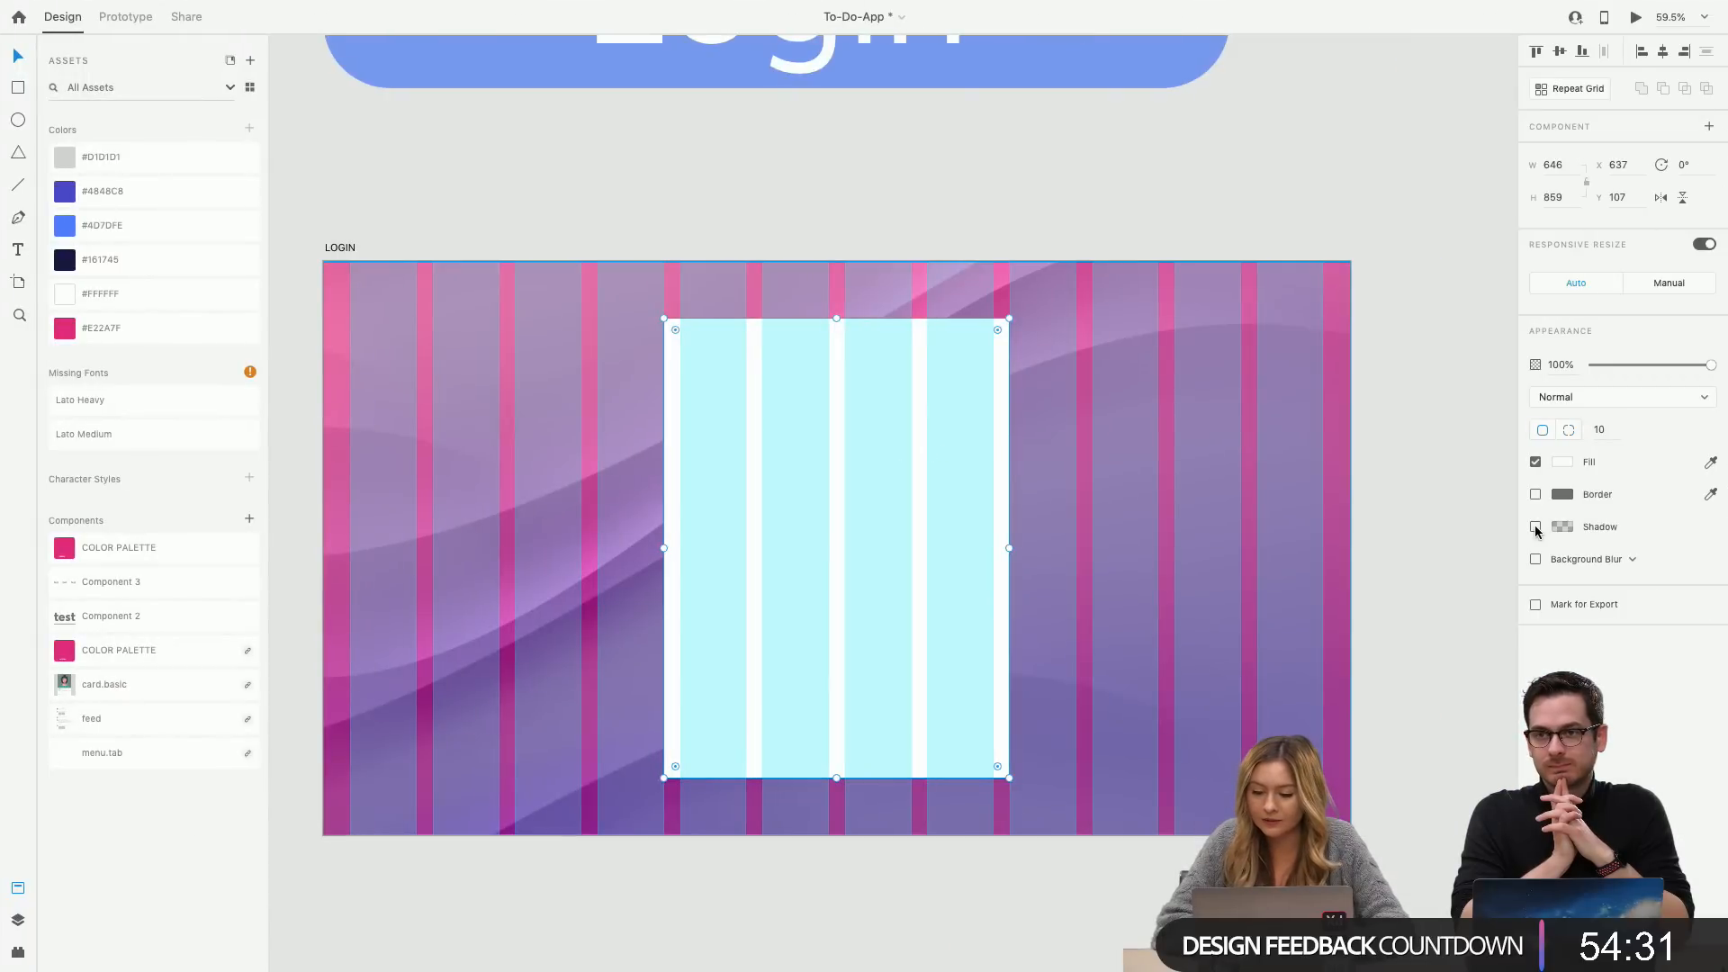
key("shift+super+apostrophe")
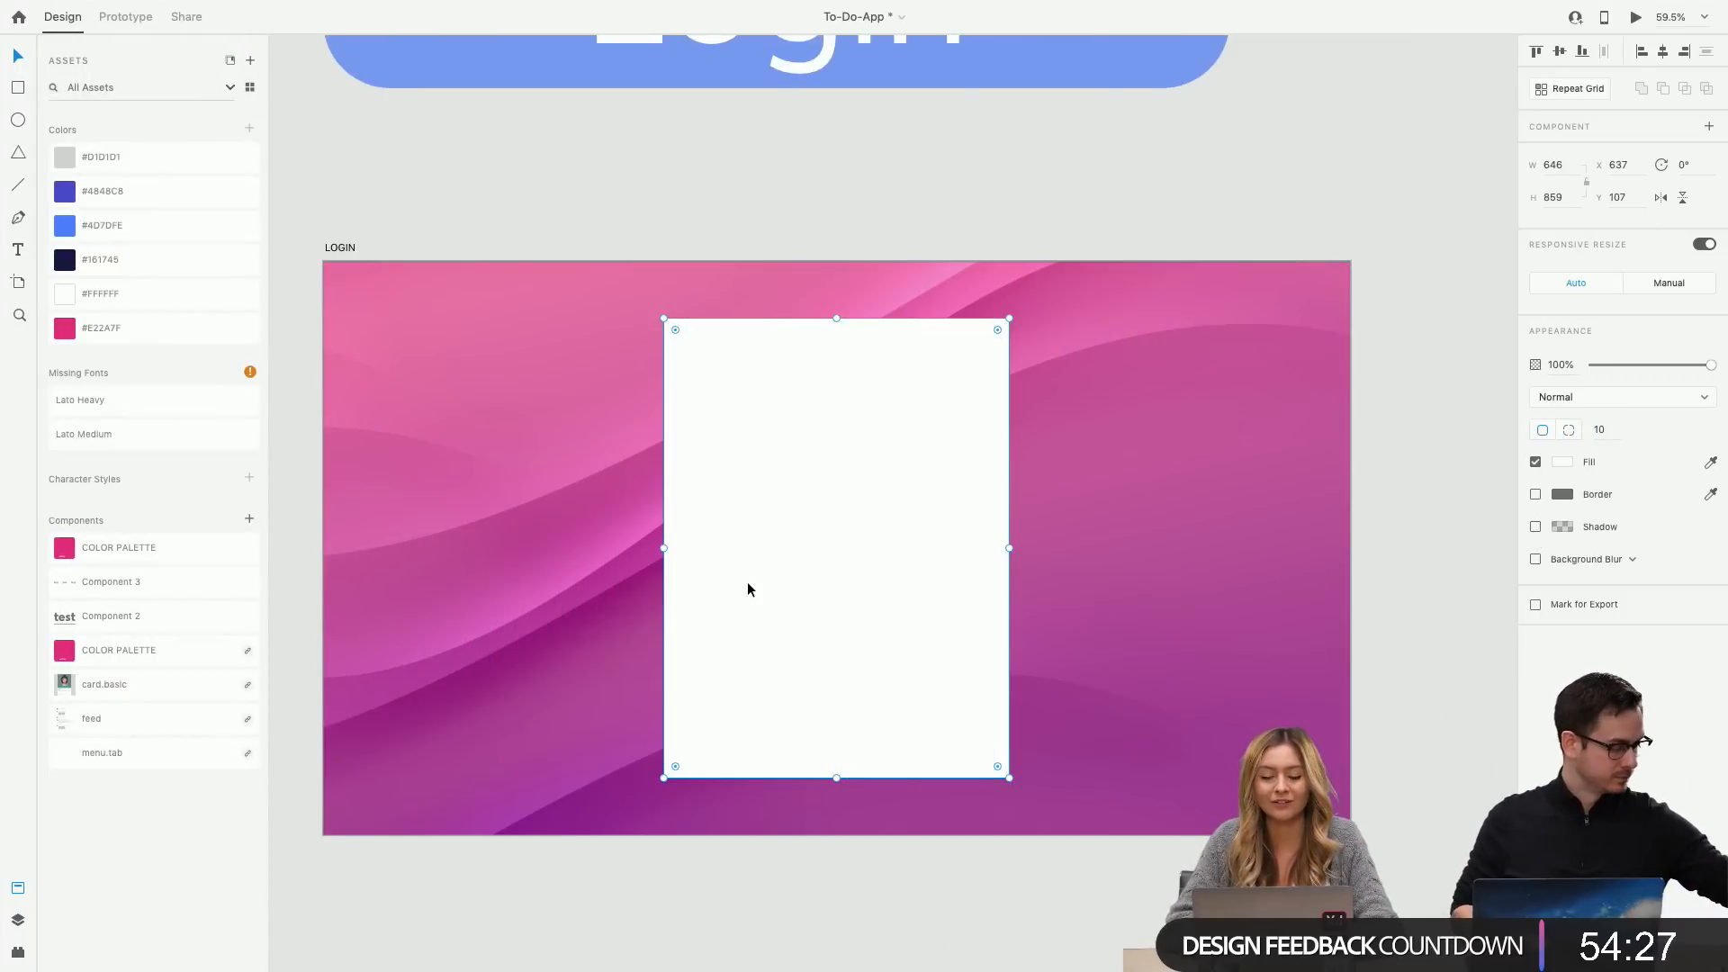
Enable background blur on the white login card and raise the blur's opacity to 90%.
scroll(747, 581, "up", 5)
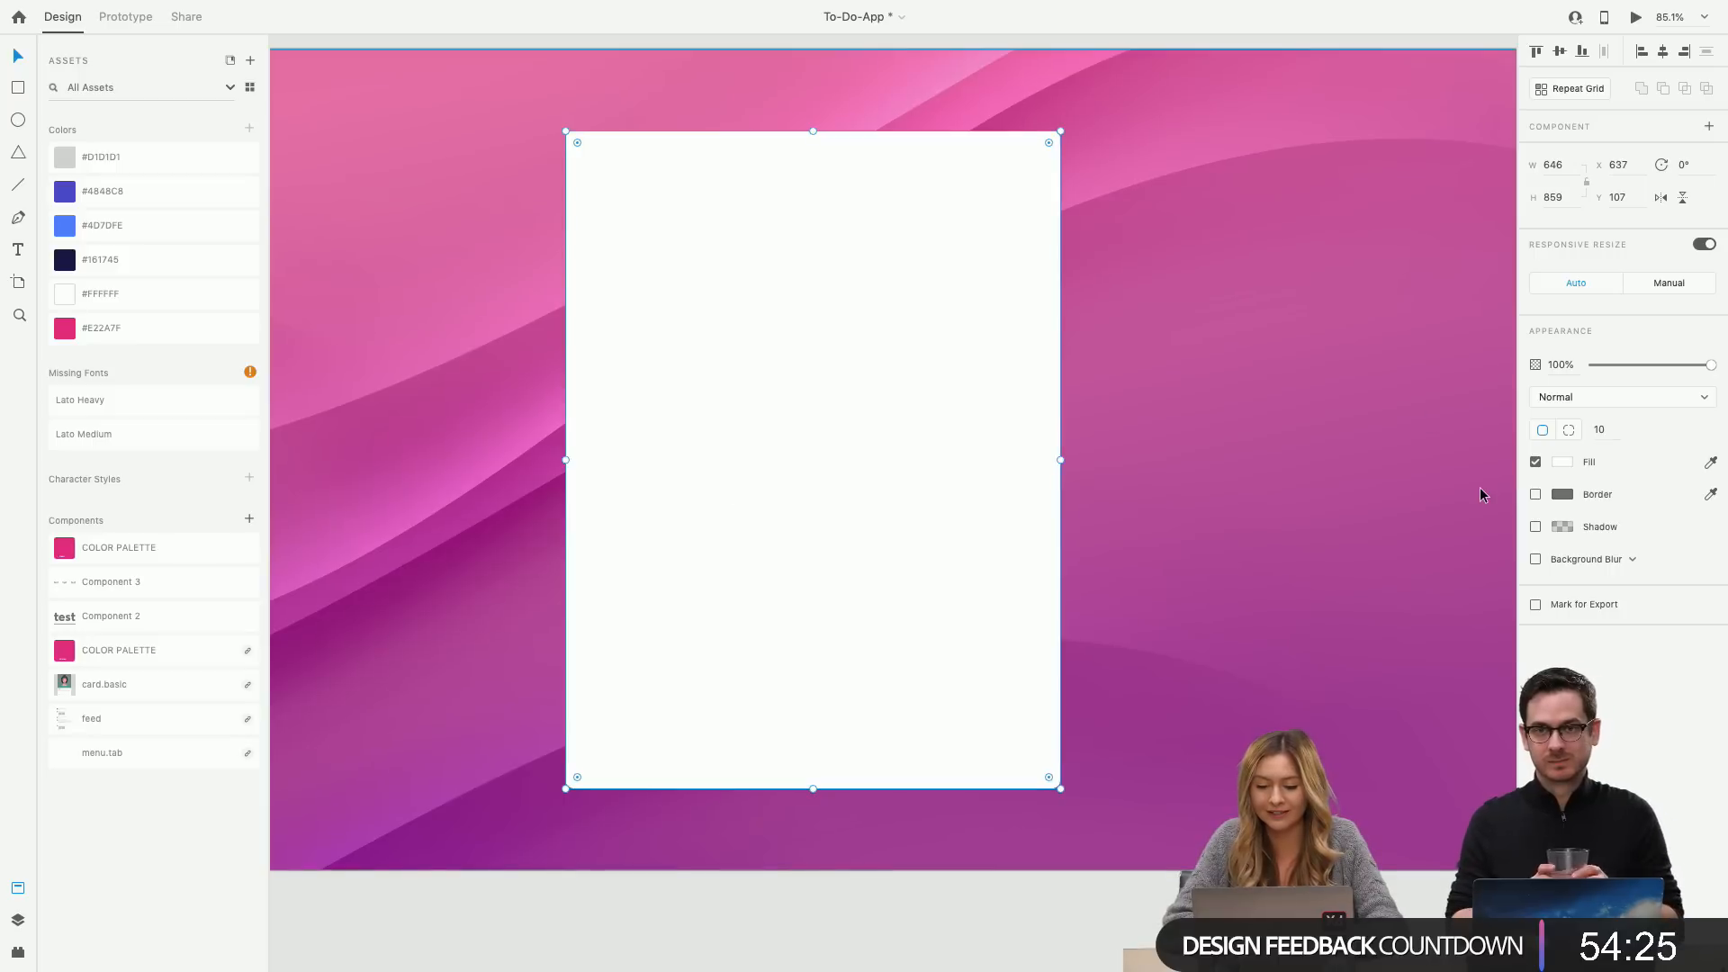
left_click(1535, 559)
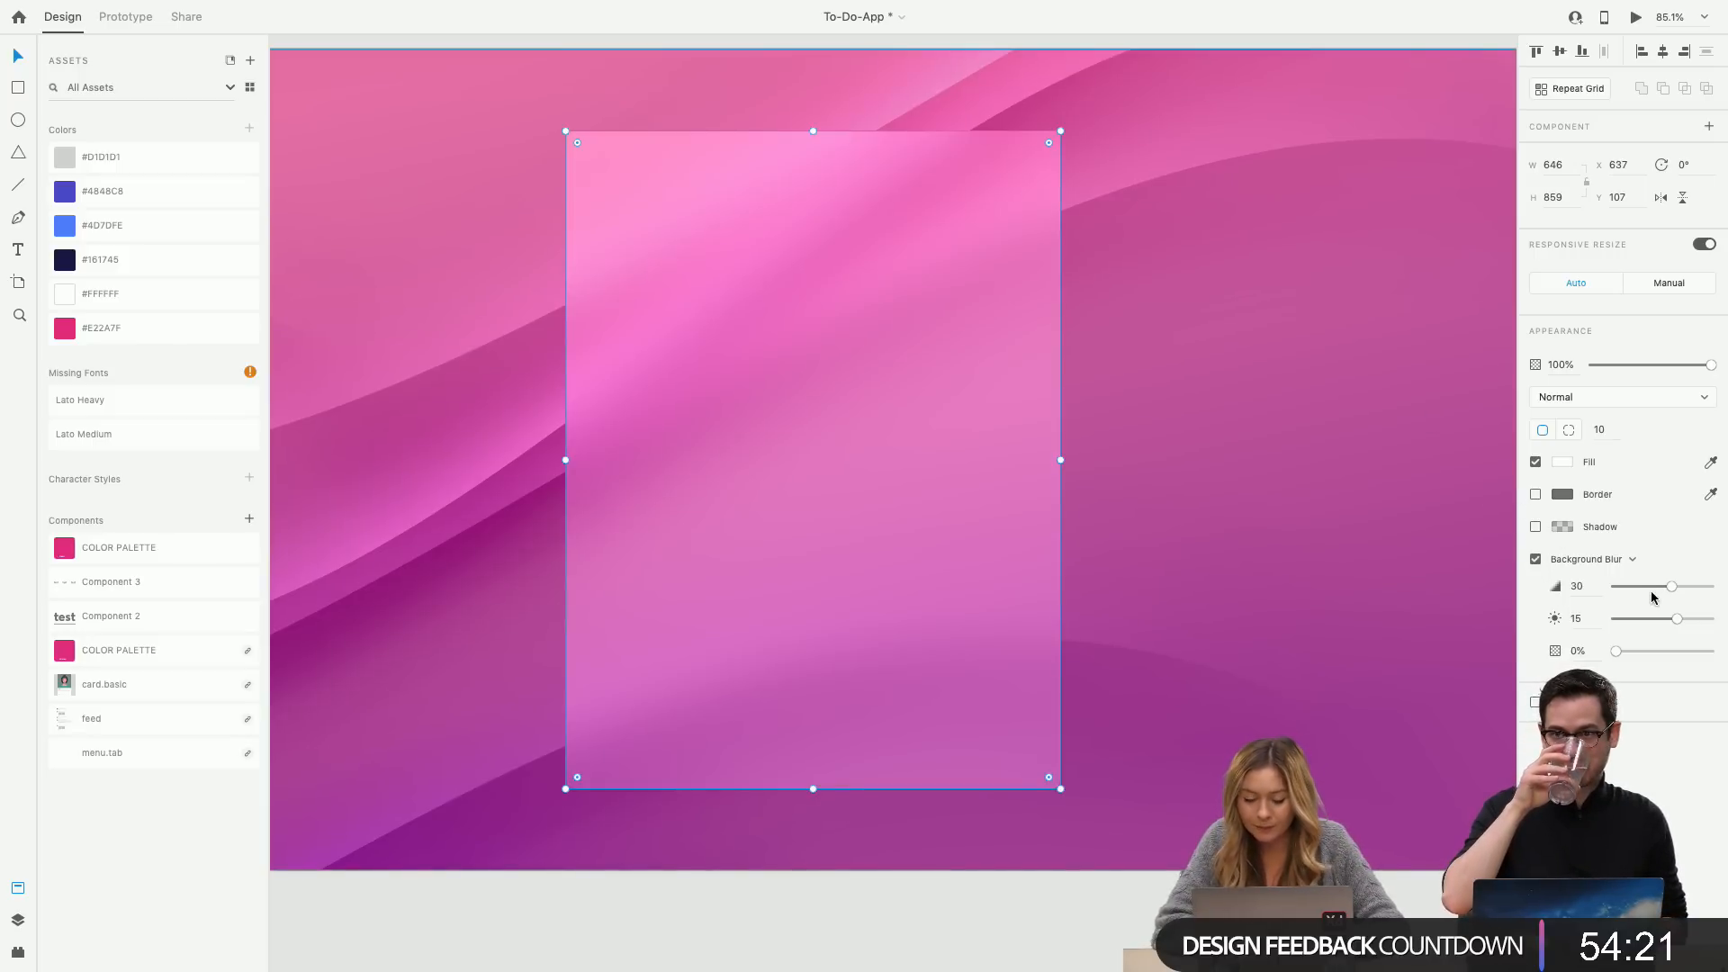
left_click_drag(1618, 650, 1700, 665)
left_click(1271, 510)
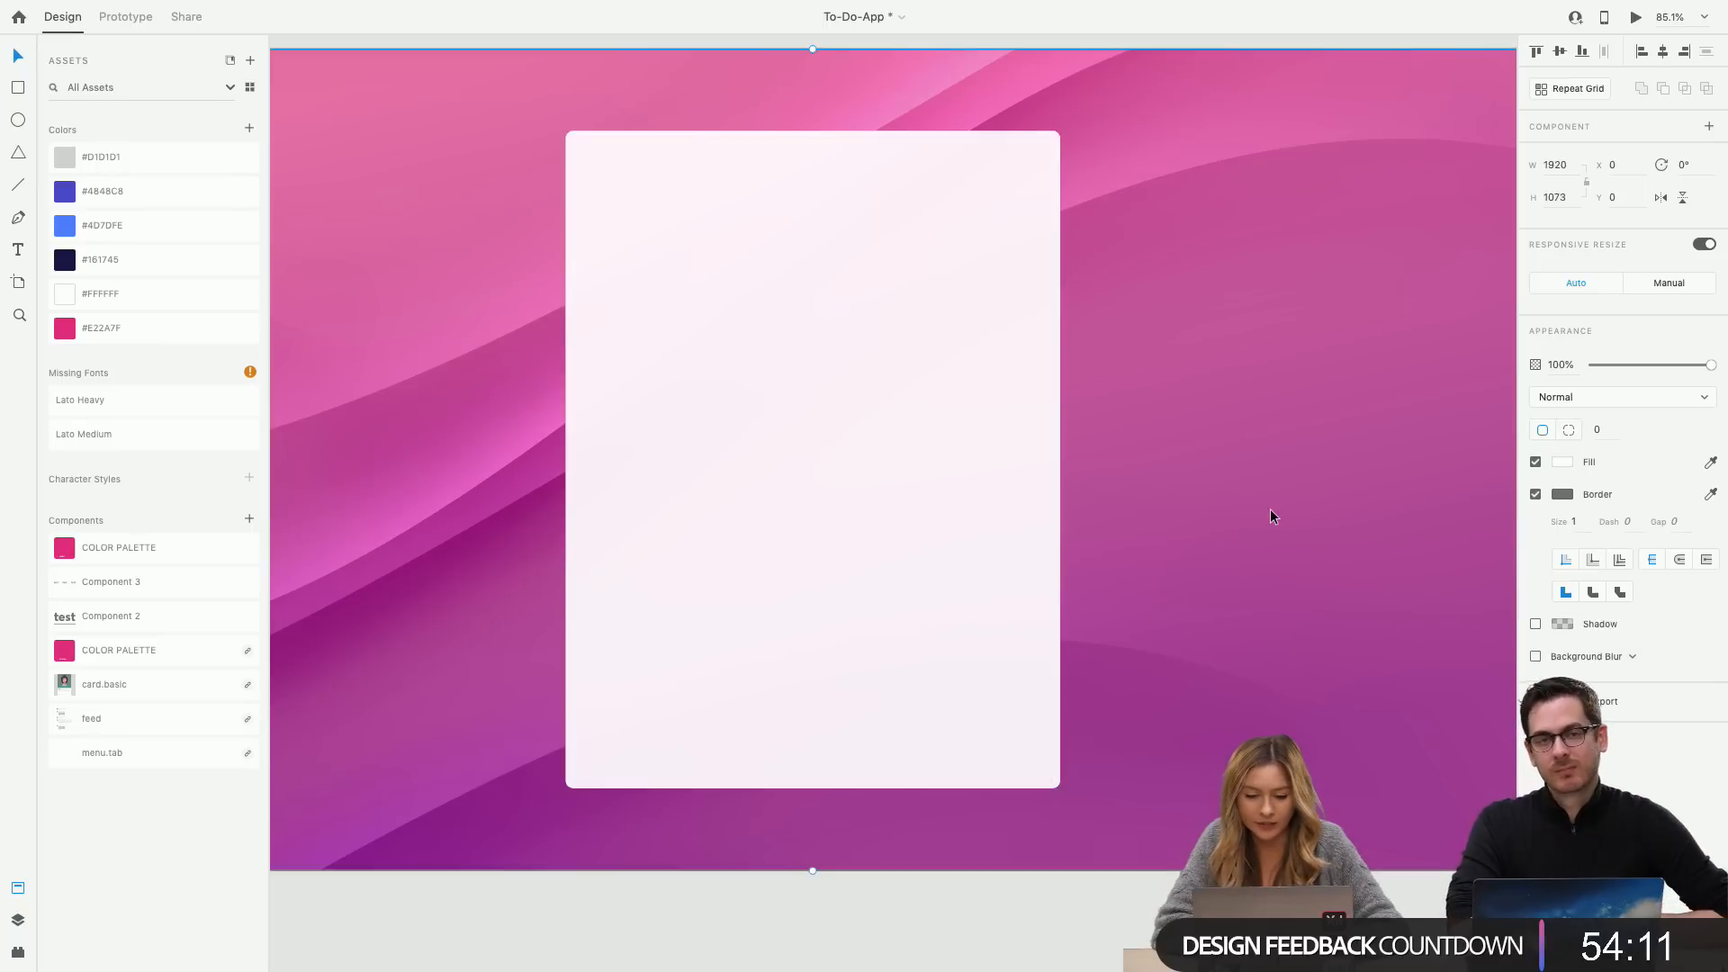
scroll(1033, 406, "down", 5)
left_click(991, 408)
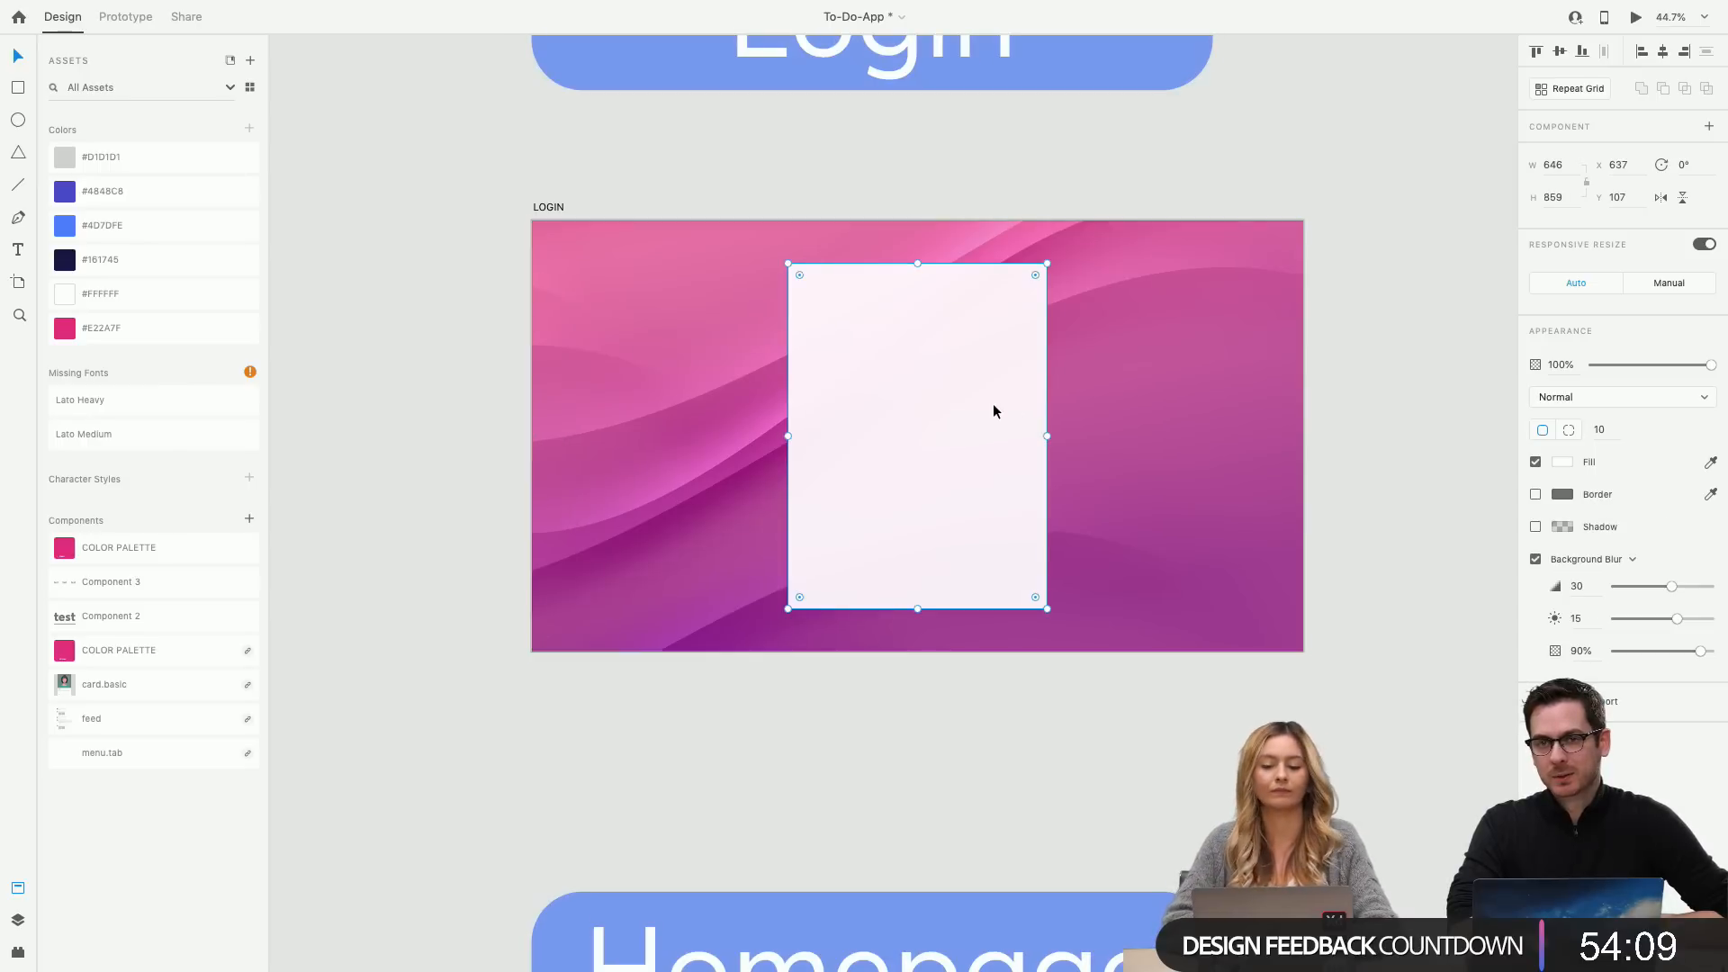
left_click_drag(991, 409, 991, 426)
left_click(1115, 436)
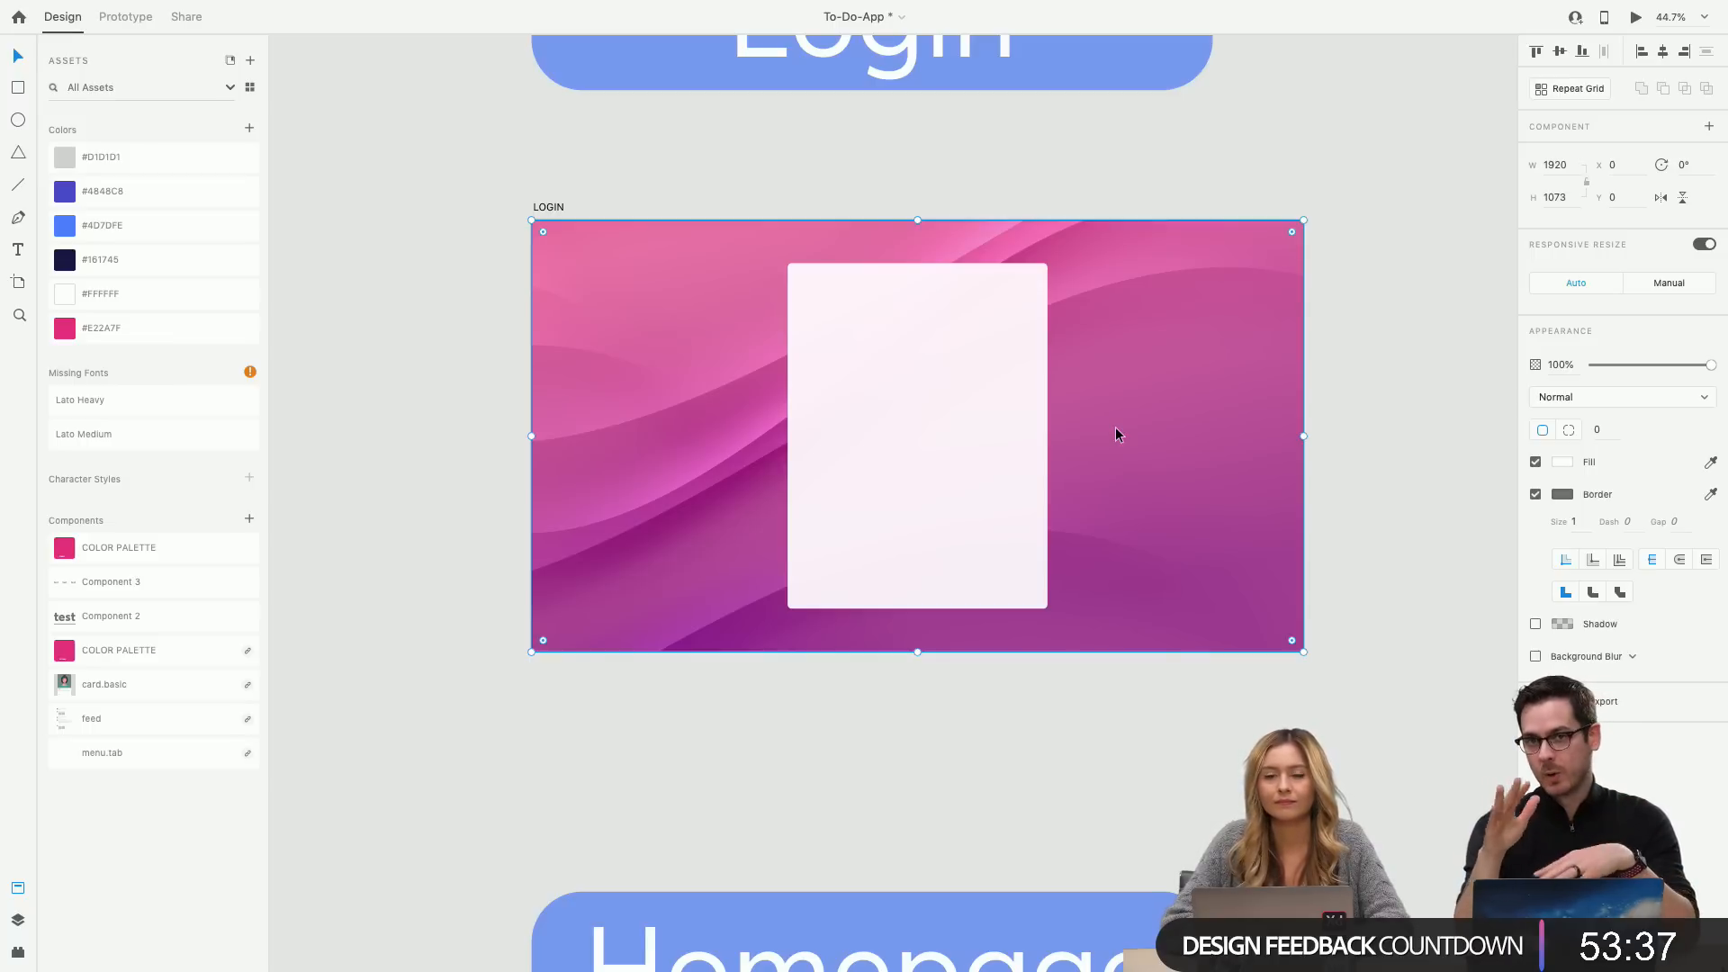
left_click(995, 463)
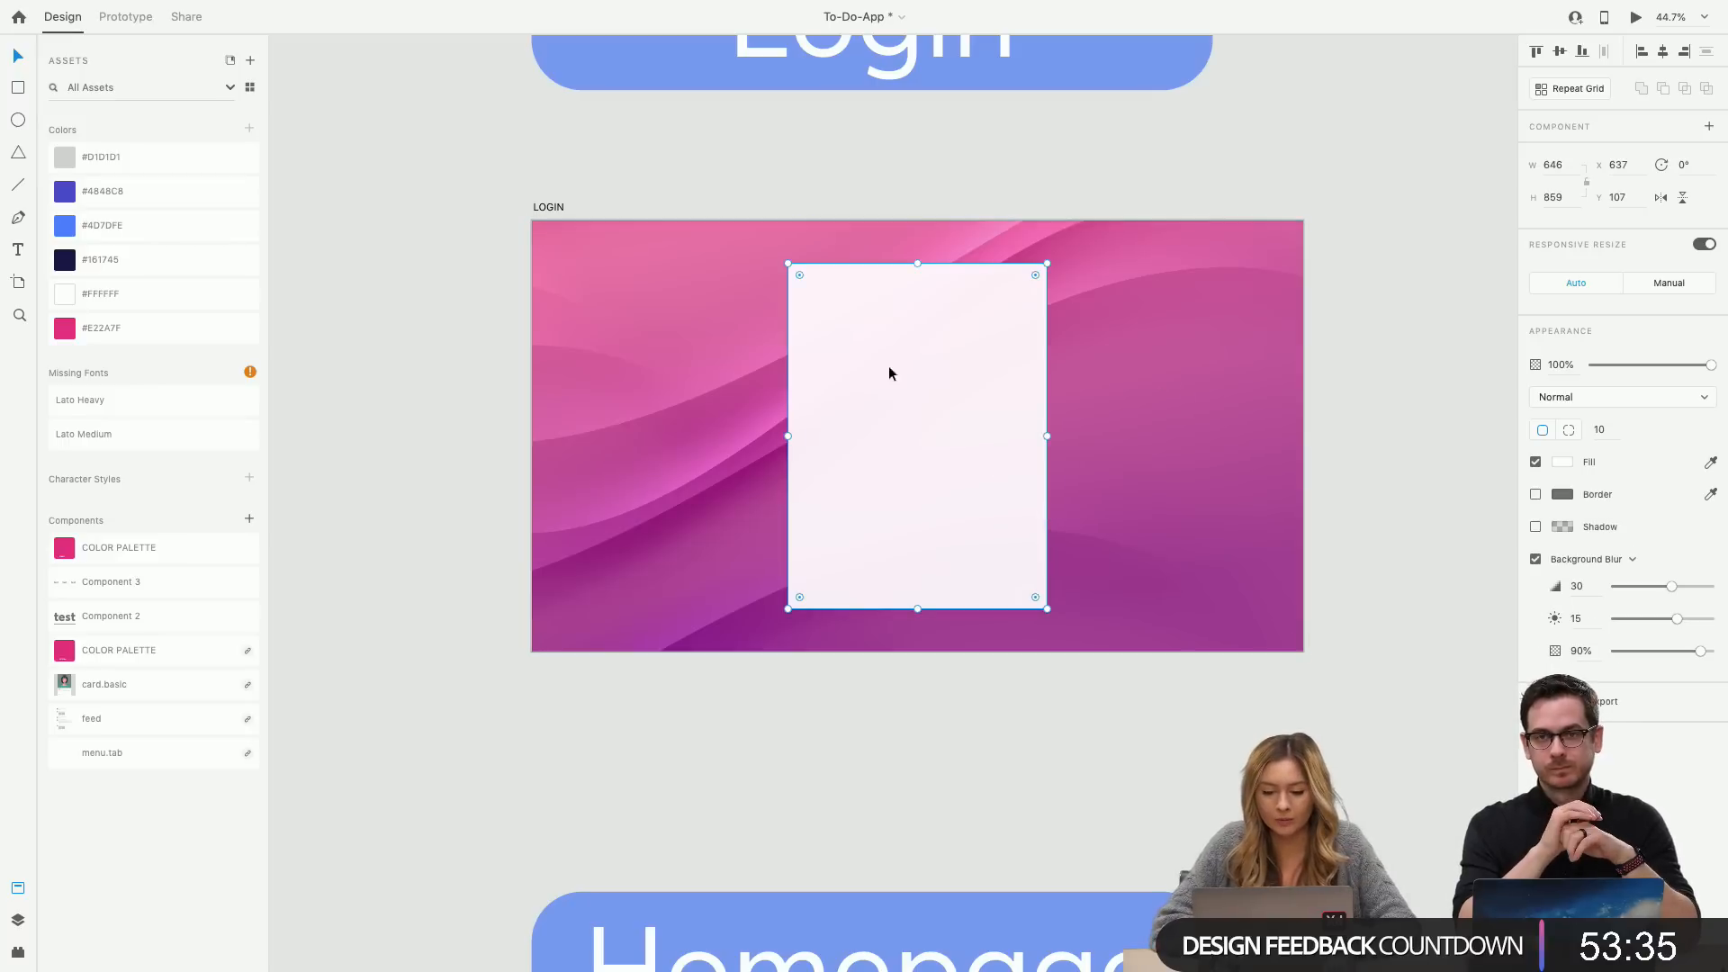
Examine the color palette and the game interface images on the Reference board for inspiration for the login page.
scroll(855, 382, "down", 3)
scroll(855, 382, "left", 3)
scroll(855, 382, "up", 2)
scroll(855, 381, "right", 2)
scroll(855, 382, "down", 3)
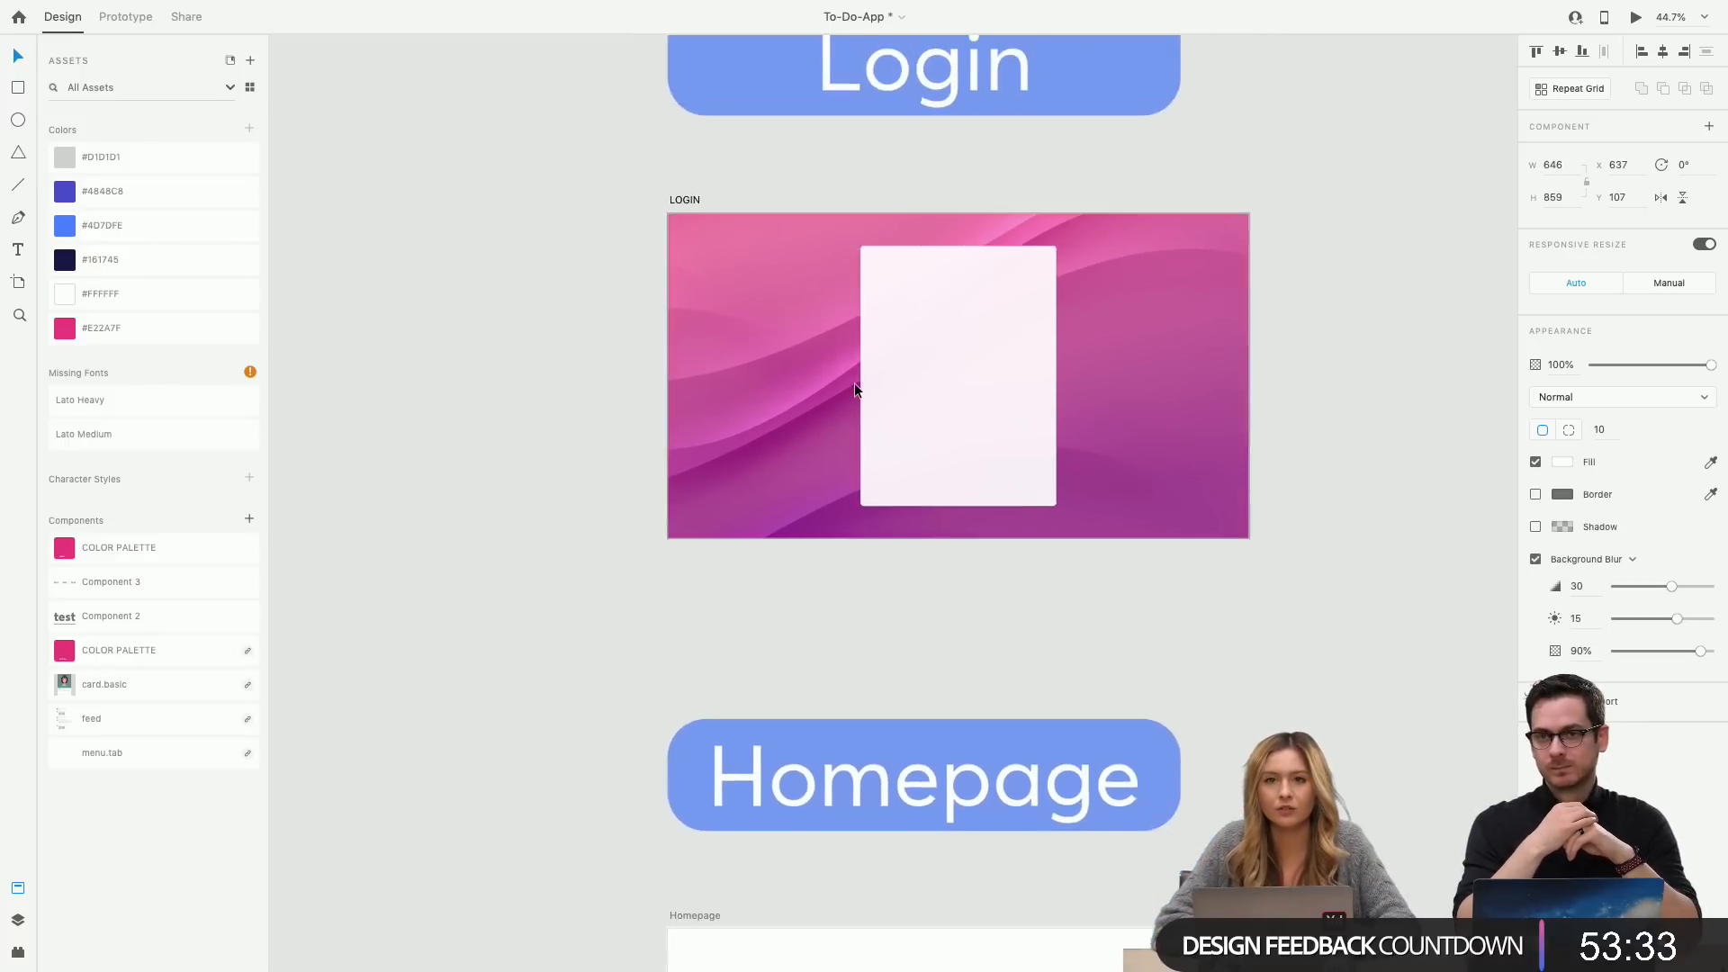
scroll(855, 381, "down", 2)
scroll(855, 382, "left", 2)
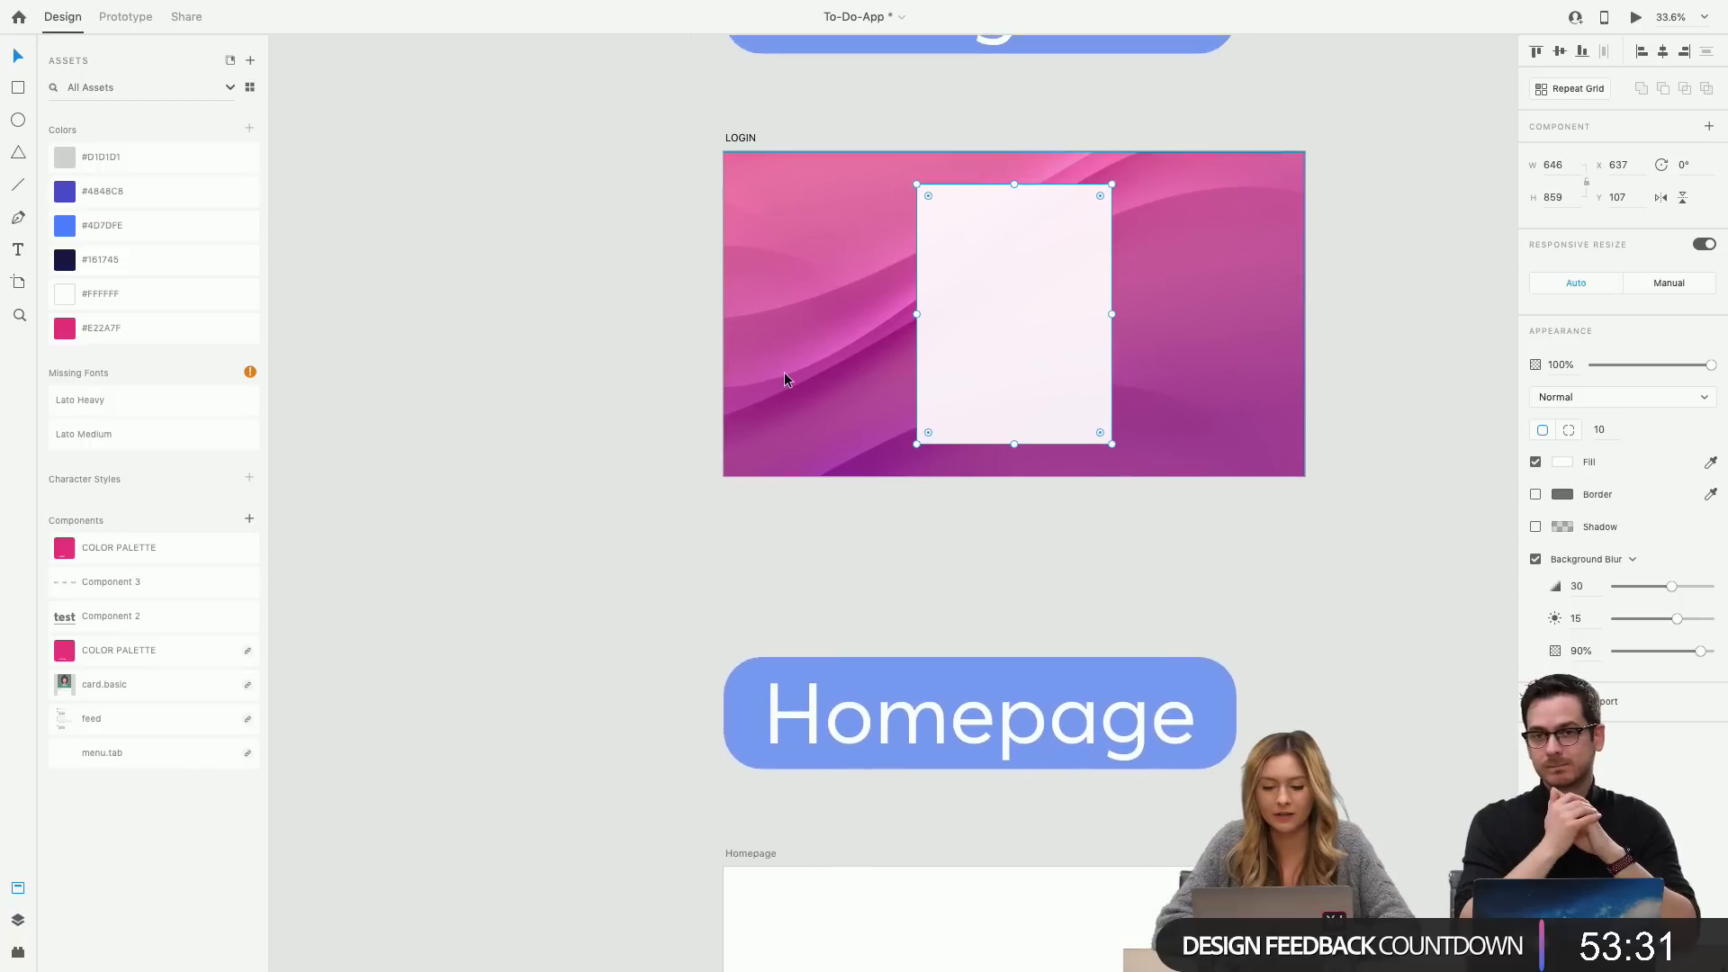
left_click(784, 378)
scroll(814, 436, "down", 10)
scroll(813, 436, "right", 5)
scroll(711, 517, "left", 5)
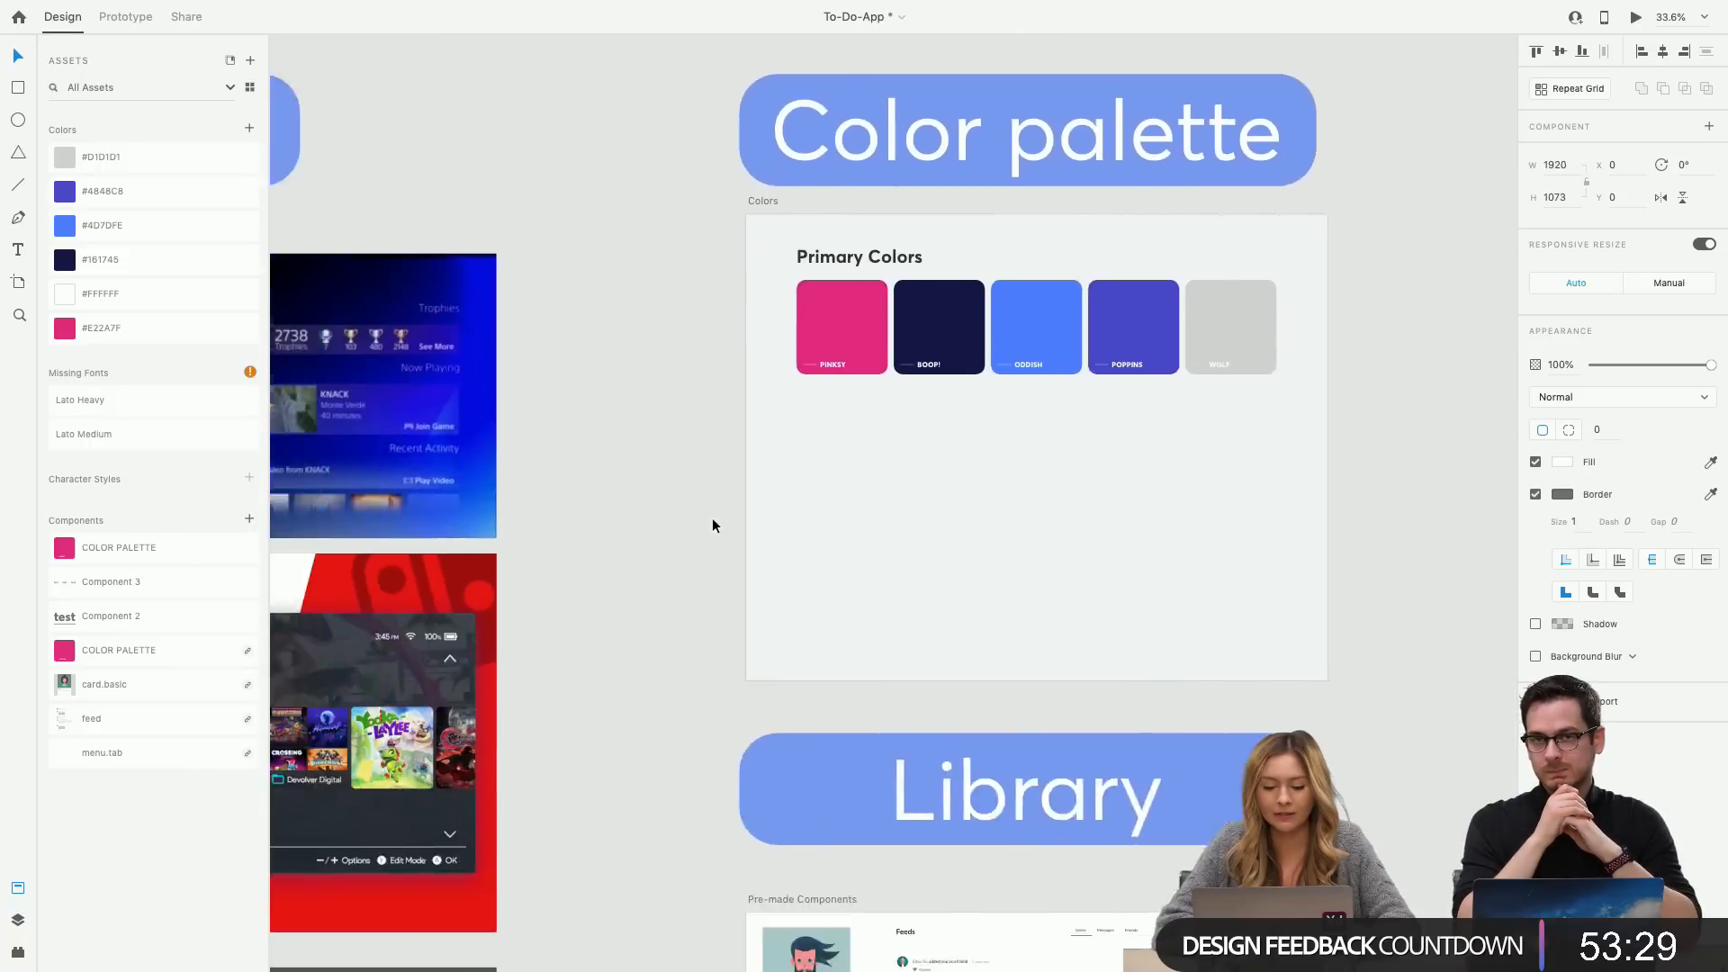
scroll(712, 520, "down", 5)
scroll(712, 520, "left", 3)
scroll(712, 520, "up", 5)
scroll(712, 520, "right", 2)
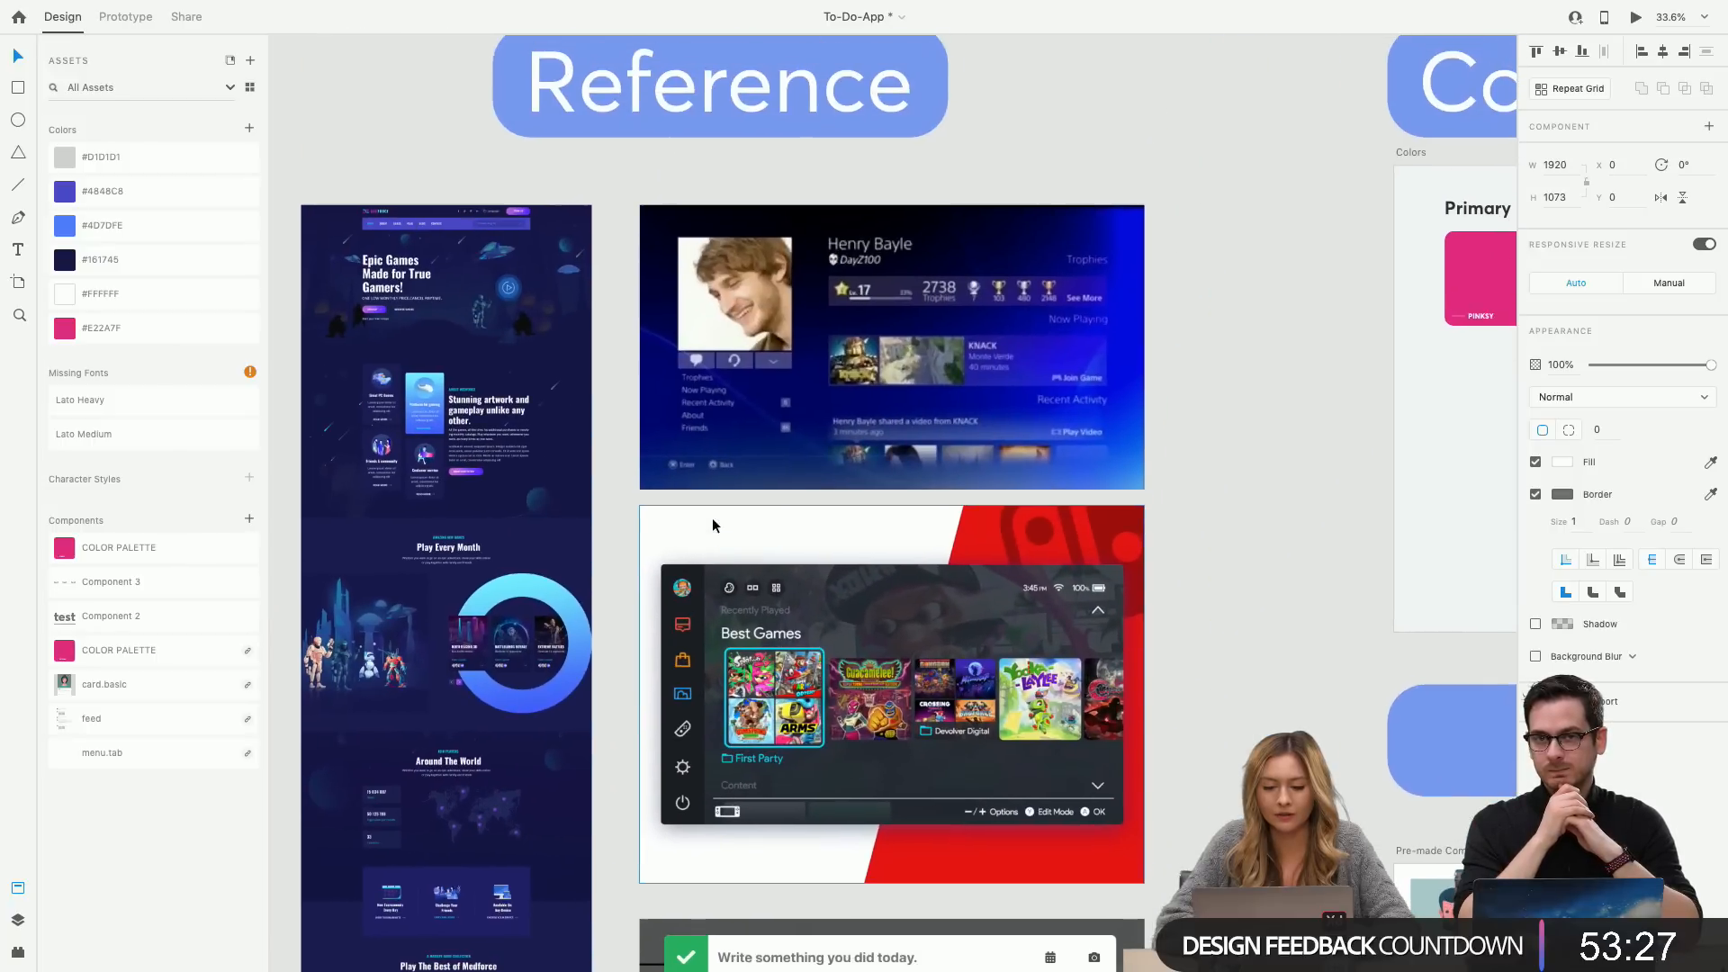
scroll(920, 347, "up", 5)
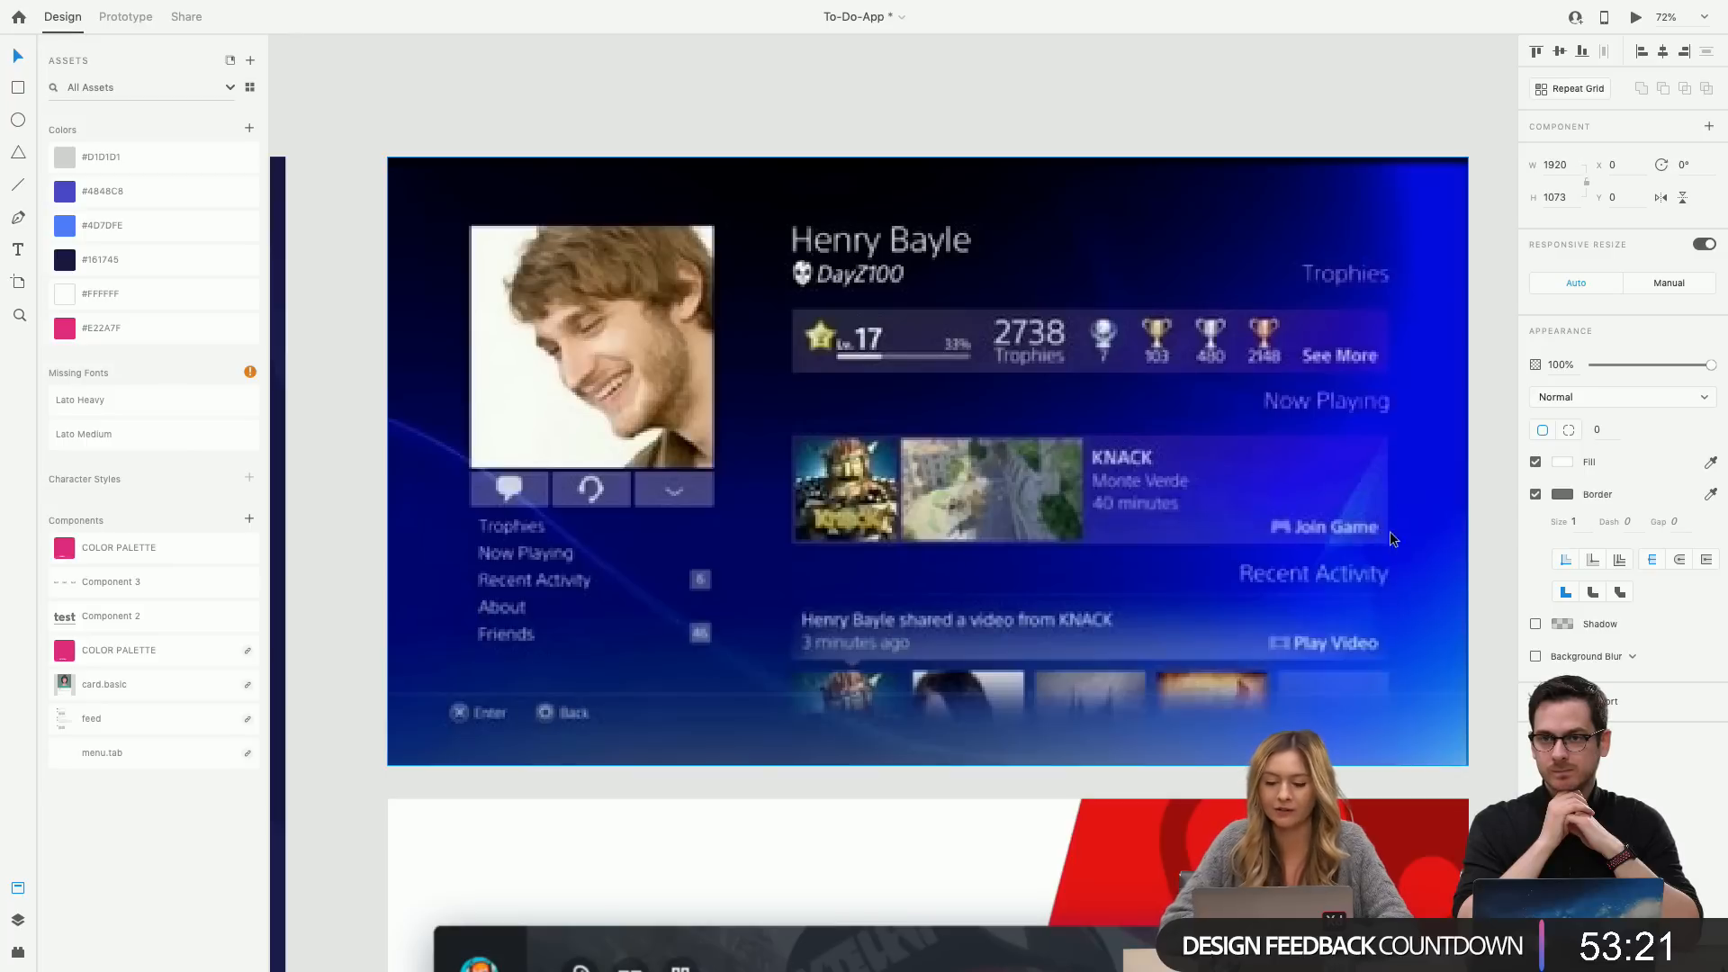
scroll(1253, 537, "down", 5)
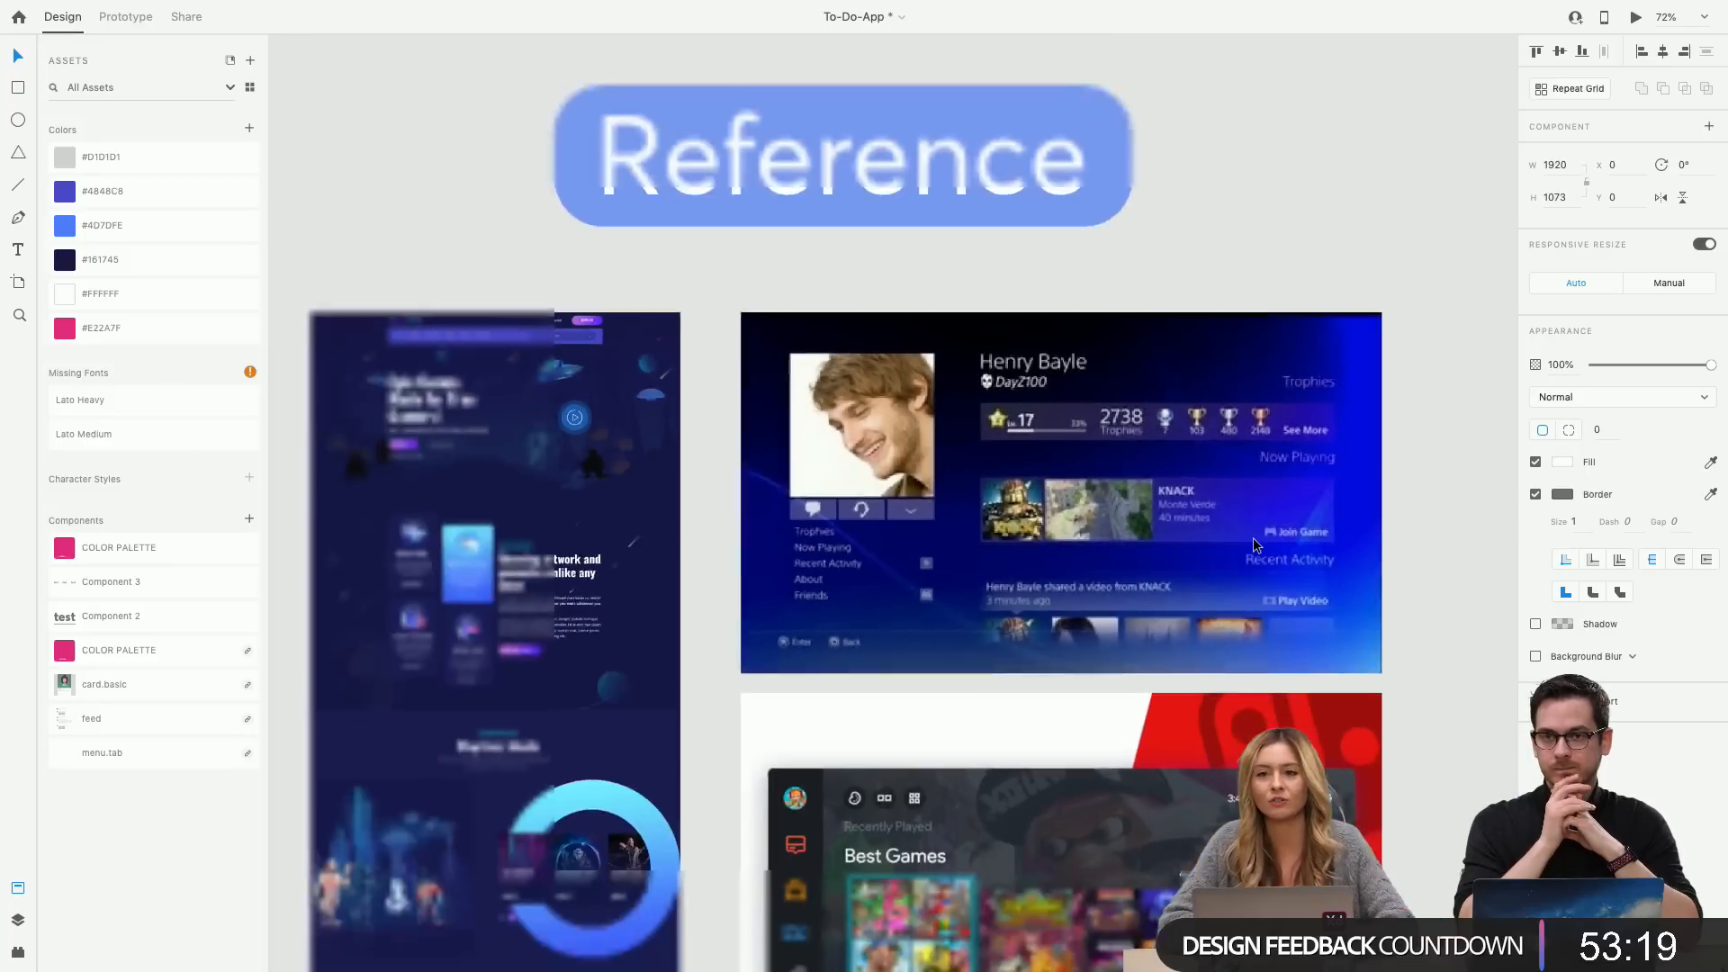
scroll(1253, 537, "up", 5)
left_click(1253, 537)
scroll(1255, 544, "right", 5)
scroll(1255, 545, "down", 2)
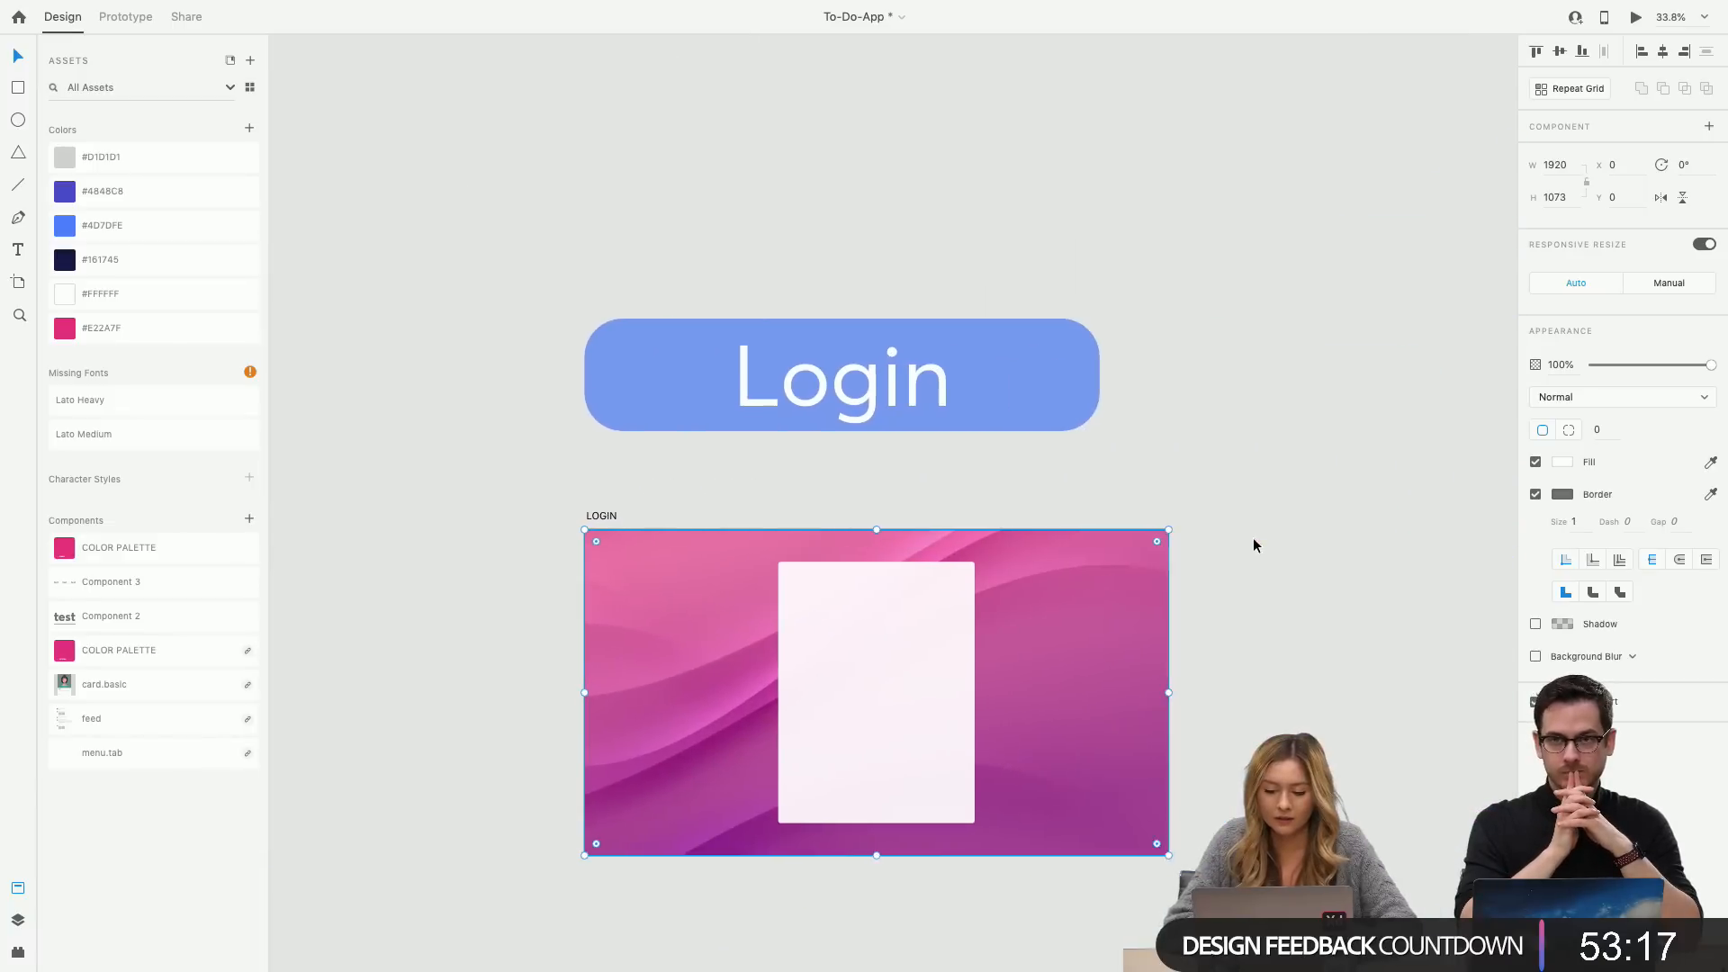
scroll(1057, 469, "up", 3)
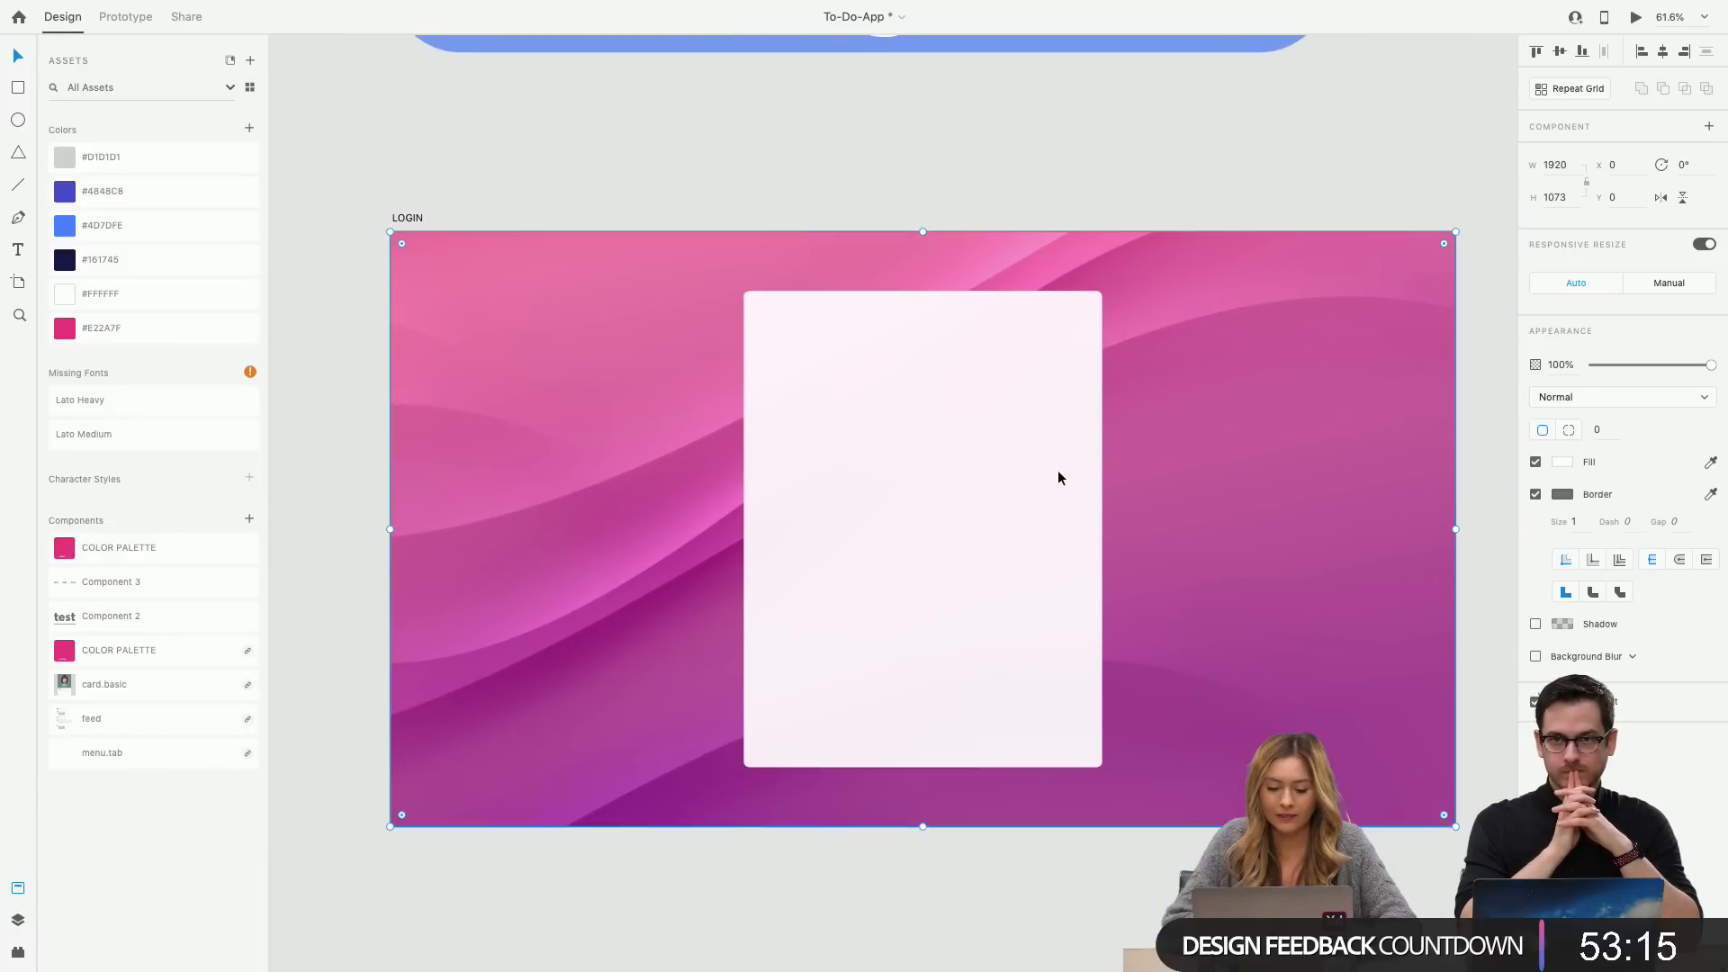
Add the text LOAD SAVE DATA above the Login artboard and set its fill to dark gray #484848.
left_click(718, 173)
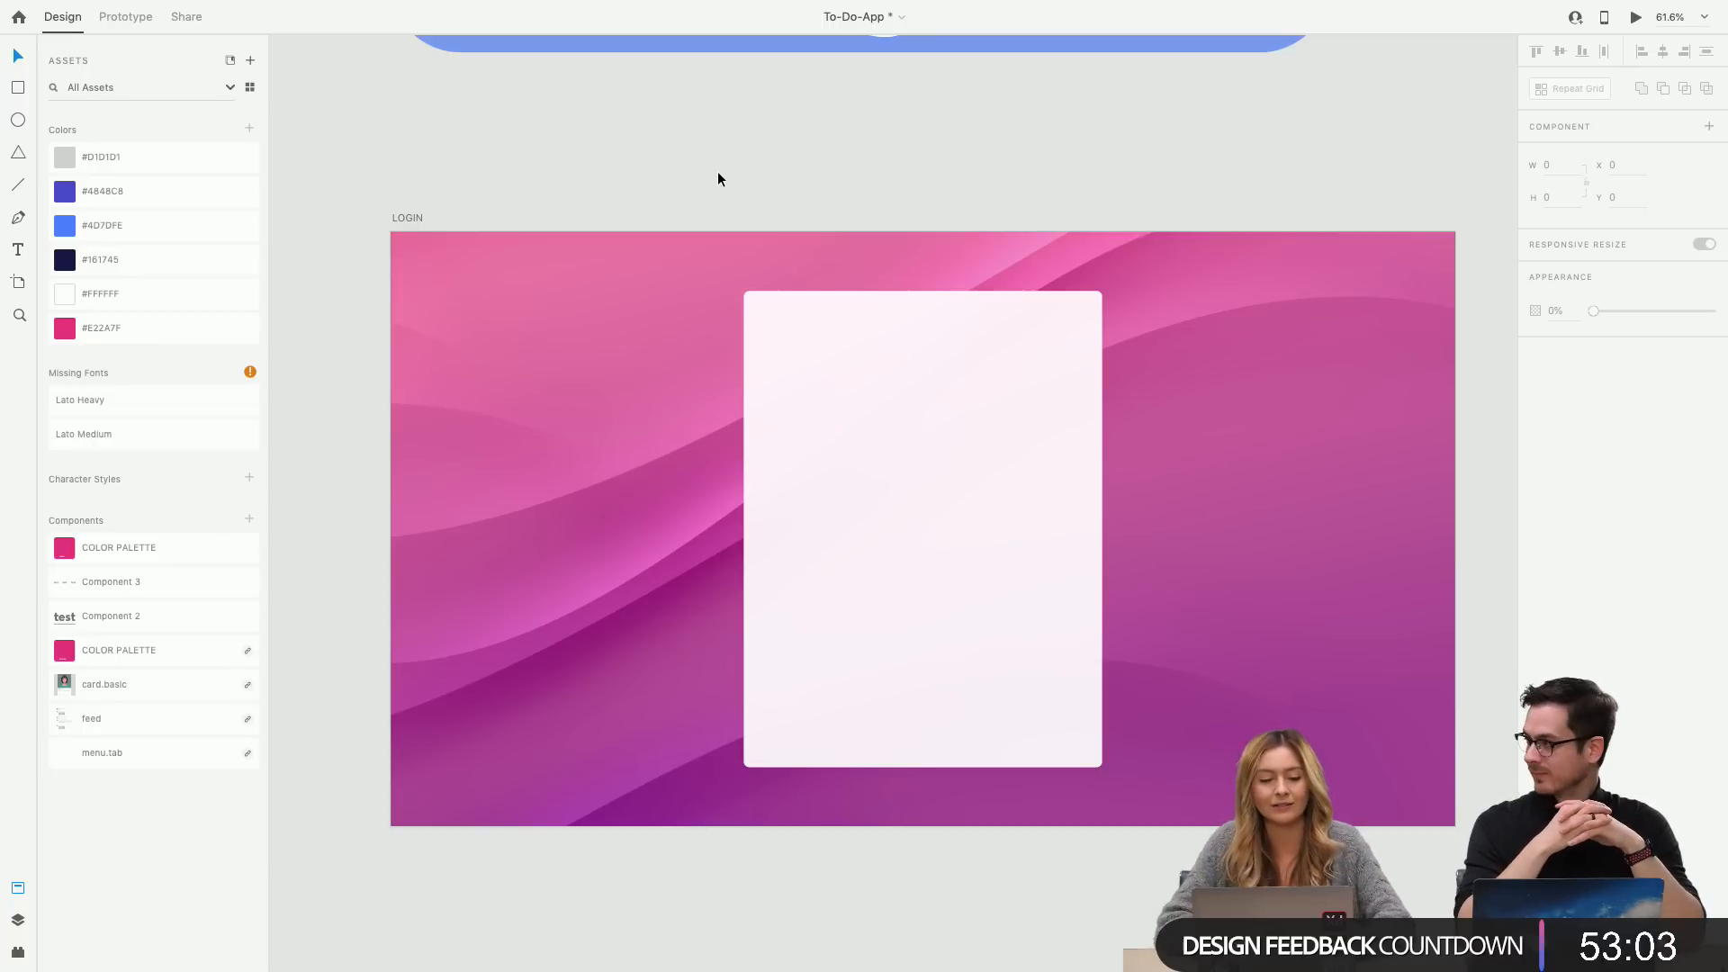
left_click(18, 250)
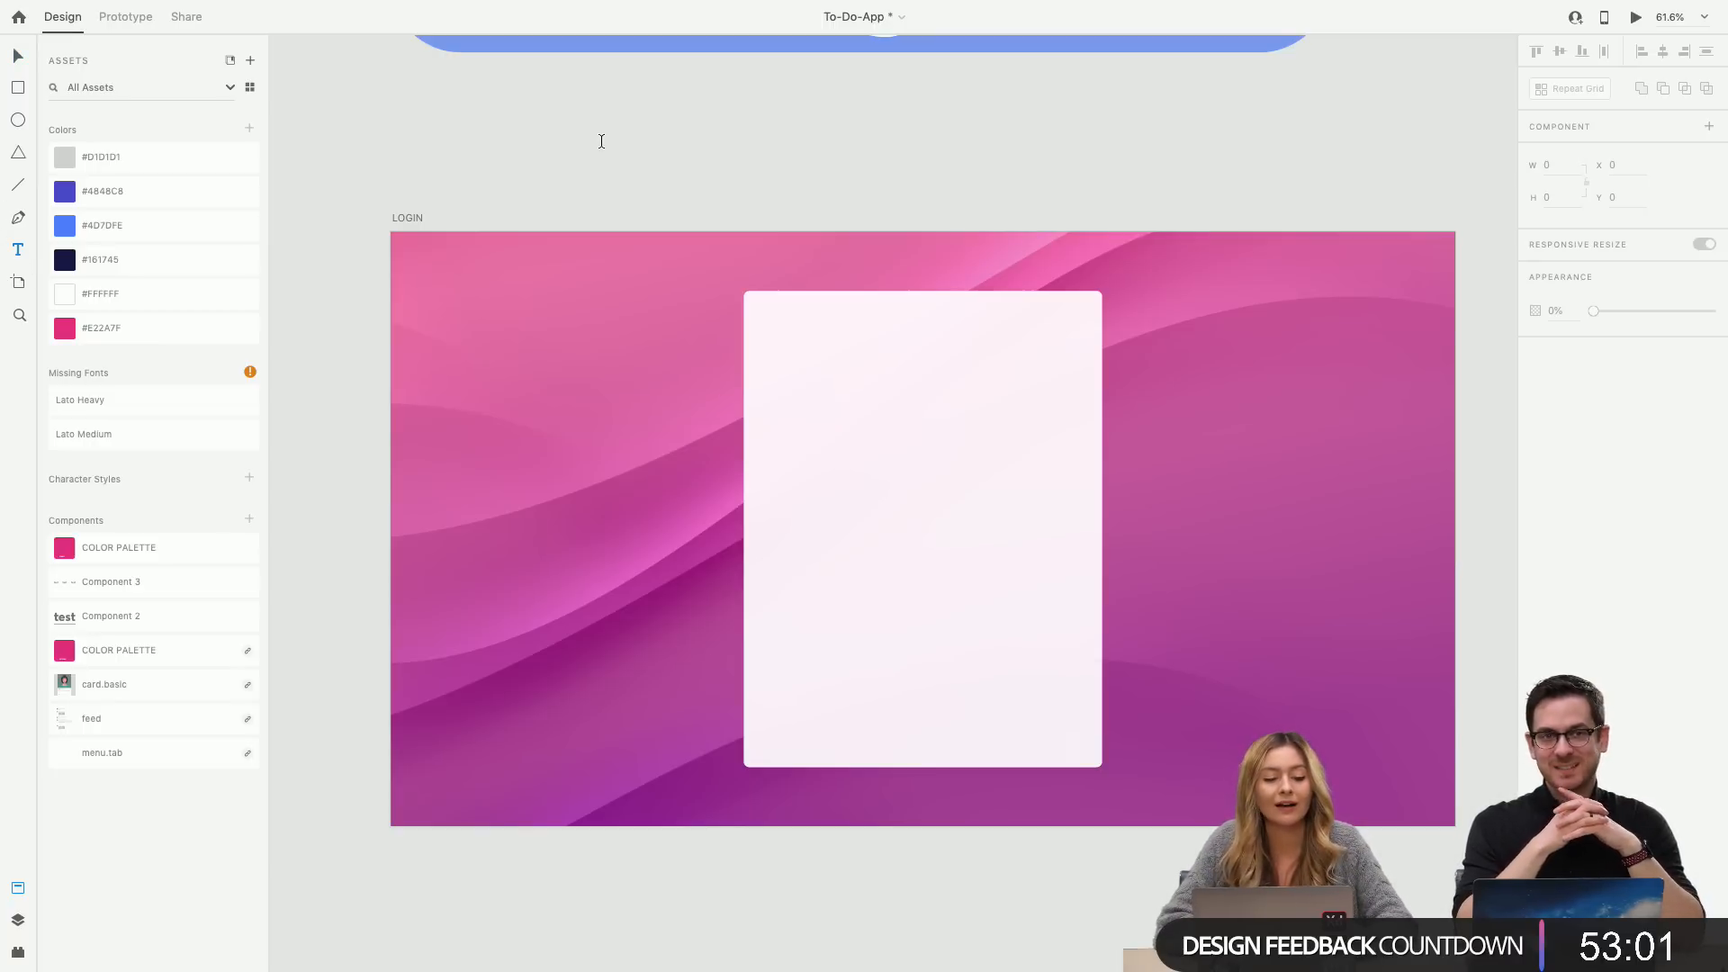
left_click(644, 140)
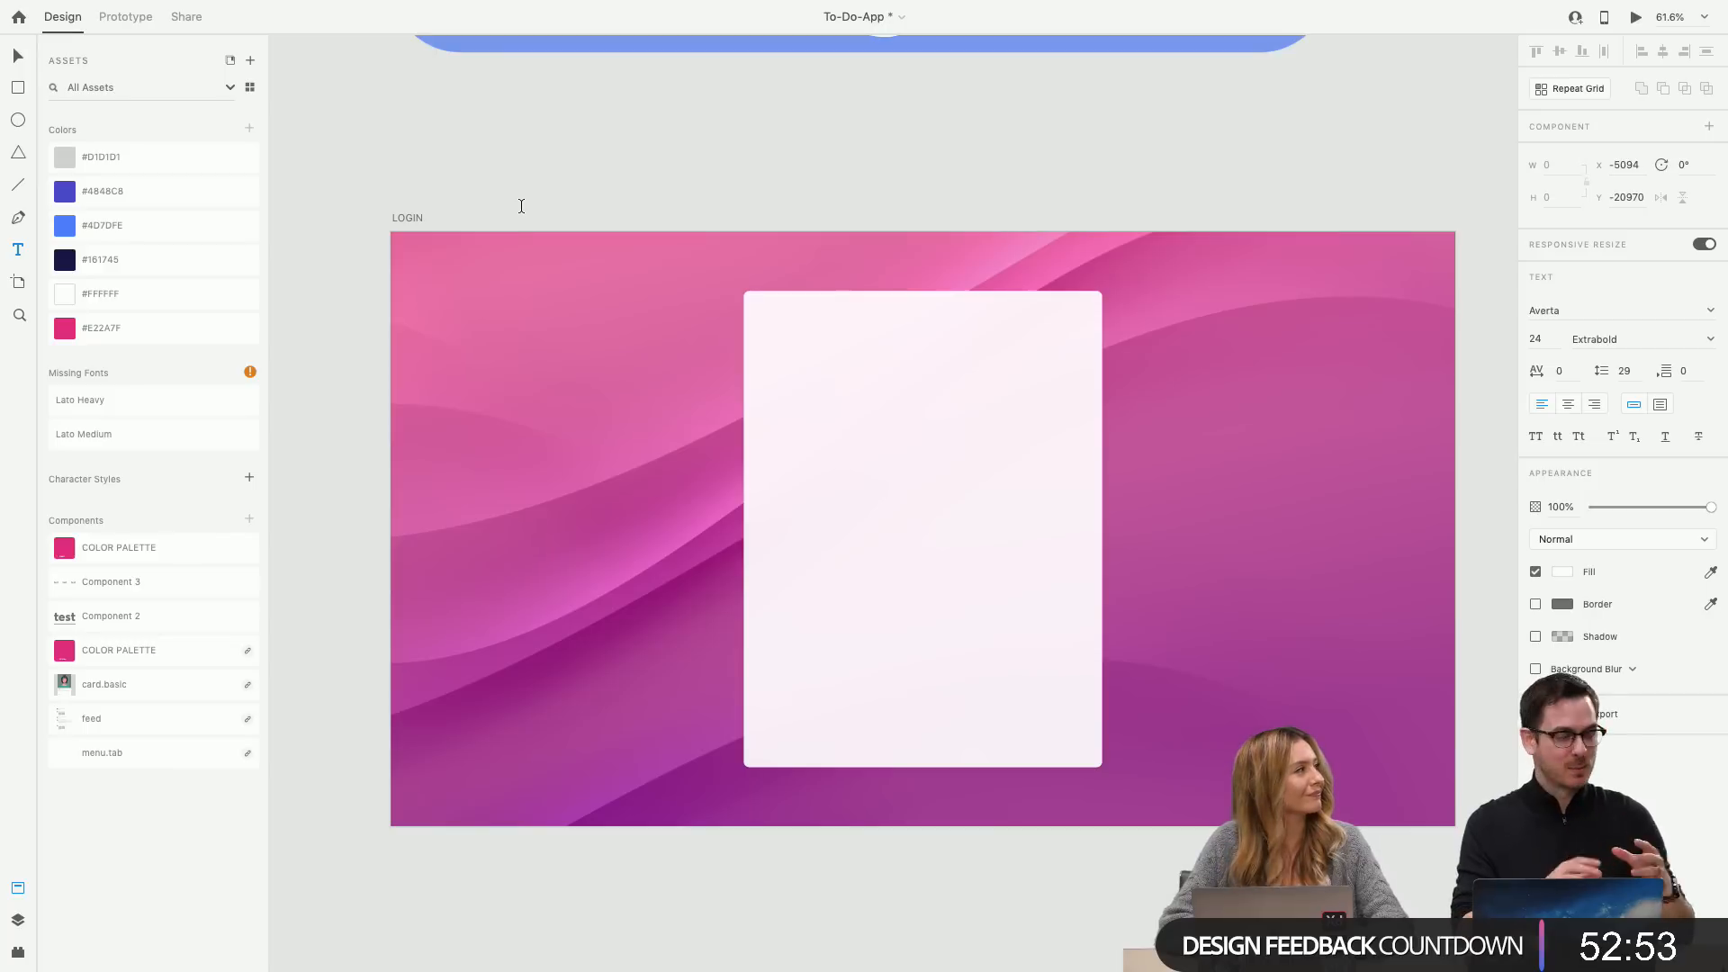
type("LOAD ")
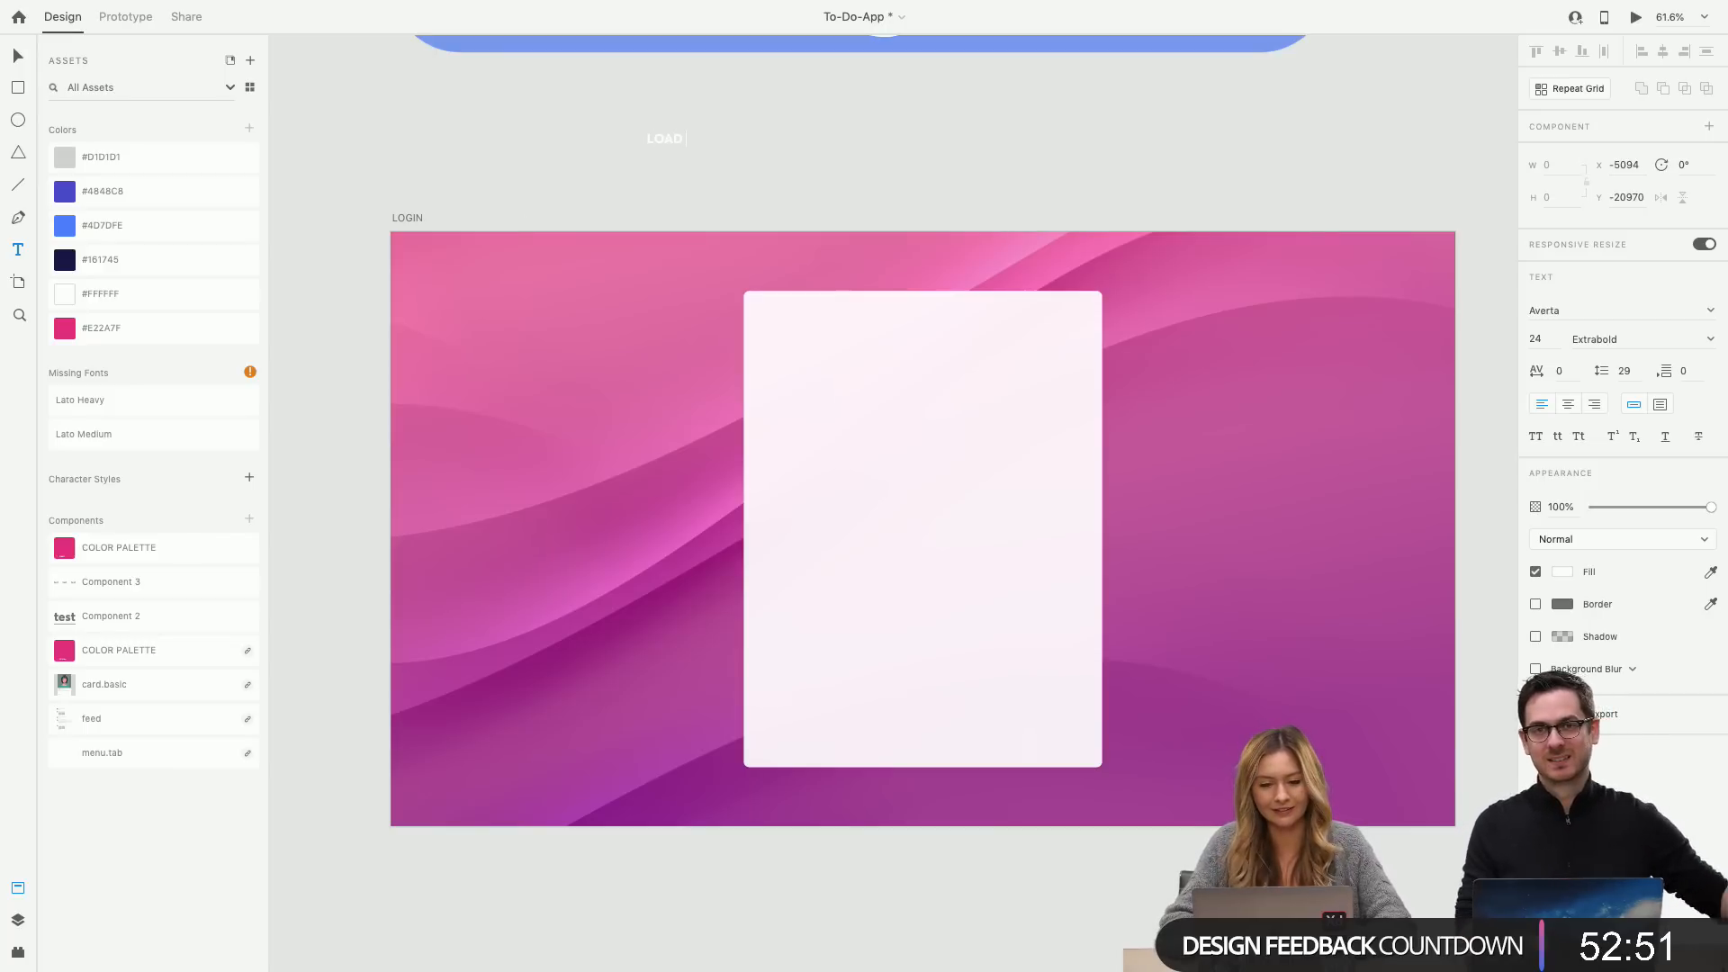
type("SAVE DATA")
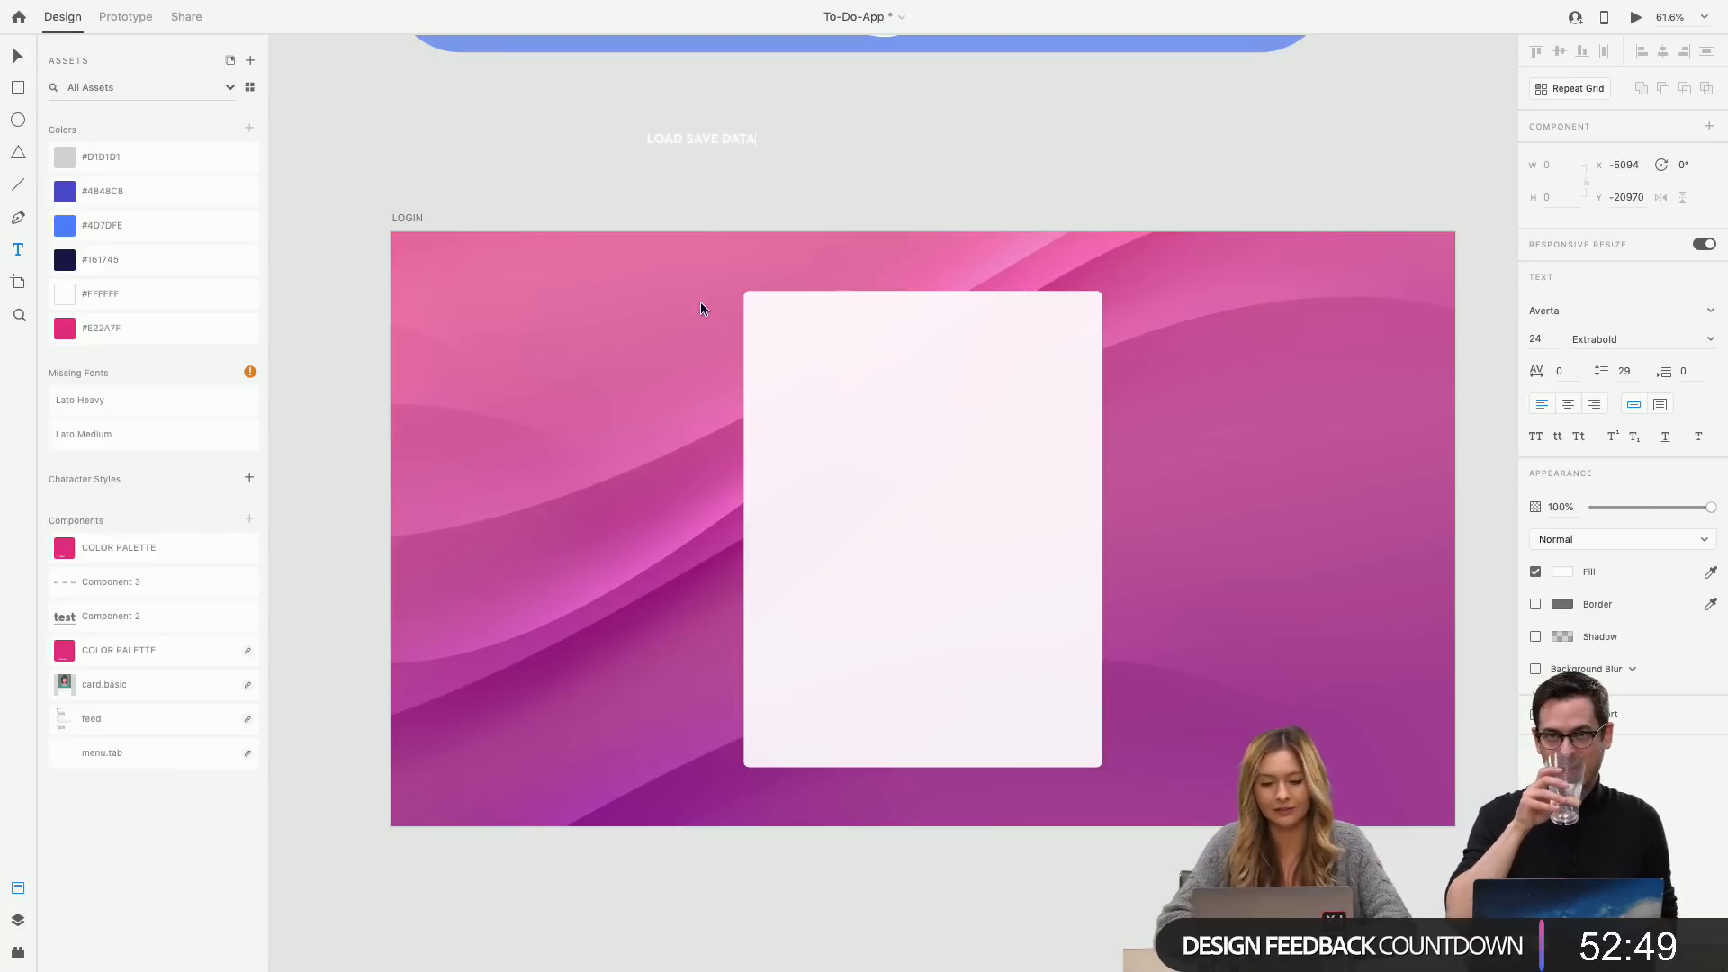
key("Escape")
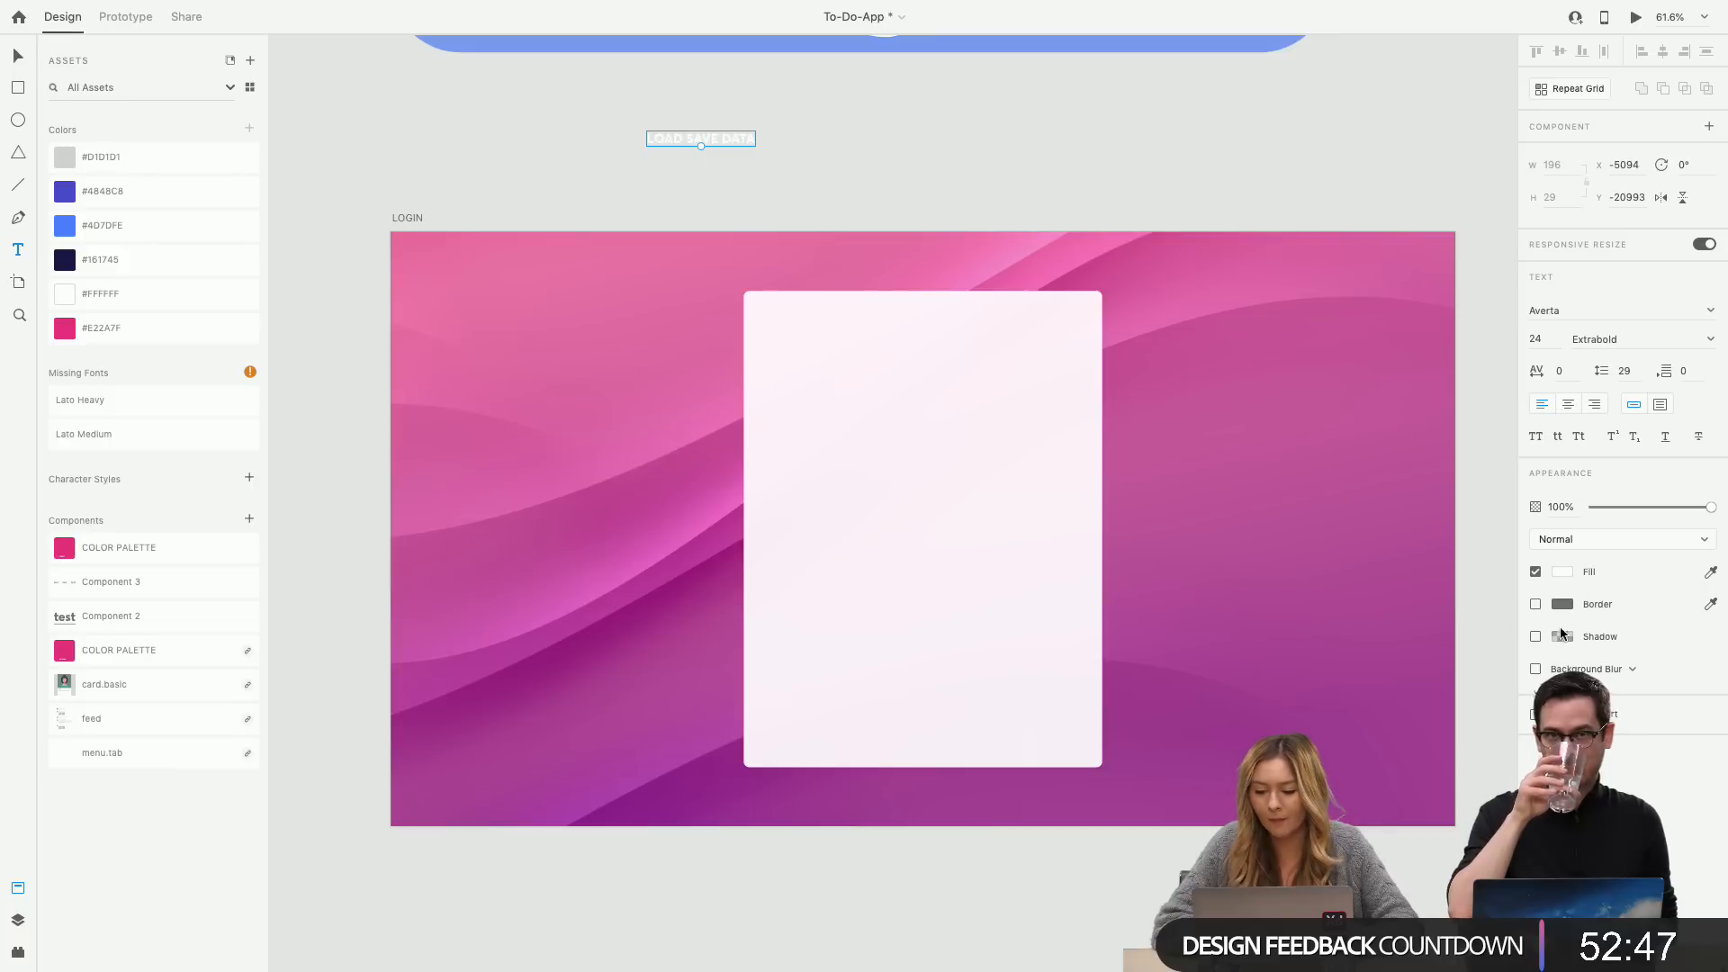
left_click(1563, 576)
mouse_move(1377, 601)
left_mouse_down()
mouse_move(1315, 599)
mouse_move(1311, 578)
left_mouse_up()
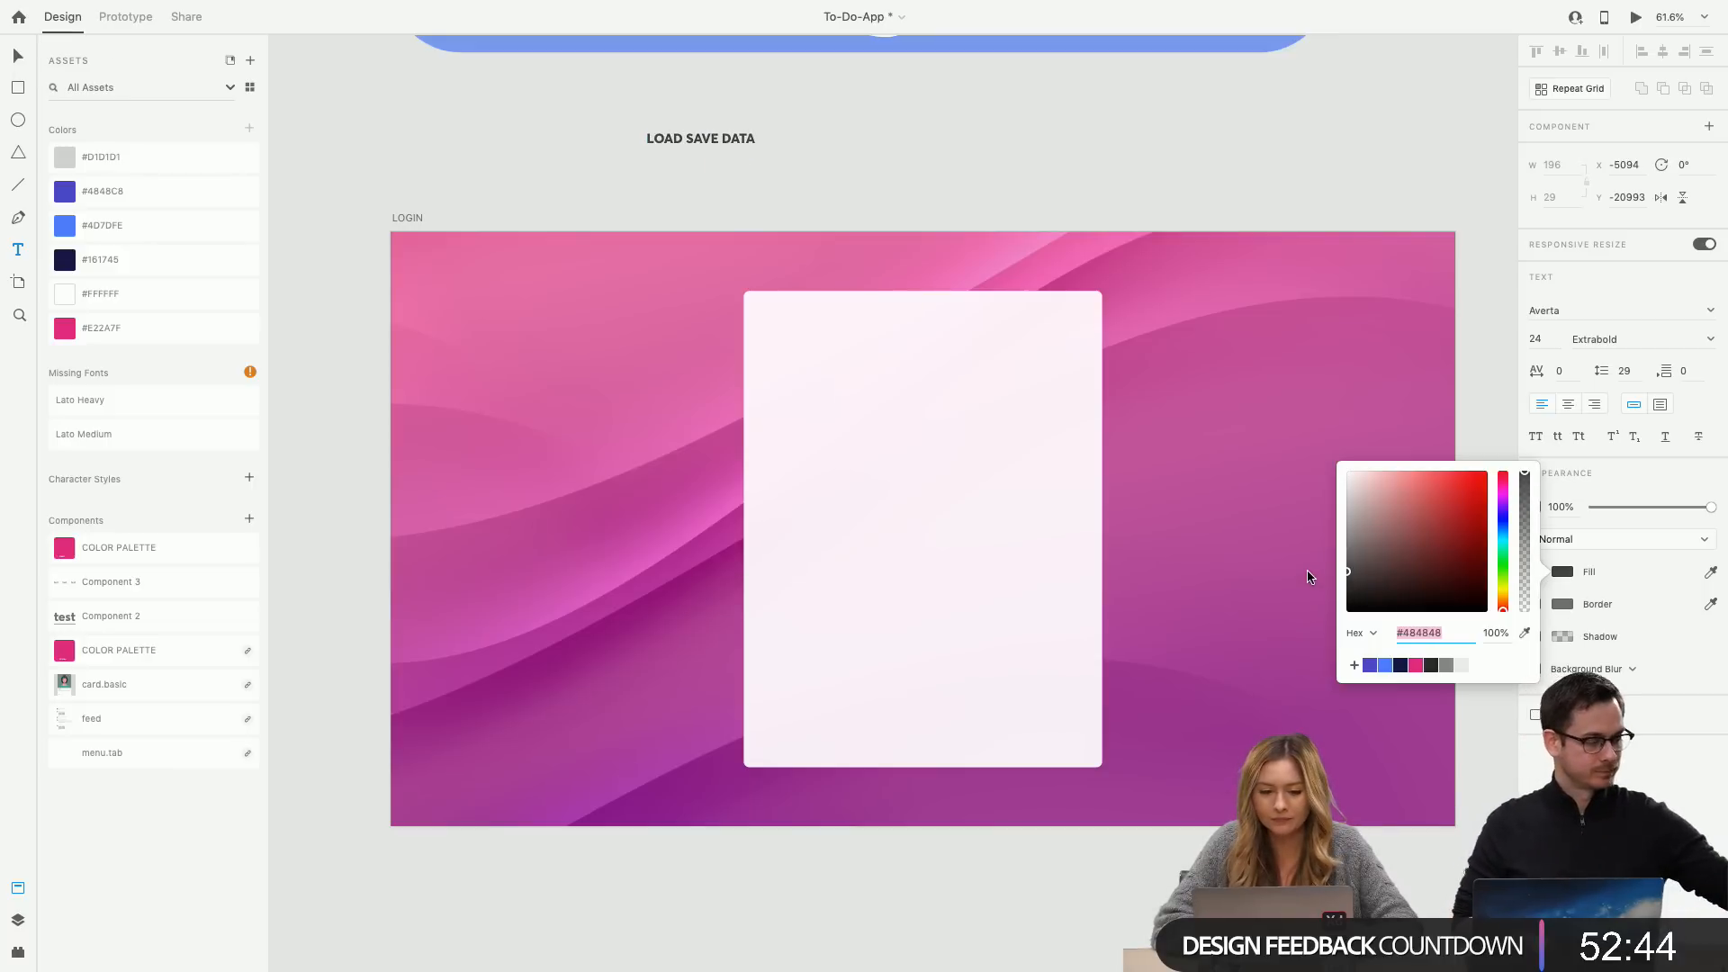
Move the LOAD SAVE DATA text onto the upper left part of the white card and show the layout grid.
left_click(16, 57)
left_click_drag(737, 138, 851, 386)
key("super+shift+apostrophe")
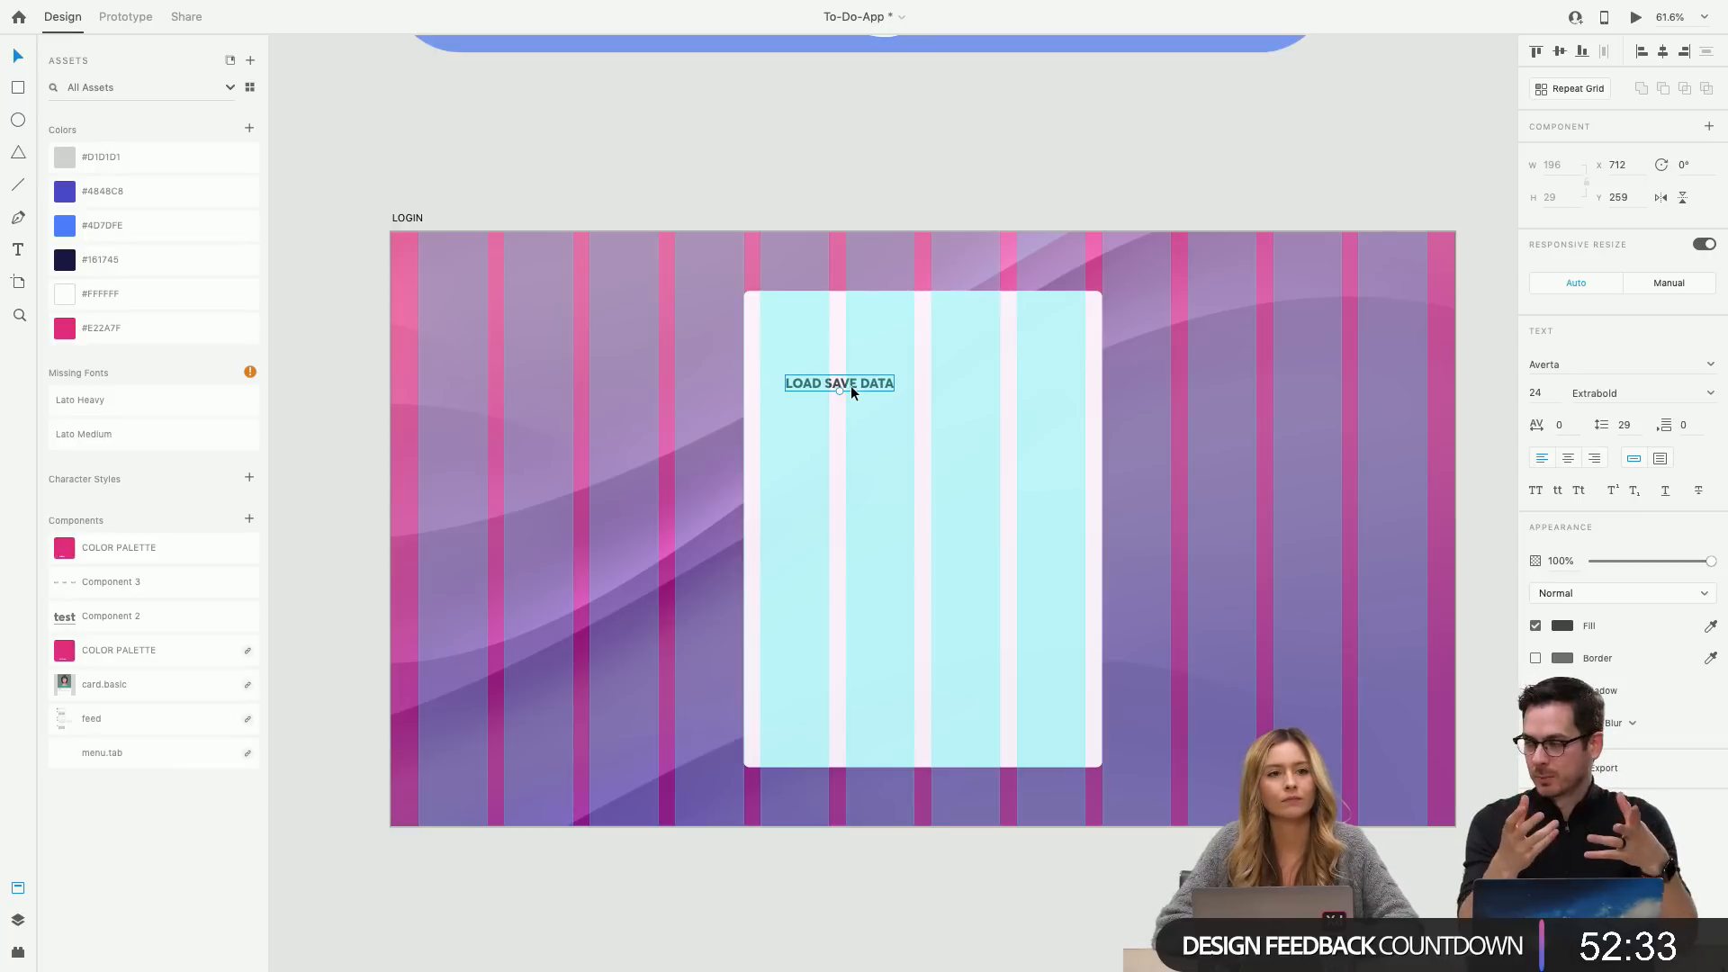
Duplicate the LOAD SAVE DATA label to its right and change the copy's text to CREATE SAVE DATA.
left_click_drag(851, 385, 1003, 392, "alt")
double_click(1001, 377)
type("CREATE")
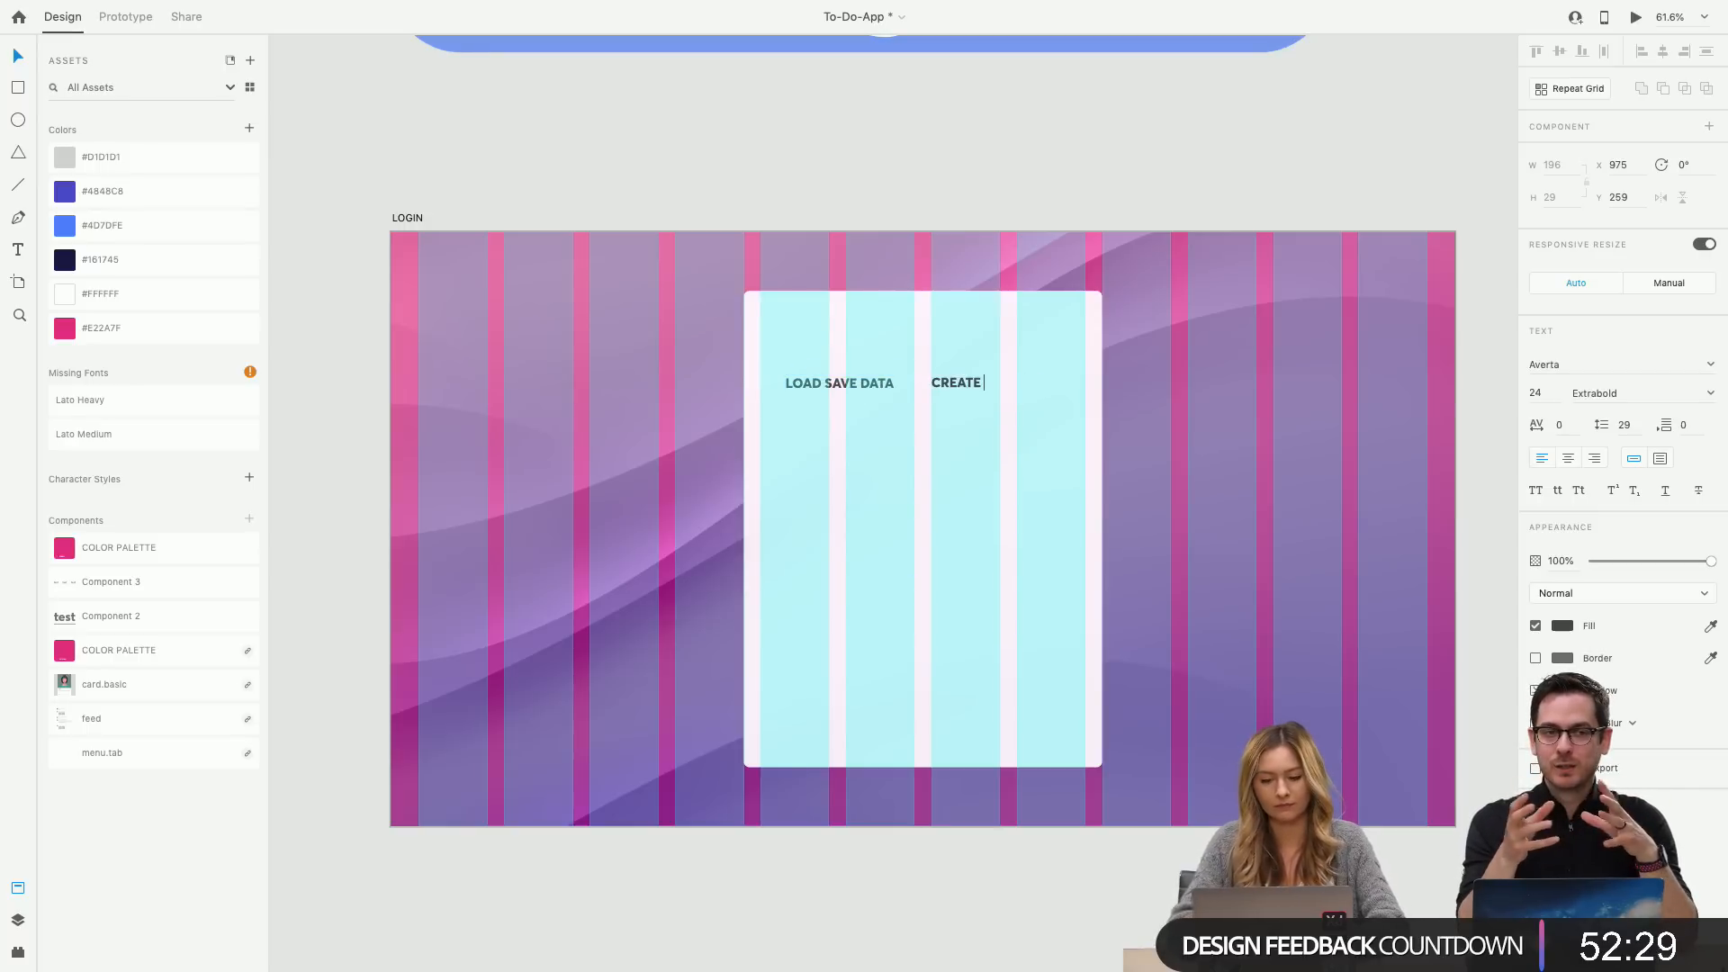
type(" SAVE DATA")
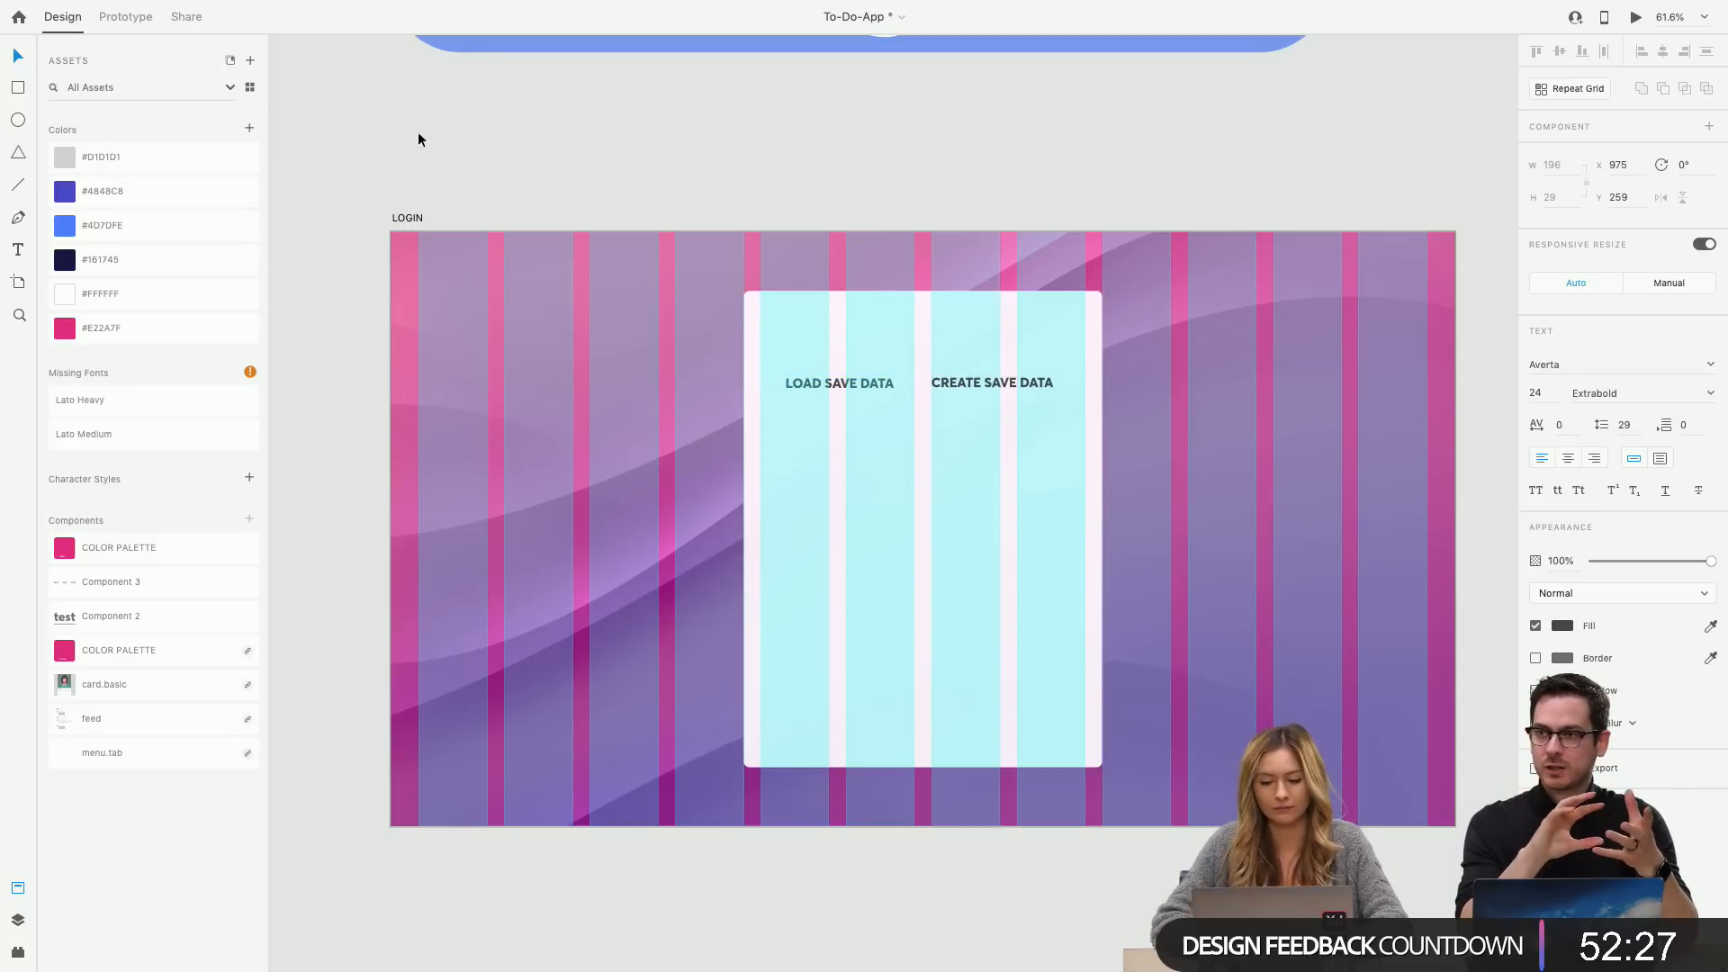
left_click(542, 137)
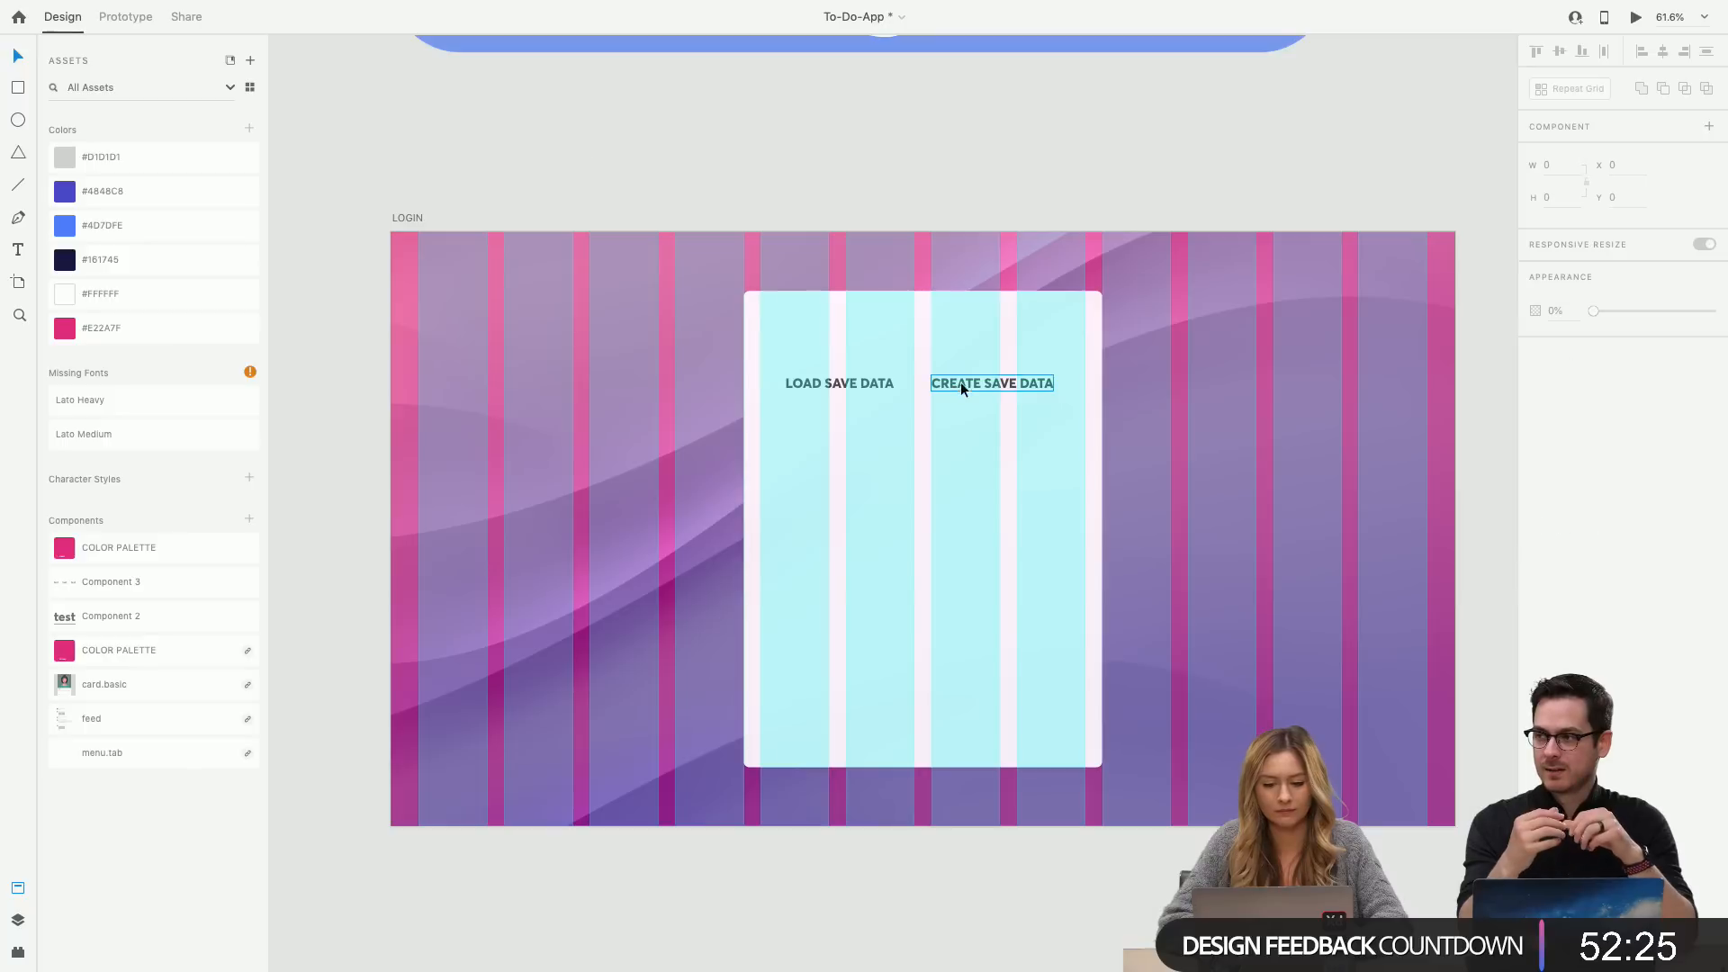
left_click(1018, 385)
left_click_drag(1018, 385, 1032, 386)
key("ctrl+z")
Check the placement of the two labels on the card with the layout grid hidden and shown again.
left_click(888, 384)
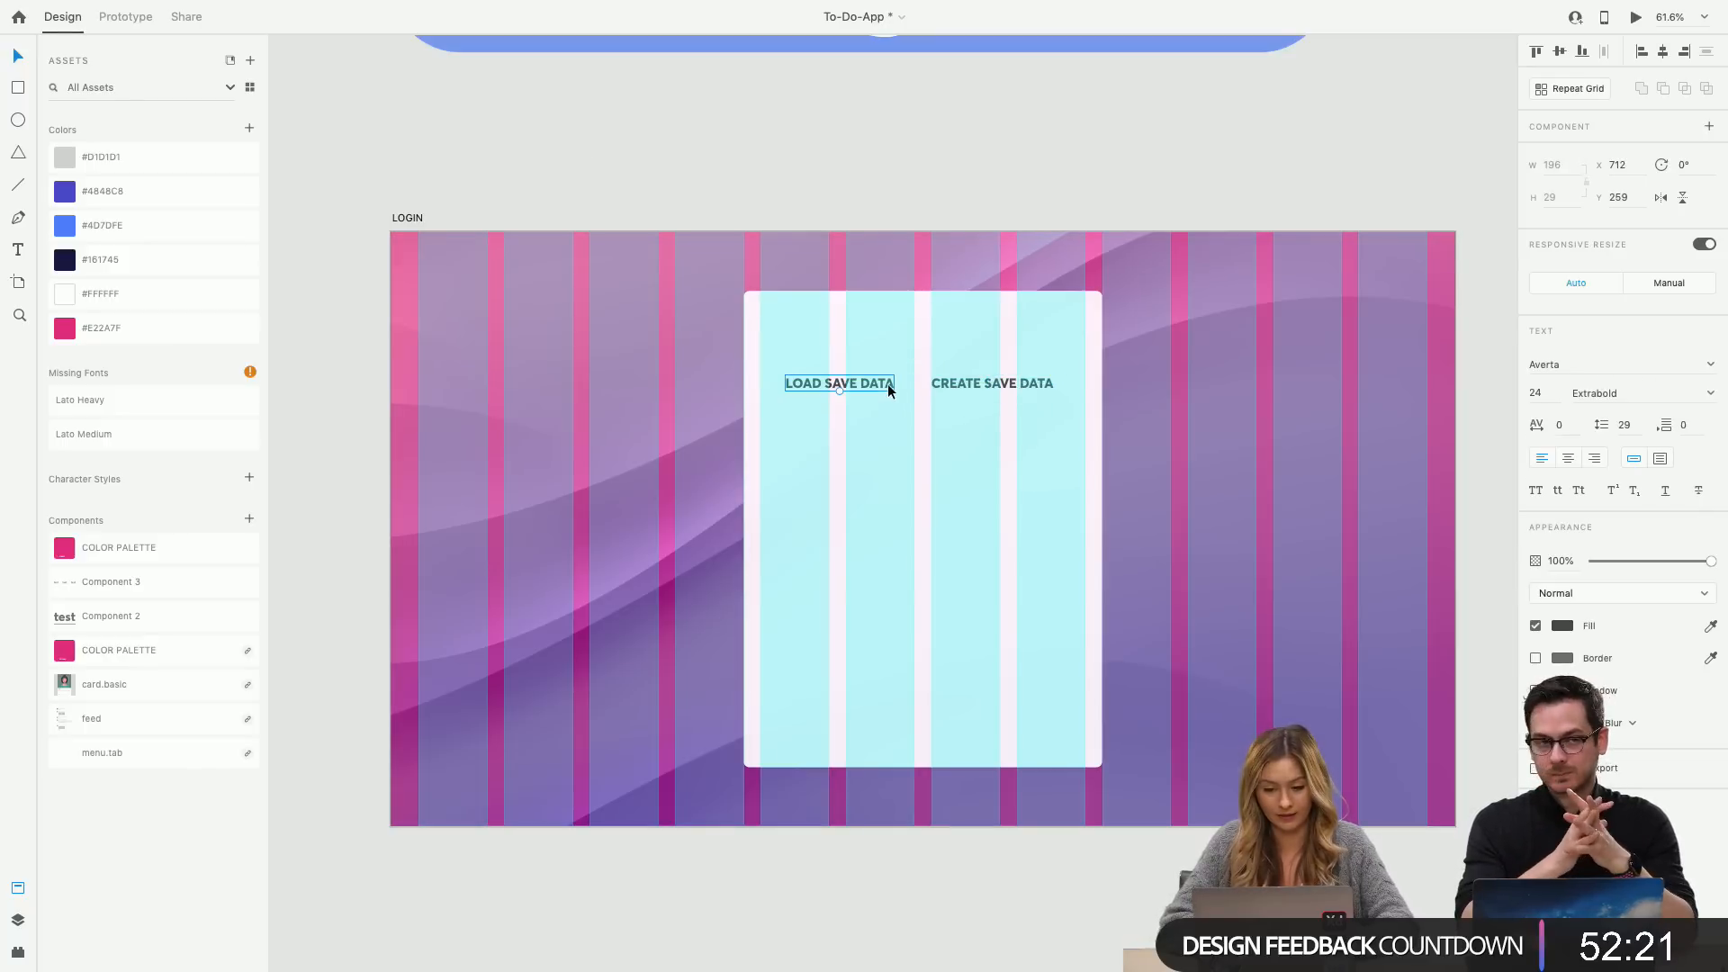
left_click(990, 128)
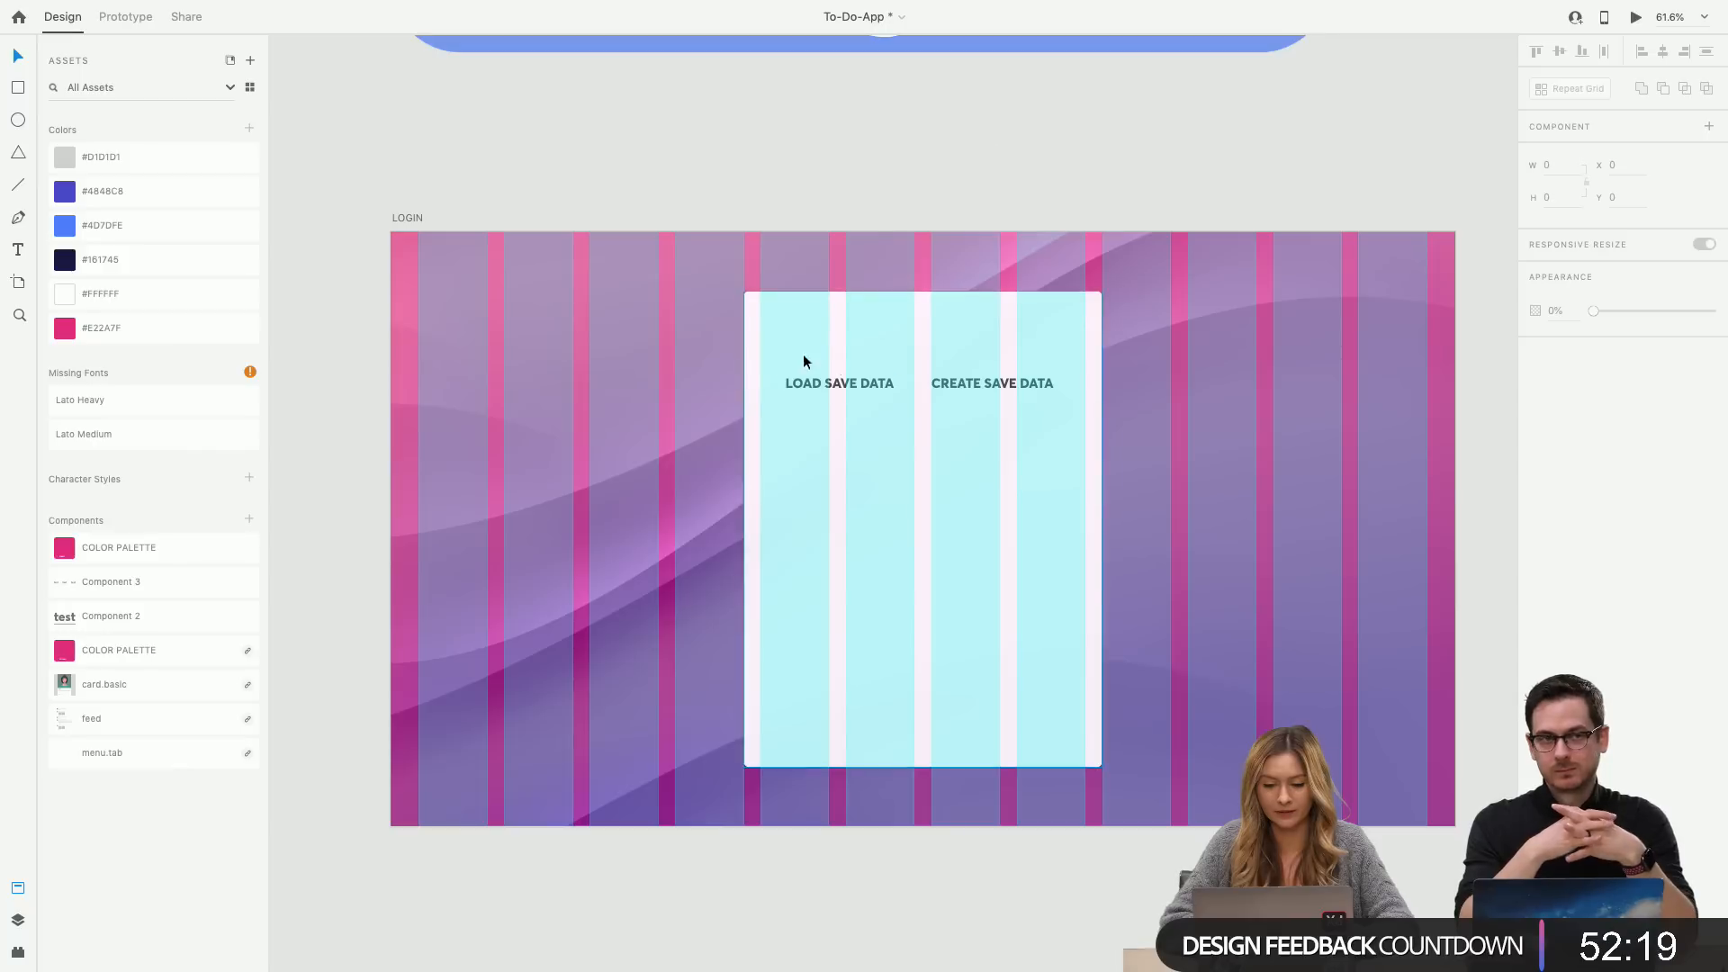
left_click(846, 387)
left_click(1008, 371)
left_click(1014, 386)
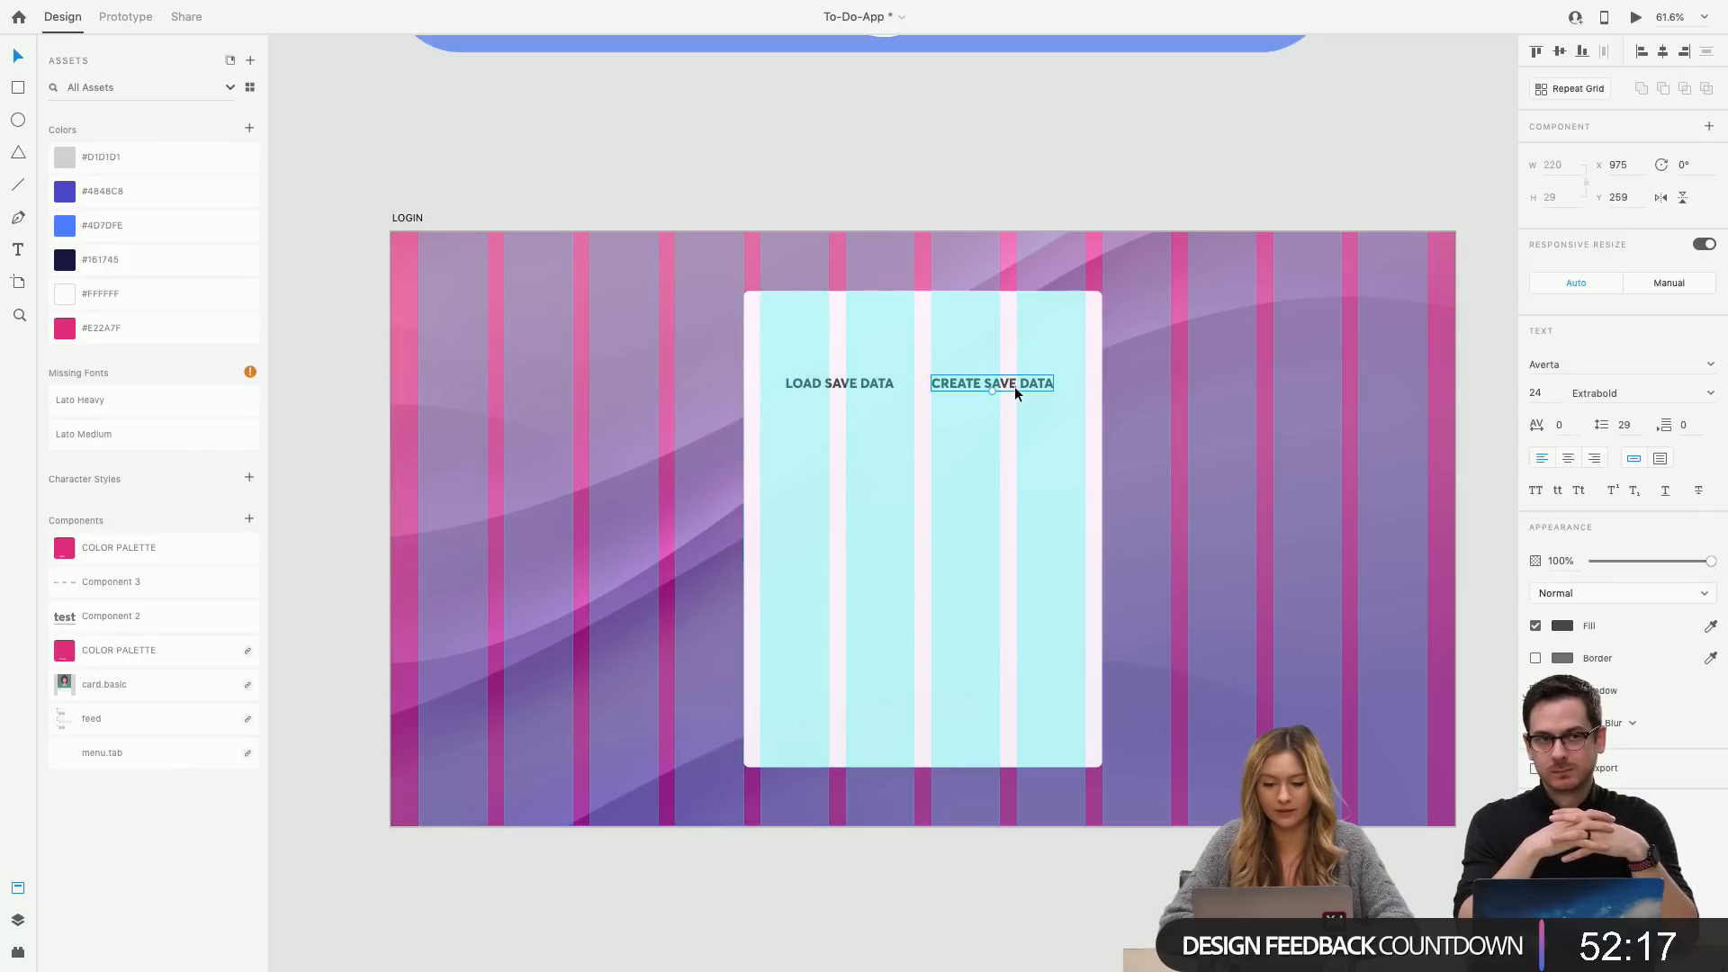
left_click(852, 386)
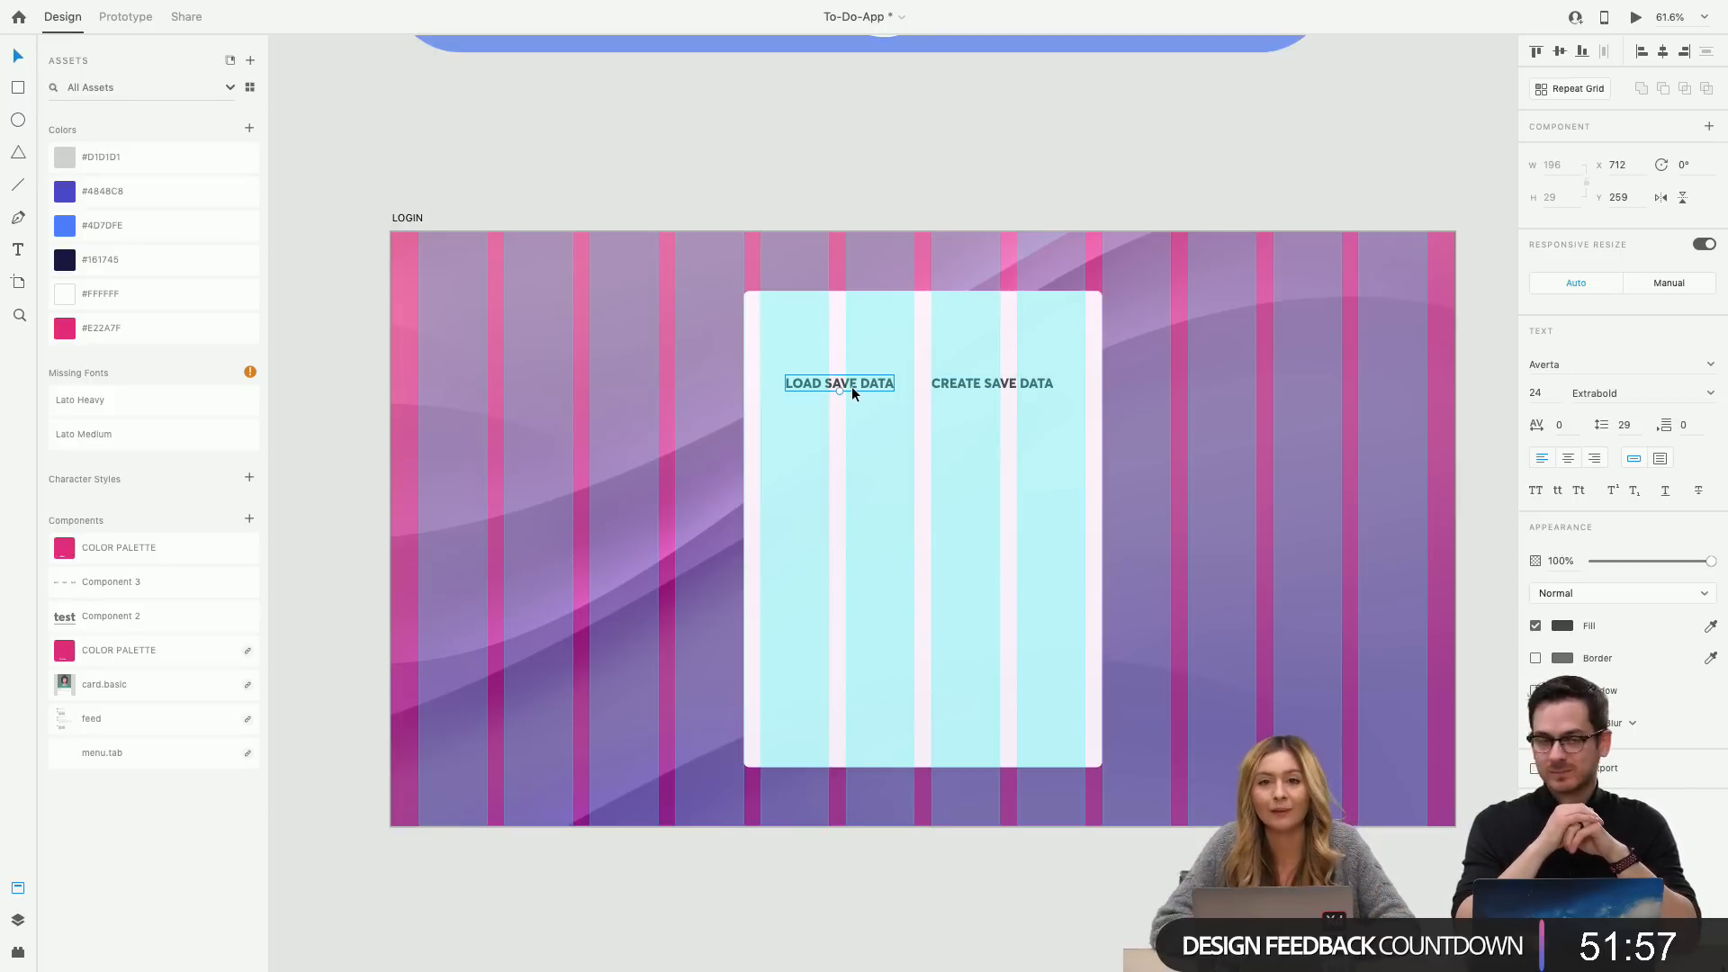
key("super+shift+apostrophe")
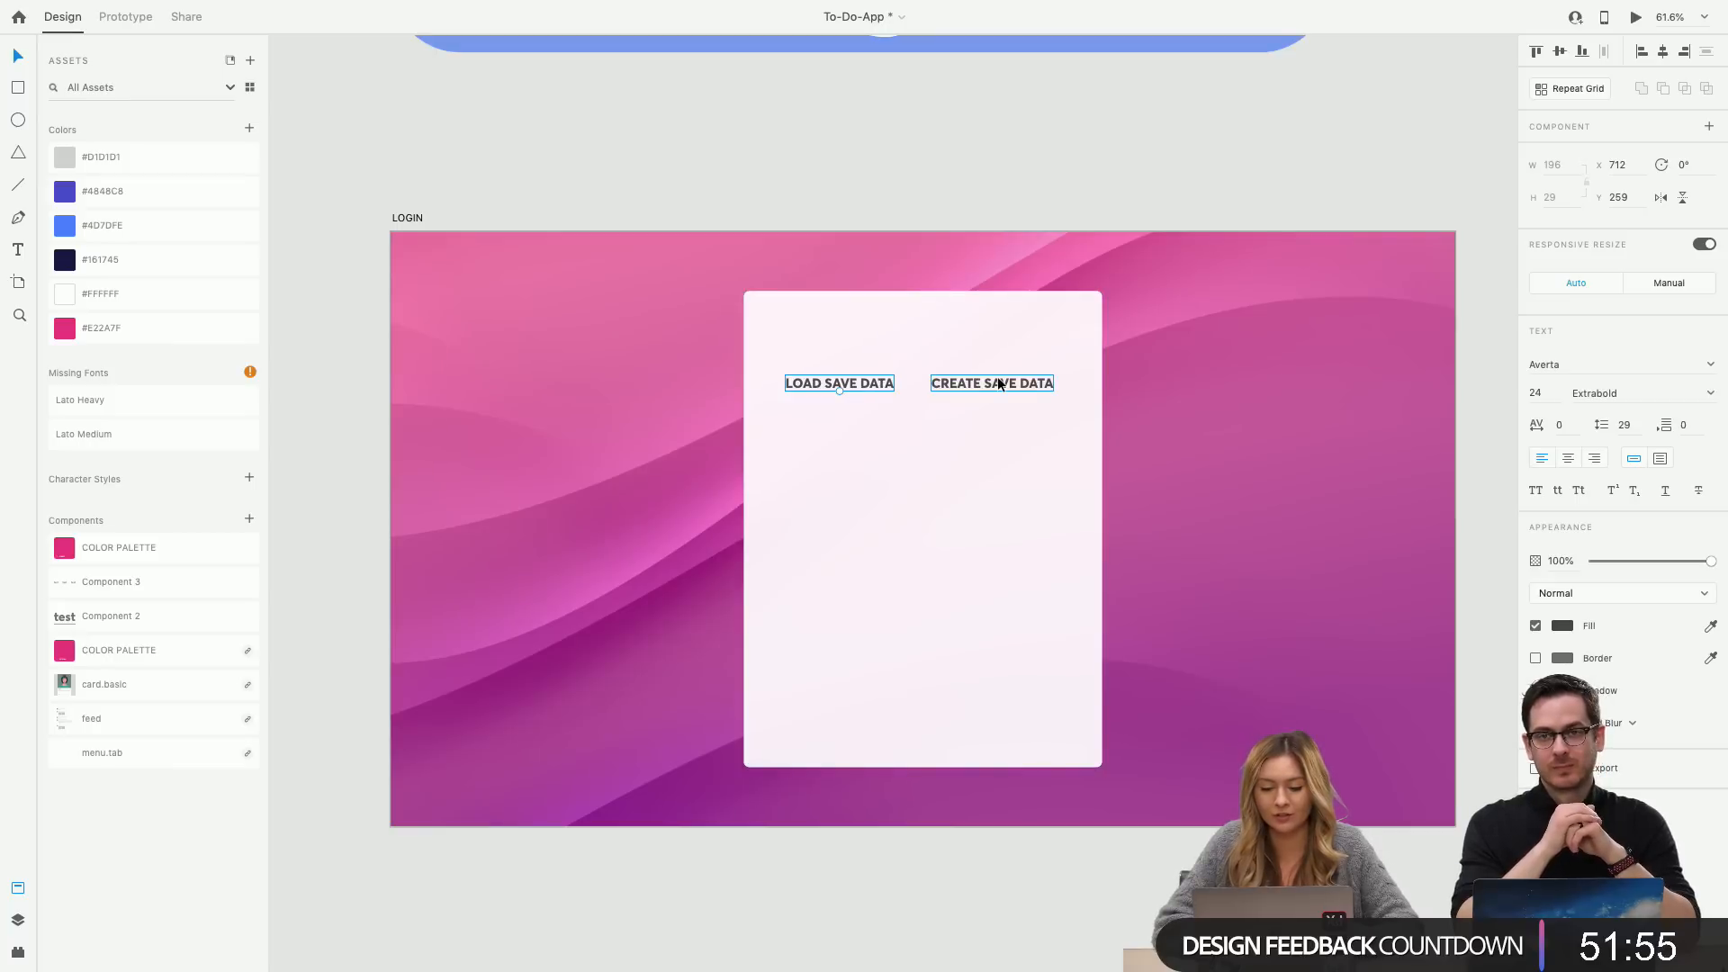
left_click(1034, 385)
key("super+shift+apostrophe")
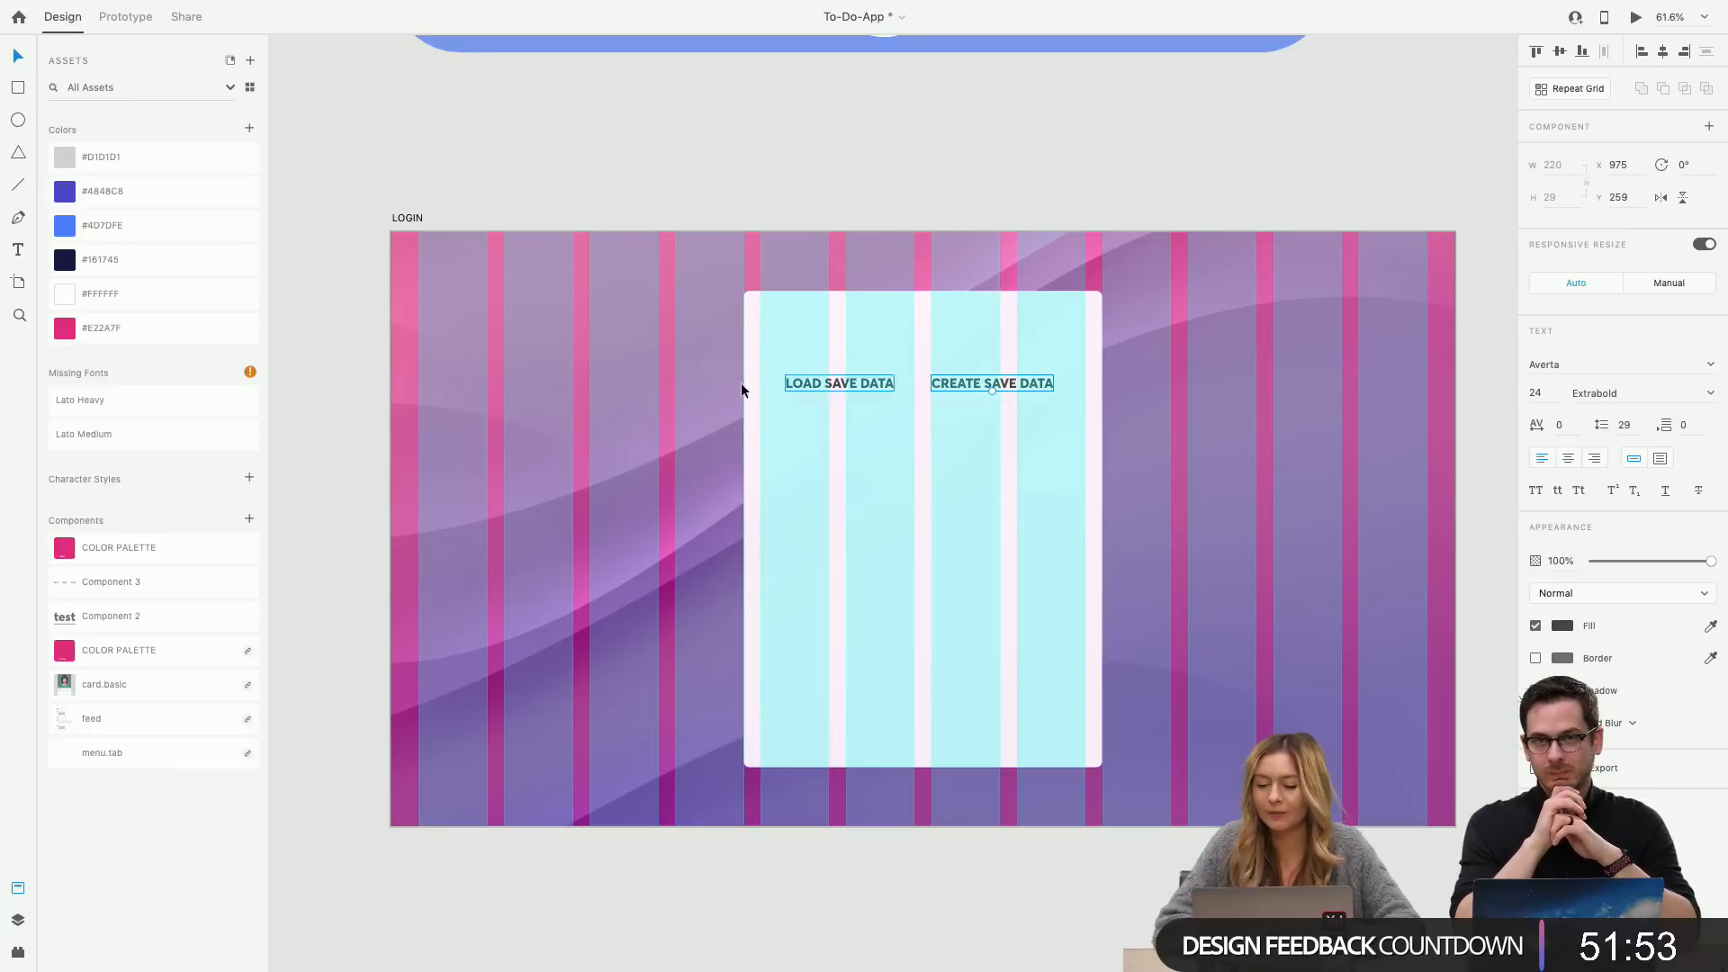
Move both card labels together slightly down to Y 270.
left_click(835, 386, "shift")
left_click_drag(835, 387, 834, 392)
left_click(866, 329)
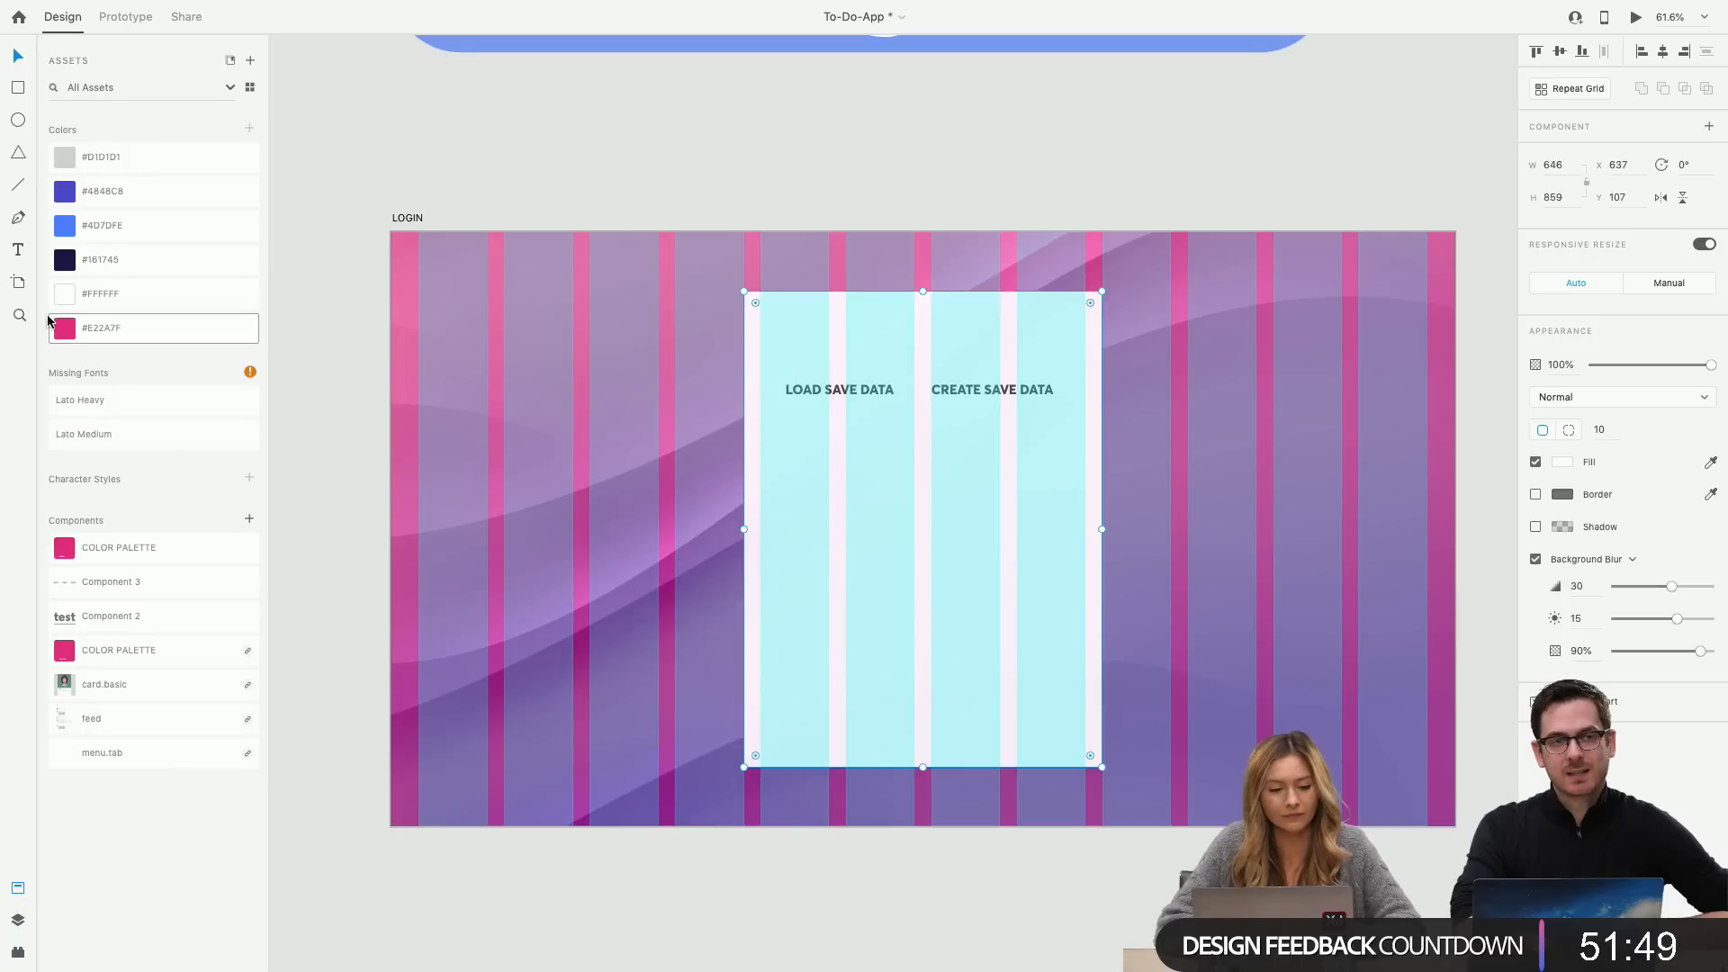
left_click(18, 180)
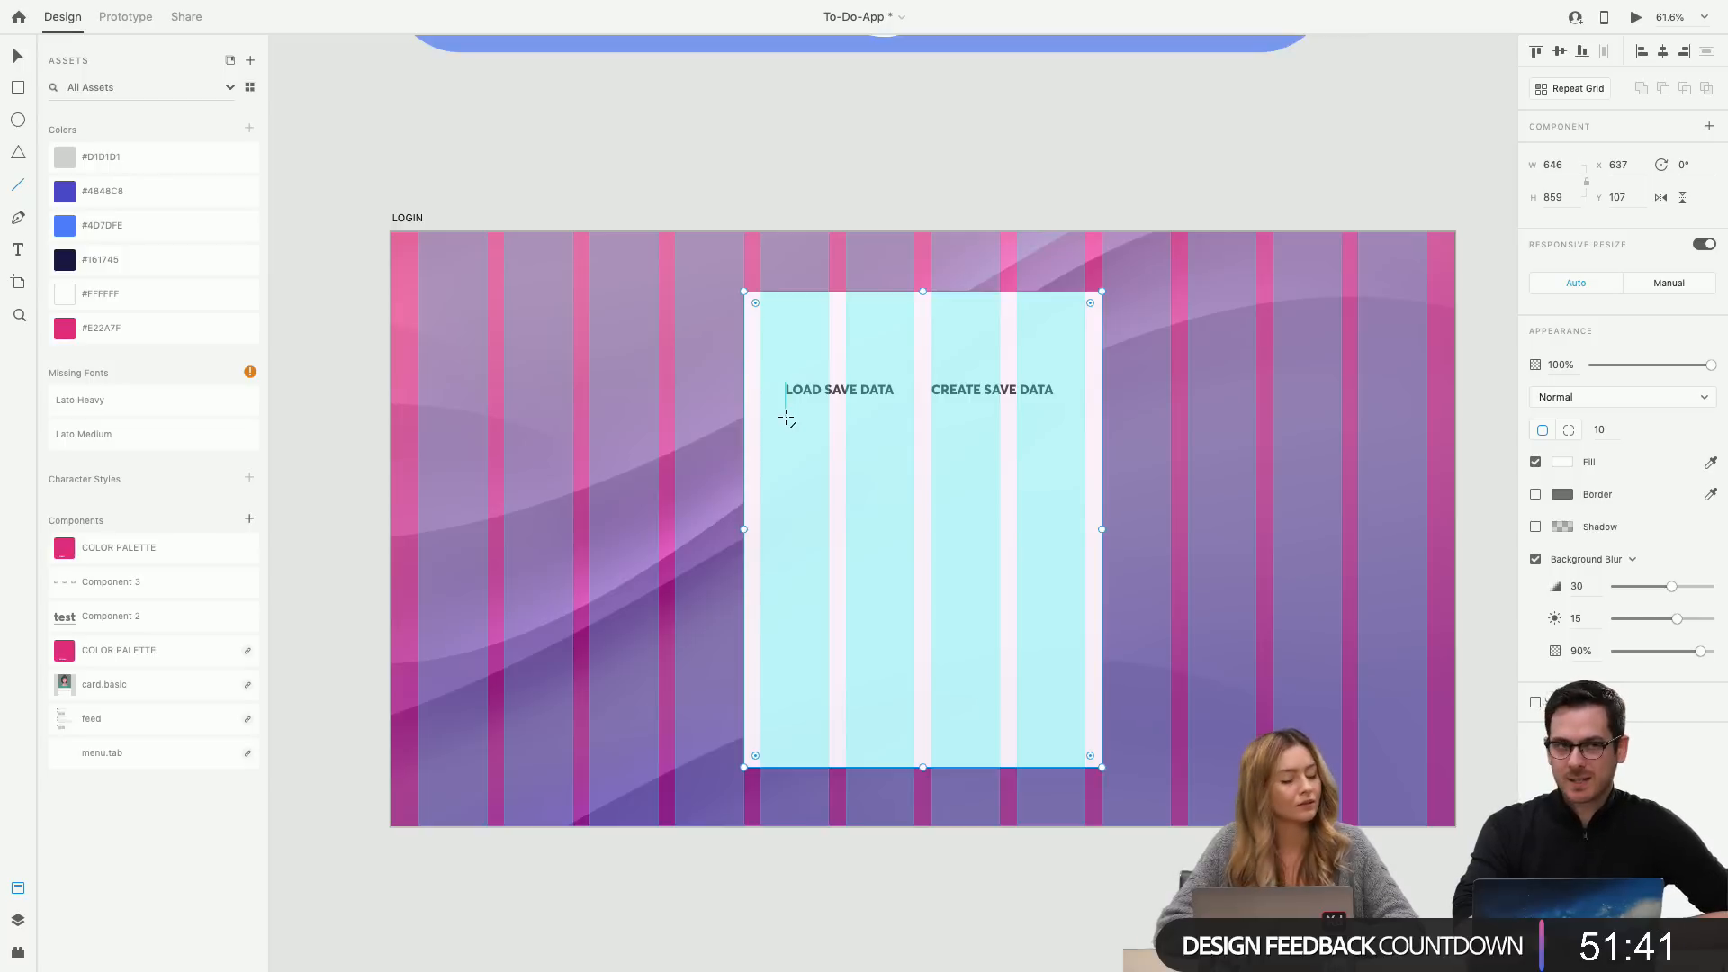
mouse_move(20, 40)
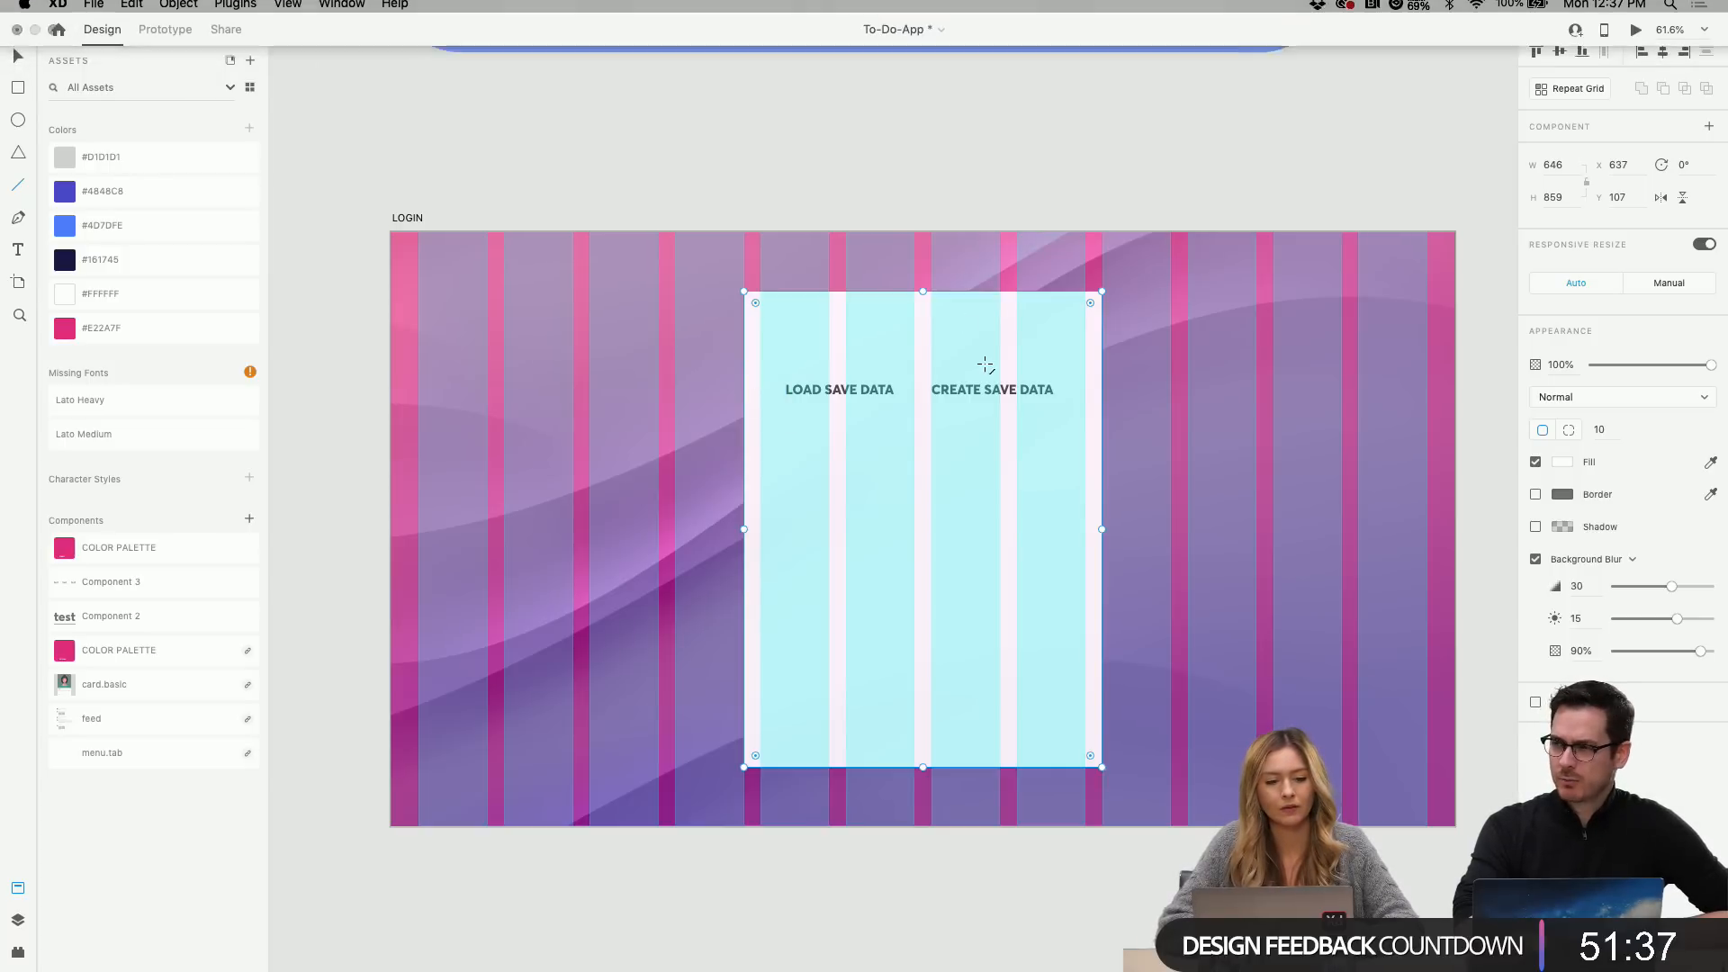
left_click(1323, 315)
key("v")
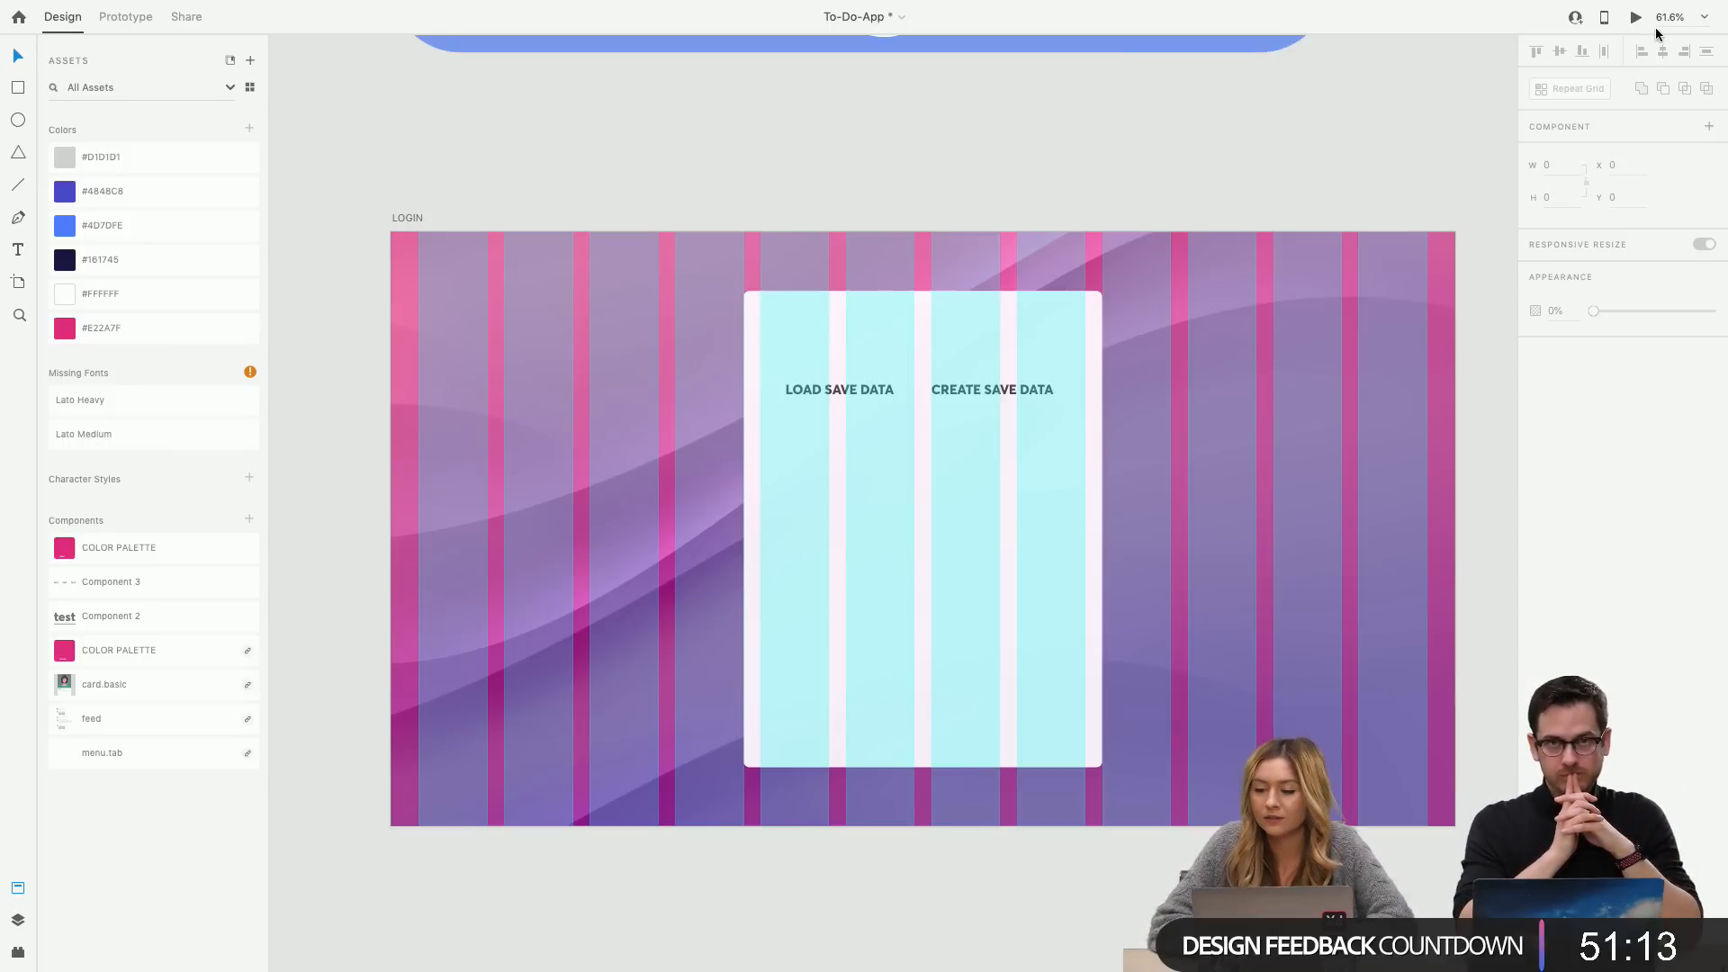
Move the LOAD SAVE DATA and CREATE SAVE DATA labels down together to Y 300.
left_click(412, 220)
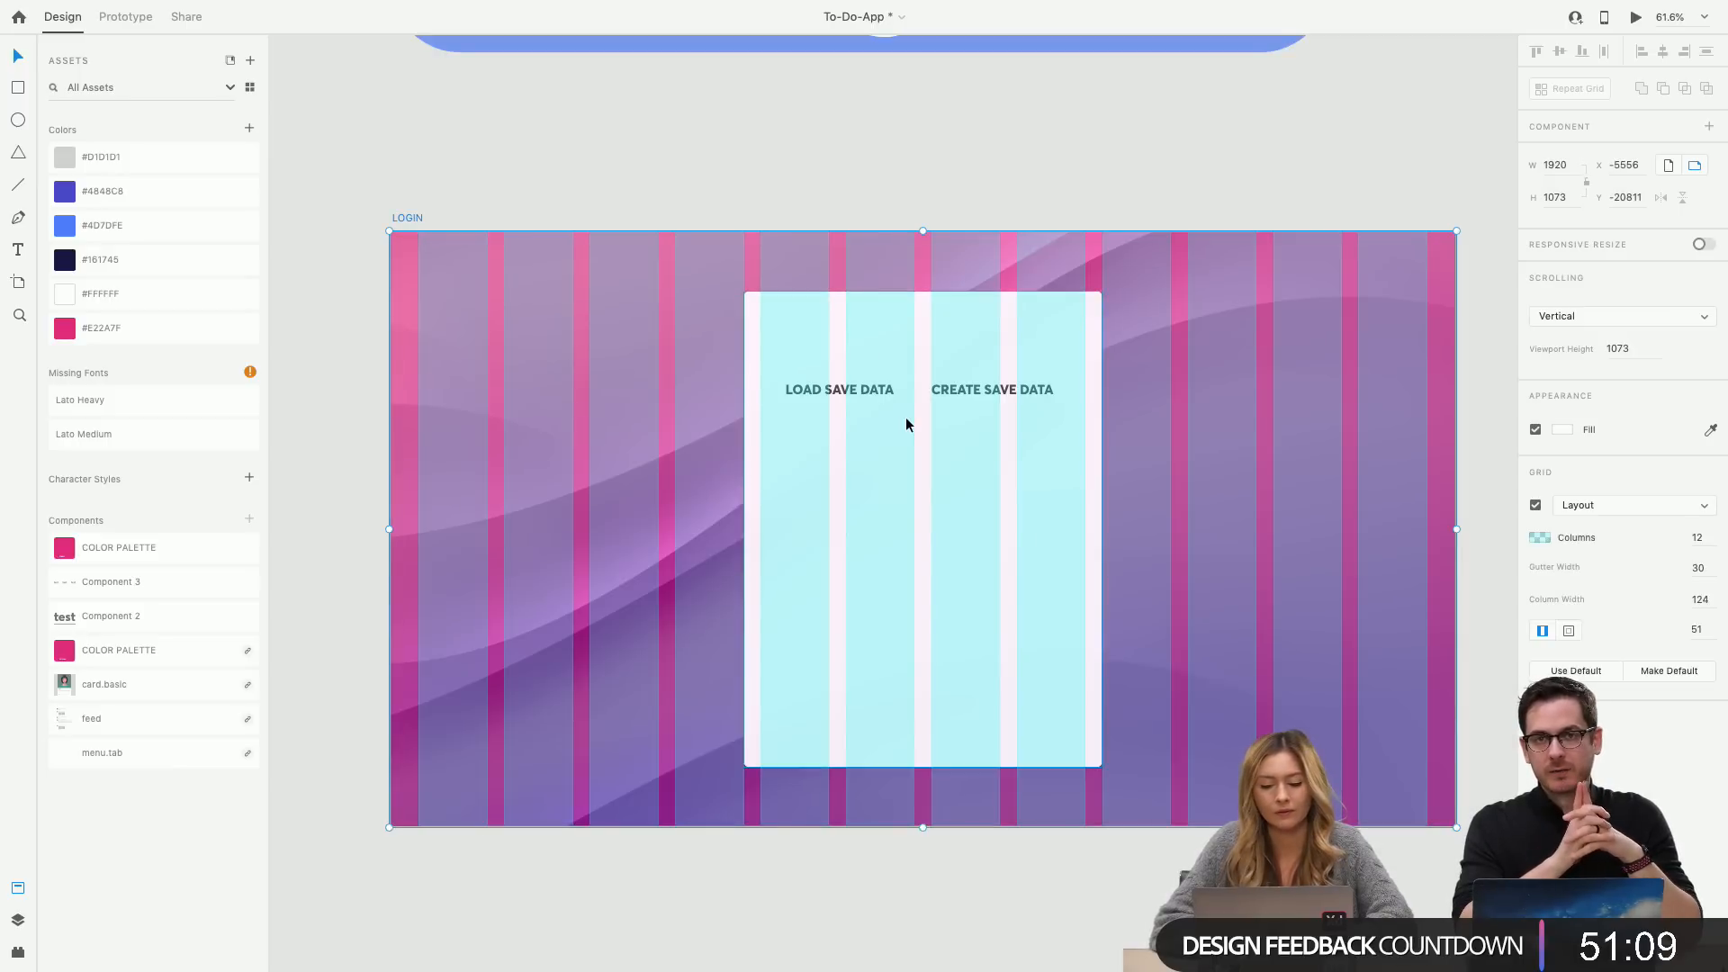
left_click(872, 390)
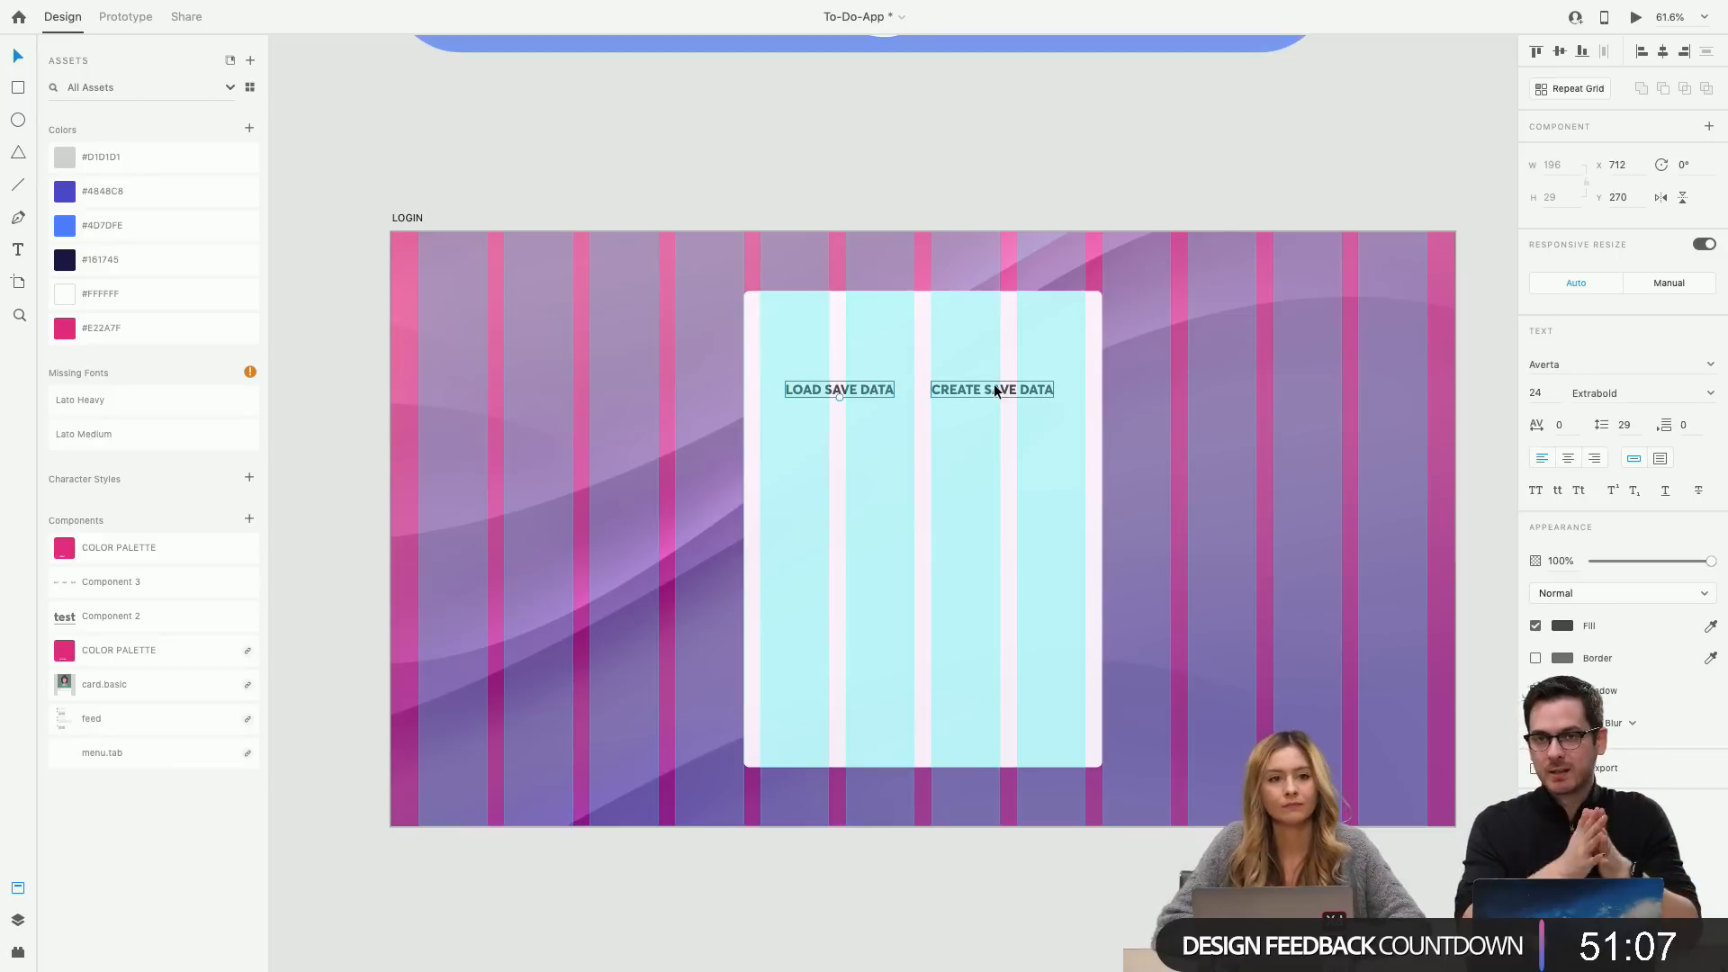
left_click(1032, 389)
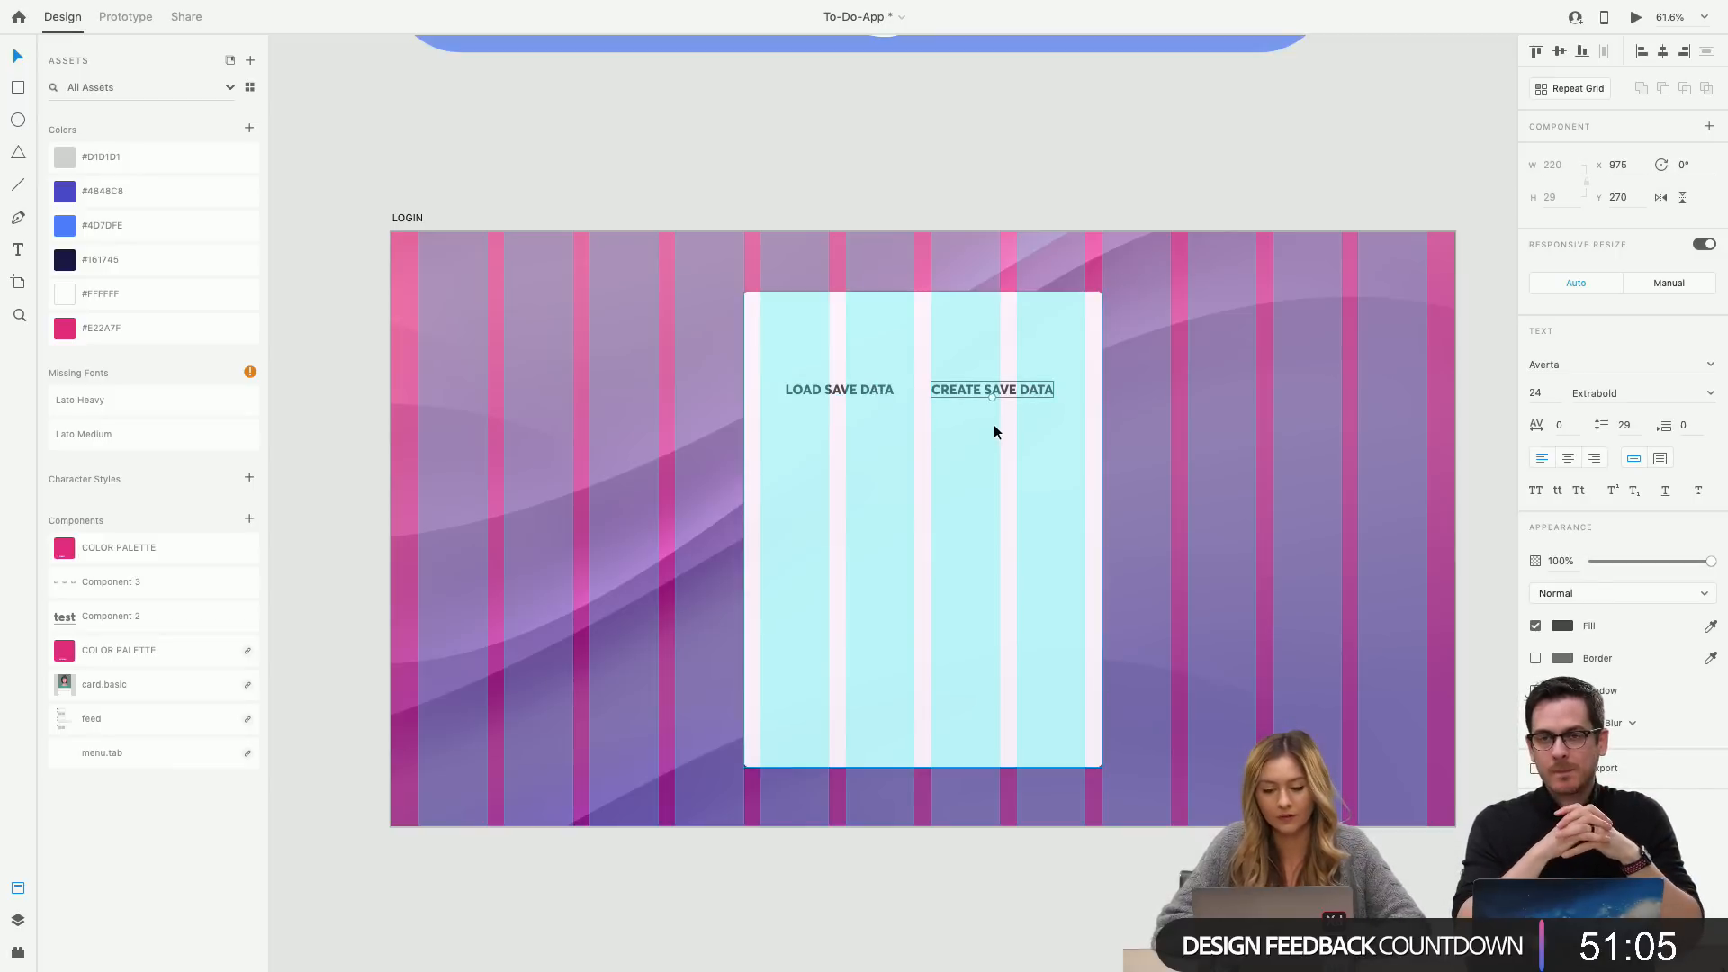
left_click(870, 392, "shift")
left_click_drag(868, 390, 867, 406)
Draw a horizontal line about 196 px wide under the LOAD SAVE DATA label and set its border color to #E22A7F.
left_click(18, 188)
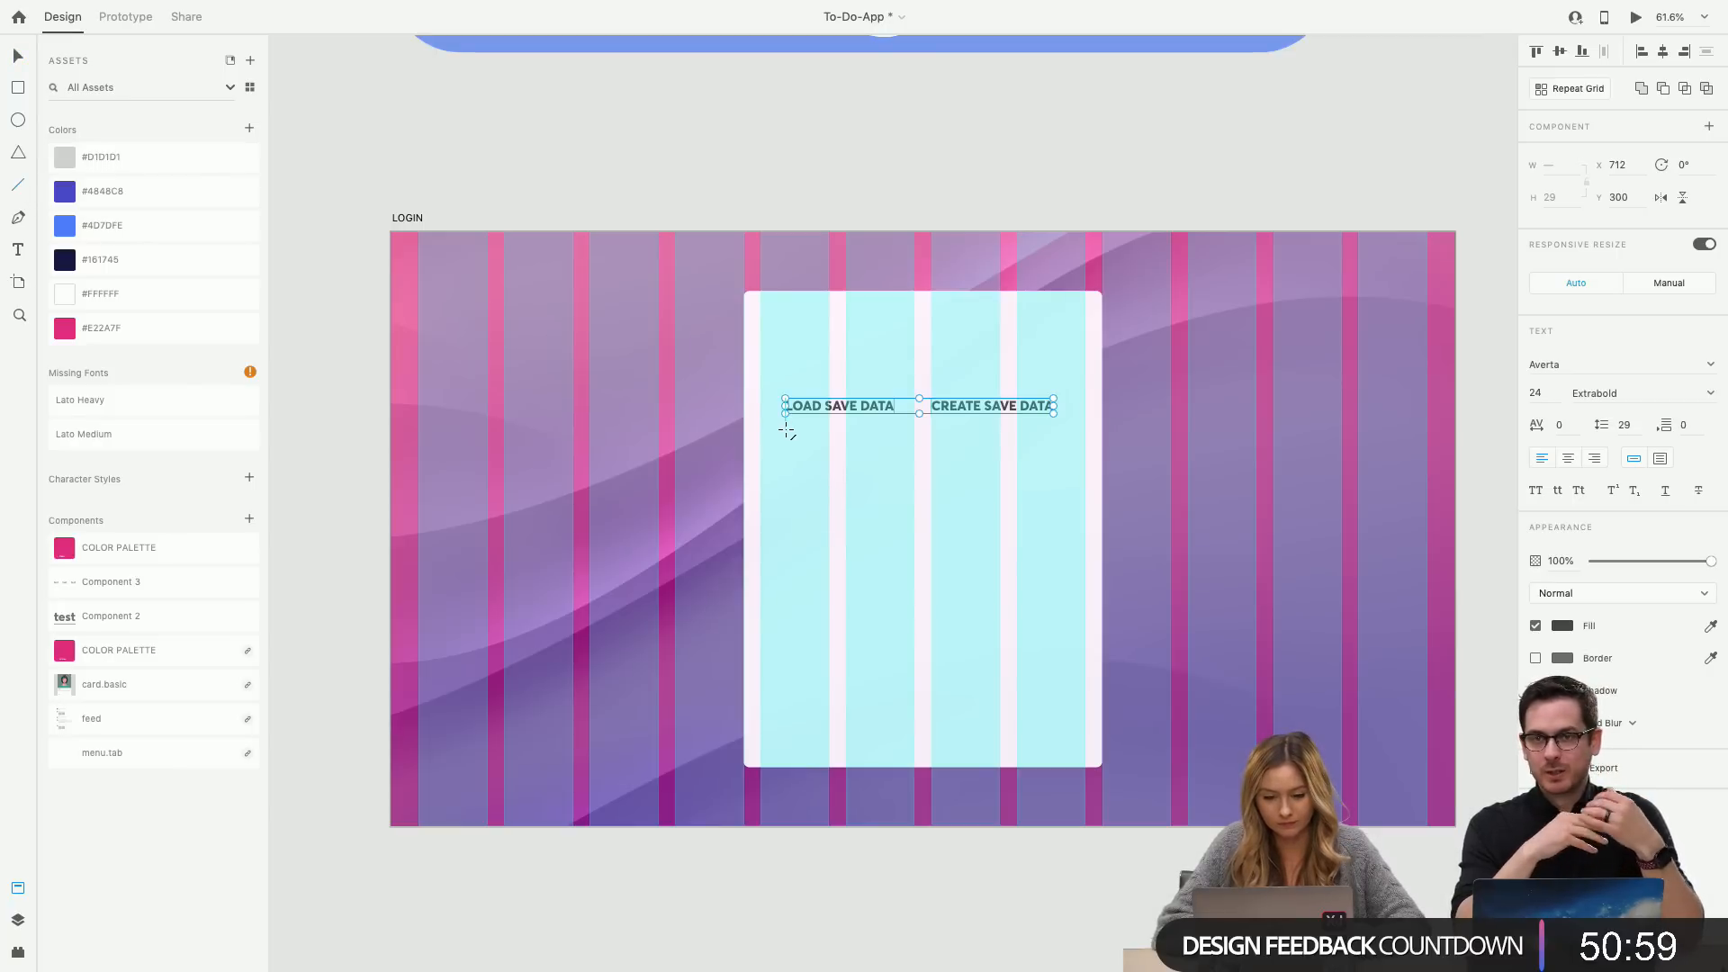
mouse_move(786, 427)
left_mouse_down()
mouse_move(903, 457)
mouse_move(894, 425)
left_mouse_up()
scroll(883, 404, "up", 5)
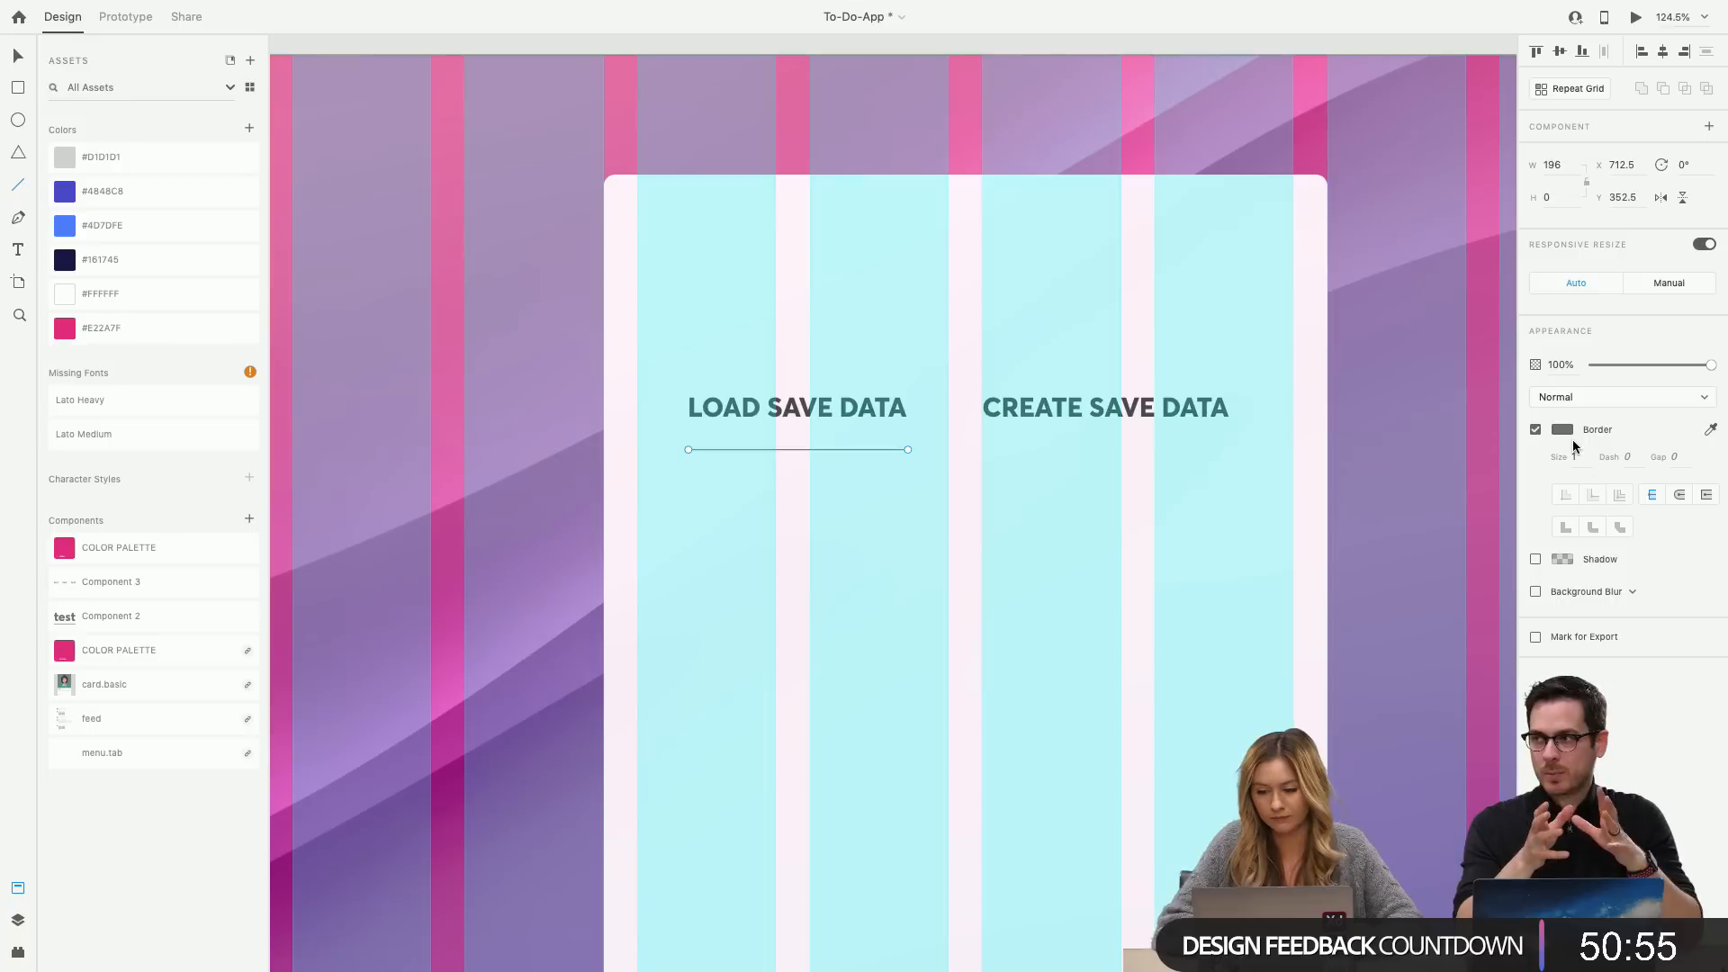
left_click(1564, 430)
left_click(1417, 523)
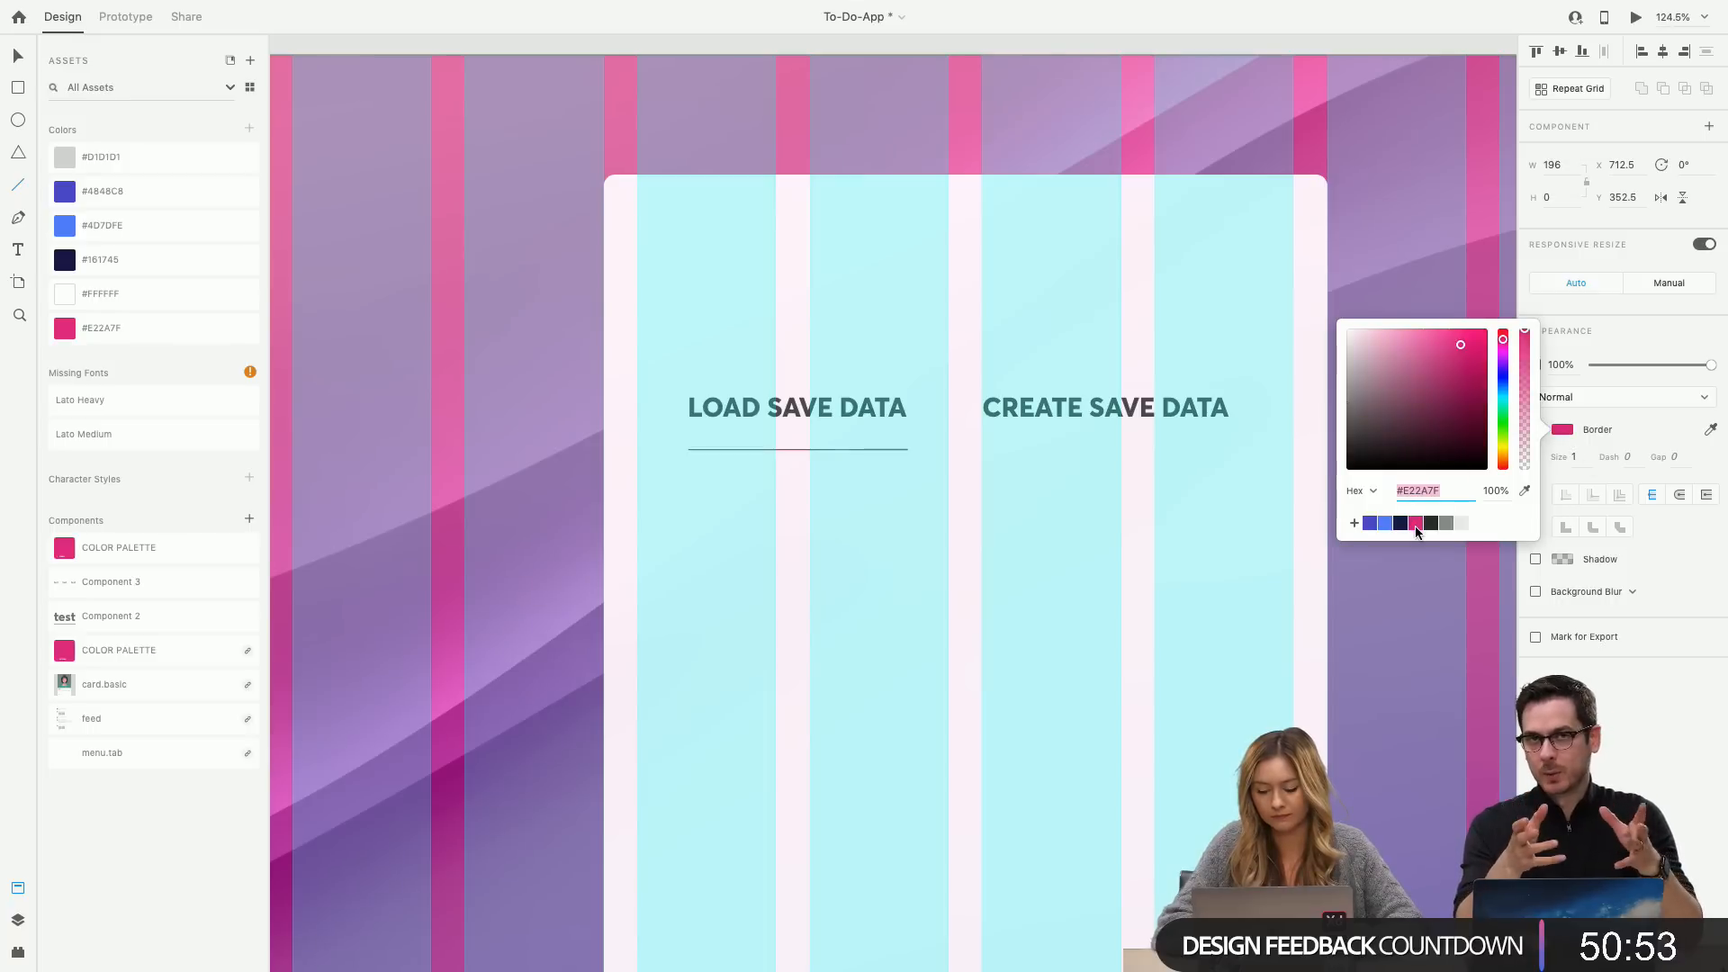
Hide the layout grid and set the border size of the line under LOAD SAVE DATA to 6.
key("super+shift+apostrophe")
left_click(1593, 458)
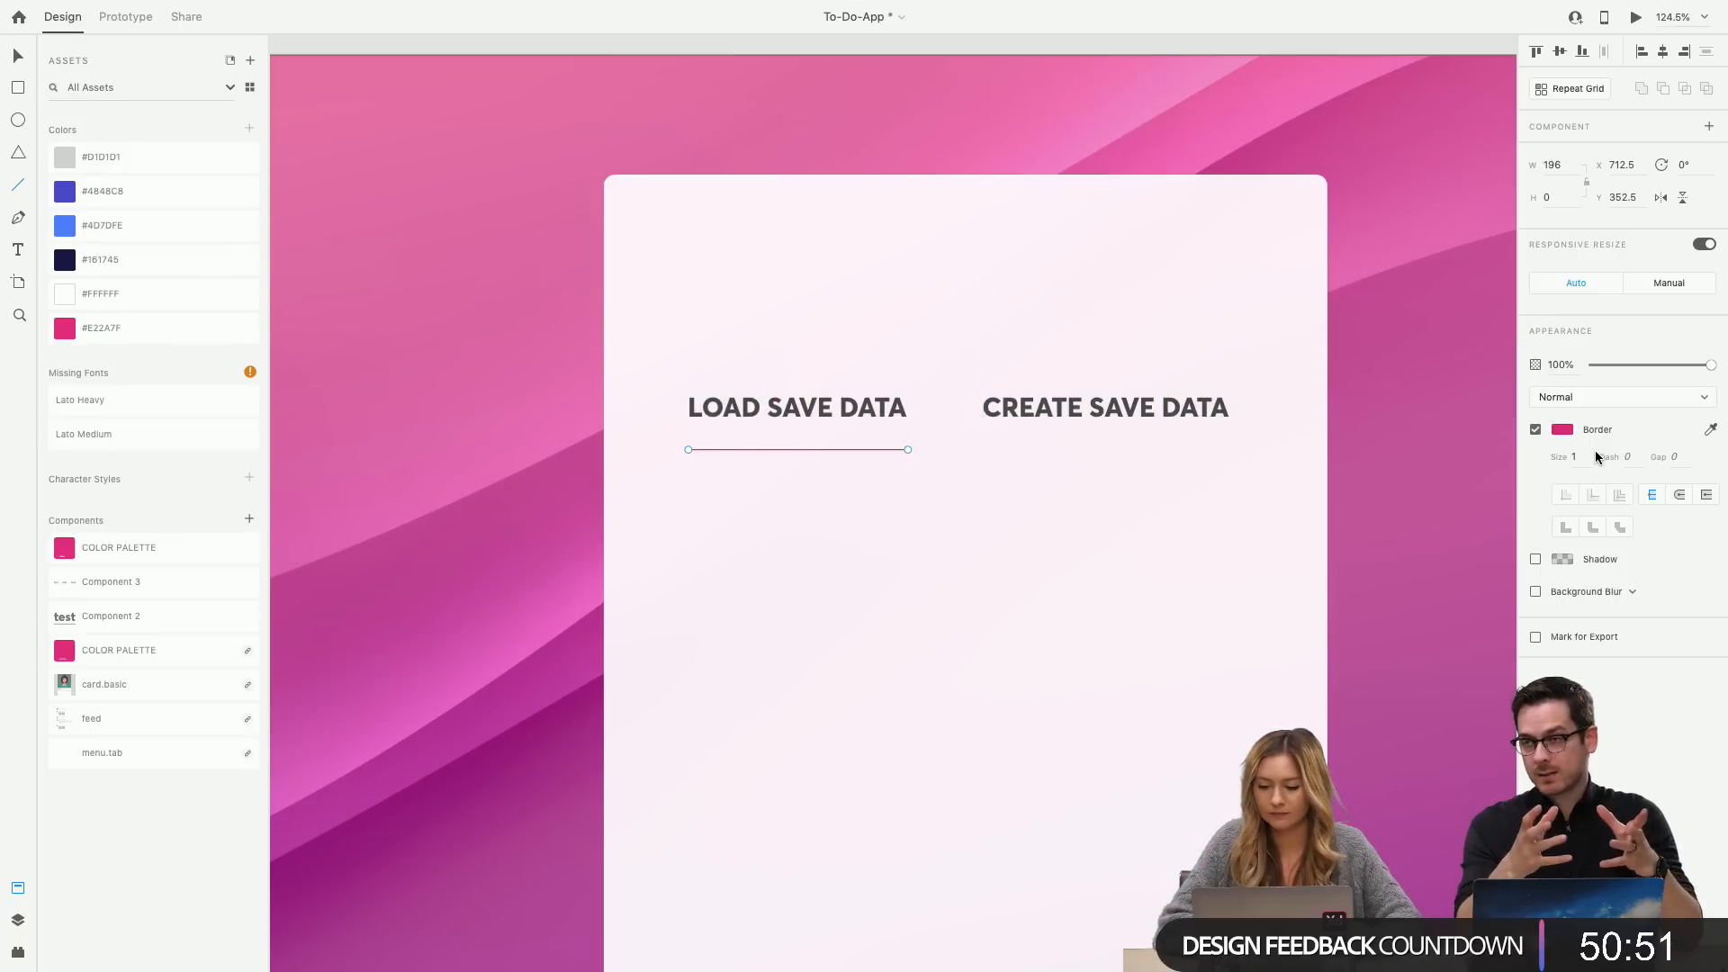
type("20")
key("Return")
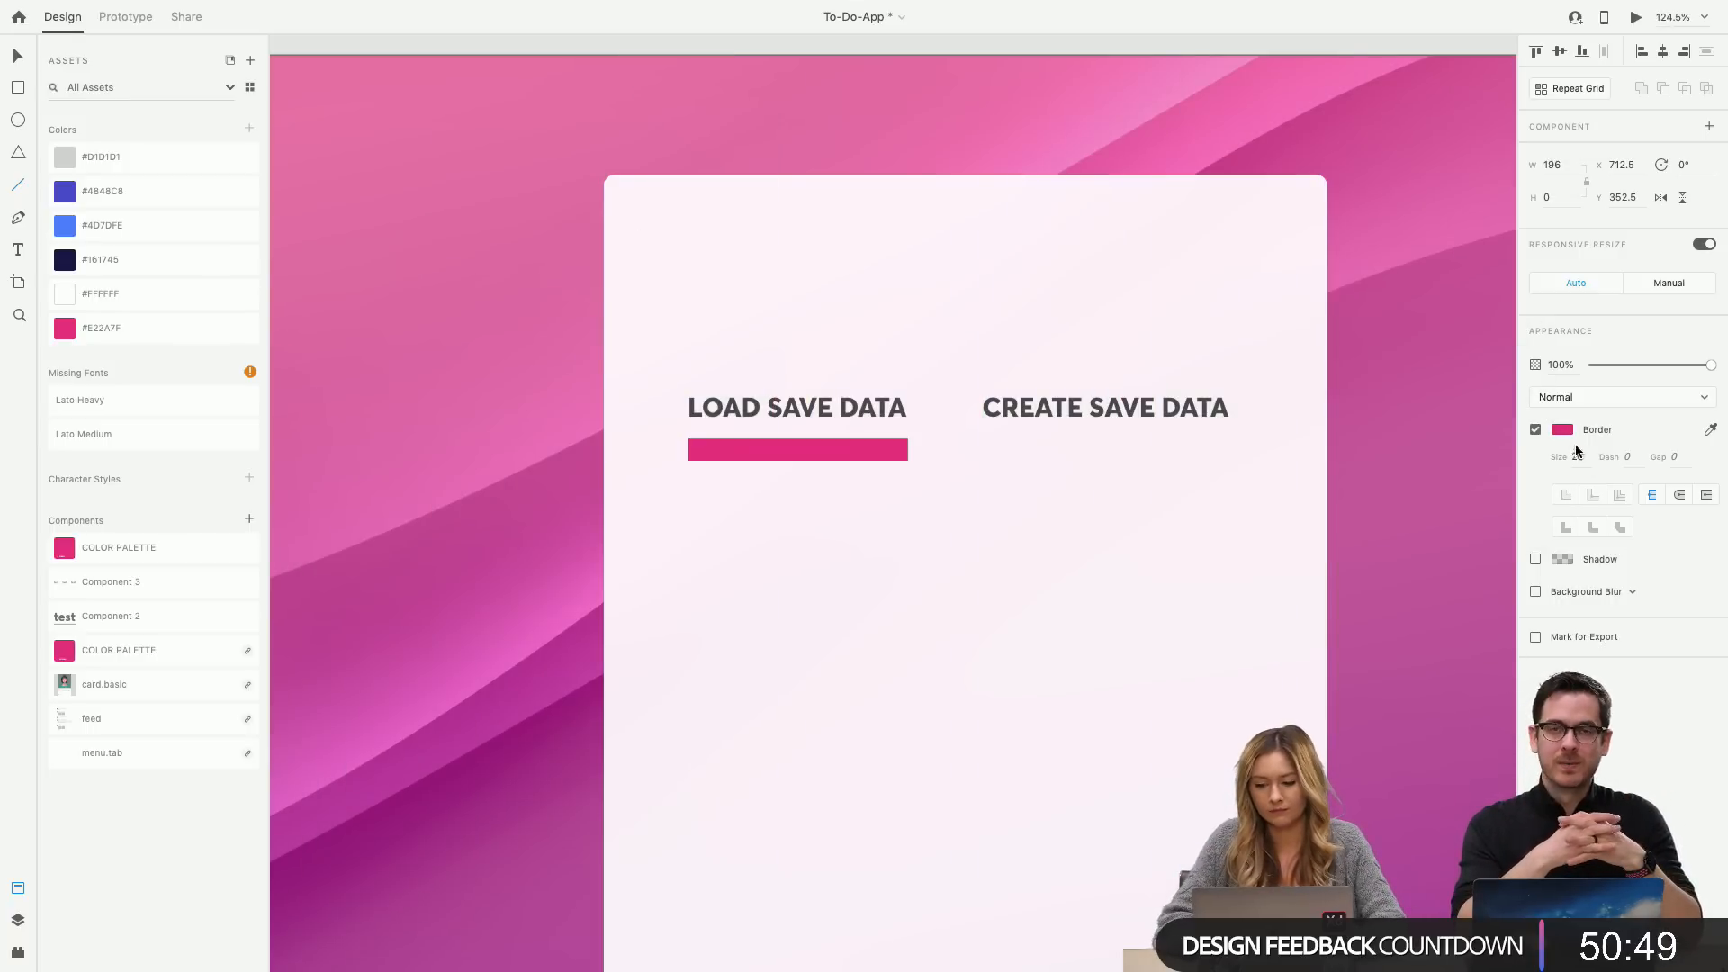
type("10")
key("Return")
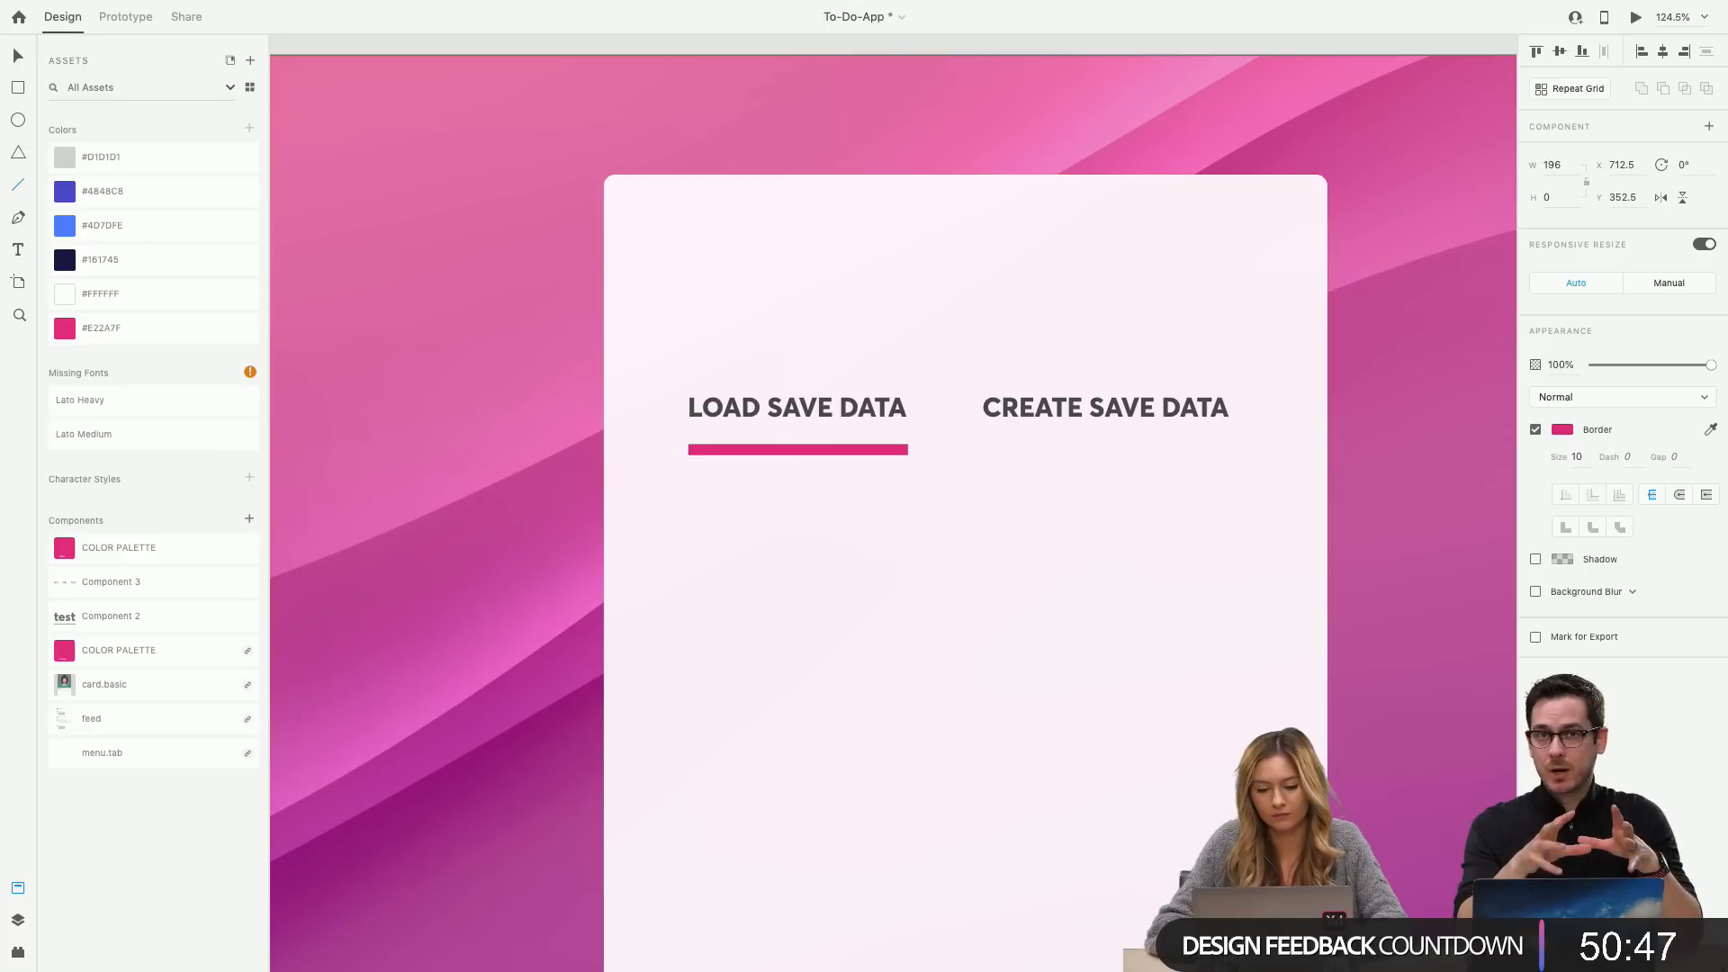
left_click(1589, 457)
type("6")
key("Return")
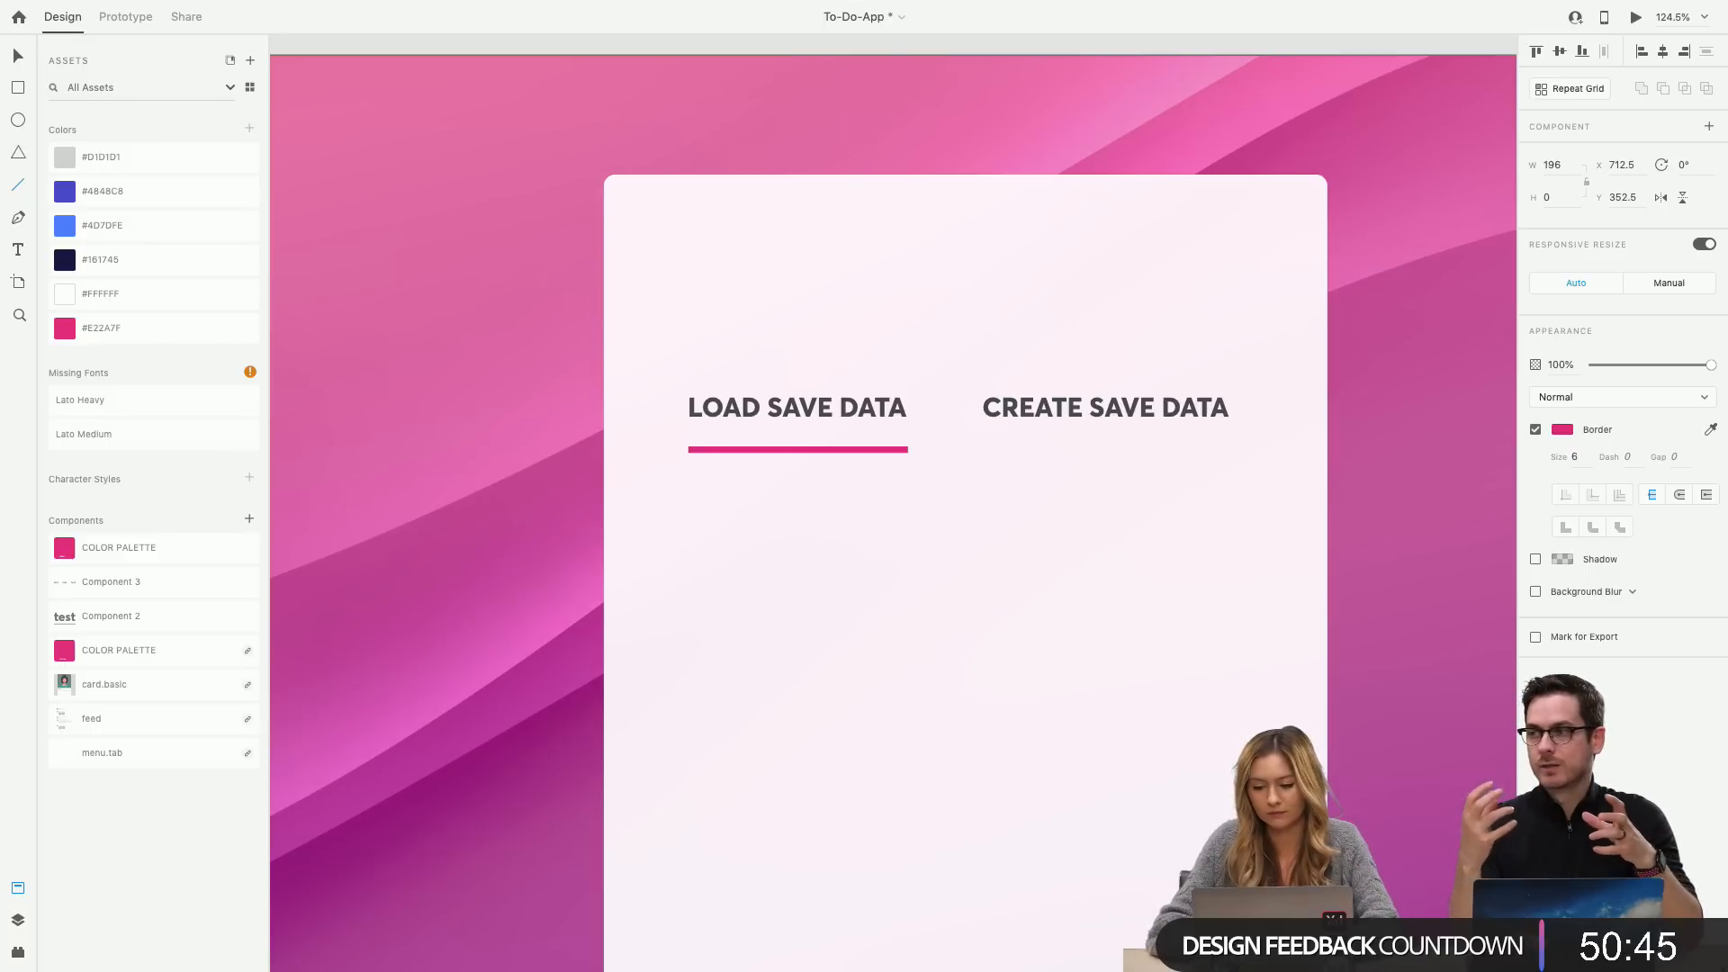
Give the pink underline round caps and move it up slightly closer to the LOAD SAVE DATA label.
left_click(18, 56)
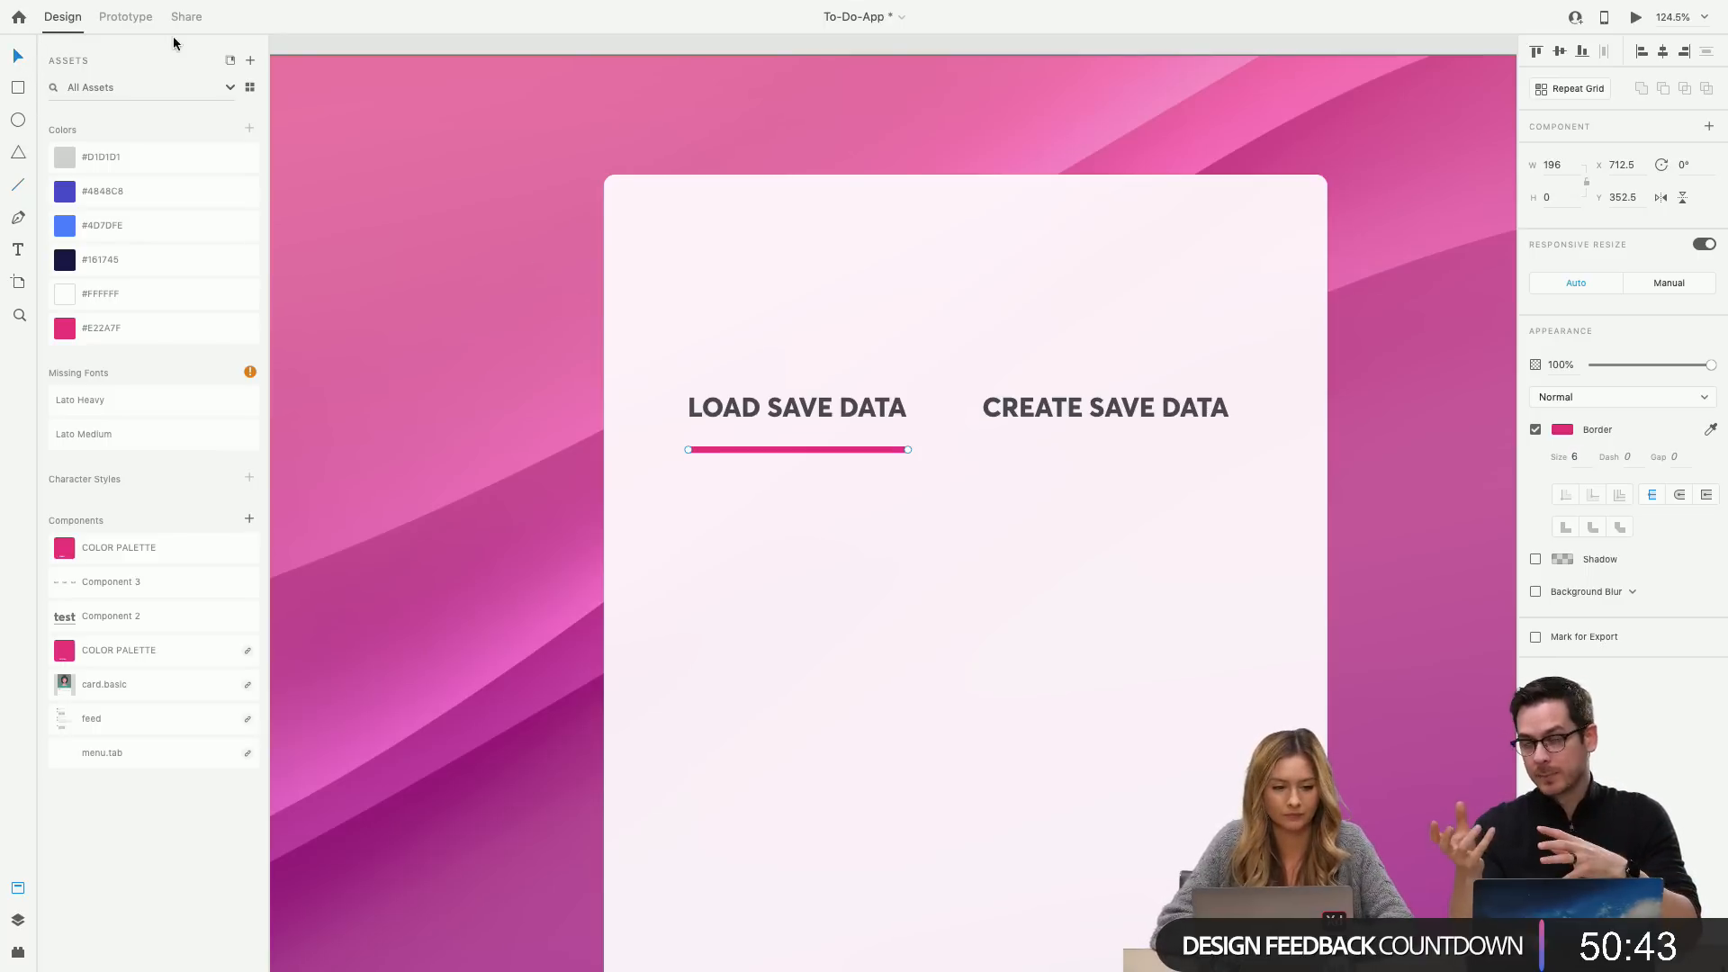
left_click(1680, 494)
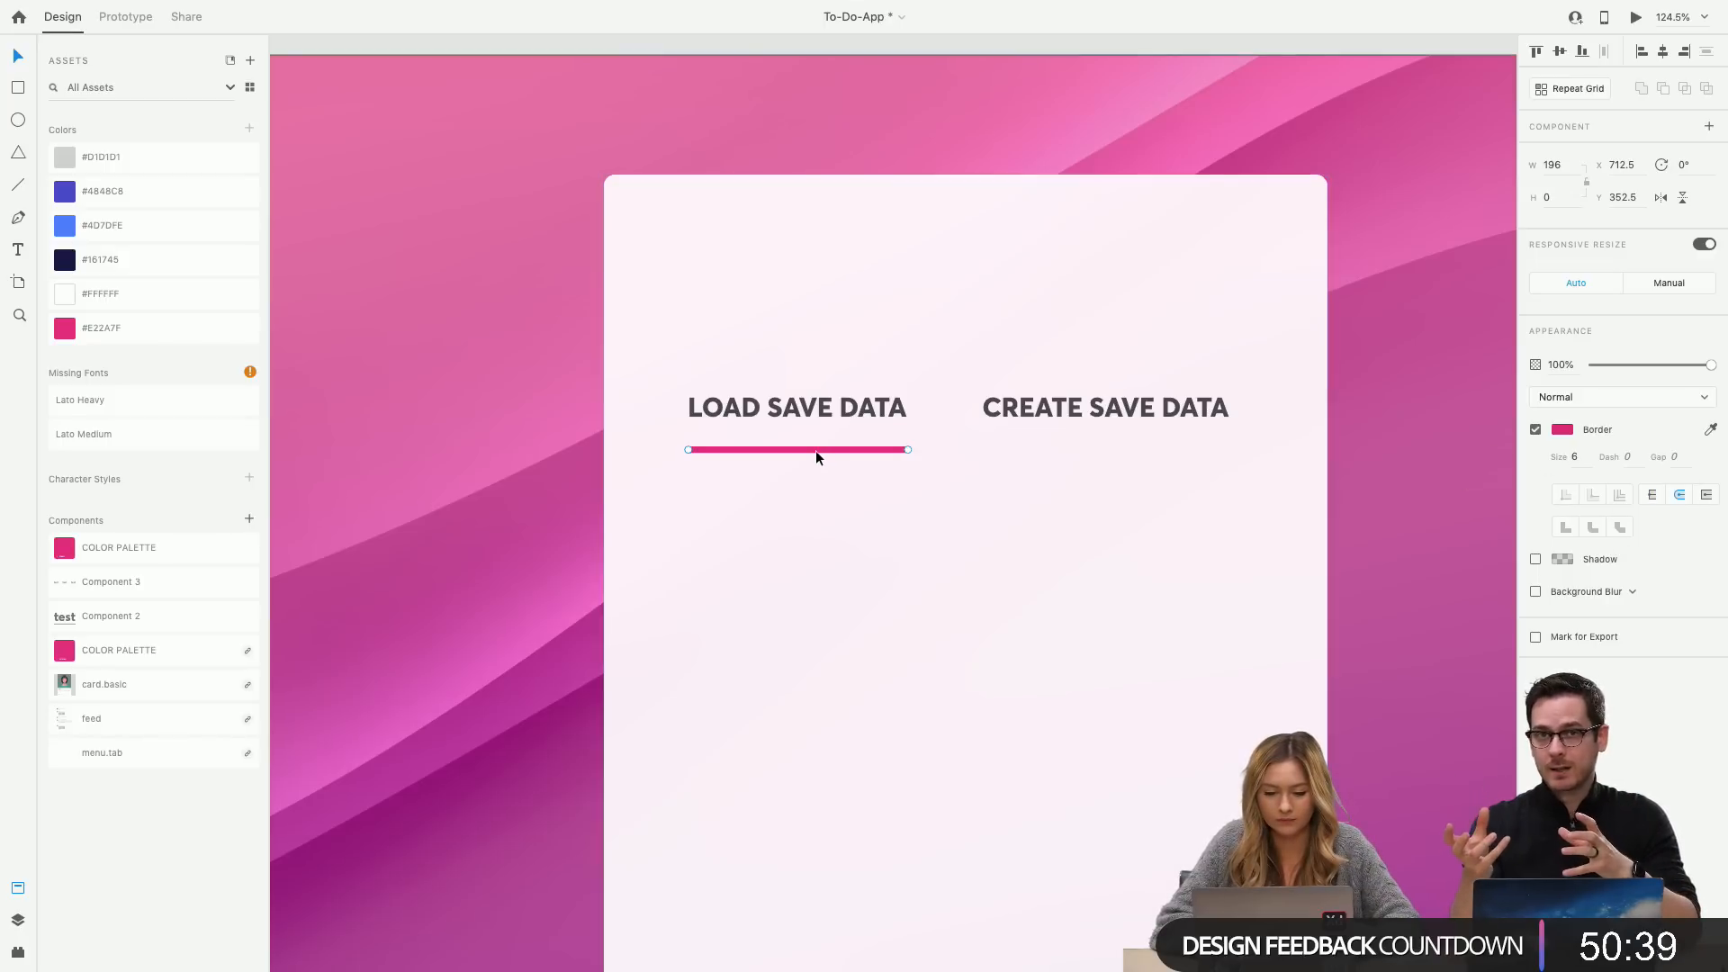
left_click_drag(815, 450, 817, 437)
Change the CREATE SAVE DATA label's fill to the lighter grey #868686.
left_click(1166, 408)
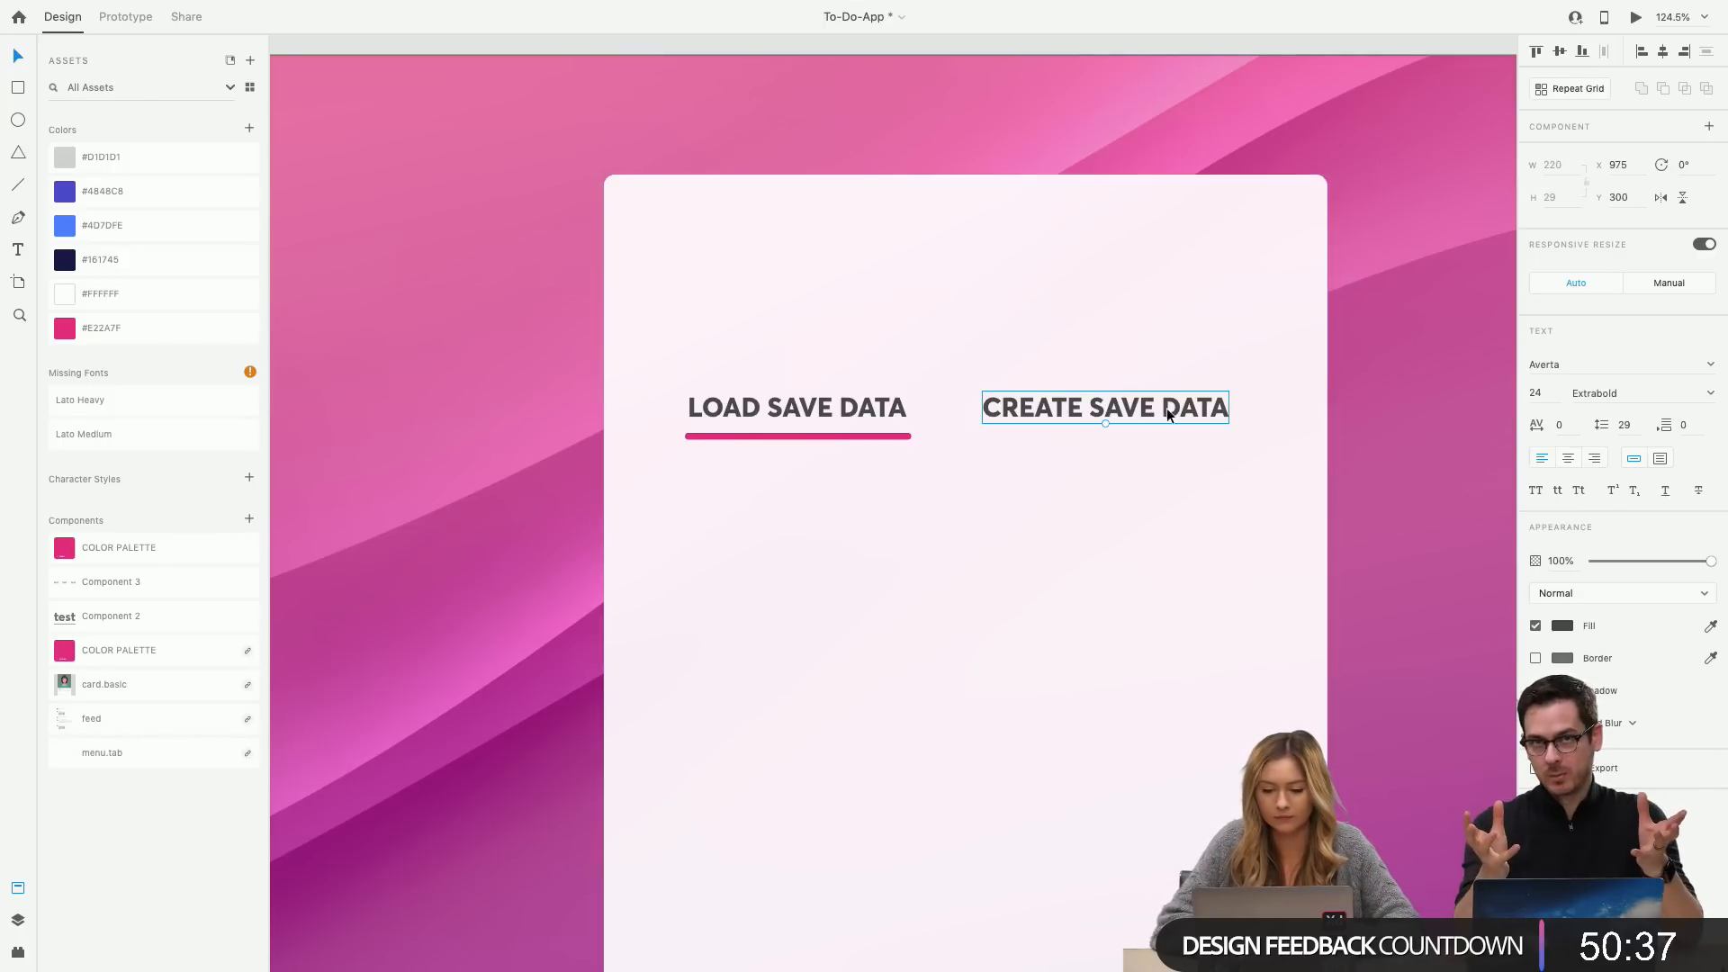
left_click(1564, 625)
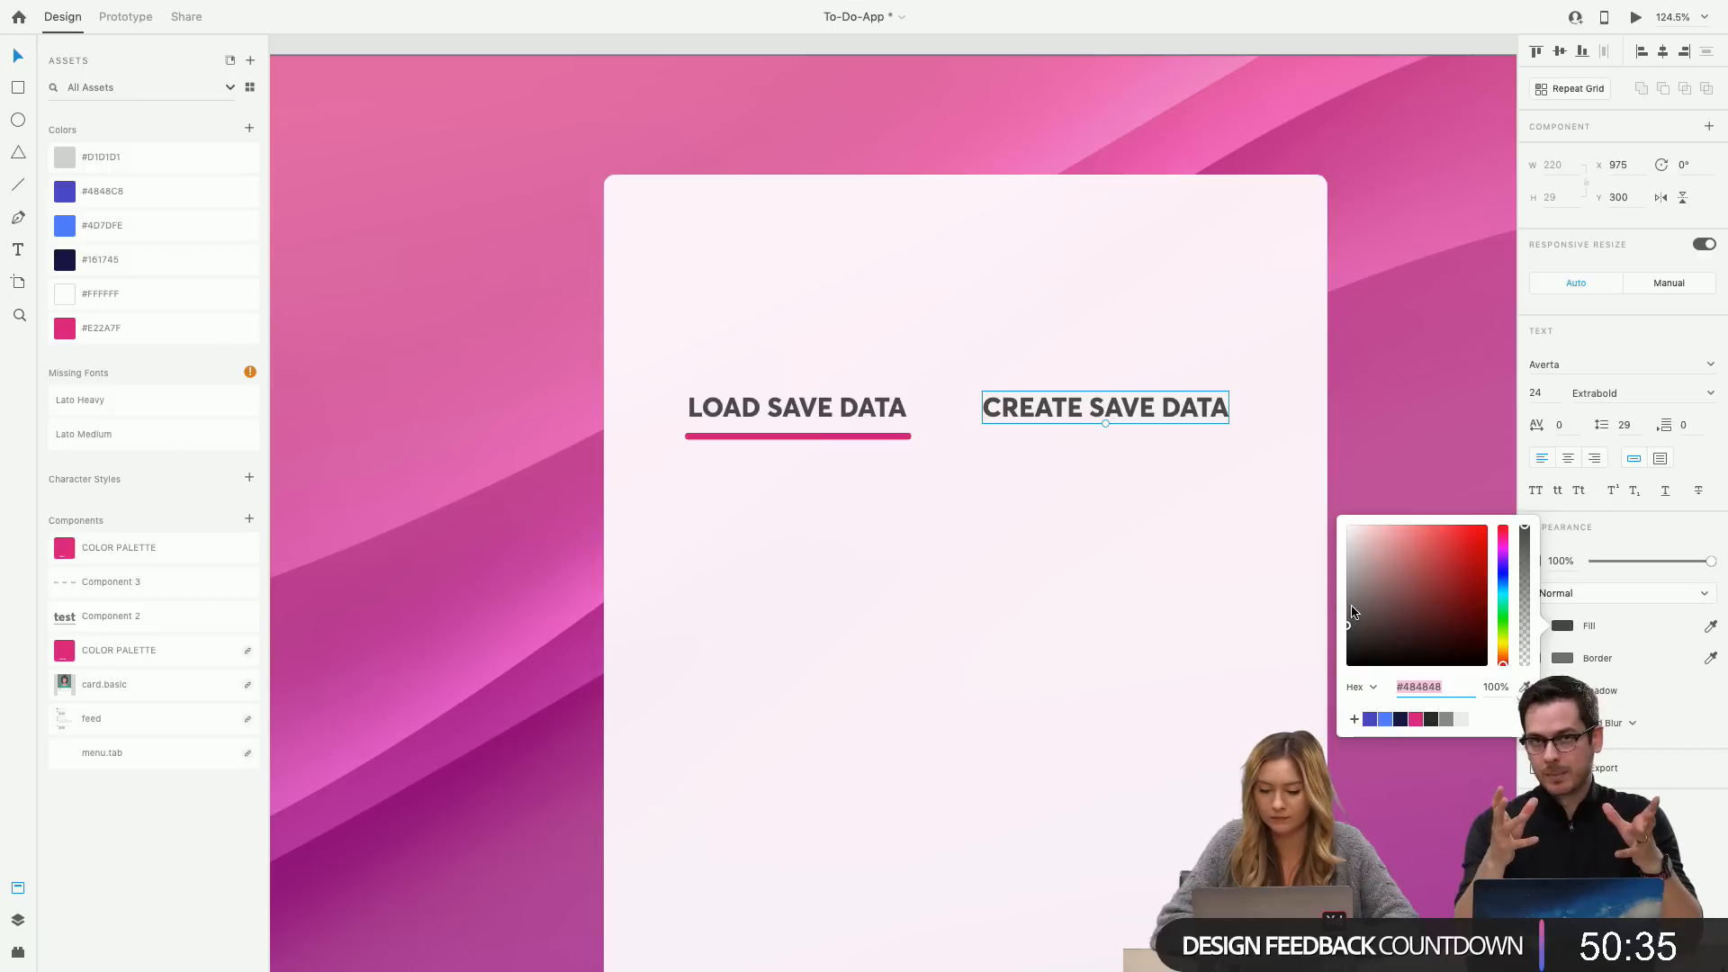
left_click_drag(1349, 616, 1335, 594)
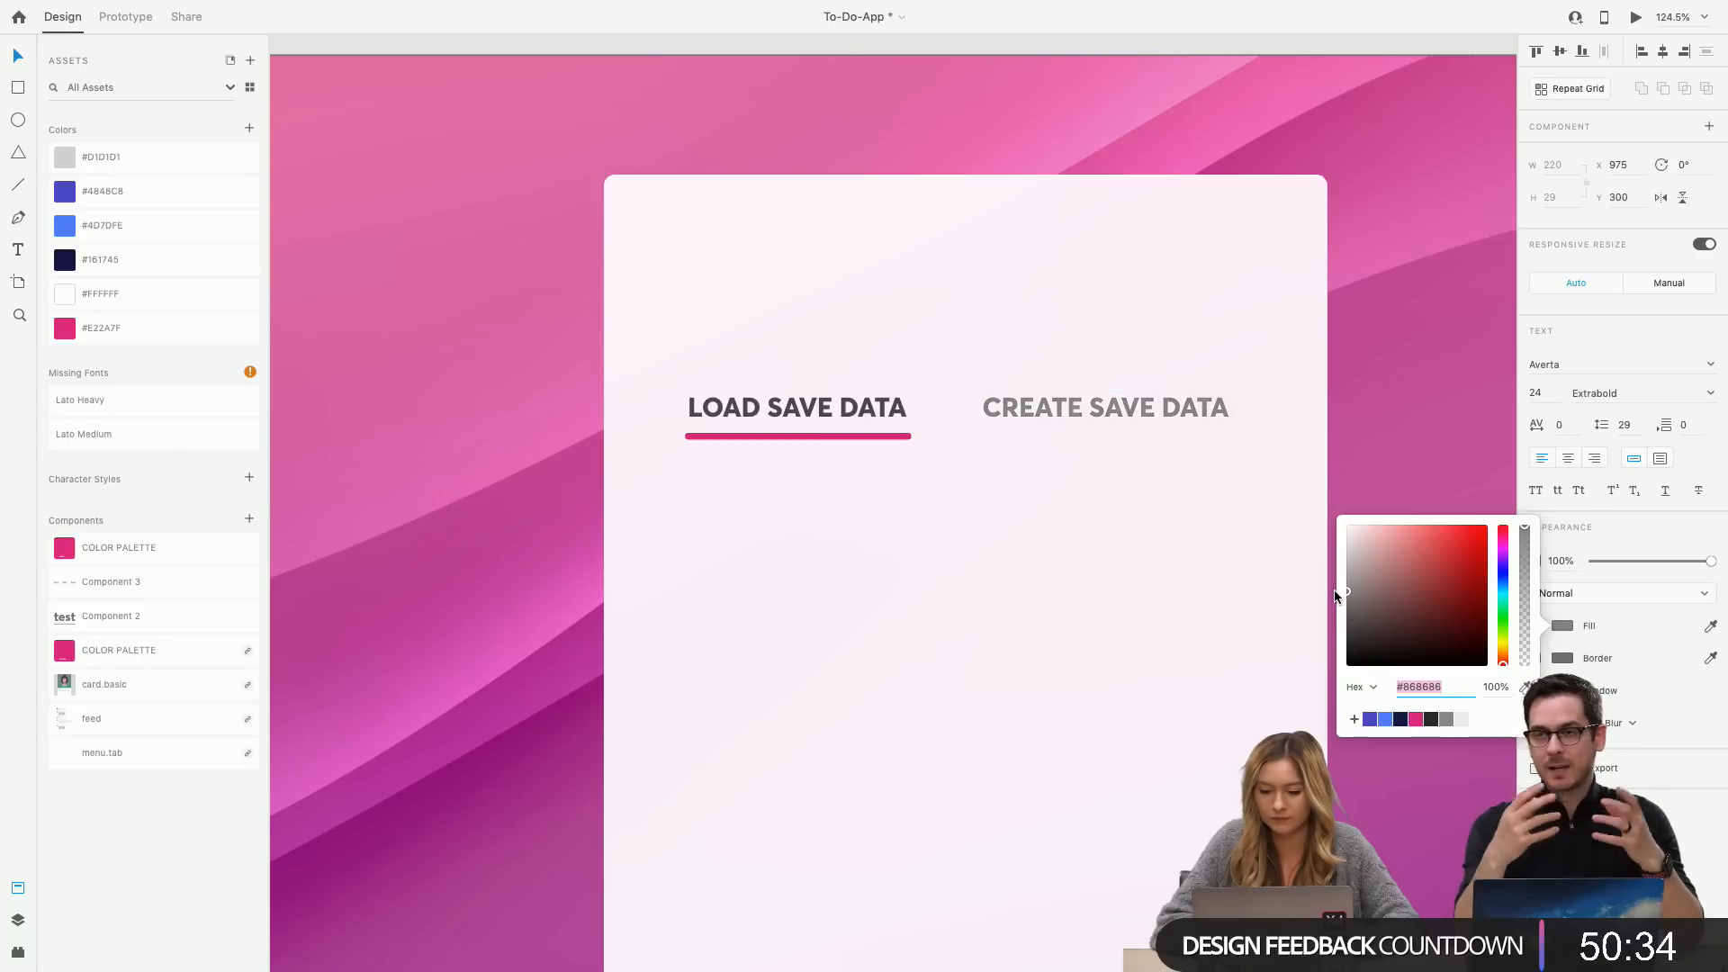
left_click(1114, 605)
Show the layout grid and draw a rectangle about 278 × 79 px spanning the card's two middle columns, above the tab labels.
left_click(18, 88)
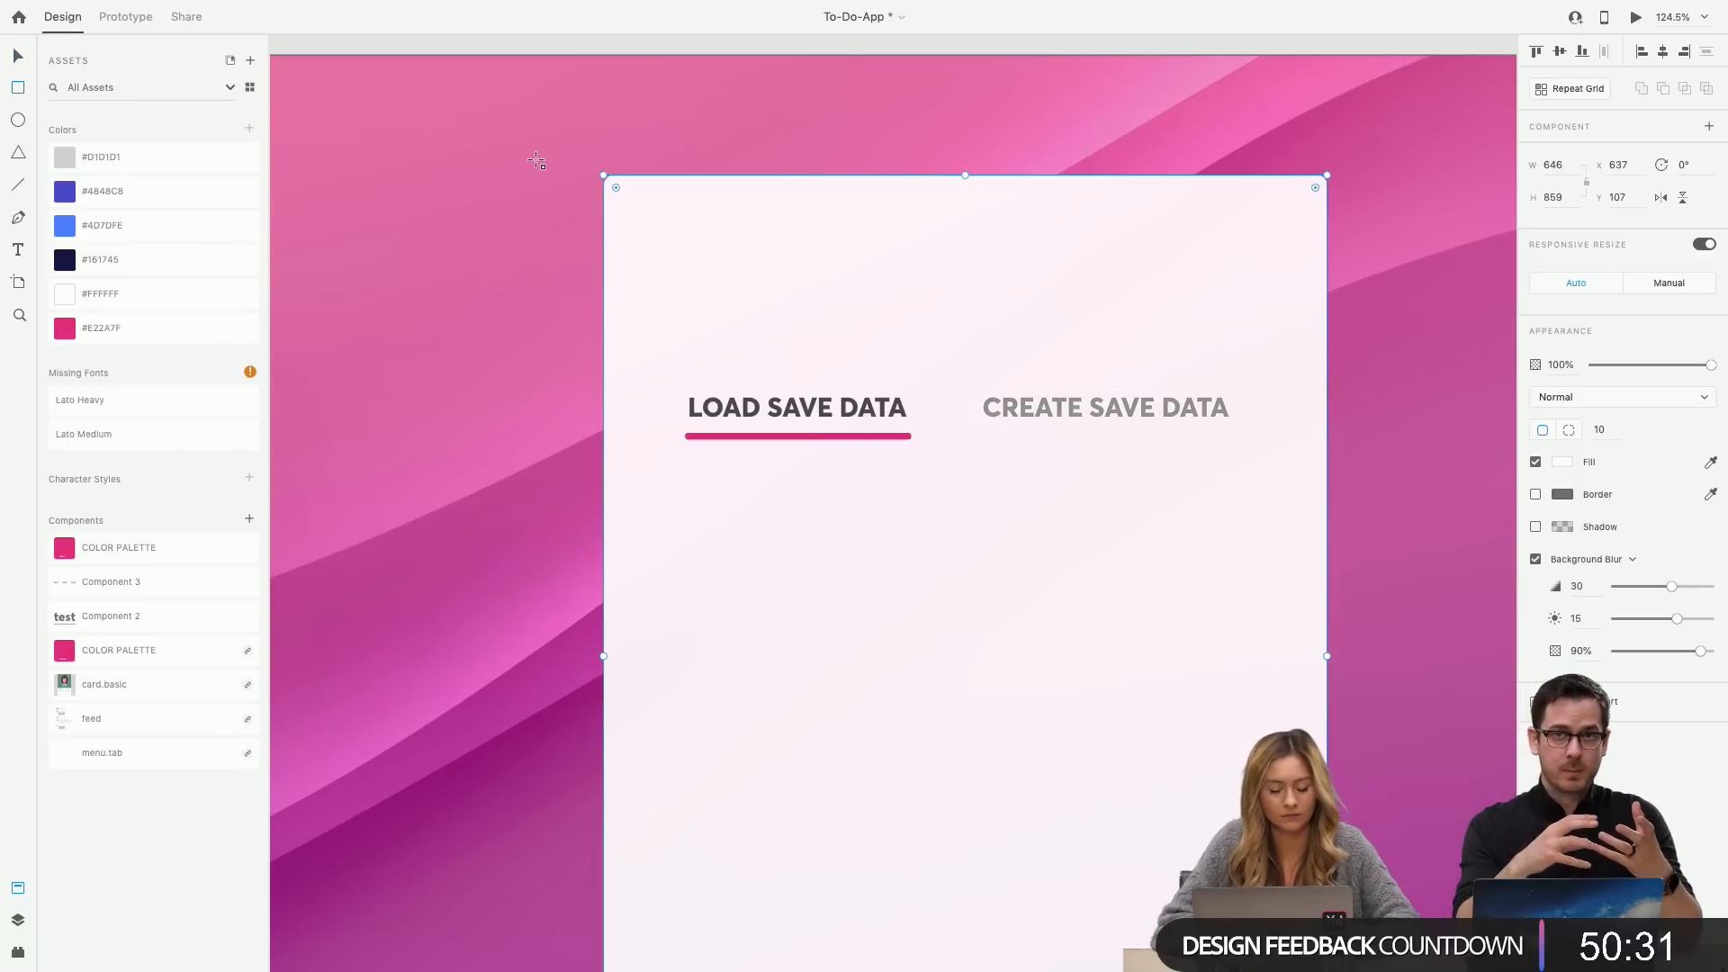
key("super+shift+apostrophe")
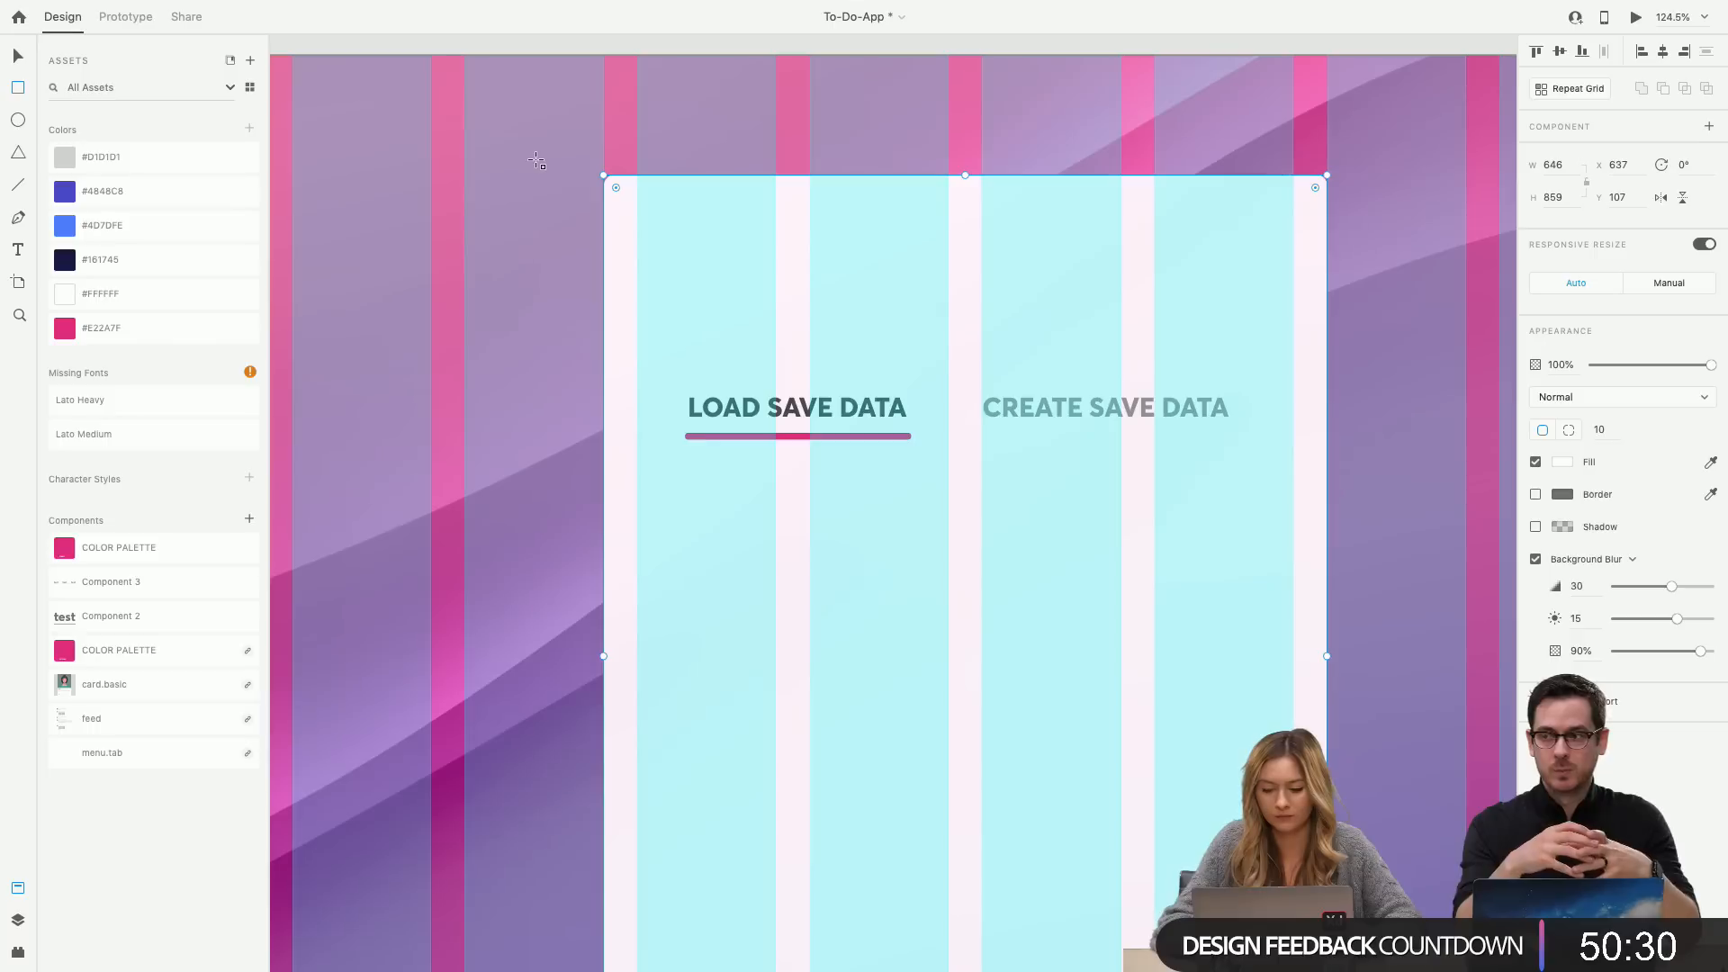
left_click(810, 245)
mouse_move(810, 245)
left_mouse_down()
mouse_move(1018, 367)
mouse_move(1121, 333)
left_mouse_up()
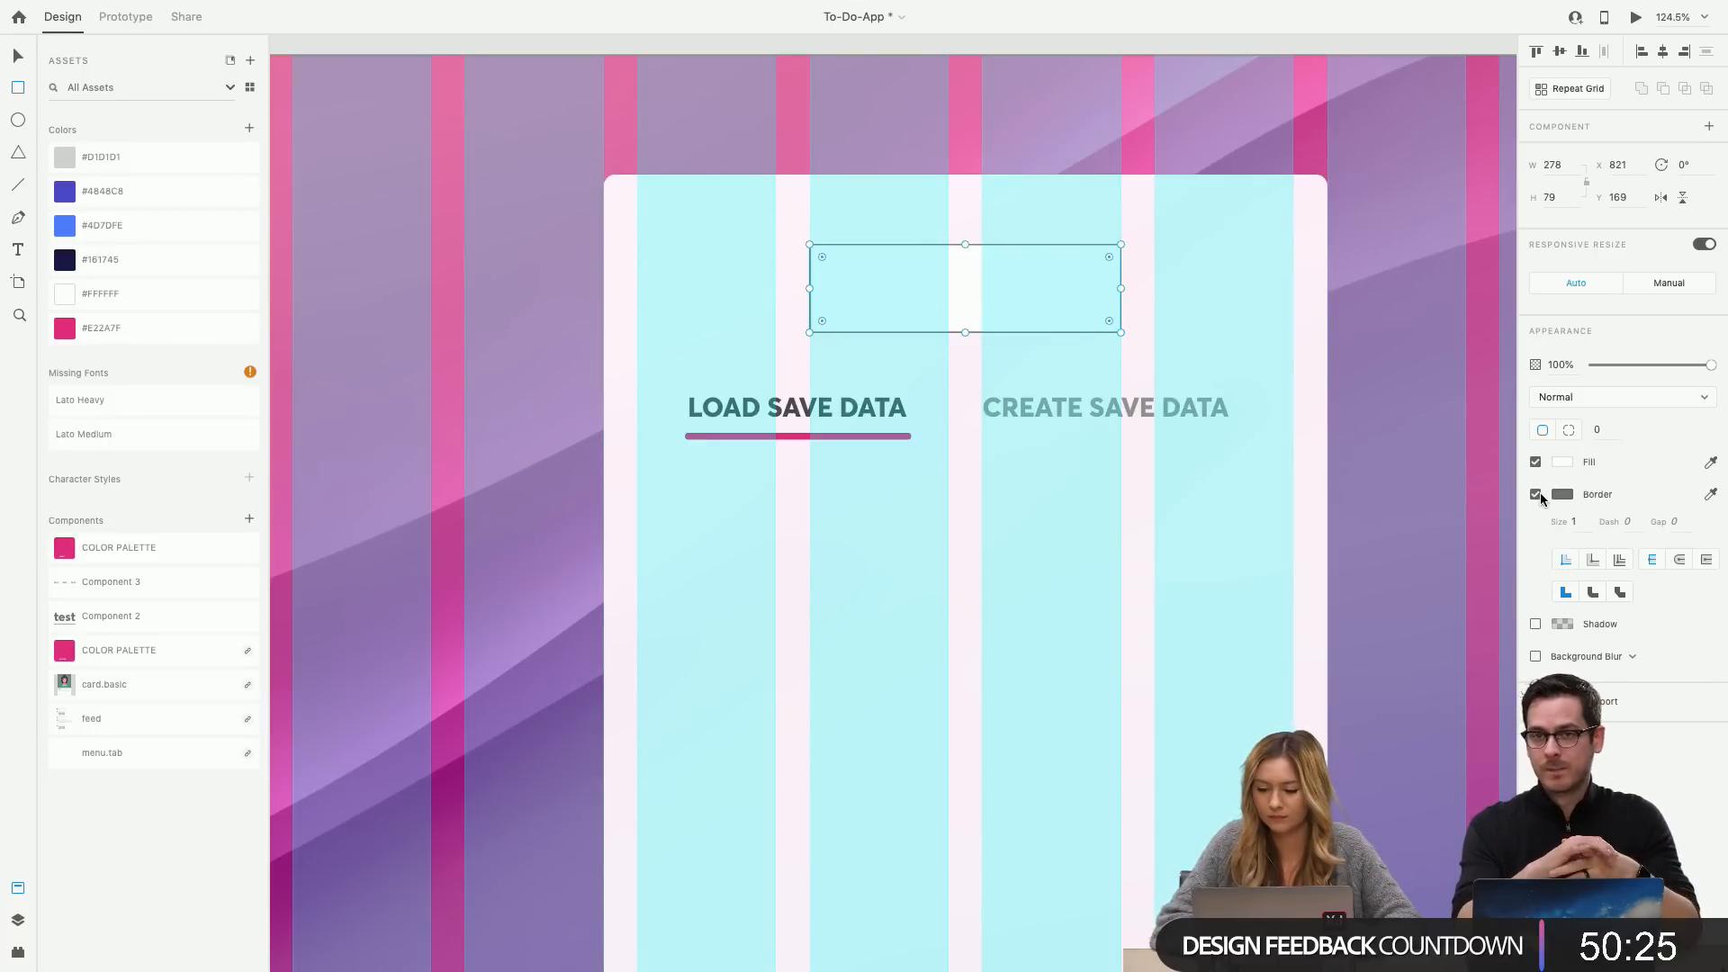
Remove the new rectangle's border and fill it with light grey #C9C9C9.
left_click(1535, 494)
left_click(1563, 463)
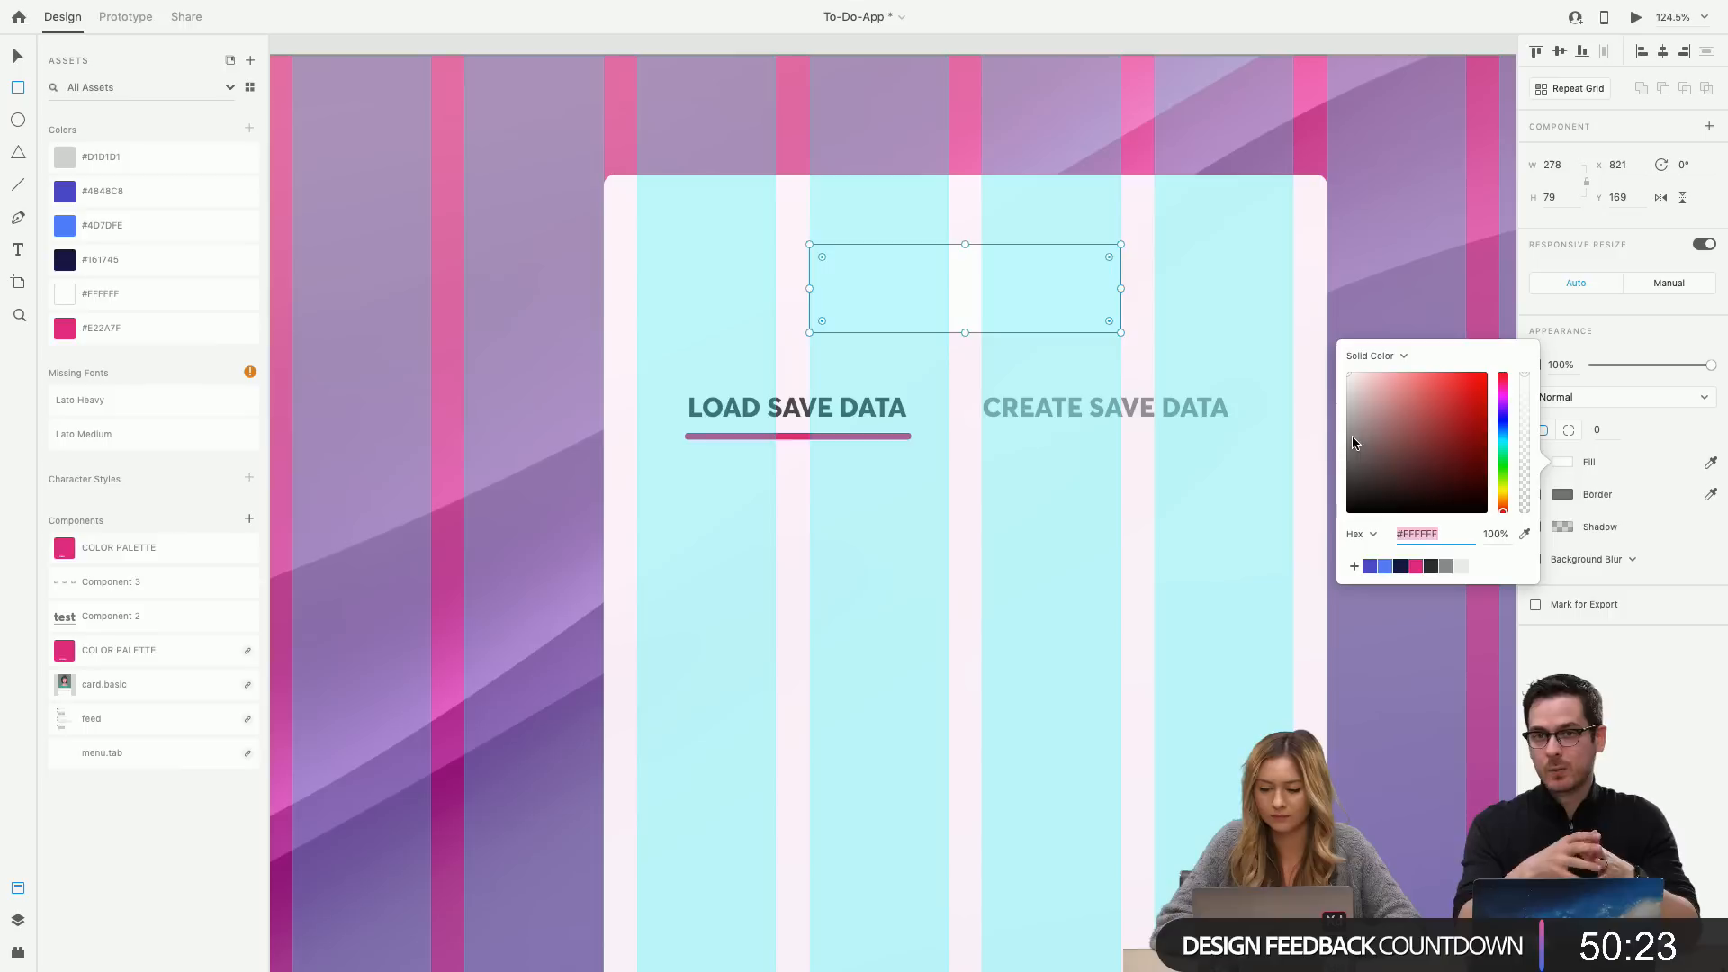
mouse_move(1350, 443)
left_mouse_down()
mouse_move(1332, 443)
mouse_move(1321, 402)
left_mouse_up()
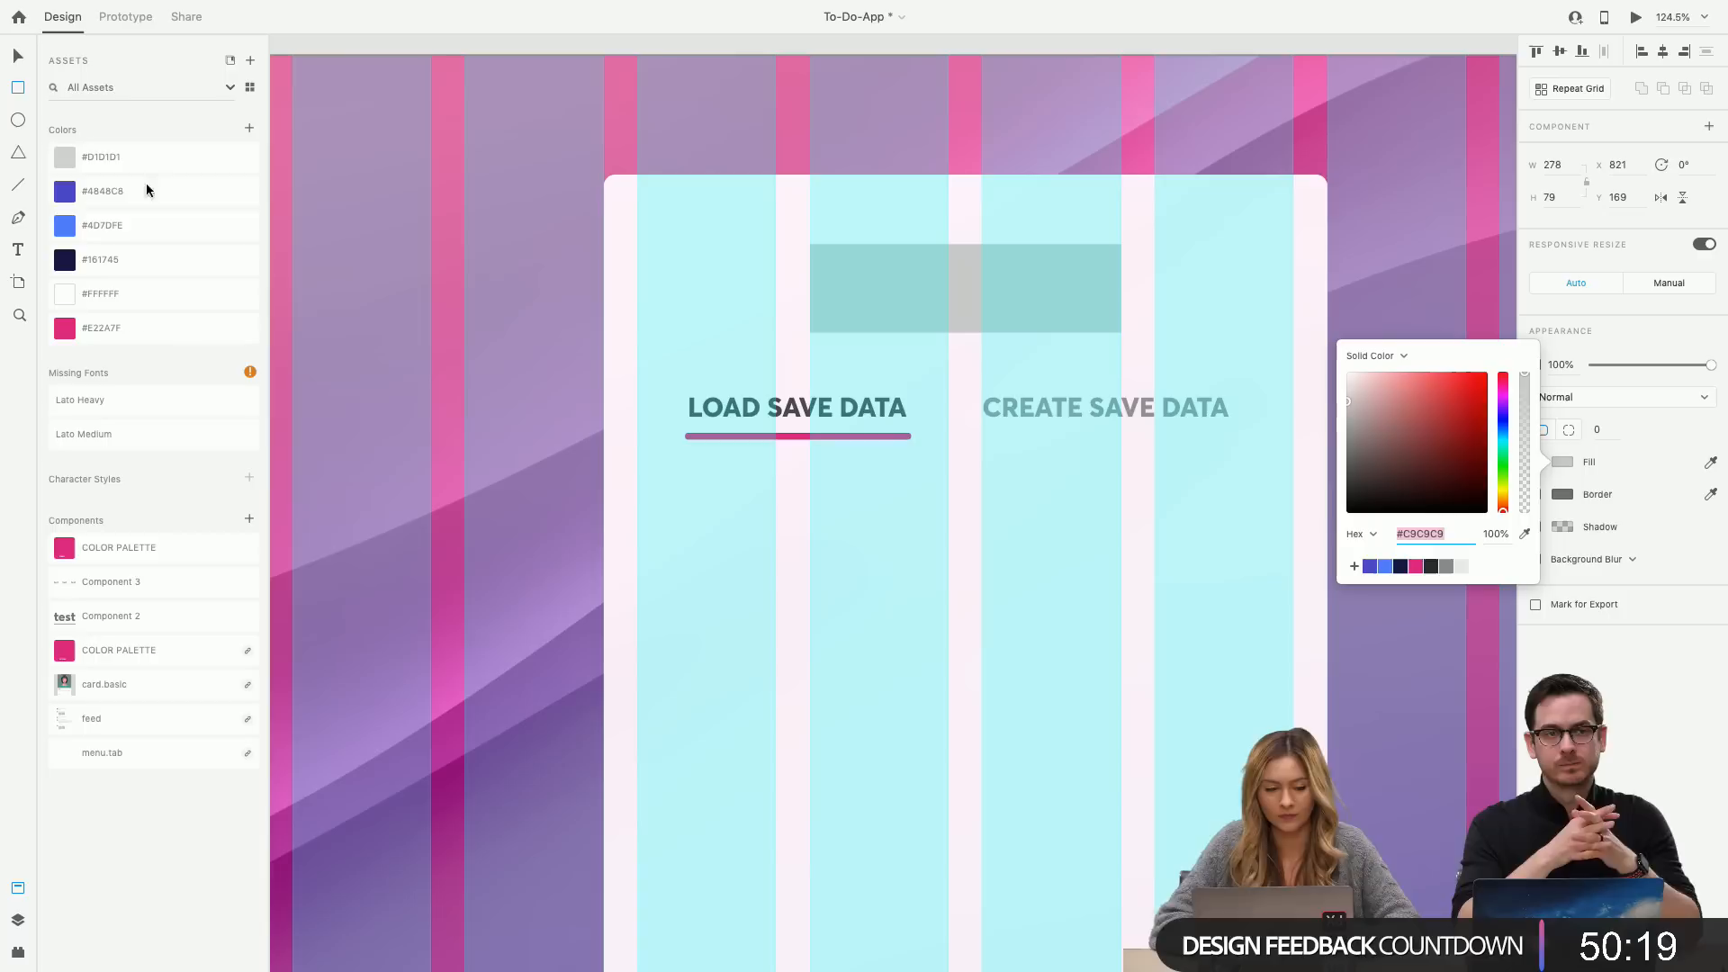
left_click(18, 58)
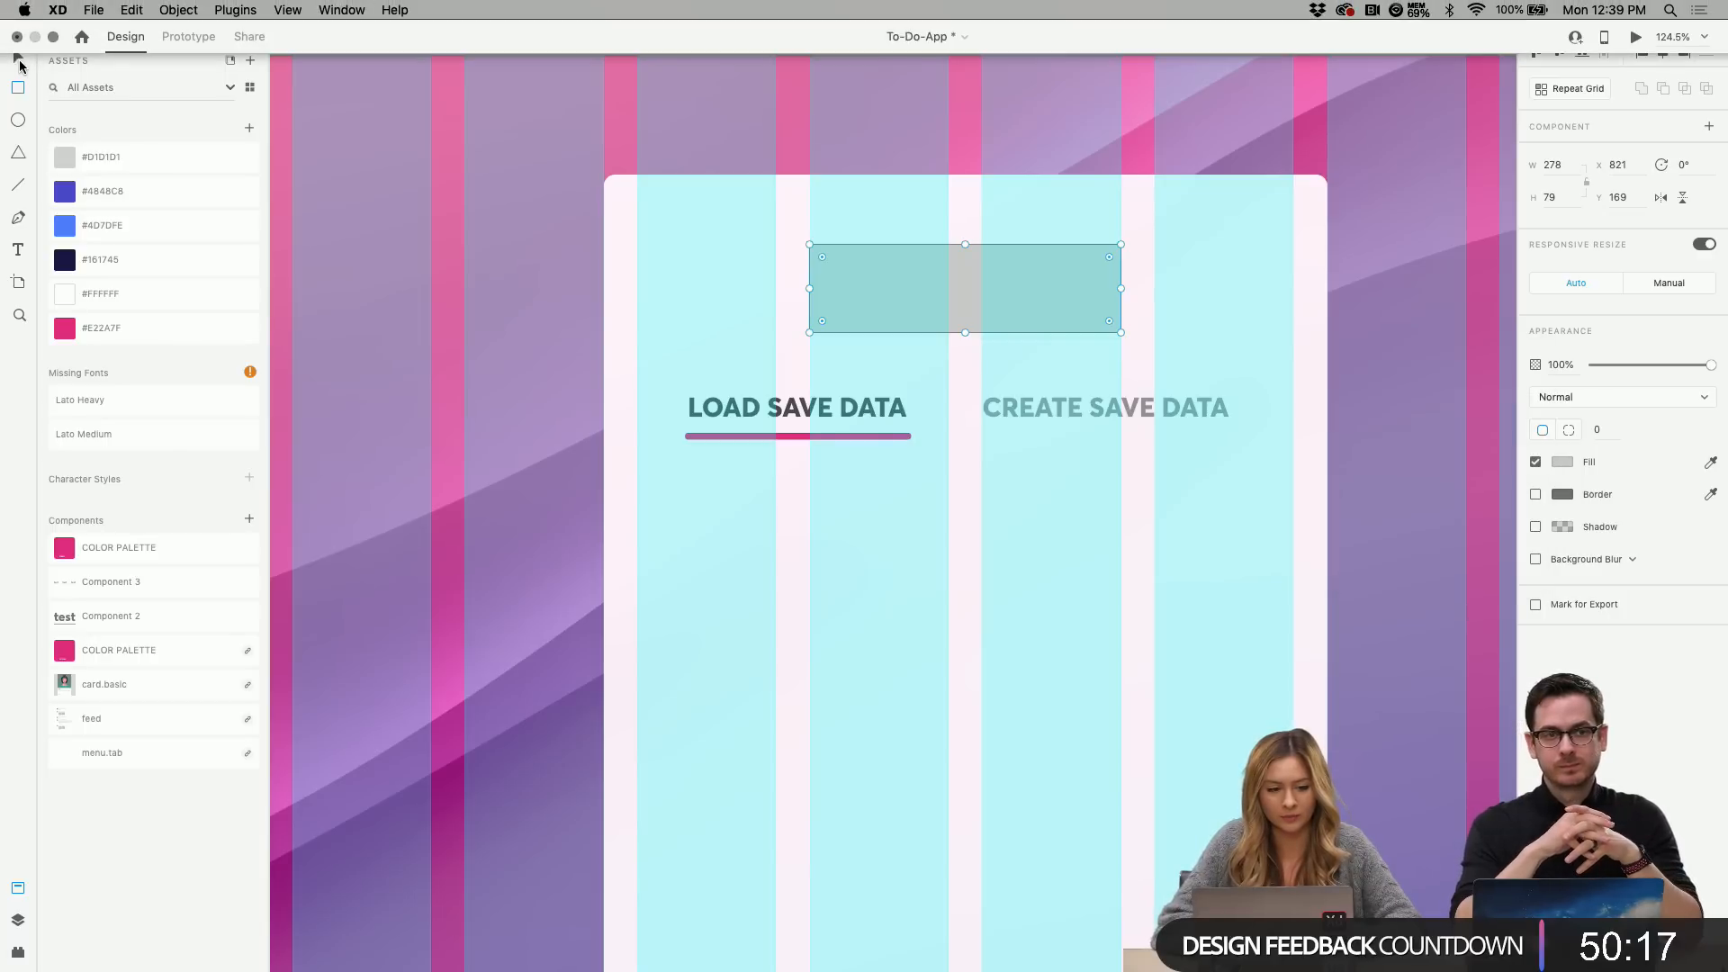
left_click(432, 405)
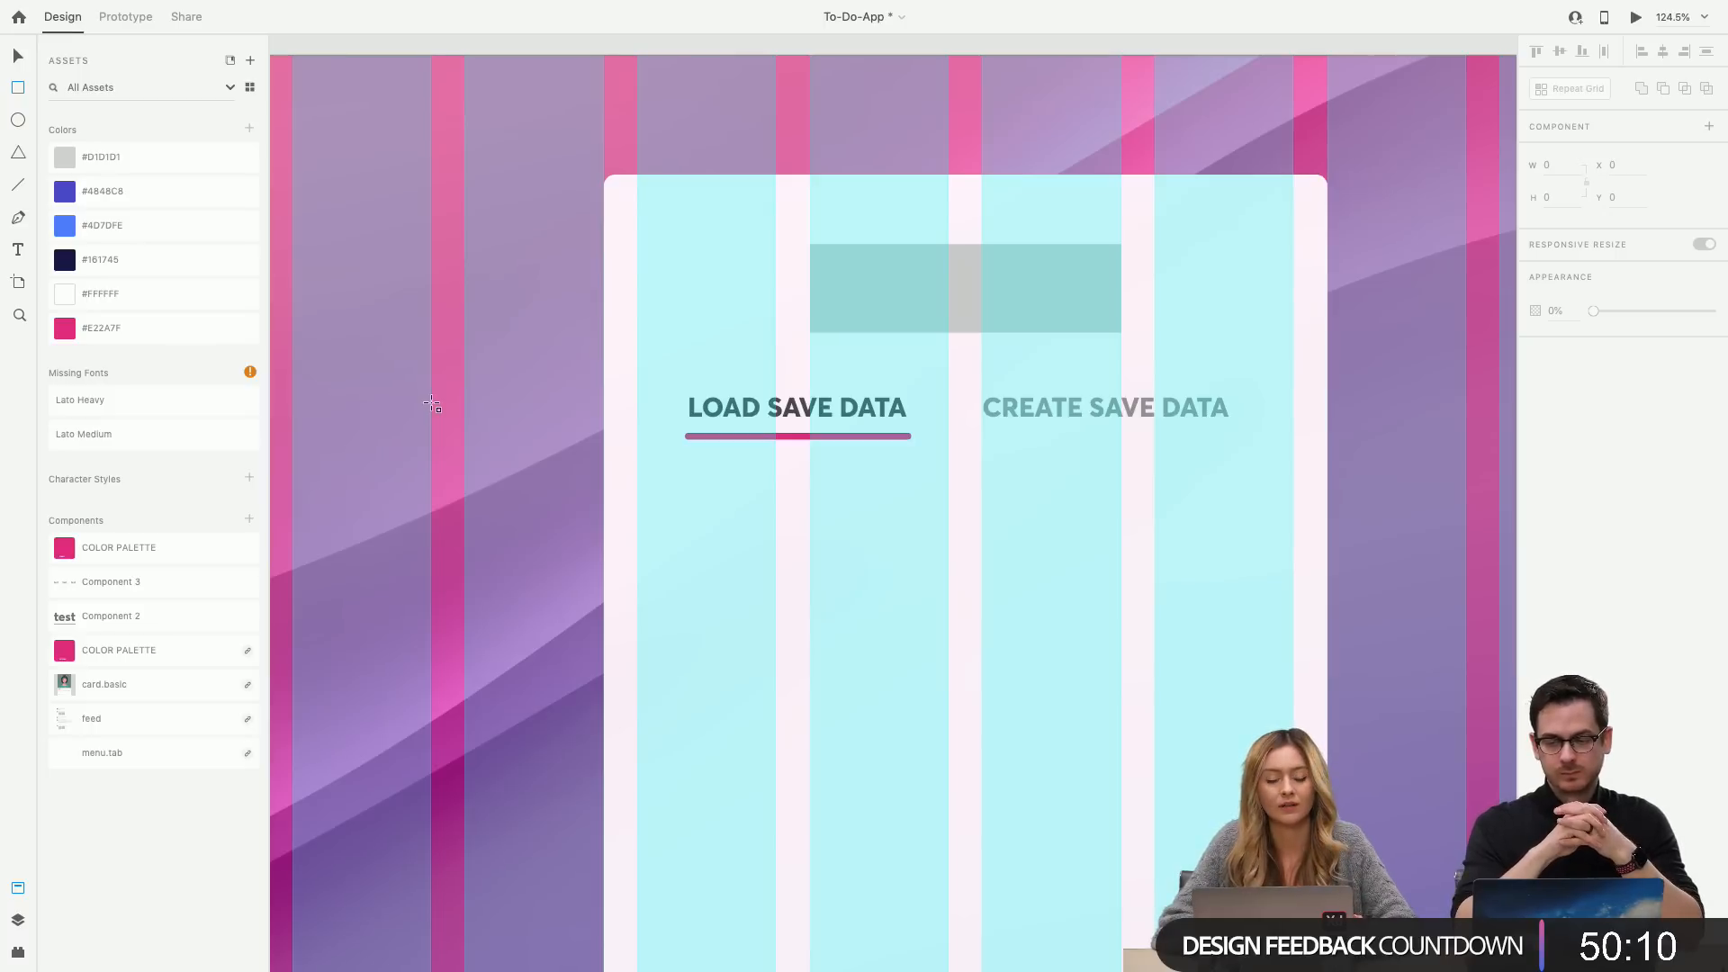
left_click(18, 56)
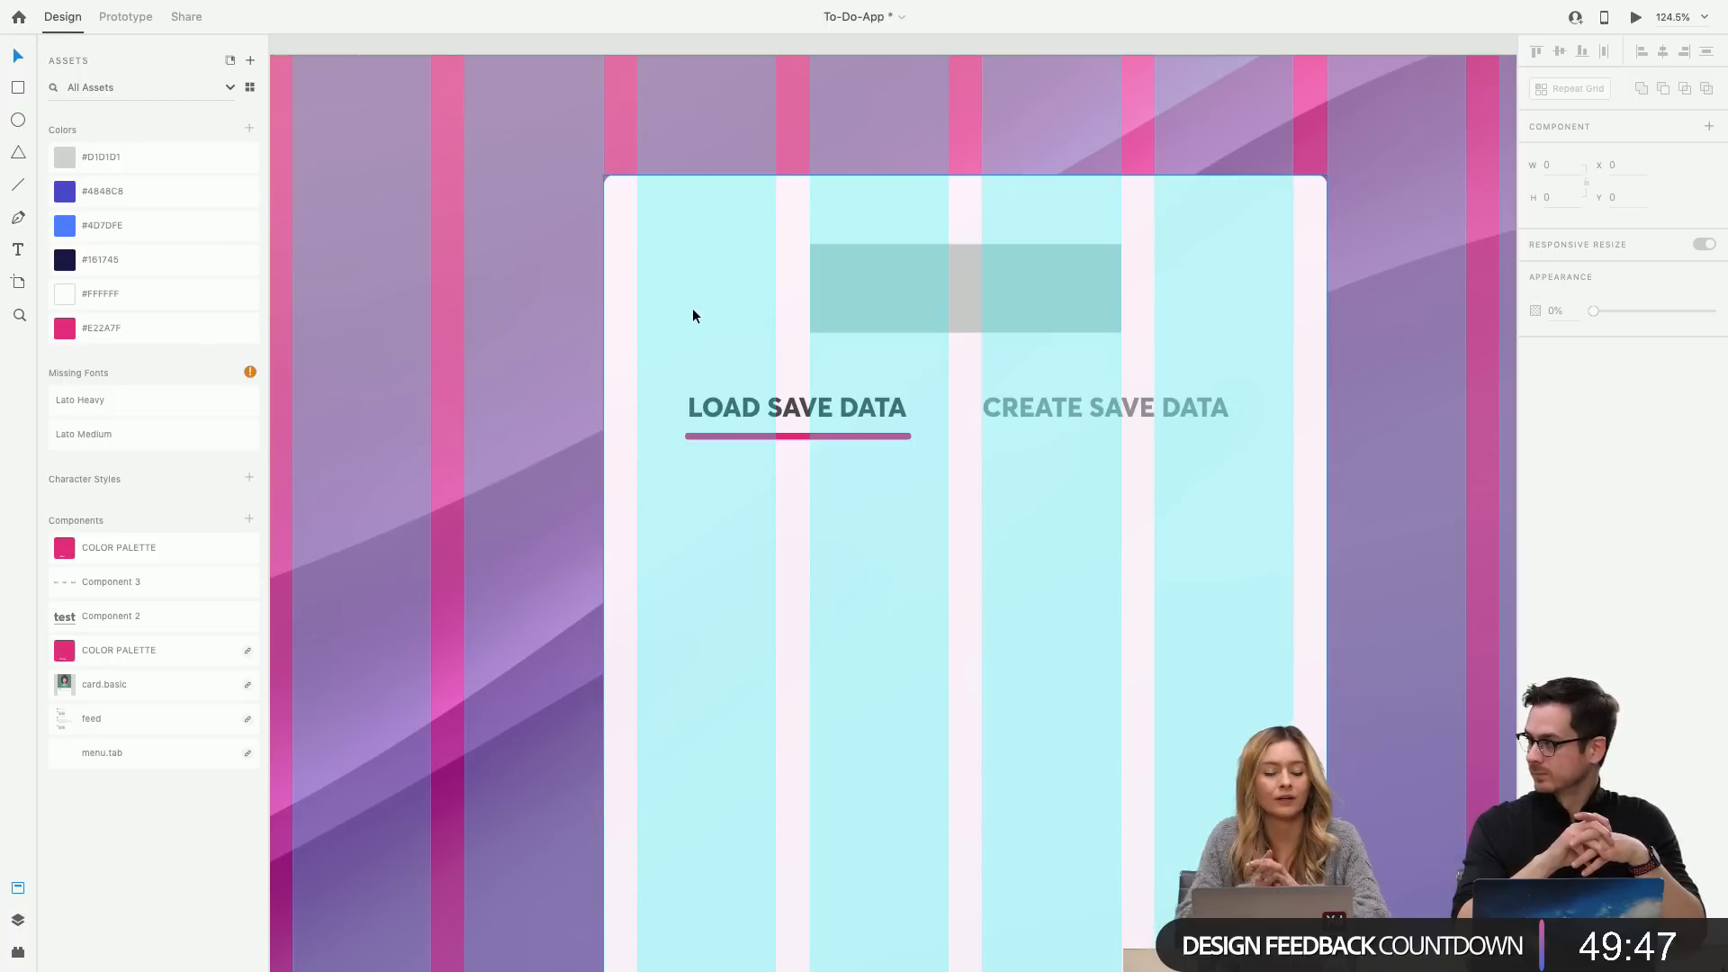
left_click(1034, 532)
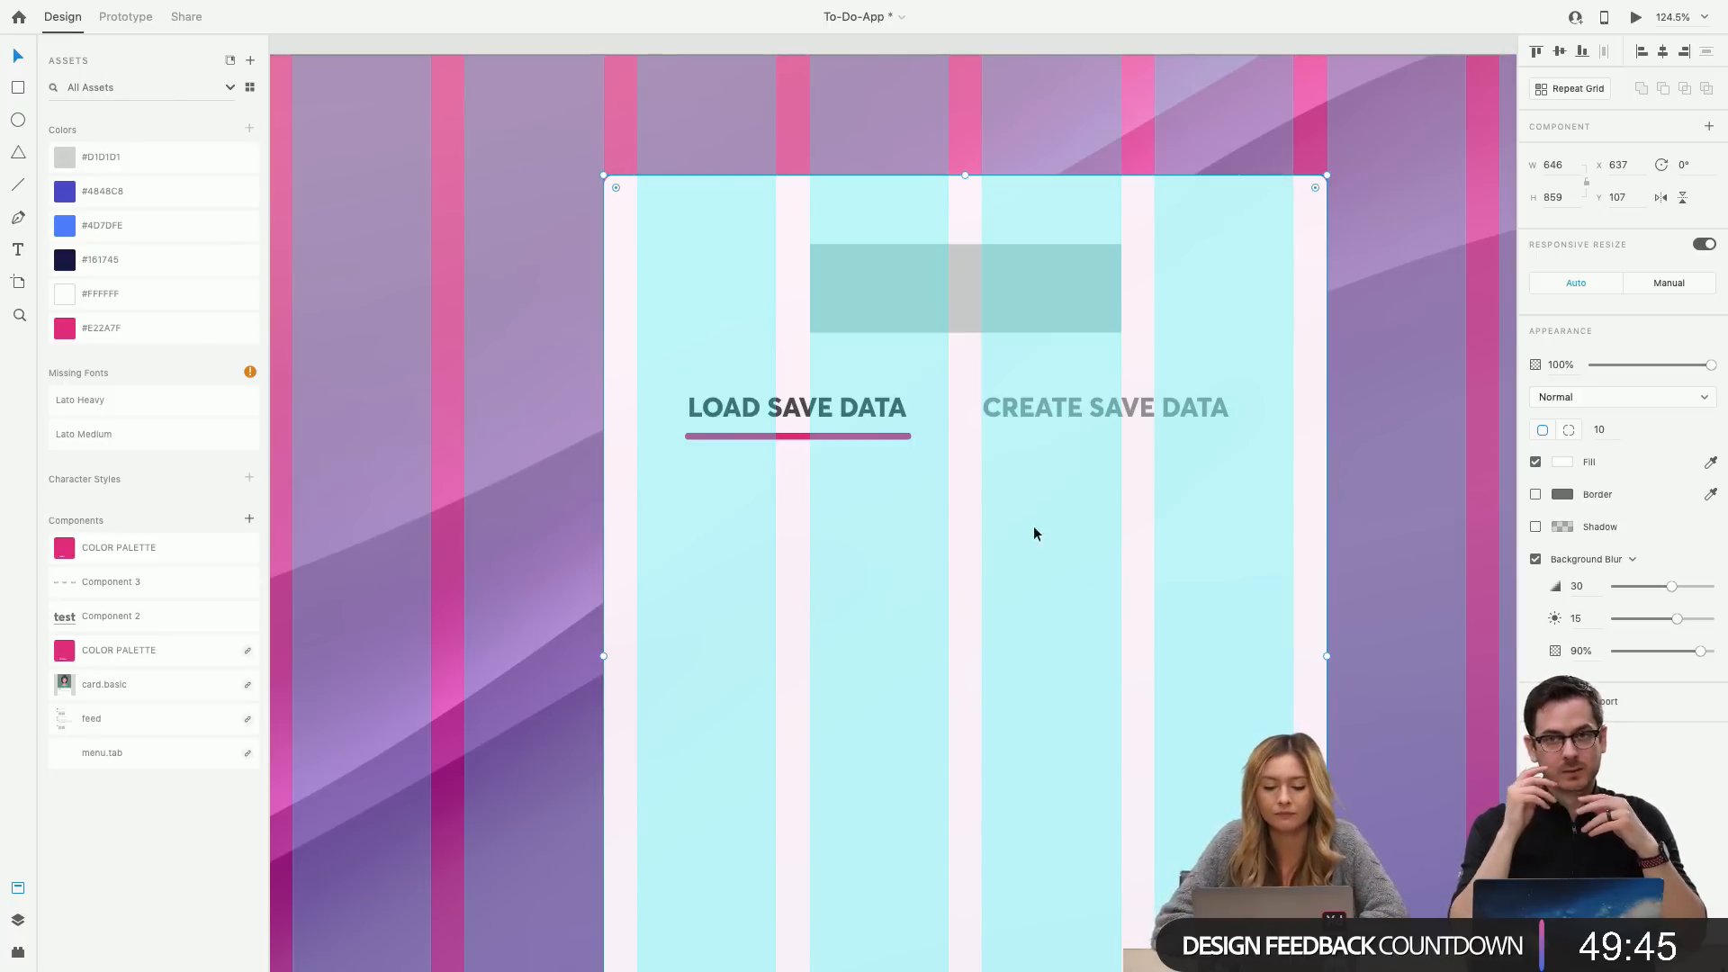
scroll(1084, 579, "right", 3)
scroll(1084, 580, "down", 1)
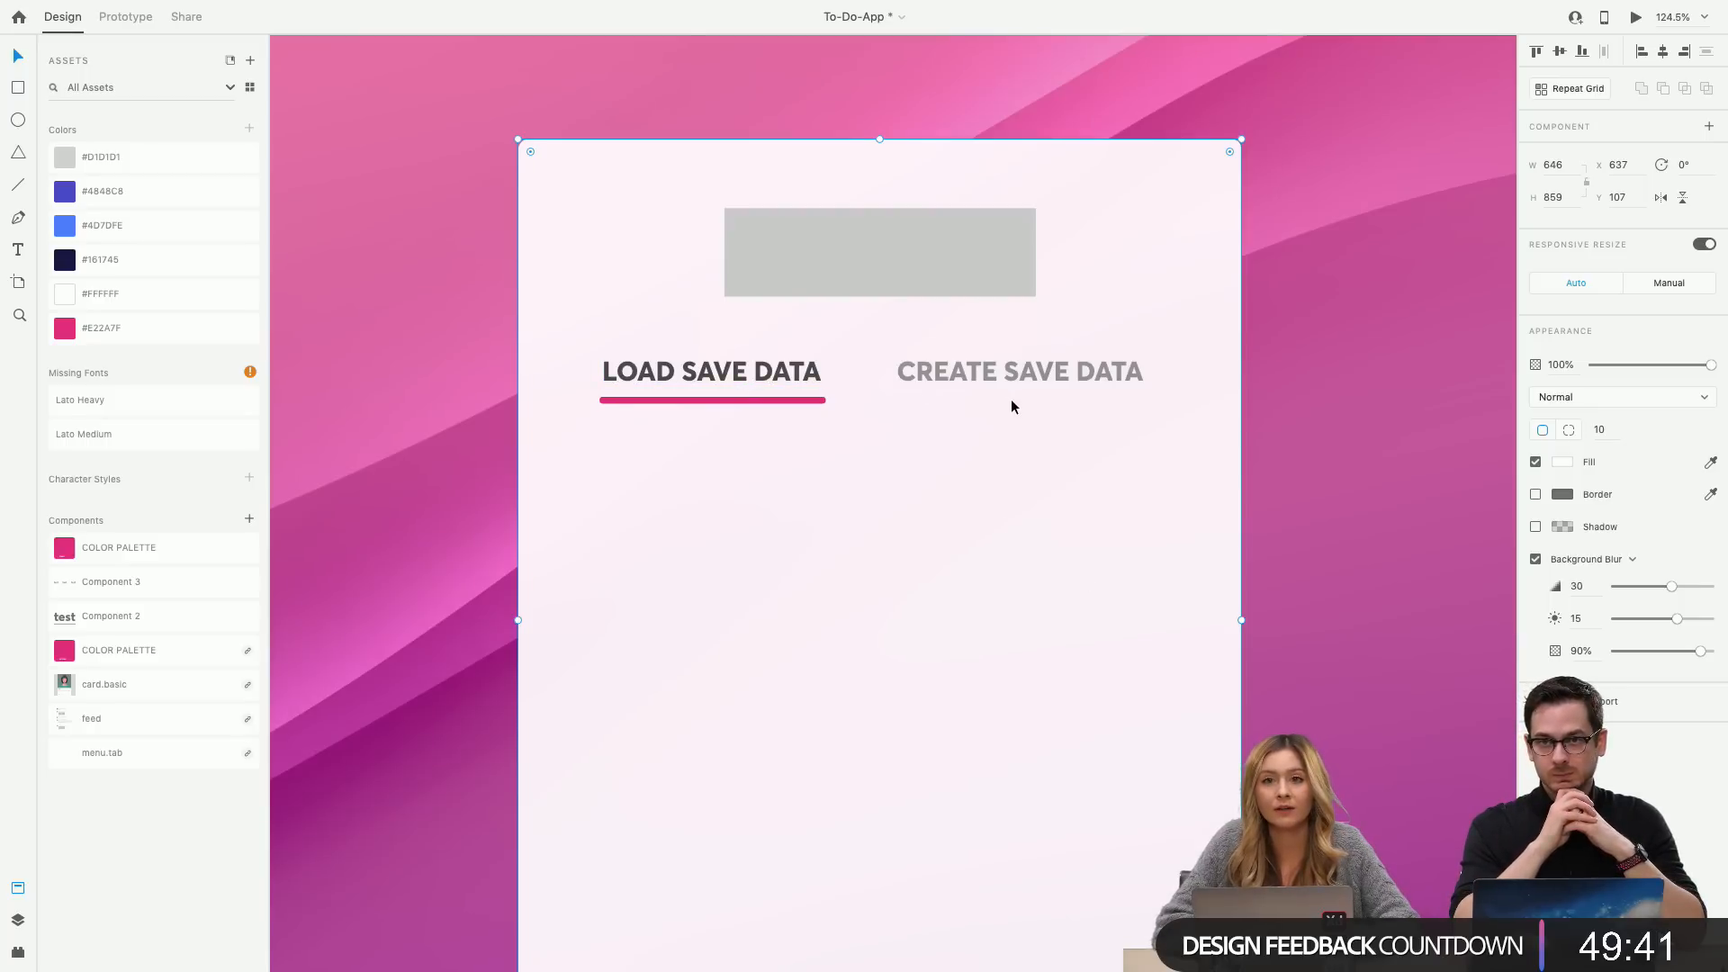
left_click(858, 269)
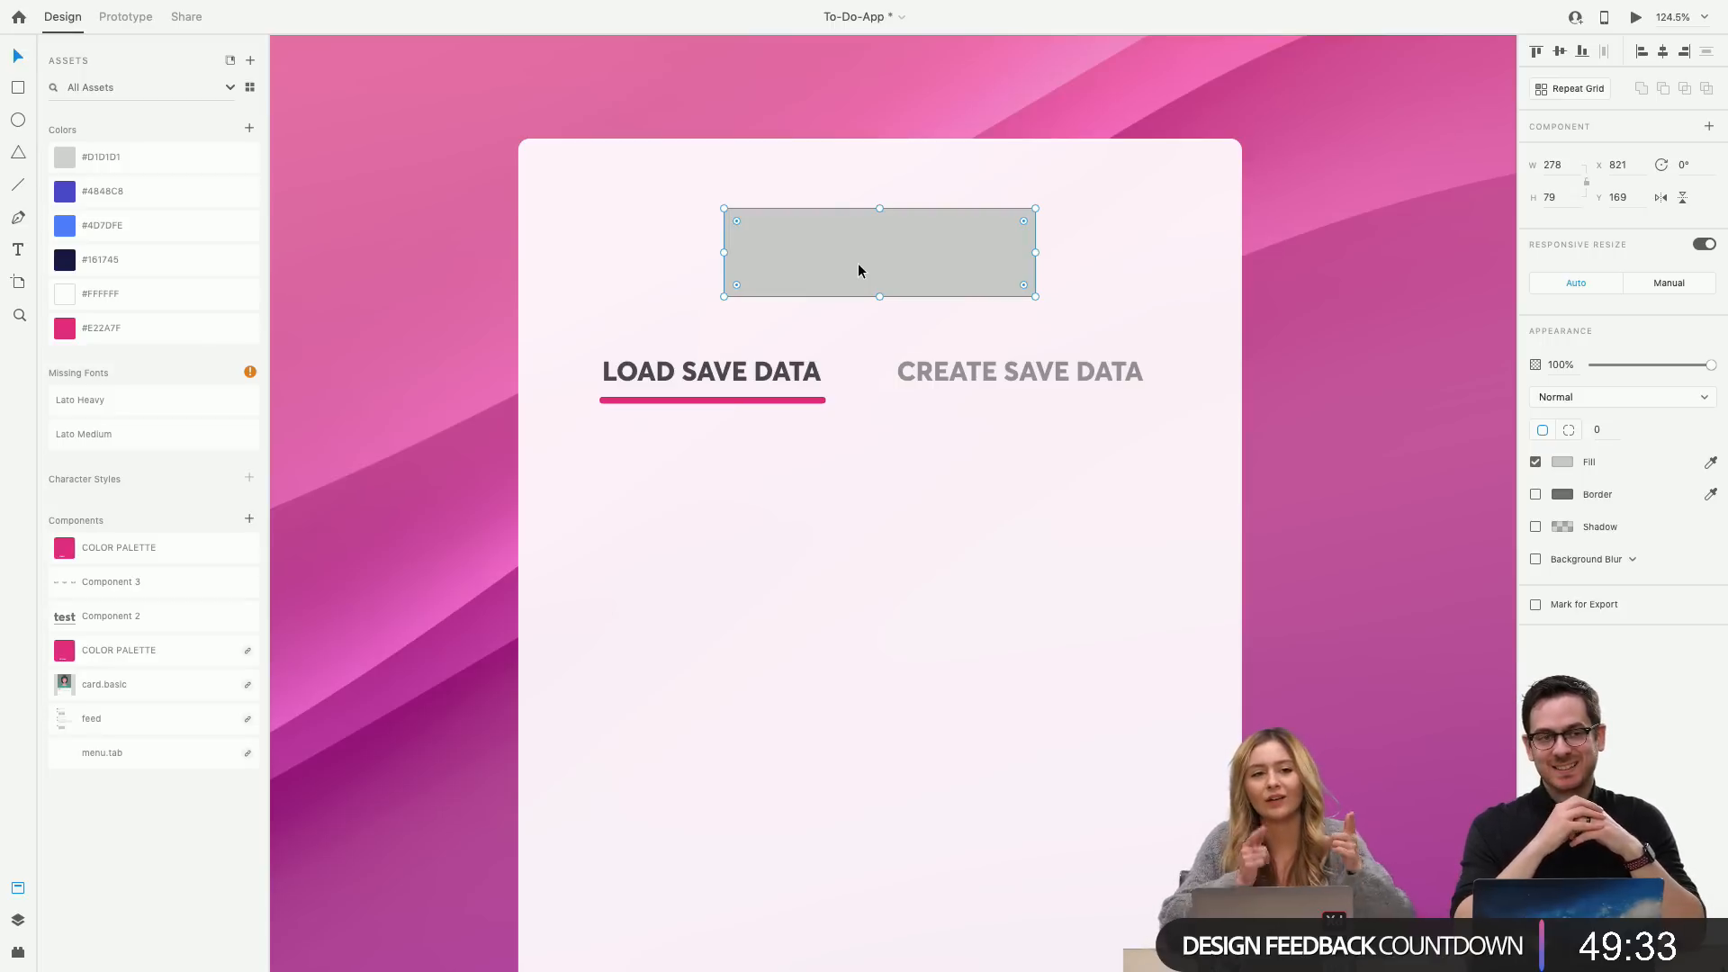
left_click(881, 404)
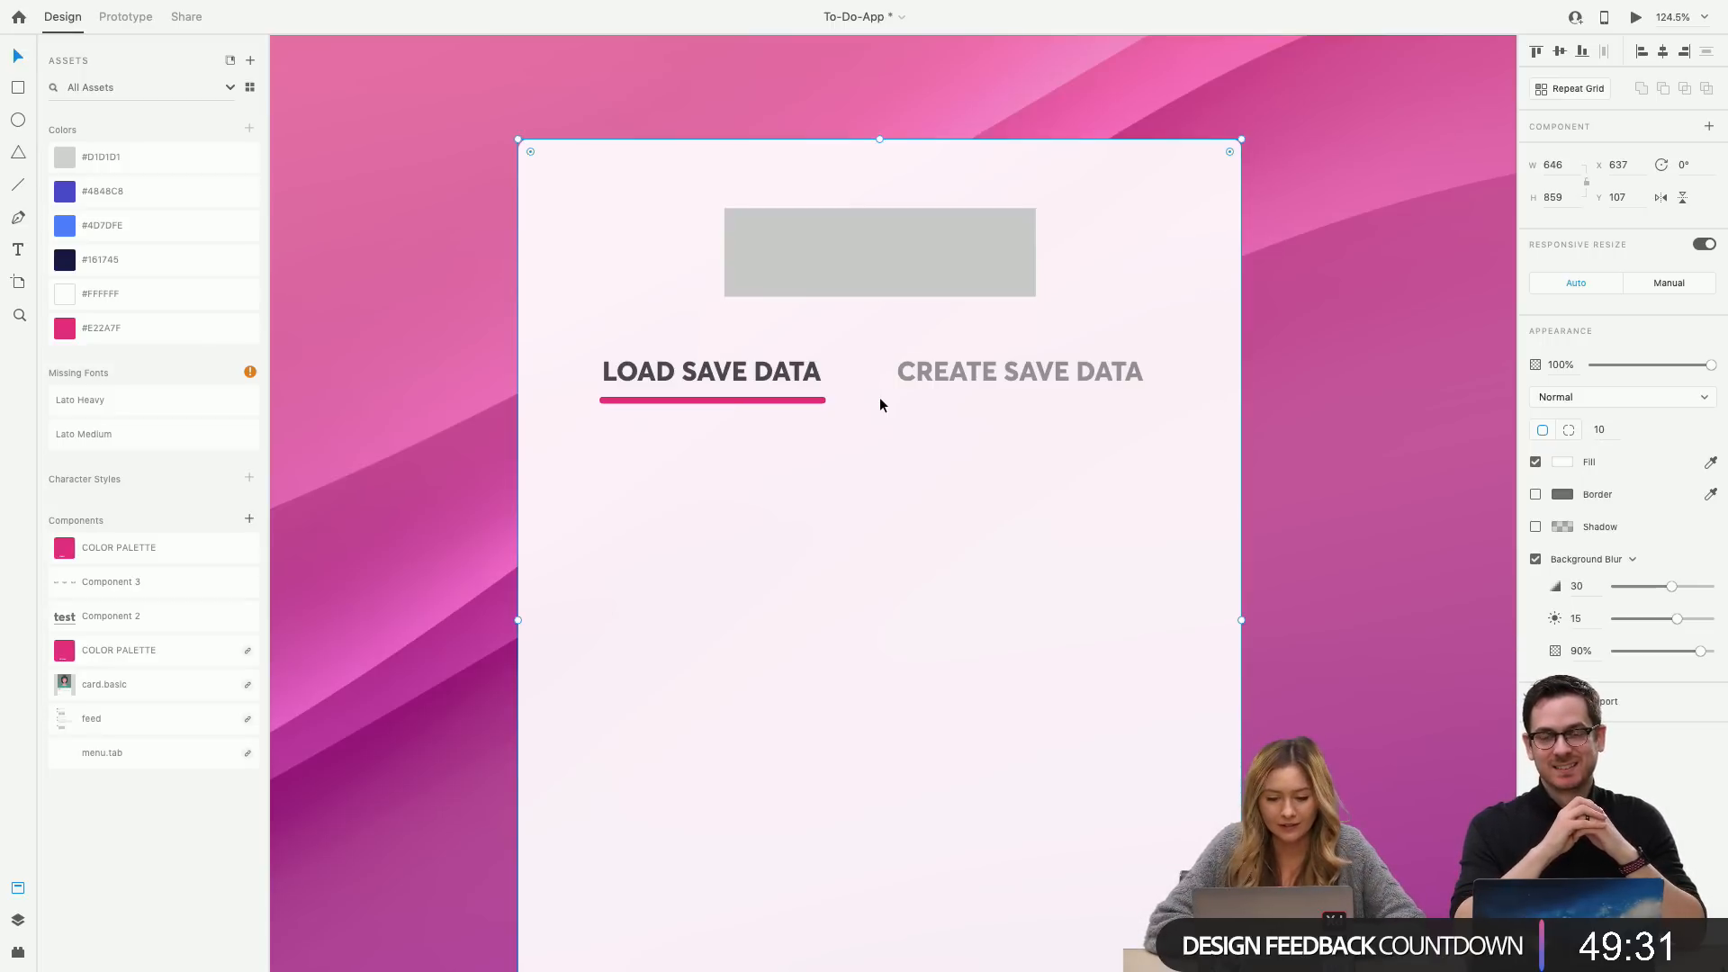
scroll(867, 508, "down", 3)
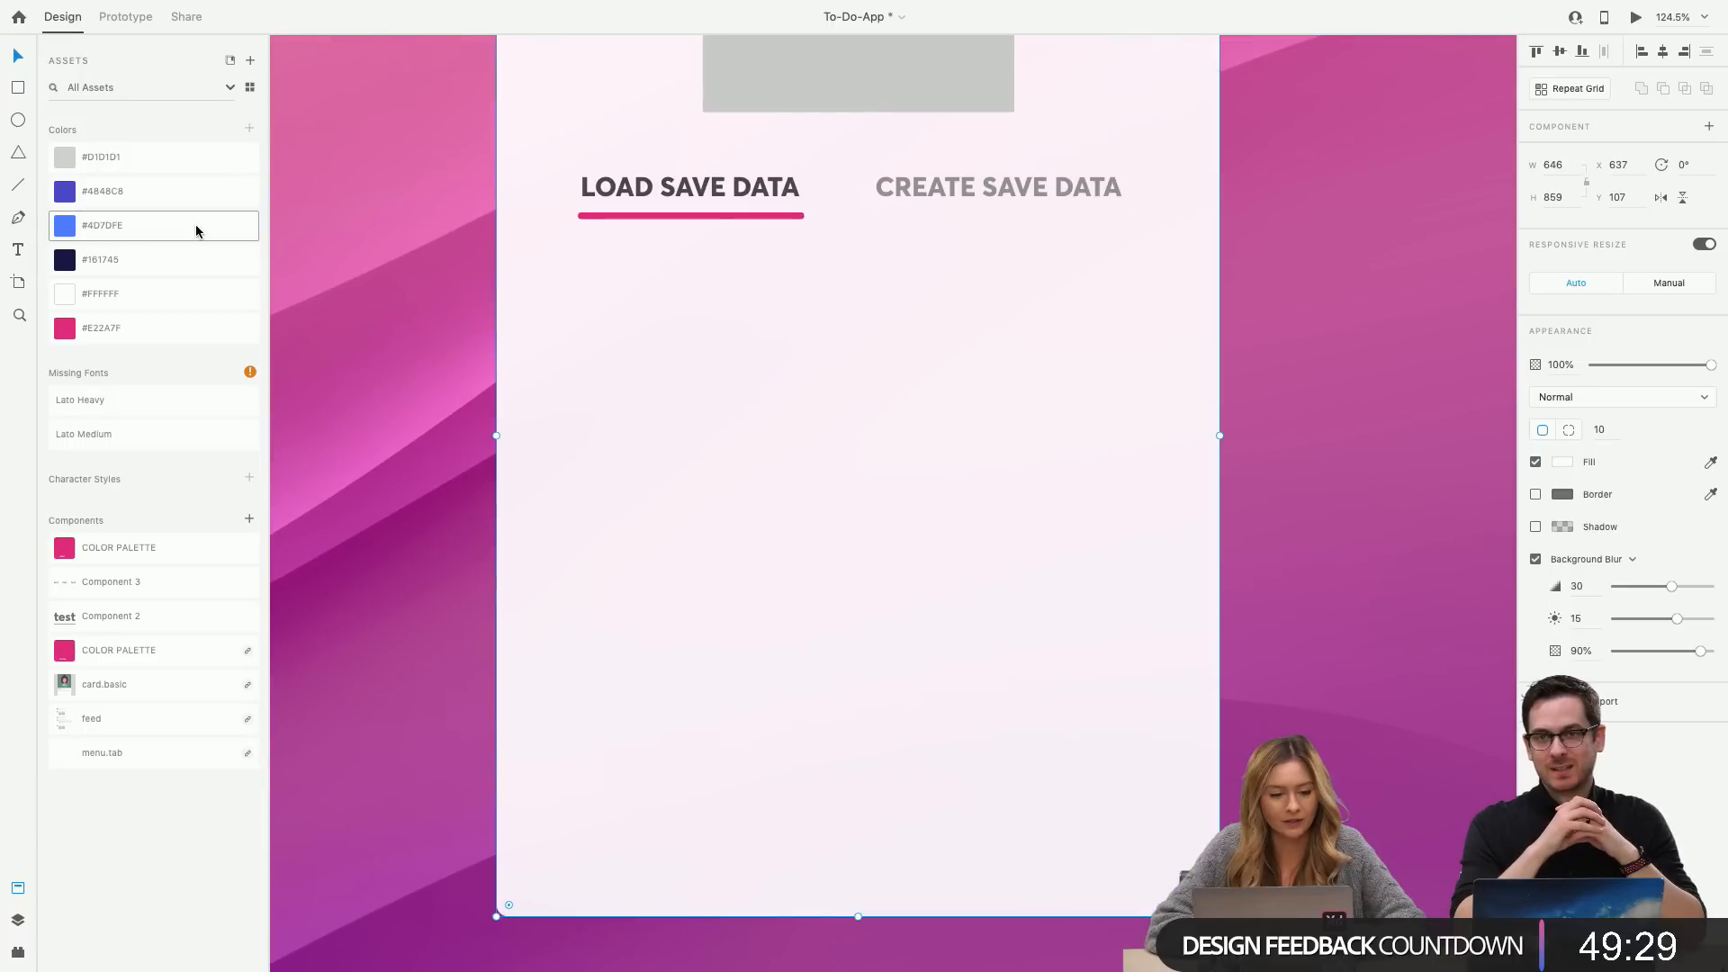
left_click(18, 87)
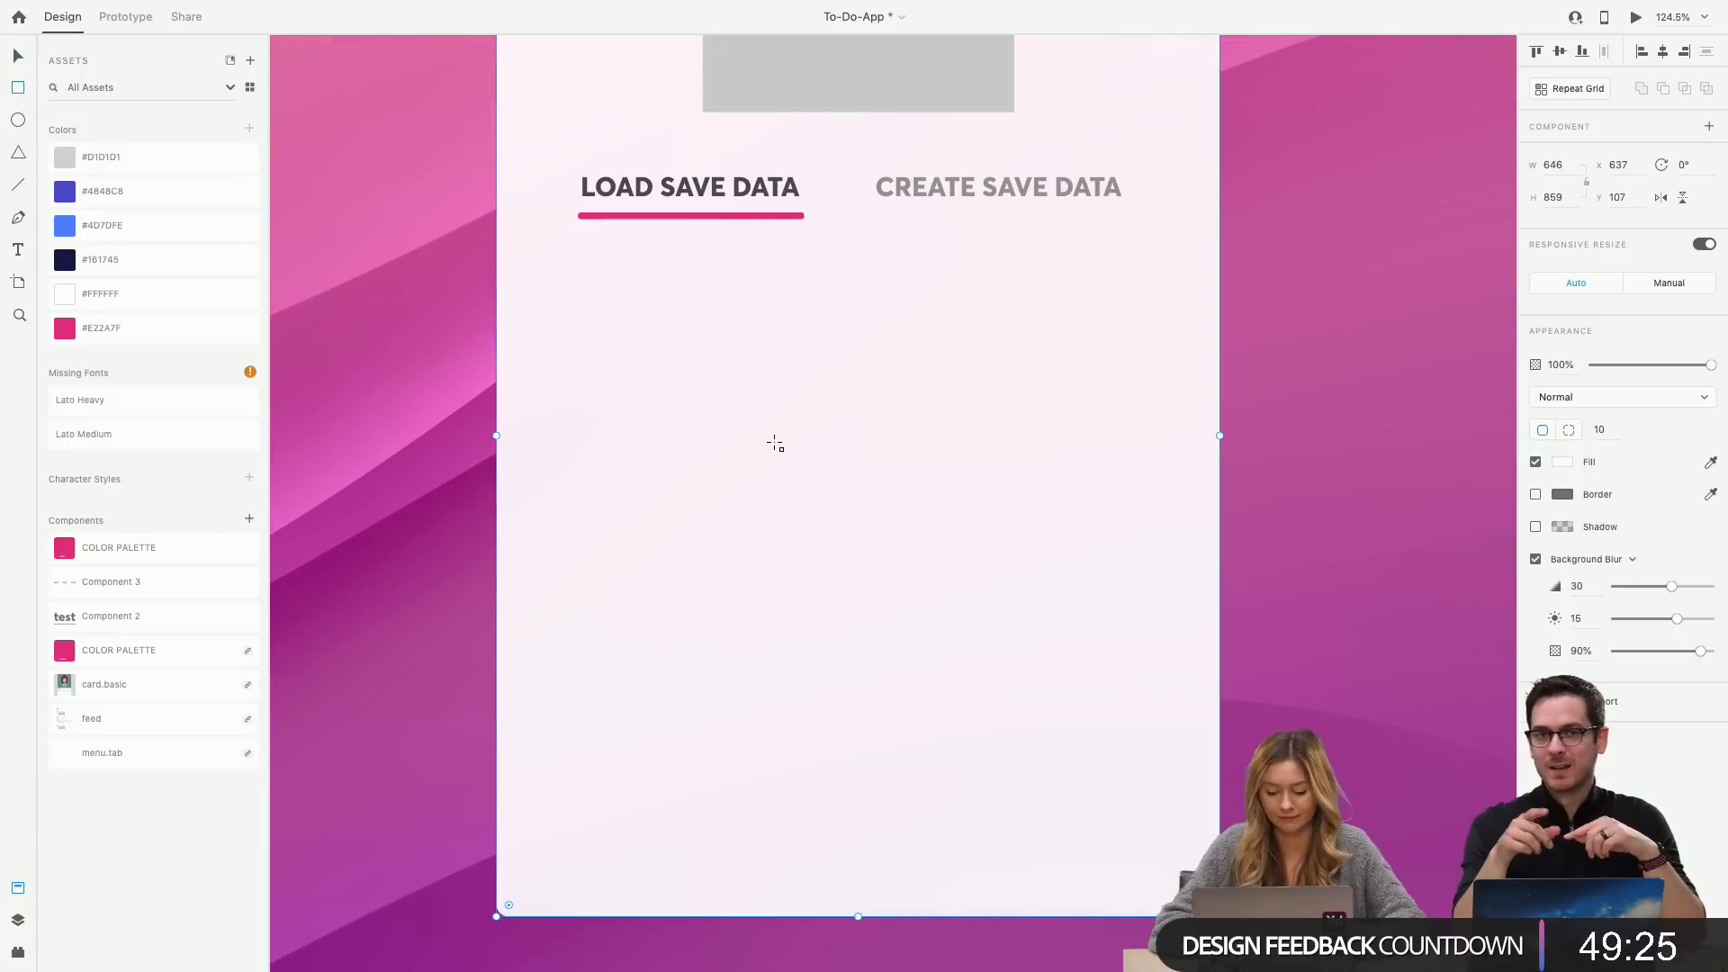
key("super+shift+apostrophe")
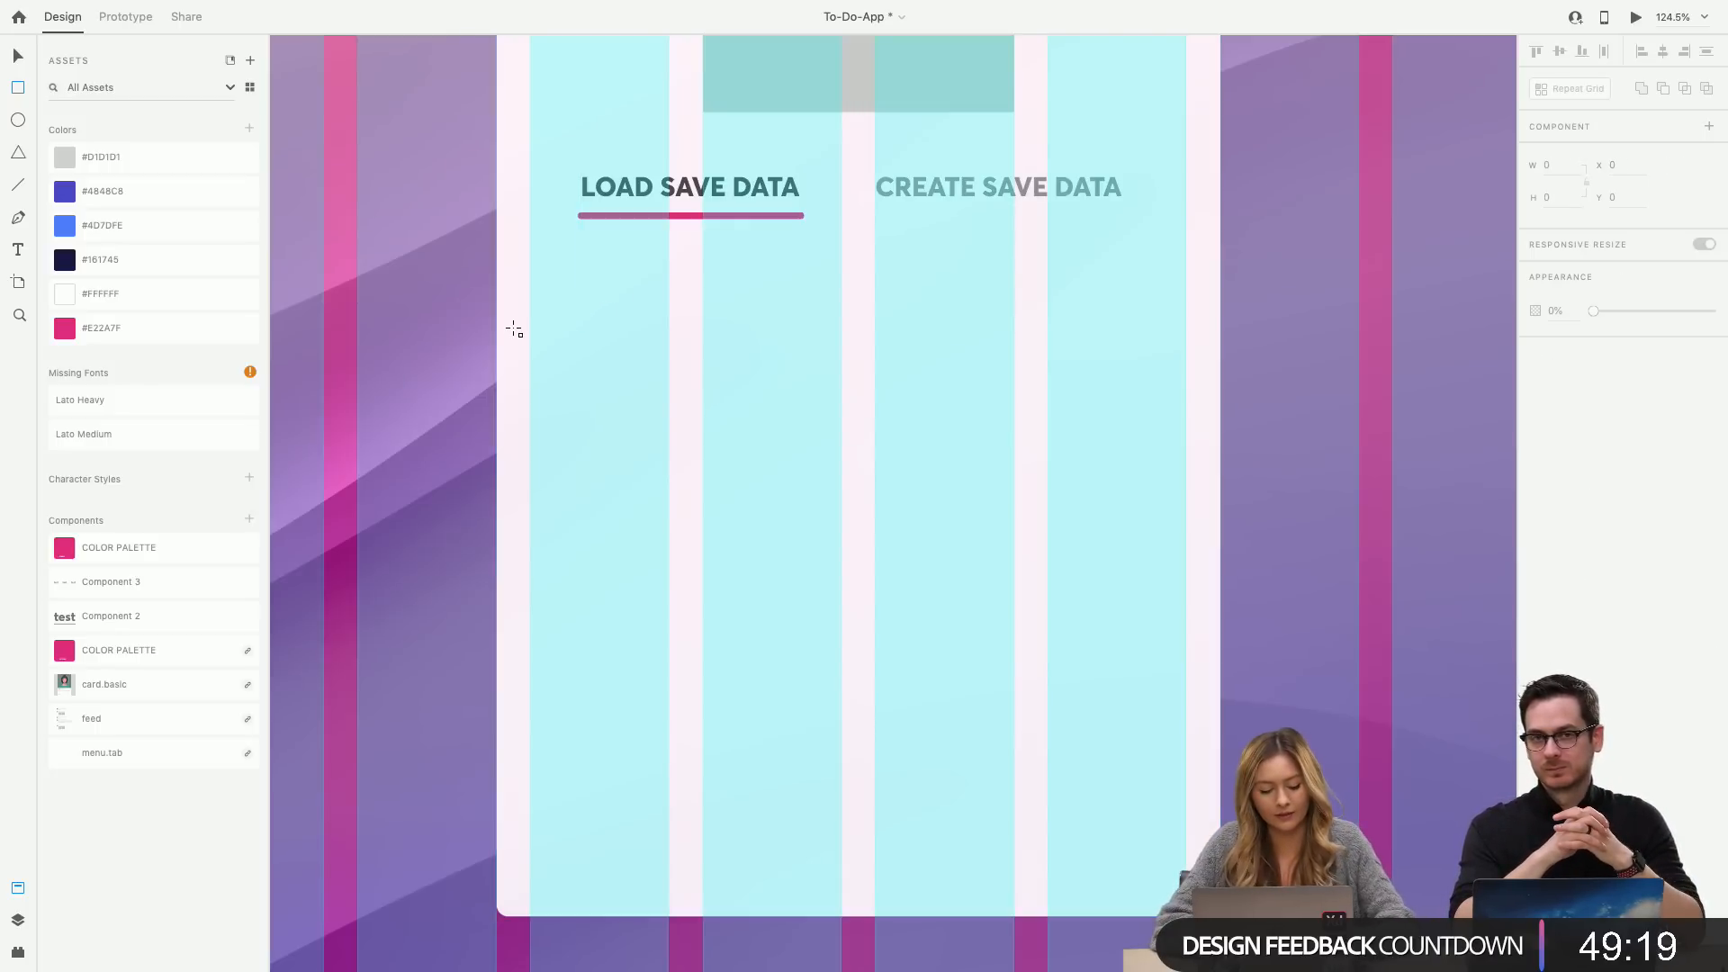
key("Escape")
key("super+shift+apostrophe")
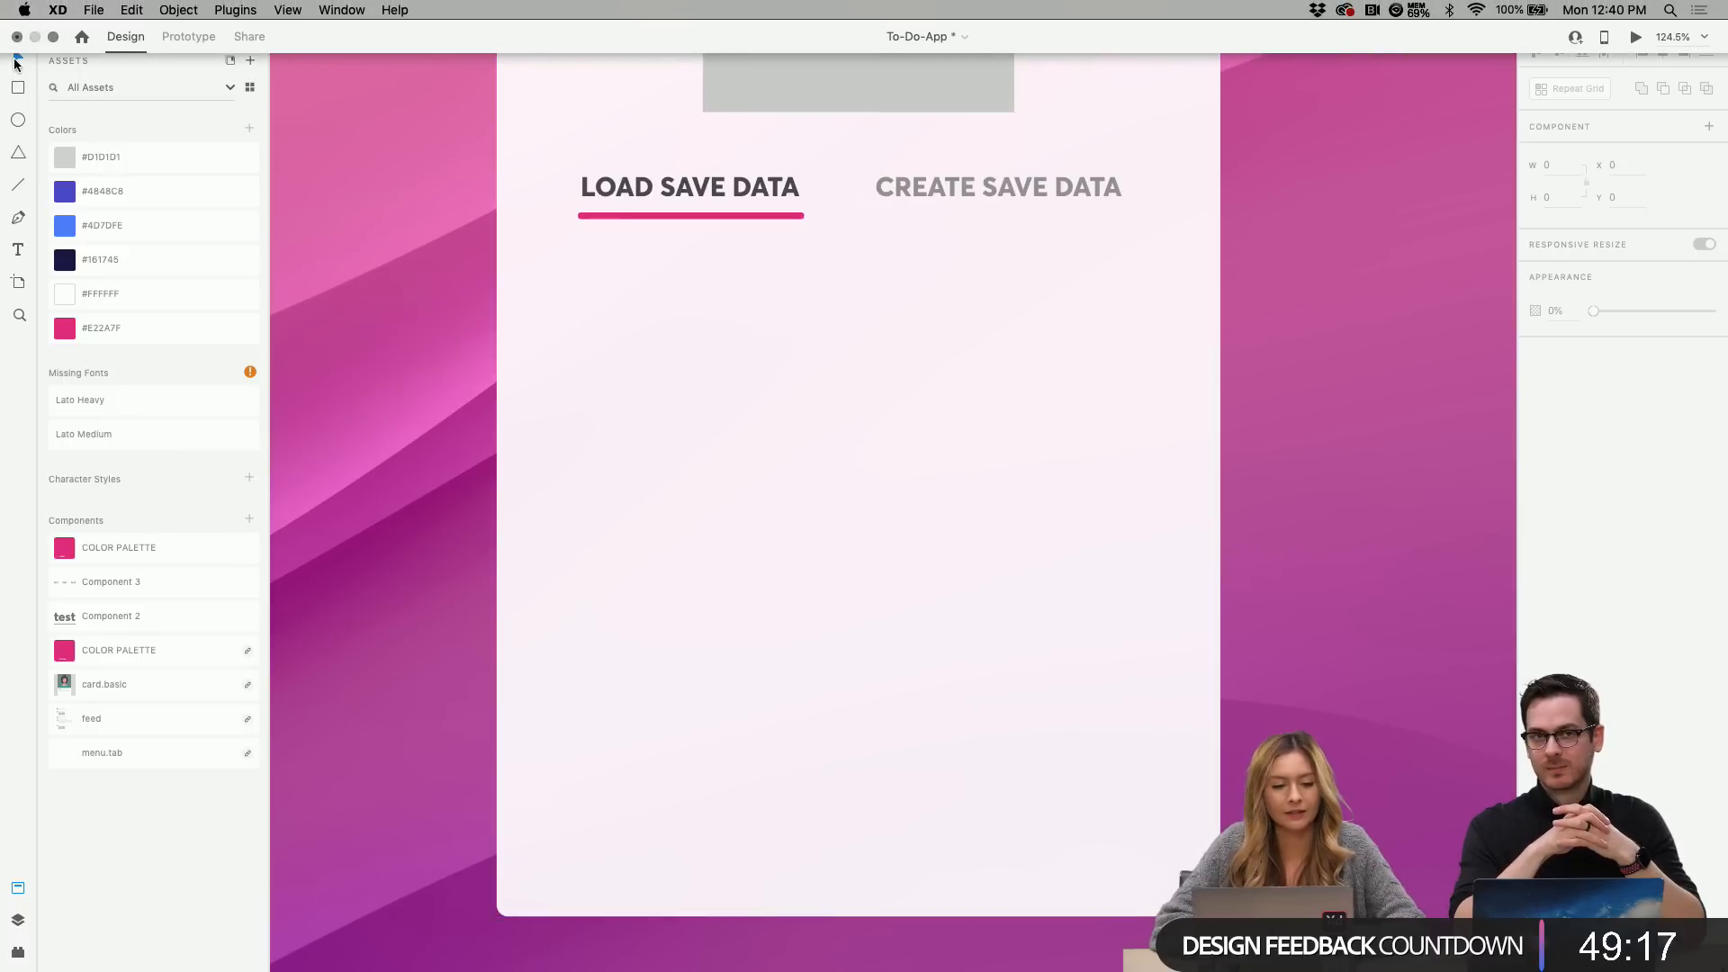
Go to the Prologue section, preview The Goal artboard to read the project goal, and close the preview.
scroll(712, 508, "down", 5)
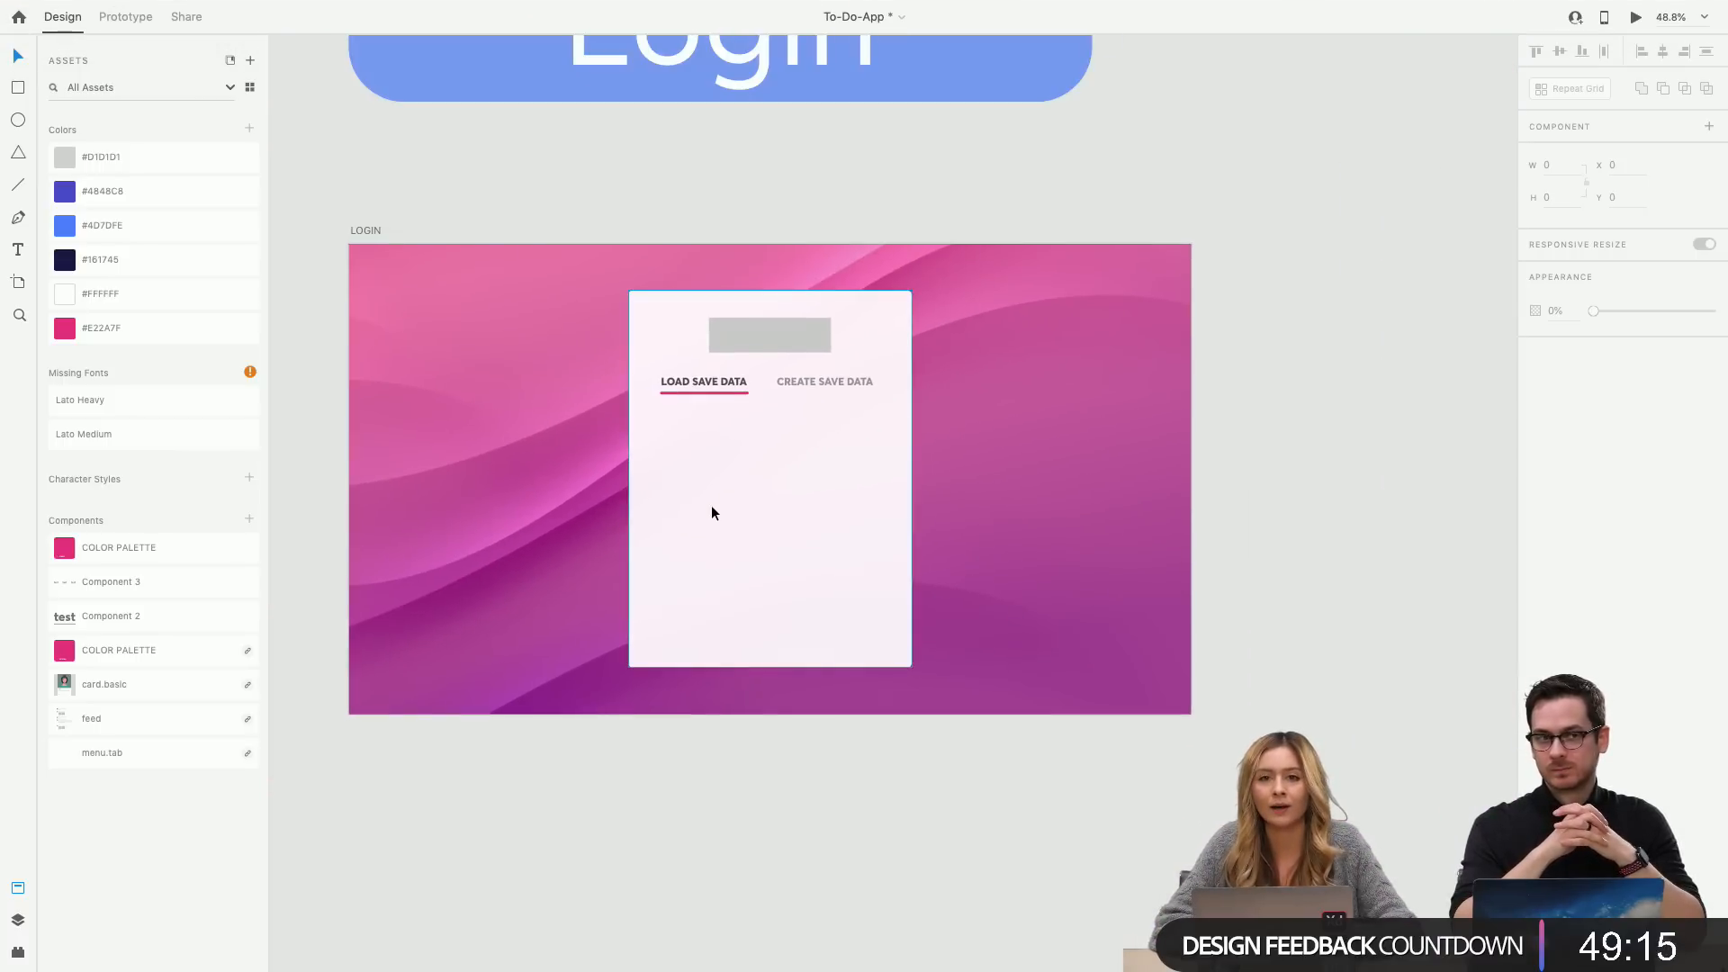
scroll(712, 507, "left", 5)
scroll(712, 507, "up", 3)
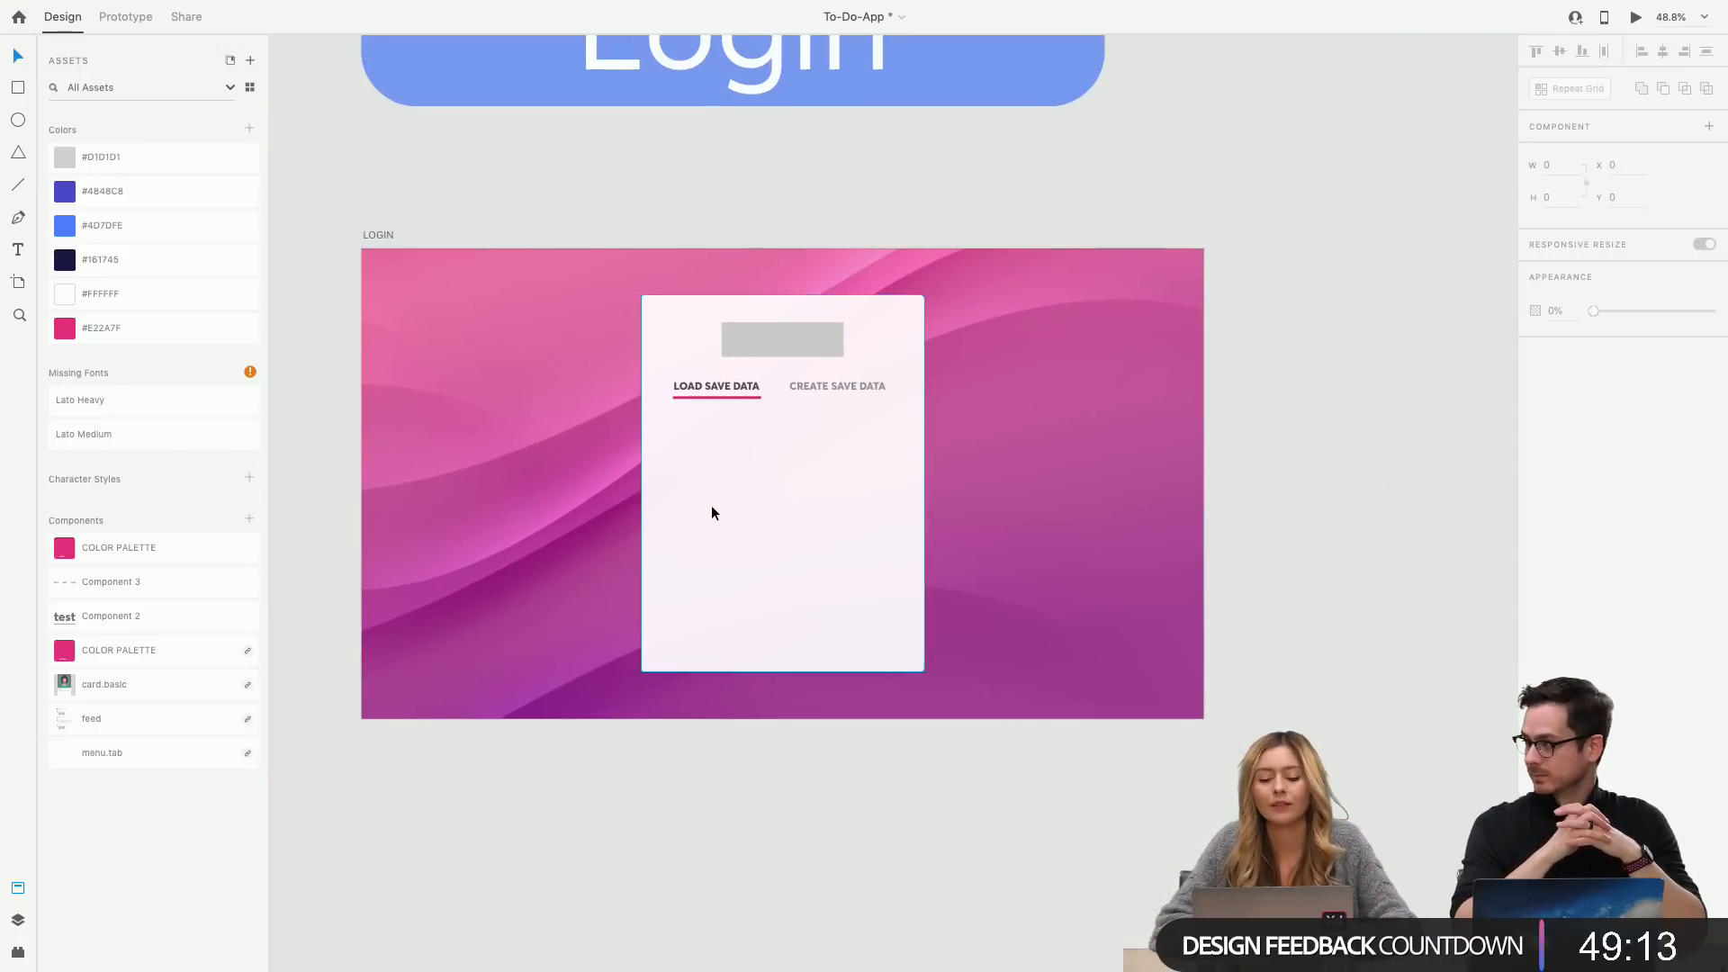
scroll(711, 511, "down", 3)
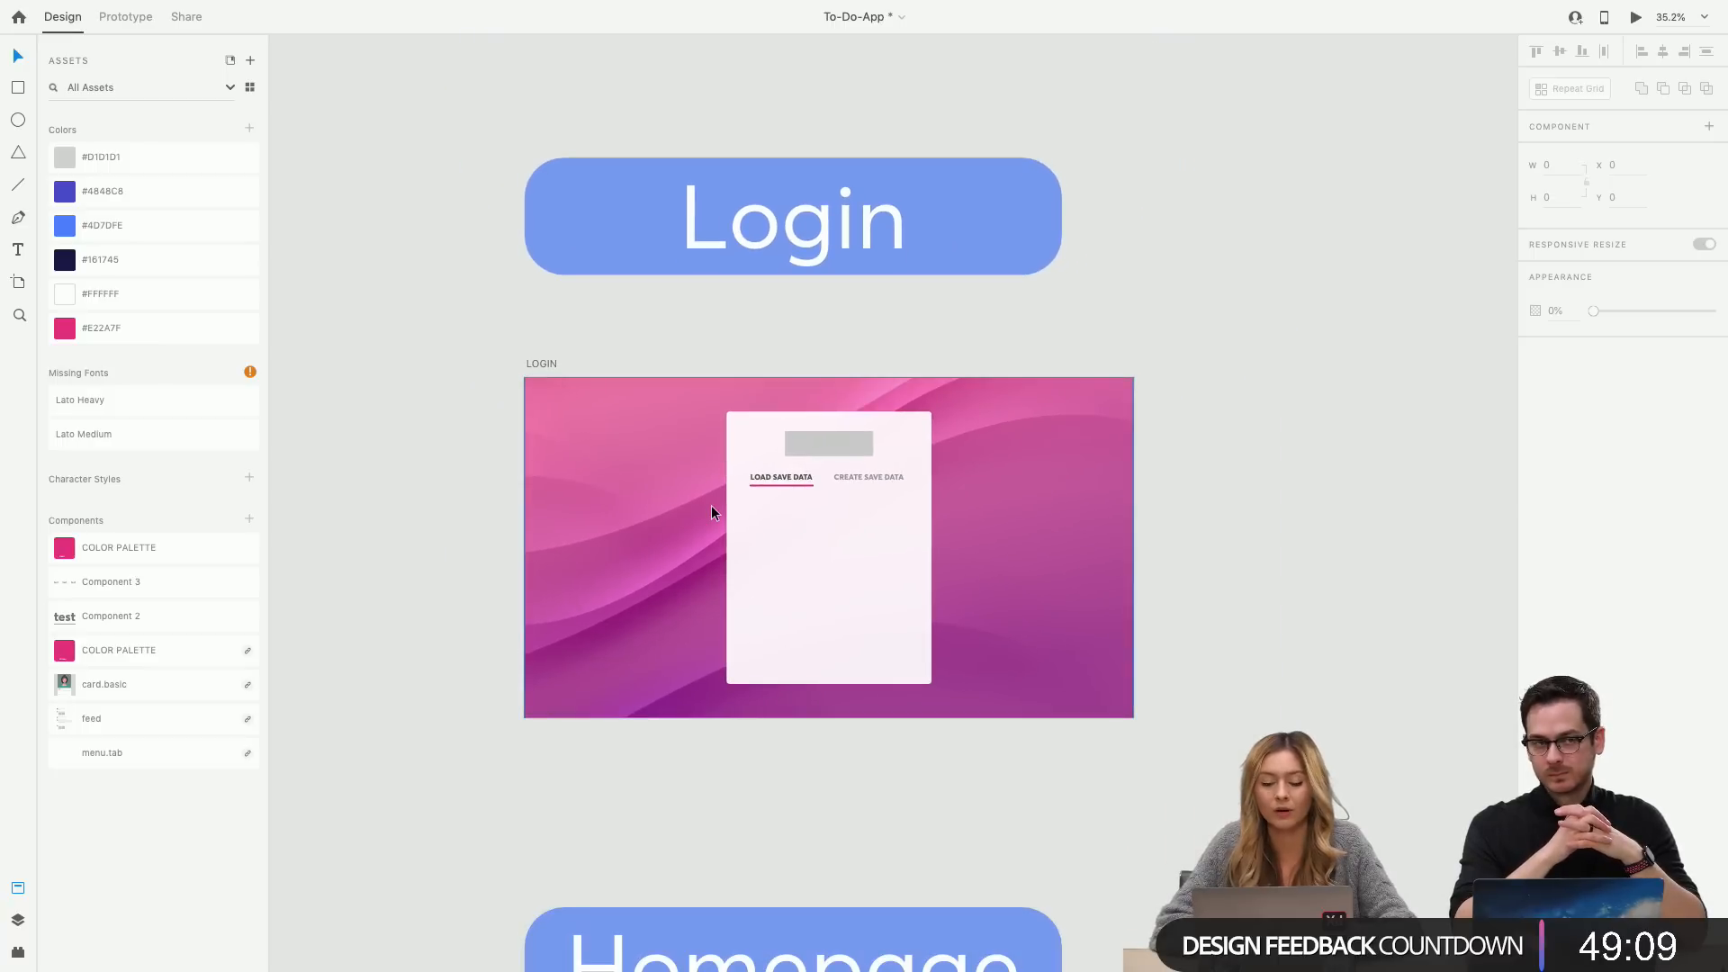
scroll(711, 511, "down", 4)
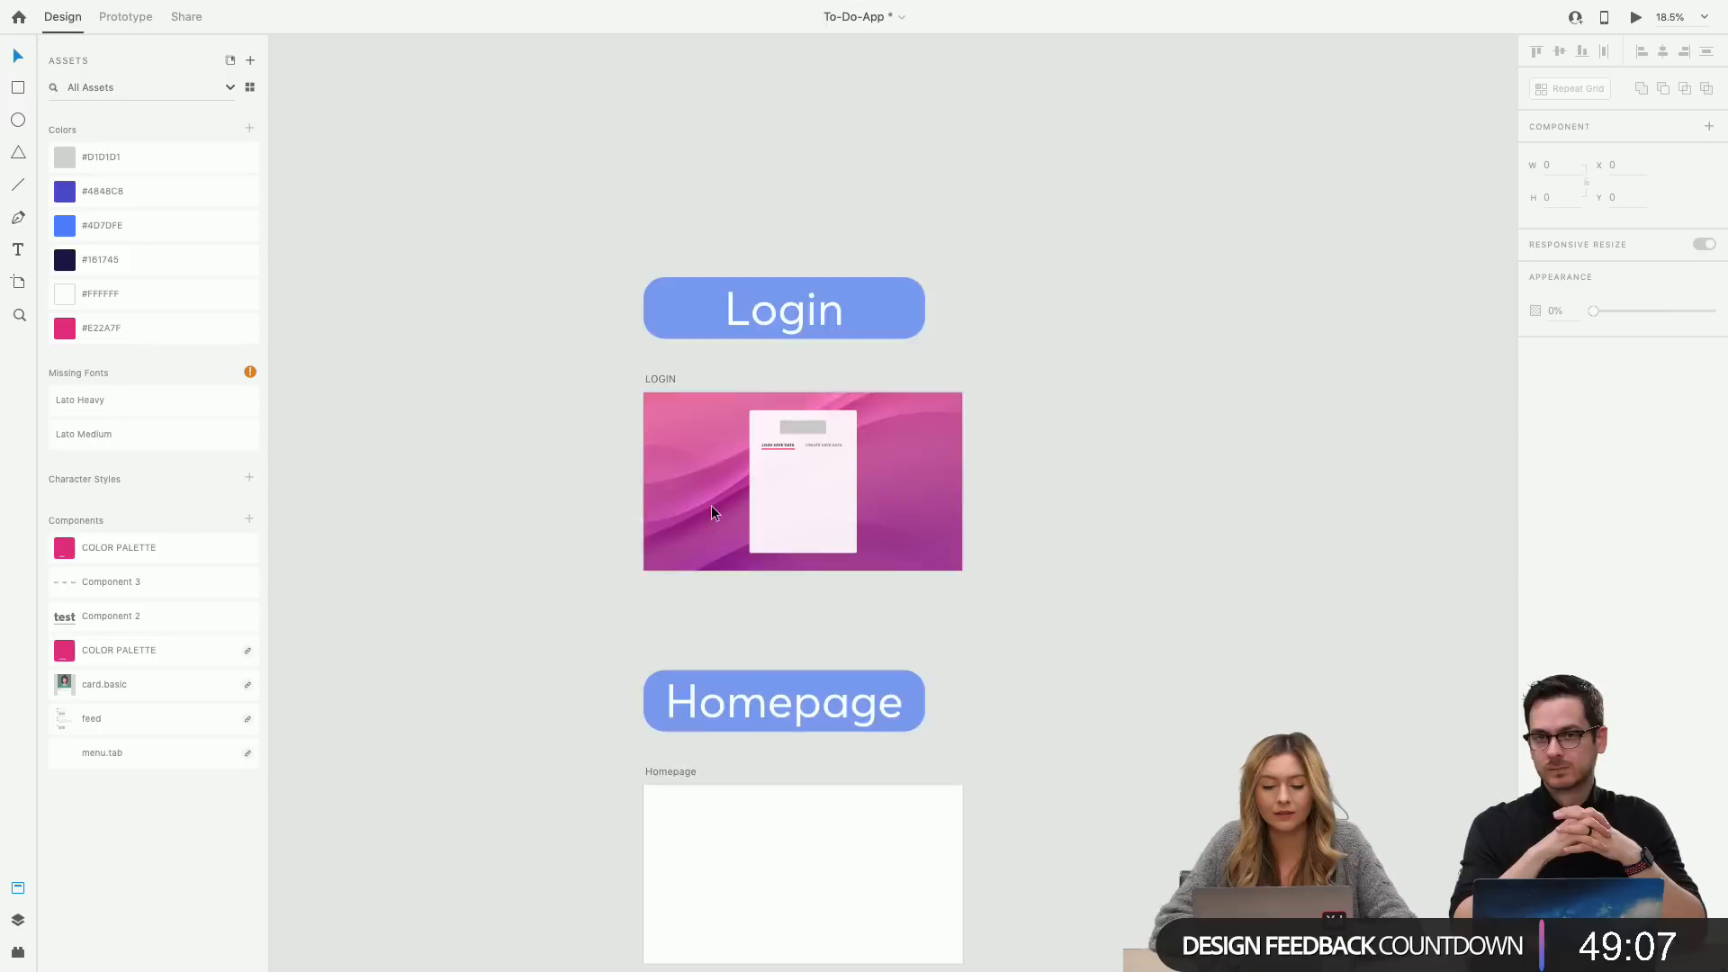
scroll(711, 512, "down", 5)
scroll(712, 511, "left", 5)
scroll(712, 512, "down", 2)
left_click(717, 537)
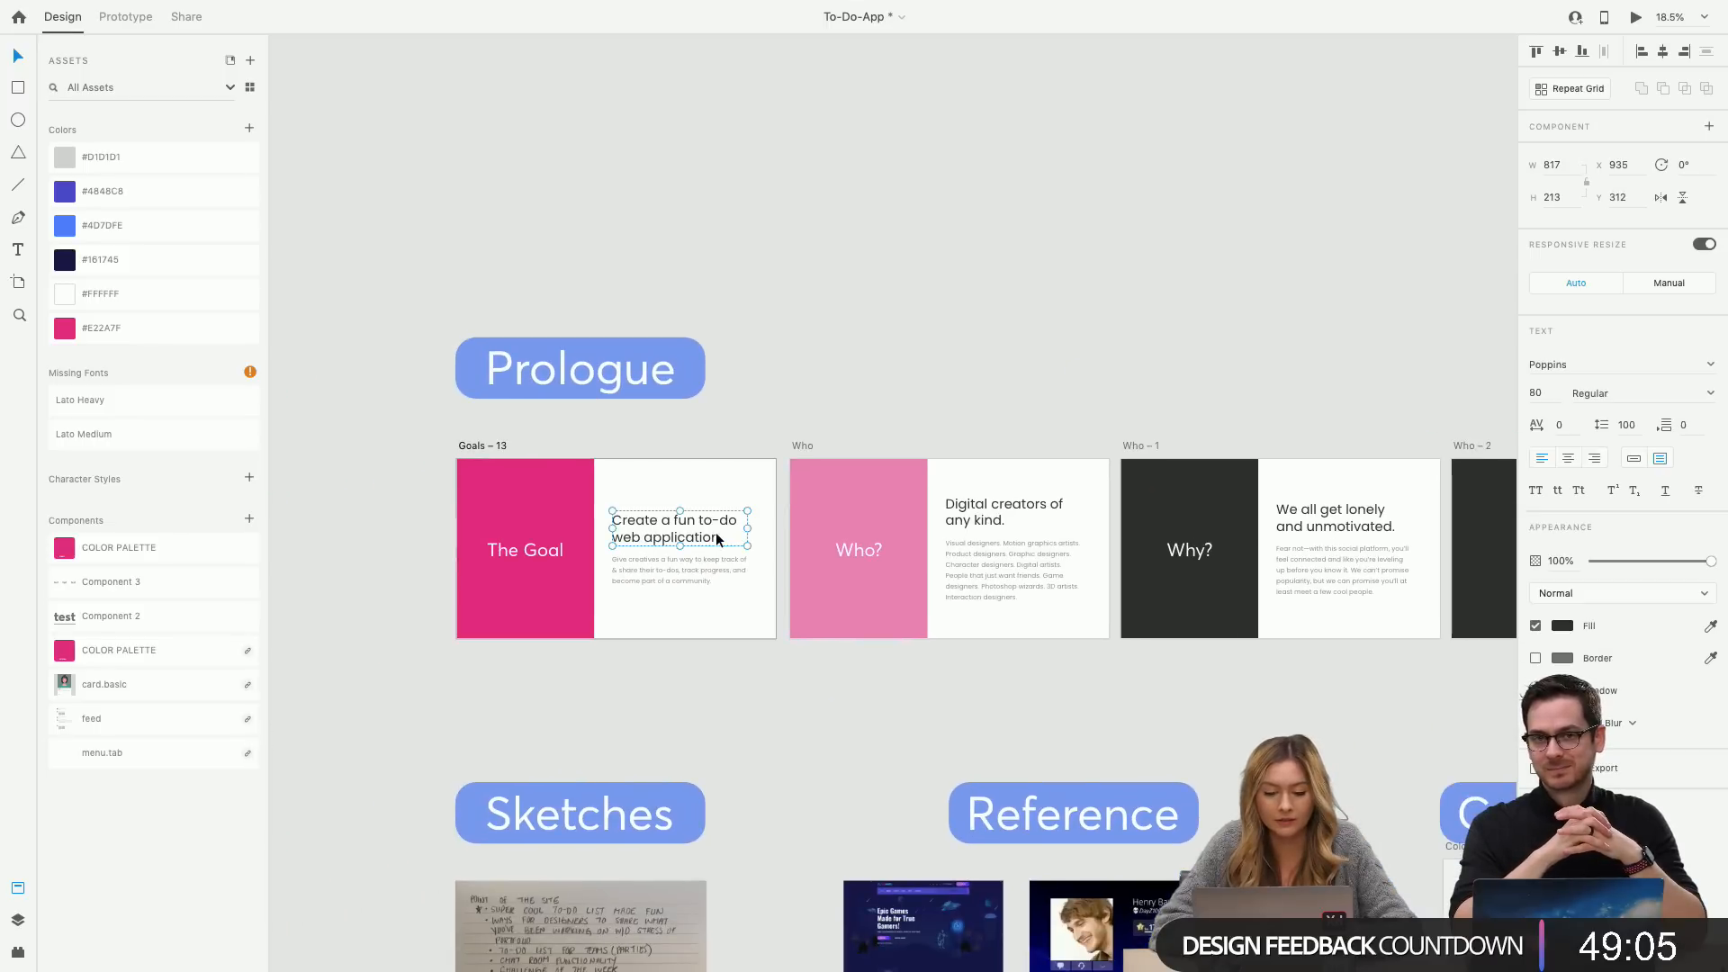
left_click(1636, 17)
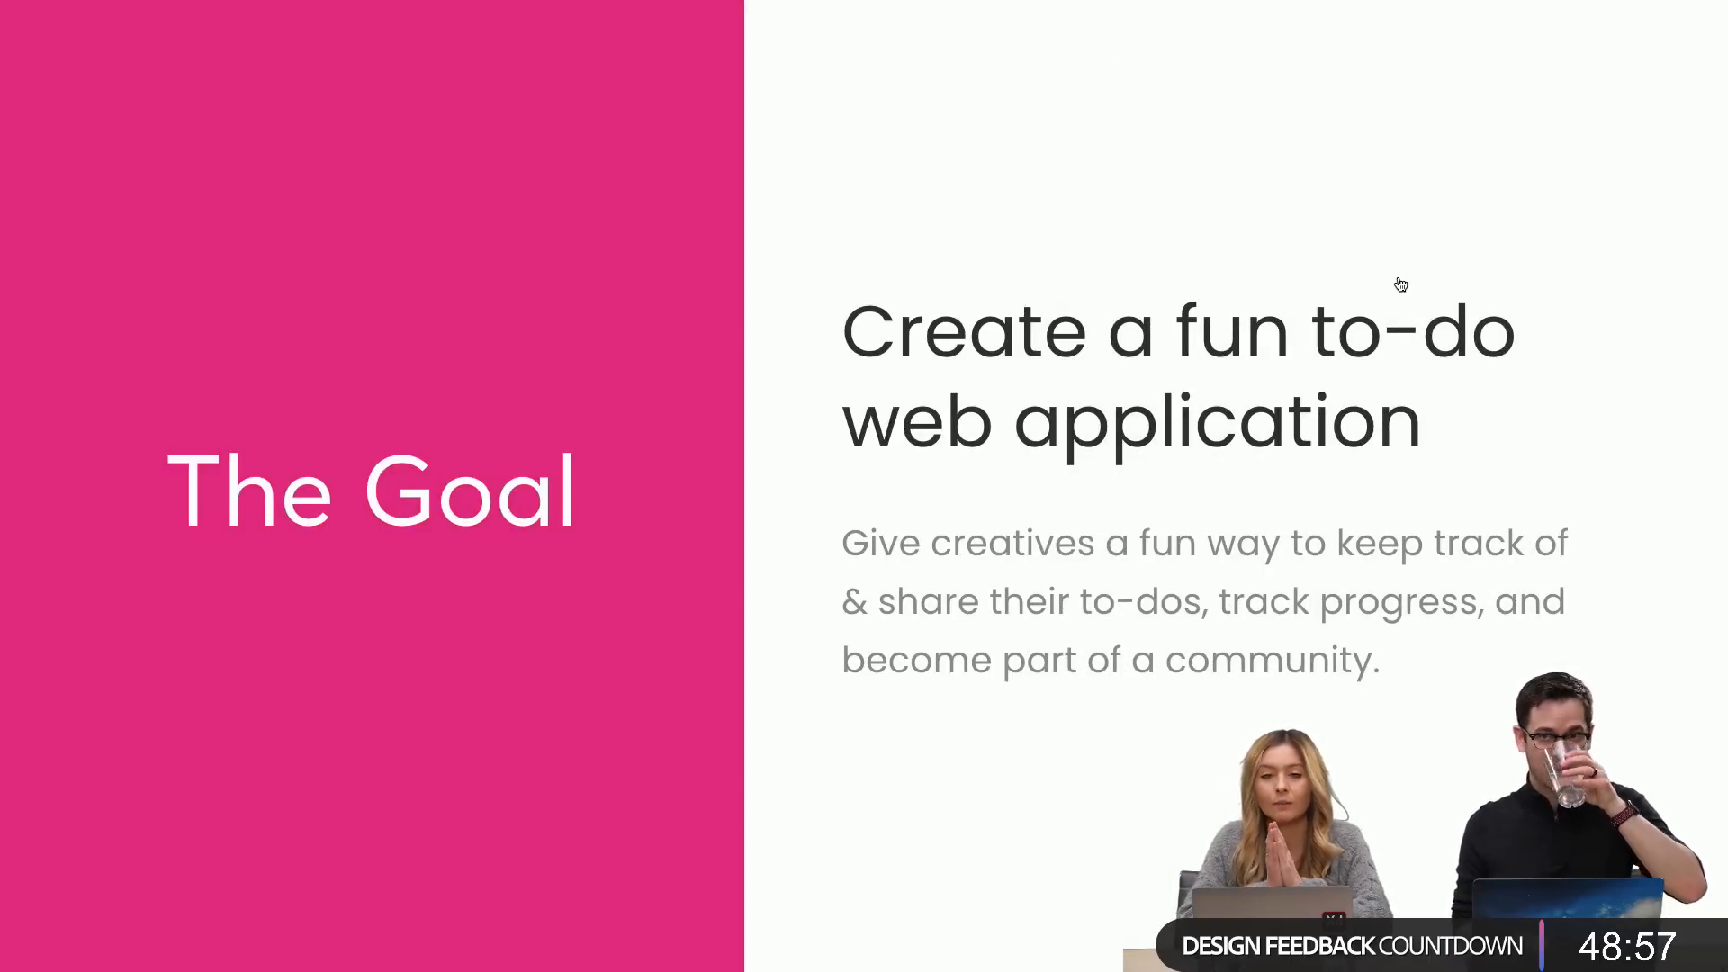
key("Escape")
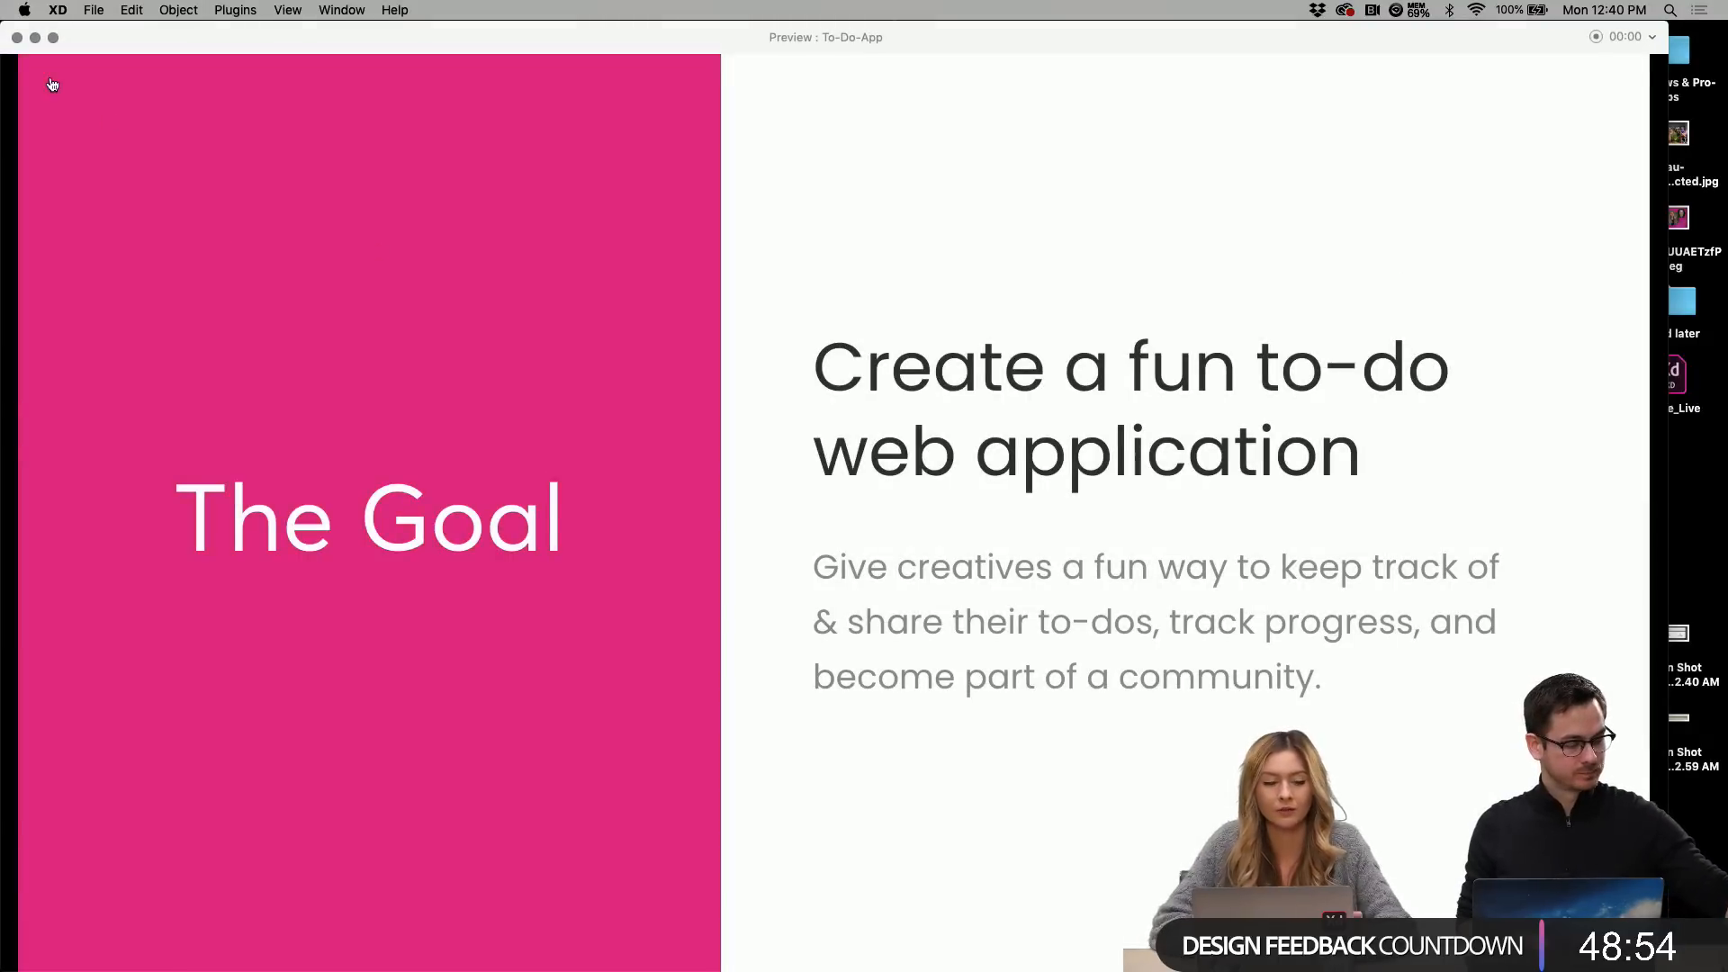
left_click(16, 37)
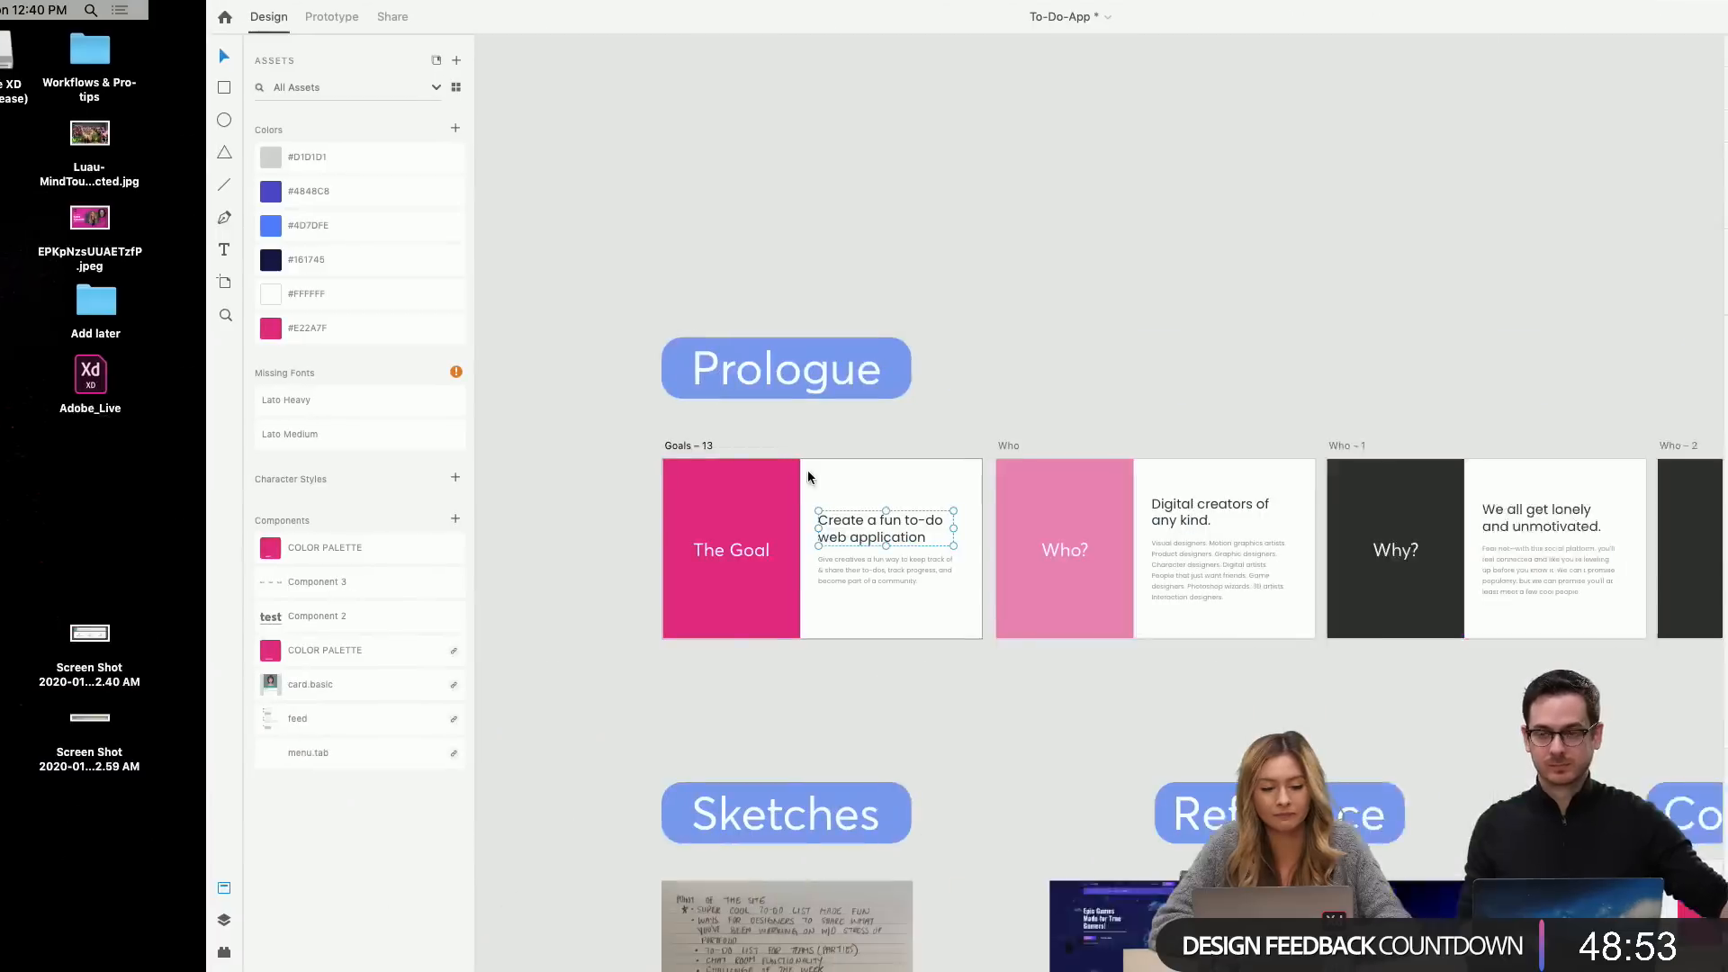
Return to the LOGIN artboard and select its white card.
scroll(900, 585, "down", 5)
scroll(900, 585, "right", 3)
scroll(900, 581, "right", 10)
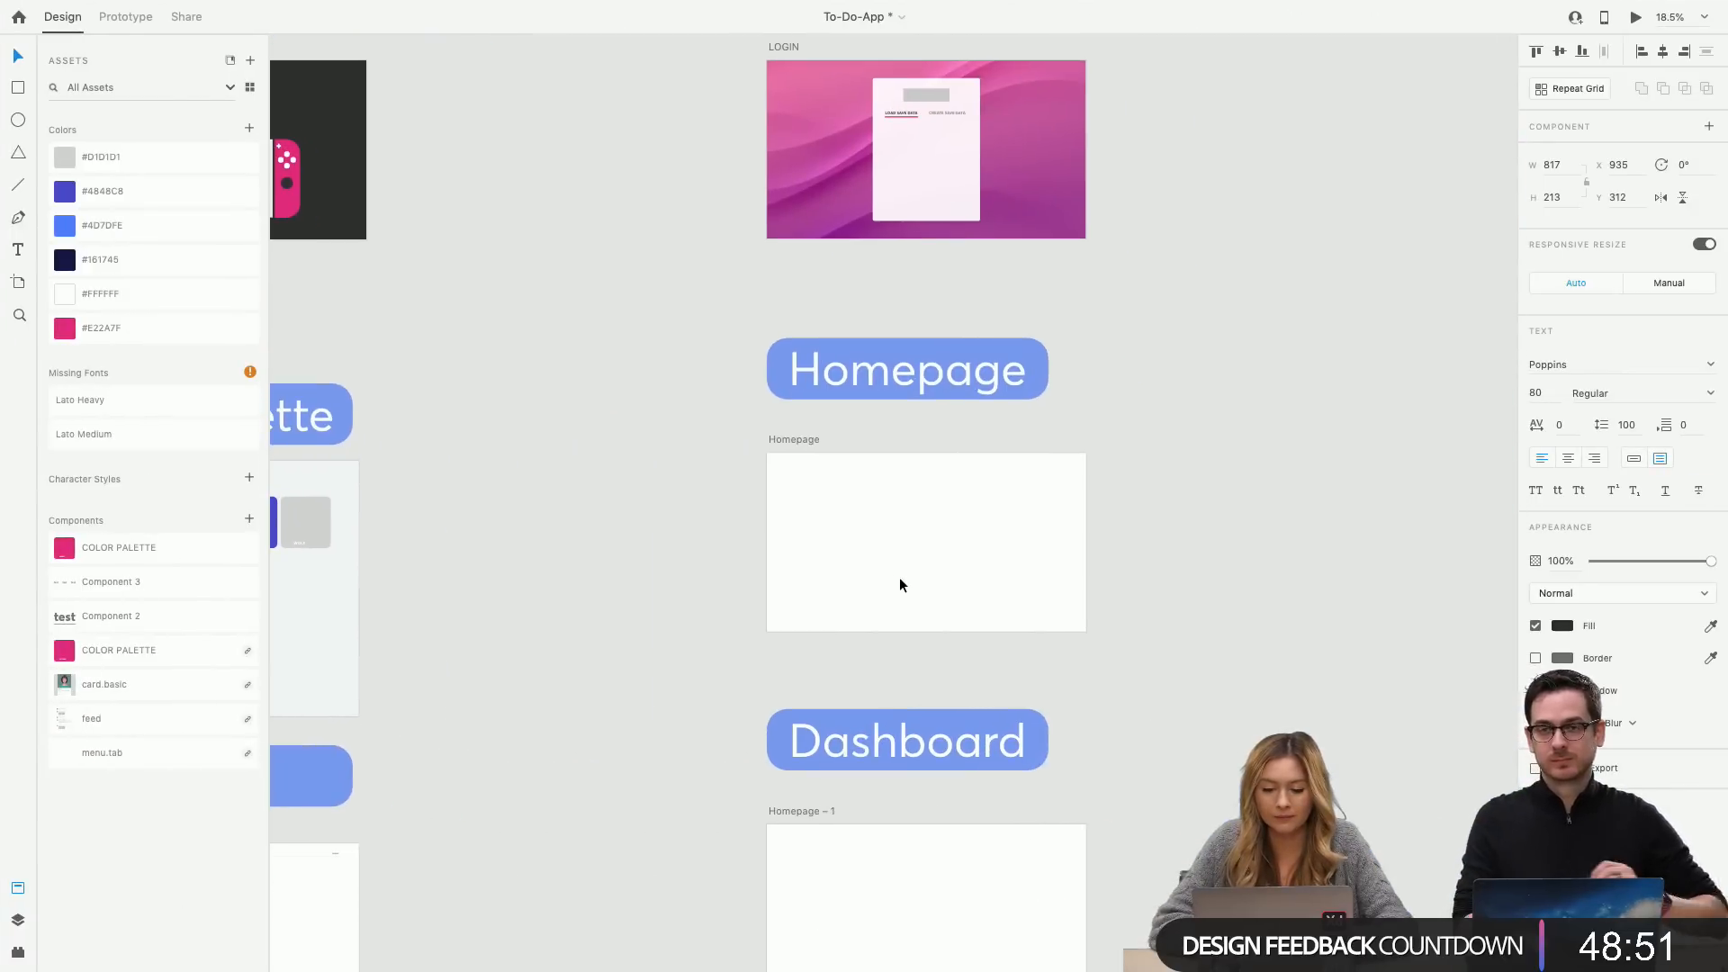
scroll(901, 580, "up", 2)
scroll(901, 580, "up", 3)
scroll(911, 434, "up", 4)
scroll(911, 435, "up", 2)
left_click(911, 435)
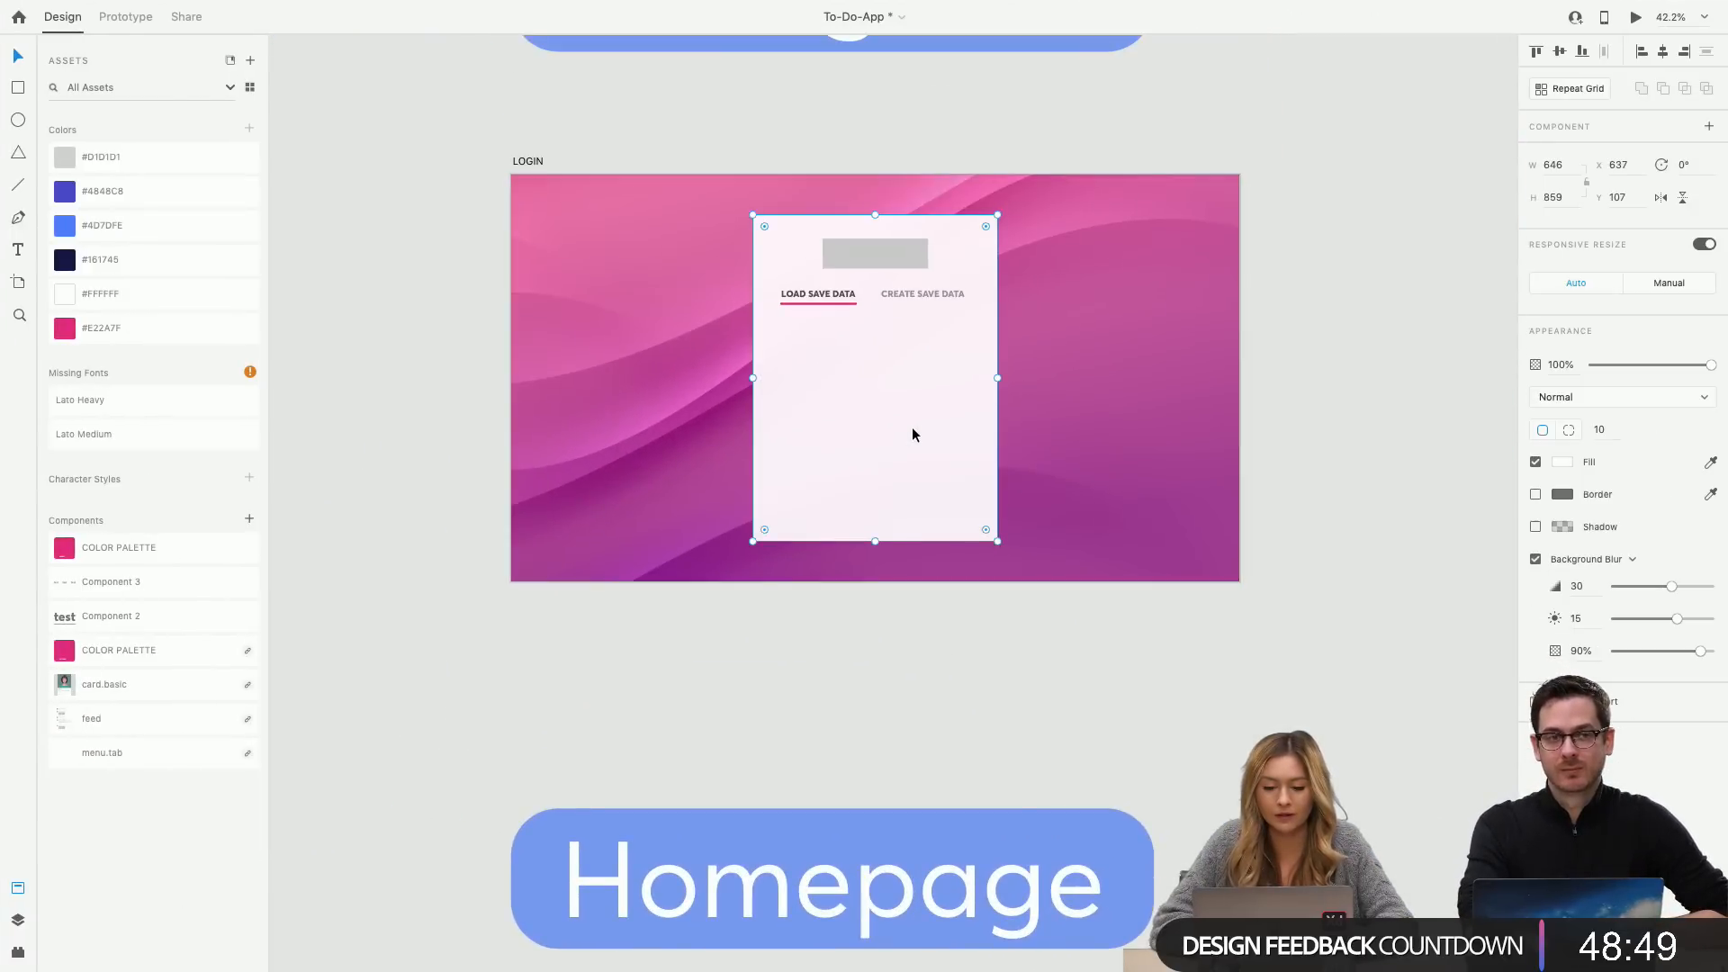
Draw a horizontal line about 311 px long across the middle of the white card, below the tab labels.
key("super+shift+apostrophe")
scroll(911, 435, "up", 3)
scroll(911, 435, "up", 4)
scroll(915, 432, "down", 2)
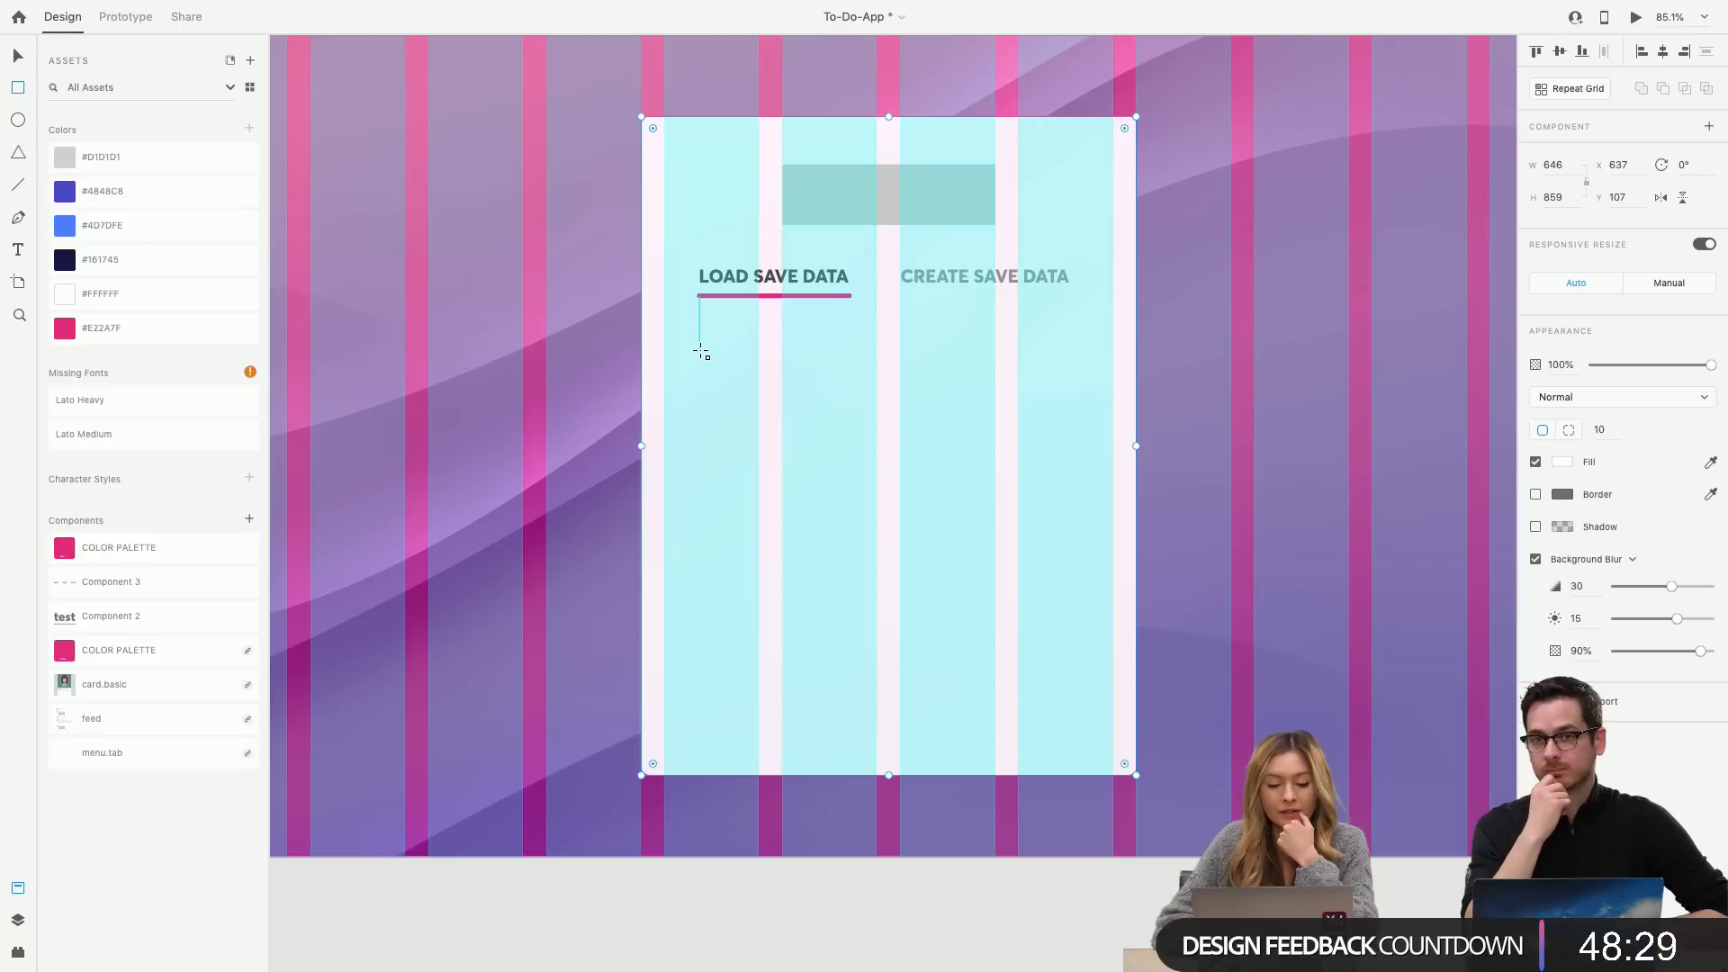
left_click(19, 191)
key("ctrl+shift+apostrophe")
mouse_move(772, 268)
left_mouse_down()
mouse_move(773, 397)
mouse_move(1003, 474)
mouse_move(990, 416)
left_mouse_up()
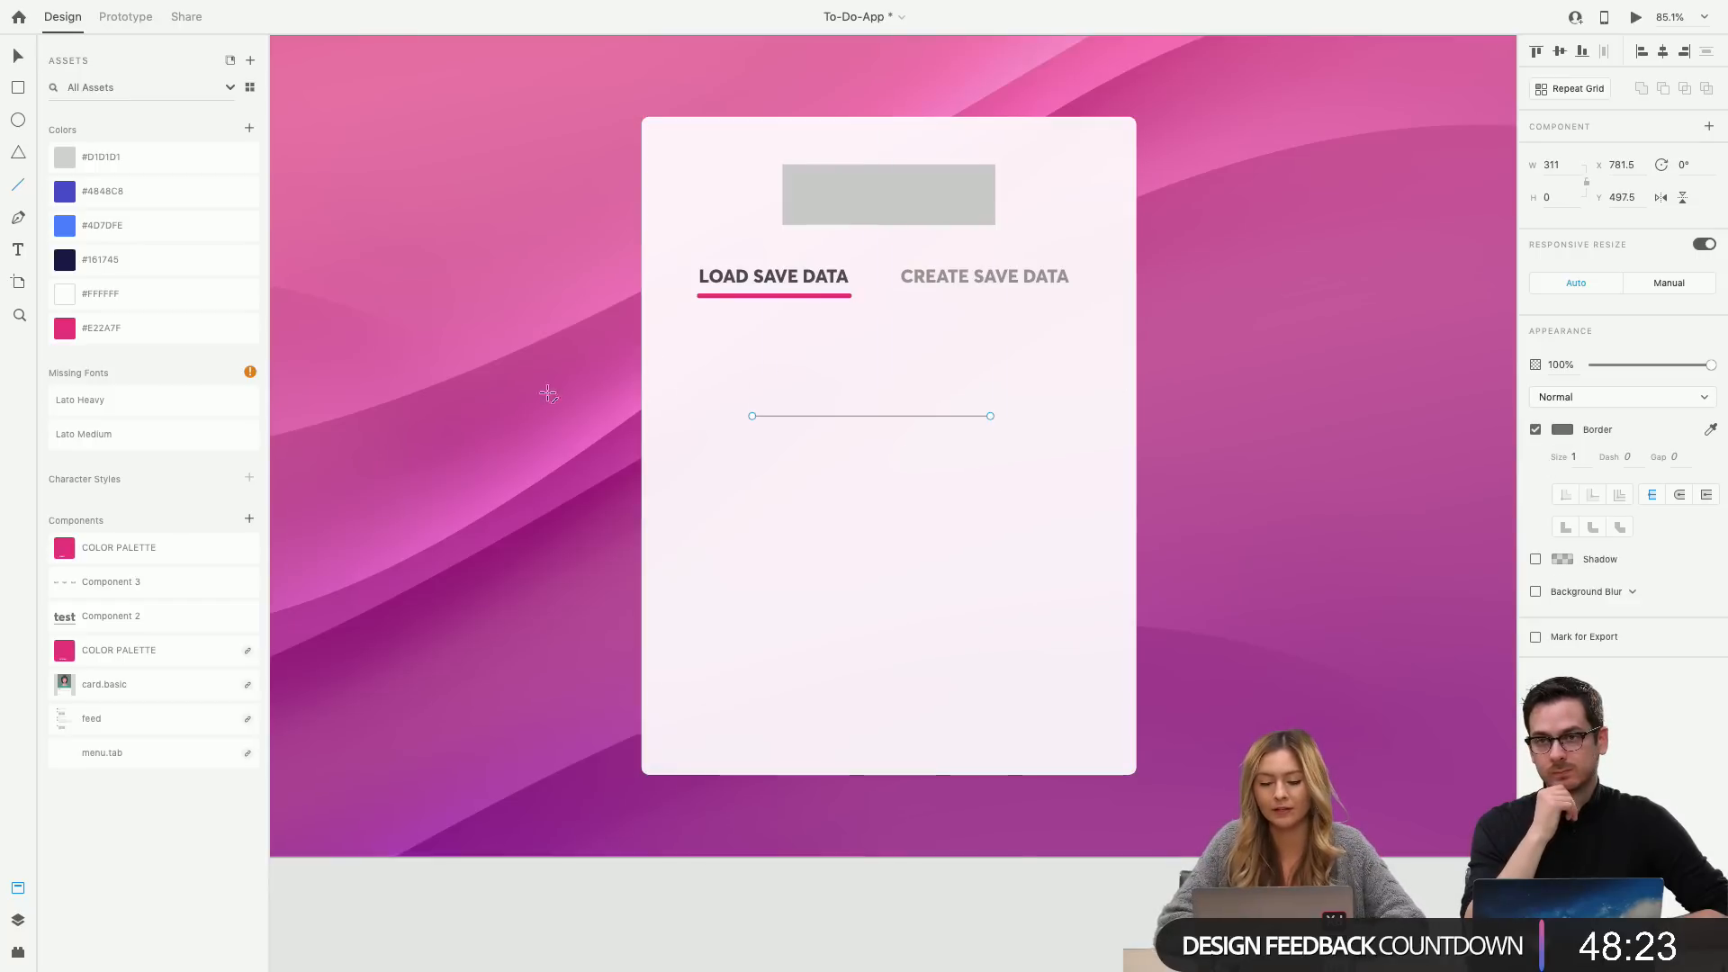
Add the text "label" just above the start of the horizontal line.
left_click(755, 379)
type("labe")
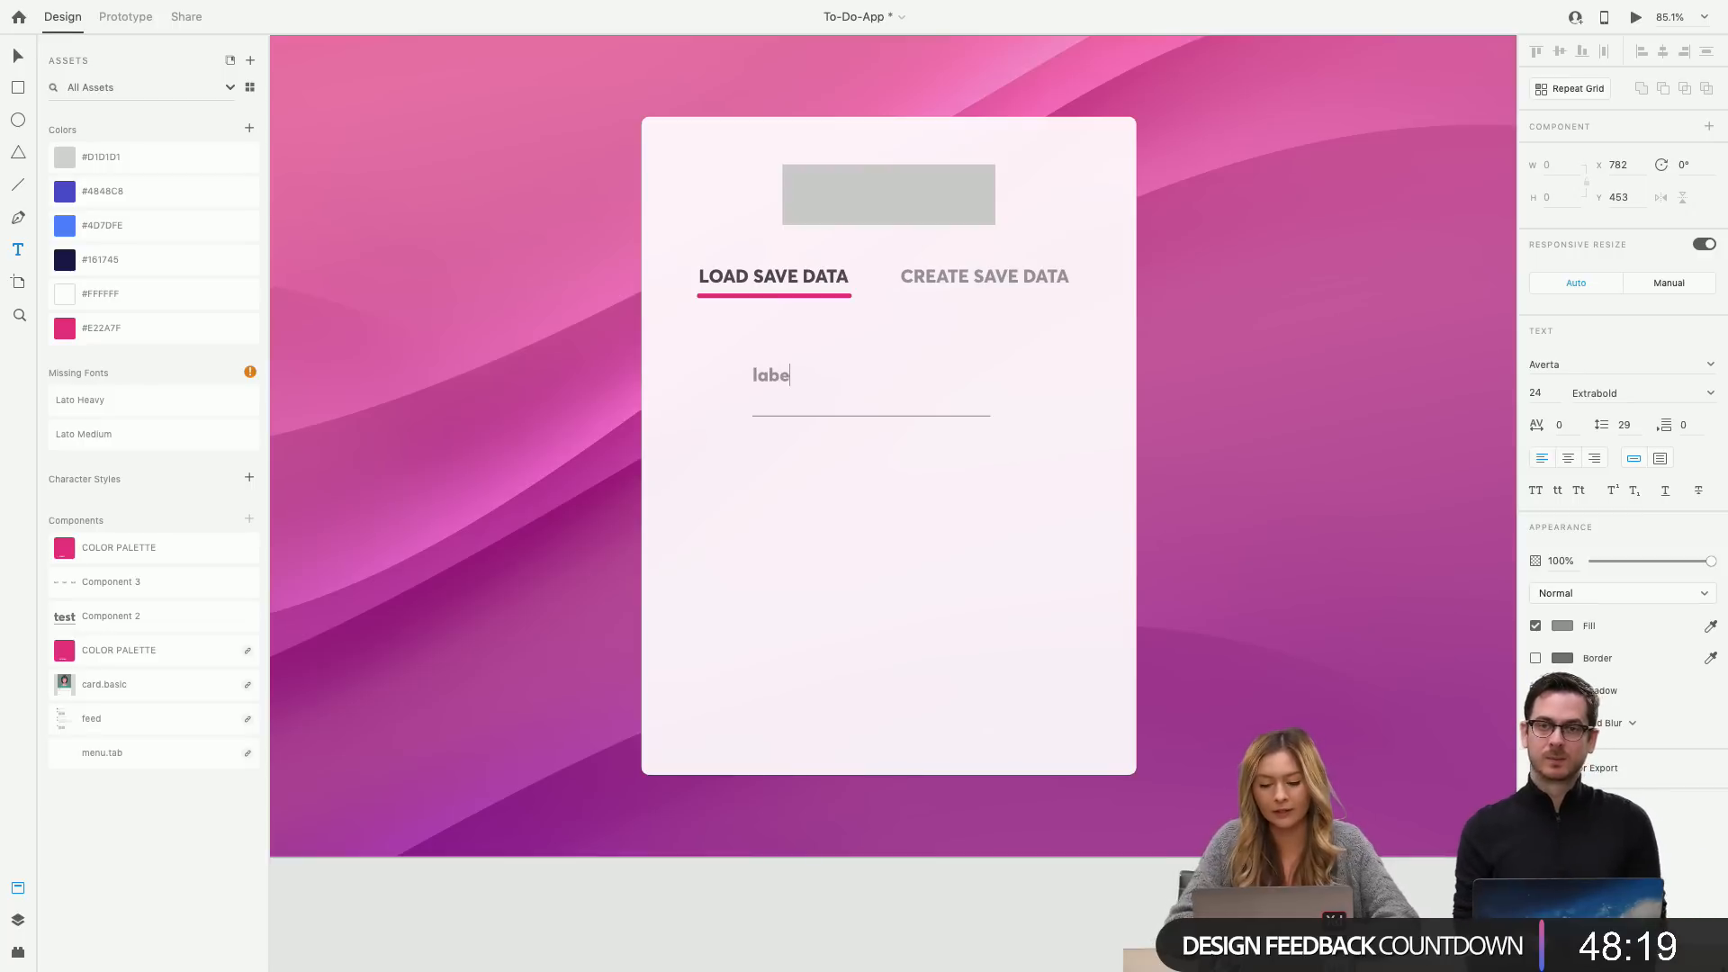
type("l")
key("Escape")
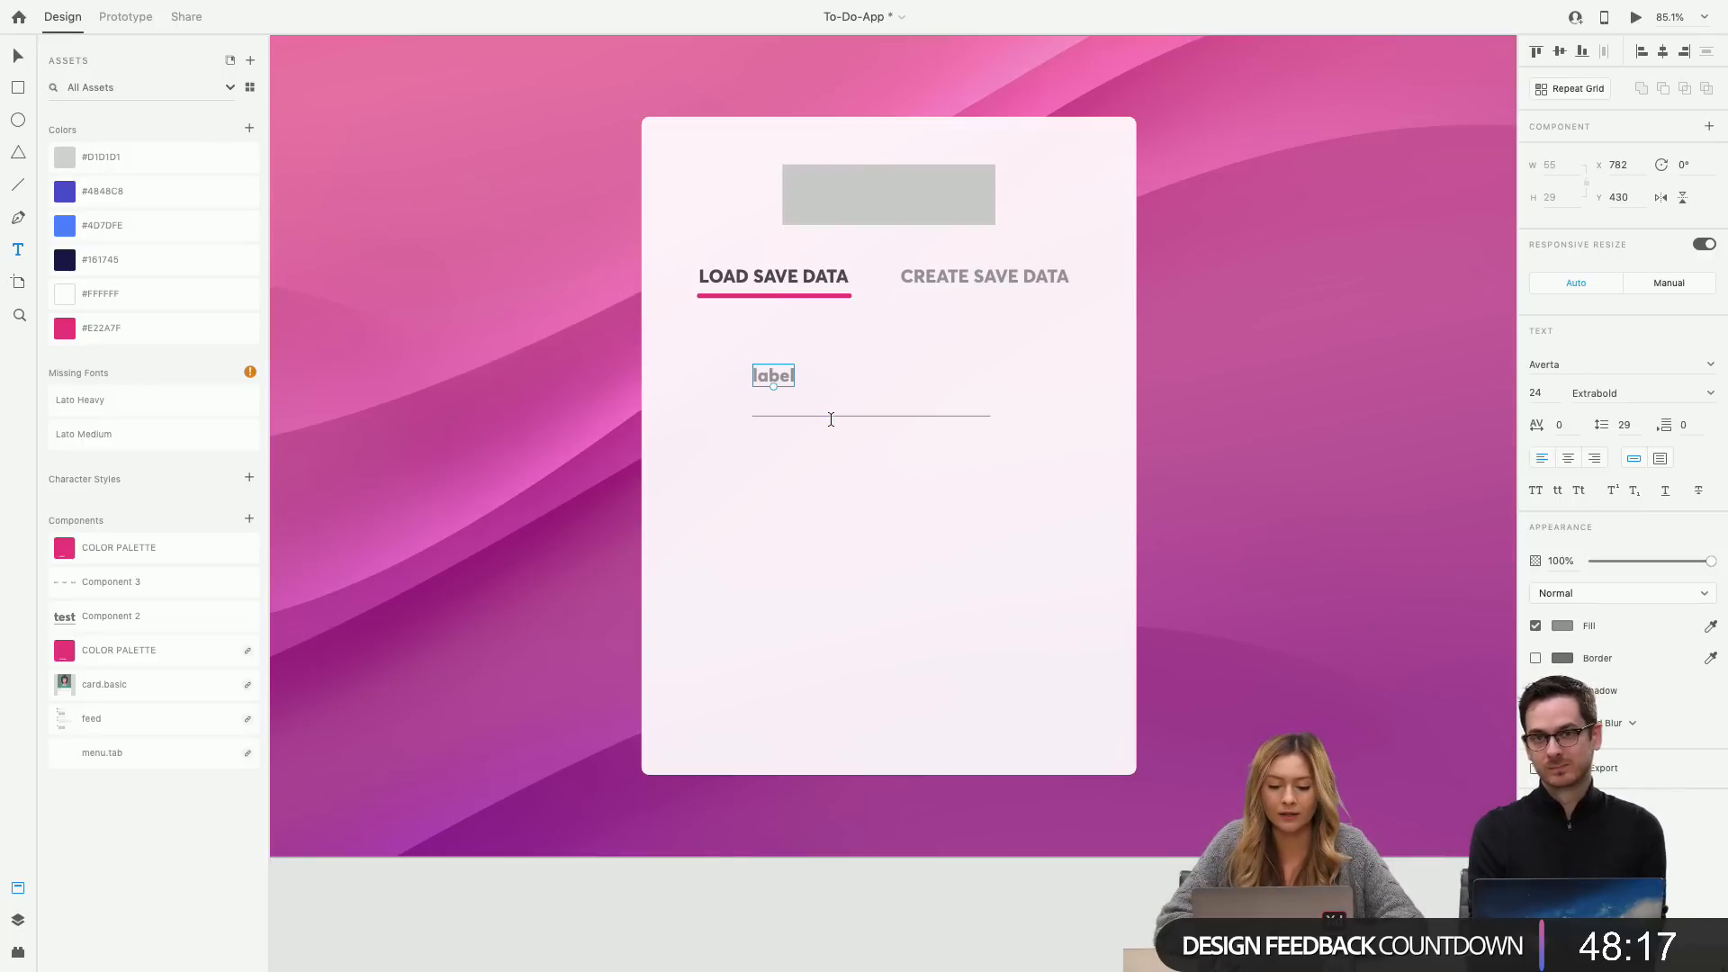
key("Escape")
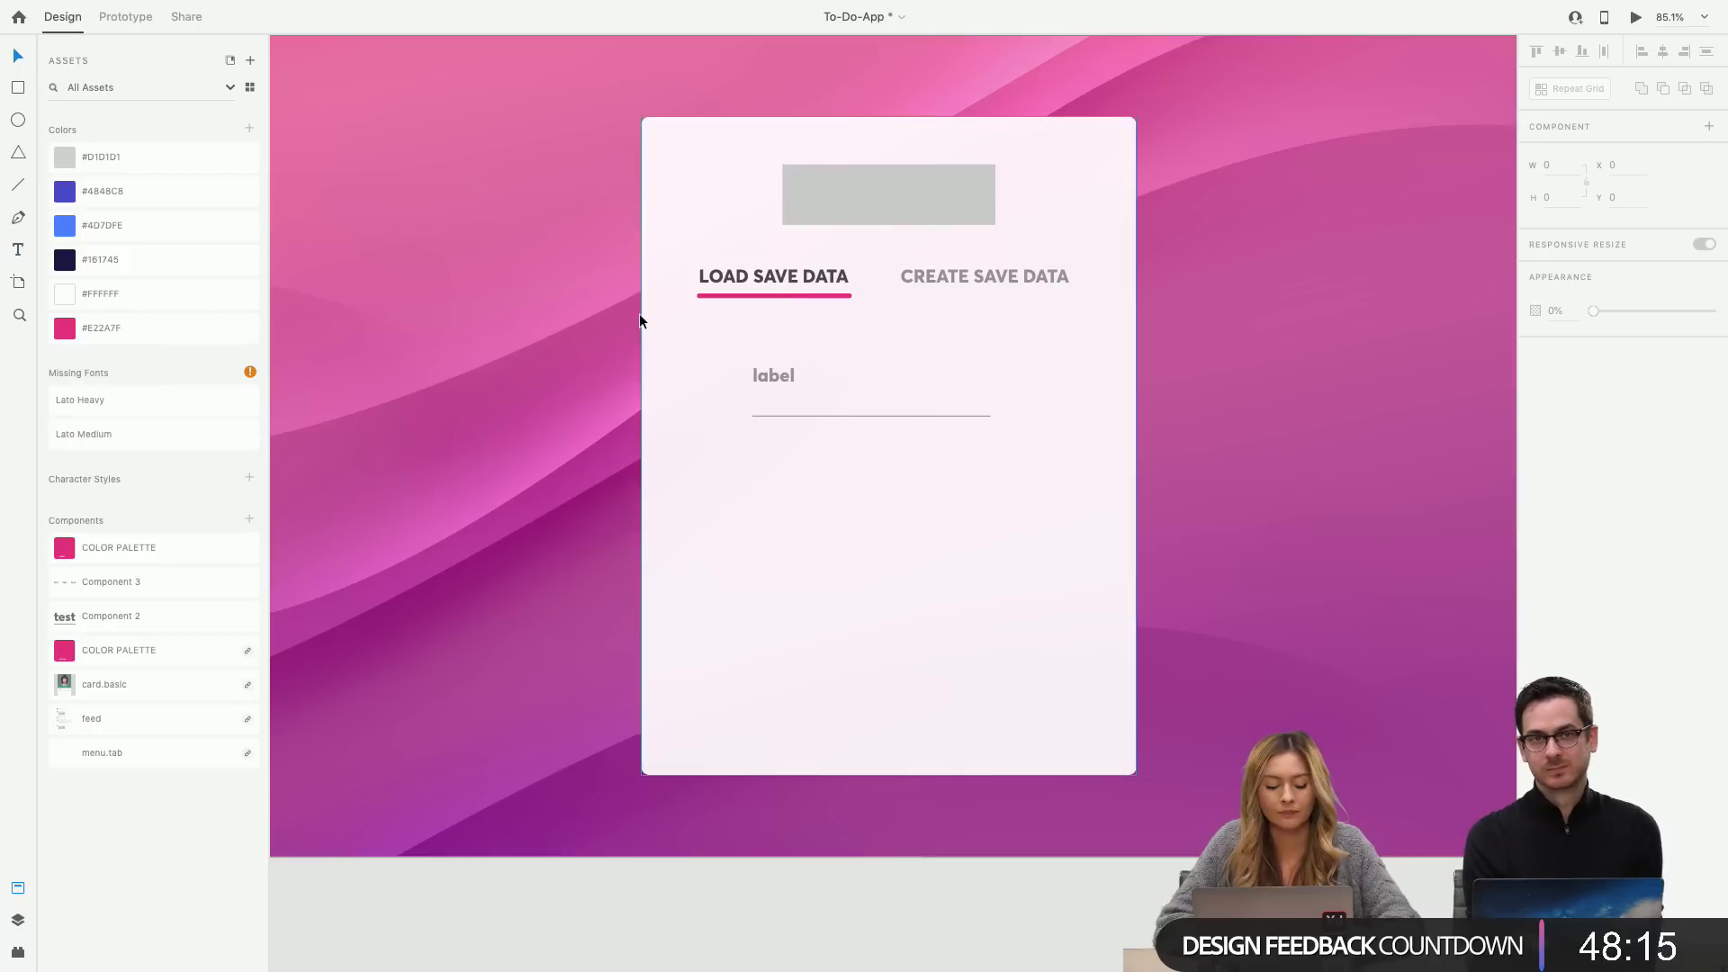
Delete the horizontal line together with its "label" text.
left_click(902, 417)
left_click(775, 370, "shift")
key("Delete")
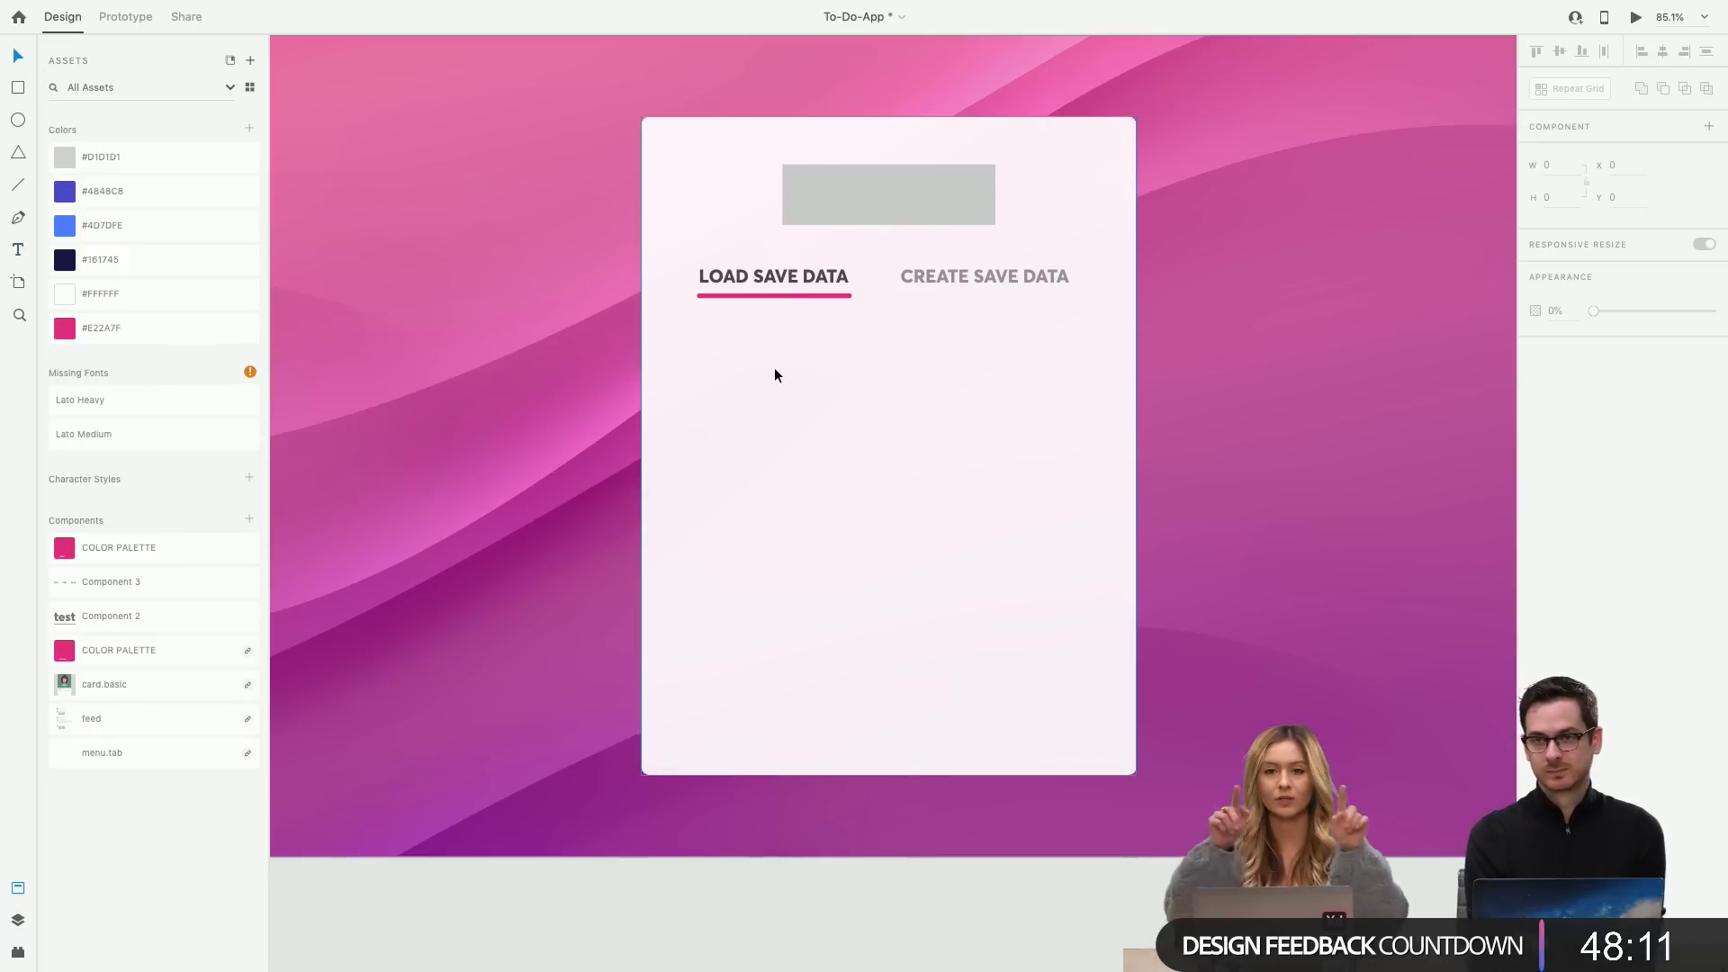
Add the text "First name" on the card below the tabs, starting at the same left edge as LOAD SAVE DATA.
left_click(19, 250)
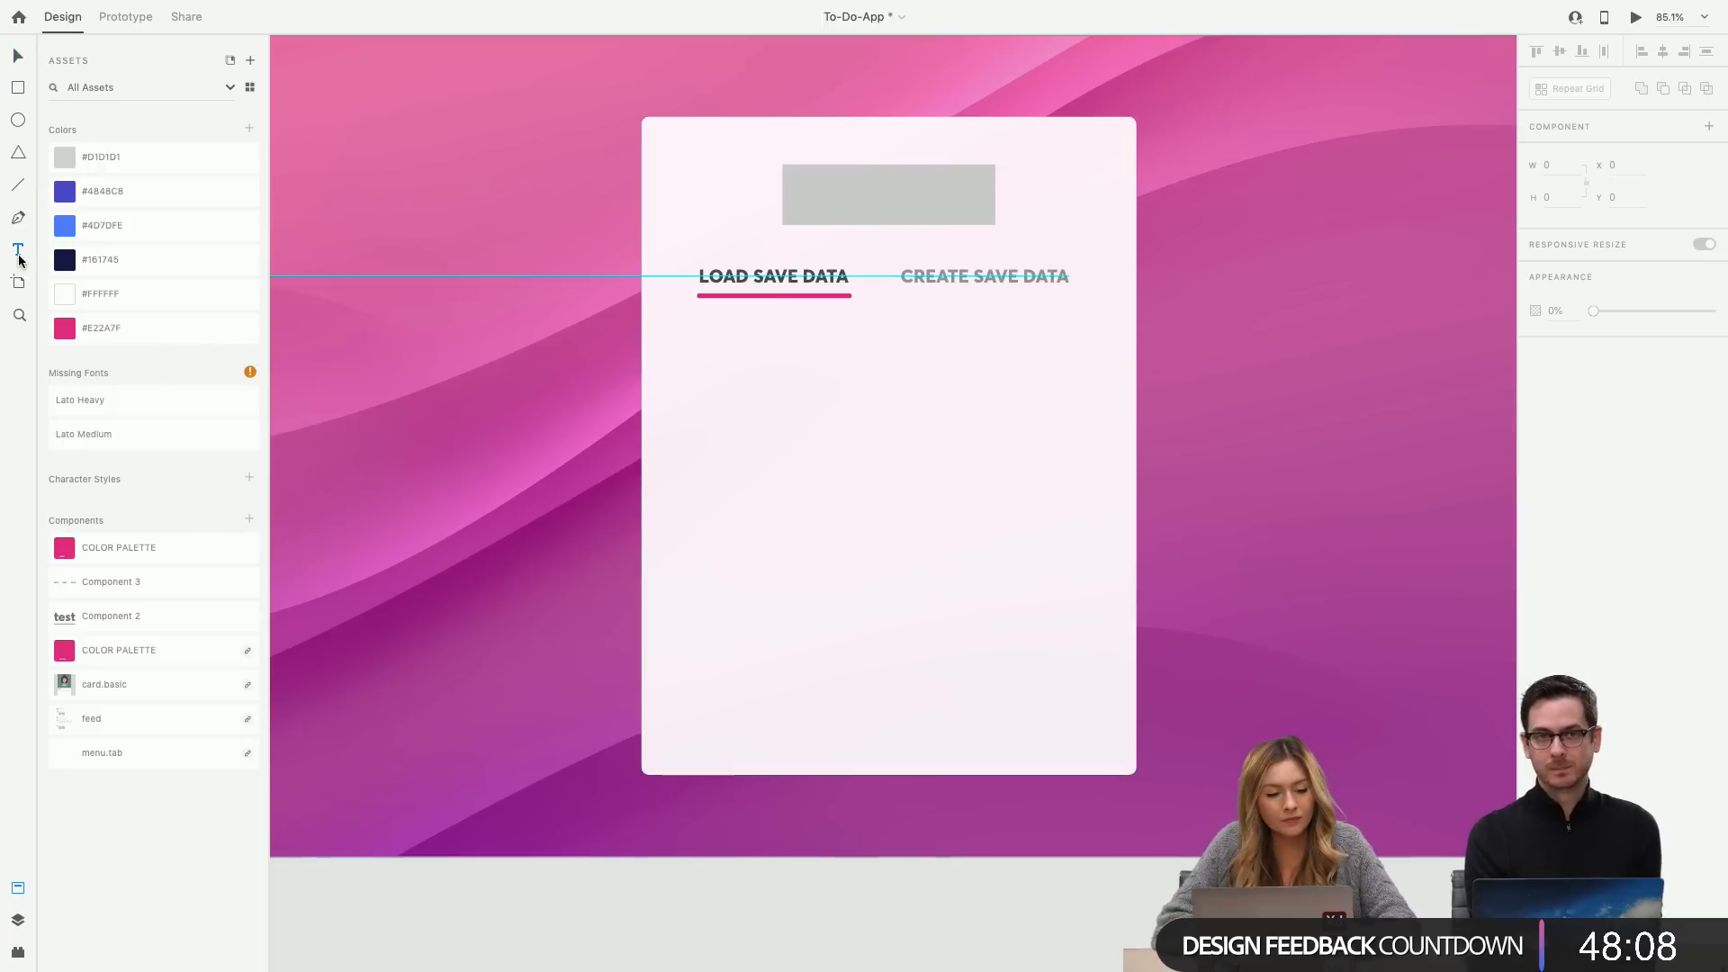
left_click(698, 418)
type("Fi")
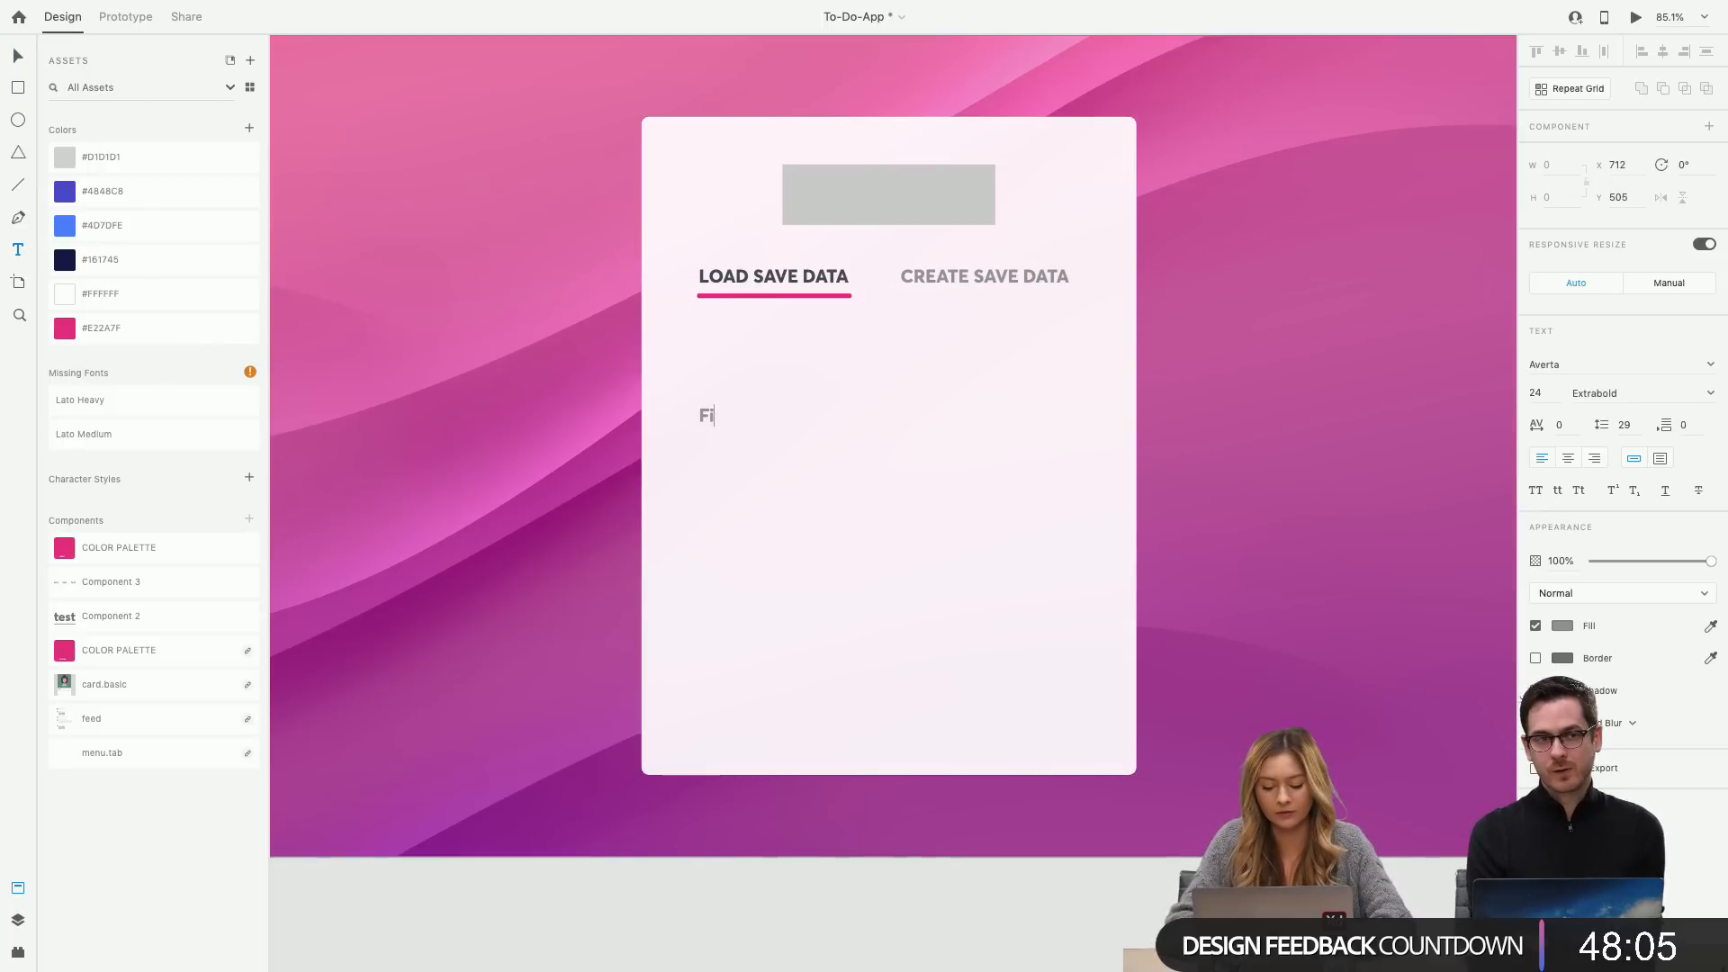
type("rst name")
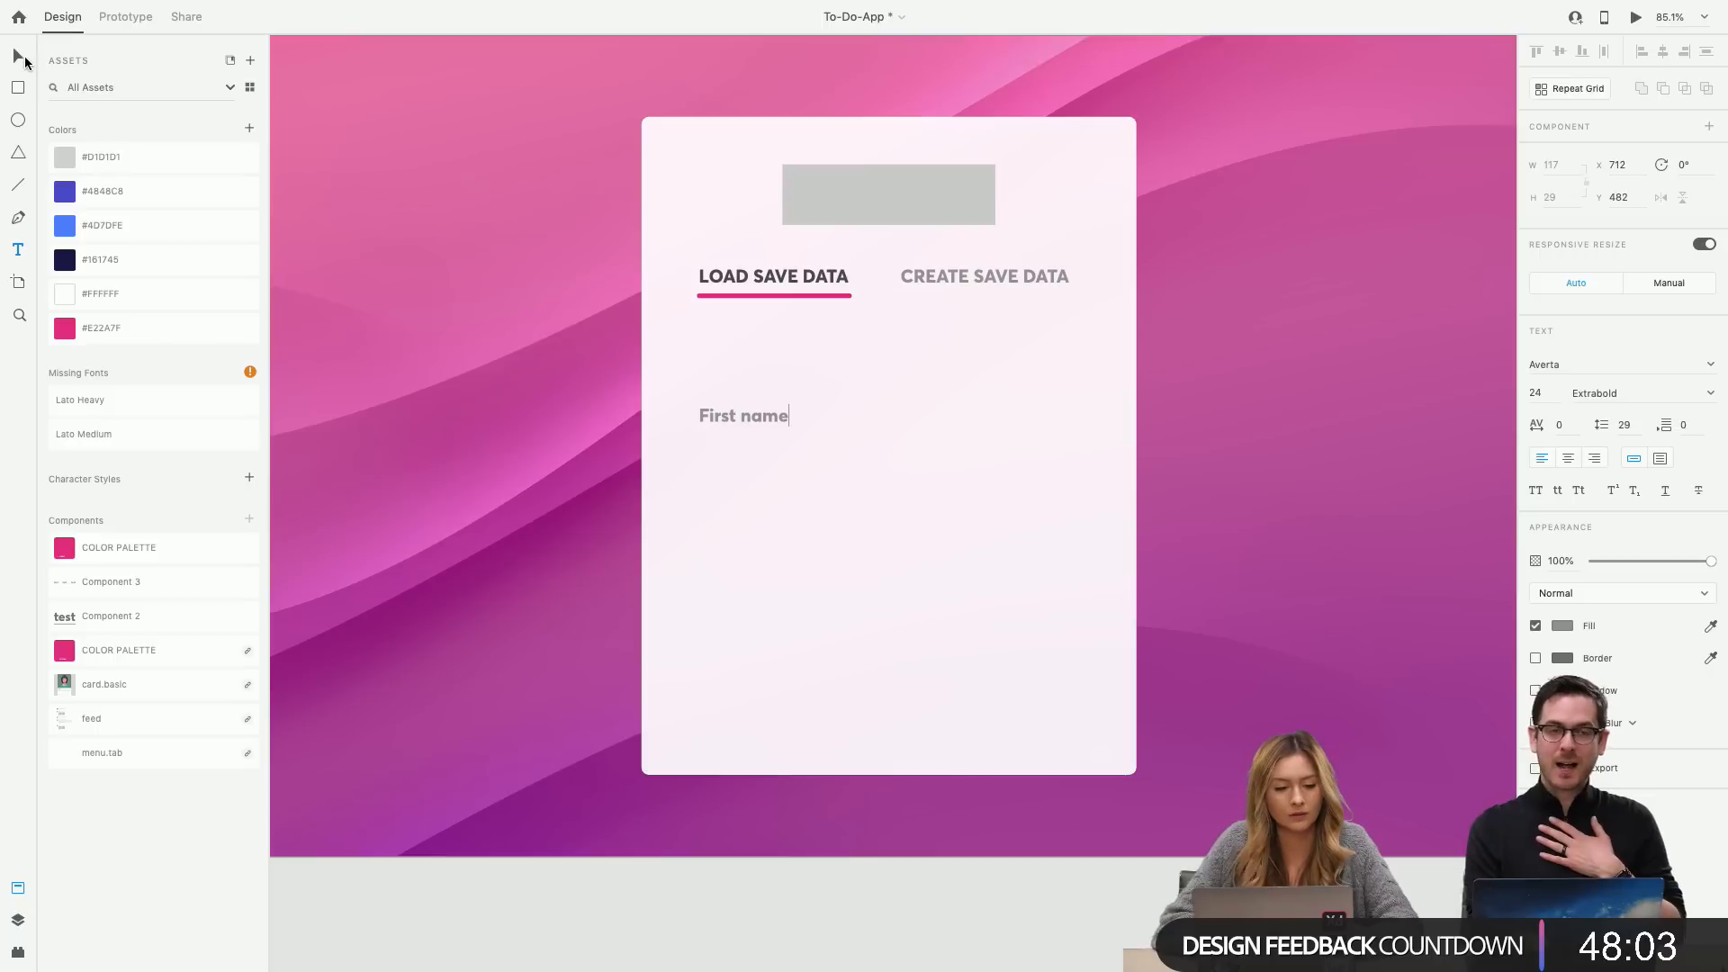
left_click(21, 60)
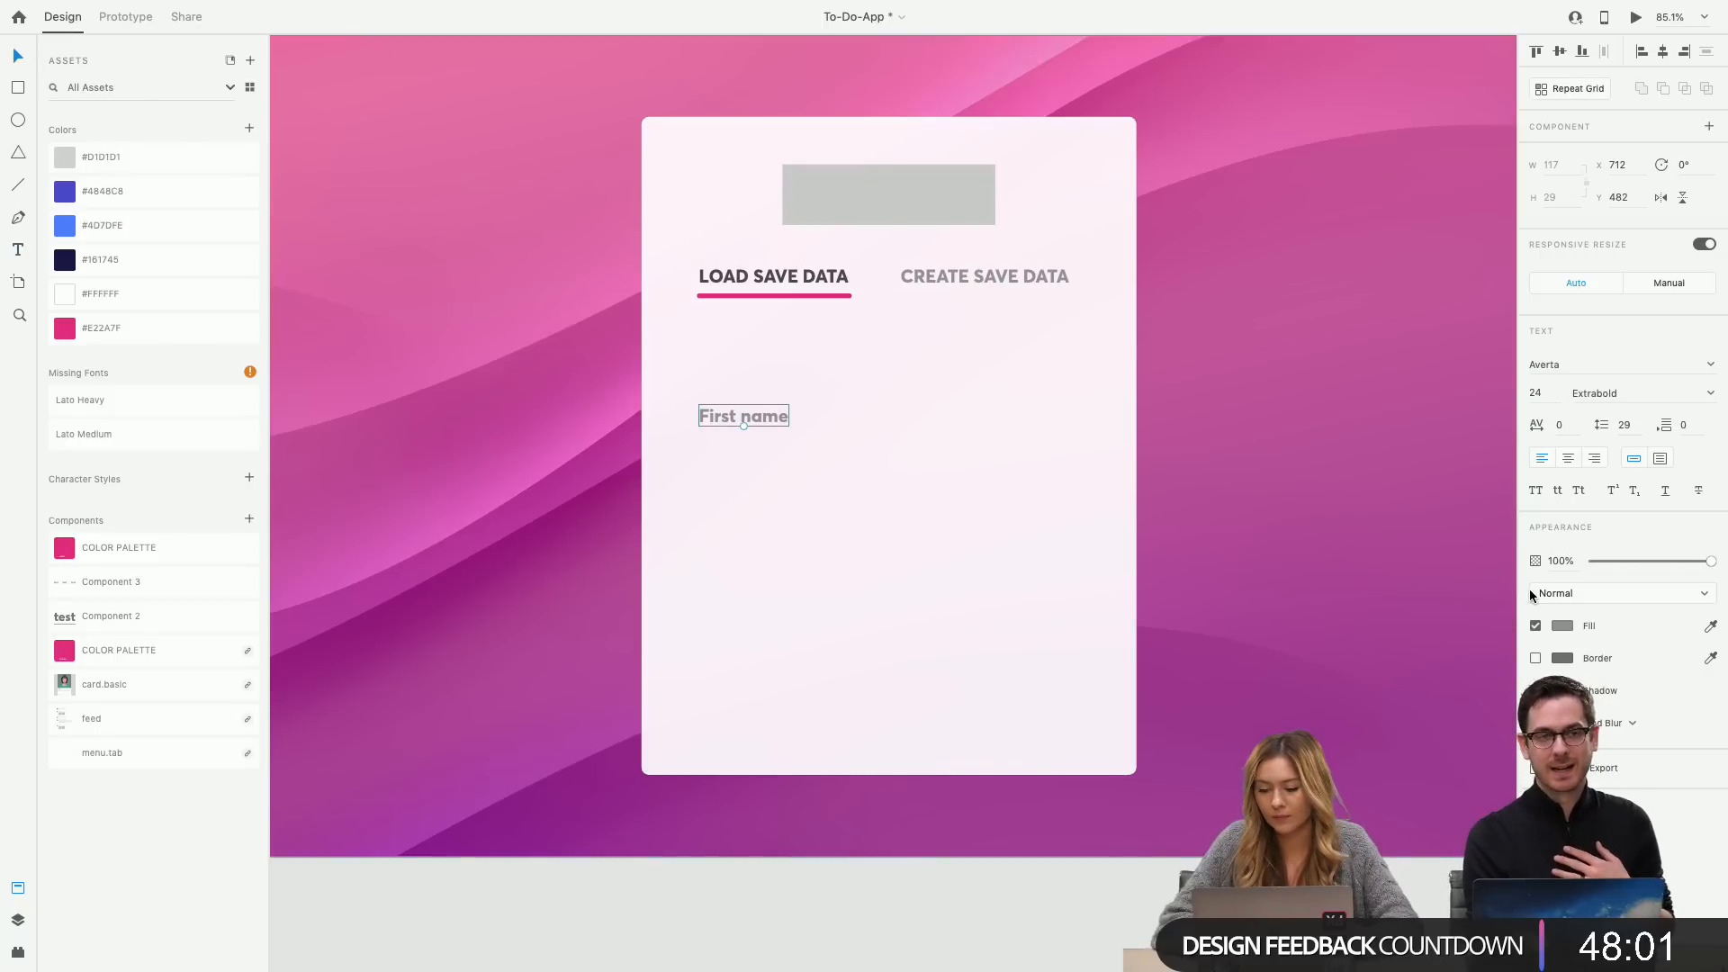
Fill the "First name" text with dark grey #414141.
left_click(1563, 627)
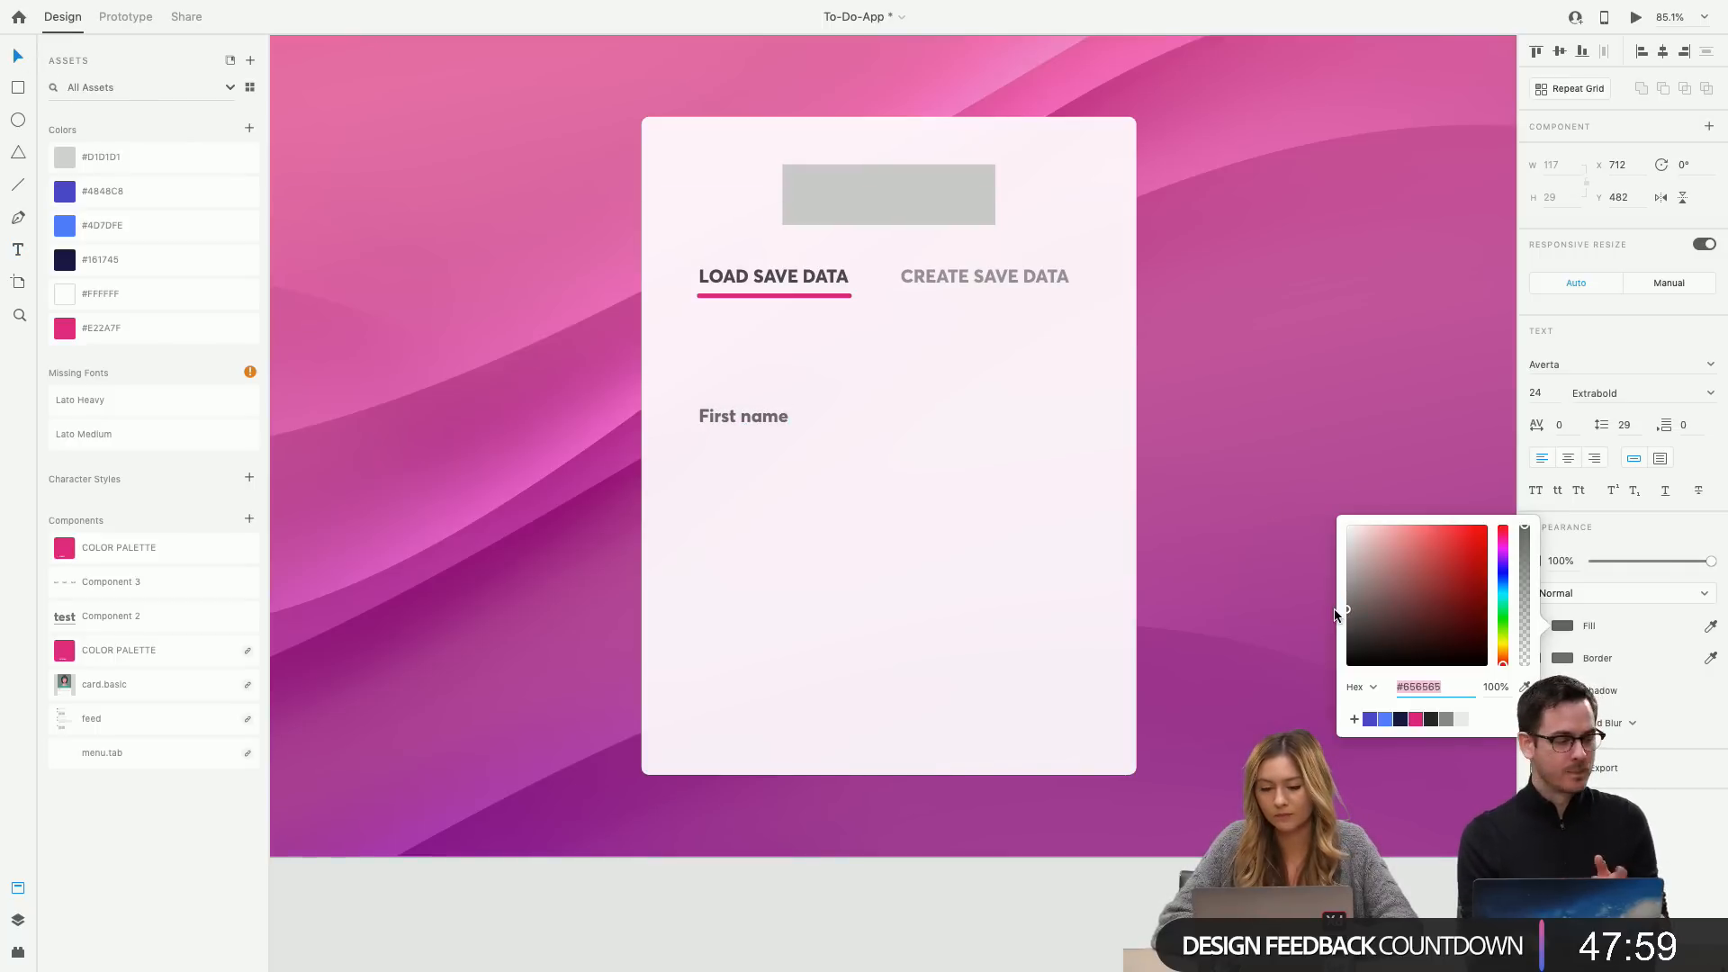
left_click_drag(1336, 614, 1329, 633)
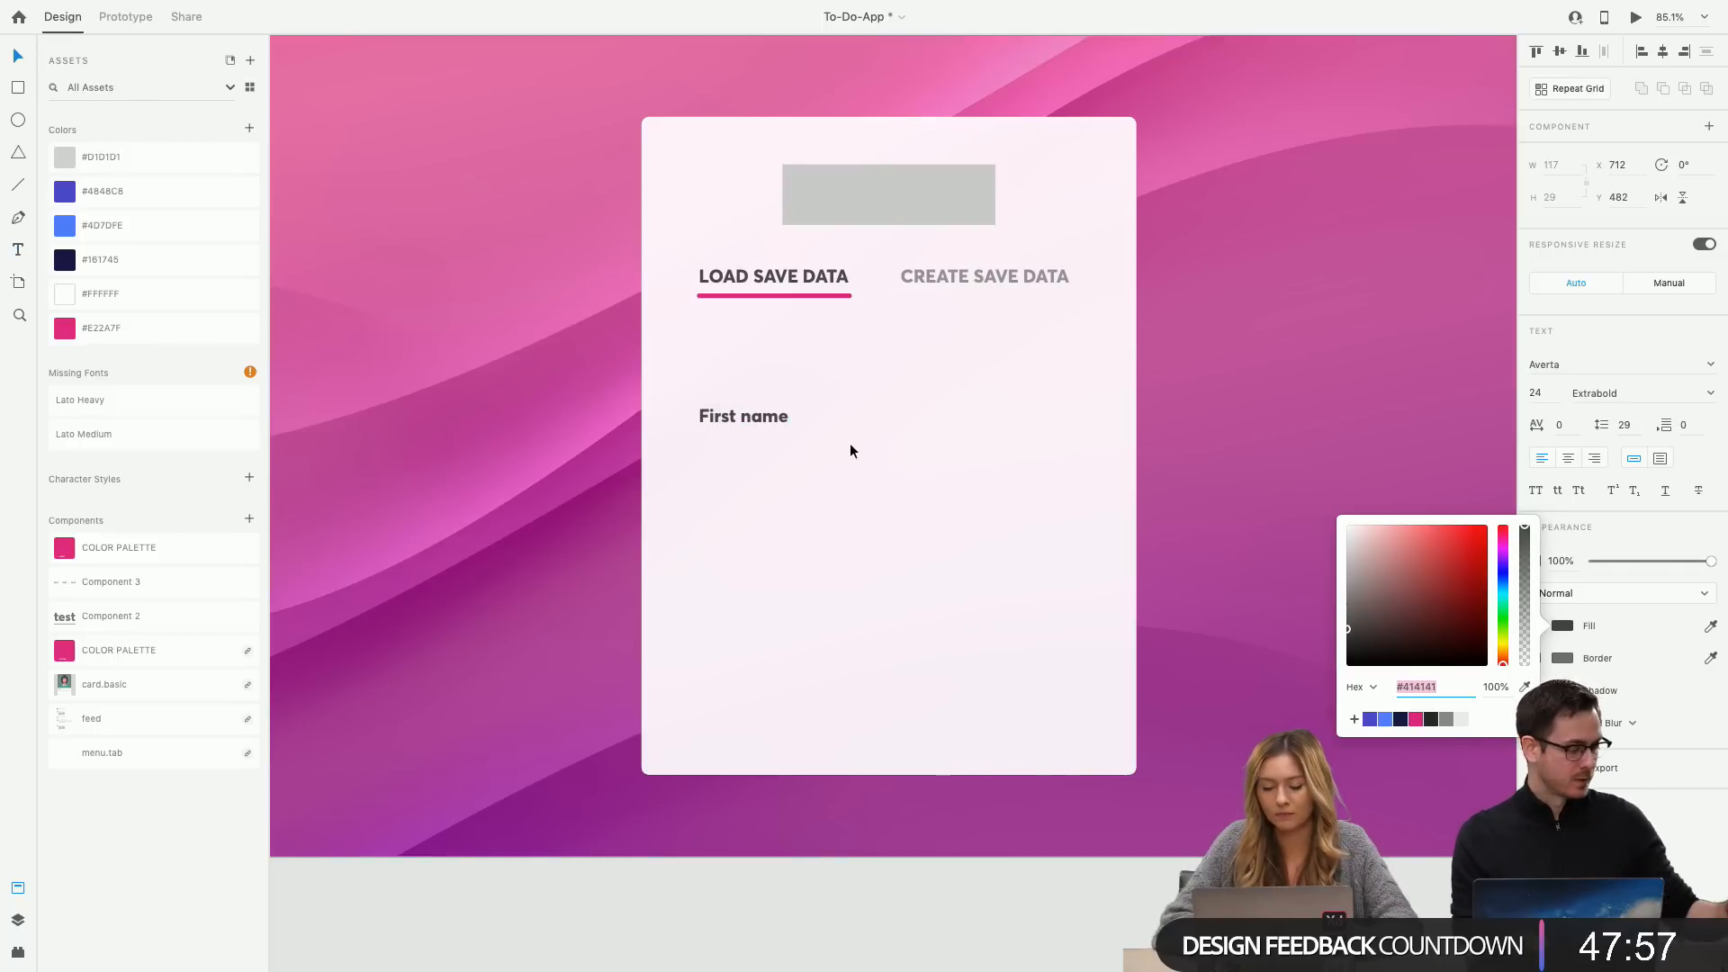
left_click(830, 389)
Set the font weight of the LOAD SAVE DATA and CREATE SAVE DATA tab labels to Semibold.
left_click(806, 276)
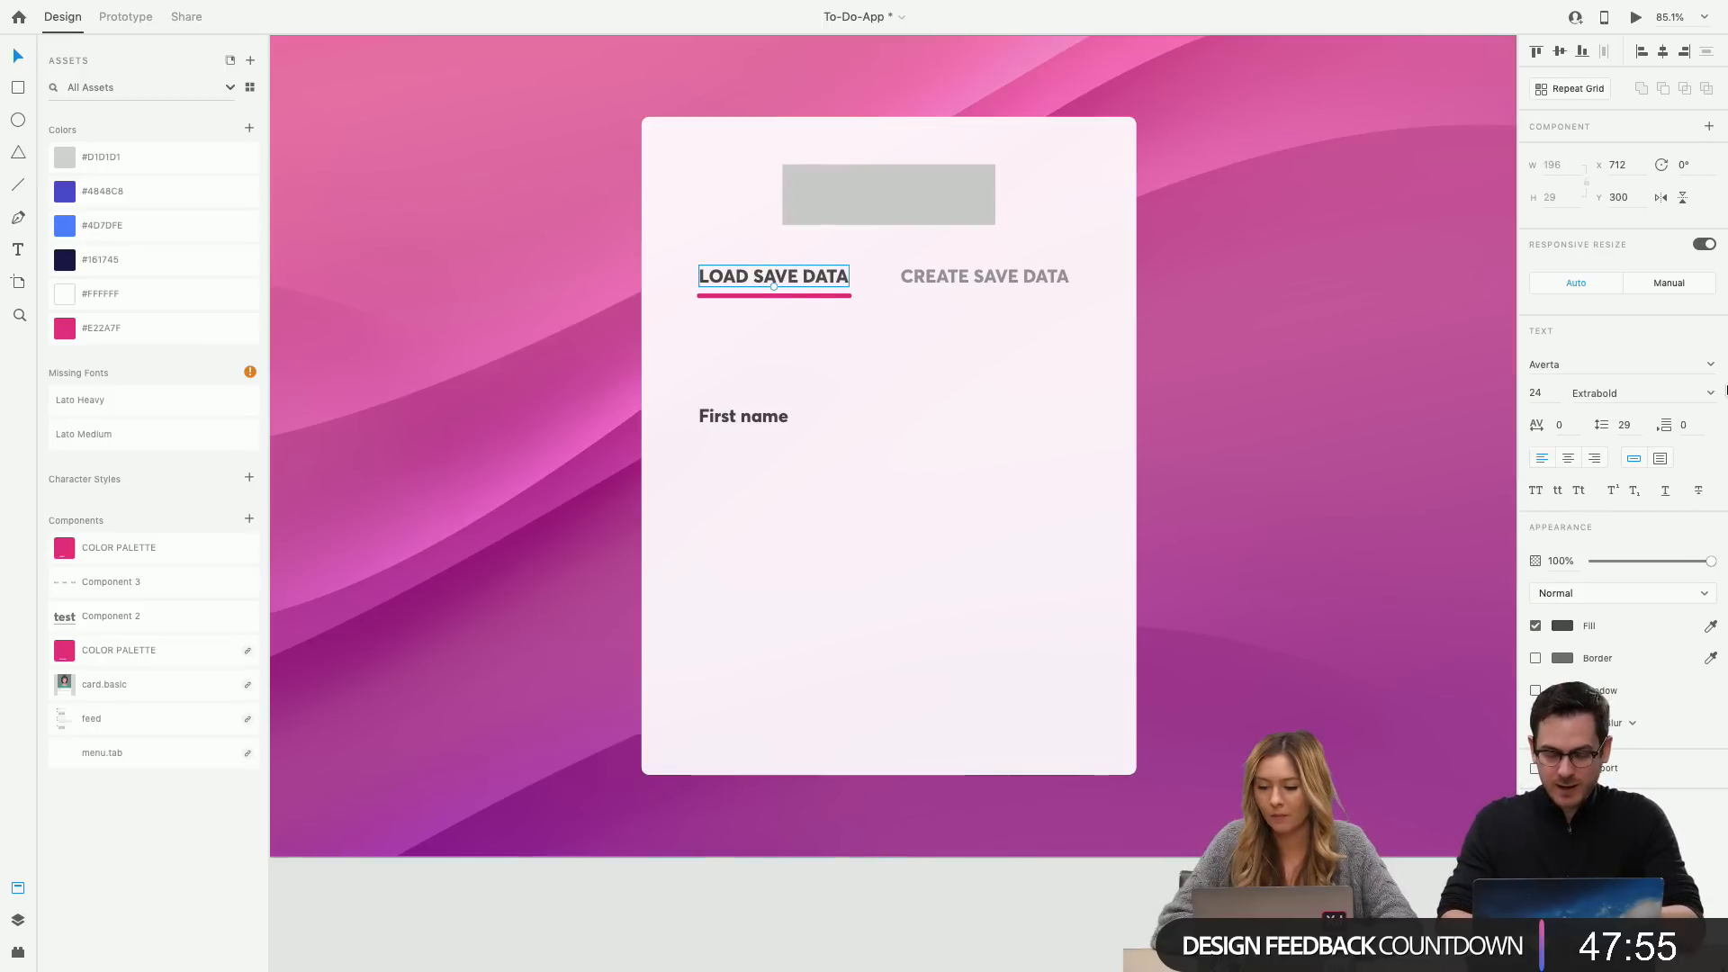
left_click(1710, 393)
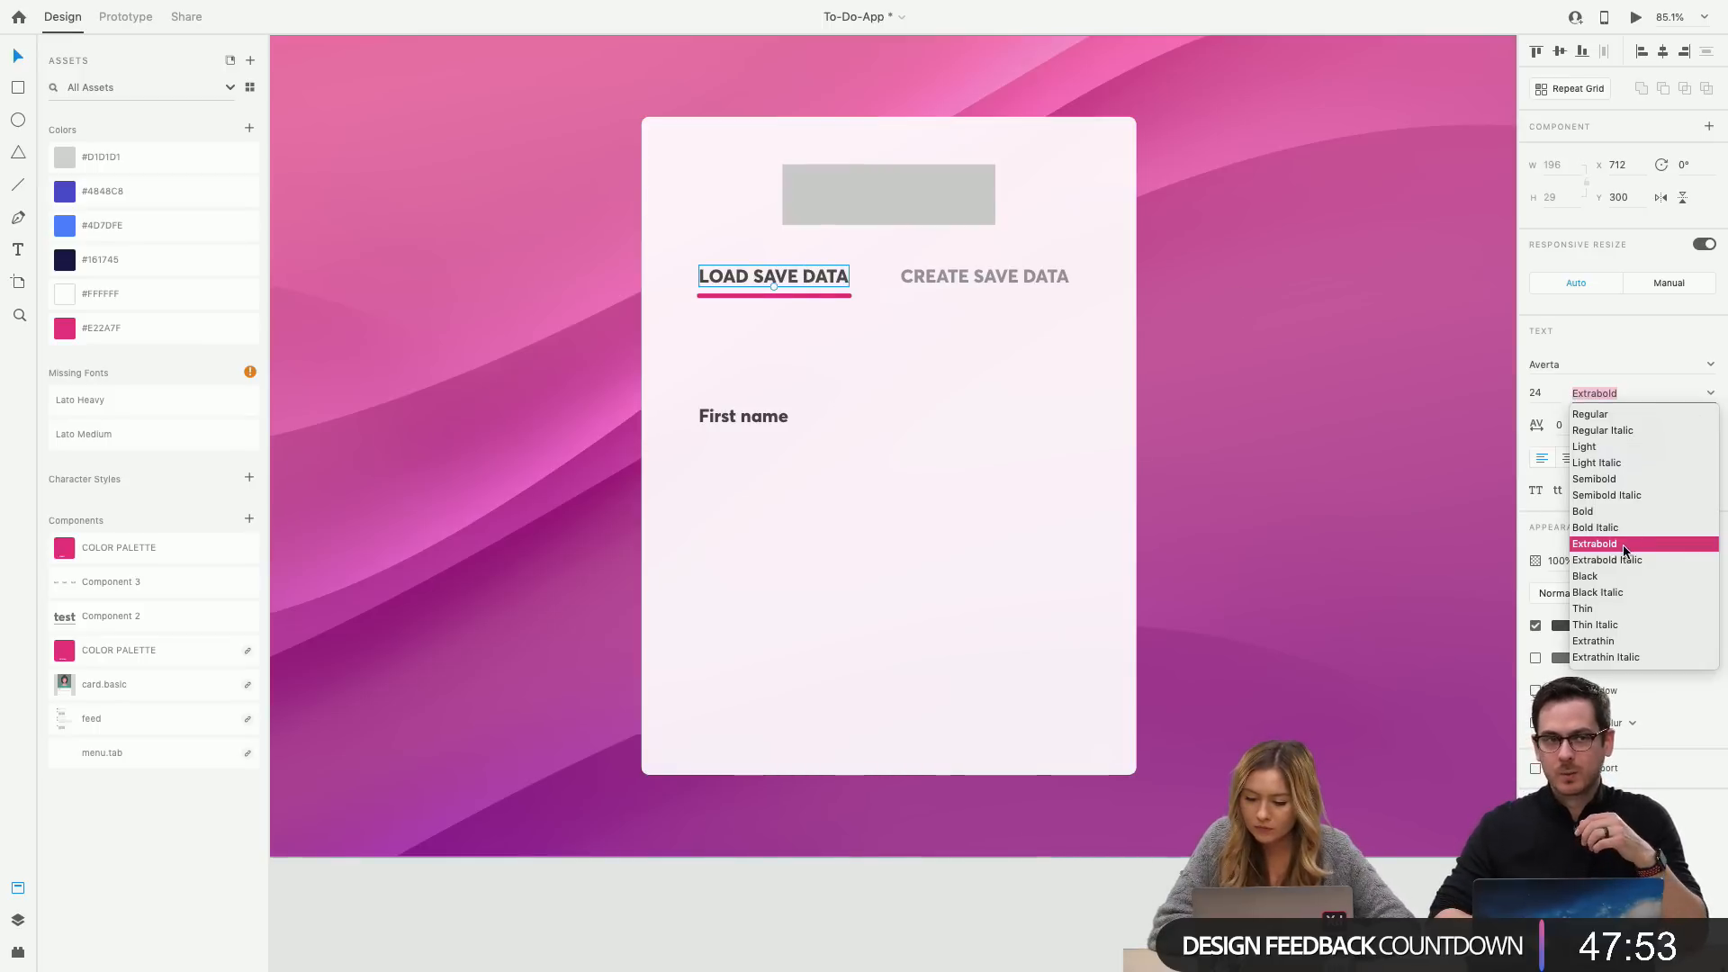
left_click(1601, 479)
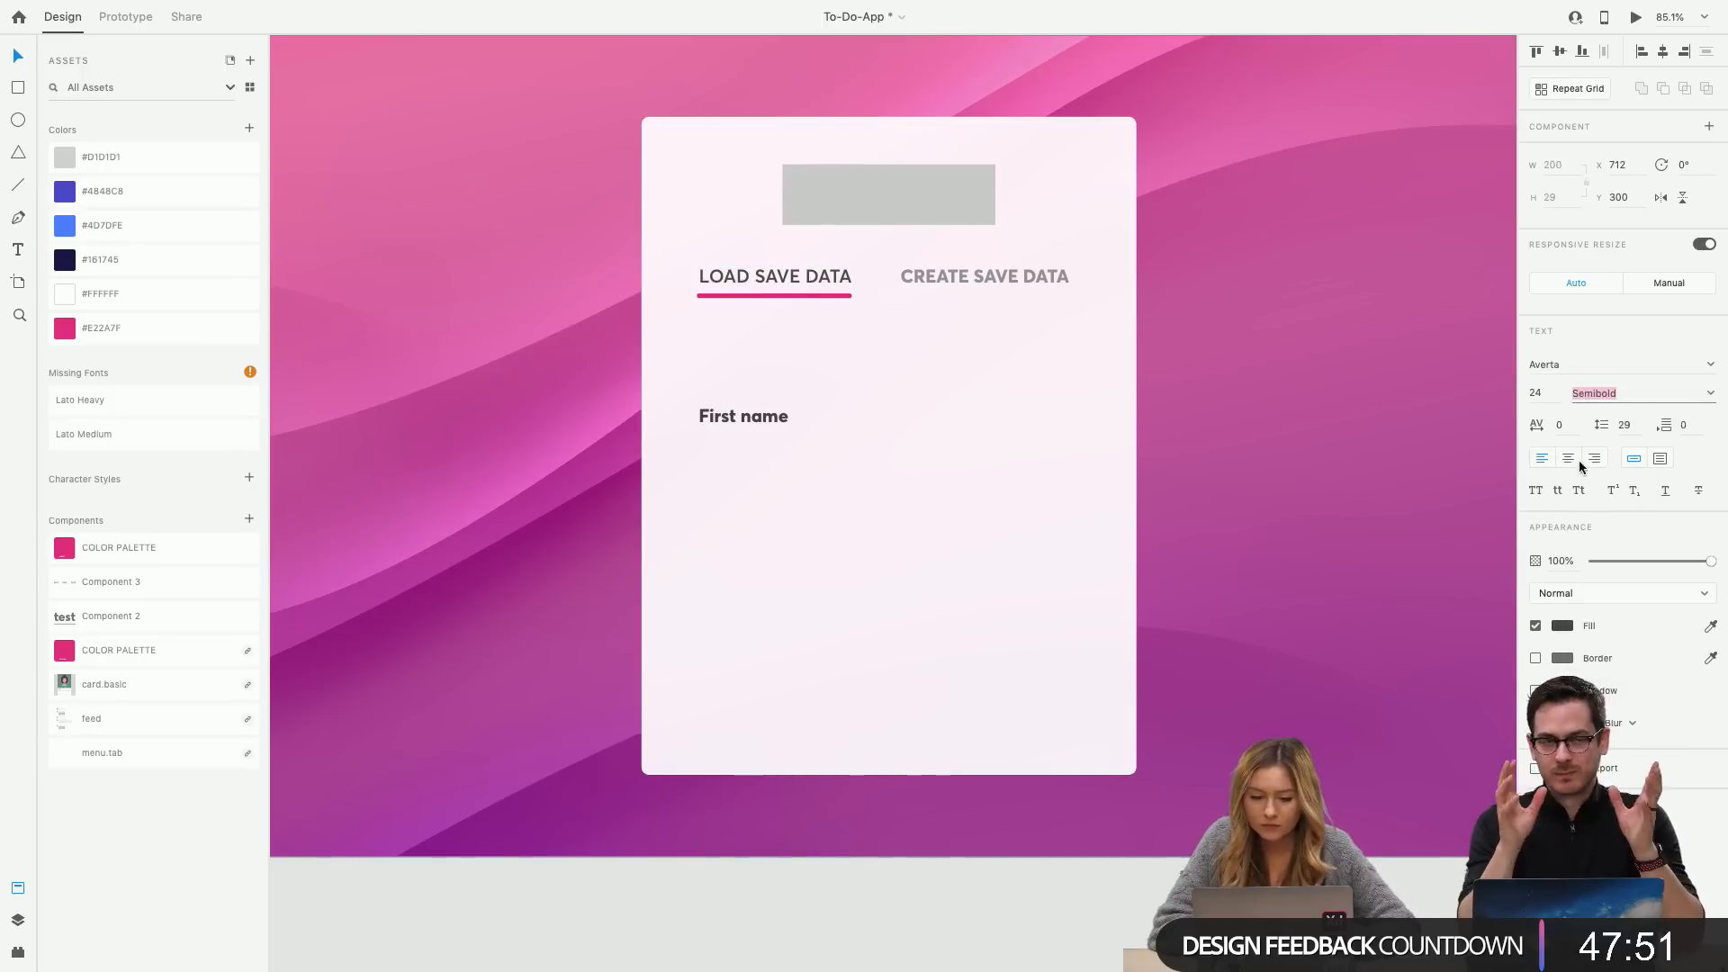
left_click(986, 274)
left_click(1712, 394)
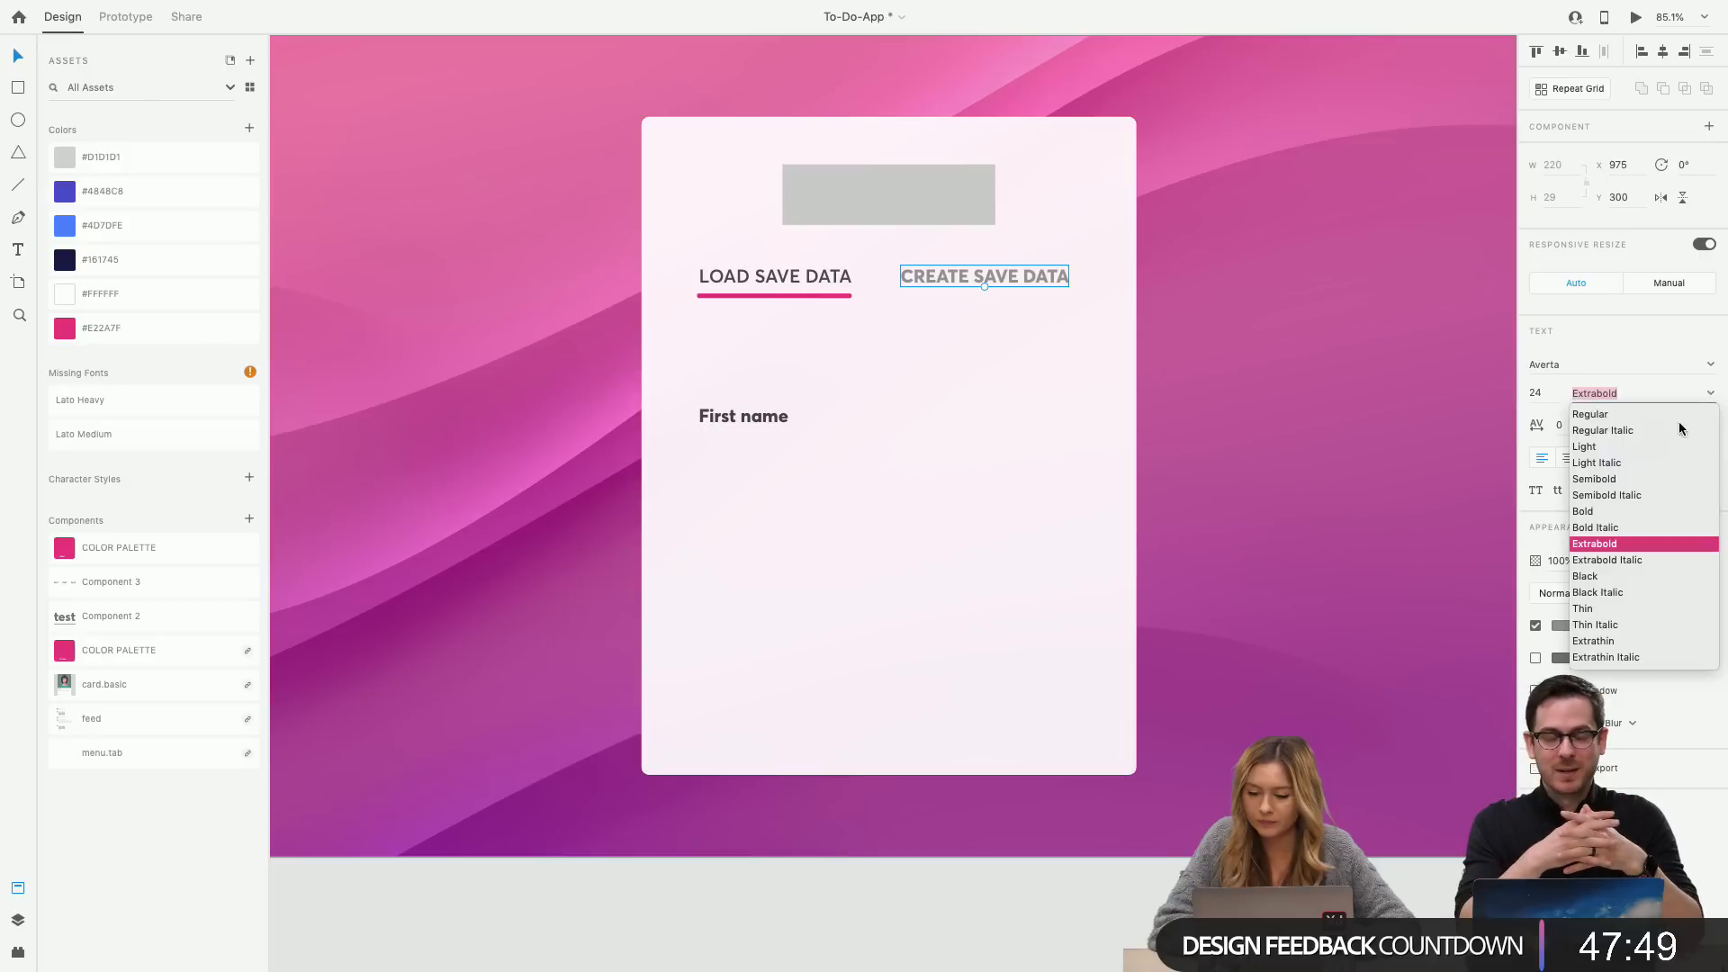
left_click(1633, 482)
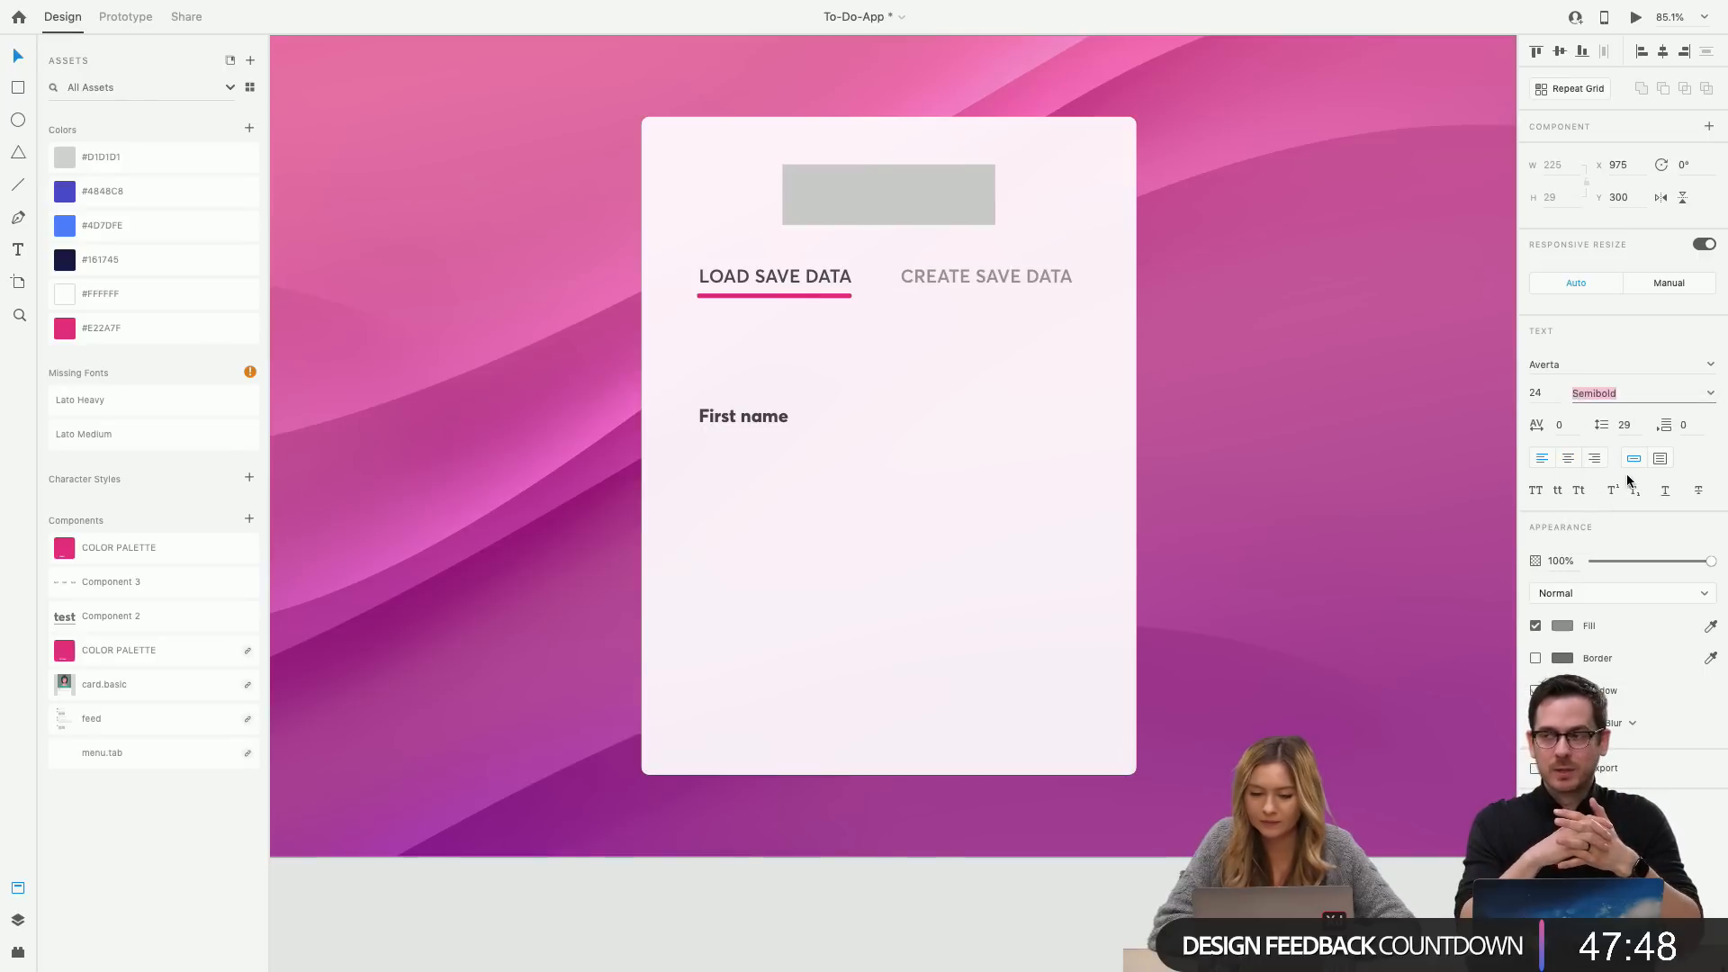
left_click(951, 441)
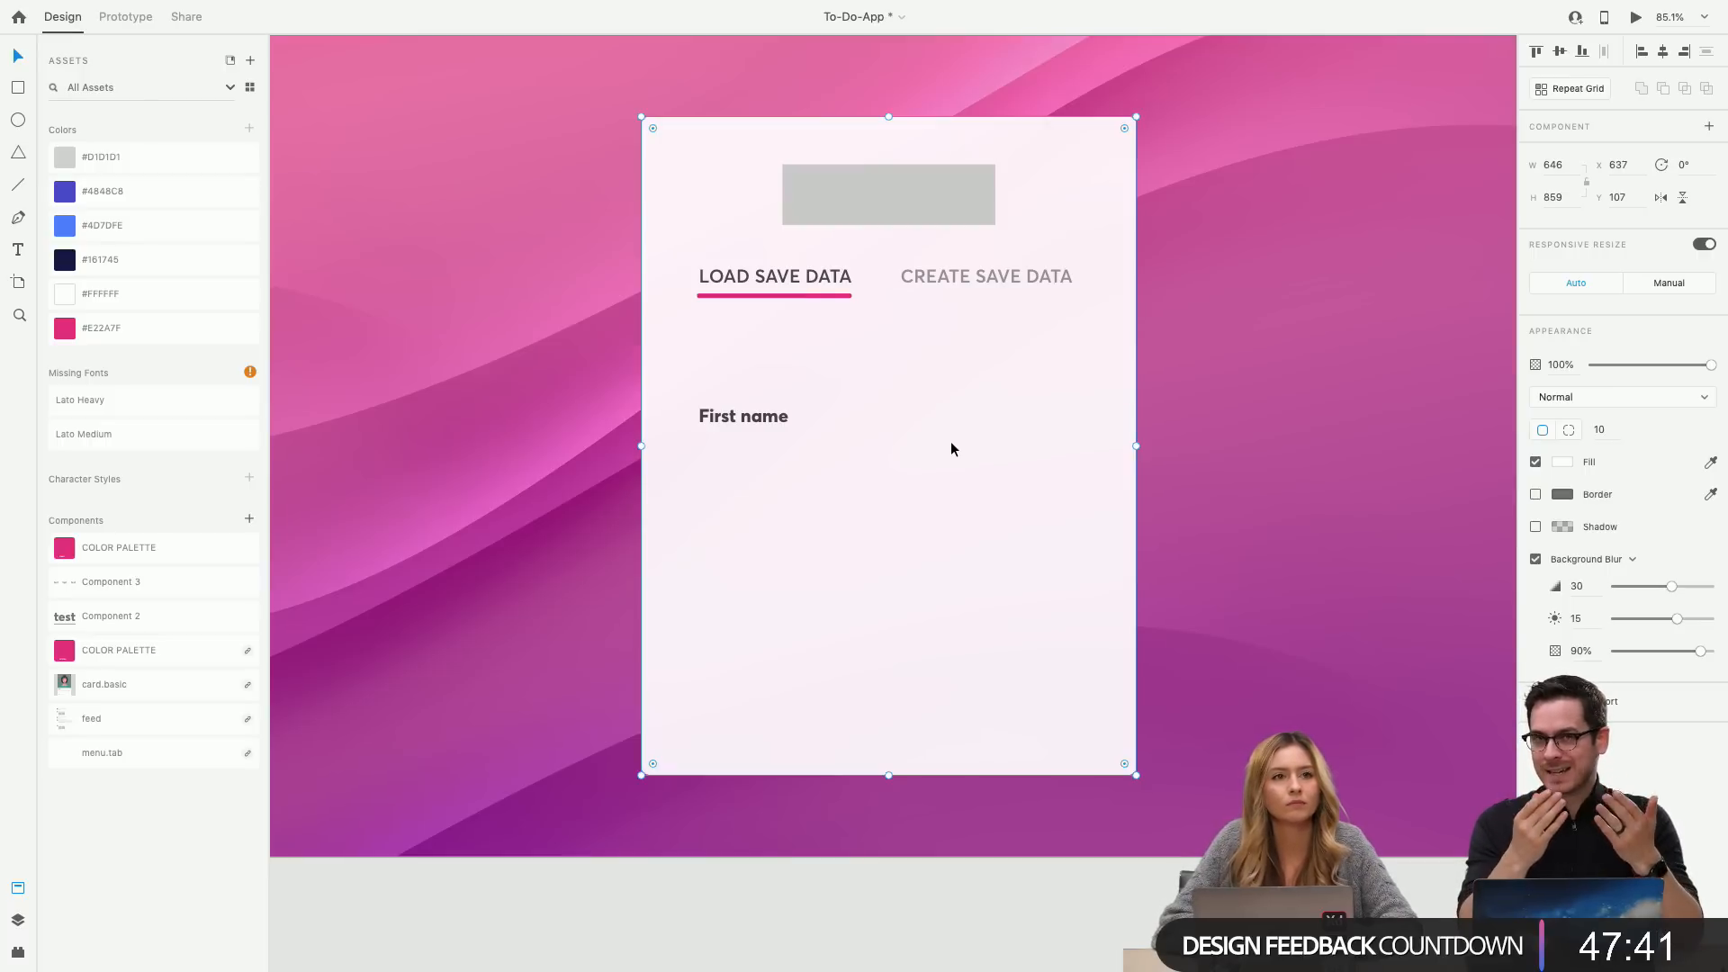
Move the "First name" label up to about Y 437 and change its text to "Email".
left_click_drag(754, 417, 753, 383)
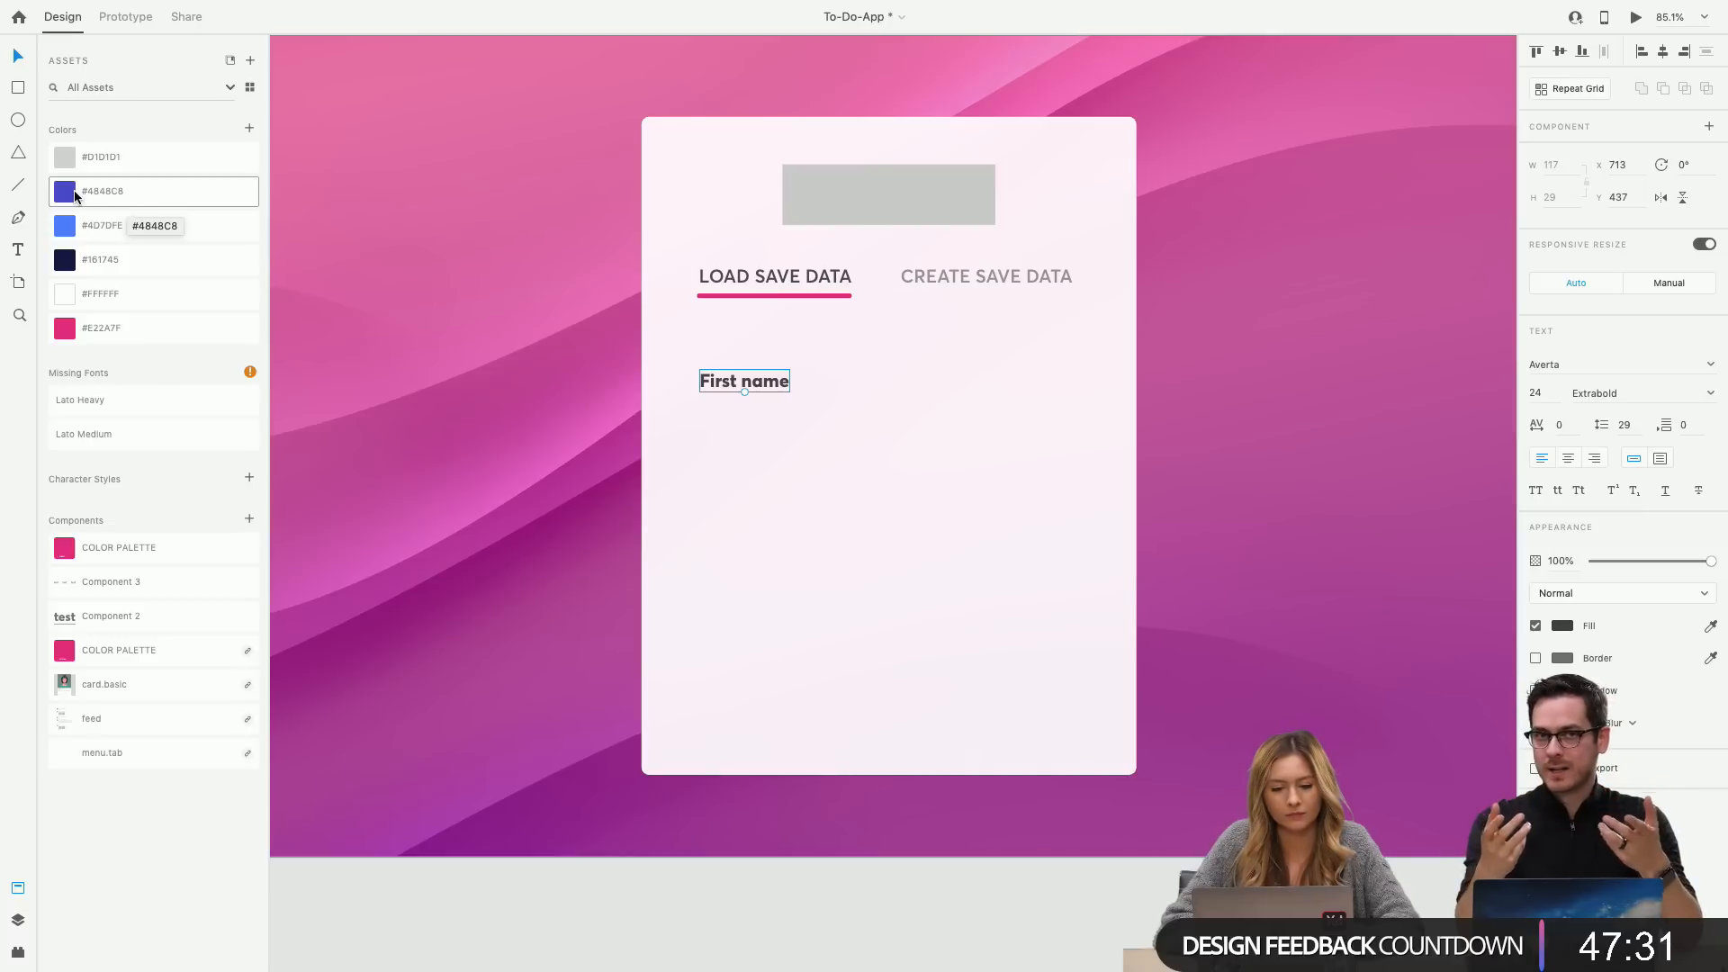
double_click(758, 378)
type("E")
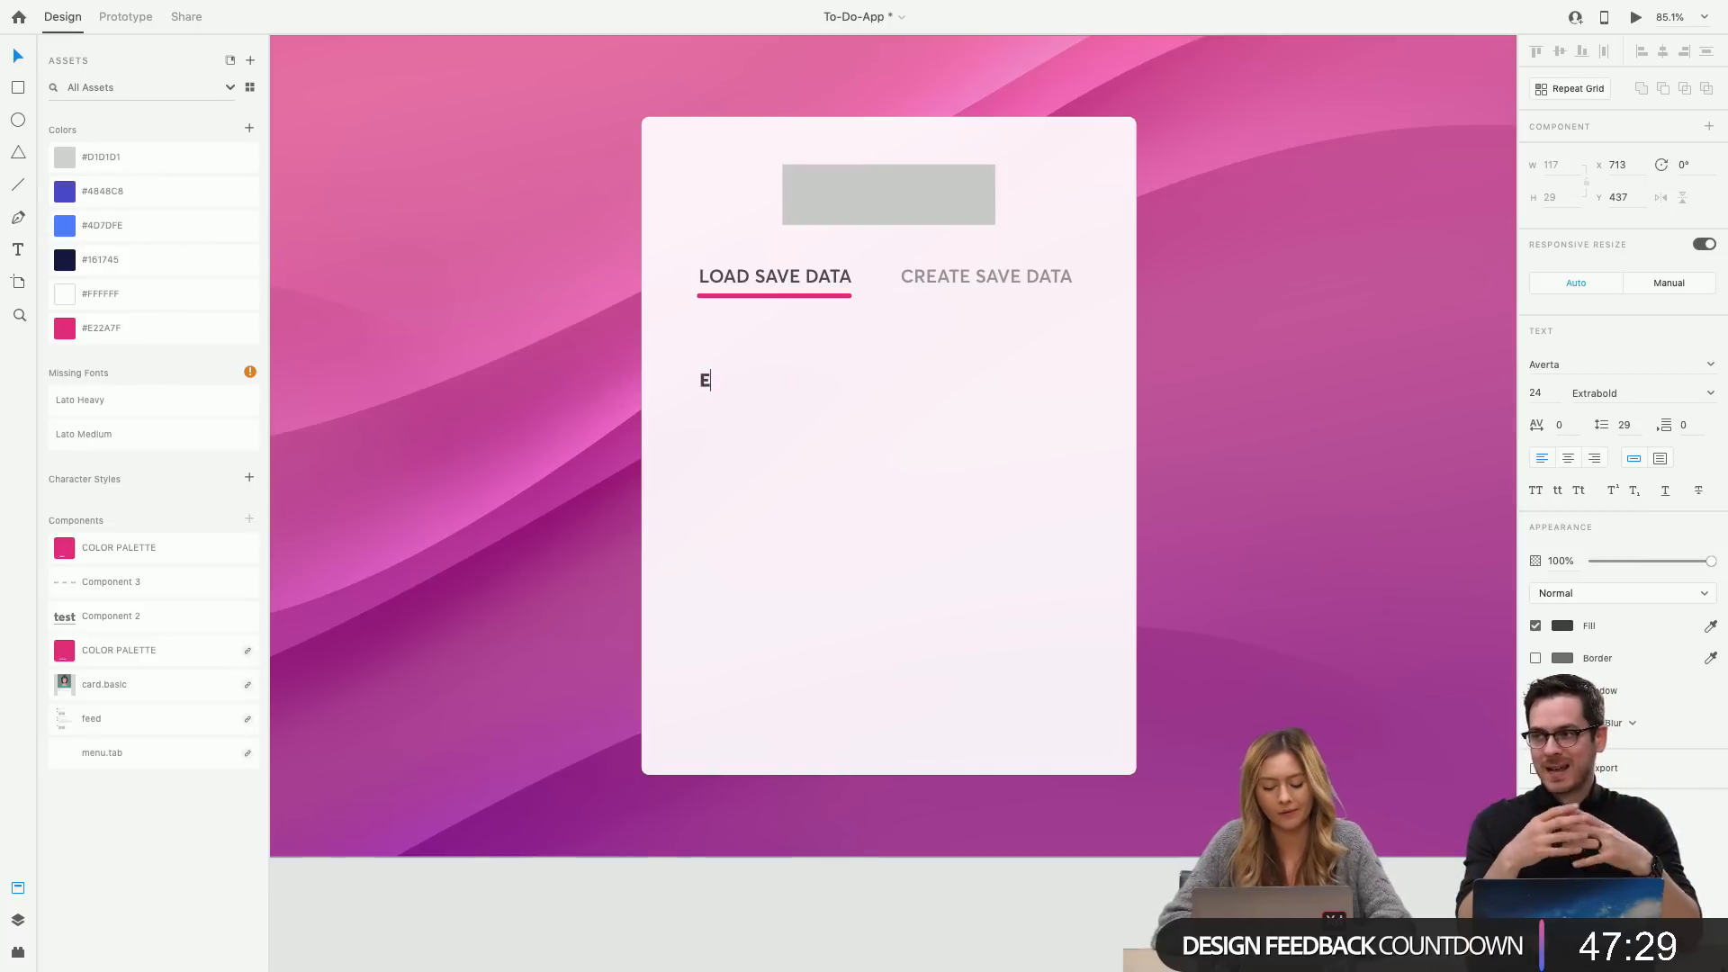
type("mail")
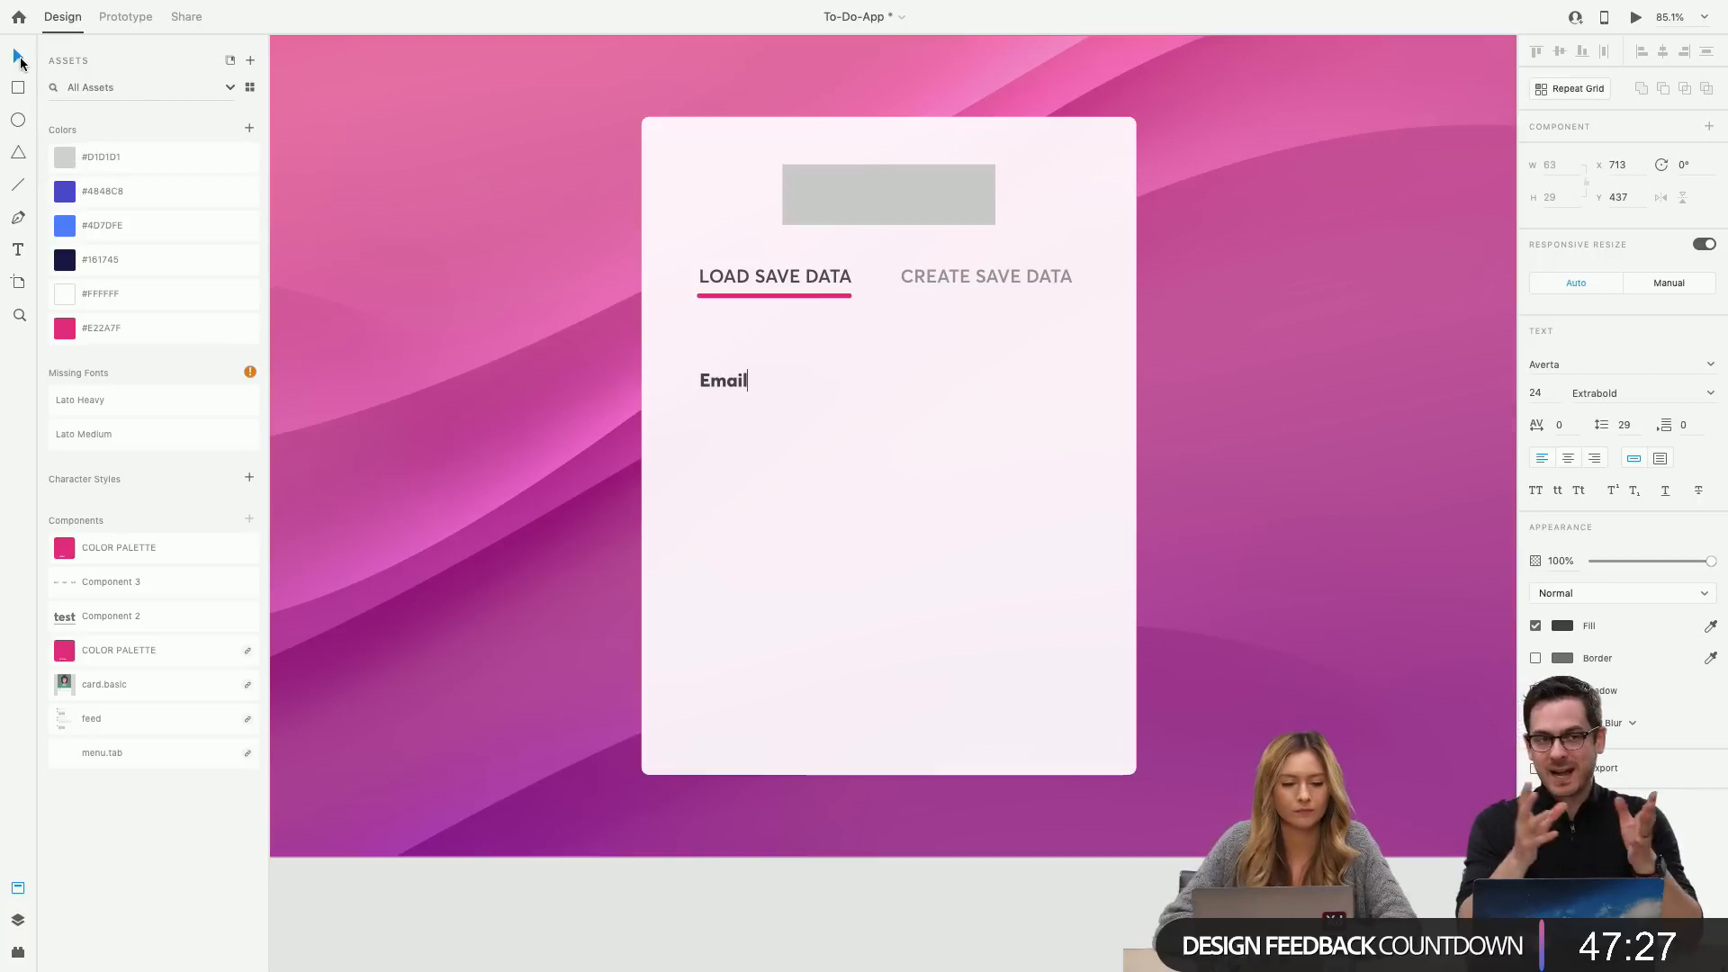
left_click(20, 59)
Draw a rectangle below the Email label.
left_click(18, 87)
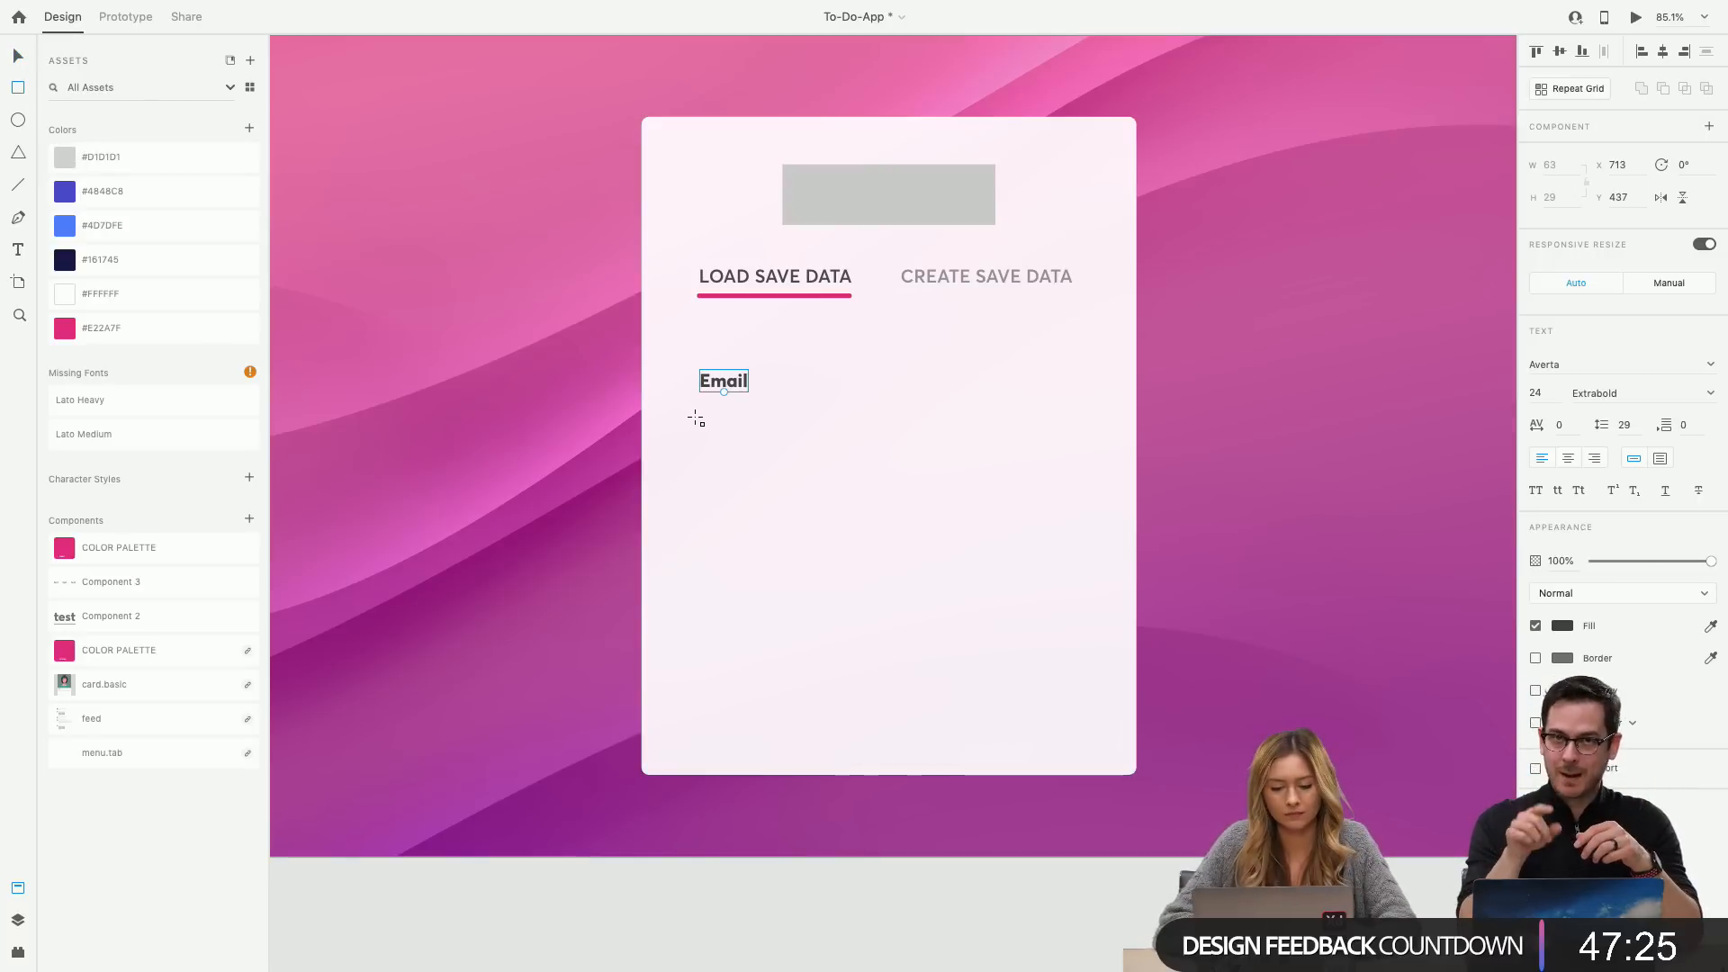
Draw a 488 × 54 input box just below the Email label and set its border colour to #BEBEBE.
left_click_drag(699, 416, 1072, 458)
key("v")
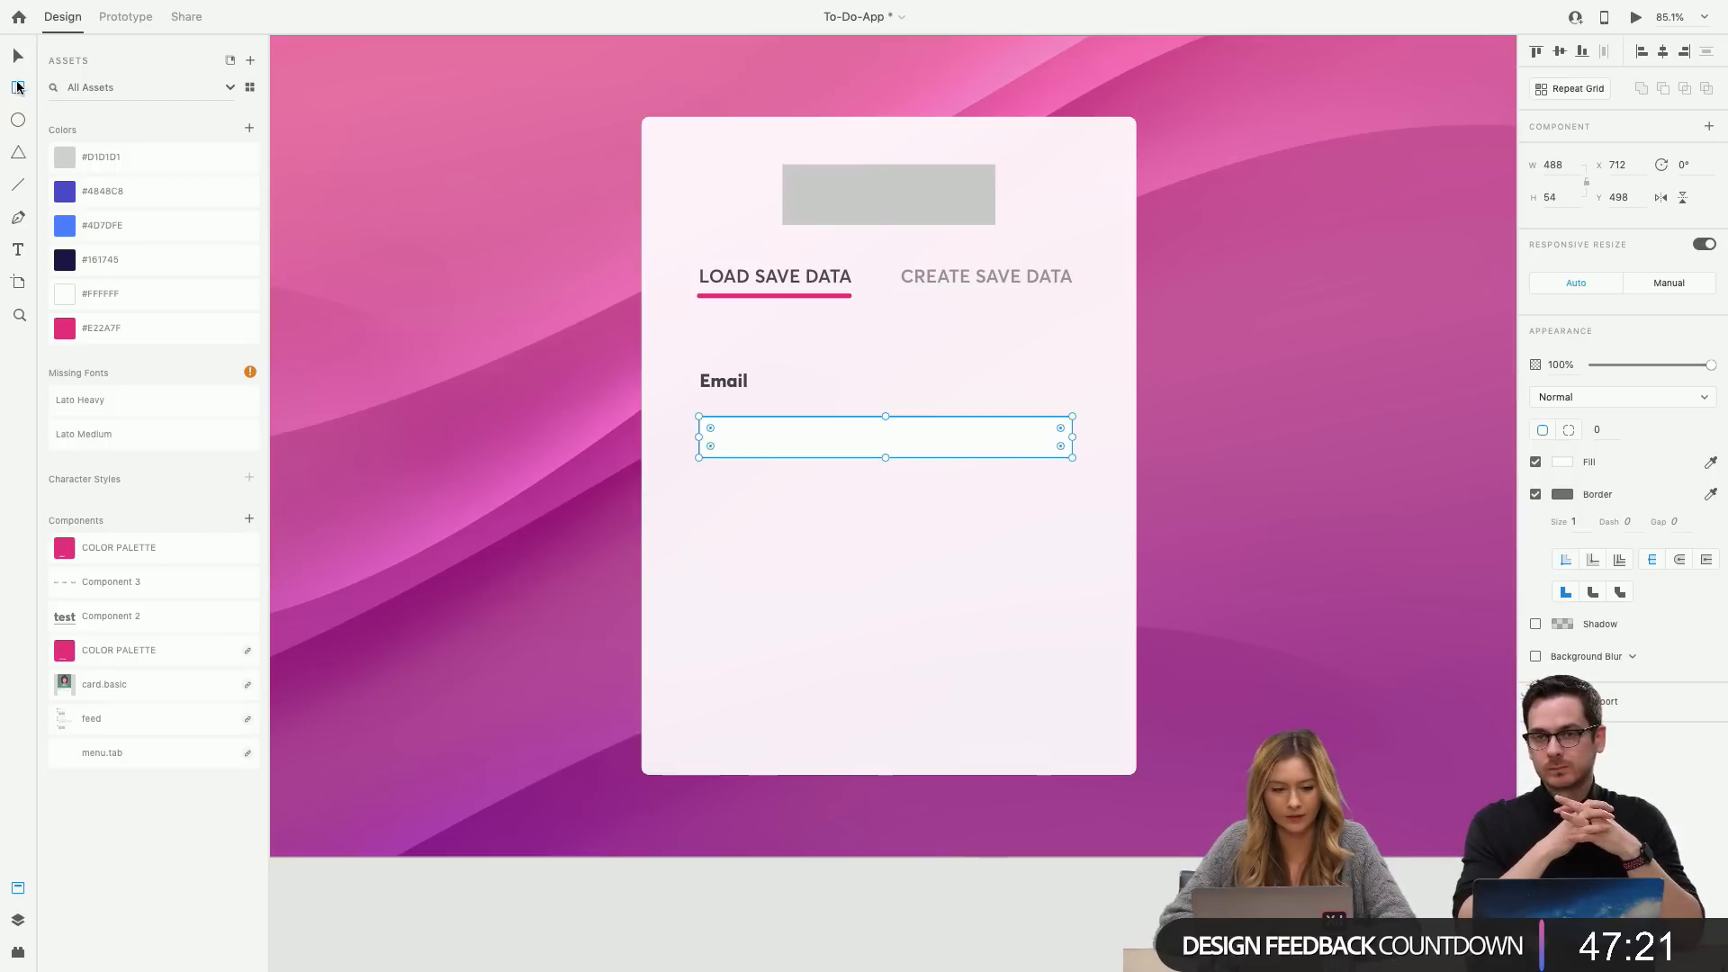
left_click_drag(952, 440, 942, 428)
scroll(777, 417, "up", 5)
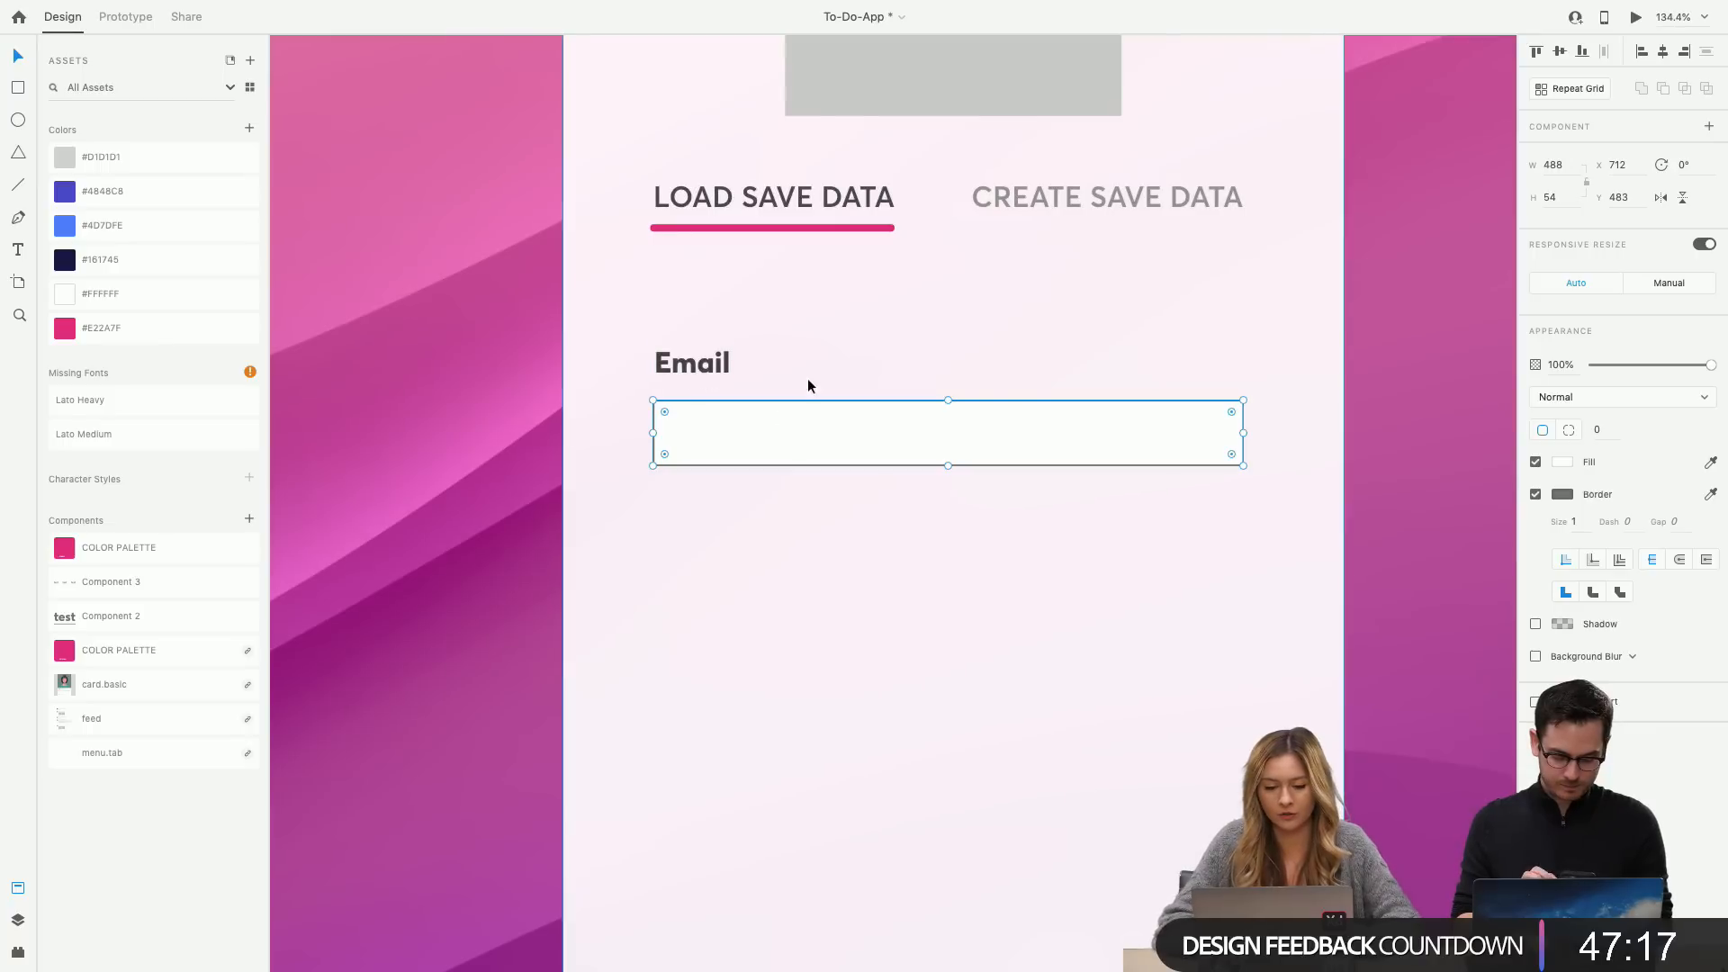
left_click(1562, 494)
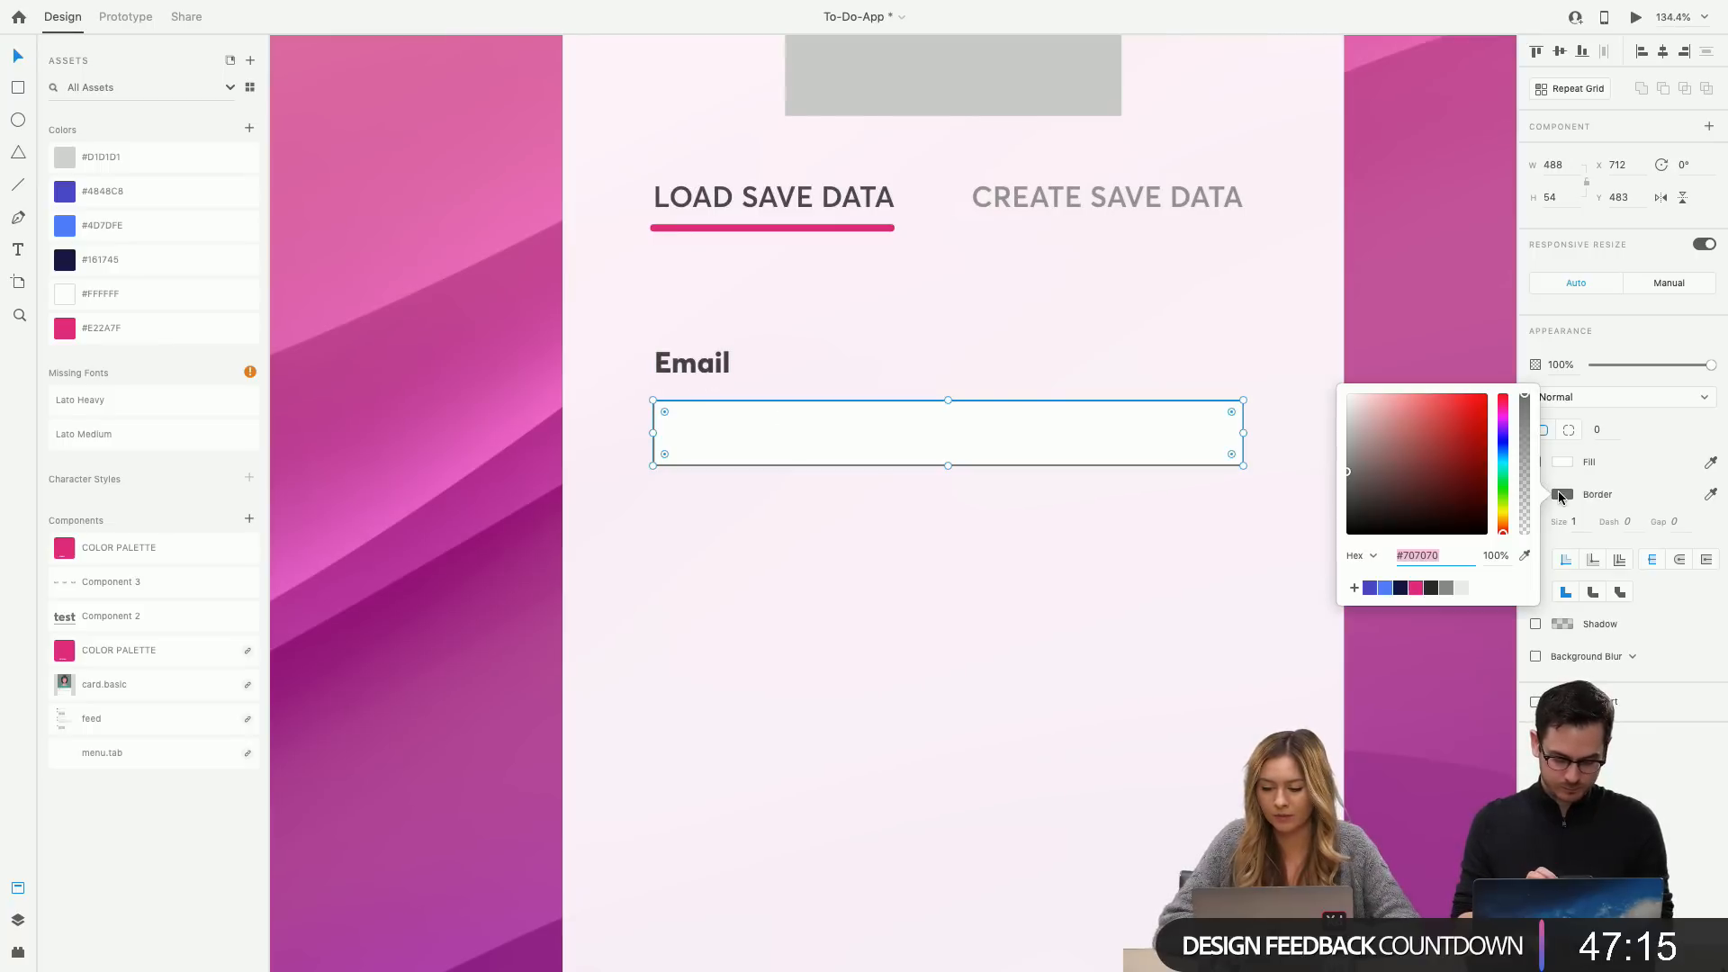
left_click_drag(1347, 459, 1314, 429)
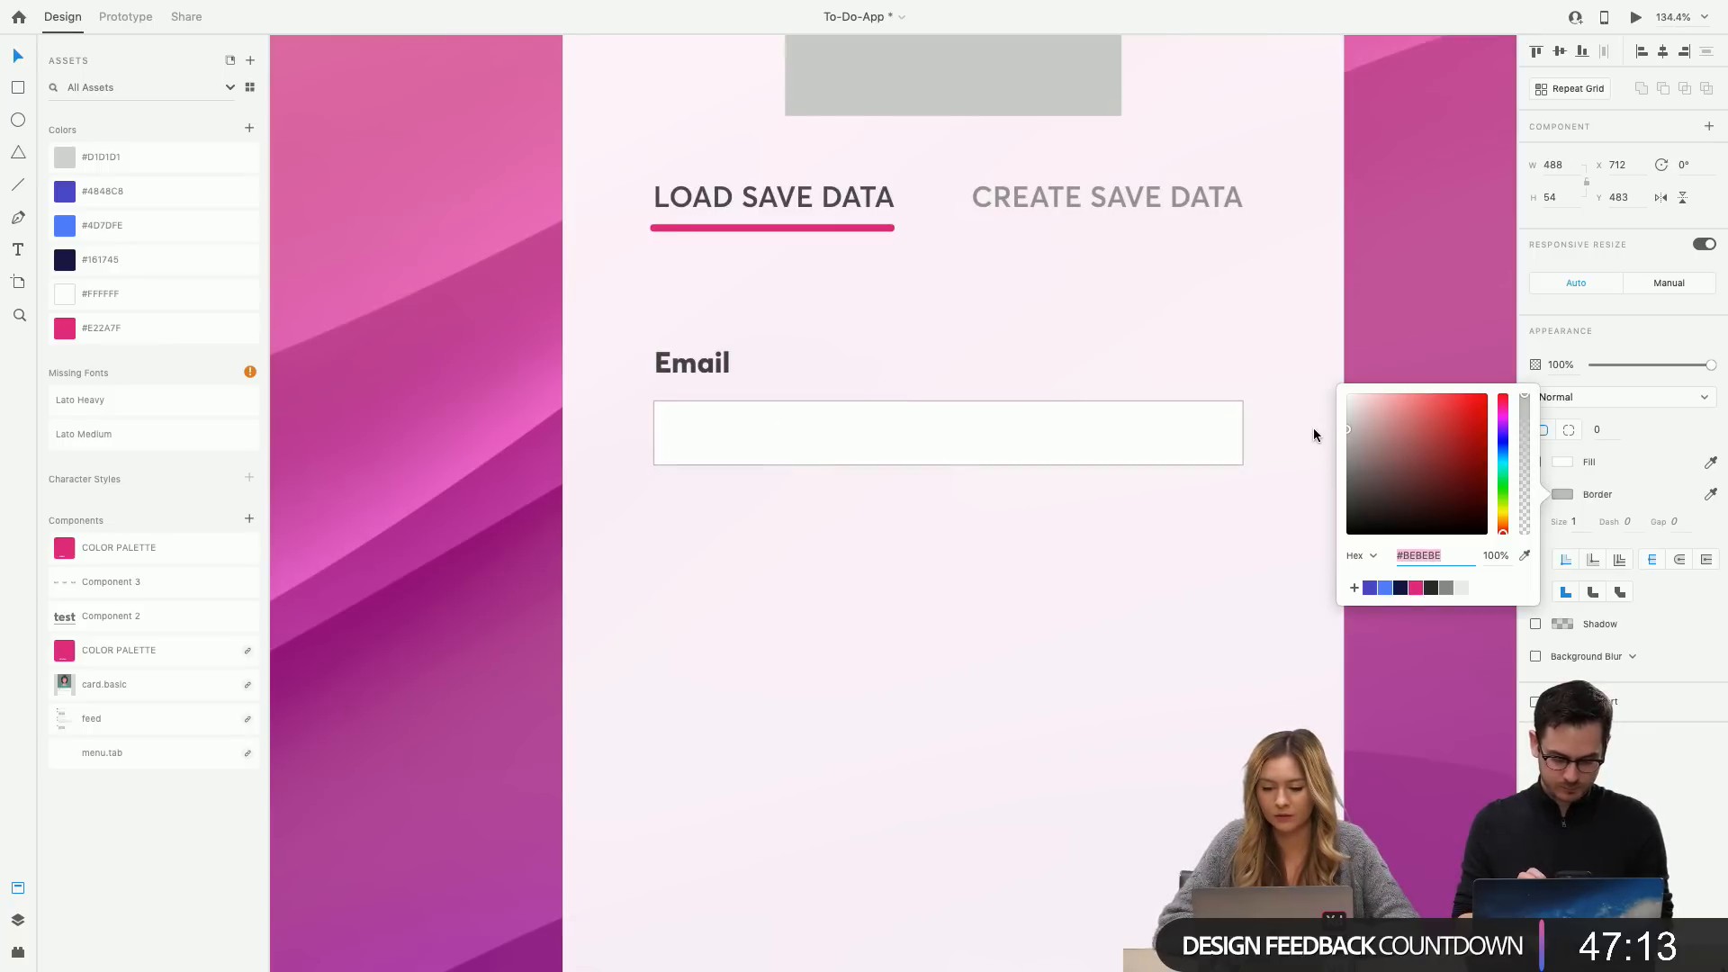
Add the placeholder text "Enter your email" inside the input box and move it near the box's left edge, vertically centred.
left_click(18, 250)
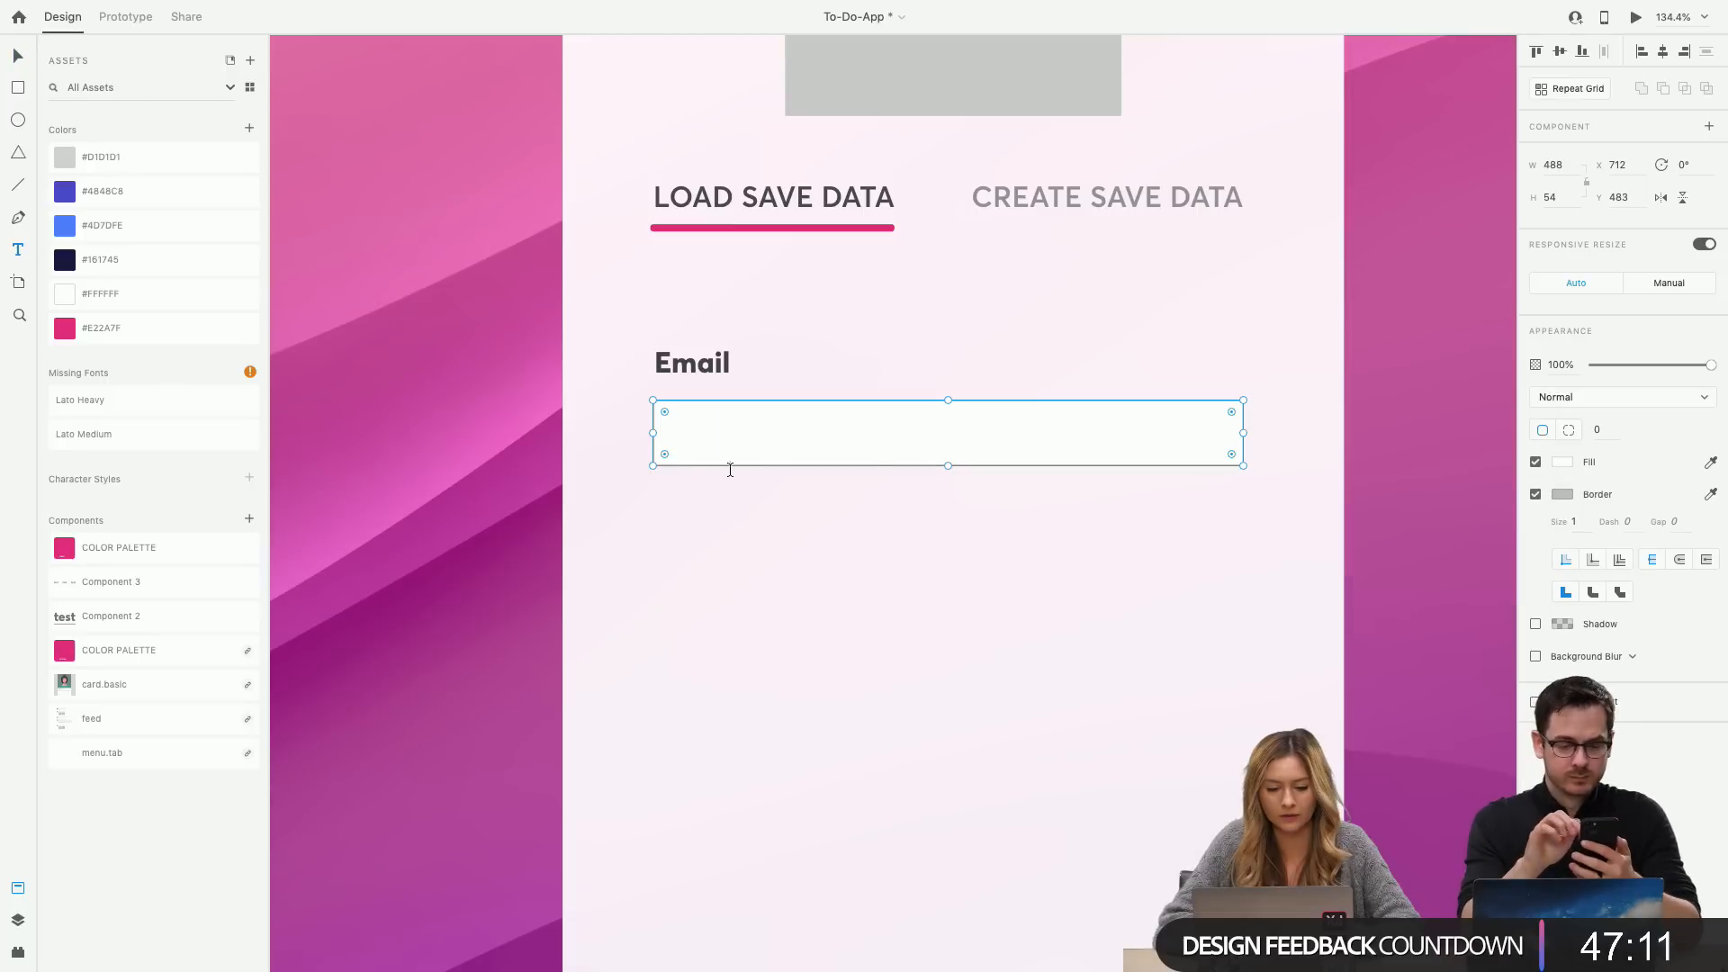
left_click(687, 429)
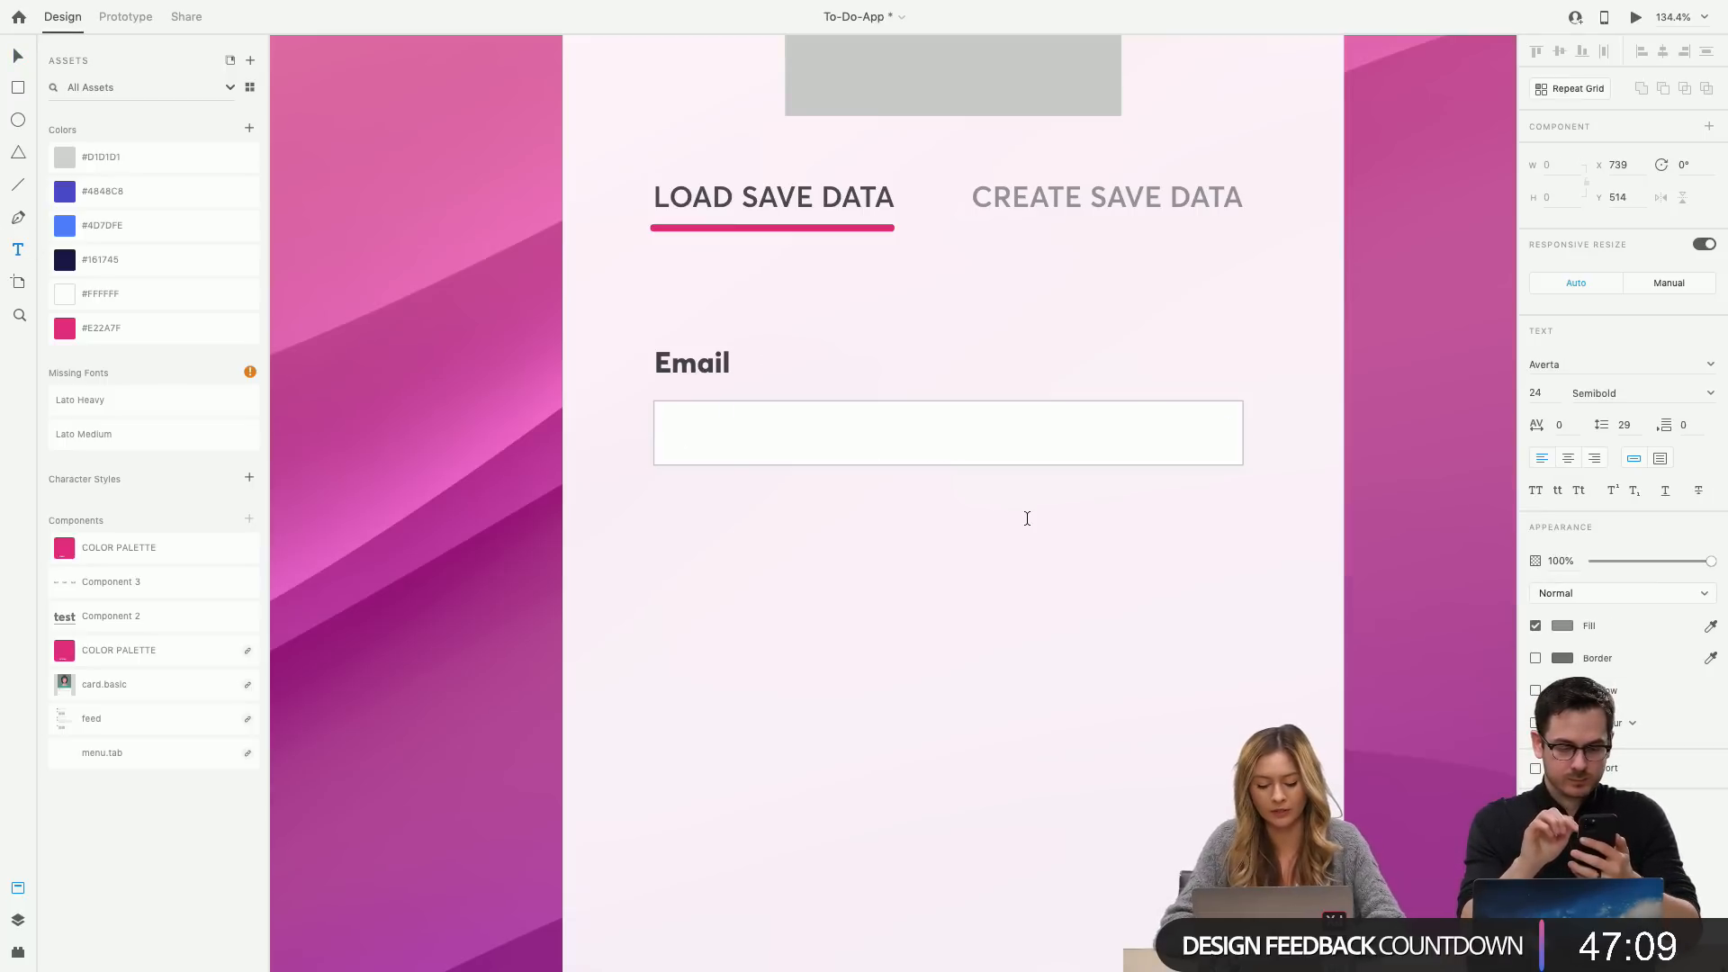
type("Enter your email")
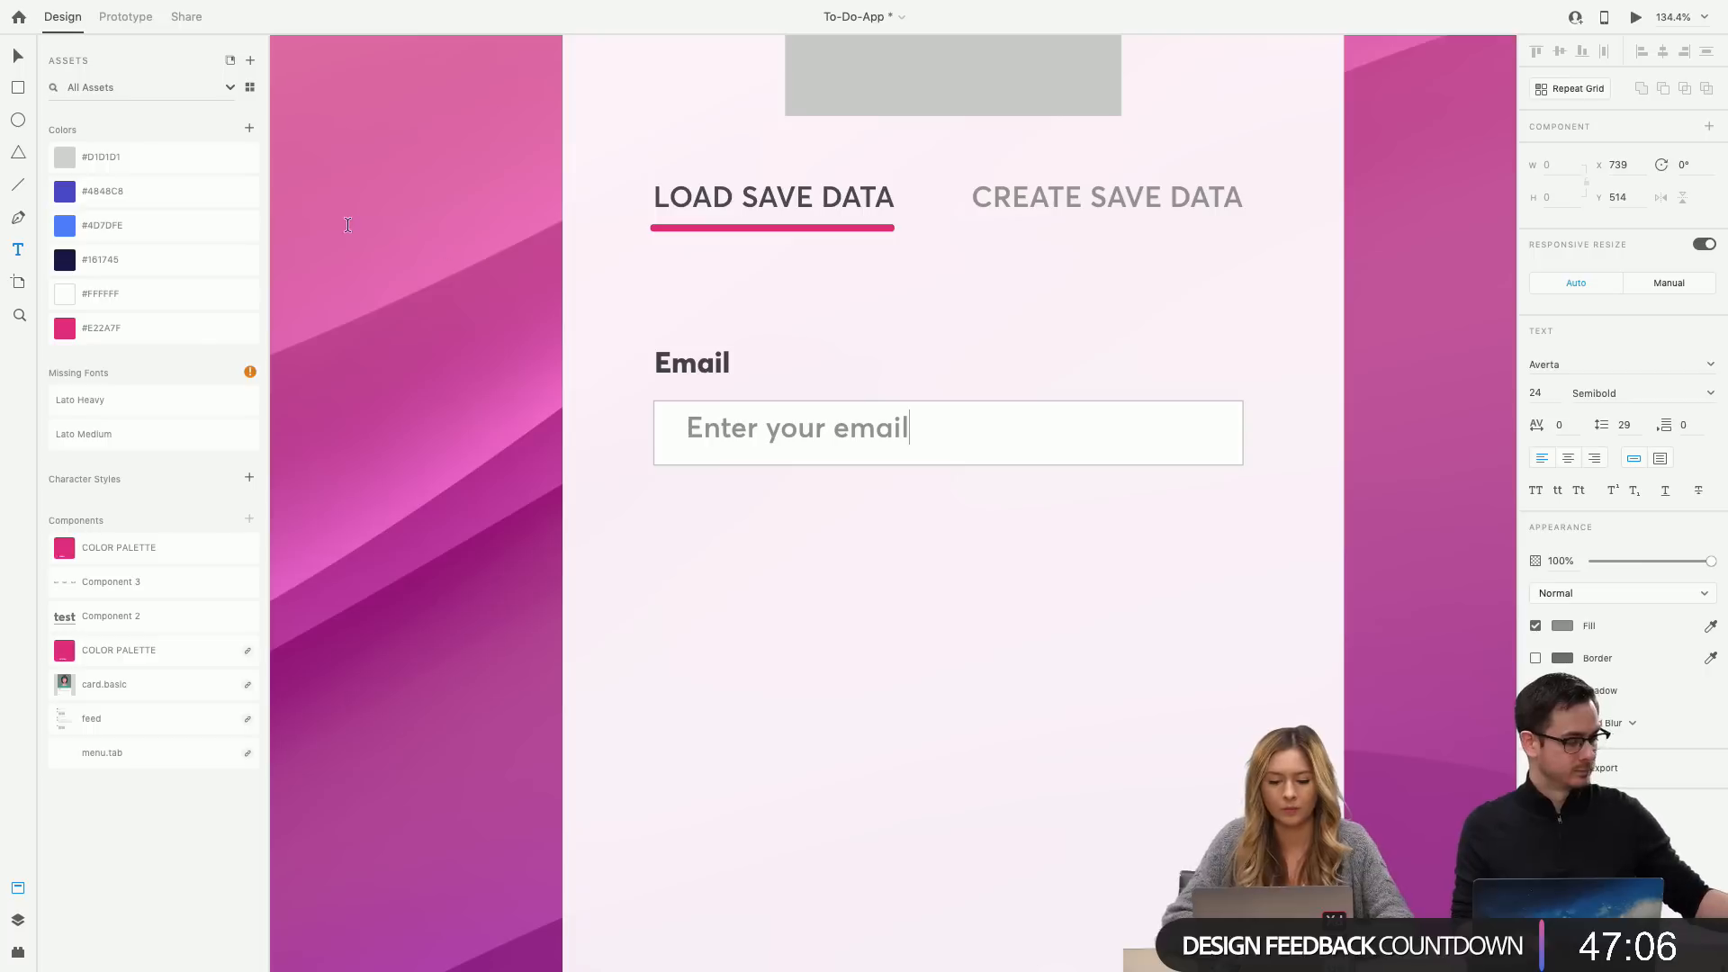
left_click(18, 55)
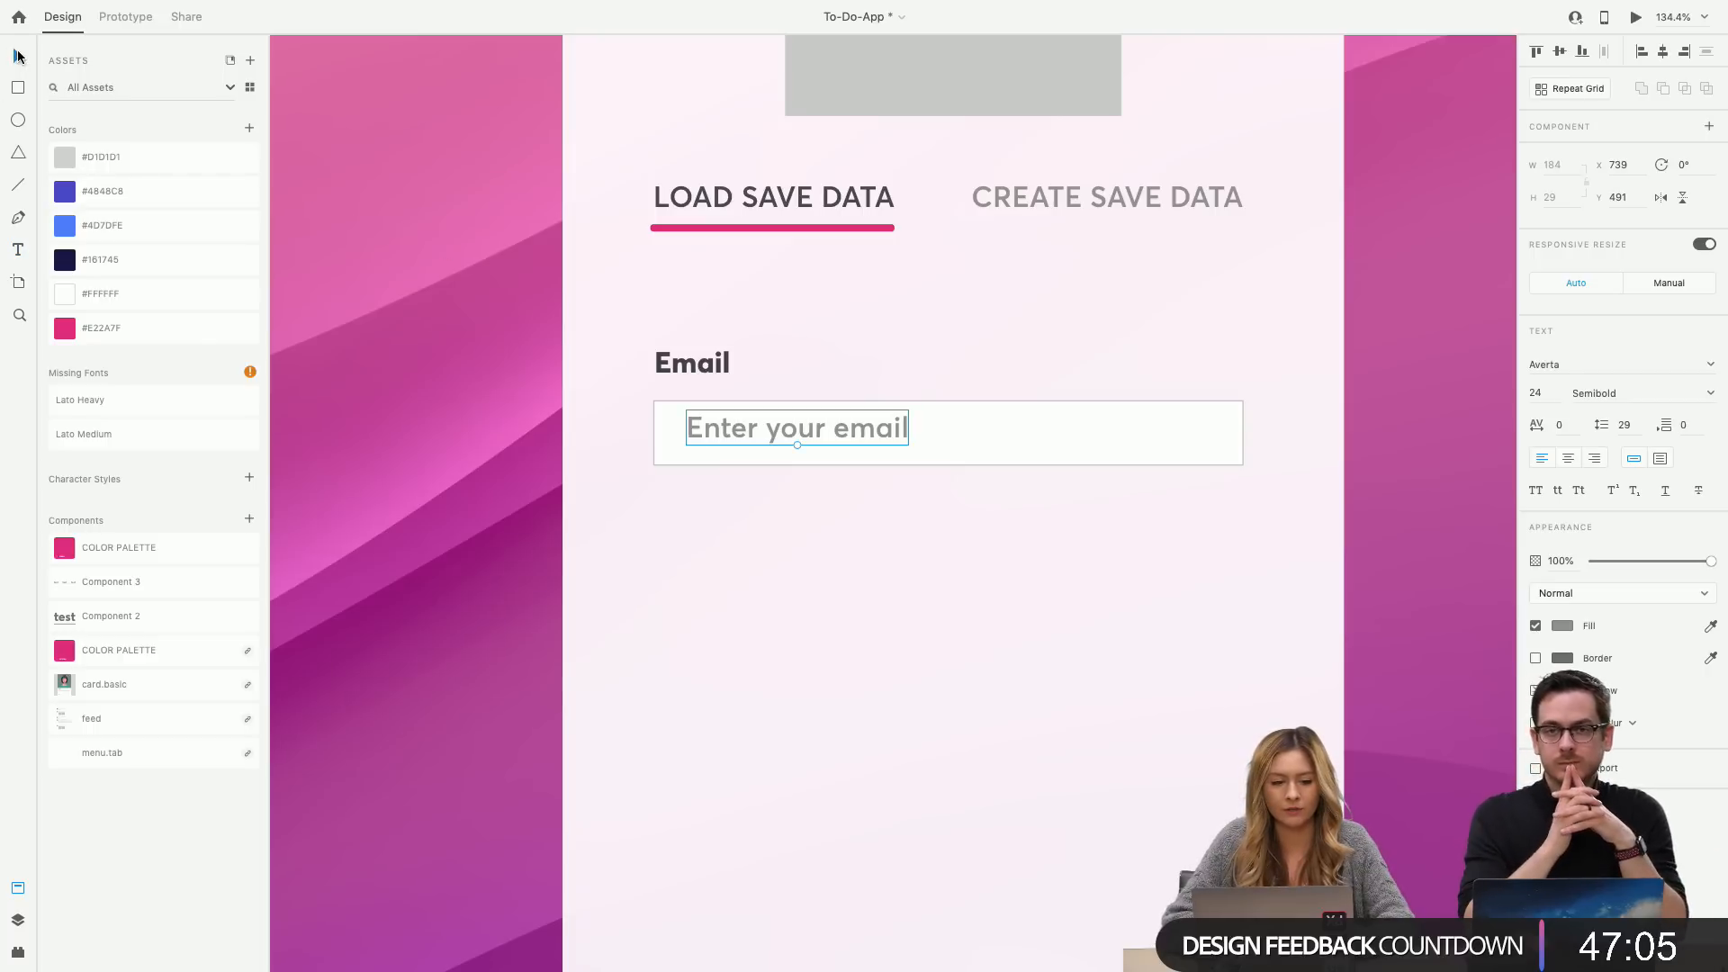
left_click_drag(865, 441, 857, 440)
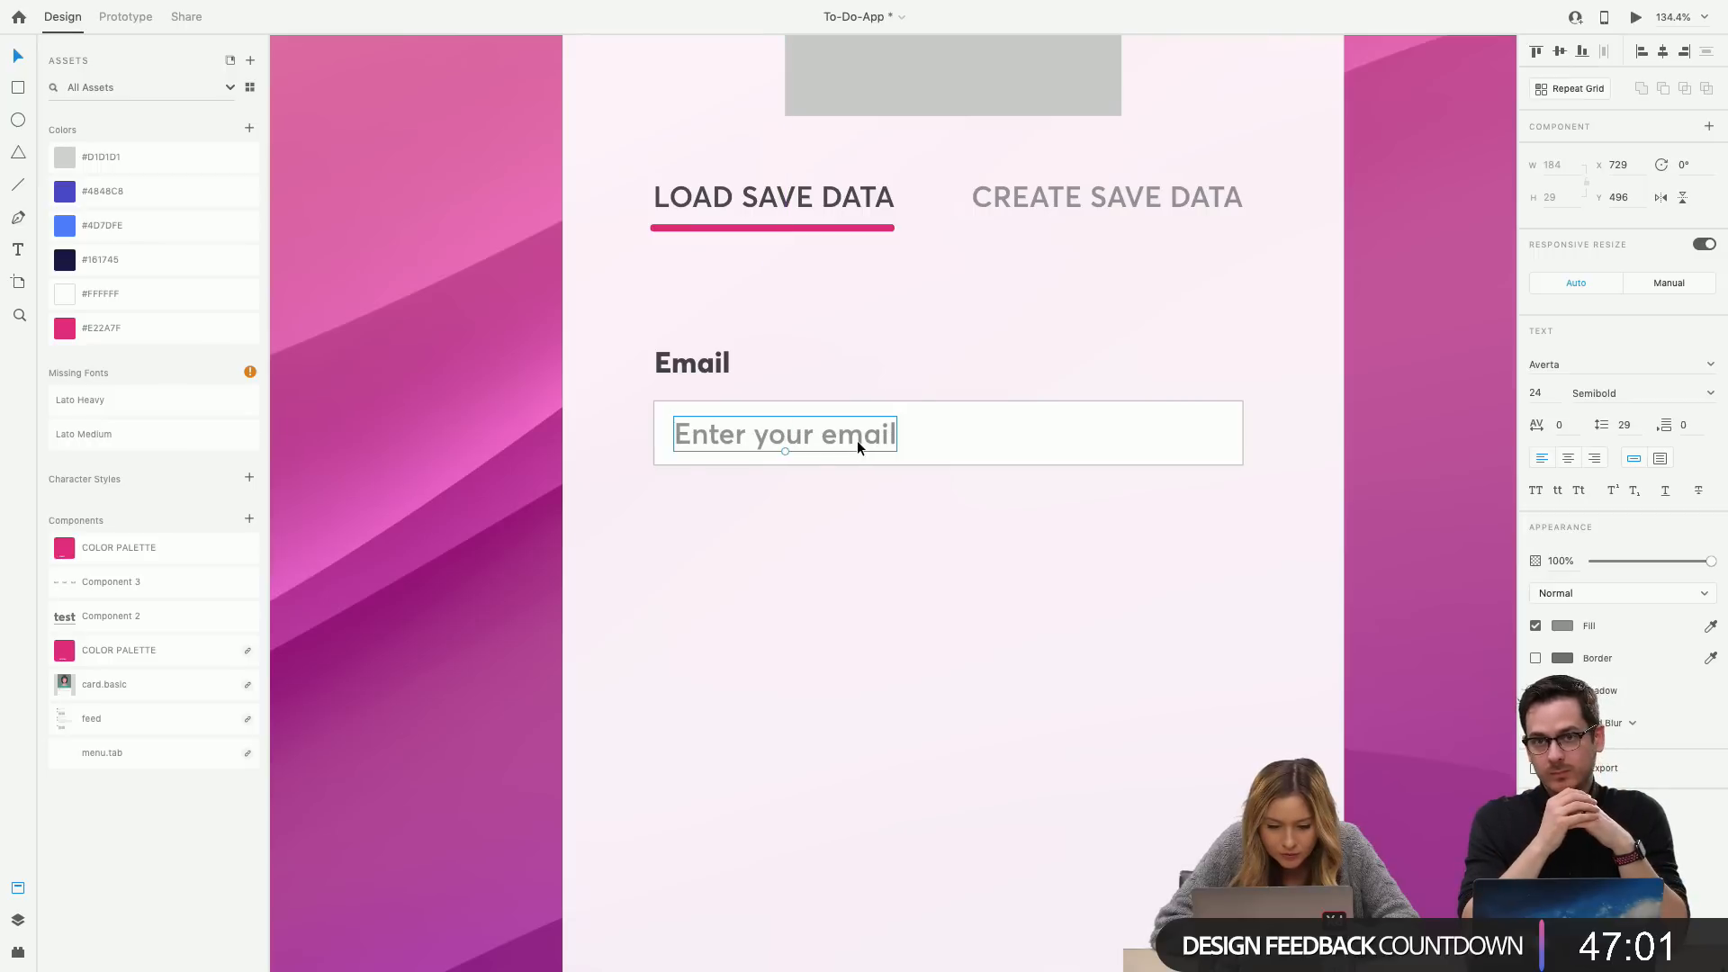
left_click(815, 509)
left_click(774, 436)
left_click(1010, 446)
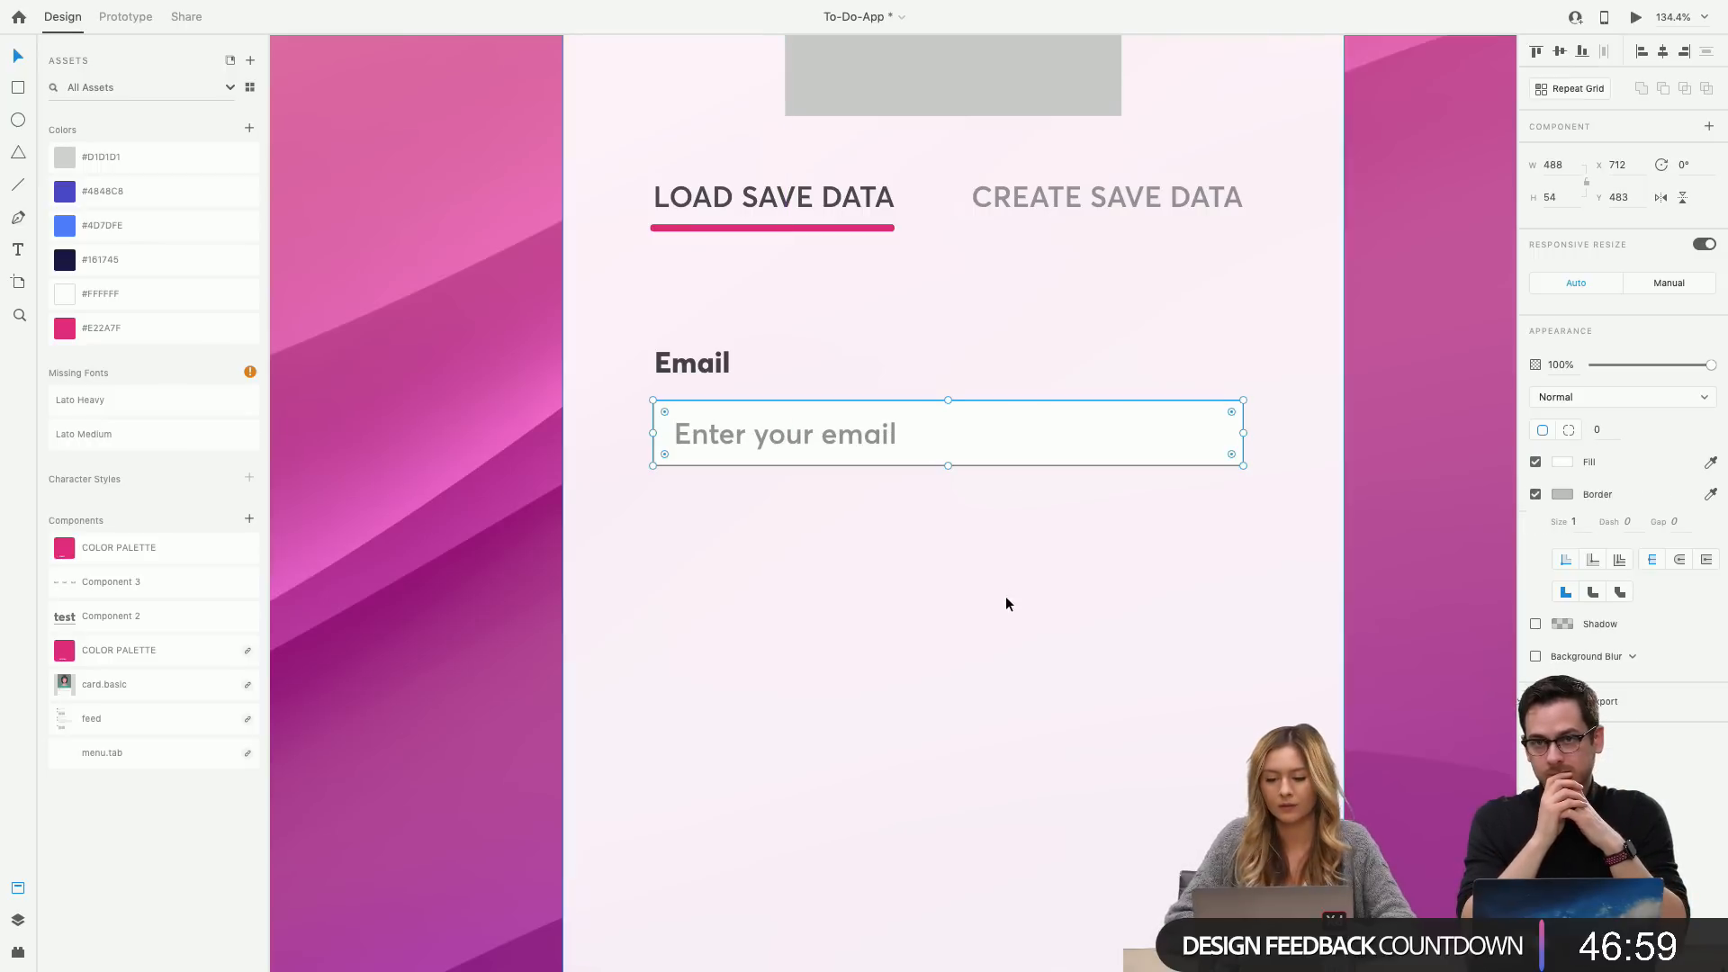
Preview the login screen with the new email field, and close the preview.
scroll(1006, 596, "up", 3)
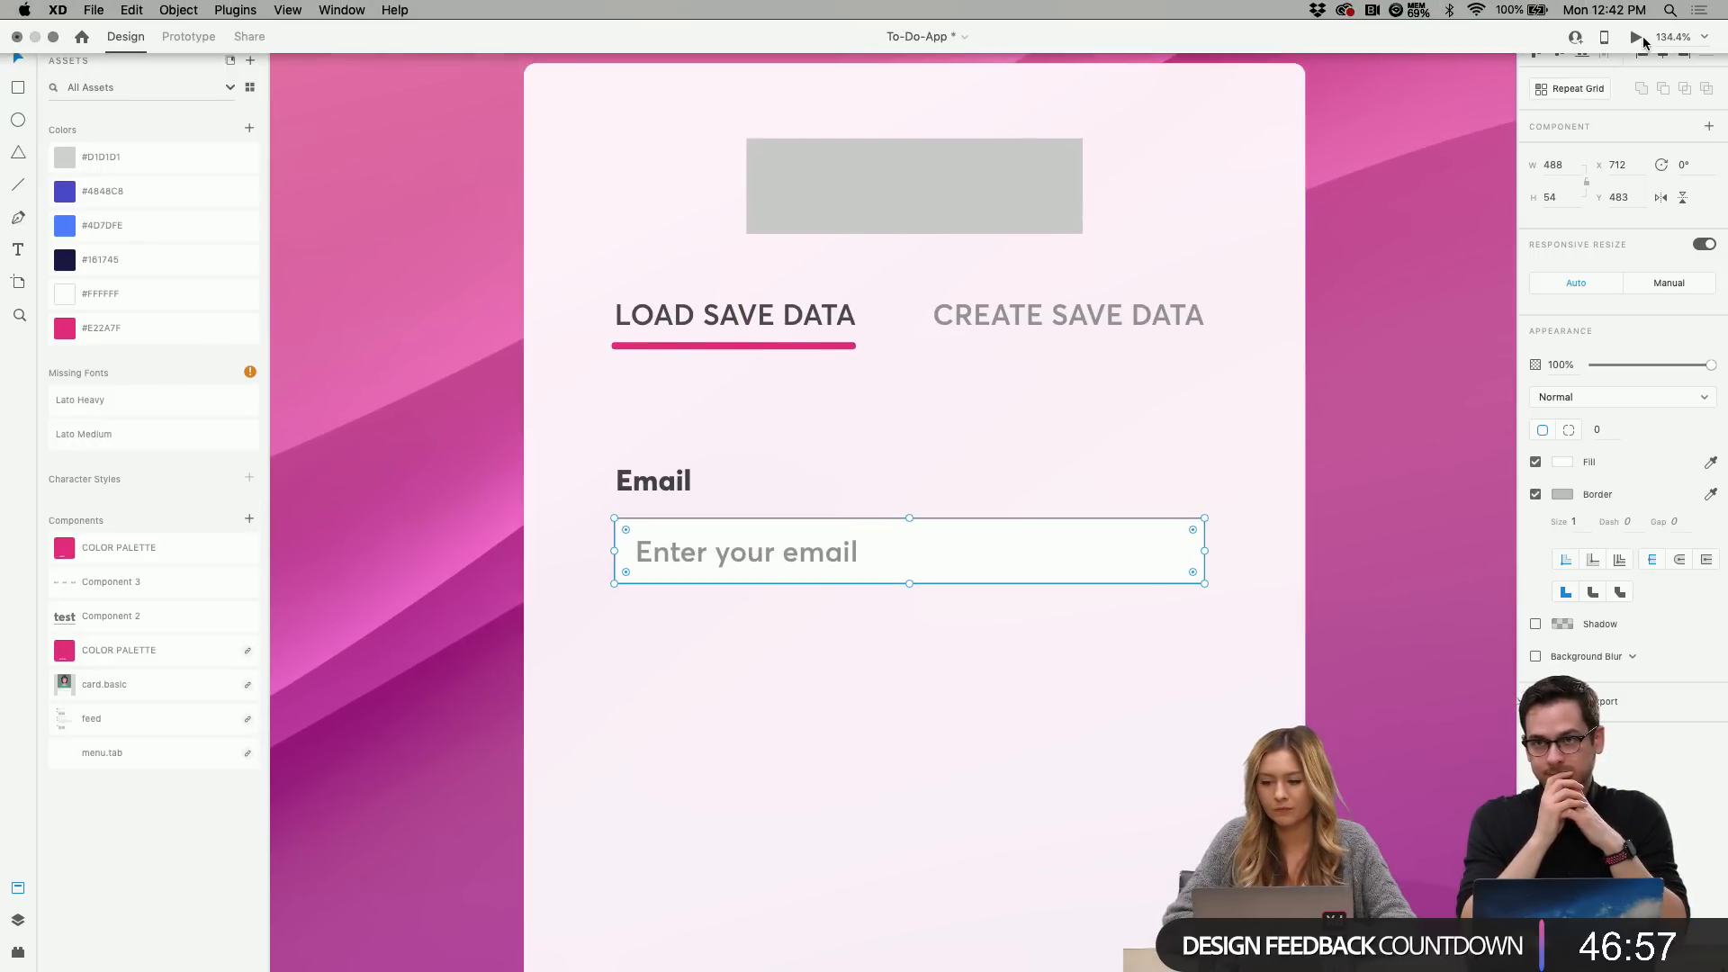
left_click(1636, 17)
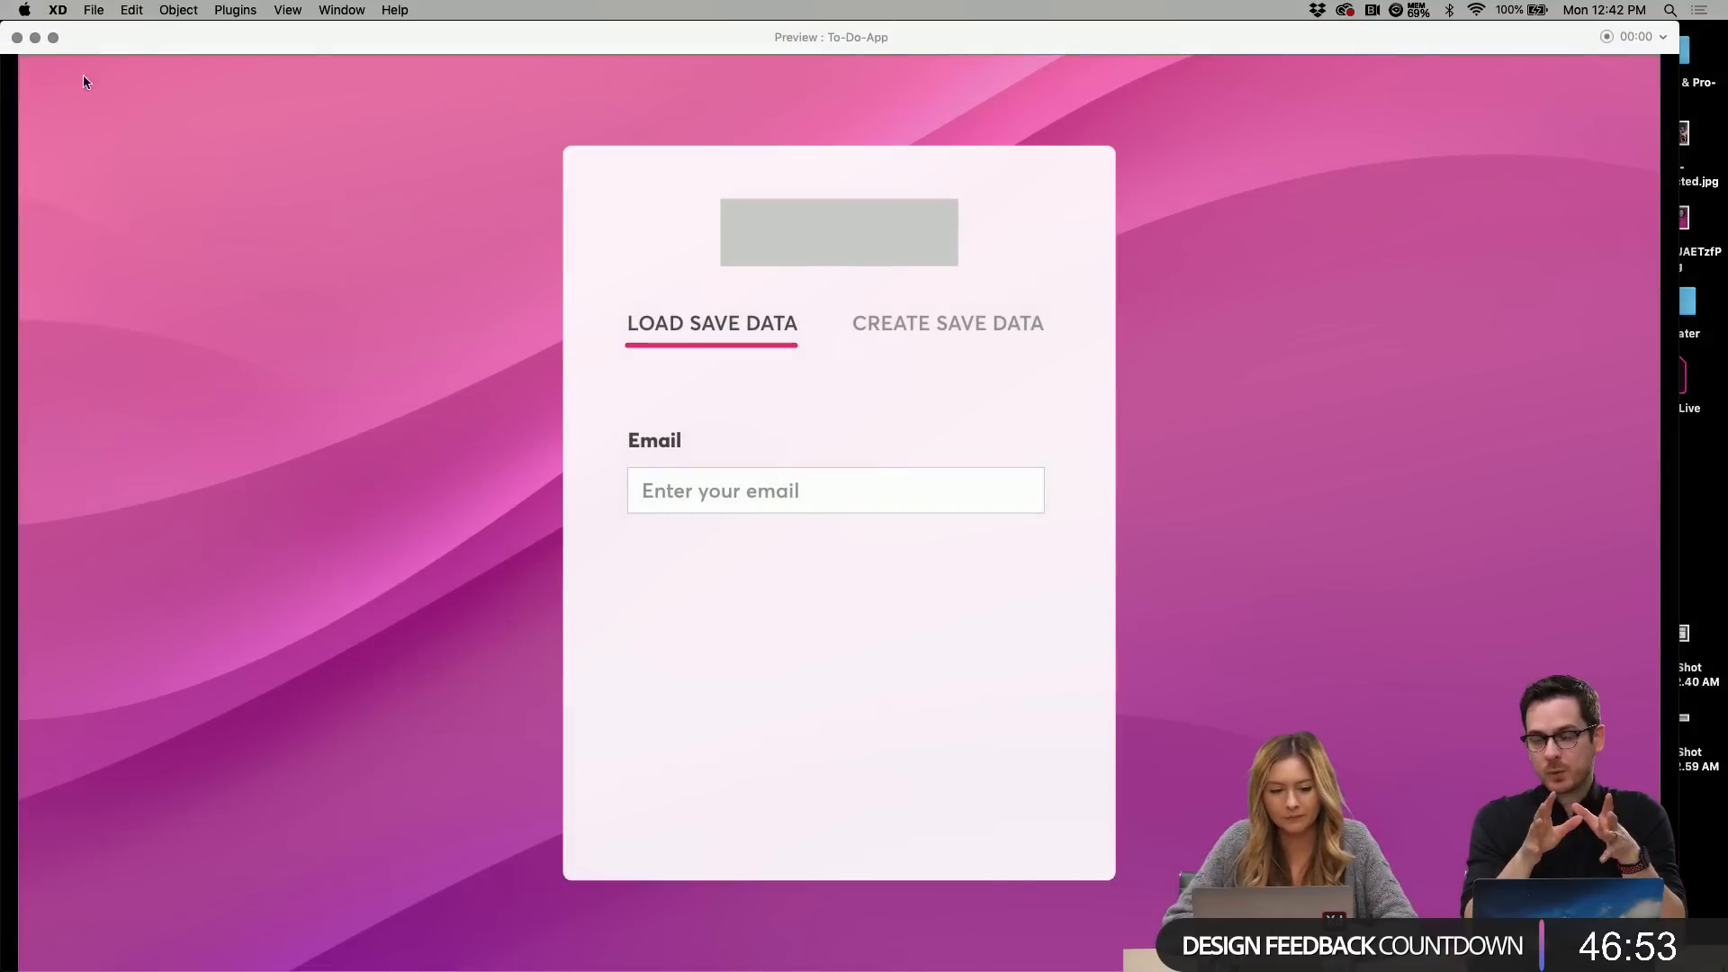
left_click(17, 37)
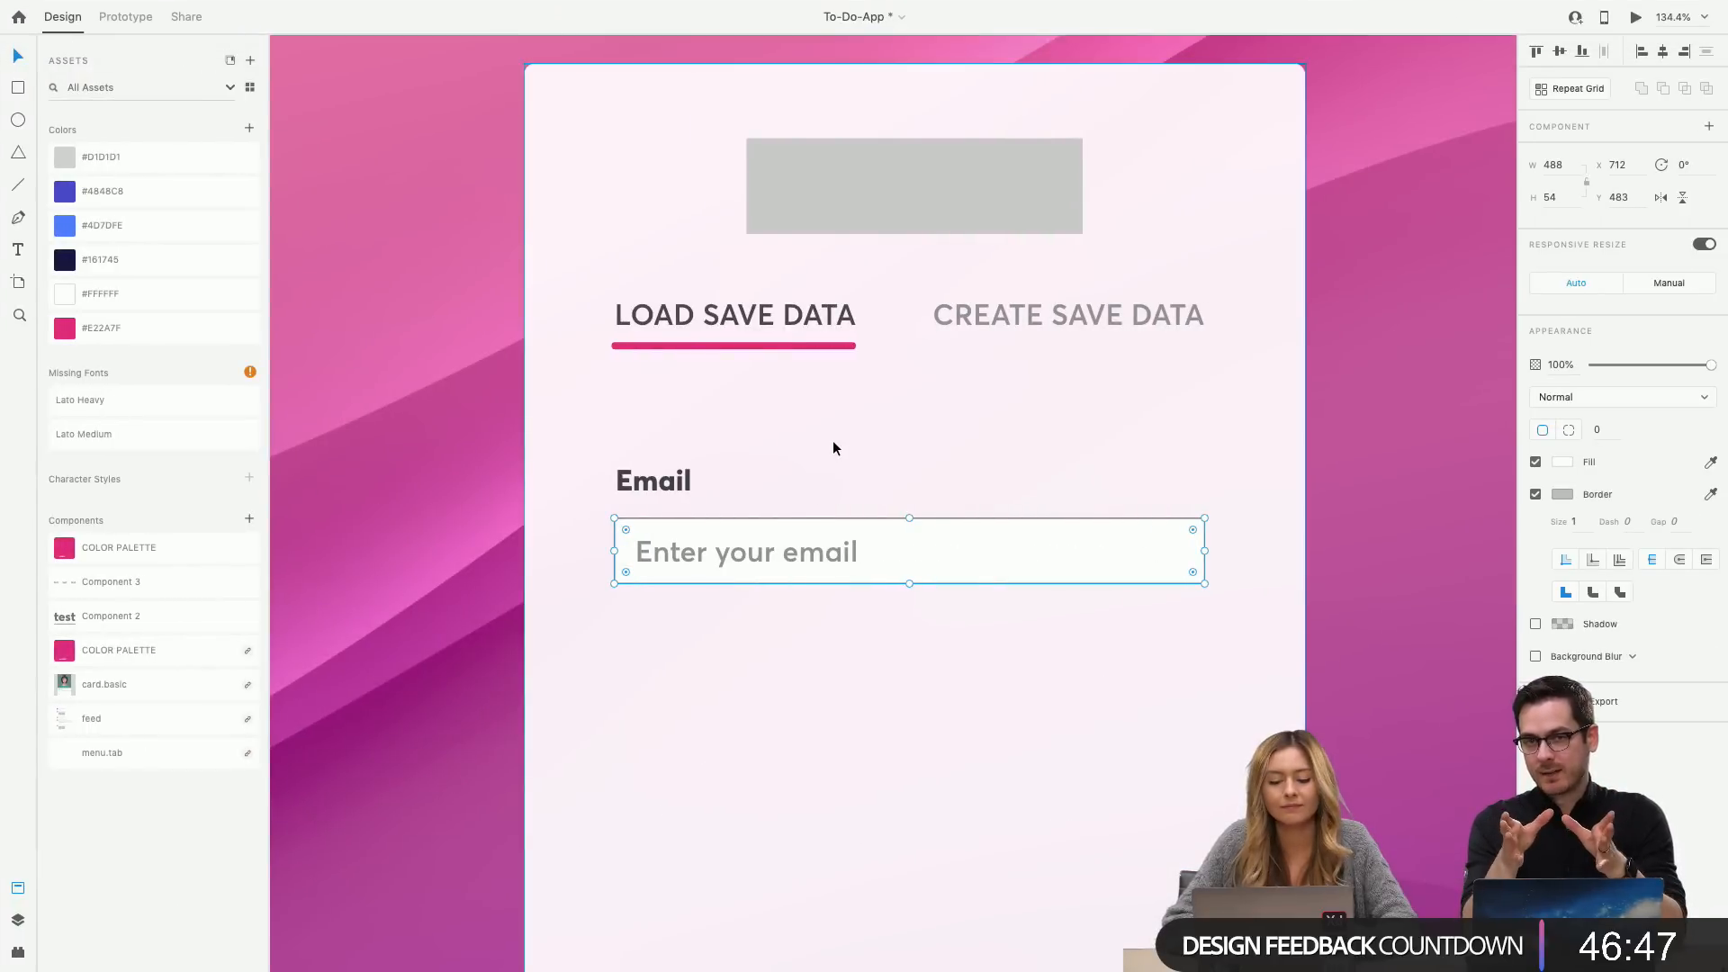
left_click(661, 482)
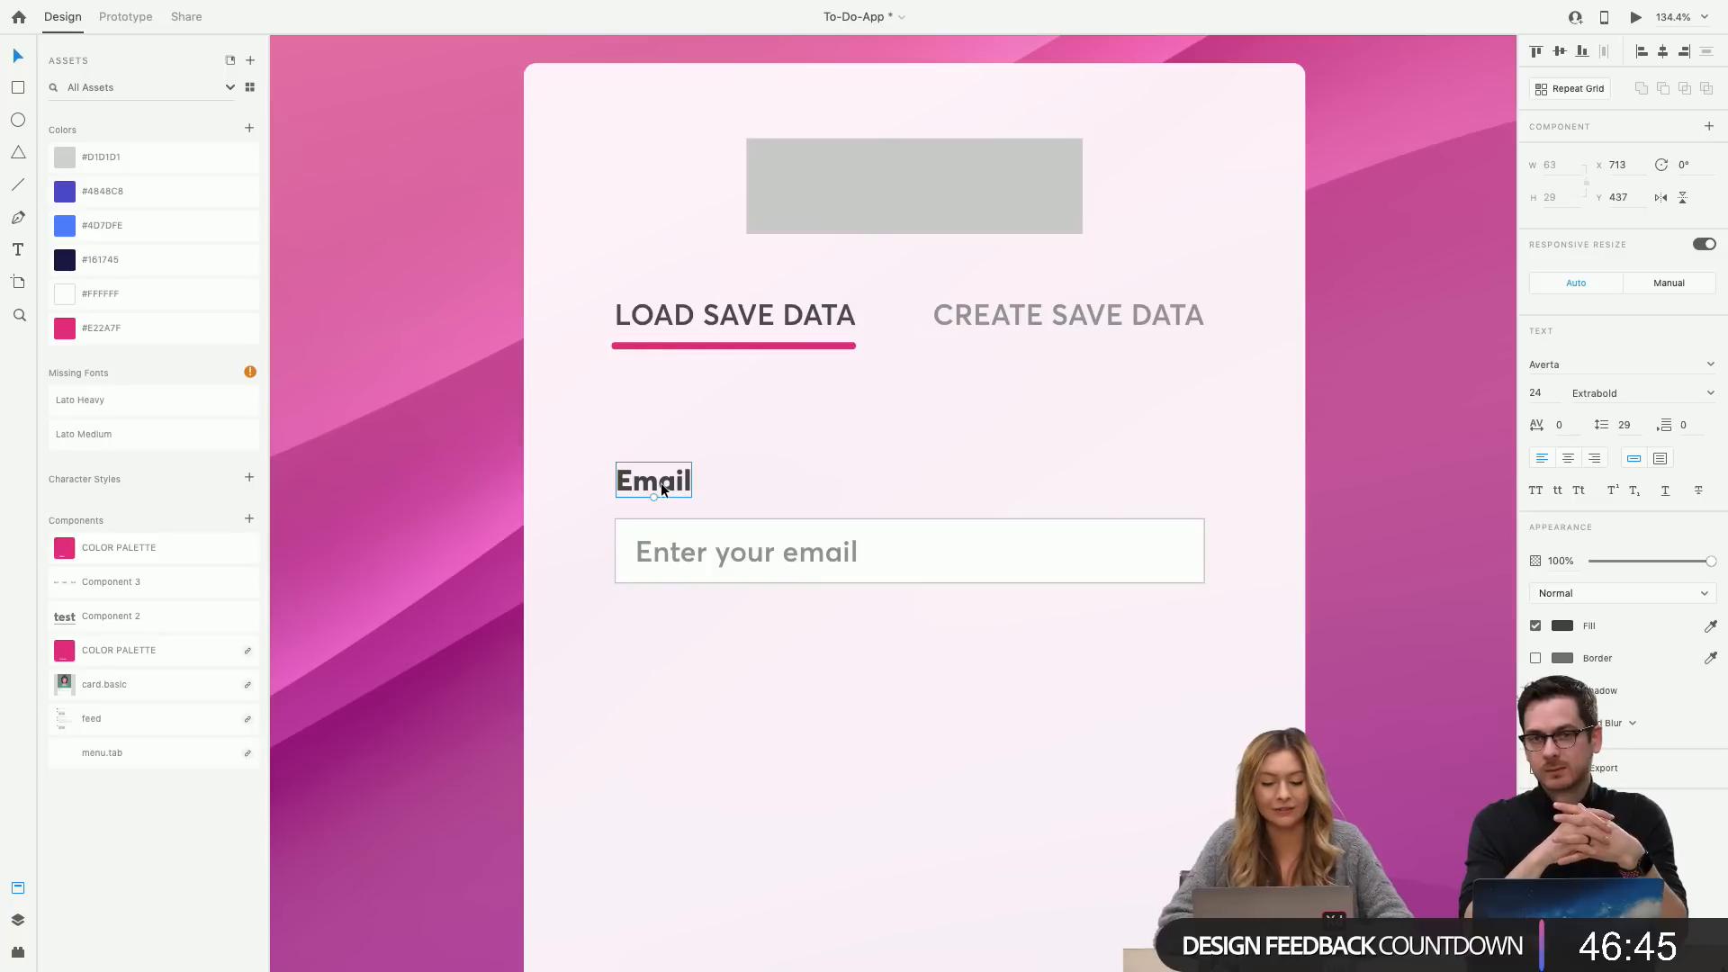
left_click(804, 545)
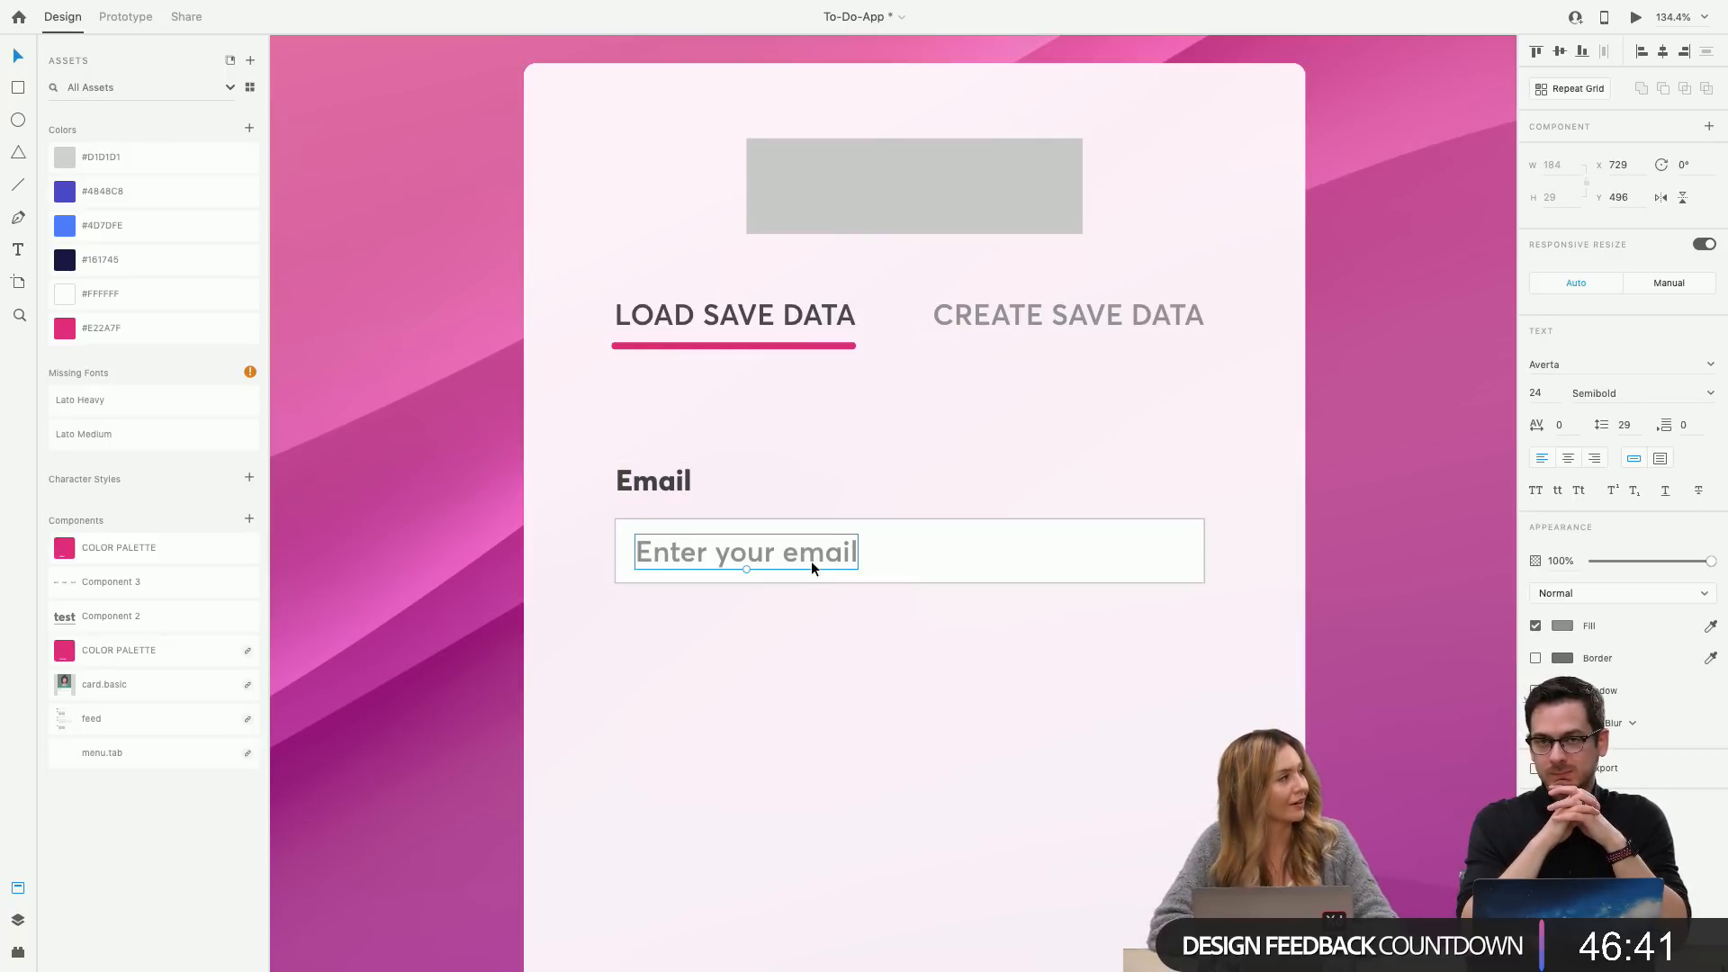
left_click(896, 561)
double_click(817, 553)
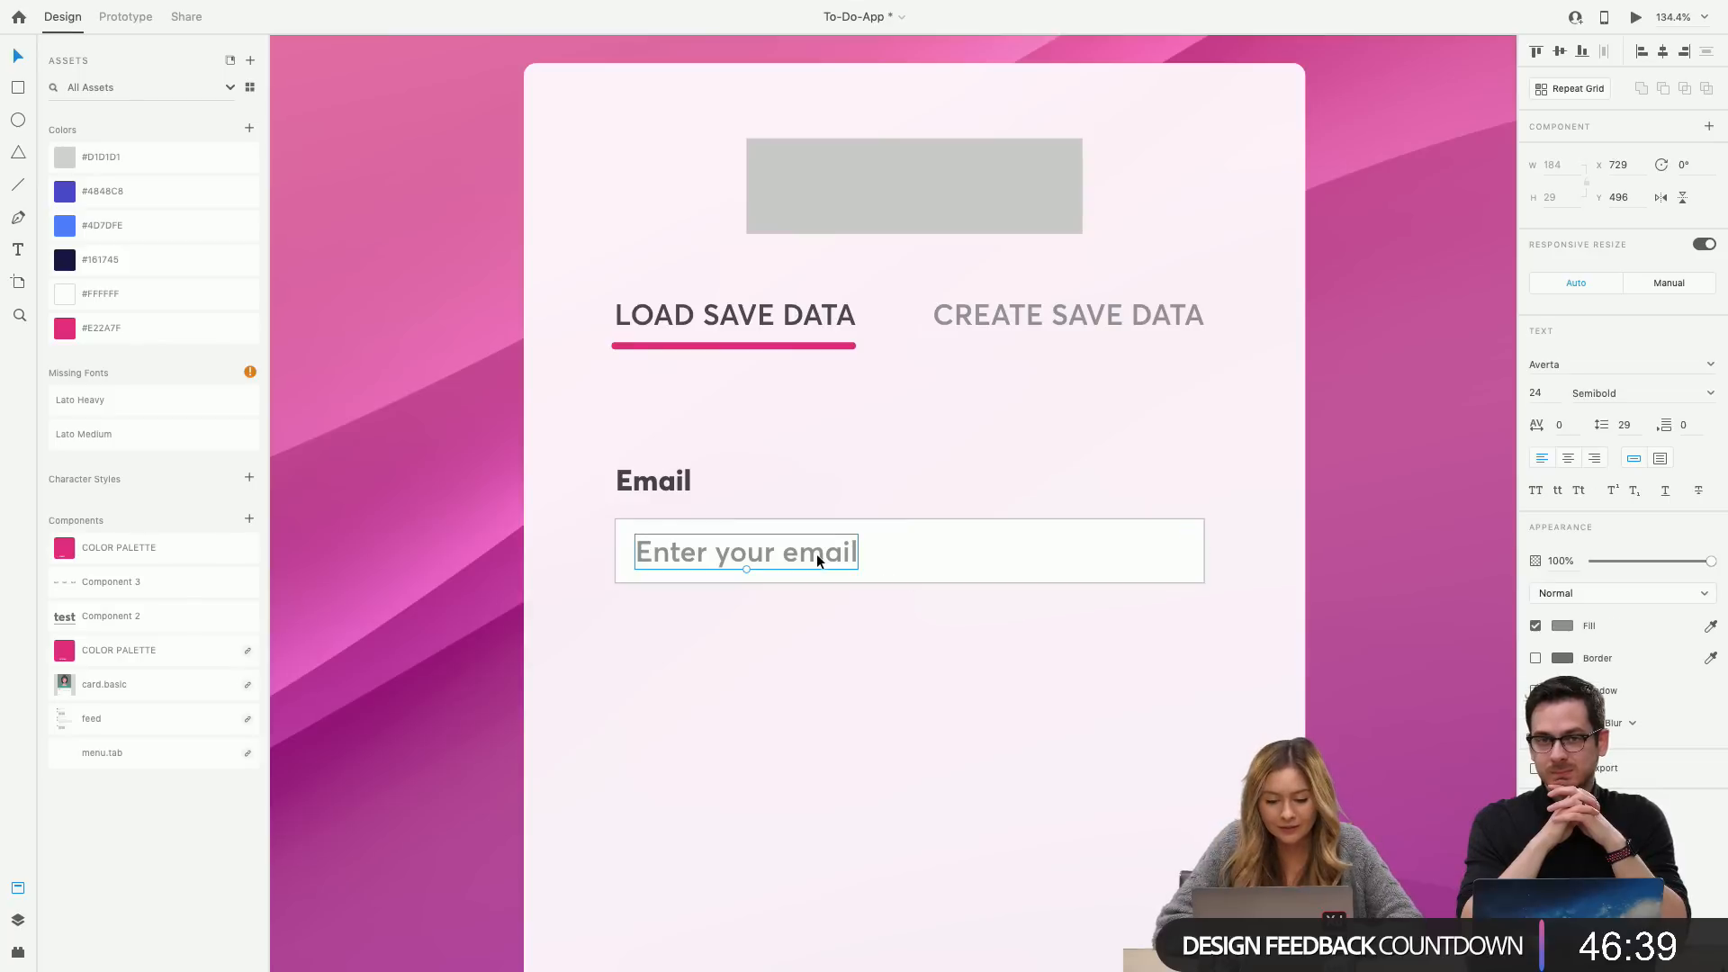
Rename the layer of the email input rectangle to "Form input".
left_click(17, 919)
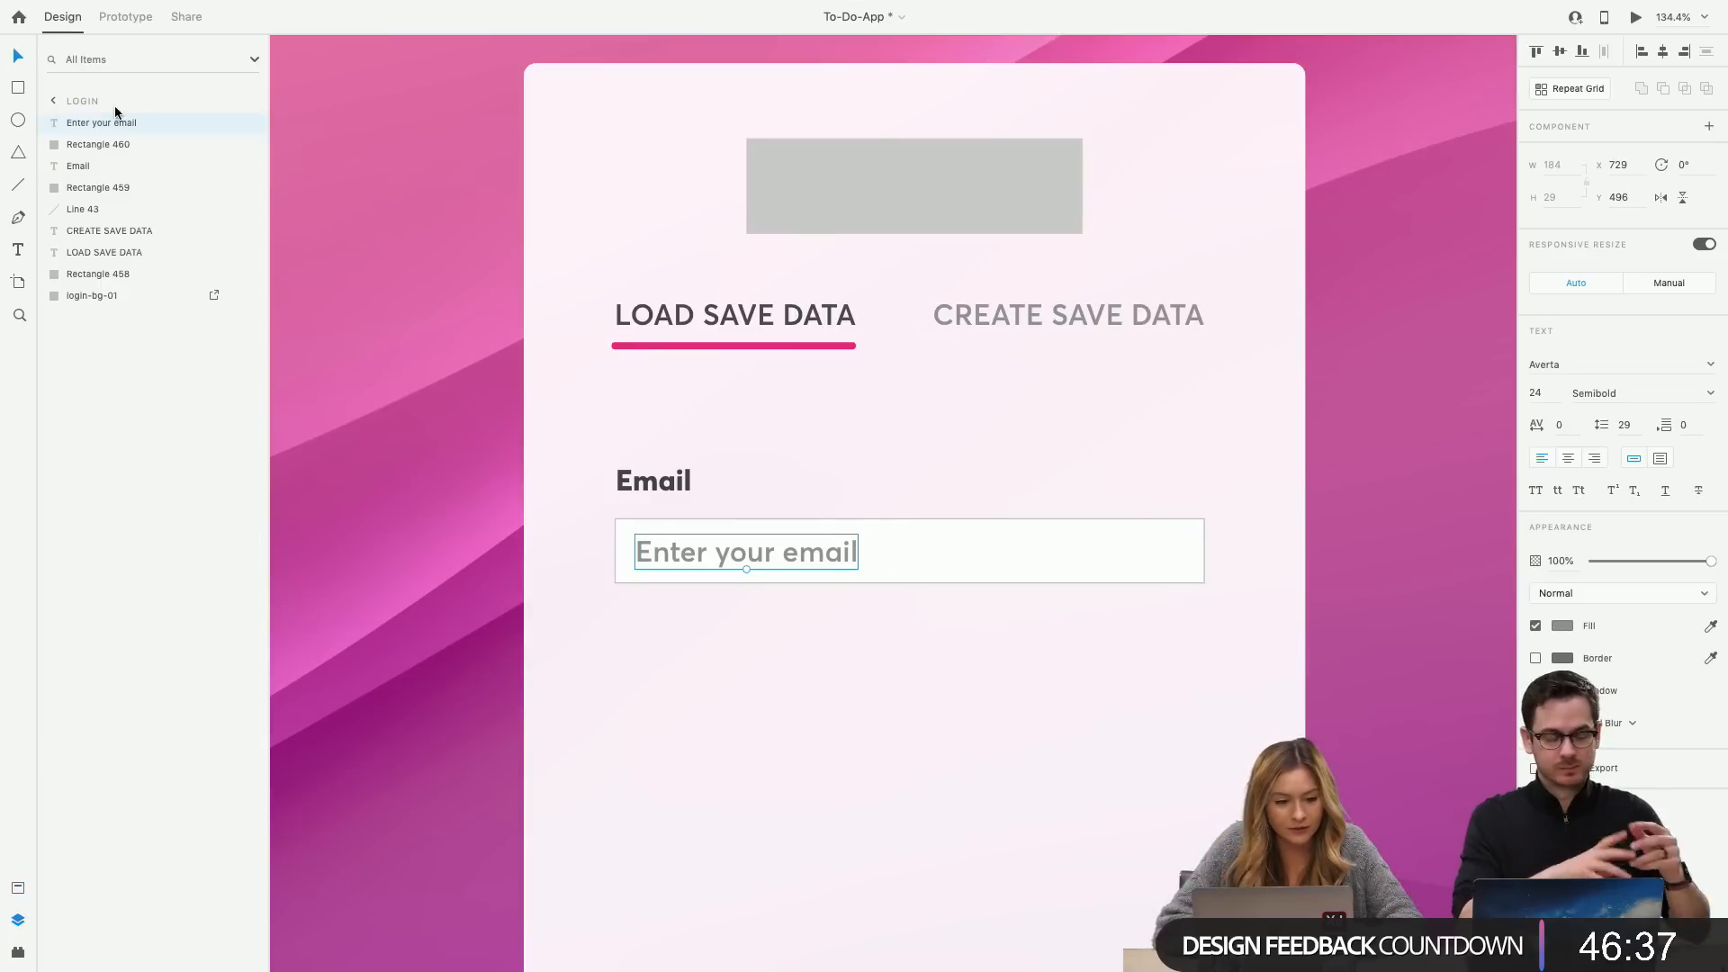
scroll(802, 393, "up", 1)
left_click(664, 531)
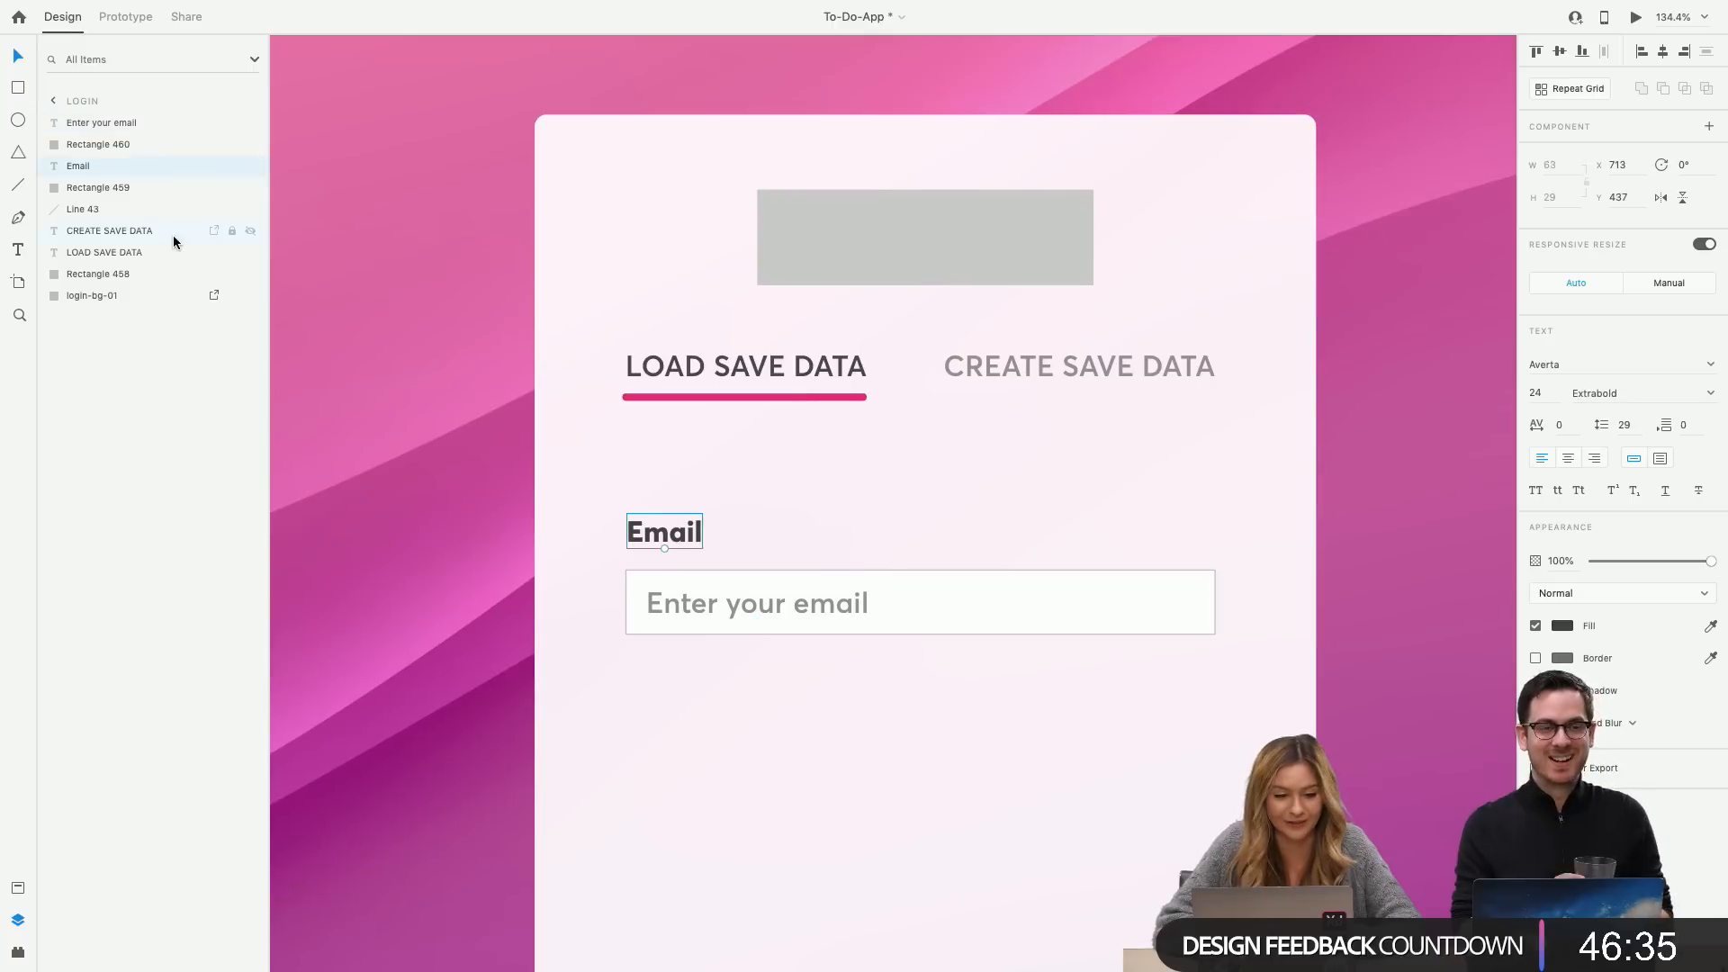
left_click(787, 600)
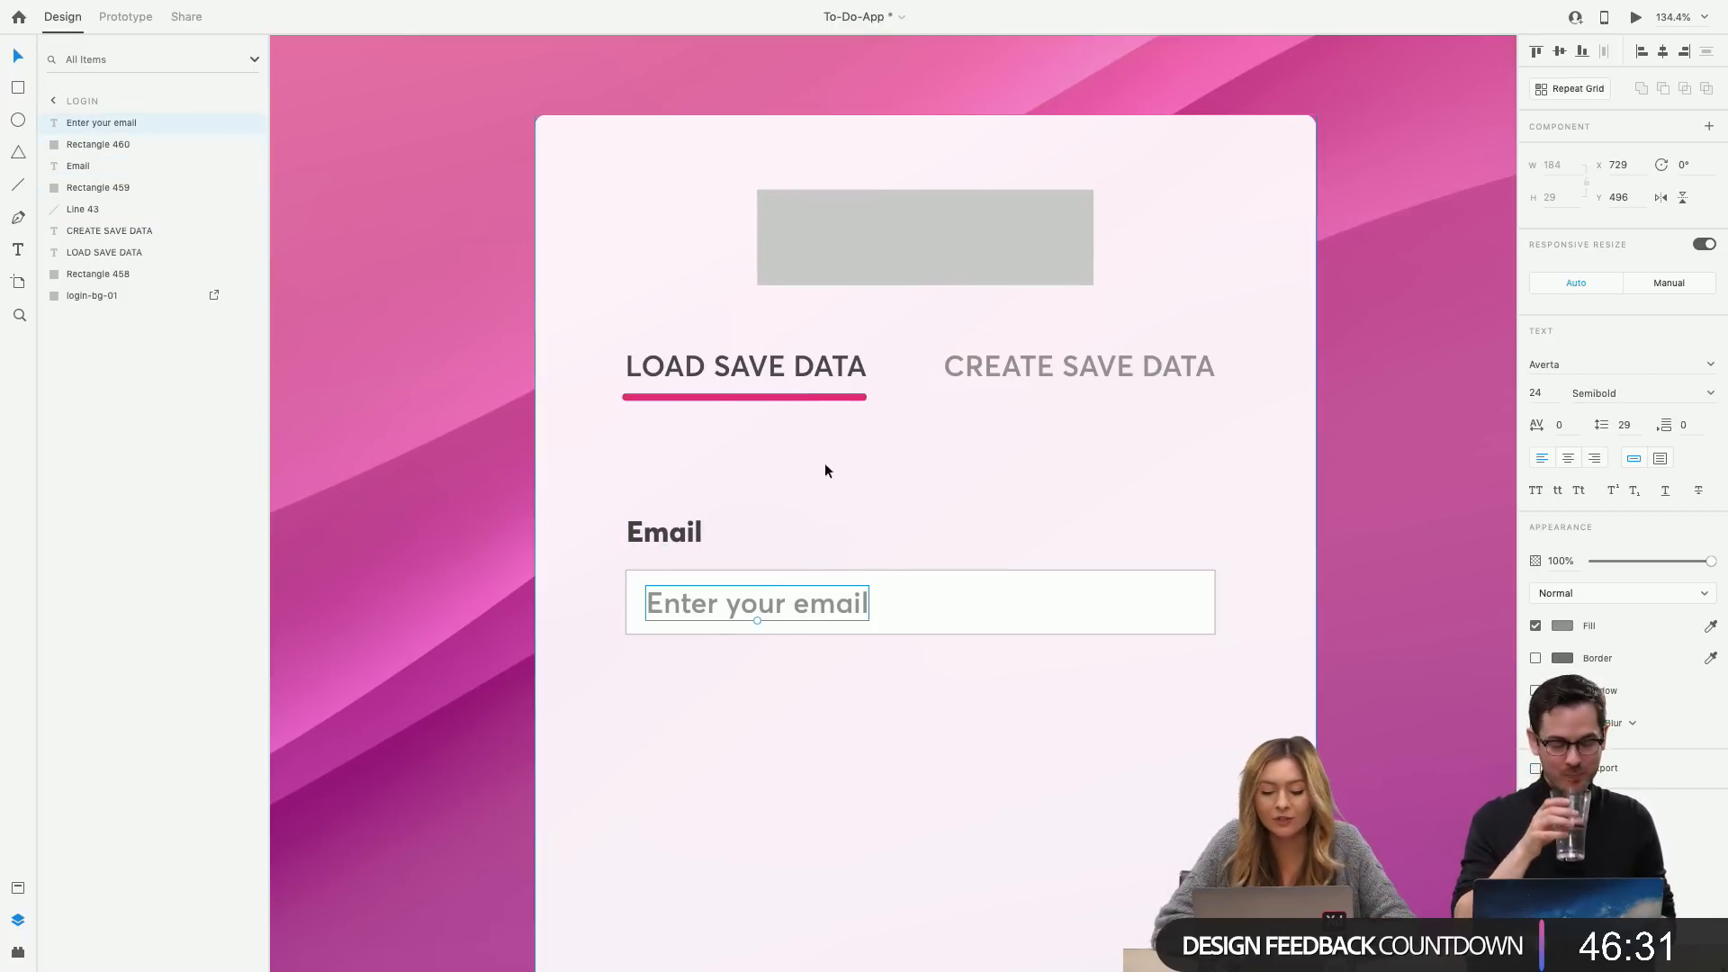
left_click(1075, 613)
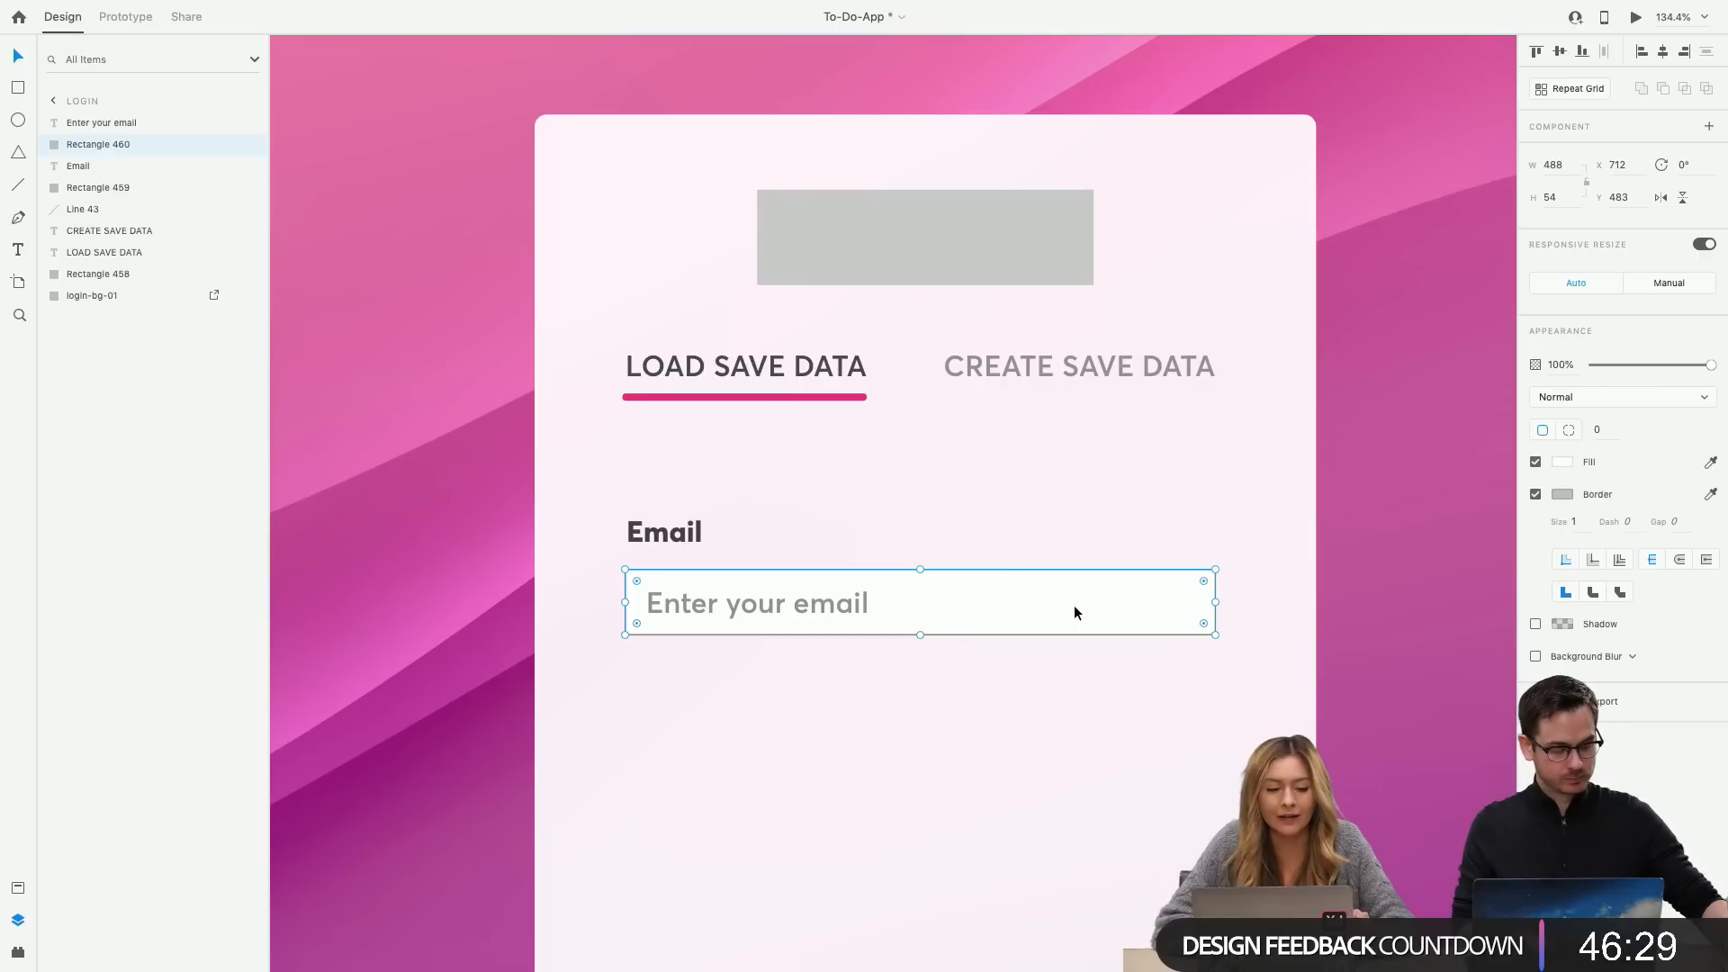
double_click(129, 144)
key("Escape")
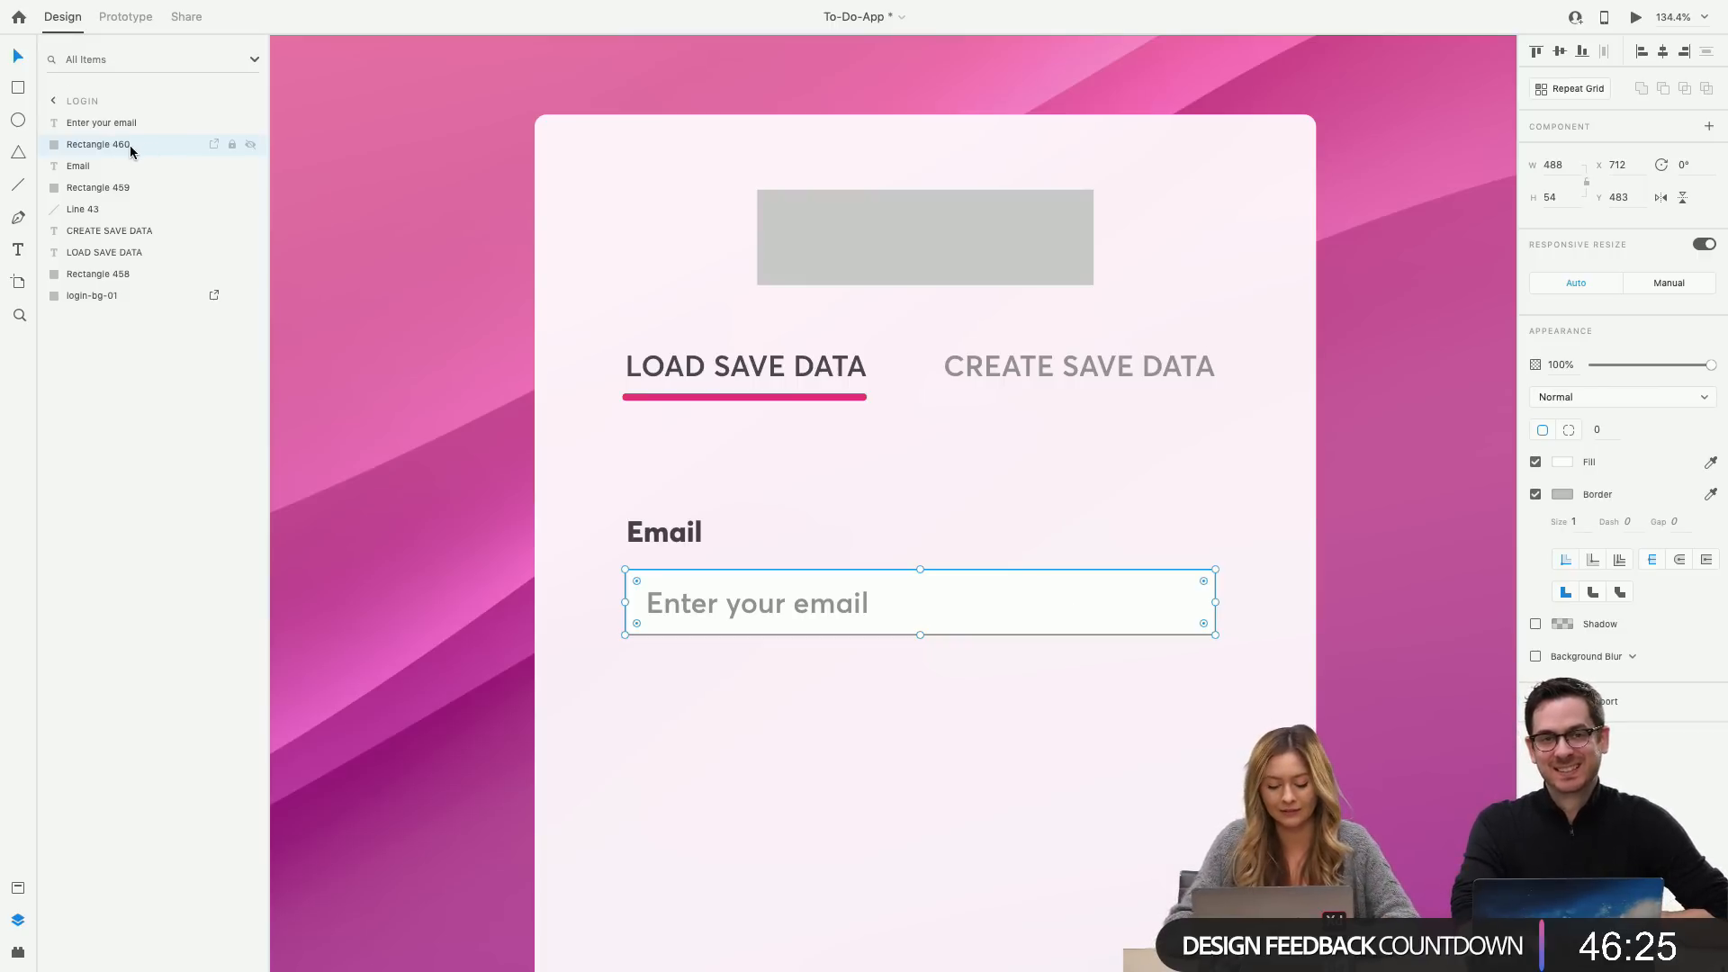
double_click(111, 144)
type("Form")
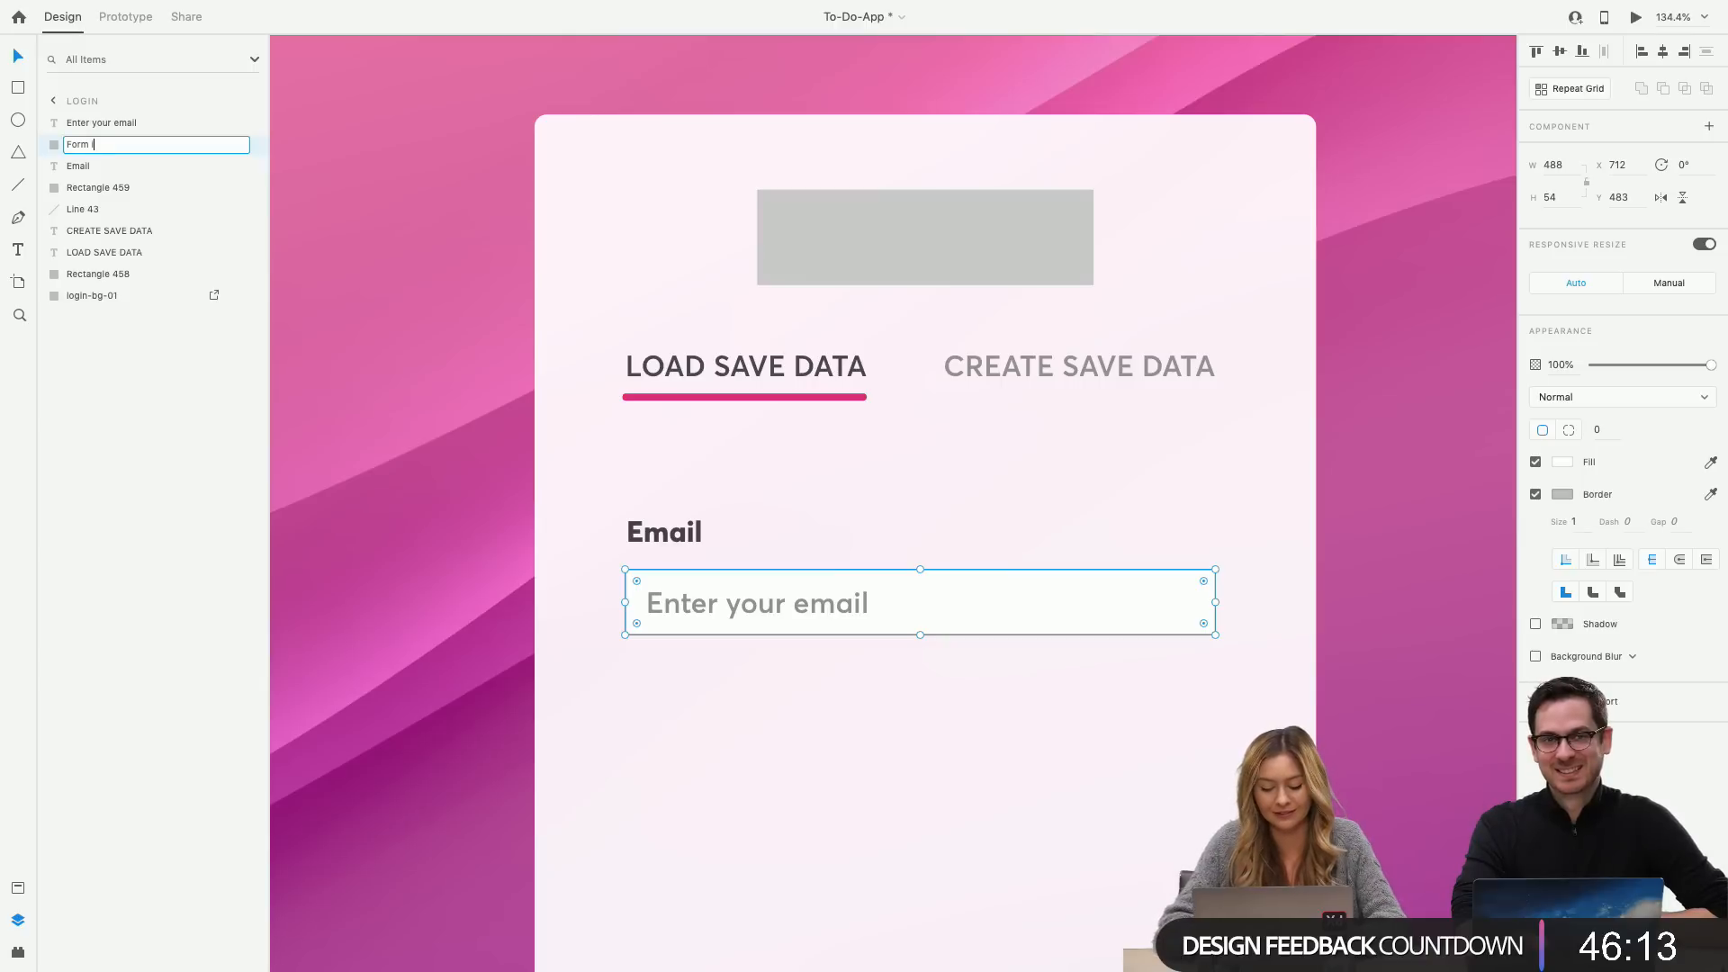
type("input")
key("Return")
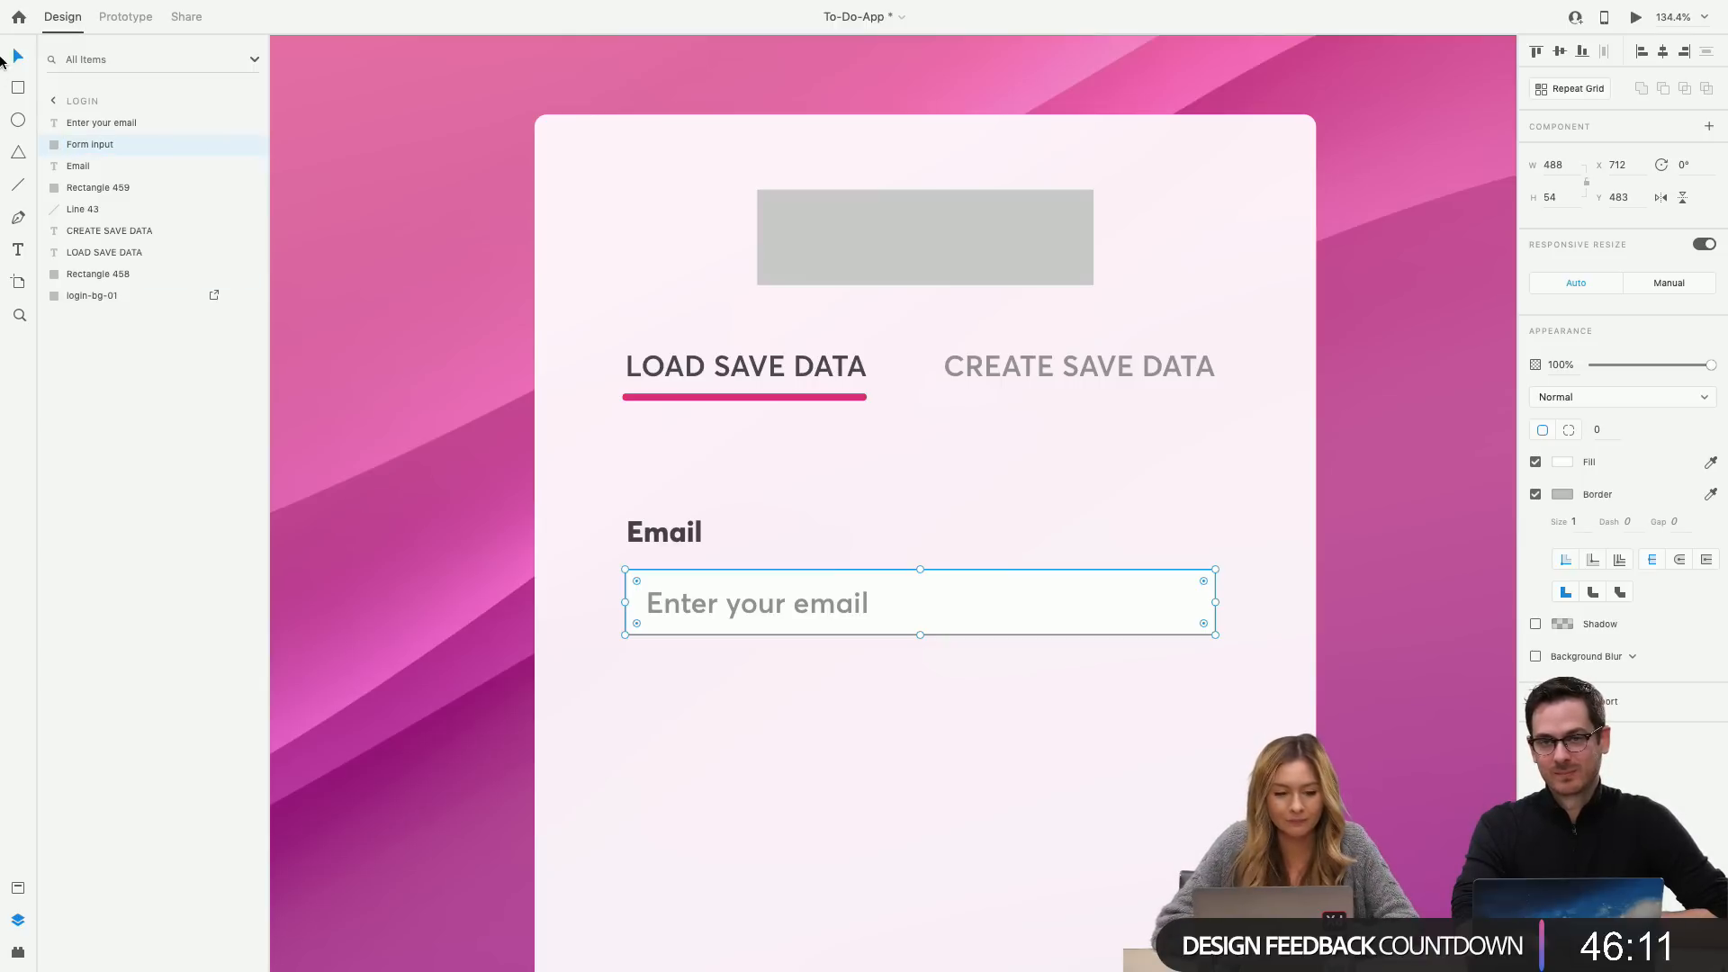
key("Escape")
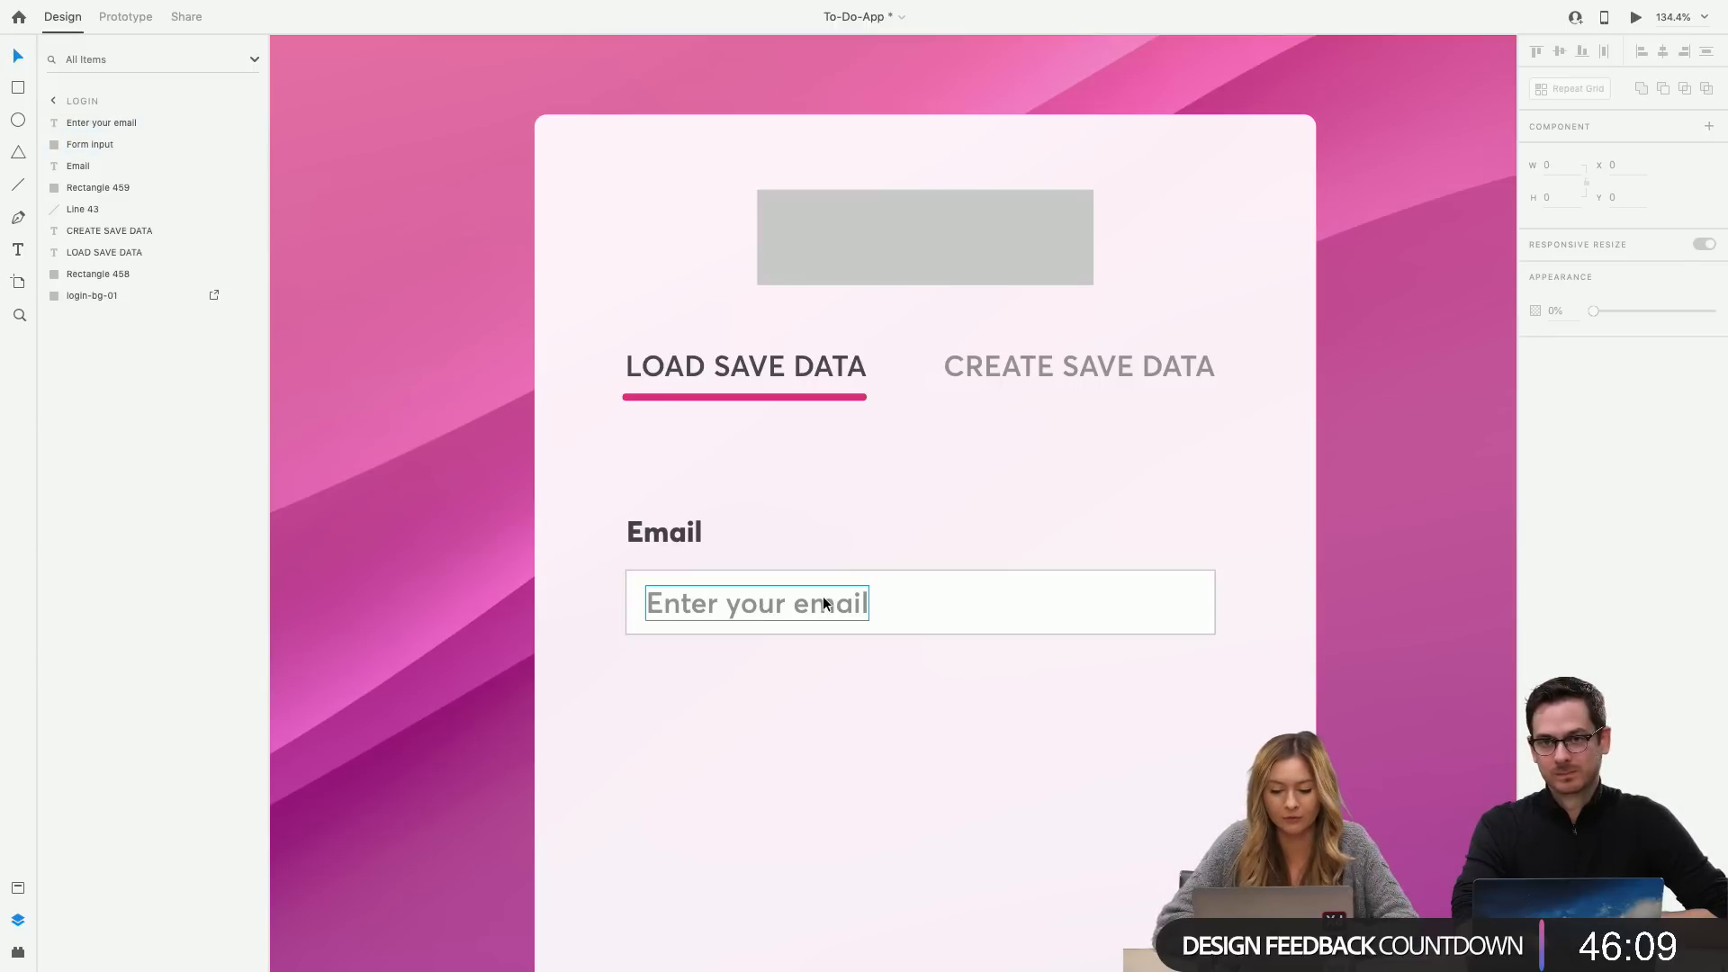
Group the placeholder text with its input box and name the group "Form input".
left_click(822, 603)
left_click(931, 599, "shift")
key("ctrl+g")
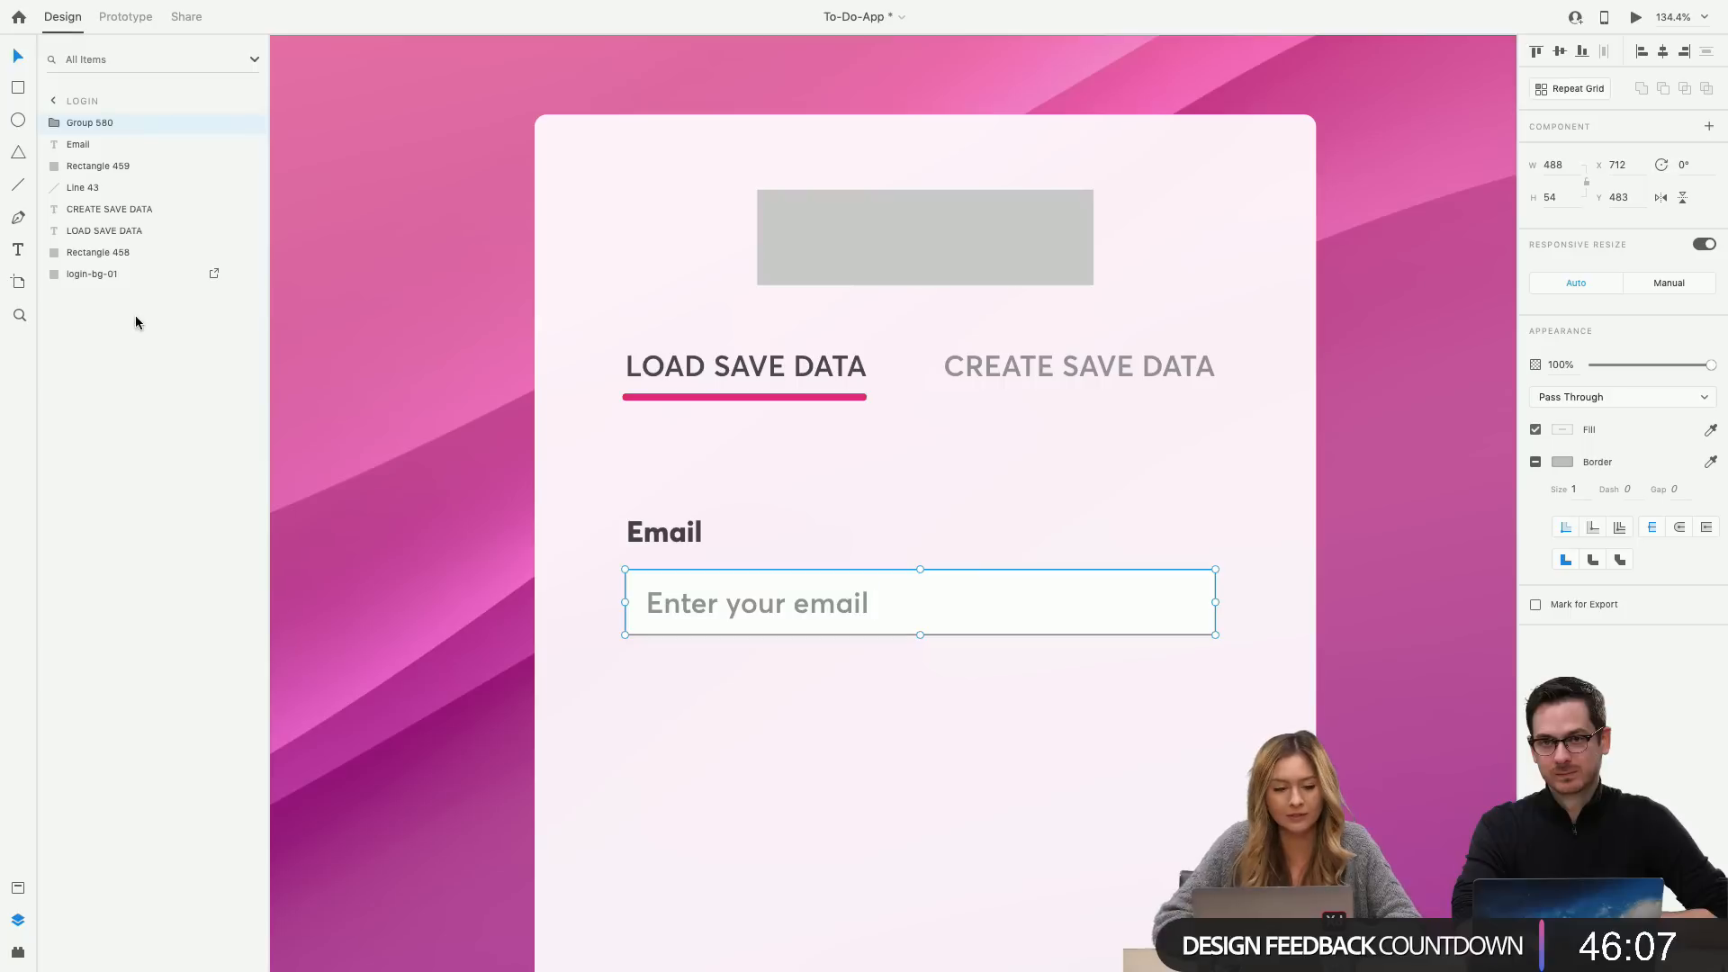
double_click(86, 124)
type("Form iu")
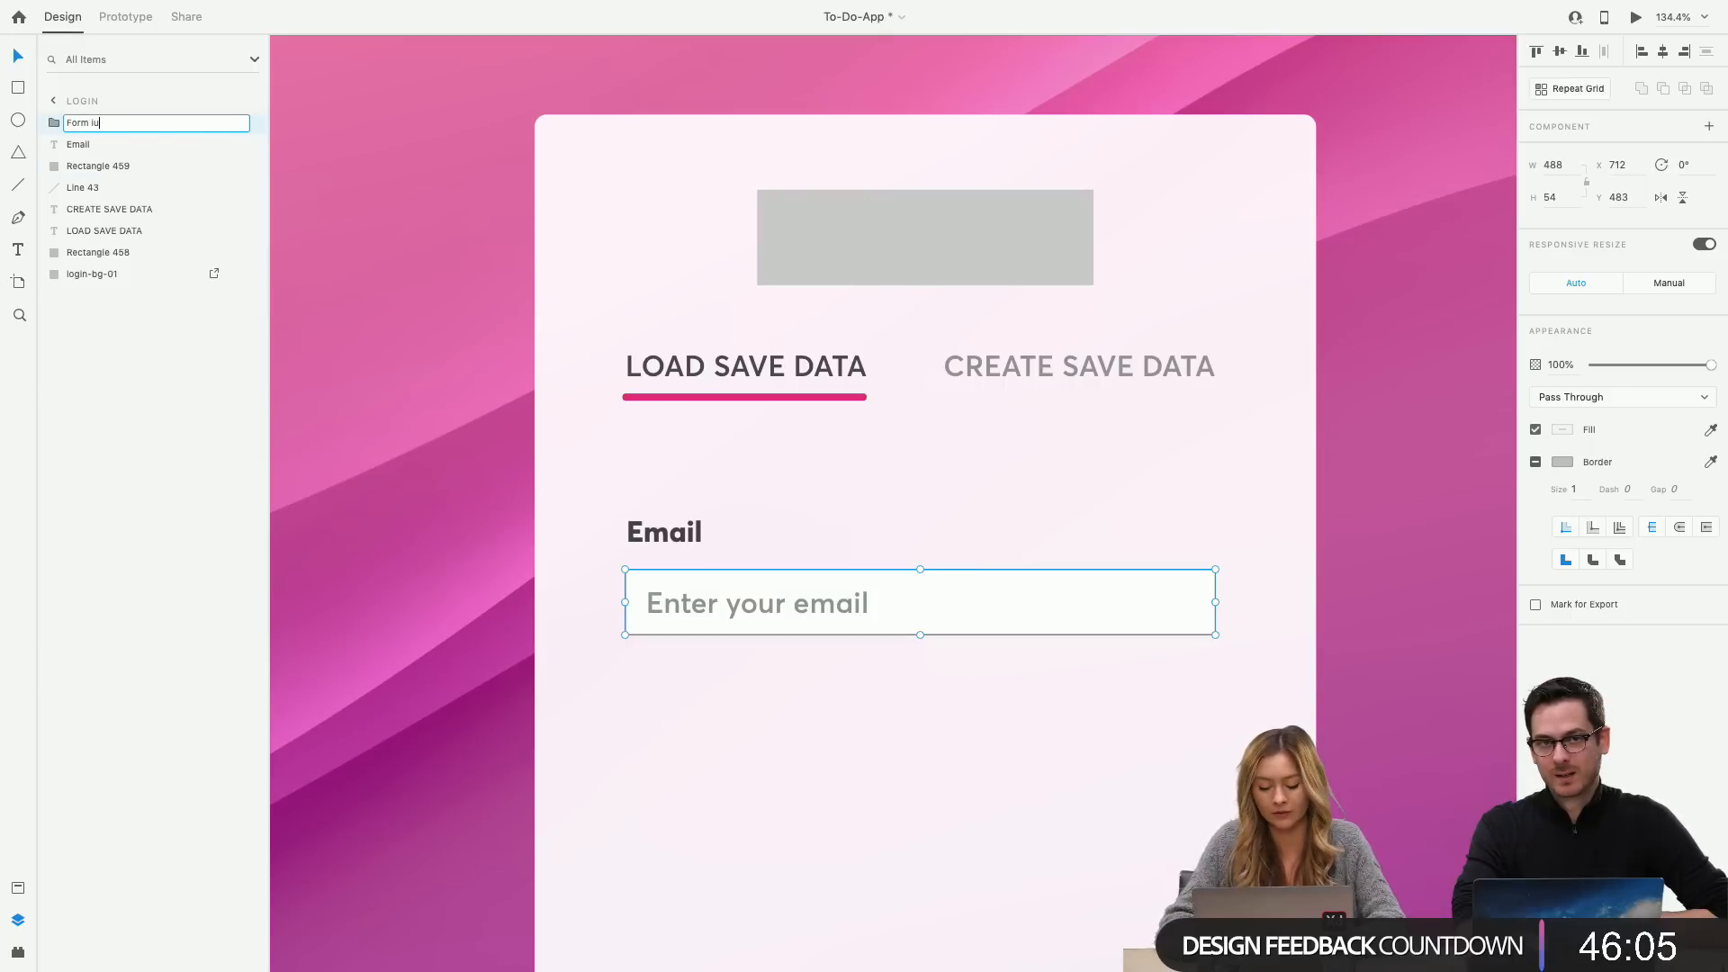
key("BackSpace")
type("nput")
key("Return")
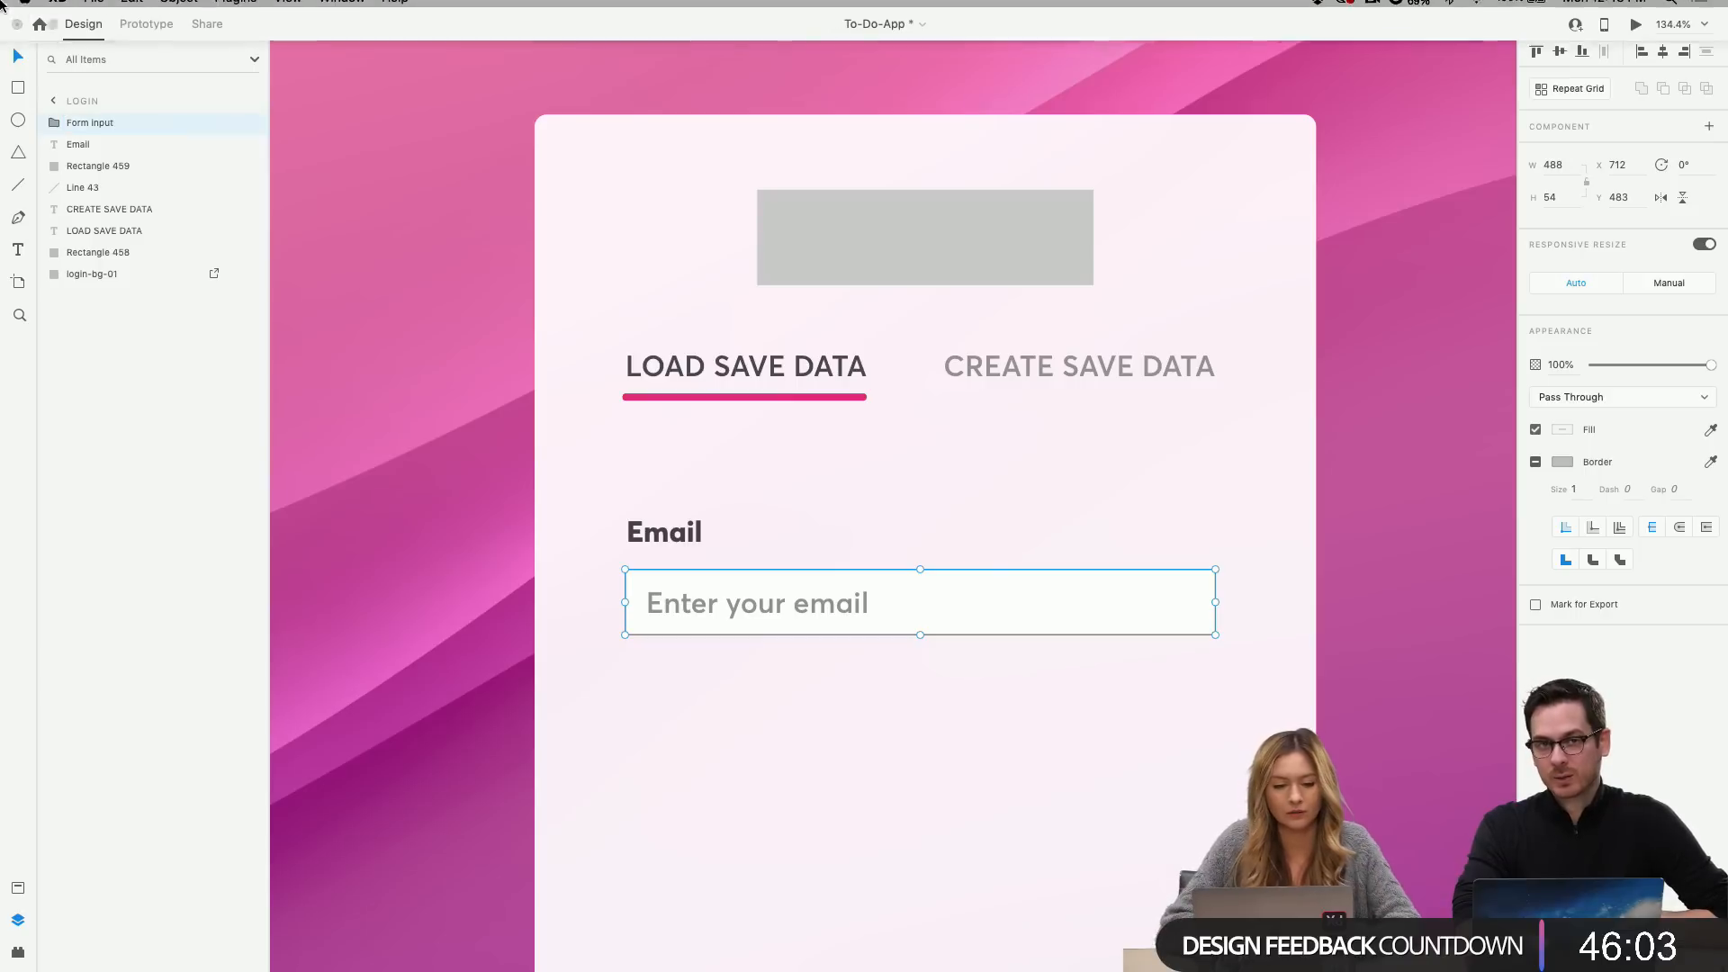
Group the Email label with the Form input group and name the new group "Email".
left_click(664, 534, "shift")
key("super+g")
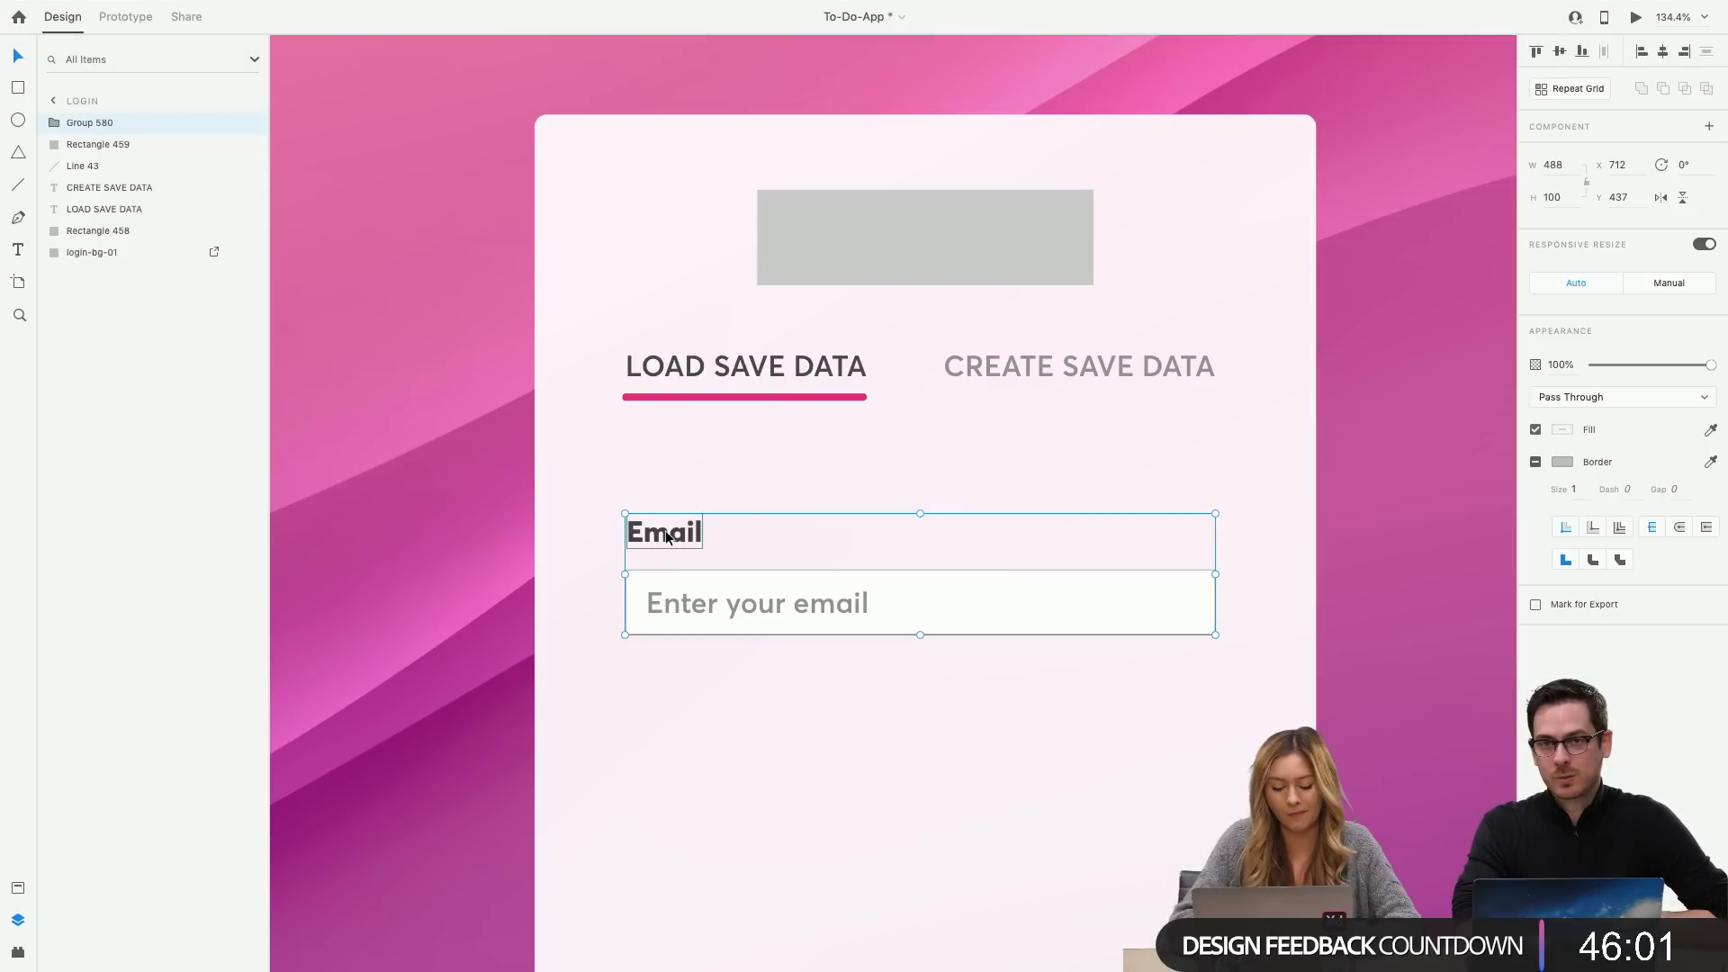
double_click(93, 123)
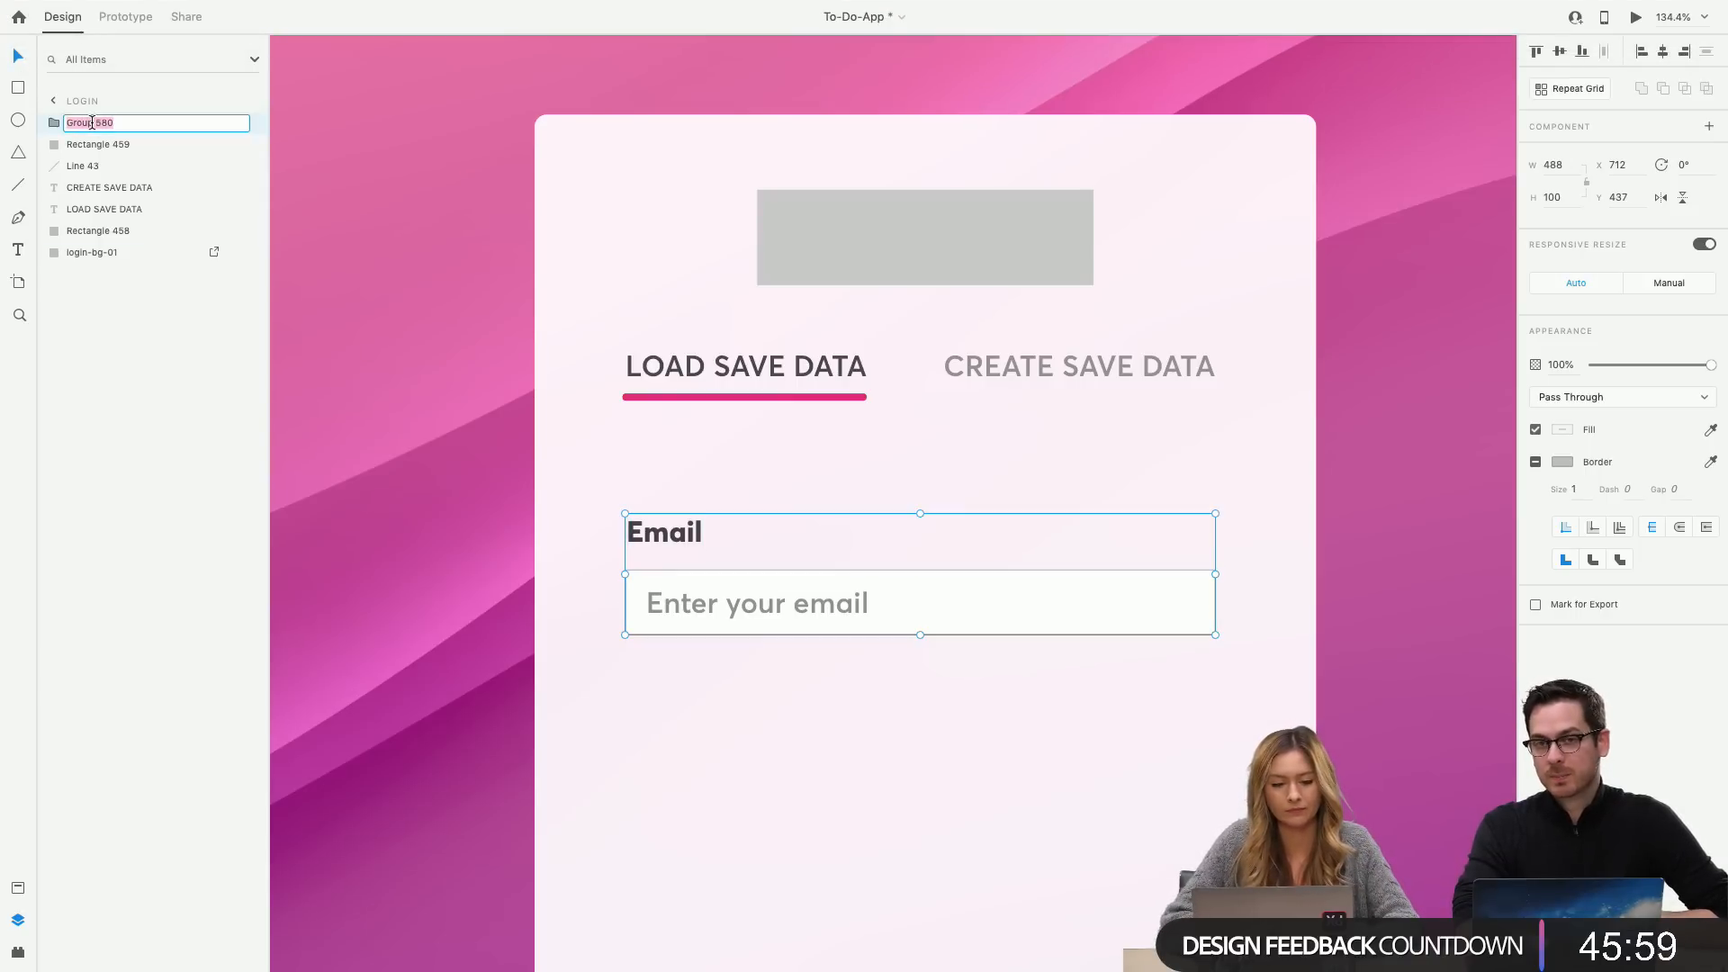
type("Email")
key("Return")
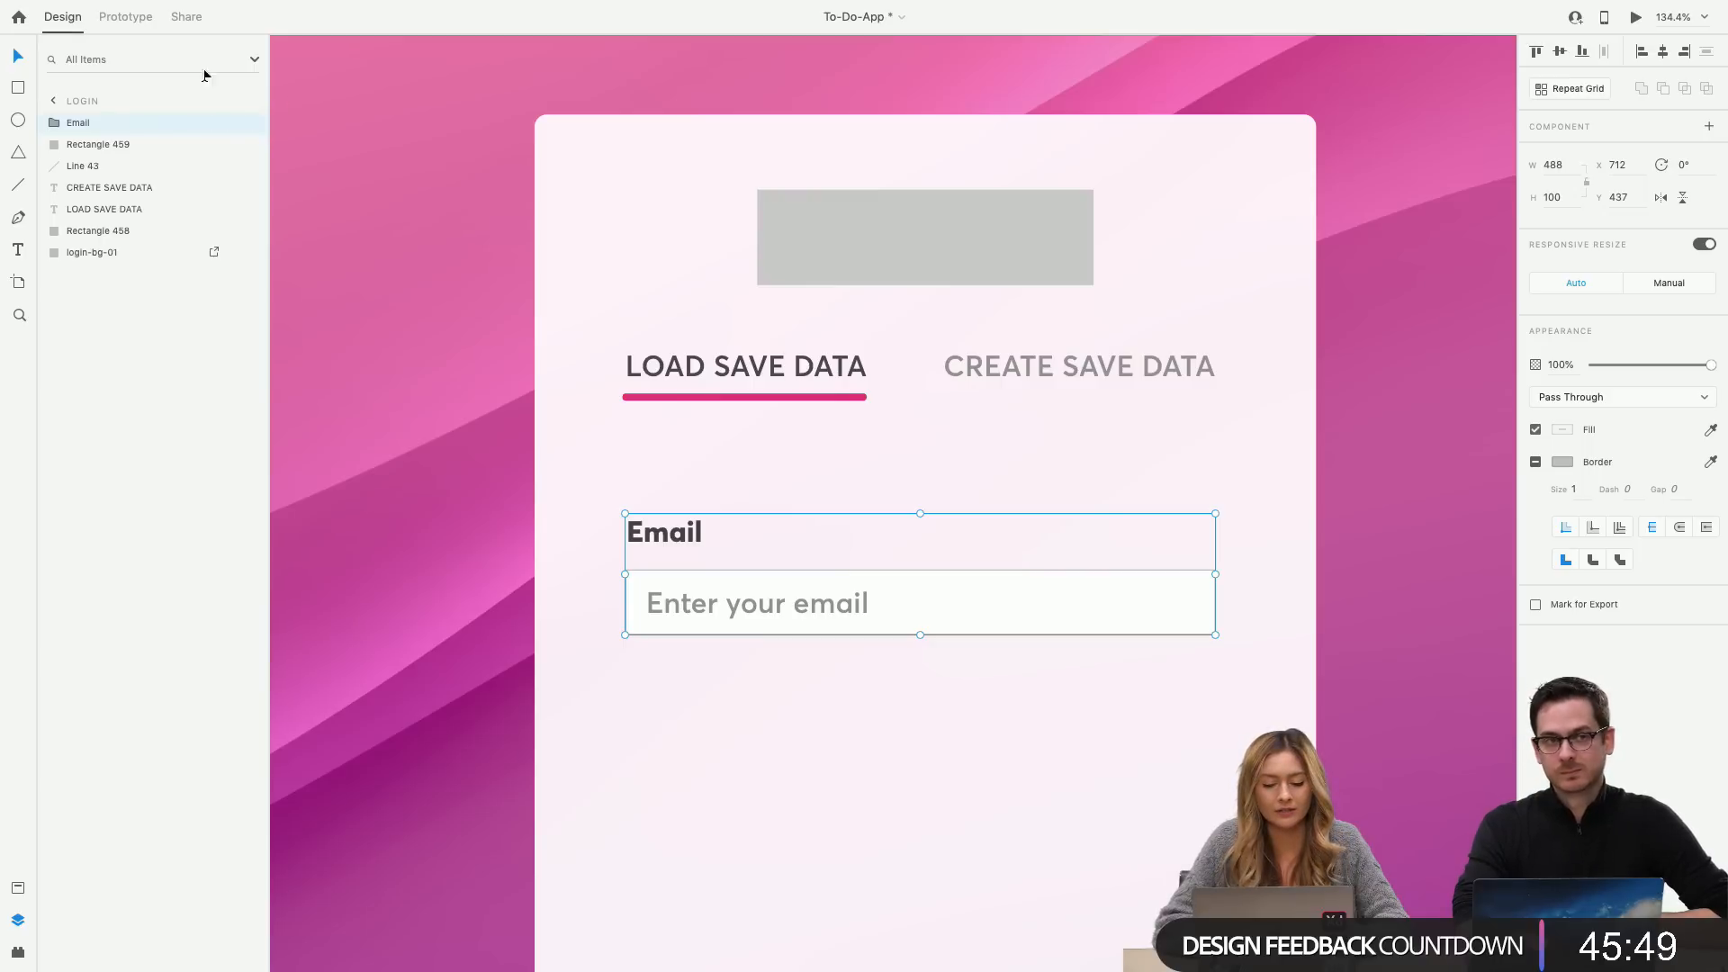
Turn the Email group into a component.
left_click(390, 534)
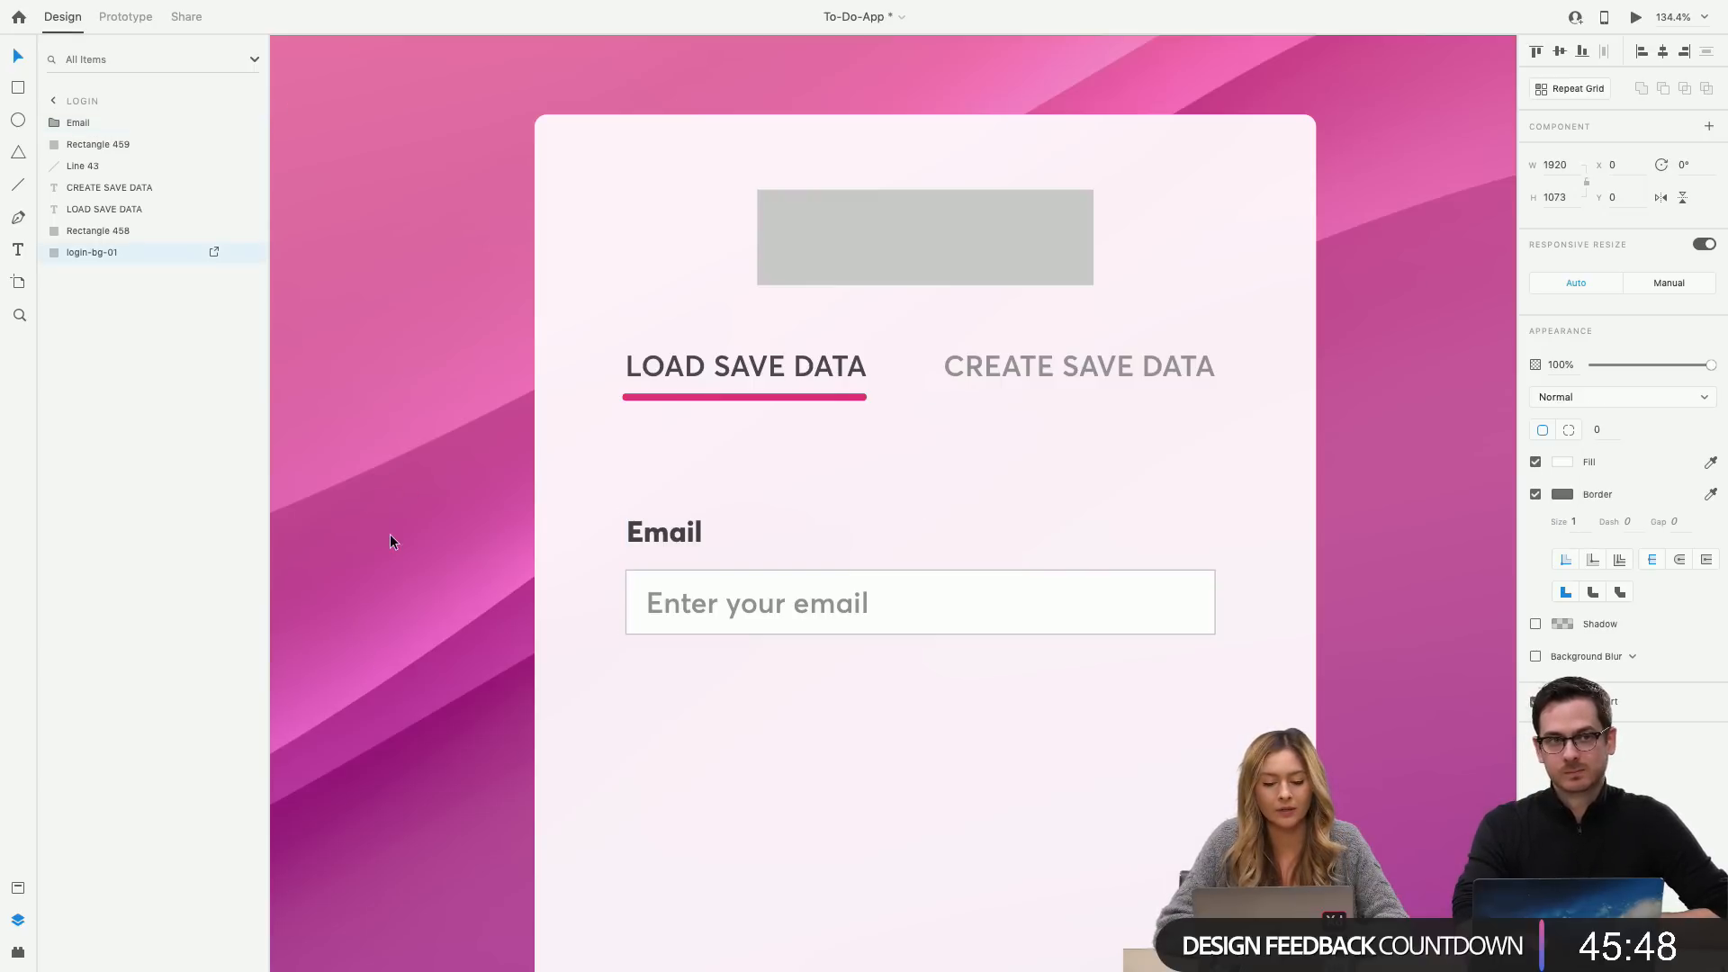
left_click(870, 605)
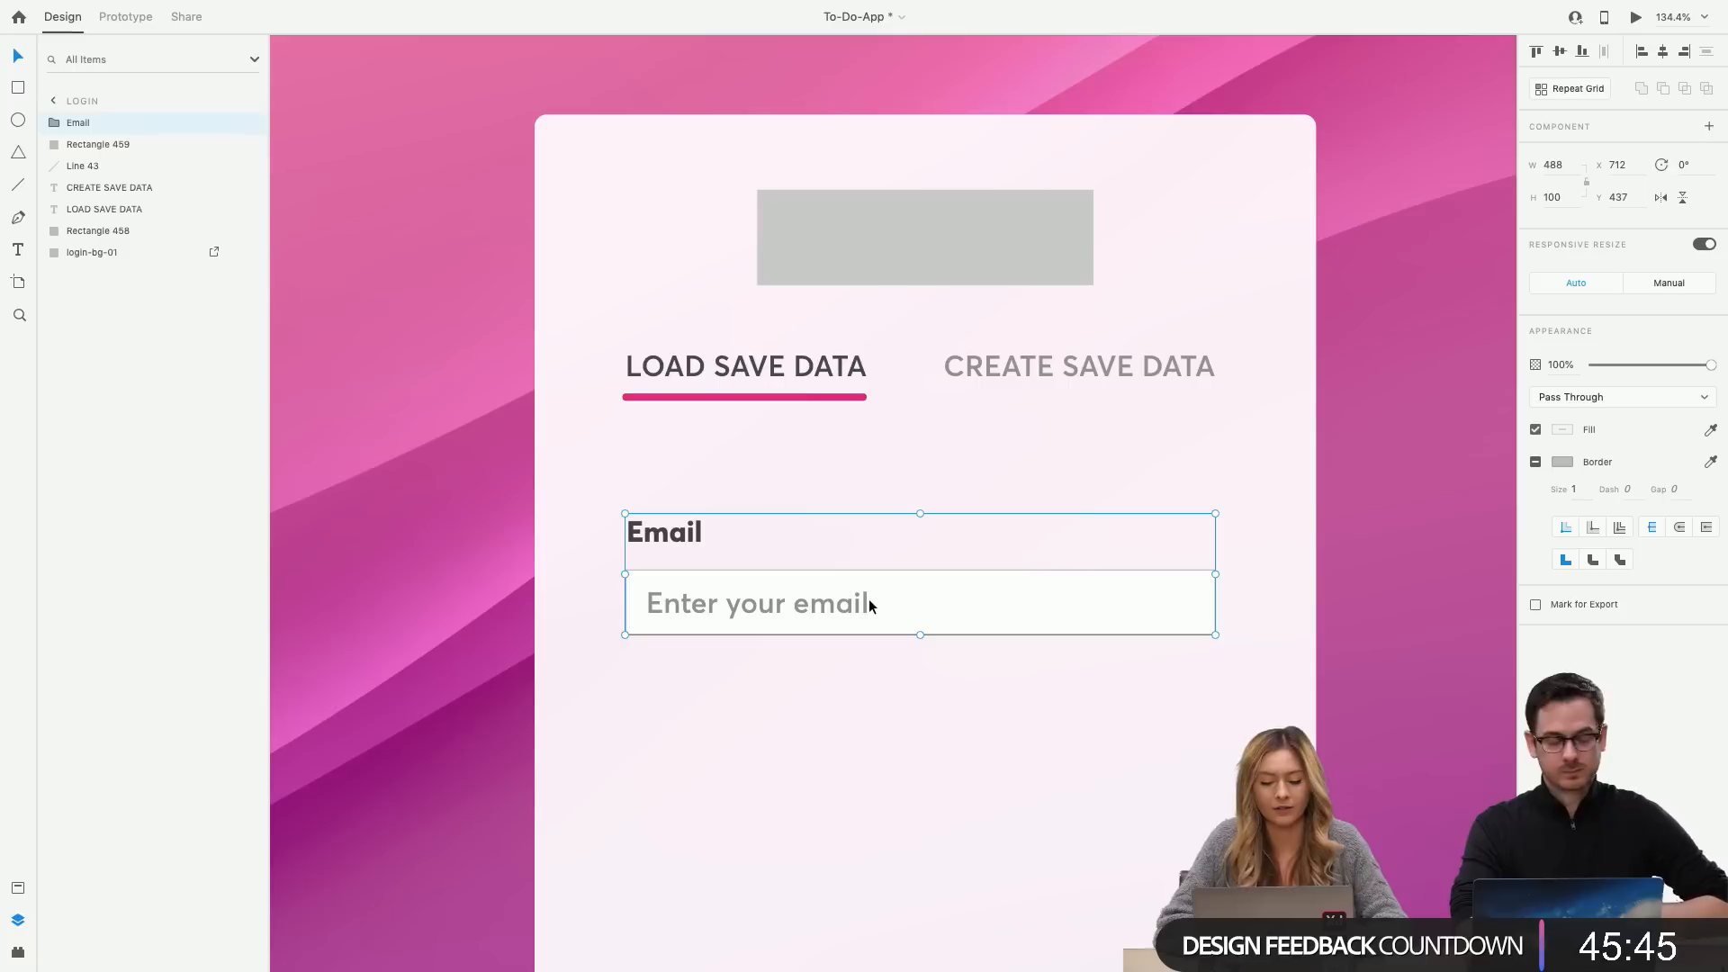
right_click(871, 606)
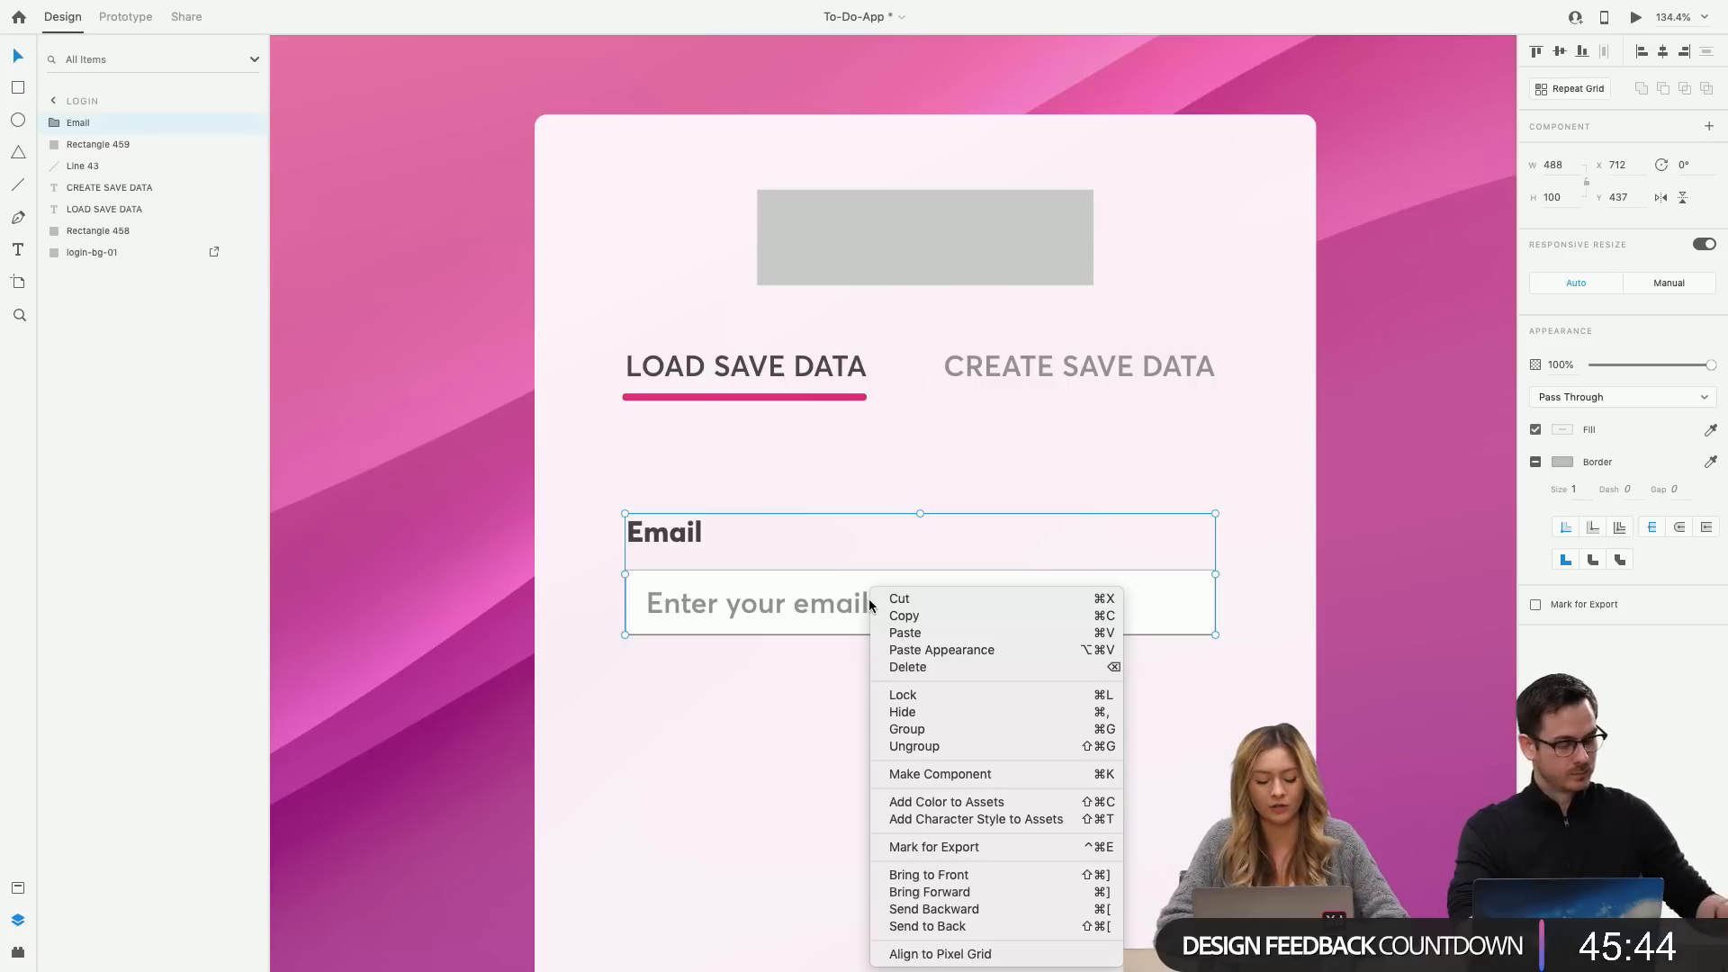
left_click(945, 775)
Inspect the Email component's nested layers and the commands available for it.
left_click(809, 671)
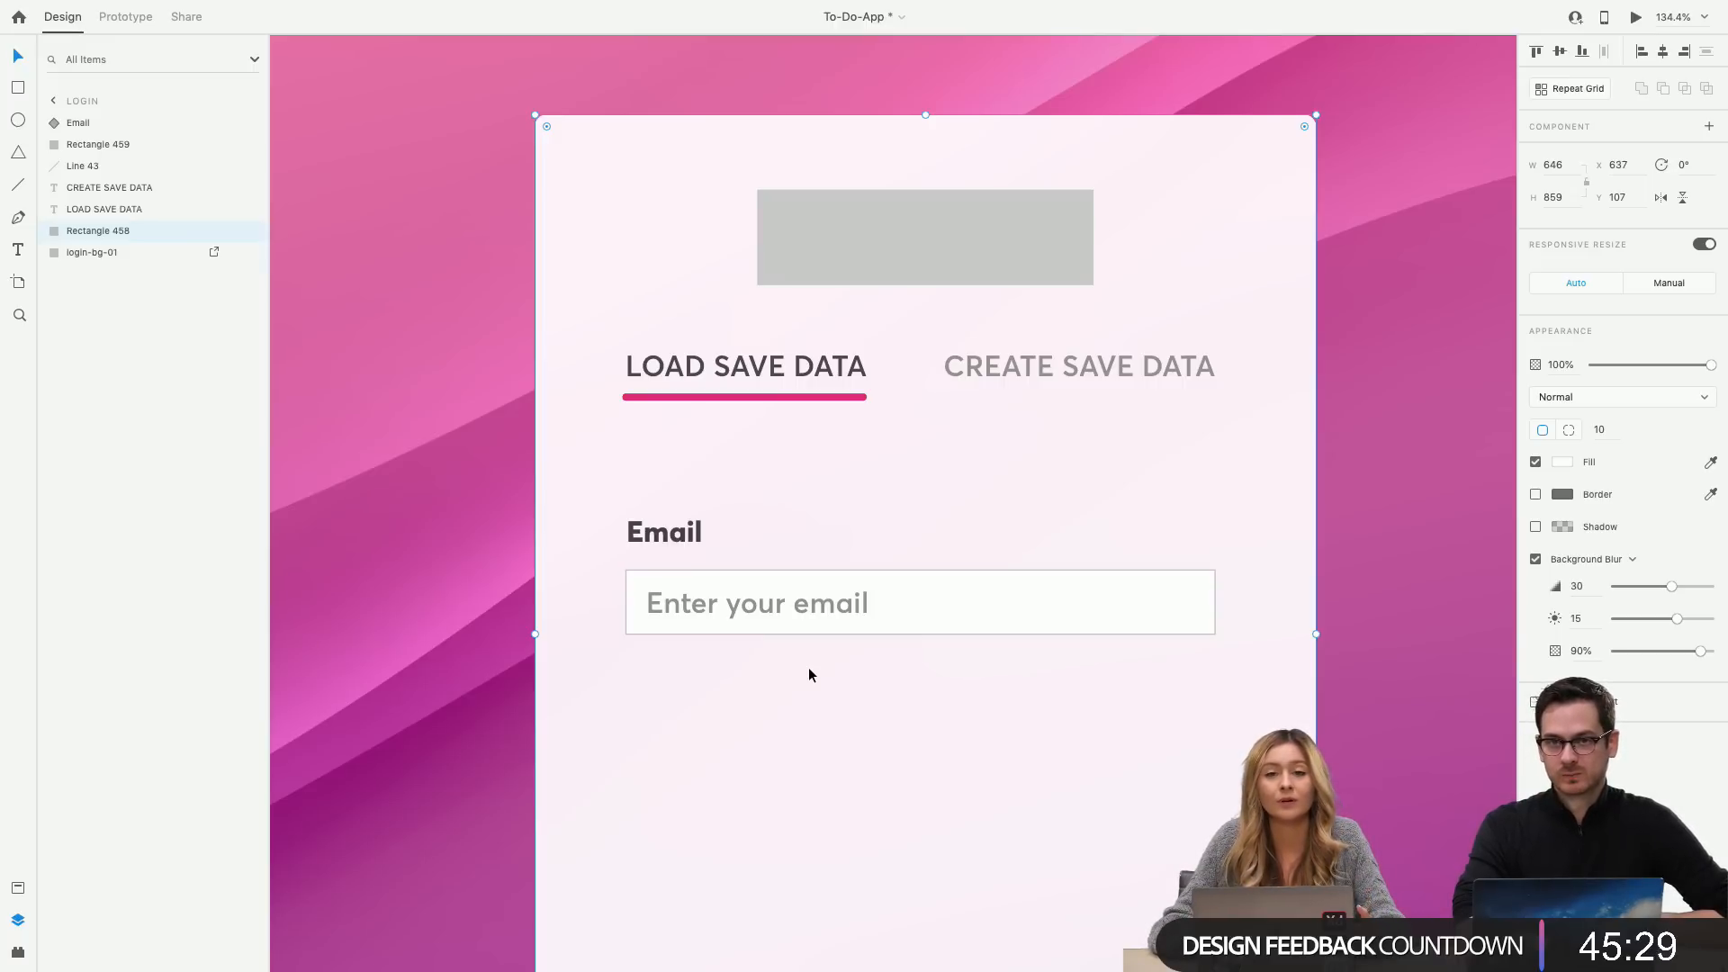
double_click(816, 601)
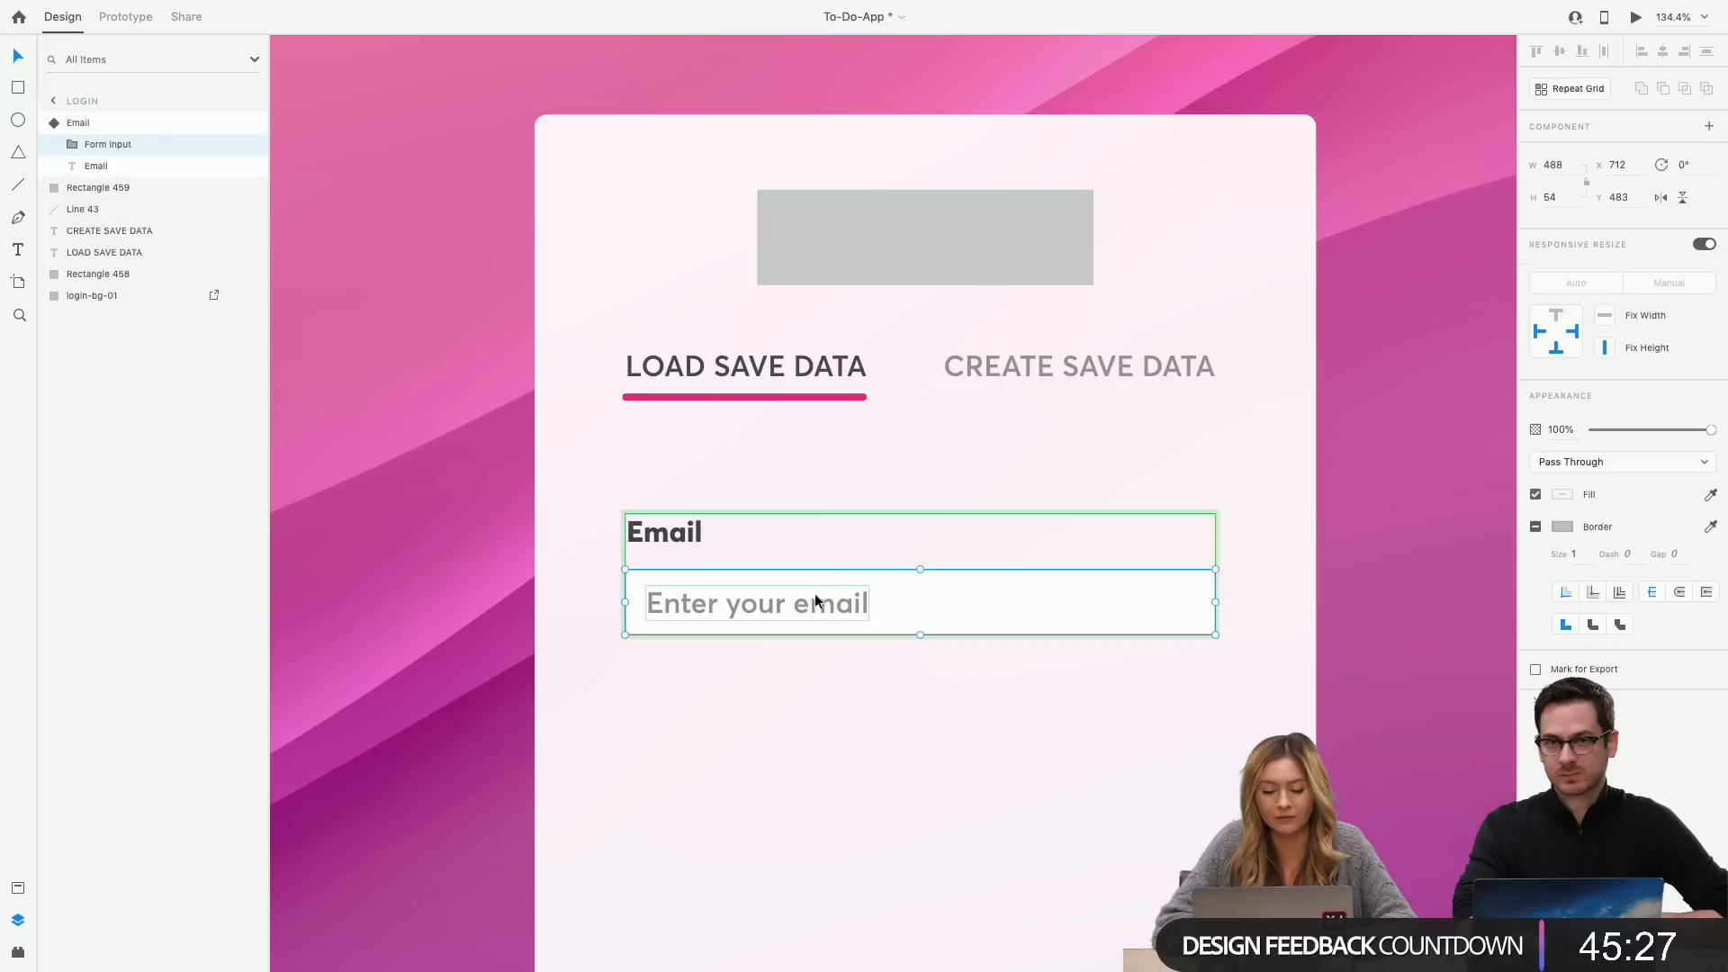
left_click(787, 697)
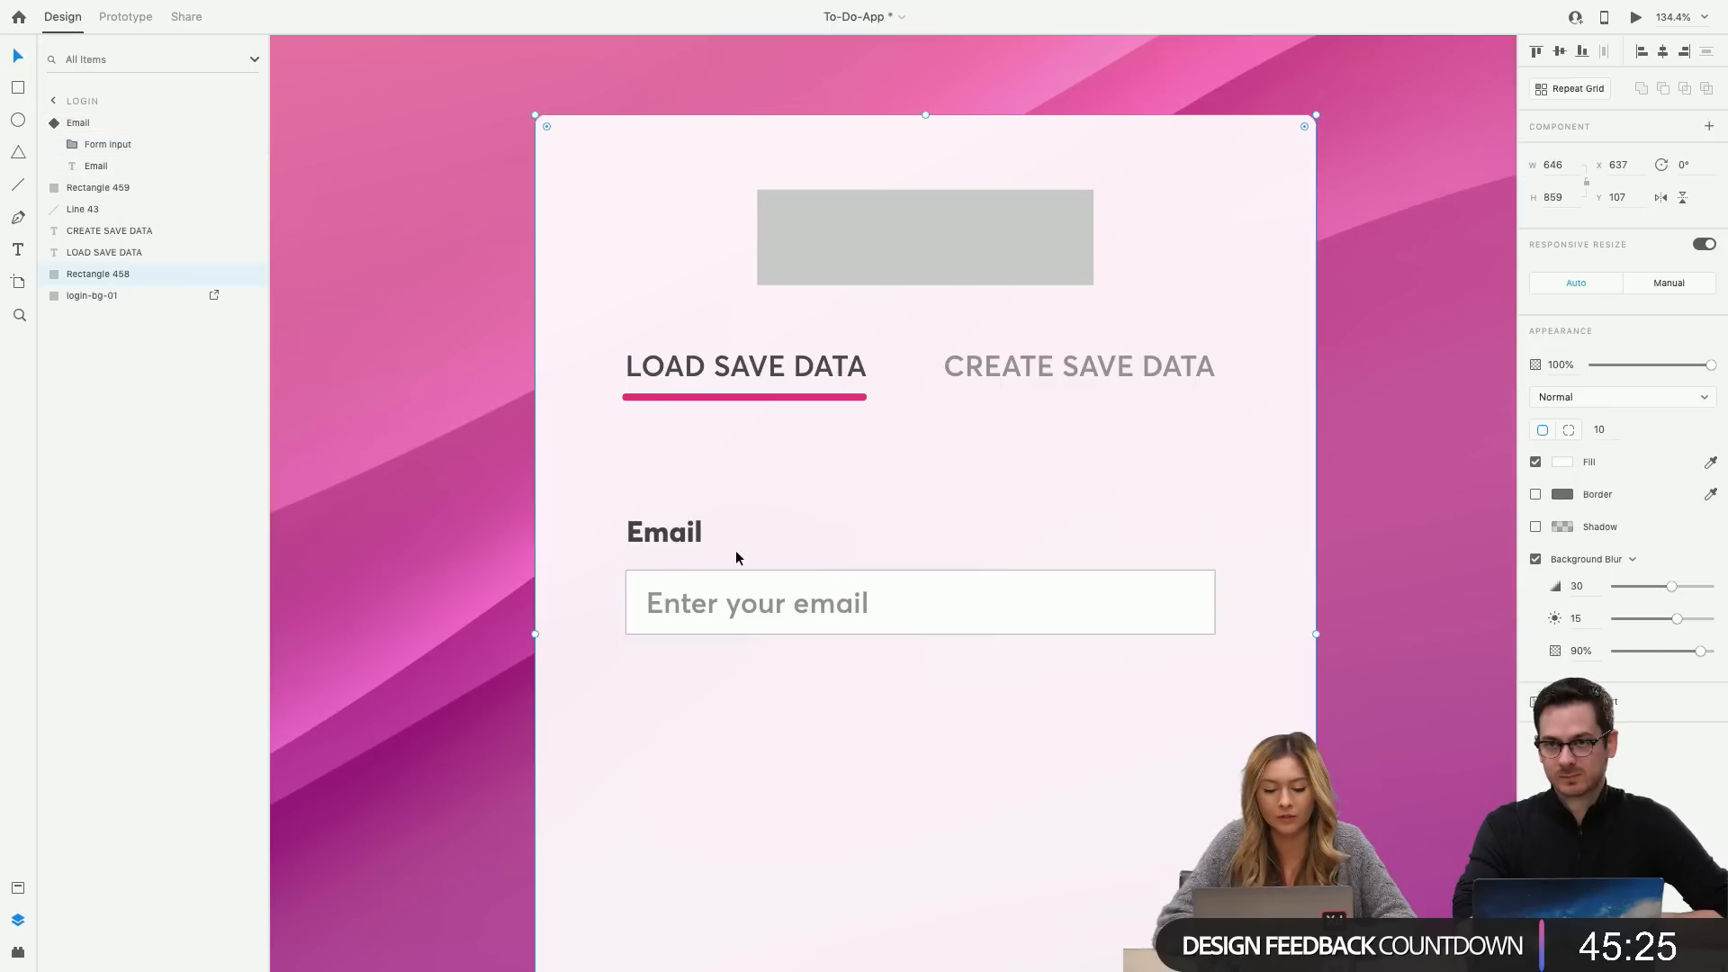
left_click(756, 603)
scroll(716, 650, "down", 2)
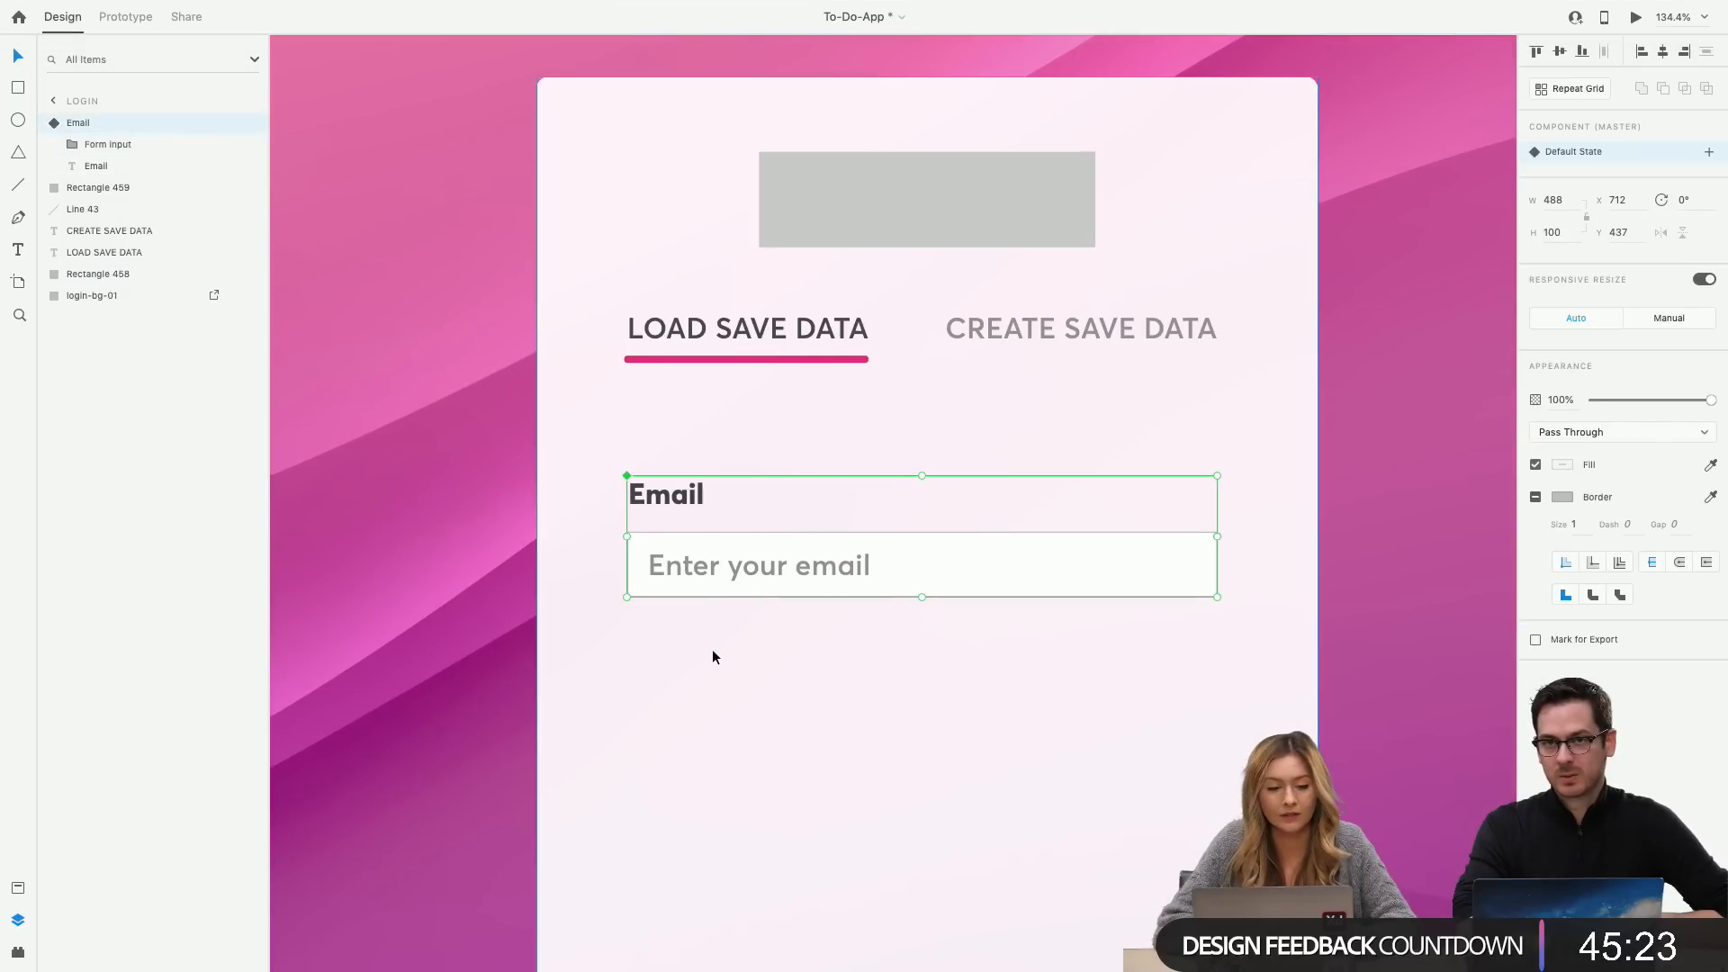
left_click(57, 123)
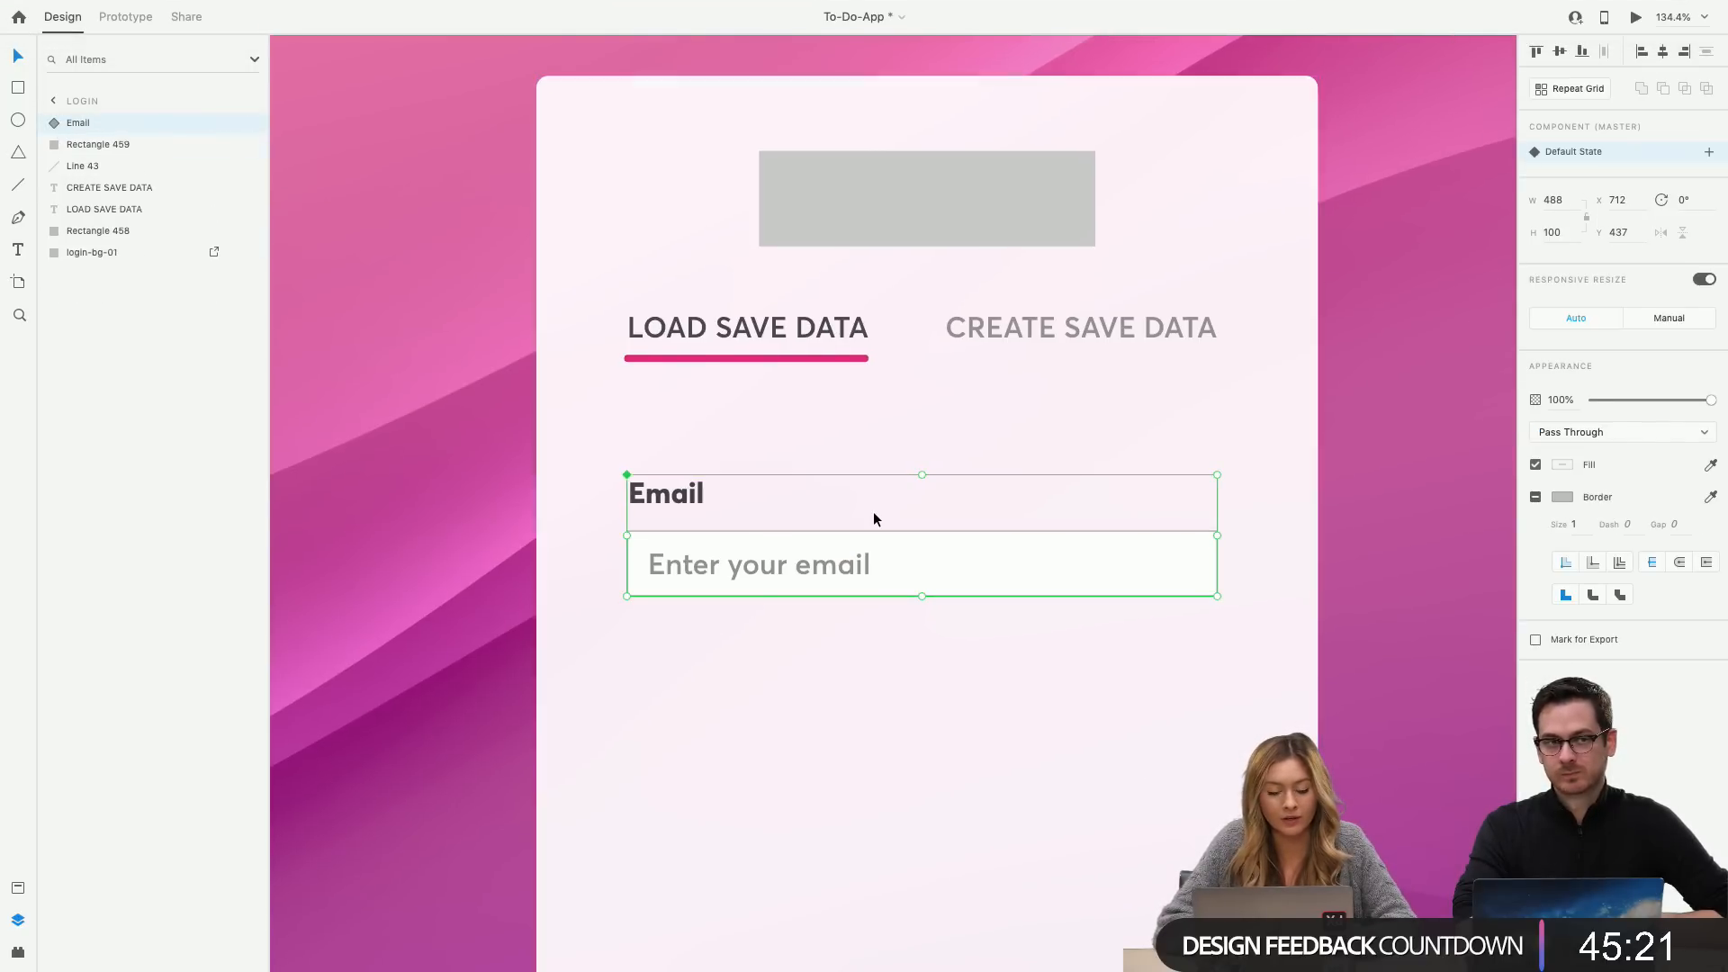
right_click(823, 517)
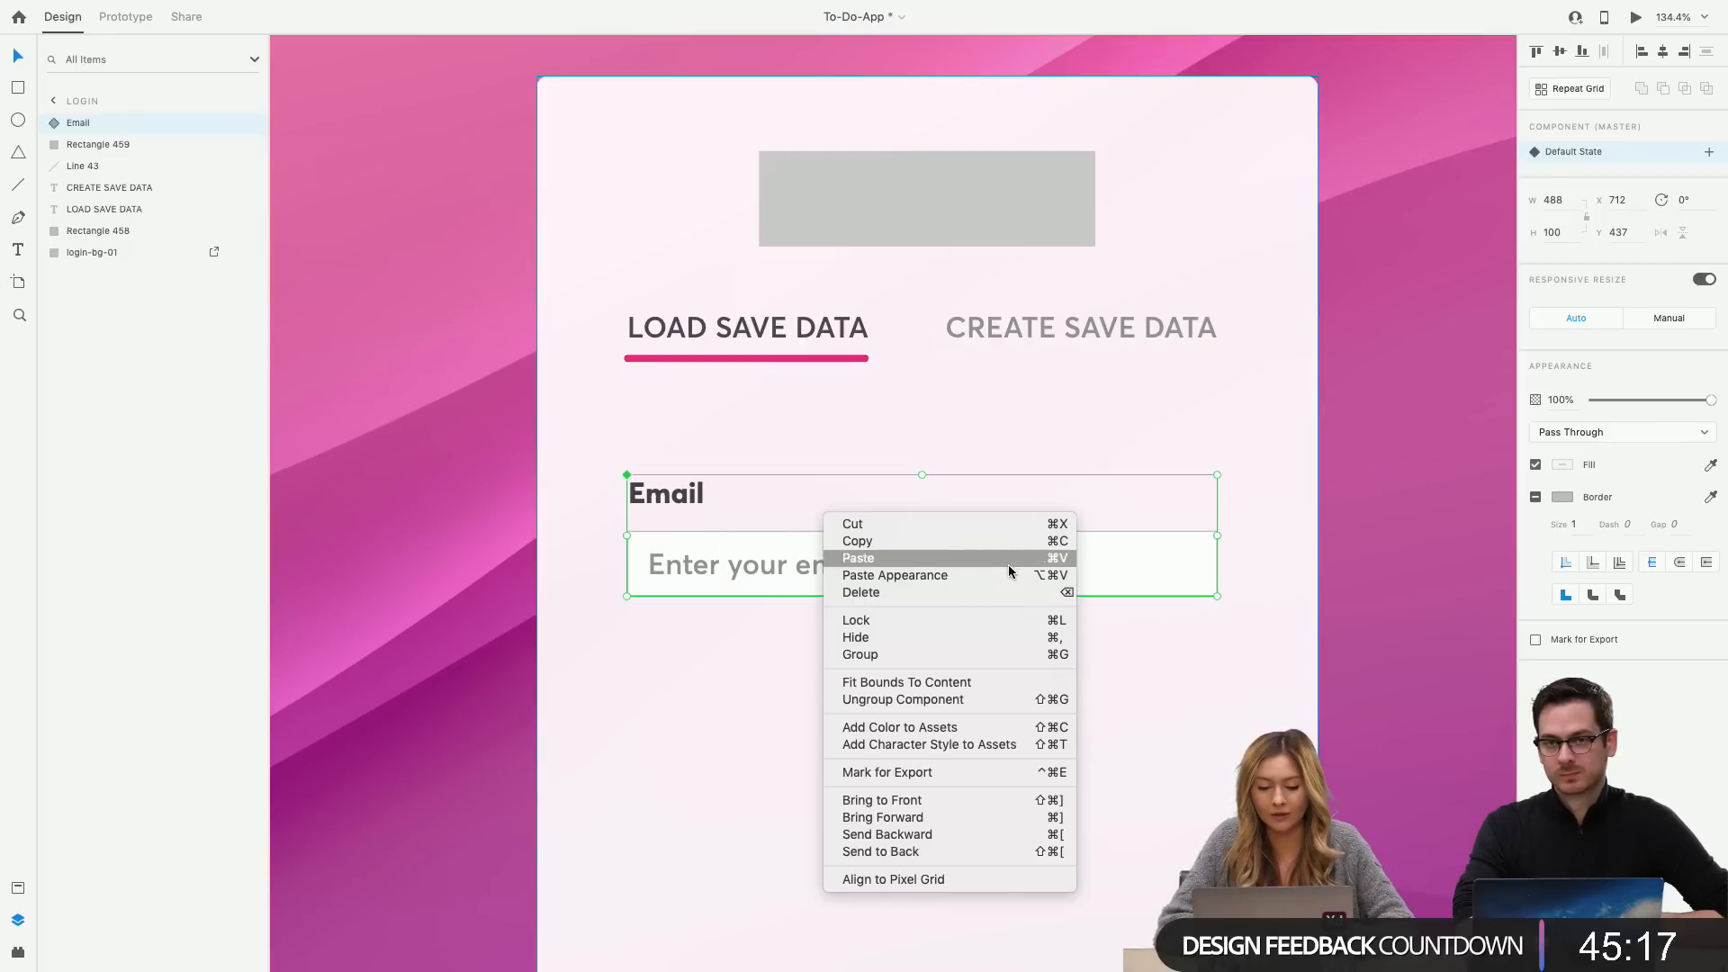
left_click(602, 619)
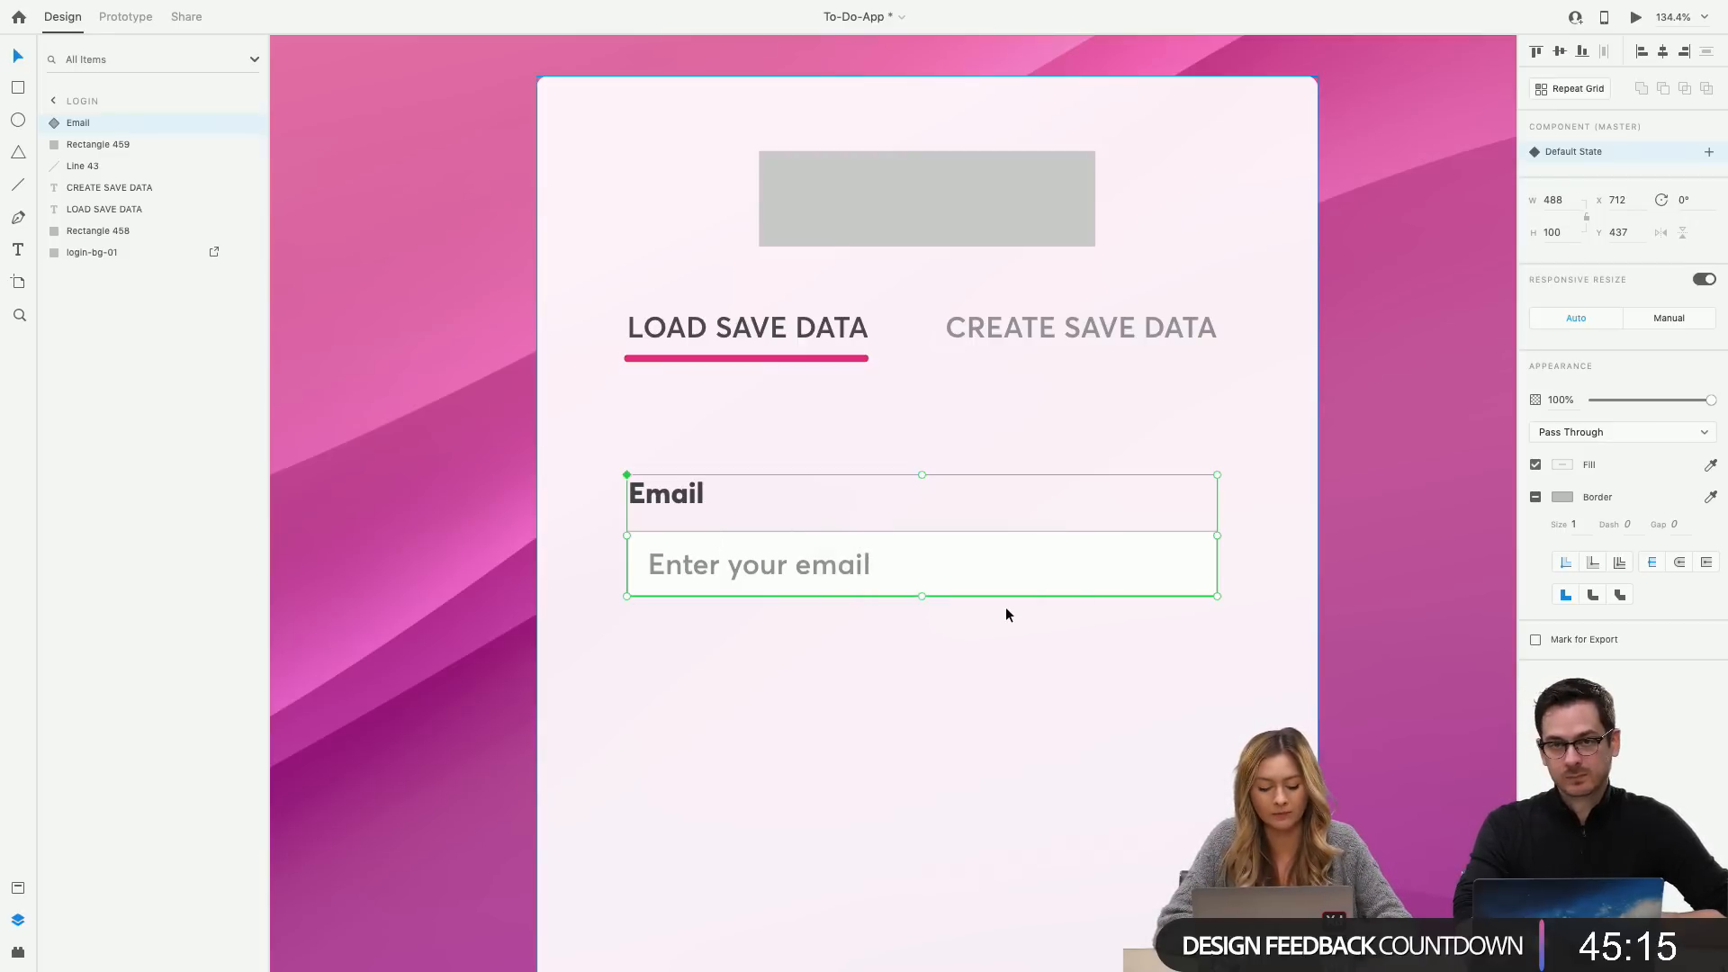
left_click(1034, 618)
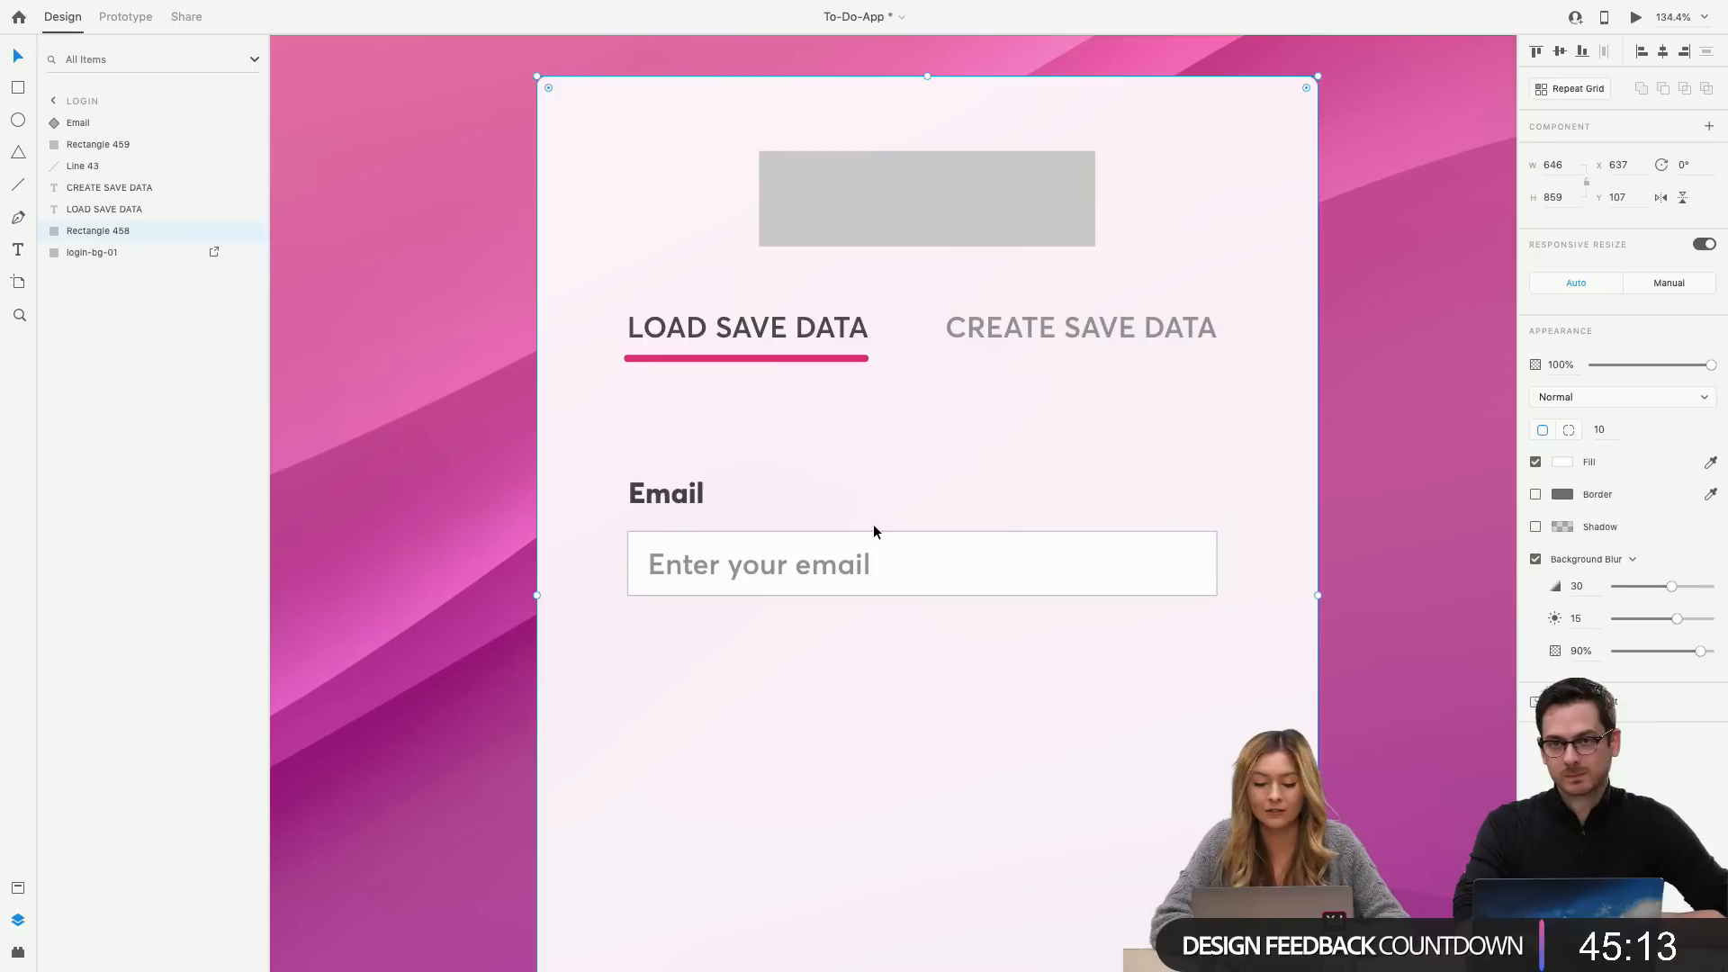
left_click(889, 551)
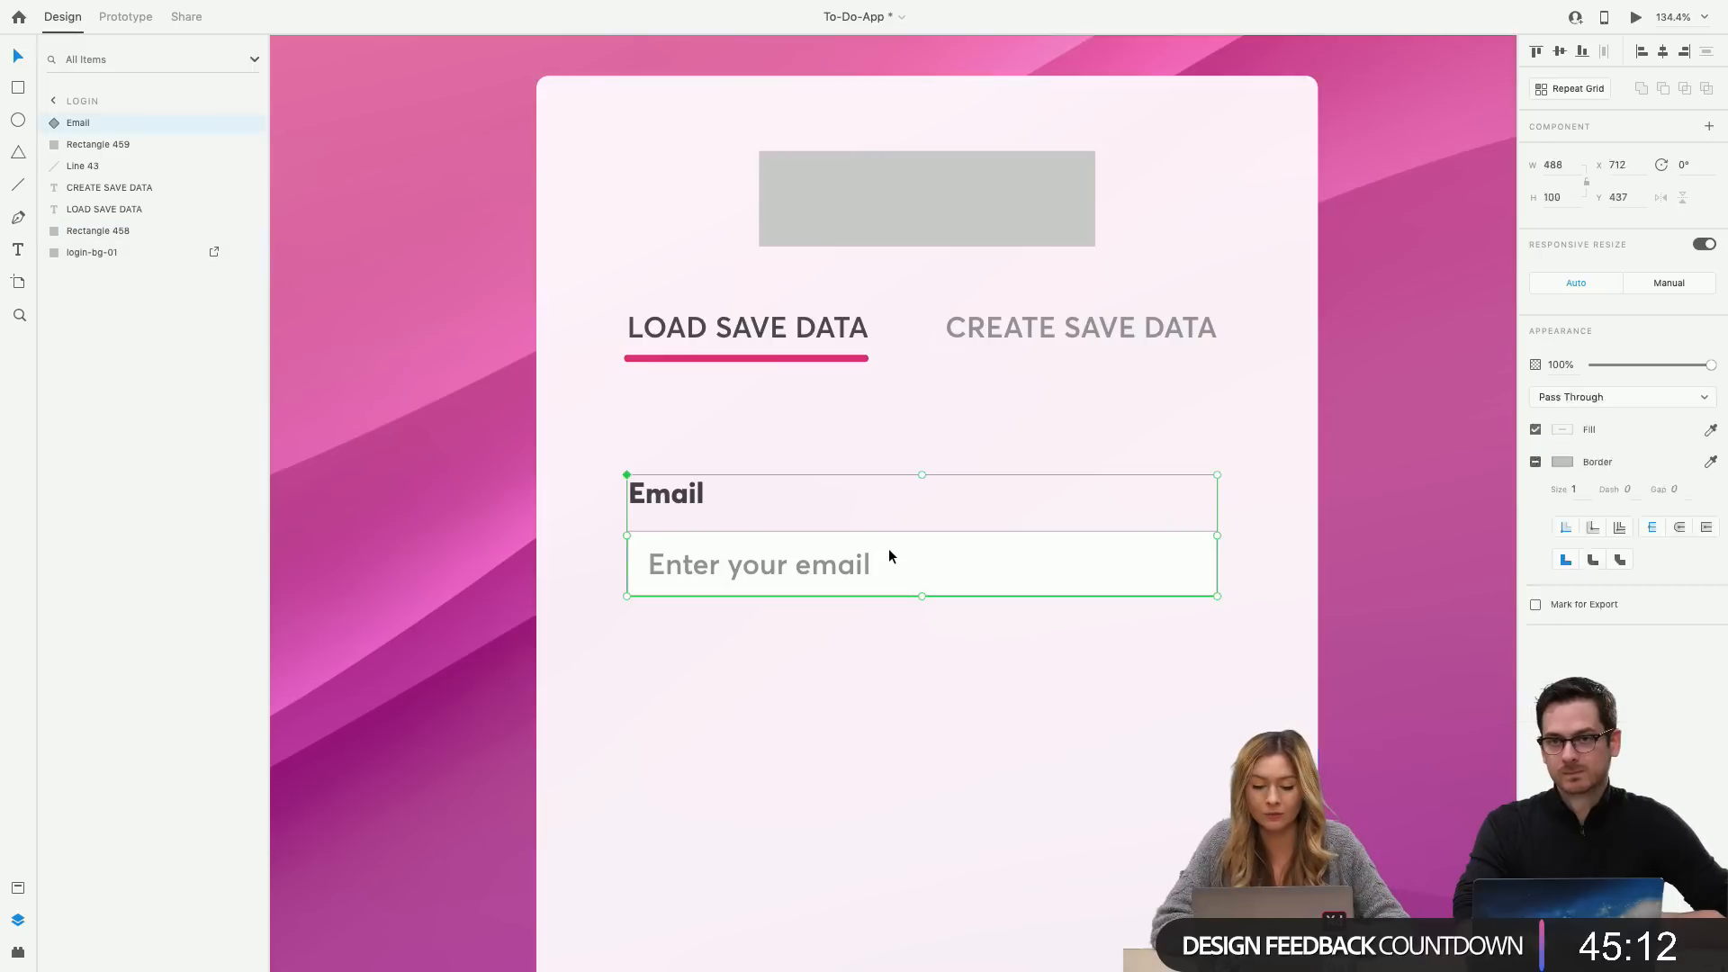
left_click(1586, 90)
scroll(1065, 423, "down", 3)
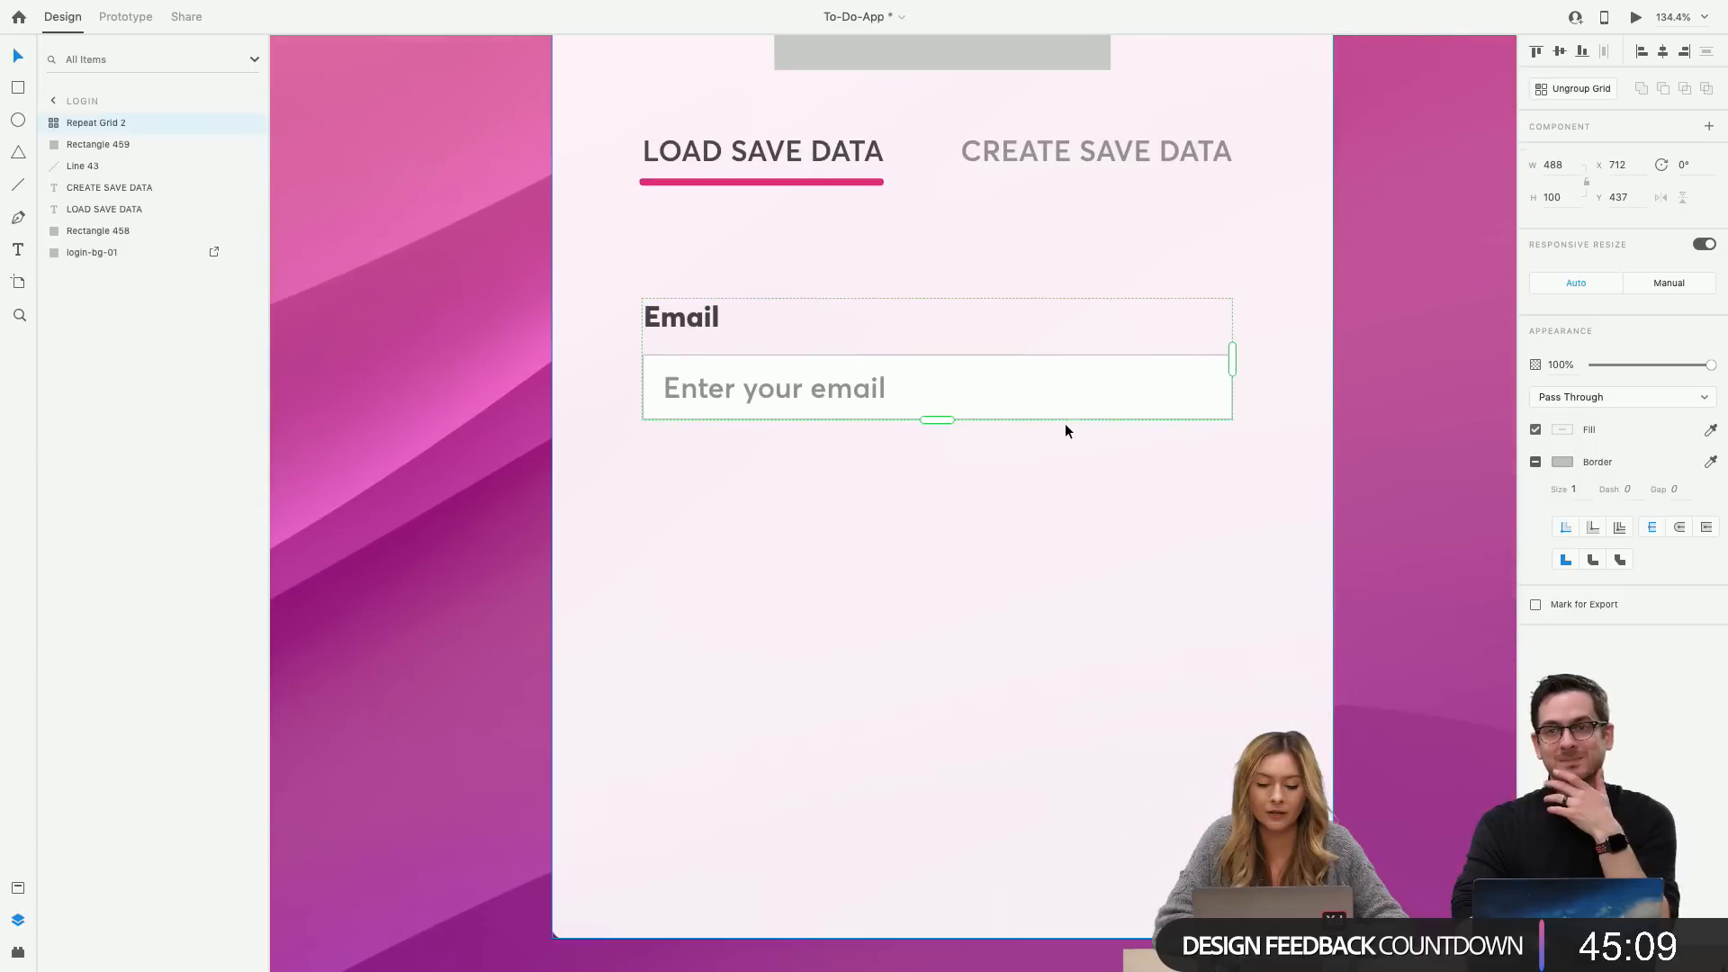
left_click_drag(939, 427, 923, 573)
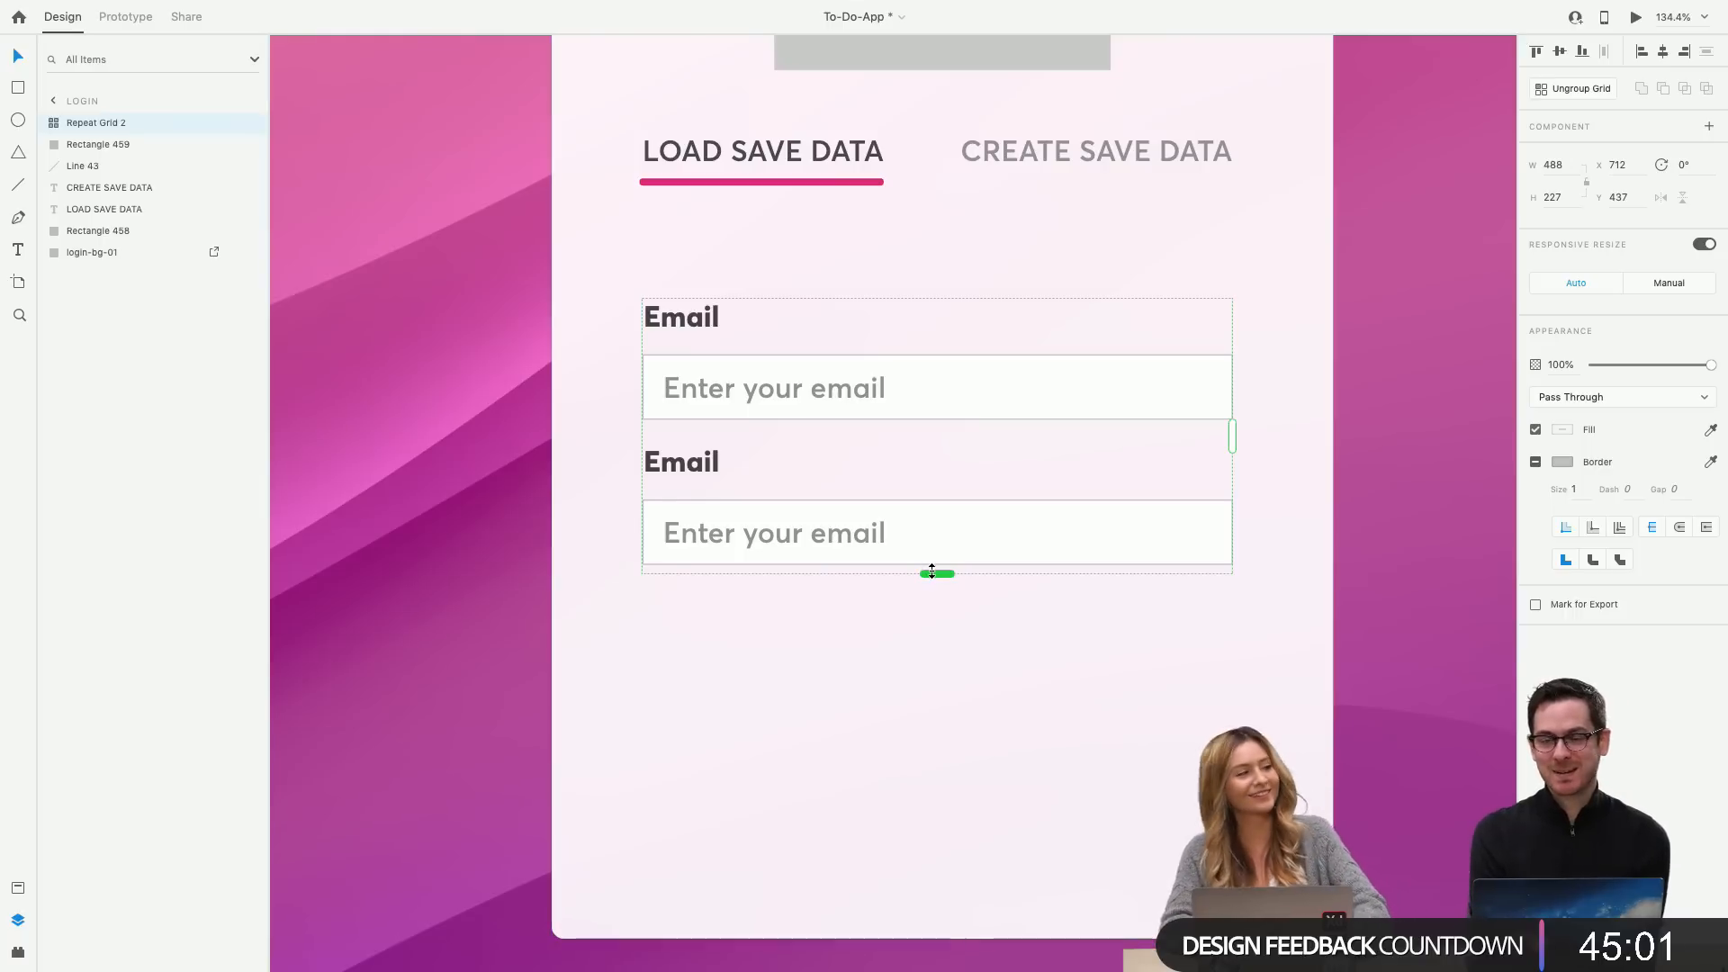
mouse_move(934, 571)
left_mouse_down()
mouse_move(945, 419)
mouse_move(919, 601)
left_mouse_up()
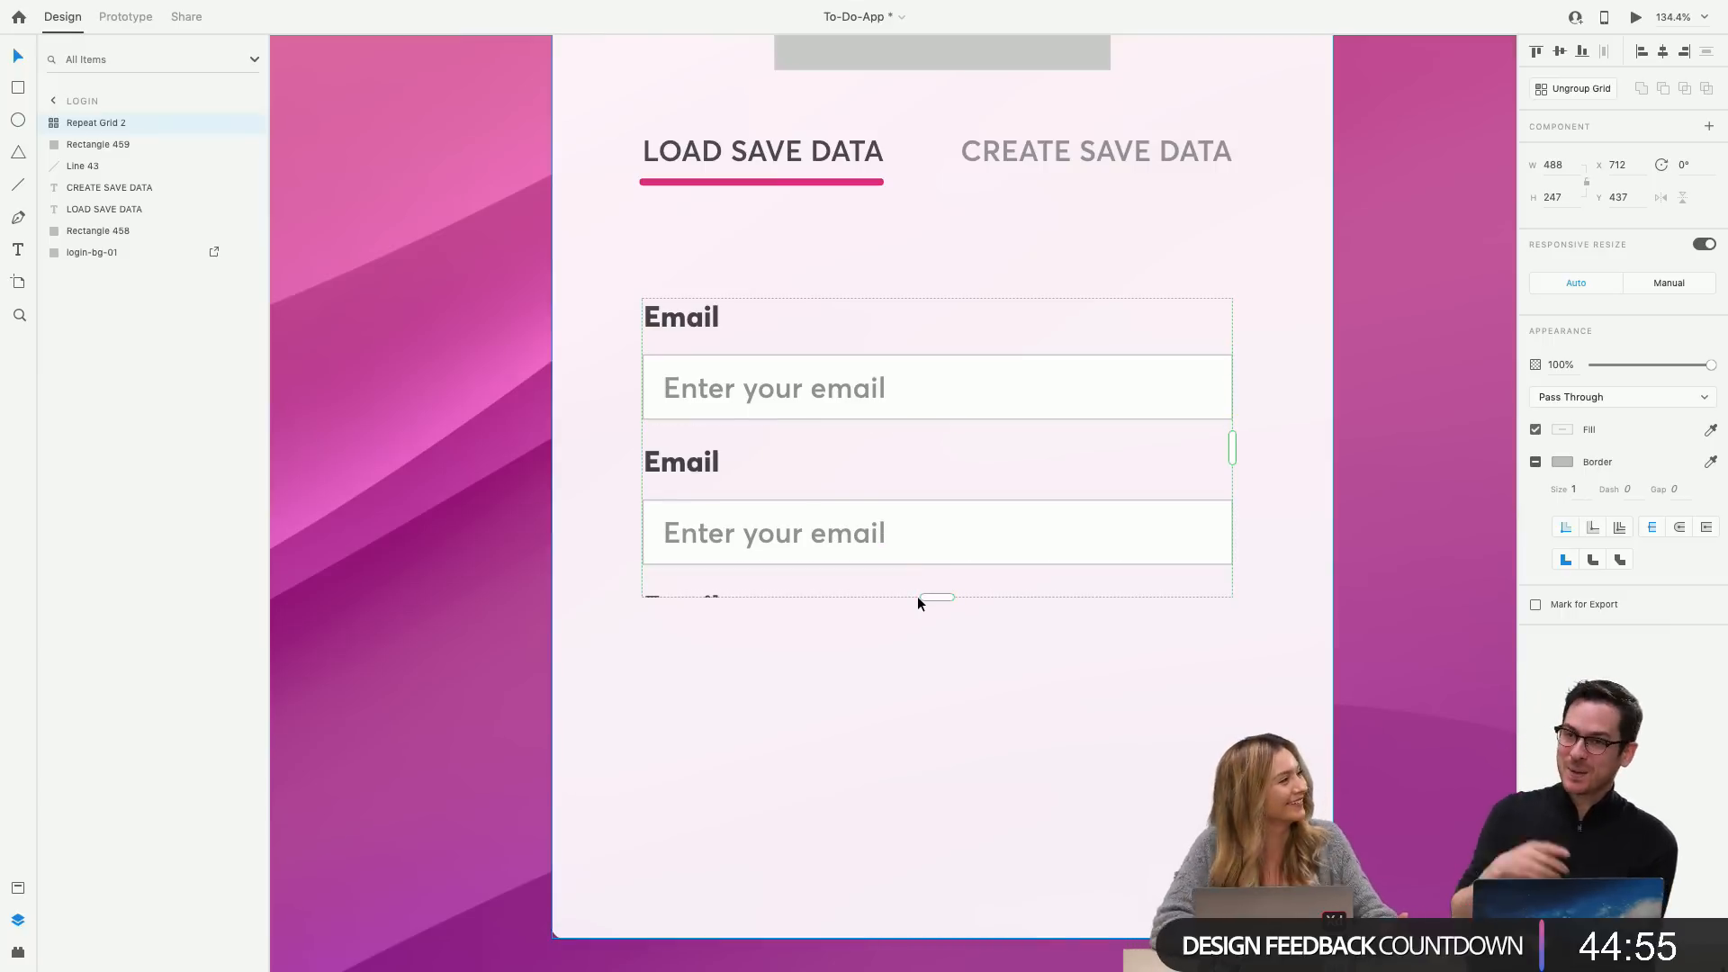
key("super+z")
key("super+z")
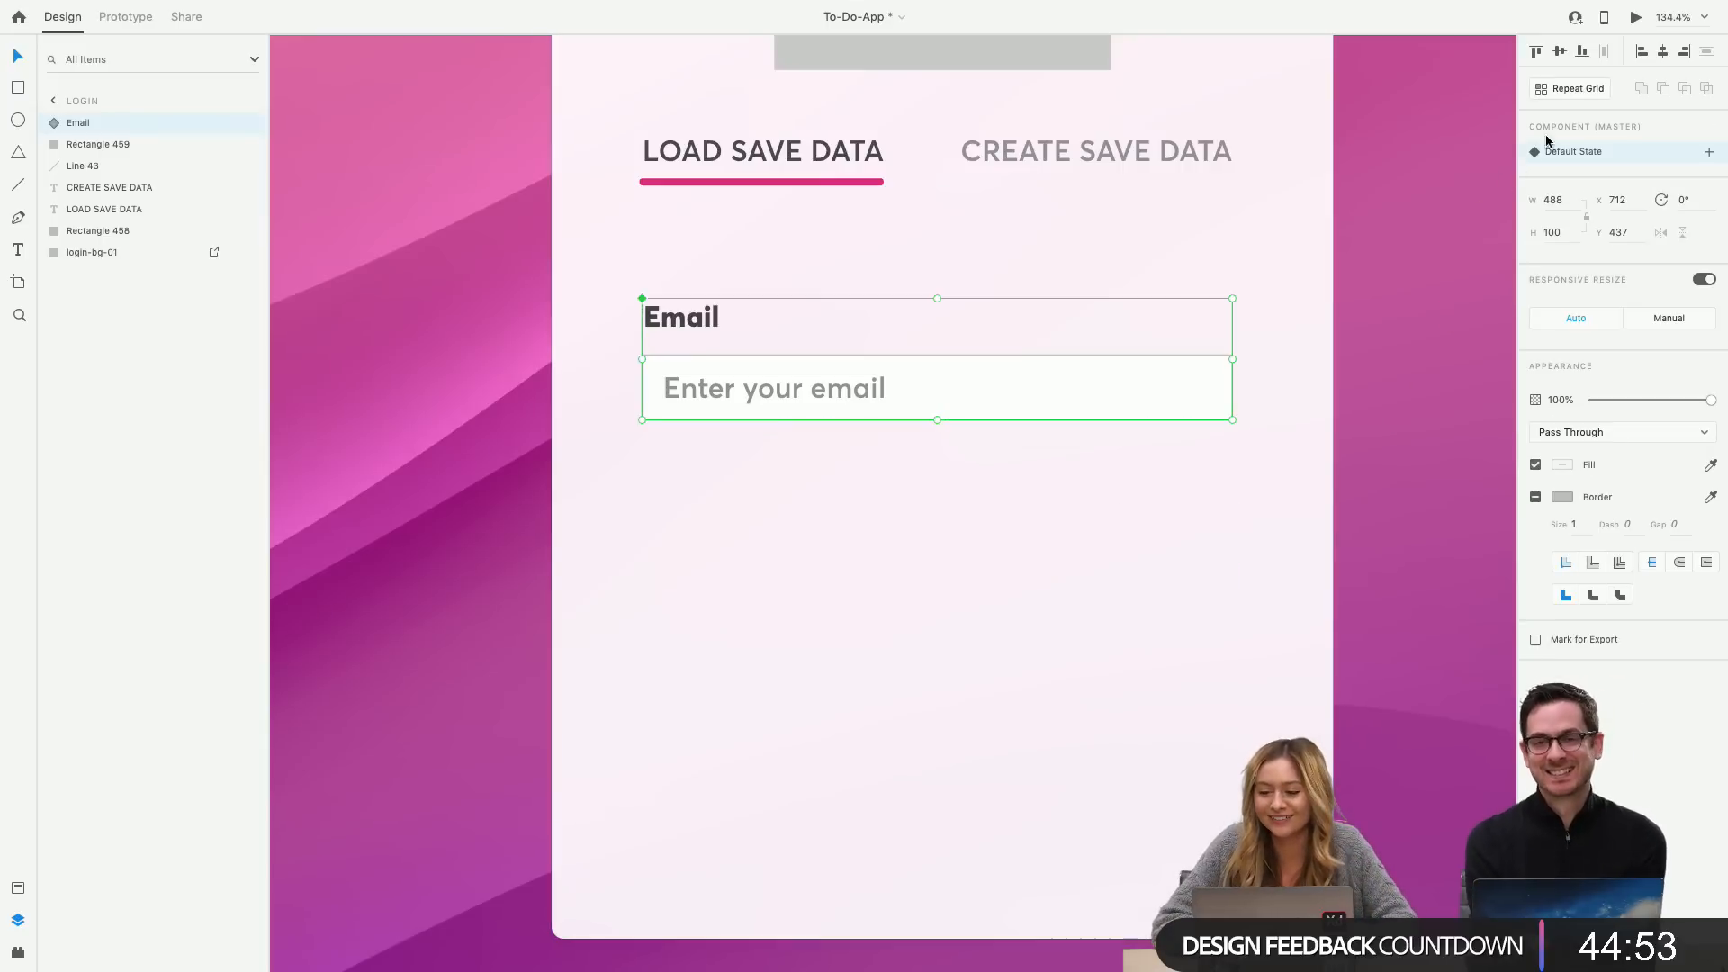
Repeat the Email component vertically as a repeat grid of two fields and widen the gap until the grid is about 234 high.
left_click(1581, 96)
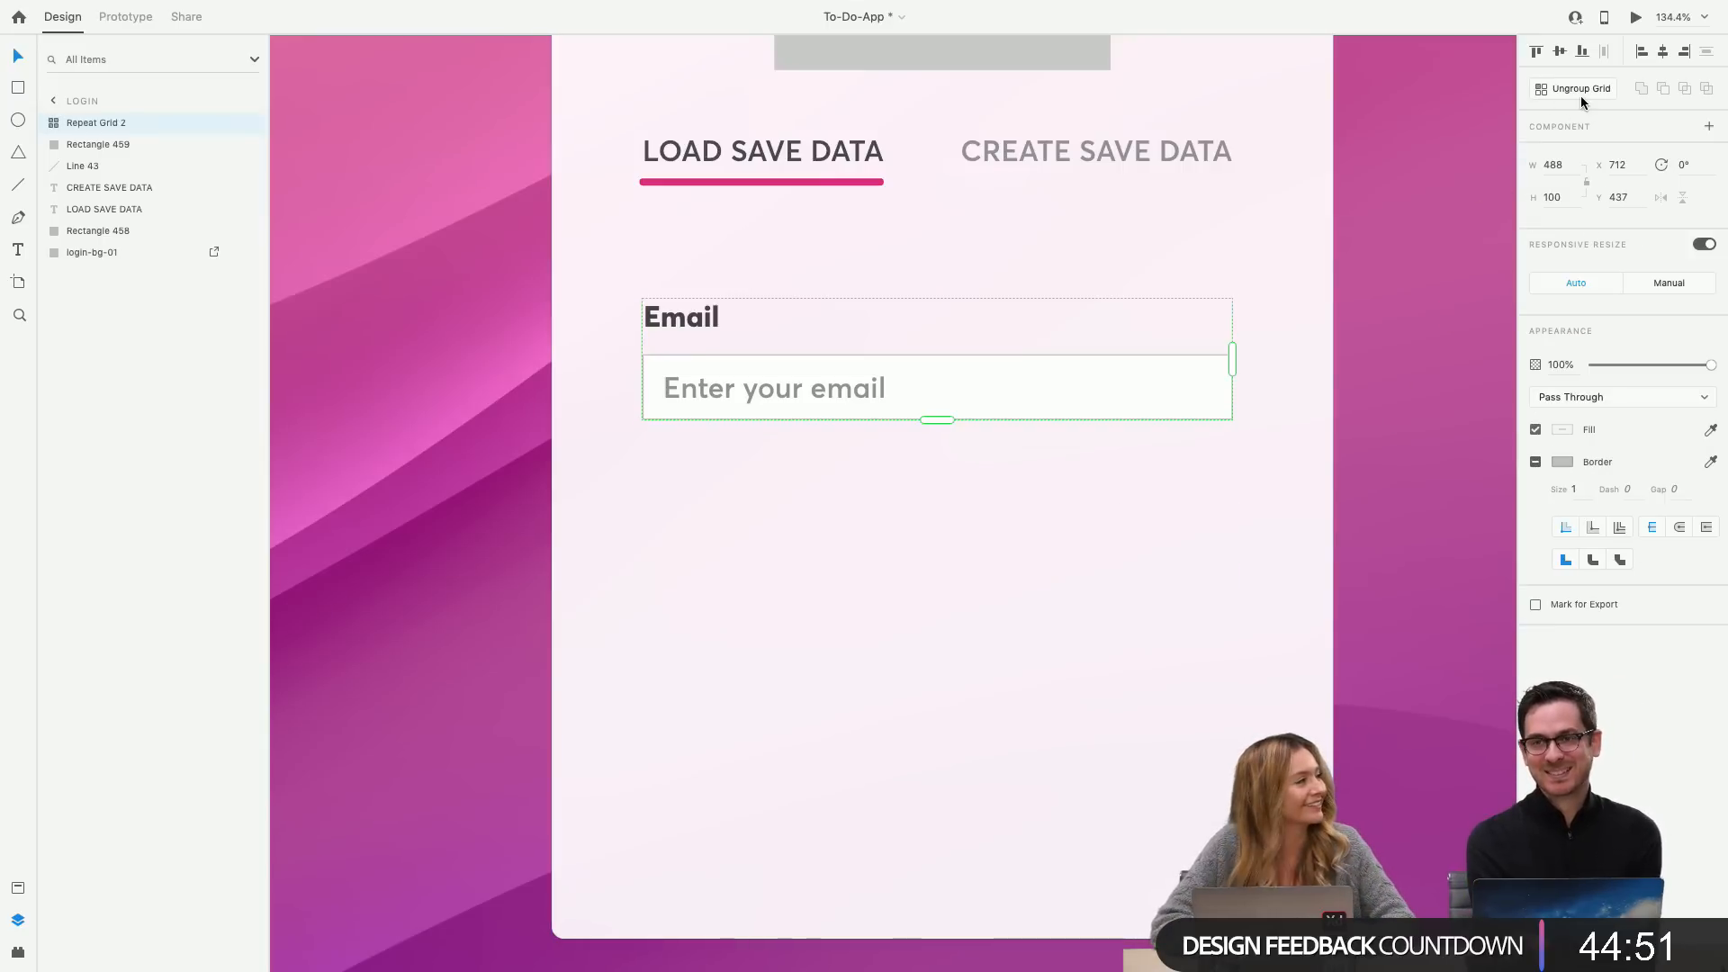
left_click_drag(937, 419, 937, 569)
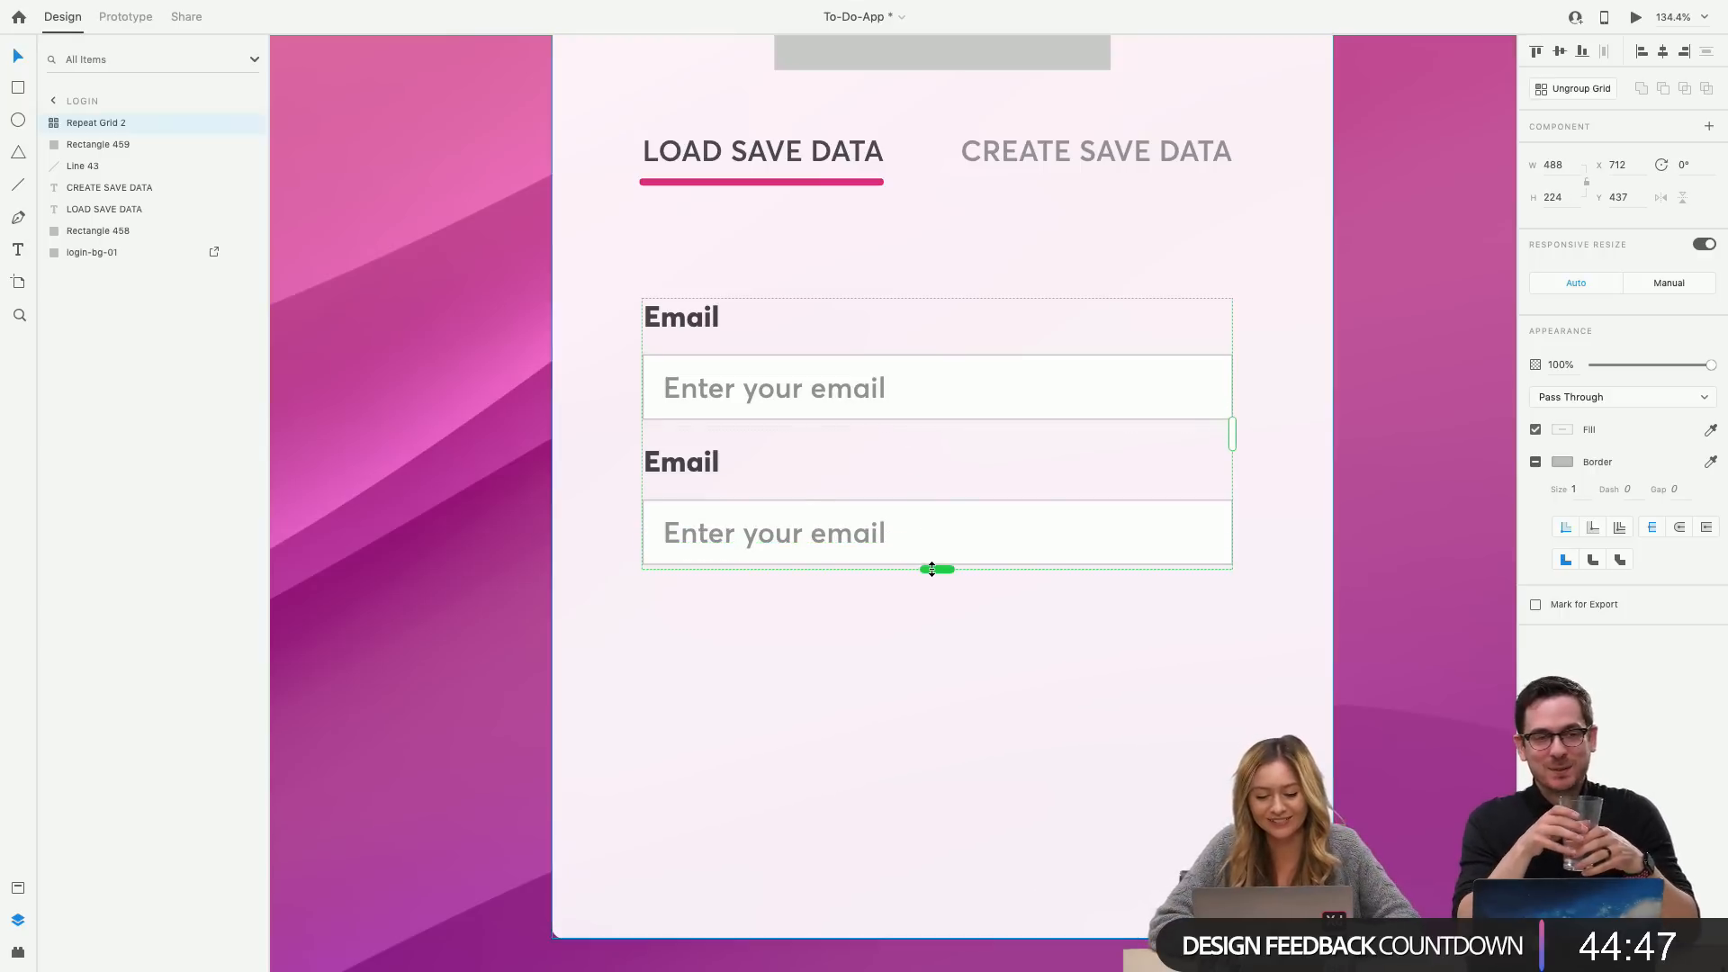
mouse_move(753, 435)
left_mouse_down()
mouse_move(754, 474)
mouse_move(751, 440)
left_mouse_up()
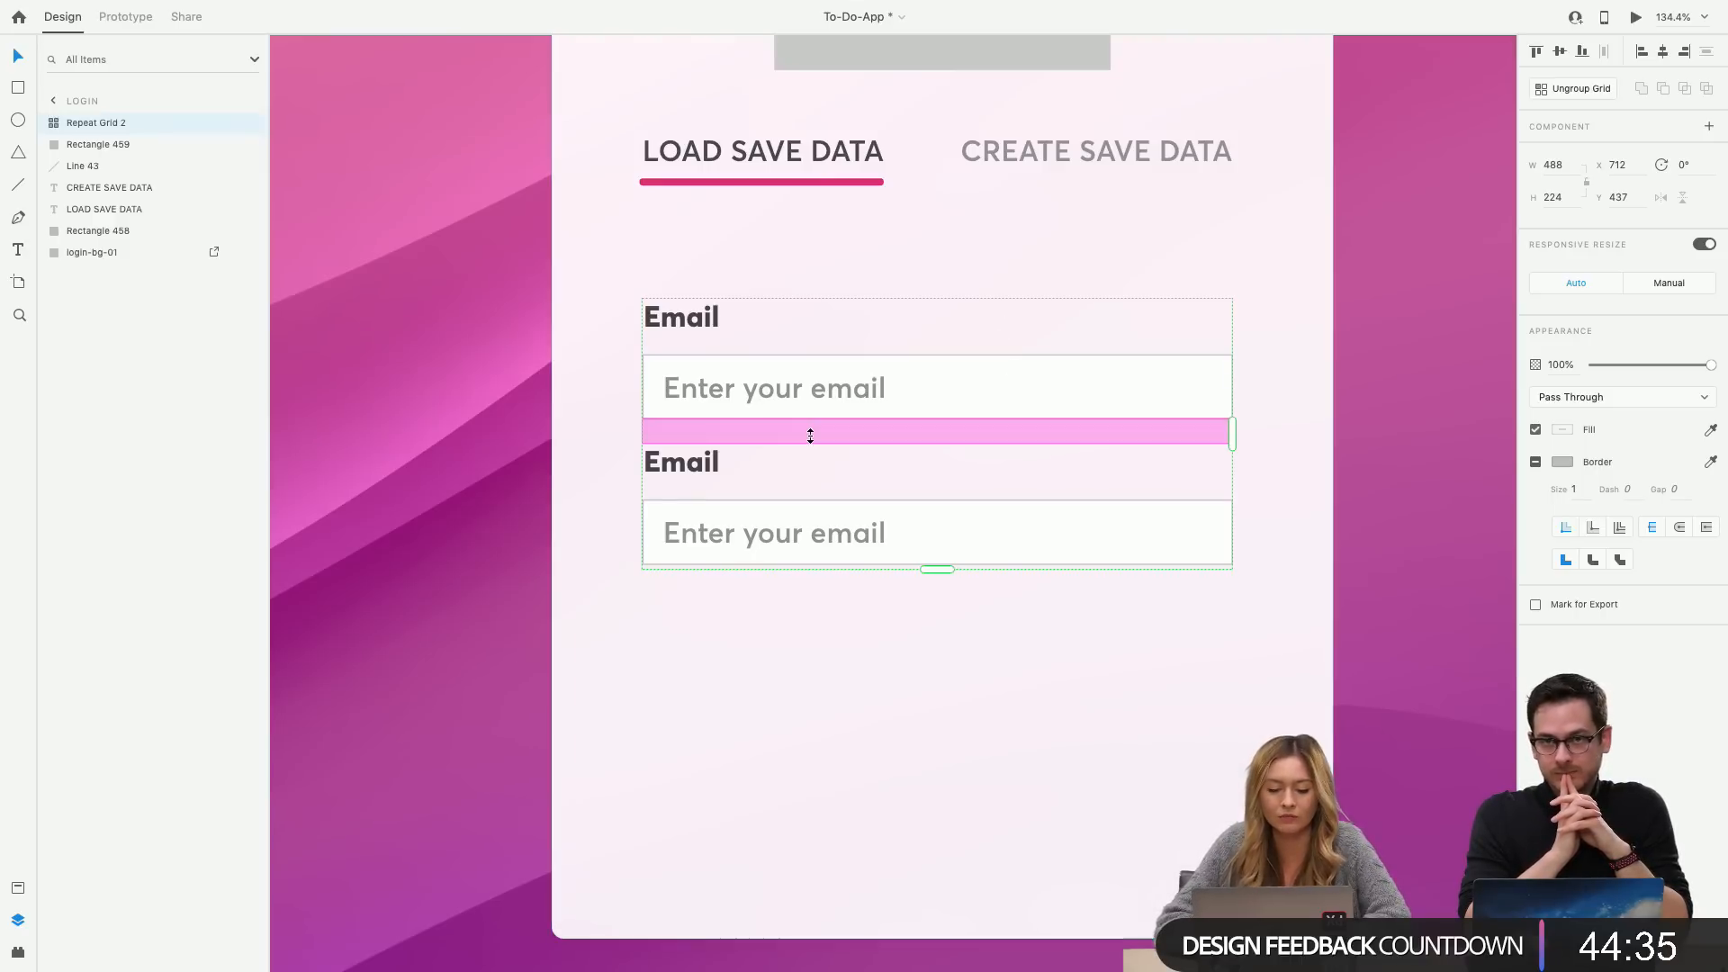
left_click_drag(810, 435, 774, 436)
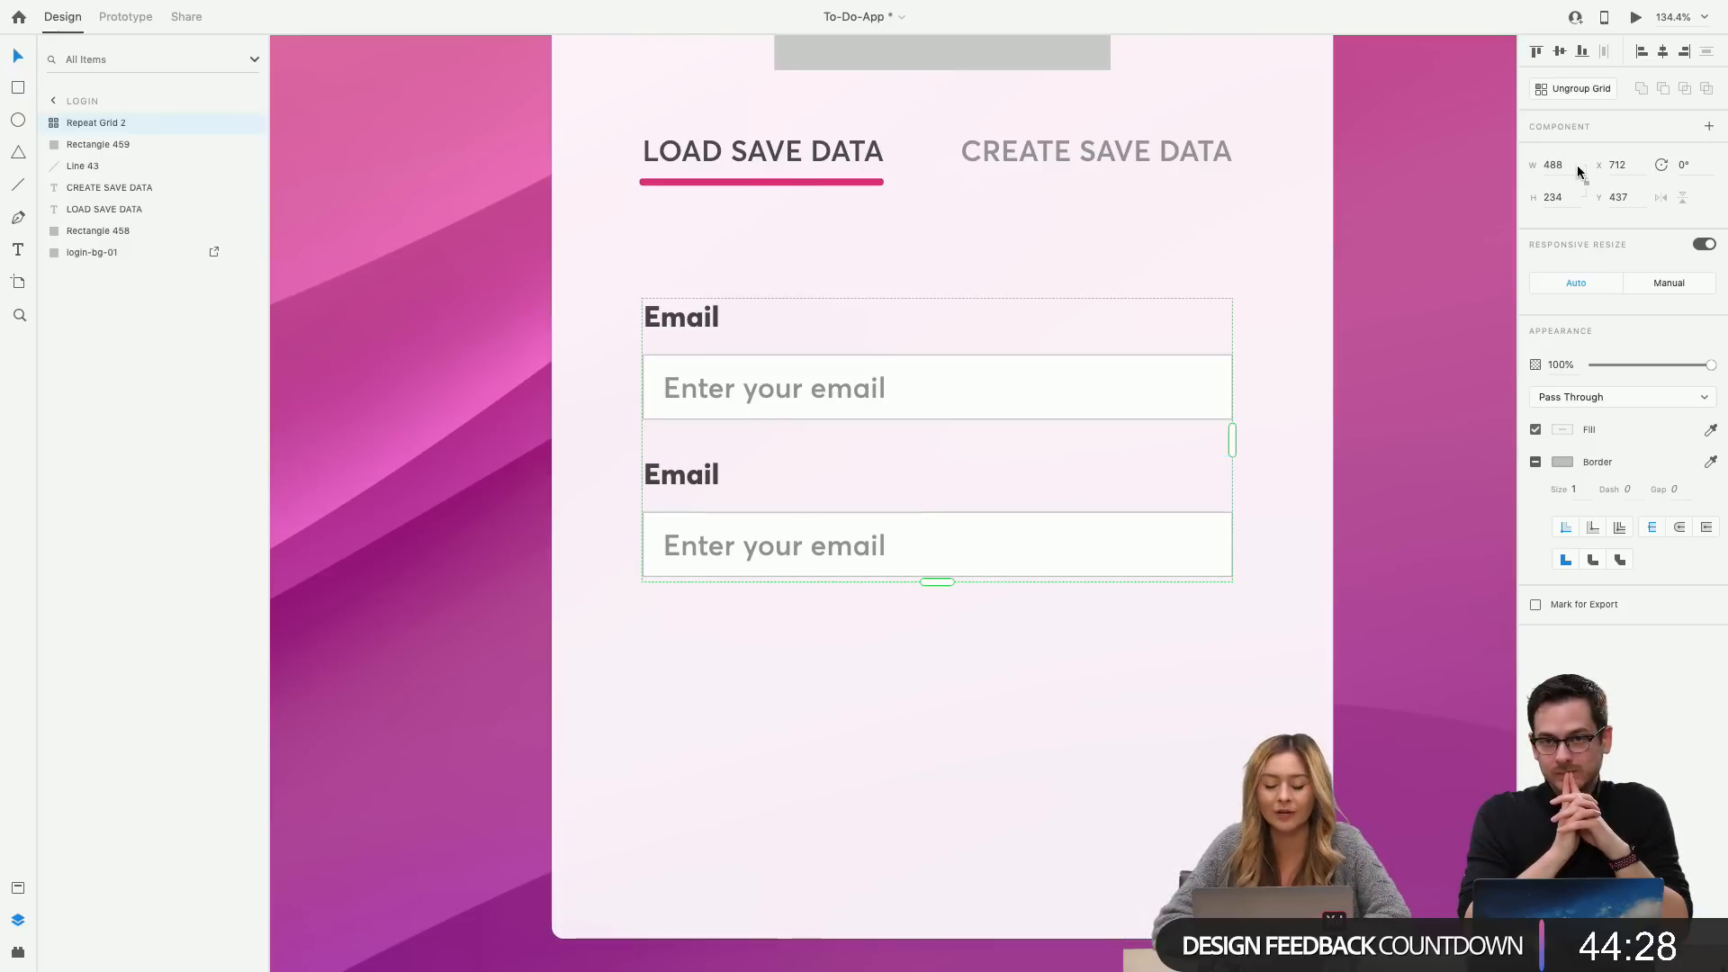
Preview the login card with the two repeated fields, and close the preview.
left_click(1636, 18)
mouse_move(187, 2)
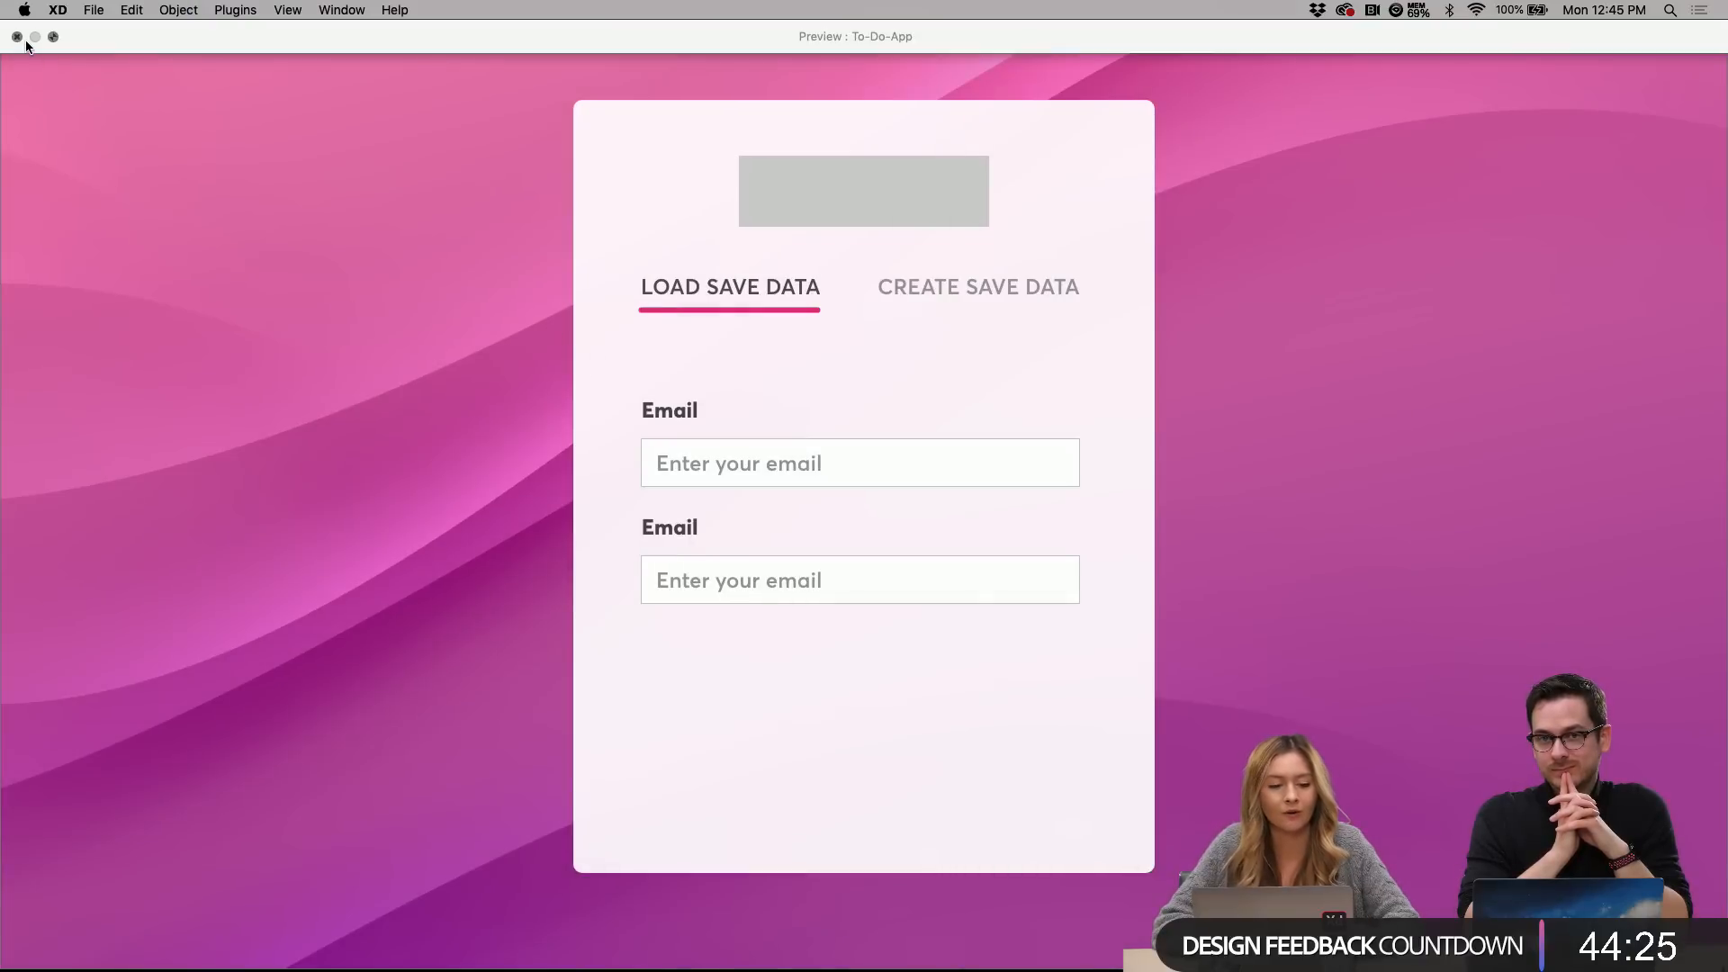
left_click(17, 37)
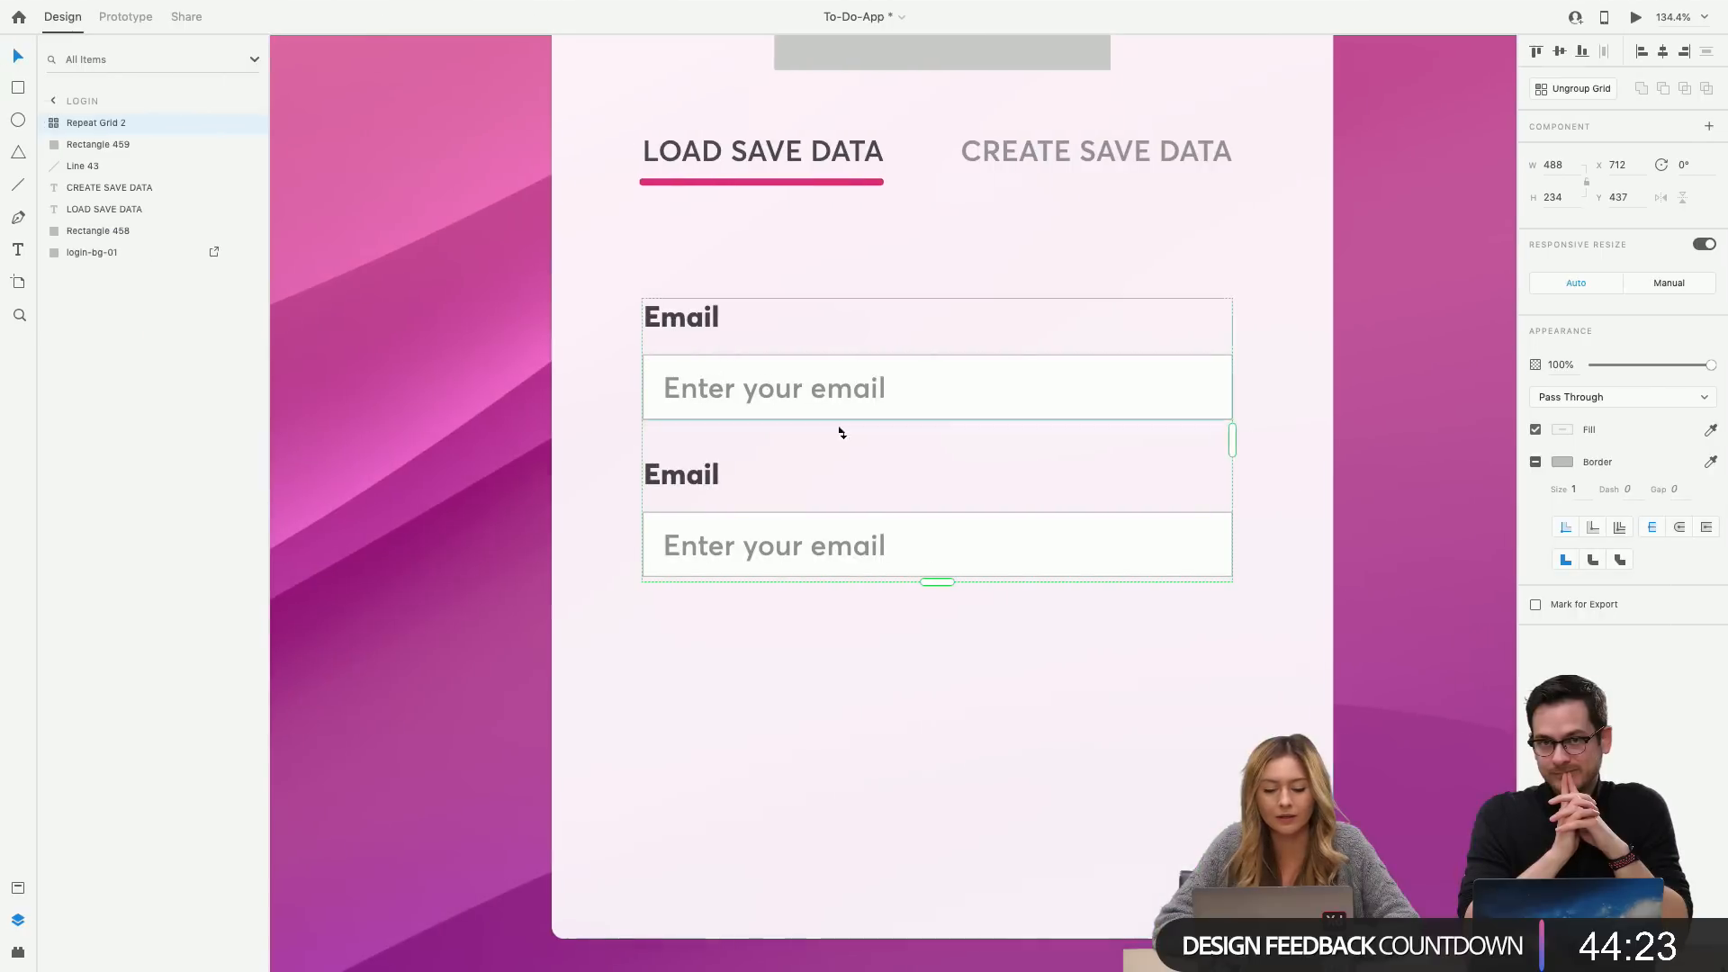
Fine-tune the gap between the two repeated fields, checking it in the preview, until the grid is about 232 high.
left_click(733, 472)
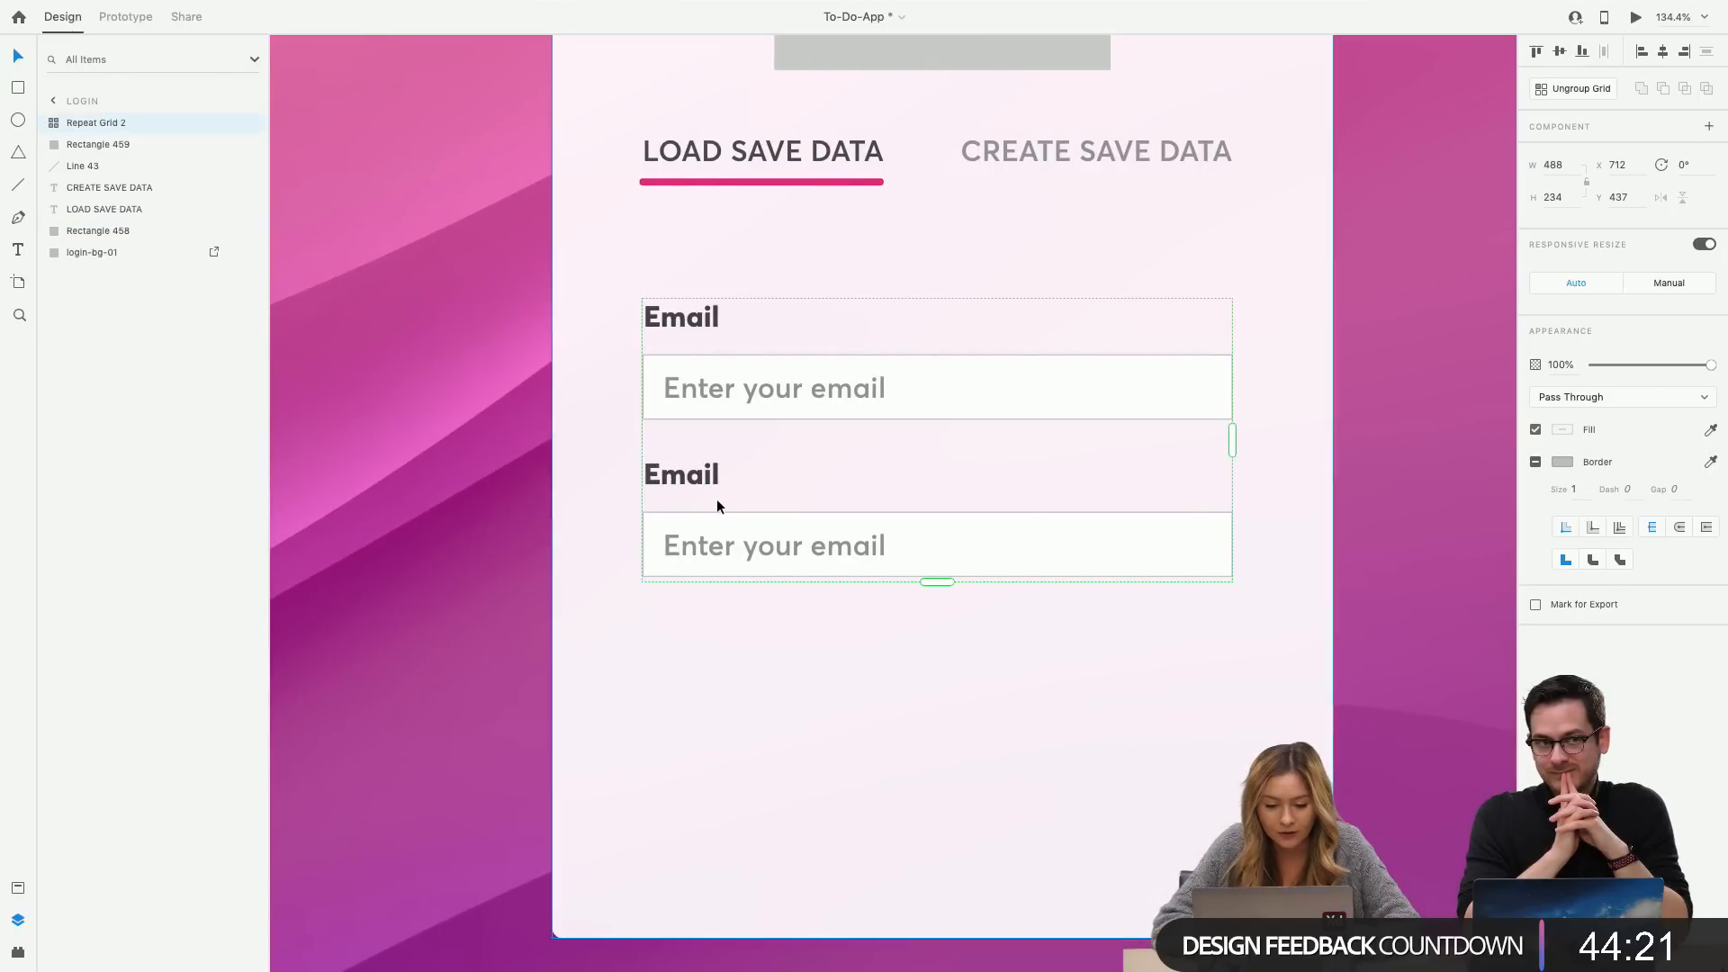
left_click_drag(714, 446, 713, 443)
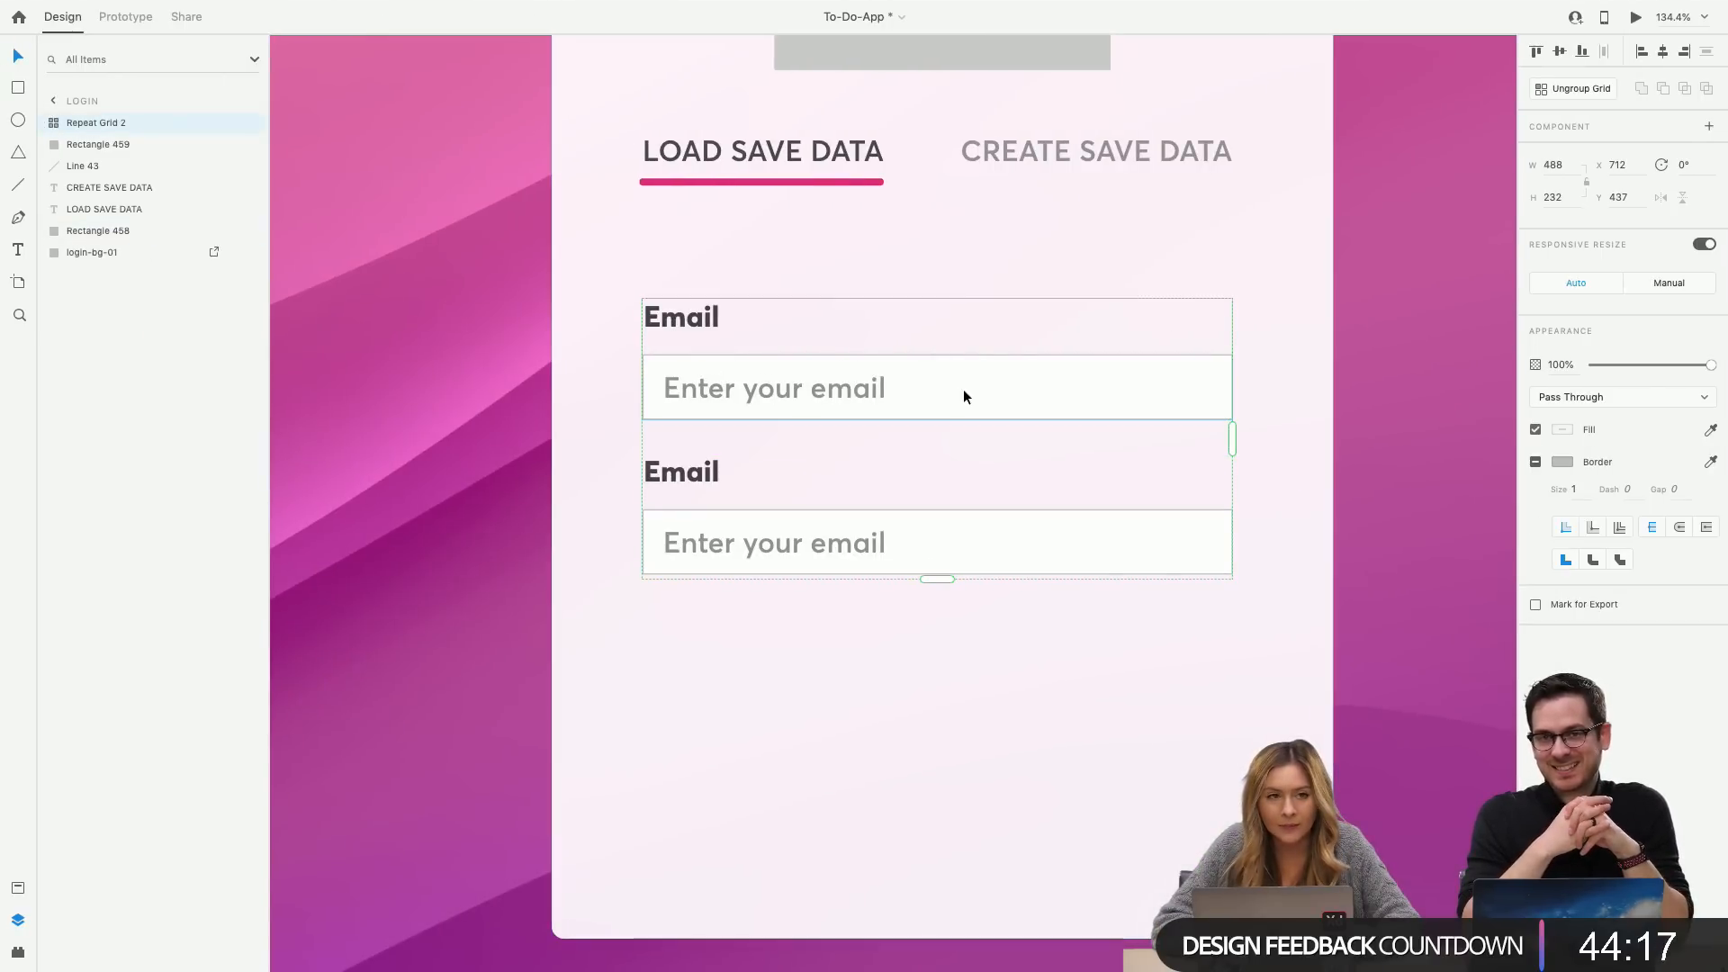
left_click_drag(679, 430, 678, 428)
left_click(1637, 18)
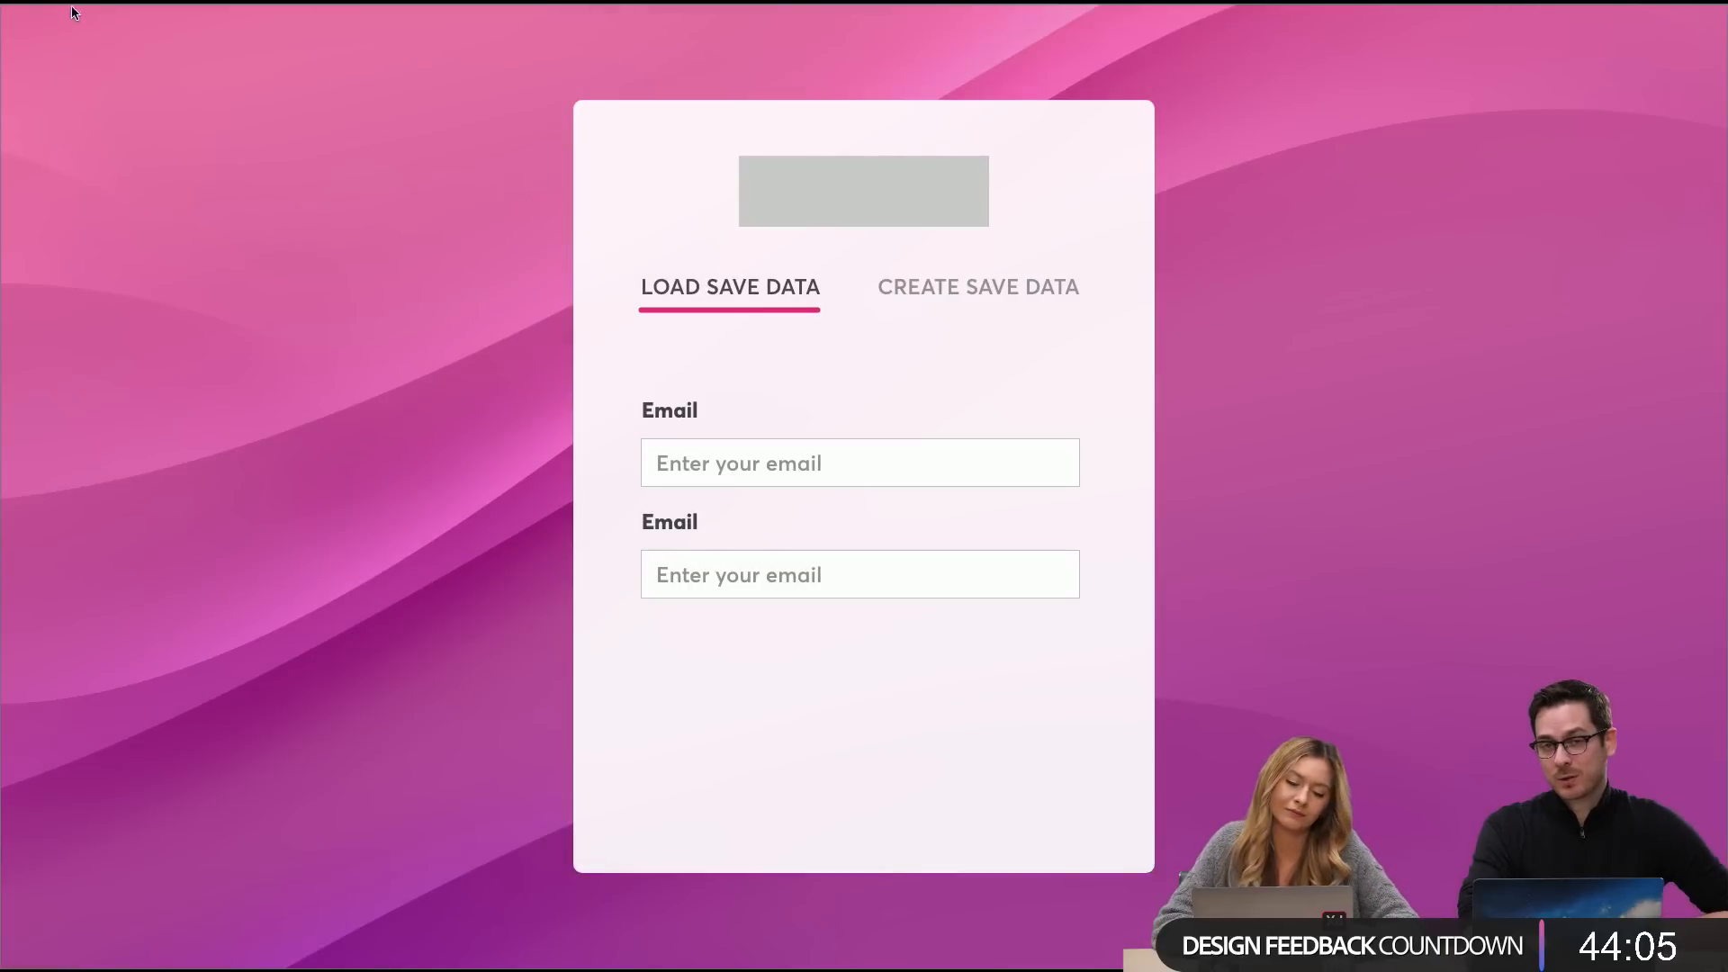
left_click(19, 36)
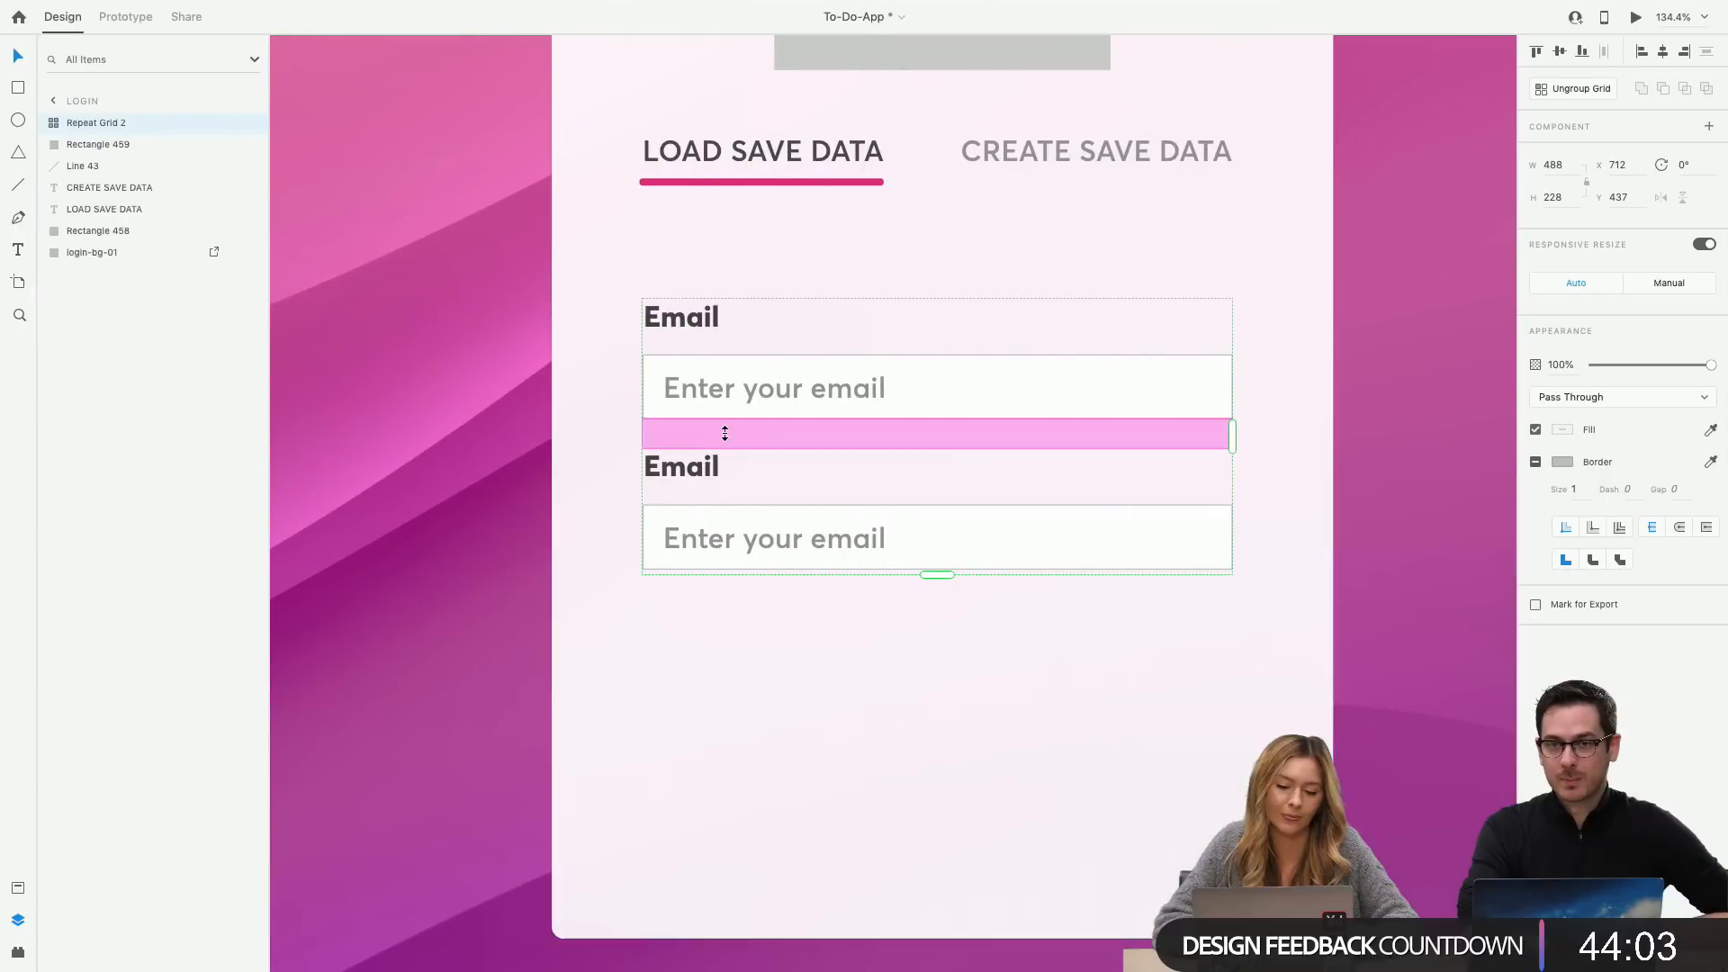
left_click_drag(724, 434, 723, 443)
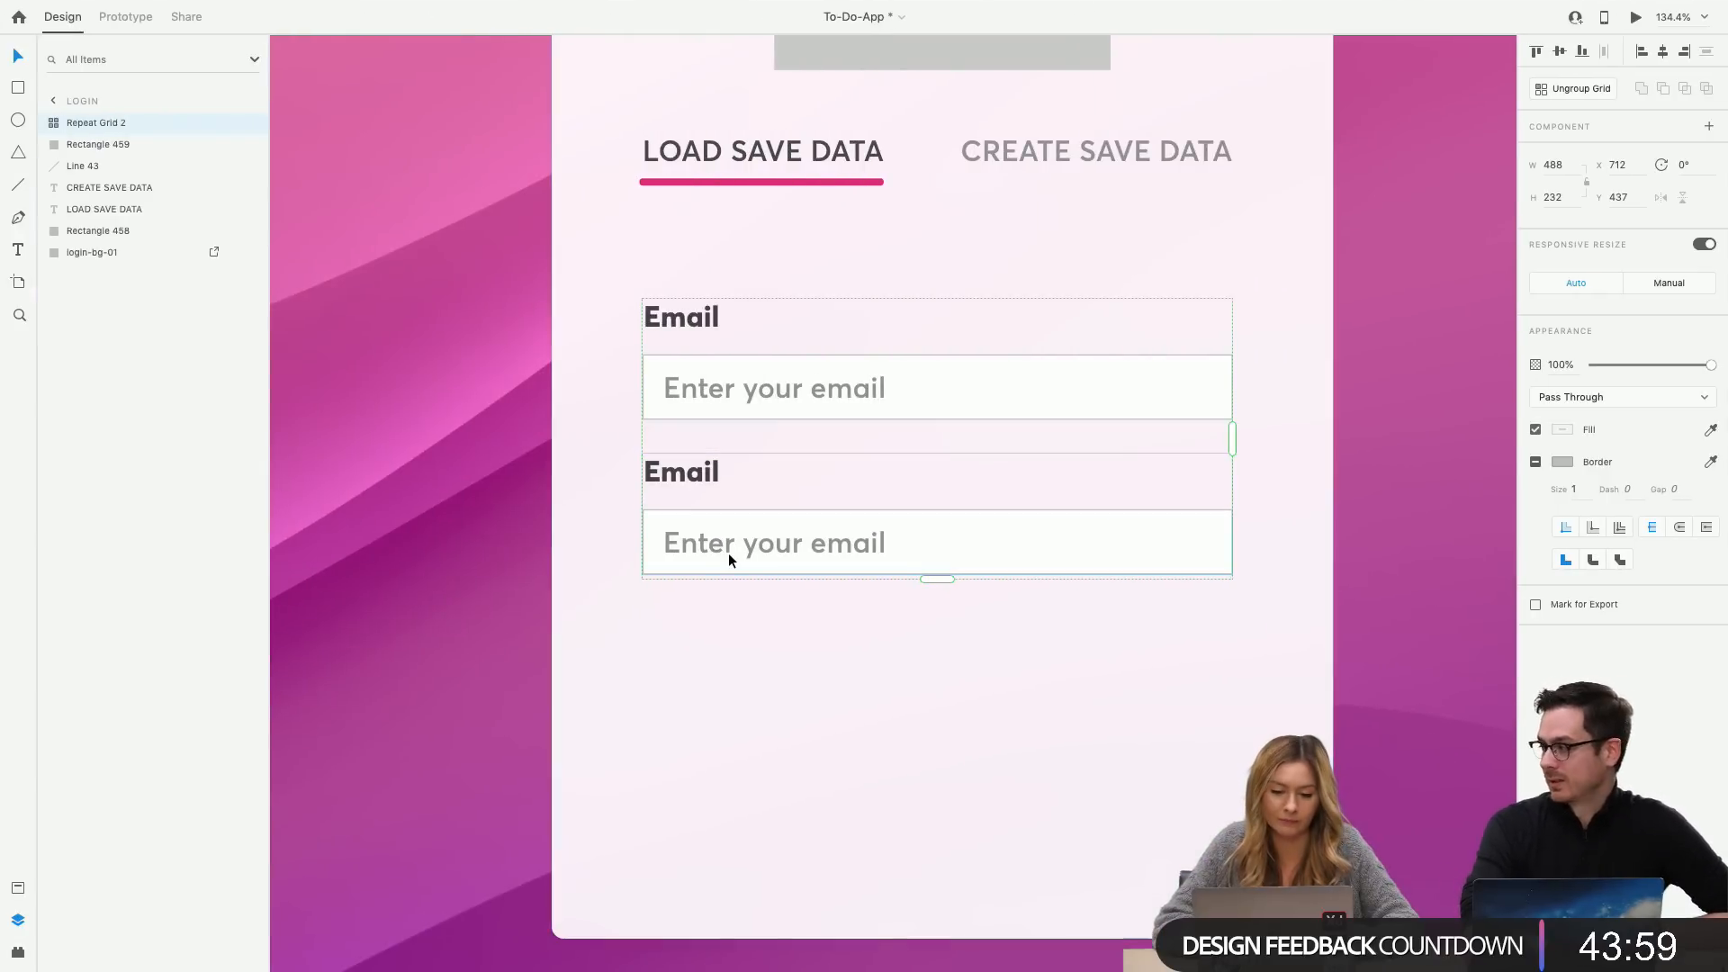
Change the second field's label text to "Password".
double_click(695, 475)
double_click(695, 471)
type("Pass")
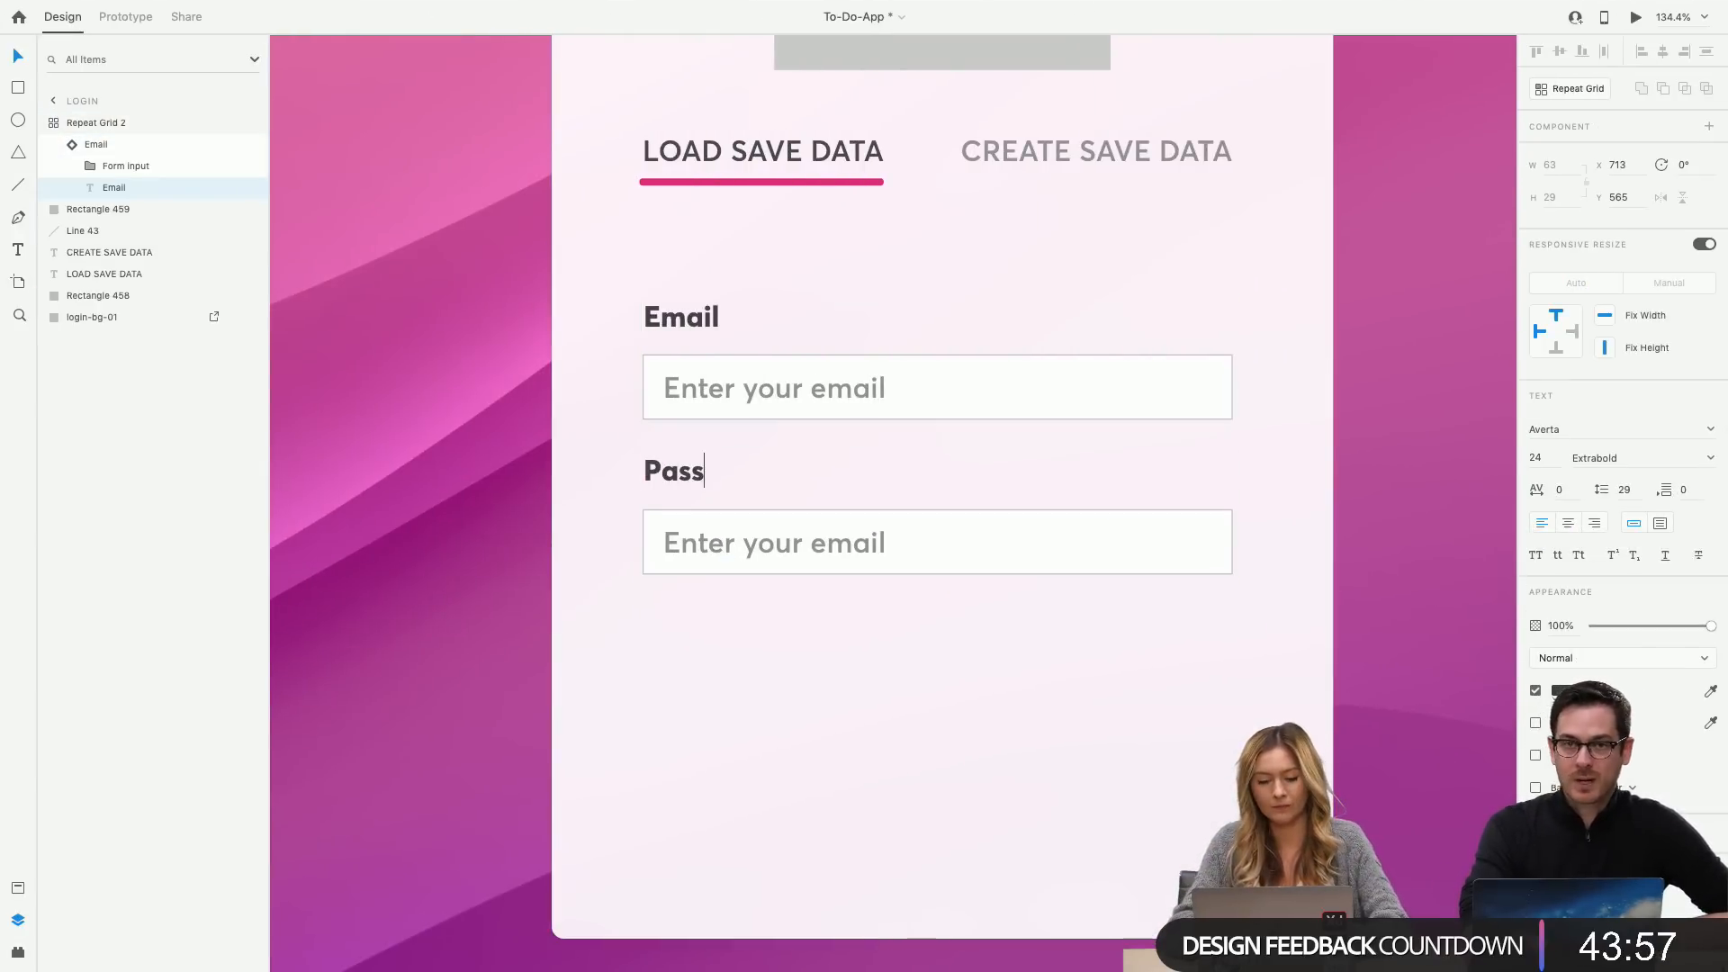
type("word")
Change the placeholder text in the Password field to "Enter your password".
double_click(785, 544)
double_click(783, 543)
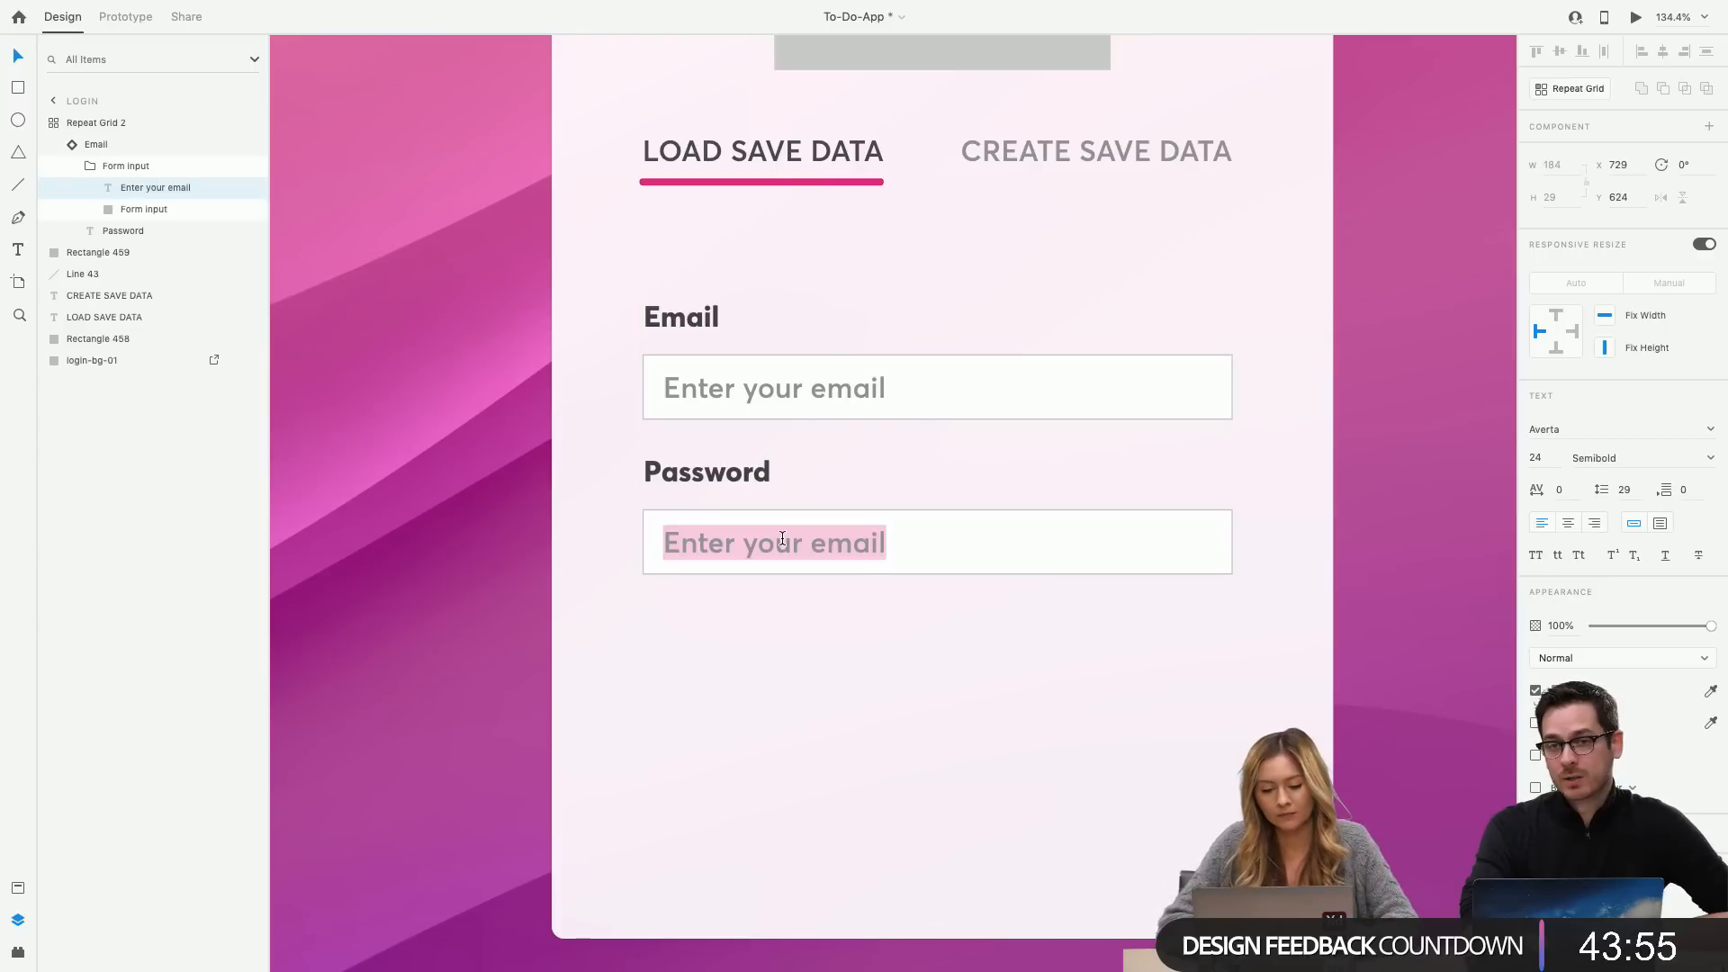
type("Enter your pse")
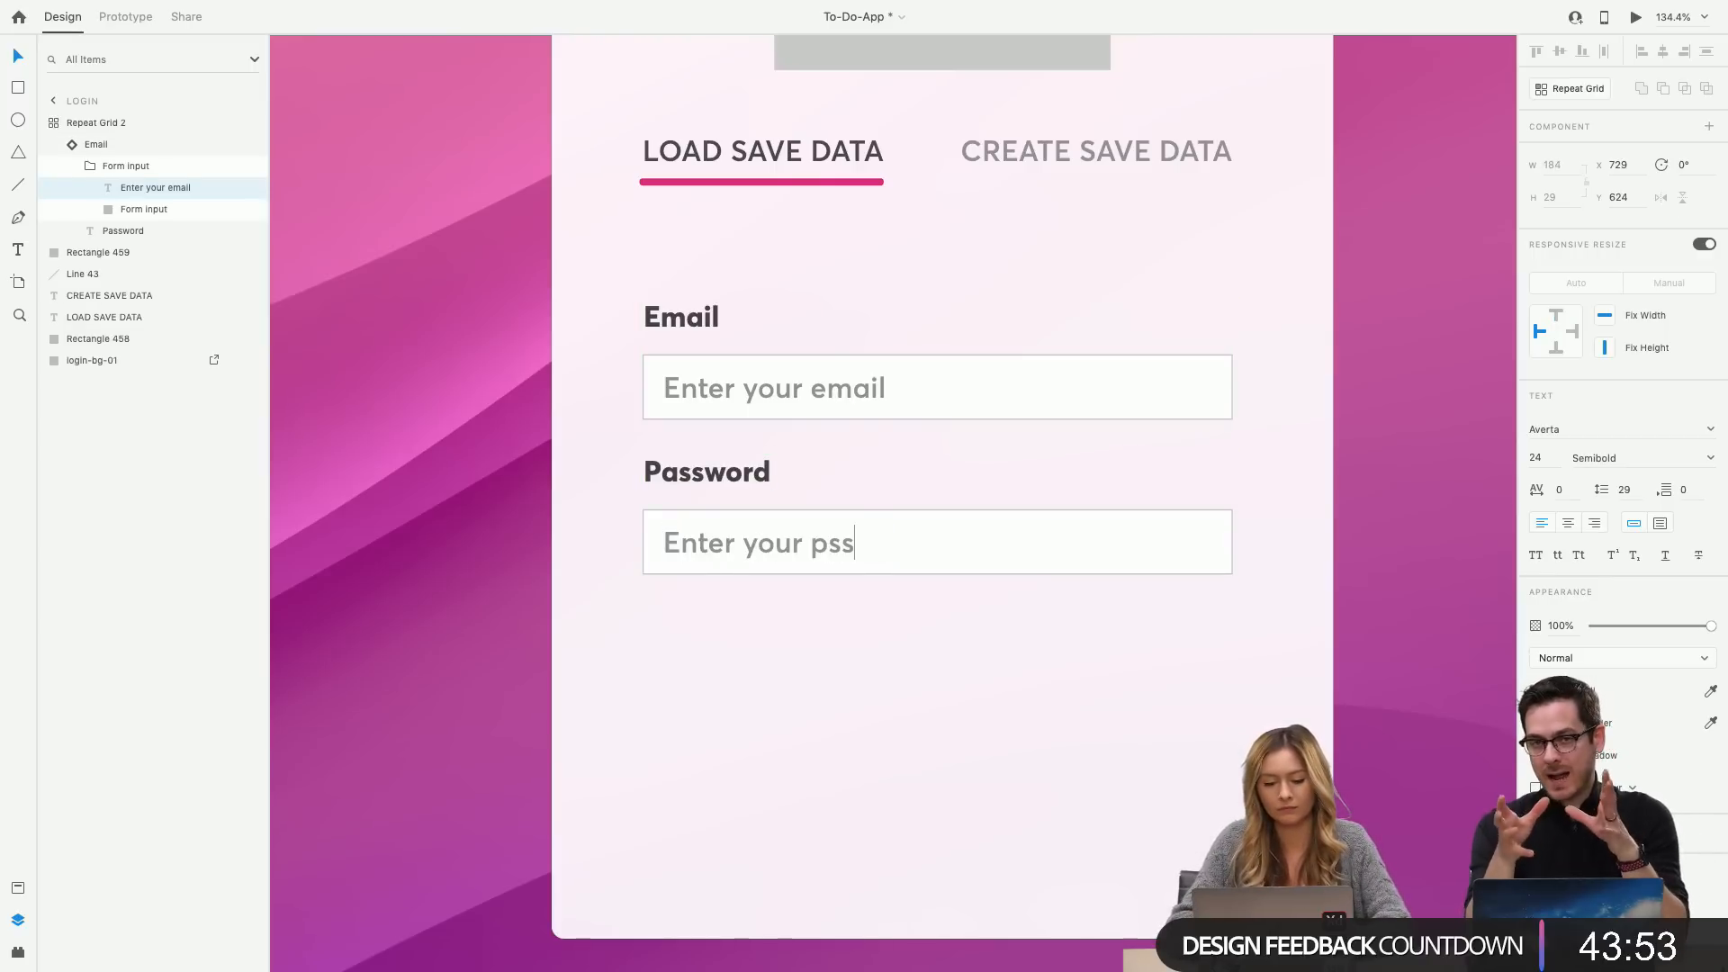
key("BackSpace")
key("BackSpace")
type("assword")
key("Escape")
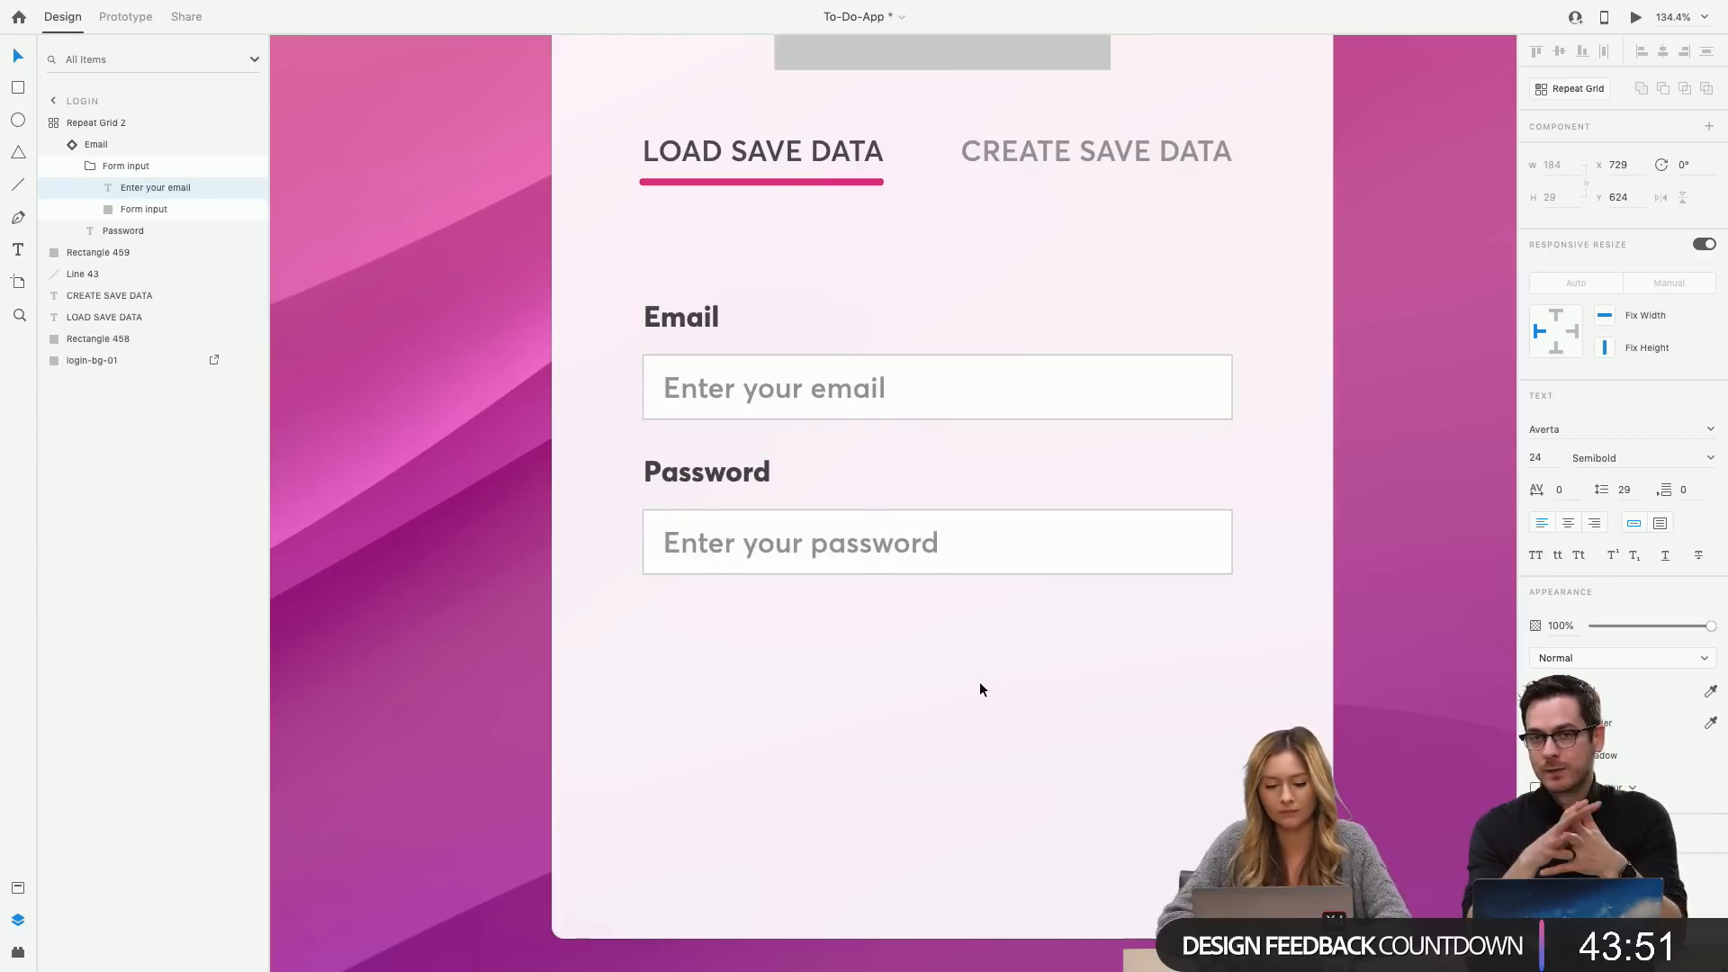
left_click(791, 396)
double_click(791, 396)
double_click(792, 396)
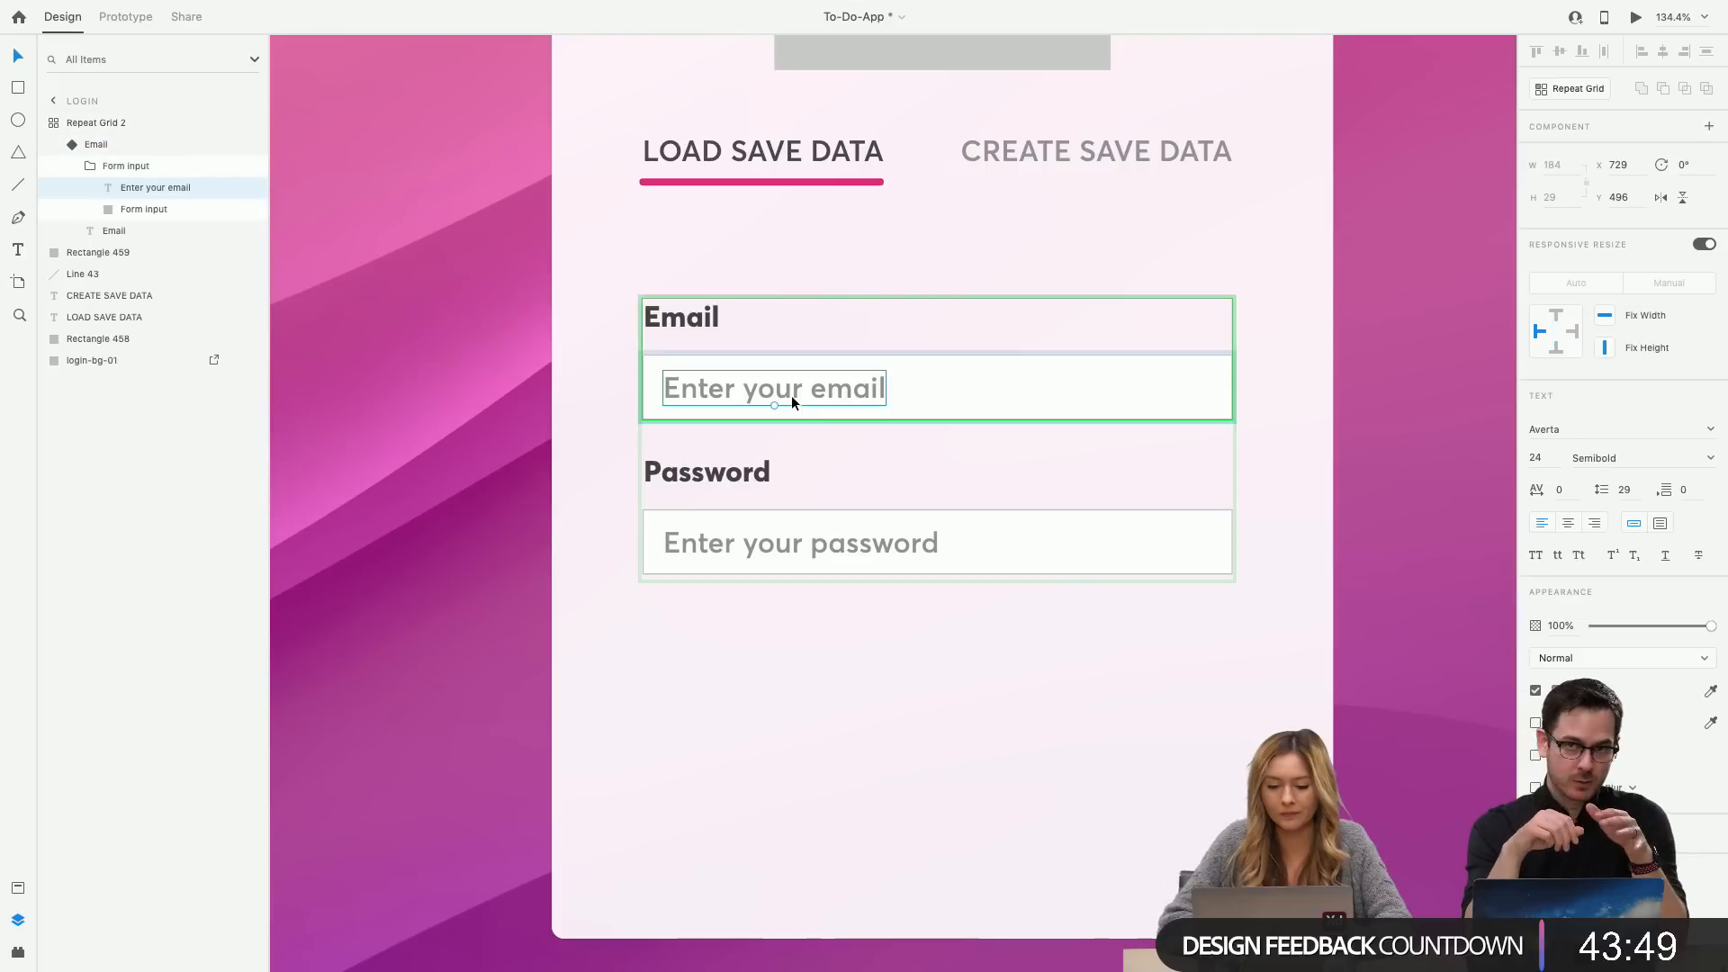
left_click(1400, 543)
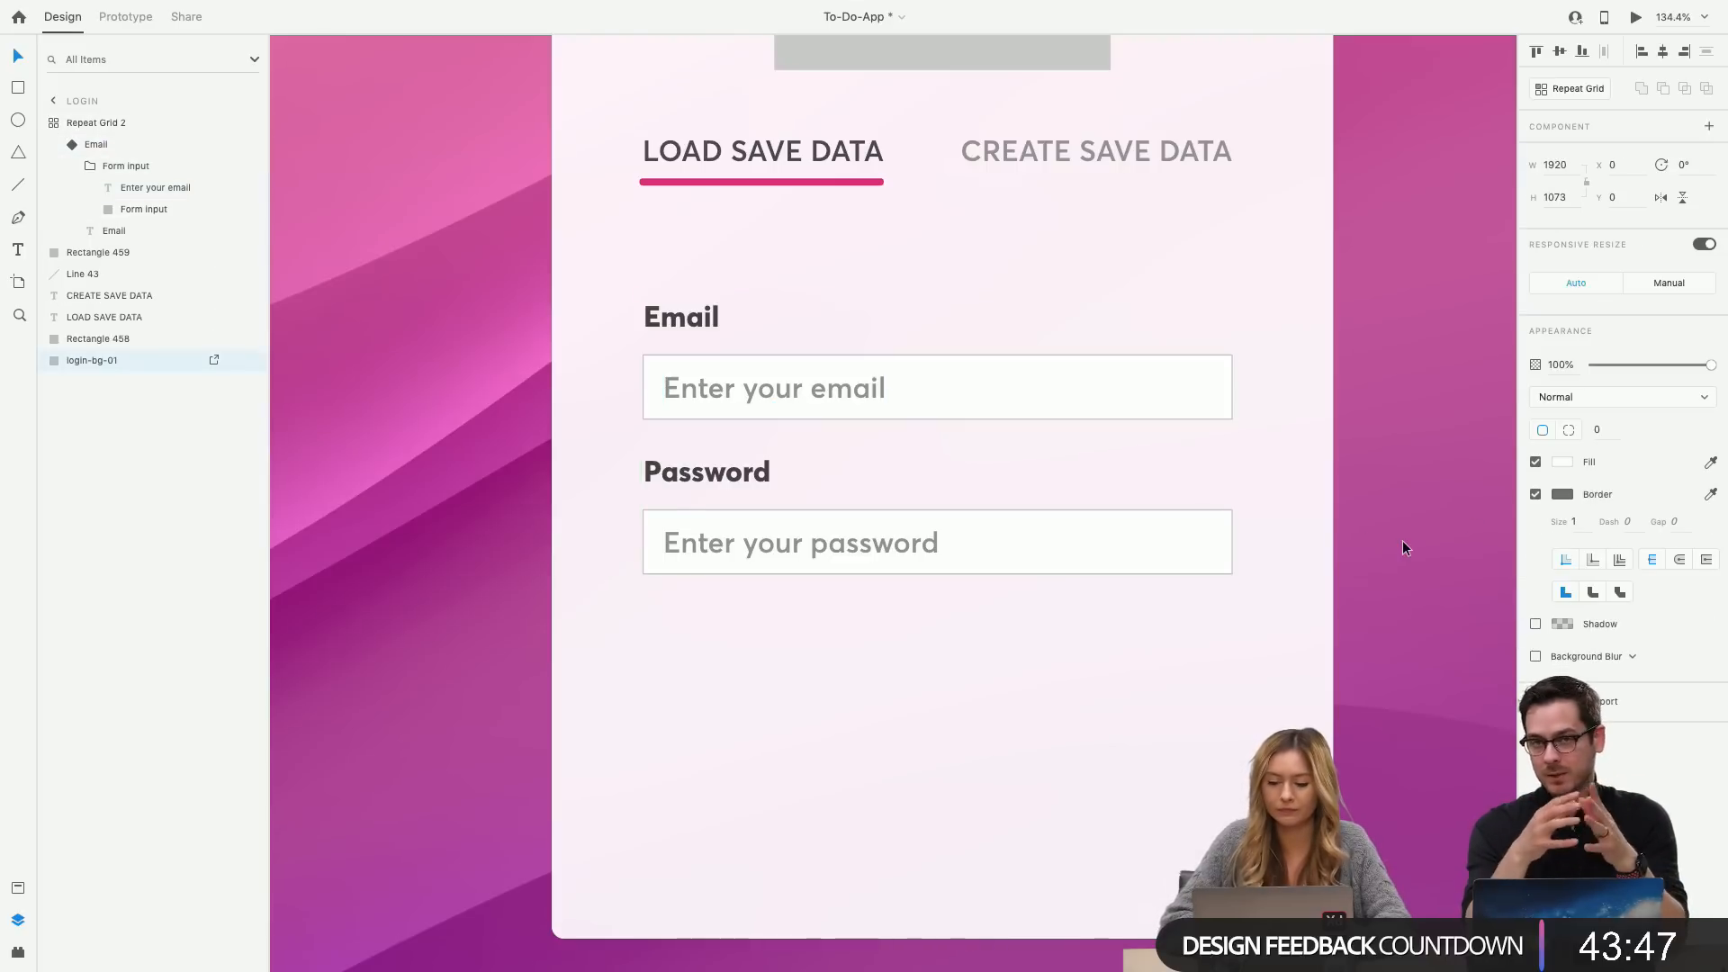
Slightly widen the repeat grid's gap between the Email and Password fields.
left_click(835, 381)
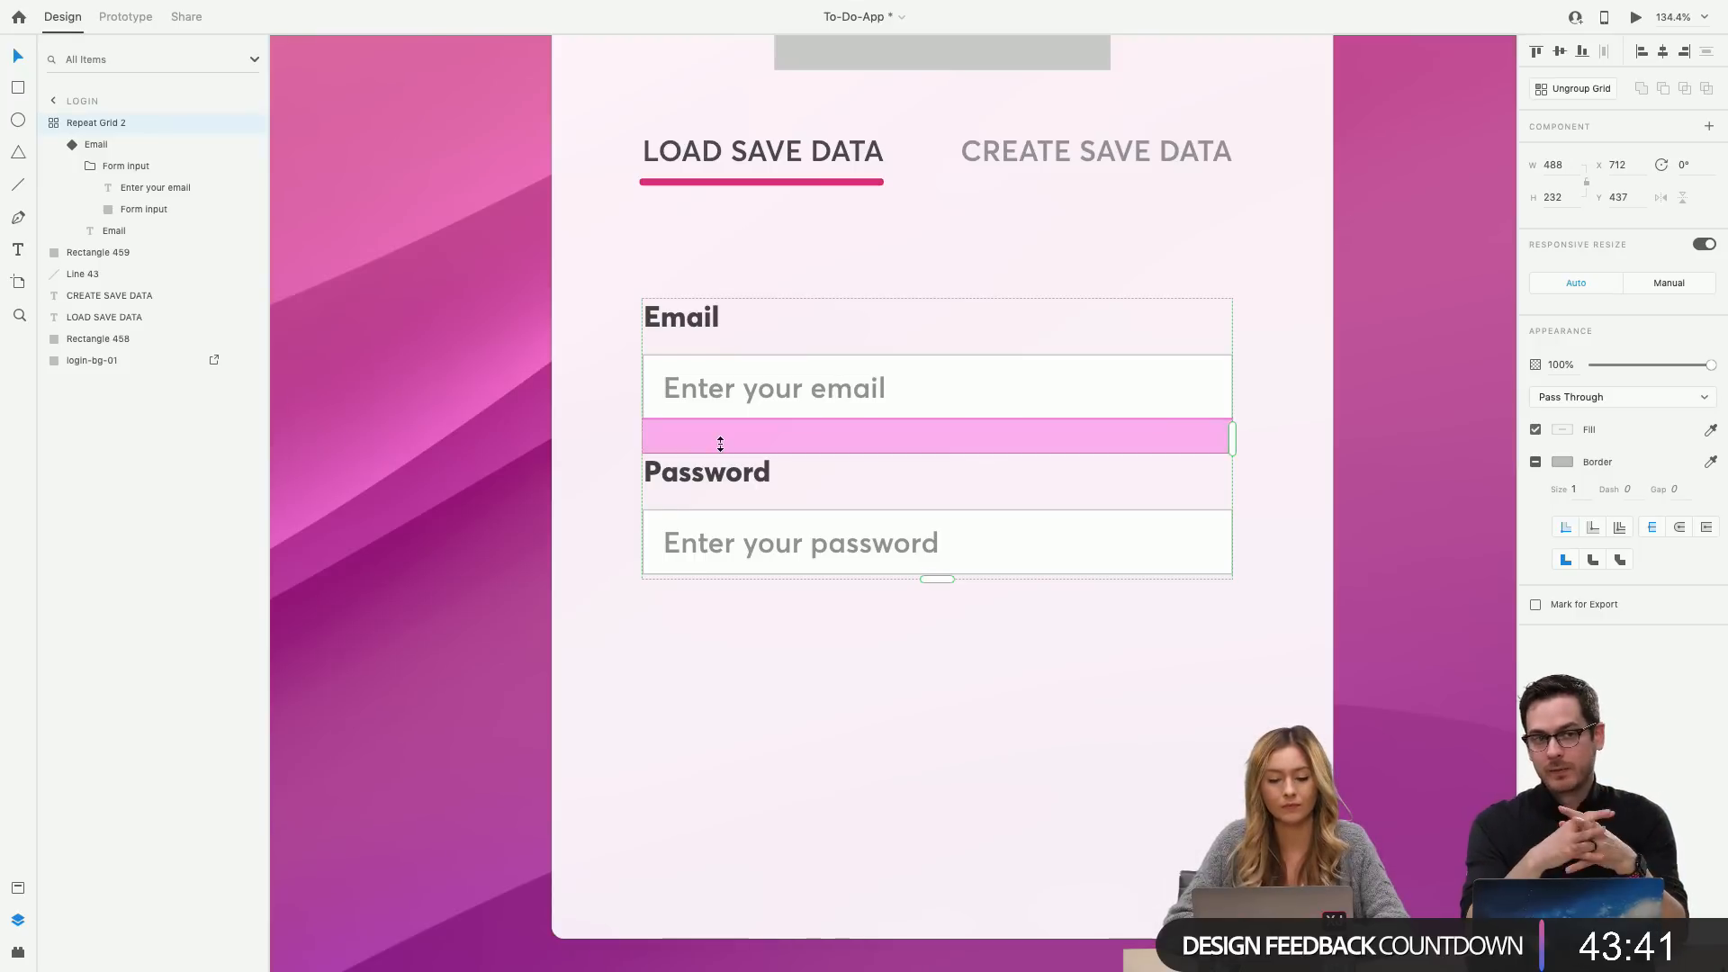
left_click_drag(720, 444, 720, 446)
left_click(698, 660)
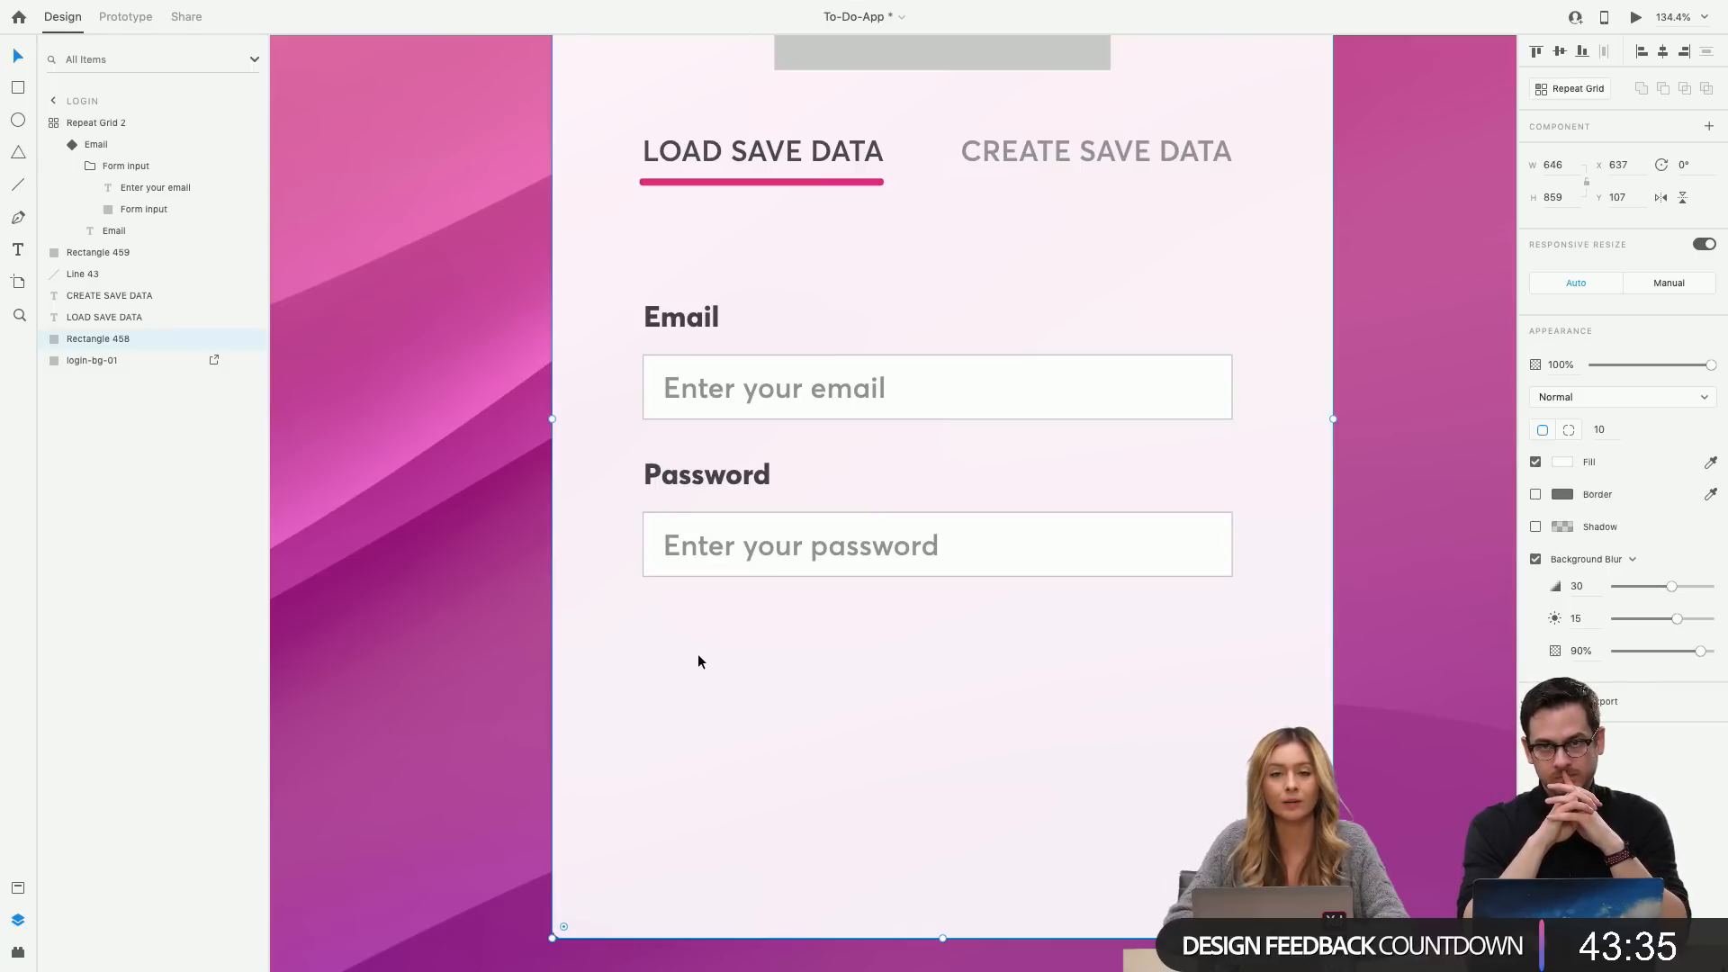
Set the font weight of the "Enter your email" placeholder to Light in the Averta typeface.
double_click(732, 387)
left_click(776, 389)
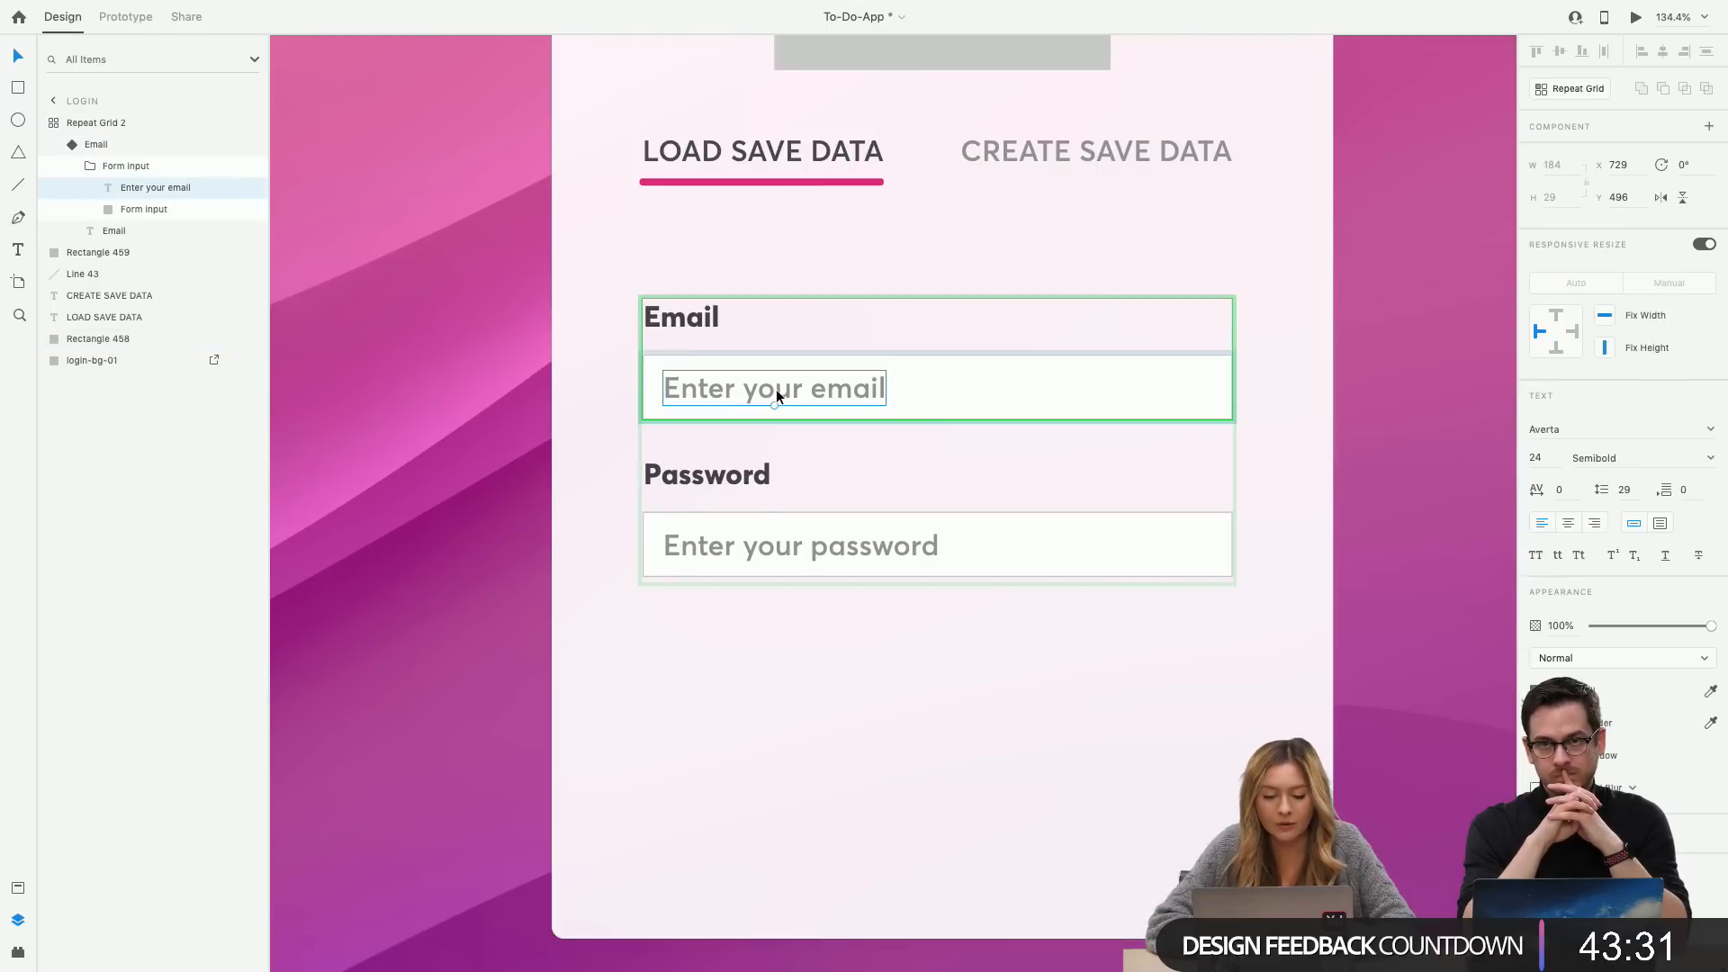
double_click(776, 389)
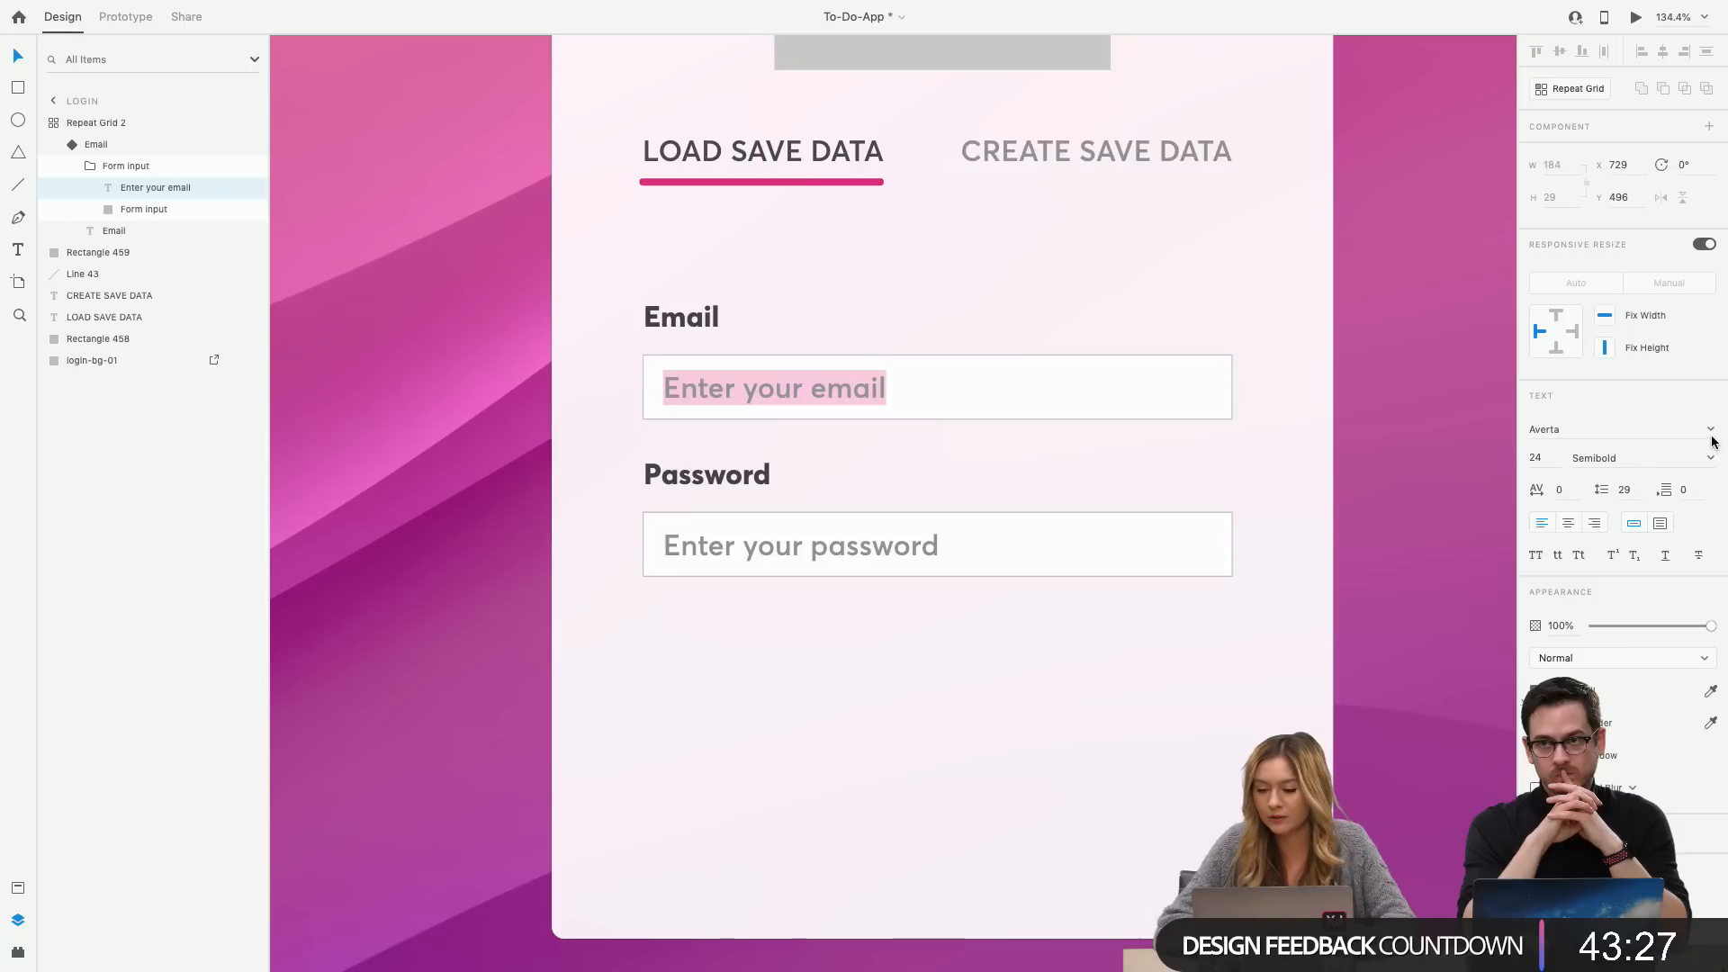
left_click(1713, 462)
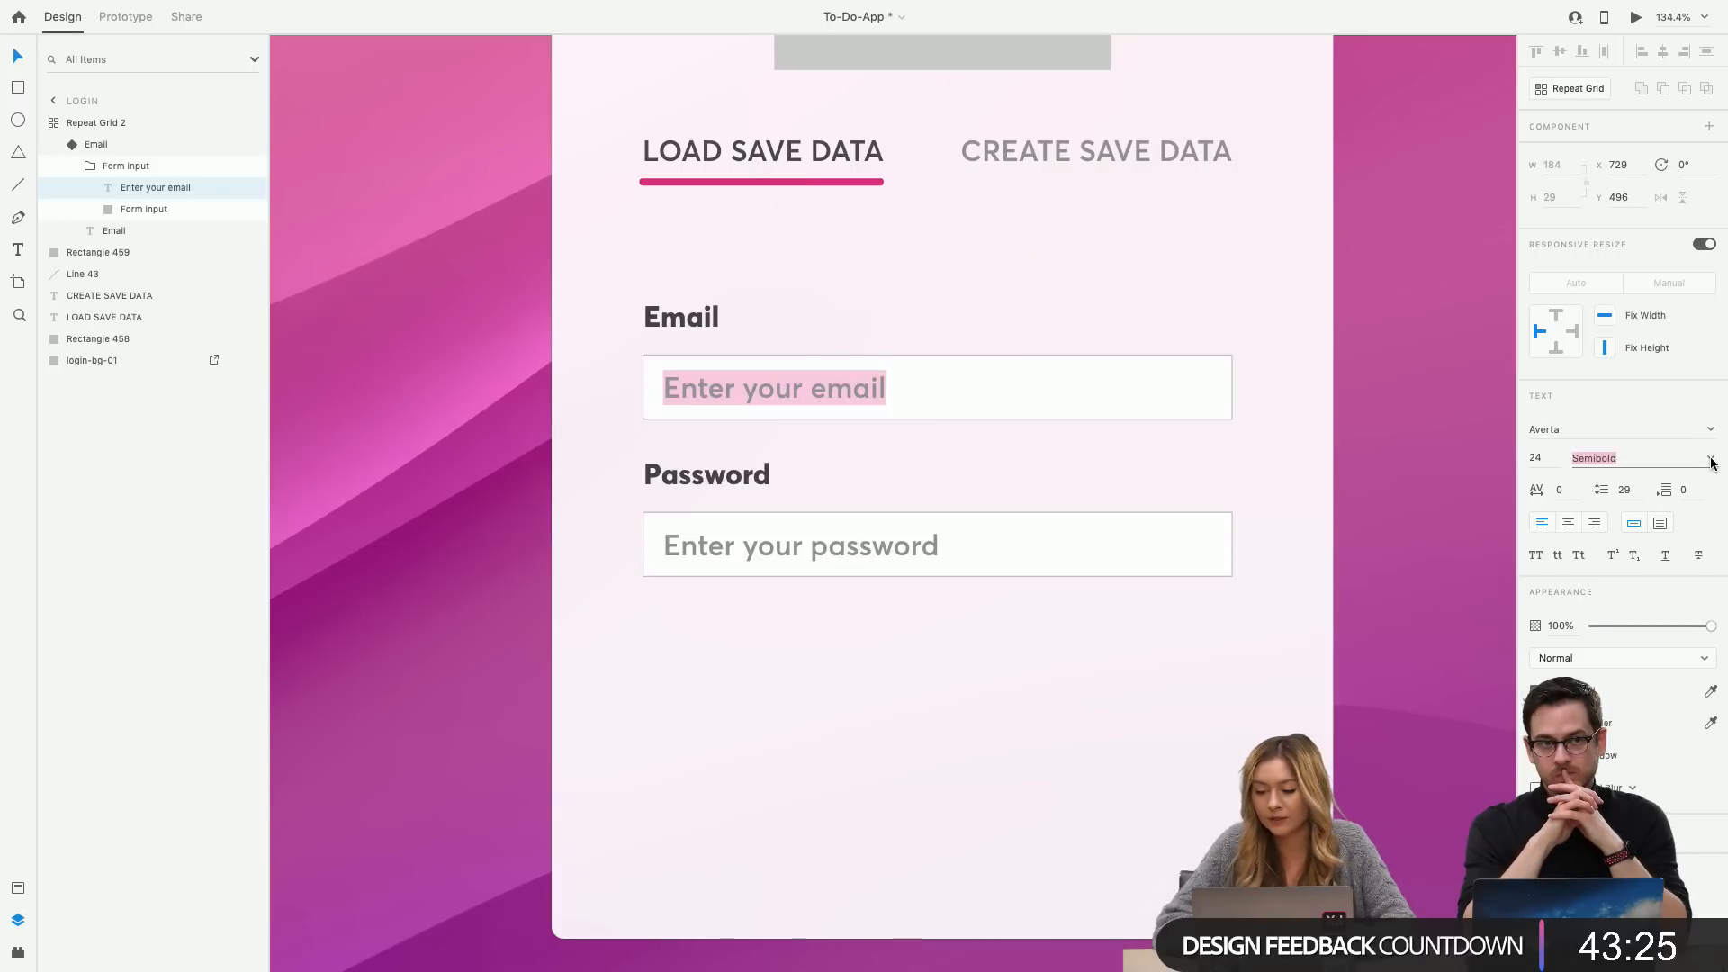
left_click(1713, 463)
left_click(1618, 511)
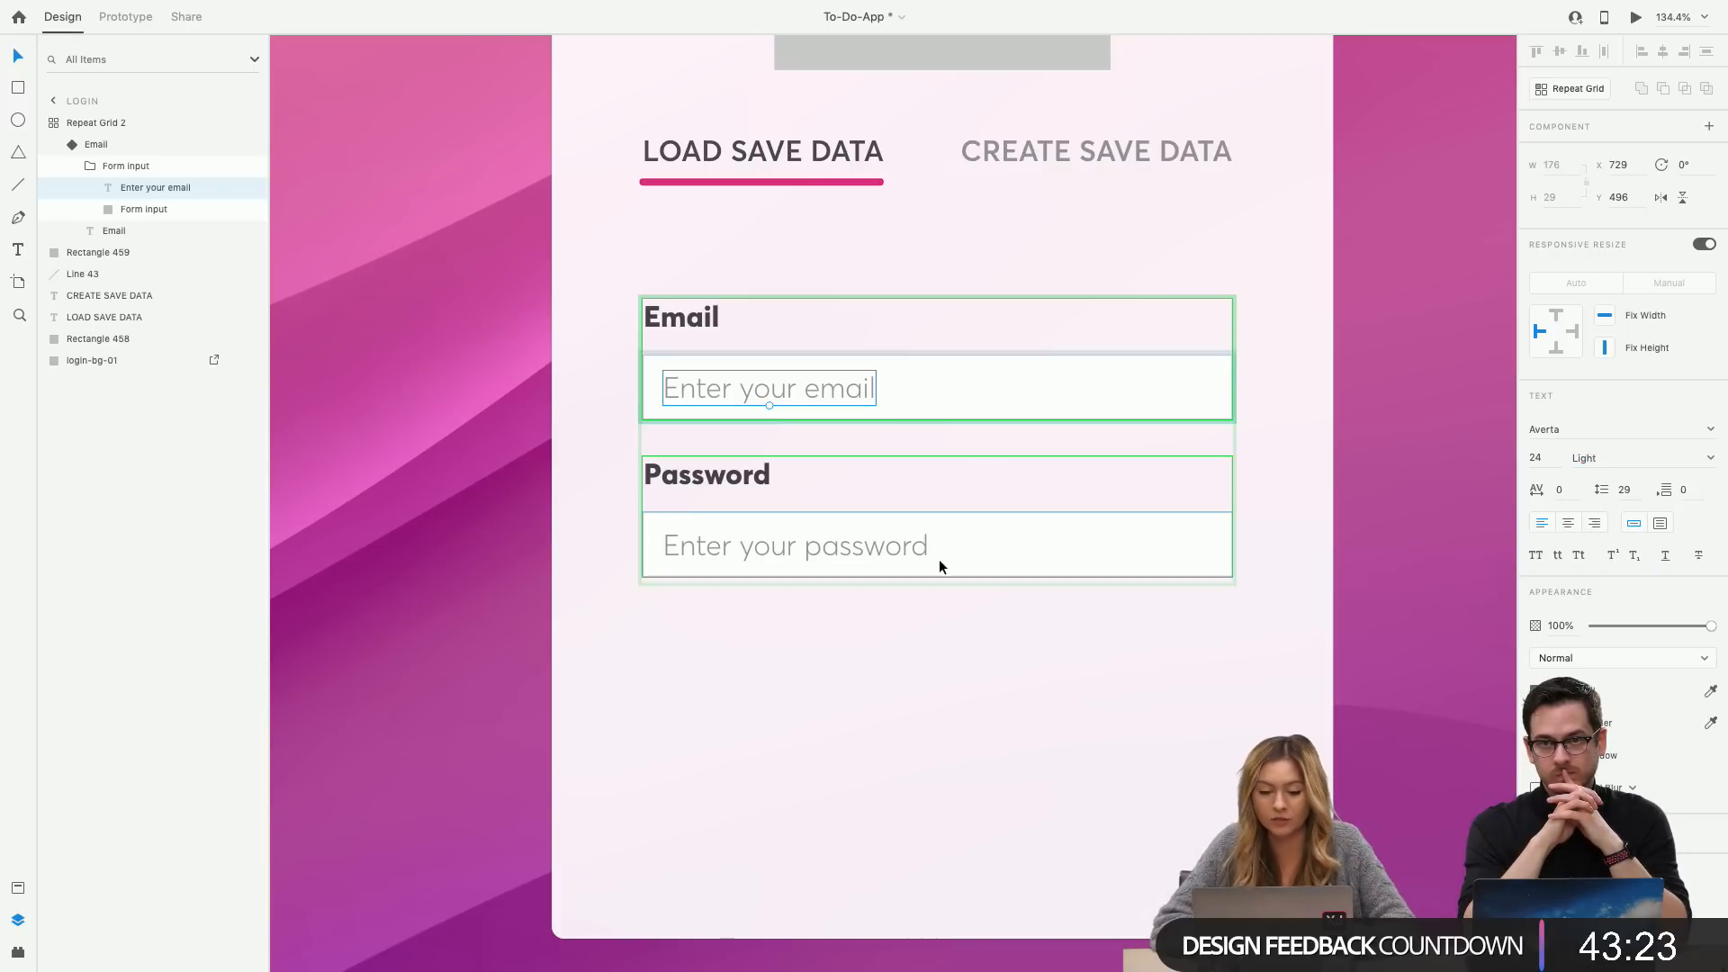
left_click(929, 232)
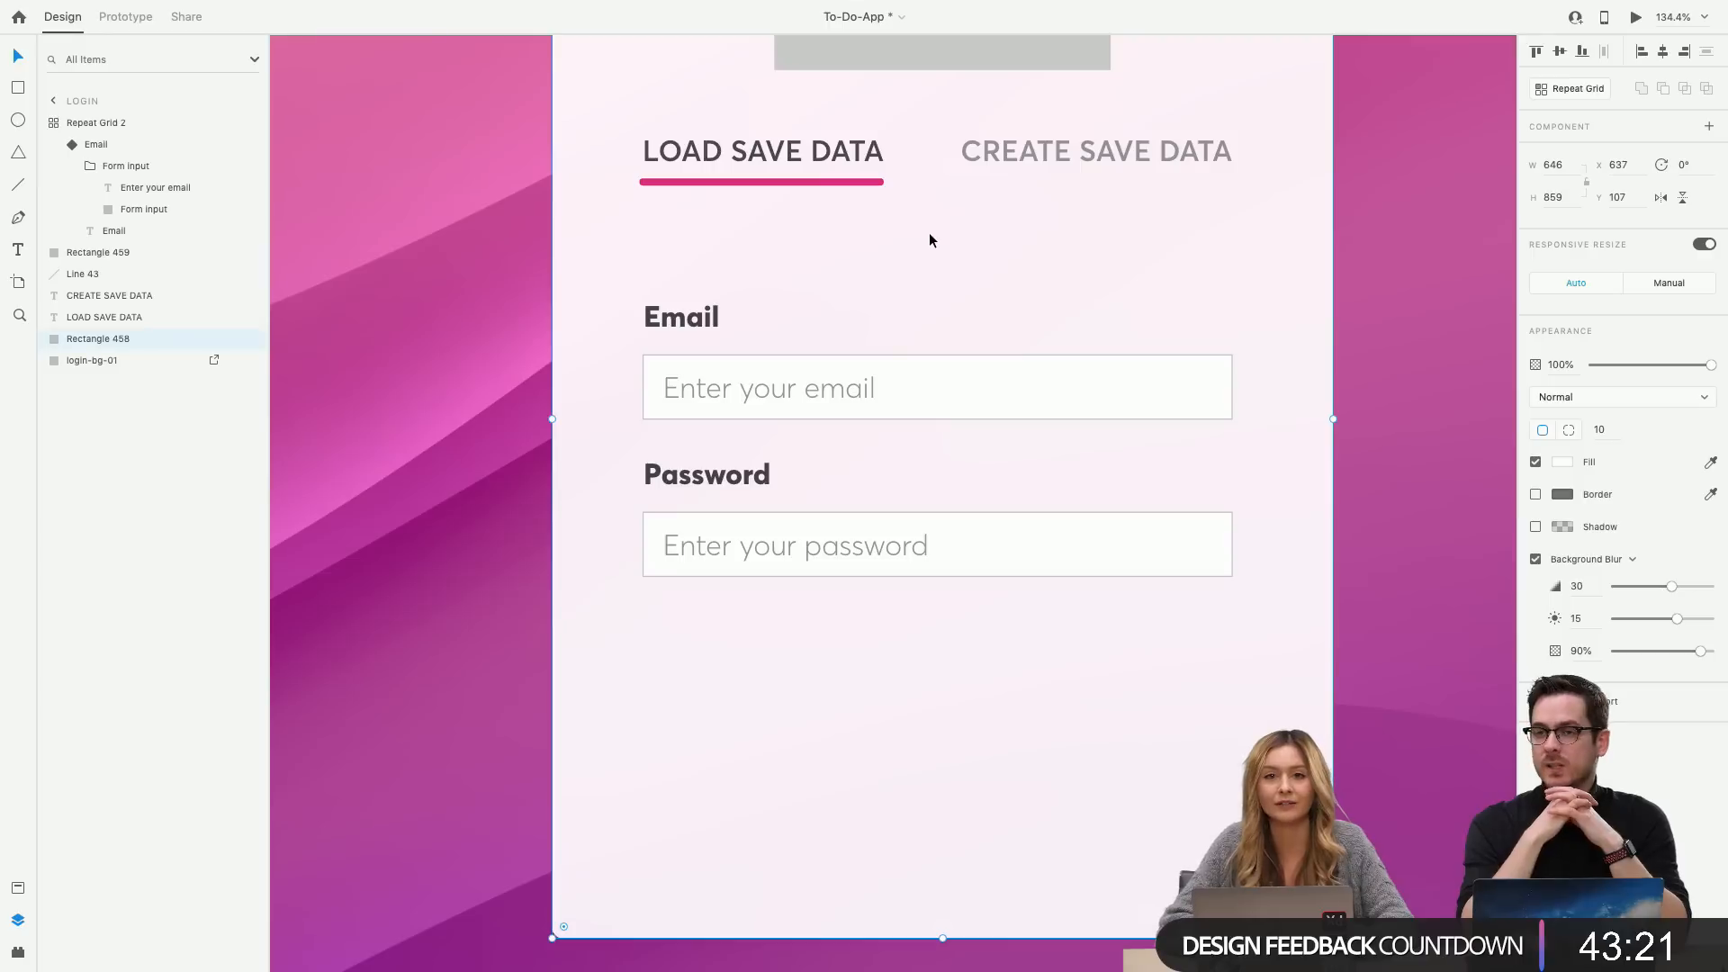
Examine the font families and Averta weights available for the Email field's placeholder text.
left_click(742, 396)
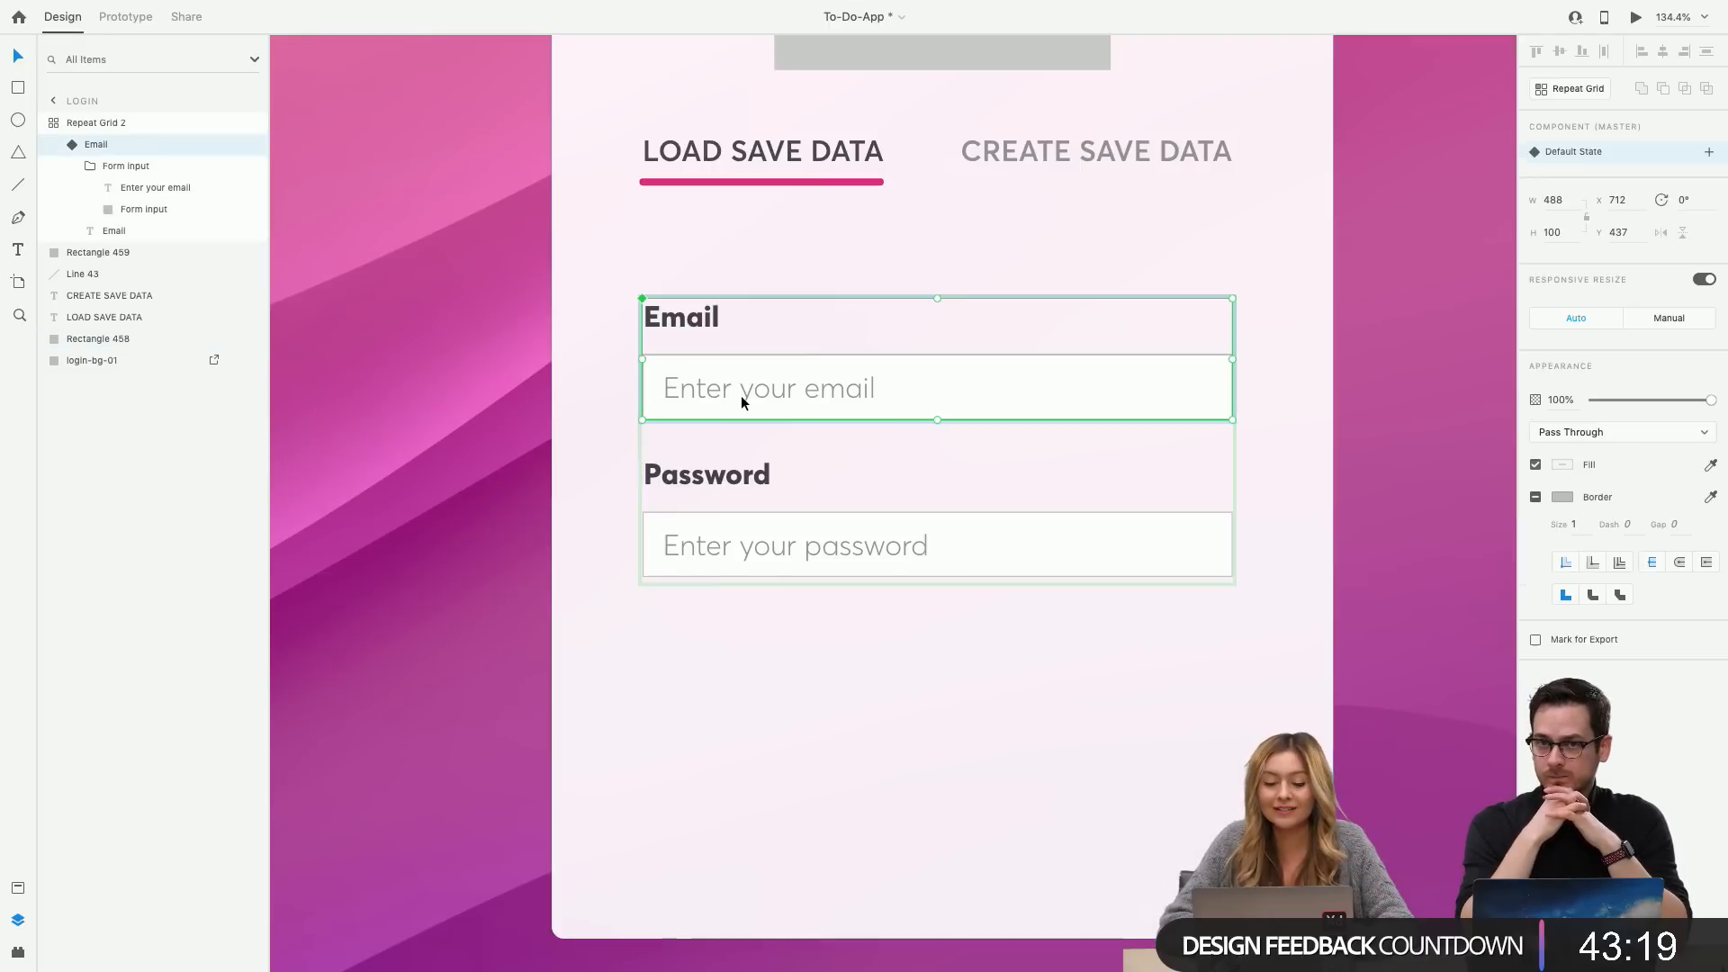
double_click(742, 396)
double_click(742, 396)
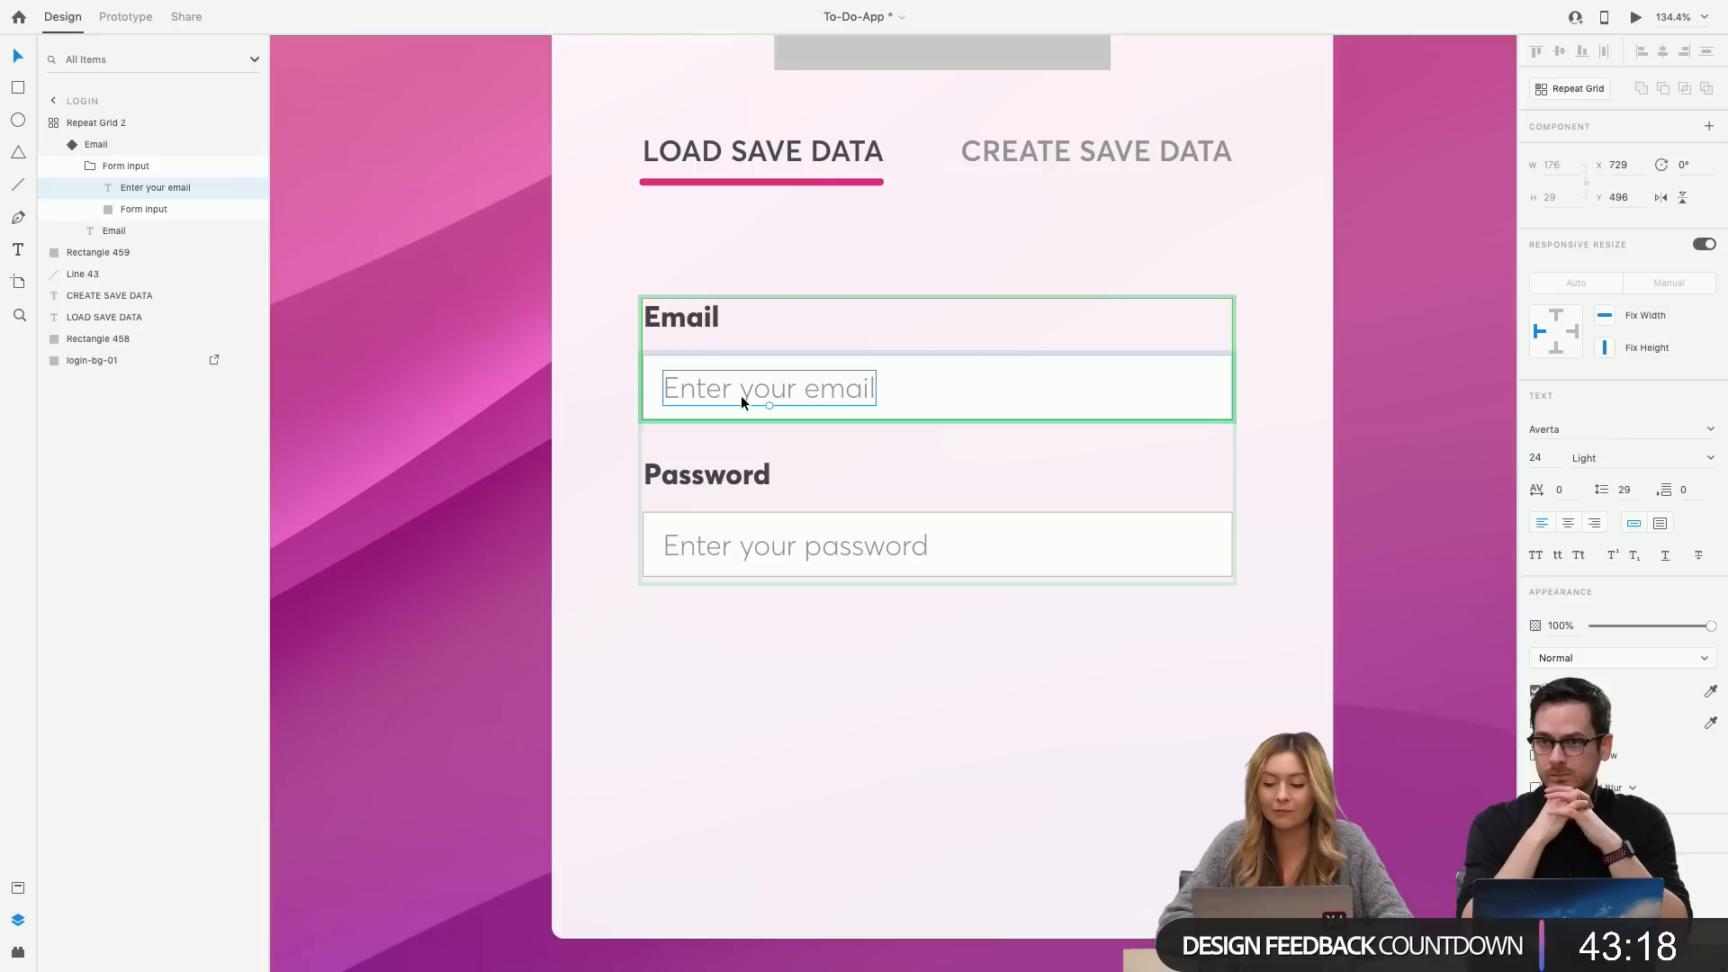
left_click(1711, 430)
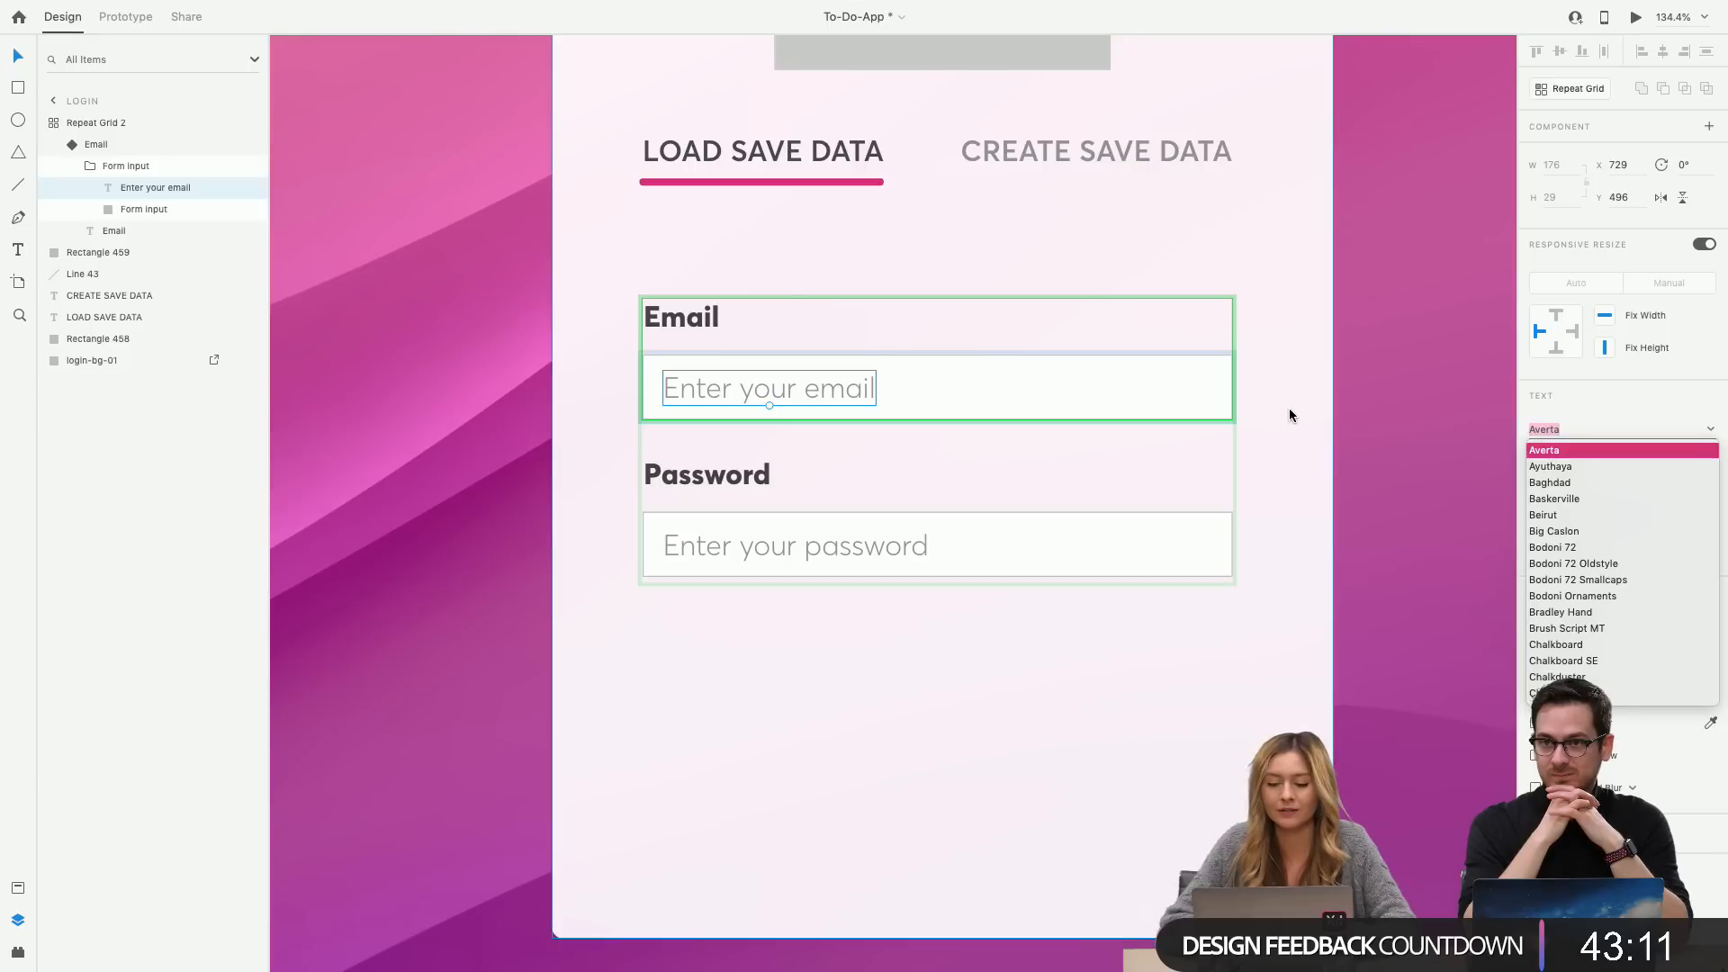
key("Escape")
left_click(1711, 428)
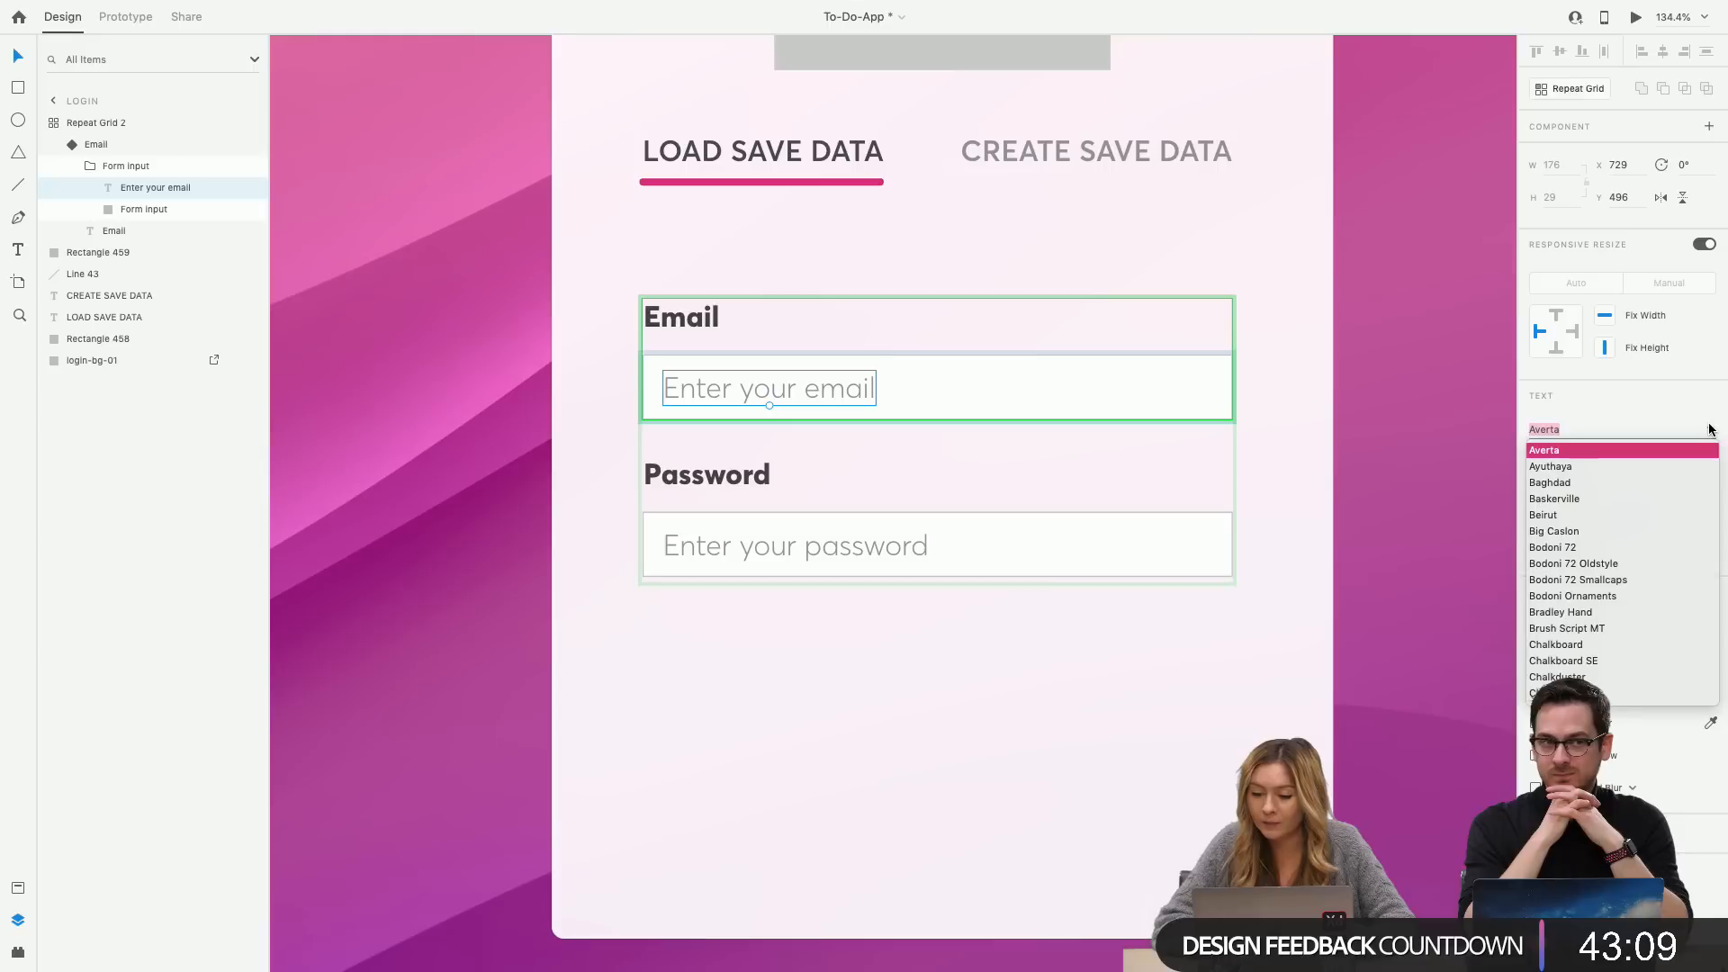
key("Escape")
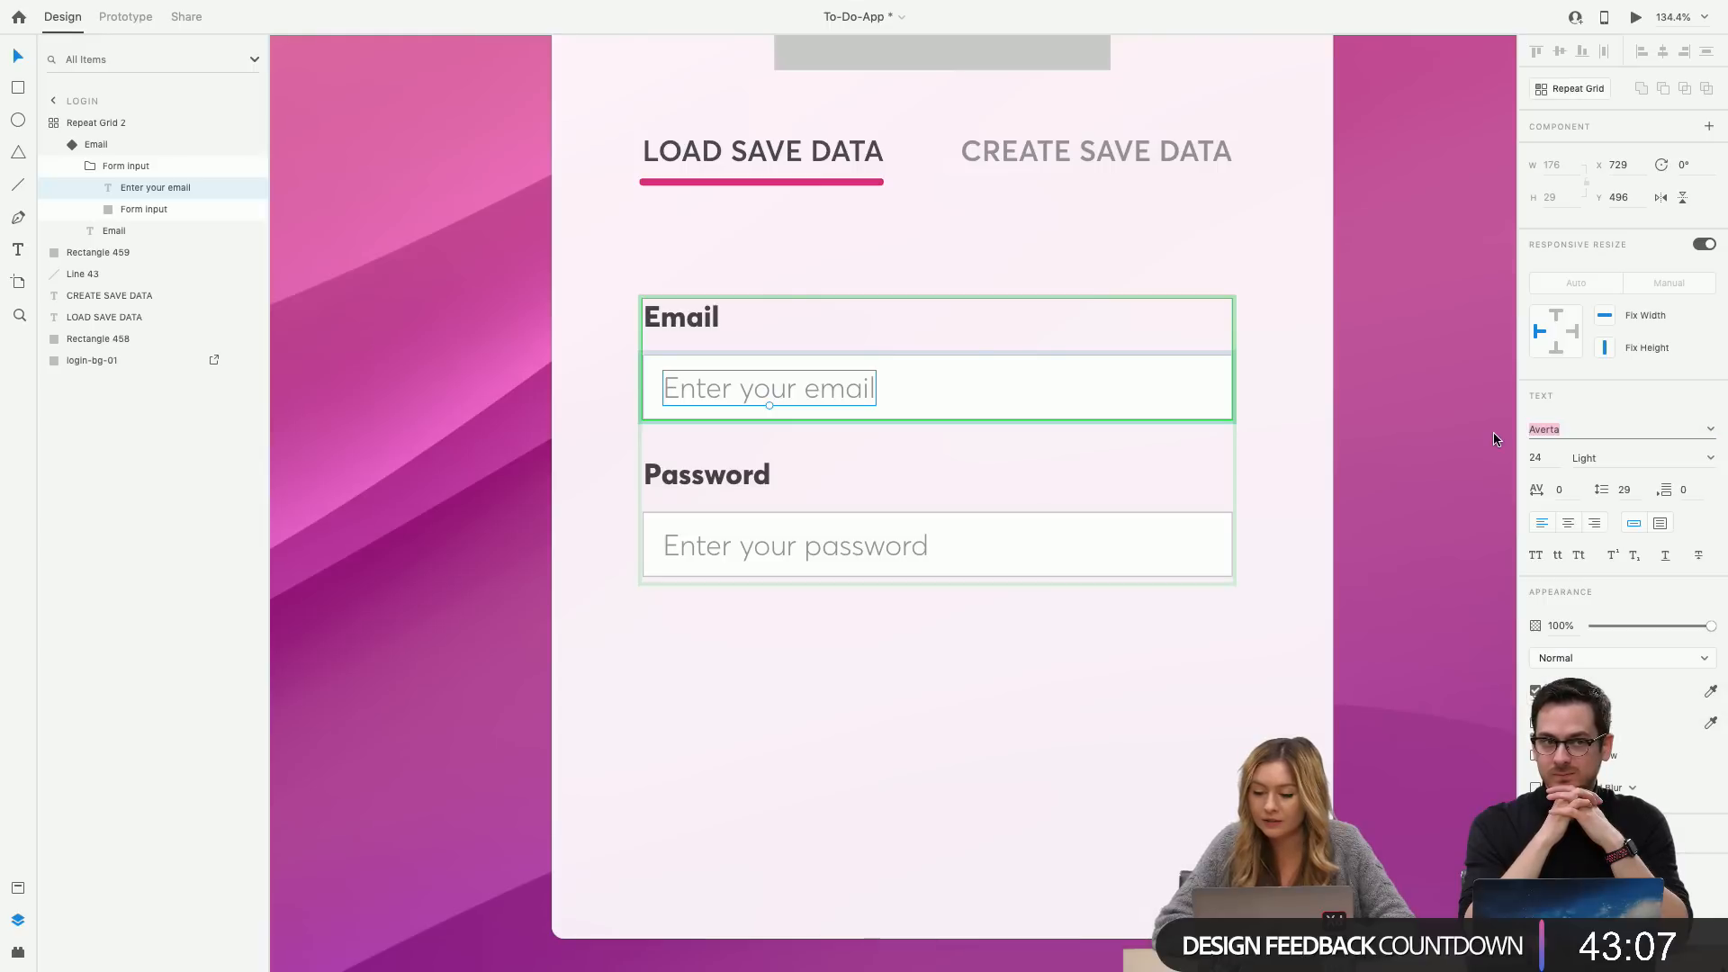
left_click(1710, 458)
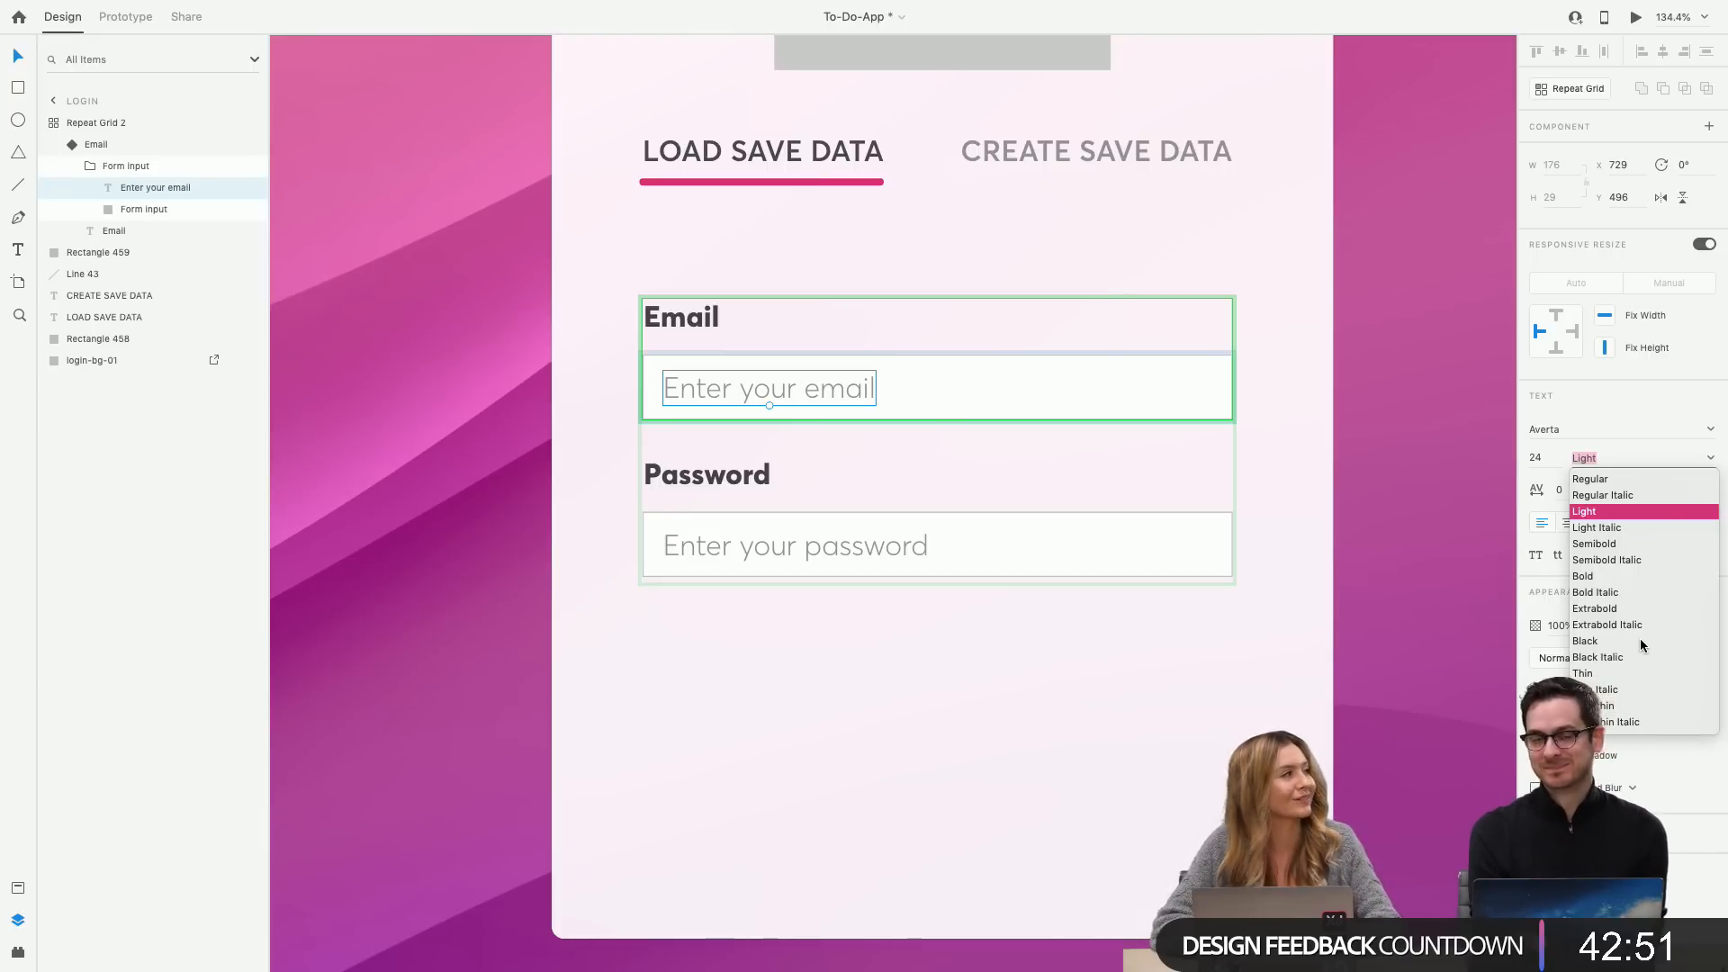
left_click(1273, 587)
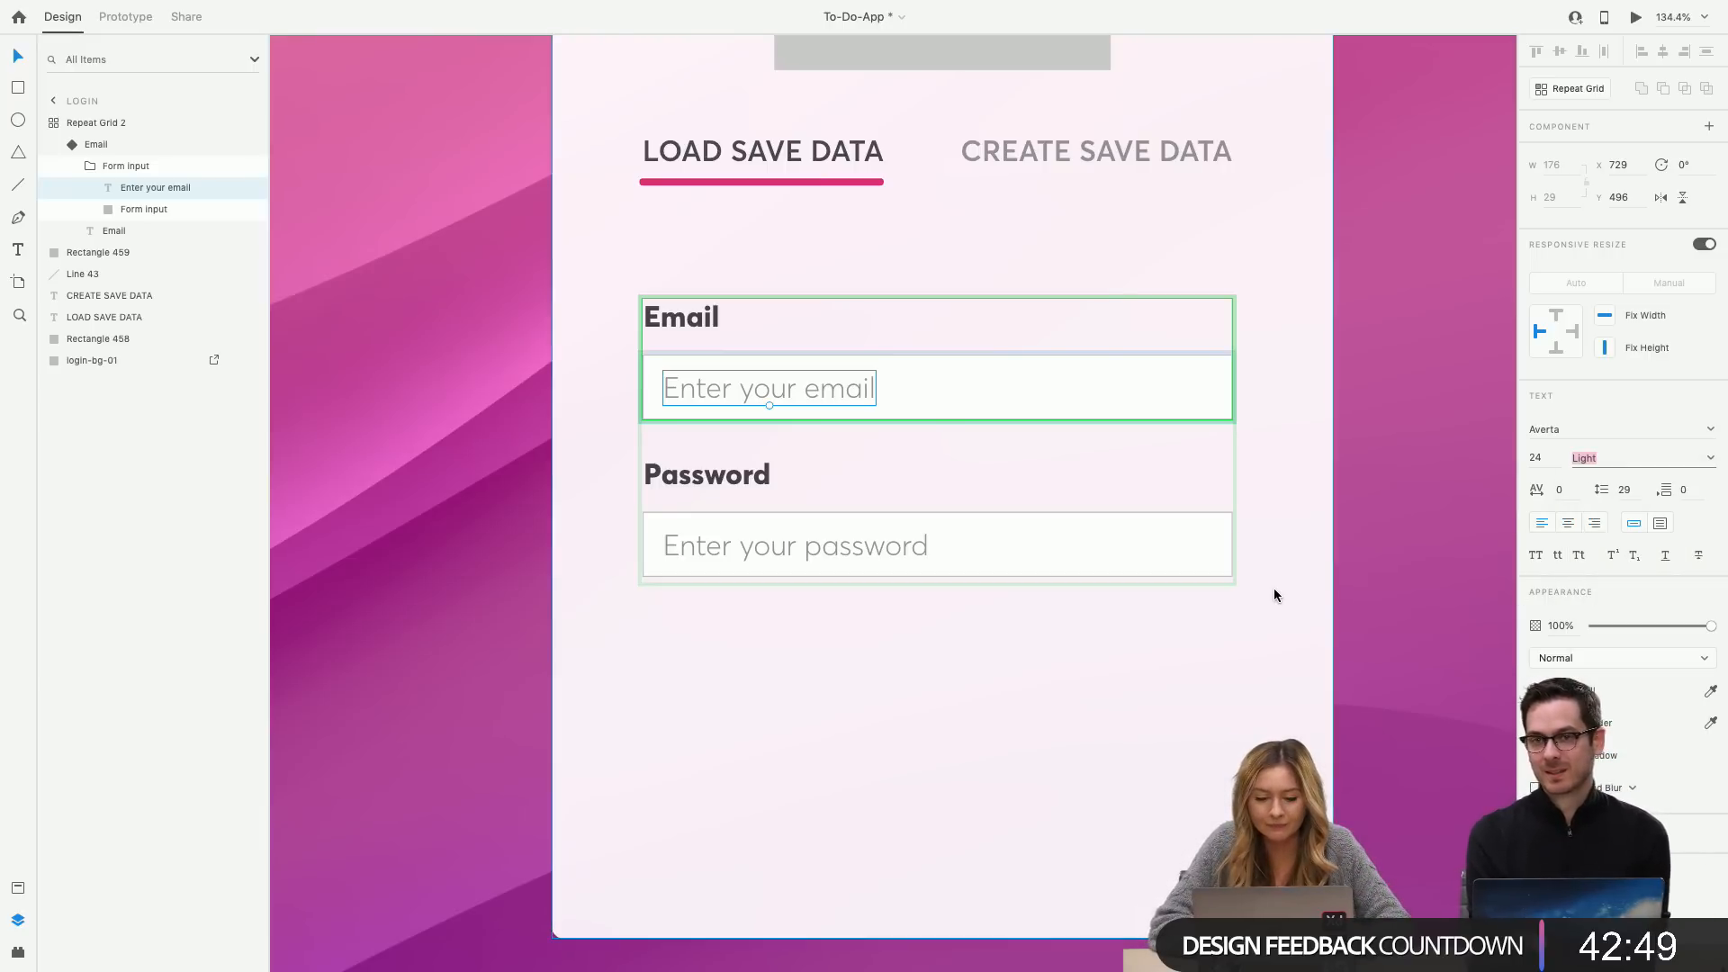
left_click(1201, 637)
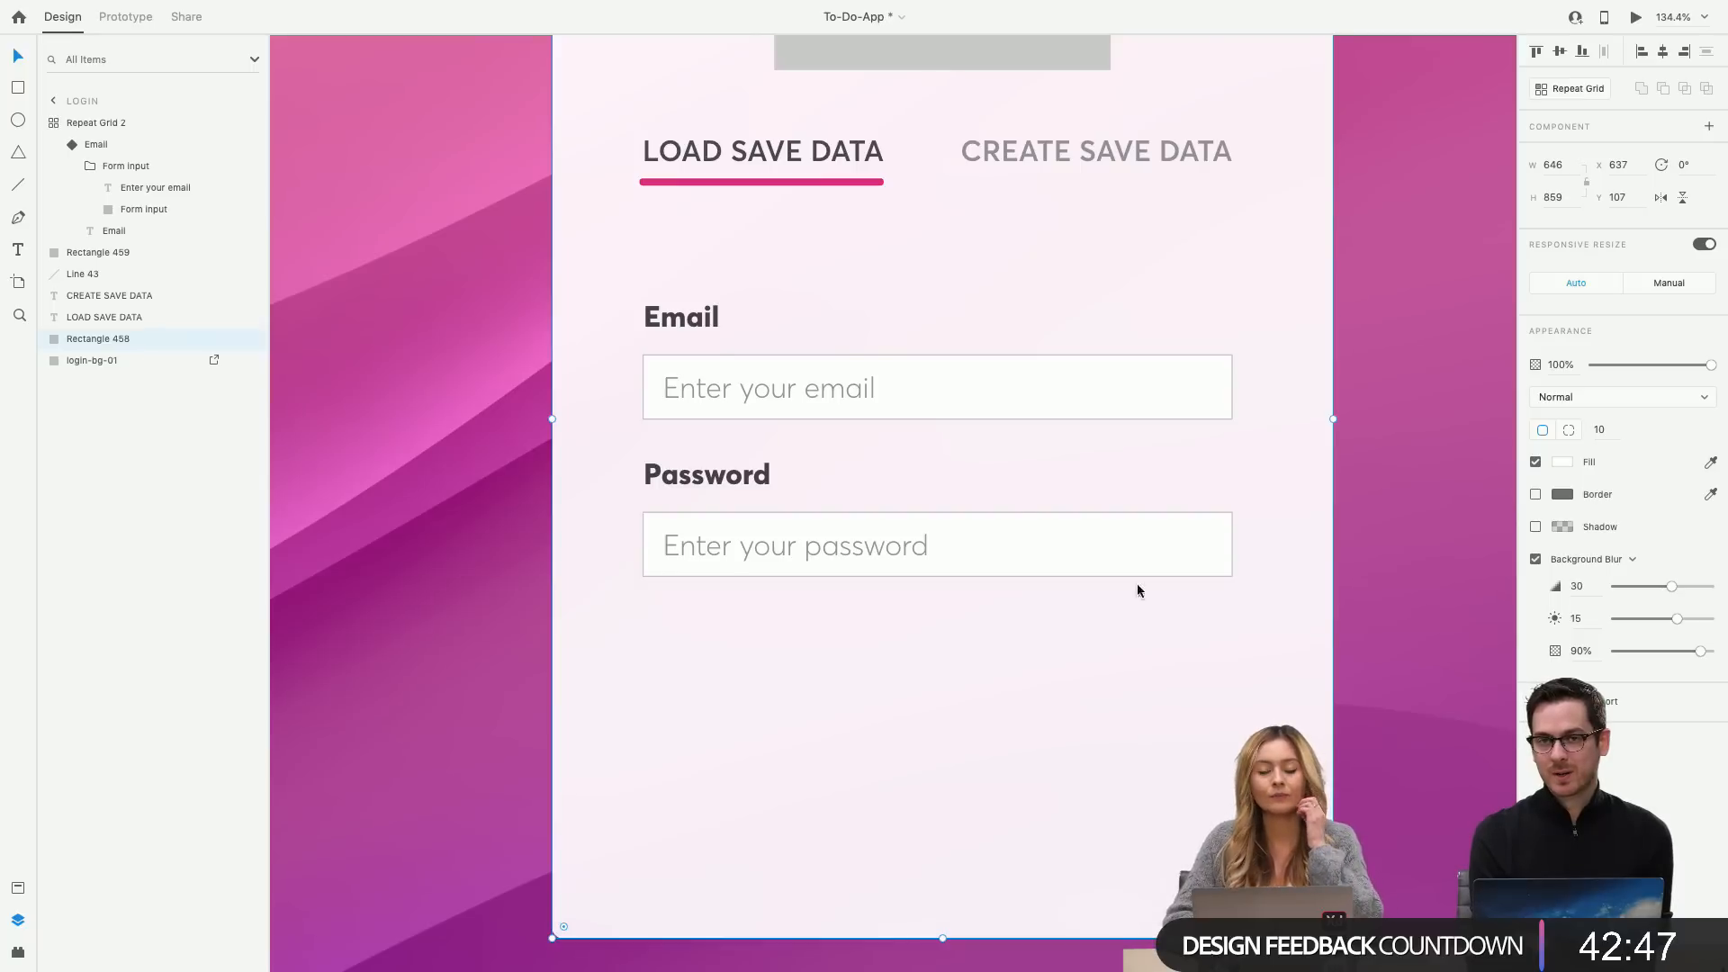
Move the repeat grid with the Email and Password fields up to Y 393, closer to the tab headings, and check it in the preview.
left_click(771, 389)
left_click_drag(809, 395, 783, 333)
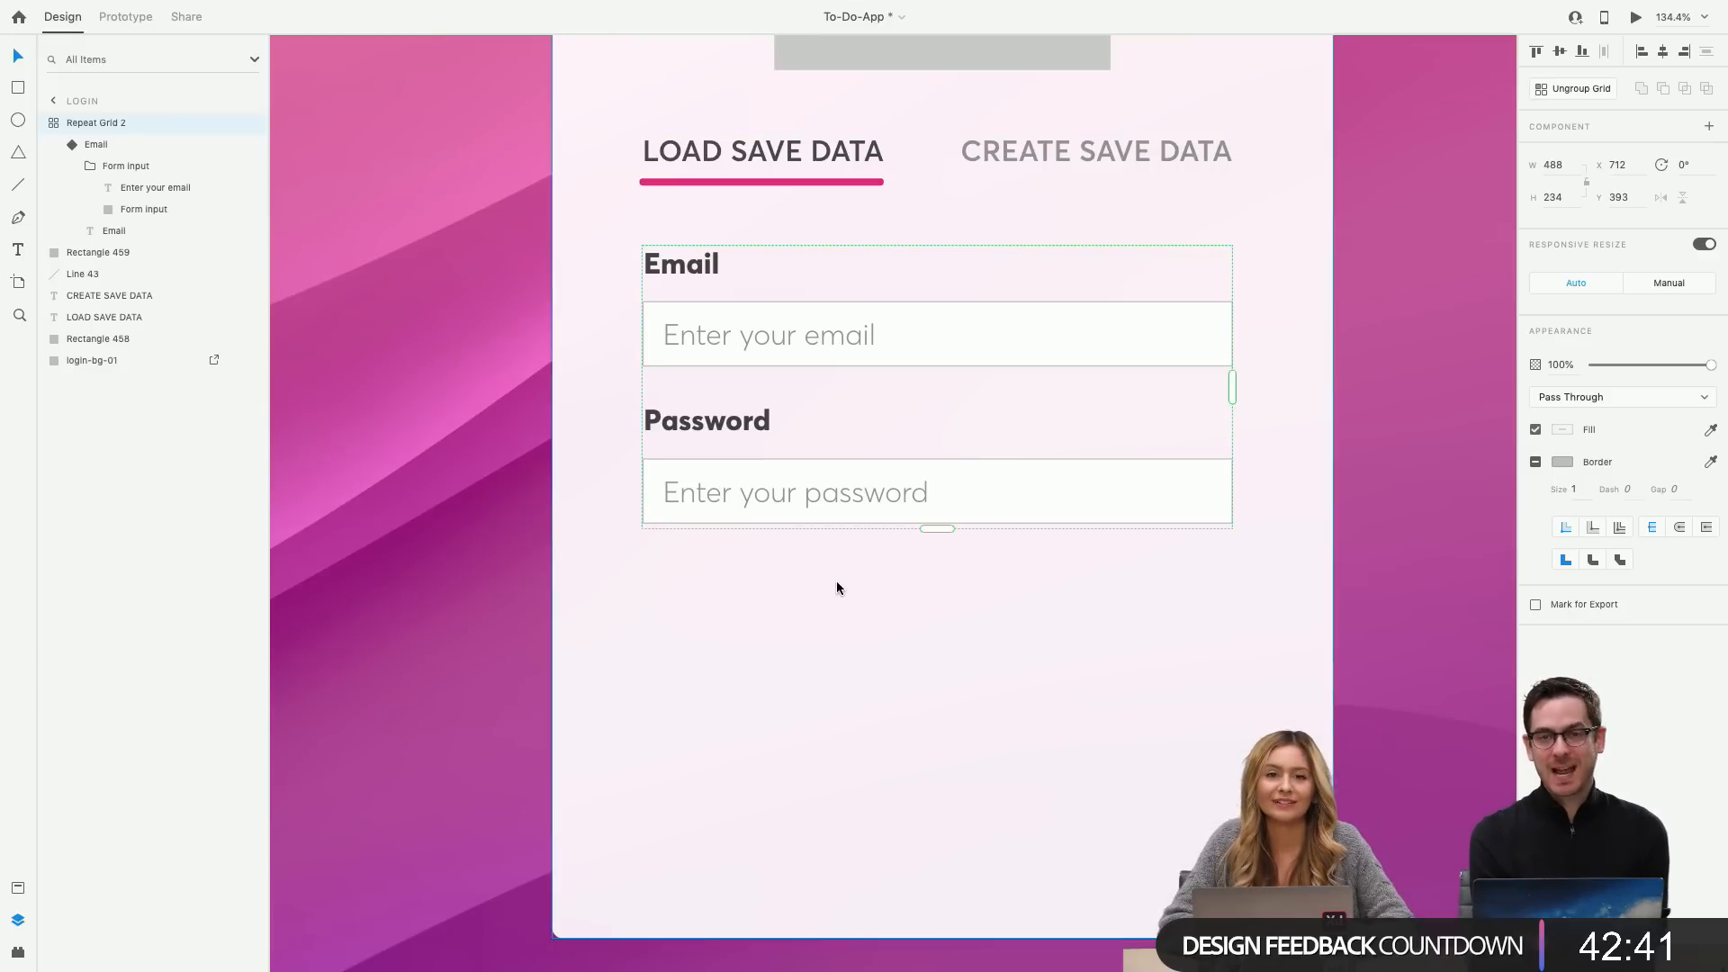
left_click(1636, 16)
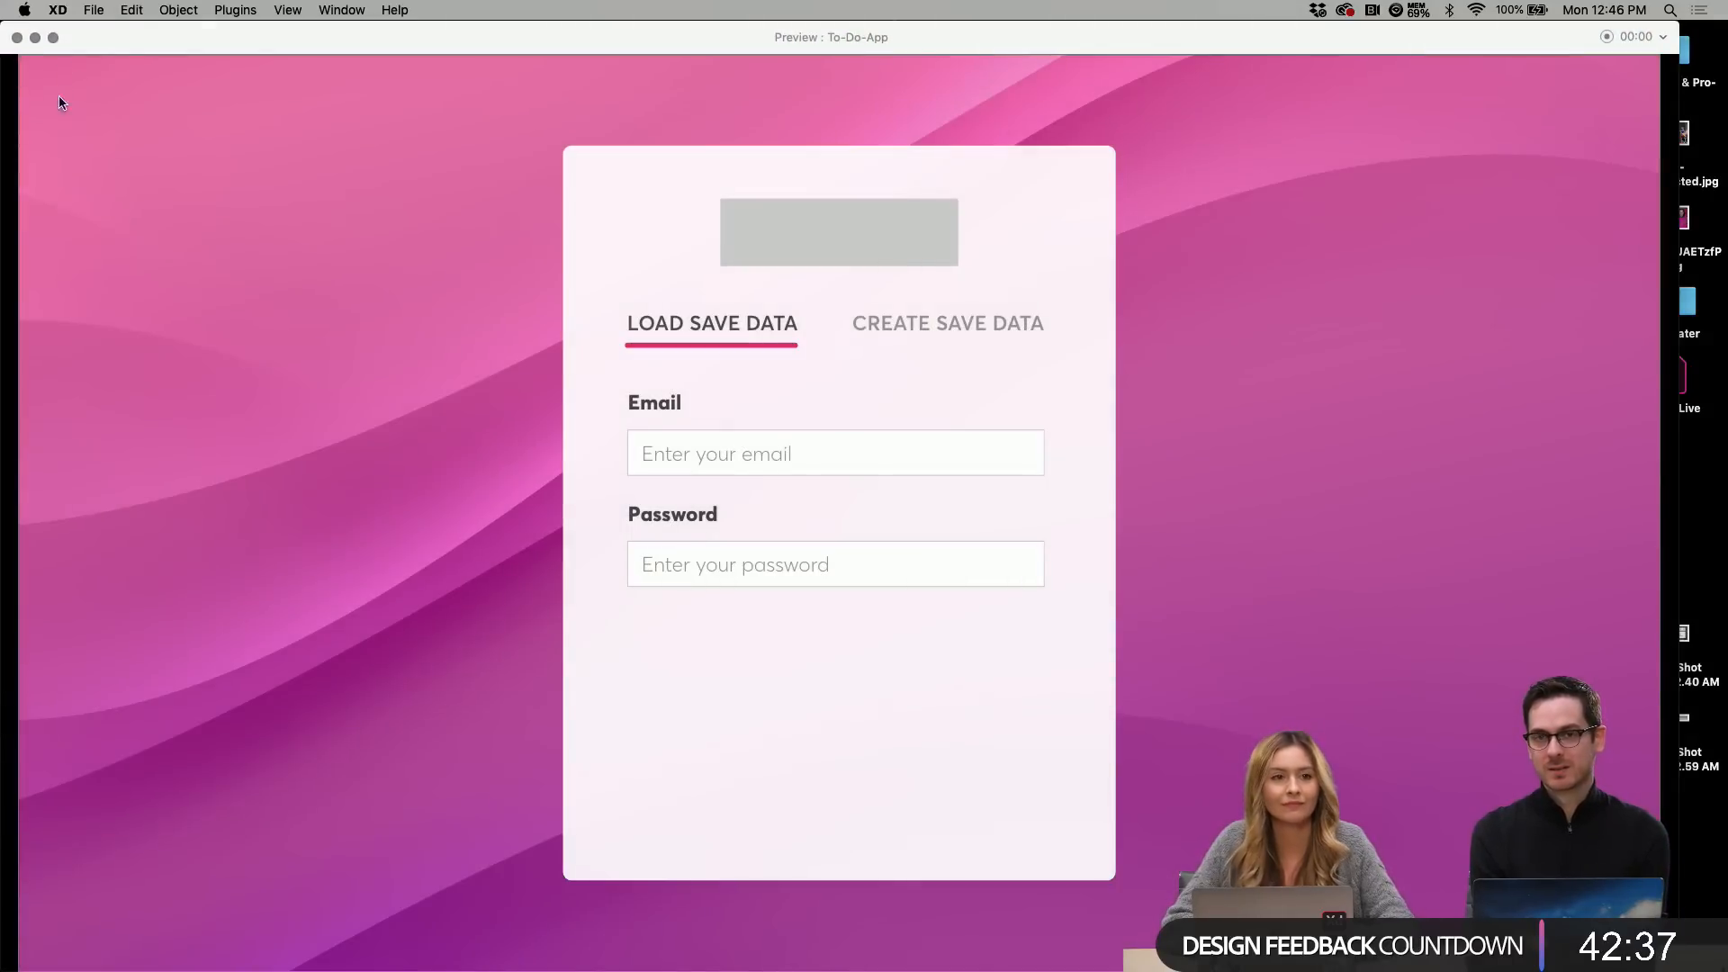
left_click(17, 37)
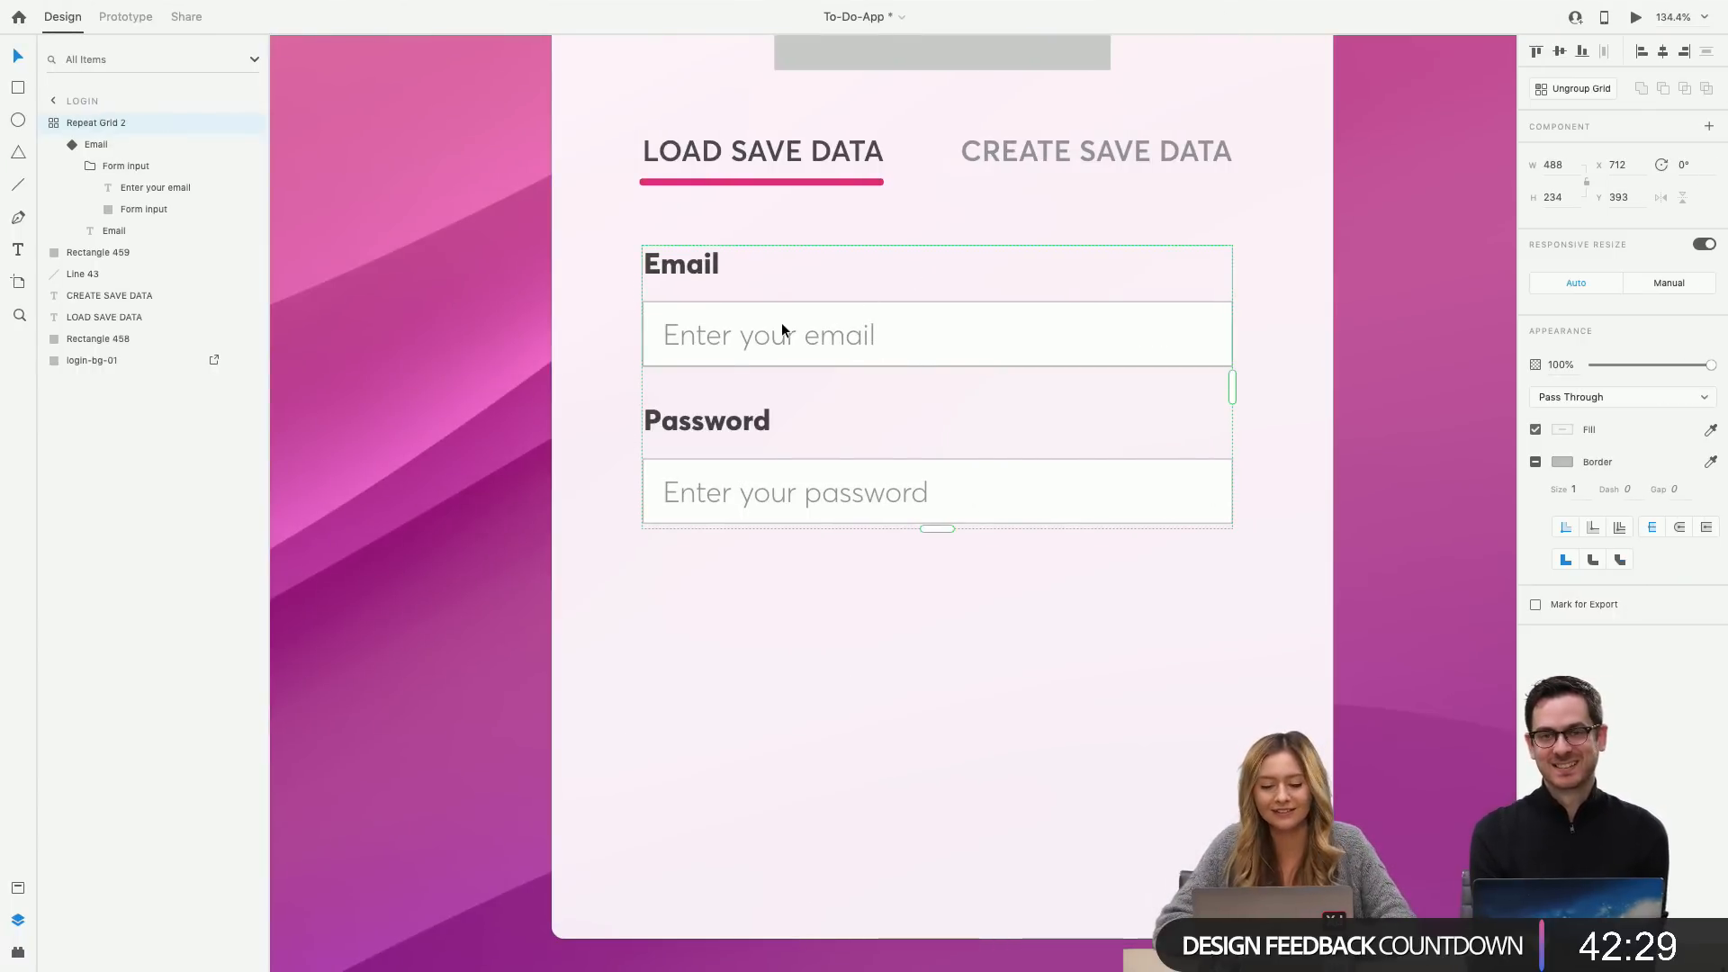
Draw a button rectangle 278 wide and 69 high below the Password field, matching the grey placeholder's width, with the layout grid shown only while drawing.
left_click(908, 567)
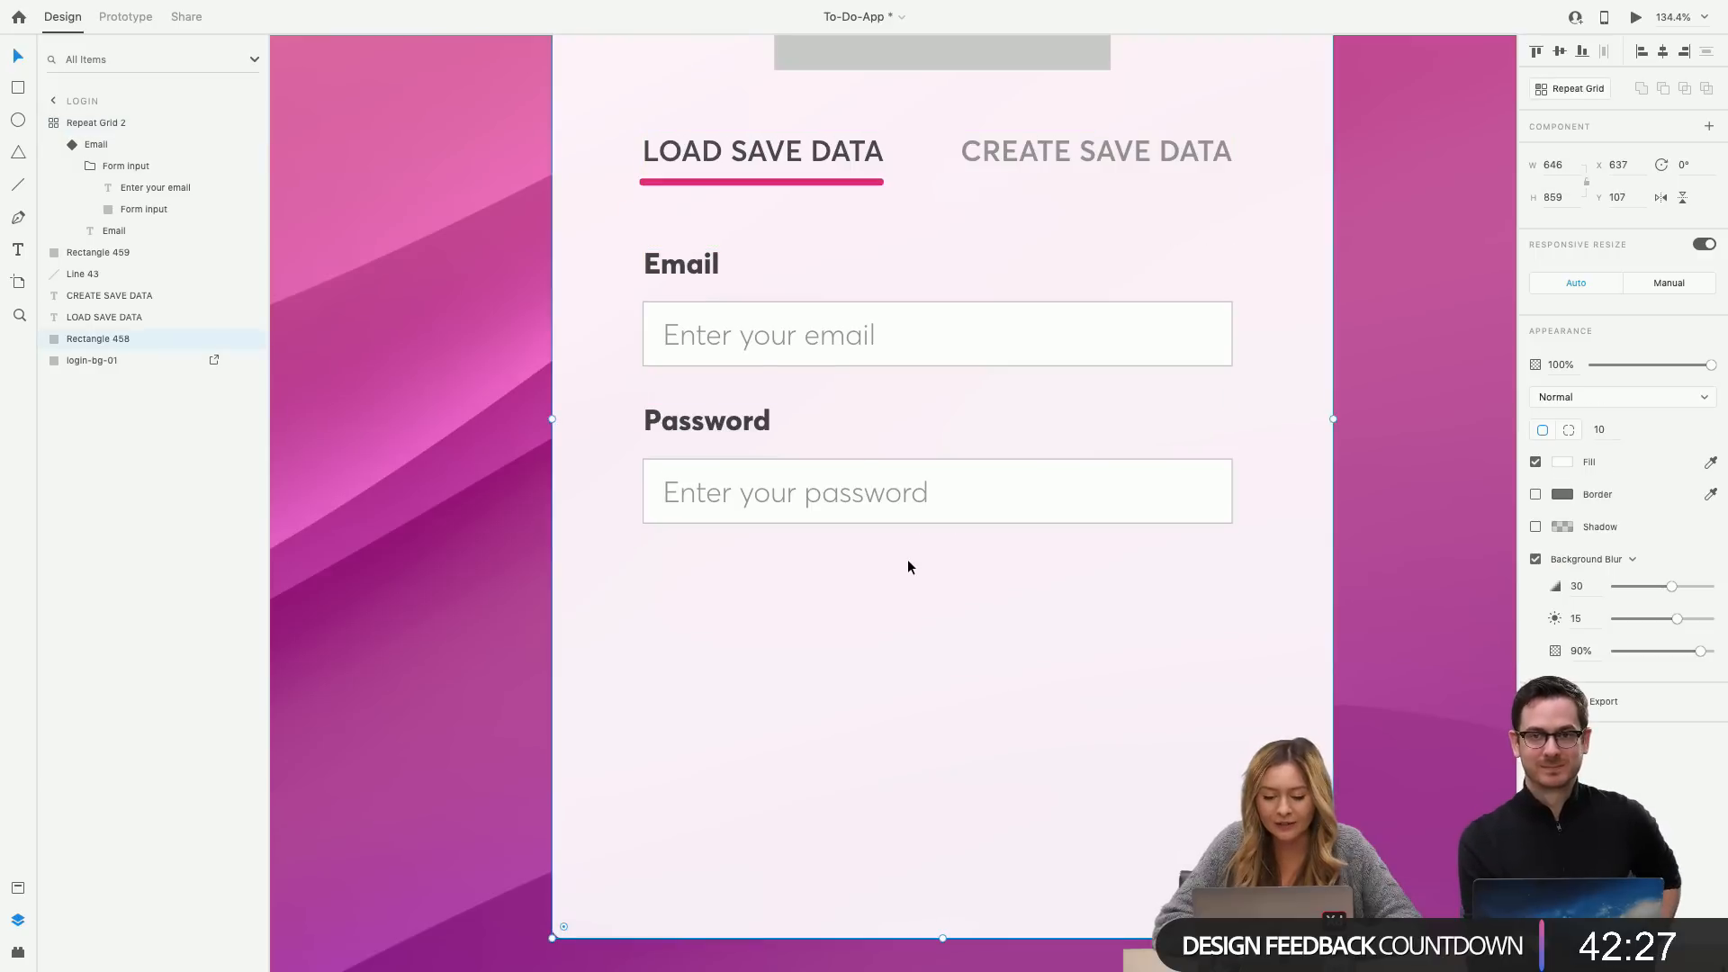
key("super+0")
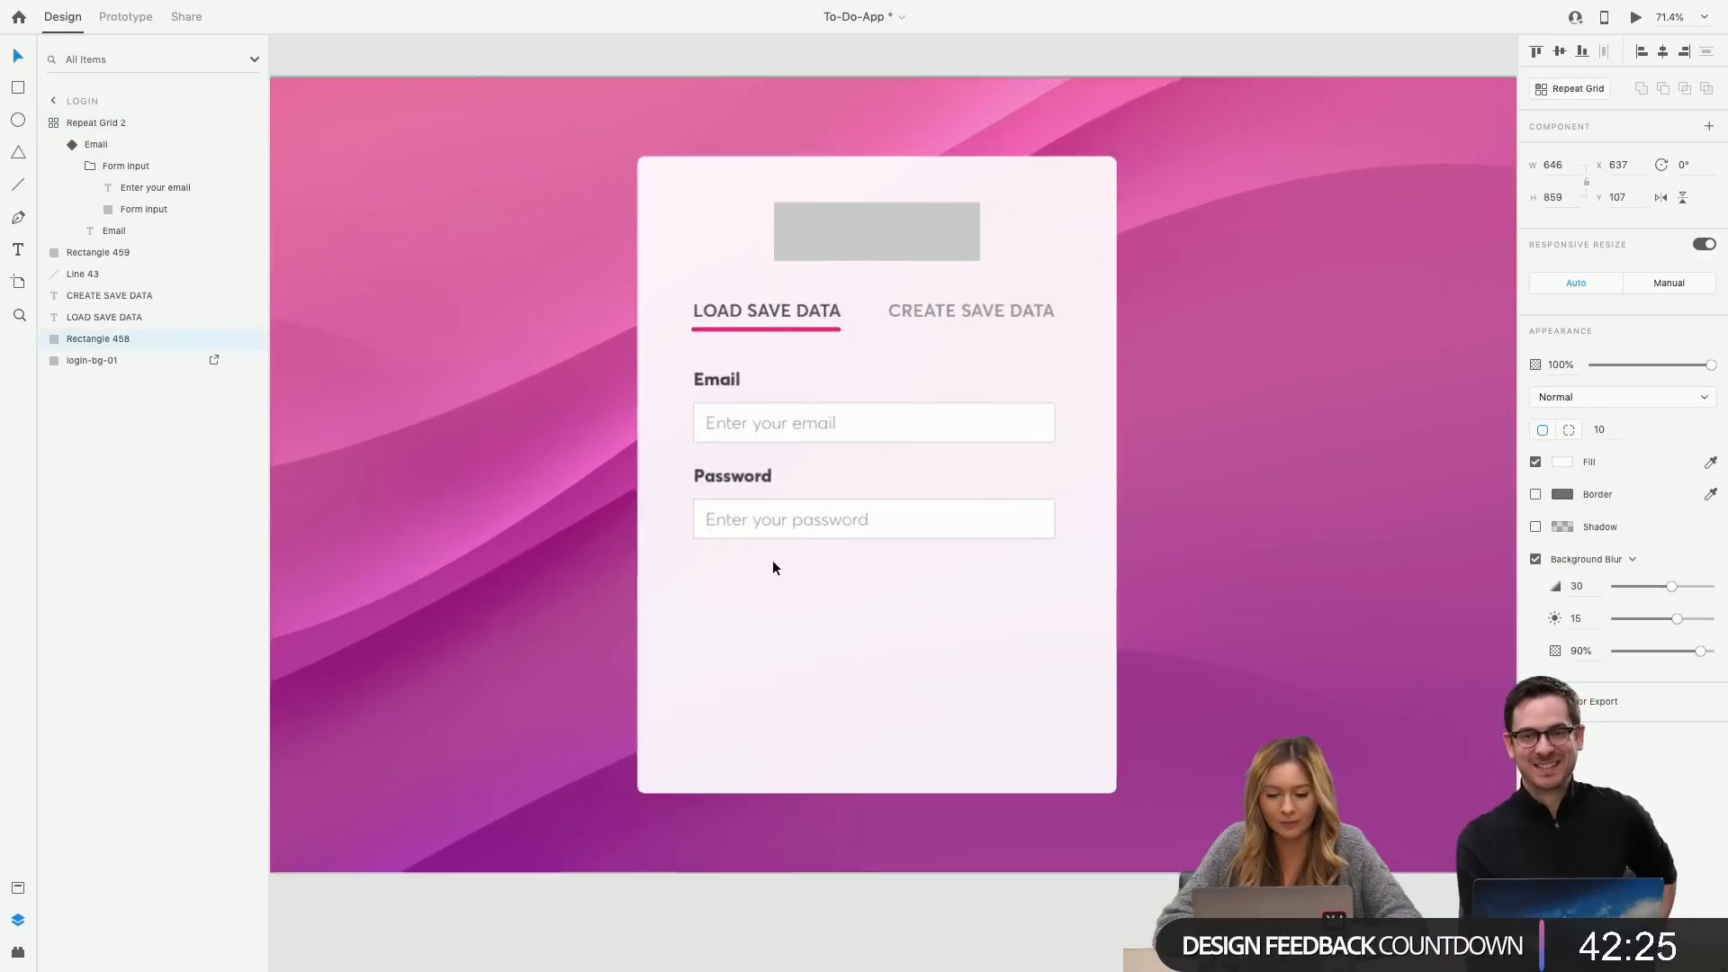
scroll(772, 567, "up", 2)
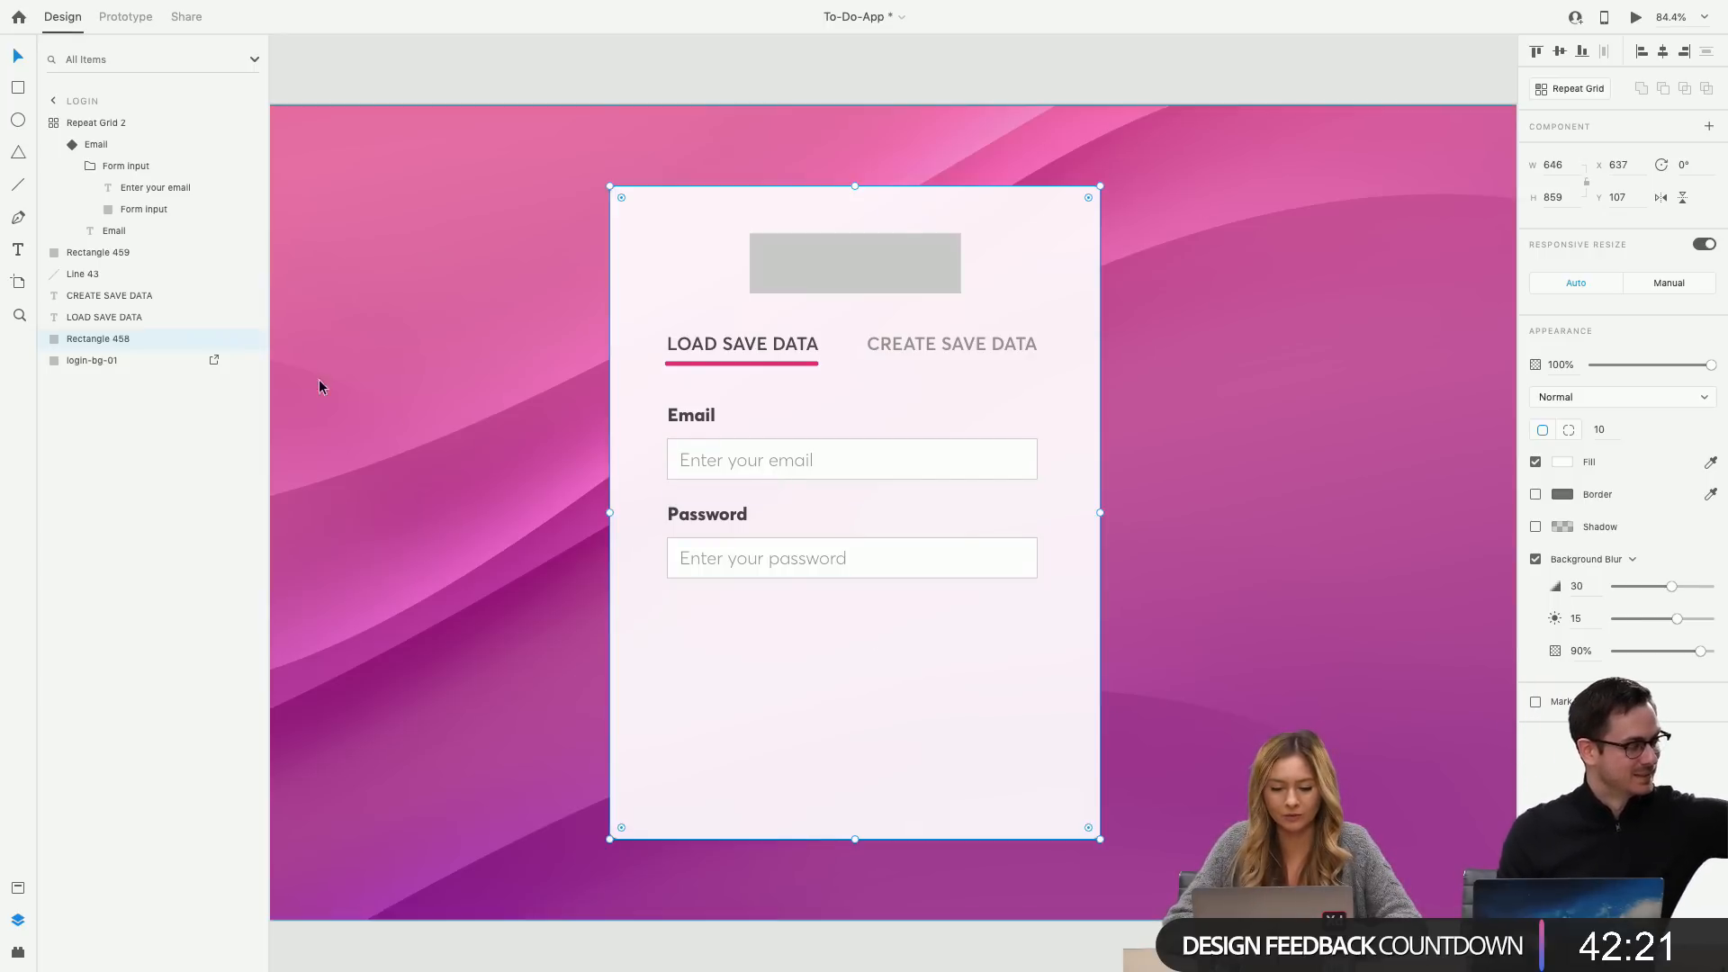
left_click(17, 89)
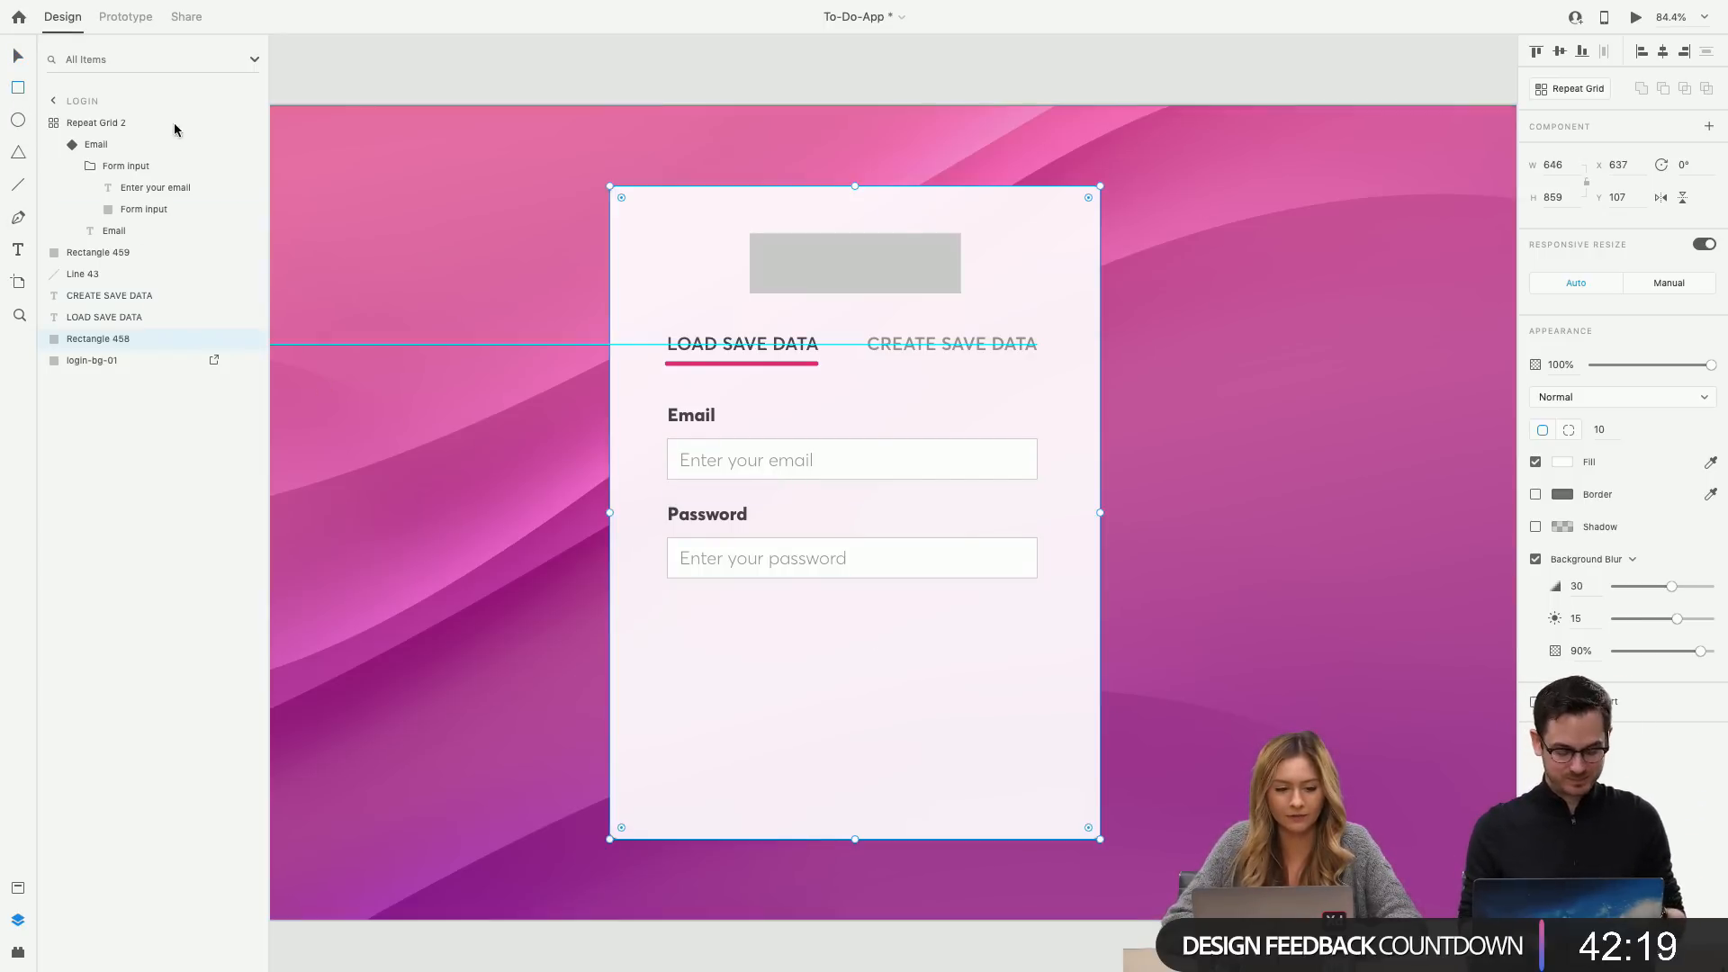
key("super+shift+apostrophe")
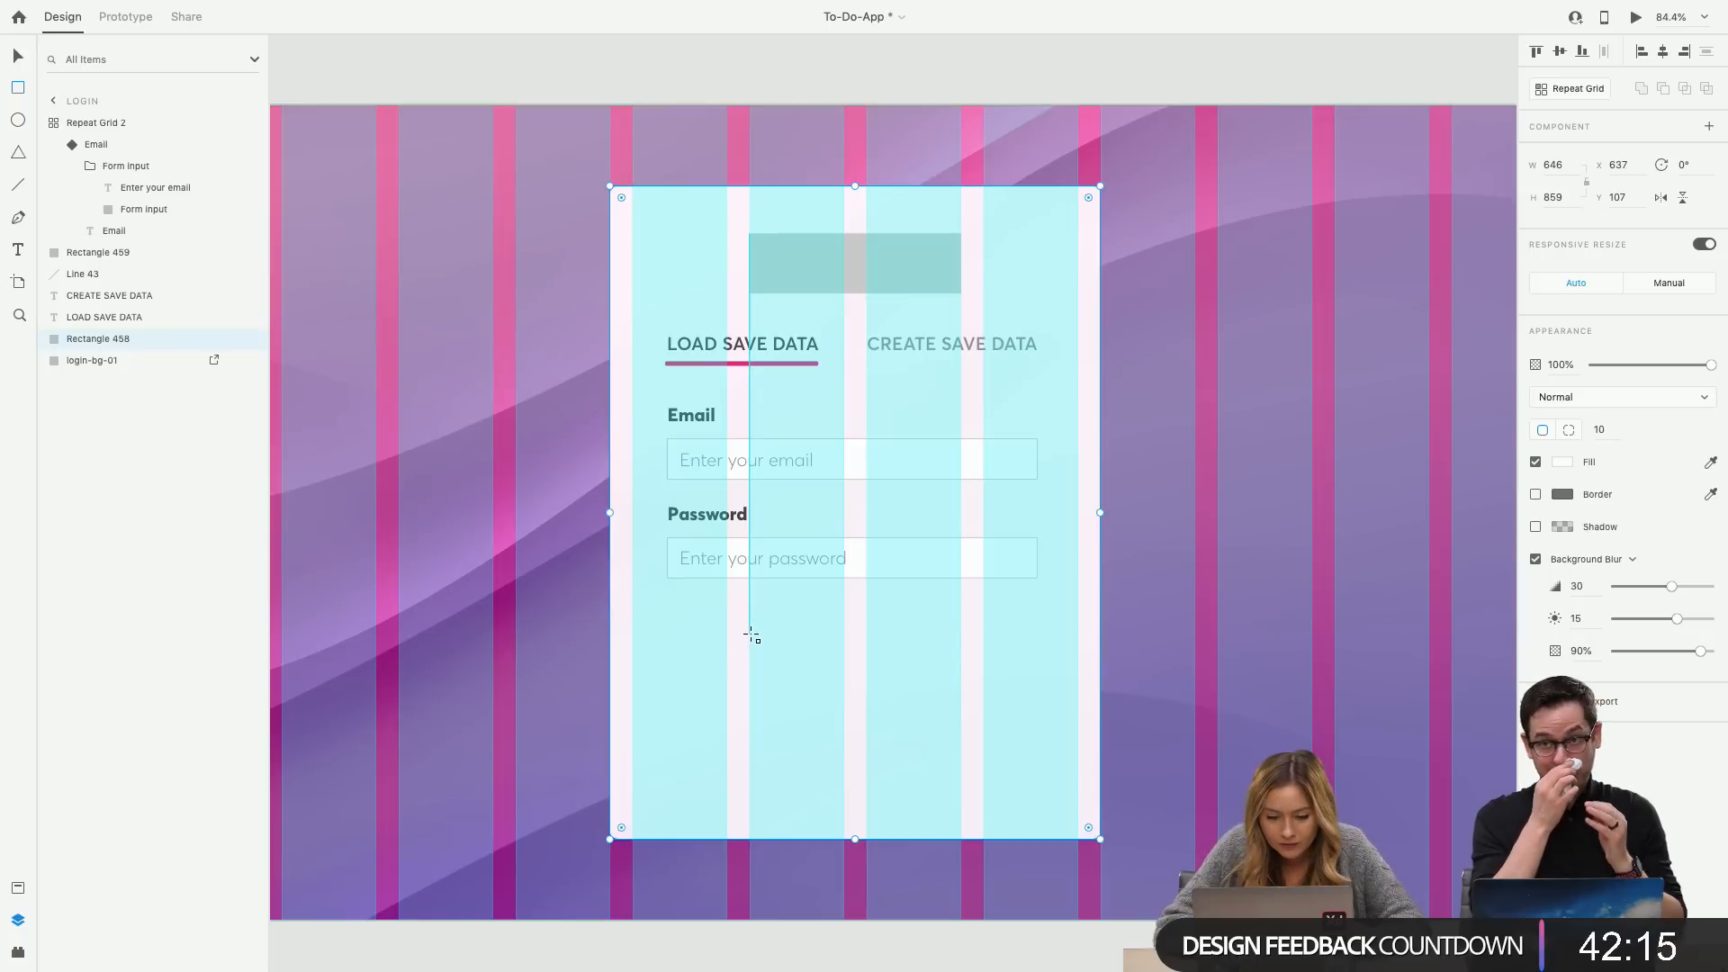
mouse_move(751, 637)
left_mouse_down()
mouse_move(872, 699)
mouse_move(958, 692)
left_mouse_up()
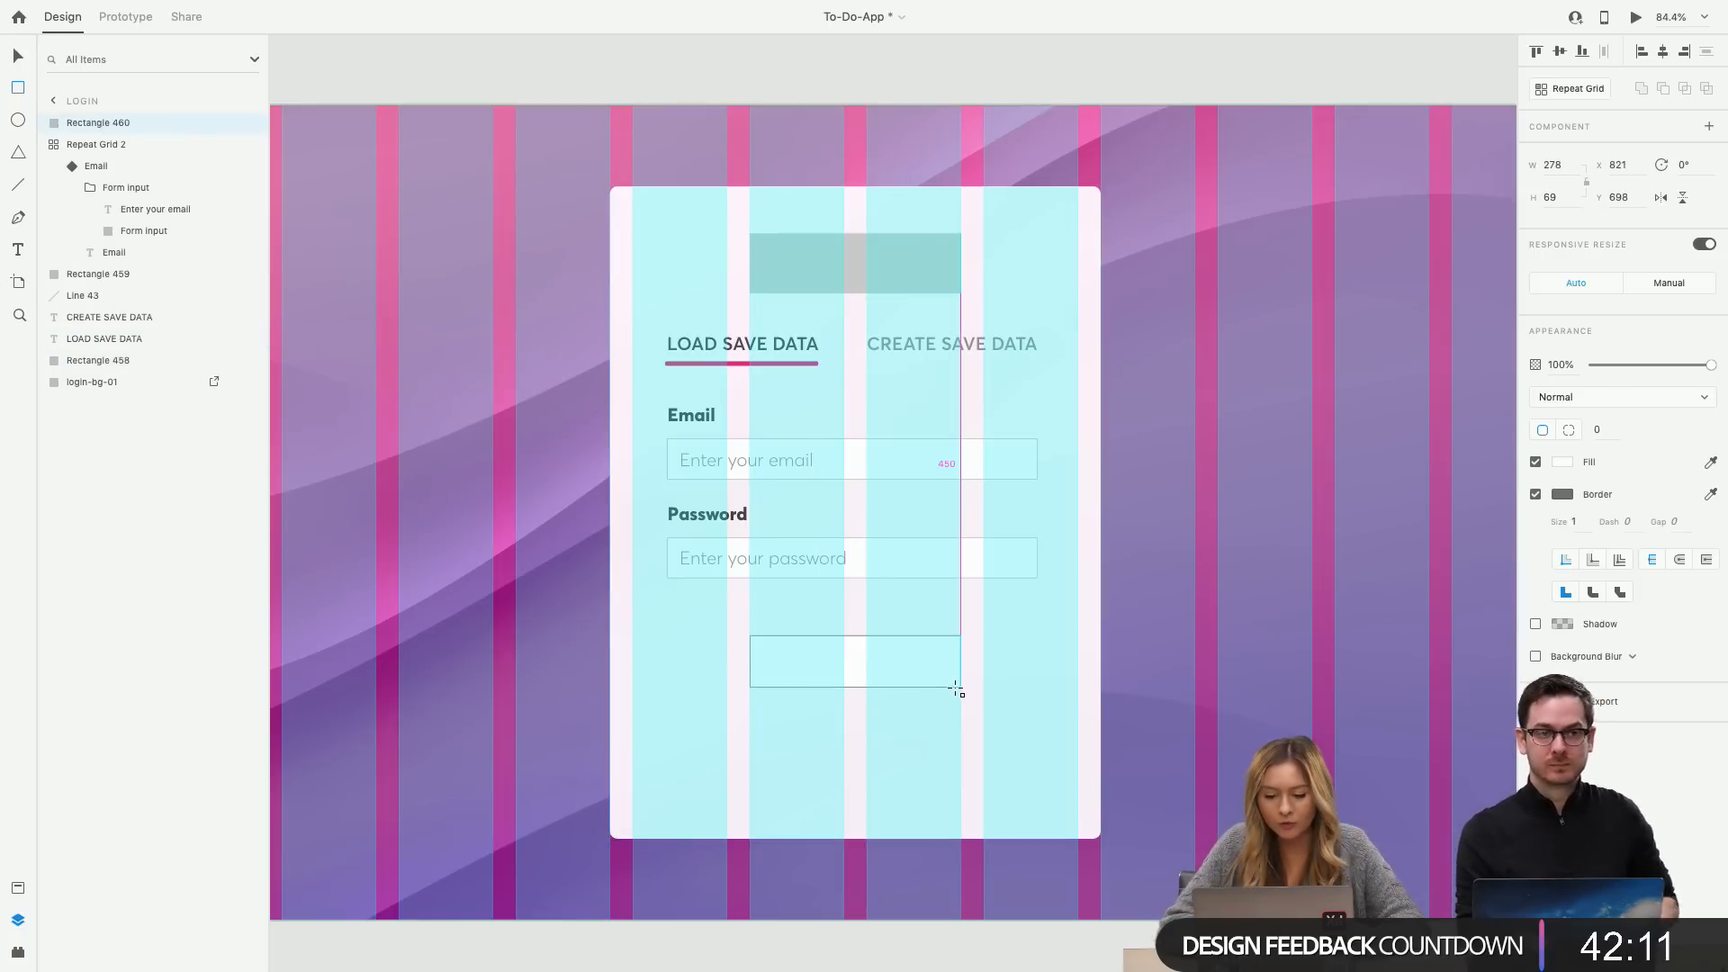
left_click_drag(956, 689, 959, 691)
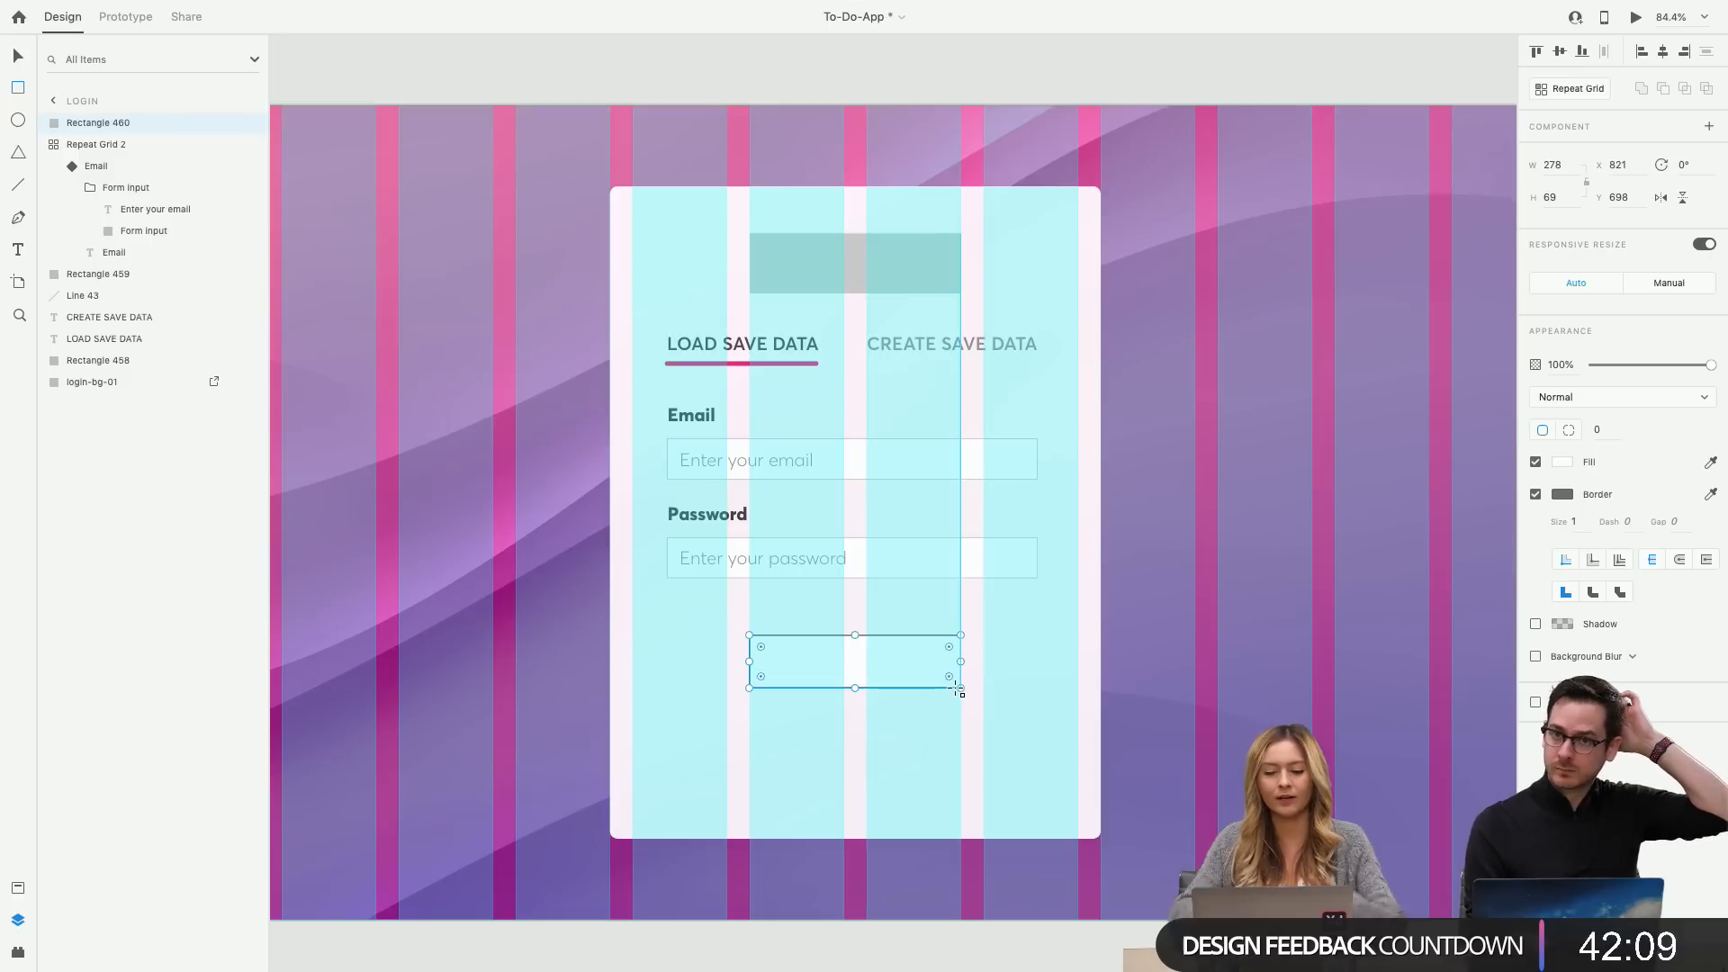
key("v")
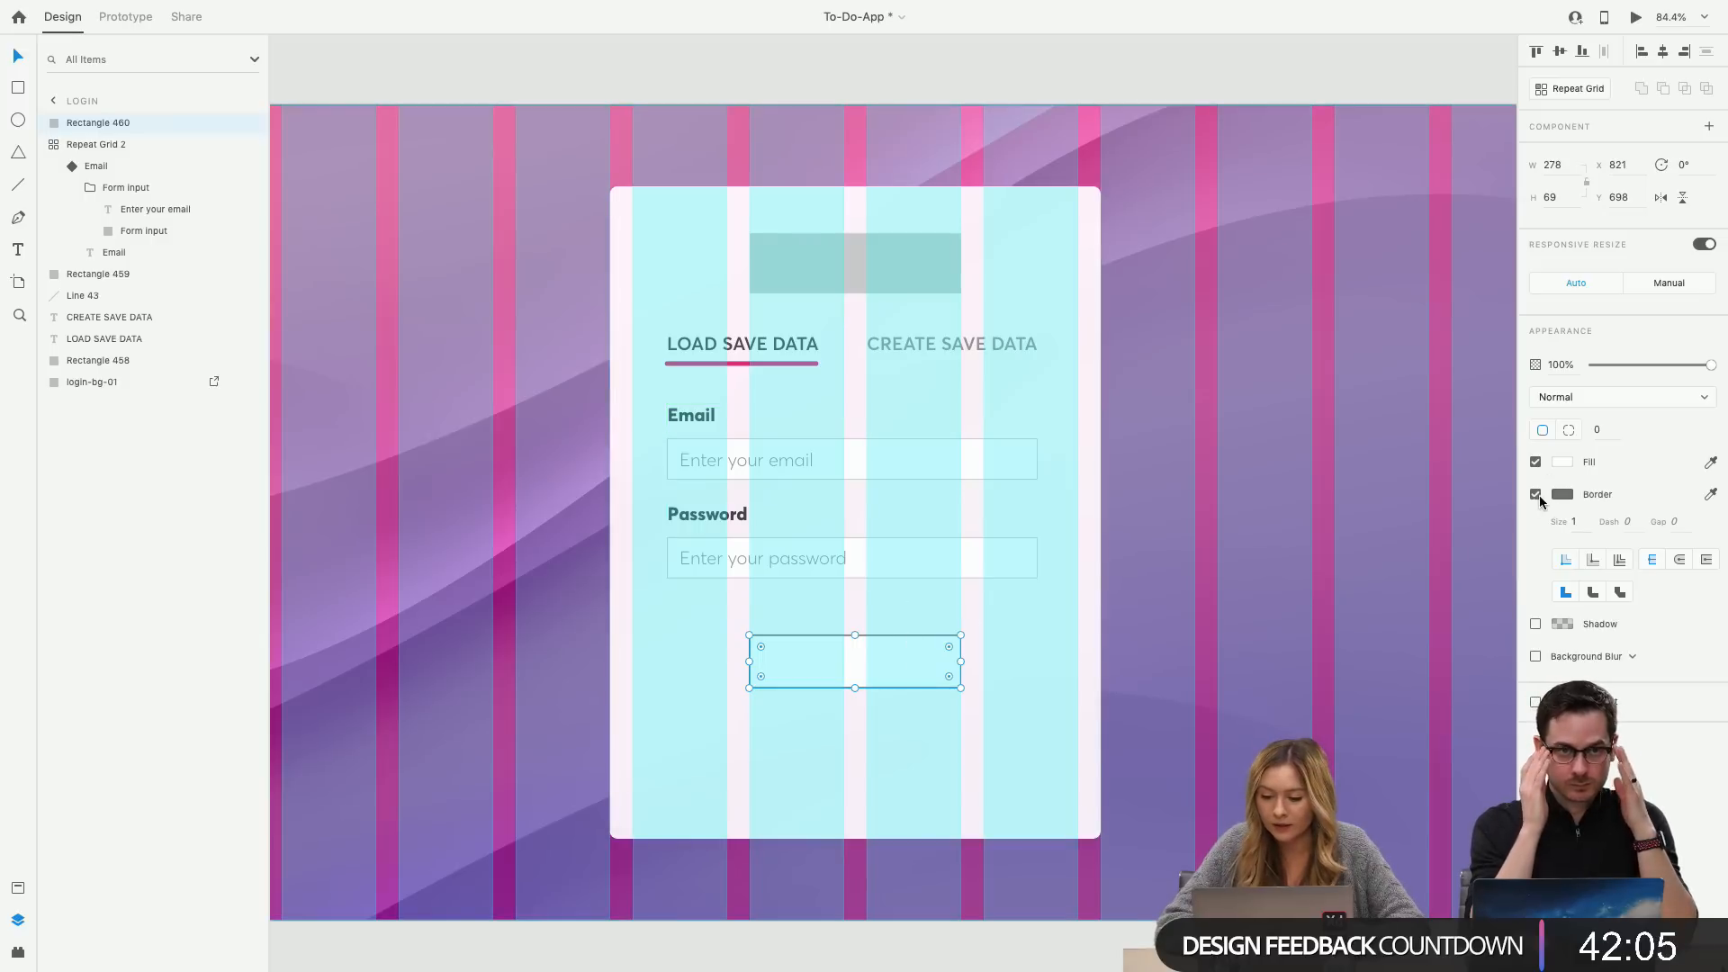
key("super+shift+apostrophe")
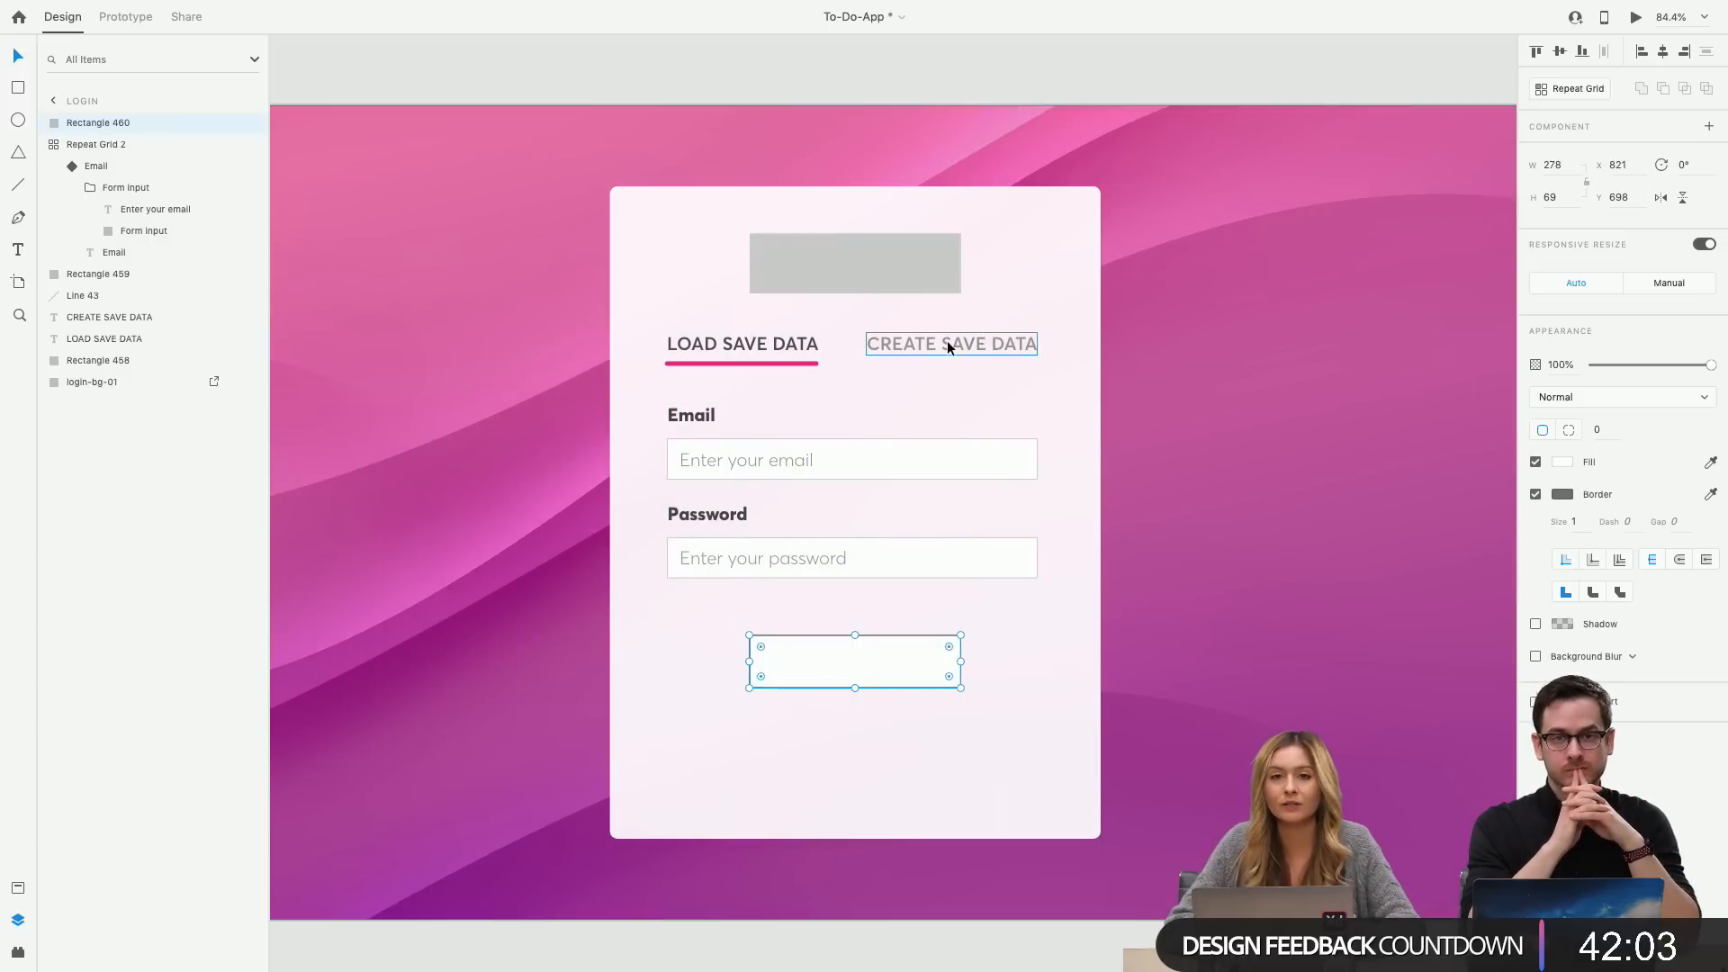
Fill the new button rectangle with the saved pink swatch #E22A7F.
left_click(1565, 463)
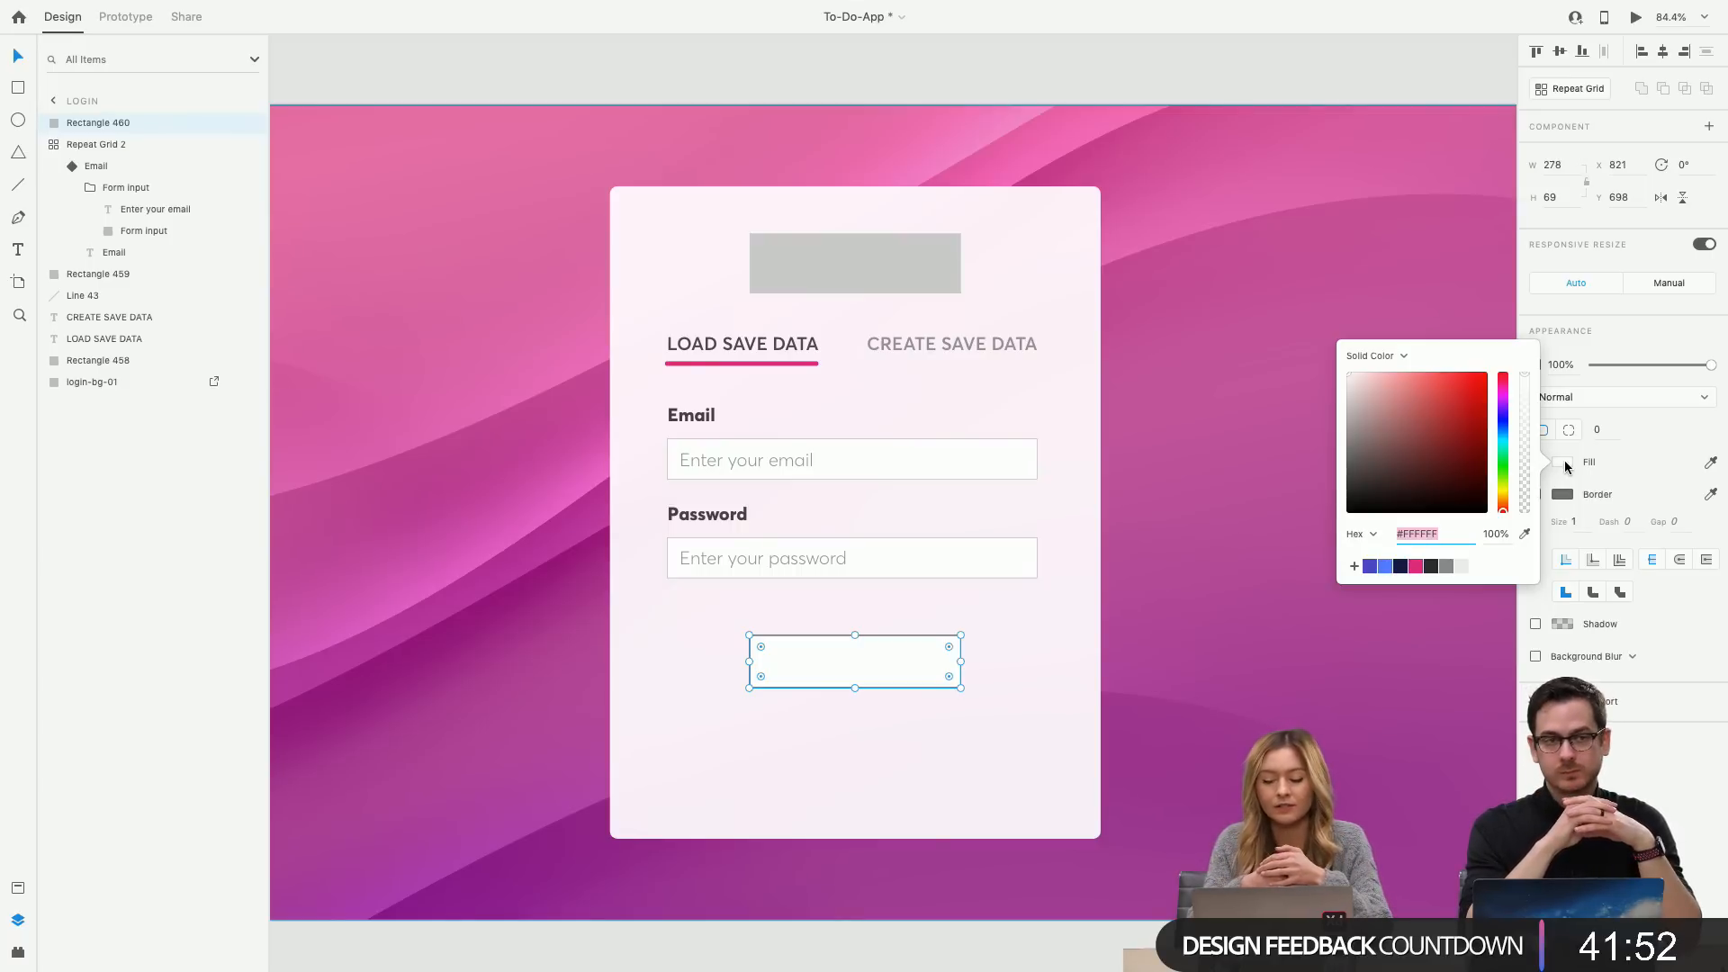
left_click(1416, 567)
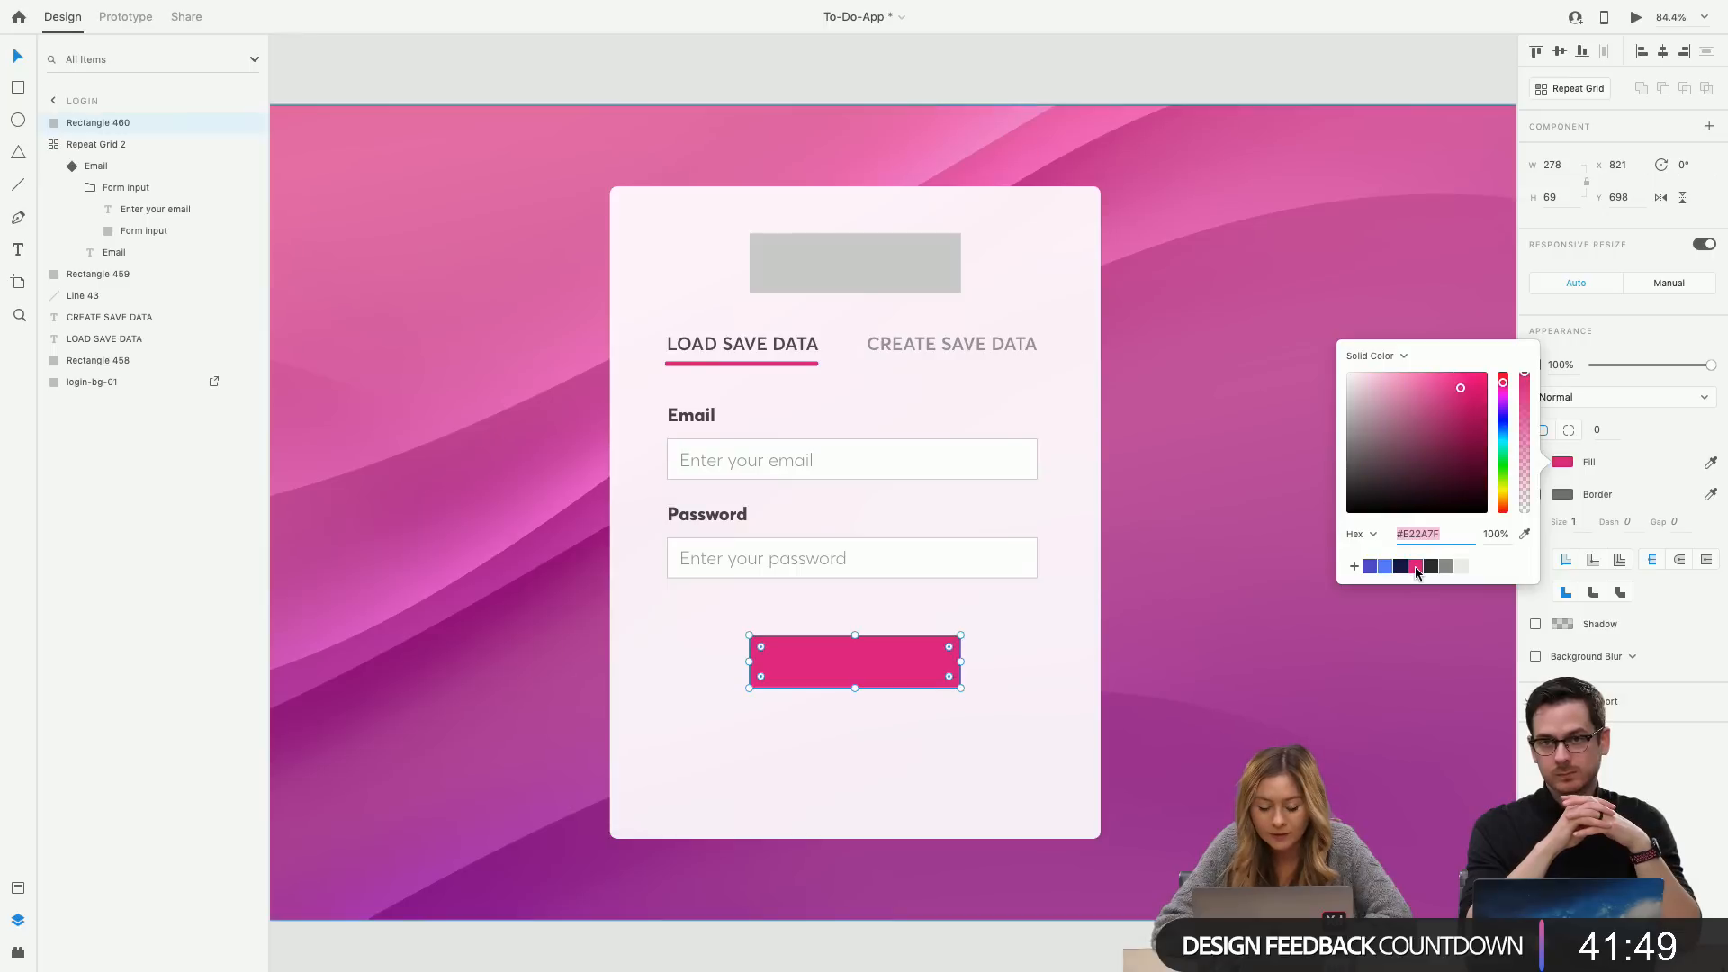
Try the saved blue swatch #4848C8 as the button rectangle's fill, and undo that colour change.
left_click(1368, 569)
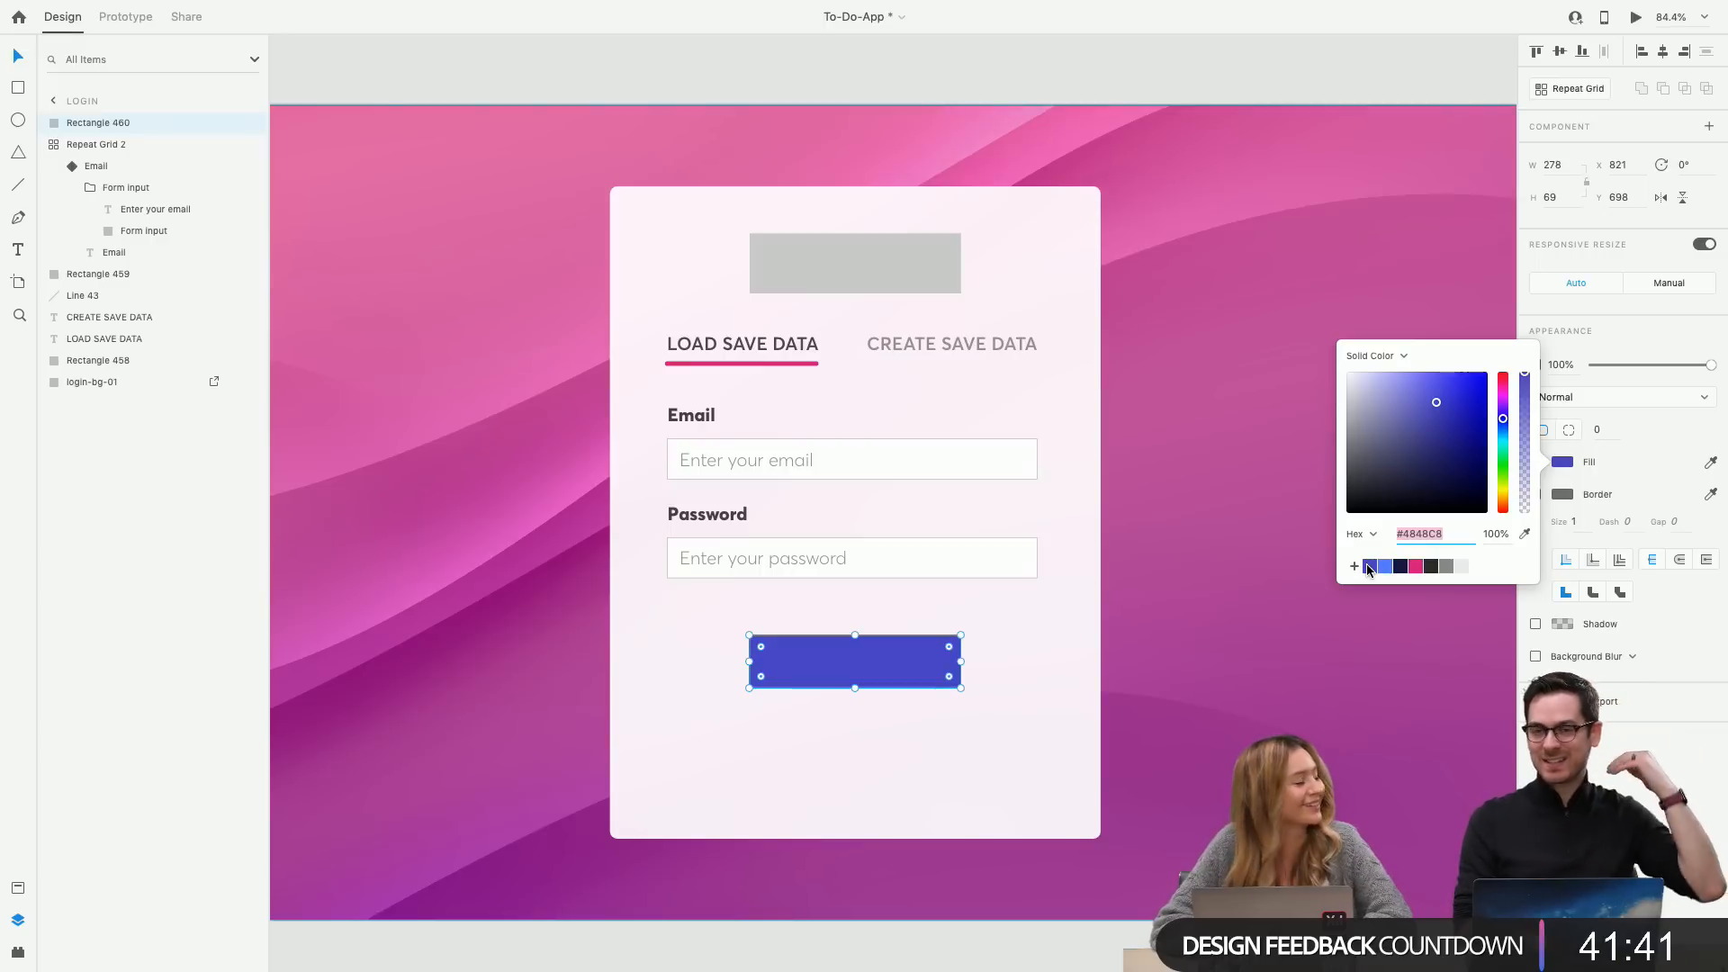
left_click(988, 633)
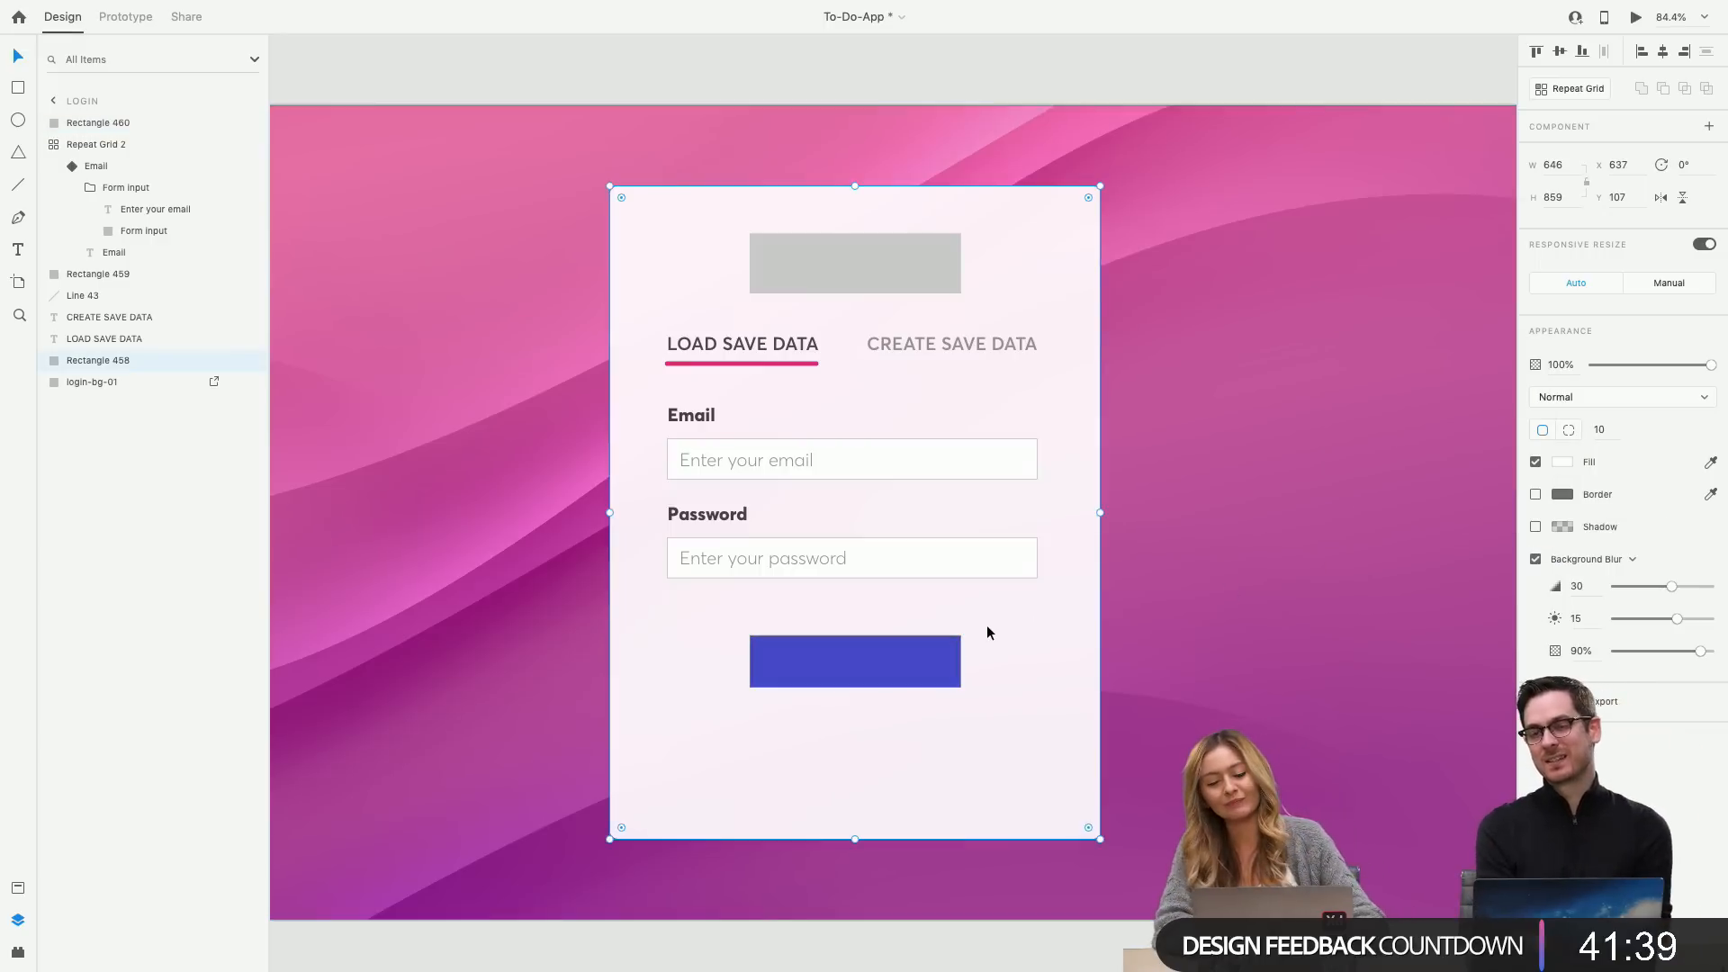
key("ctrl+z")
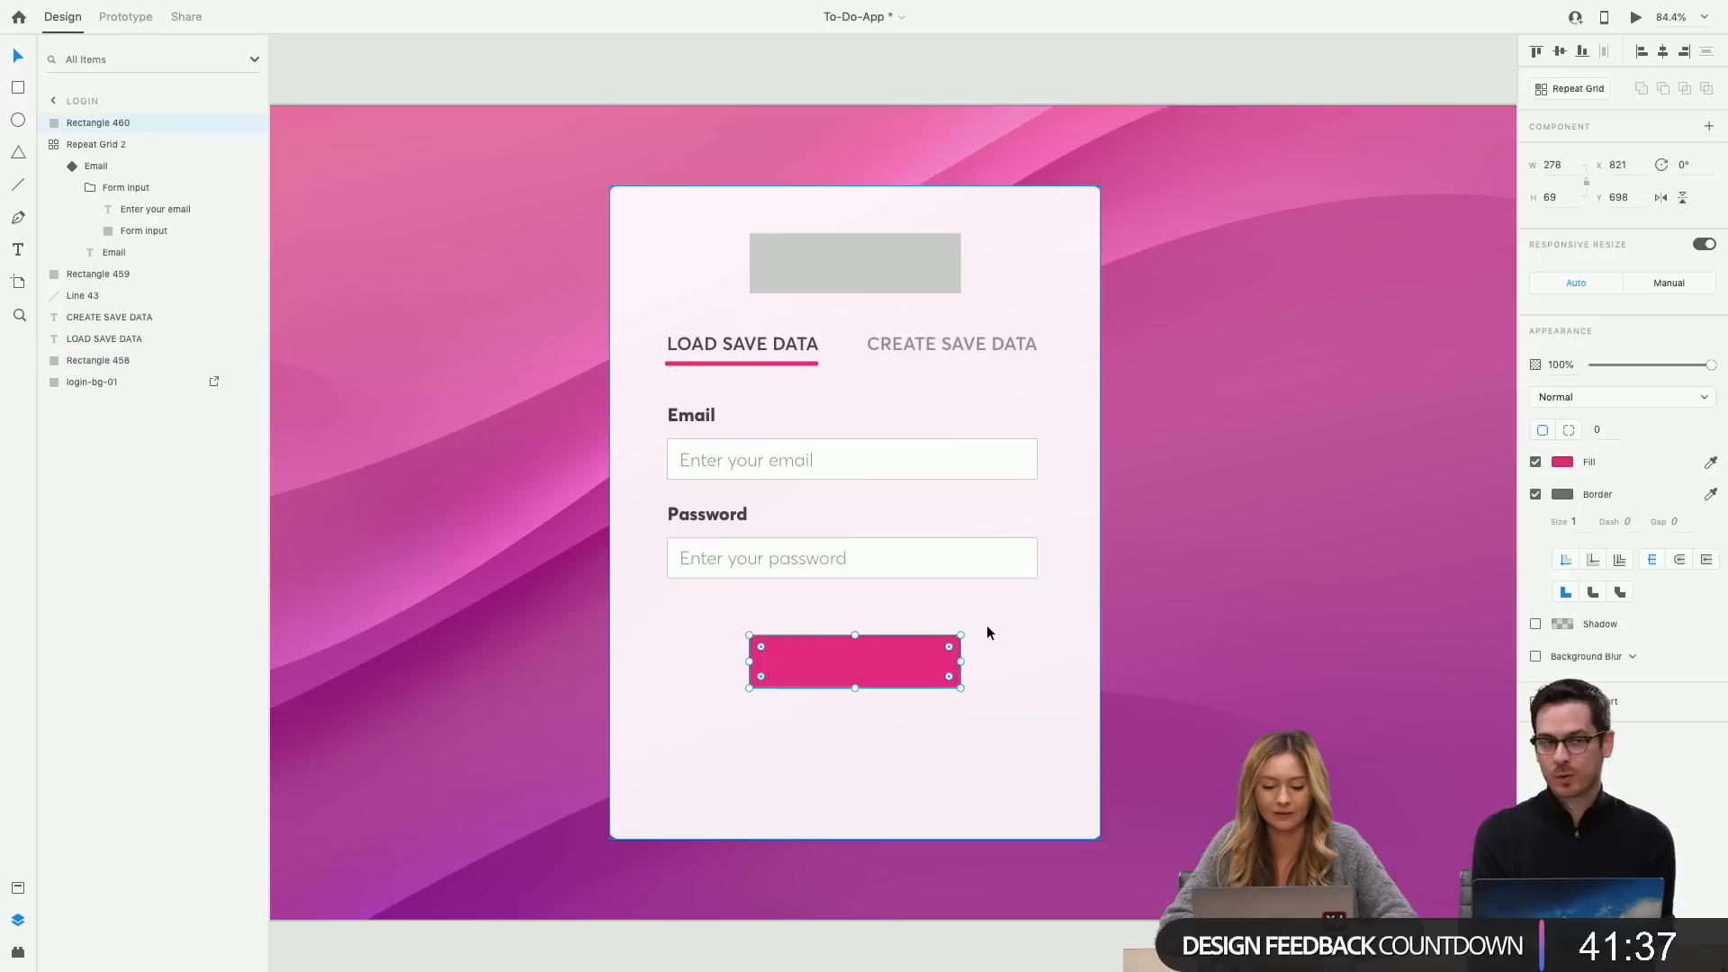
Nudge the pink button rectangle up to Y 695 and check the login card in the preview.
left_click_drag(910, 647, 909, 645)
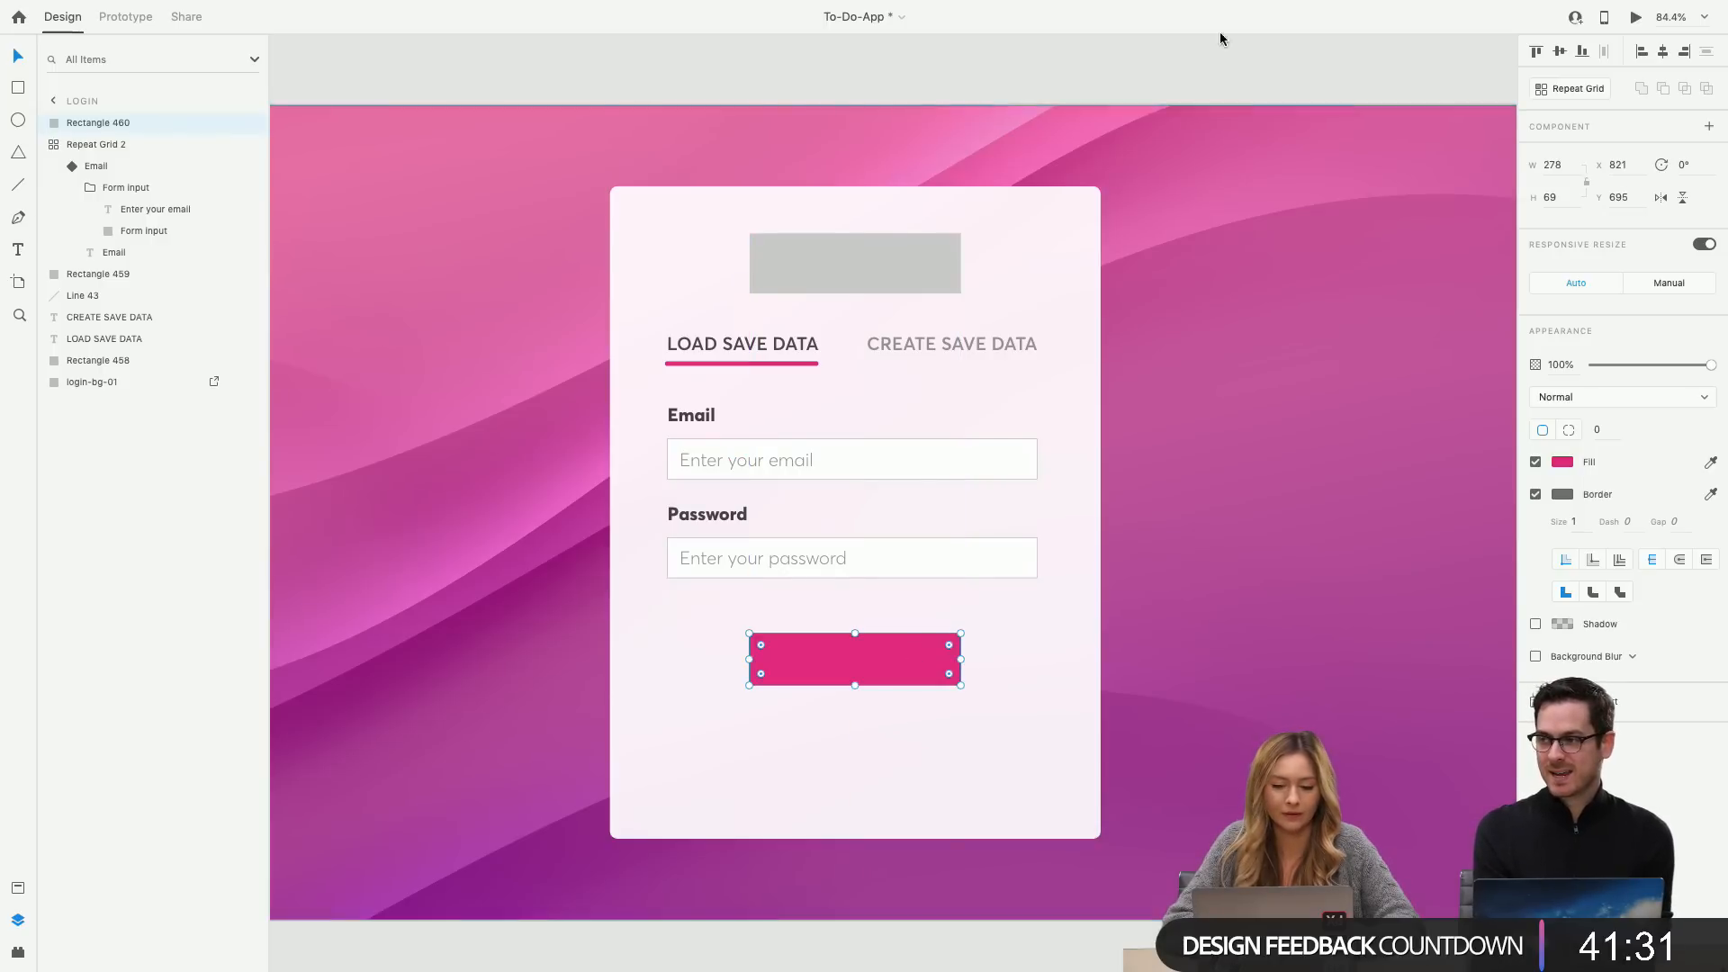
left_click(1638, 36)
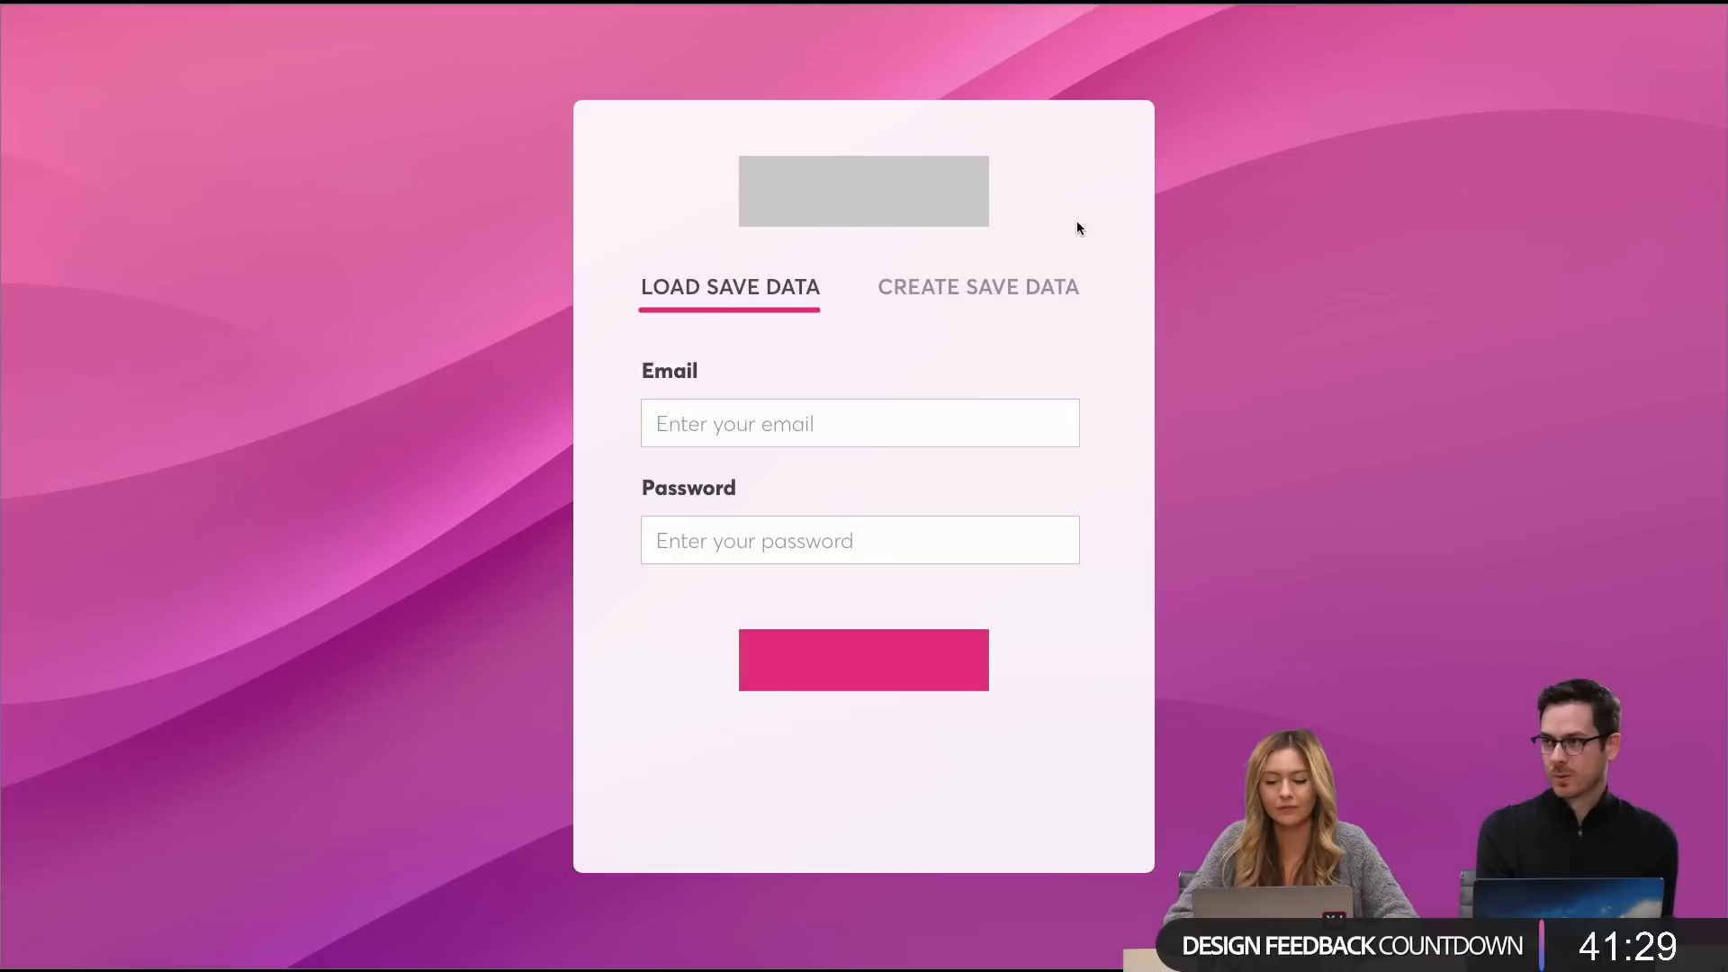
key("Escape")
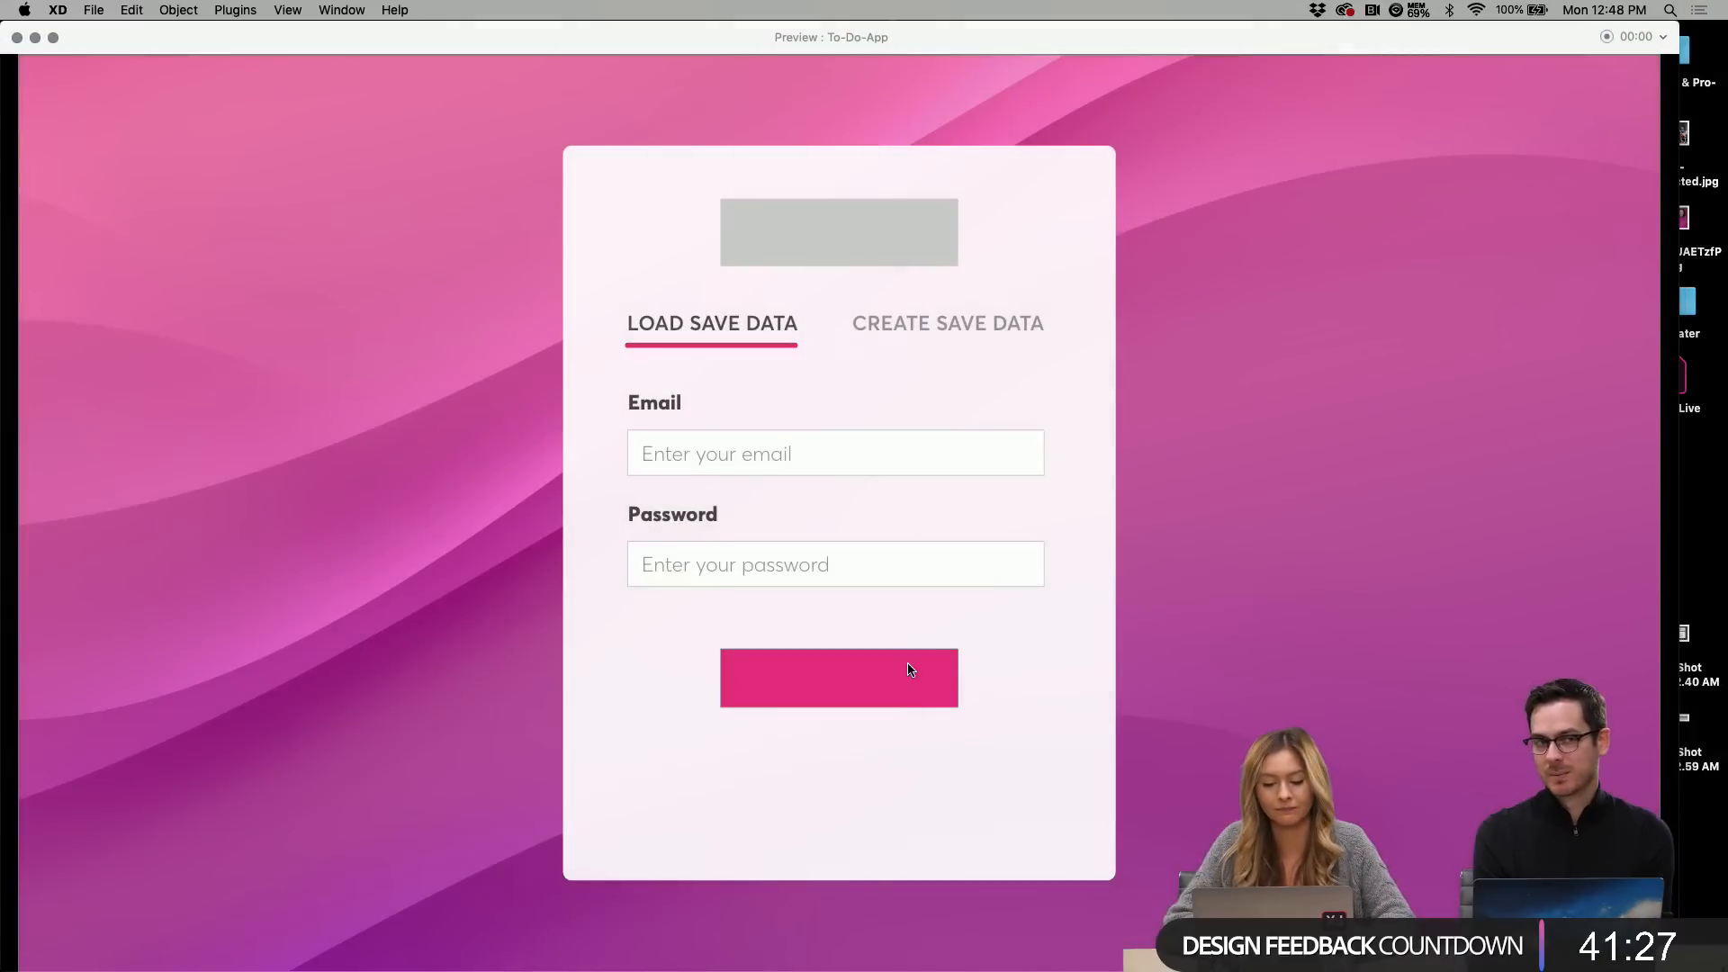
left_click(17, 38)
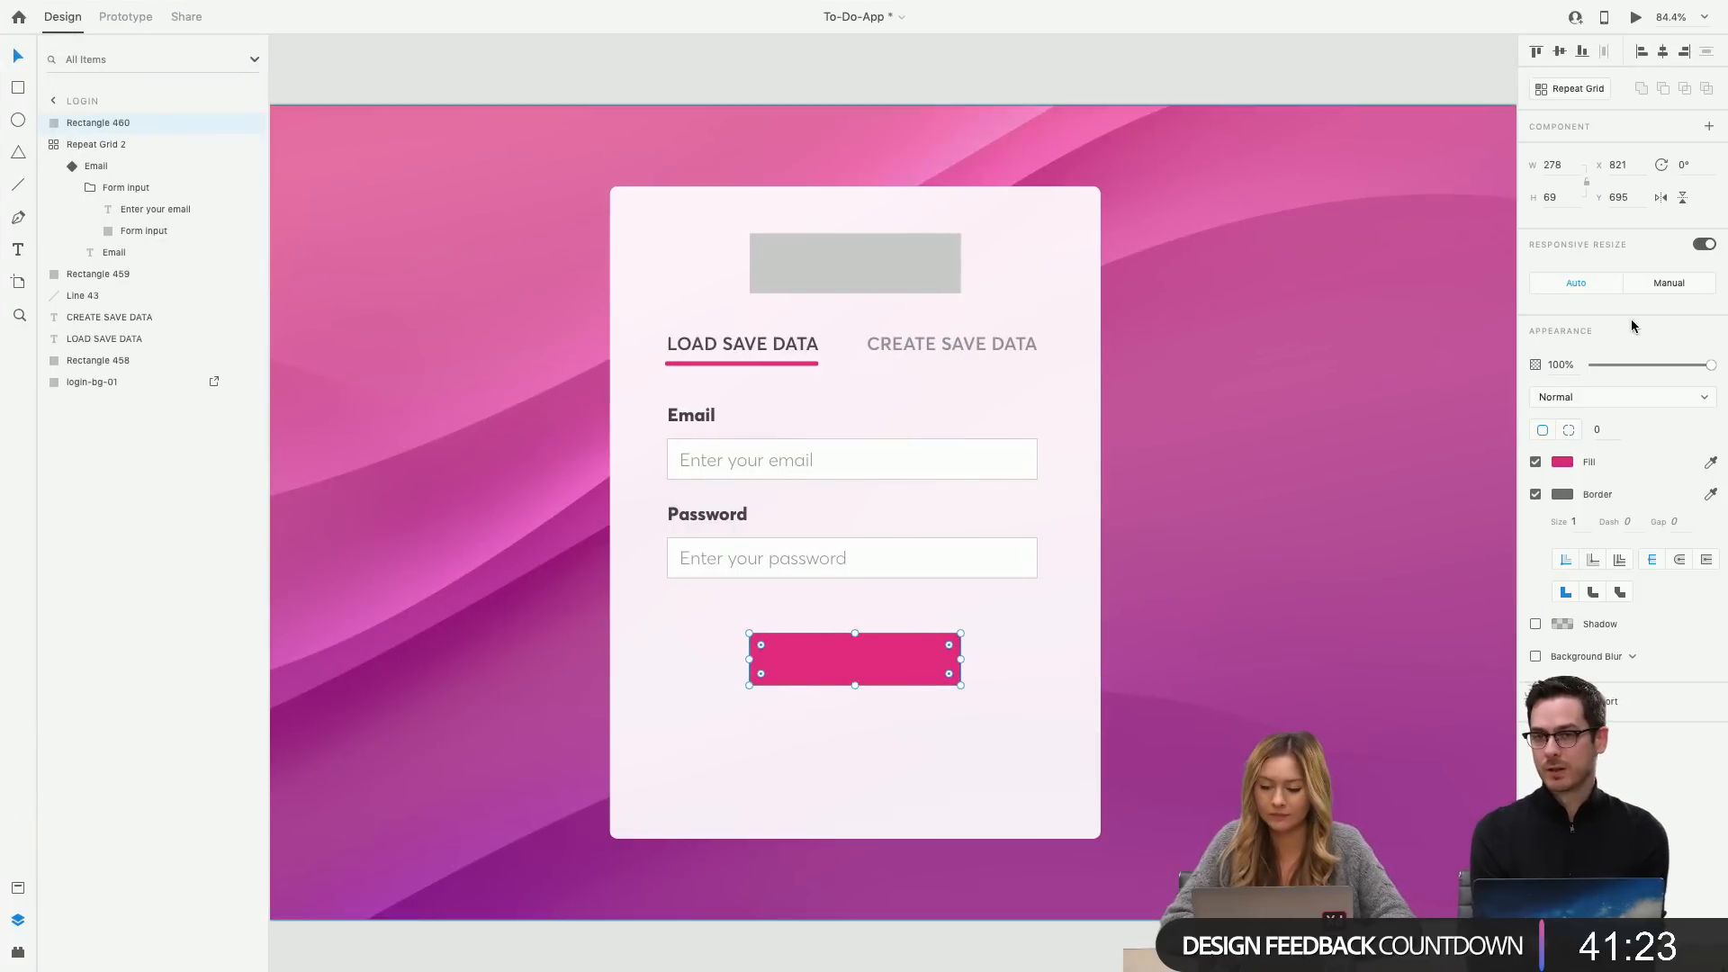
Remove the border from the pink button rectangle and set its corner radius to 10.
left_click(1535, 494)
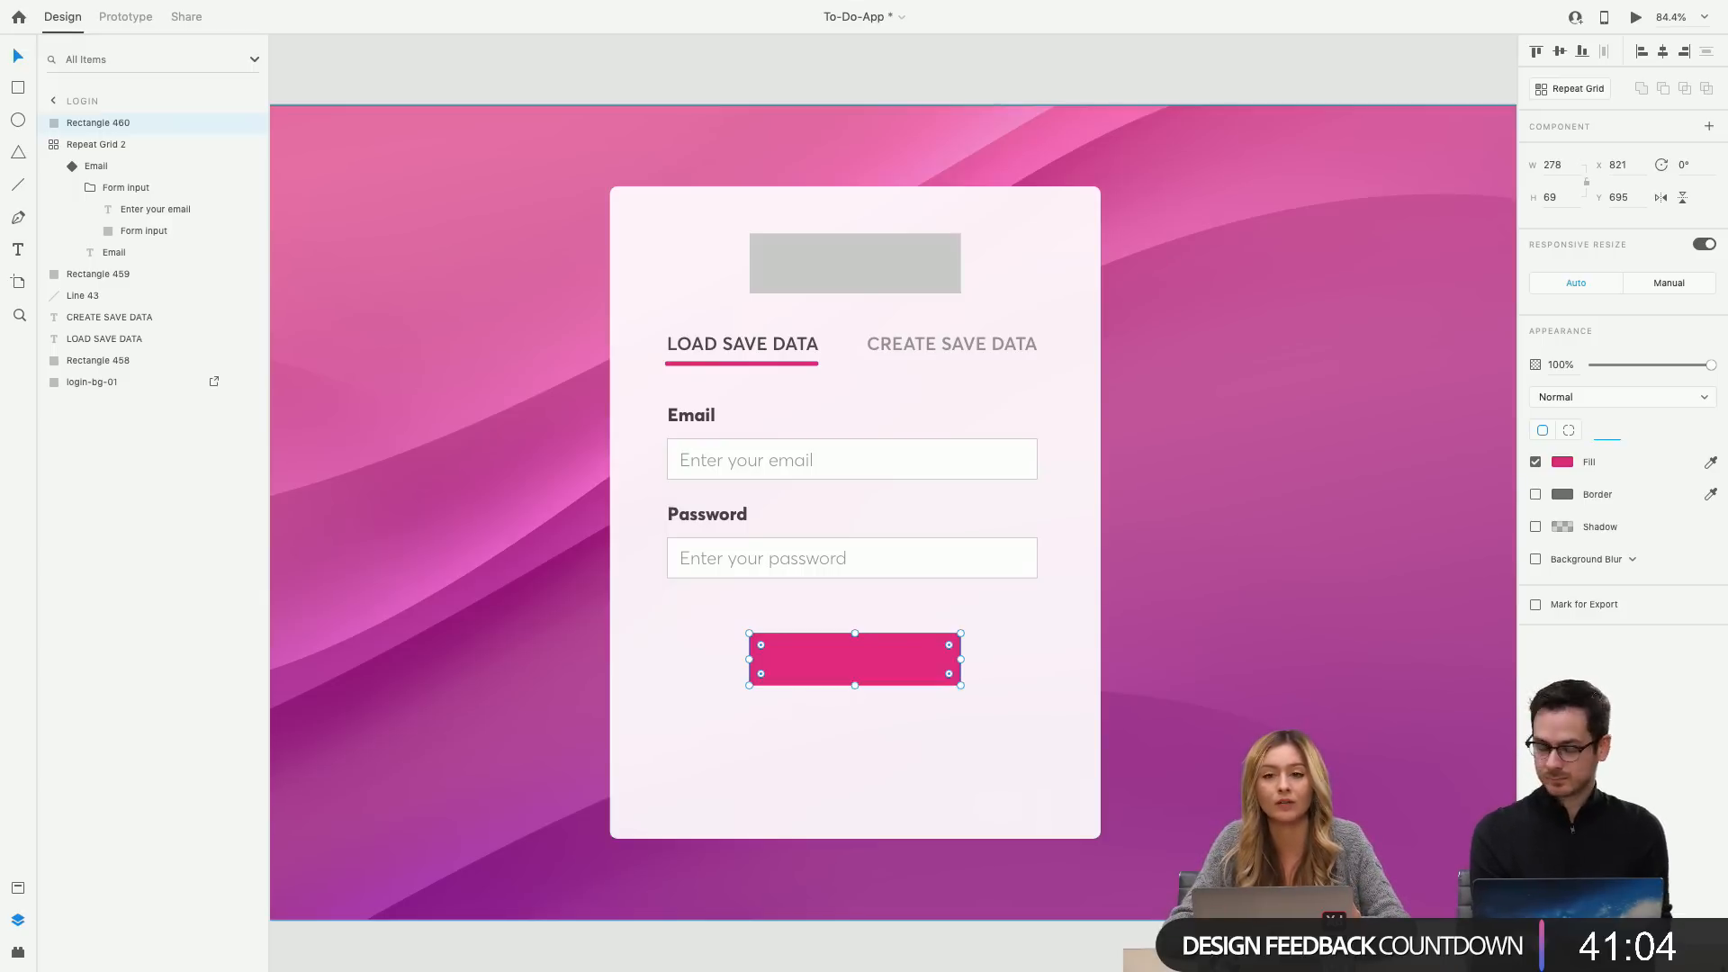
left_click(1563, 462)
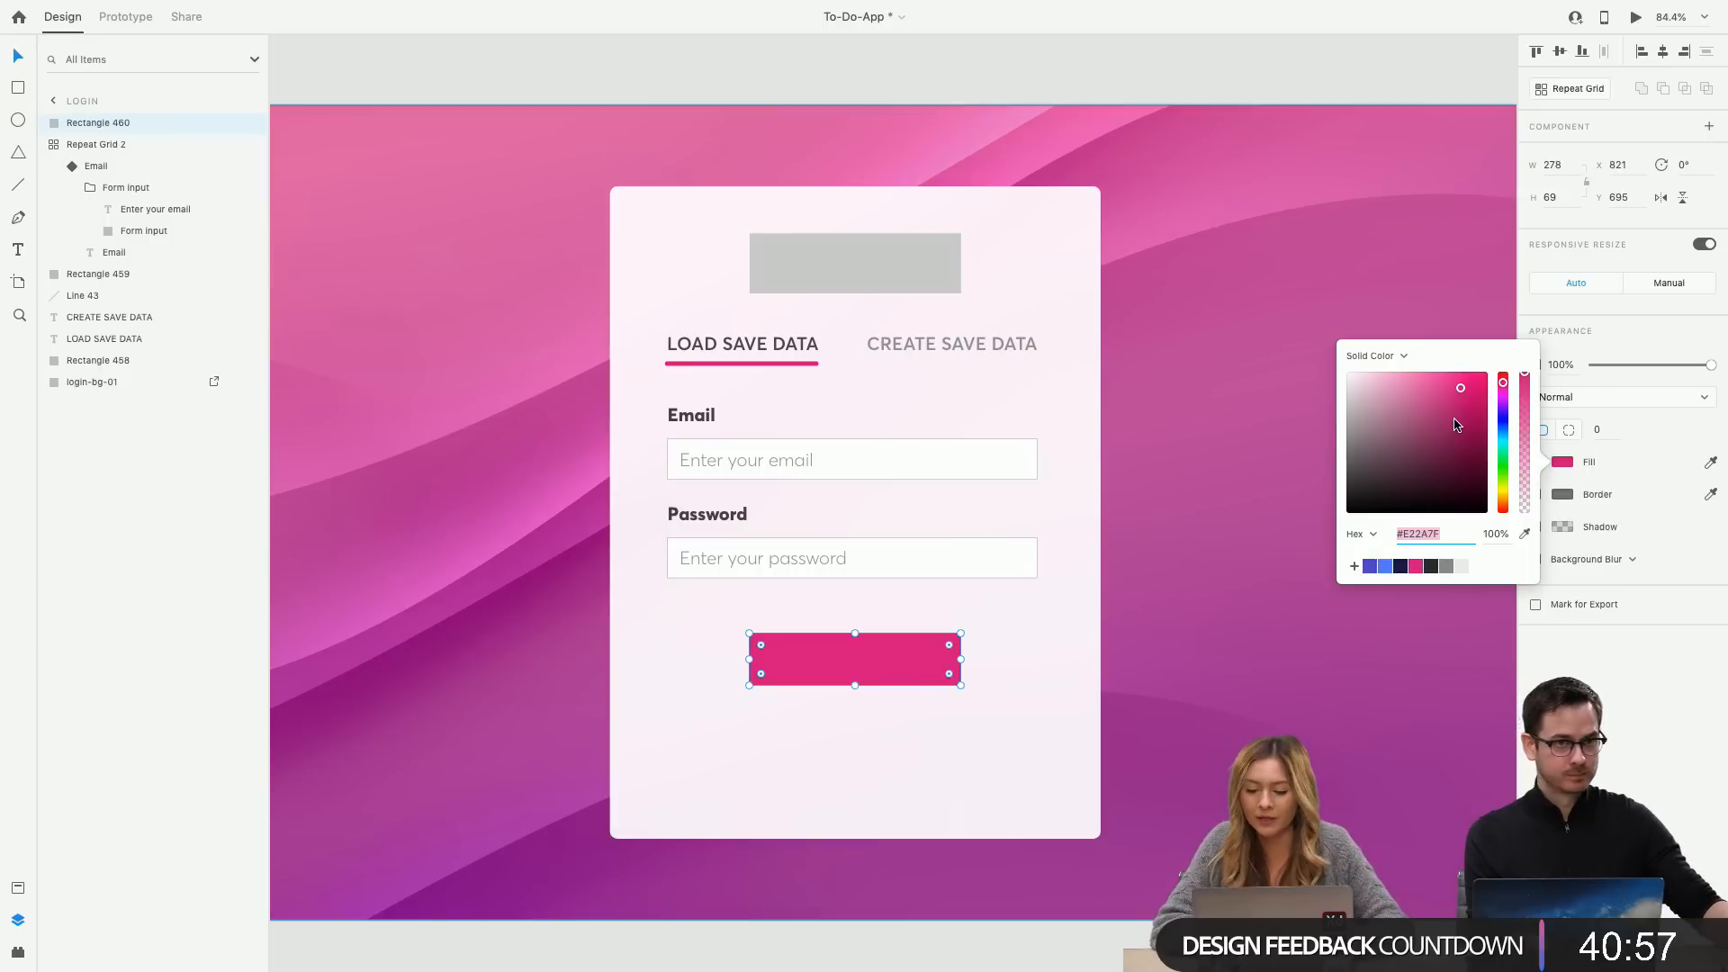
left_click(1652, 437)
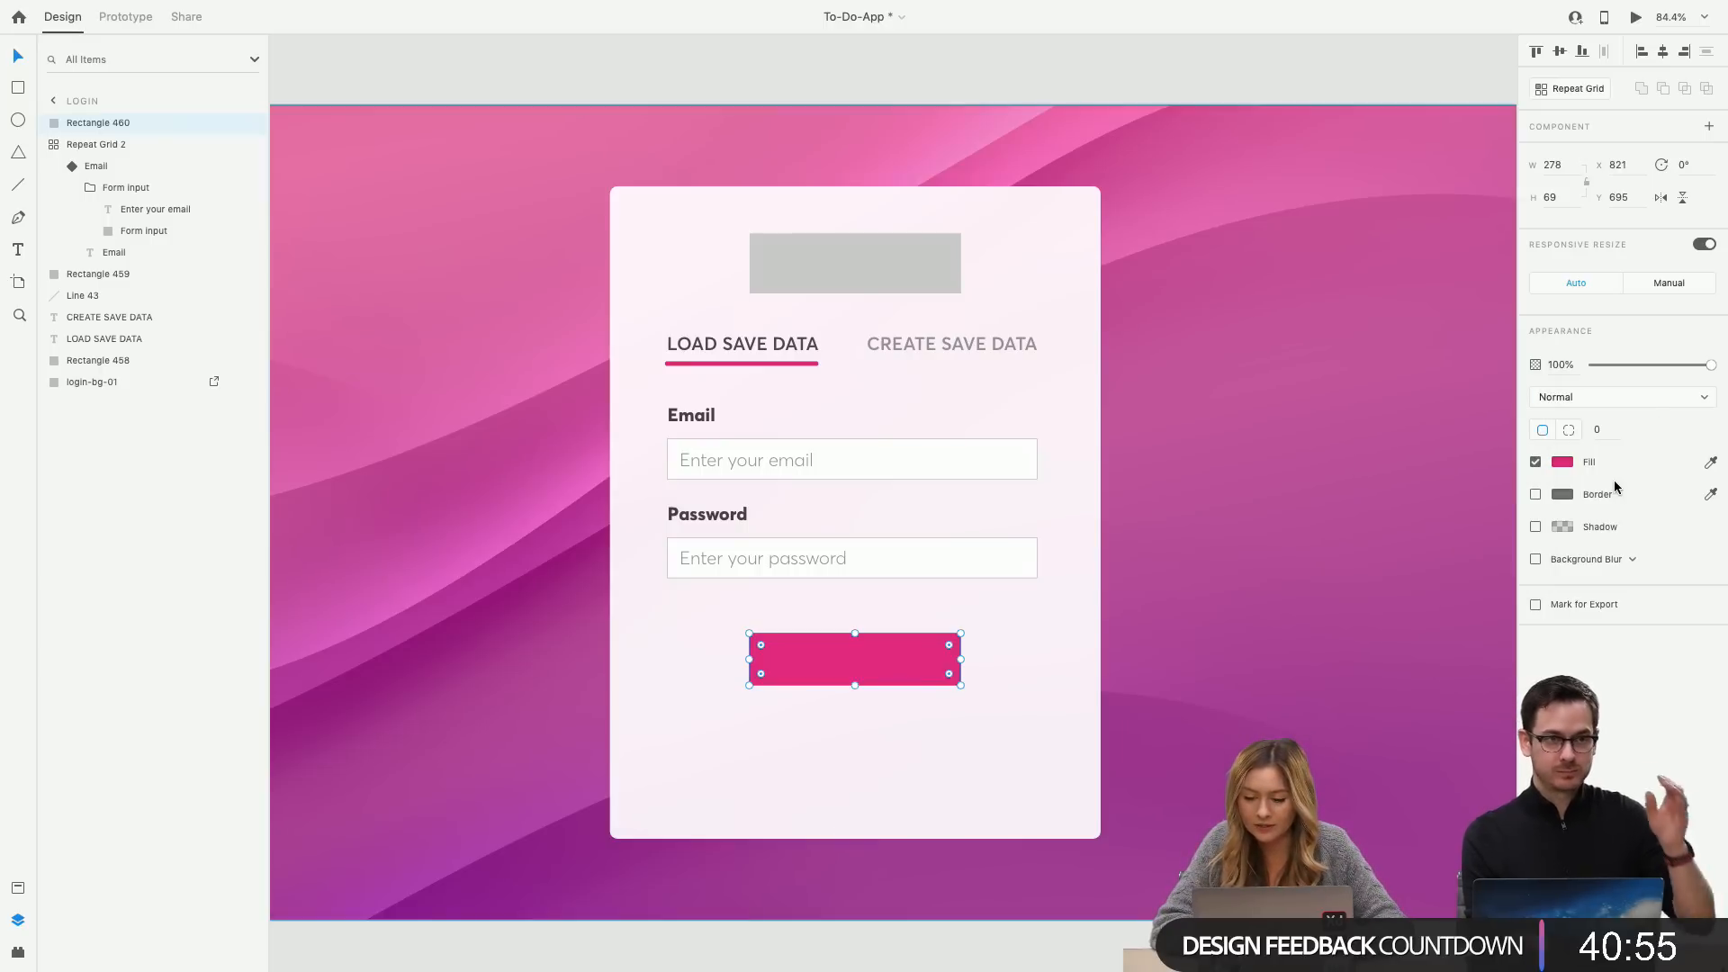
left_click(1563, 465)
left_click(1563, 465)
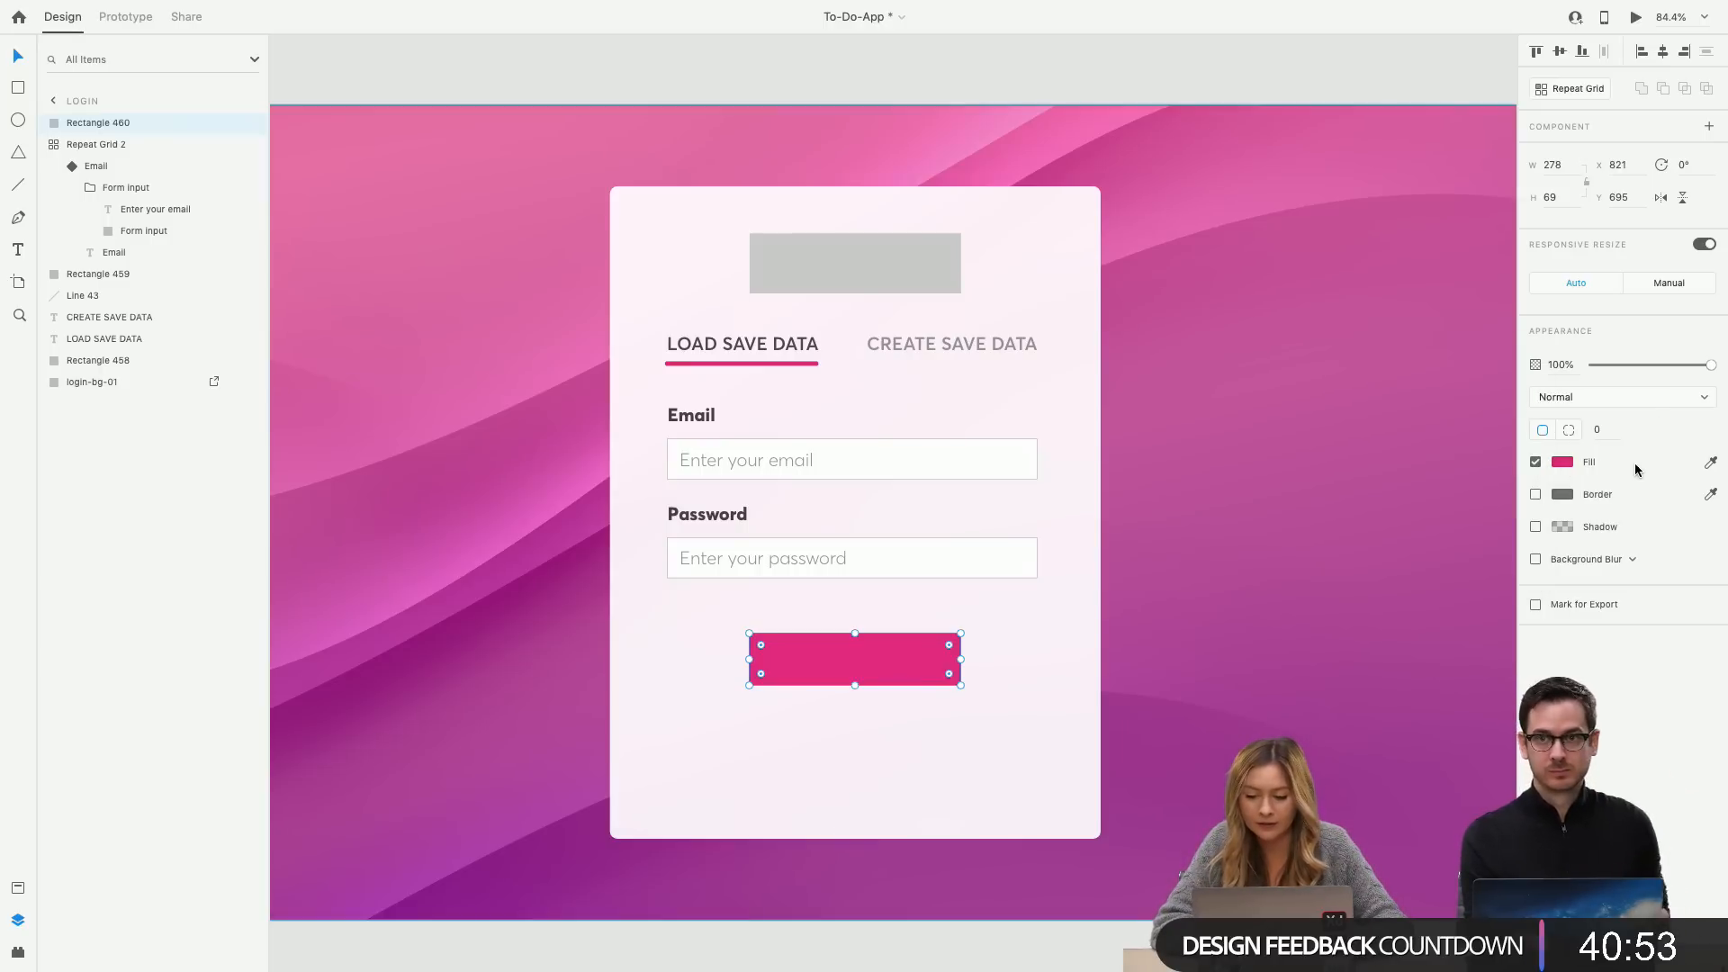
left_click(1612, 425)
key("BackSpace")
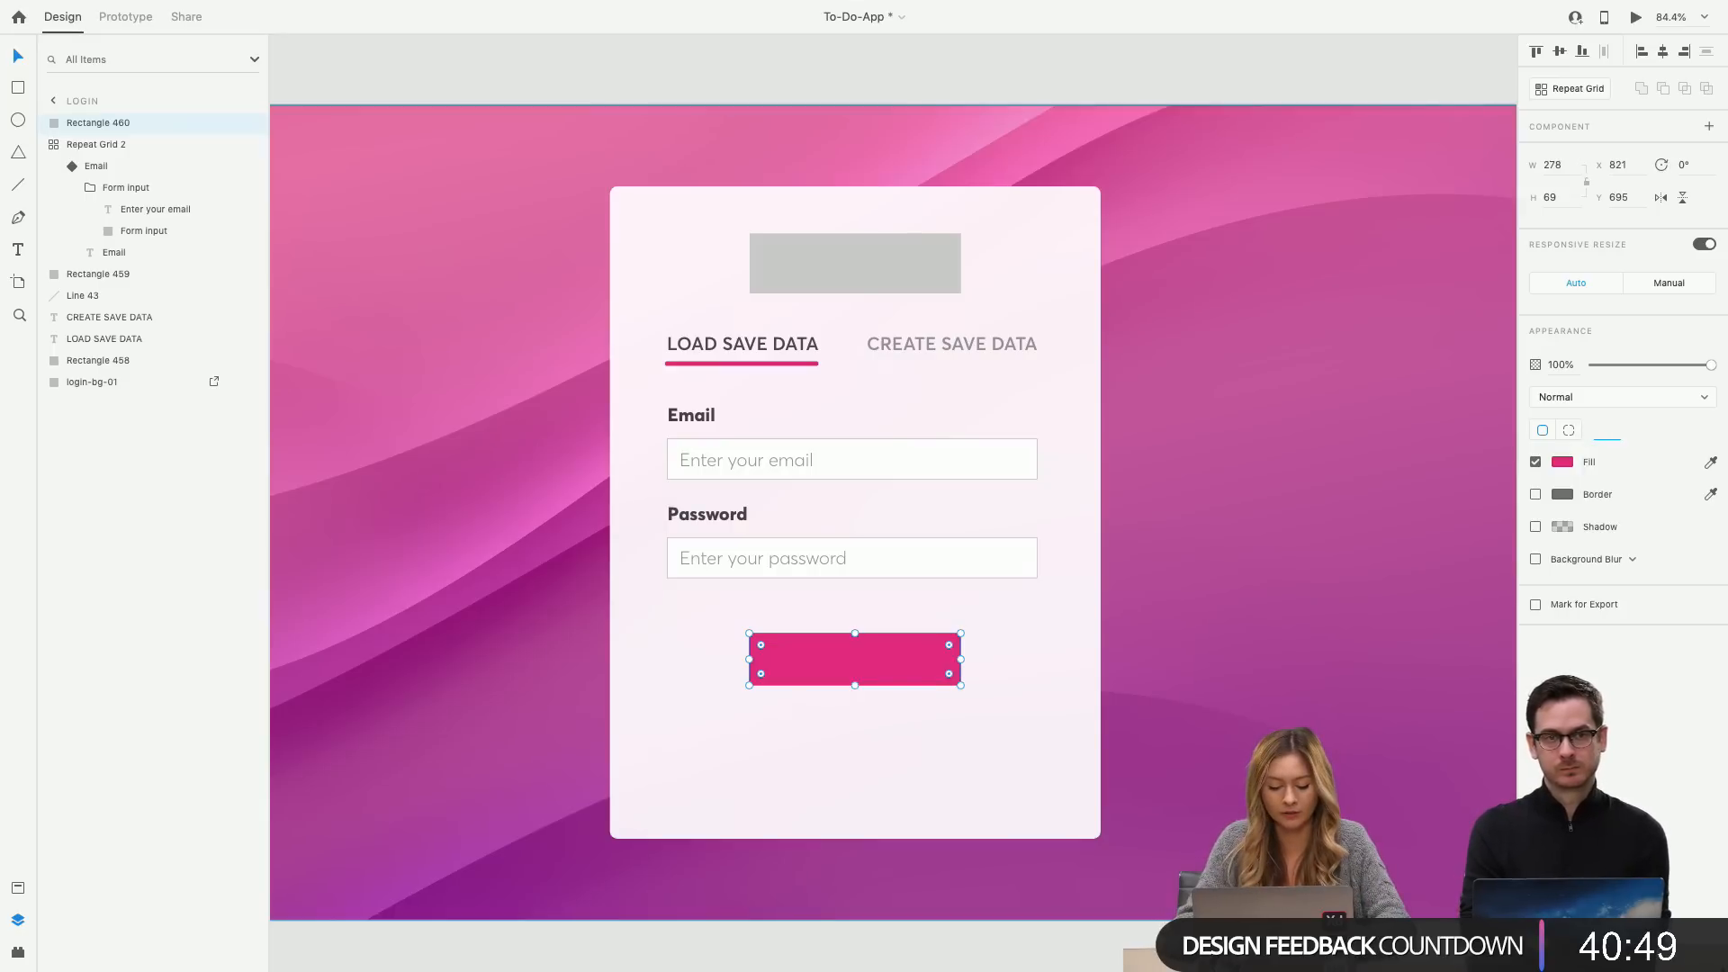
type("10")
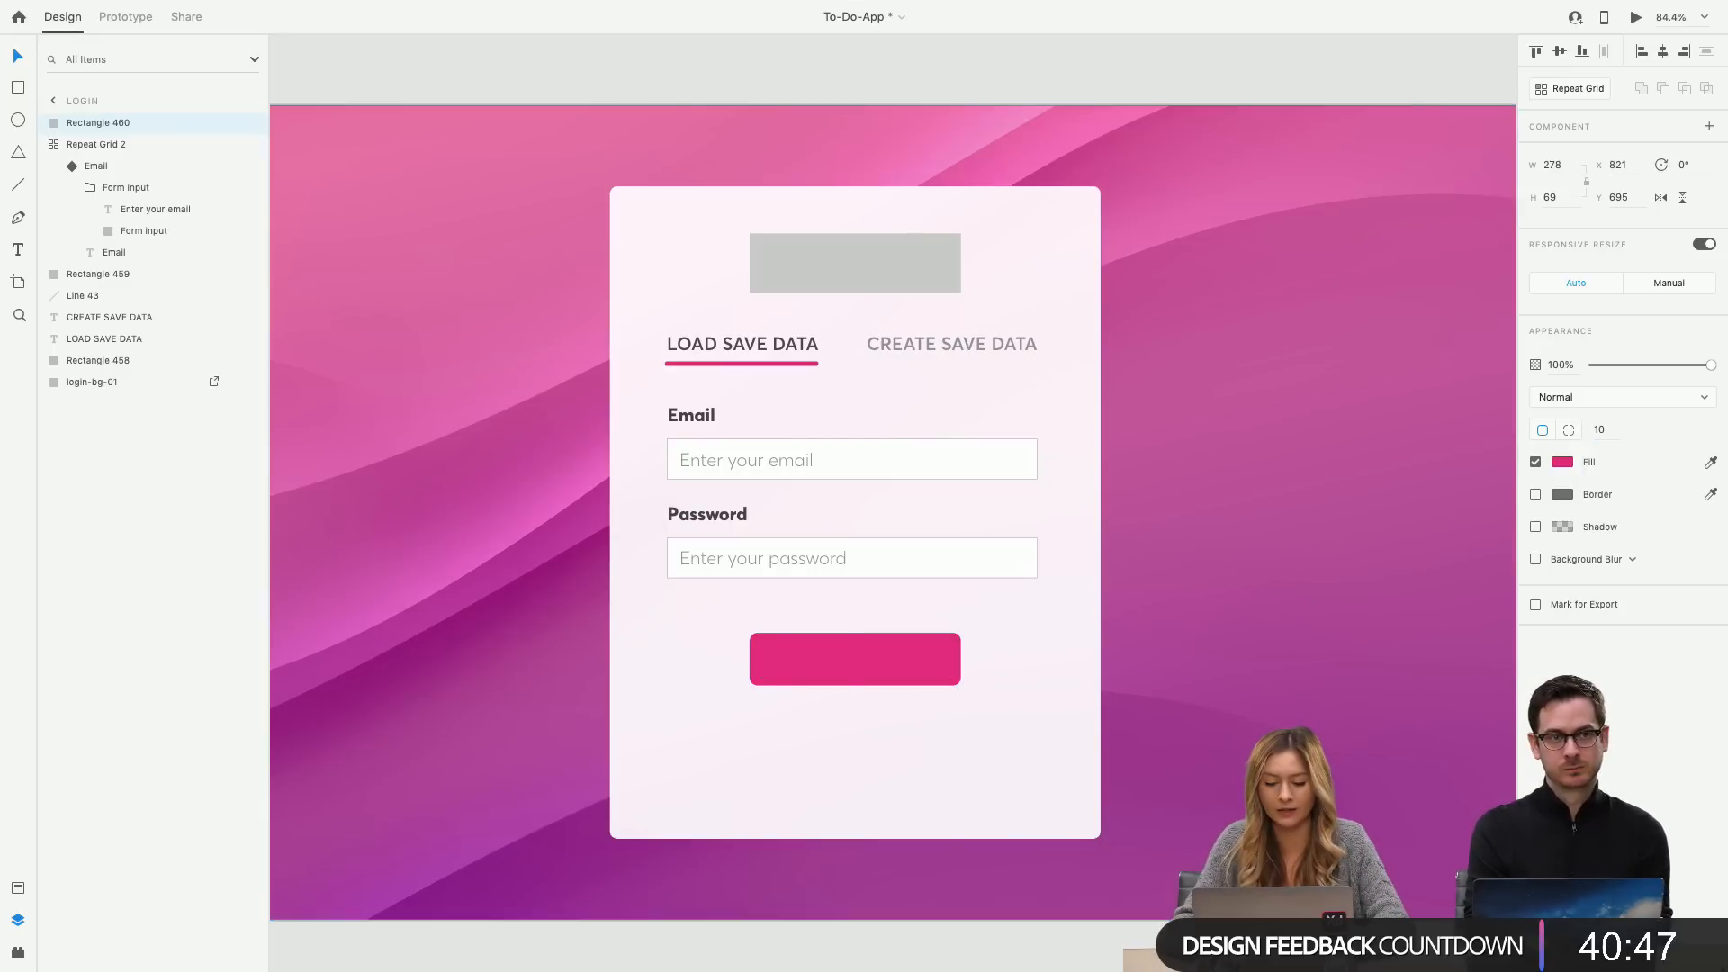
left_click(1032, 284)
left_click(913, 659)
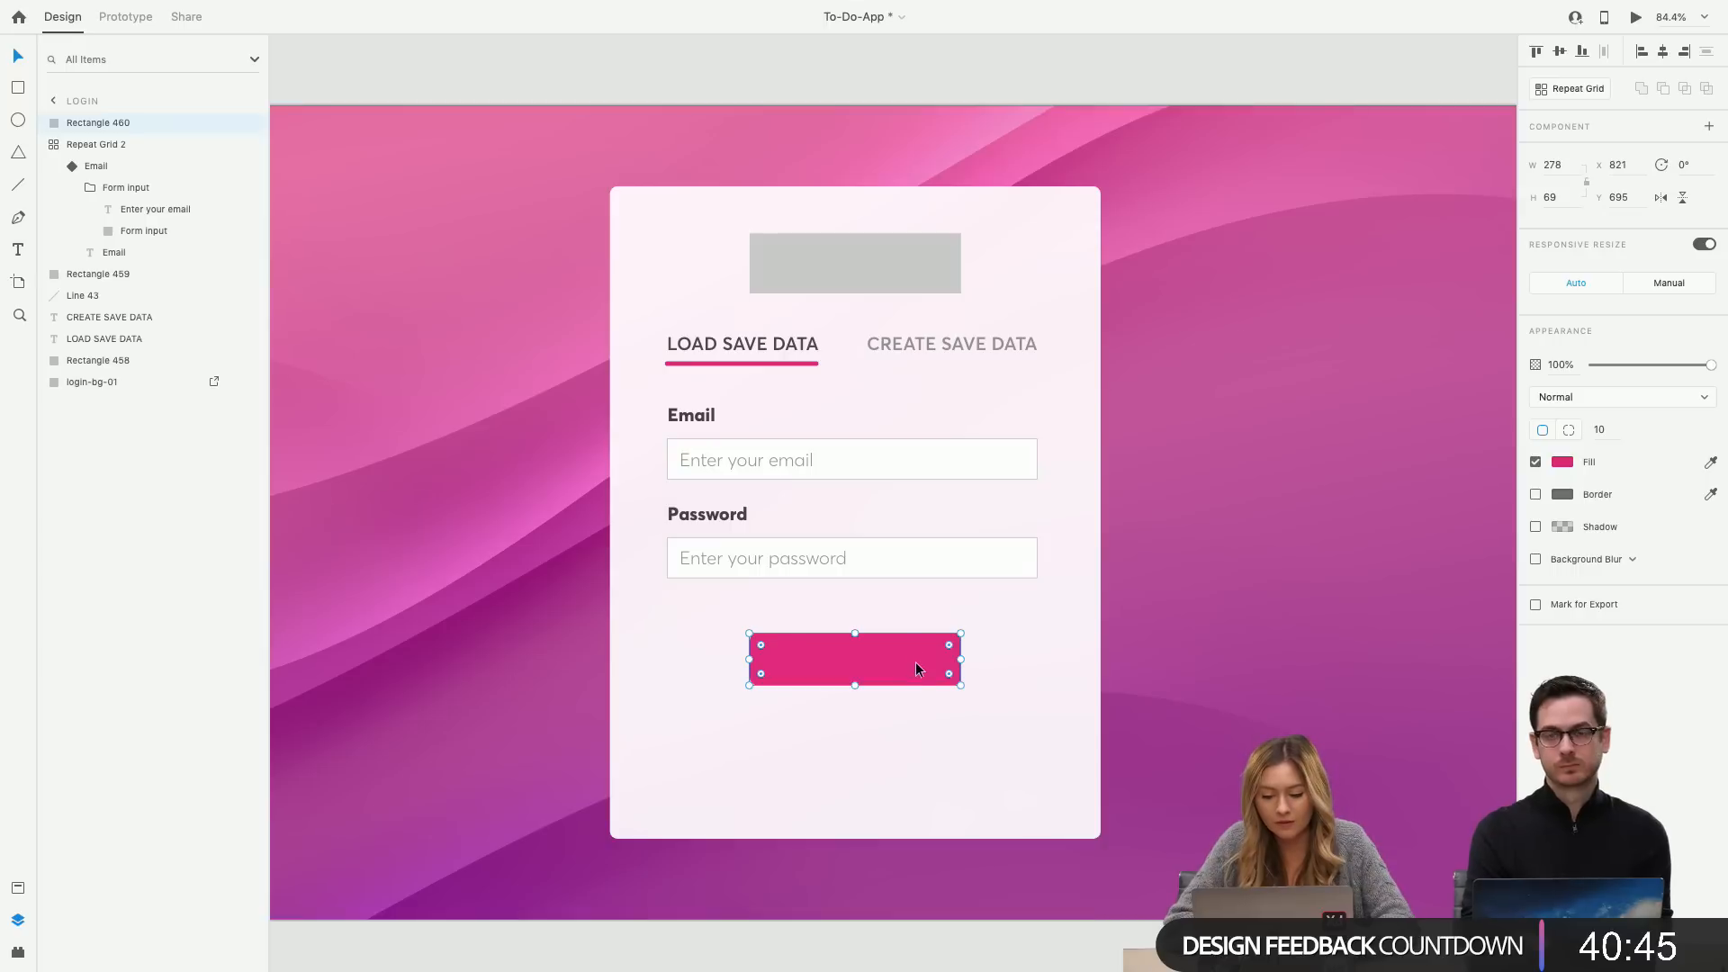
Add a white (#FFFFFF) LOAD SAVE DATA text label centred on the pink button.
left_click(18, 249)
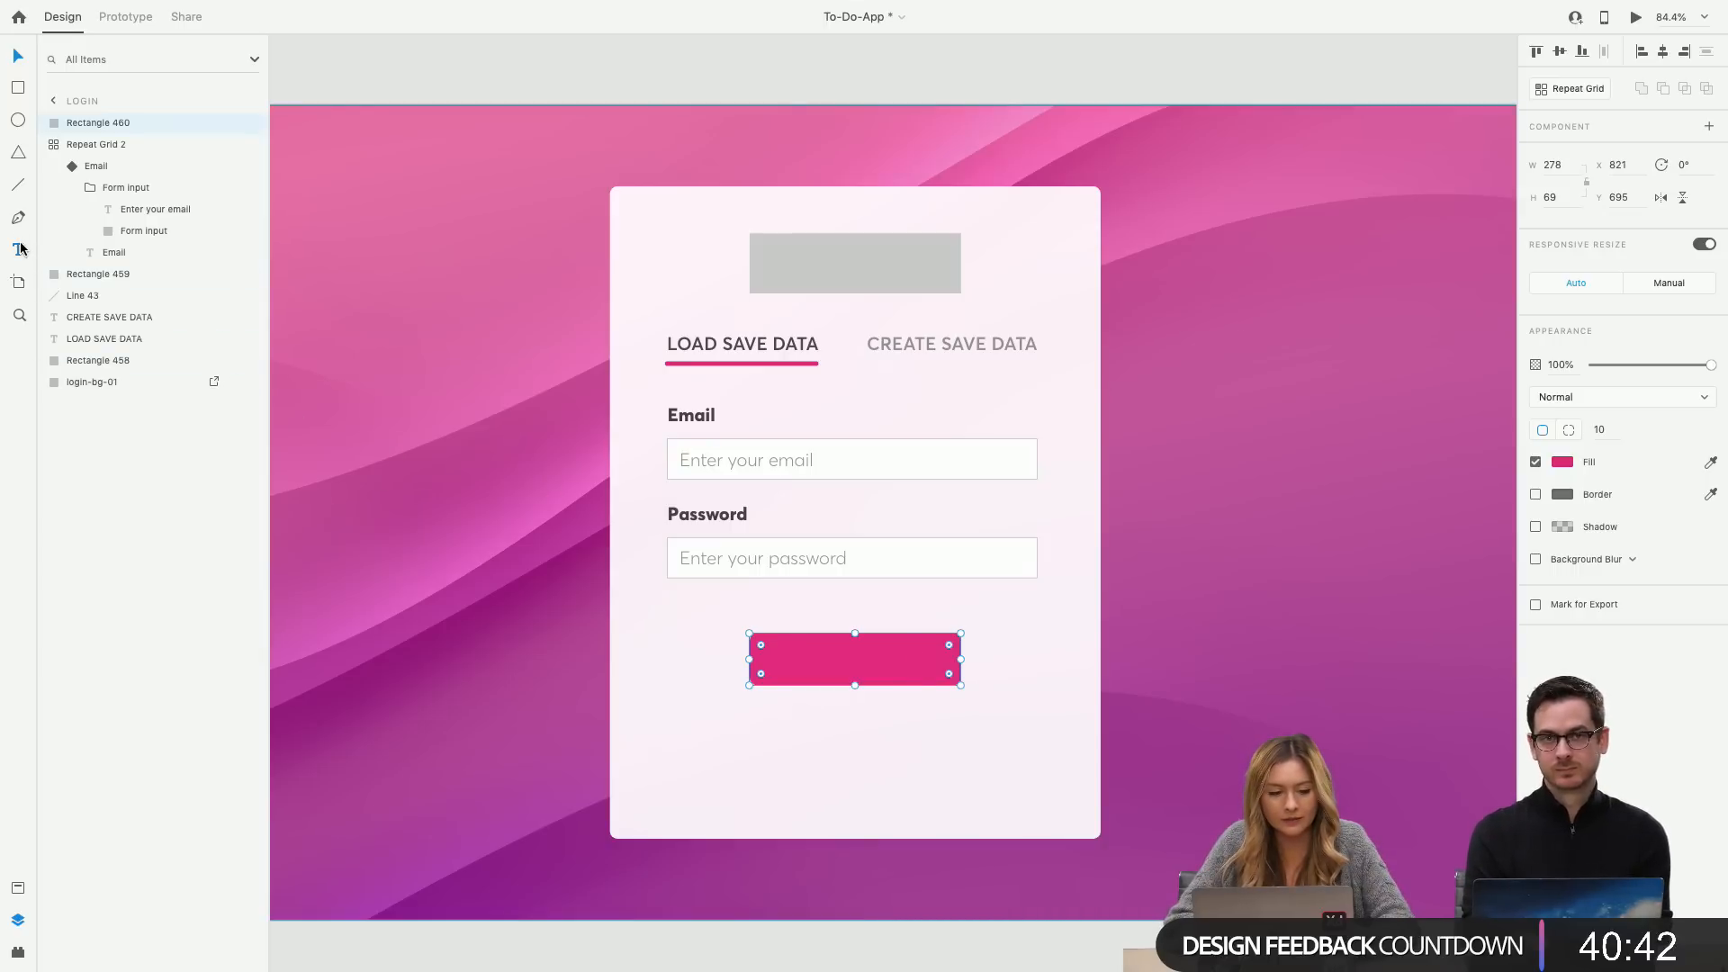
left_click(796, 663)
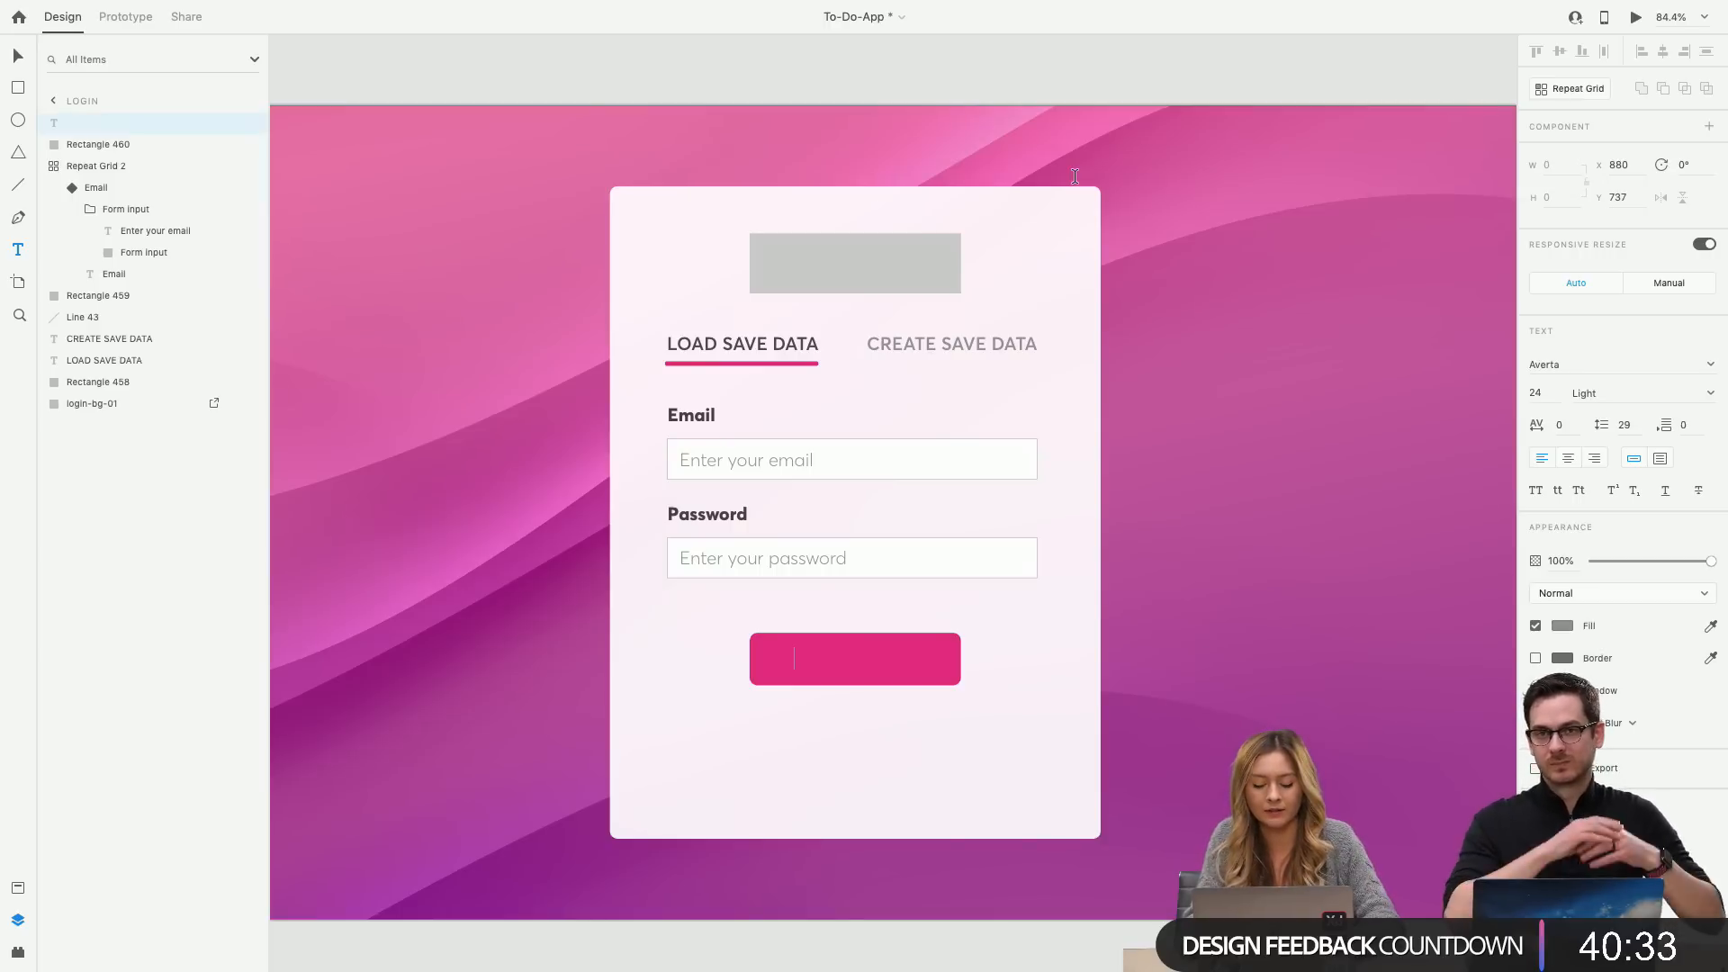
key("BackSpace")
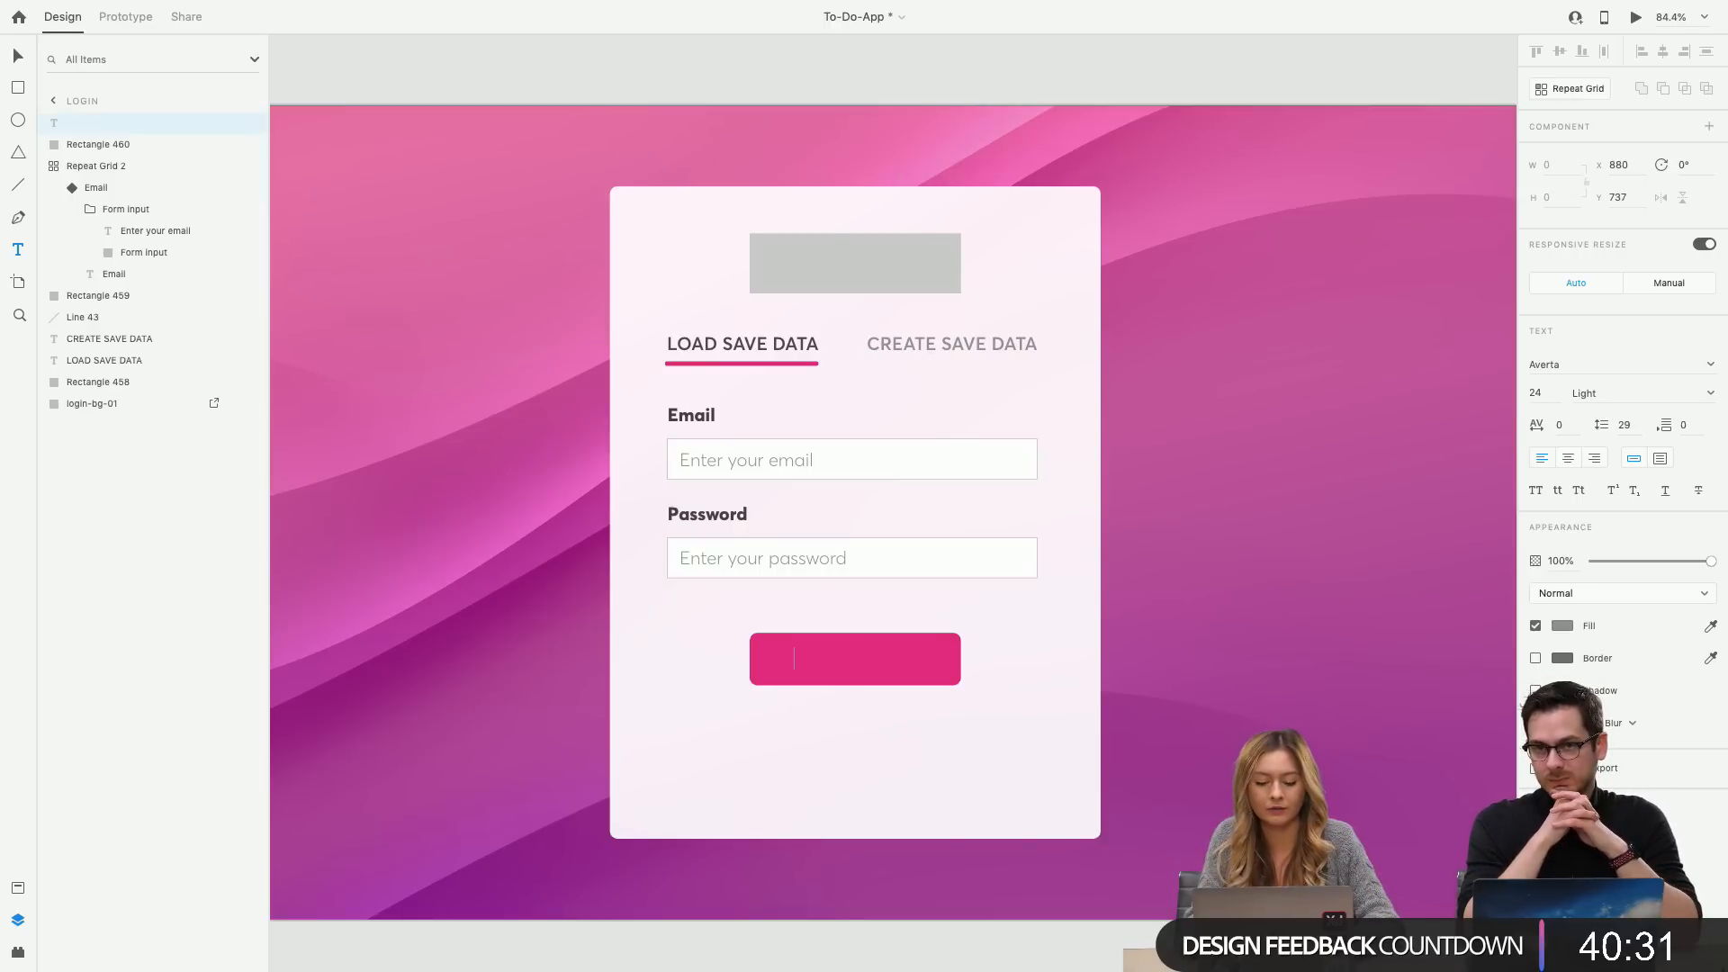
type("LOAD SAVE DATA")
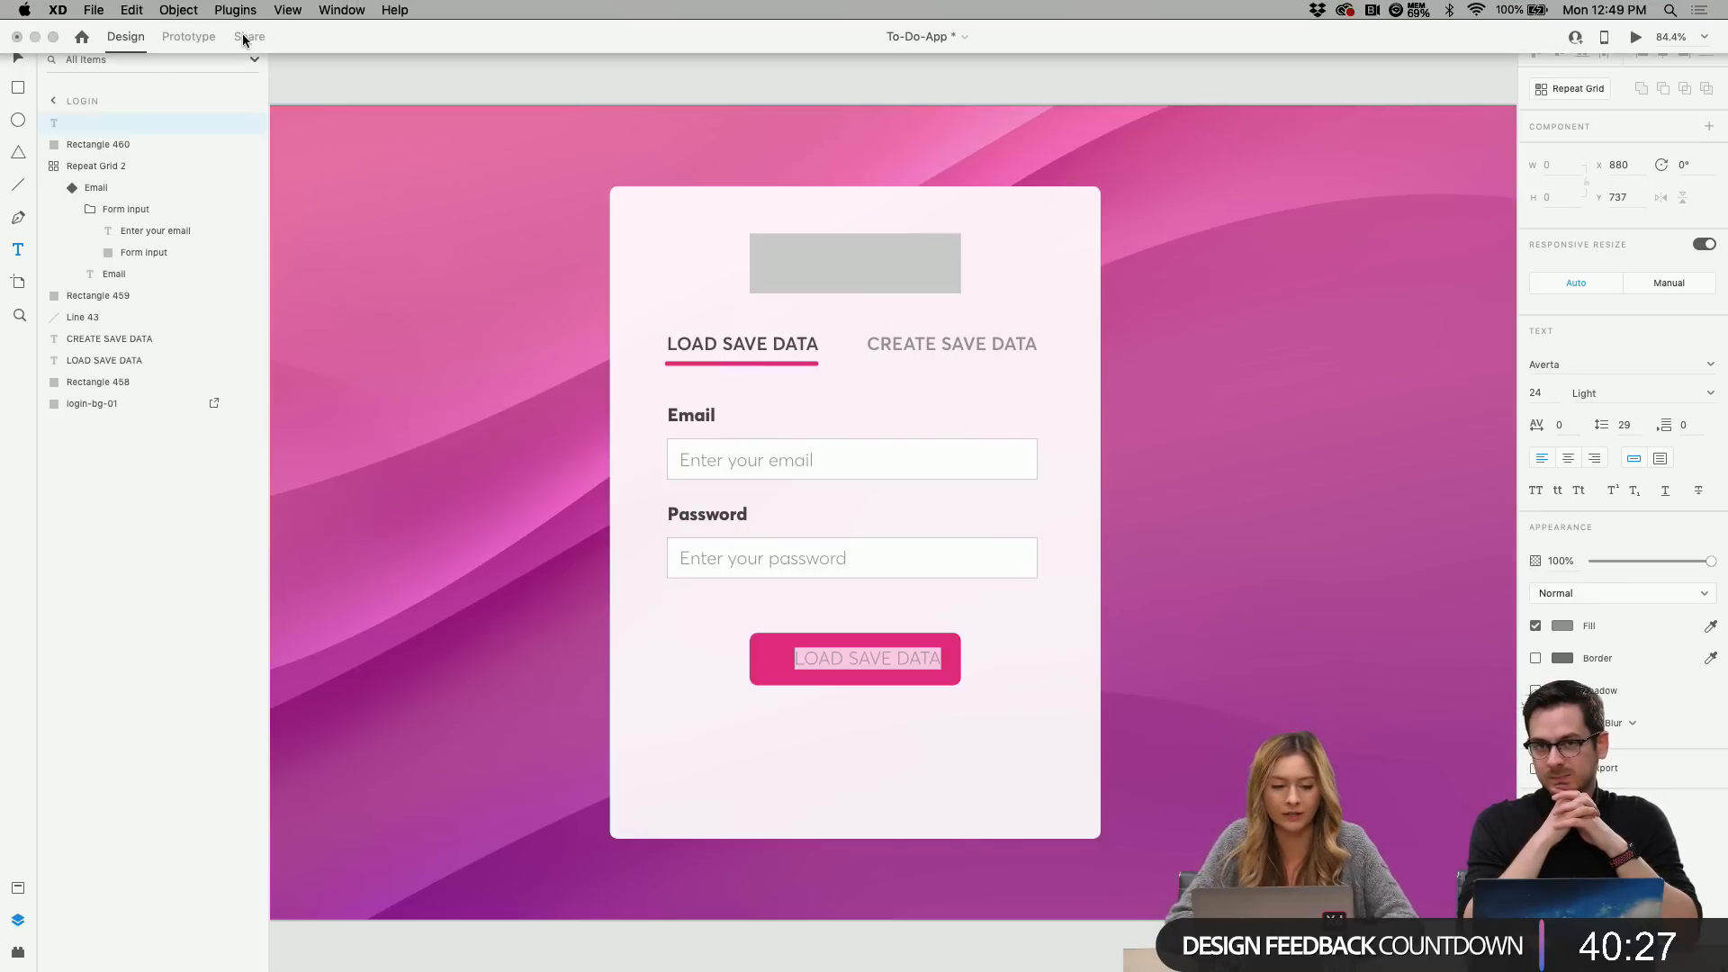
left_click(16, 63)
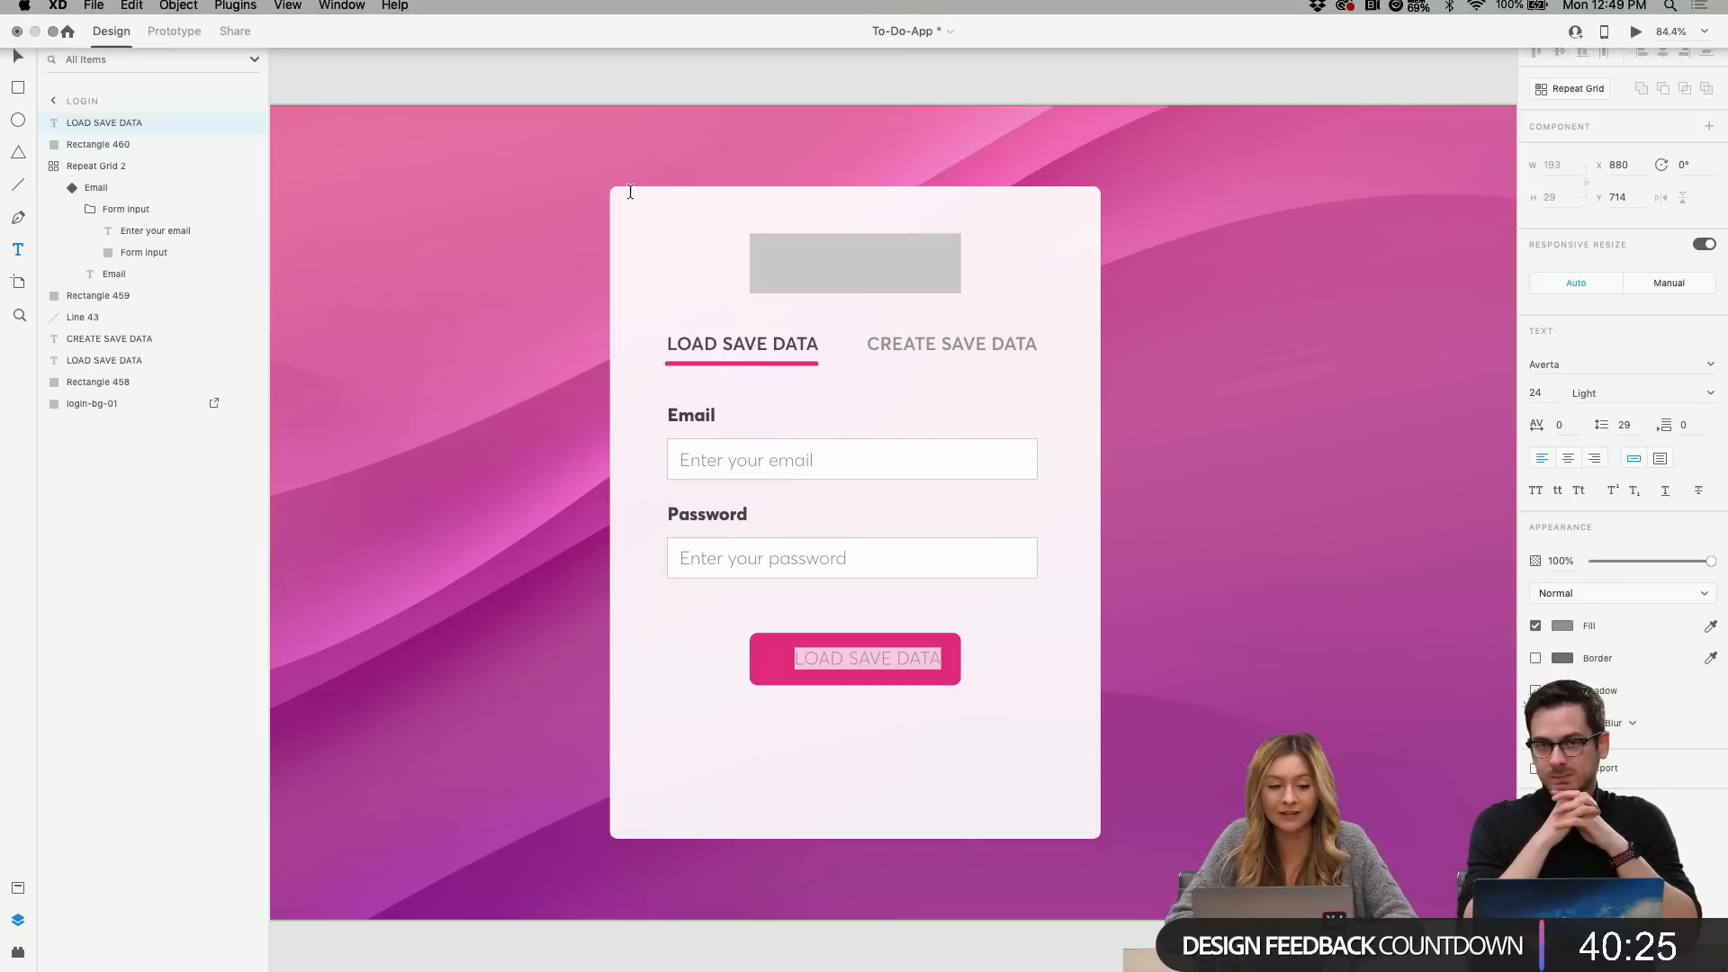
left_click(18, 57)
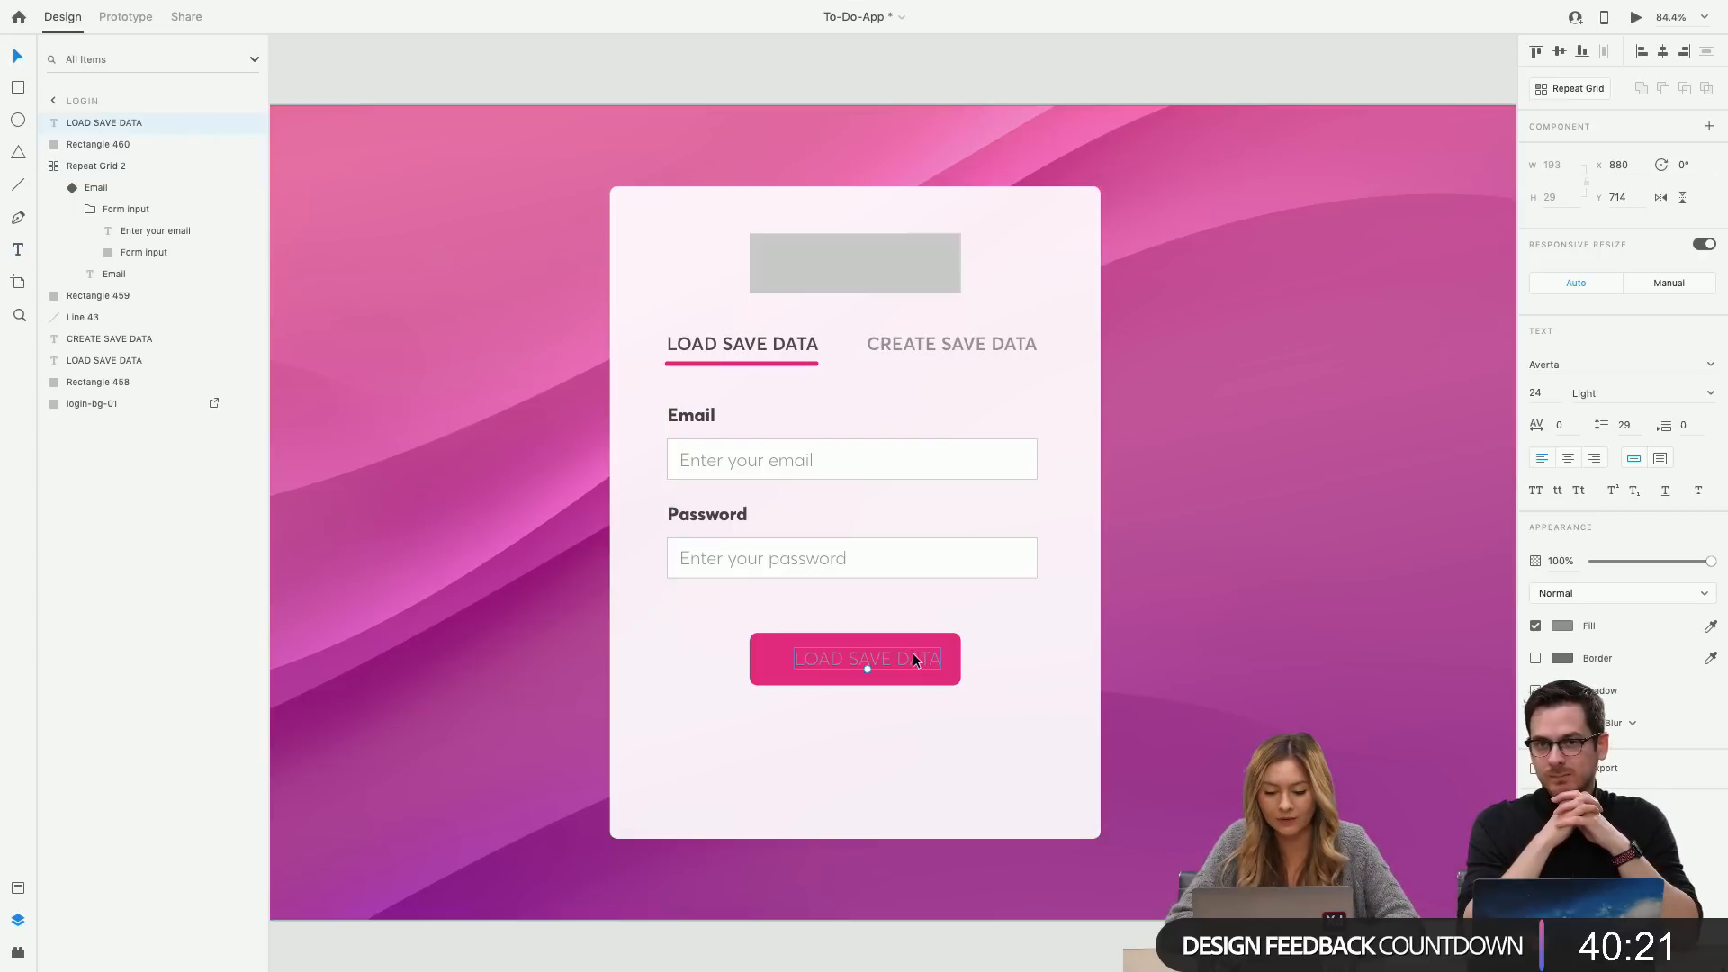
left_click_drag(911, 655, 904, 659)
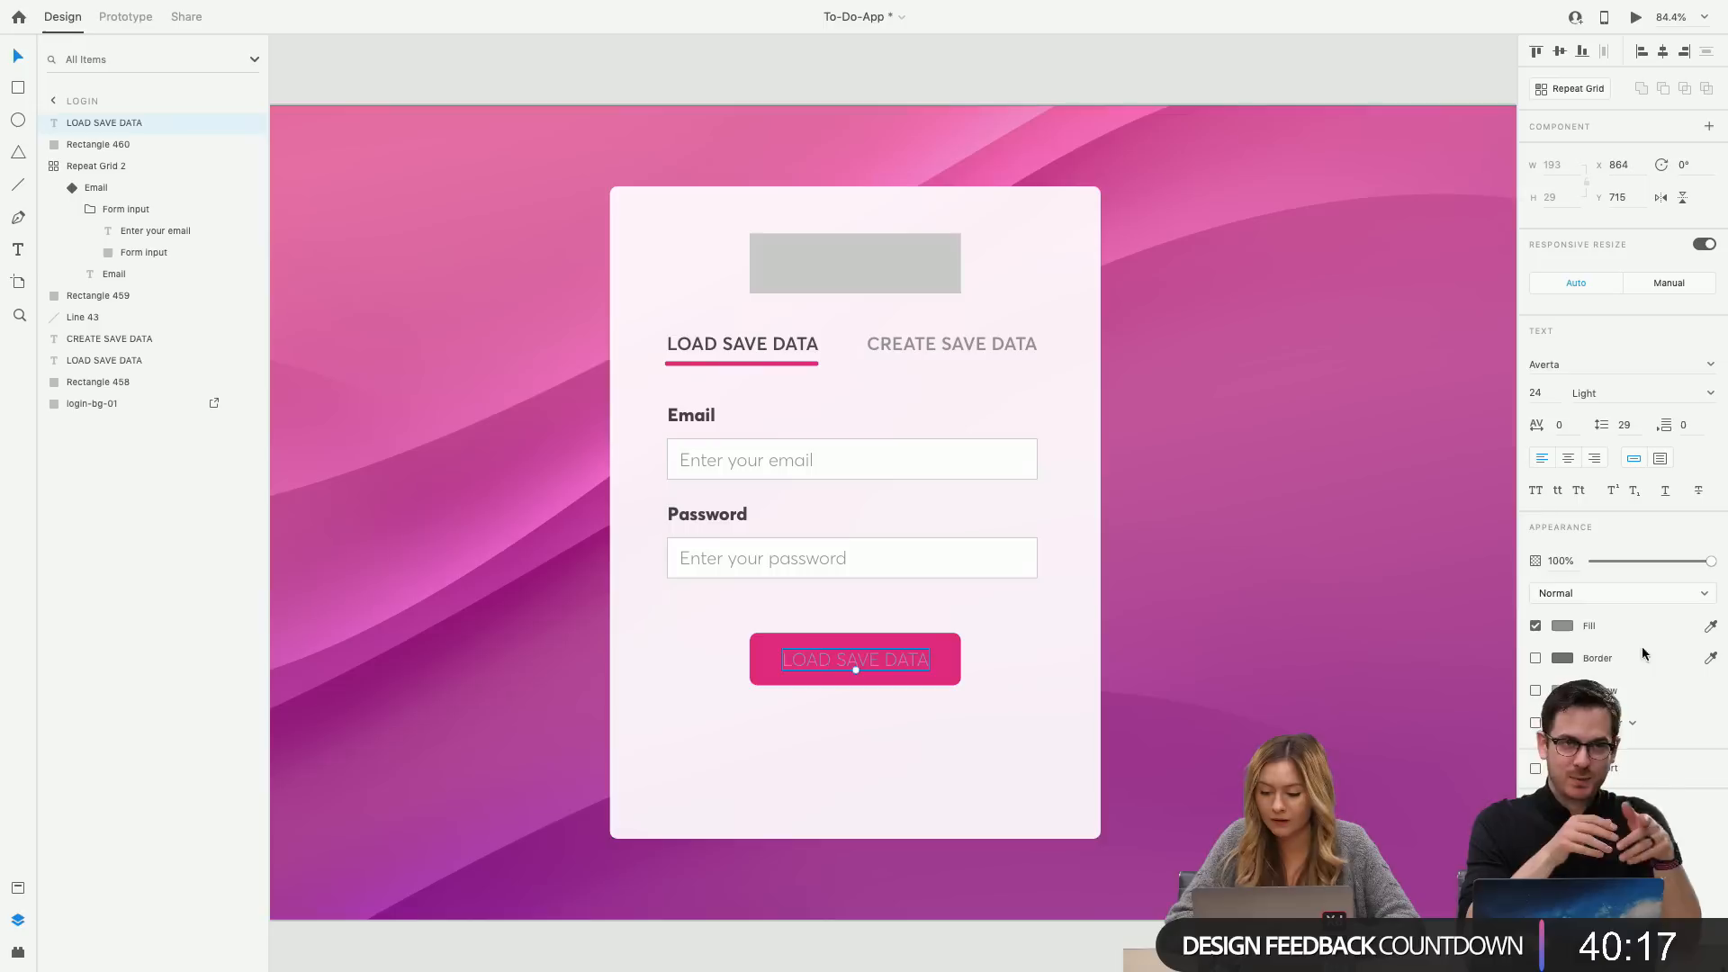
left_click(1562, 626)
left_click_drag(1422, 587, 1240, 429)
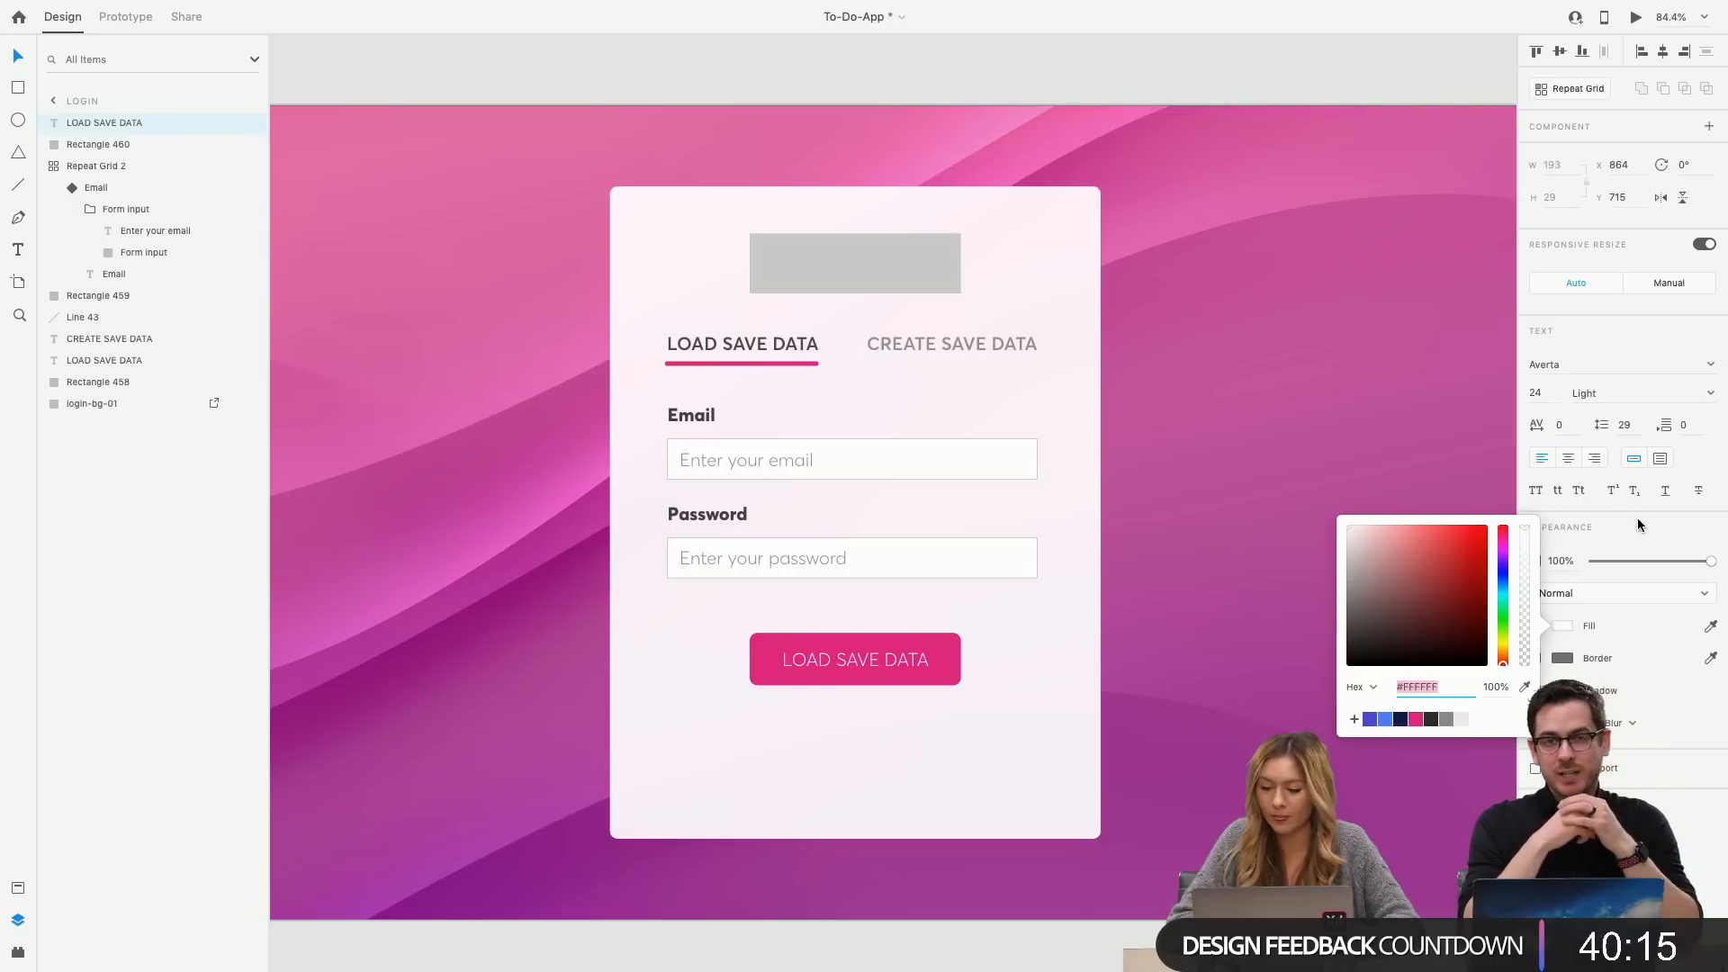
left_click(1710, 394)
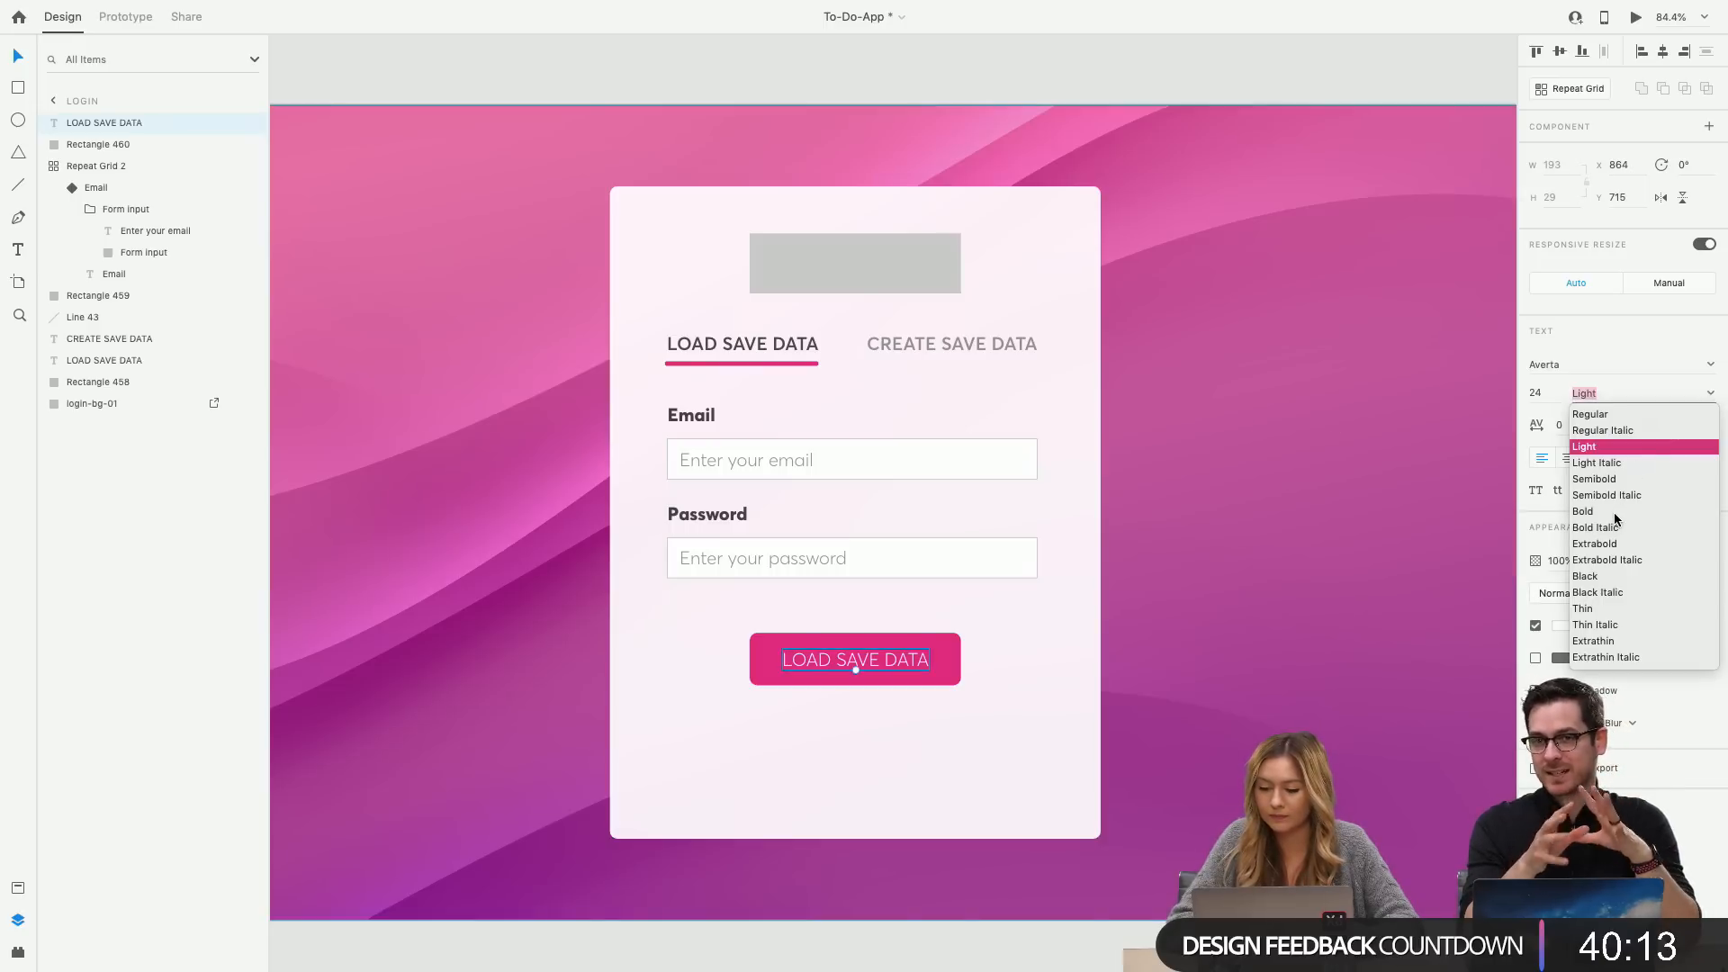
left_click(1237, 432)
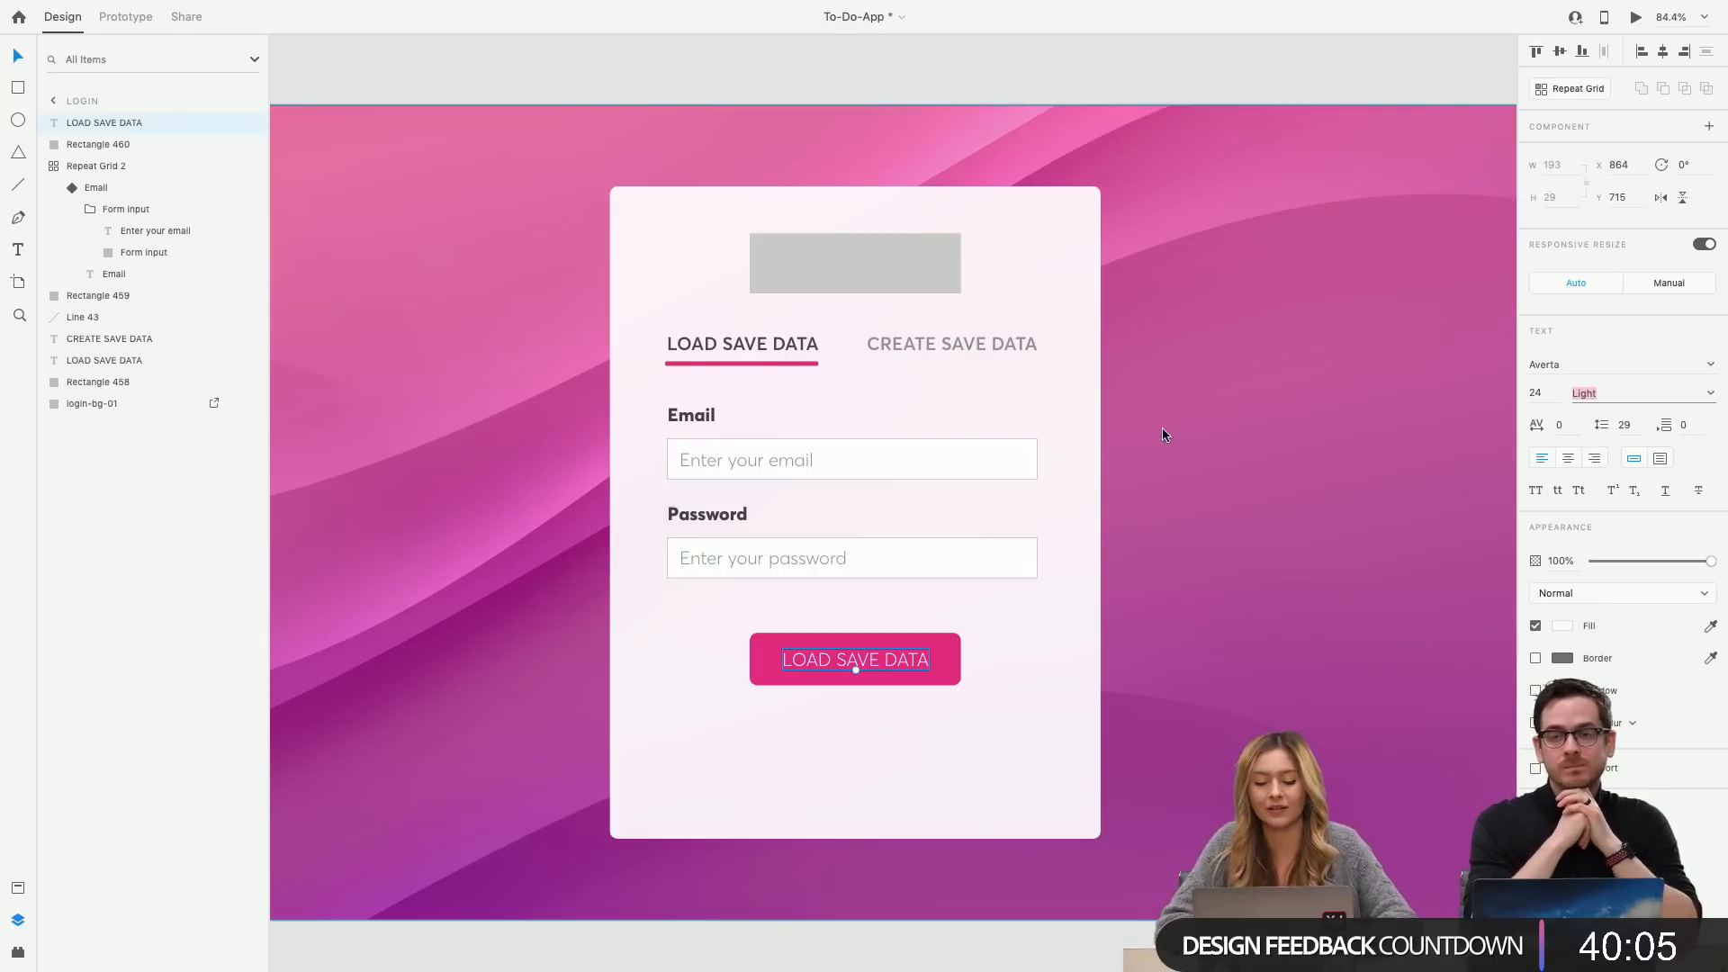
left_click(1107, 487)
left_click(900, 664)
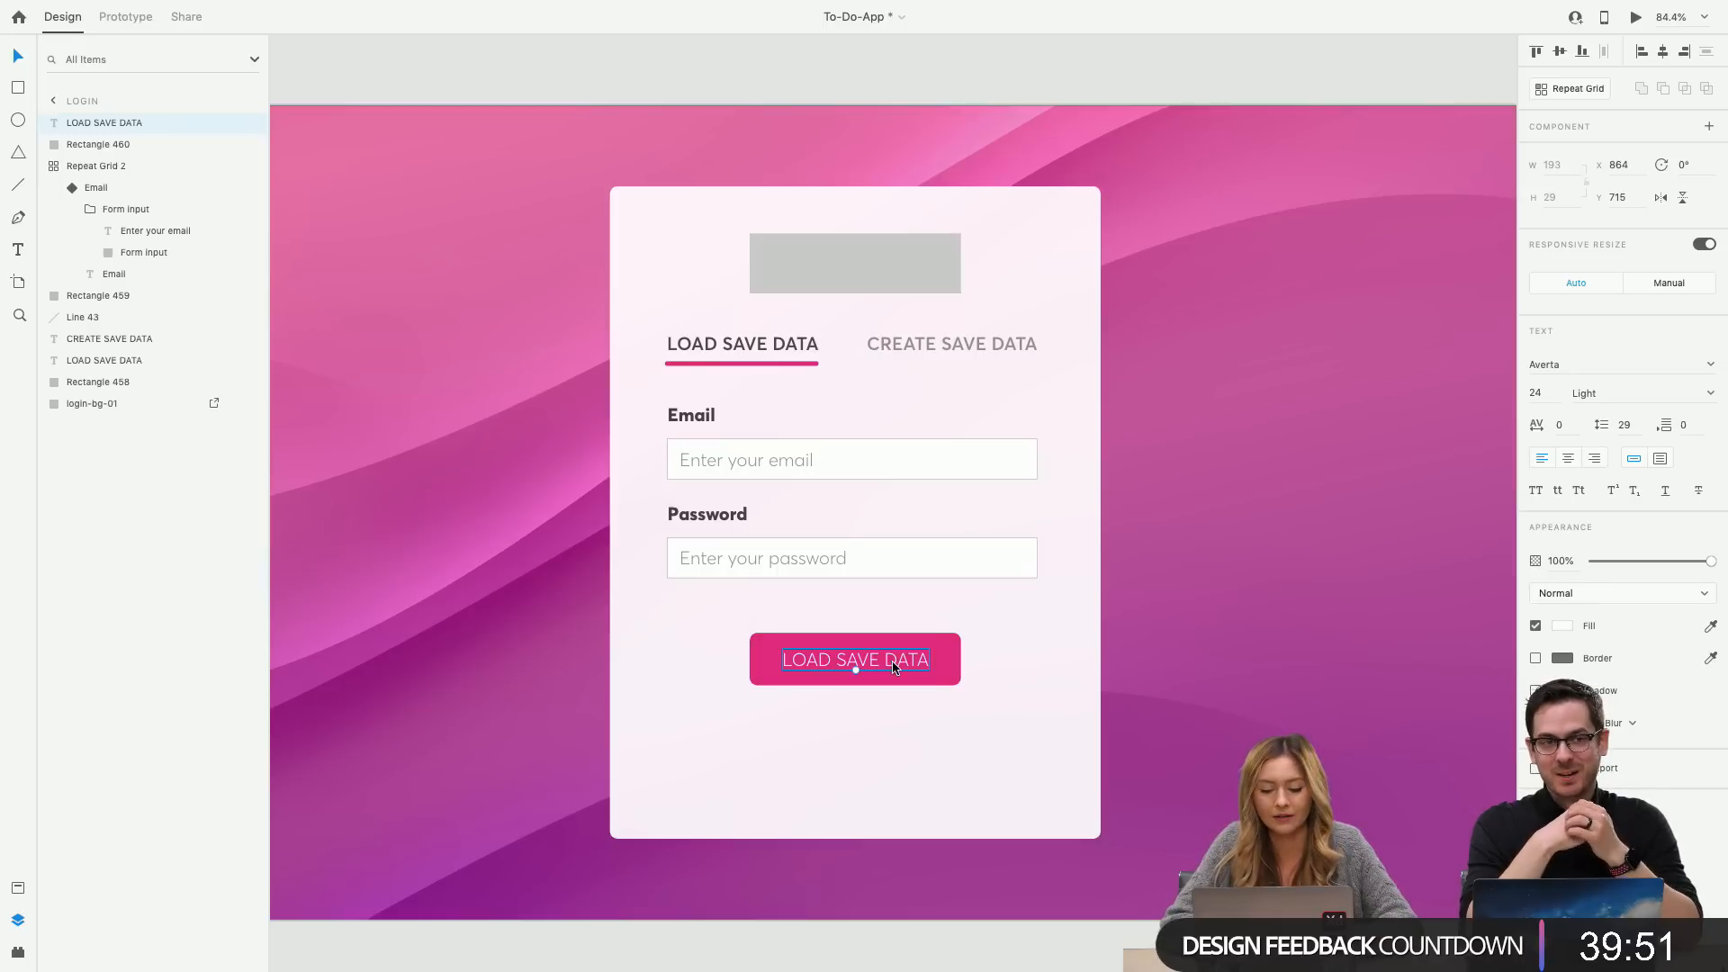
left_click(1709, 393)
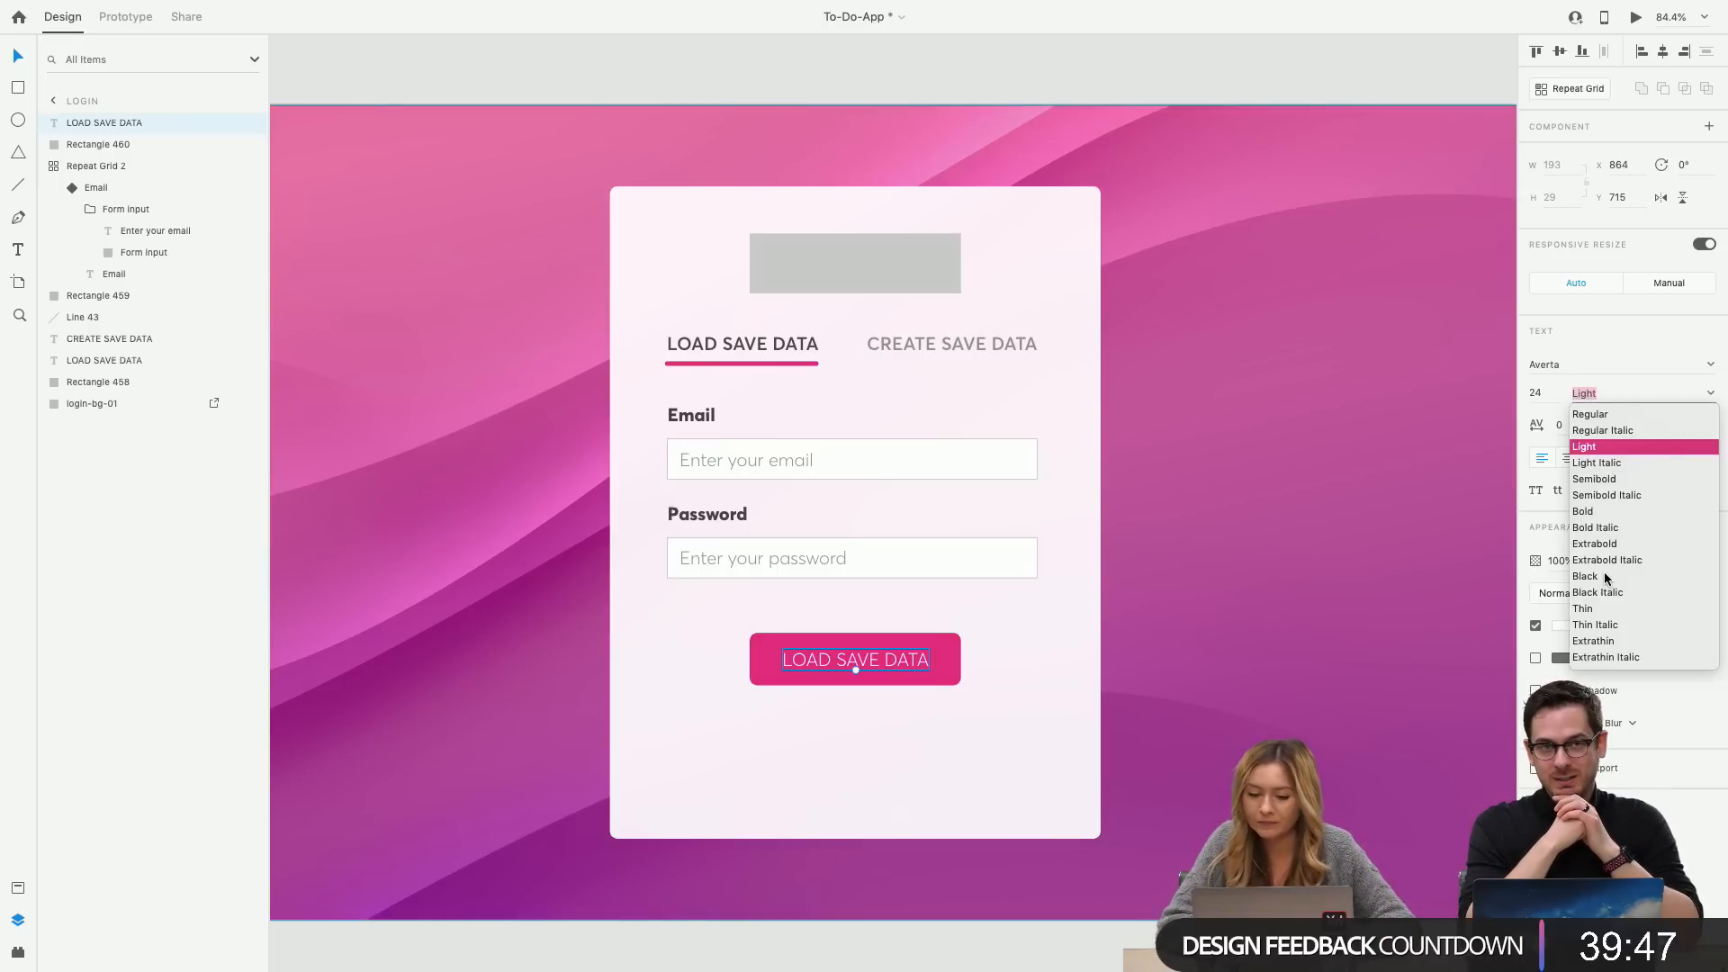
left_click(1258, 563)
Move the grey placeholder, both tab labels, the underline, the form field grid and the button label together to X 716 on the card.
left_click(920, 472)
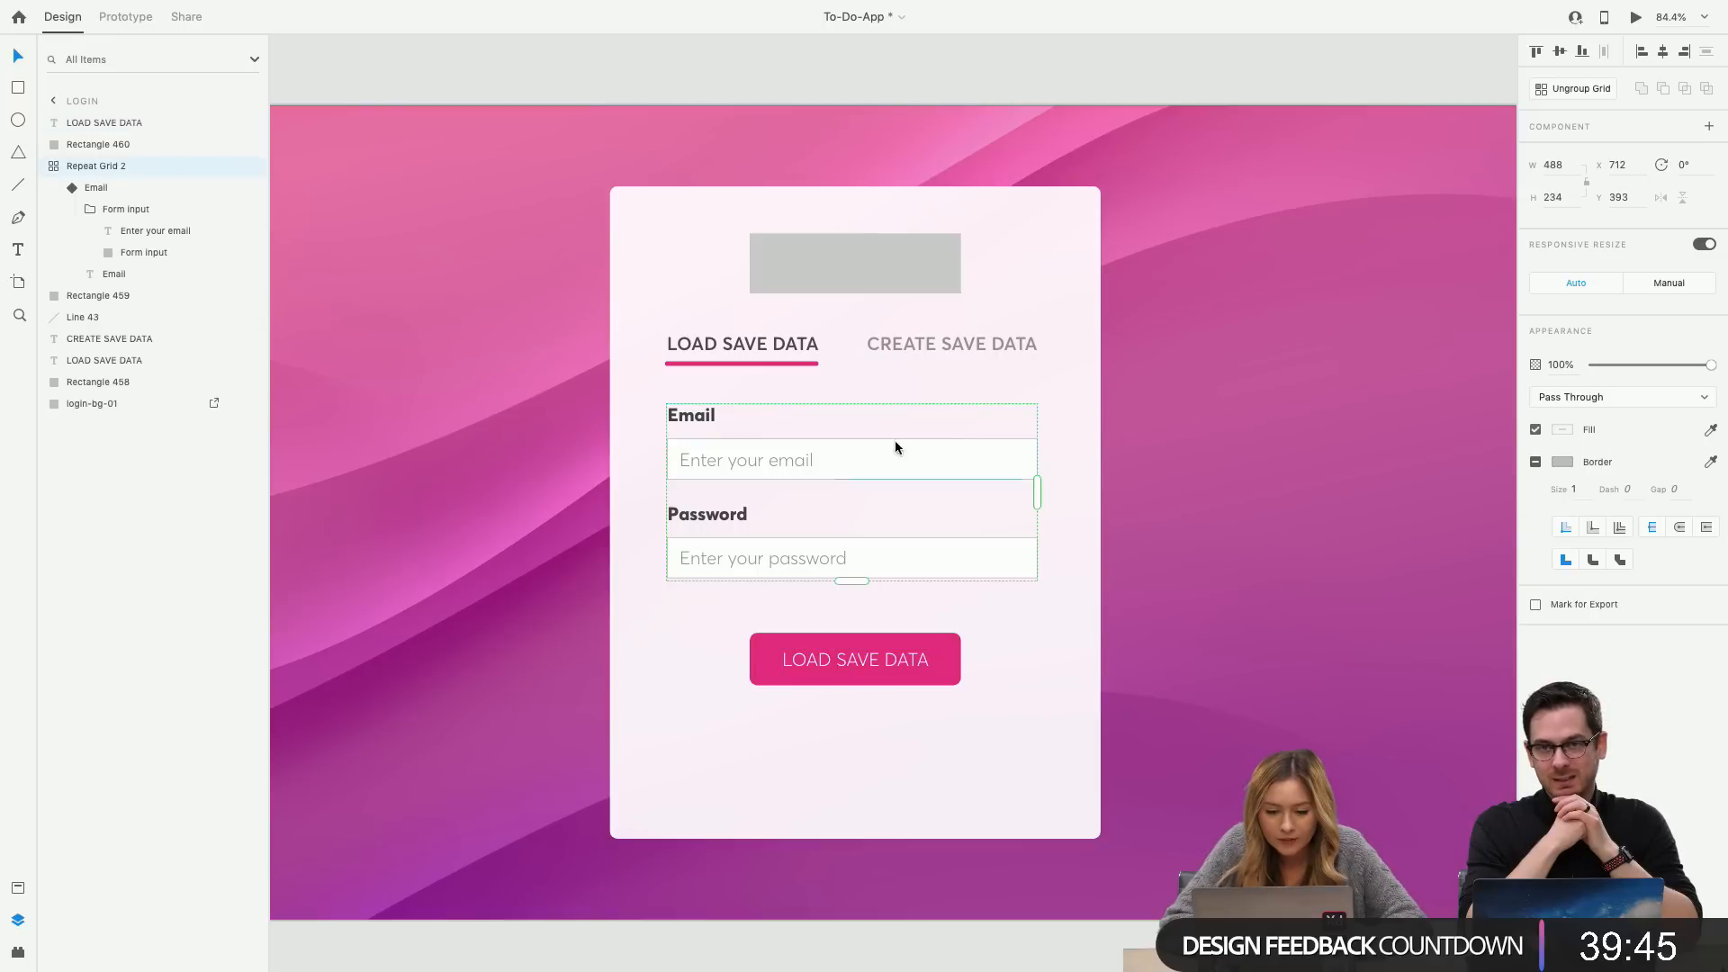
left_click(772, 354, "shift")
scroll(871, 269, "down", 3)
left_click(974, 385)
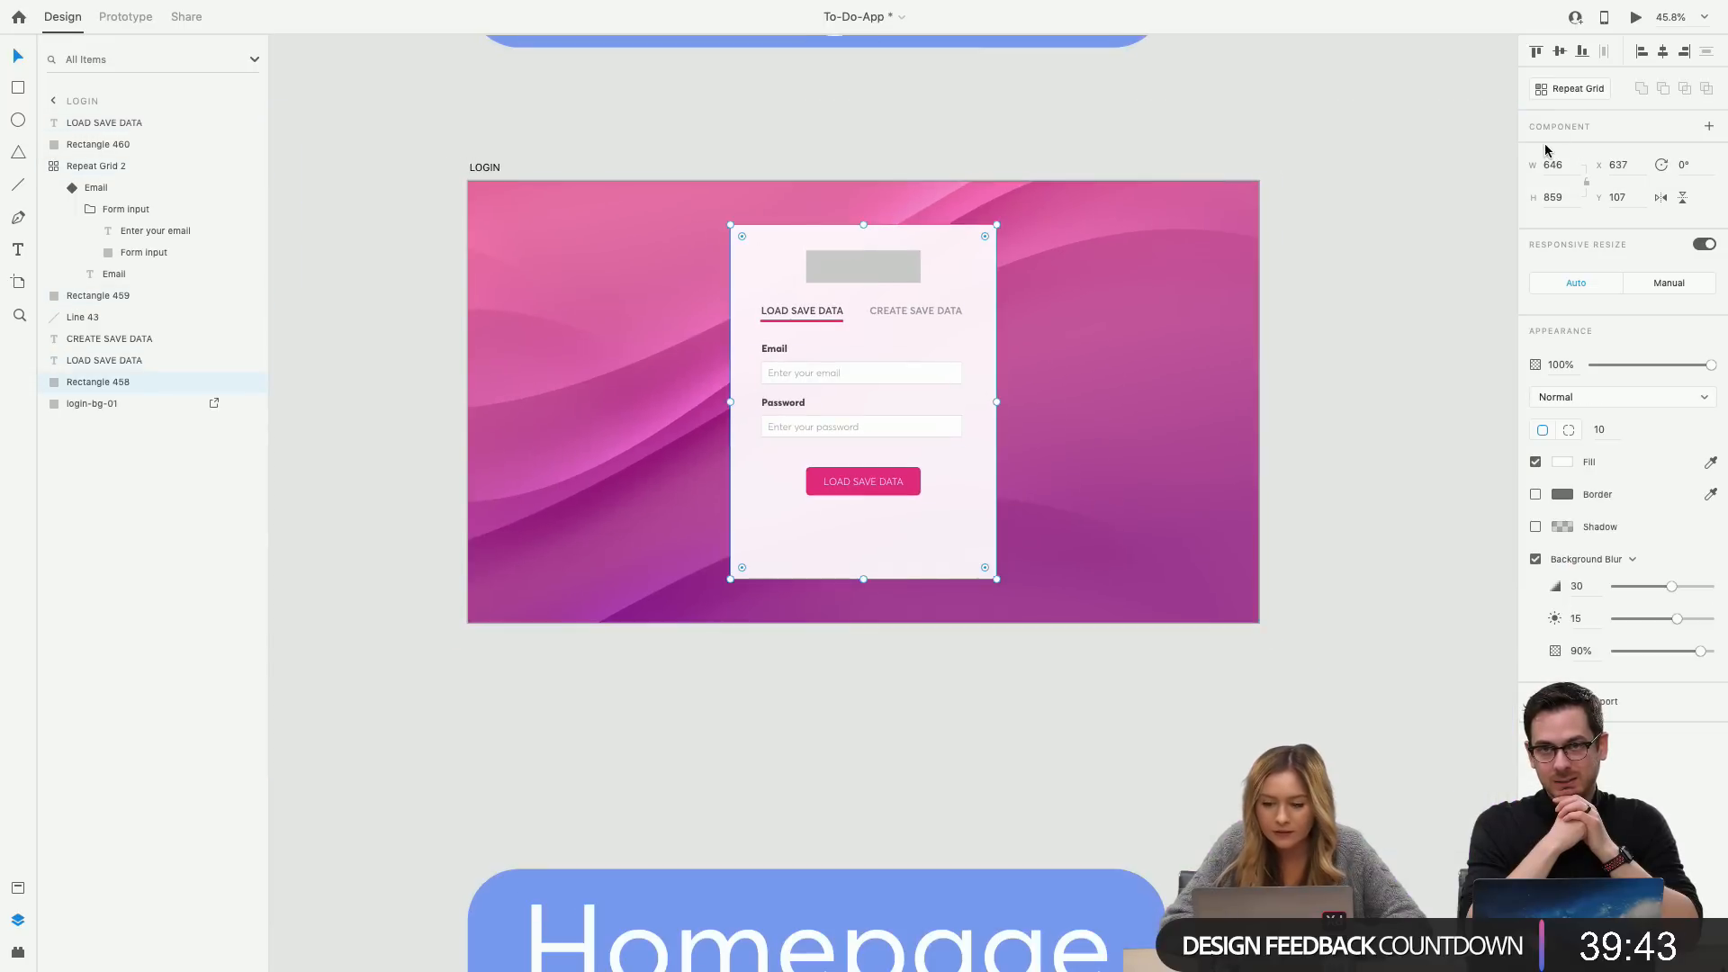
left_click(837, 414)
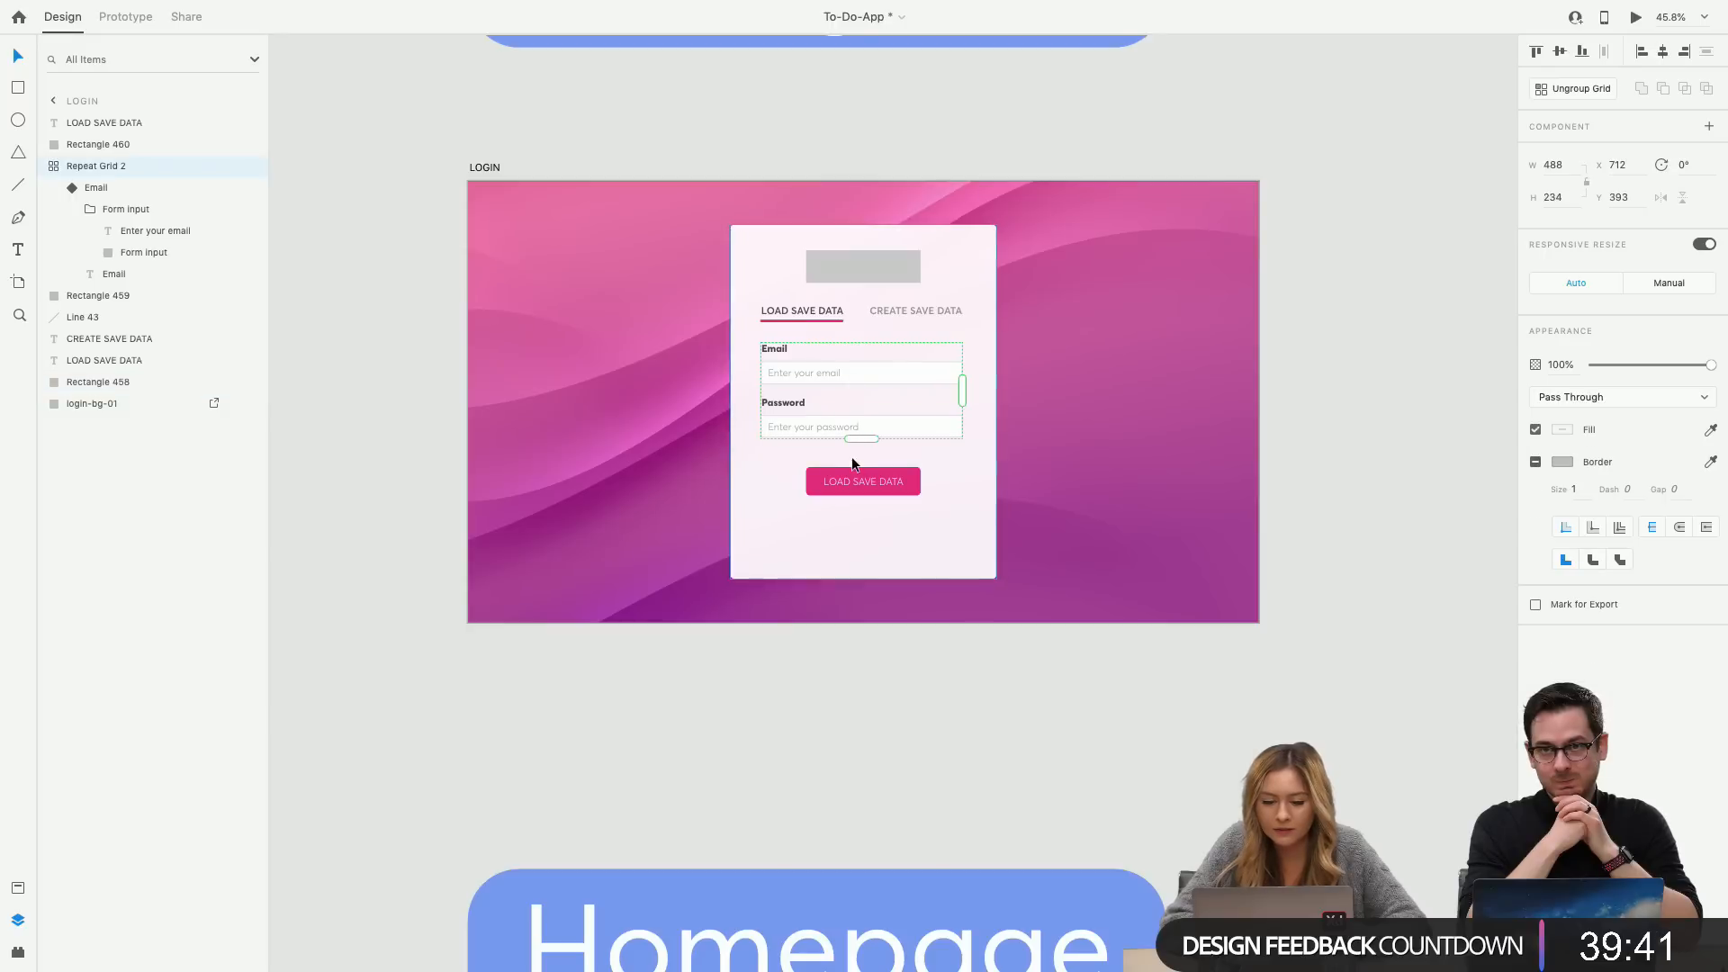
left_click(857, 472, "shift")
left_click(810, 322, "shift")
left_click(872, 313, "shift")
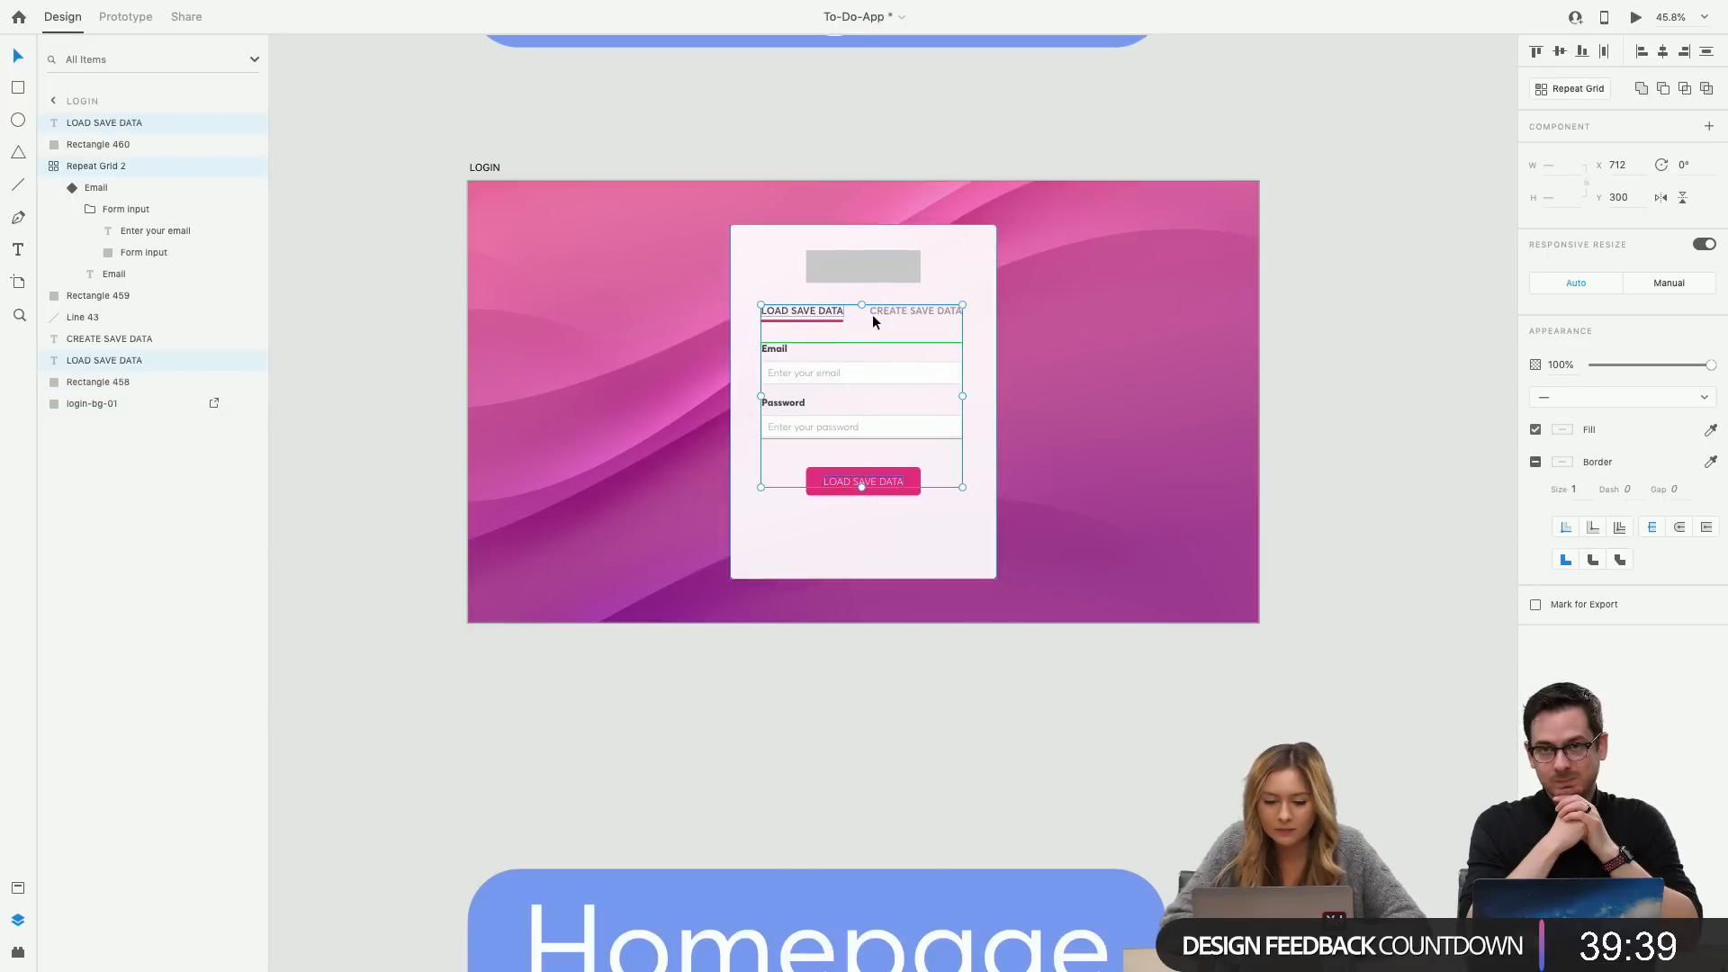
left_click(813, 319, "shift")
left_click(867, 263, "shift")
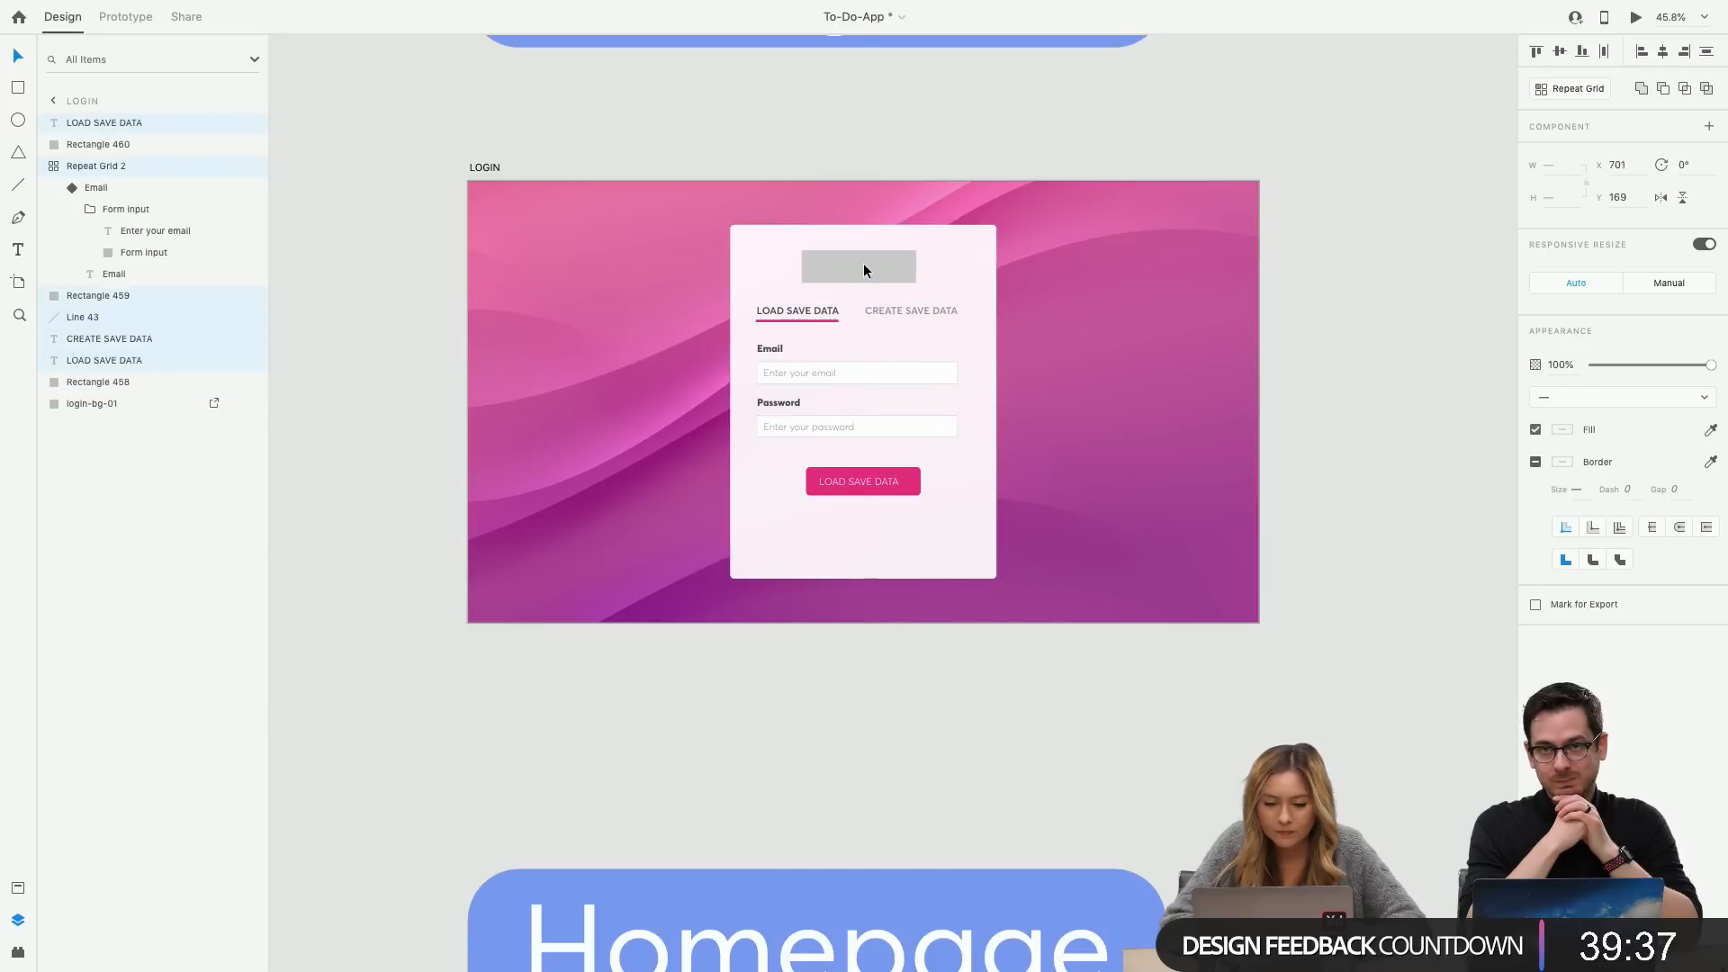
left_click_drag(867, 263, 867, 262)
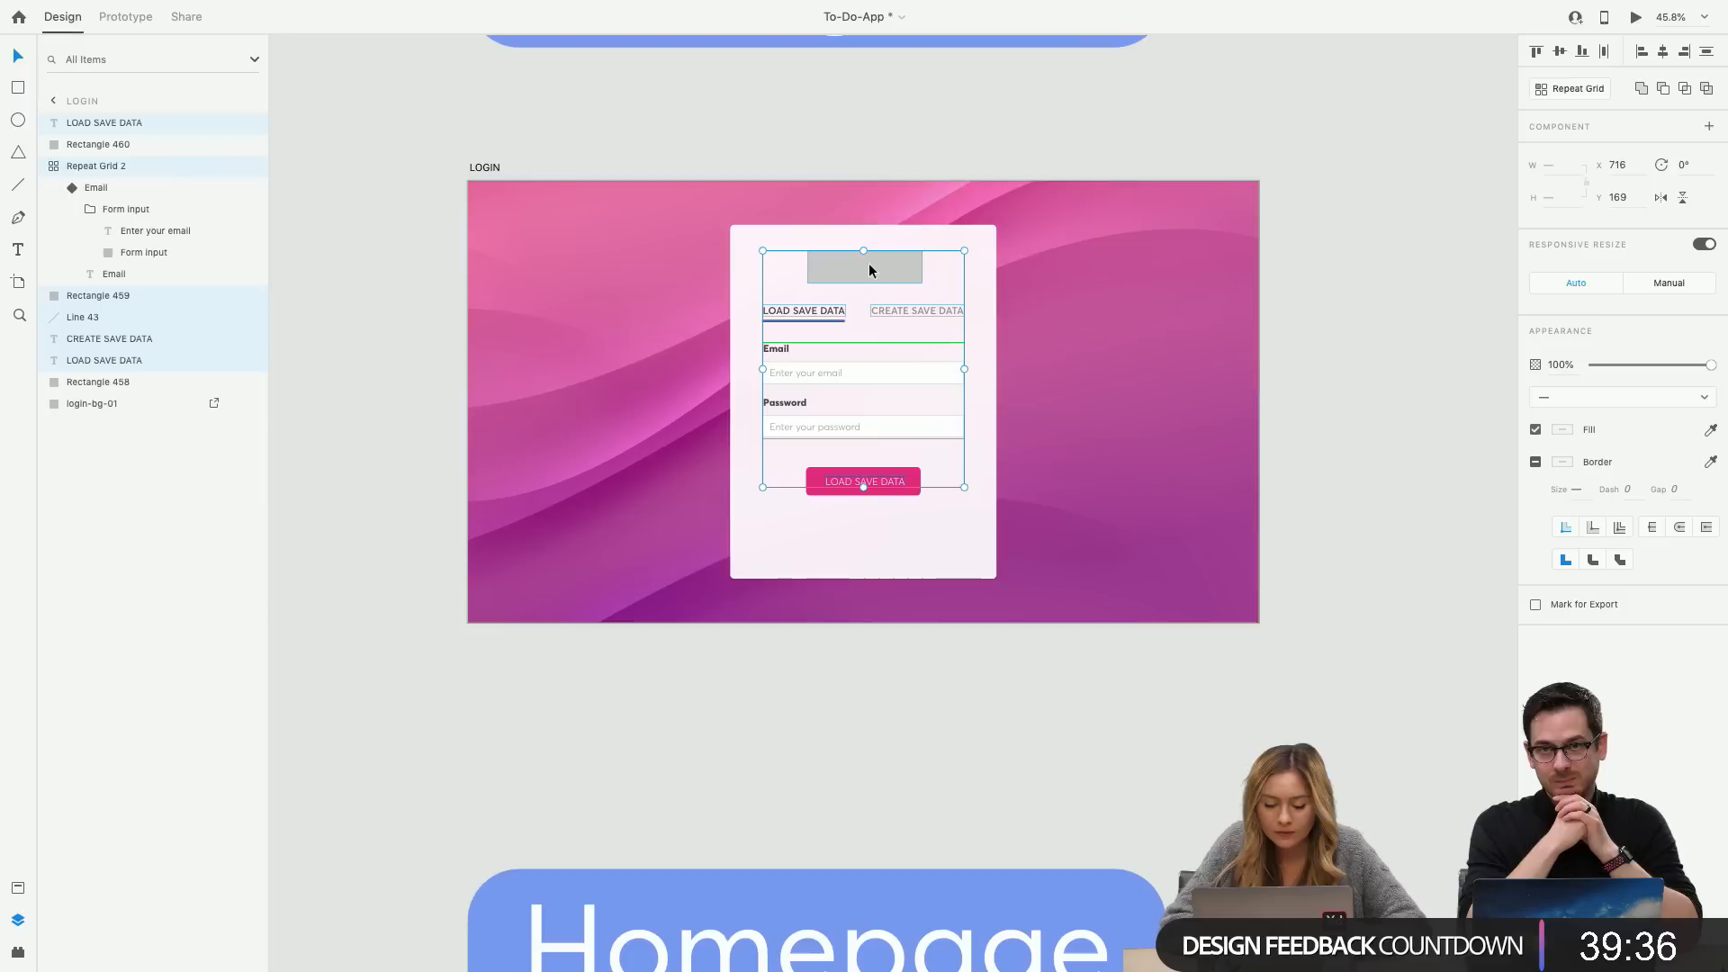
left_click(893, 481)
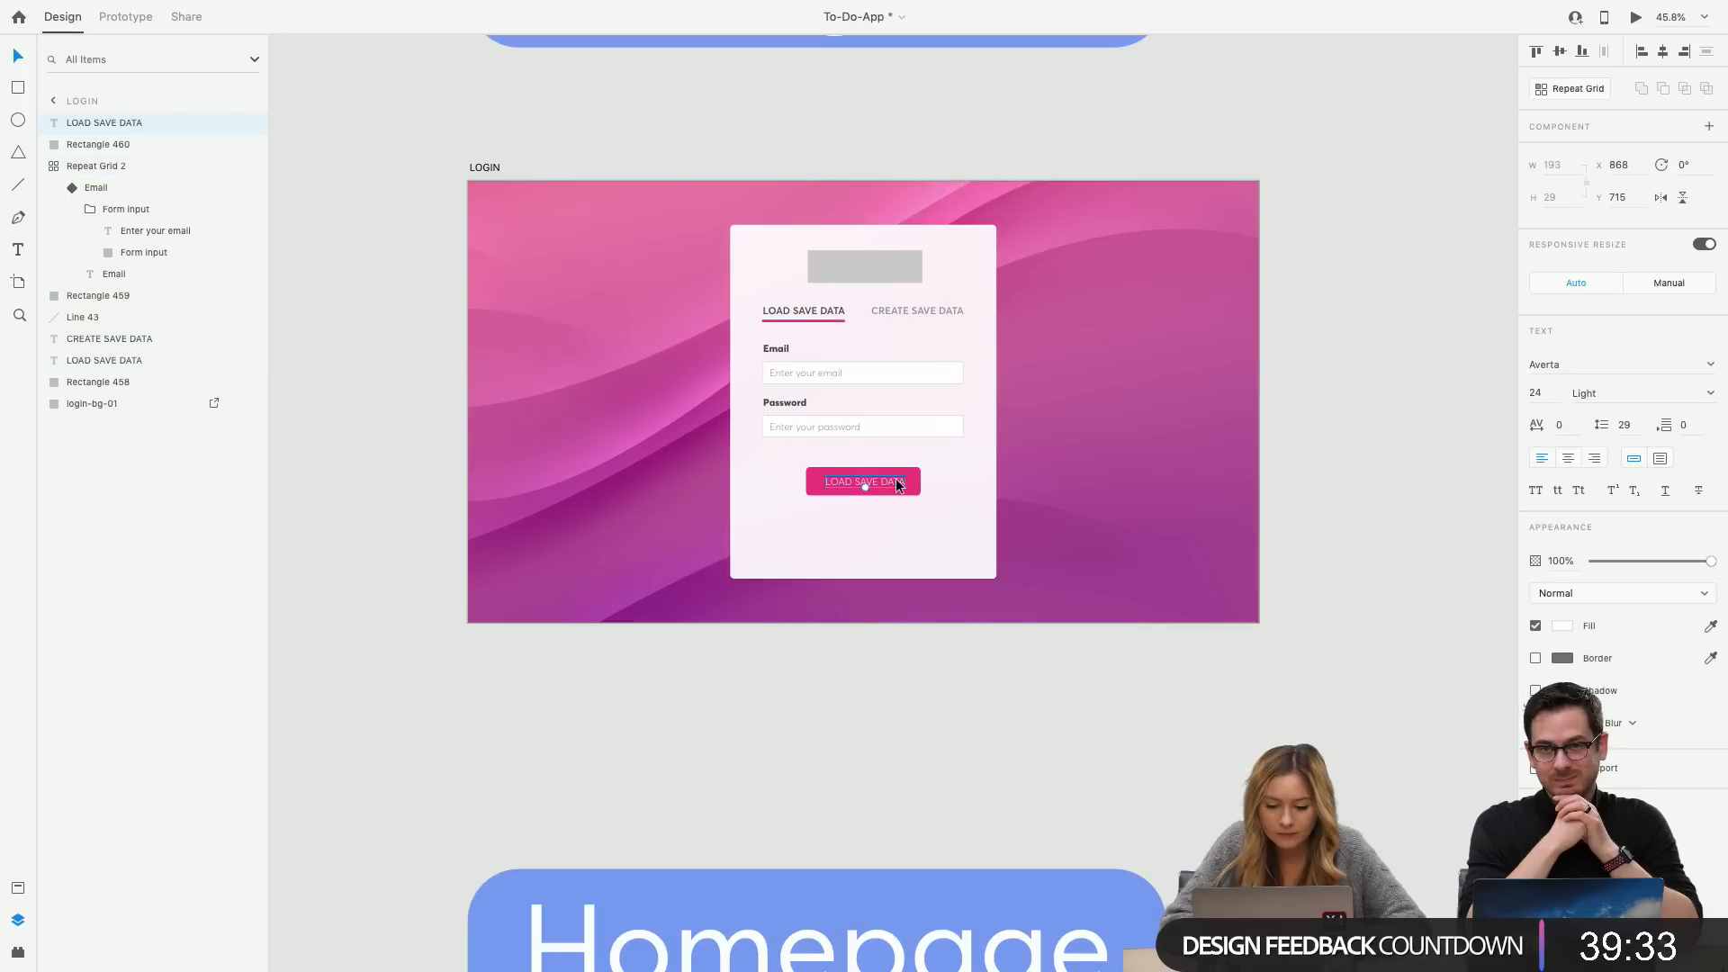
left_click(868, 495)
scroll(868, 495, "up", 5)
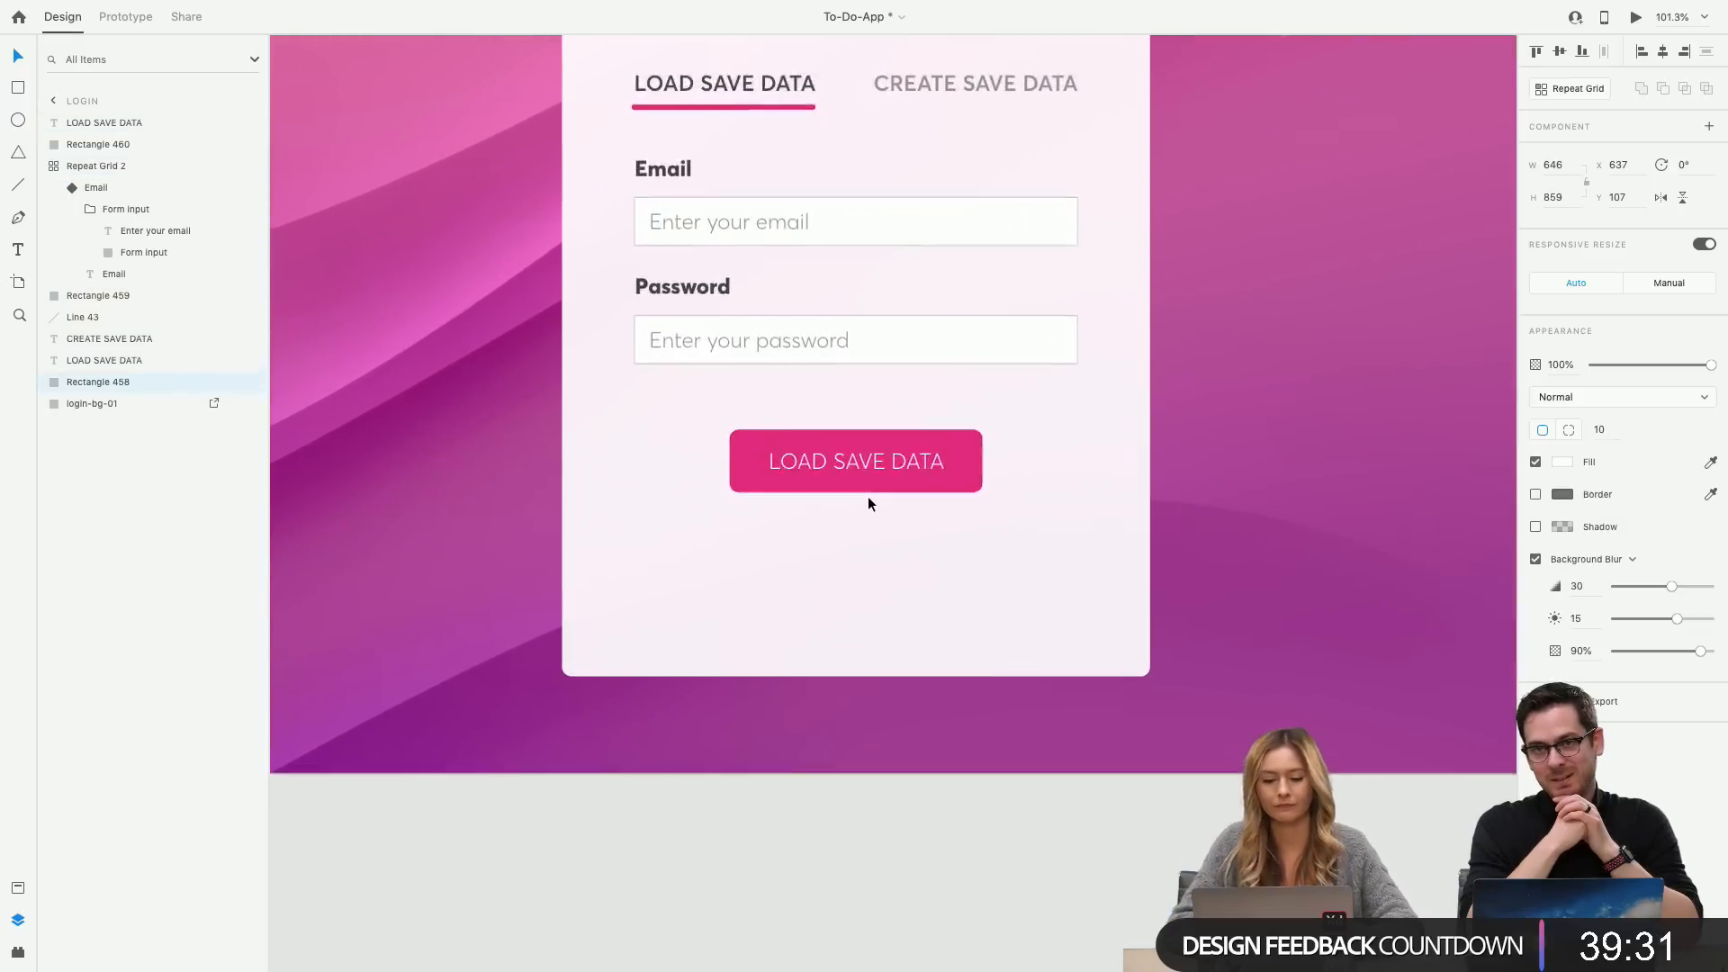
scroll(868, 495, "down", 5)
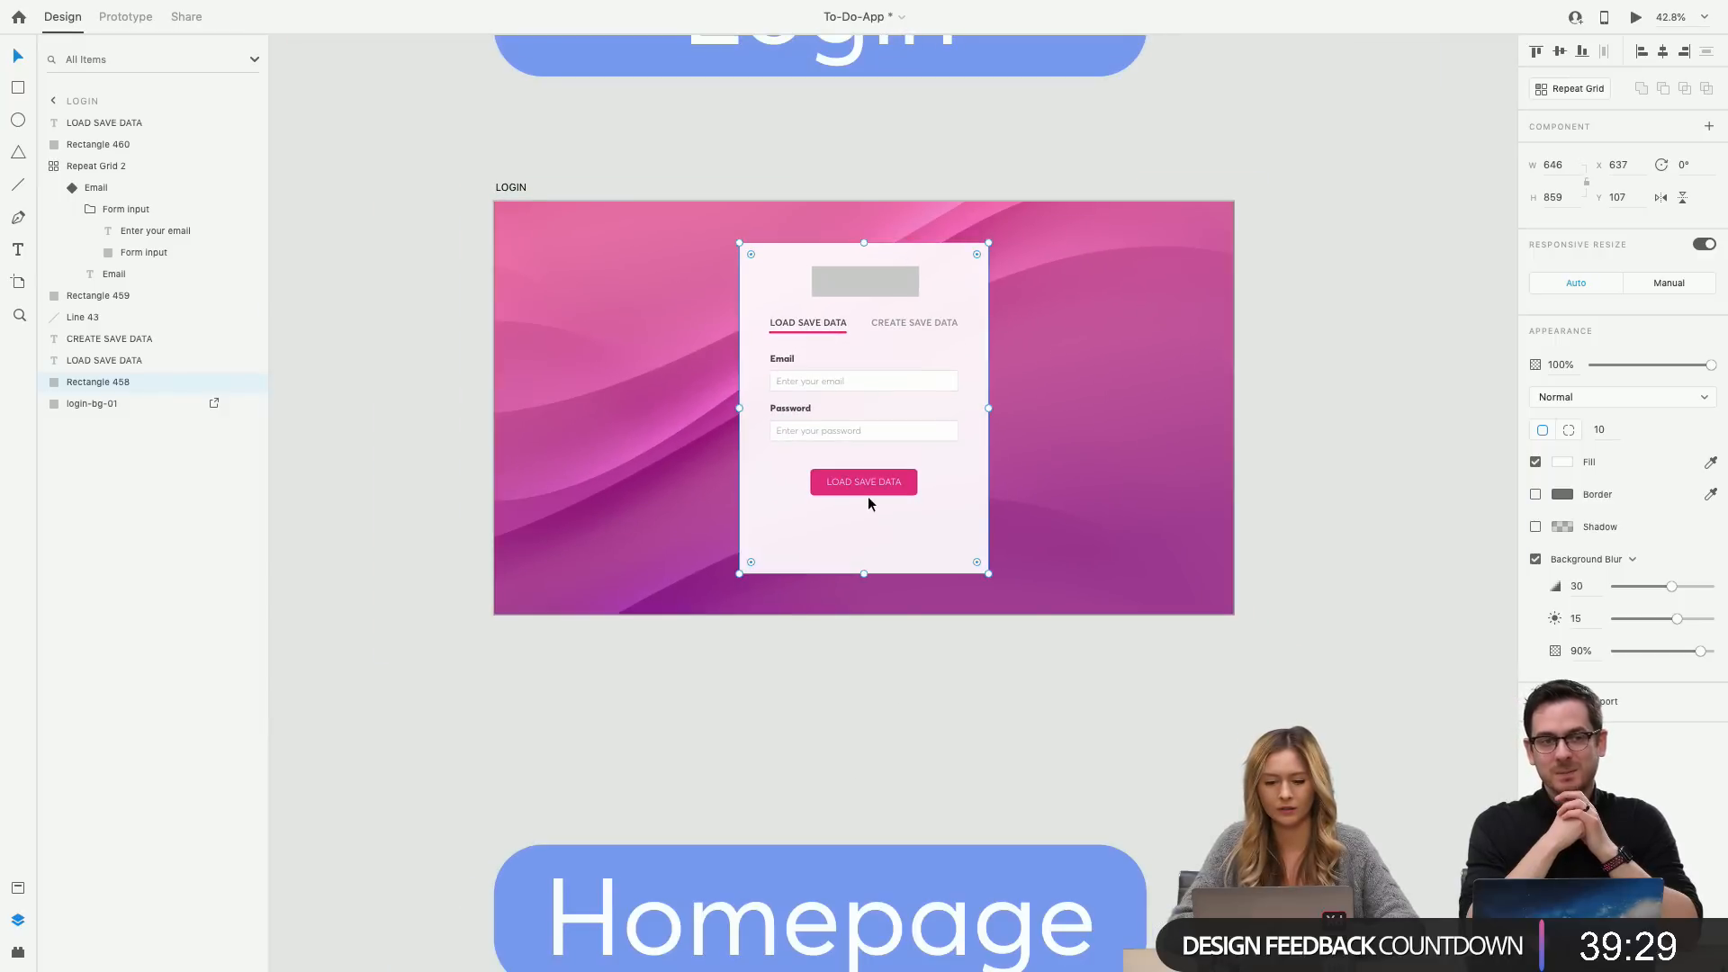
scroll(867, 495, "up", 3)
double_click(871, 528)
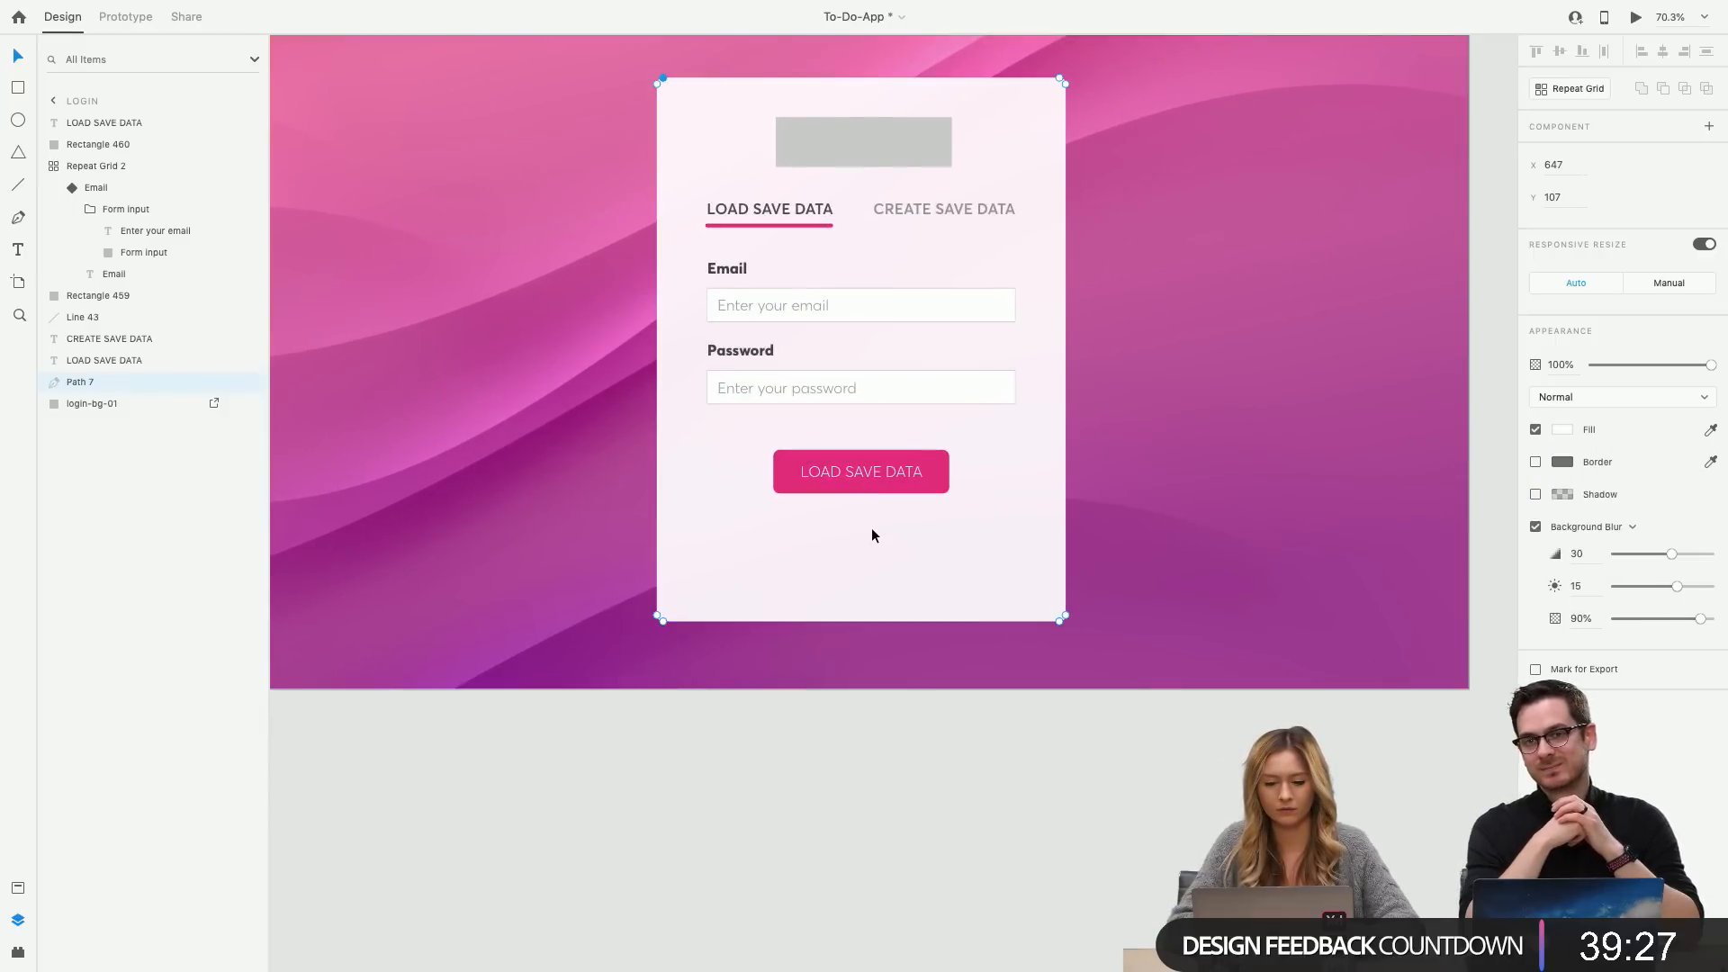
scroll(872, 528, "down", 2)
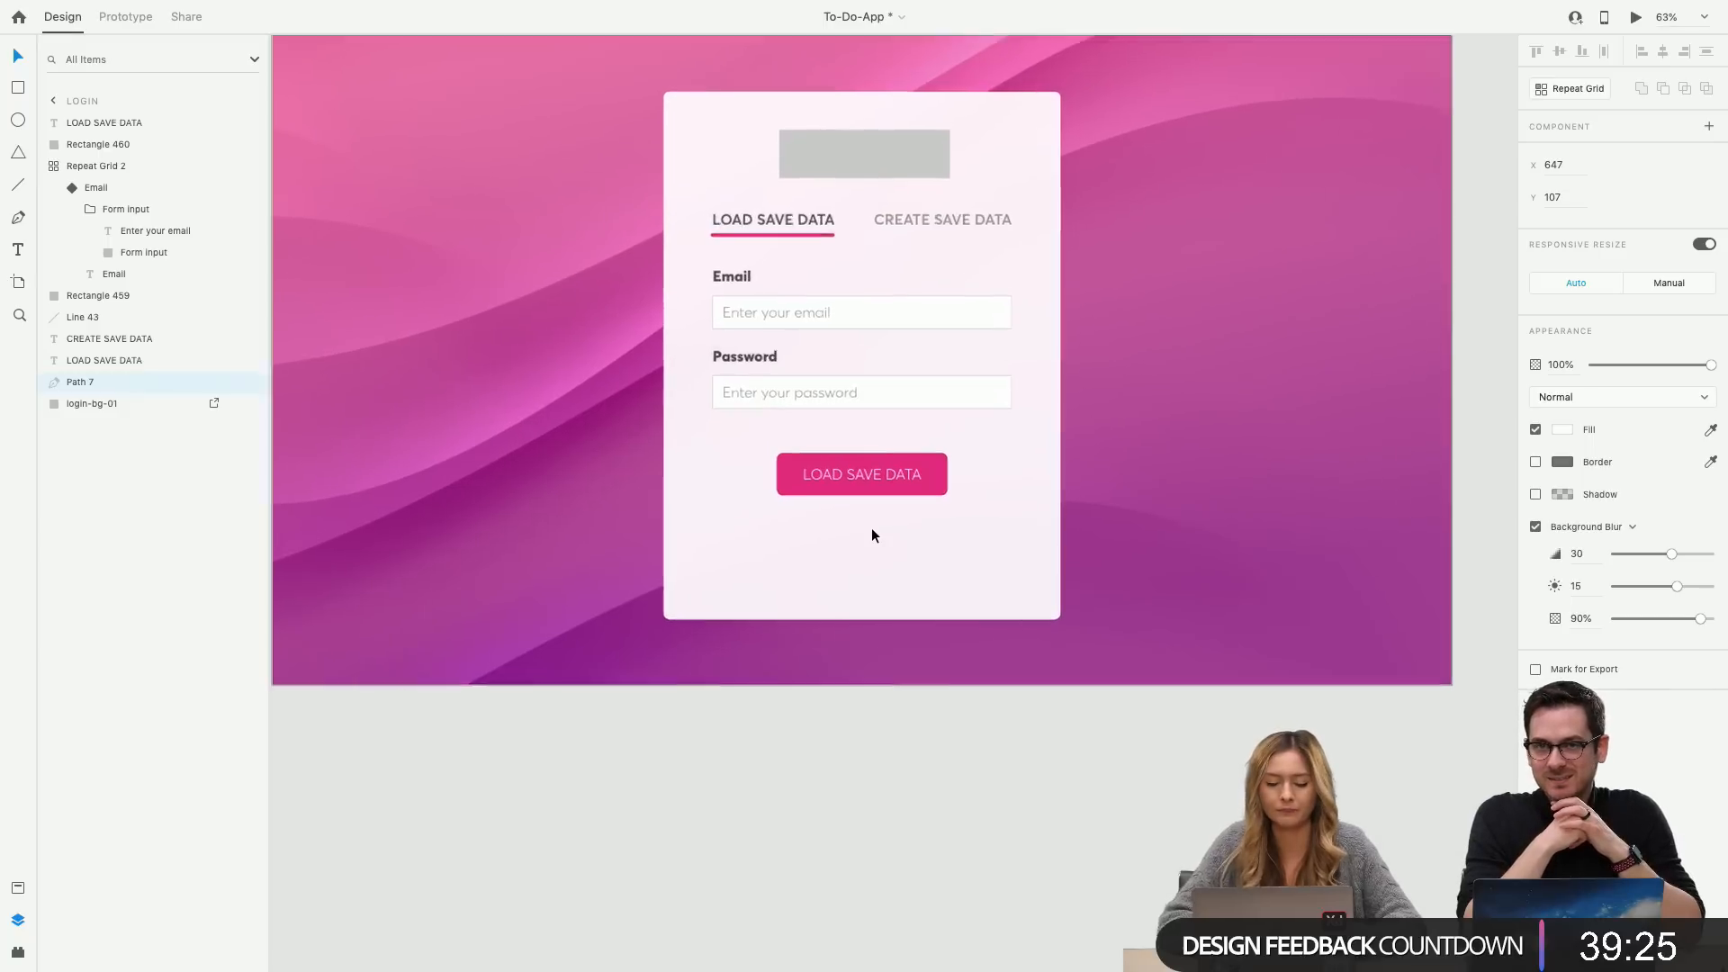
scroll(868, 538, "up", 2)
key("ctrl+z")
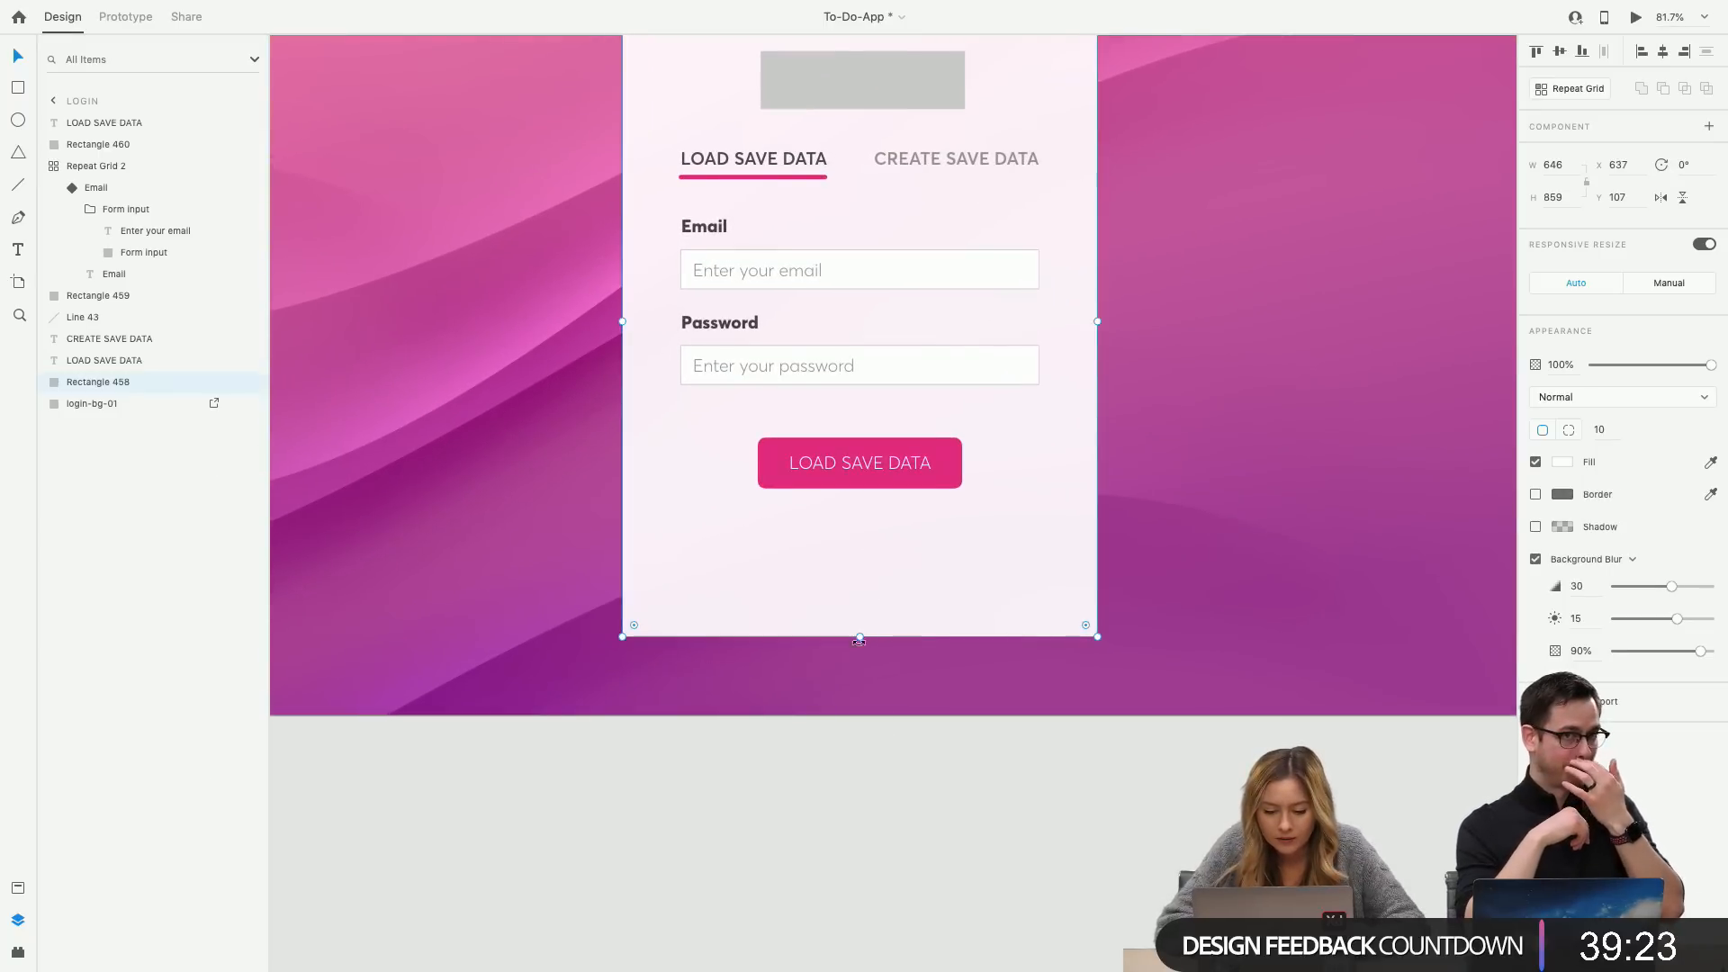
Shorten the white login card symmetrically about its centre, bringing its upper edge down to about Y 117.
scroll(860, 640, "up", 2)
left_click(828, 192)
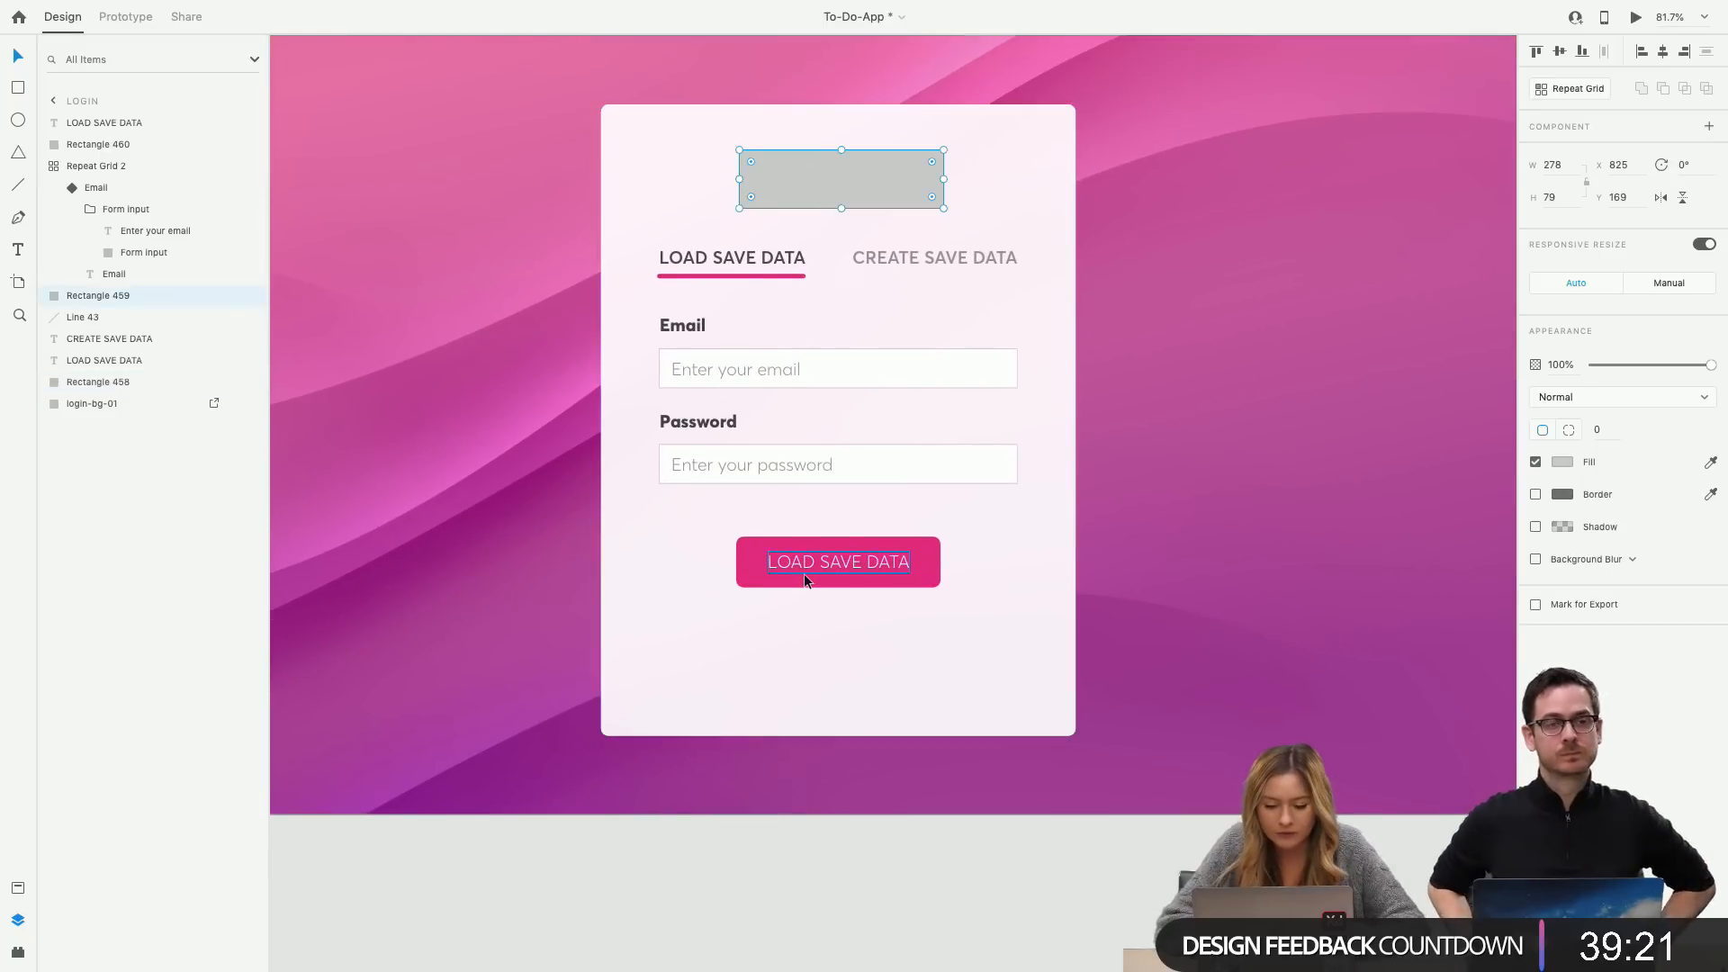
scroll(804, 576, "down", 2)
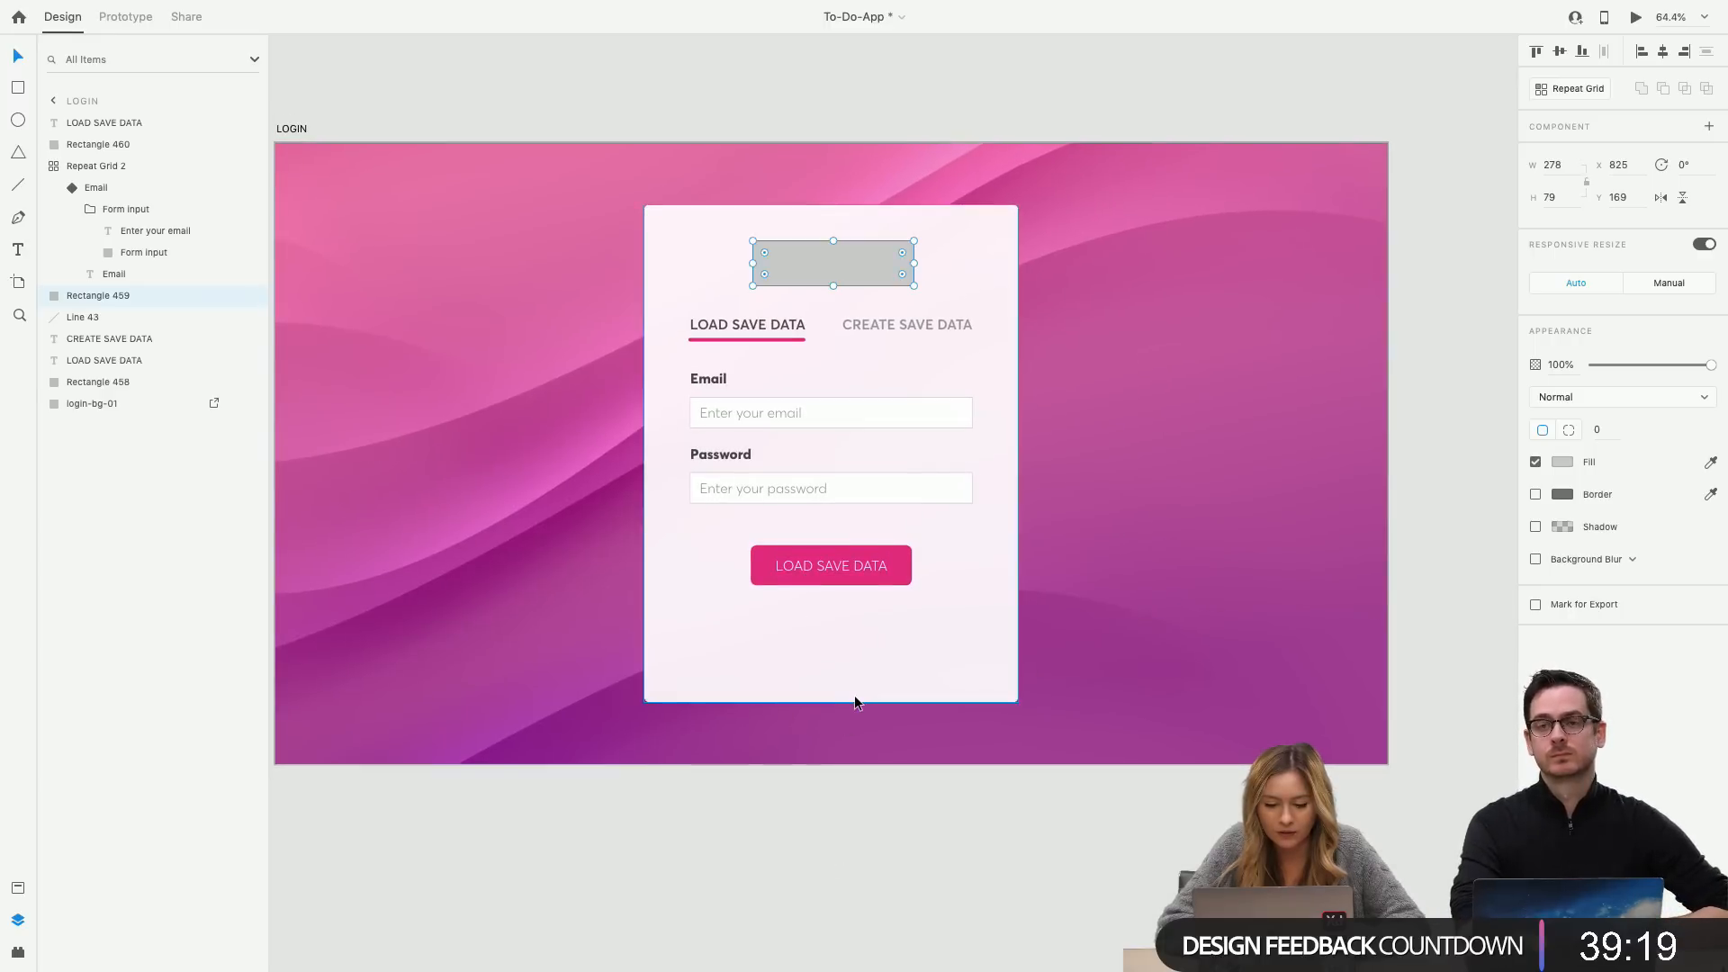
left_click(846, 639)
key("alt")
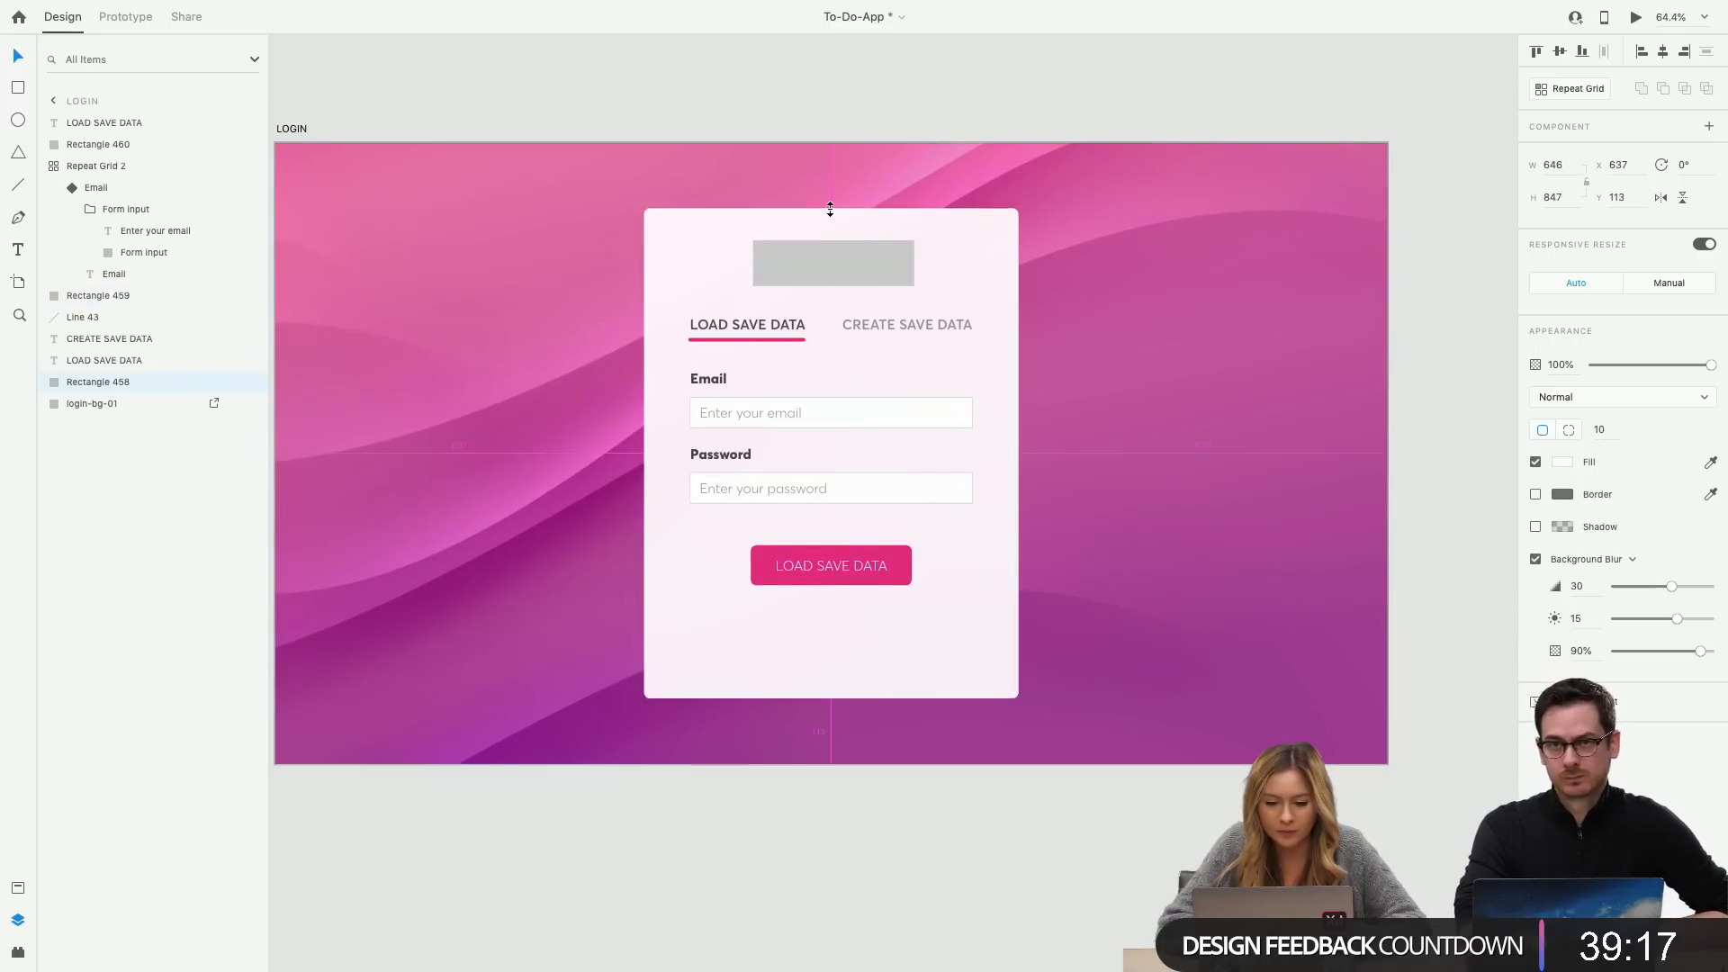
left_click_drag(830, 209, 830, 211)
Rename the pink underline layer beneath the LOAD SAVE DATA tab label as "line".
left_click(806, 279)
left_click(783, 325, "shift")
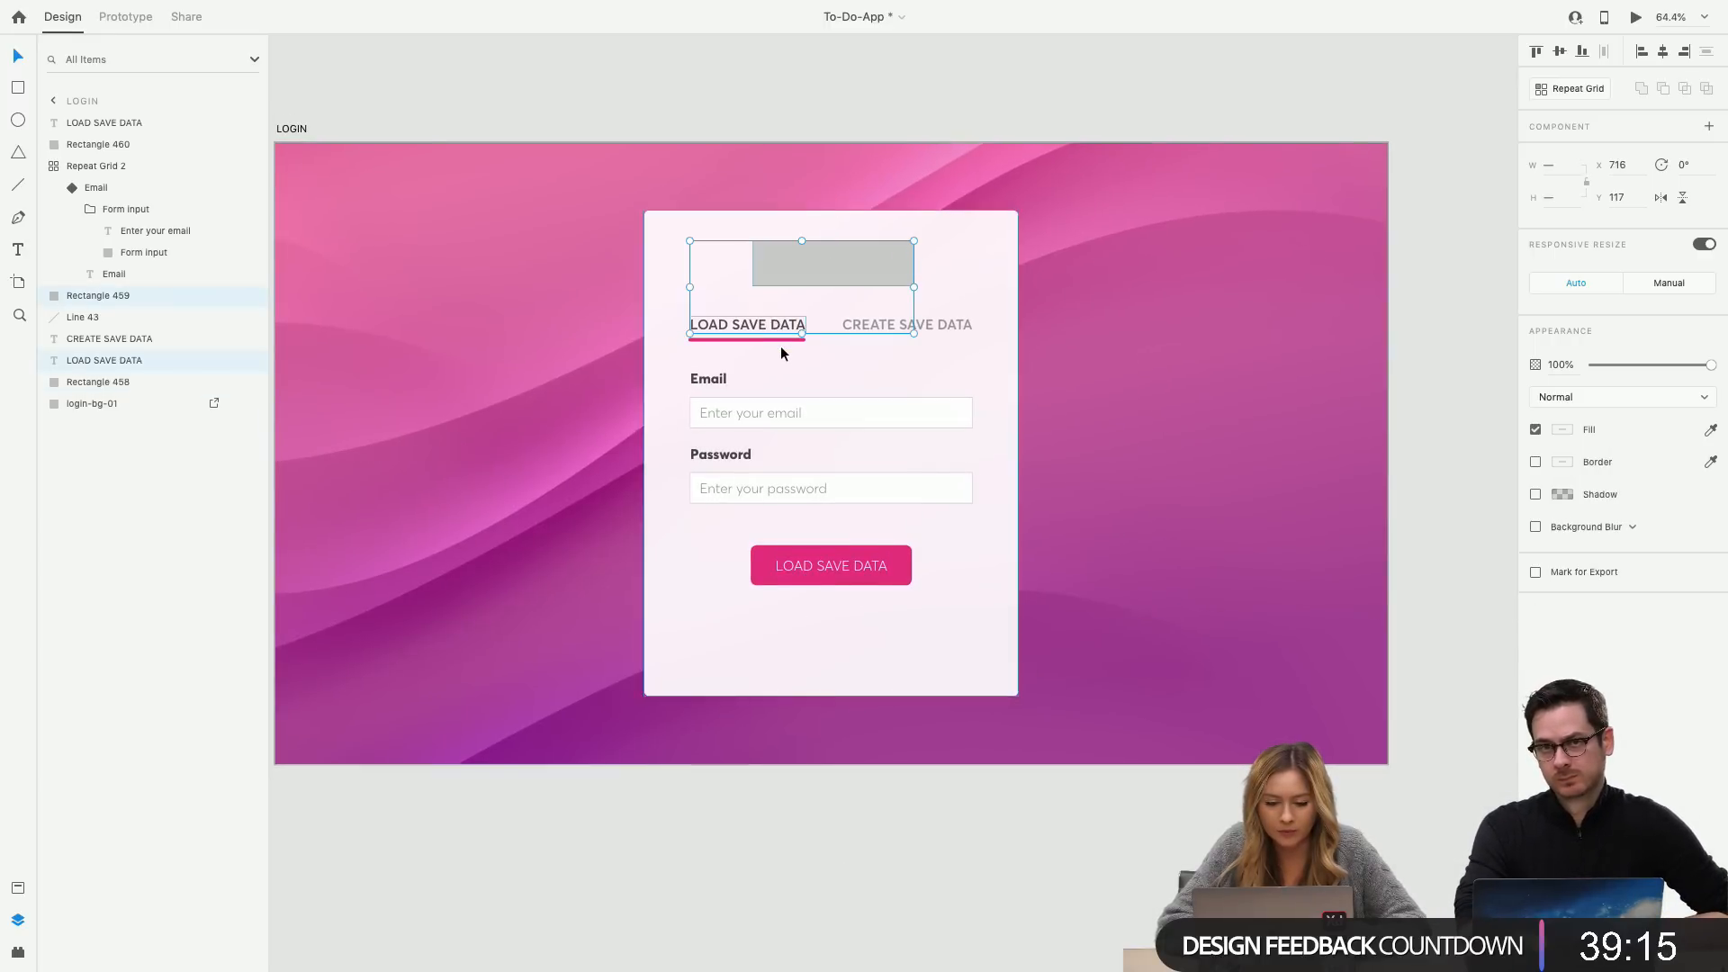
left_click(779, 338)
left_click(779, 338)
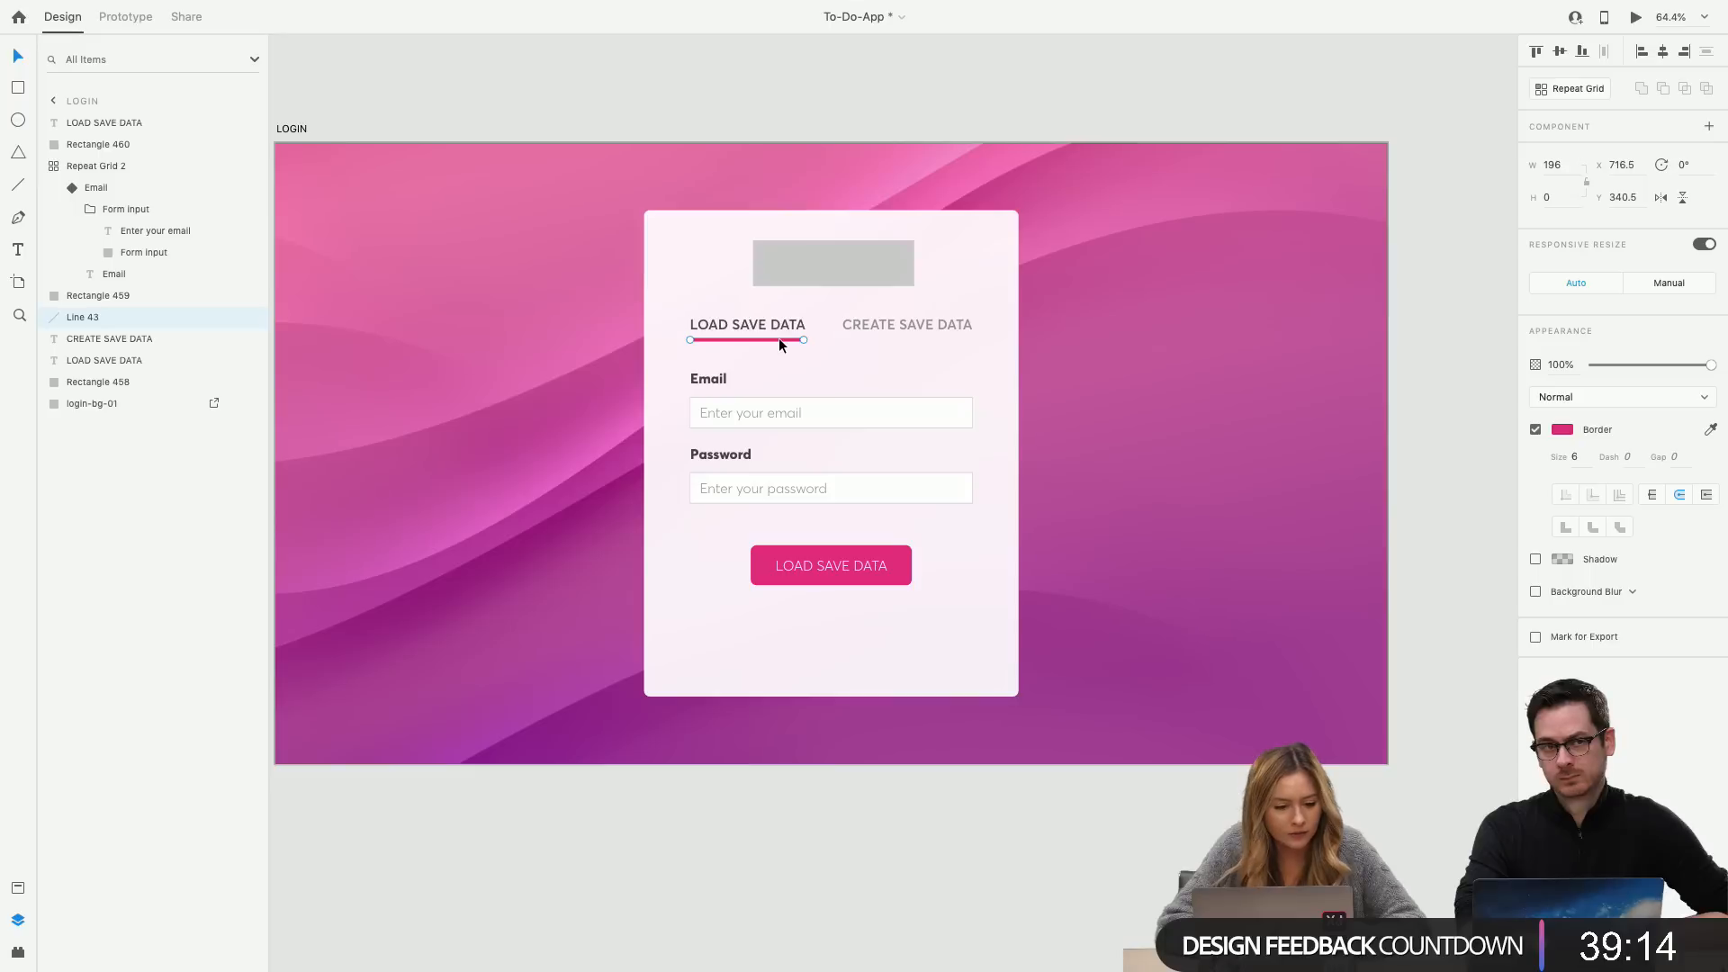
double_click(81, 317)
type("lle")
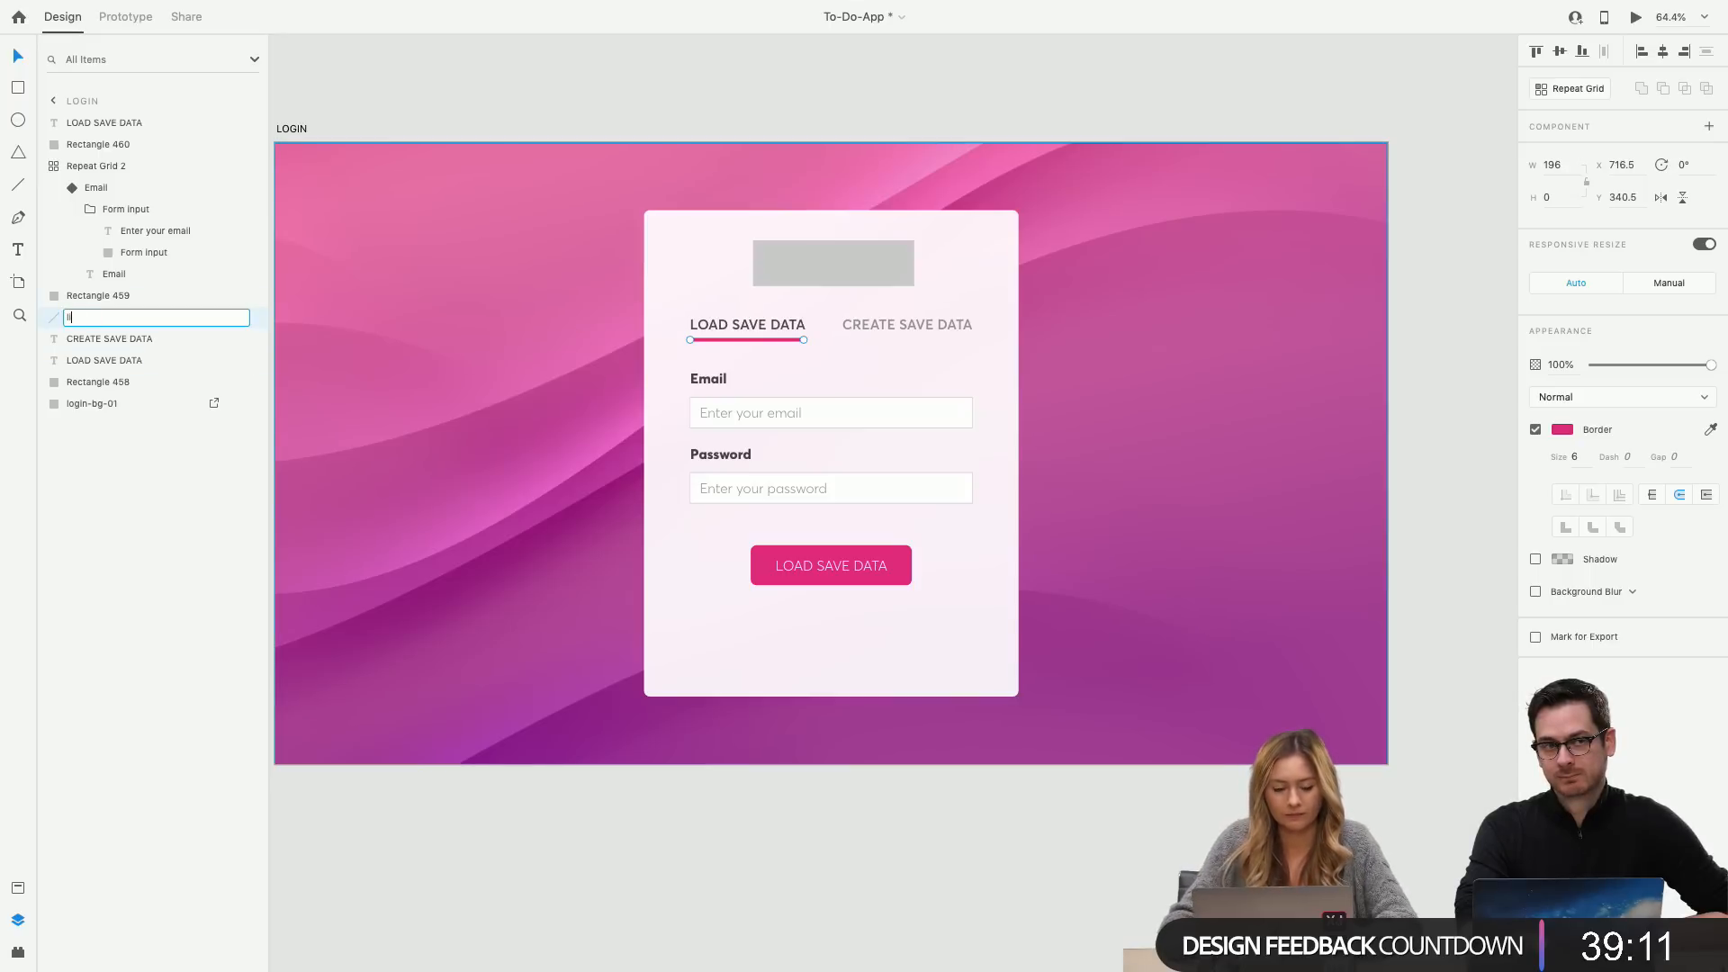
type("e")
key("Return")
Rename the text layer of the LOAD SAVE DATA tab label as "load save data" in lowercase.
left_click(763, 326)
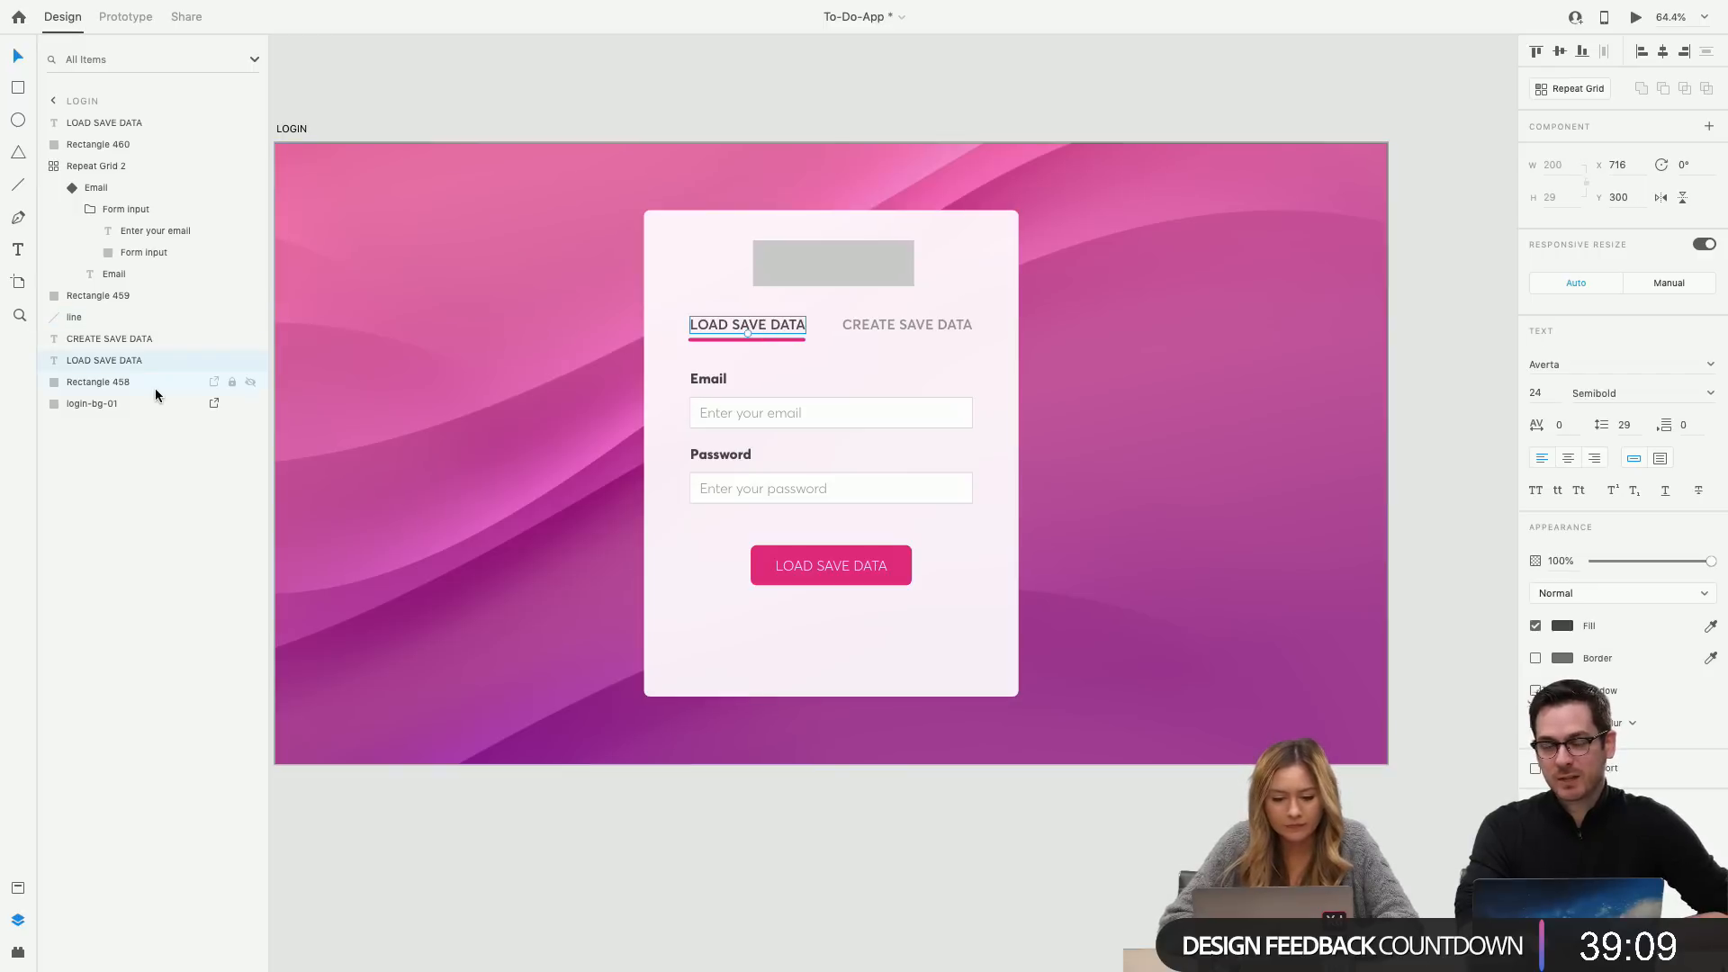
double_click(107, 359)
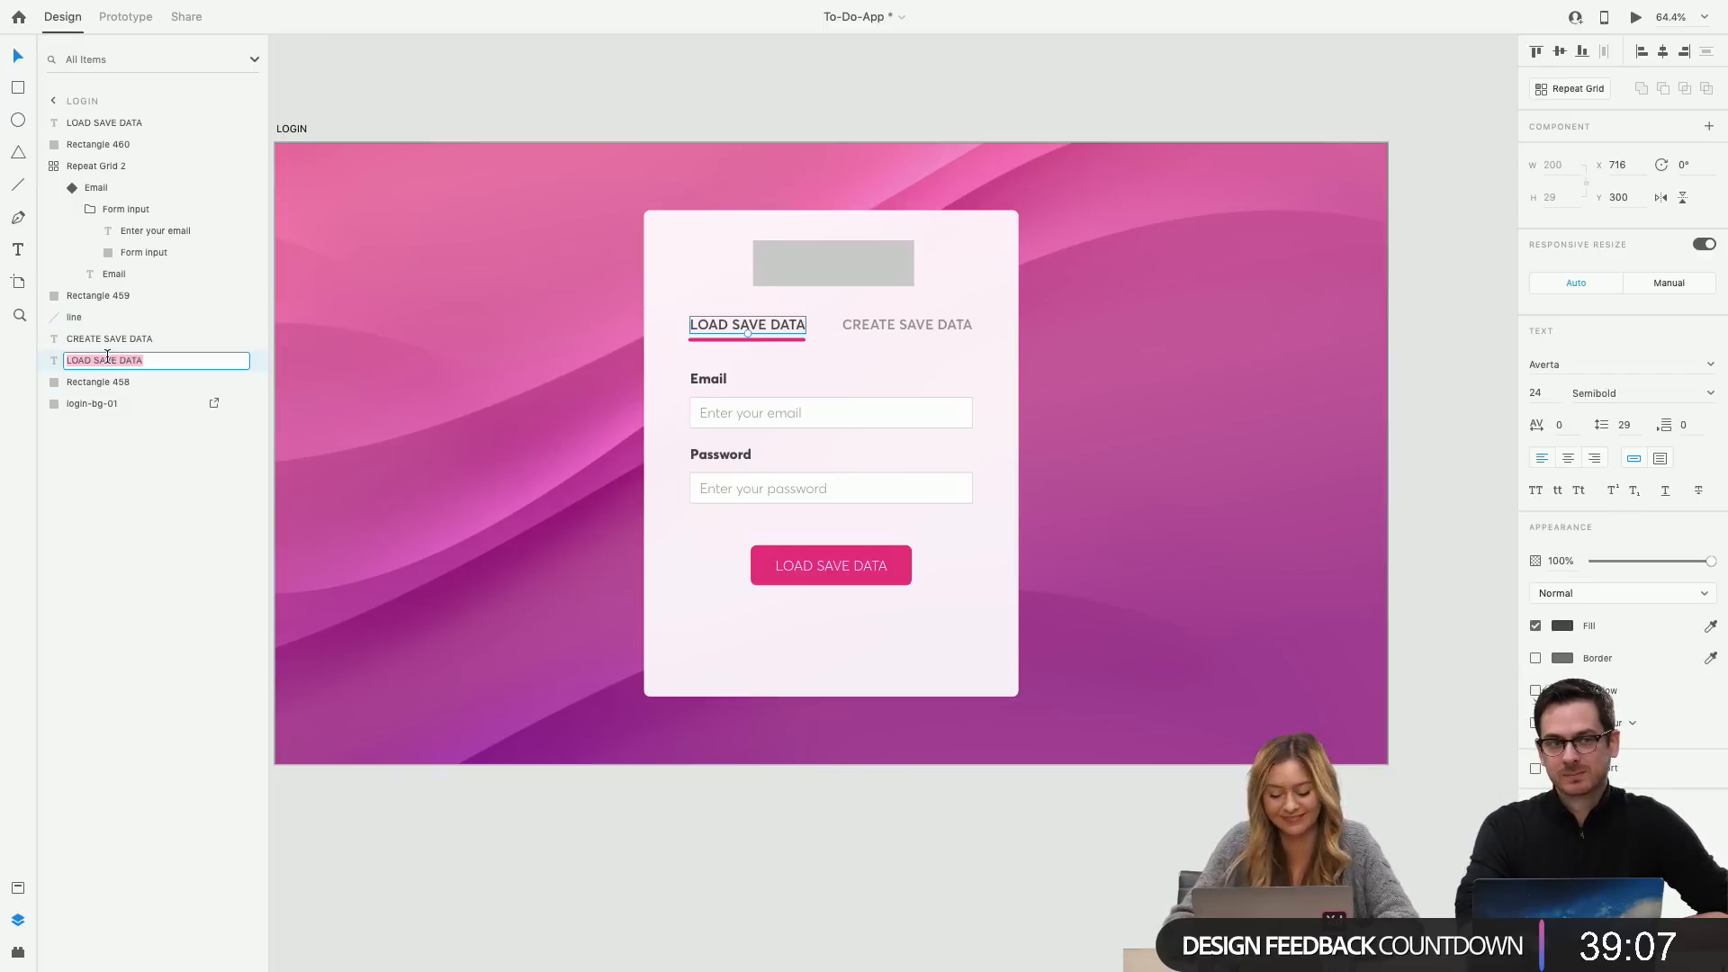
type("load")
type(" sav")
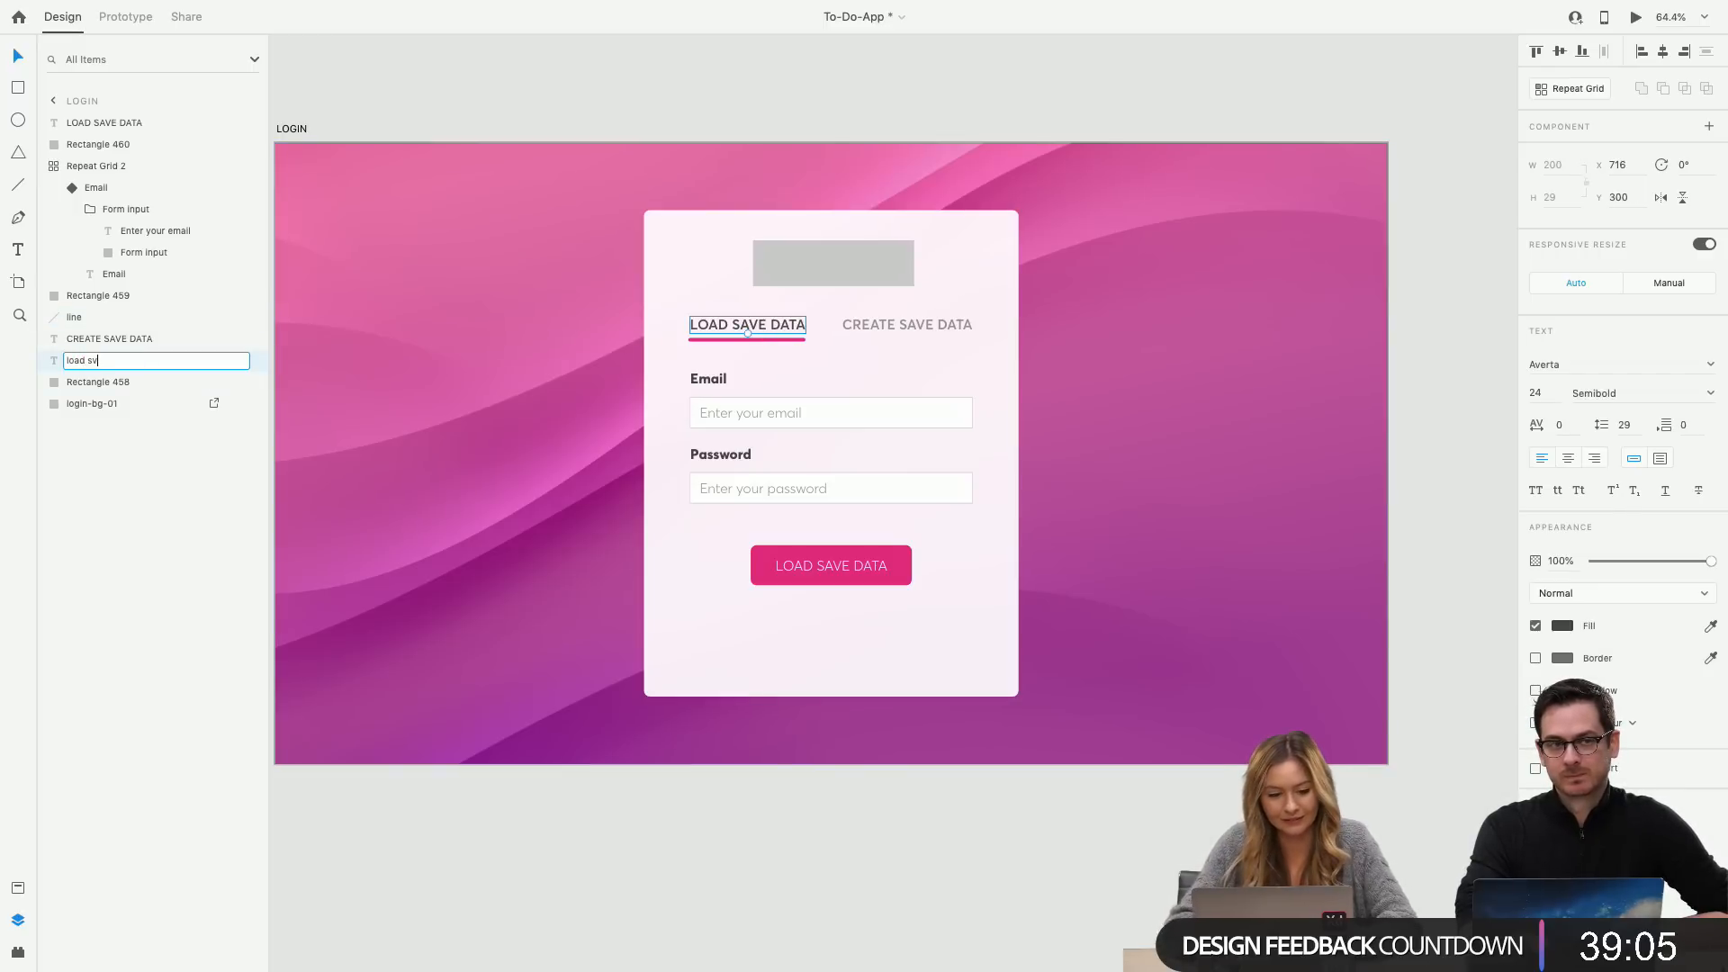
key("BackSpace")
type("ave data")
key("Return")
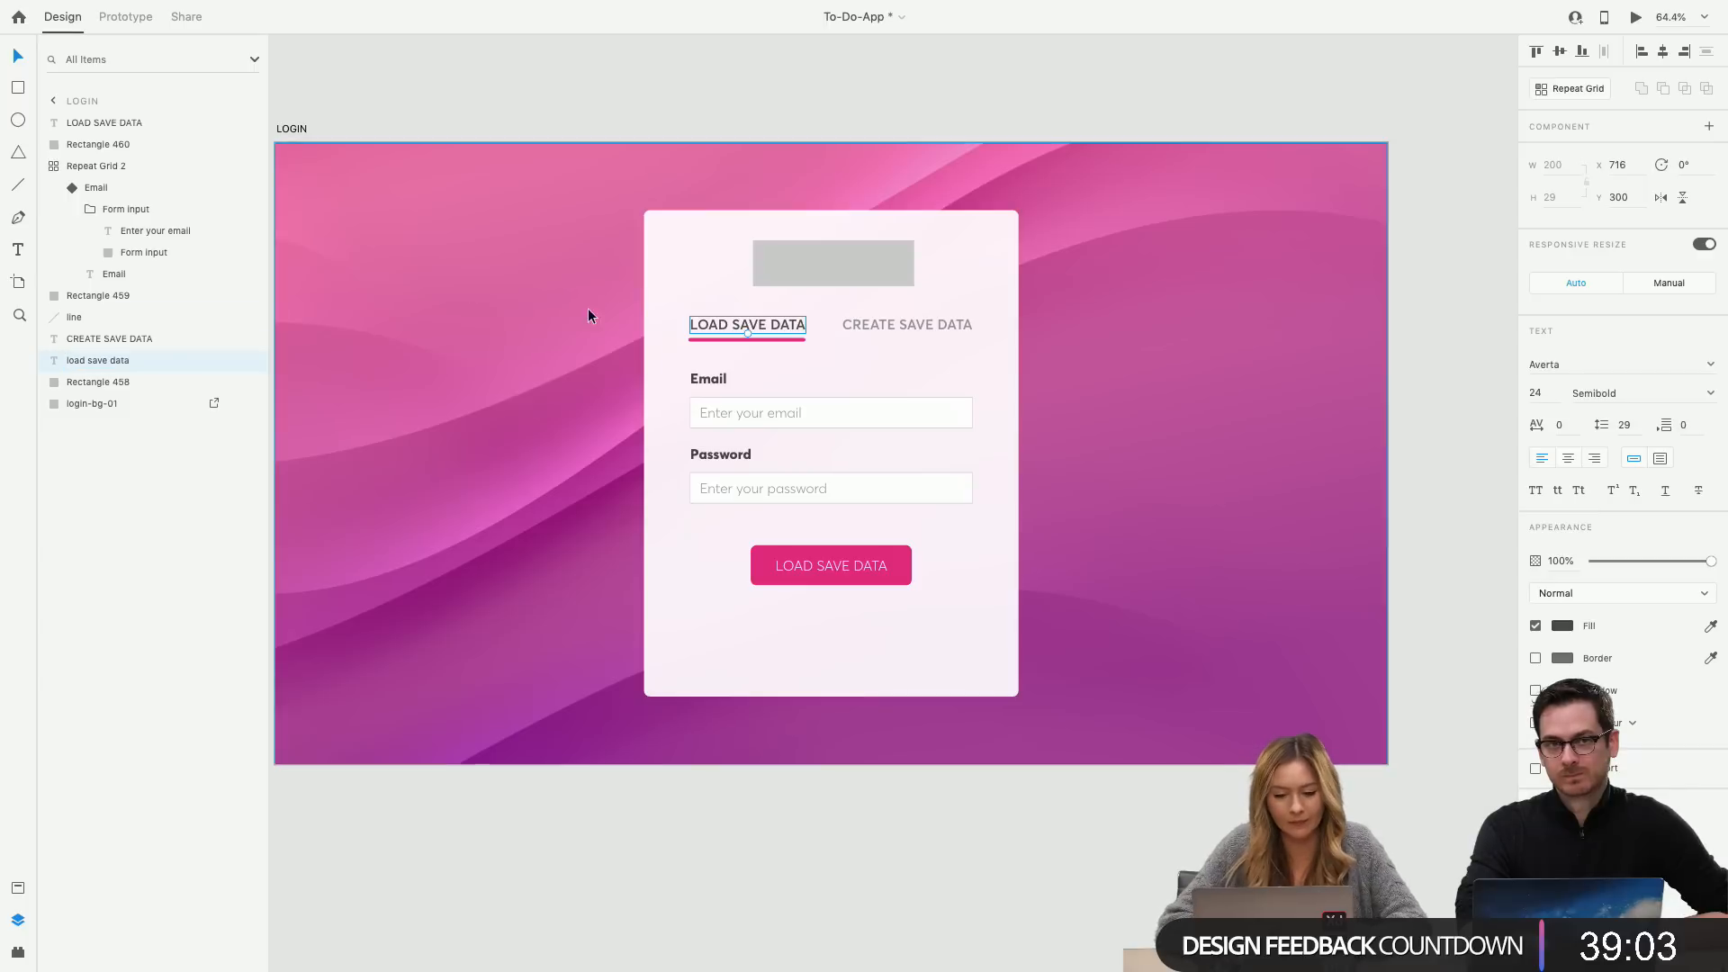
Group the LOAD SAVE DATA tab label with its underline, and group that with the CREATE SAVE DATA label.
left_click(785, 339, "shift")
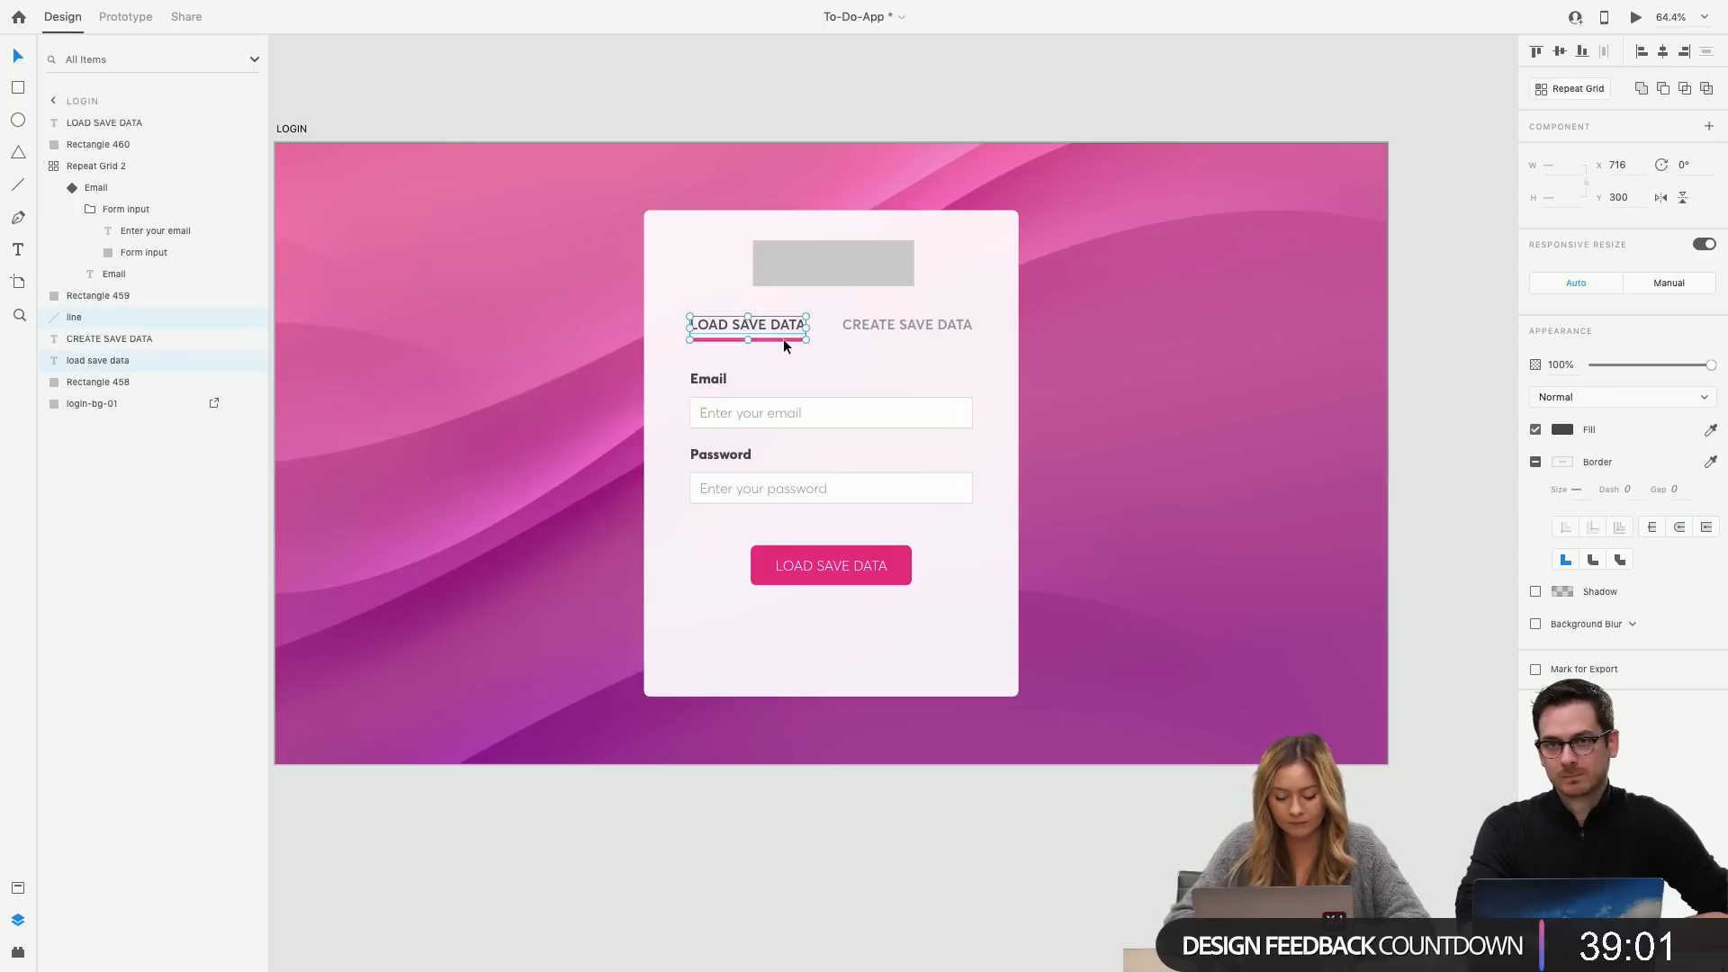
key("super+g")
left_click(889, 326)
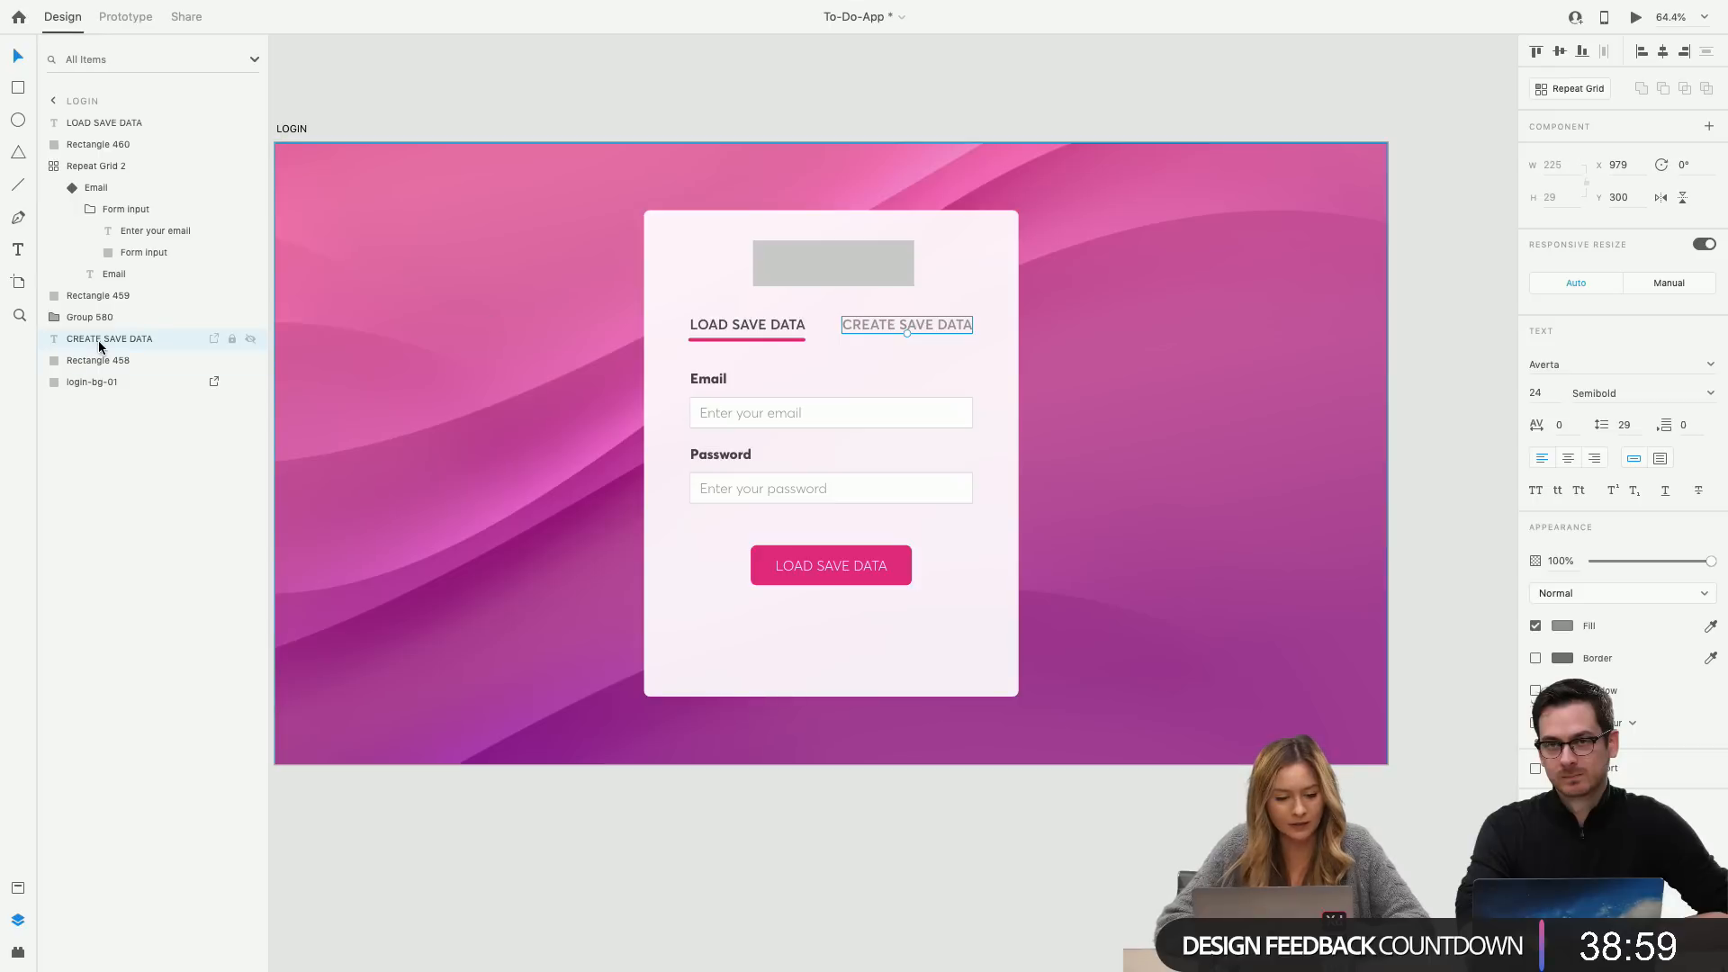
left_click(774, 326, "shift")
key("super+g")
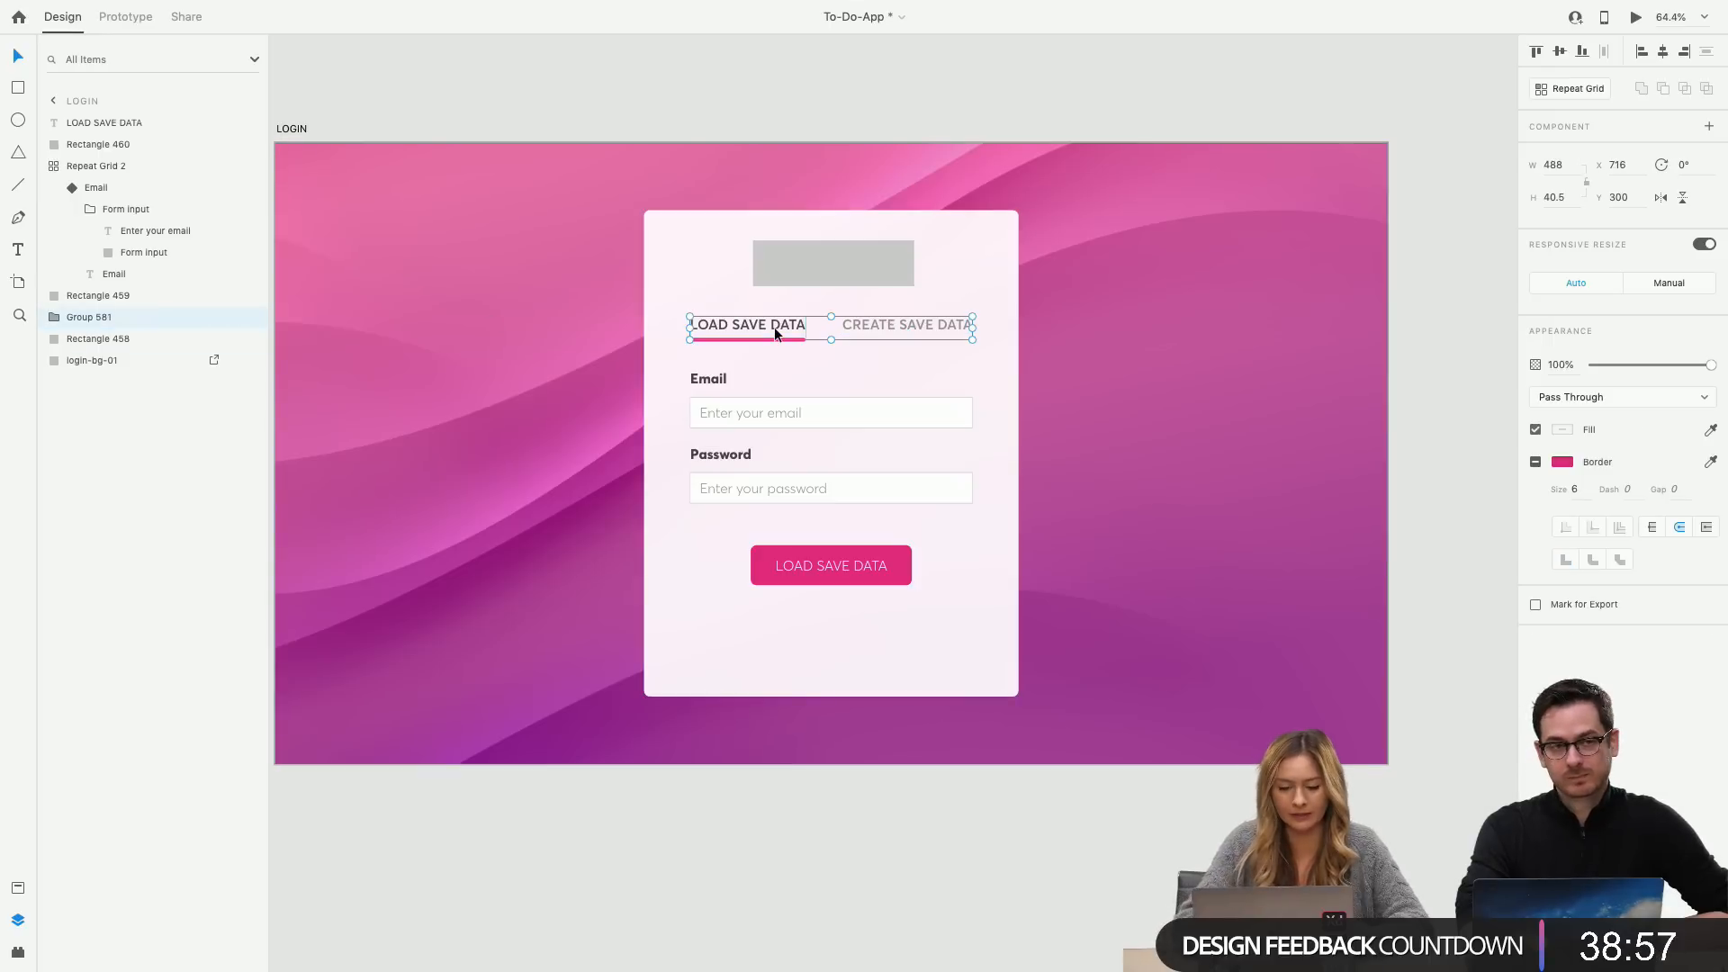
Rename the outer group holding both tab labels as LOAD/SAVE DATA.
left_click(88, 326)
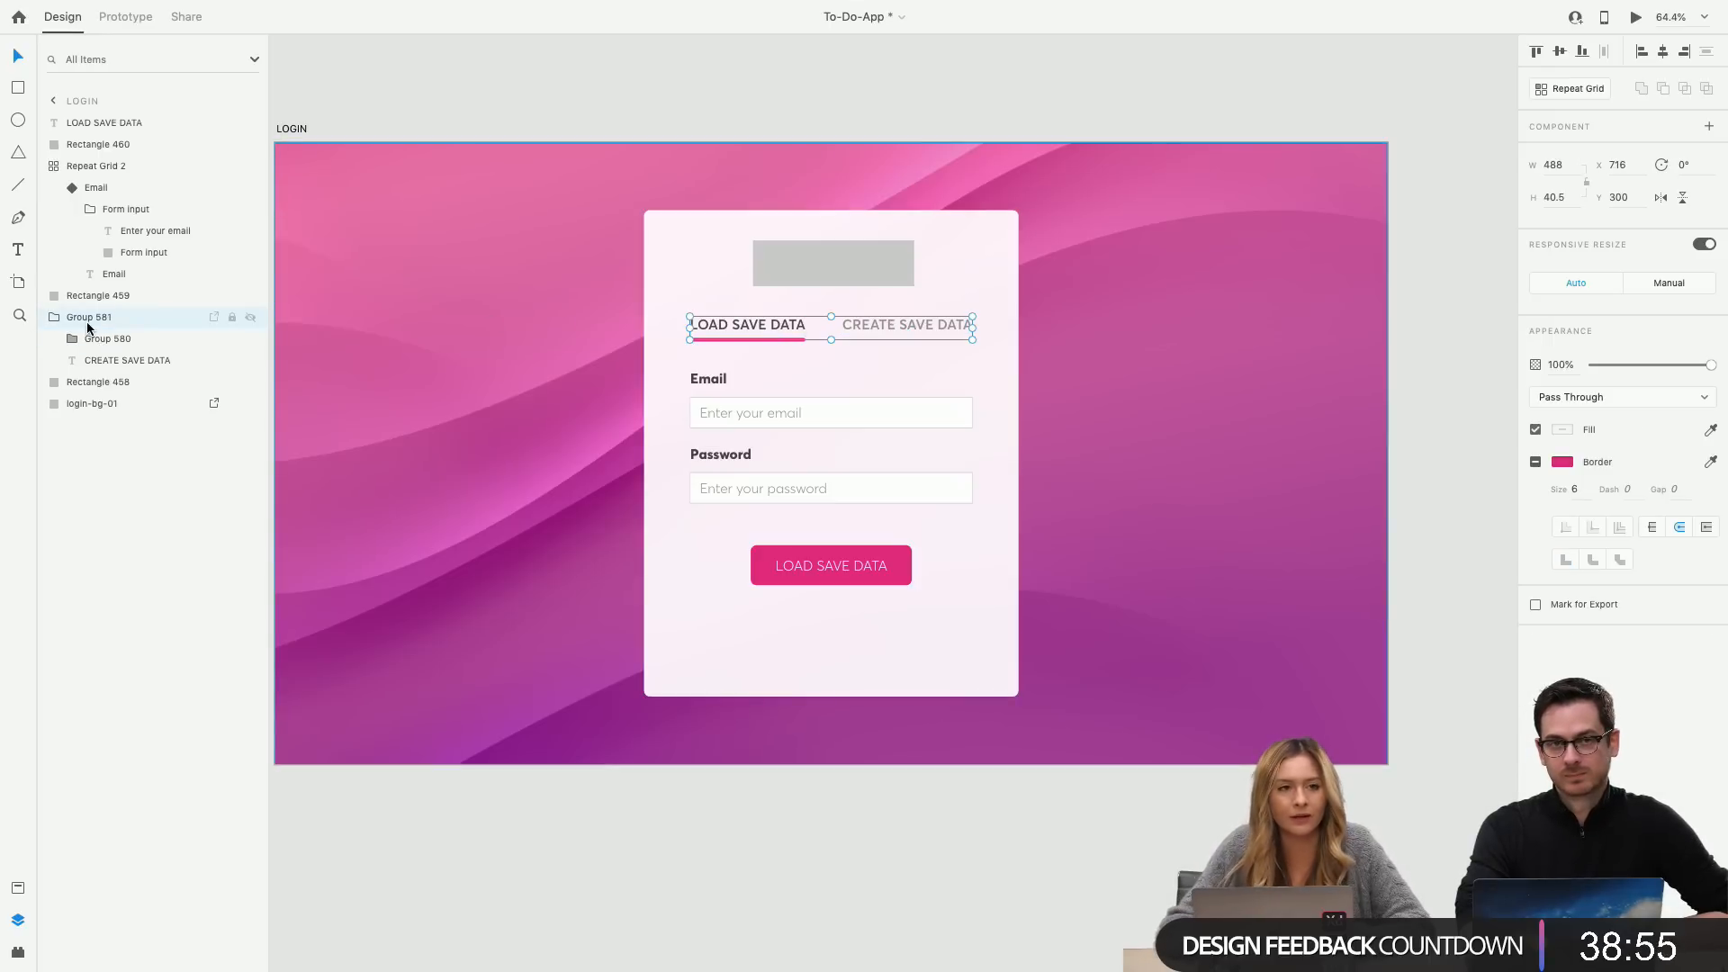
double_click(89, 319)
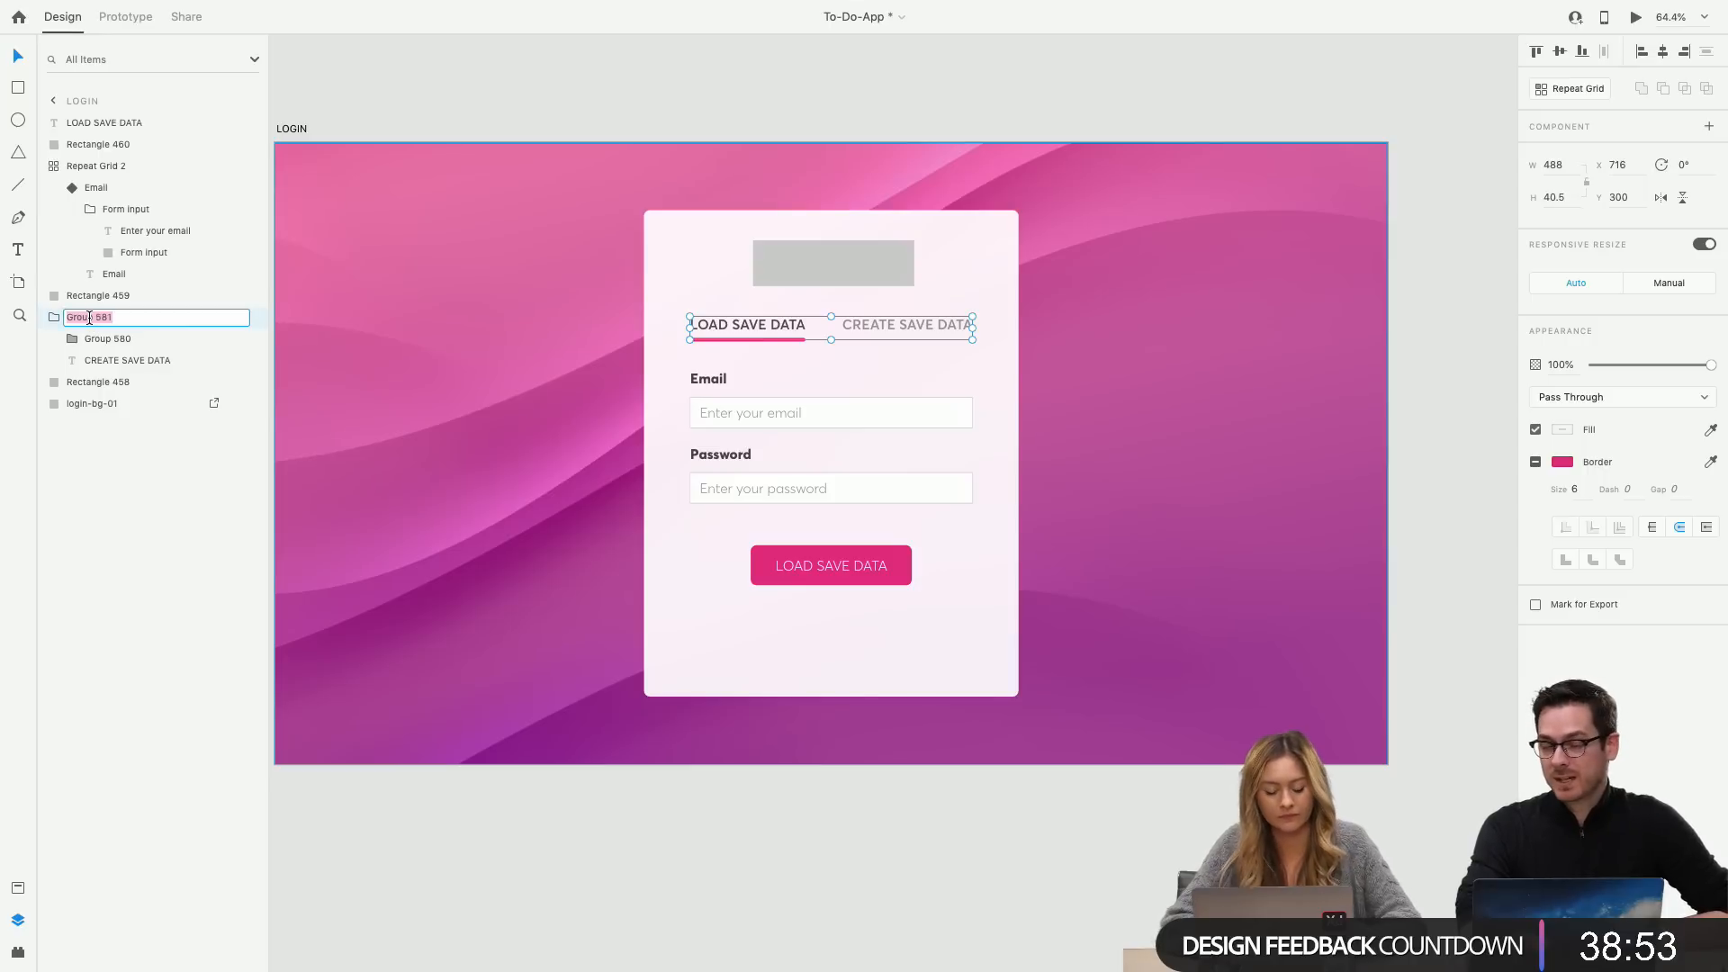
type("LOAD/SAVE")
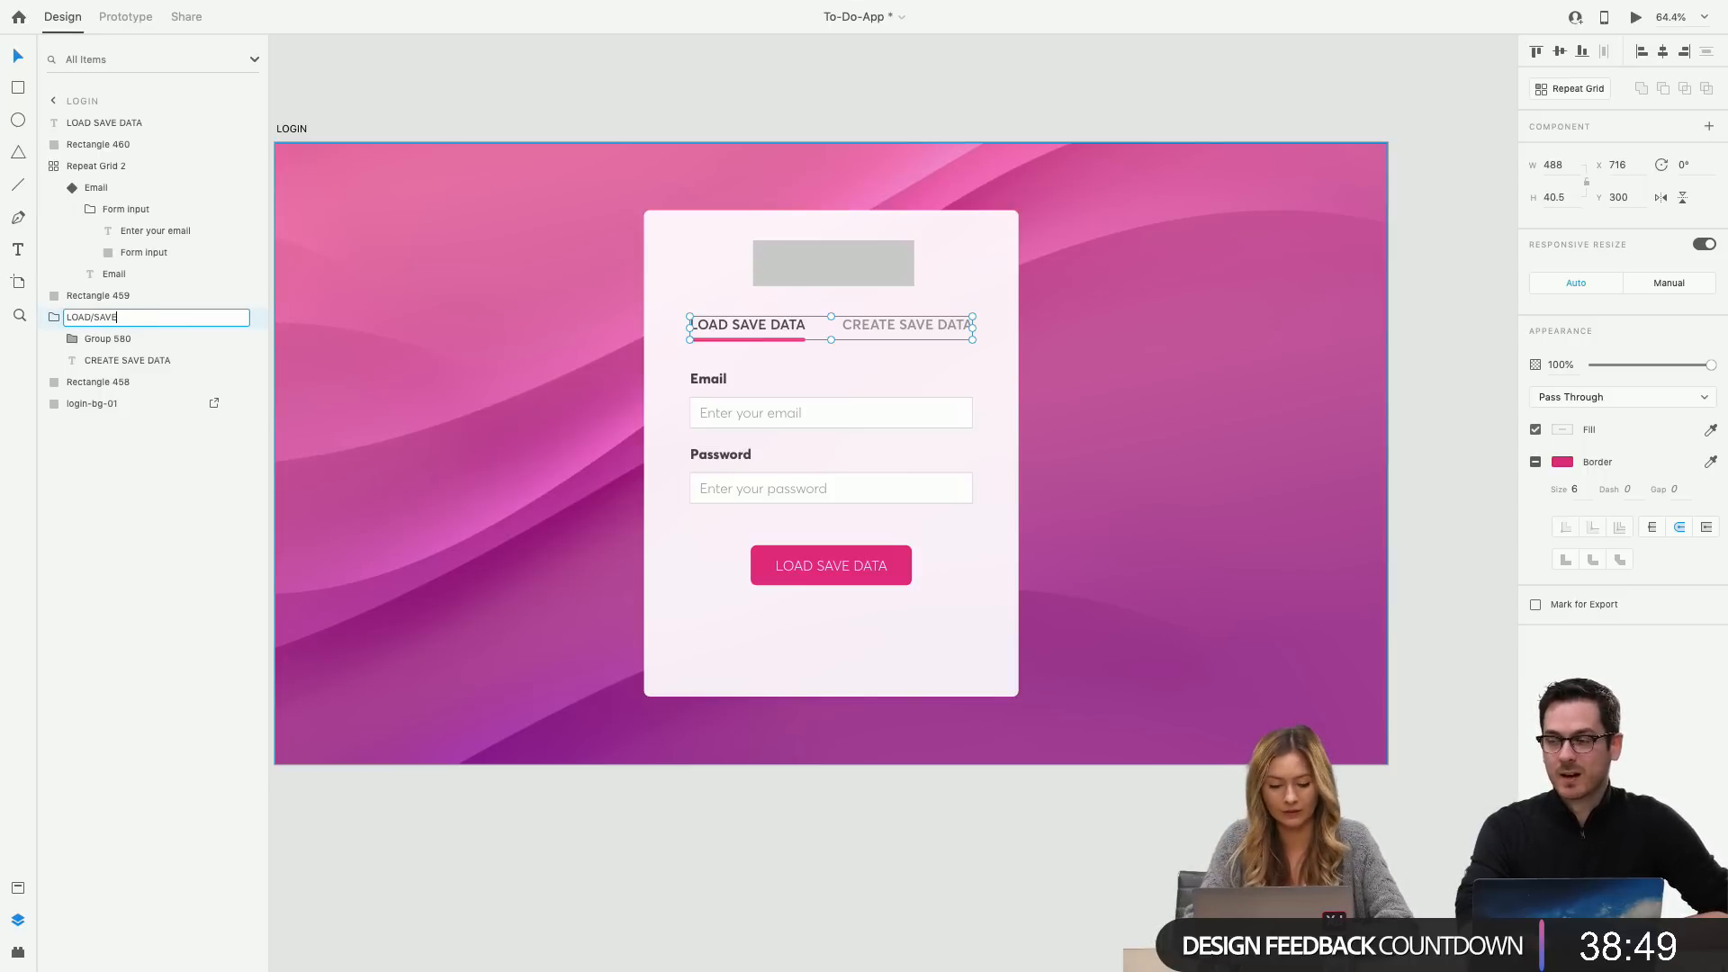
type(" DATA")
key("Return")
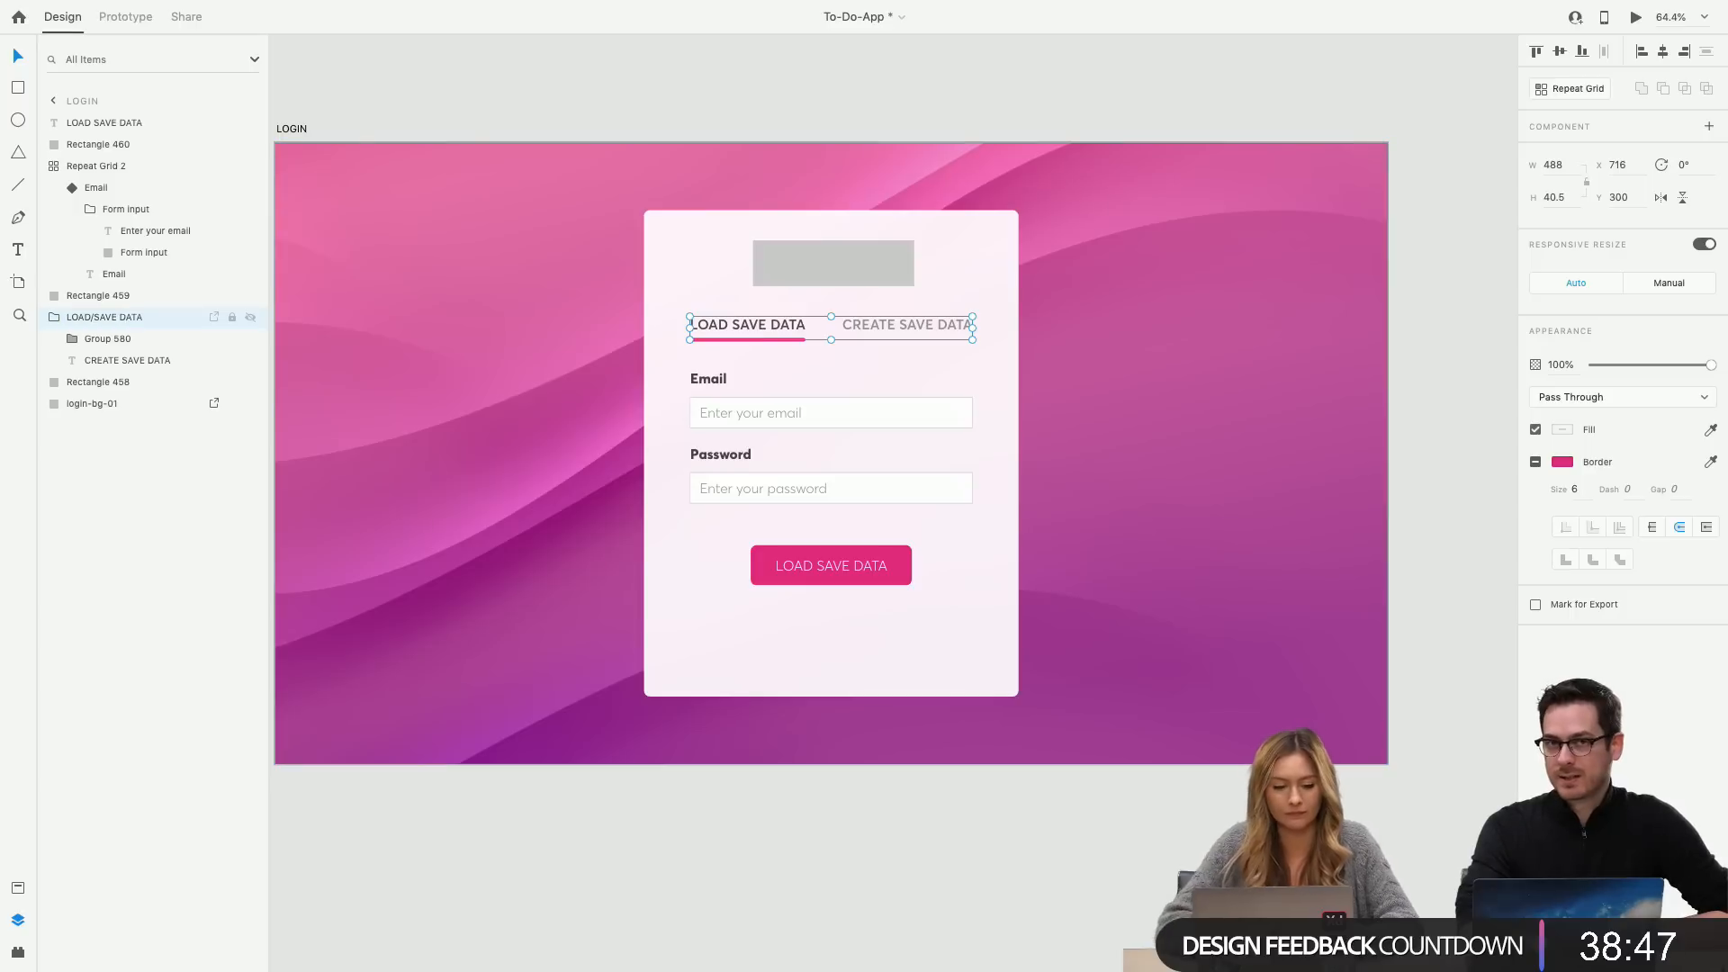
Rename the nested group of tab label and underline as LOAD SAVE DATA and collapse its parent group.
left_click(95, 341)
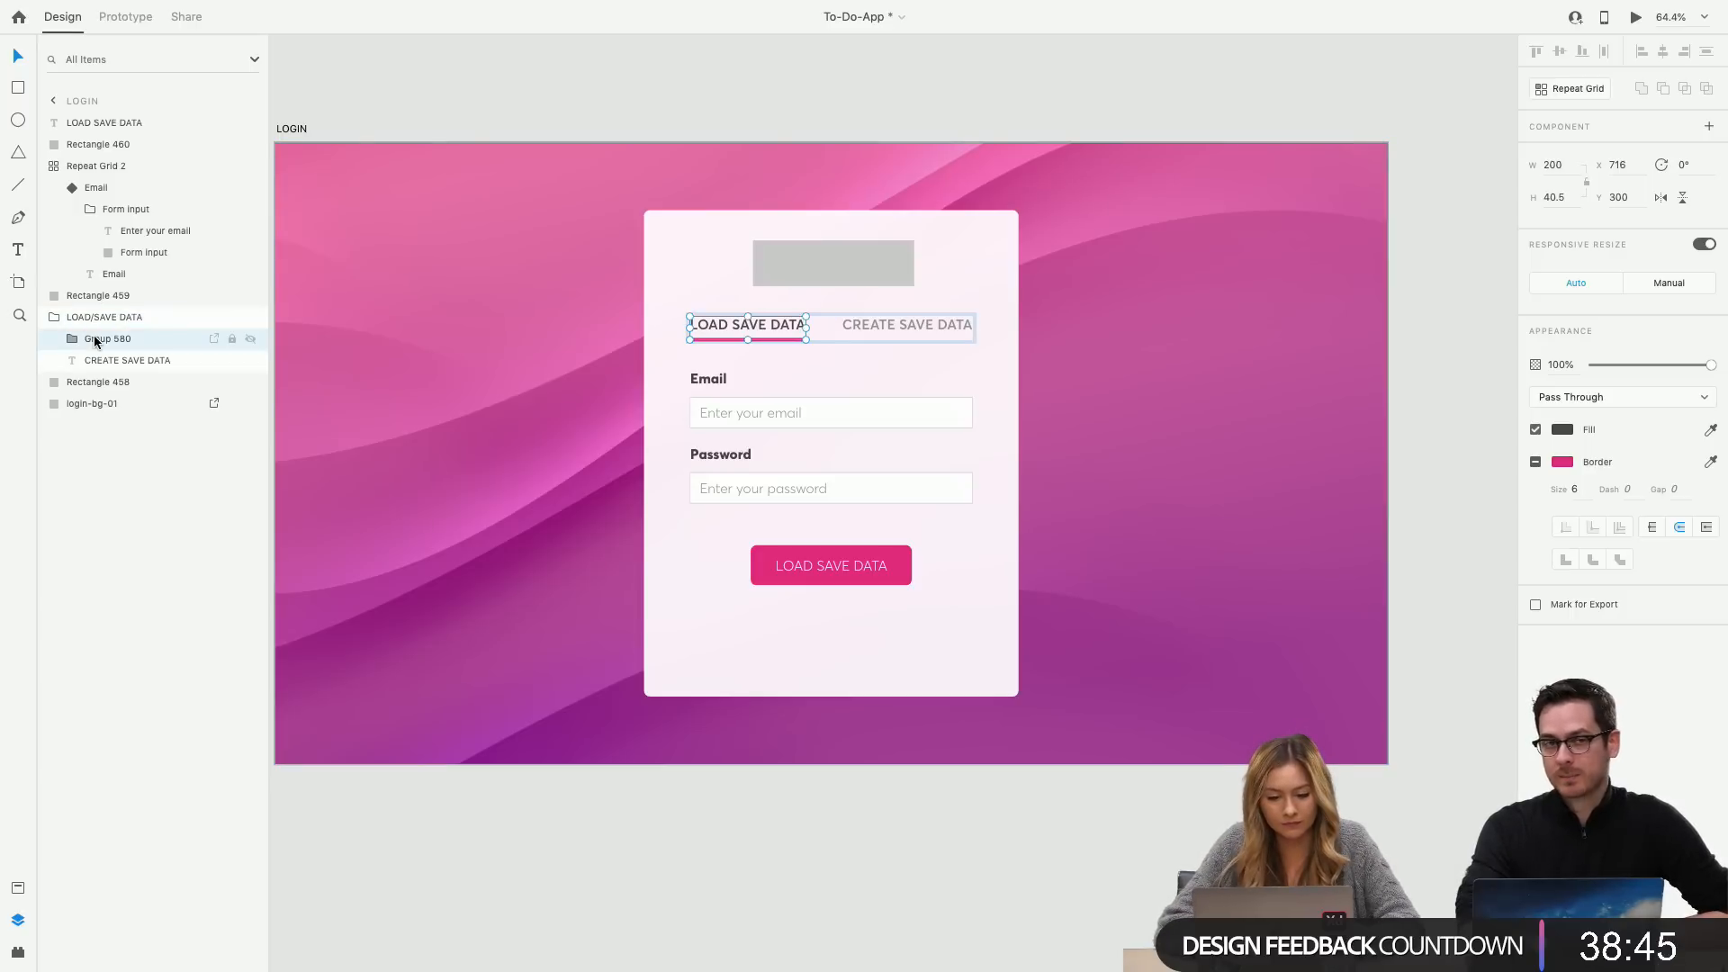
double_click(95, 341)
type("LOAD")
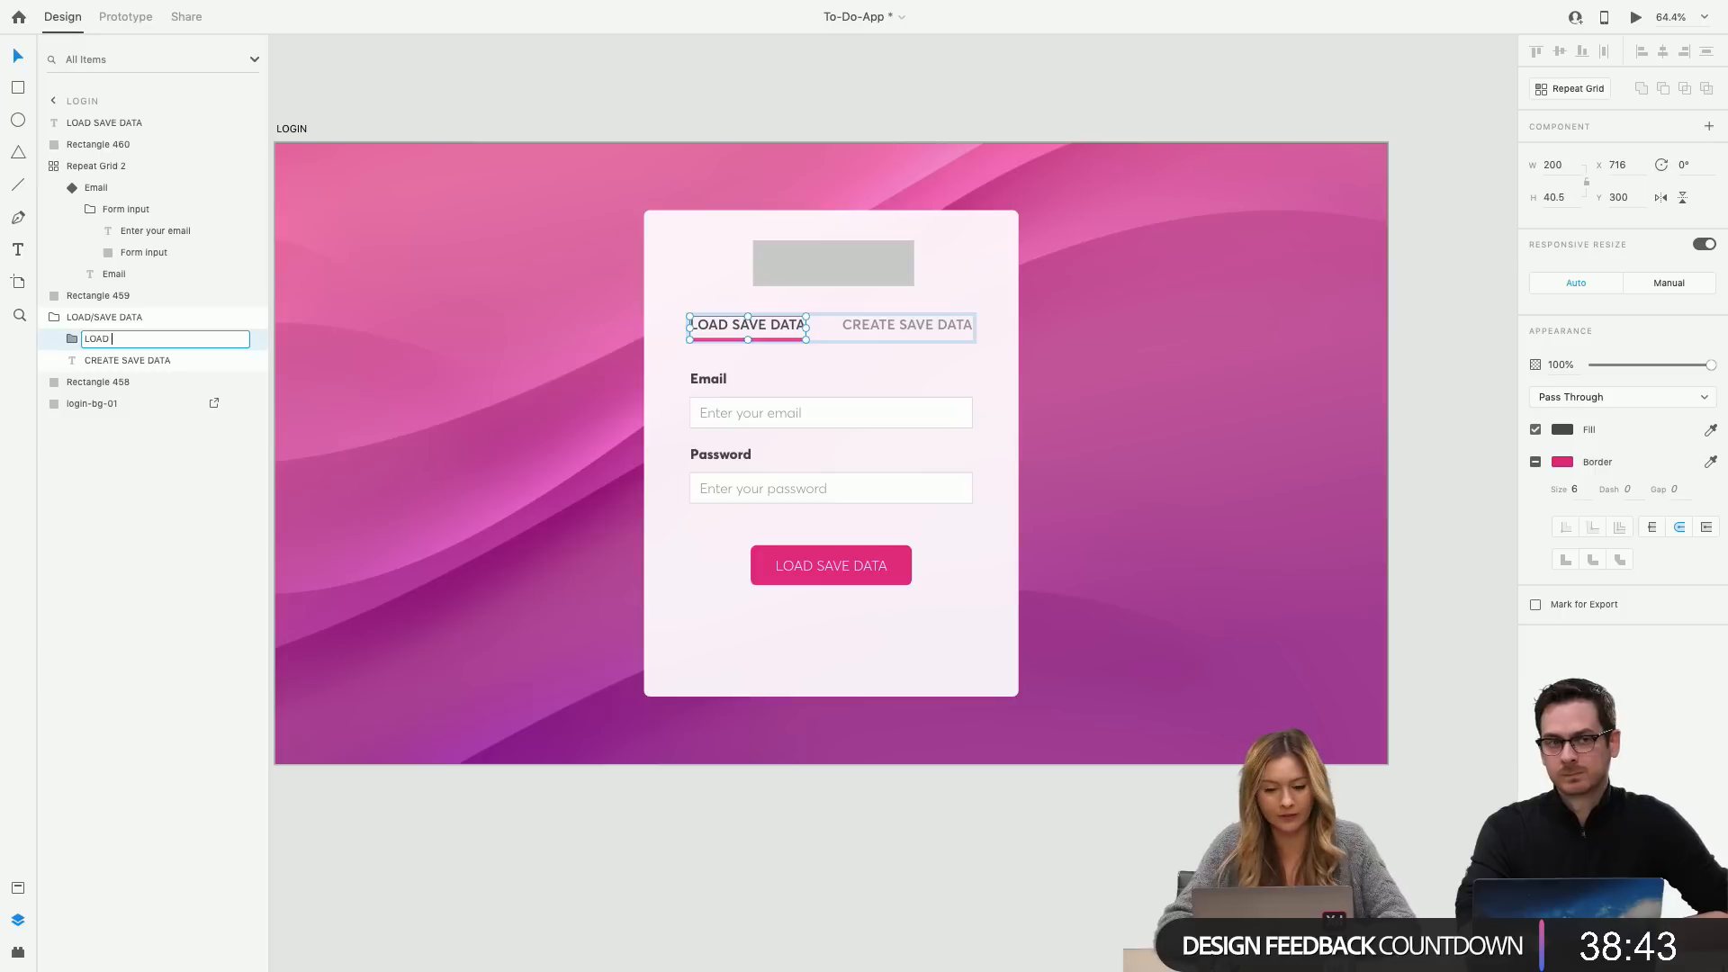
type(" SAVE DATA")
key("Return")
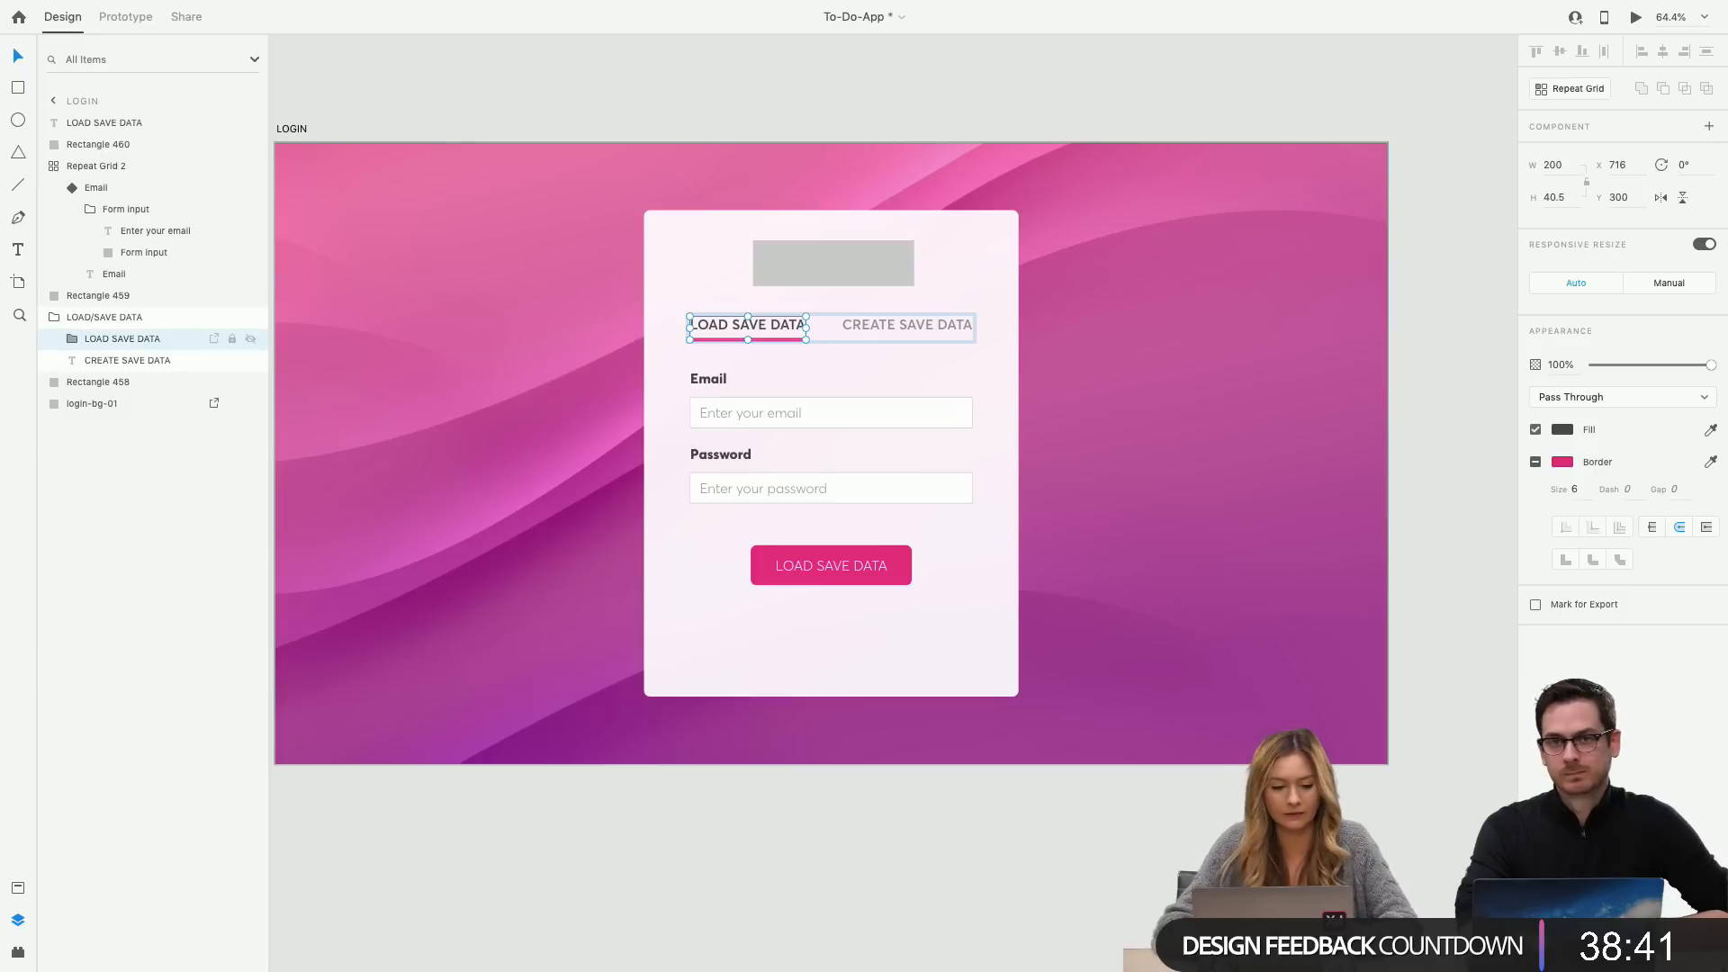
left_click(54, 317)
left_click(606, 390)
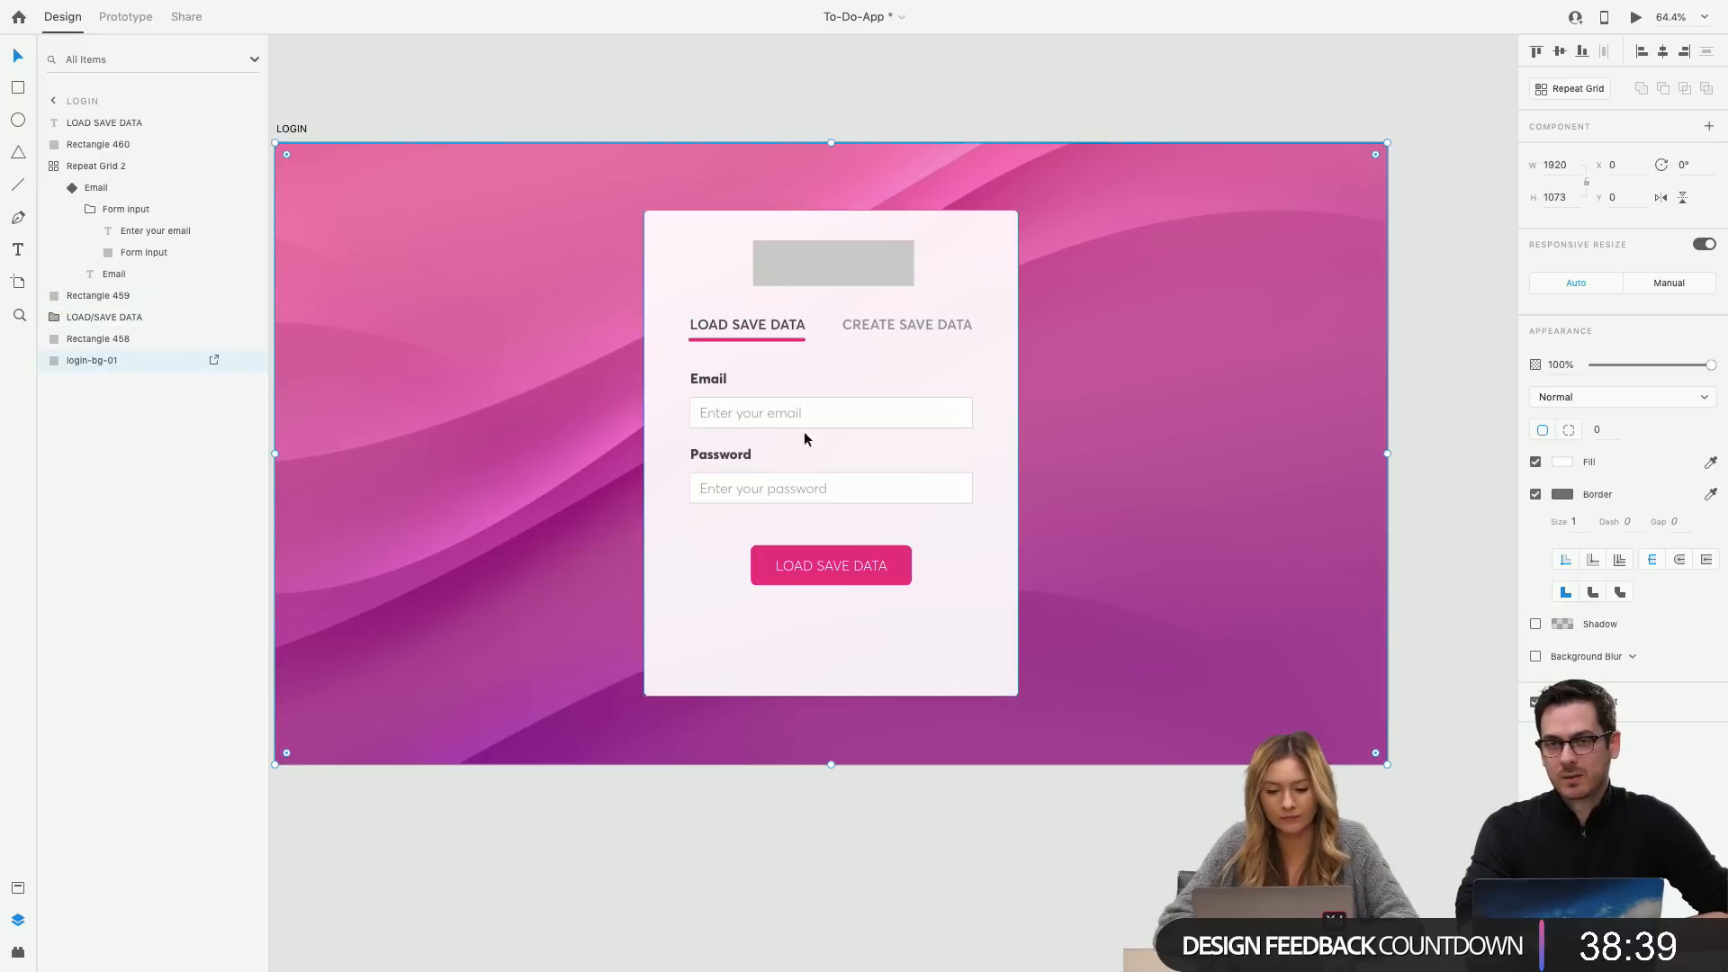
Set the pink button's text label to the Bold weight and recentre it on the button.
left_click(821, 565)
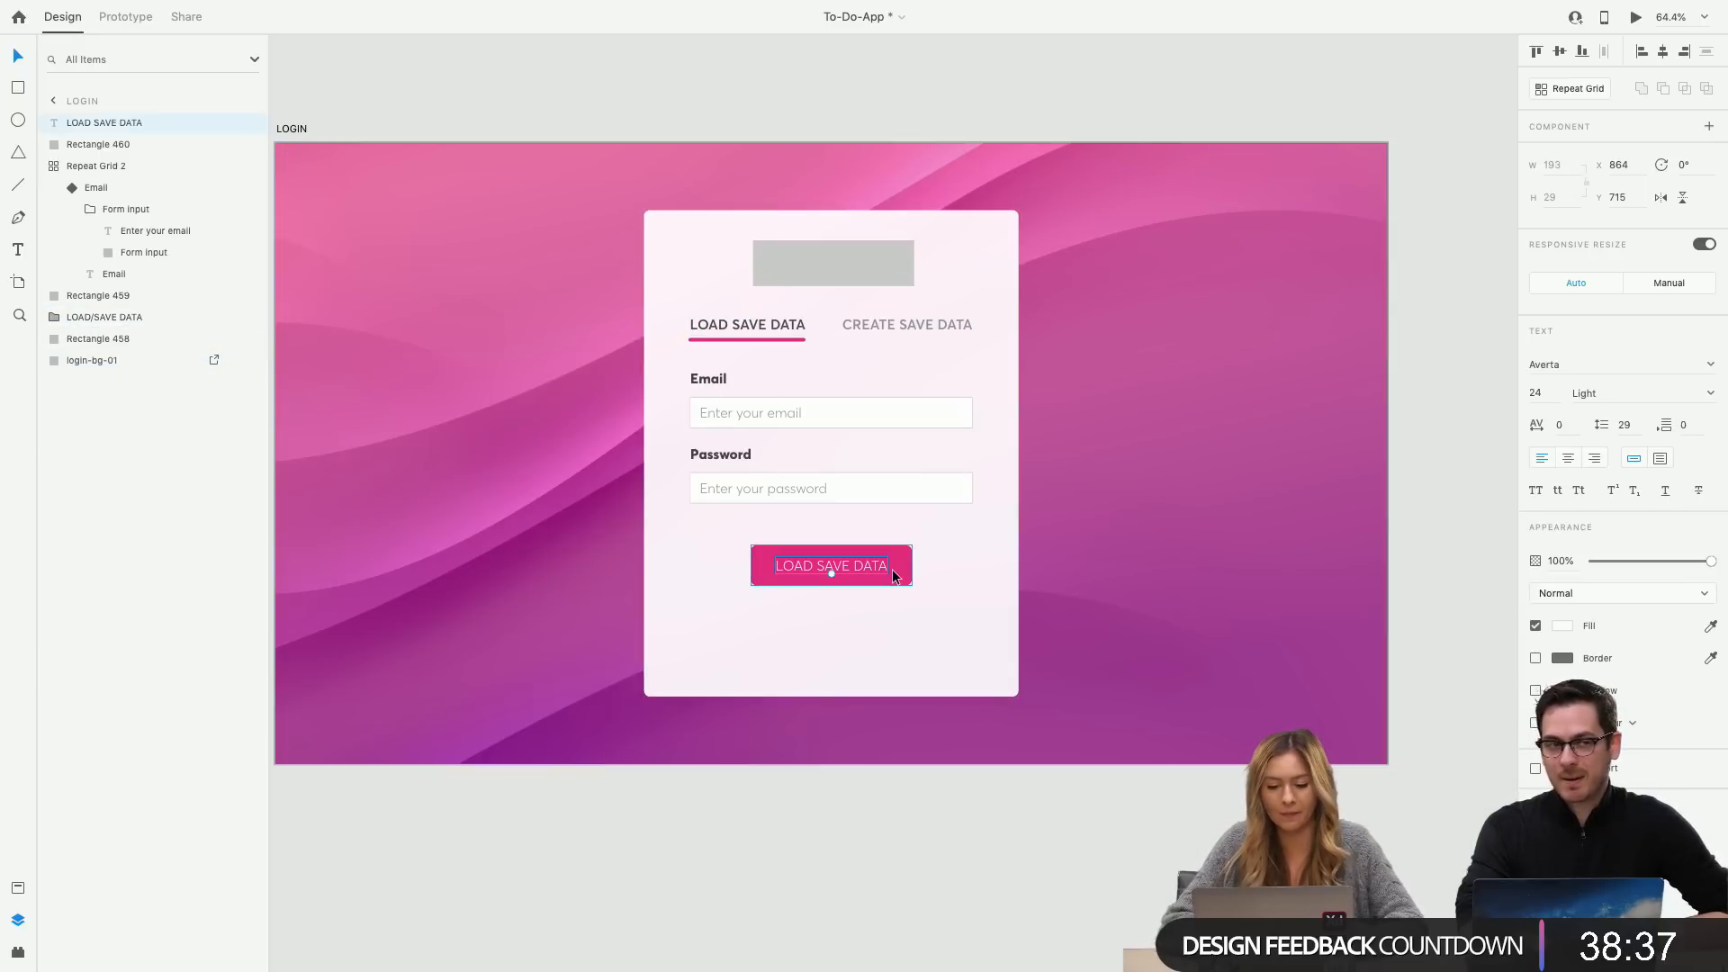
scroll(893, 569, "up", 2)
left_click(1710, 393)
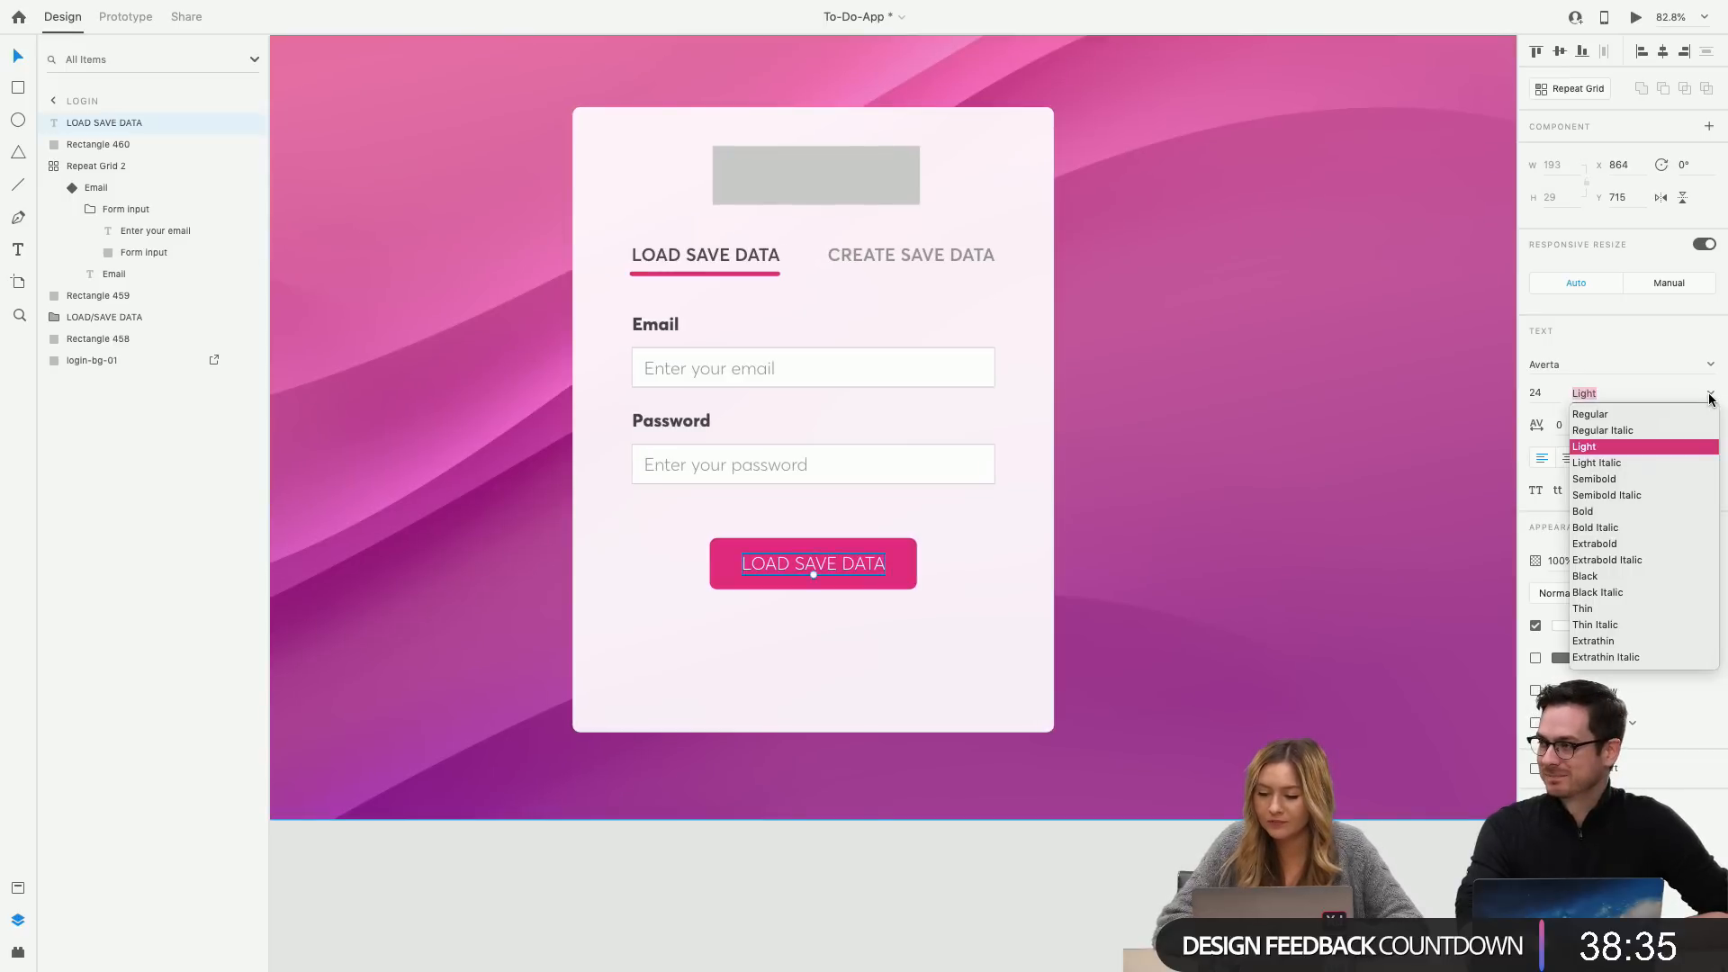
left_click(1601, 512)
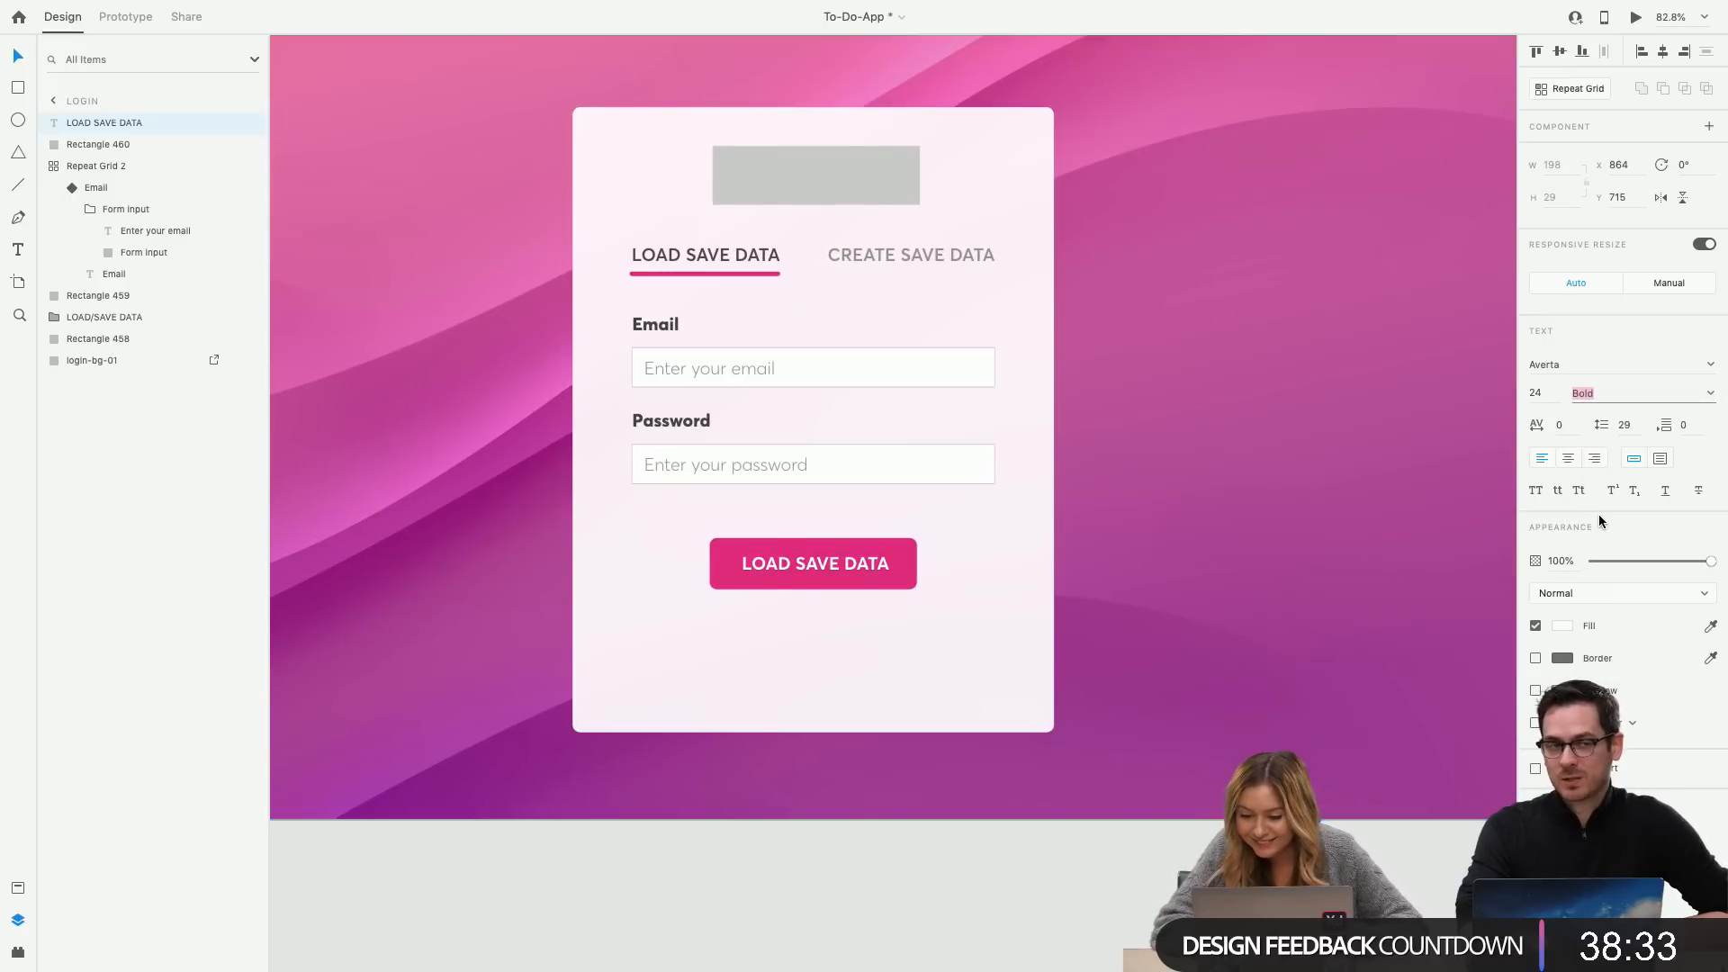
left_click_drag(878, 569, 875, 567)
Group the button label with the pink rectangle and name the group BUTTON.
left_click(906, 543, "shift")
key("ctrl+g")
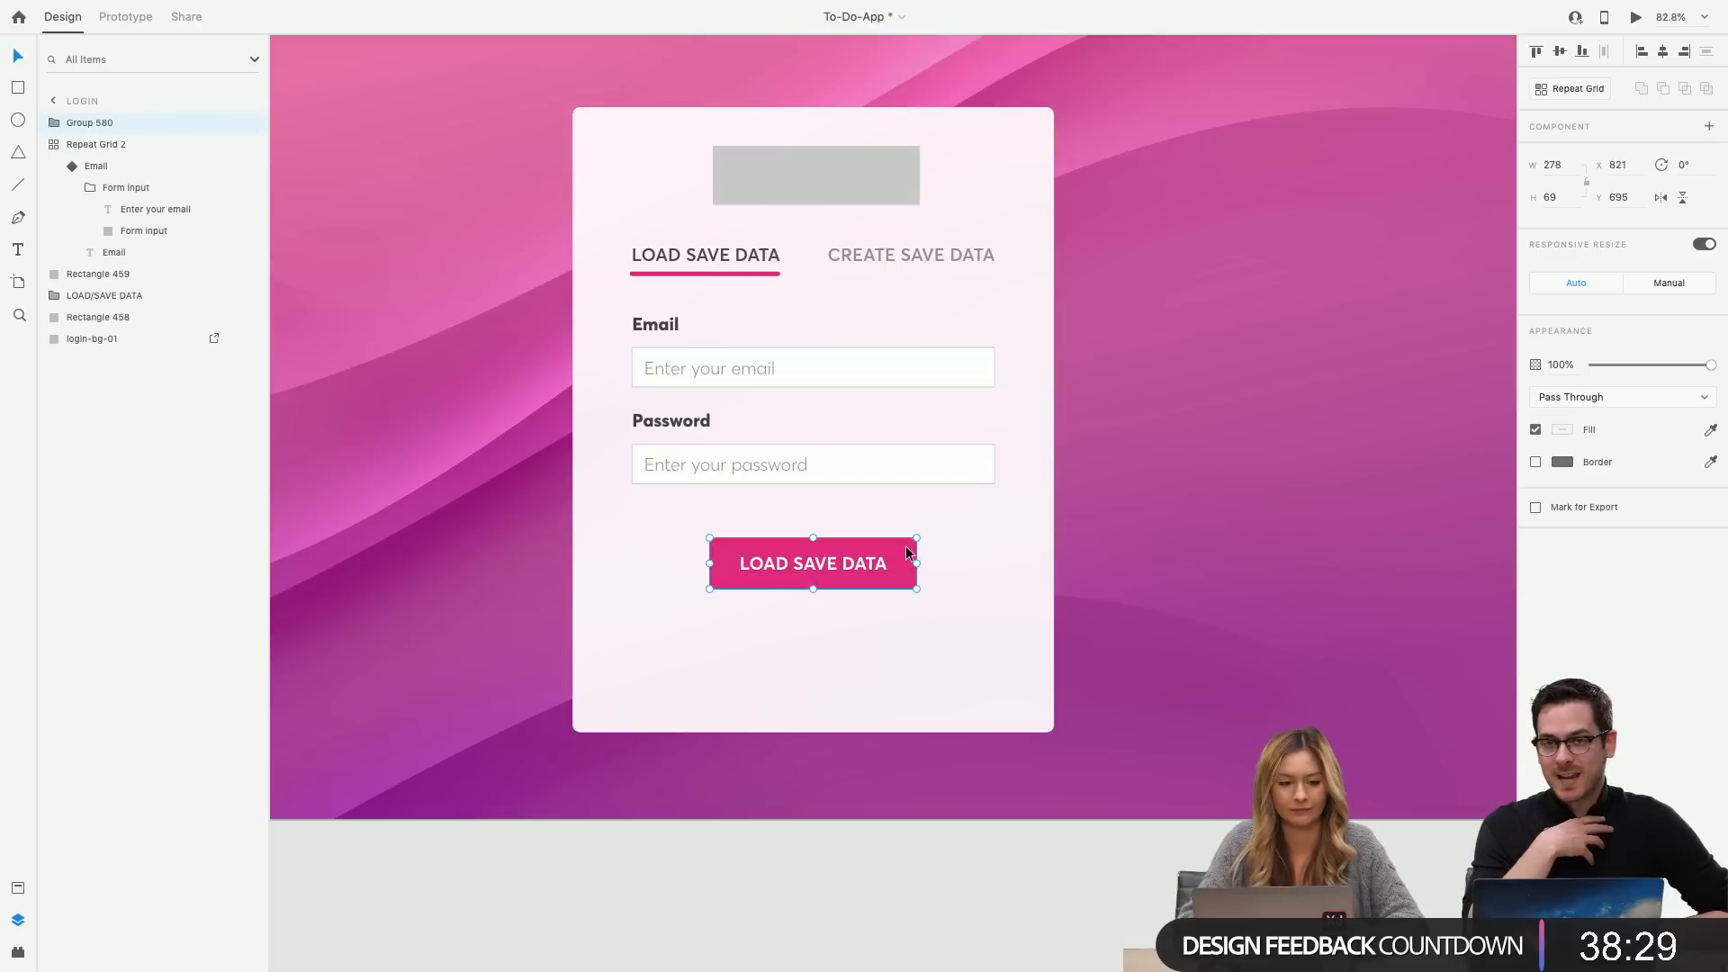
double_click(83, 123)
type("B")
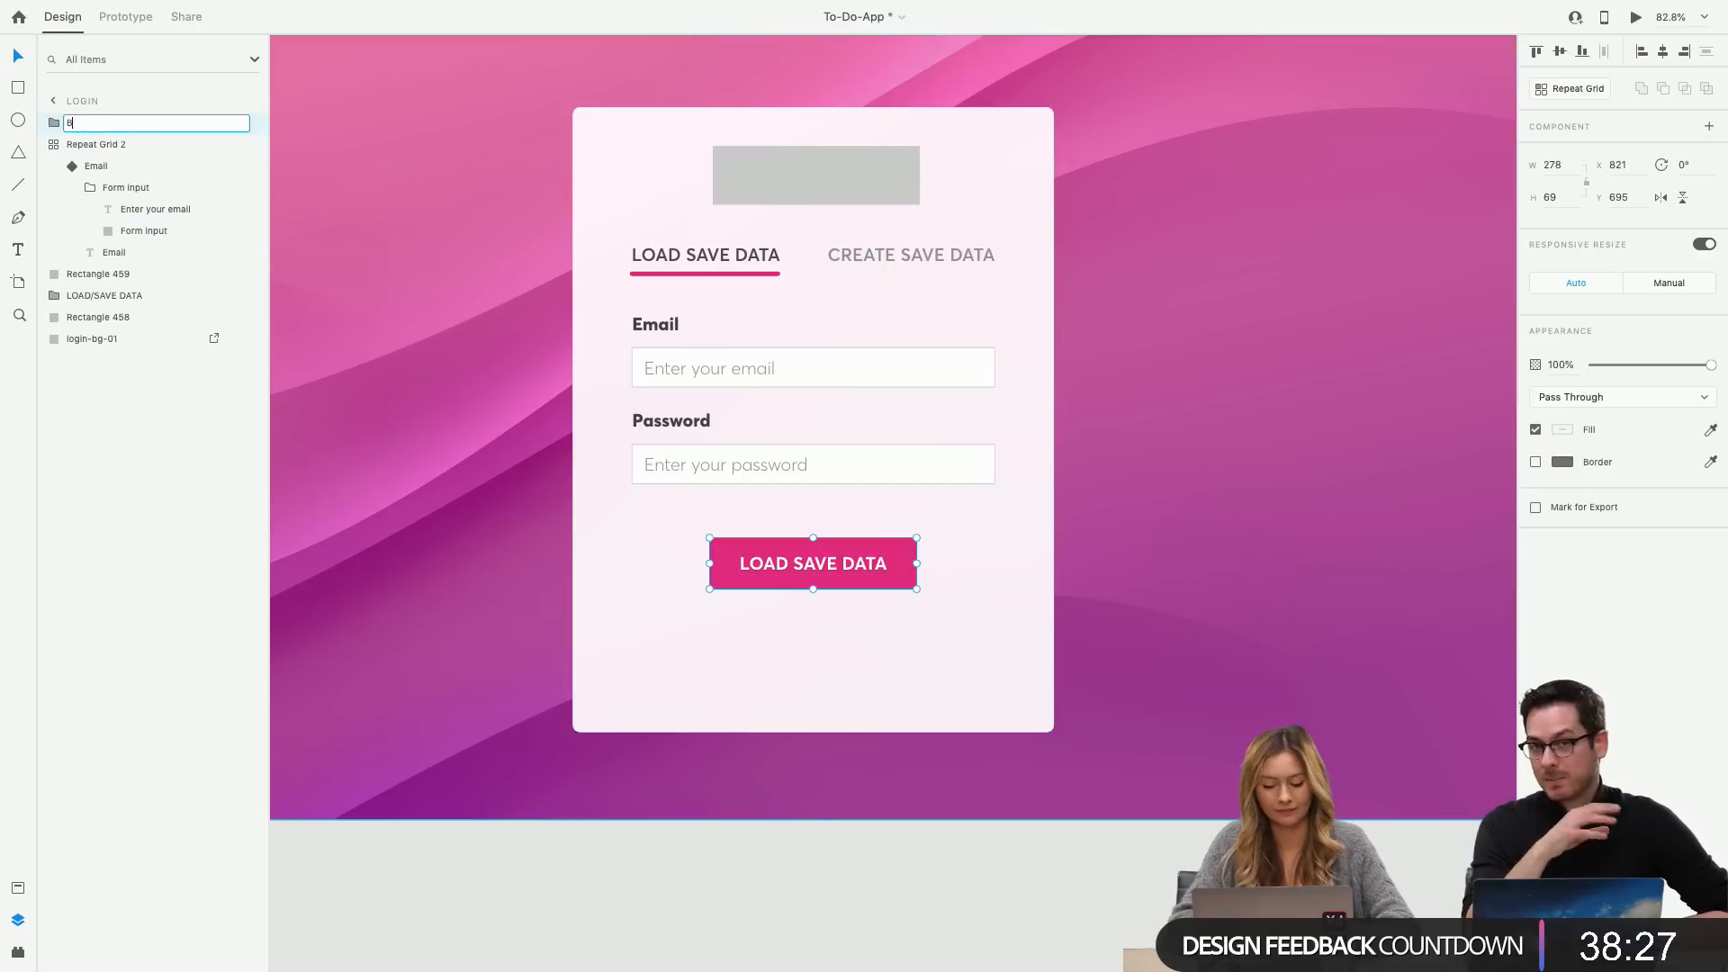
type("UTTON")
key("Return")
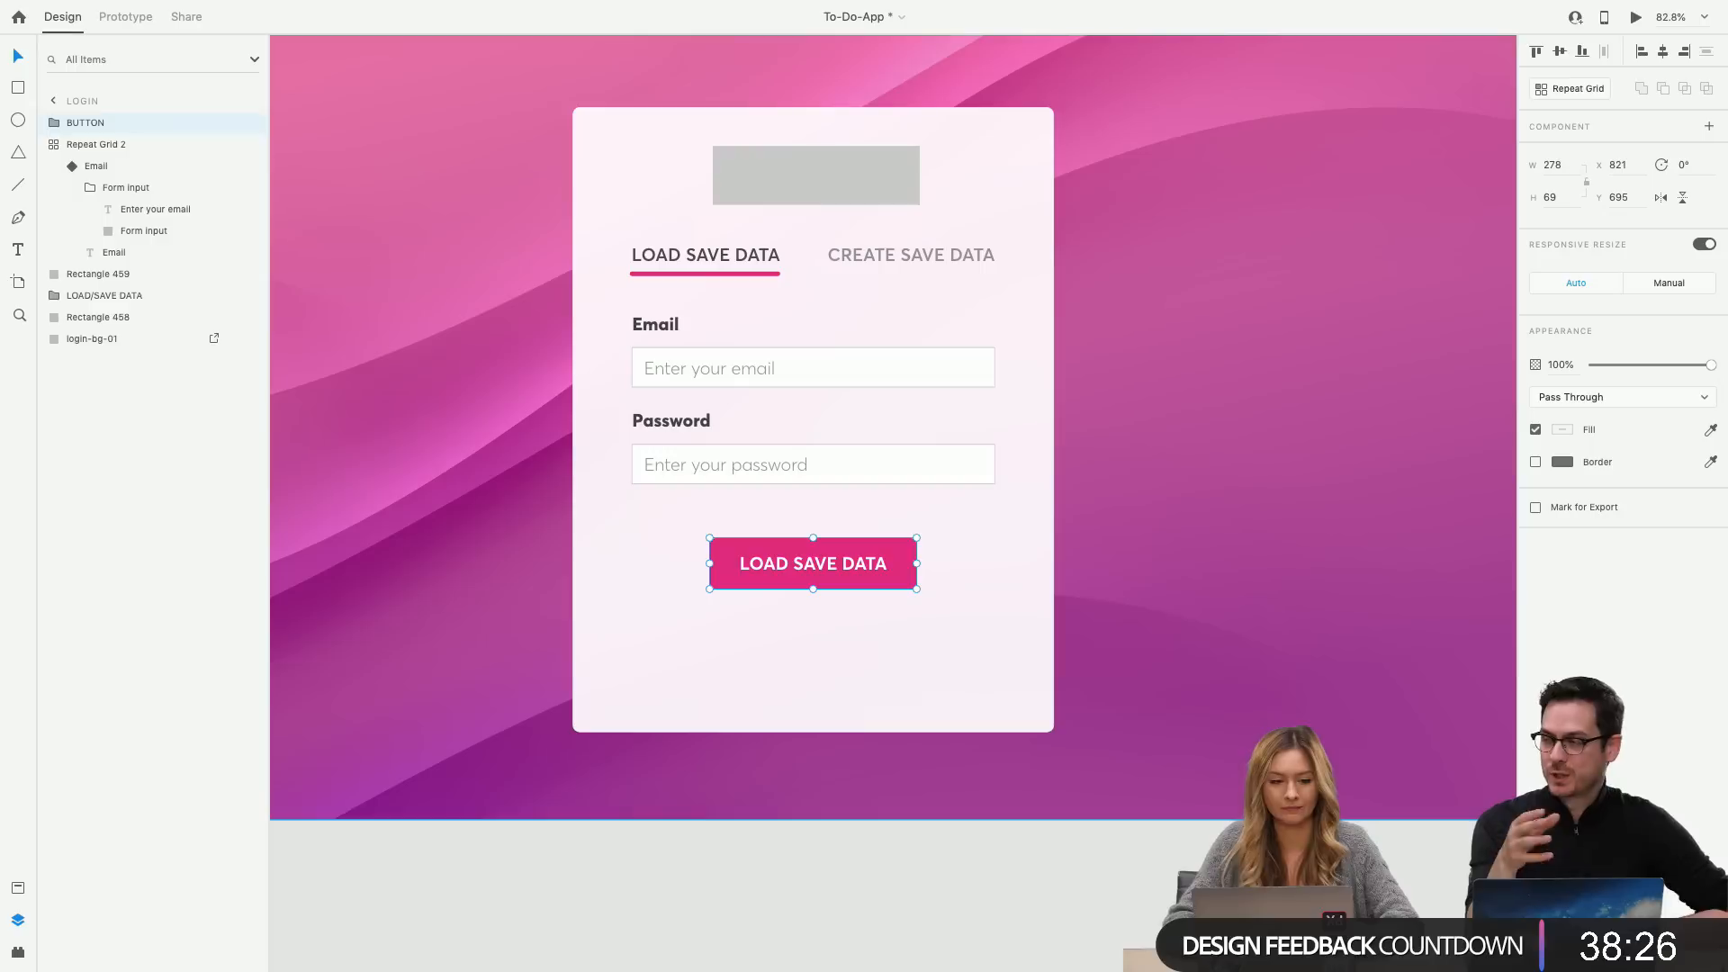
Rename the pink button's group as "Primary button" and turn it into a component.
double_click(87, 123)
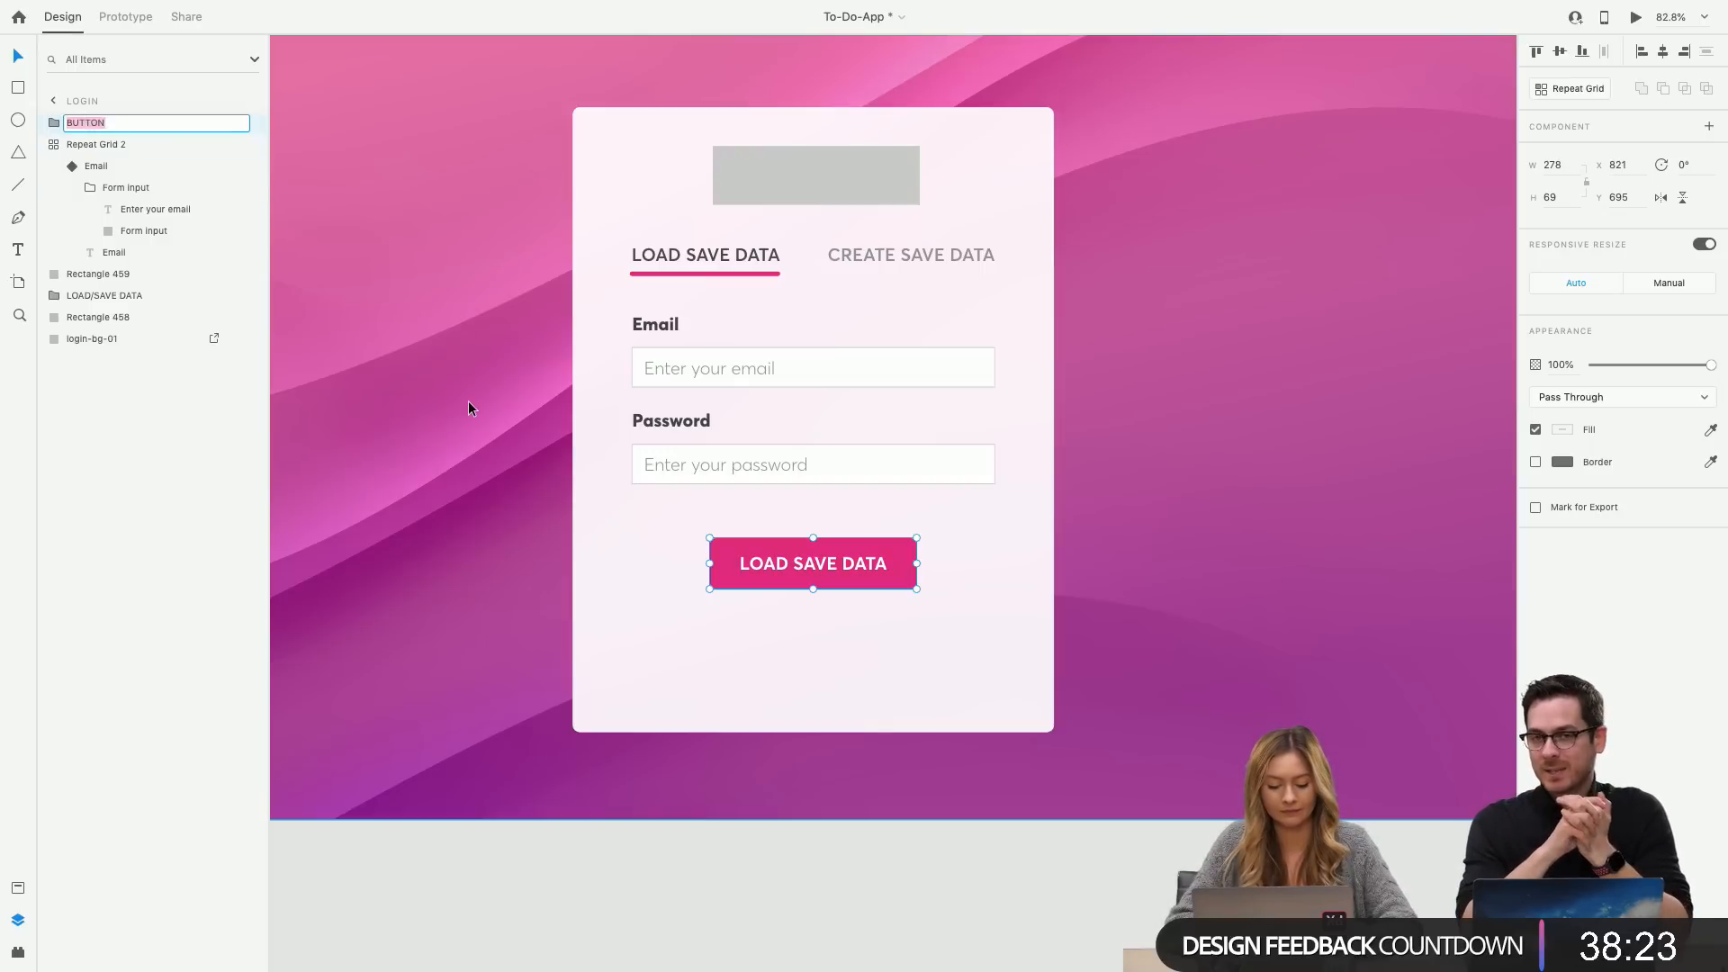
type("Prima")
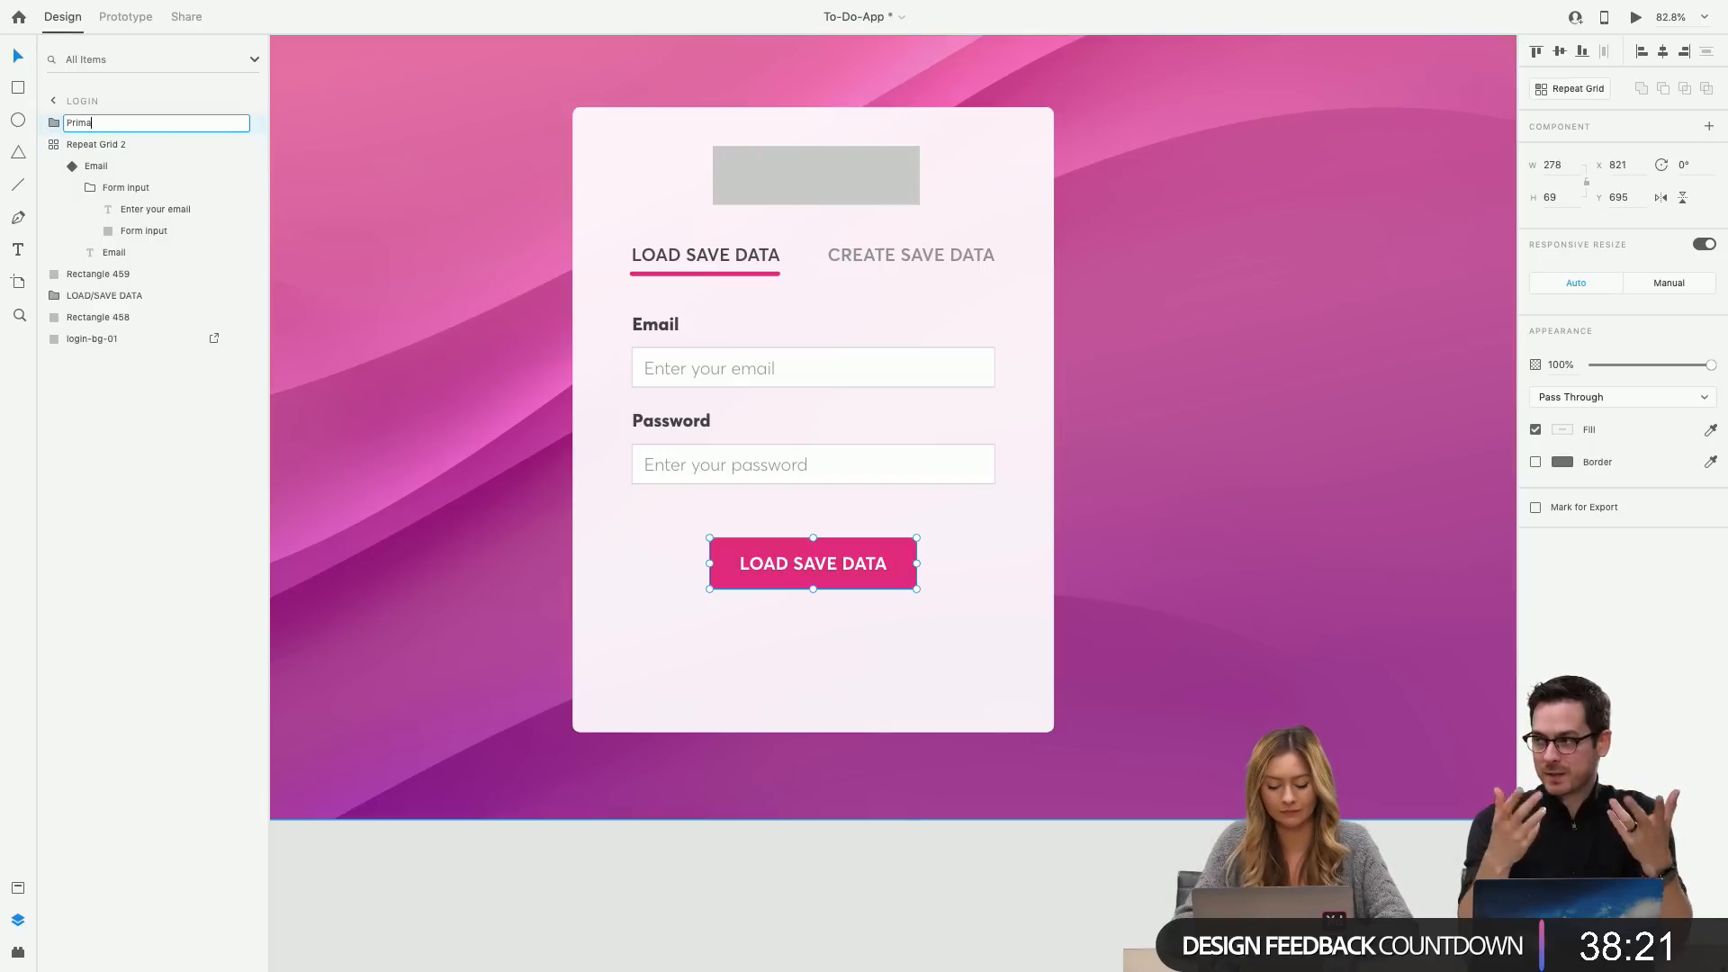
type("ry button")
key("Return")
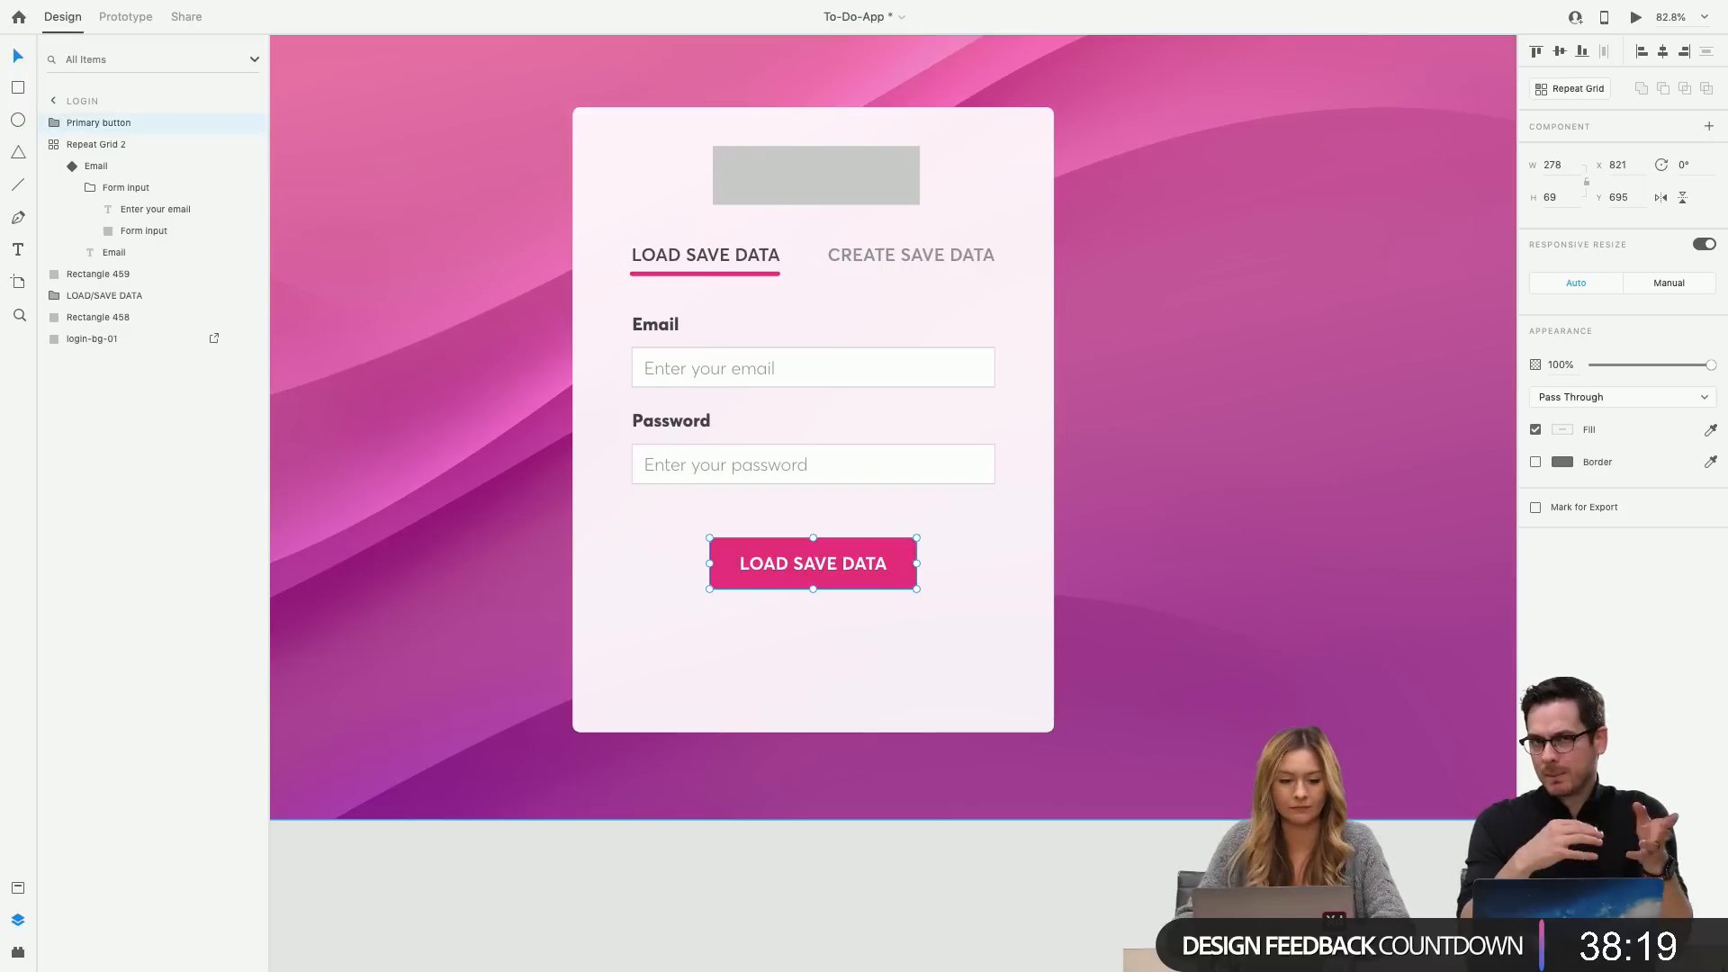
key("super+k")
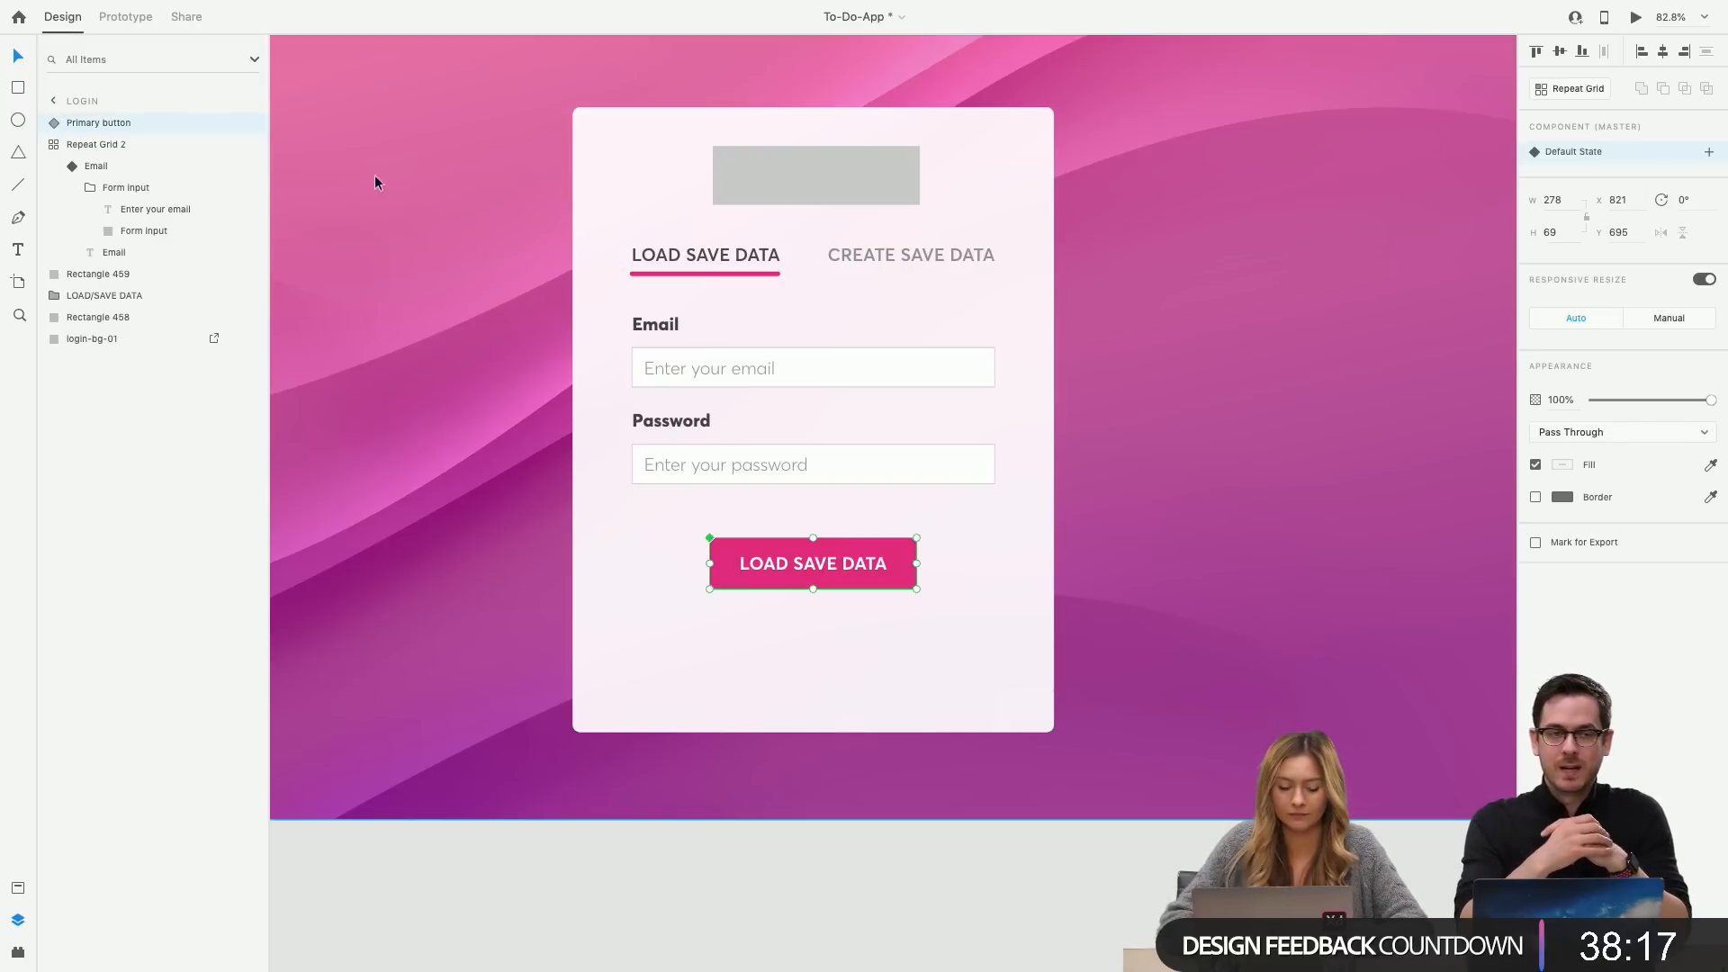
Examine the Primary button component among the document assets and the layers nested inside it.
left_click(18, 888)
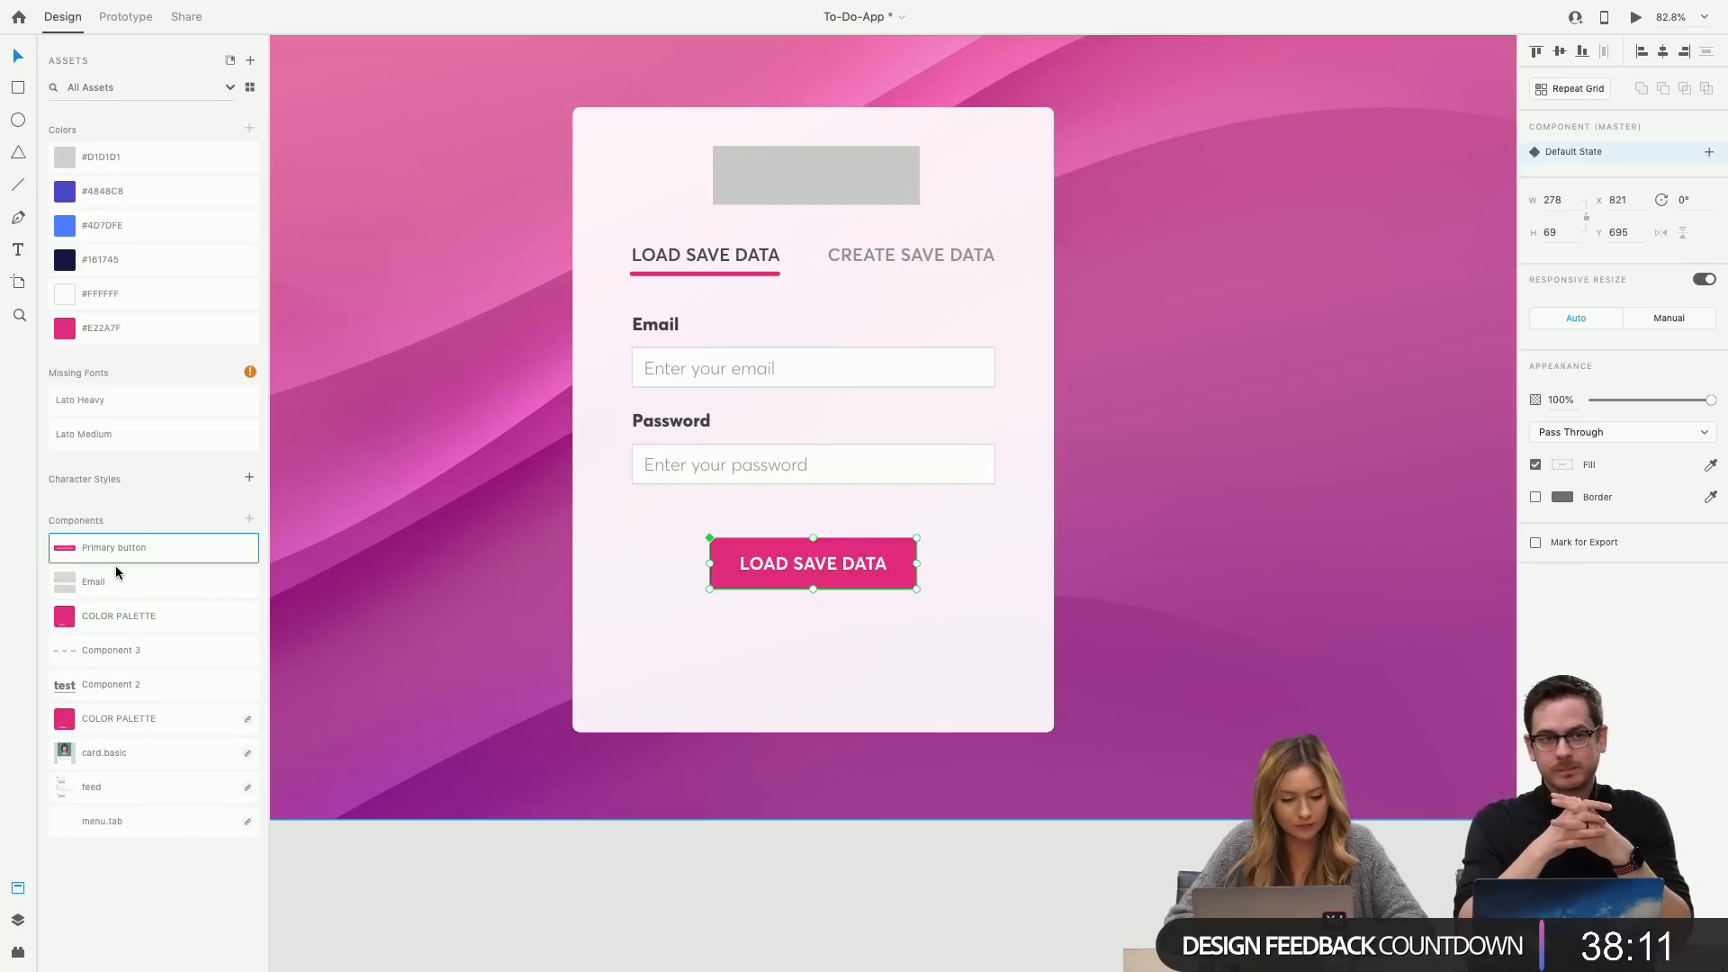
left_click(862, 515)
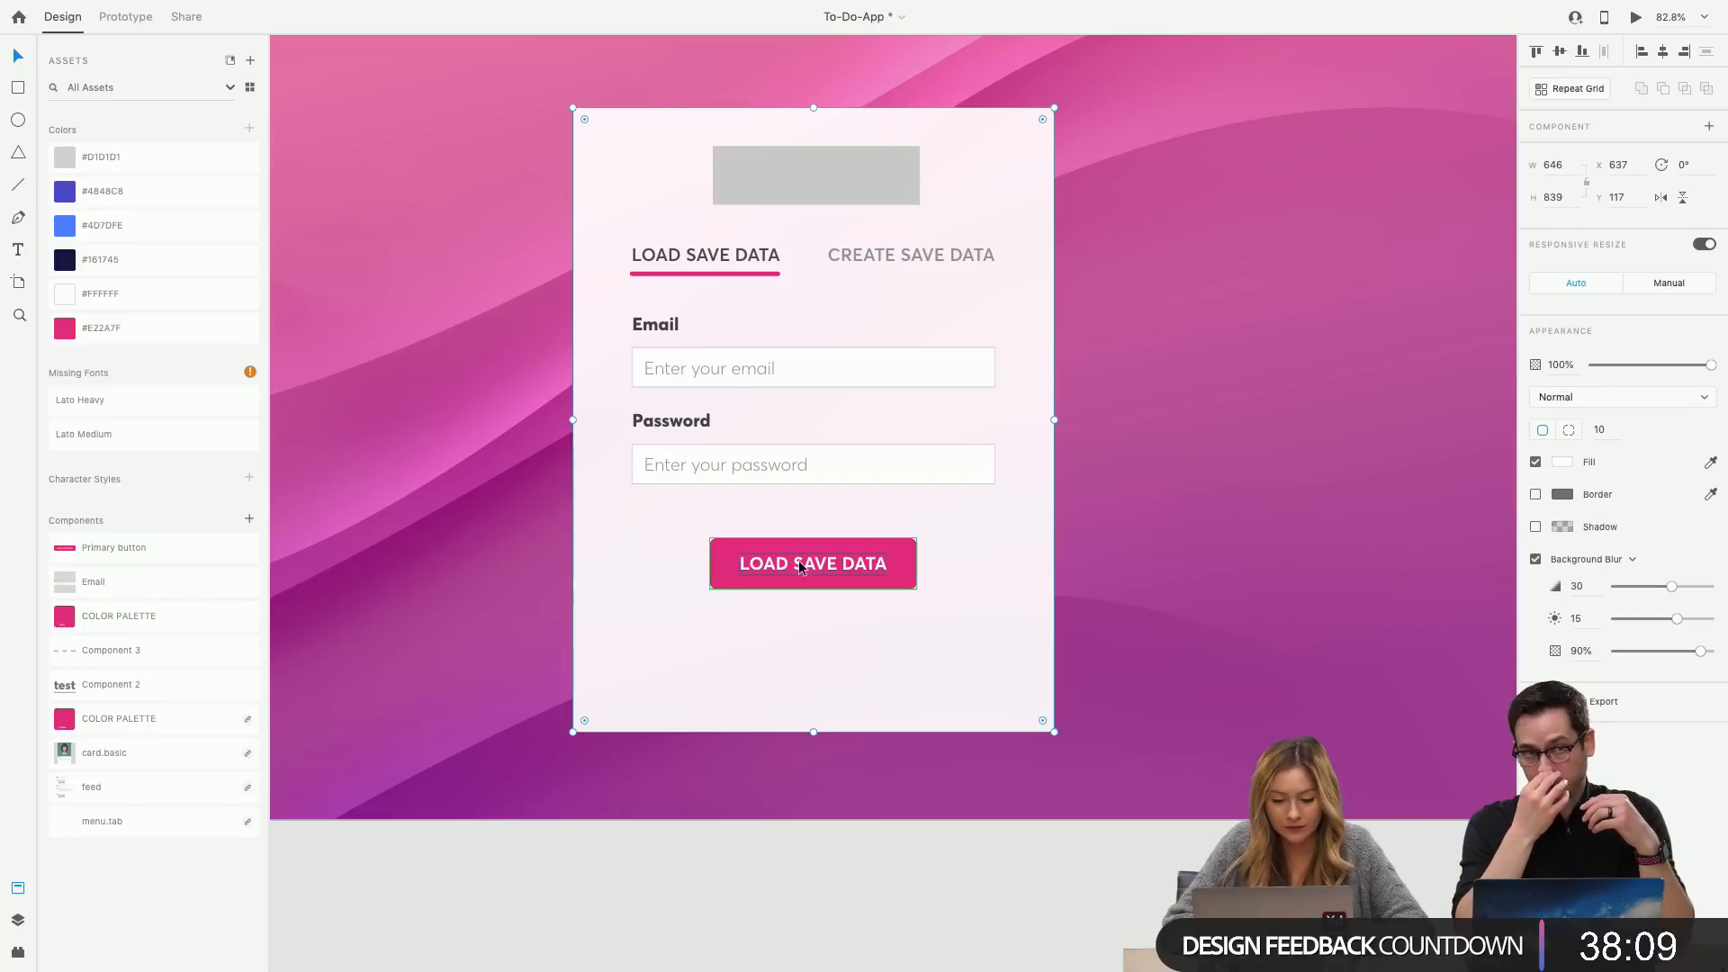
left_click(797, 560)
scroll(798, 560, "up", 1)
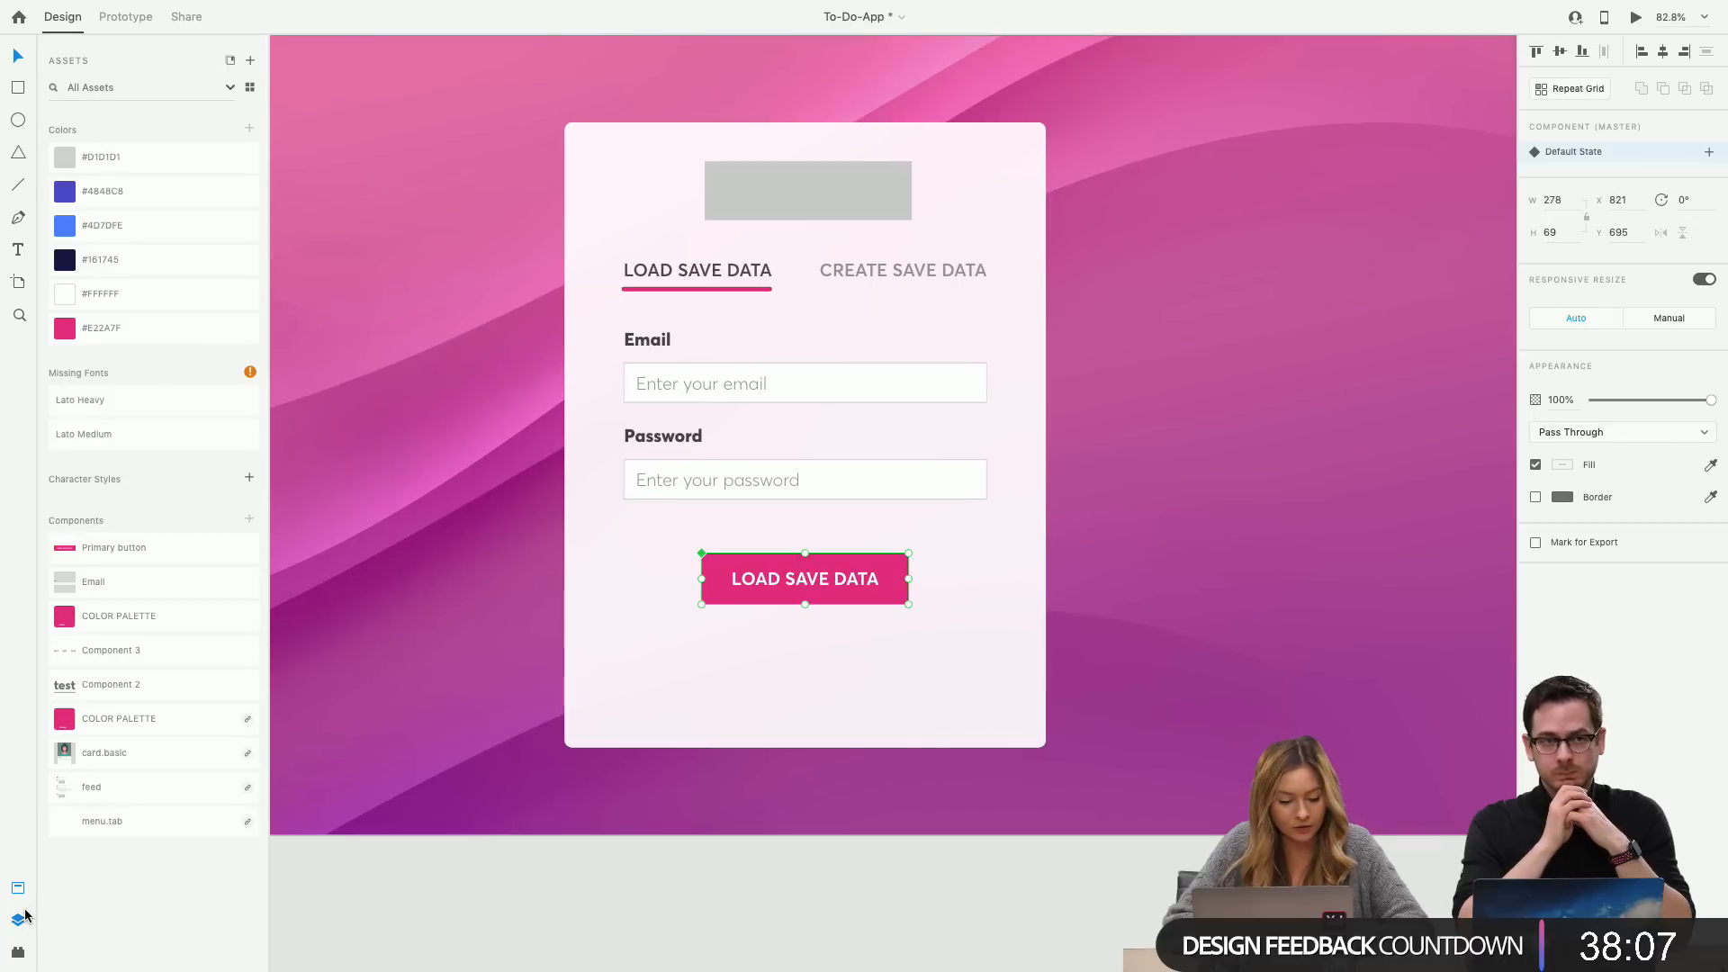
left_click(18, 920)
scroll(589, 348, "up", 3)
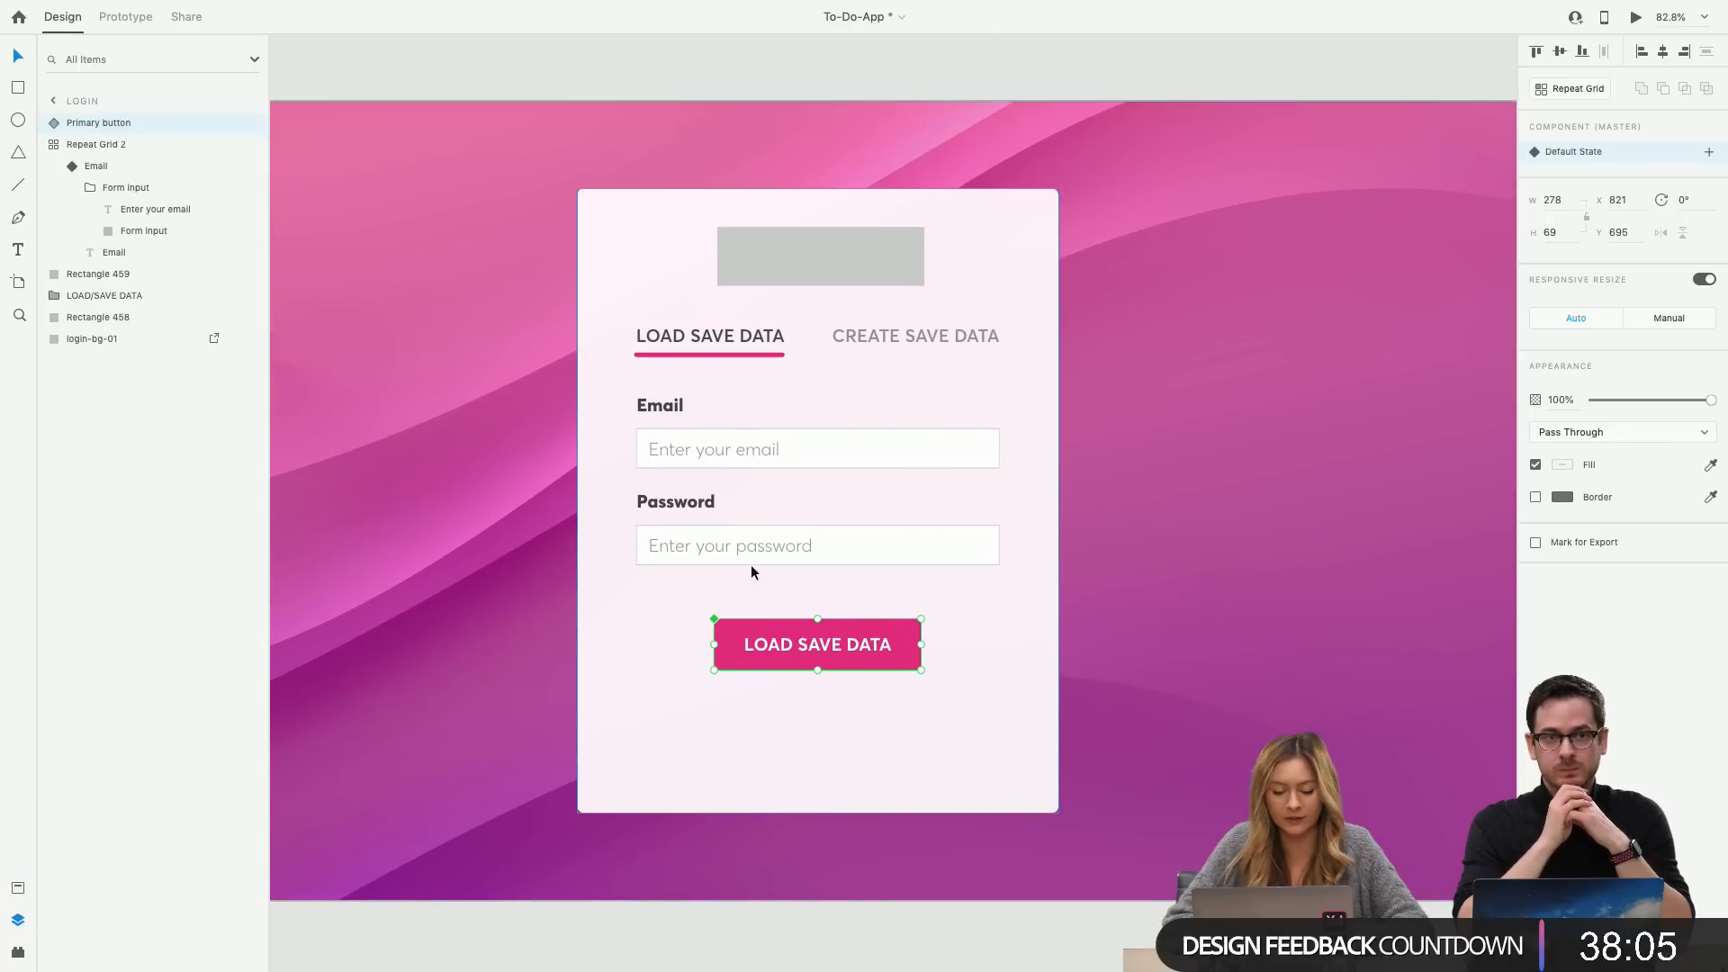
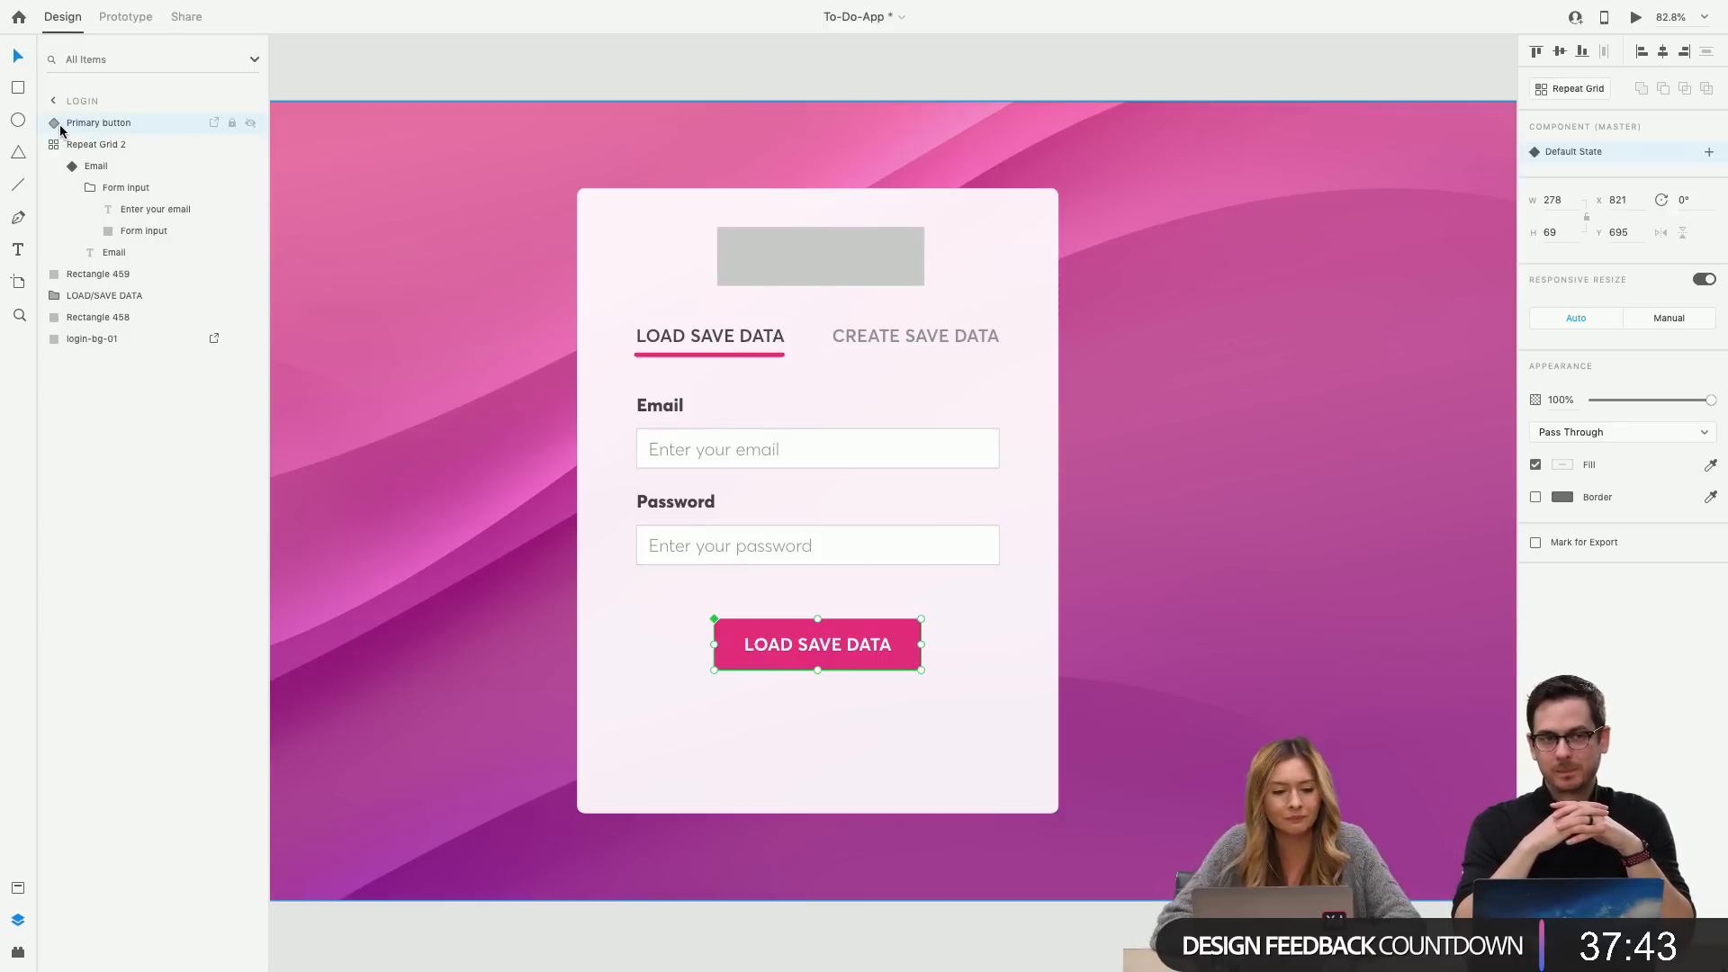
left_click(56, 123)
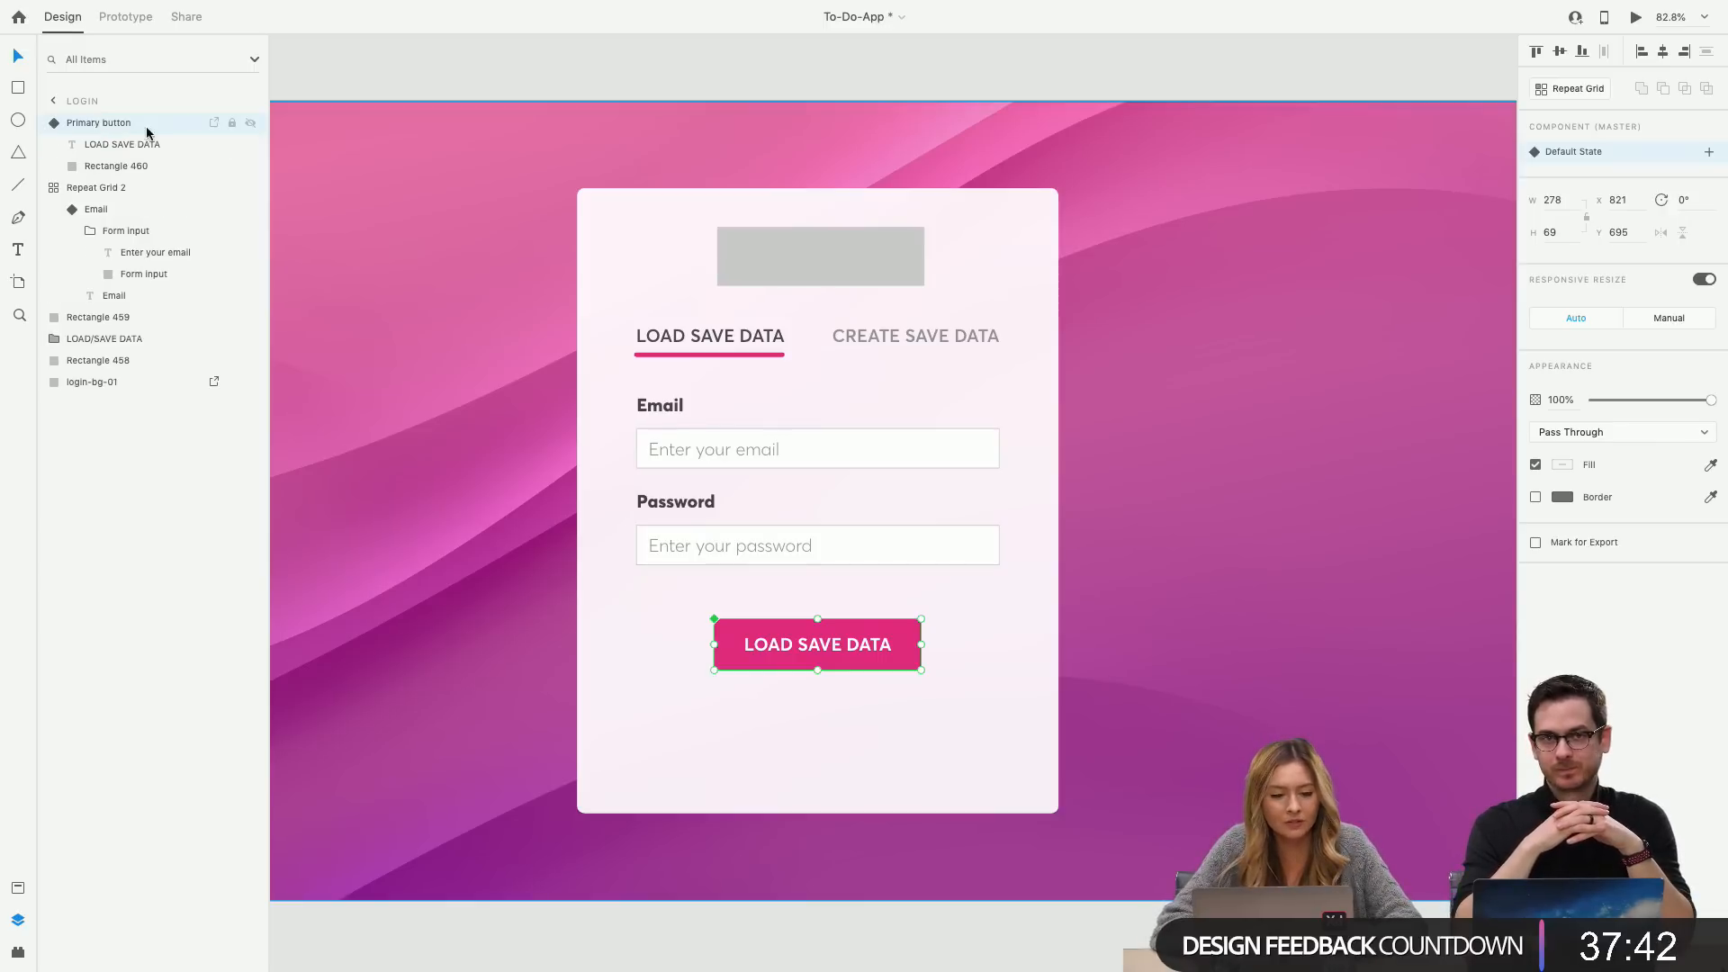
left_click(18, 888)
scroll(633, 527, "down", 3)
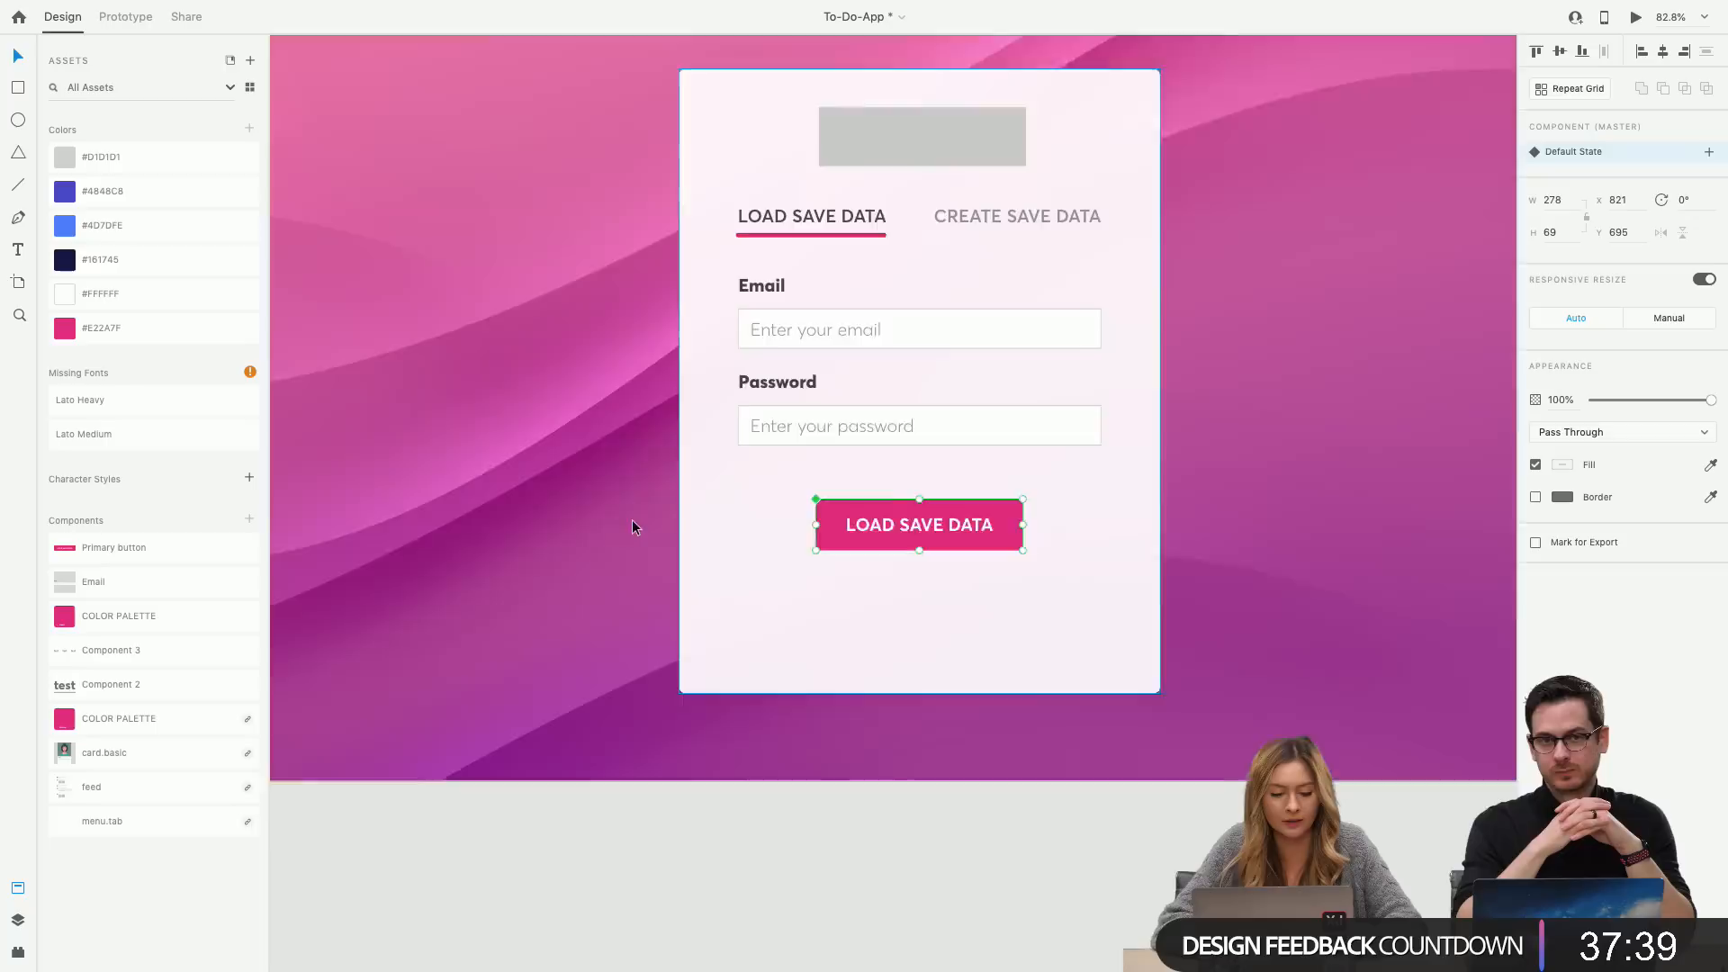
Place an instance of the Primary button component on the empty canvas below the LOGIN artboard, and locate its master.
scroll(632, 527, "left", 5)
scroll(632, 526, "down", 4)
left_click_drag(104, 547, 909, 641)
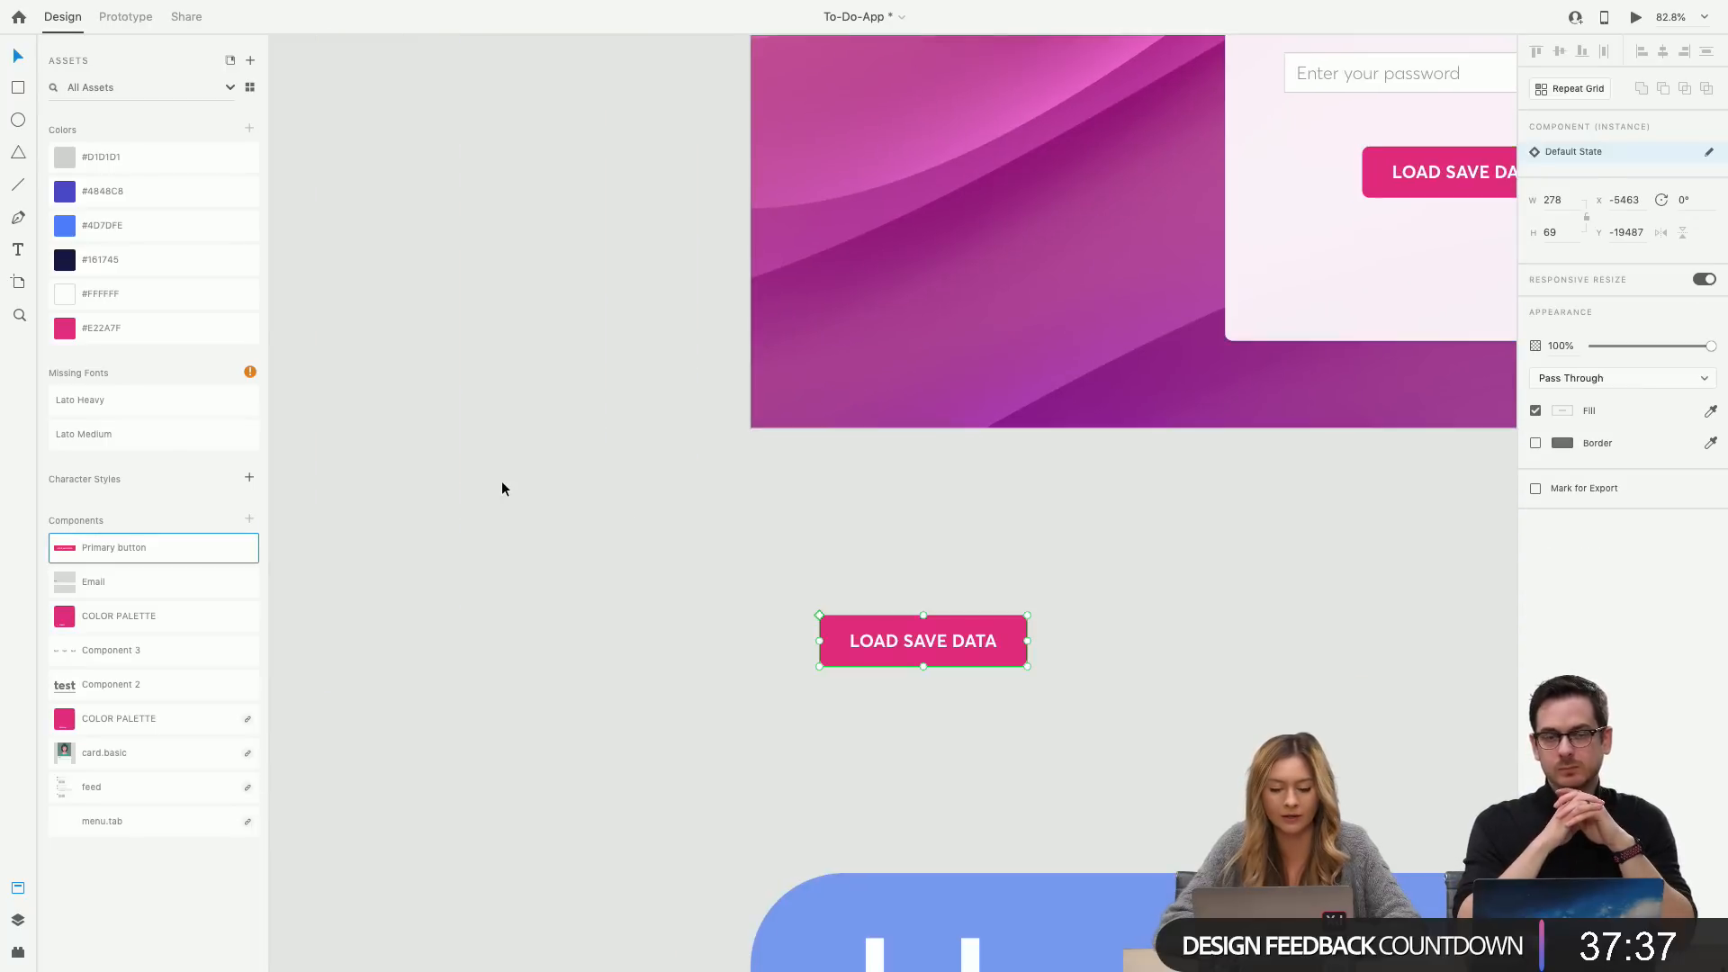
key("super+shift+k")
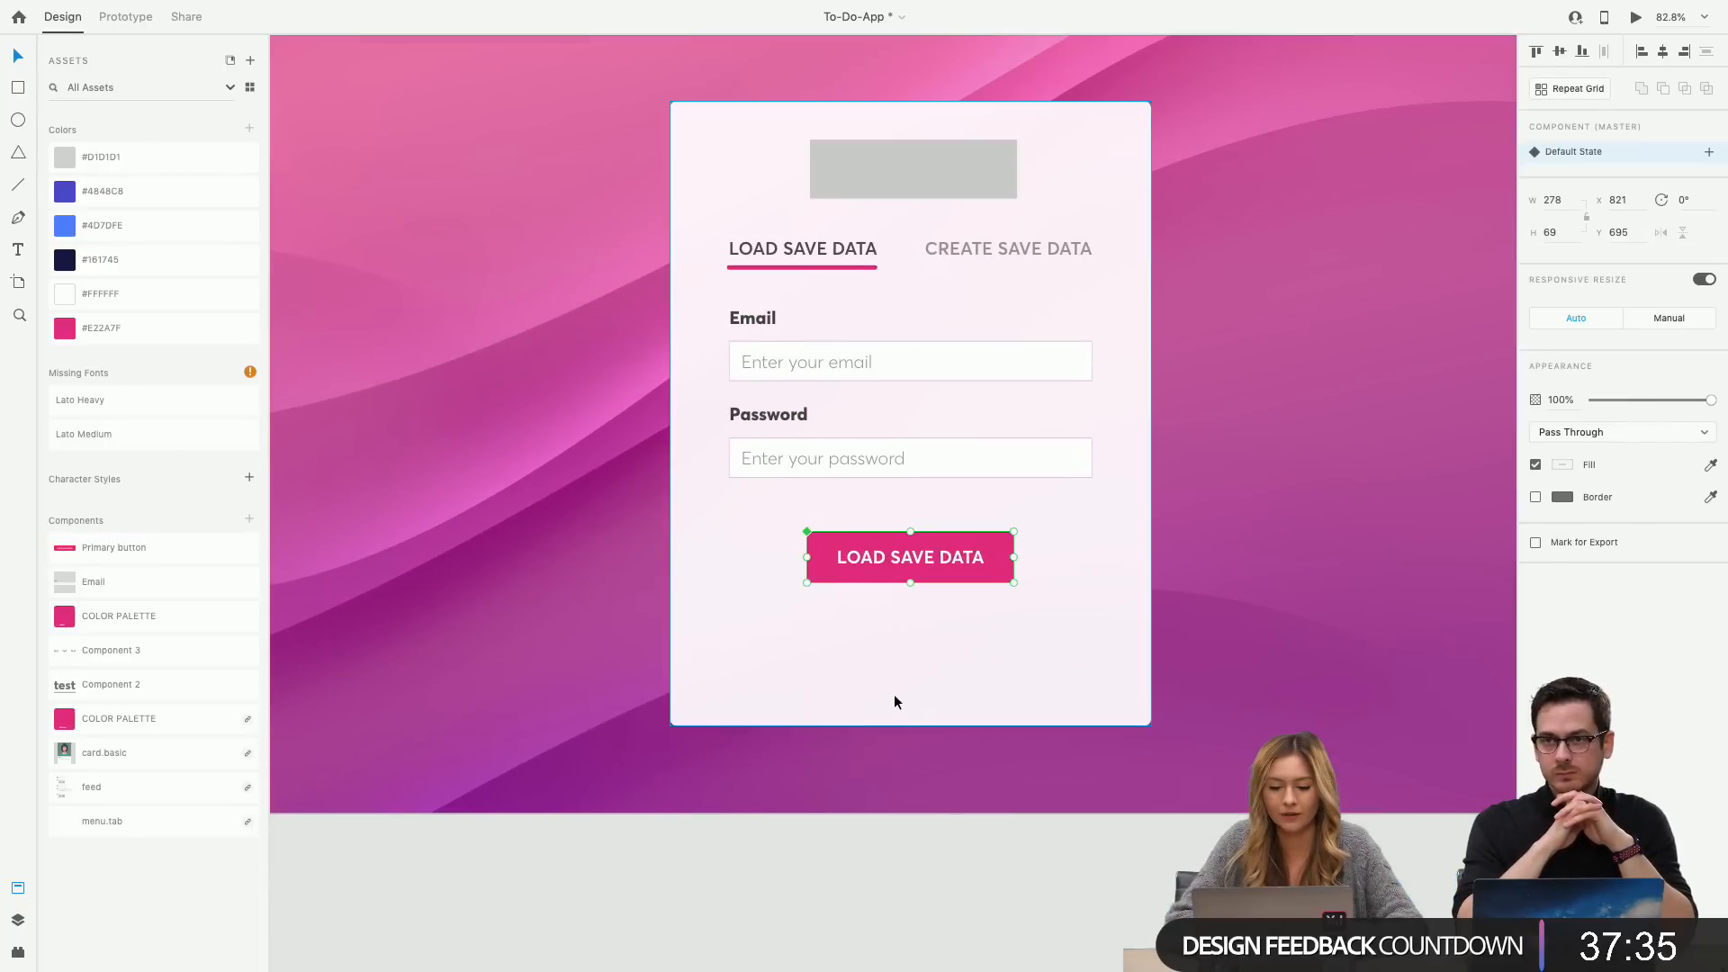
Shorten the white card to a height of 746 px from its lower edge and nudge the pink button down to Y 701.
left_click(893, 701)
left_click_drag(910, 725, 907, 656)
left_click_drag(920, 559, 921, 561)
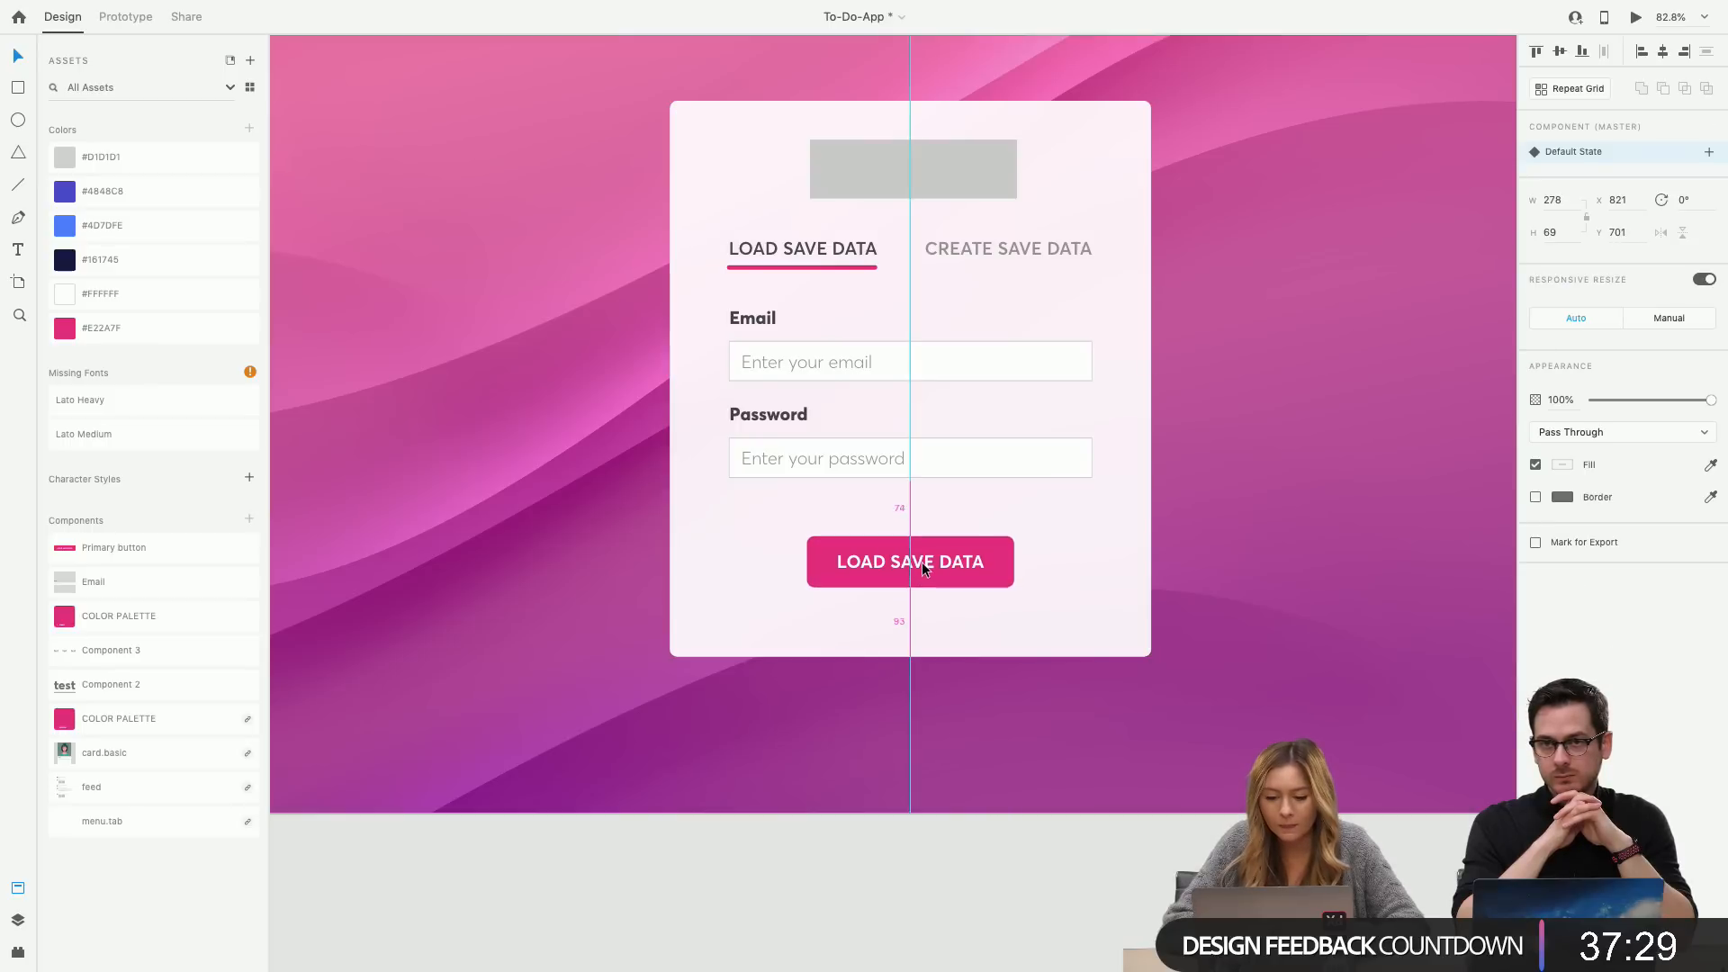
Move the grey placeholder, tabs, form fields and pink button together about 21 px down within the card.
left_click(909, 466, "shift")
left_click(832, 252, "shift")
left_click(889, 160, "shift")
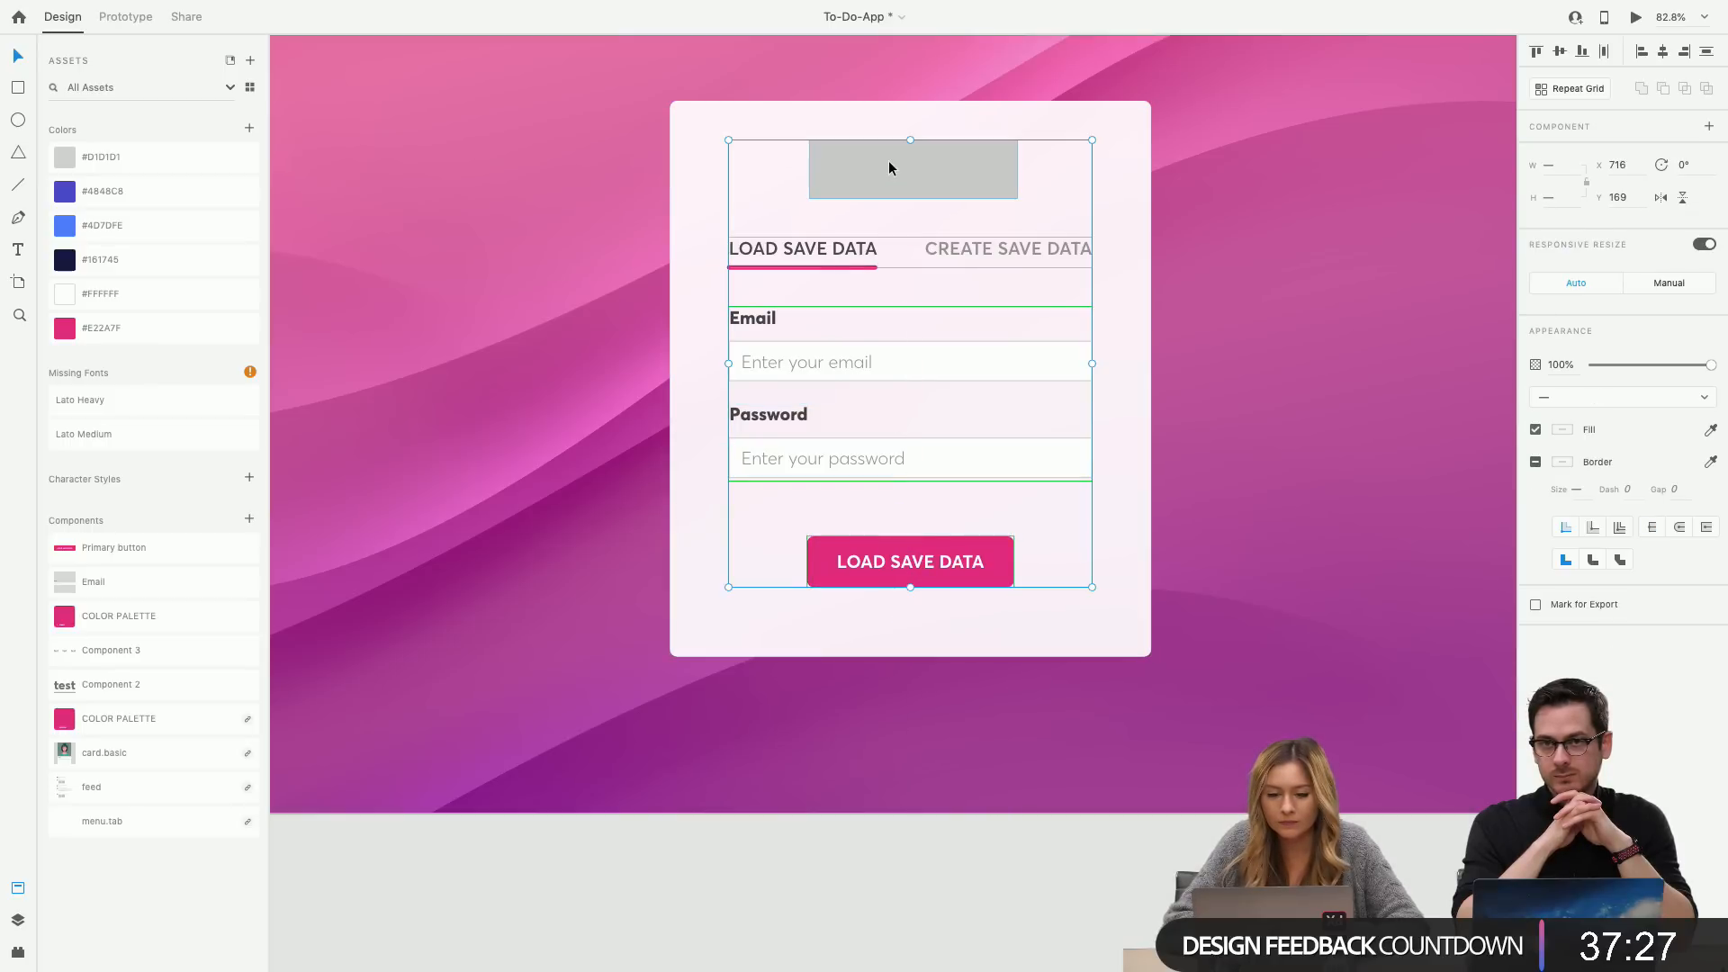
left_click_drag(889, 161, 884, 177)
left_click(1172, 194)
Move the grey placeholder rectangle alone up to Y 168, with a 74 px gap above the tabs.
left_click(1006, 184)
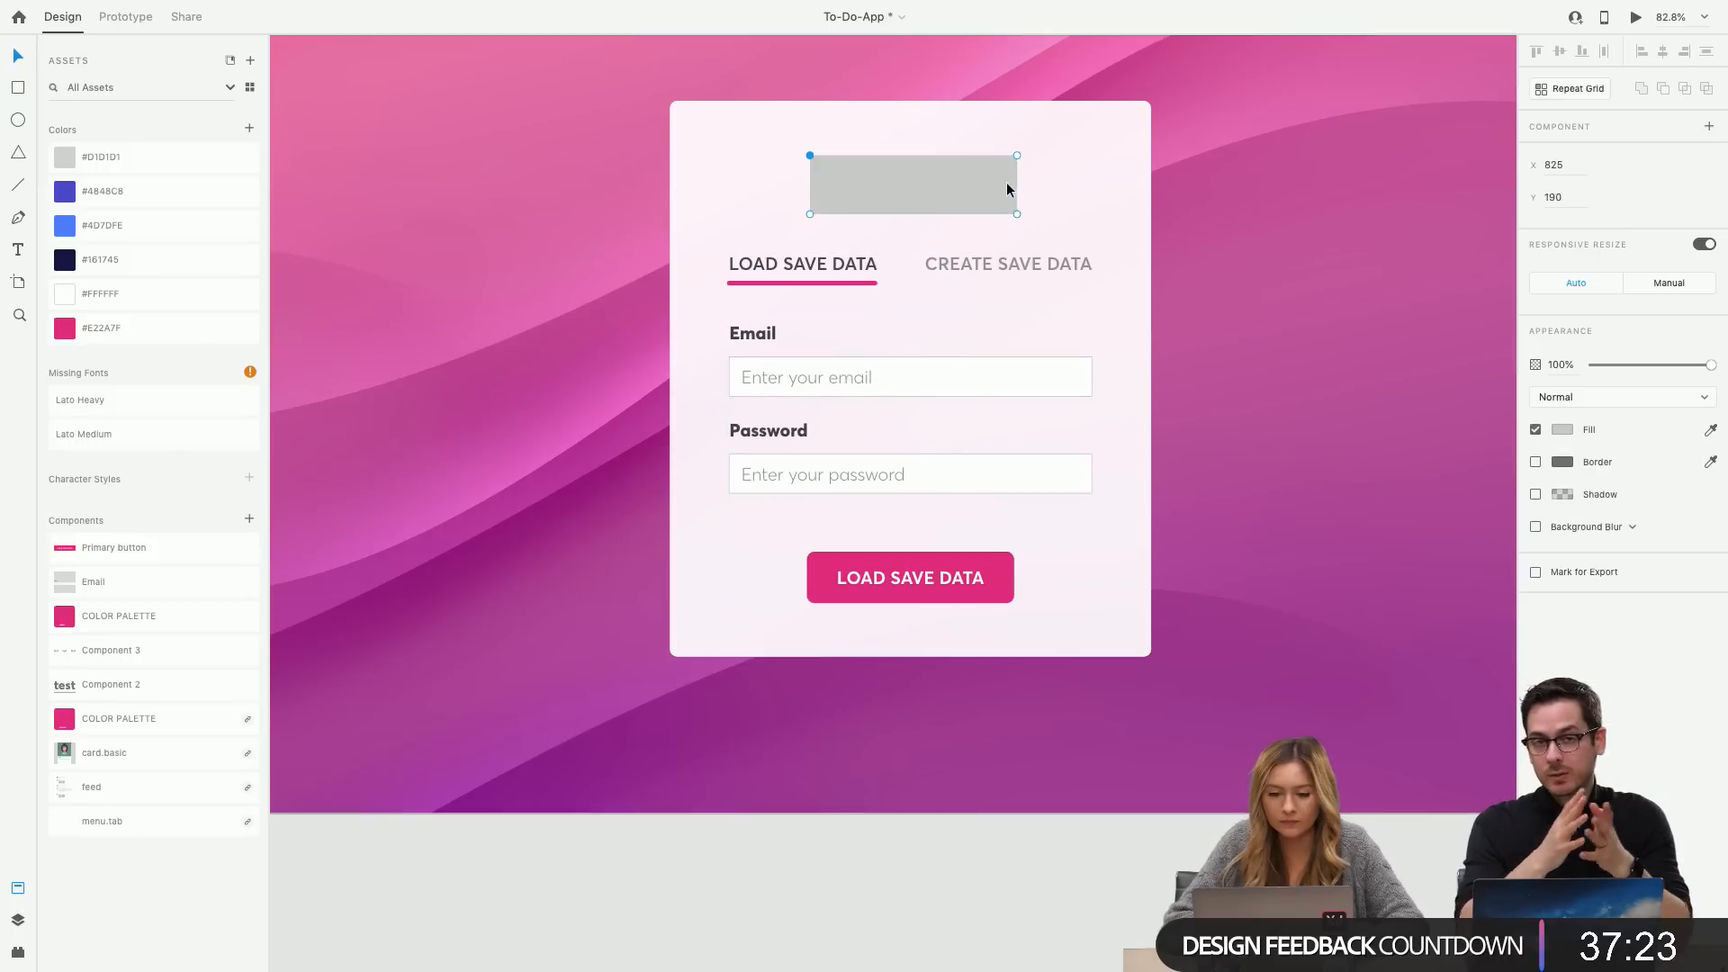
double_click(919, 173)
left_click_drag(953, 178, 948, 160)
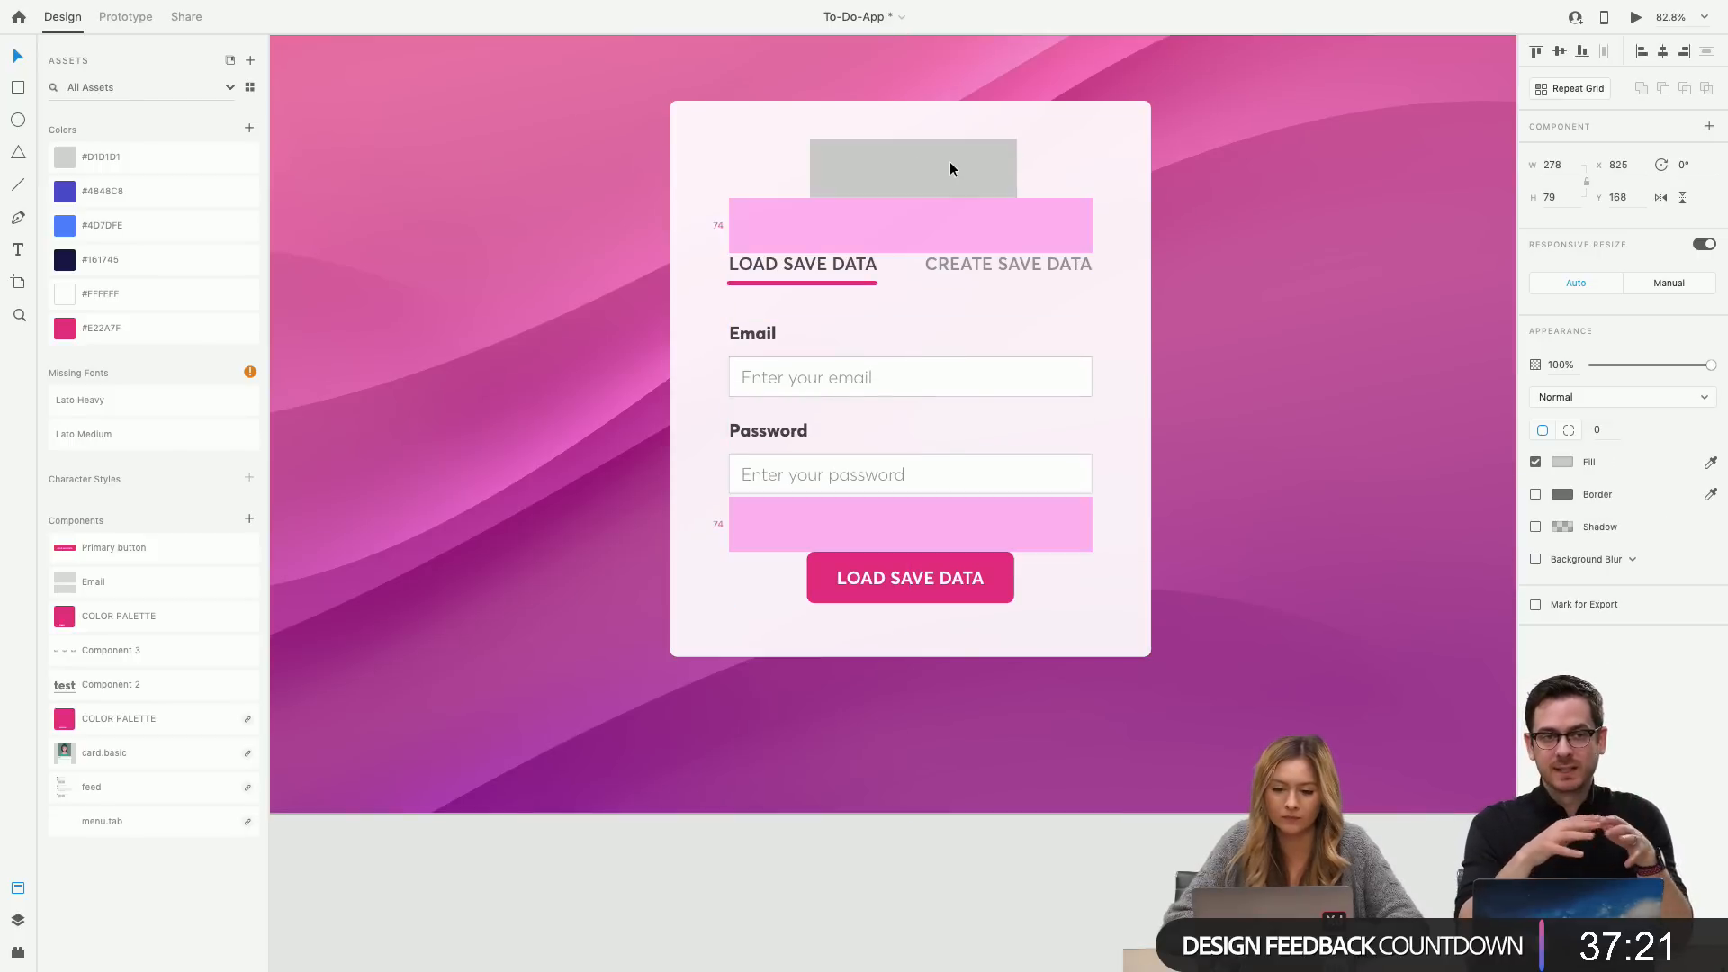
left_click(1268, 198)
Preview the whole LOGIN artboard at full size, and close the preview.
scroll(1268, 198, "down", 5)
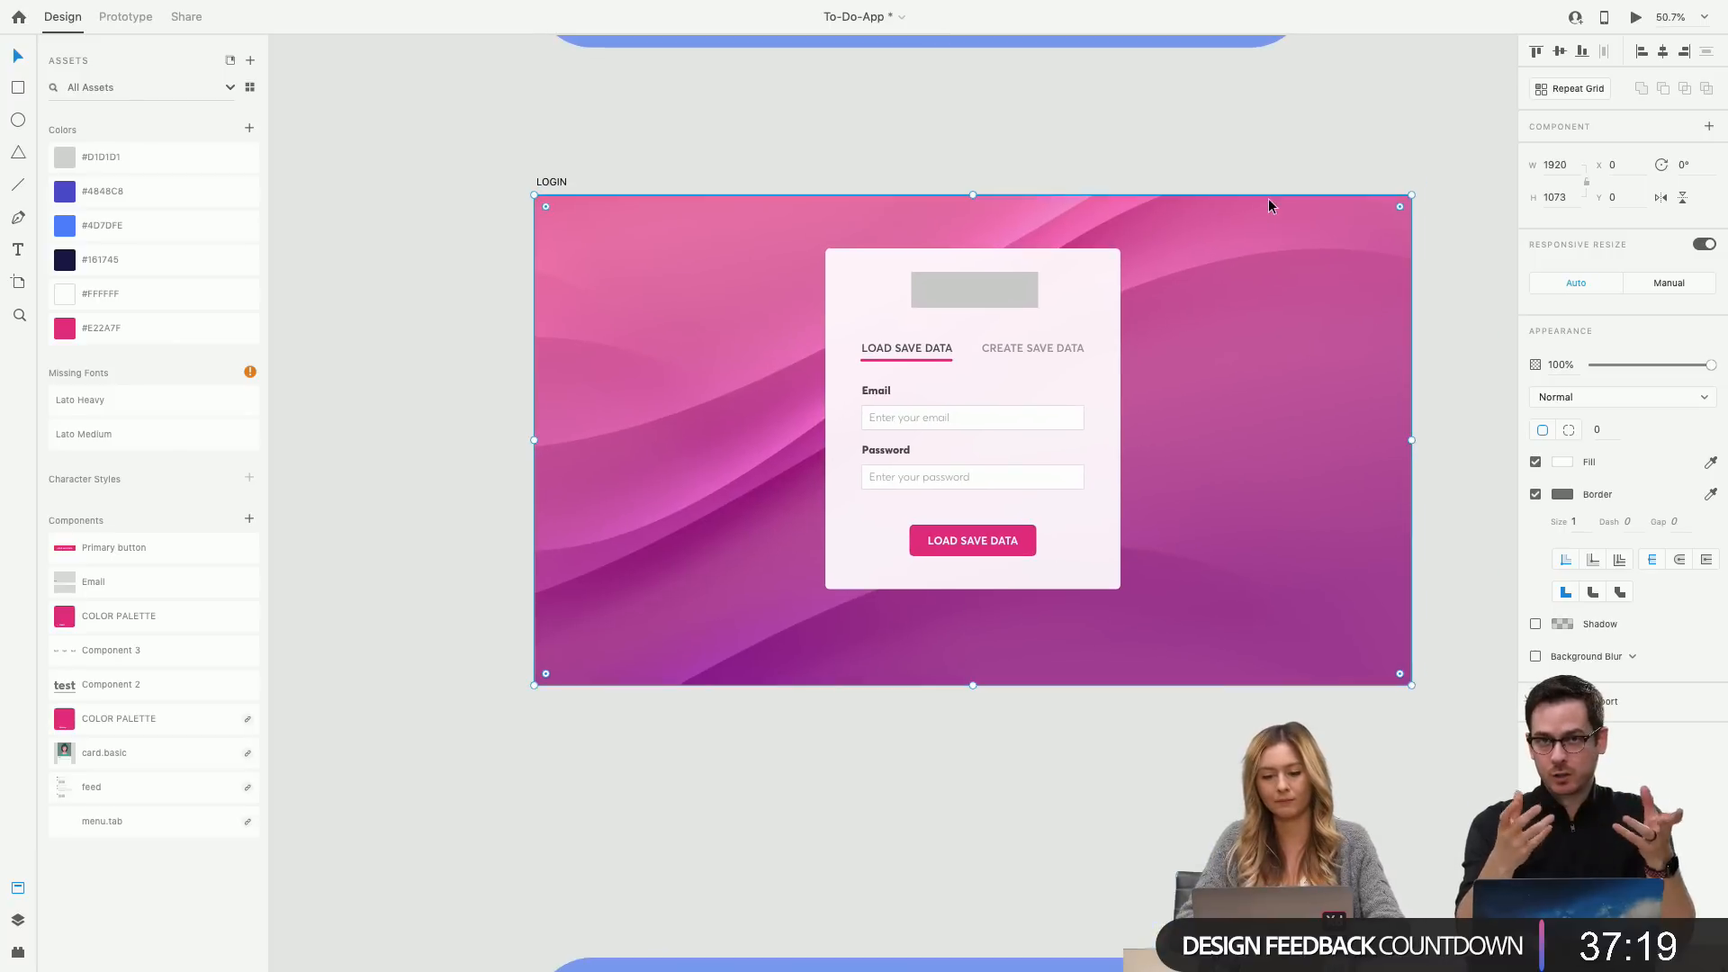
scroll(1267, 200, "down", 1)
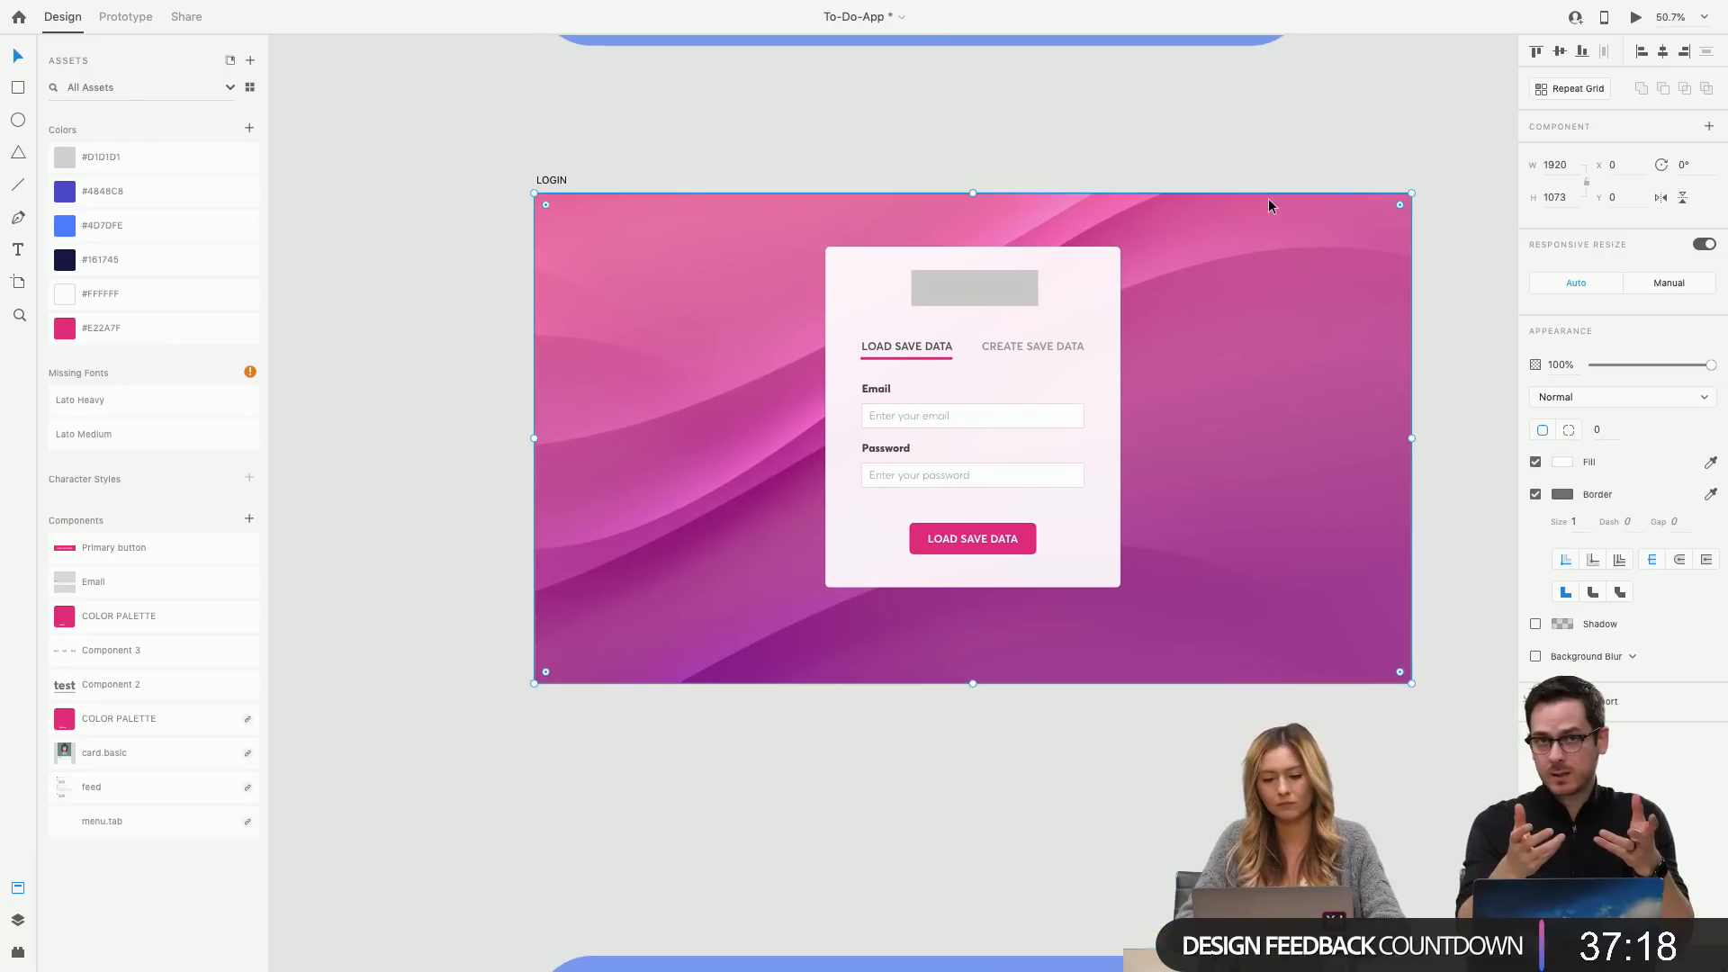
left_click(1629, 18)
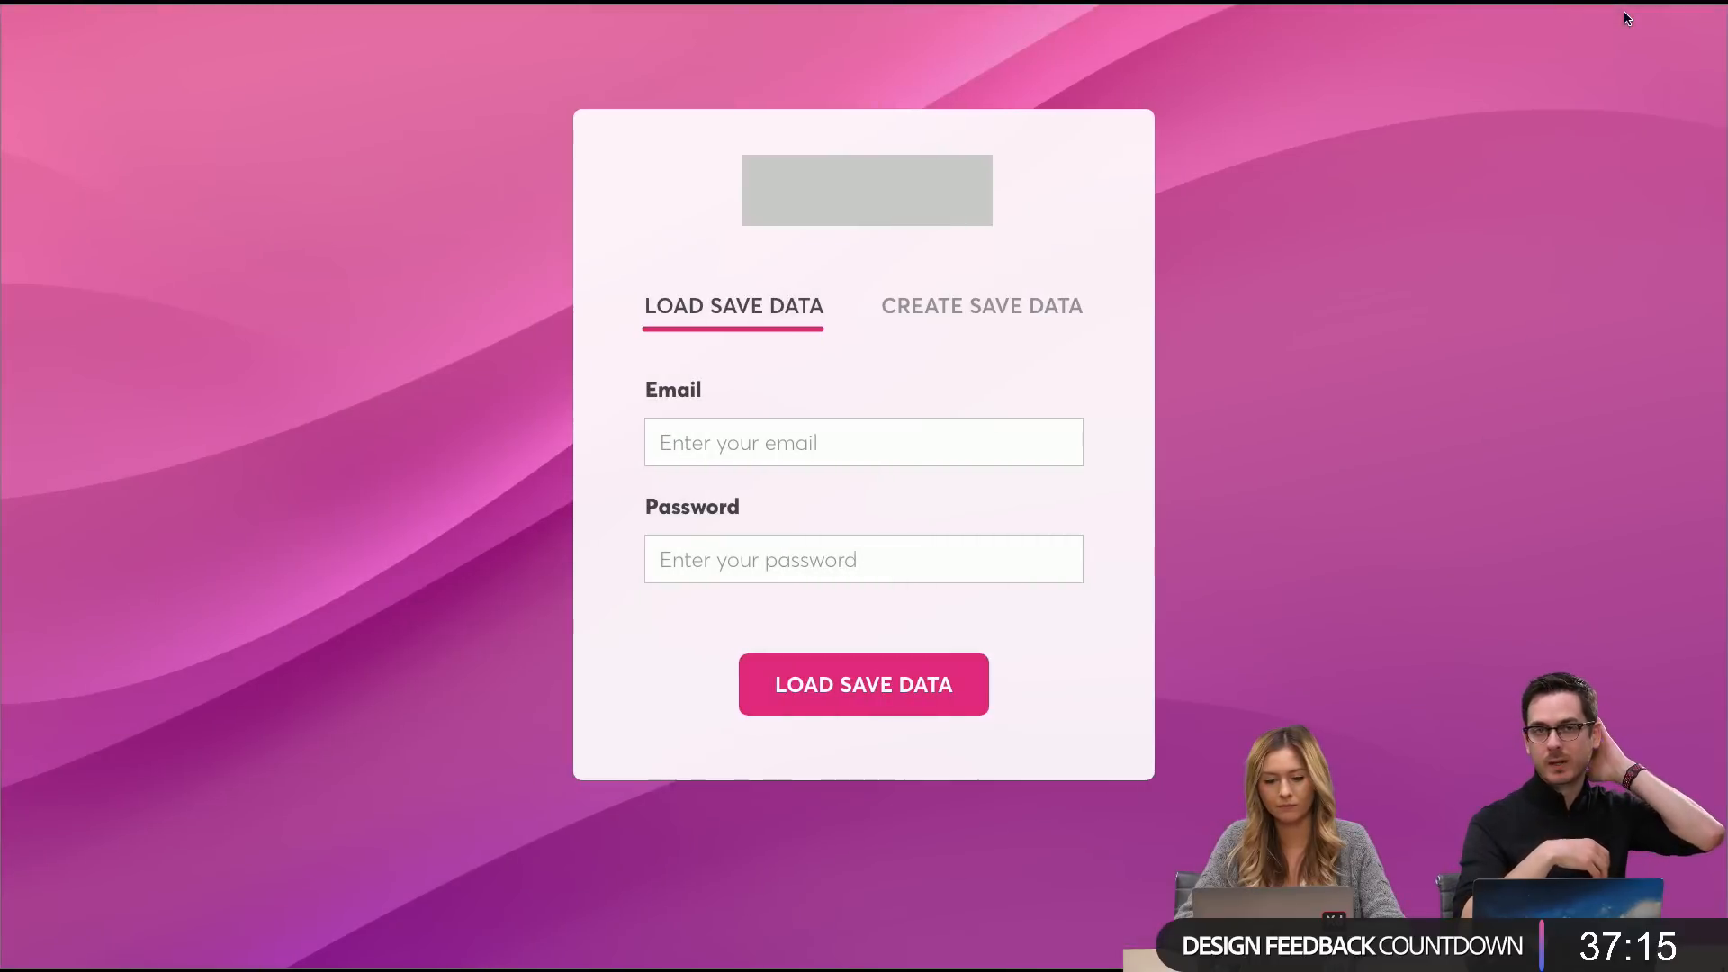
key("Escape")
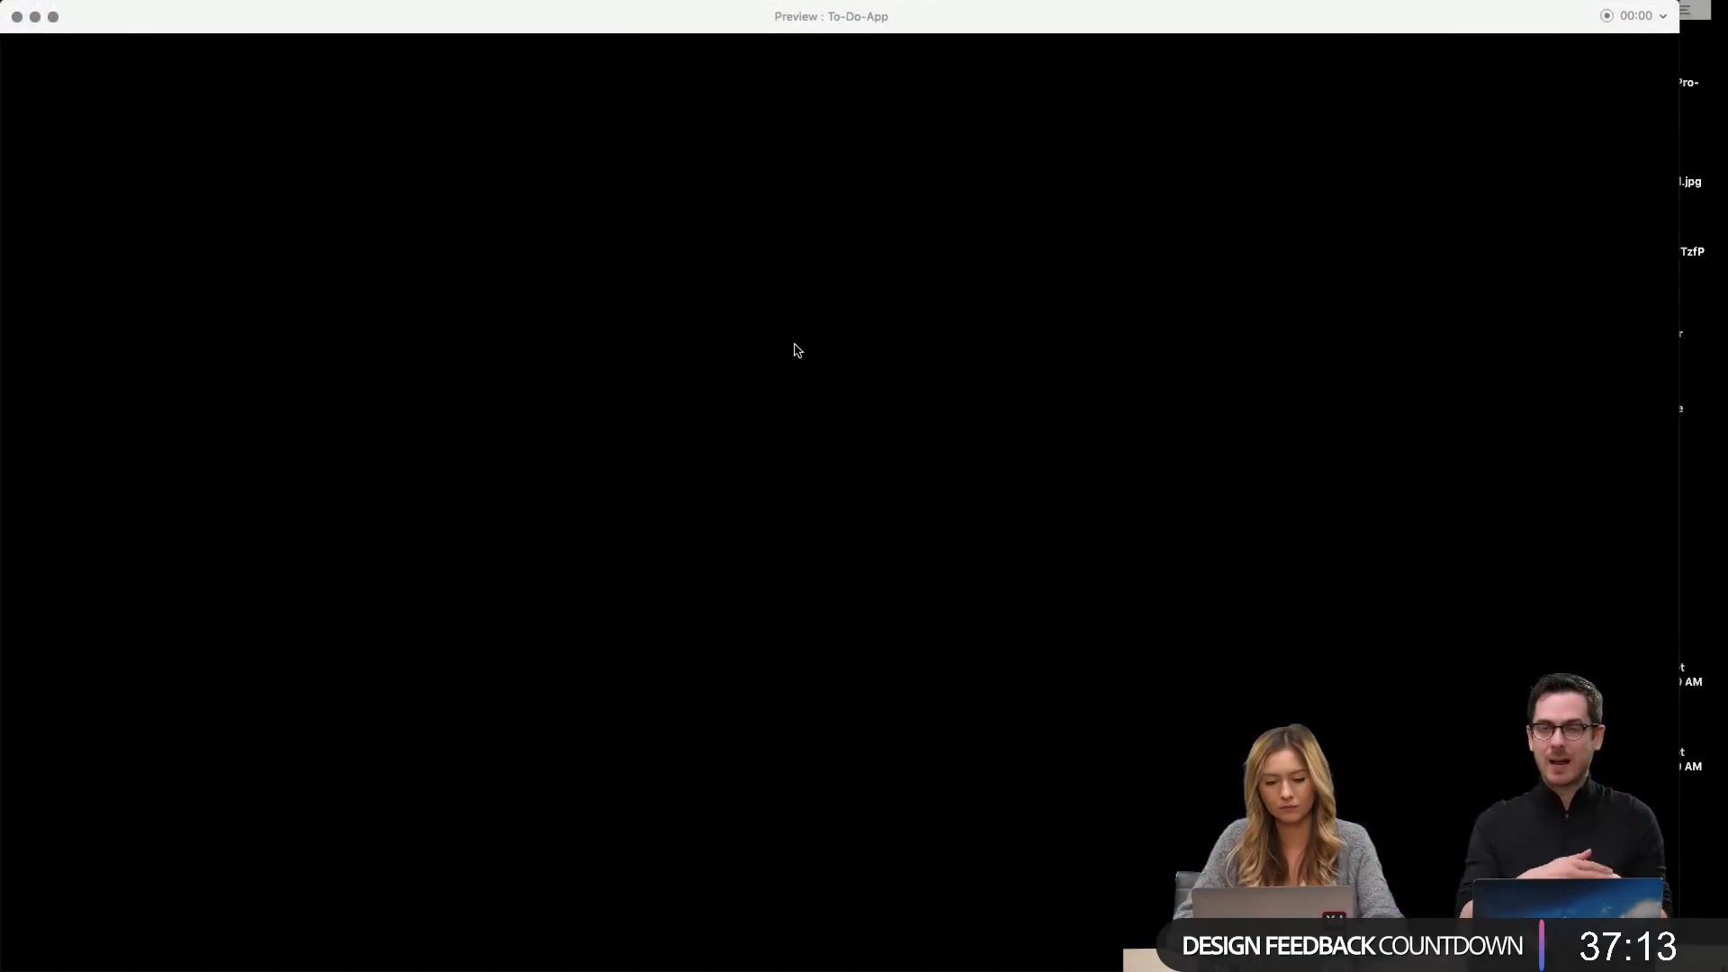
left_click(16, 37)
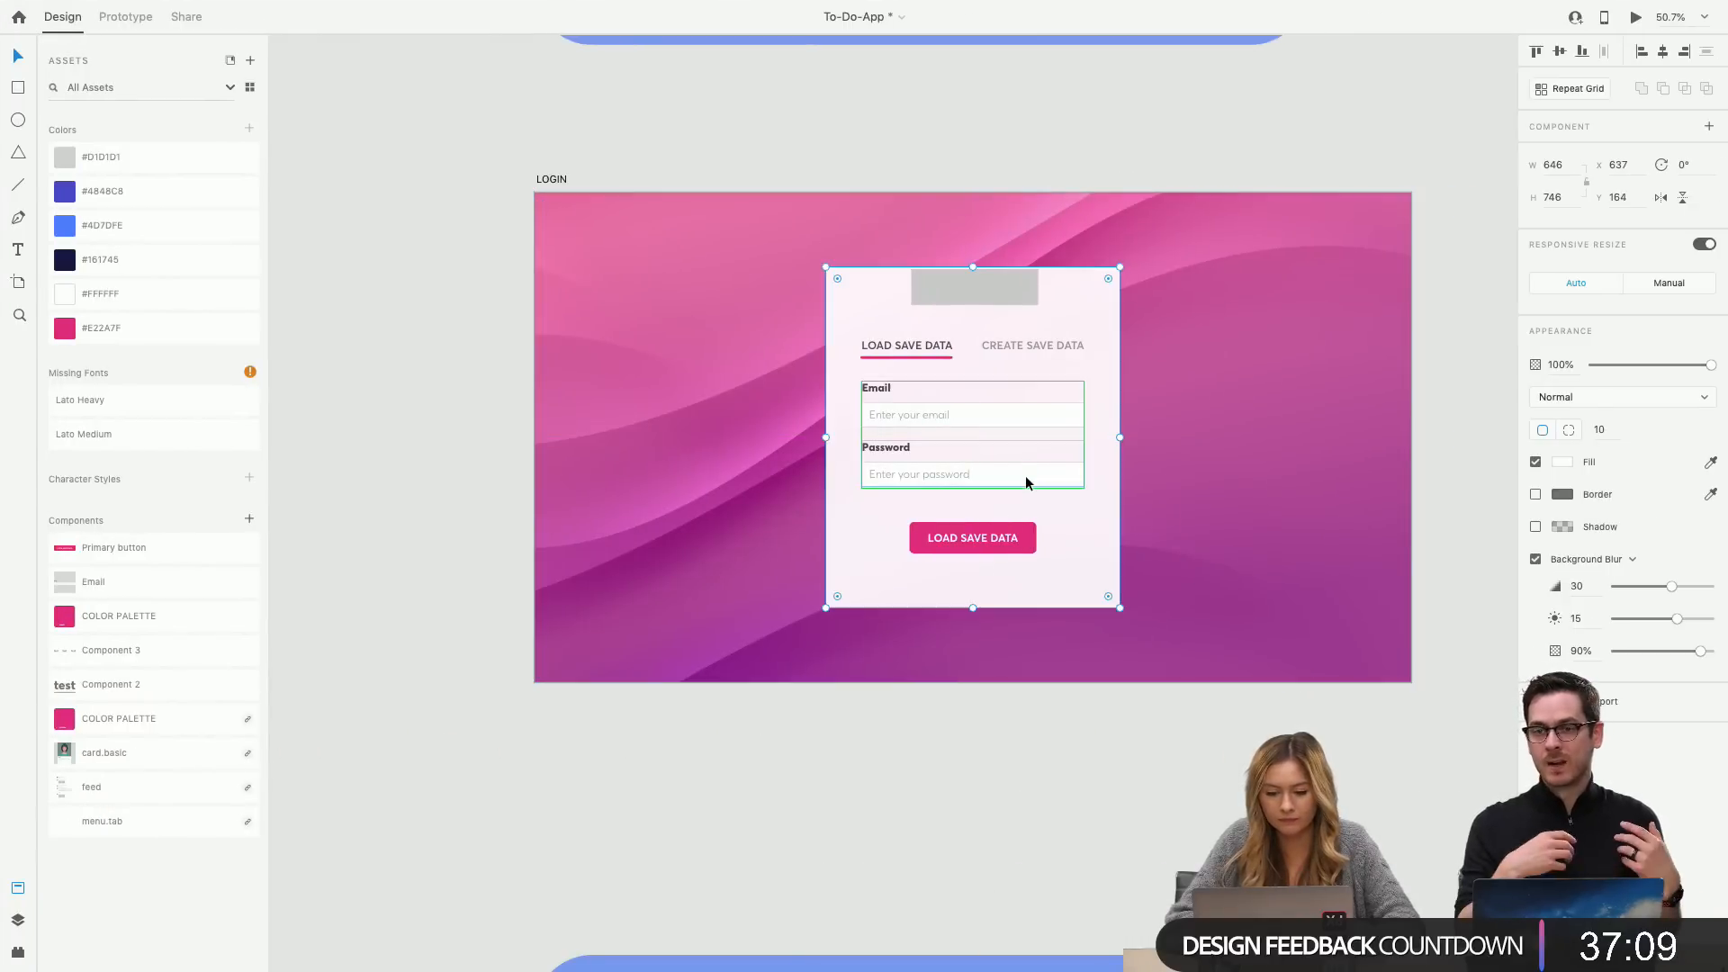
Select the white card's background rectangle and display the layers of the LOGIN artboard.
left_click(1040, 675)
left_click(1060, 549)
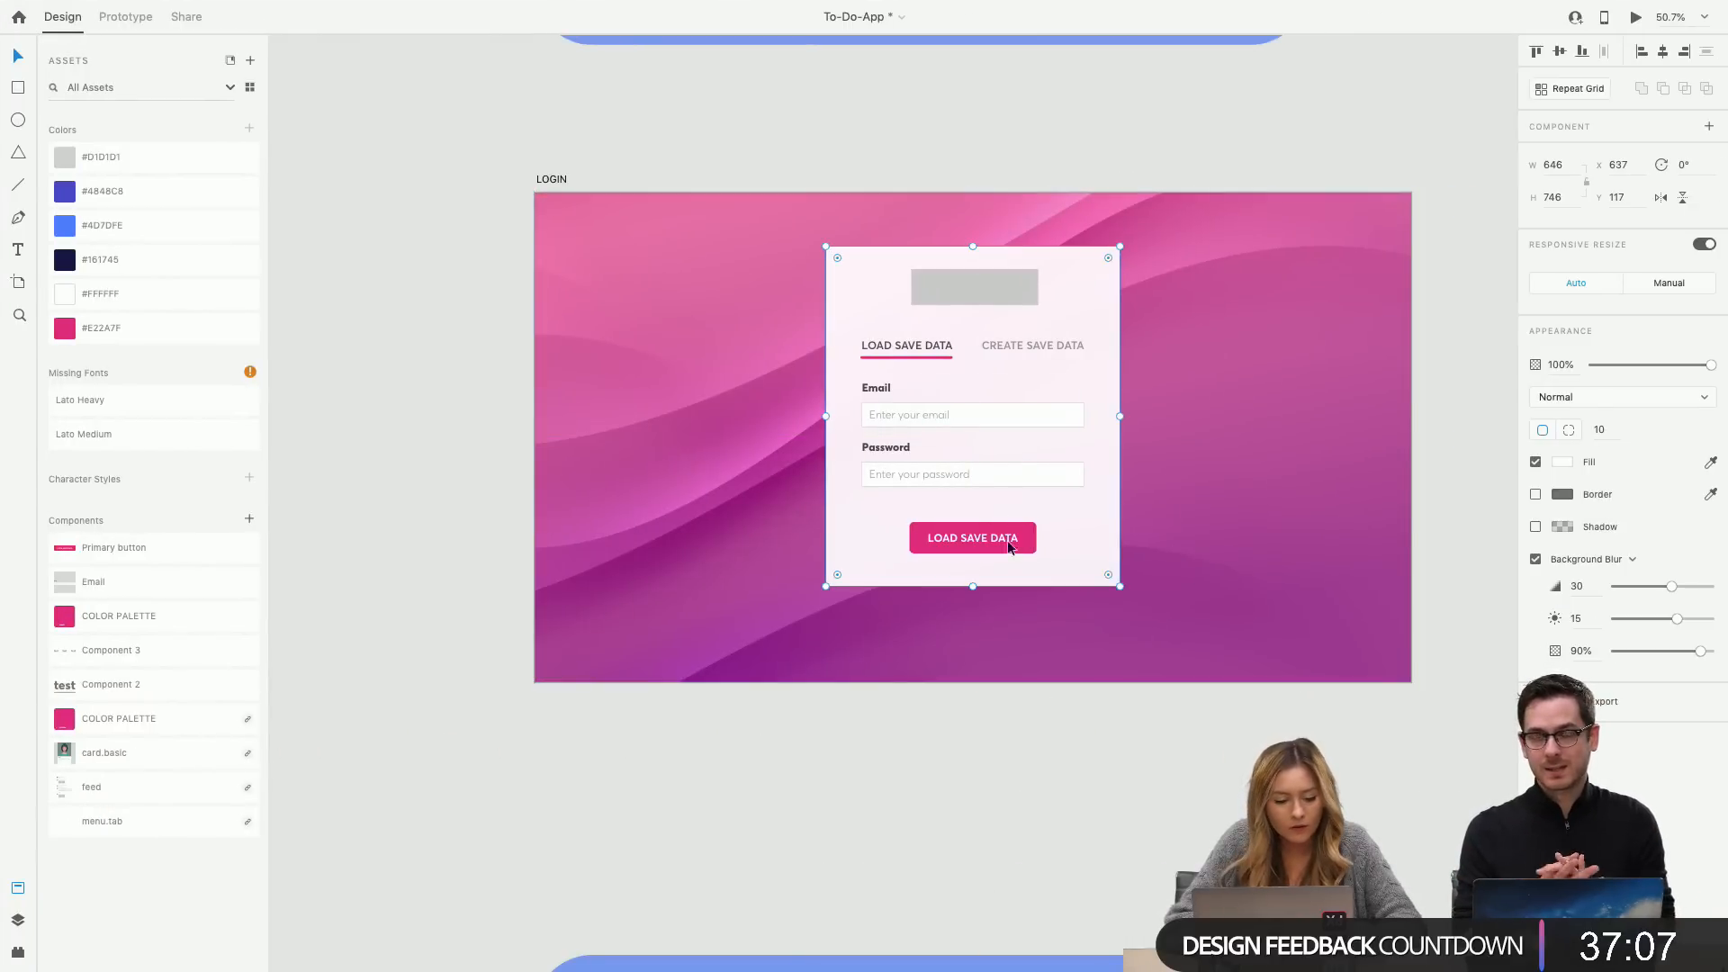
left_click(18, 919)
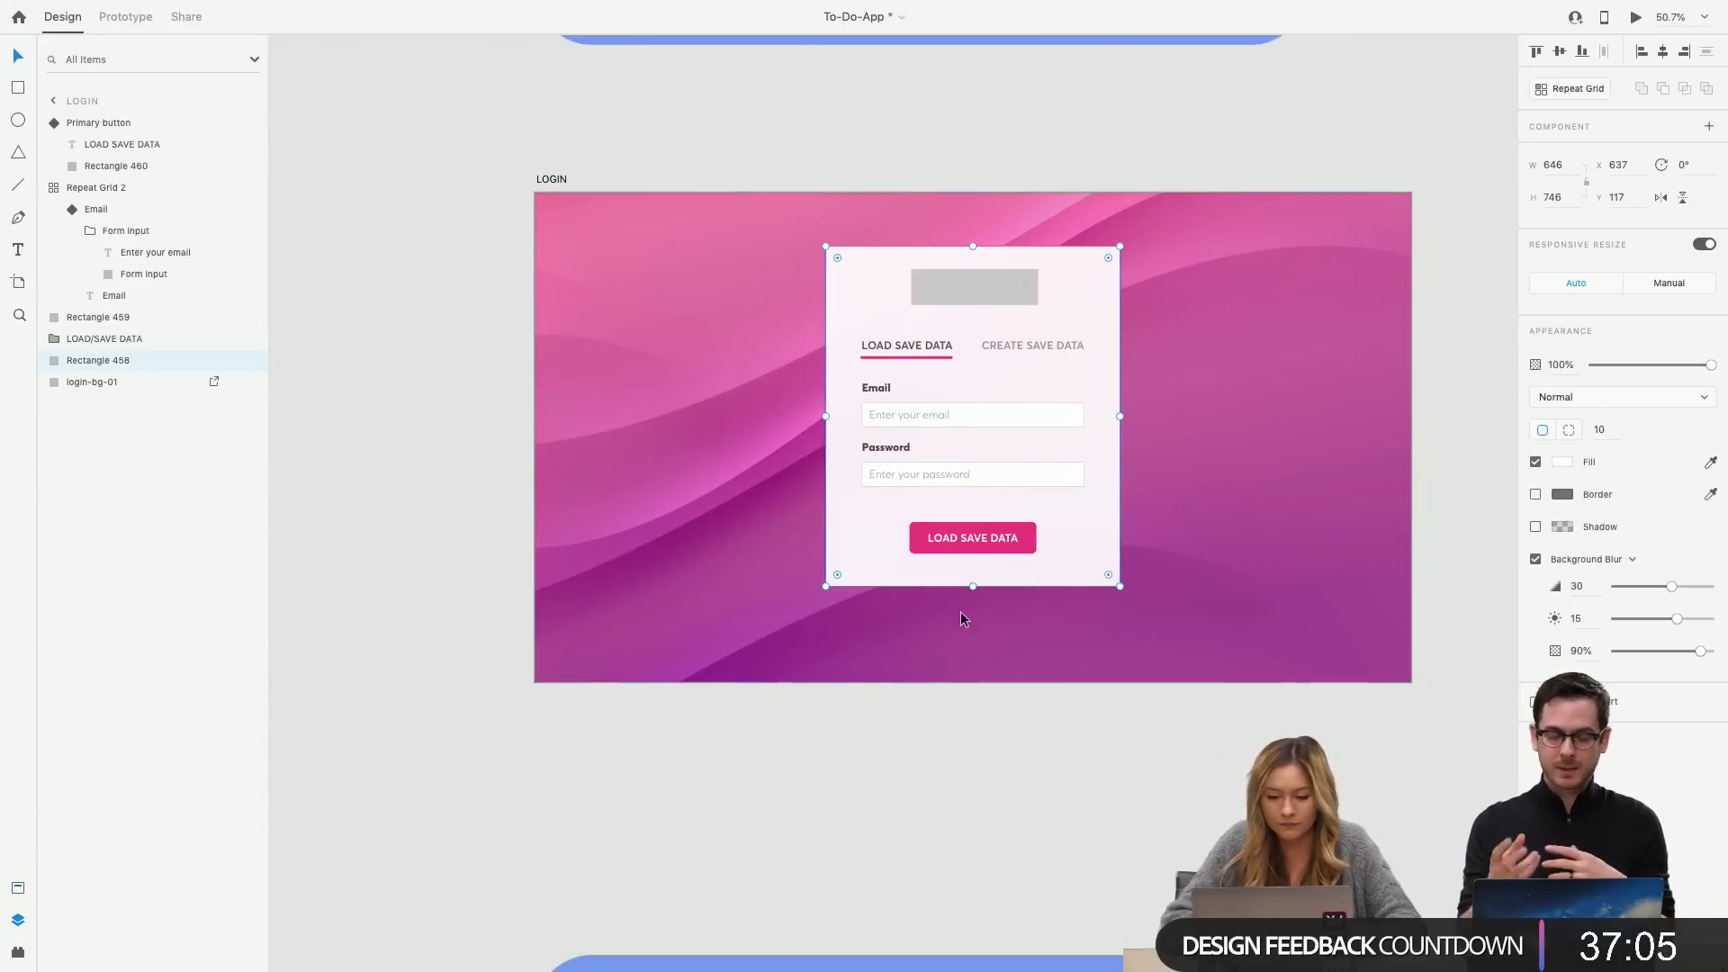
left_click(998, 541, "shift")
left_click(976, 473, "shift")
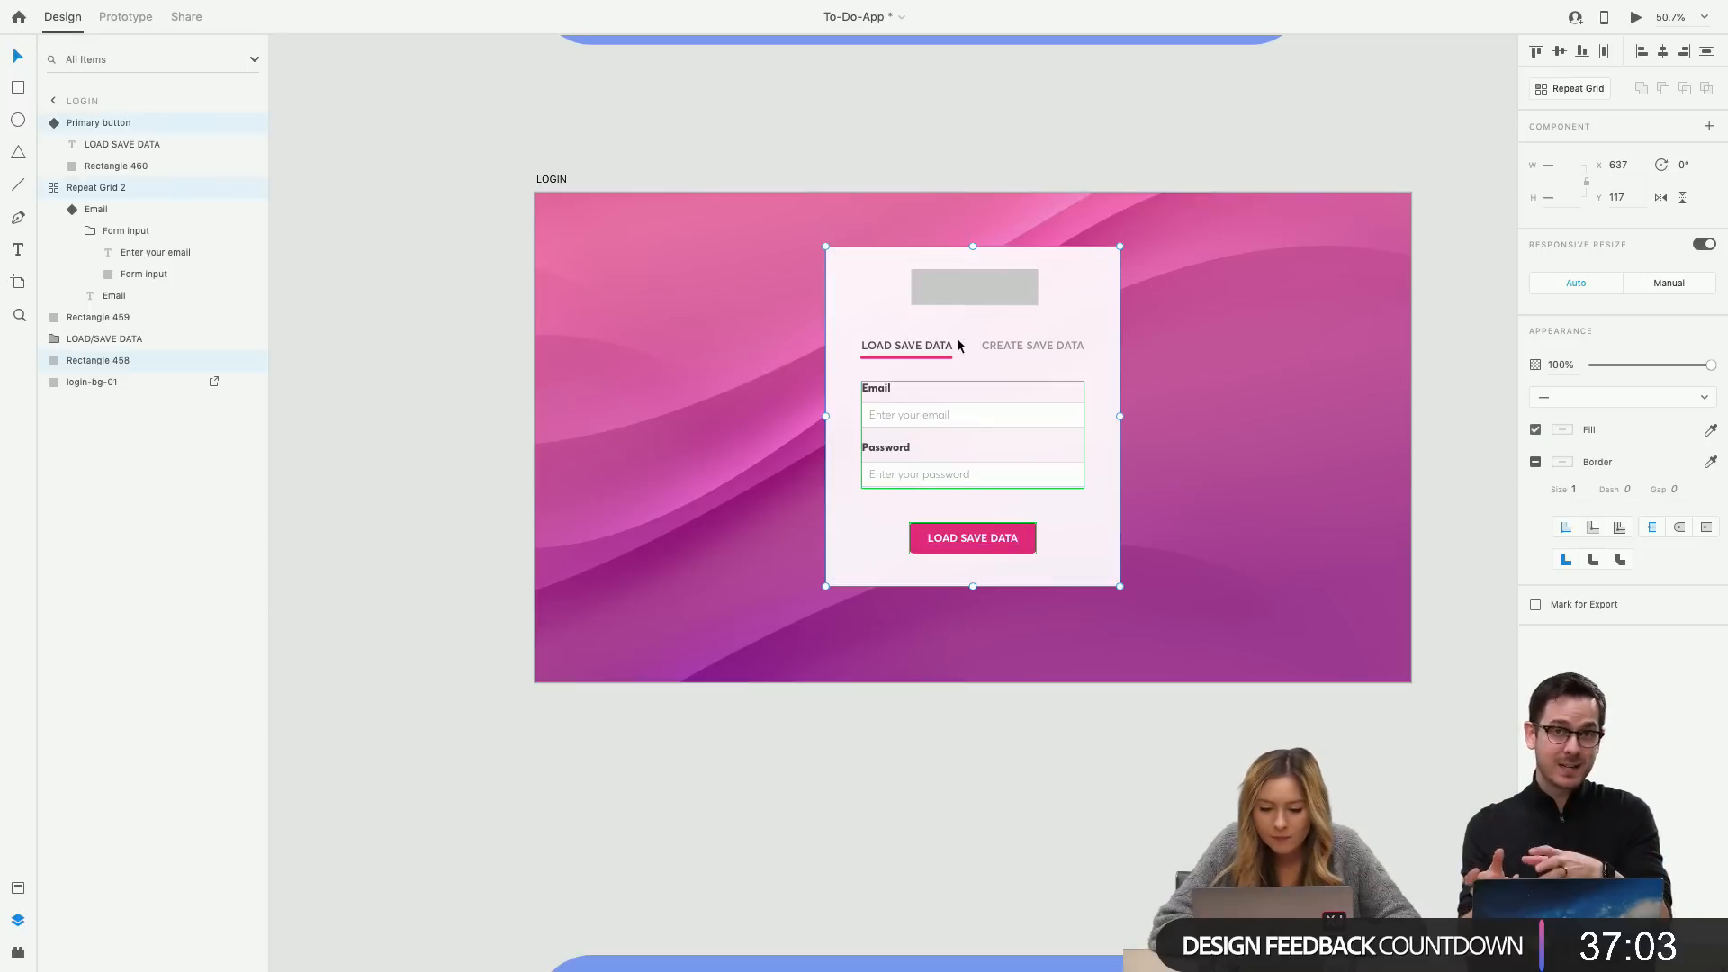
left_click(954, 342, "shift")
left_click(972, 295, "shift")
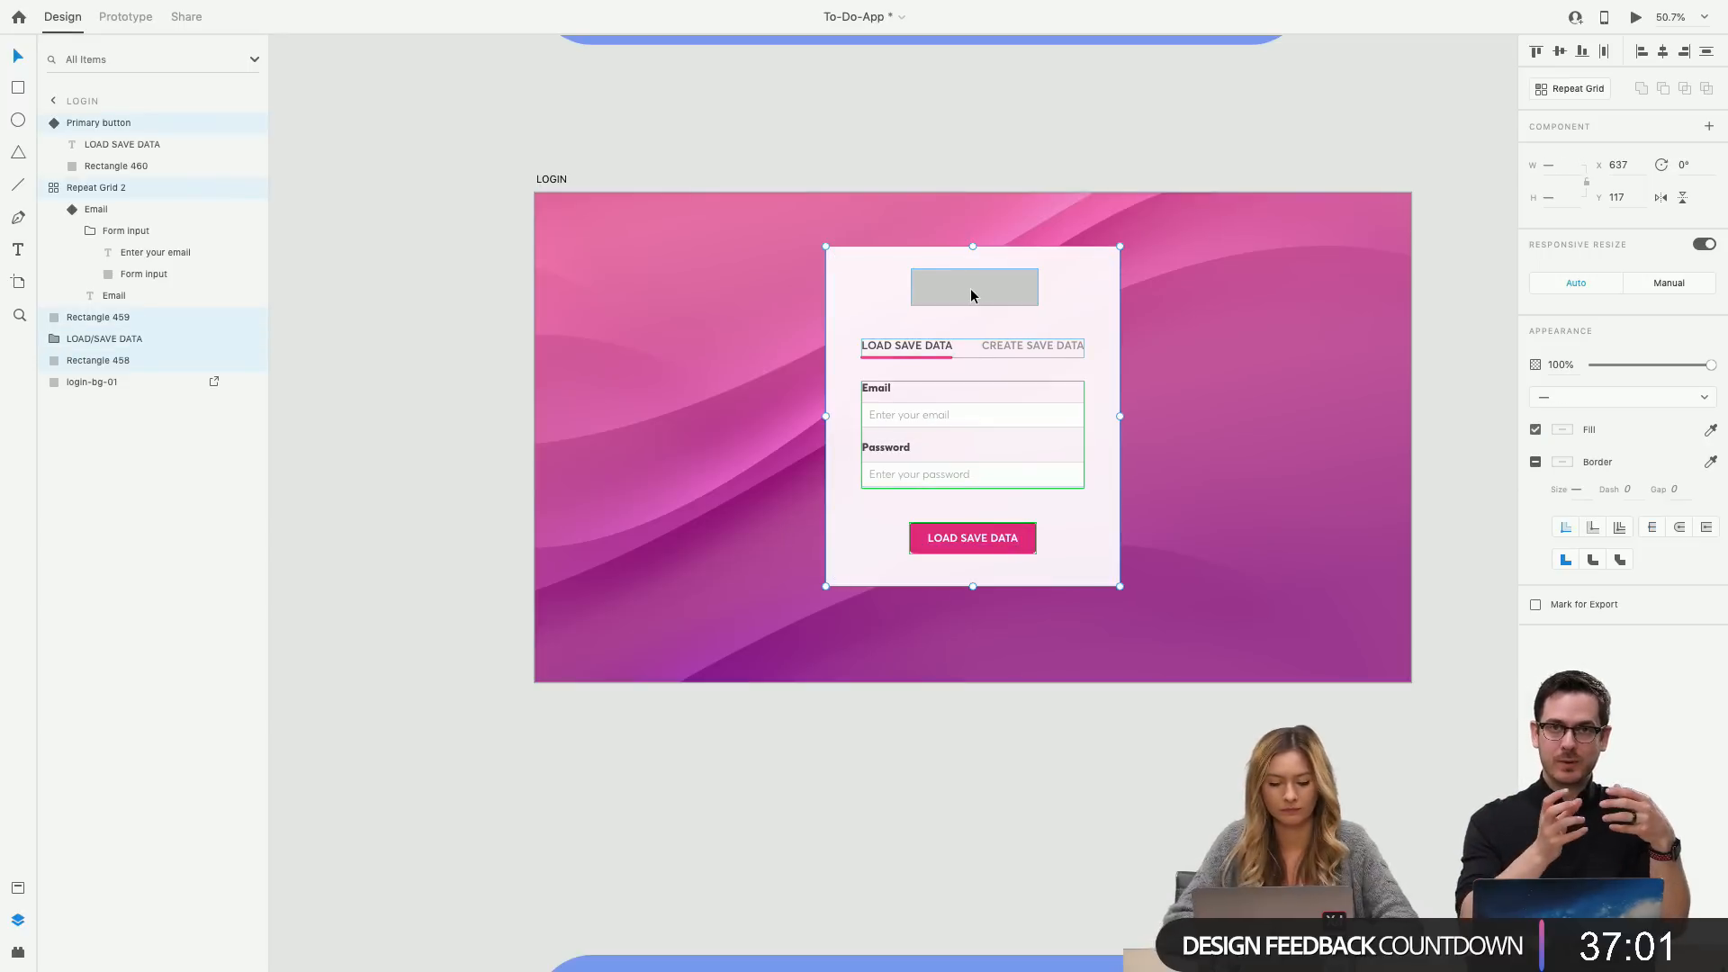
left_click(1049, 580)
left_click(1013, 544)
left_click(997, 468)
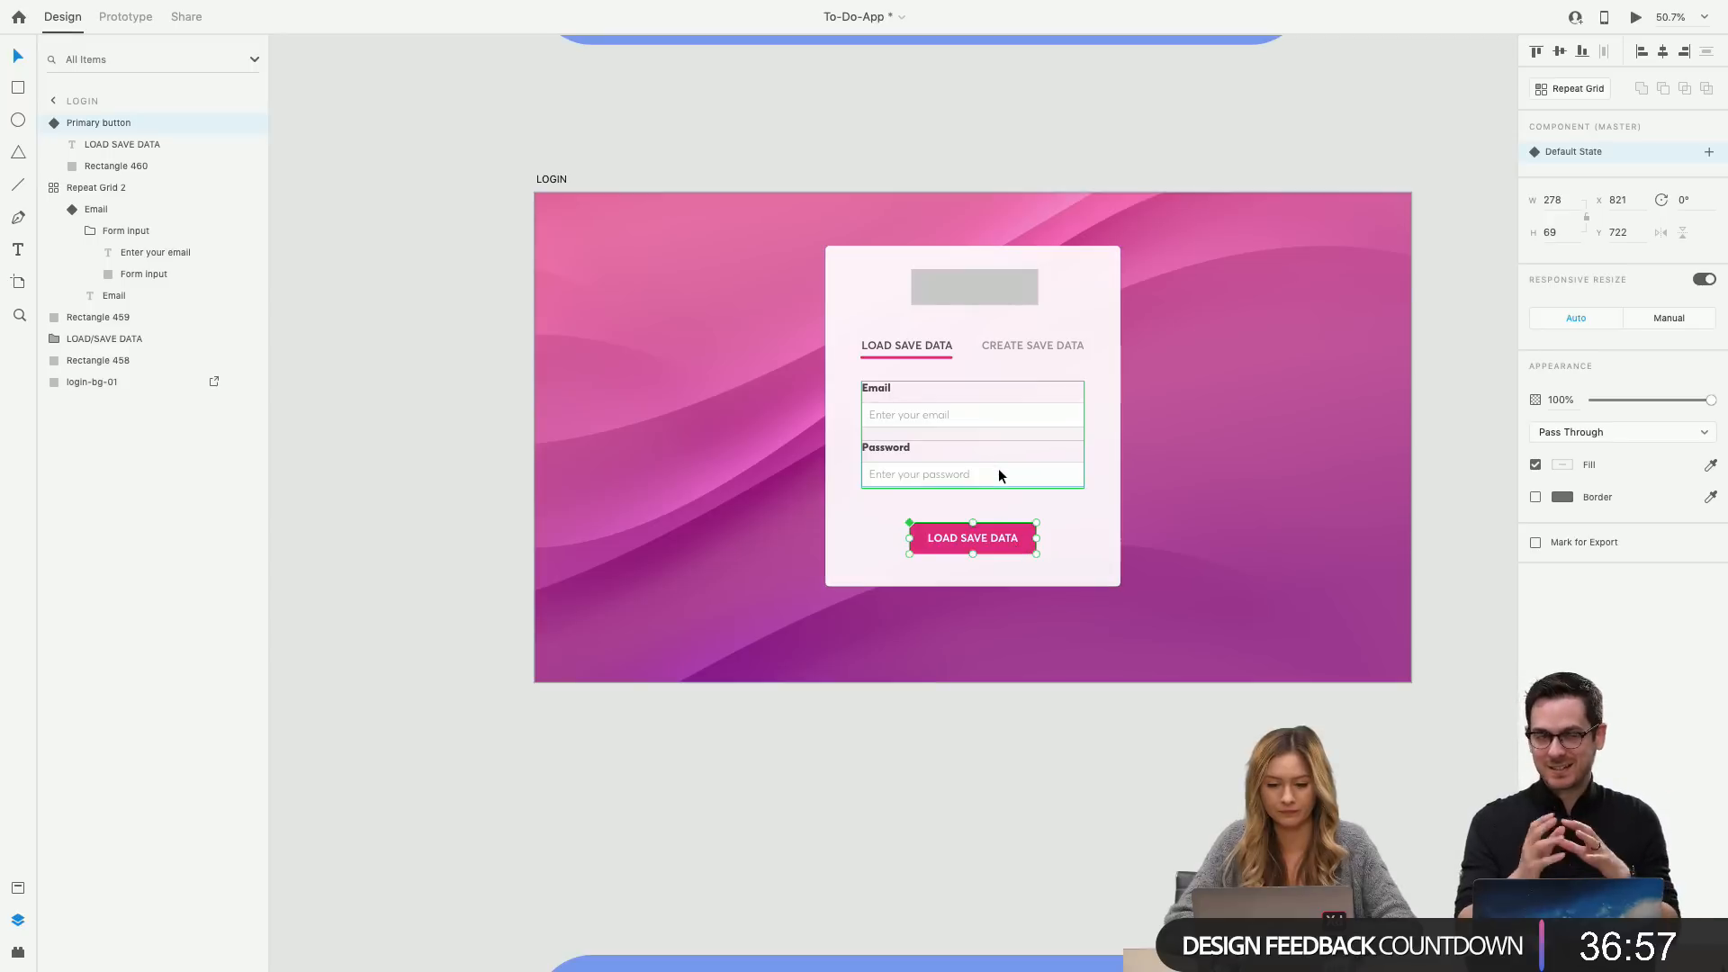
left_click(1012, 351)
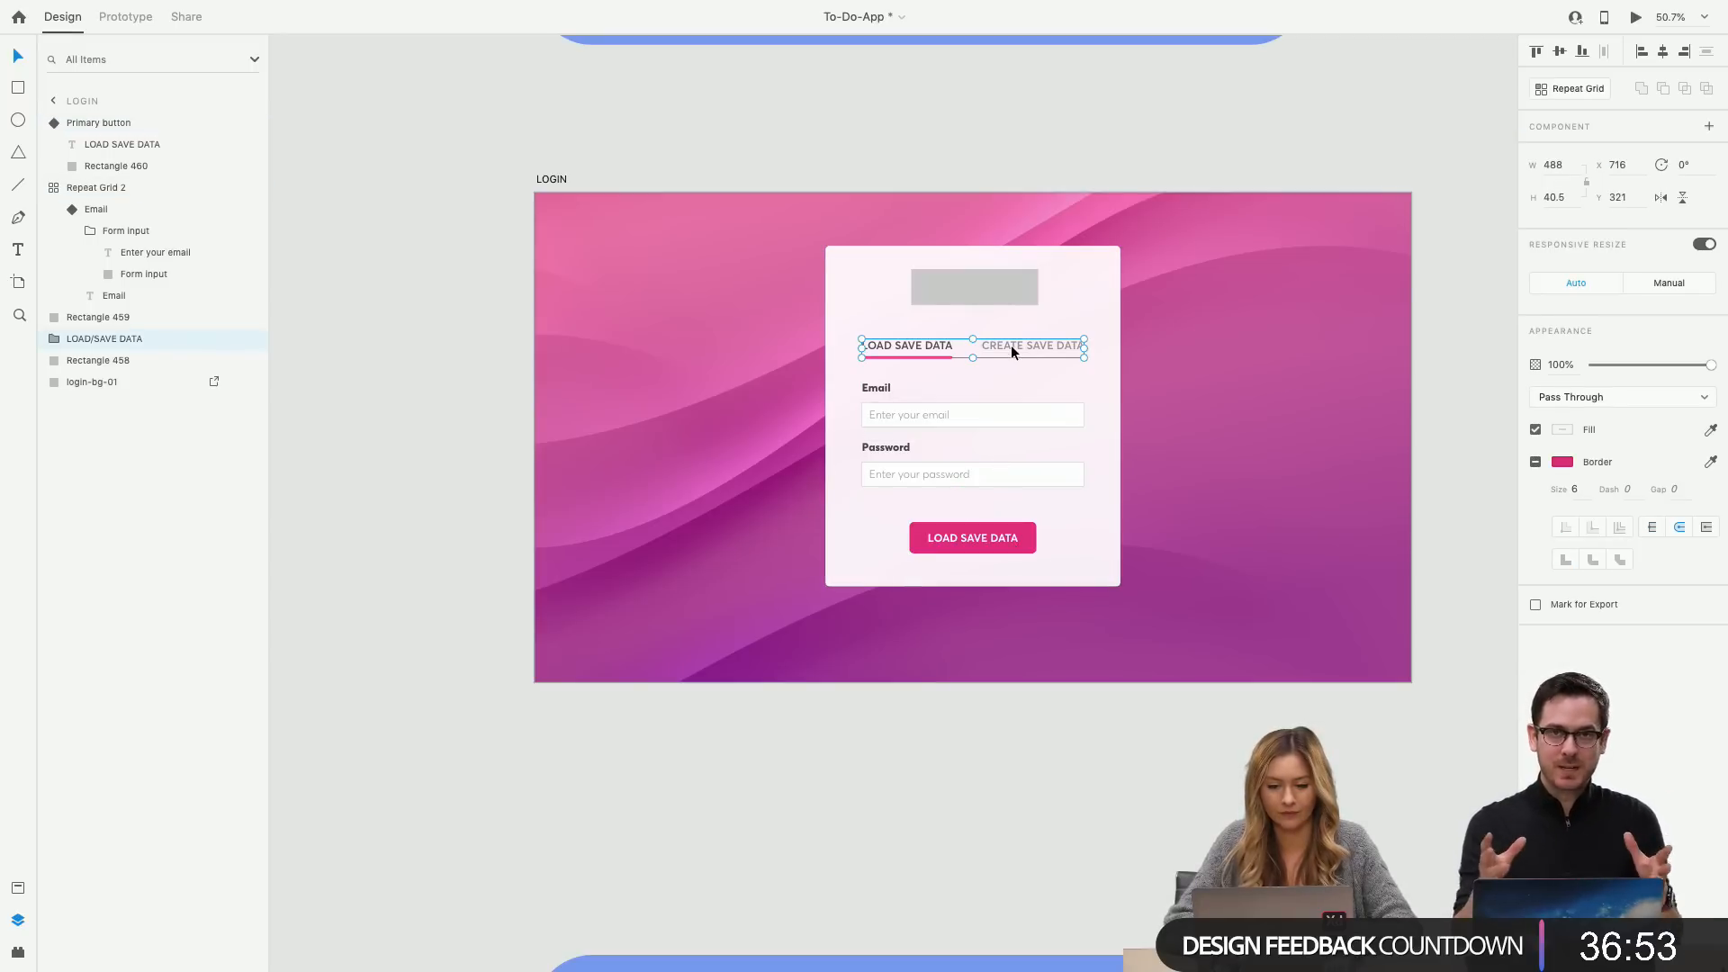
left_click(1000, 323)
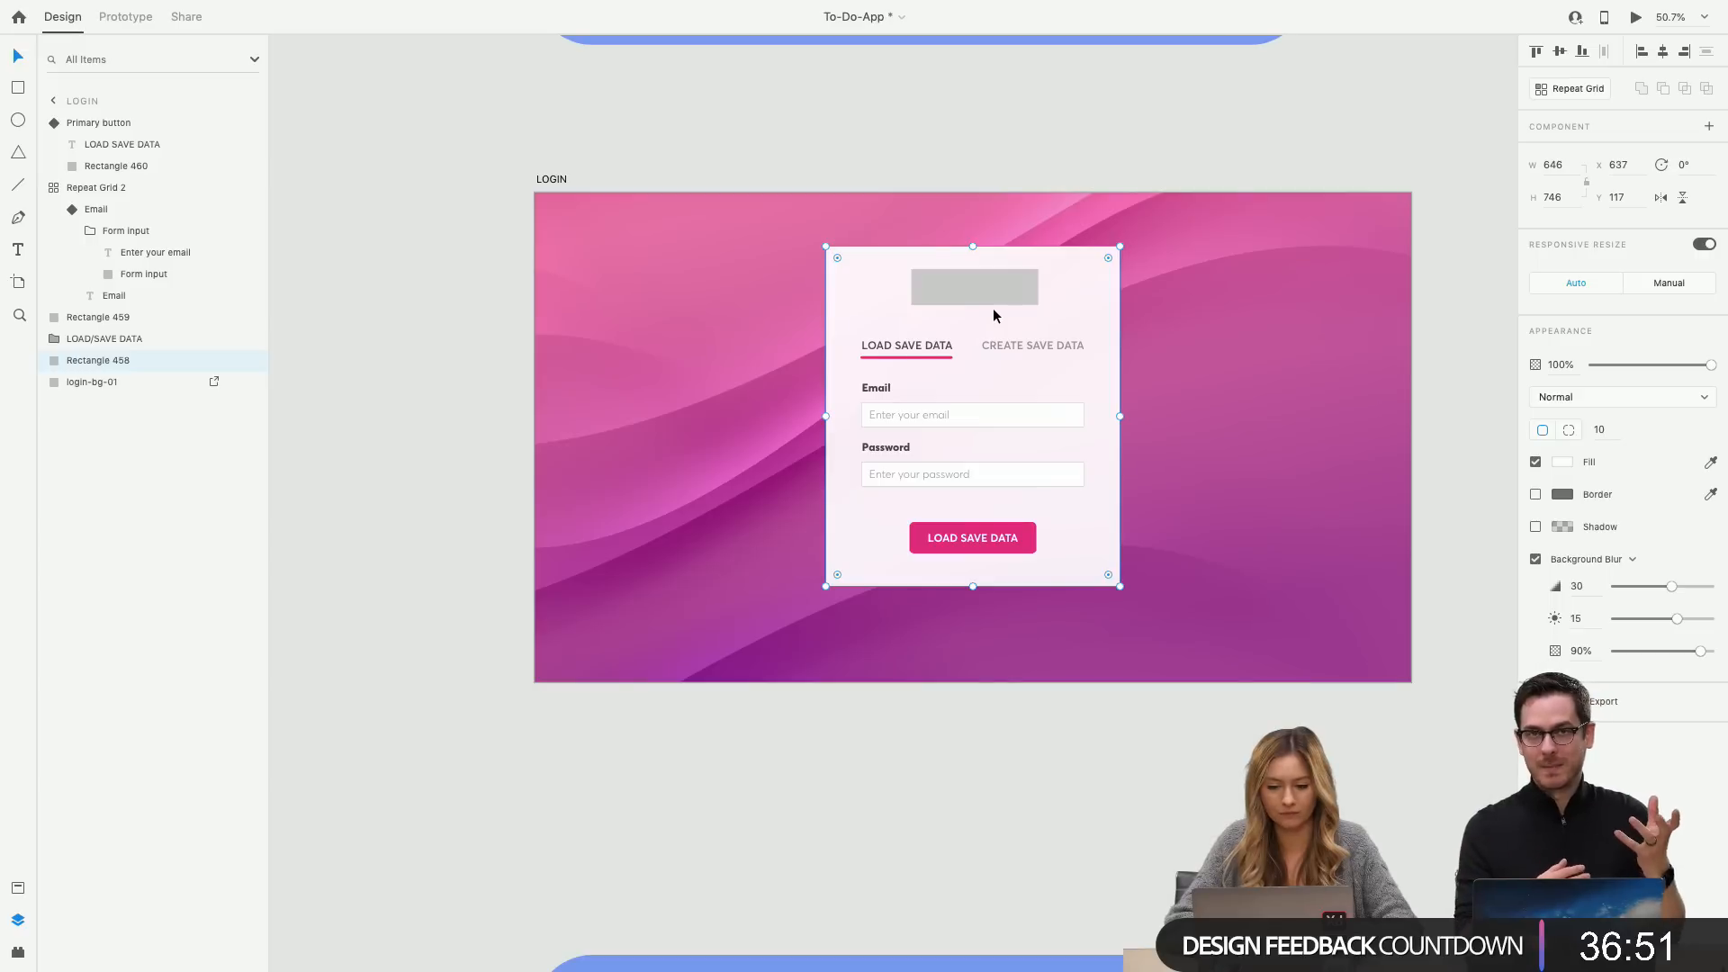
left_click(992, 535)
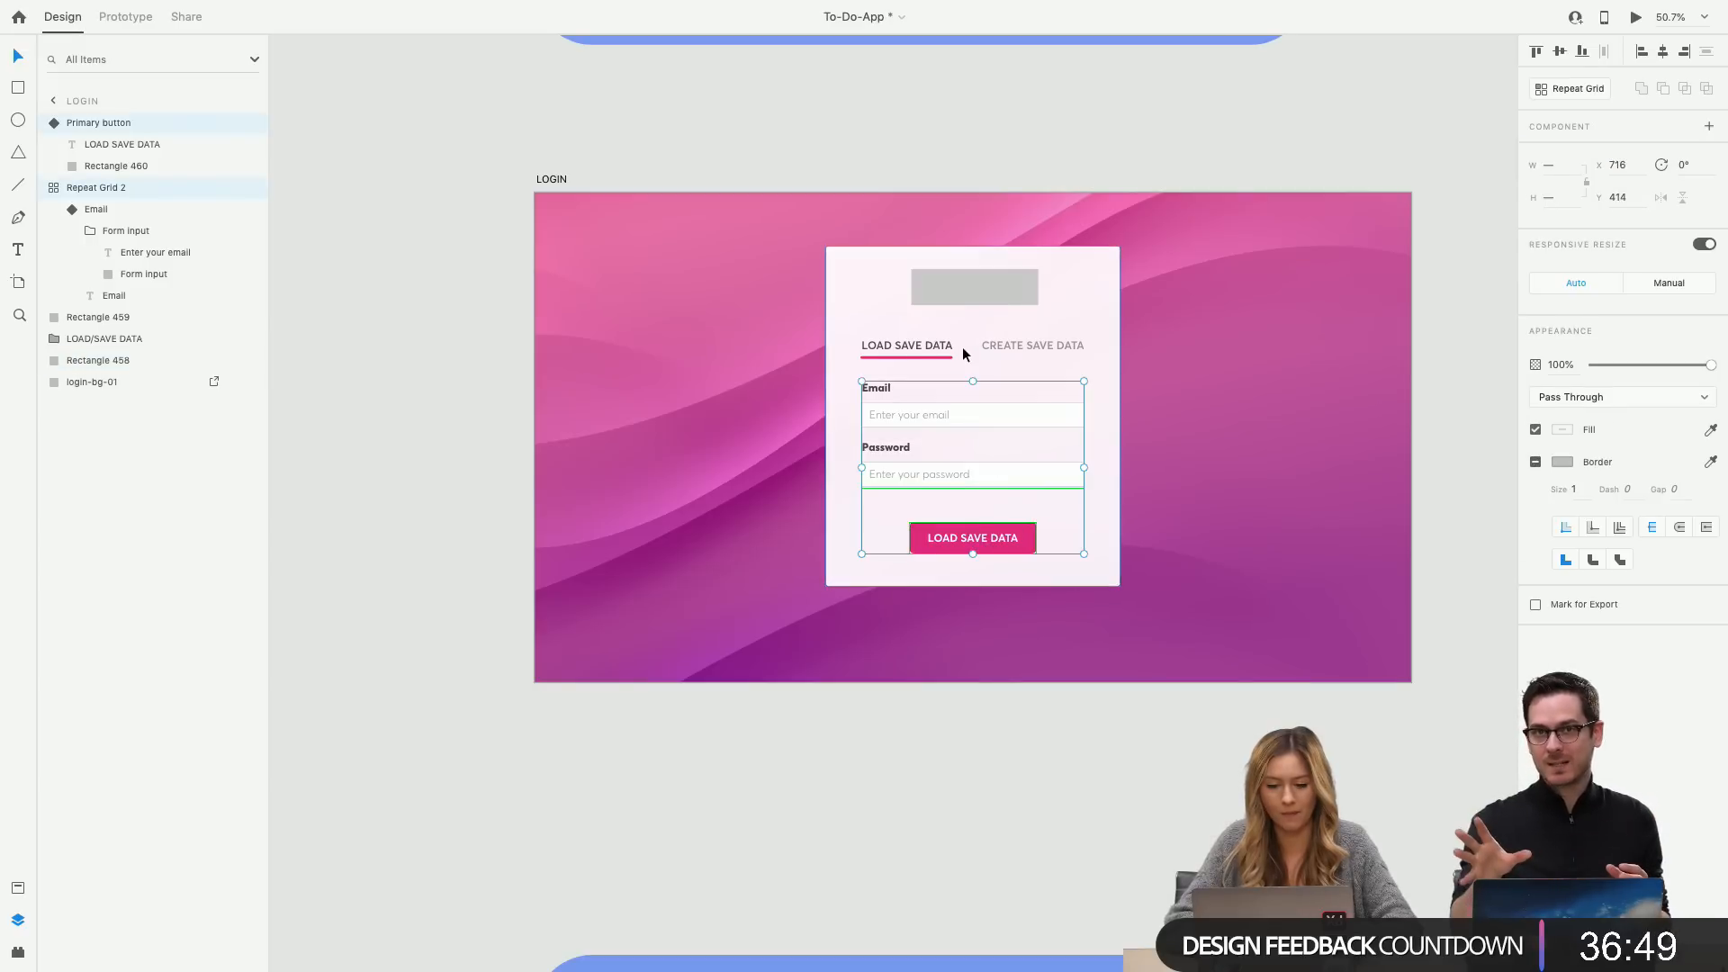
left_click(1026, 569)
Lock the login-bg-01 background image layer.
scroll(1026, 569, "up", 2)
scroll(1026, 569, "right", 2)
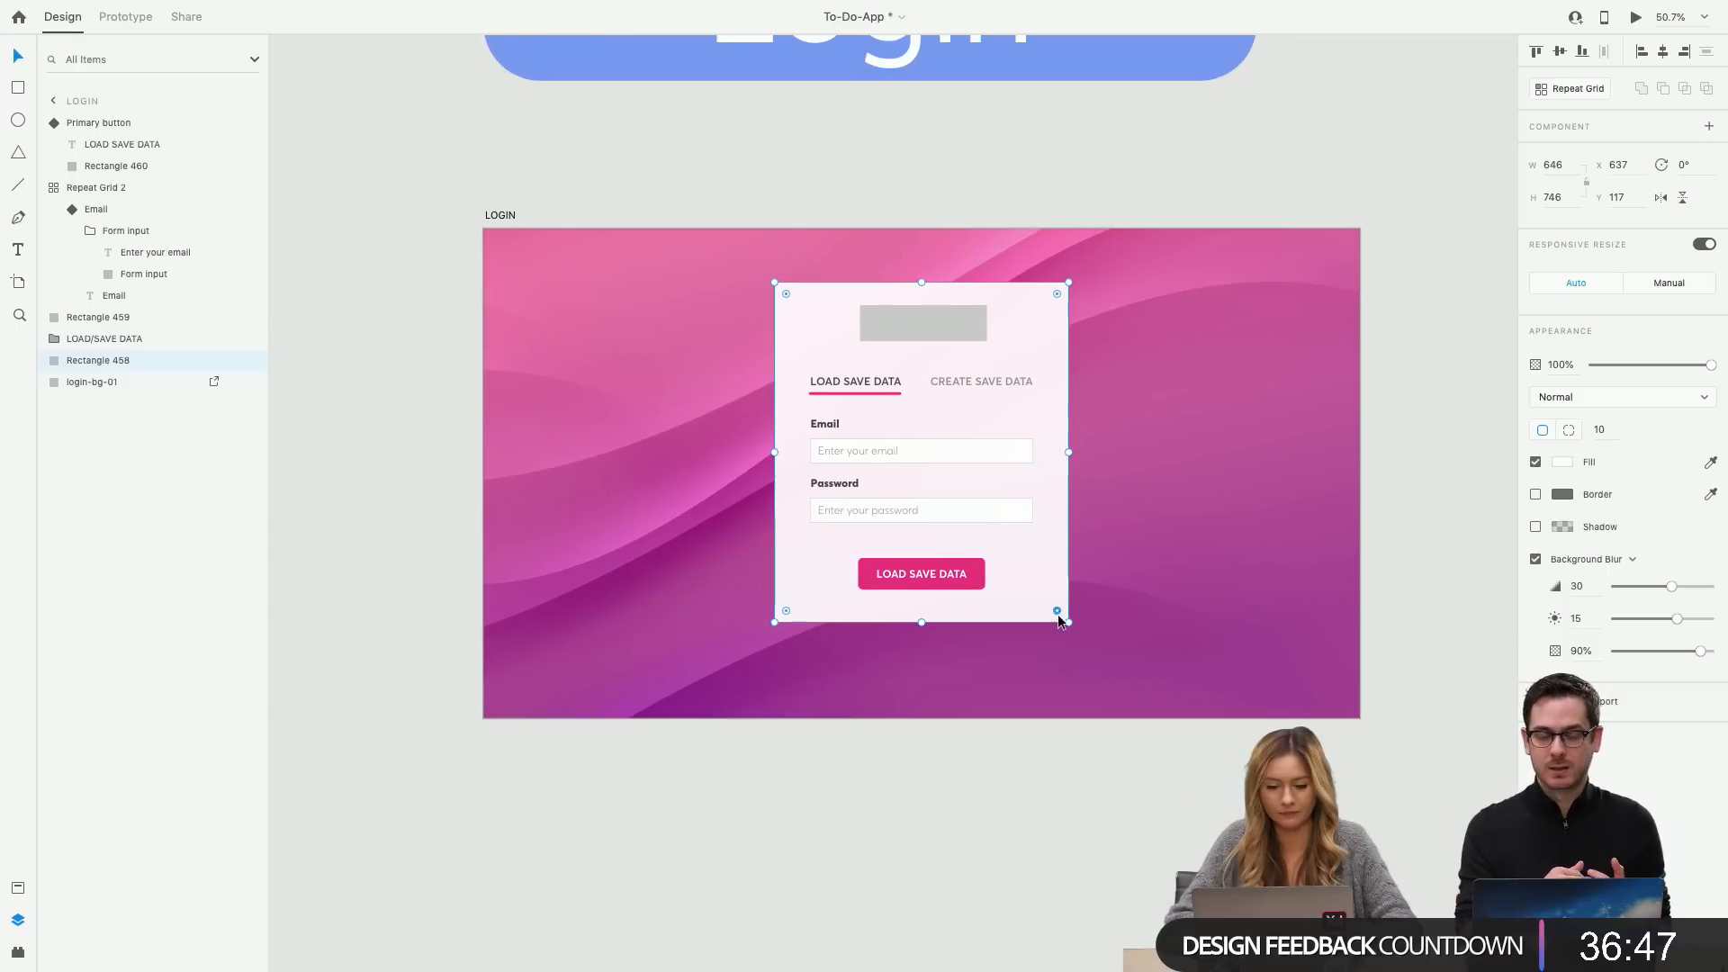
left_click(1083, 656)
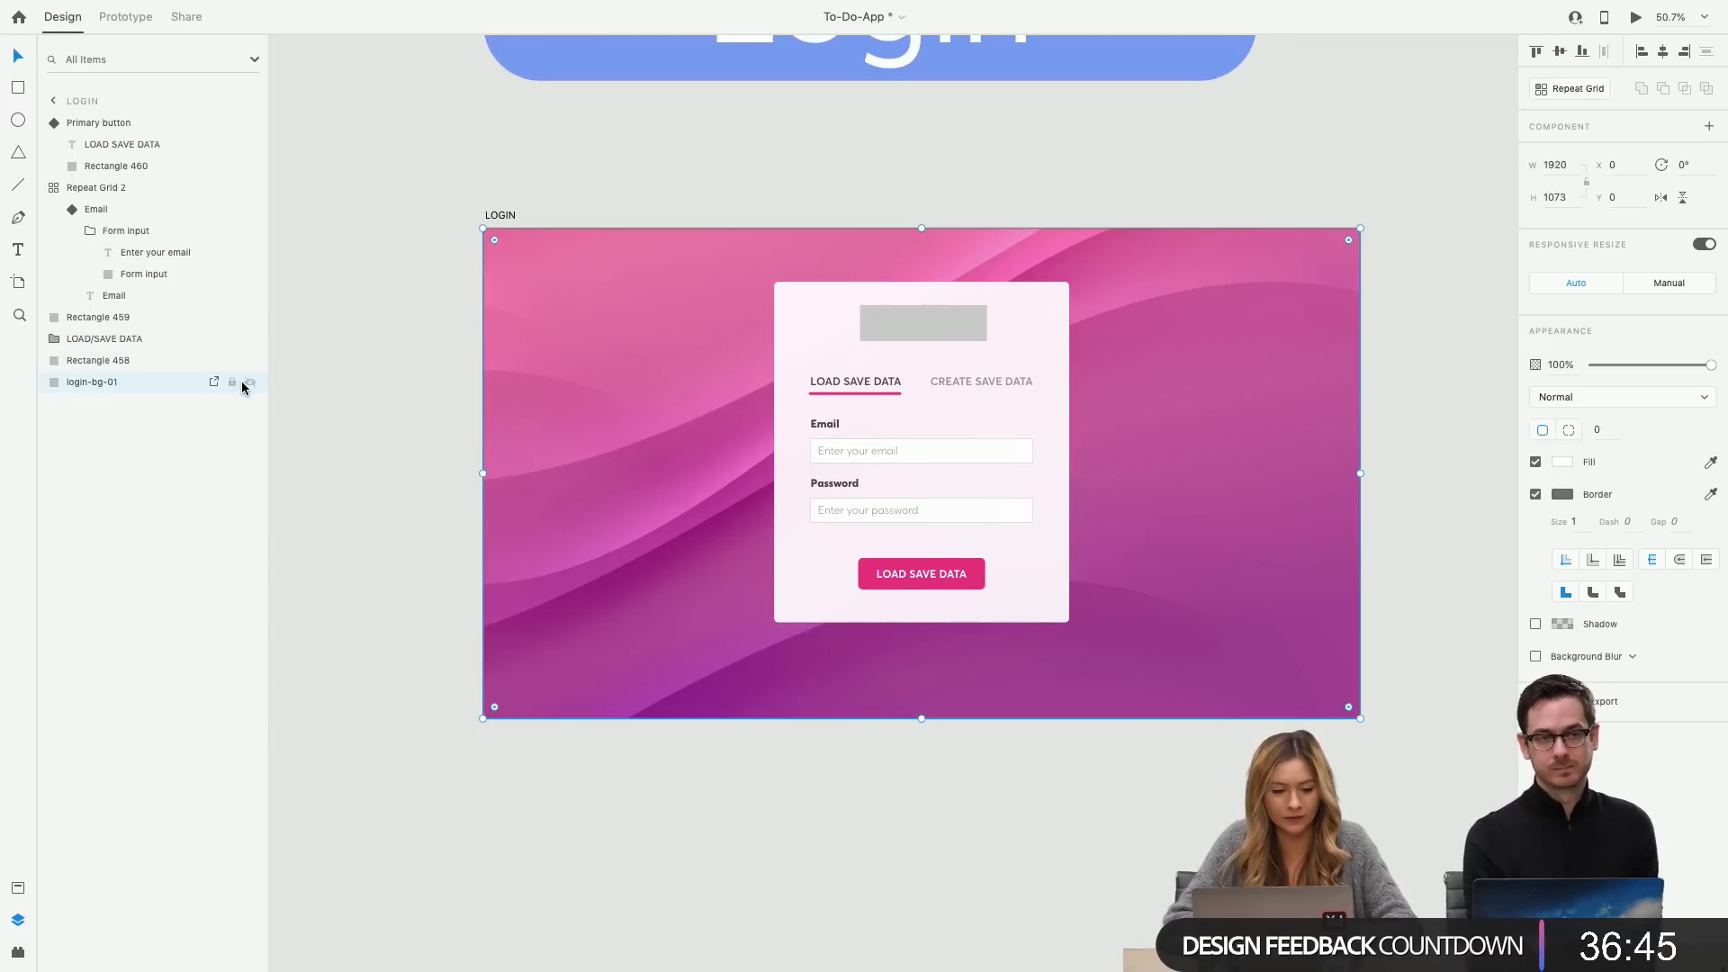
left_click(232, 383)
Move the card and all its elements down together until the card is vertically centred at Y 164, and unlock login-bg-01.
left_click(932, 367)
left_click_drag(931, 367, 815, 360)
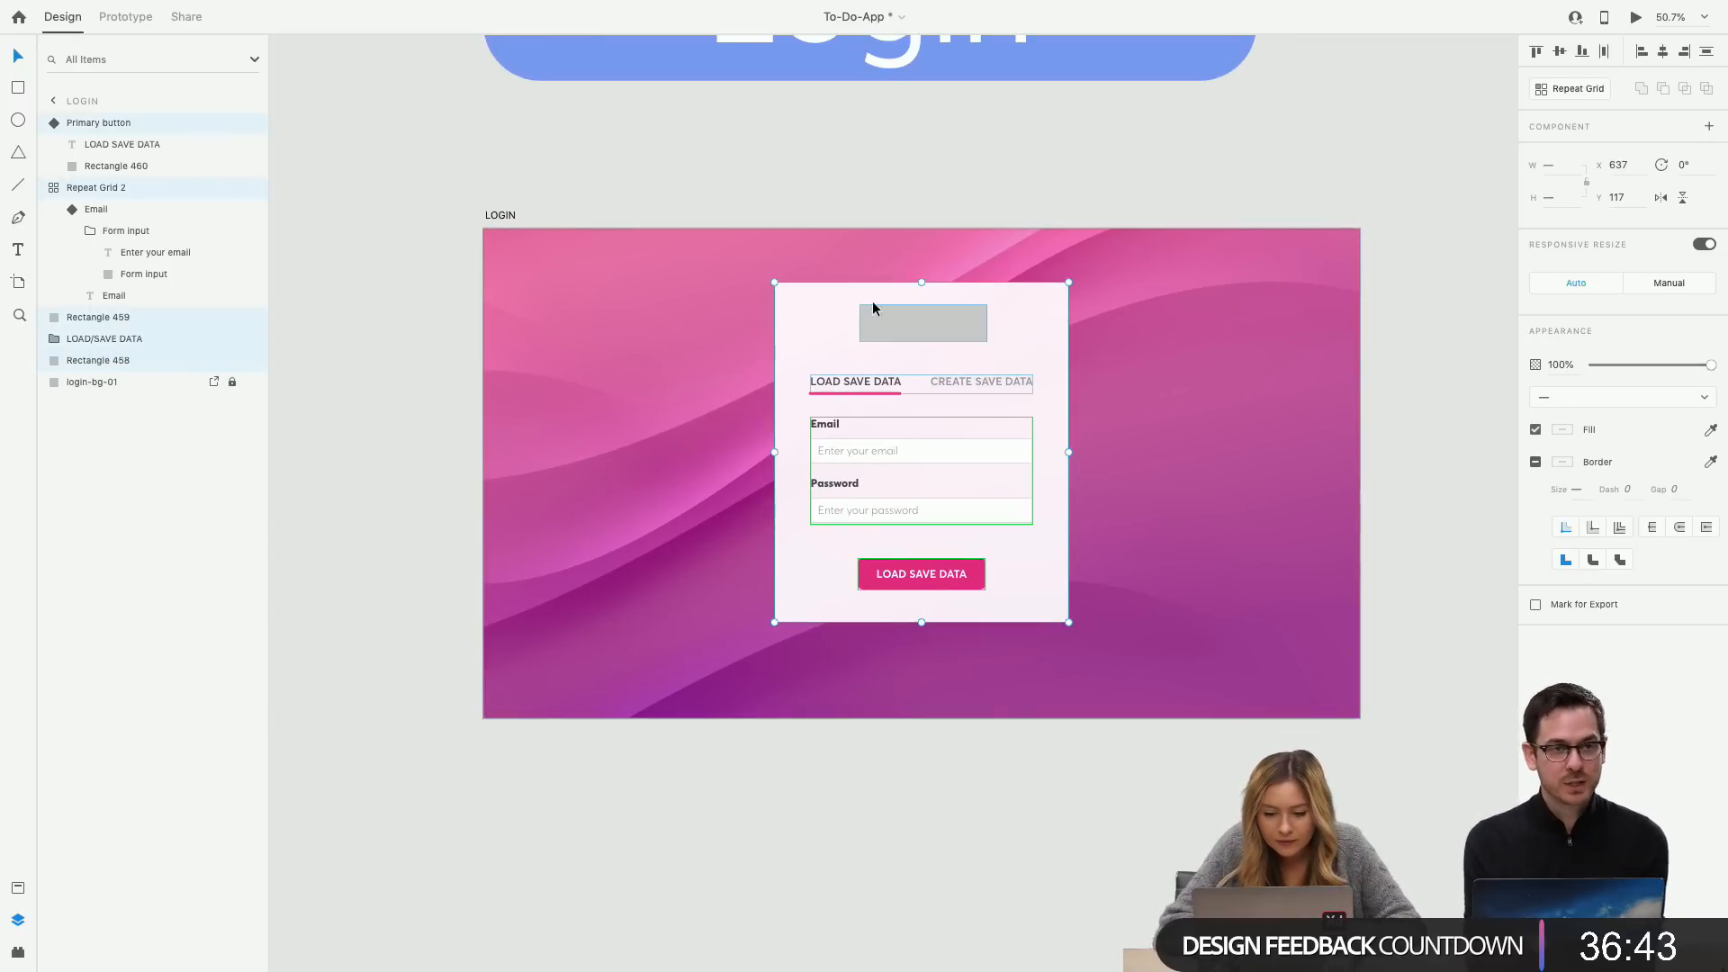
left_click_drag(888, 315, 886, 335)
left_click_drag(885, 345, 885, 345)
left_click(1154, 377)
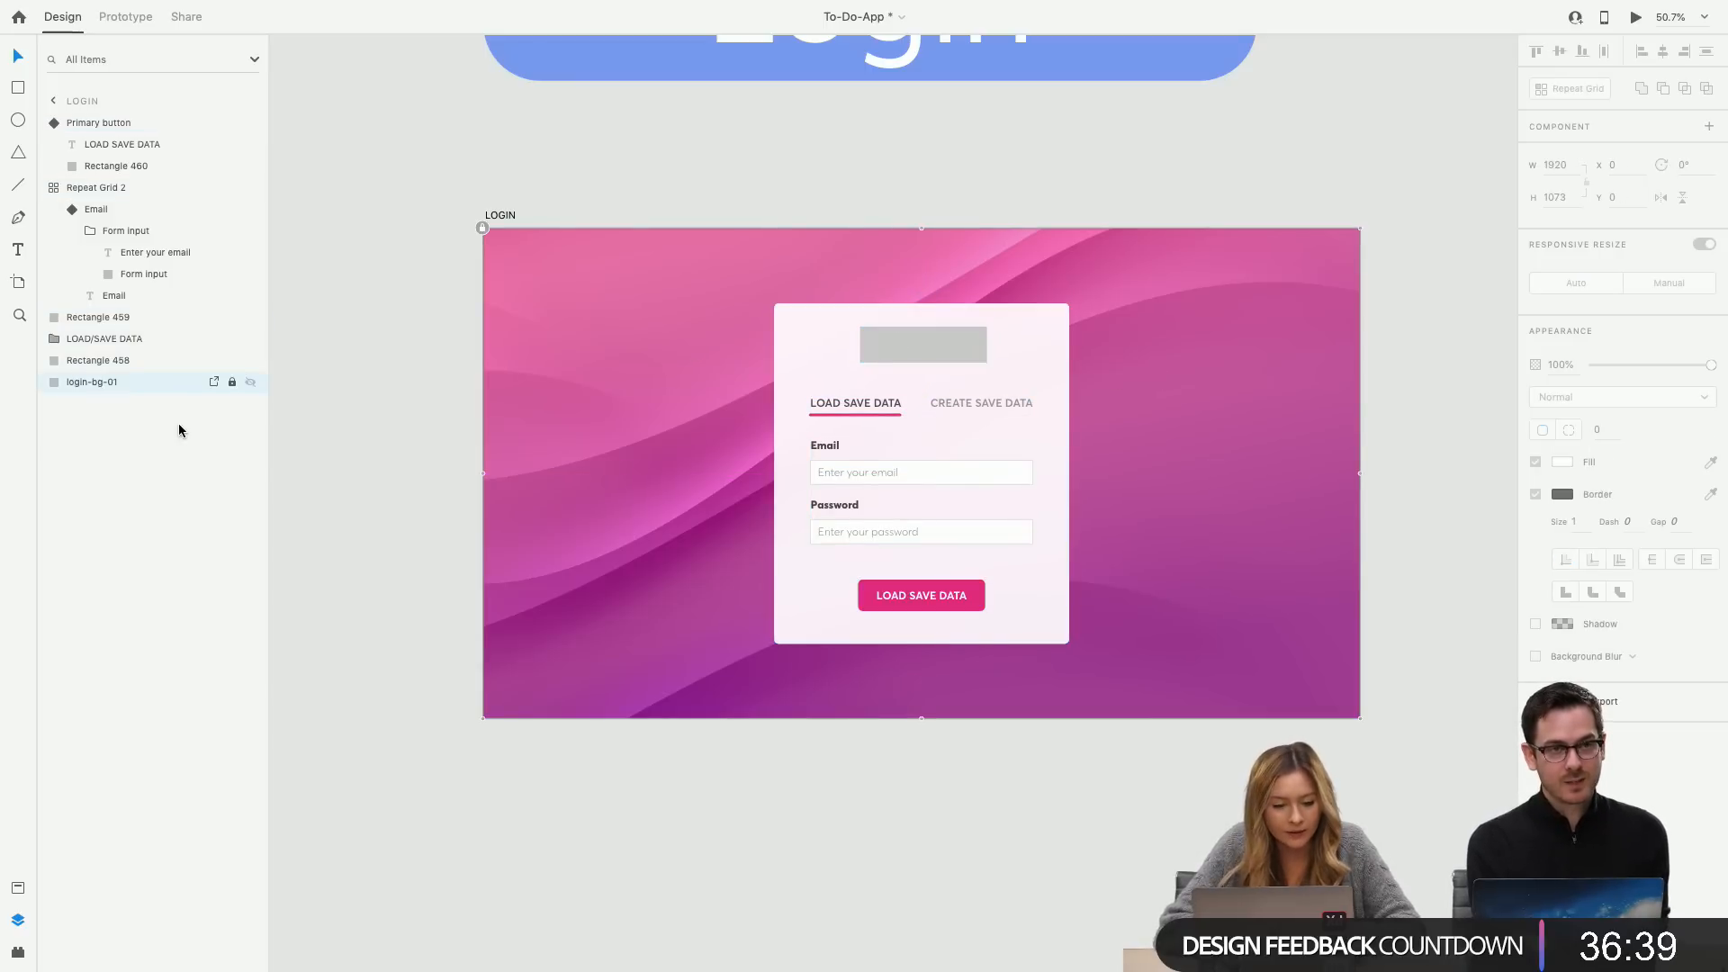
left_click(232, 382)
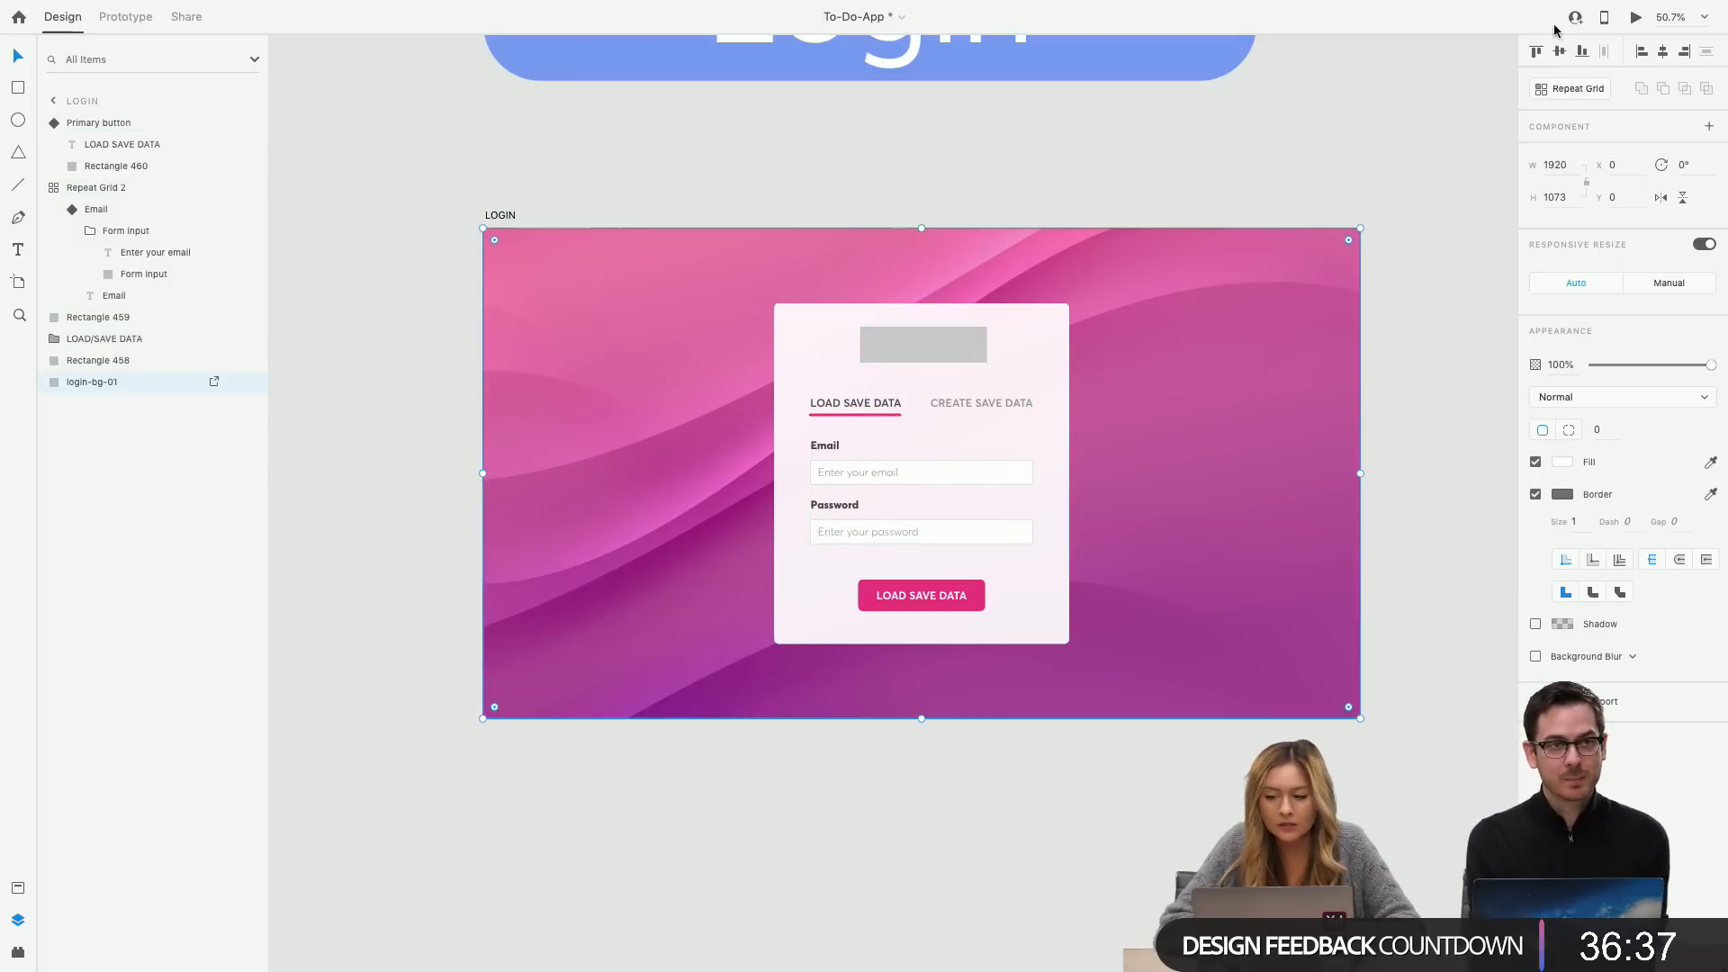
Preview the login screen with the card centred on the background, and close the preview.
left_click(1635, 17)
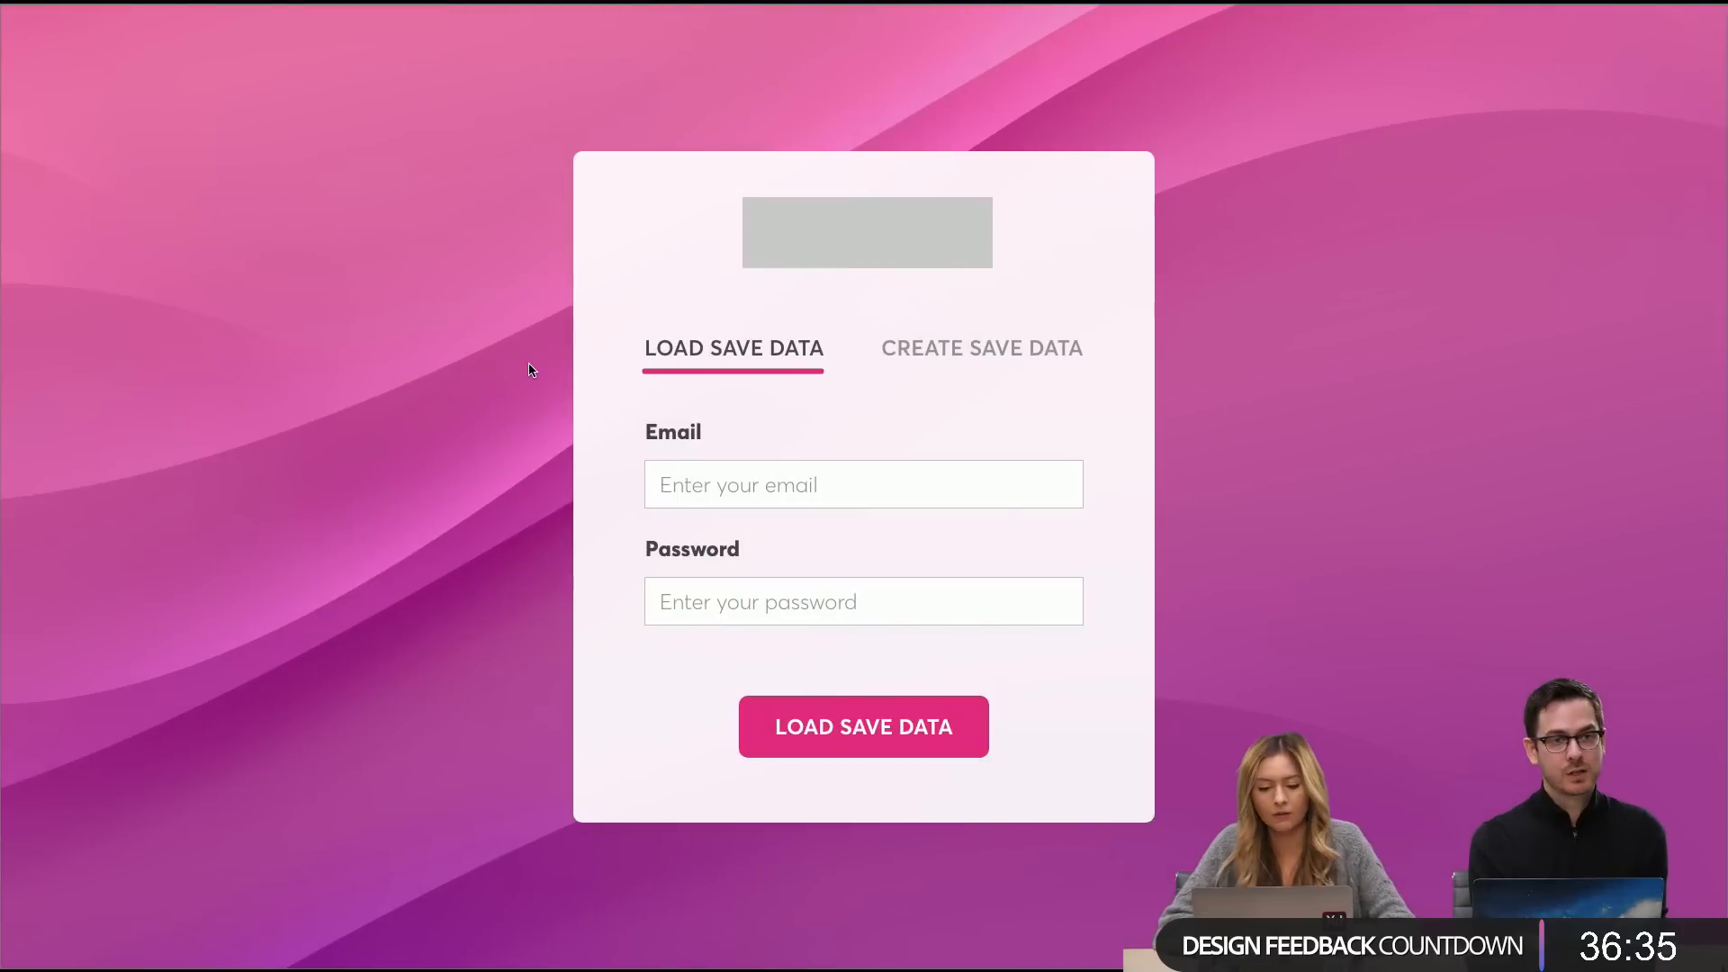
key("Escape")
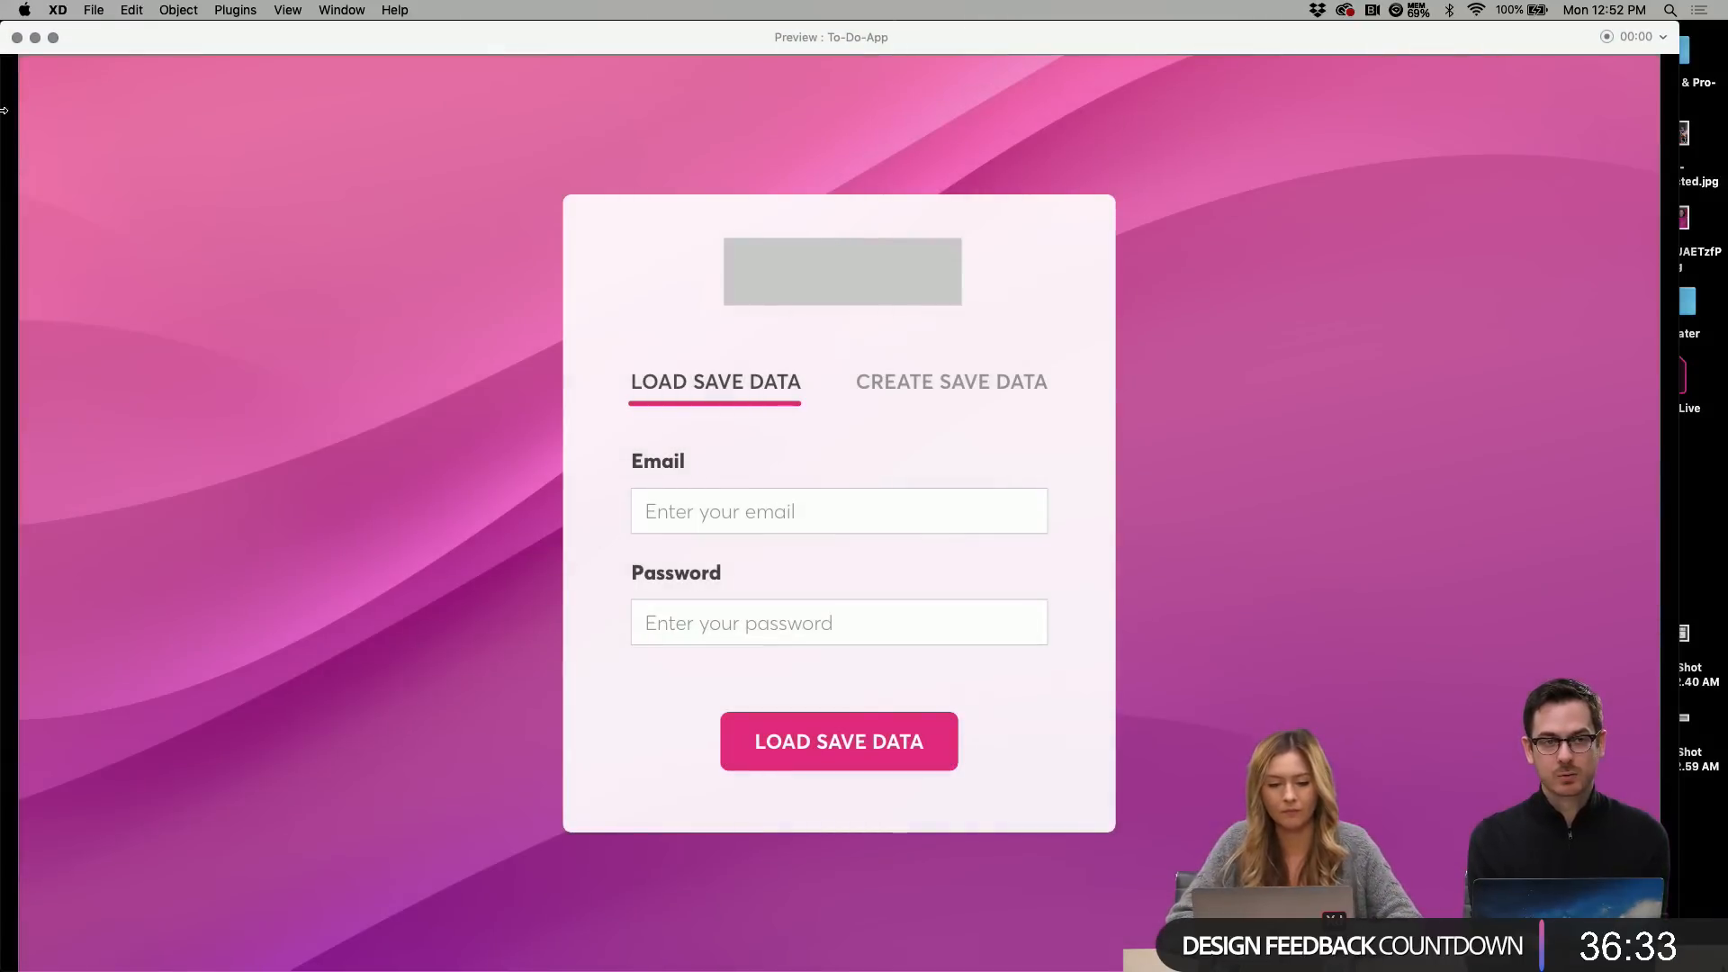
left_click(16, 37)
Enlarge the white card symmetrically to a height of 830 px and move the grey placeholder up to Y 194.
left_click(837, 333)
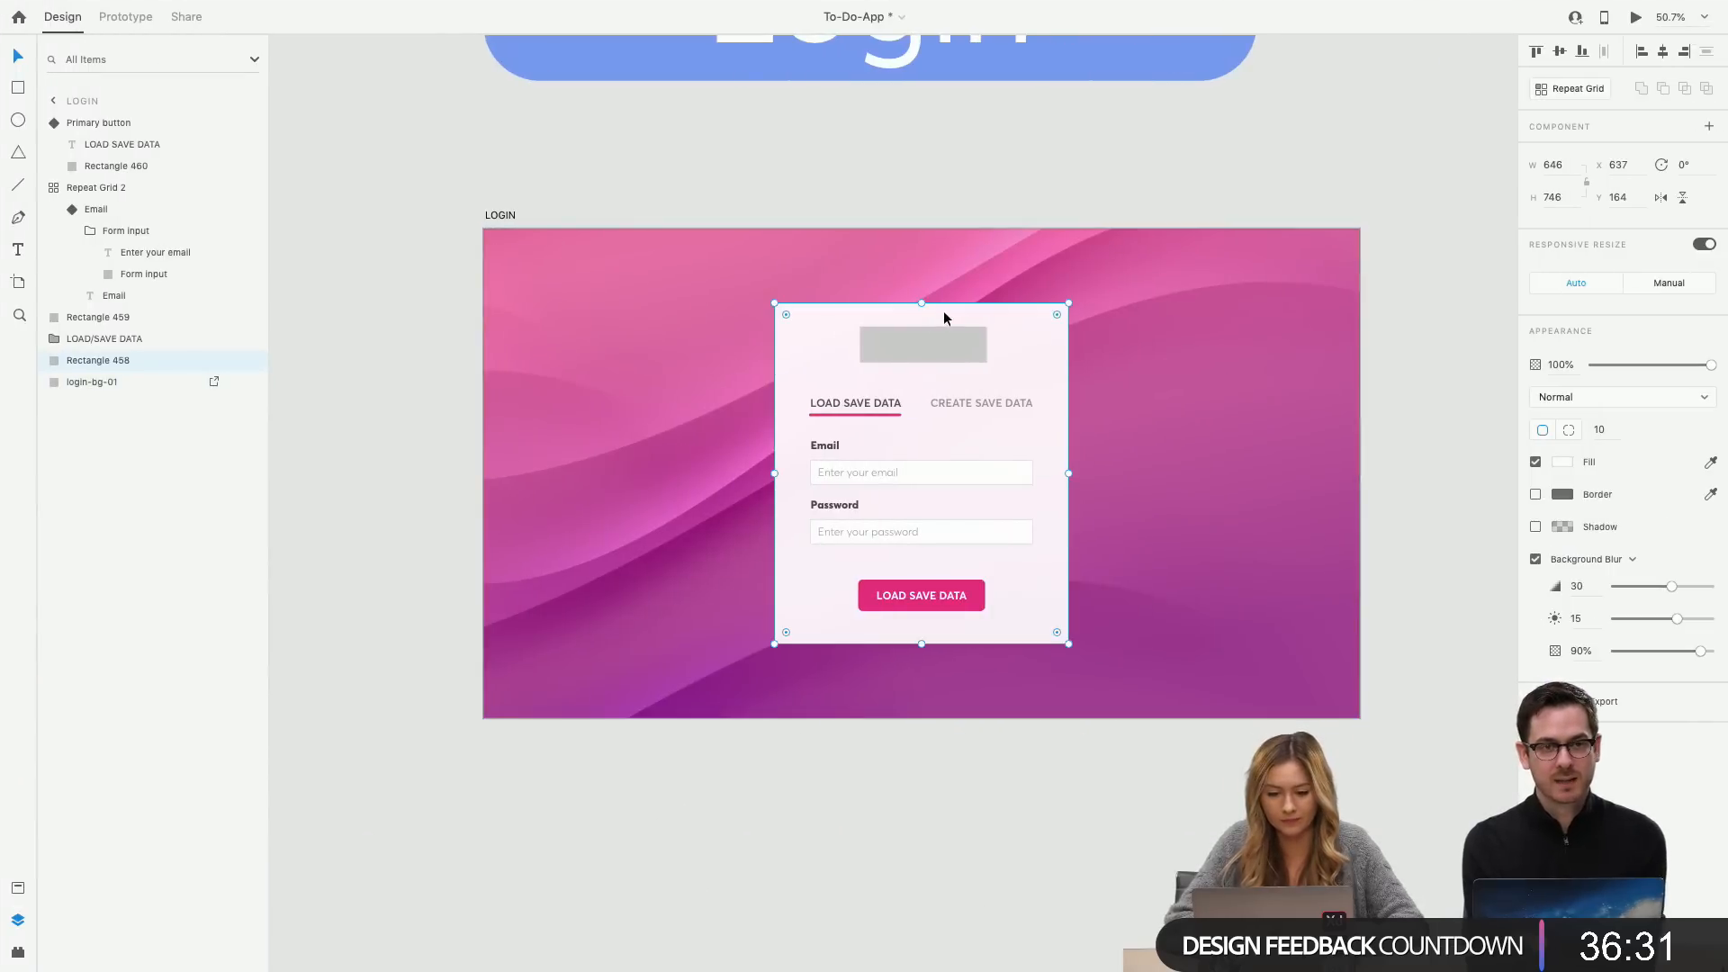
left_click_drag(922, 304, 920, 285)
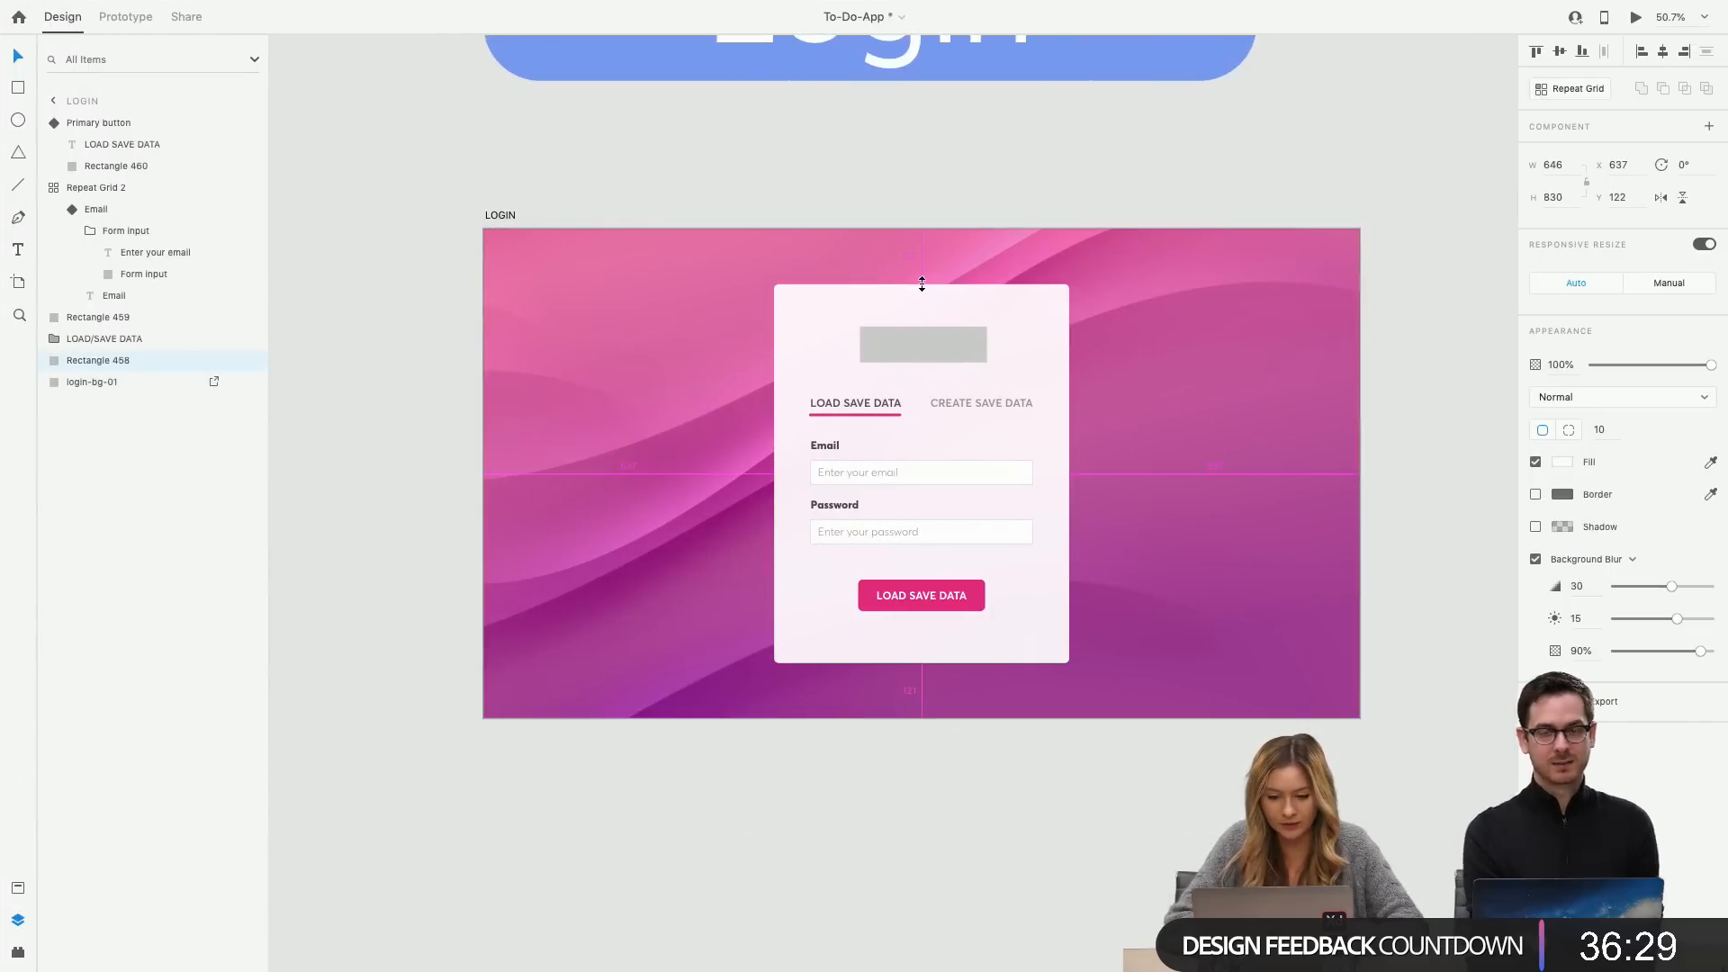
left_click(918, 347)
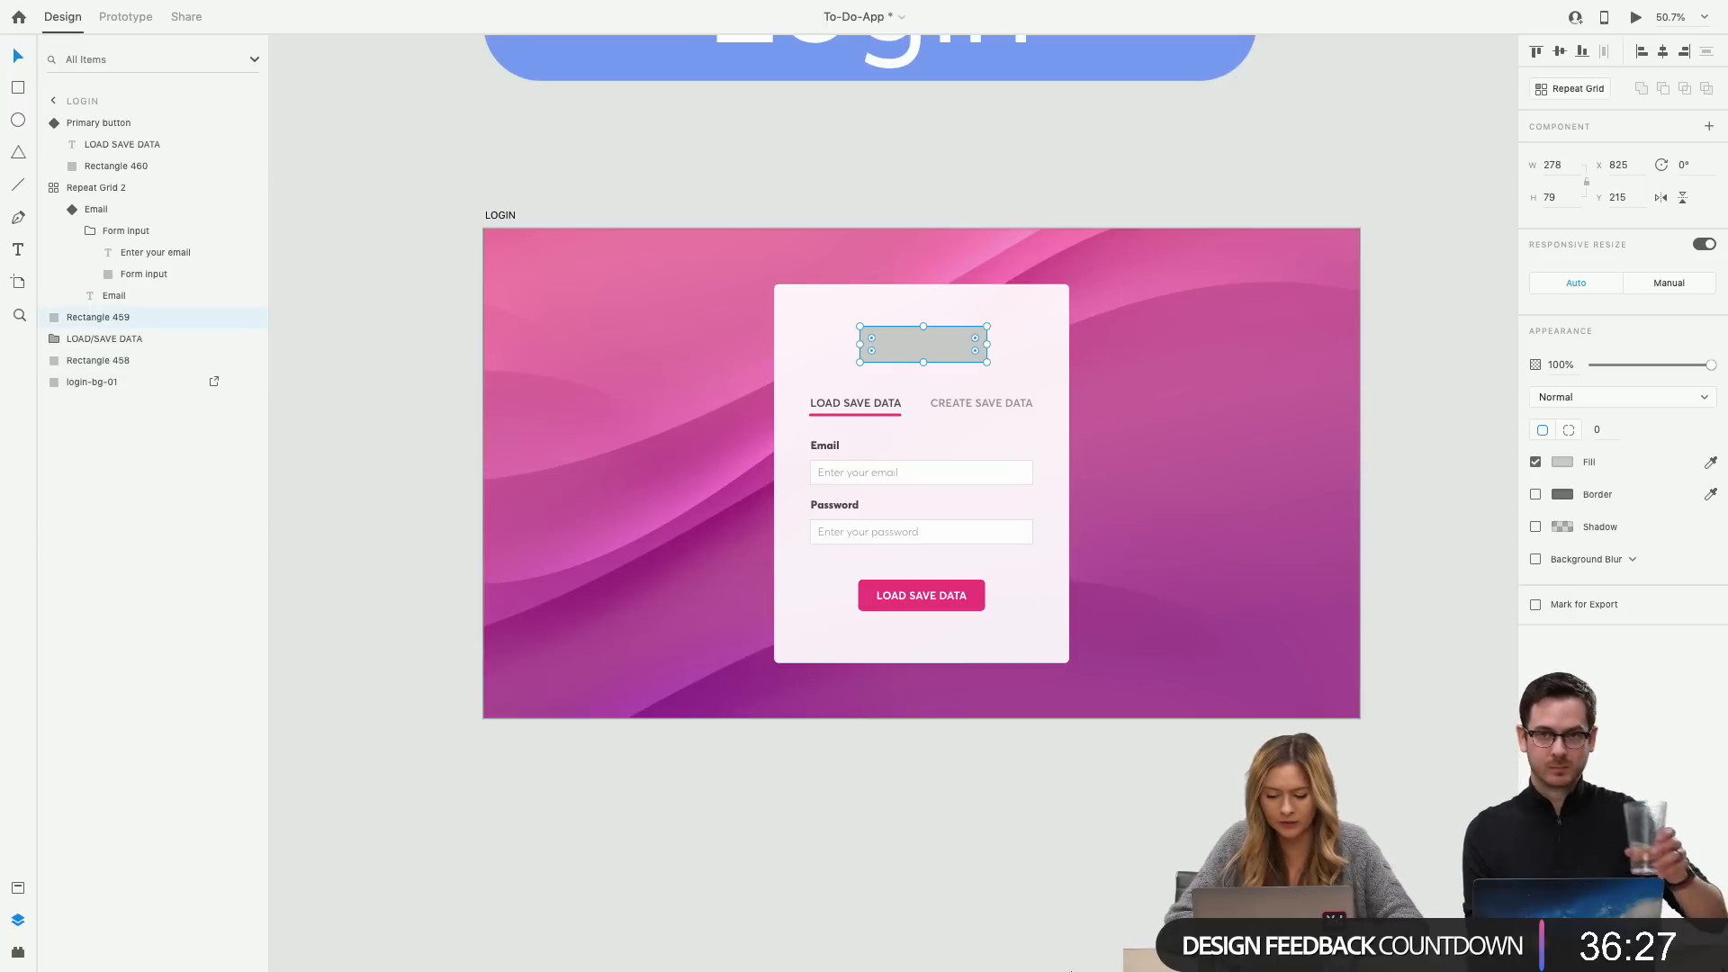
left_click_drag(932, 354, 932, 343)
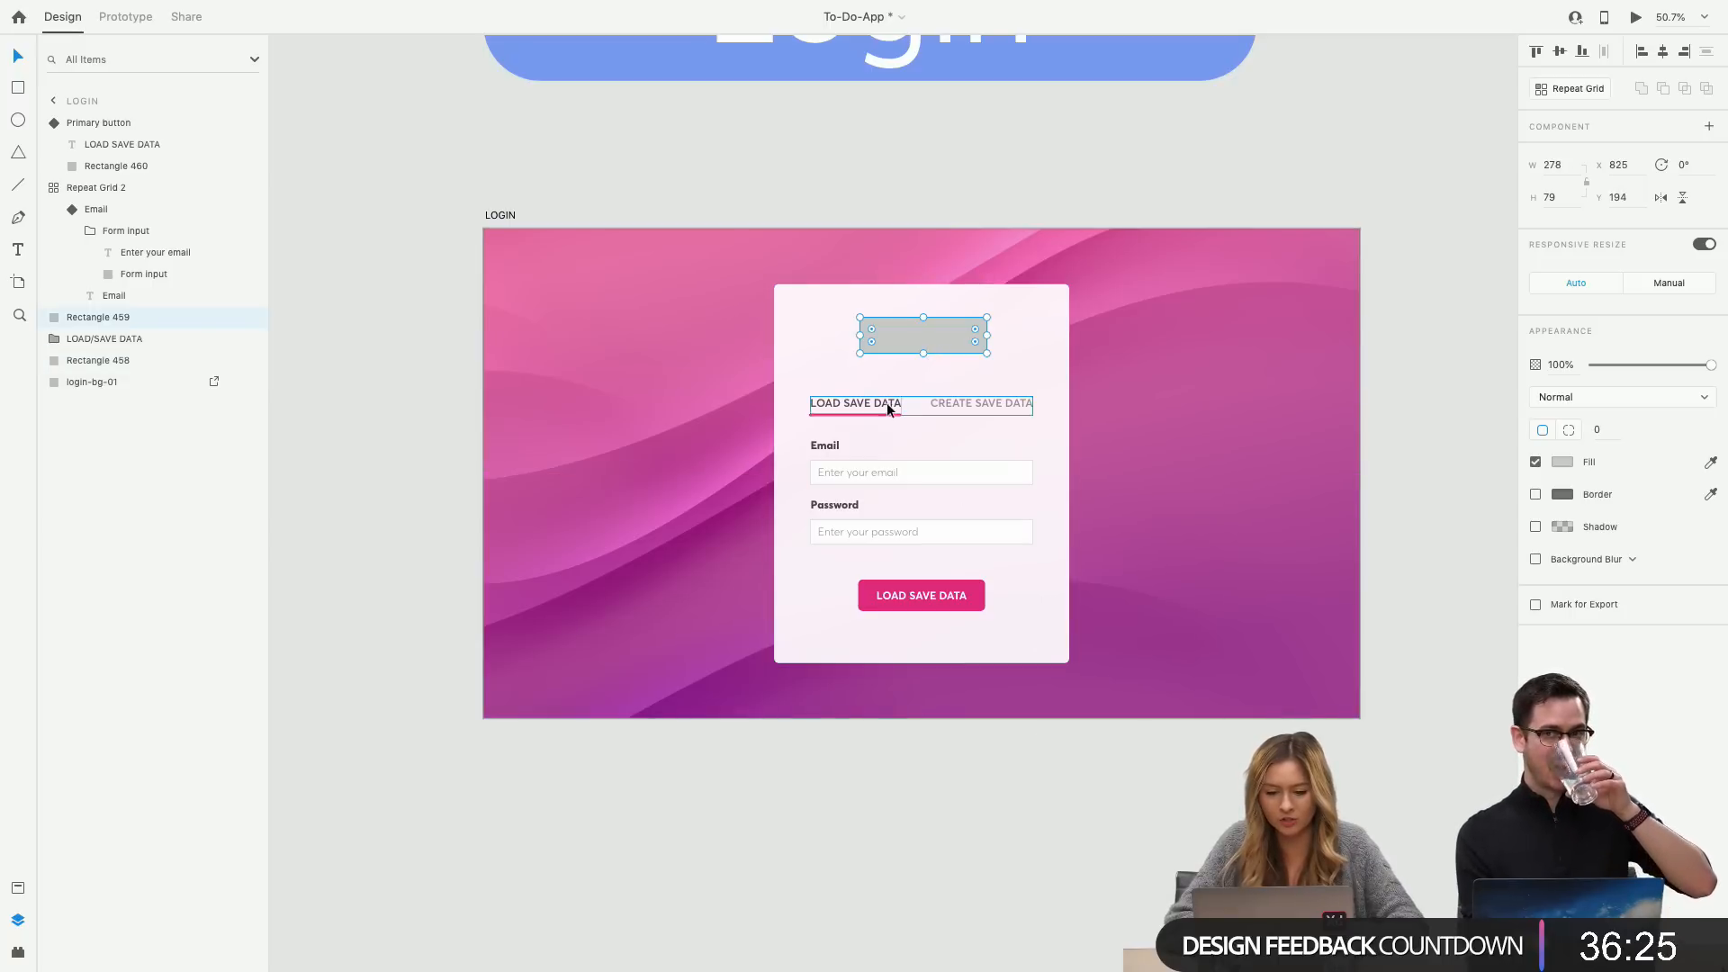
Move the LOAD/SAVE DATA tabs group up to Y 347 and the Email and Password repeat grid up to about Y 439.
left_click(887, 402)
left_click_drag(884, 402, 884, 392)
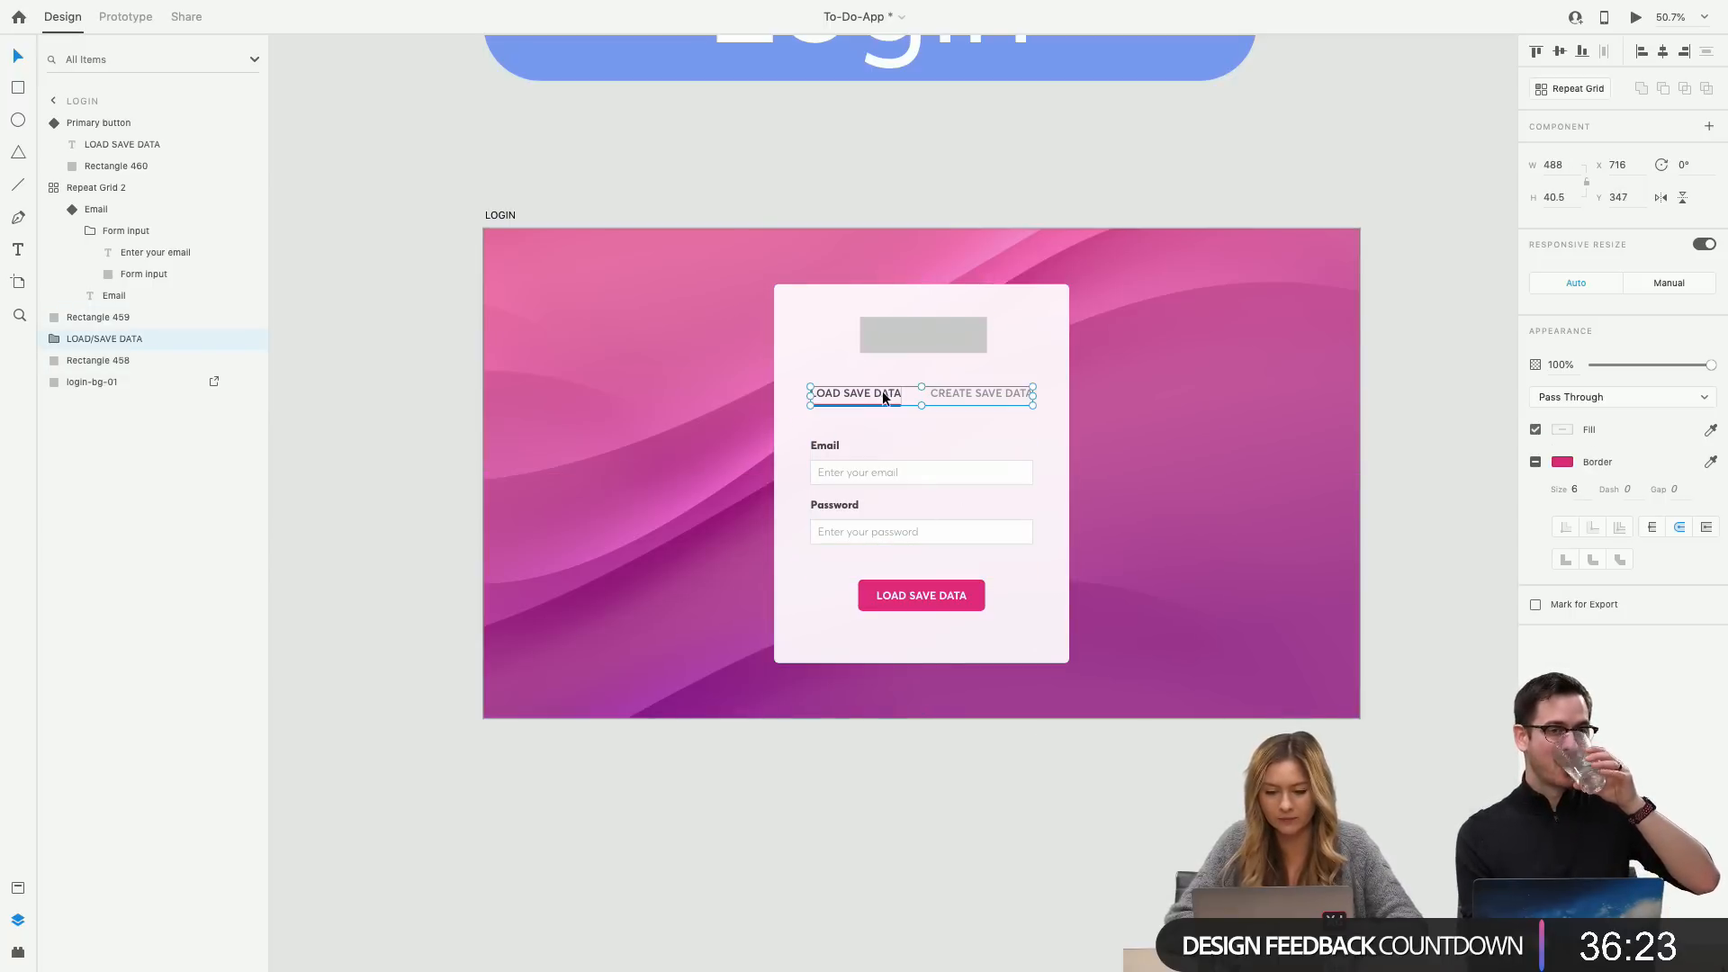
left_click(836, 450)
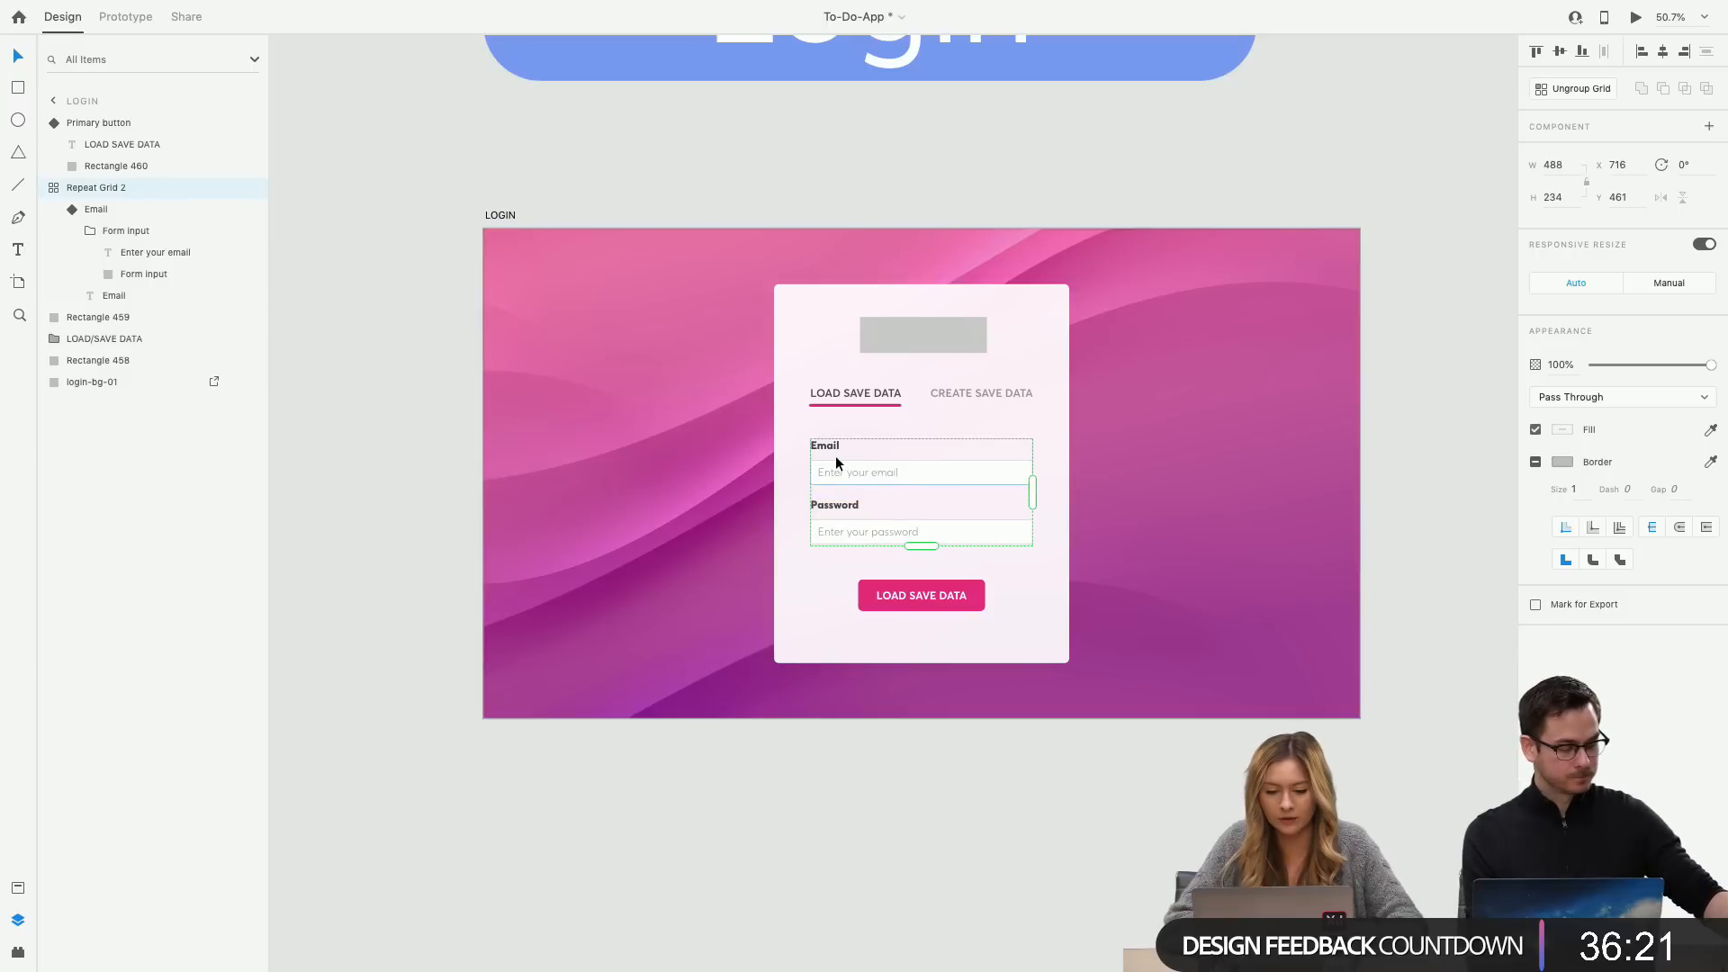
left_click_drag(835, 455, 836, 446)
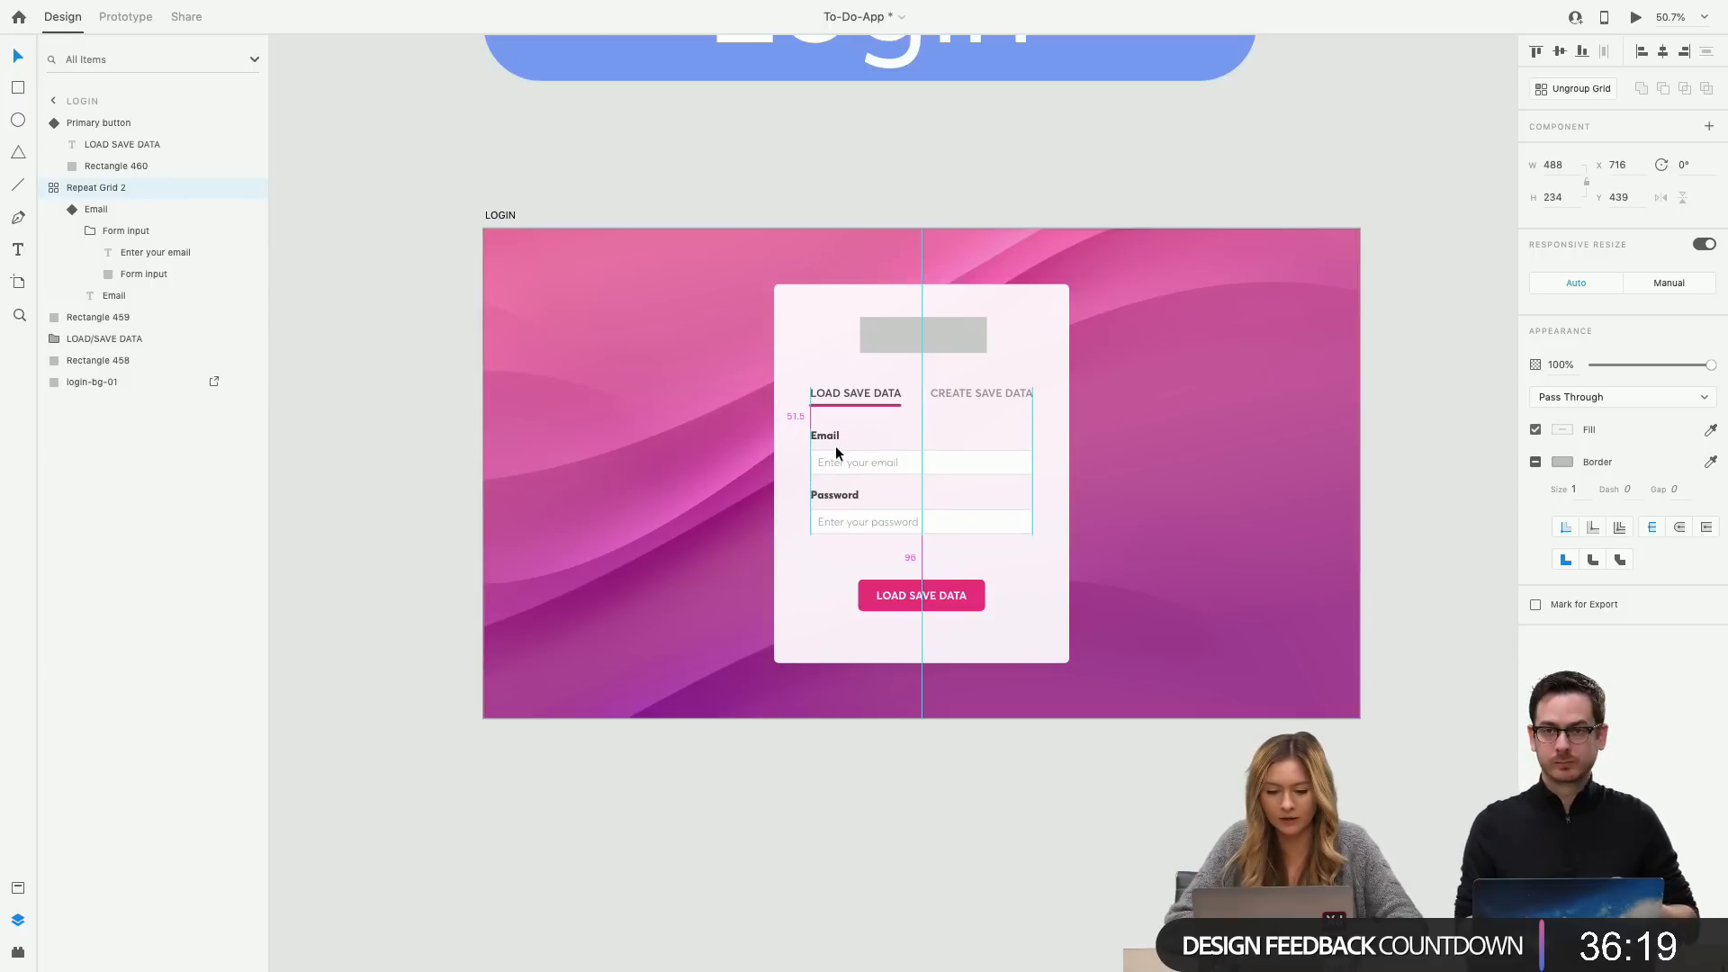
left_click(967, 570)
Add a Hover State to the Primary button component, keeping its default name.
scroll(967, 571, "up", 2)
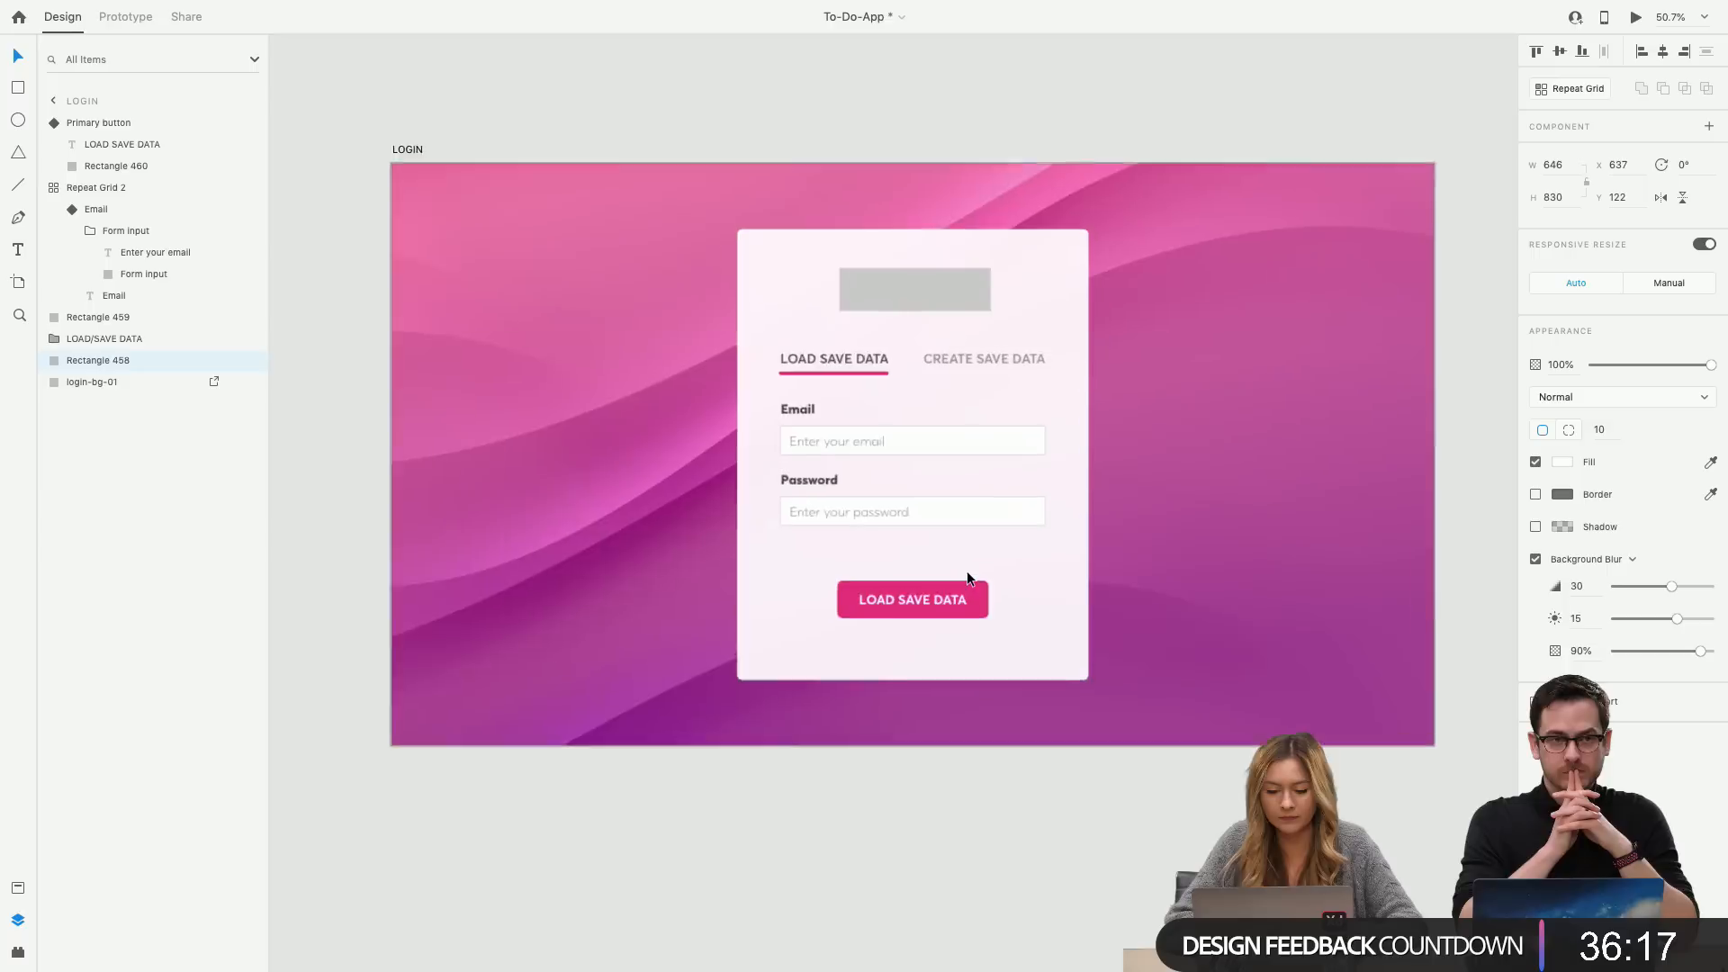
scroll(967, 571, "up", 3)
left_click(922, 609)
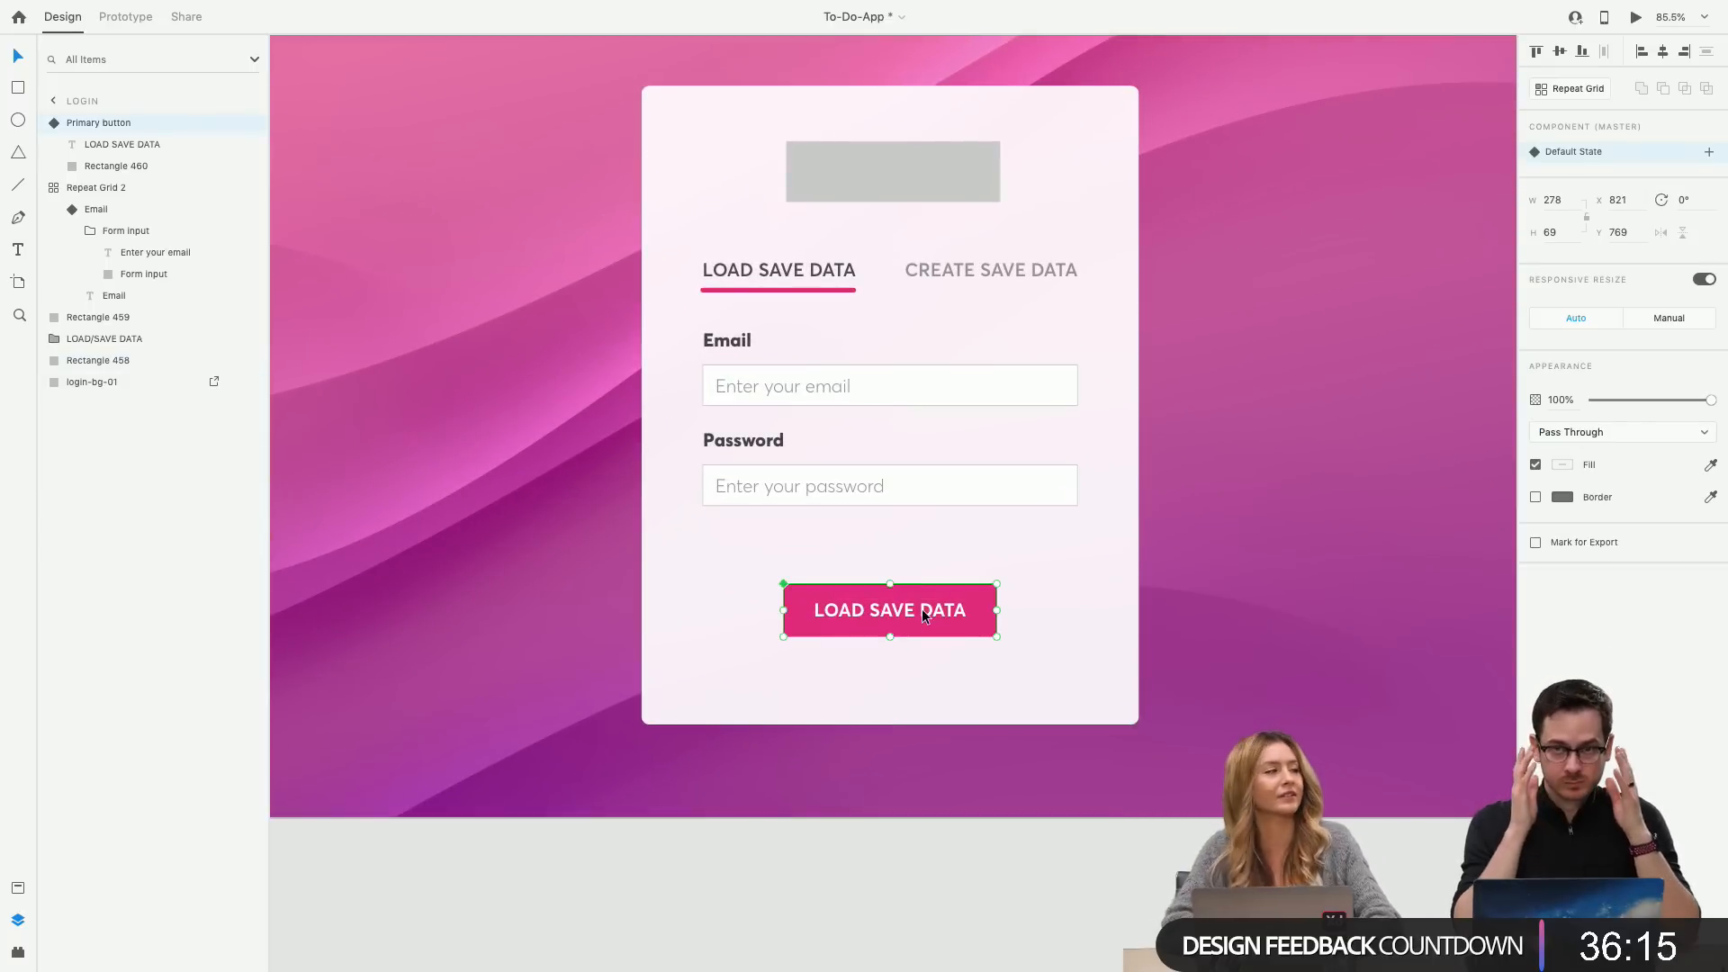
scroll(845, 339, "down", 2)
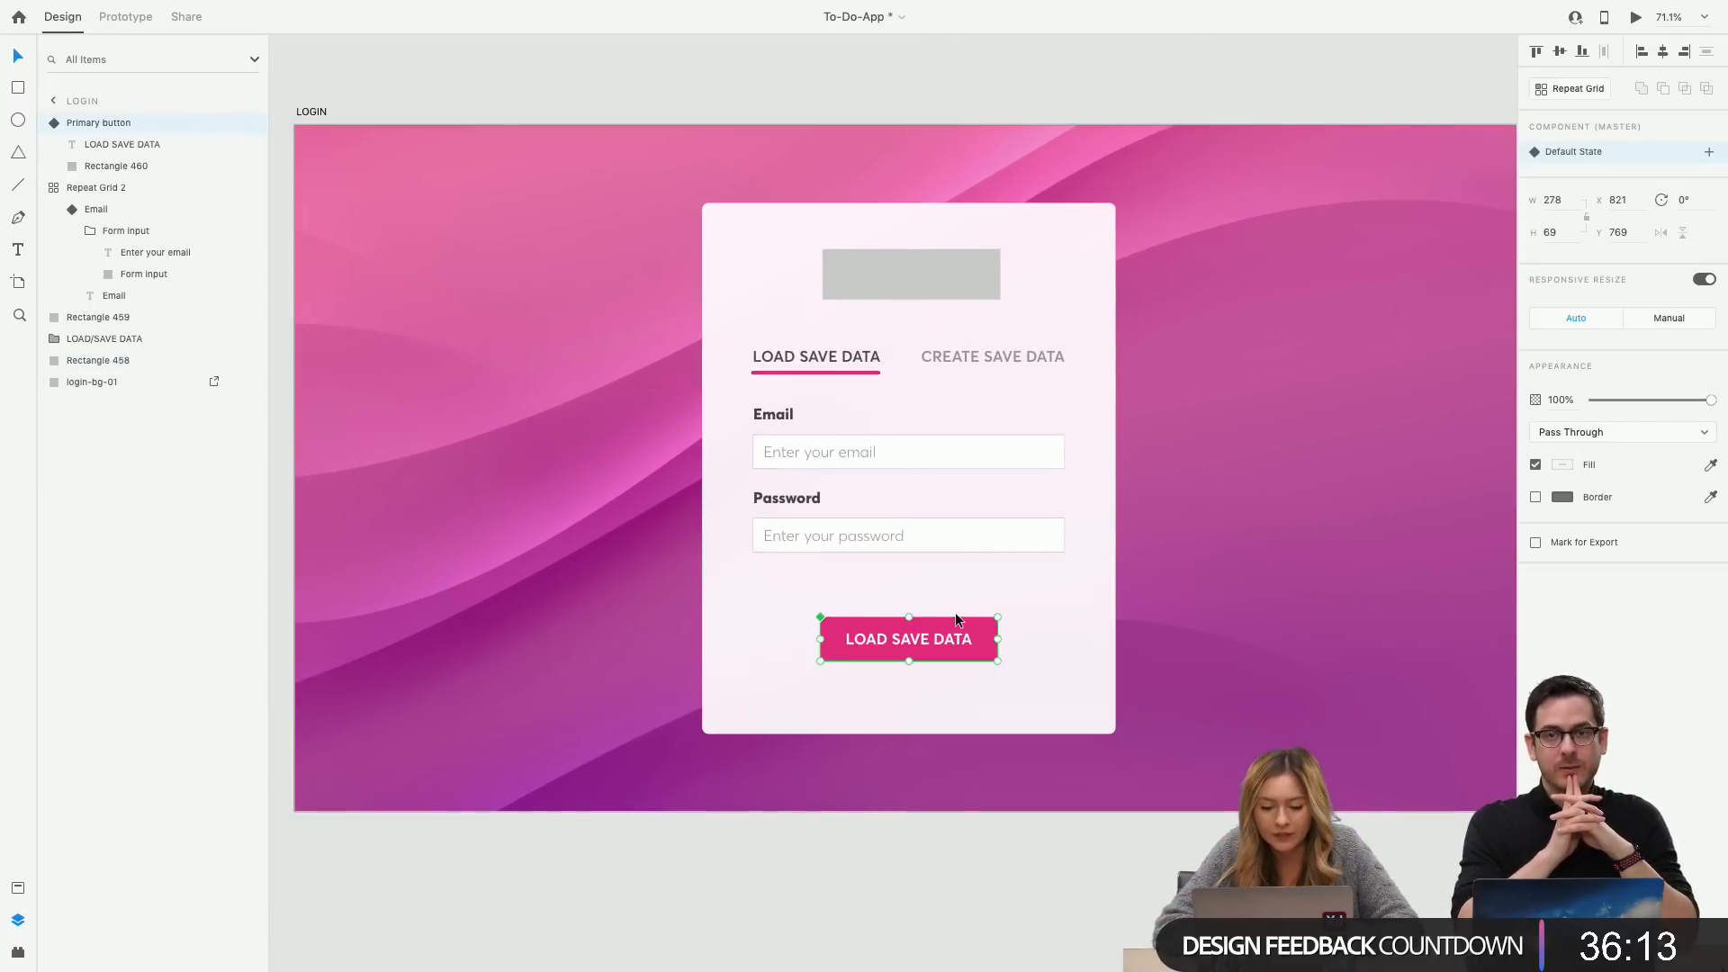
scroll(954, 612, "up", 3)
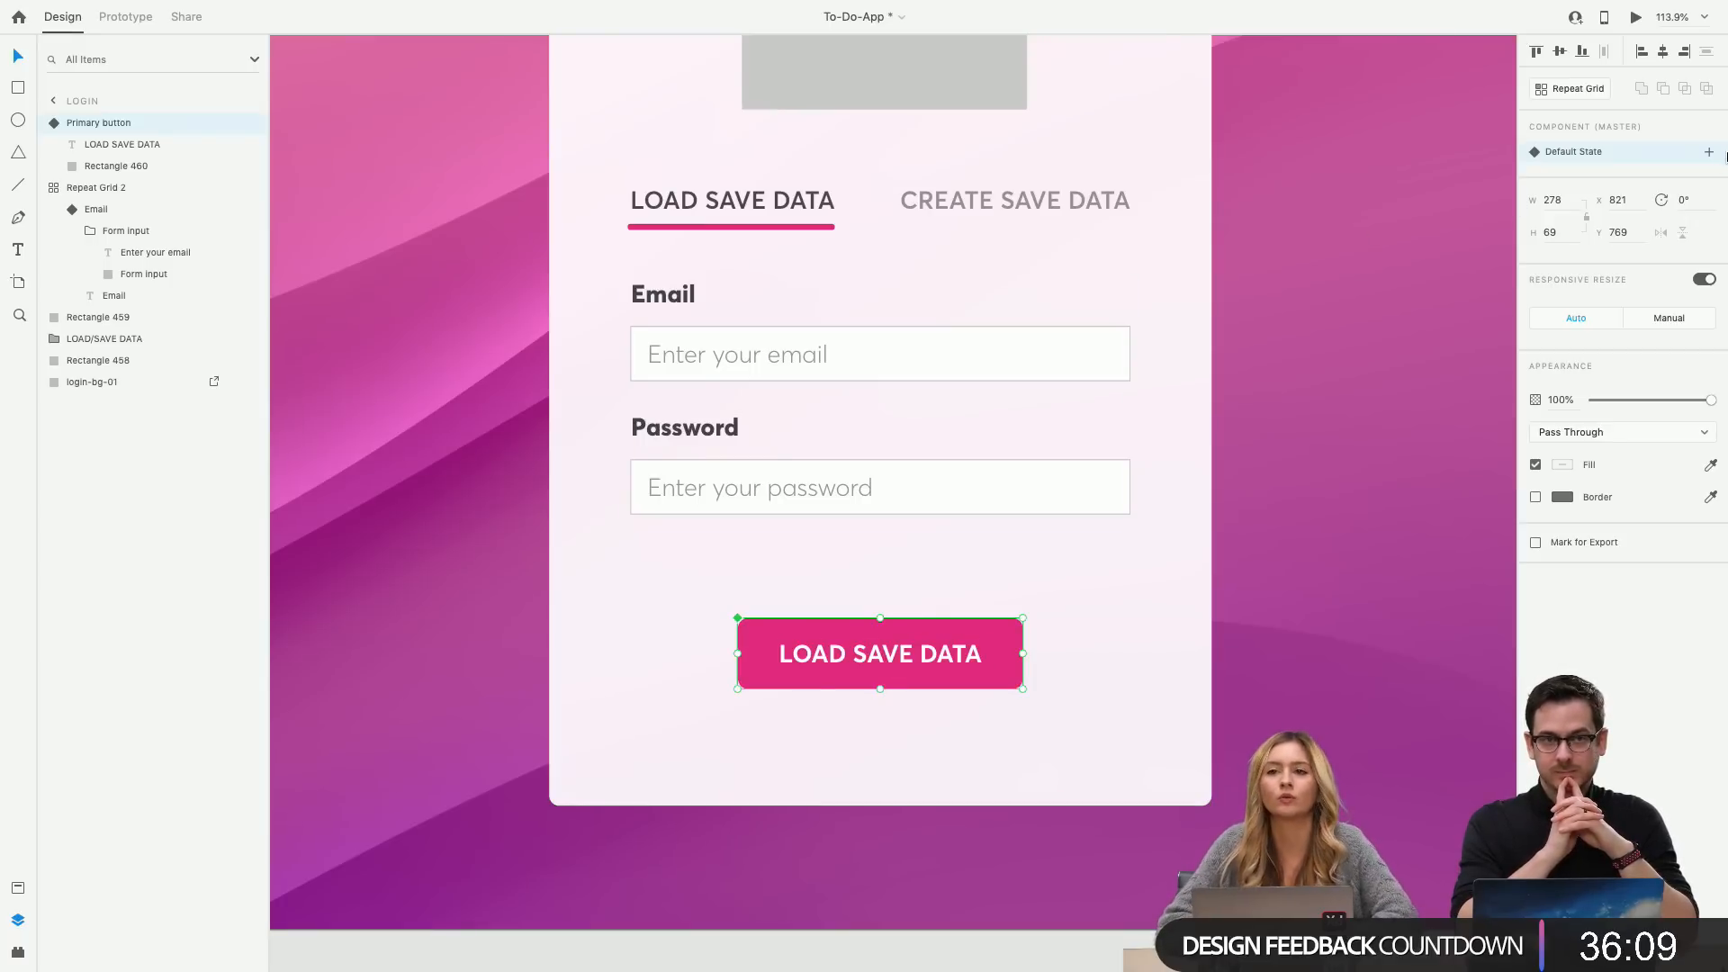
left_click(1709, 153)
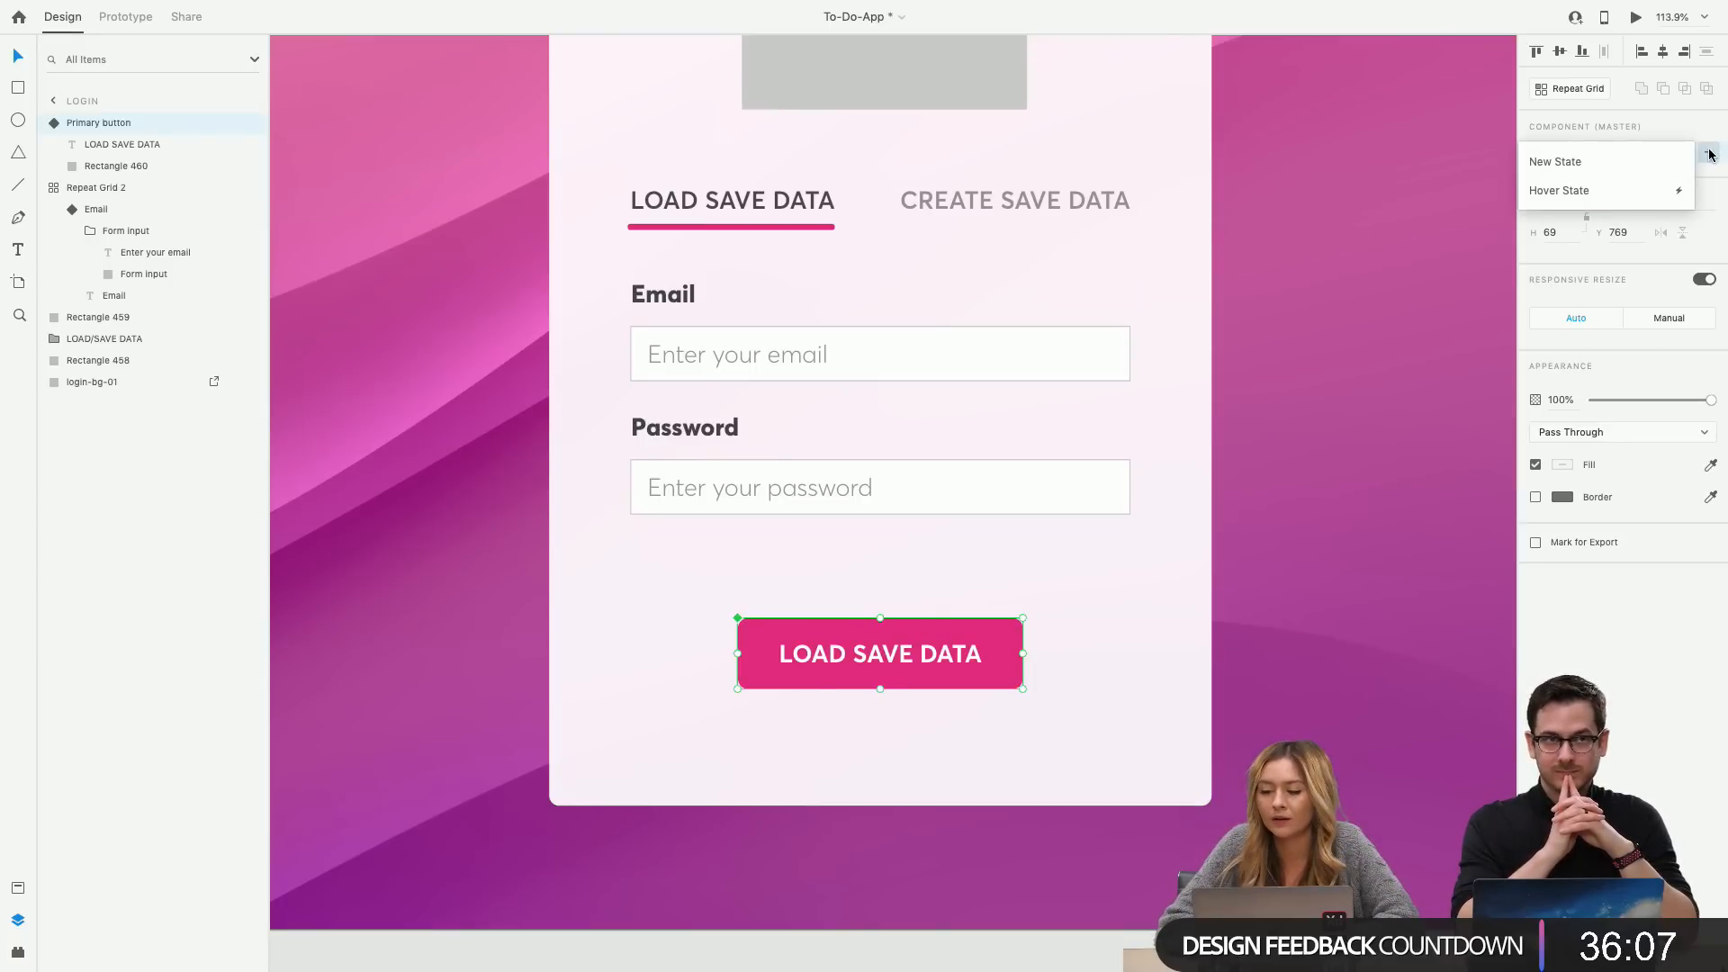
left_click(1603, 200)
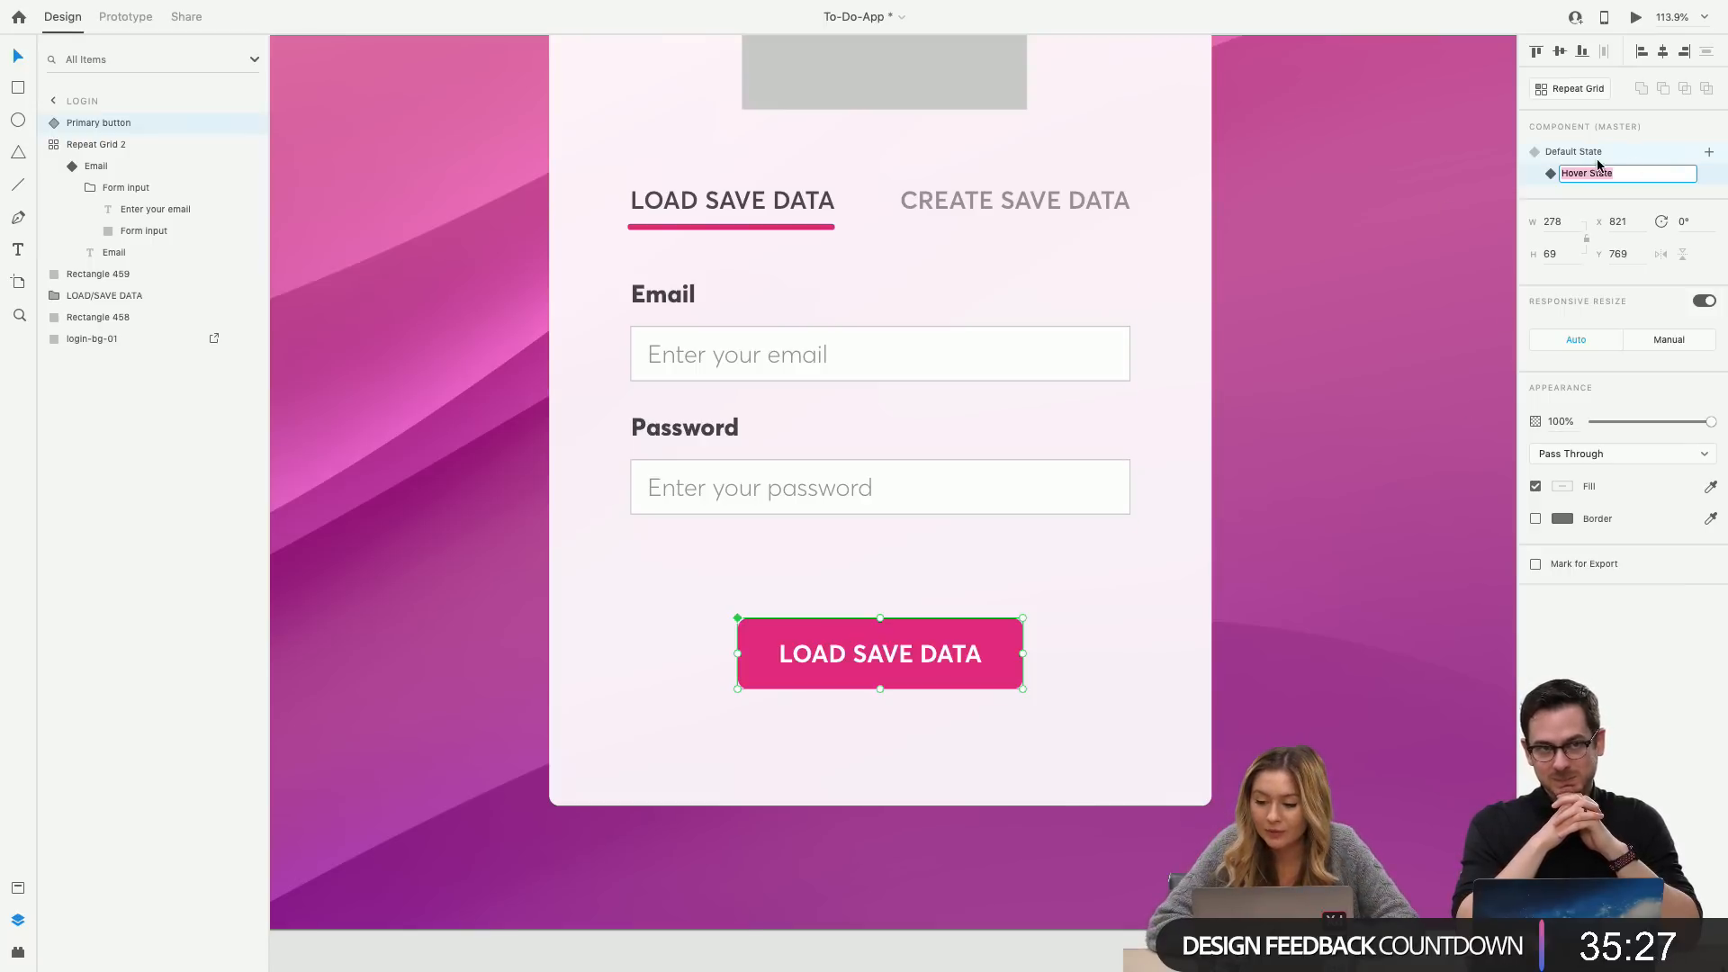
left_click(1708, 177)
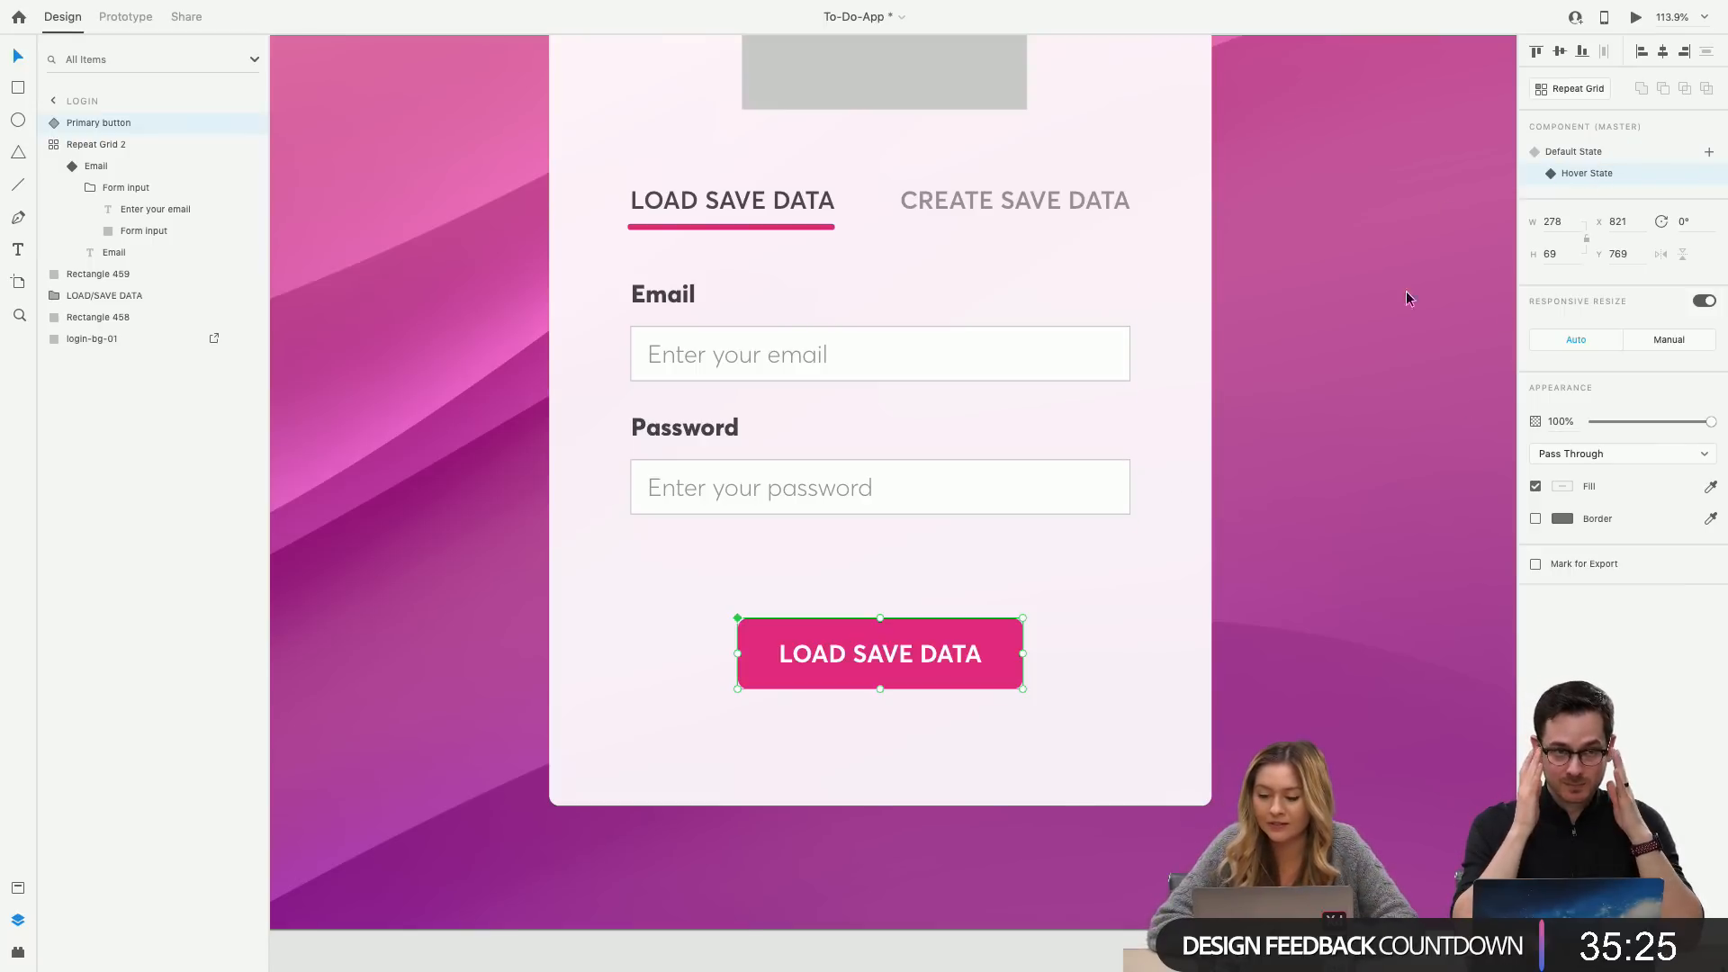
Darken the pink fill of the button's background rectangle in the hover state and switch the component back to Default State.
double_click(995, 638)
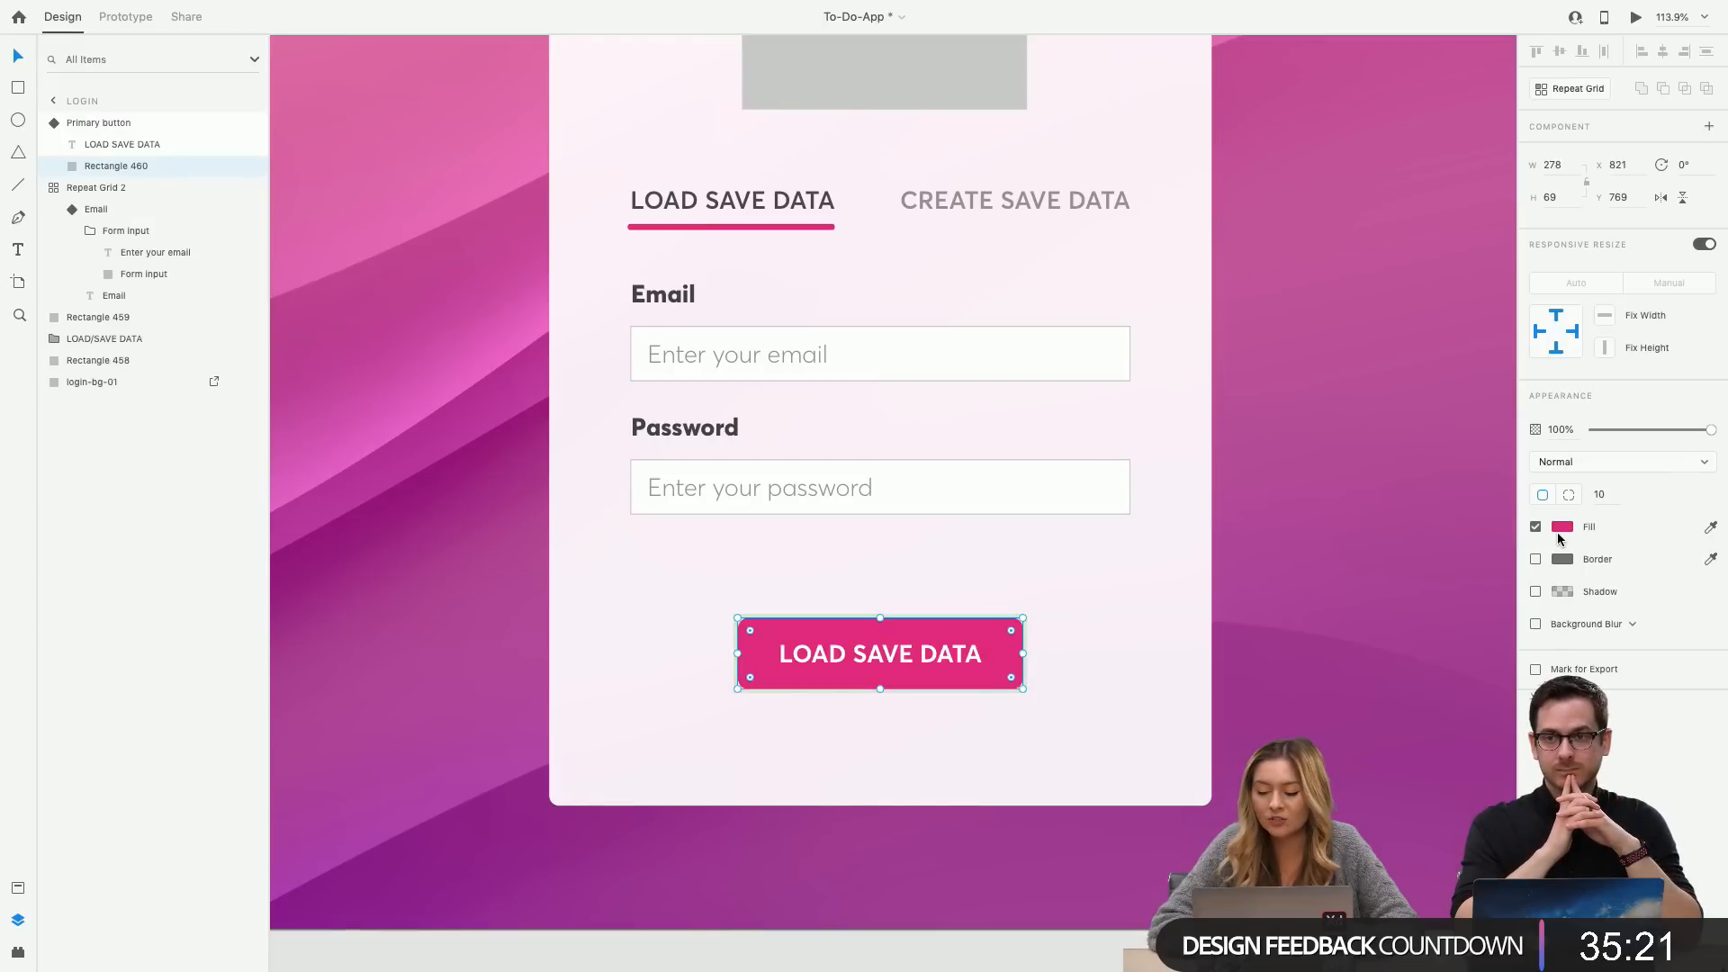
left_click(1561, 531)
left_click_drag(1468, 457, 1467, 479)
left_click(1058, 616)
left_click(1015, 591)
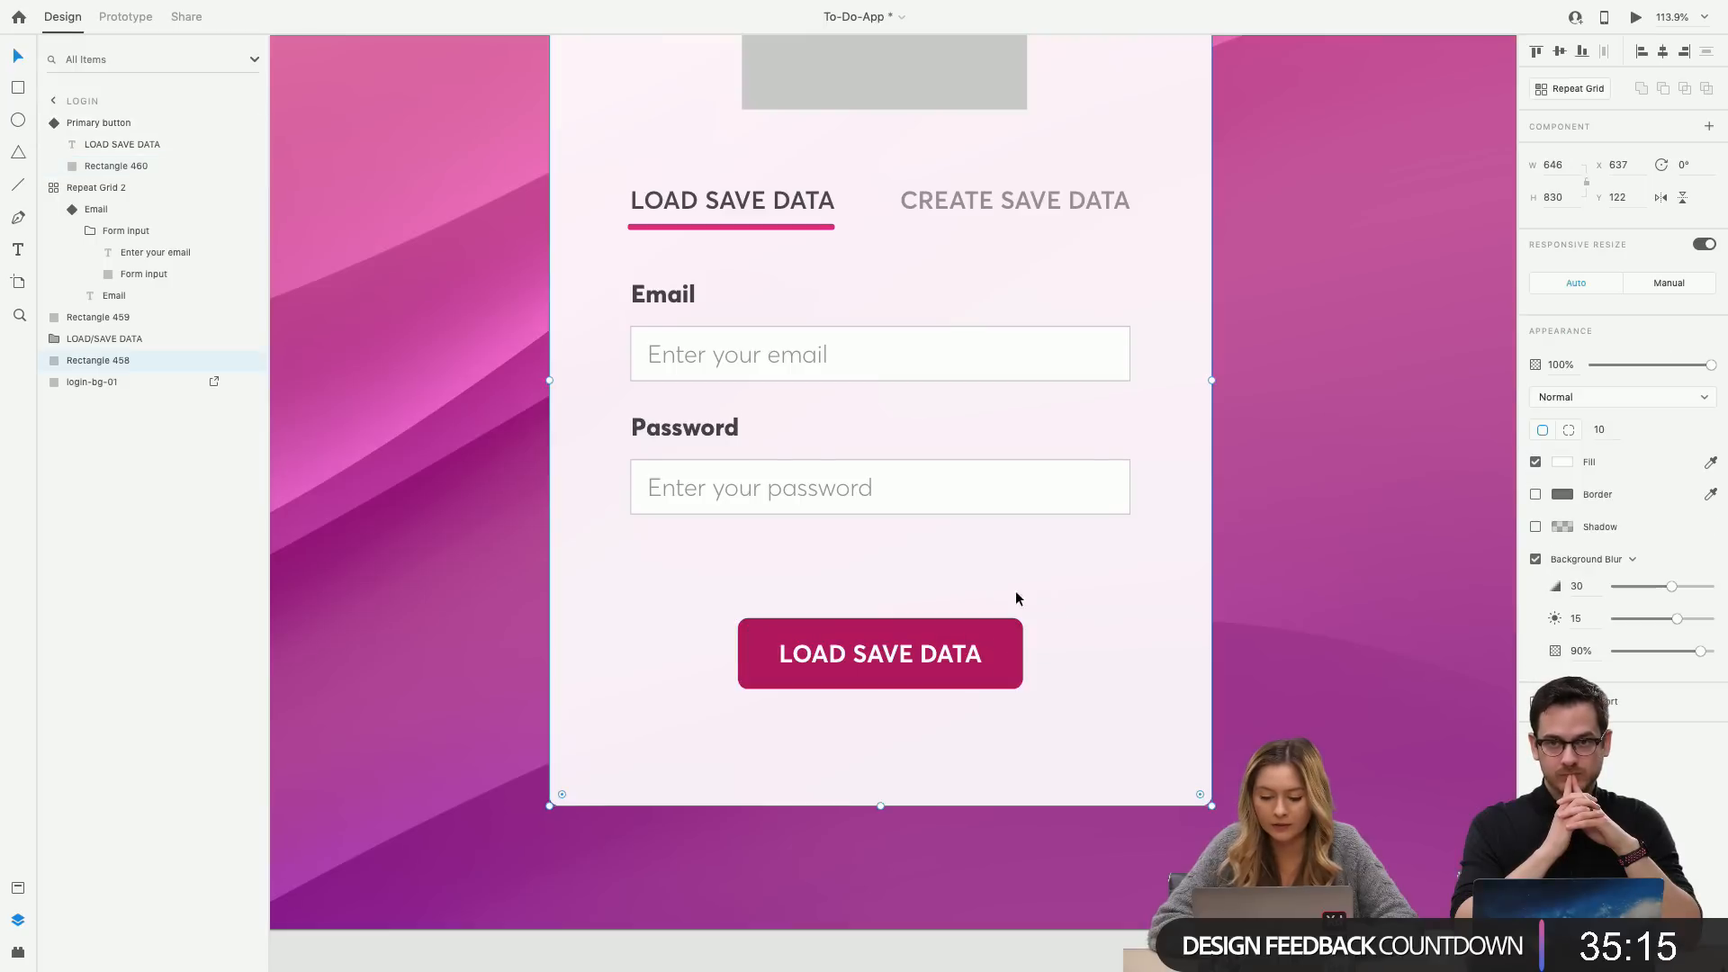
left_click(741, 623)
left_click(1627, 154)
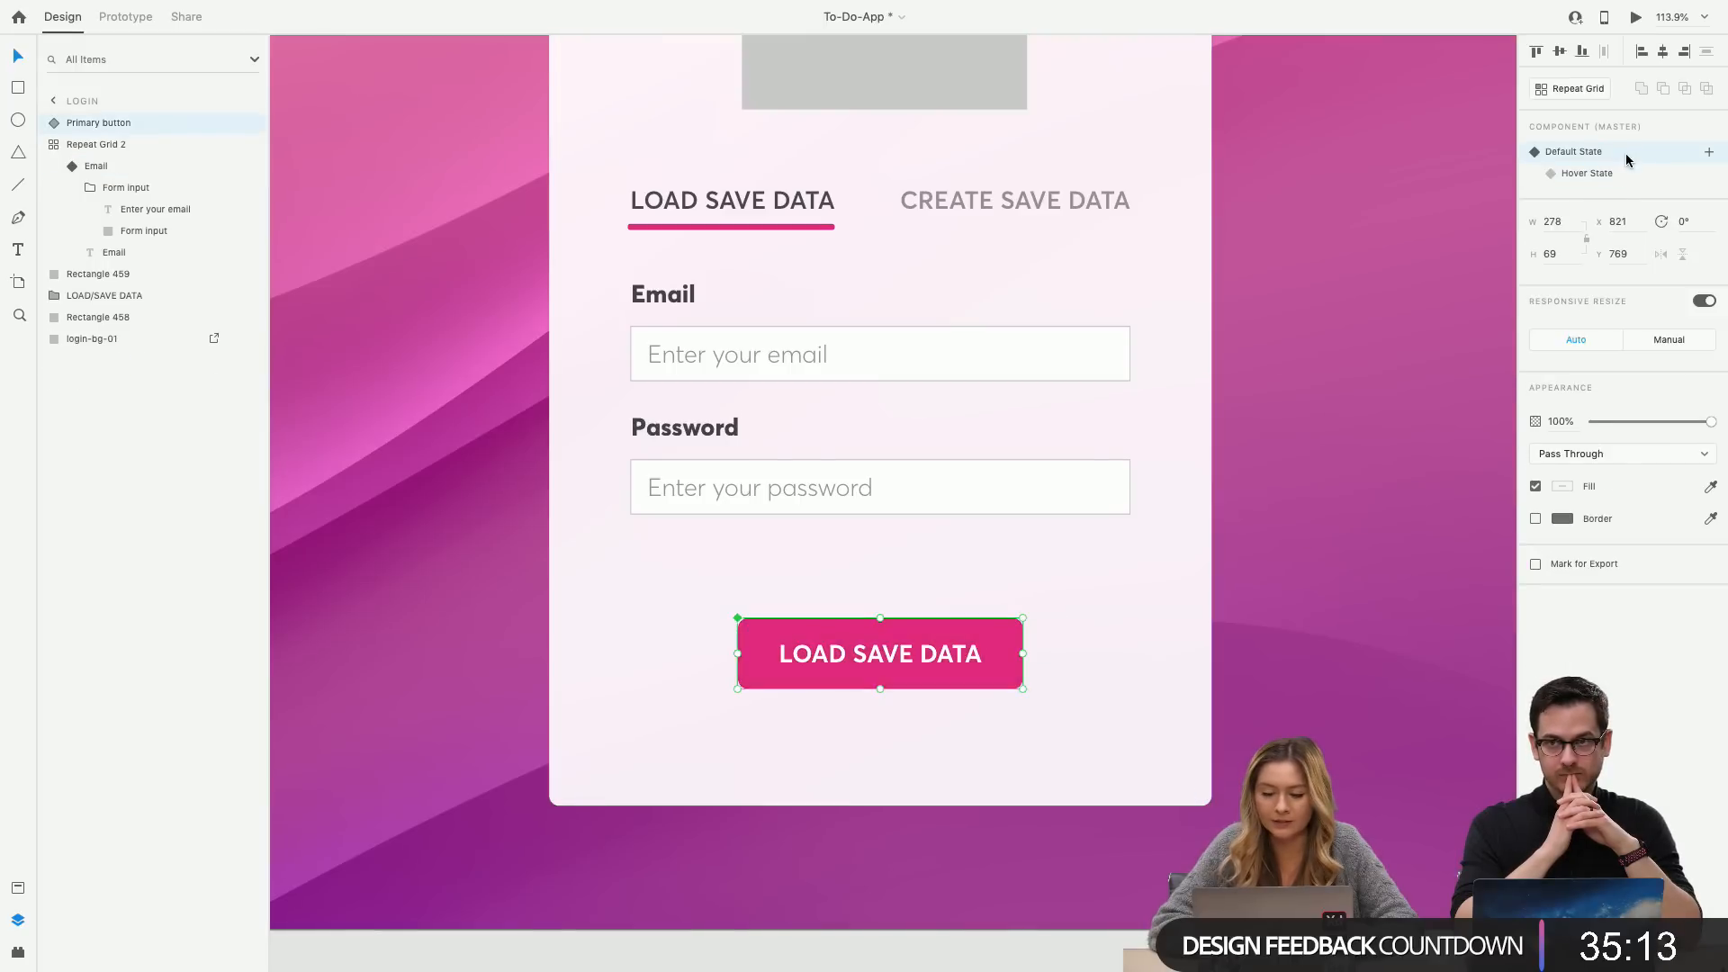
Preview the login screen with the Primary button in its default state, and close the preview.
left_click(1637, 38)
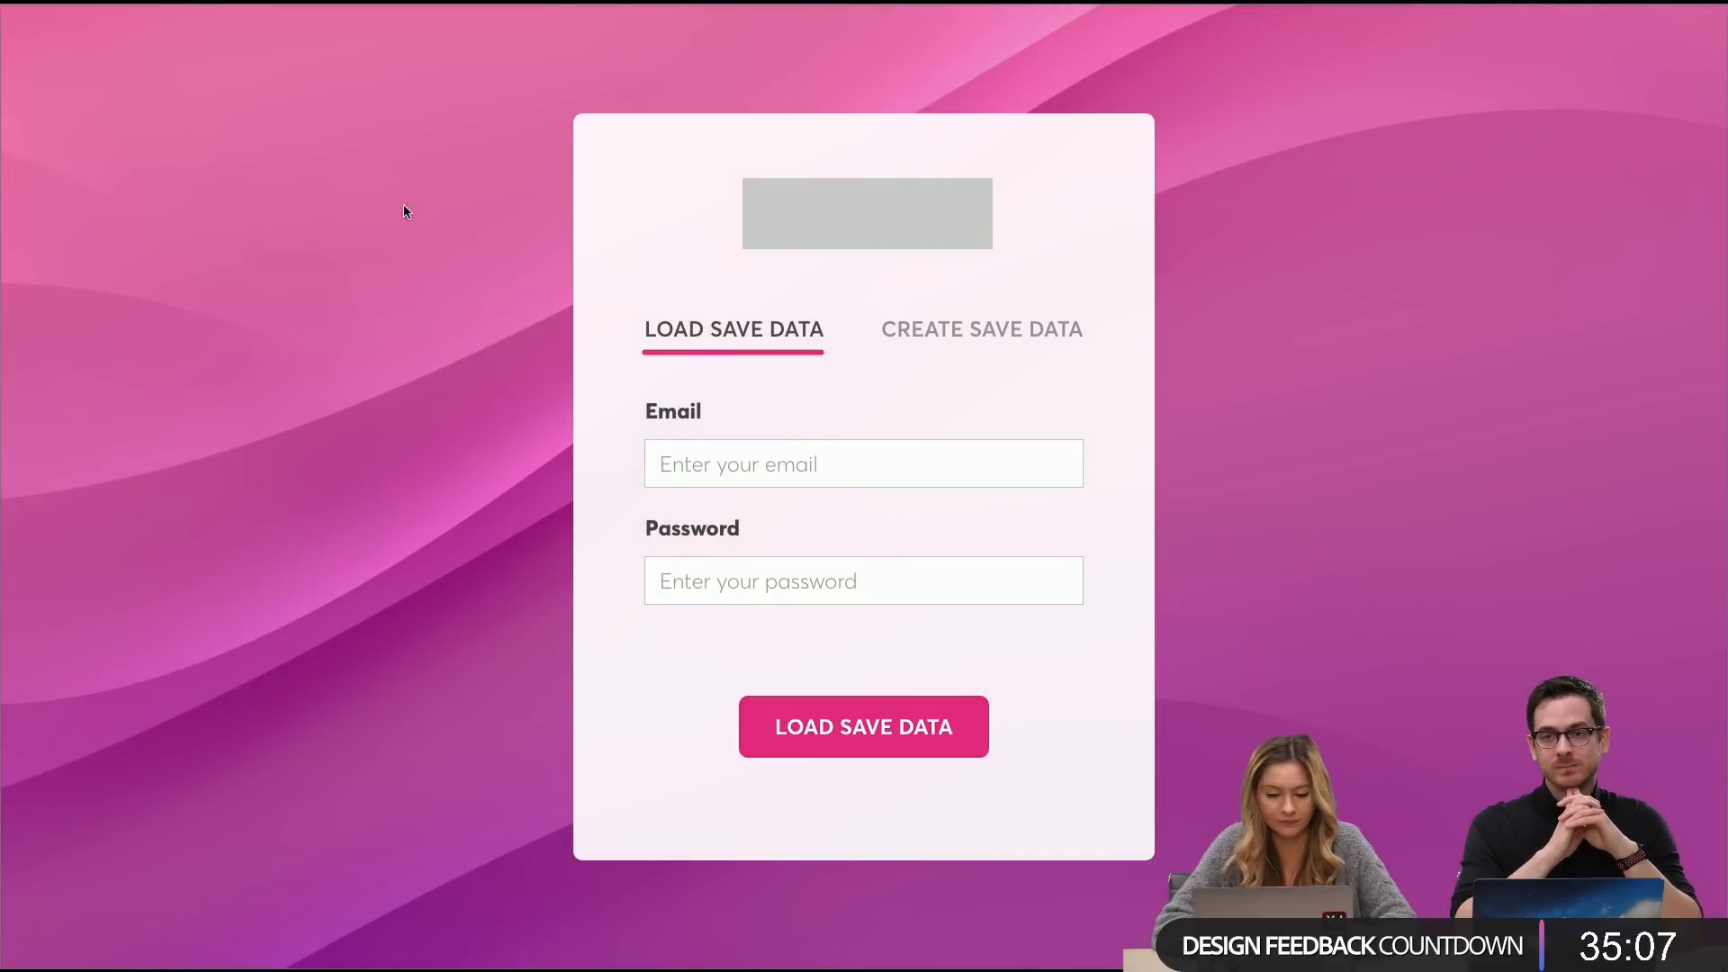
mouse_move(126, 5)
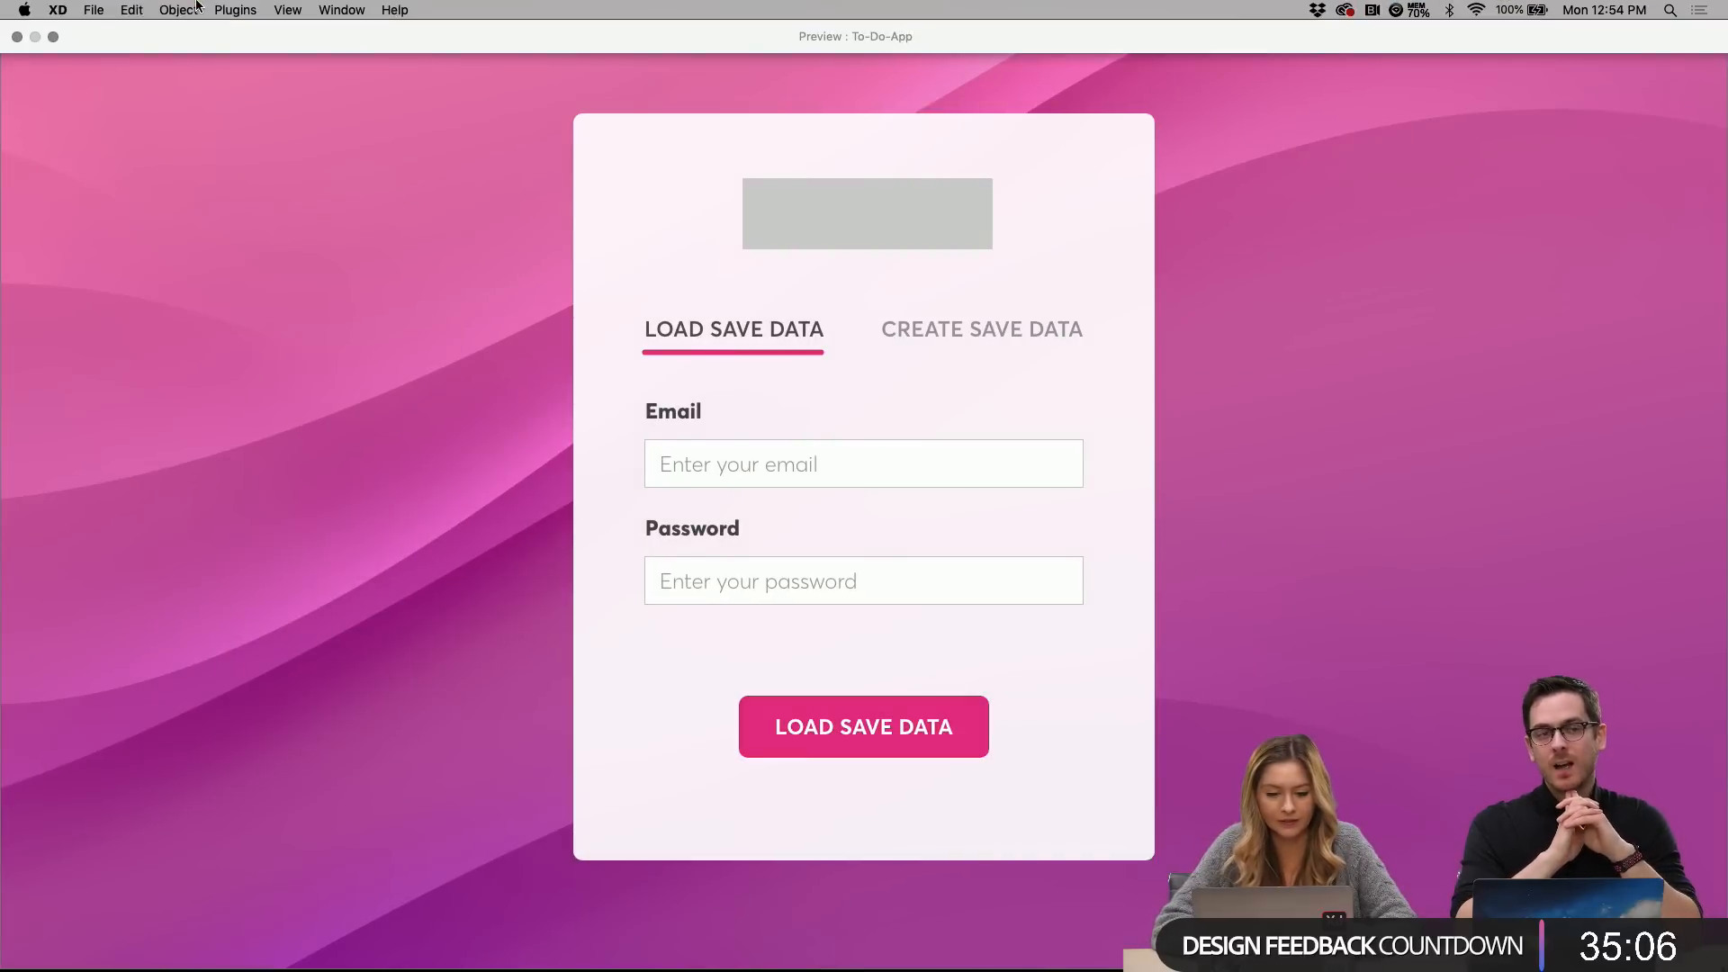
left_click(17, 37)
Duplicate the Colors artboard beside the original and rename the copy Name Suggestions.
key("super+0")
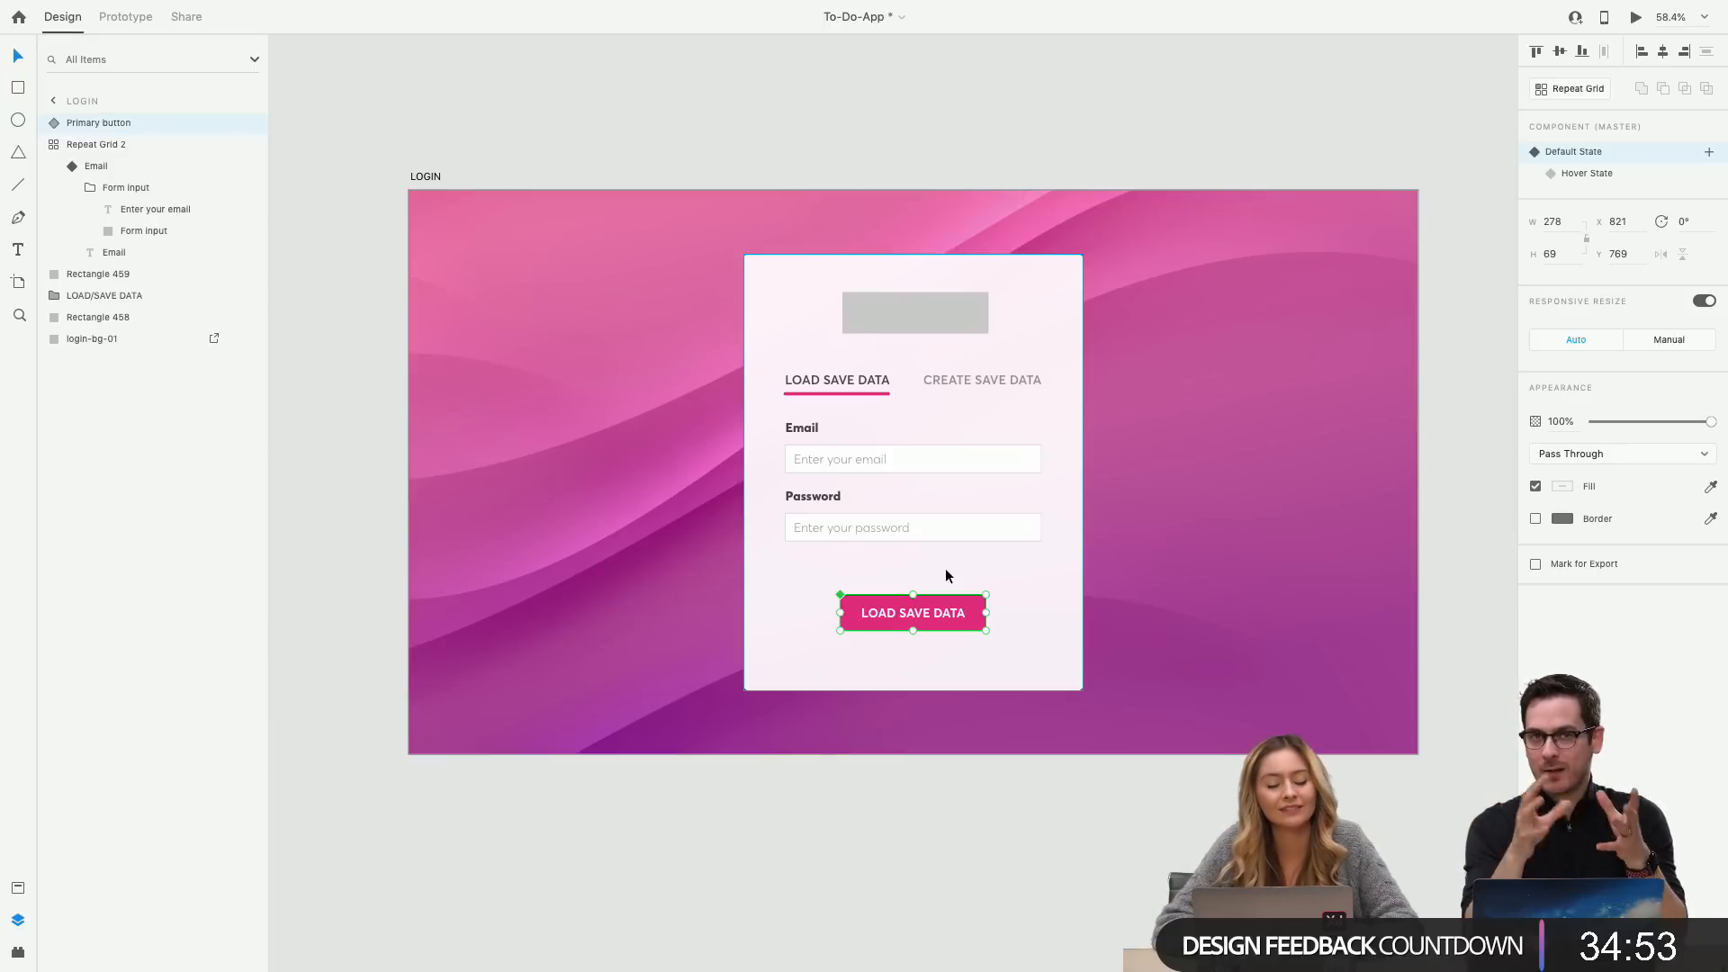
scroll(945, 569, "down", 5)
scroll(945, 568, "down", 5)
scroll(945, 569, "left", 5)
scroll(945, 576, "down", 5)
scroll(945, 576, "left", 5)
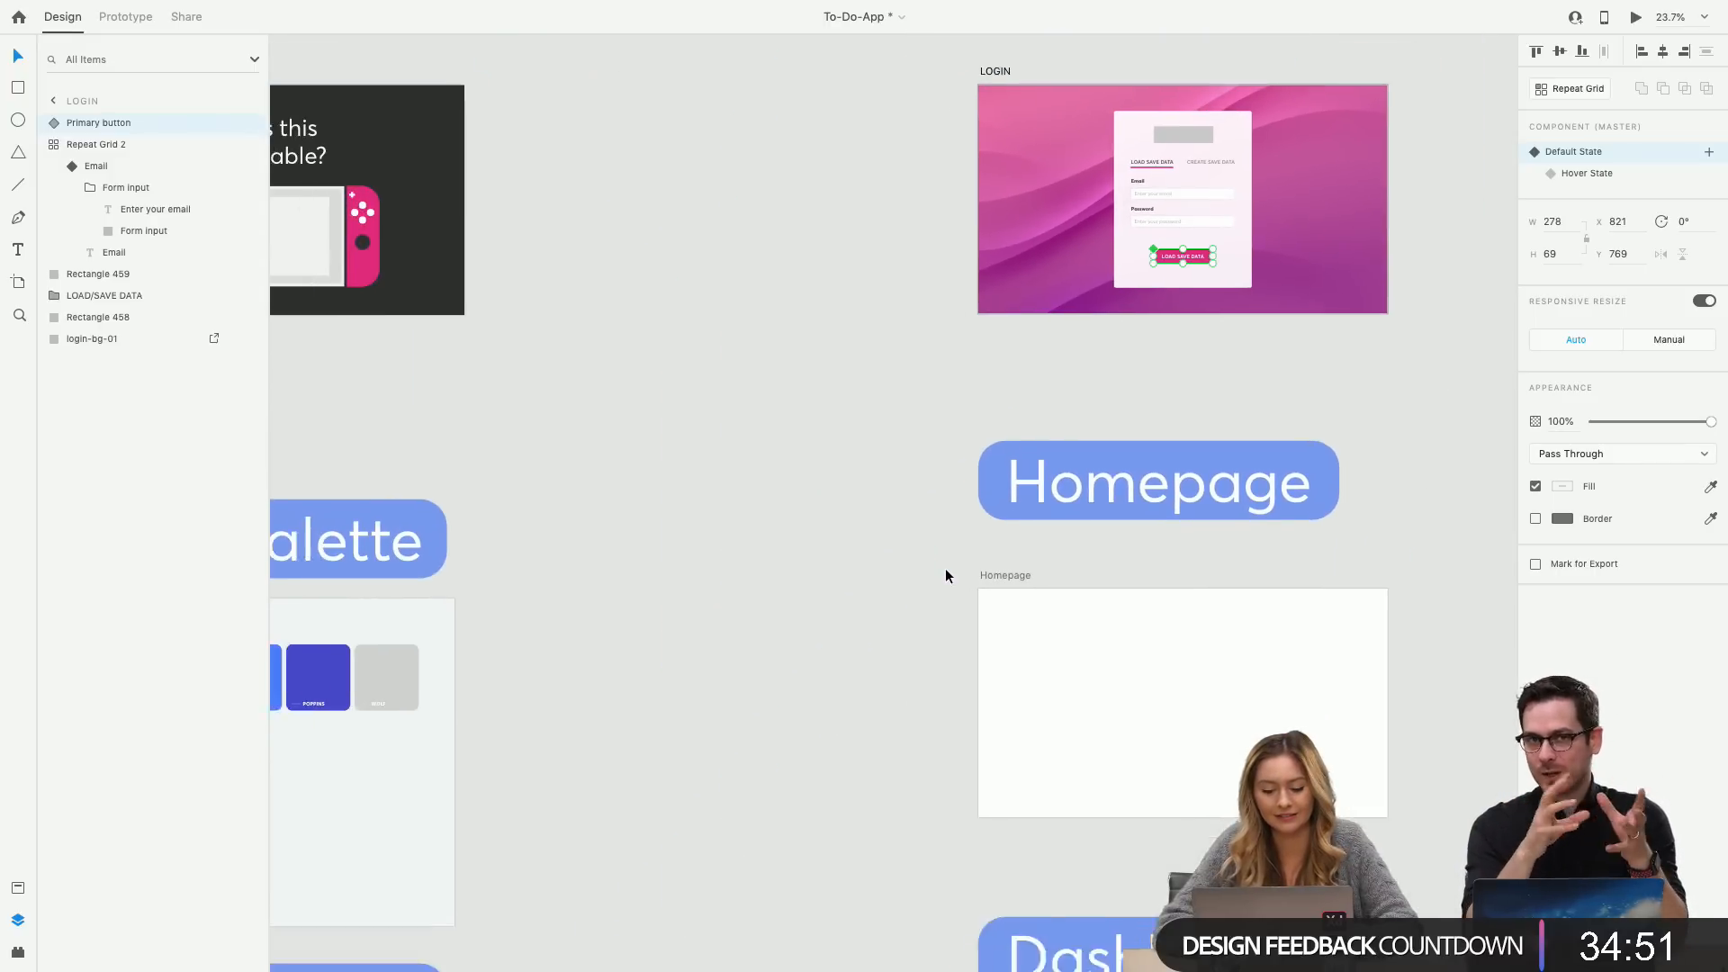
left_click(372, 353)
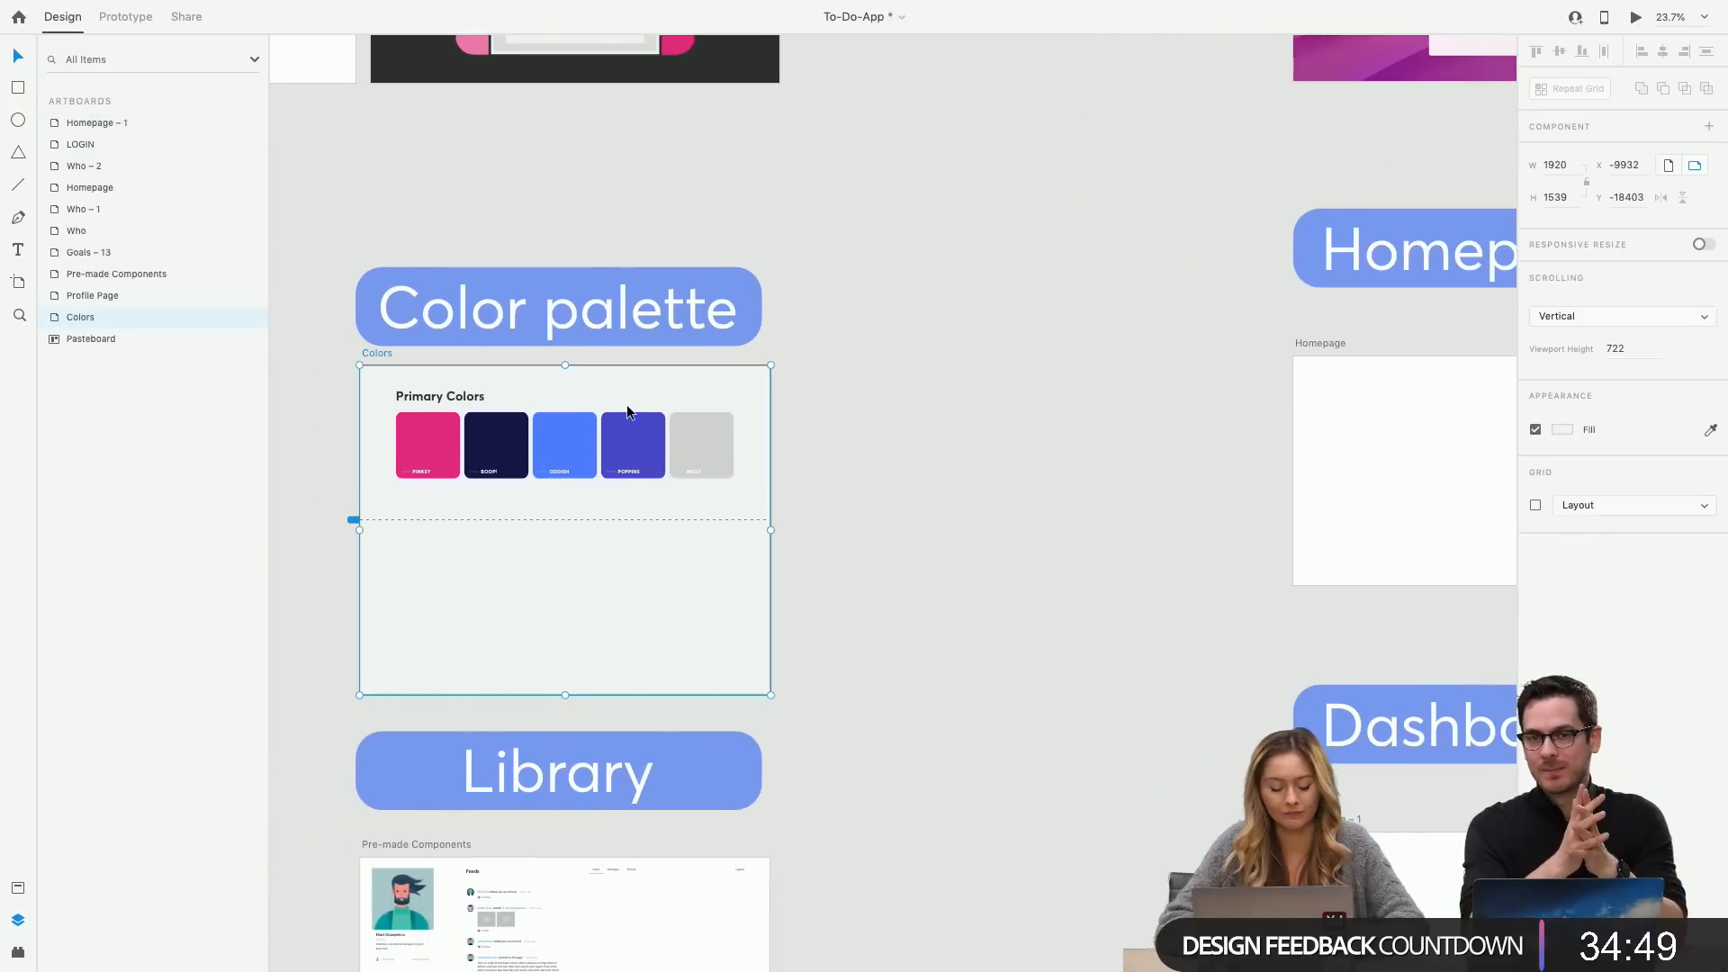
key("super+d")
double_click(808, 352)
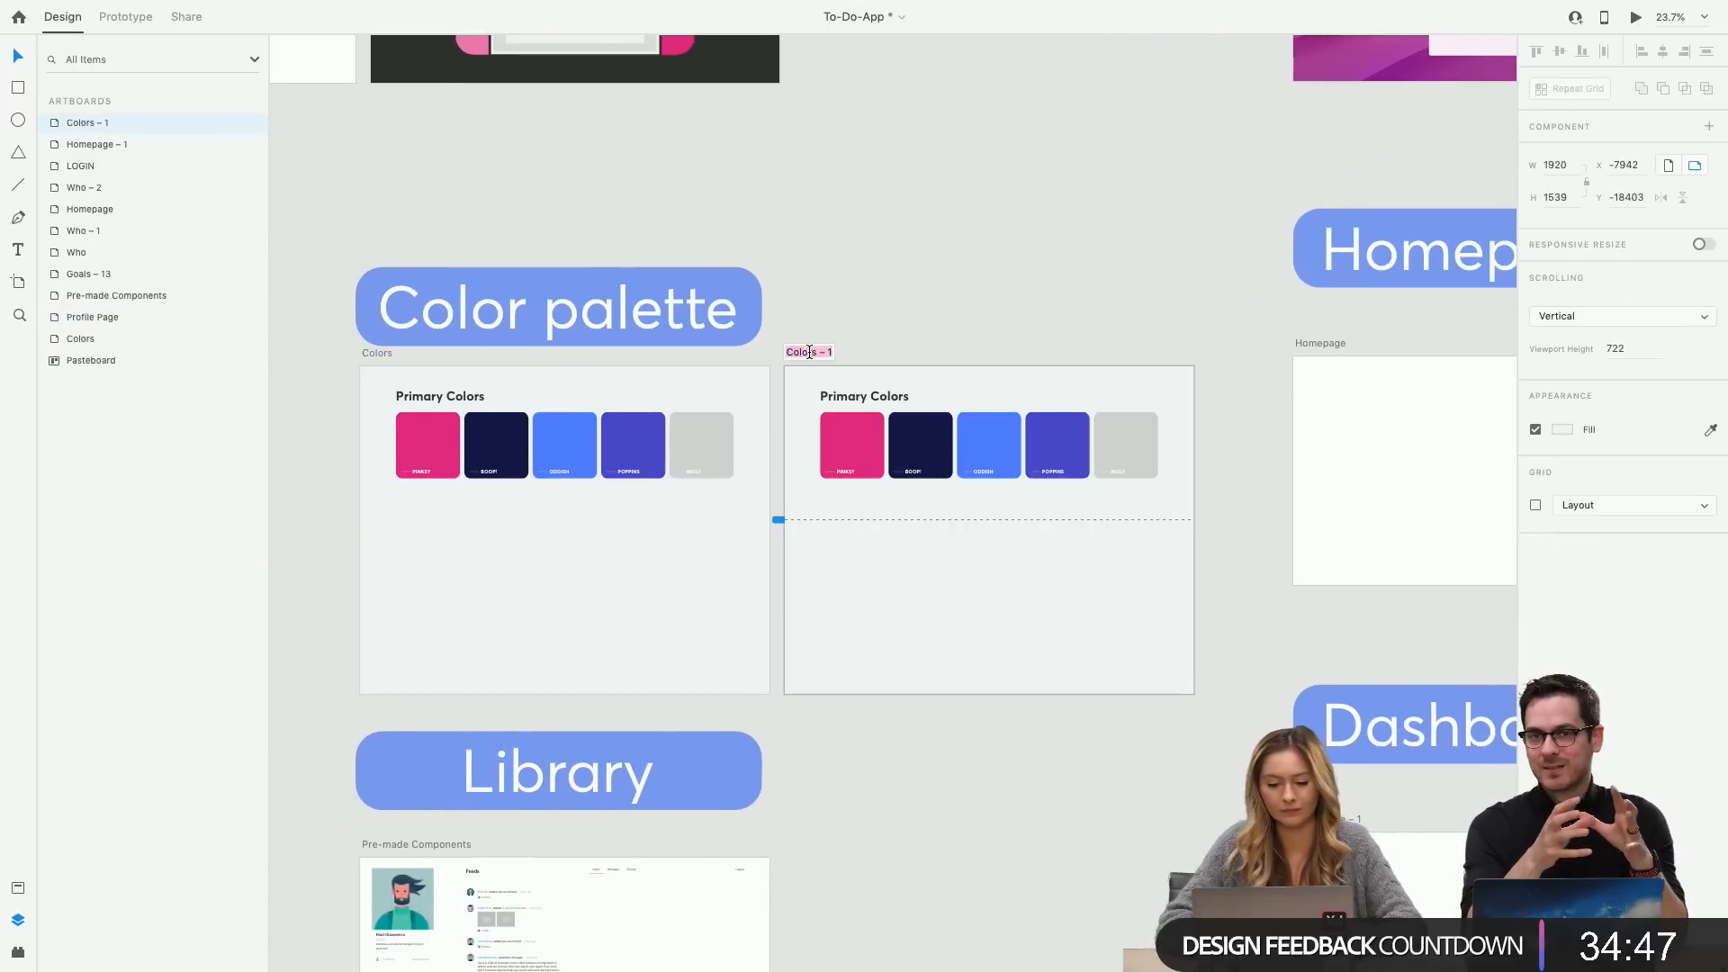
type("Name S")
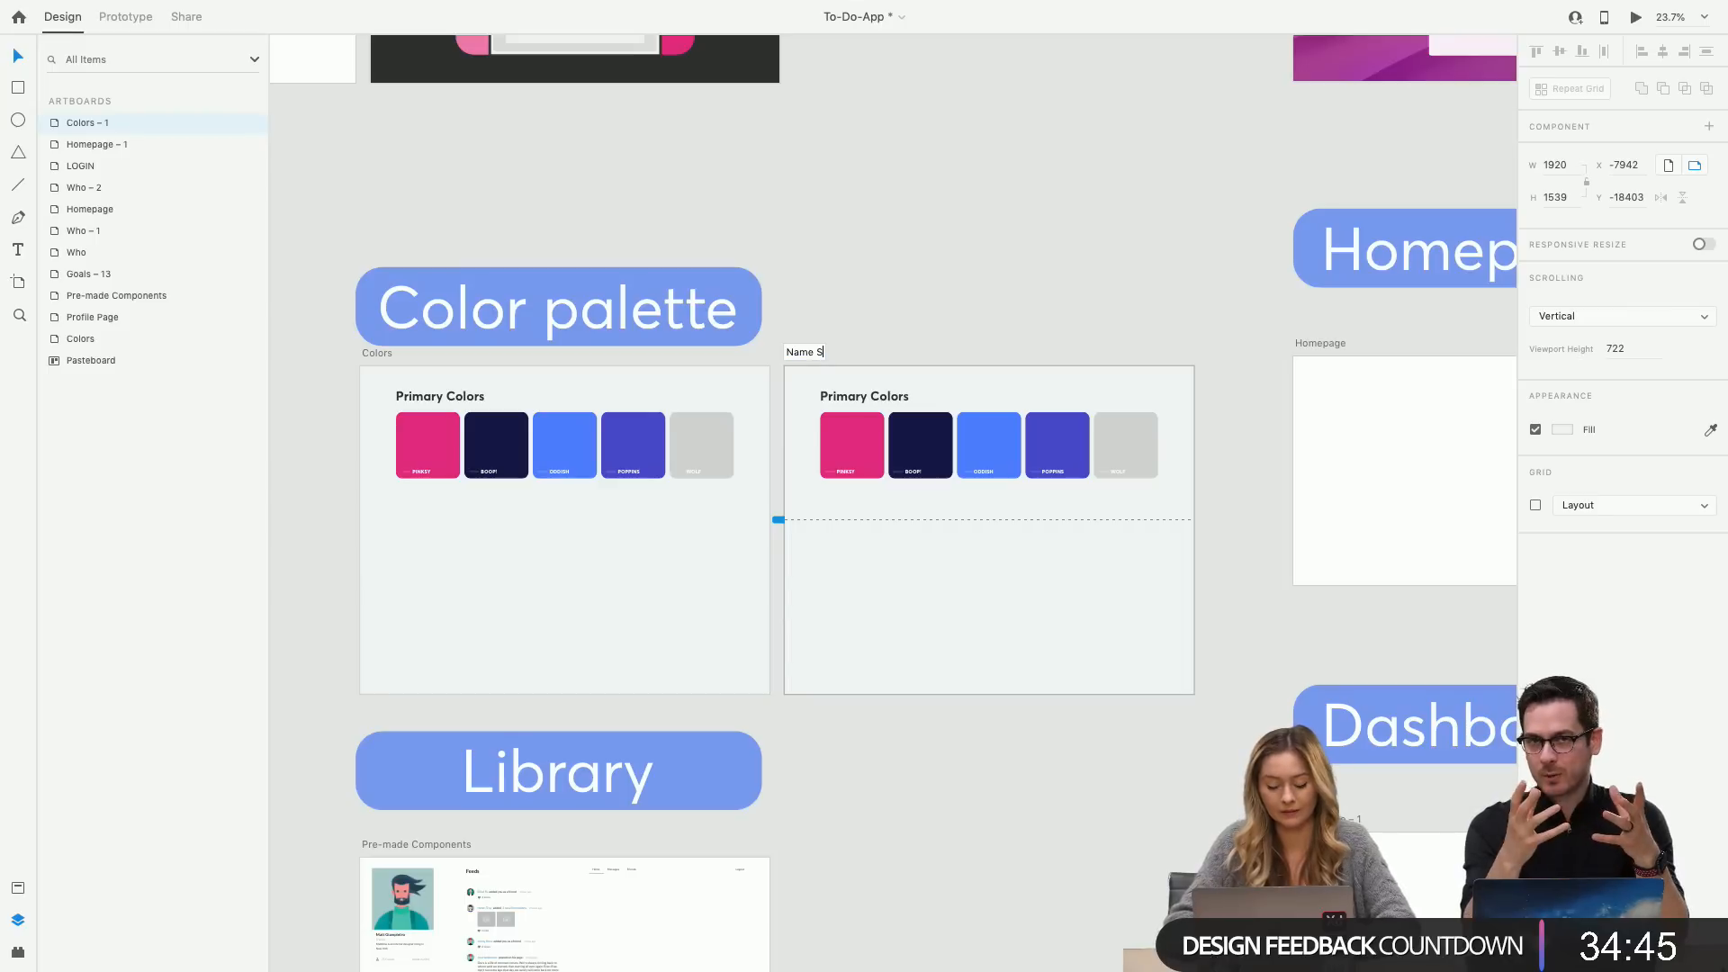
type("uggestions")
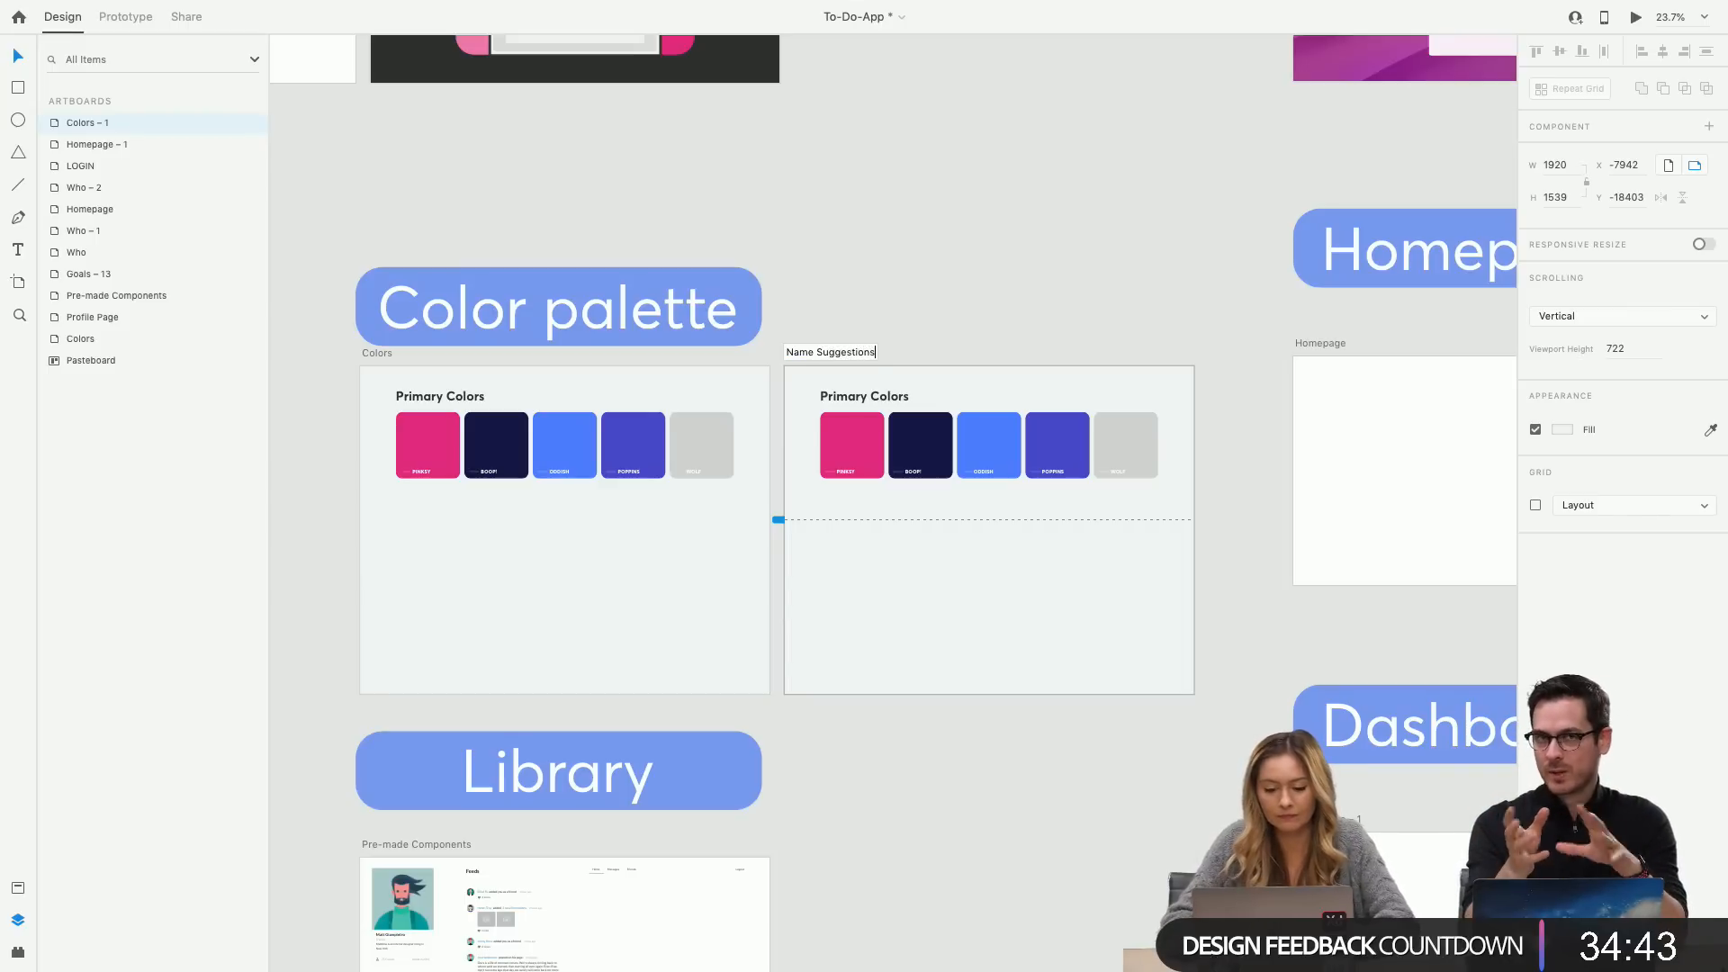
key("Return")
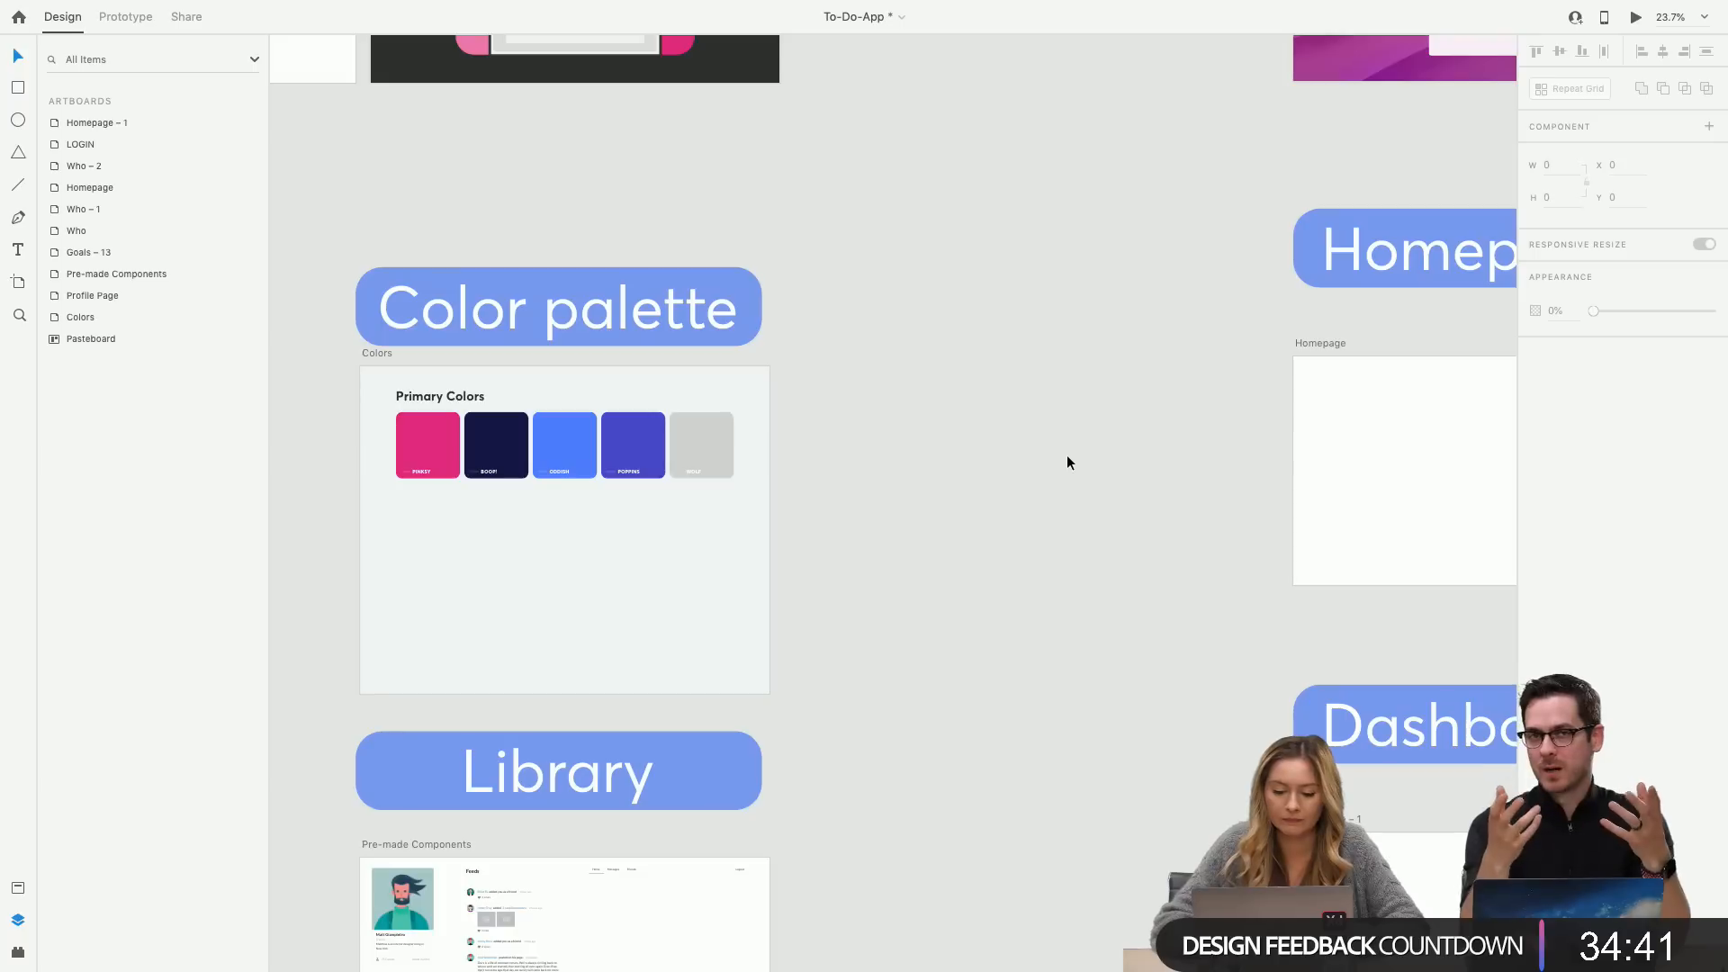
Delete the colour swatch grid from the Name Suggestions artboard and change its Primary Colors heading to NAME SUGGESTION.
left_click(985, 455)
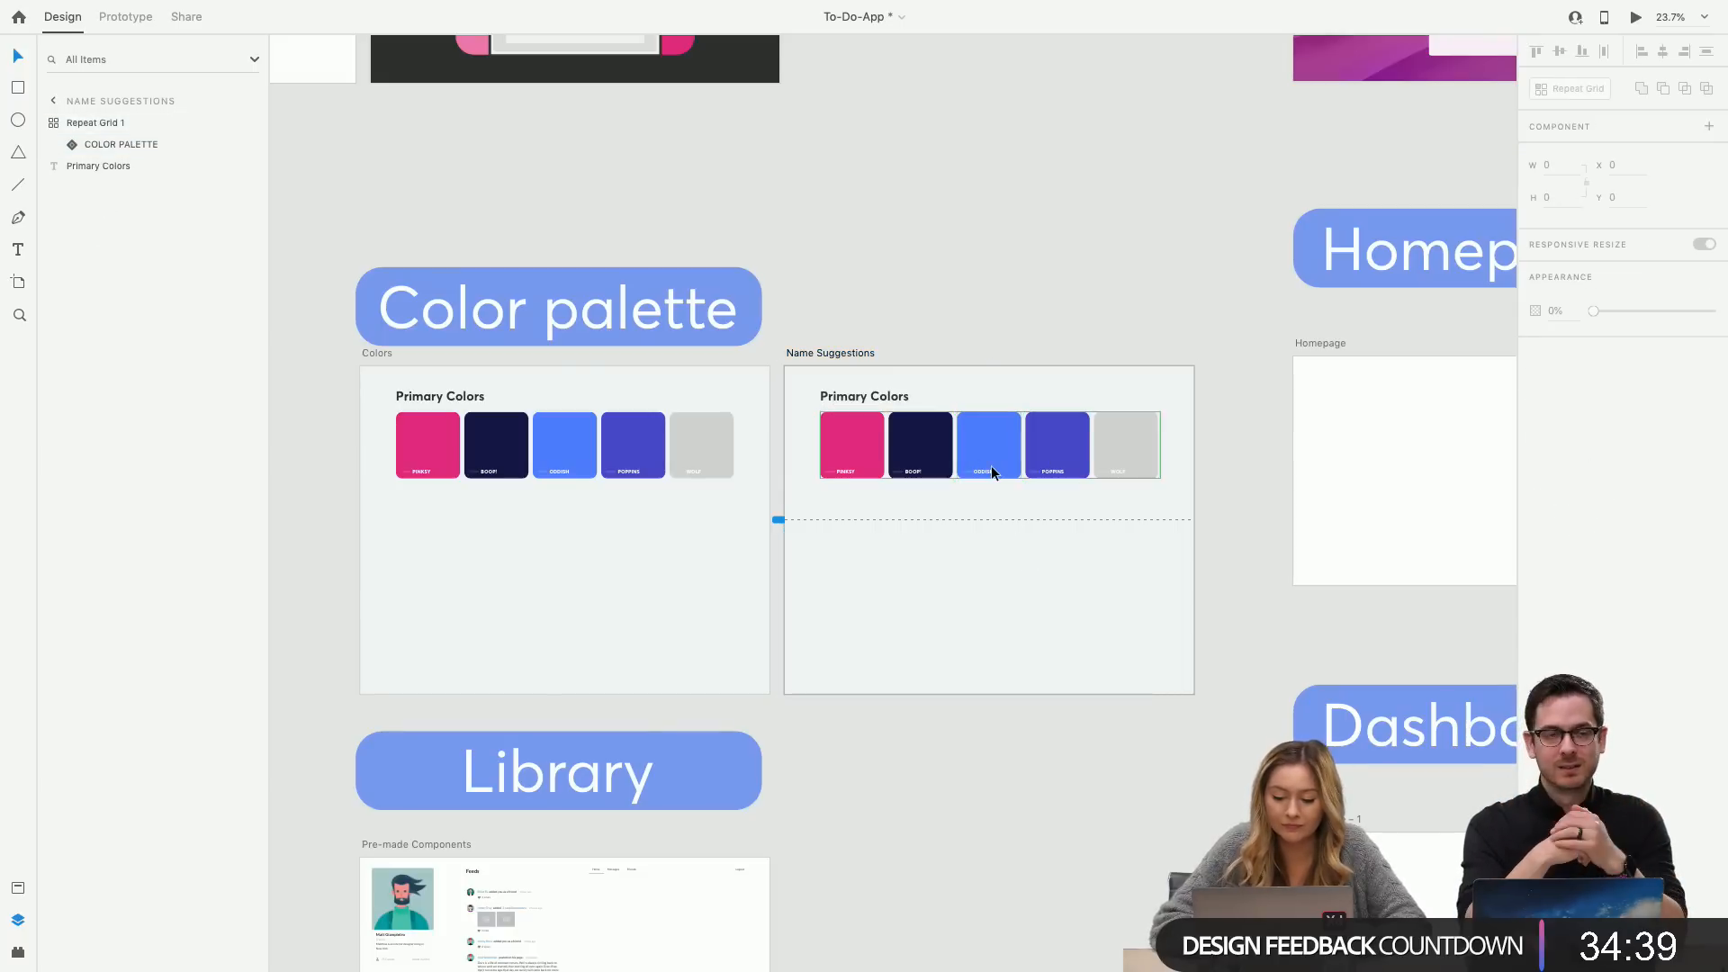
key("Delete")
left_click(888, 396)
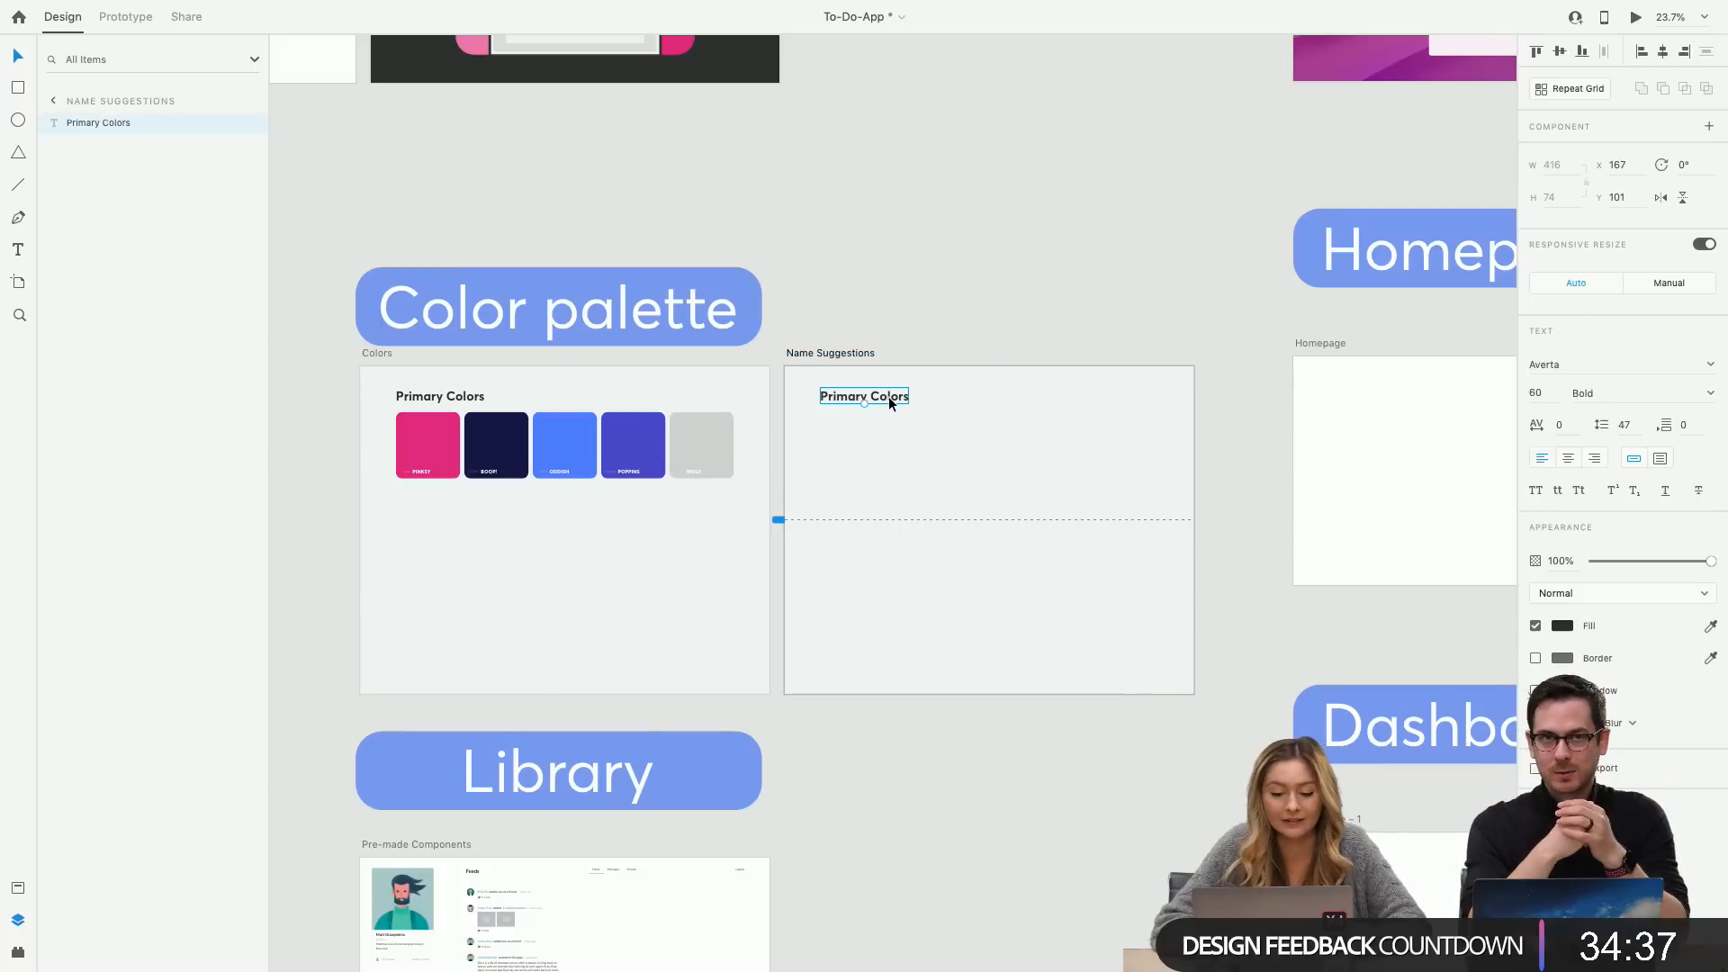
double_click(890, 398)
type("NAM")
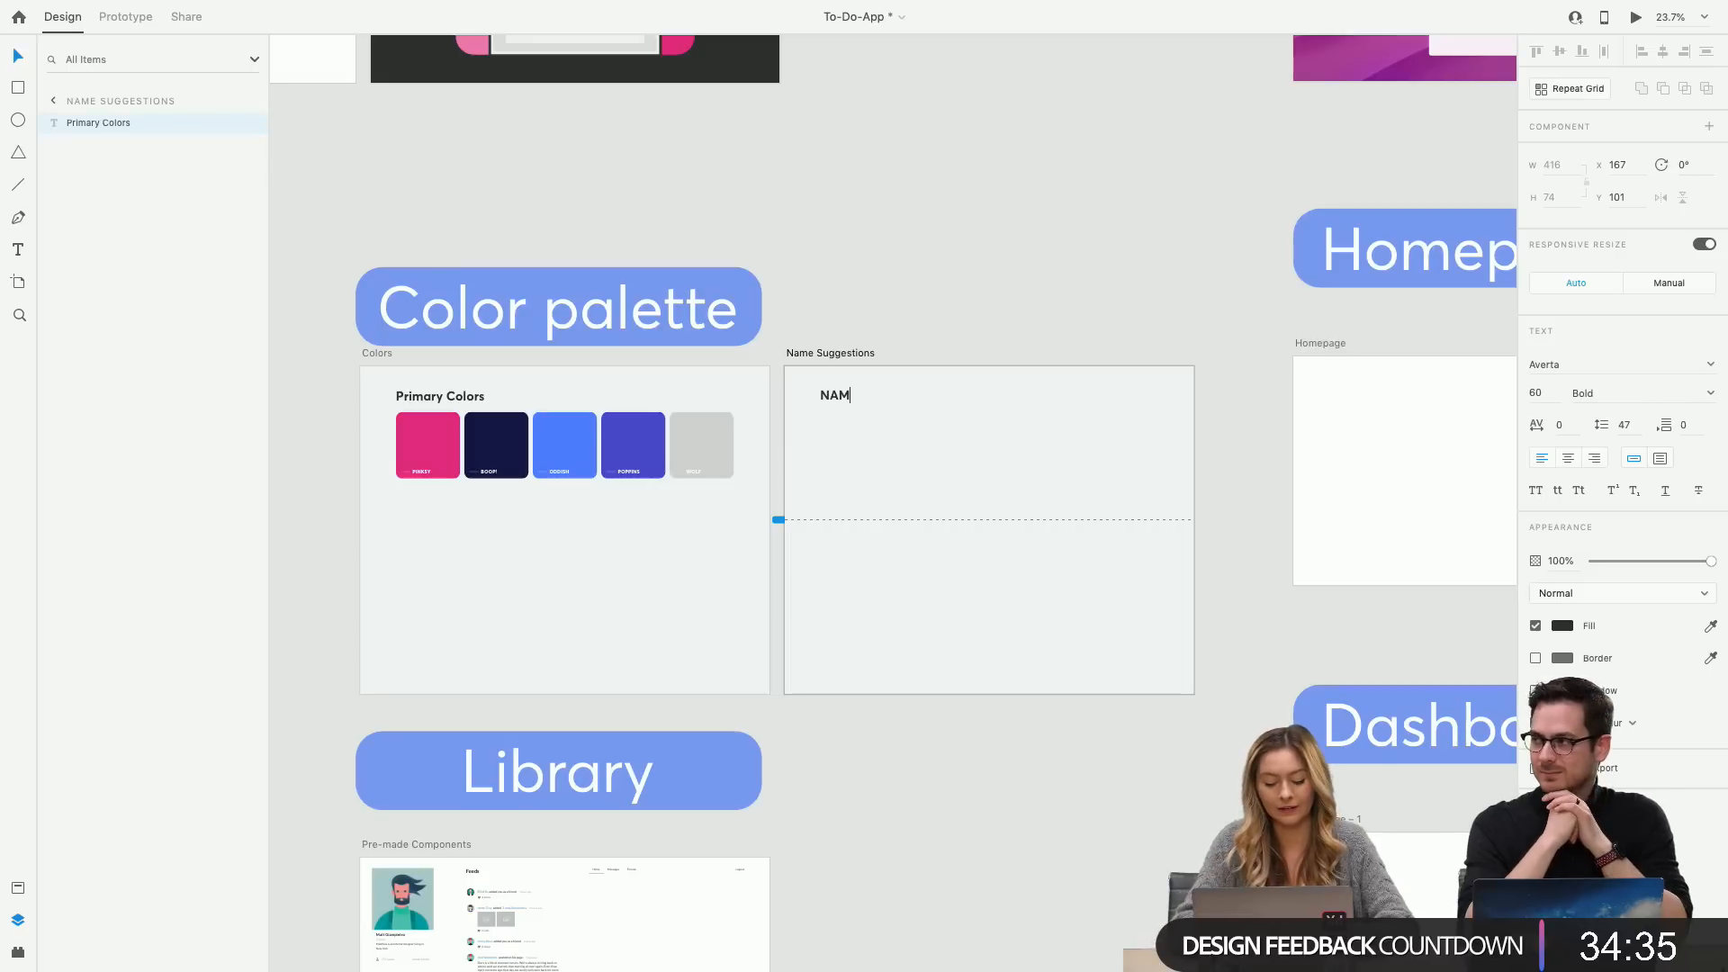
type("E SUGGESTION")
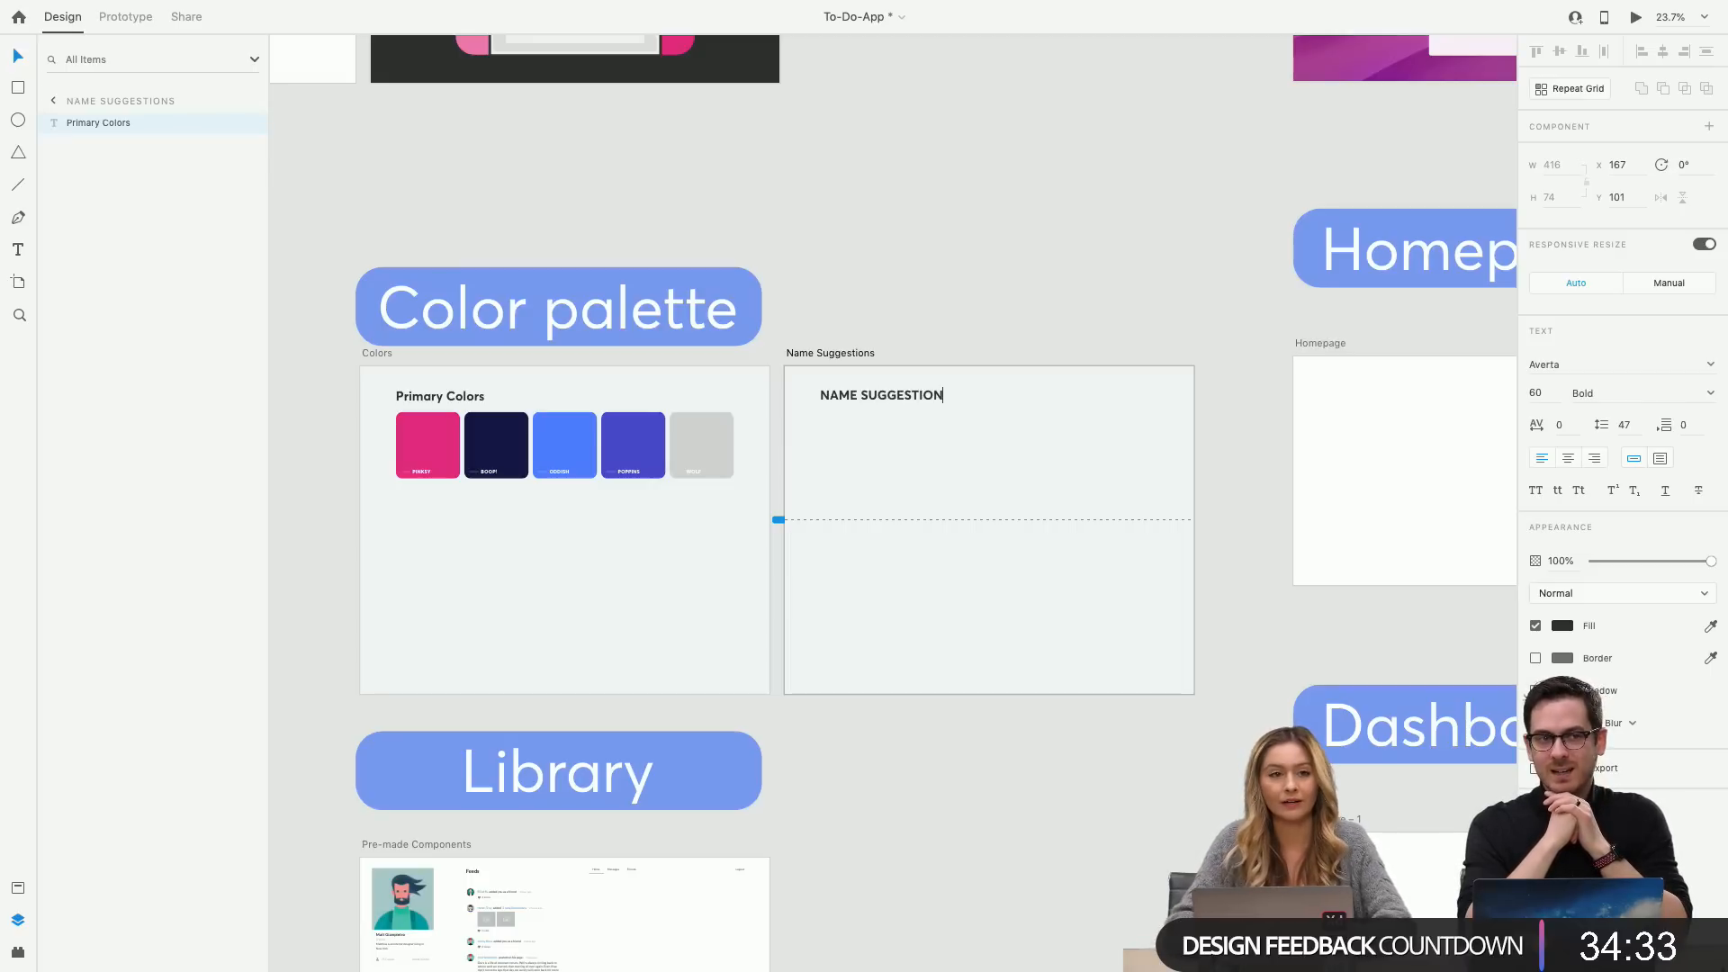
key("Escape")
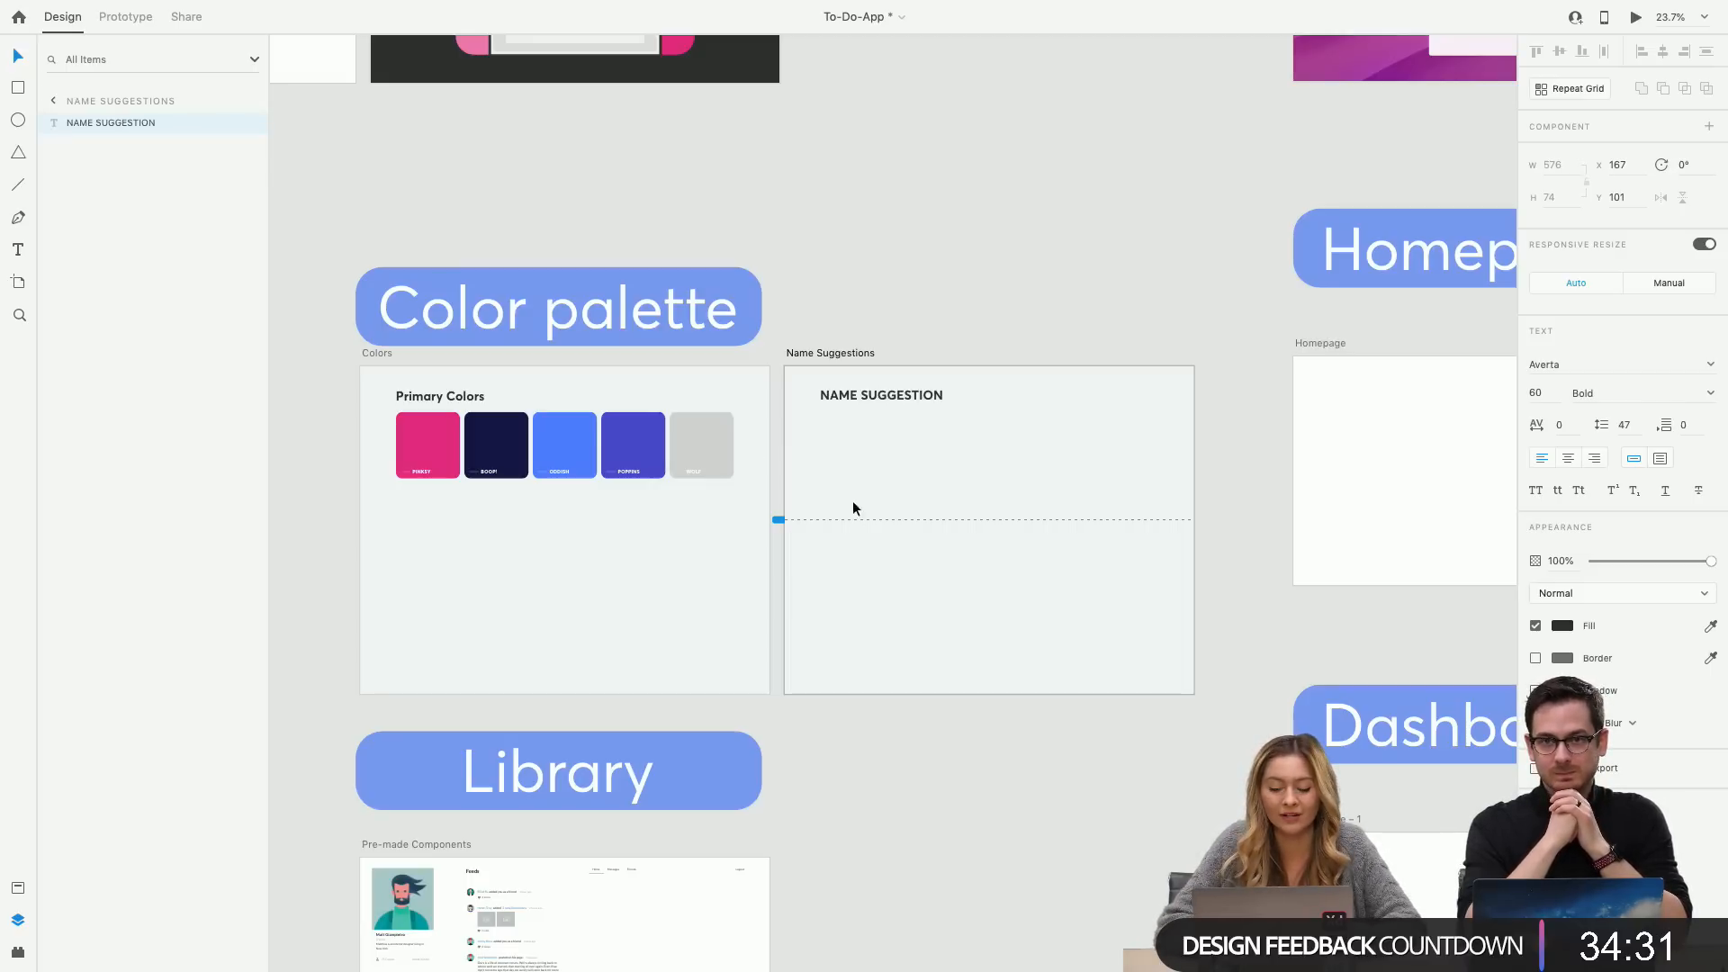
Duplicate the NAME SUGGESTION heading straight down to Y 343 and change the copy's text to CANquest.
scroll(899, 429, "up", 3)
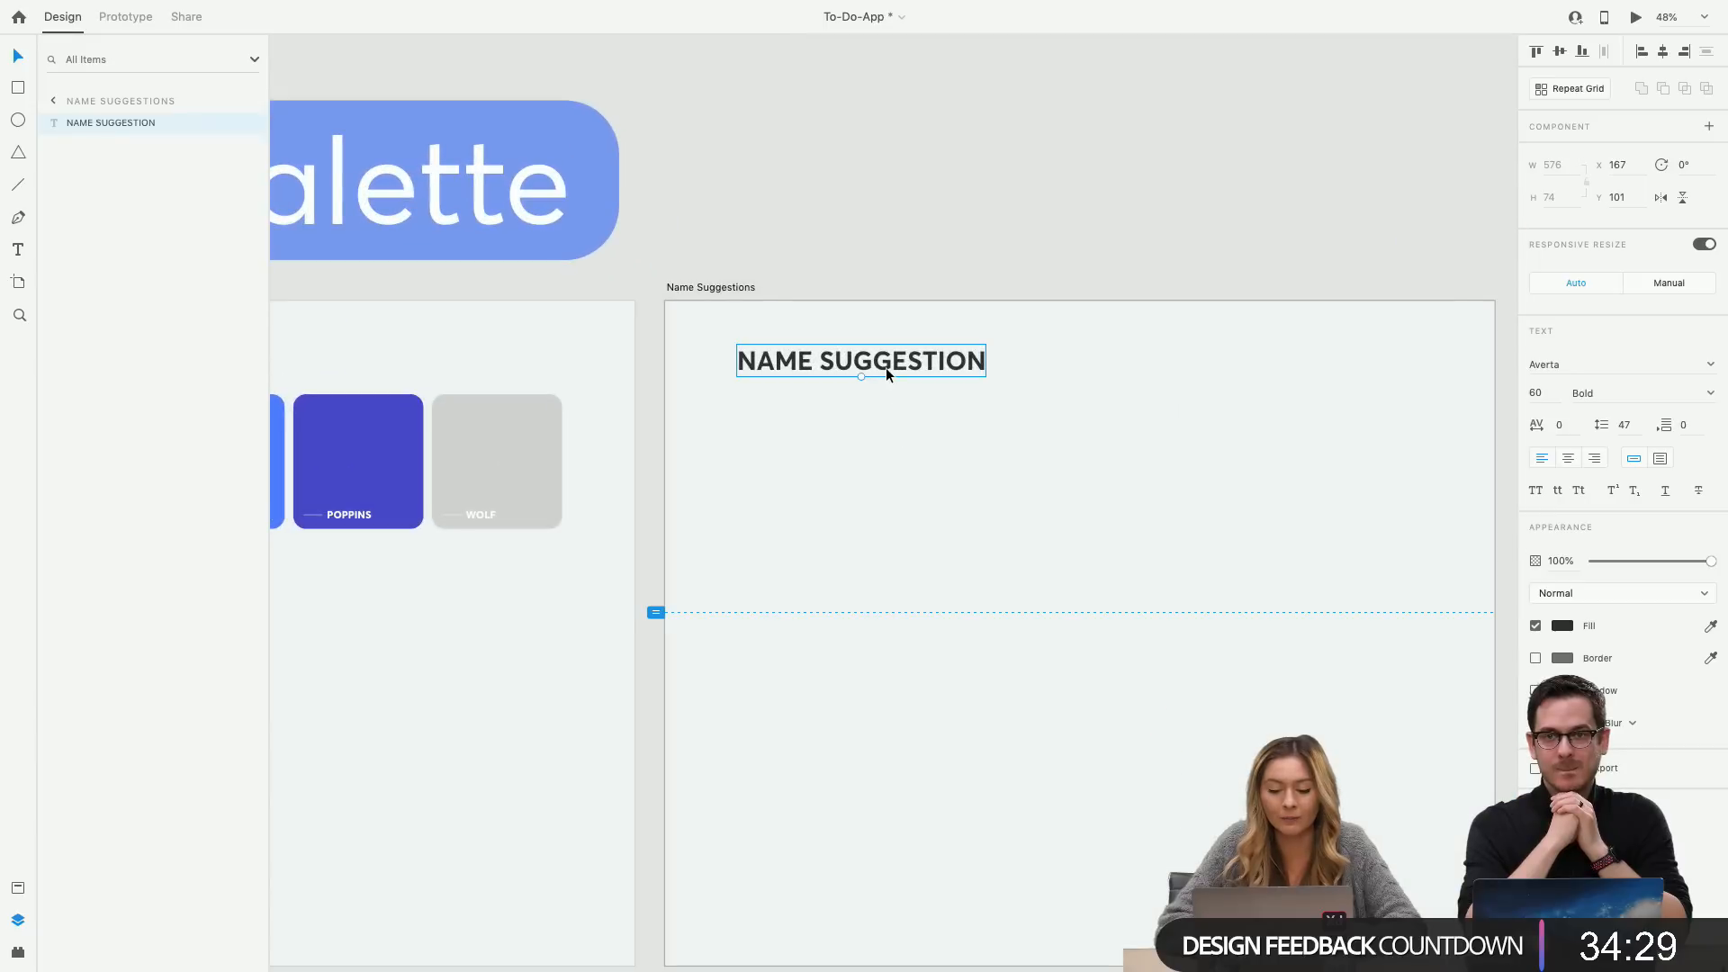
key("ctrl+d")
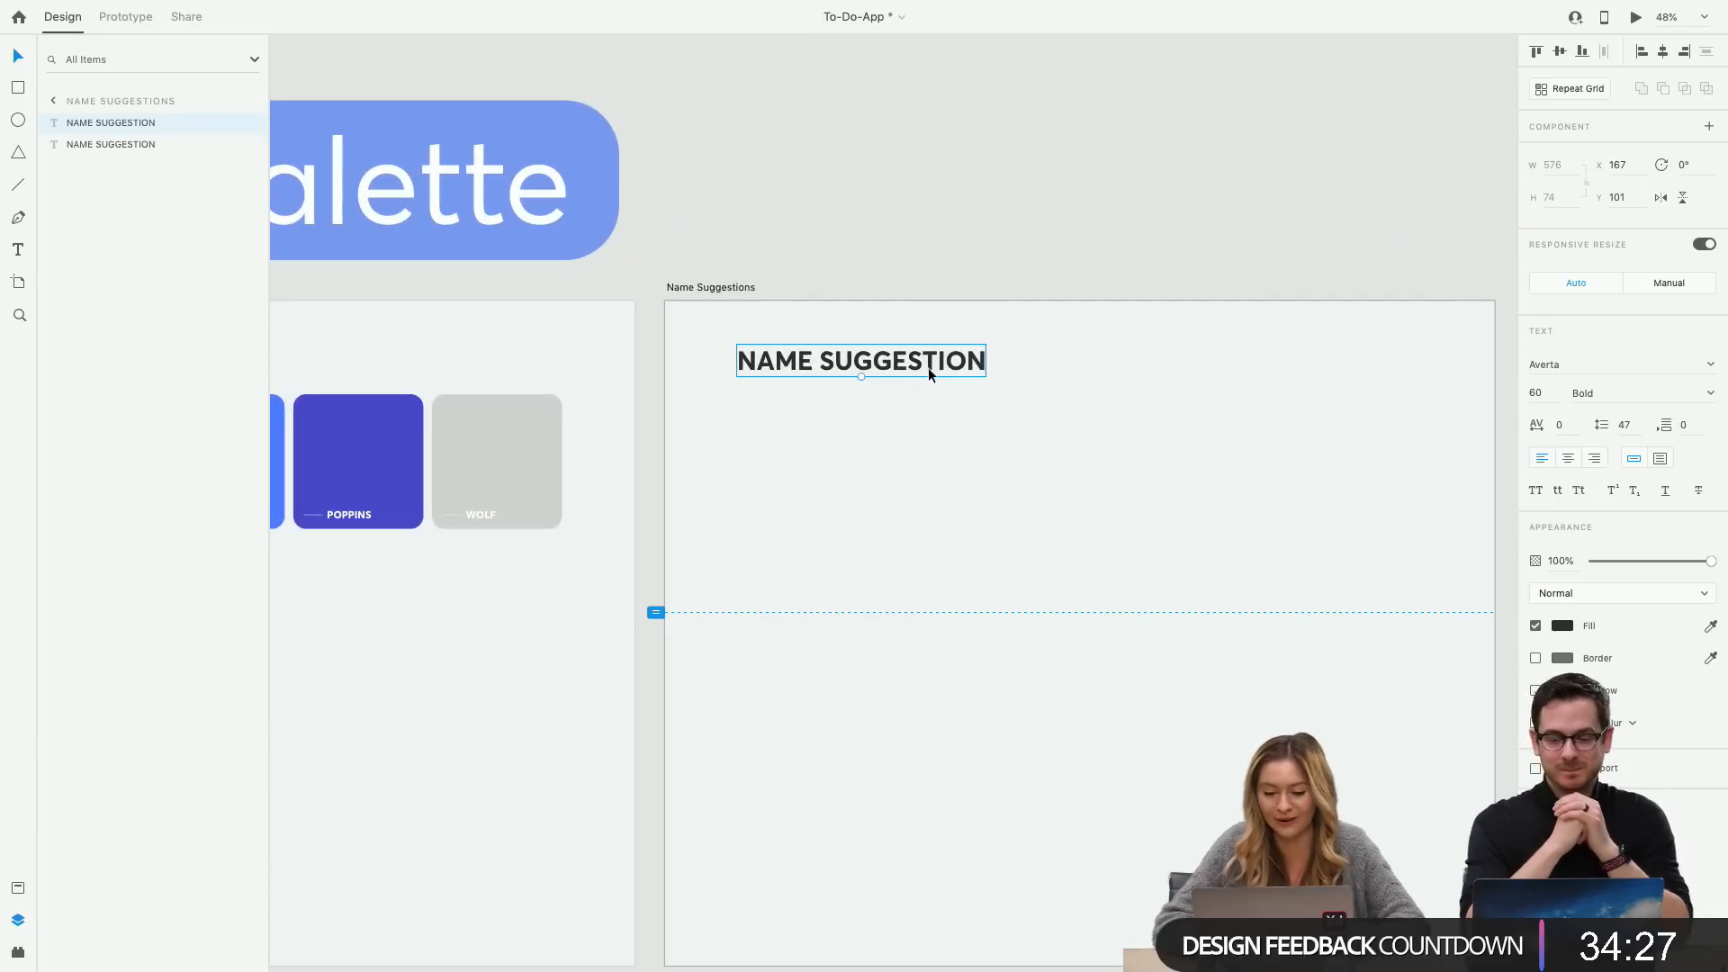
left_click_drag(927, 366, 910, 478)
double_click(882, 456)
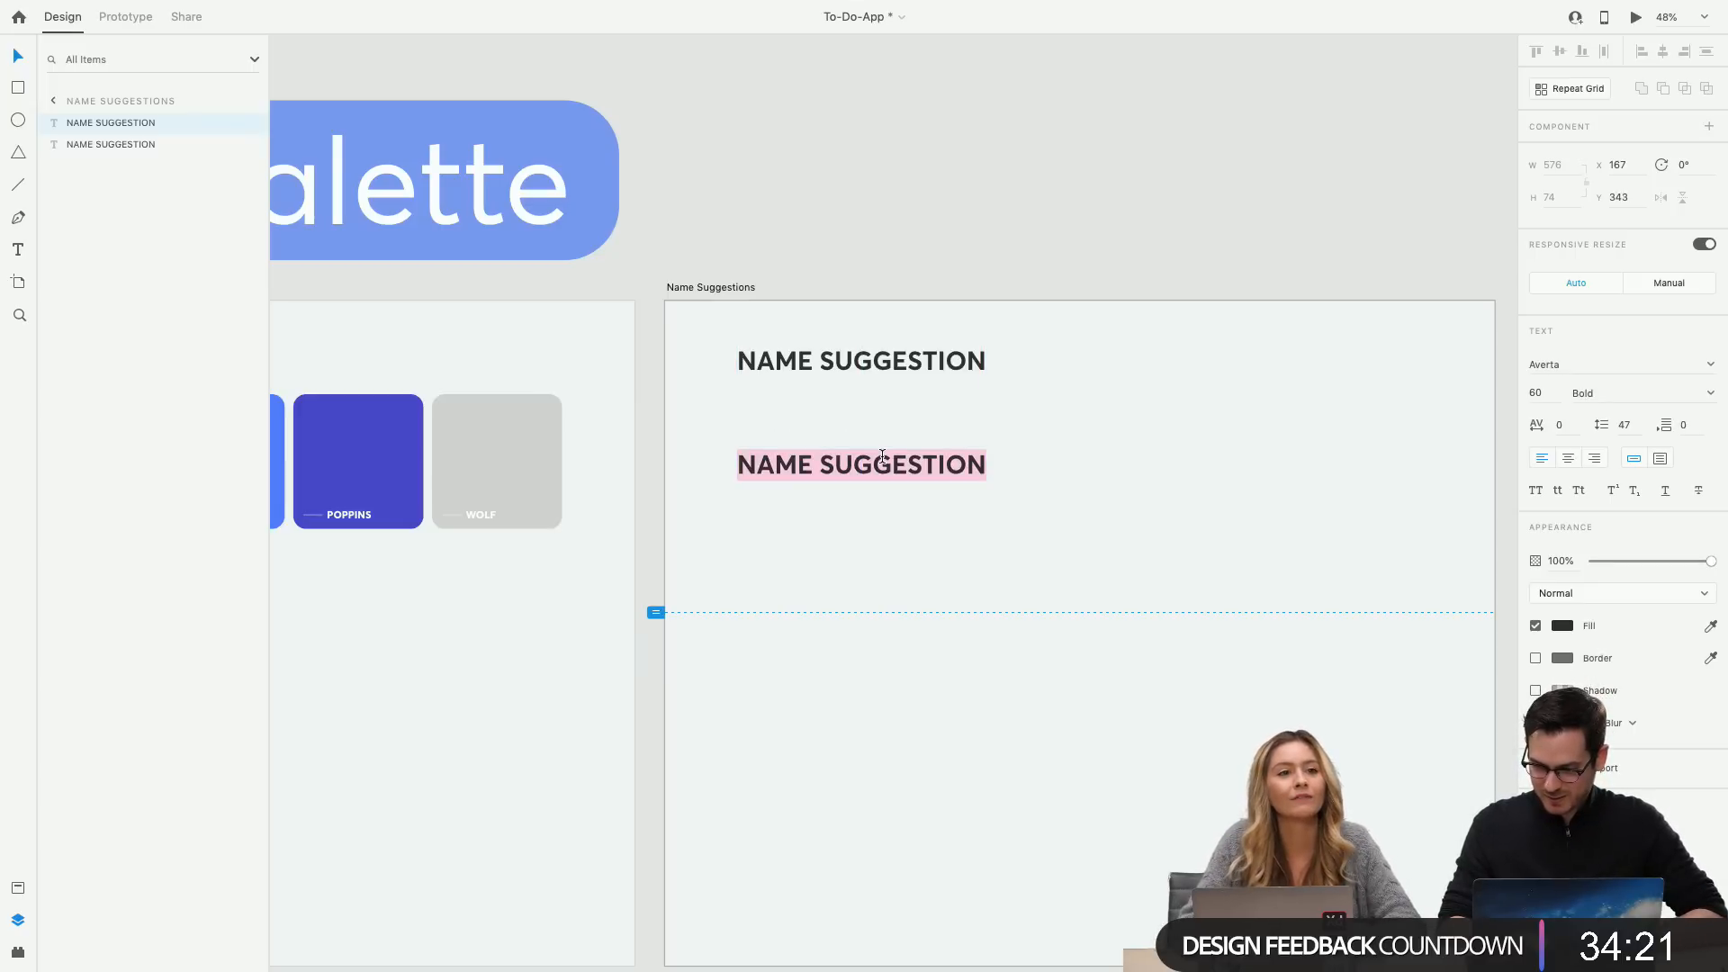
type("Ca")
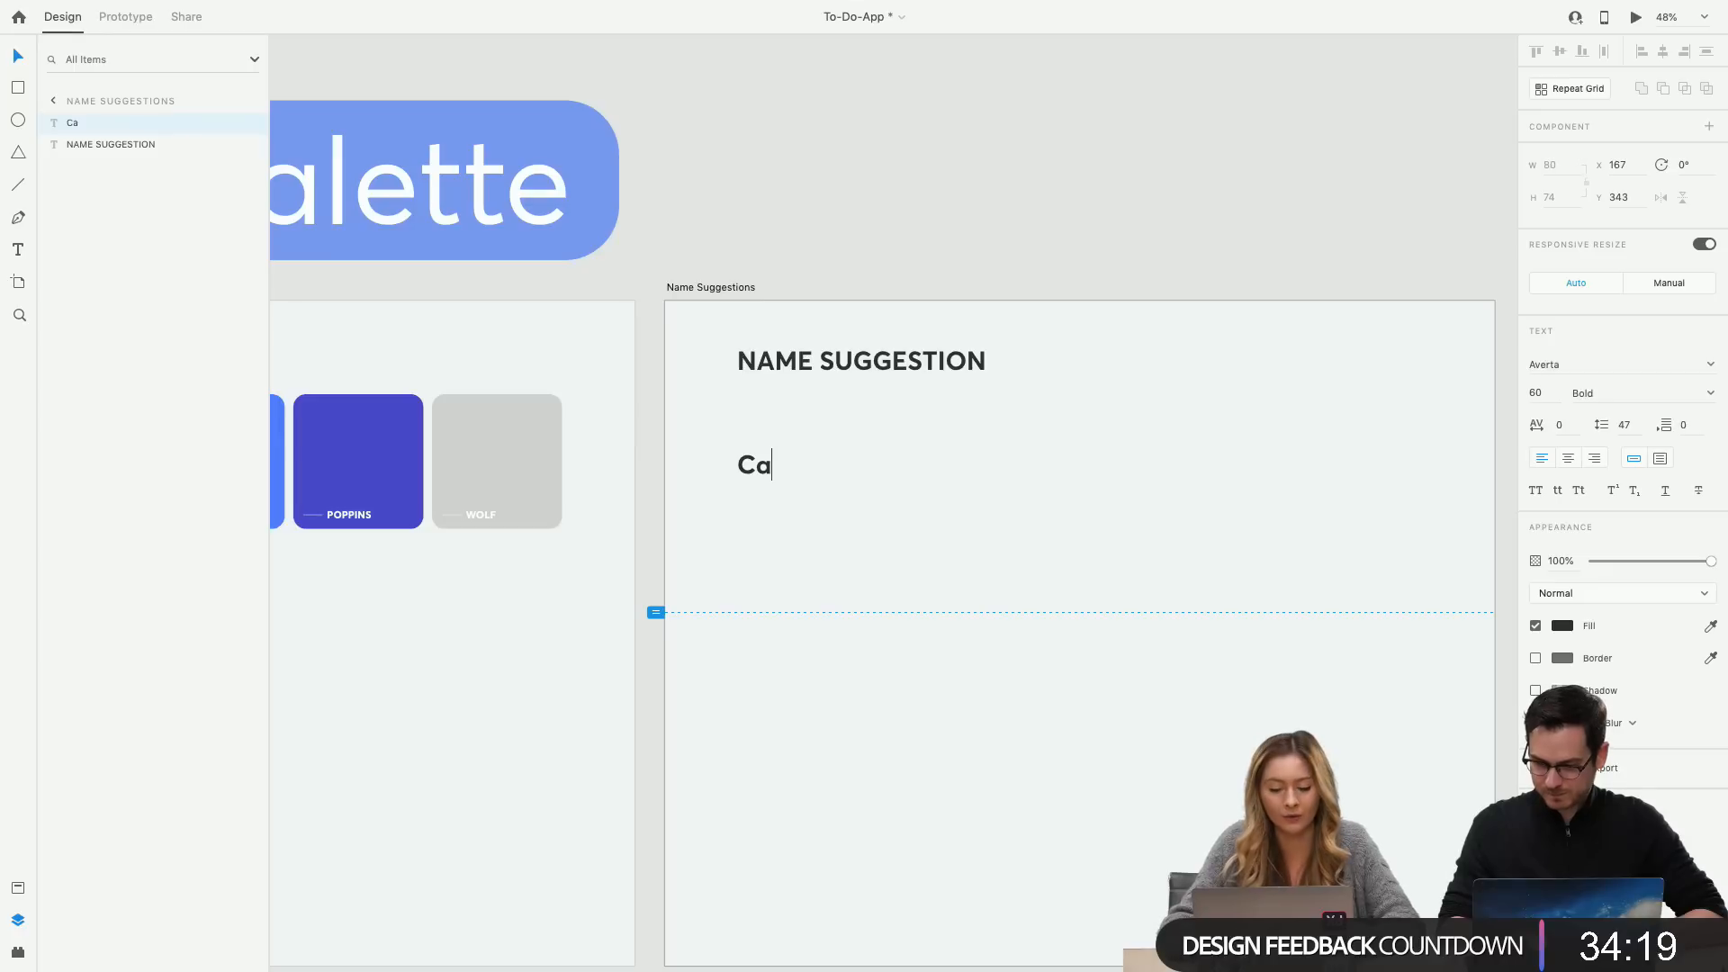
key("BackSpace")
type("ANquest")
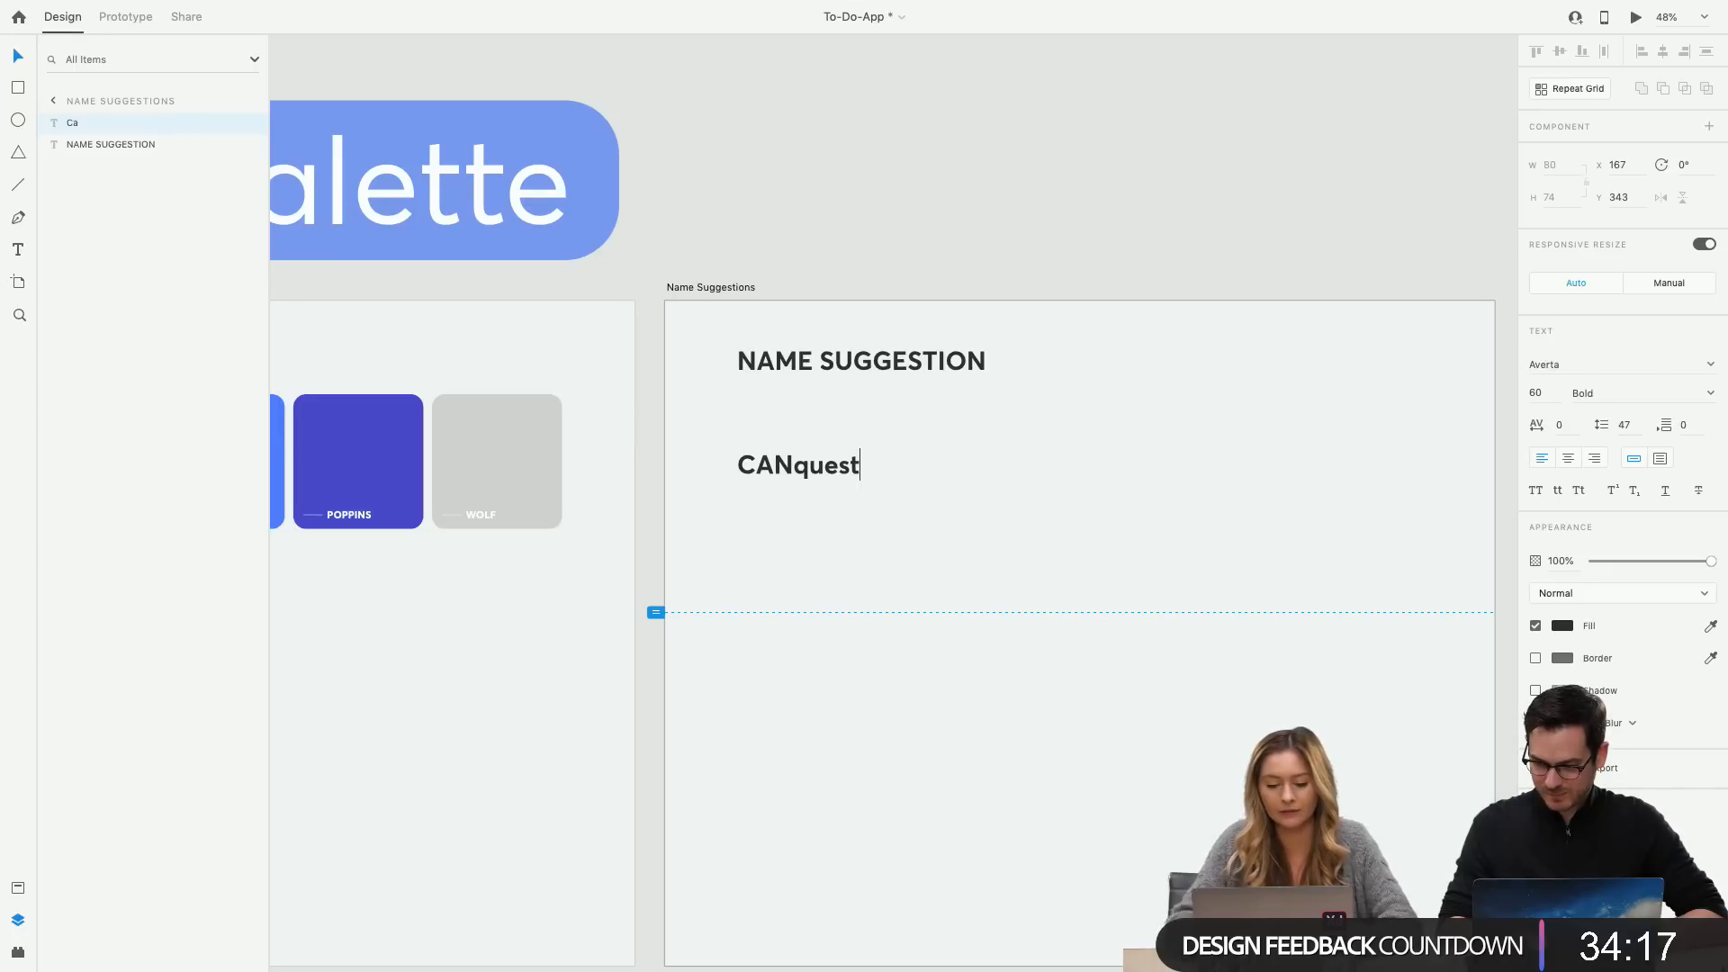
key("Escape")
Duplicate the CANquest text straight down to Y 487 and change the copy's text to Quests.
key("ctrl+d")
left_click_drag(851, 479, 837, 537)
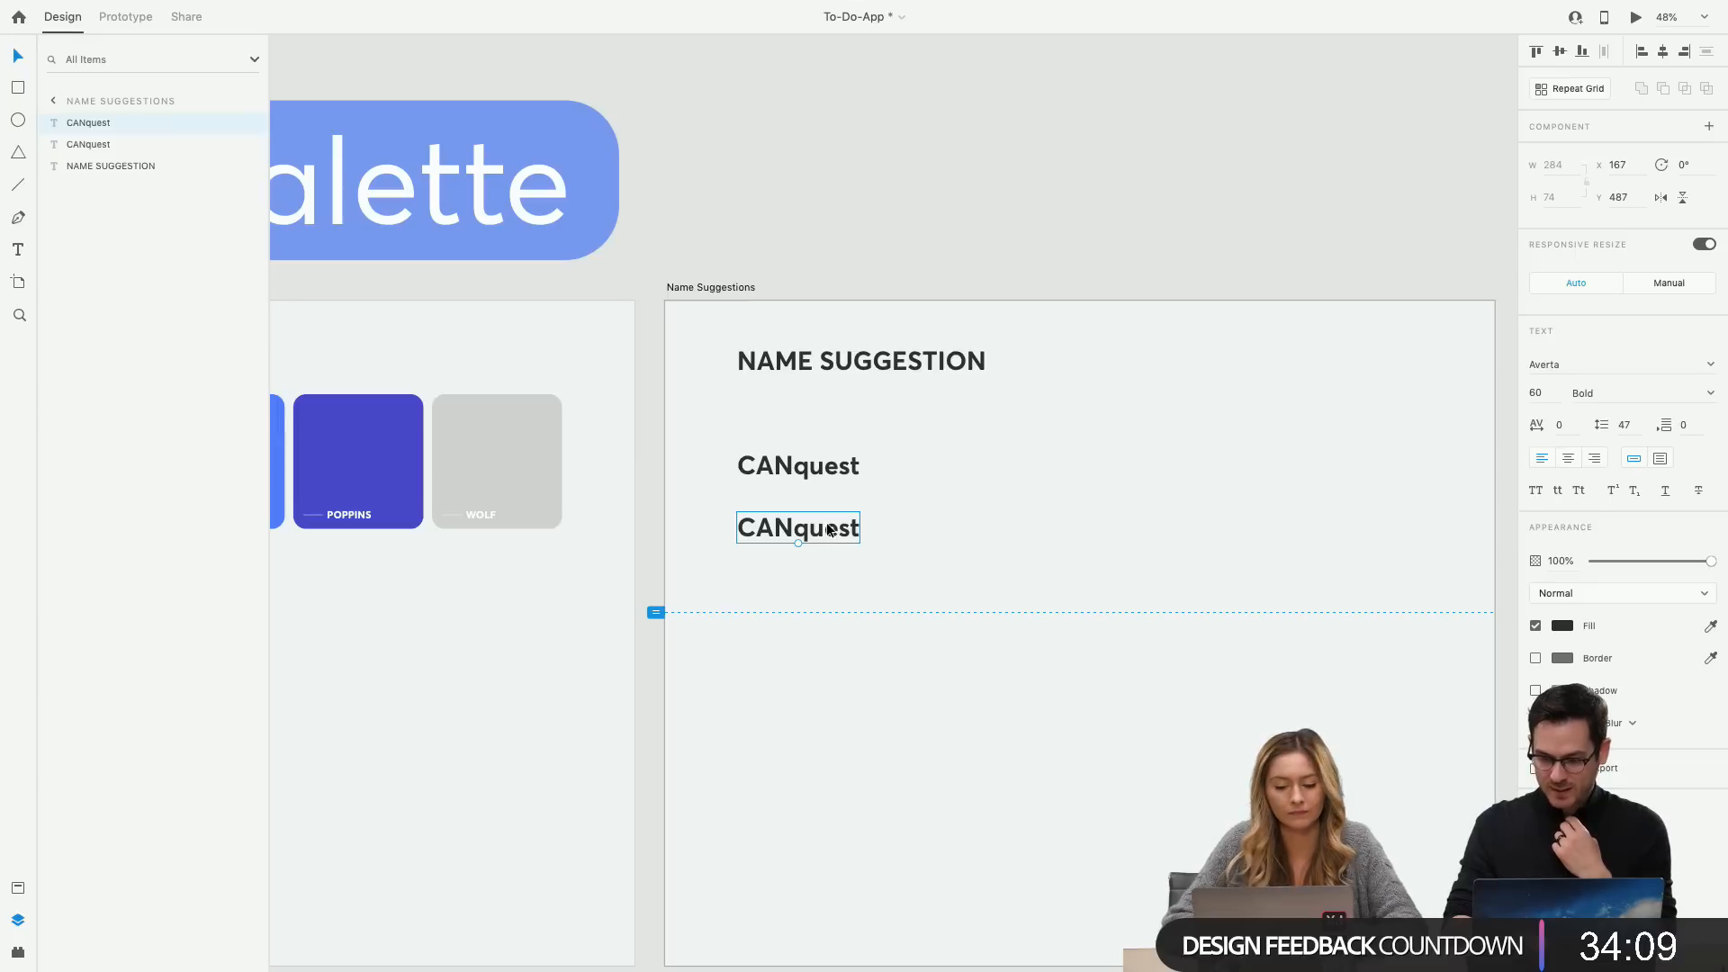
double_click(828, 526)
type("Quests")
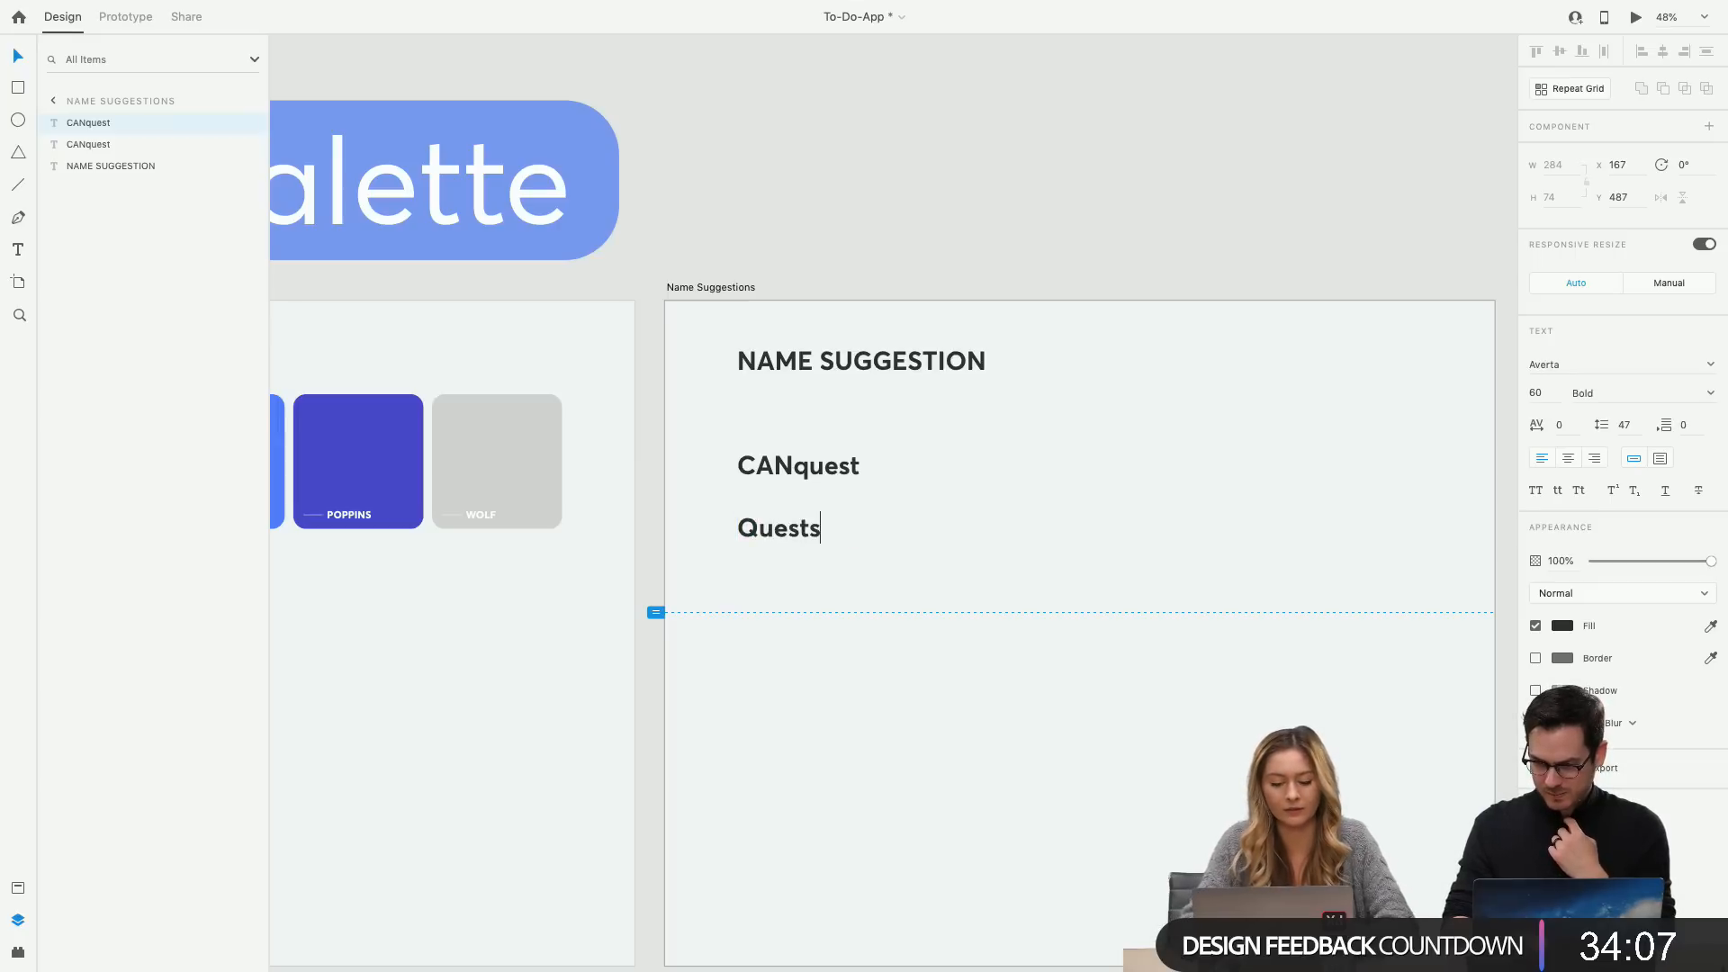
left_click(891, 560)
left_click(765, 536)
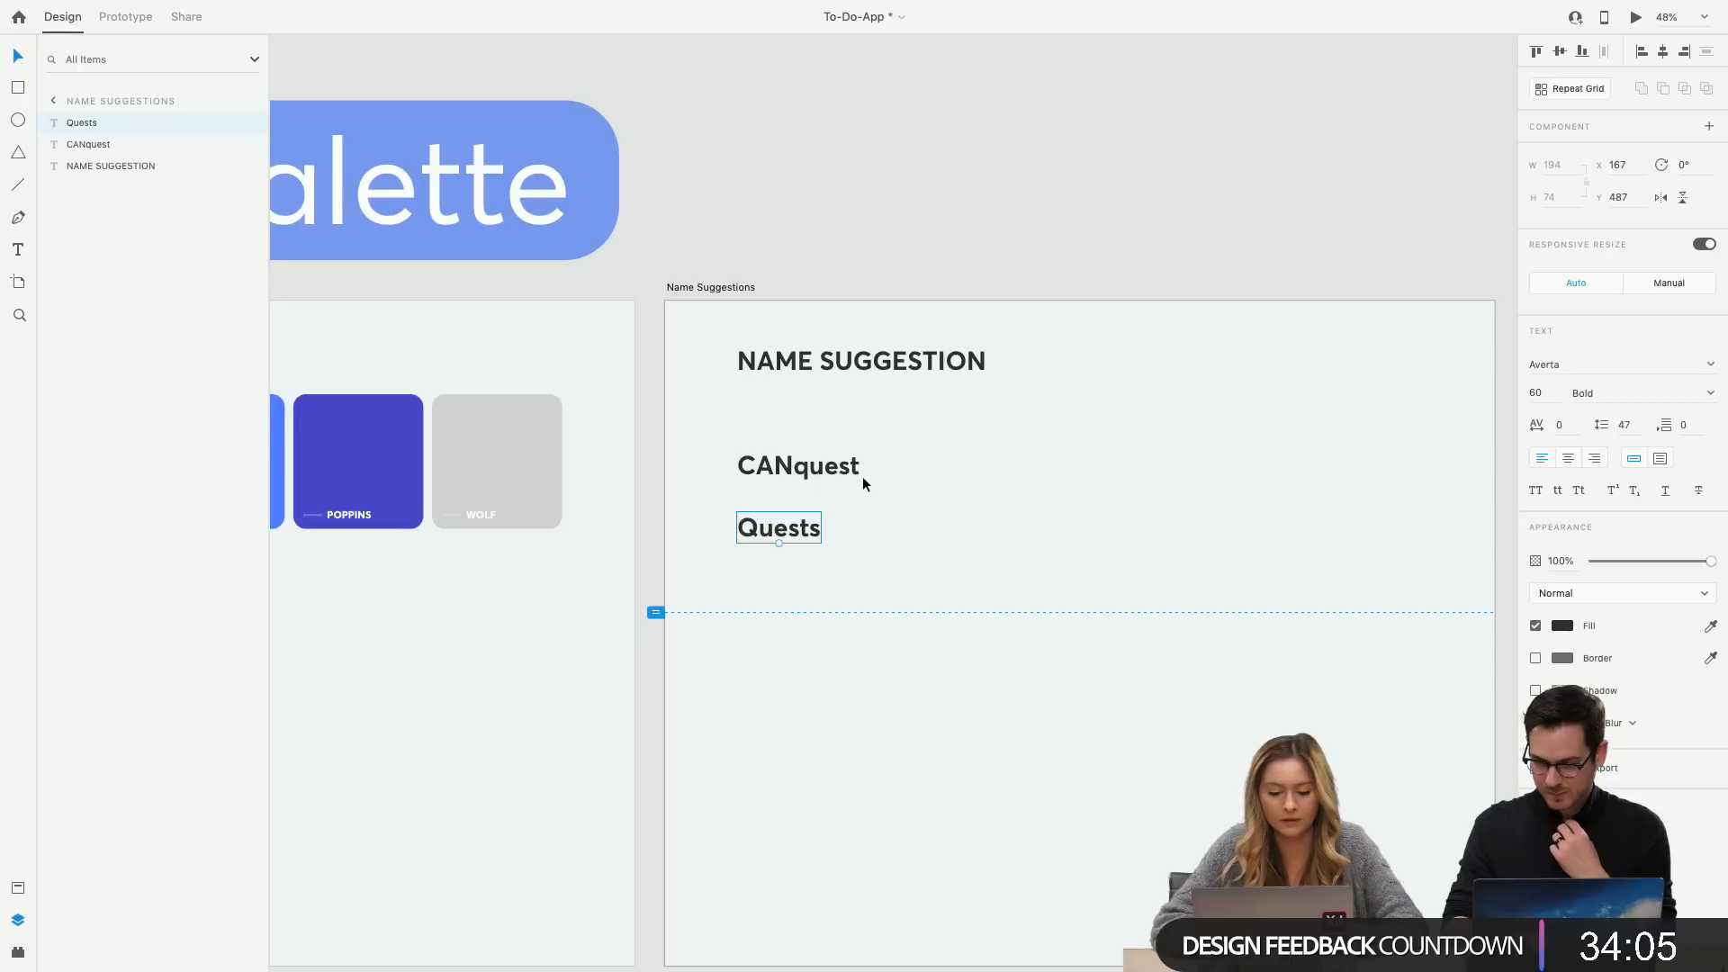
Duplicate the Quests text straight down to Y 631 and change the copy's text to reQUESTS.
left_click(825, 464)
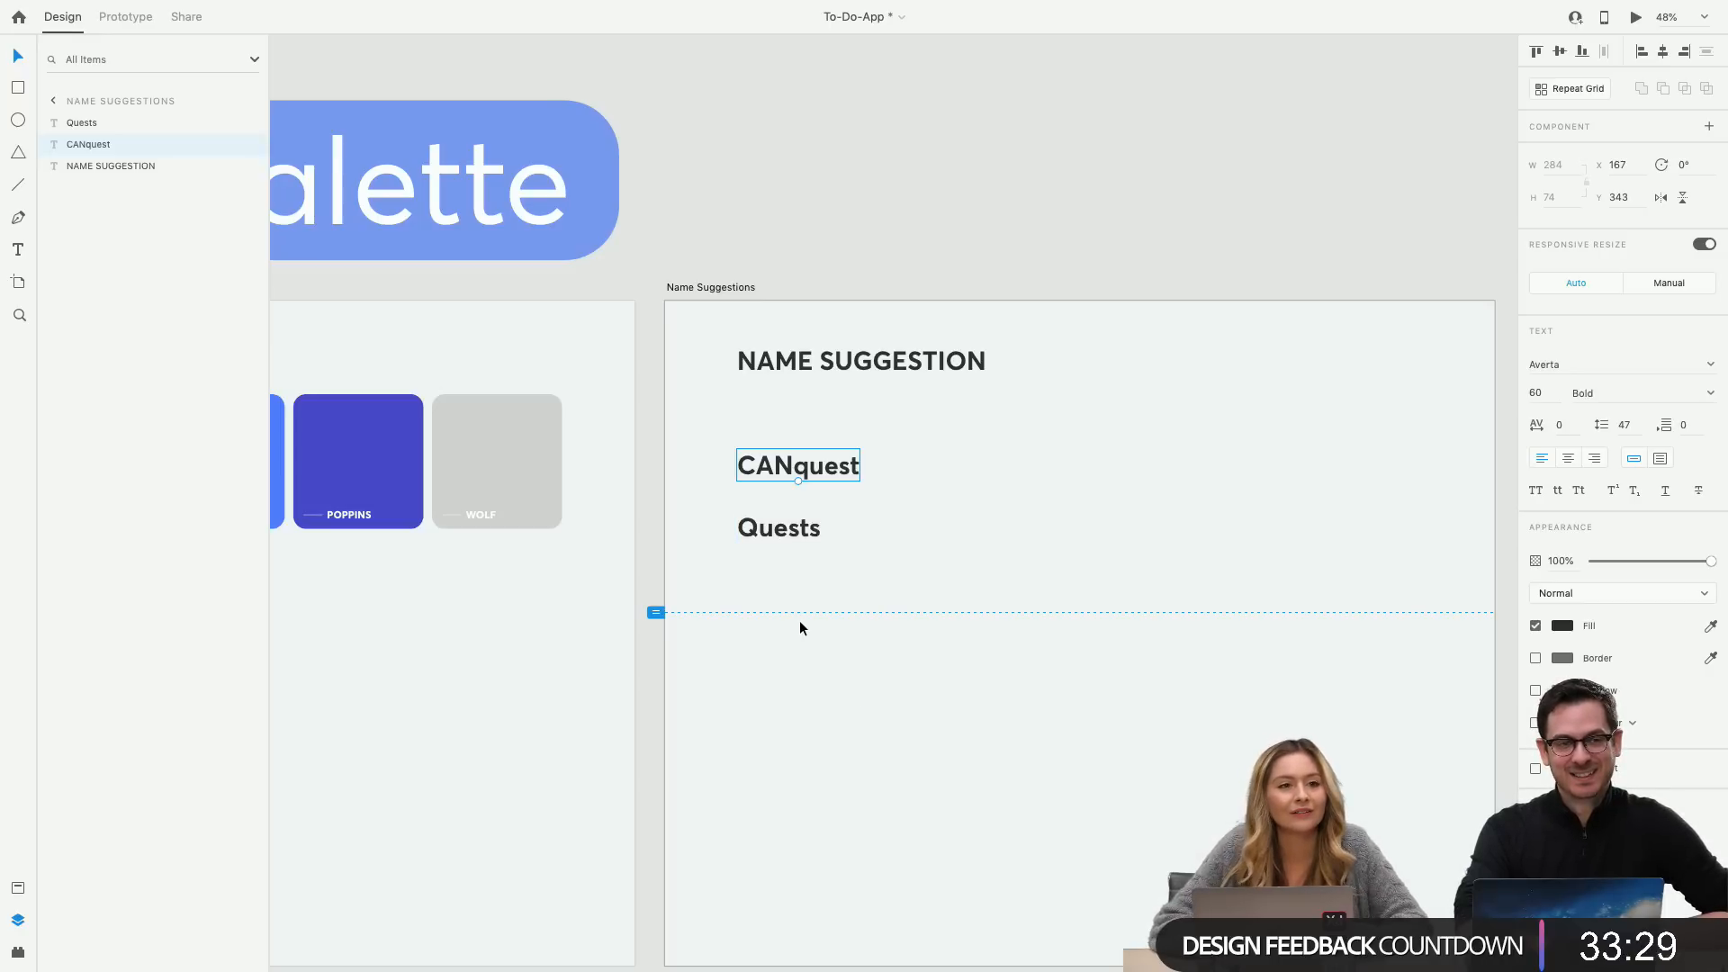
left_click(752, 528)
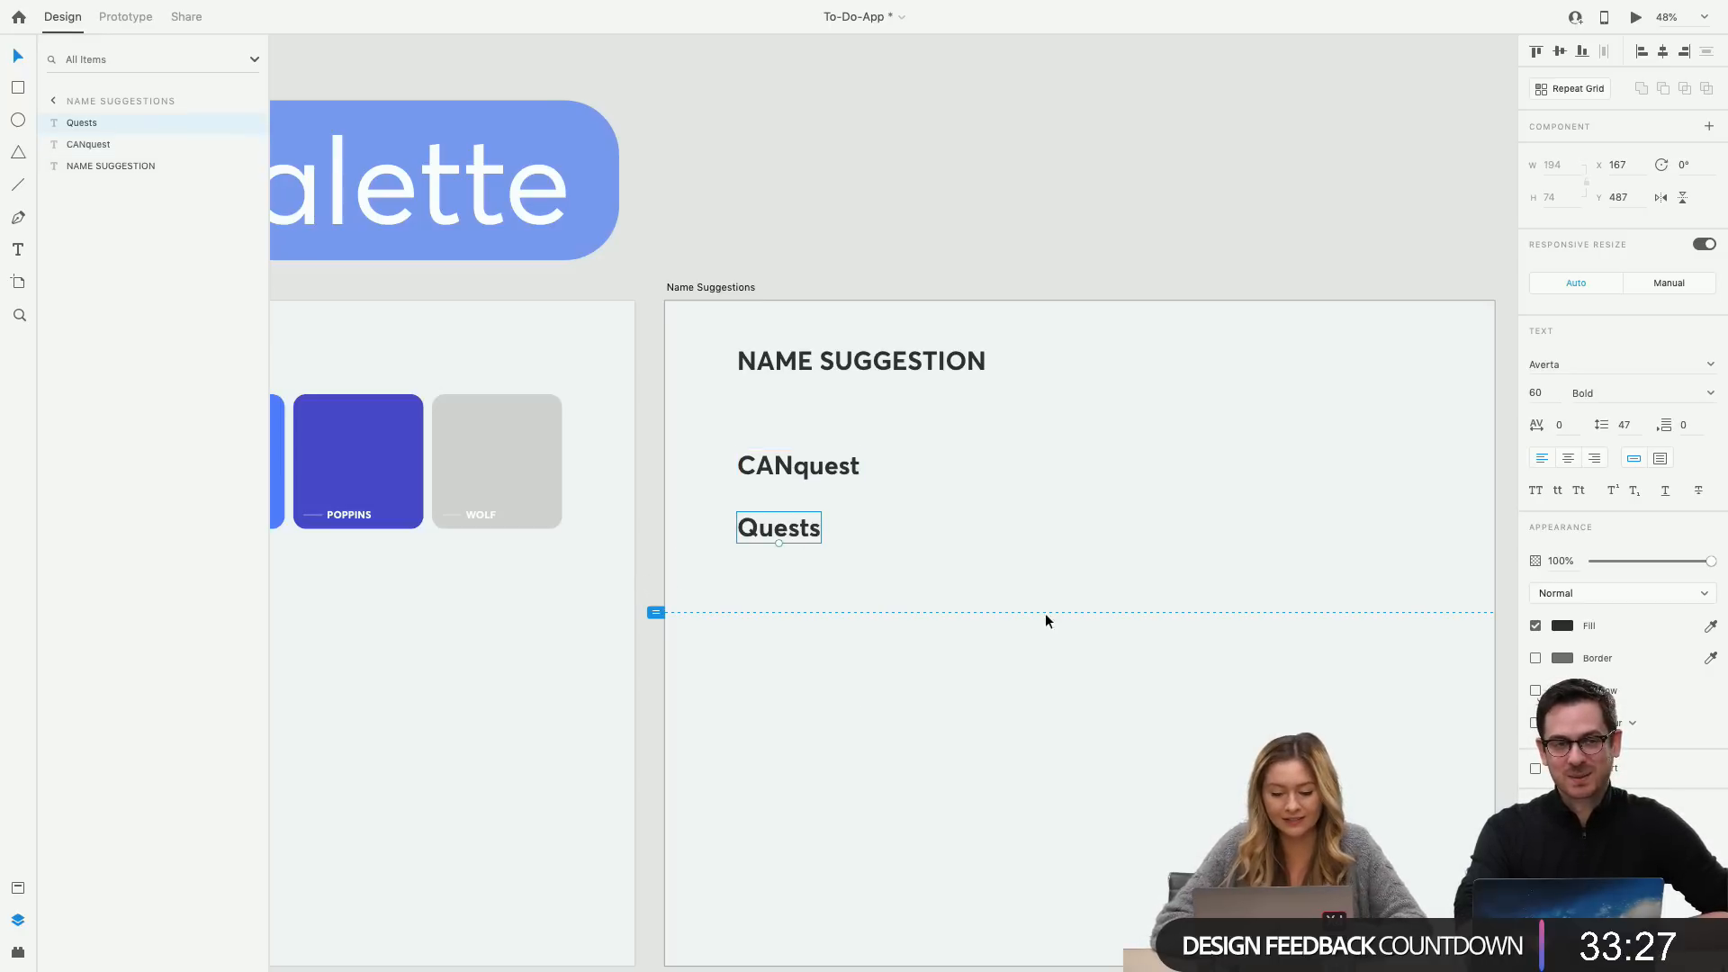
key("ctrl+d")
left_click_drag(805, 526, 806, 594)
double_click(805, 593)
type("reW")
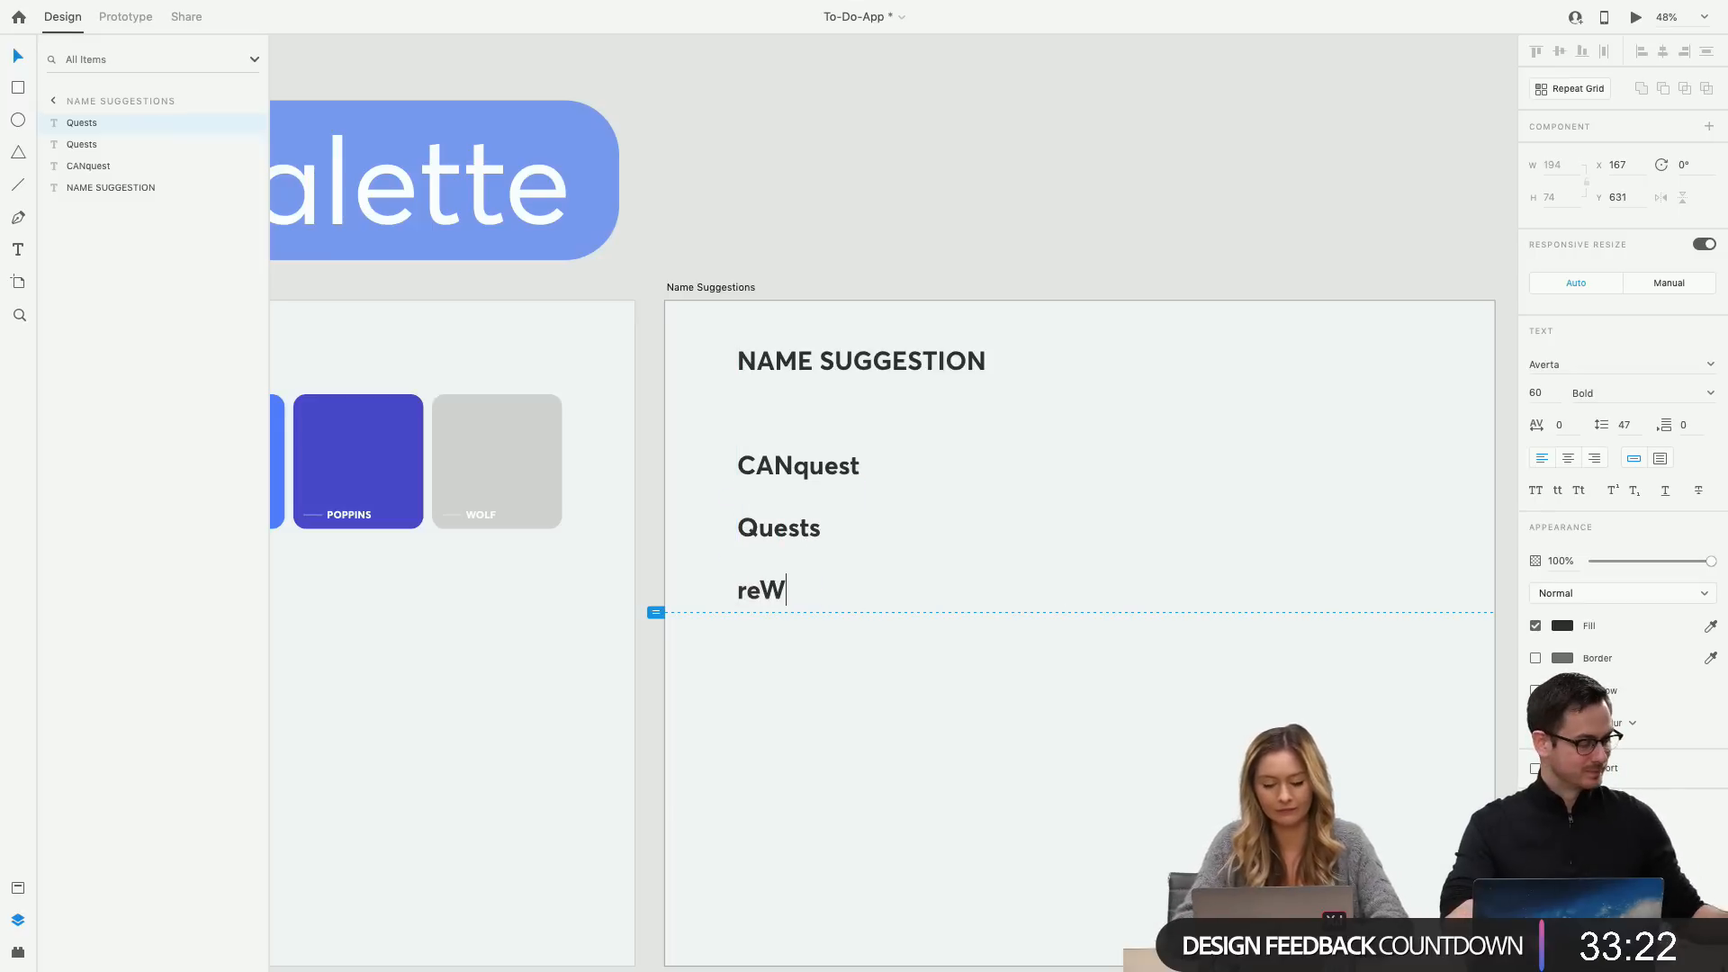
key("BackSpace")
type("QUESTS")
key("Escape")
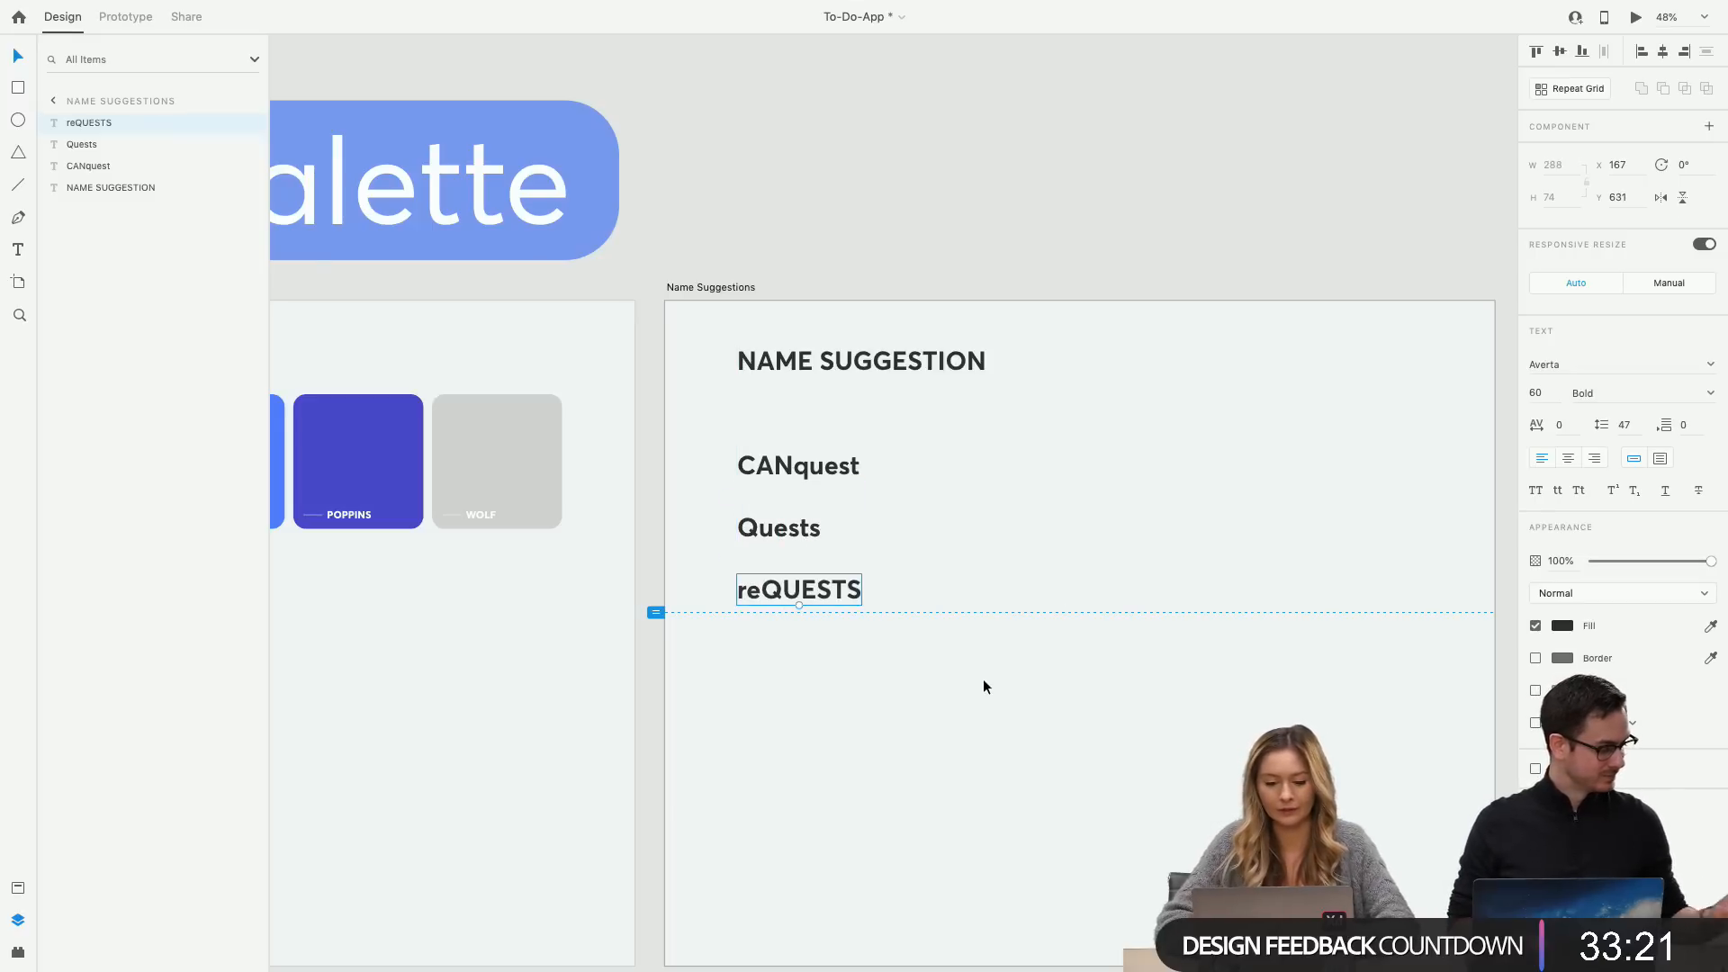
Examine the LOAD SAVE DATA button on the LOGIN artboard and the Homepage artboard below it.
scroll(982, 683, "down", 5)
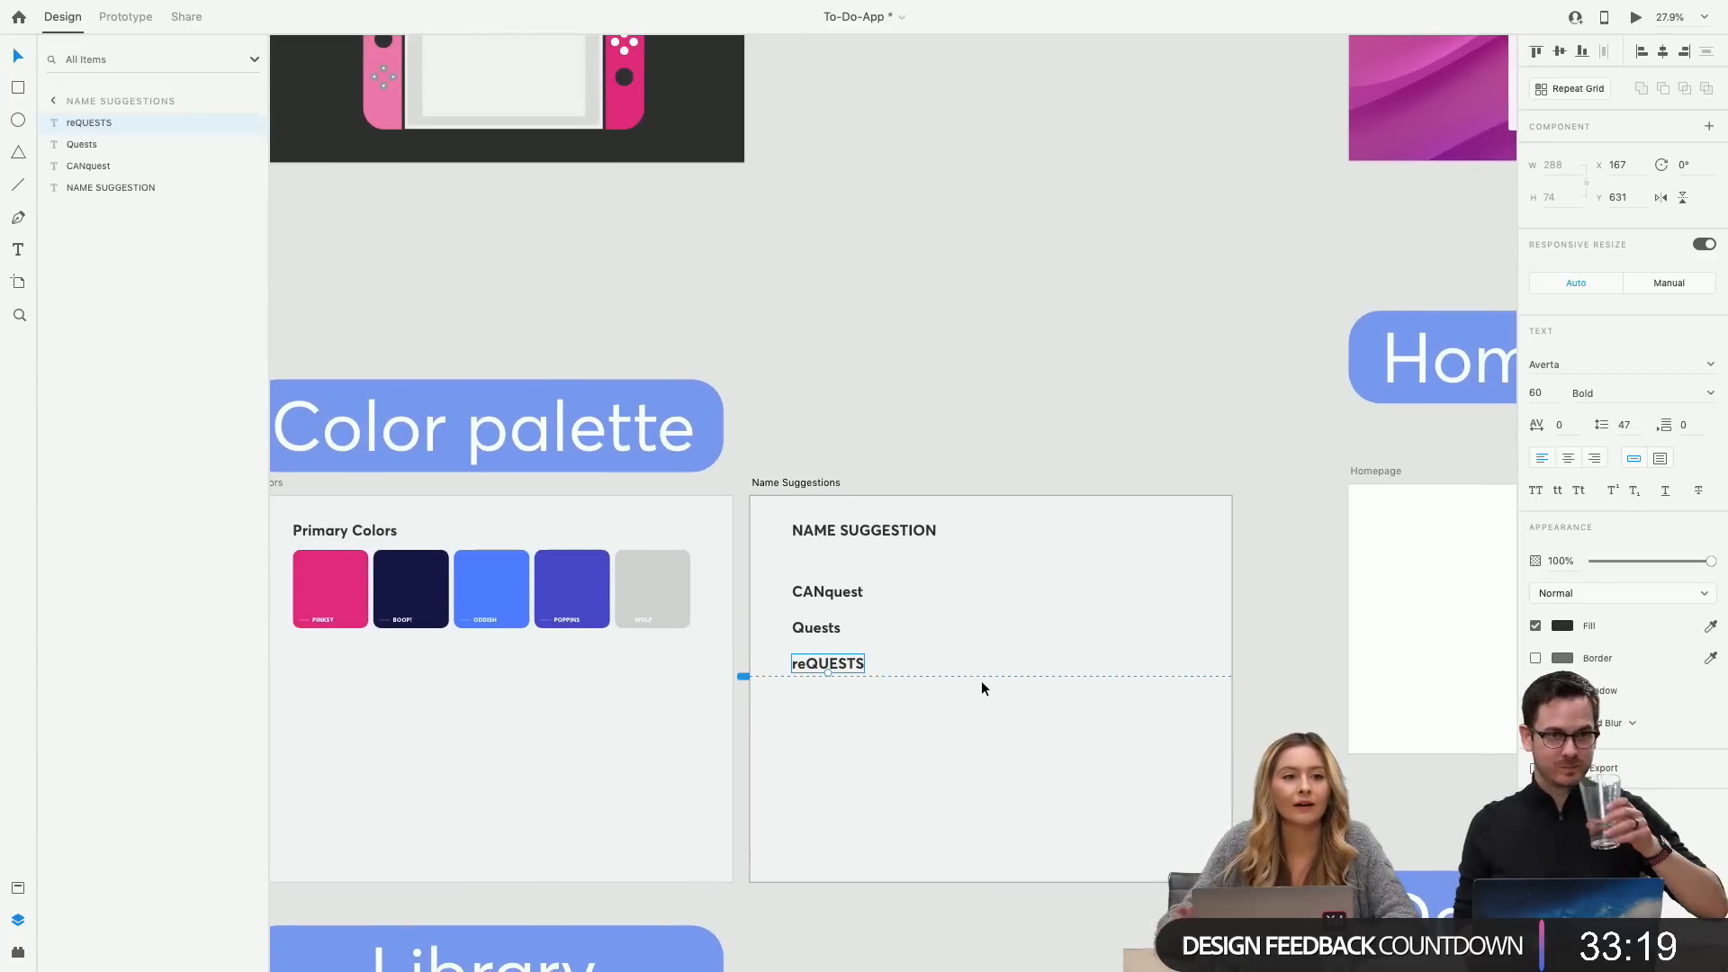
scroll(981, 680, "down", 2)
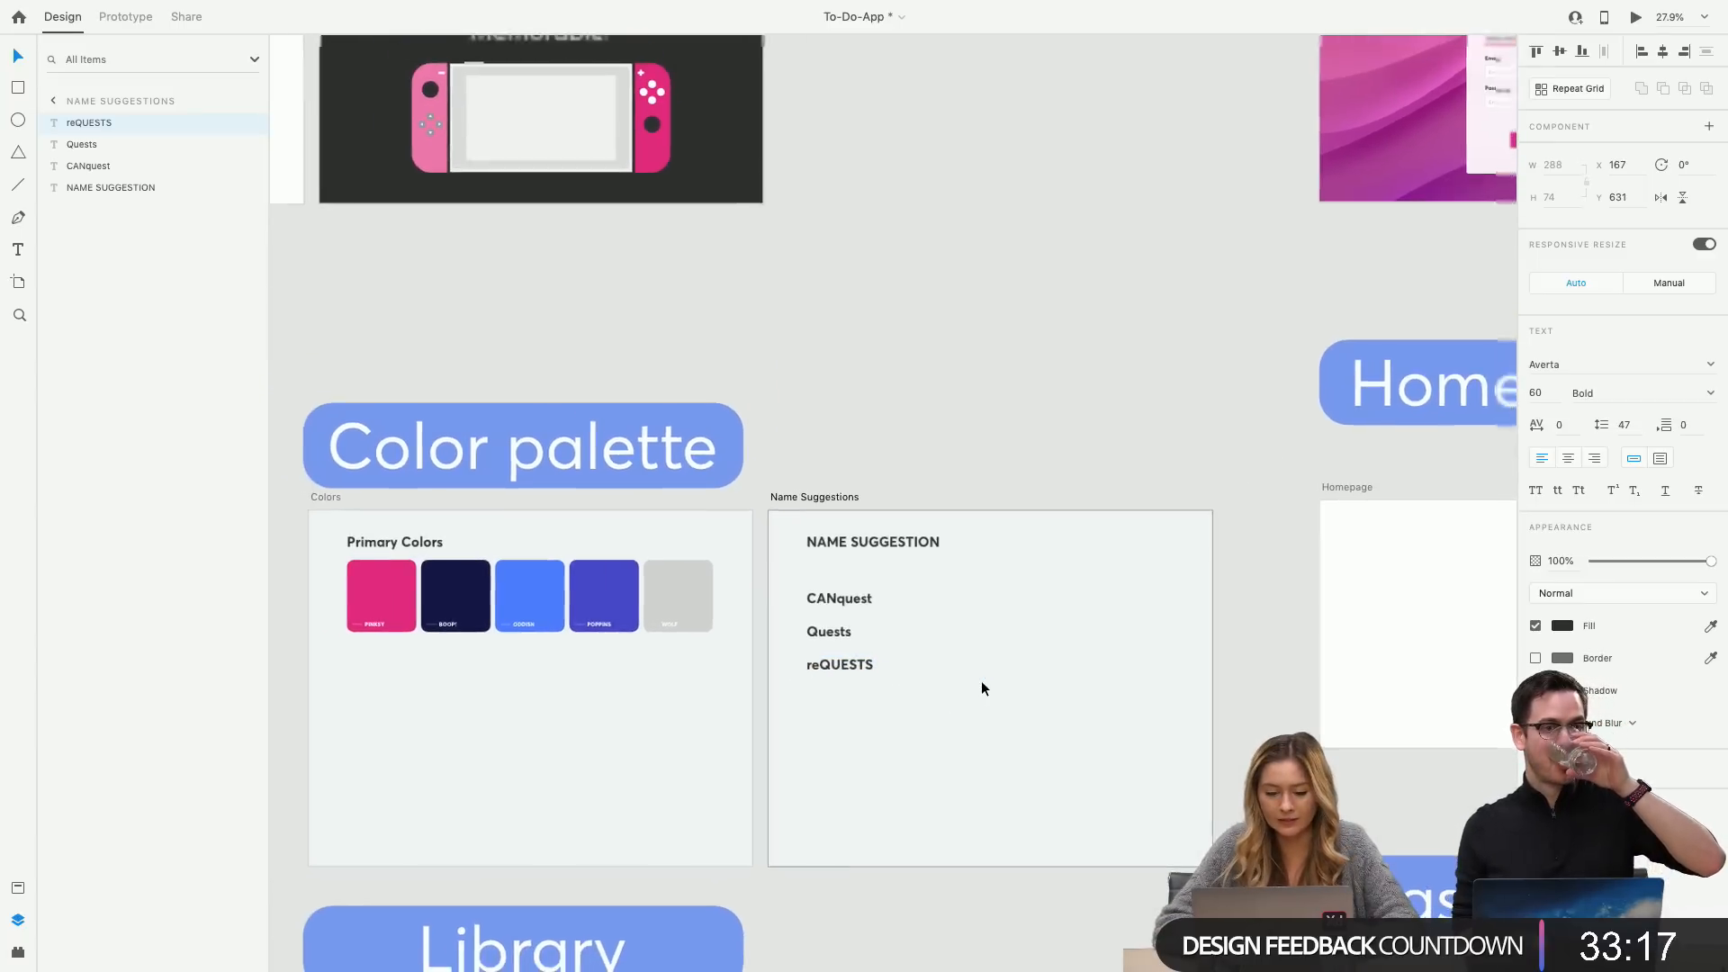
scroll(981, 680, "right", 3)
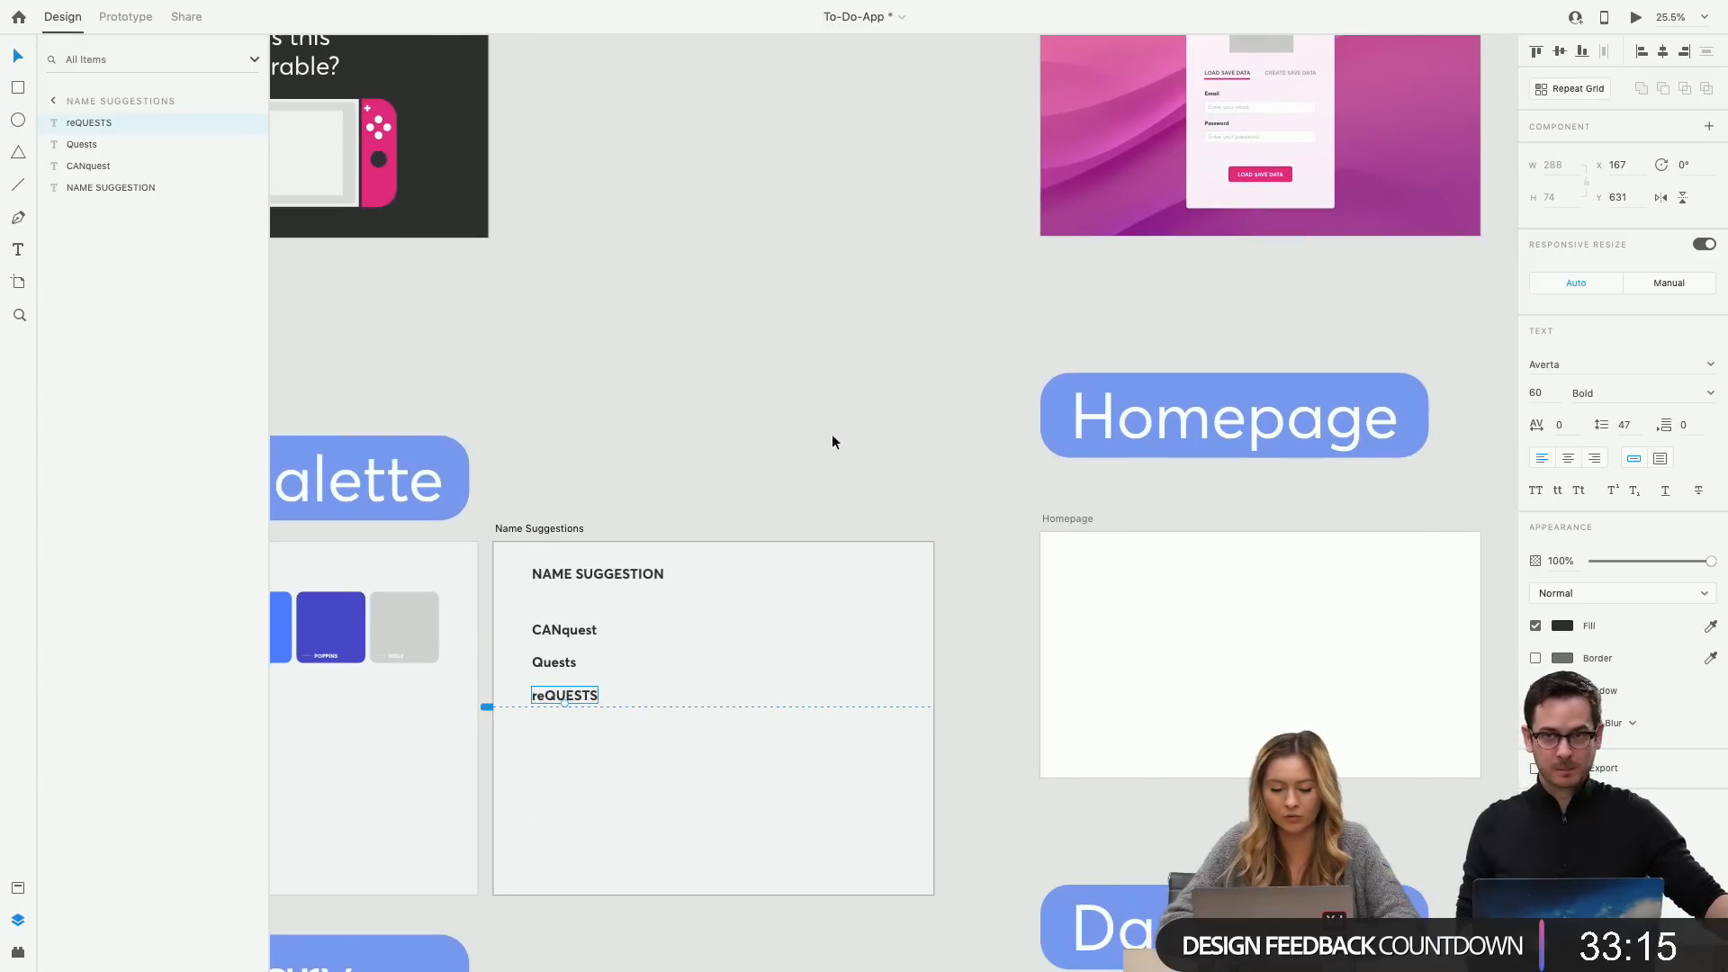
scroll(850, 446, "up", 3)
scroll(850, 447, "right", 4)
scroll(850, 446, "up", 5)
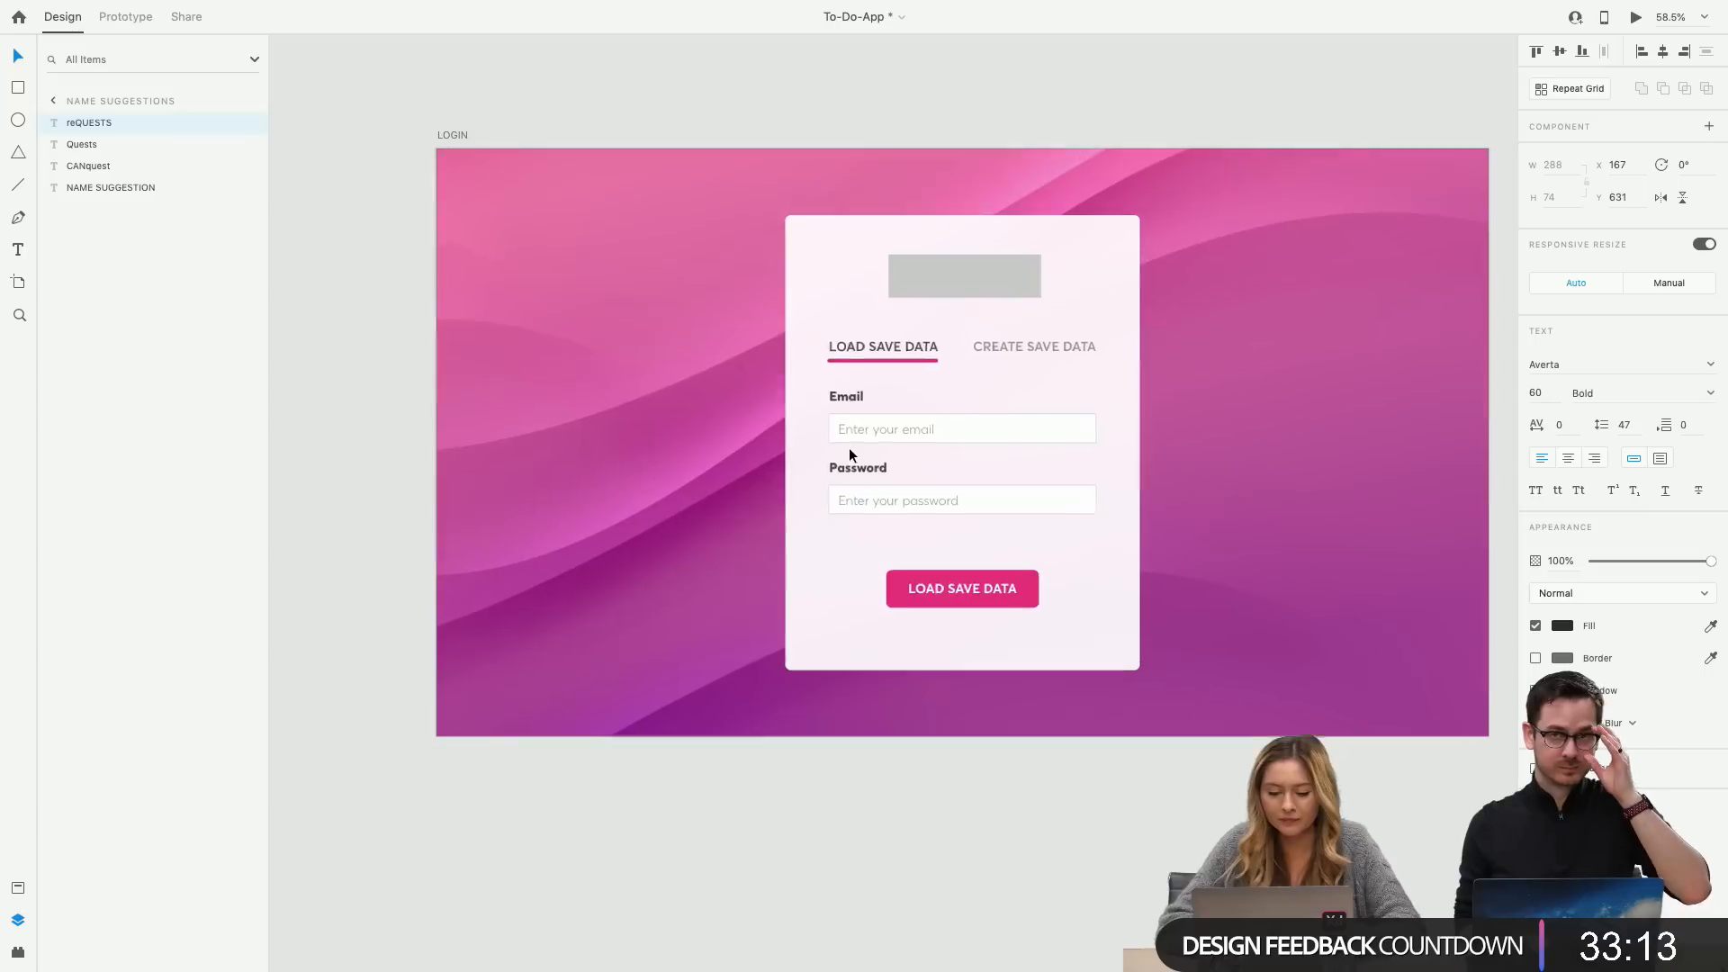
scroll(849, 446, "up", 3)
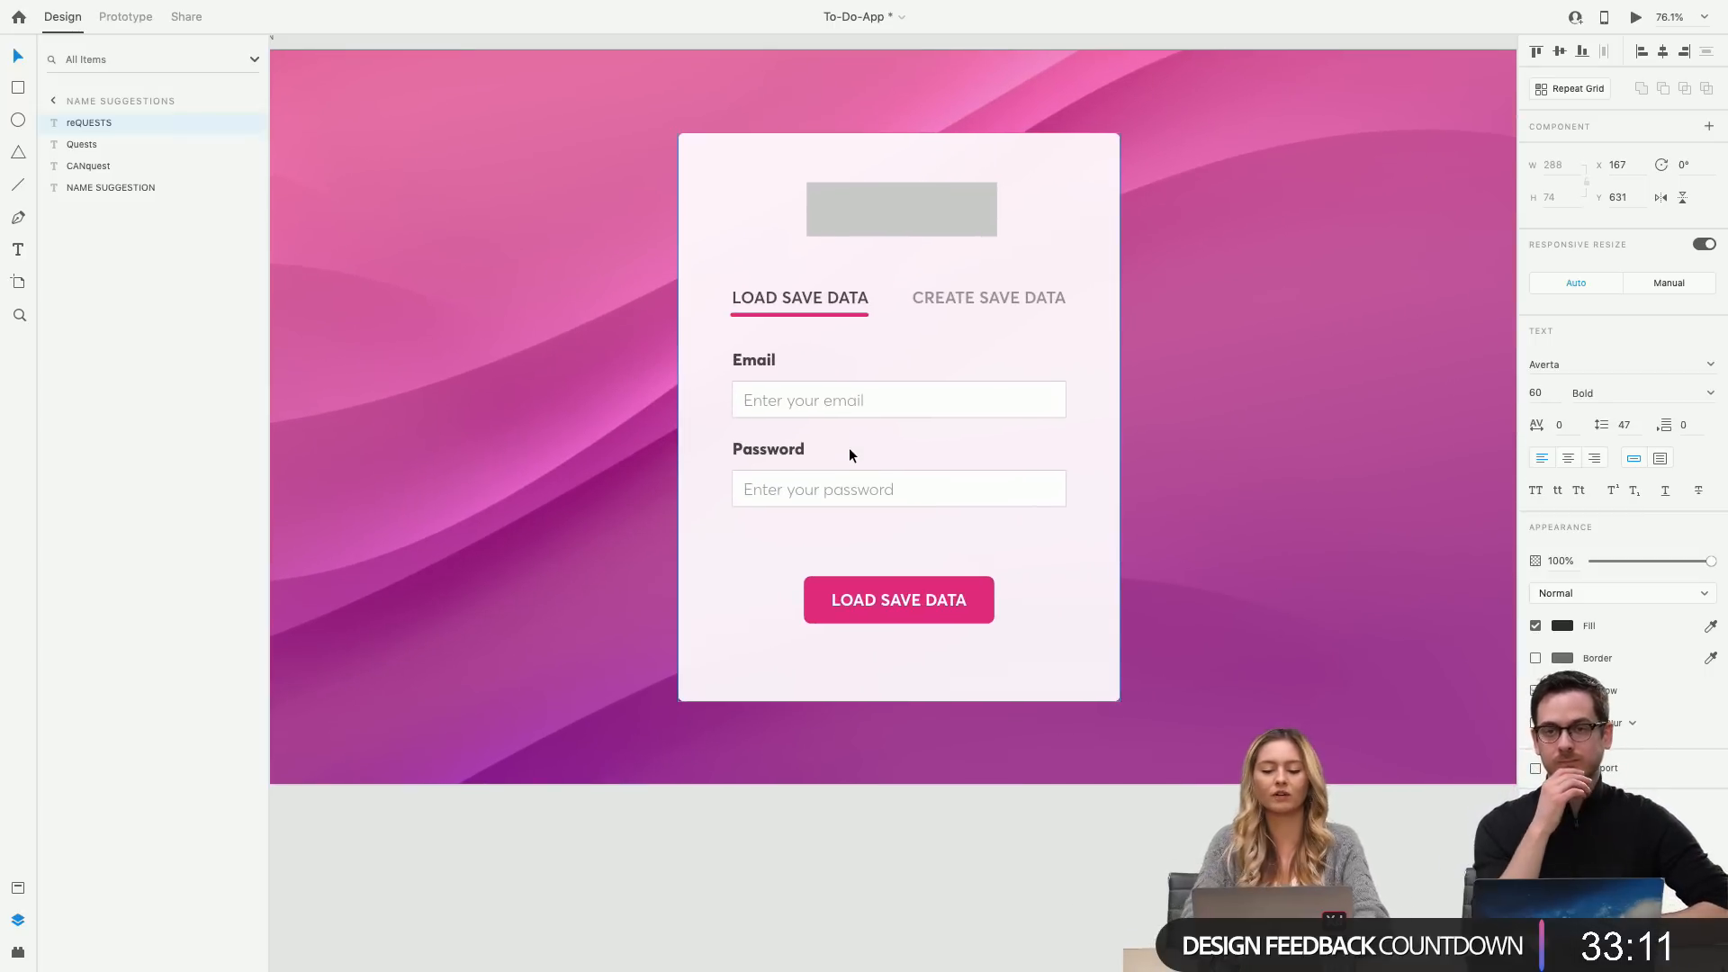
left_click(931, 607)
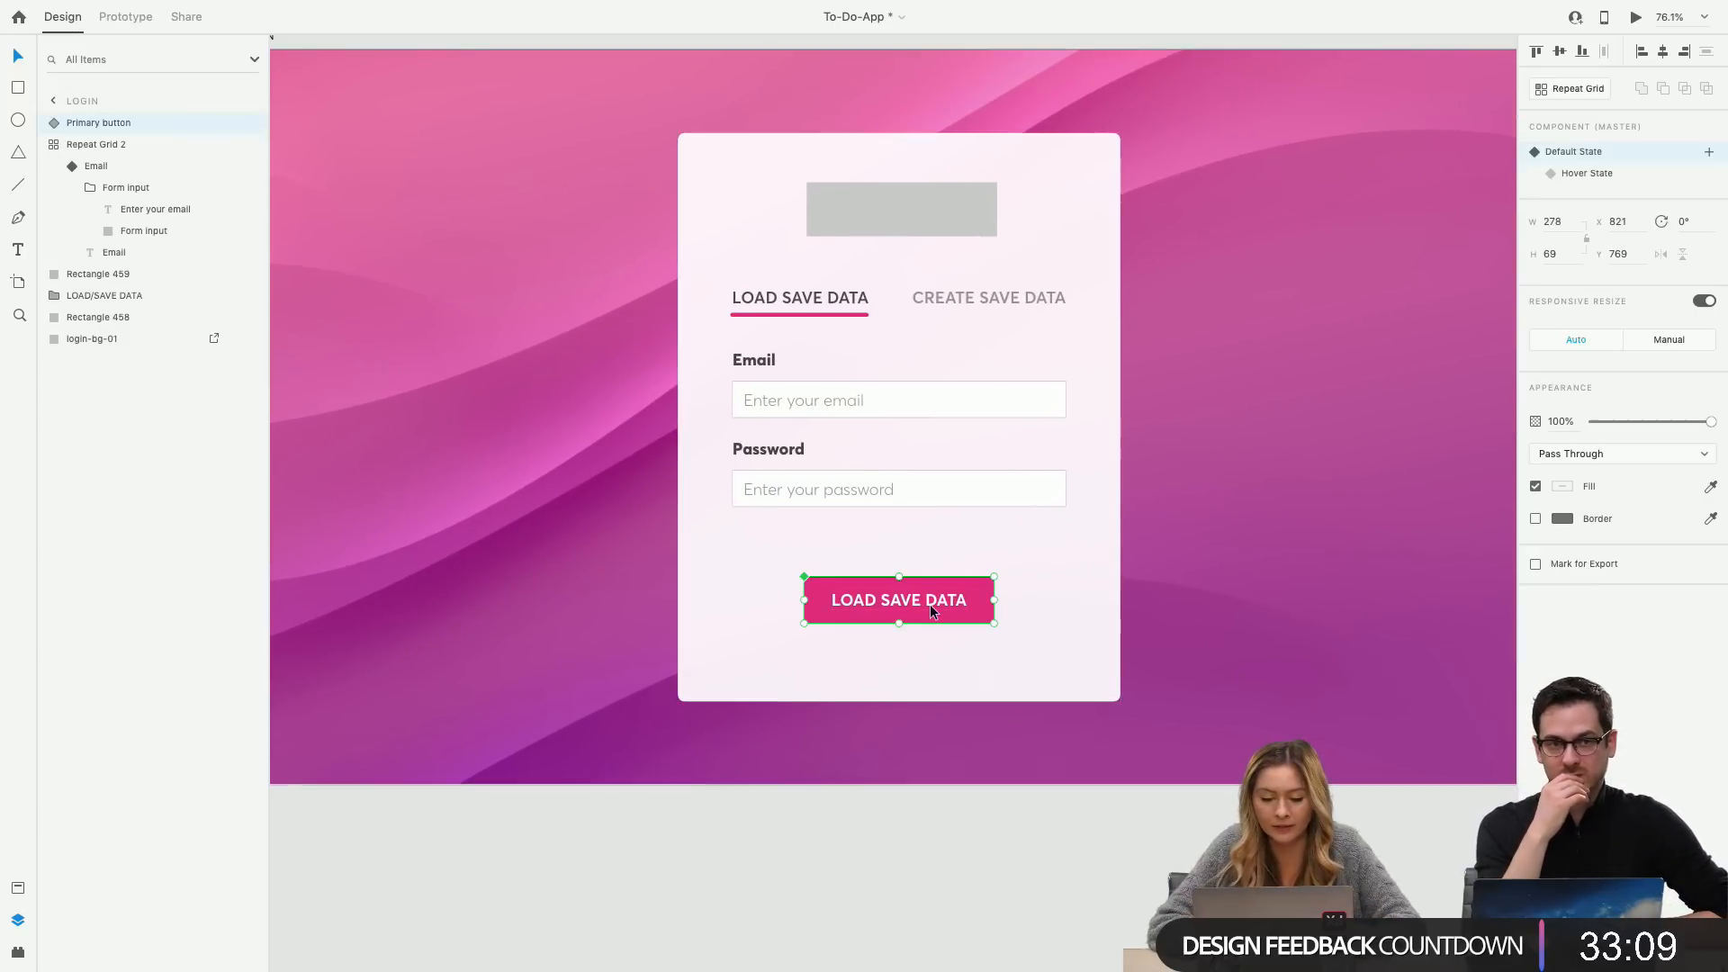
scroll(931, 603, "down", 3)
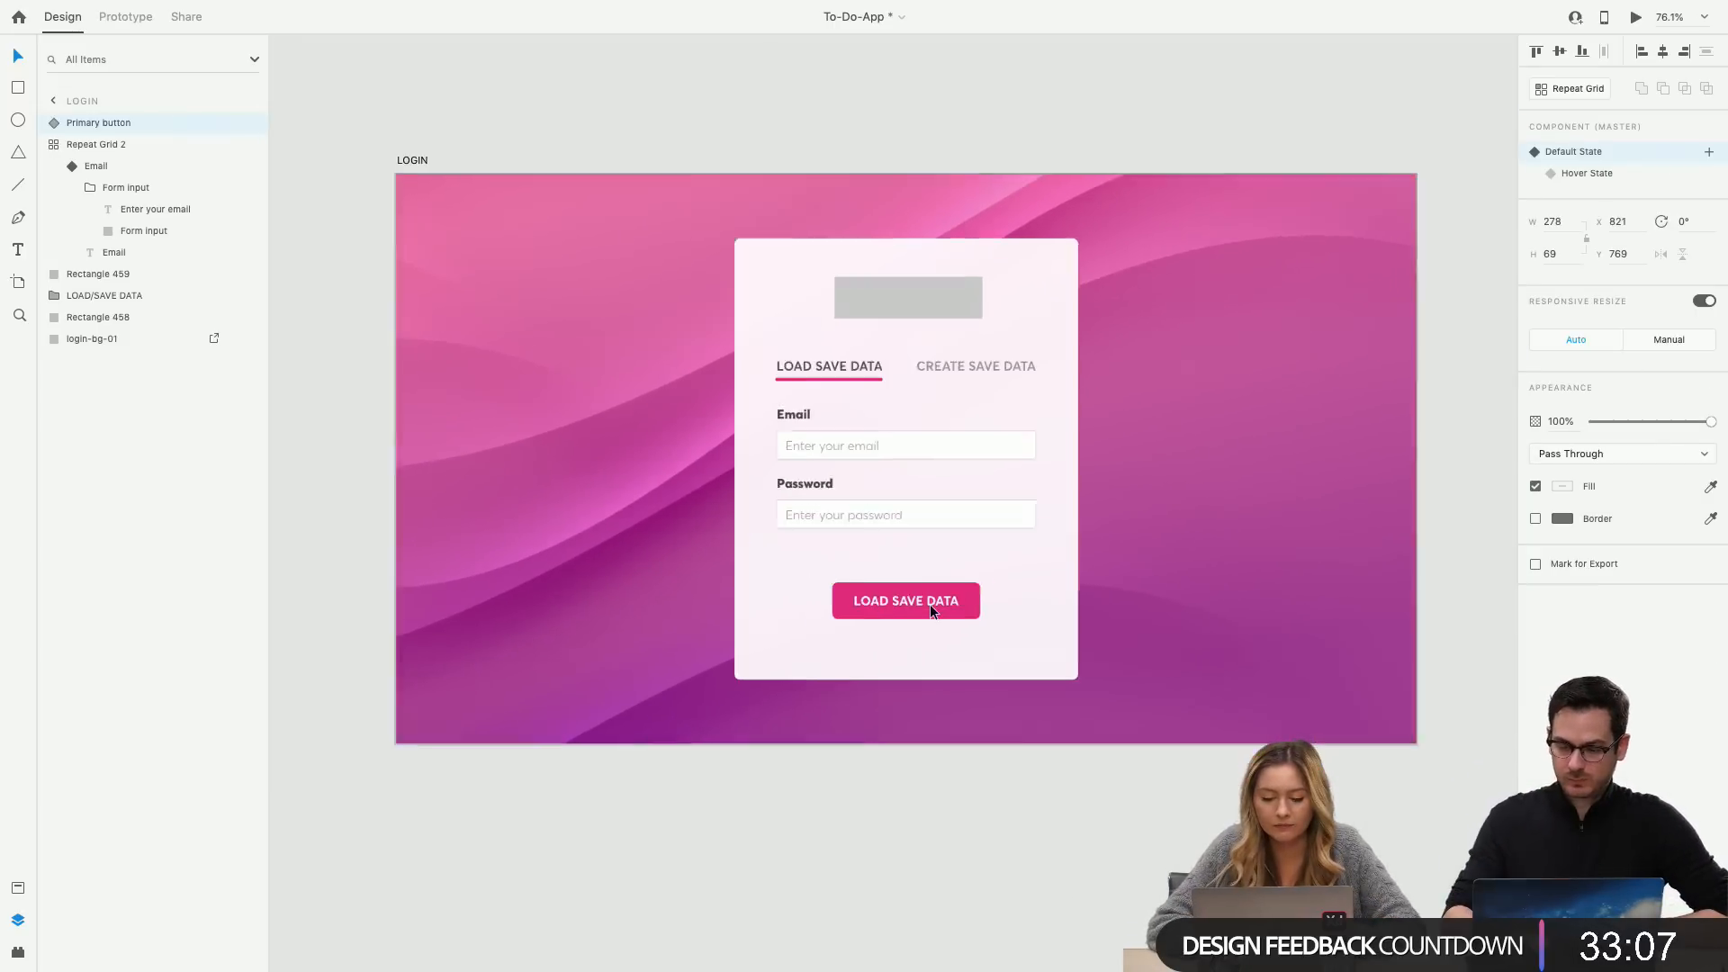
scroll(931, 603, "up", 1)
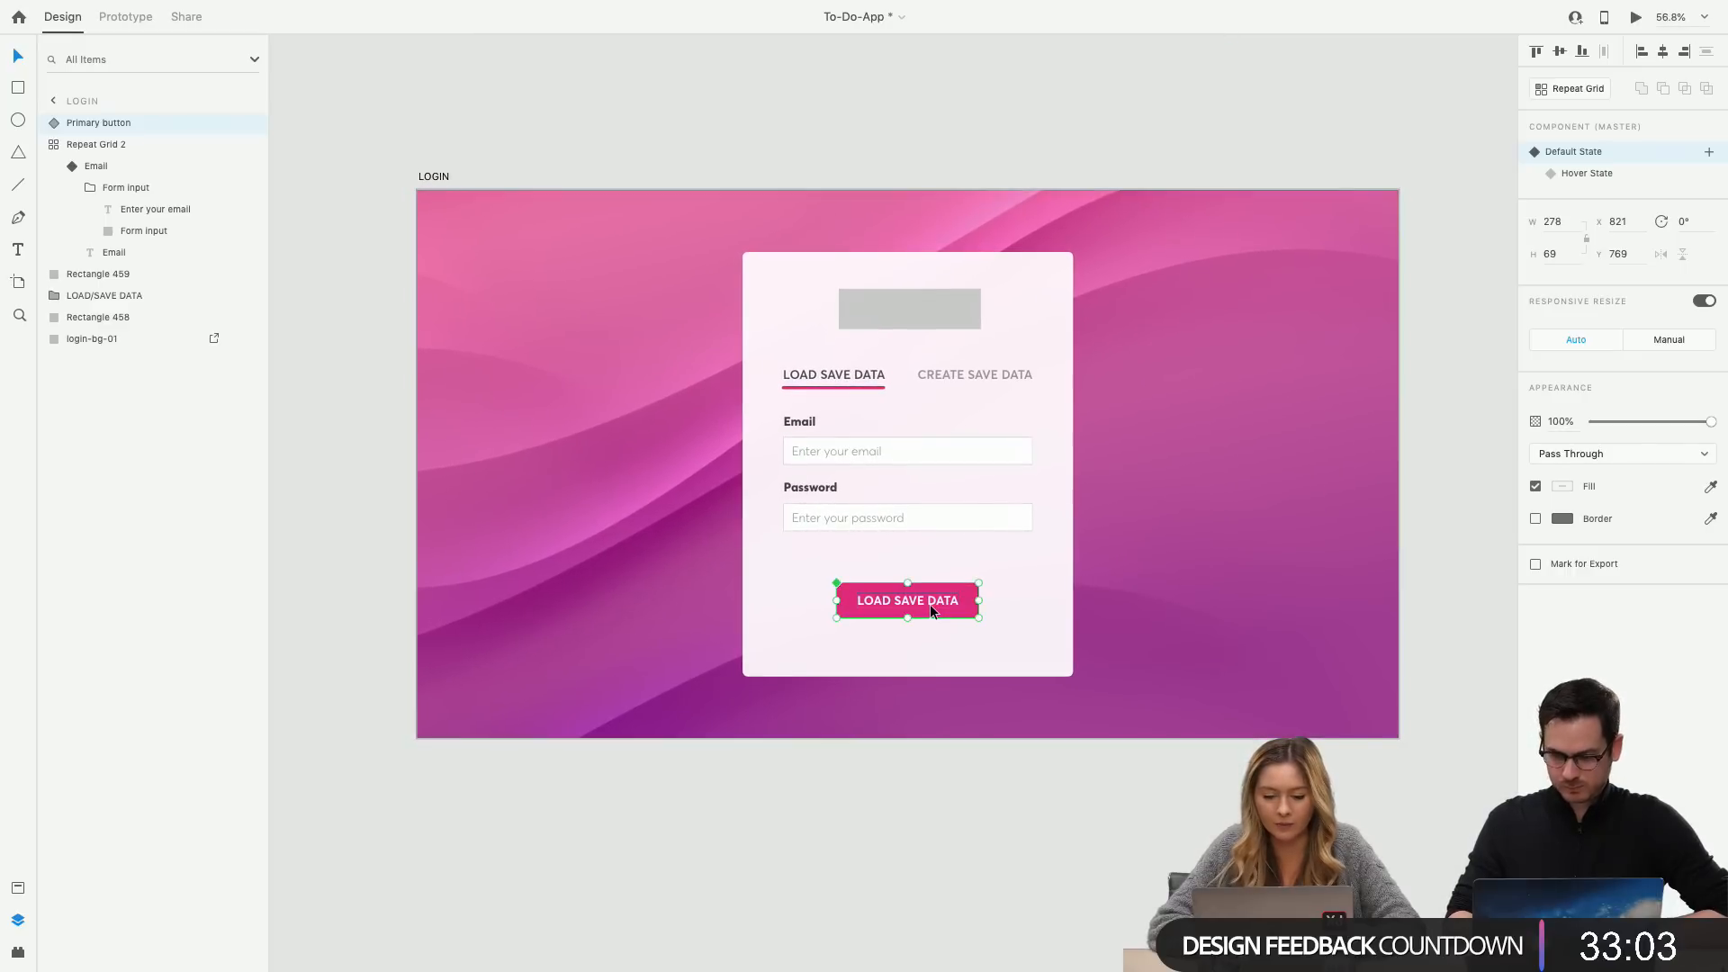
scroll(931, 605, "down", 6)
scroll(931, 603, "down", 2)
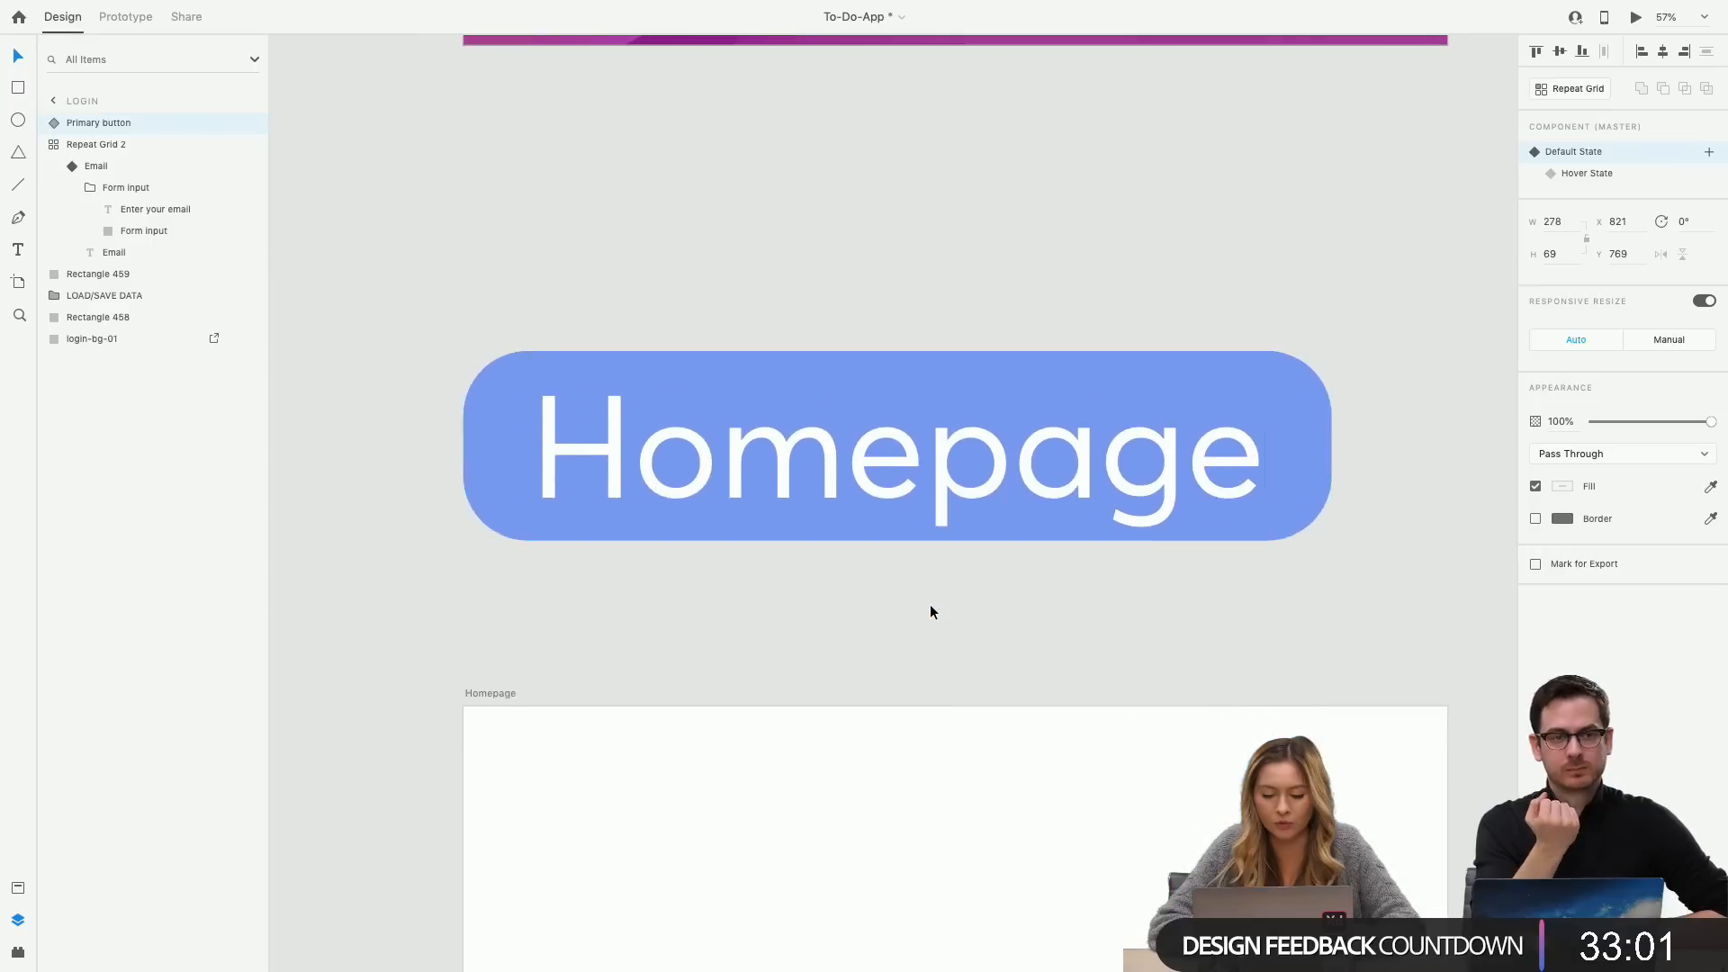
scroll(931, 603, "up", 8)
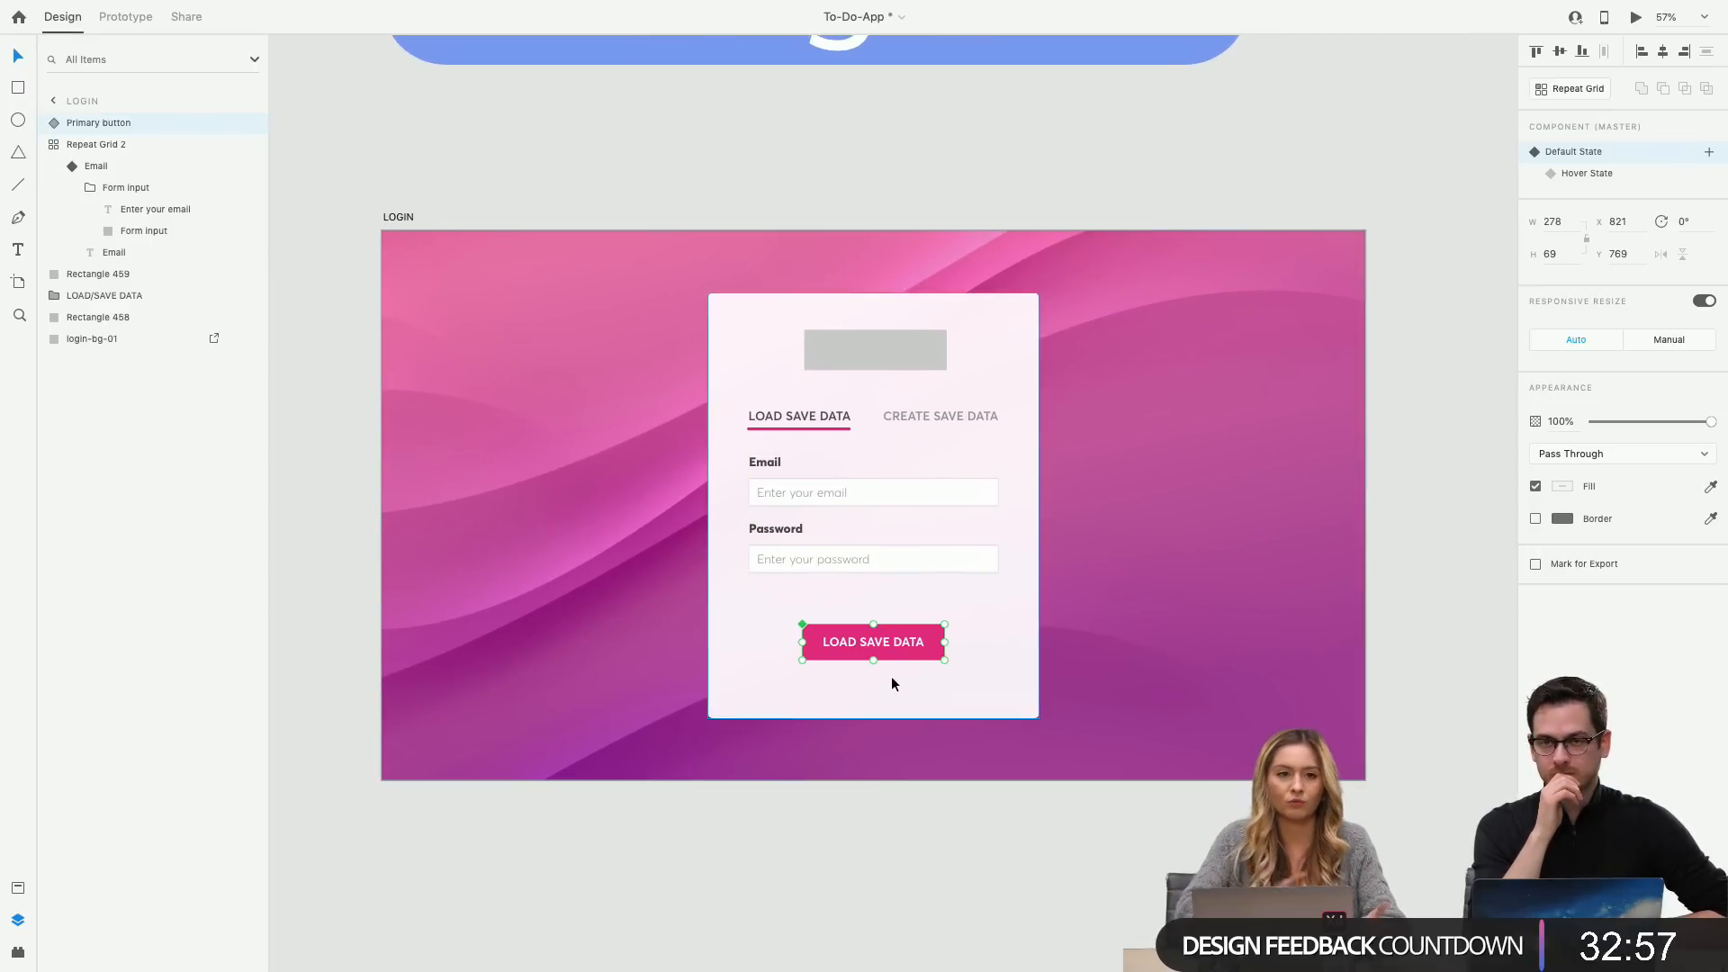
scroll(892, 678, "down", 2)
In Prototype mode, wire the background rectangle inside the LOAD SAVE DATA button to the Homepage artboard.
left_click(125, 16)
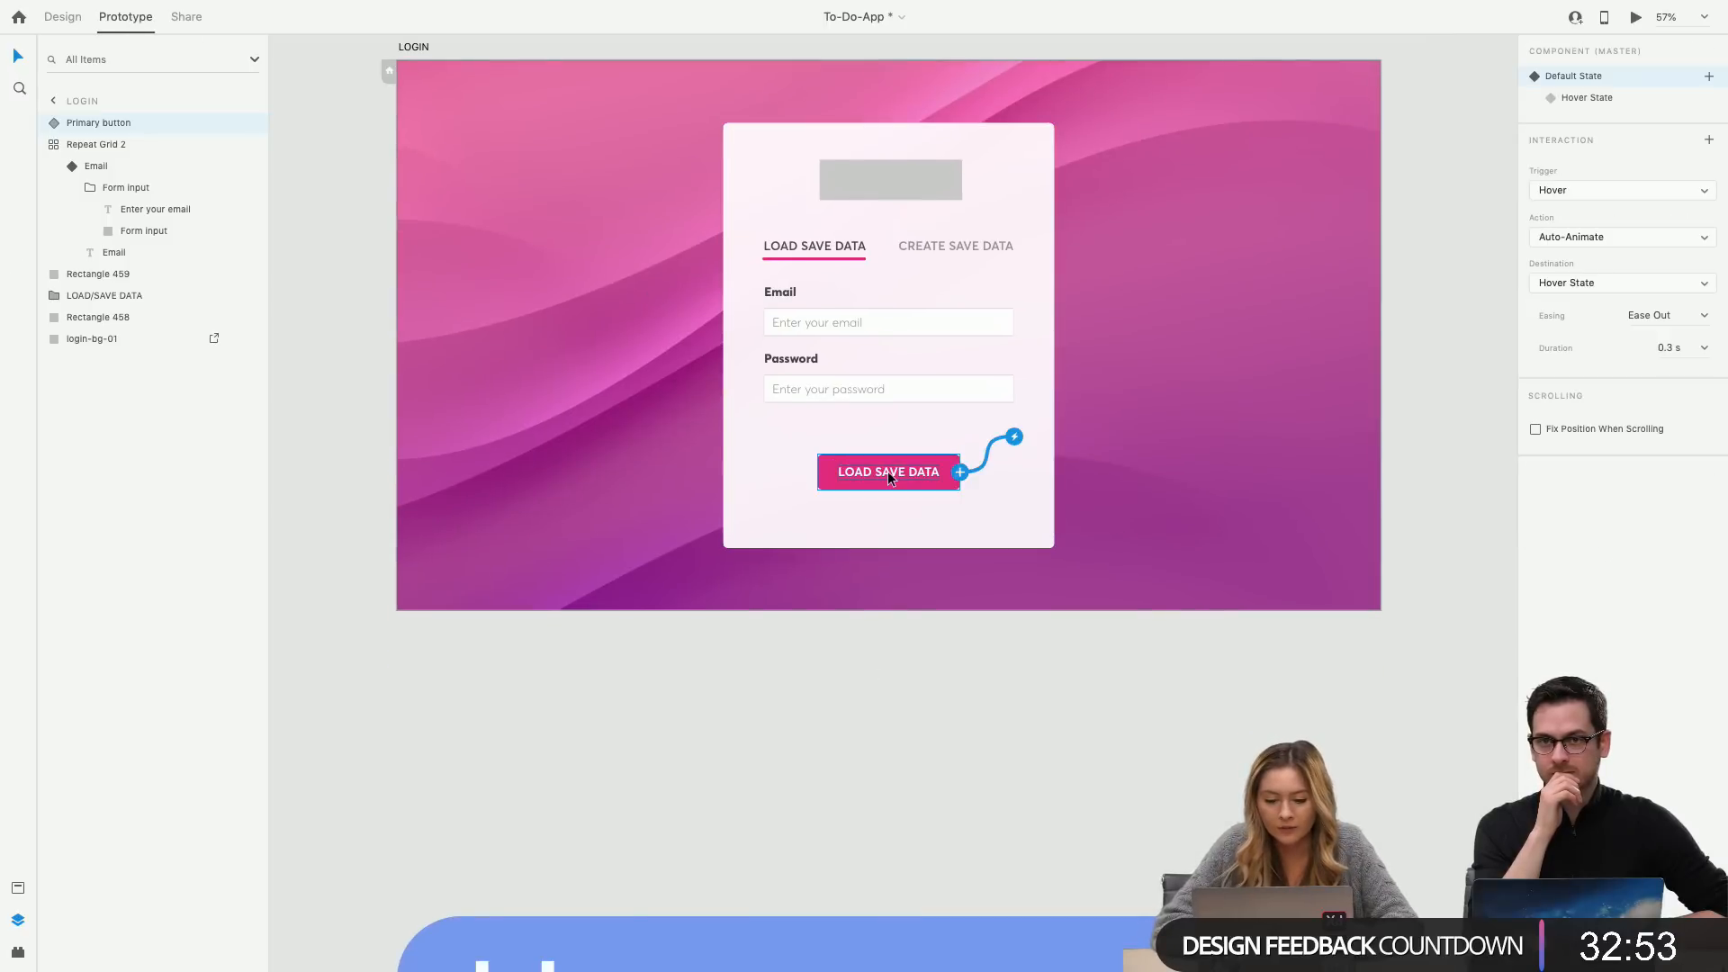
double_click(909, 483)
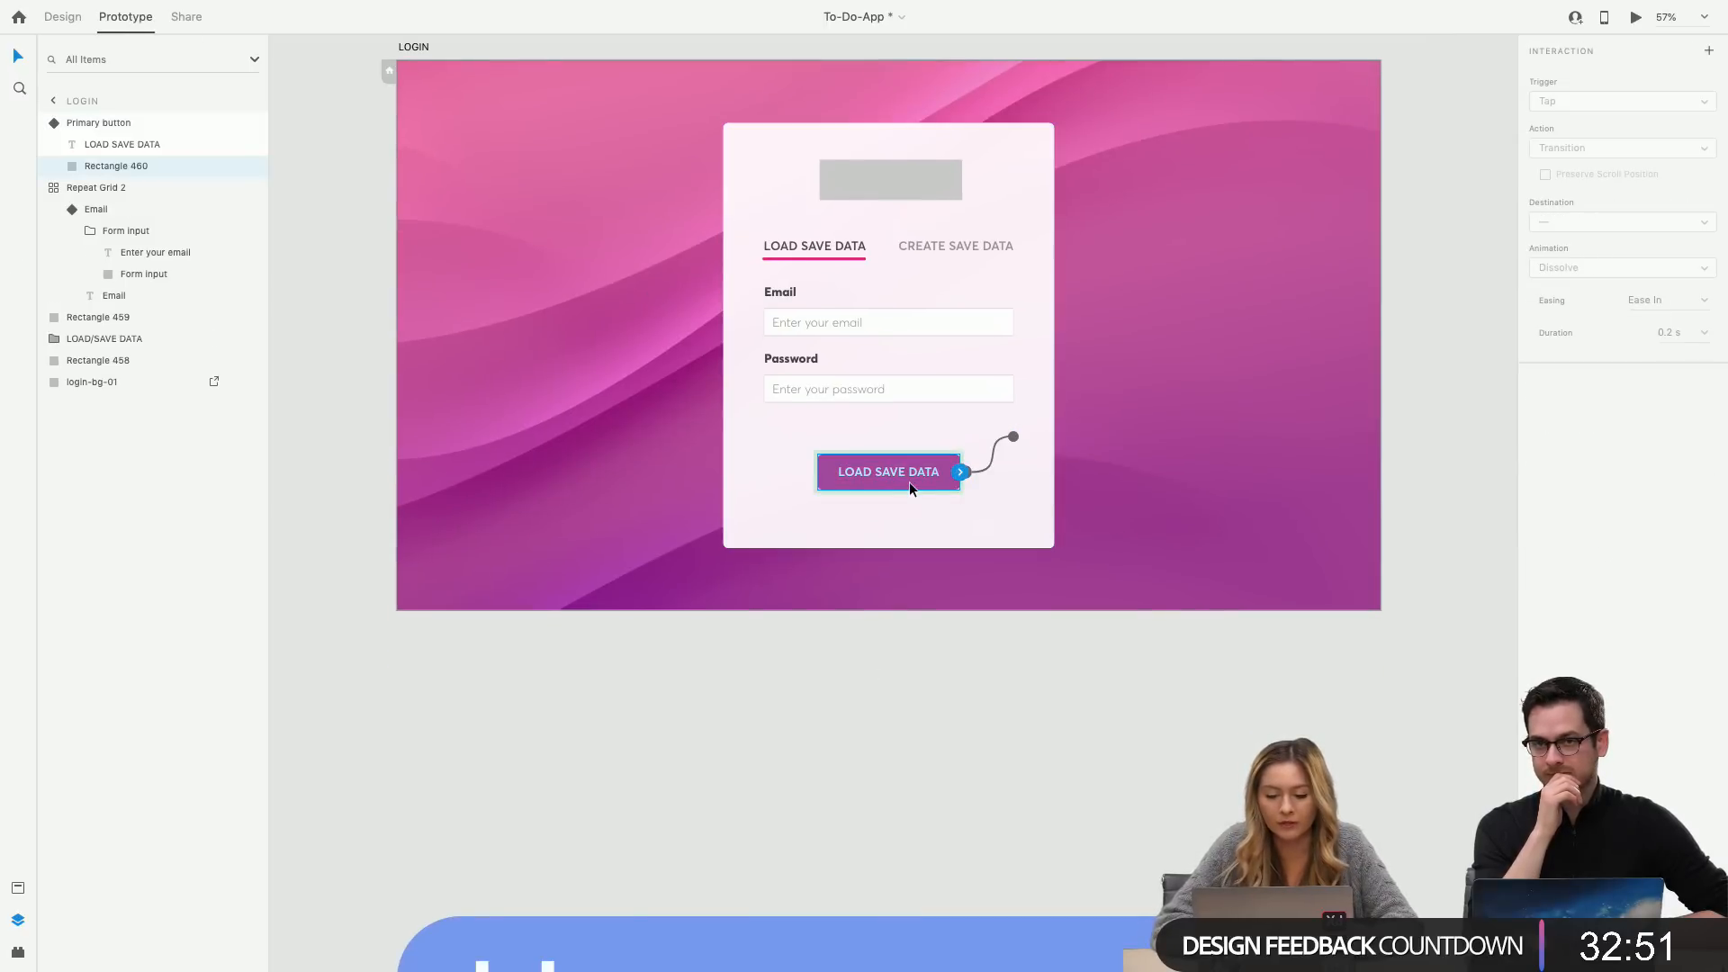
scroll(954, 477, "down", 1)
left_click(984, 494)
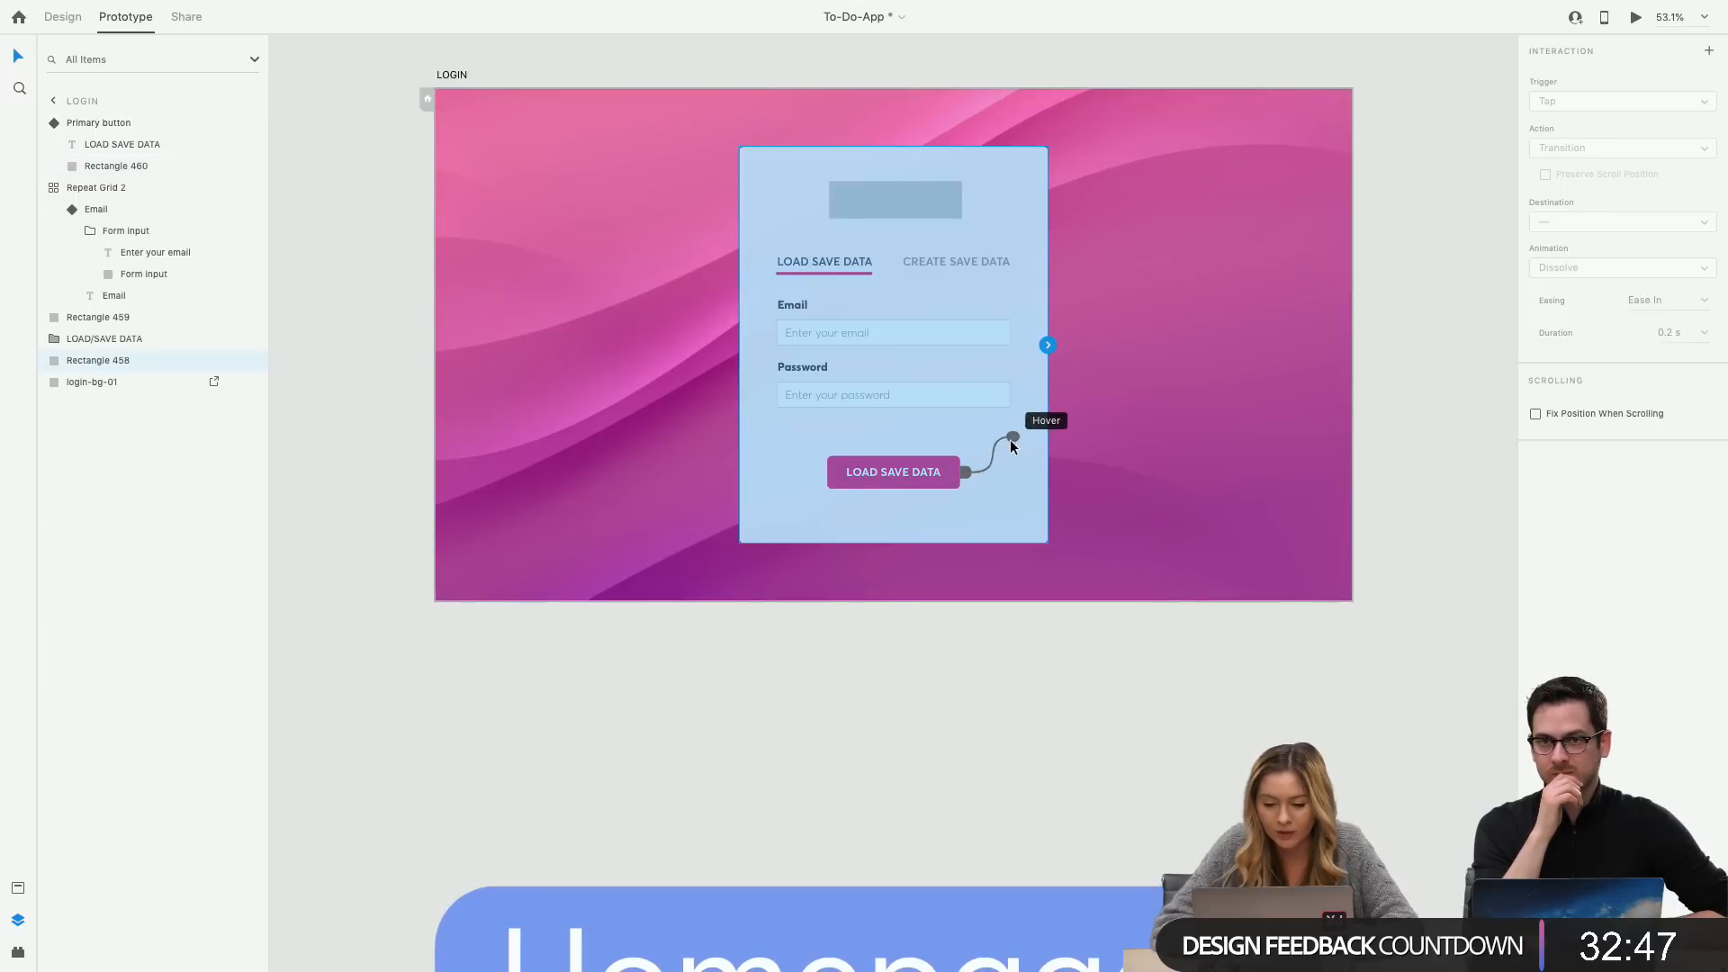
left_click(1014, 682)
left_click(949, 468)
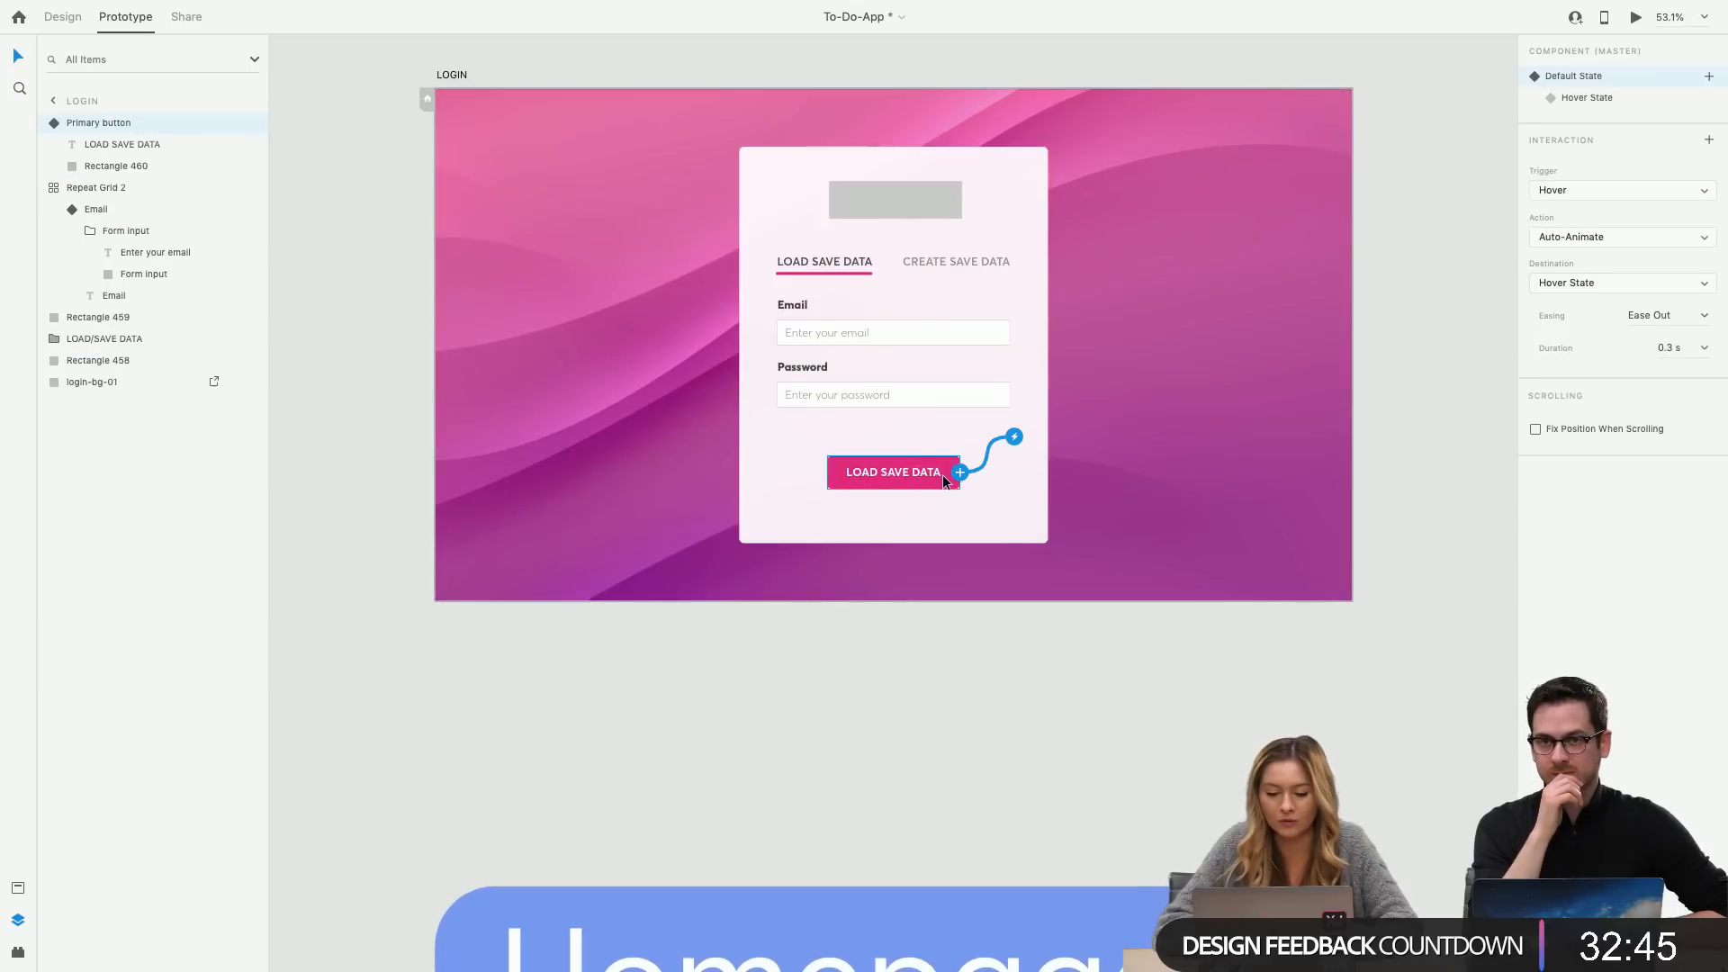
double_click(942, 473)
scroll(943, 473, "down", 3)
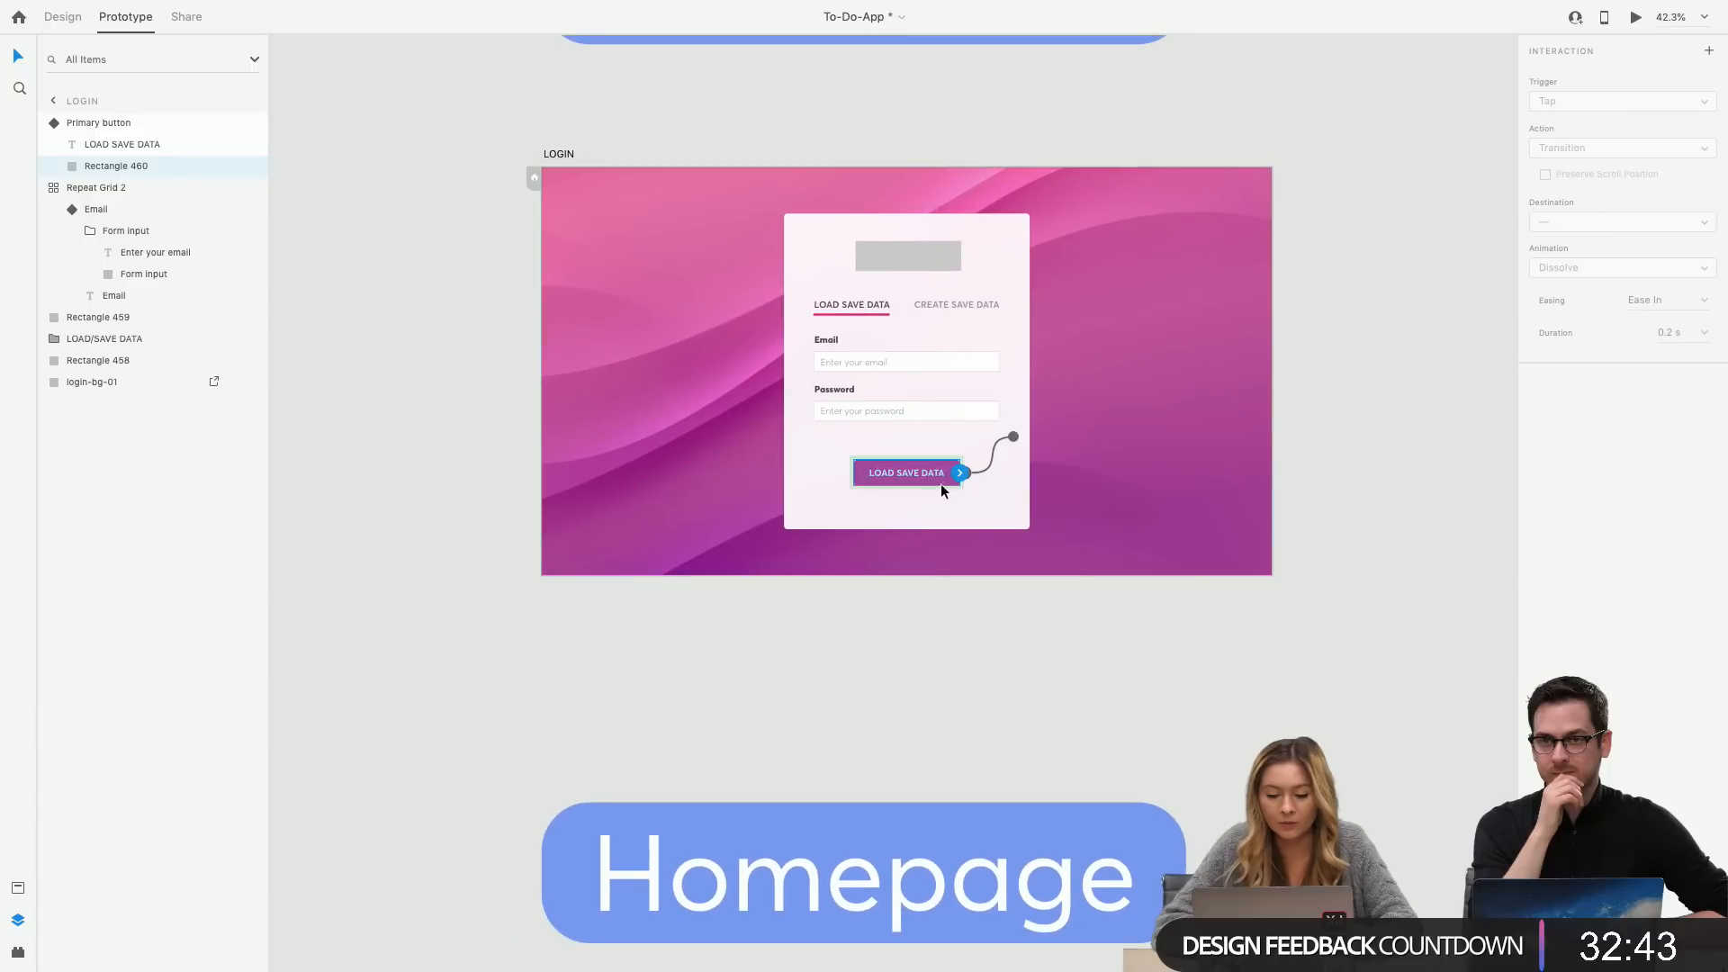
left_click_drag(961, 474, 798, 824)
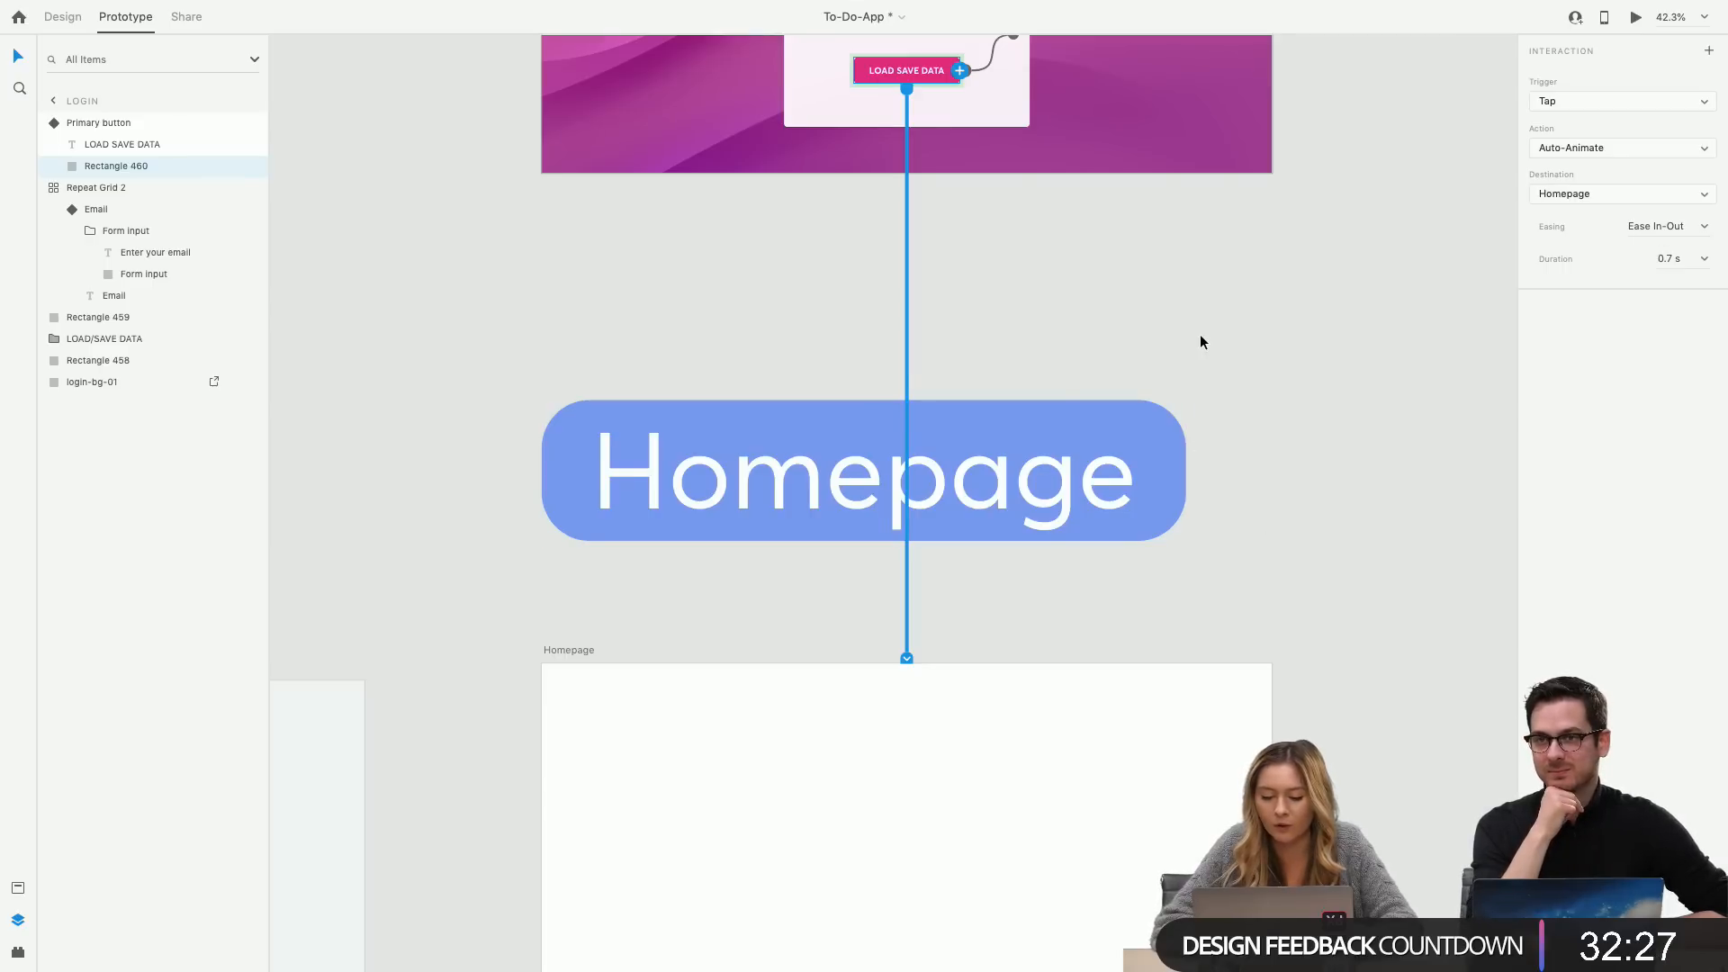
Set the action of the button's tap link to Homepage to Transition and deselect the button.
scroll(1200, 336, "up", 4)
scroll(1201, 335, "down", 2)
scroll(1200, 333, "down", 1)
left_click(1653, 145)
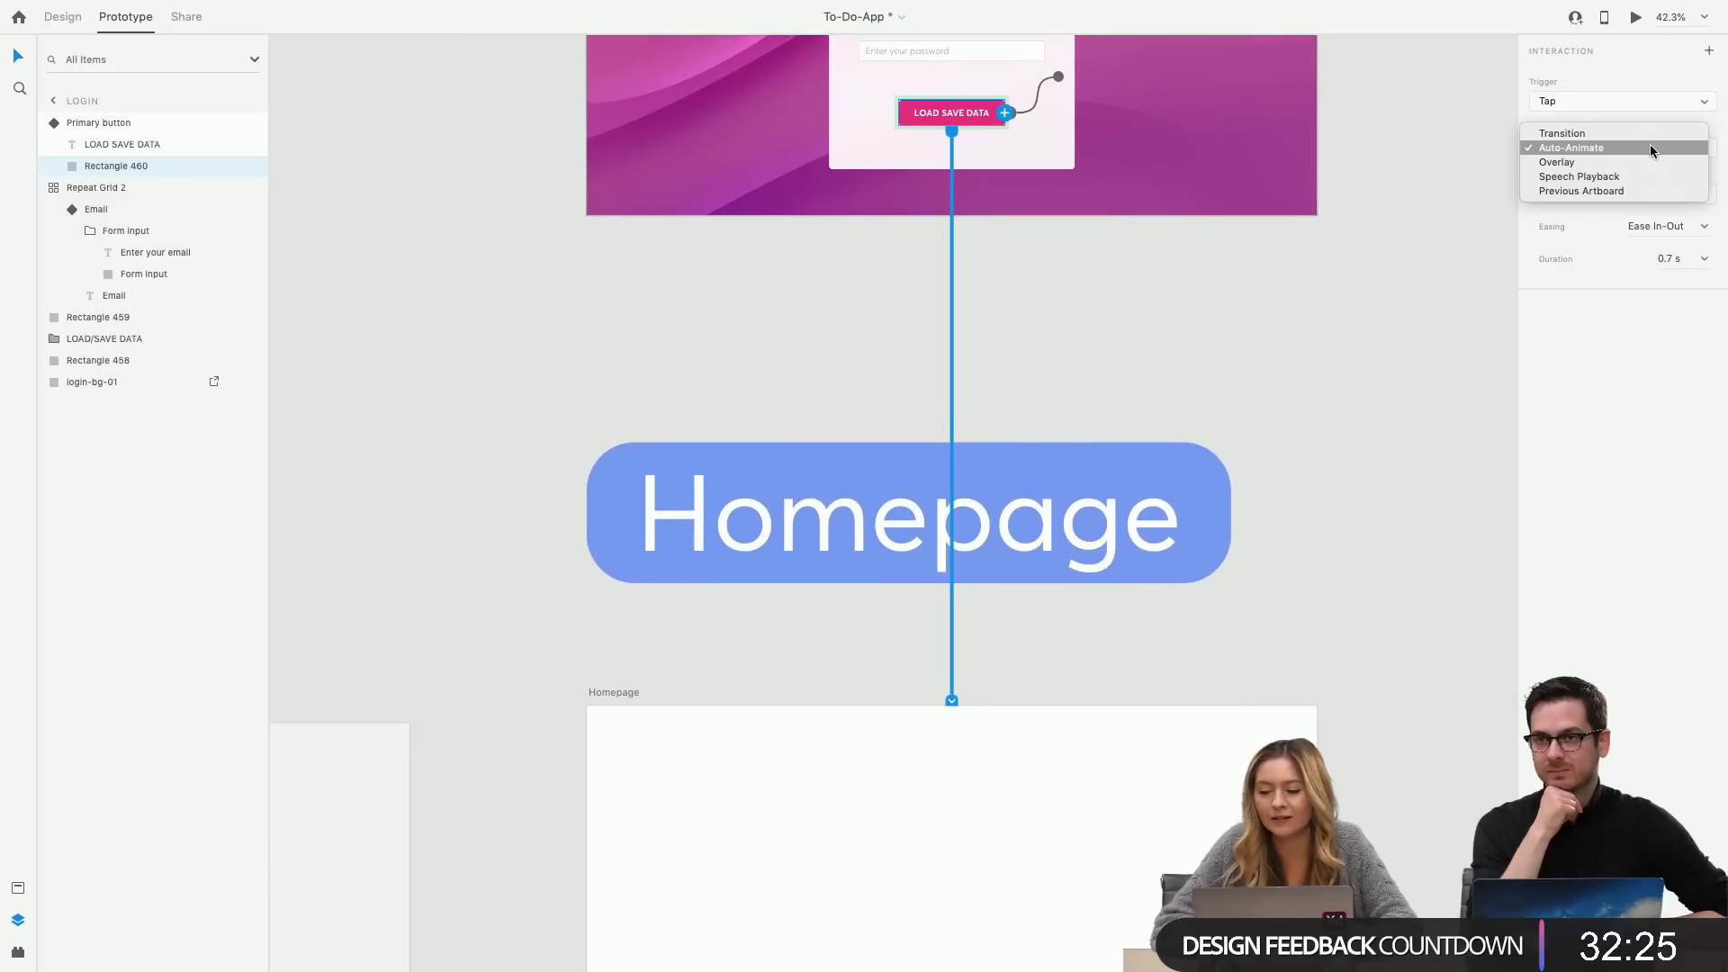
left_click(1607, 132)
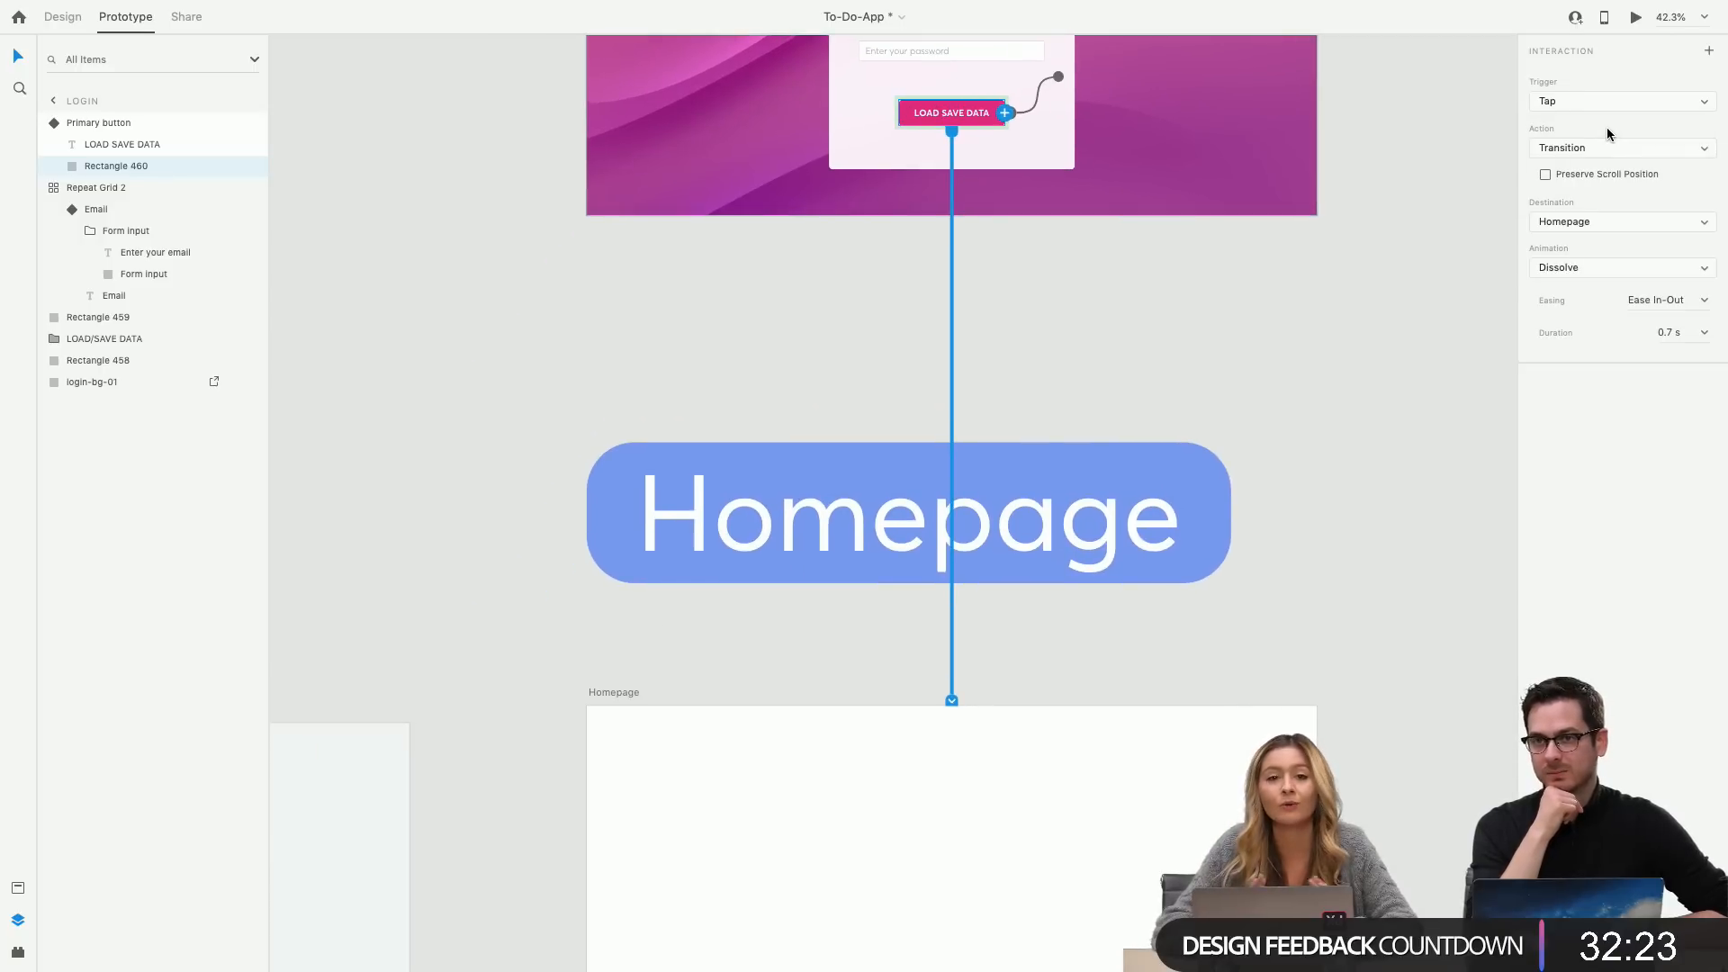
left_click(1173, 391)
Preview the LOGIN screen with its LOAD SAVE DATA button as a prototype and close the preview.
scroll(1172, 392, "up", 2)
scroll(1173, 392, "up", 3)
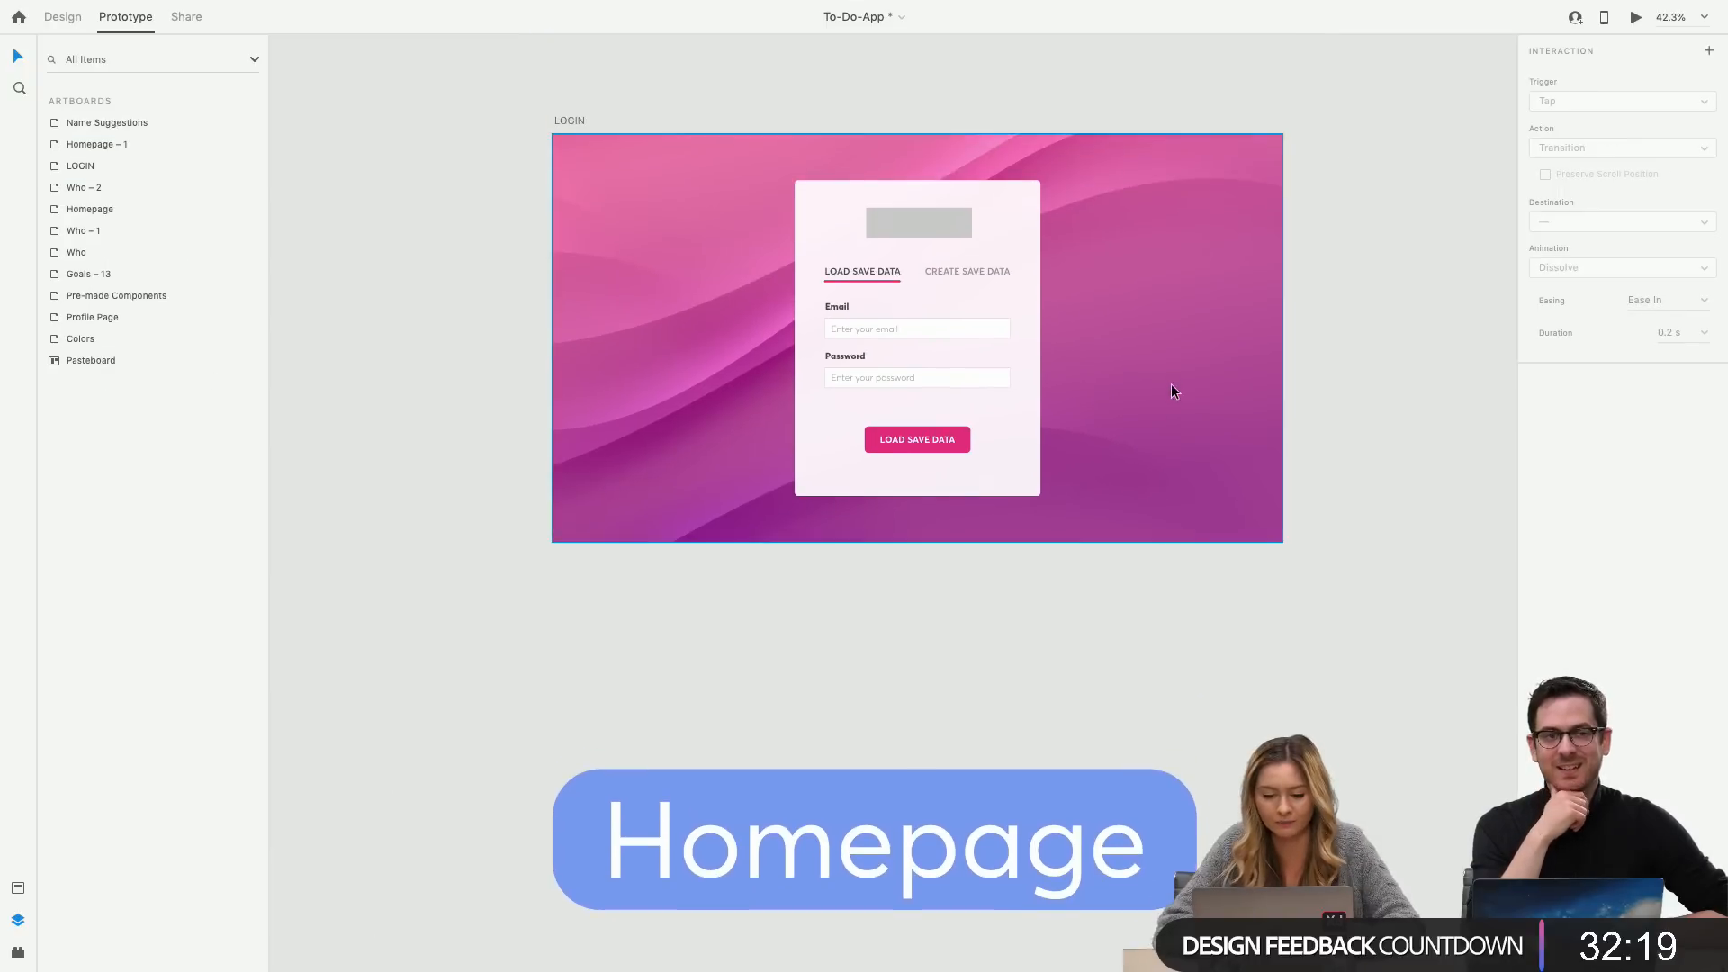
scroll(1173, 392, "down", 1)
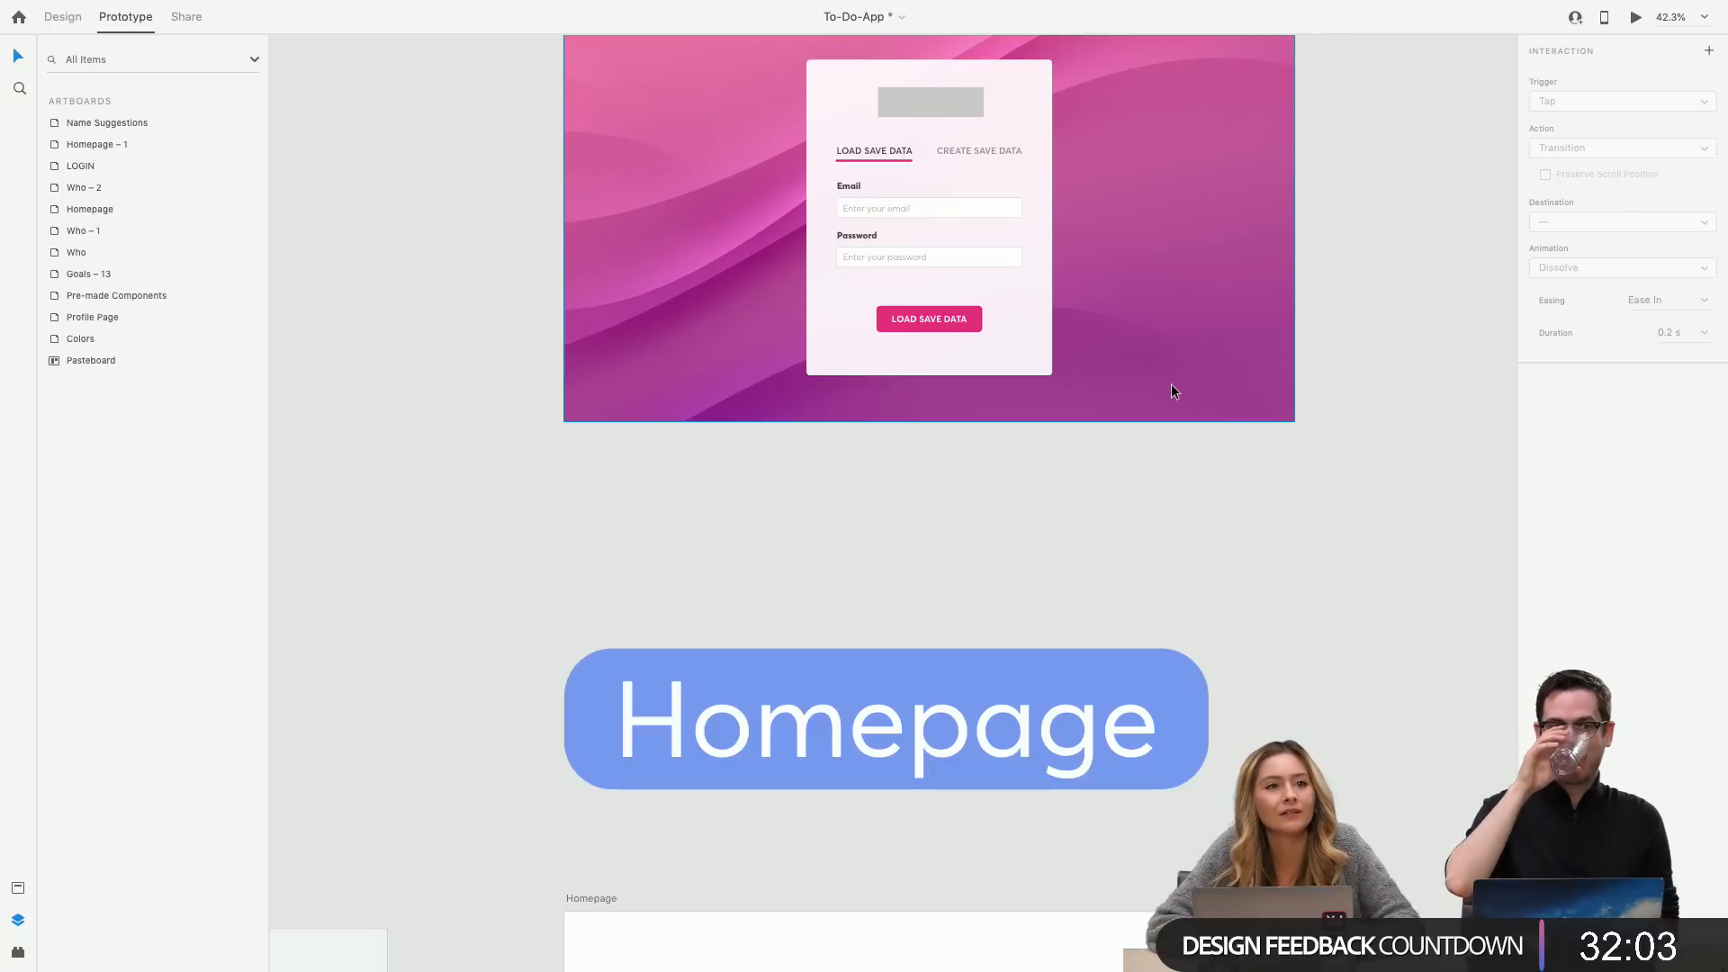
scroll(1170, 383, "up", 5)
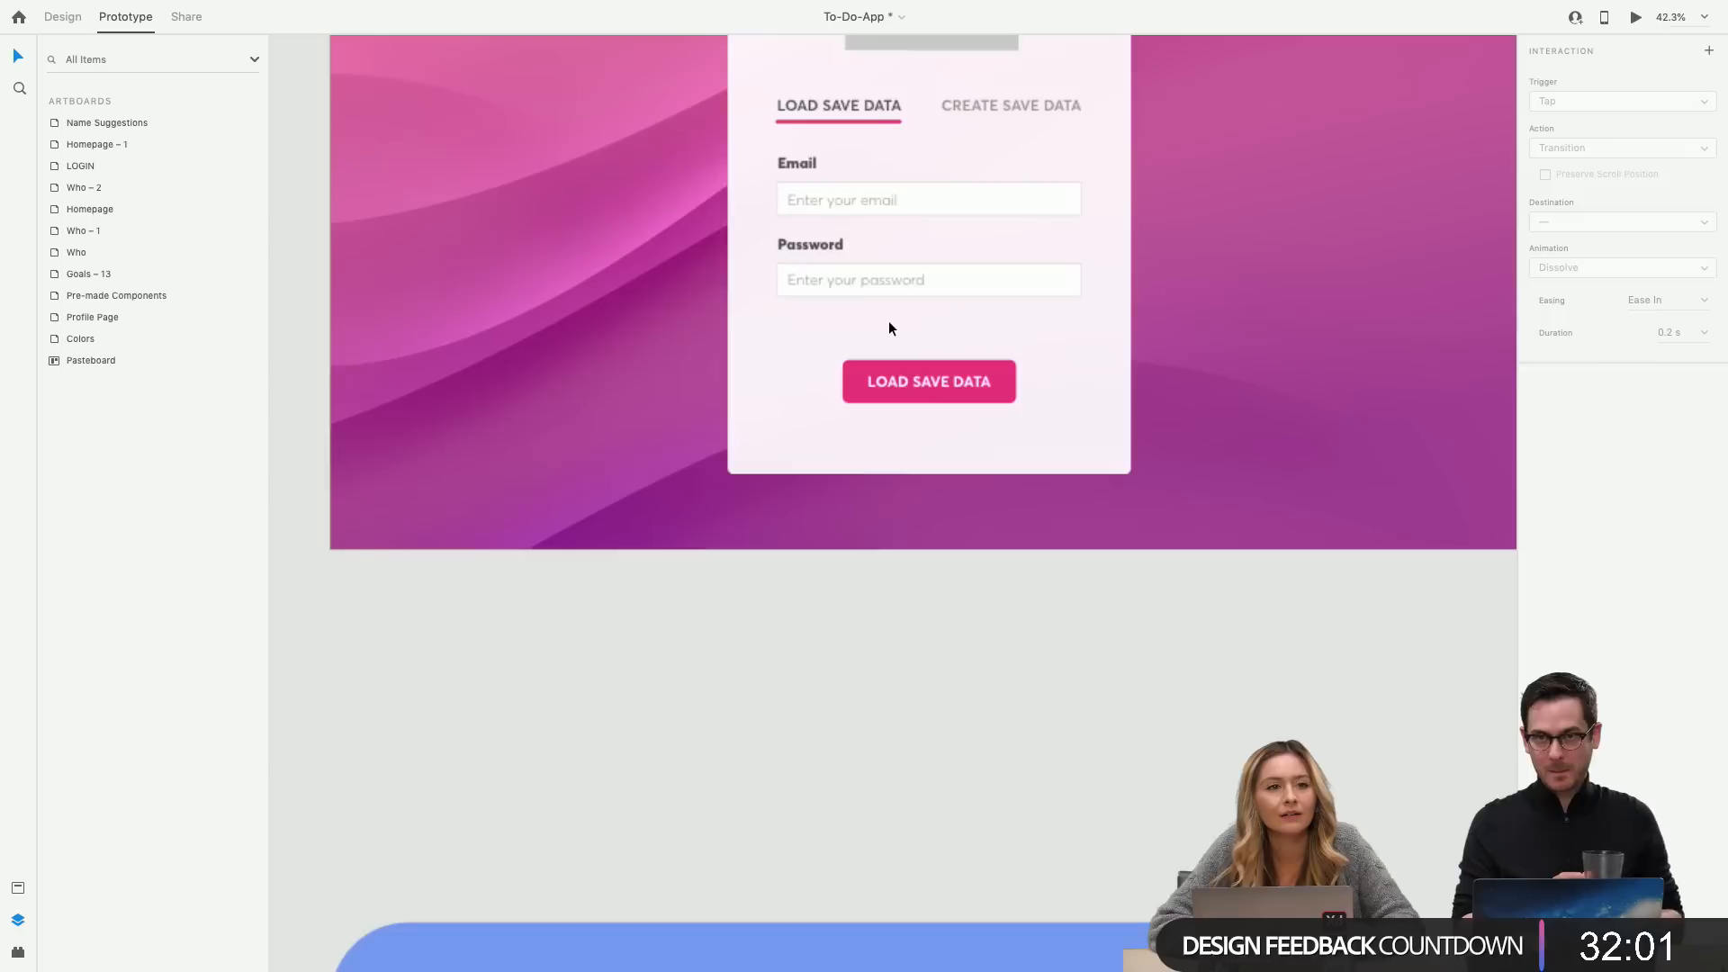
scroll(889, 326, "up", 2)
scroll(889, 326, "right", 2)
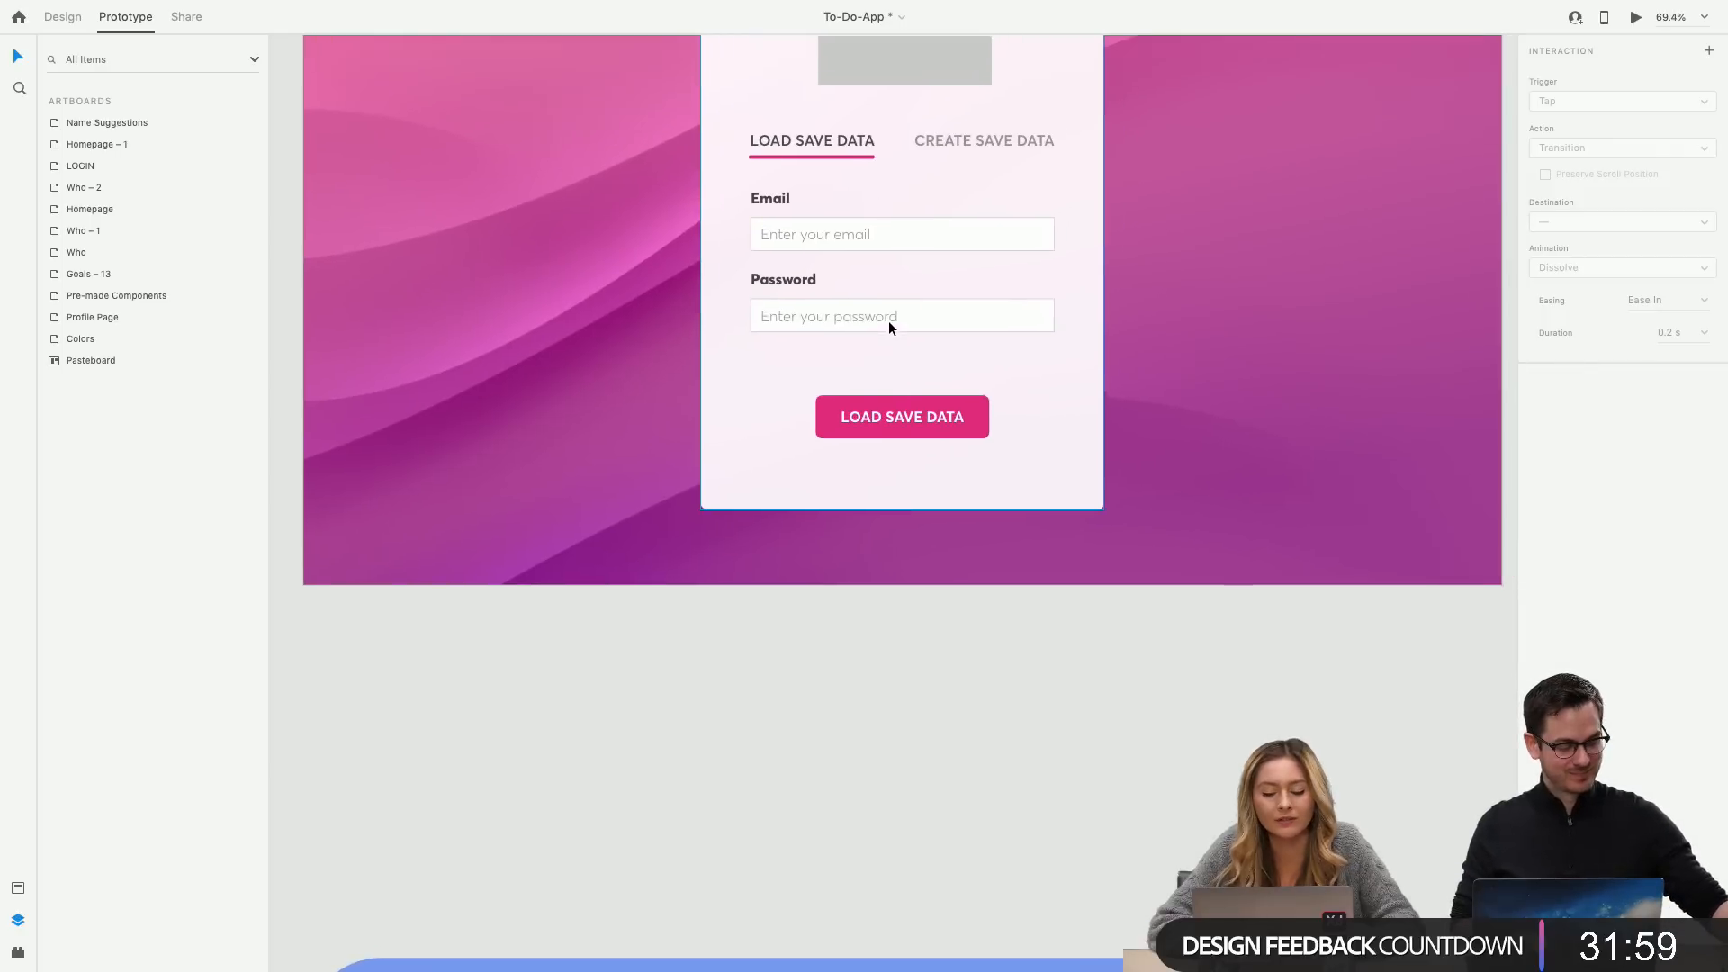
left_click(908, 427)
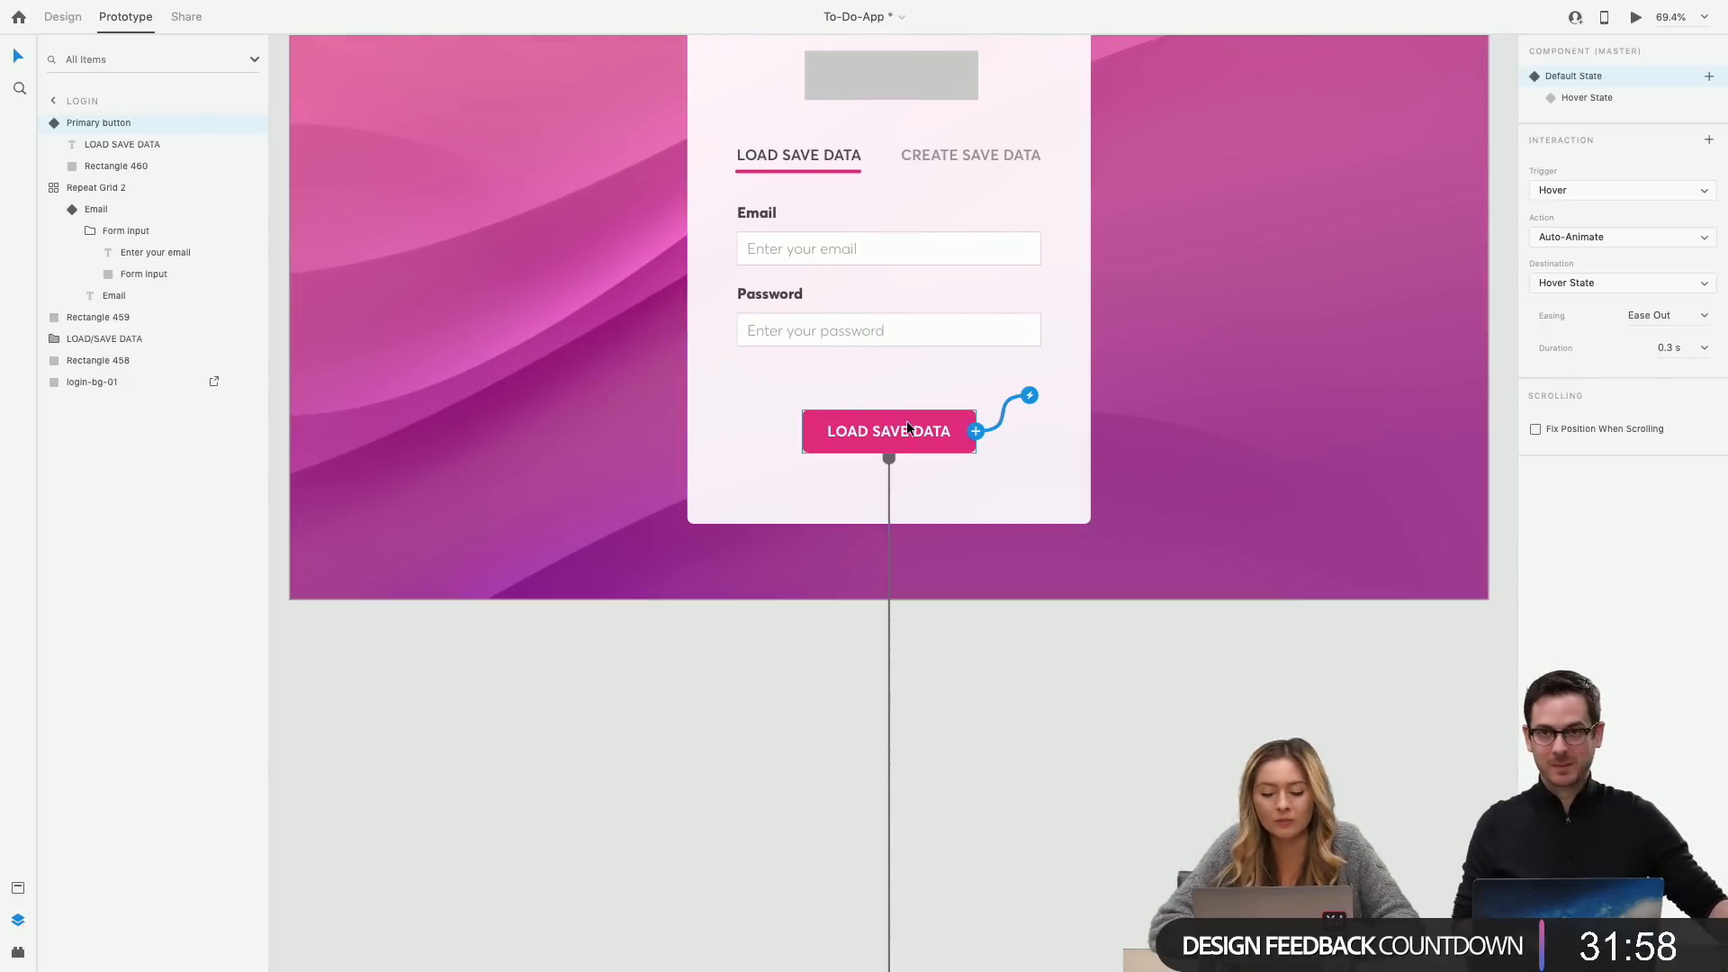
left_click(1635, 18)
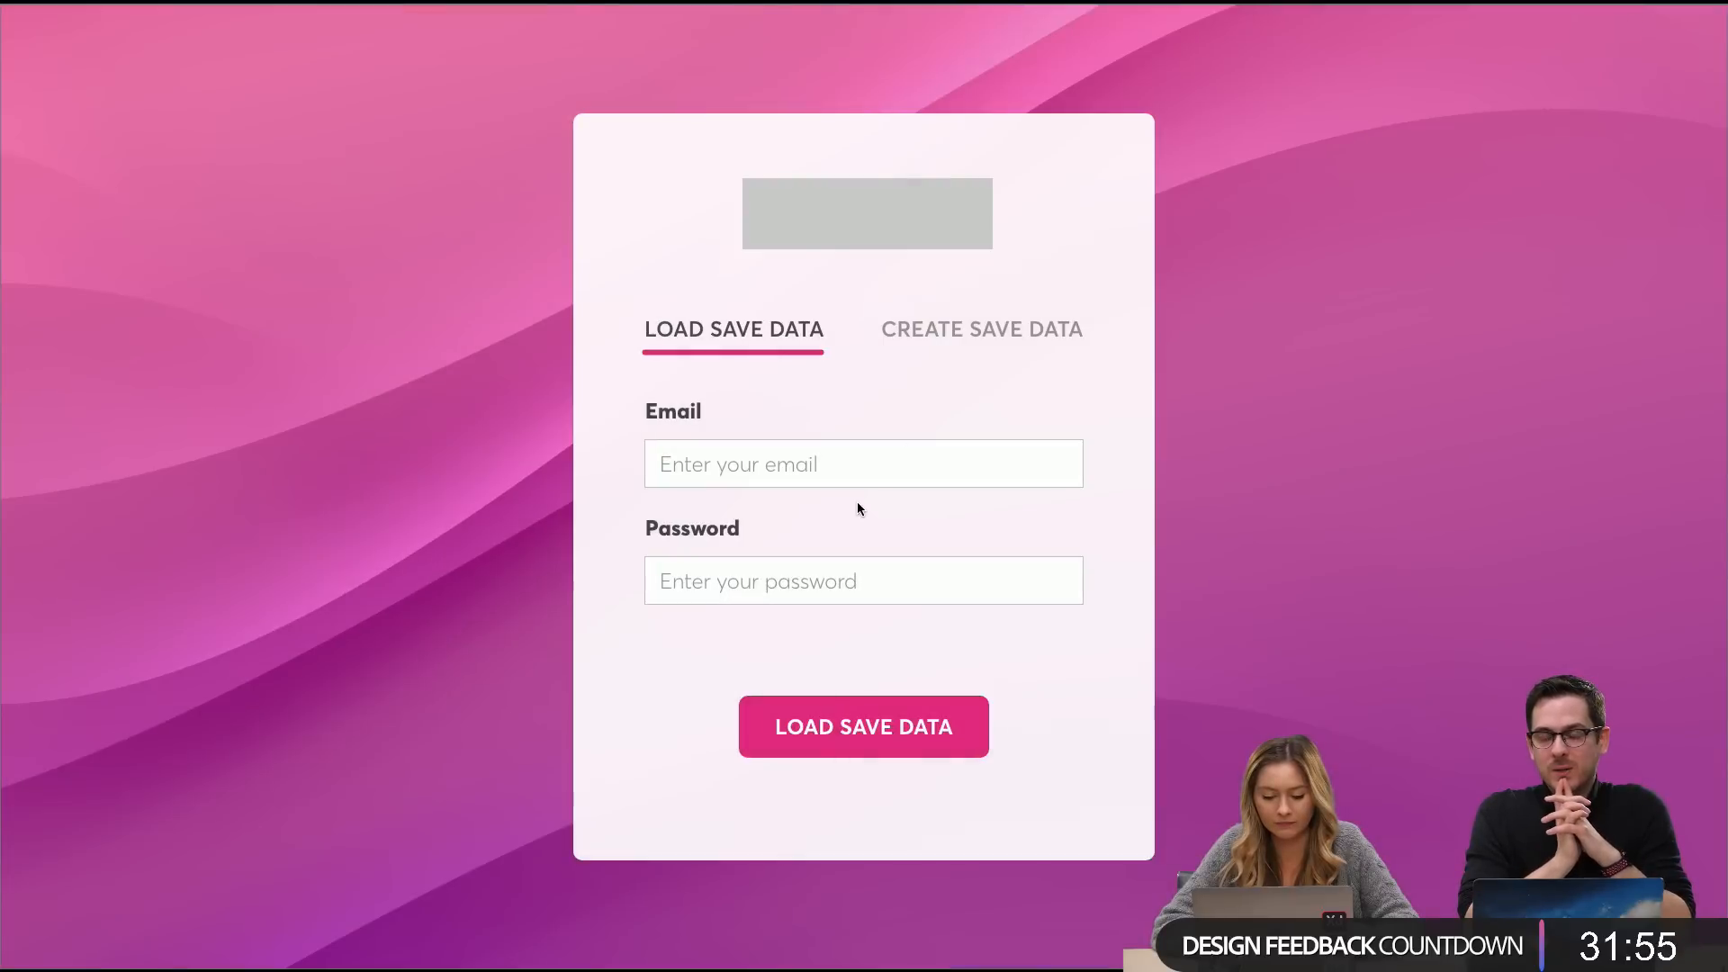
key("Escape")
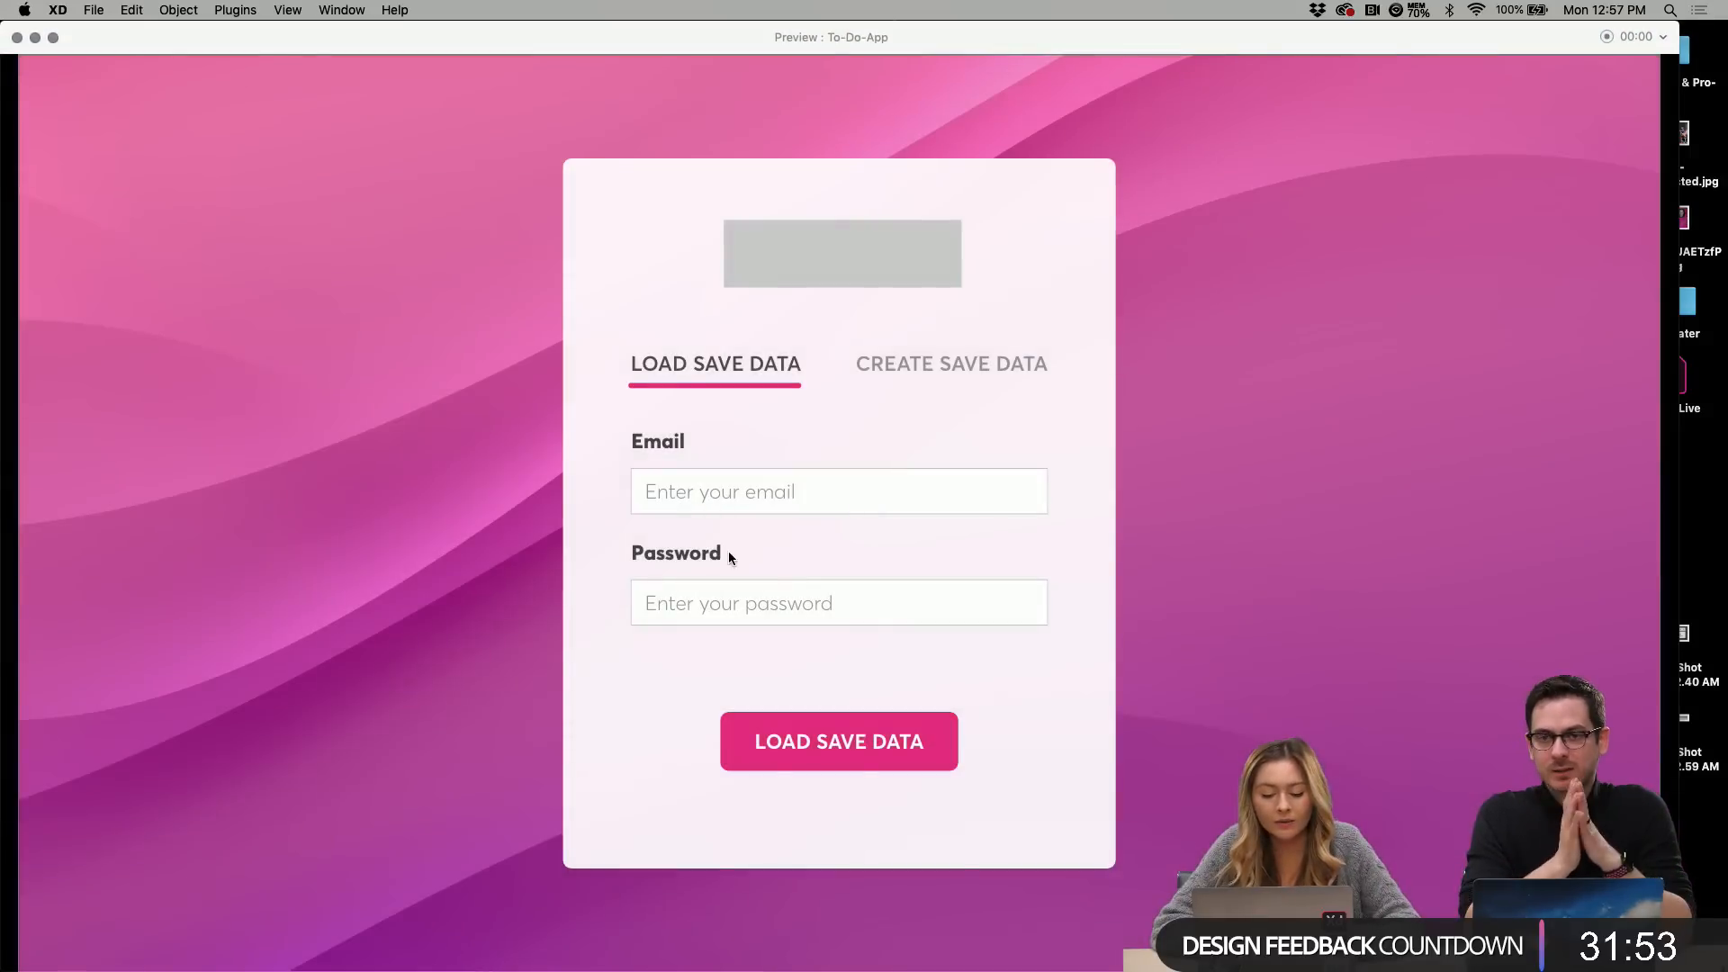
left_click(17, 37)
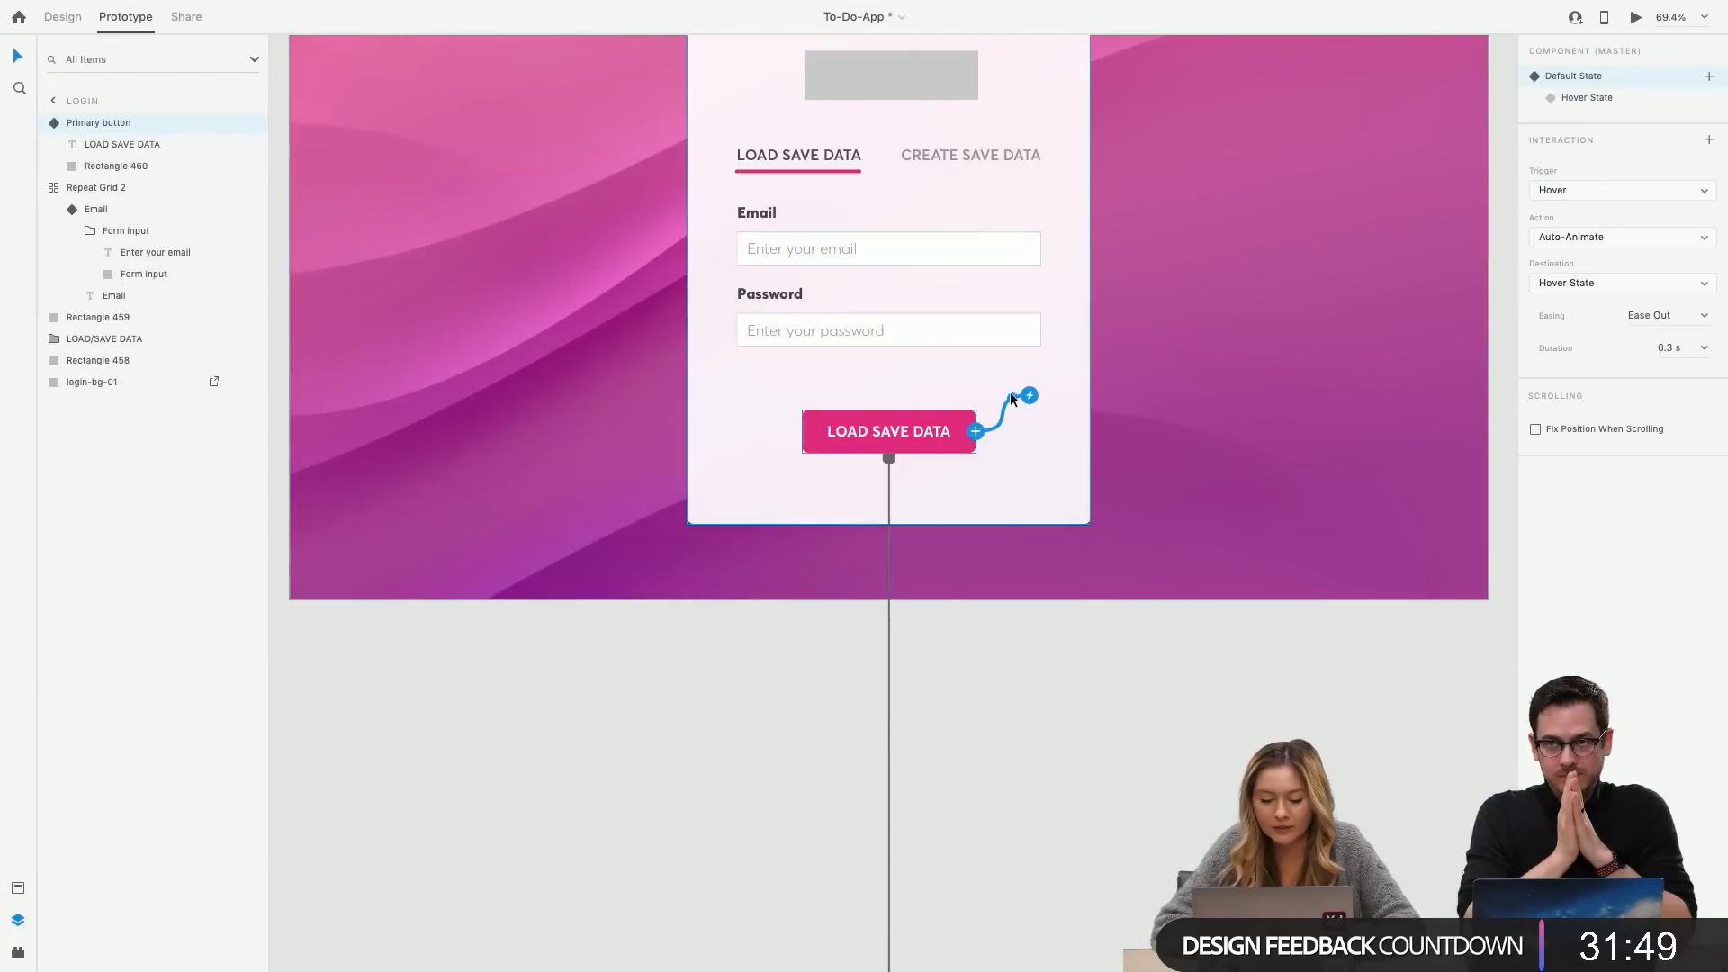
Switch the LOAD SAVE DATA button to its Hover State and return to Design mode.
scroll(1010, 392, "up", 3)
left_click(1627, 95)
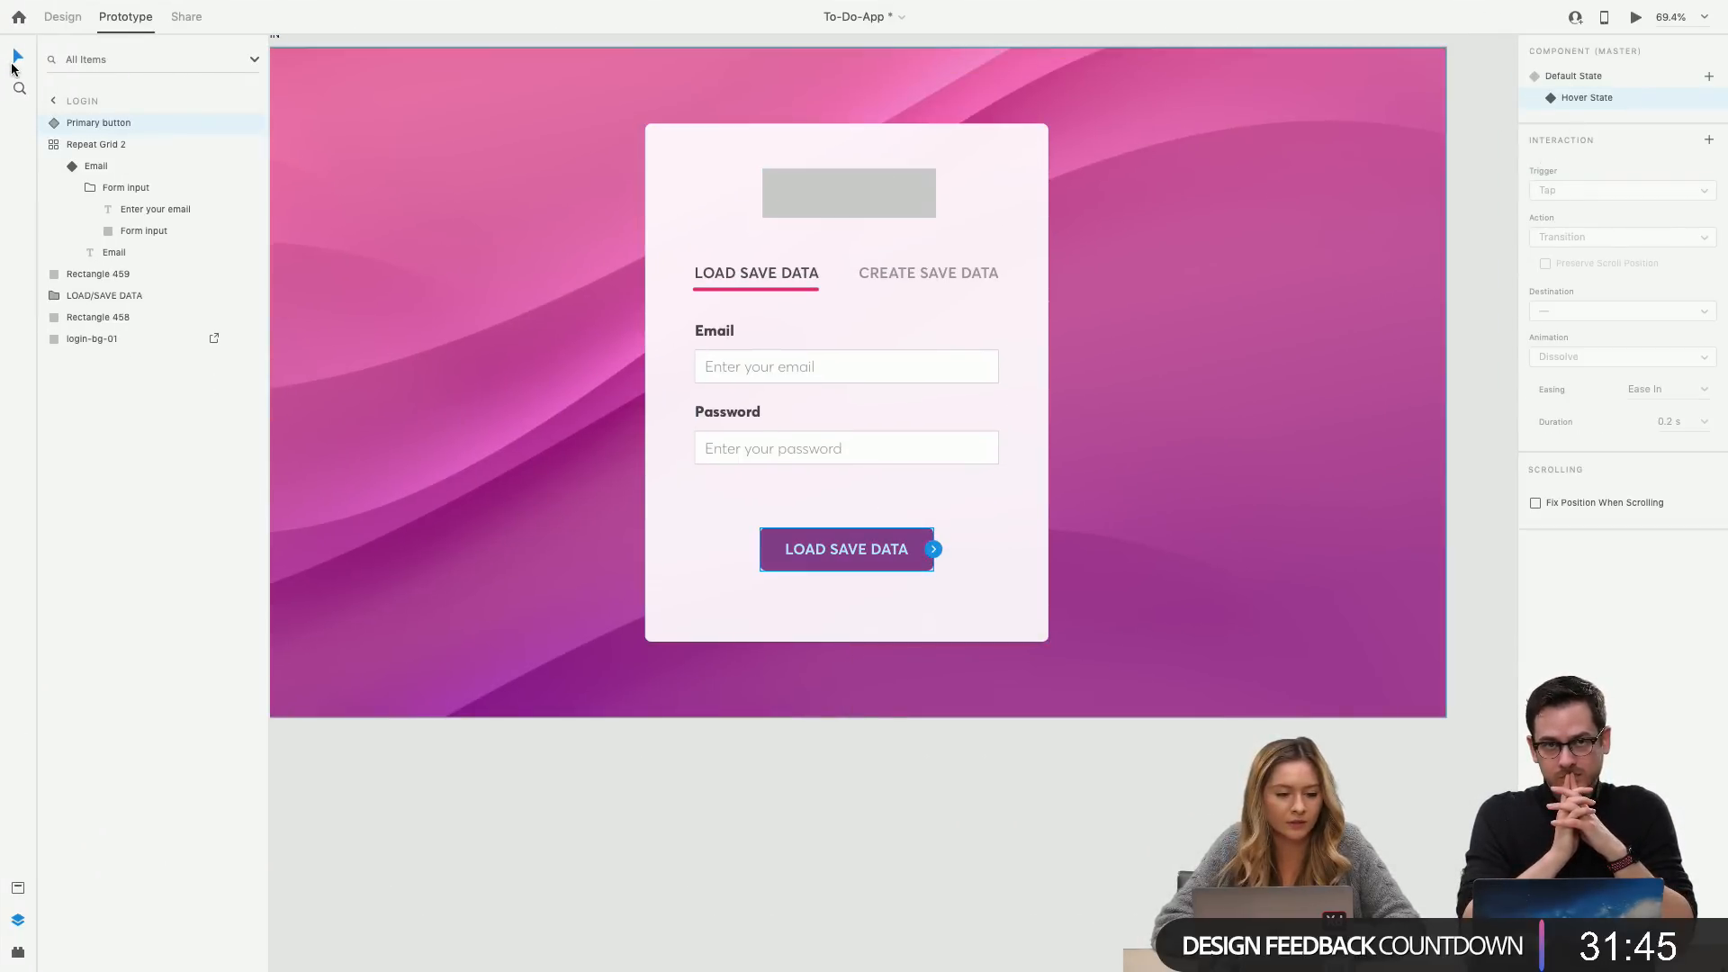
left_click(60, 18)
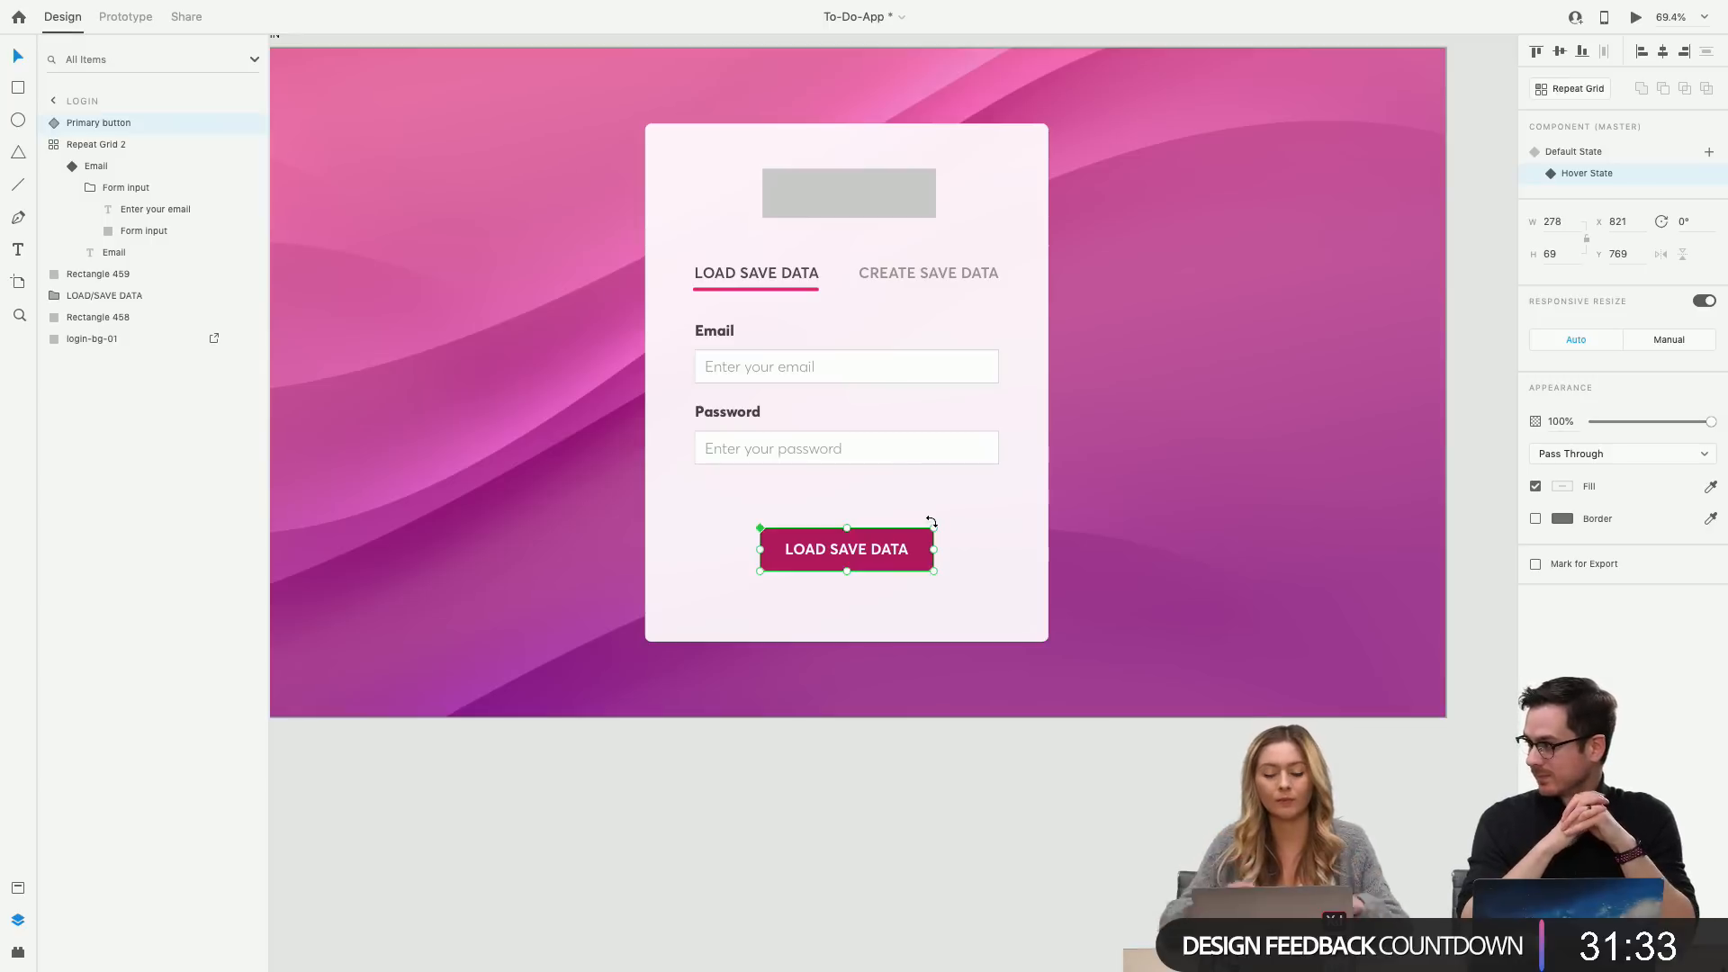
Try to enlarge the button's Hover State, first to about 340 by 144, and undo each resize.
left_click_drag(933, 570, 973, 619)
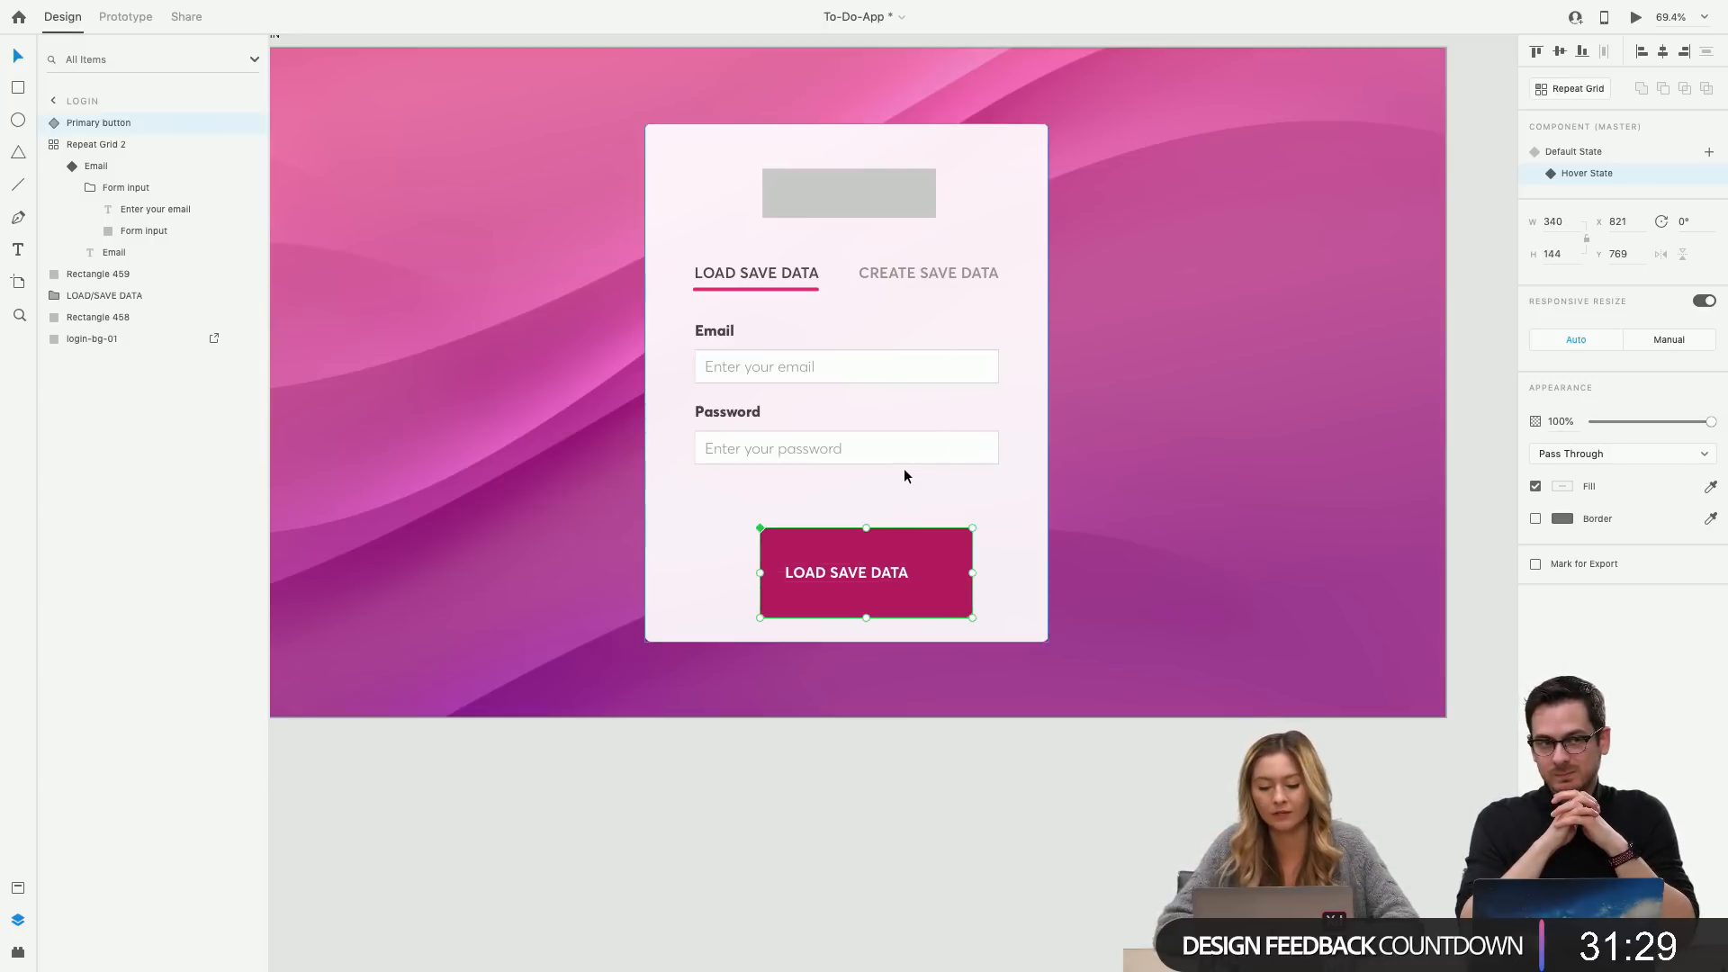
key("super+z")
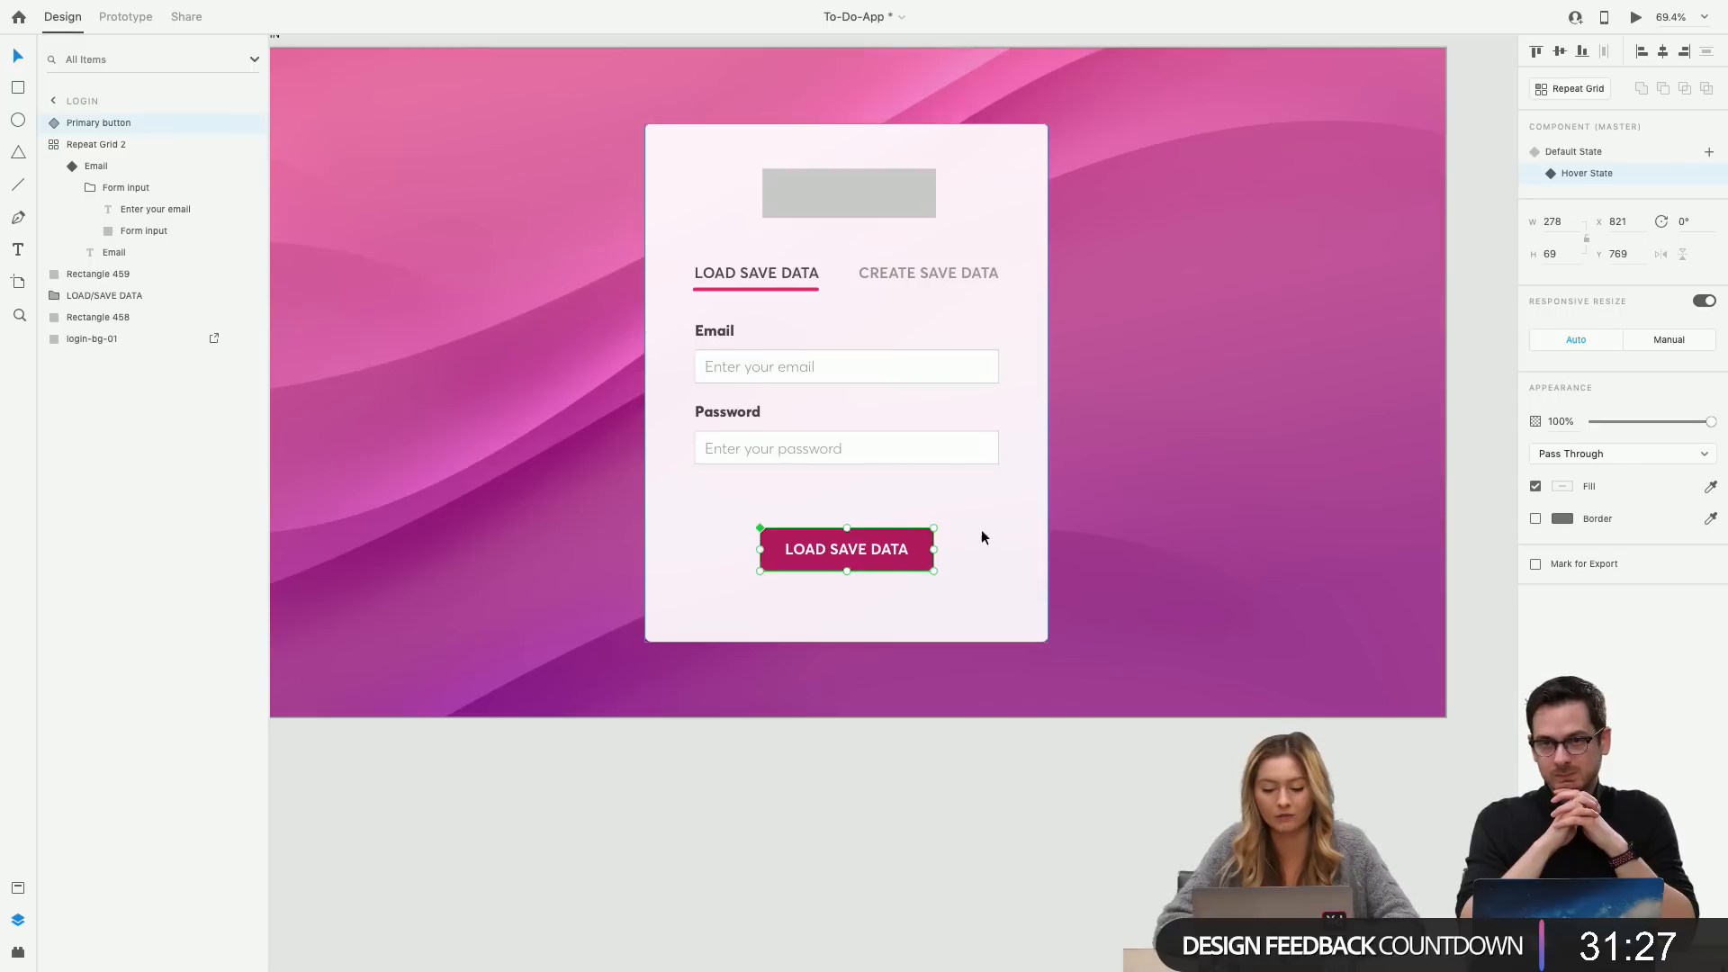
left_click_drag(933, 527, 952, 506)
key("super+z")
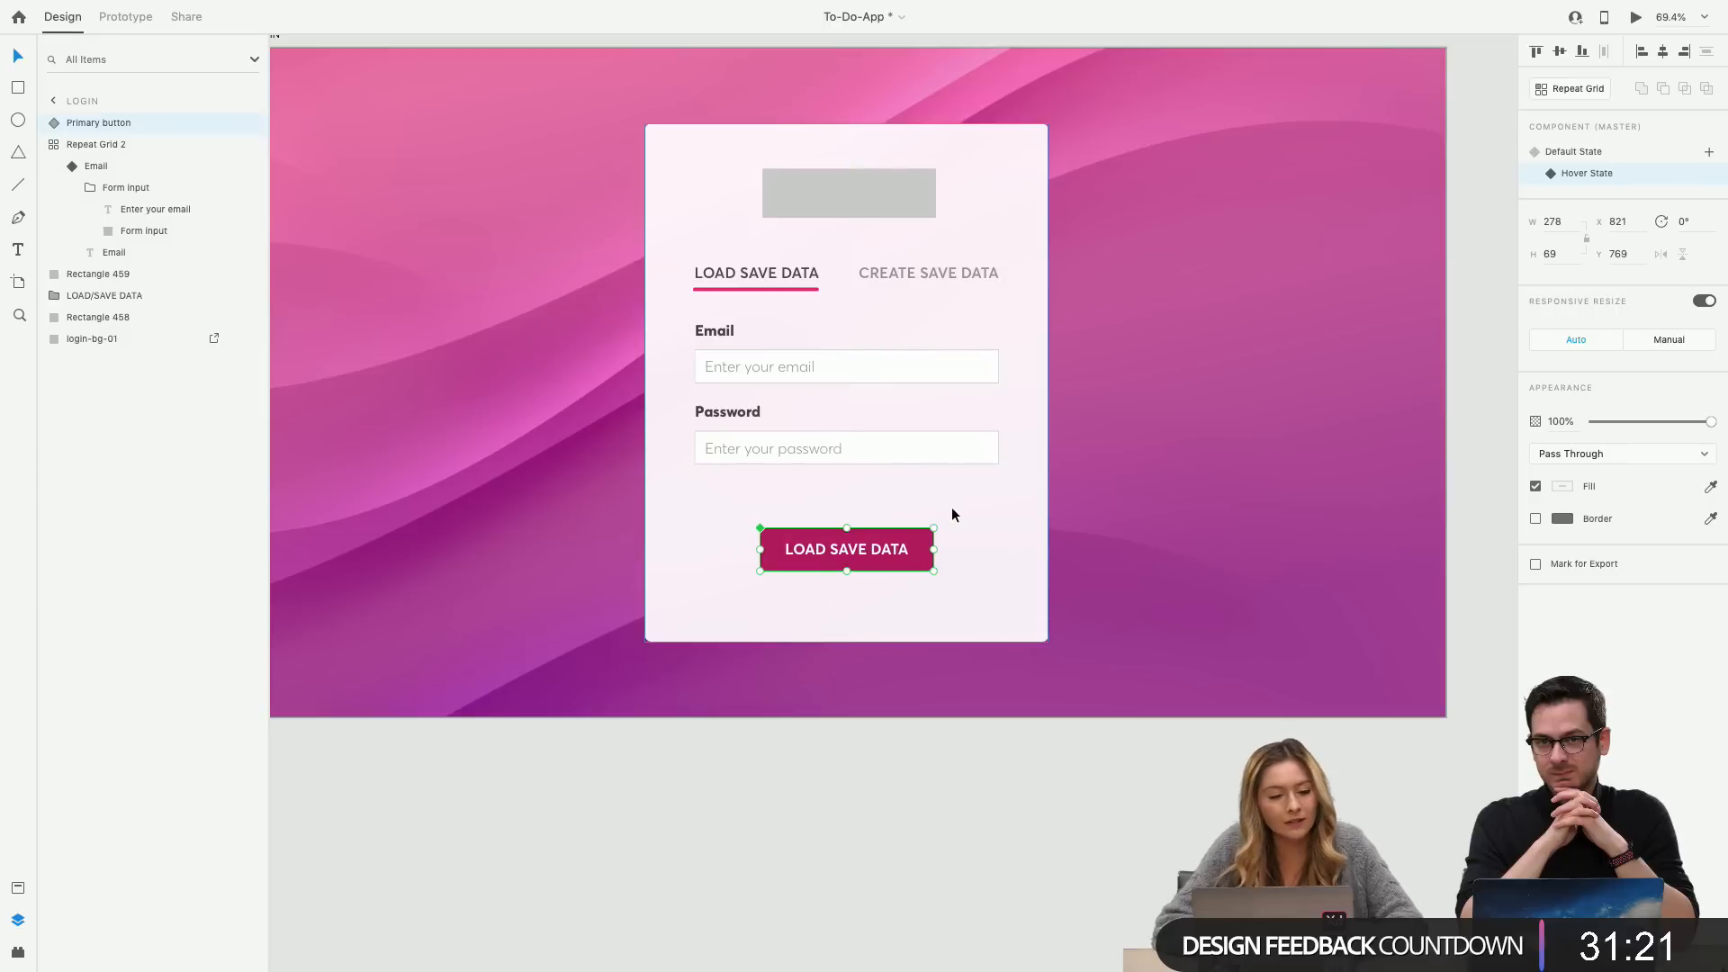
Try to enlarge the button's Hover State to about 318 by 79 around its centred label, and undo the resize.
left_click(54, 122)
left_click_drag(933, 528, 946, 519)
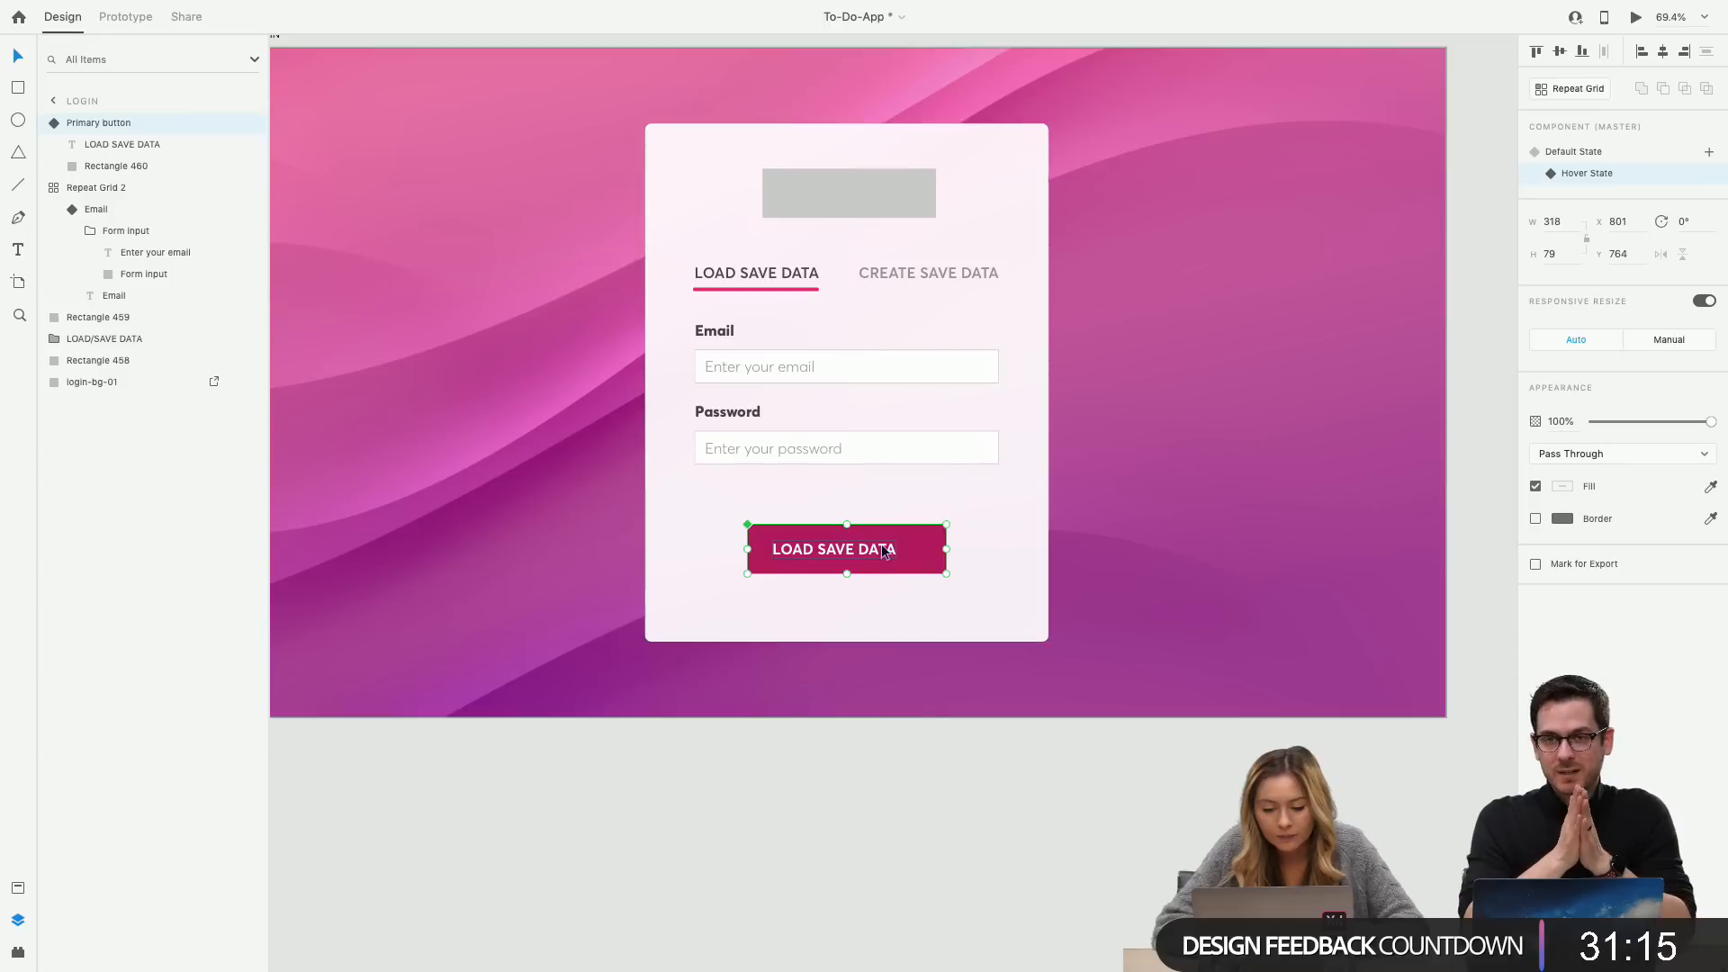
left_click(865, 553)
left_click(897, 629)
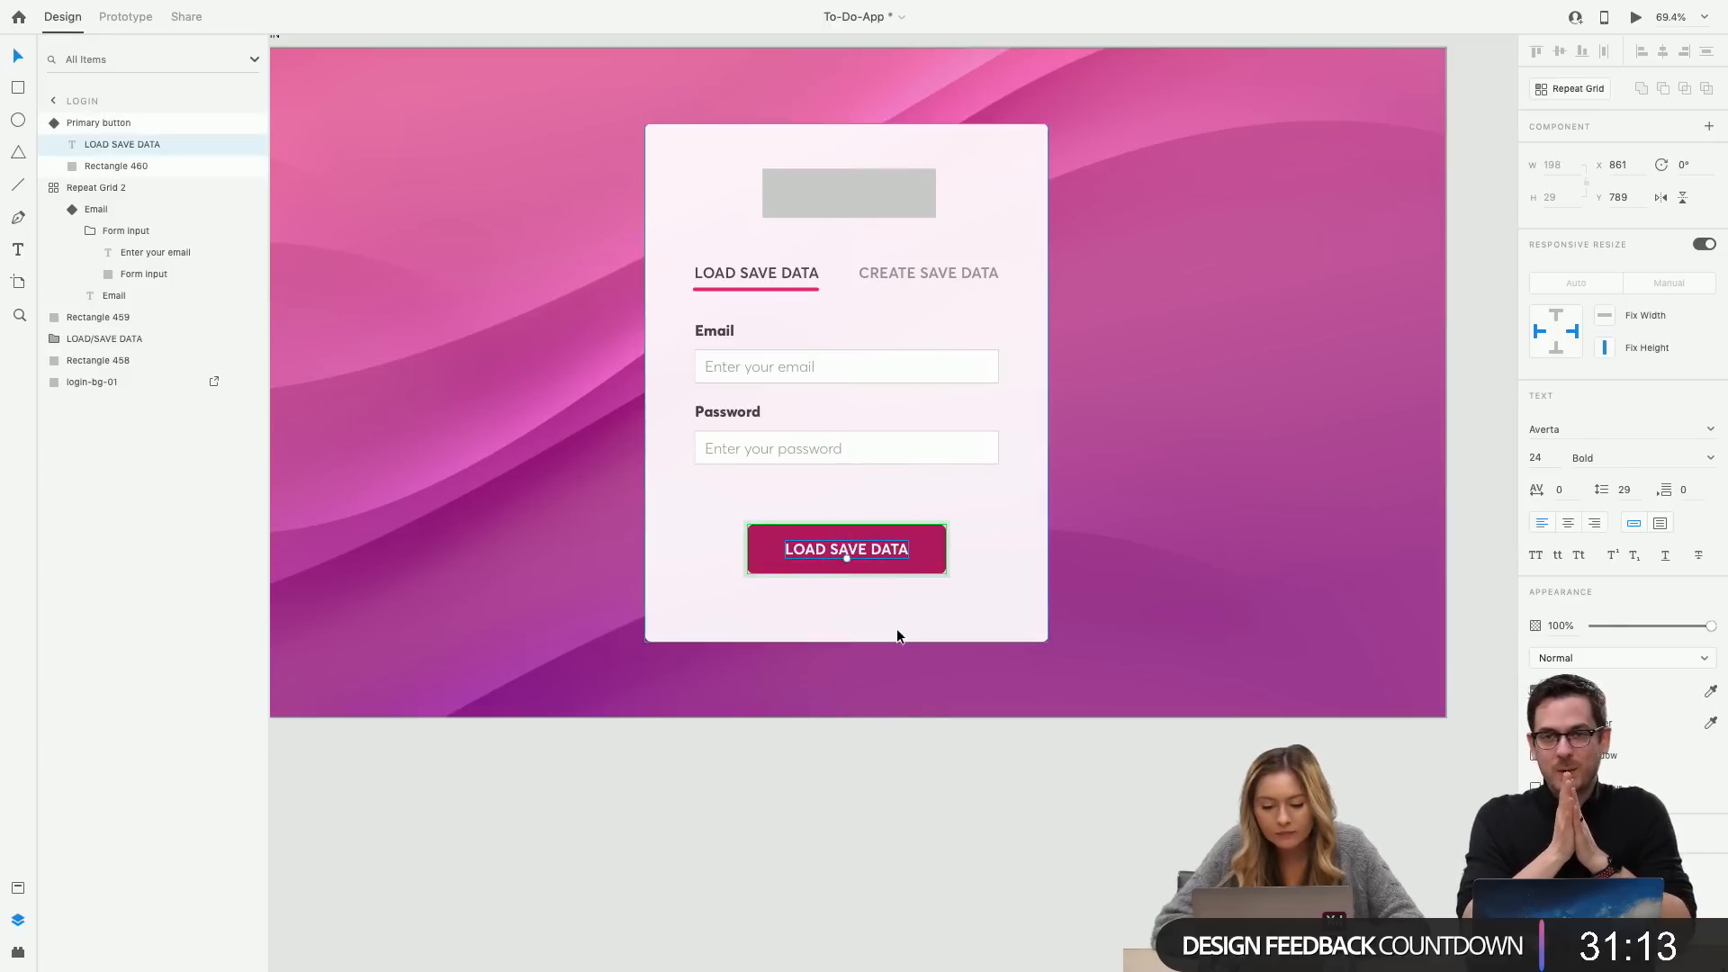
left_click(872, 551)
double_click(873, 551)
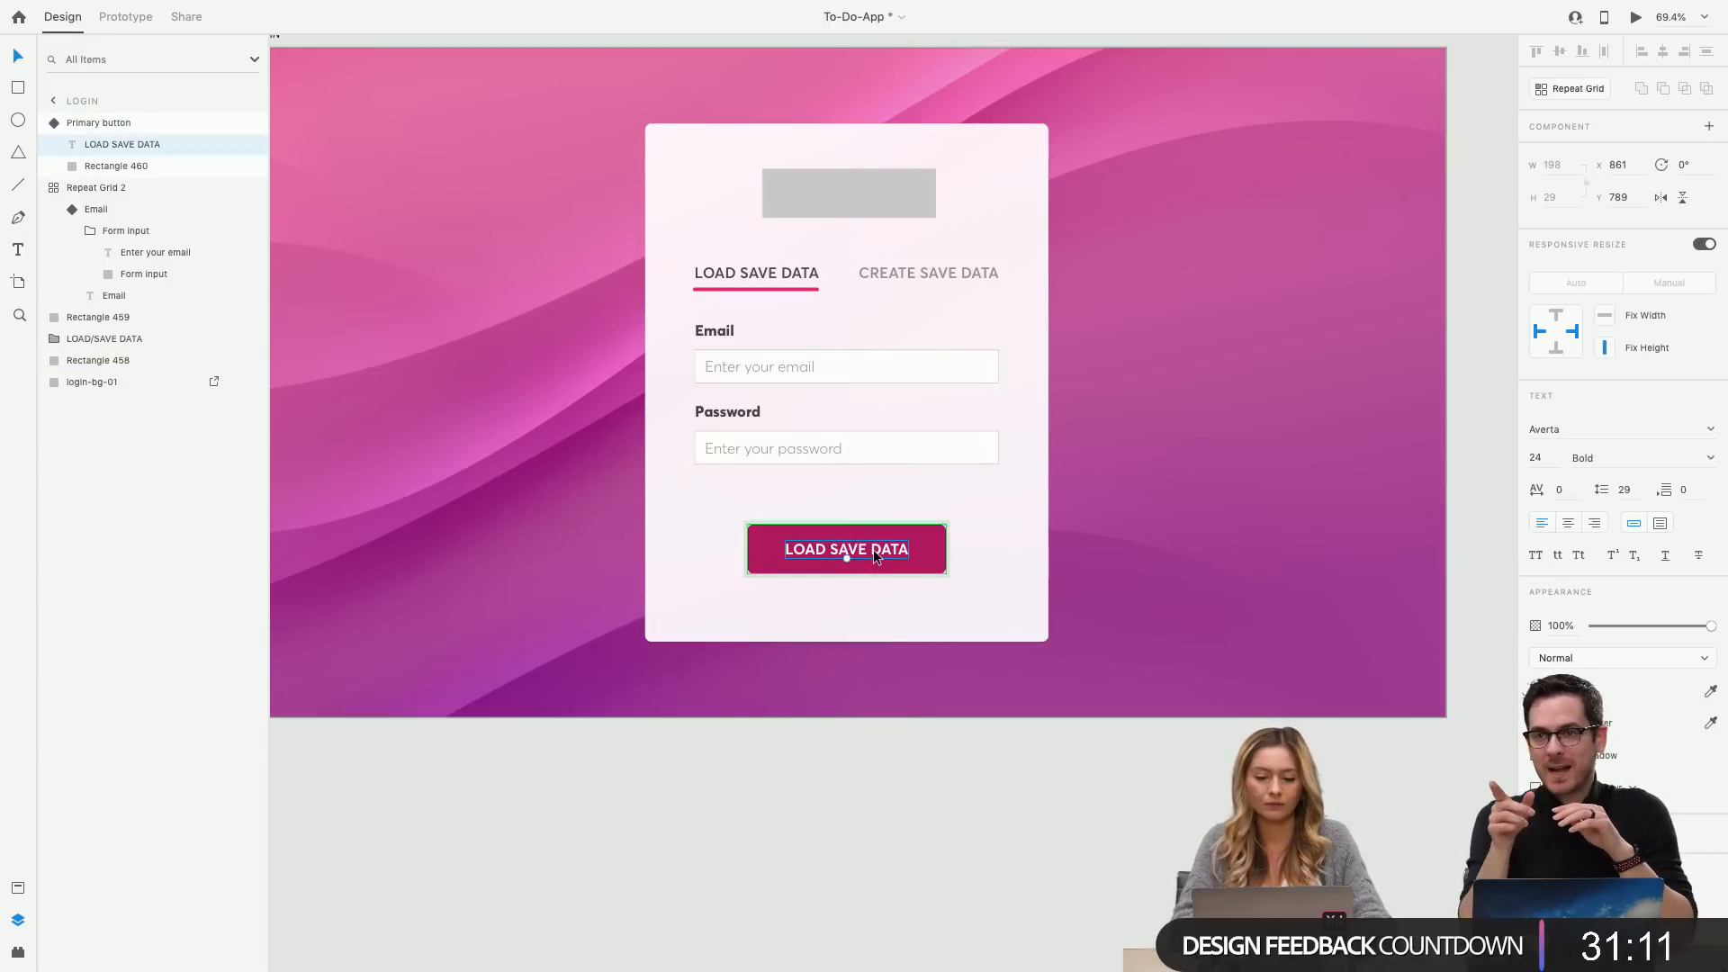
key("super+z")
left_click(905, 595)
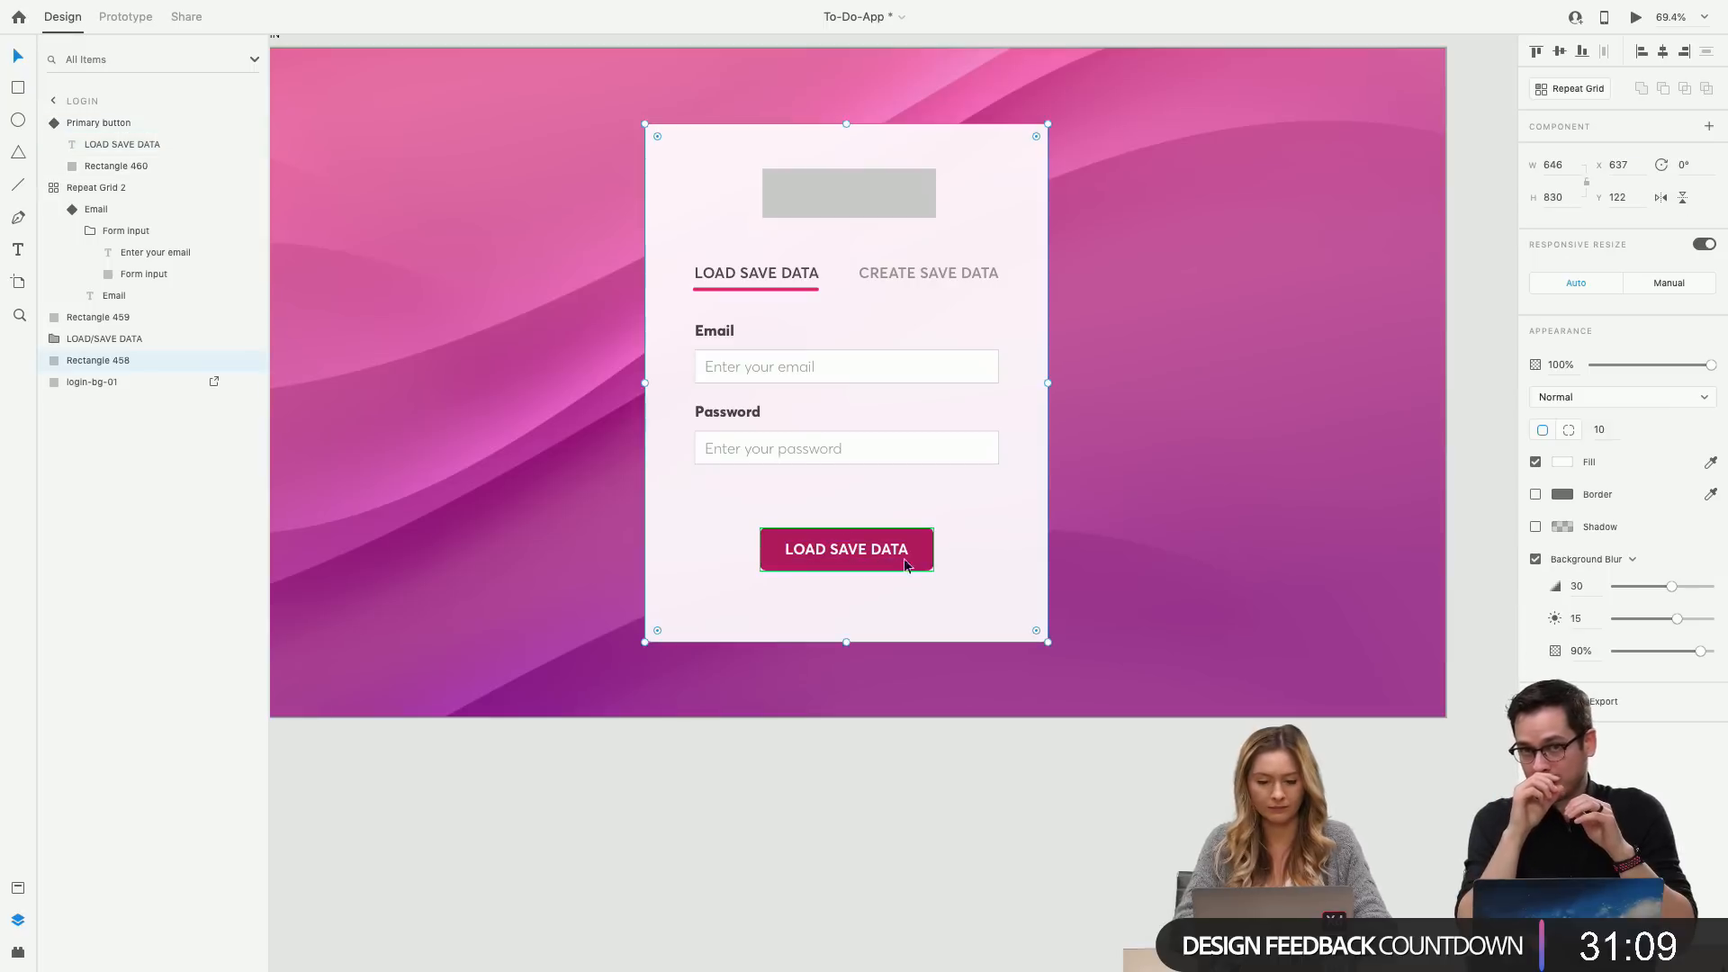
Try to enlarge the button's Default State to about 328 by 81, compare it with the Hover State, and undo the resize.
left_click(904, 558)
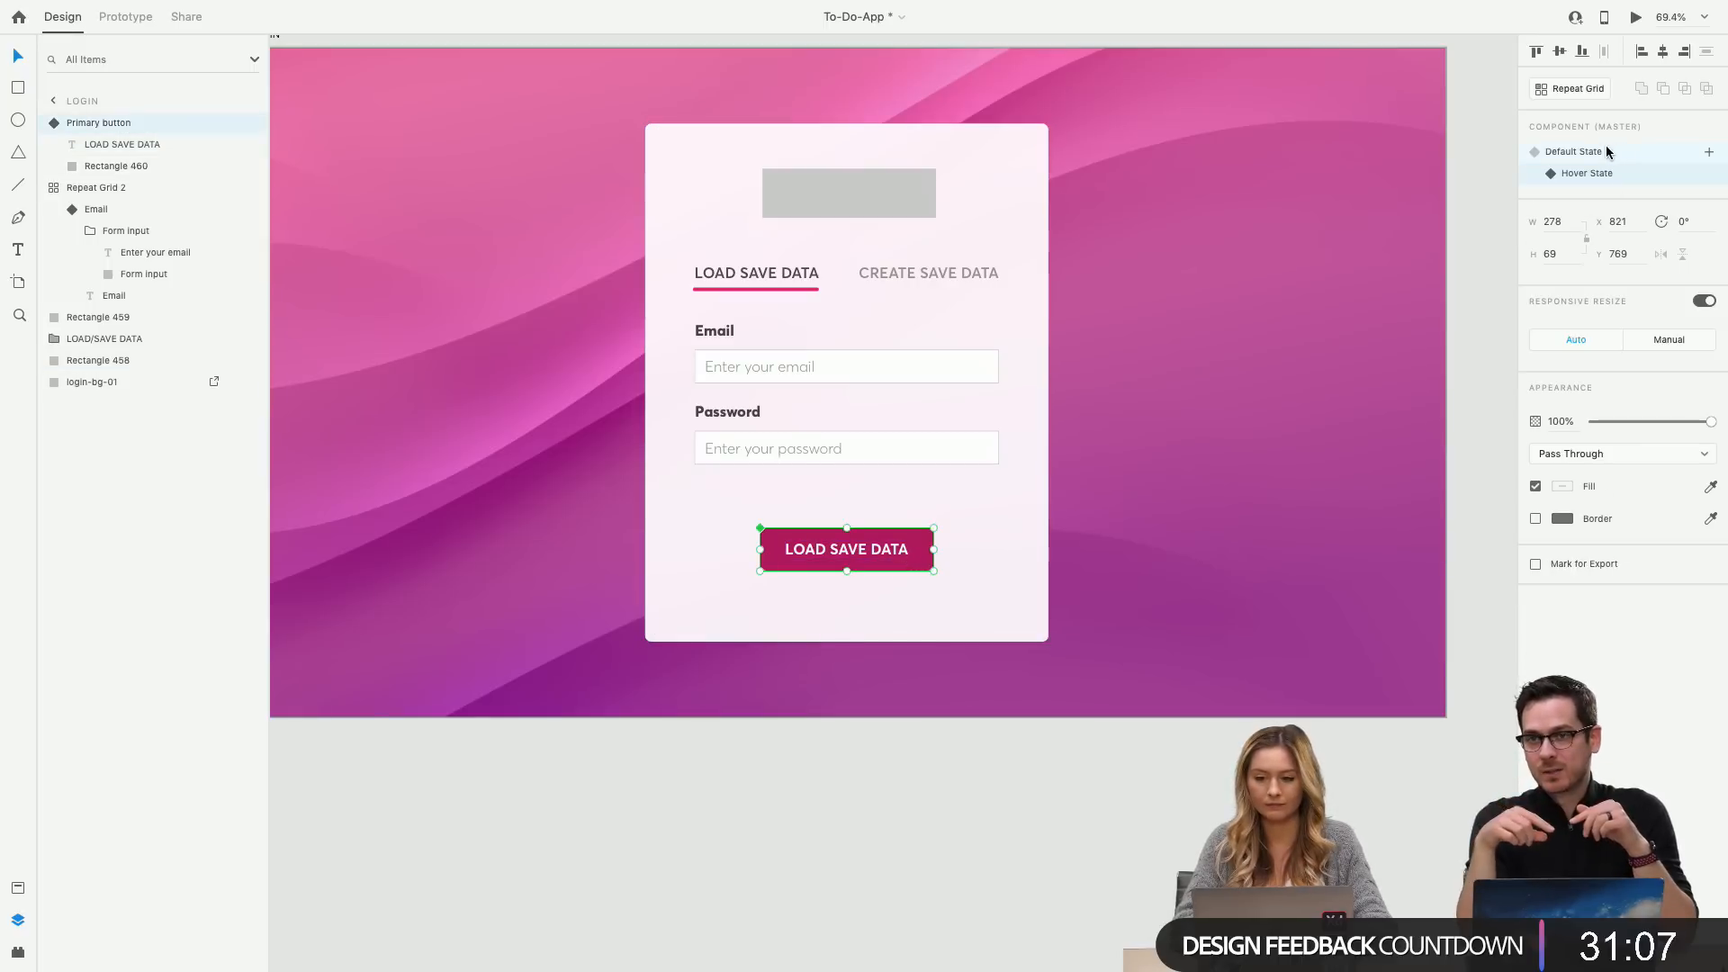
left_click(1589, 172)
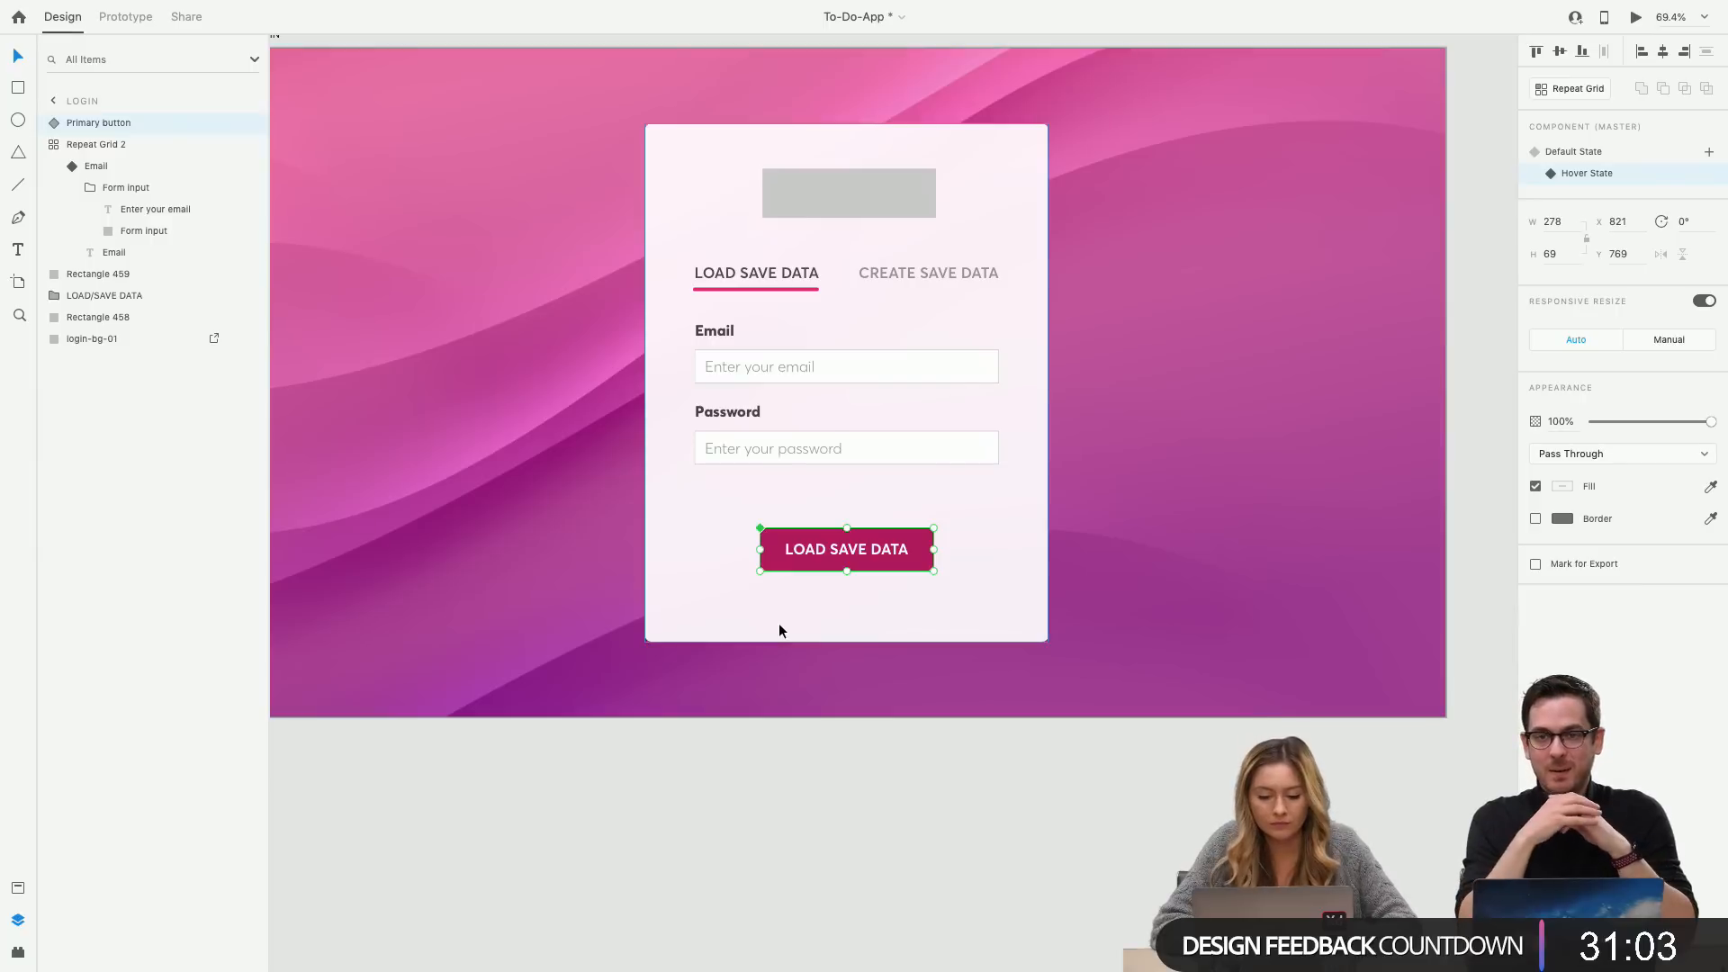
key("super+z")
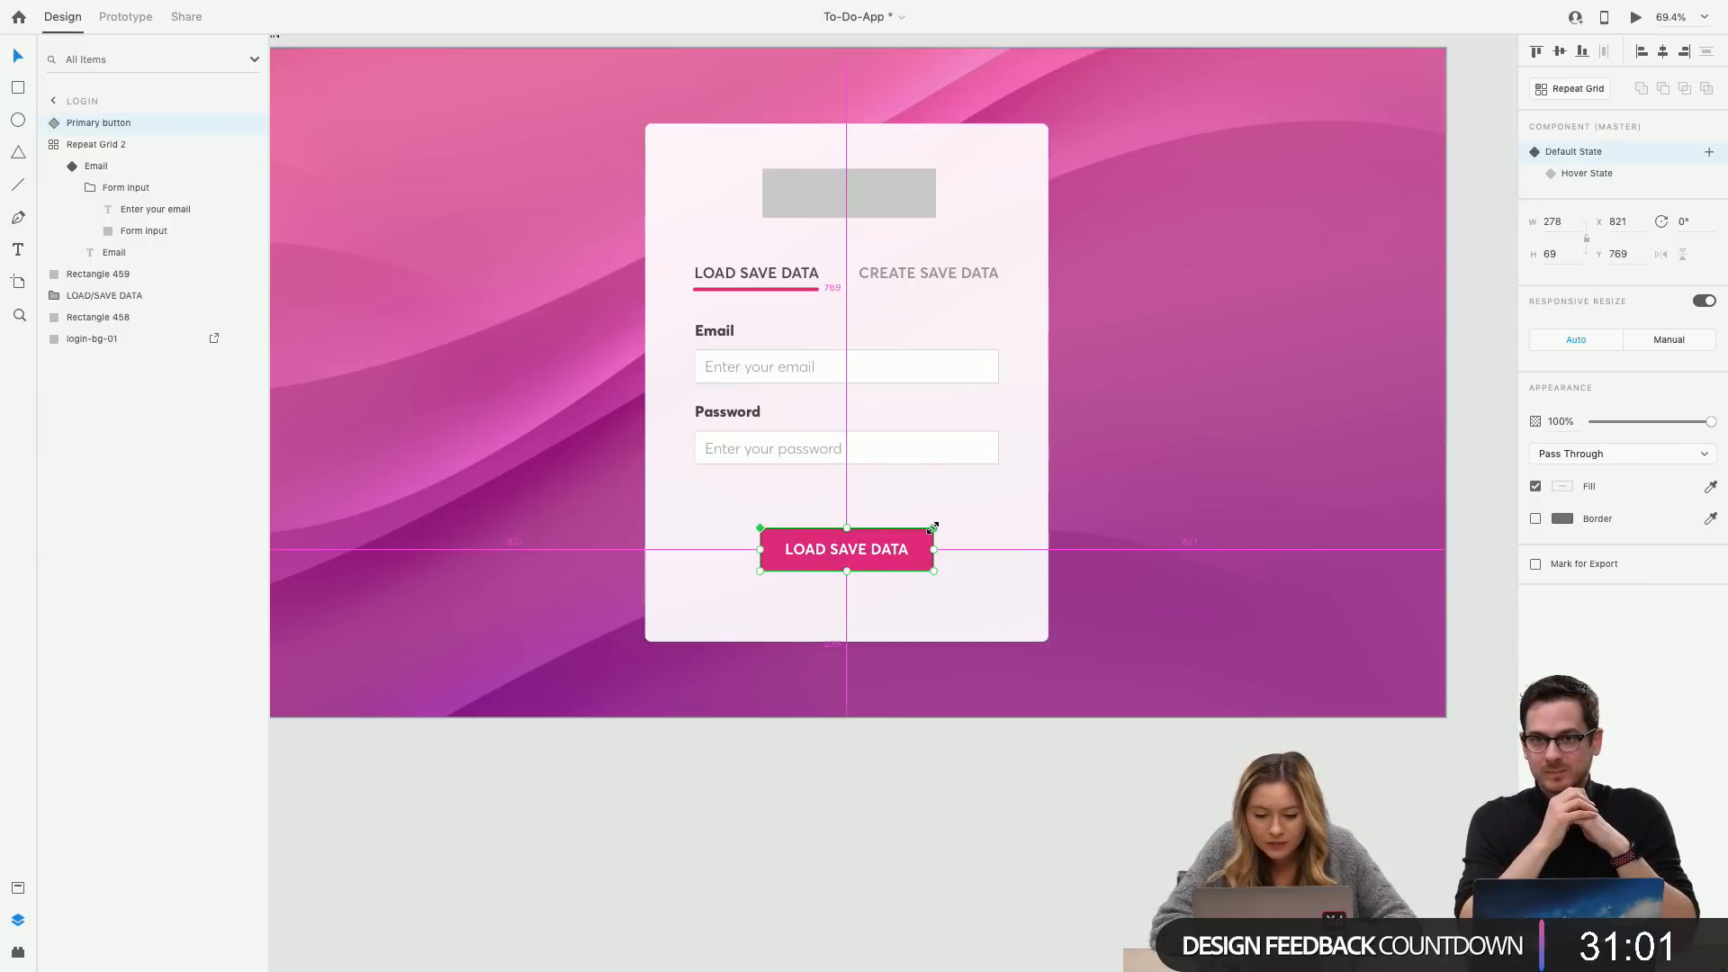
left_click_drag(935, 527, 949, 524)
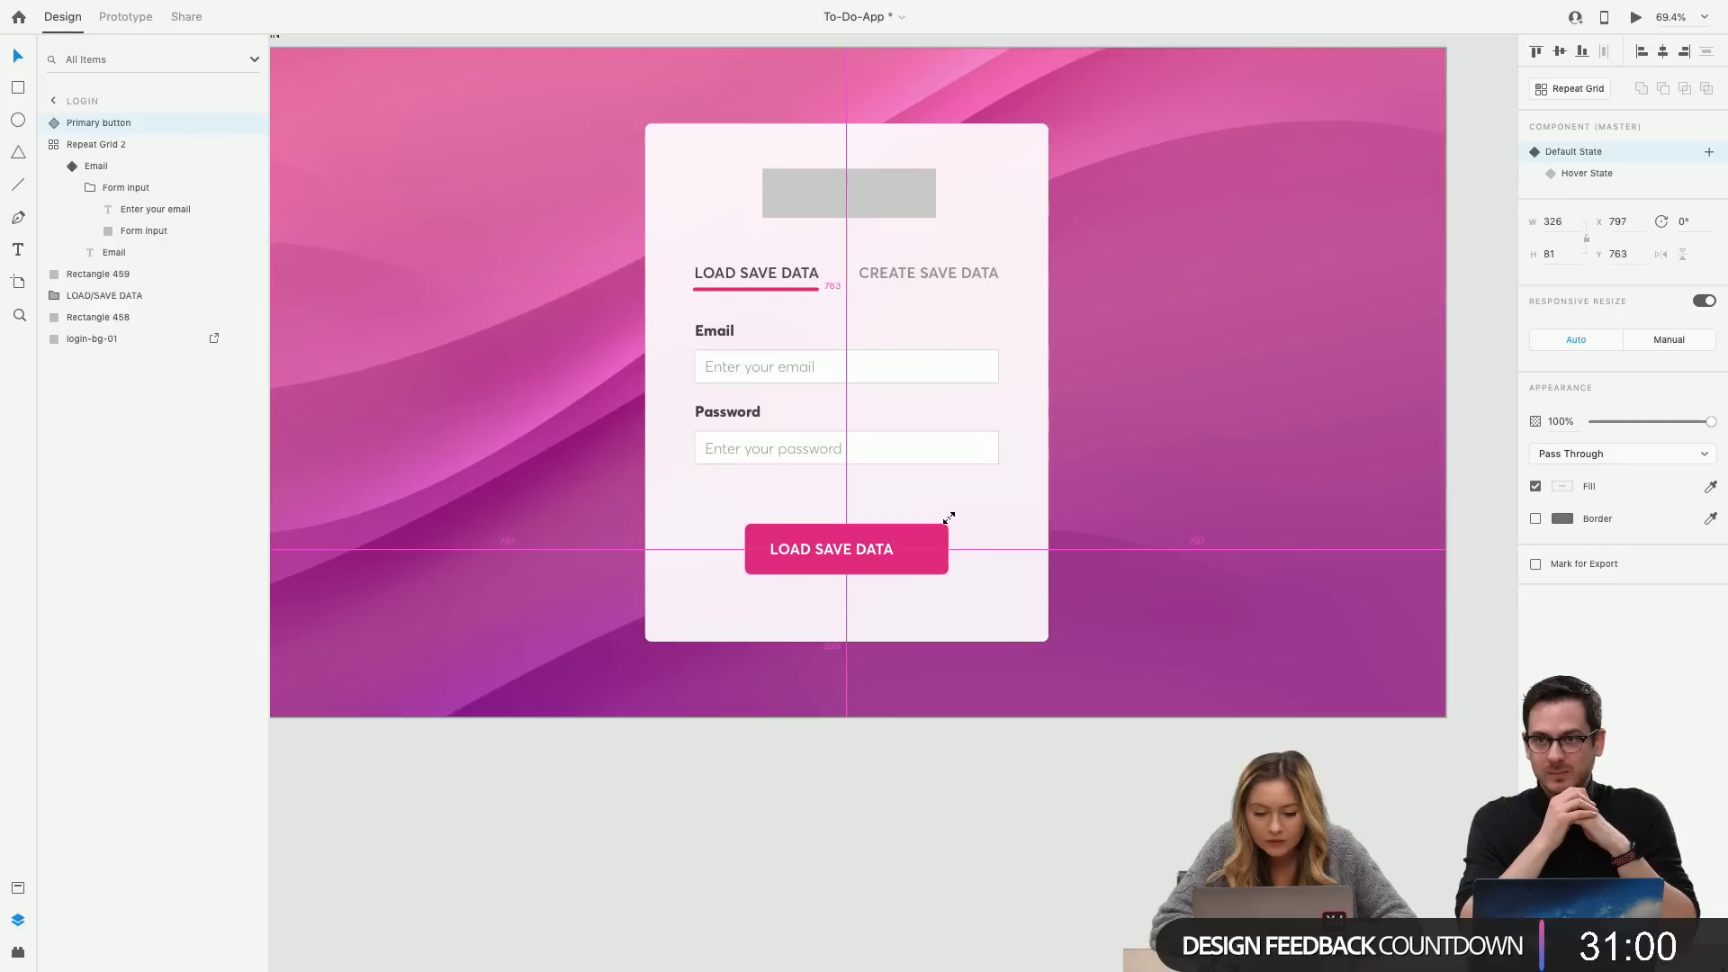
double_click(849, 558)
left_click_drag(855, 553, 869, 553)
left_click(835, 545)
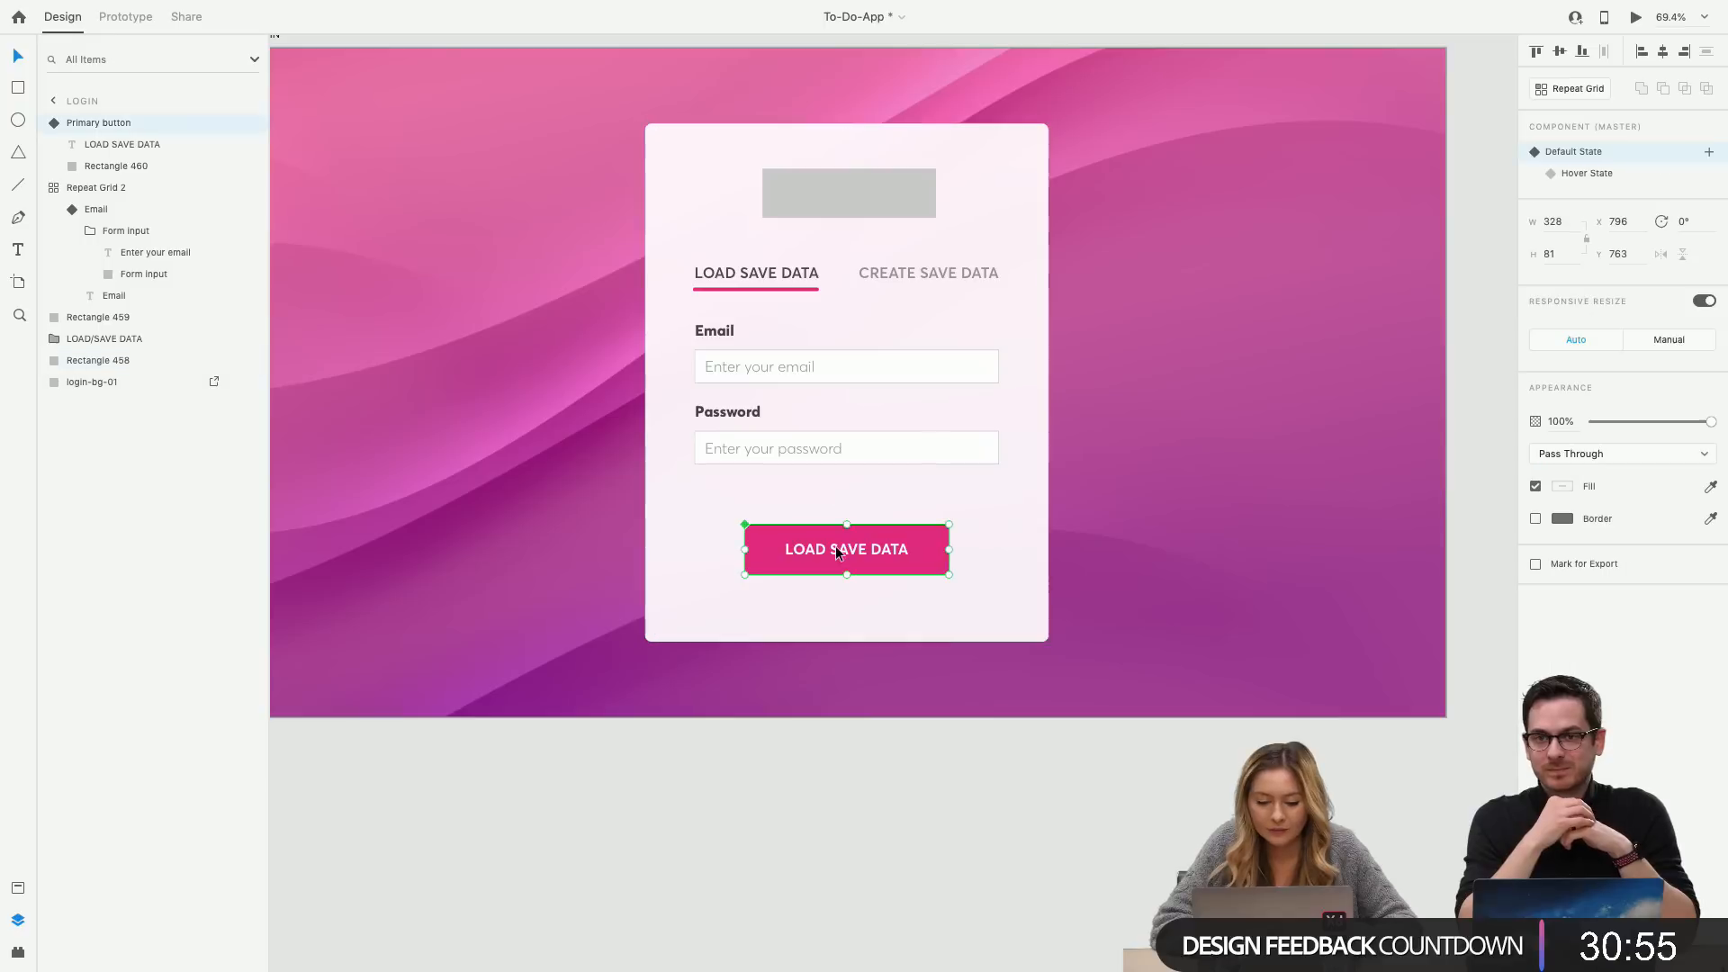
left_click(1595, 174)
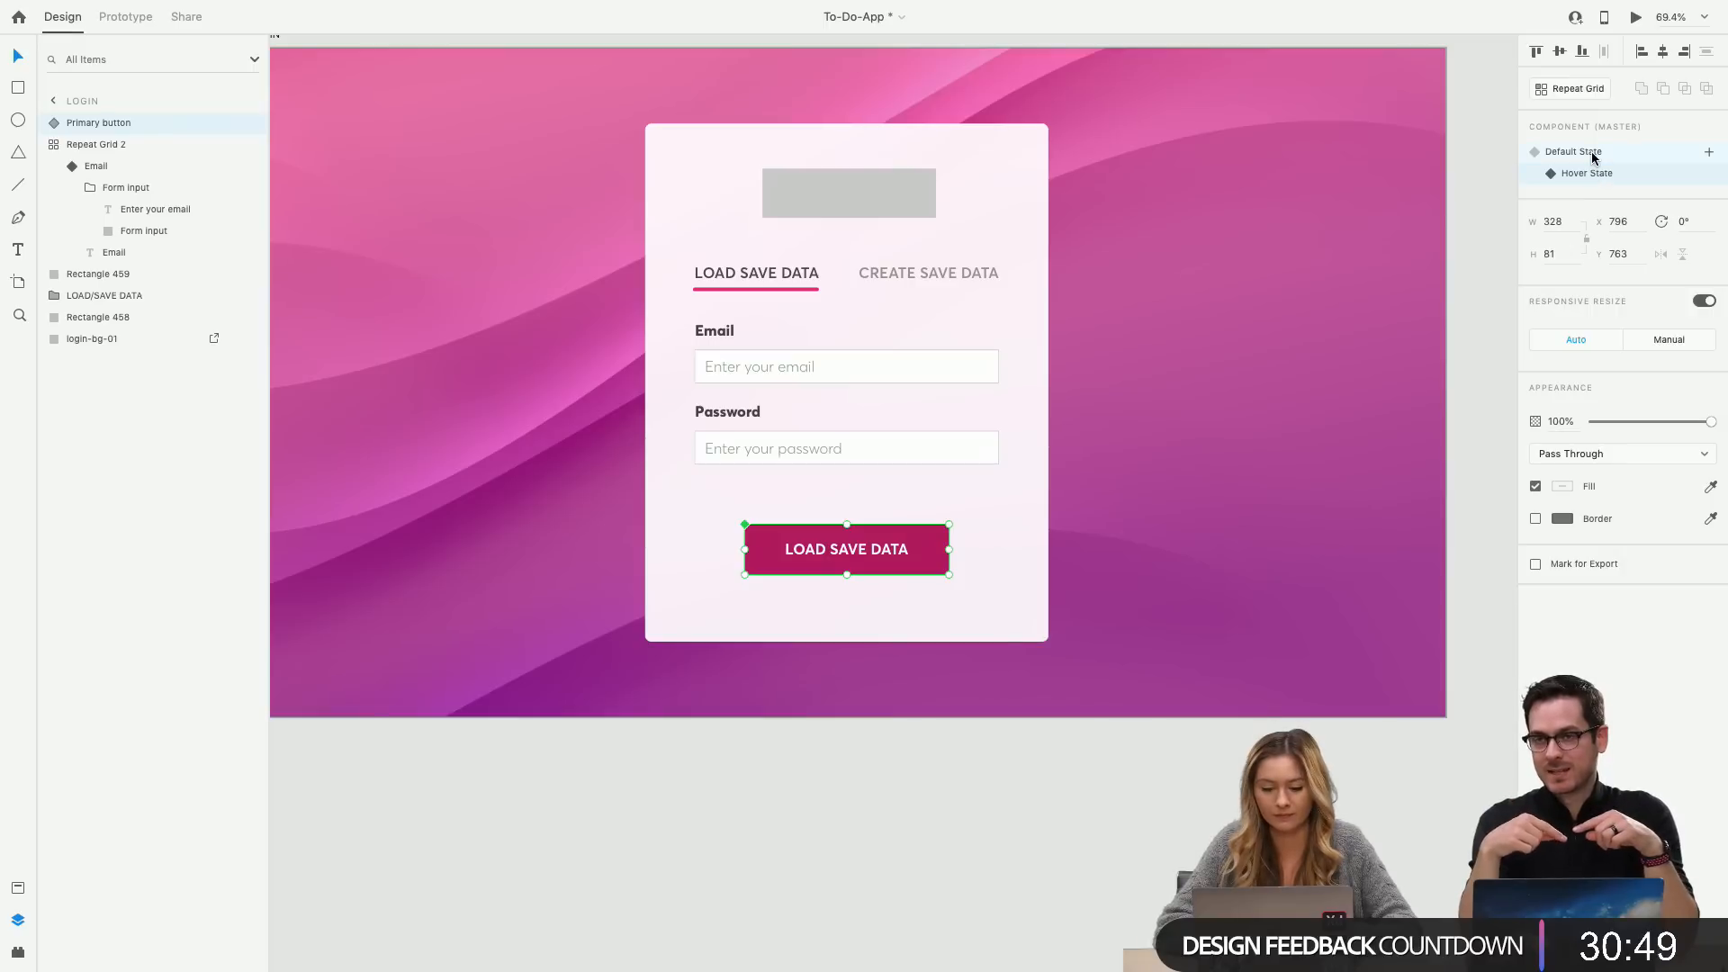
left_click(1591, 151)
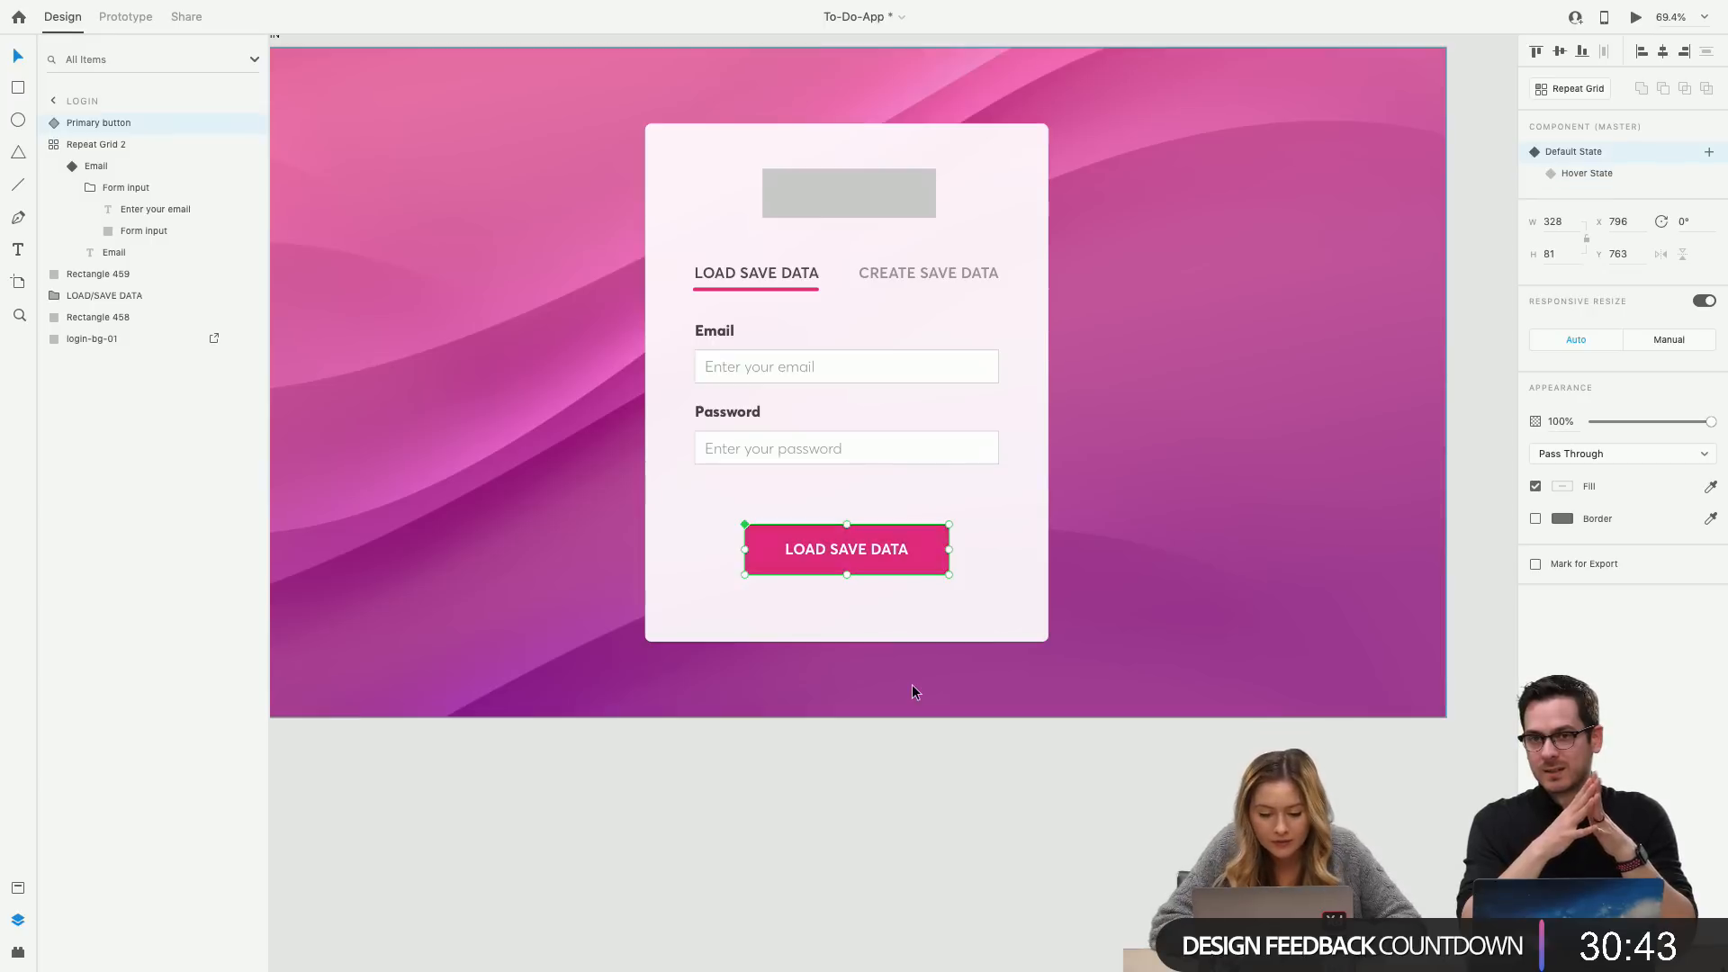
key("ctrl+z")
Try to enlarge the button's Hover State to about 306 by 77, compare it with the Default State, and undo the resize.
left_click(1588, 173)
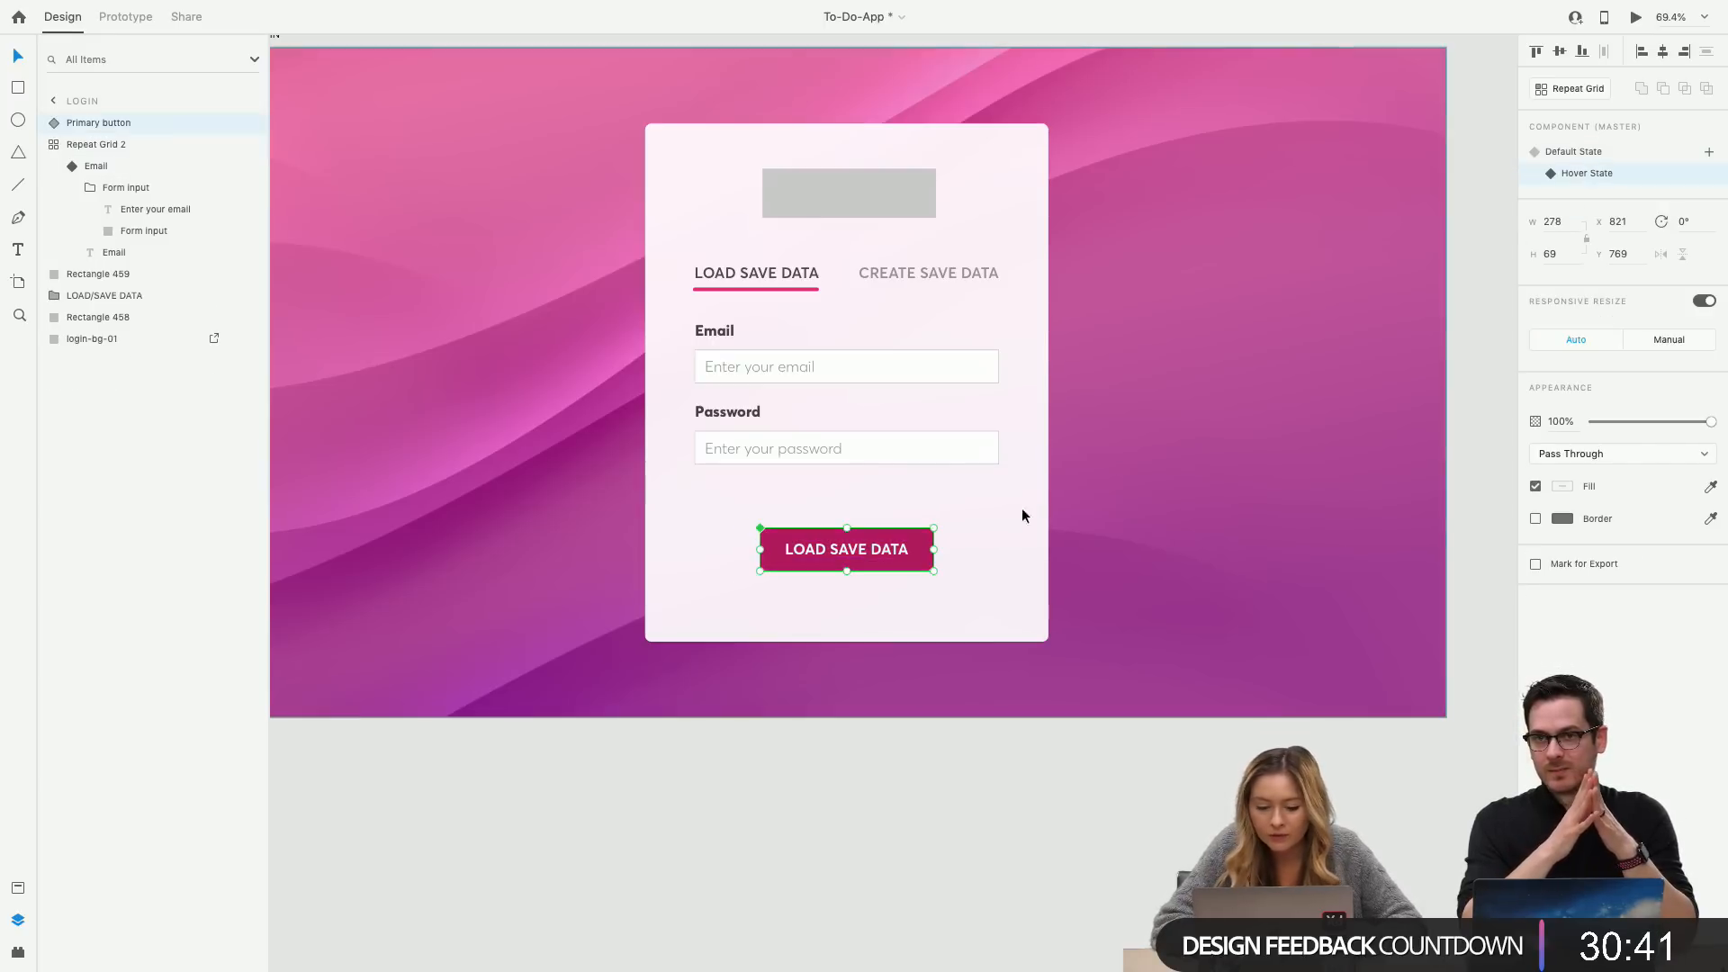
left_click_drag(934, 528, 942, 524)
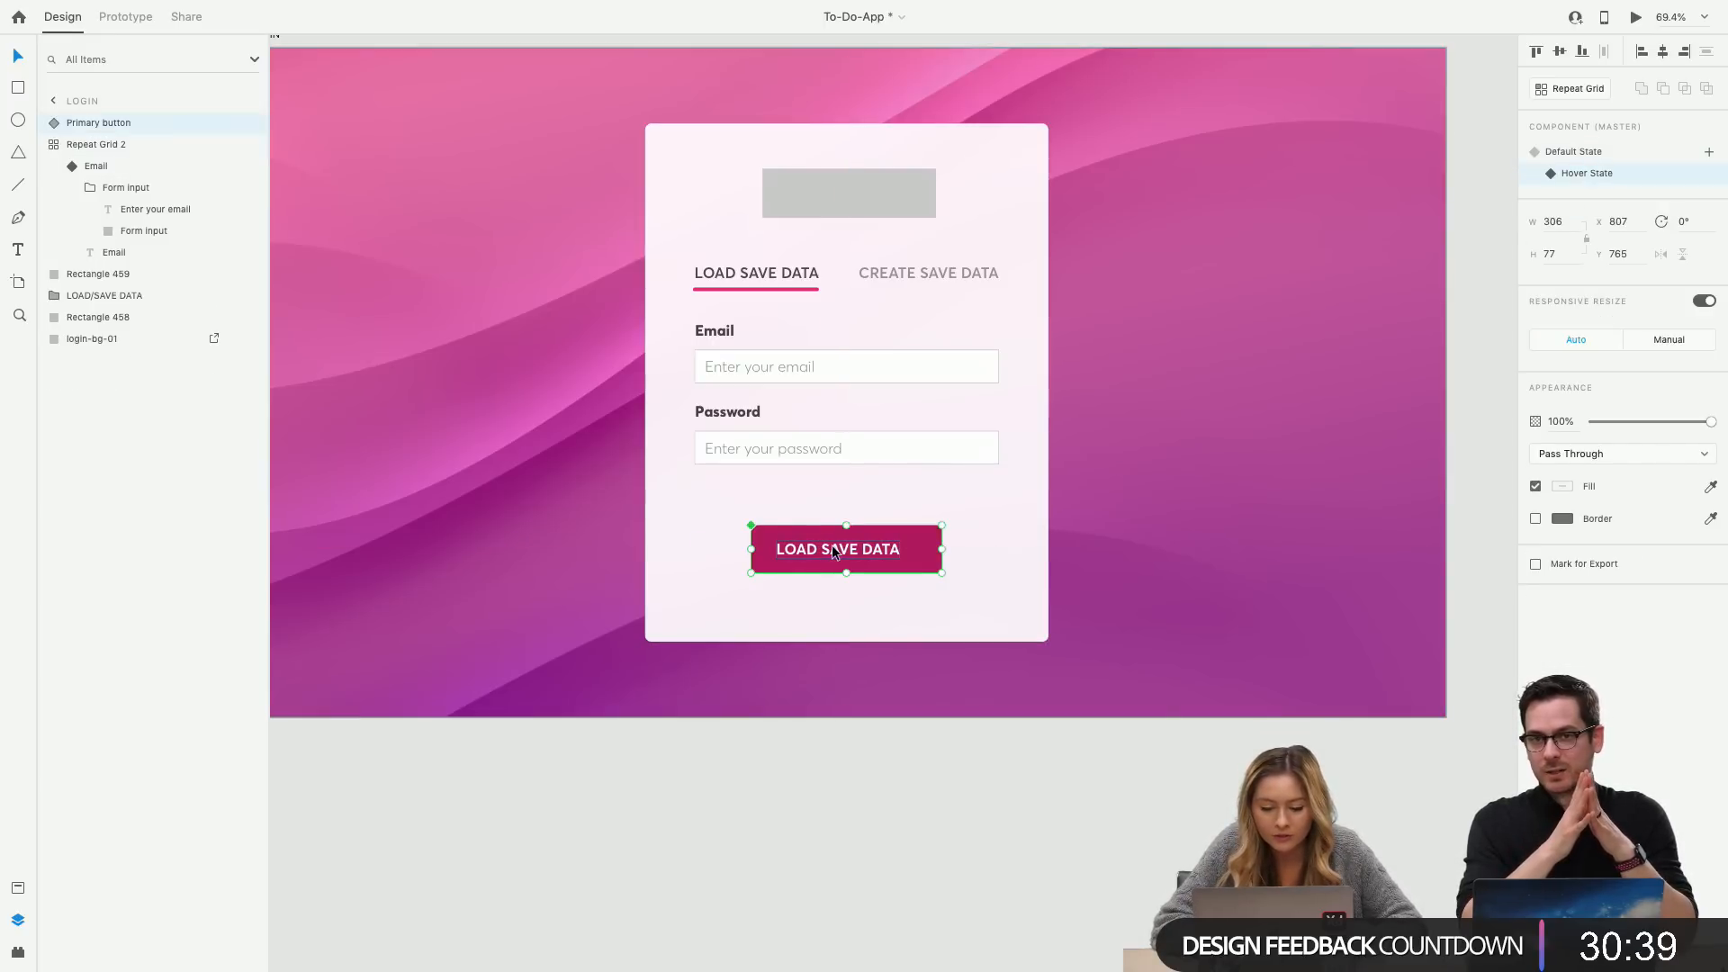
double_click(832, 543)
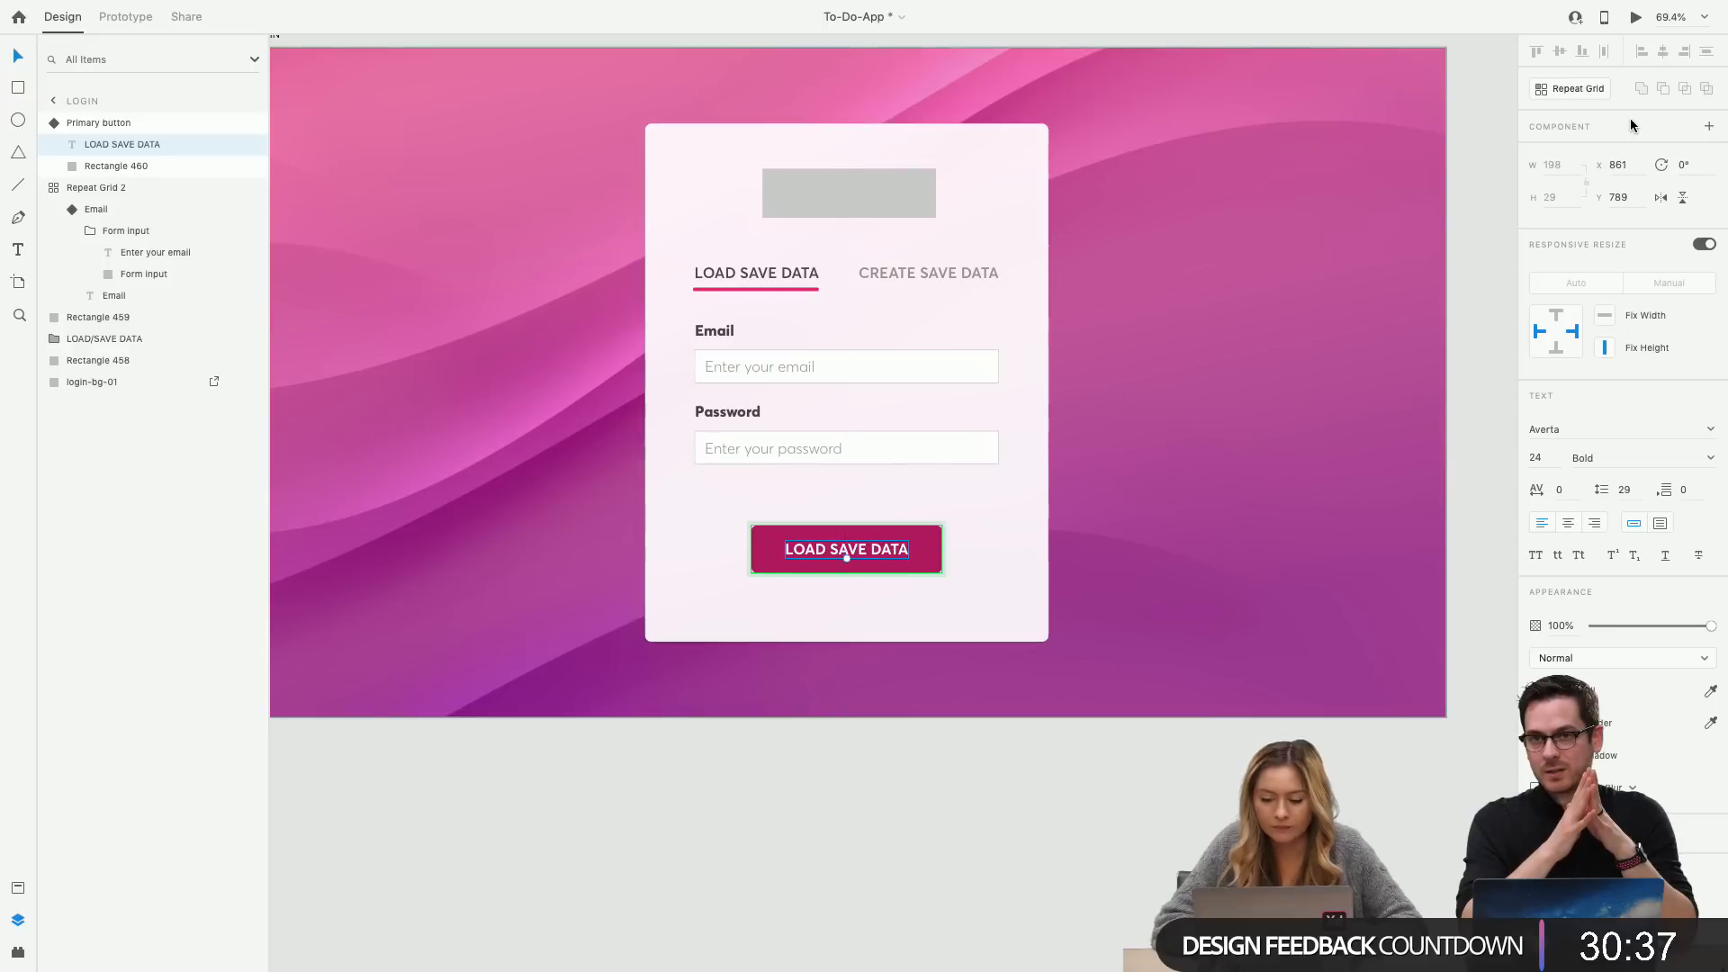
key("Escape")
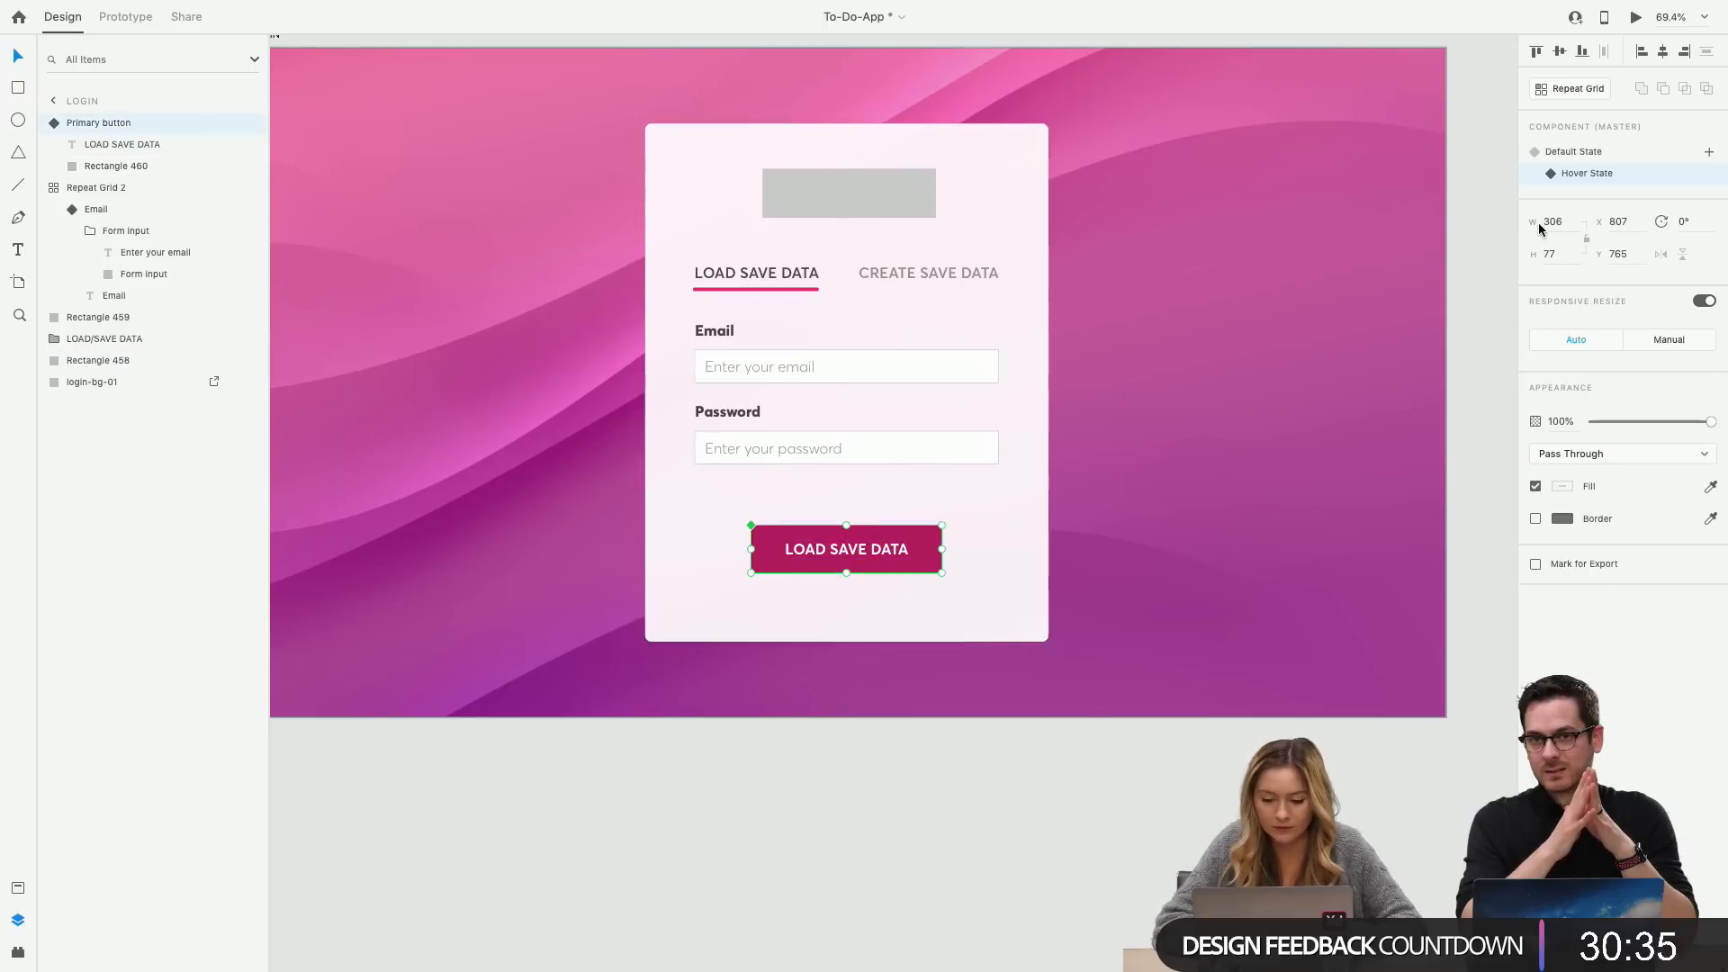
left_click(1562, 153)
left_click(1580, 165)
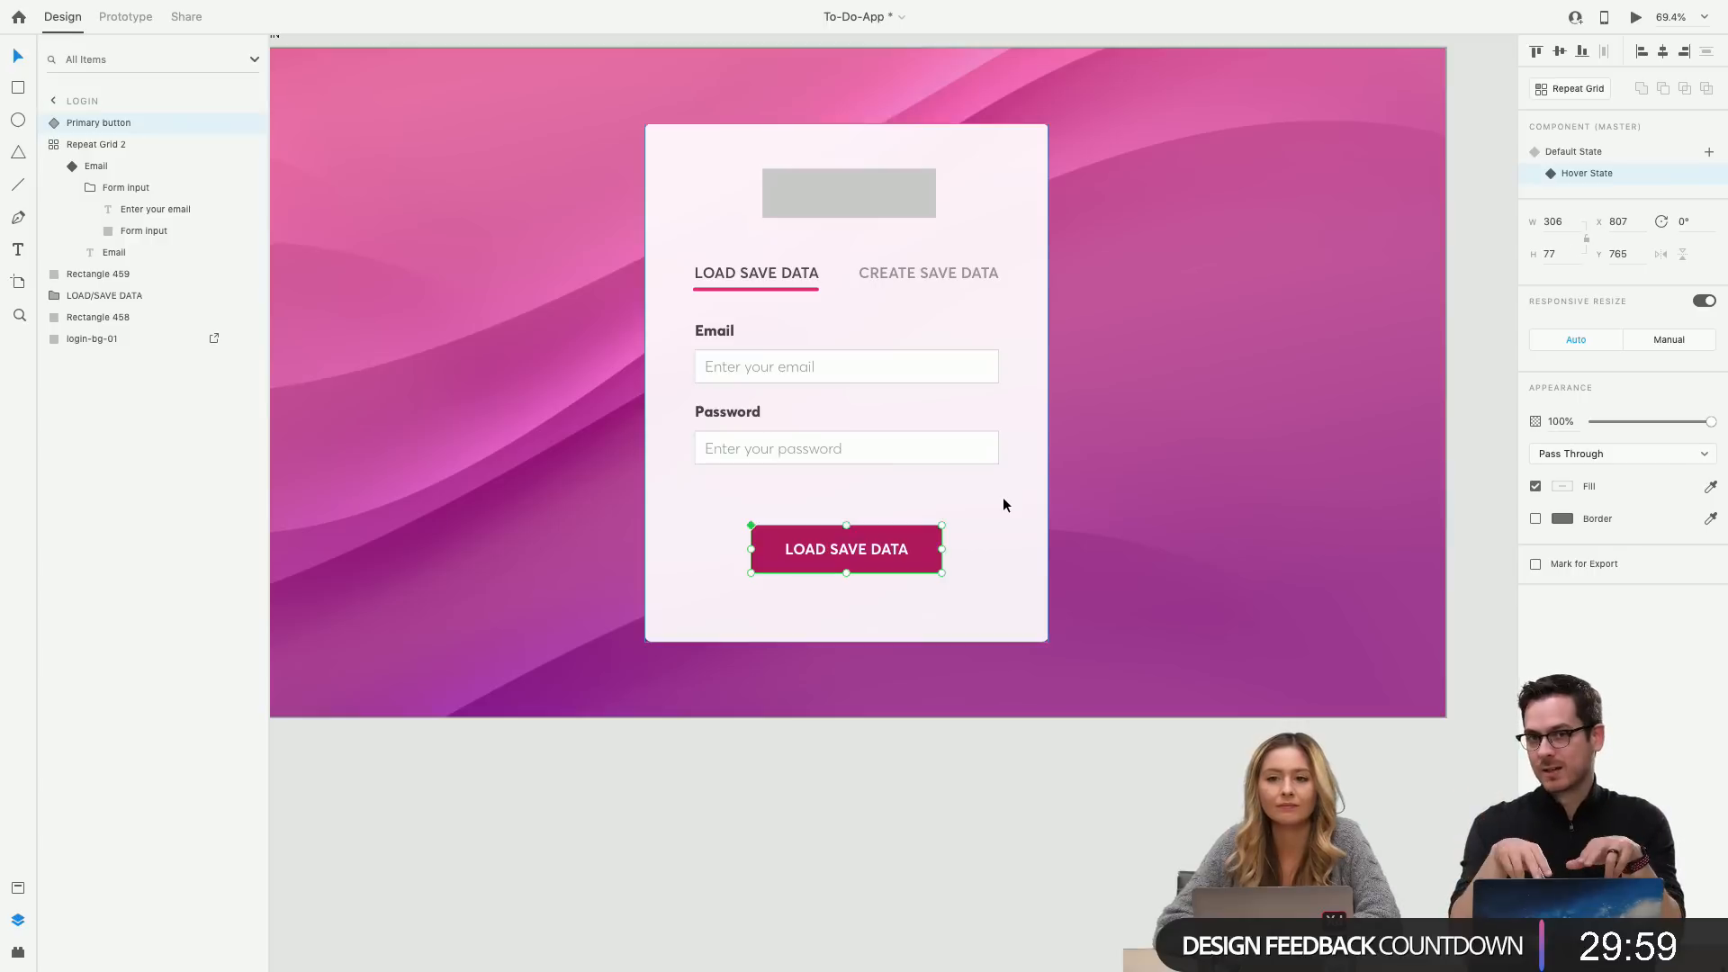
left_click(1004, 499)
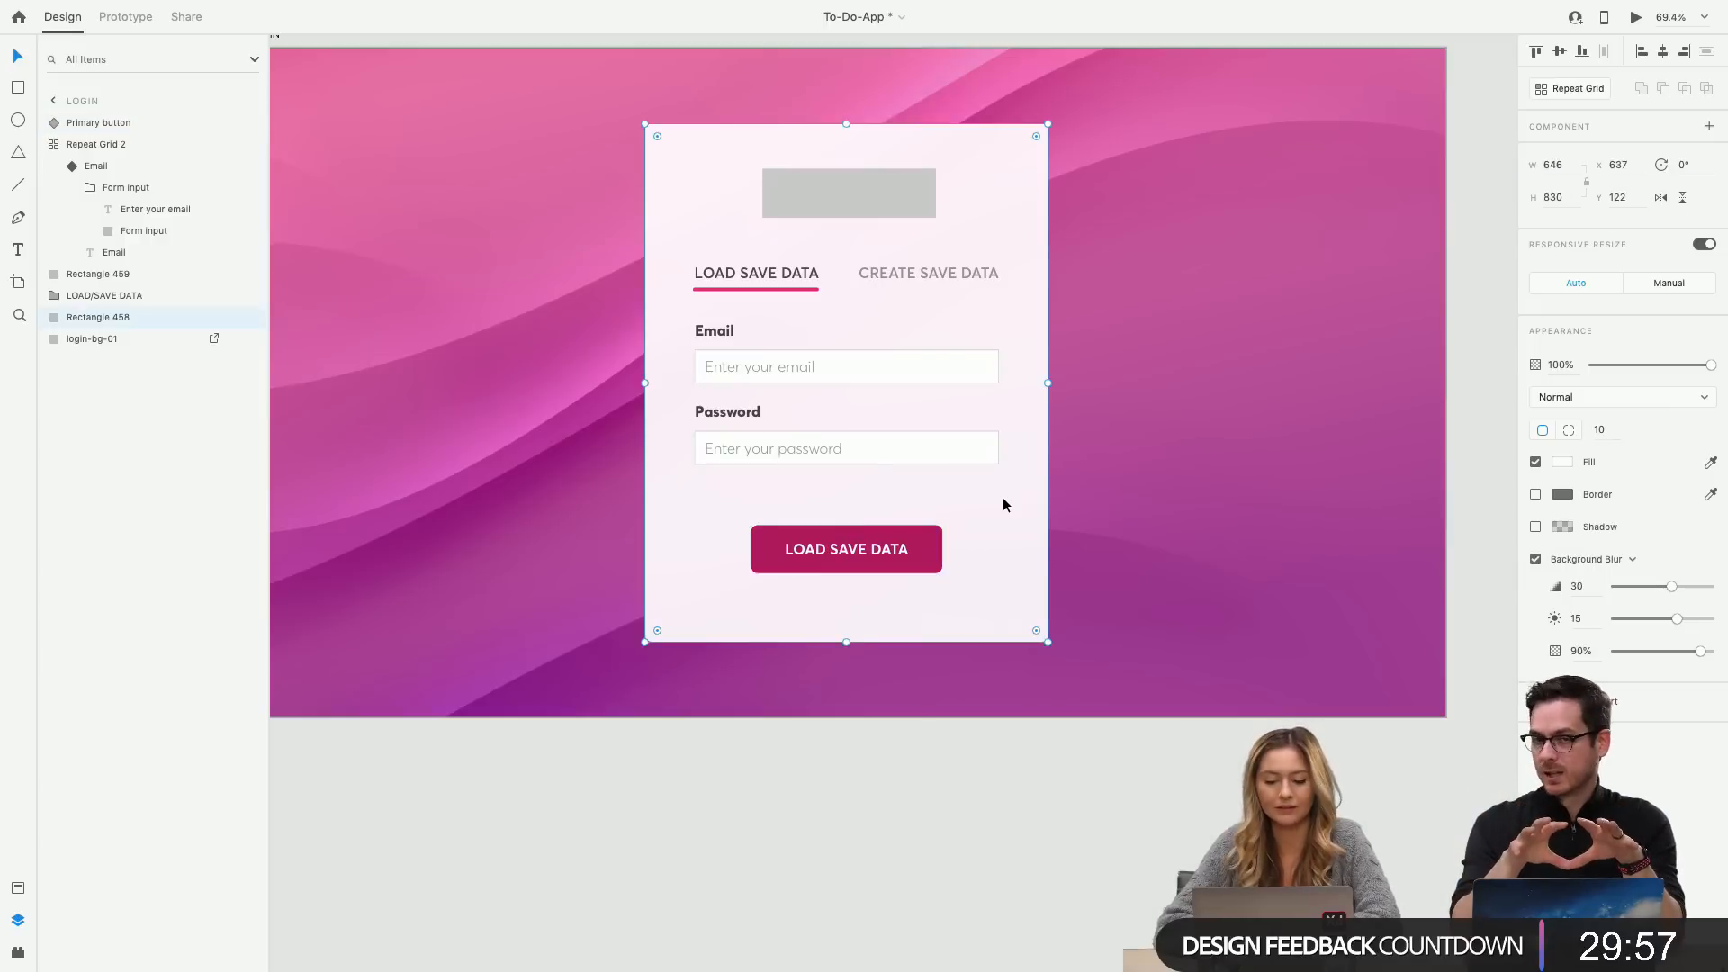
key("Tab")
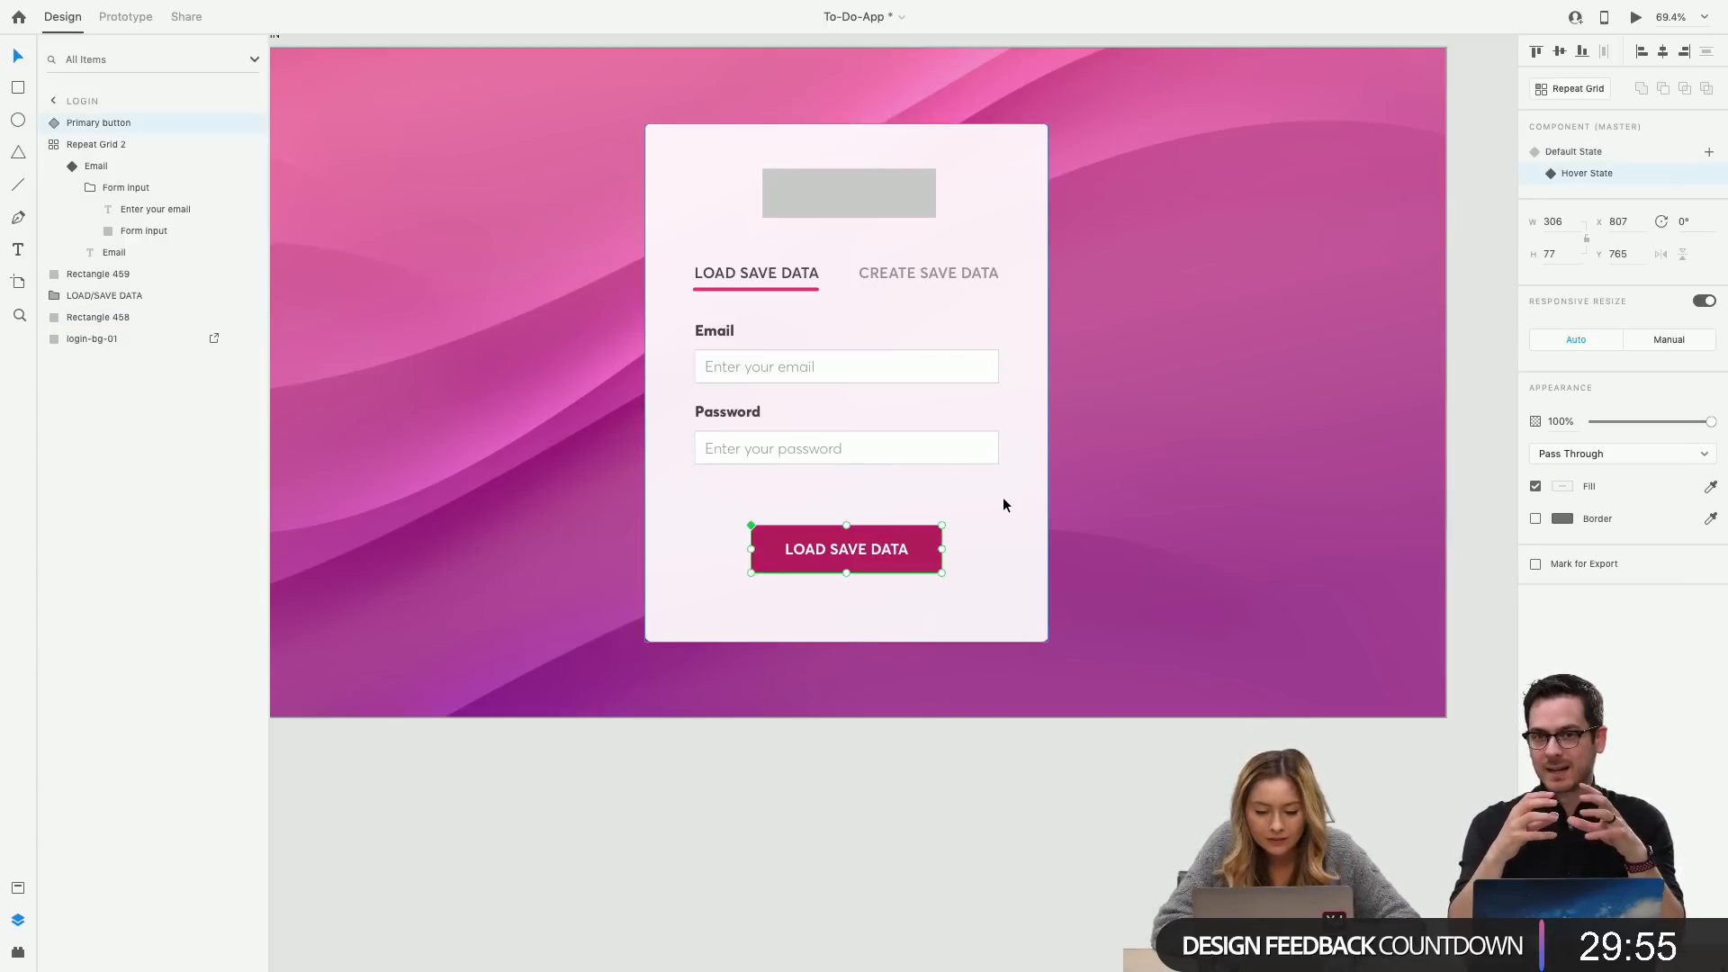
key("Return")
key("Escape")
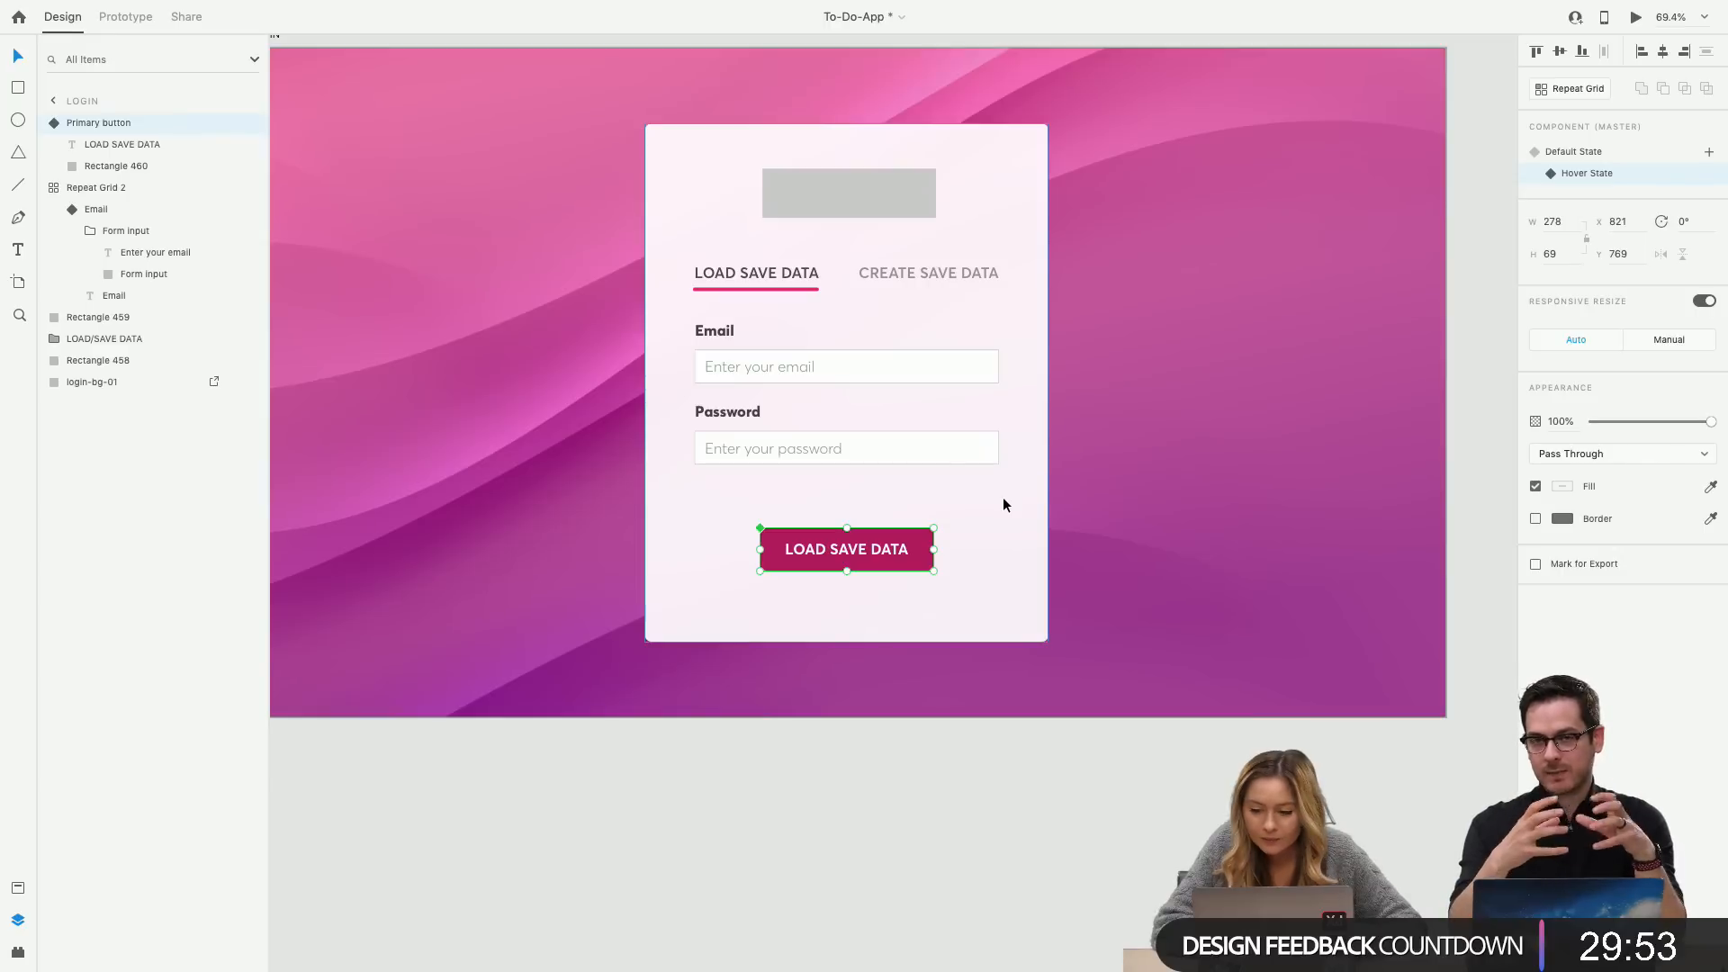
In the button's Hover State, enlarge only the background rectangle from its centre to about 308 by 77.
left_click(1590, 153)
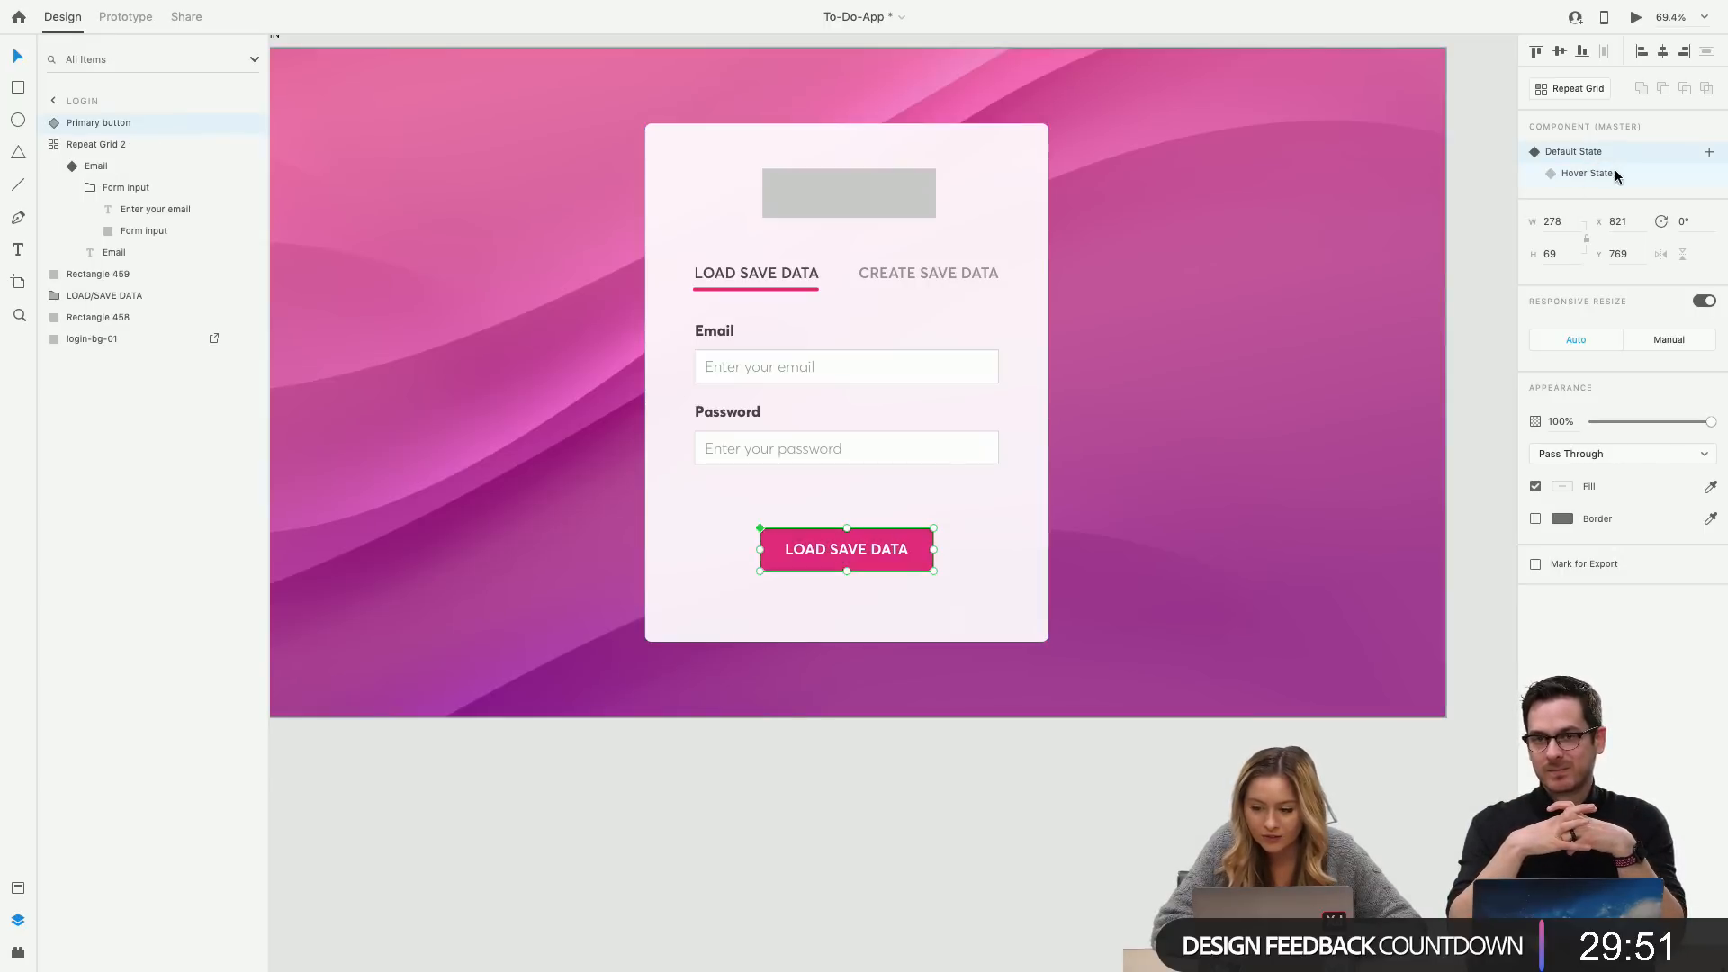
left_click(1615, 171)
left_click(1602, 155)
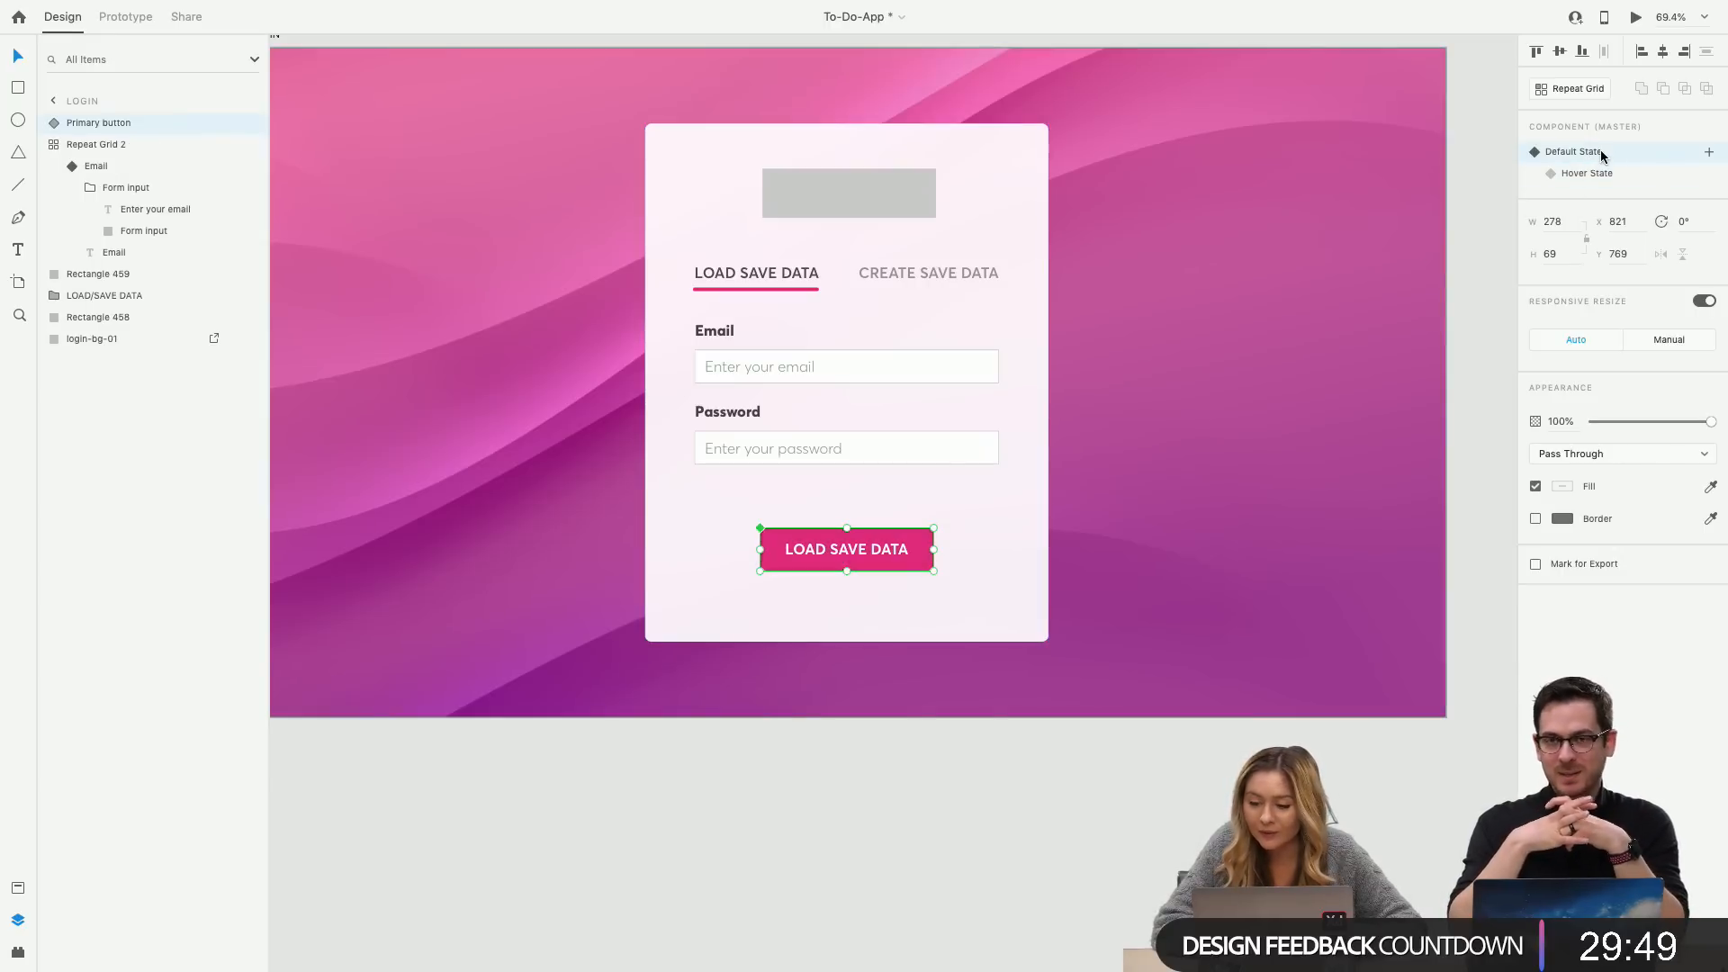
left_click(1608, 172)
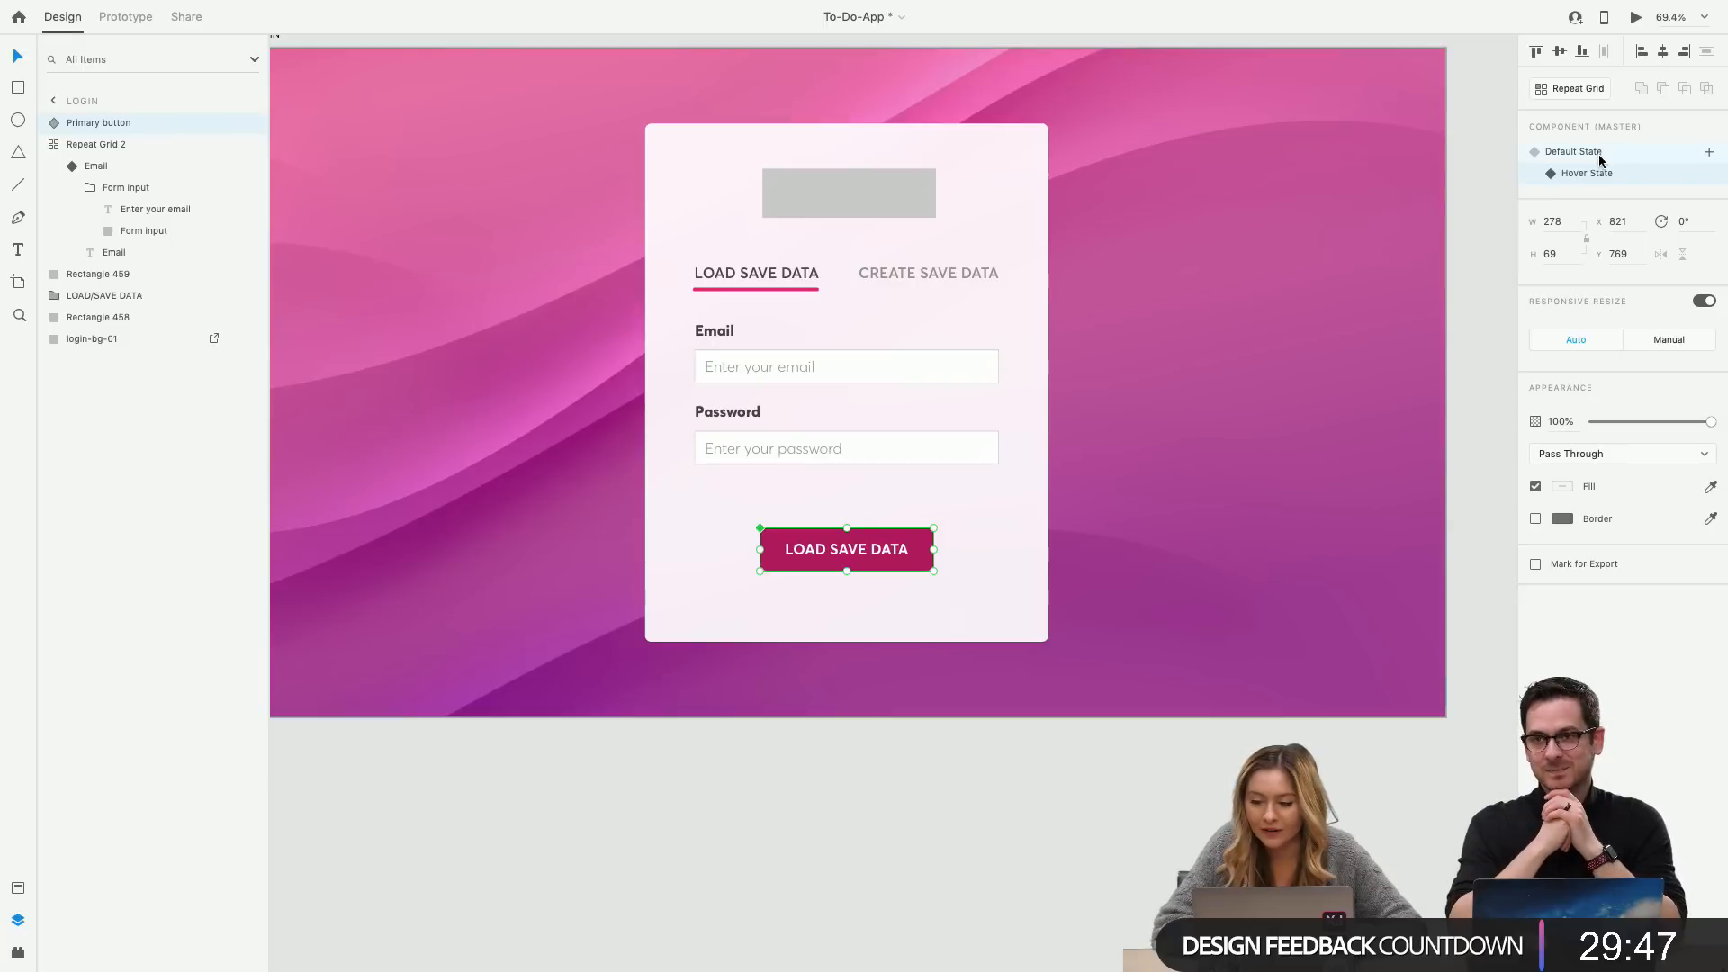
left_click(53, 123)
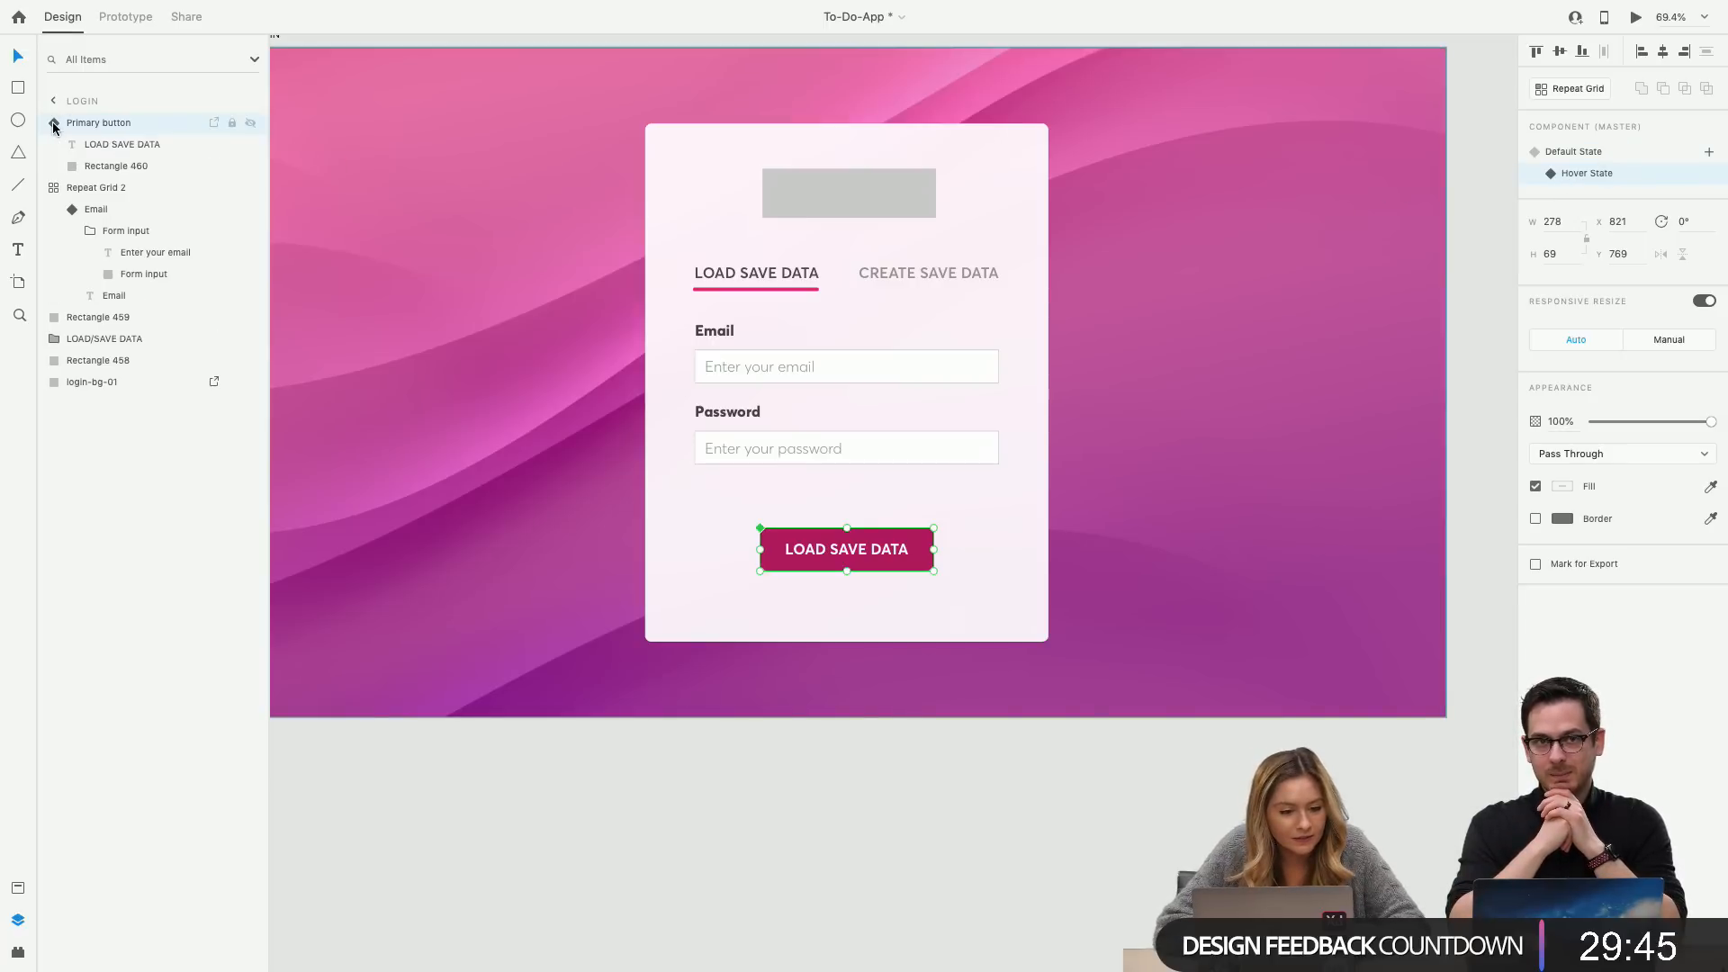
left_click(108, 166)
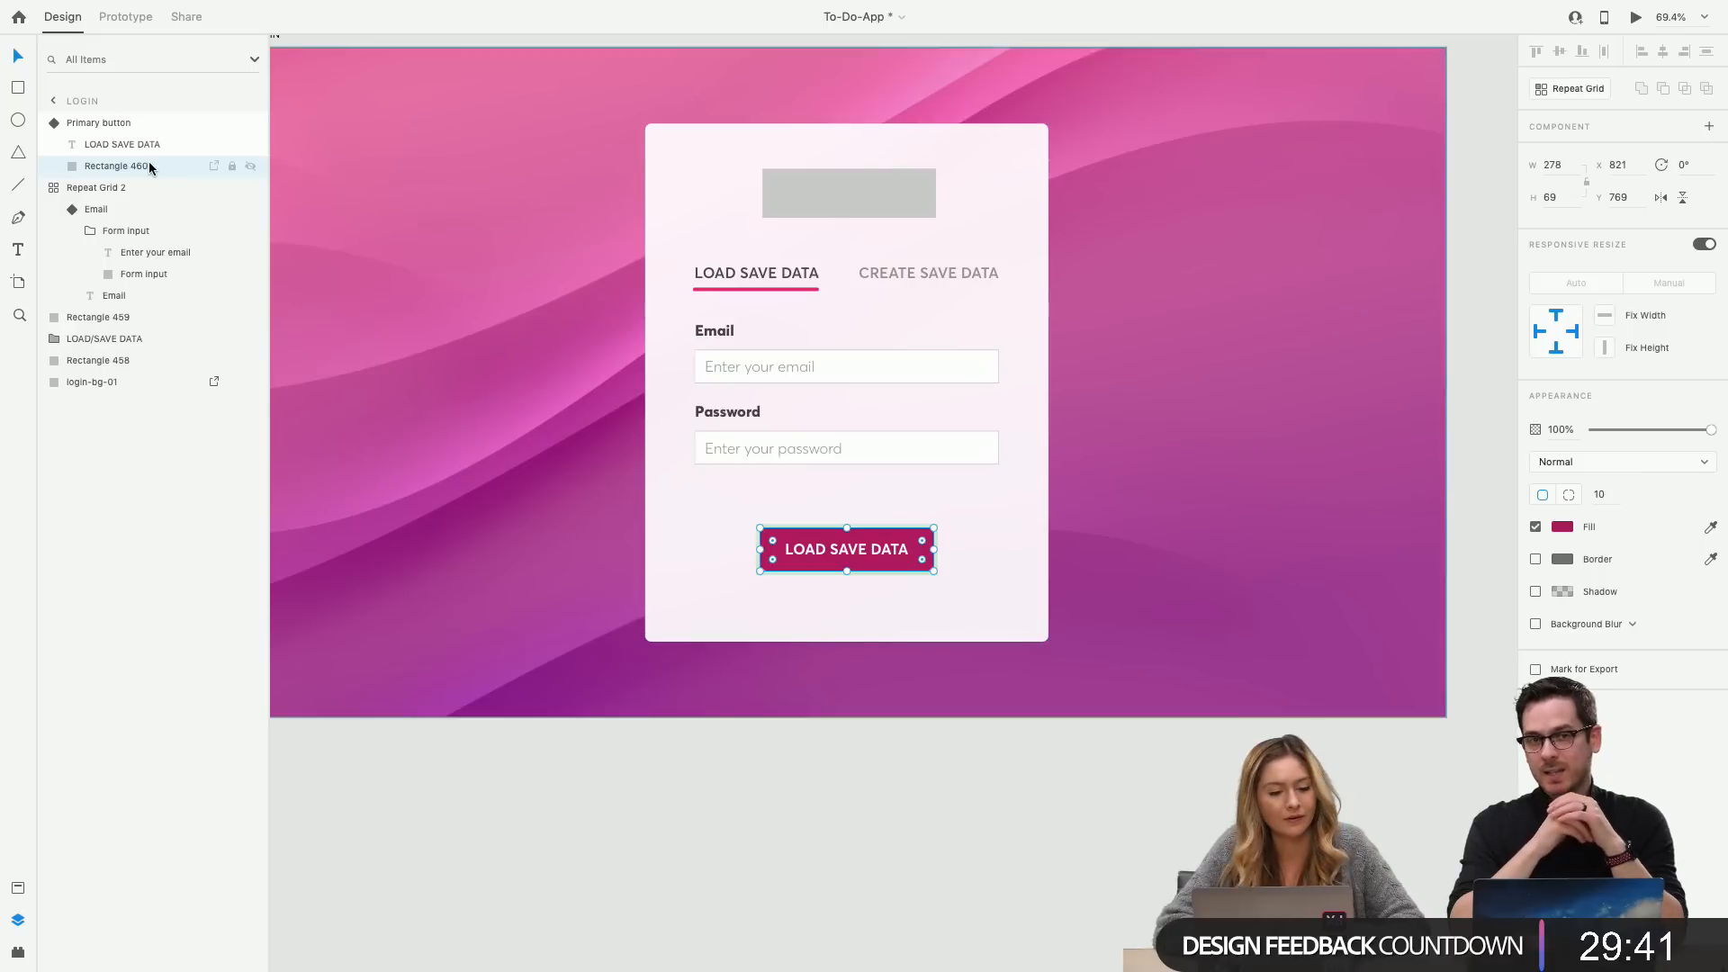
left_click_drag(935, 527, 943, 522)
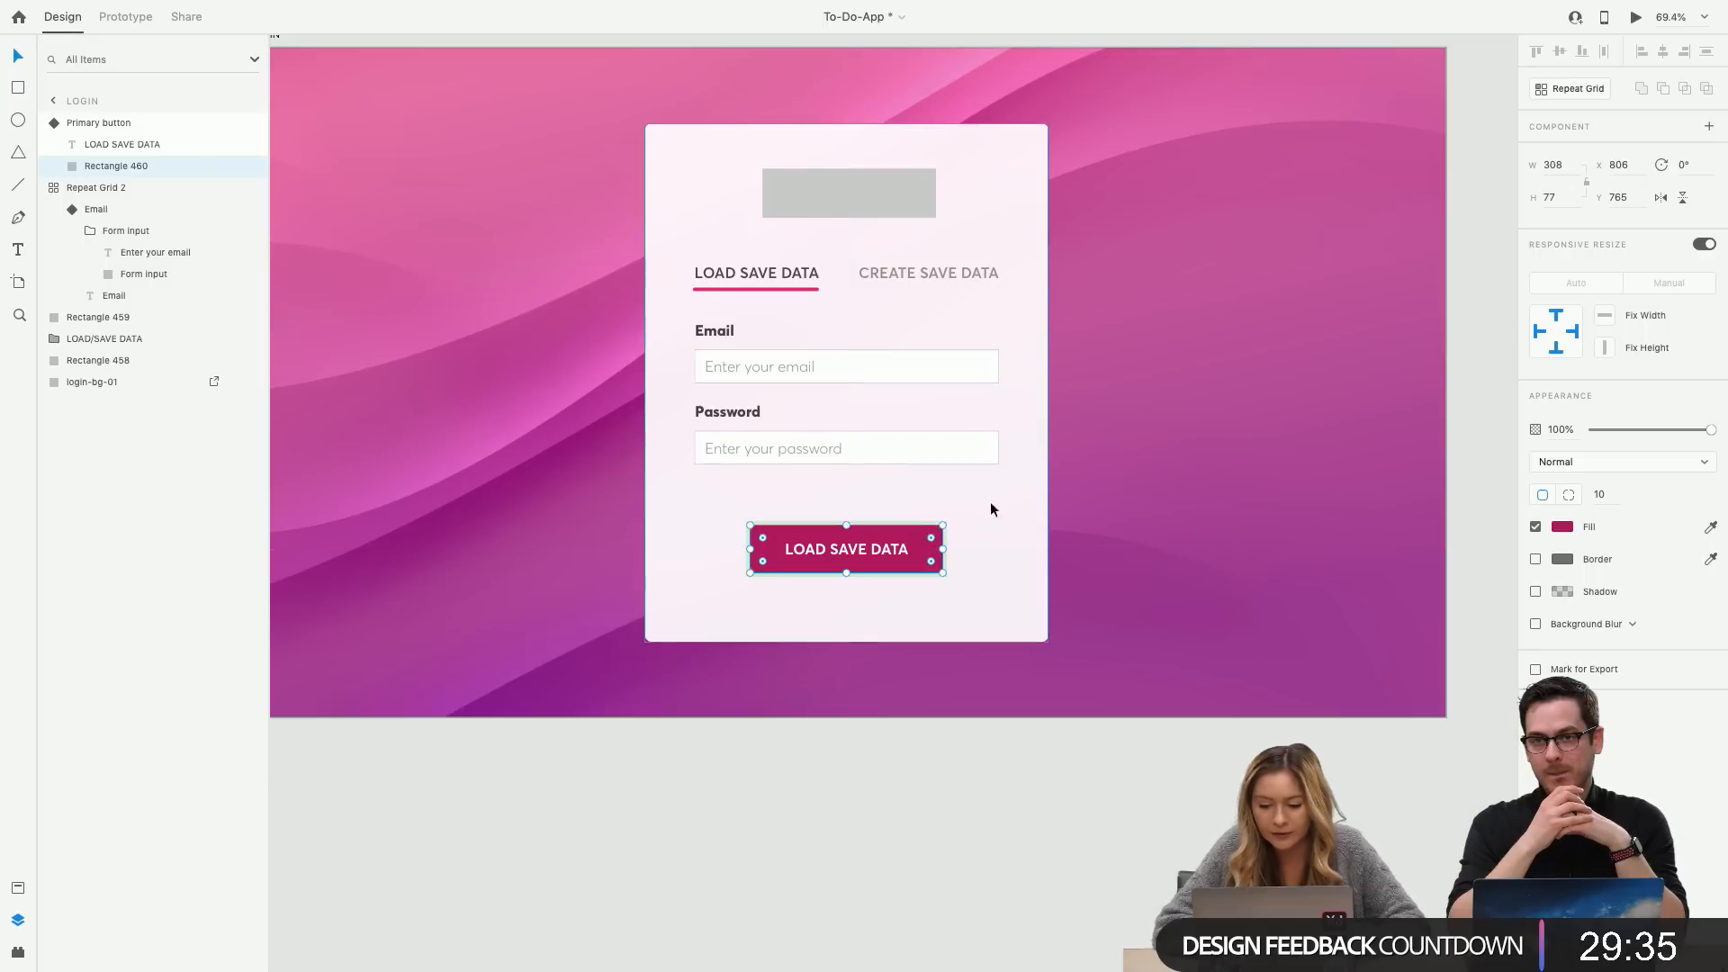
left_click(124, 144)
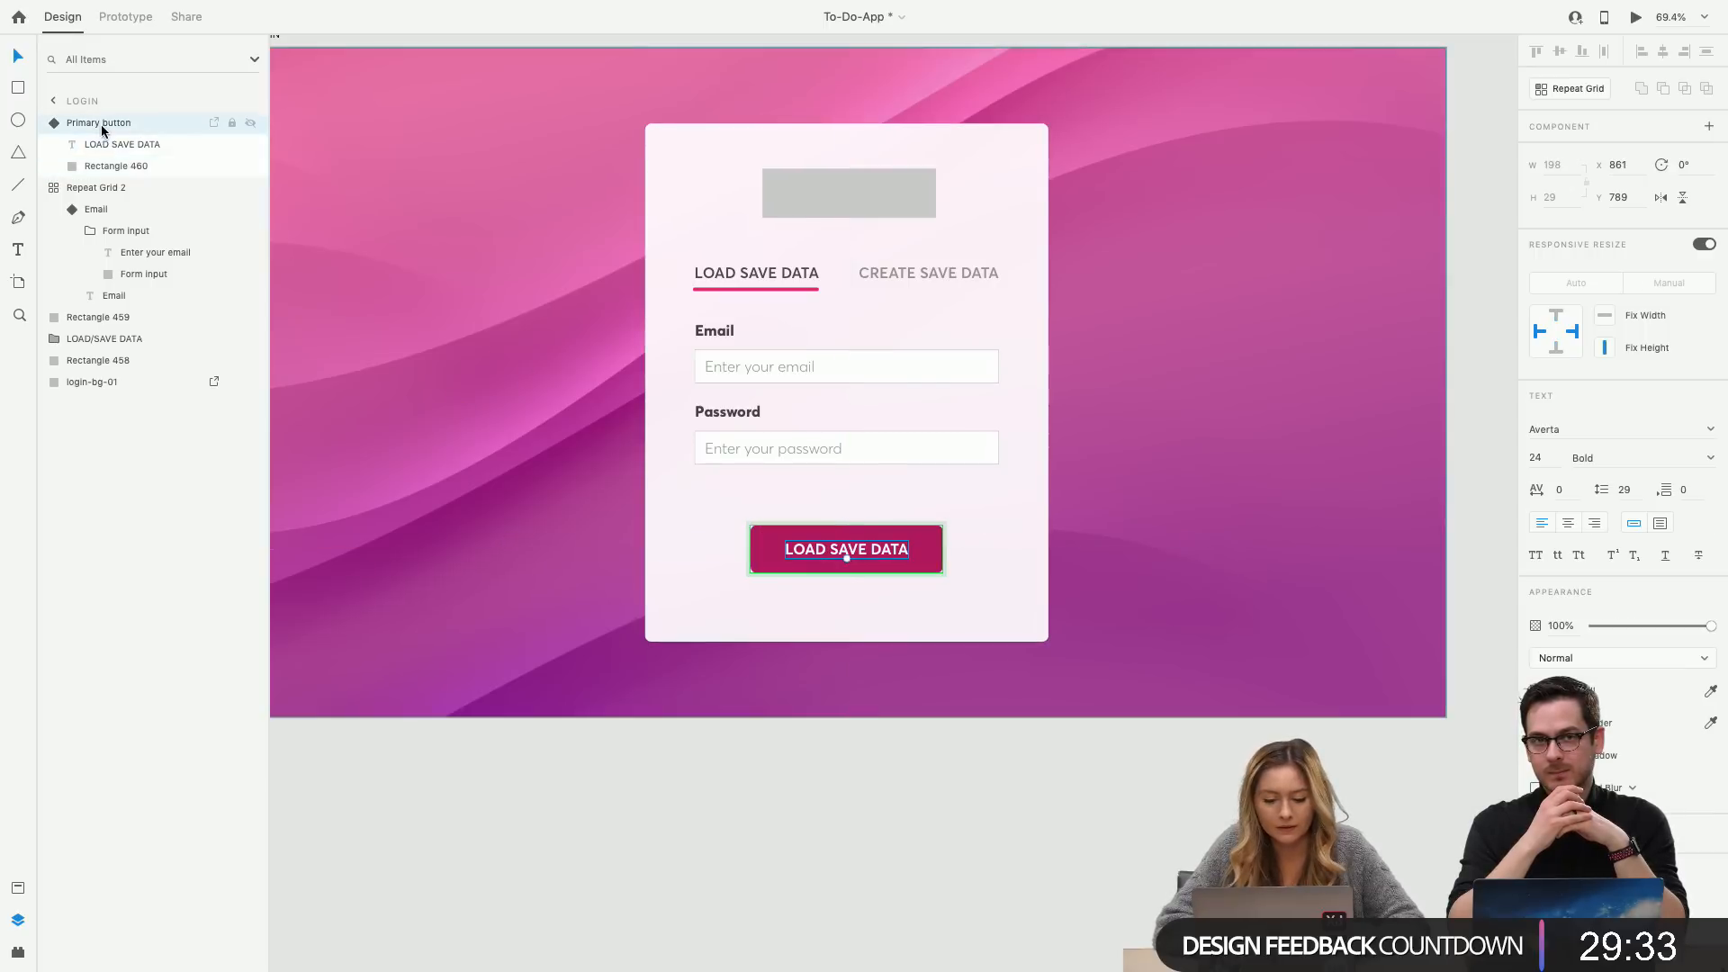
left_click(102, 126)
Preview the login screen to check the button's enlarged hover effect, and close the preview.
left_click(1635, 18)
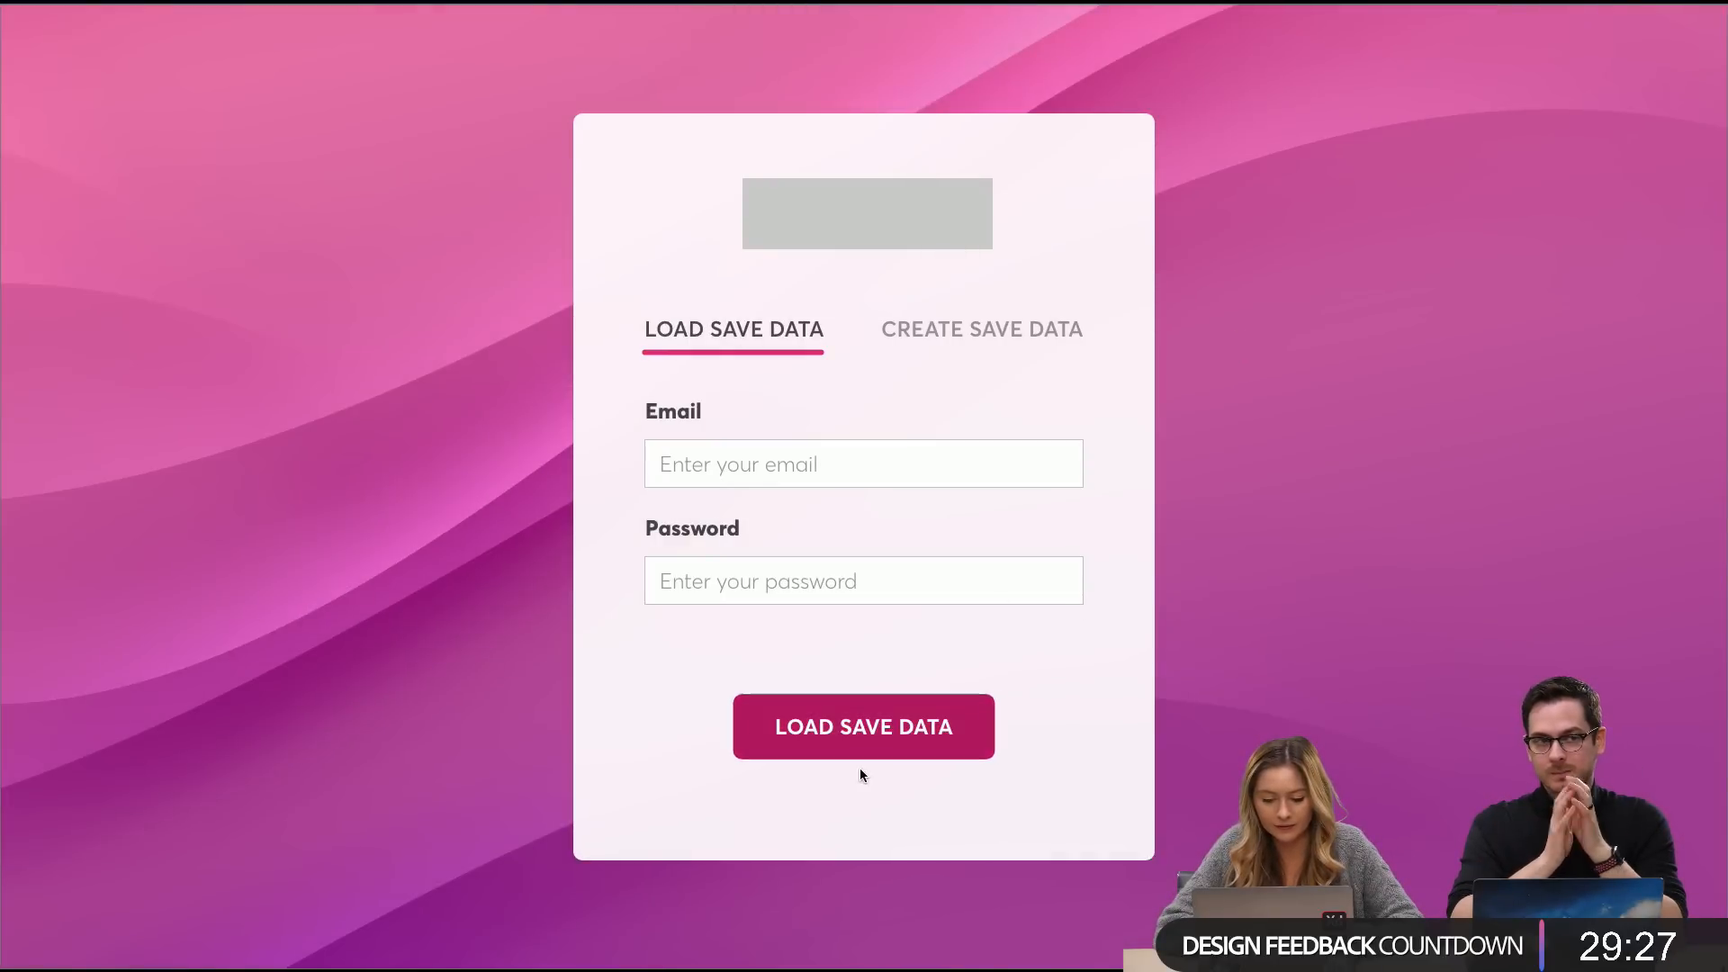
key("Escape")
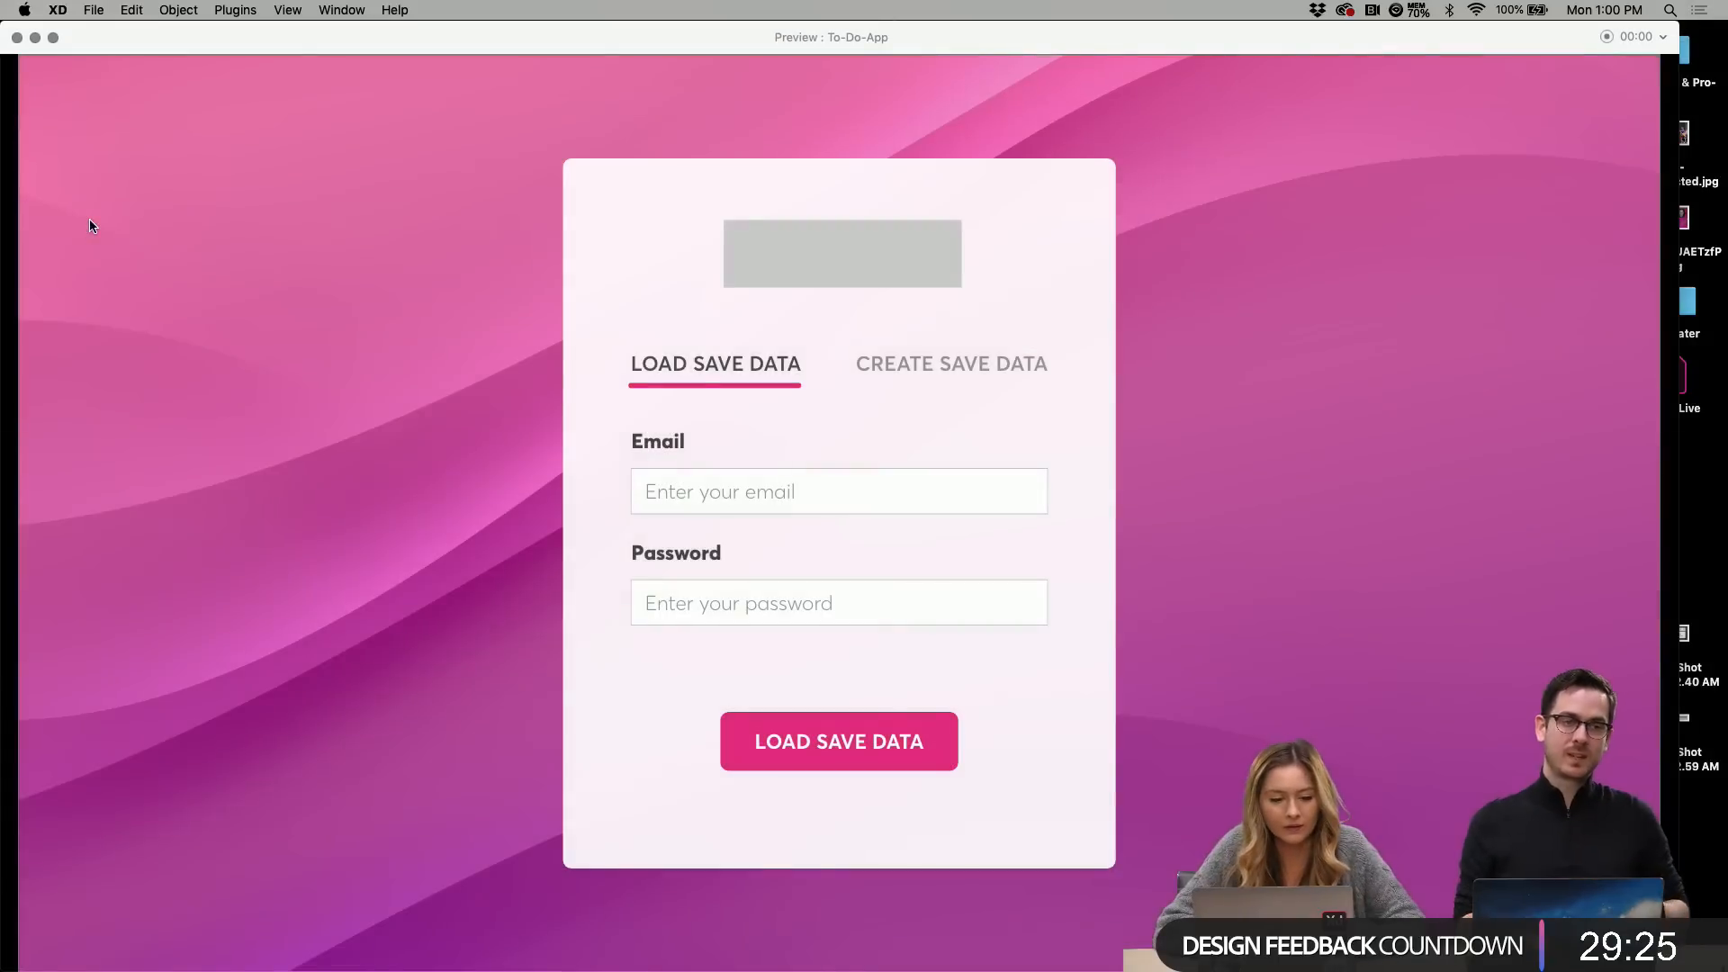
left_click(16, 38)
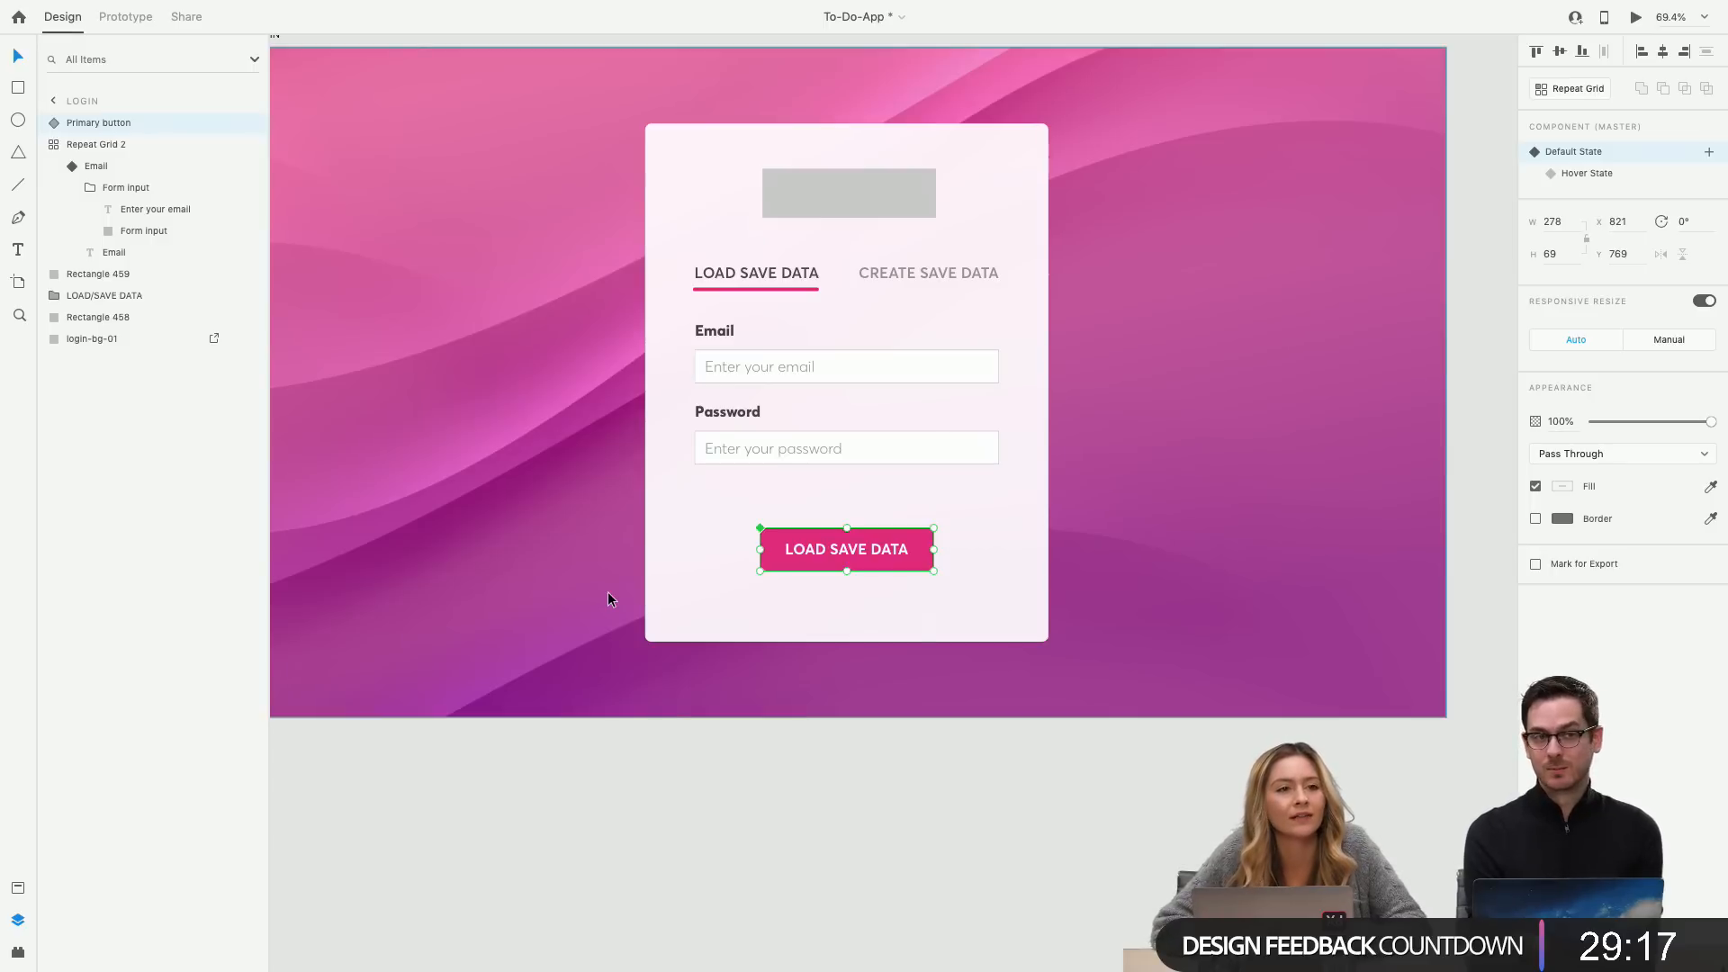
On the Name Suggestions artboard, duplicate the reQUESTS text directly below it and change the copy to "proQuestinator".
scroll(608, 591, "down", 5)
scroll(607, 592, "left", 5)
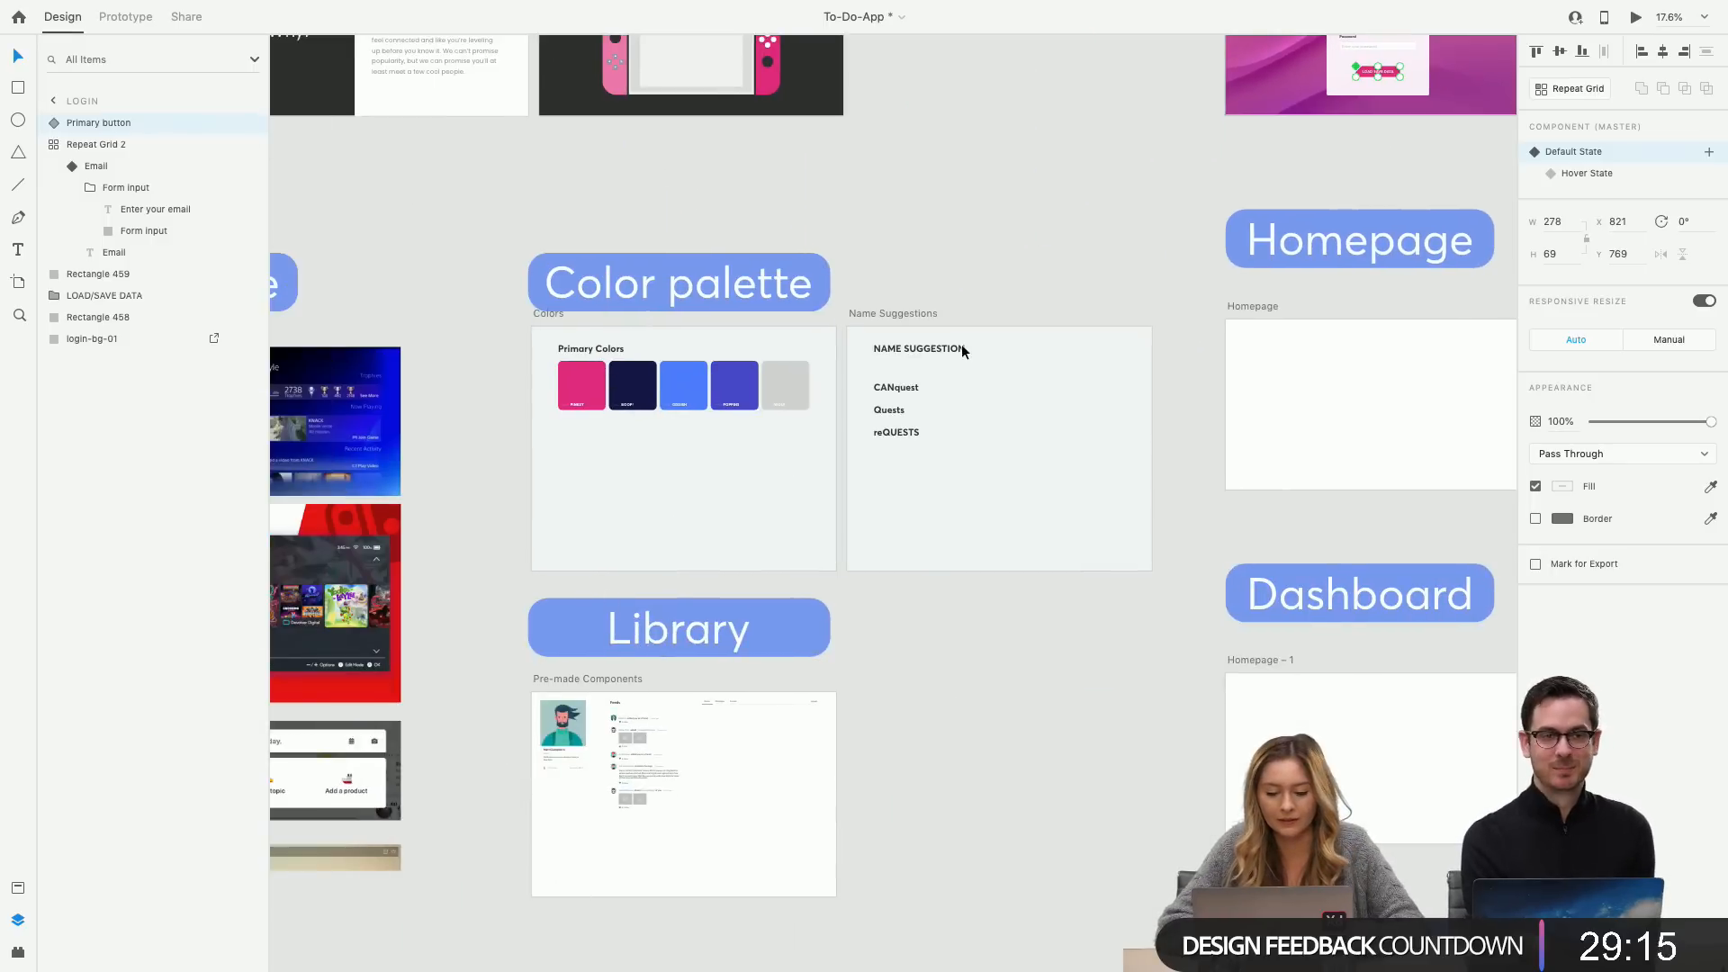
left_click(900, 431)
scroll(906, 424, "up", 5)
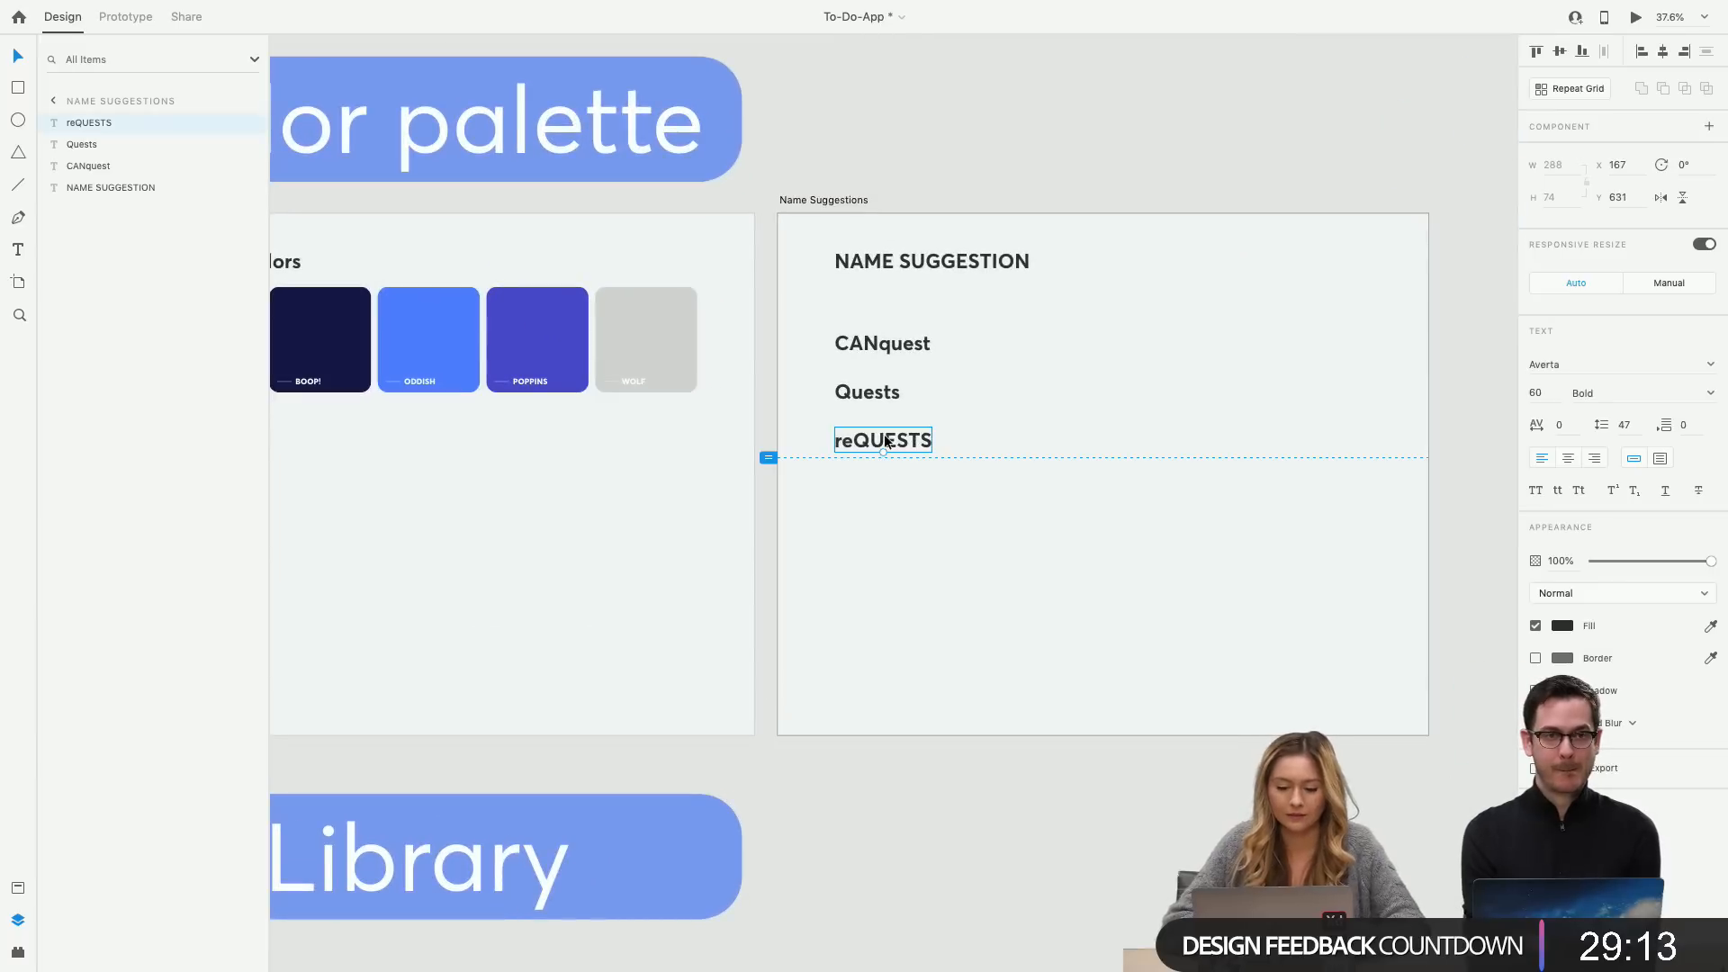
key("ctrl+d")
left_click_drag(917, 441, 917, 486)
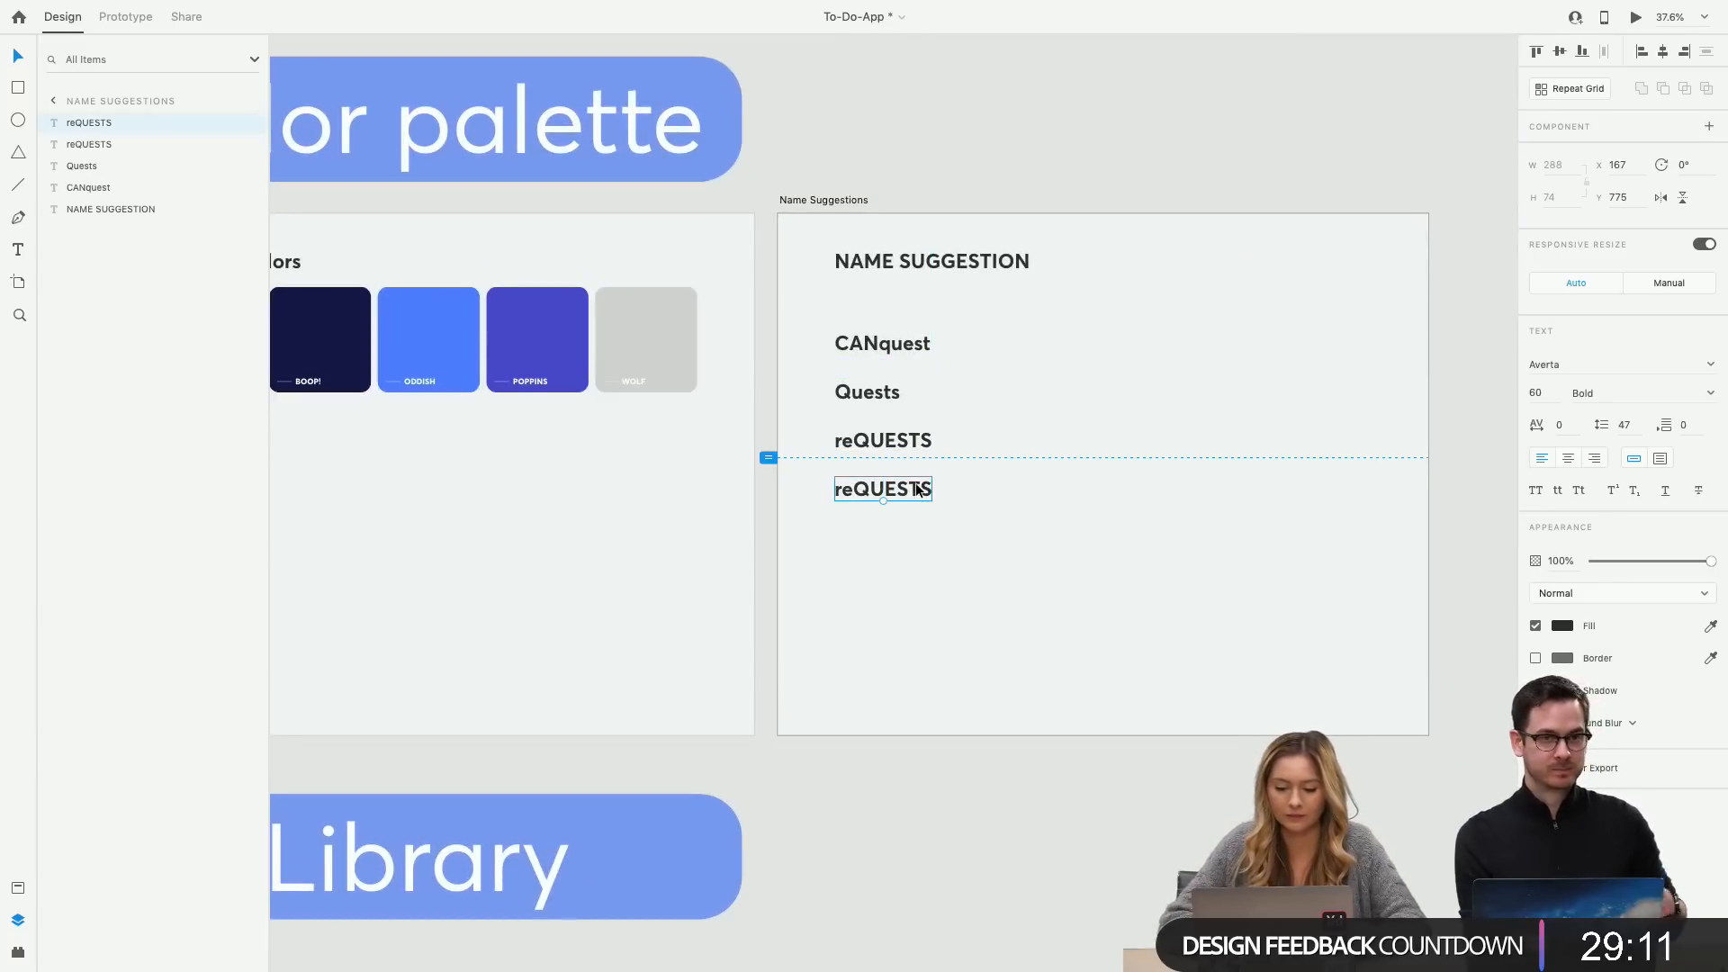
type("proQ")
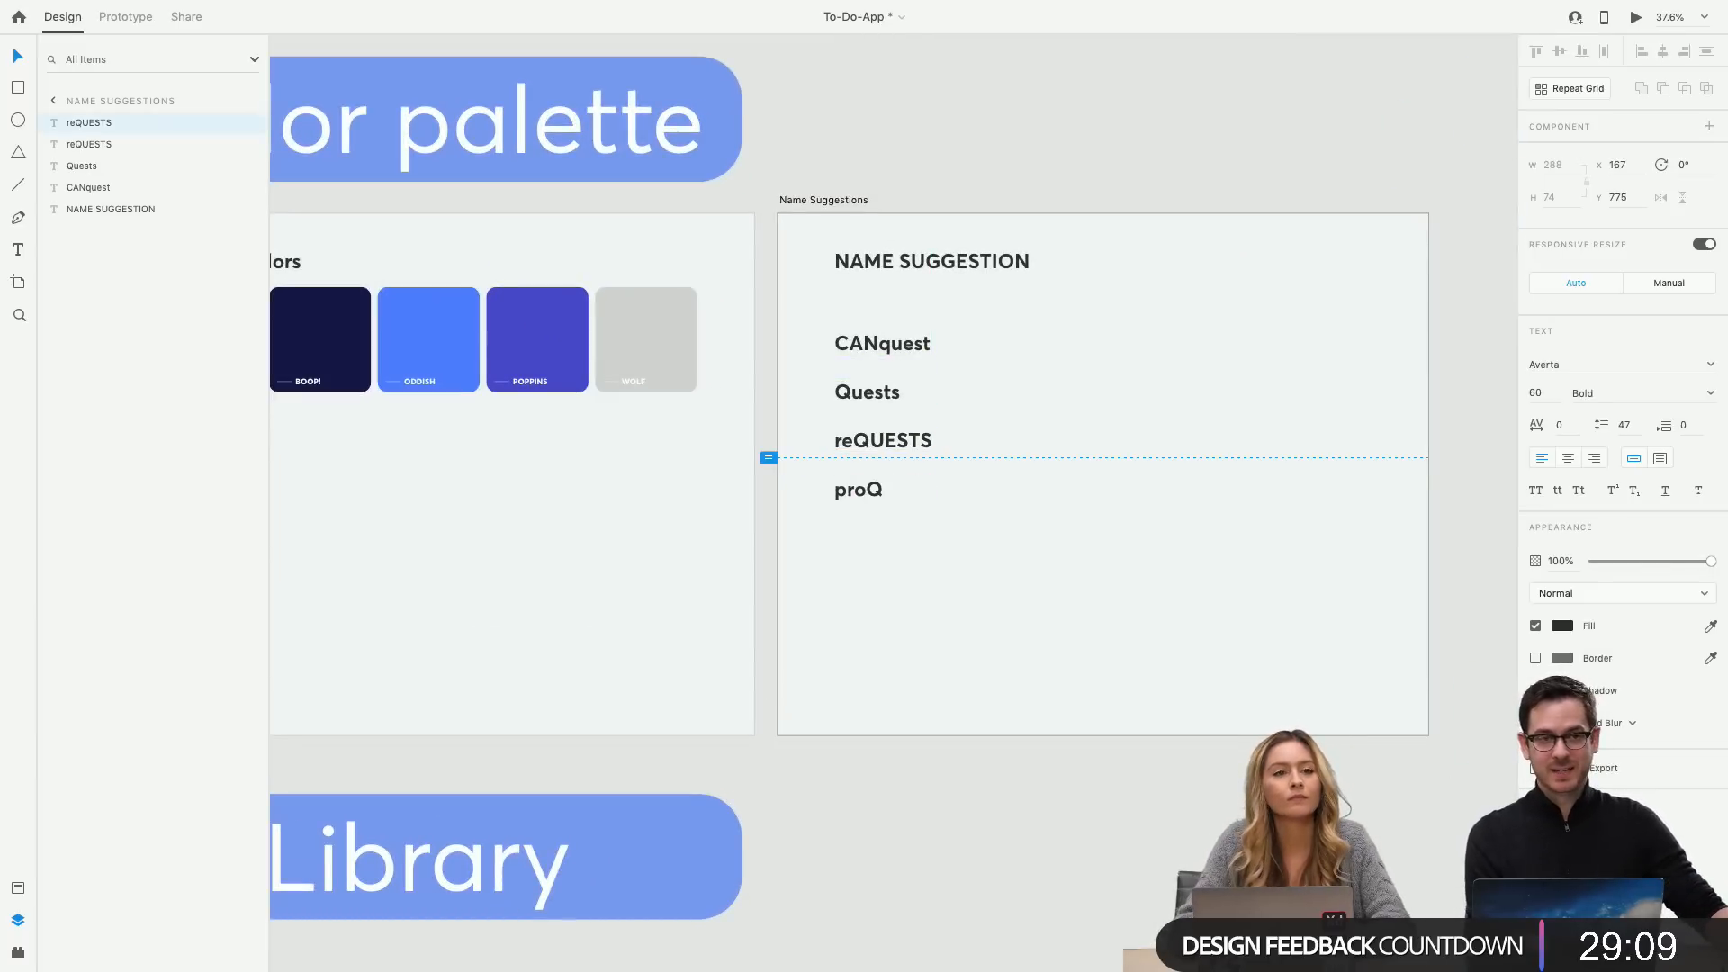
type("uestion")
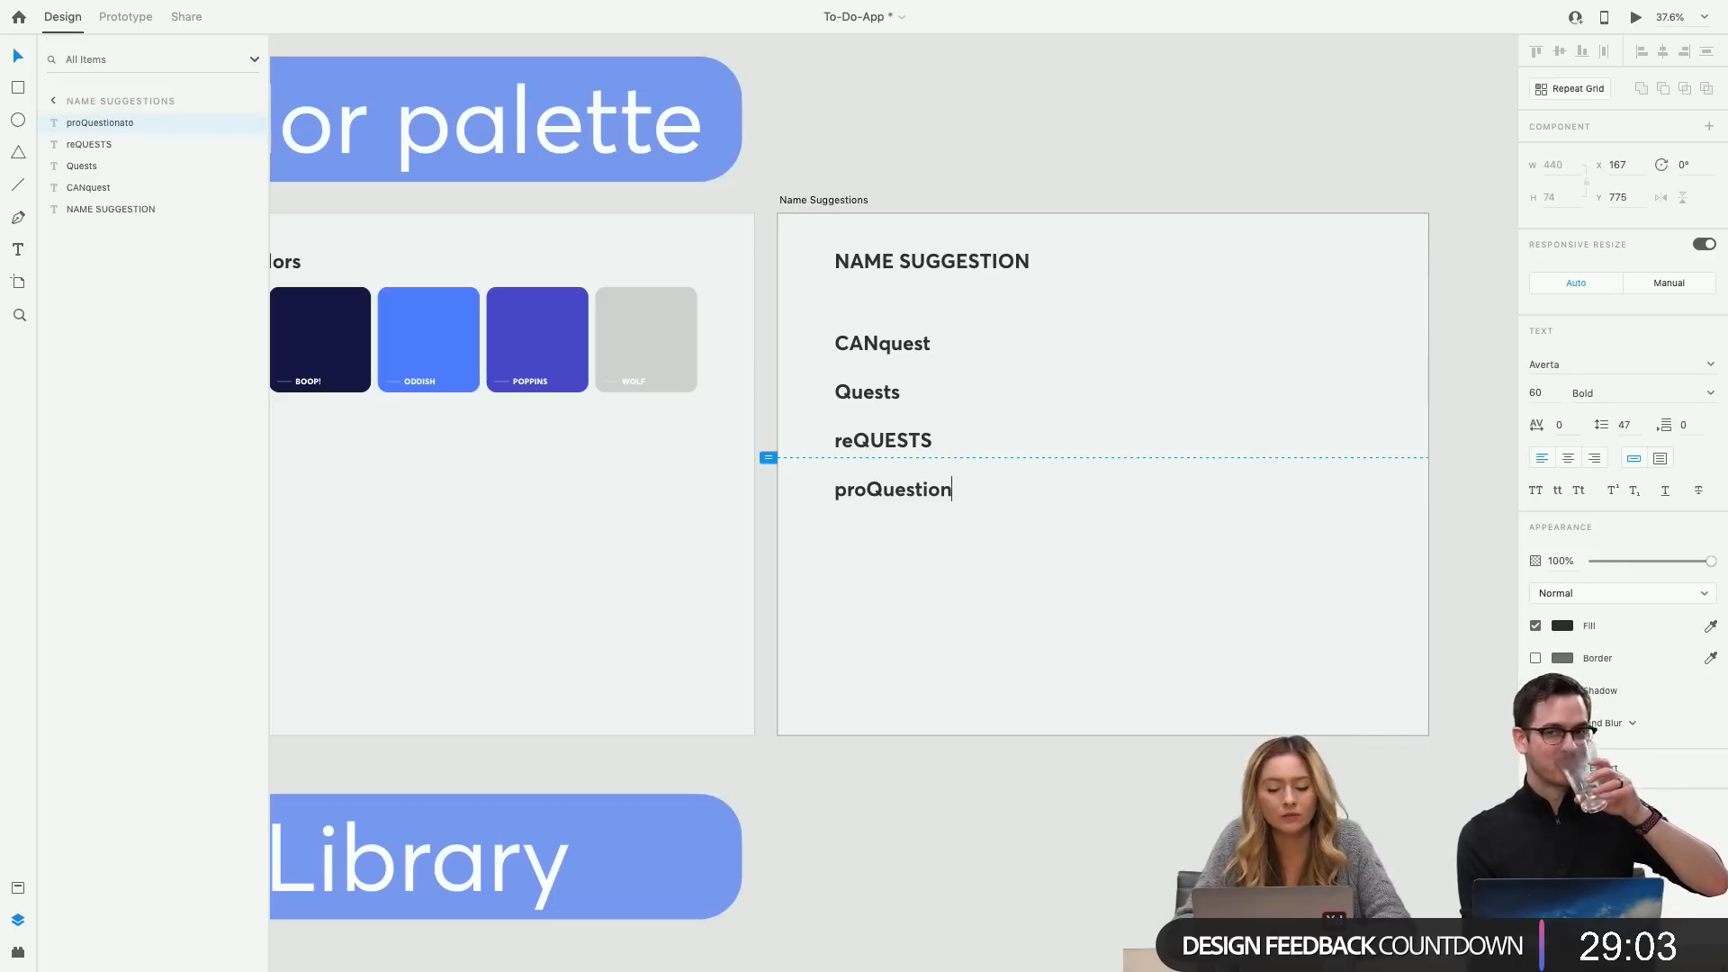
type("atonator")
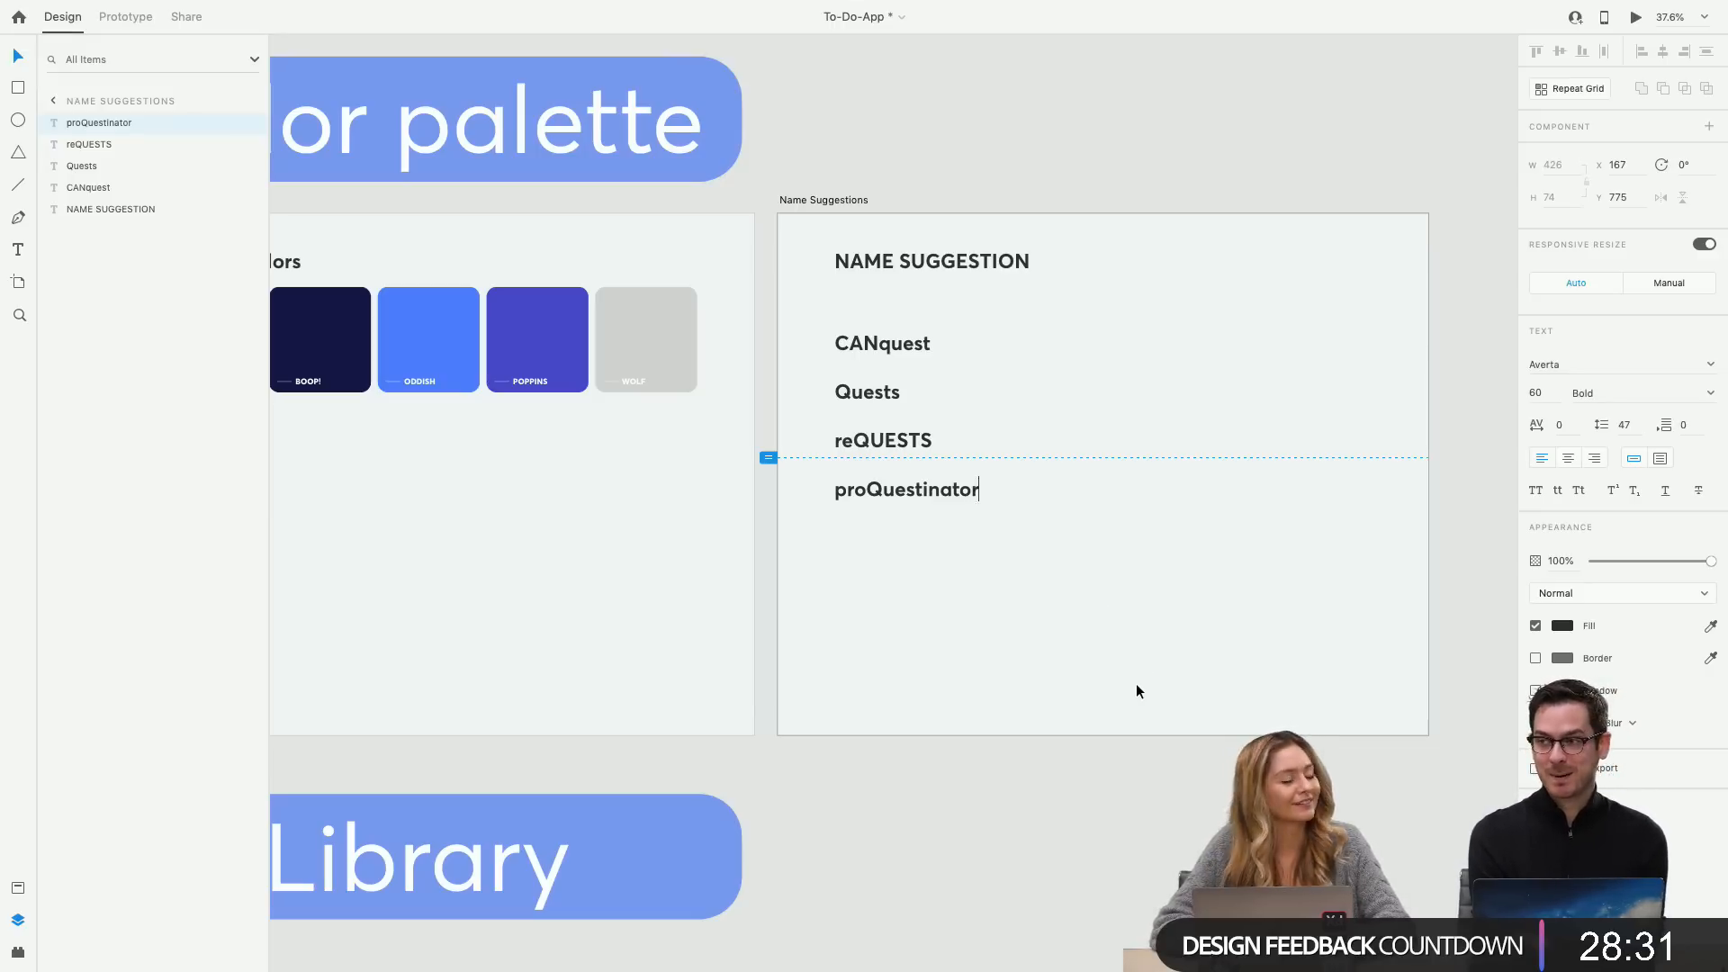
Go back to the LOGIN artboard and examine its LOAD SAVE DATA button and the button's component states.
key("Escape")
scroll(1136, 684, "down", 3)
scroll(1136, 683, "down", 3)
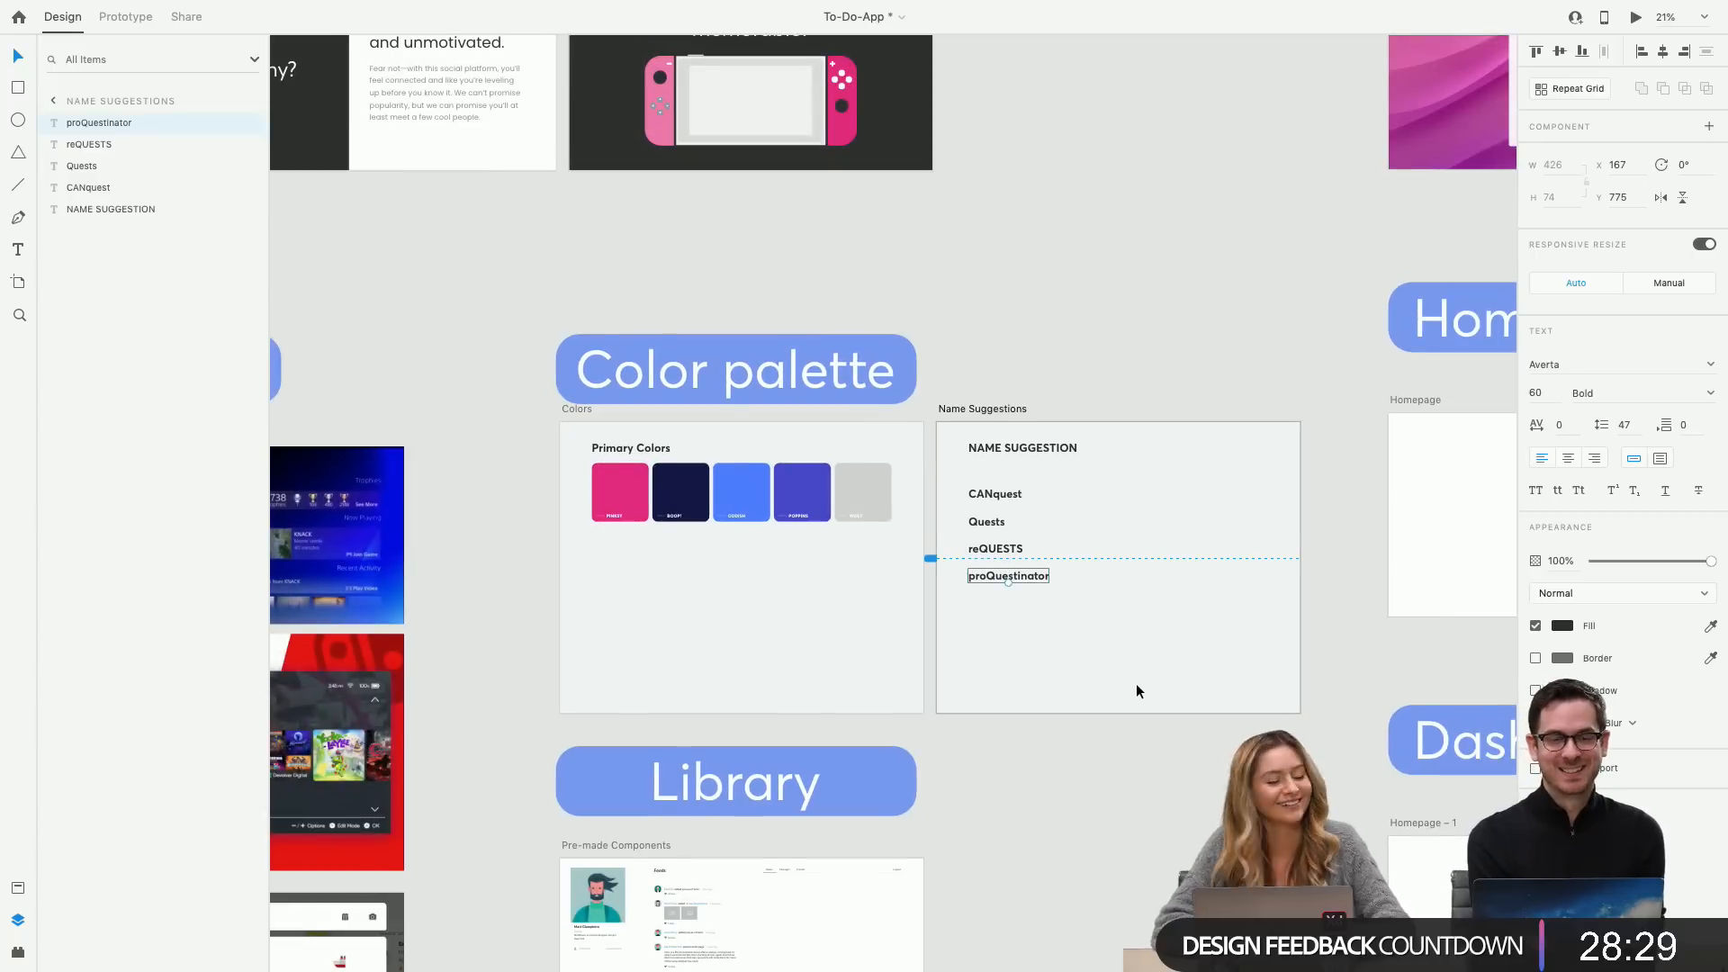
scroll(1136, 684, "right", 5)
scroll(1136, 684, "up", 2)
scroll(1136, 683, "right", 3)
scroll(1057, 320, "up", 5)
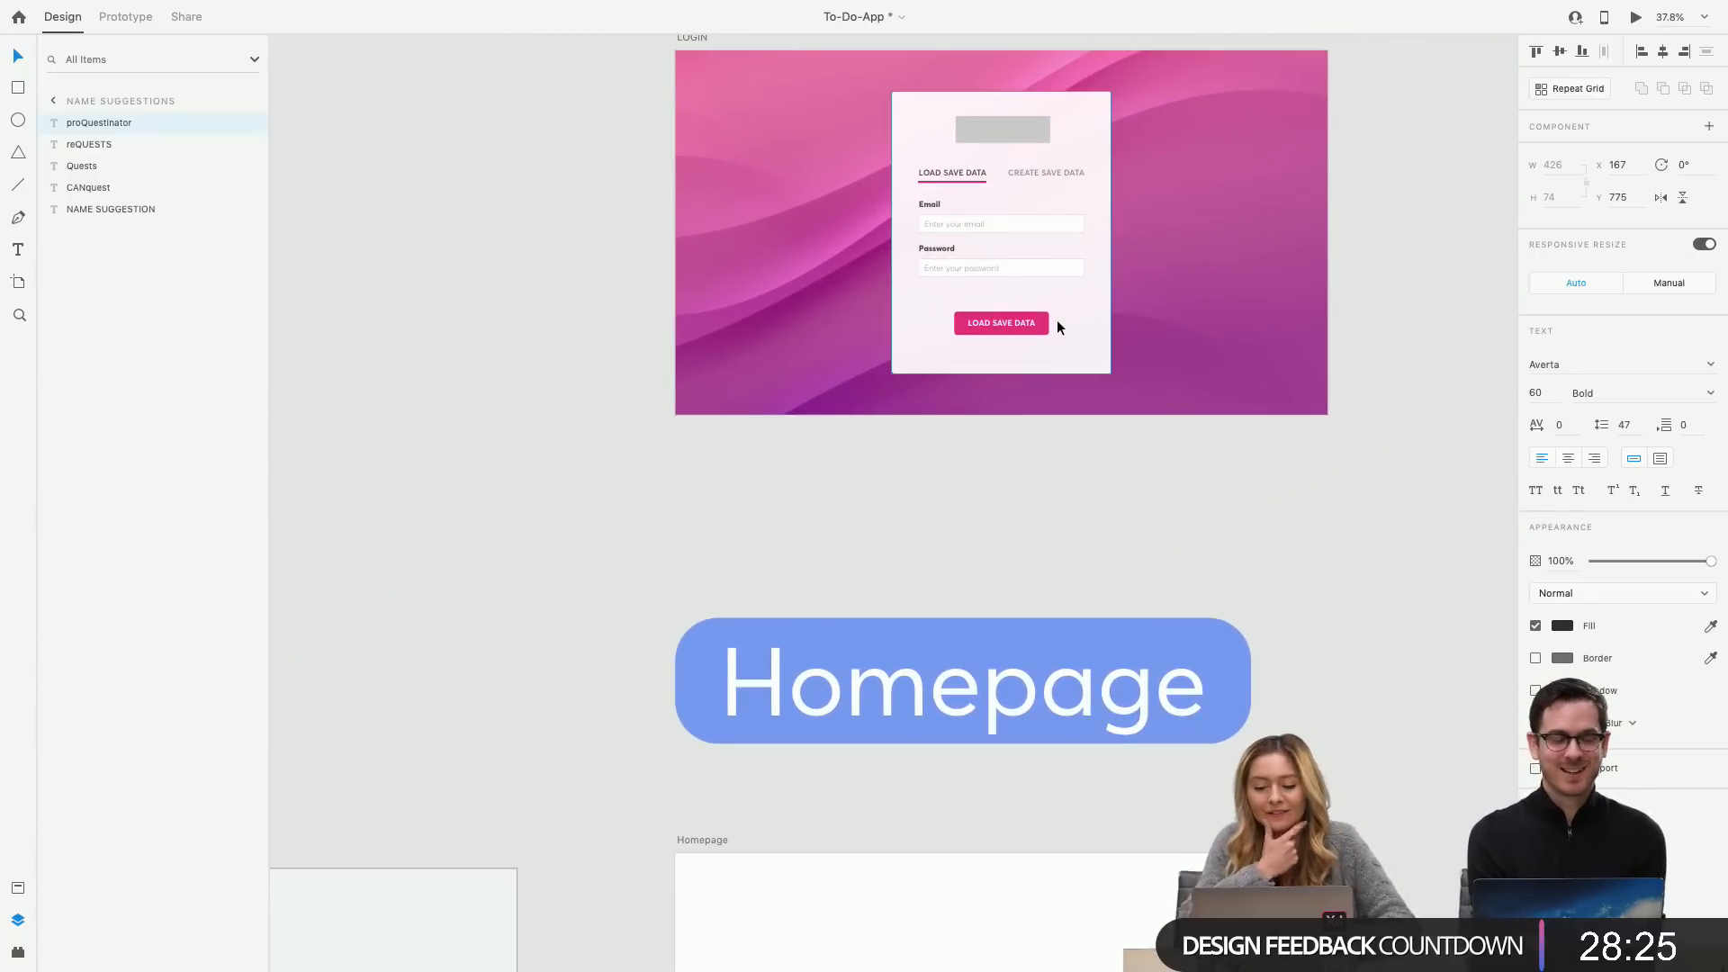
scroll(1057, 320, "up", 1)
scroll(1057, 321, "up", 2)
scroll(1056, 321, "right", 1)
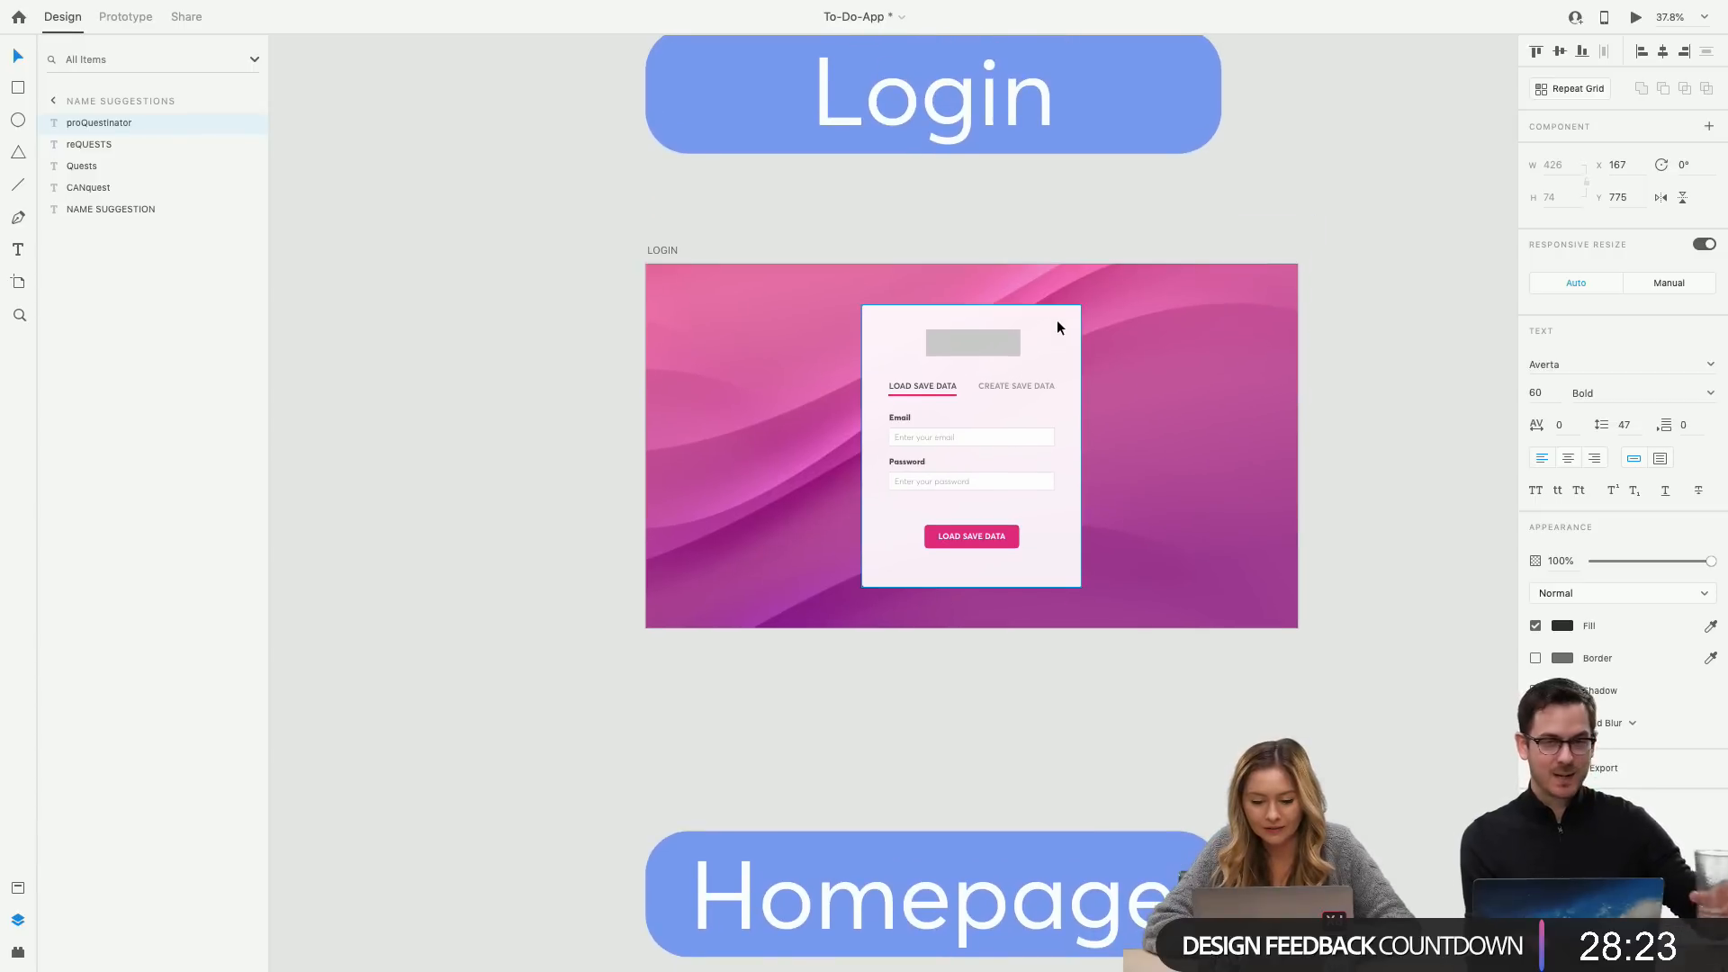
scroll(1057, 320, "down", 1)
scroll(1057, 321, "down", 5)
scroll(1057, 320, "right", 1)
left_click(969, 369)
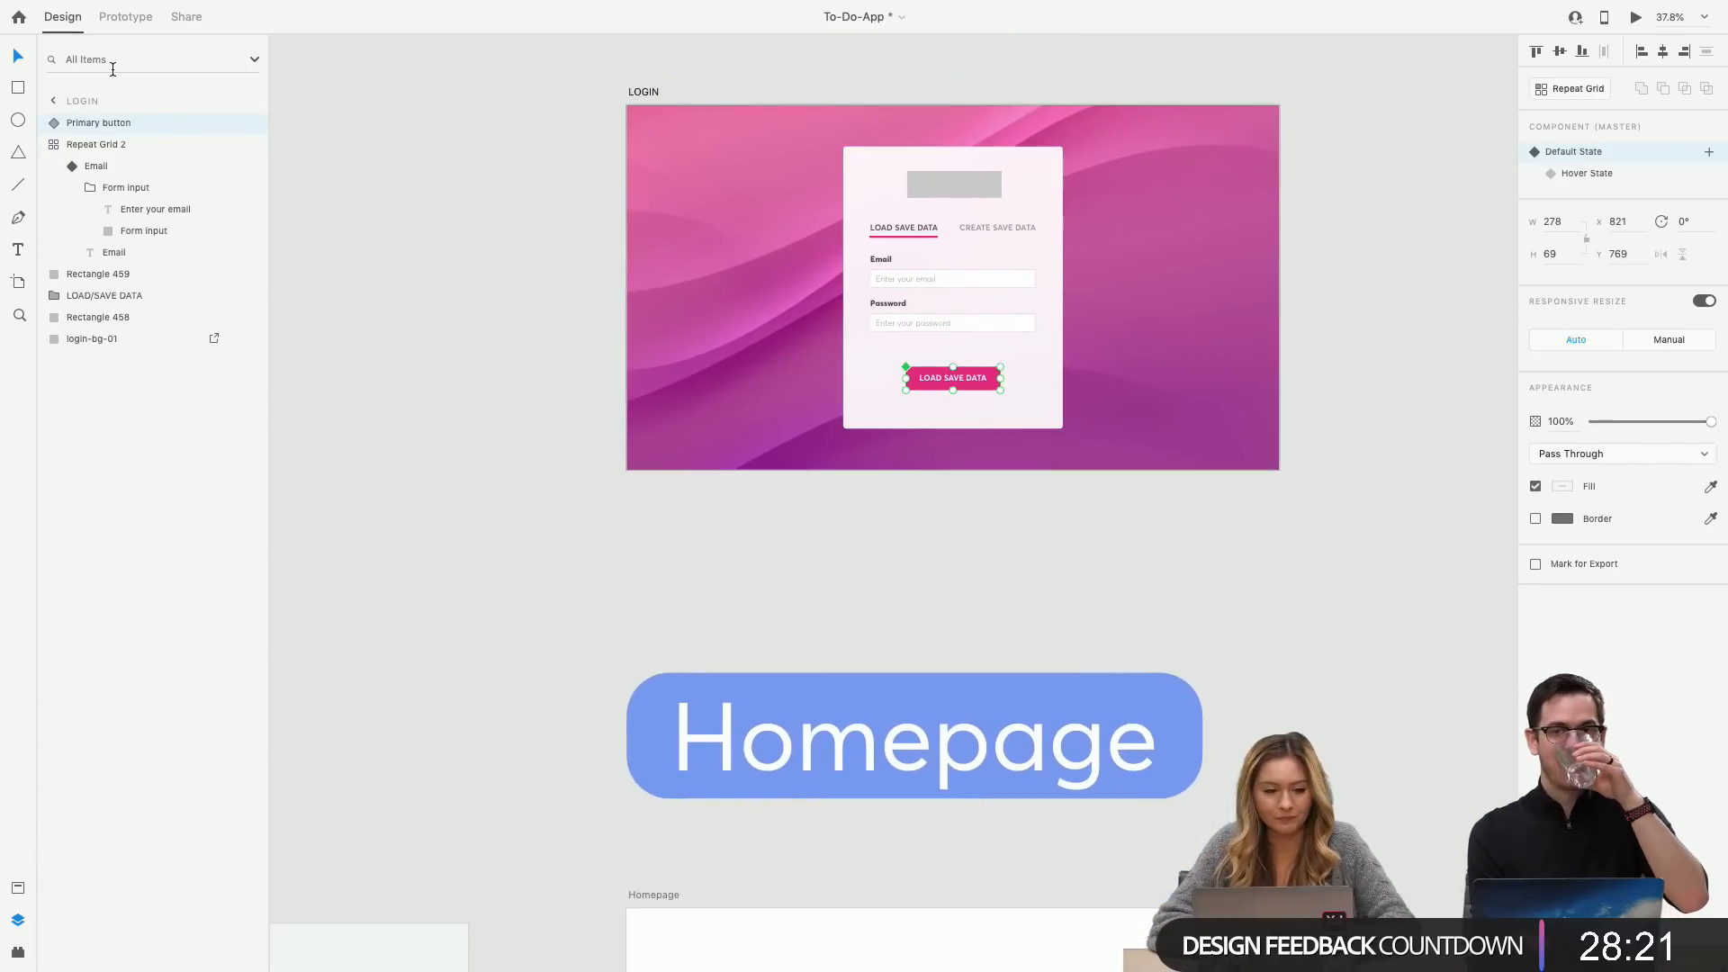
scroll(579, 586, "down", 5)
scroll(578, 586, "right", 1)
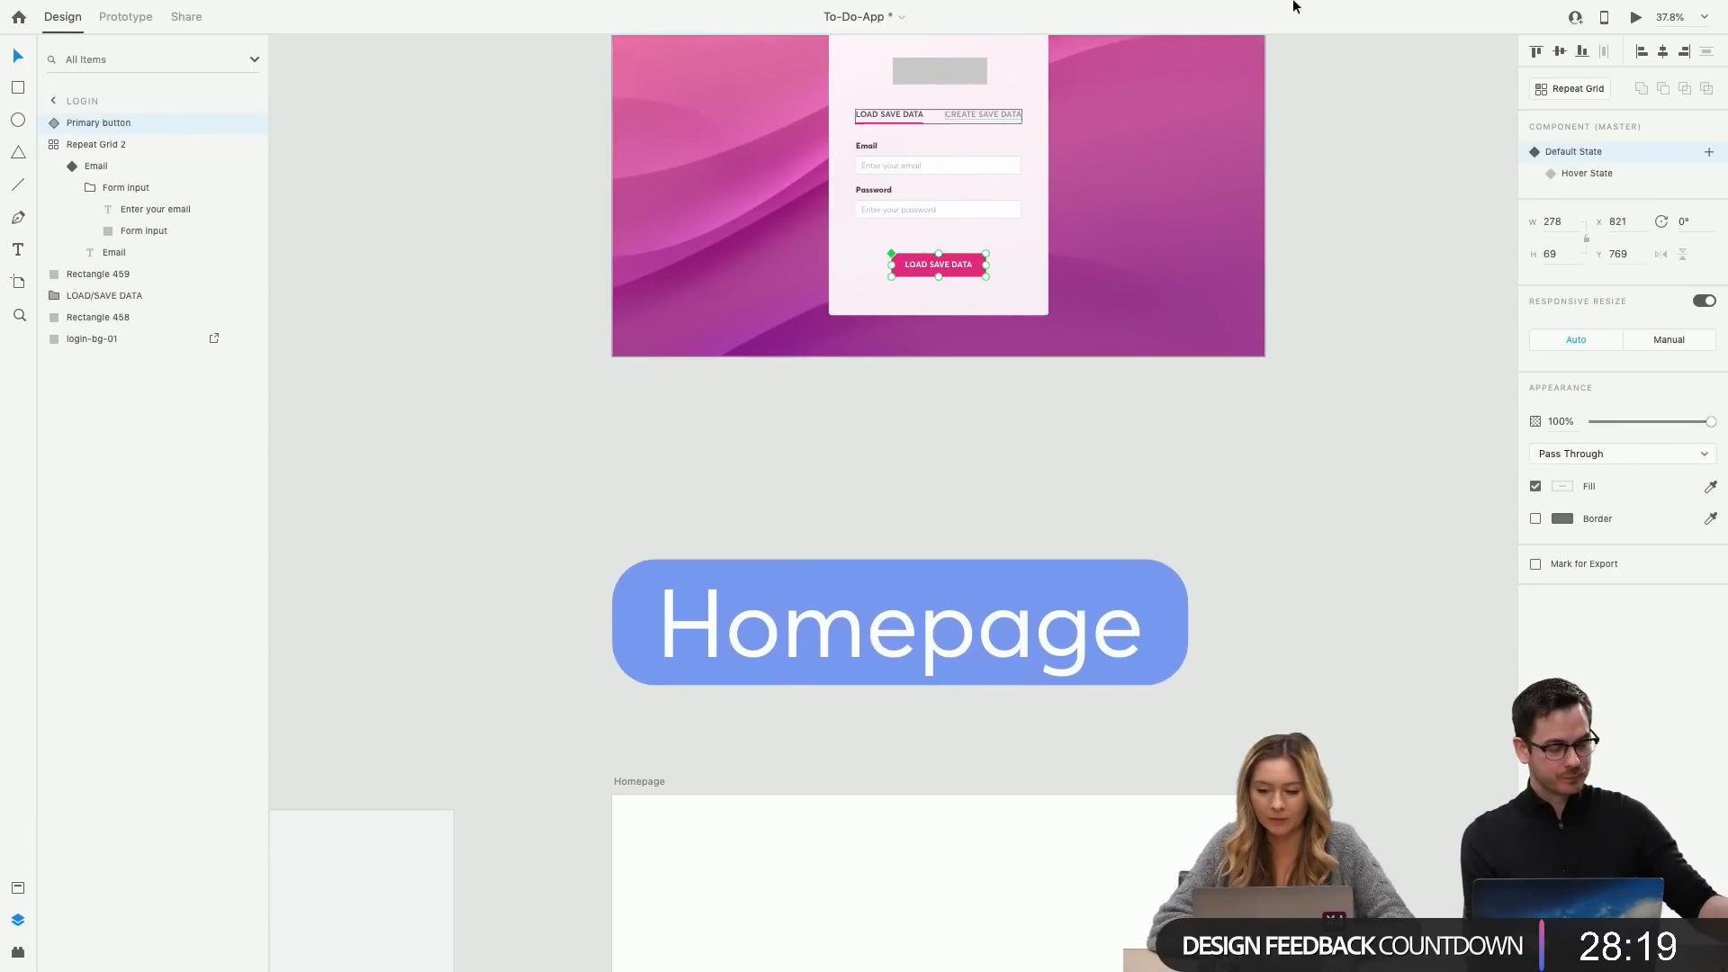
Preview the login screen to check the LOAD SAVE DATA button's hover effect and link, and close the preview.
left_click(1159, 182)
scroll(1166, 180, "up", 9)
scroll(1167, 180, "right", 2)
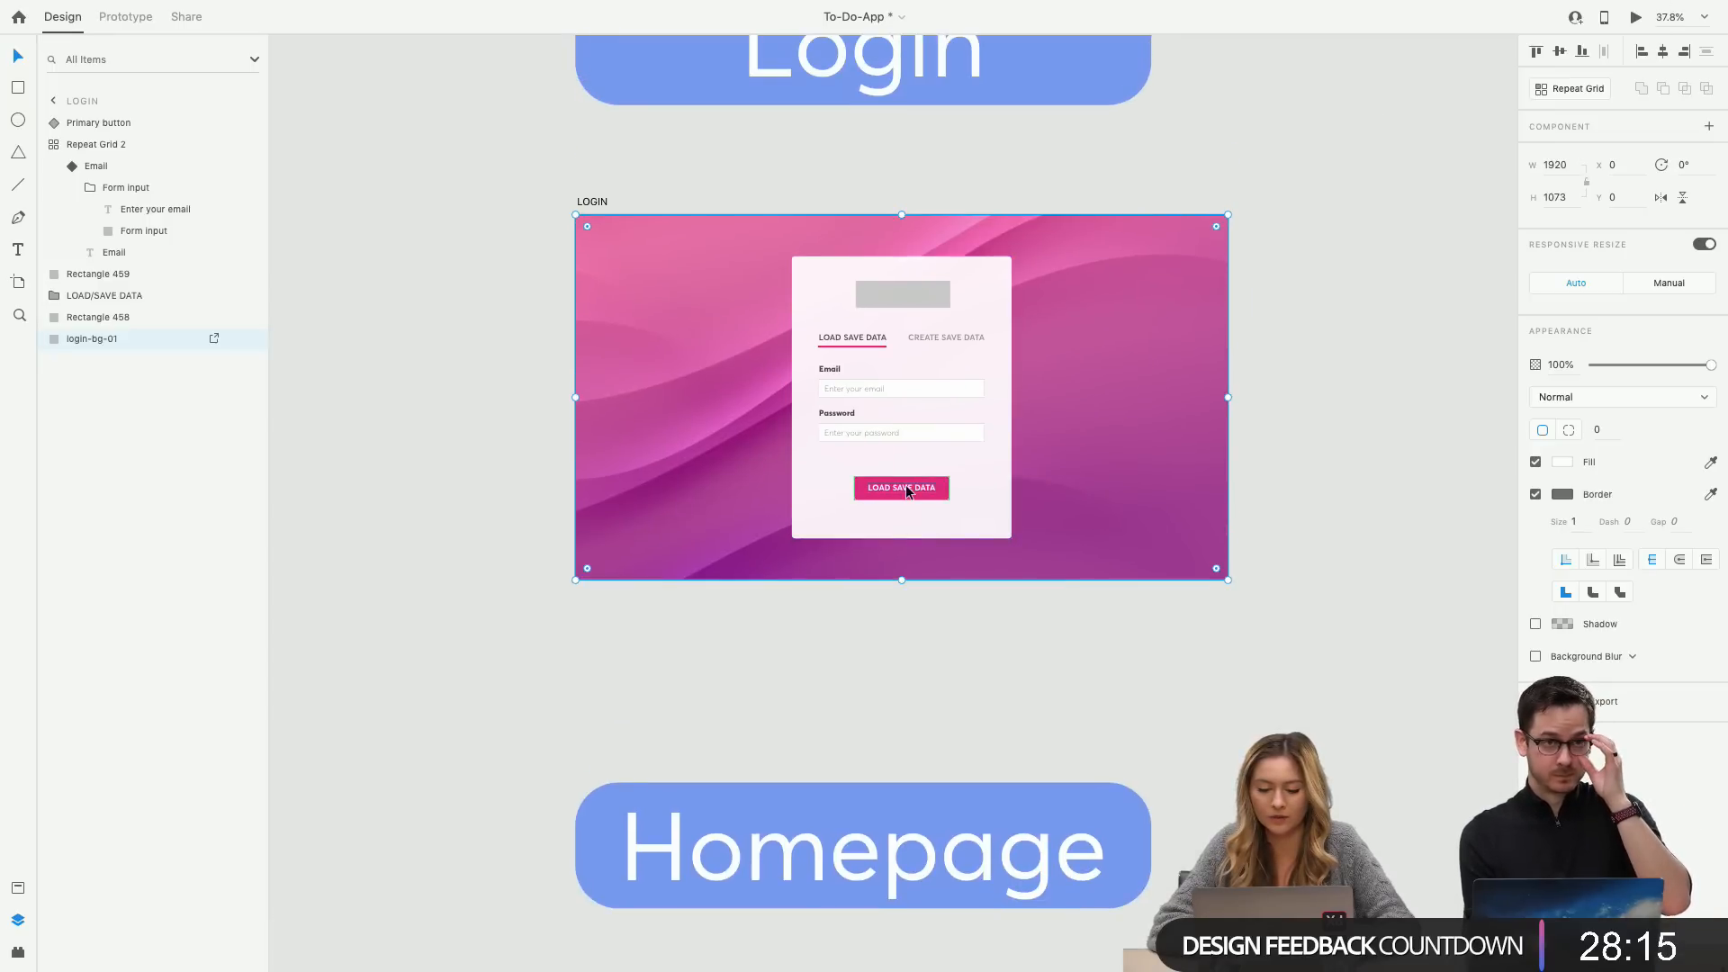
mouse_move(1692, 11)
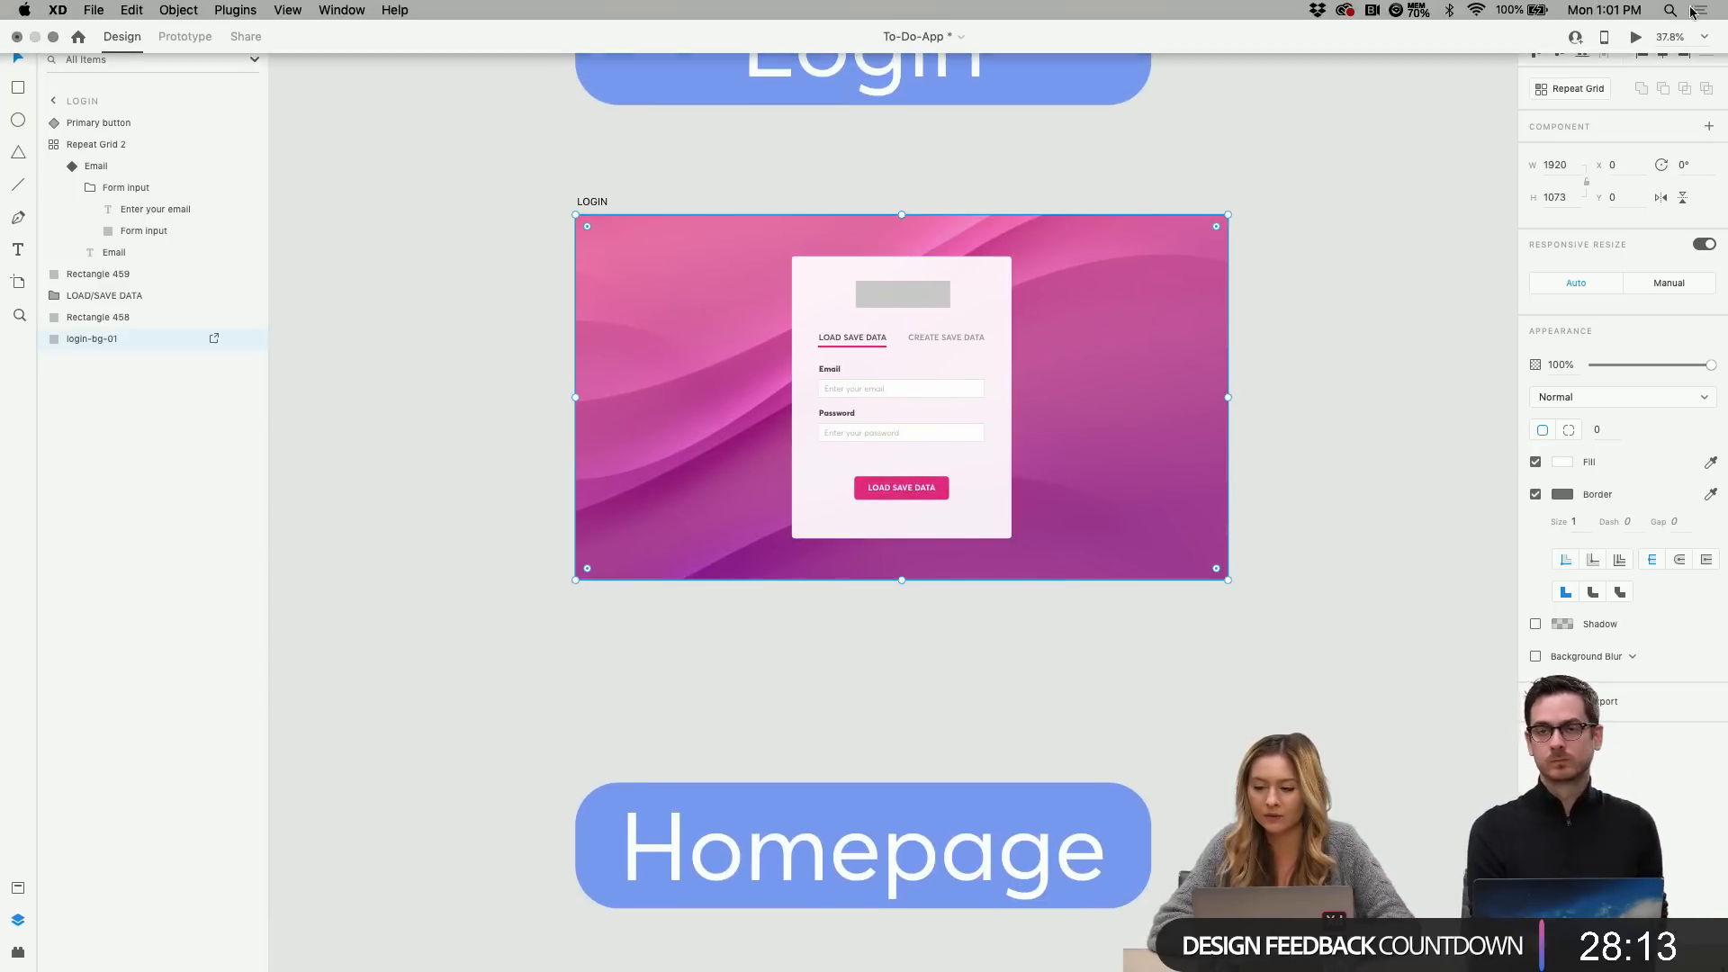
left_click(1636, 36)
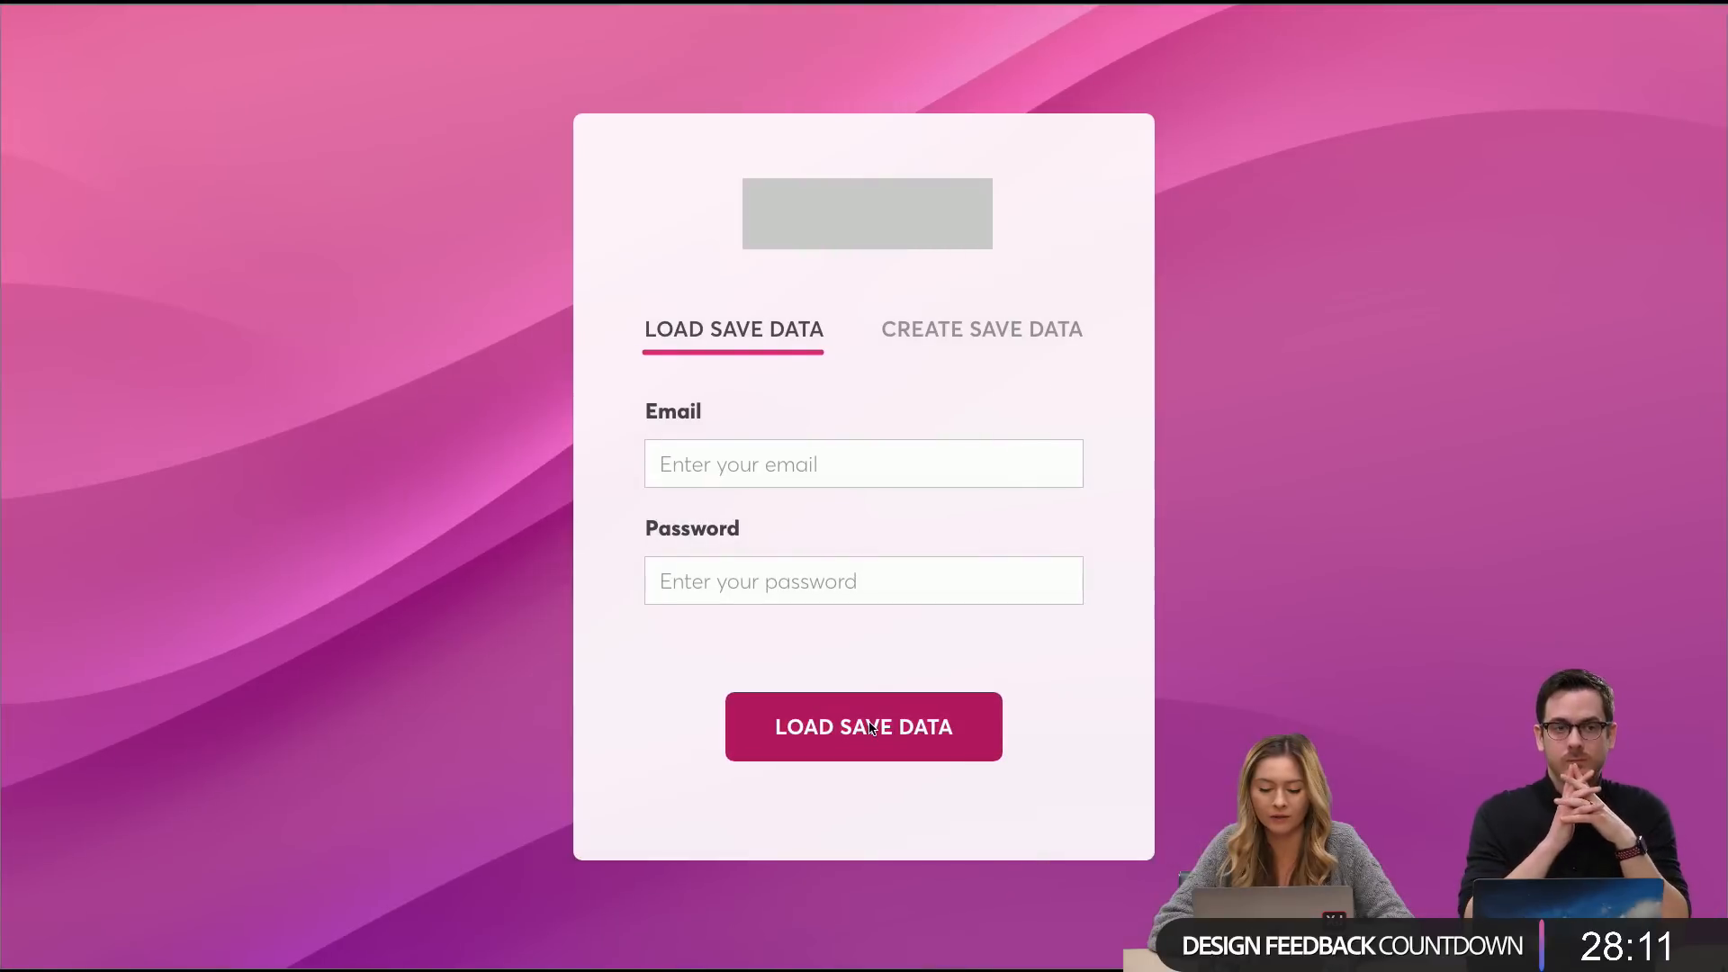
key("Escape")
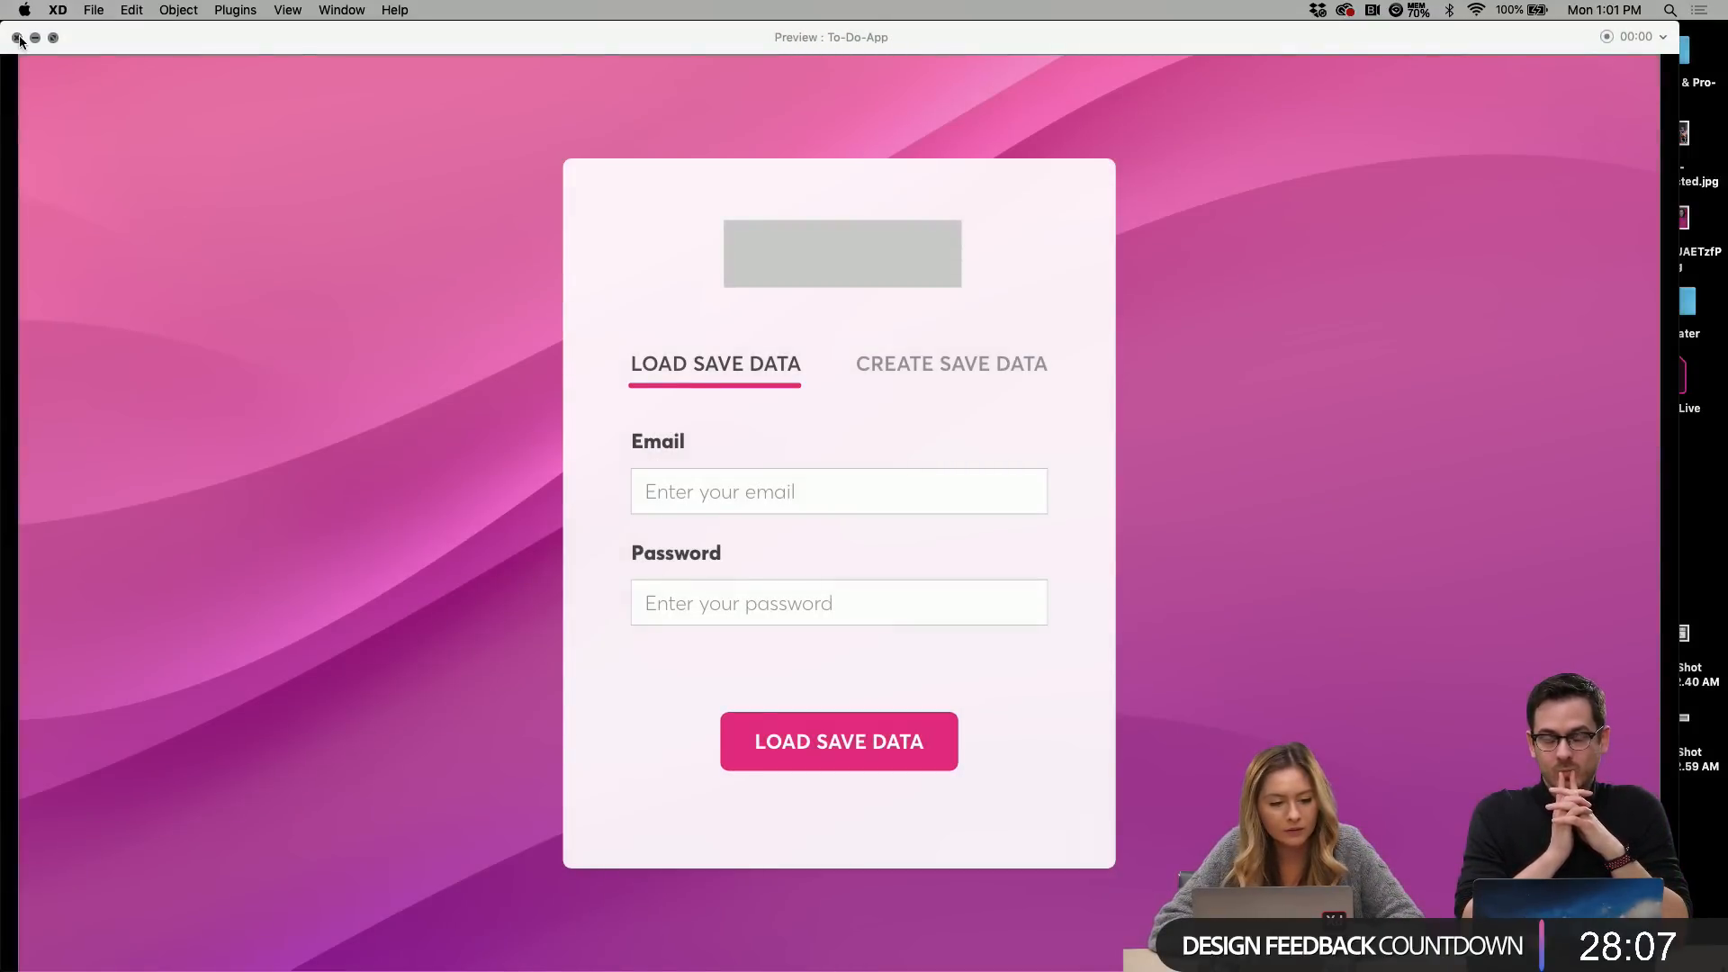
left_click(16, 38)
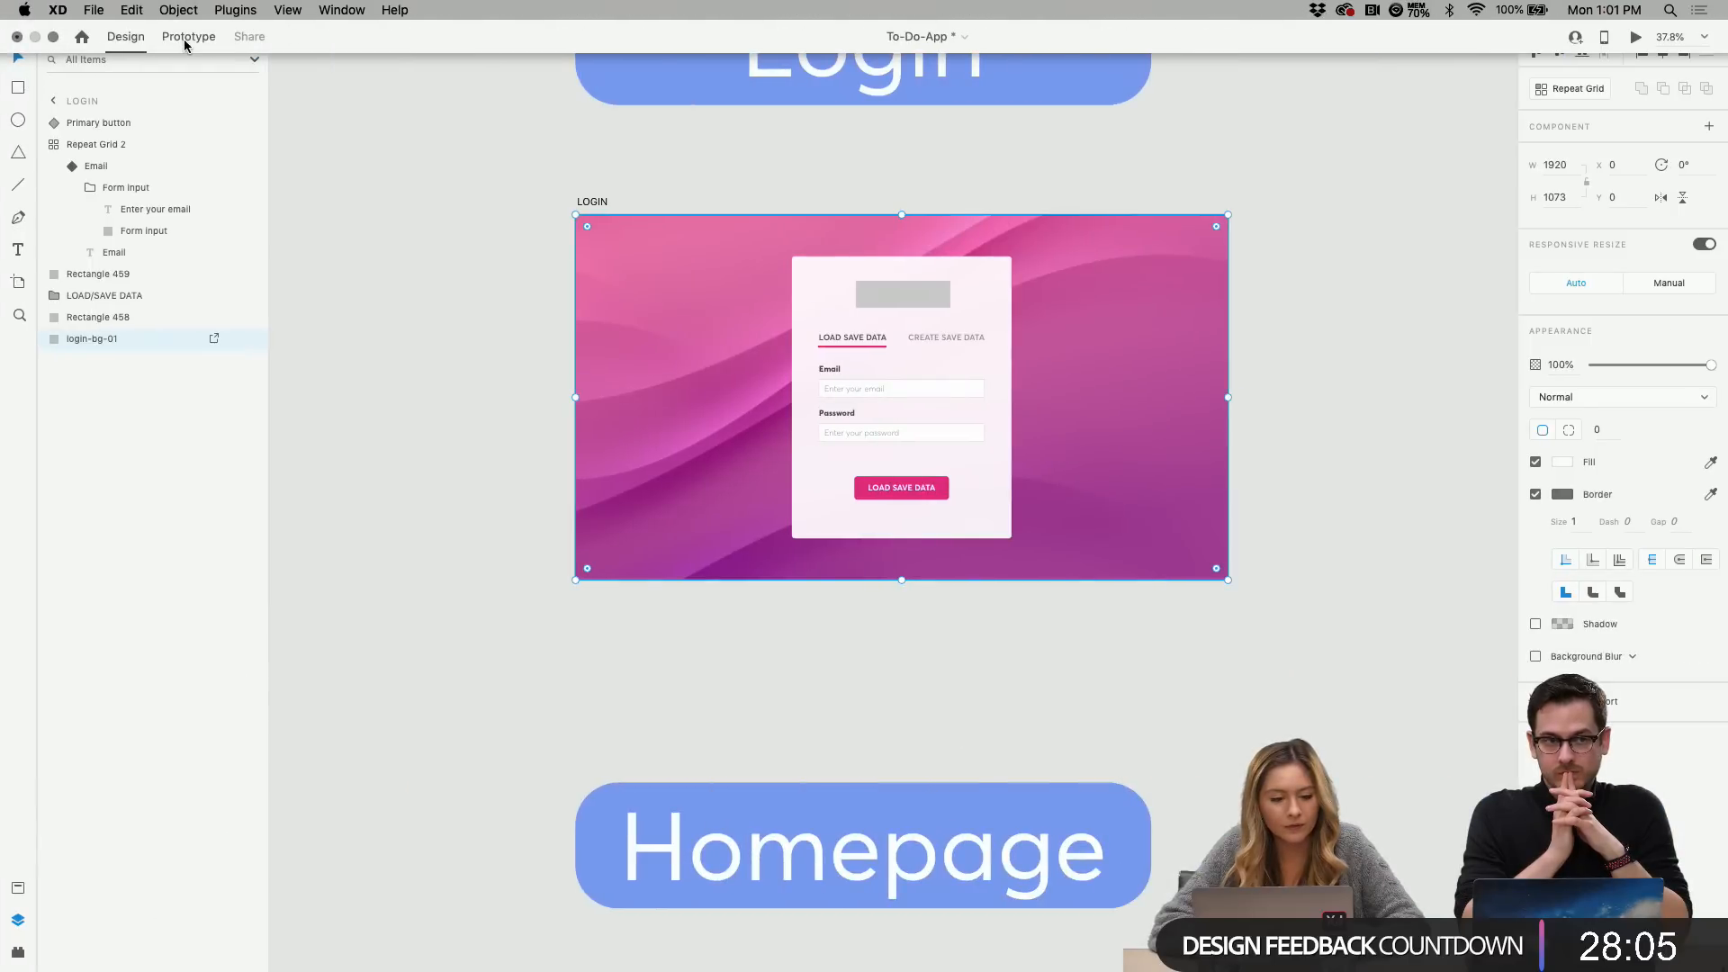
In Prototype mode, try linking the button's inner background rectangle to the Homepage artboard, and remove that link.
left_click(188, 36)
left_click(901, 500)
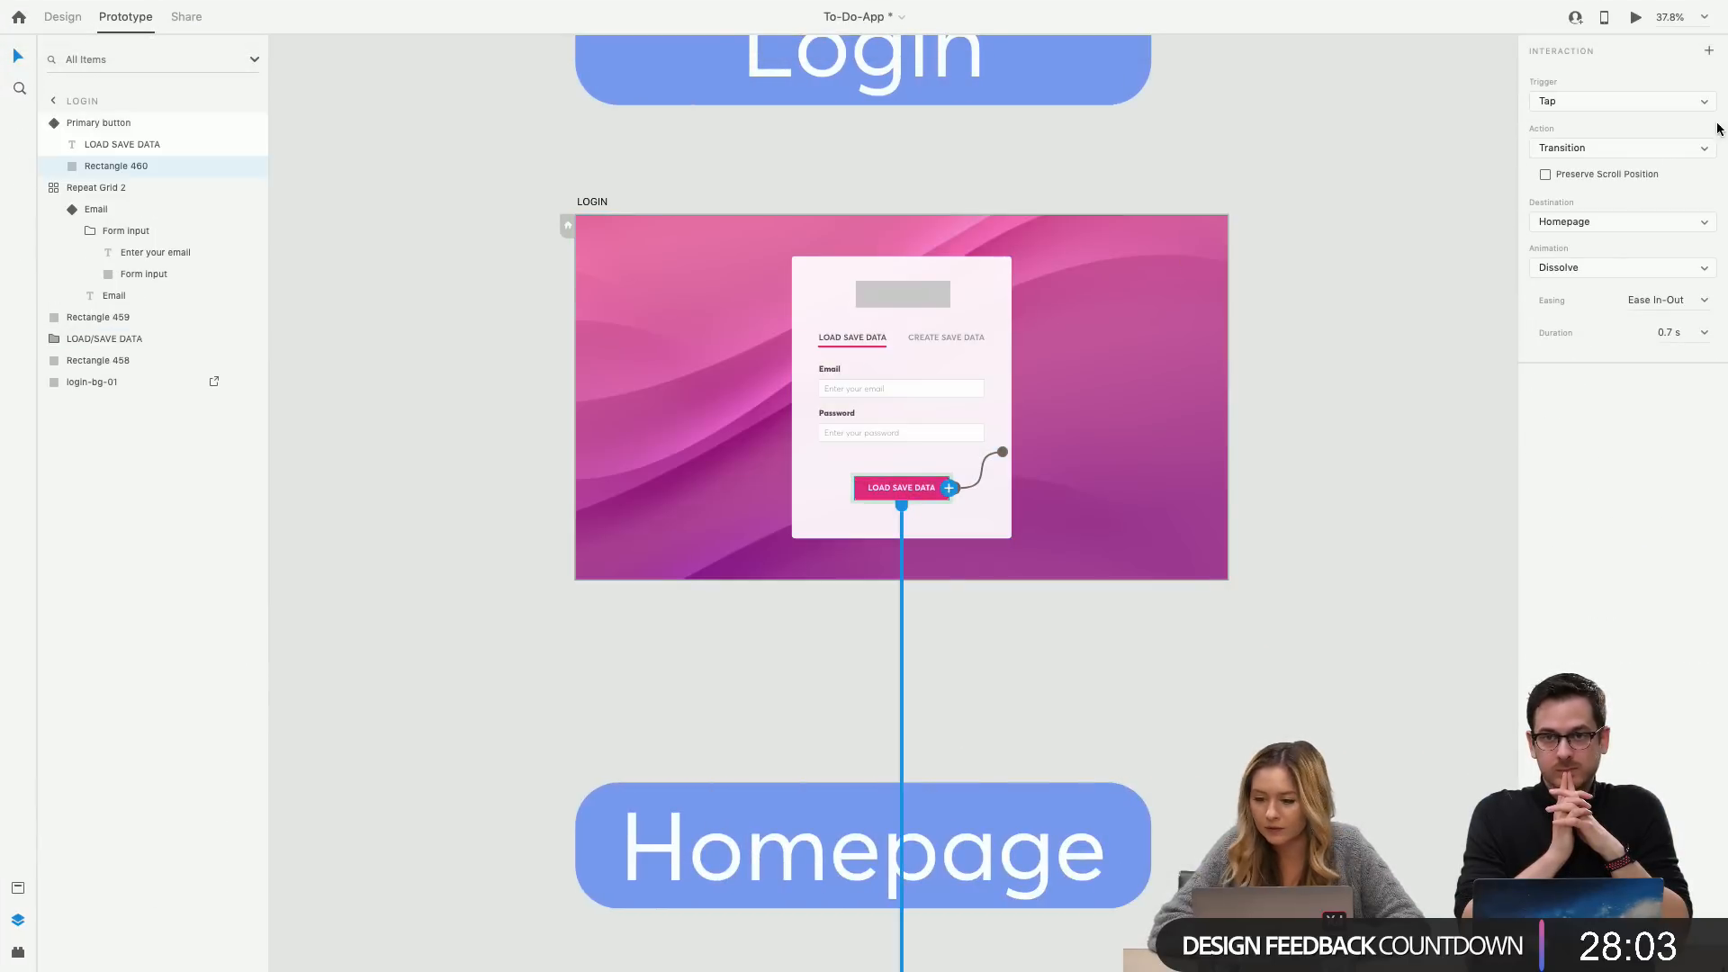
left_click(388, 214)
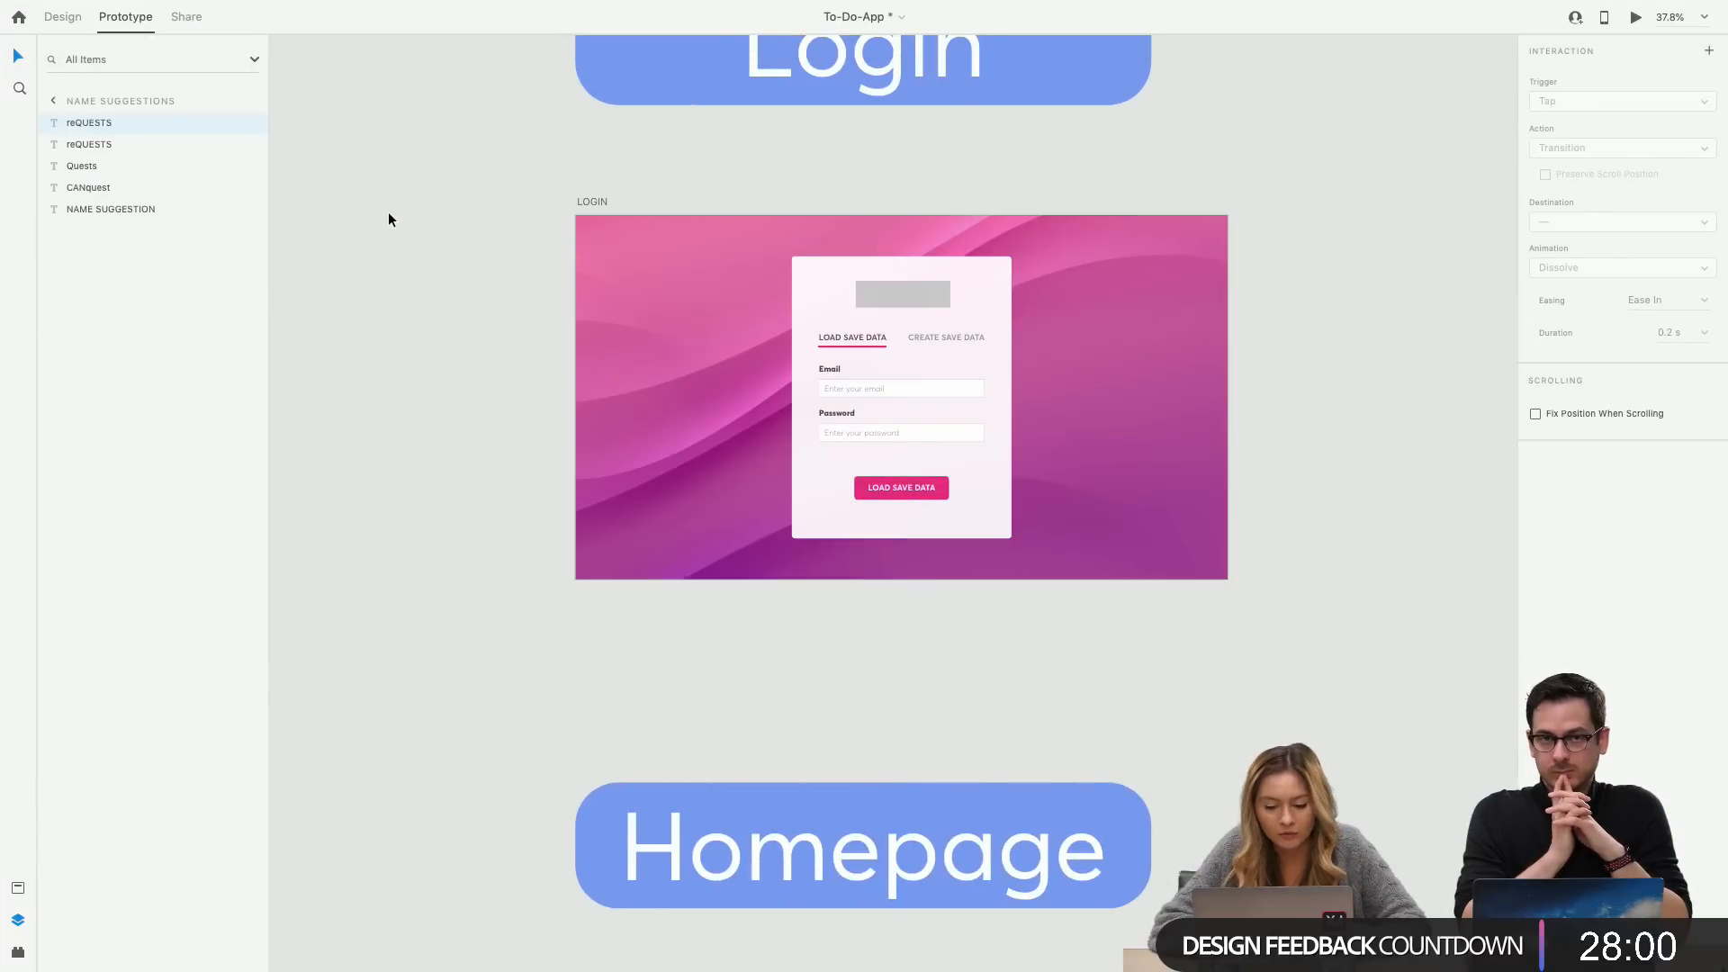
Link the whole Primary button component's Default State to the Homepage artboard with a Tap trigger and a Dissolve transition.
left_click(884, 487)
left_click(727, 611)
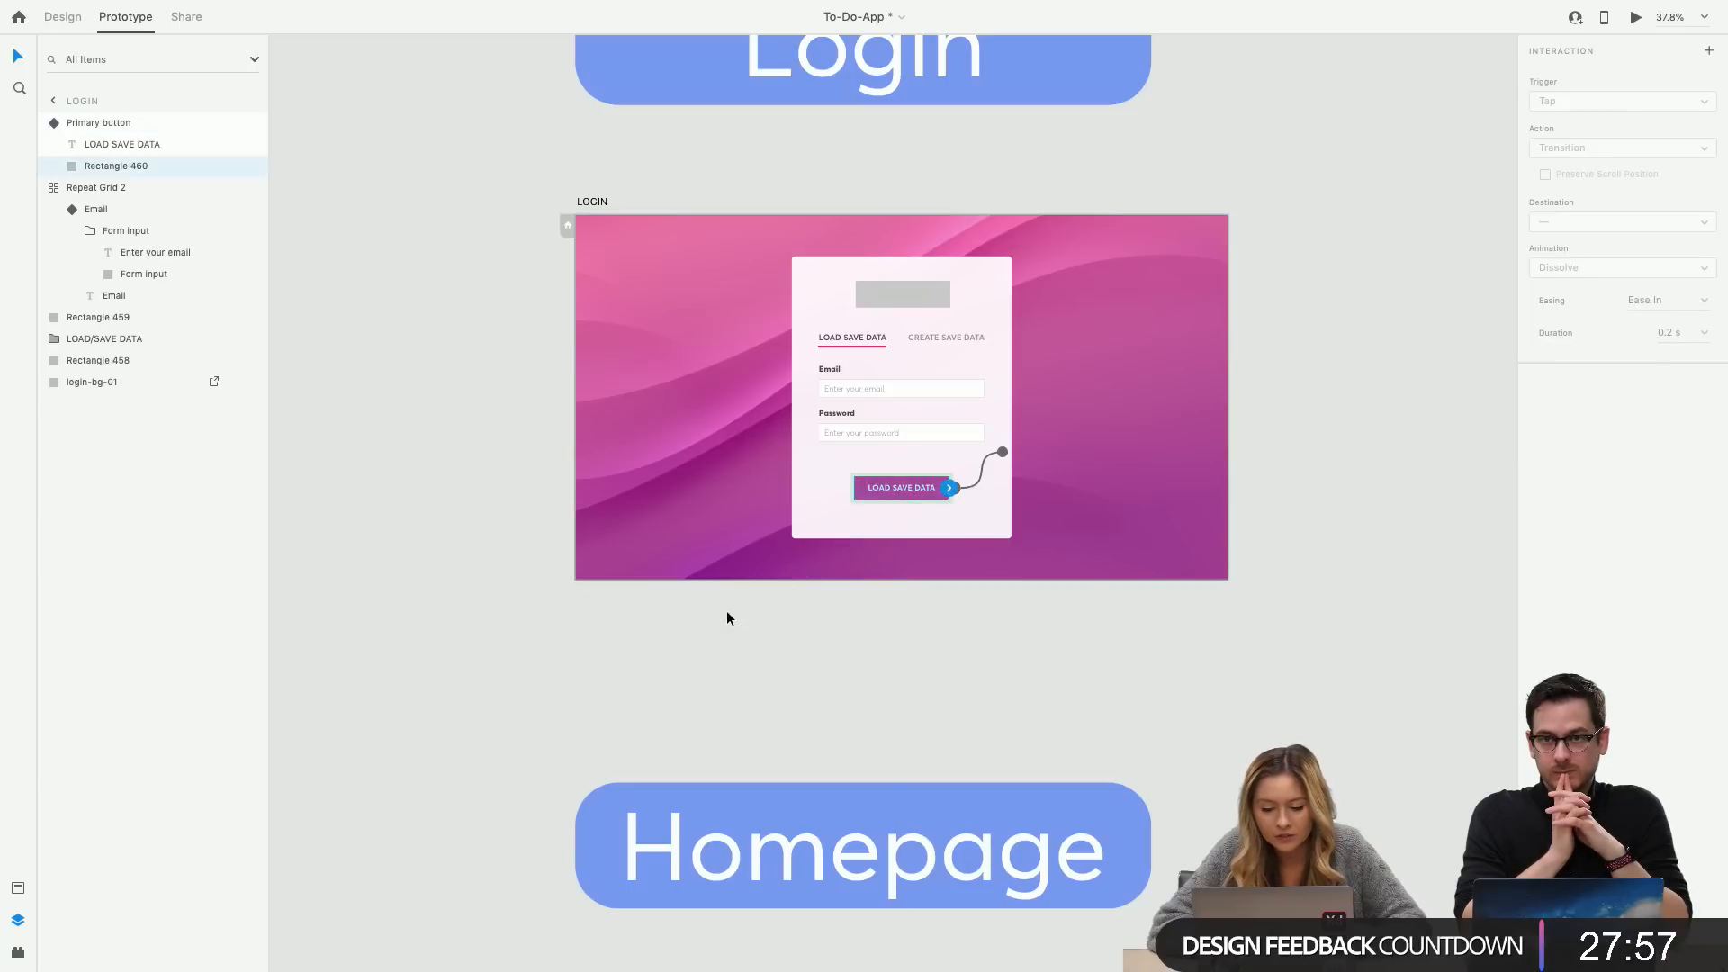
left_click(911, 490)
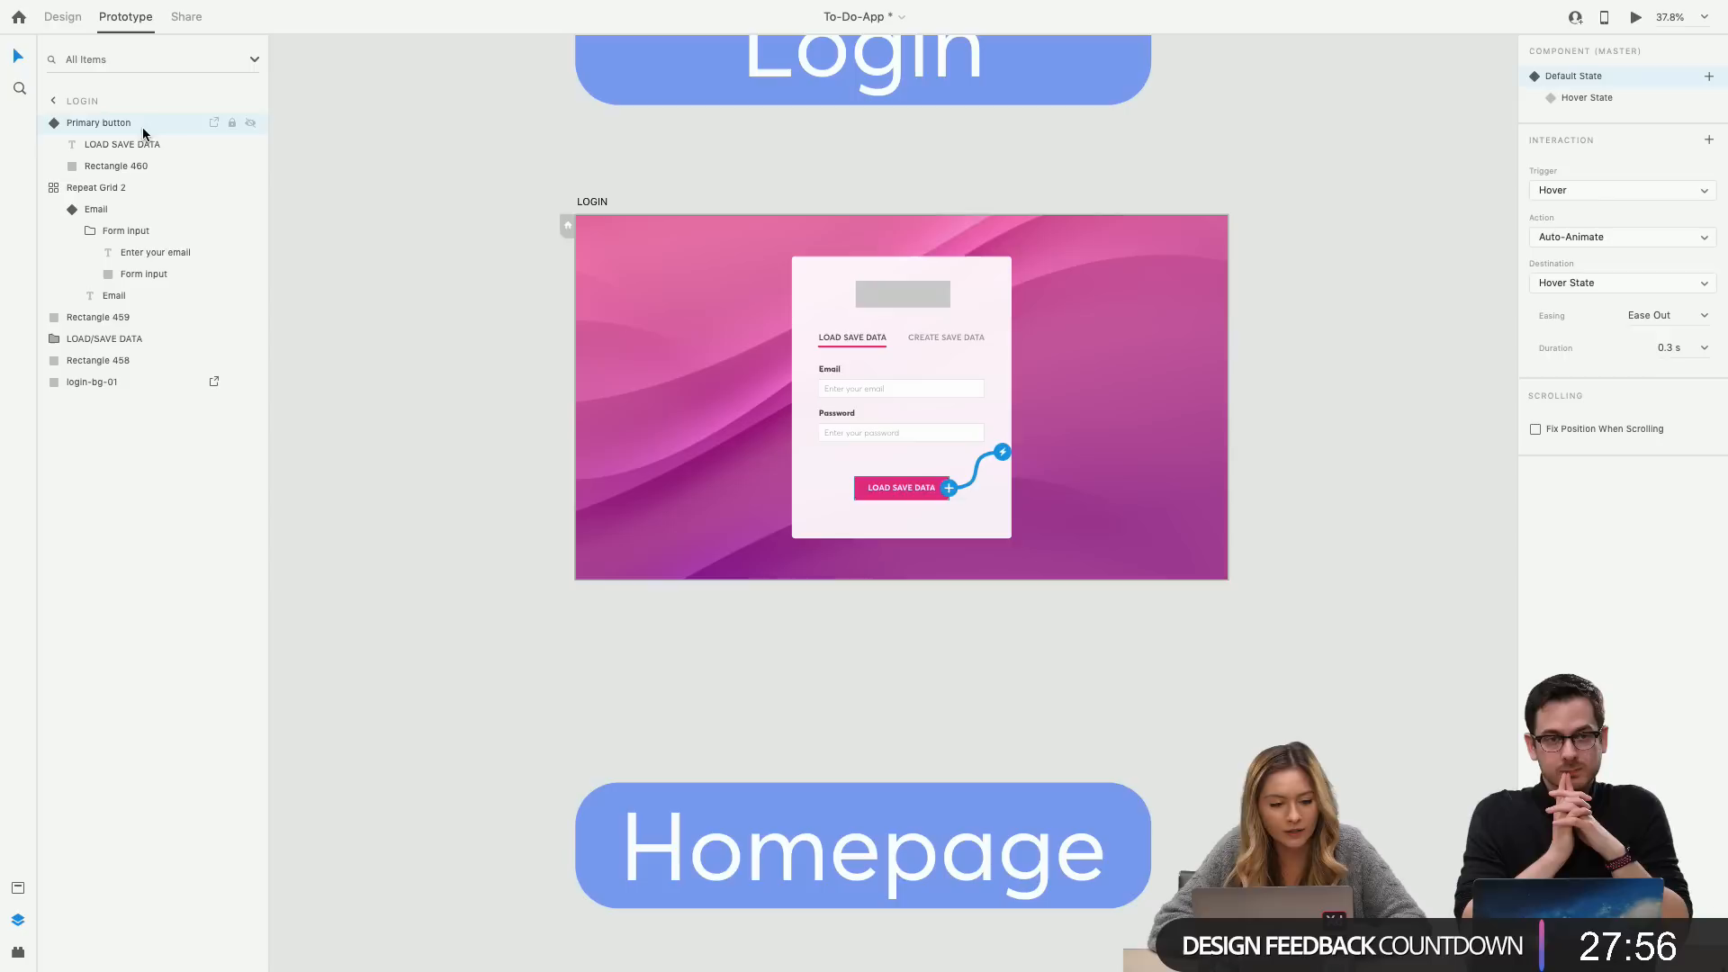
double_click(929, 490)
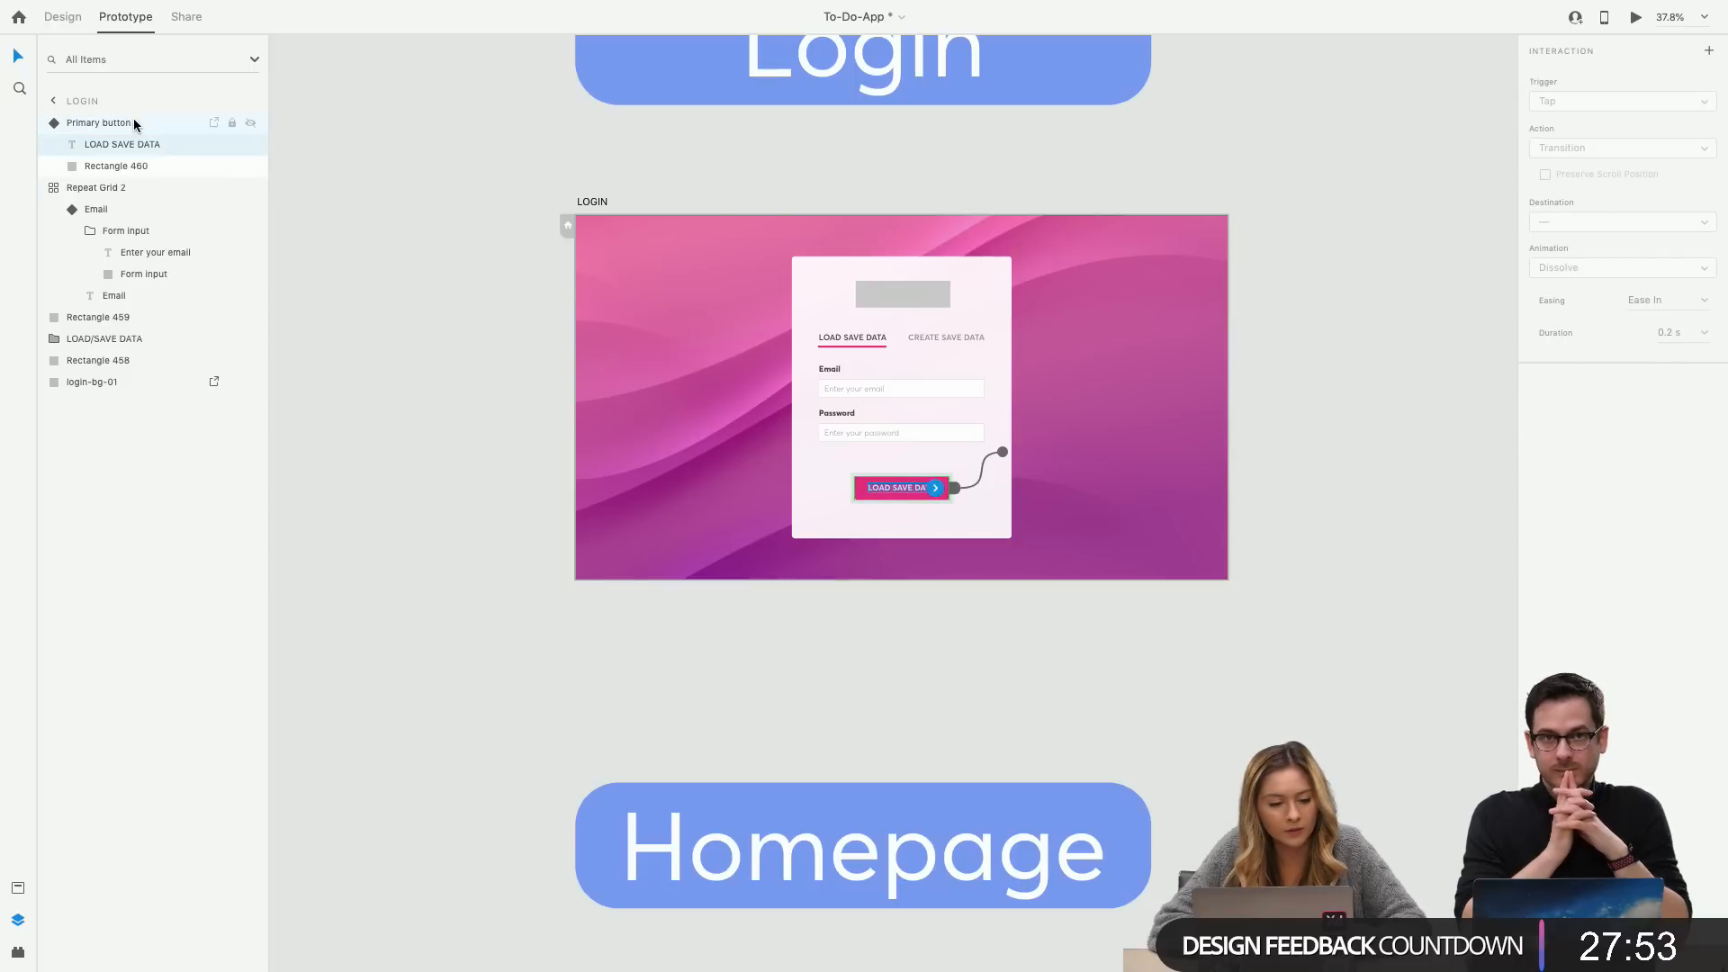
left_click(135, 123)
double_click(915, 483)
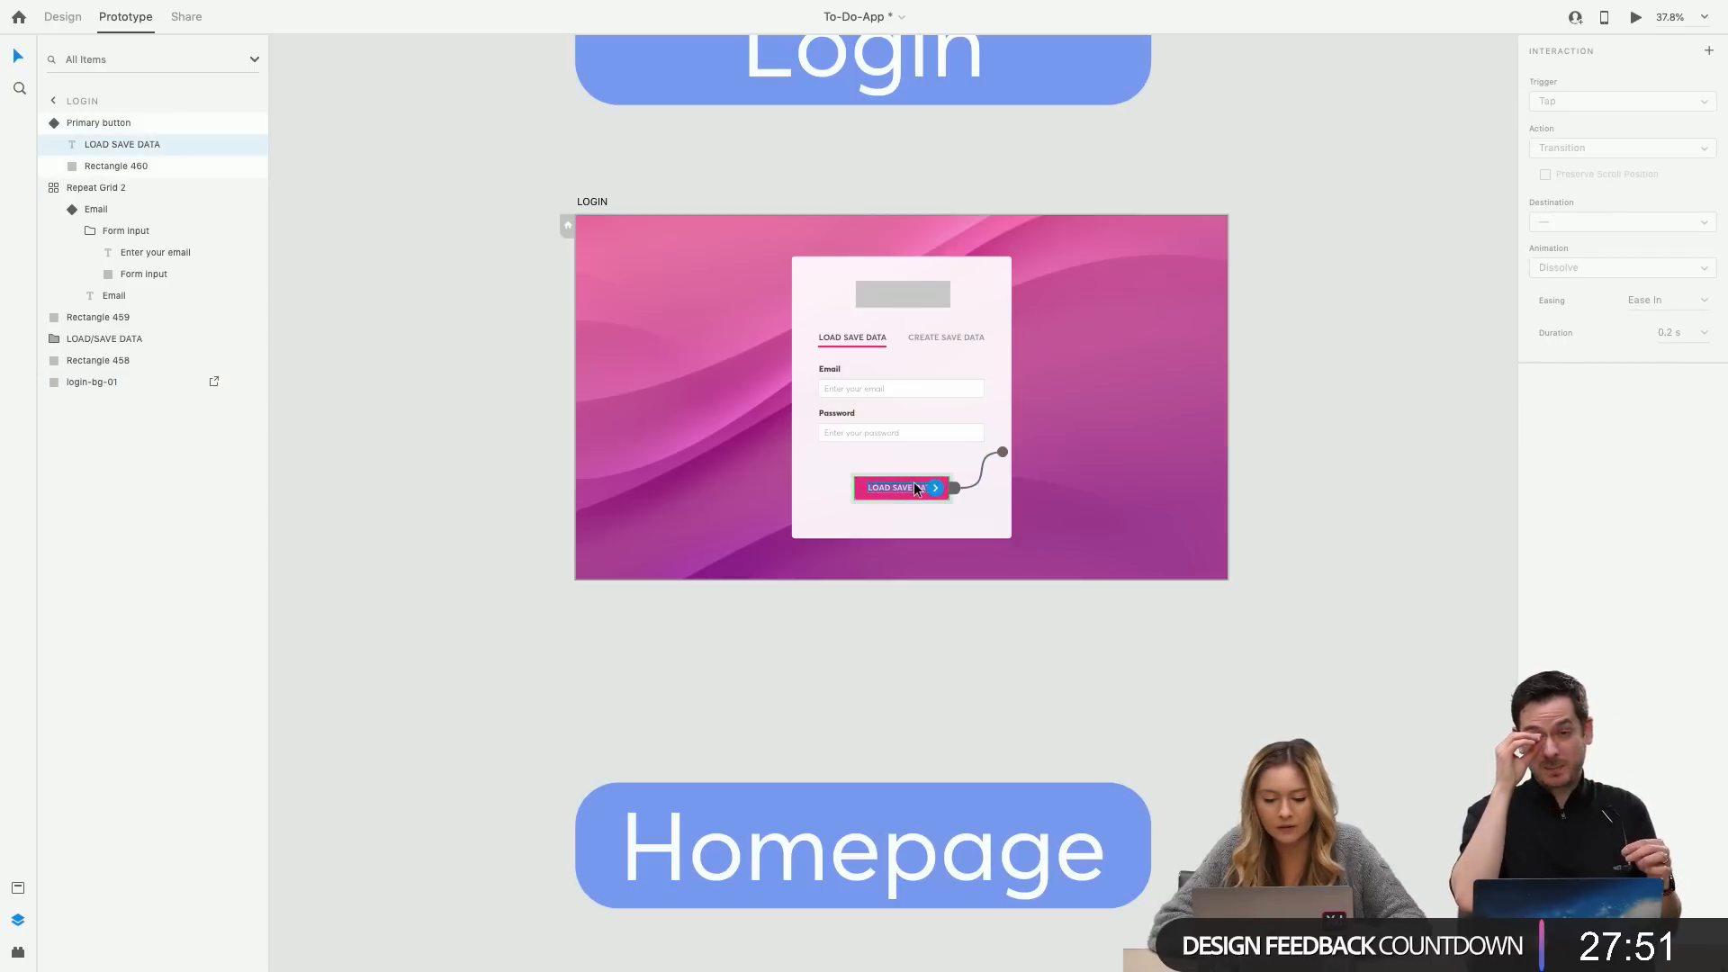
key("Escape")
left_click_drag(950, 486, 860, 851)
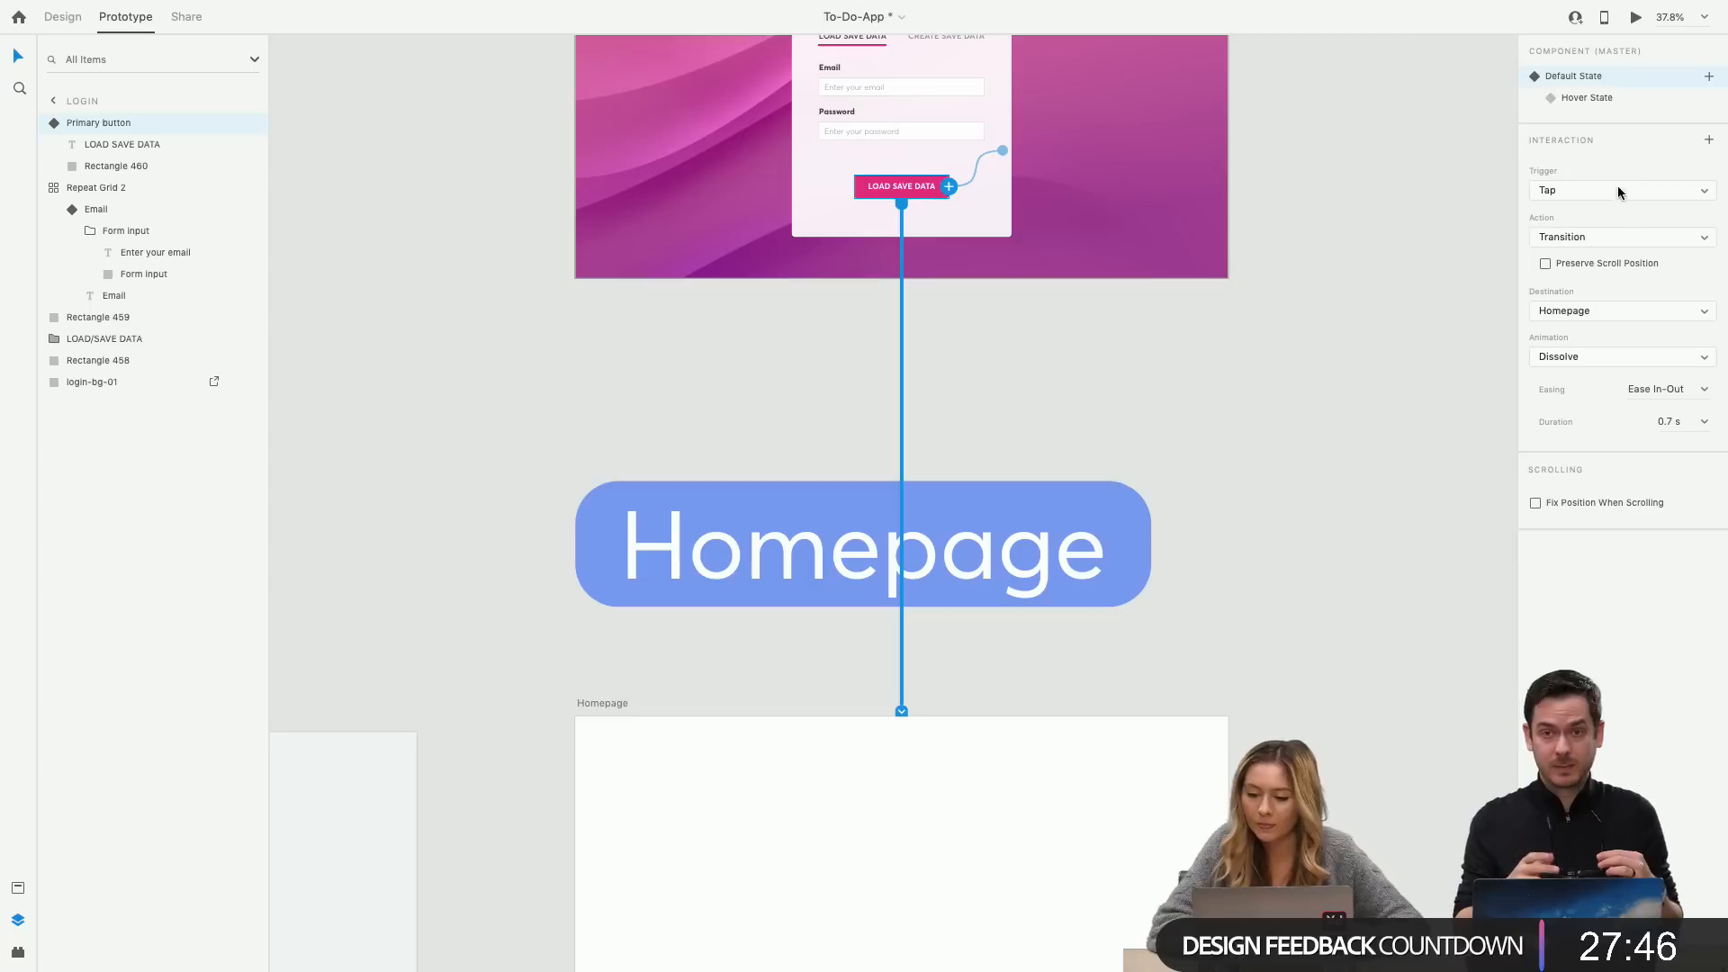
left_click(1658, 357)
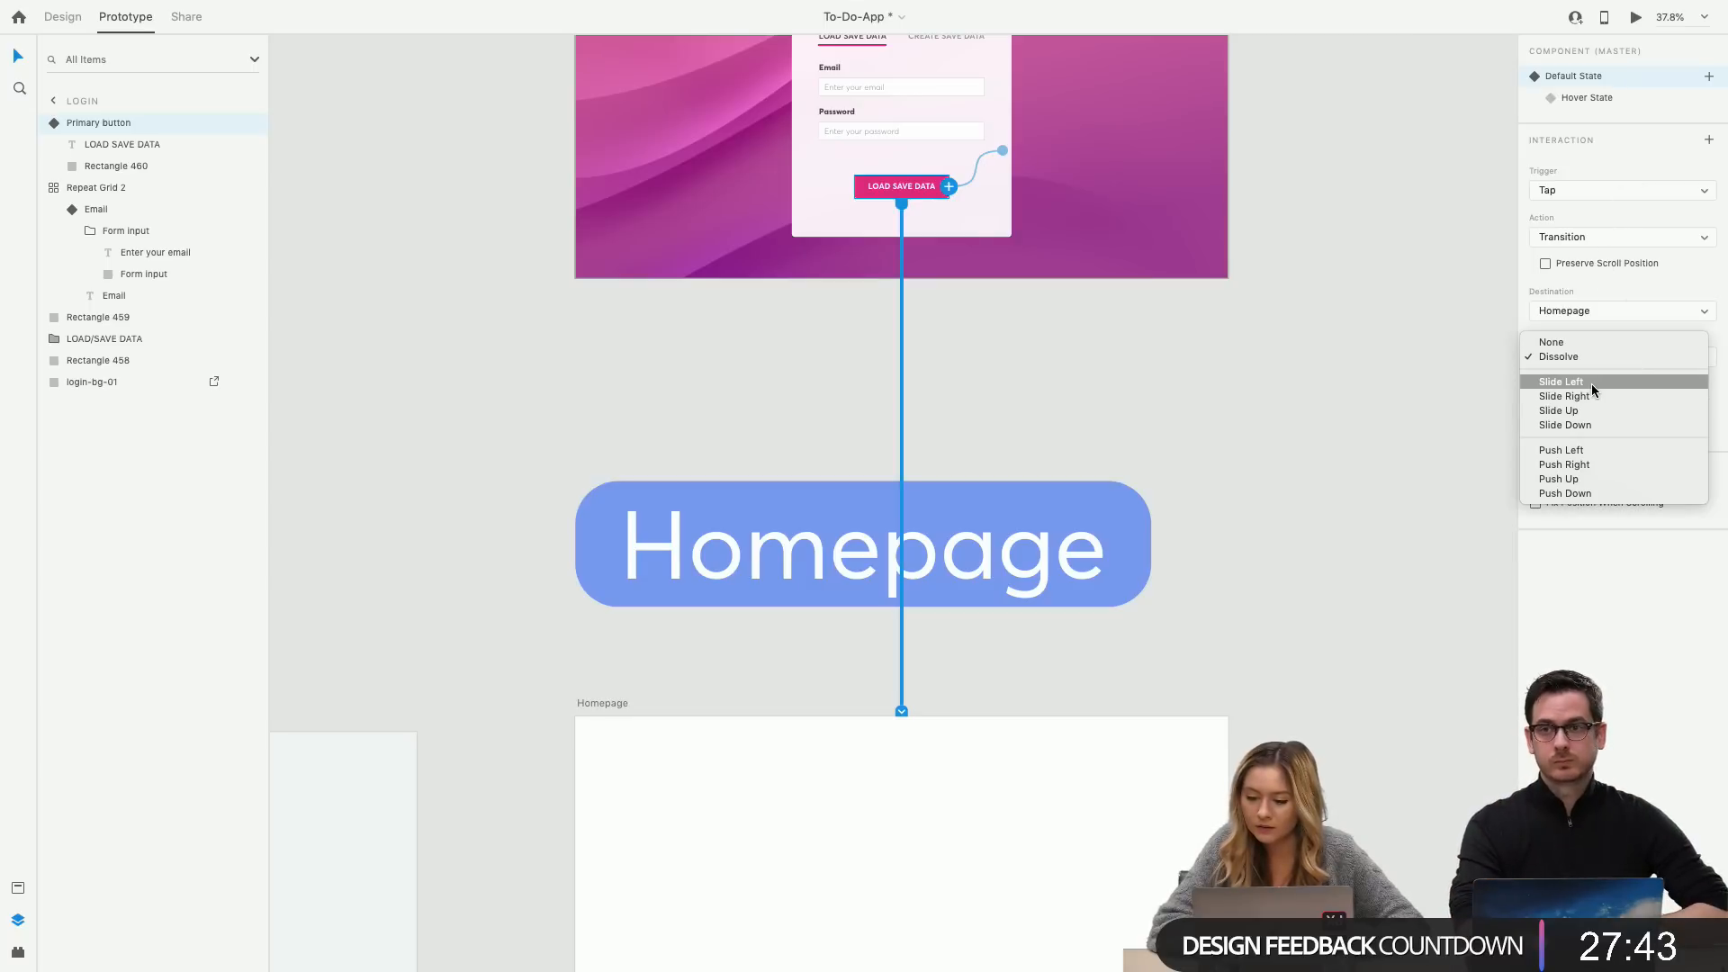
left_click(1597, 634)
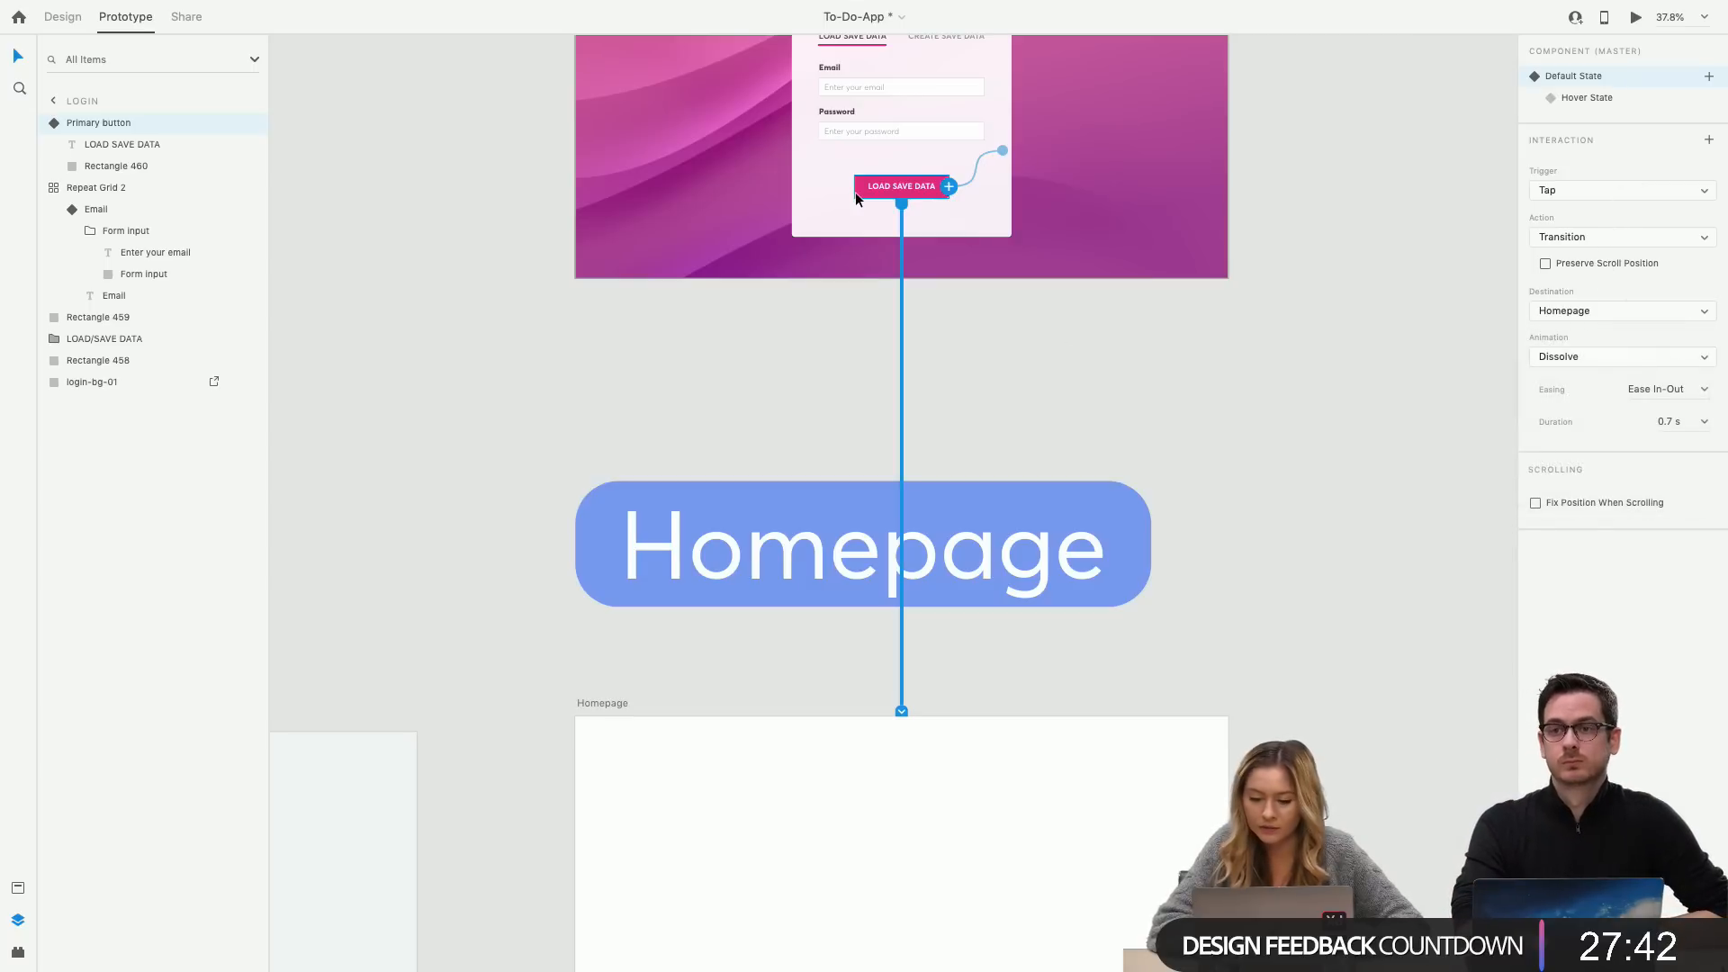
Preview the login screen, test the LOAD SAVE DATA button's link to the Homepage, and close the preview.
left_click(1635, 17)
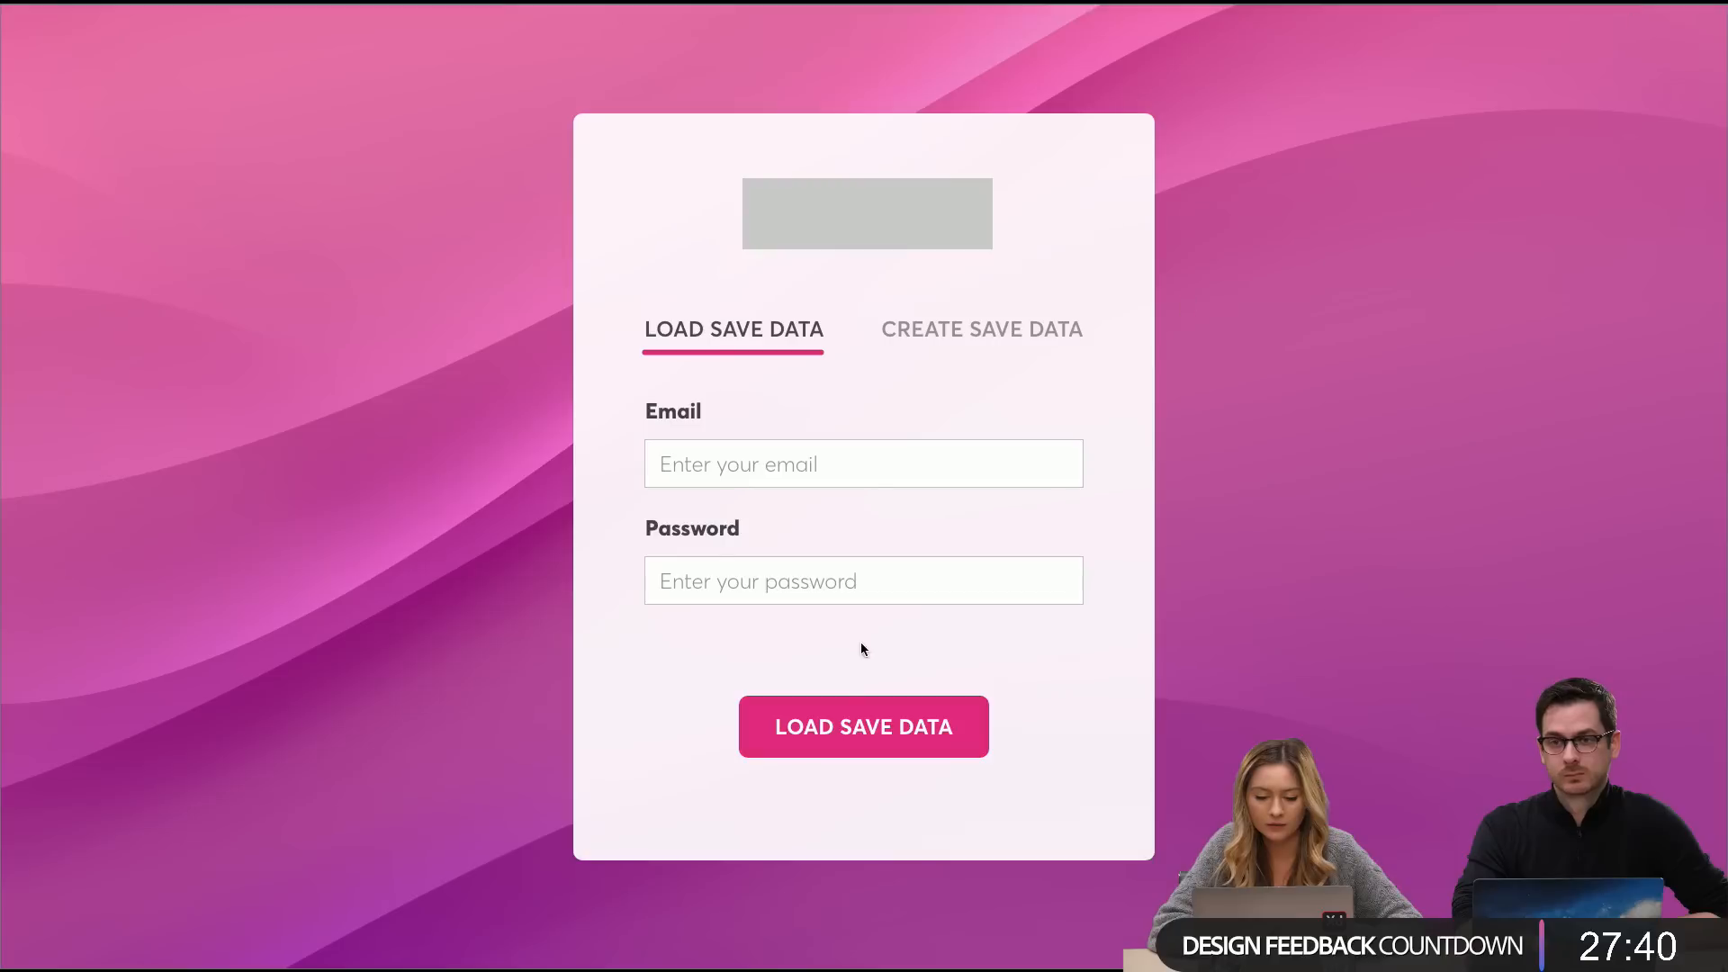
left_click(850, 726)
key("Escape")
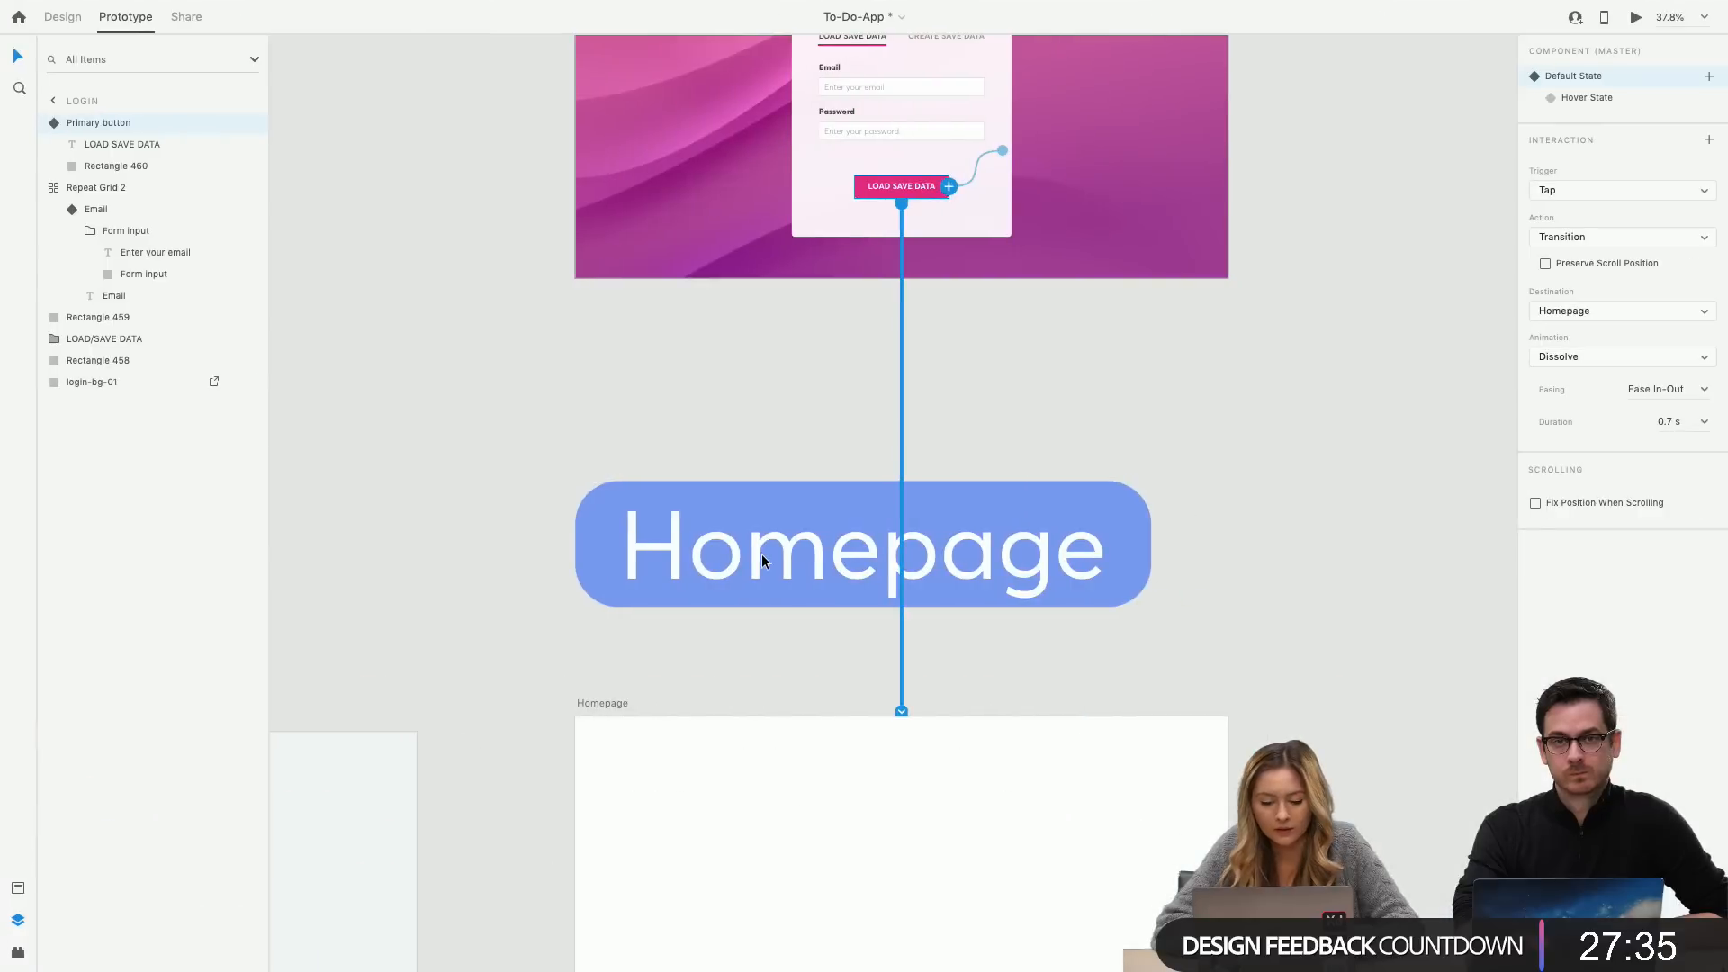
In Design mode, move the homepage and profile page sketch from the Sketches section to beside the Homepage artboard.
left_click(623, 526)
scroll(623, 526, "down", 5)
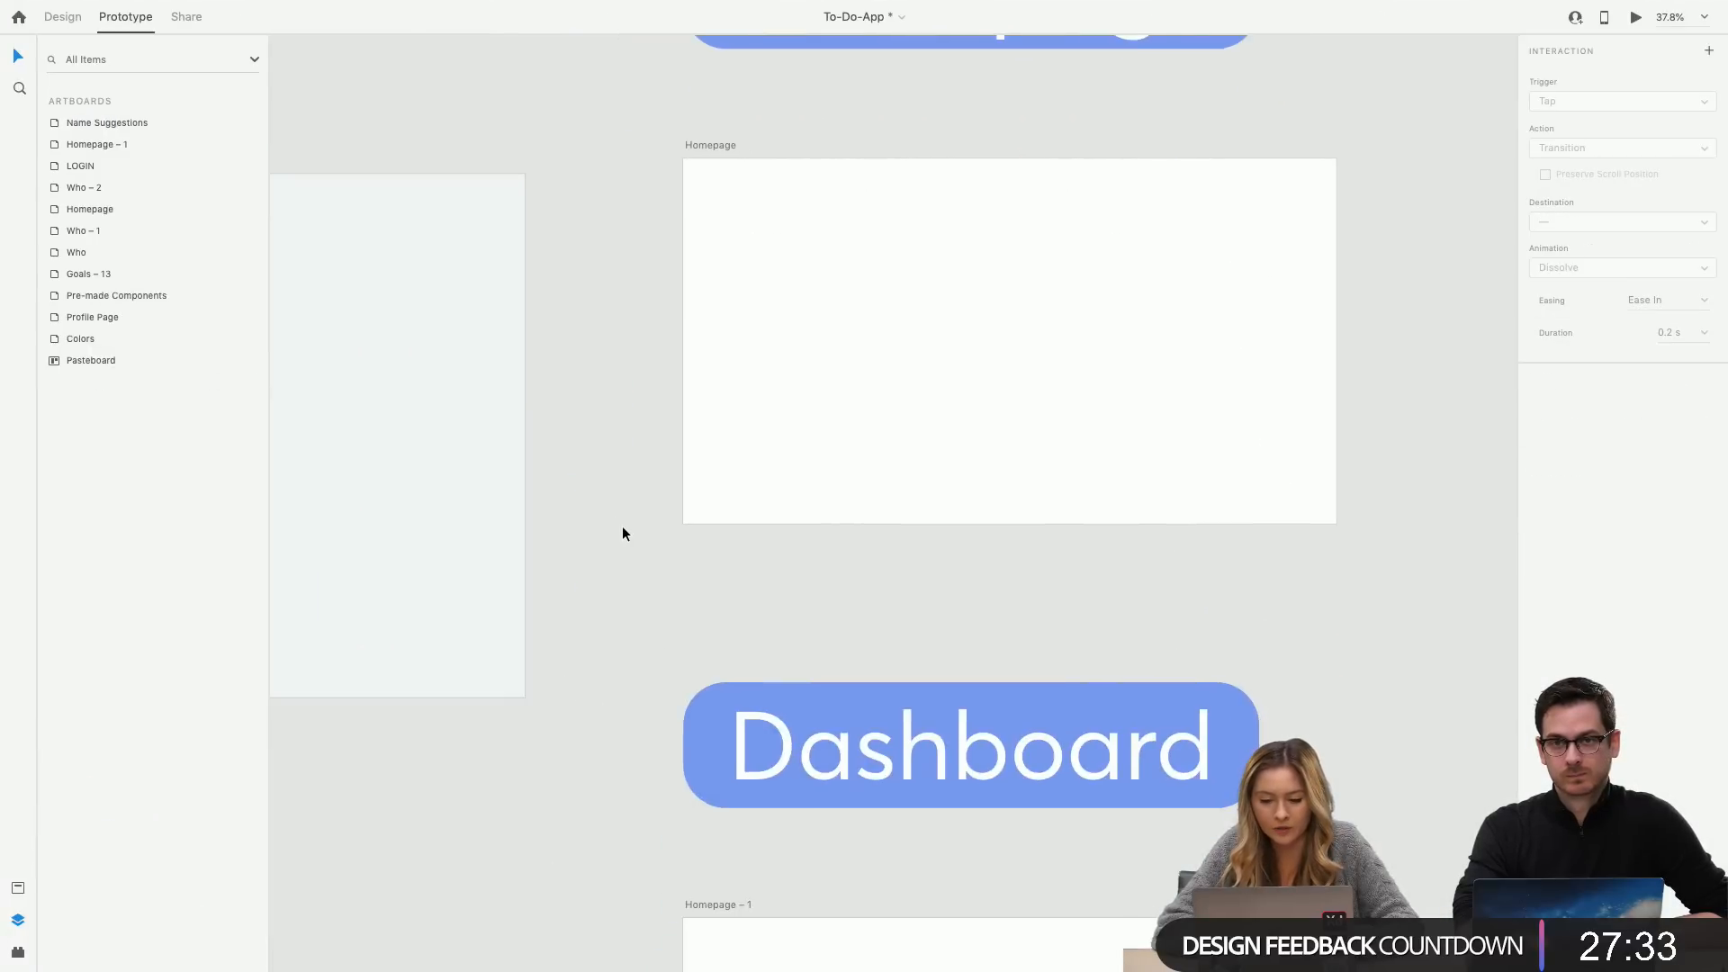
scroll(623, 534, "left", 10)
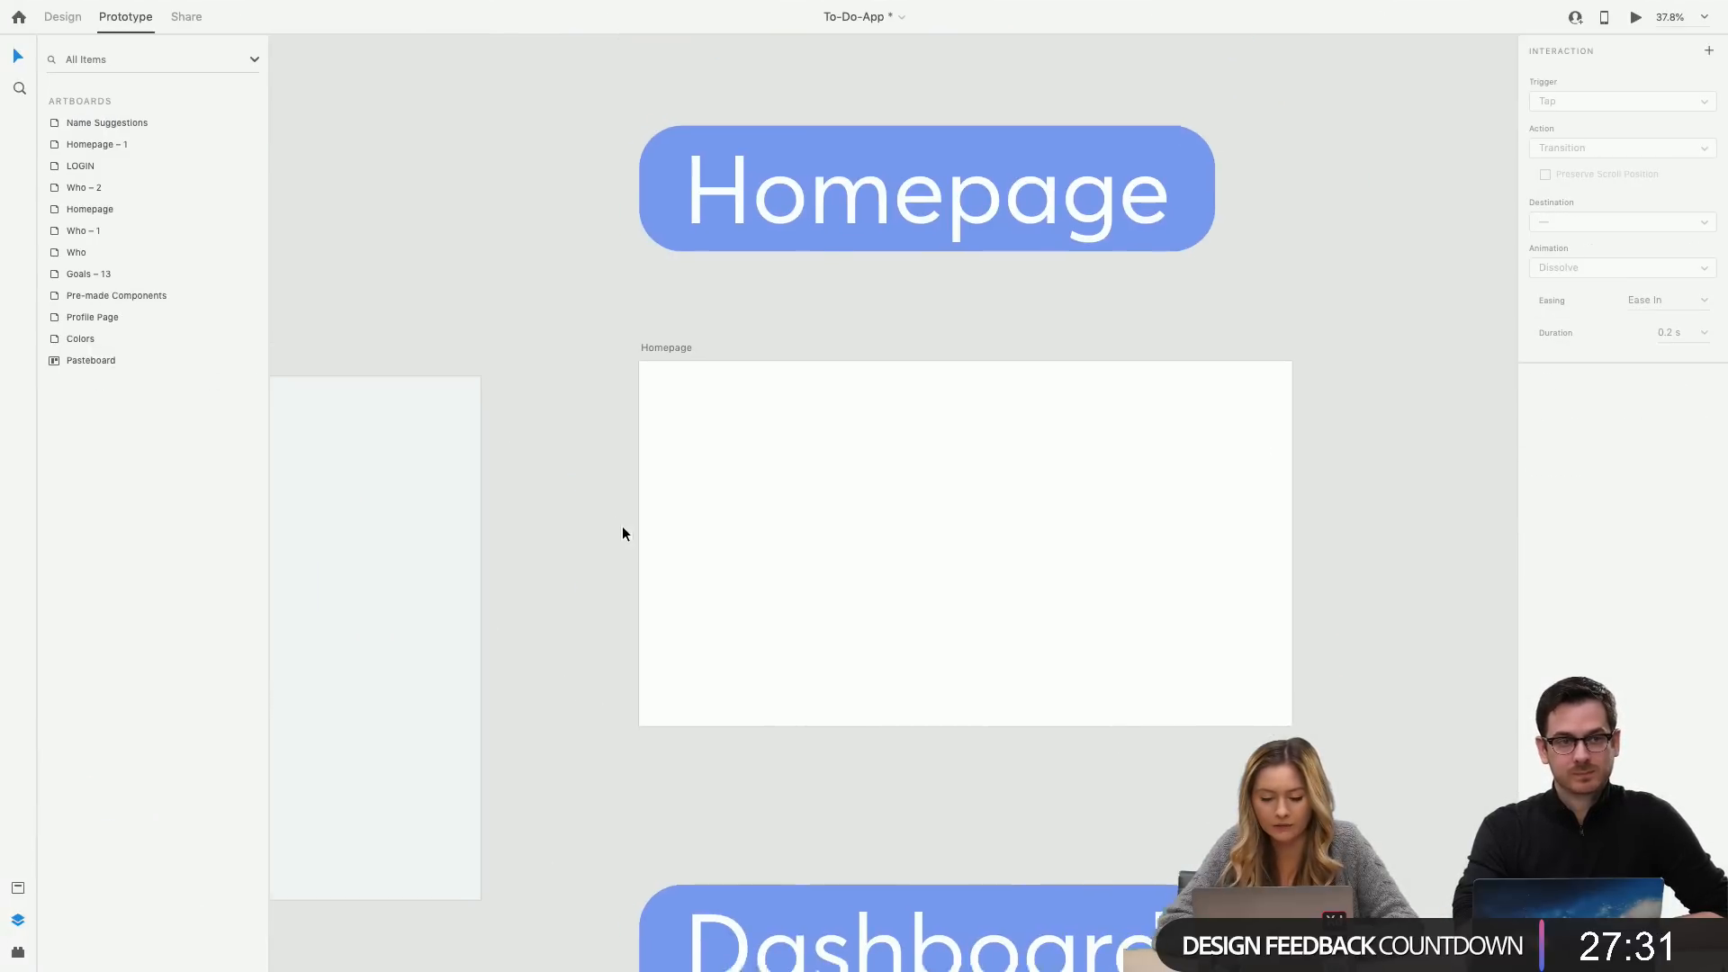
scroll(623, 534, "down", 10, "ctrl")
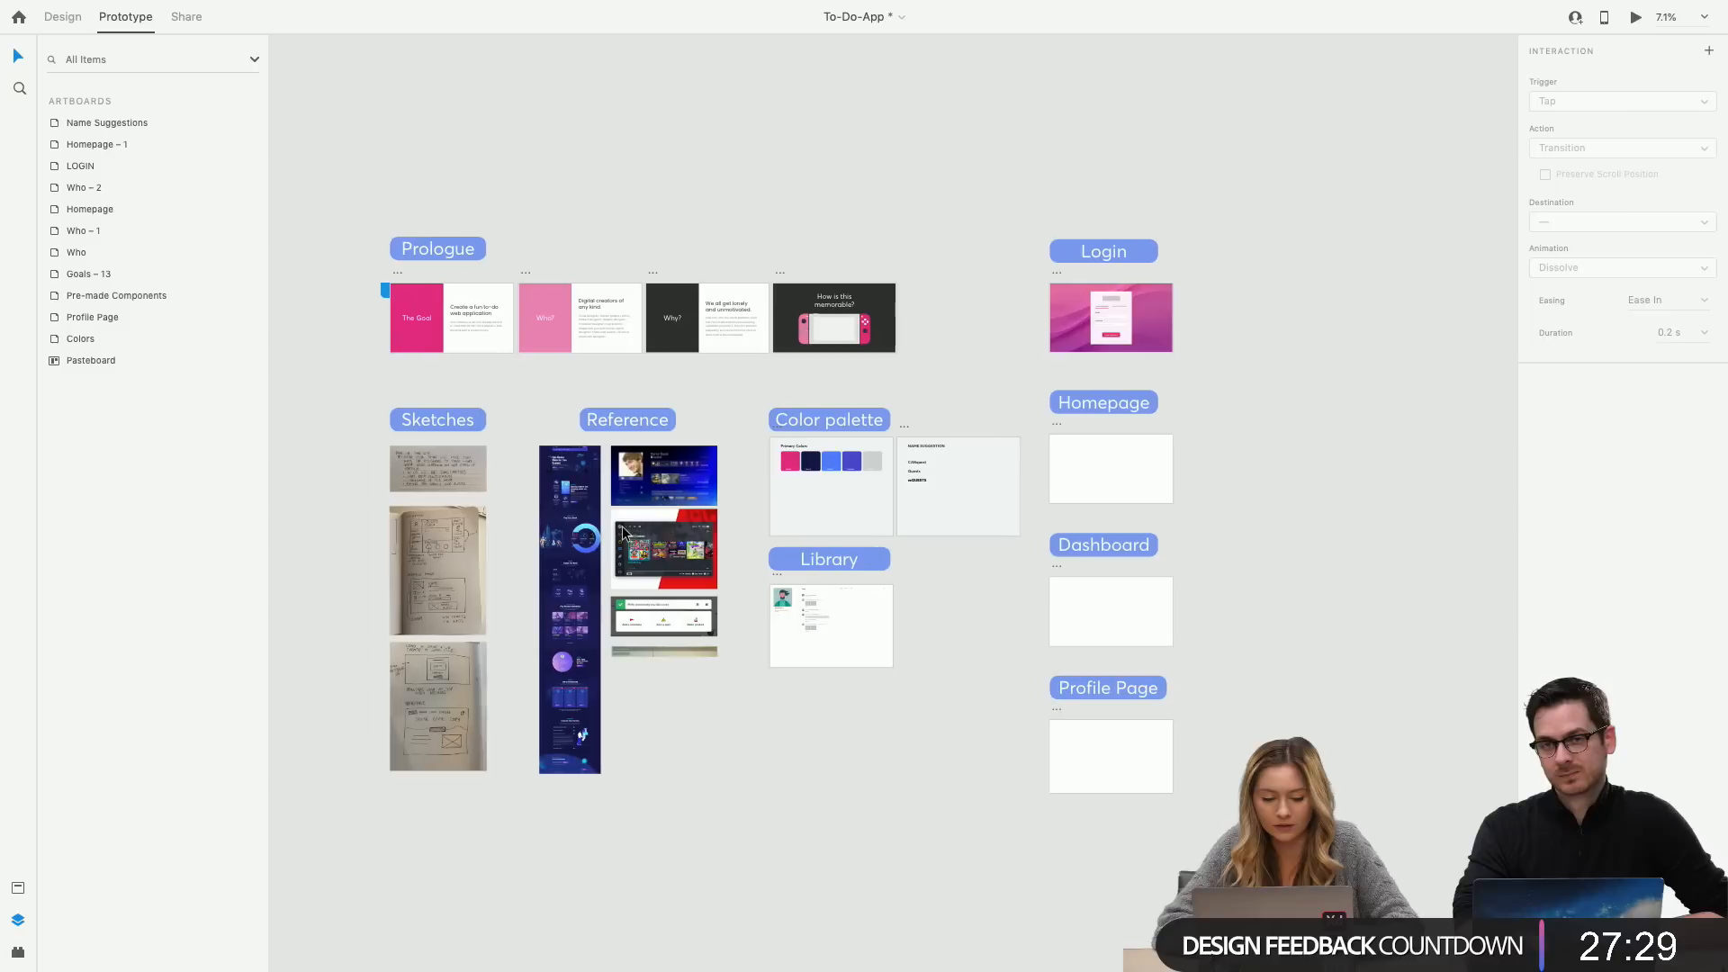
left_click(409, 603)
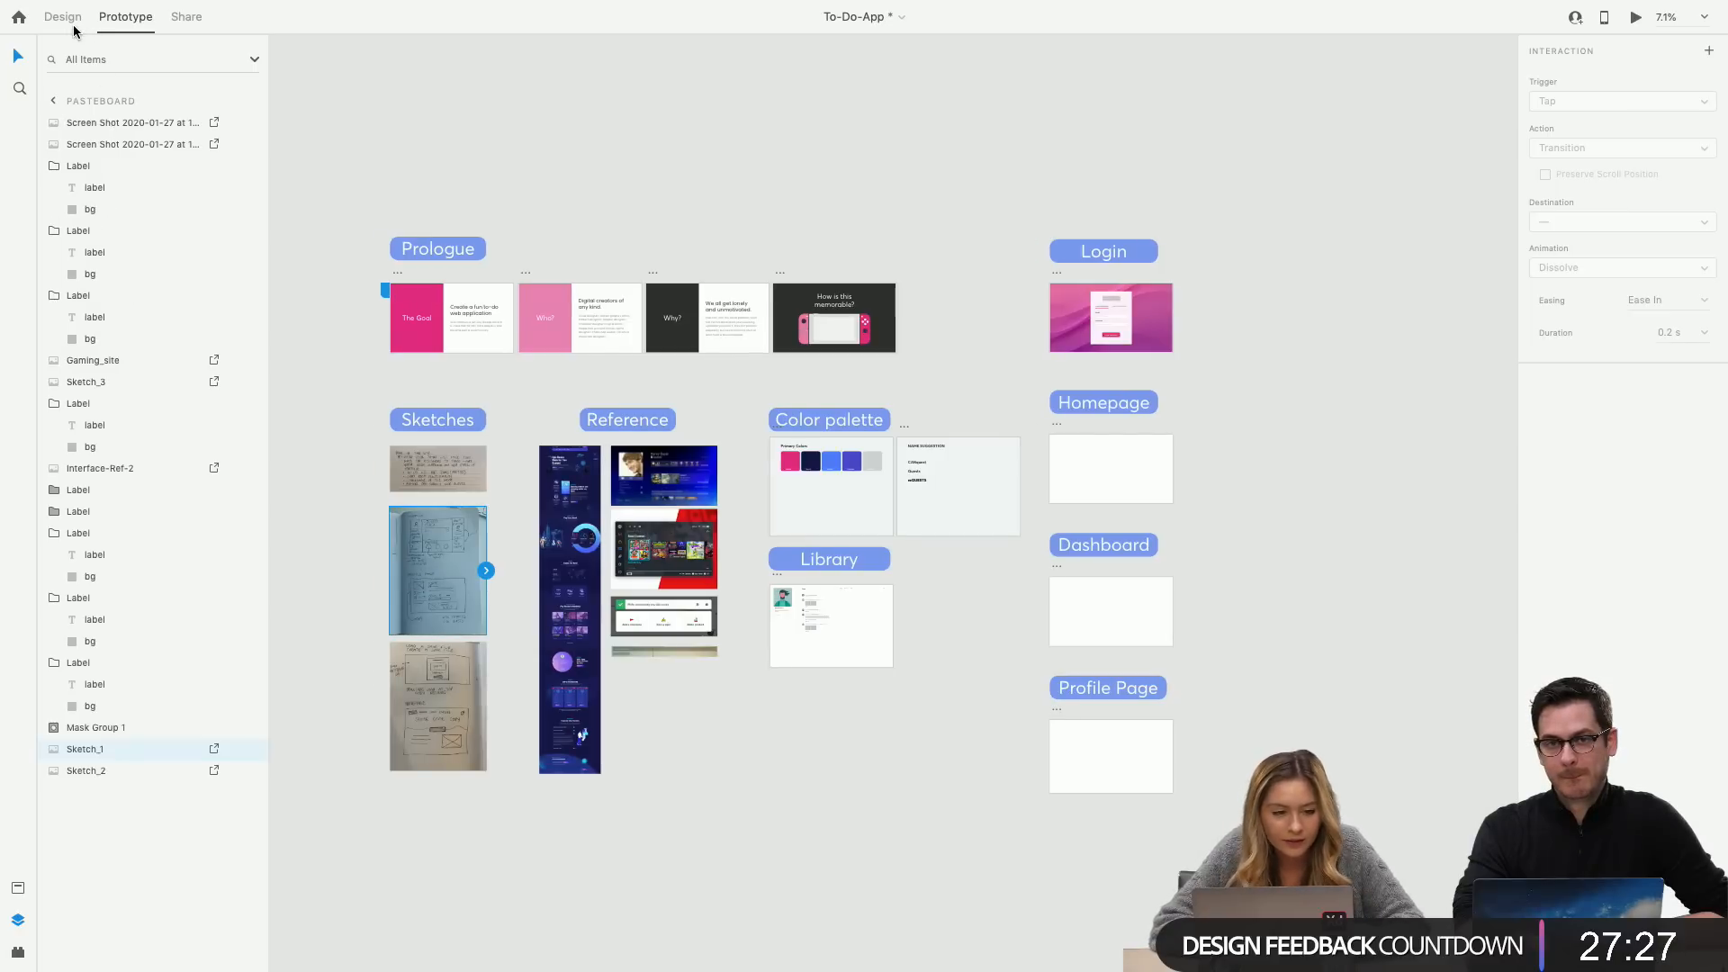
left_click(62, 18)
left_click(382, 552)
left_click(416, 562)
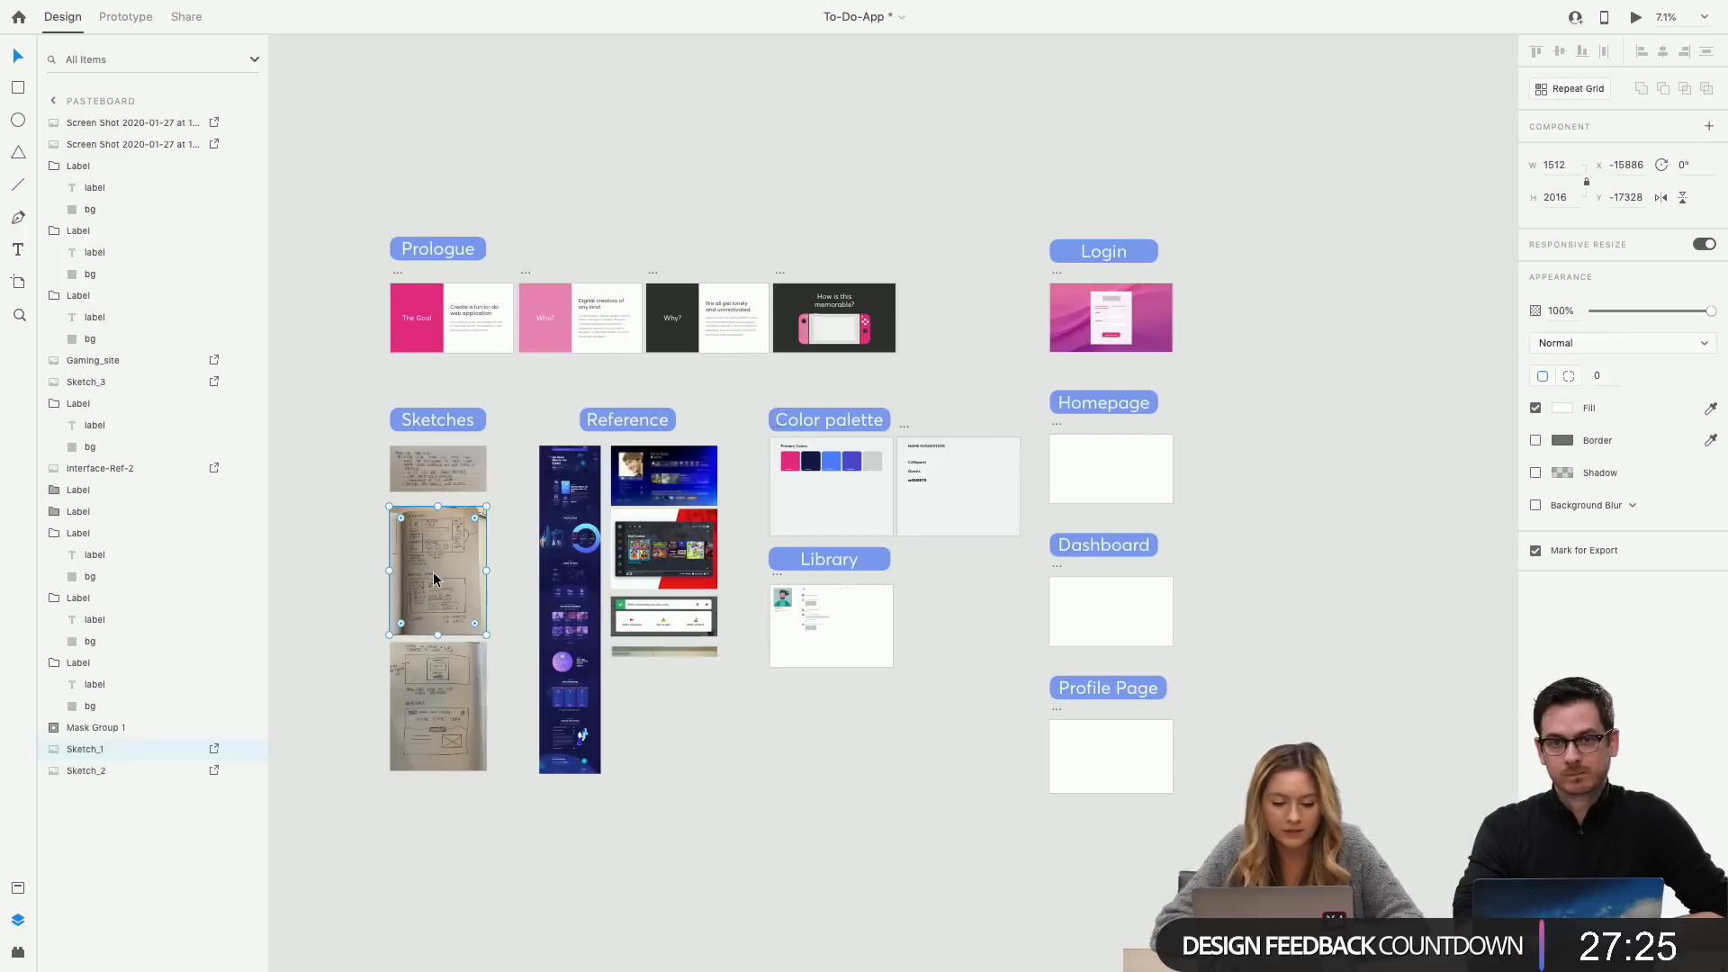
mouse_move(434, 570)
left_mouse_down()
mouse_move(767, 439)
mouse_move(1050, 486)
mouse_move(999, 435)
mouse_move(1232, 515)
mouse_move(1215, 460)
left_mouse_up()
Shift the sketch slightly further from the Homepage artboard, to about X -3520, Y -18924, and look over its homepage layout.
scroll(1149, 464, "up", 3)
scroll(1149, 465, "up", 3)
scroll(1148, 464, "right", 3)
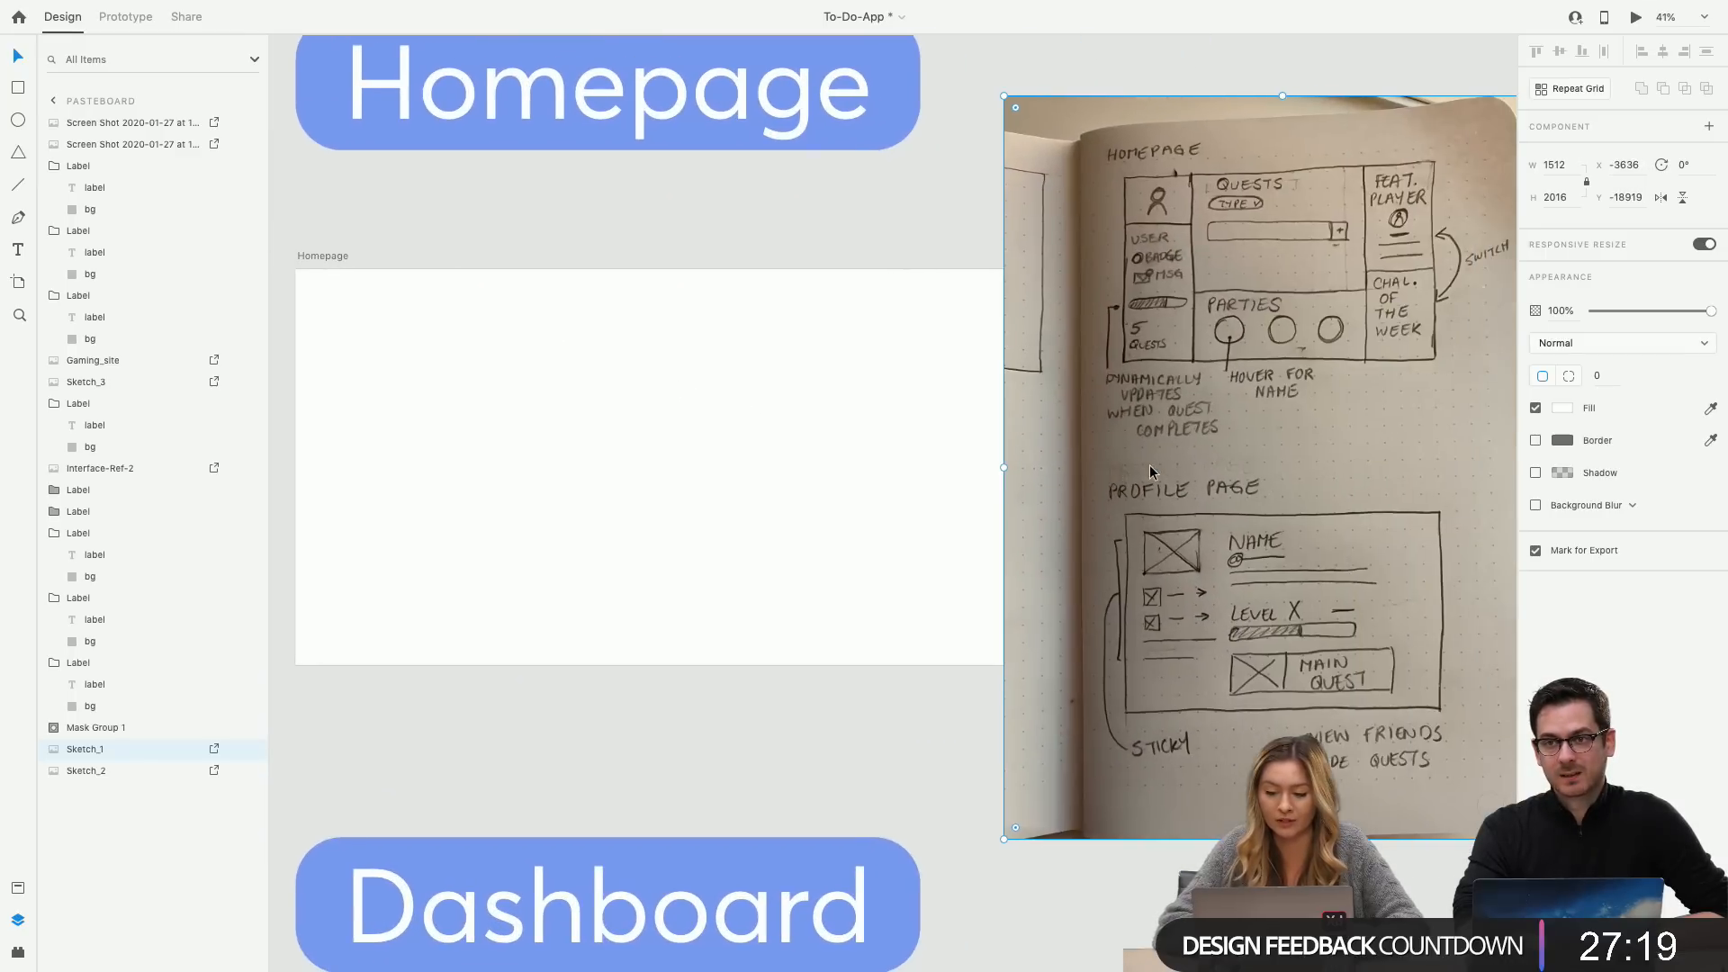
mouse_move(1181, 361)
left_mouse_down()
mouse_move(1315, 385)
mouse_move(1223, 359)
left_mouse_up()
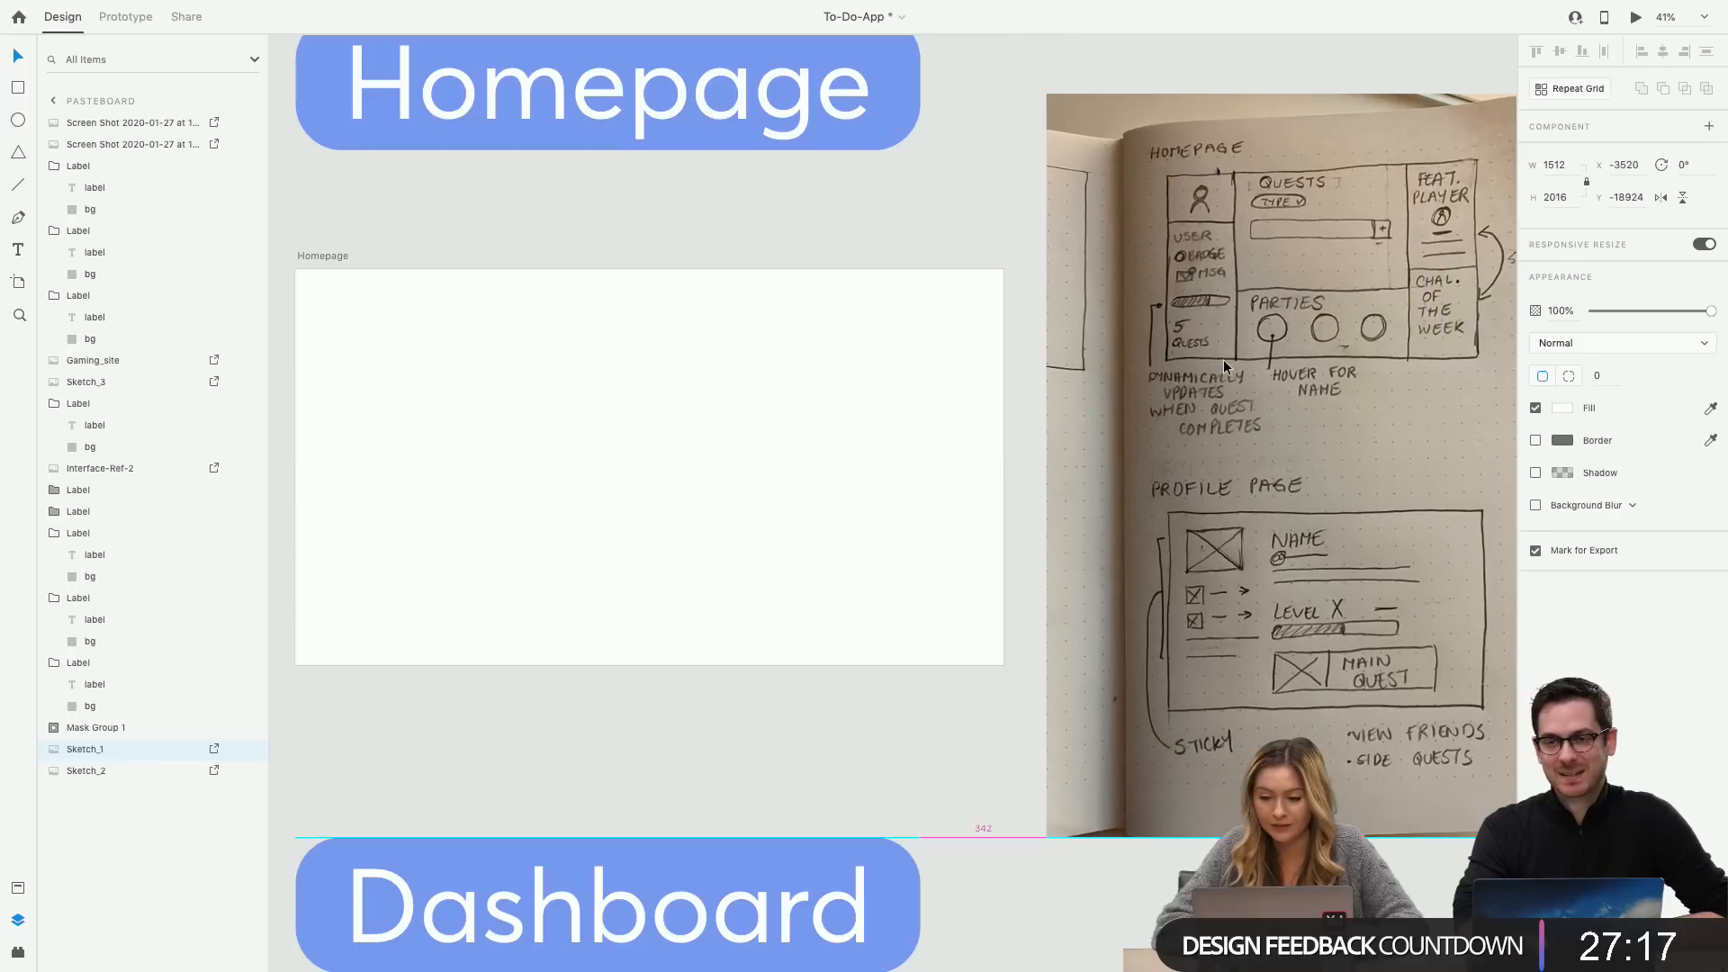
scroll(1034, 369, "right", 3)
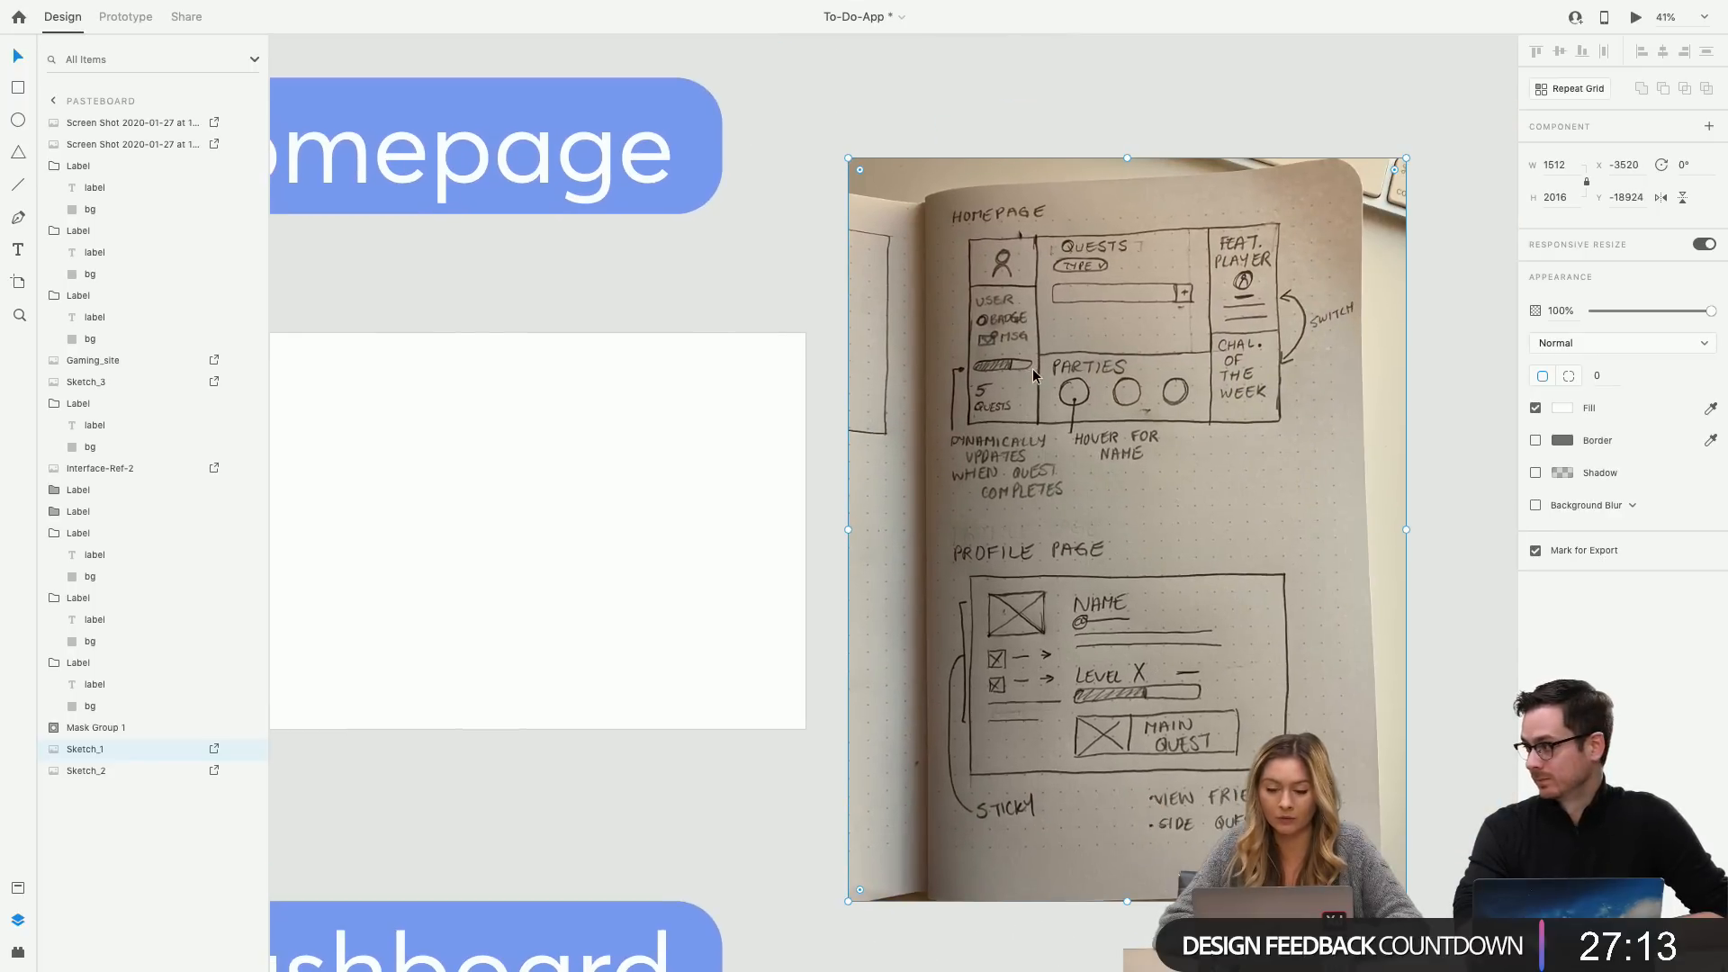
Return to the Reference section to examine the gaming interface examples.
scroll(1034, 369, "left", 3)
scroll(1120, 246, "down", 5)
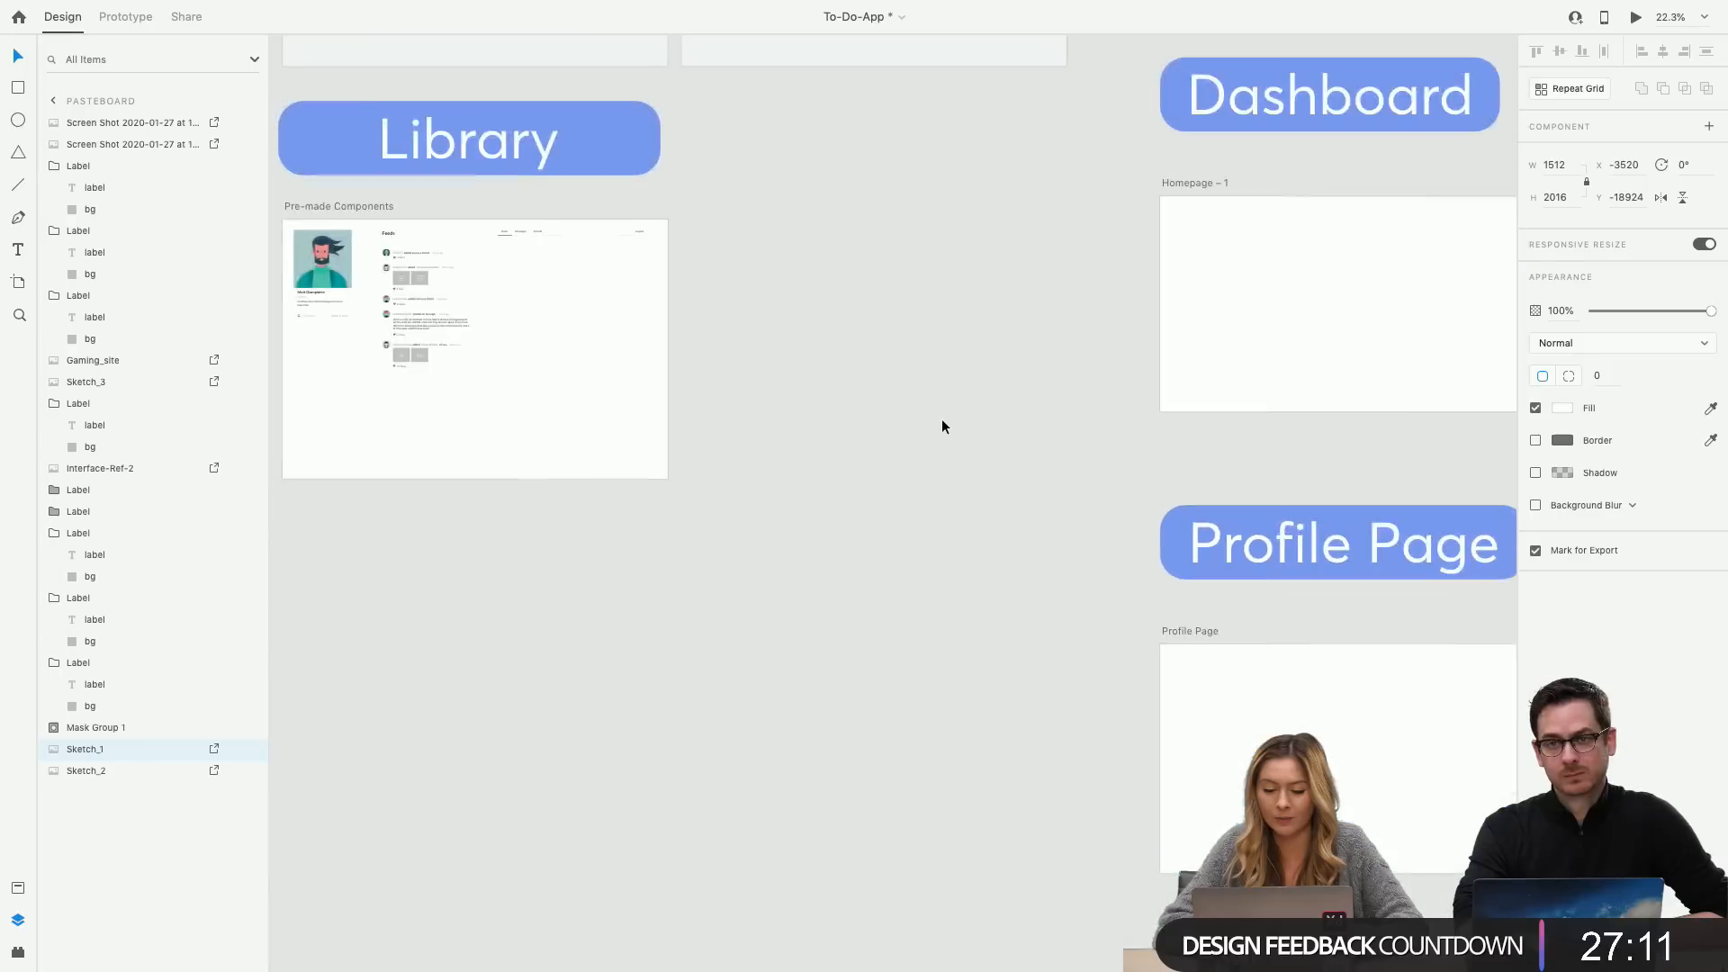
scroll(943, 425, "left", 10)
scroll(943, 425, "up", 8)
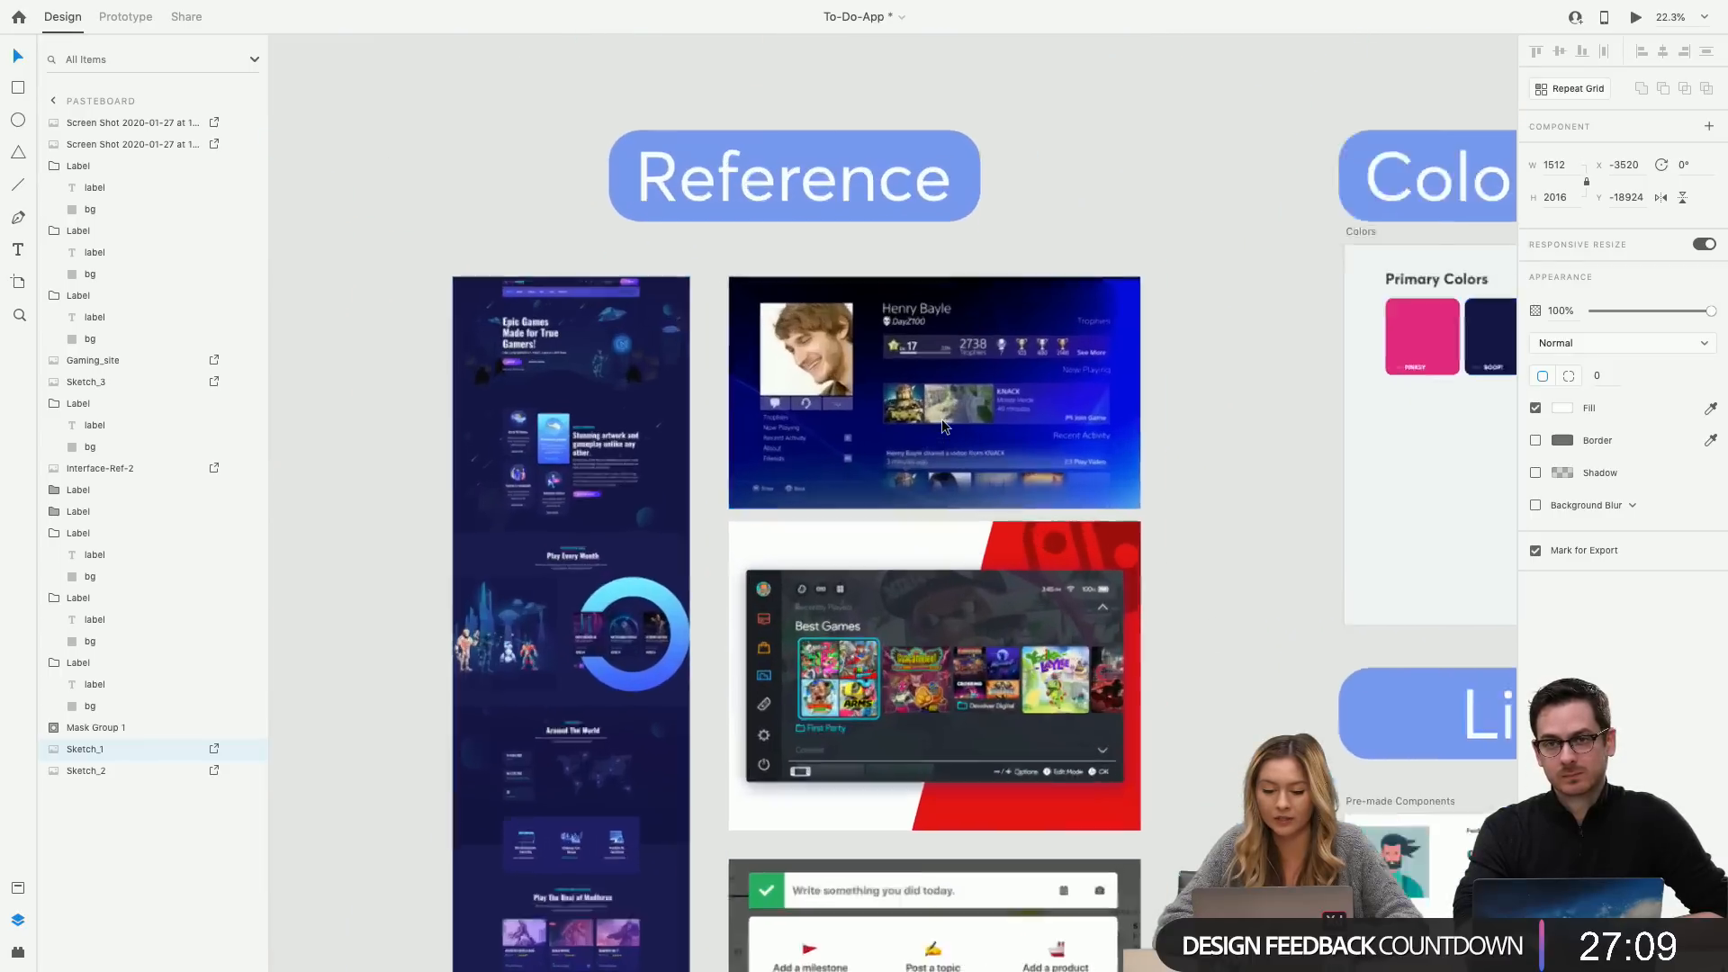
Examine the gaming site, console interface and to-do reference images, plus the color palette and component library beside them.
scroll(942, 419, "up", 3)
scroll(907, 383, "down", 5)
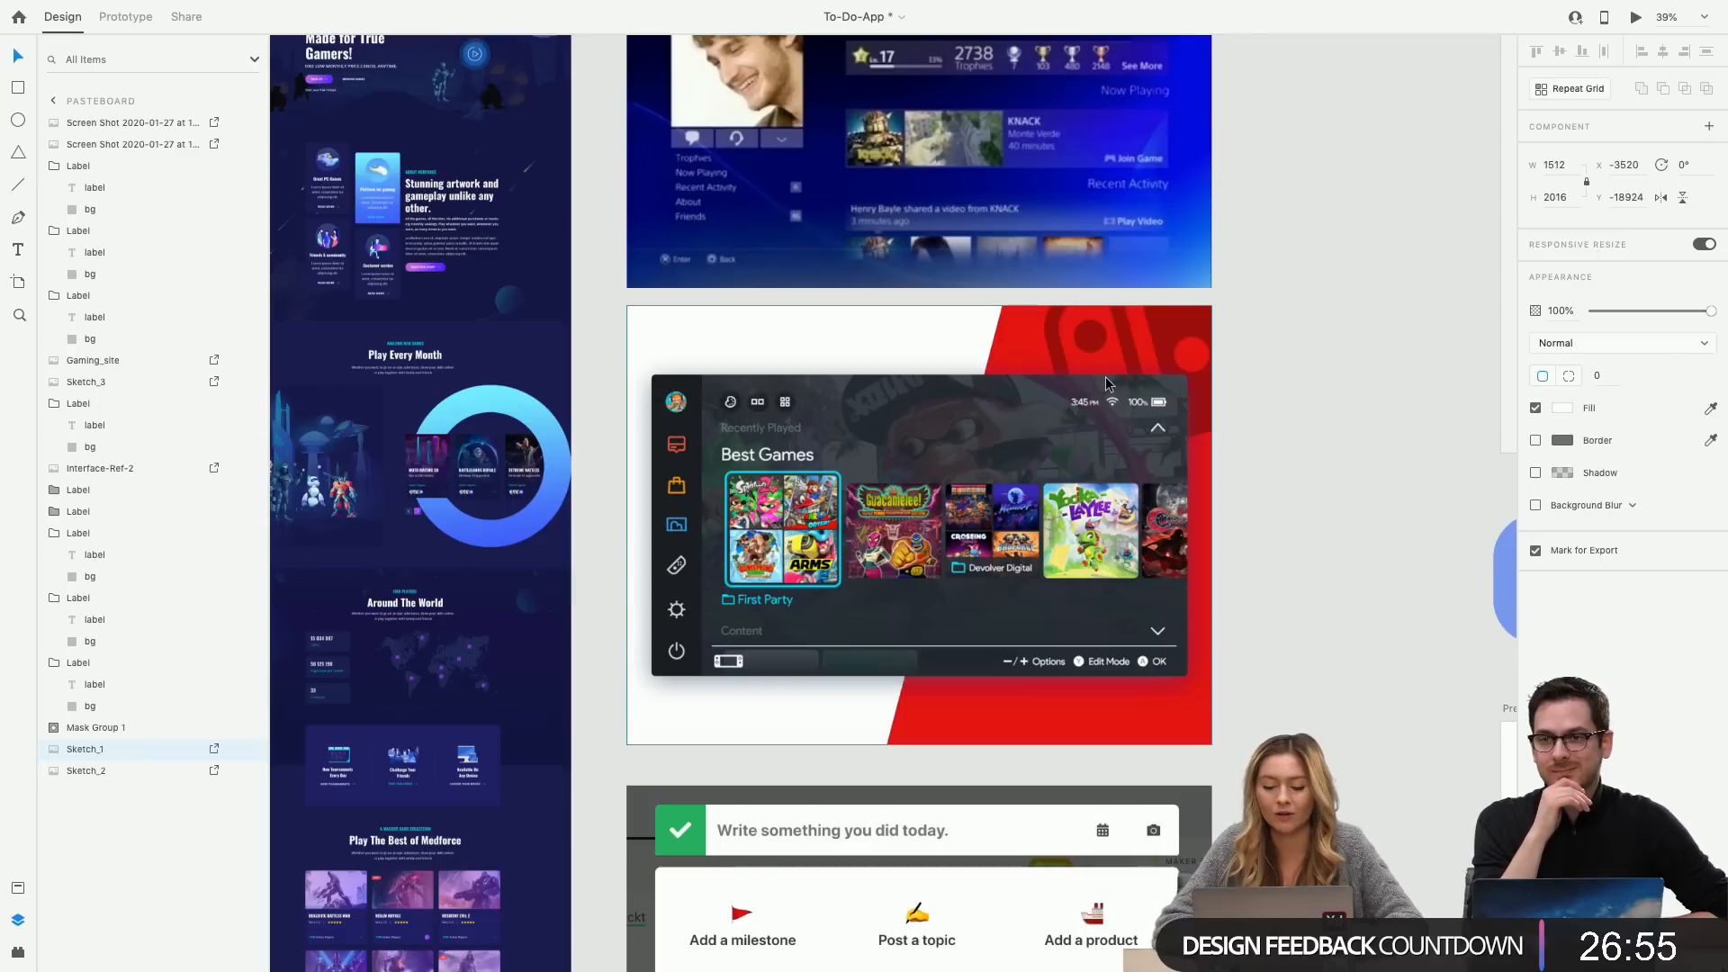
left_click(1249, 412)
scroll(1136, 517, "down", 3)
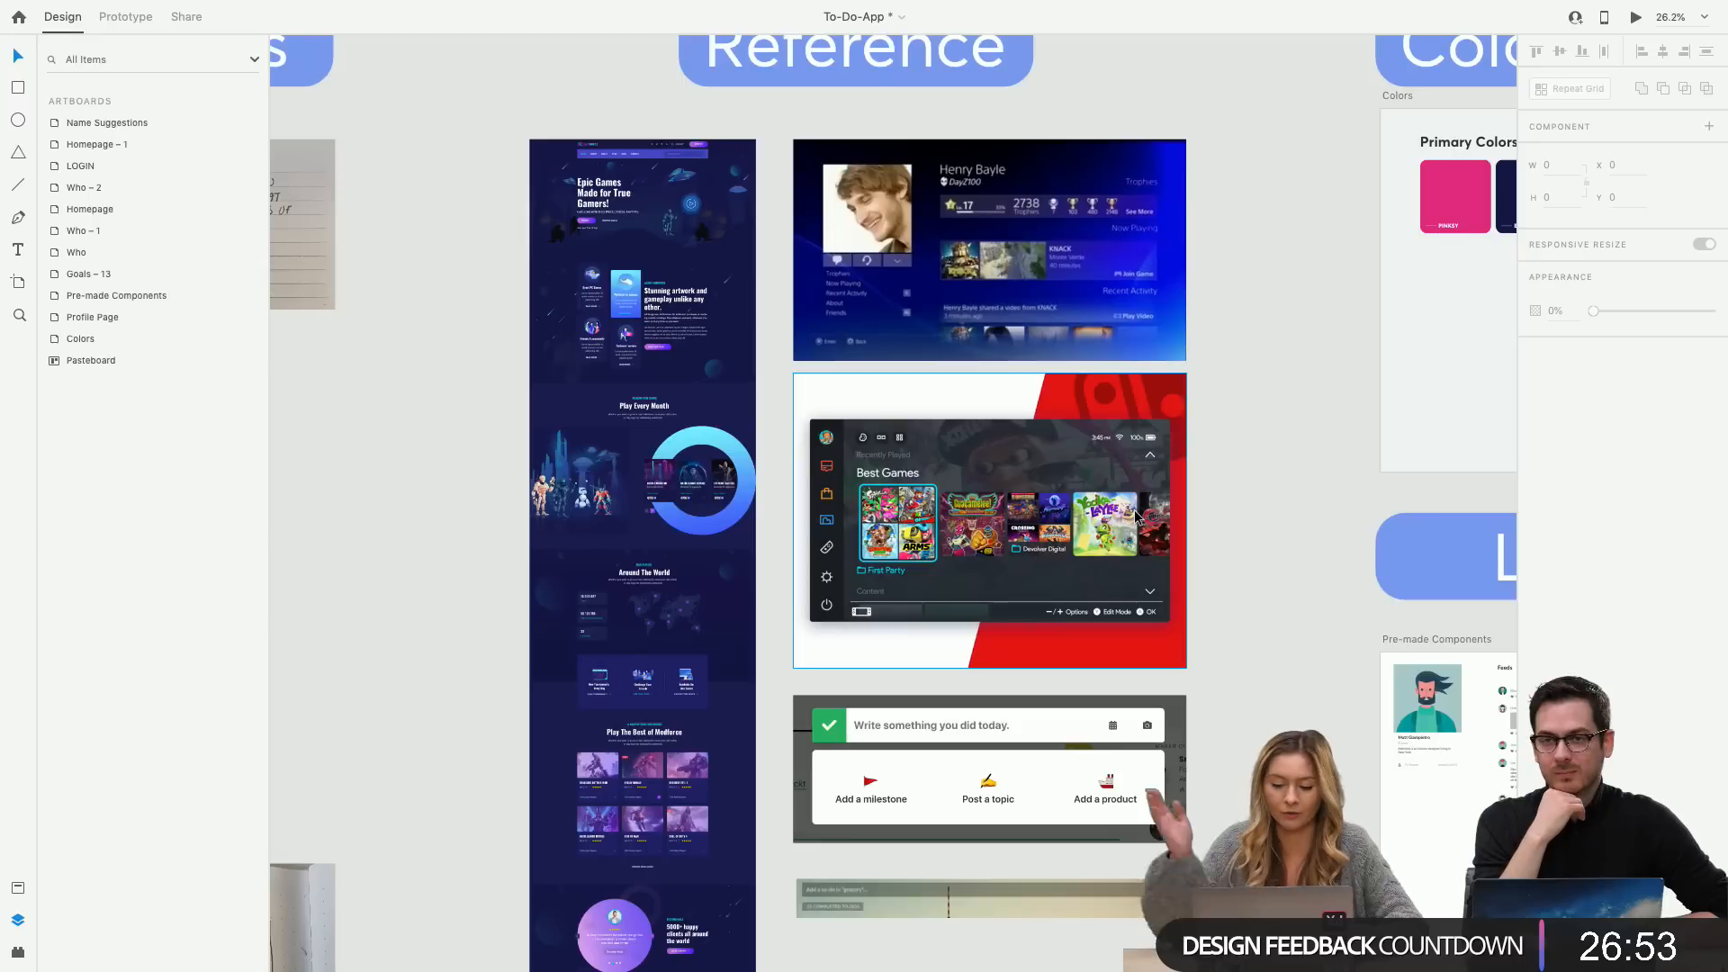
scroll(1136, 516, "down", 3)
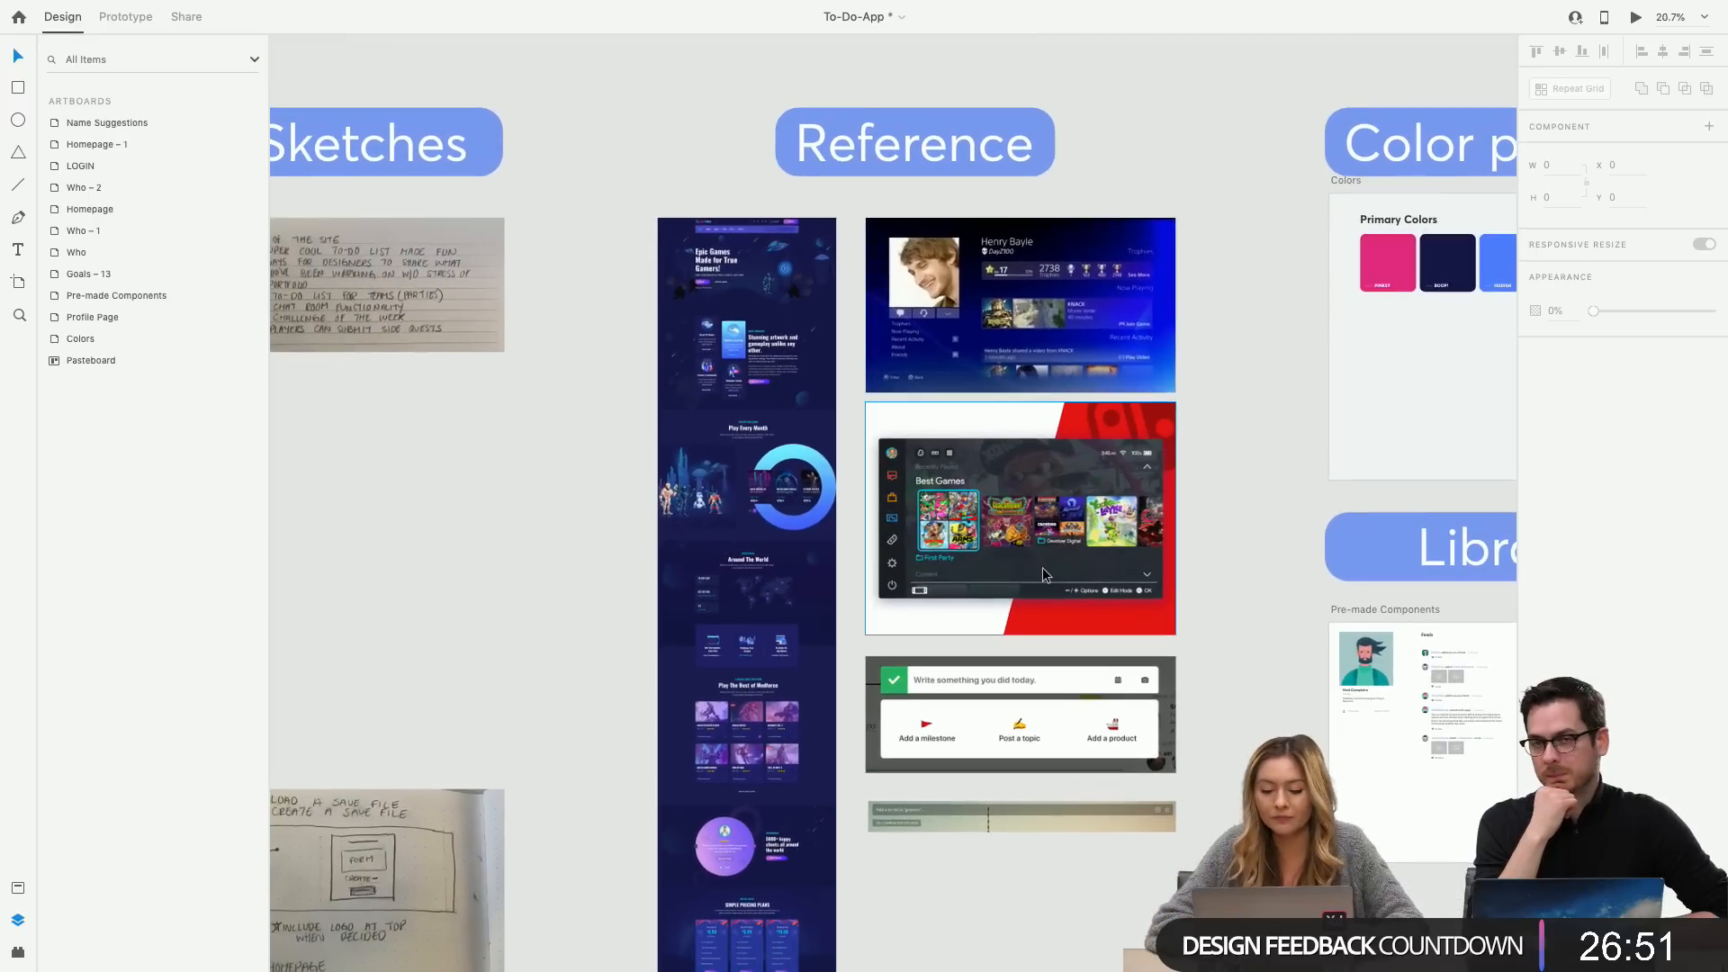
scroll(1043, 567, "right", 3)
scroll(1043, 567, "right", 3)
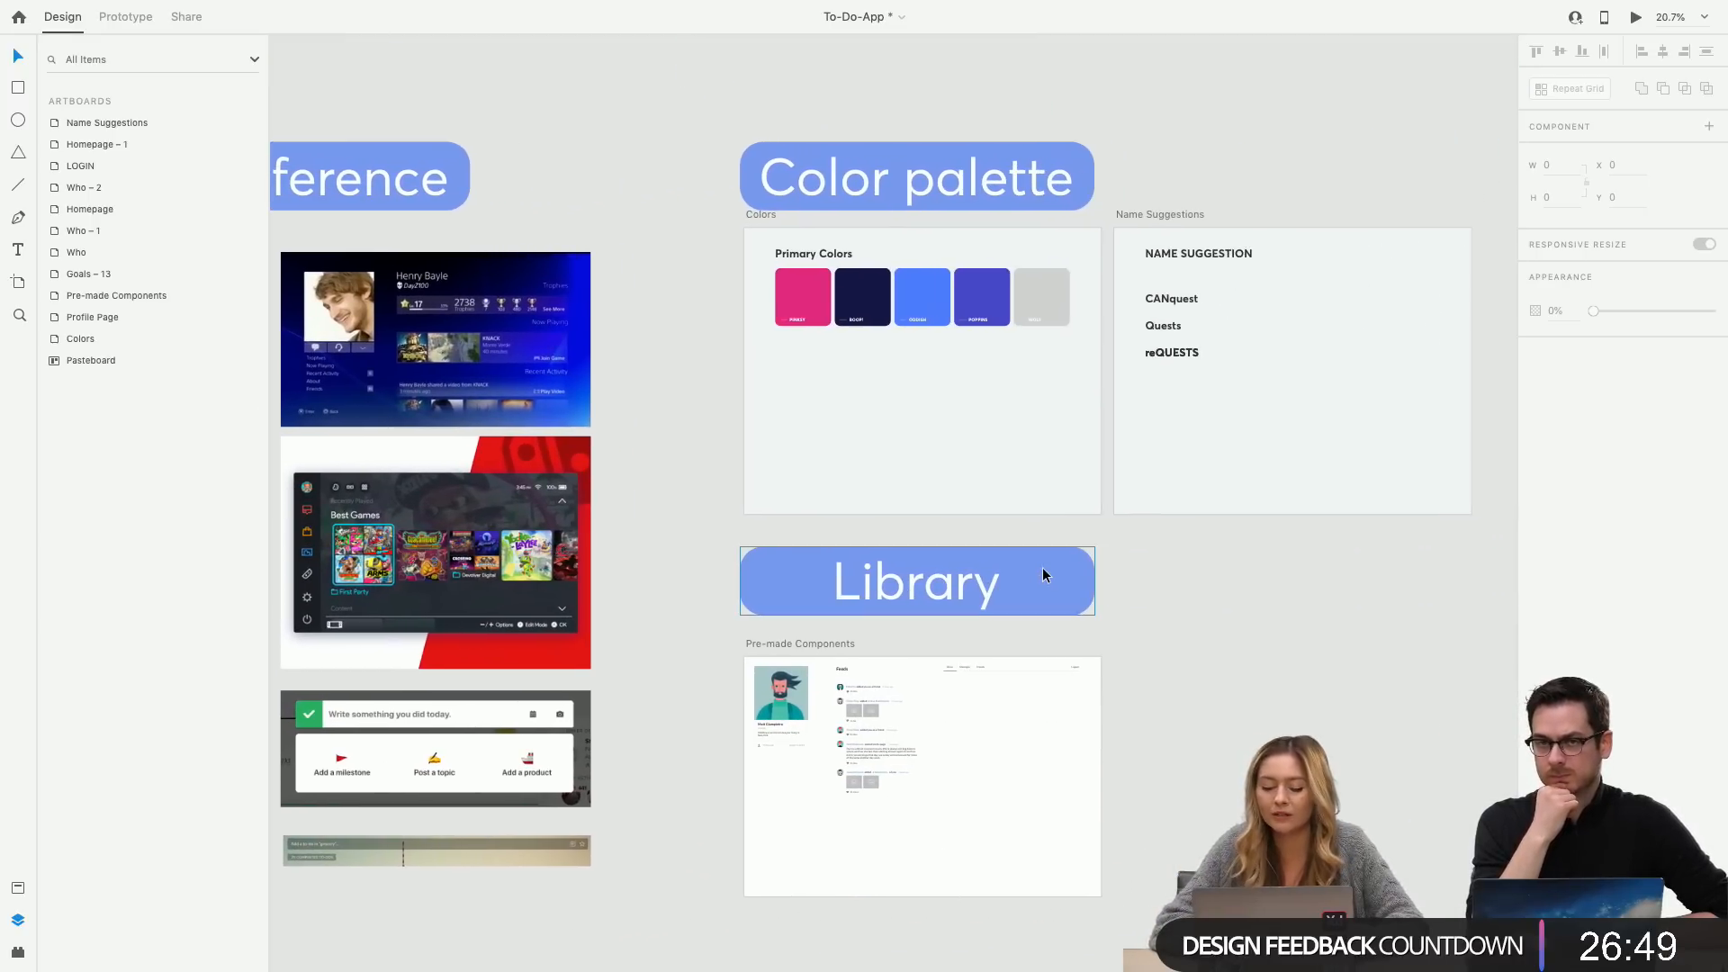
scroll(1042, 567, "left", 4)
scroll(1042, 567, "down", 2)
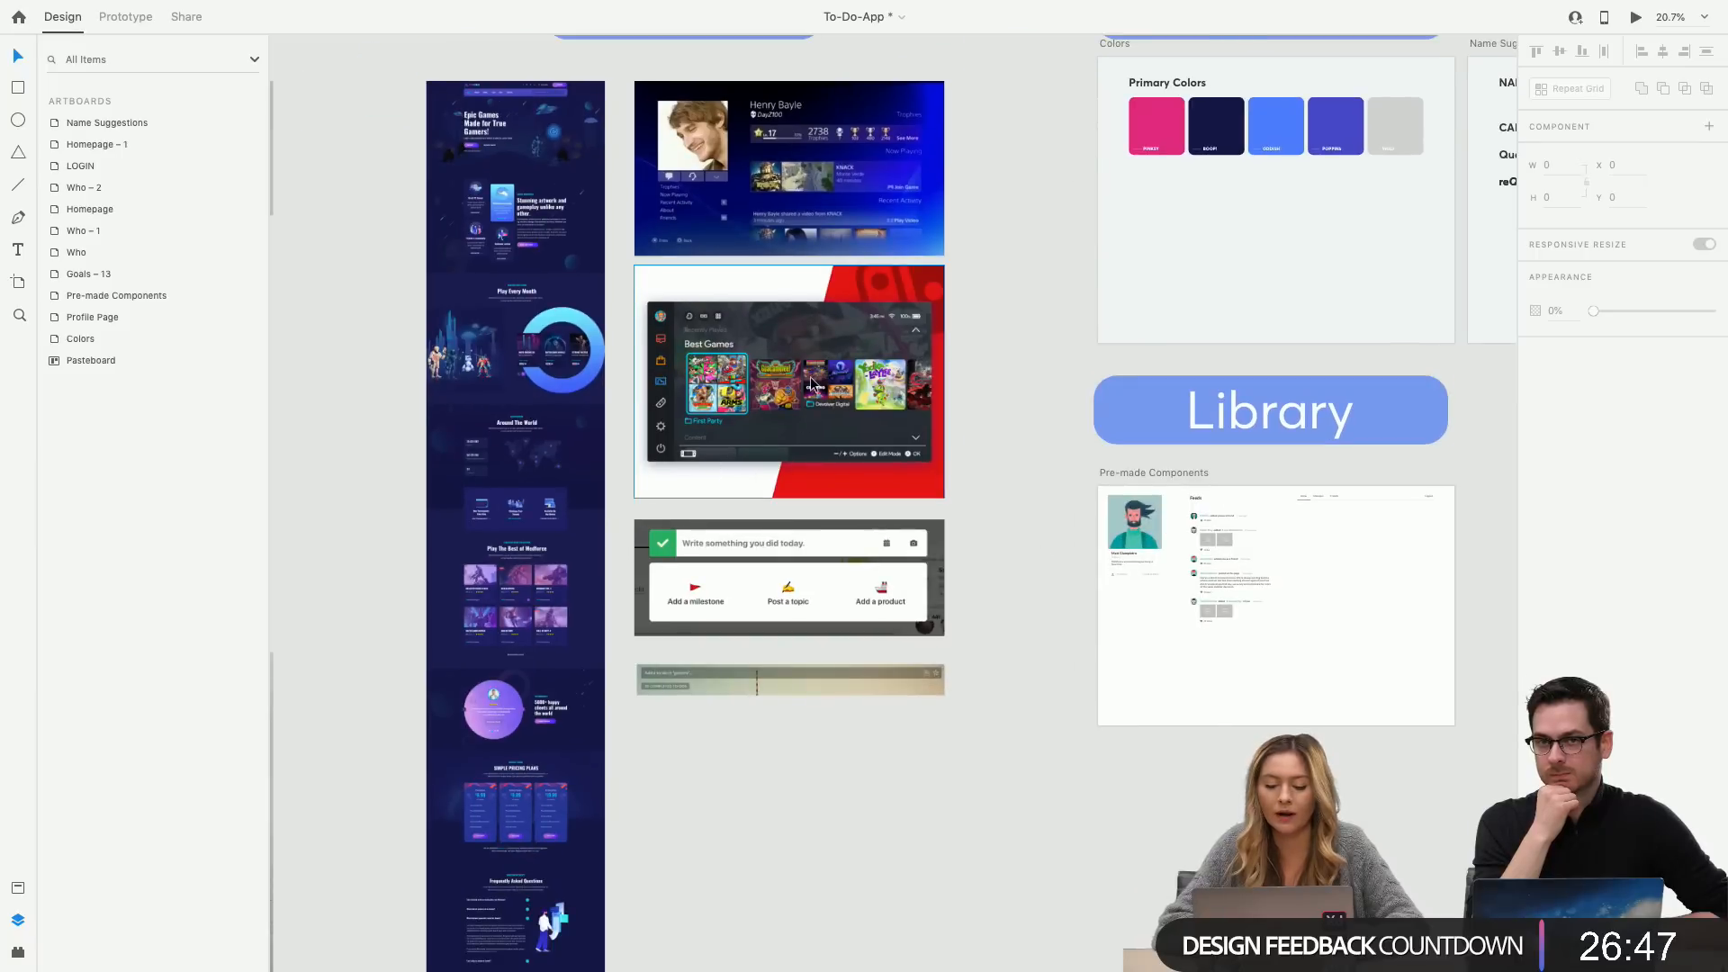
scroll(811, 384, "up", 5)
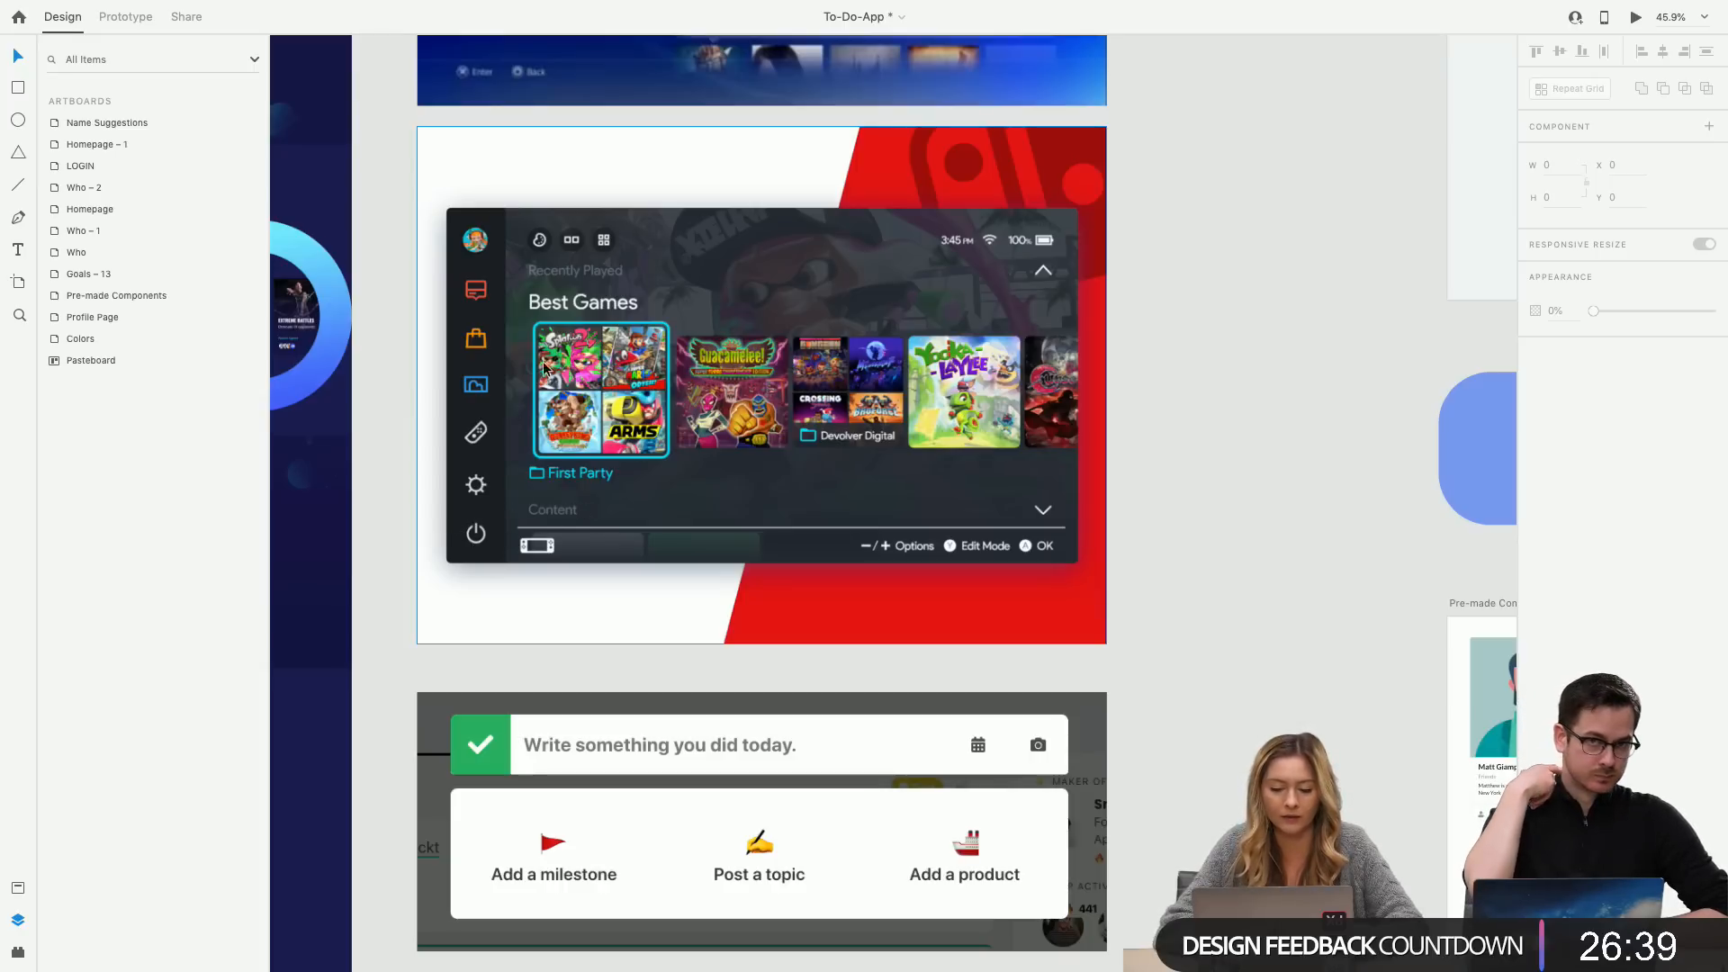
scroll(755, 605, "down", 3)
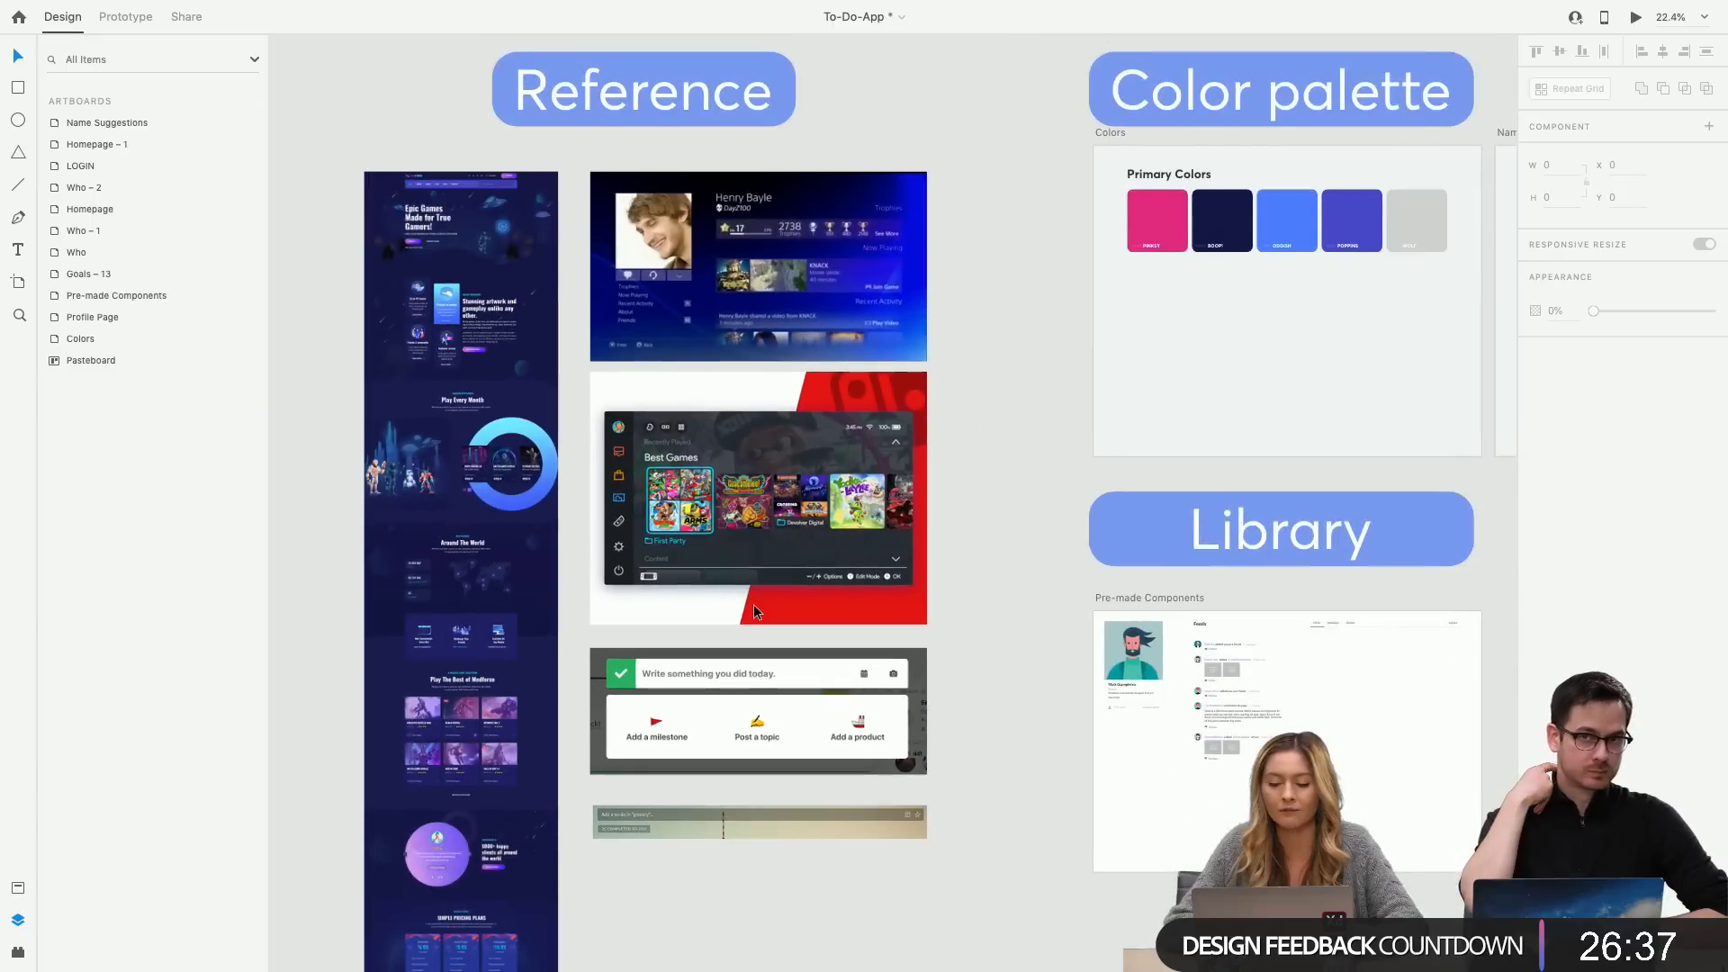
Examine the hand-drawn homepage and profile page wireframes beside the empty Homepage artboard.
scroll(753, 603, "down", 3)
scroll(753, 603, "right", 5)
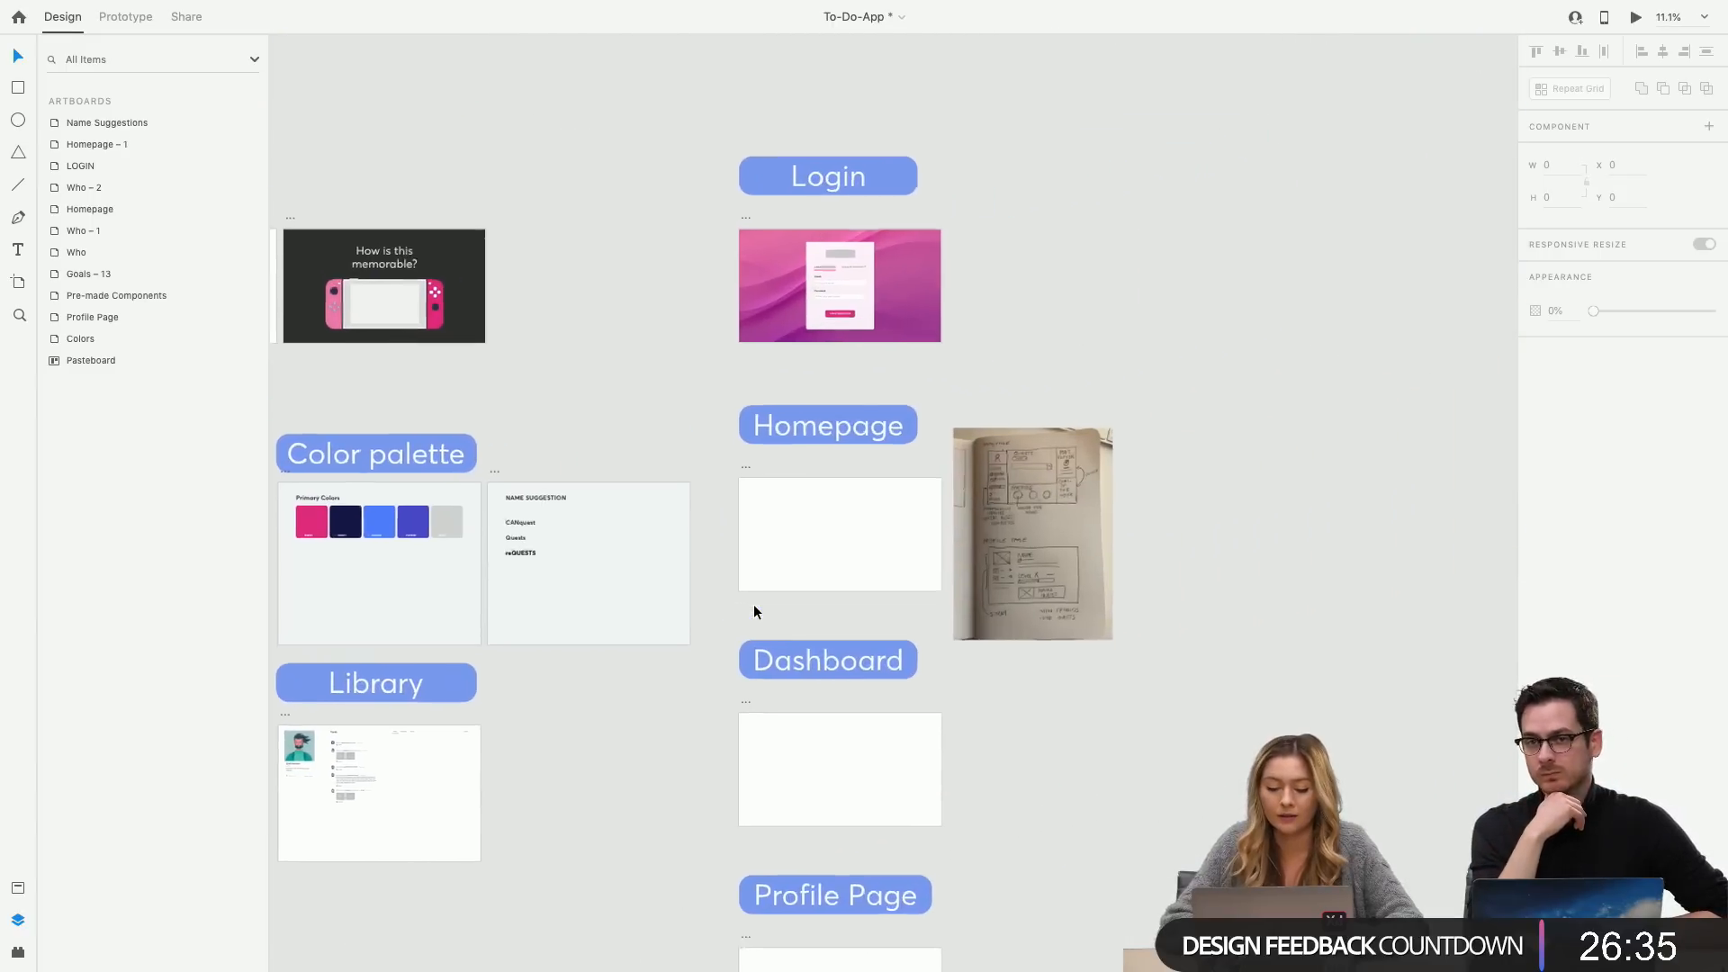
scroll(754, 603, "up", 5)
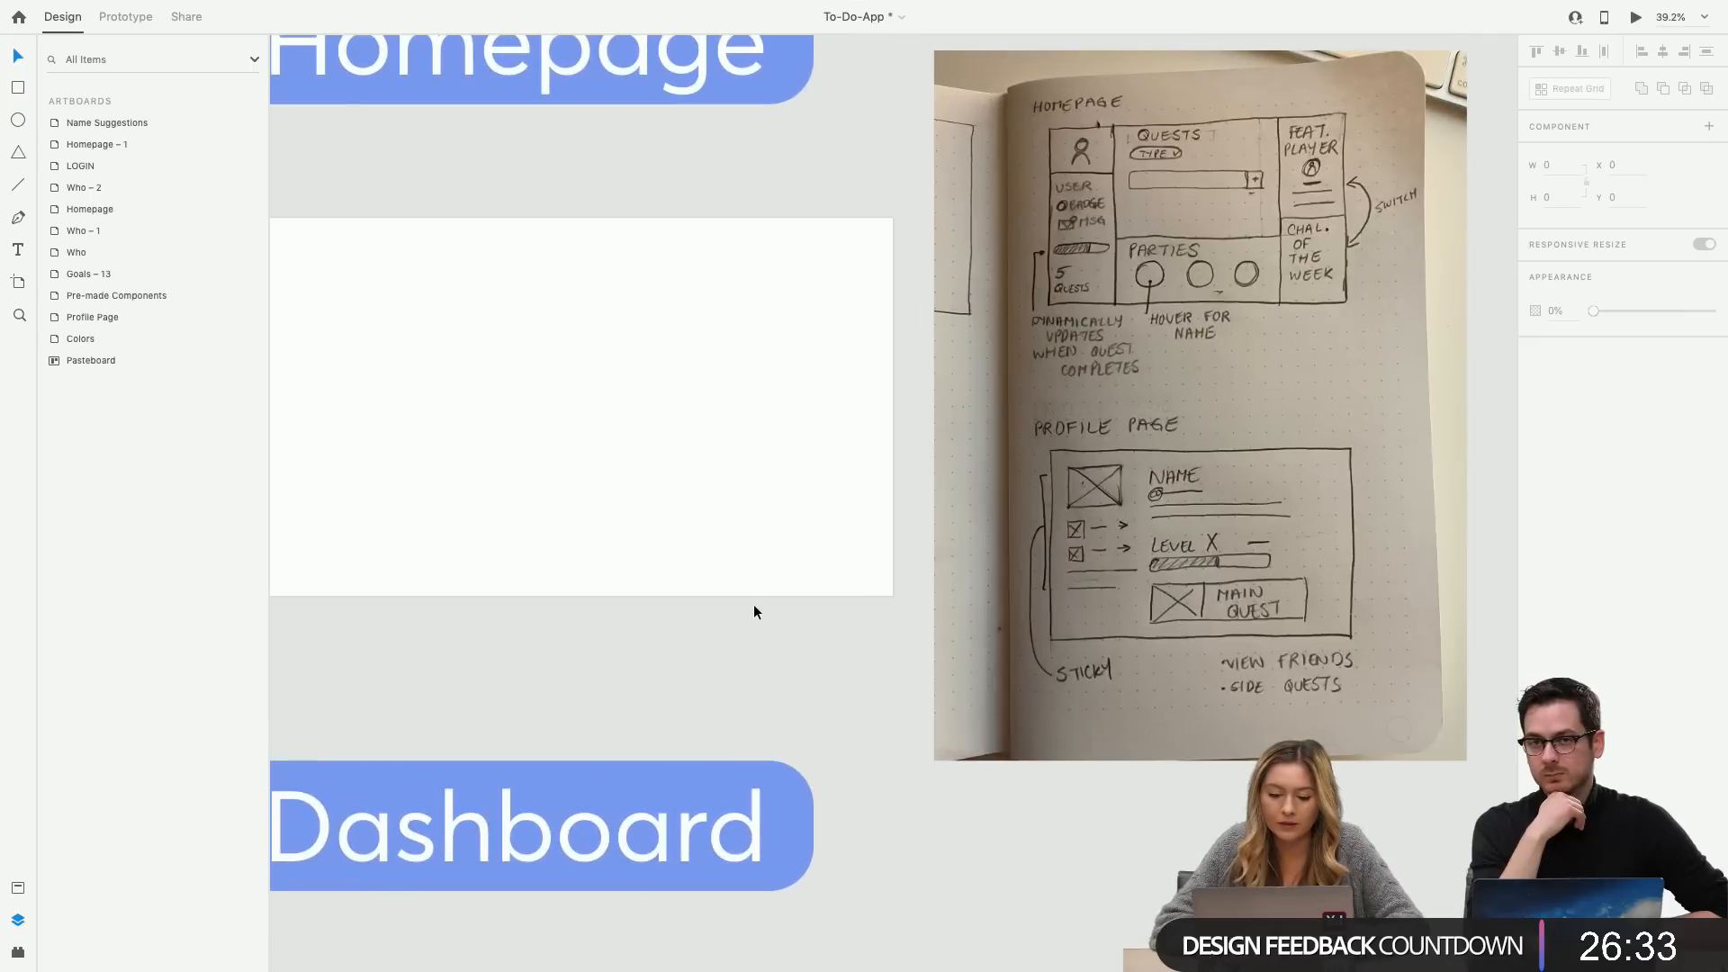
scroll(754, 606, "left", 4)
scroll(754, 605, "up", 2)
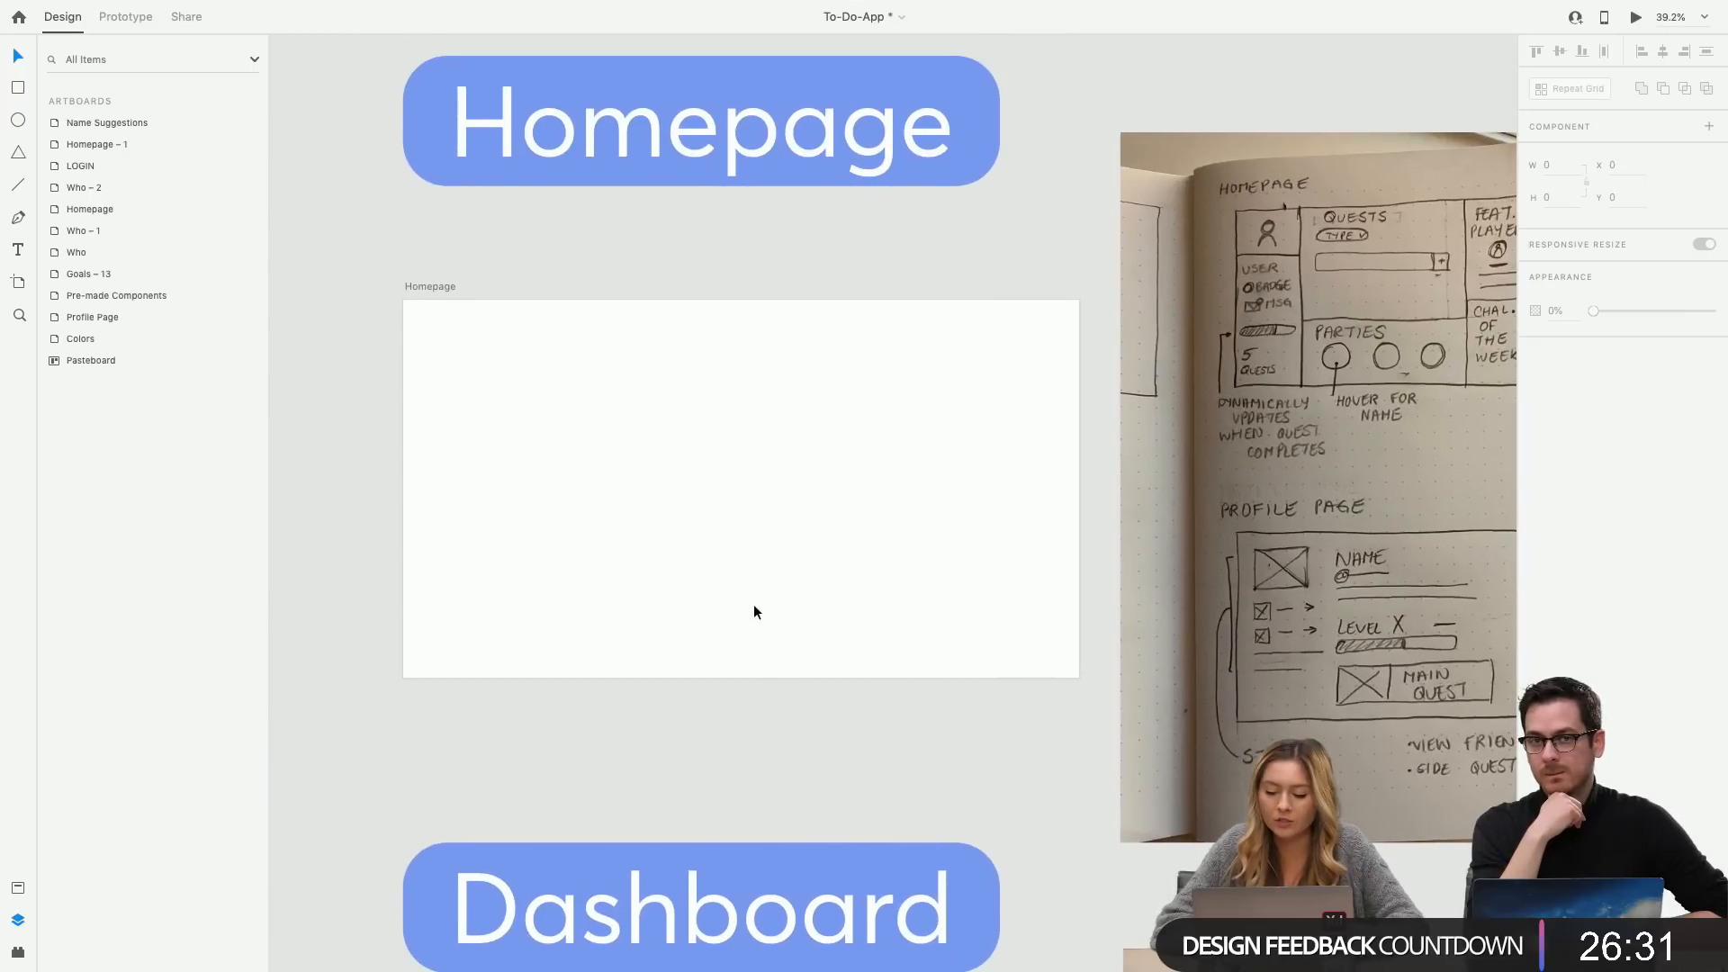
scroll(754, 603, "down", 1)
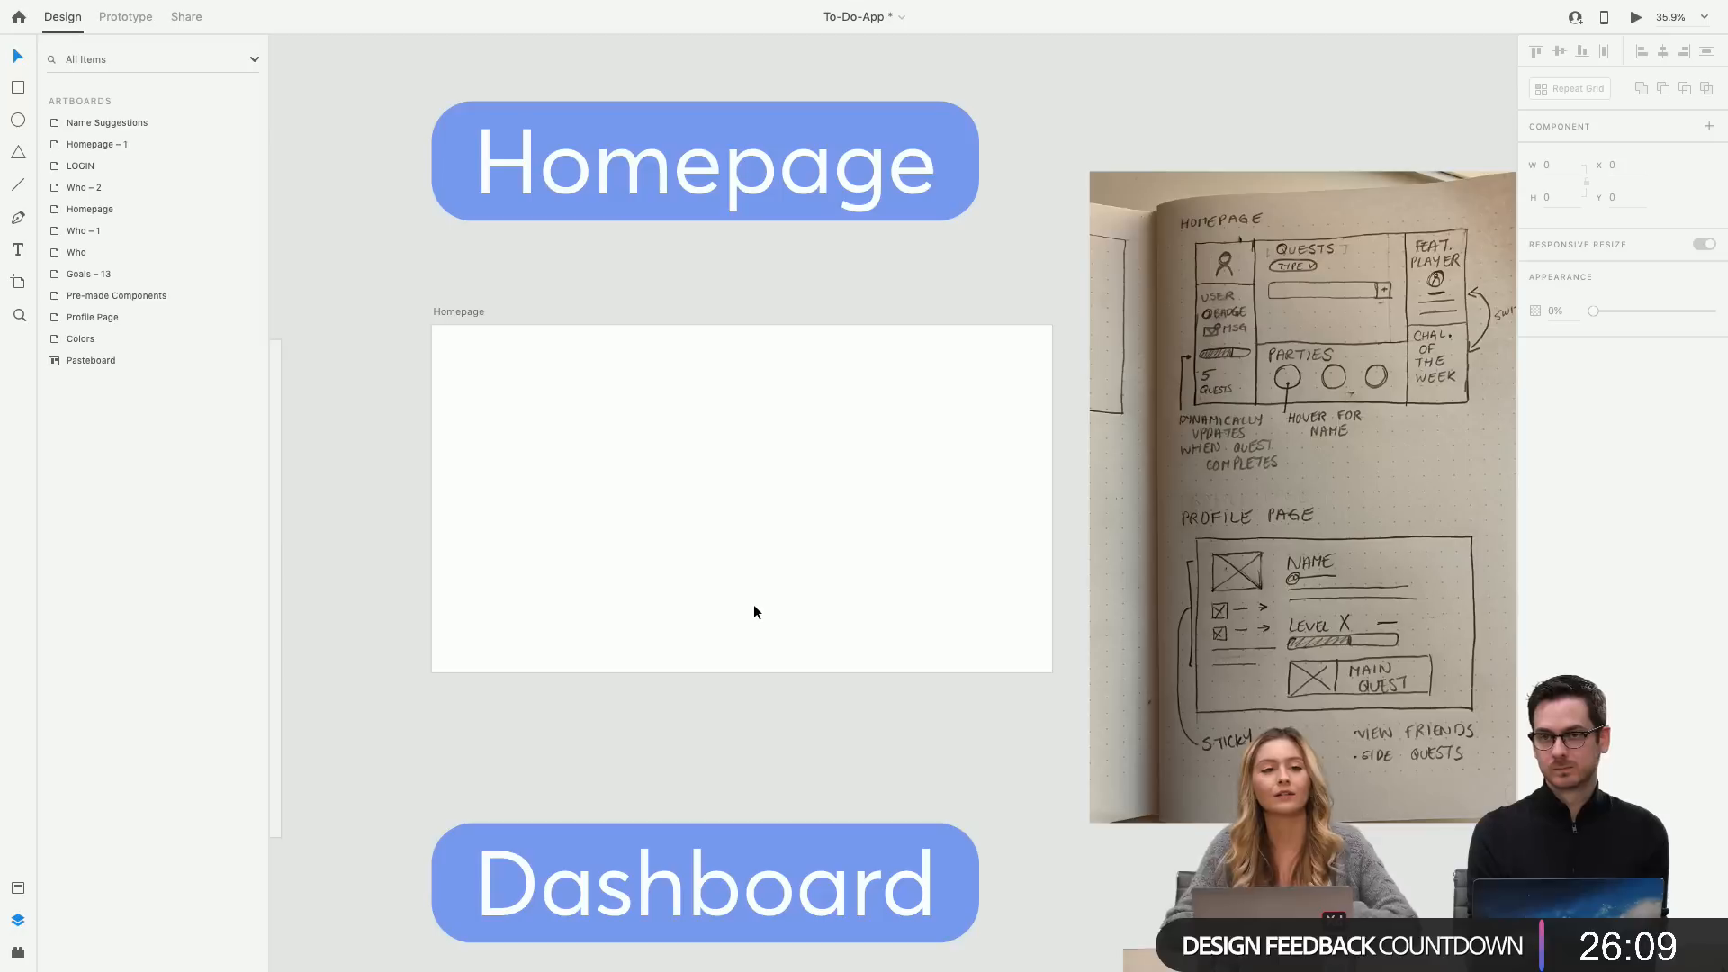
left_click(633, 525)
left_click(333, 215)
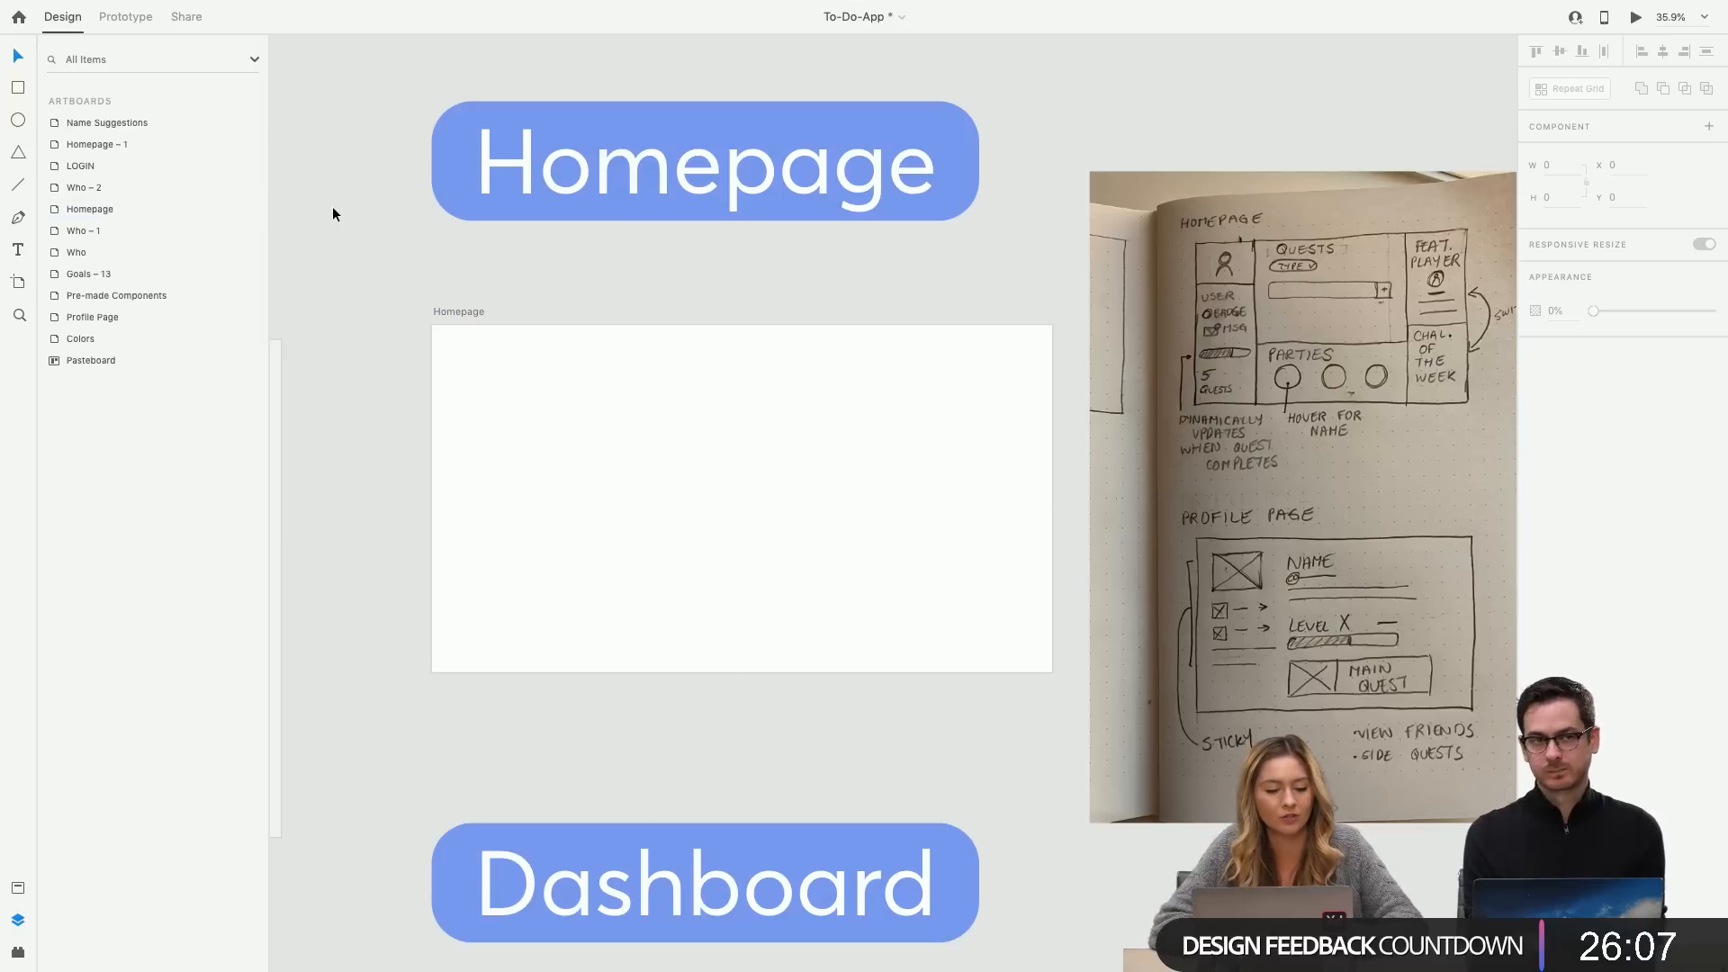
left_click(17, 87)
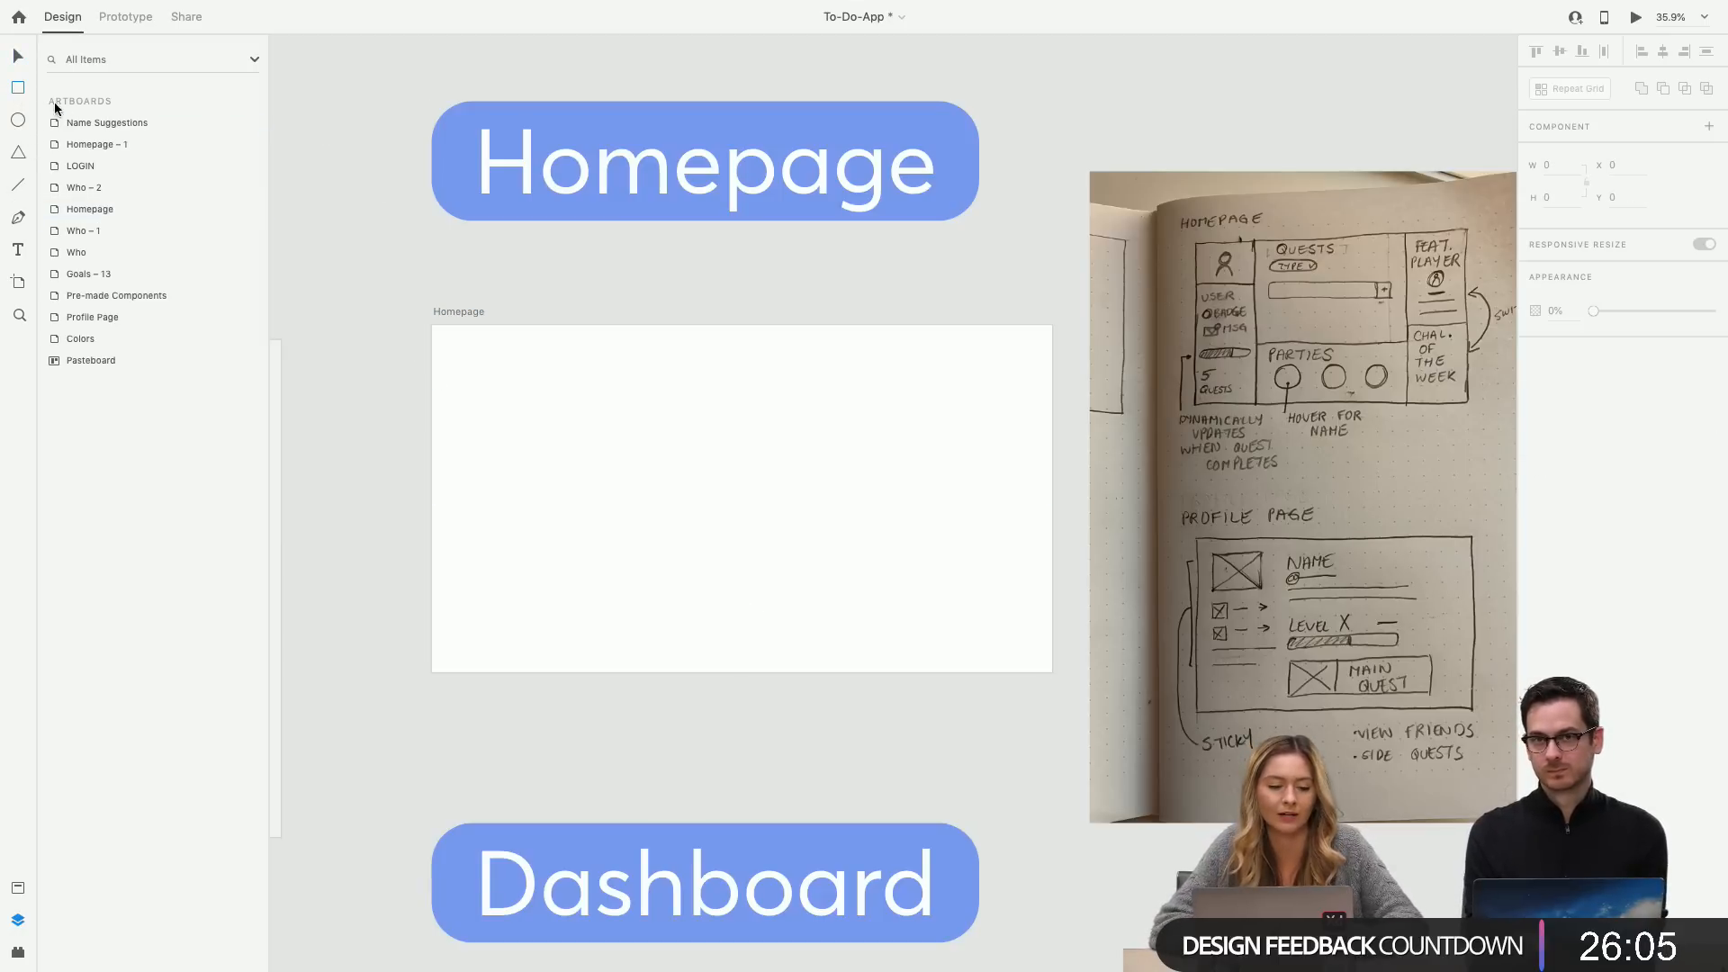
key("v")
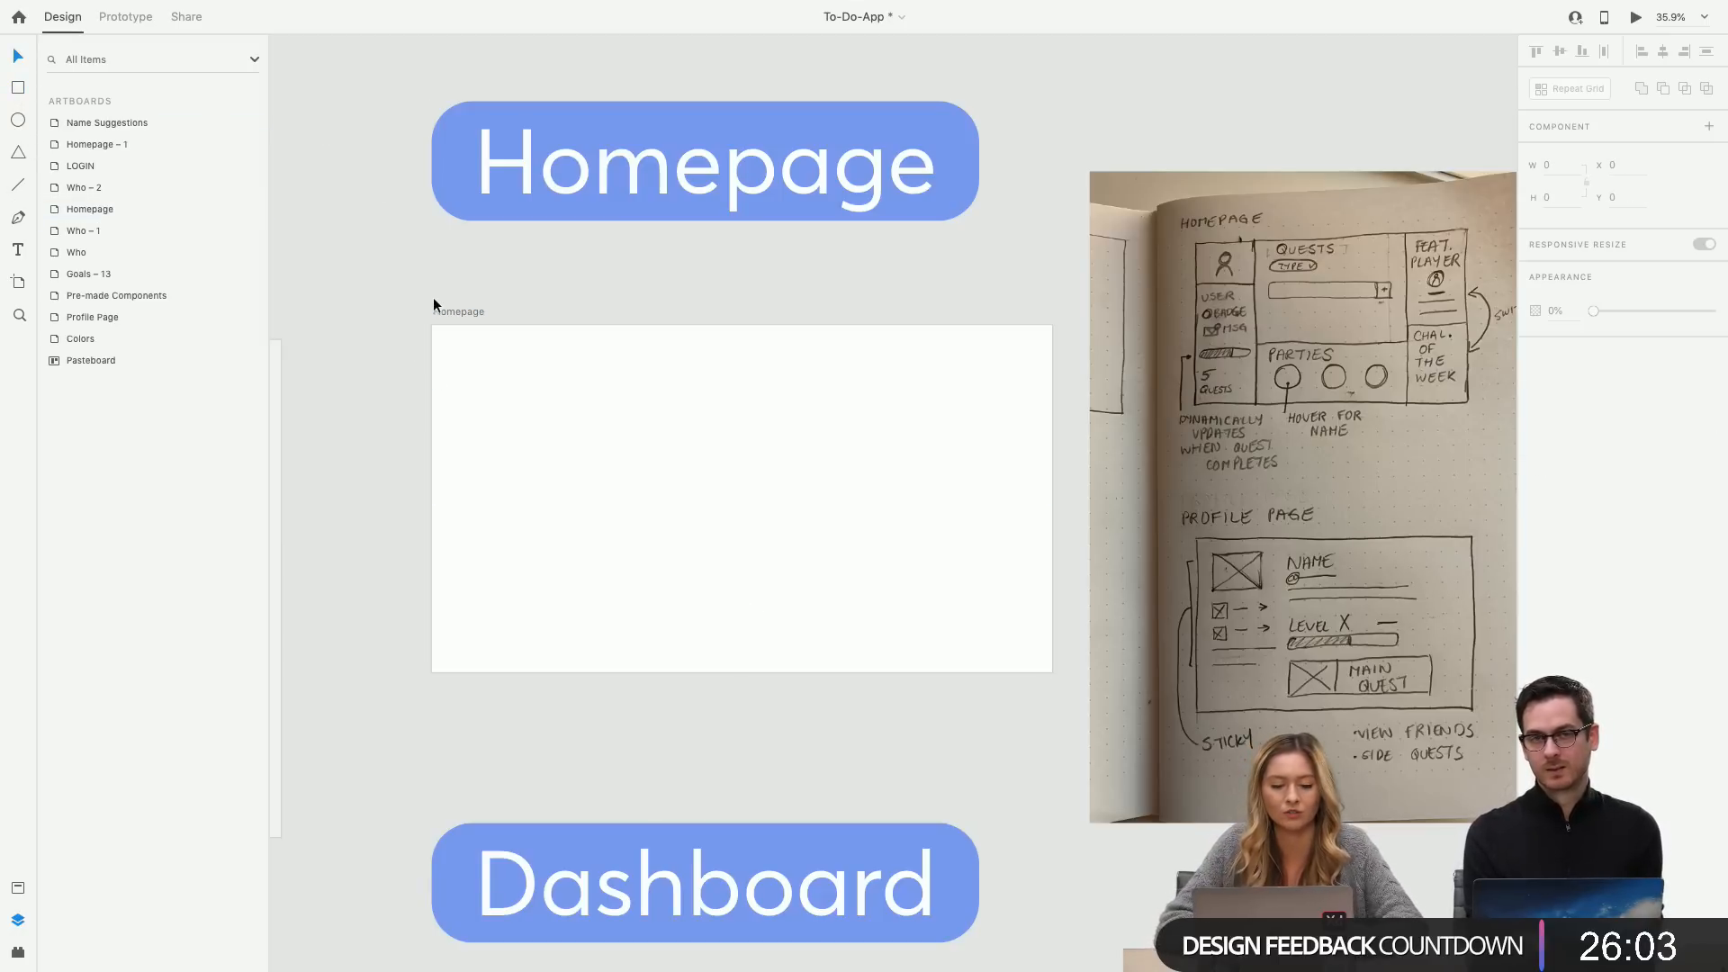
Compare the hand-drawn homepage wireframe with the gaming website, console dashboard and to-do entry references for layout ideas.
scroll(434, 302, "up", 5)
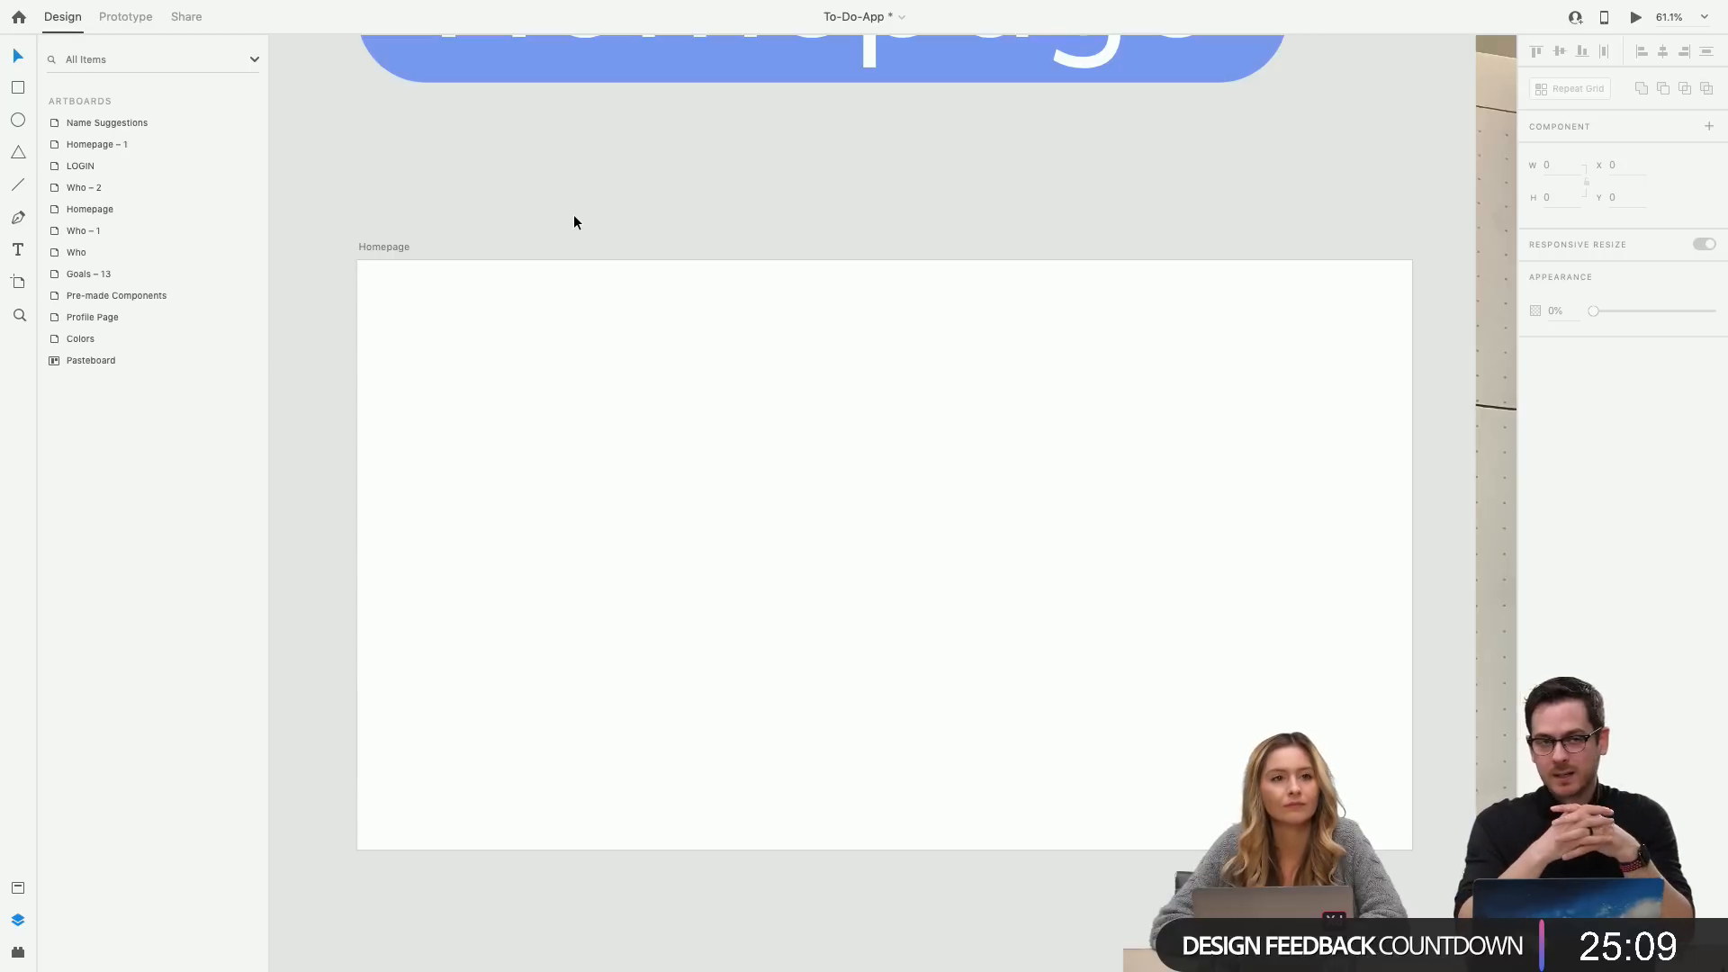
scroll(574, 217, "down", 3)
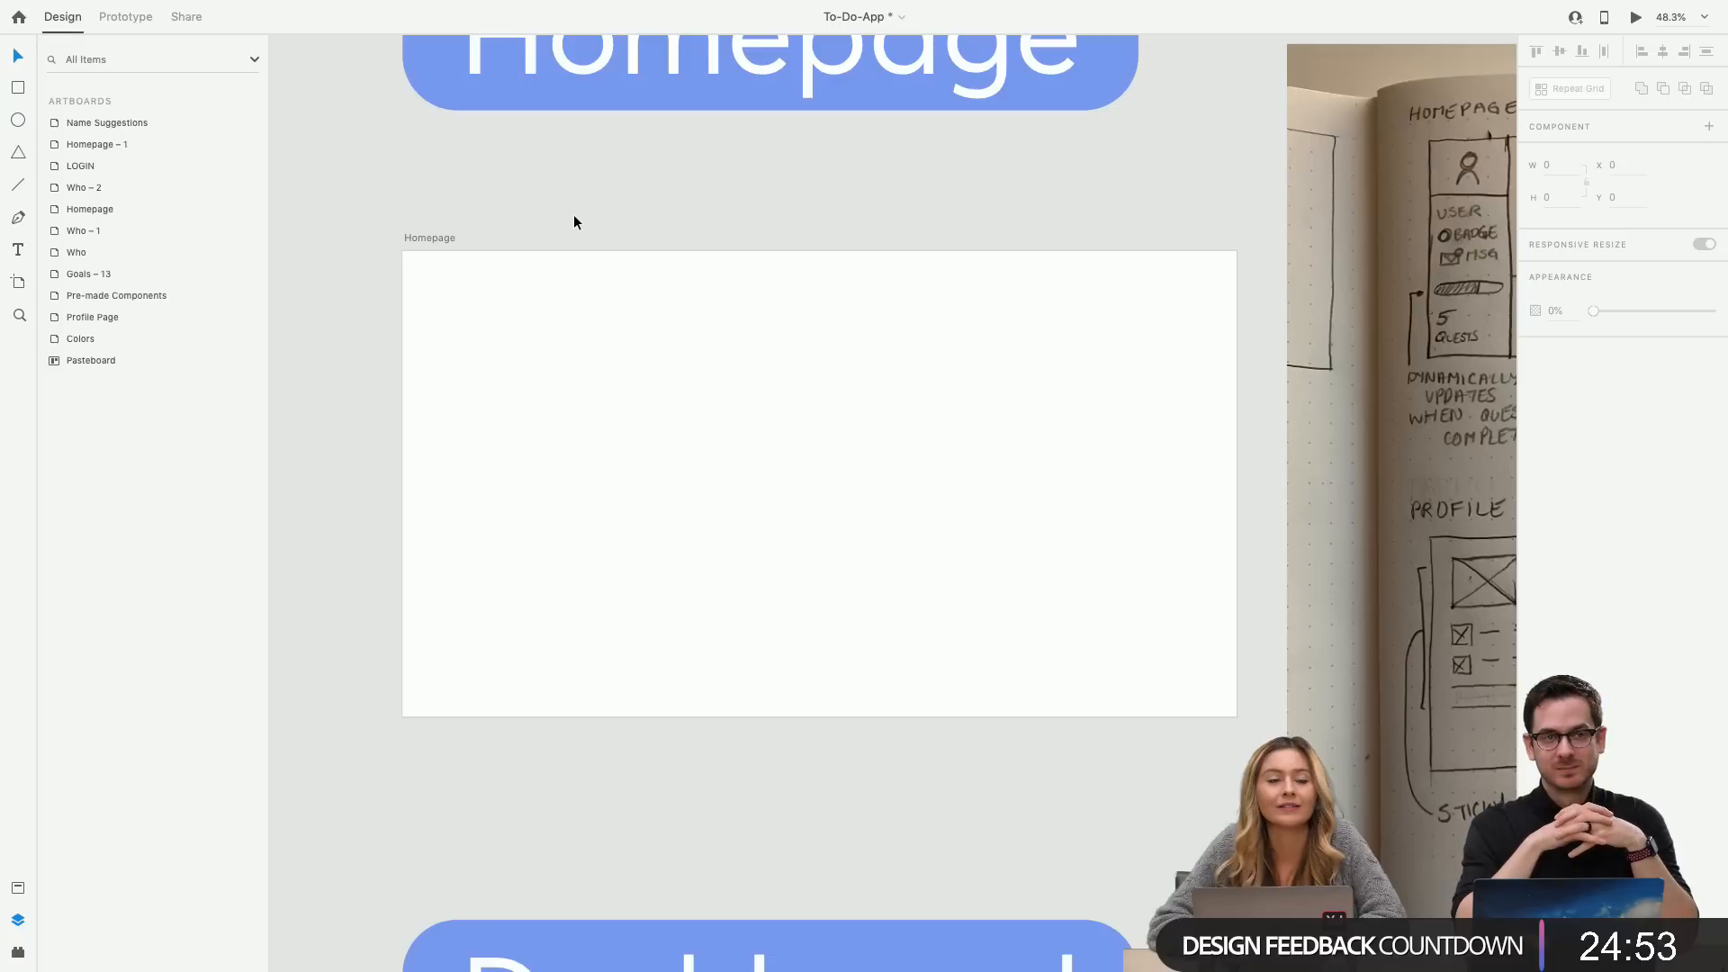
scroll(708, 276, "down", 1)
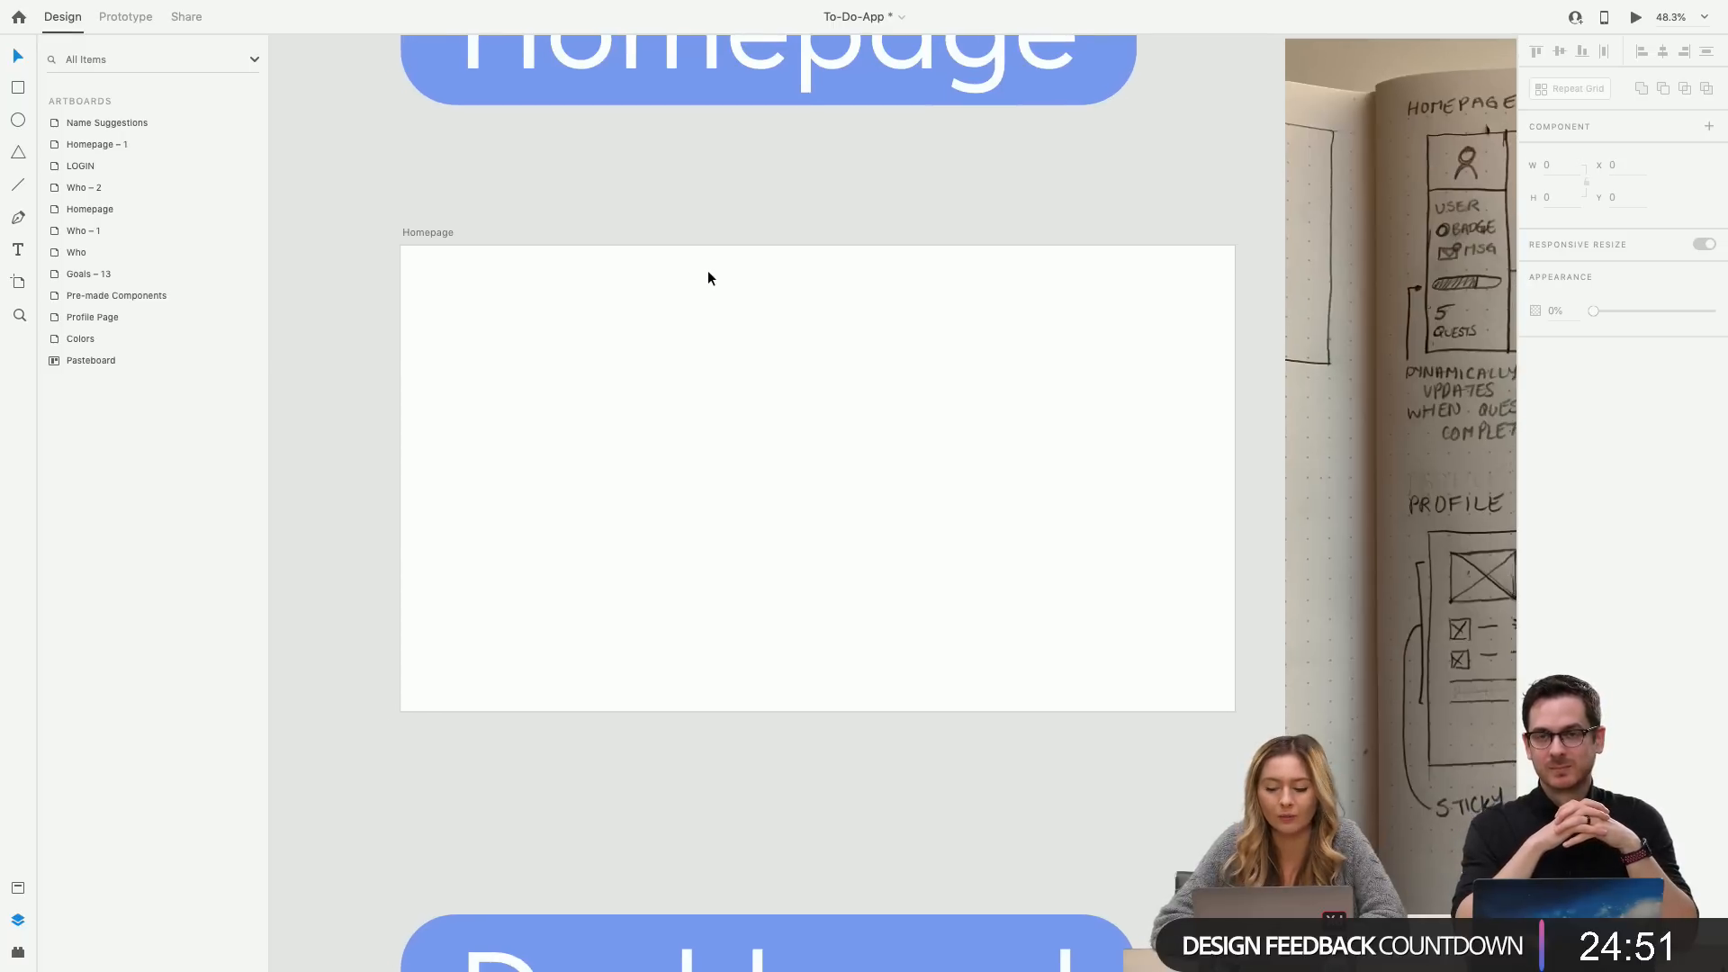
scroll(709, 278, "right", 10)
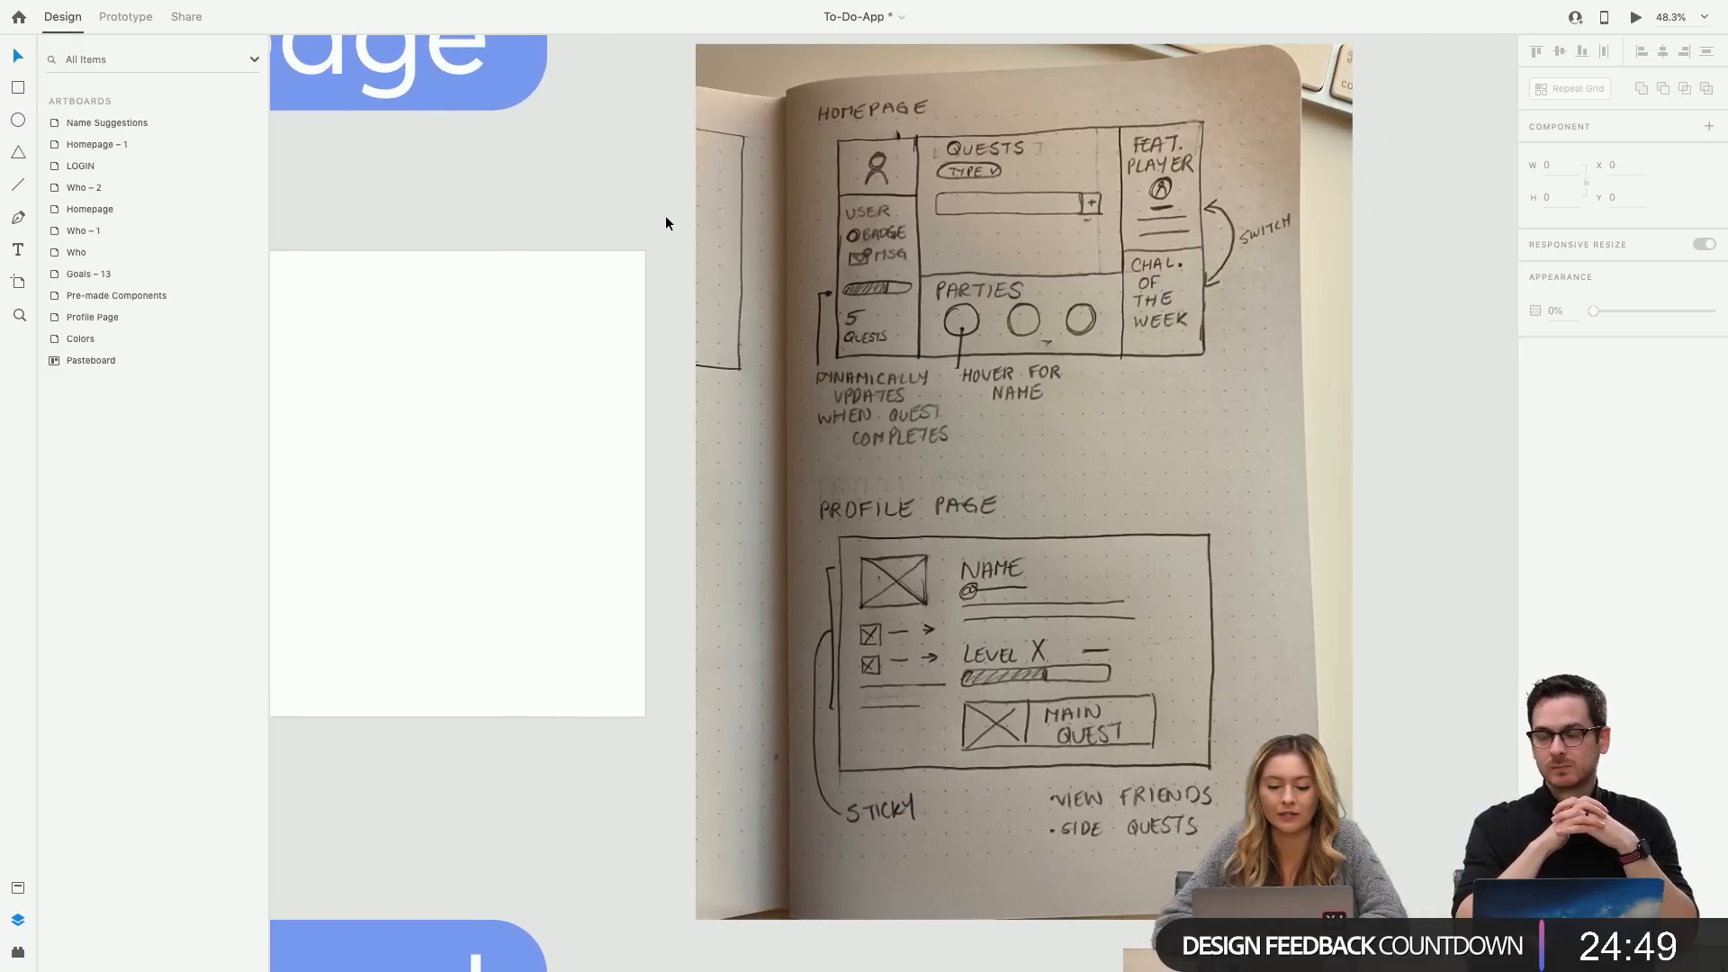
scroll(571, 271, "down", 3)
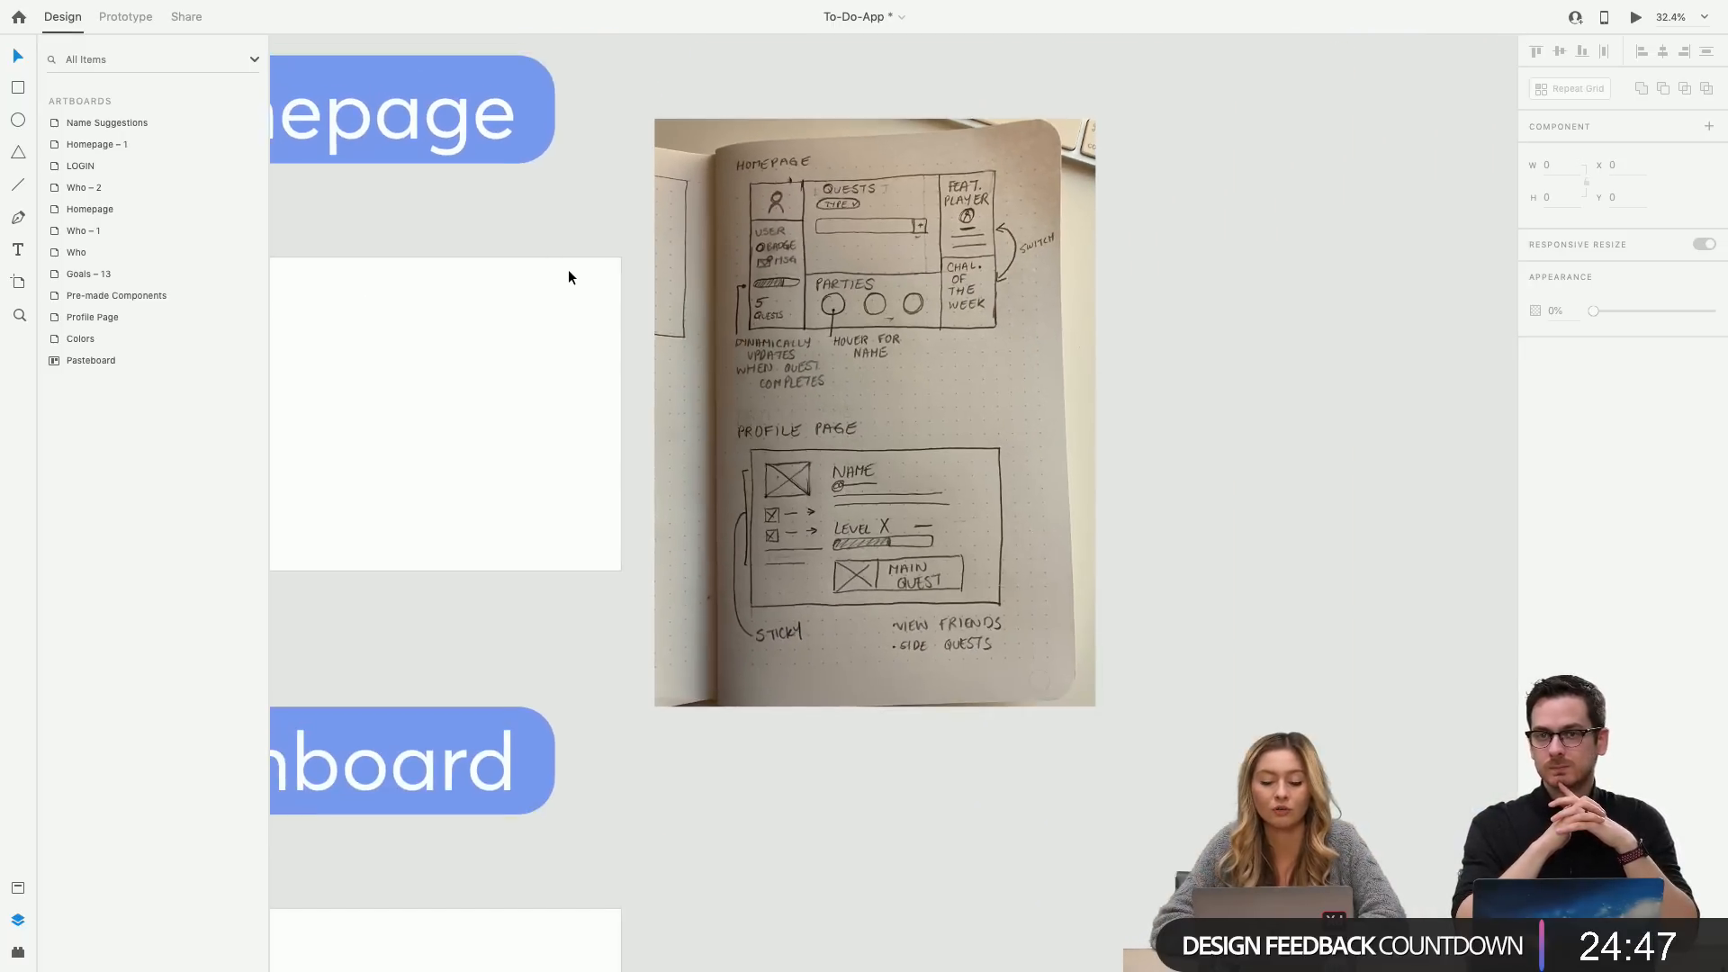
scroll(569, 274, "left", 15)
scroll(569, 274, "down", 5)
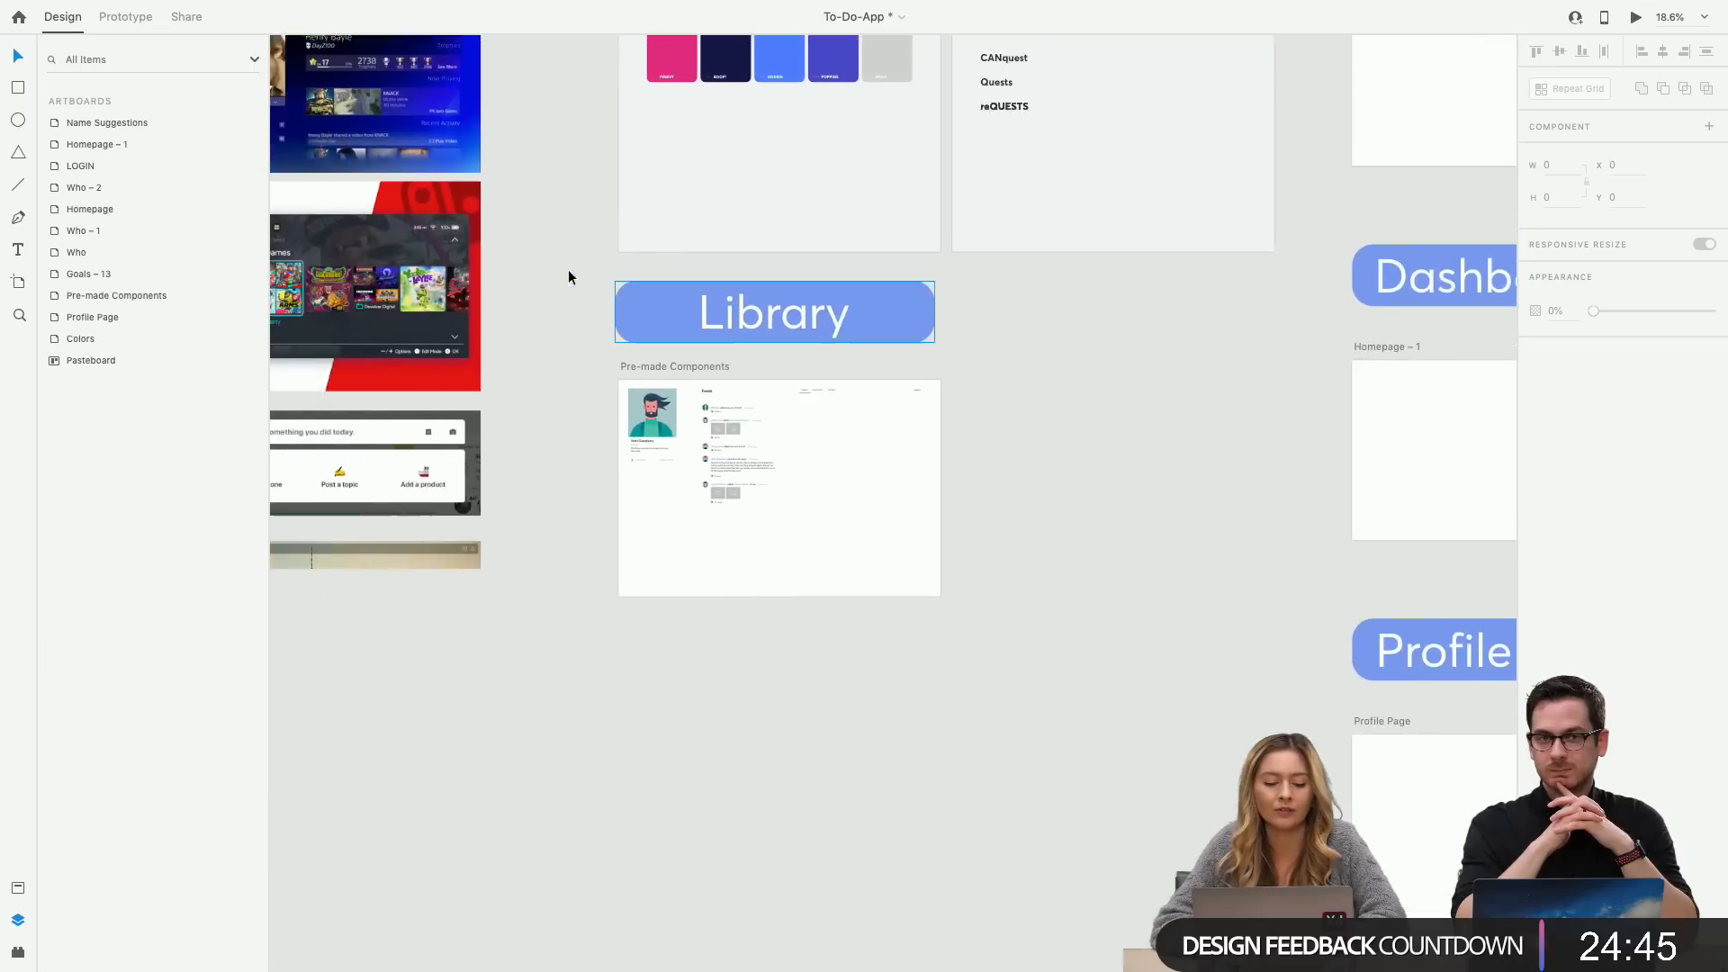
scroll(569, 276, "left", 8)
scroll(569, 276, "up", 3)
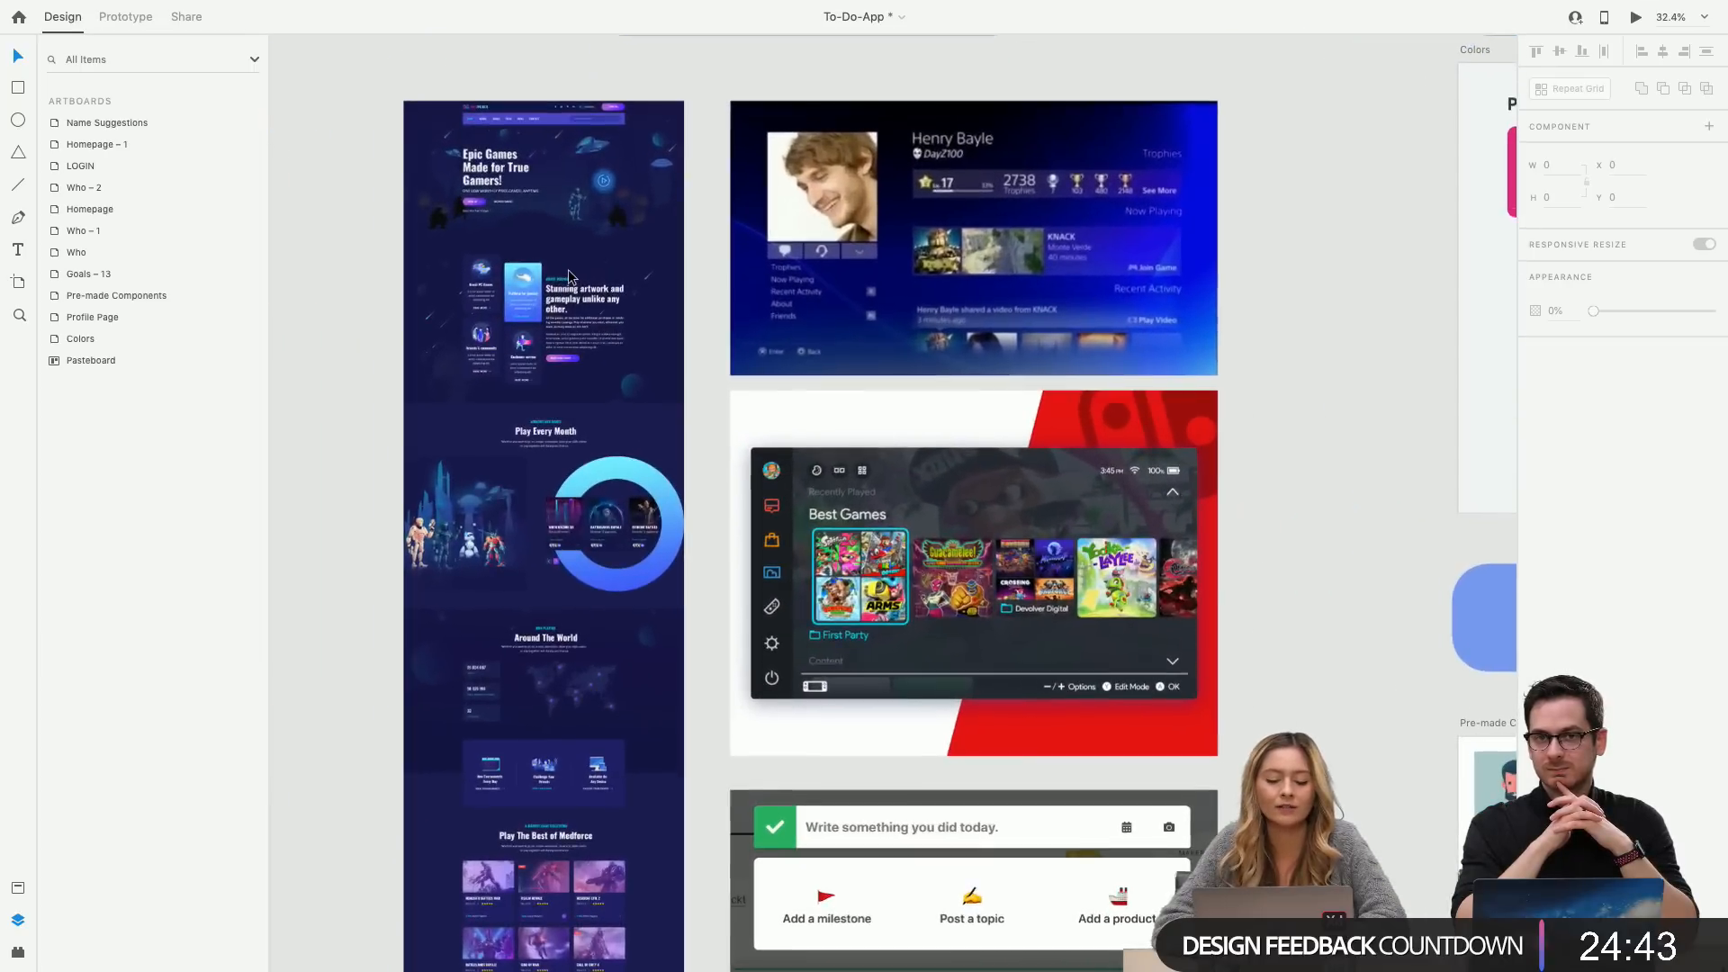
scroll(704, 360, "right", 3)
scroll(704, 359, "down", 1)
scroll(703, 359, "up", 2)
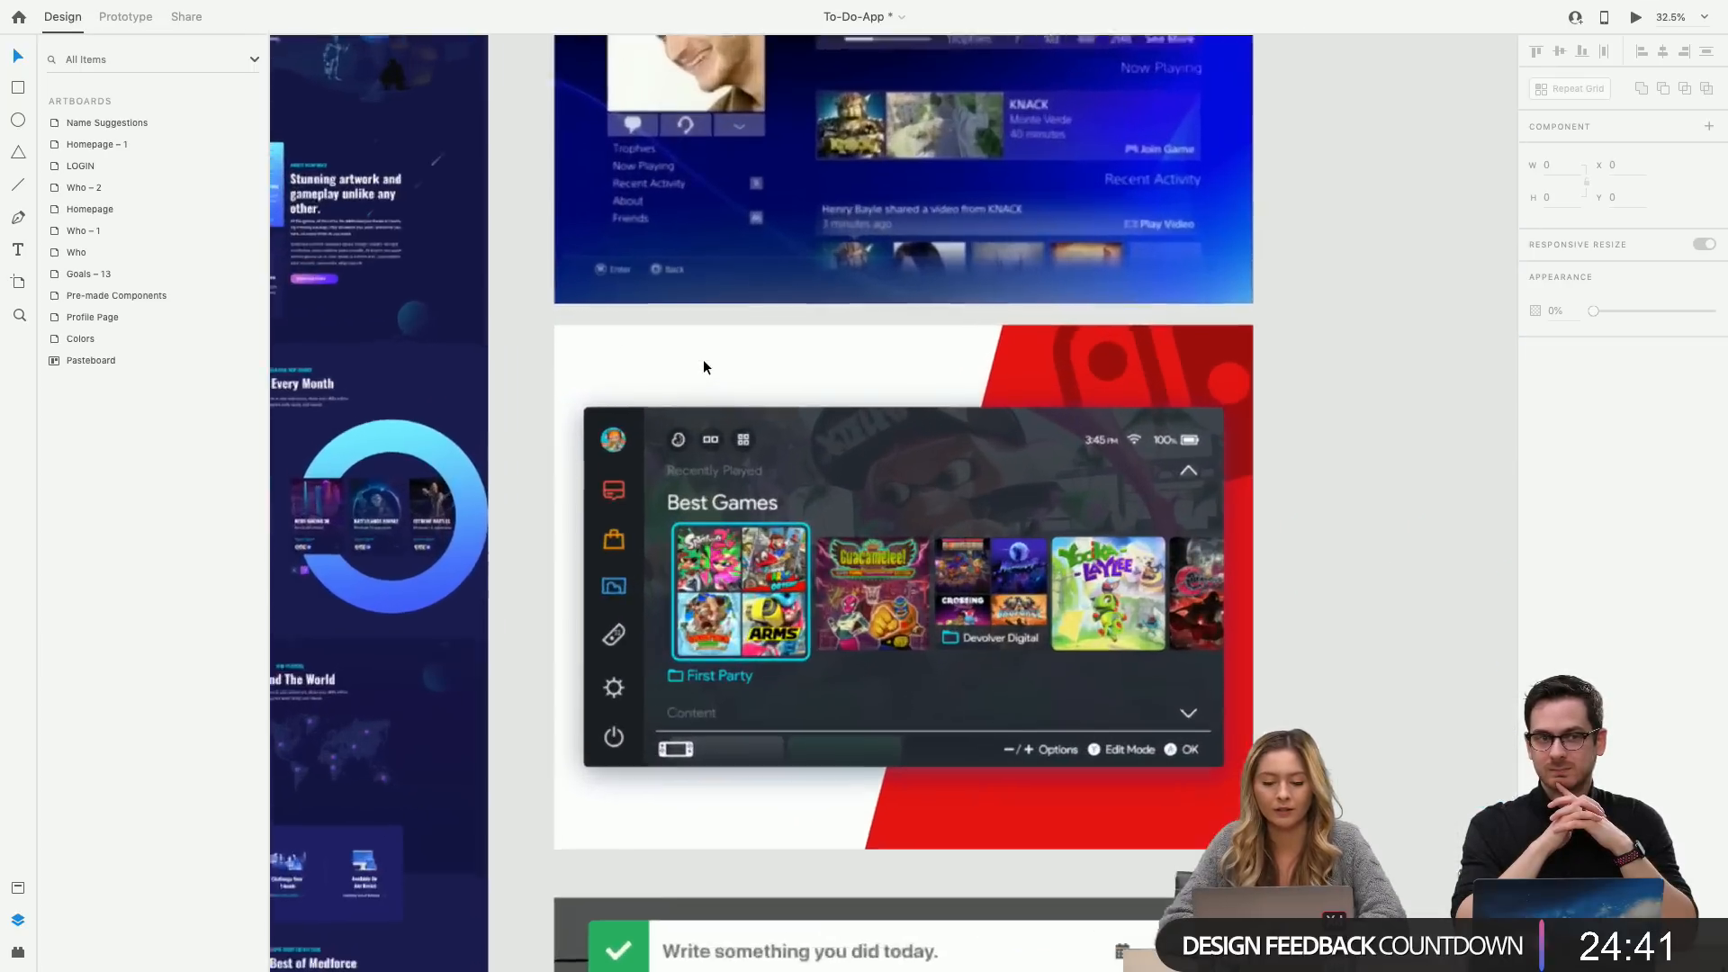
scroll(704, 359, "up", 5)
scroll(704, 359, "down", 3)
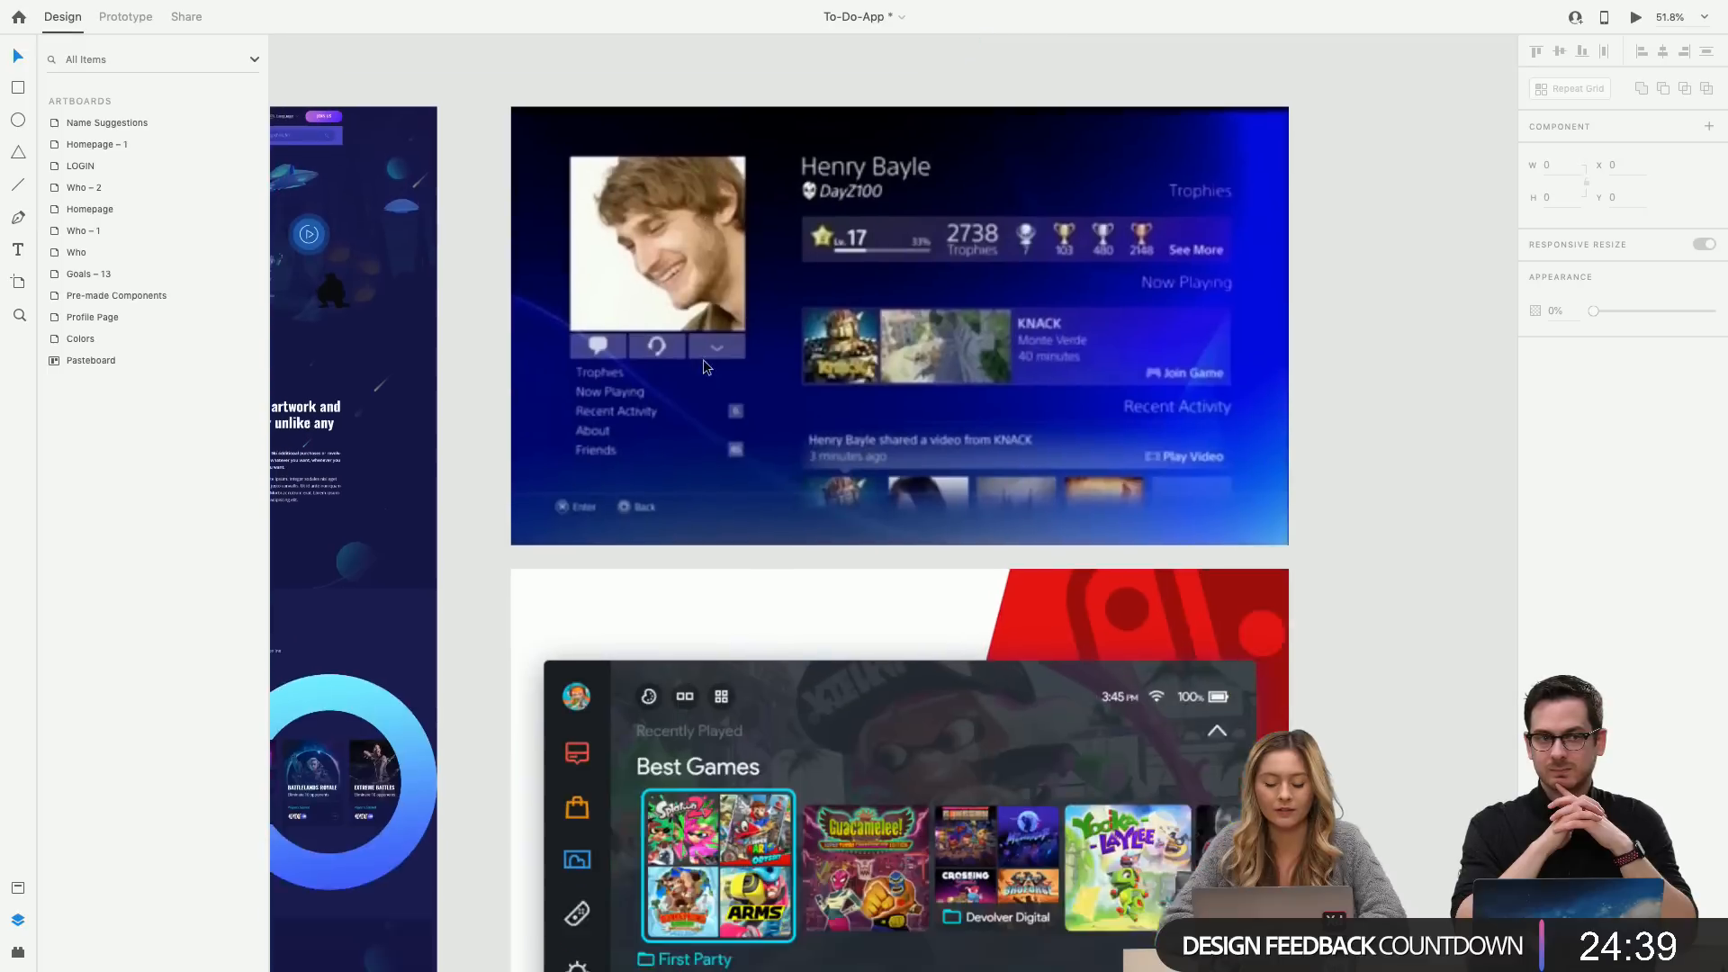
scroll(704, 359, "down", 10)
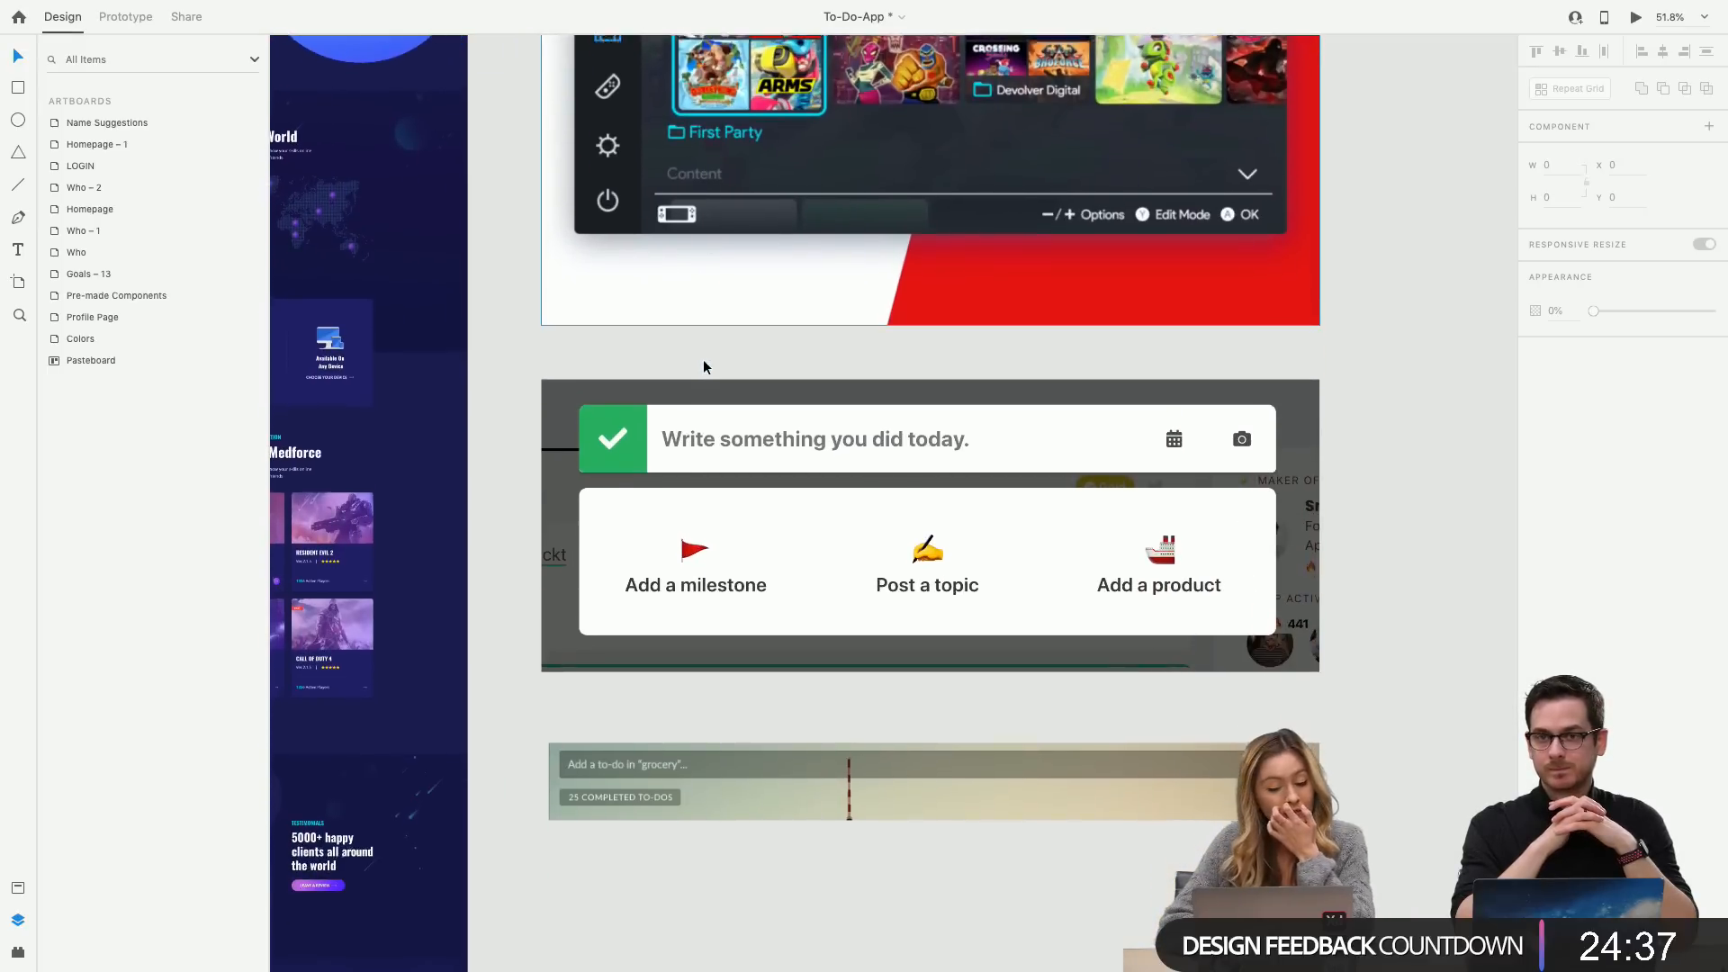
scroll(710, 332, "down", 4)
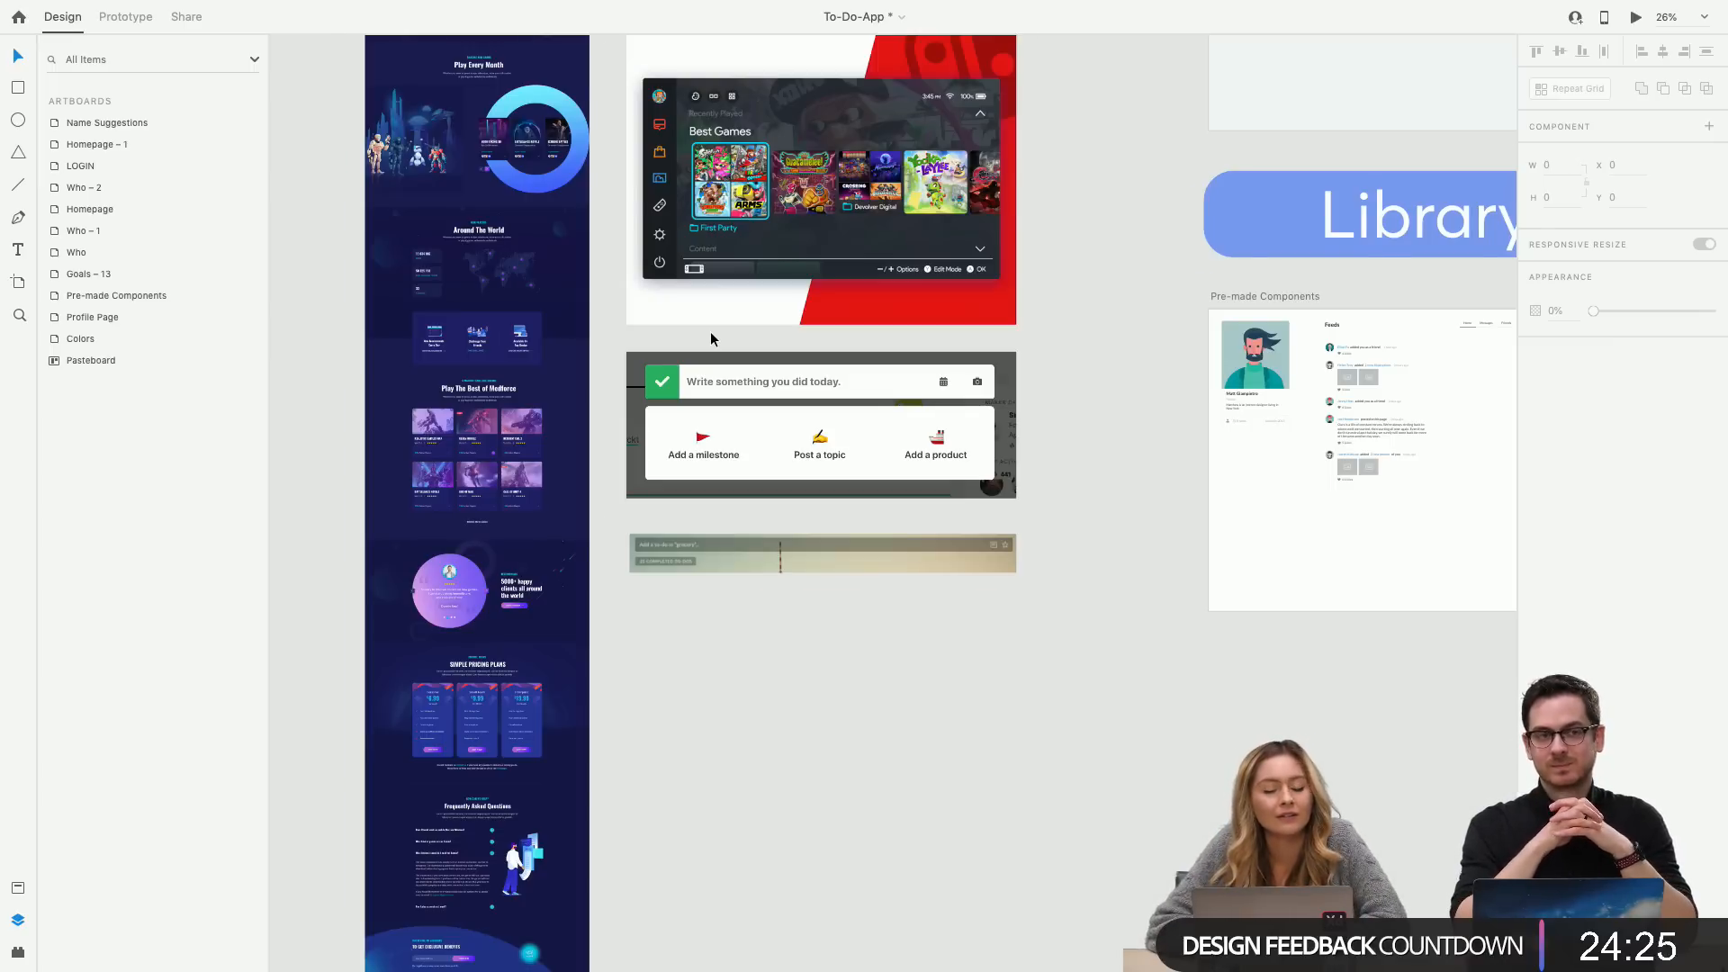
Look over the Homepage artboard and its sketch alongside the neighbouring color swatches and name suggestions.
scroll(711, 338, "right", 15)
scroll(711, 338, "up", 8)
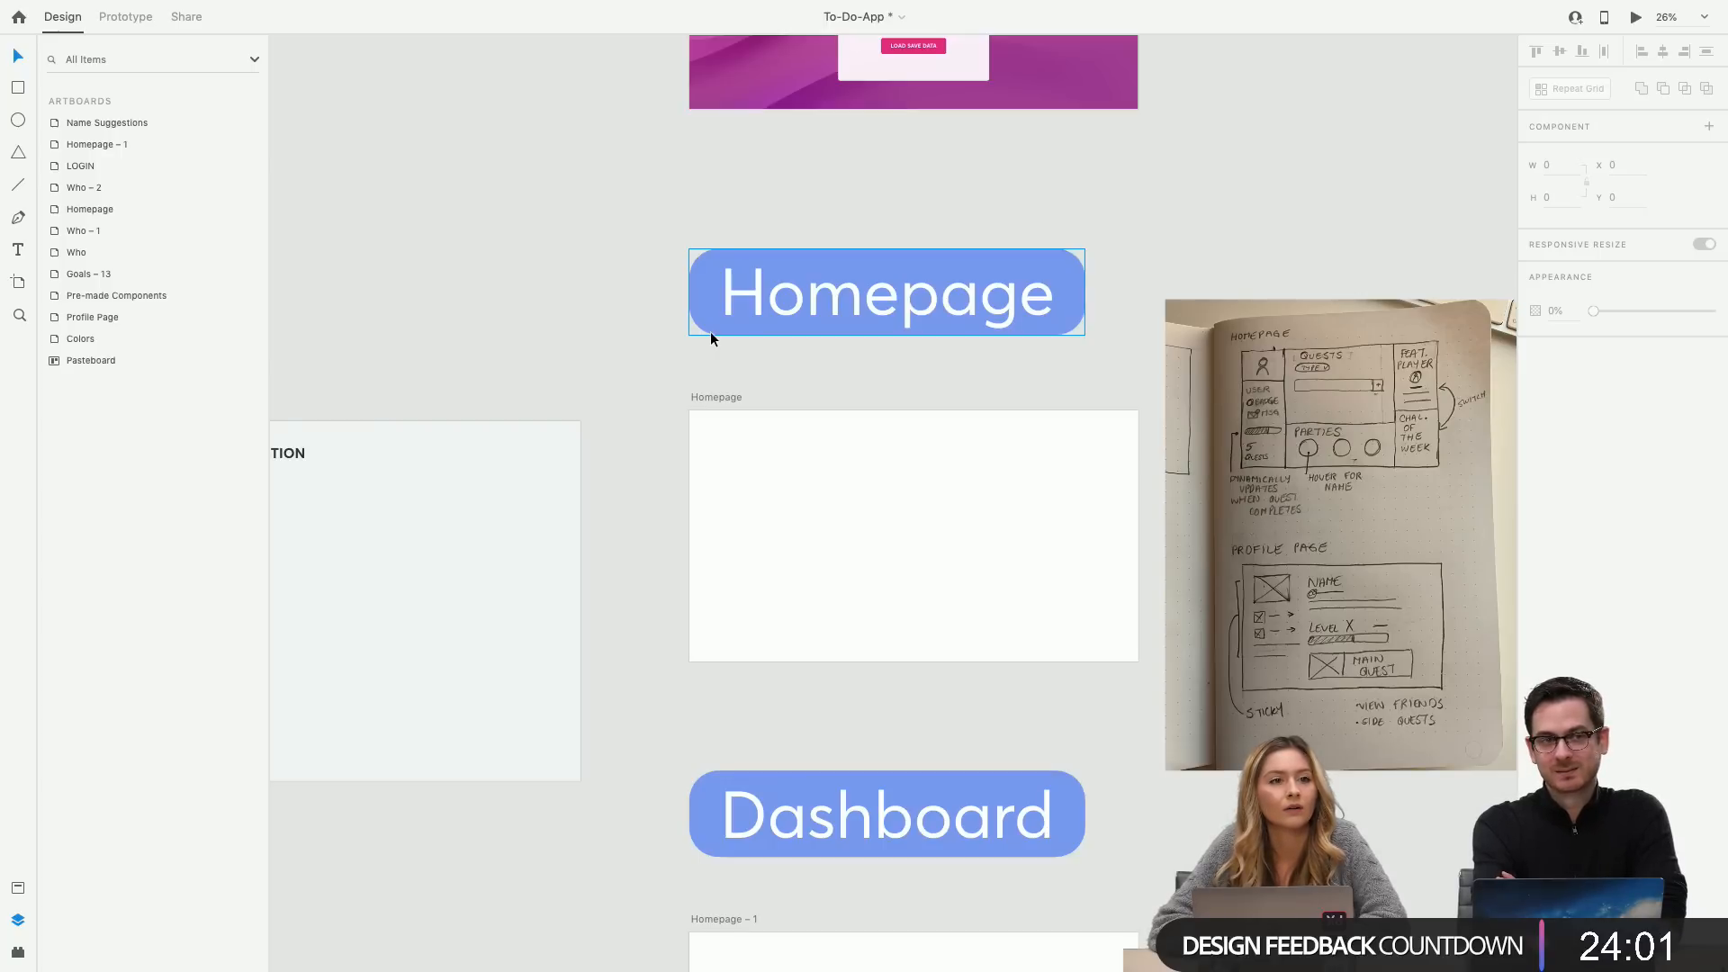
scroll(385, 374, "left", 5)
scroll(385, 374, "down", 2)
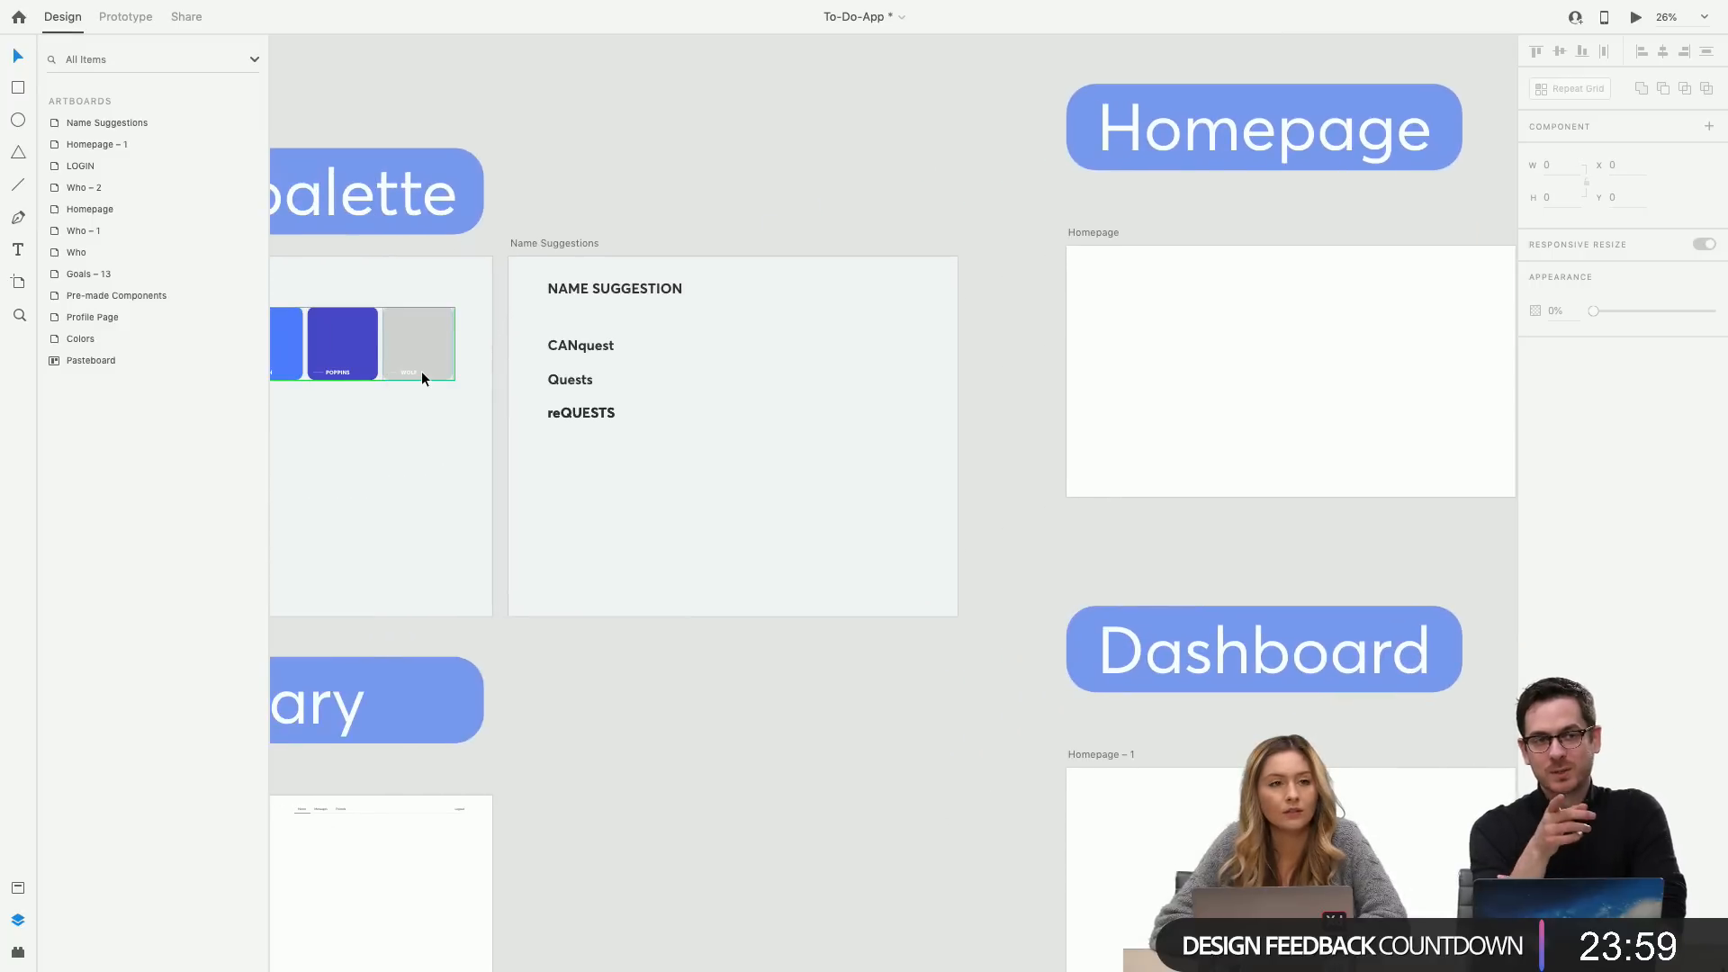
scroll(422, 375, "up", 2)
scroll(422, 374, "left", 1)
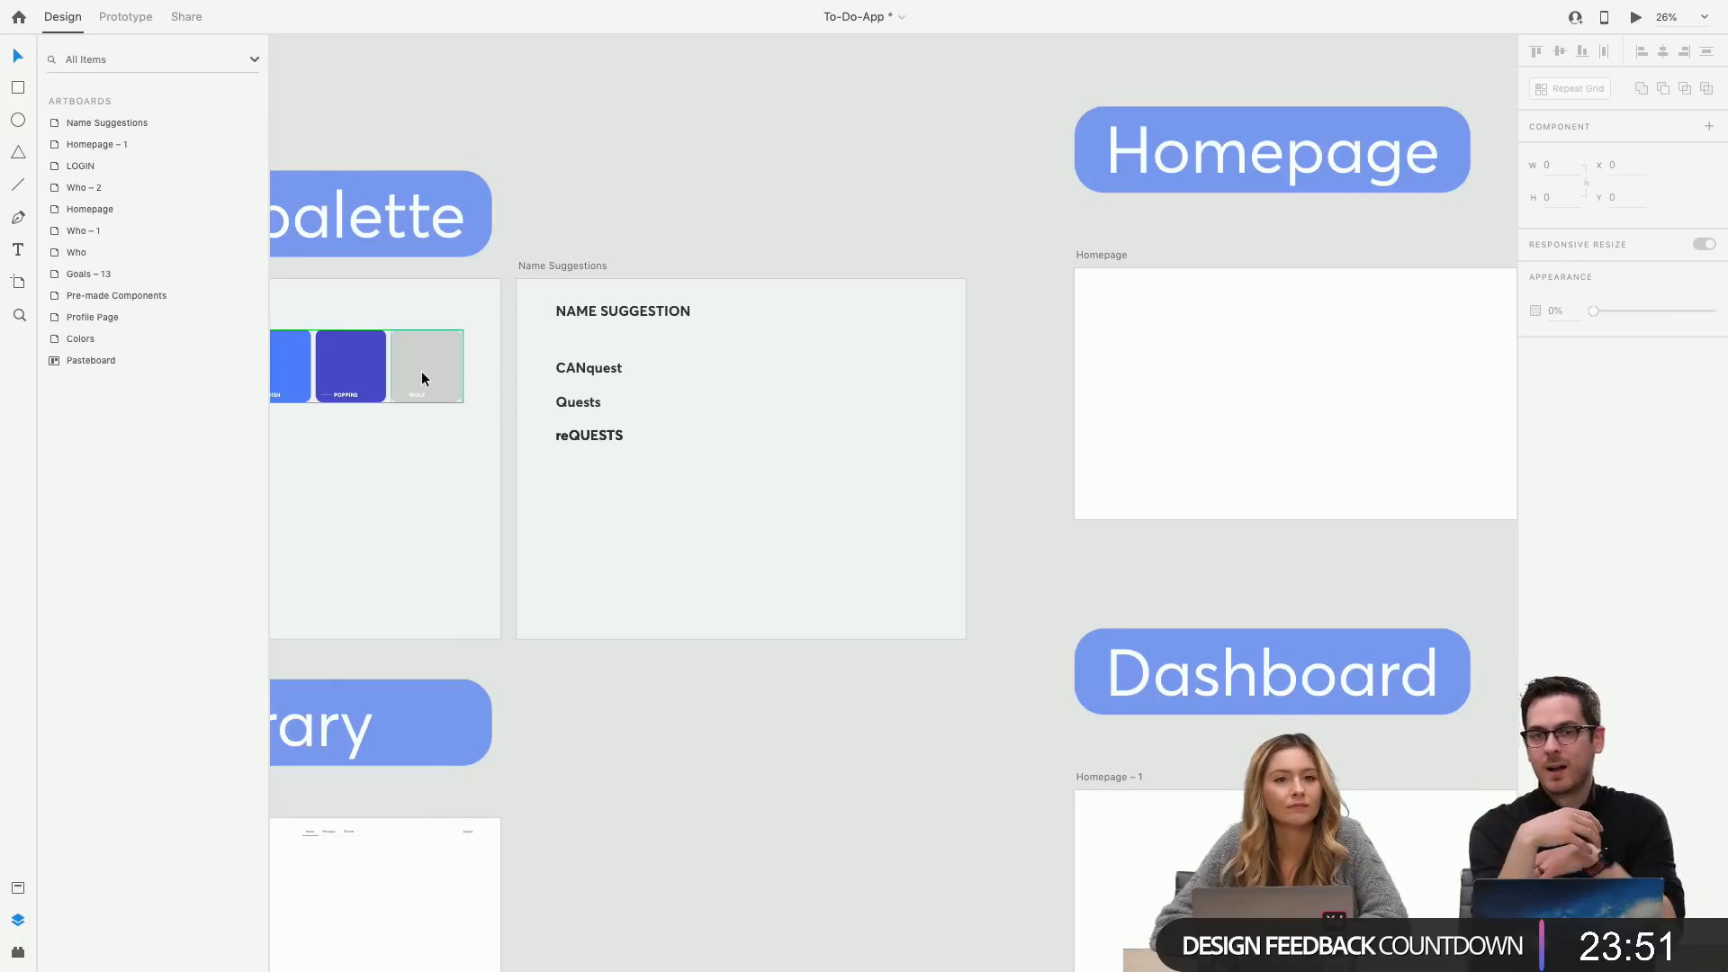
scroll(422, 378, "right", 5)
scroll(422, 378, "up", 1)
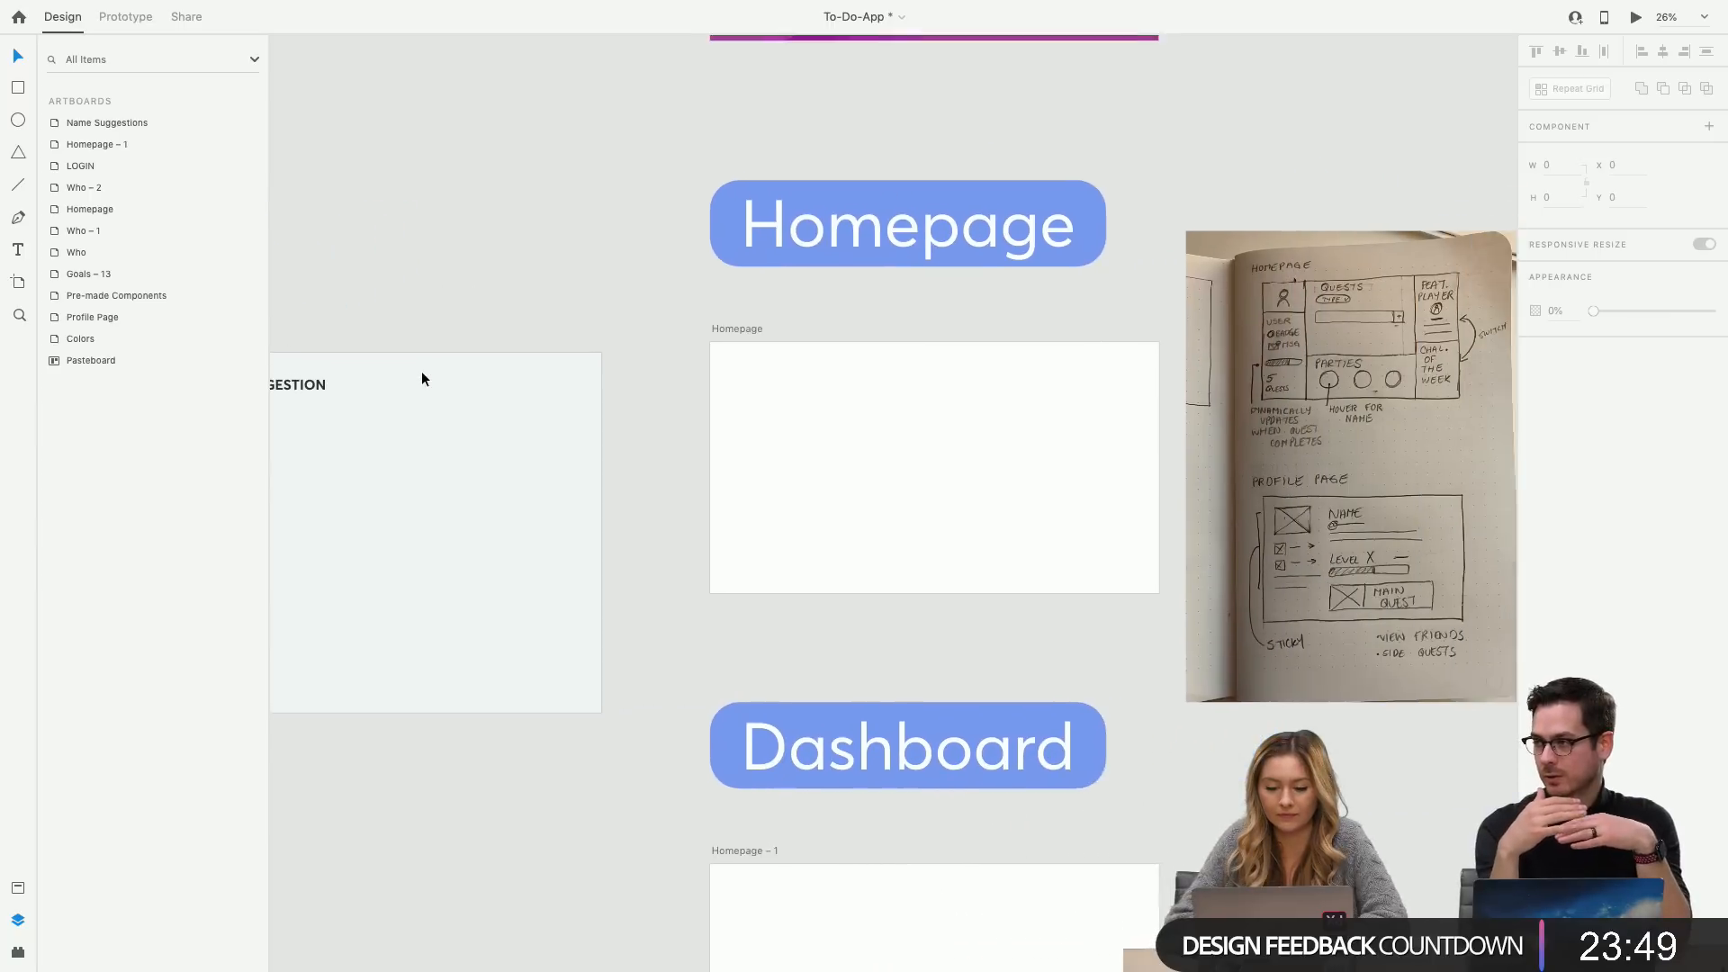
scroll(422, 373, "right", 1)
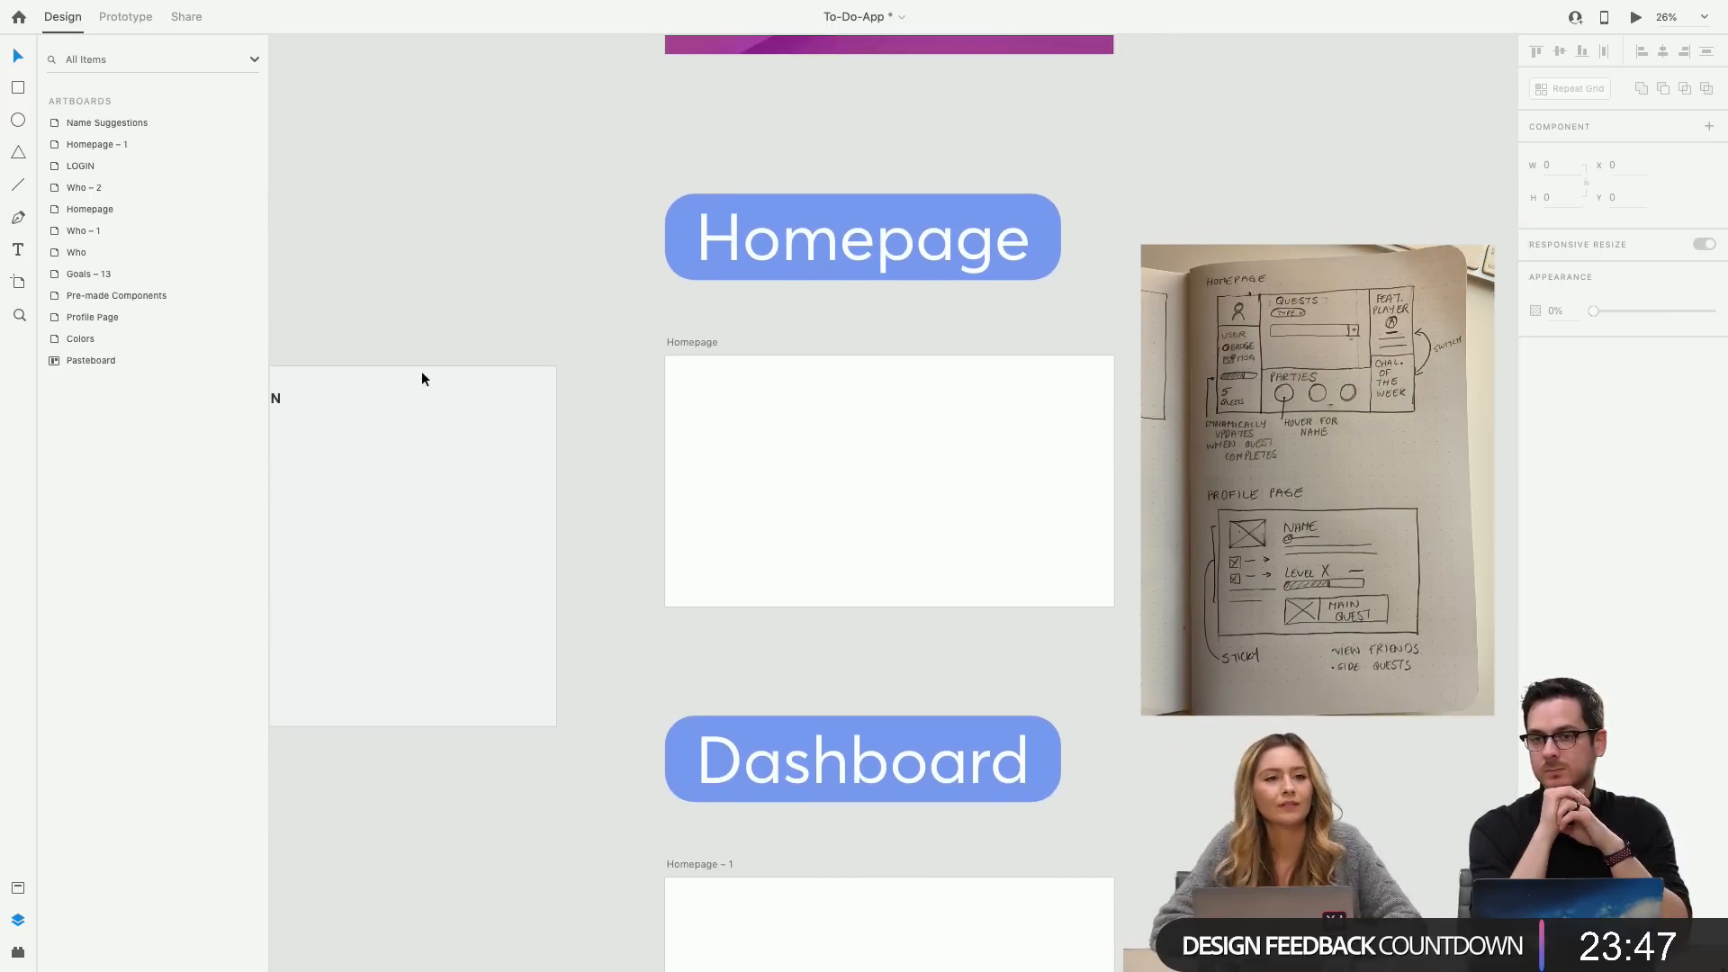
Draw a full-width header rectangle, about 1920 by 89 px, along the top edge of the Homepage artboard.
scroll(581, 338, "up", 3)
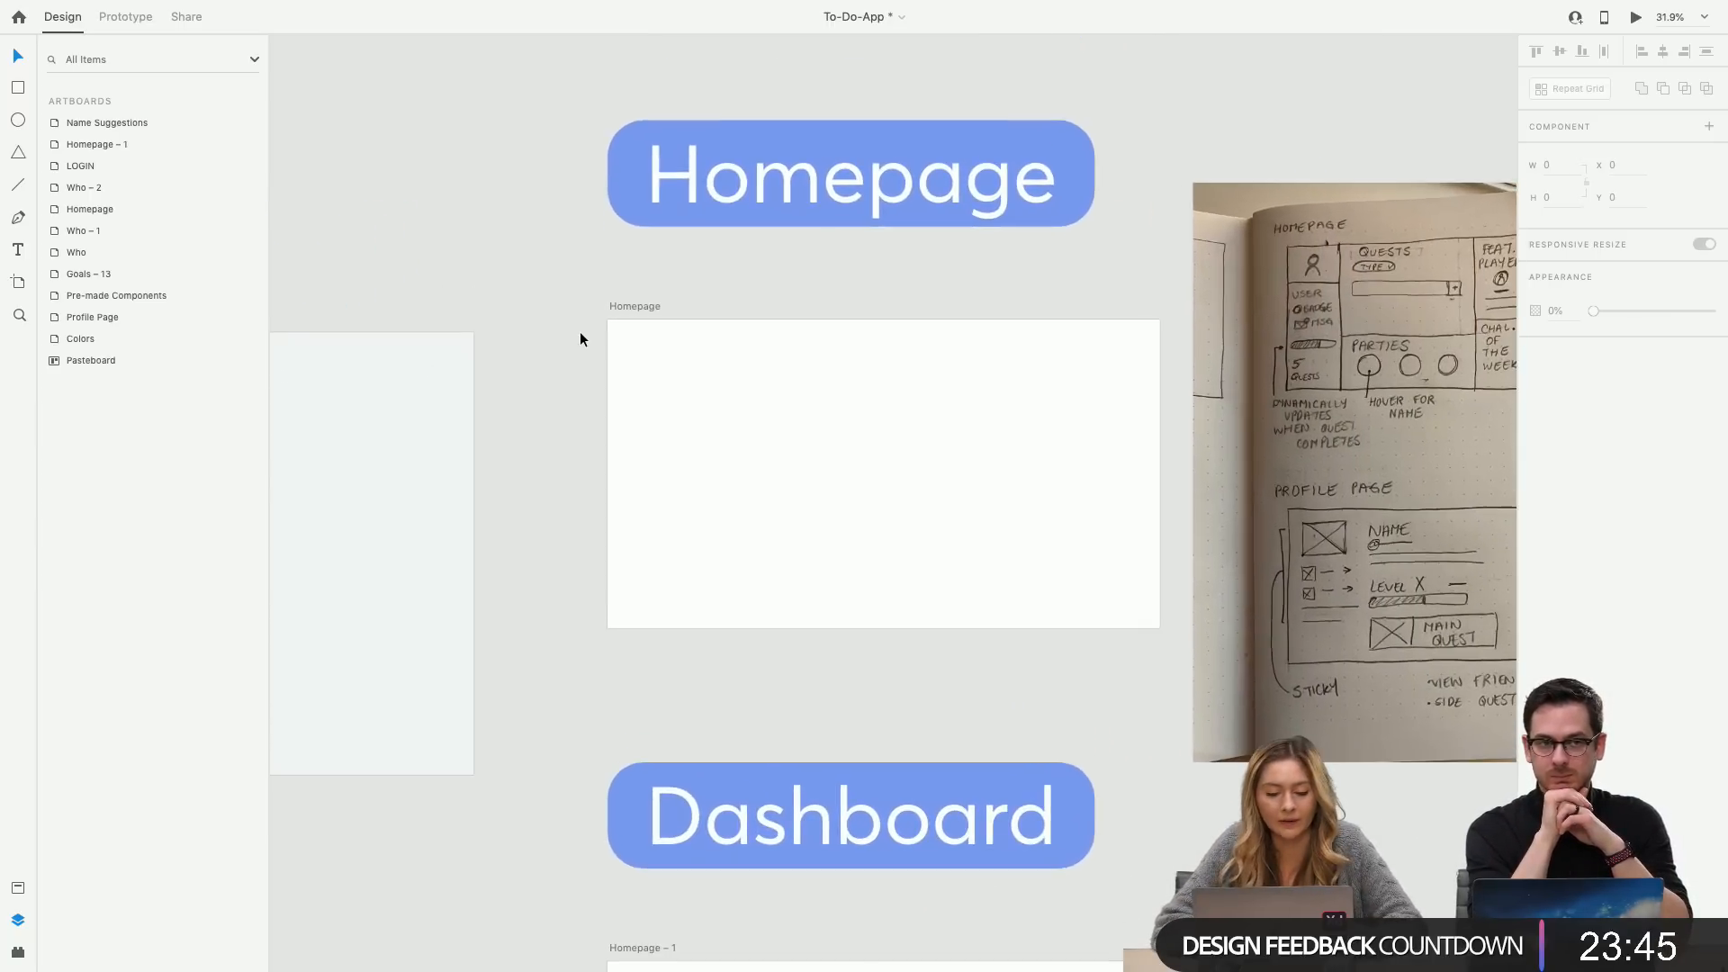
scroll(580, 338, "right", 2)
scroll(580, 339, "down", 1)
left_click(17, 88)
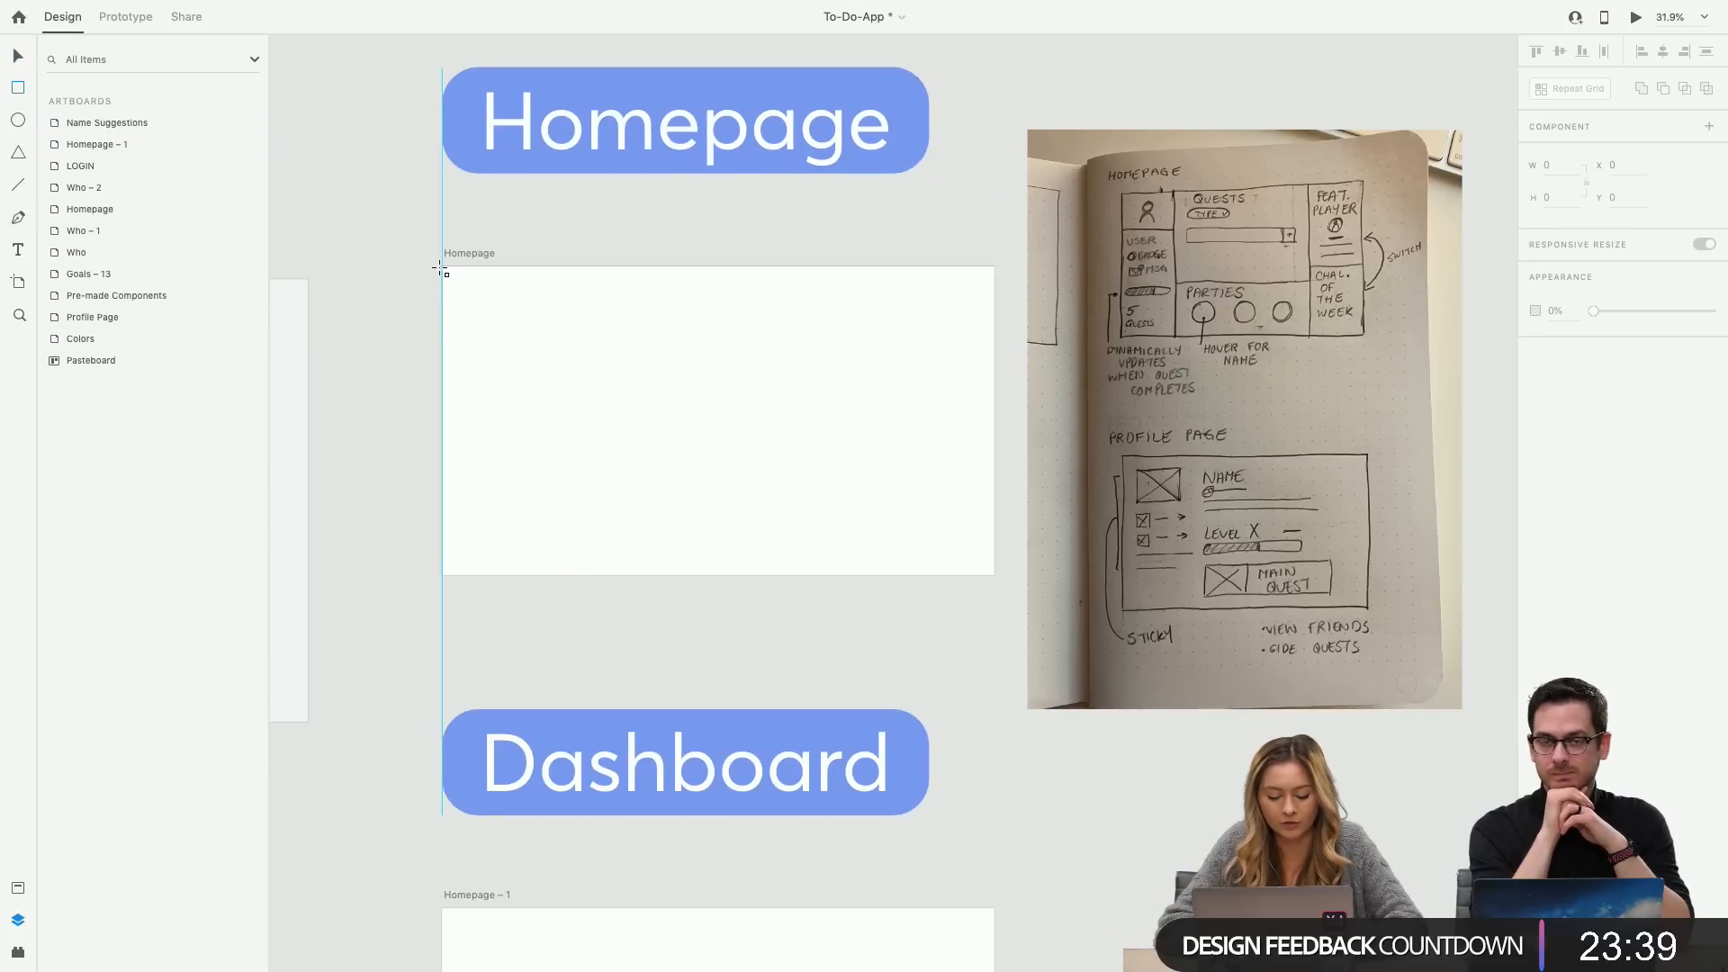
left_click_drag(441, 269, 994, 293)
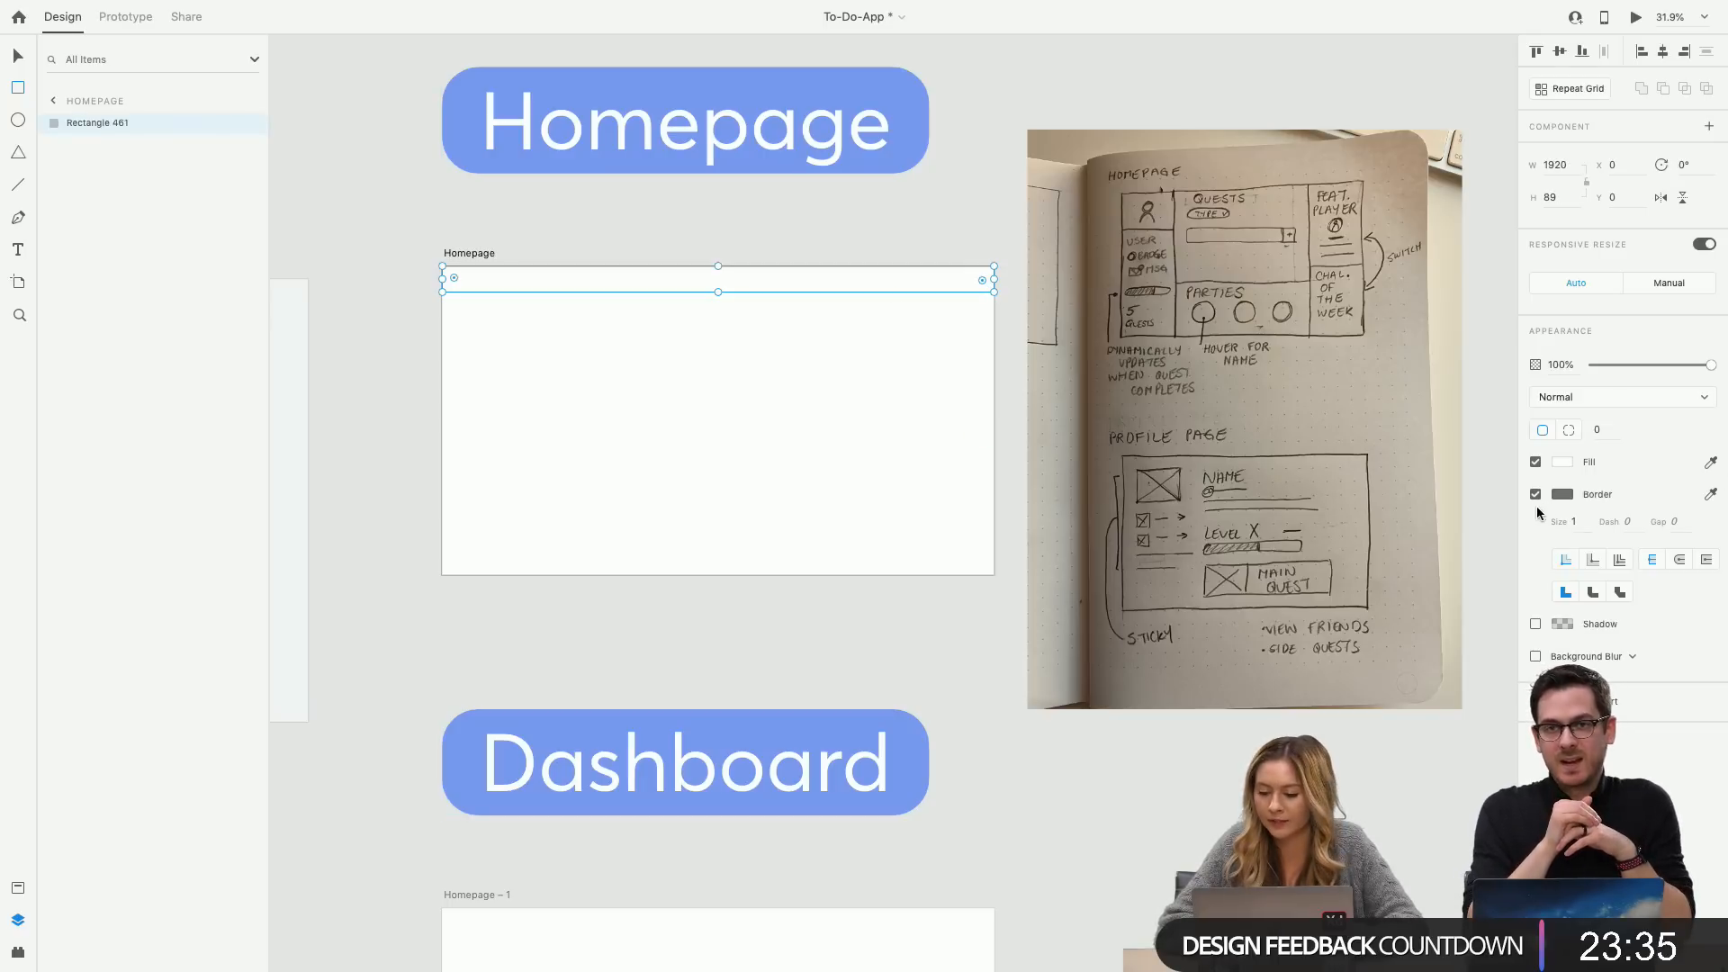
Remove the header rectangle's border and fill it with light gray #C6C6C6.
left_click(1538, 494)
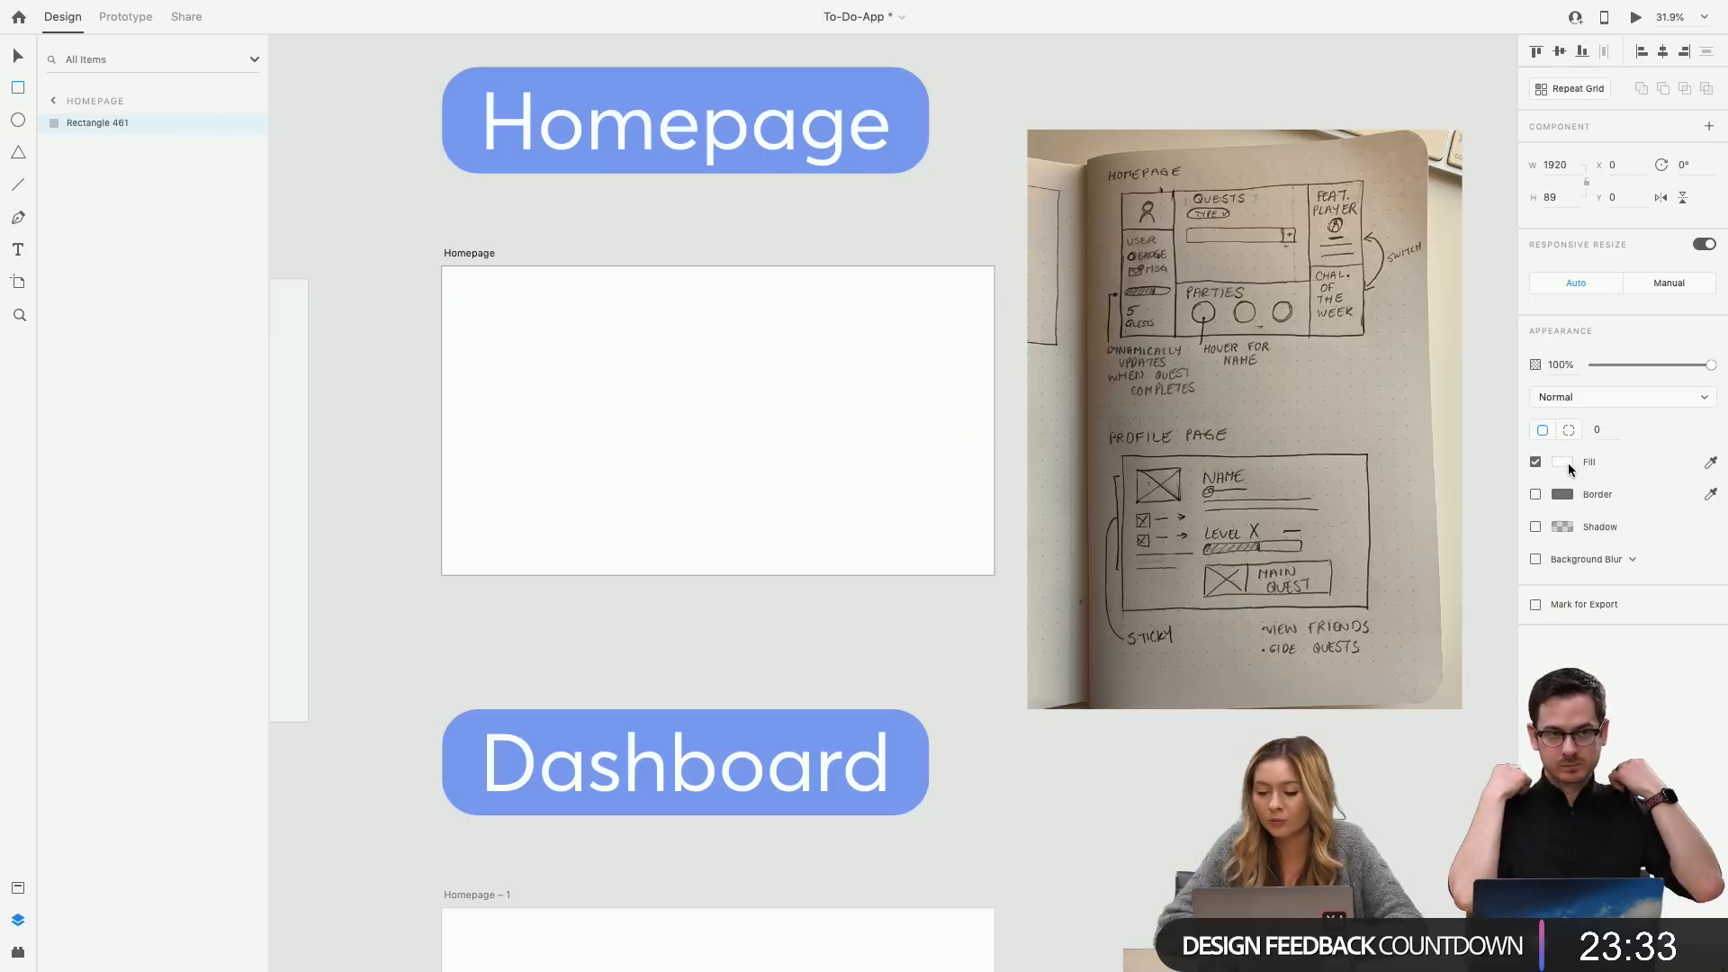
left_click(1568, 462)
left_click_drag(1364, 404, 1304, 401)
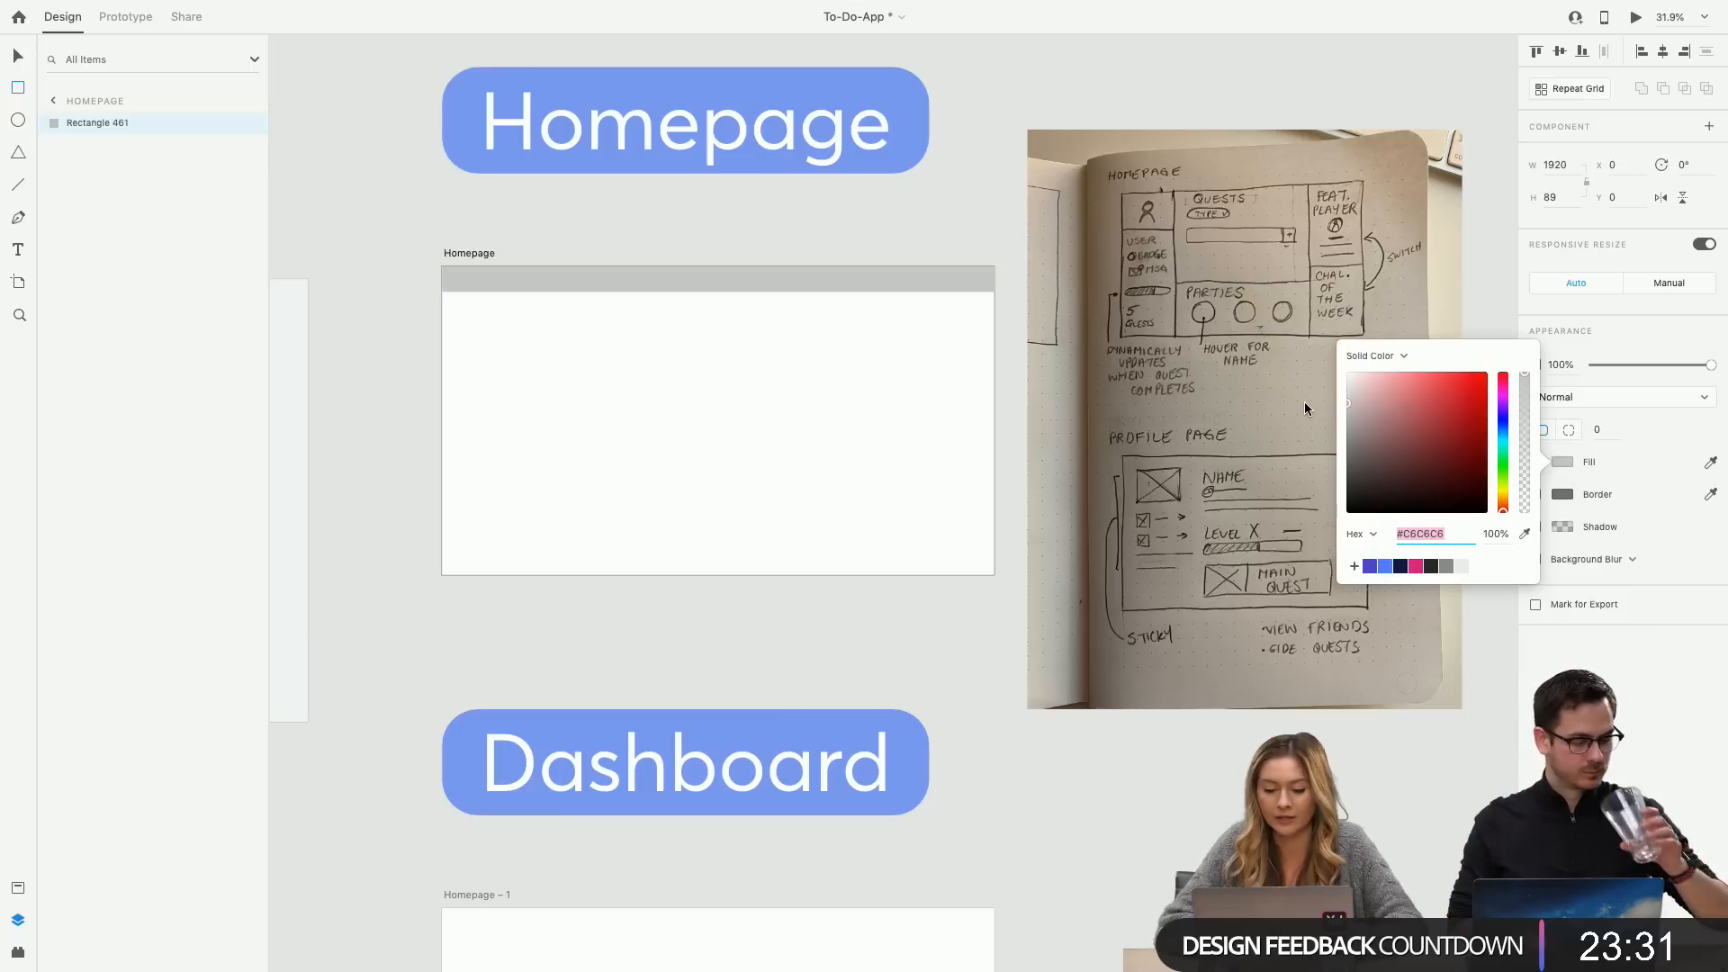
left_click(18, 56)
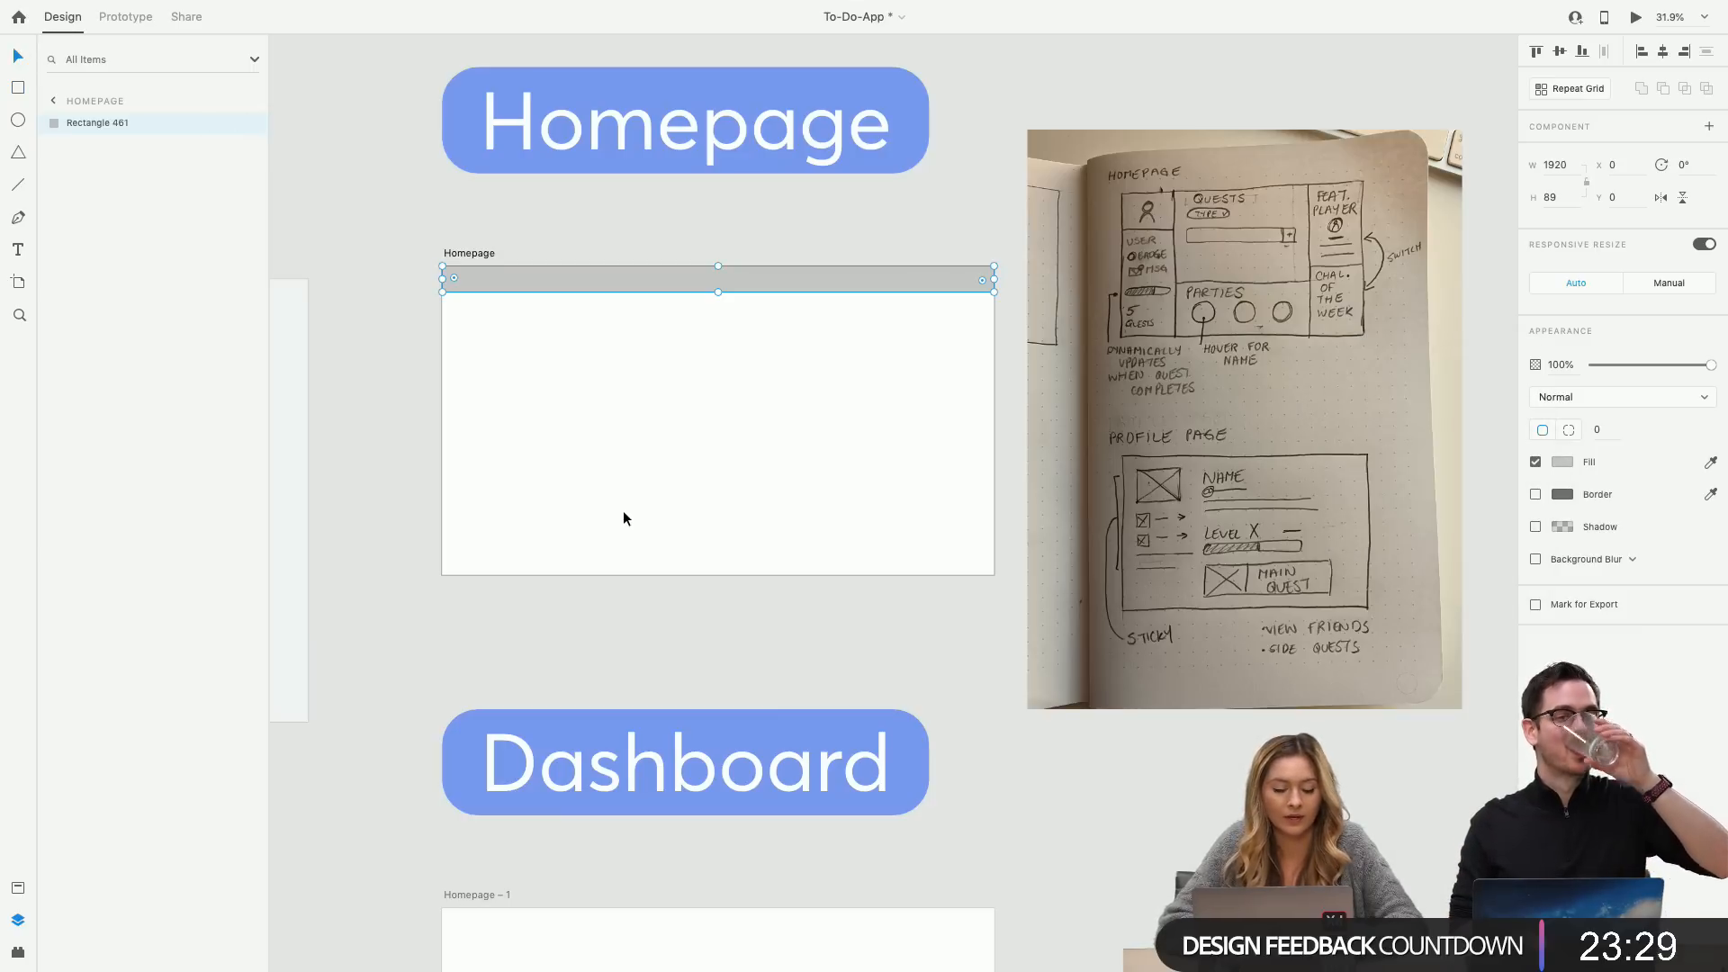
scroll(622, 510, "down", 5)
scroll(623, 511, "left", 8)
scroll(623, 511, "up", 8)
scroll(623, 510, "right", 10)
left_click(623, 510)
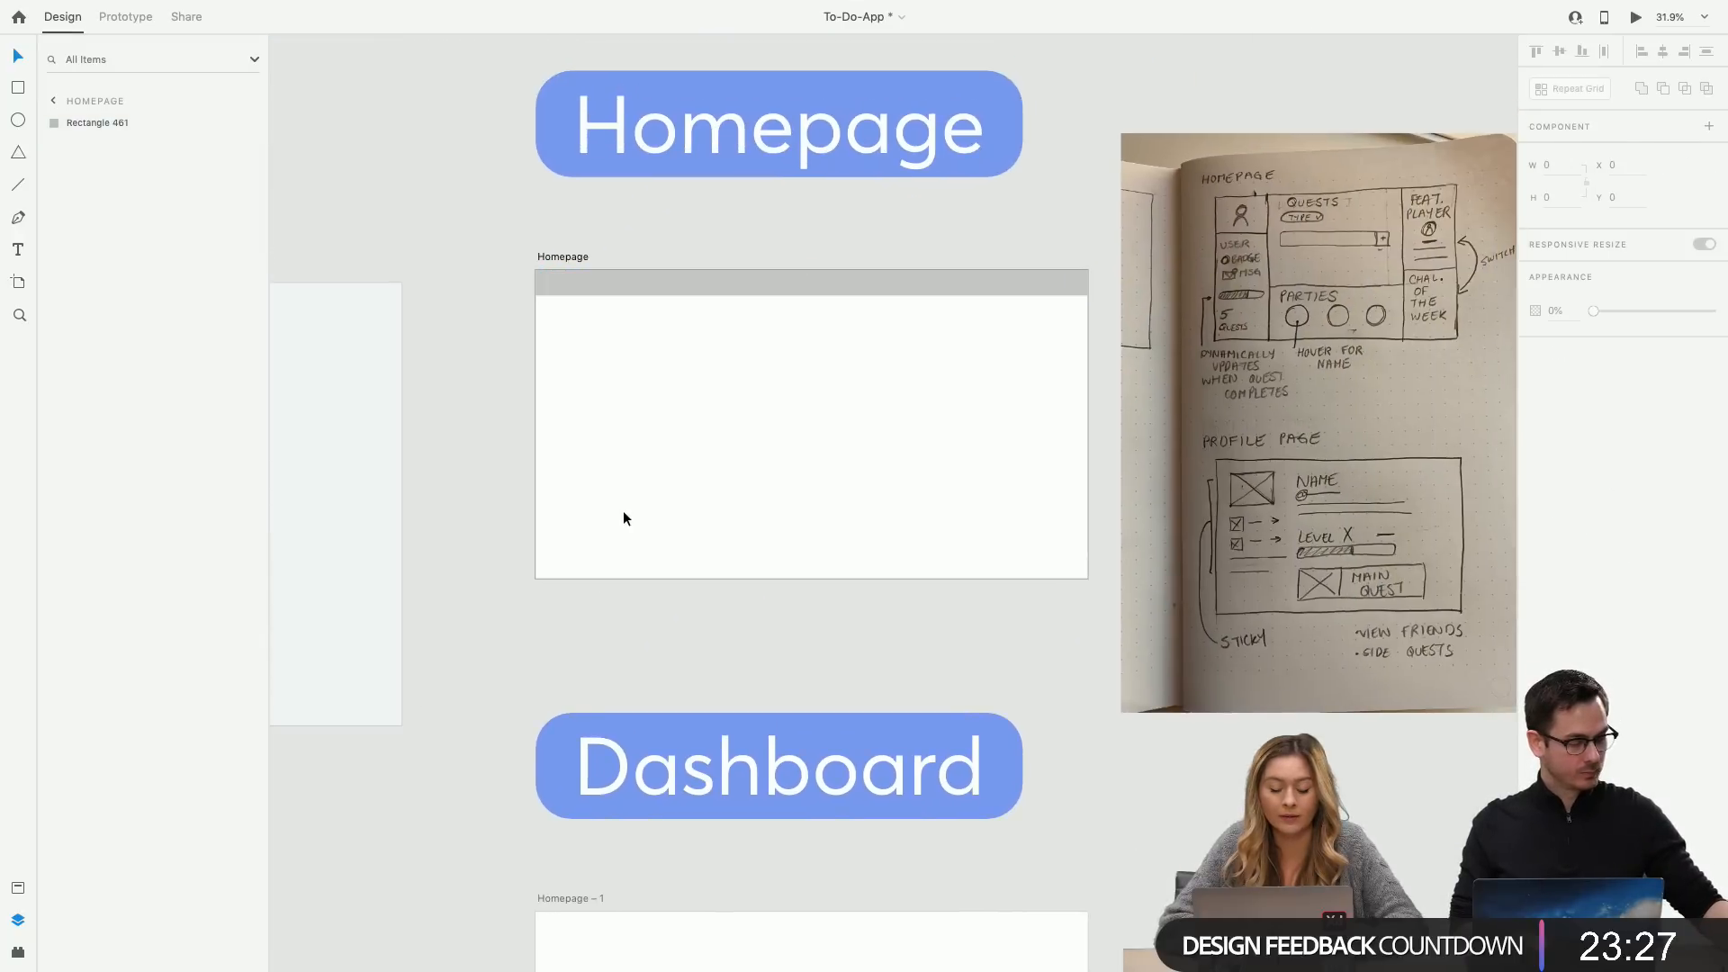
left_click(741, 364)
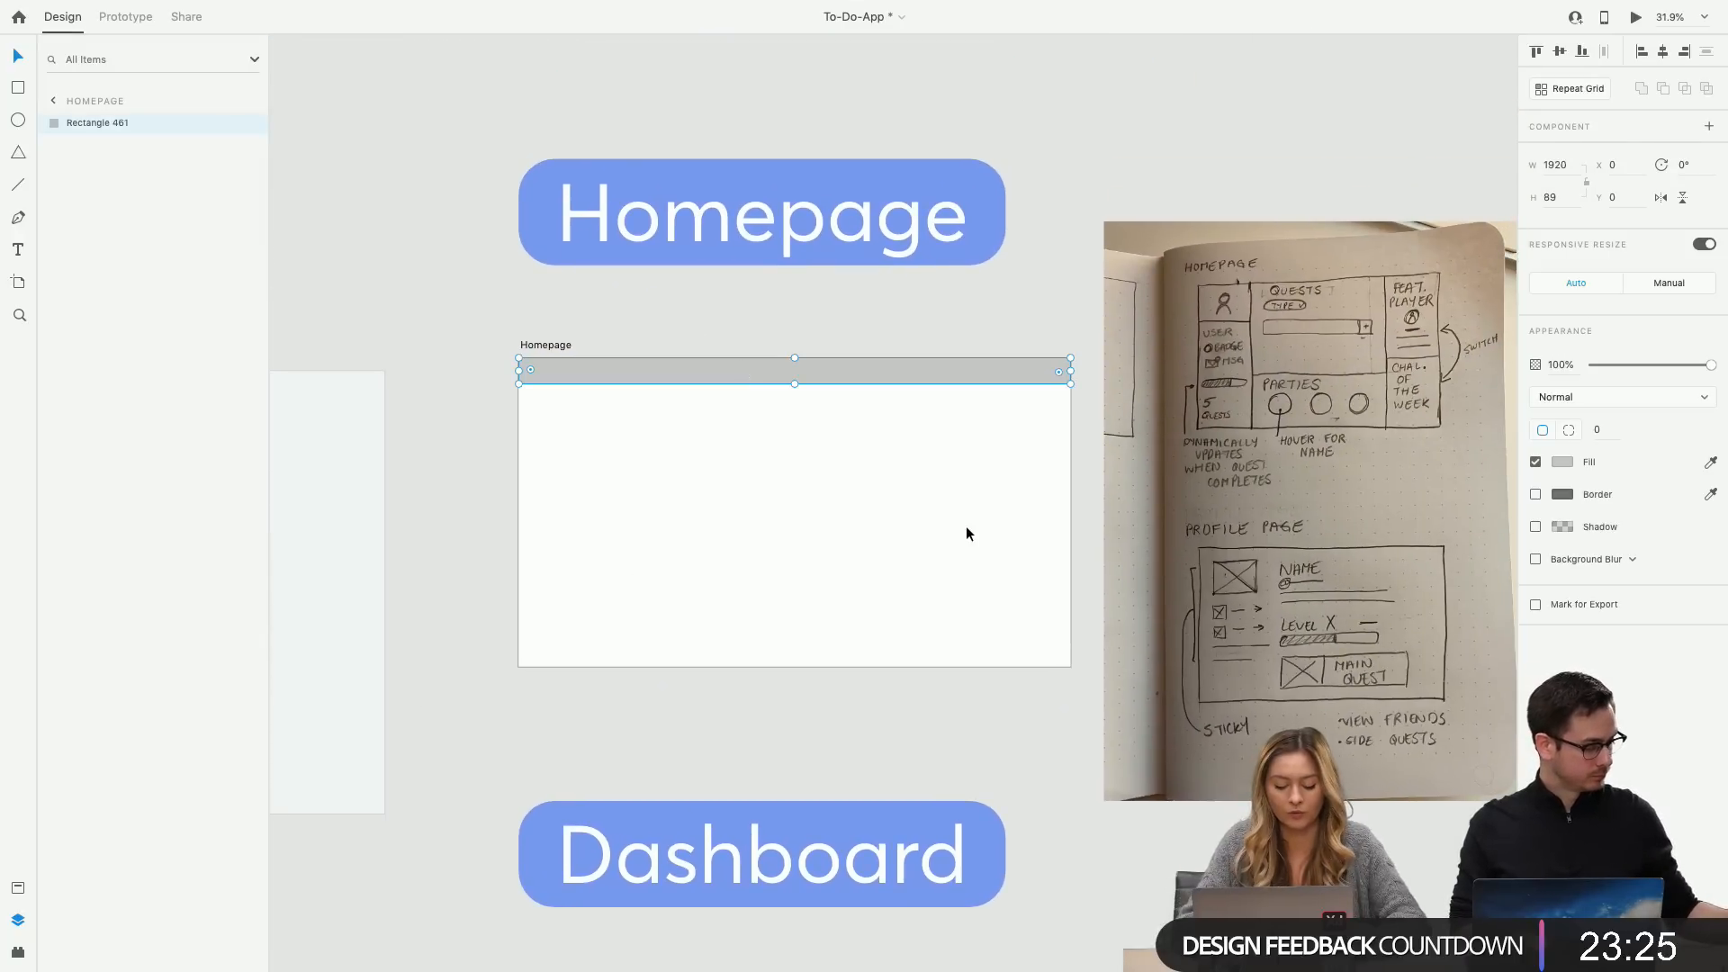
Draw a full-width rectangle, about 1920 by 443 px, directly beneath the header bar on the Homepage artboard.
left_click(781, 472)
scroll(782, 472, "up", 3)
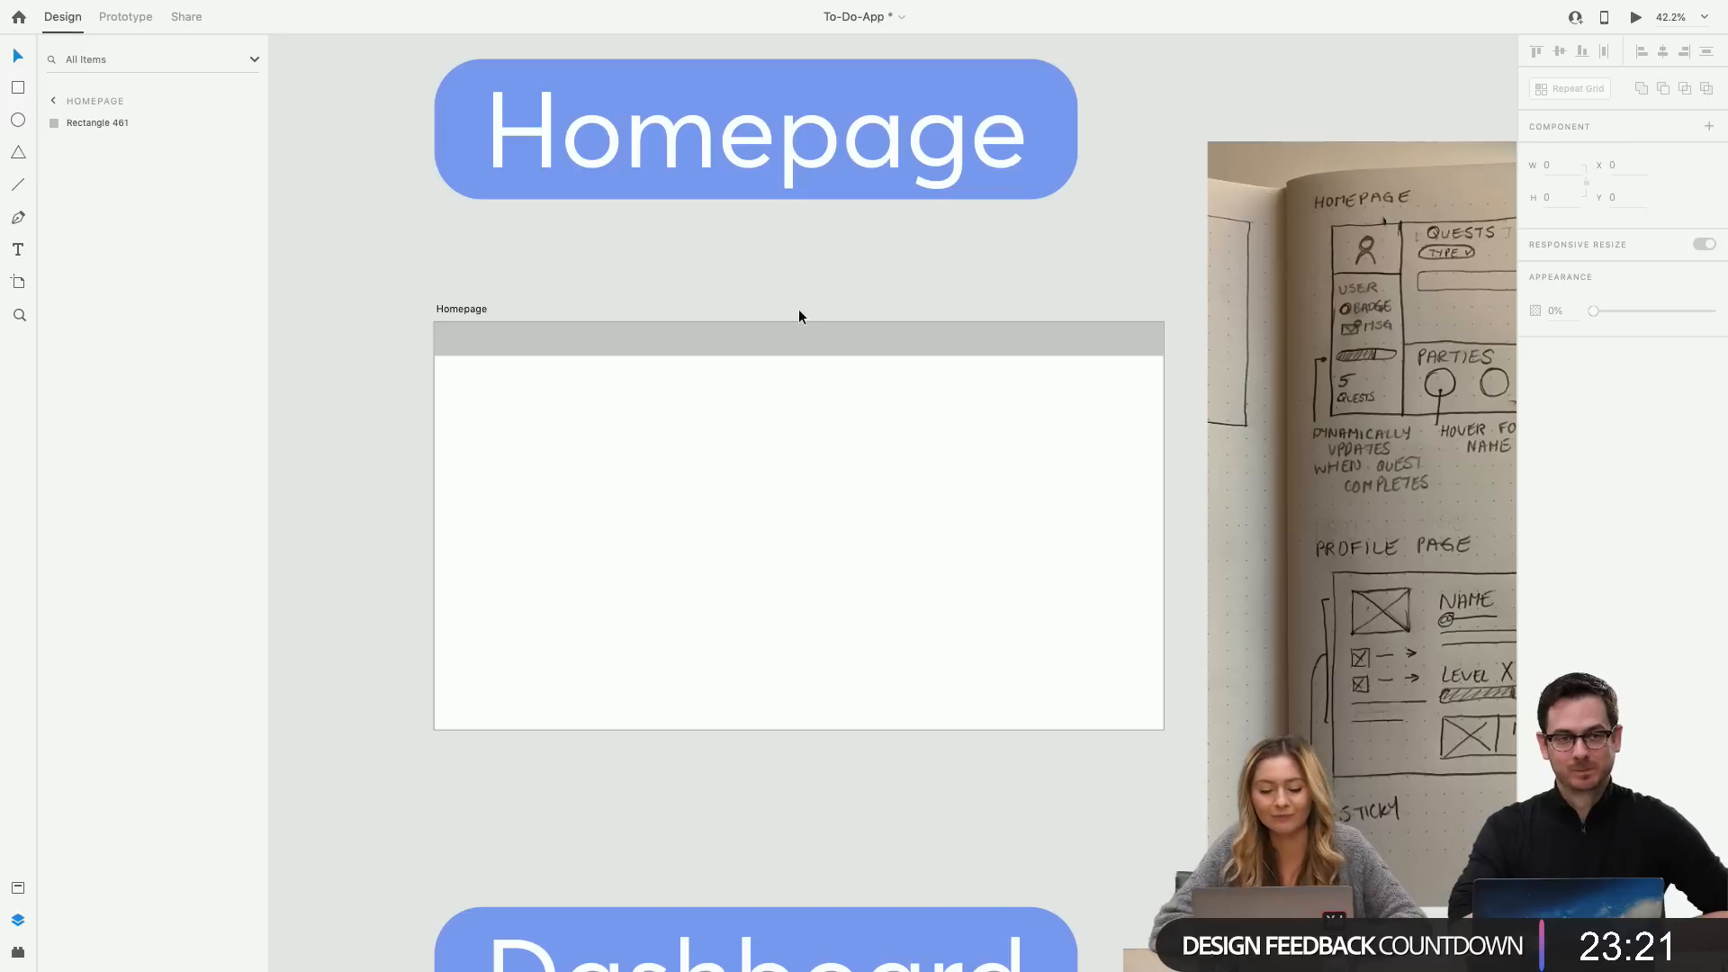
left_click(821, 349)
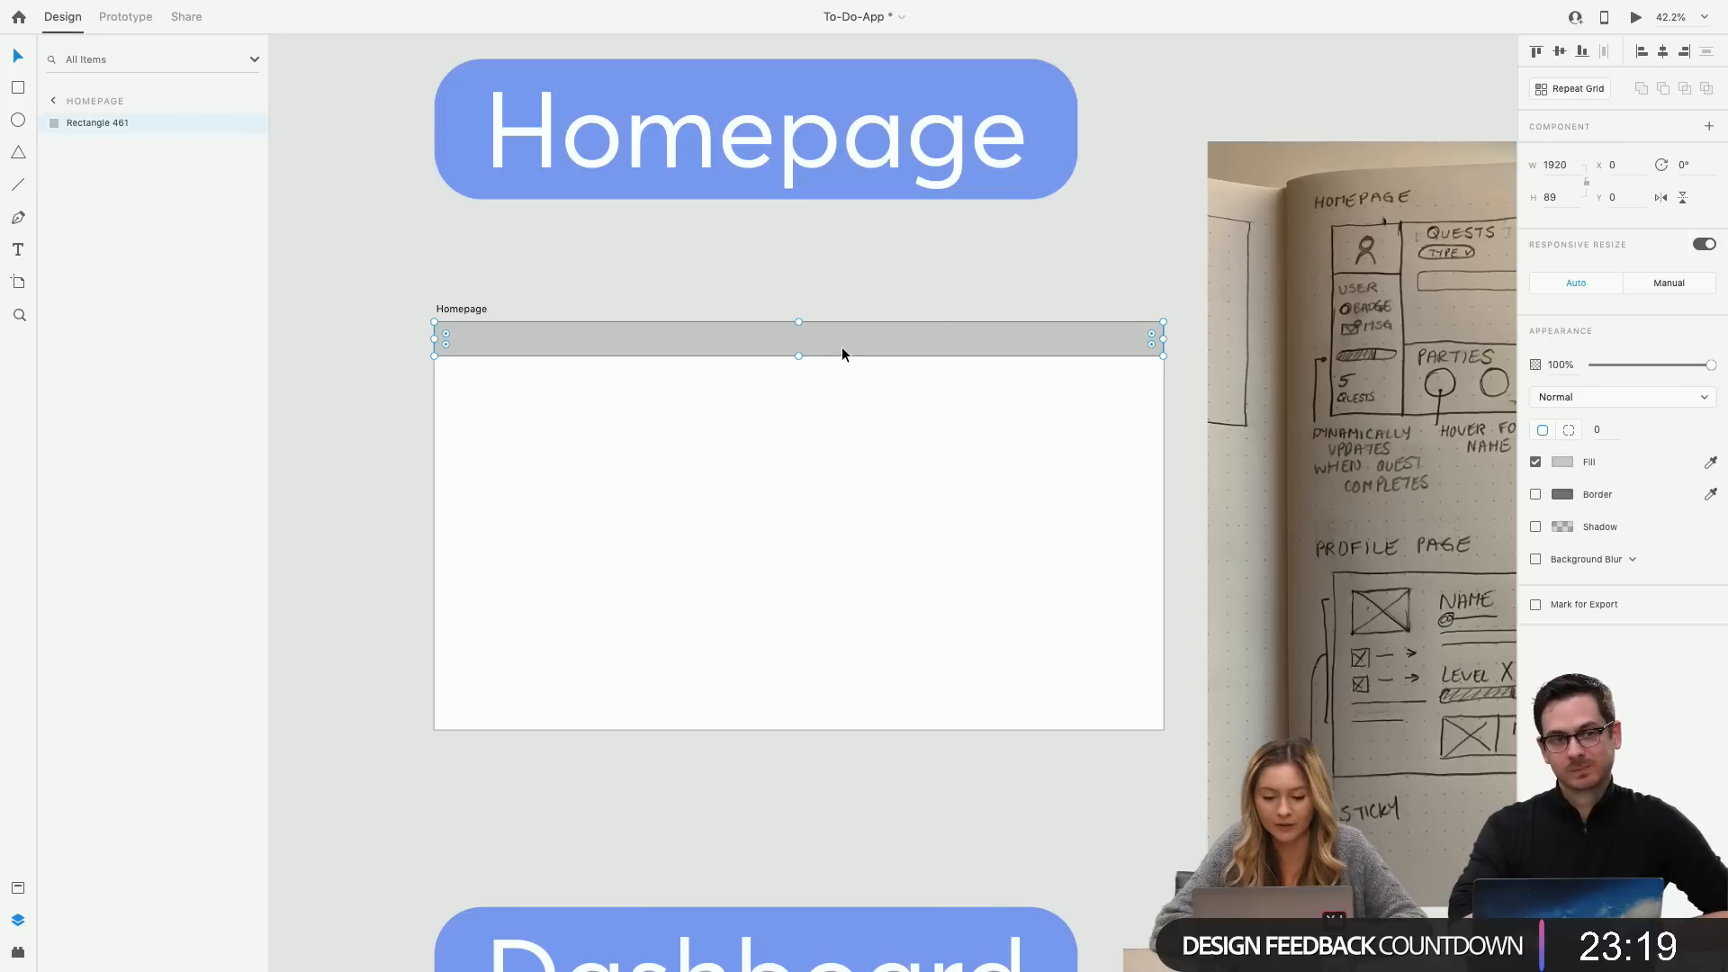
left_click(706, 374)
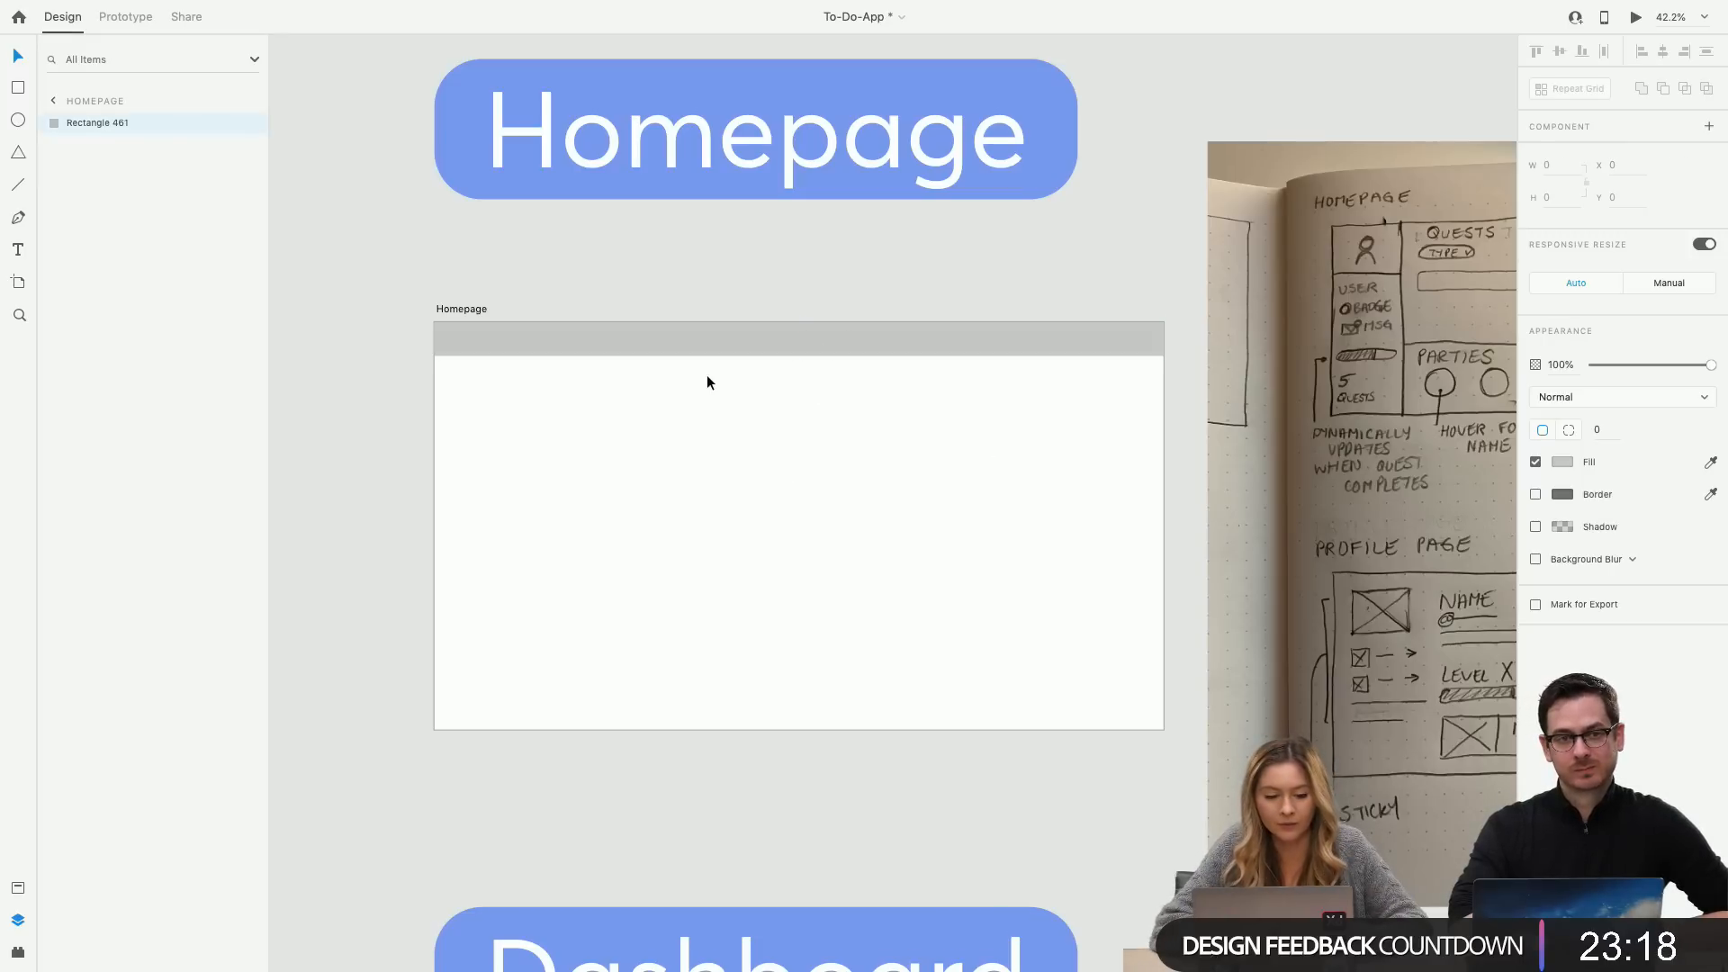
left_click(18, 89)
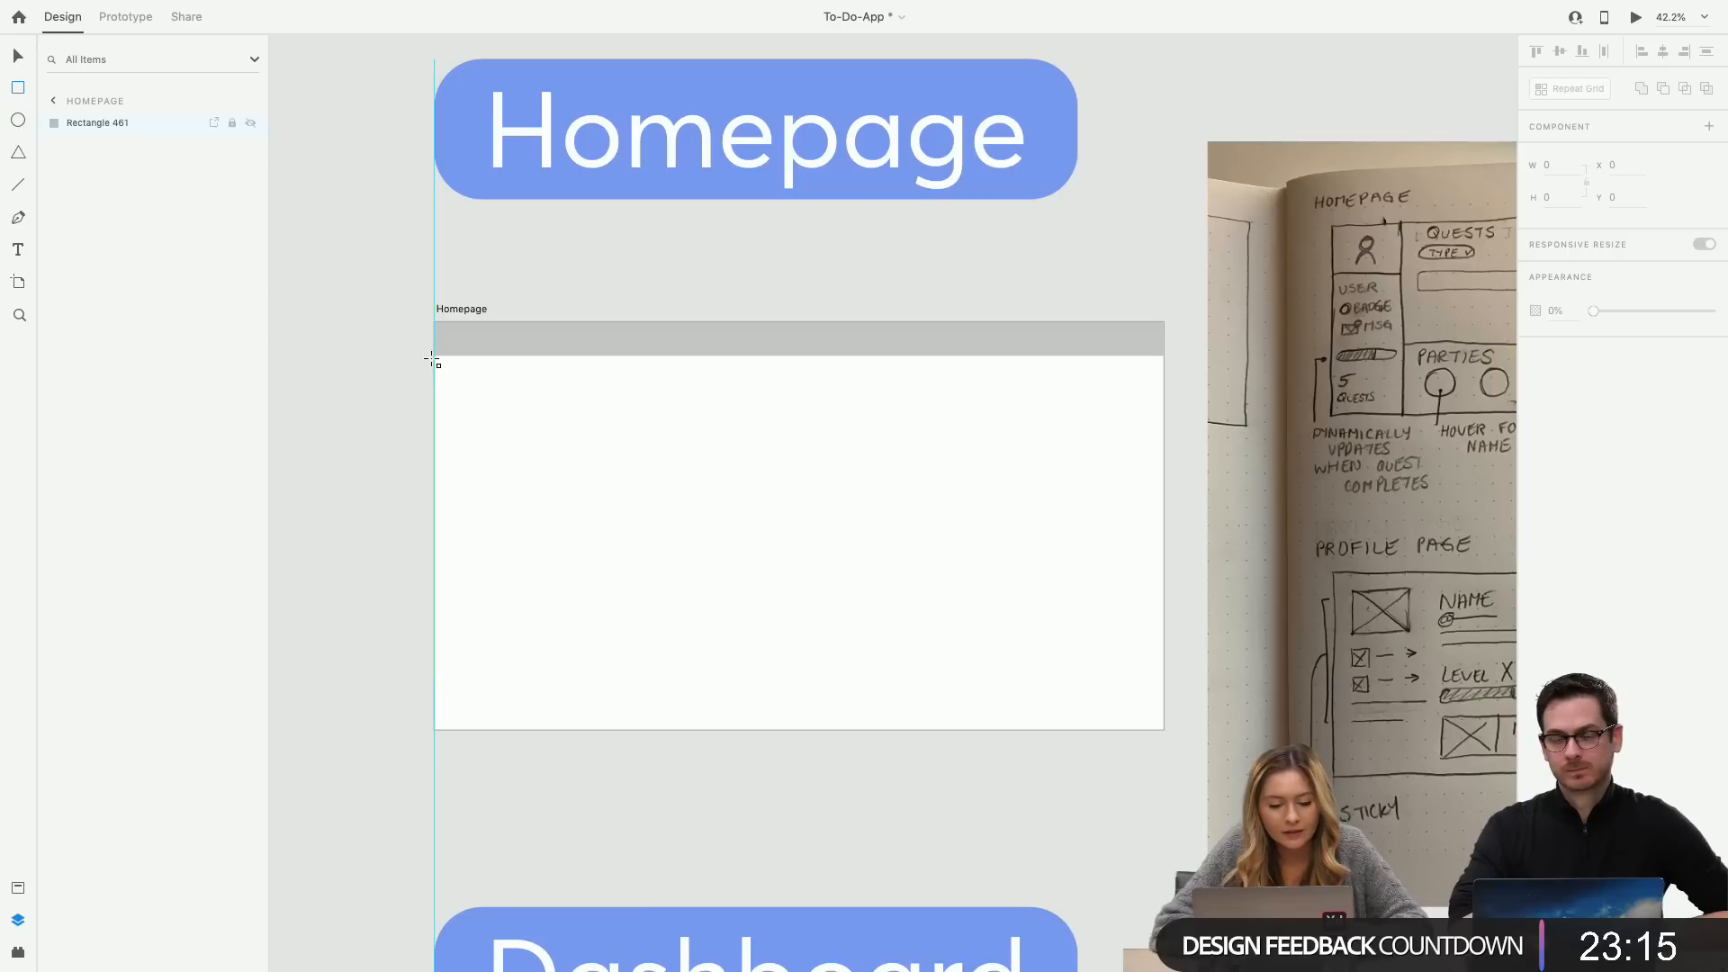
left_click_drag(432, 358, 1165, 524)
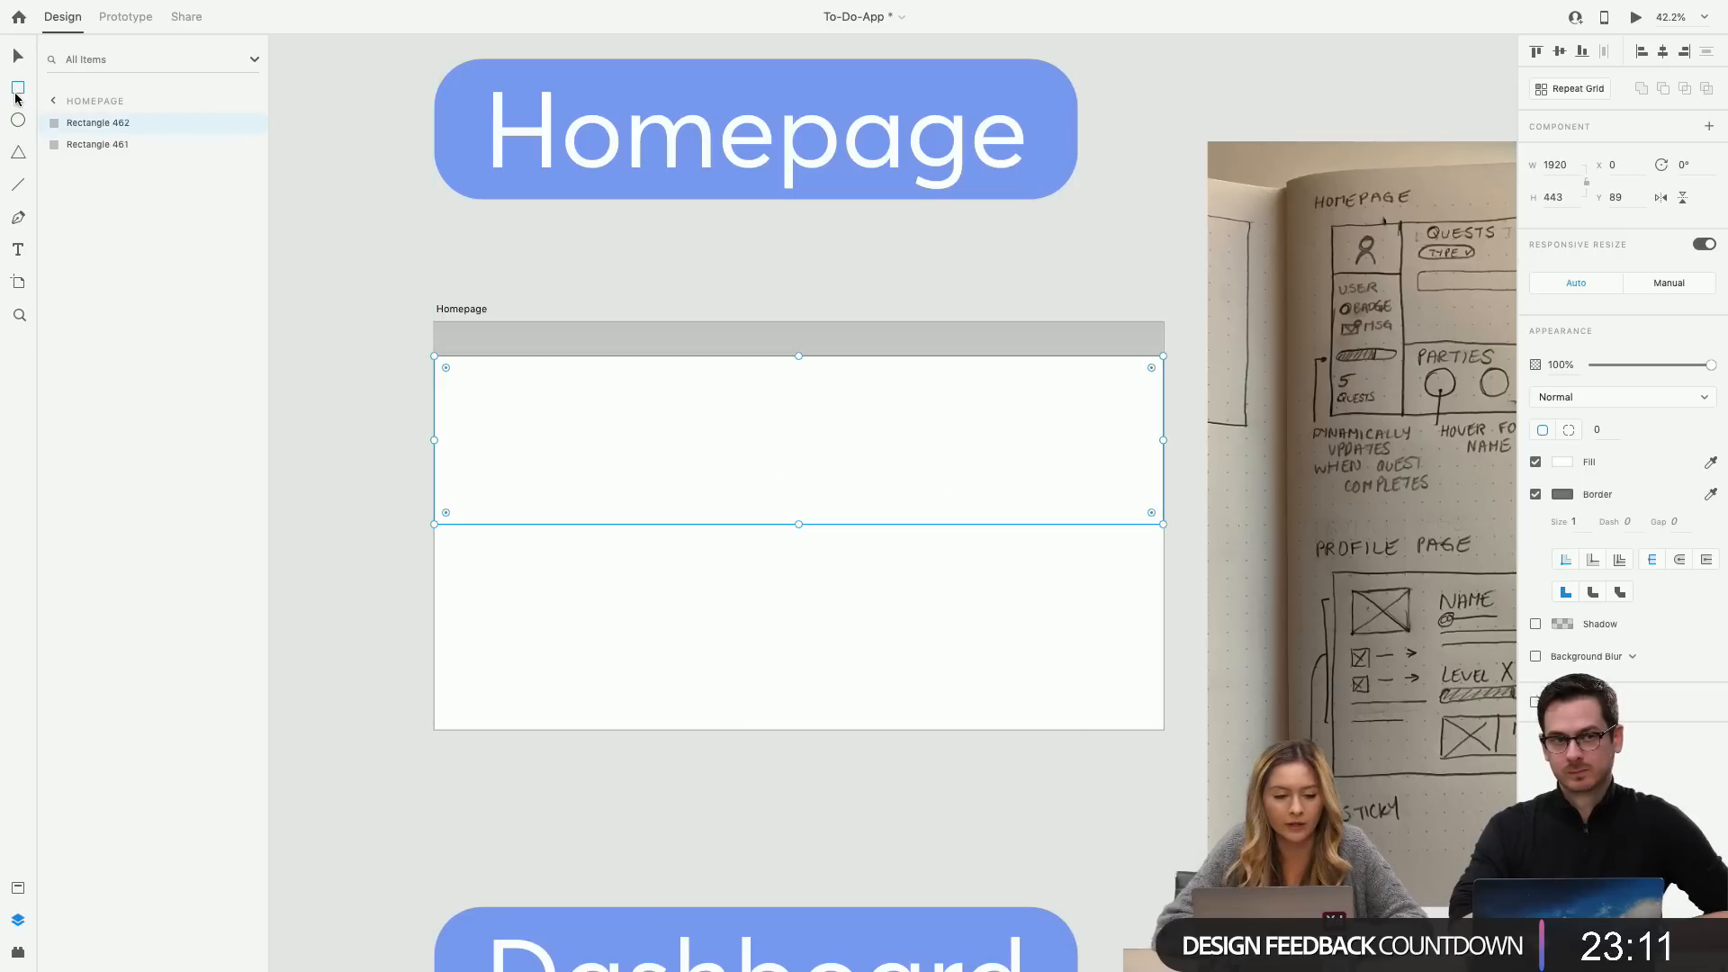
left_click(19, 61)
left_click(532, 219)
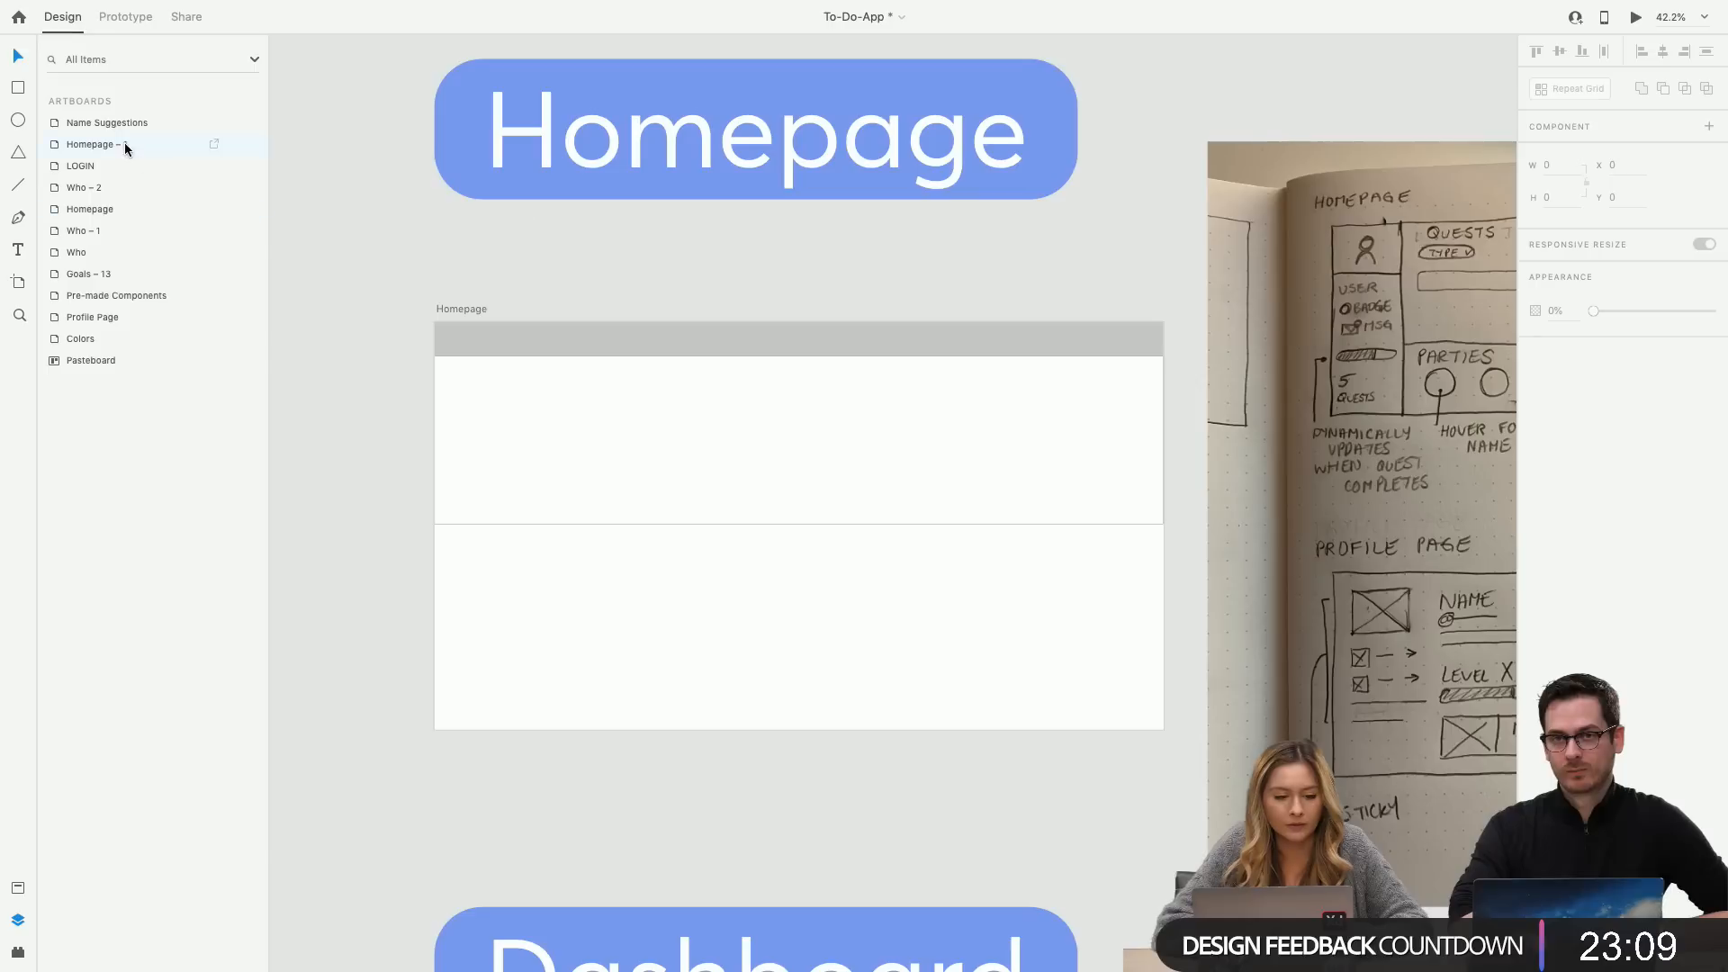
left_click(502, 403)
left_click(17, 90)
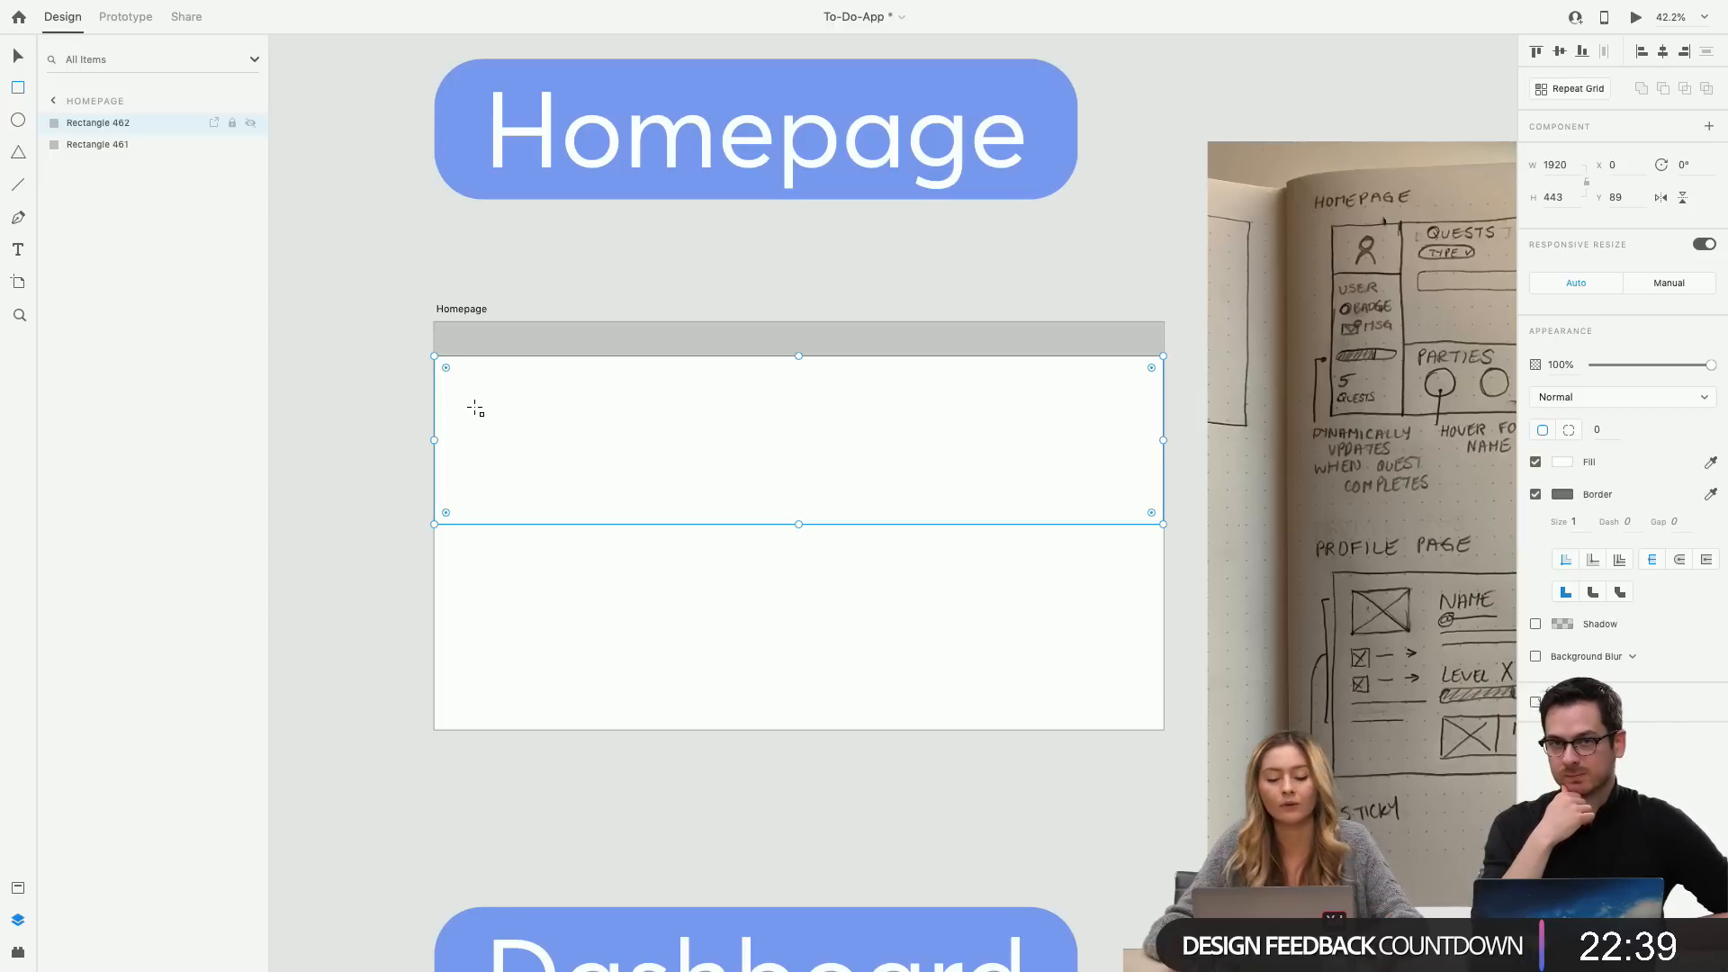
left_click(16, 57)
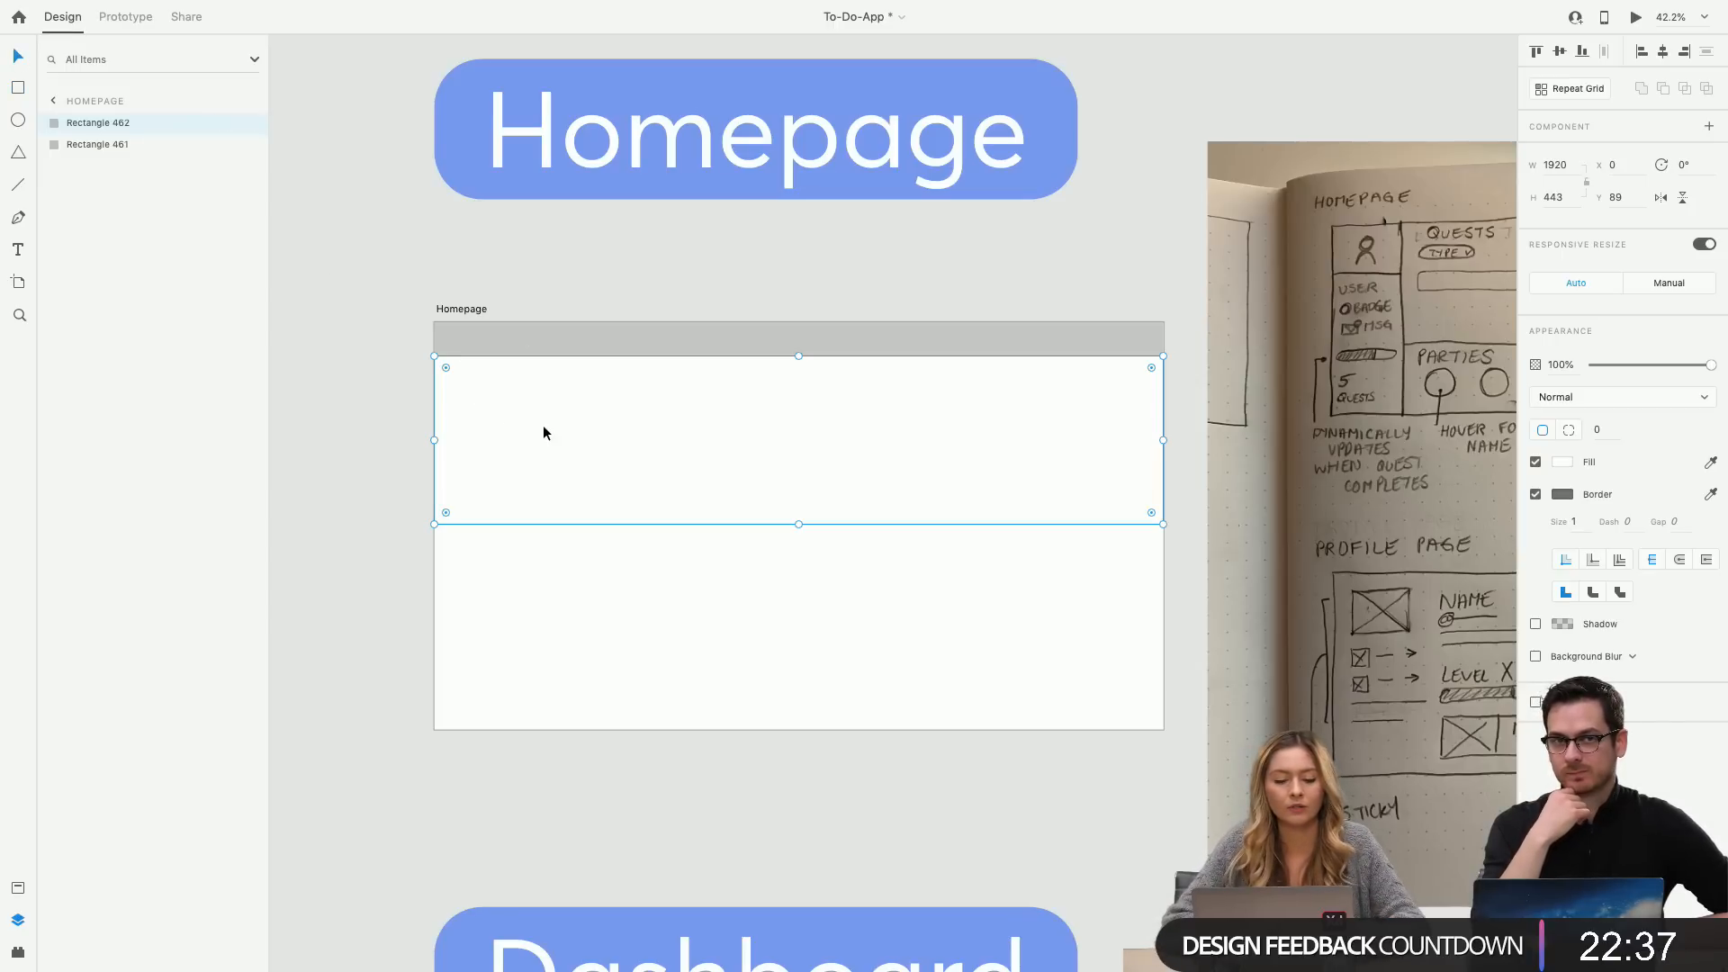
left_click(342, 396)
left_click(657, 448)
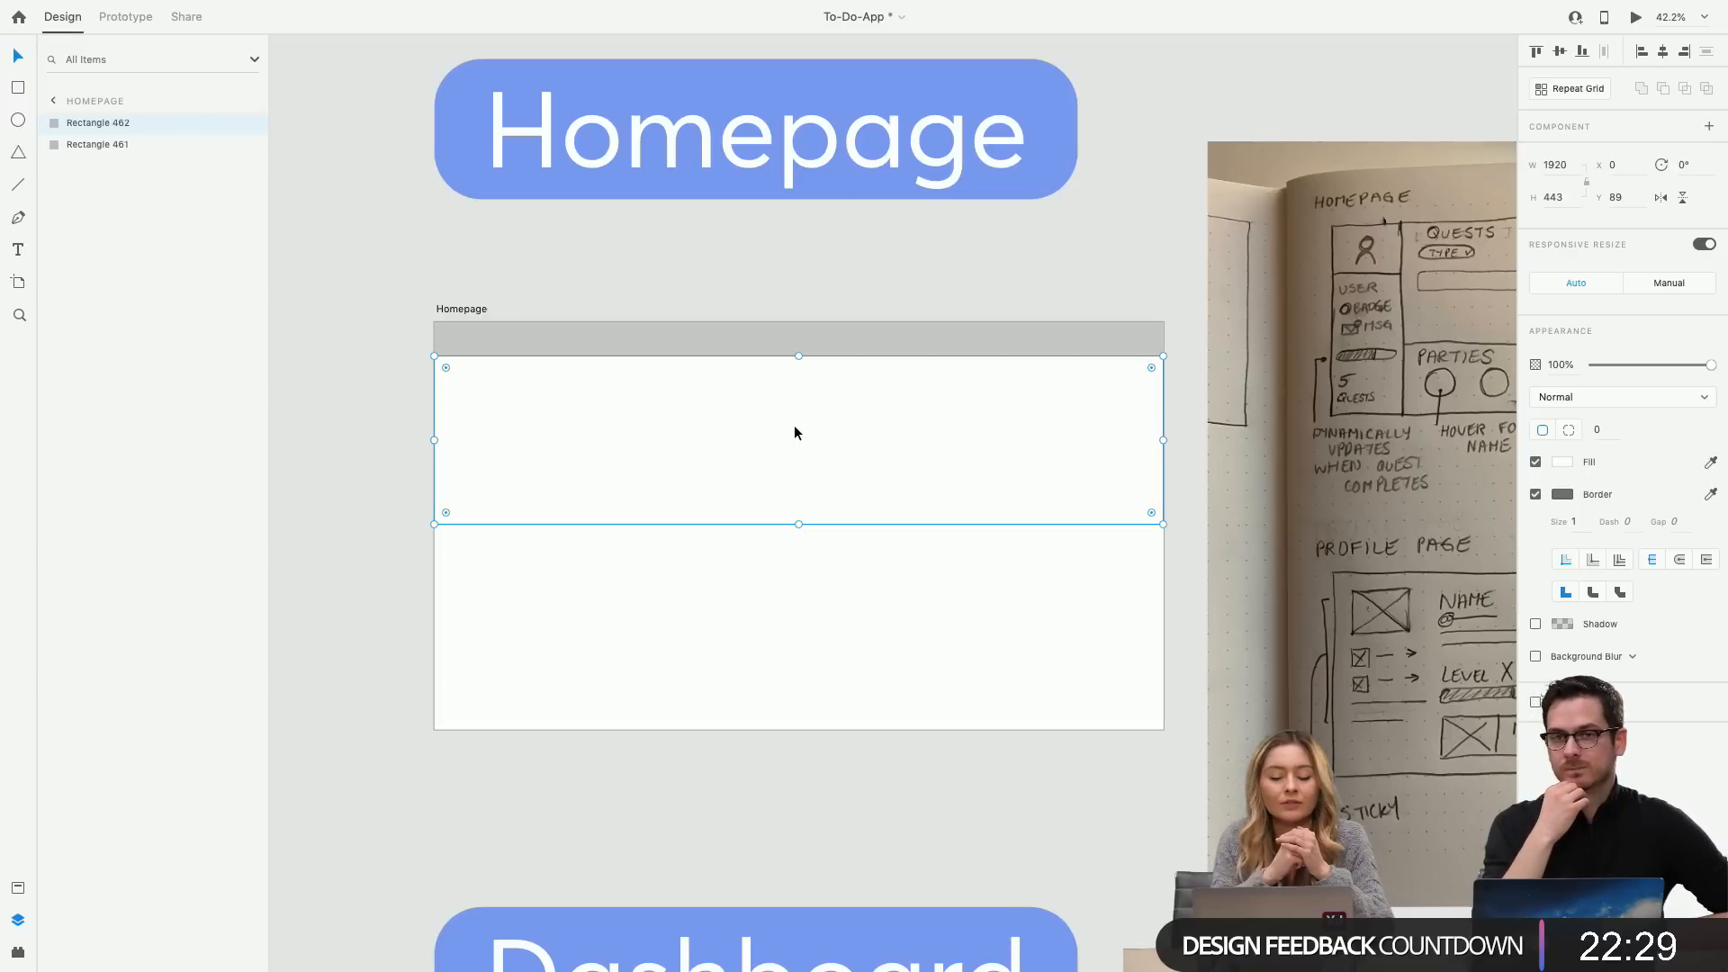
left_click(356, 330)
left_click(586, 436)
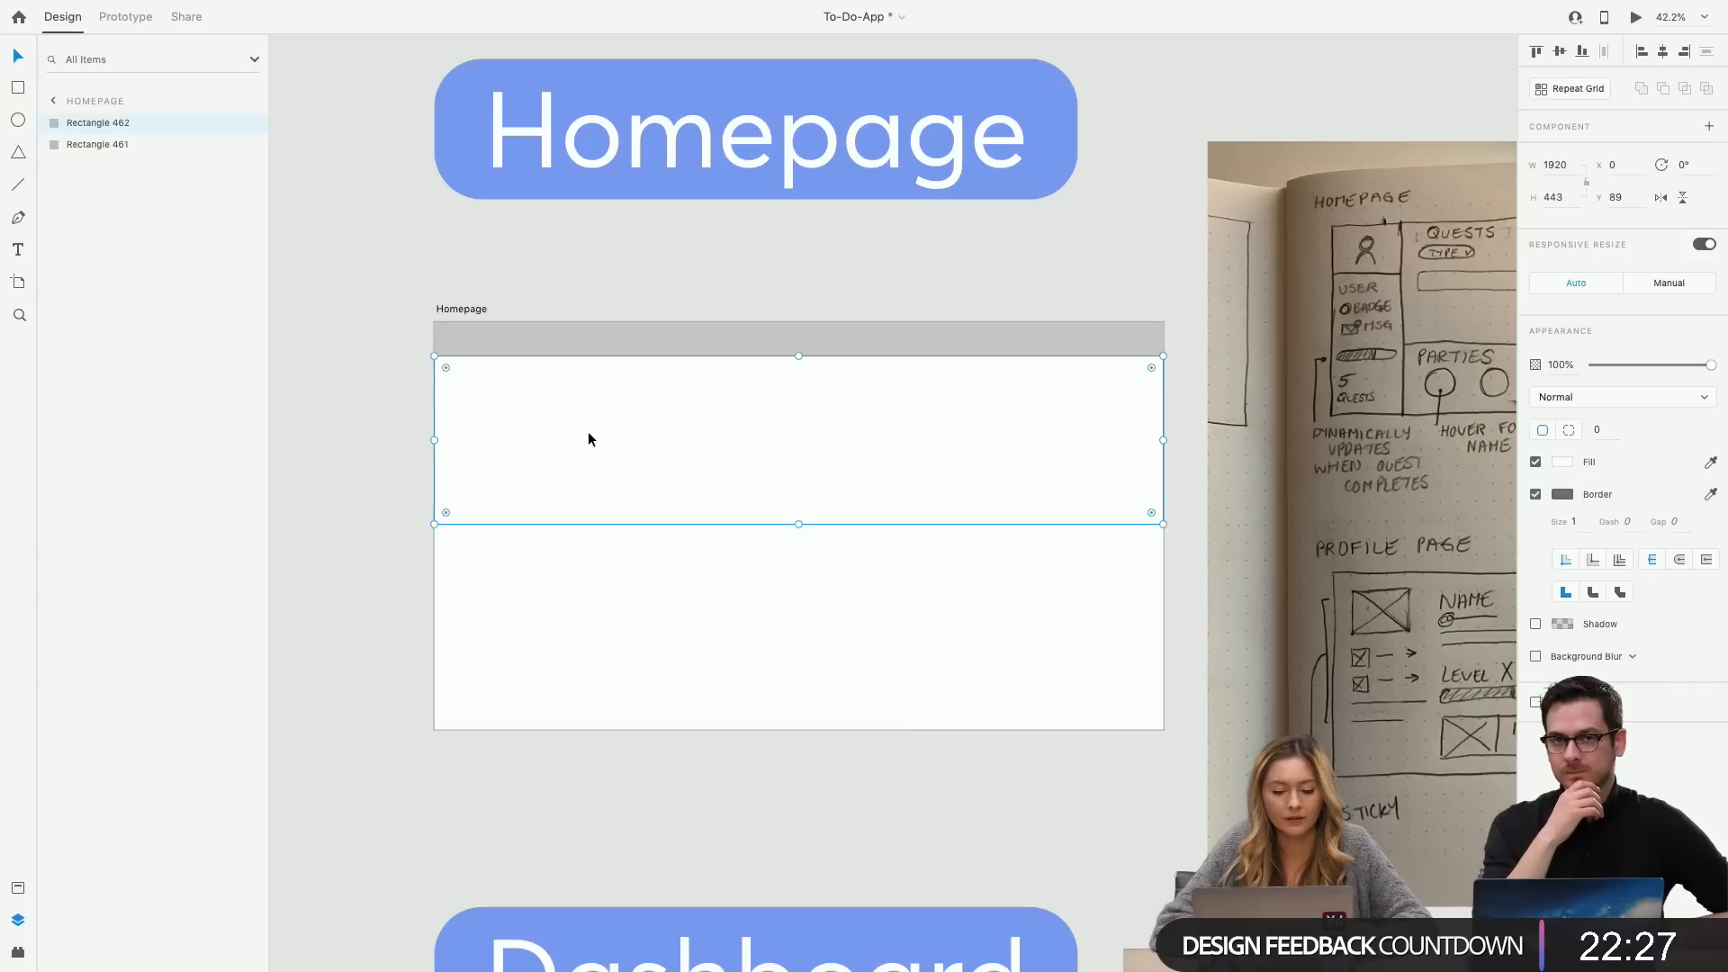
Show the Homepage artboard's column grid and add the heading text "Main Quest" near the upper-left corner of the section below the header.
left_click(19, 251)
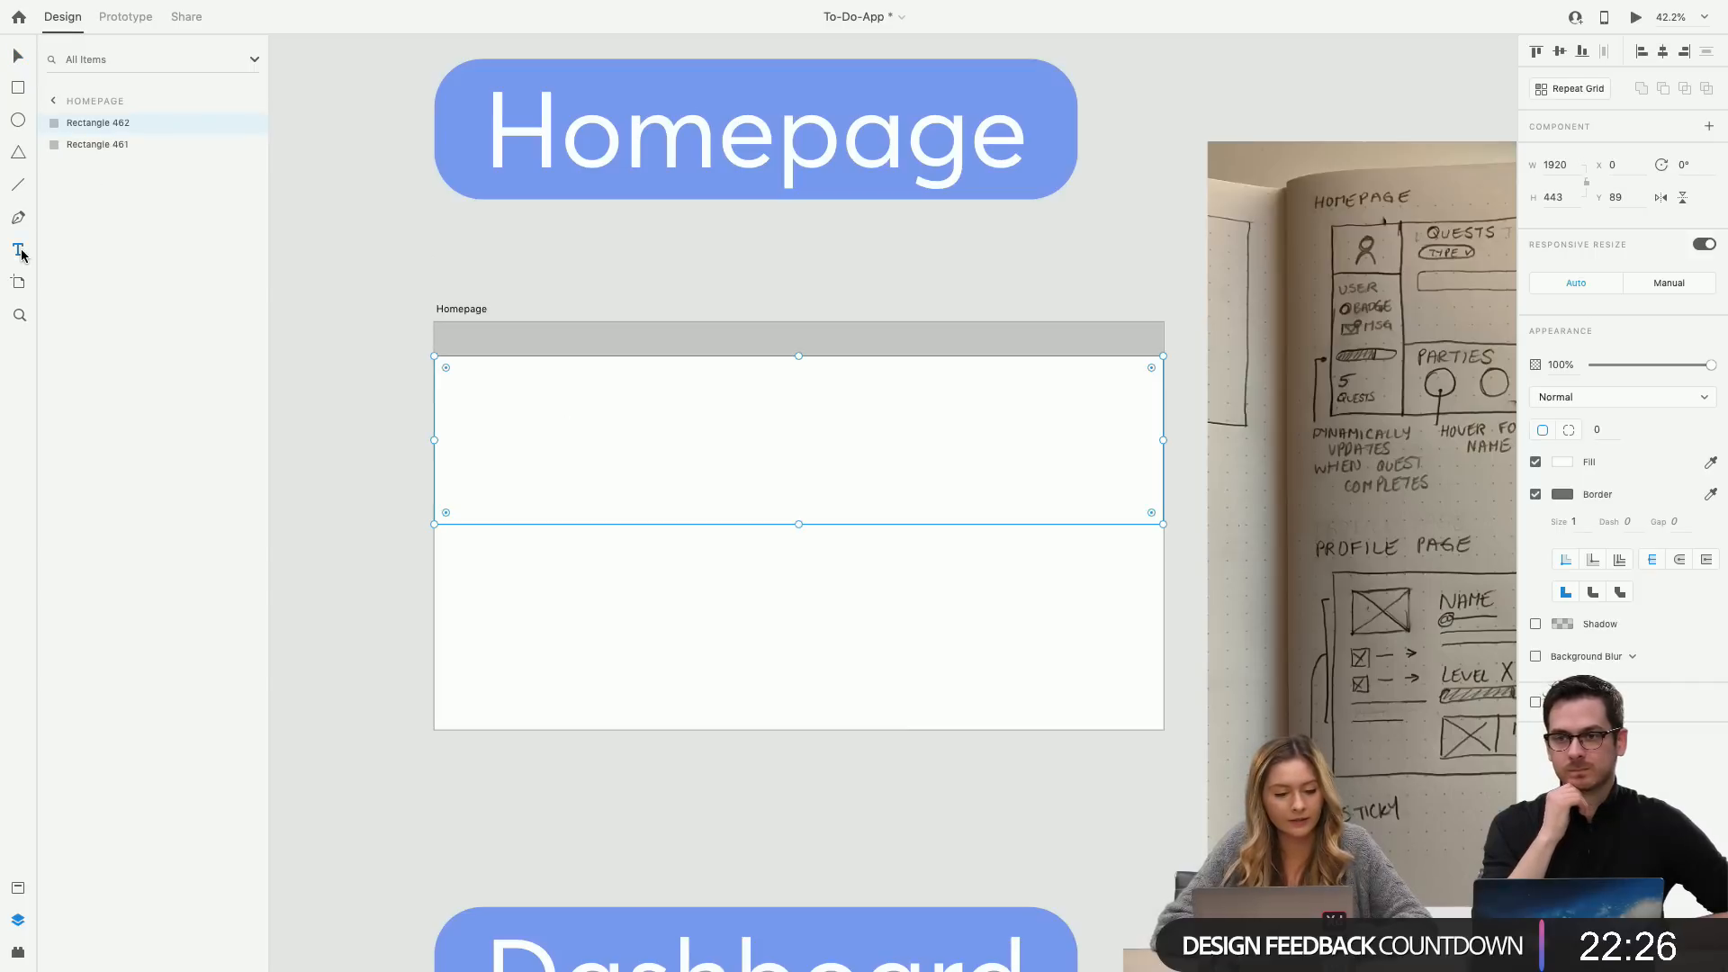
key("super+shift+apostrophe")
left_click(461, 398)
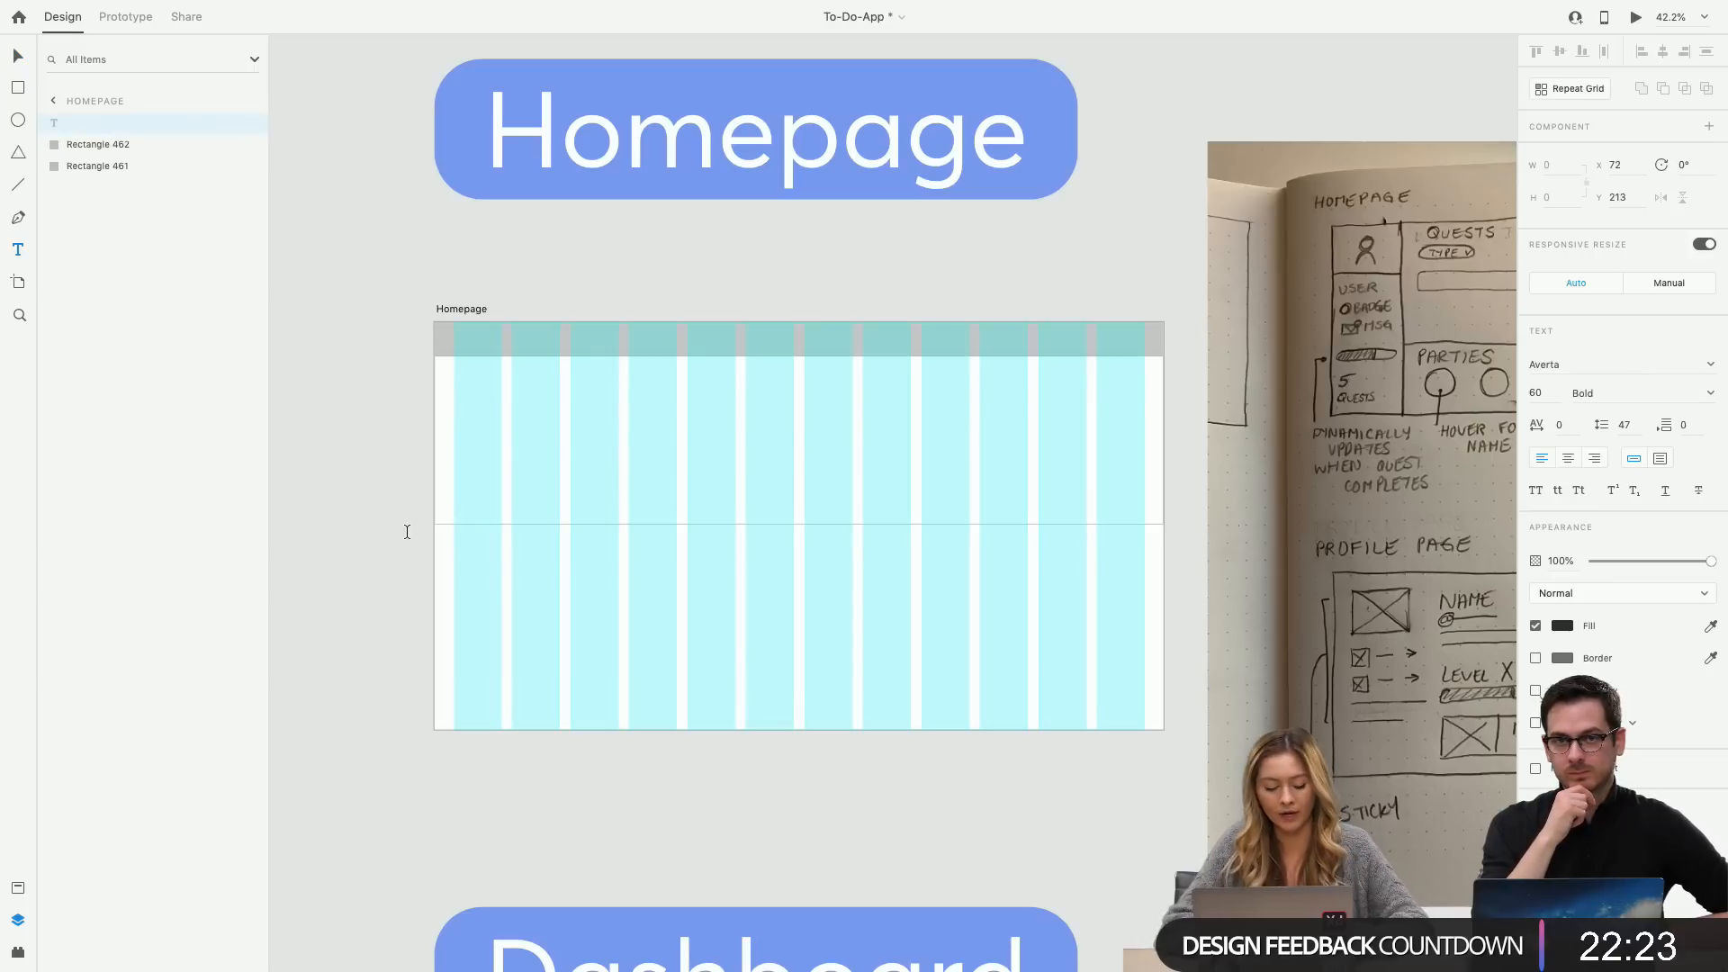
type("Month")
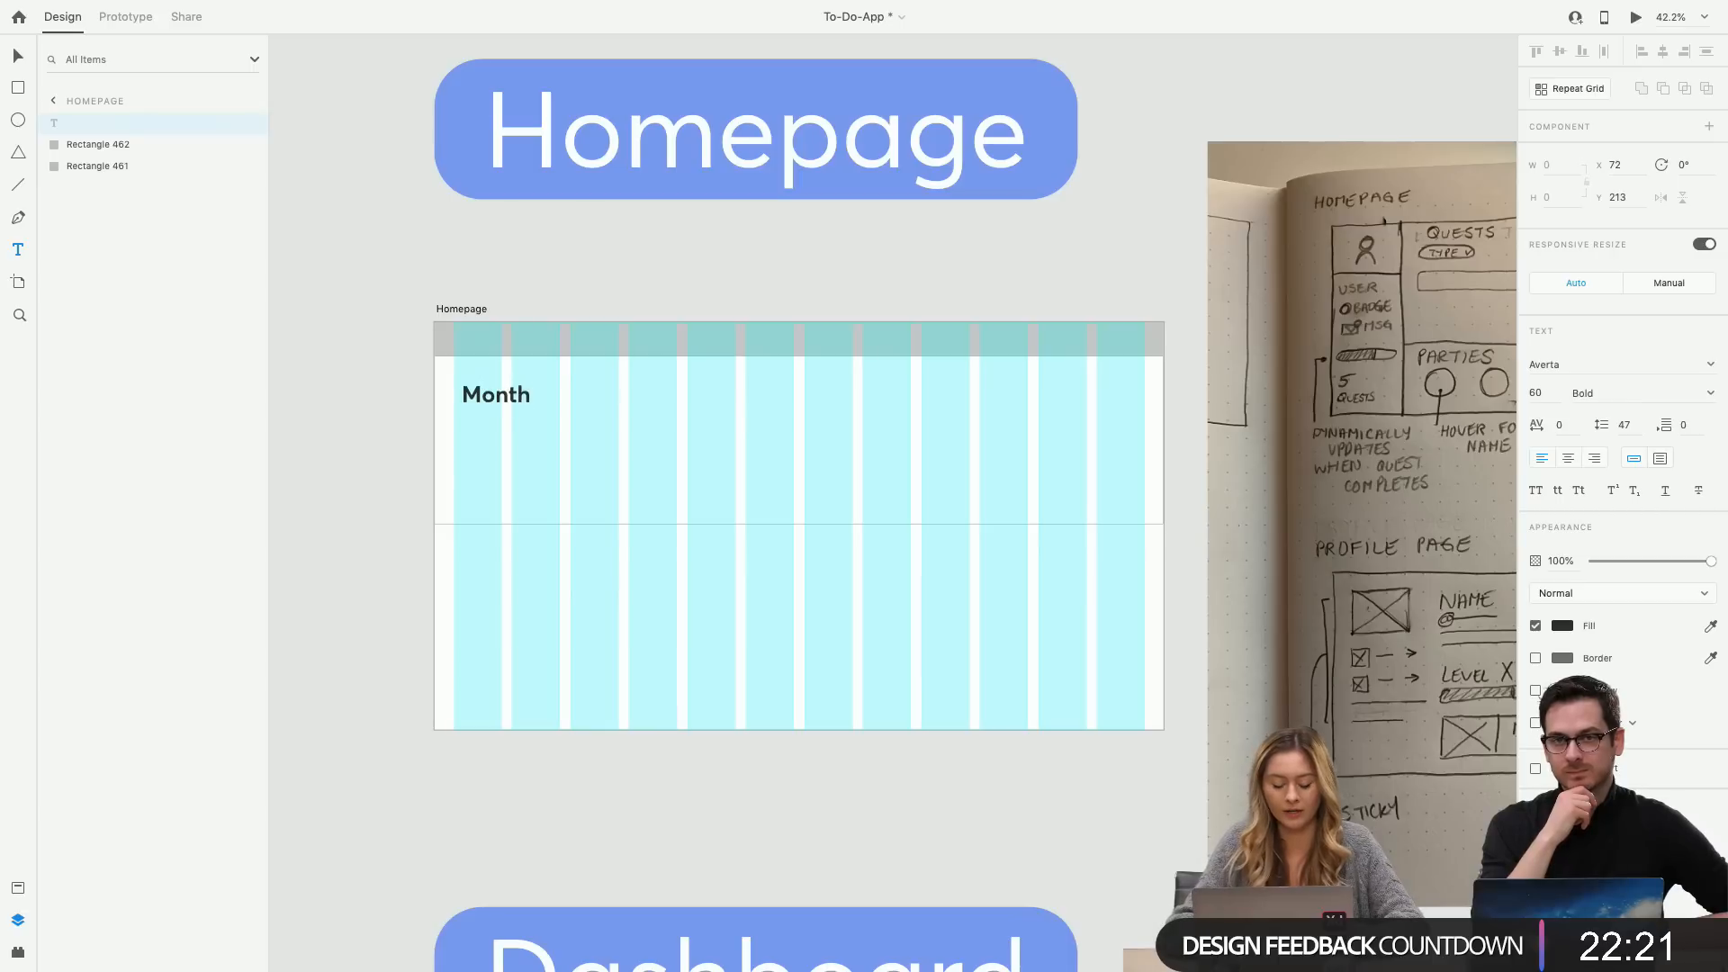
key("BackSpace")
key("BackSpace")
key("BackSpace")
key("BackSpace")
key("BackSpace")
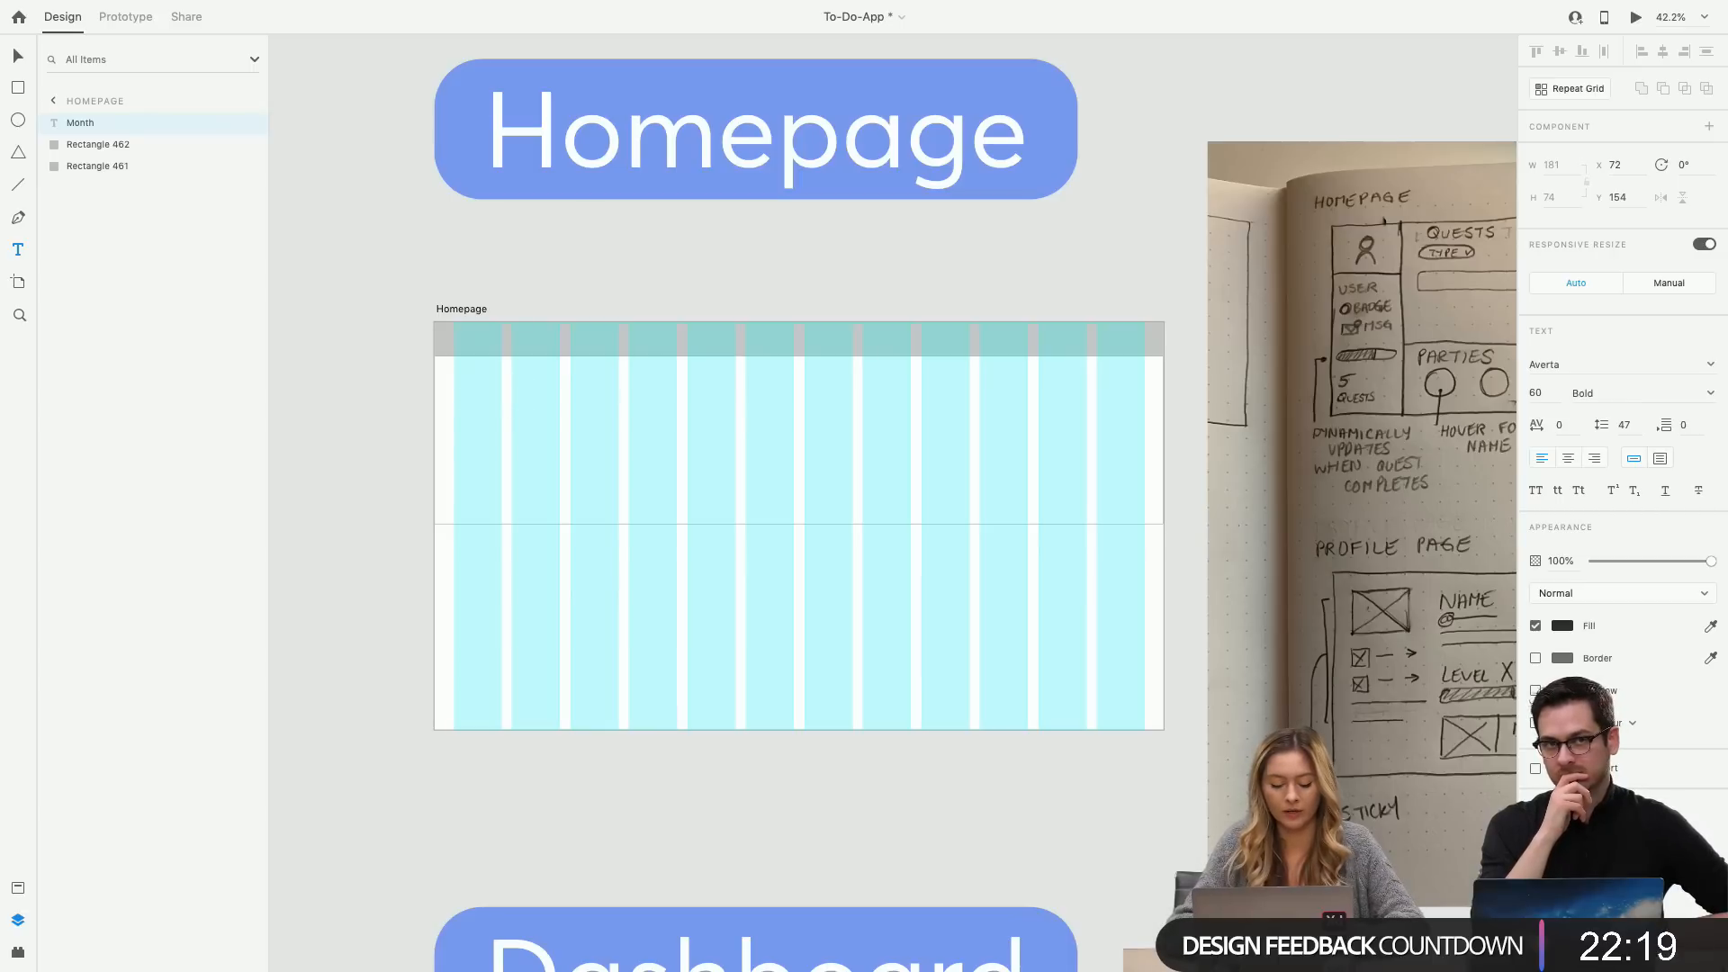
type("Main Quest")
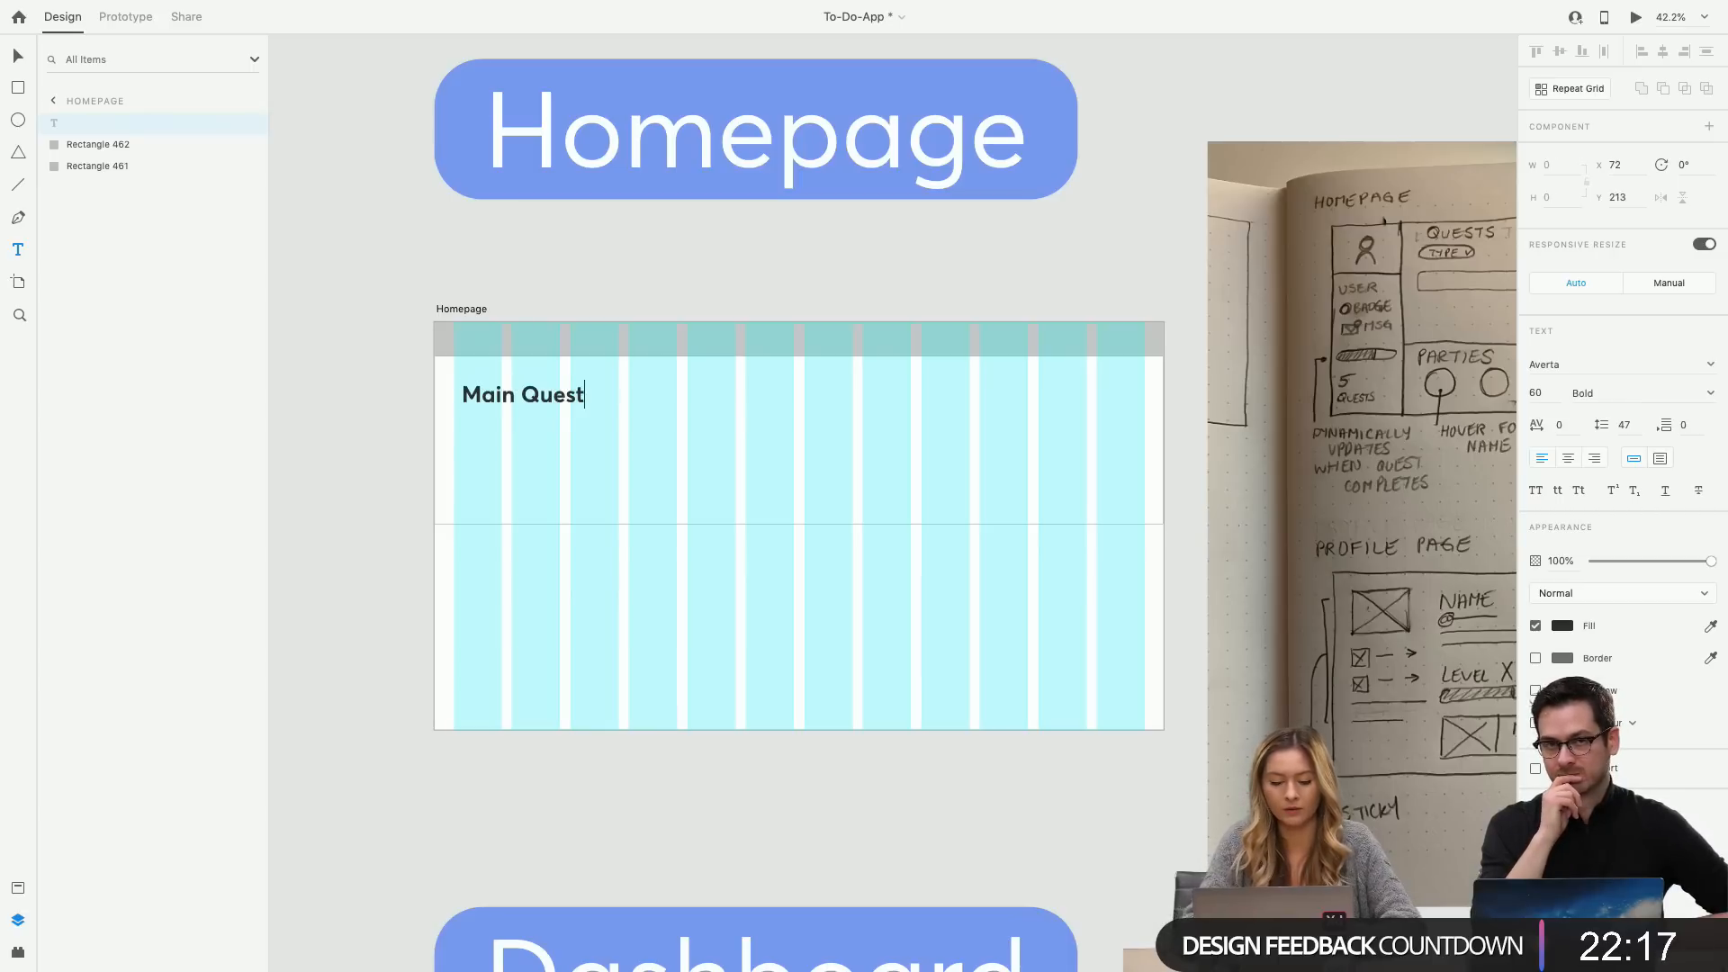
Extend the heading to read "Main Quest progress".
left_click(462, 397)
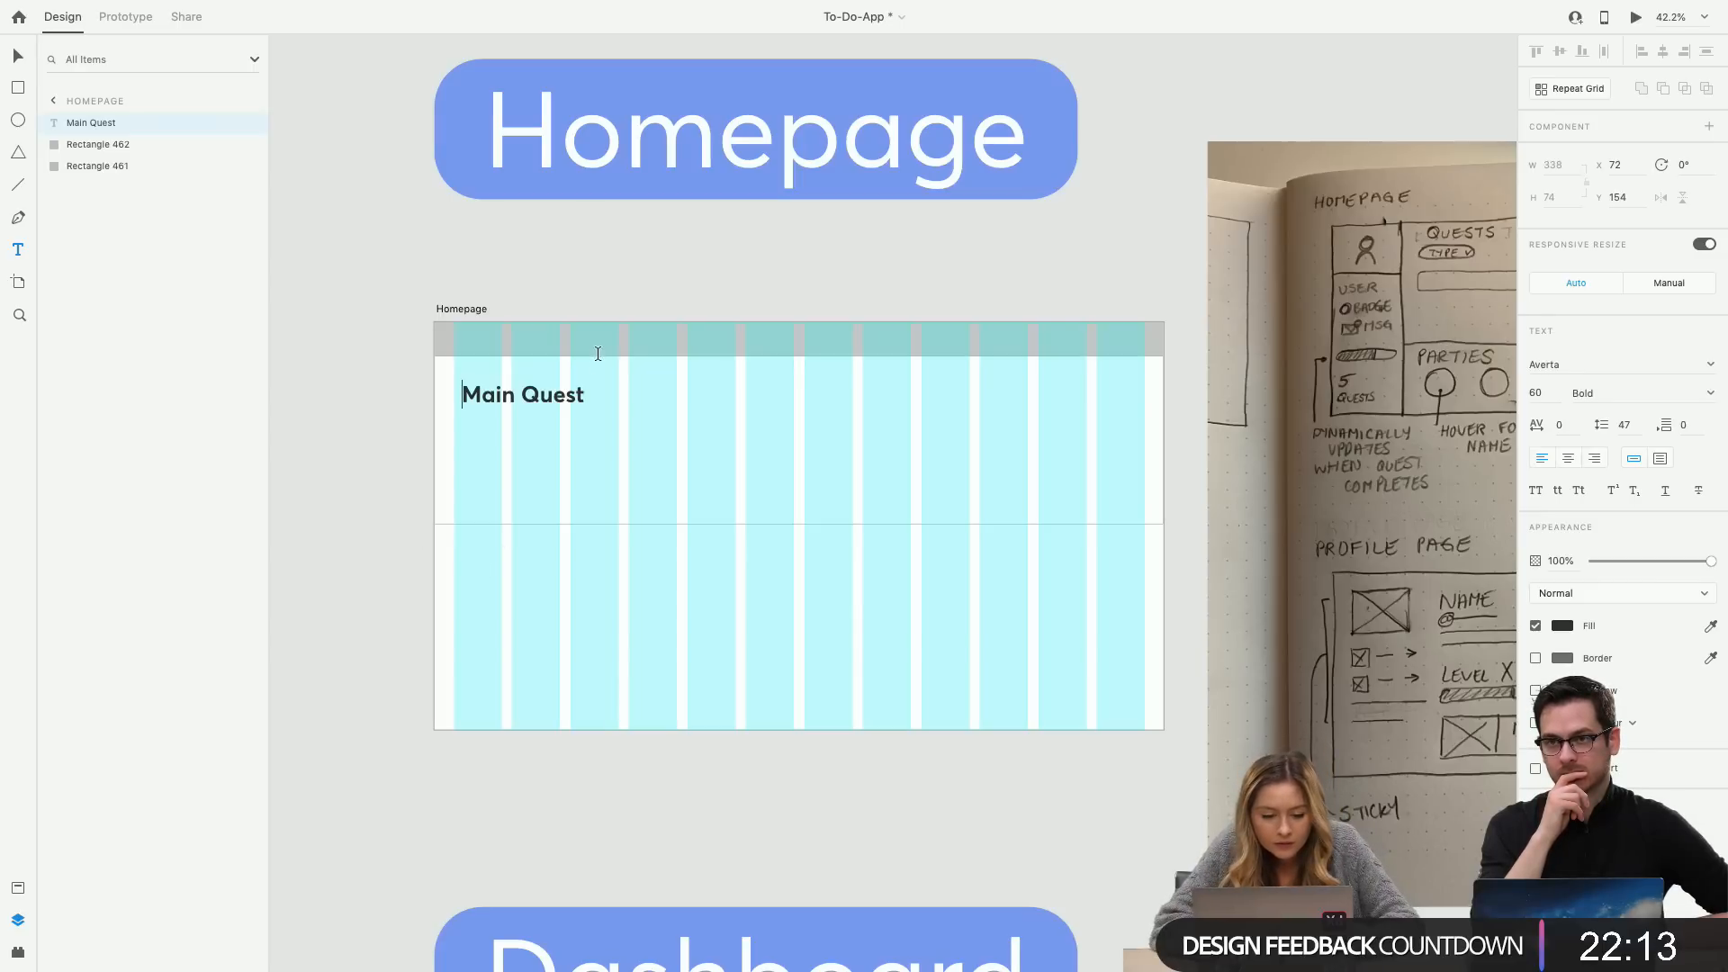
left_click(582, 394)
type("prof")
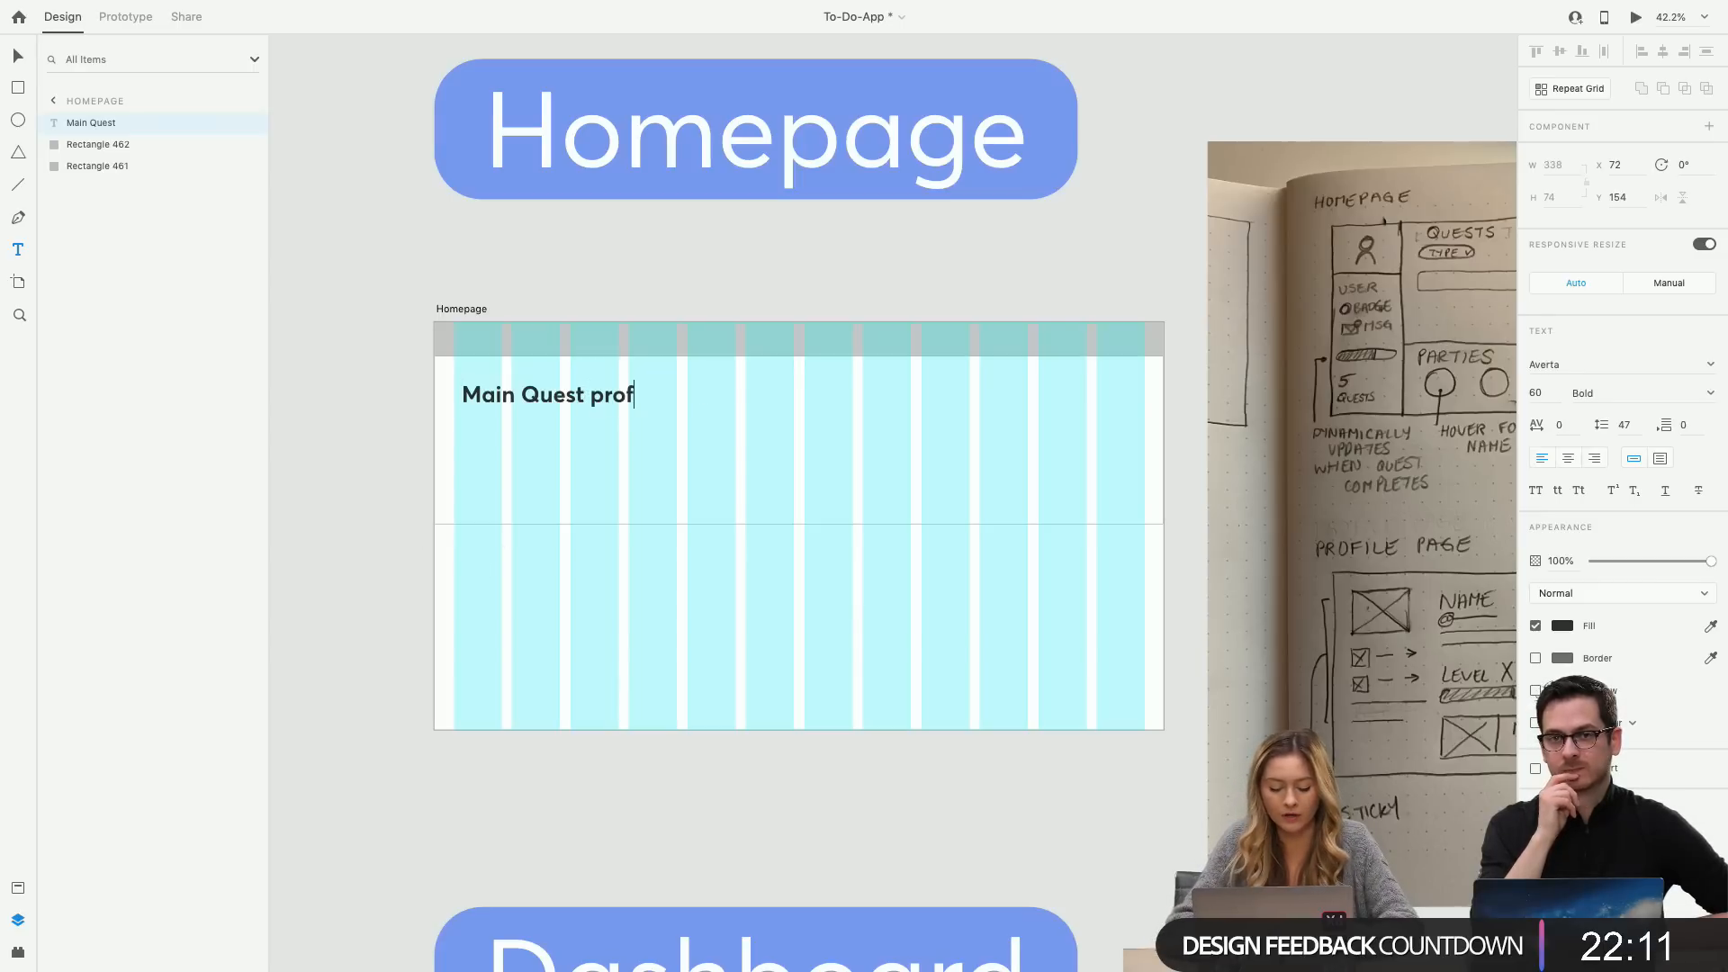
key("BackSpace")
type("gress")
key("Escape")
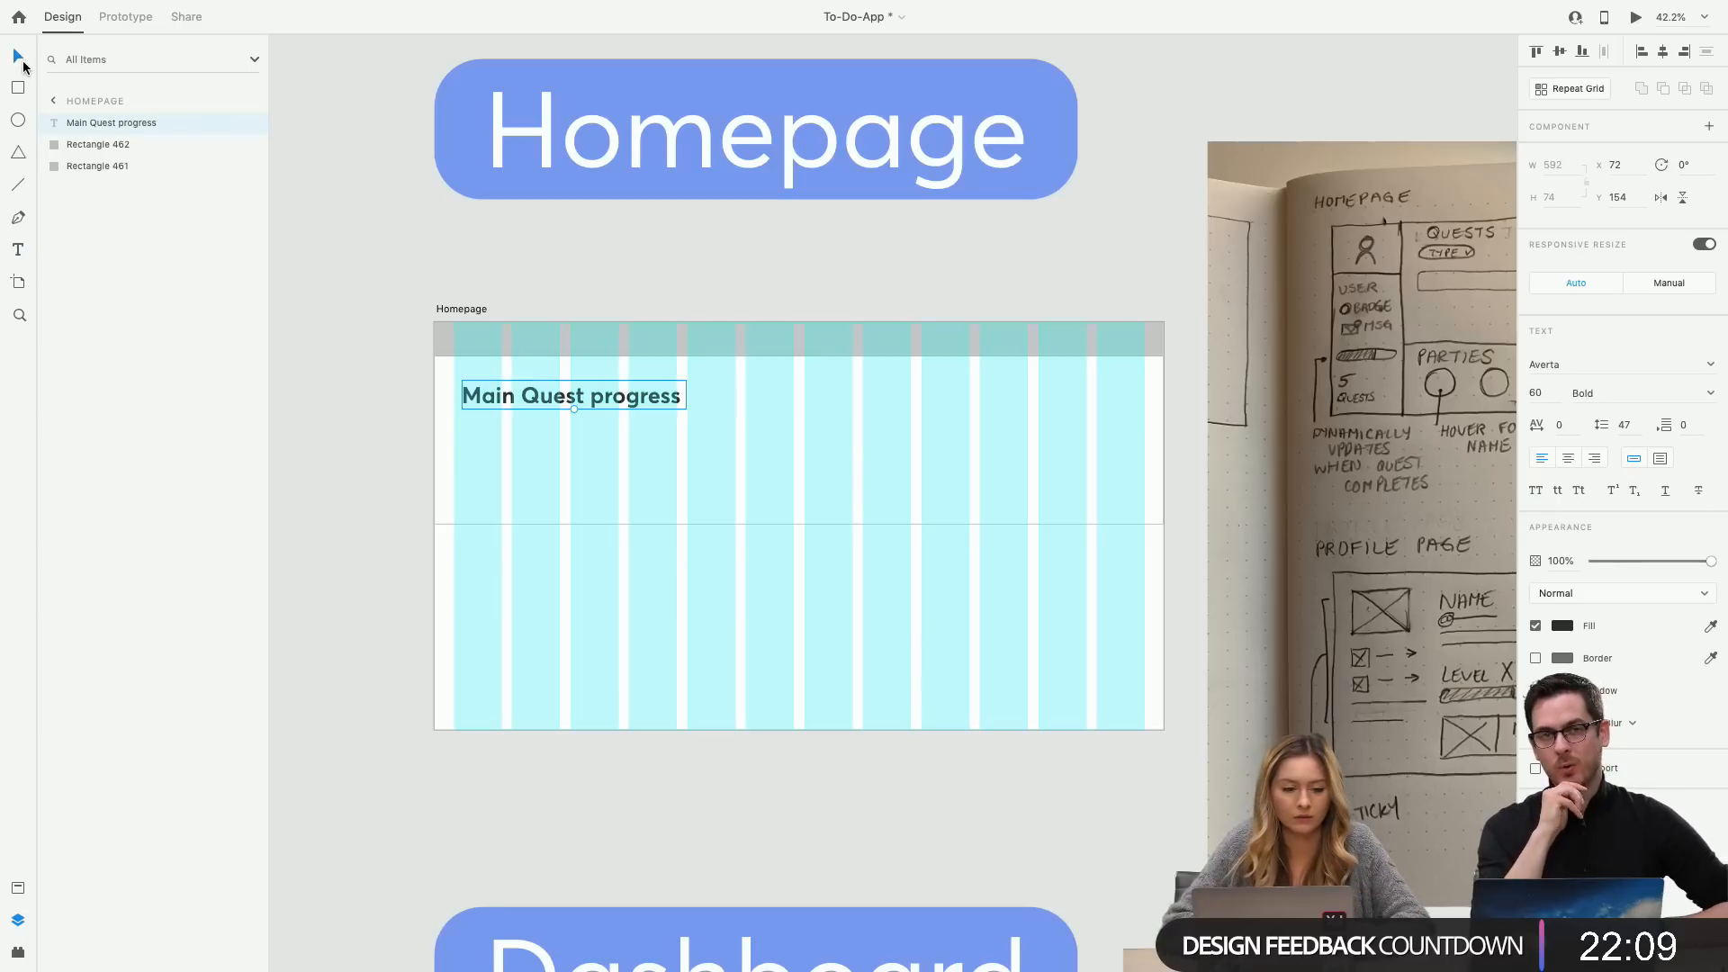
Shorten the heading to "Main Quest" and move it to the second grid column, at about X 205, Y 171.
double_click(605, 400)
left_click_drag(587, 396, 970, 444)
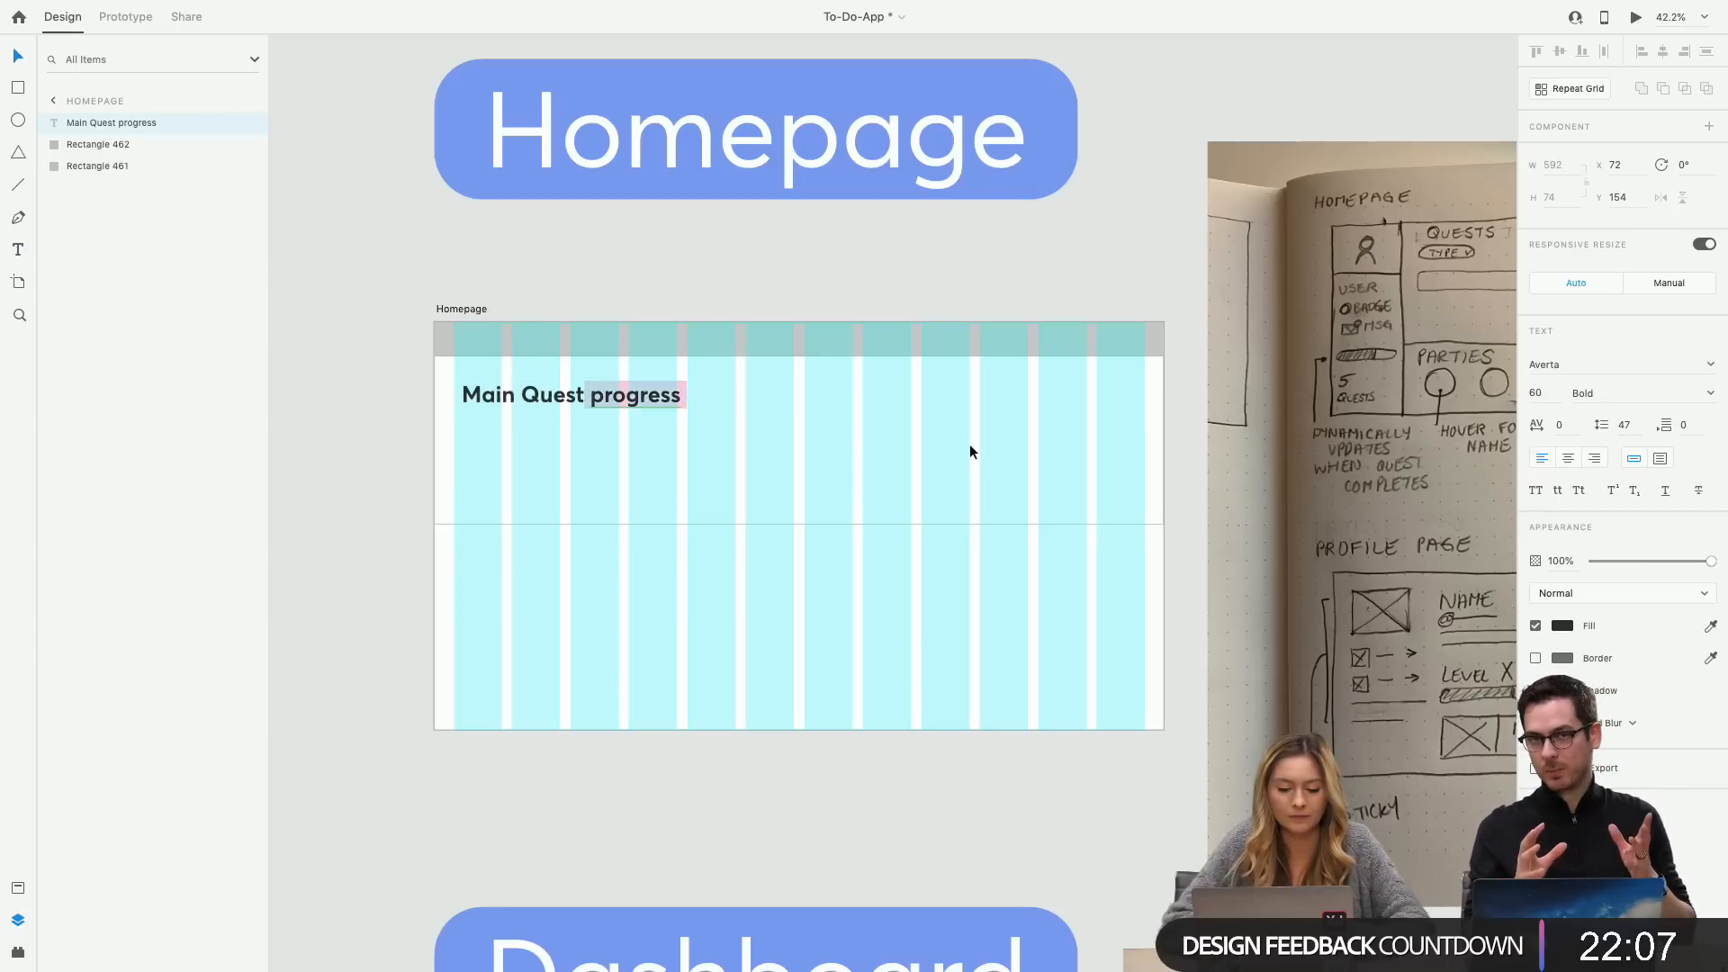
key("BackSpace")
key("Escape")
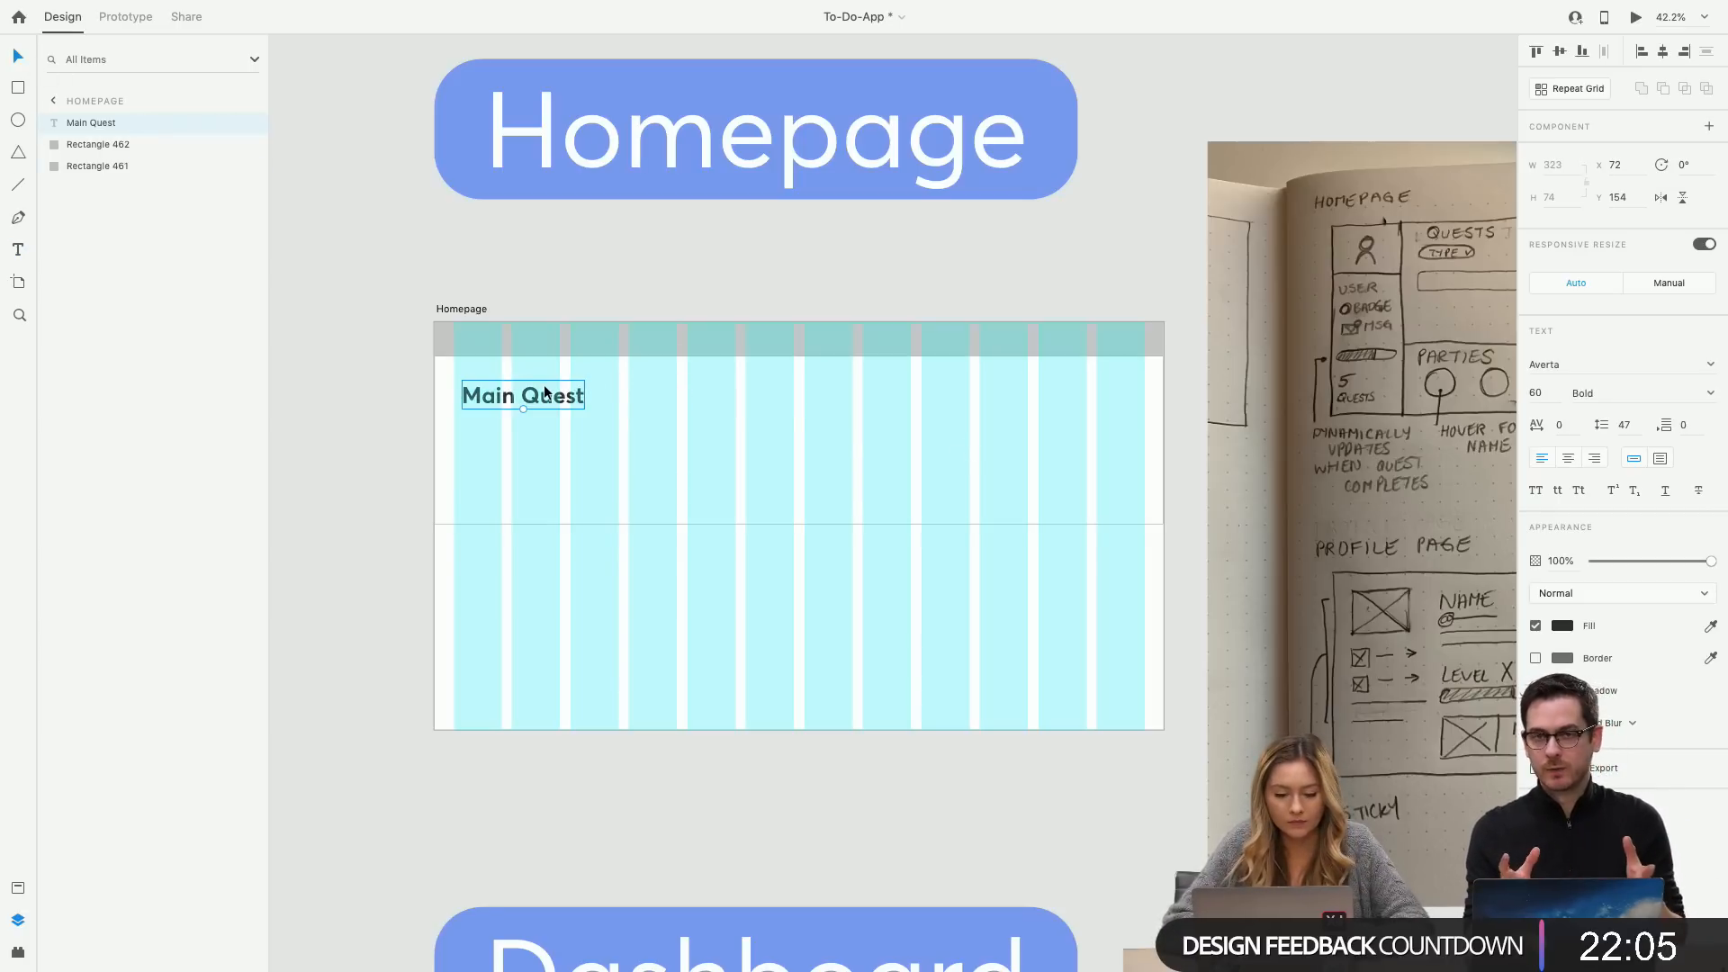
left_click_drag(543, 385, 596, 404)
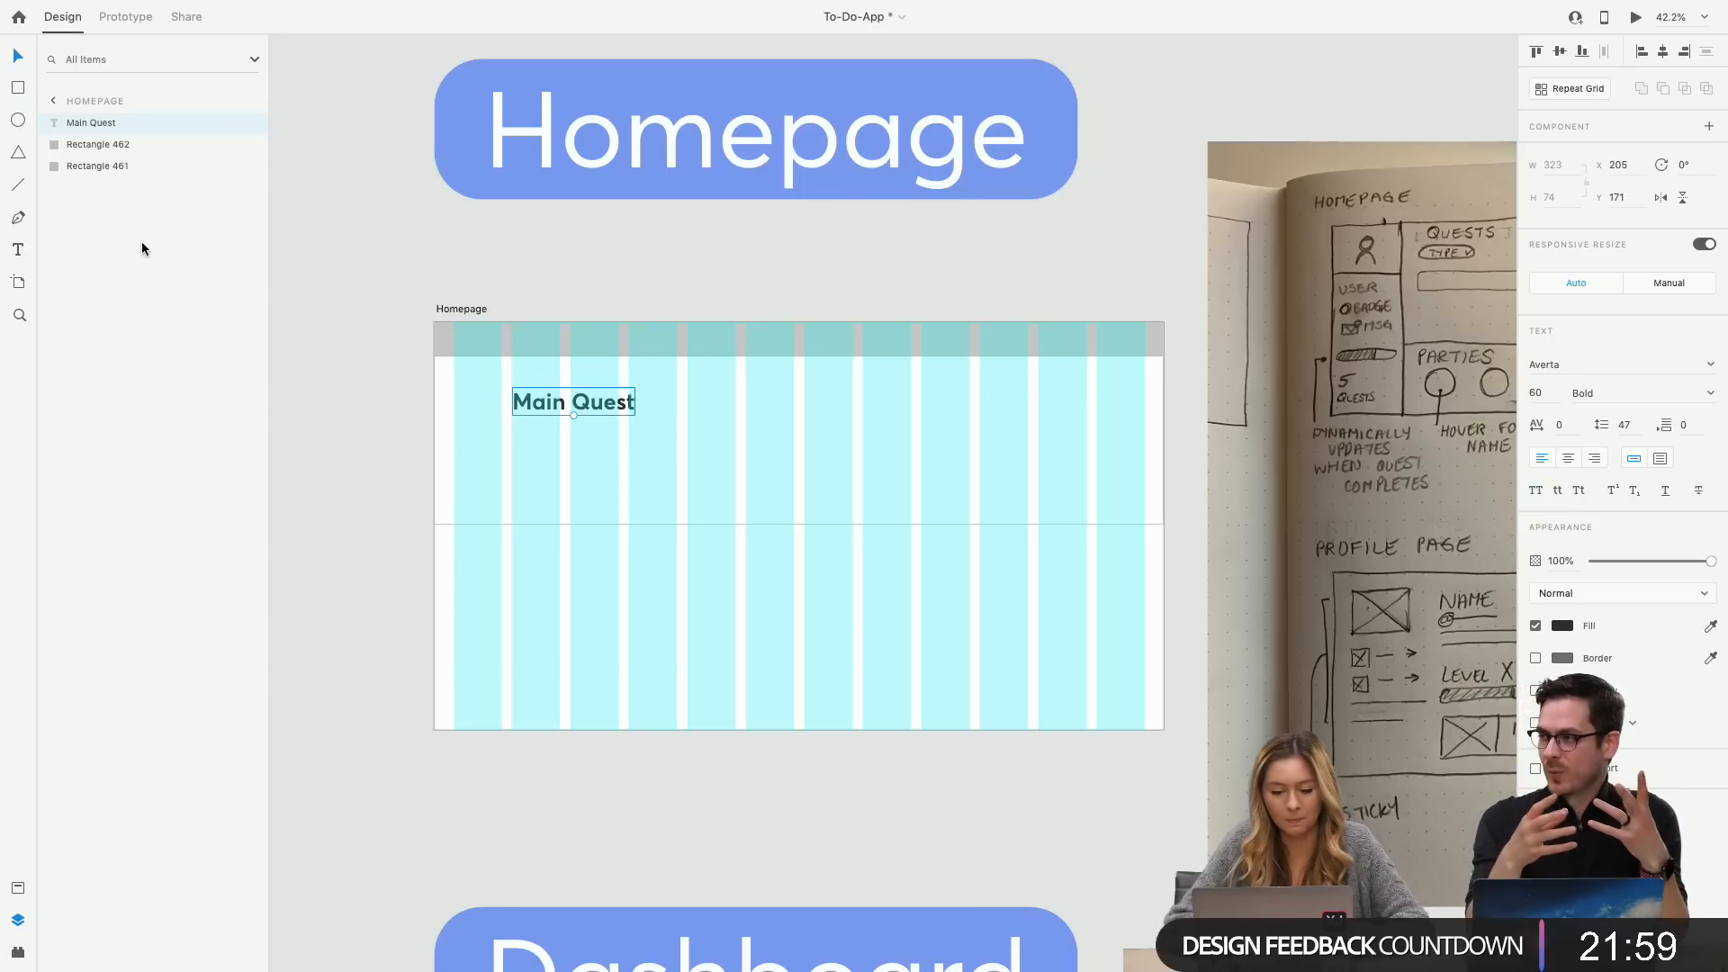
Add the text line "Track your progress" below the Main Quest heading, left-aligned with it in the second grid column.
left_click(18, 250)
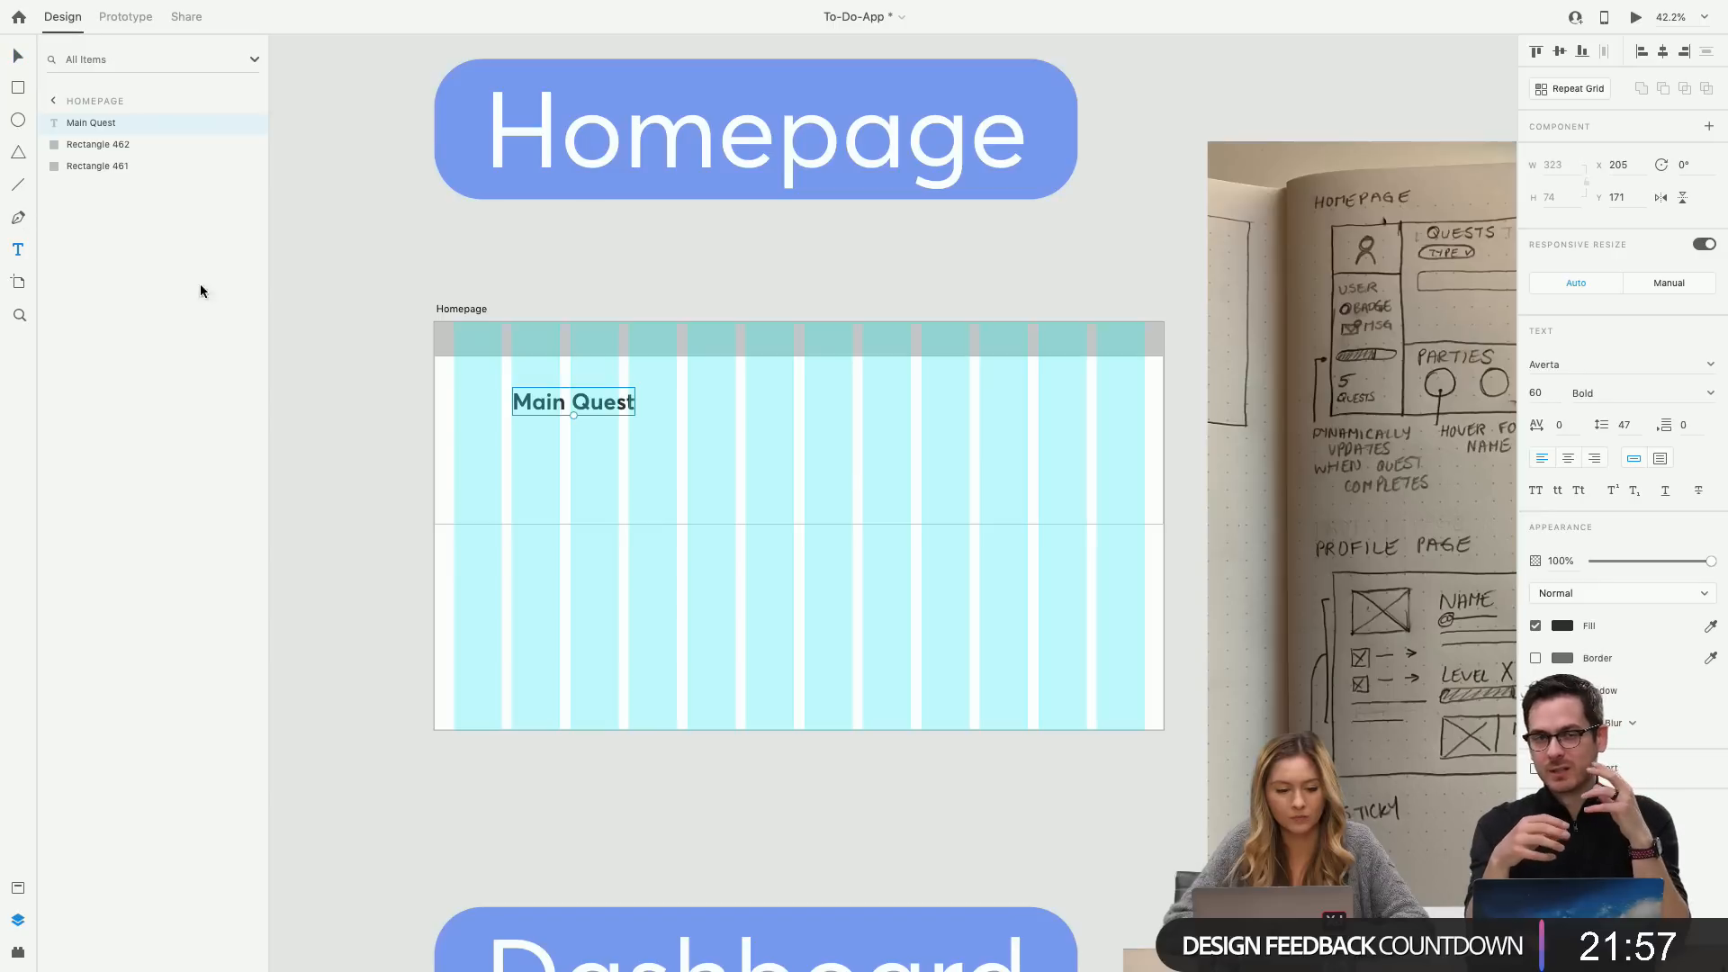
left_click(514, 444)
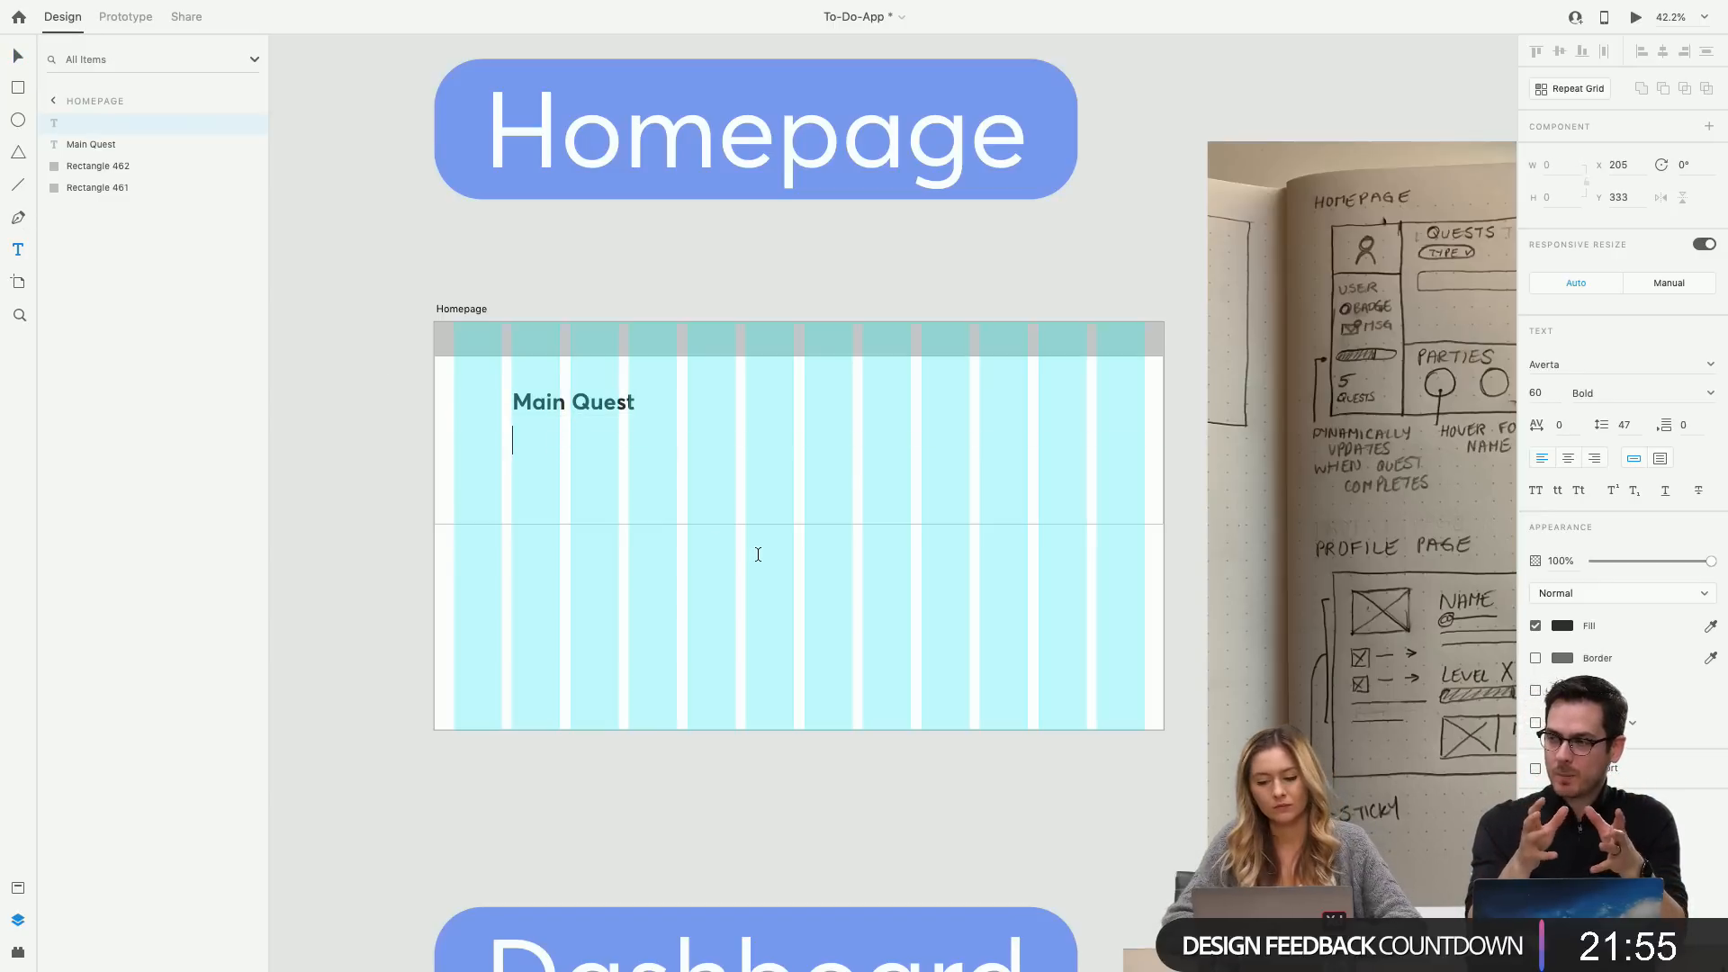
type("P")
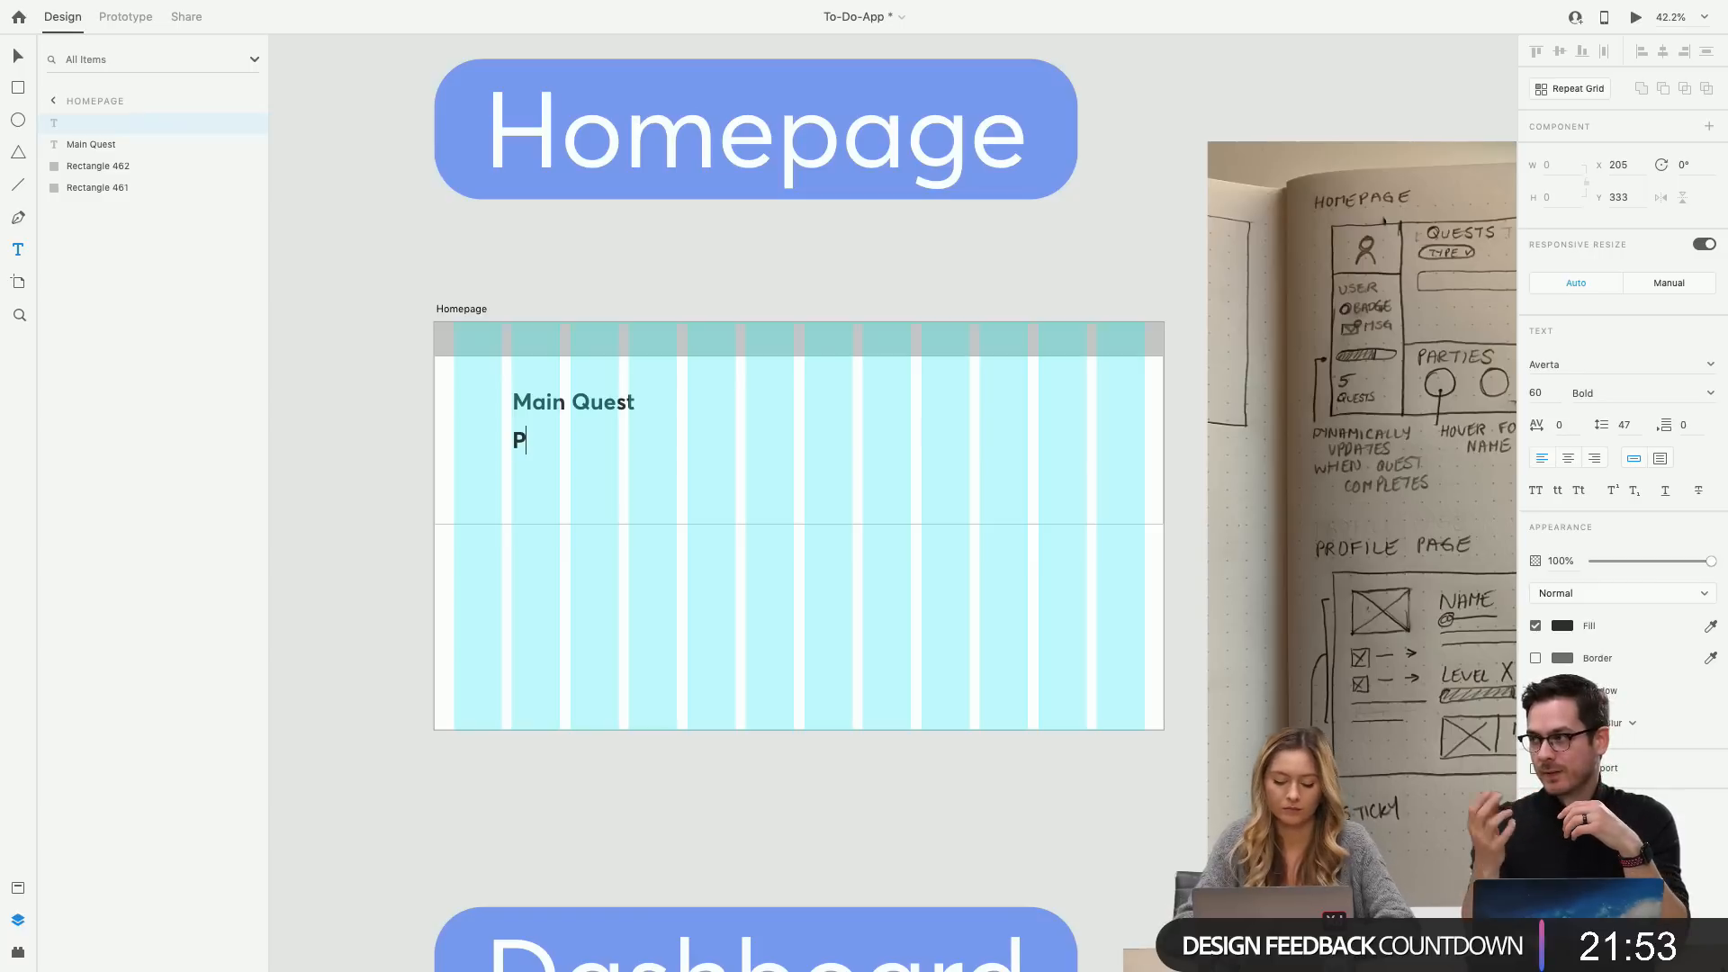
key("BackSpace")
type("R")
key("BackSpace")
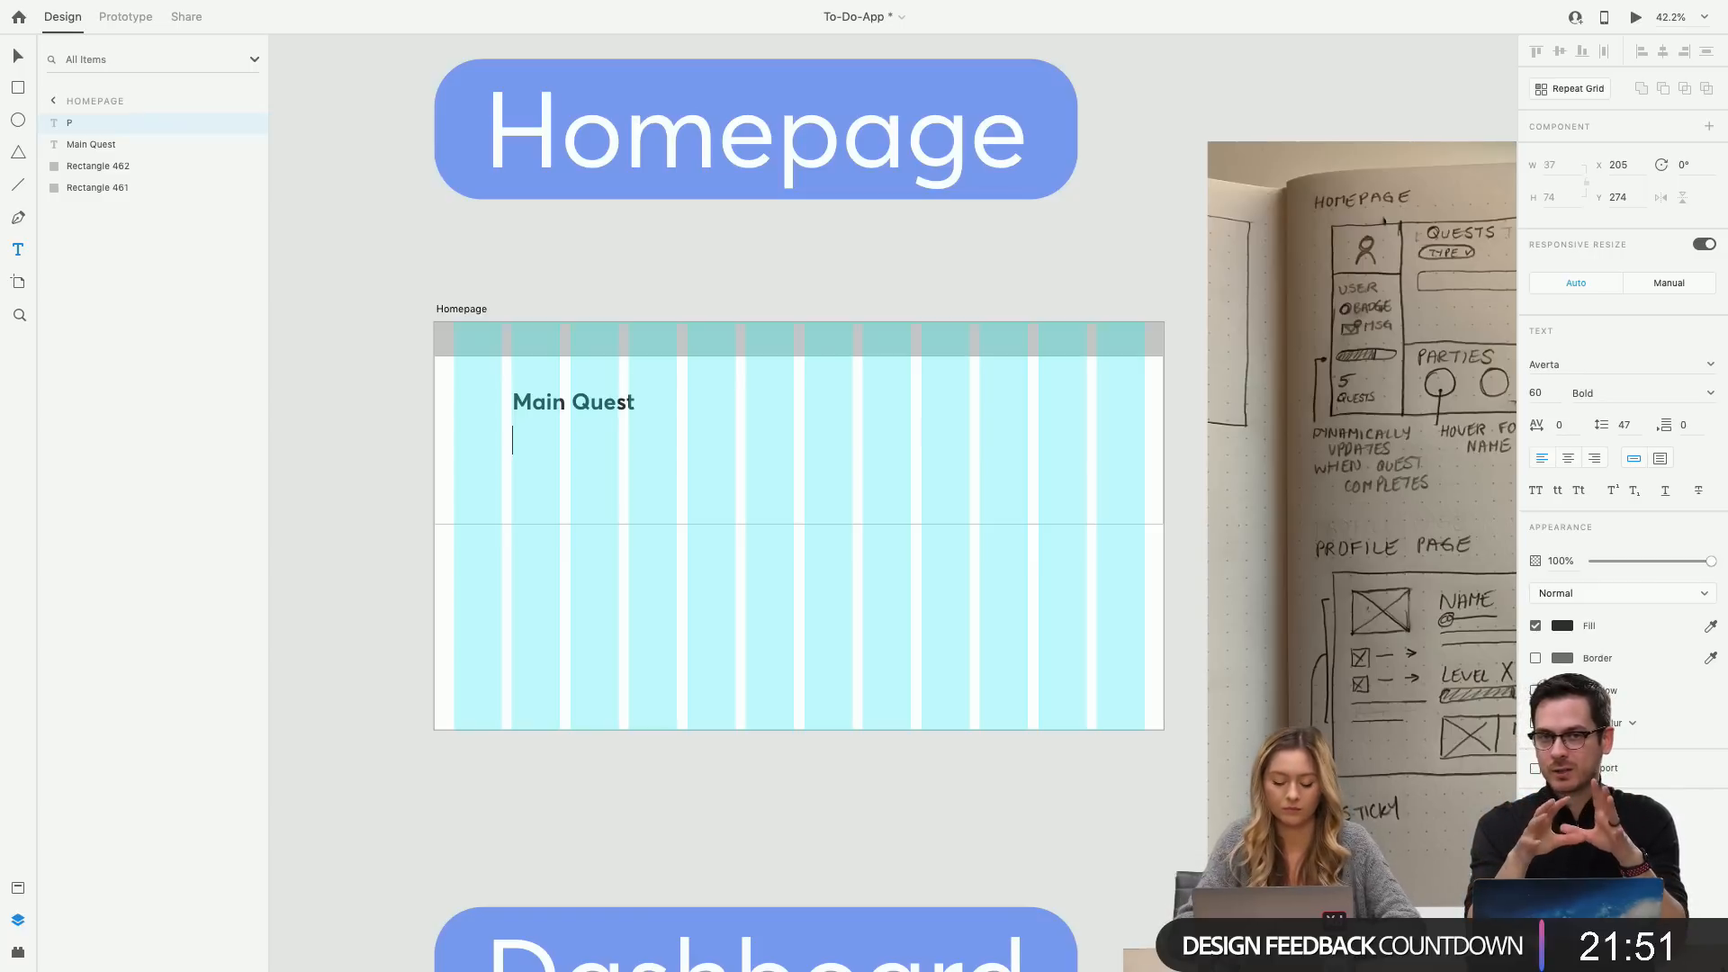
type("Track your po")
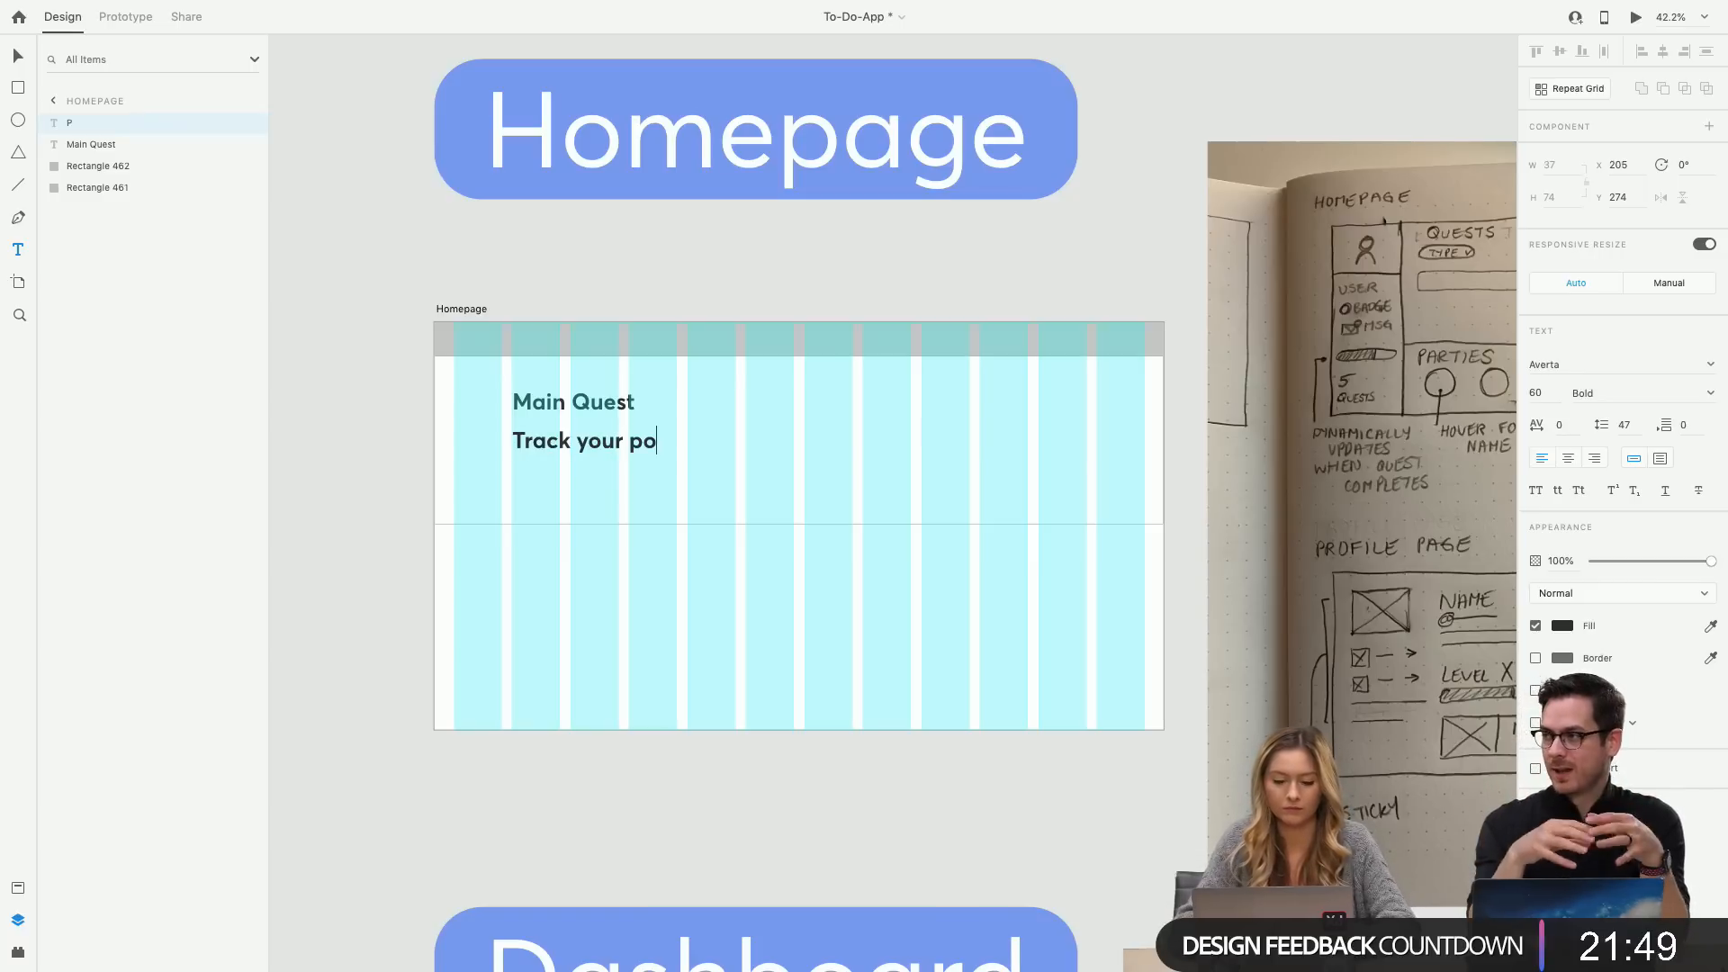
key("BackSpace")
type("rogress")
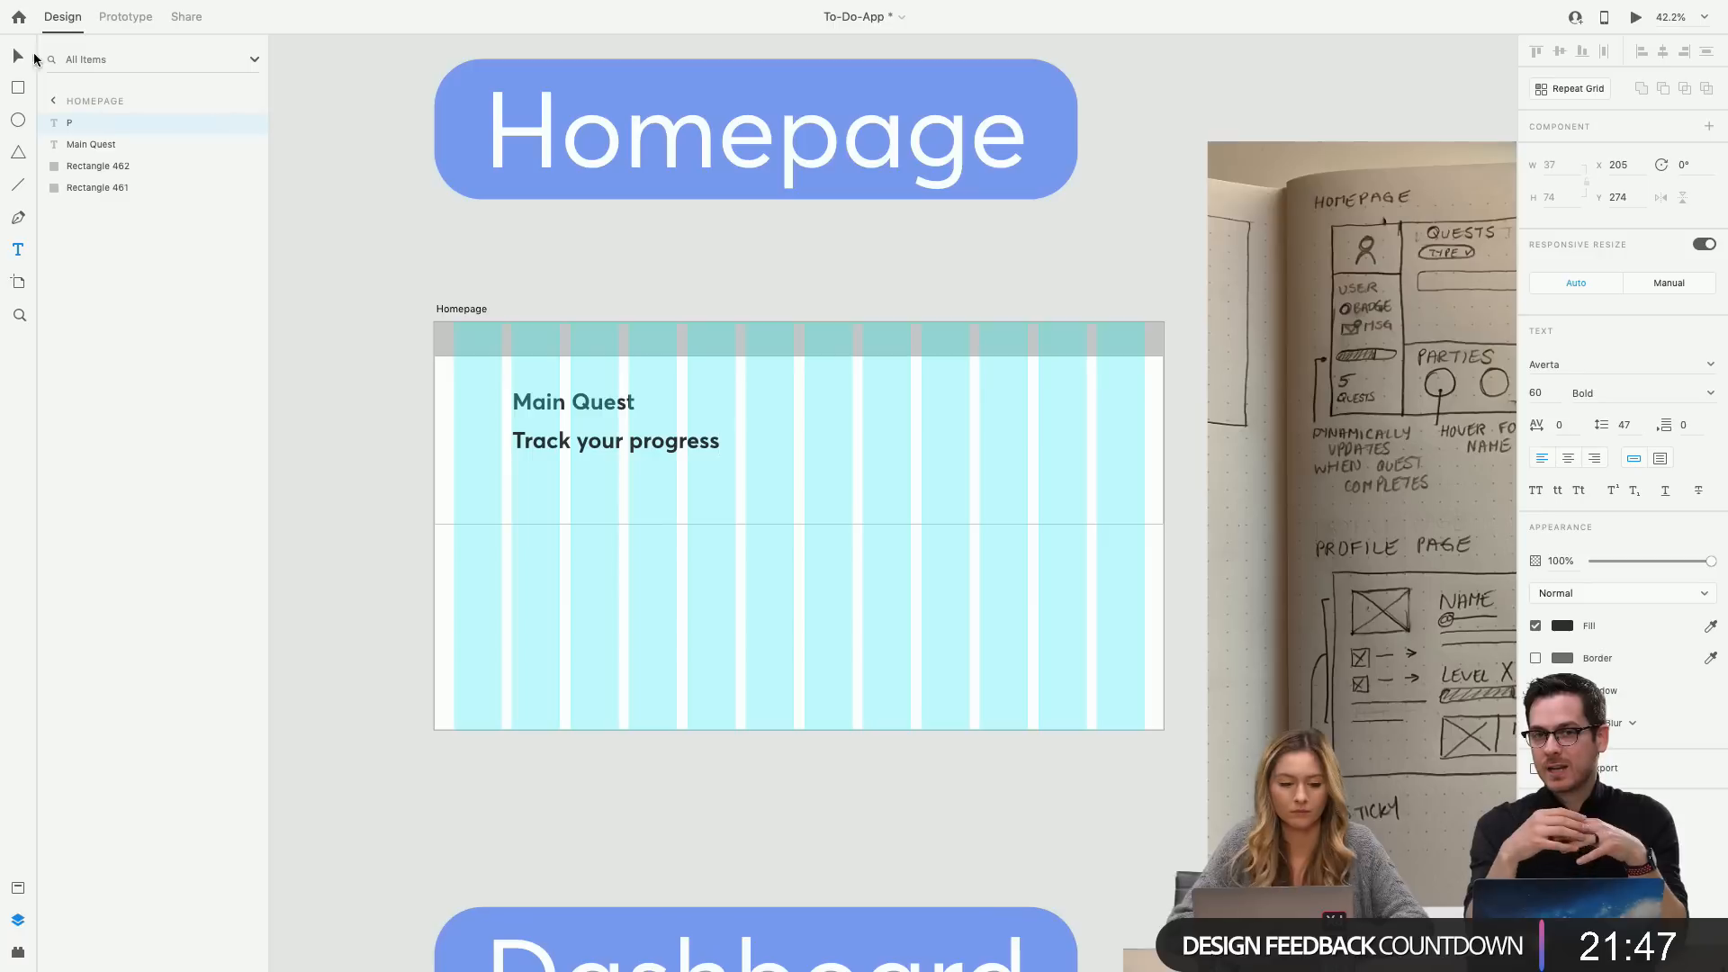
key("Escape")
Set the "Track your progress" line's font size to 30 and lighten its fill to a medium gray.
left_click(1596, 362)
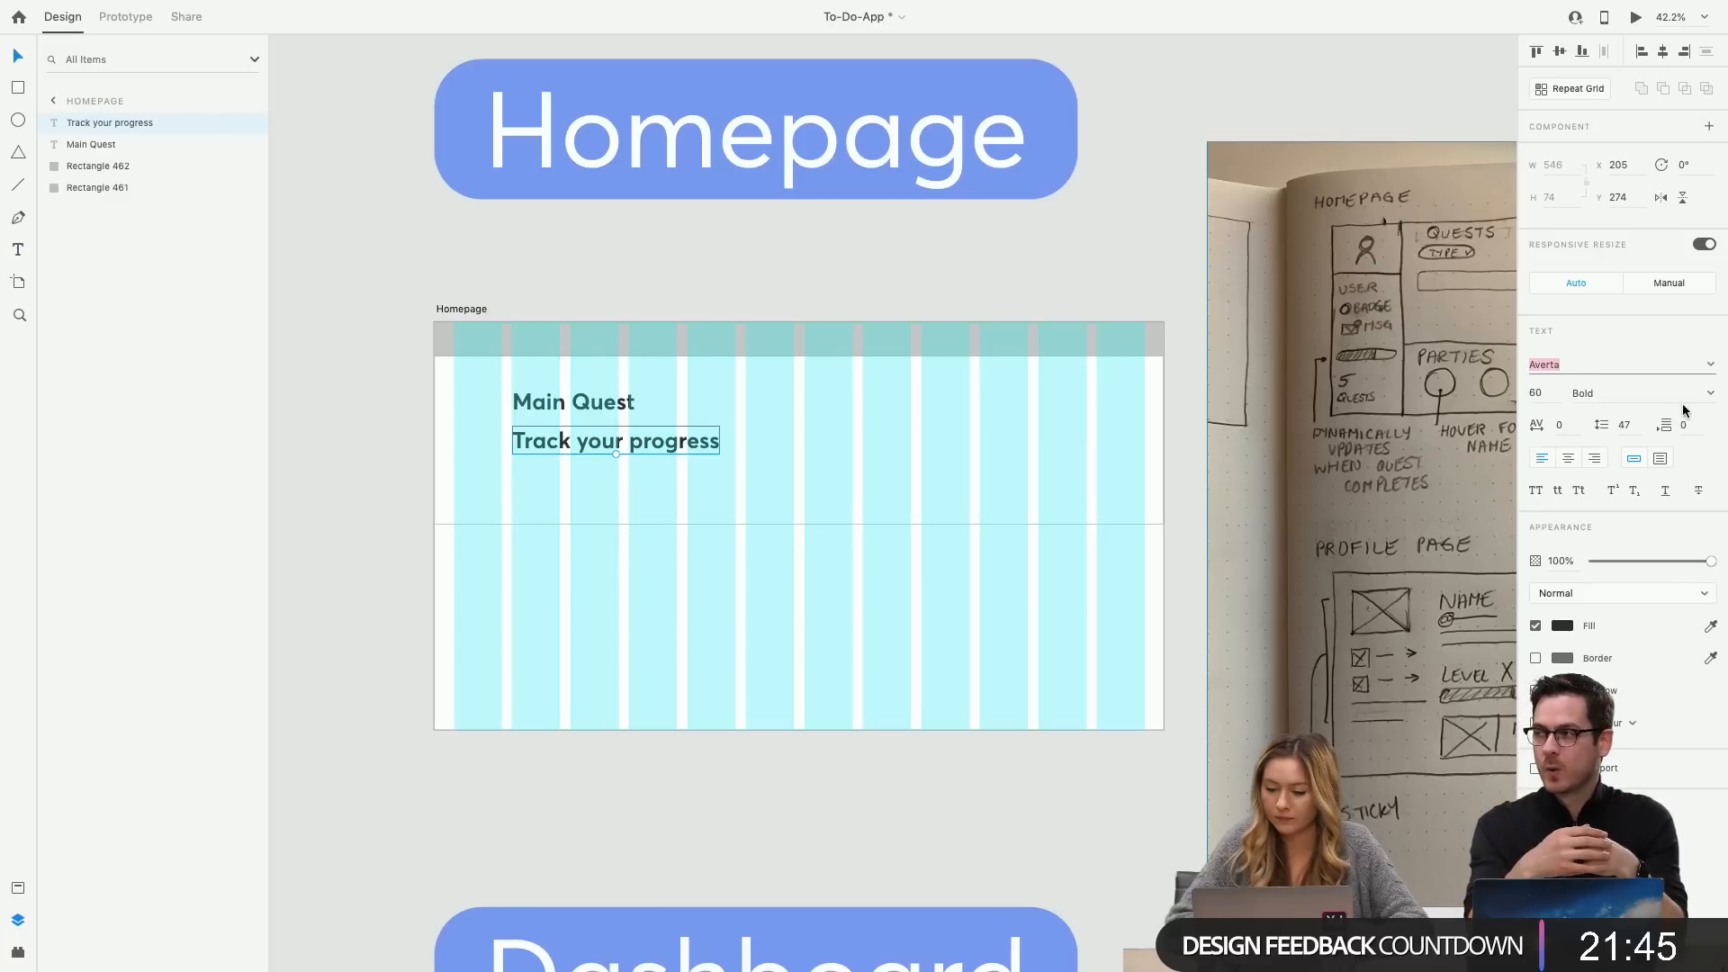
left_click(1539, 394)
type("30")
key("Return")
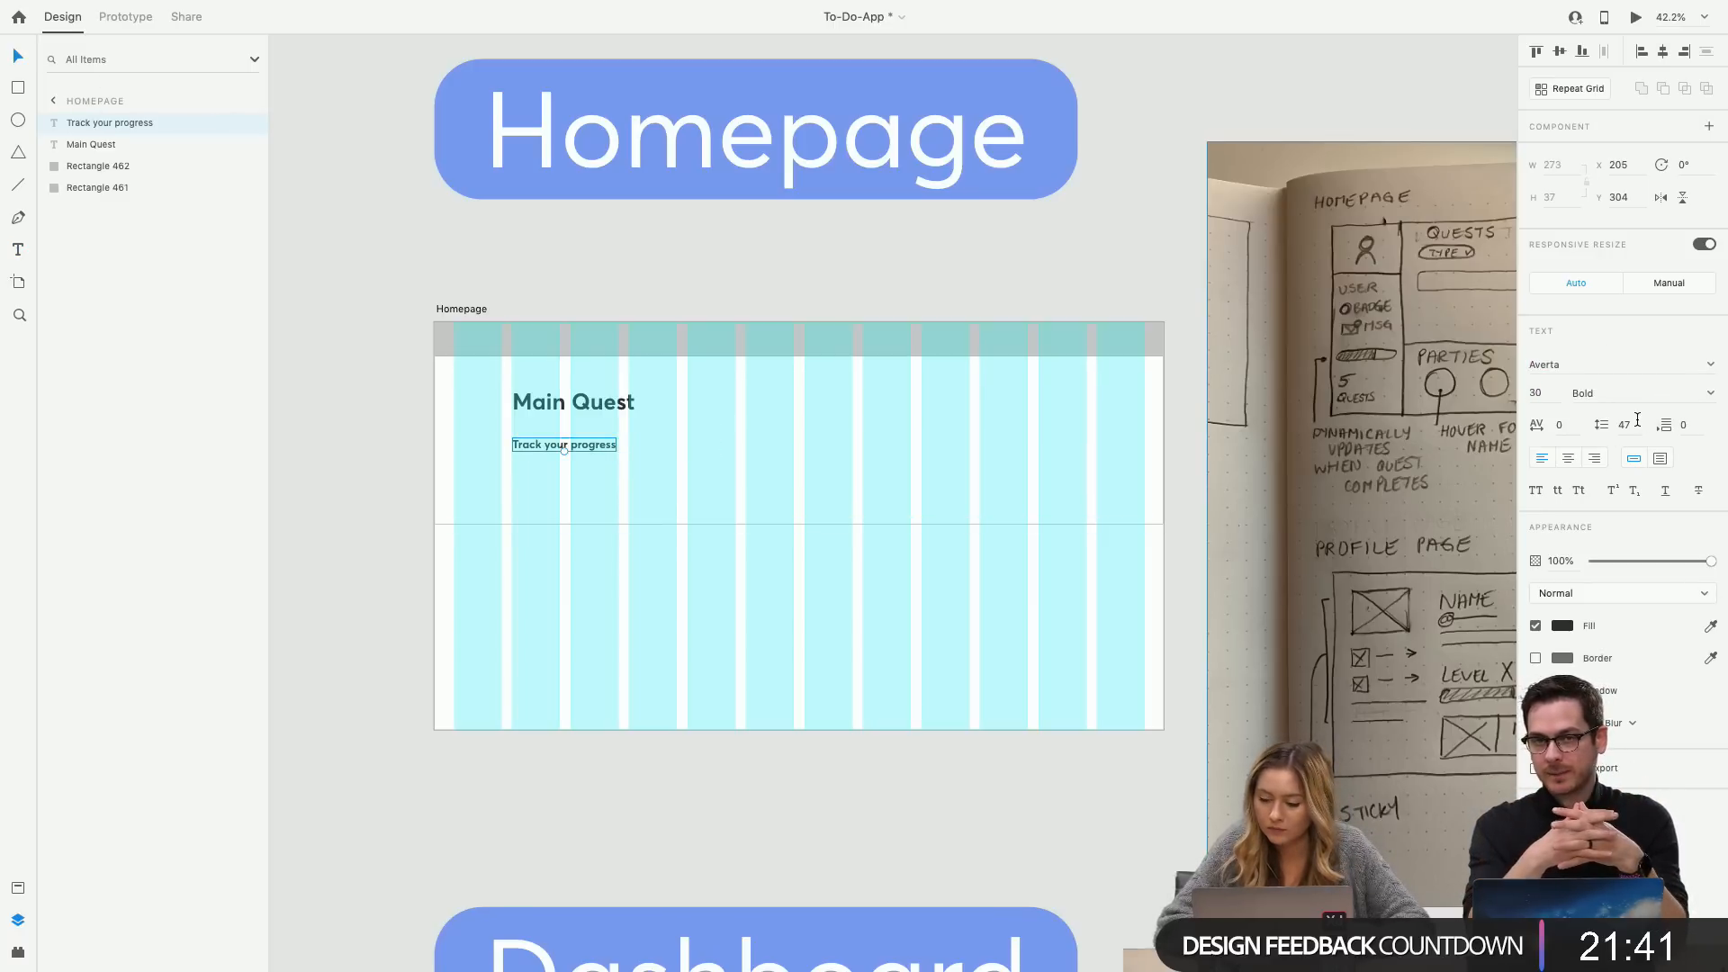
left_click(1561, 626)
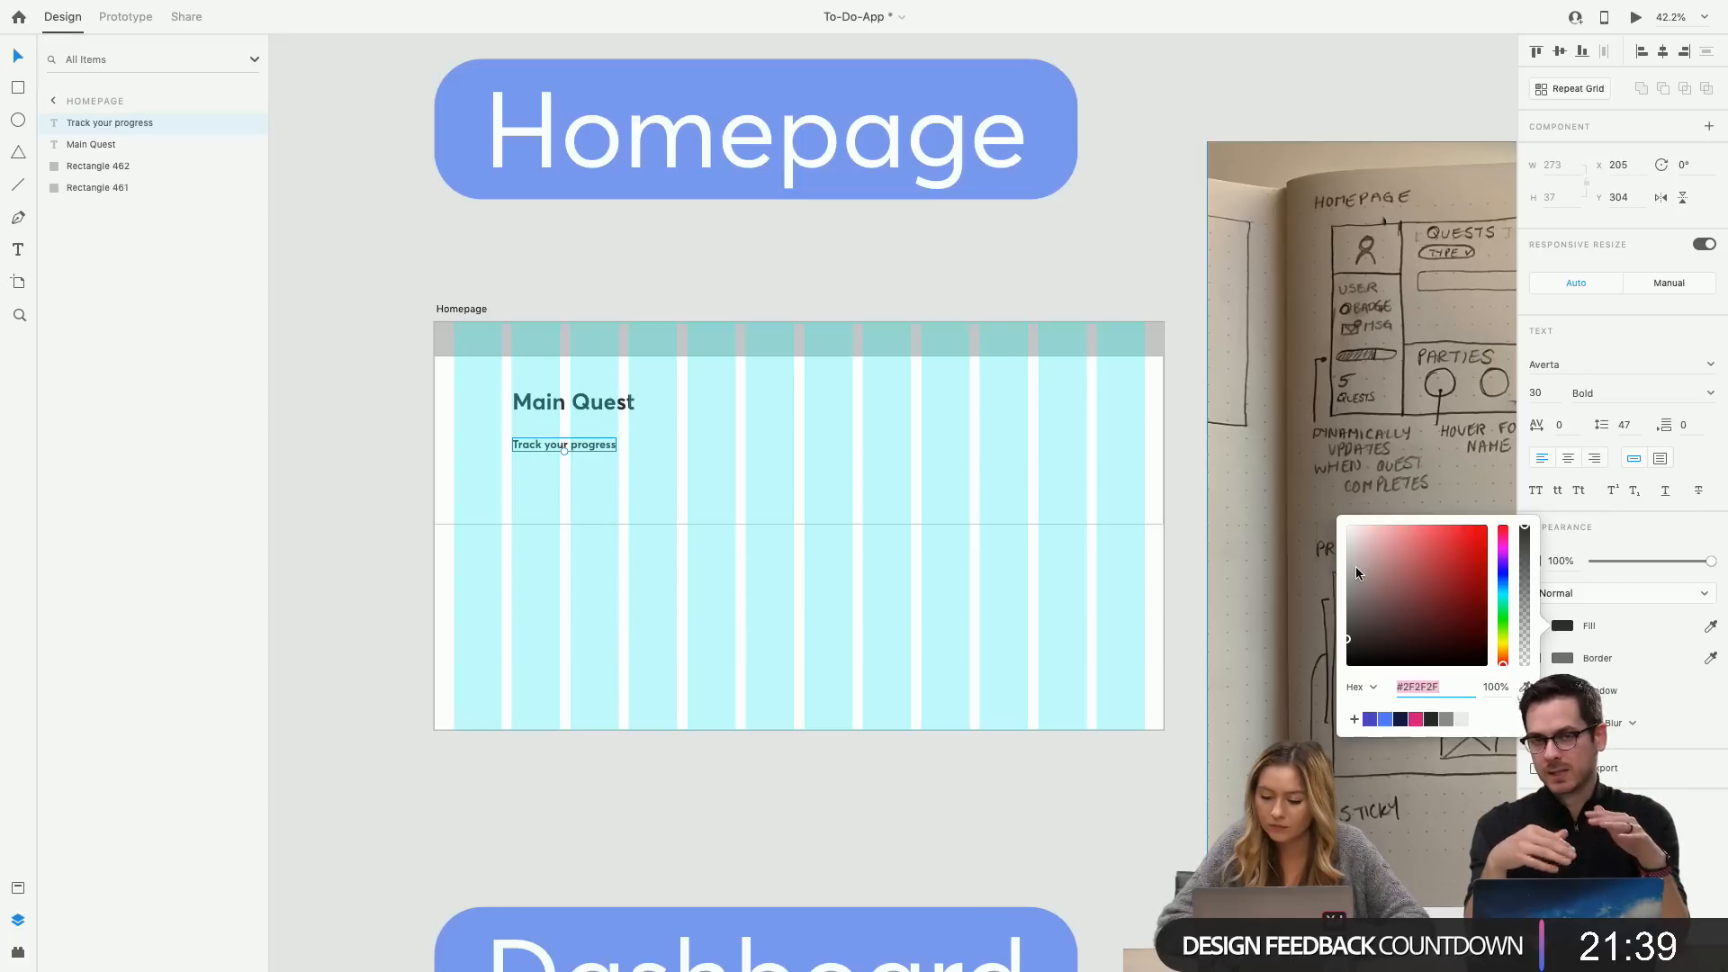
left_click(1347, 606)
left_click(856, 551)
Move the "Track your progress" line straight up to sit closely beneath the Main Quest heading, at about Y 255.
scroll(696, 490, "up", 5)
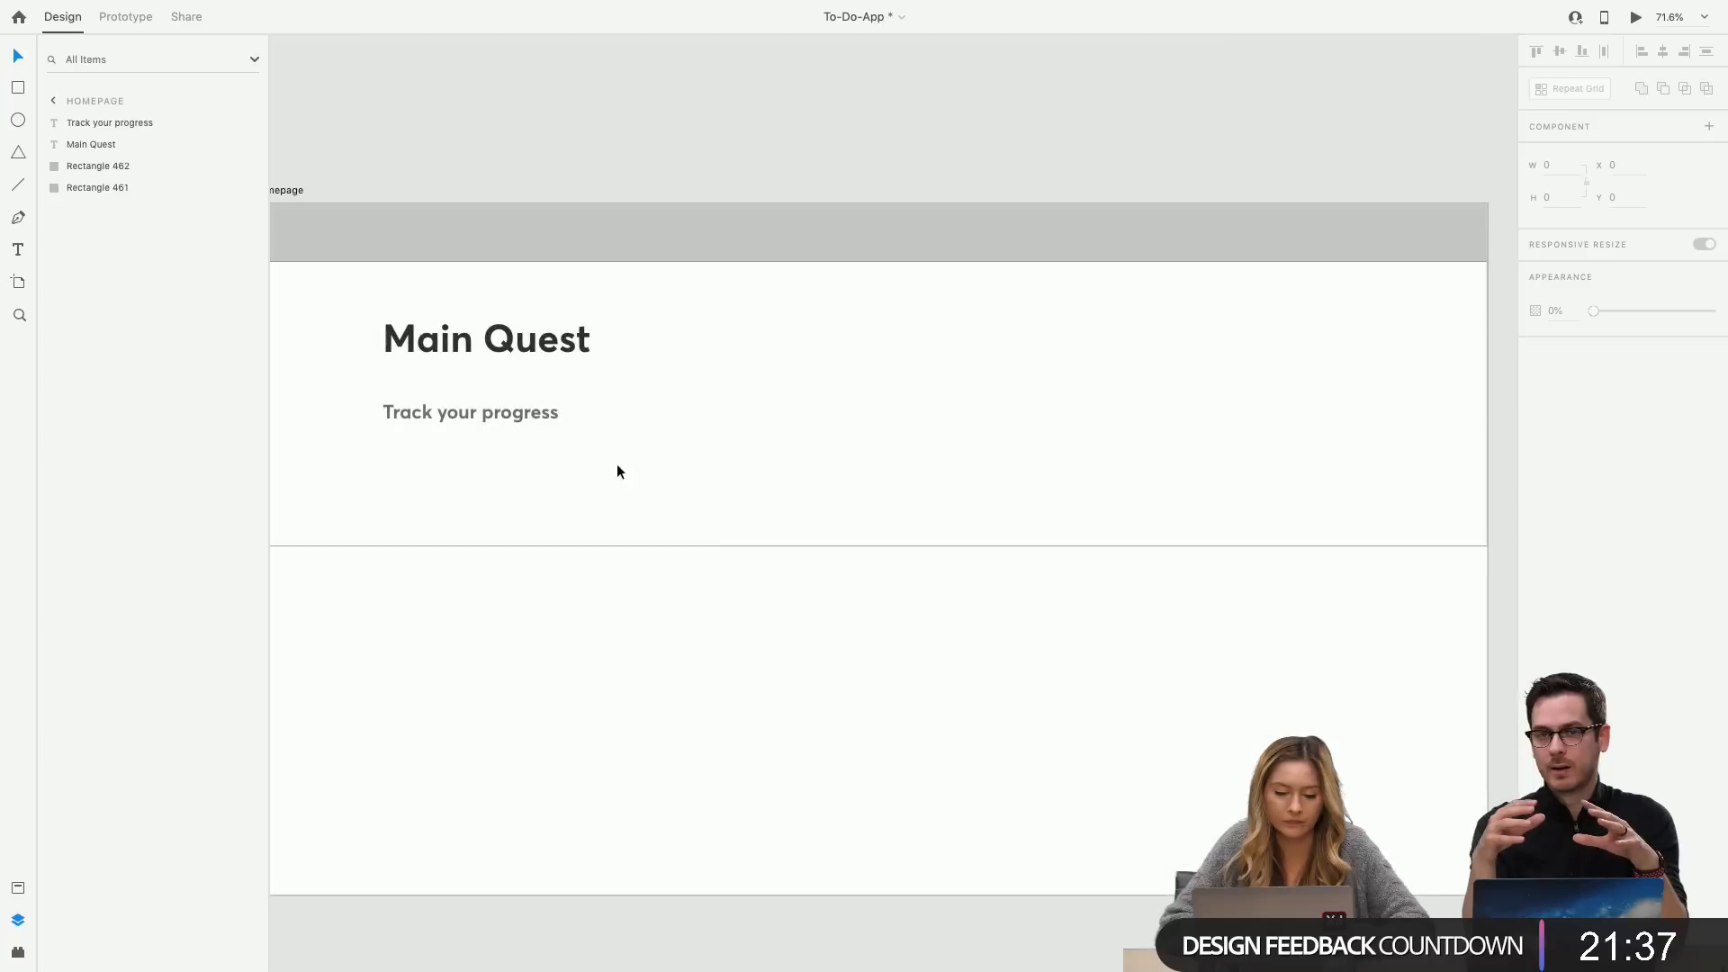
left_click(542, 419)
left_click_drag(528, 416, 527, 386)
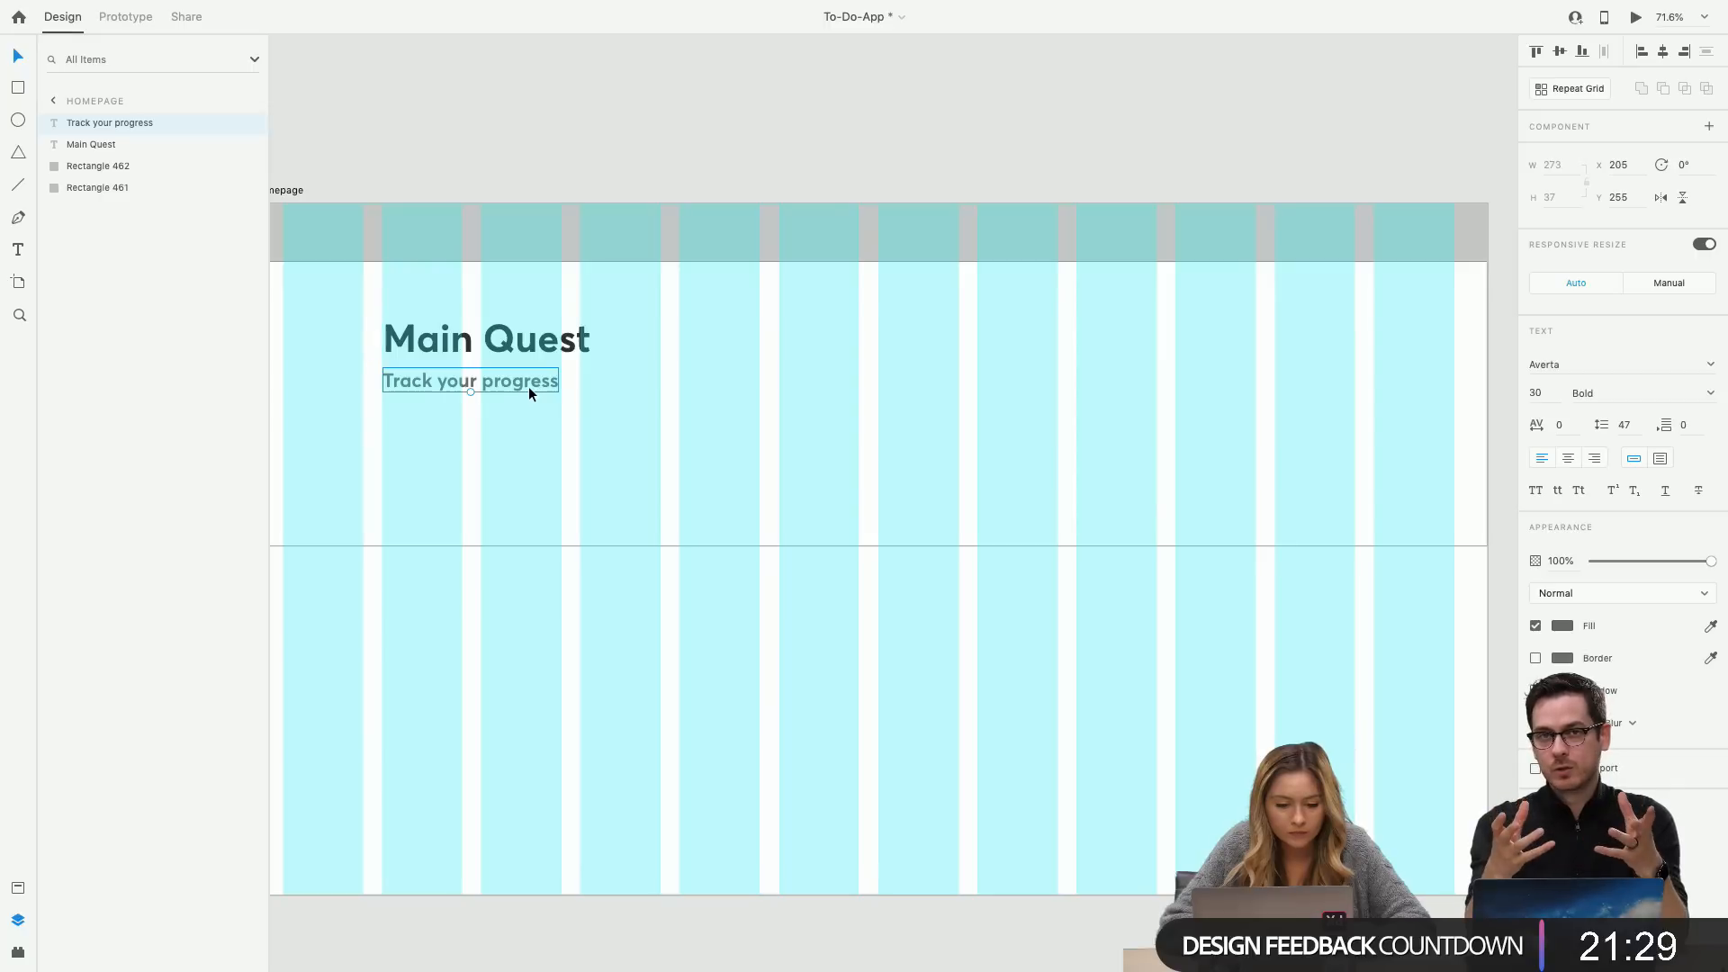
Draw a rectangle about 1202 by 97 below "Track your progress", left-aligned with the text at about X 205, Y 343.
left_click(532, 424)
left_click(17, 87)
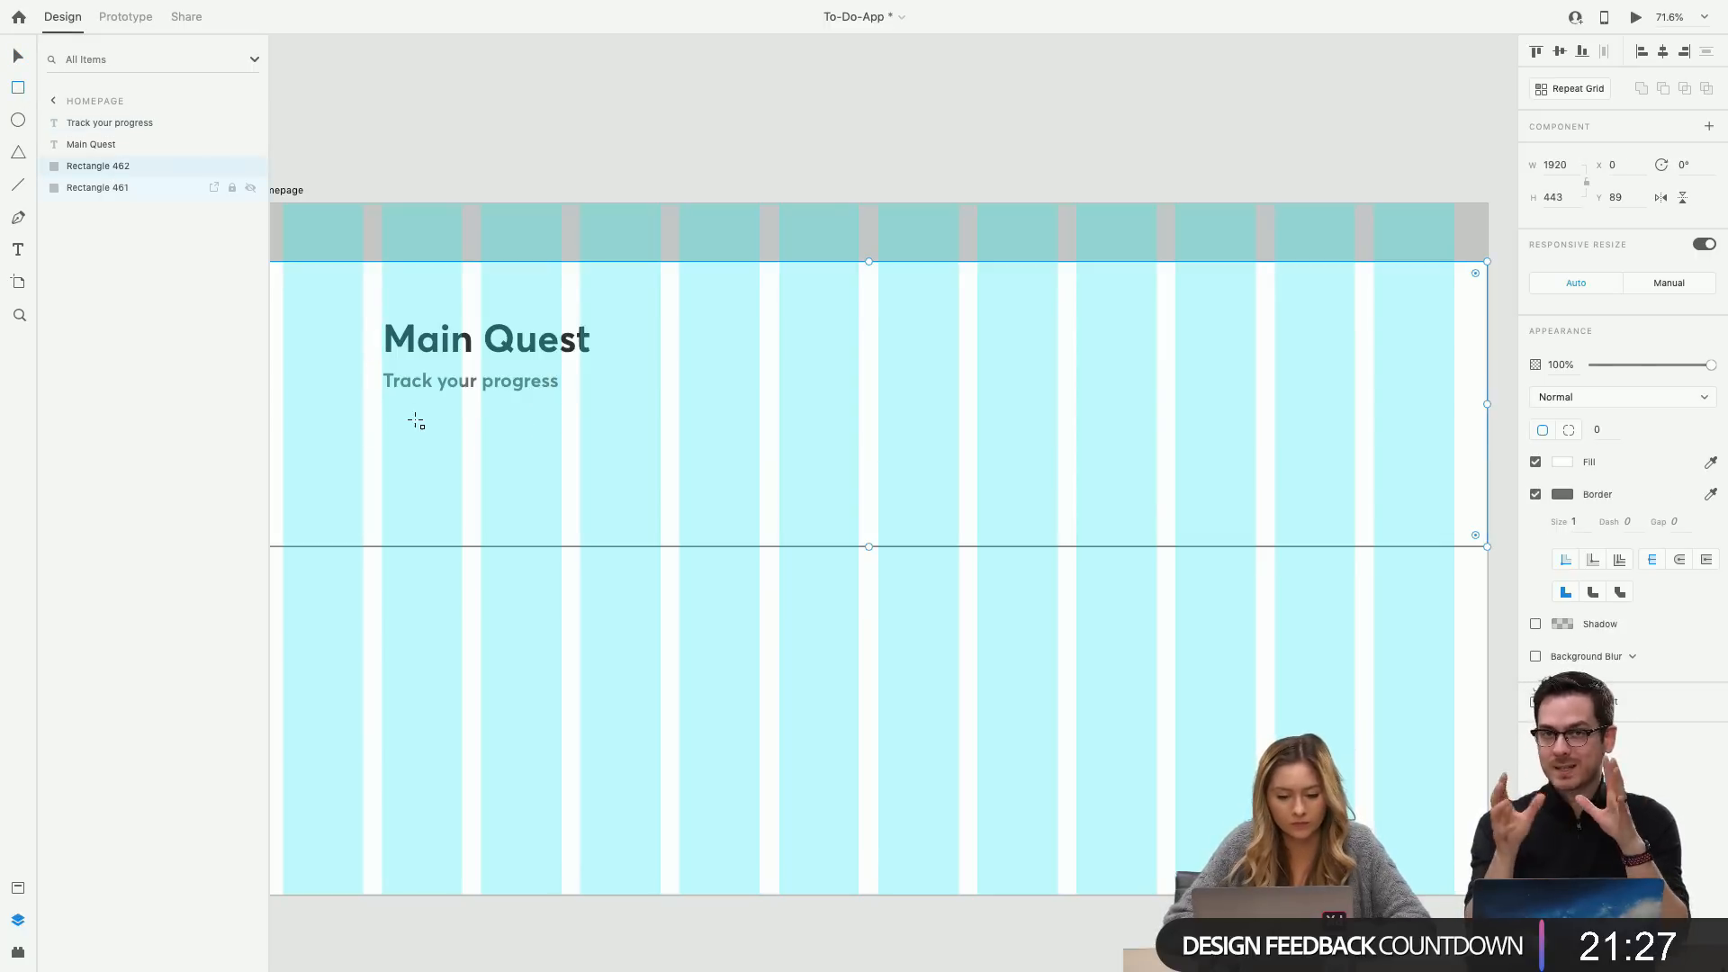
left_click_drag(383, 425, 1161, 489)
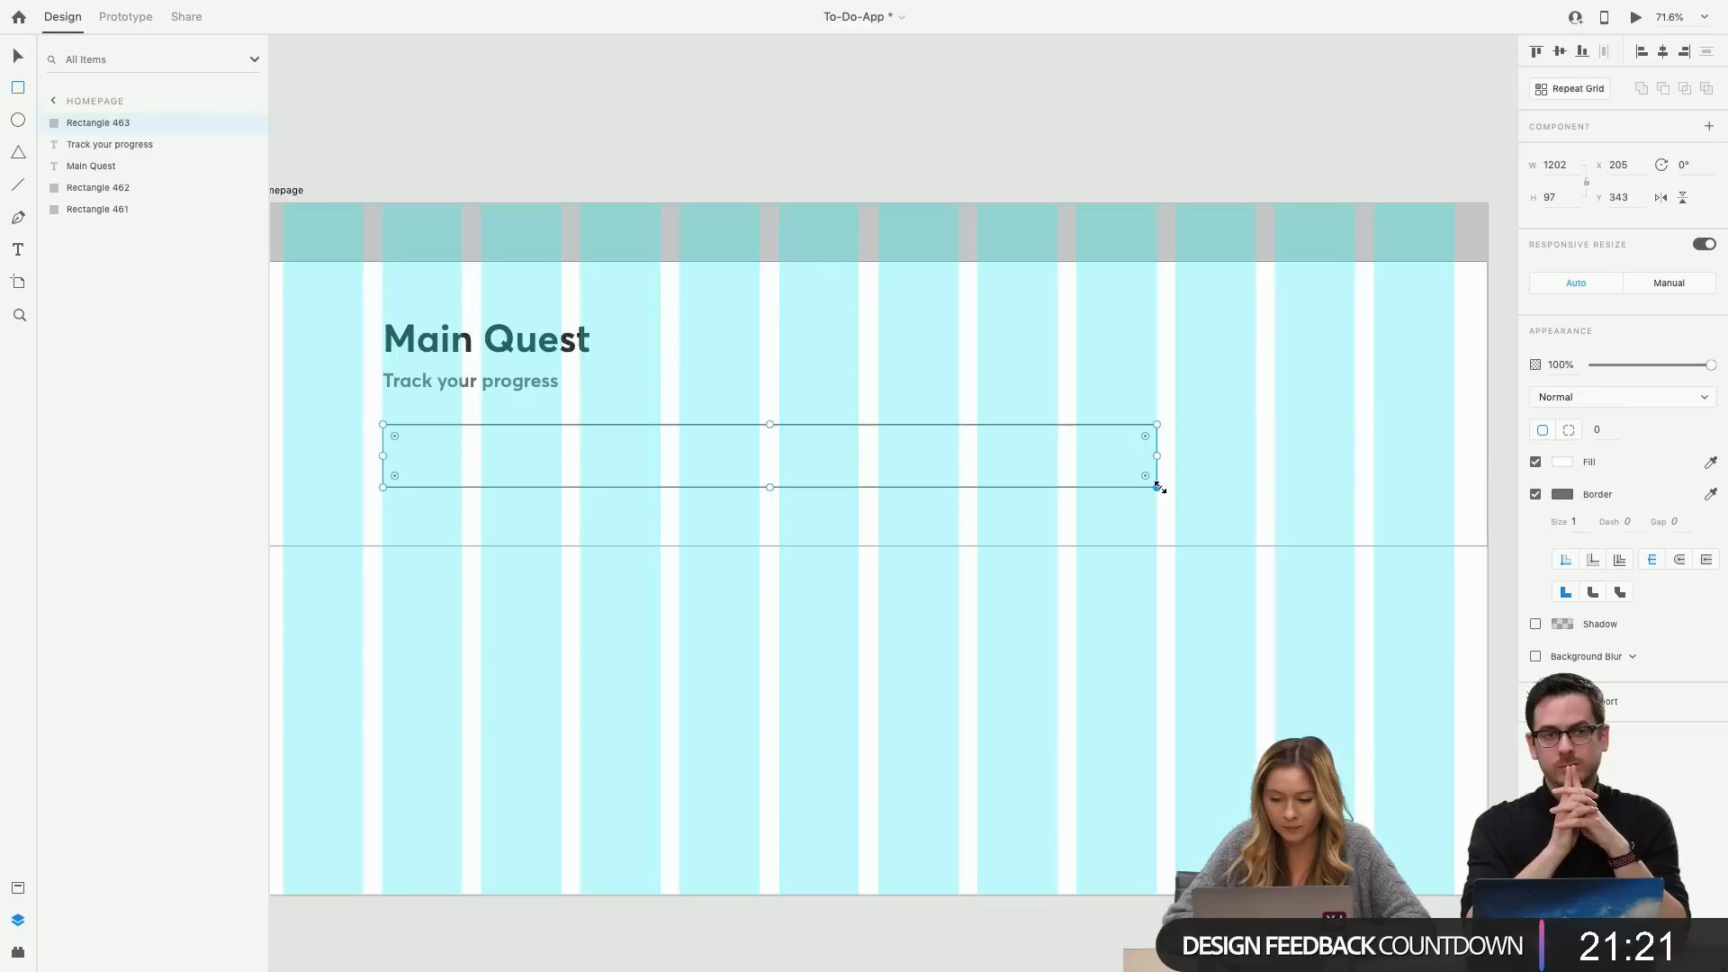
Shift both side edges of the rectangle over by one grid column, and move it to about X 205, Y 302, directly under the text.
scroll(1161, 489, "down", 3)
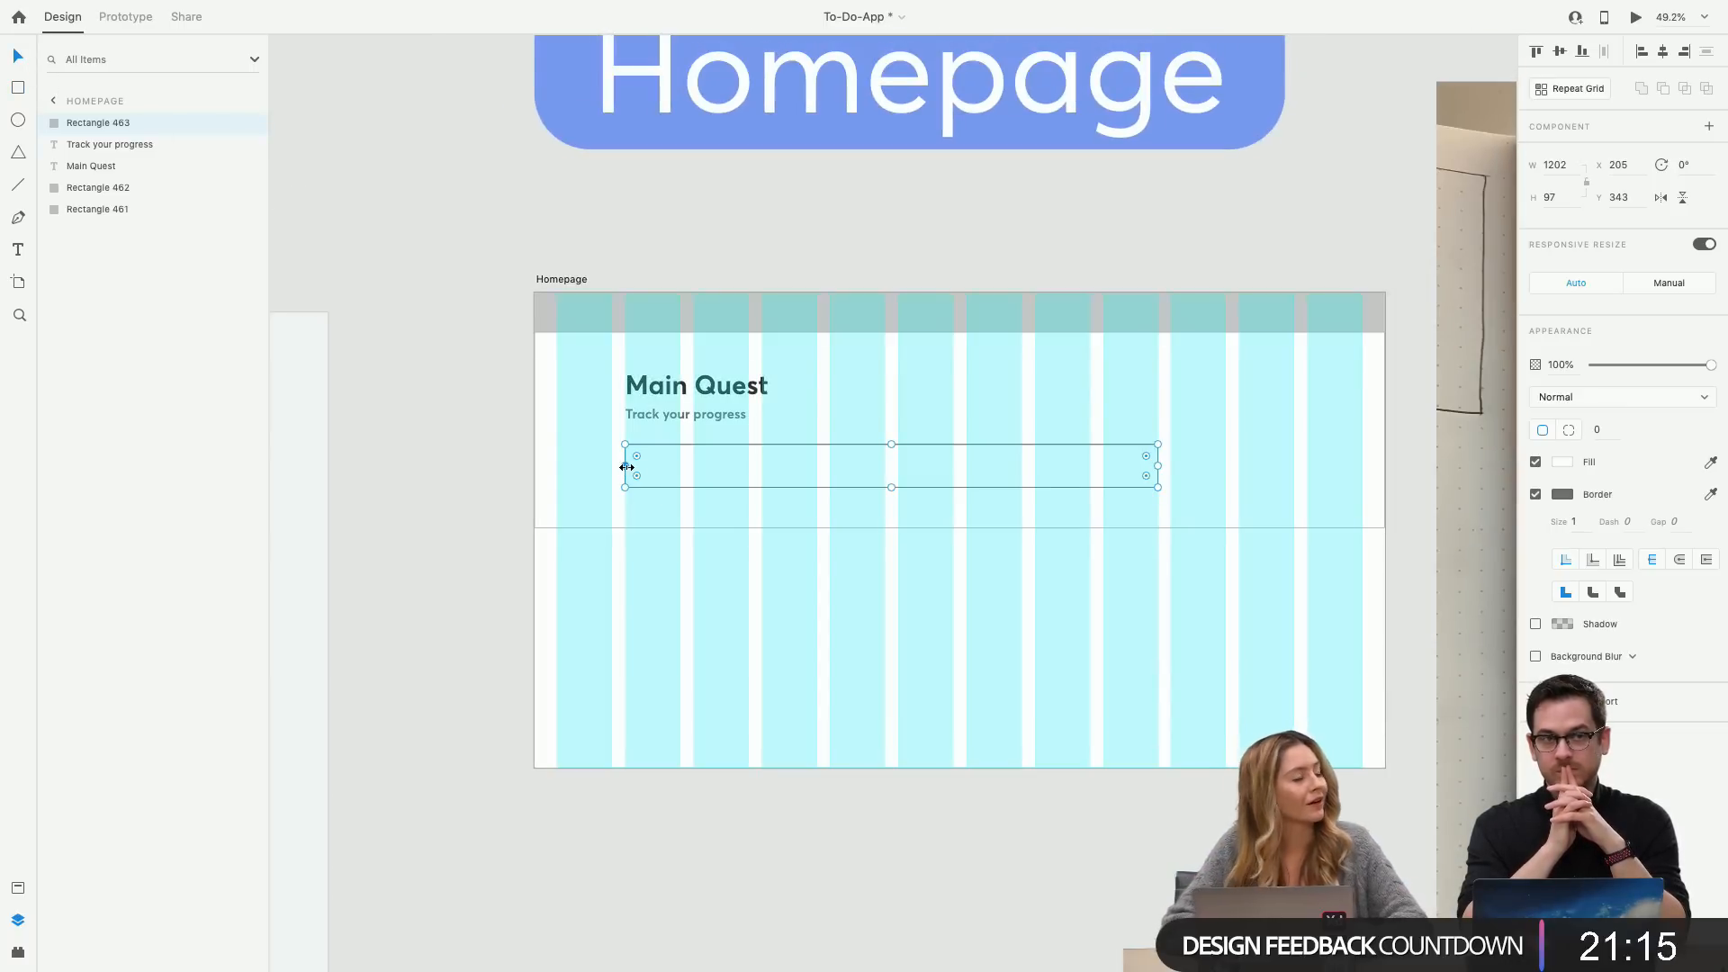
left_click_drag(628, 467, 694, 468)
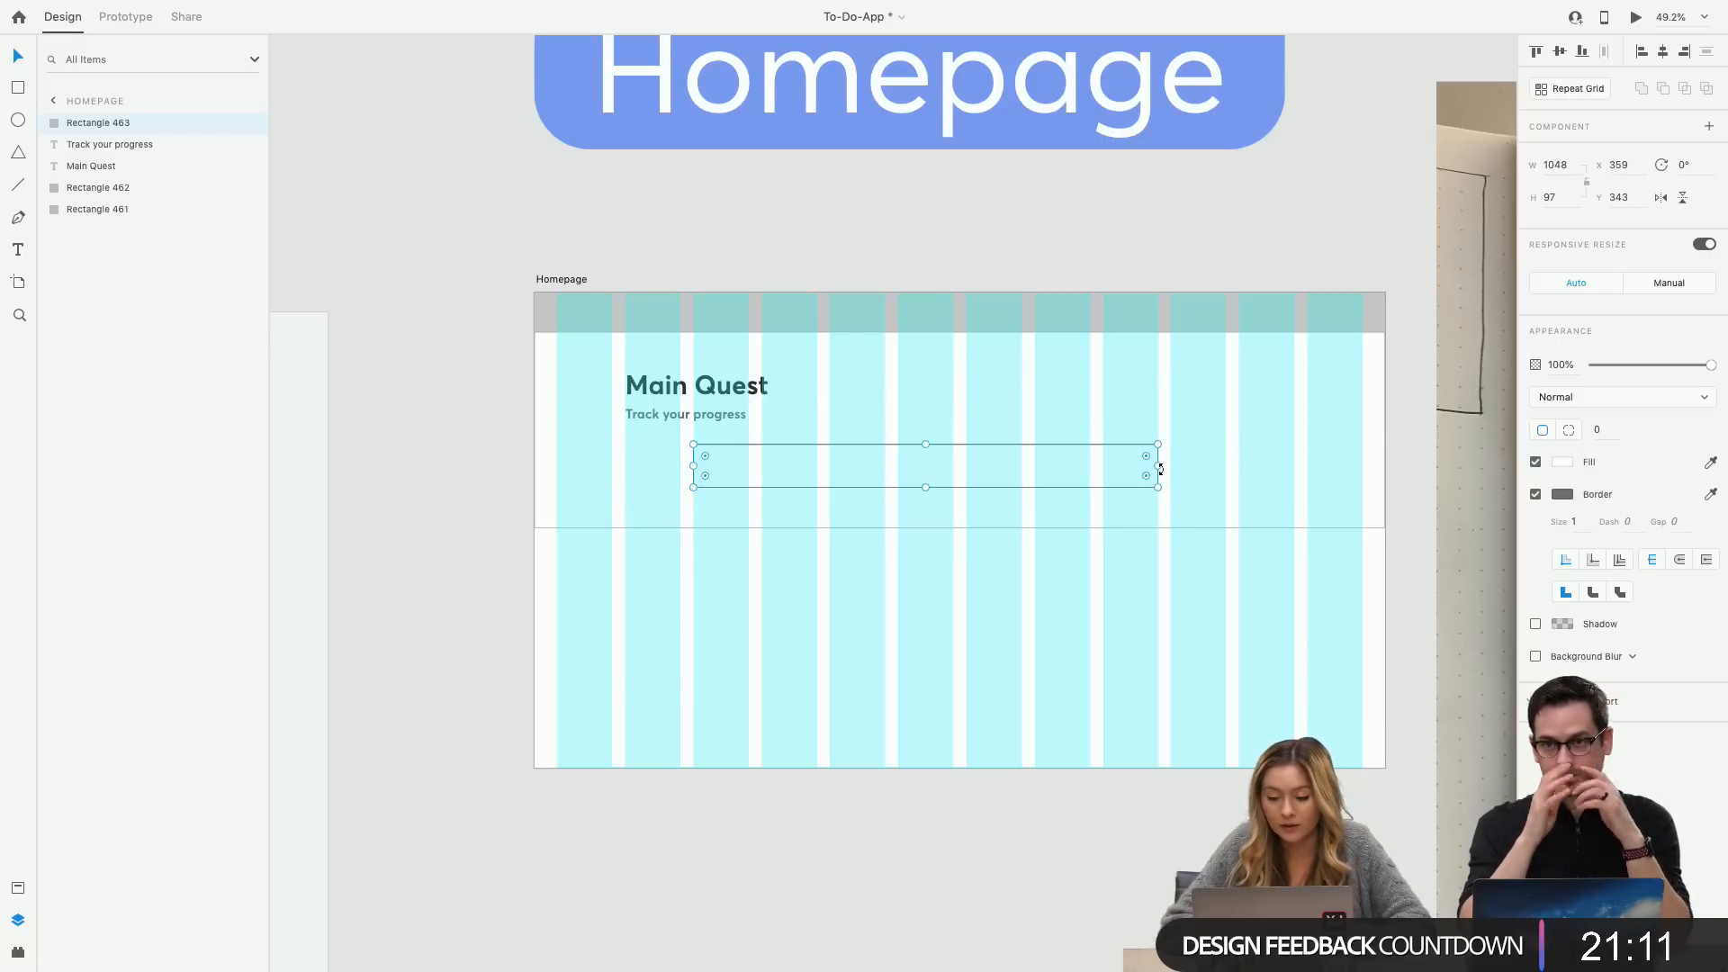
left_click_drag(1160, 468, 1226, 470)
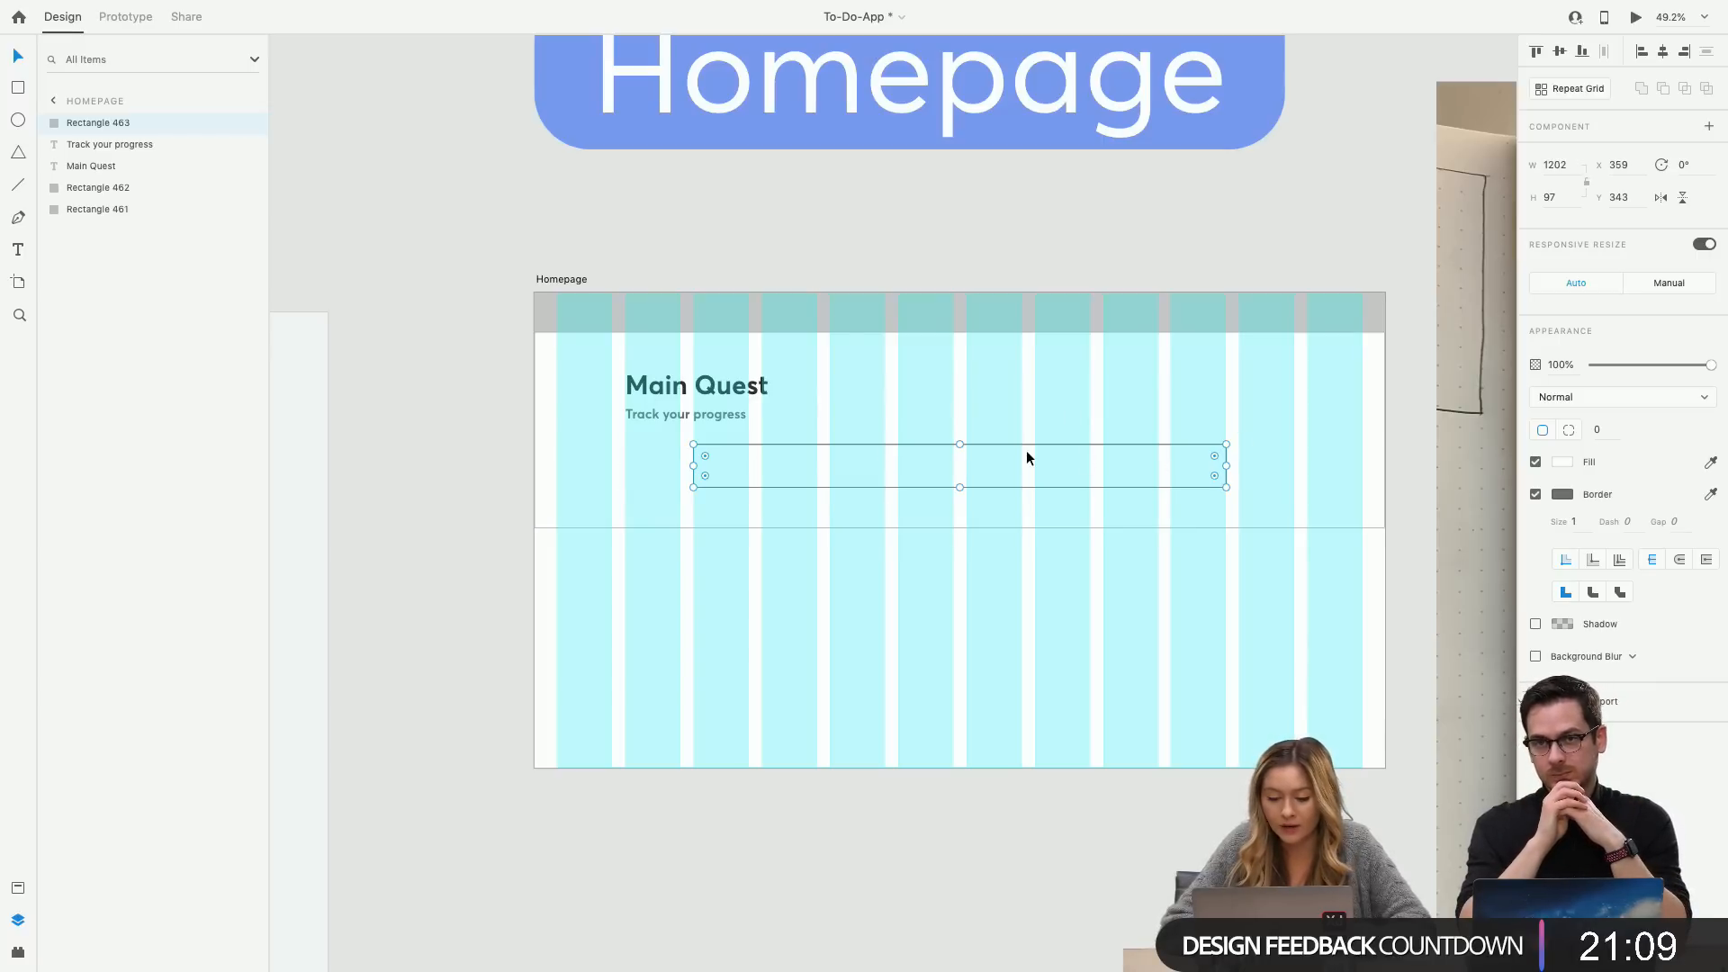
left_click_drag(989, 440, 926, 423)
scroll(633, 431, "up", 5)
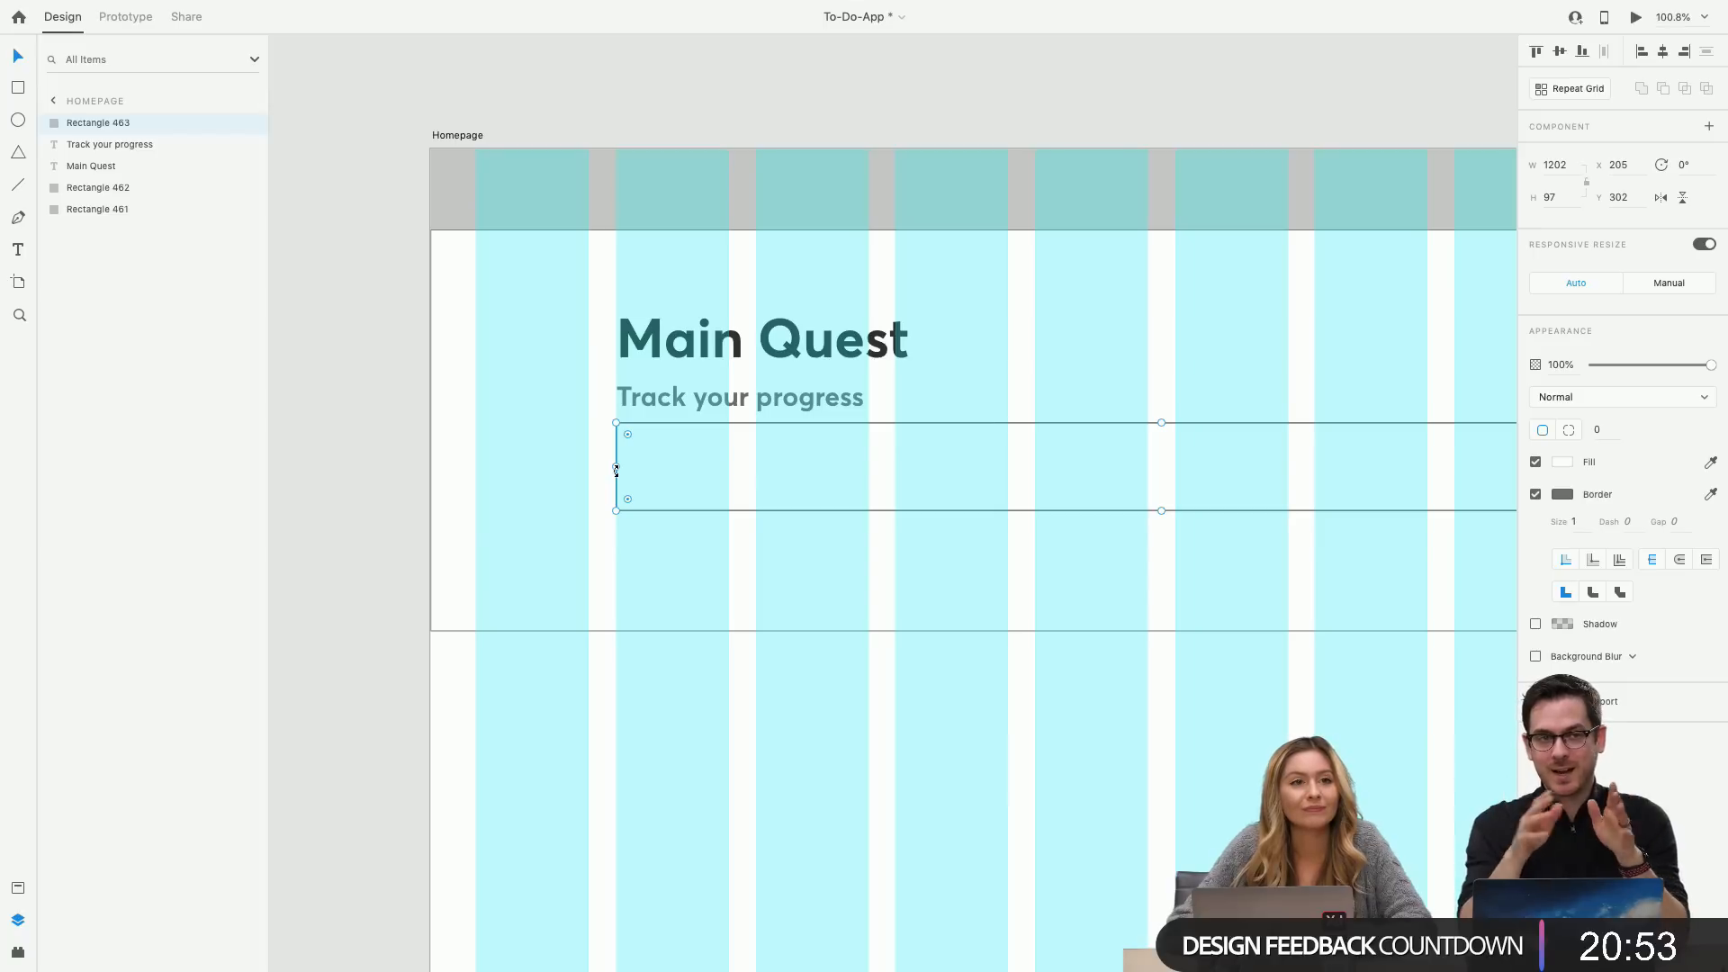
Widen the rectangle to about 1510 so that it spans from the second to the eleventh grid column.
left_click(817, 551)
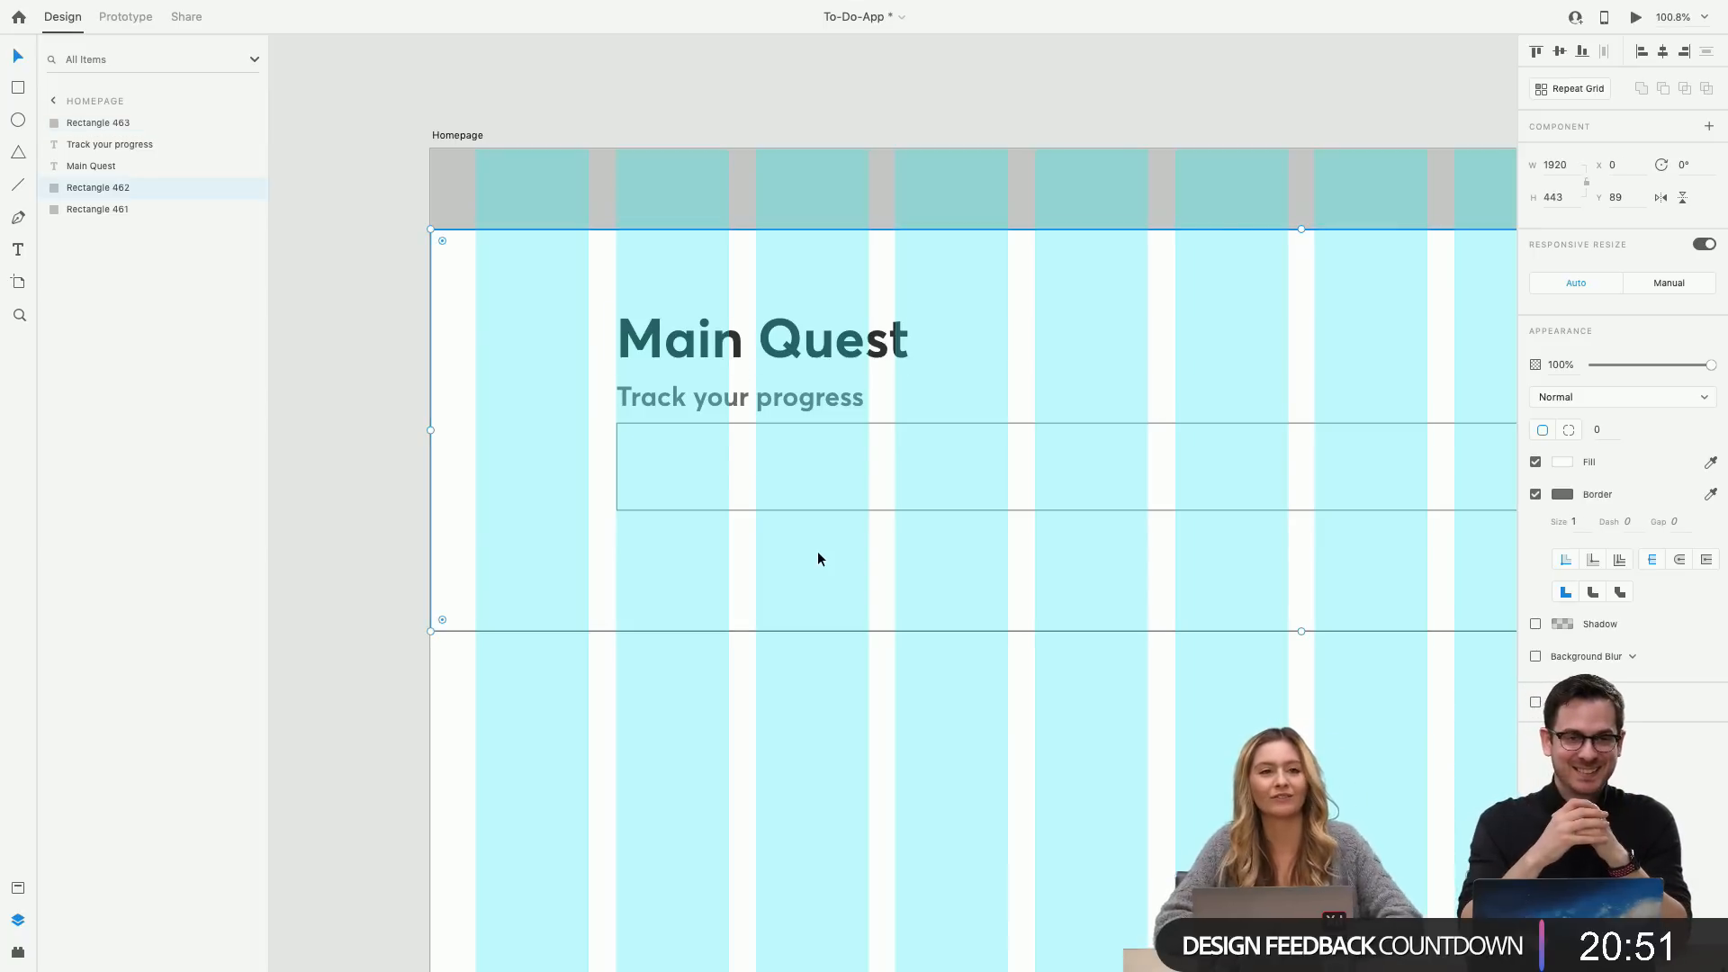
scroll(825, 608, "down", 3)
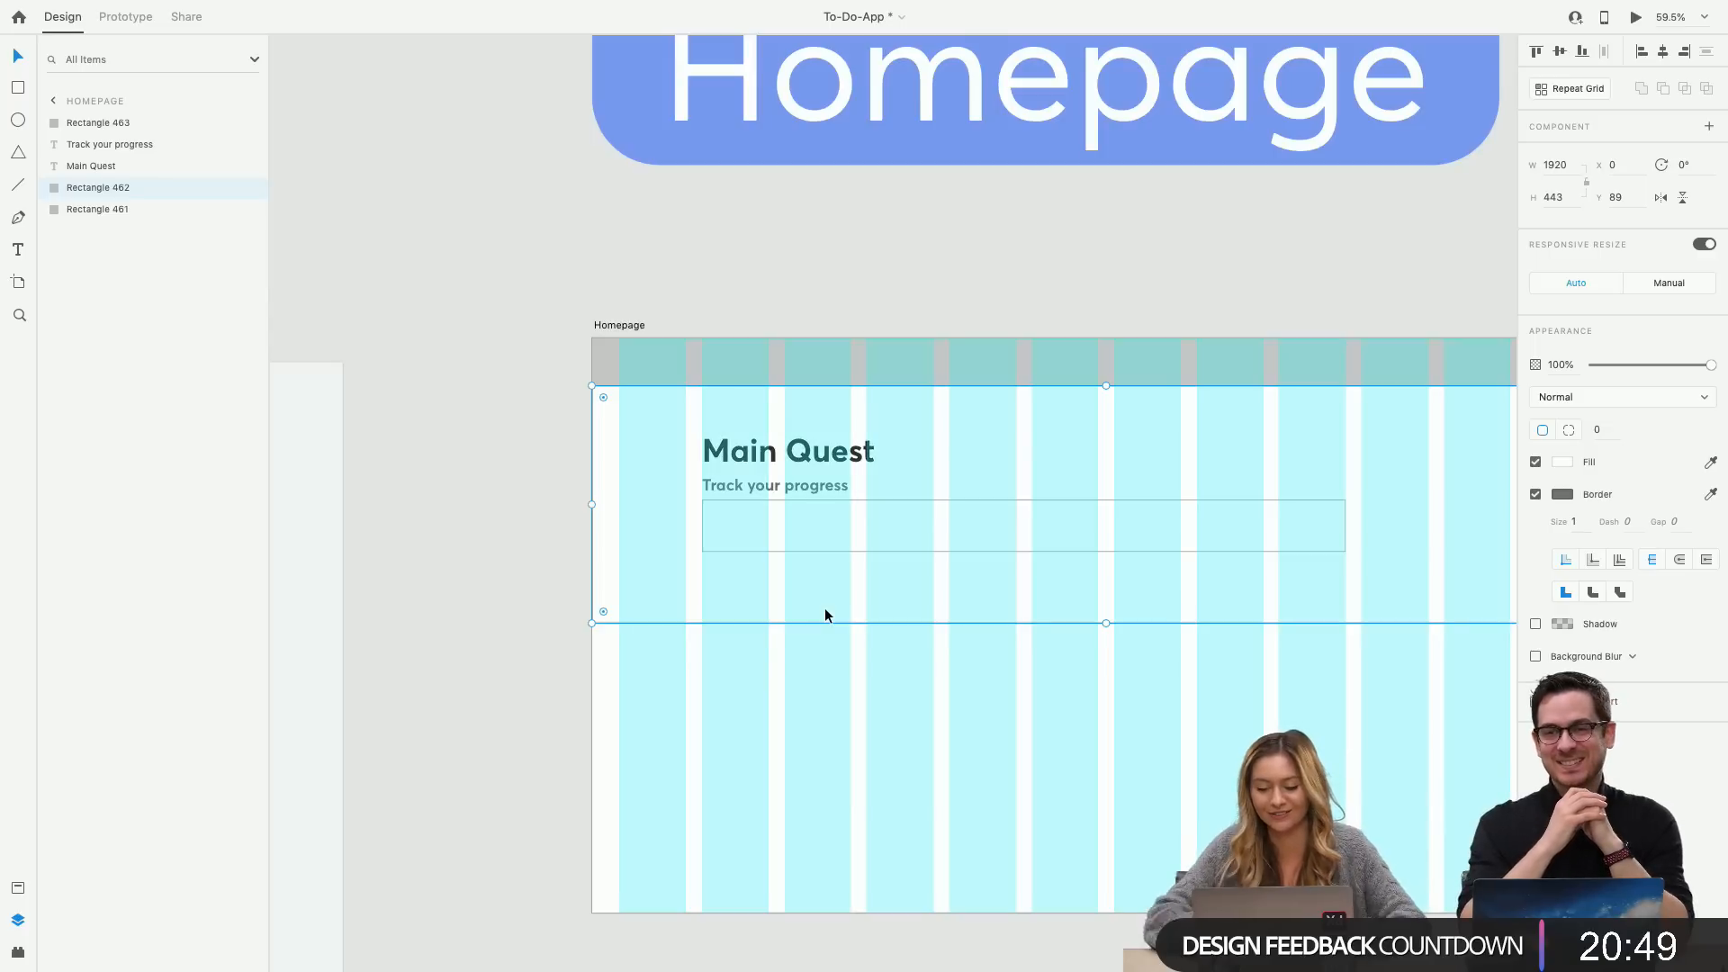
scroll(1147, 592, "right", 5)
left_click(1086, 527)
left_click_drag(1094, 542, 1259, 579)
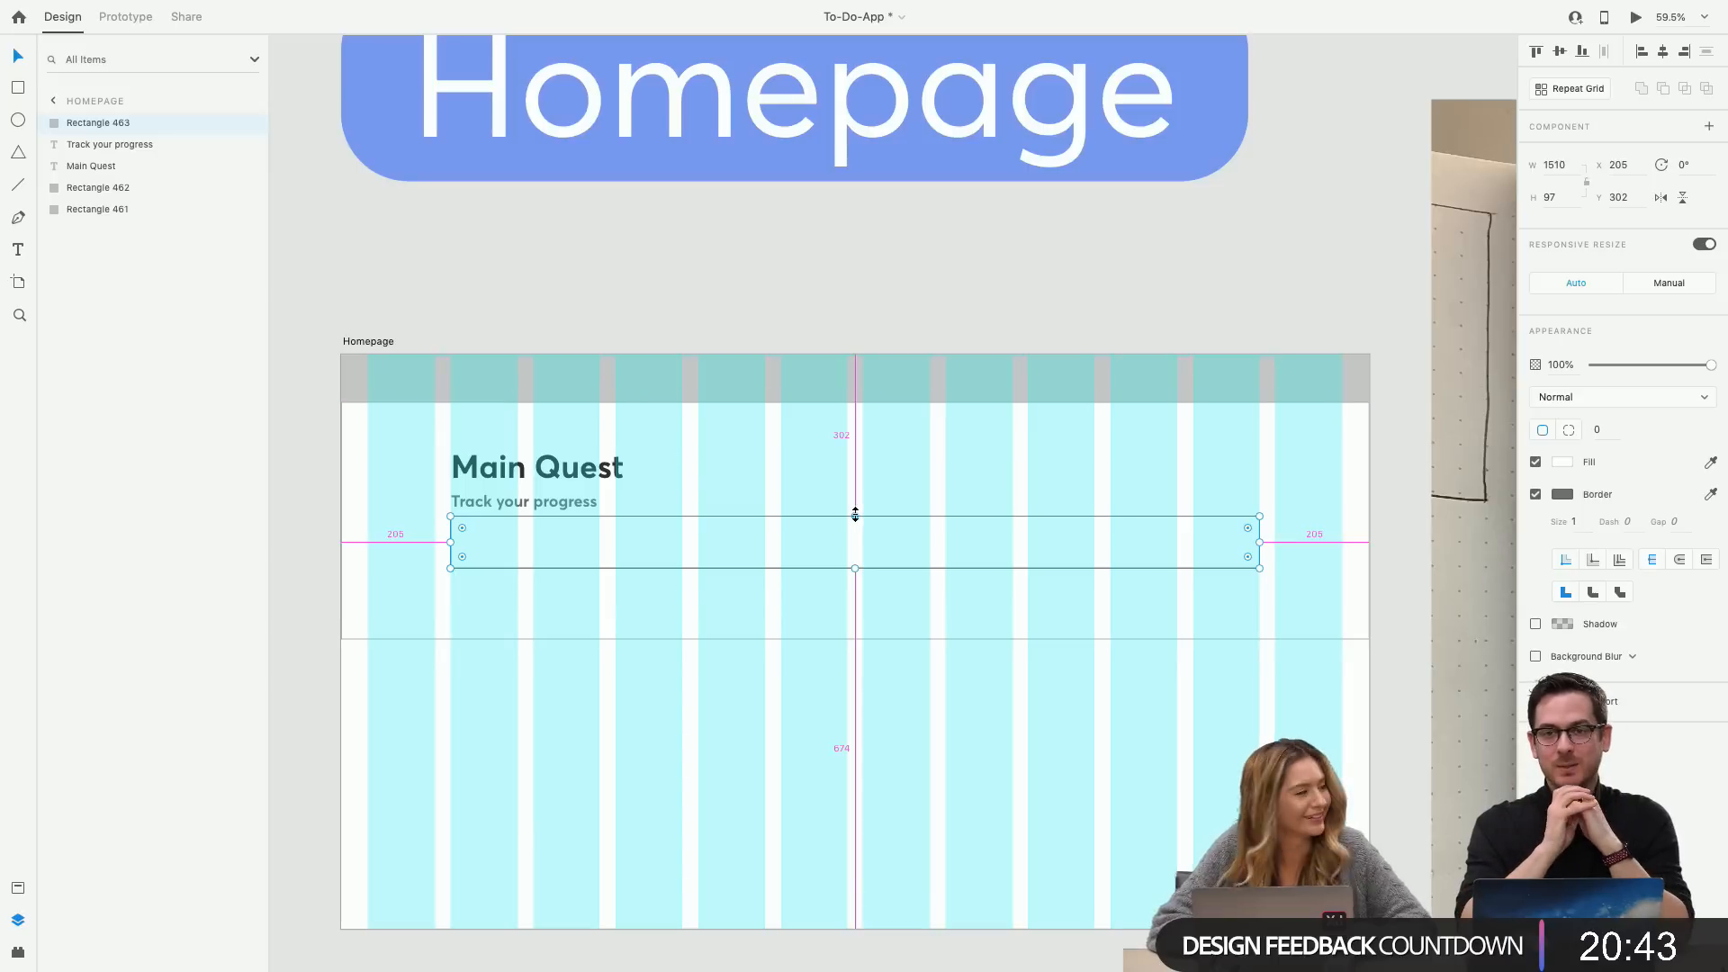
left_click(527, 477)
left_click(536, 495, "shift")
left_click_drag(536, 495, 587, 490)
key("ctrl+z")
Resize the rectangle to about 894 wide and 62 high, and place it at about X 205, Y 311 beneath the text.
left_click(519, 558)
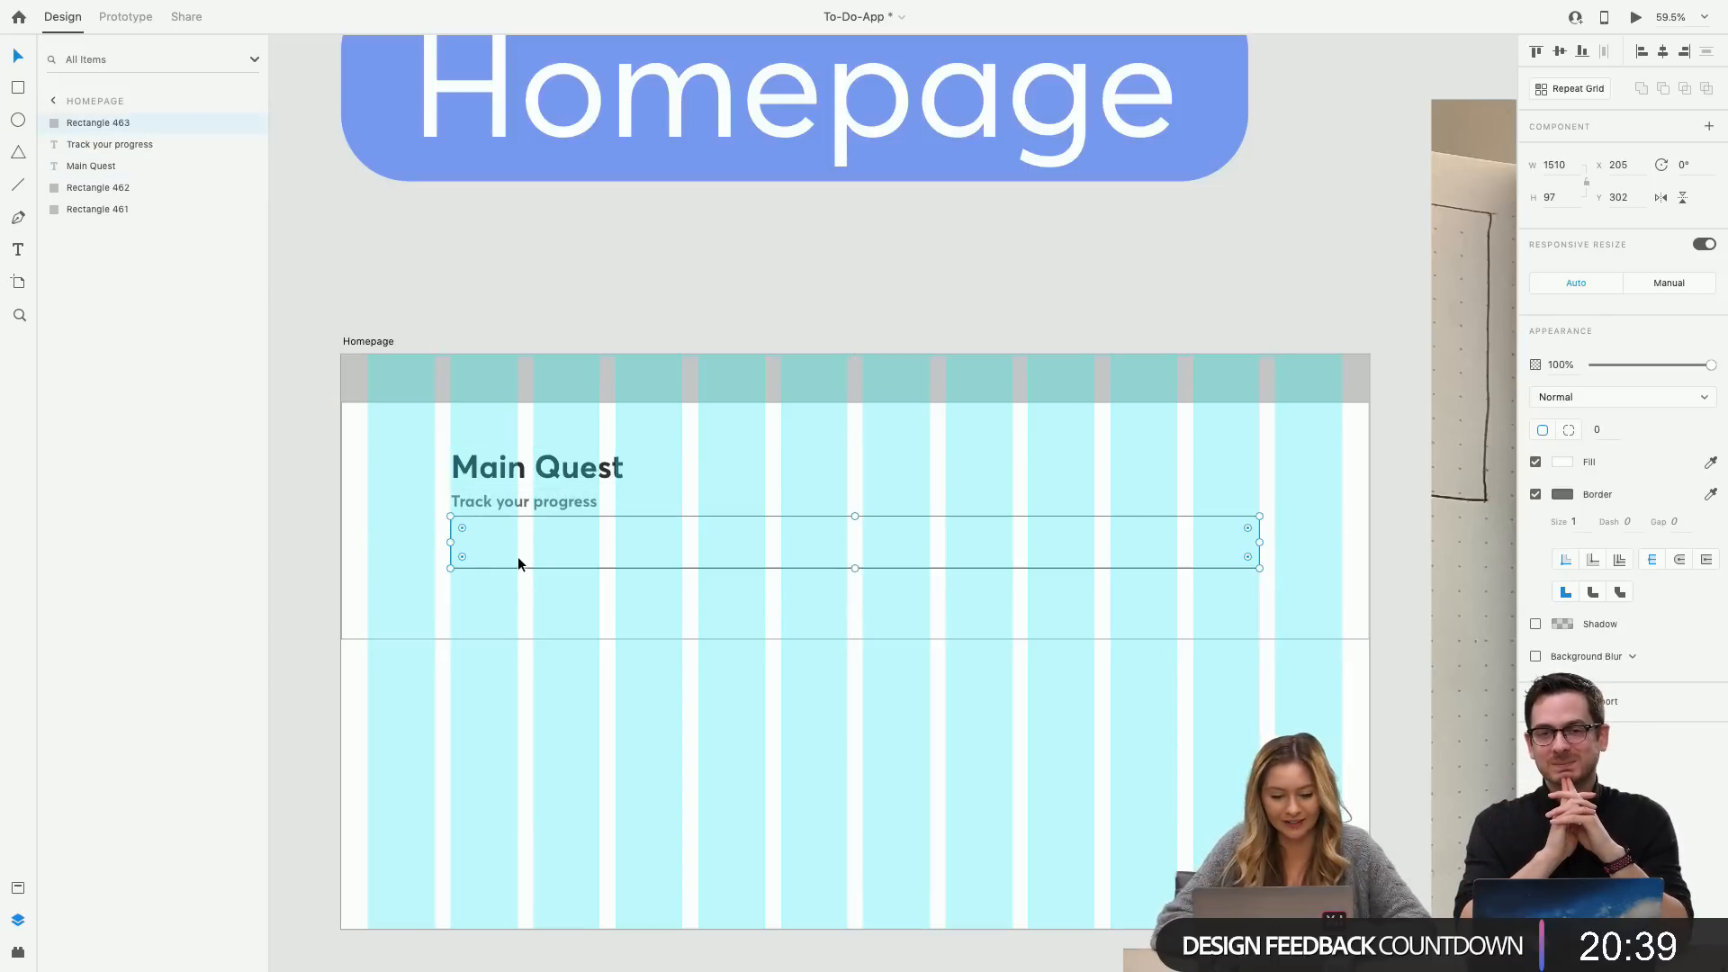
left_click_drag(1259, 542, 1002, 540)
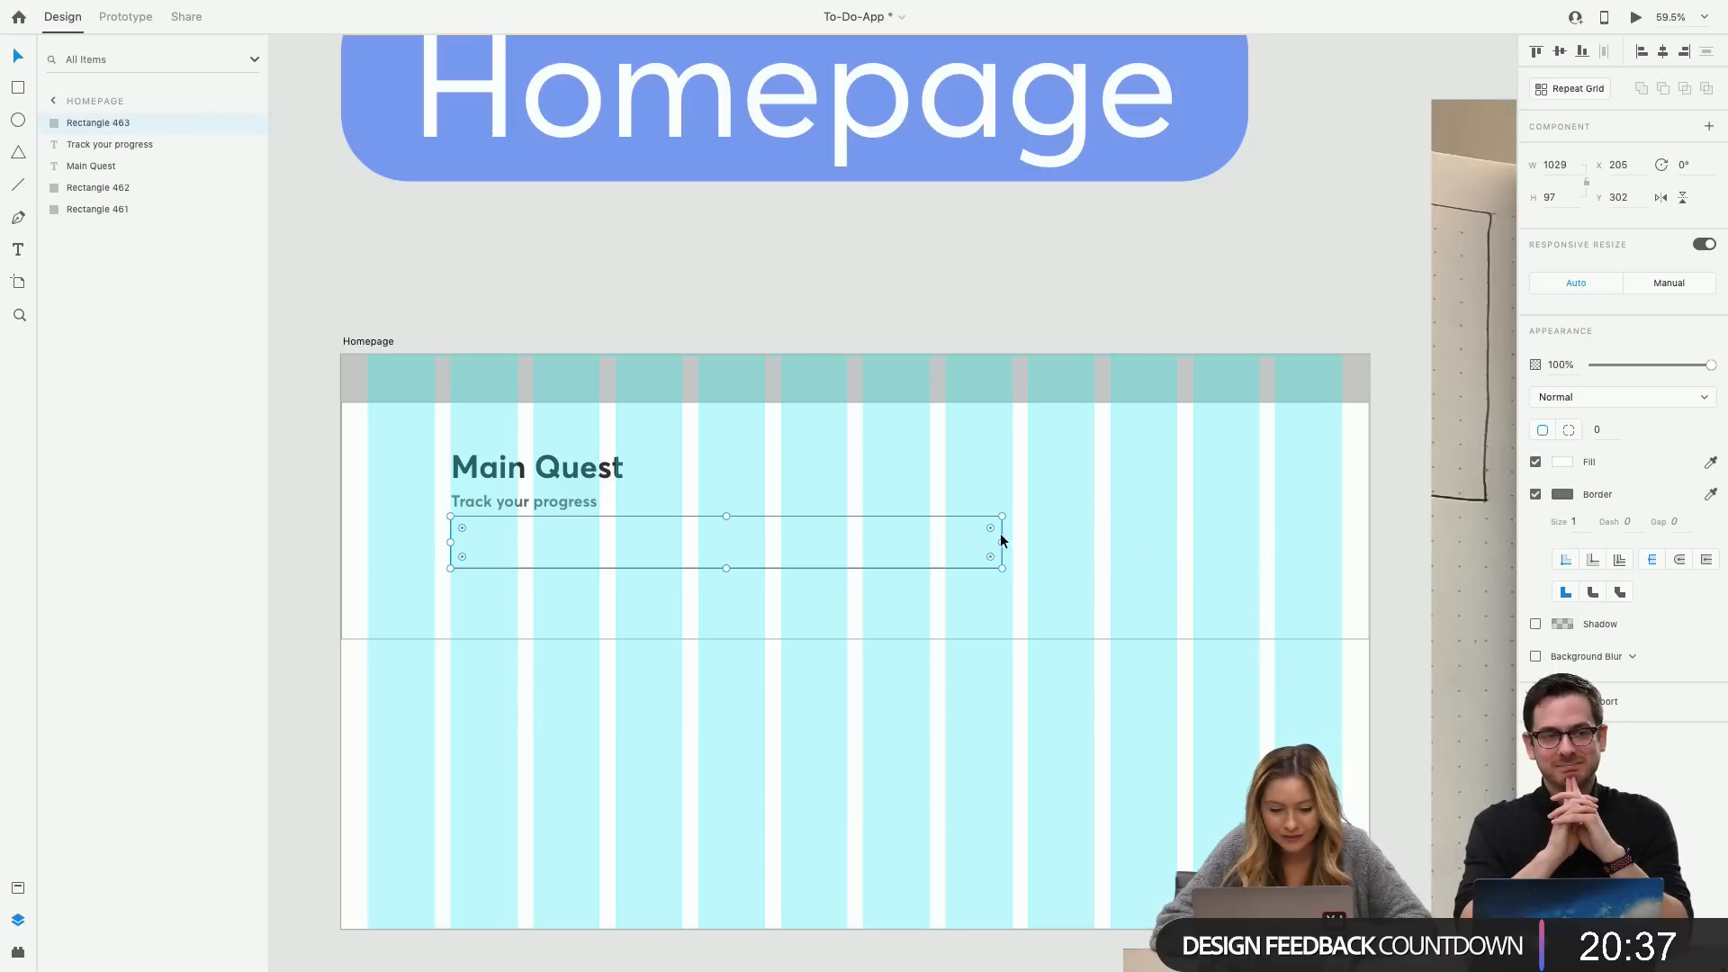
mouse_move(715, 520)
left_mouse_down()
mouse_move(892, 516)
mouse_move(976, 544)
mouse_move(741, 563)
mouse_move(709, 541)
mouse_move(743, 538)
left_mouse_up()
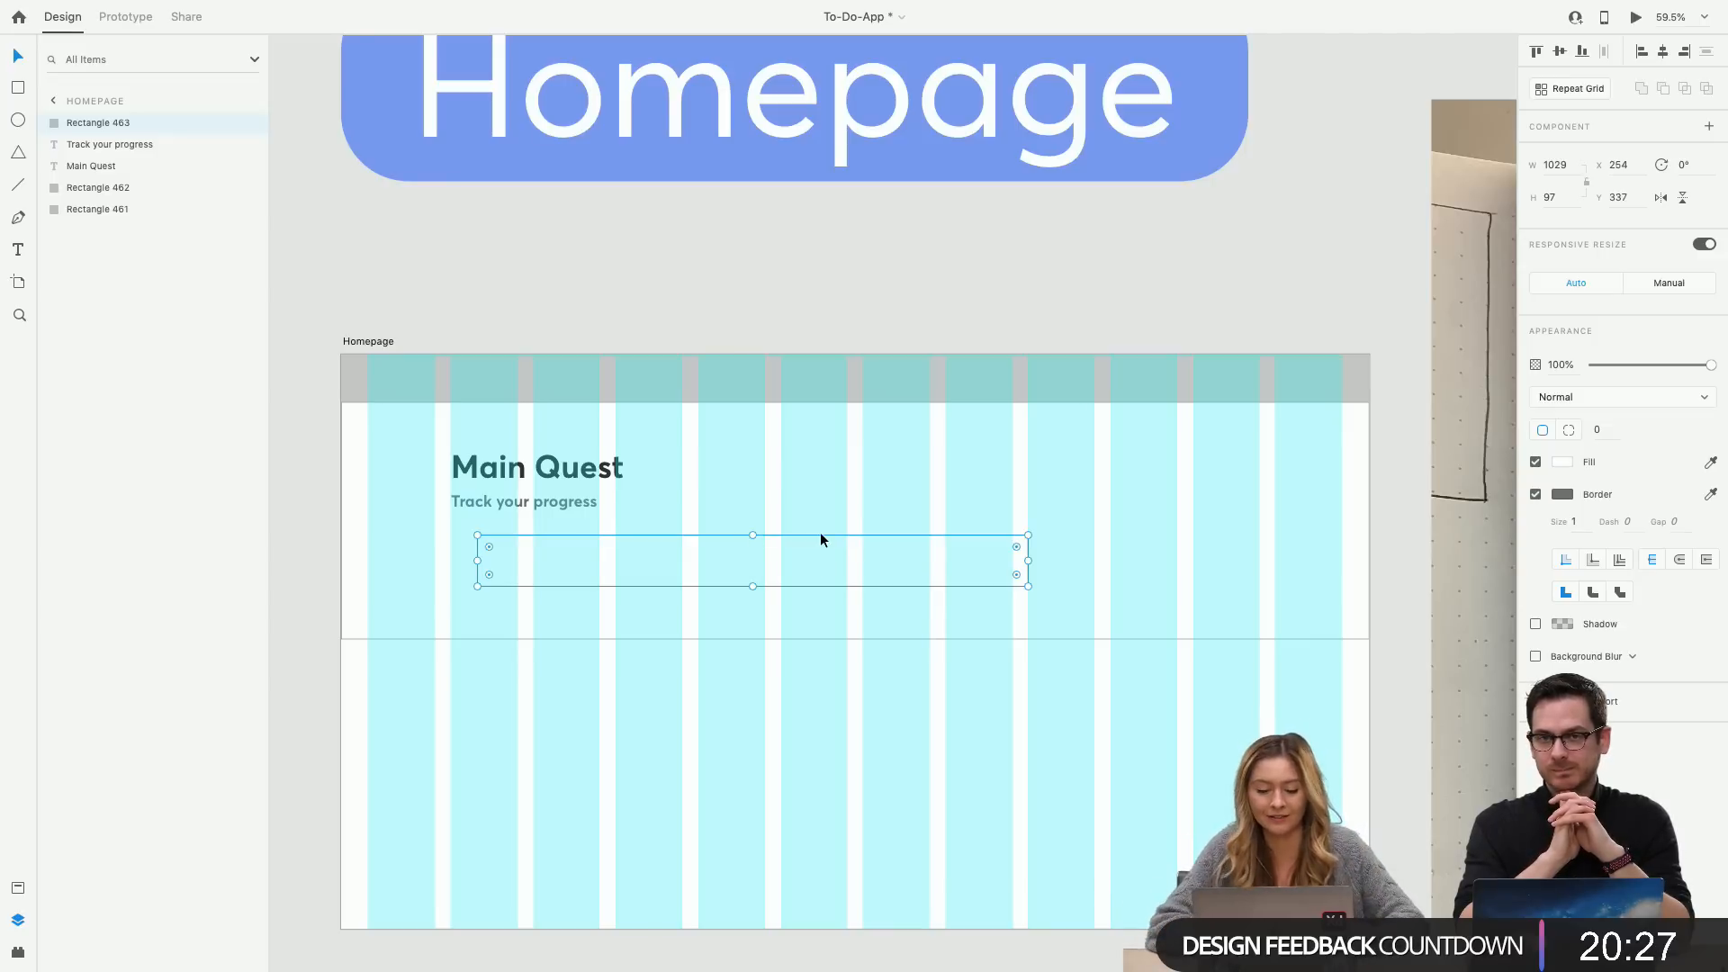
left_click_drag(816, 531, 796, 521)
left_click_drag(1001, 545, 933, 548)
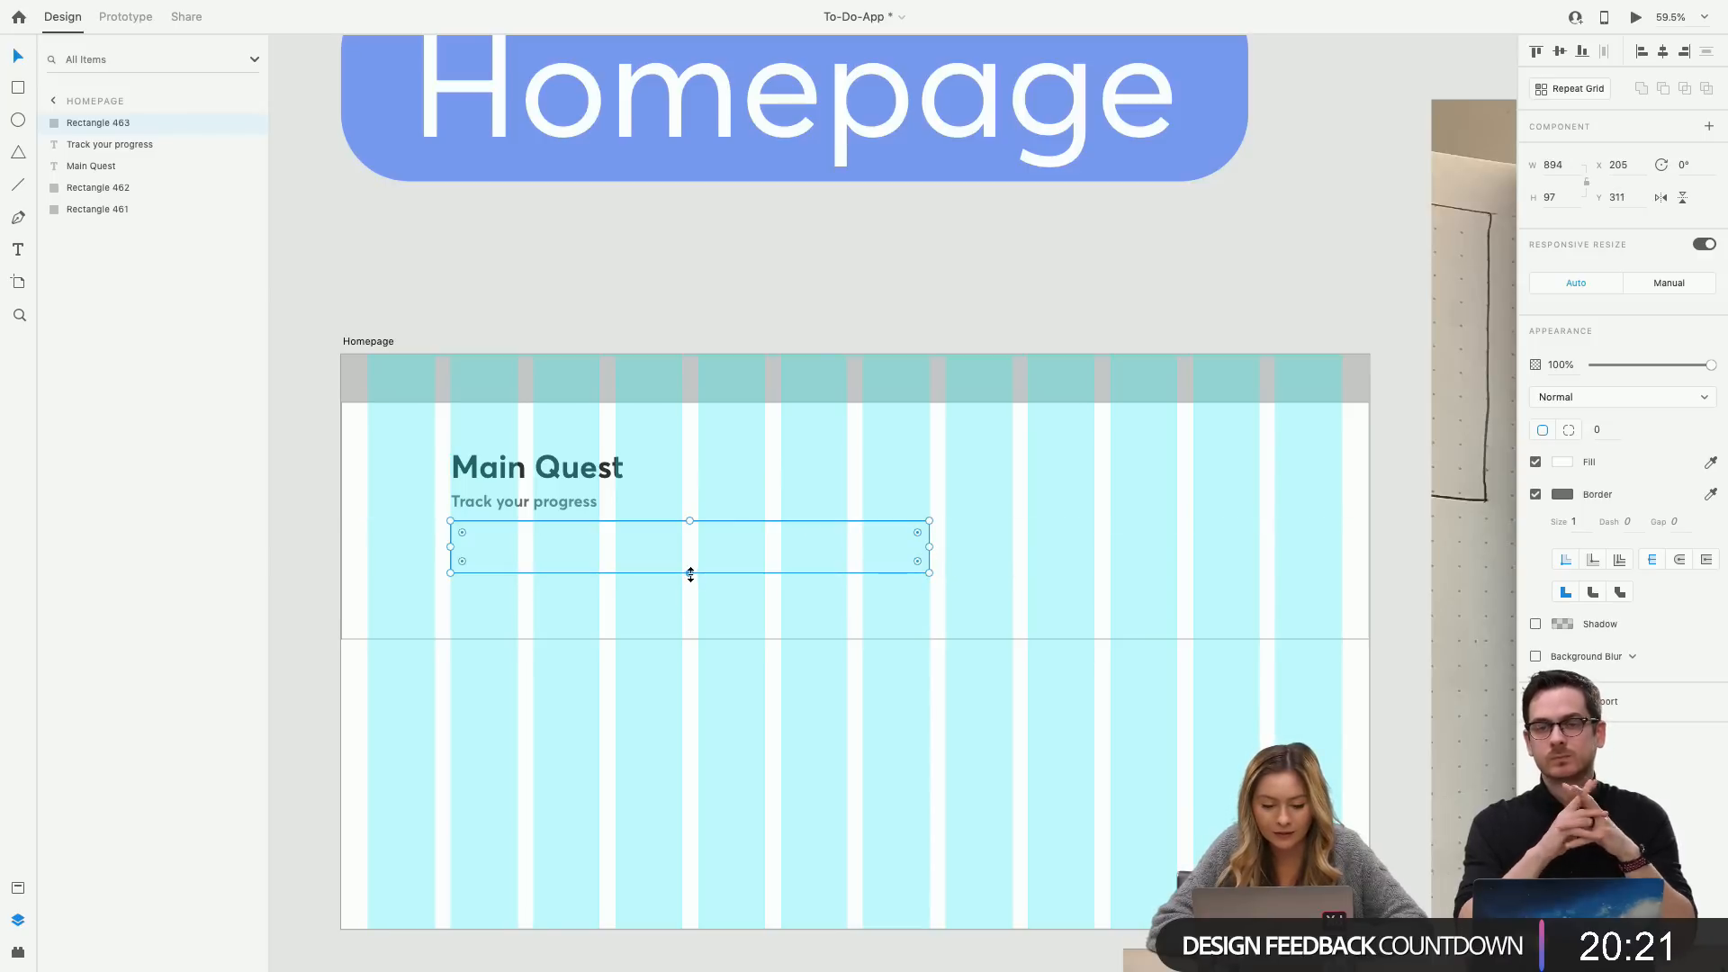
left_click_drag(691, 572, 690, 553)
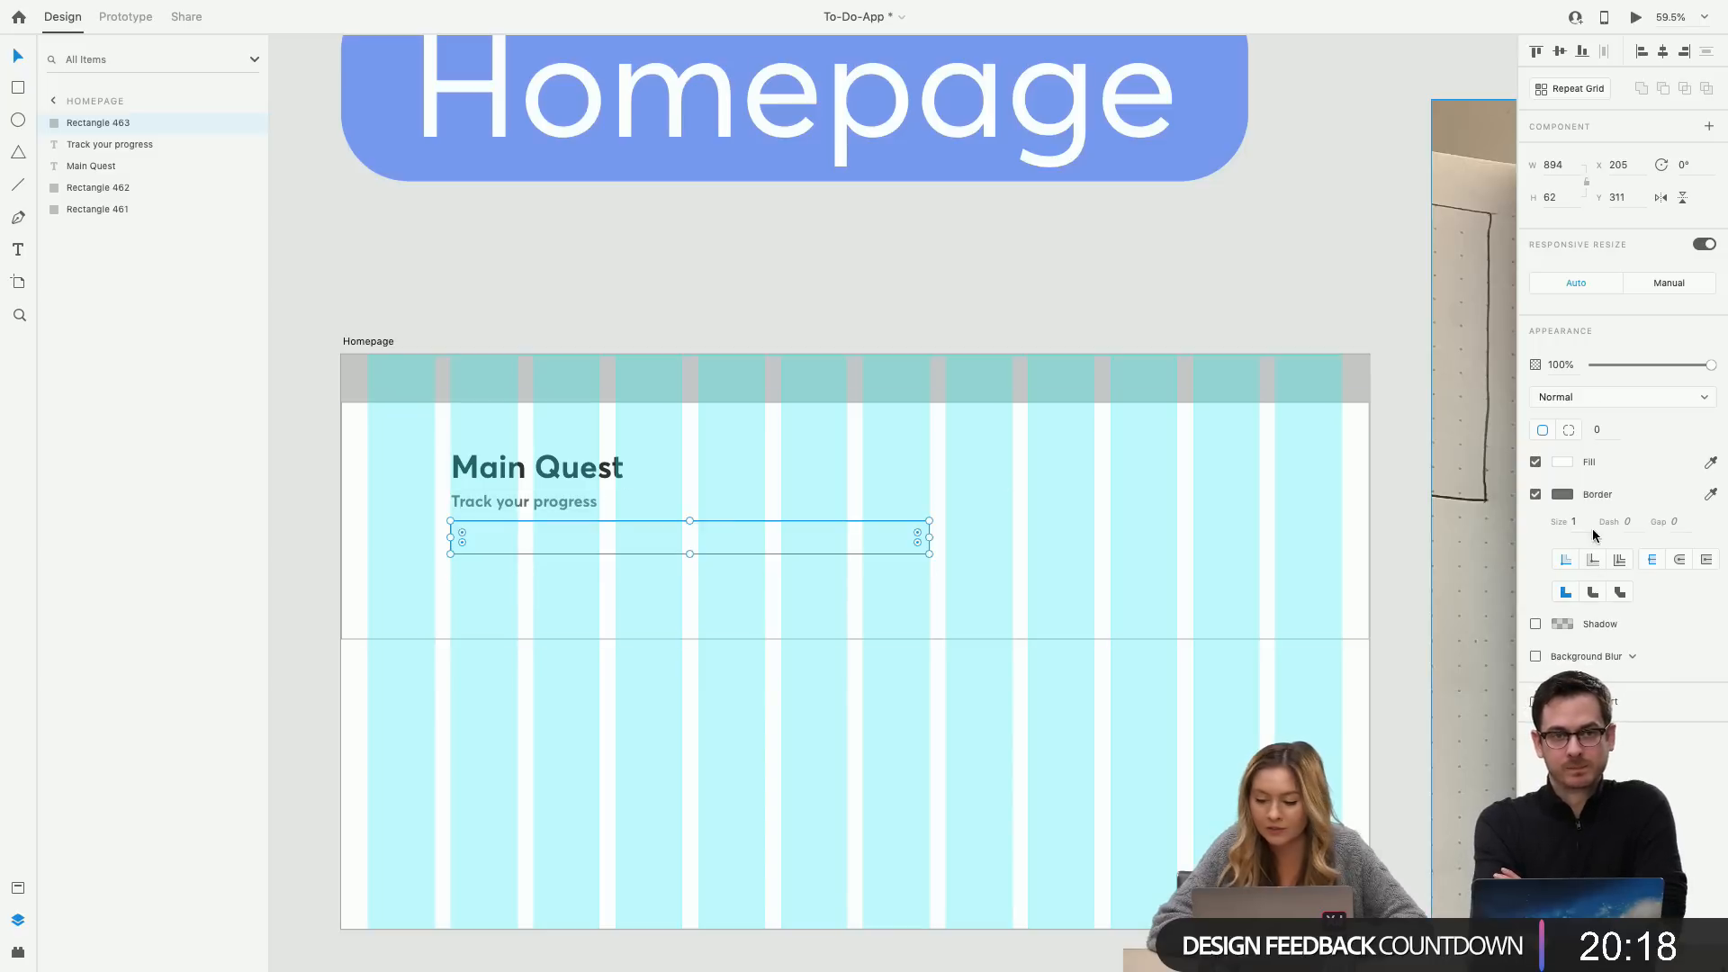
Set the rectangle's corner radius to 30 so it forms a pill-shaped progress bar.
left_click(1593, 431)
type("10")
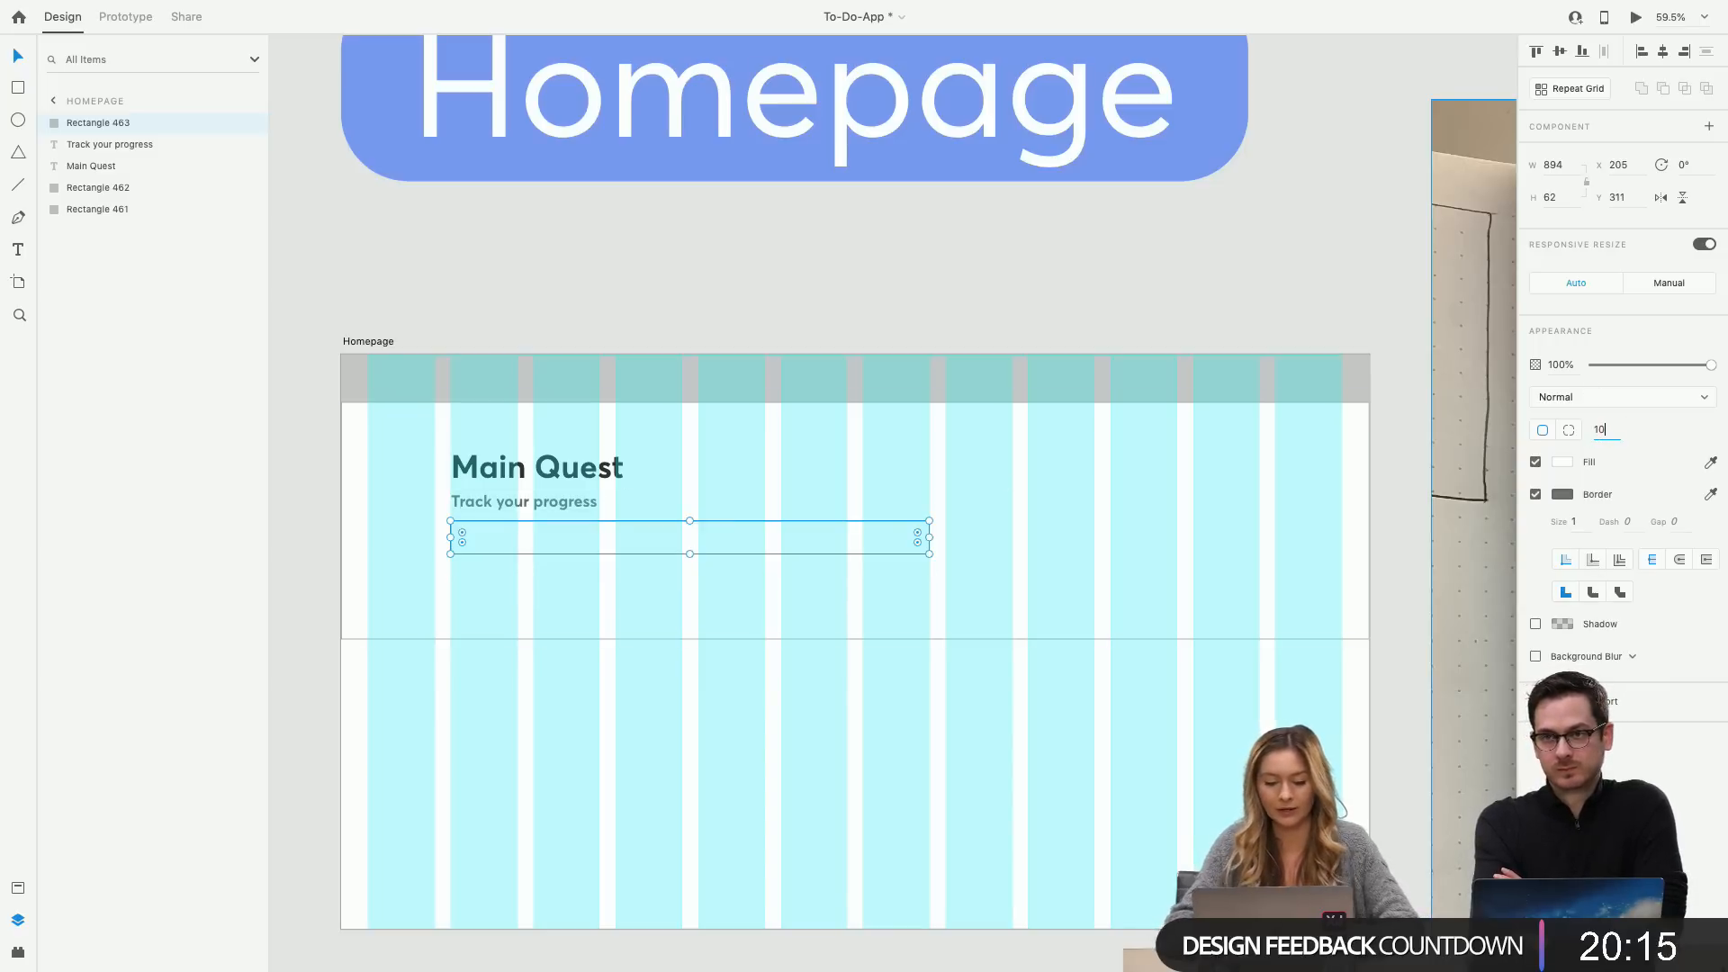
key("Return")
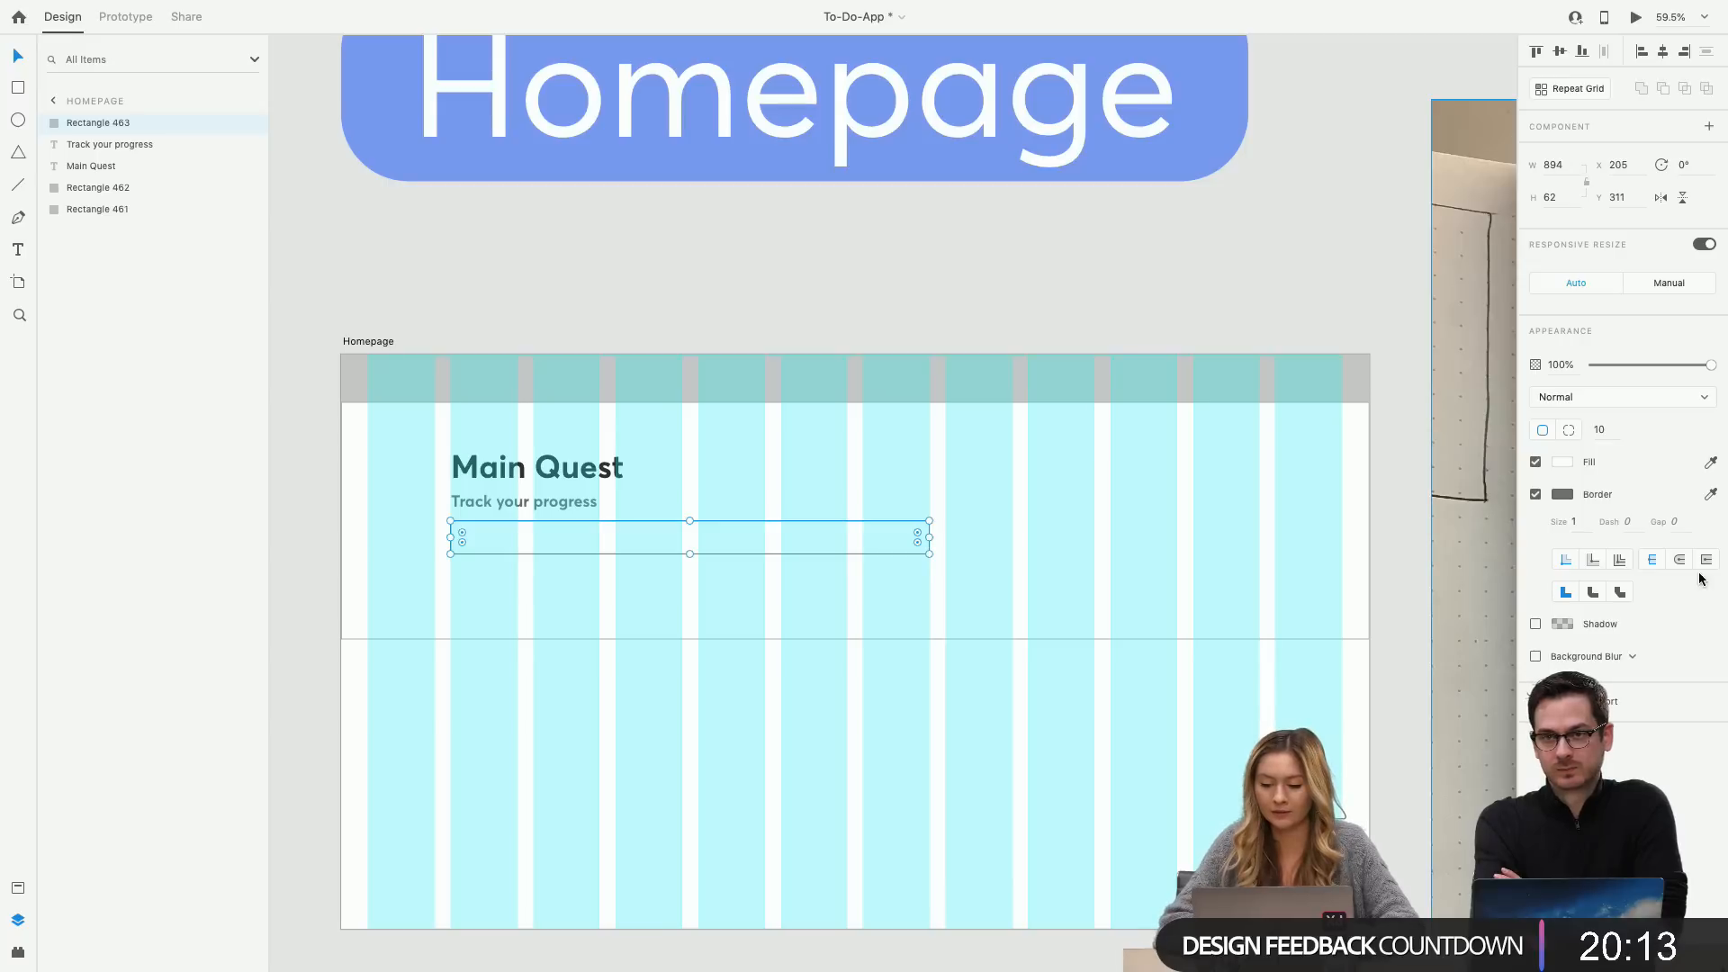
left_click(1598, 430)
type("30")
key("Return")
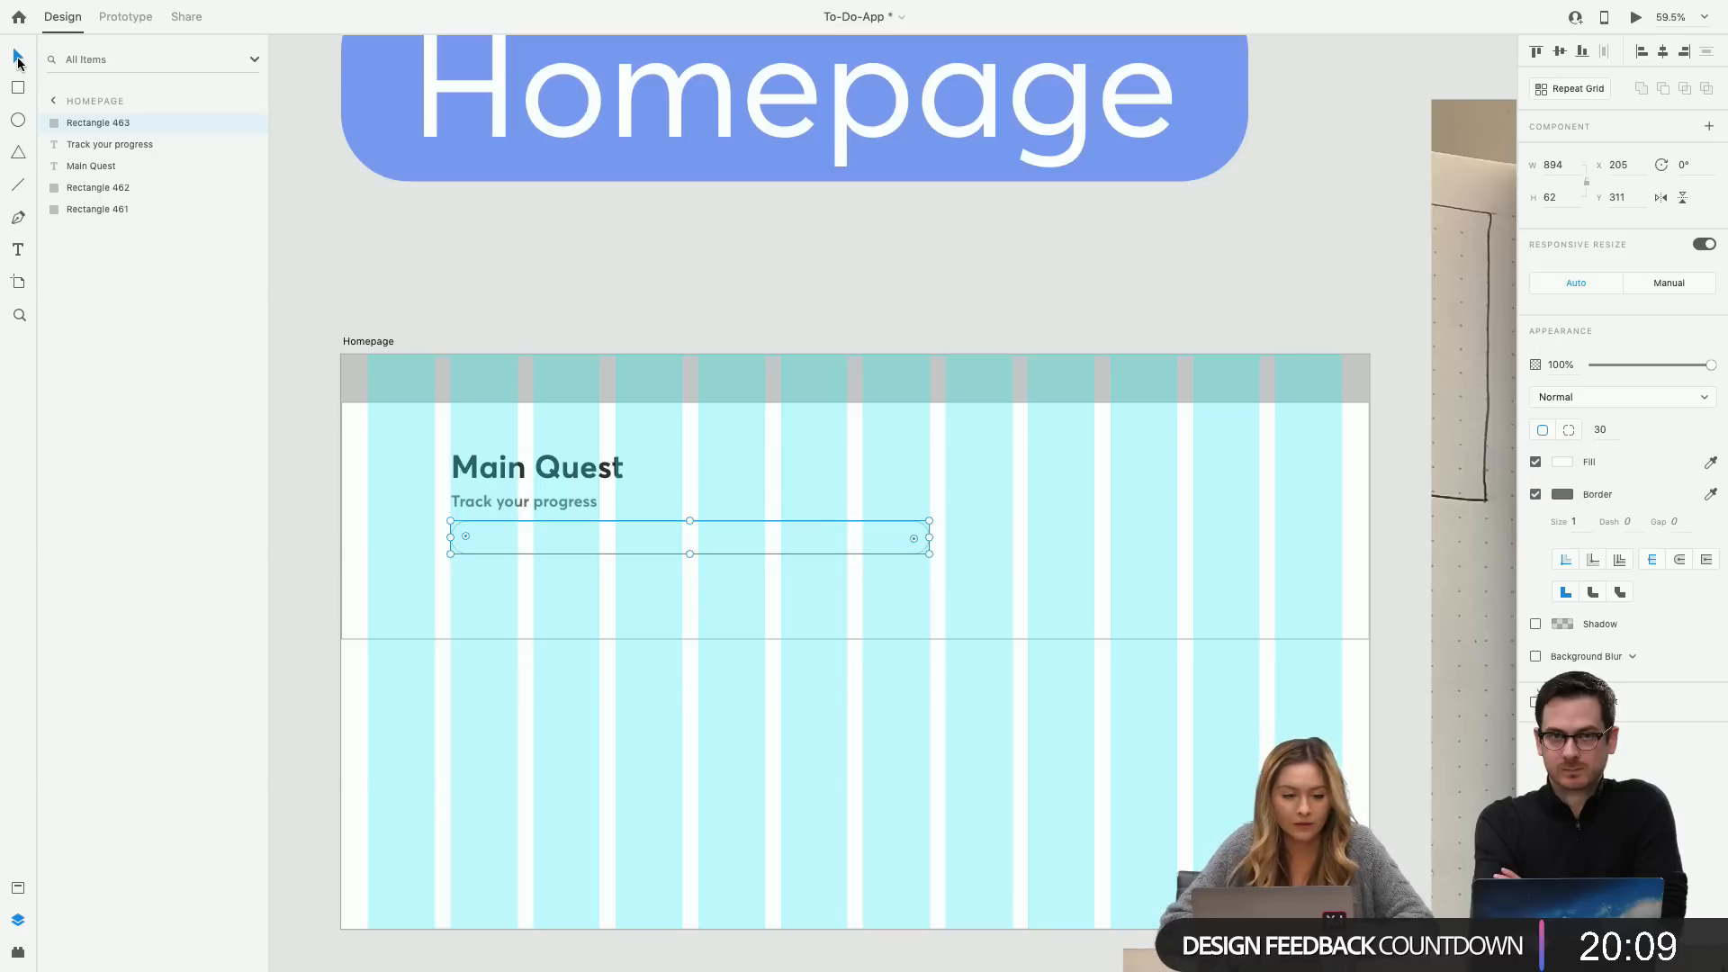
left_click(767, 497)
left_click_drag(585, 522, 666, 518)
left_click(679, 452)
left_click(755, 443)
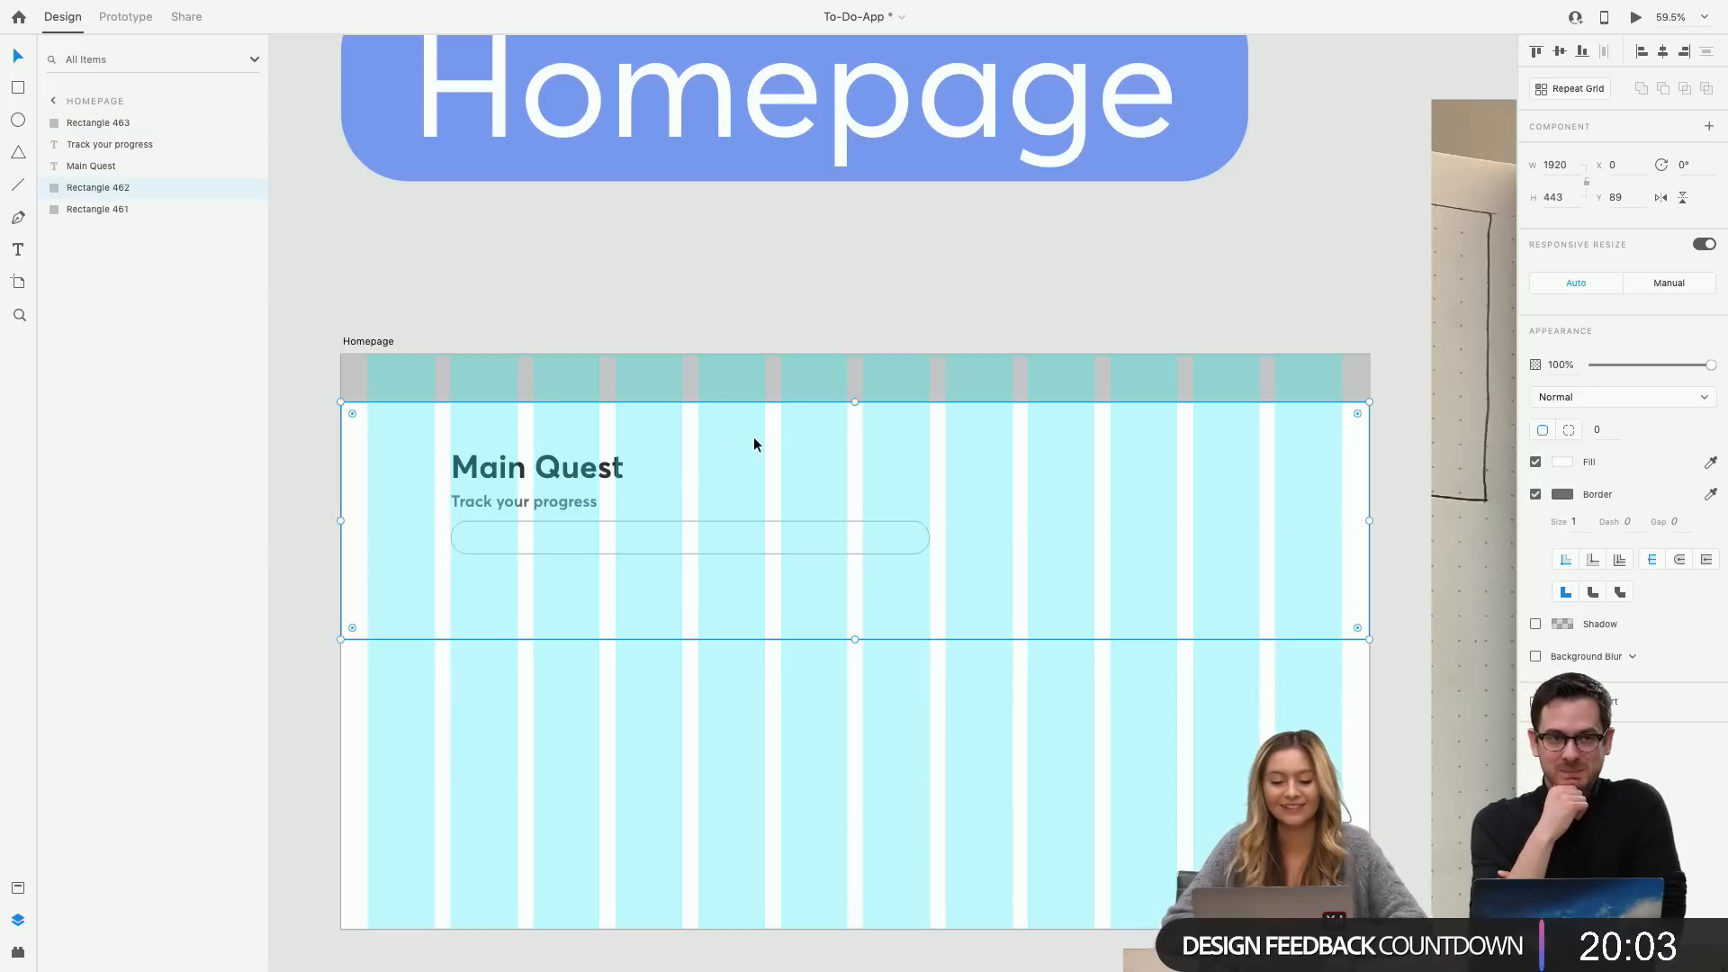
Duplicate the rounded bar in place and shorten the copy from its right end to about 600 wide.
left_click(597, 533)
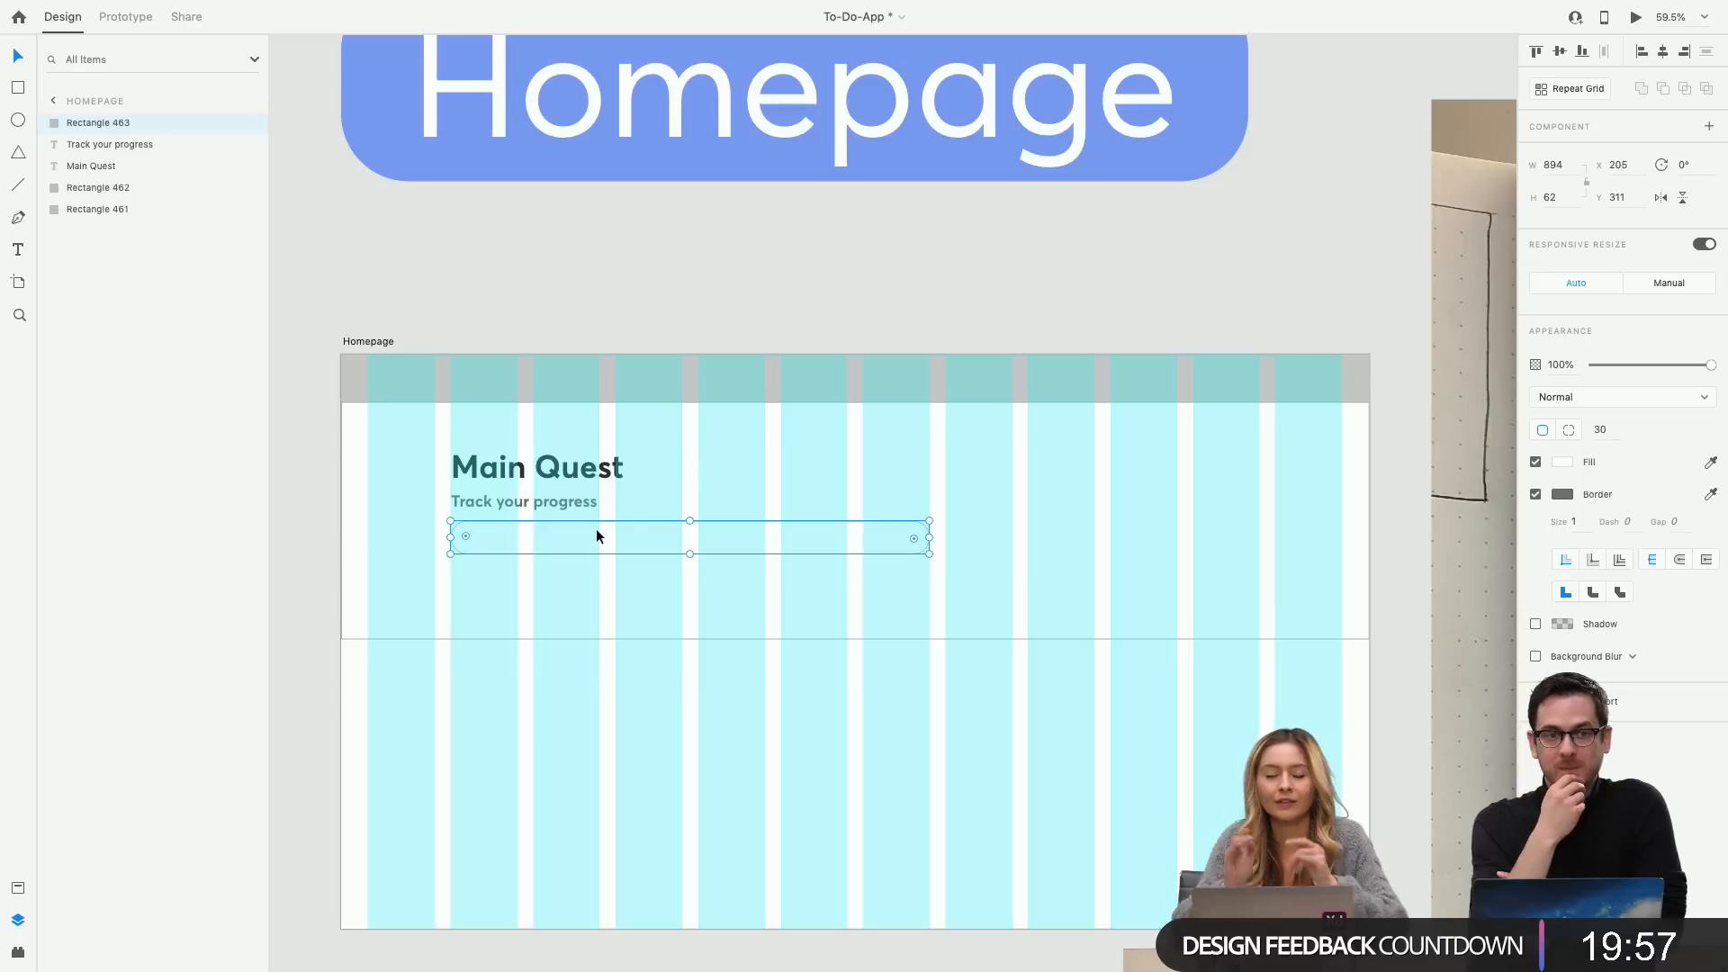
key("super+d")
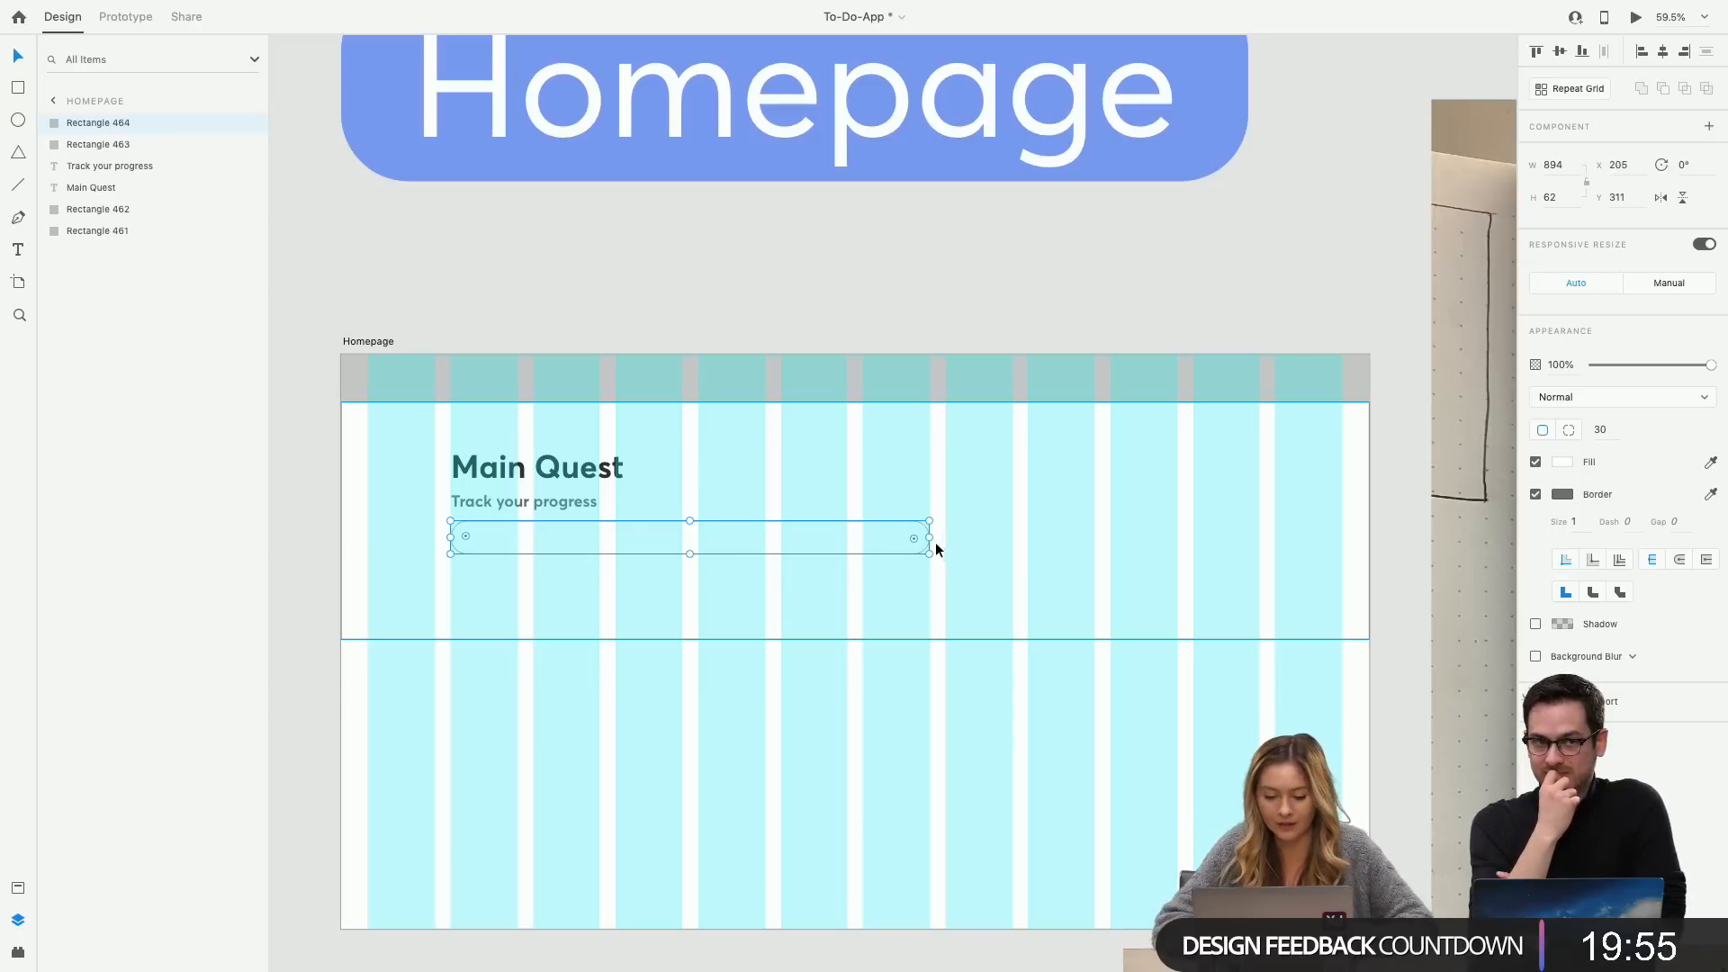
left_click_drag(929, 537, 772, 540)
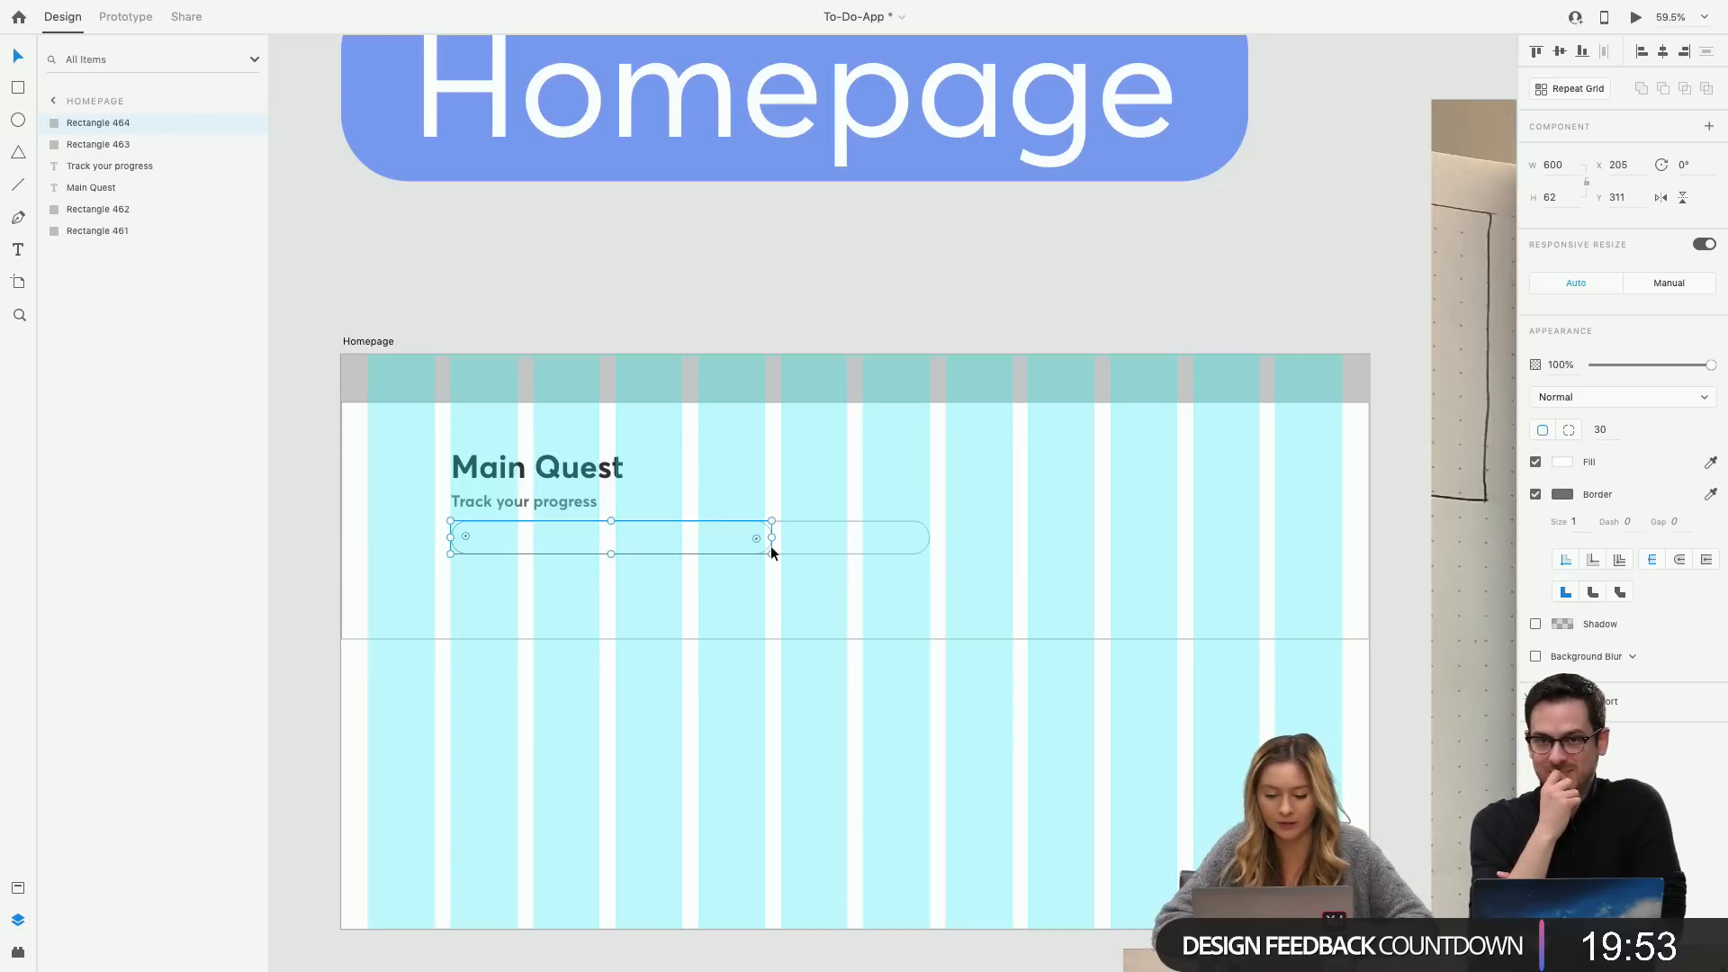
Fill the shorter bar with light gray #C9C9C9 and remove its border.
left_click(1563, 461)
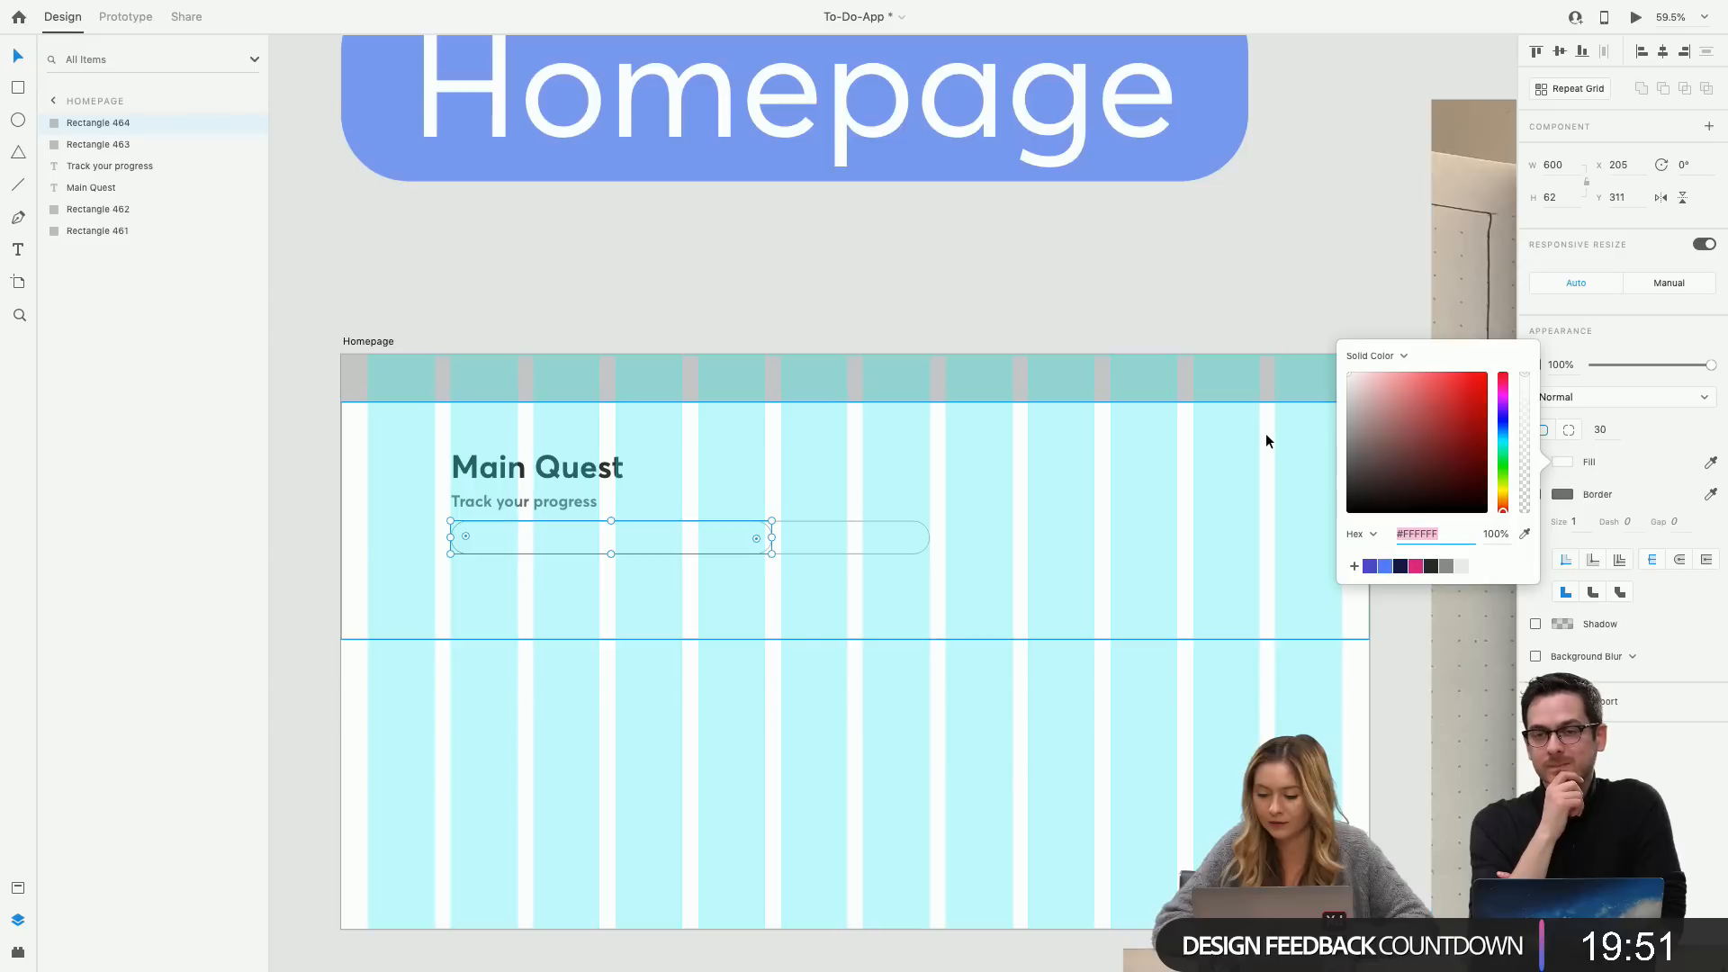
left_click_drag(1370, 414, 1294, 416)
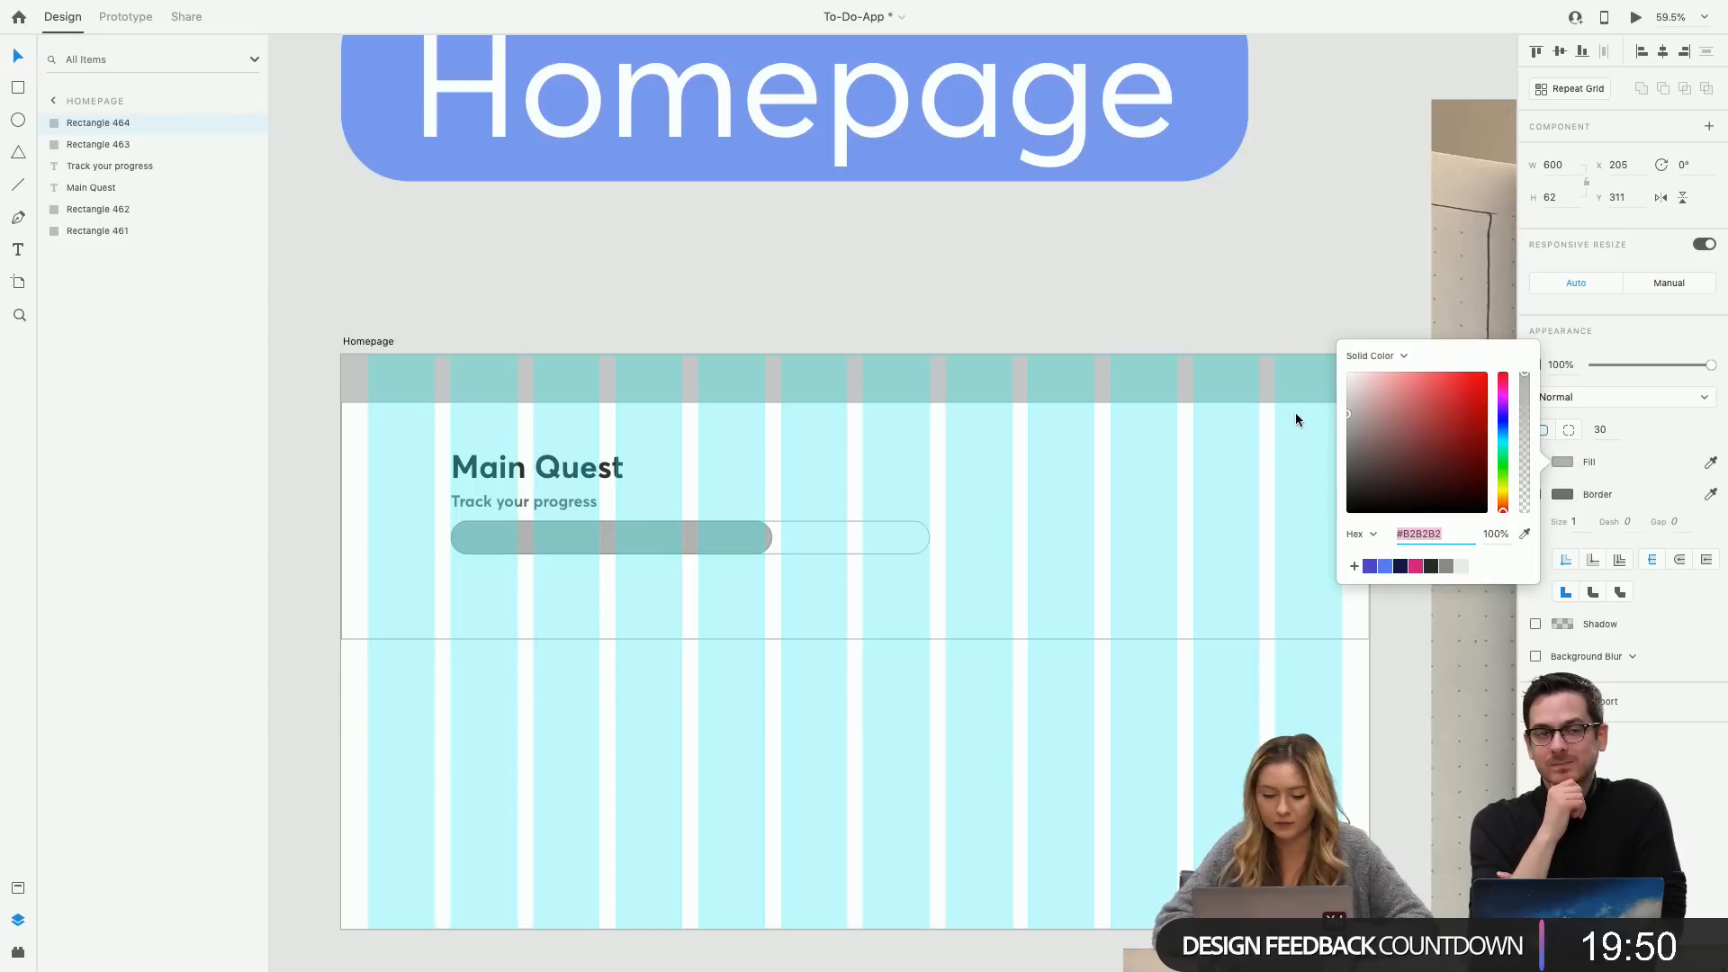
left_click(1635, 474)
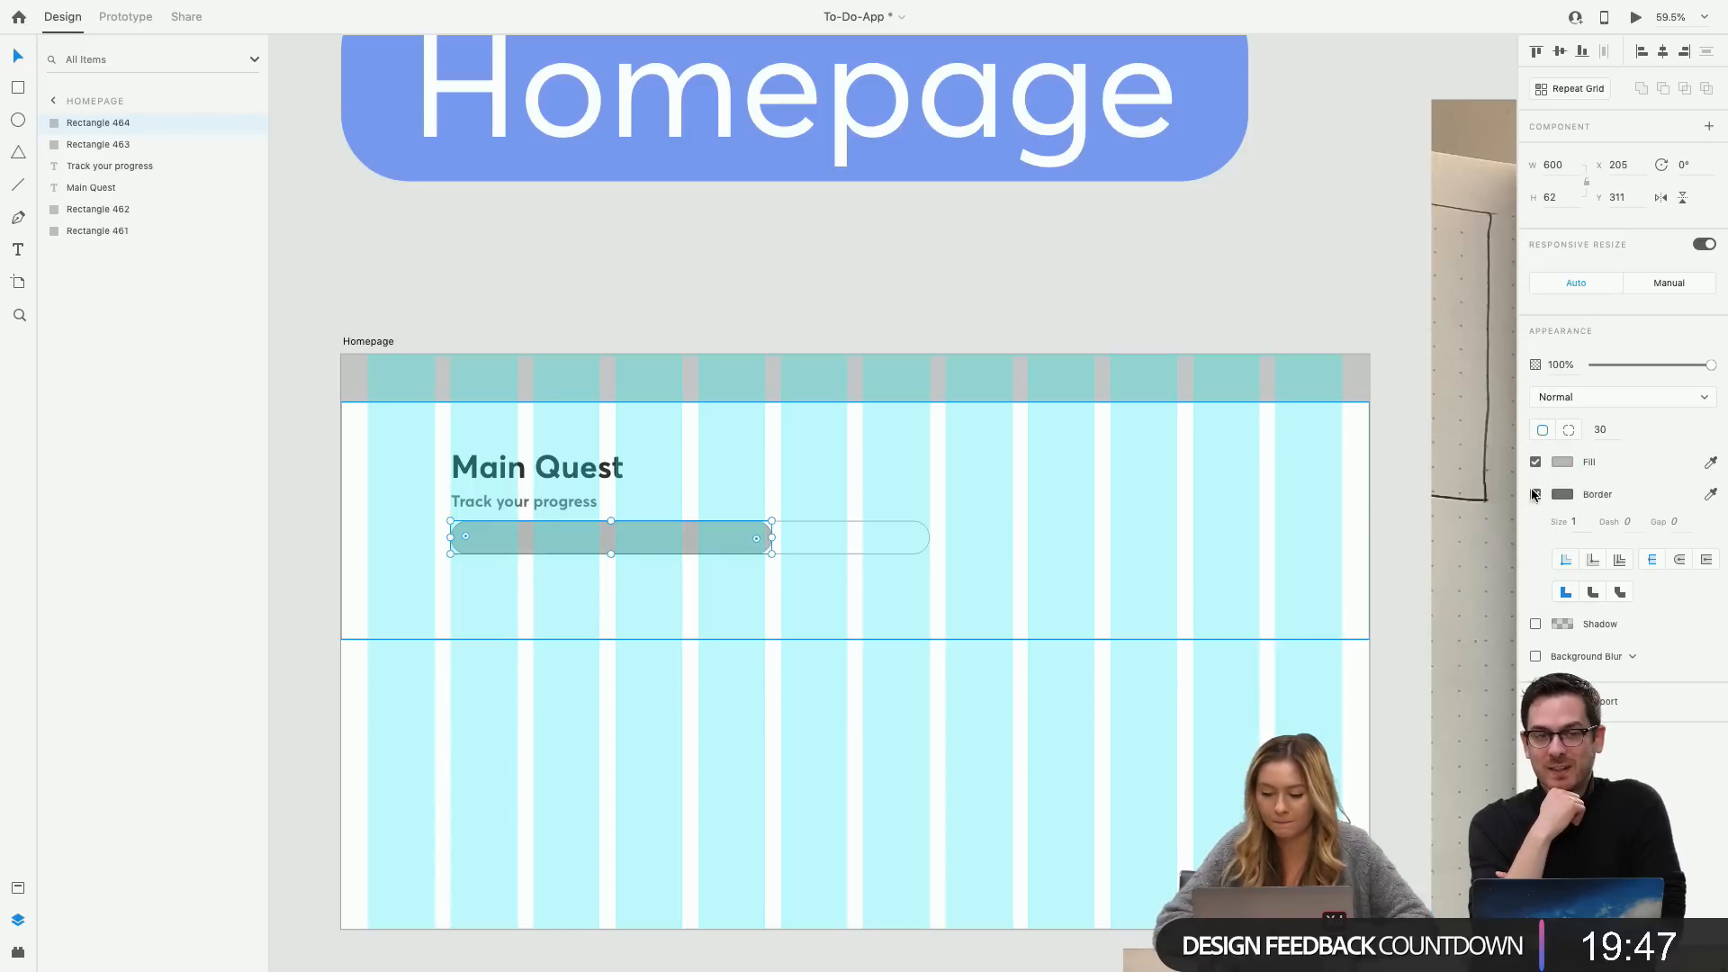
left_click(1535, 494)
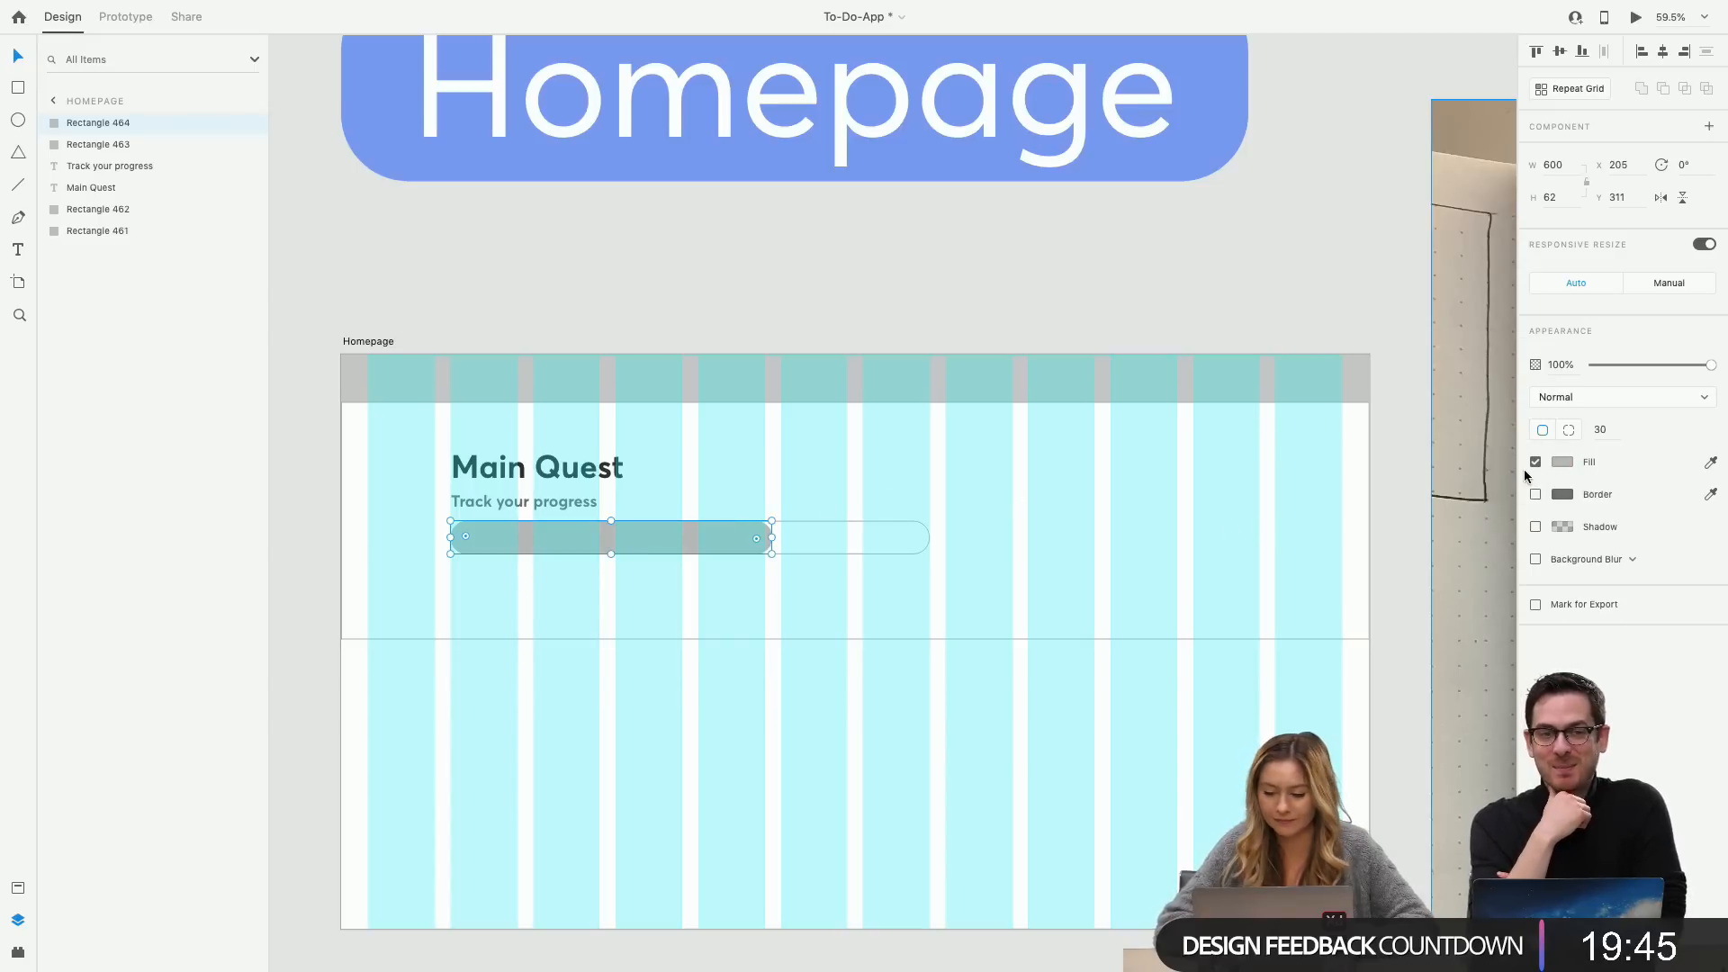
left_click(1563, 462)
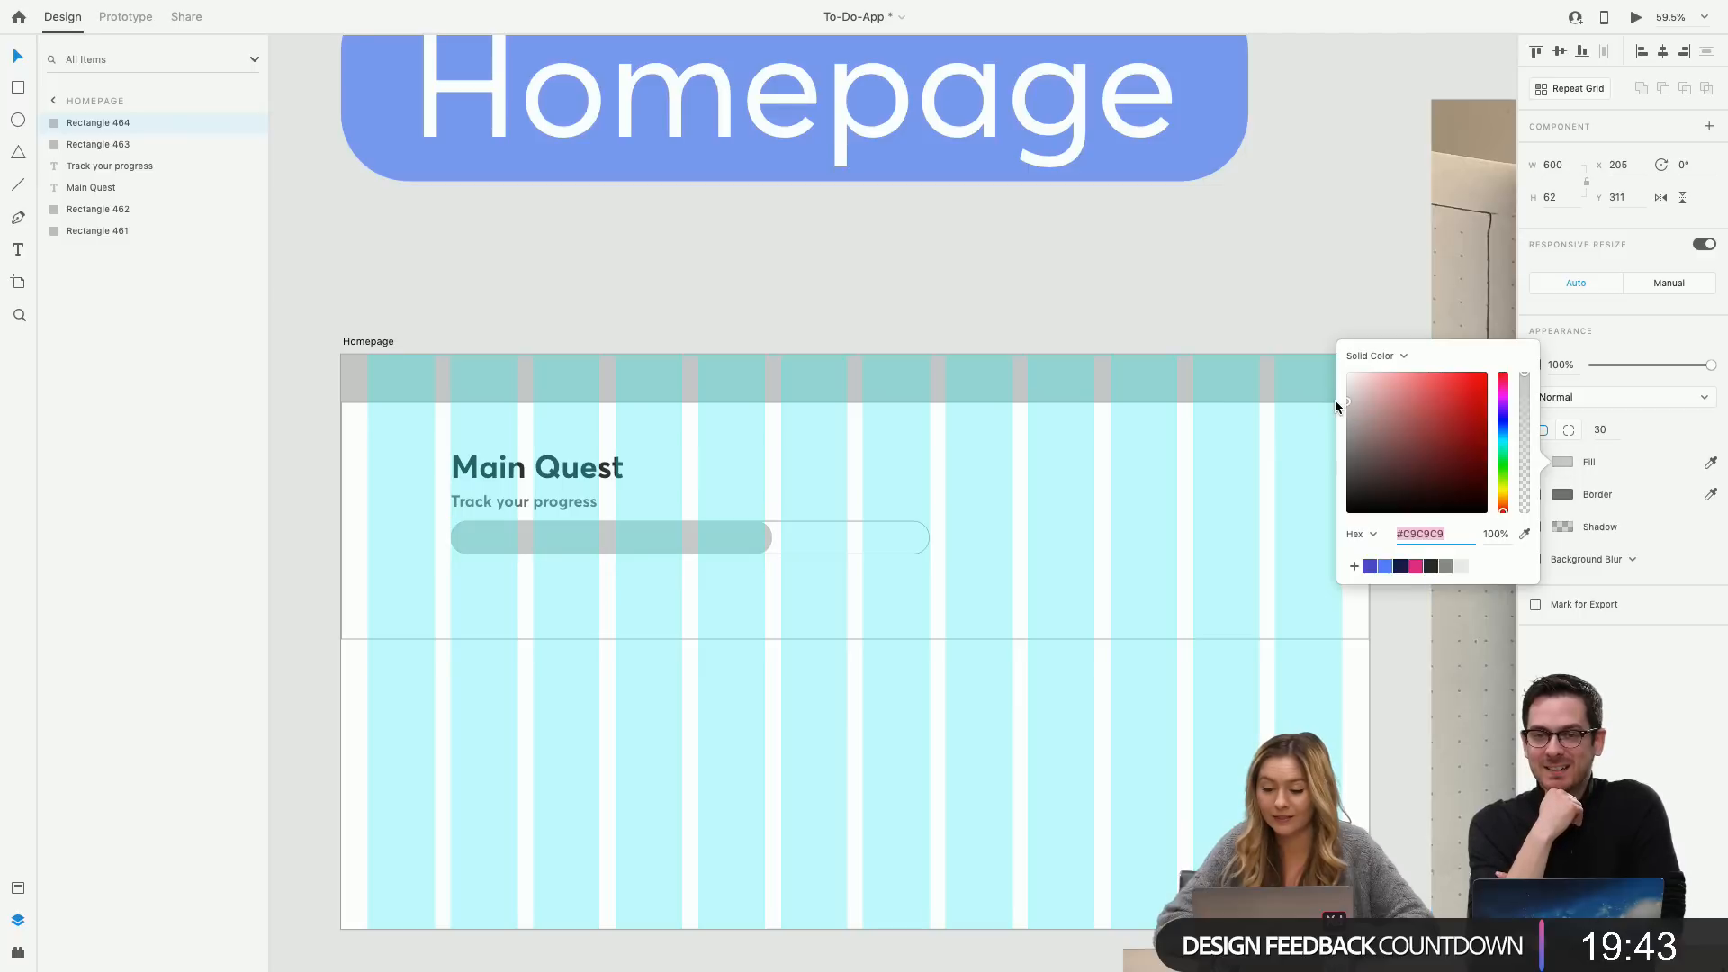
left_click(1073, 502)
Group the gray bar with the outlined bar and move the group straight down to about Y 327.
left_click(689, 540)
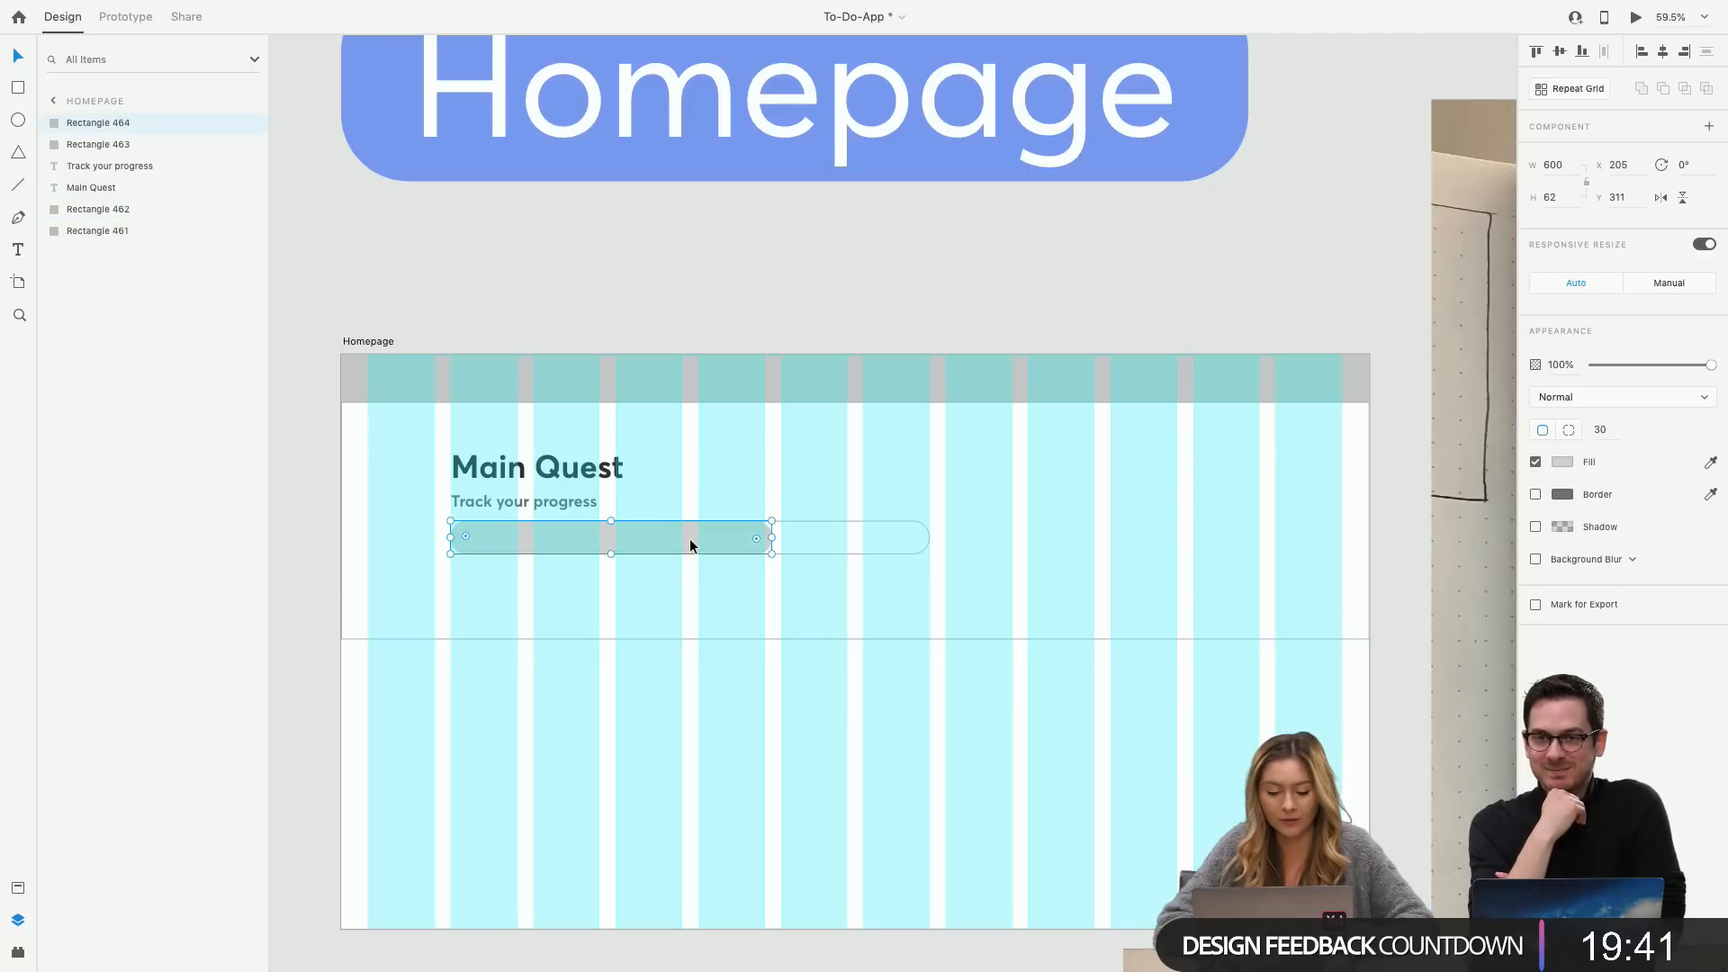
left_click(731, 538, "shift")
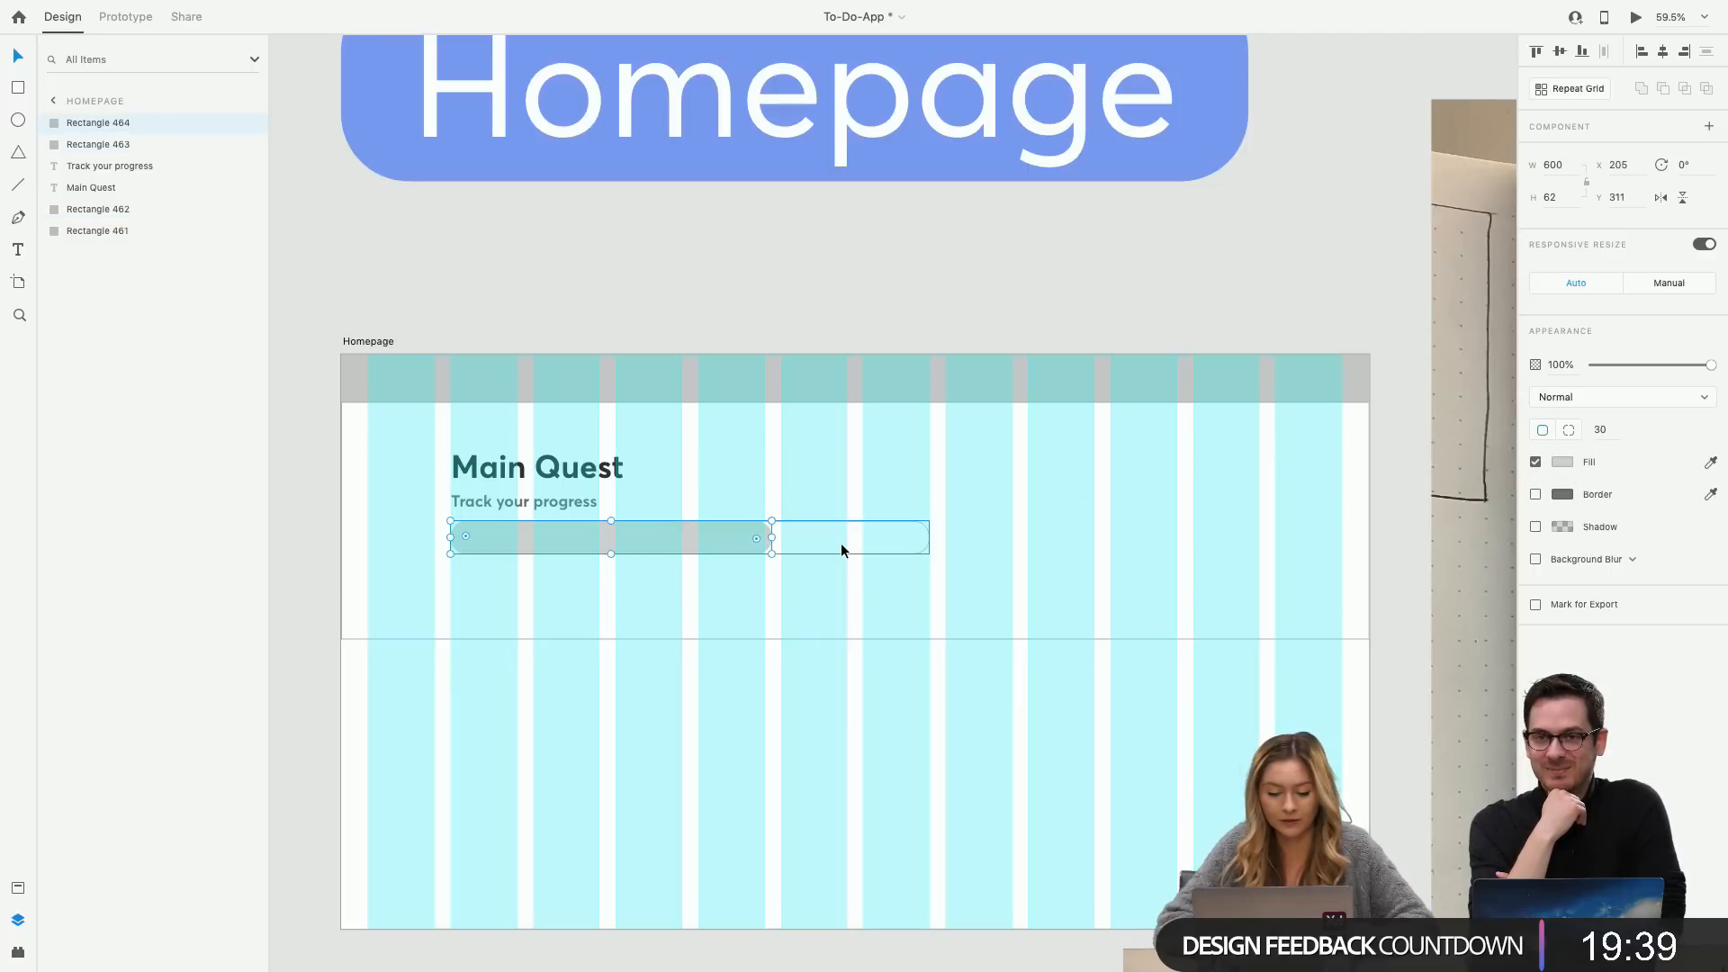
key("ctrl+g")
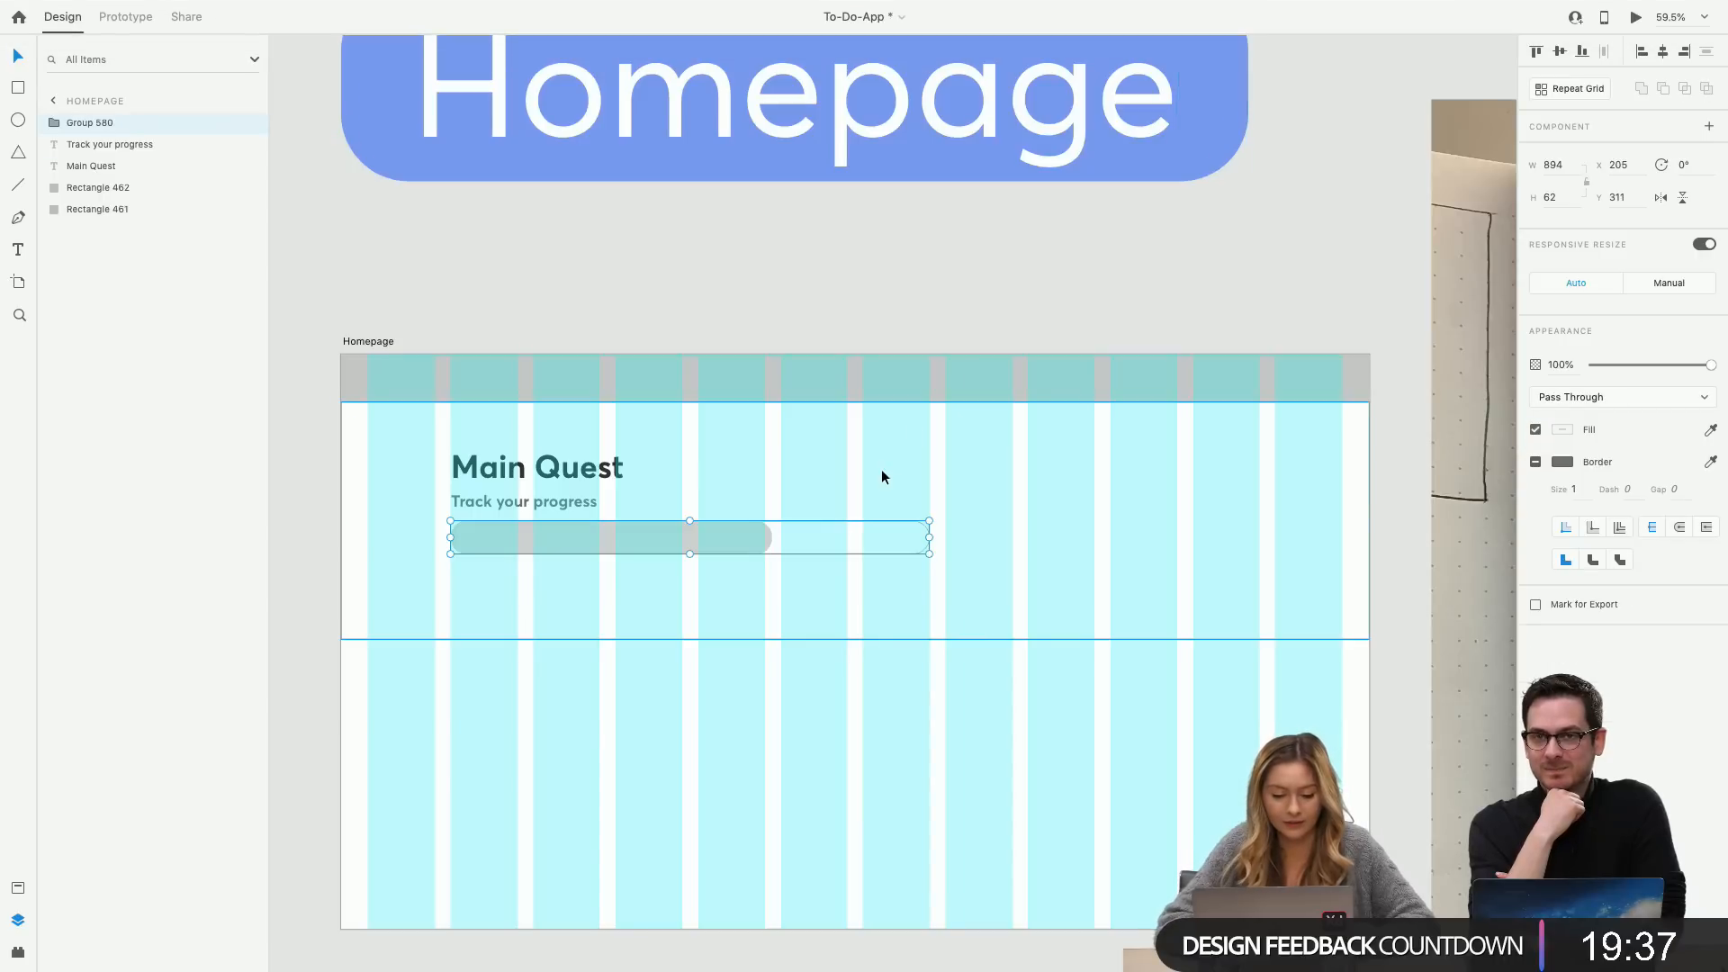
left_click_drag(624, 533, 623, 540)
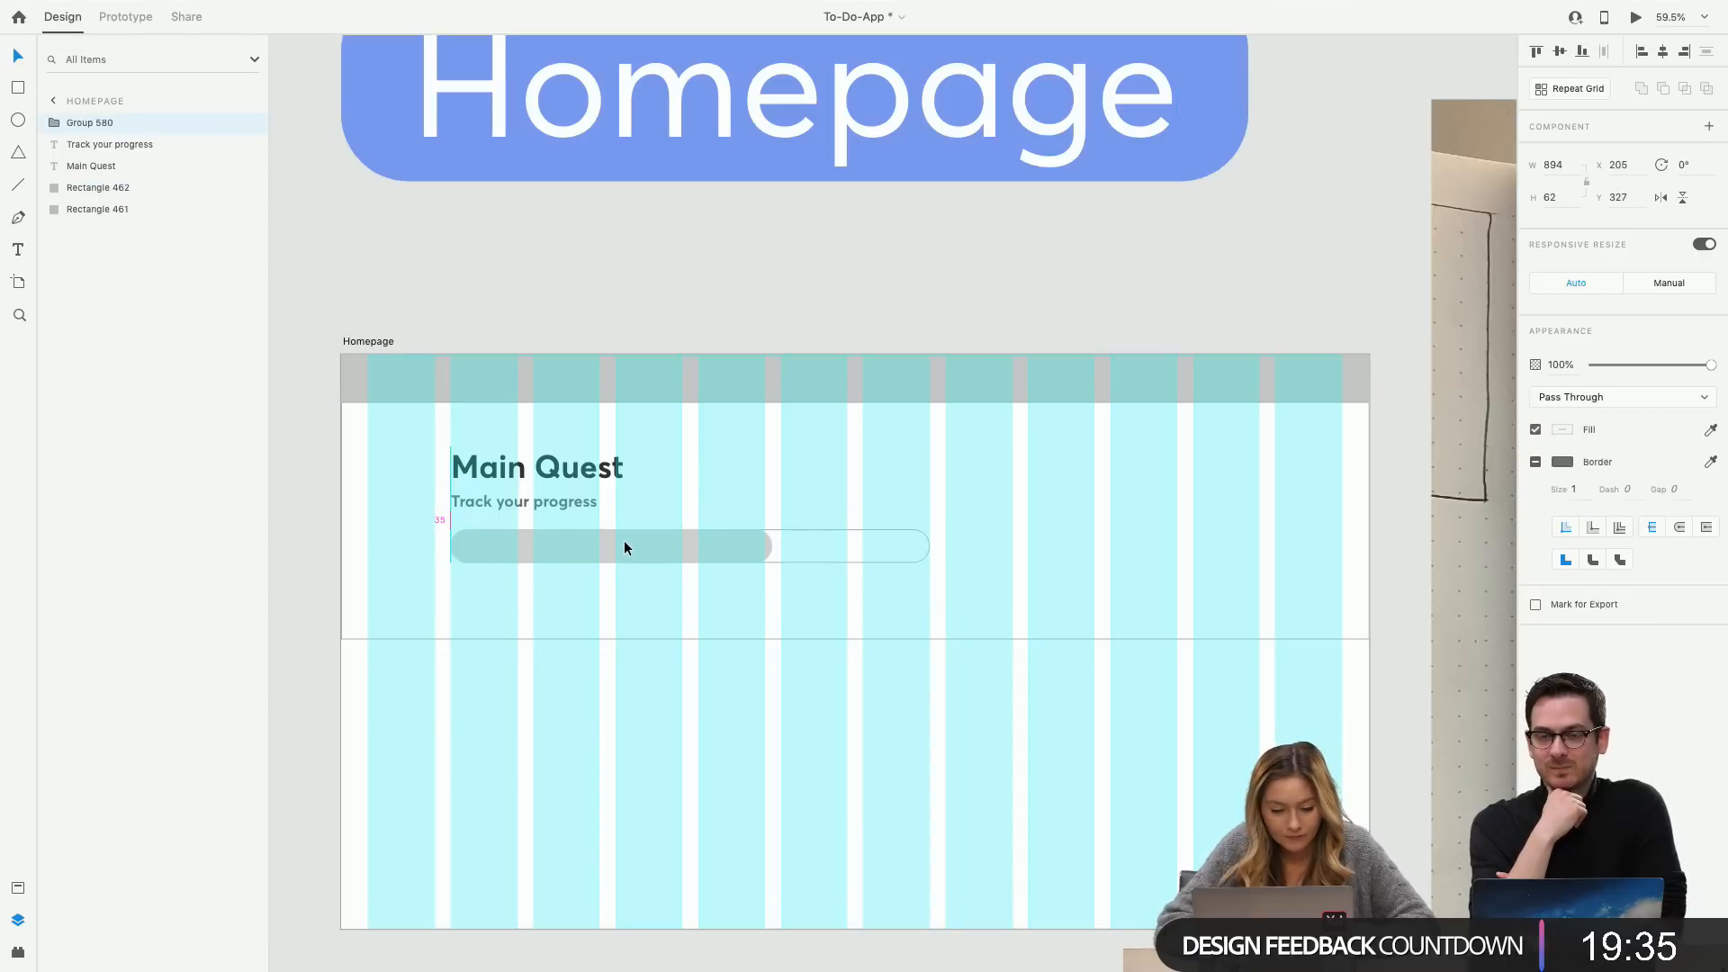
left_click(727, 381)
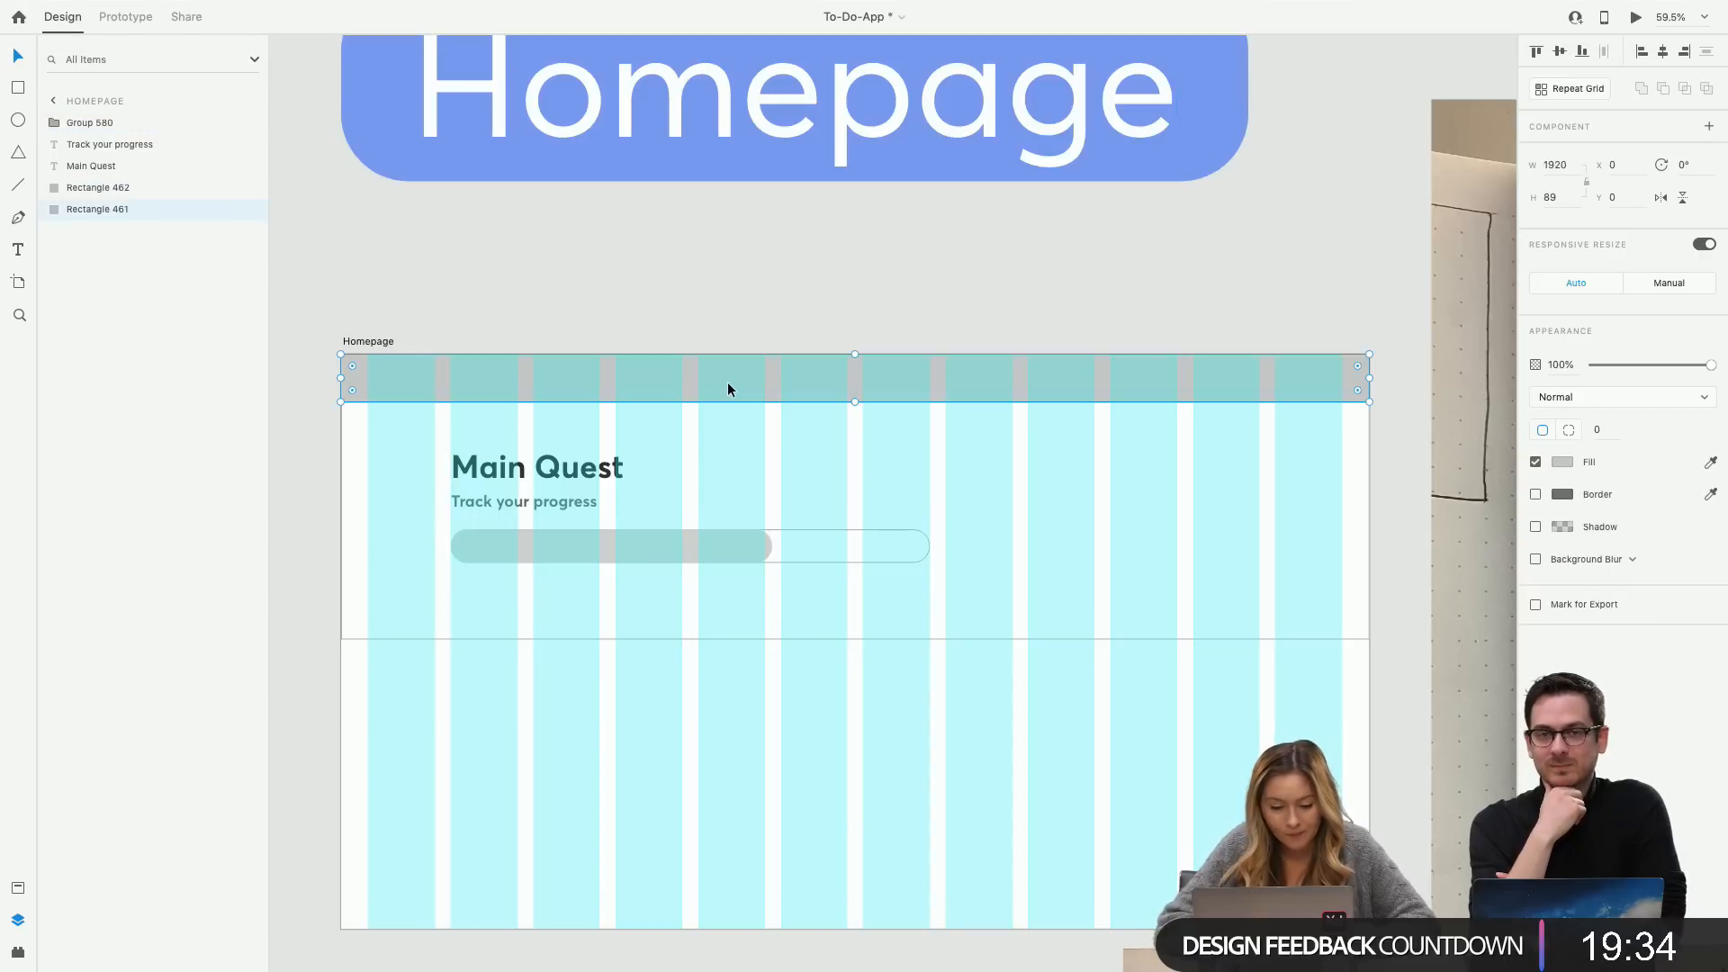
left_click(564, 500)
left_click(582, 529)
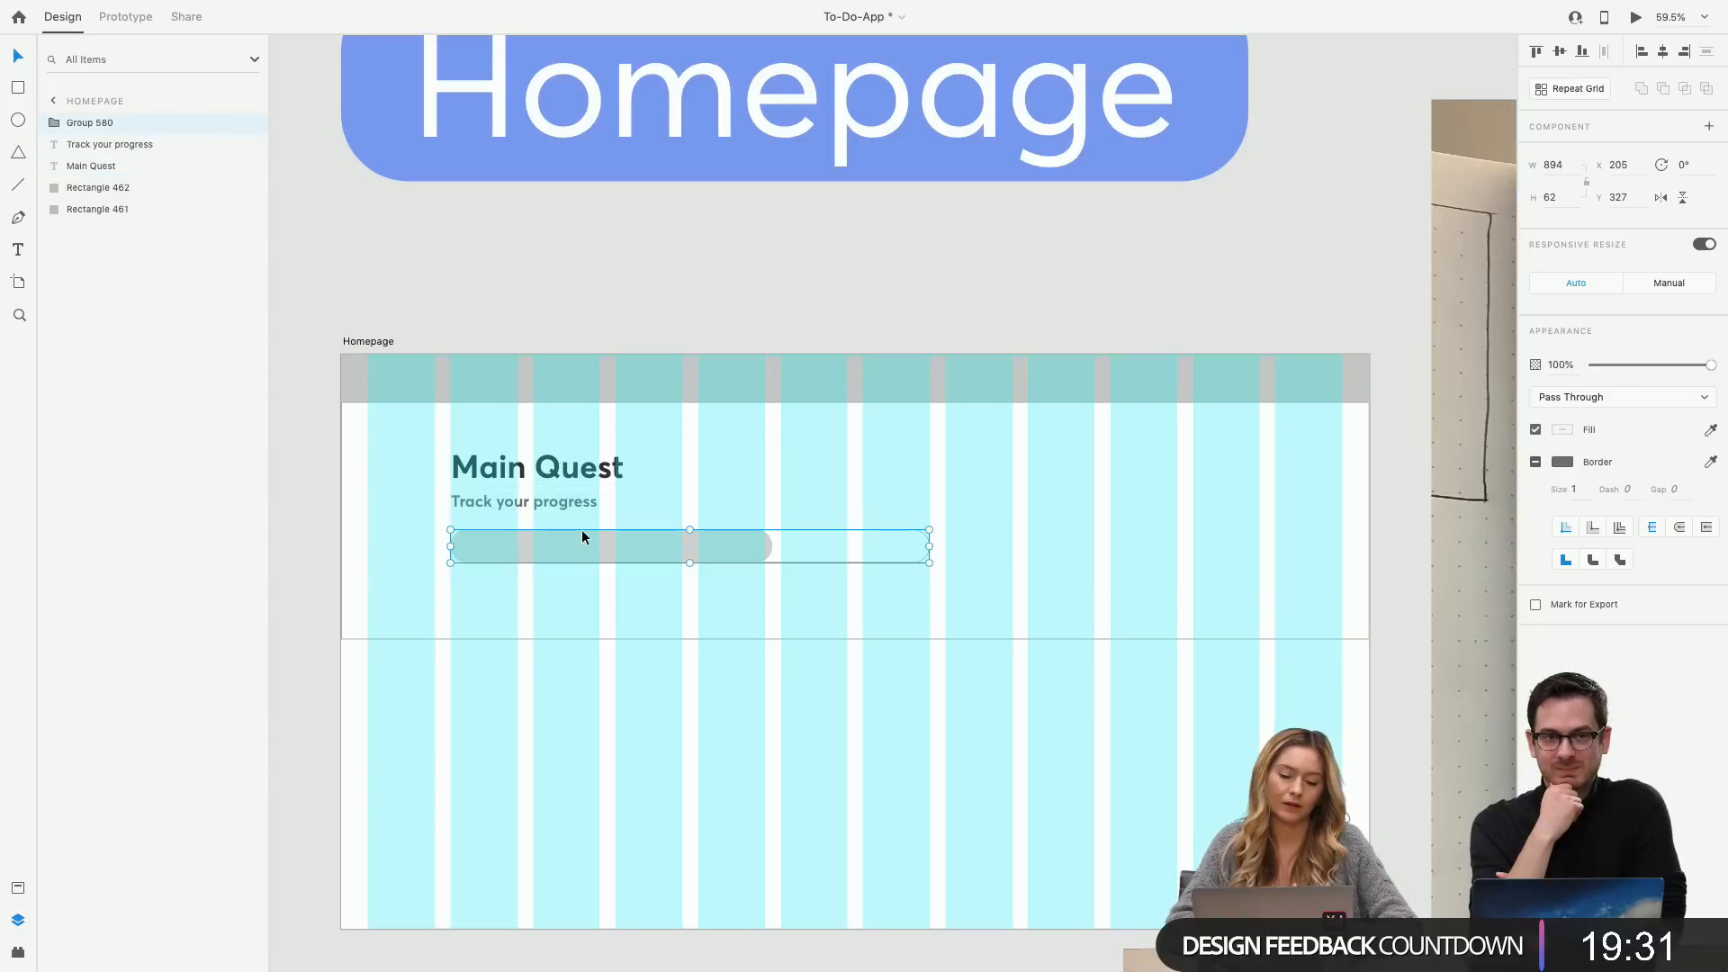
left_click(717, 495)
left_click(601, 549)
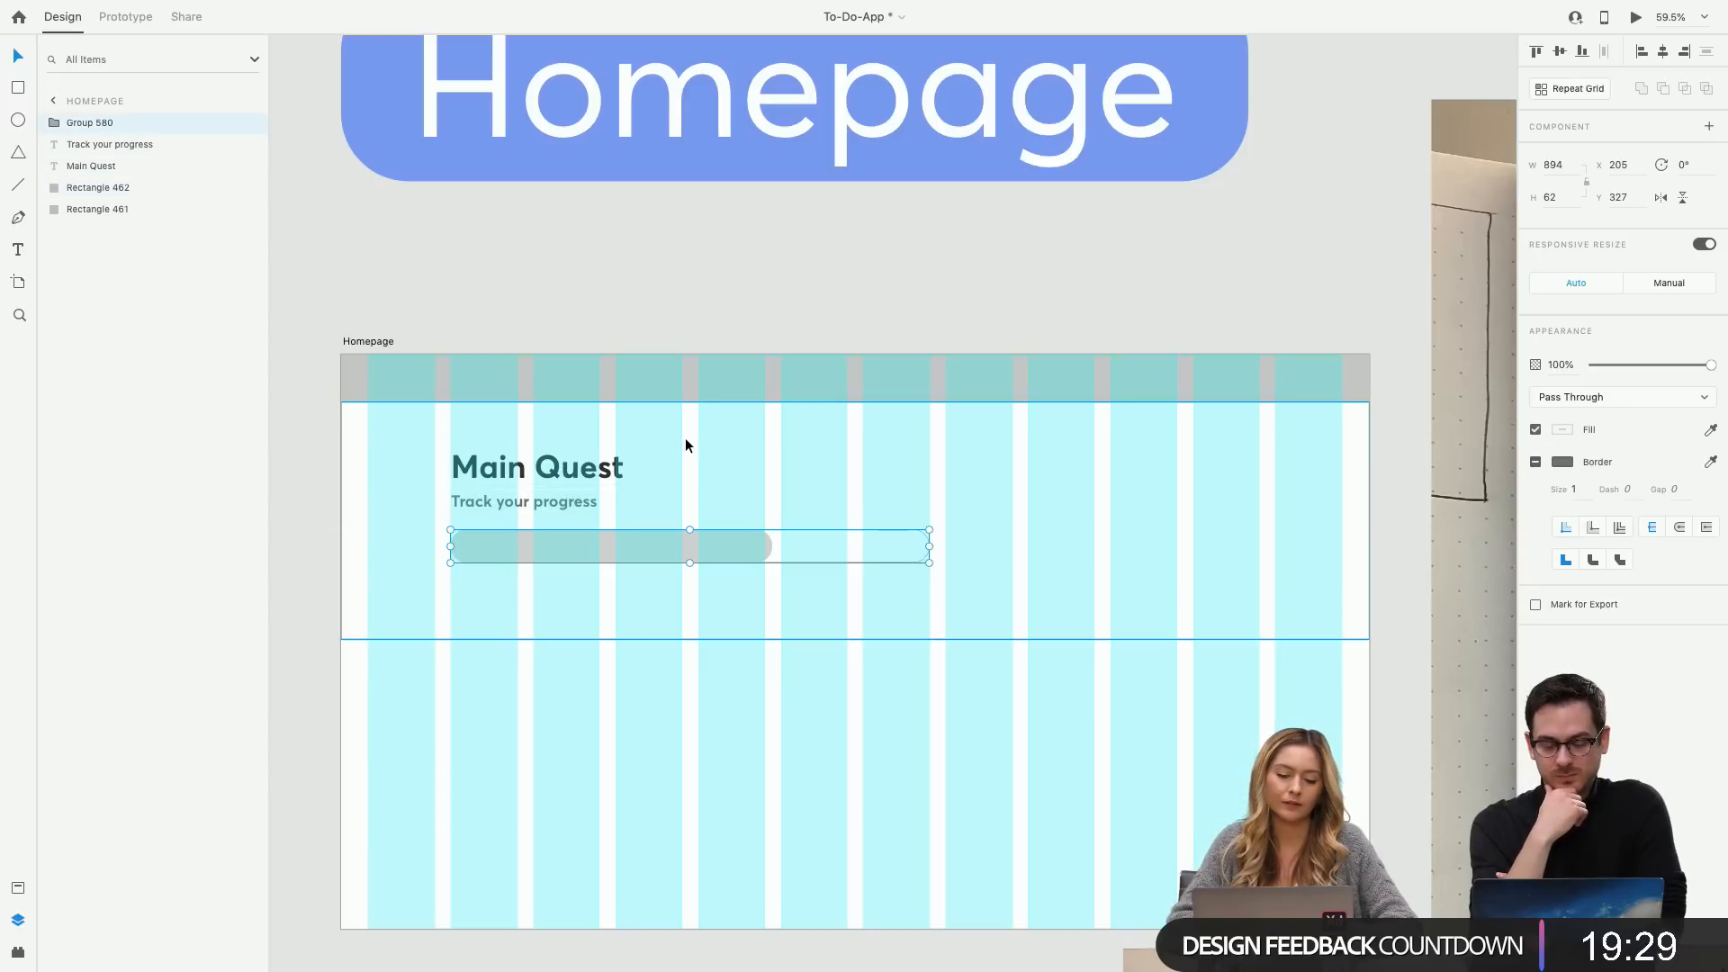
left_click(684, 439)
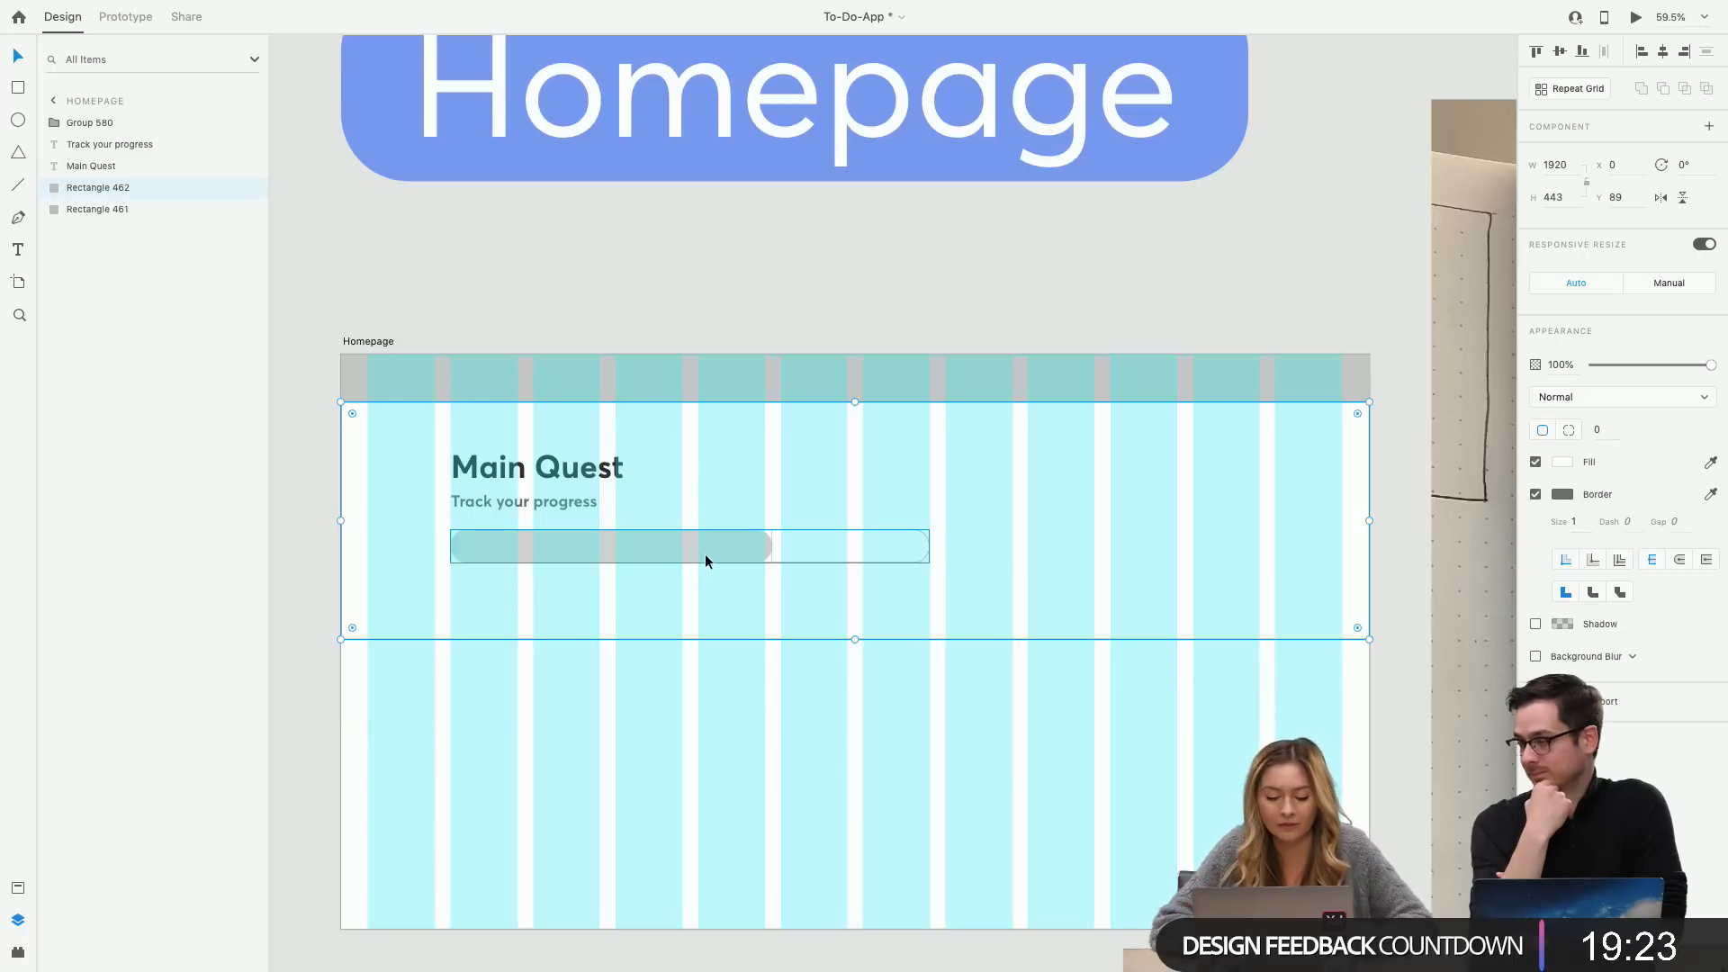
Move the progress label and the progress bar straight down together, placing the label at about Y 362.
left_click_drag(675, 556, 839, 587)
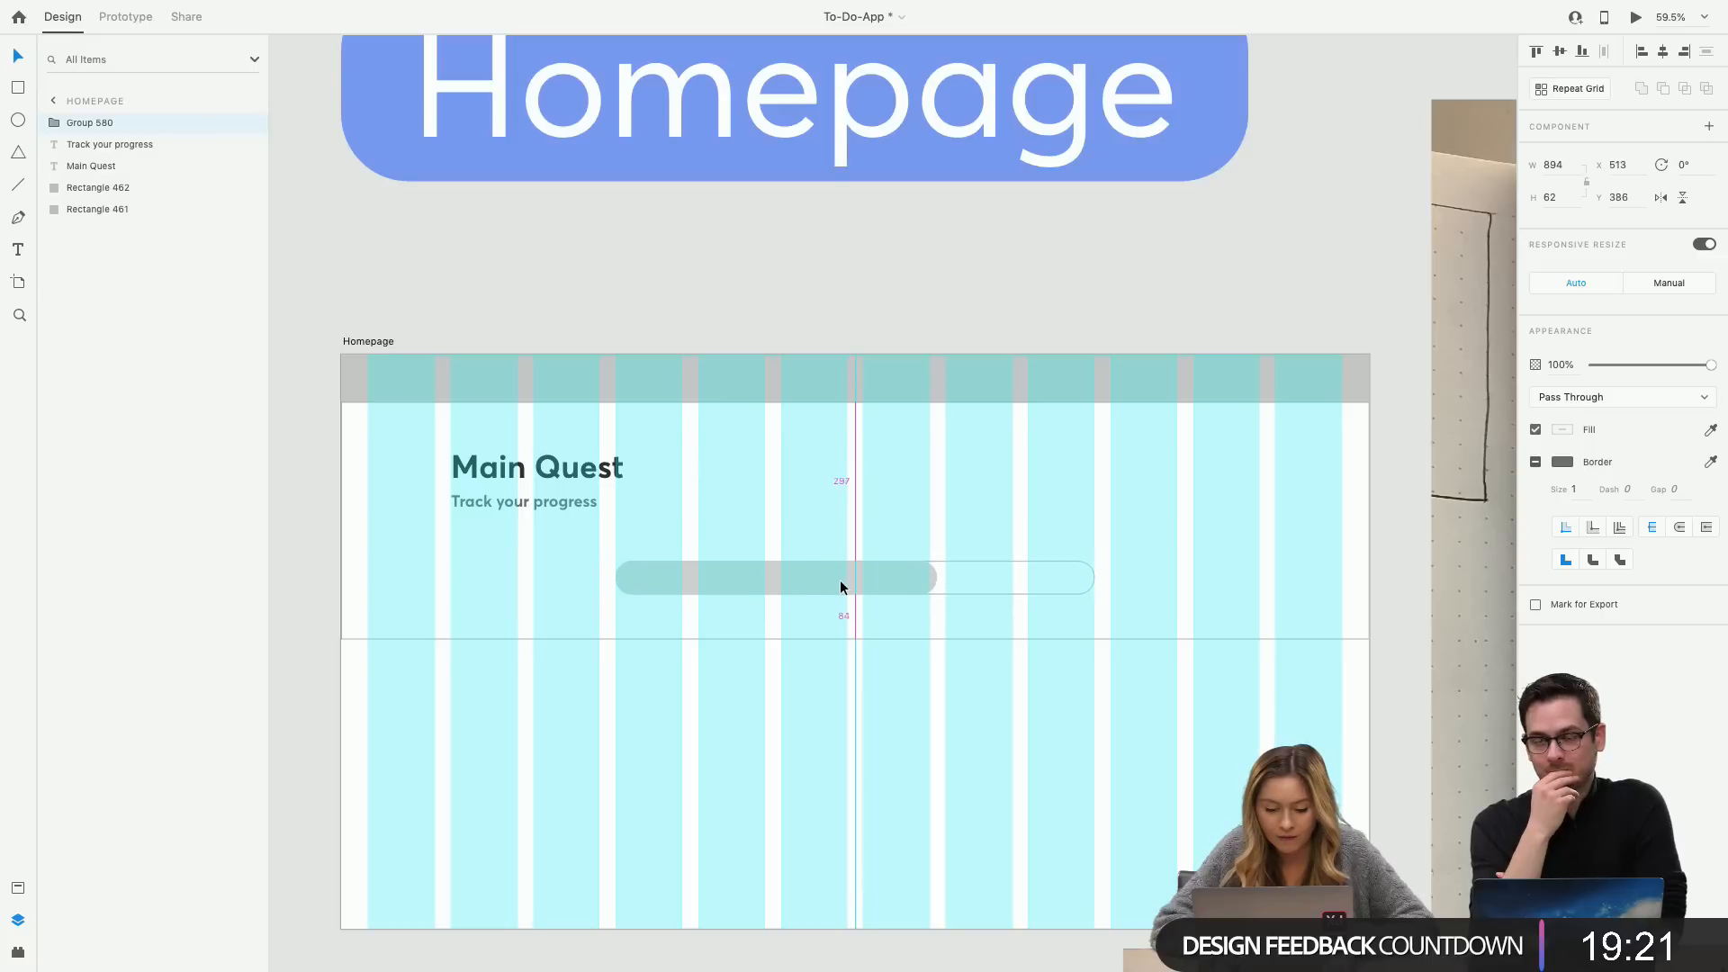
left_click_drag(621, 585, 560, 481)
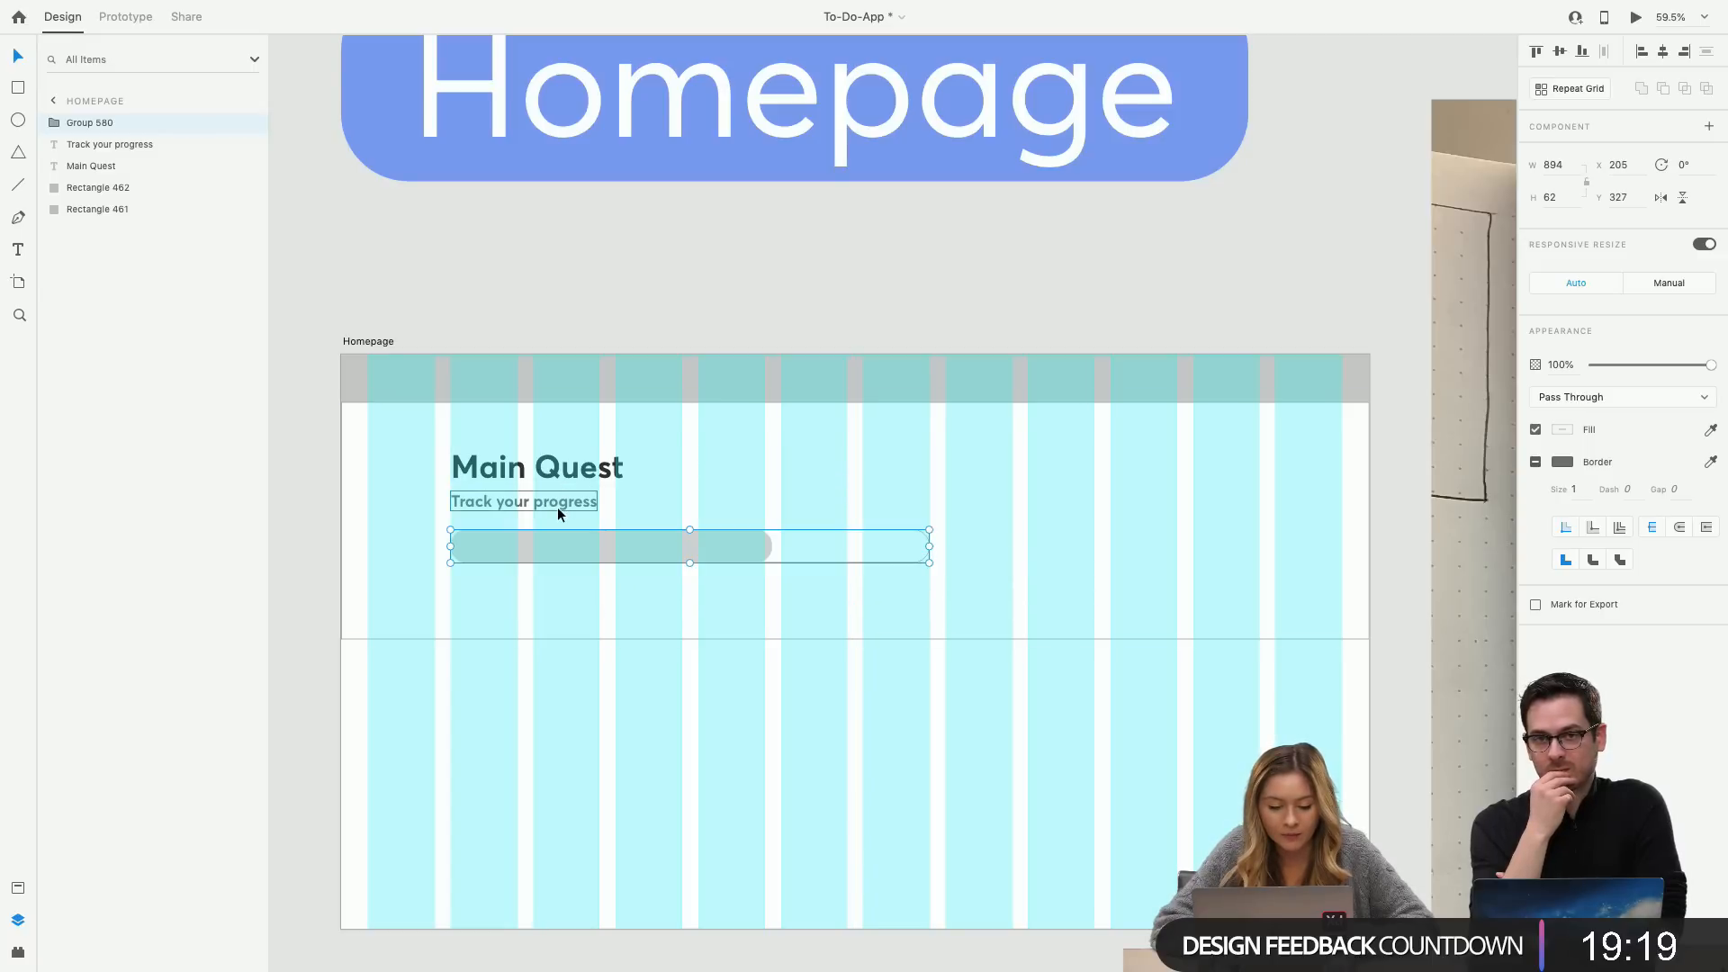
left_click(558, 510, "shift")
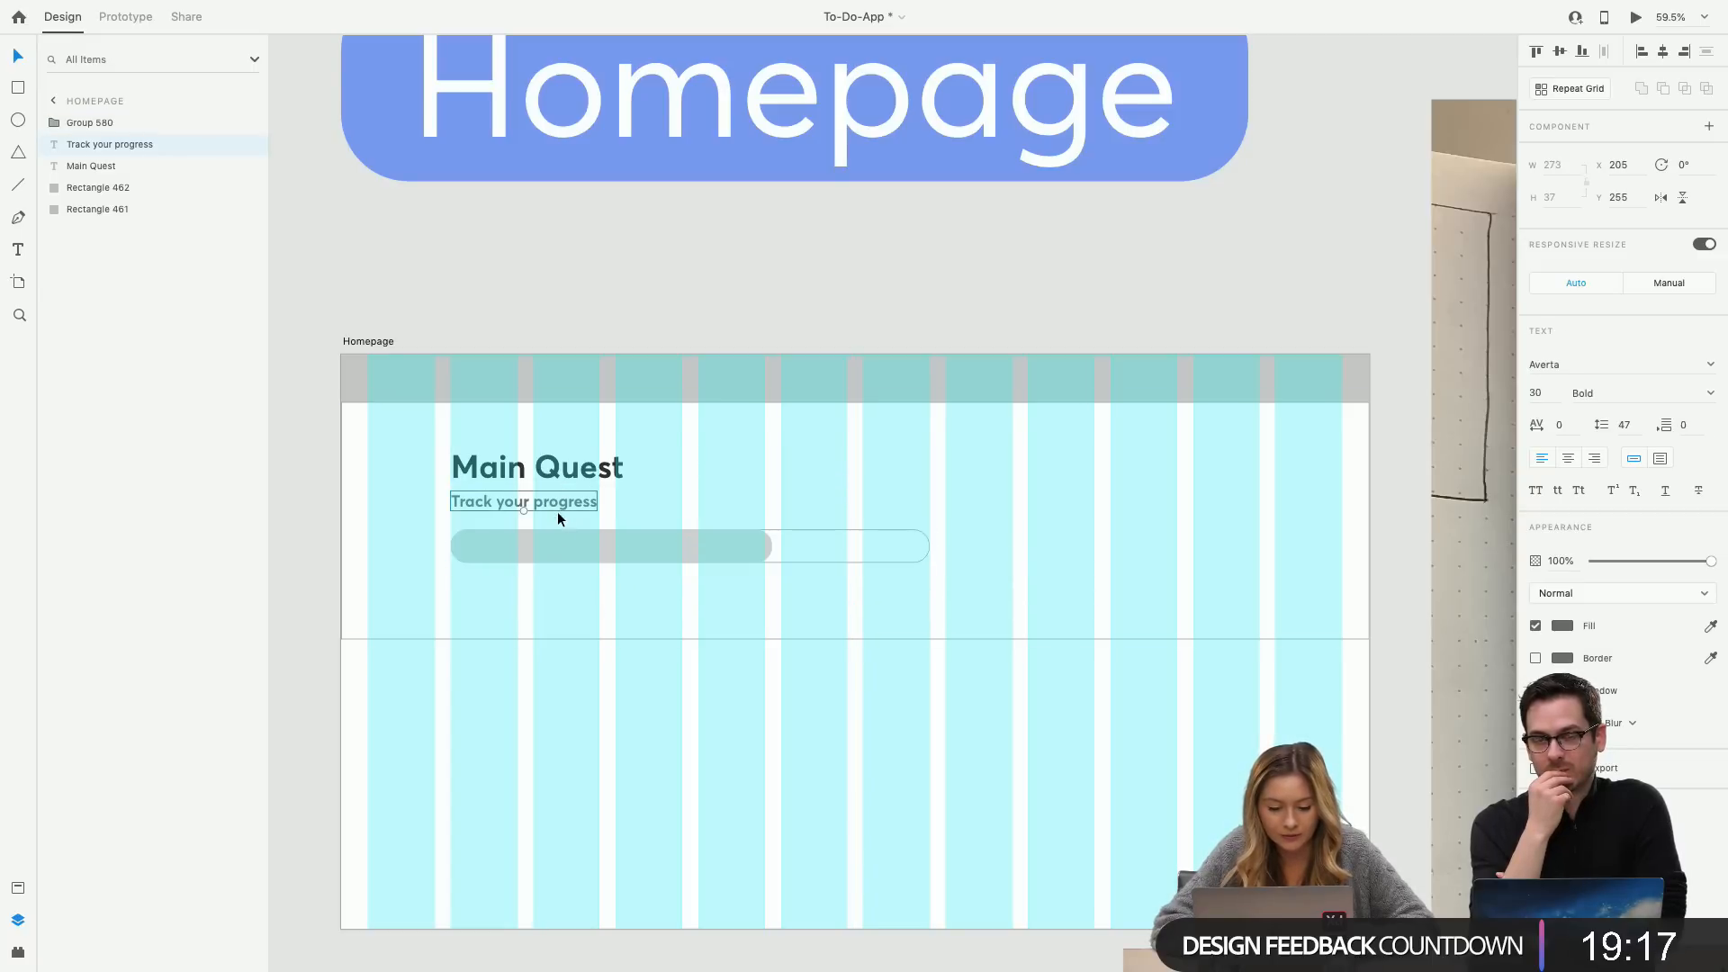
left_click_drag(561, 506, 559, 564)
left_click(554, 525)
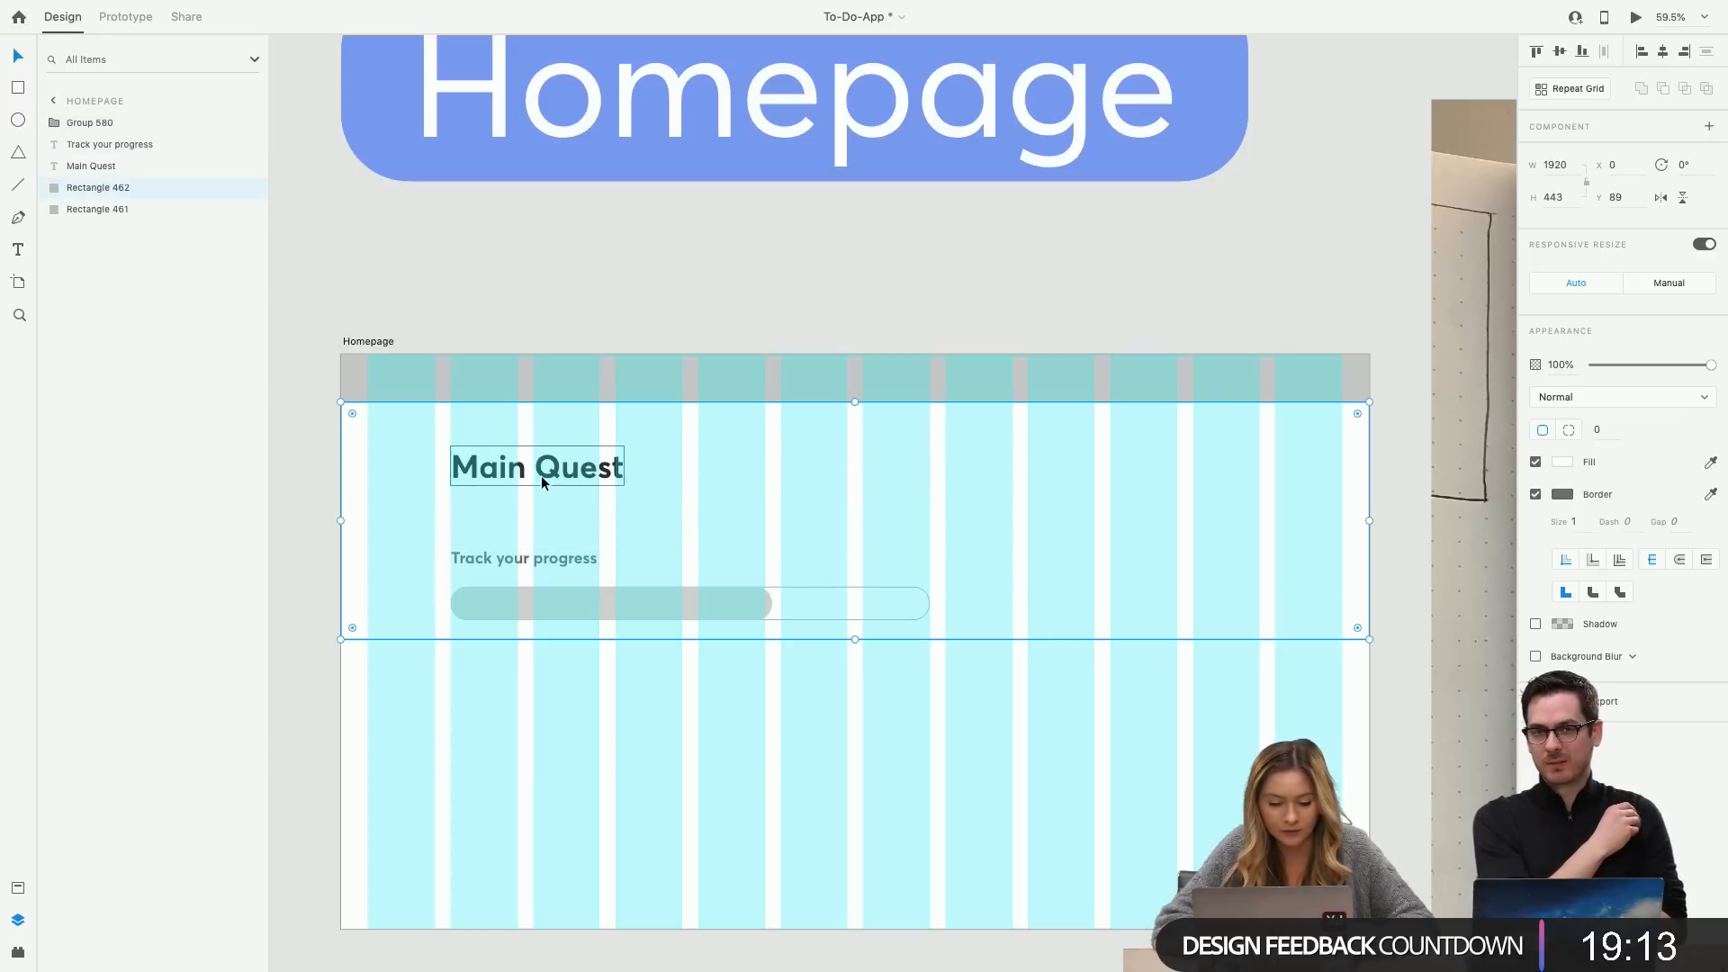
left_click(541, 475)
key("super+d")
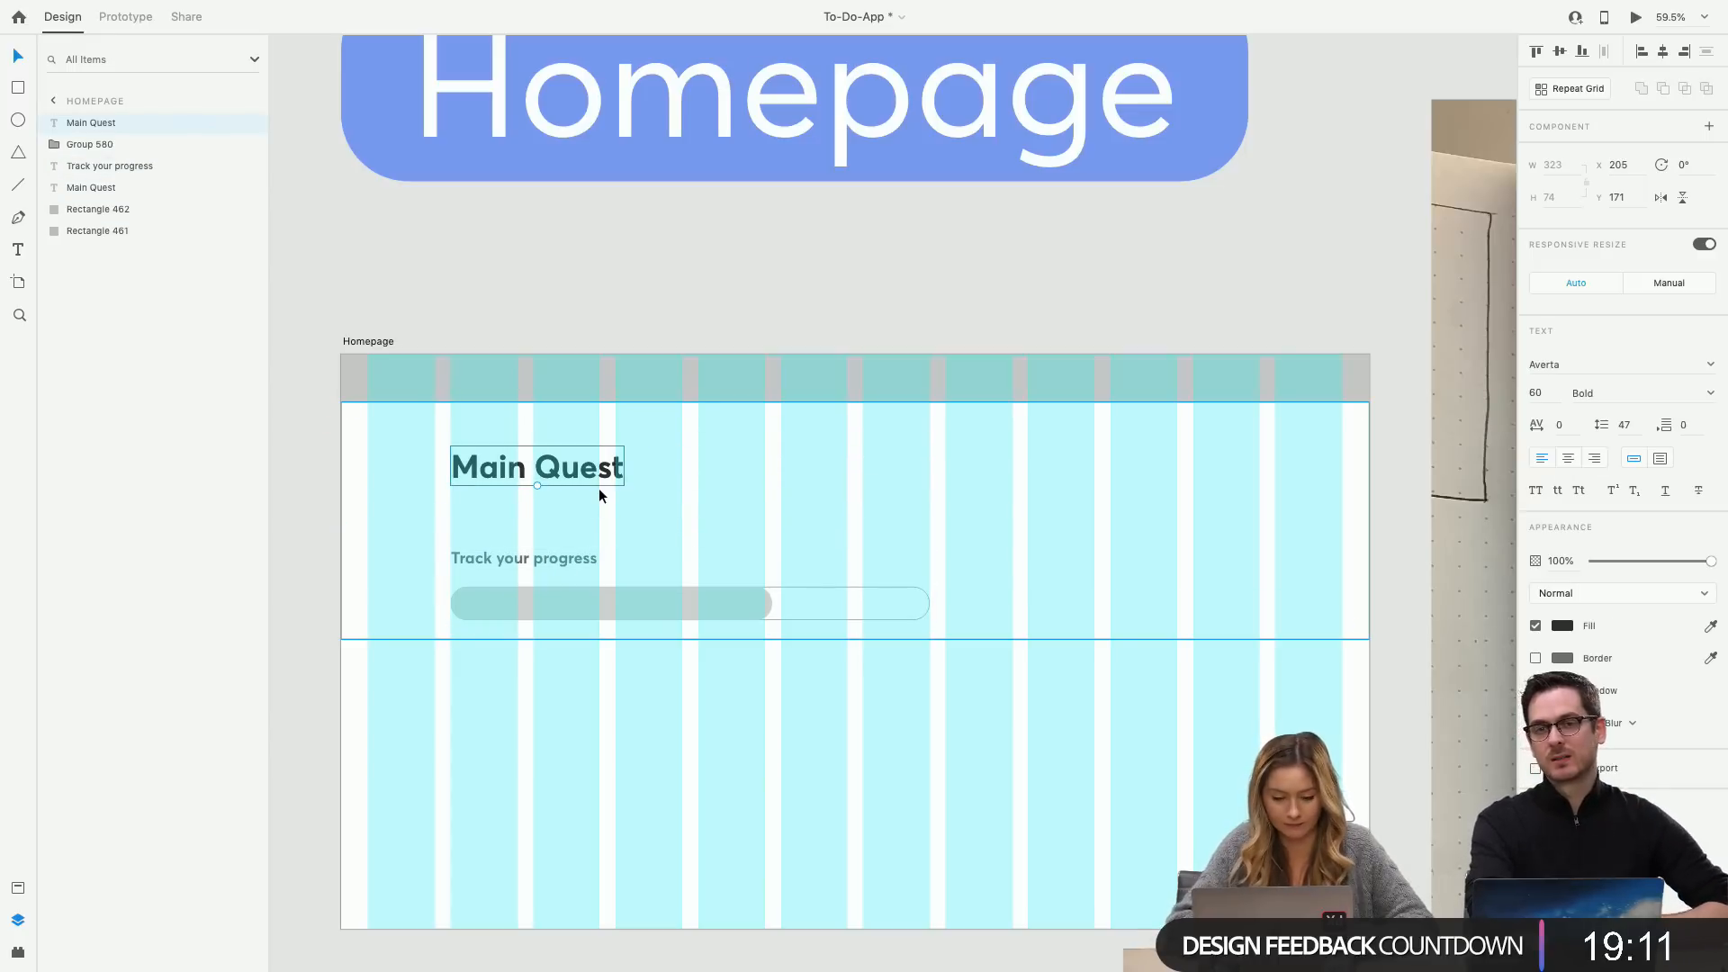
left_click_drag(585, 479, 581, 509)
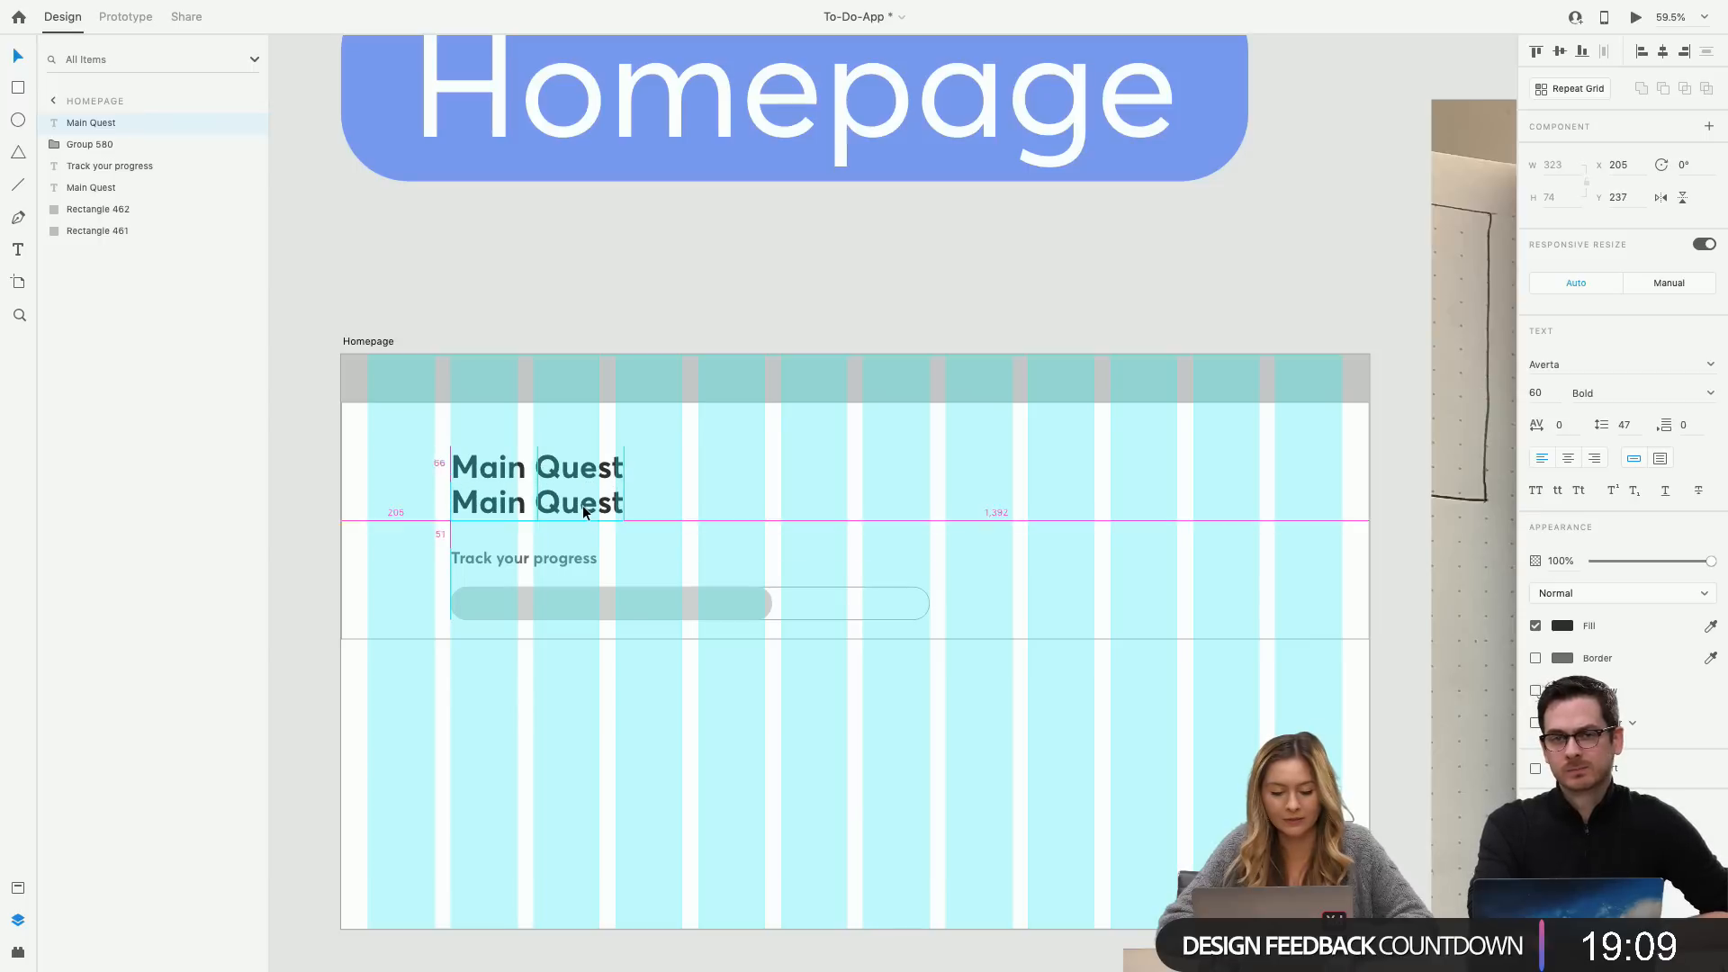
key("super+z")
key("super+z")
left_click(602, 441)
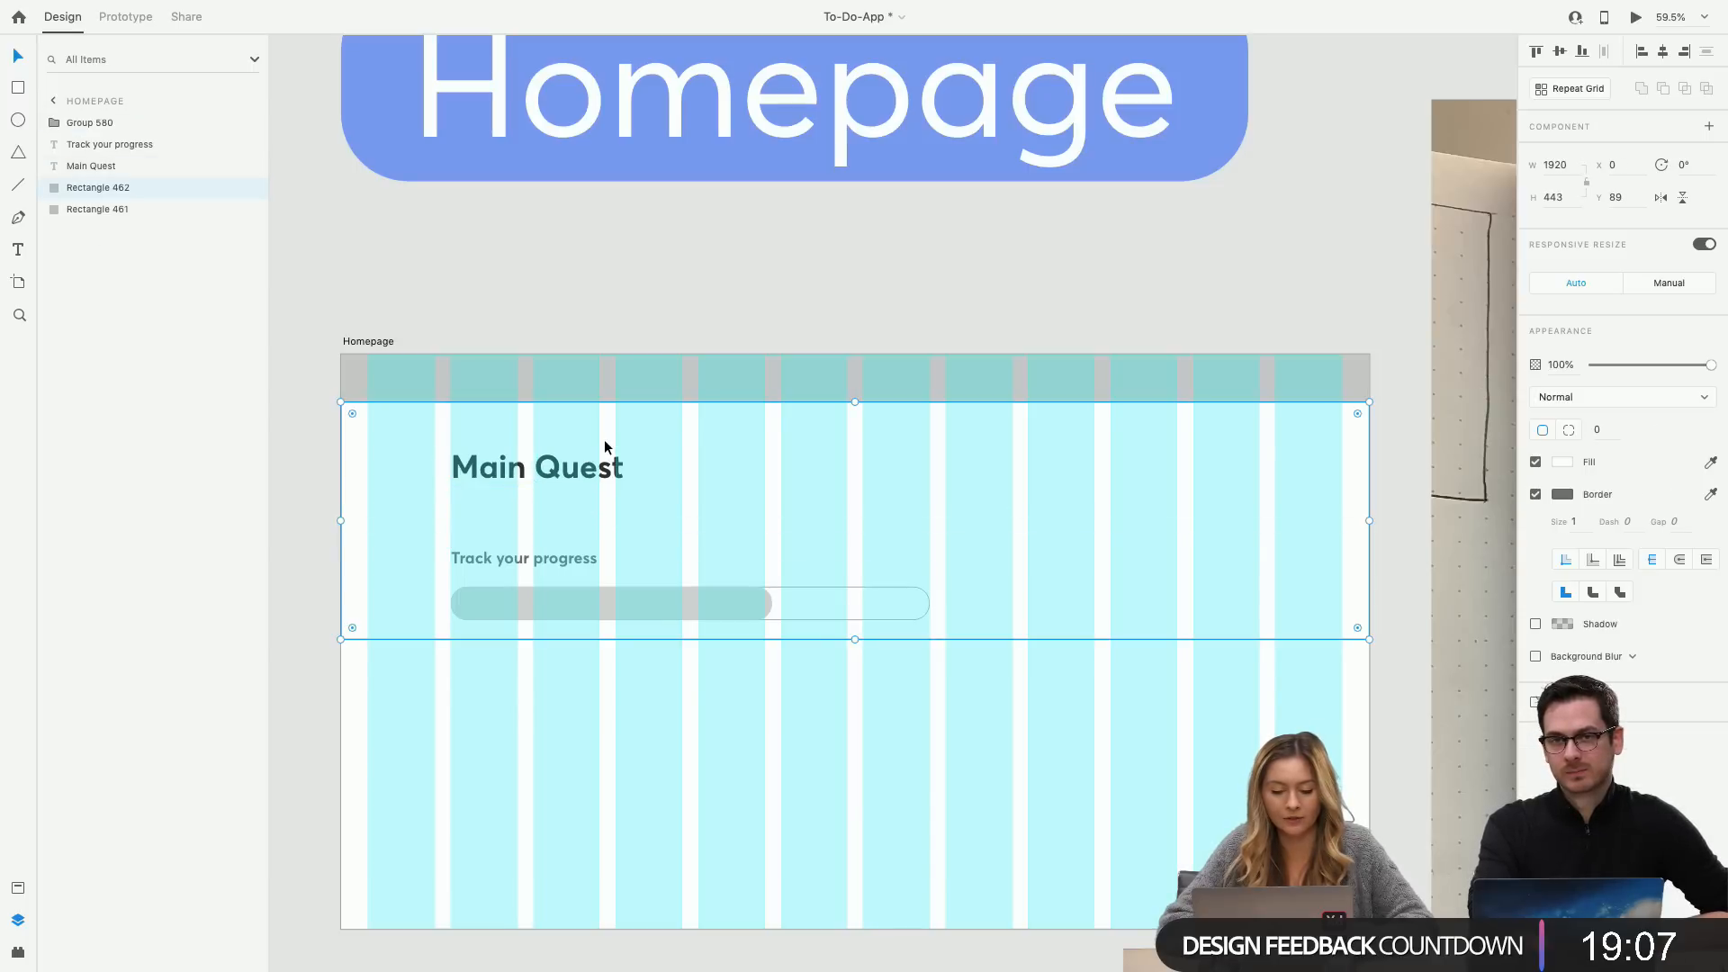
Duplicate the Main Quest heading and place the copy directly beneath it at about Y 253.
left_click(601, 475)
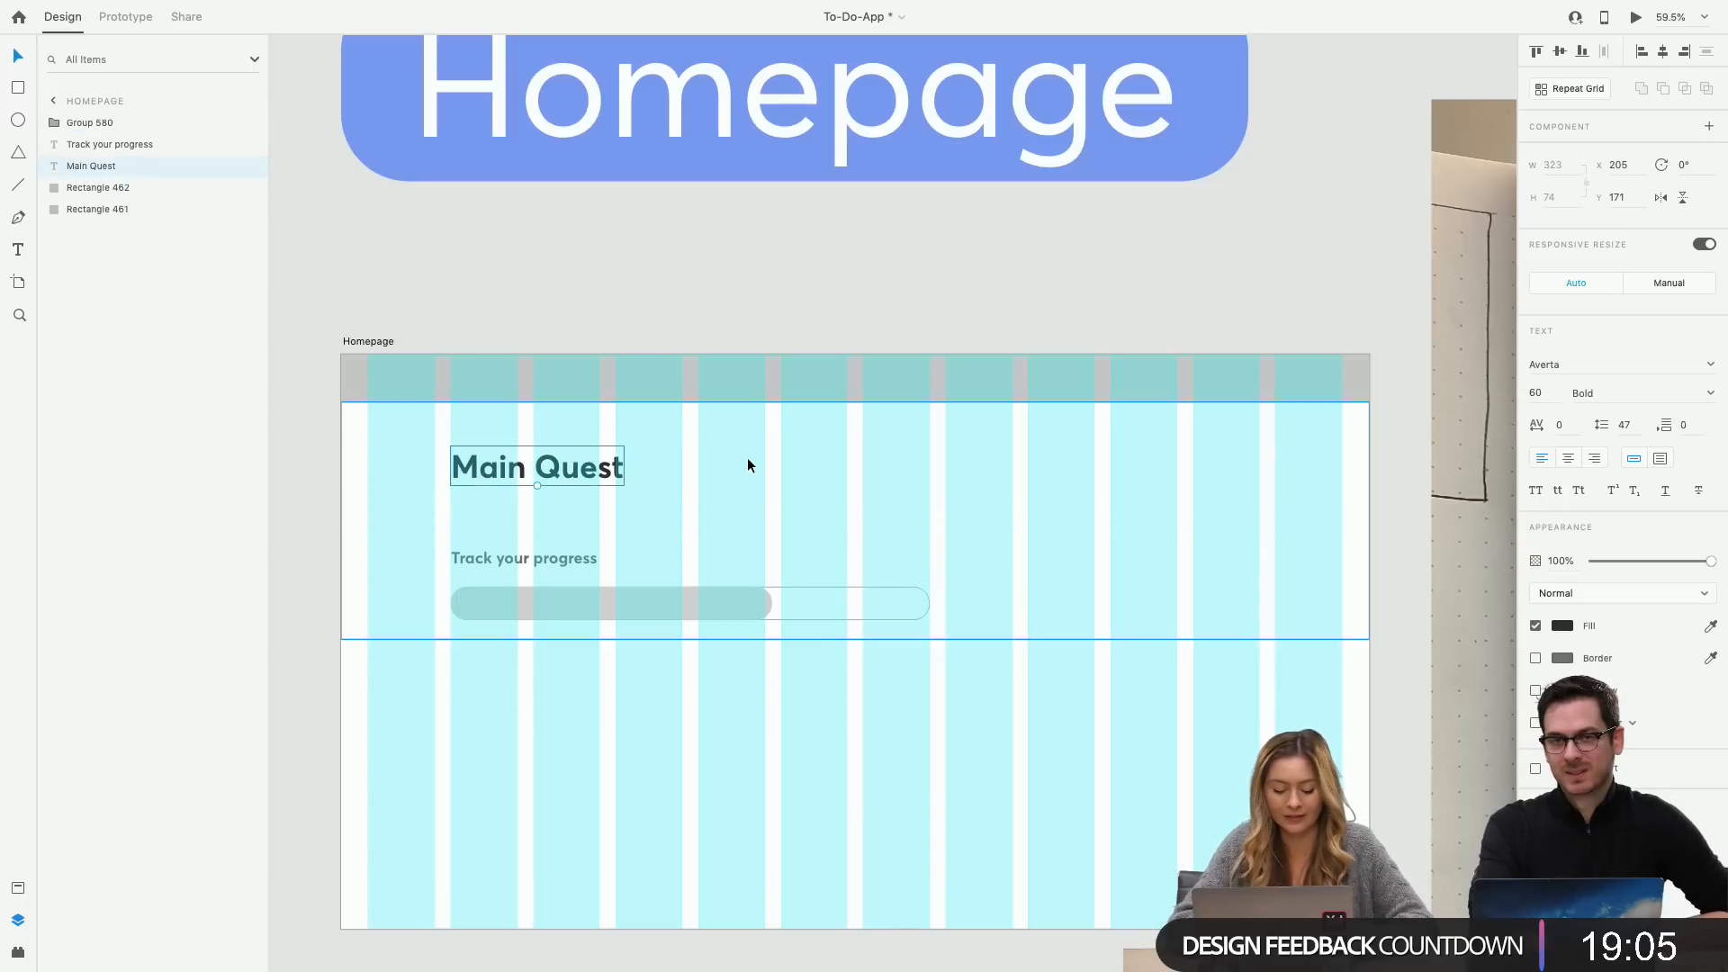
key("super+d")
left_click_drag(617, 451, 568, 508)
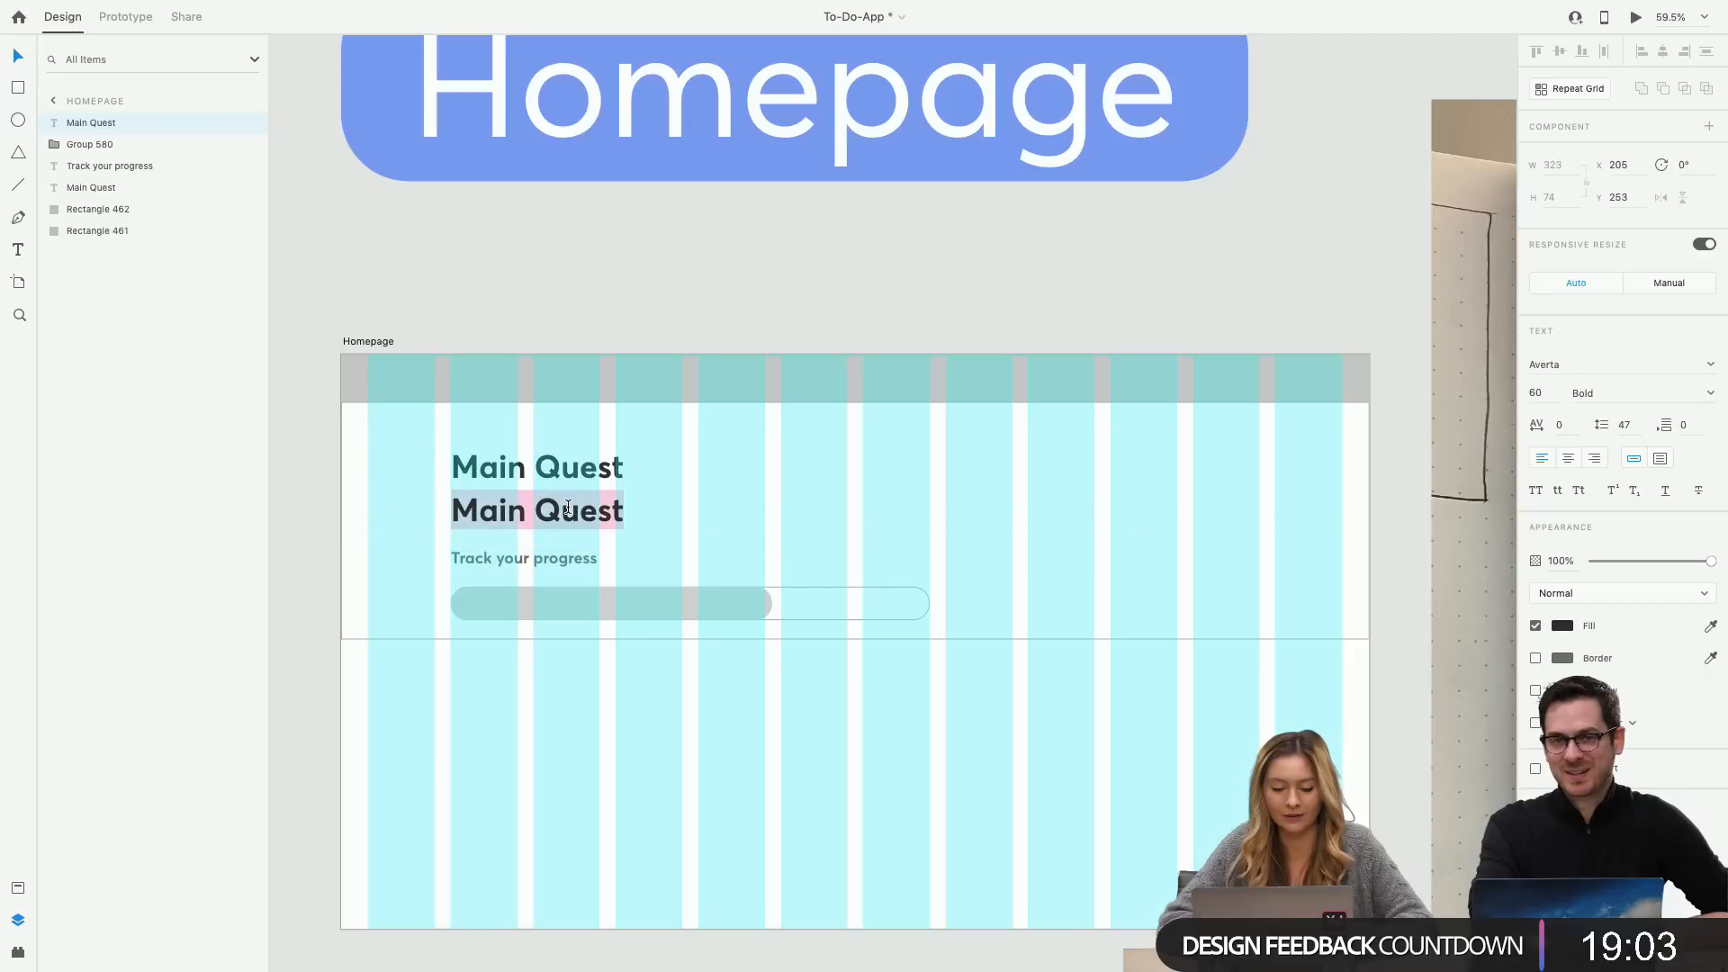
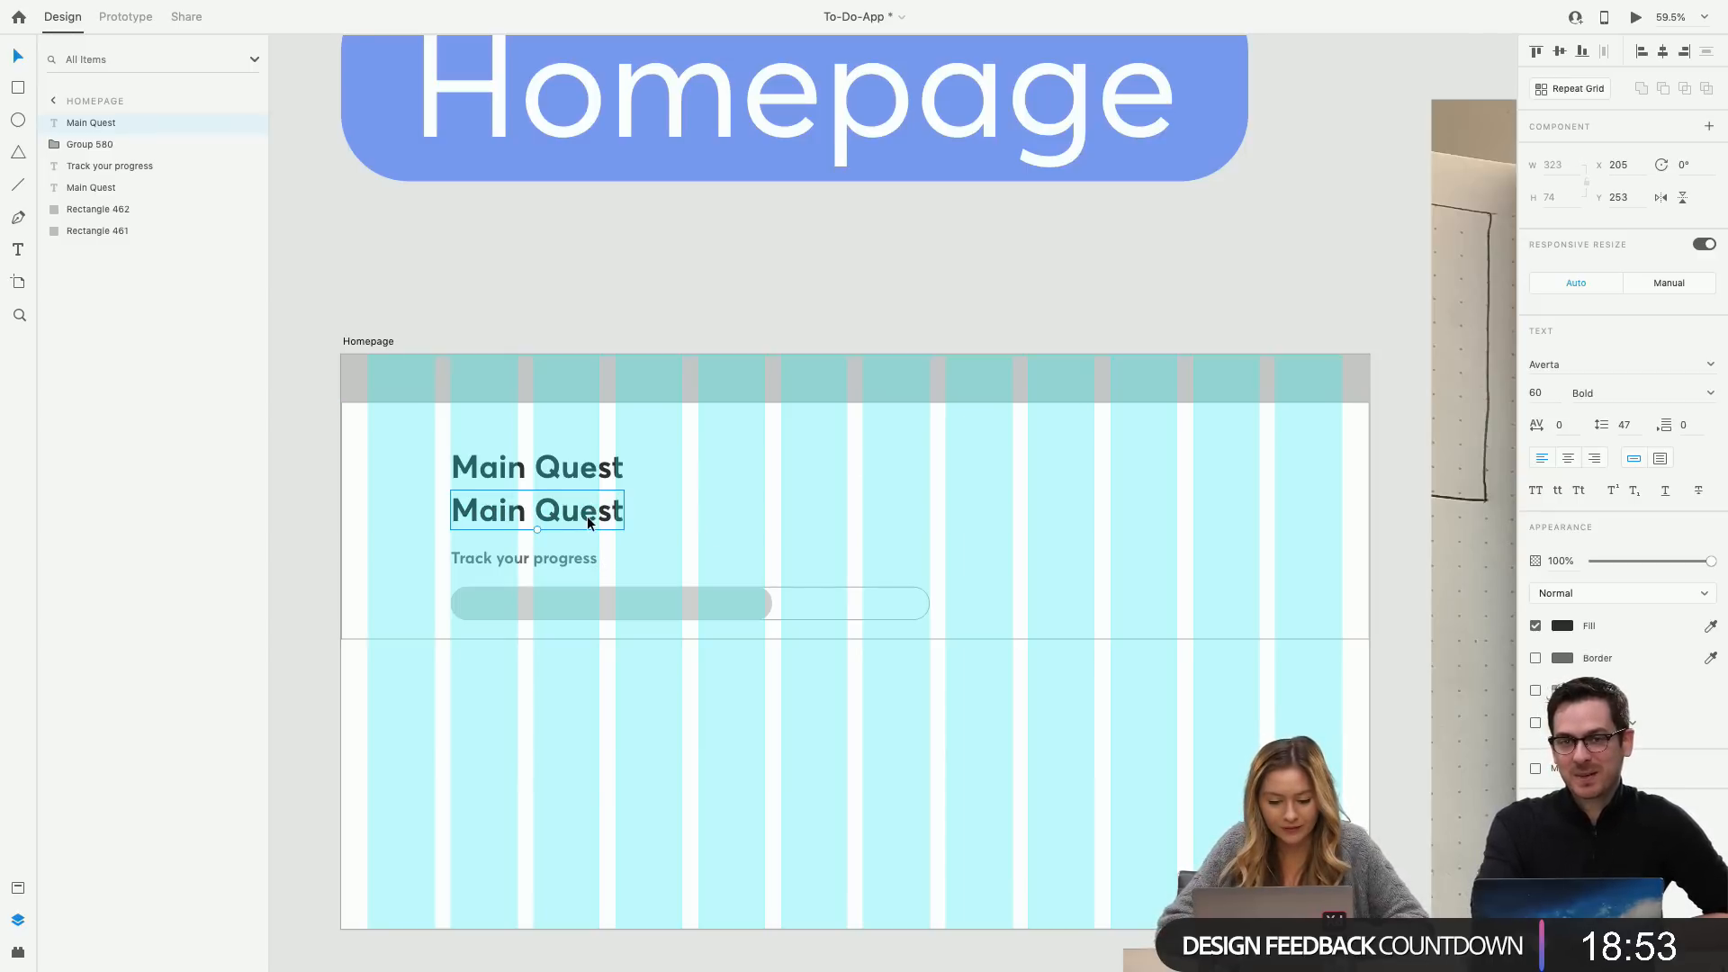
Move the progress label and bar together straight down below the white section, to about Y 583.
left_click(576, 555)
left_click(602, 591, "shift")
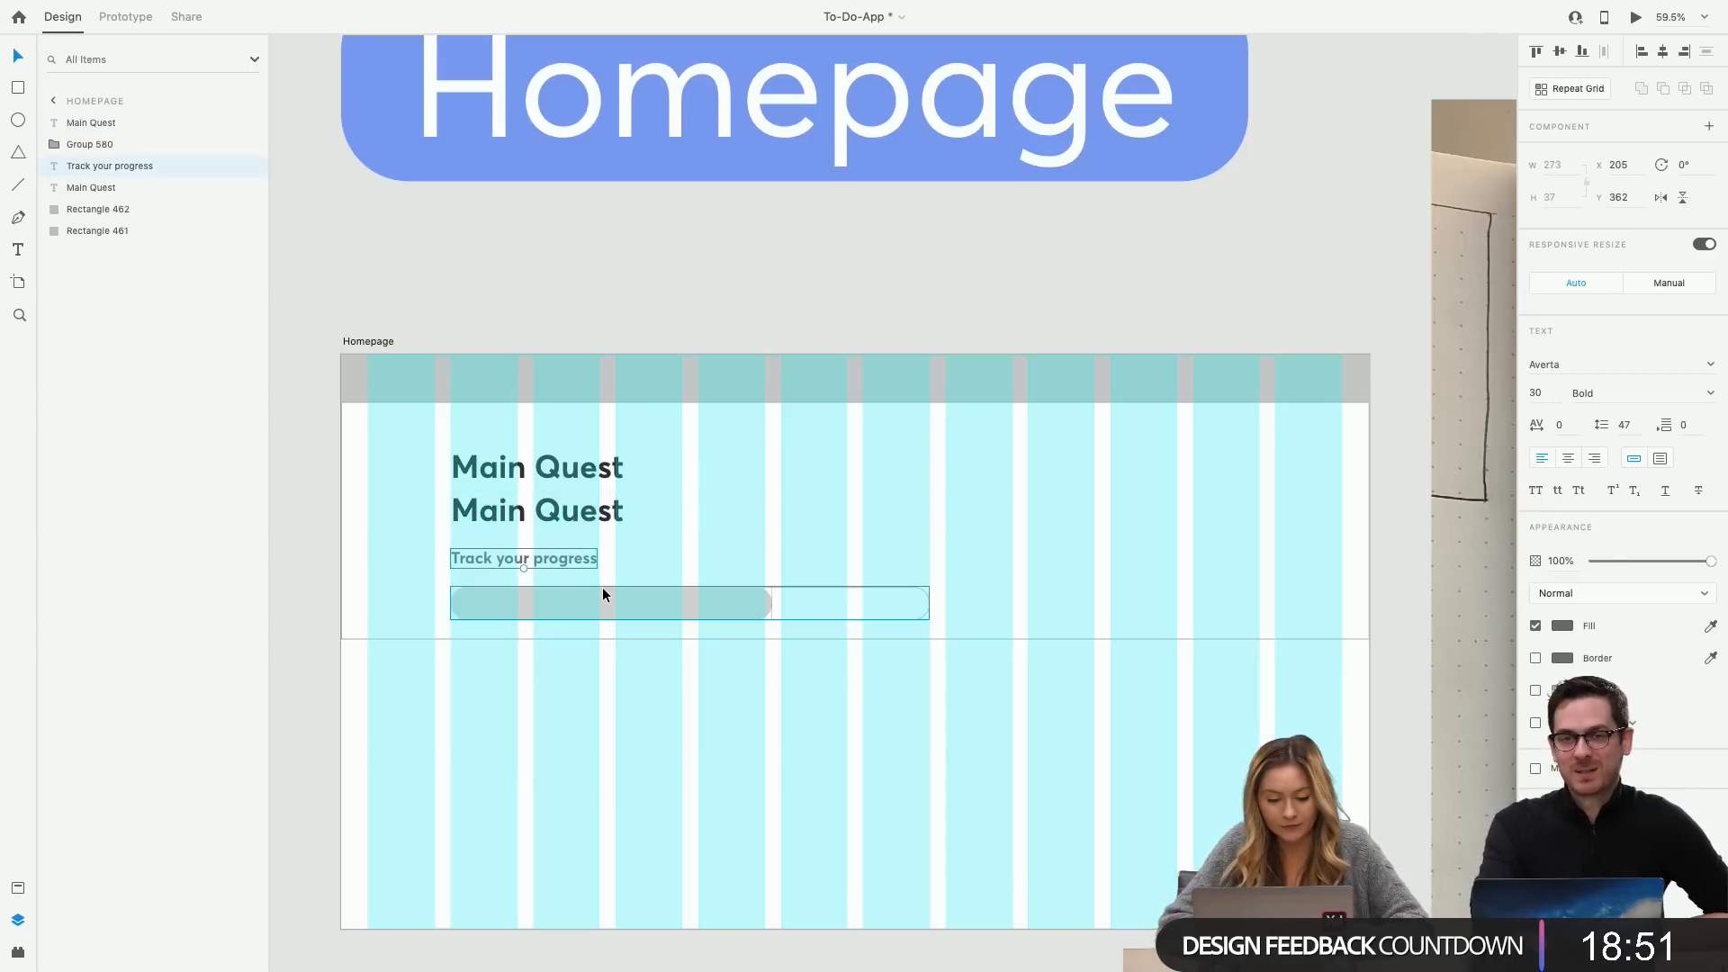
left_click_drag(602, 590, 586, 713)
Convert the copied Main Quest heading to area text and enlarge its box to about 1048 by 199.
left_click(567, 511)
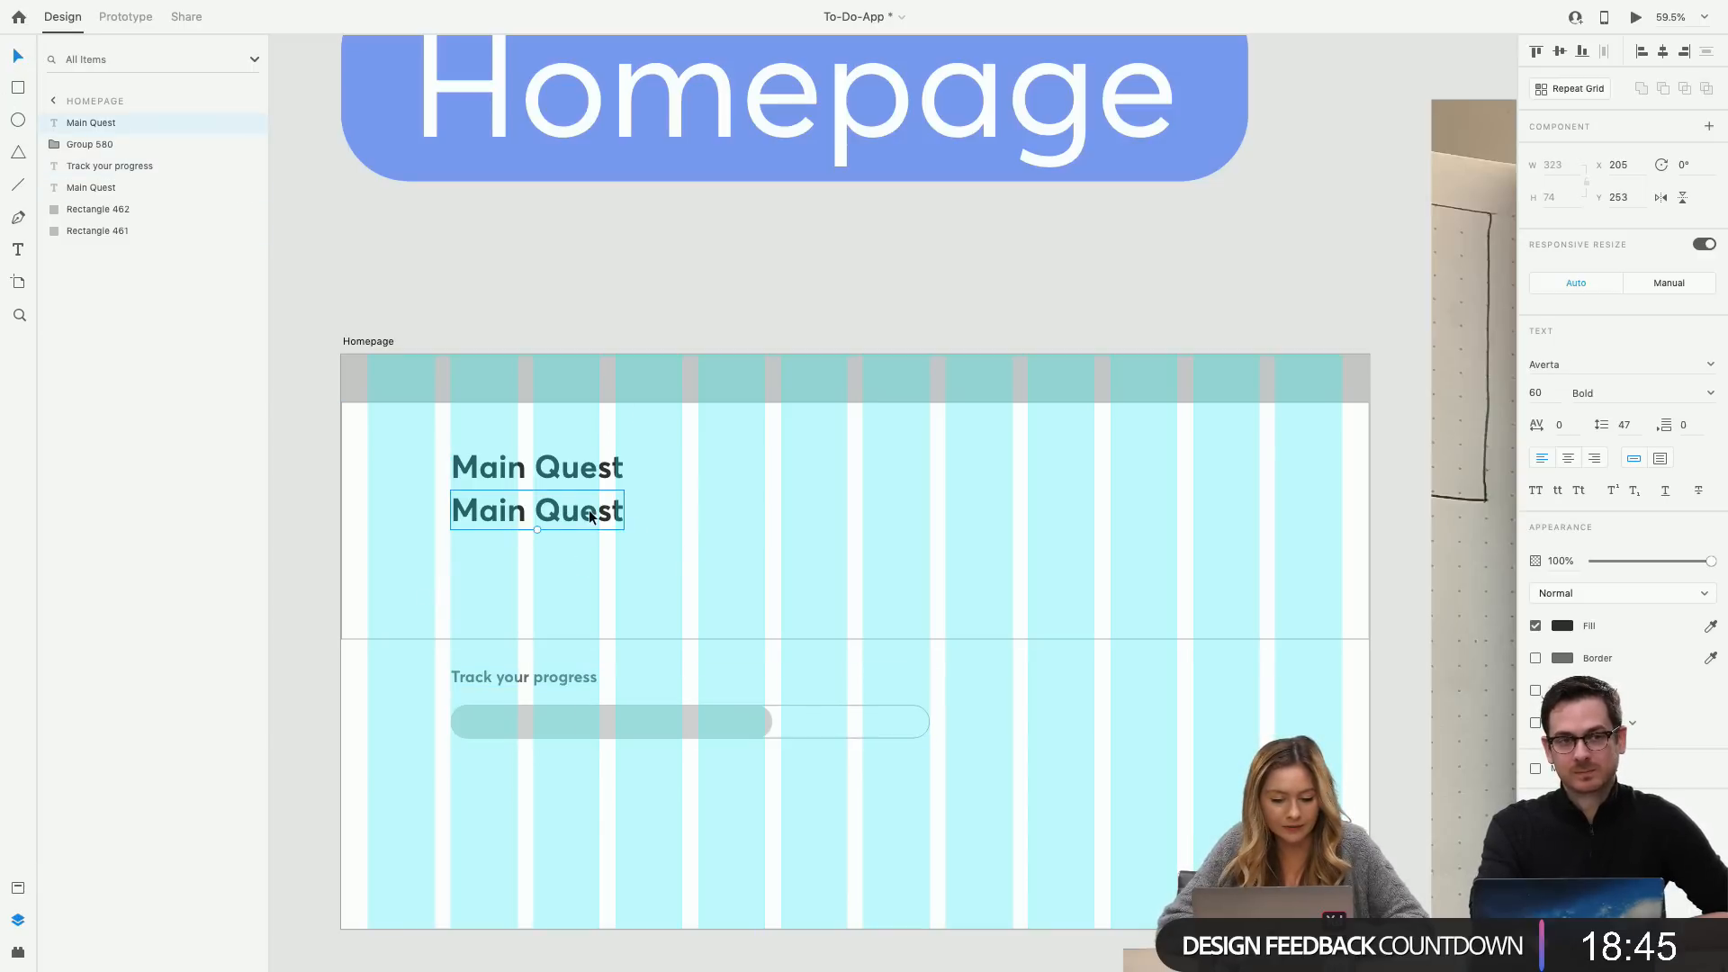
left_click(1661, 457)
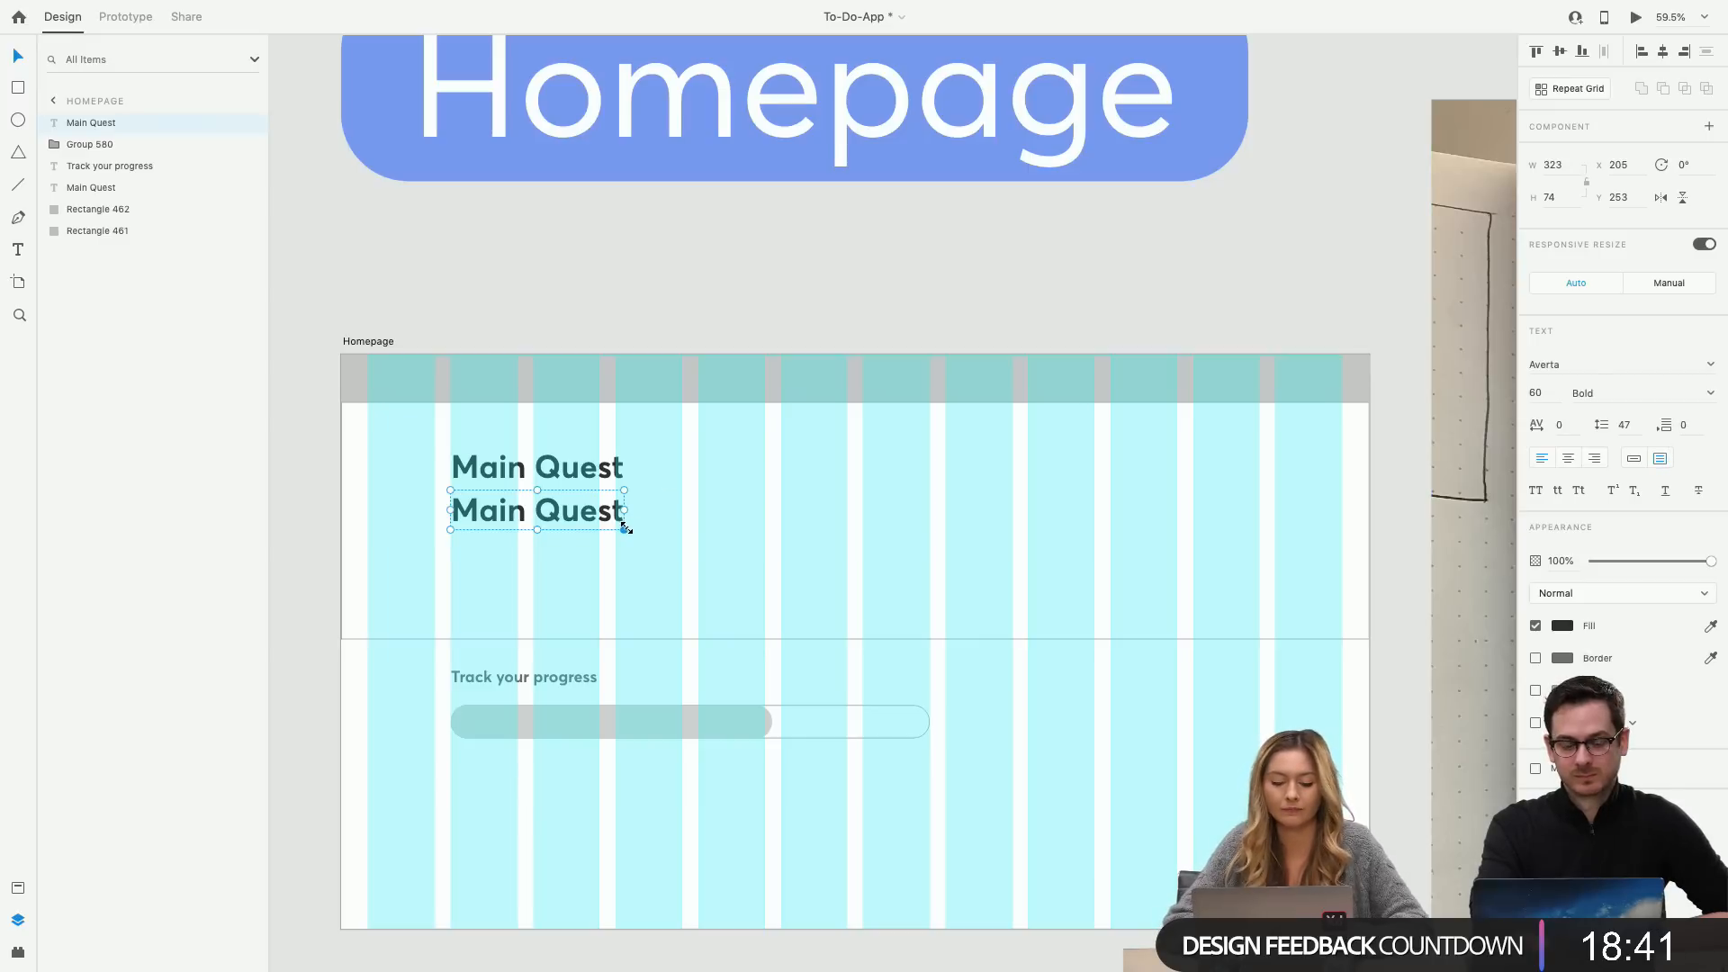
left_click_drag(625, 529, 1011, 595)
Format the copied heading's text as size 22 in Regular weight.
double_click(547, 511)
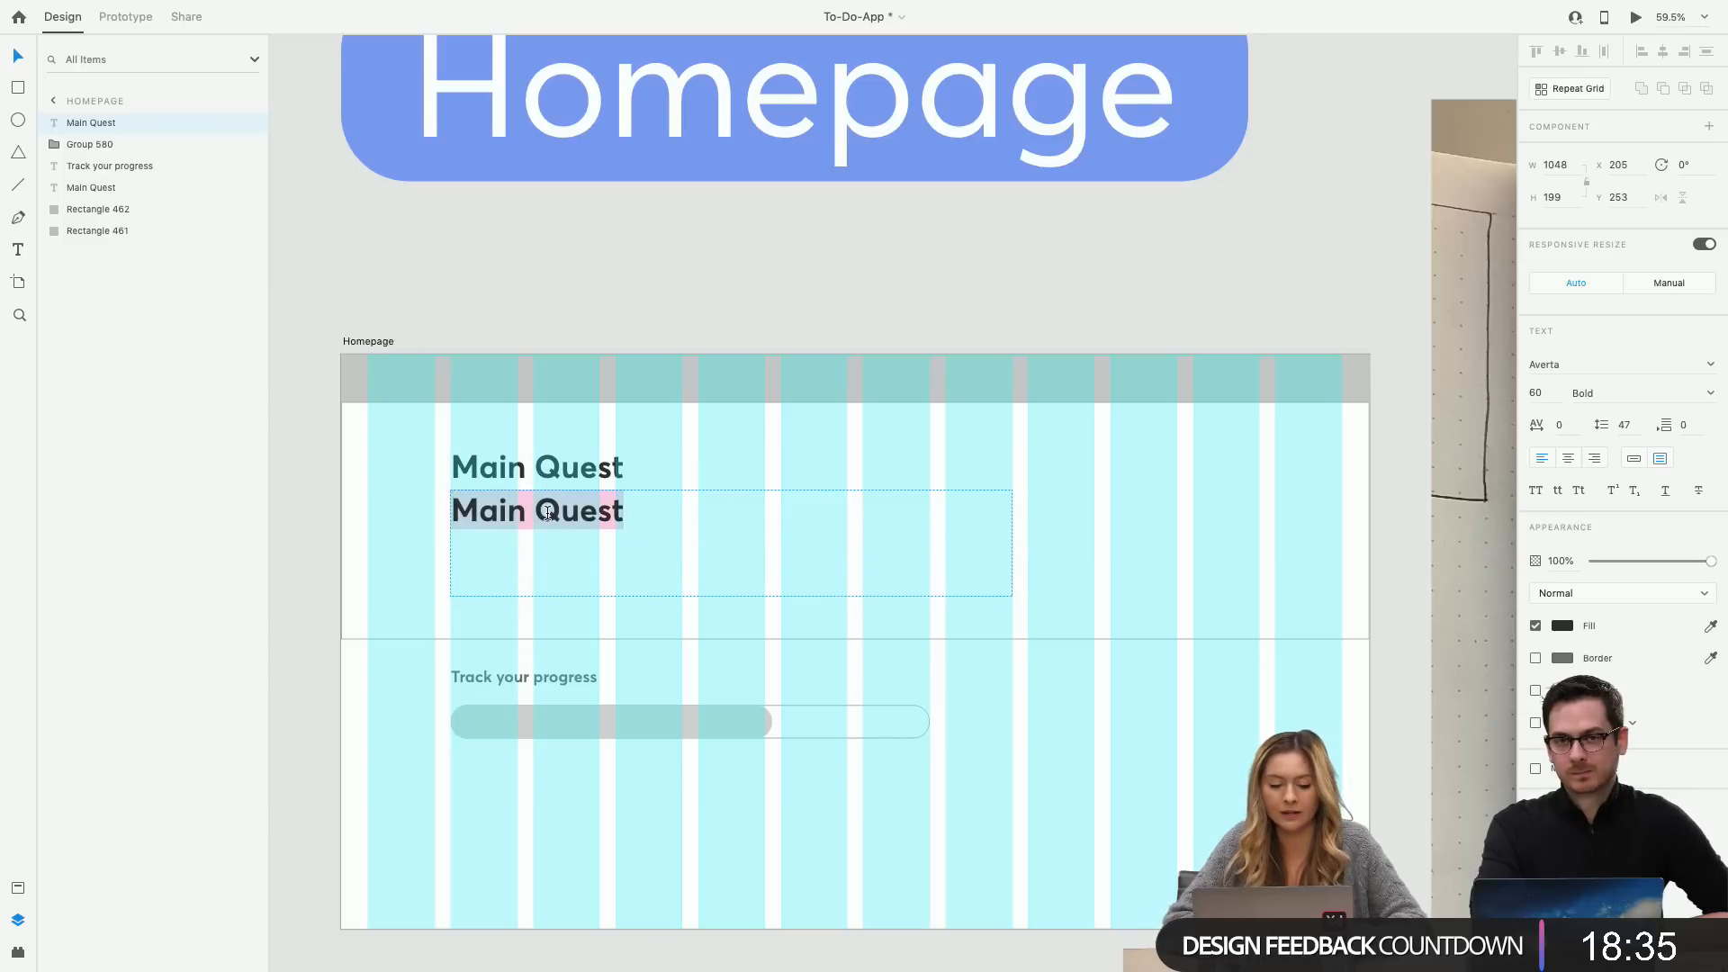
left_click(1538, 393)
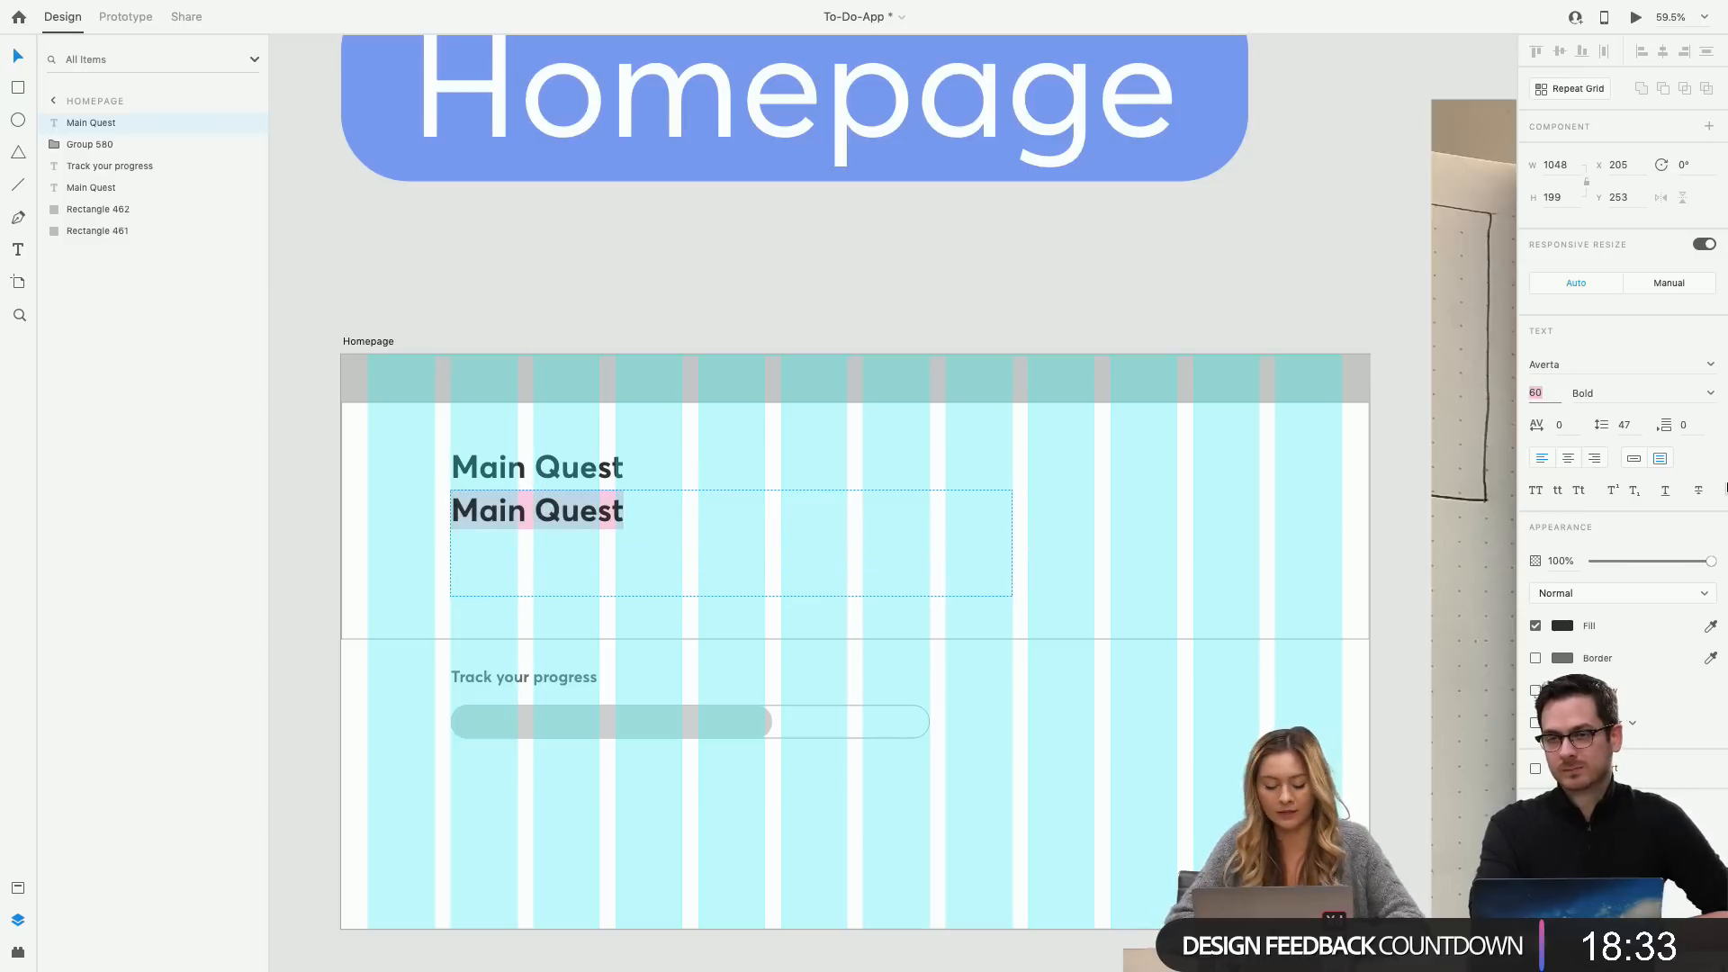
type("20")
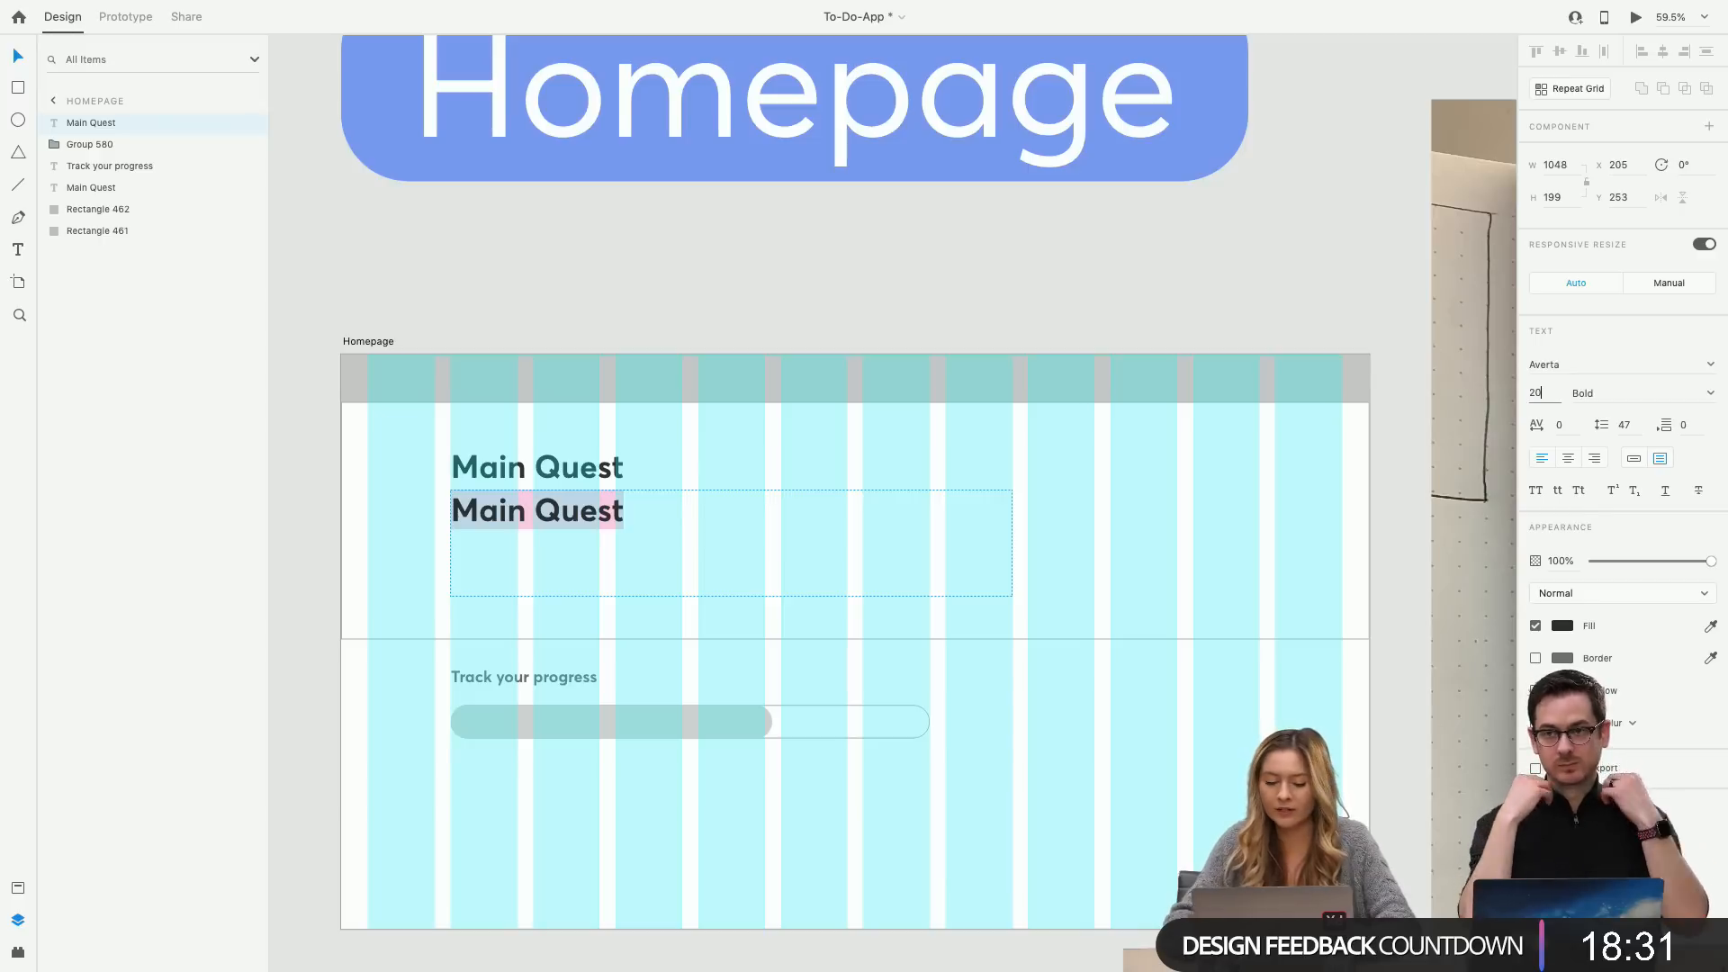
key("Return")
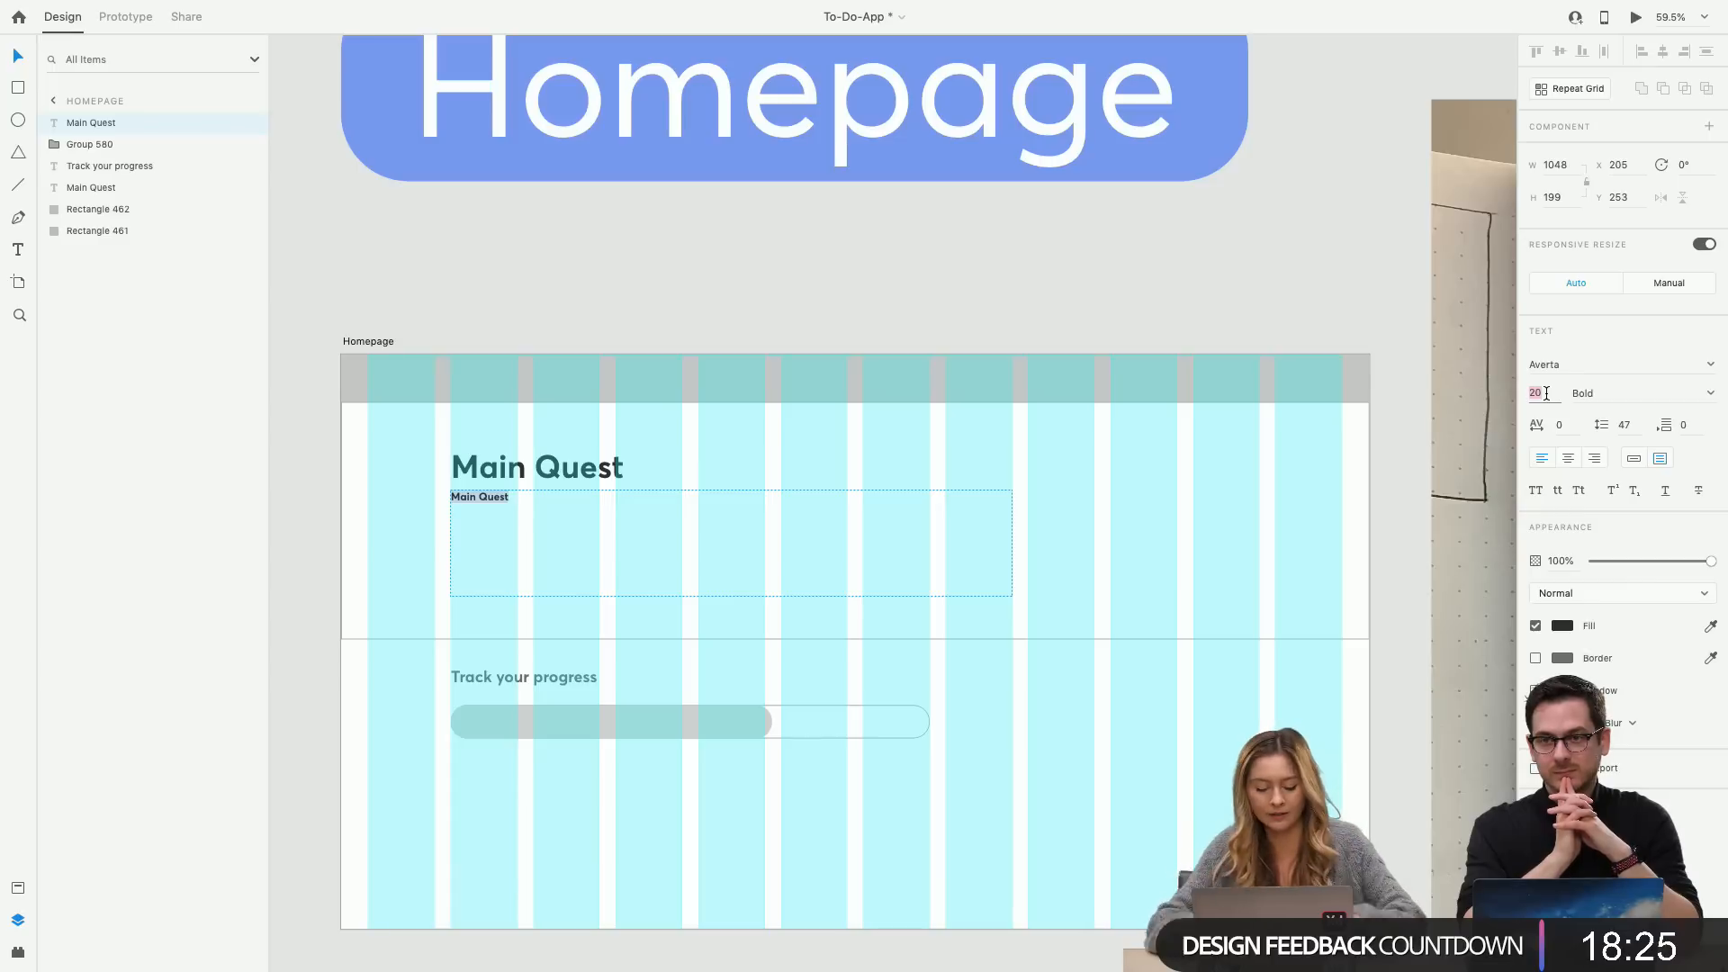
type("22")
key("Return")
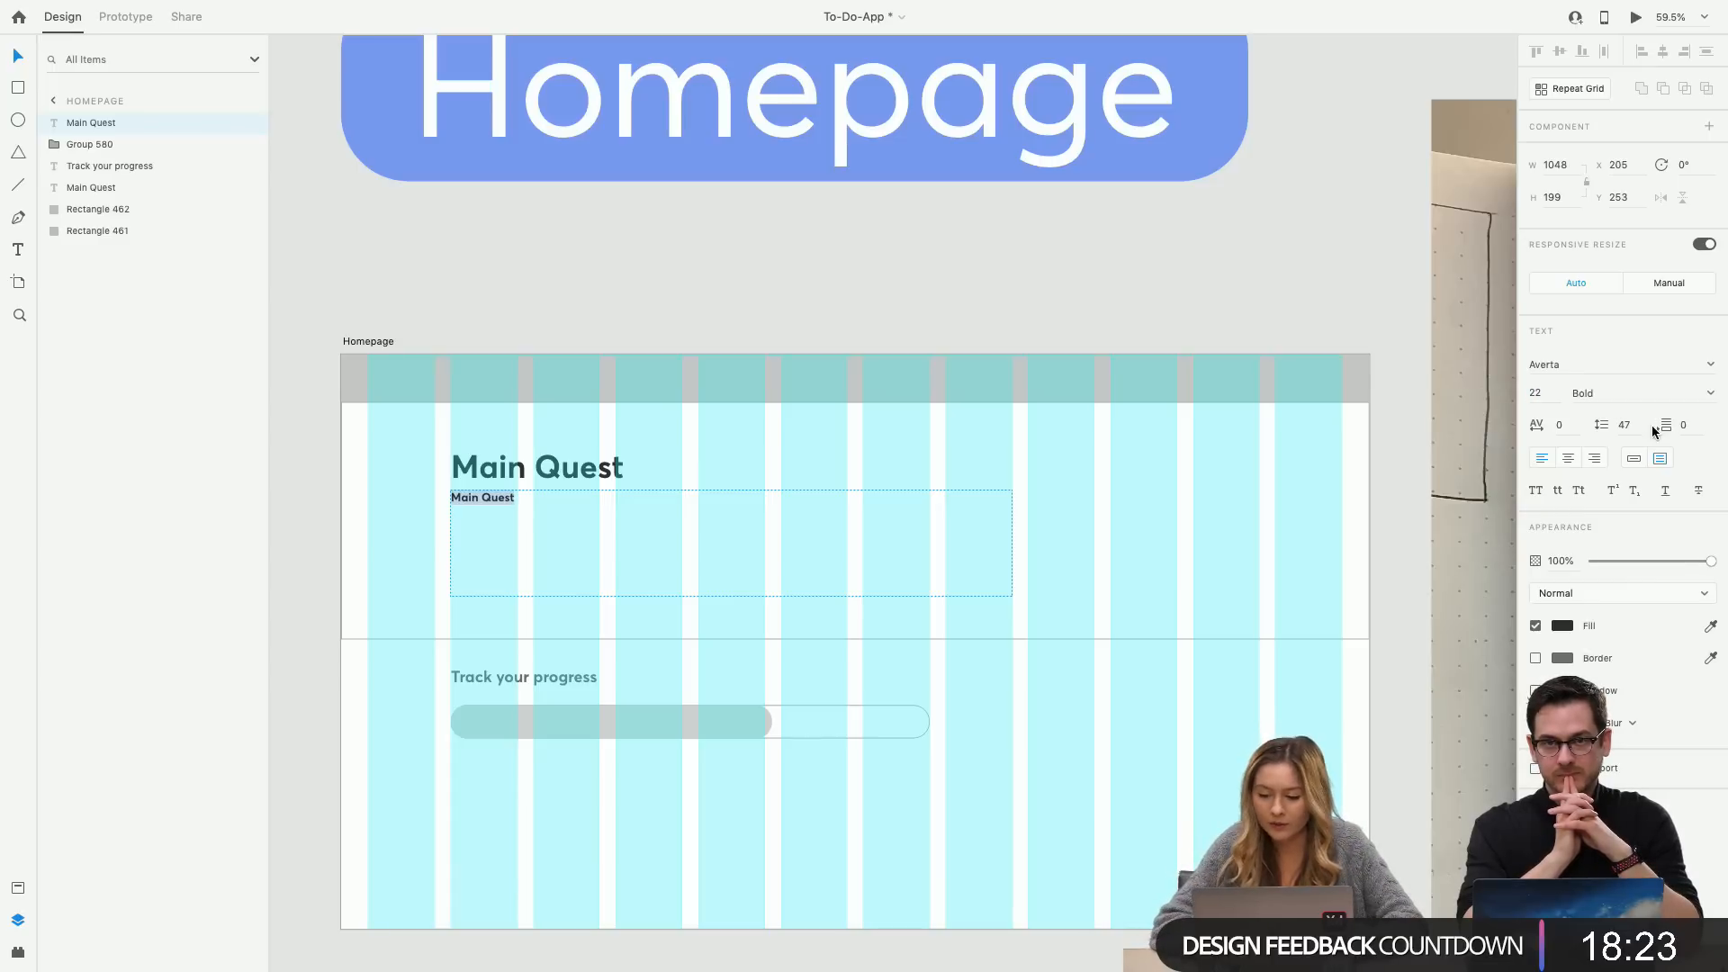
left_click(1709, 394)
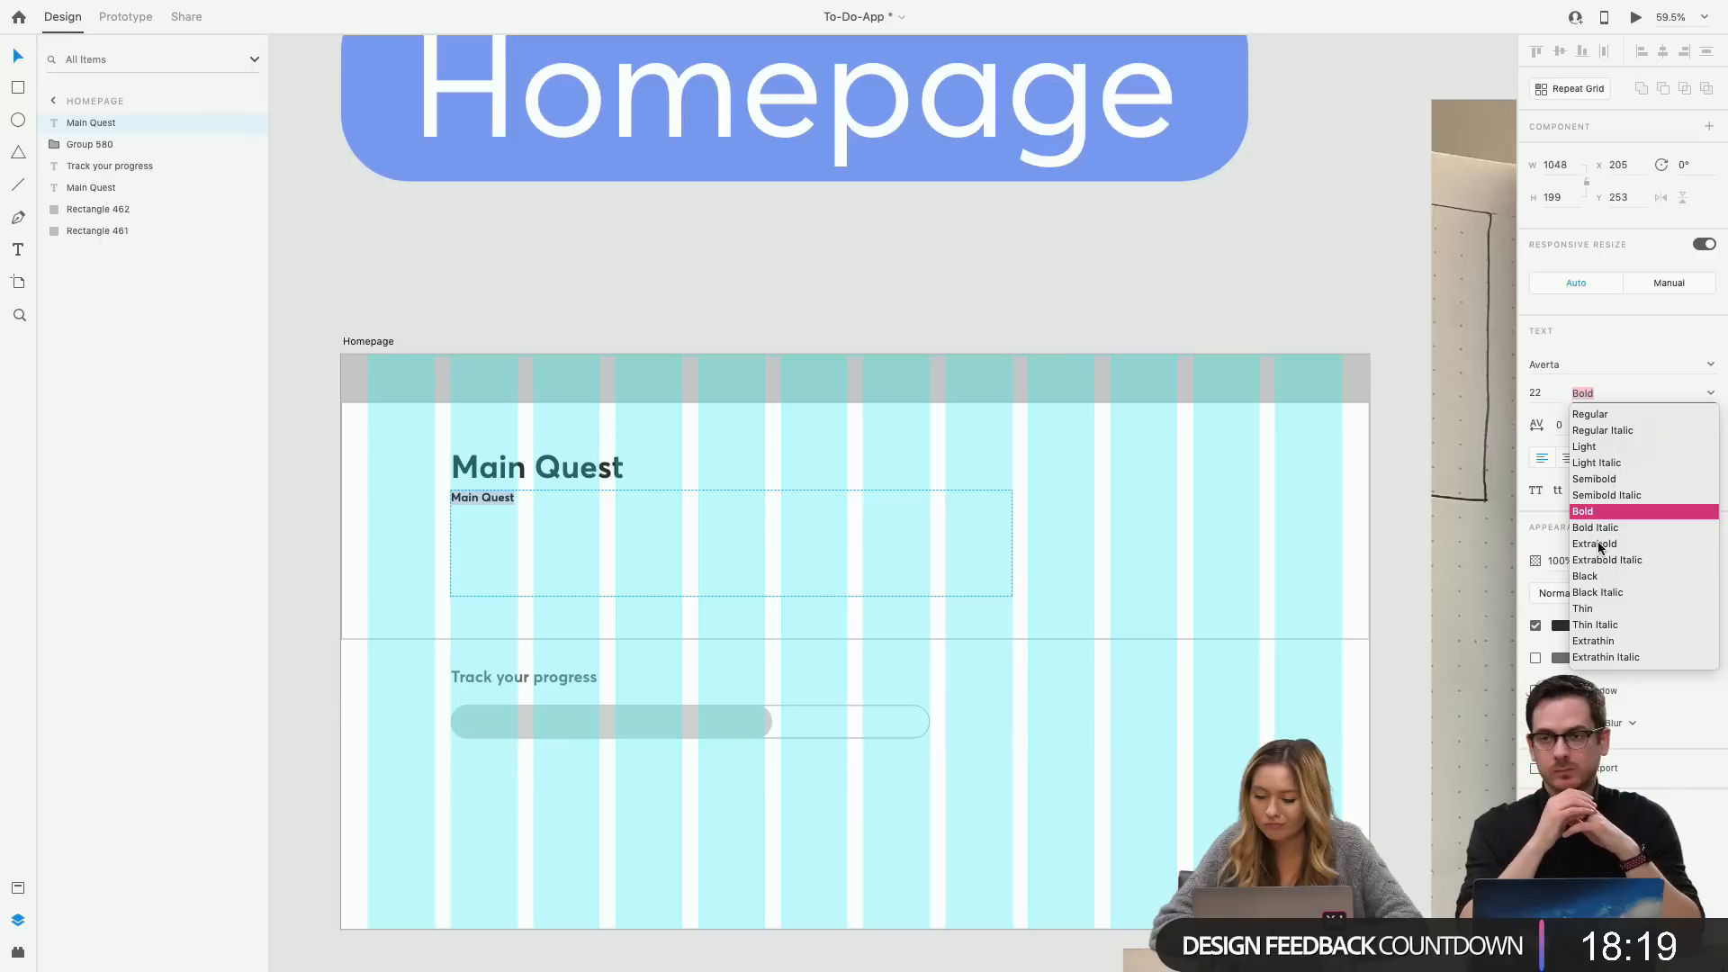
left_click(1610, 416)
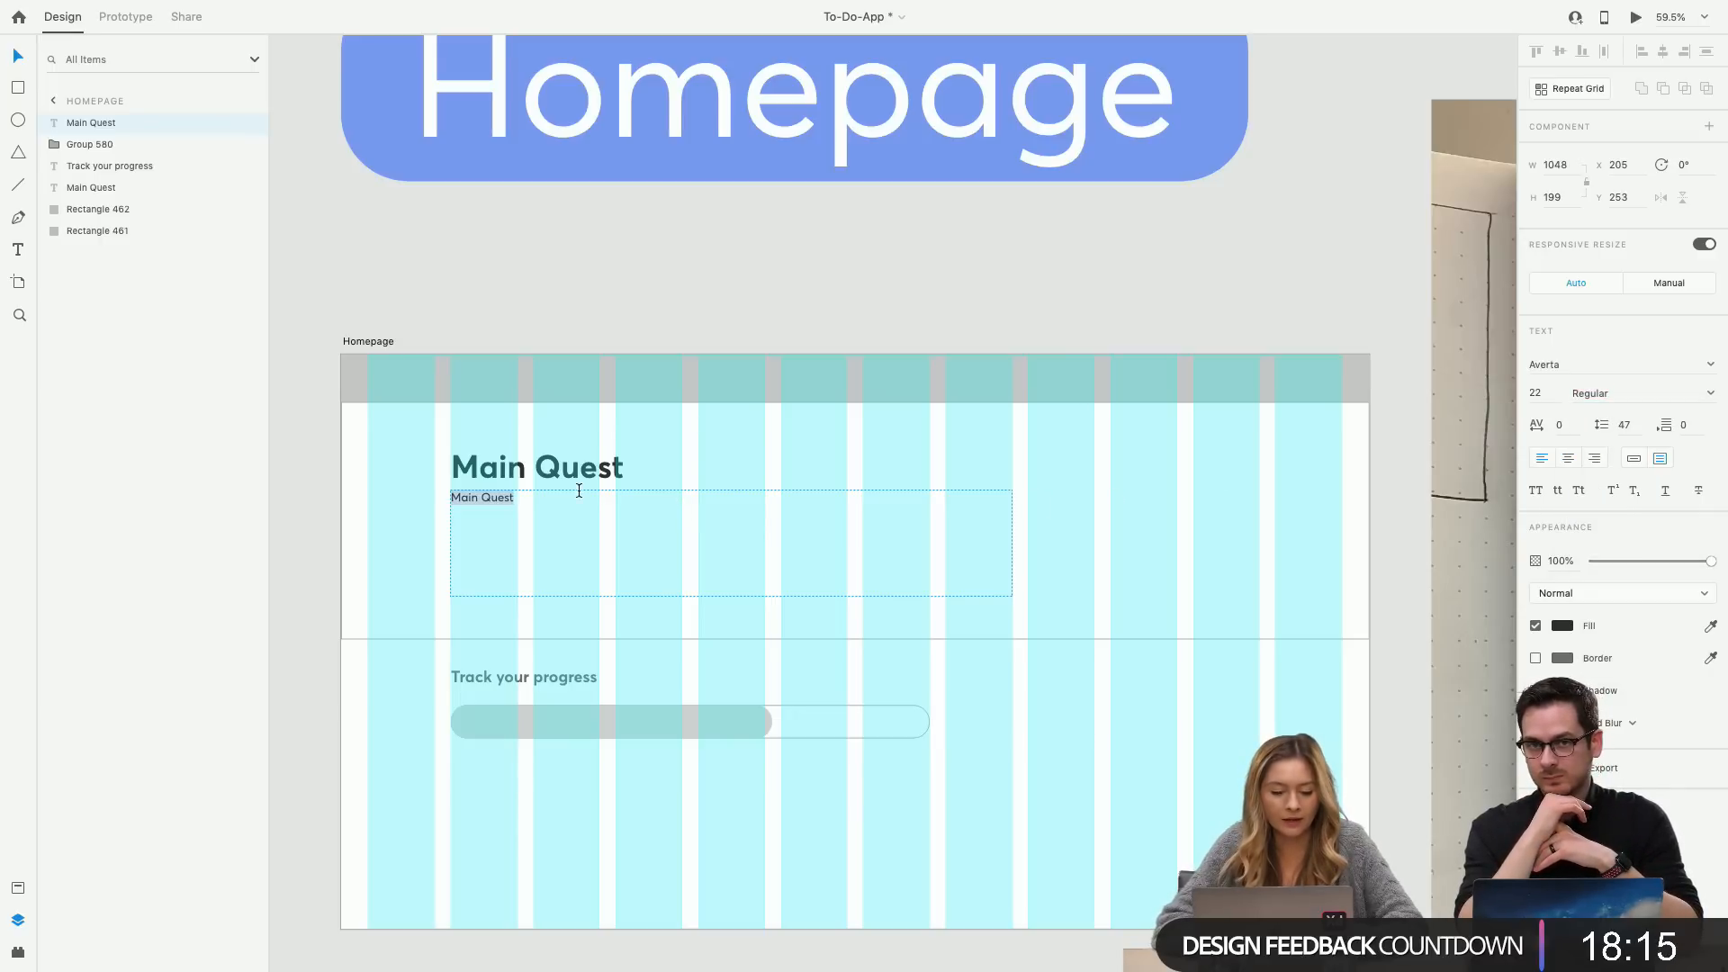
Fill the text box with Quick Lorem Ipsum (trim height) and shorten the box to about 87 high.
left_click(113, 130)
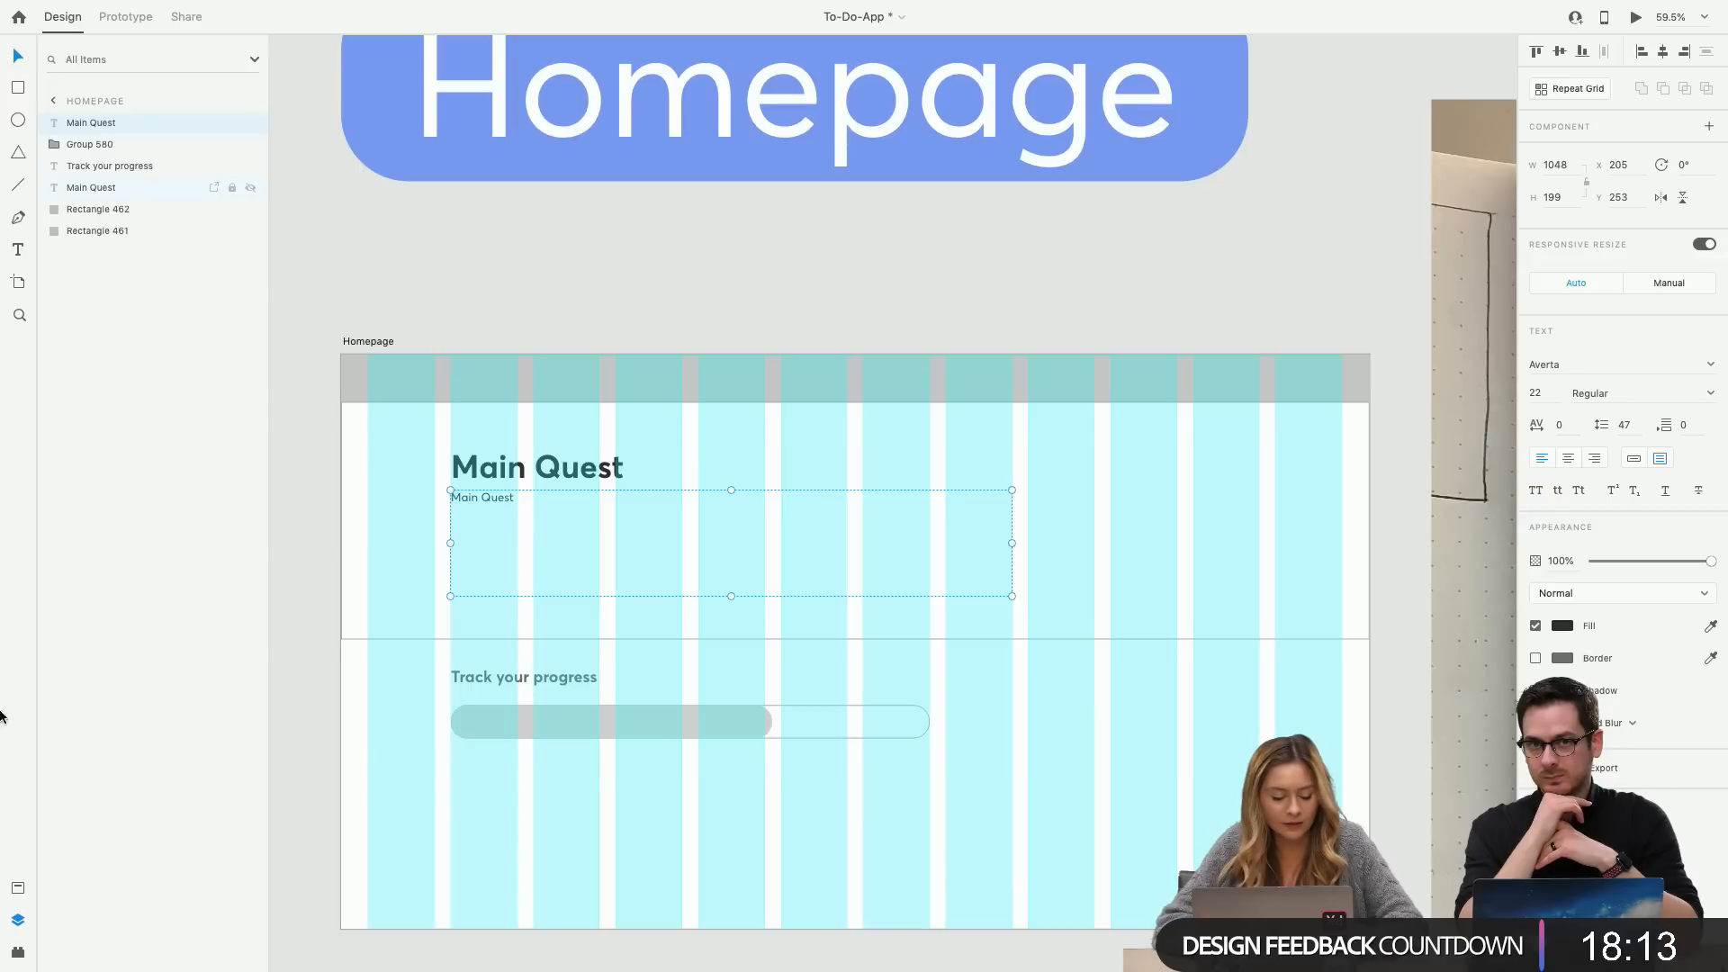
left_click(17, 952)
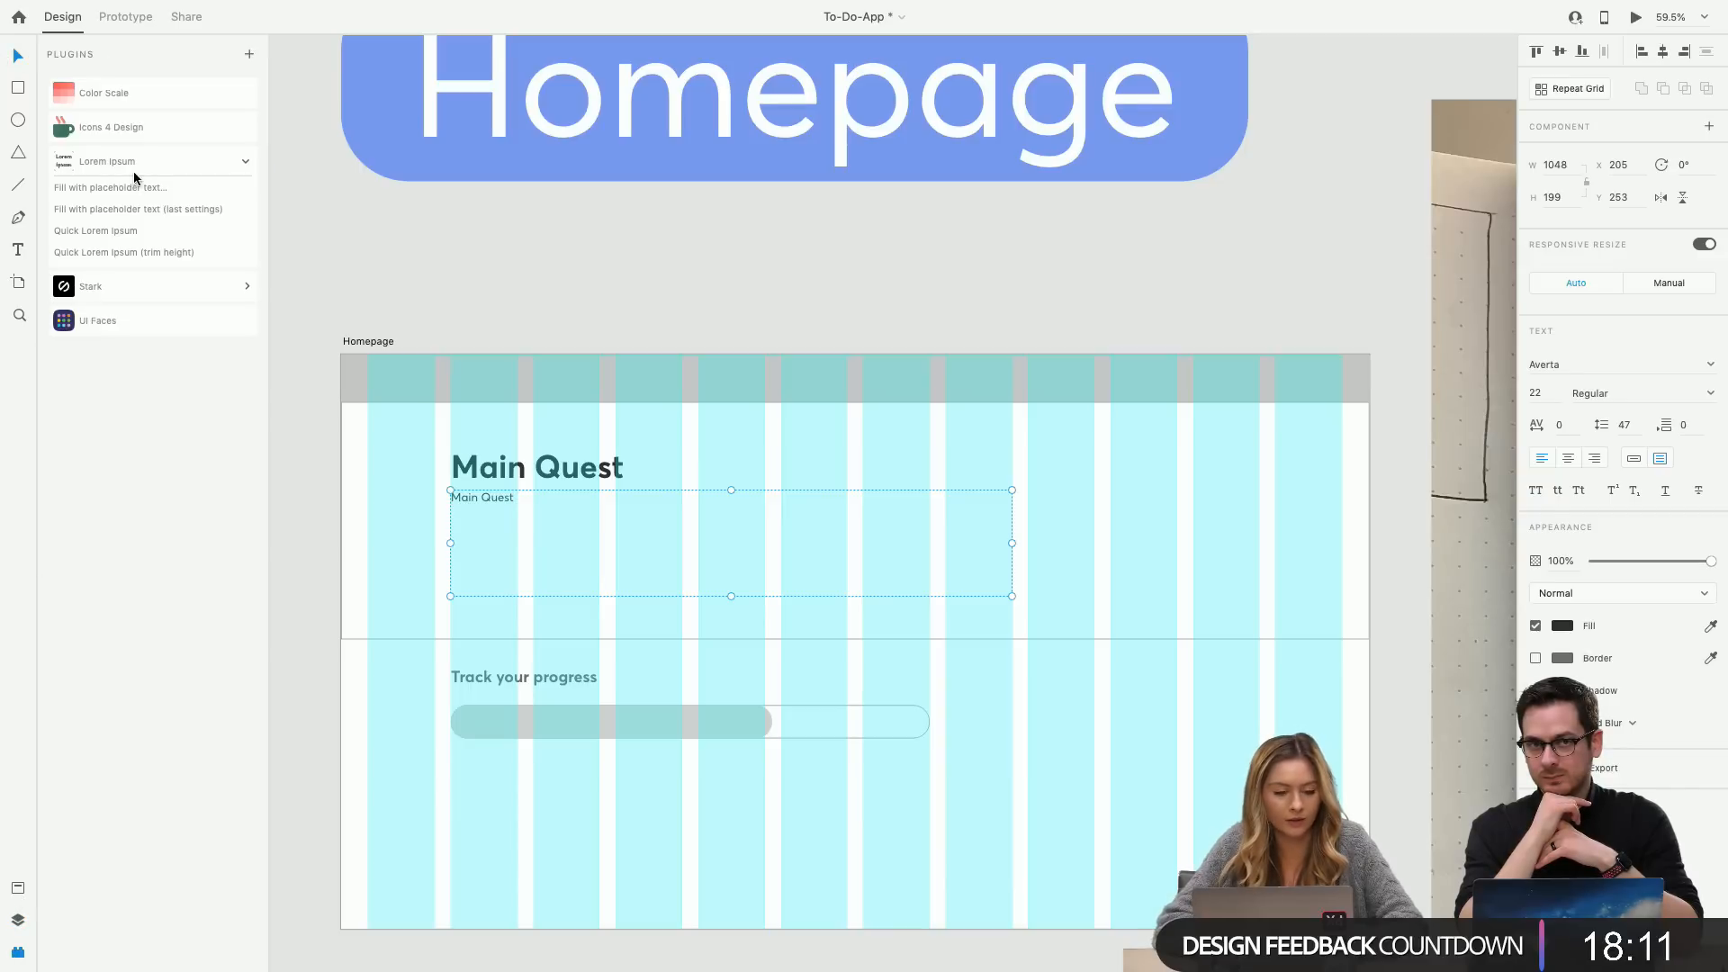
left_click(131, 253)
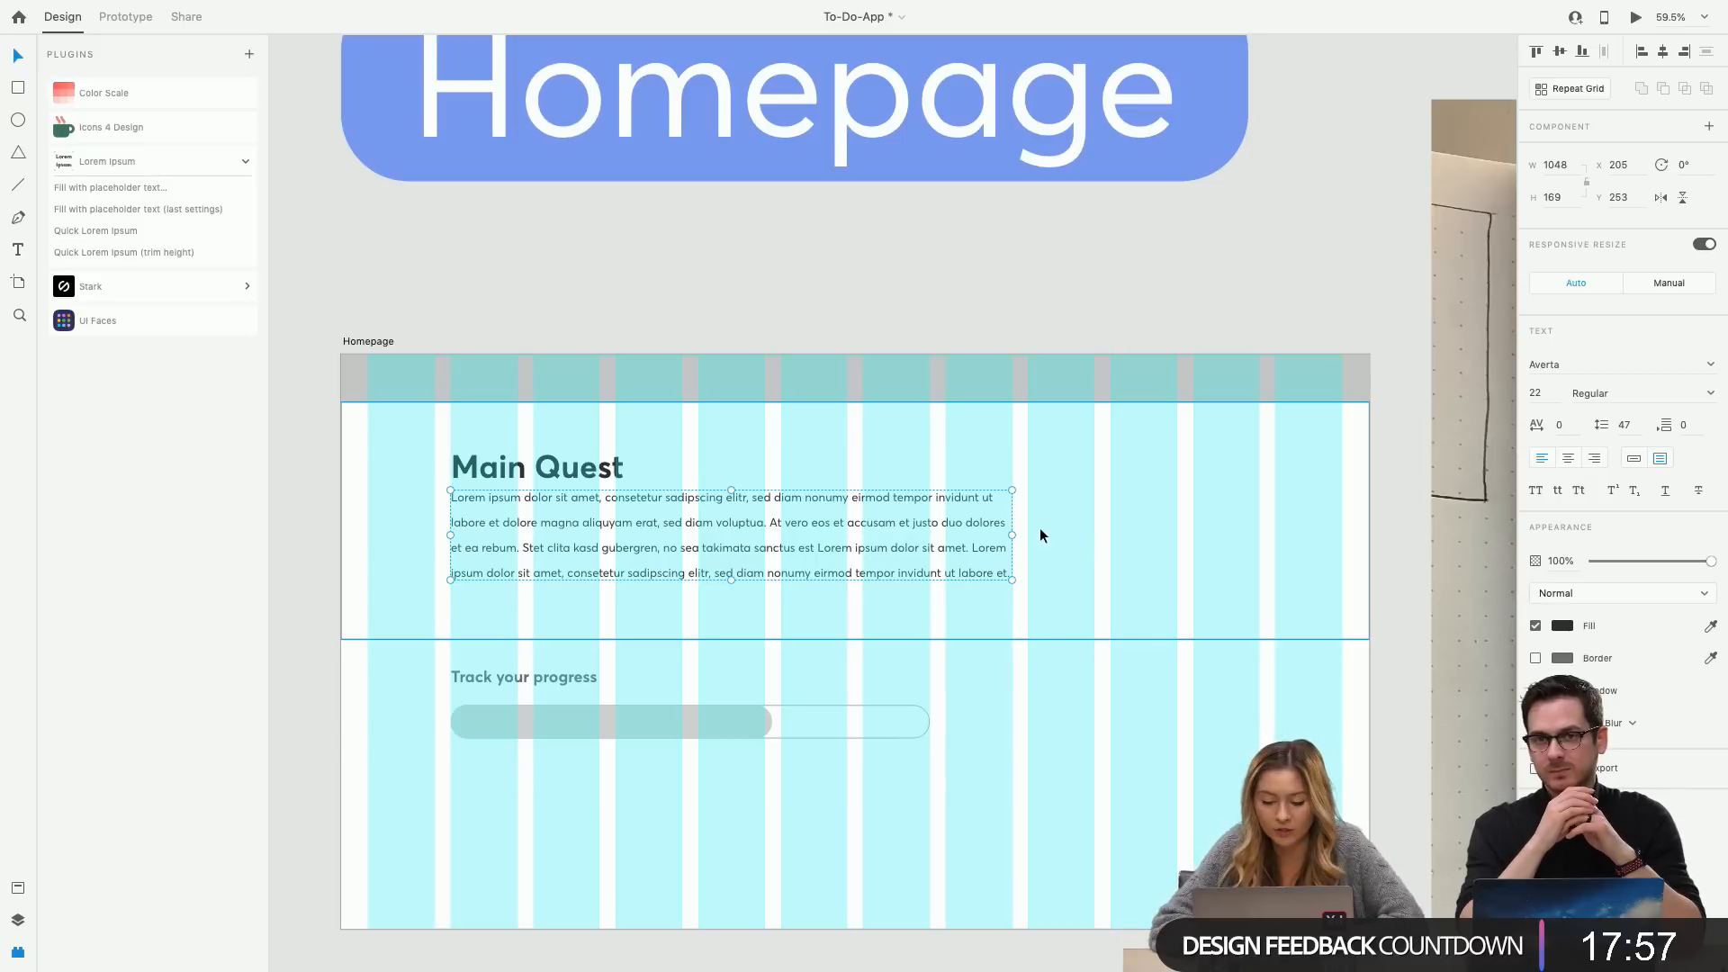
left_click_drag(730, 579, 737, 536)
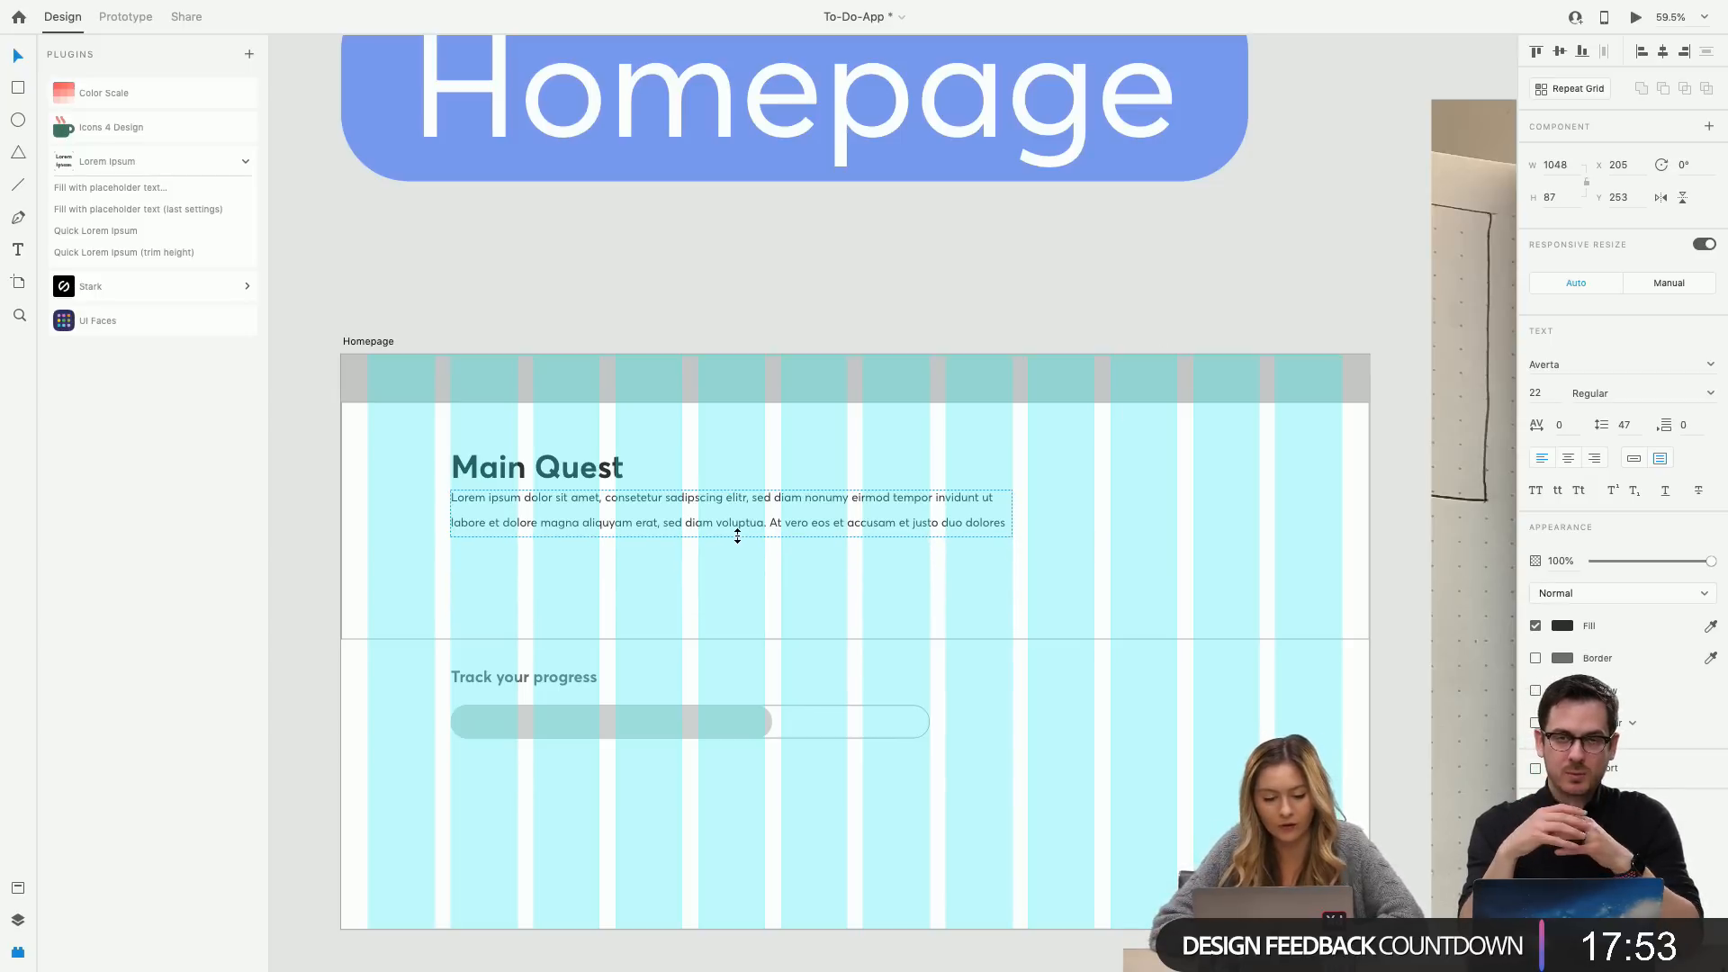
Set the placeholder paragraph's line spacing to 40 and shift the paragraph slightly down from the Main Quest heading.
double_click(630, 500)
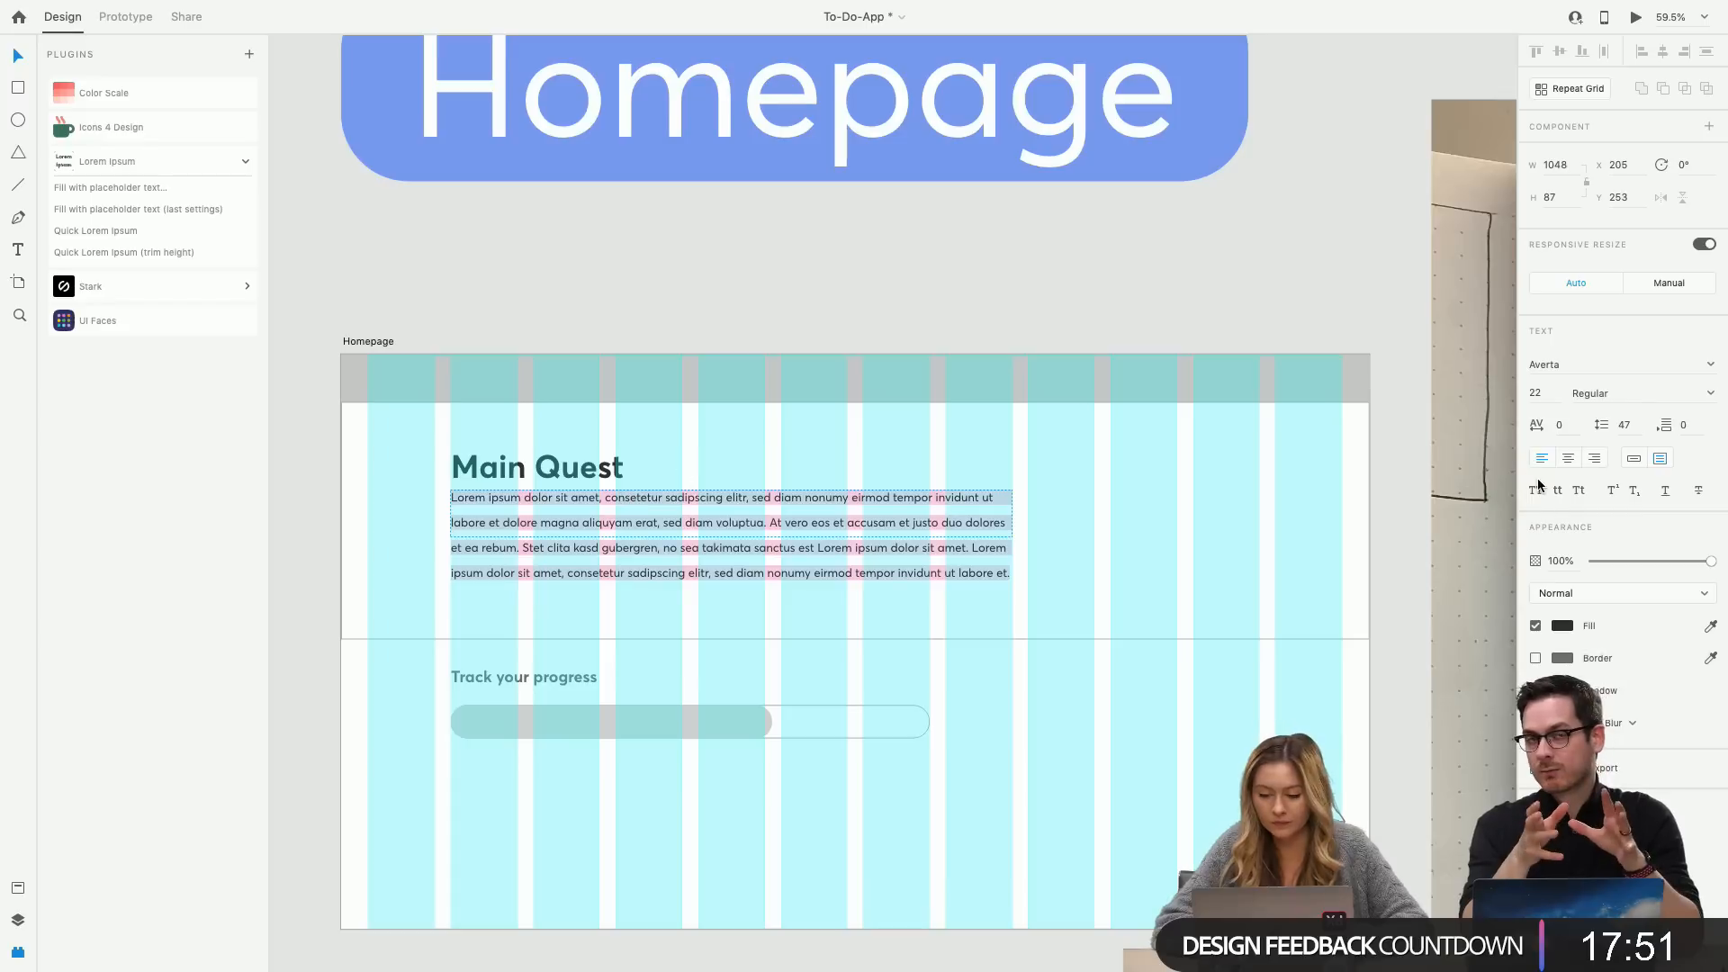
left_click(1631, 425)
type("4")
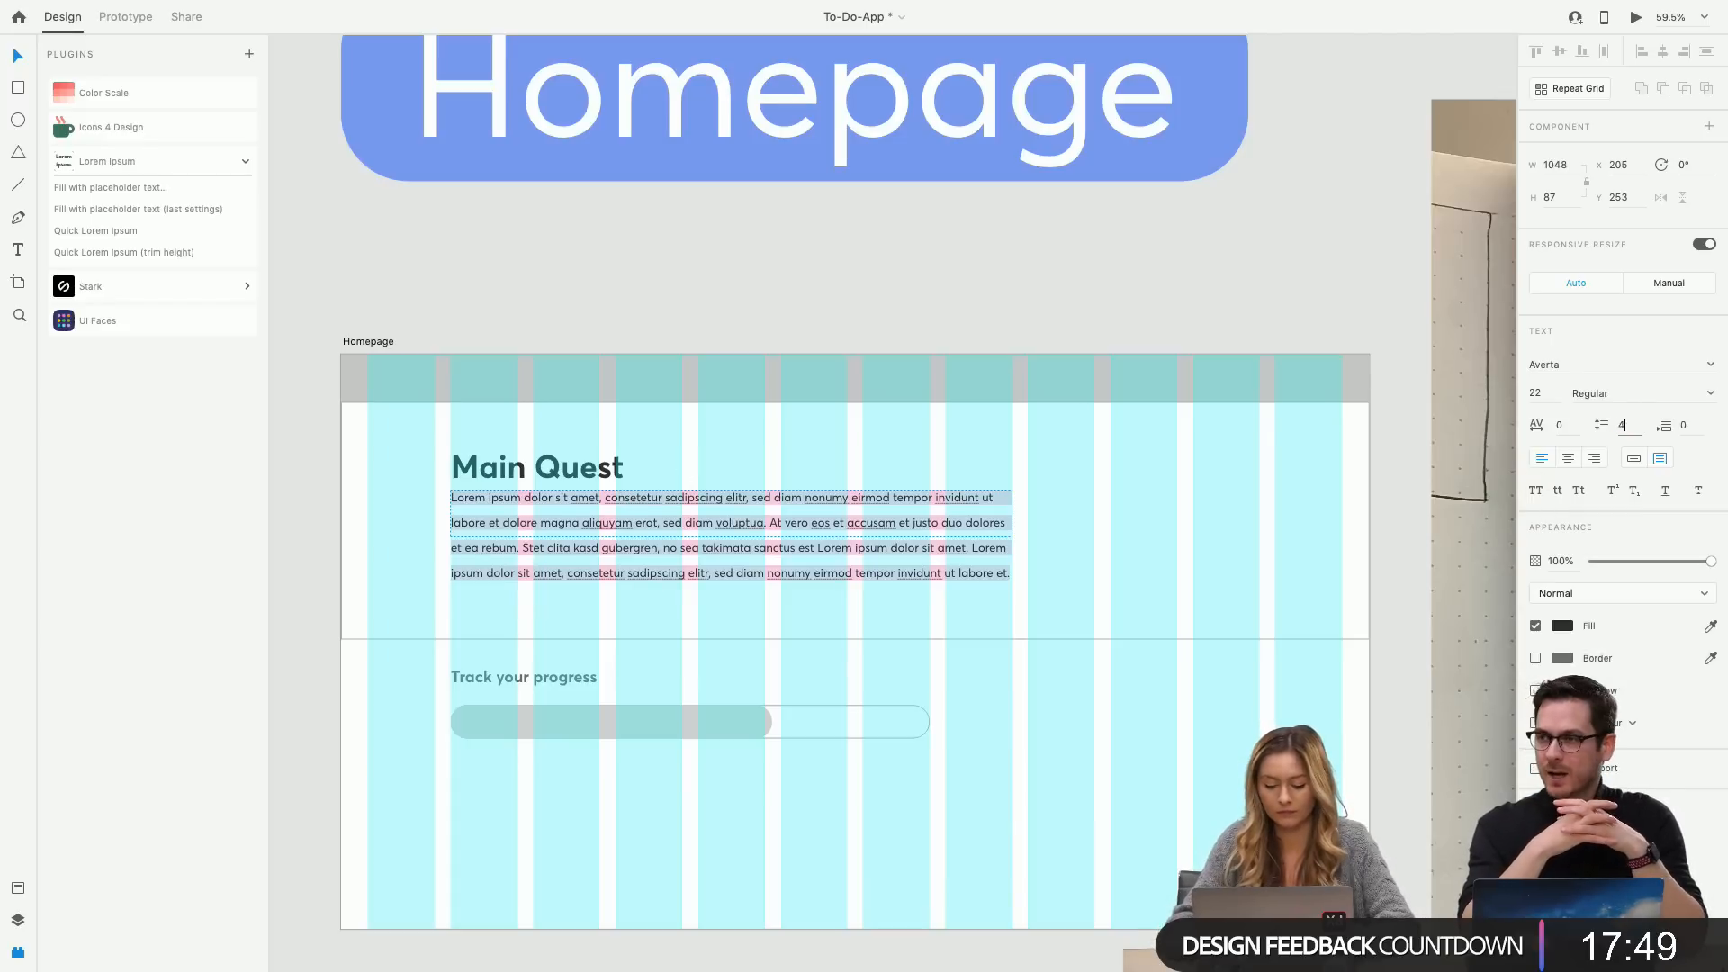
type("0")
key("Return")
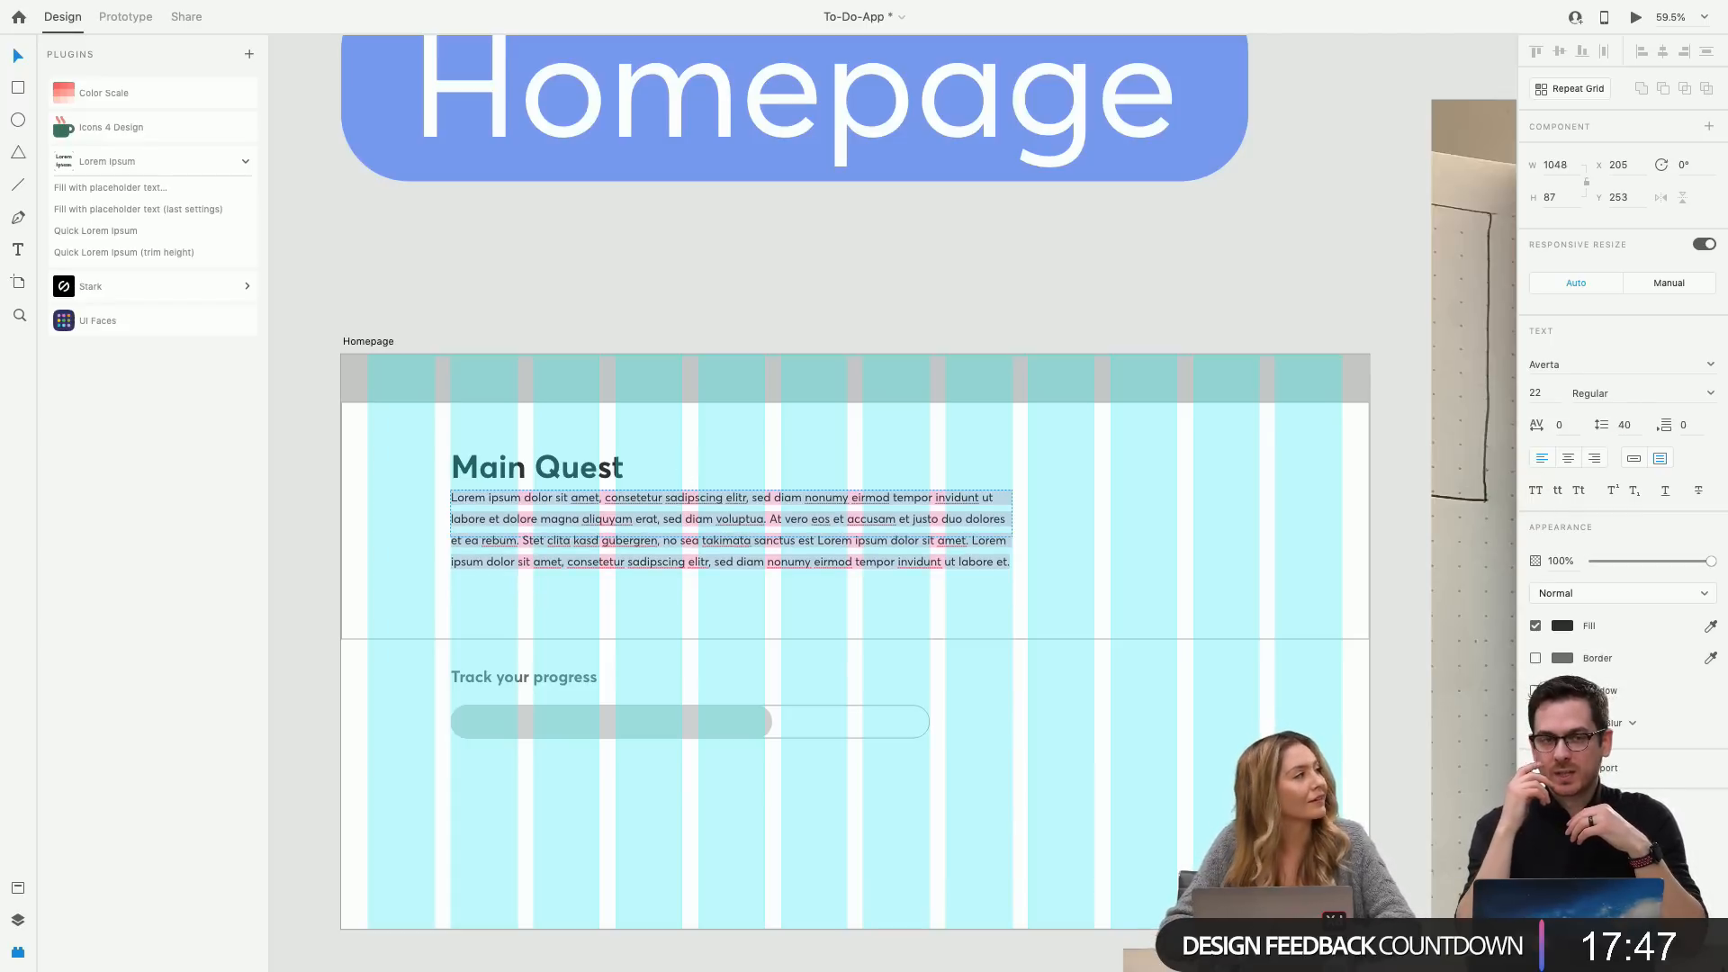
key("Escape")
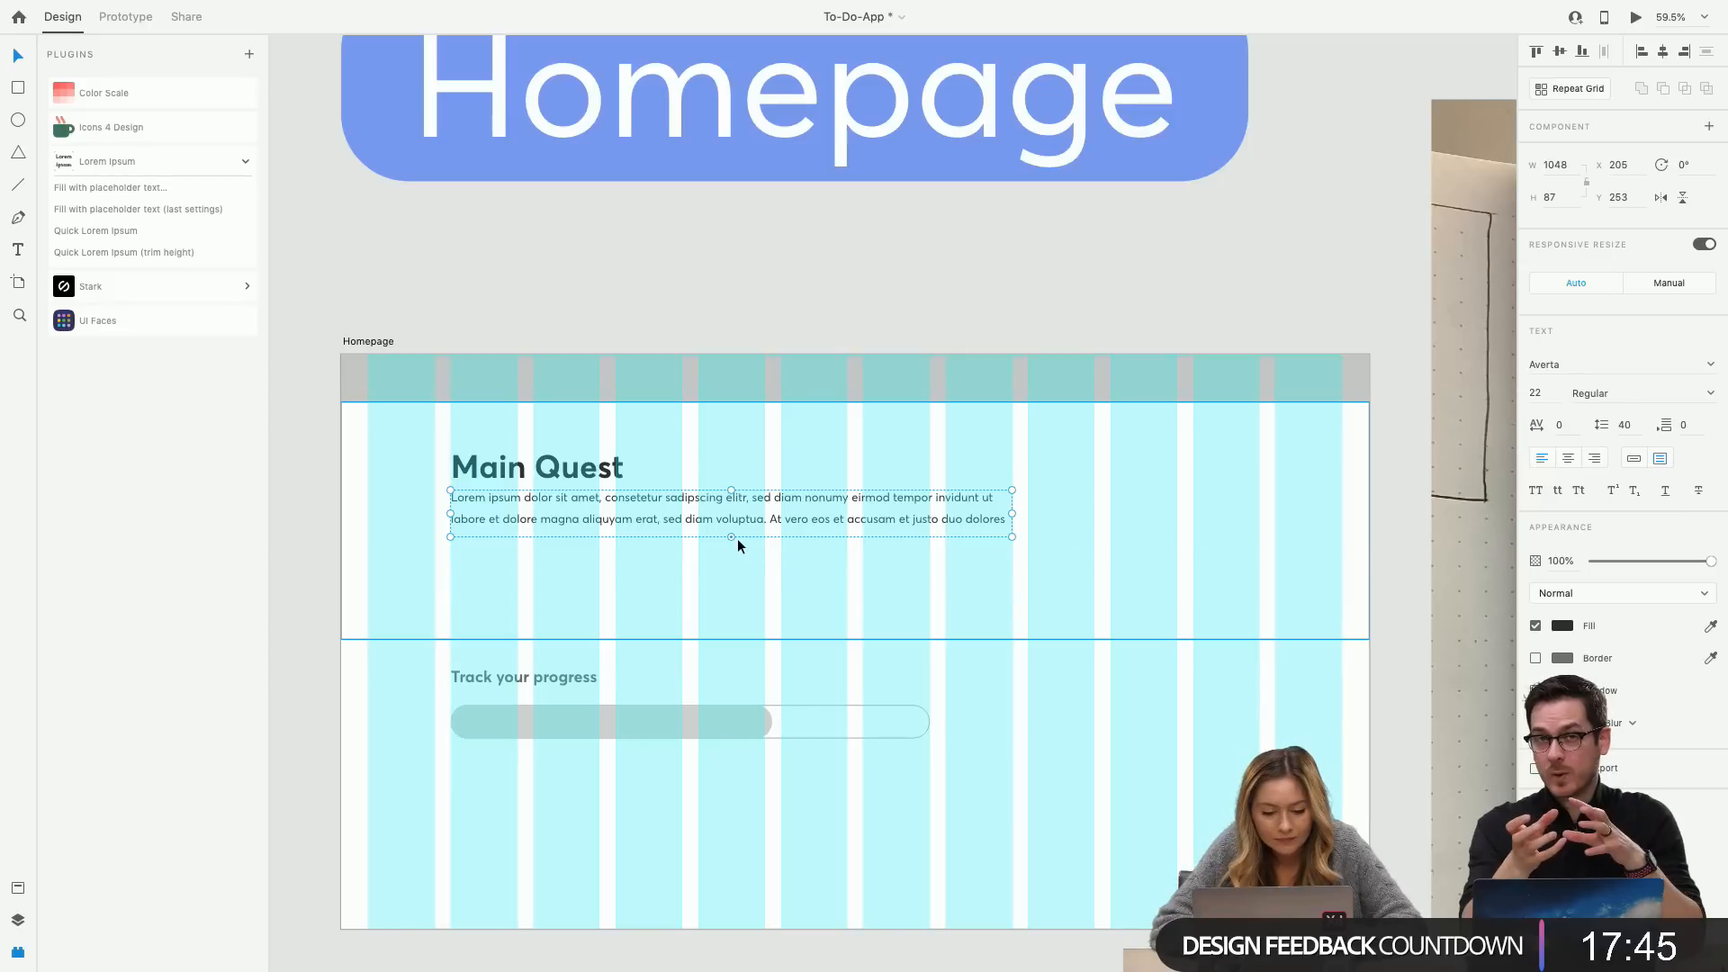
left_click_drag(731, 536, 735, 510)
left_click(722, 560)
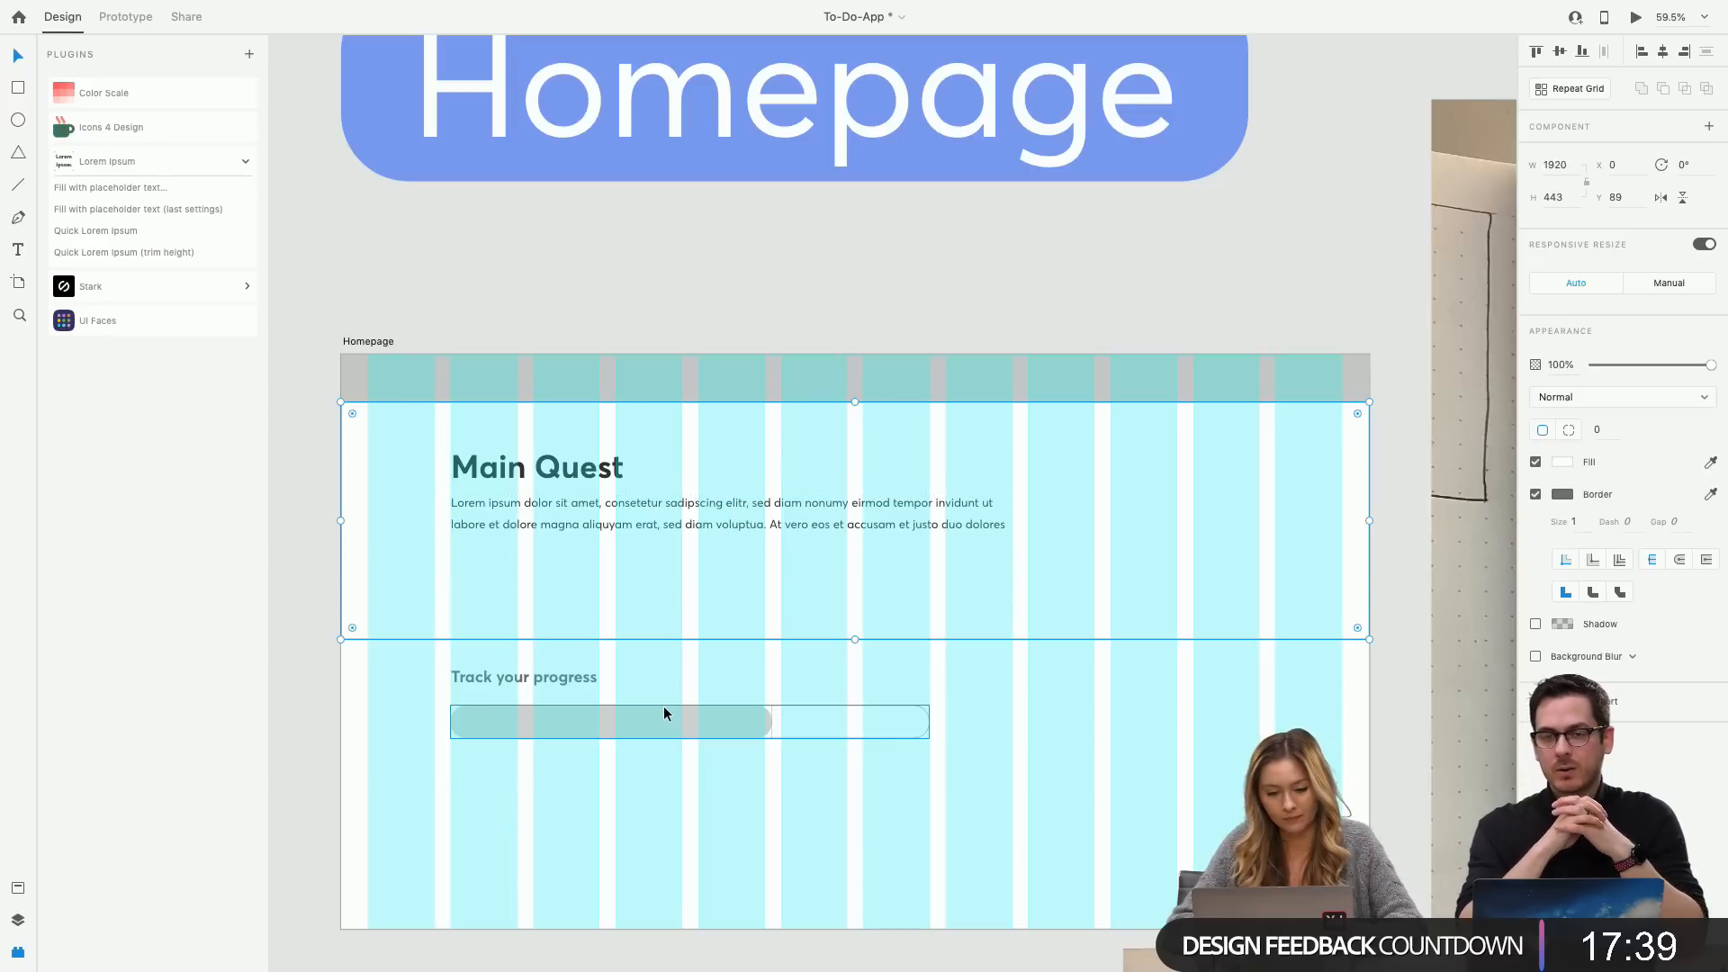
Move the progress label and bar up beneath the paragraph, and extend the white section's bottom edge to a height of about 623.
left_click(559, 686)
left_click(591, 721, "shift")
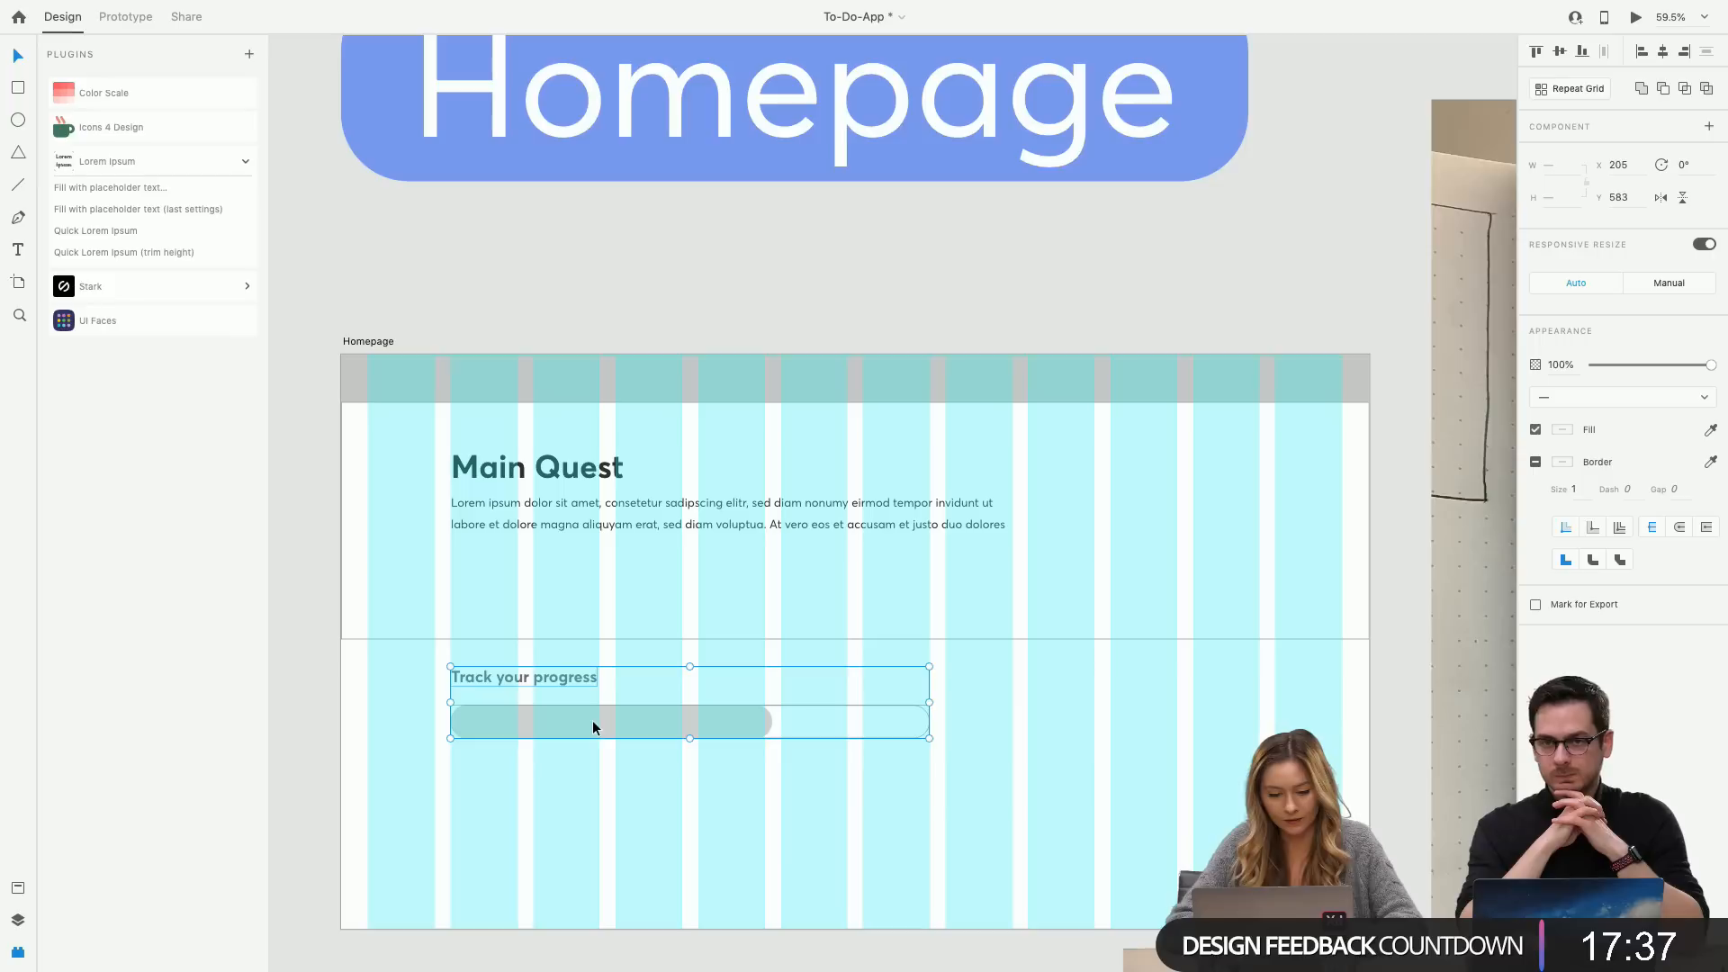
left_click_drag(591, 721, 624, 607)
left_click(846, 618)
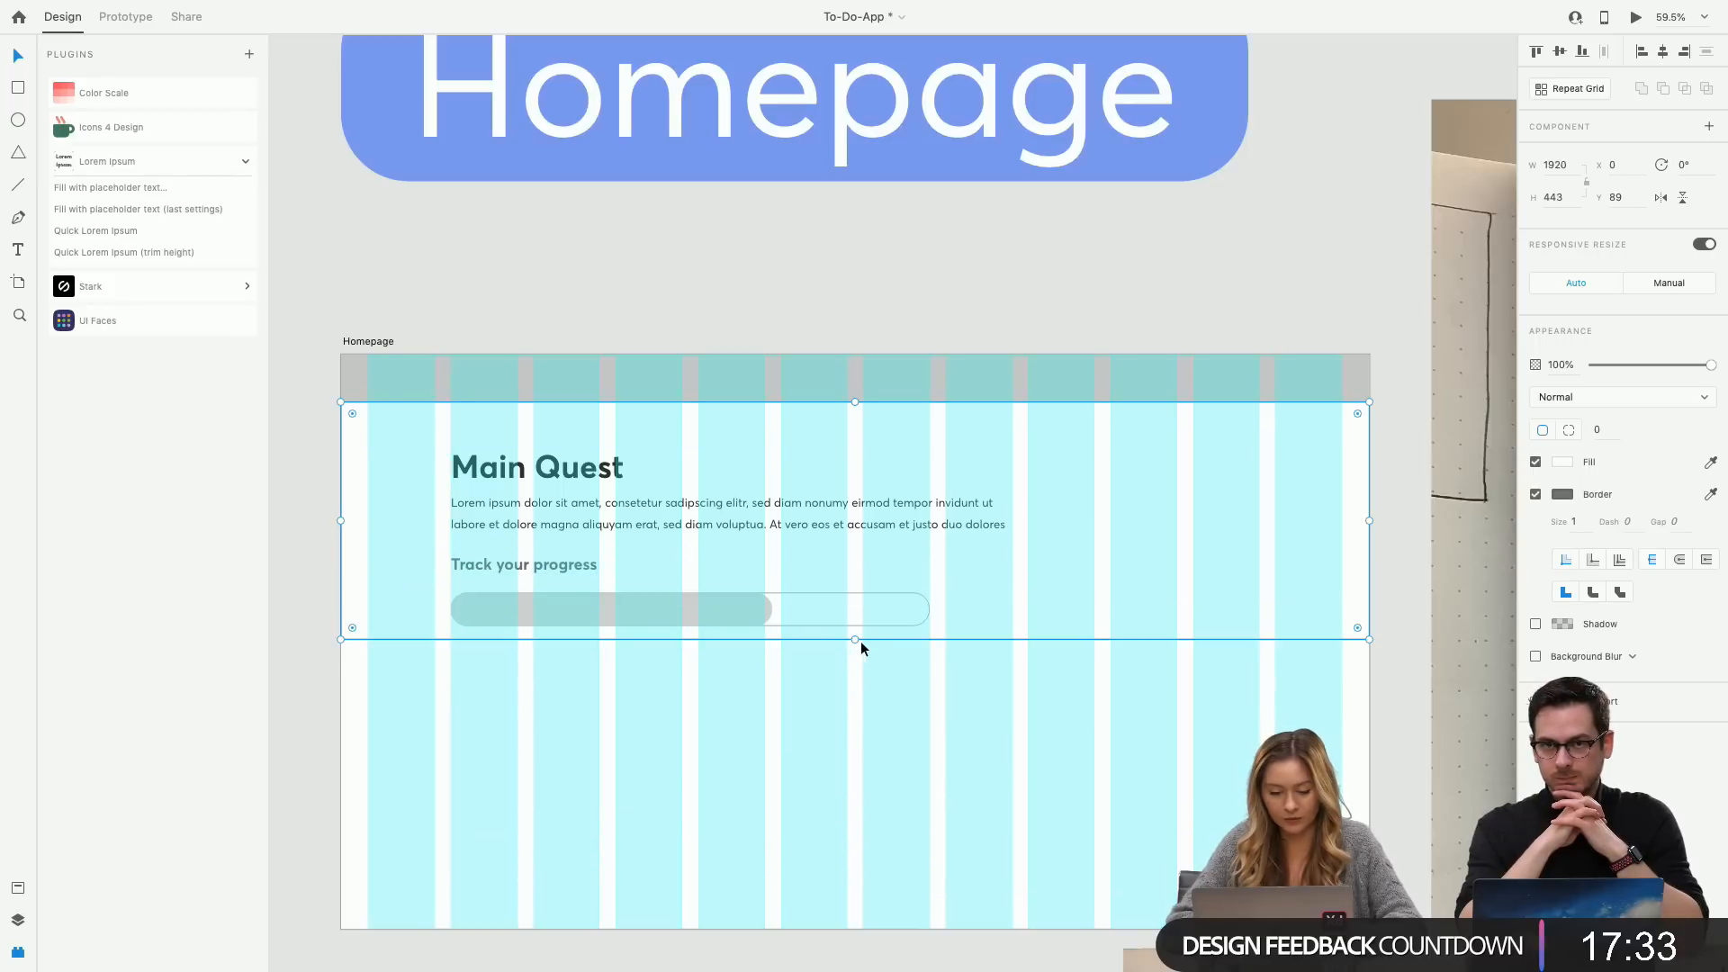
left_click_drag(856, 642, 850, 733)
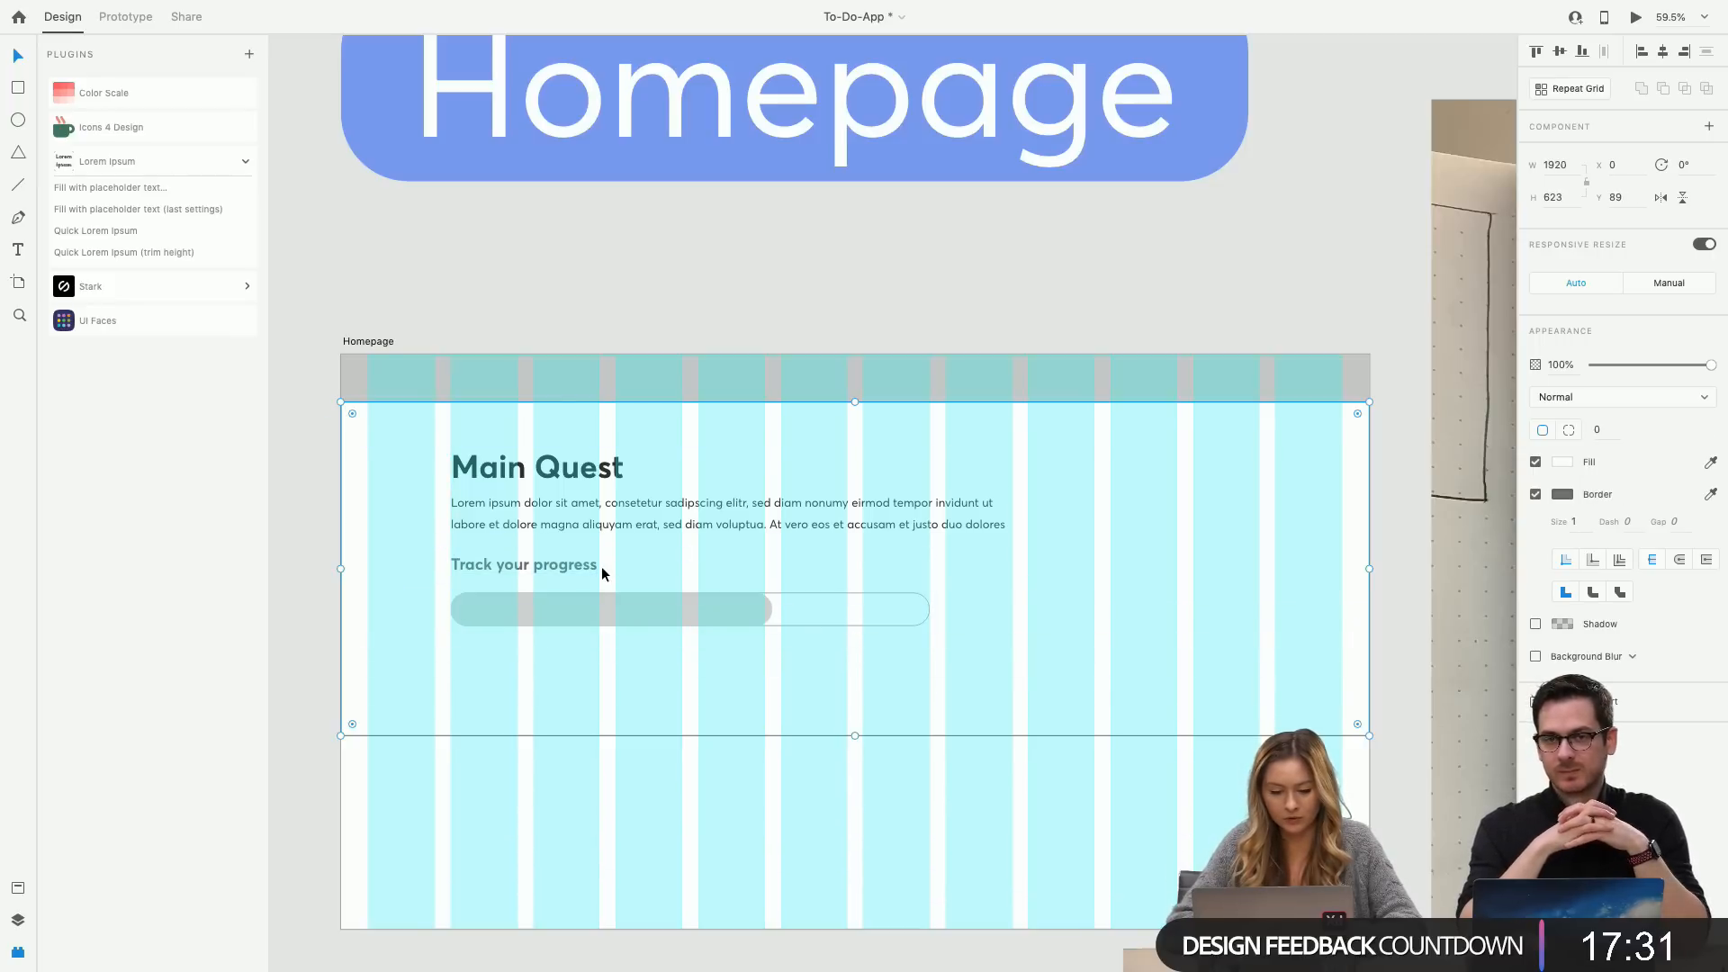
Shift the progress label and bar together slightly down to Y 377.
left_click(635, 612)
left_click(576, 565, "shift")
left_click_drag(662, 608, 650, 617)
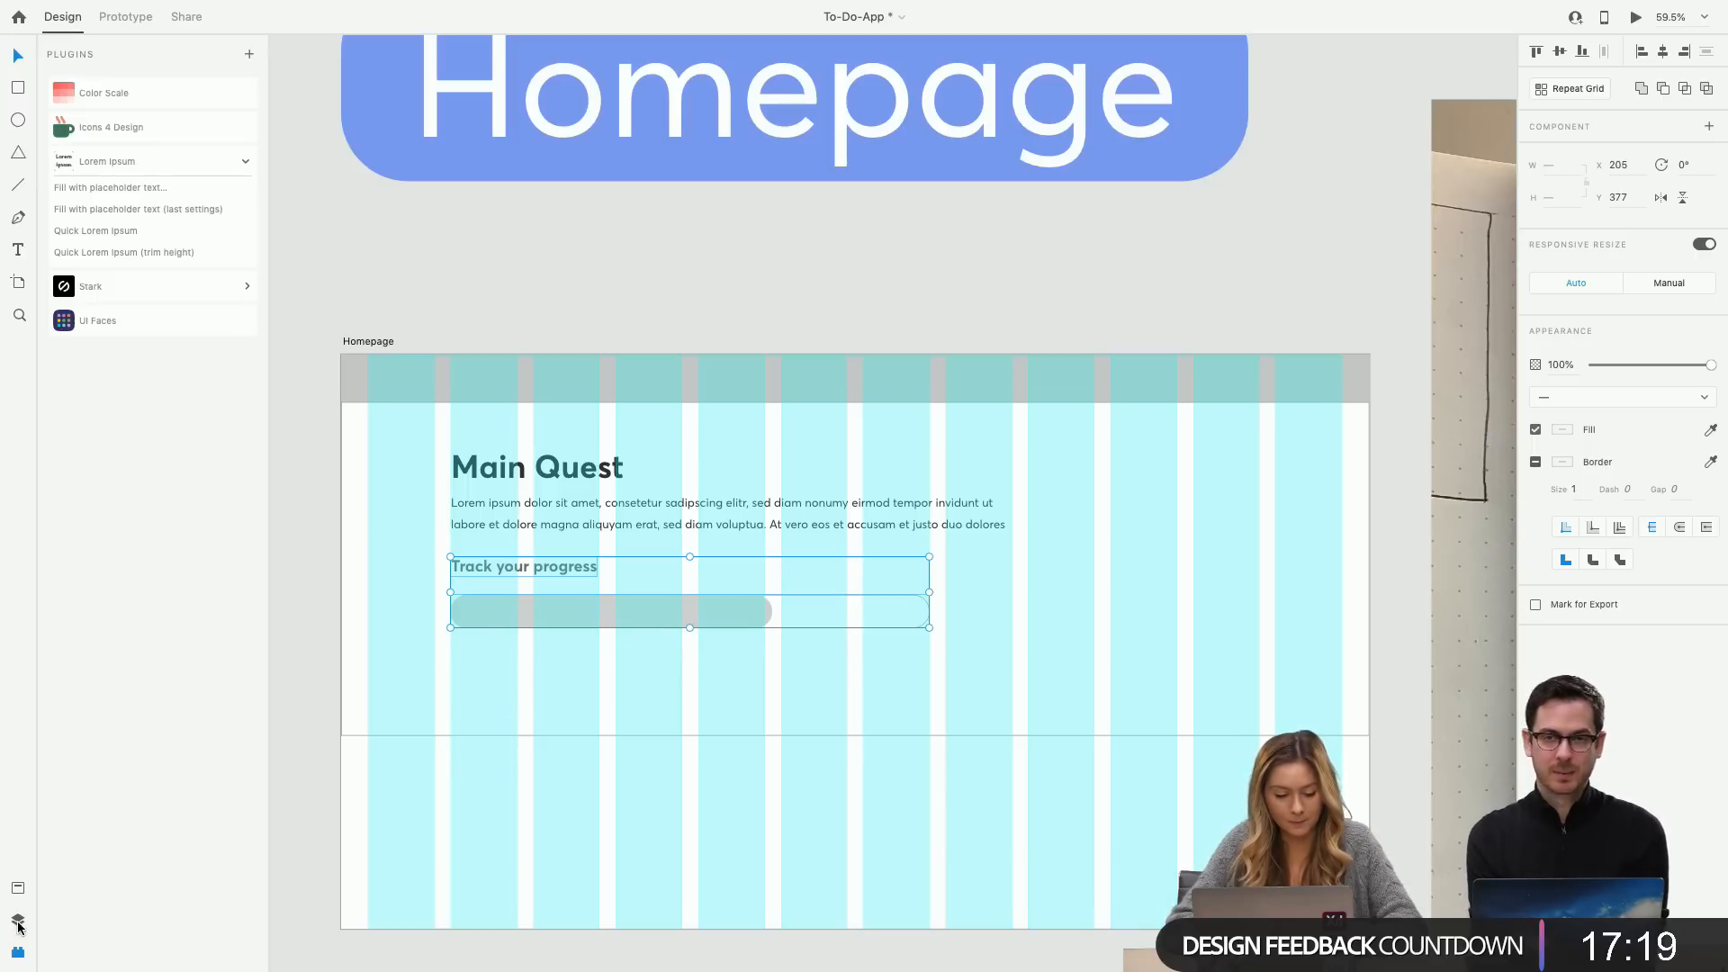
Search the plugin catalogue for Wikify, install the plugin, and close the plugin manager.
mouse_move(71, 36)
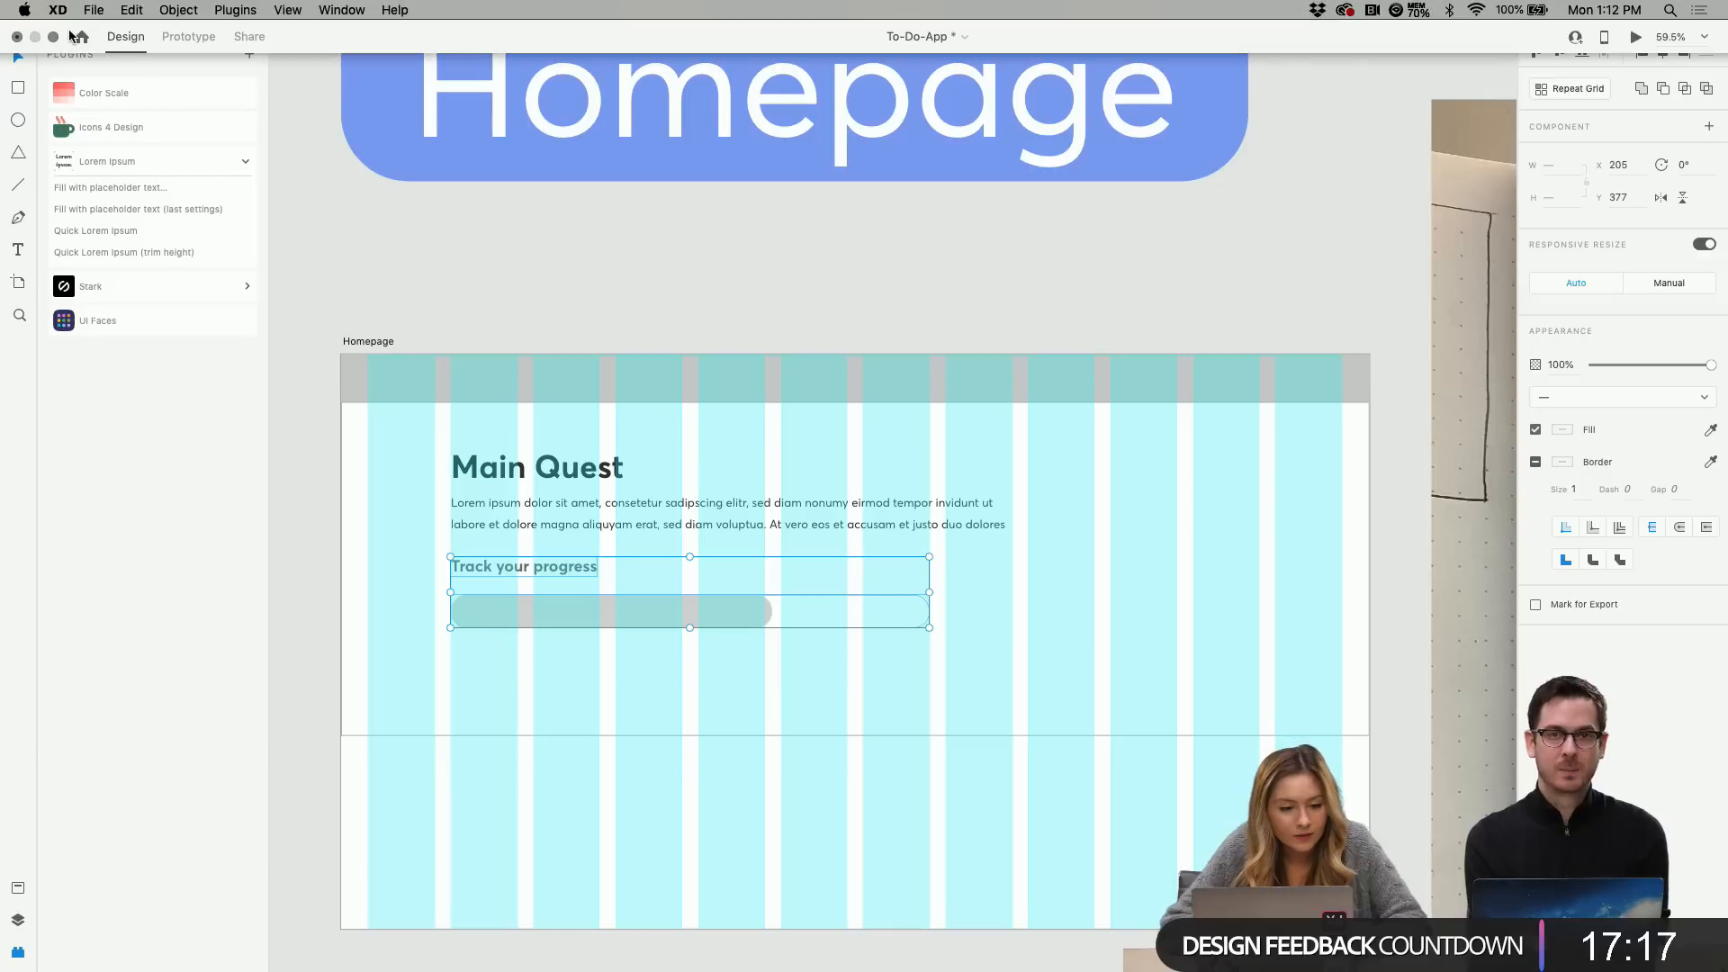
left_click(256, 9)
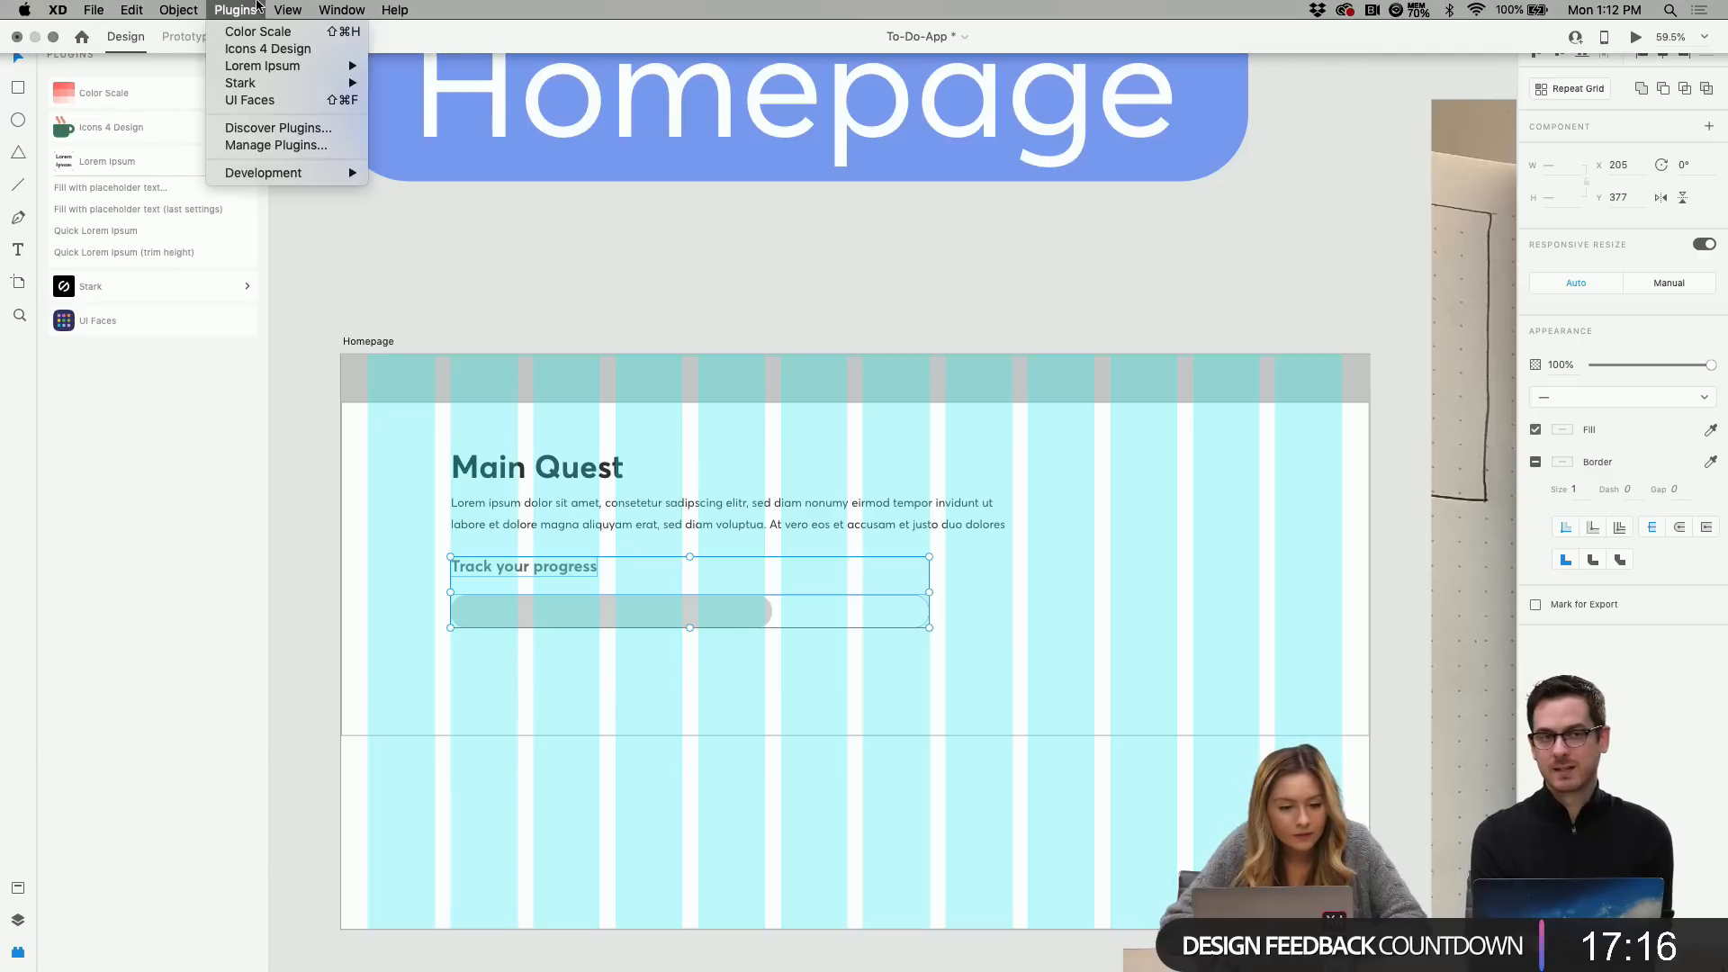
left_click(276, 145)
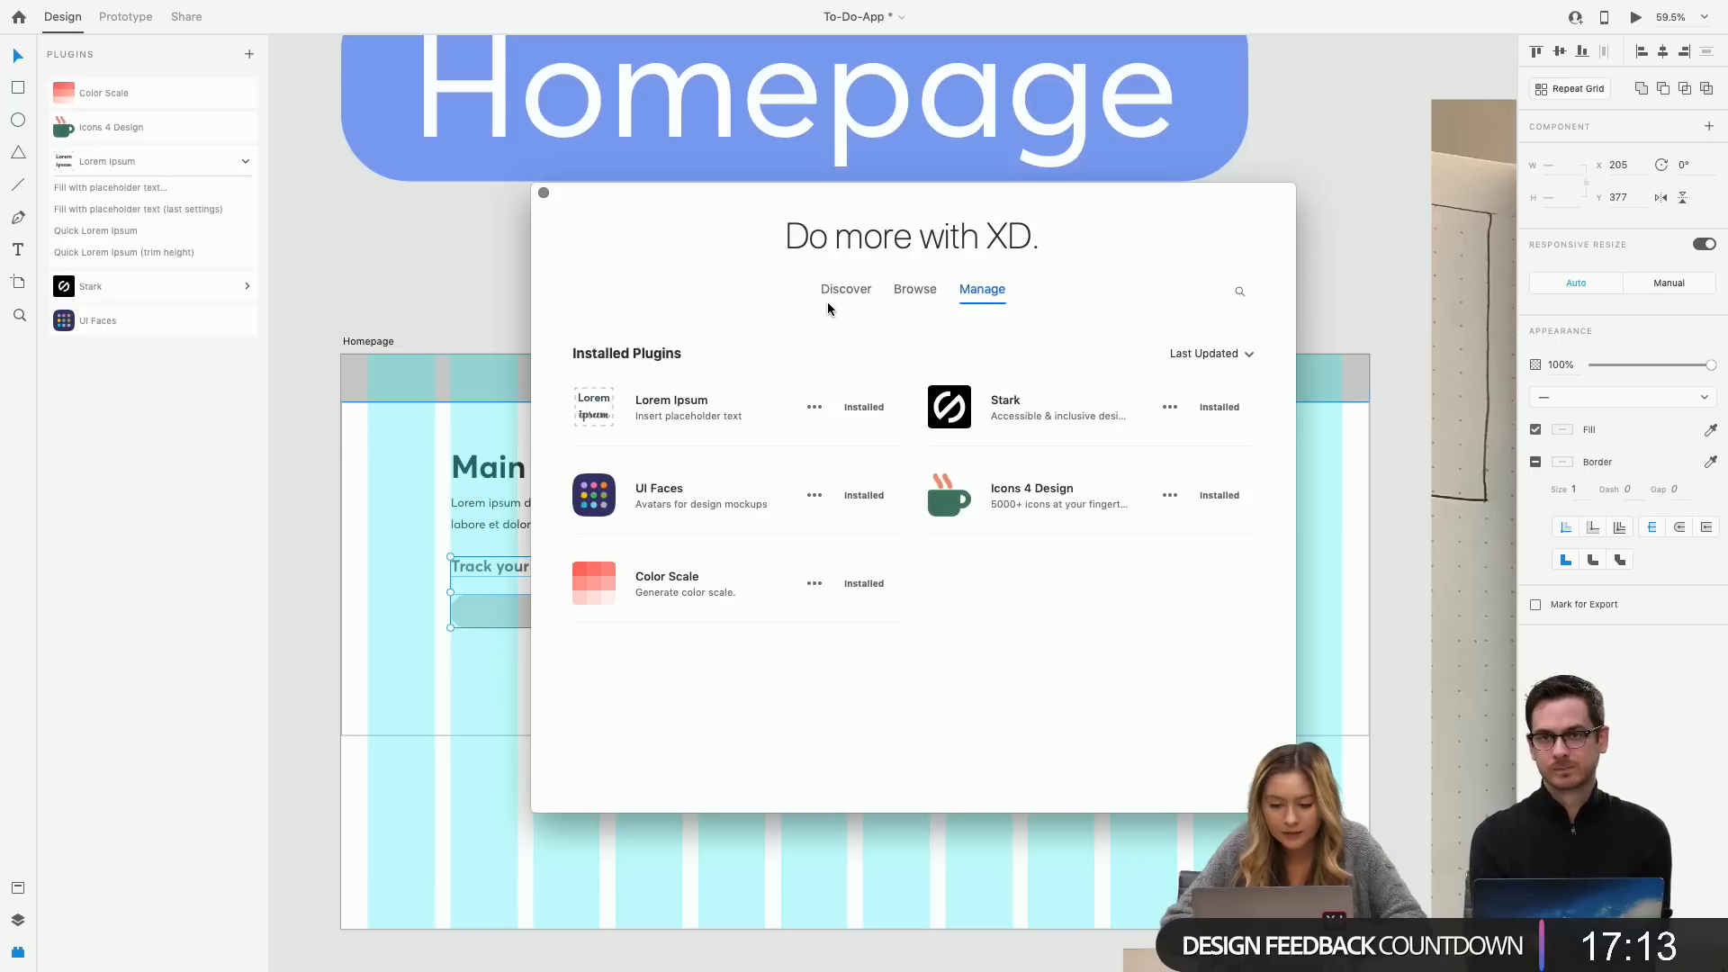
left_click(842, 289)
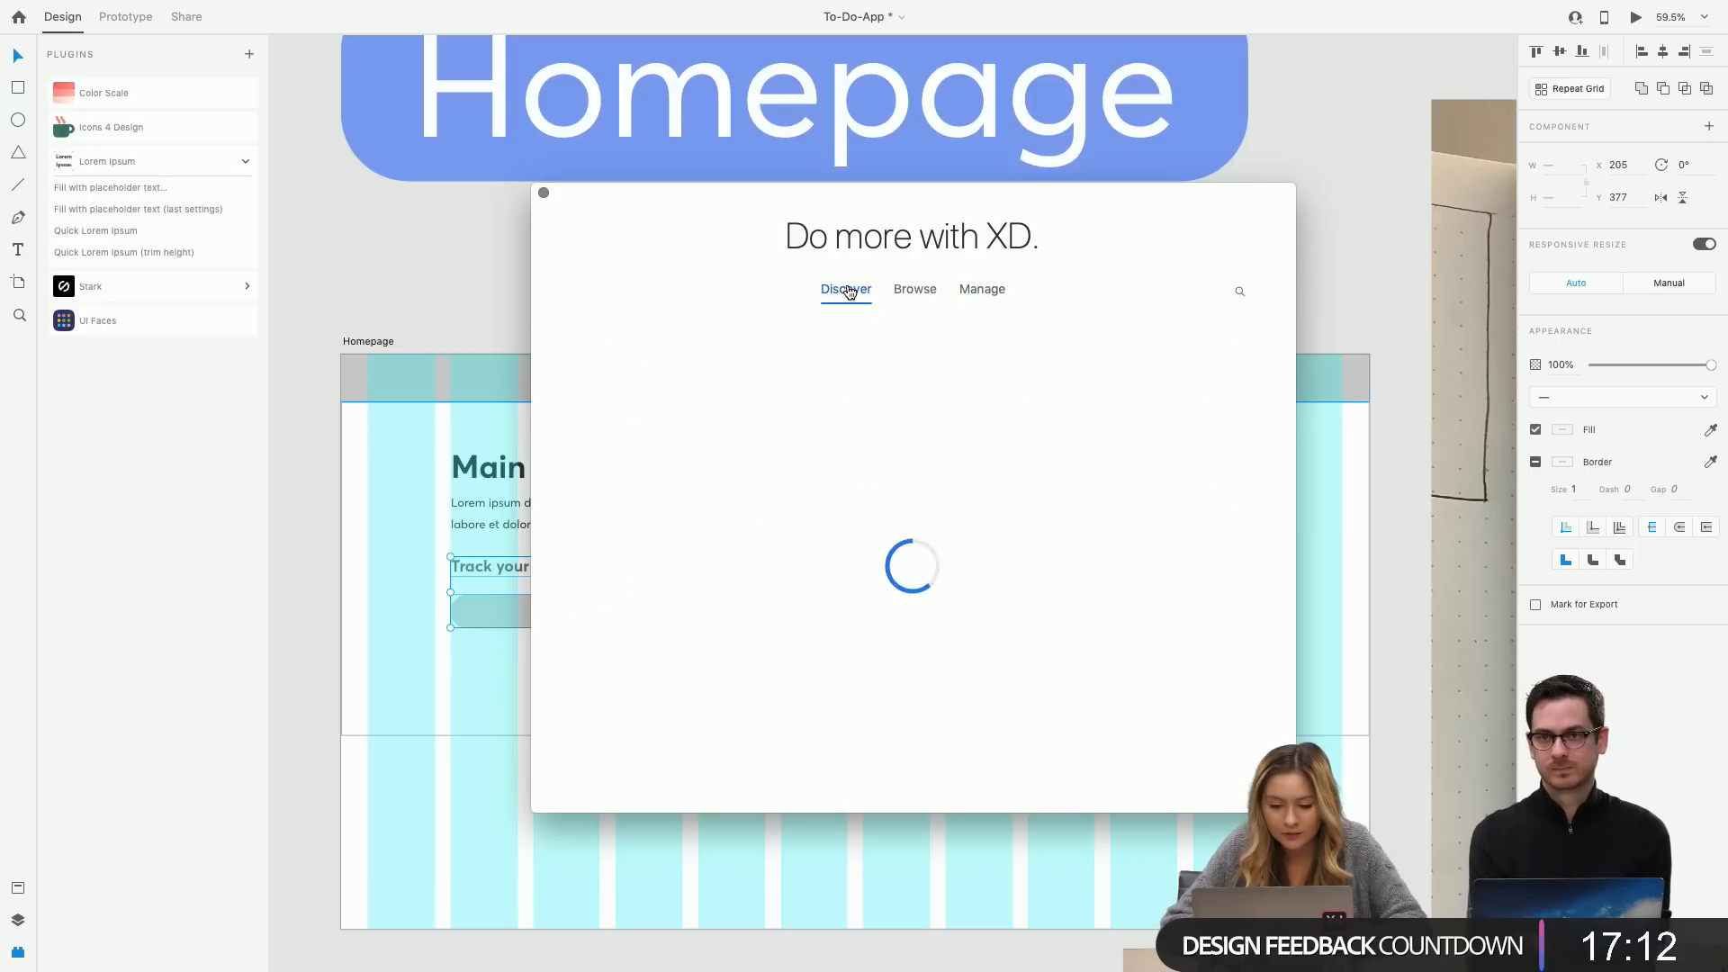
left_click(977, 292)
left_click(913, 290)
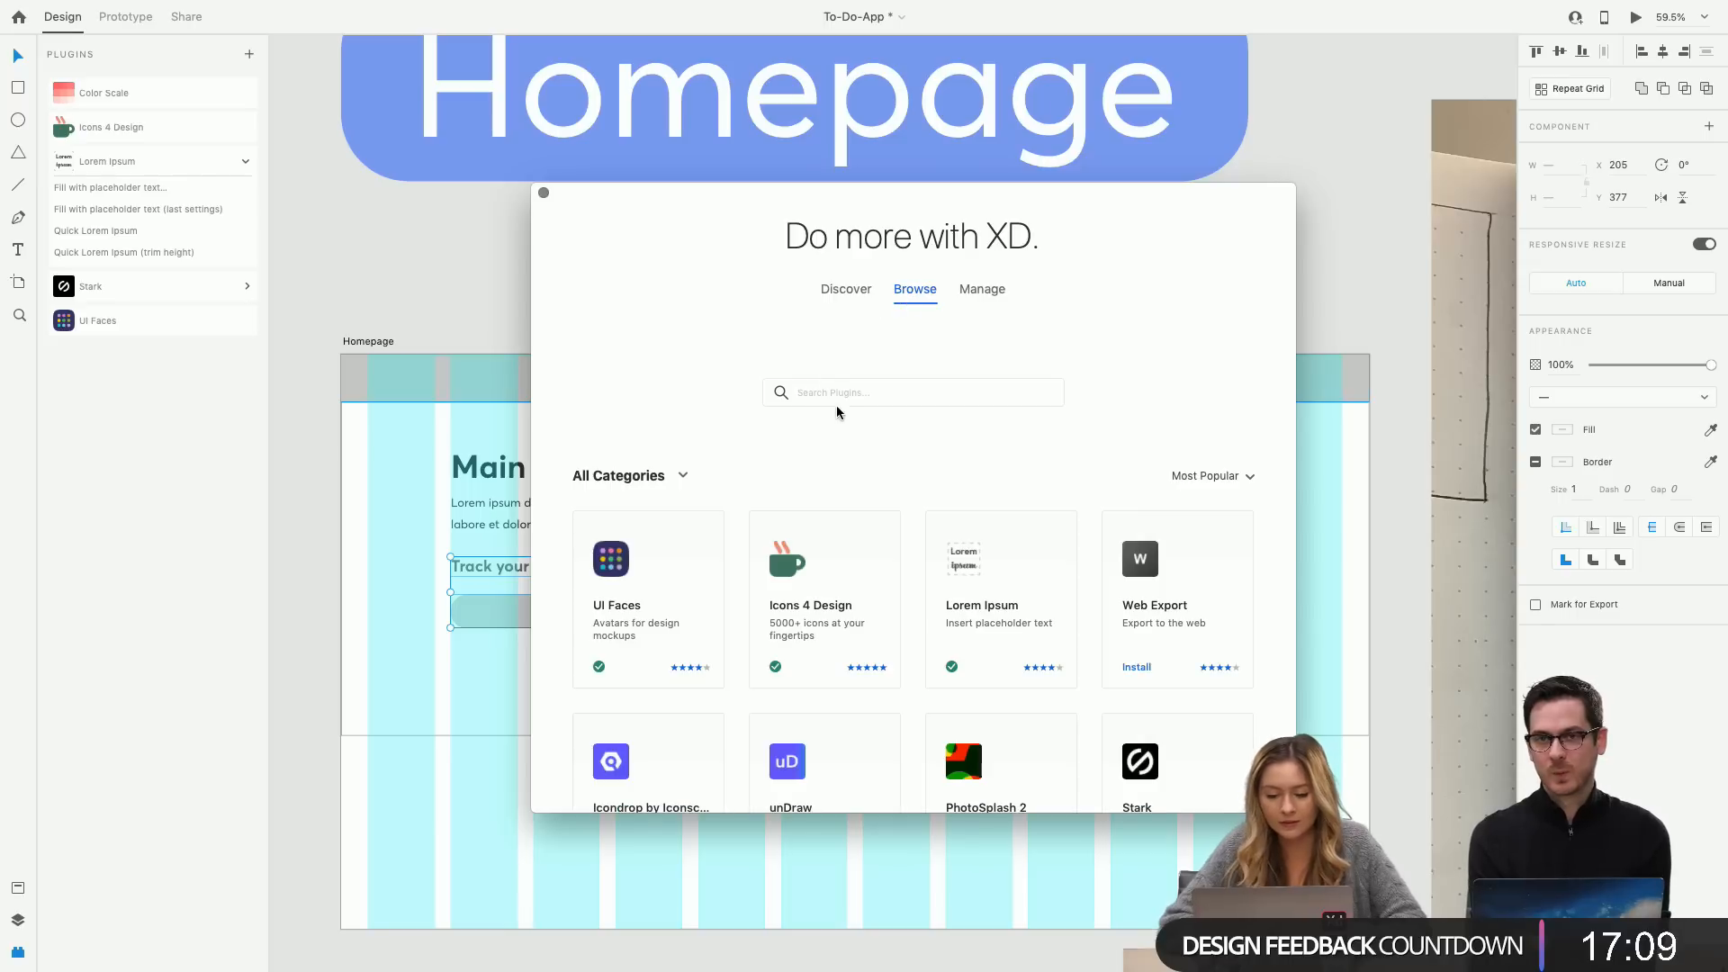
left_click(837, 403)
type("wikify")
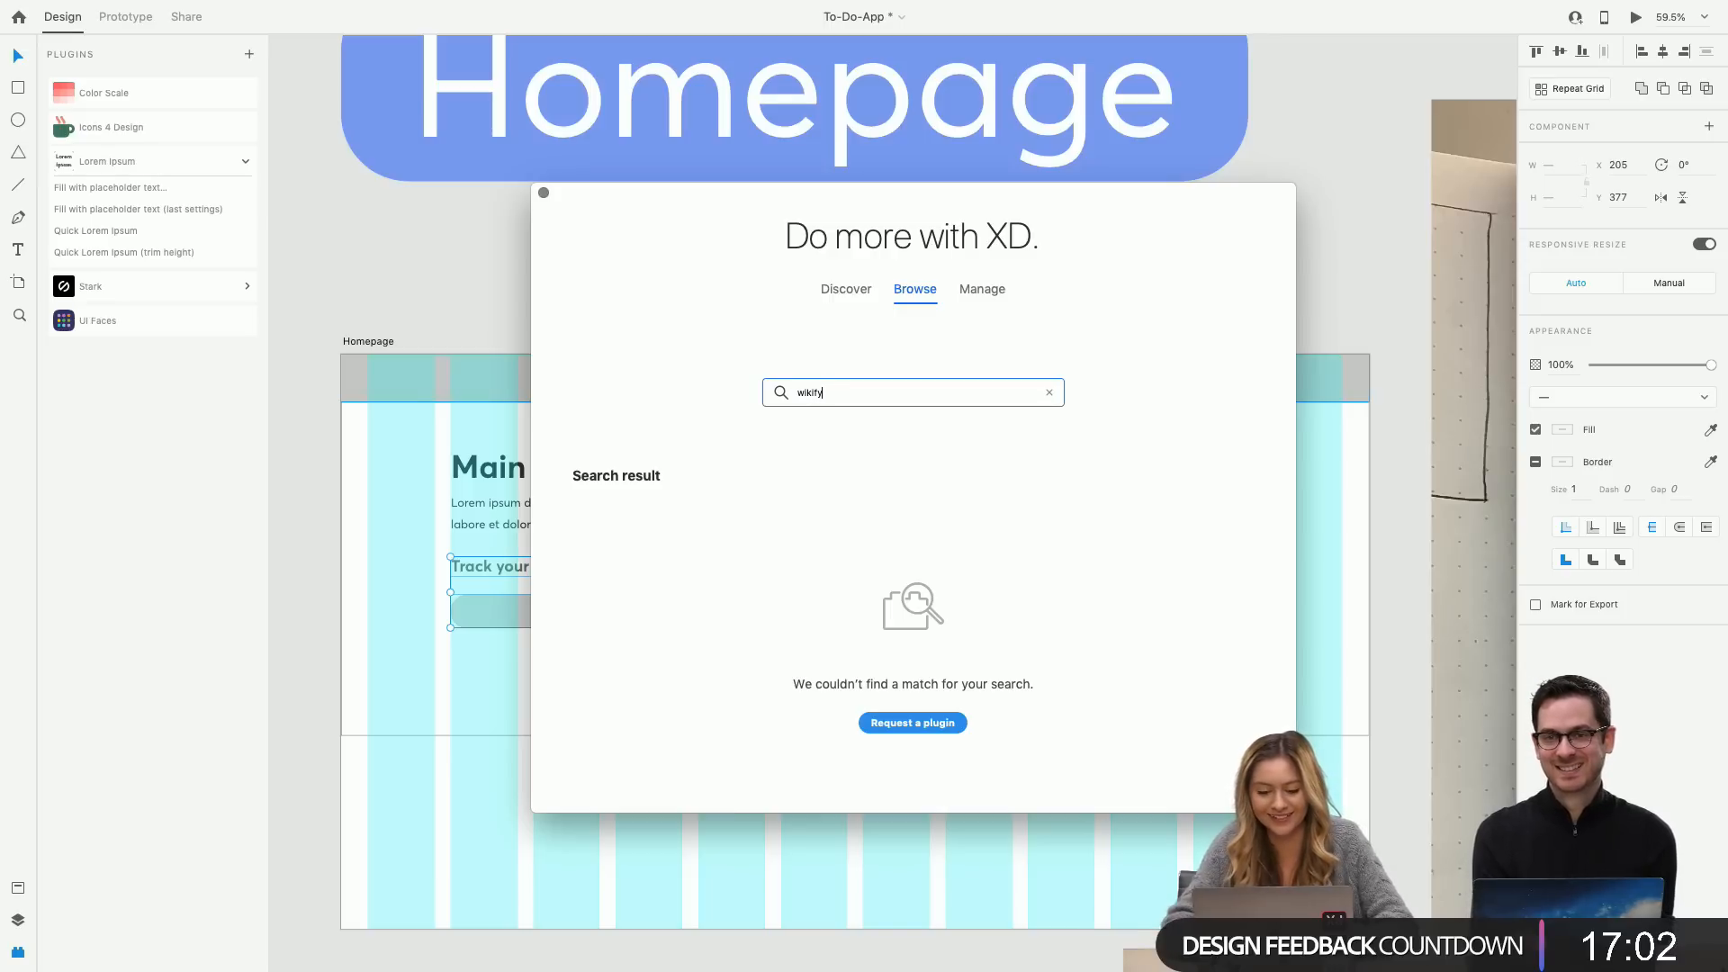
key("Return")
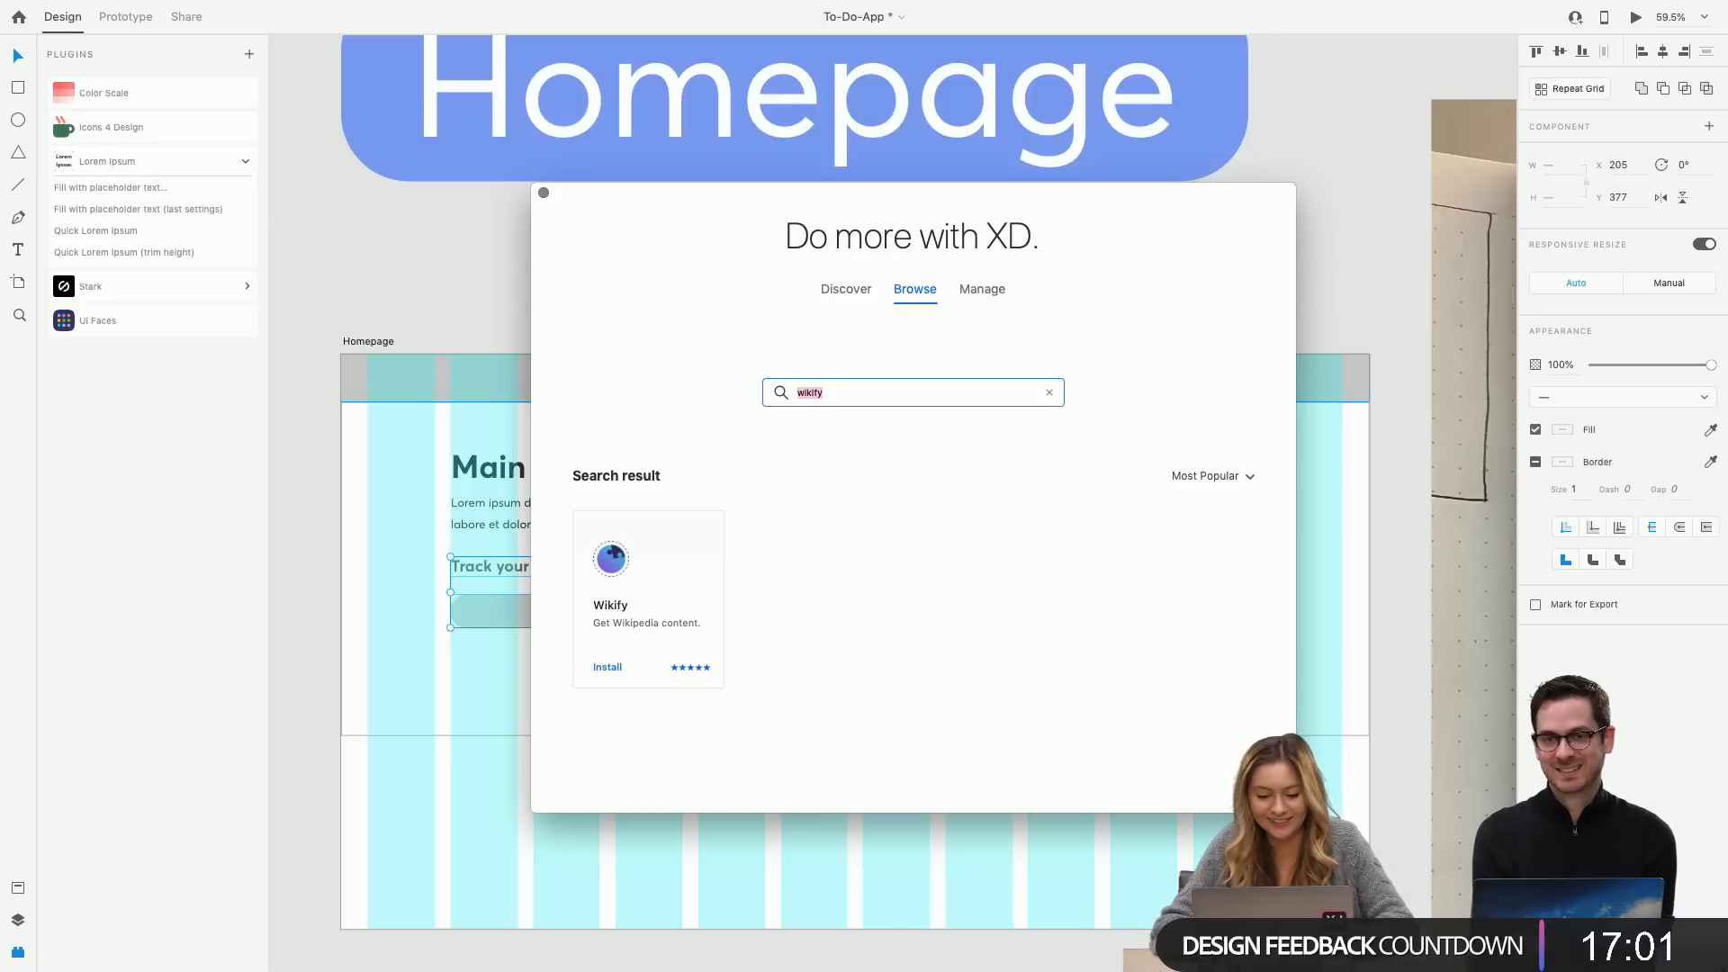
left_click(609, 667)
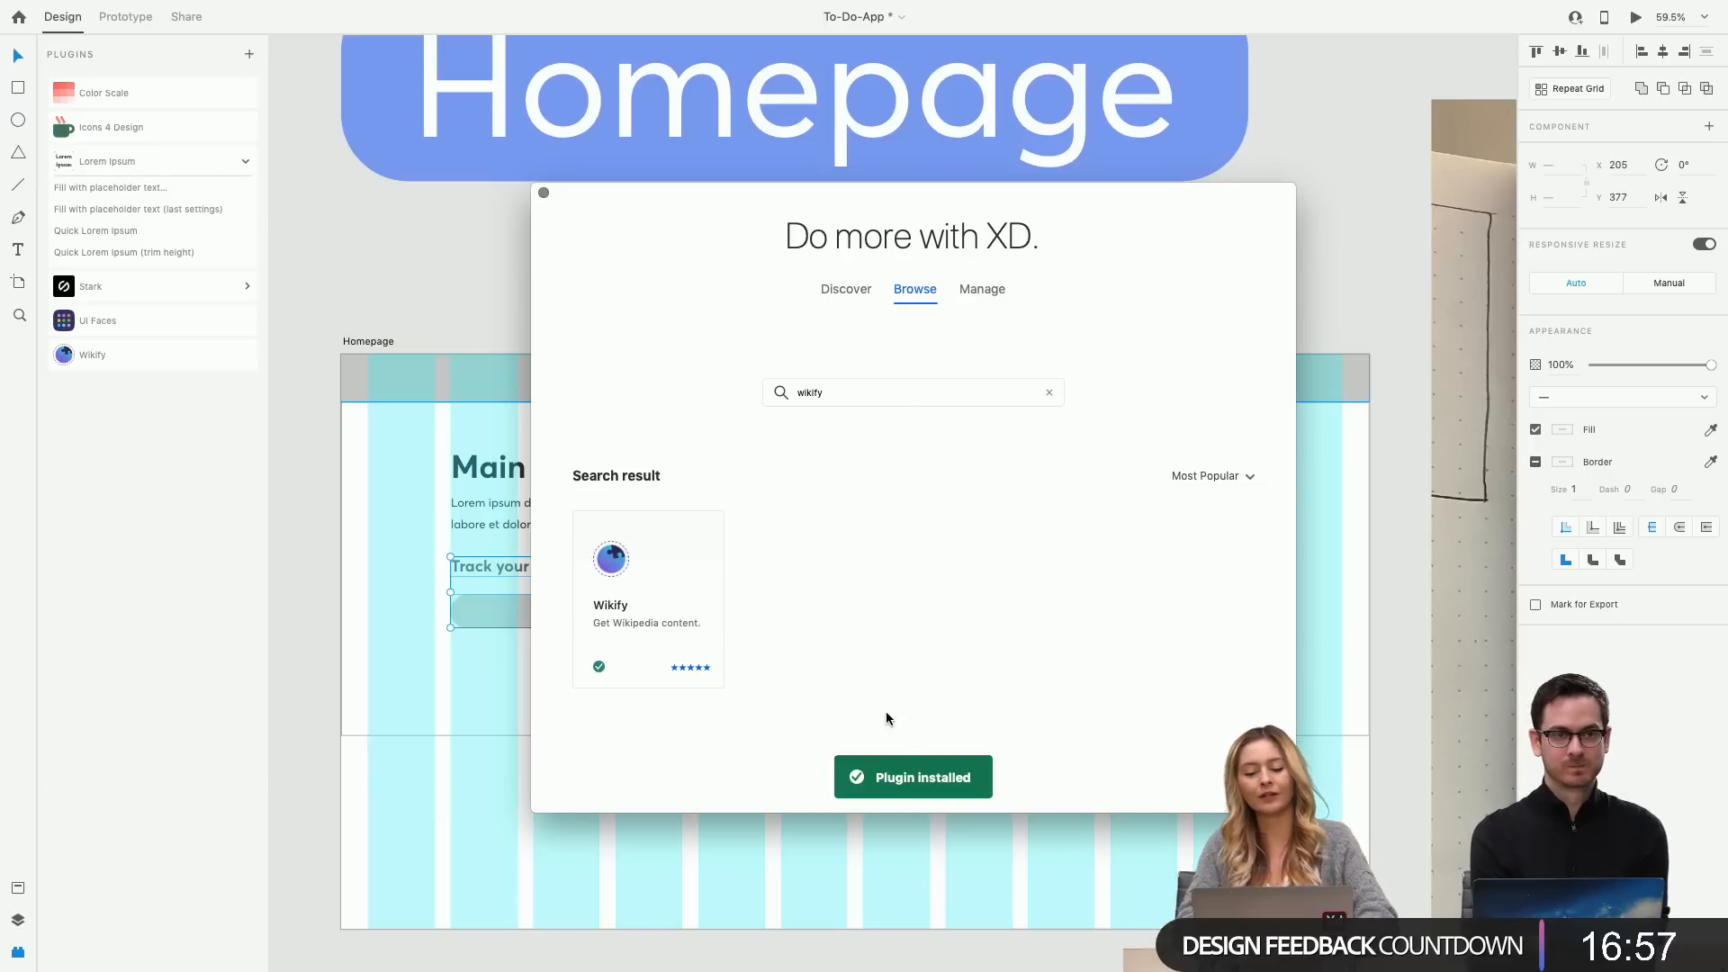
left_click(543, 193)
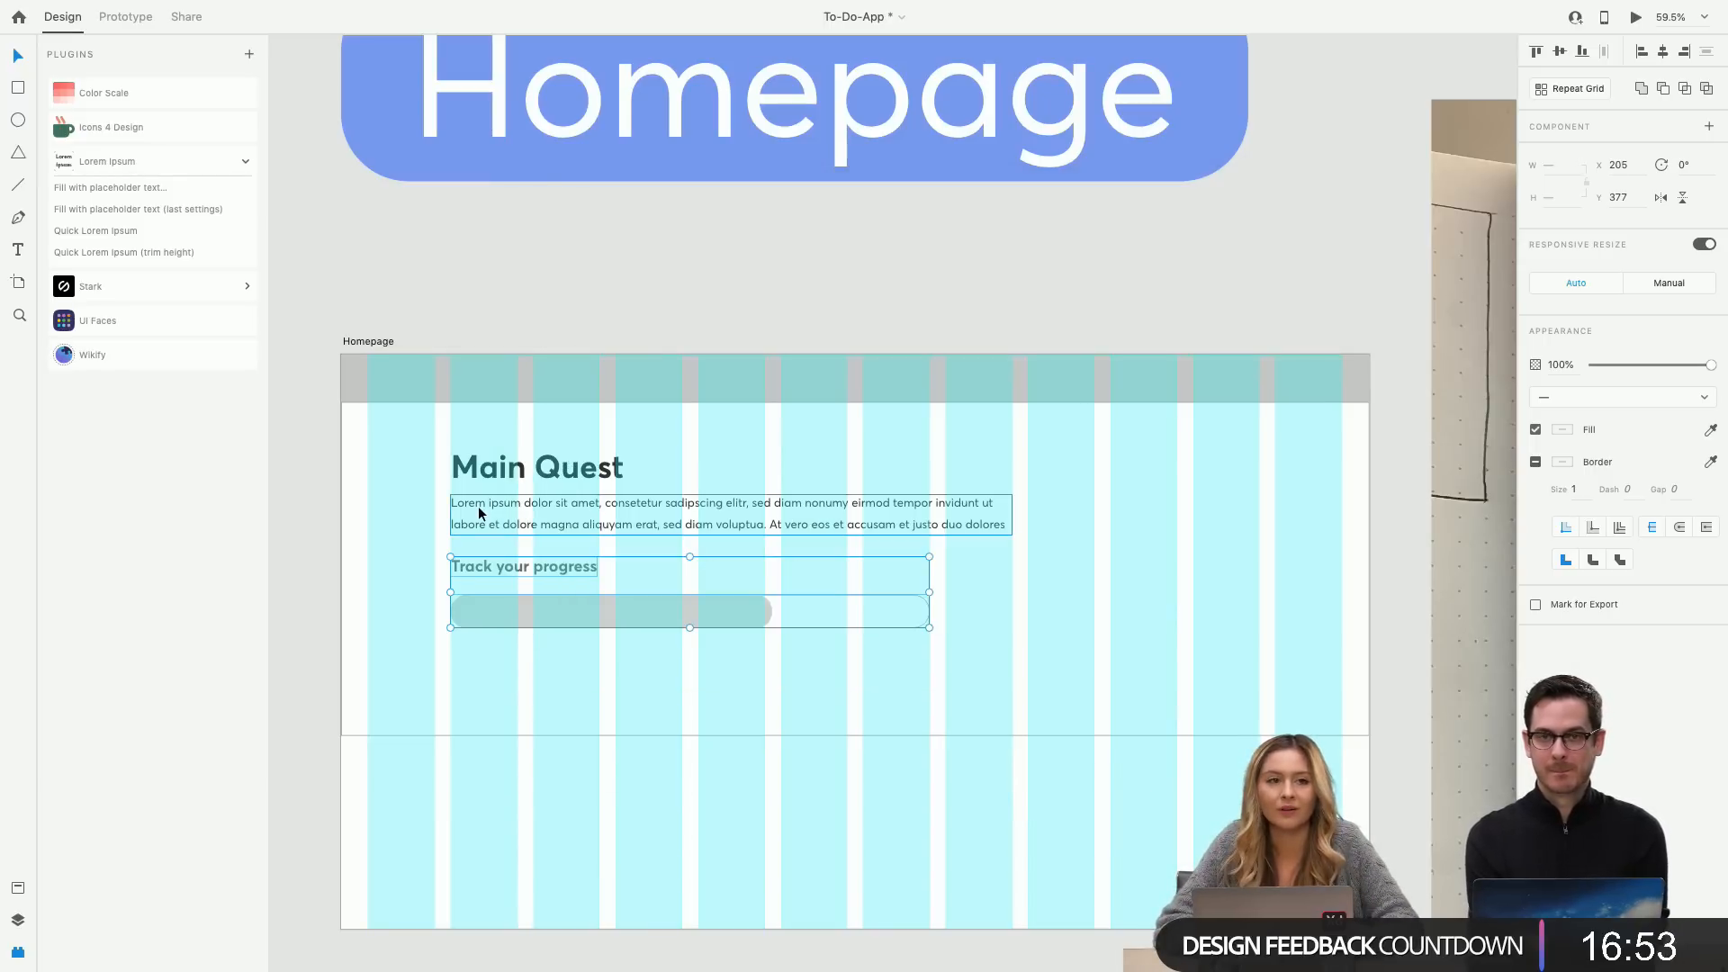
Fill the paragraph under the Main Quest heading with Wikipedia content using Wikify and the search word "gaming".
left_click(350, 442)
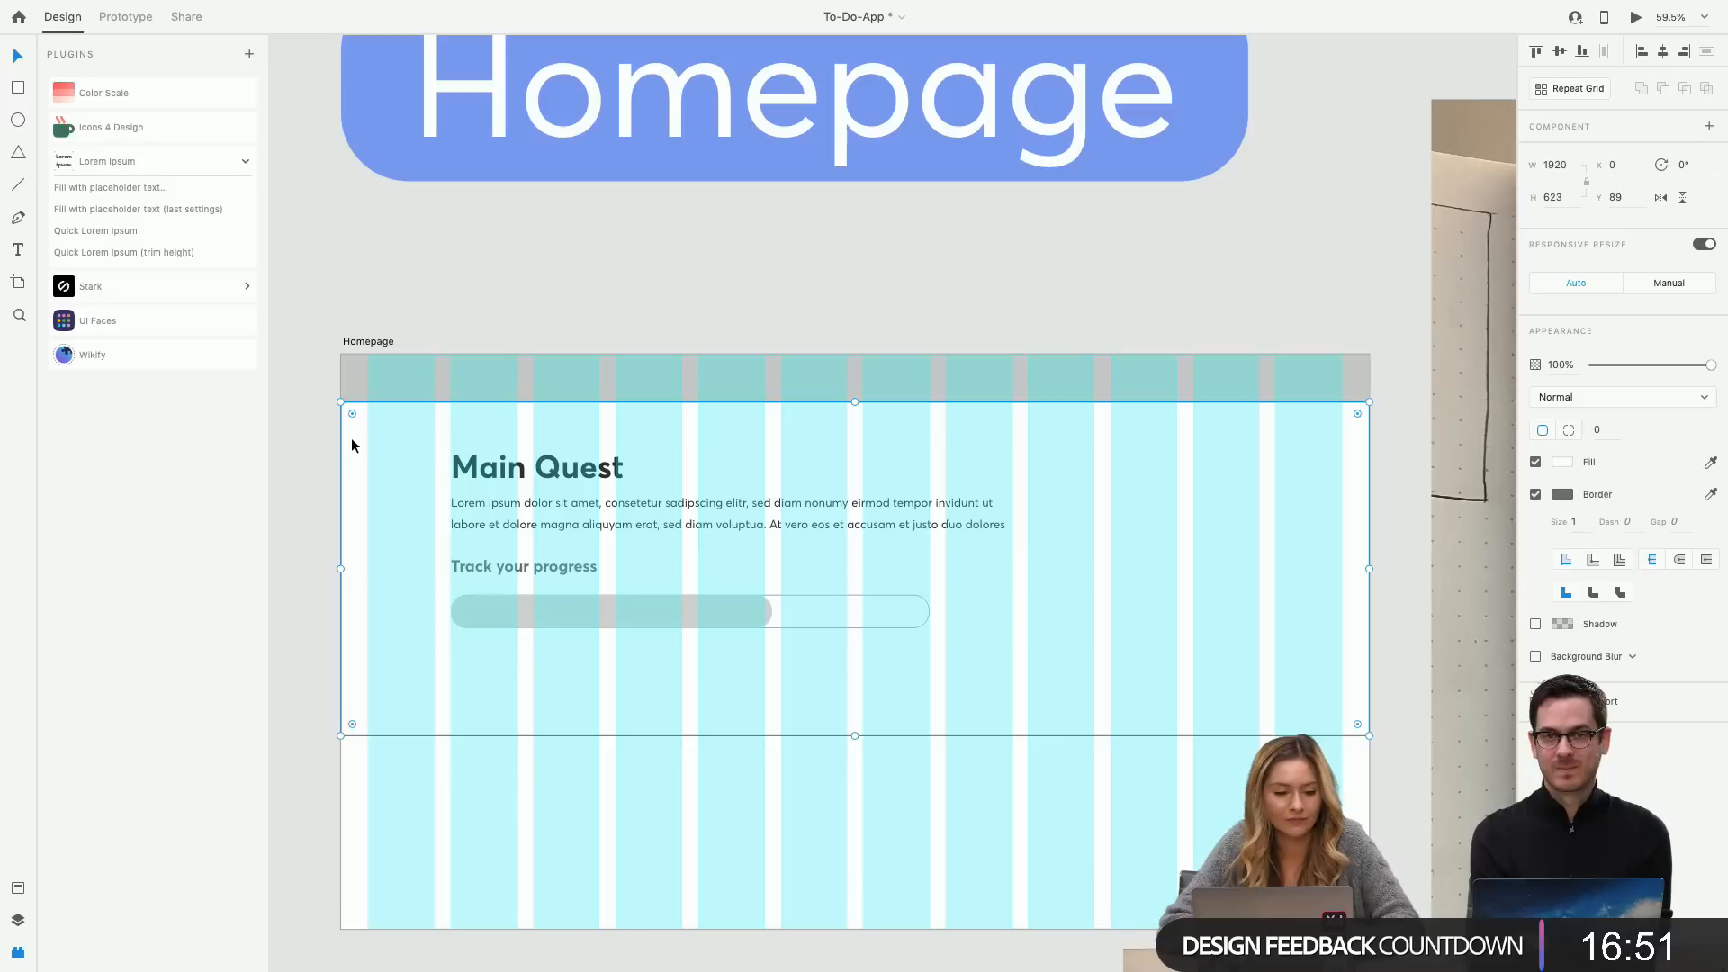
scroll(504, 562, "up", 3)
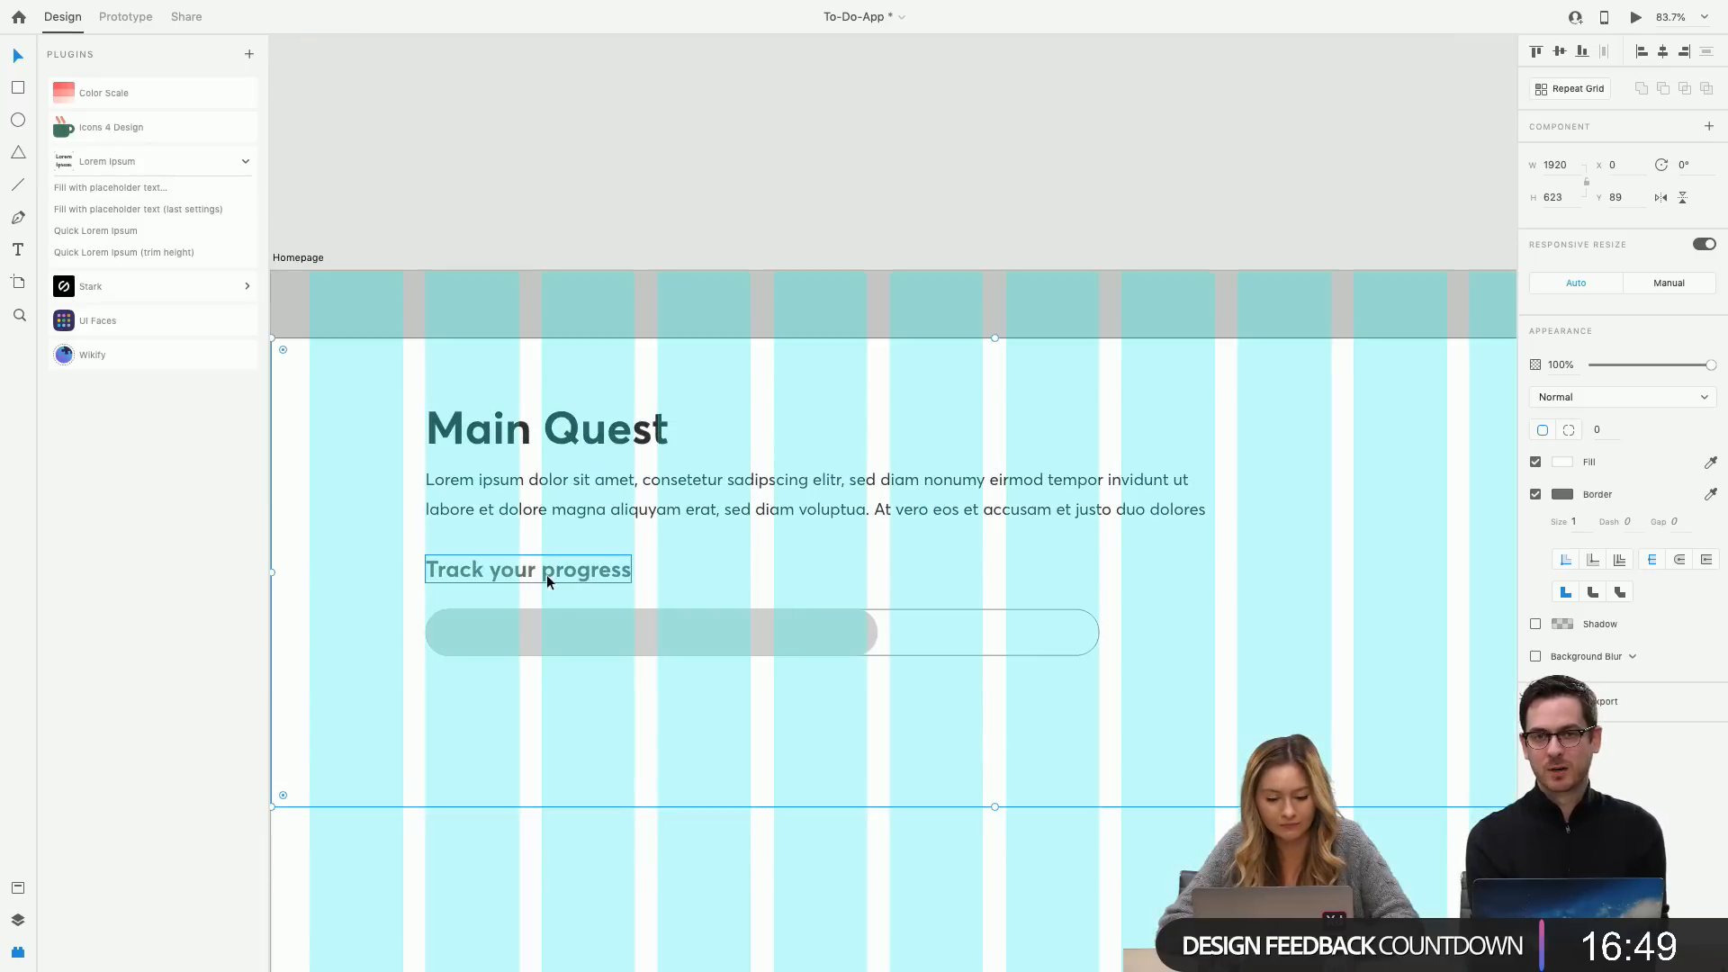
left_click(576, 504)
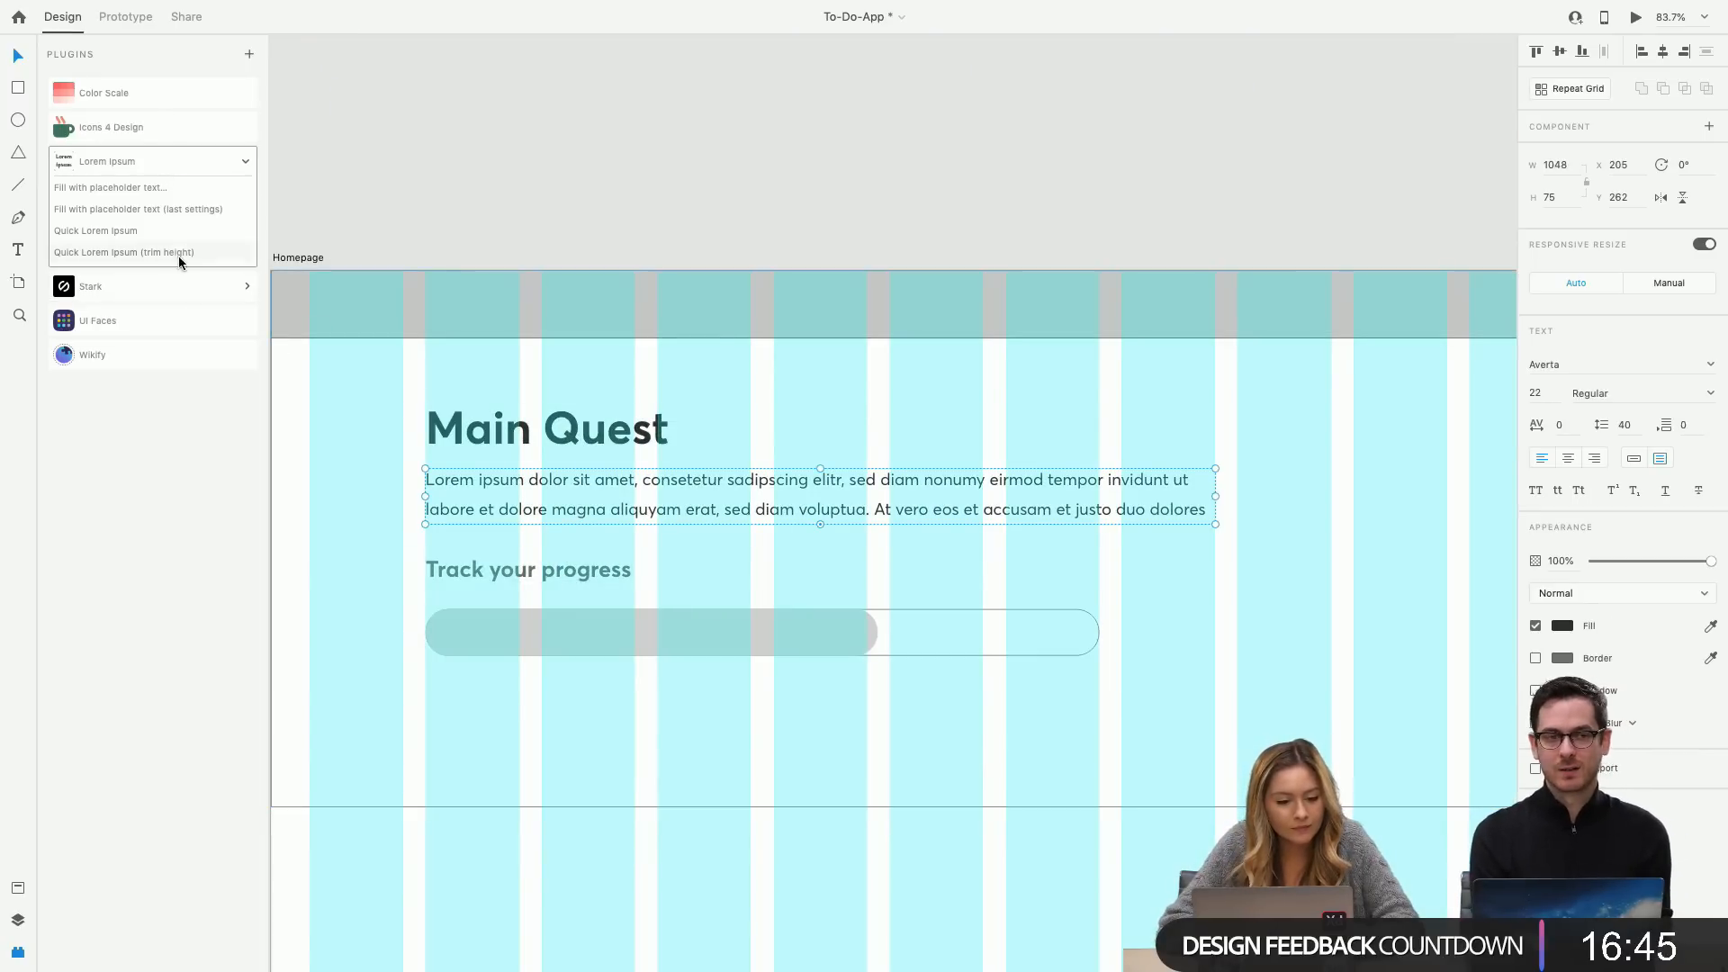
left_click(245, 161)
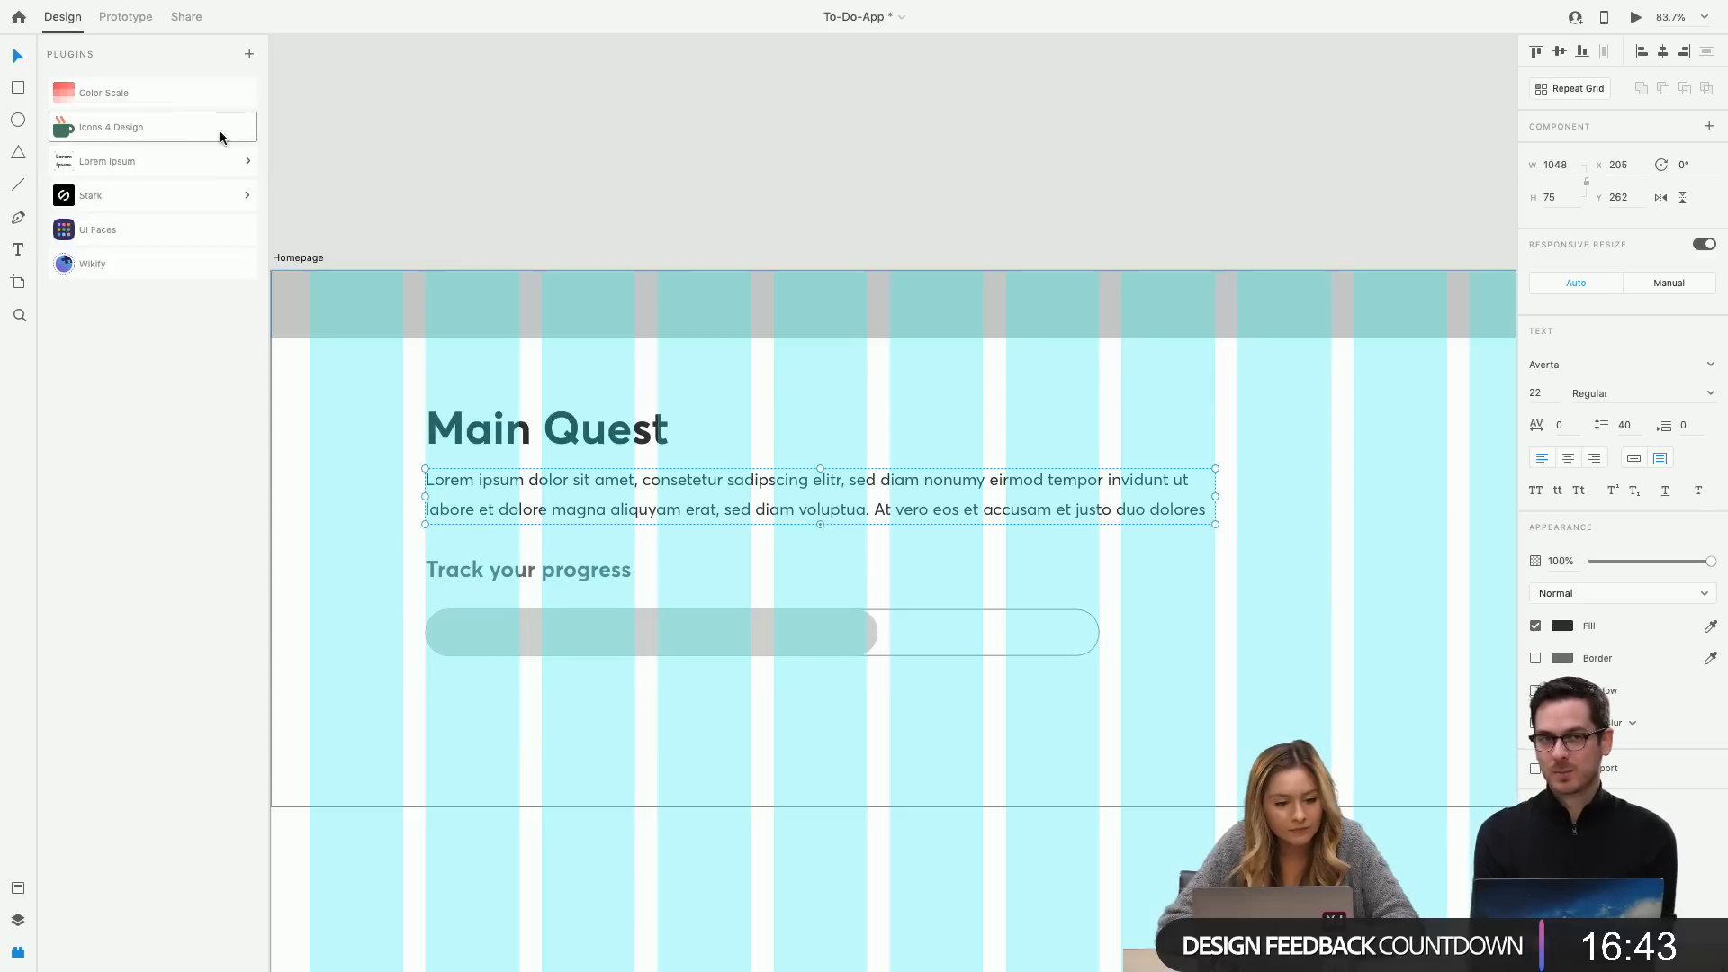
key("ctrl+Left")
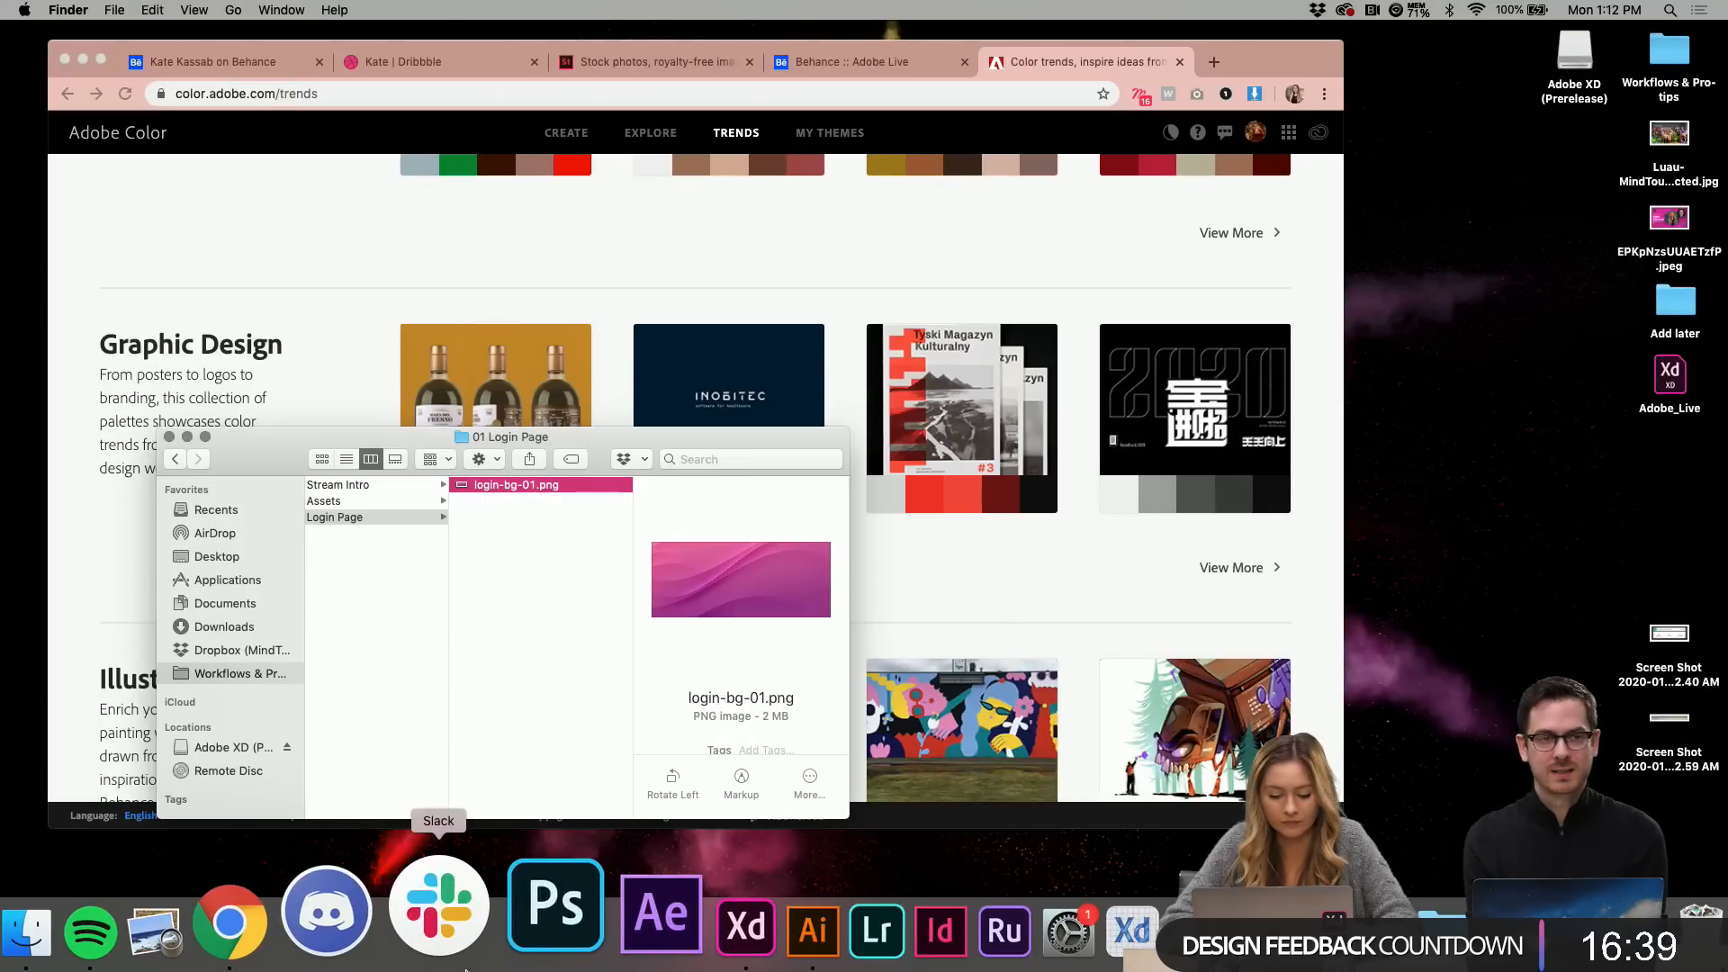
left_click(648, 927)
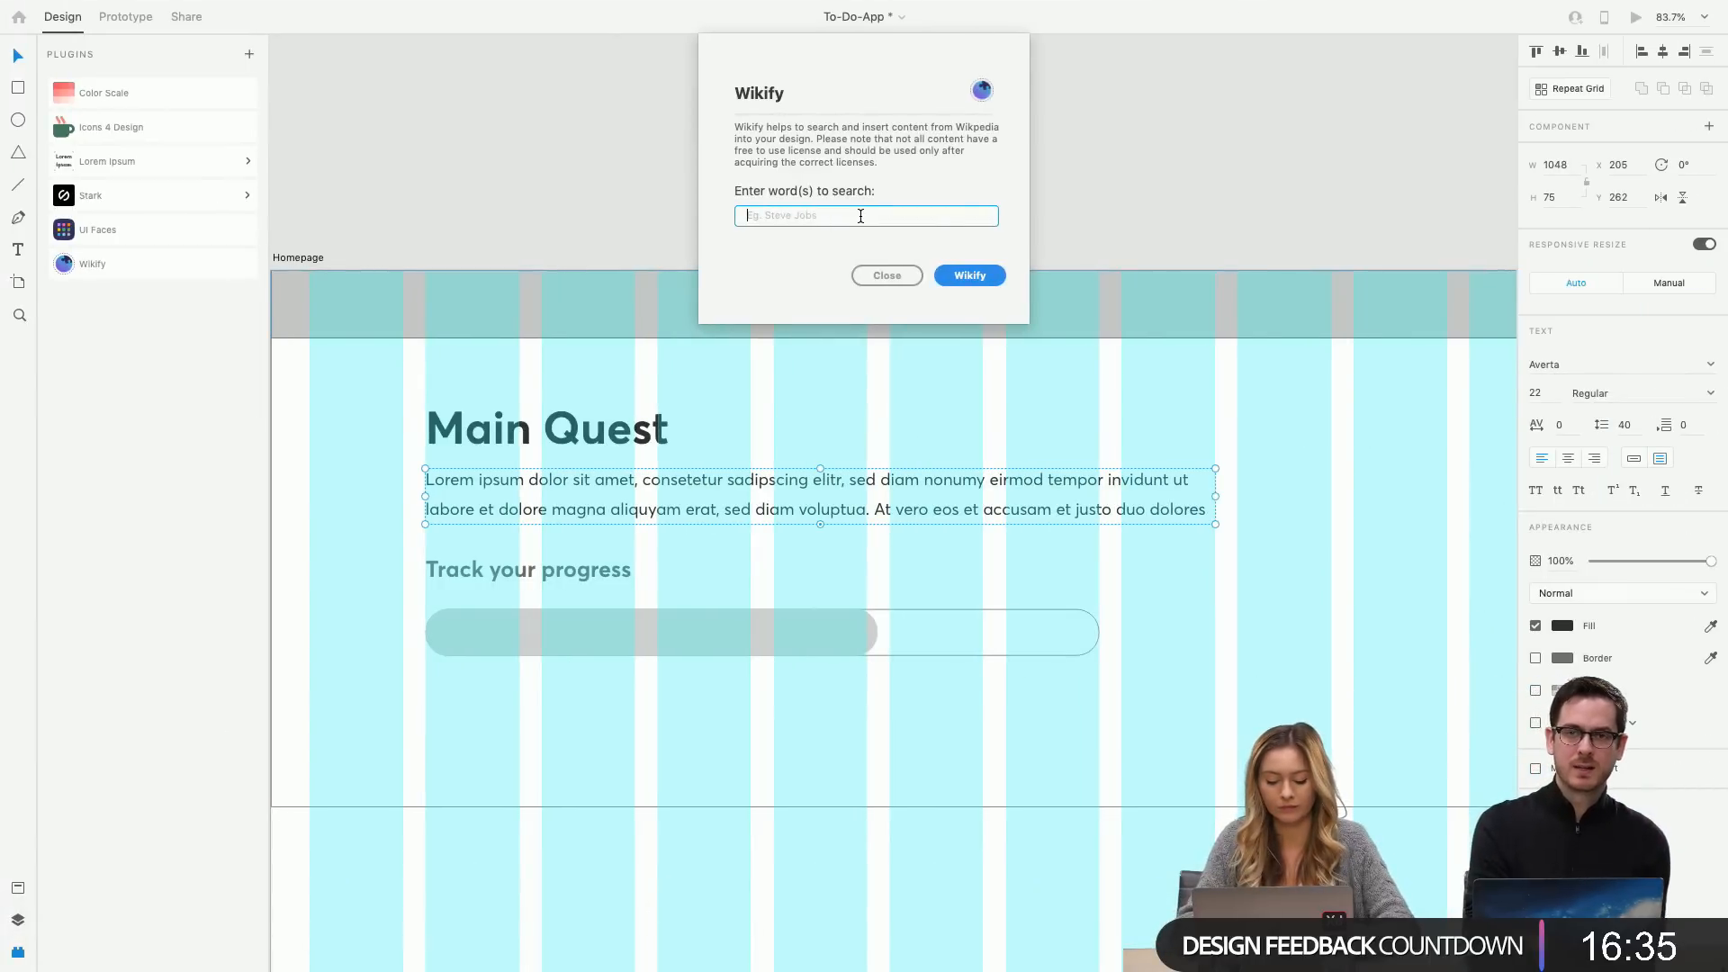
type("gaming")
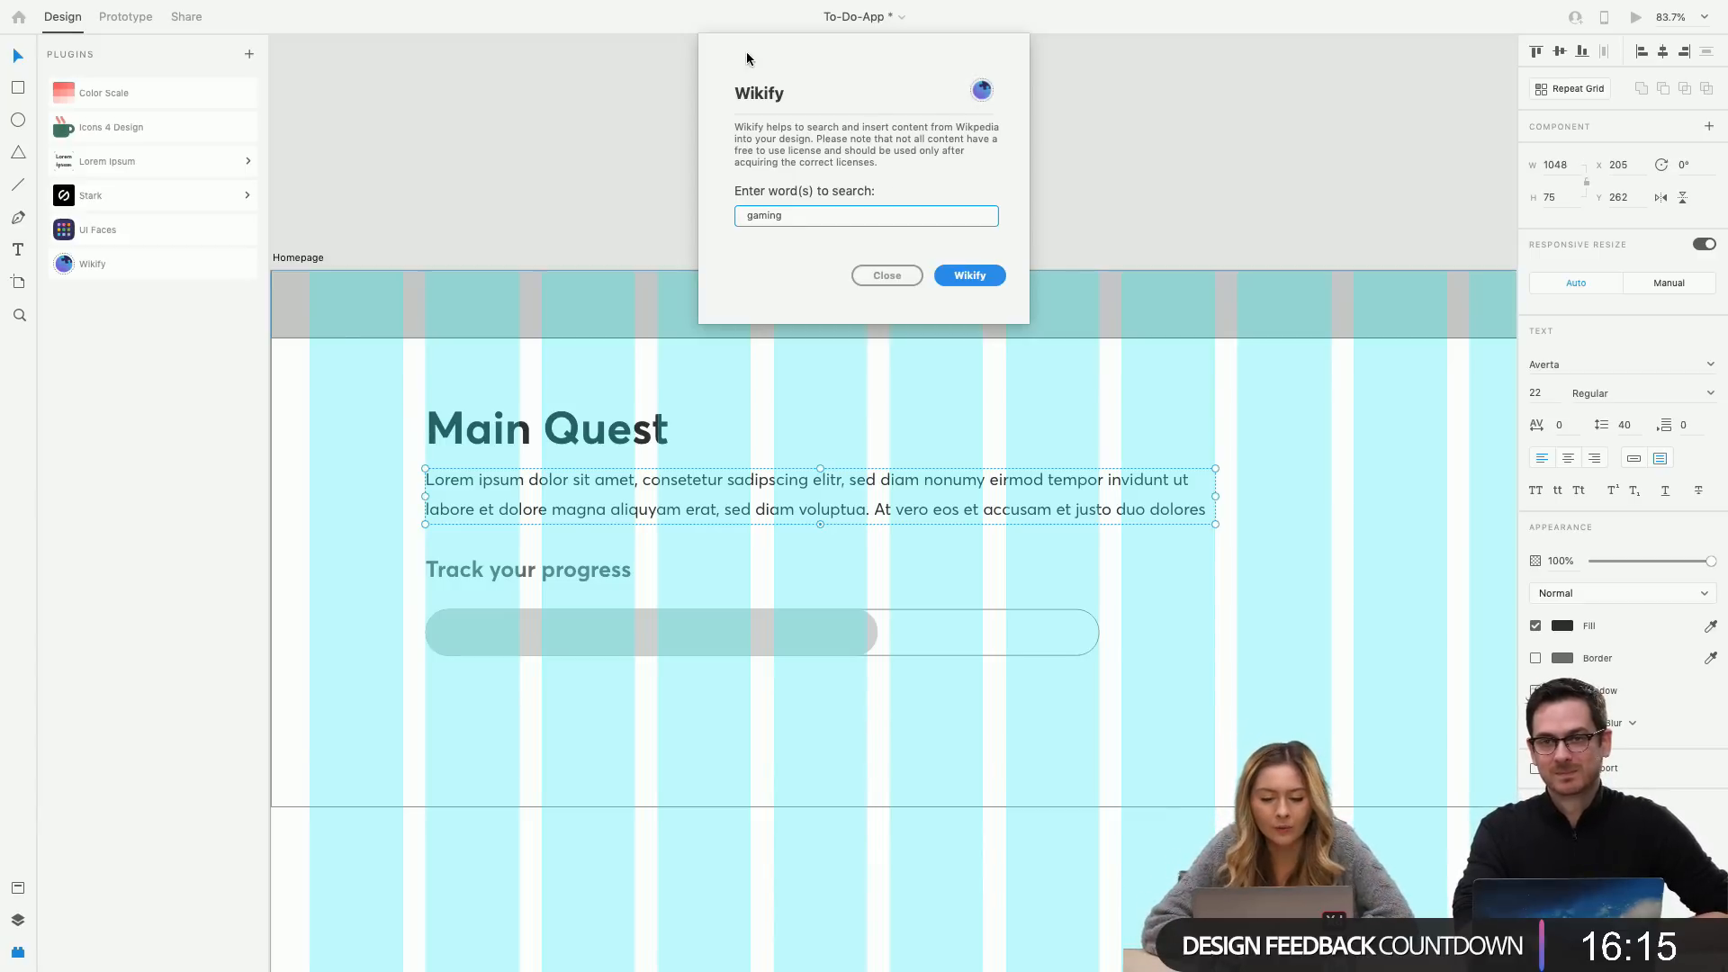
left_click_drag(812, 219, 612, 221)
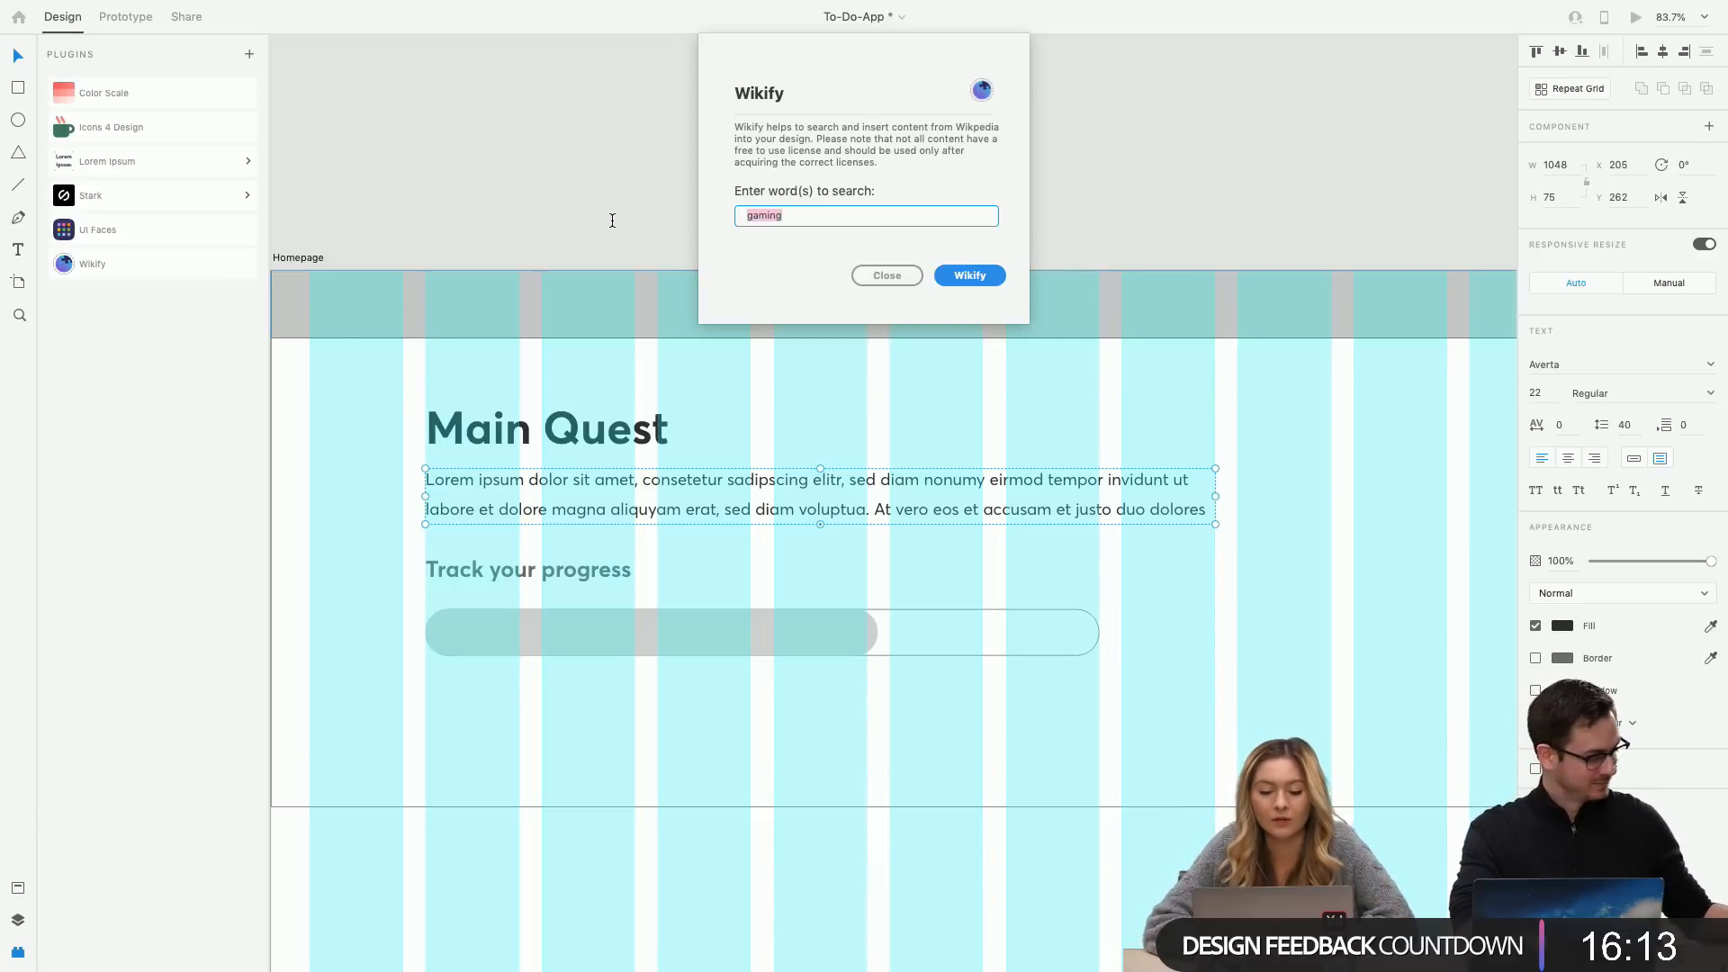
left_click(981, 277)
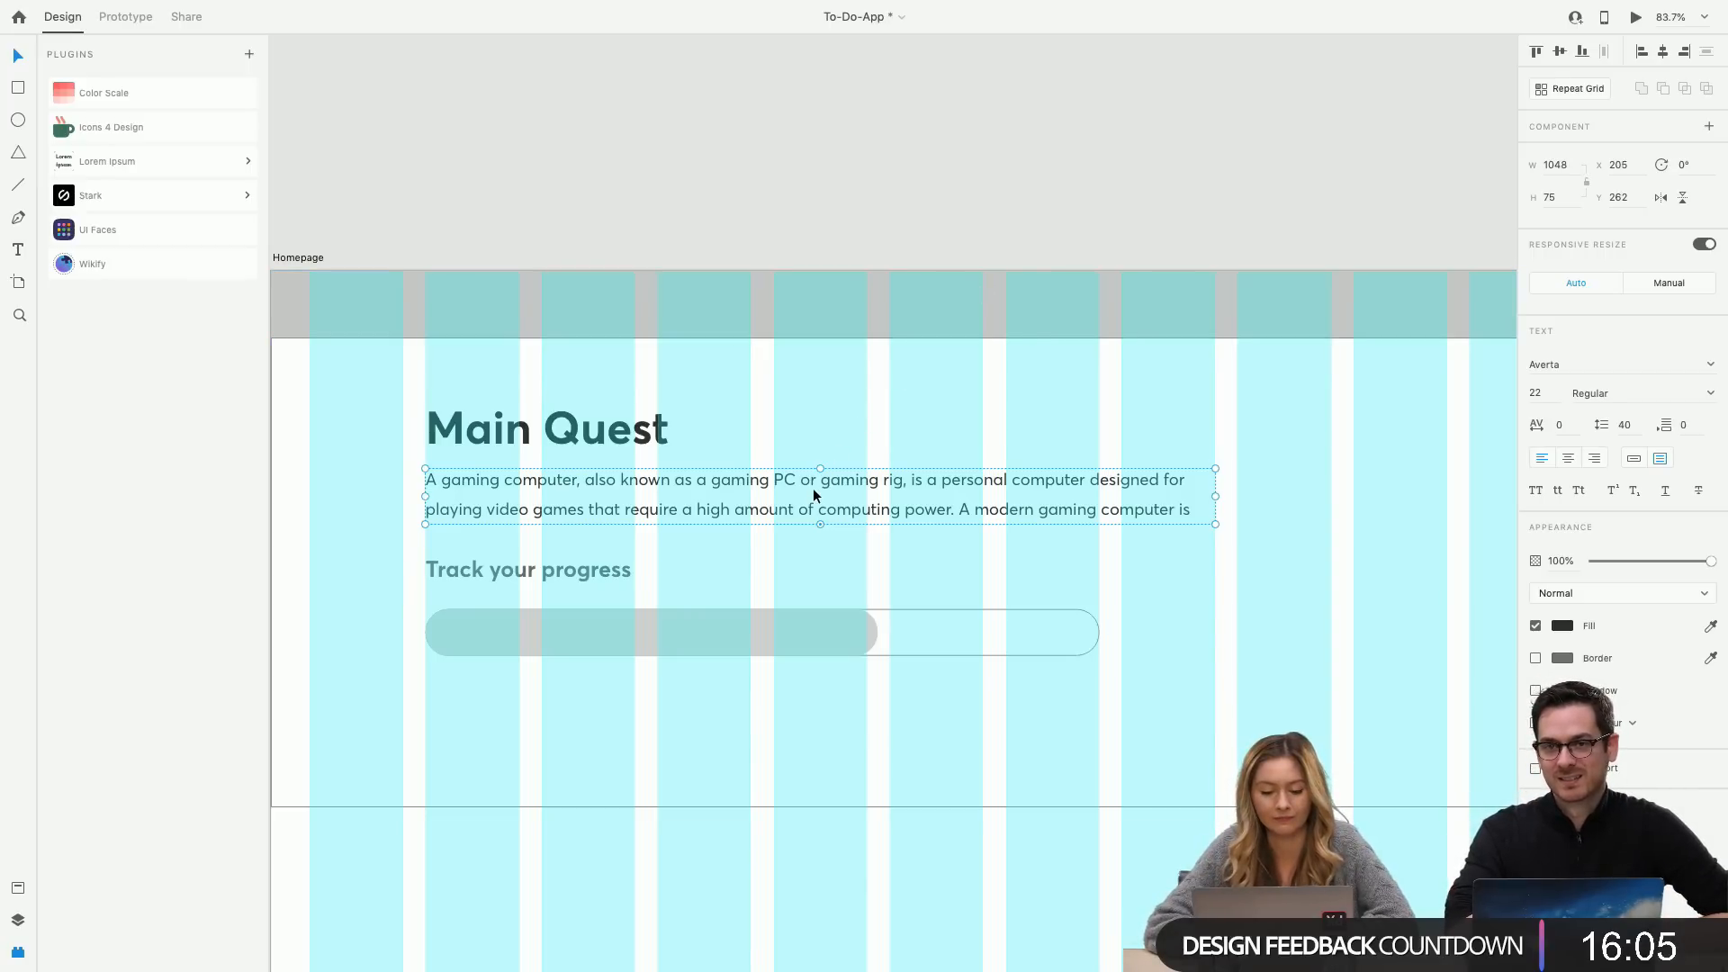
Replace the Main Quest paragraph with Wikipedia content using Wikify and the search word "quest".
mouse_move(272, 7)
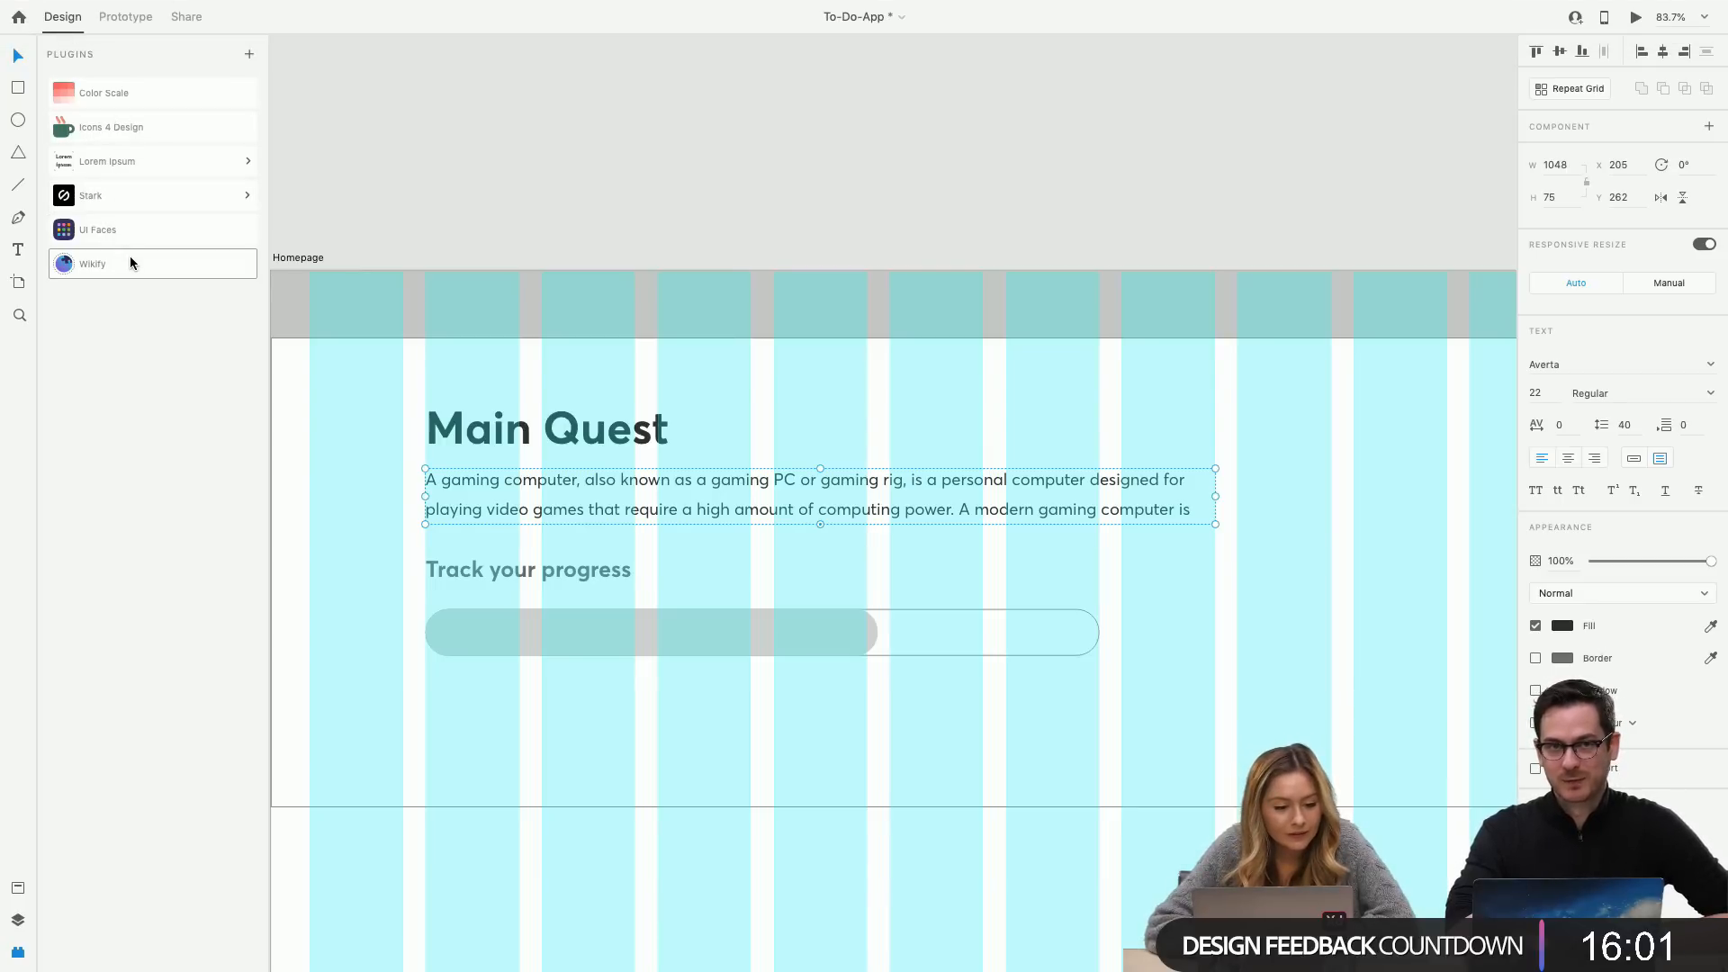
key("ctrl+Left")
mouse_move(568, 960)
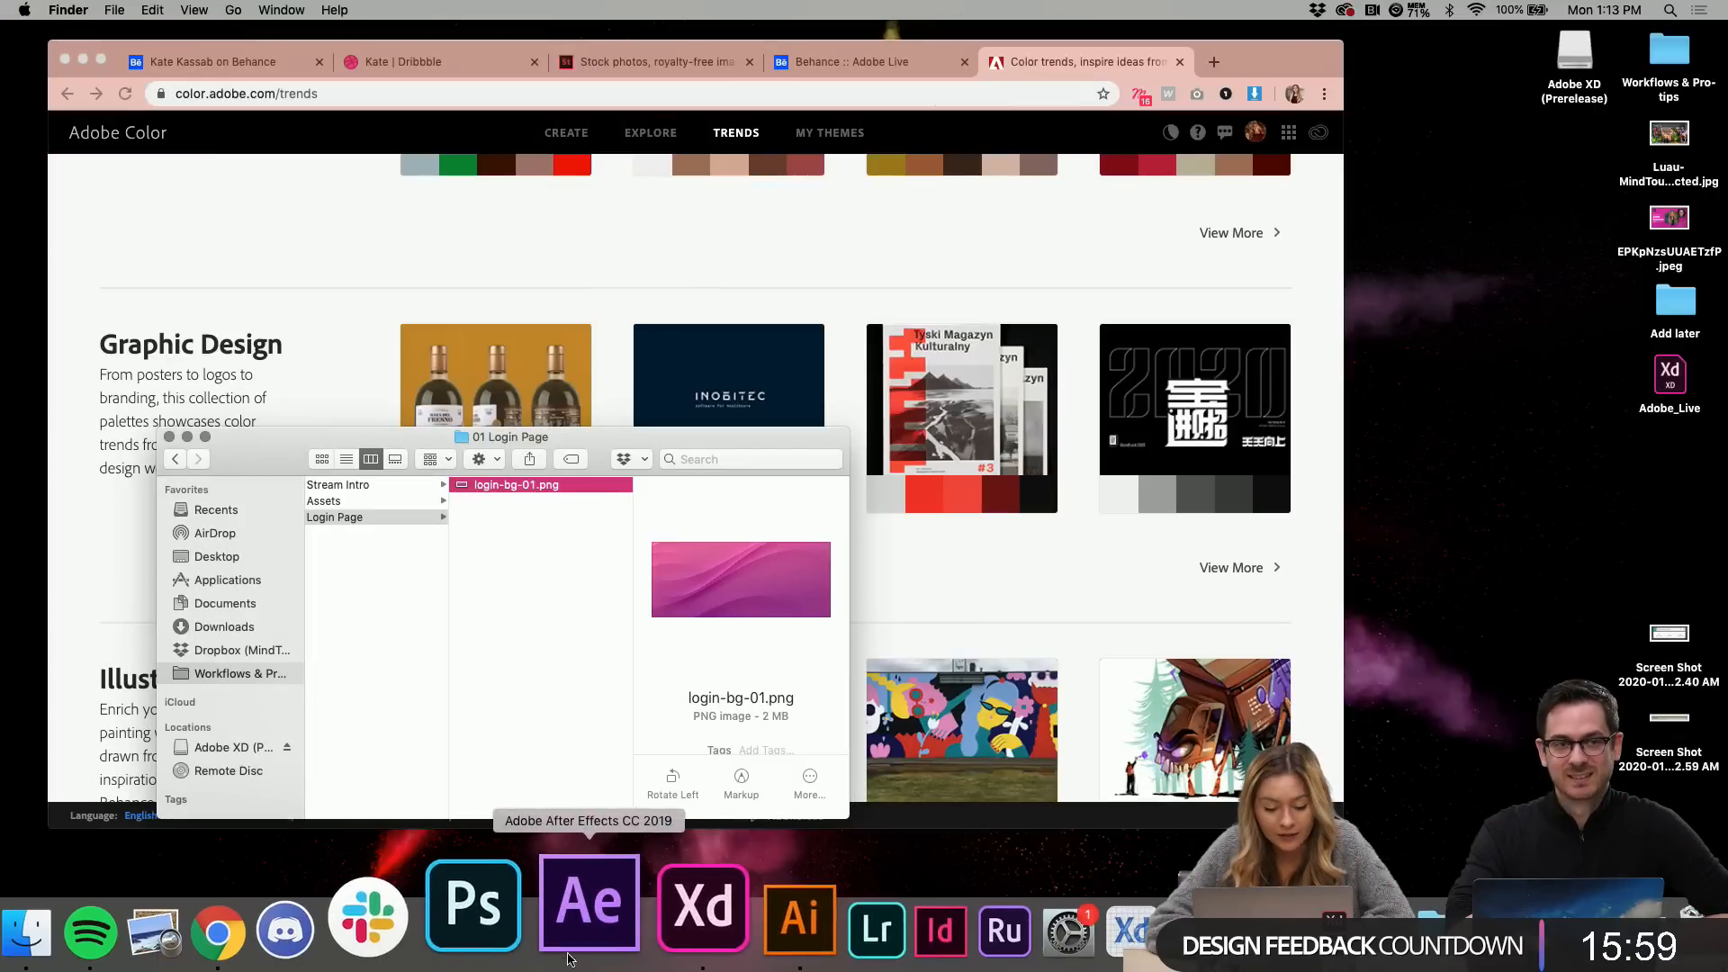
key("ctrl+Right")
type("w")
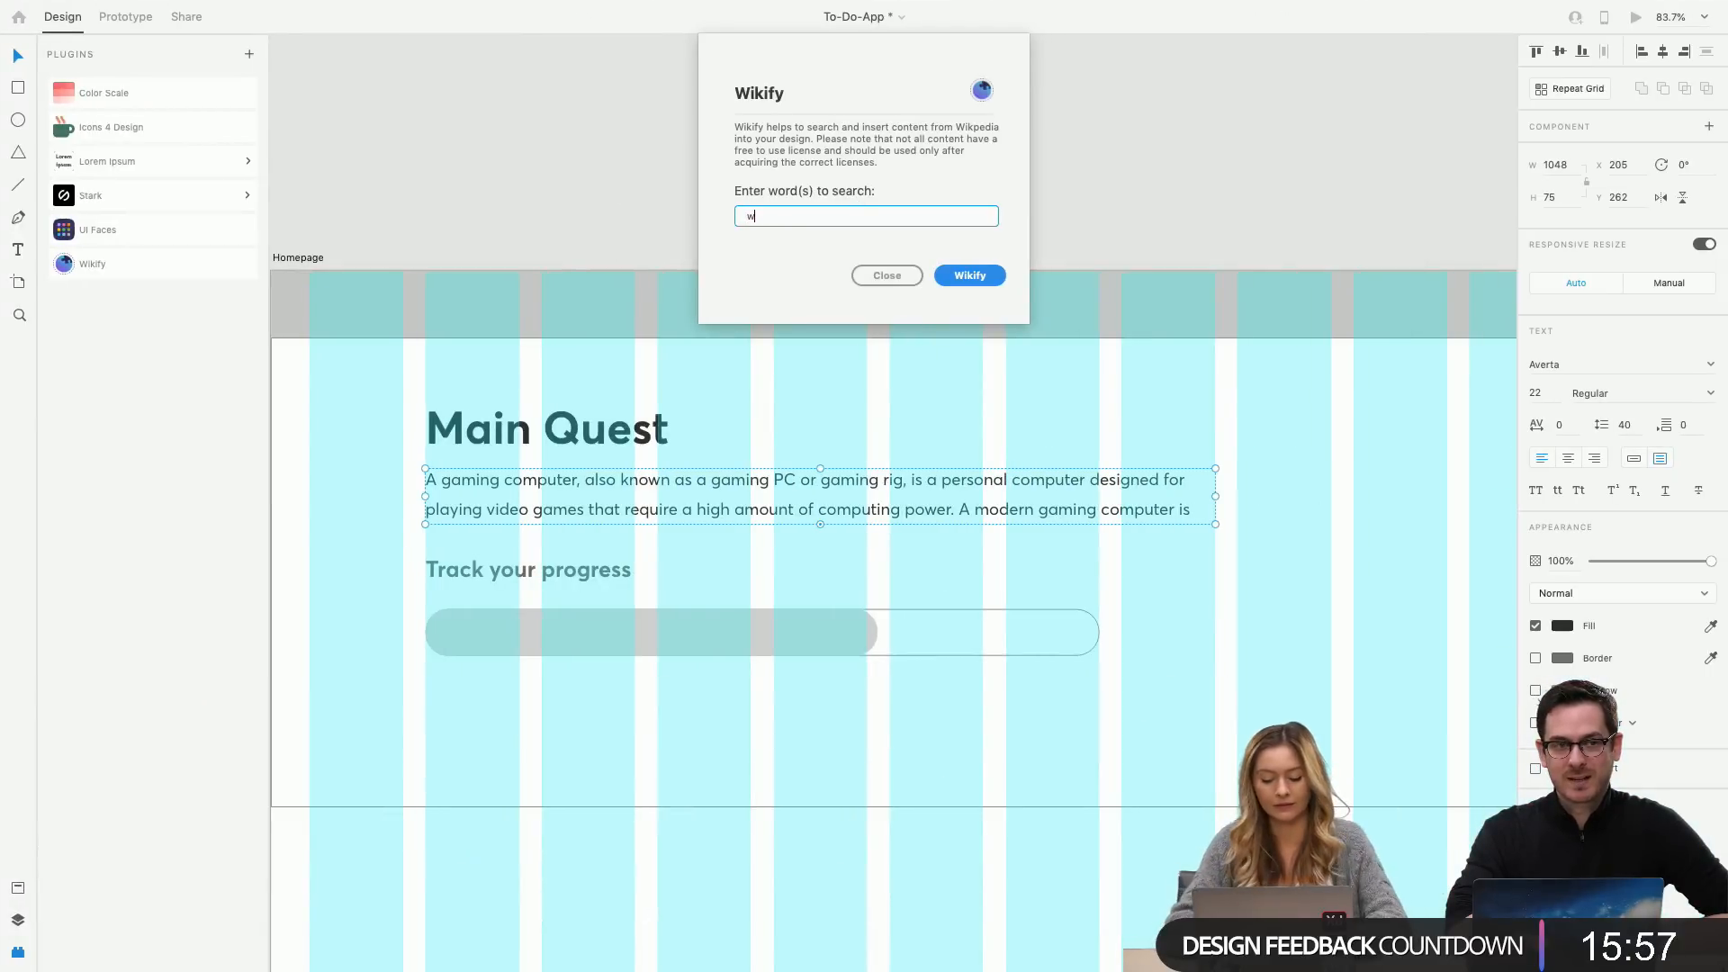
key("BackSpace")
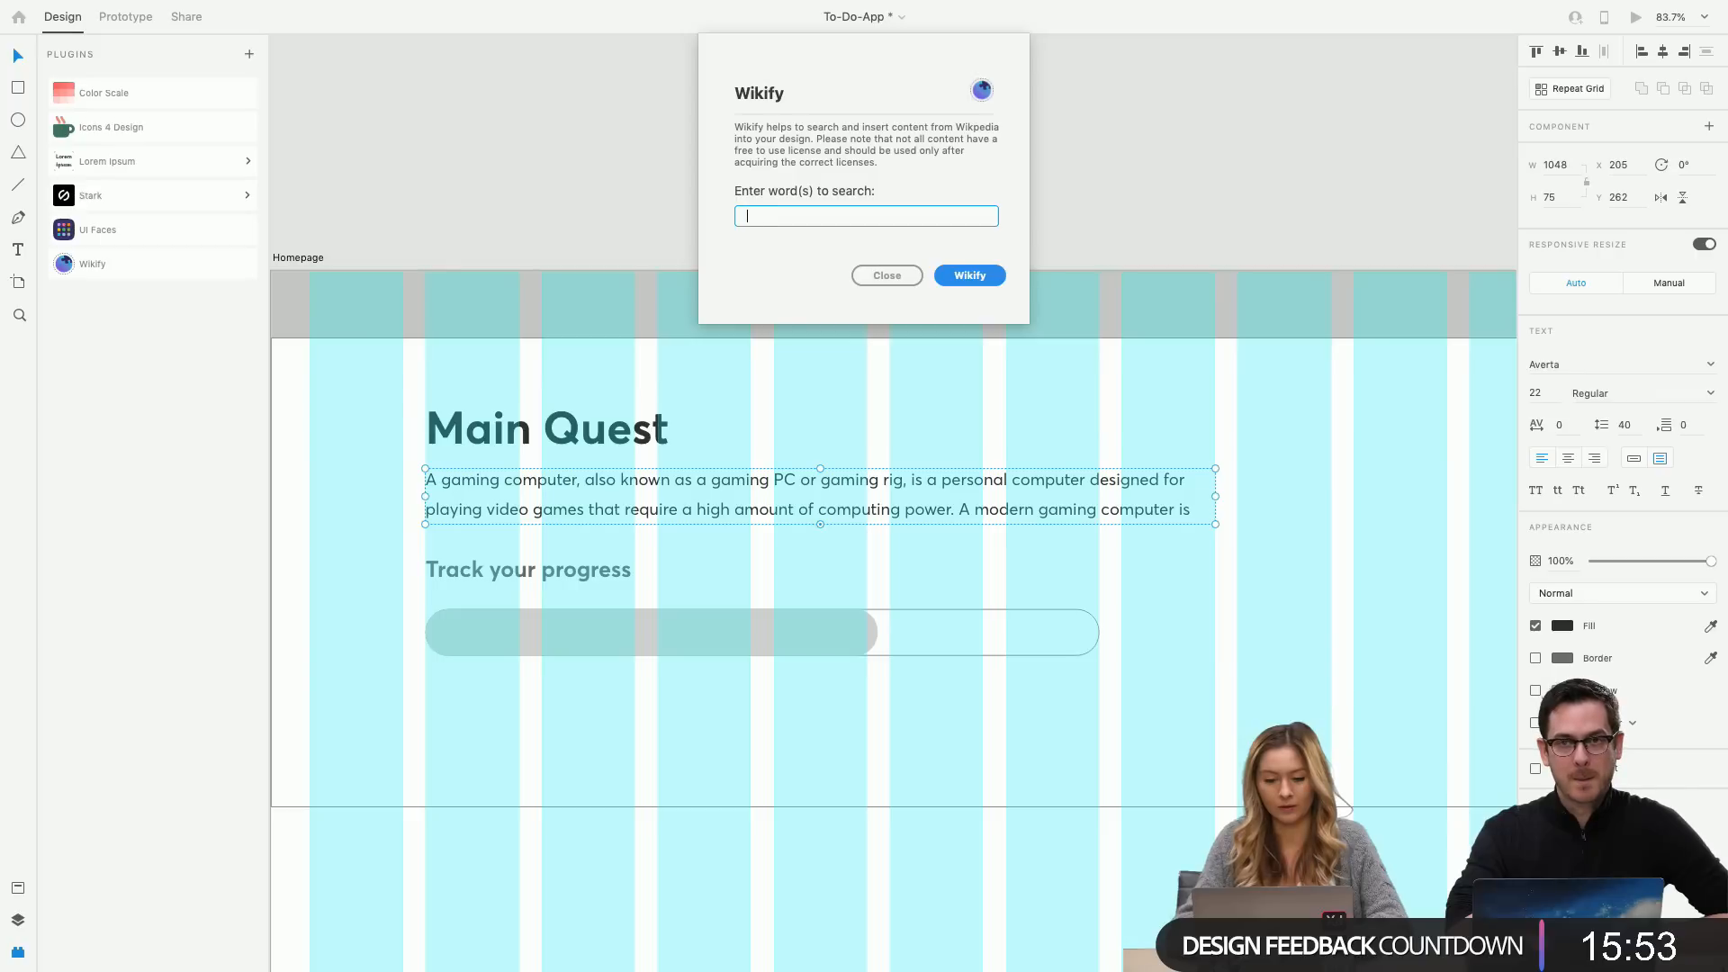
type("quest")
key("Return")
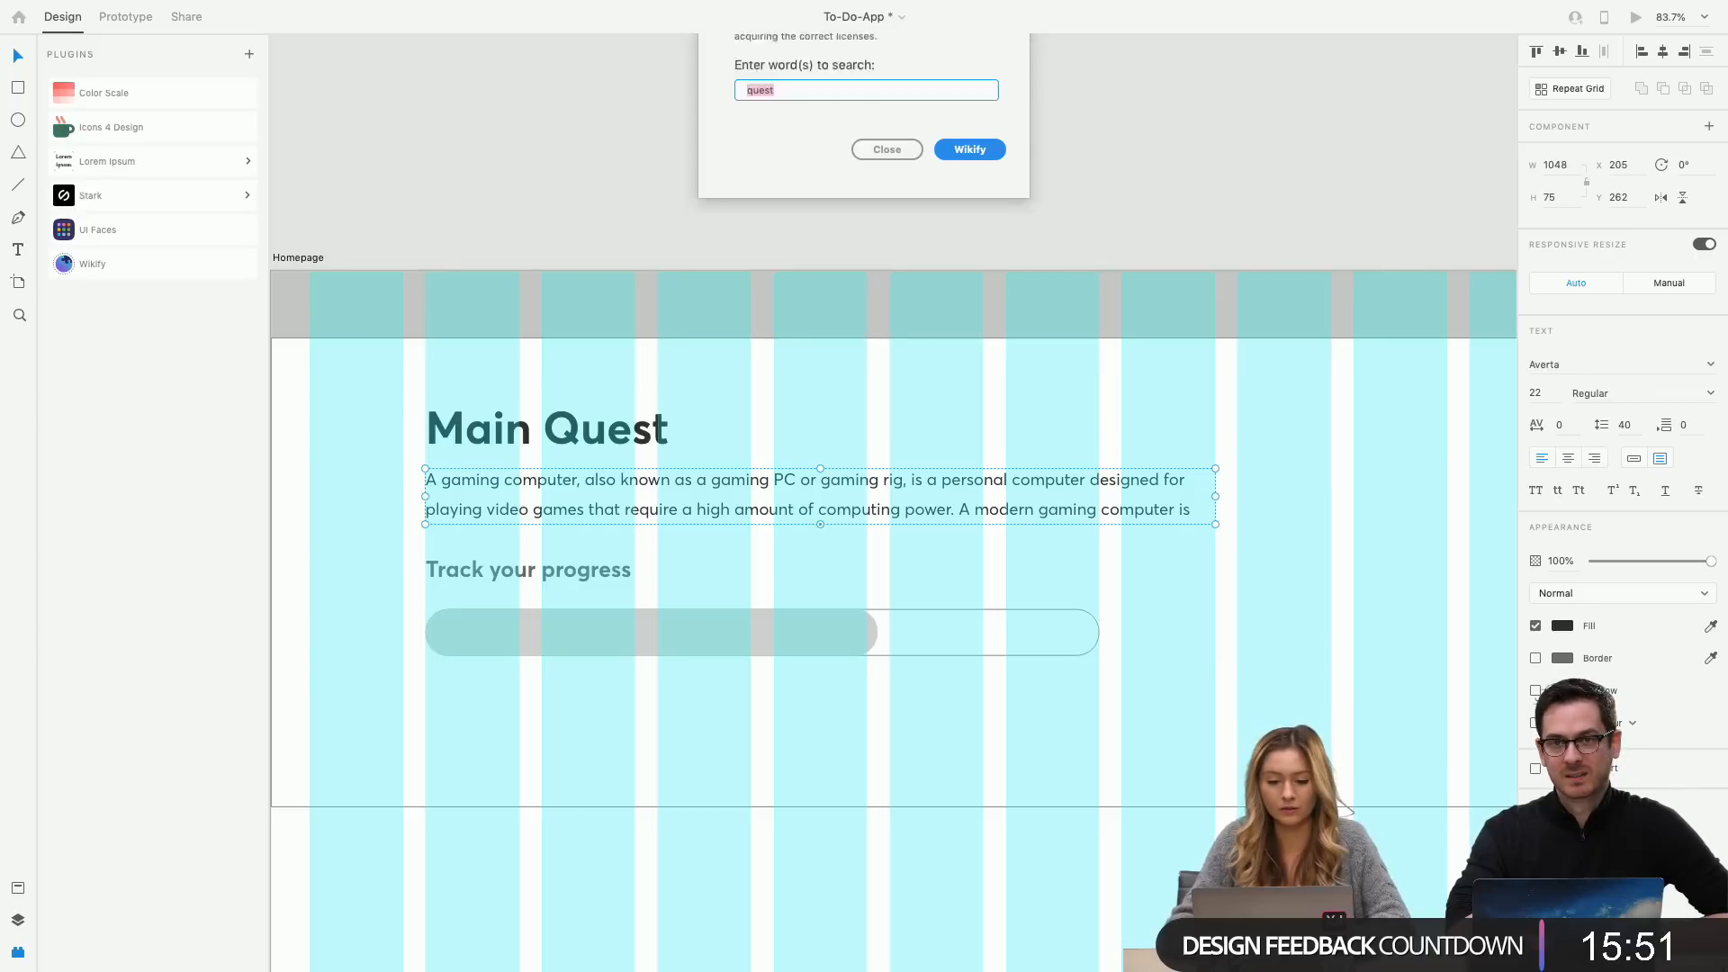
key("ctrl+Left")
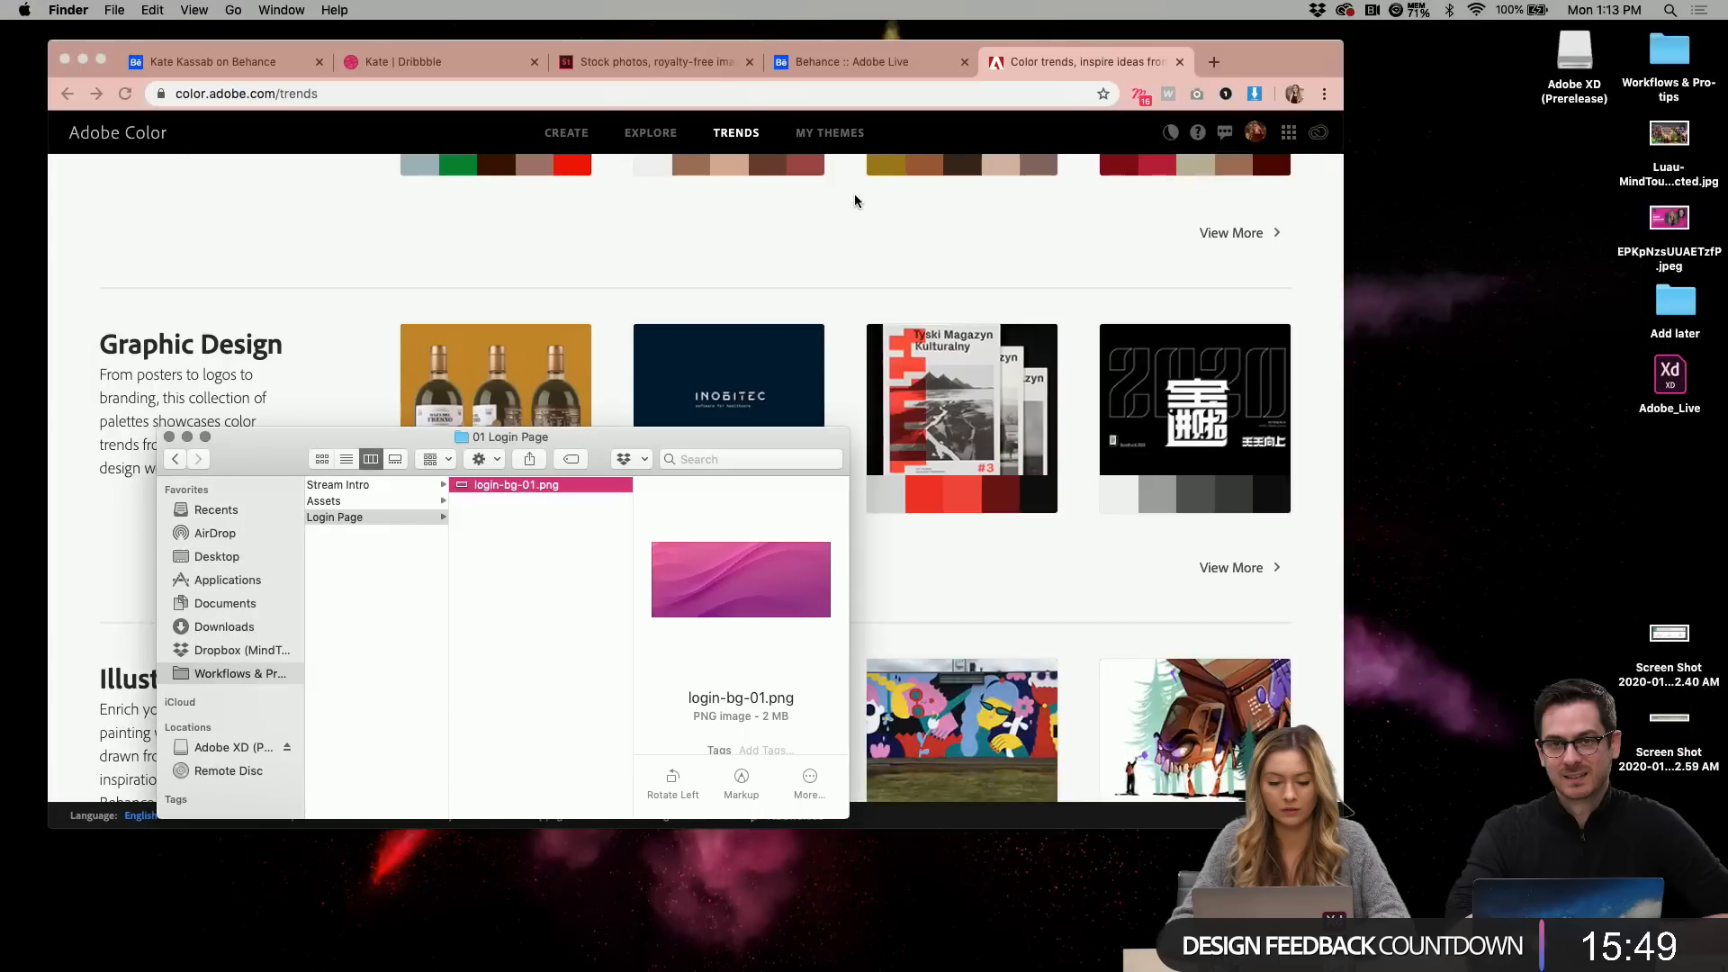
left_click(648, 915)
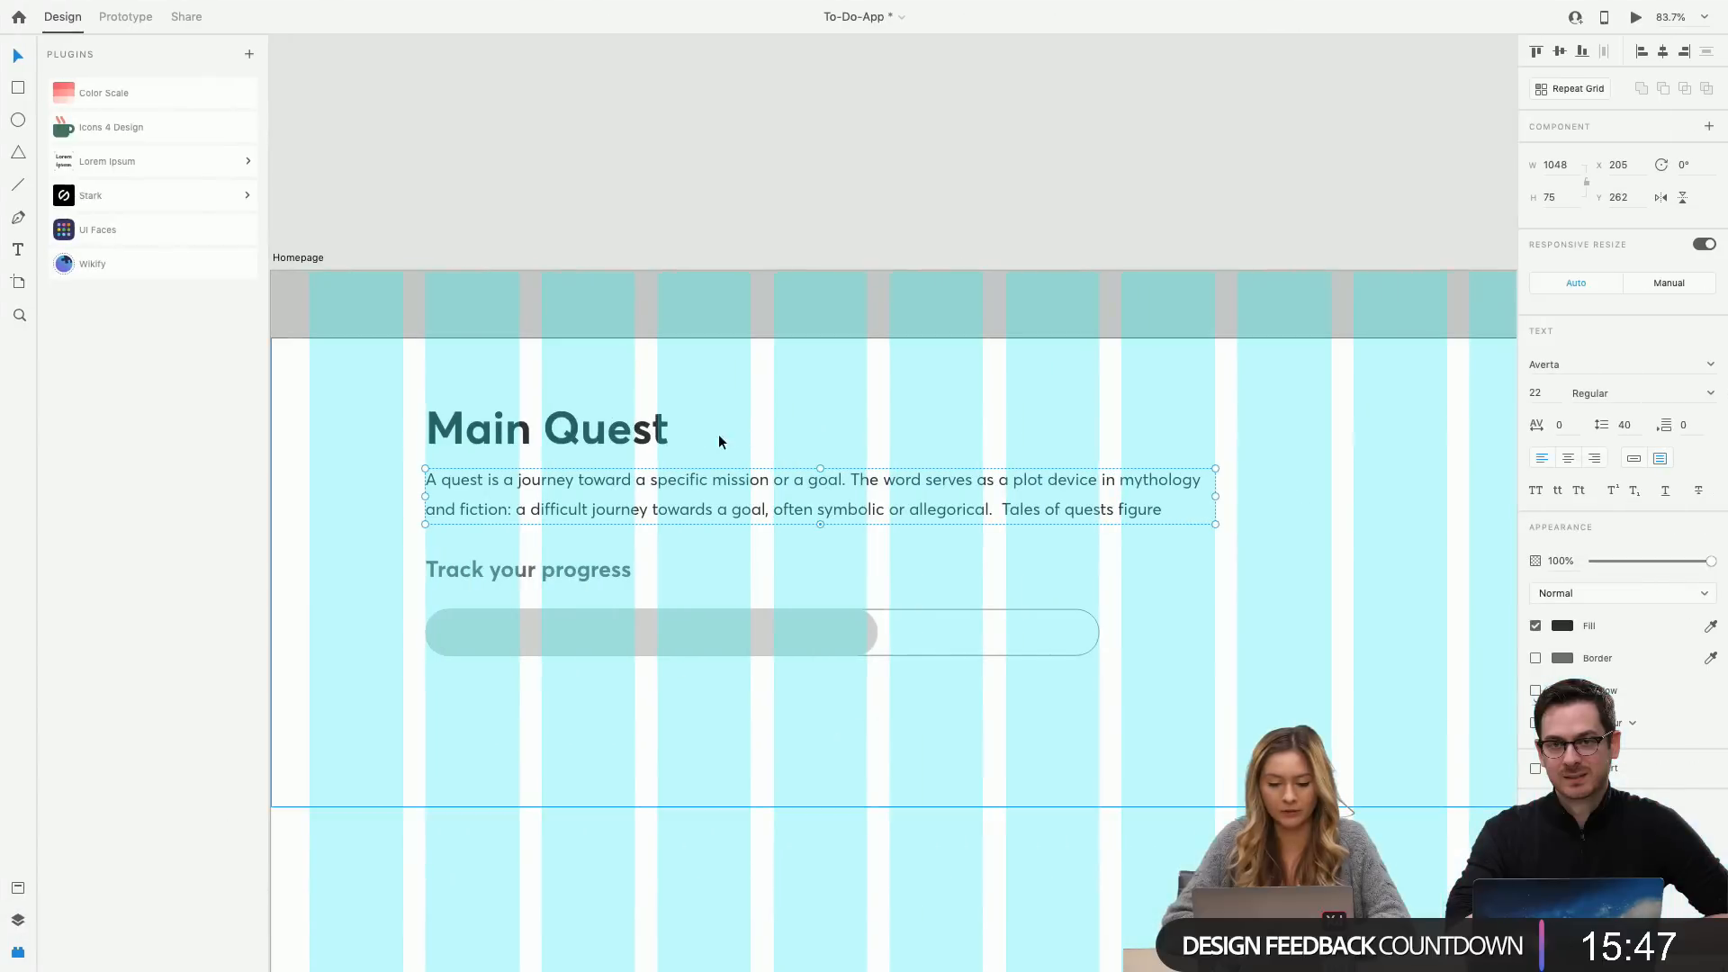
left_click(738, 430)
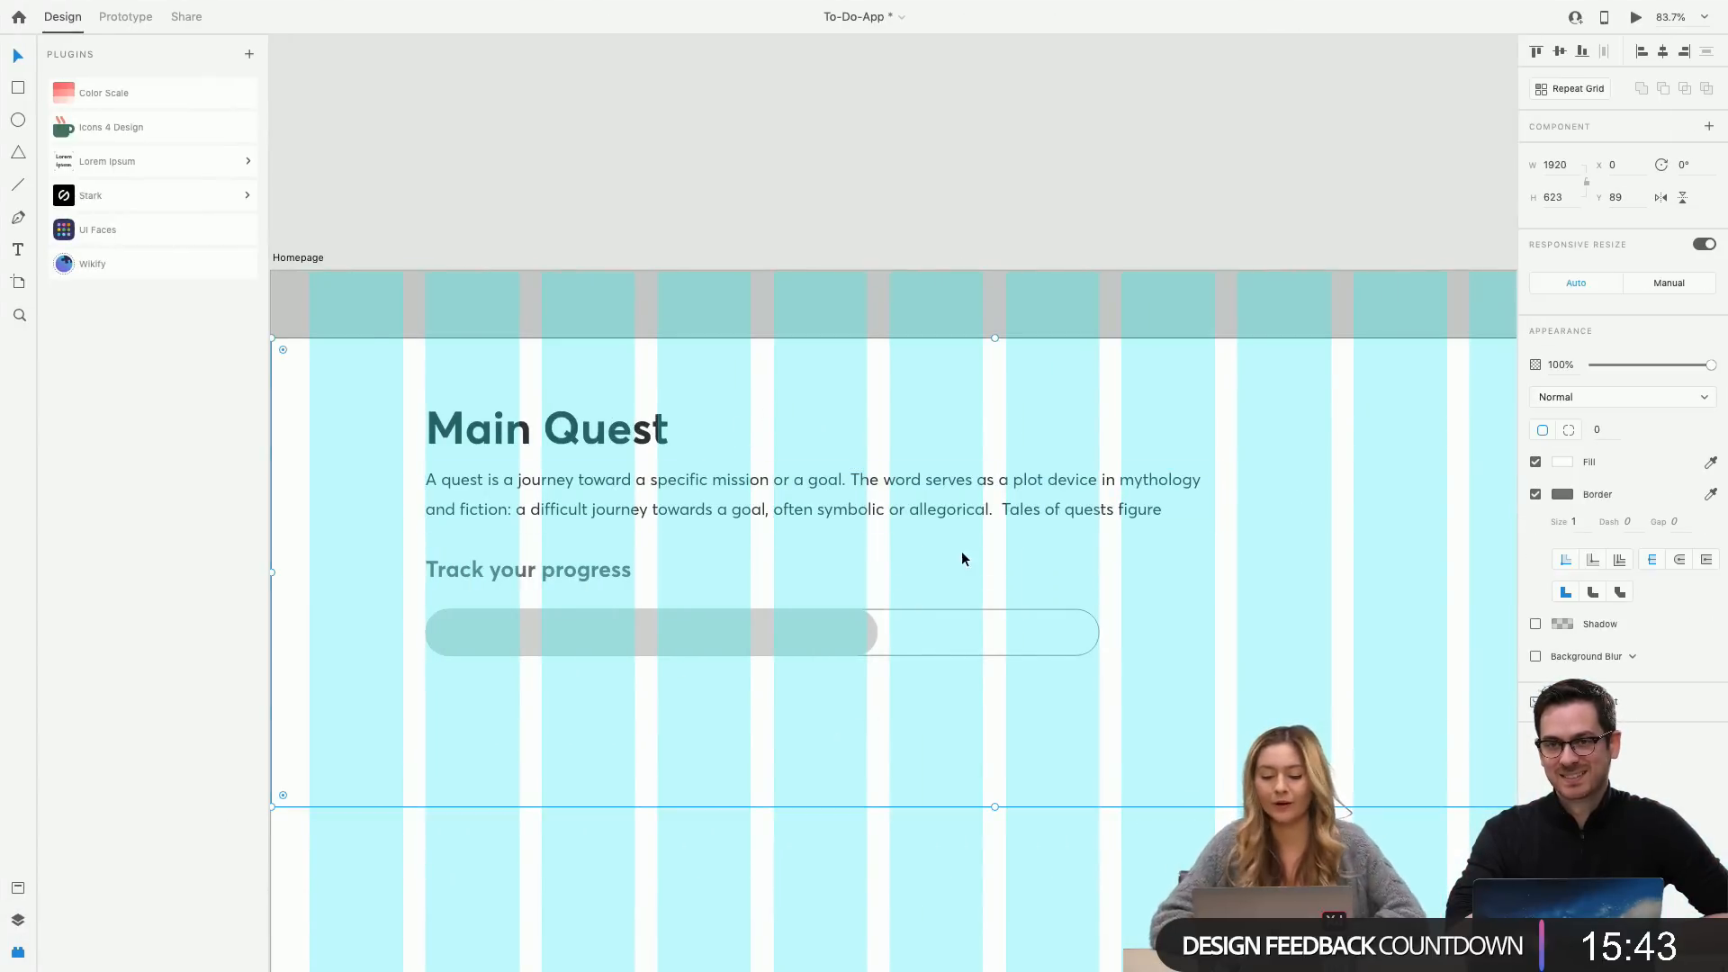
Examine the Main Quest paragraph and progress bar within the overall homepage layout.
left_click(983, 509)
scroll(1269, 513, "down", 4)
scroll(1271, 515, "right", 2)
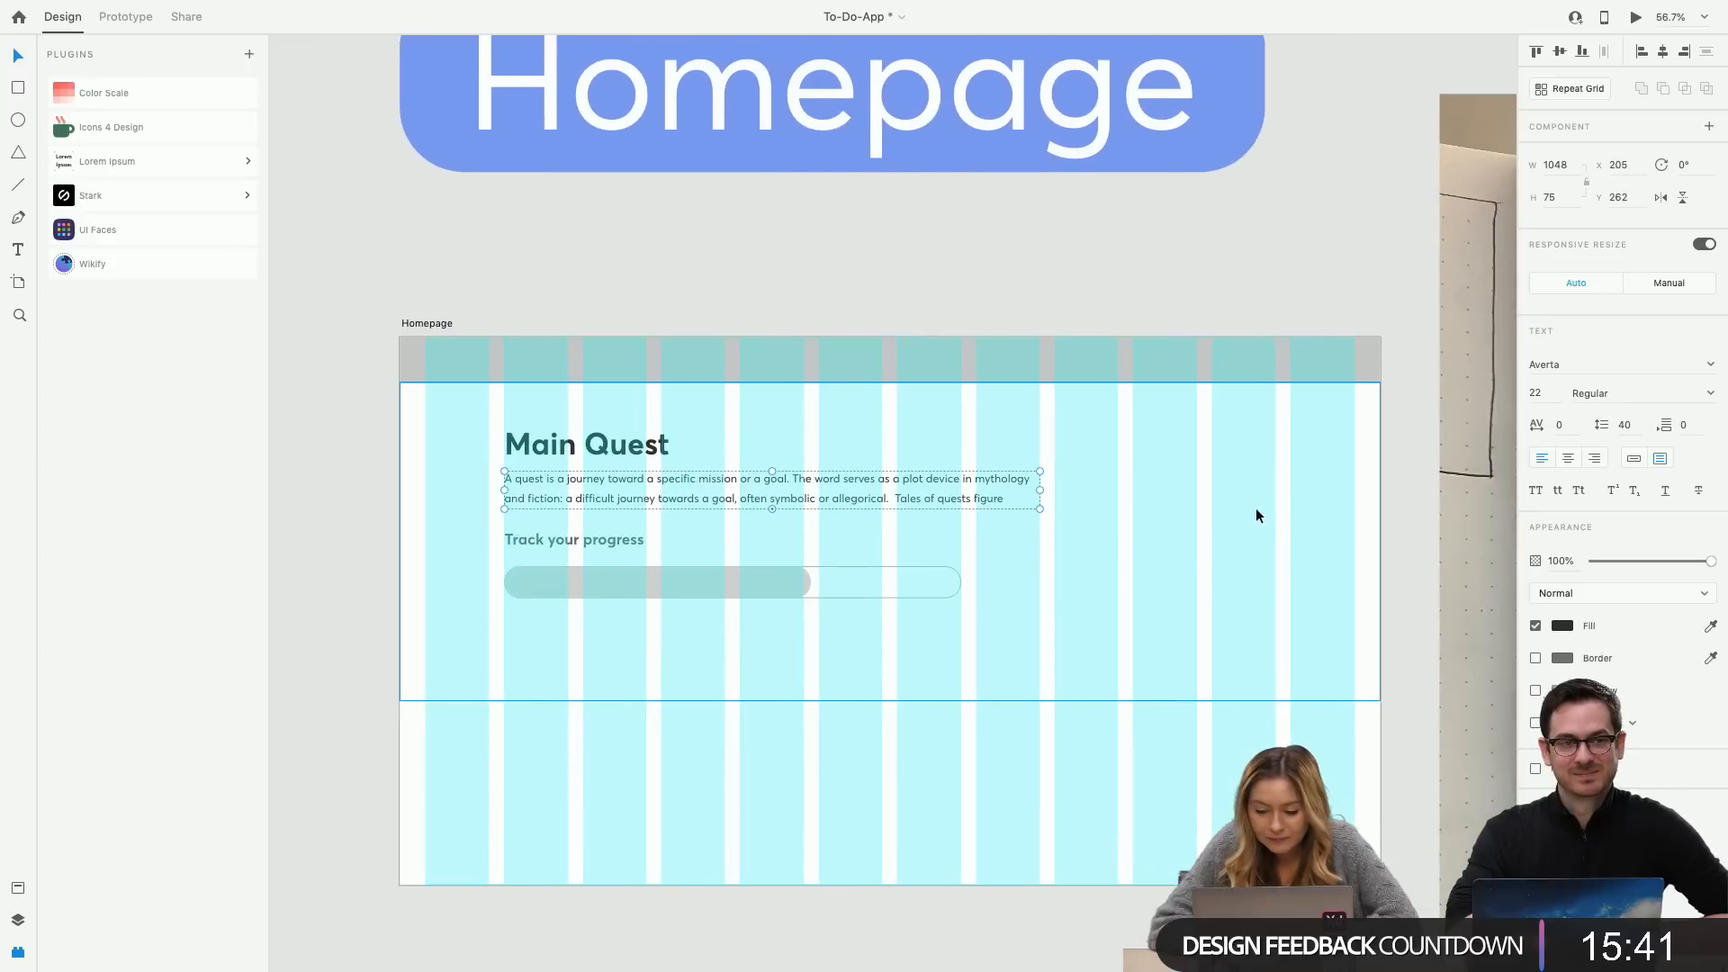
mouse_move(1040, 491)
left_mouse_down()
mouse_move(1120, 521)
mouse_move(1040, 497)
left_mouse_up()
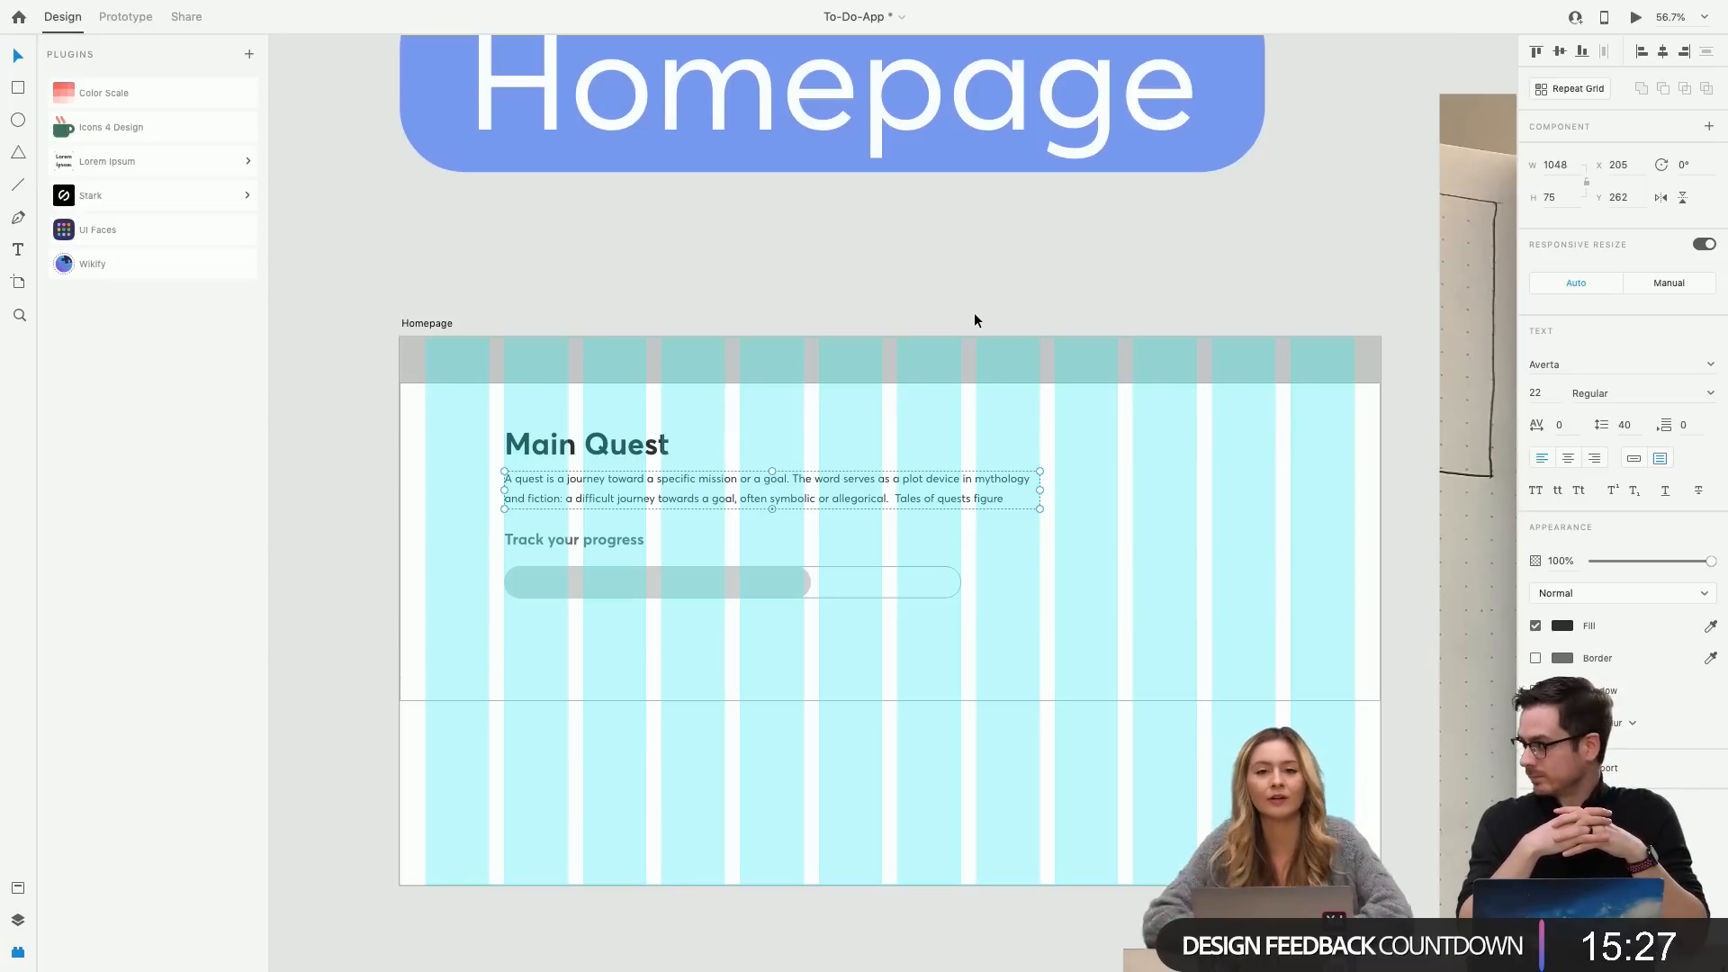
left_click(650, 591)
scroll(650, 592, "down", 2)
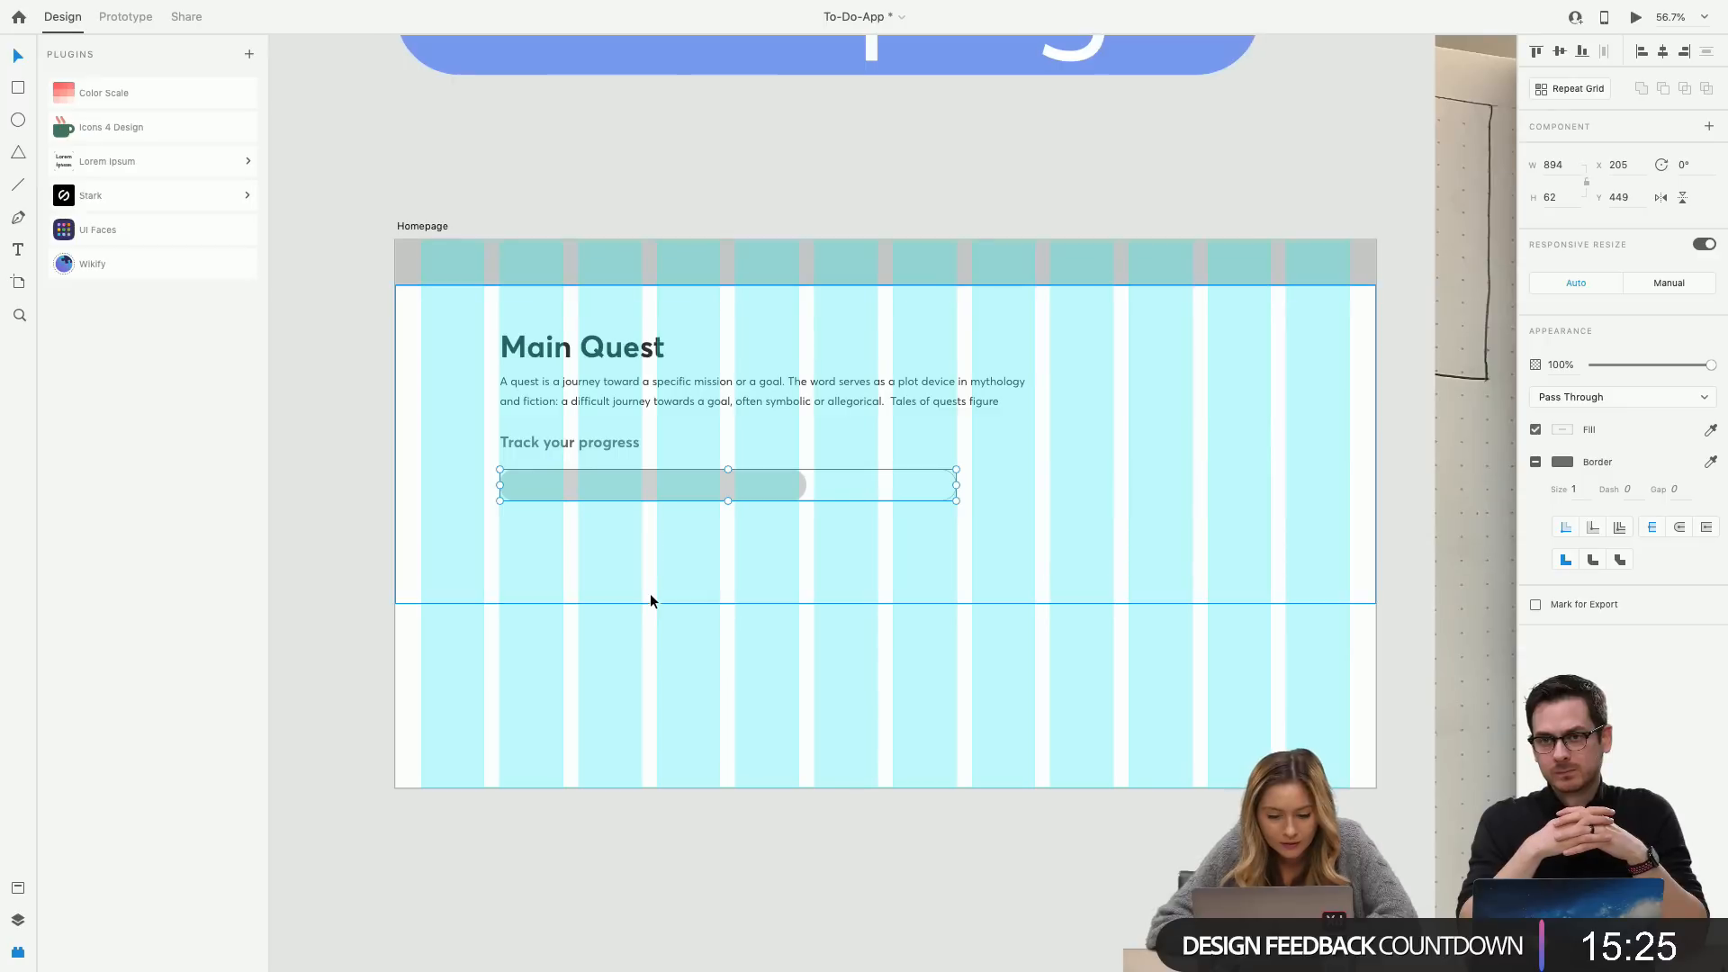
scroll(650, 599, "up", 2)
scroll(651, 601, "up", 1)
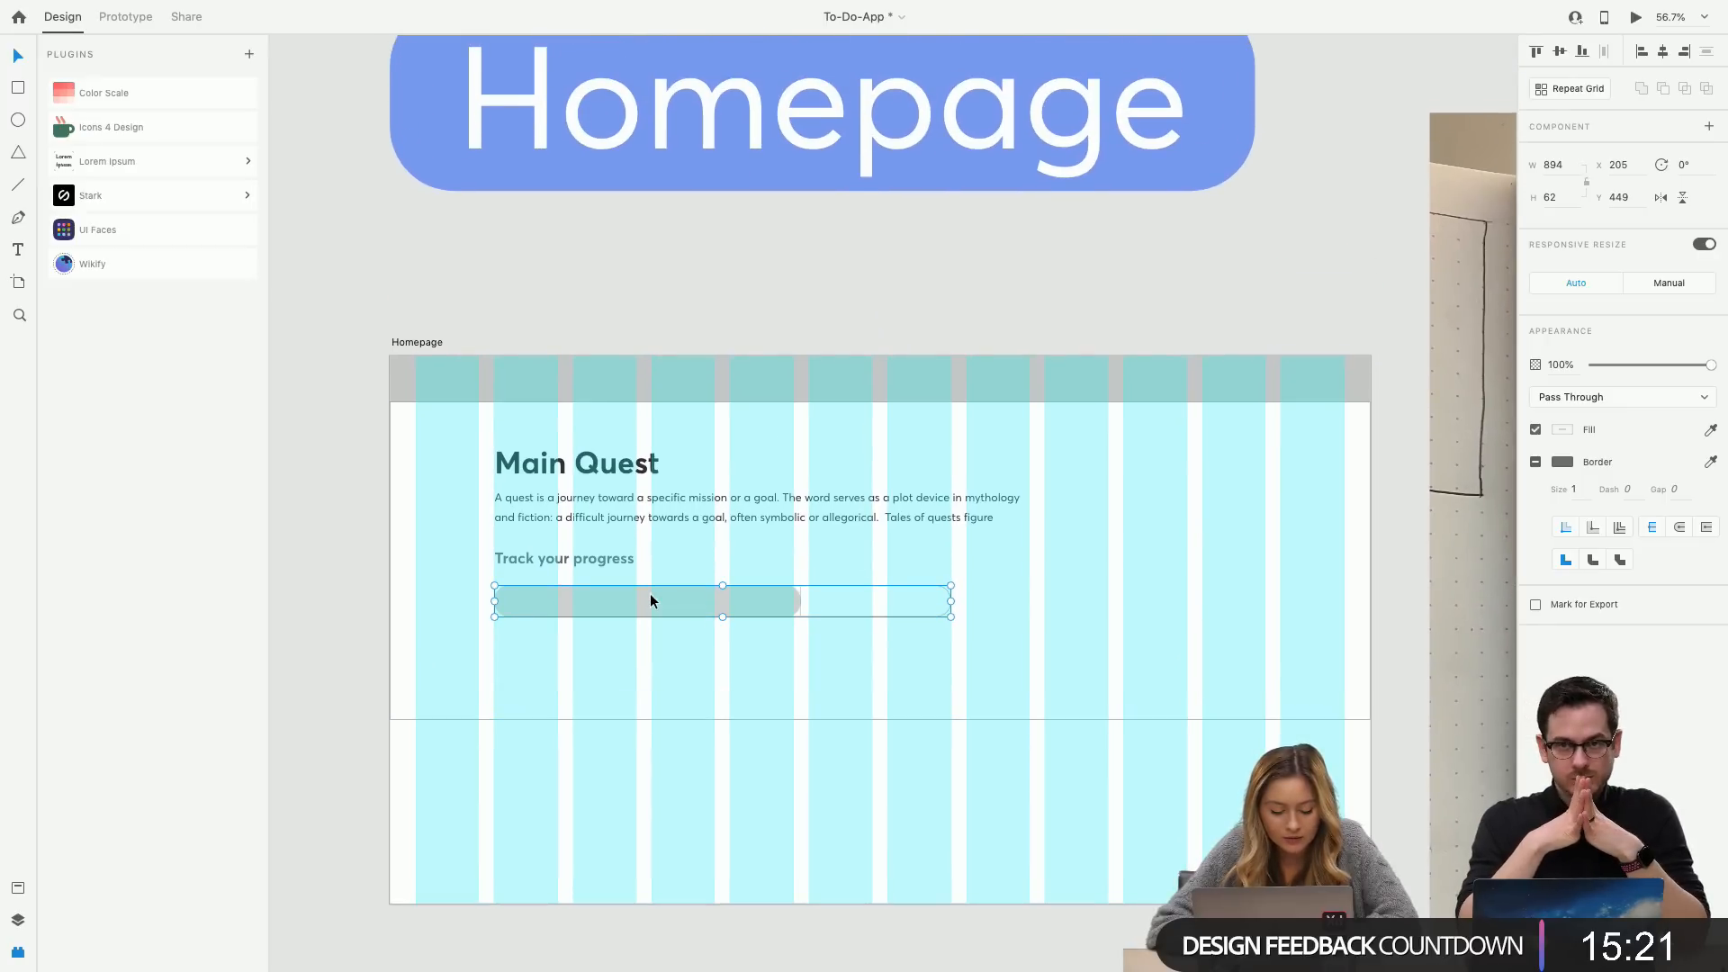
scroll(649, 602, "up", 5)
scroll(650, 601, "down", 4)
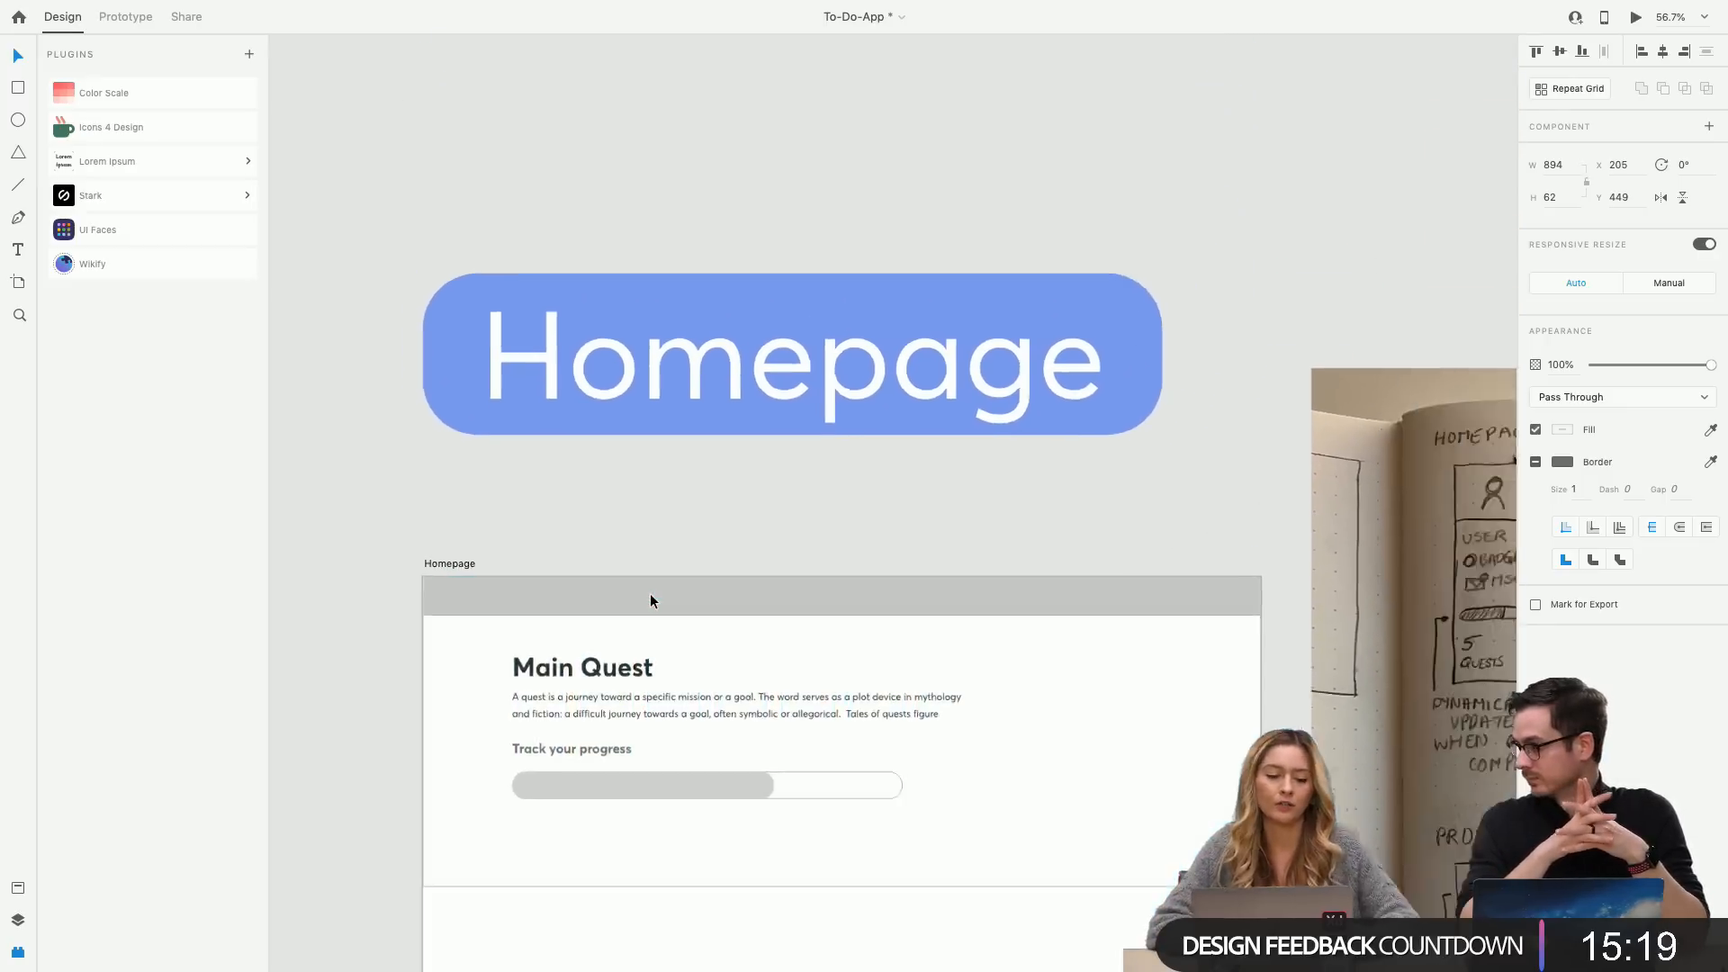
Inspect the Load Save Data button and the white form card on the login artboard.
scroll(650, 602, "up", 6)
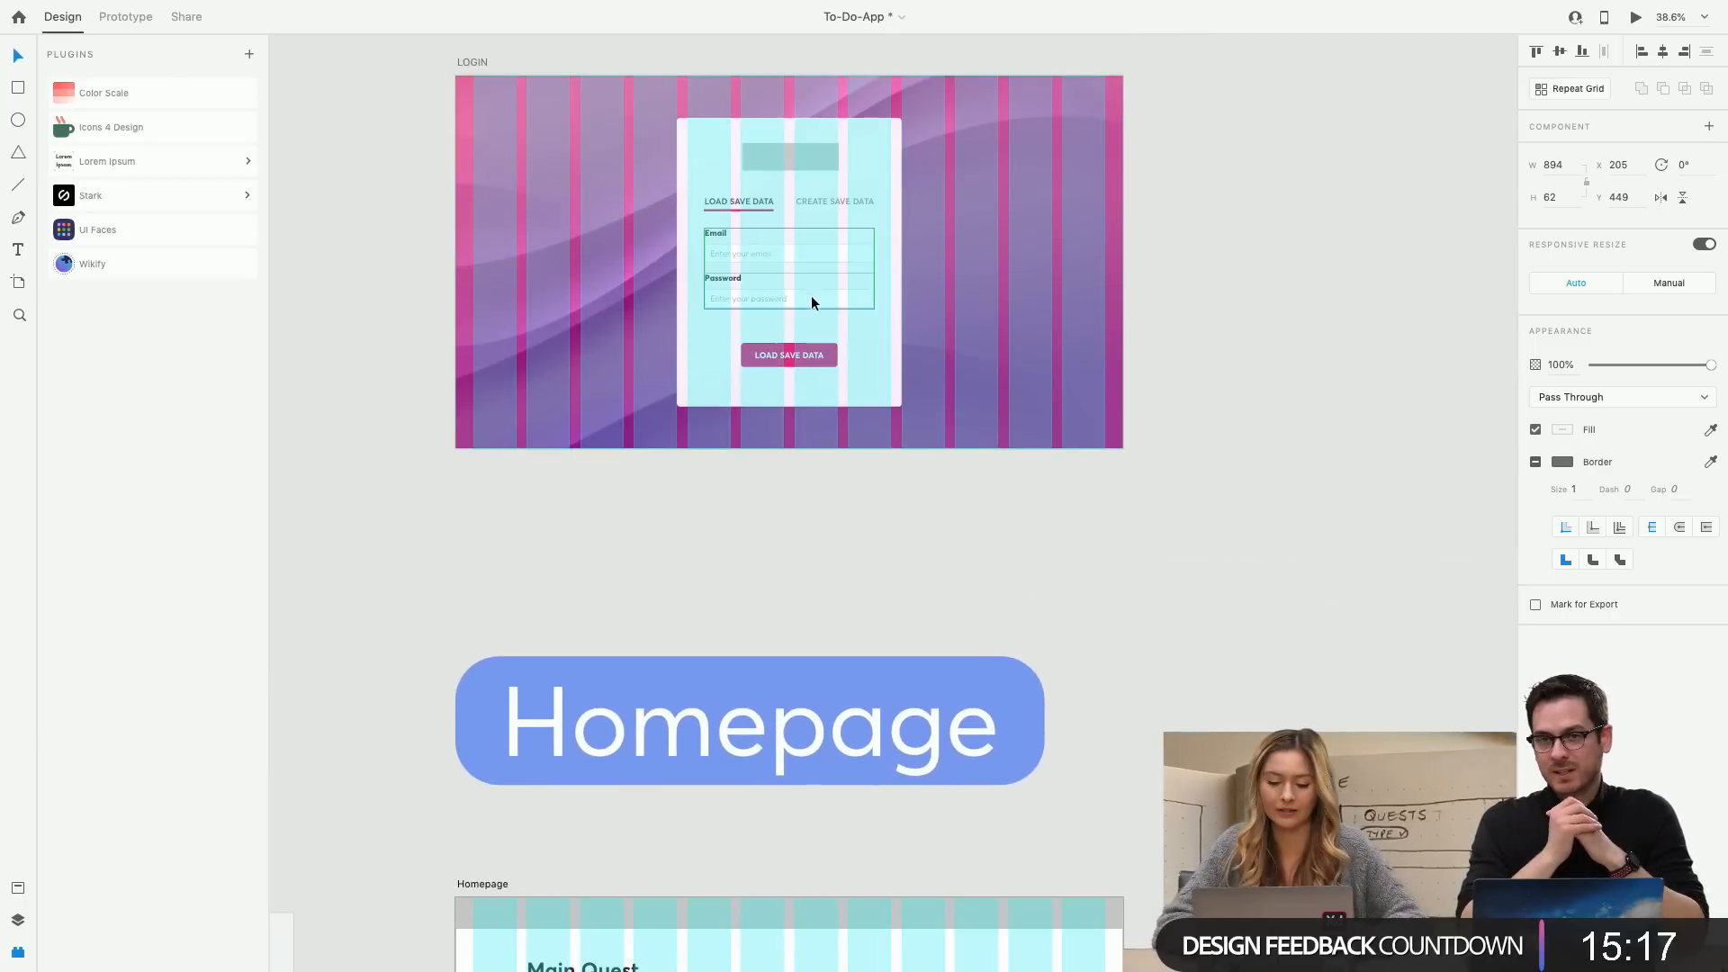
left_click(950, 309)
scroll(877, 351, "up", 5)
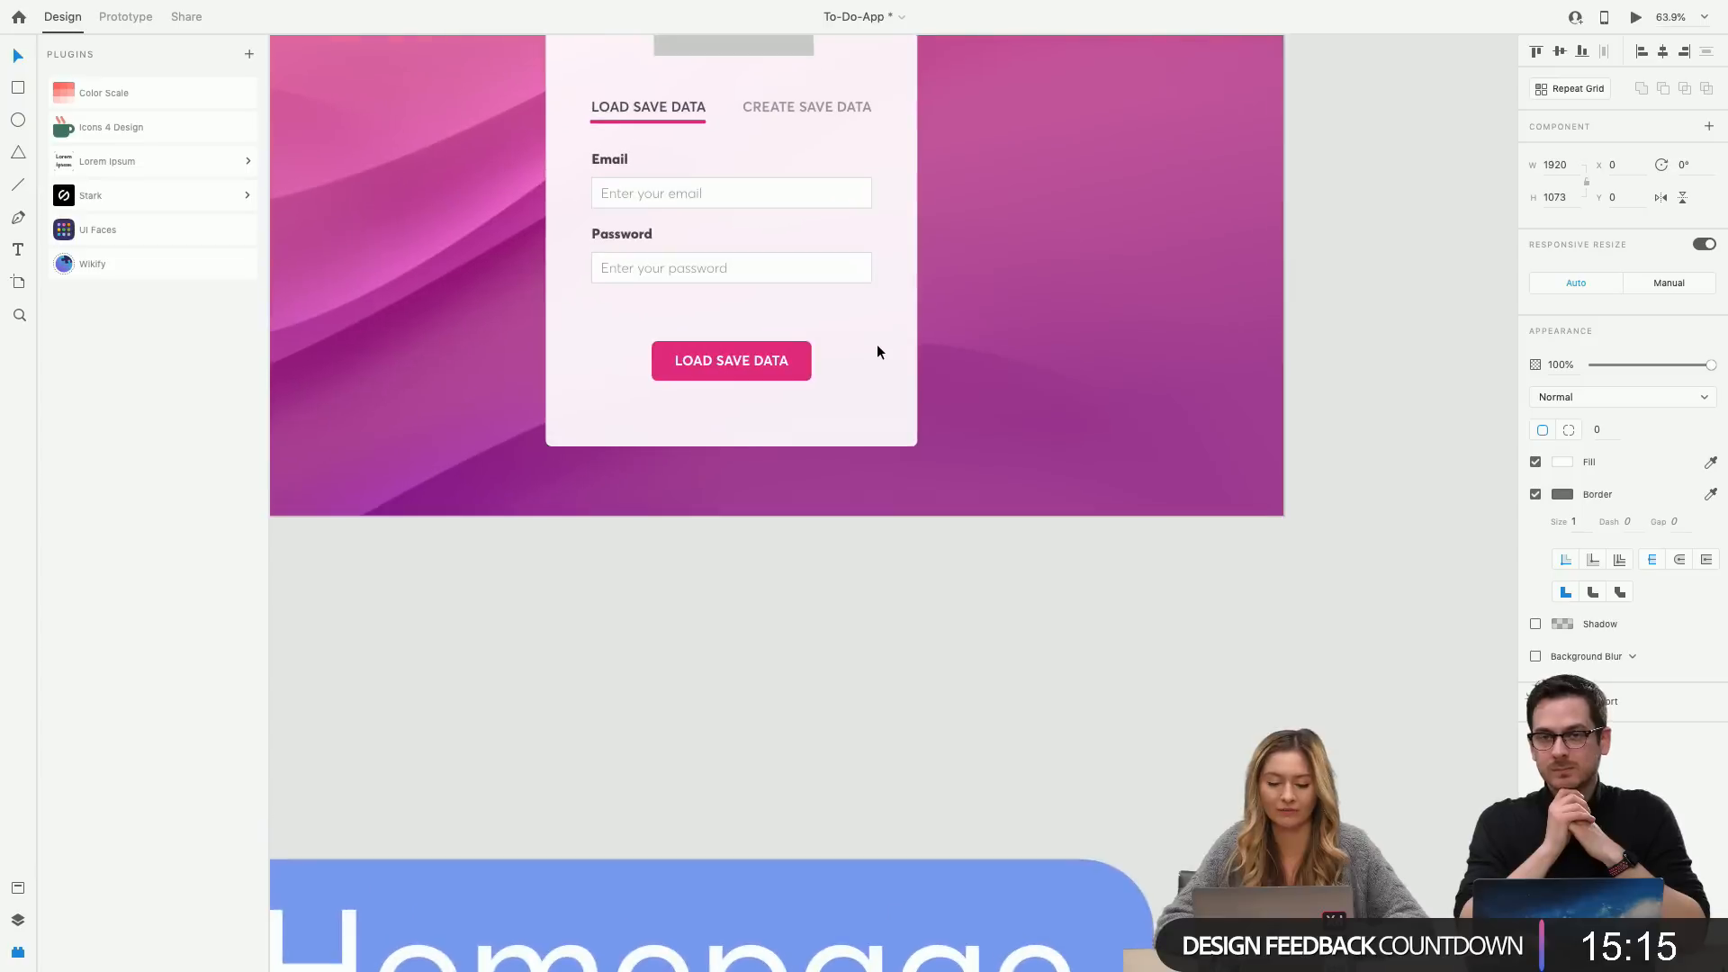
left_click(860, 423)
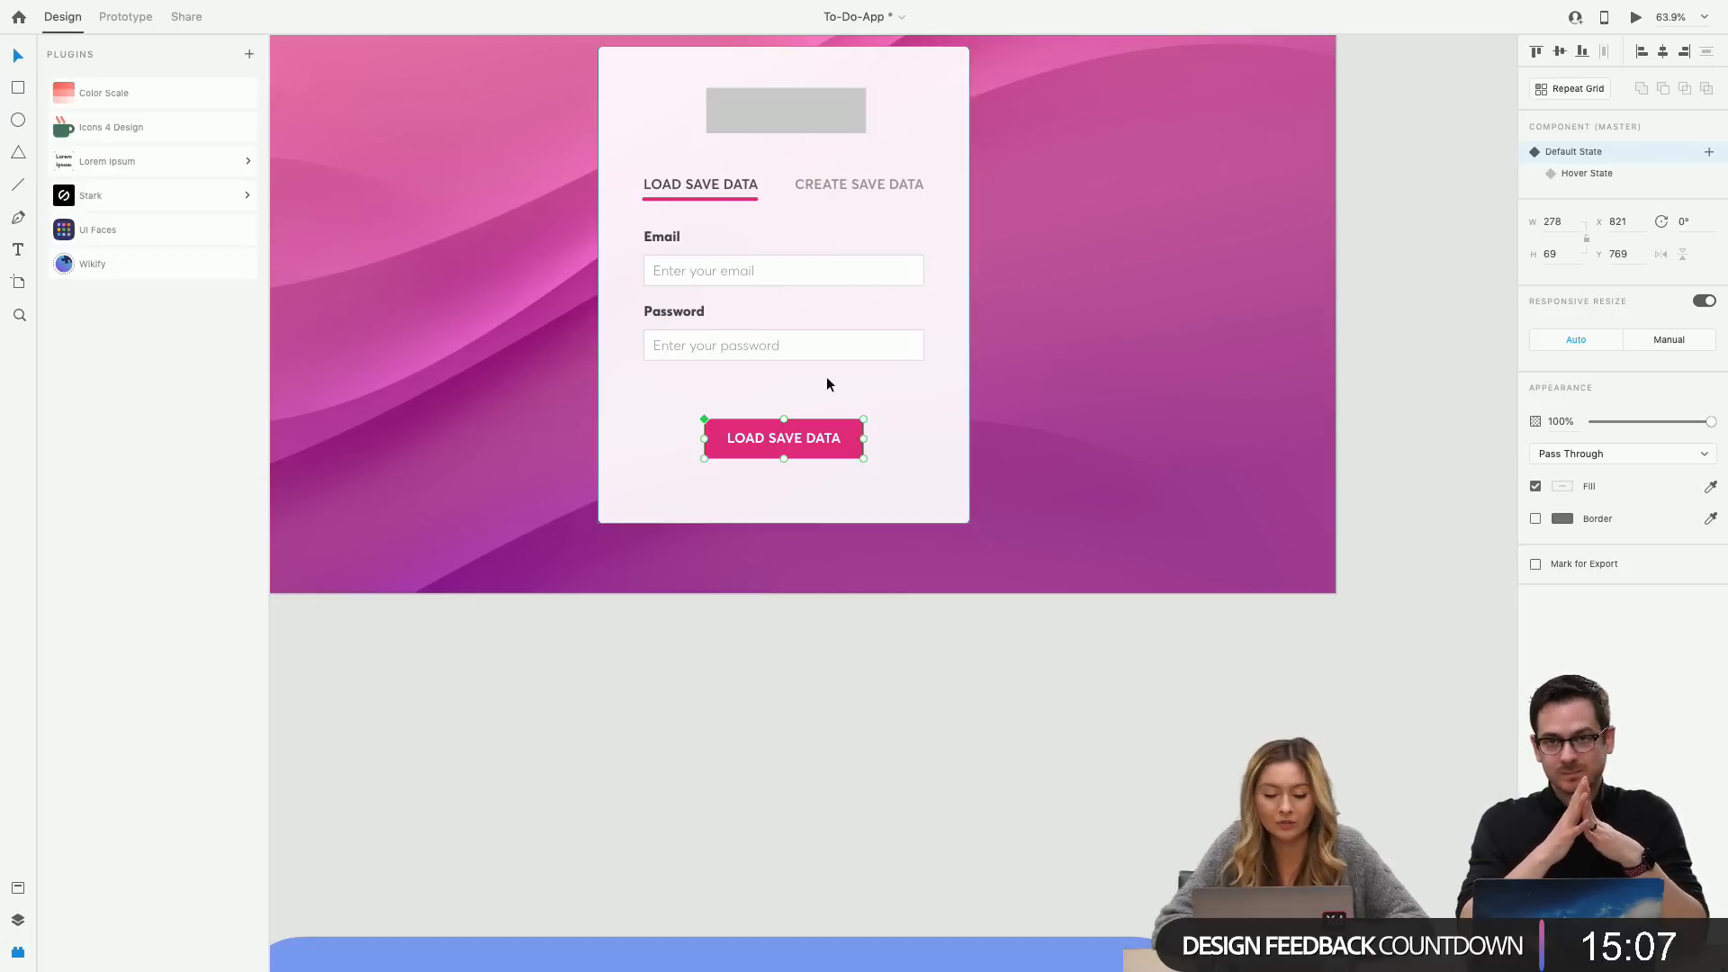
left_click(774, 386)
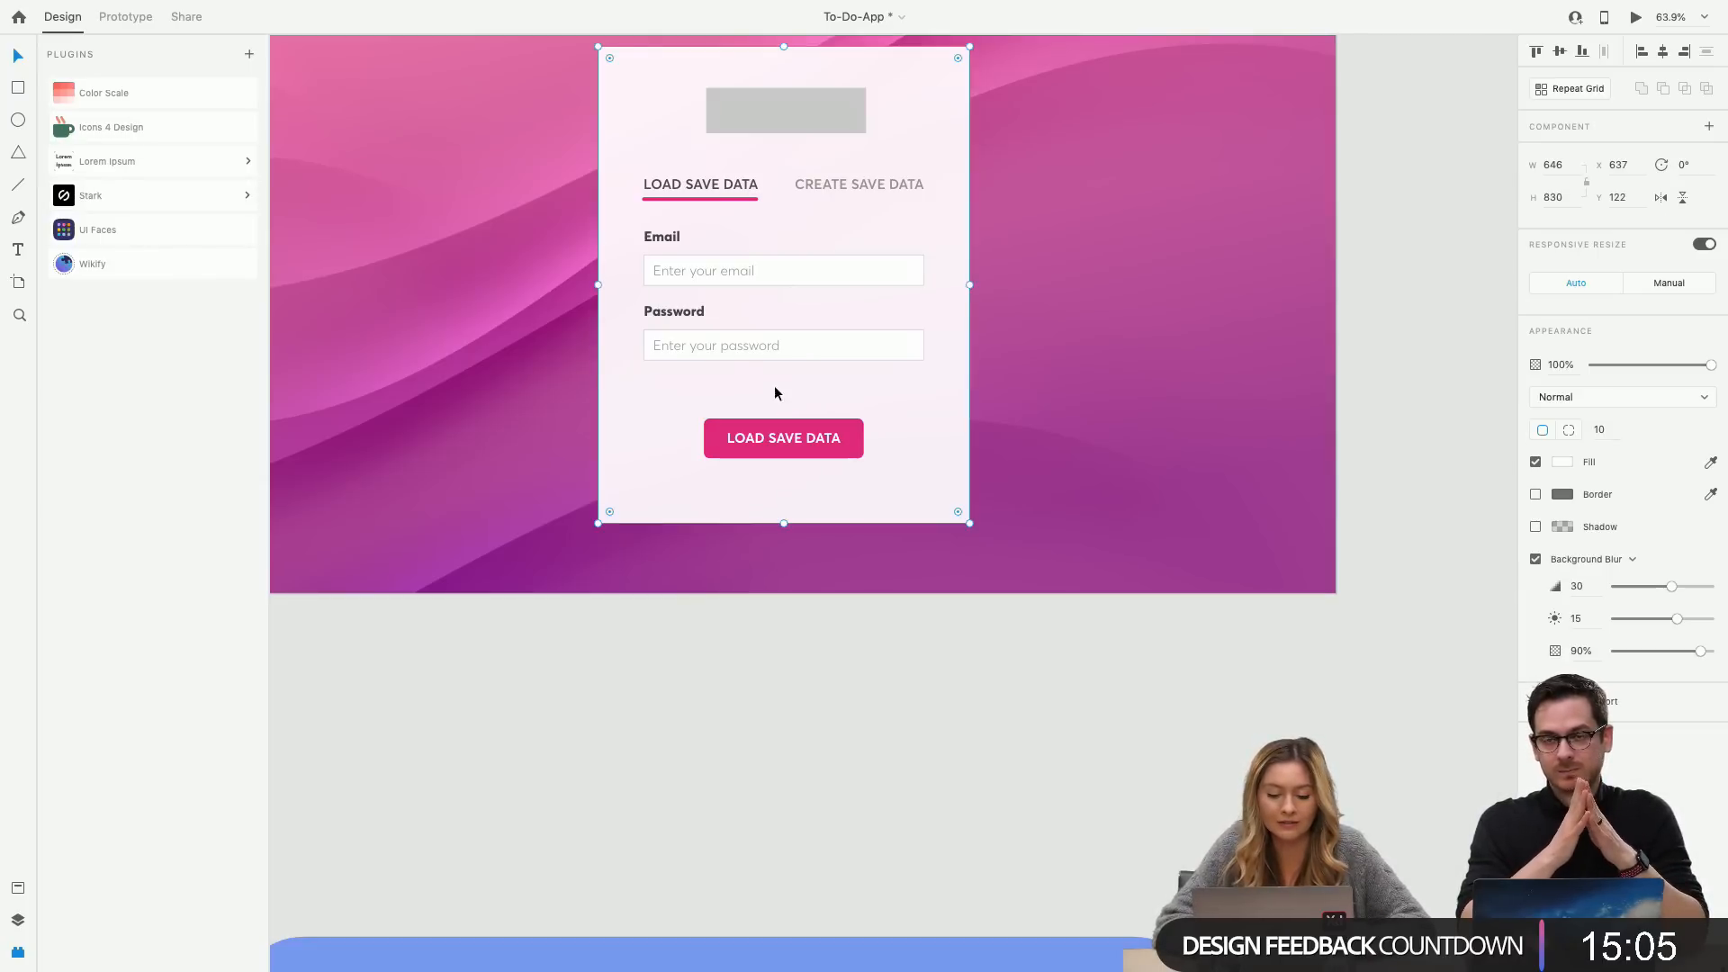
Try to check the contrast between the Load Save Data button and the white form card with Stark's Check Contrast.
left_click(860, 439)
scroll(819, 392, "up", 5)
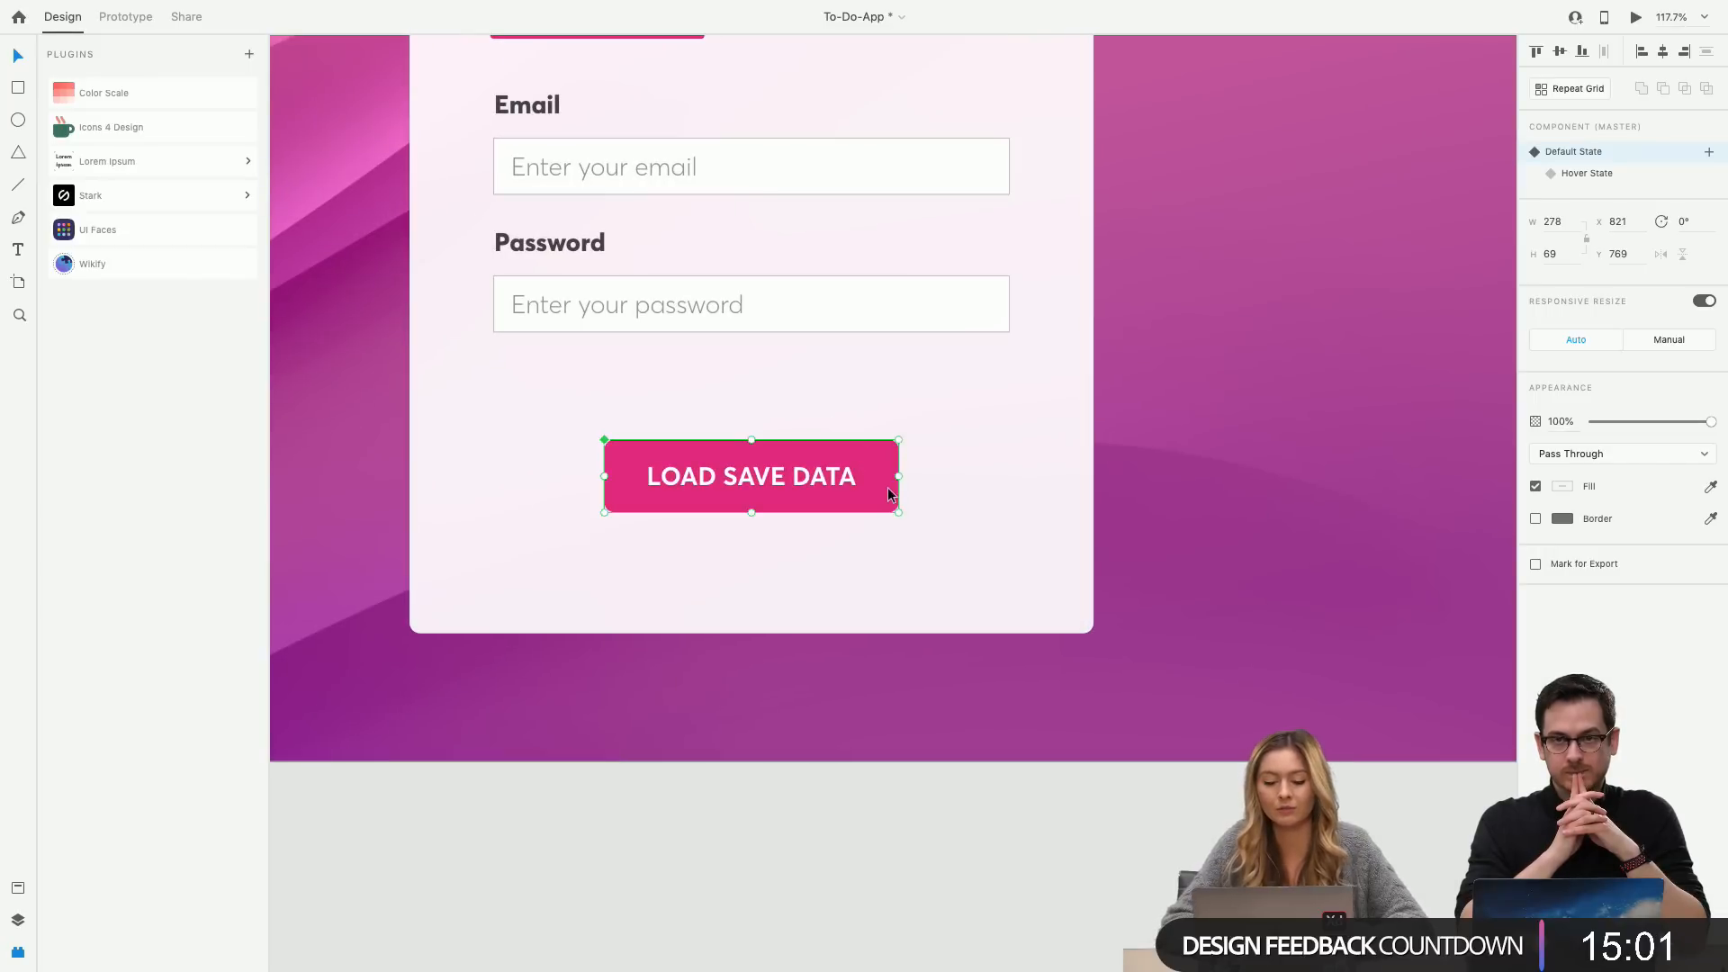
left_click(982, 467)
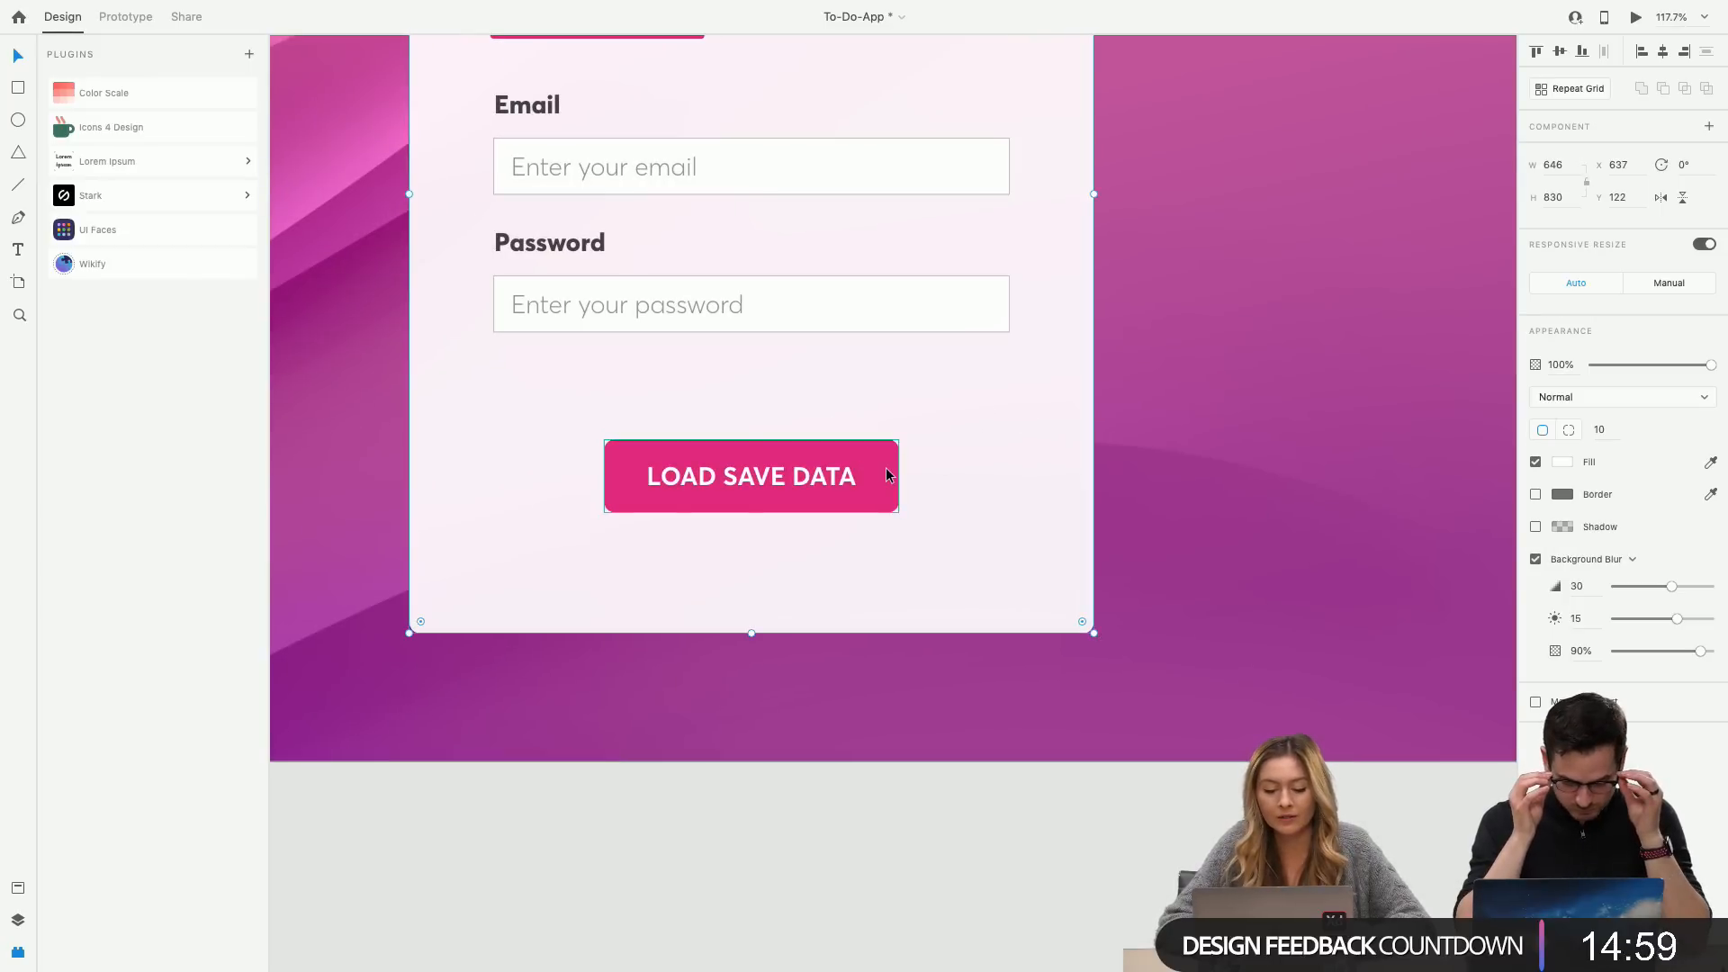
left_click(894, 475)
left_click(983, 477)
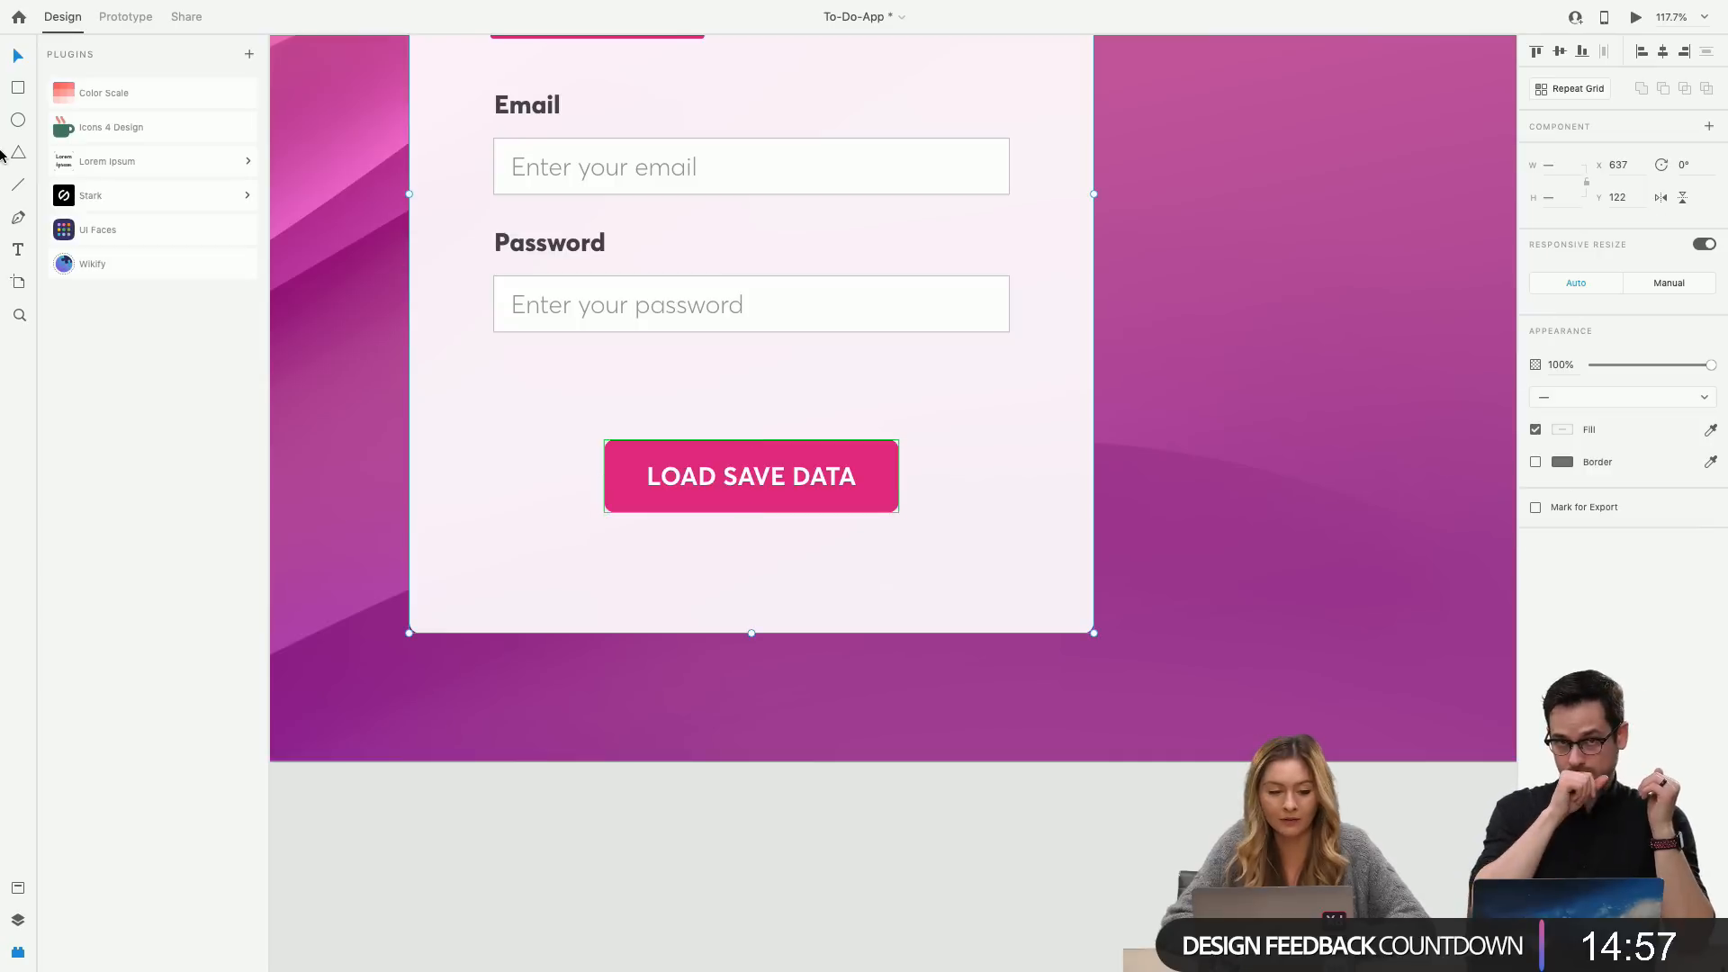
left_click(147, 202)
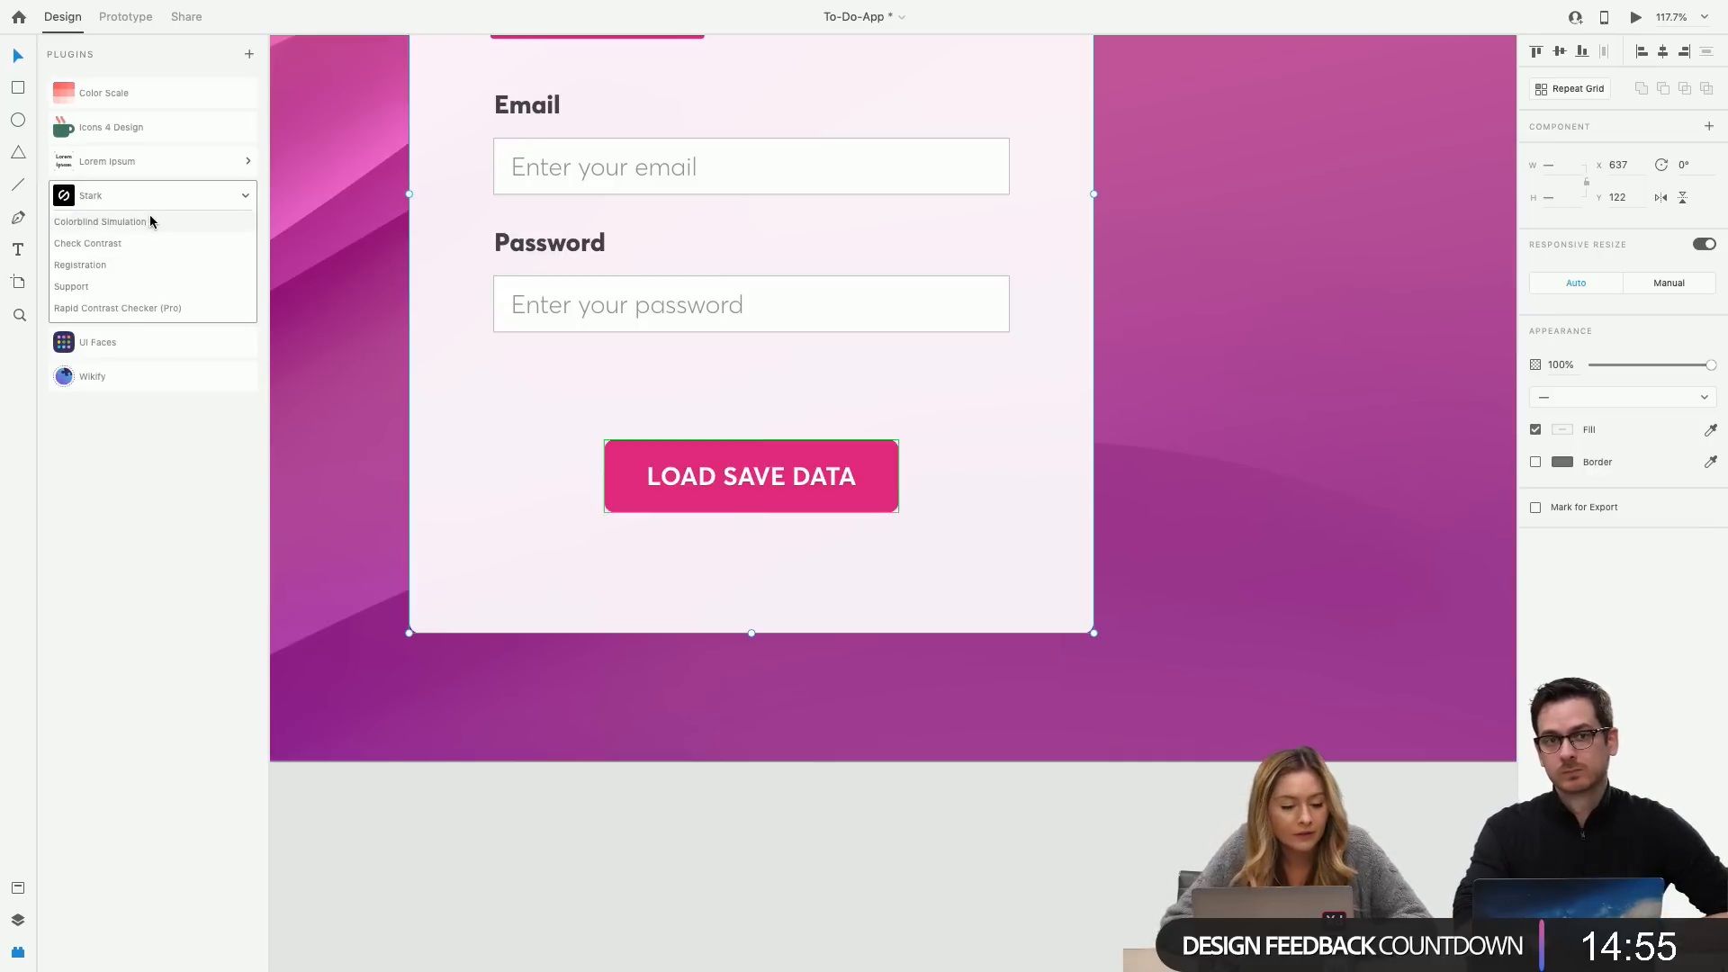
left_click(131, 244)
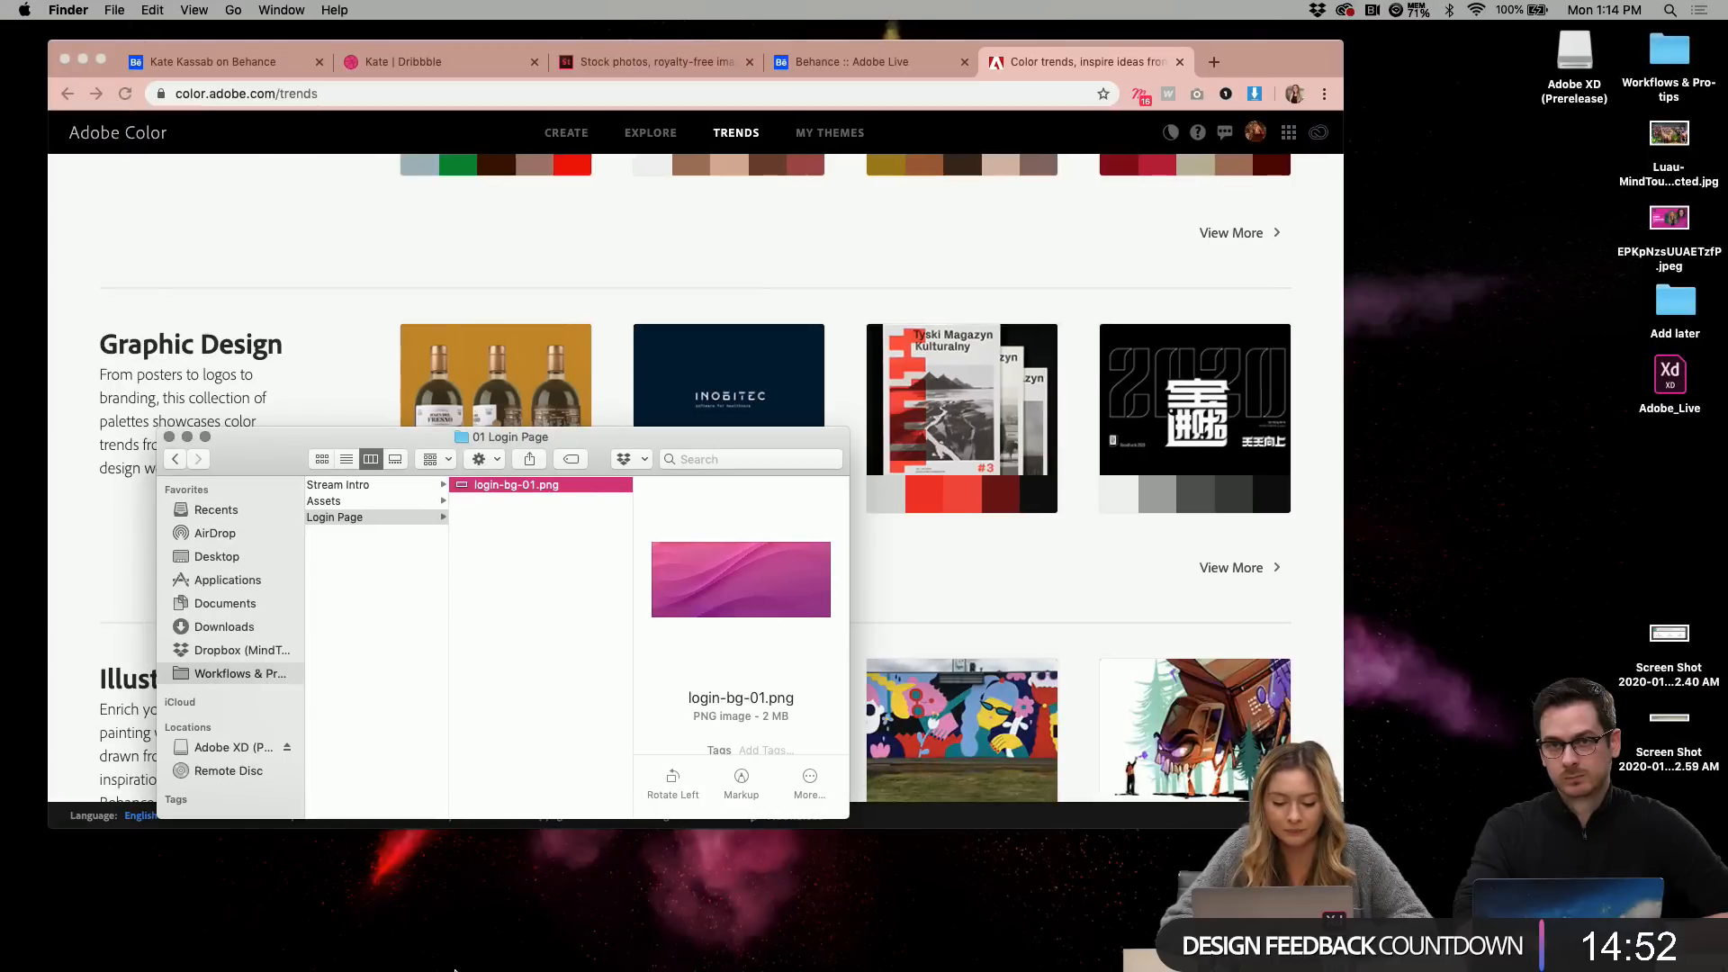
left_click(656, 824)
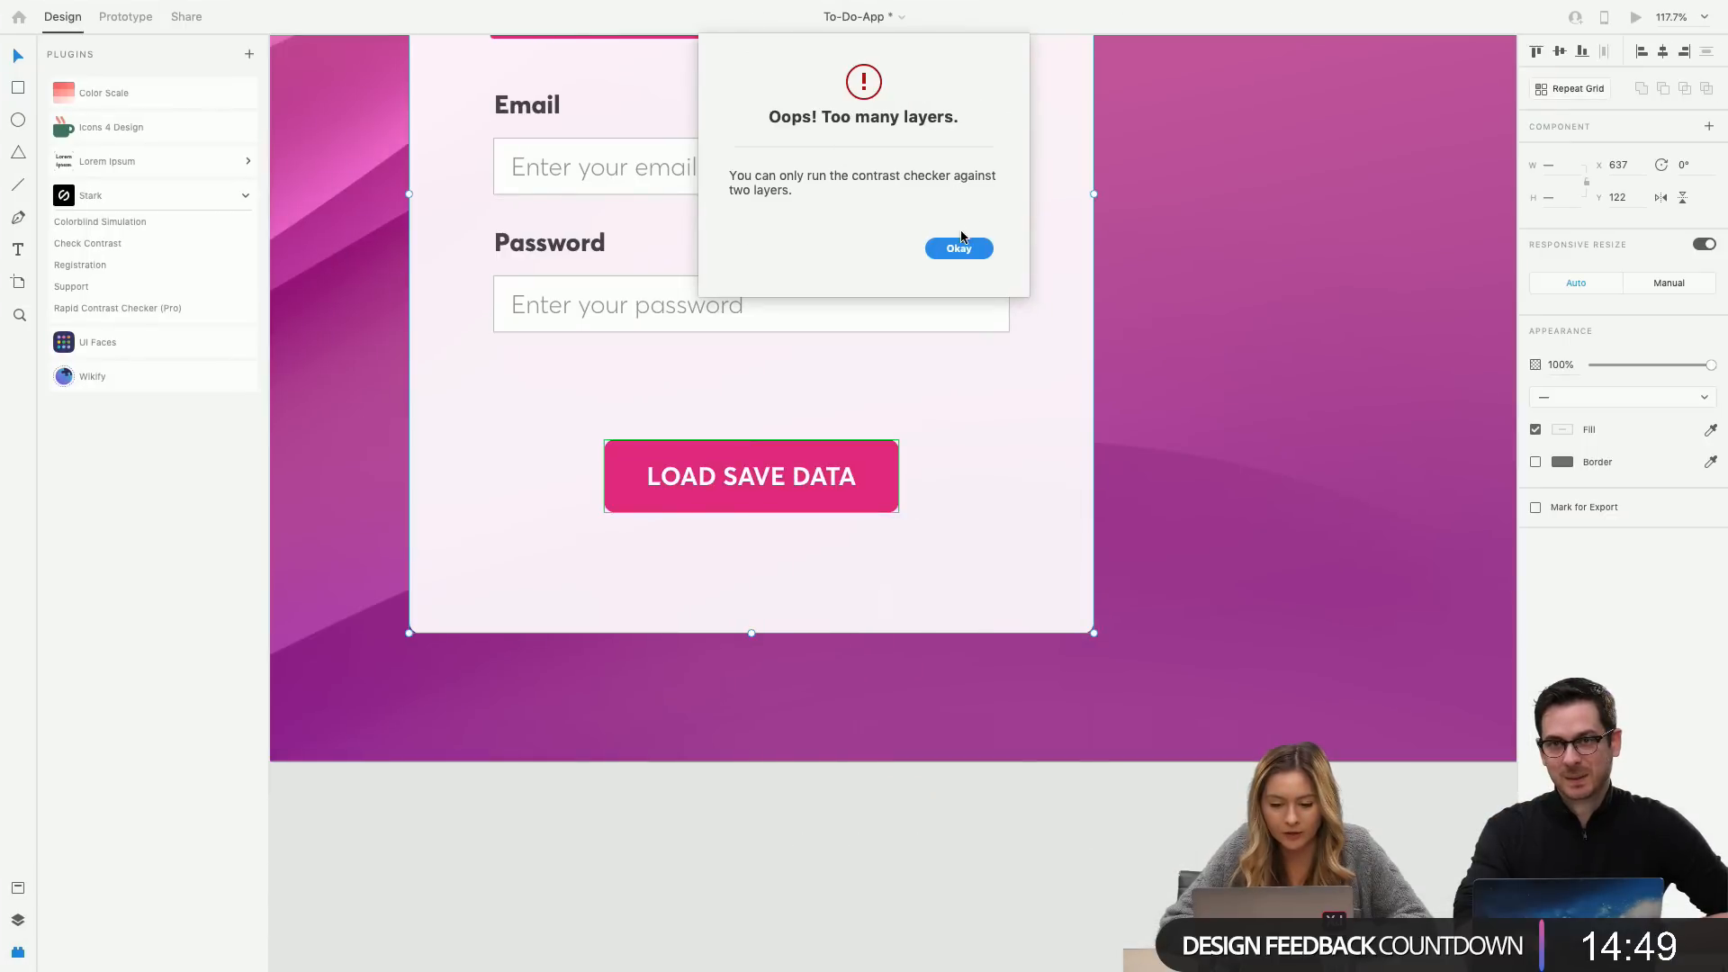
left_click(959, 251)
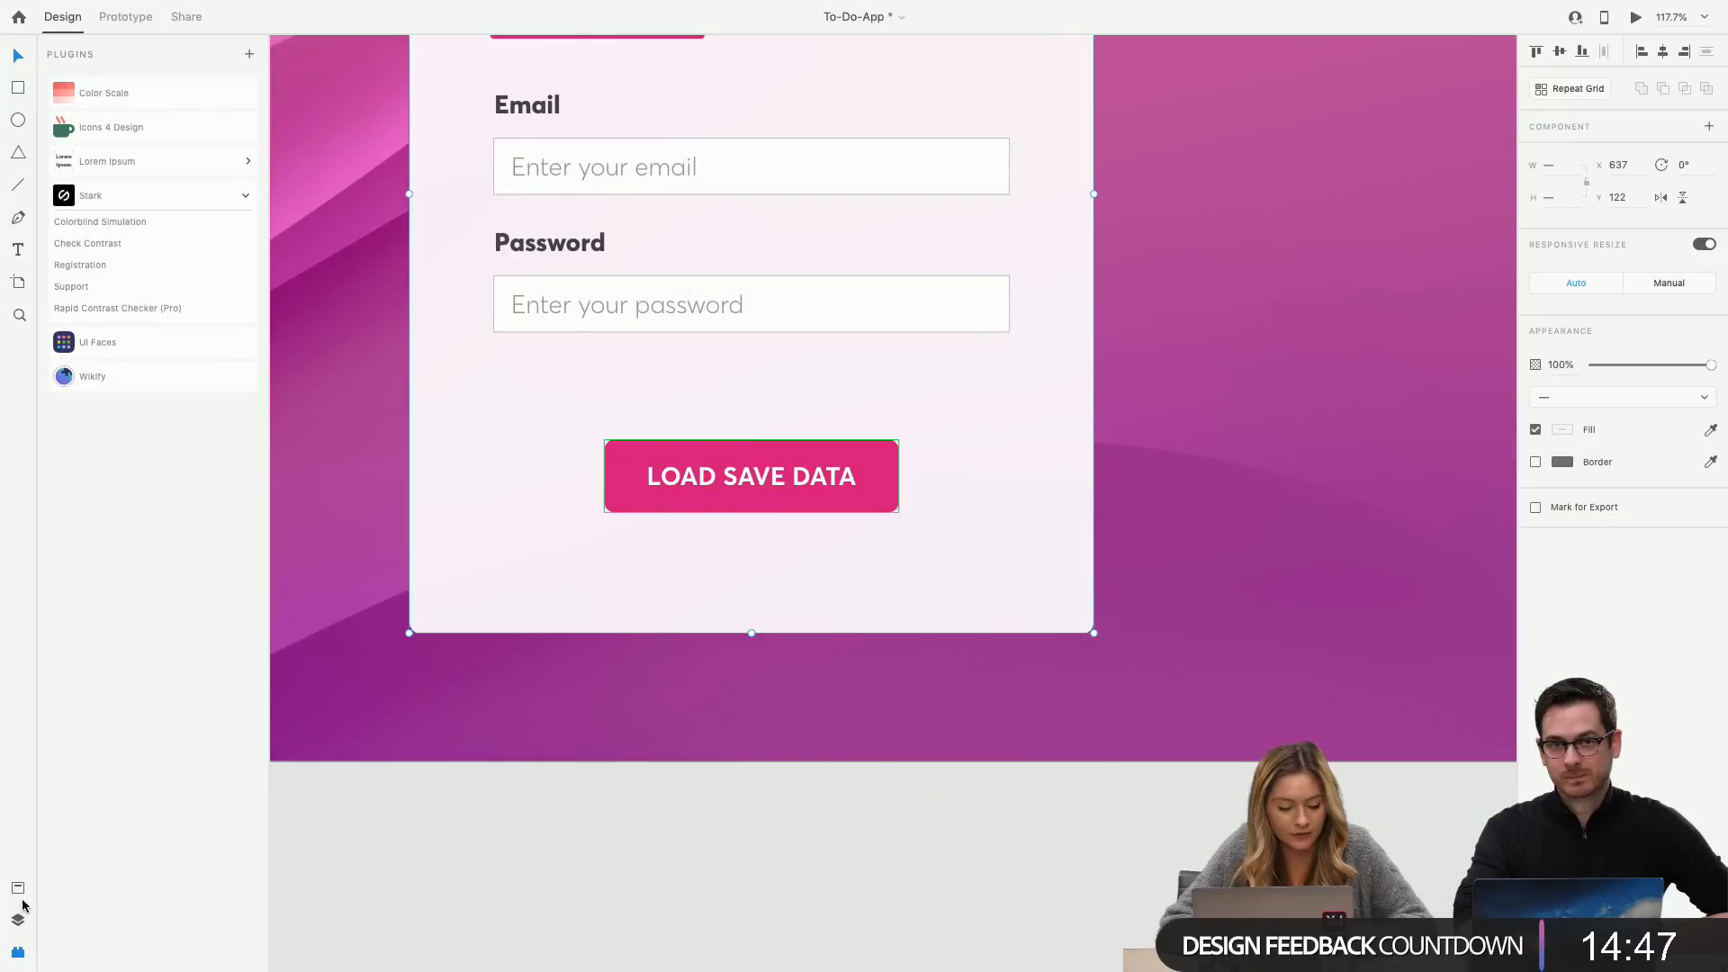
Try to select the Load Save Data button's background rectangle together with the login-bg-01 layer.
left_click(17, 919)
left_click(129, 172)
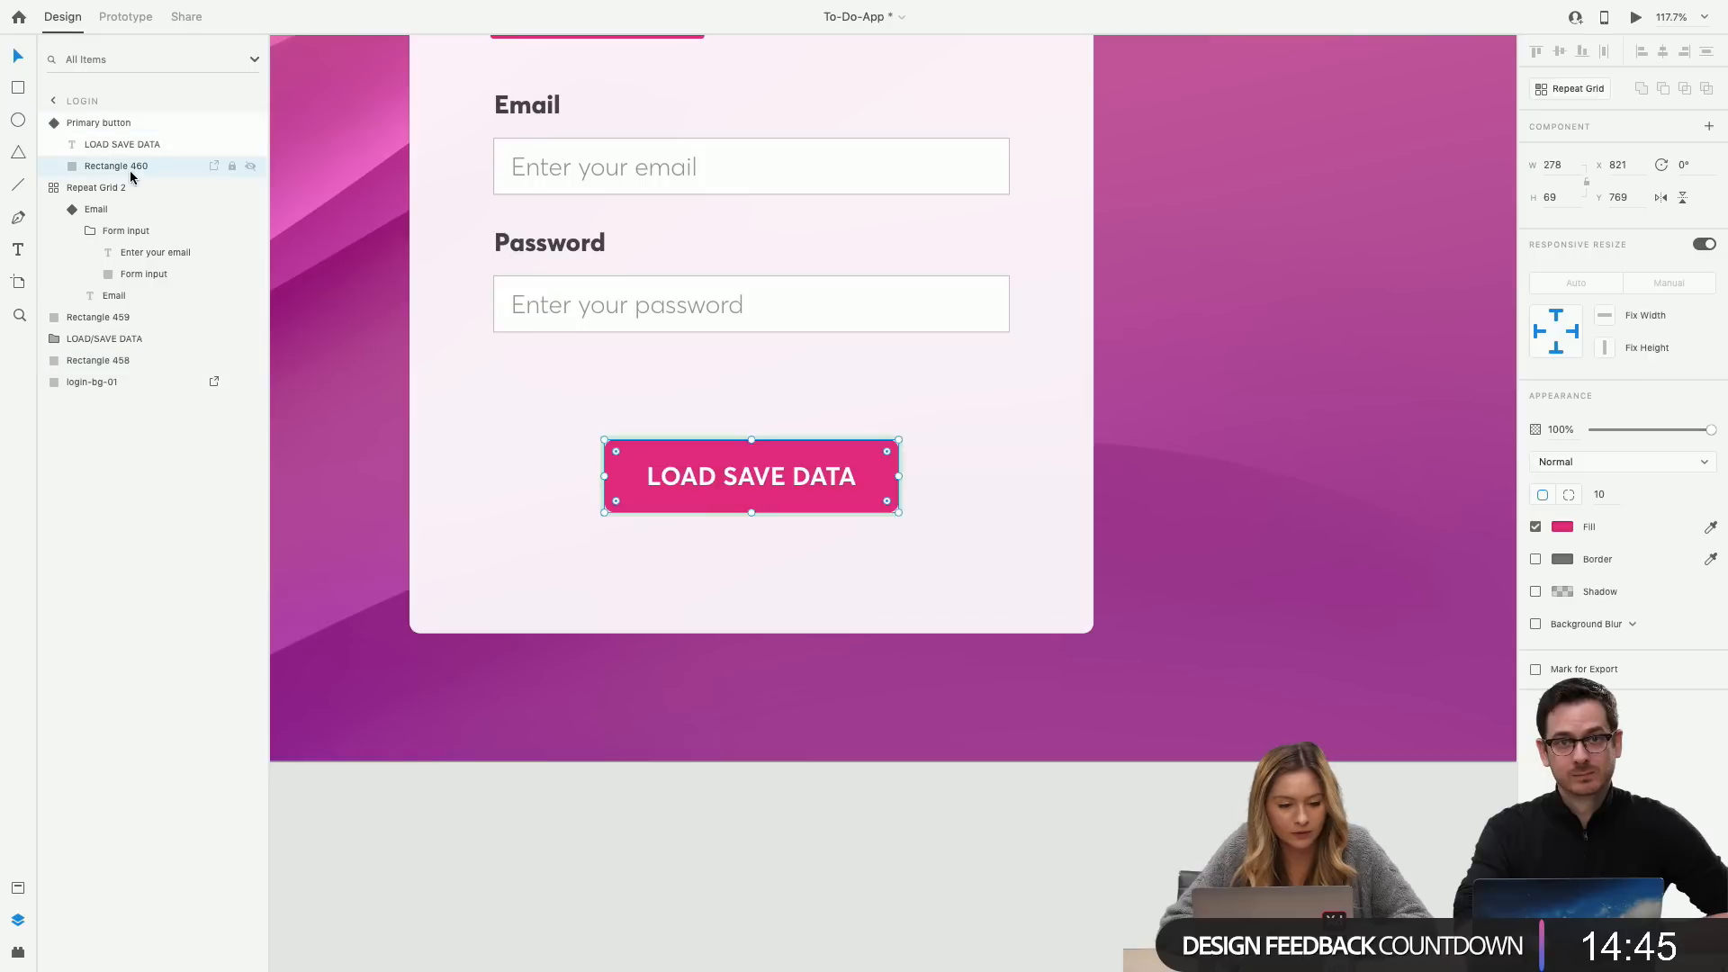
left_click(441, 468)
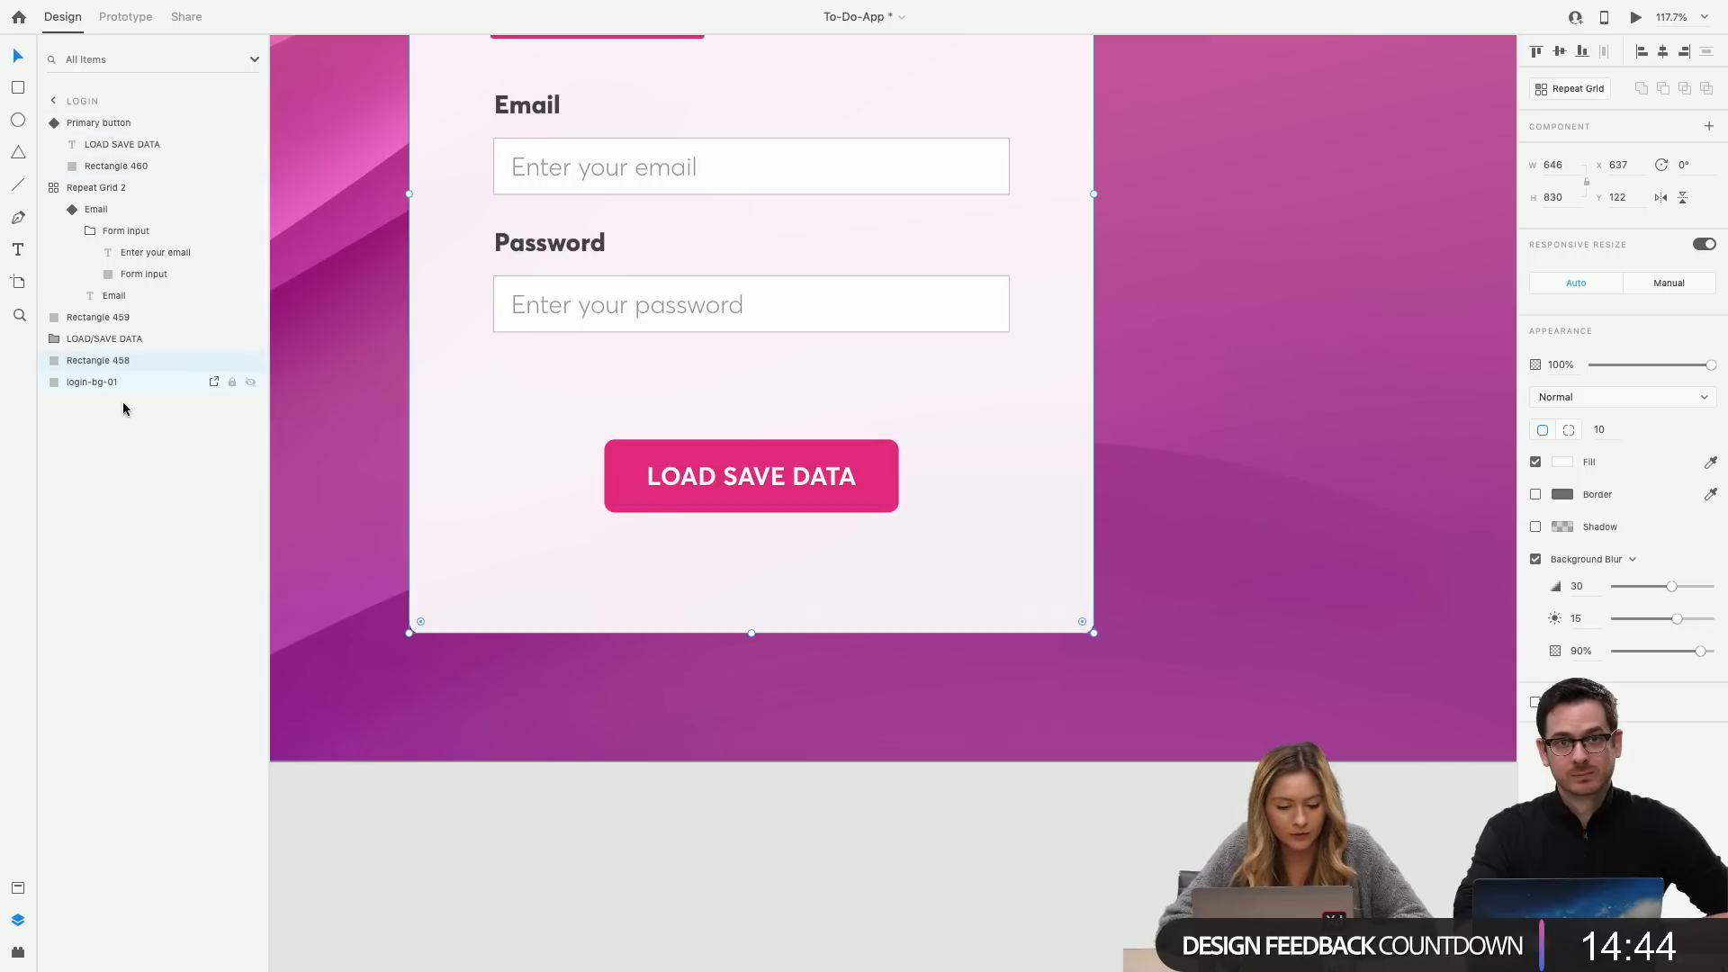
left_click(694, 495)
left_click(61, 122)
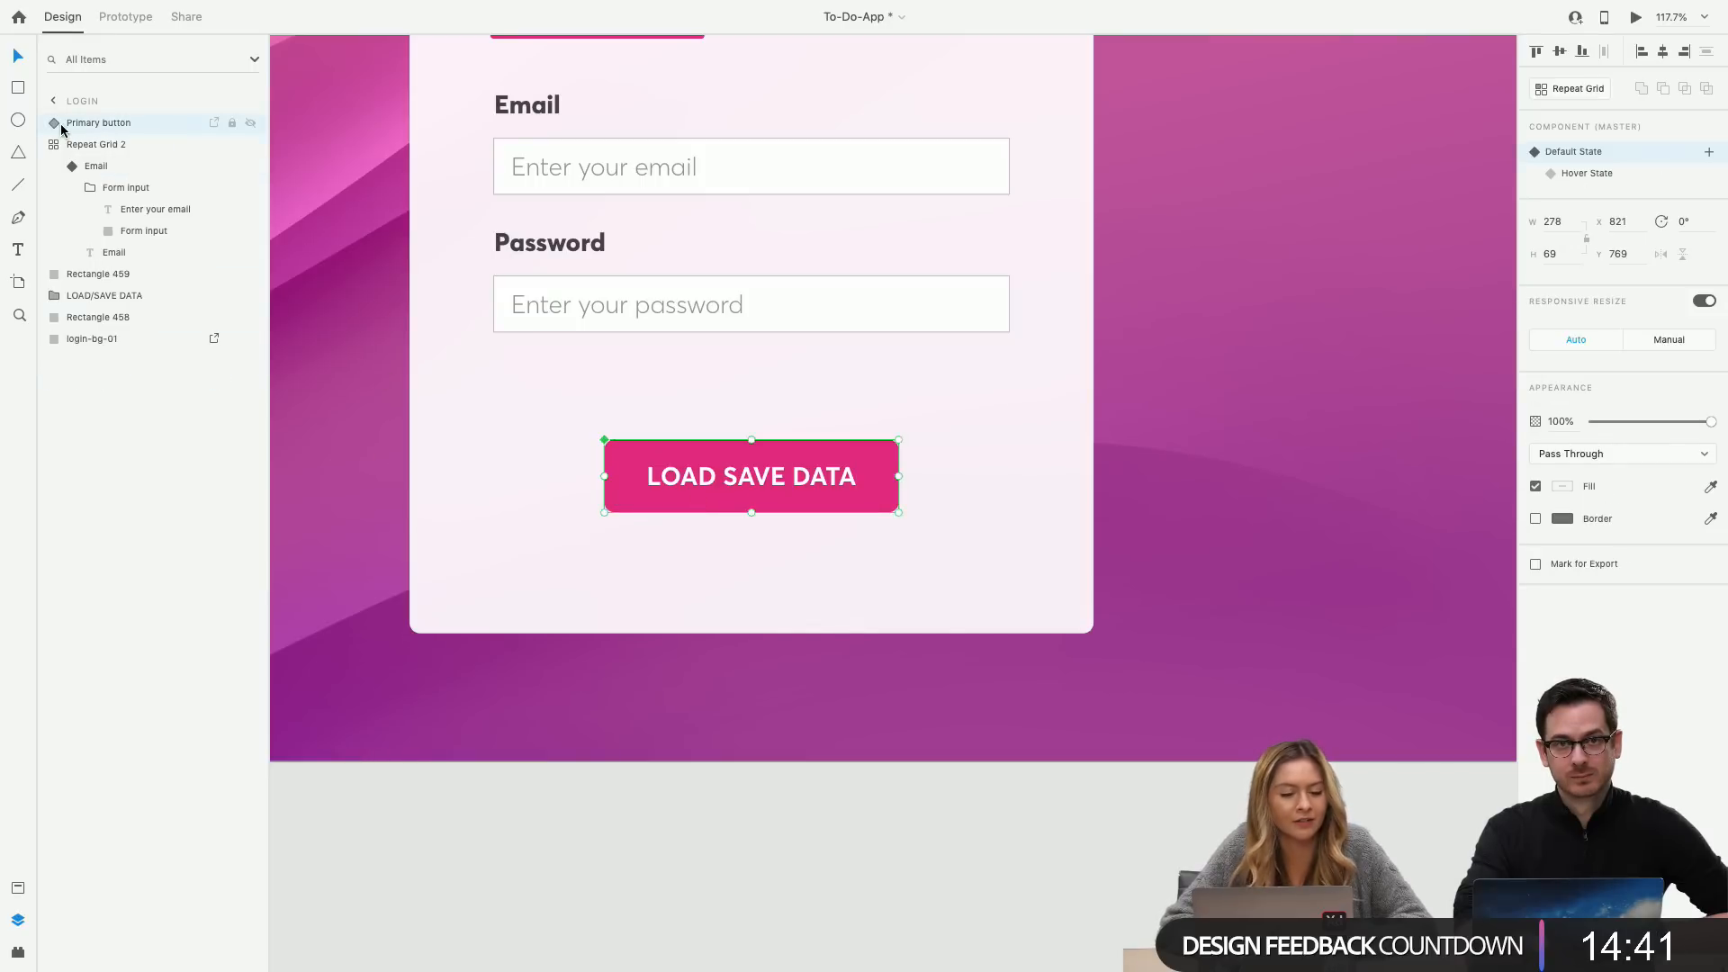
left_click(61, 122)
left_click(115, 166)
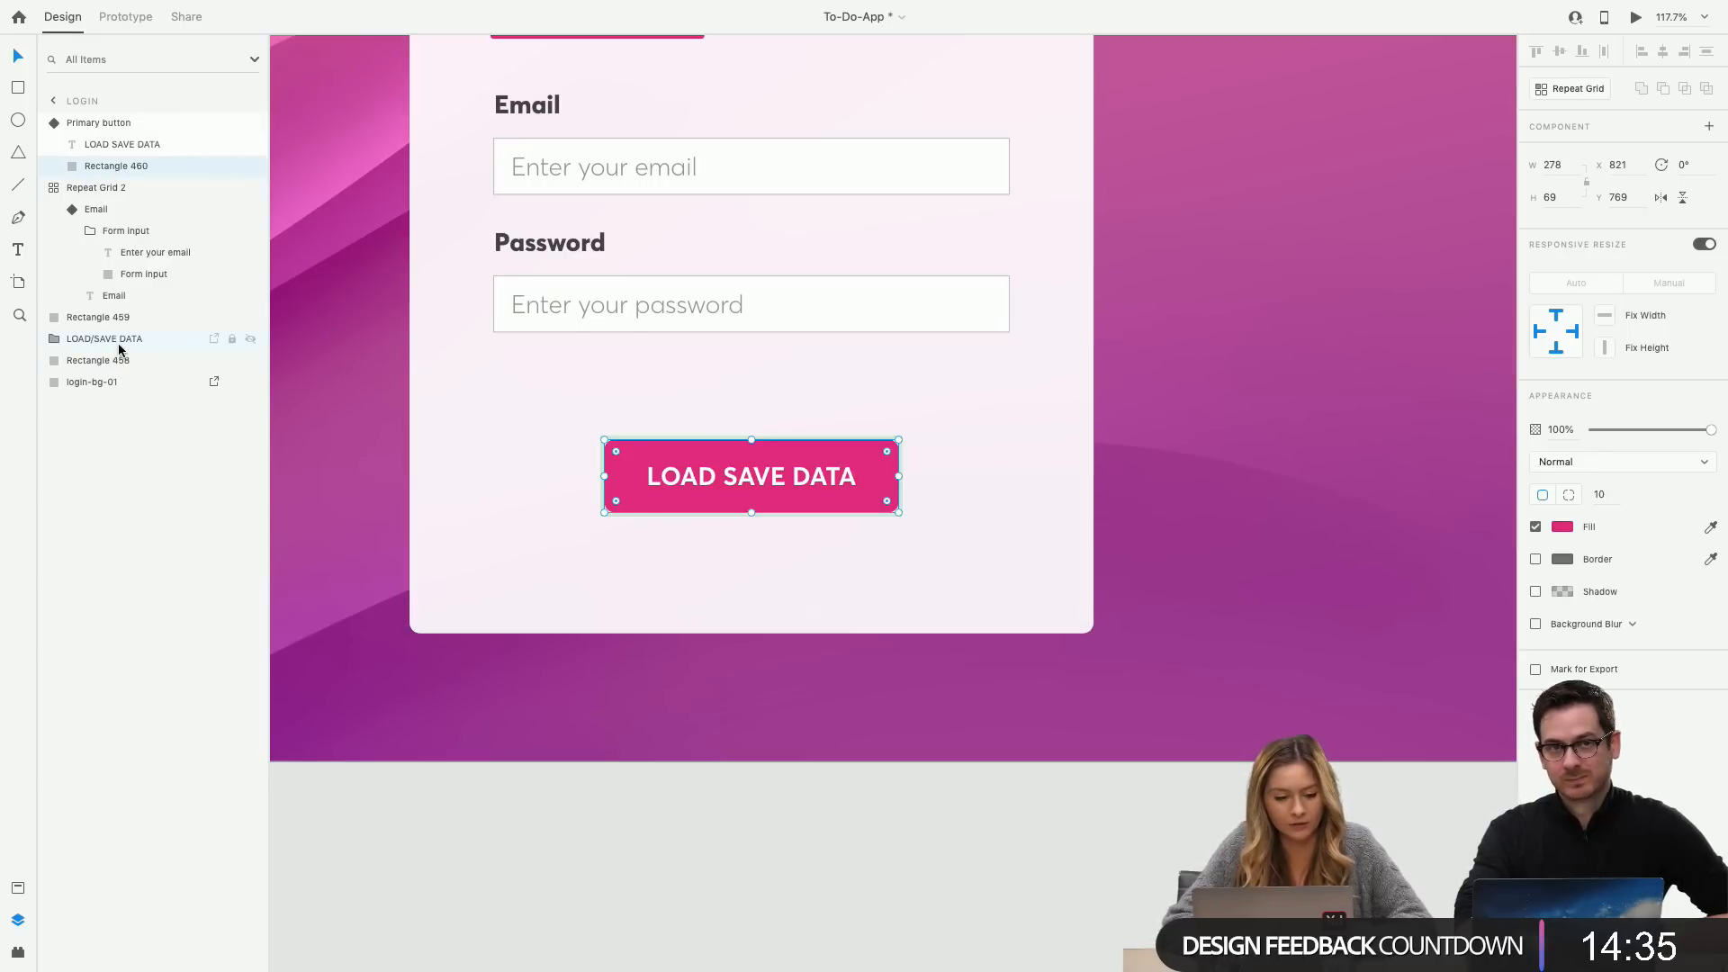
left_click(111, 385, "shift")
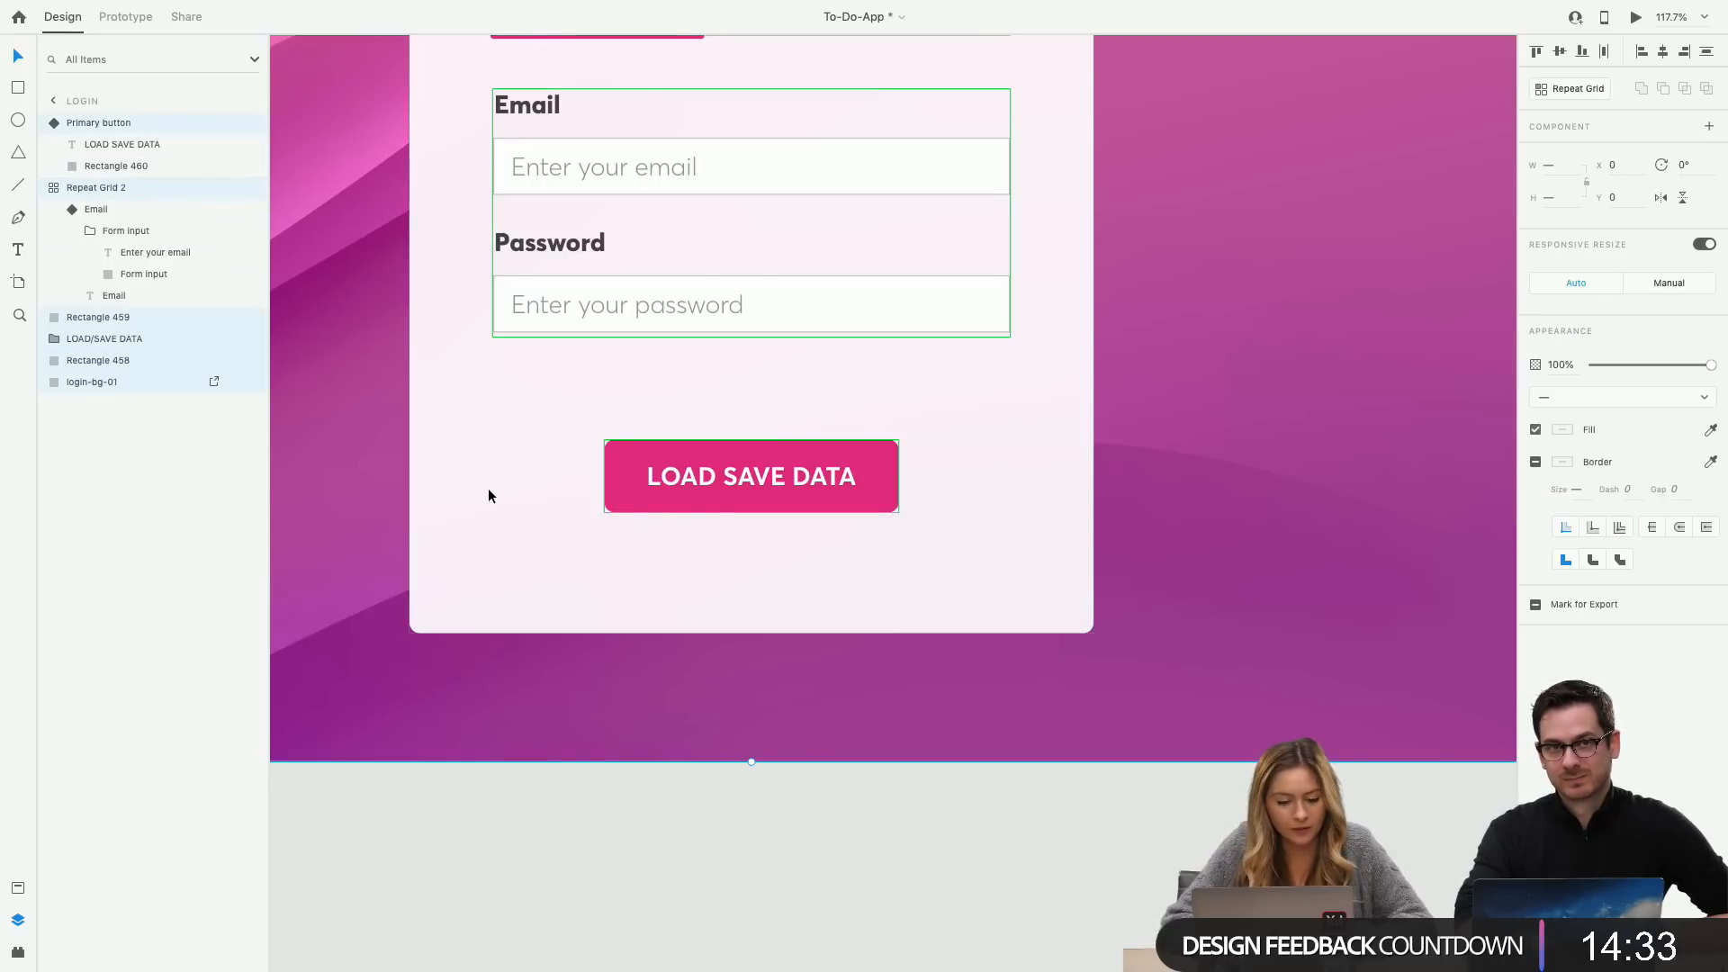
left_click(740, 509)
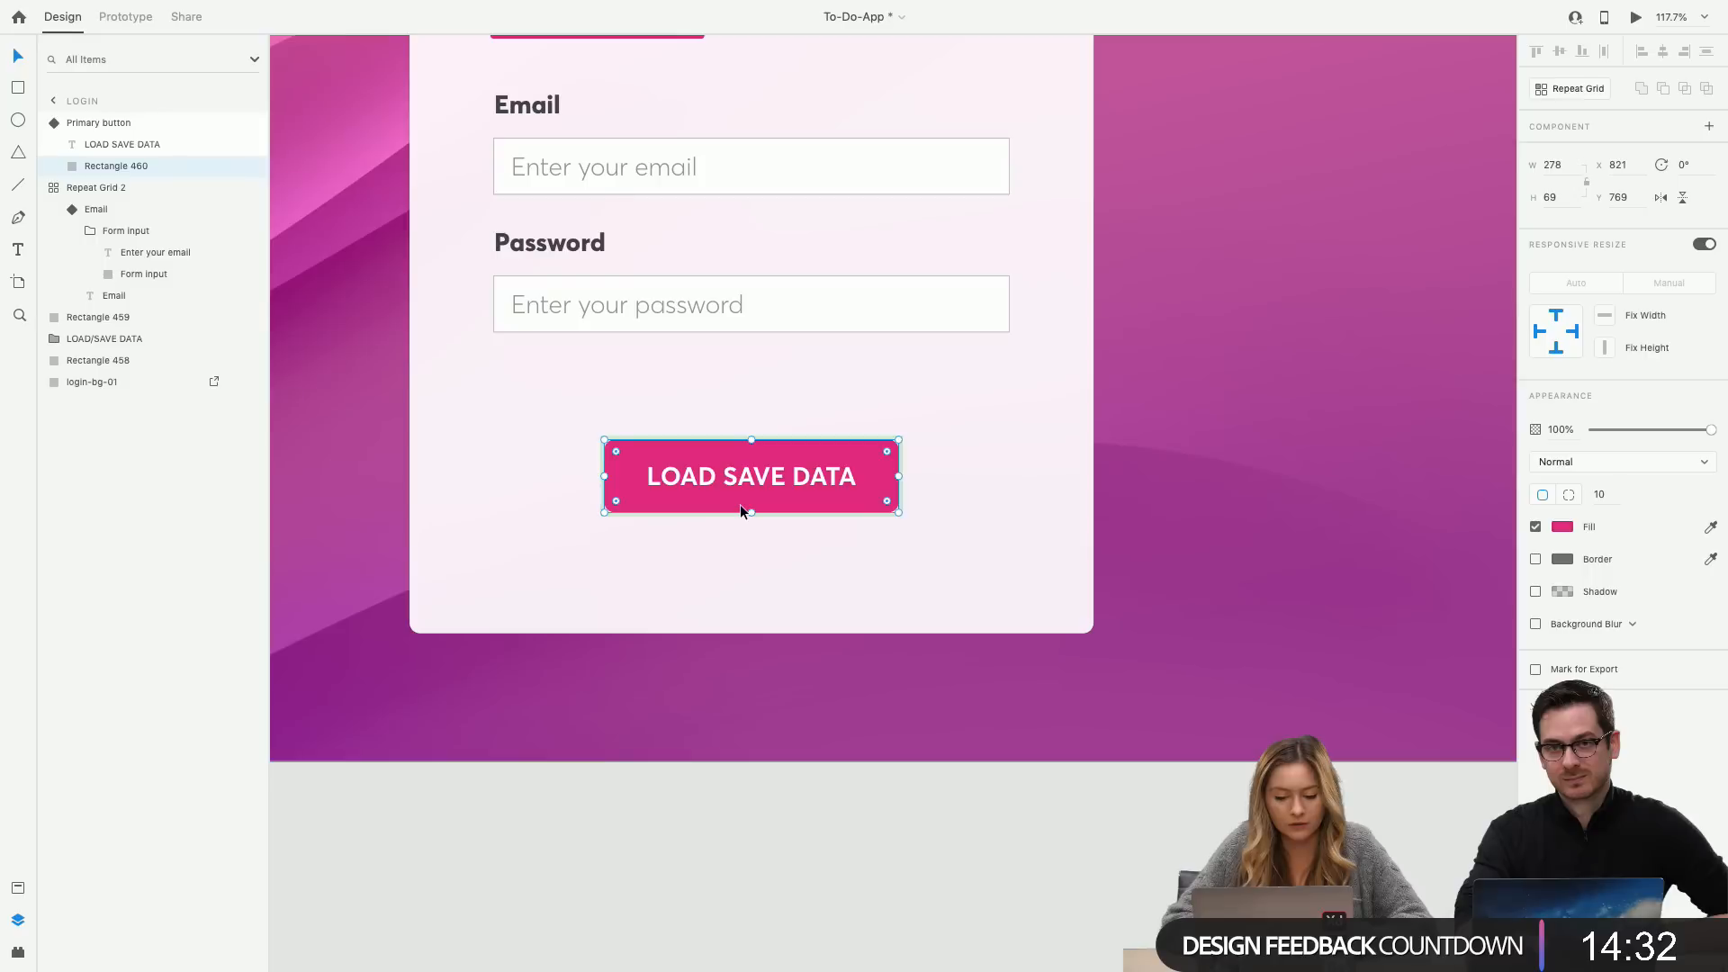
left_click(113, 393, "shift")
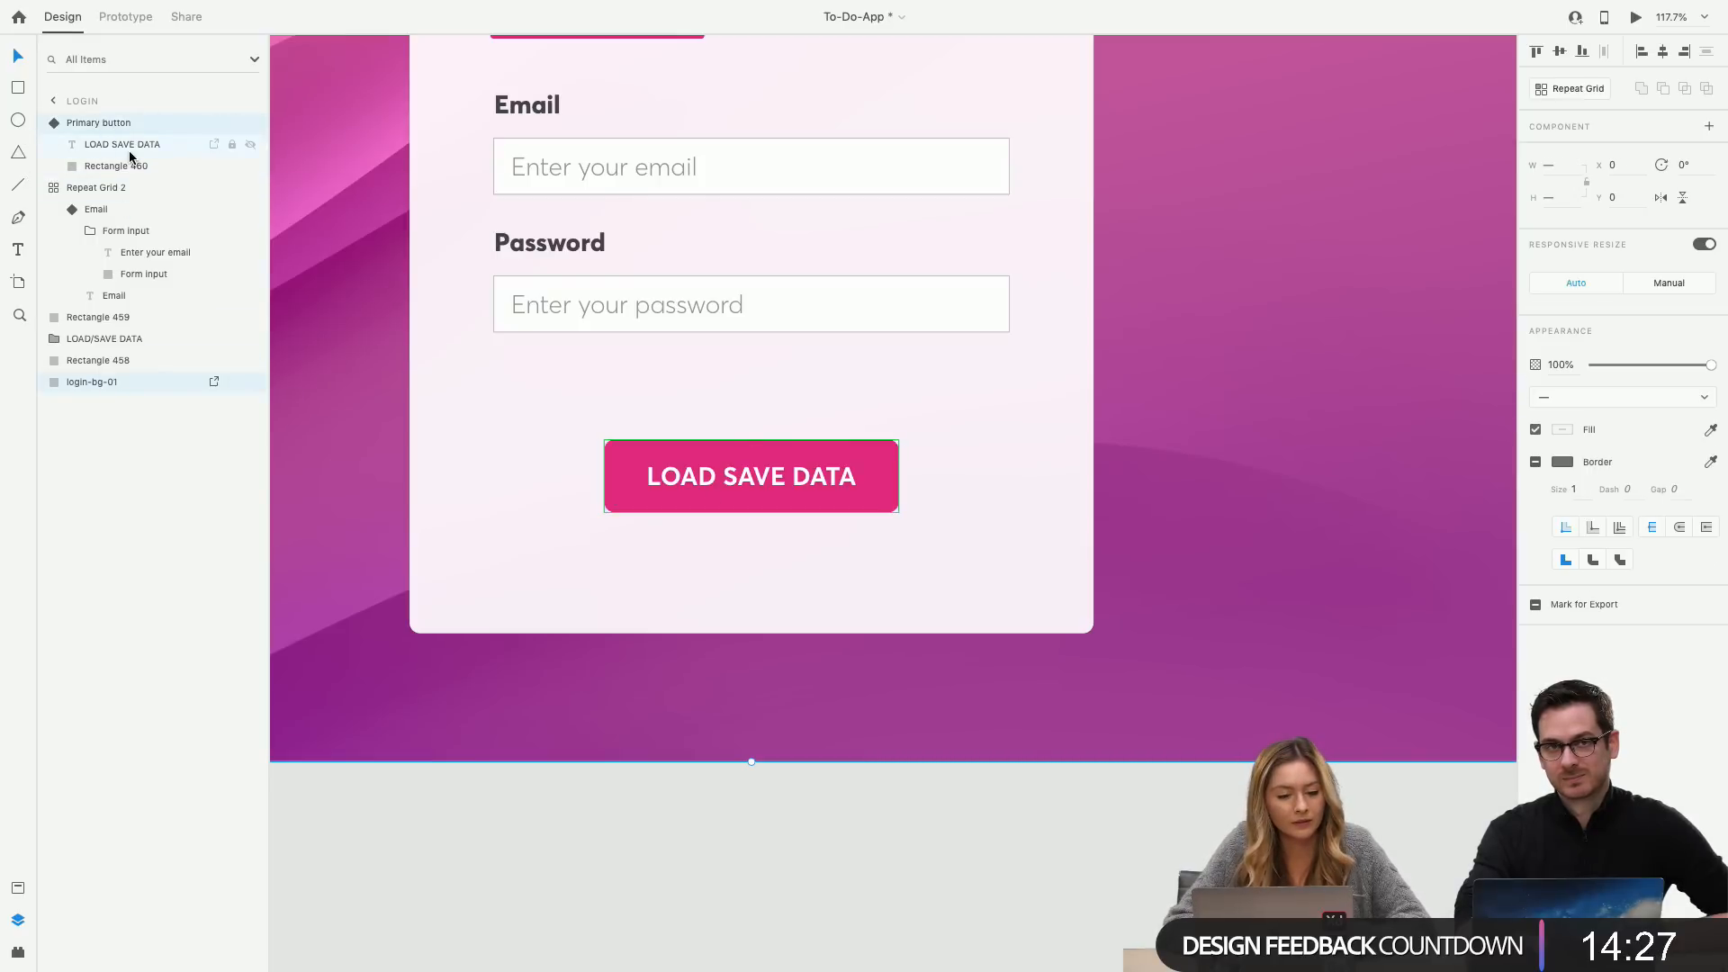
Draw a rectangle about 60 × 74 on the form card beside the Load Save Data button.
key("r")
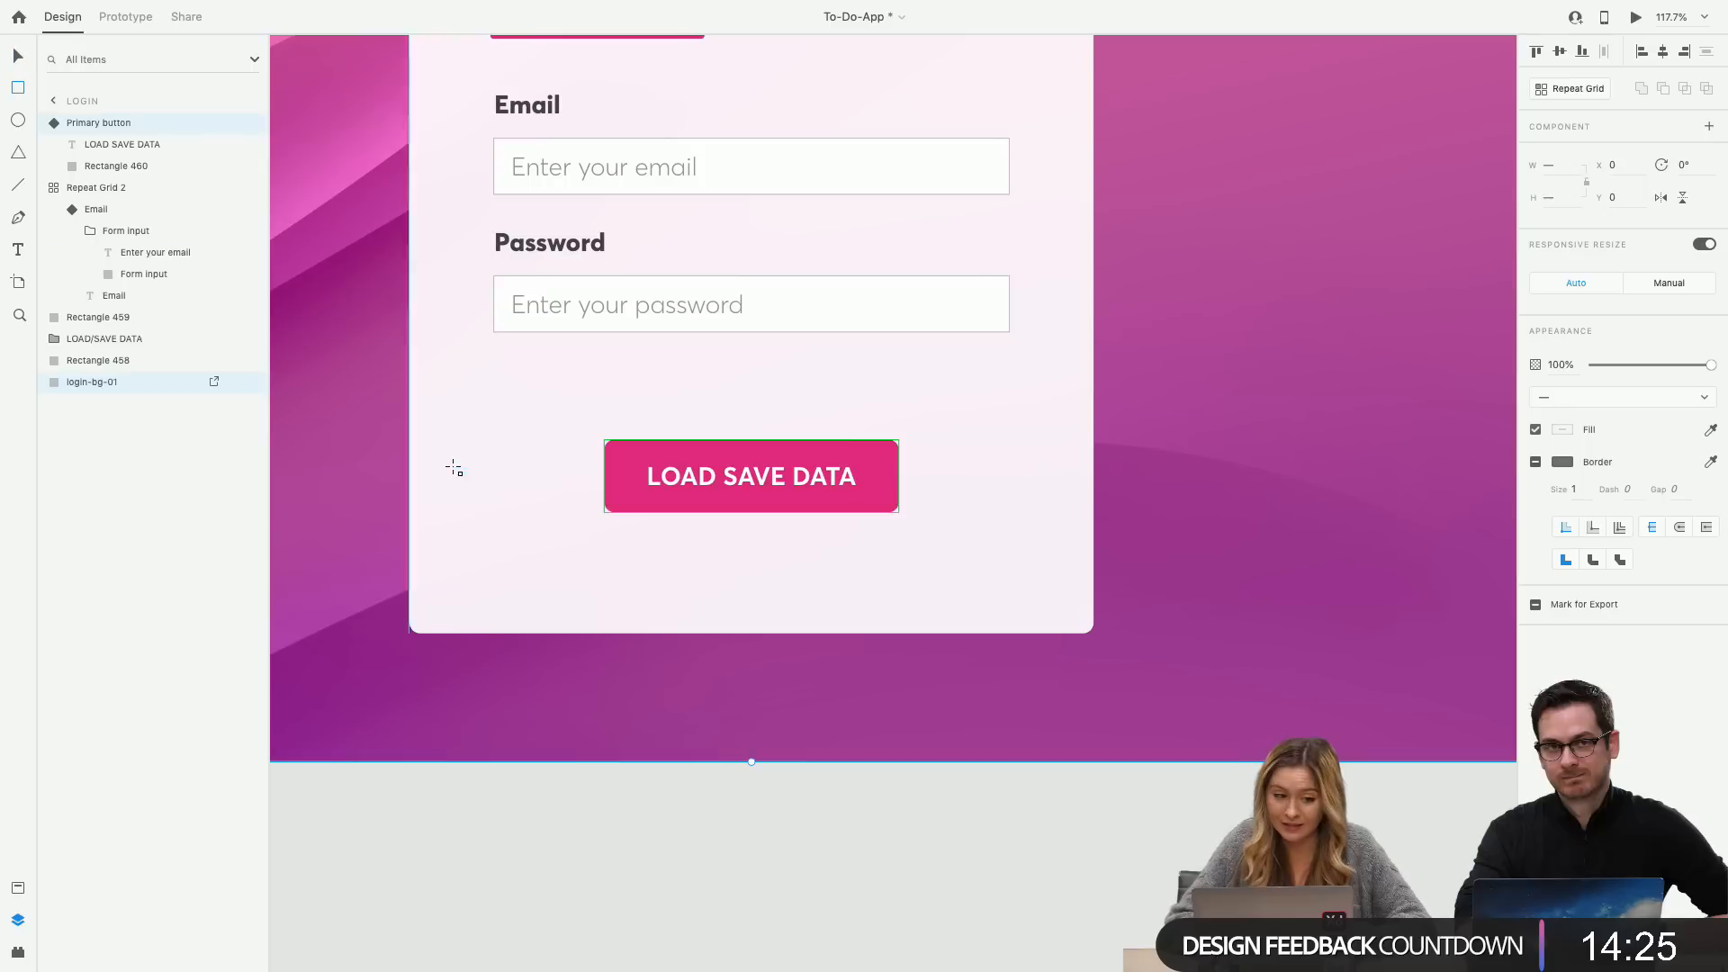
left_click_drag(447, 451, 512, 530)
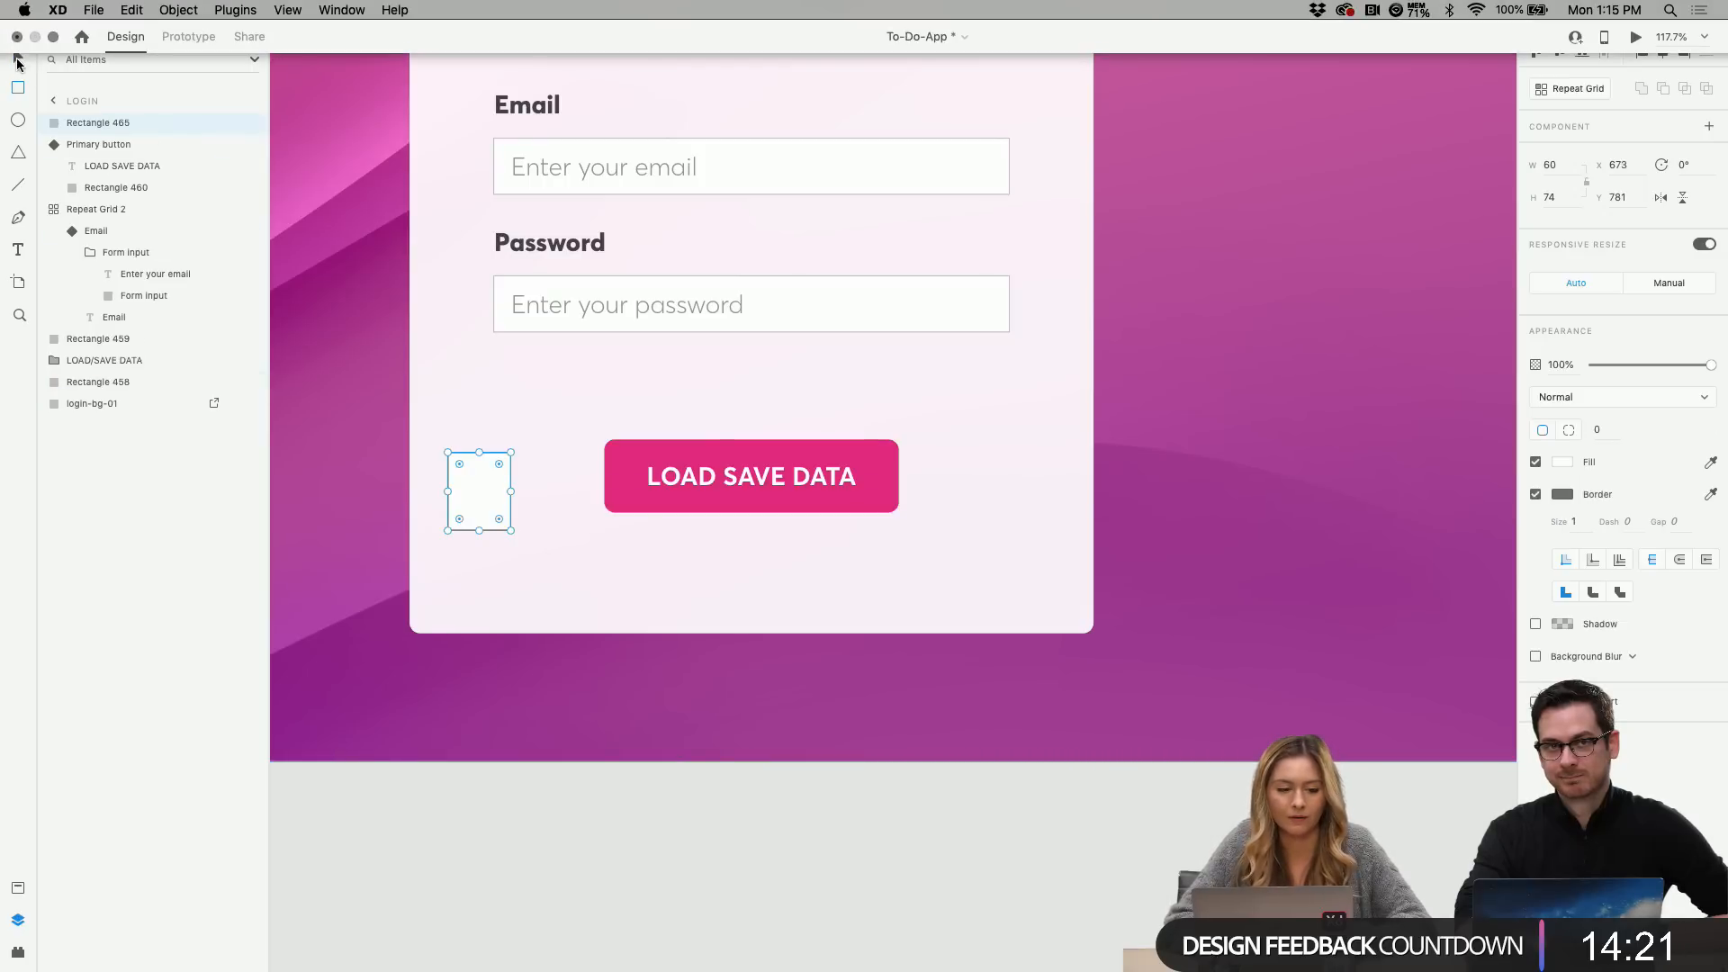
left_click(54, 37)
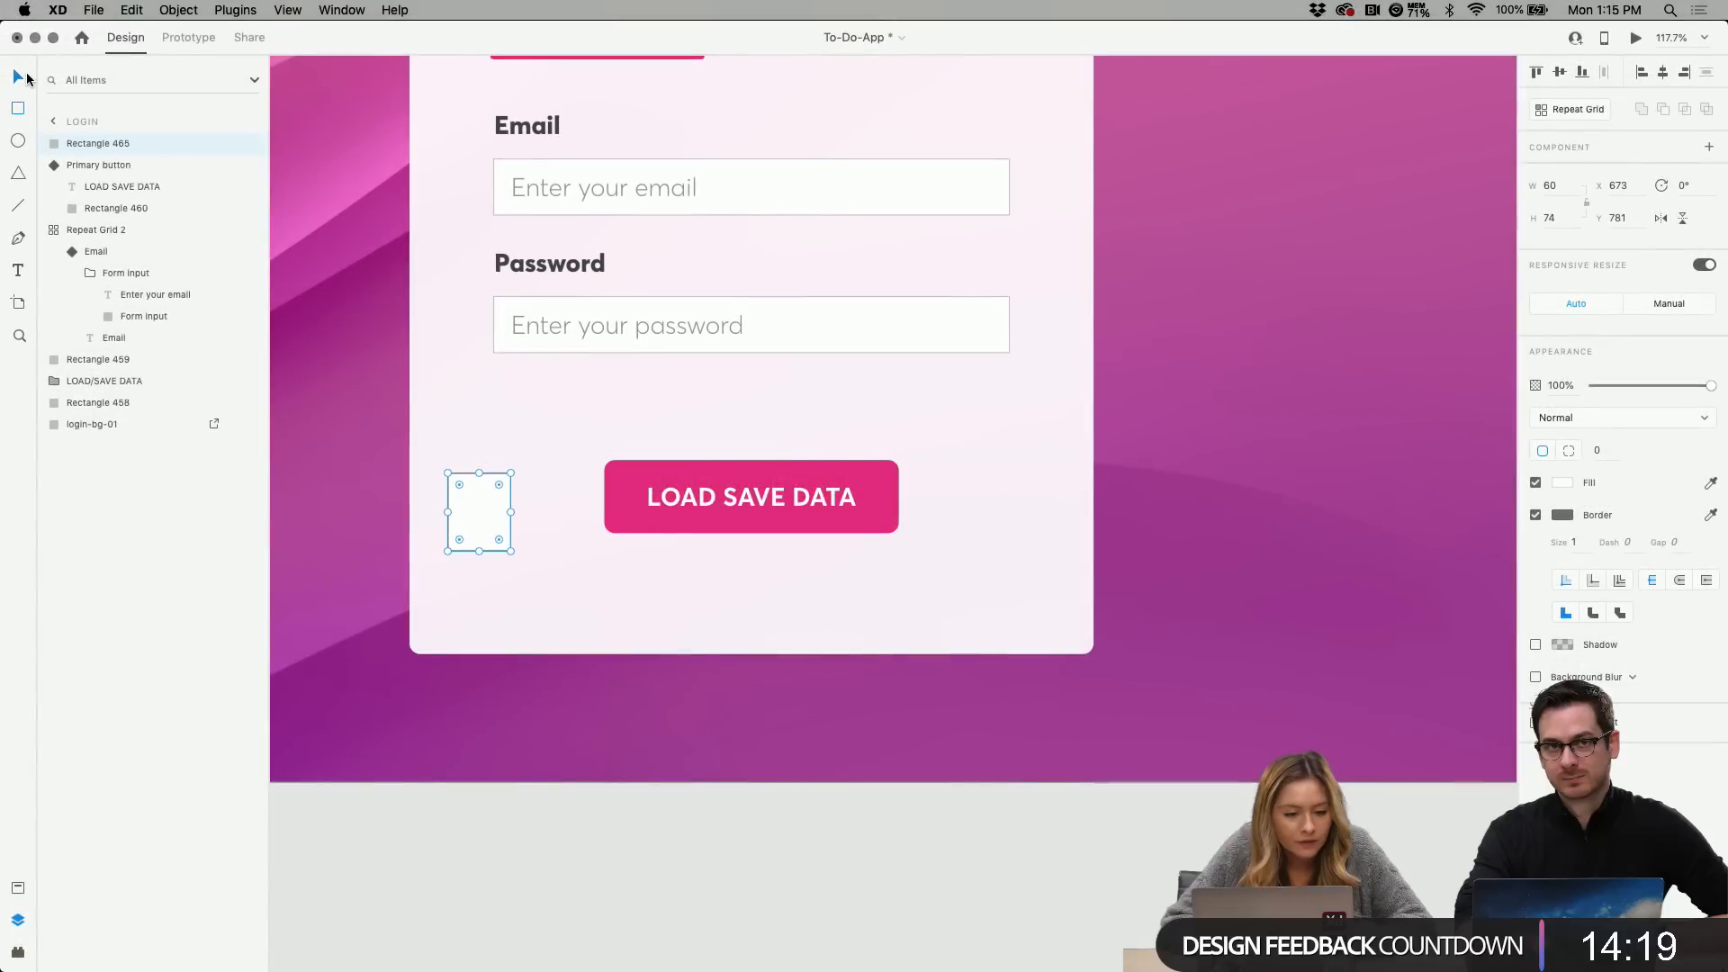
Remove the small rectangle's border and fill it with the saved pink swatch that matches the button.
left_click(1535, 515)
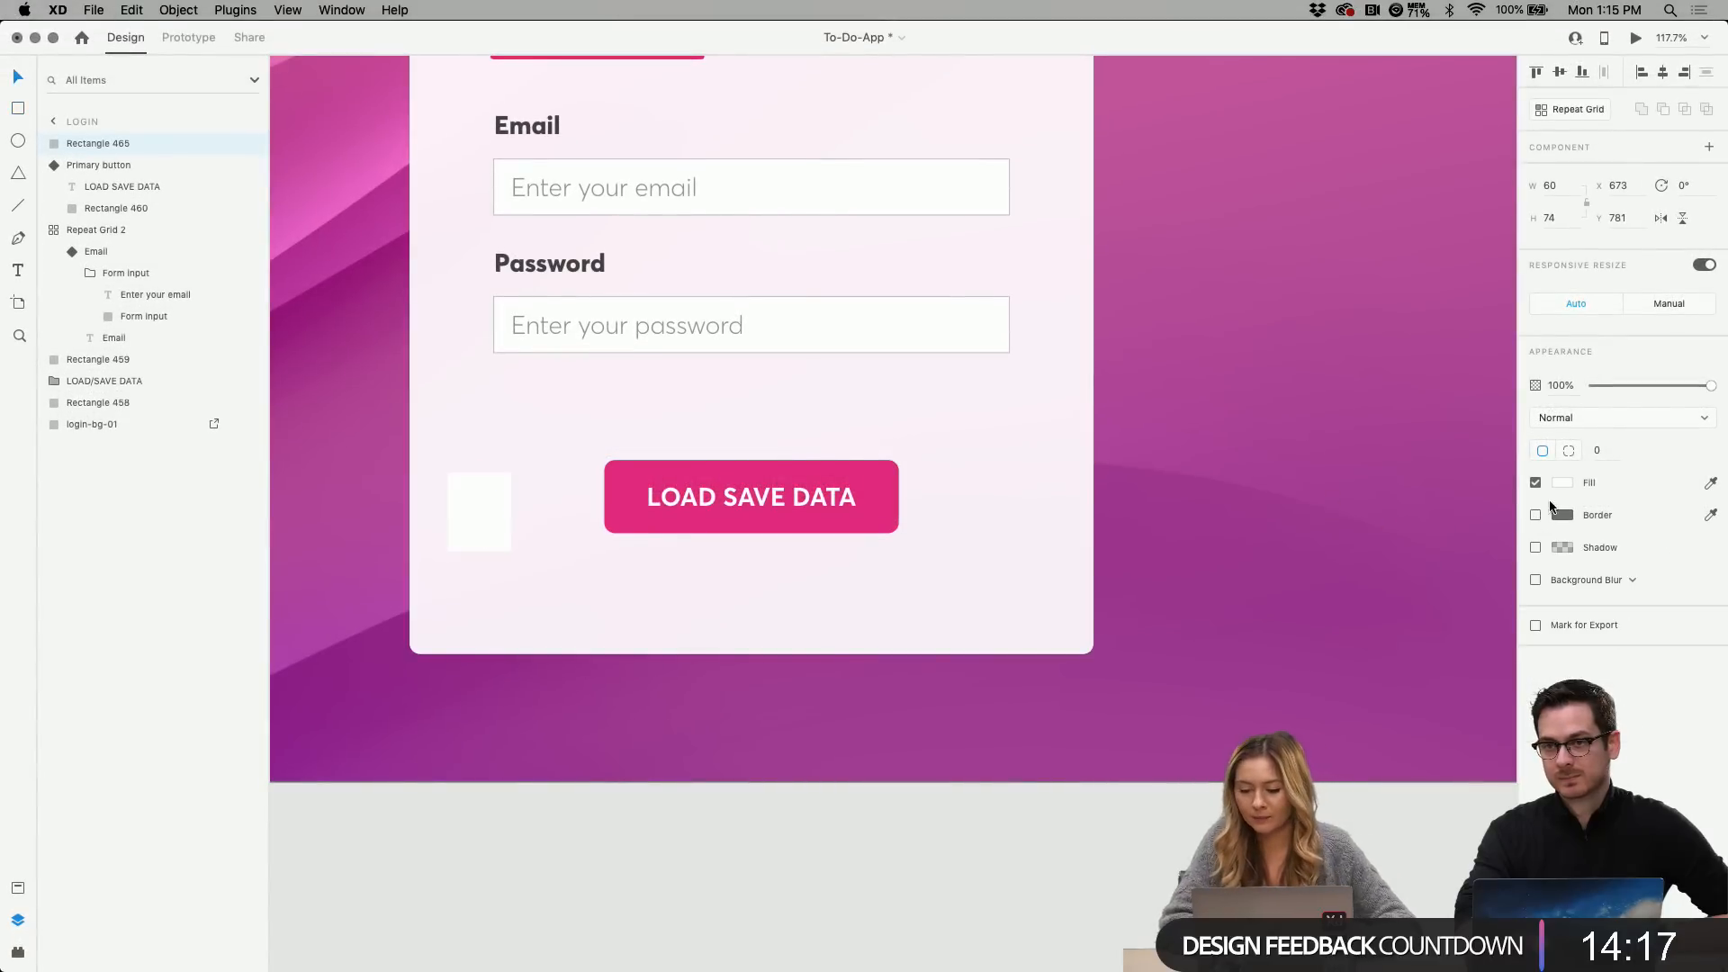
left_click(1559, 482)
left_click(1432, 587)
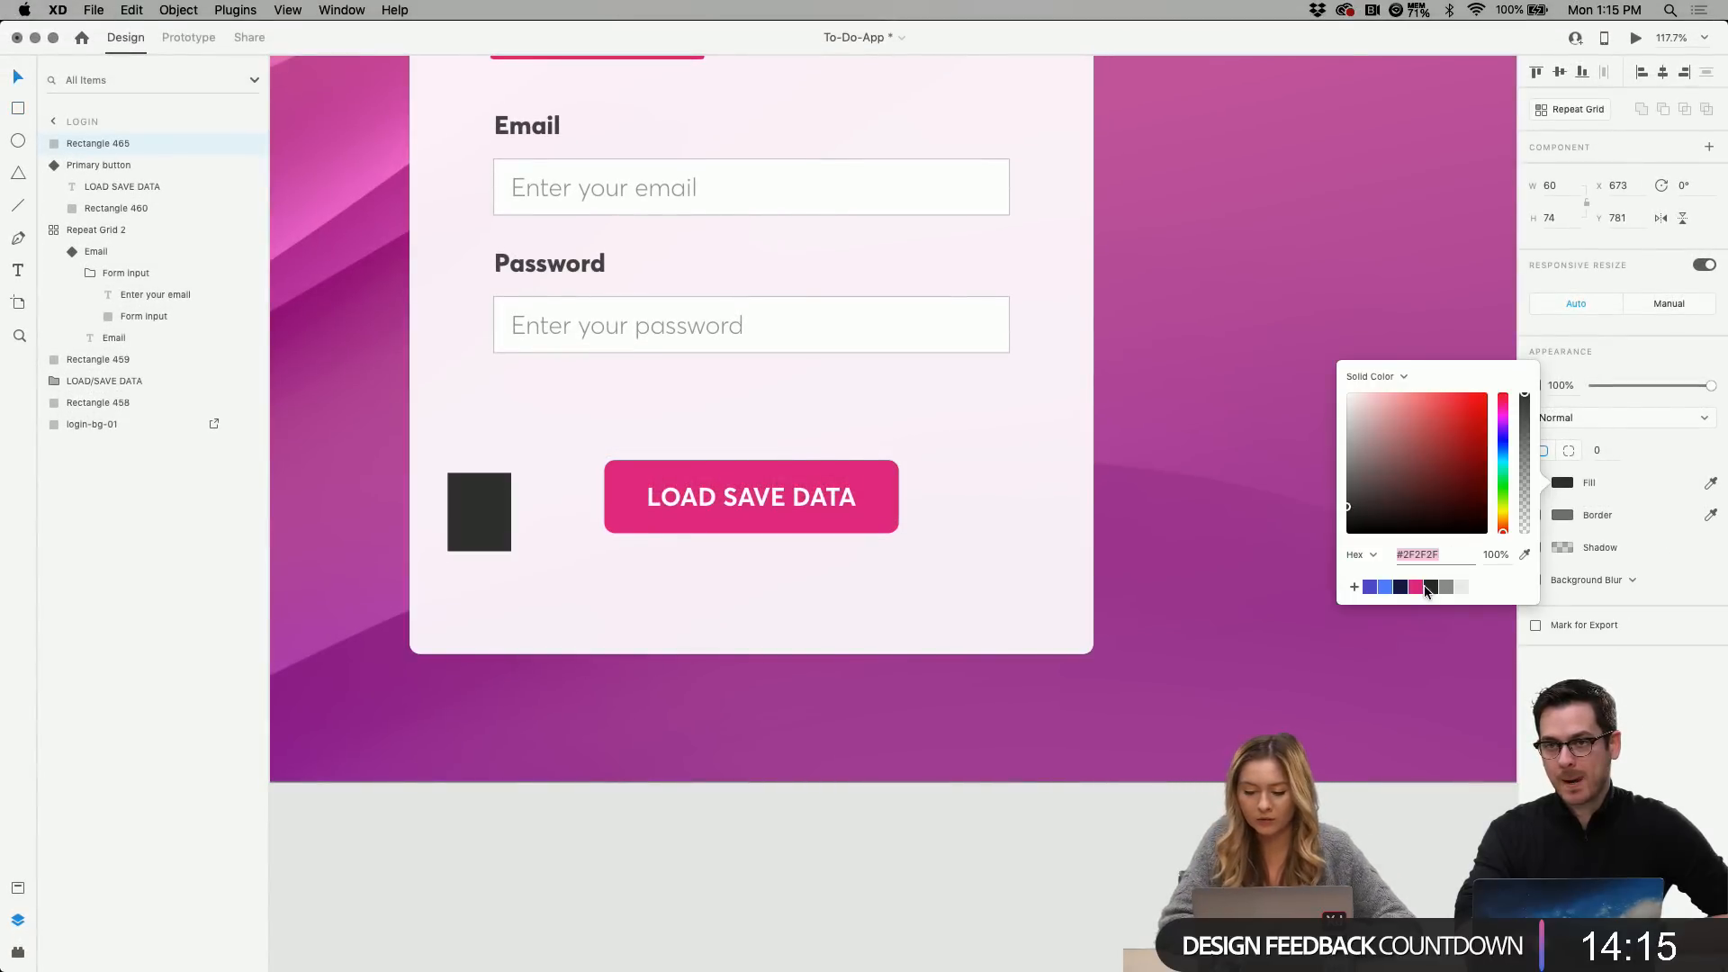
left_click(1416, 588)
left_click(571, 585)
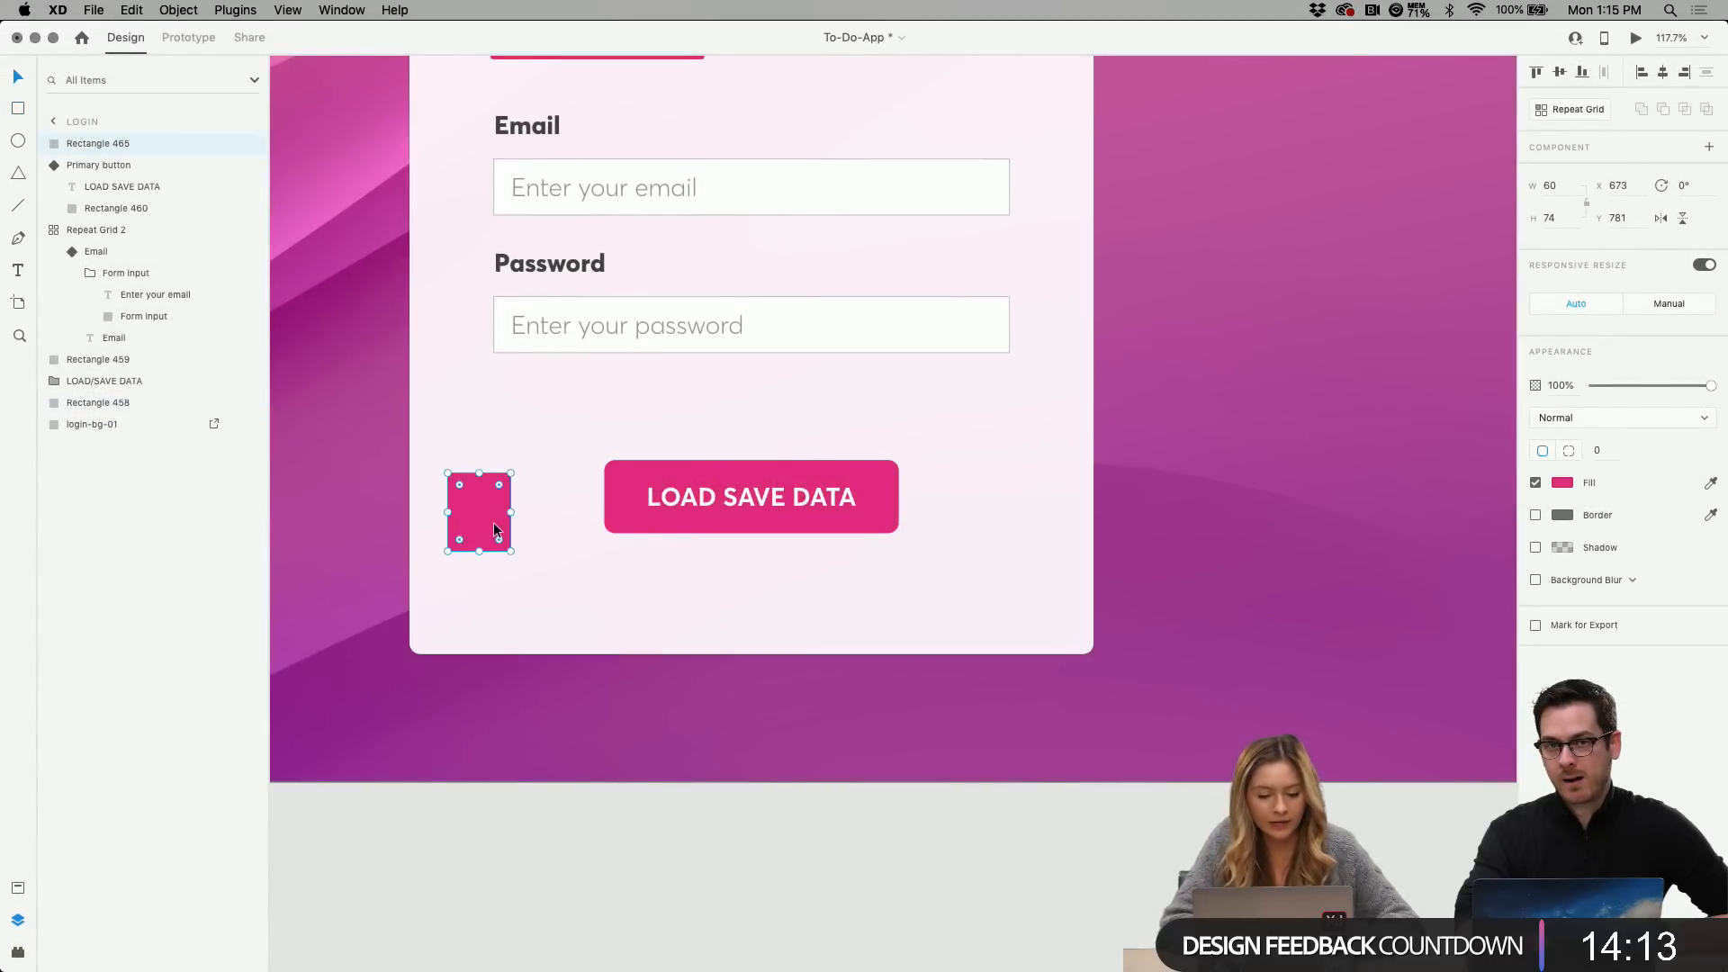
Check the contrast between the small pink rectangle and the white form card with Stark's Check Contrast.
left_click(496, 585)
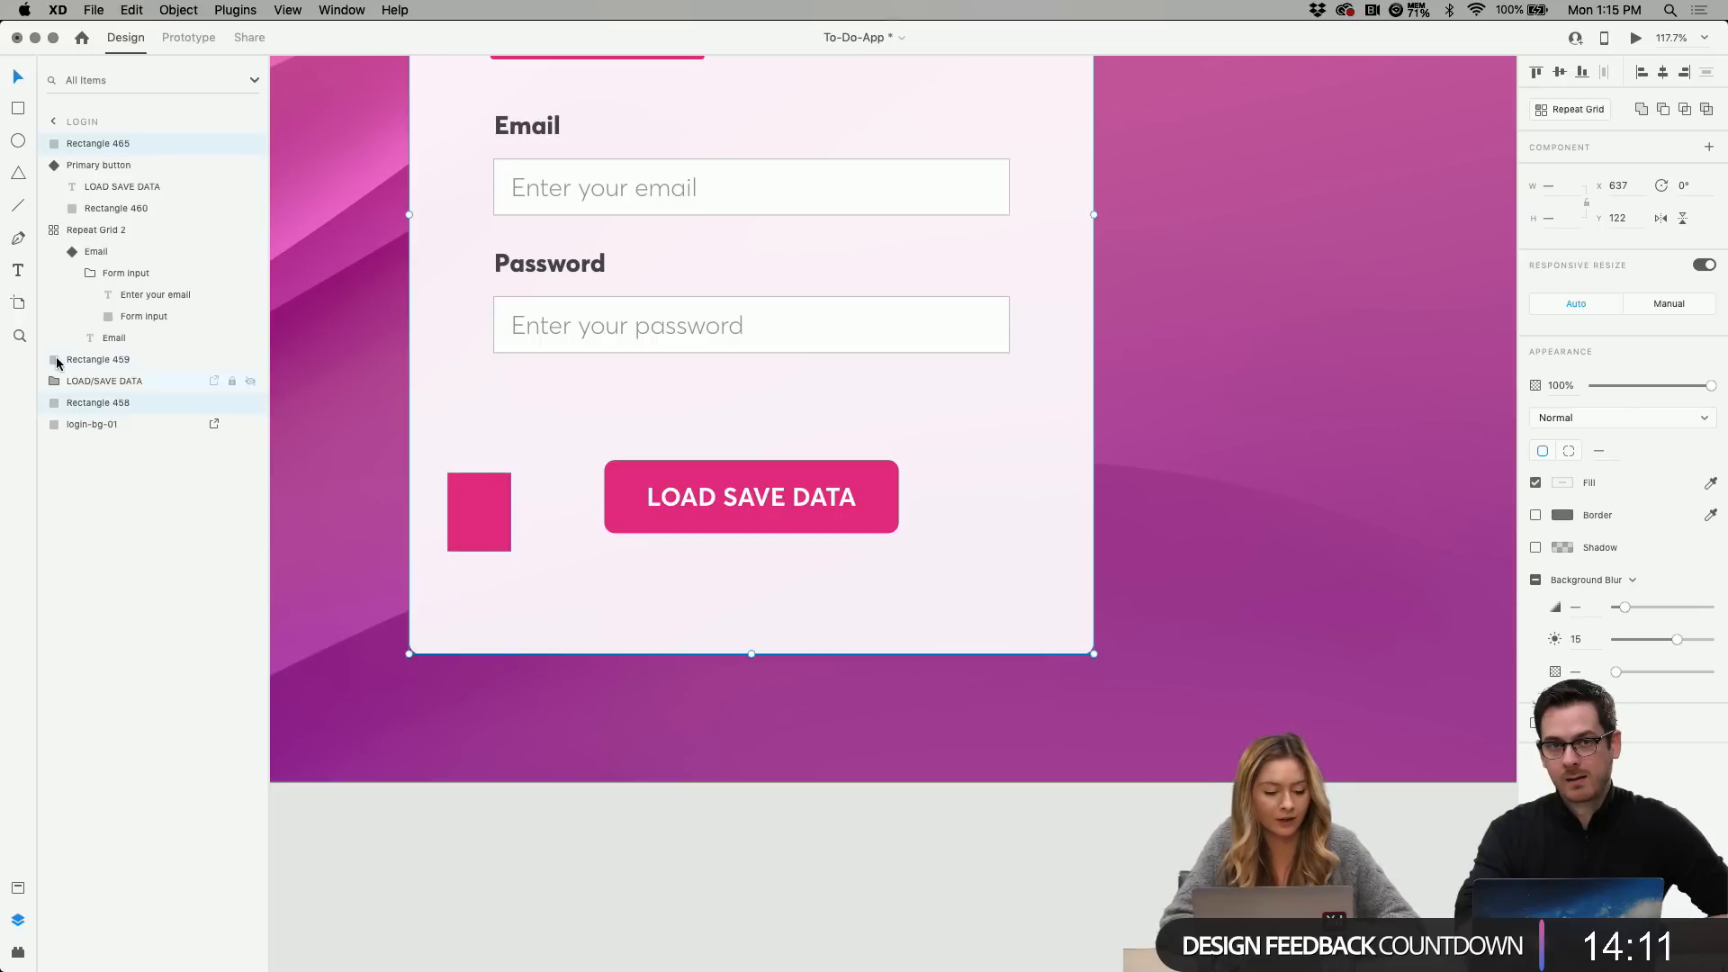
left_click(18, 952)
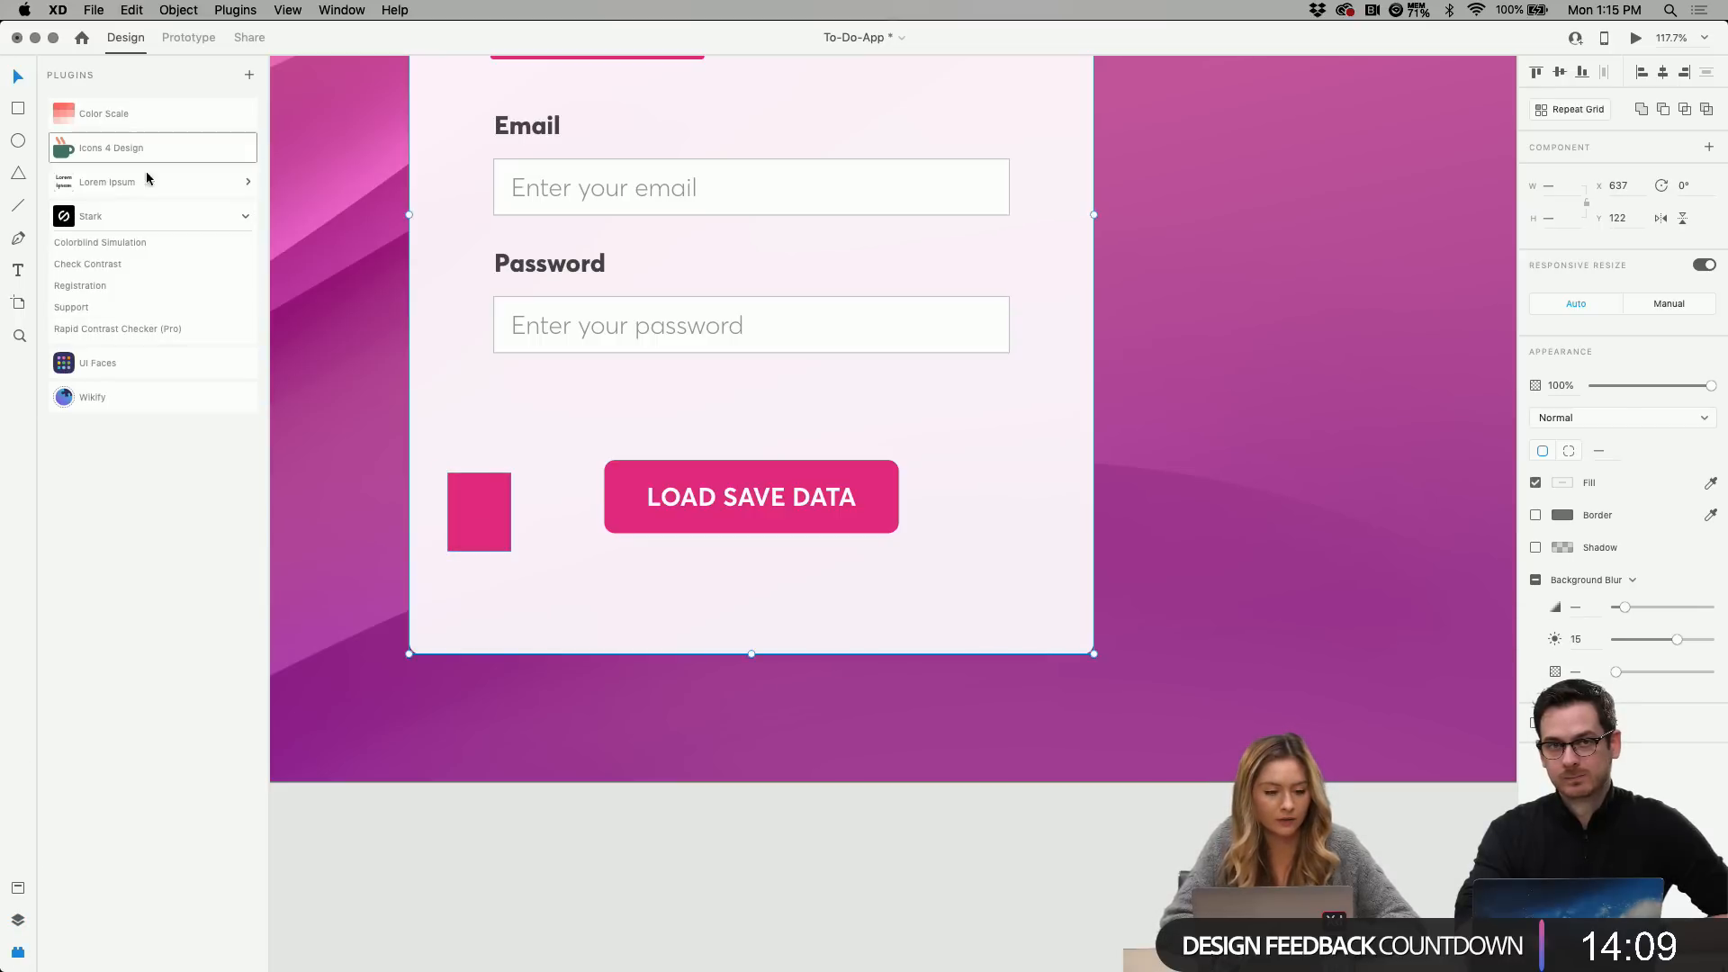
left_click(126, 263)
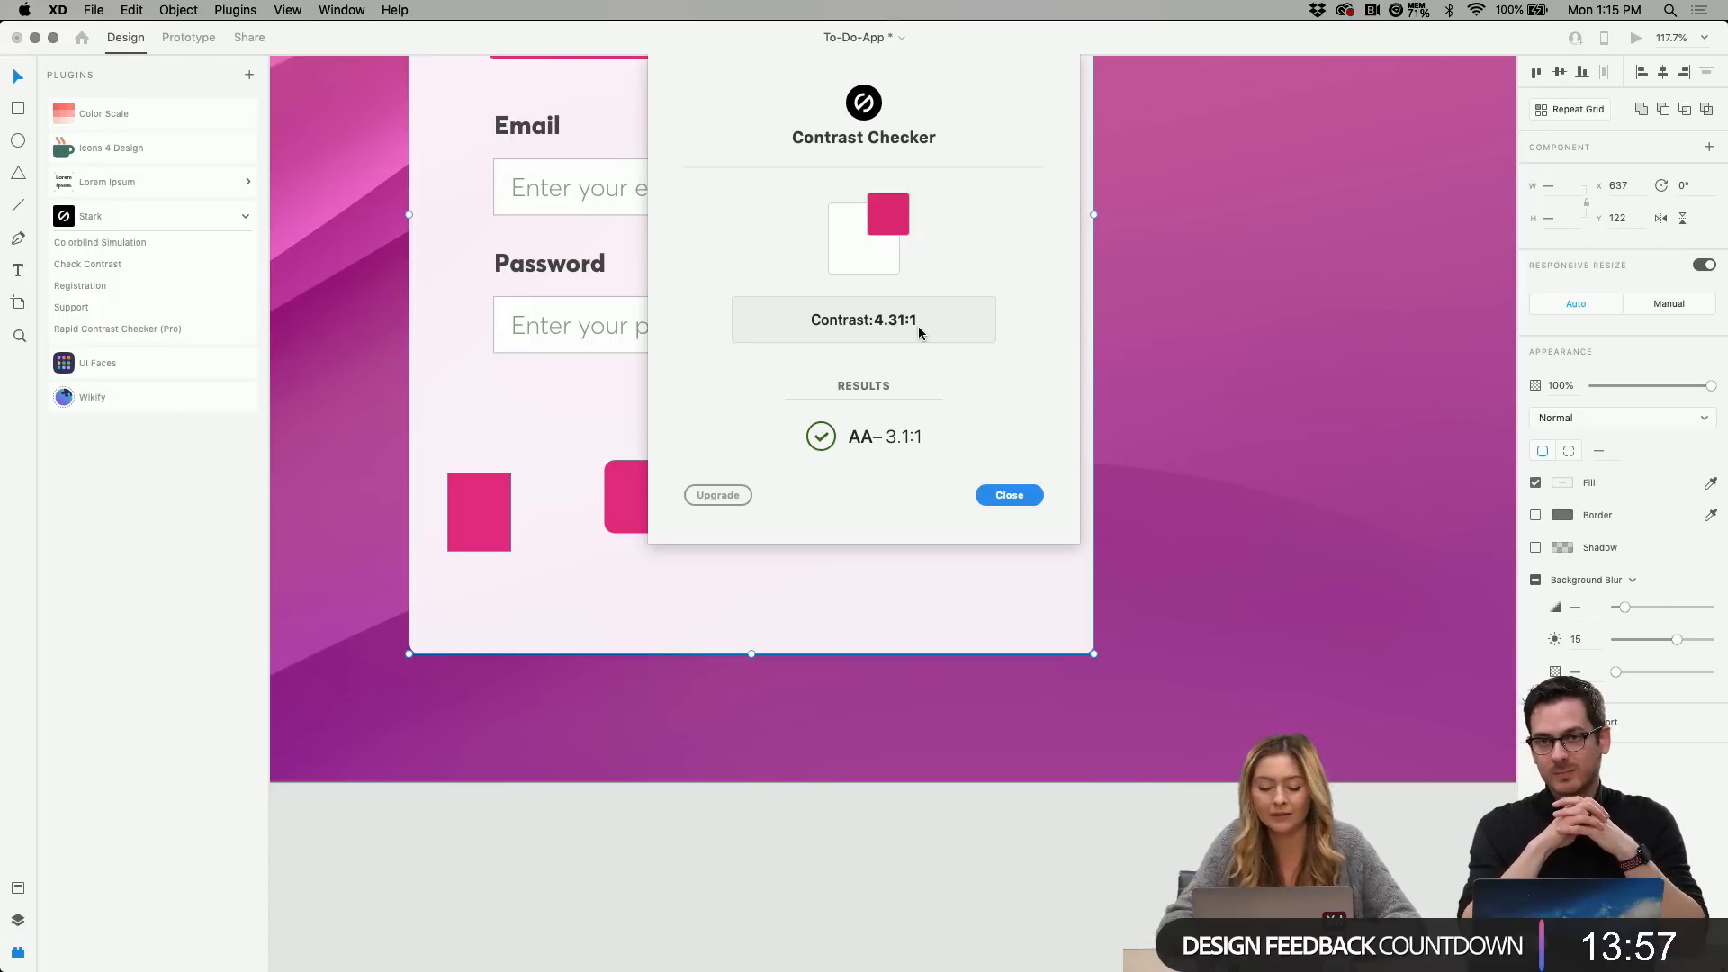
left_click(1012, 497)
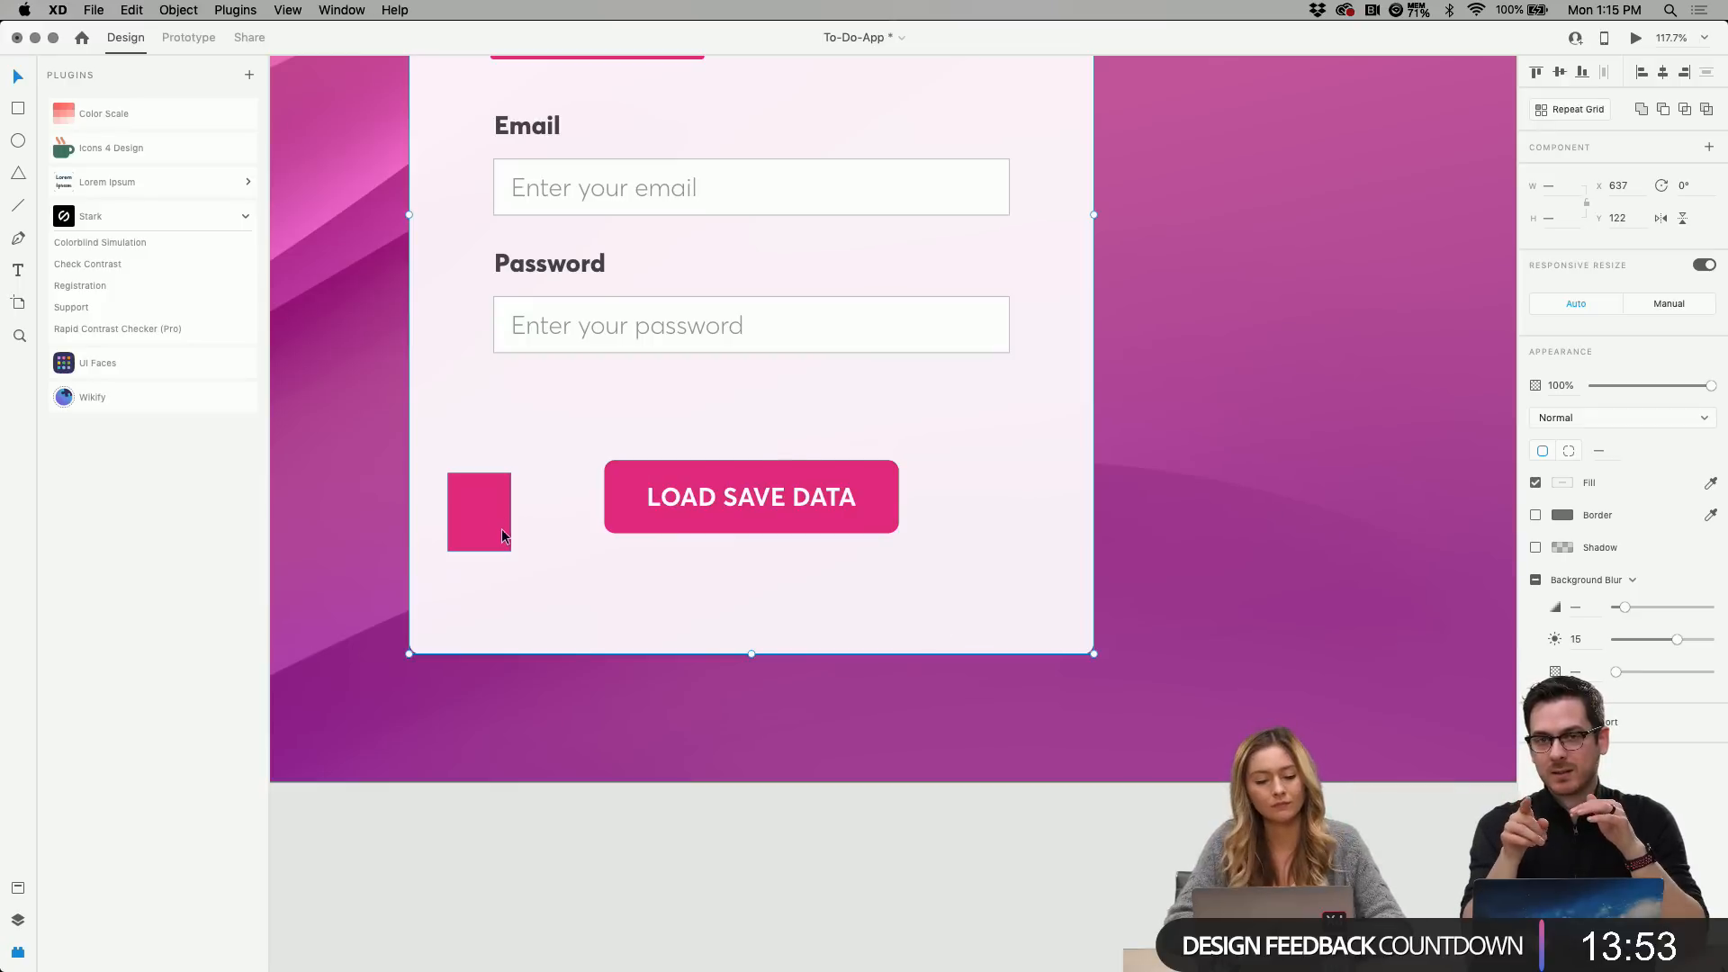
left_click(572, 638)
left_click(573, 636)
left_click(18, 887)
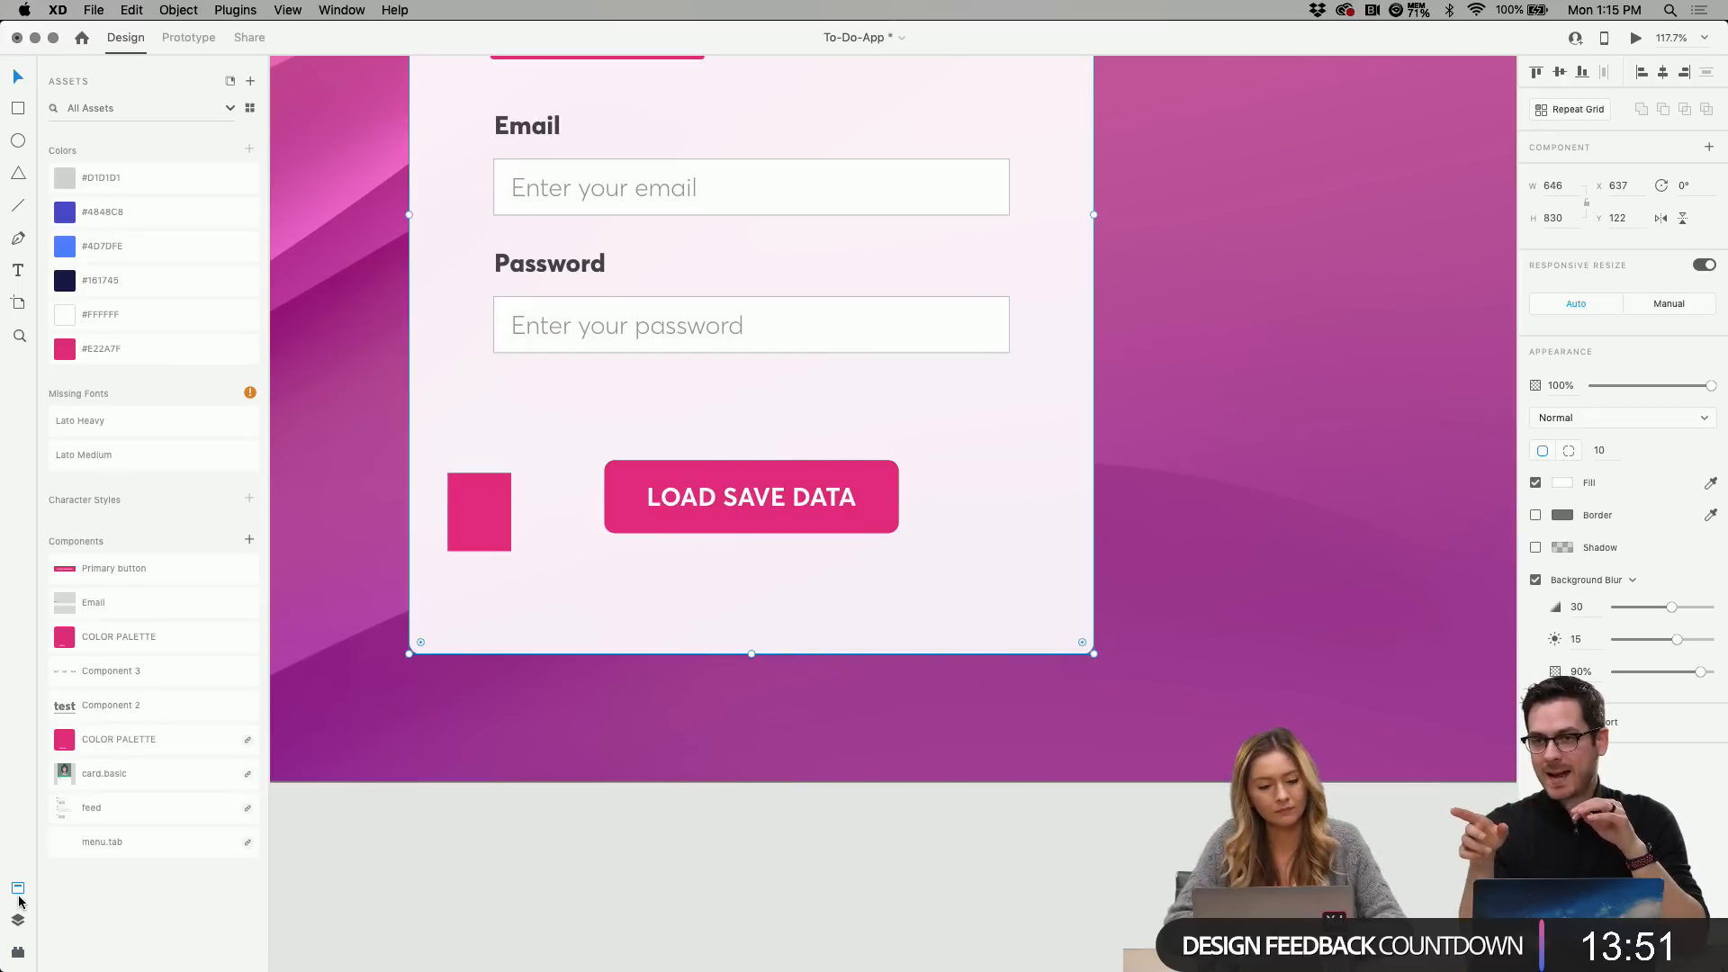
left_click(18, 917)
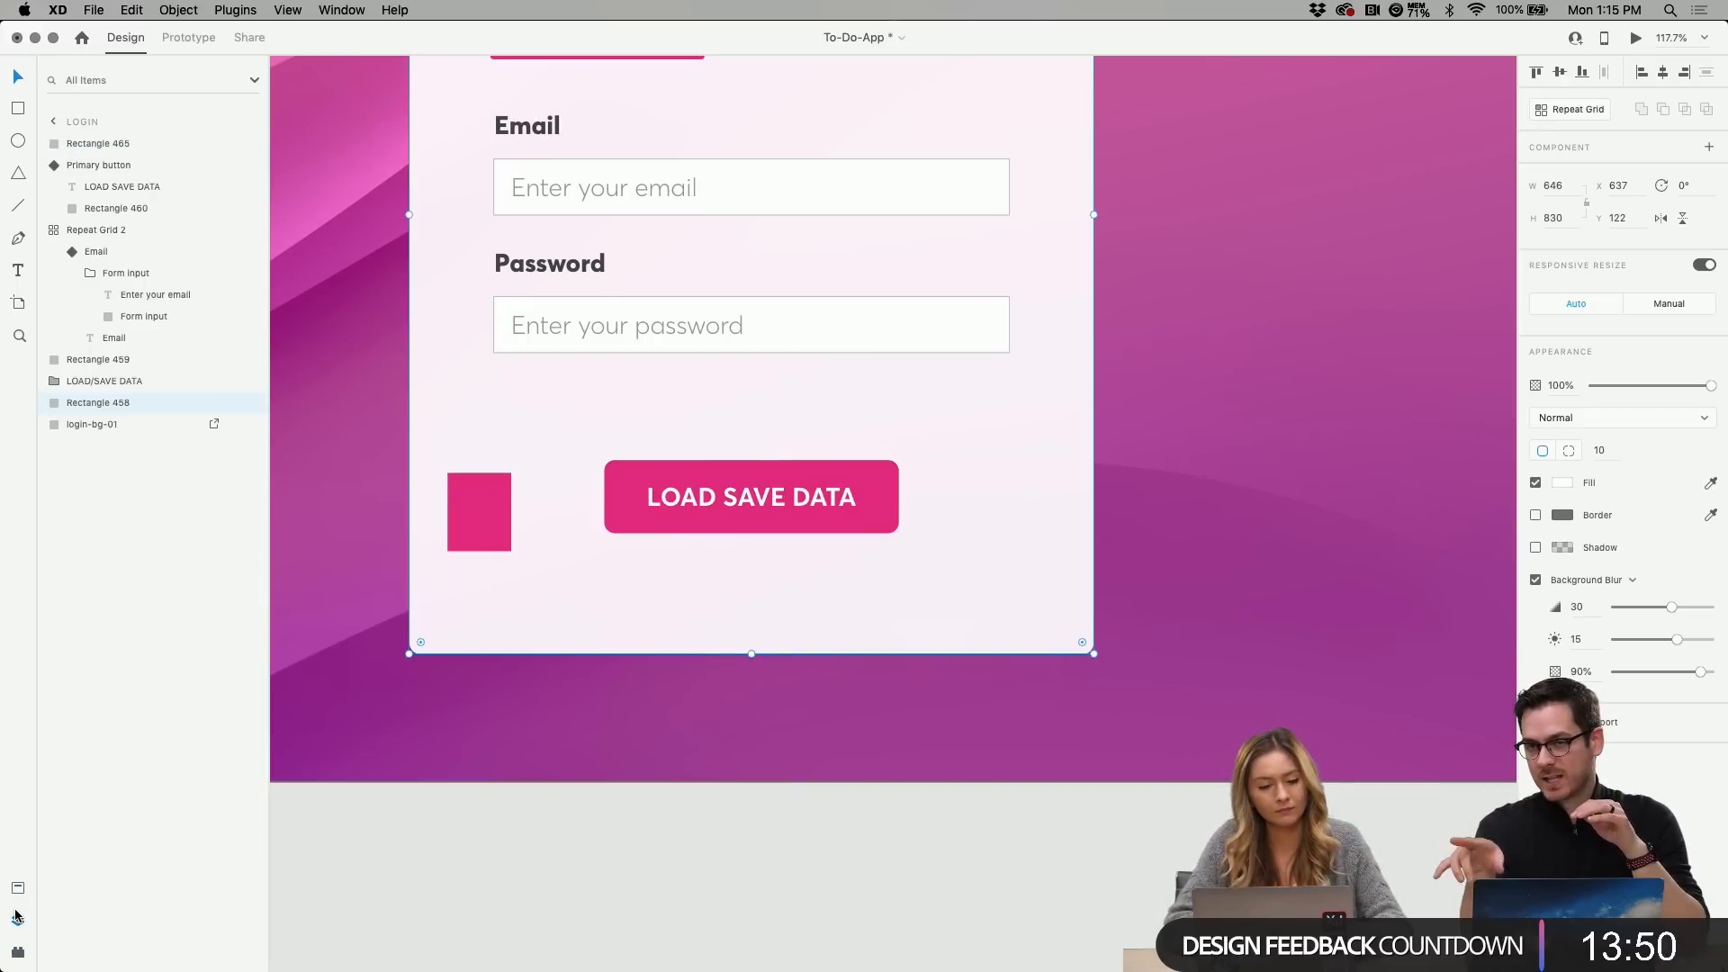
left_click(115, 218)
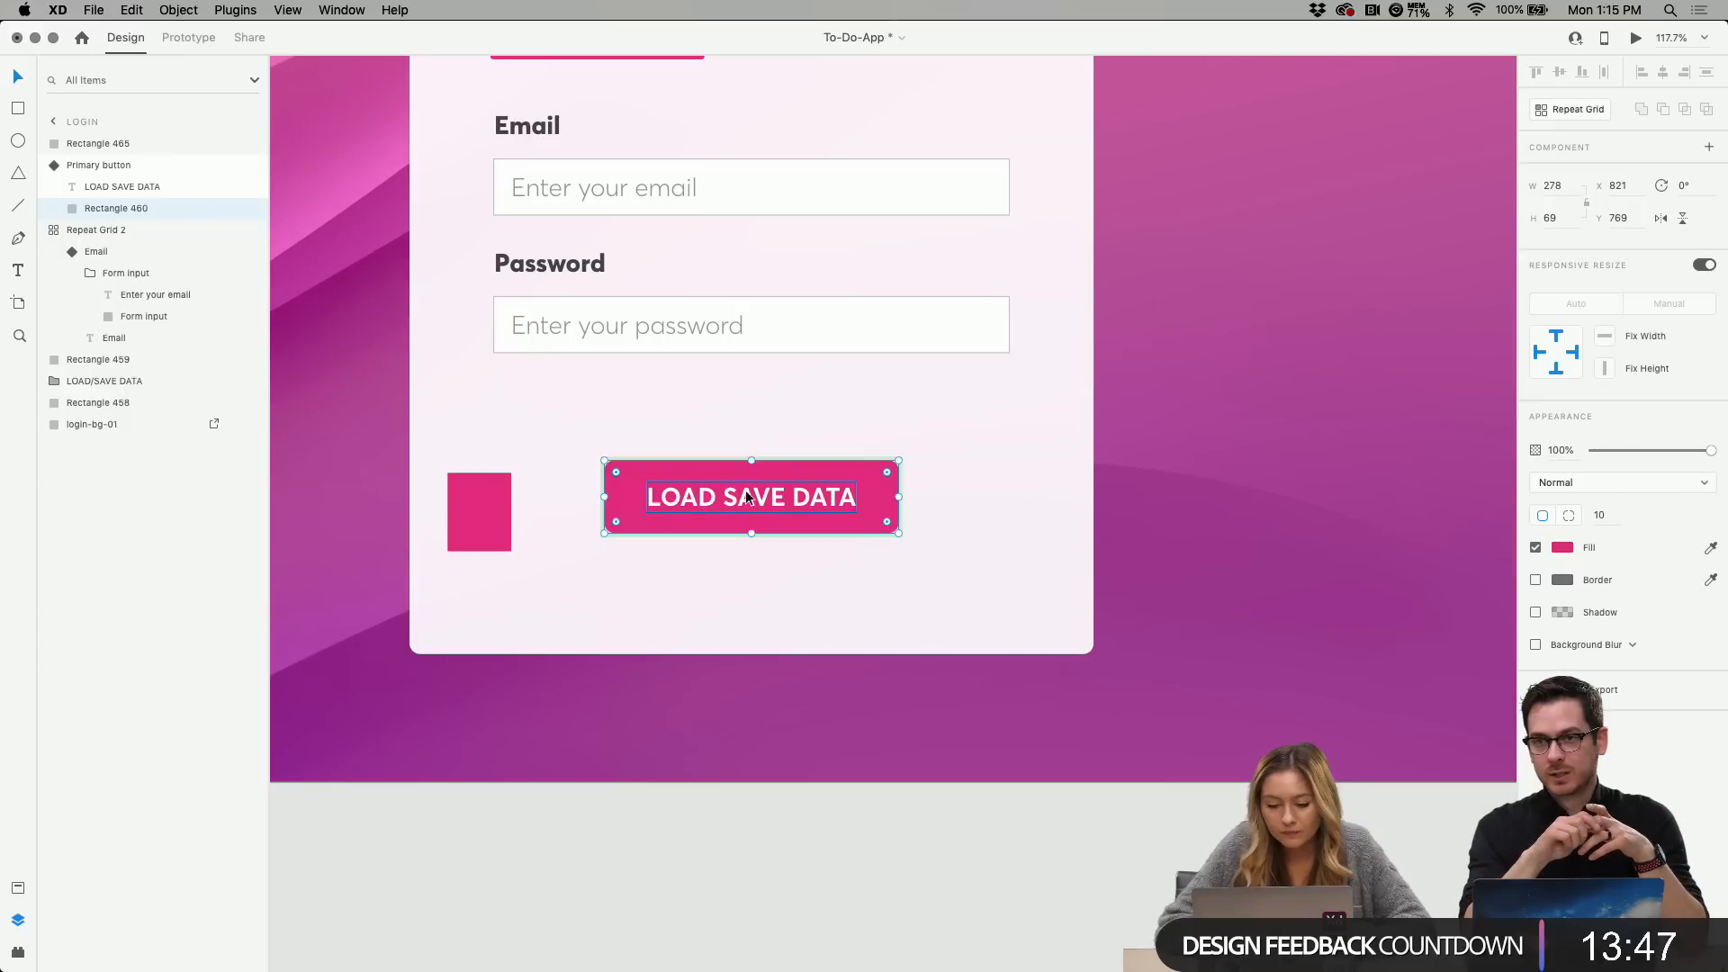
Set the form card's background blur opacity to 0%.
left_click(932, 531)
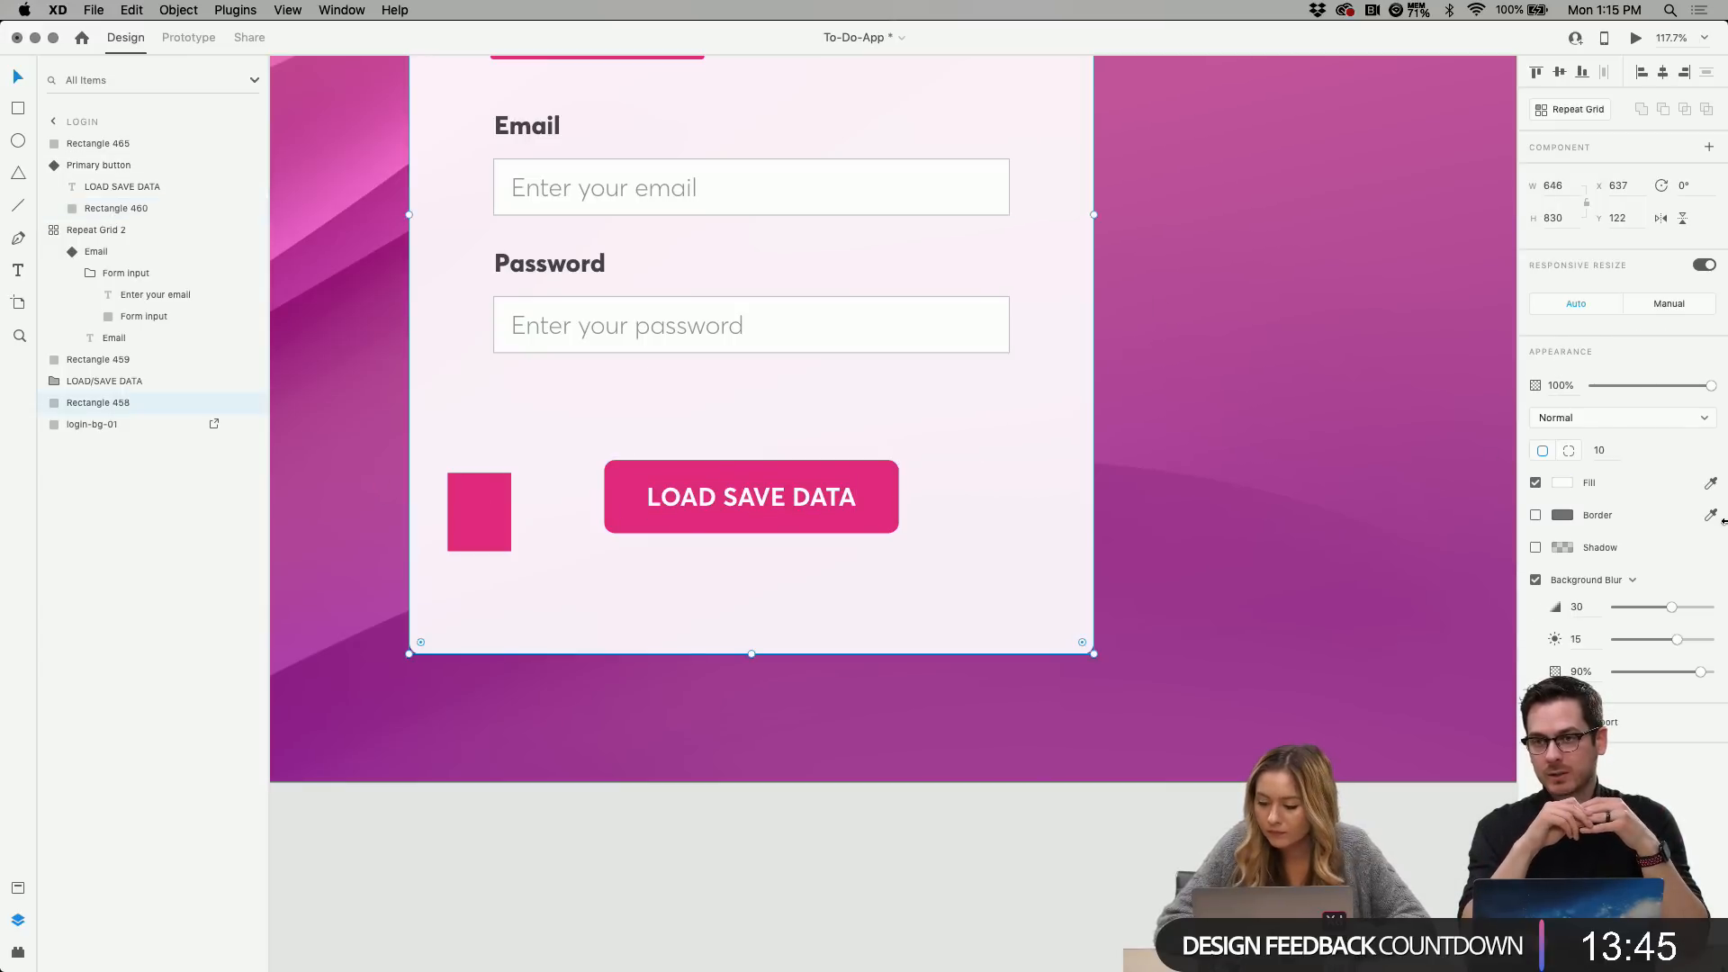
mouse_move(1712, 400)
left_mouse_down()
mouse_move(1609, 387)
mouse_move(1712, 387)
left_mouse_up()
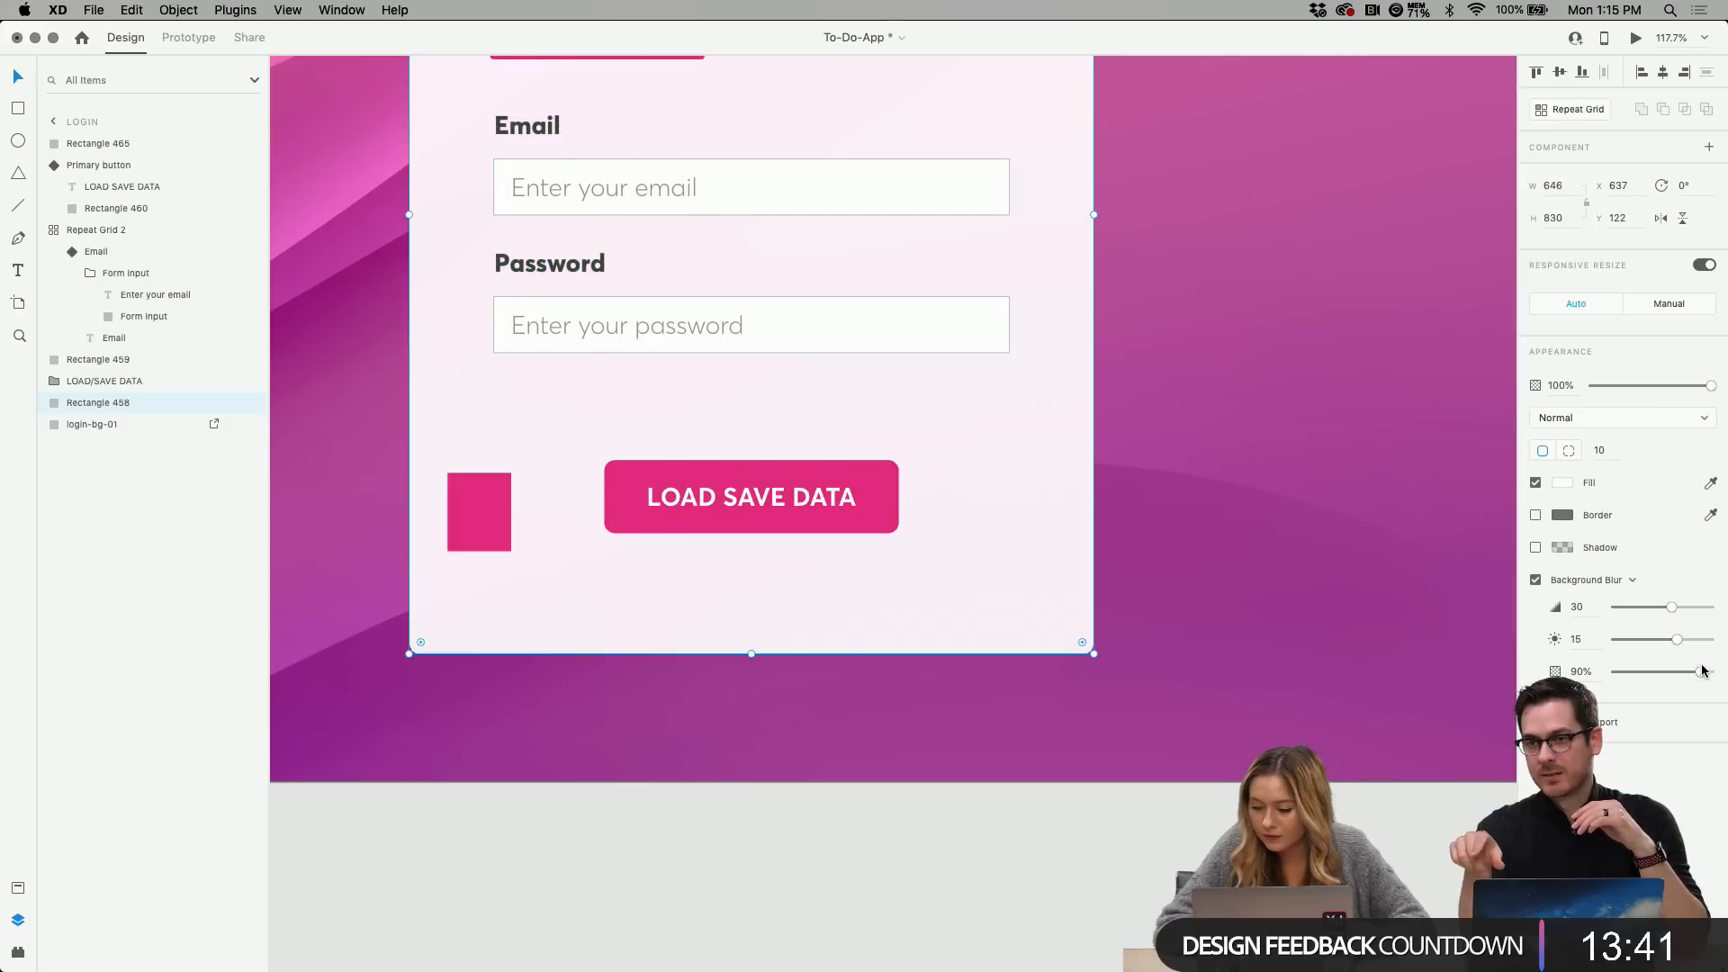
left_click_drag(1702, 675, 1599, 670)
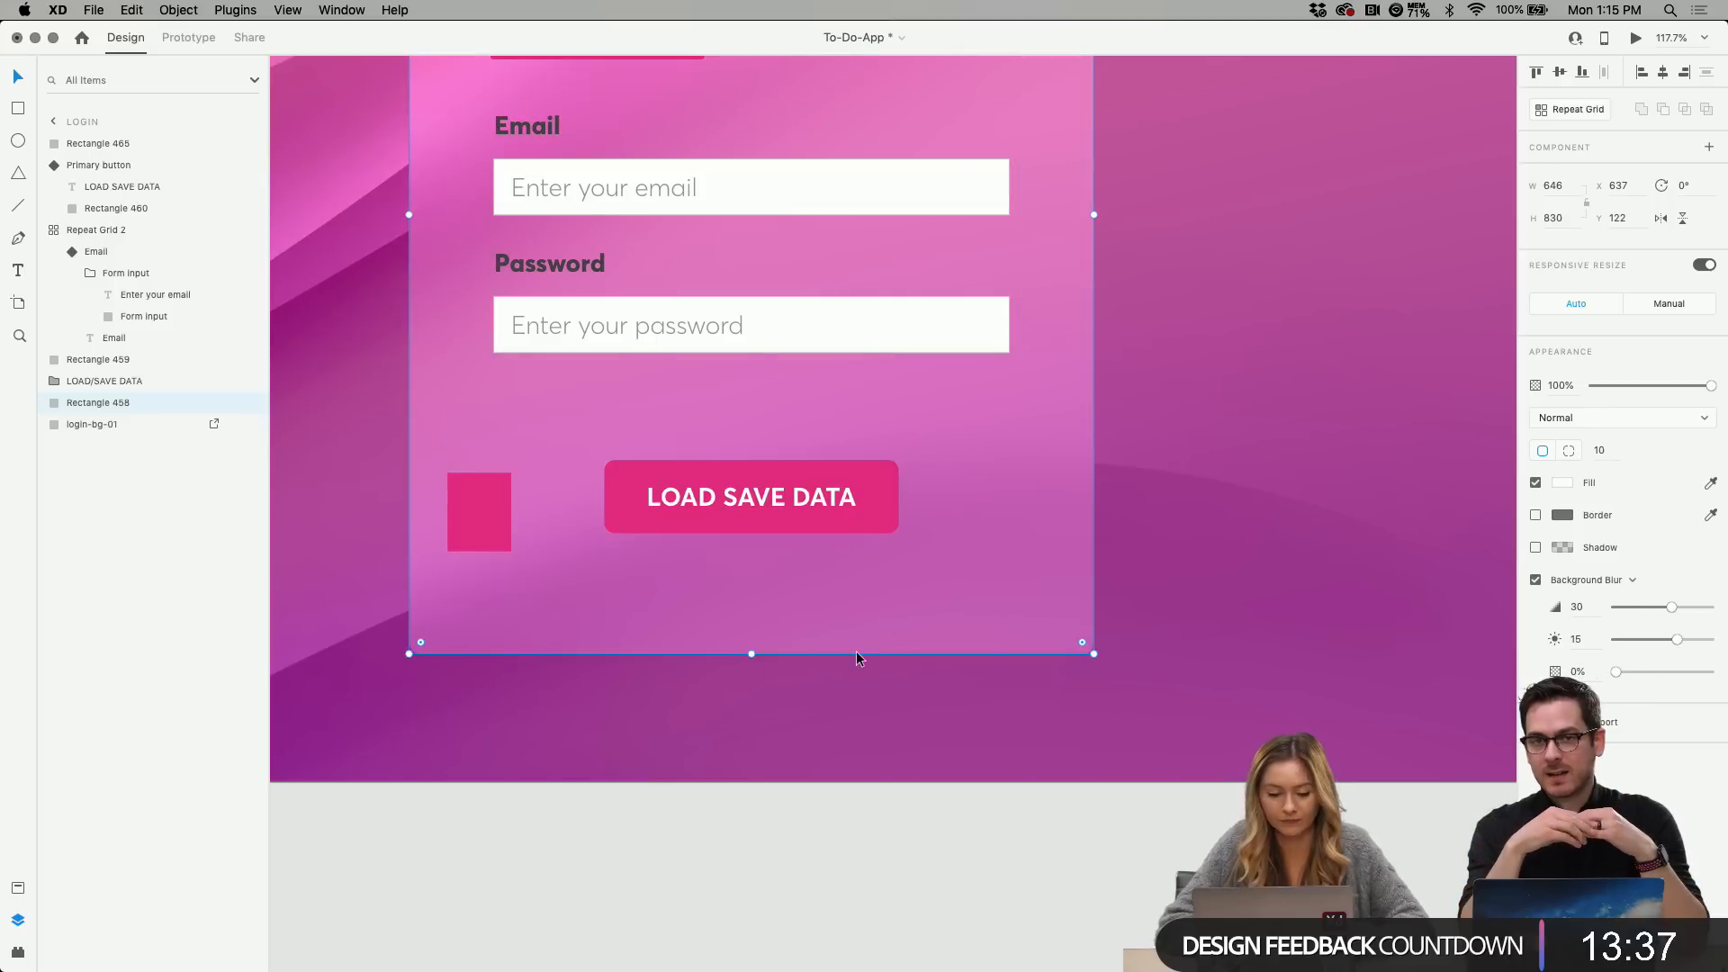
Recheck the pink rectangle's contrast against the form card with Stark, and compare the card with and without its blur opacity change.
left_click(688, 711)
left_click(517, 522)
left_click(504, 538)
left_click(505, 560, "shift")
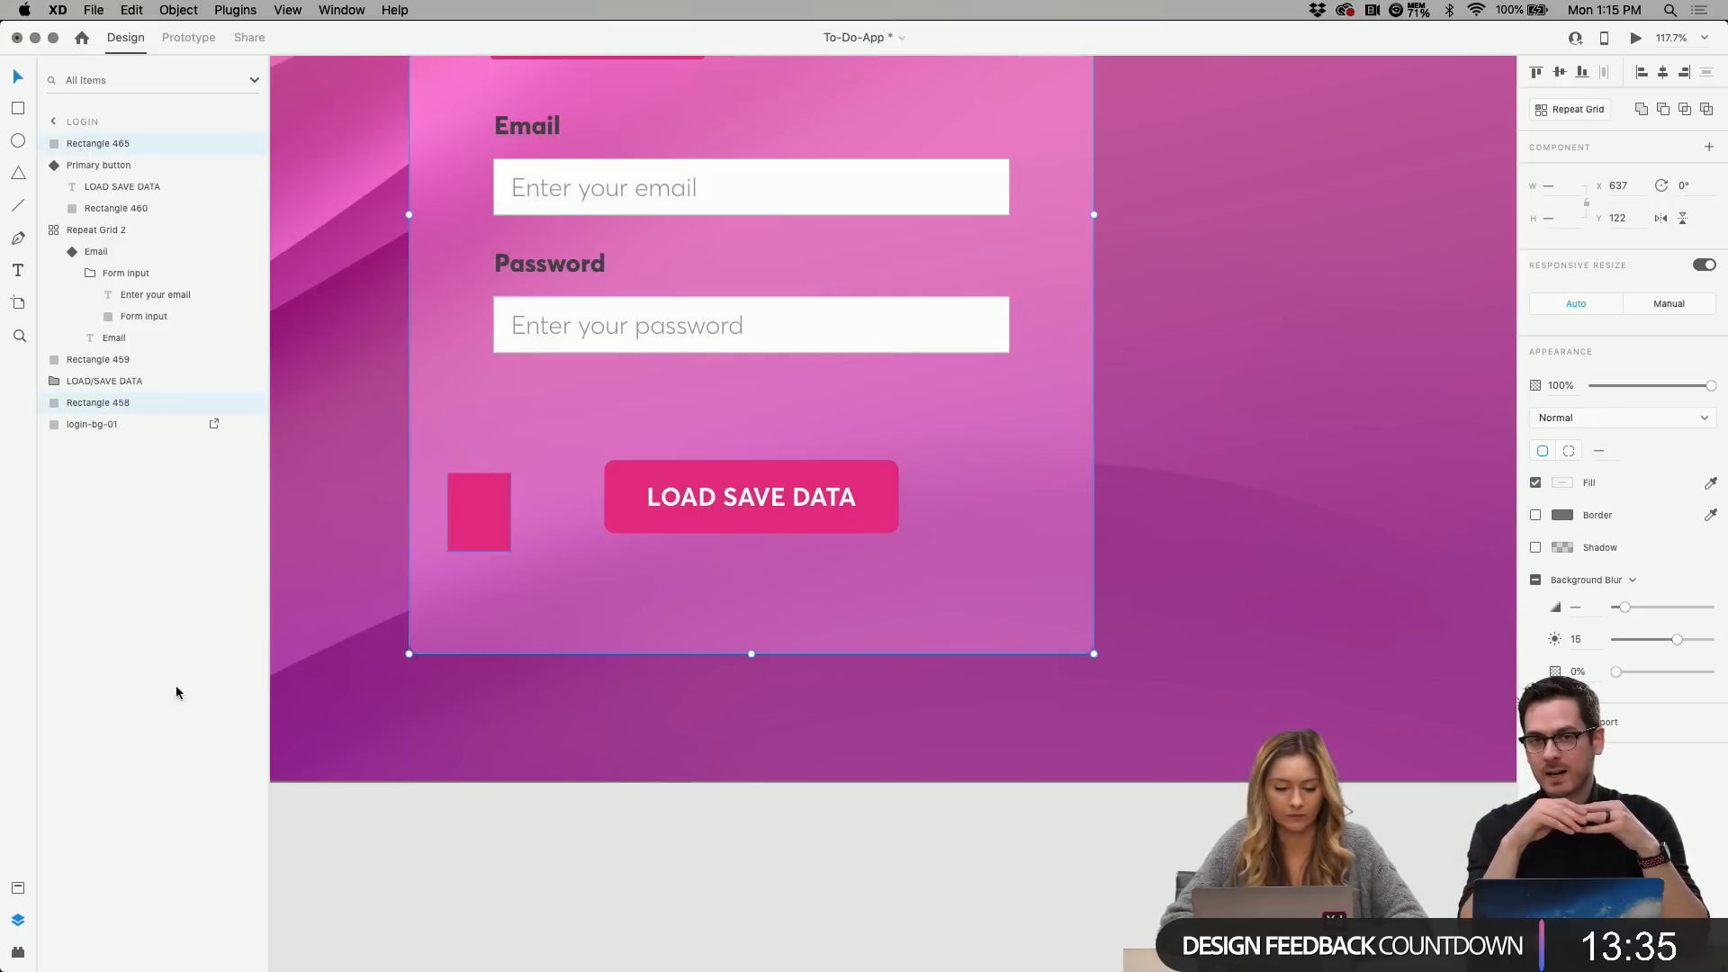
left_click(18, 952)
left_click(245, 216)
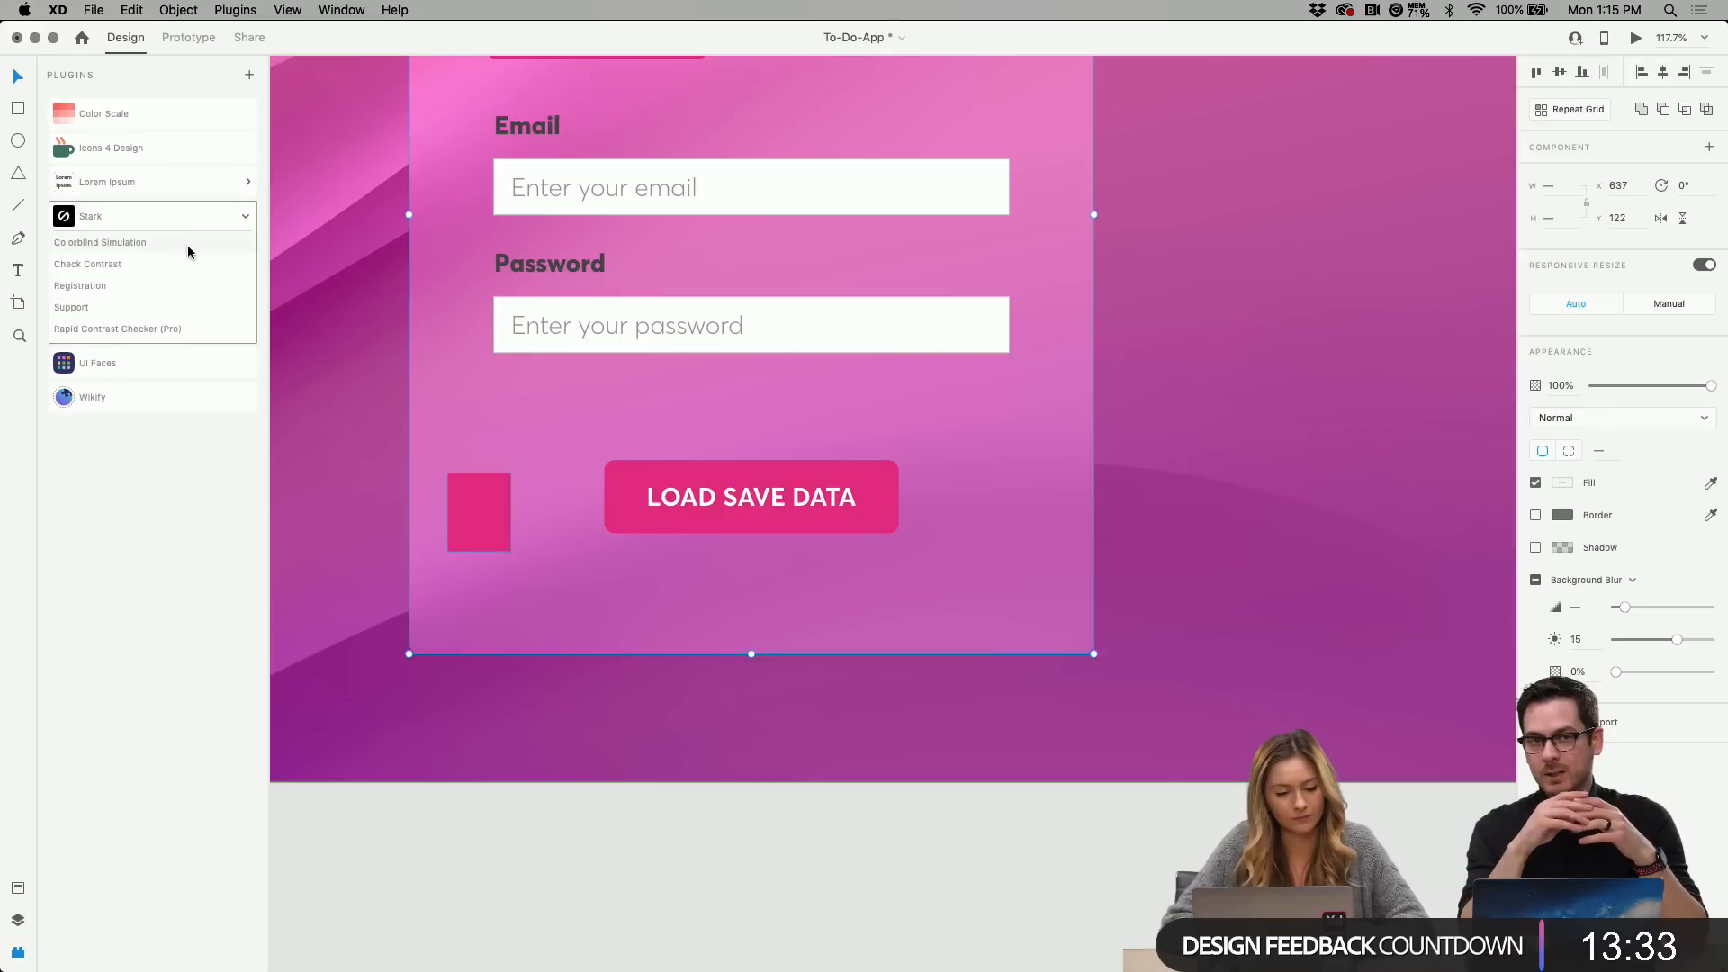
left_click(156, 265)
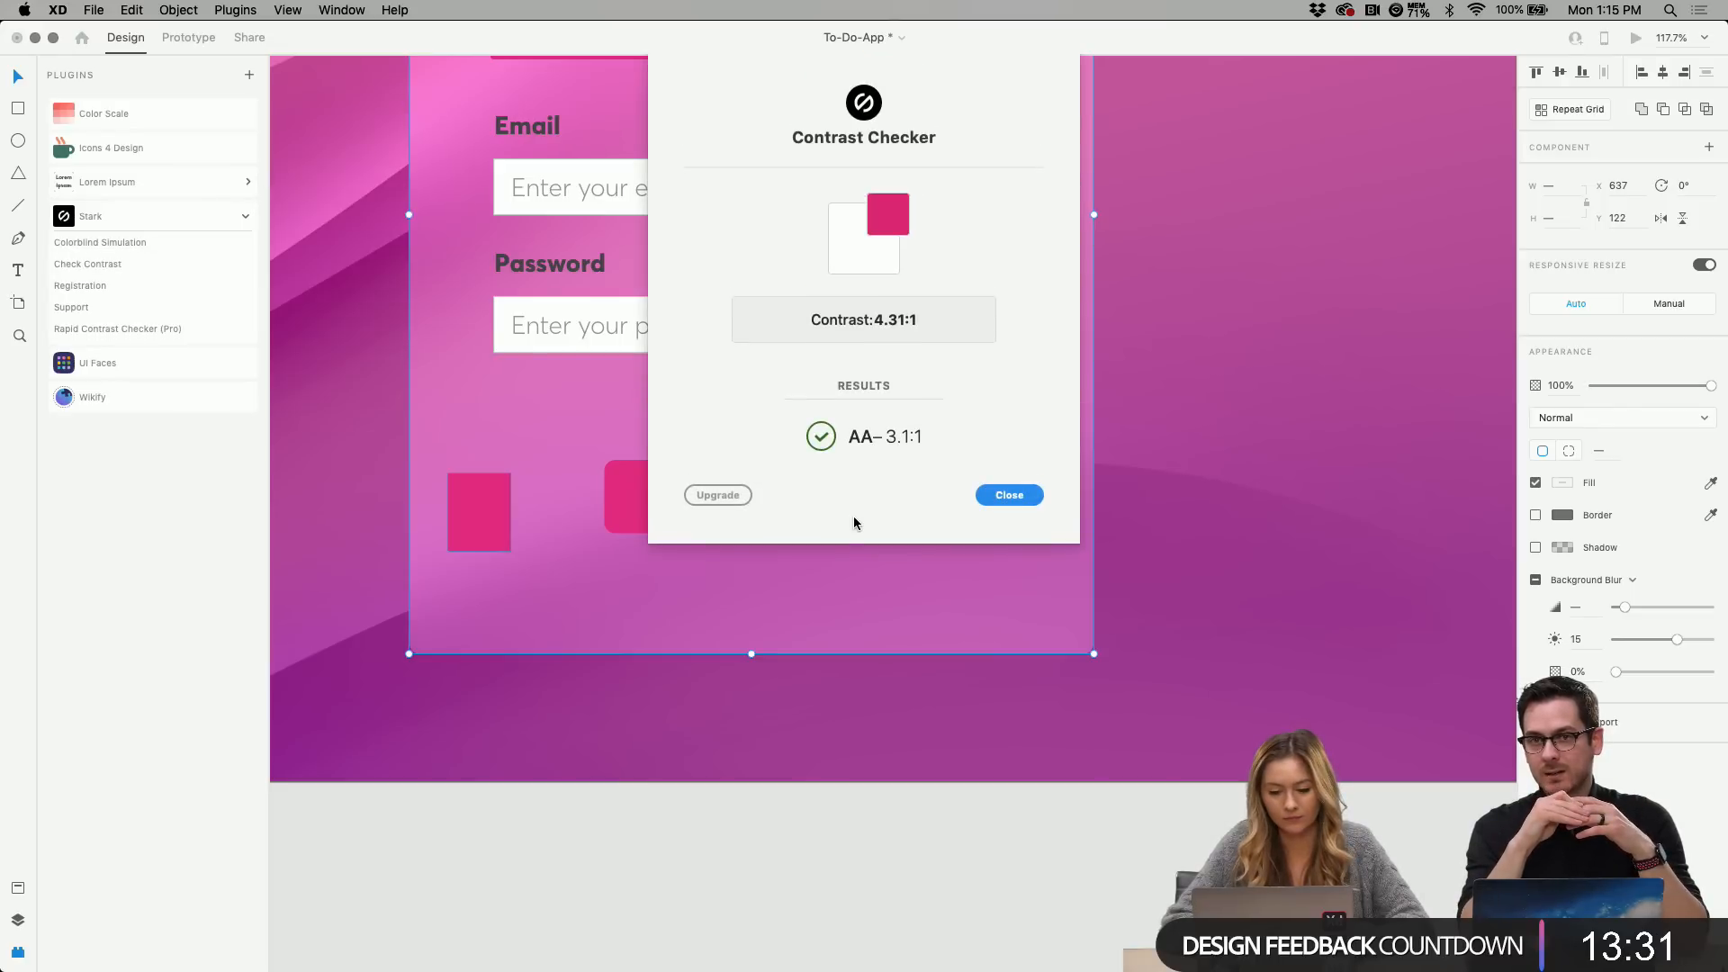
left_click(1021, 495)
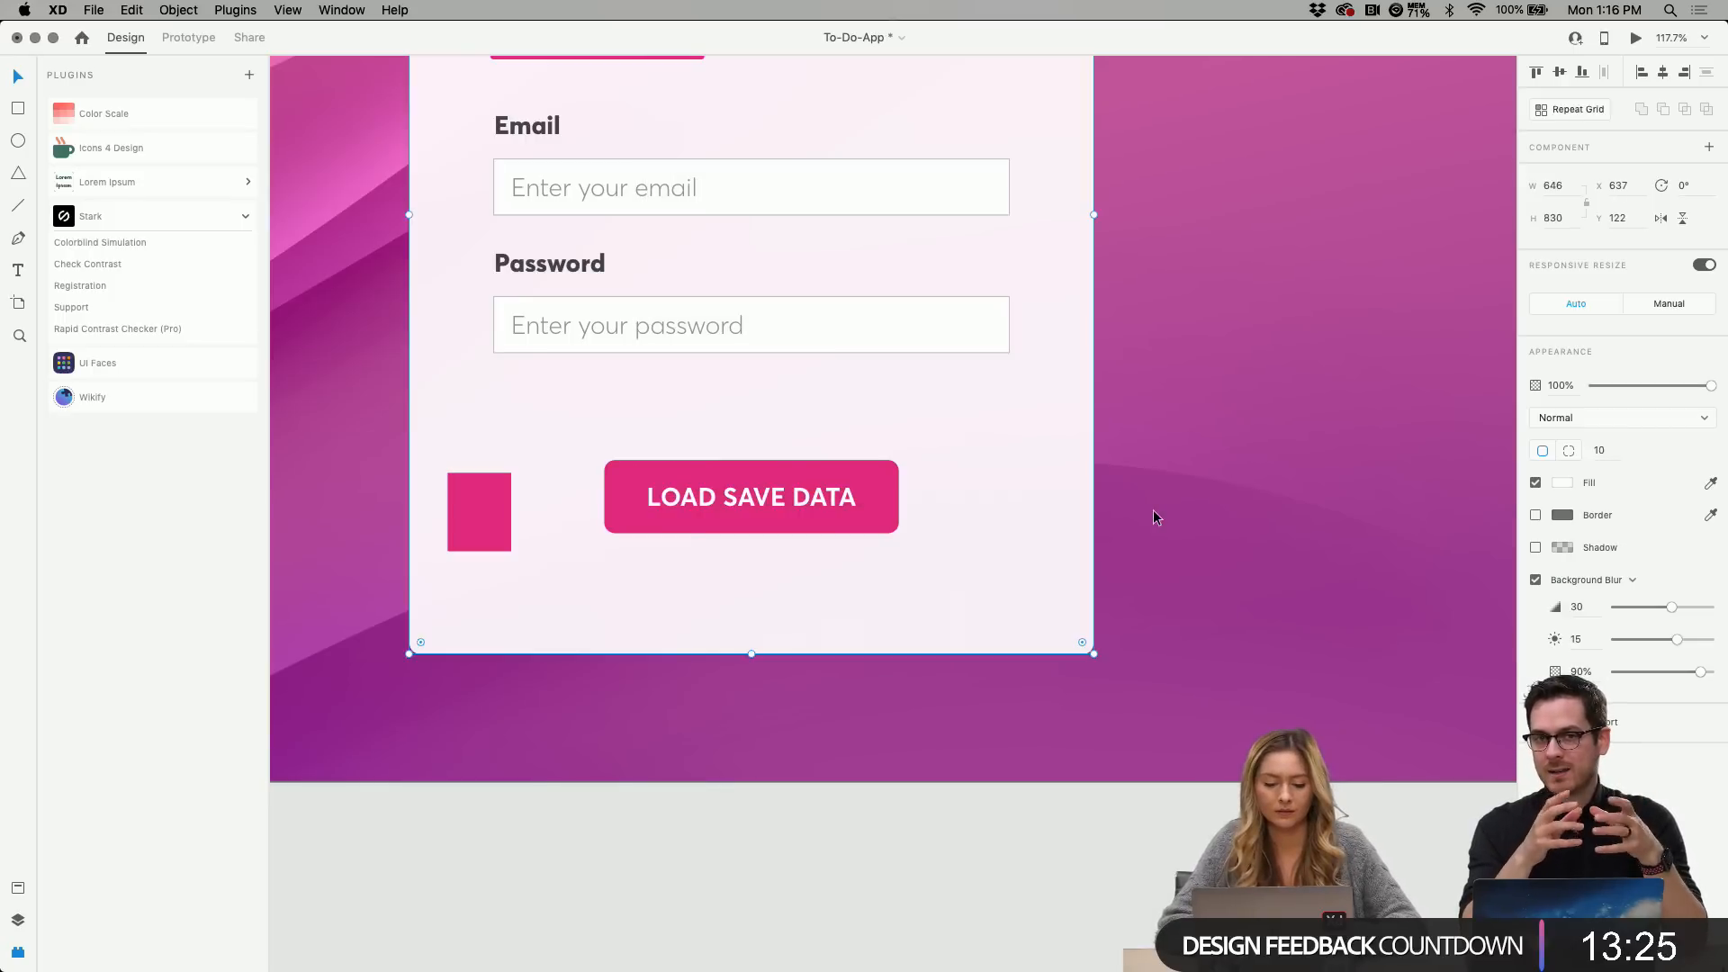
key("super+z")
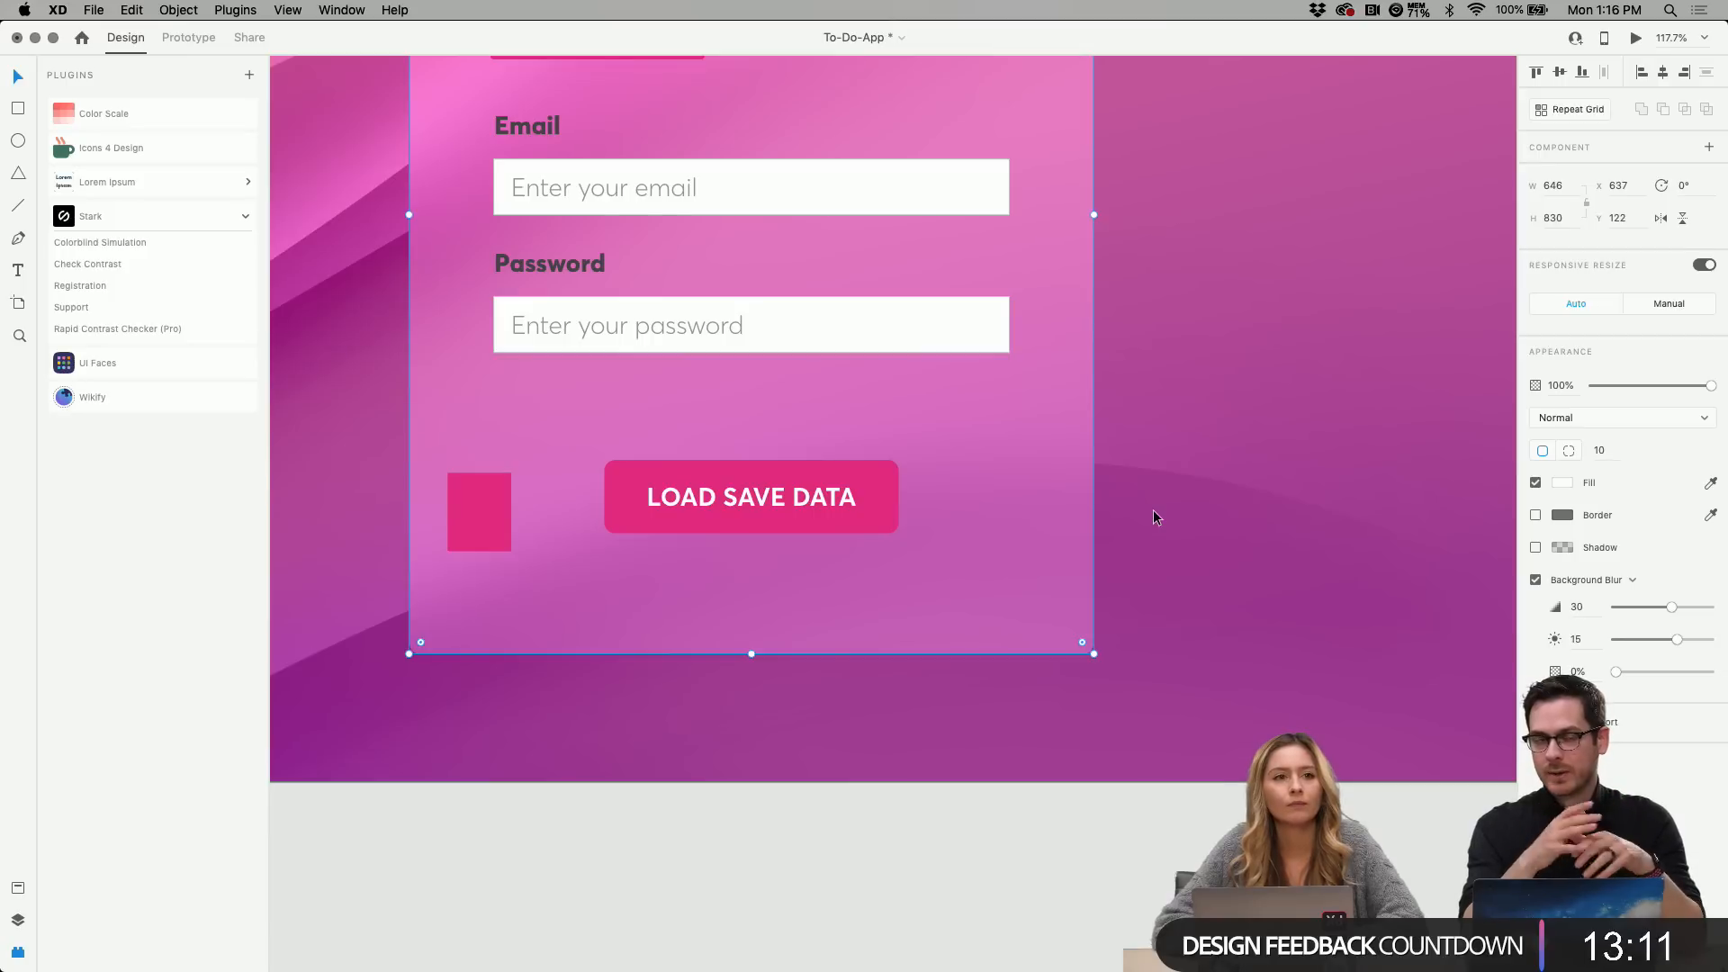
Undo the form card's background blur opacity change and delete the small pink test rectangle beside the login button.
left_click(1156, 512)
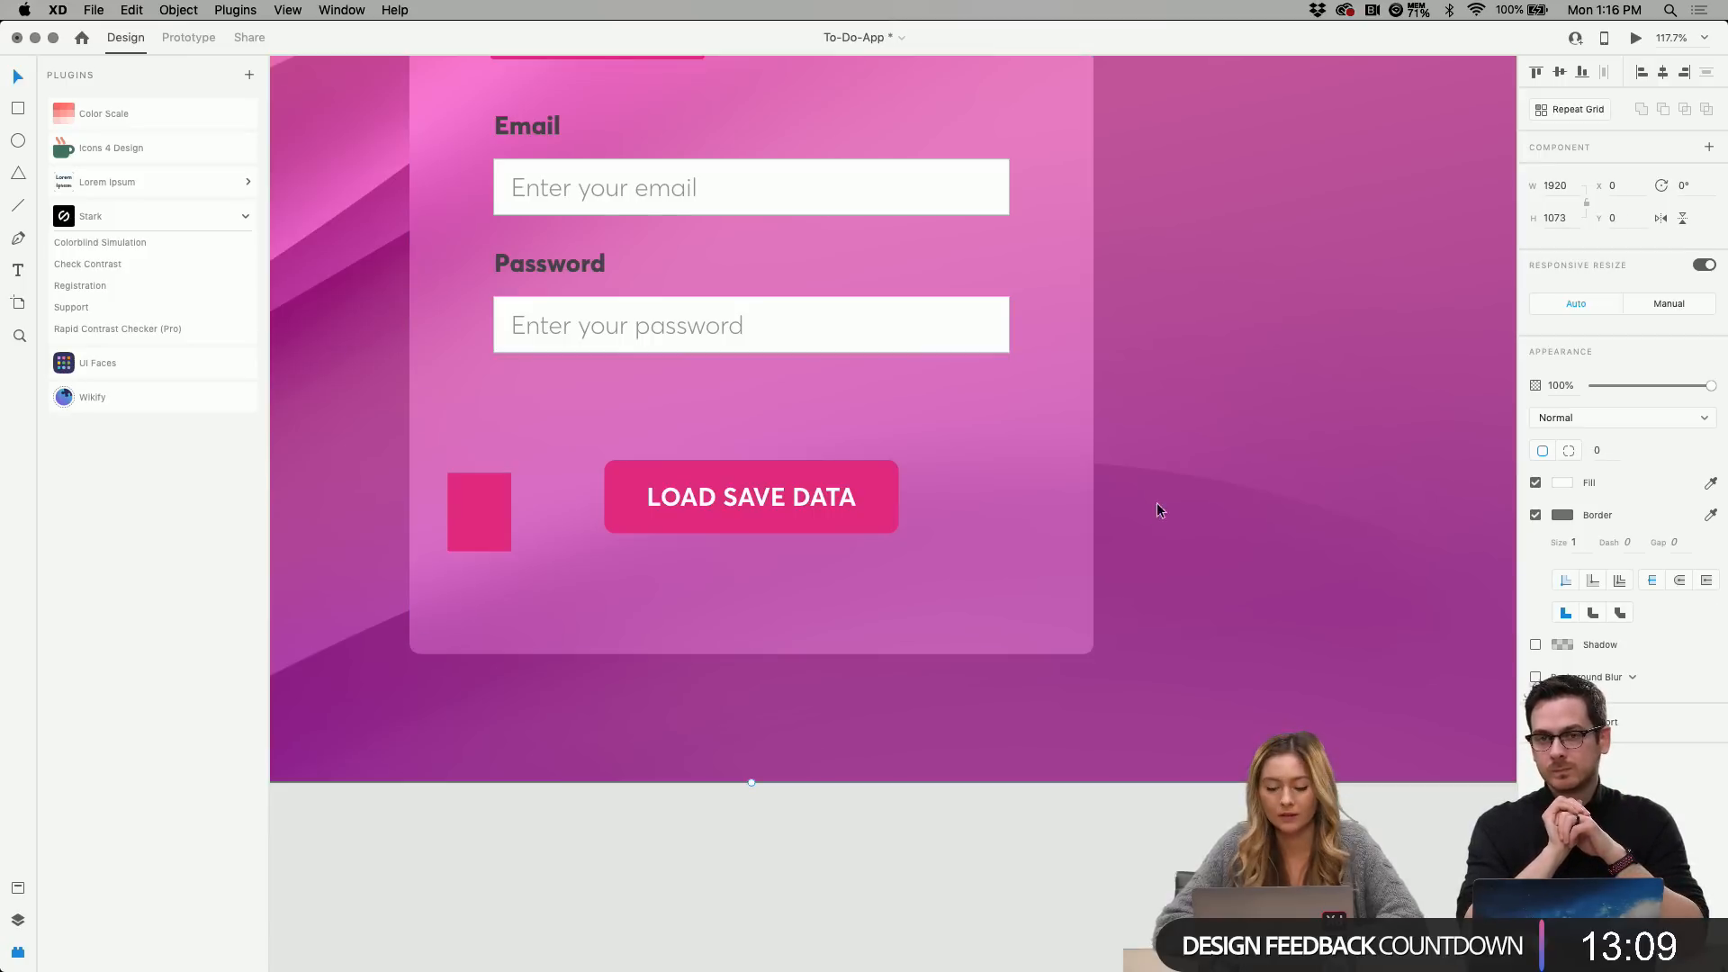
key("cmd+z")
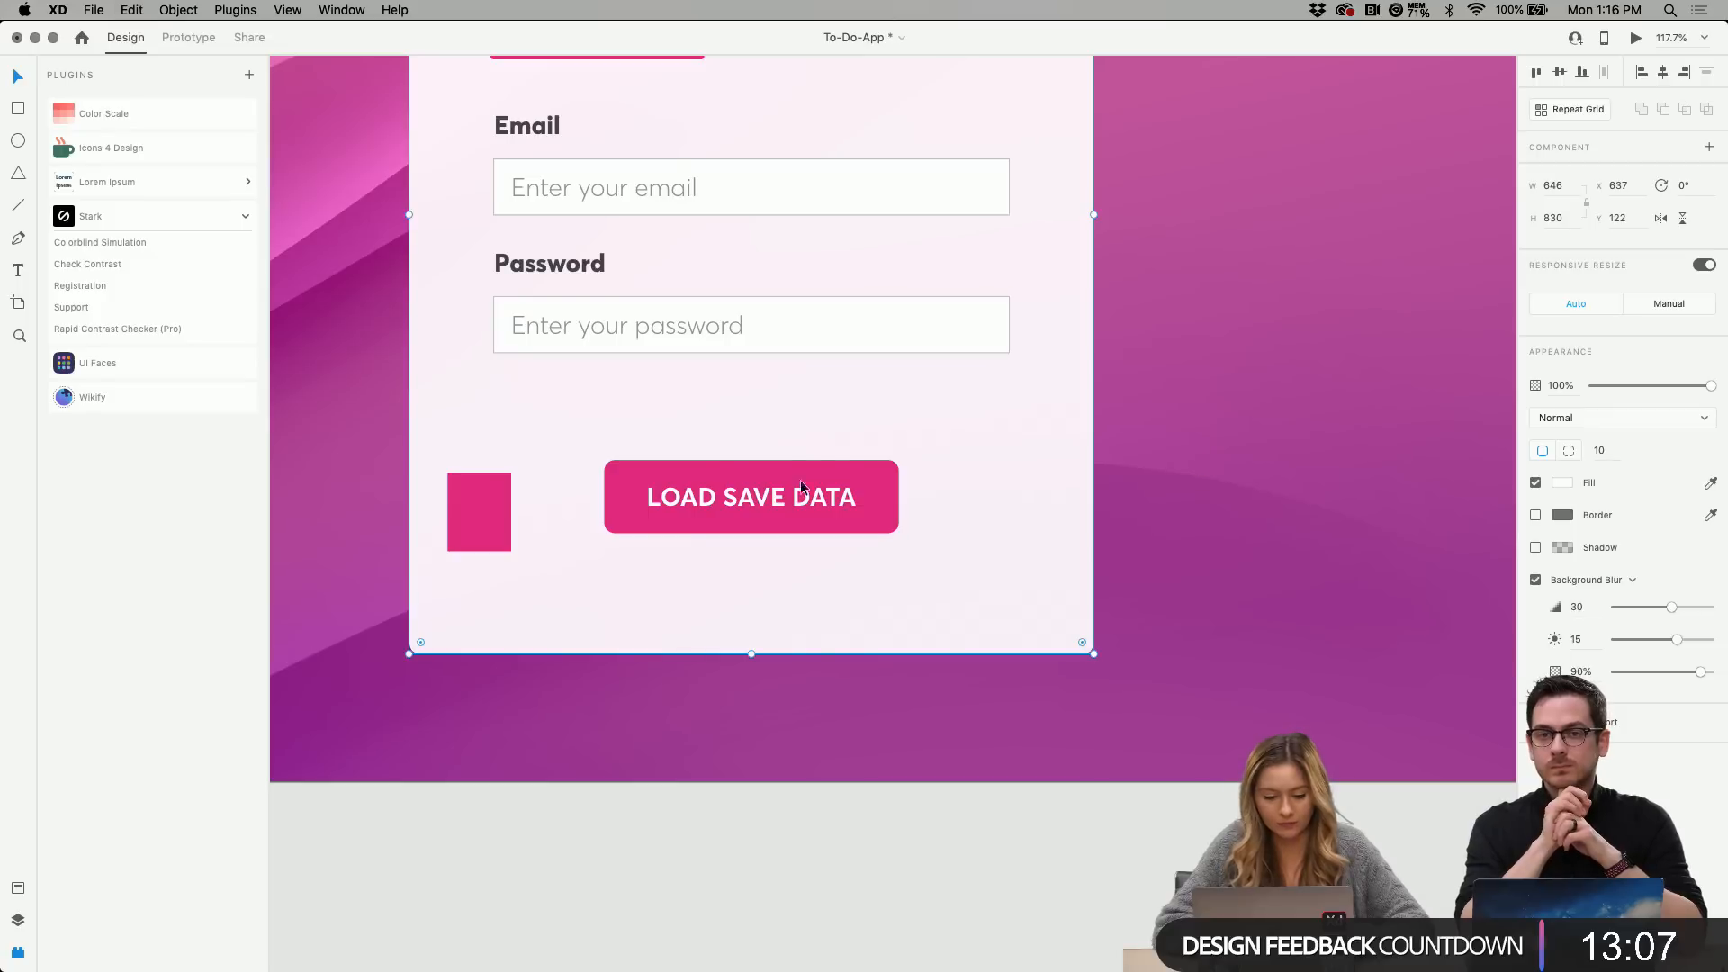
left_click(468, 528)
key("Delete")
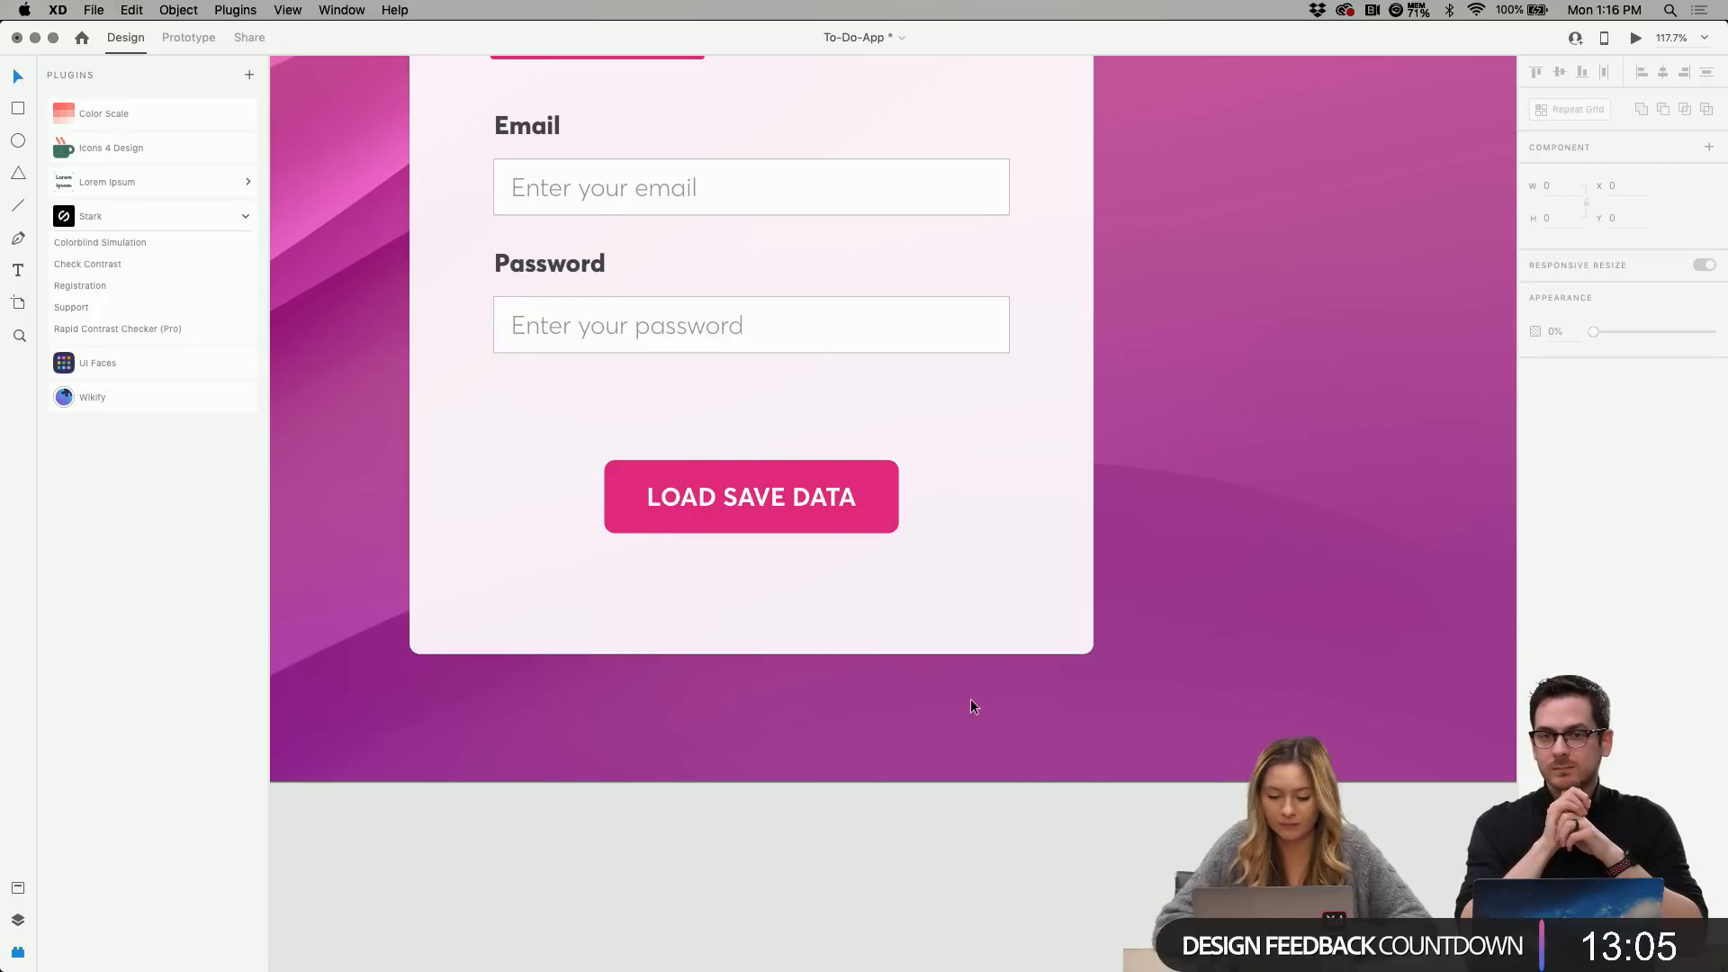
left_click(1164, 543)
scroll(781, 483, "down", 3)
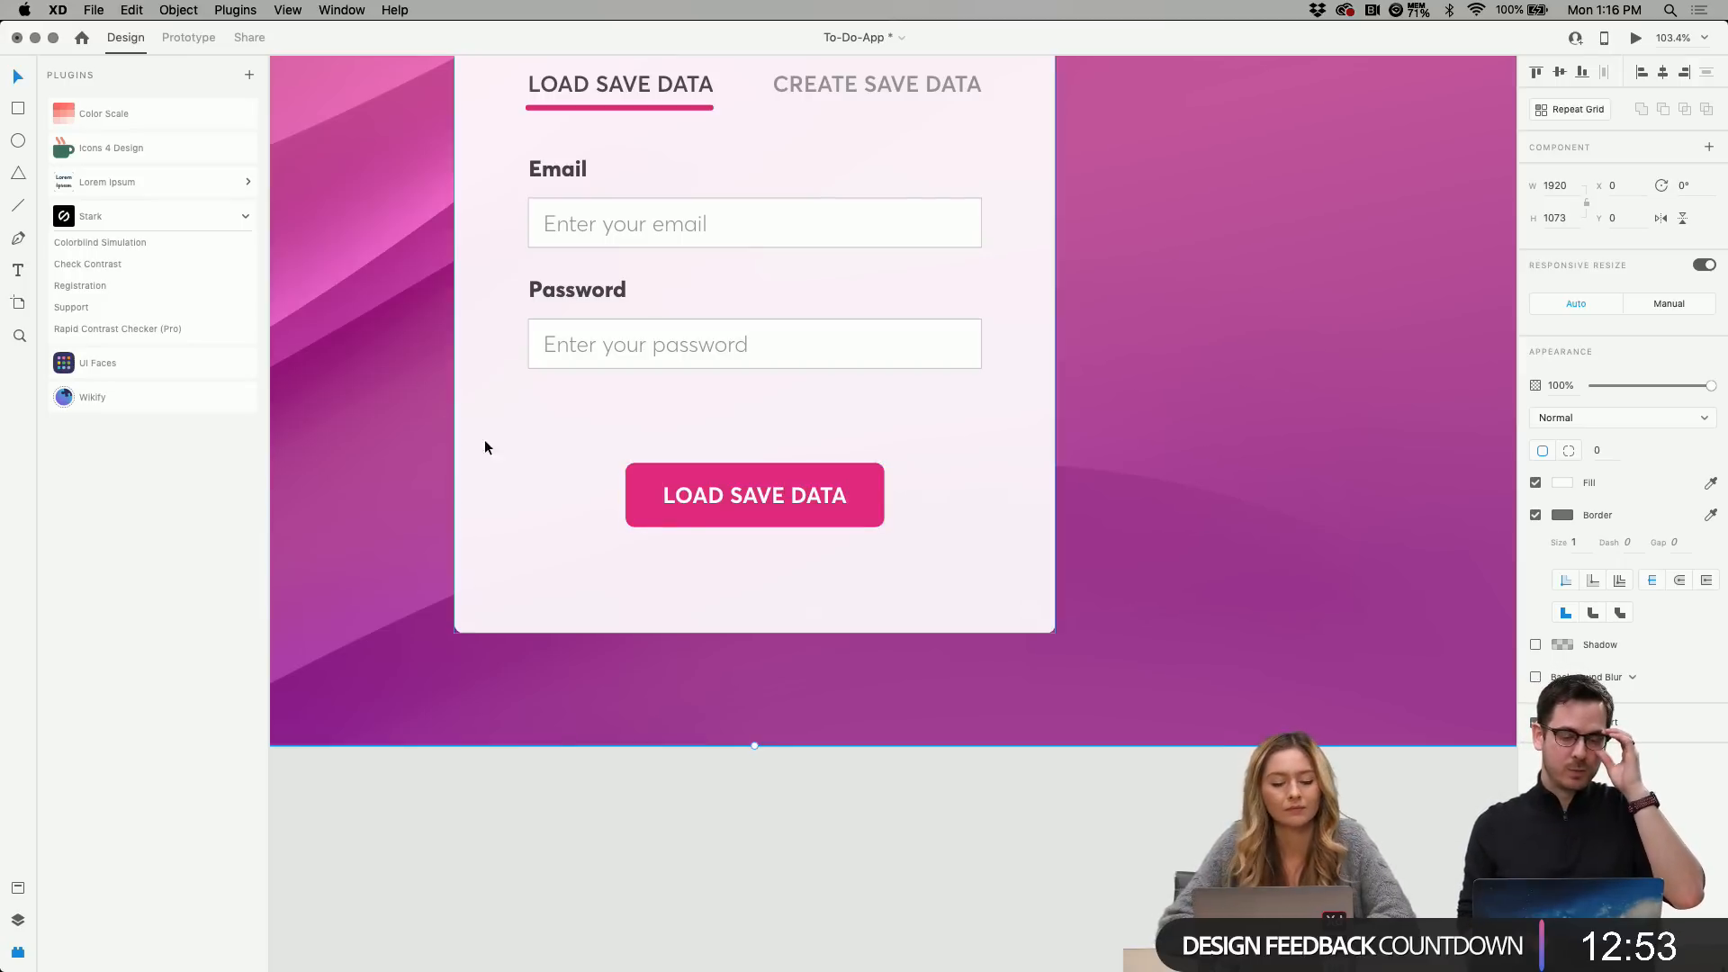
key("super+minus")
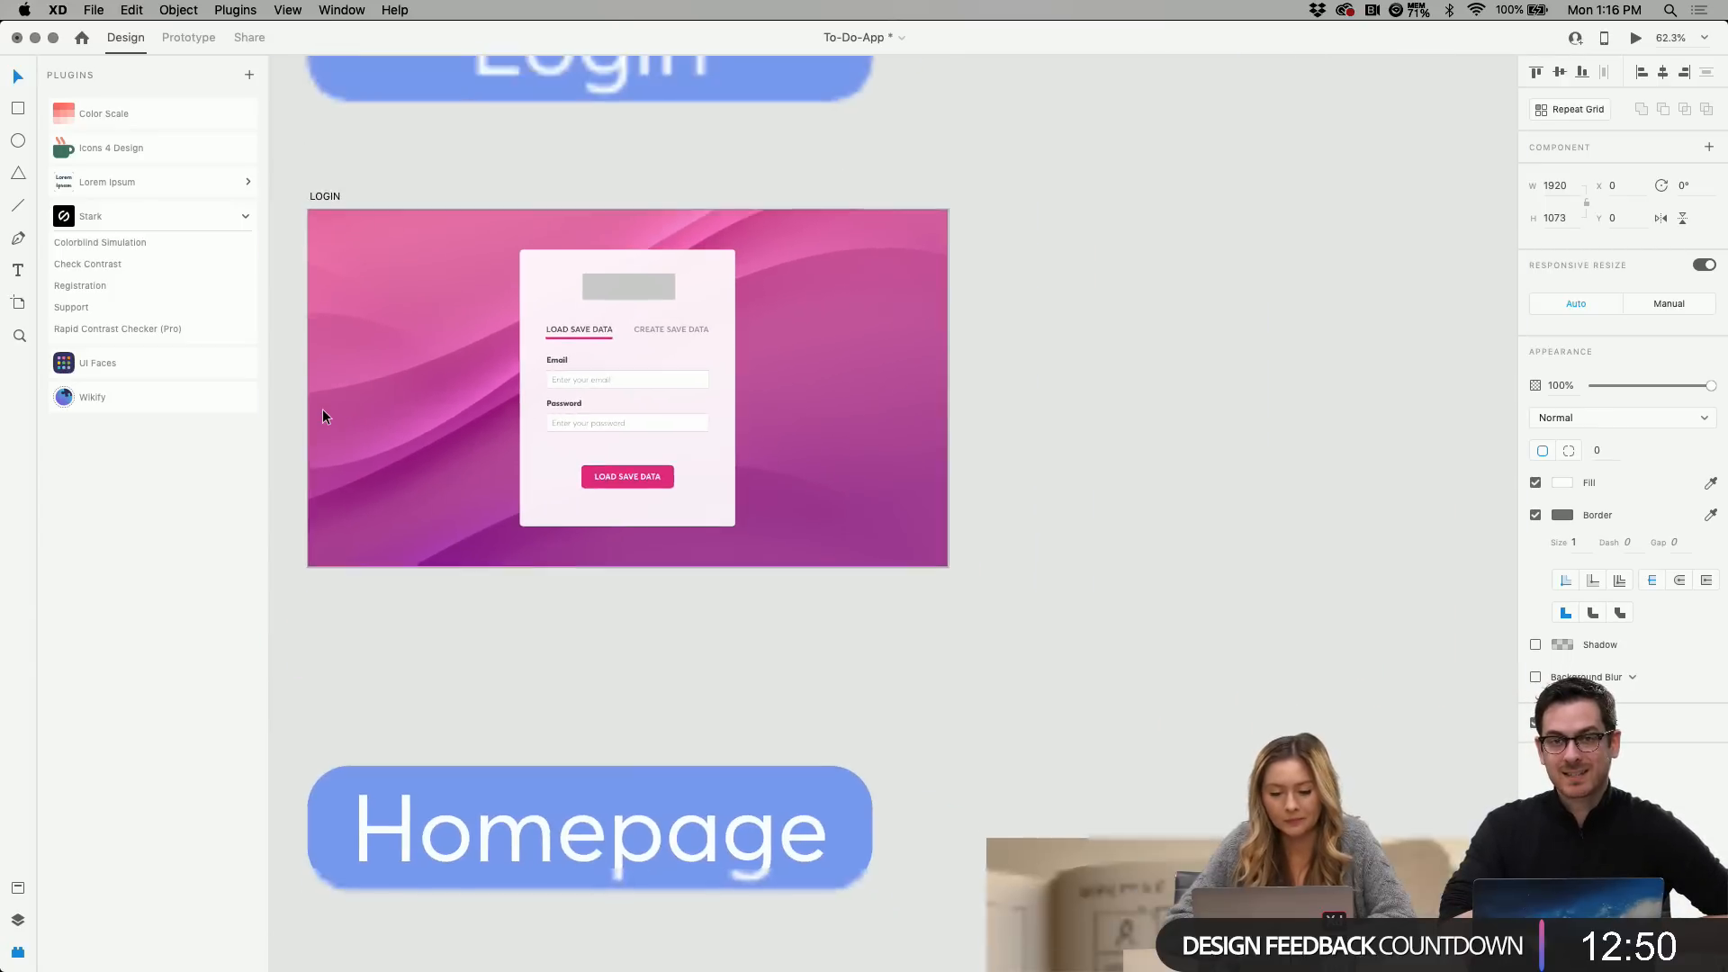
left_click(322, 409)
key("super+minus")
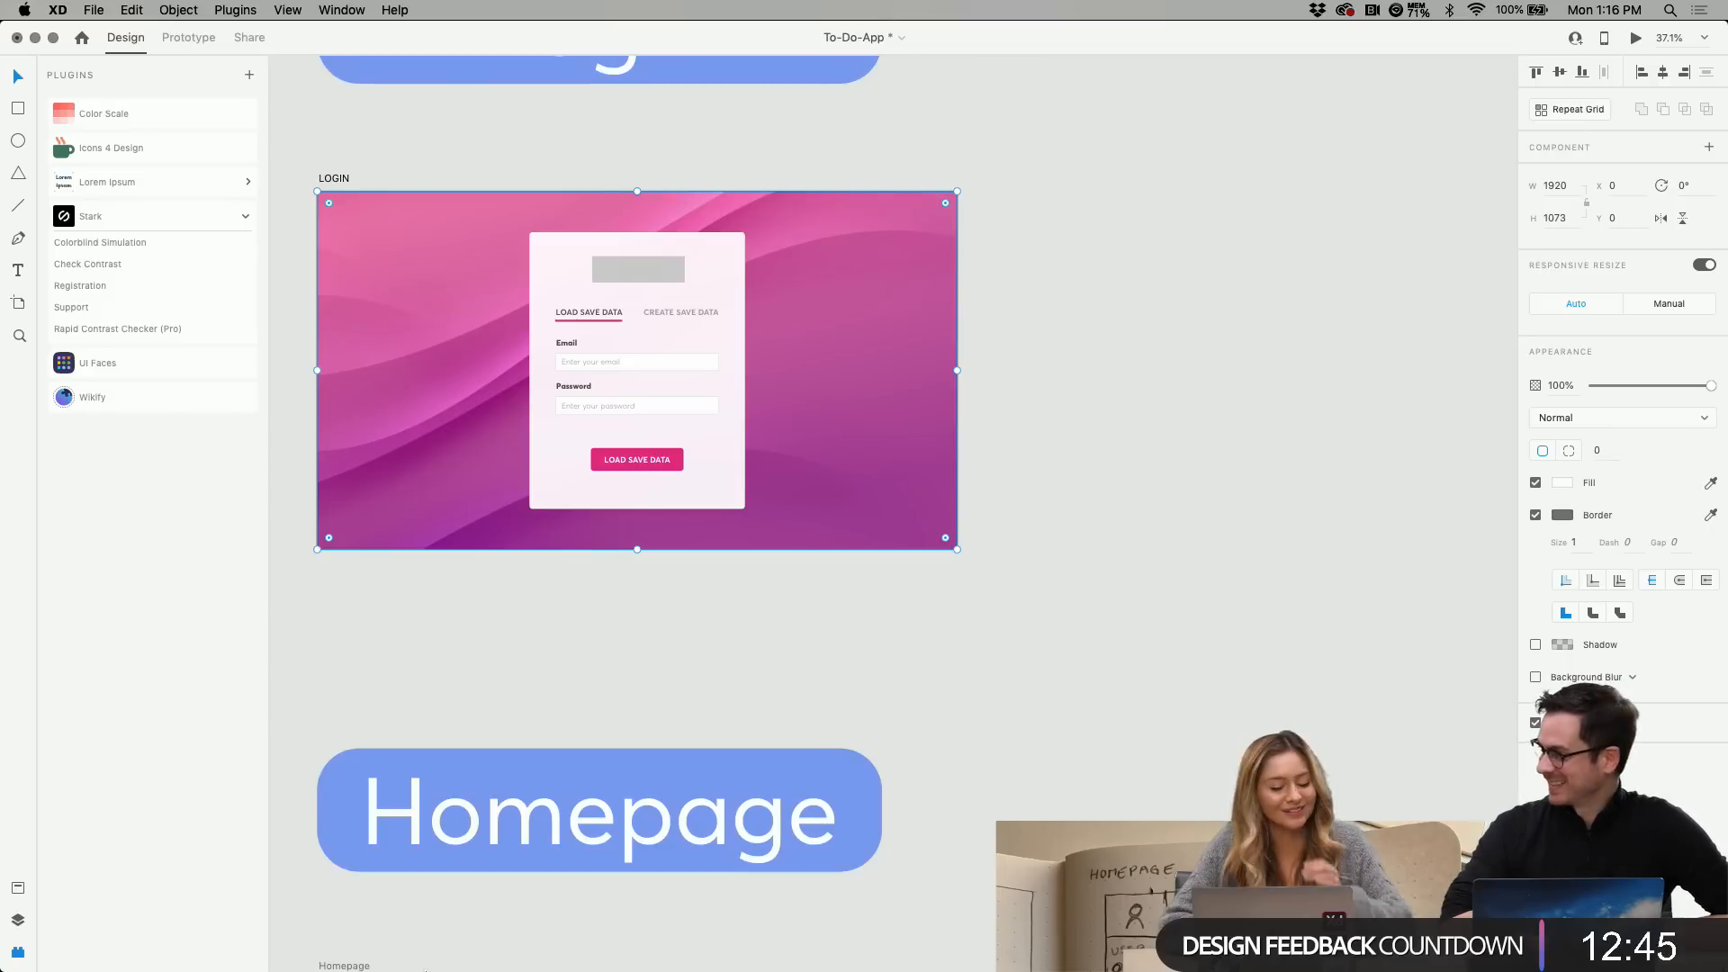
Switch to Chrome, enlarge its window to full screen and load snazzymaps.com in a new tab.
left_click(294, 914)
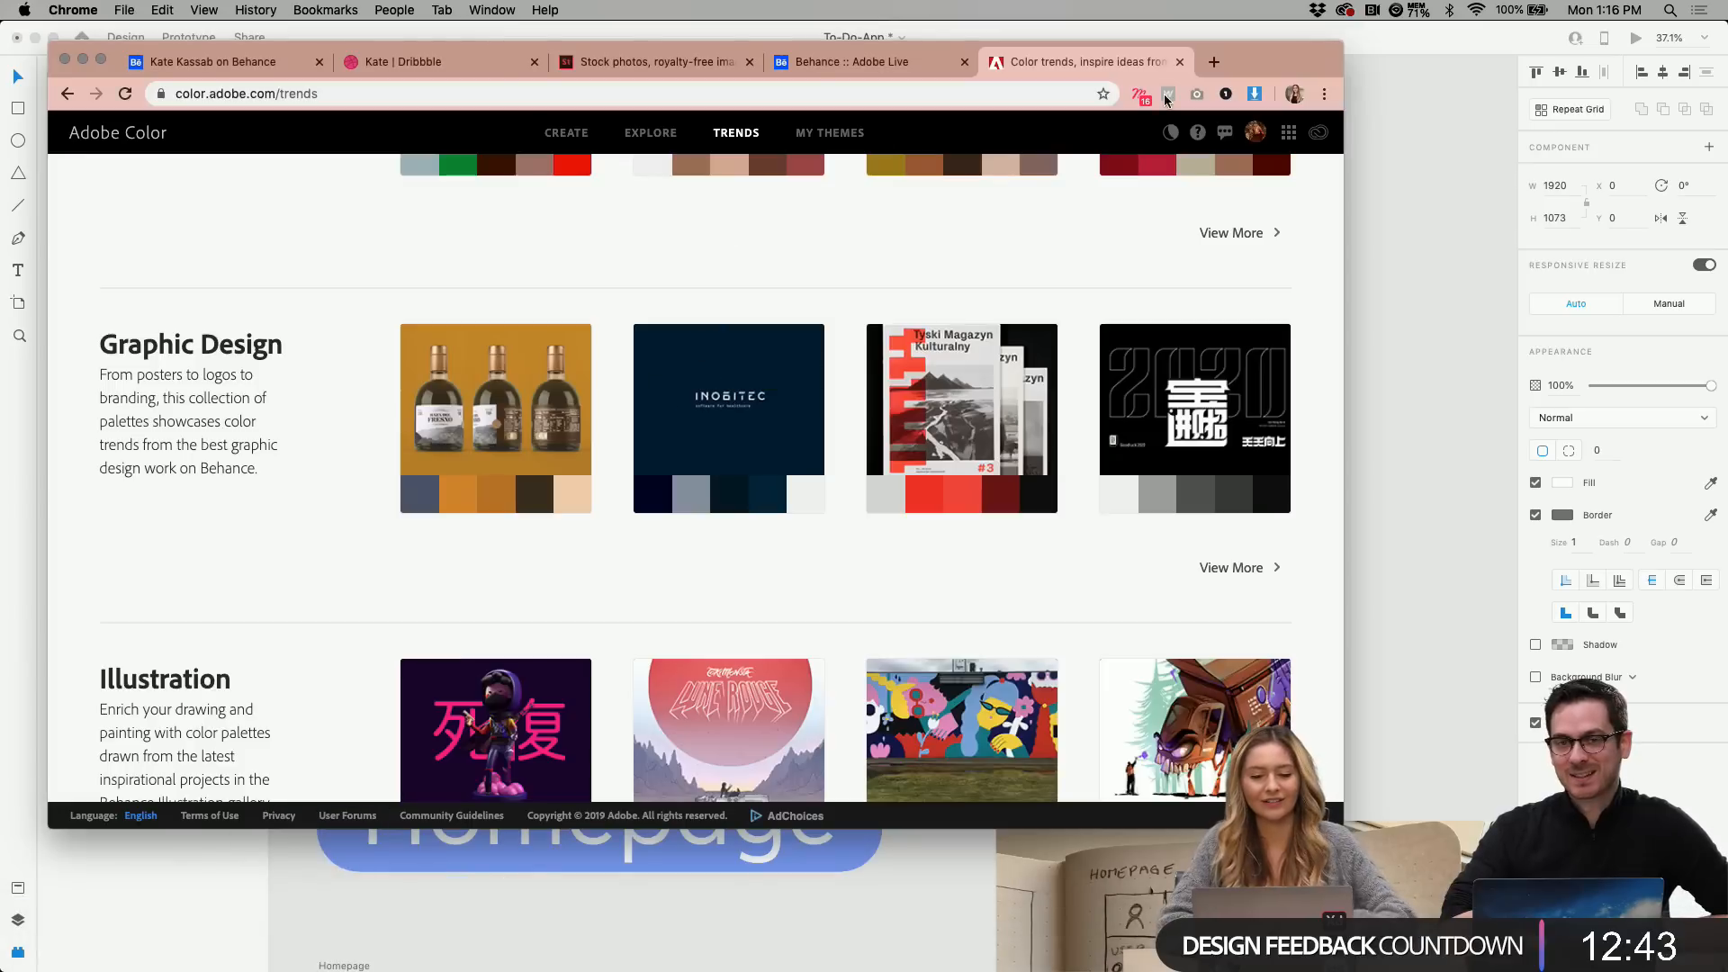
left_click(99, 59)
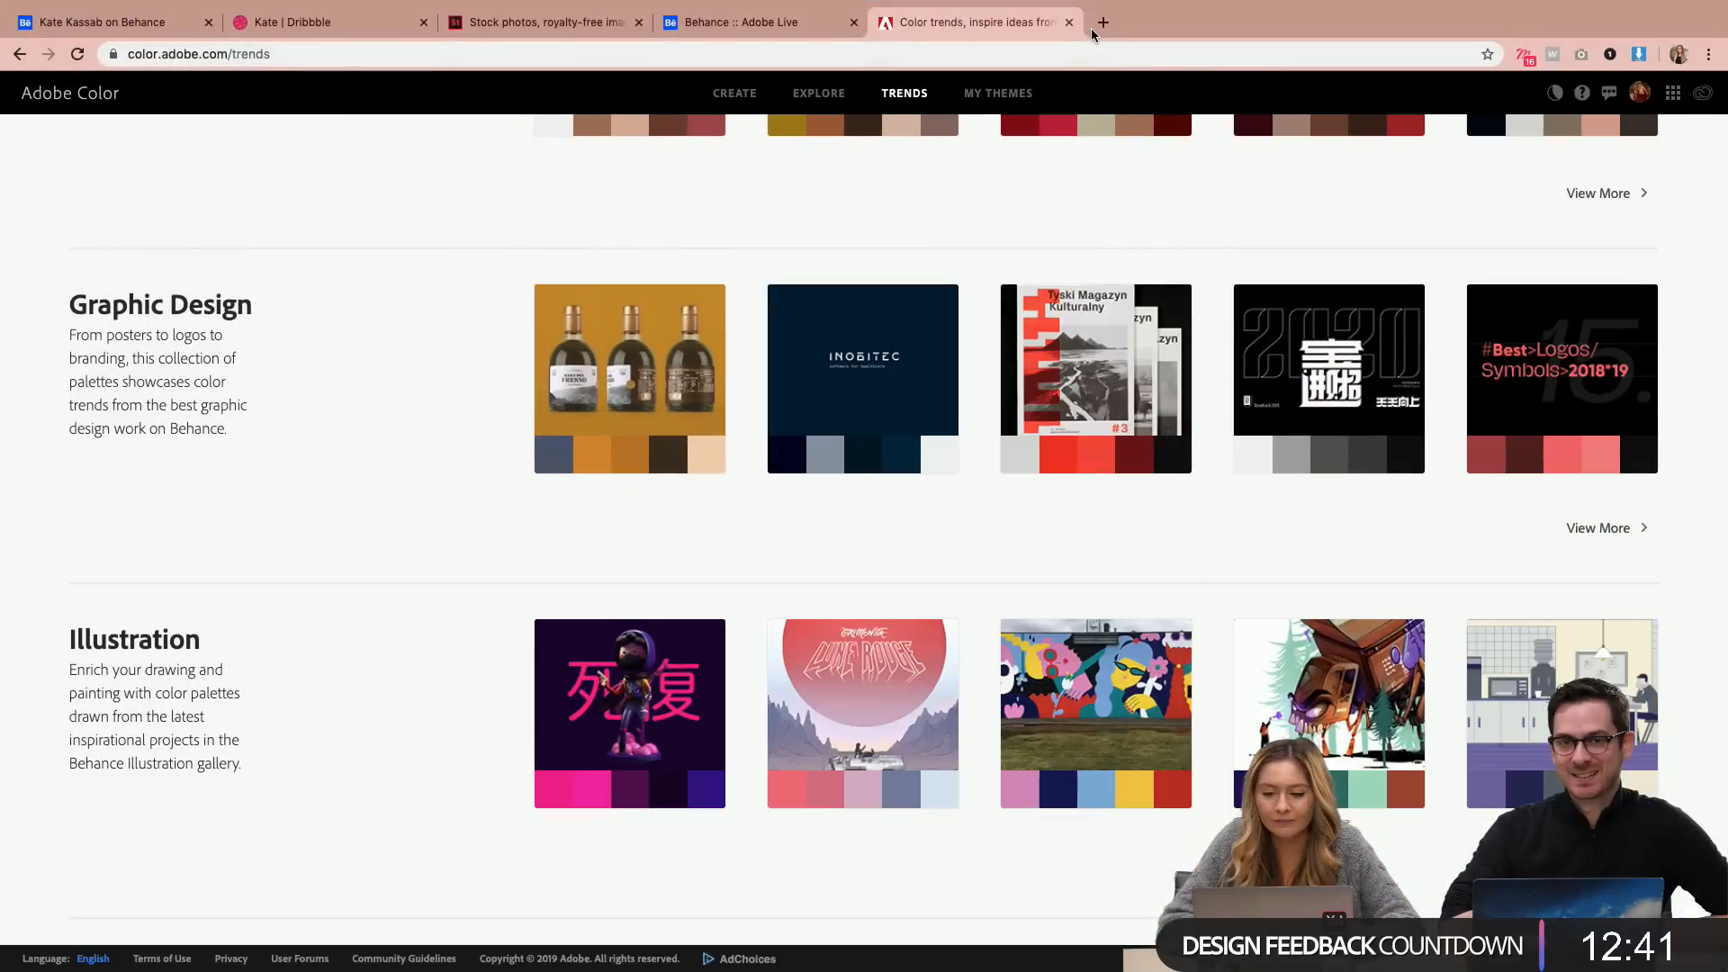
left_click(1102, 23)
type("snazzy")
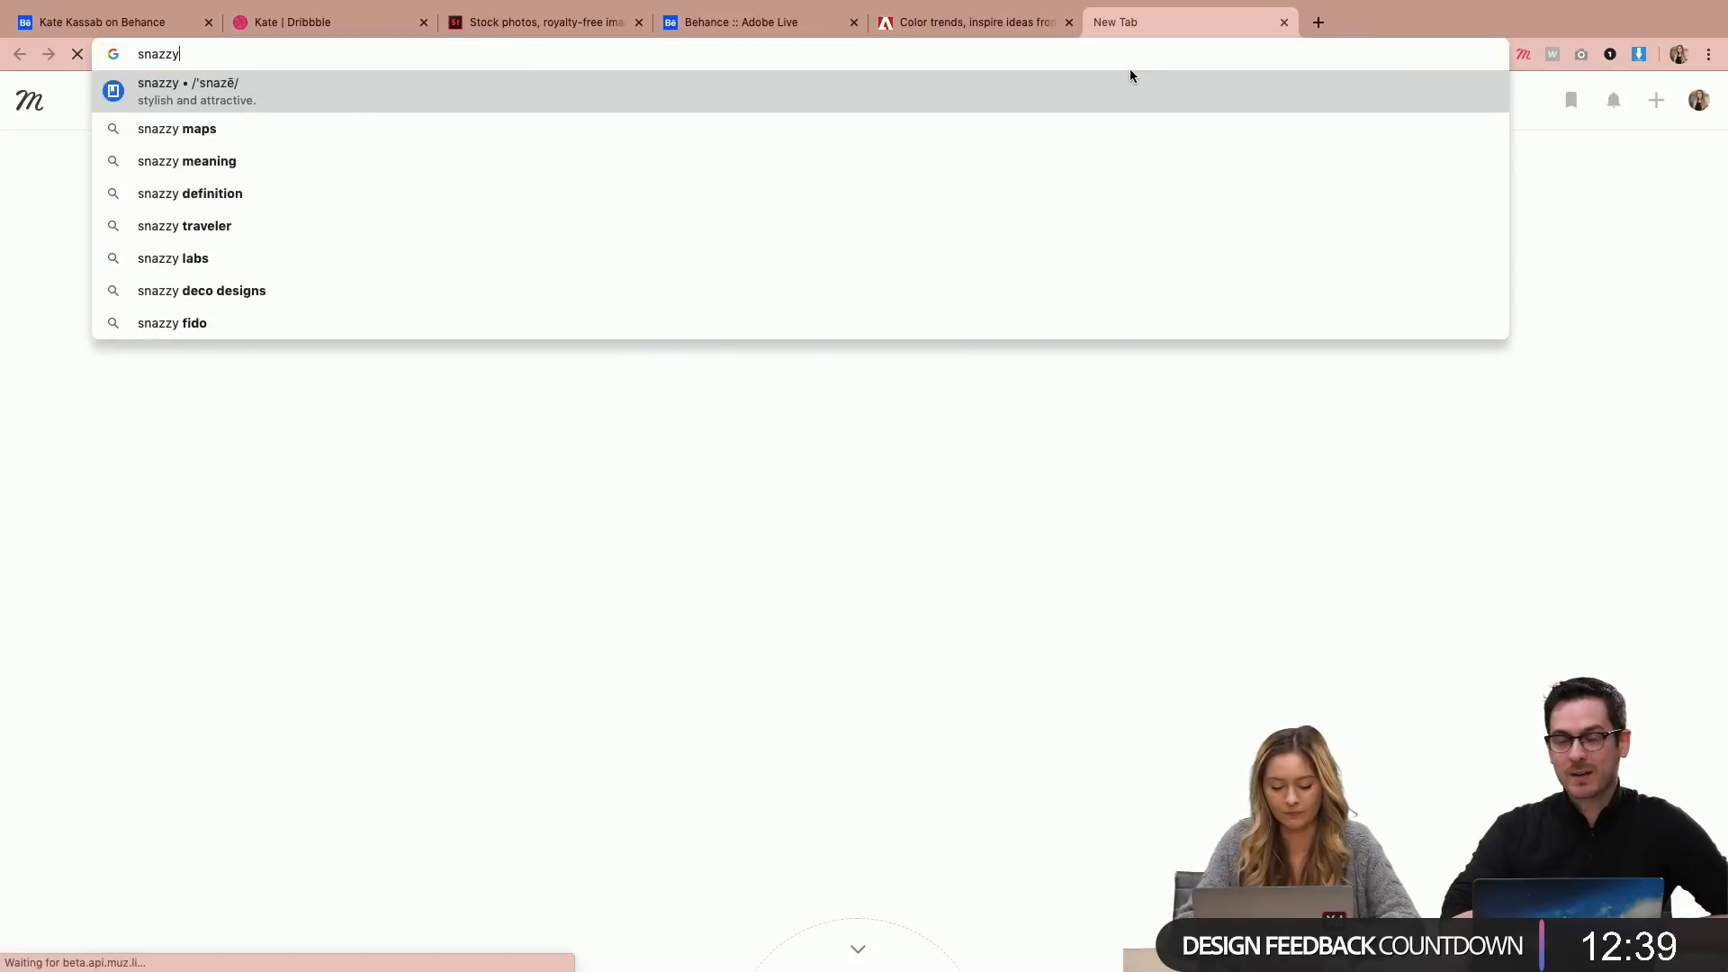
type("maps.c")
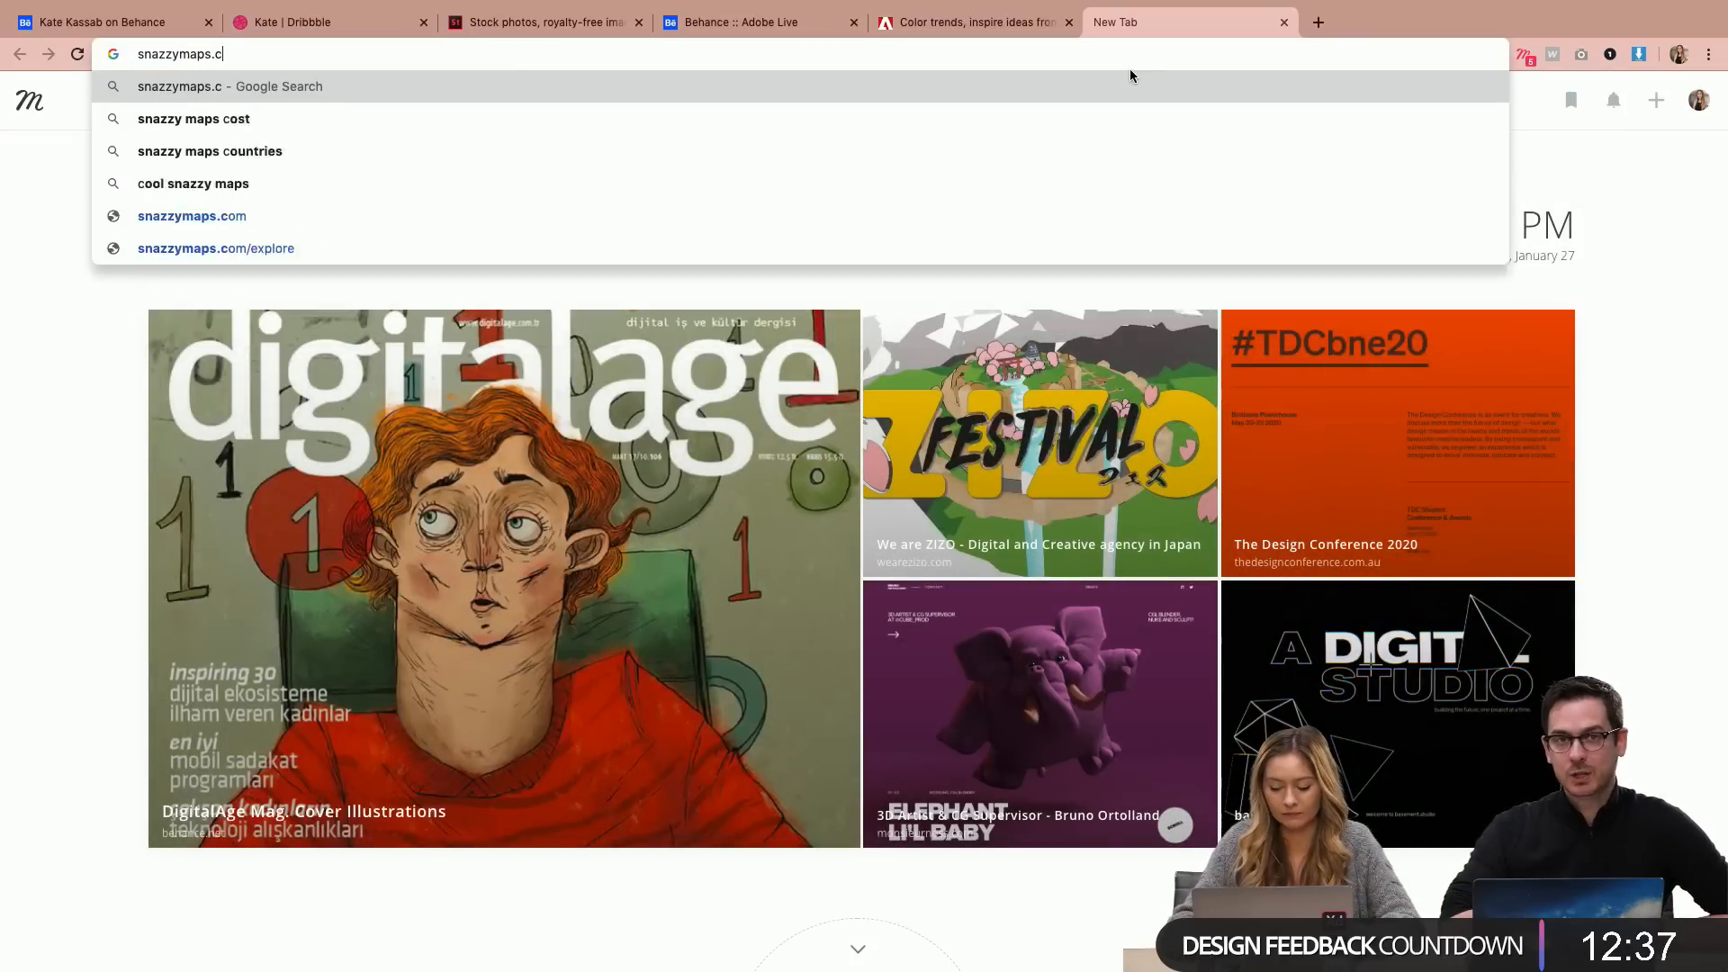
type("om")
key("Return")
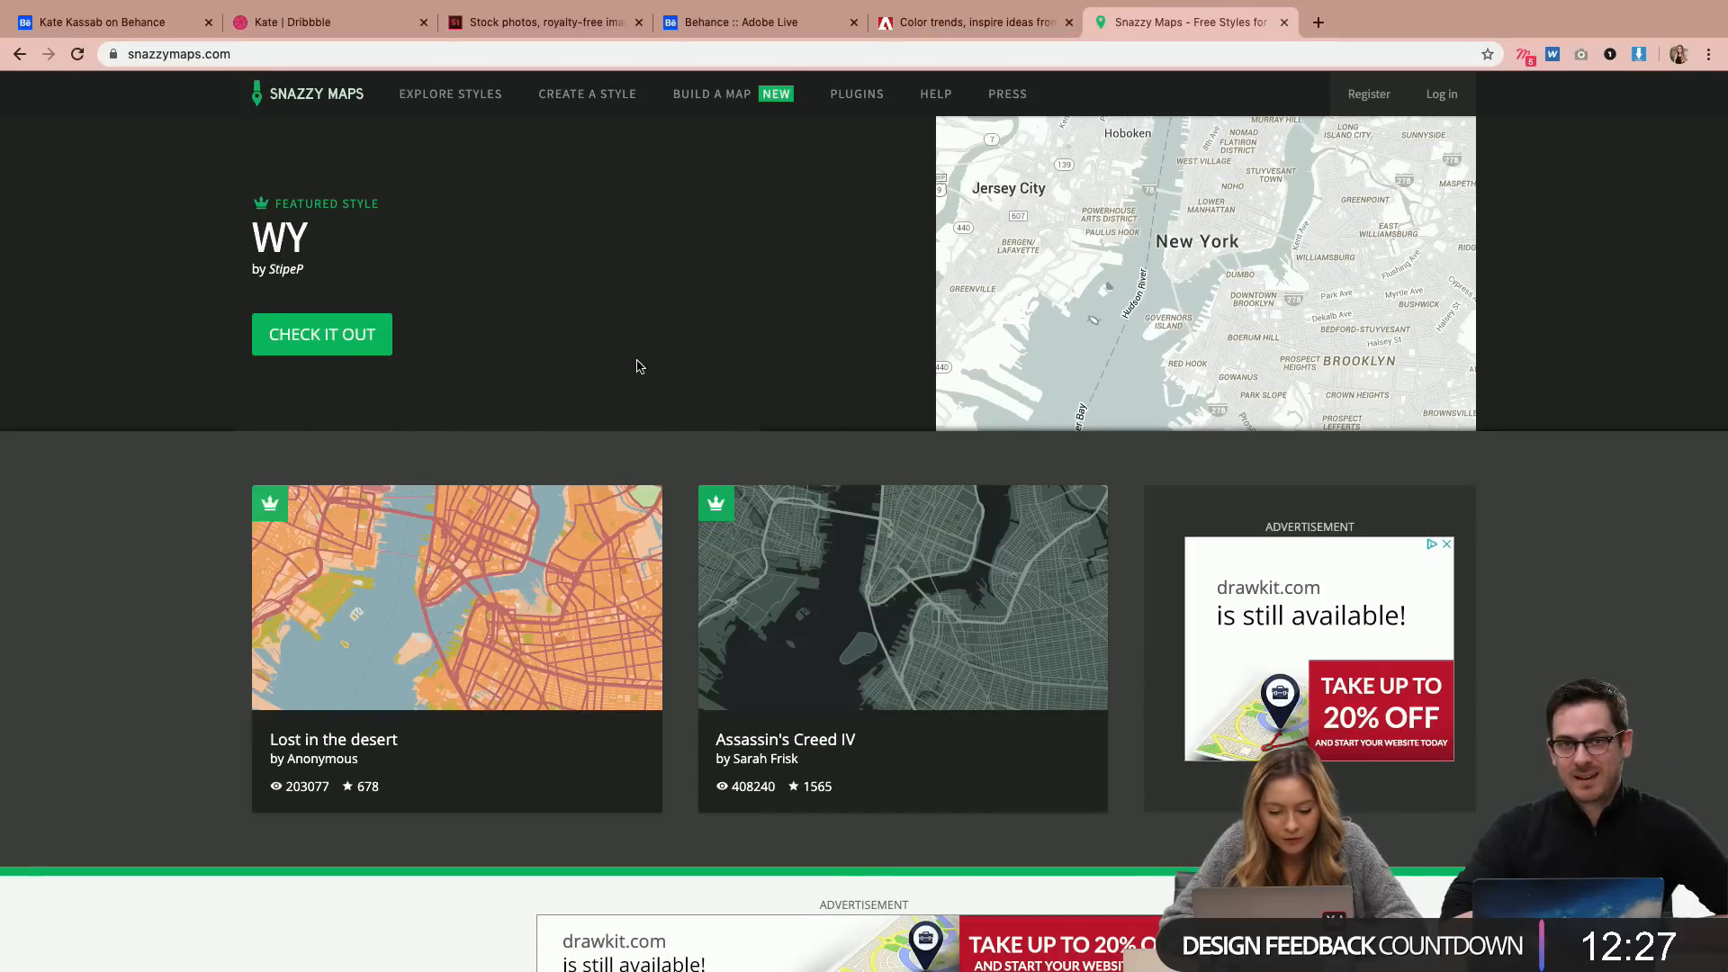
Skim the Snazzy Maps homepage, go to the Explore Styles gallery and try to open the Ultra Light with Labels style.
scroll(639, 366, "down", 2)
scroll(639, 367, "up", 2)
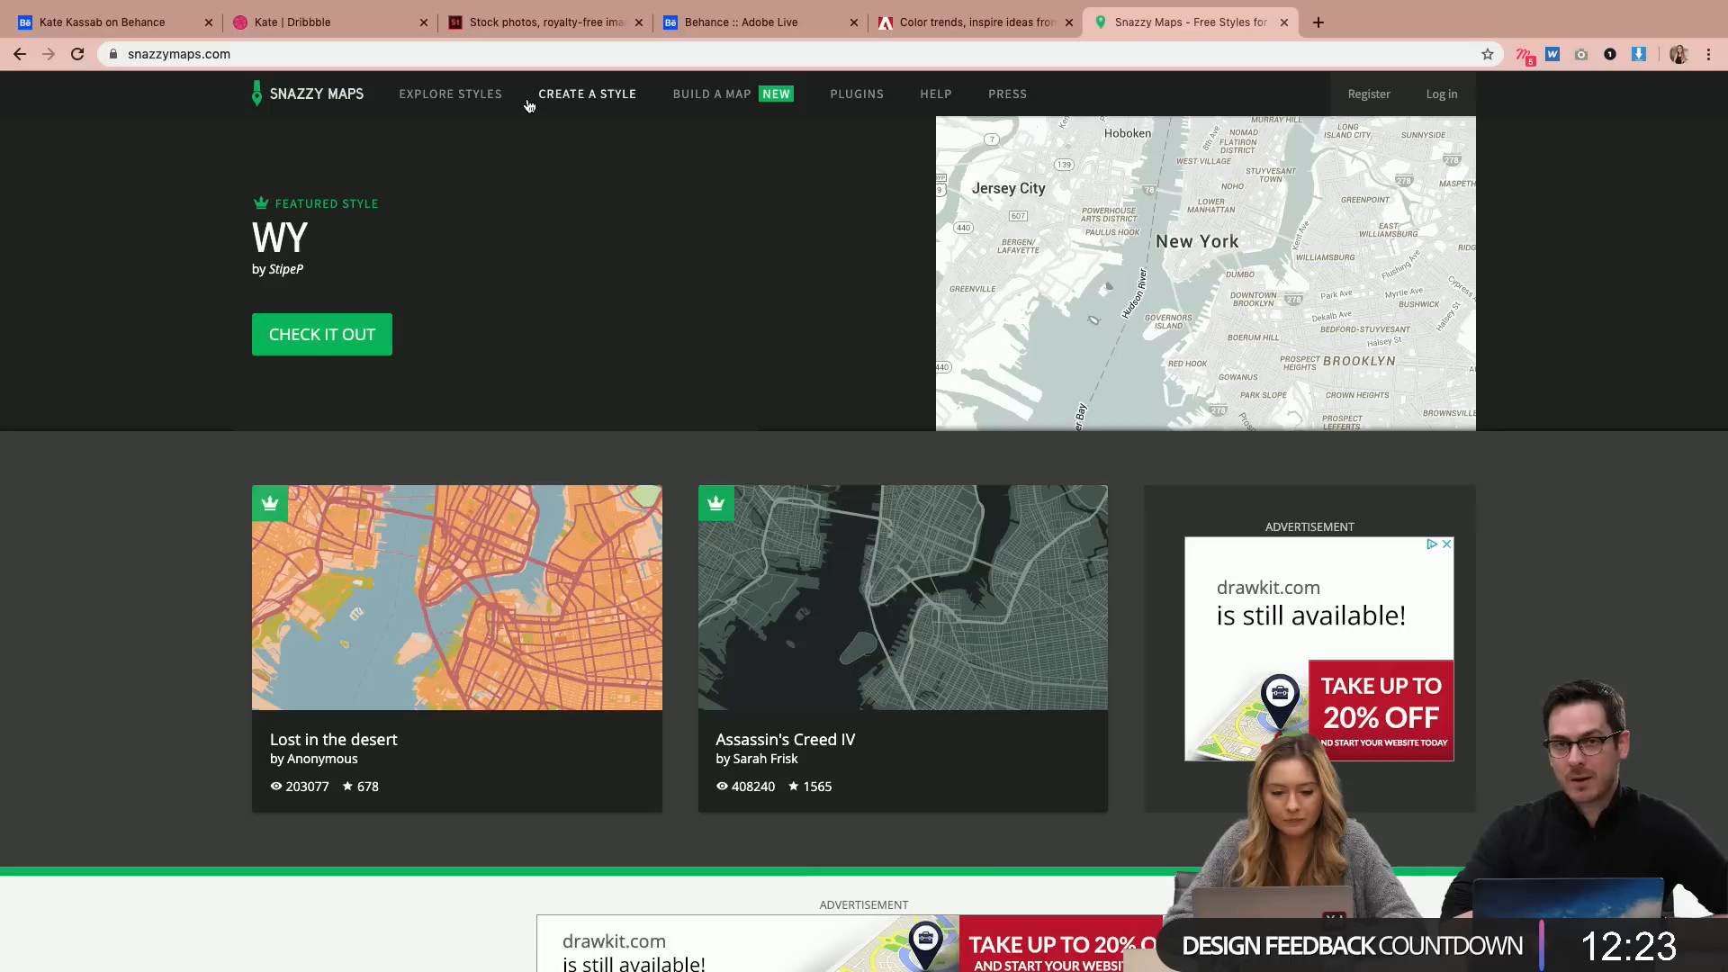
left_click(461, 94)
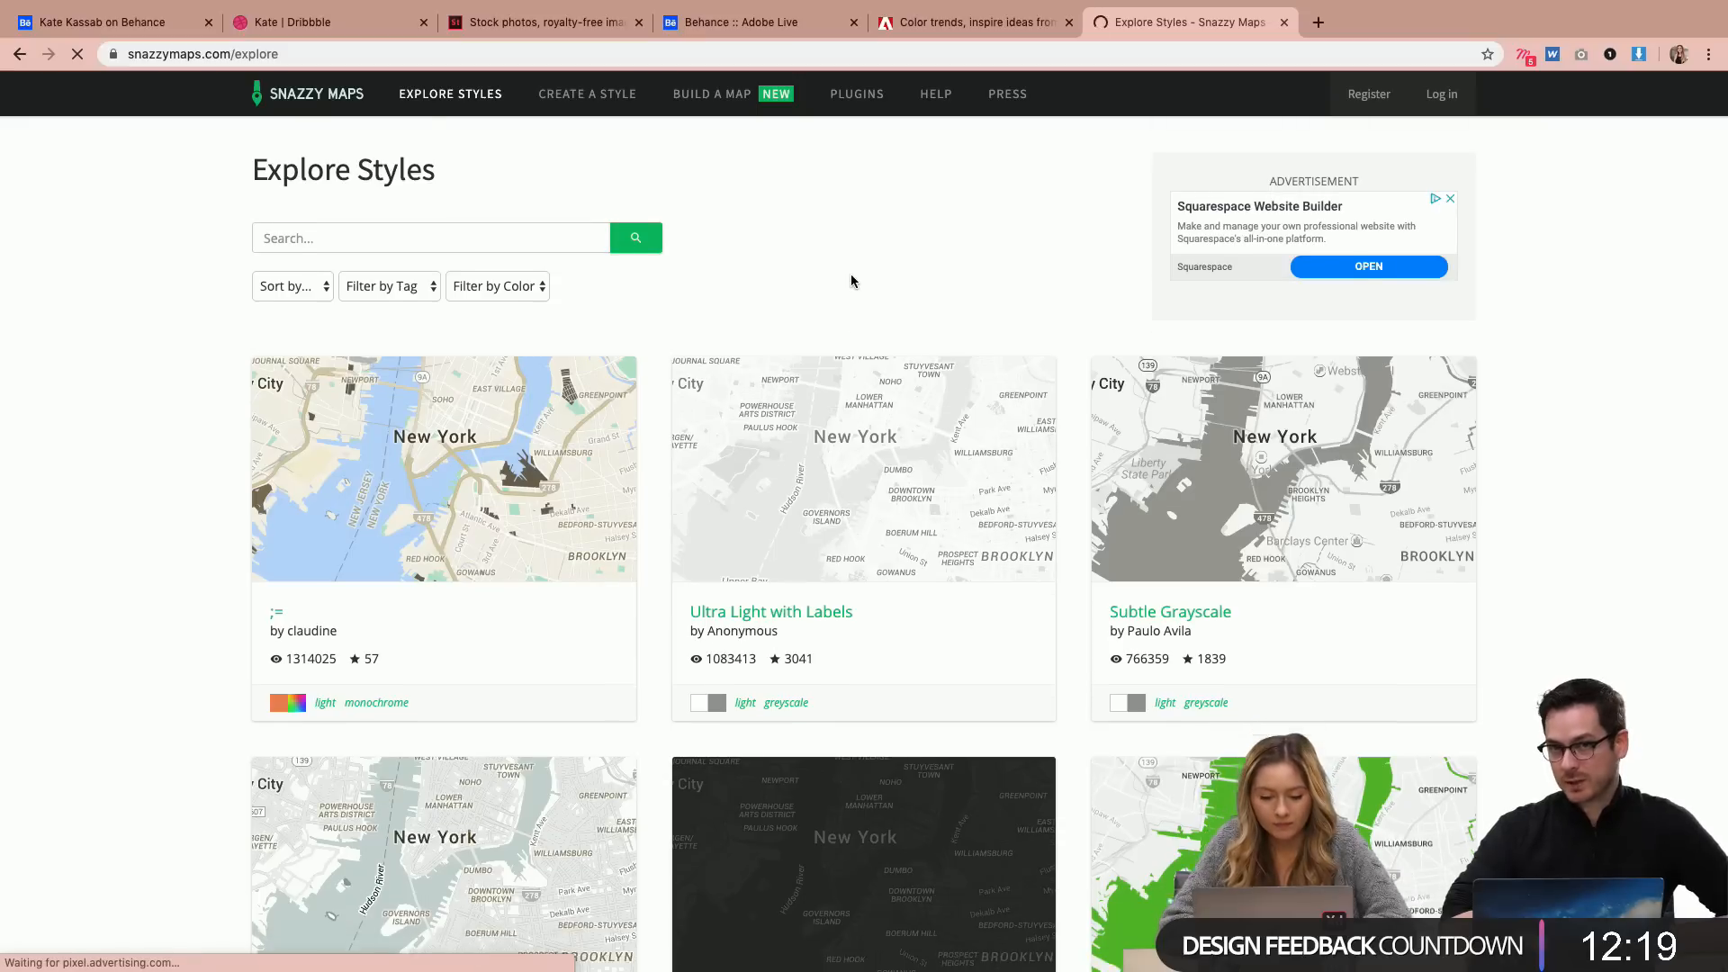
scroll(853, 280, "down", 3)
scroll(853, 283, "down", 3)
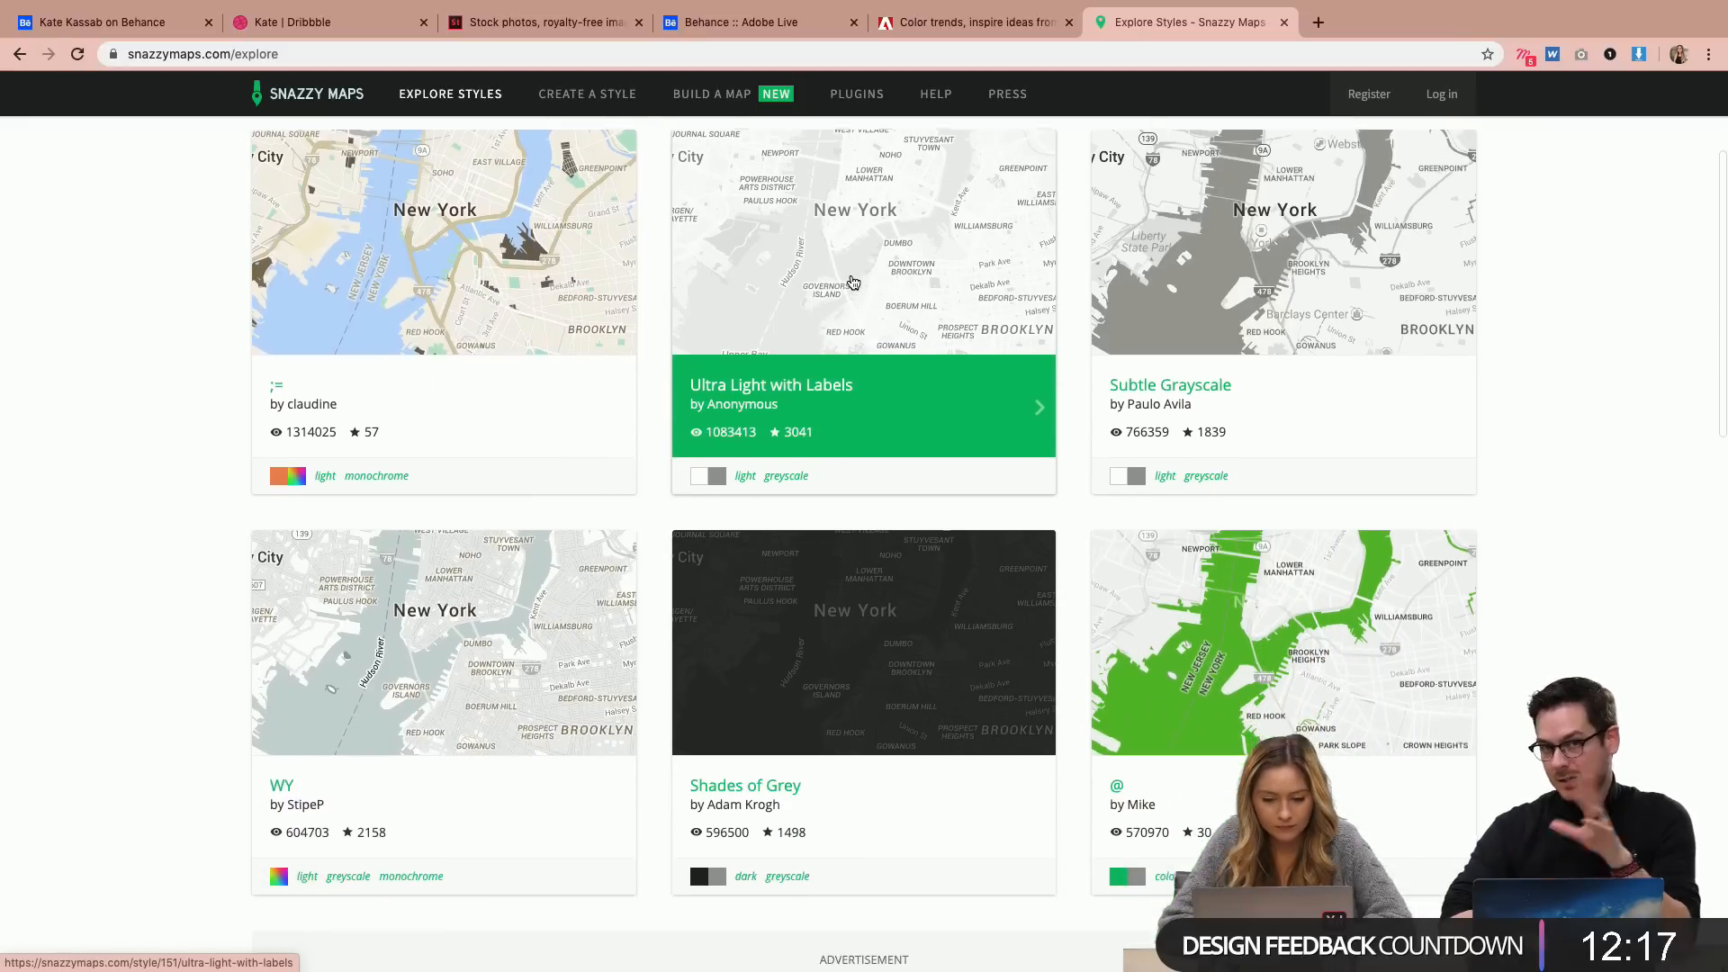
scroll(853, 283, "up", 3)
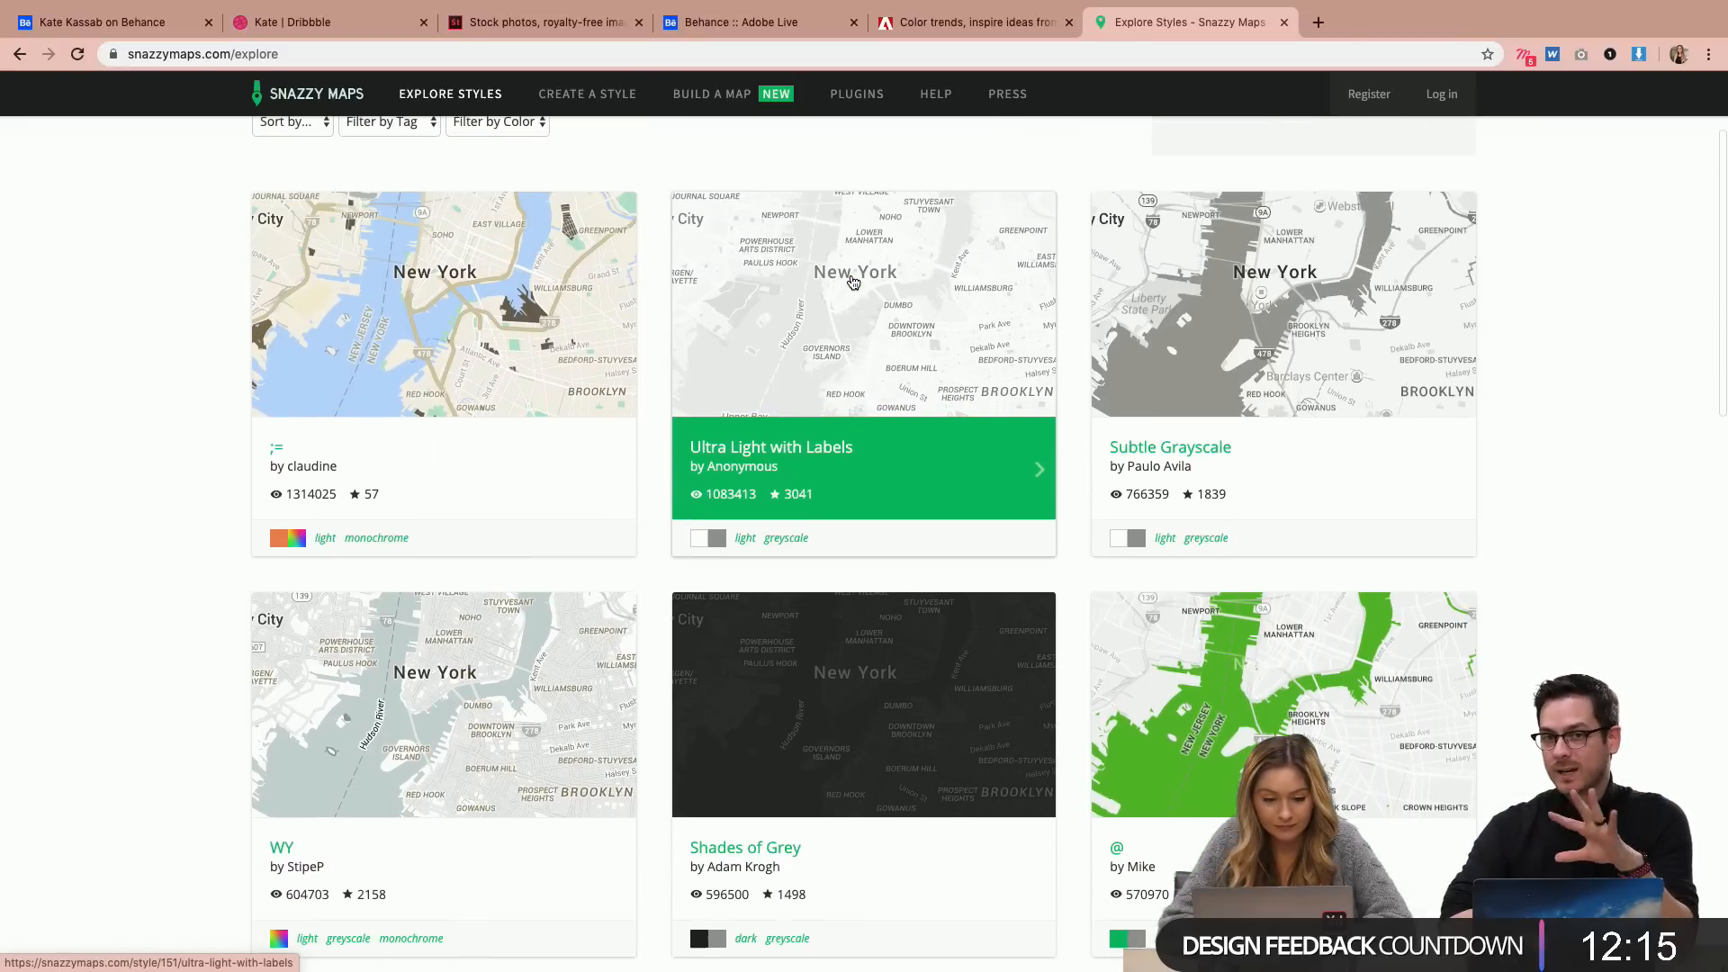
left_click(864, 309)
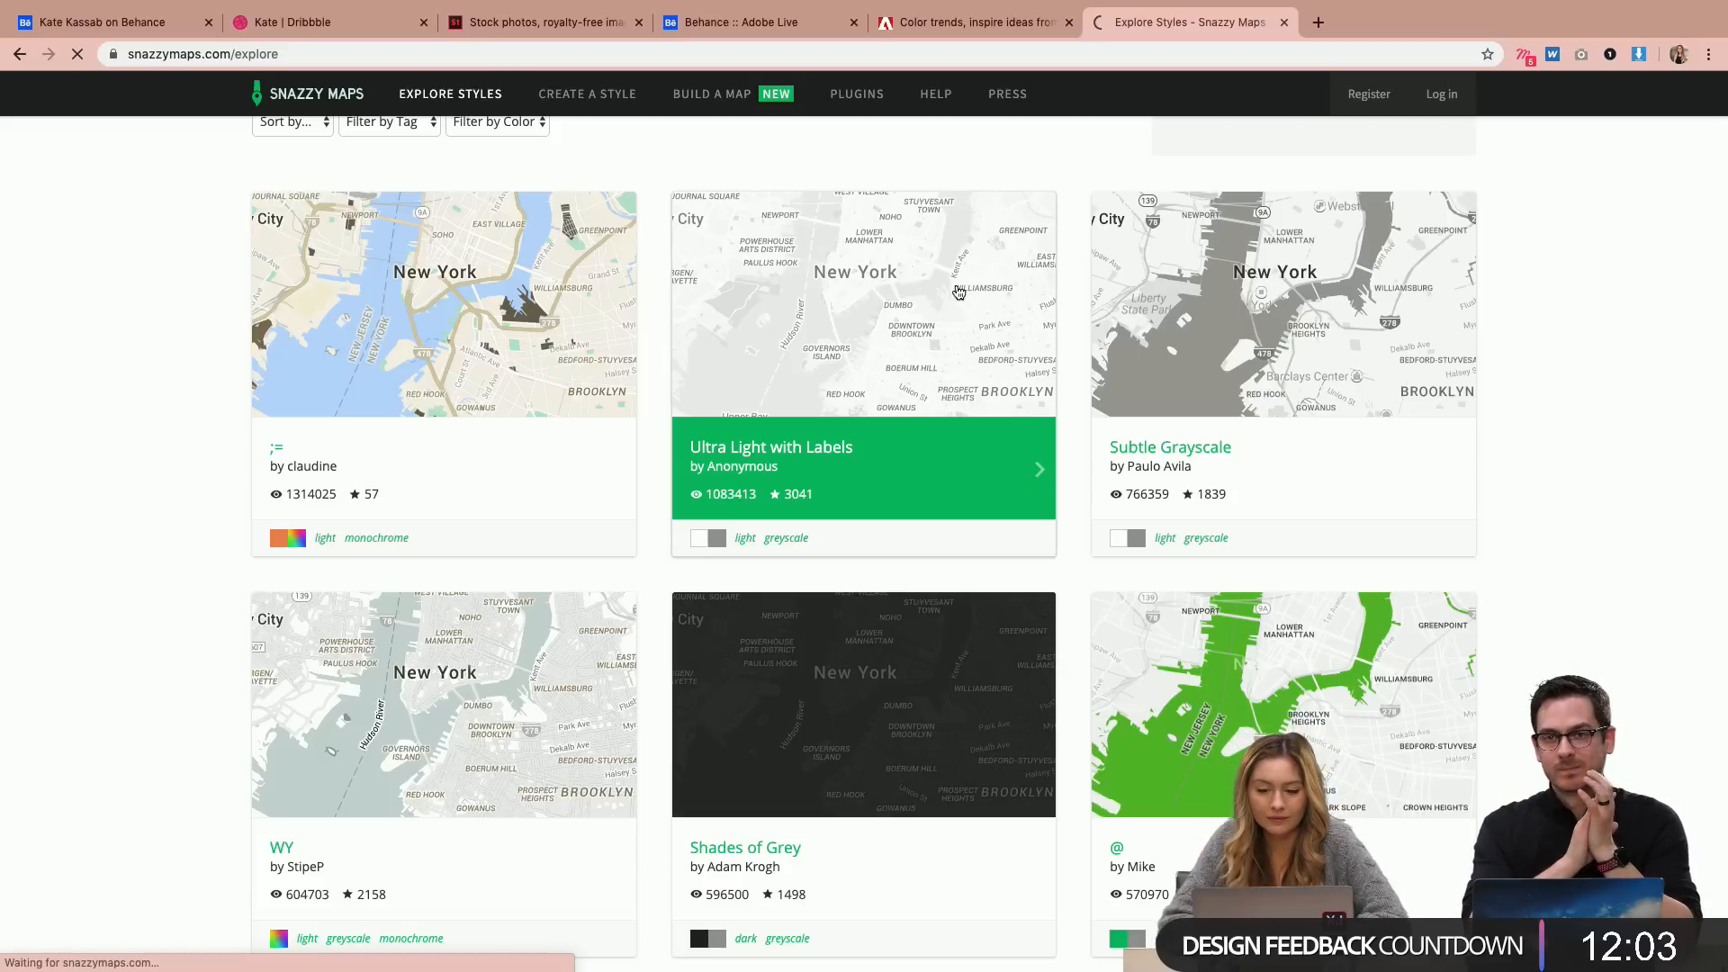
Look through all the map styles on the first page of the Explore Styles gallery.
scroll(810, 495, "down", 3)
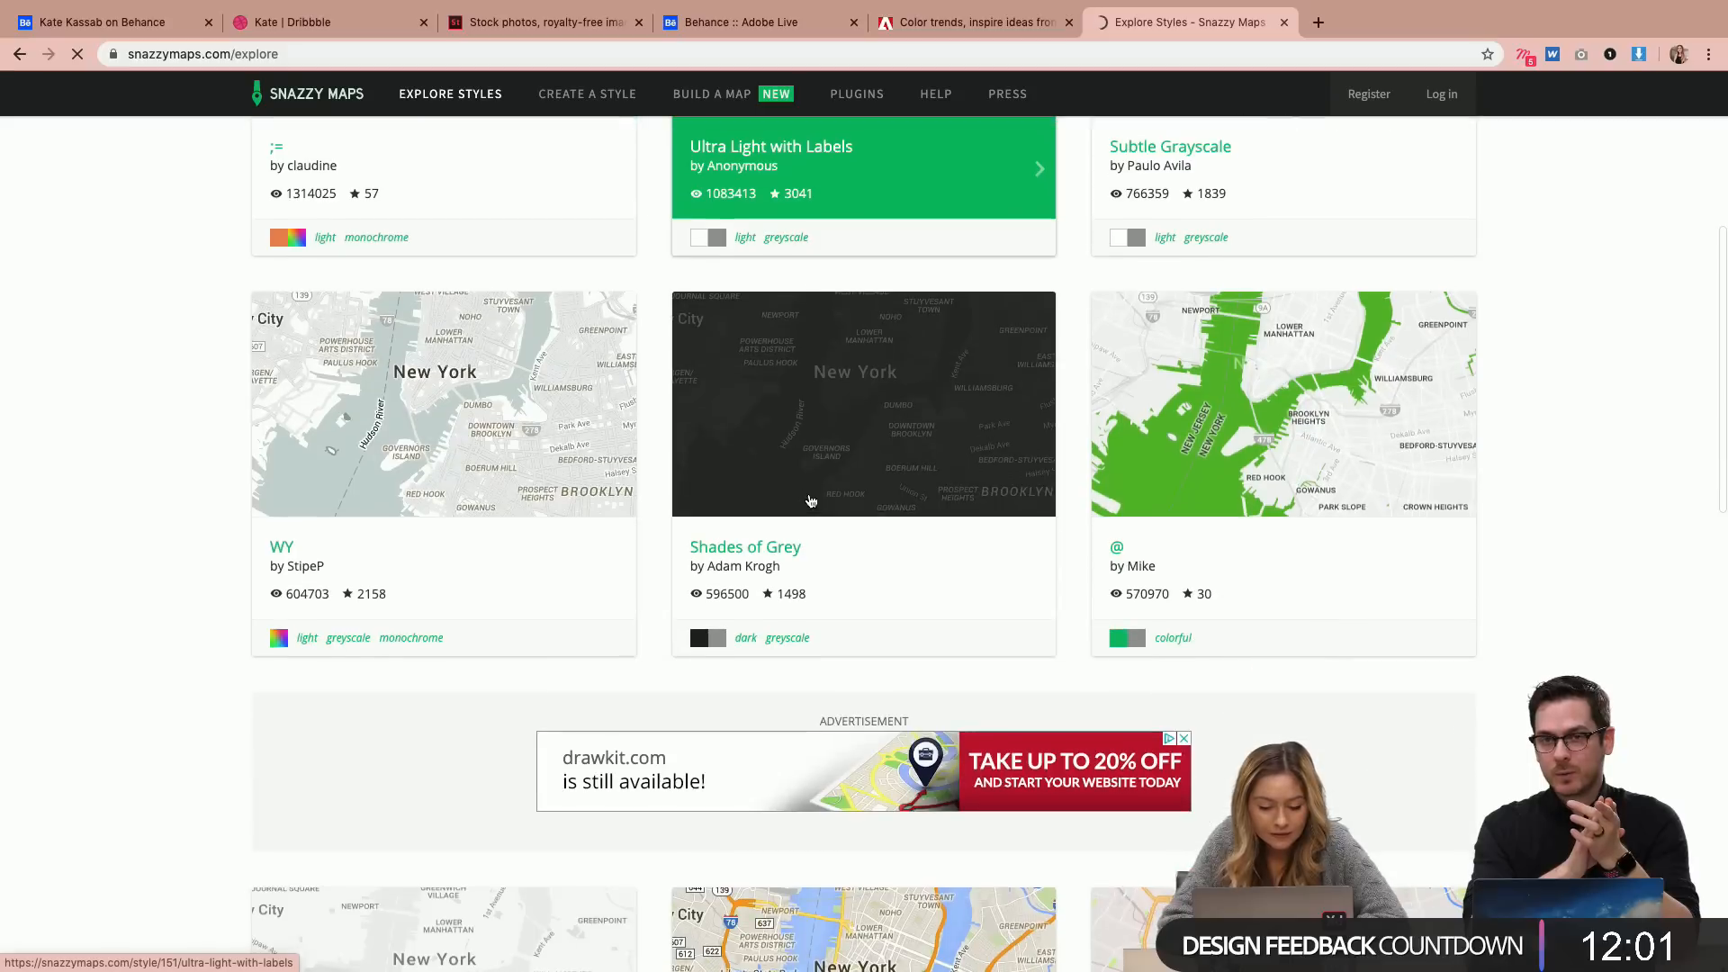
scroll(810, 502, "down", 7)
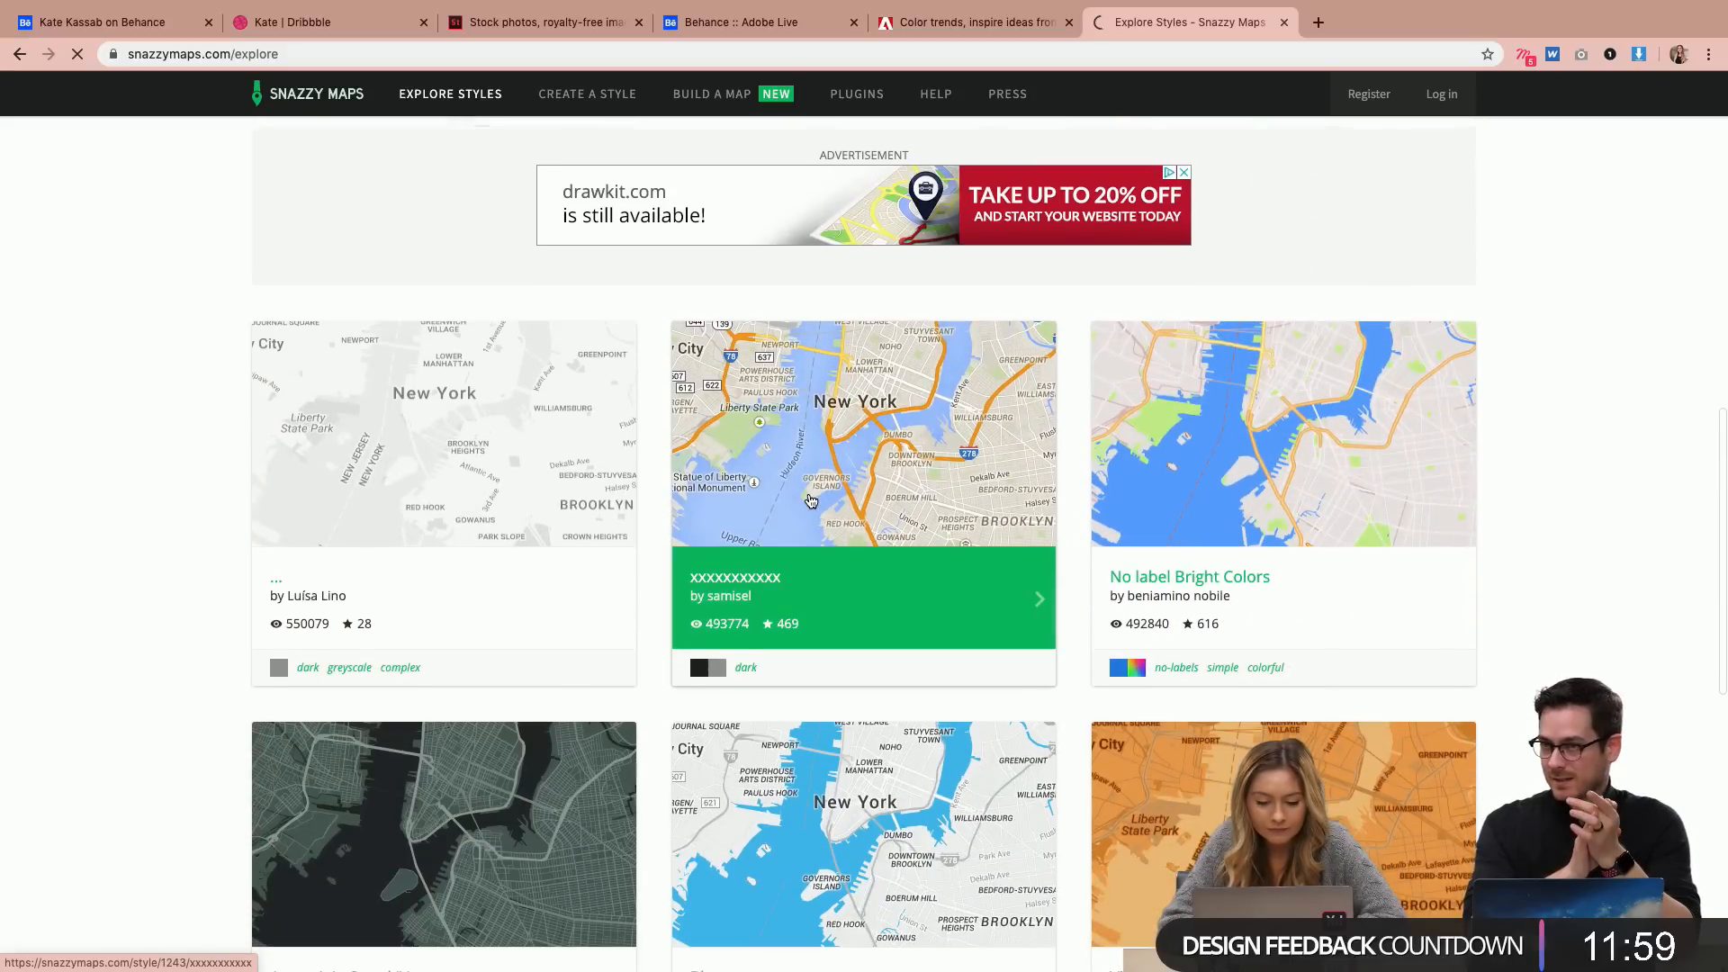
scroll(810, 501, "down", 2)
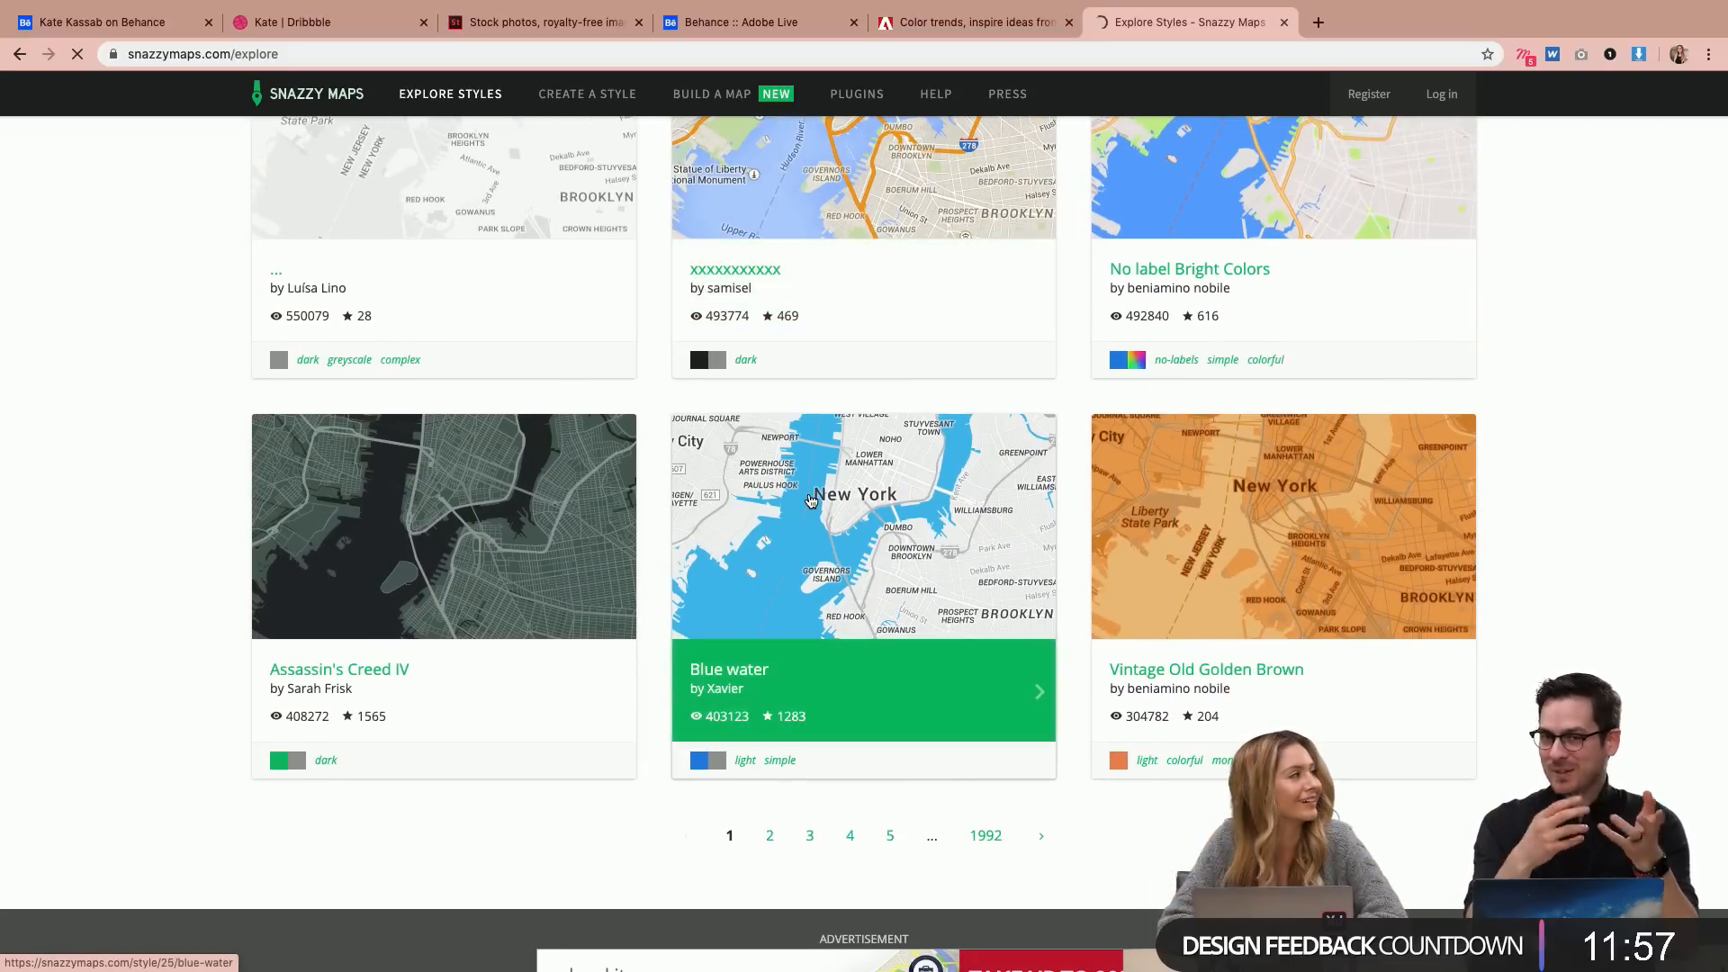
scroll(810, 501, "down", 2)
scroll(810, 502, "up", 3)
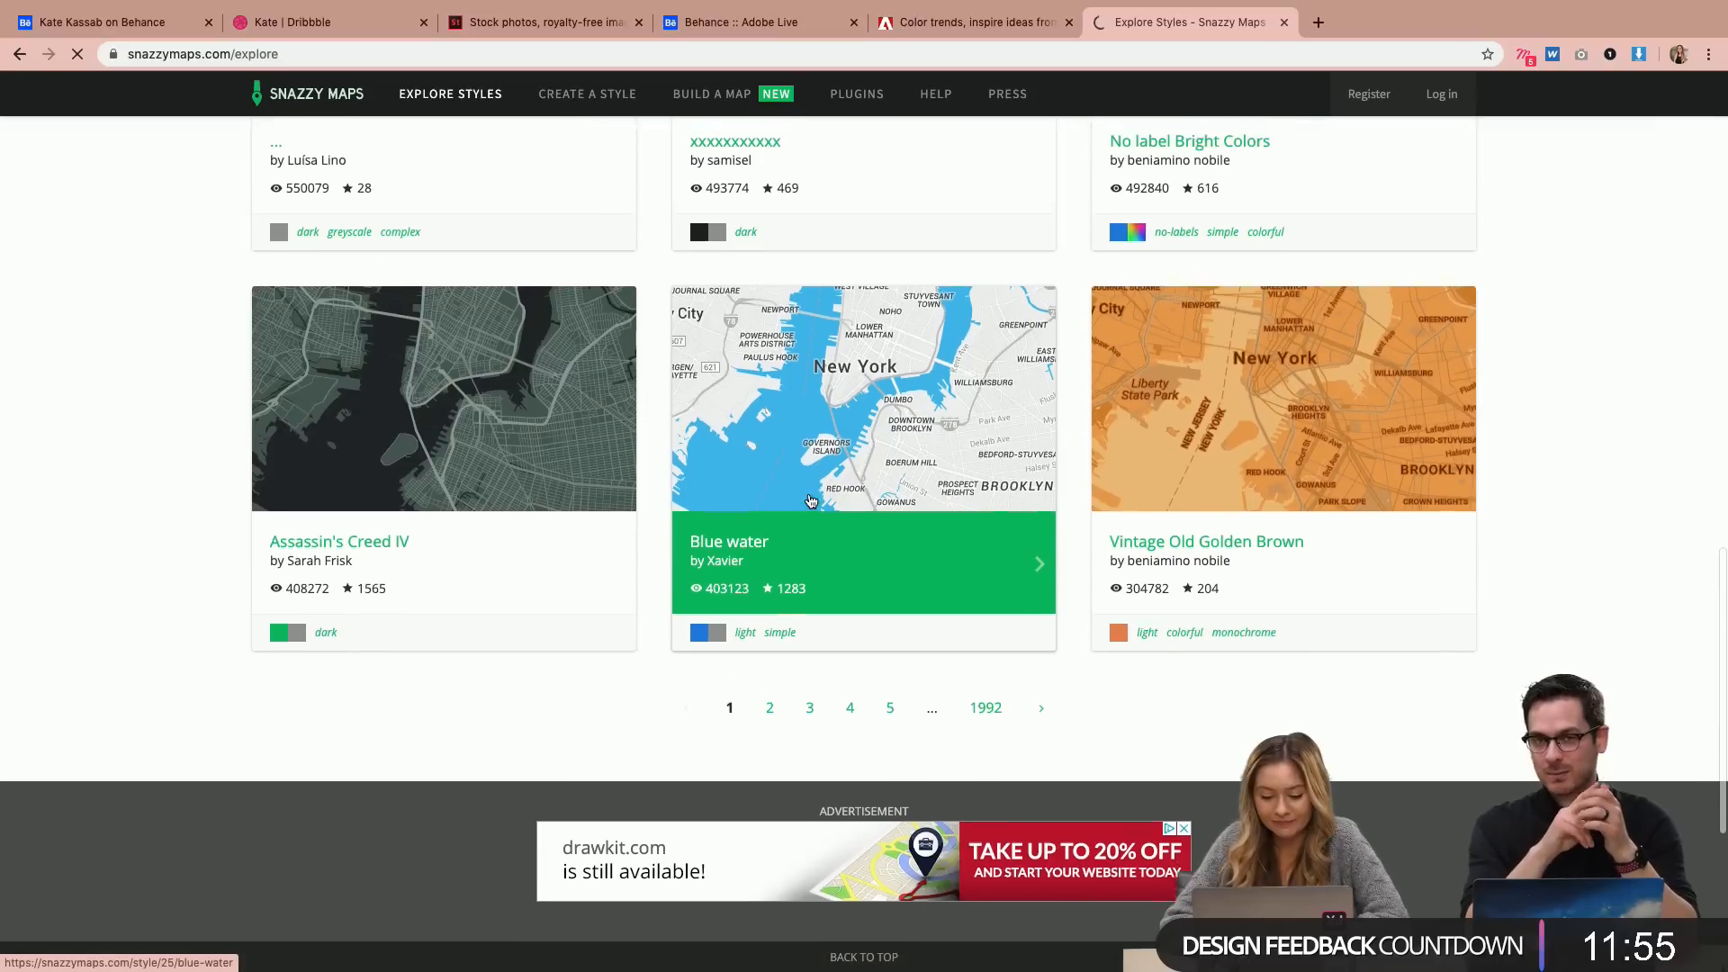
scroll(810, 501, "up", 12)
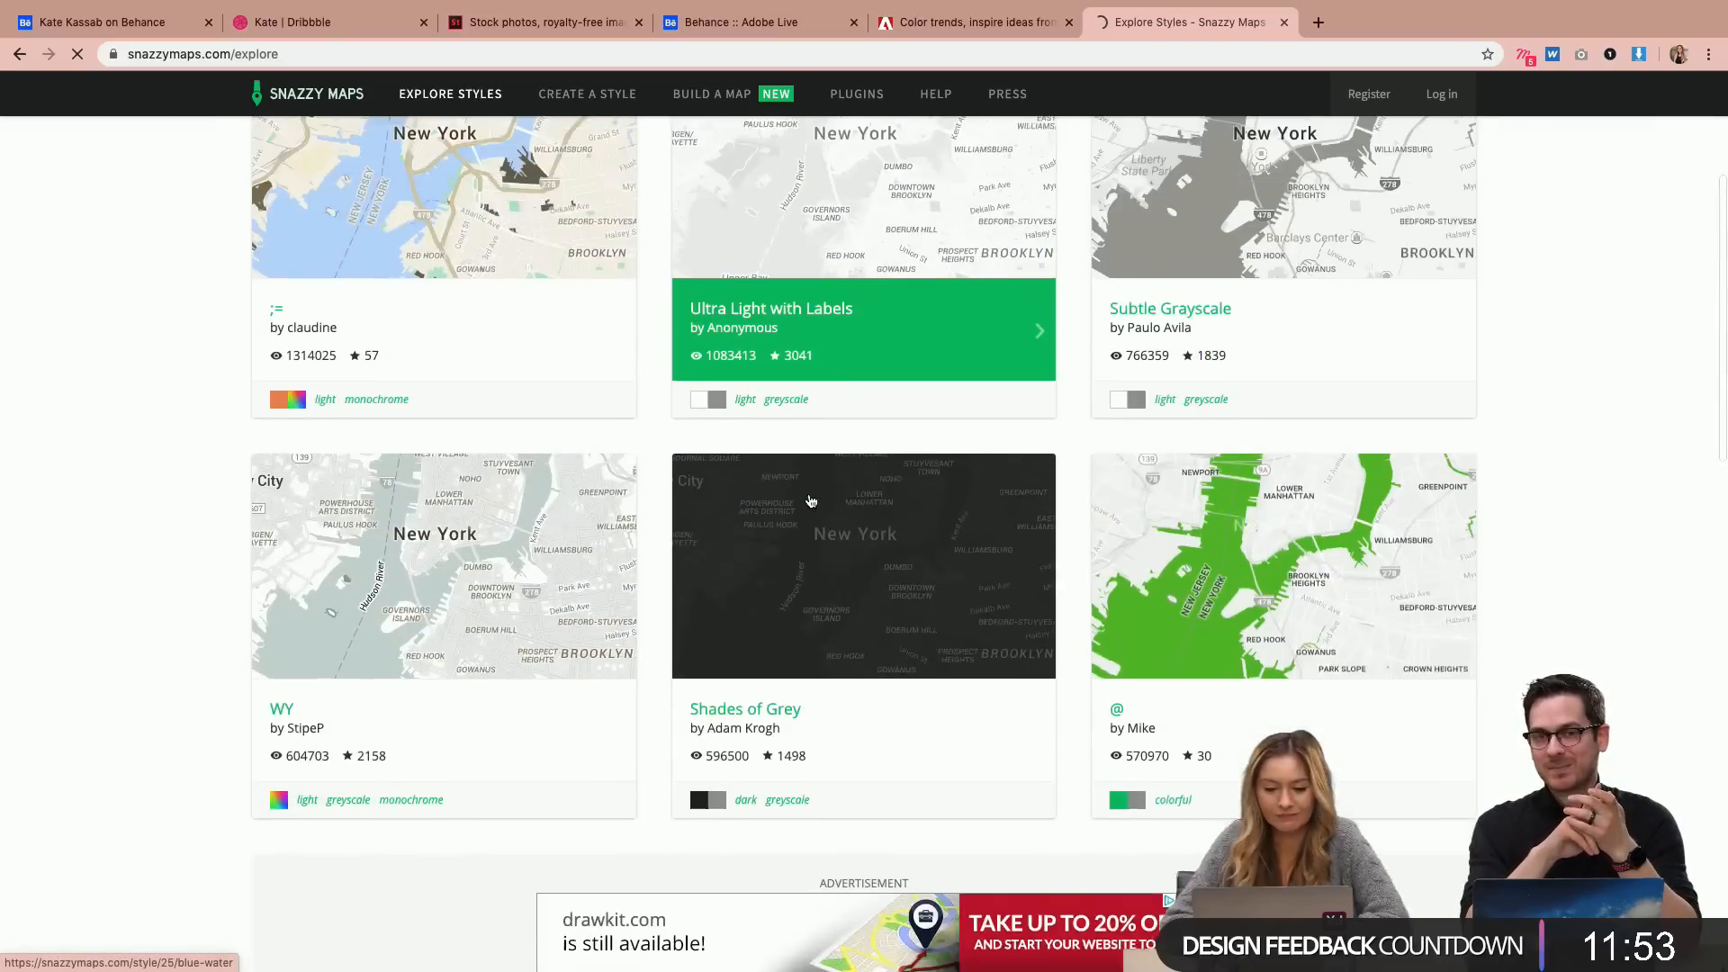
scroll(808, 500, "up", 2)
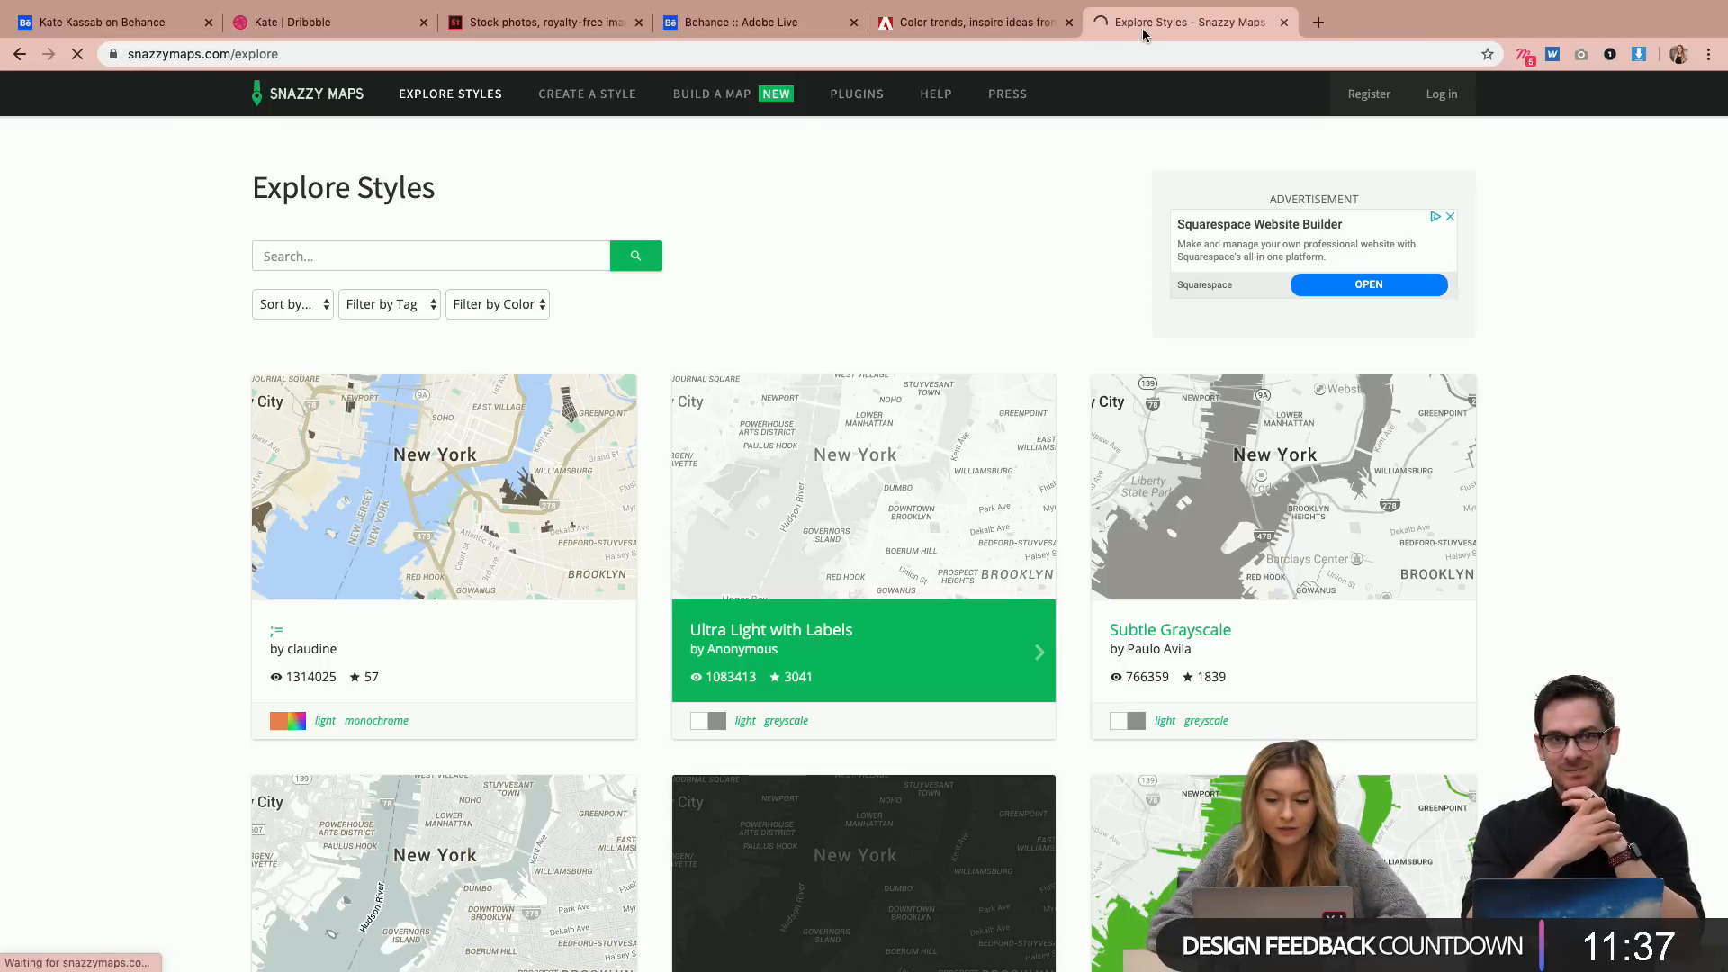
Close the Snazzy Maps page and switch back to the to-do app file in Adobe XD.
left_click(1285, 22)
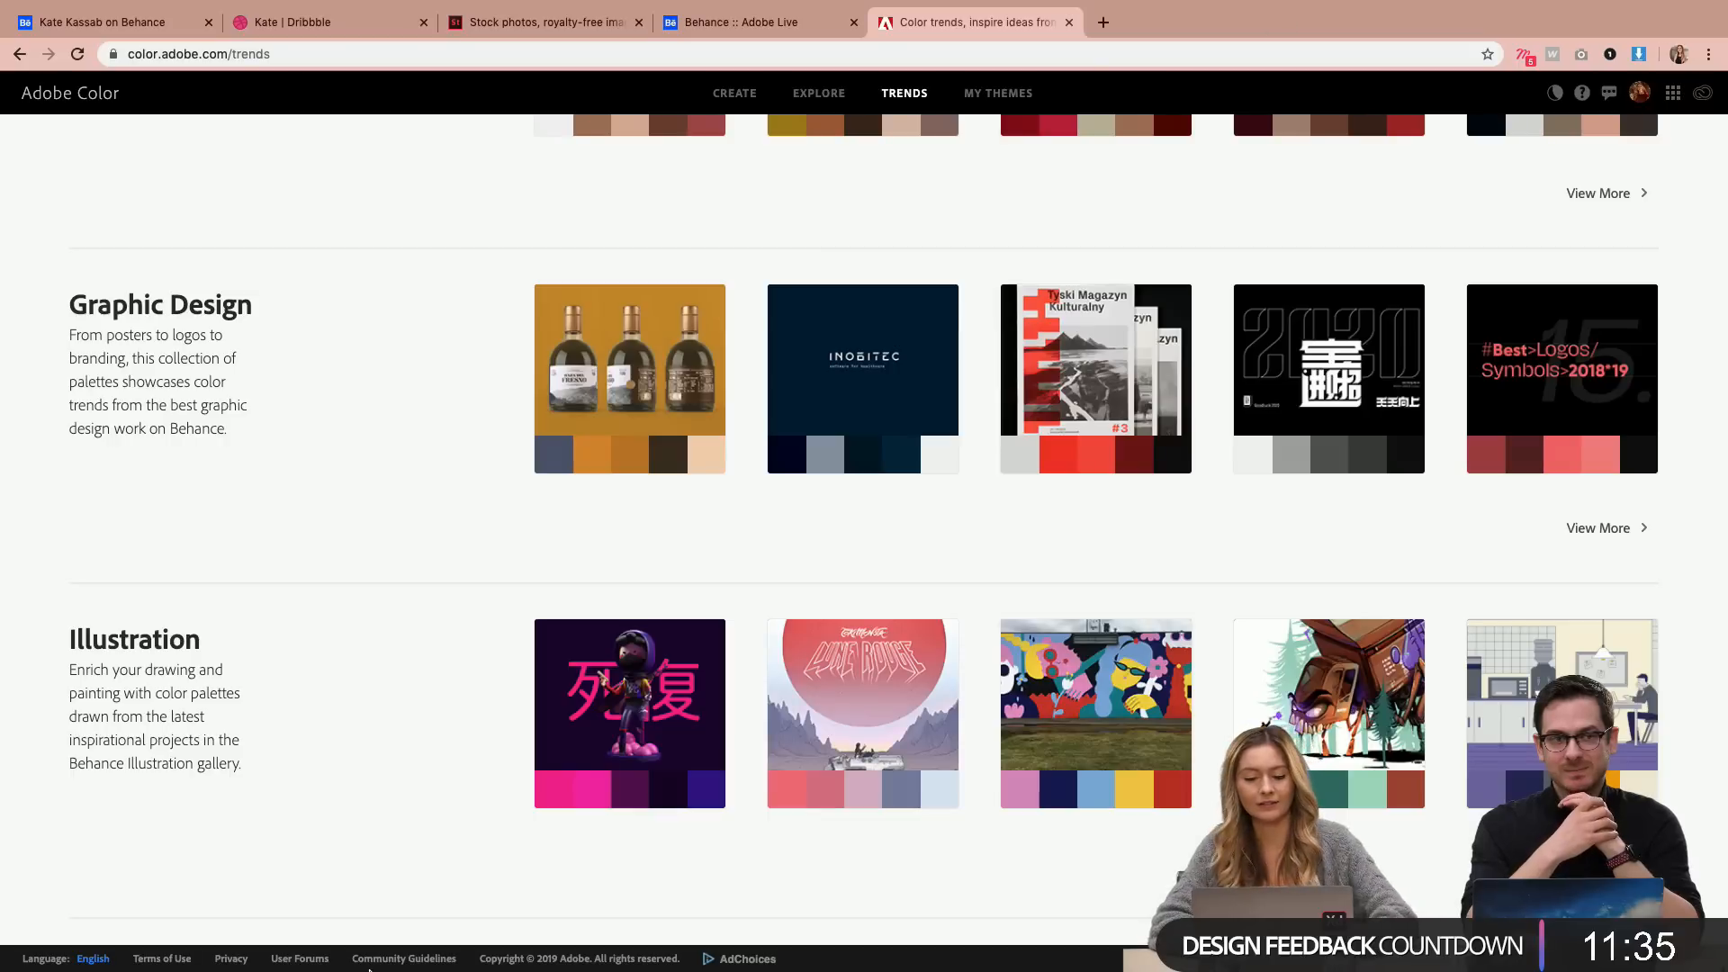
mouse_move(548, 969)
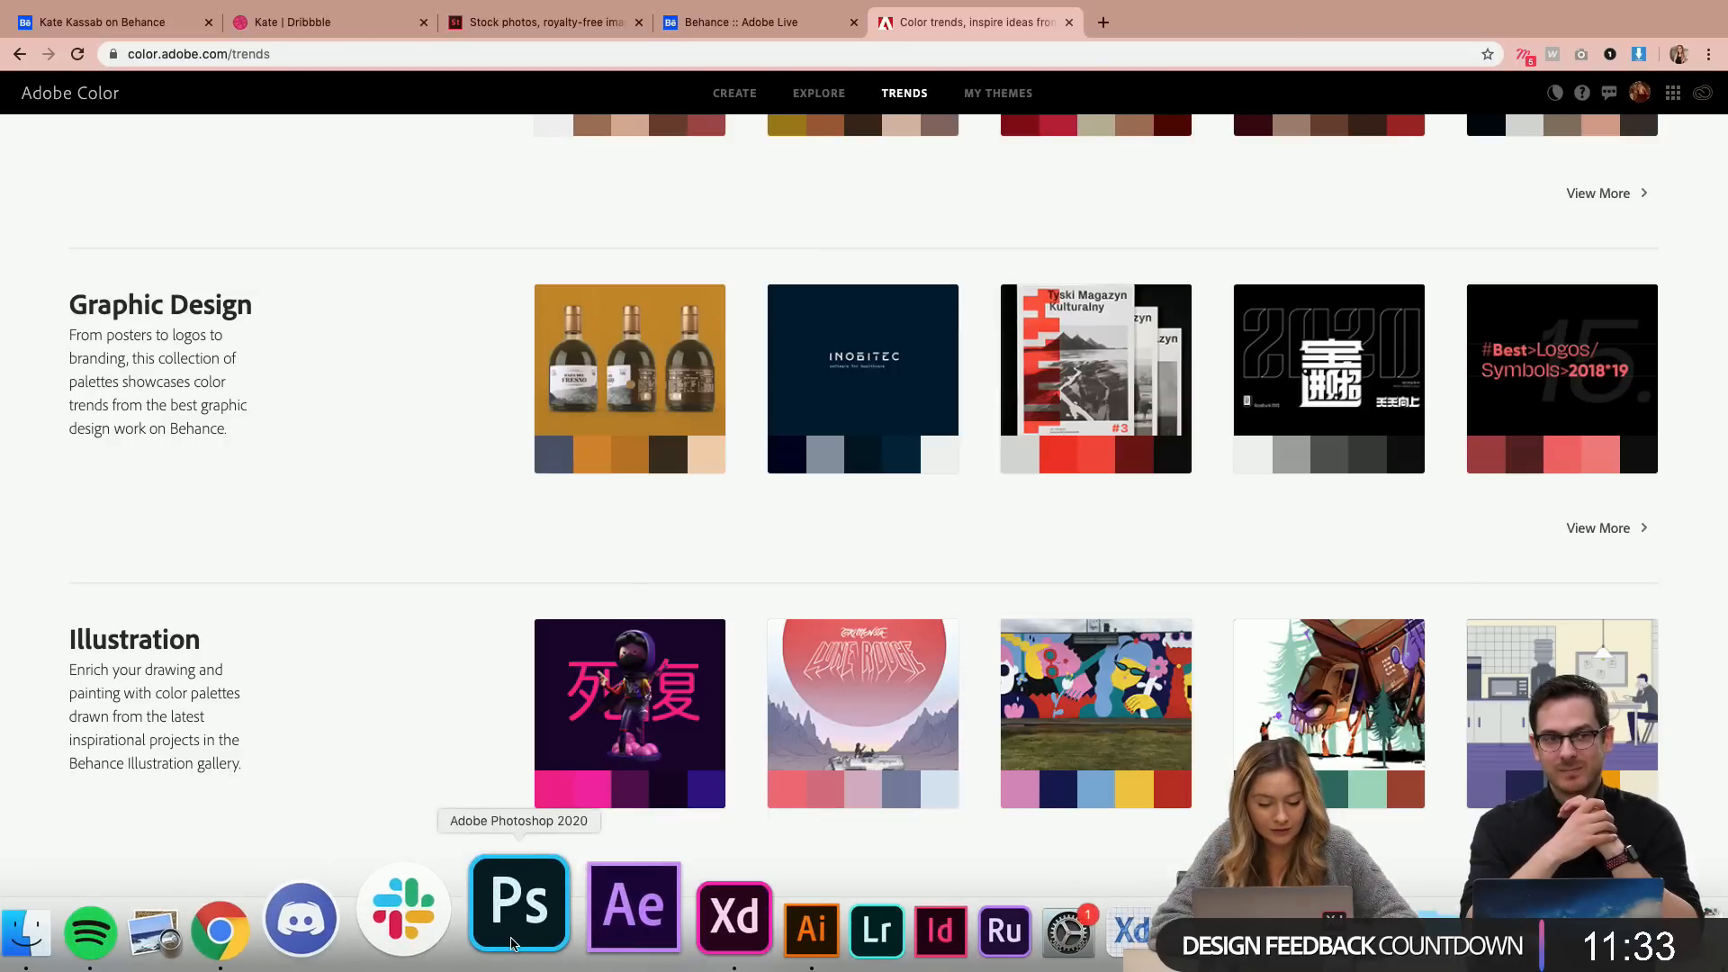
left_click(658, 913)
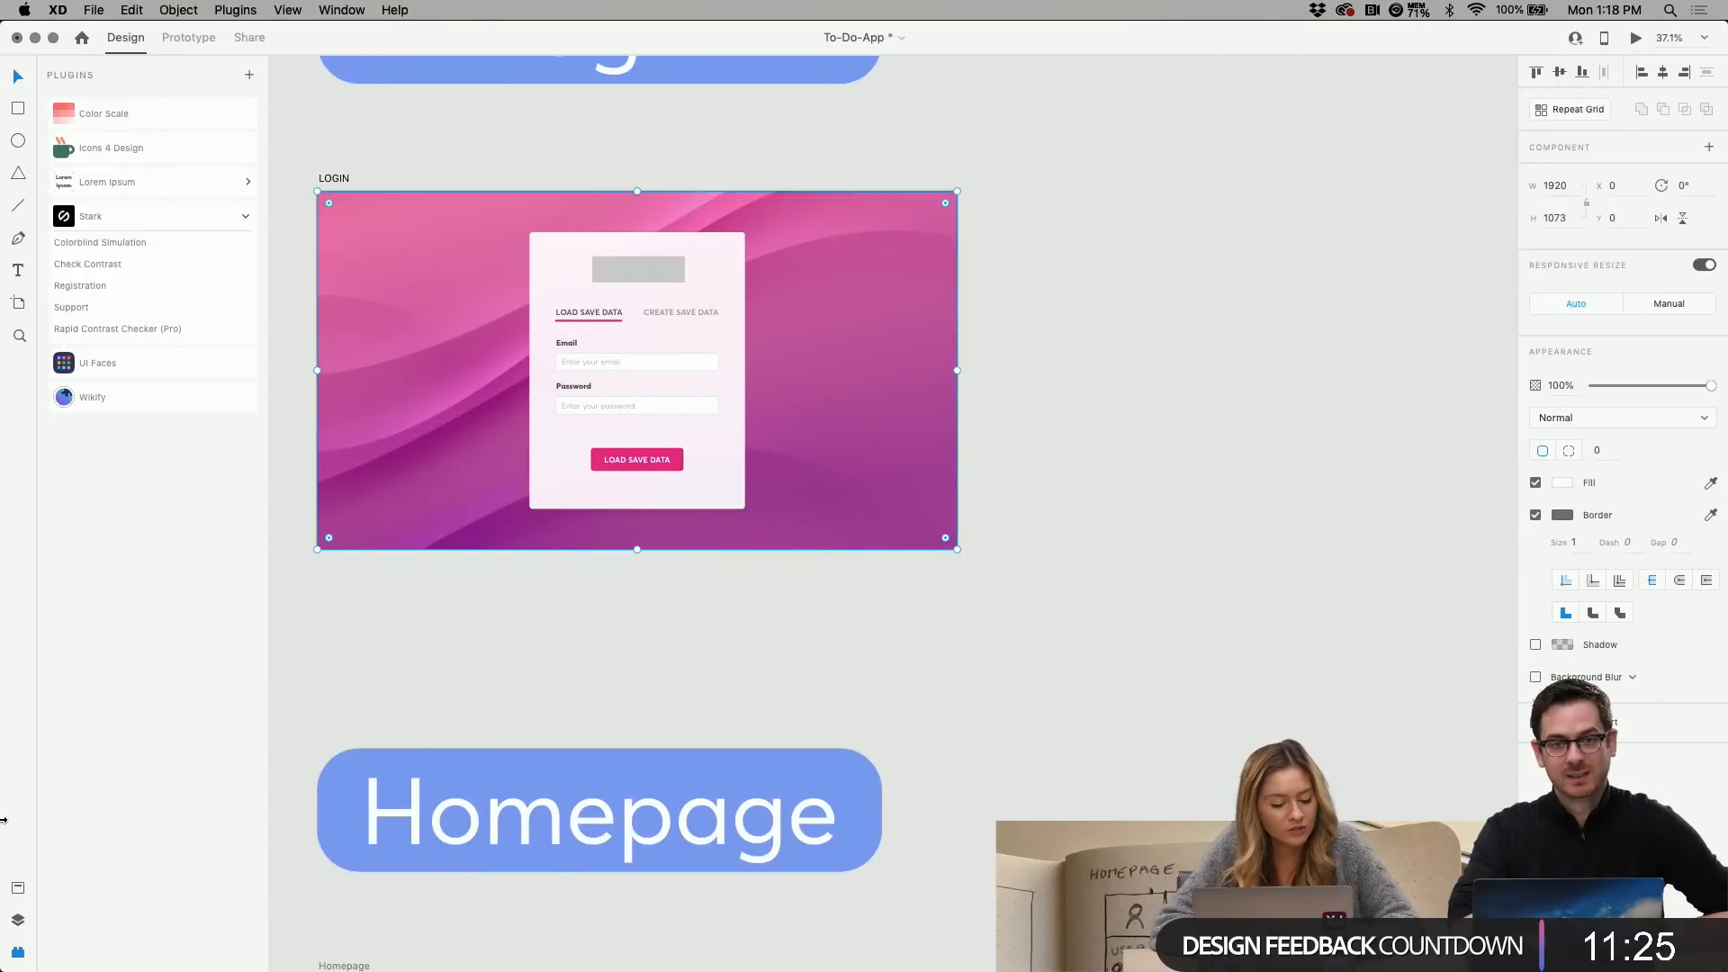
Browse the XD plugin catalogue and search it for "umap".
left_click(218, 8)
mouse_move(231, 72)
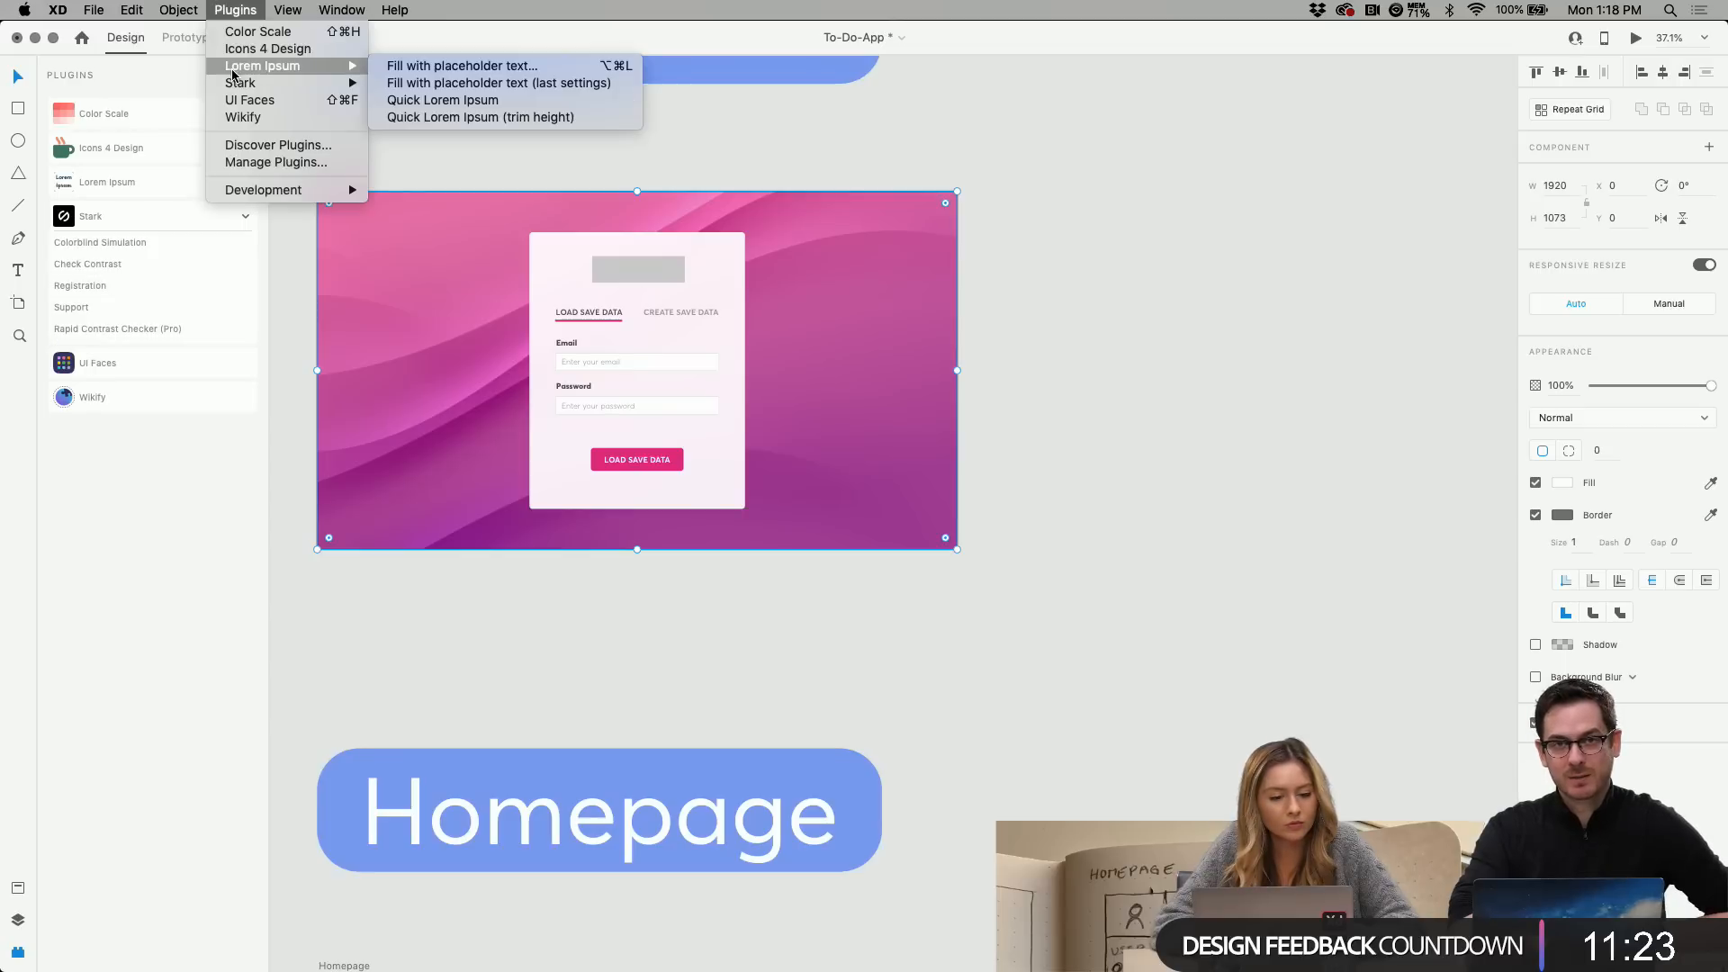
left_click(261, 145)
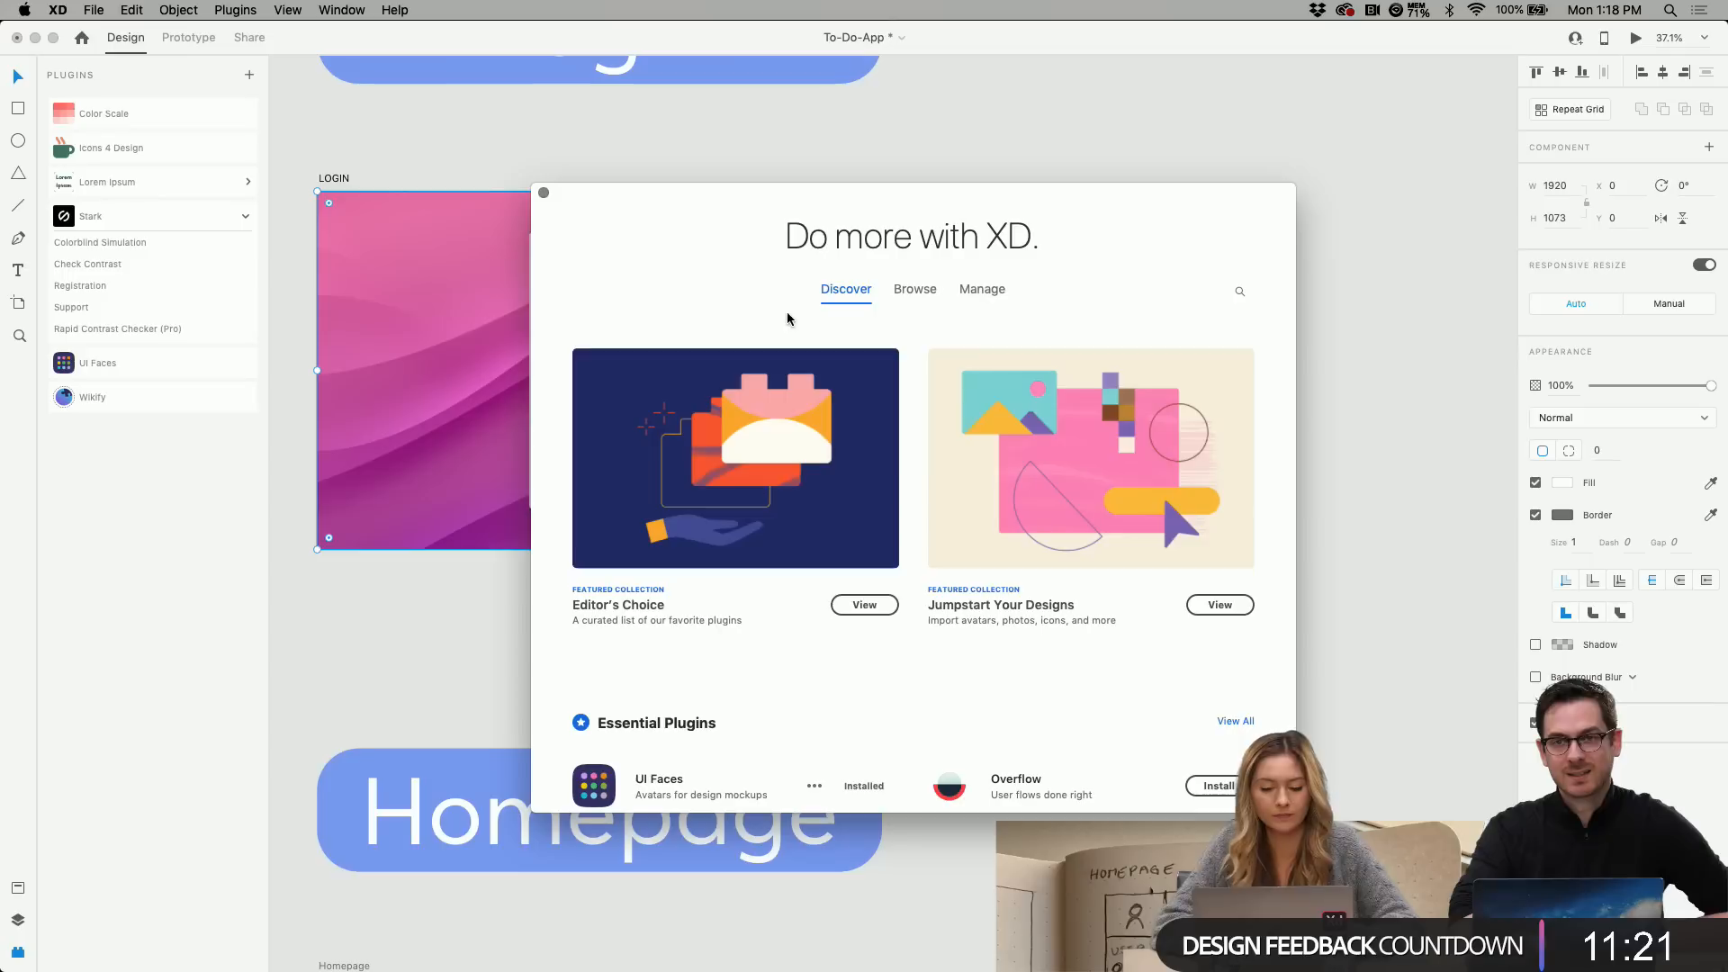
left_click(910, 300)
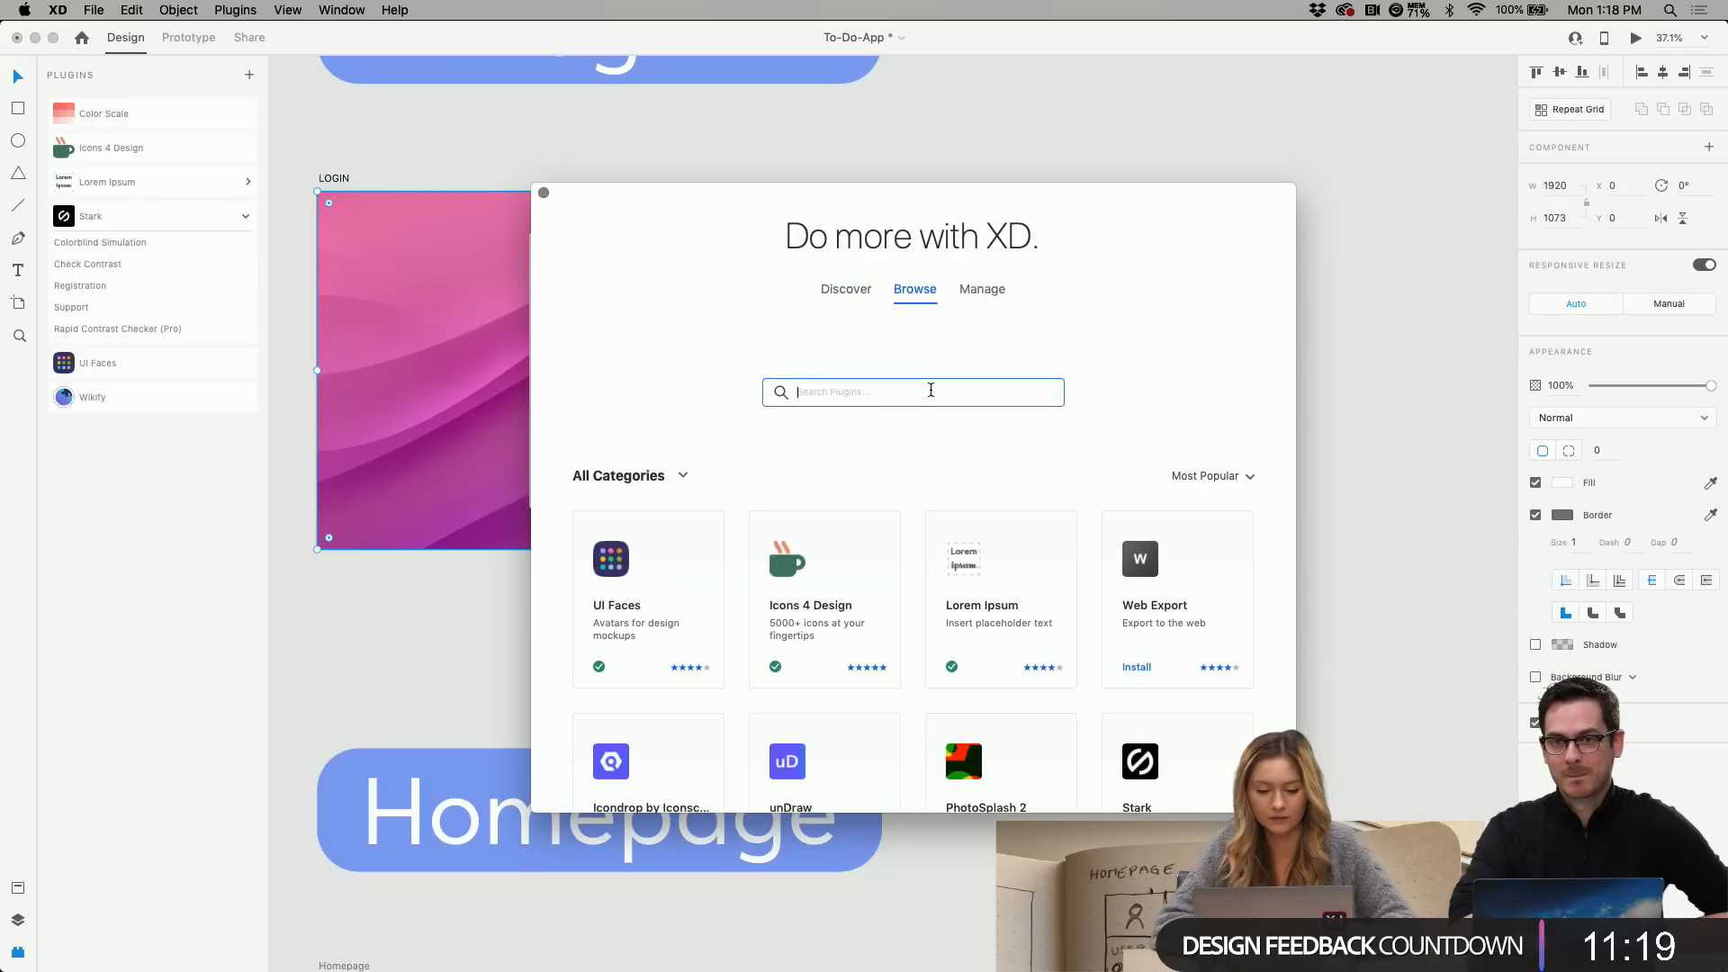
type("umap")
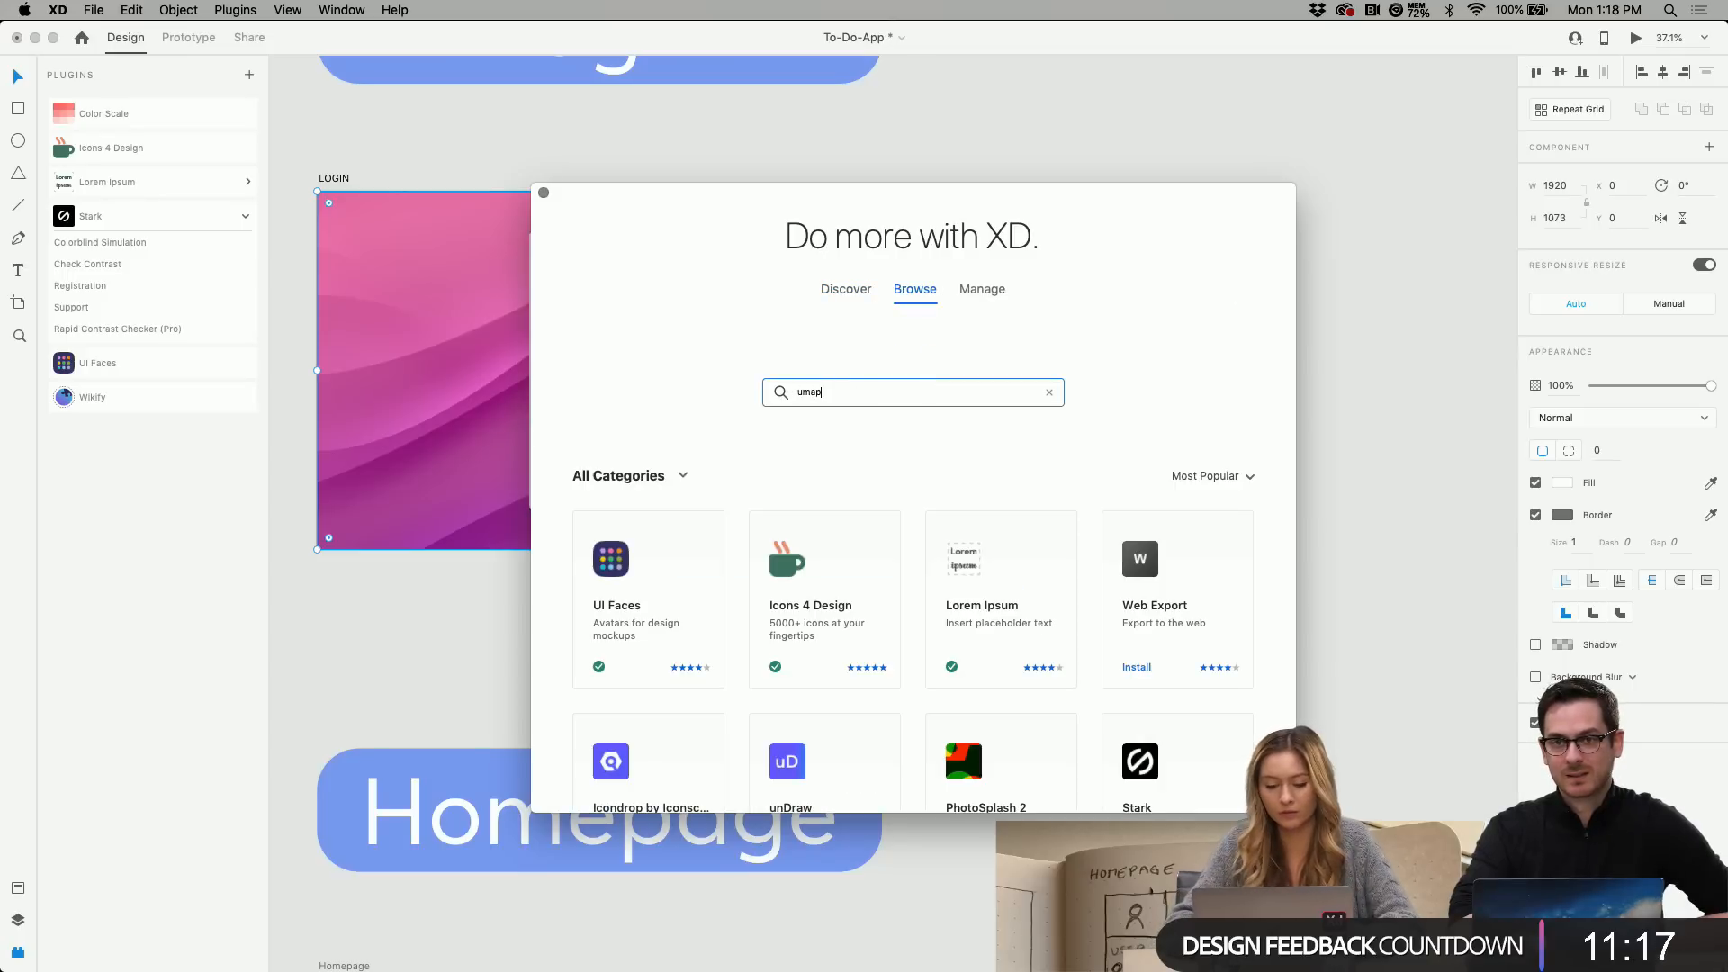
key("Return")
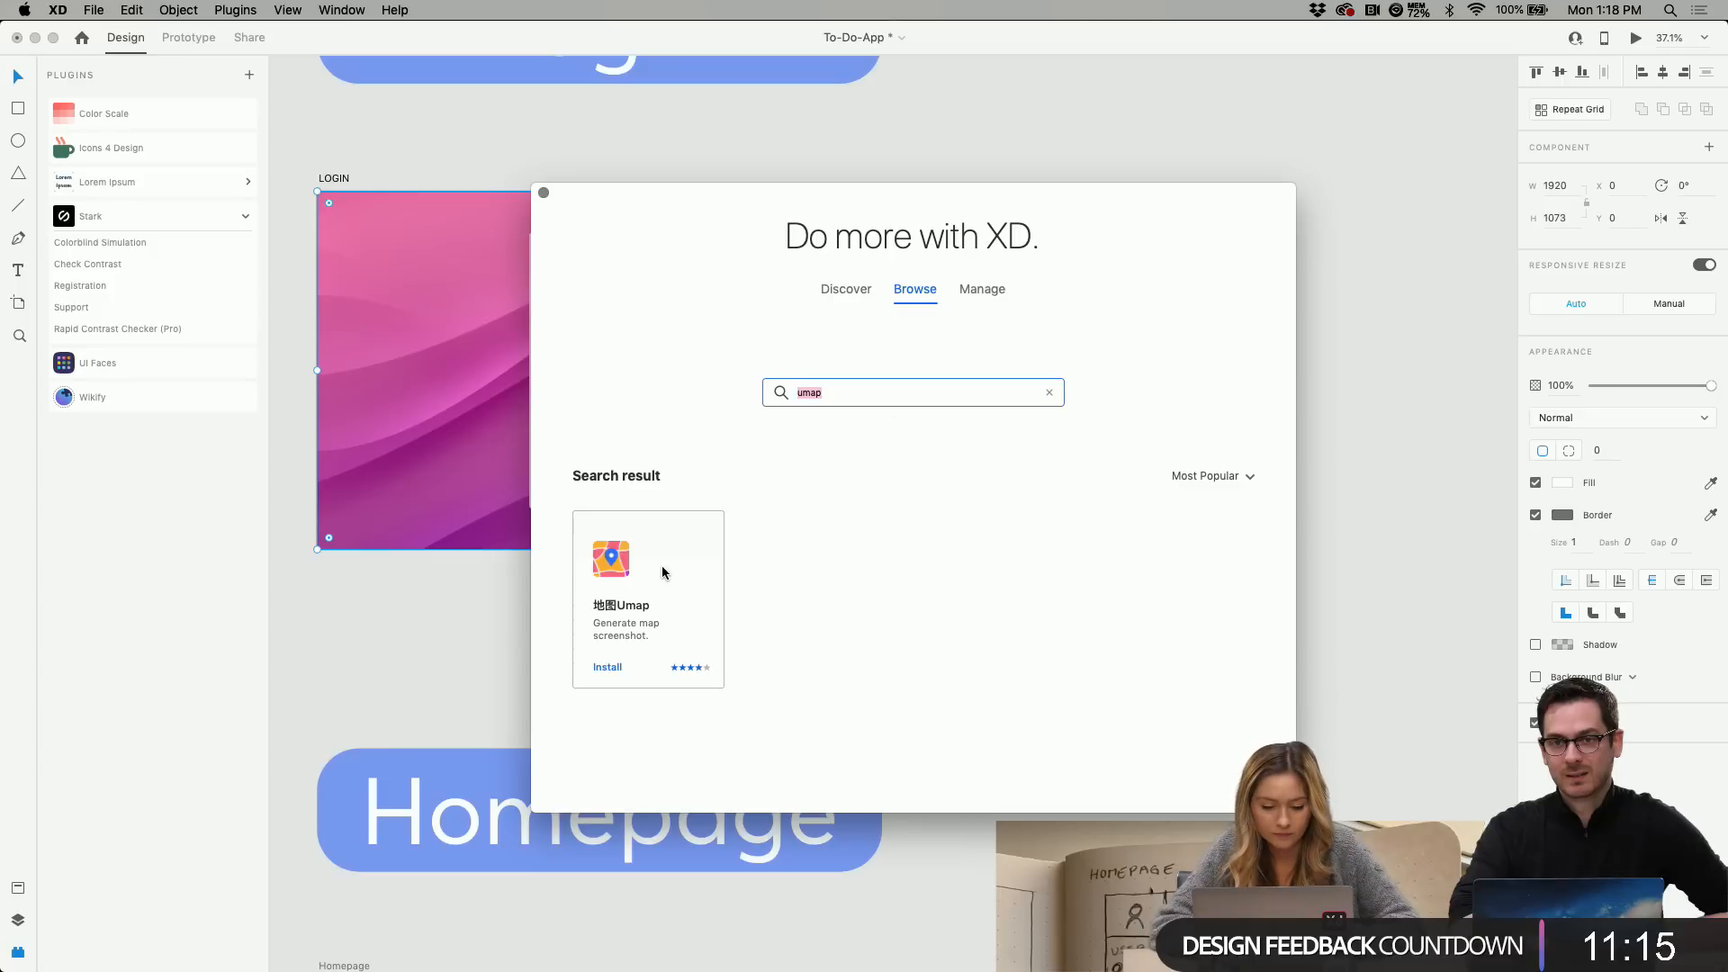
Review the Umap plugin's details page, install the plugin and close the plugin catalogue.
left_click(662, 565)
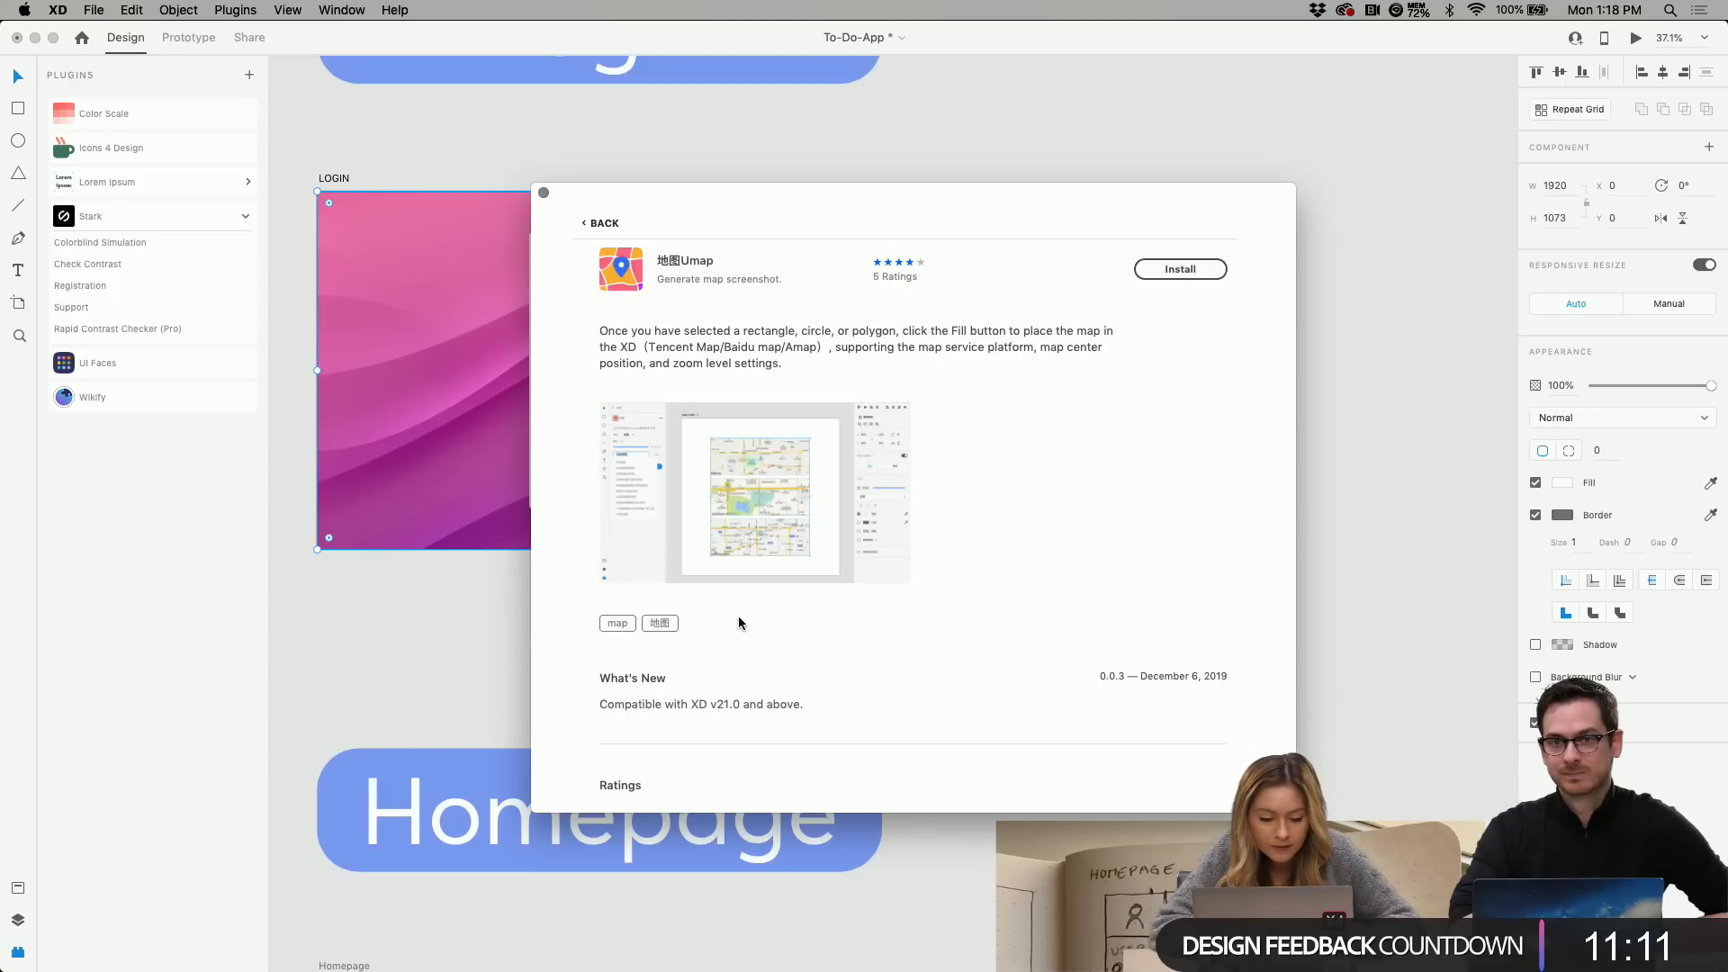
scroll(739, 616, "down", 3)
scroll(738, 616, "up", 4)
scroll(738, 616, "down", 1)
left_click(1195, 272)
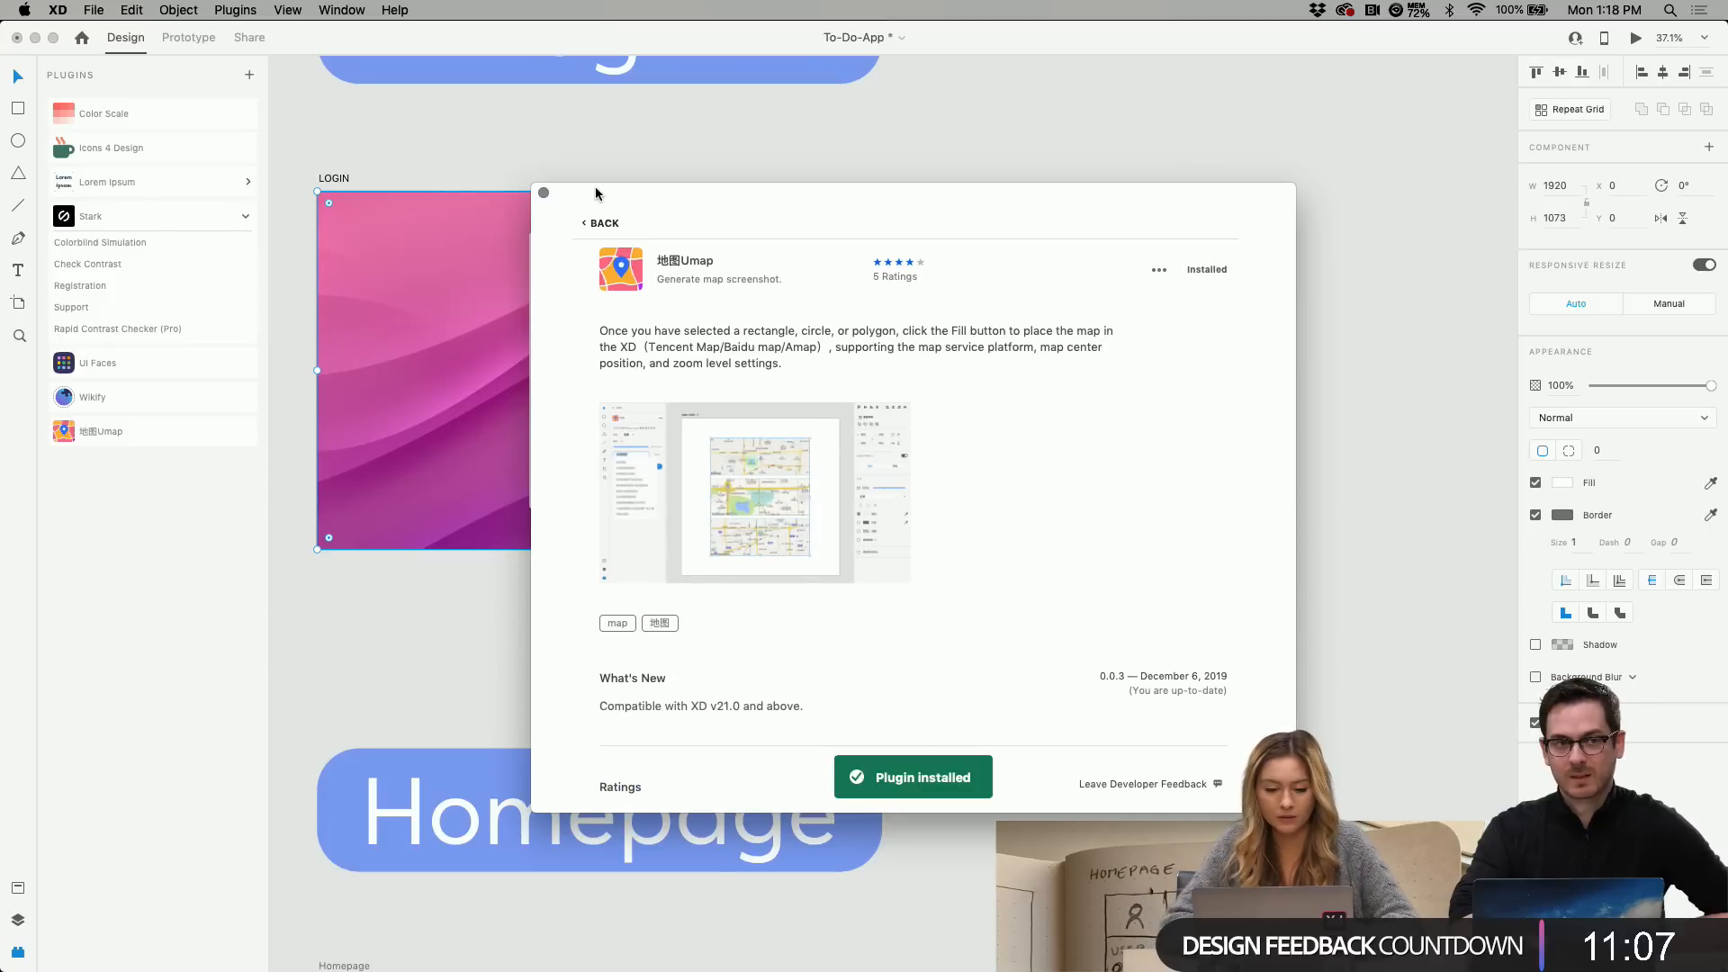
left_click(543, 193)
Draw a rectangle about 1433 by 670 on the pasteboard beside the login artboard and open the Umap plugin for it.
left_click(18, 109)
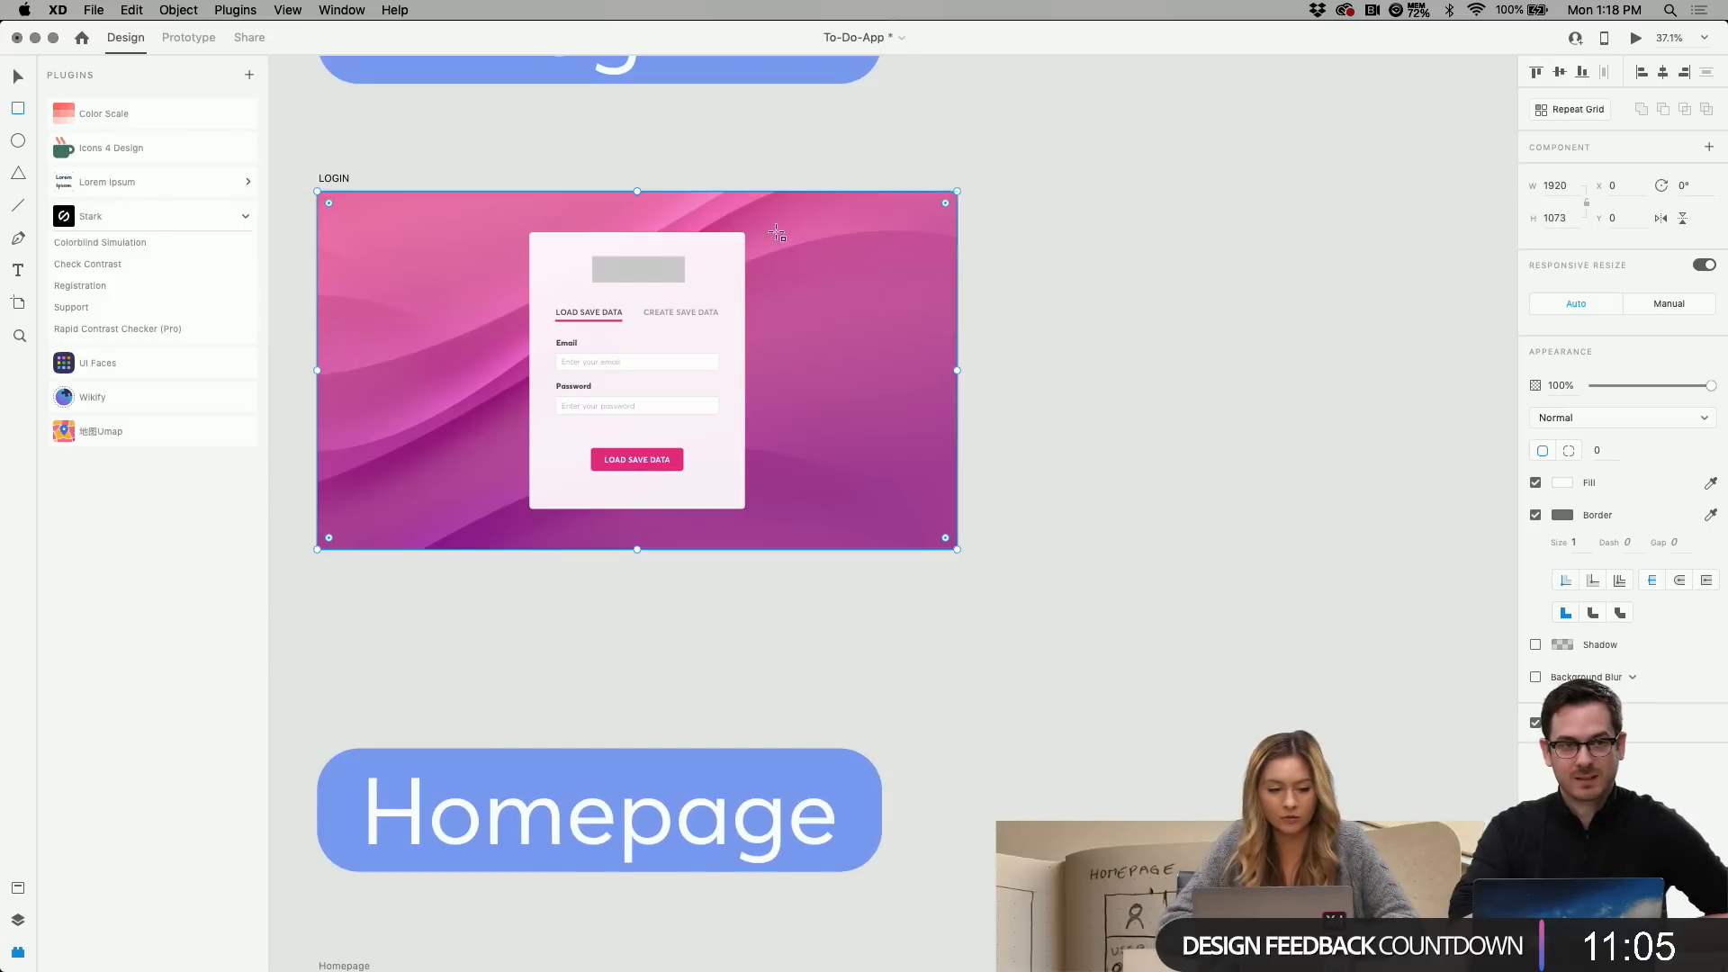
scroll(985, 300, "right", 5)
left_click_drag(839, 300, 1317, 523)
left_click(18, 77)
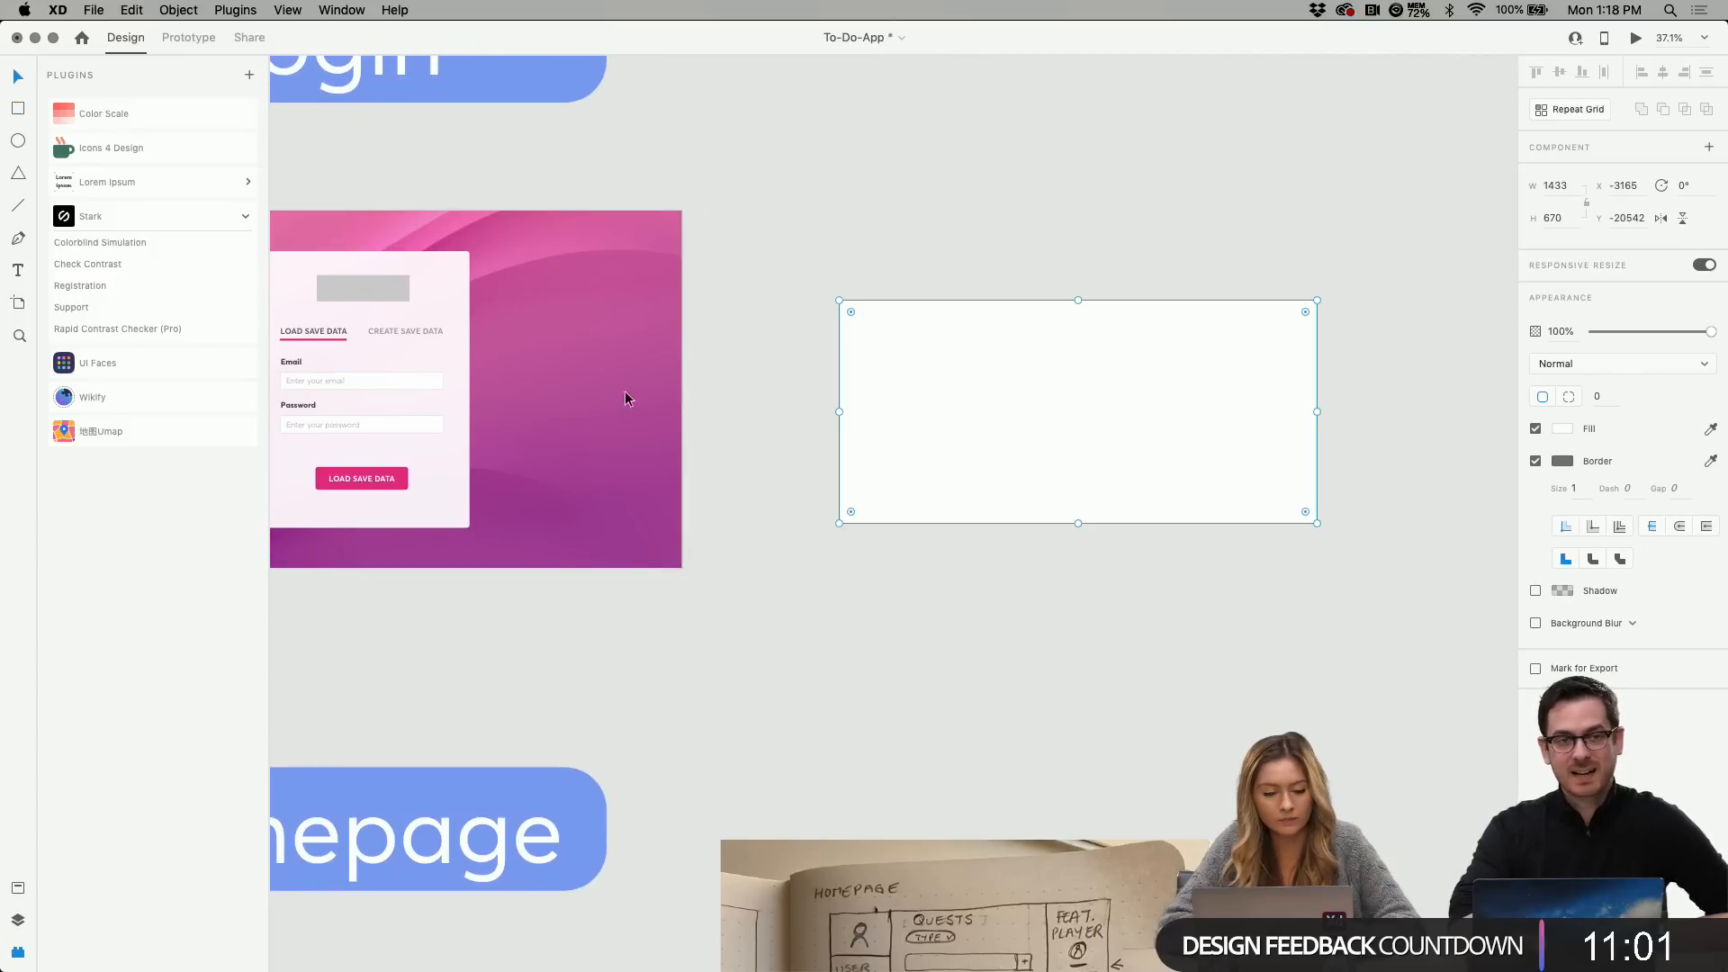
left_click(105, 434)
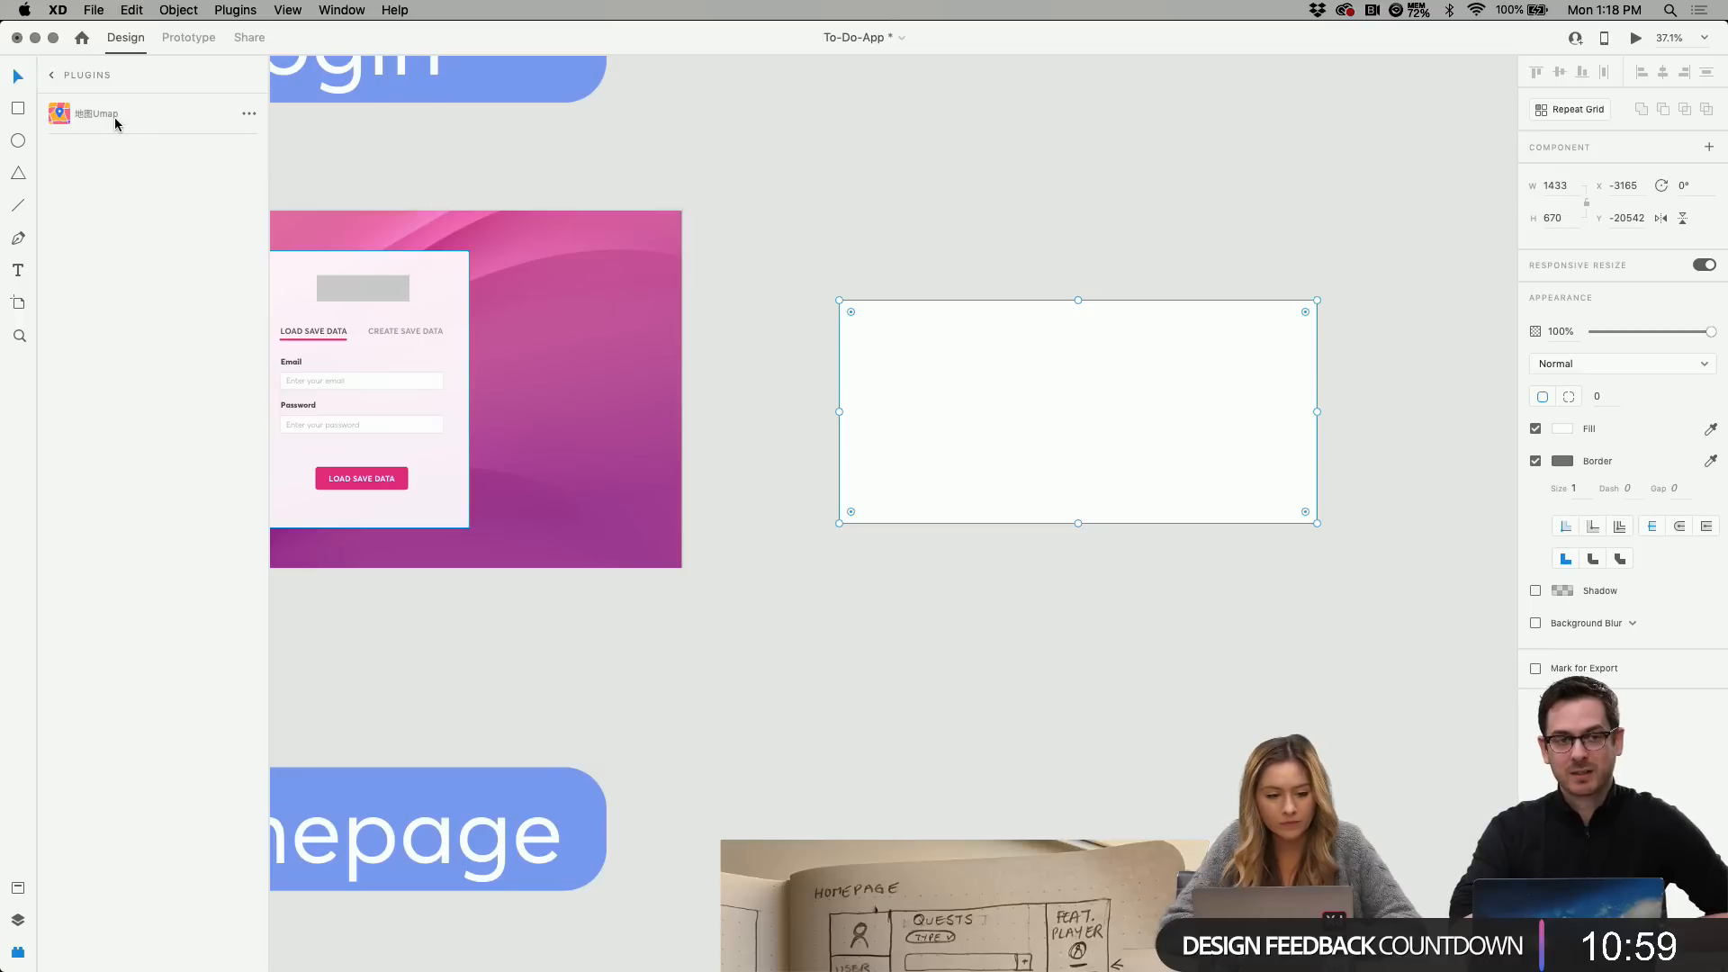
Return to the plugin list, reselect the white rectangle on the pasteboard and reopen the Umap plugin for it.
left_click(249, 113)
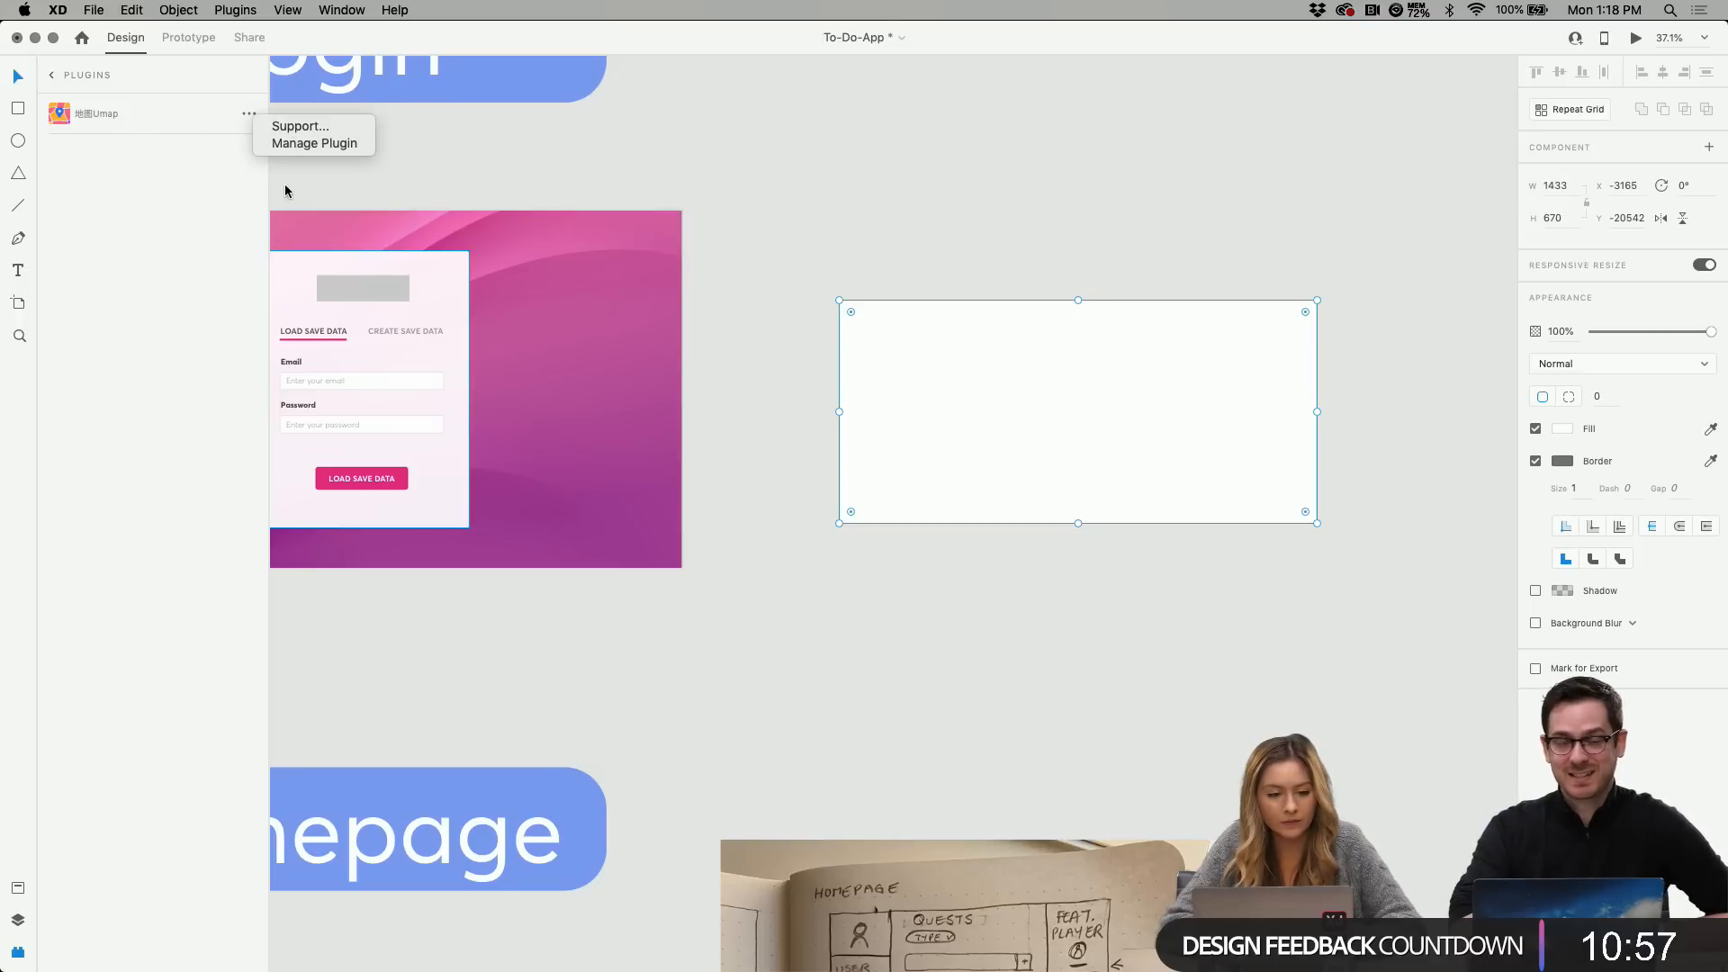
left_click(52, 76)
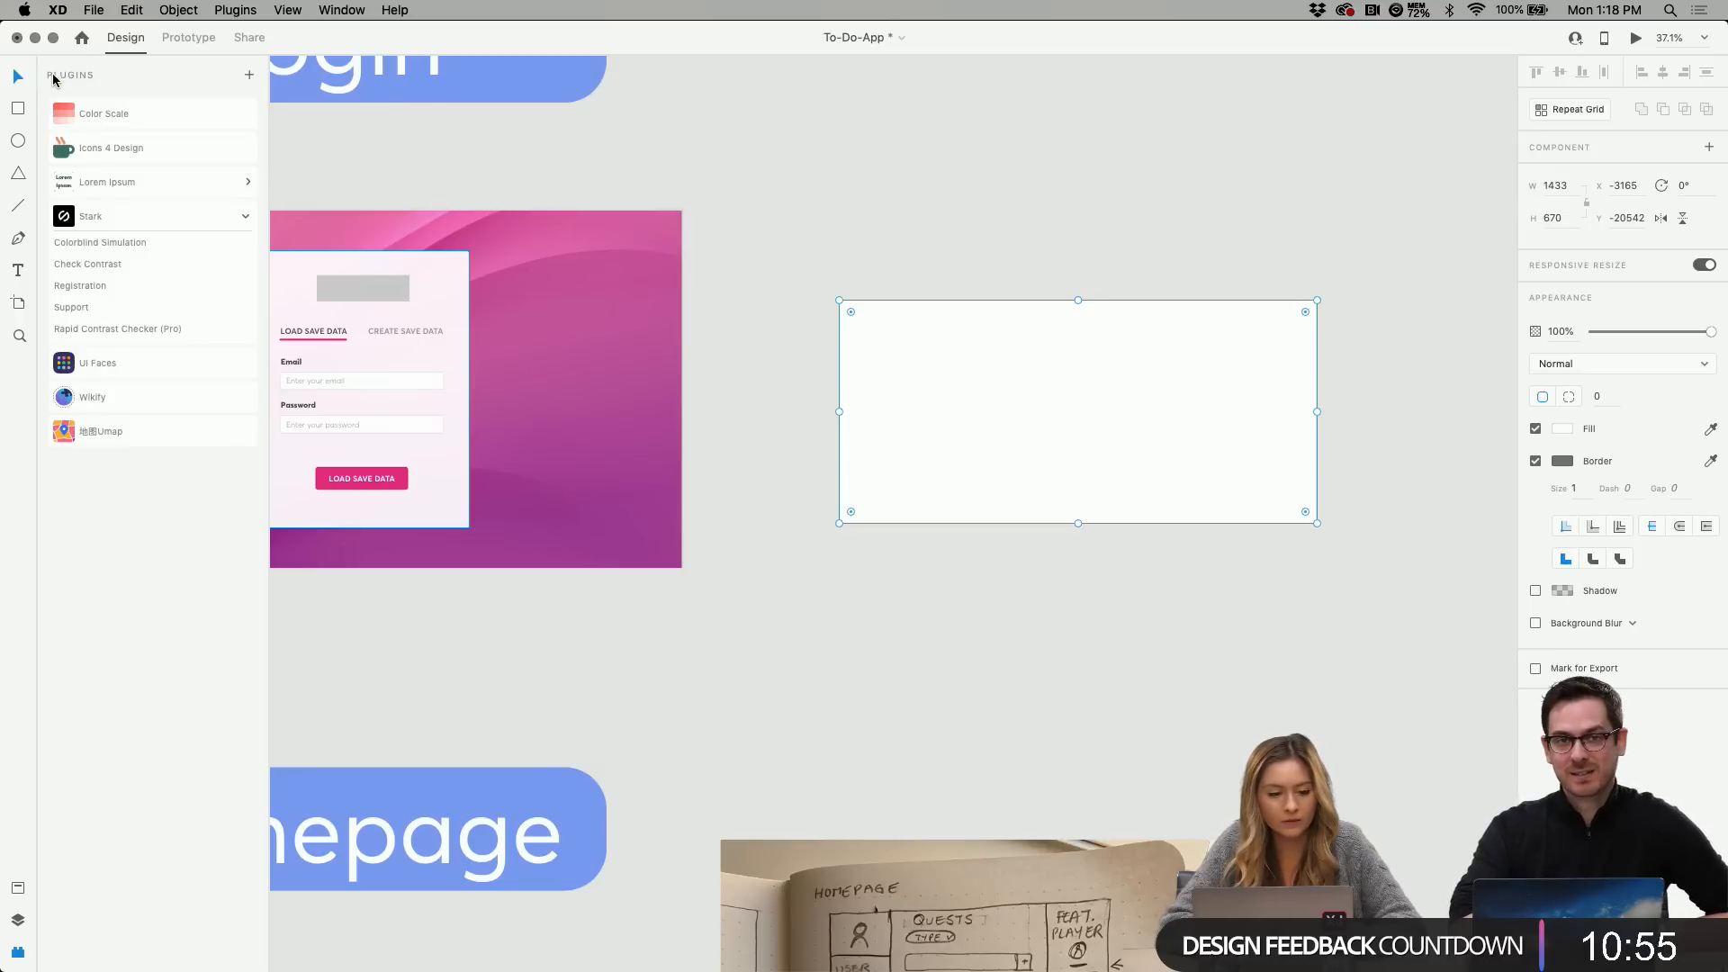
left_click(873, 278)
left_click(905, 387)
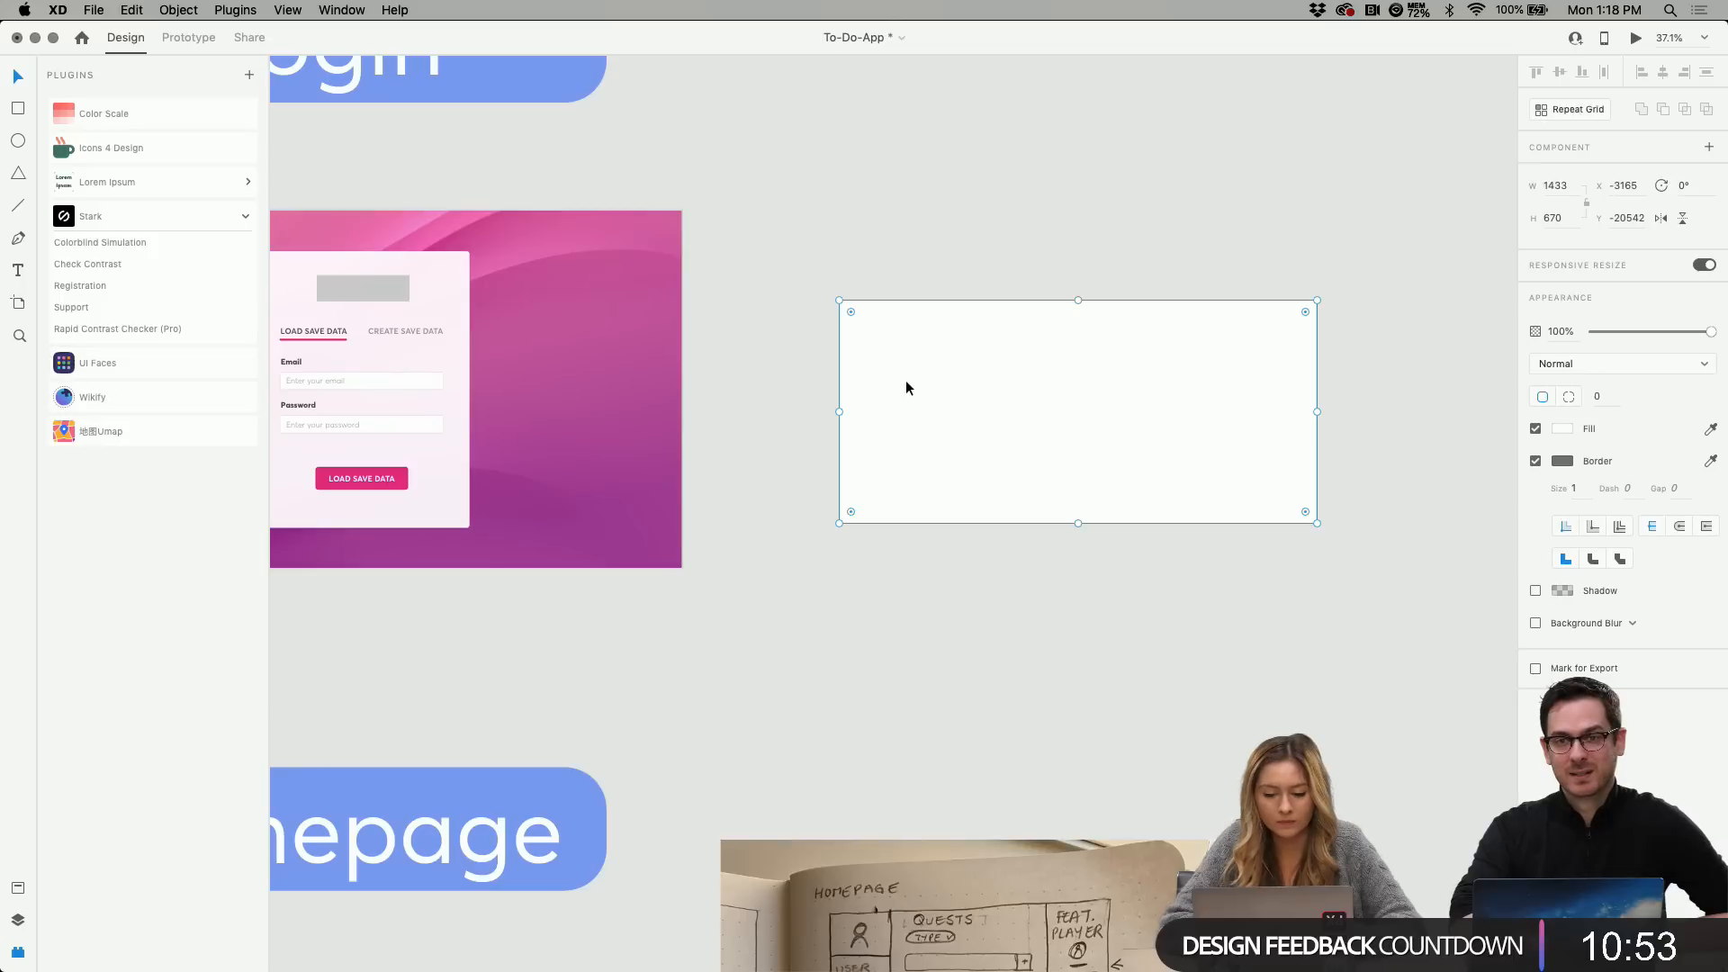
left_click(179, 429)
left_click(137, 244)
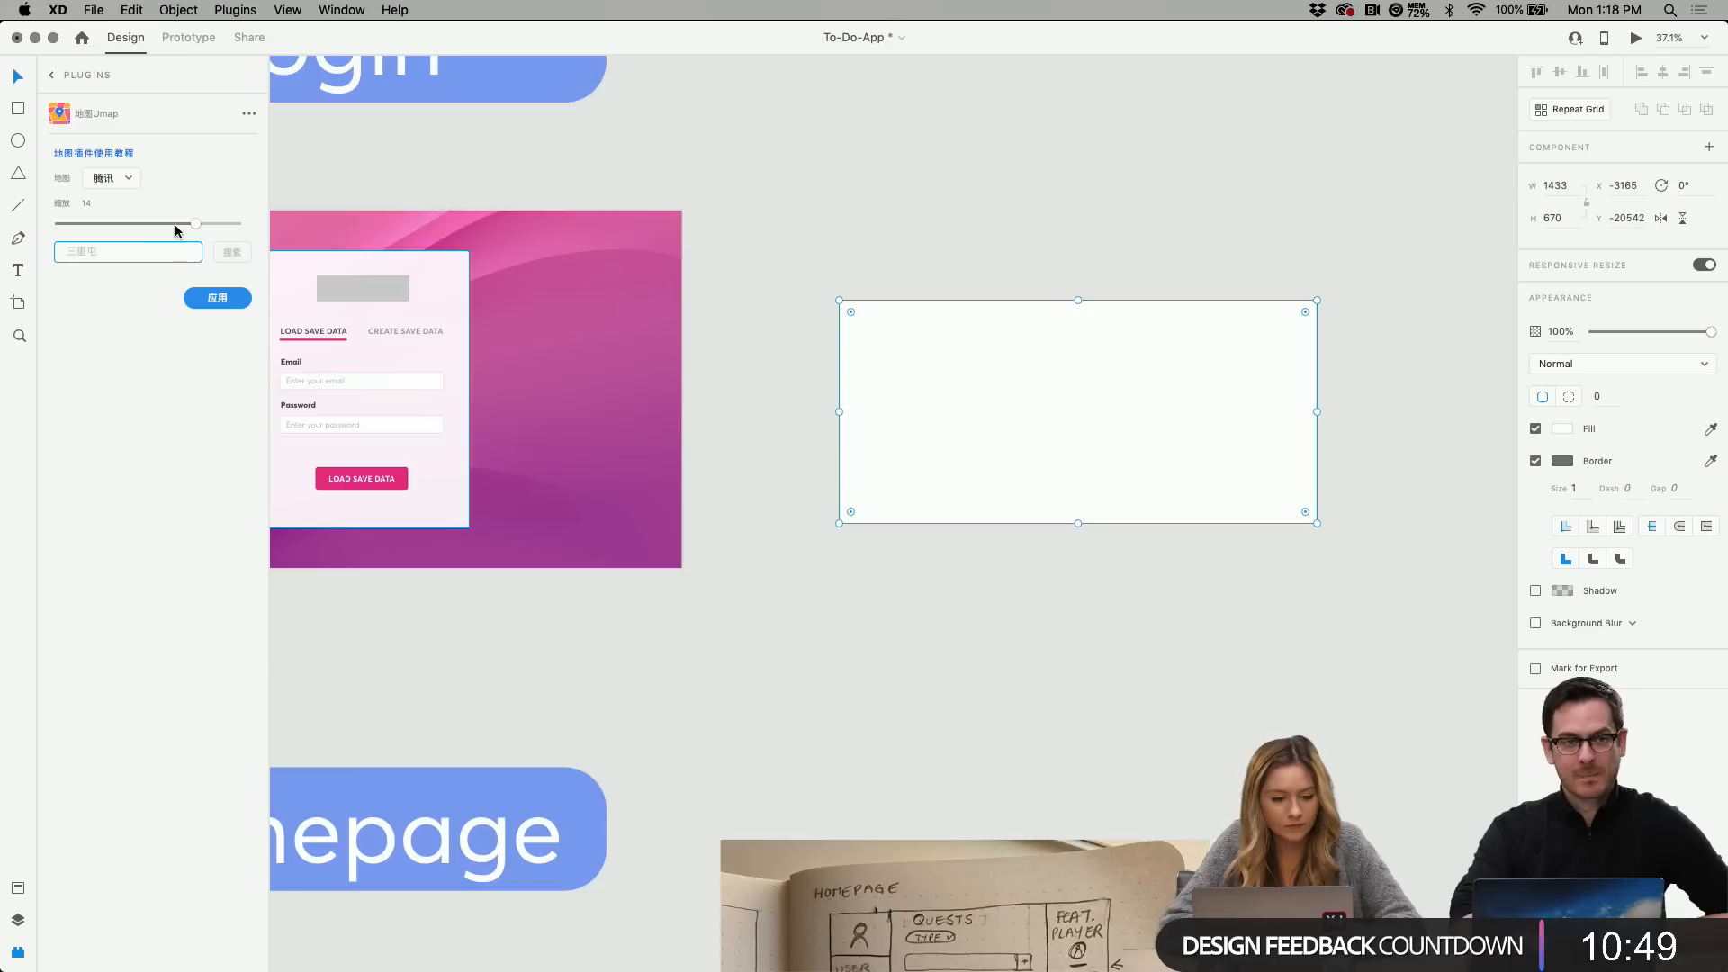
Try to generate a Umap map in the selected rectangle with zoom level 14 and the Tencent (腾讯) map source.
left_click_drag(205, 222, 197, 223)
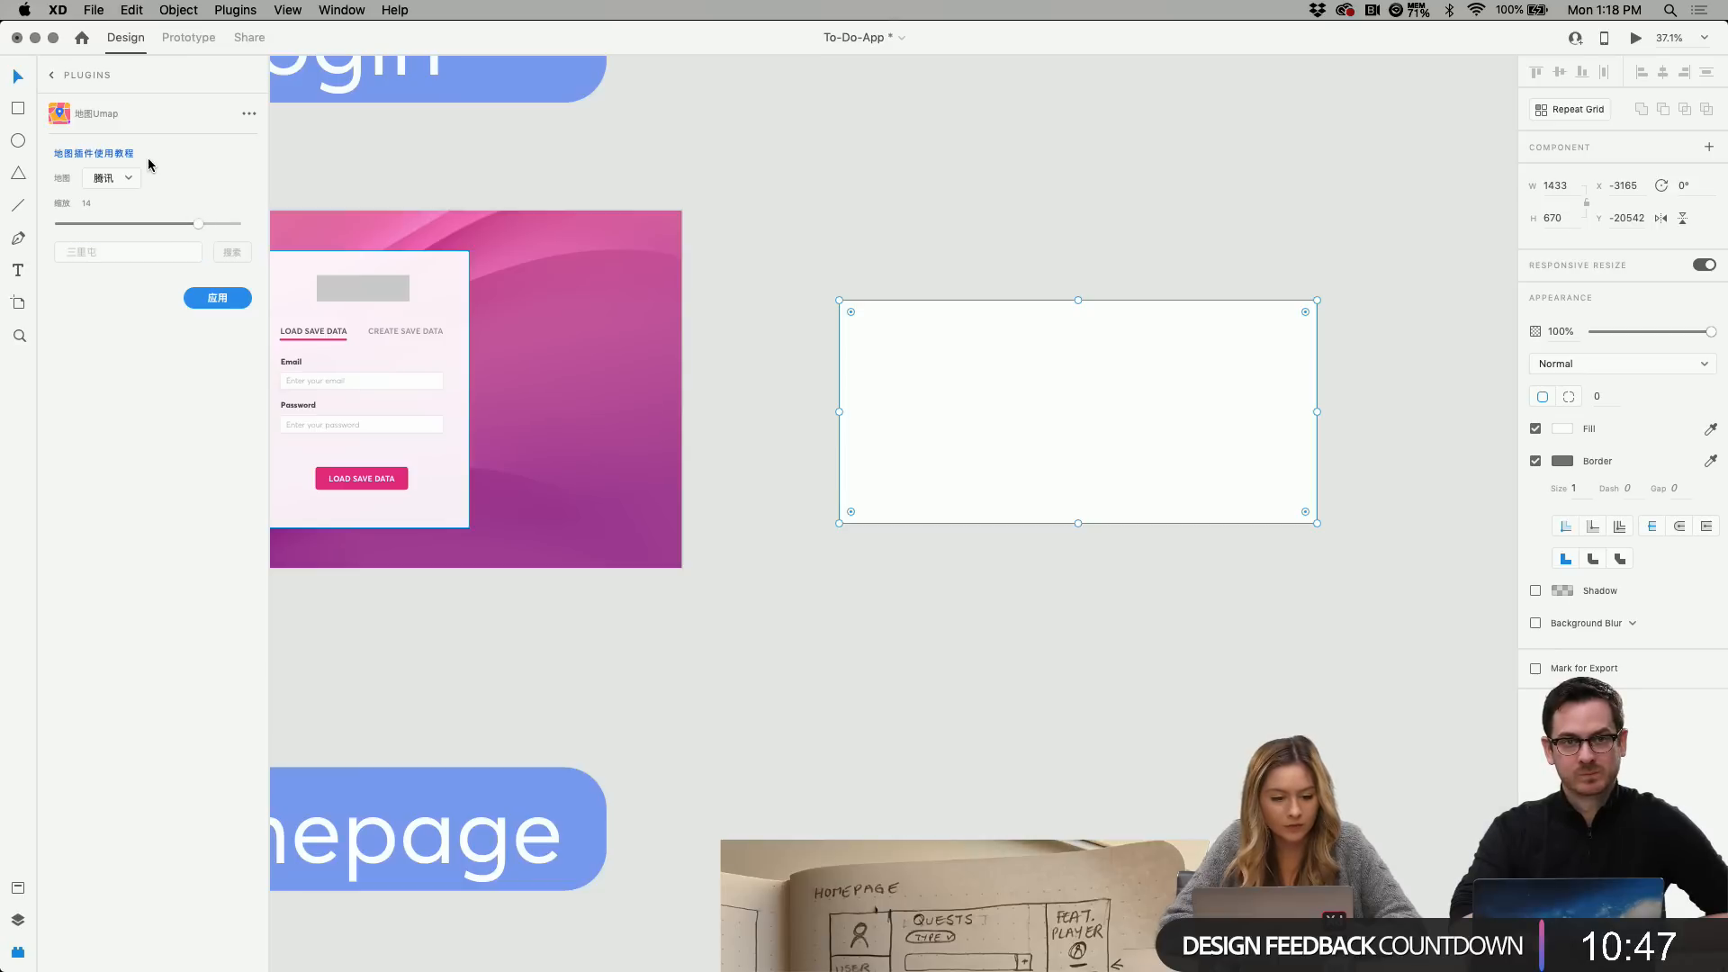
left_click(129, 178)
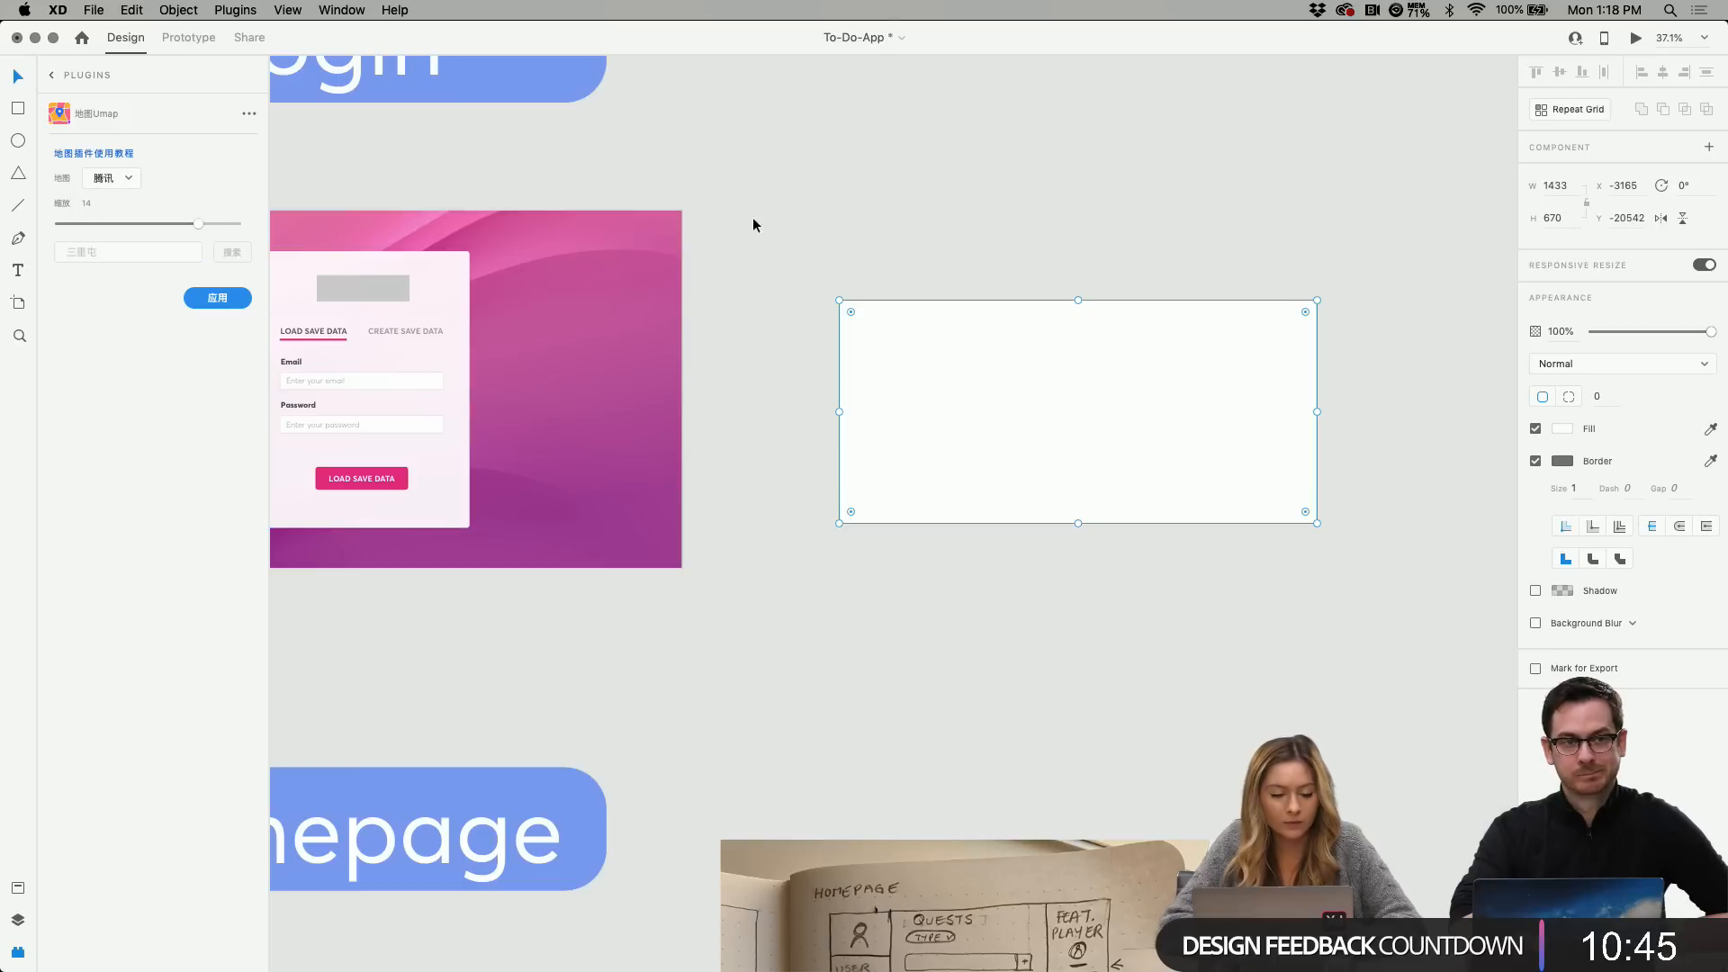
left_click(954, 159)
left_click(960, 362)
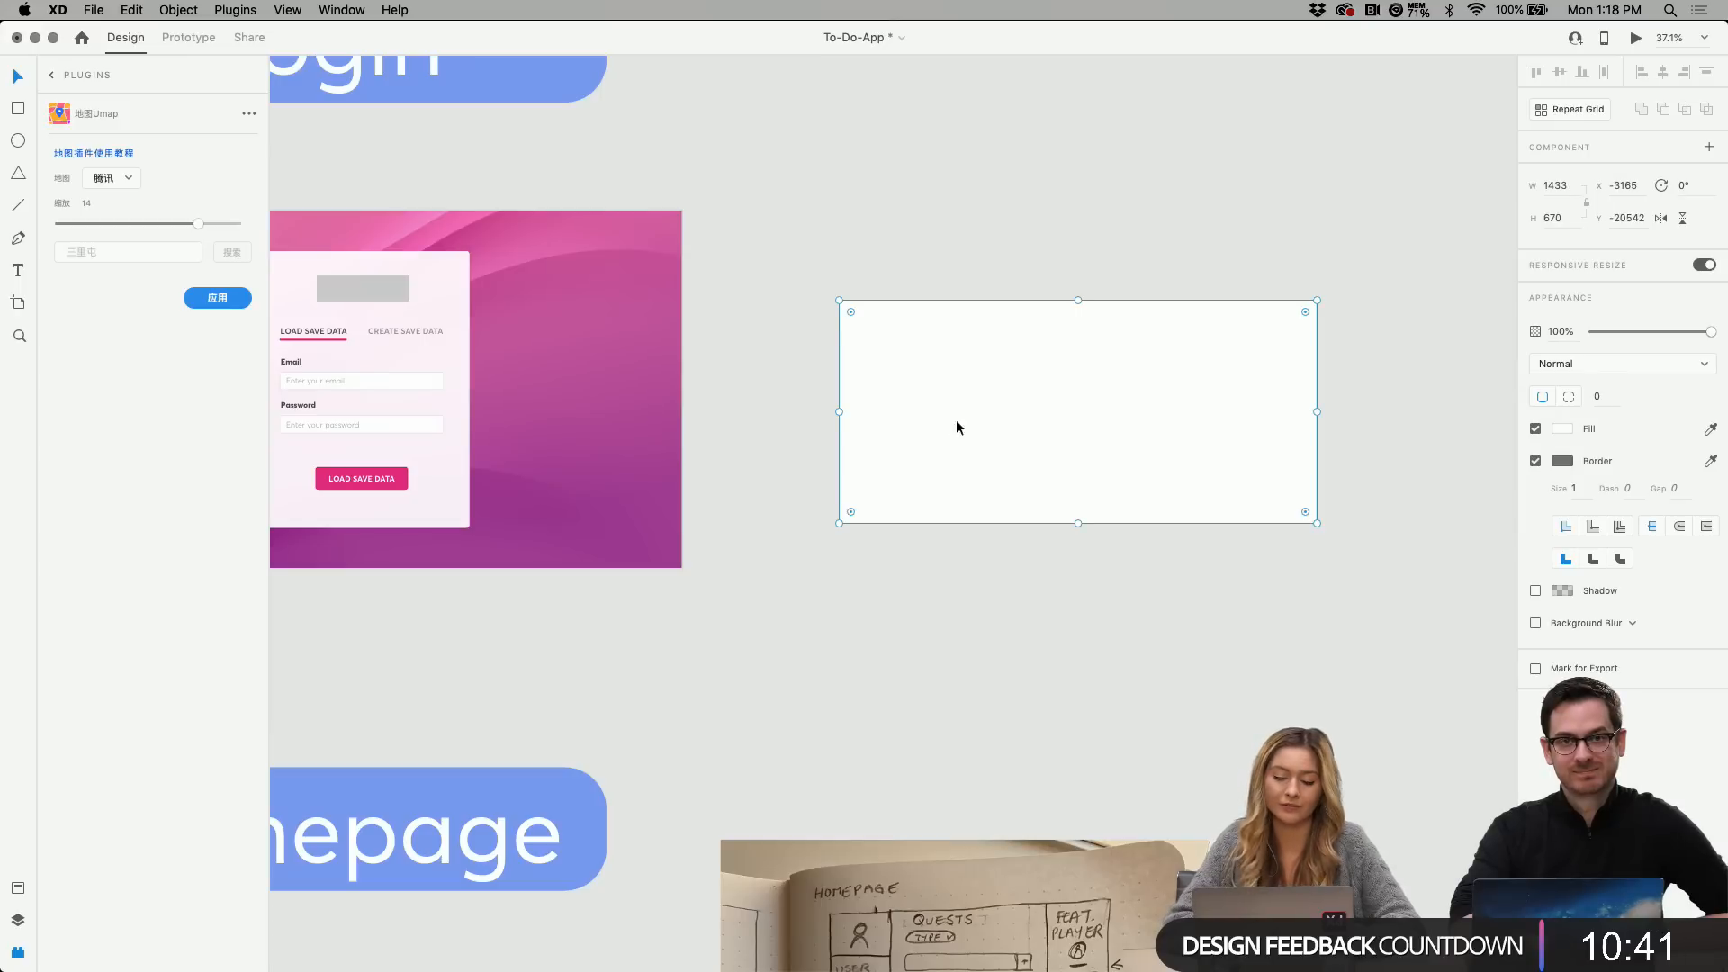
left_click(127, 251)
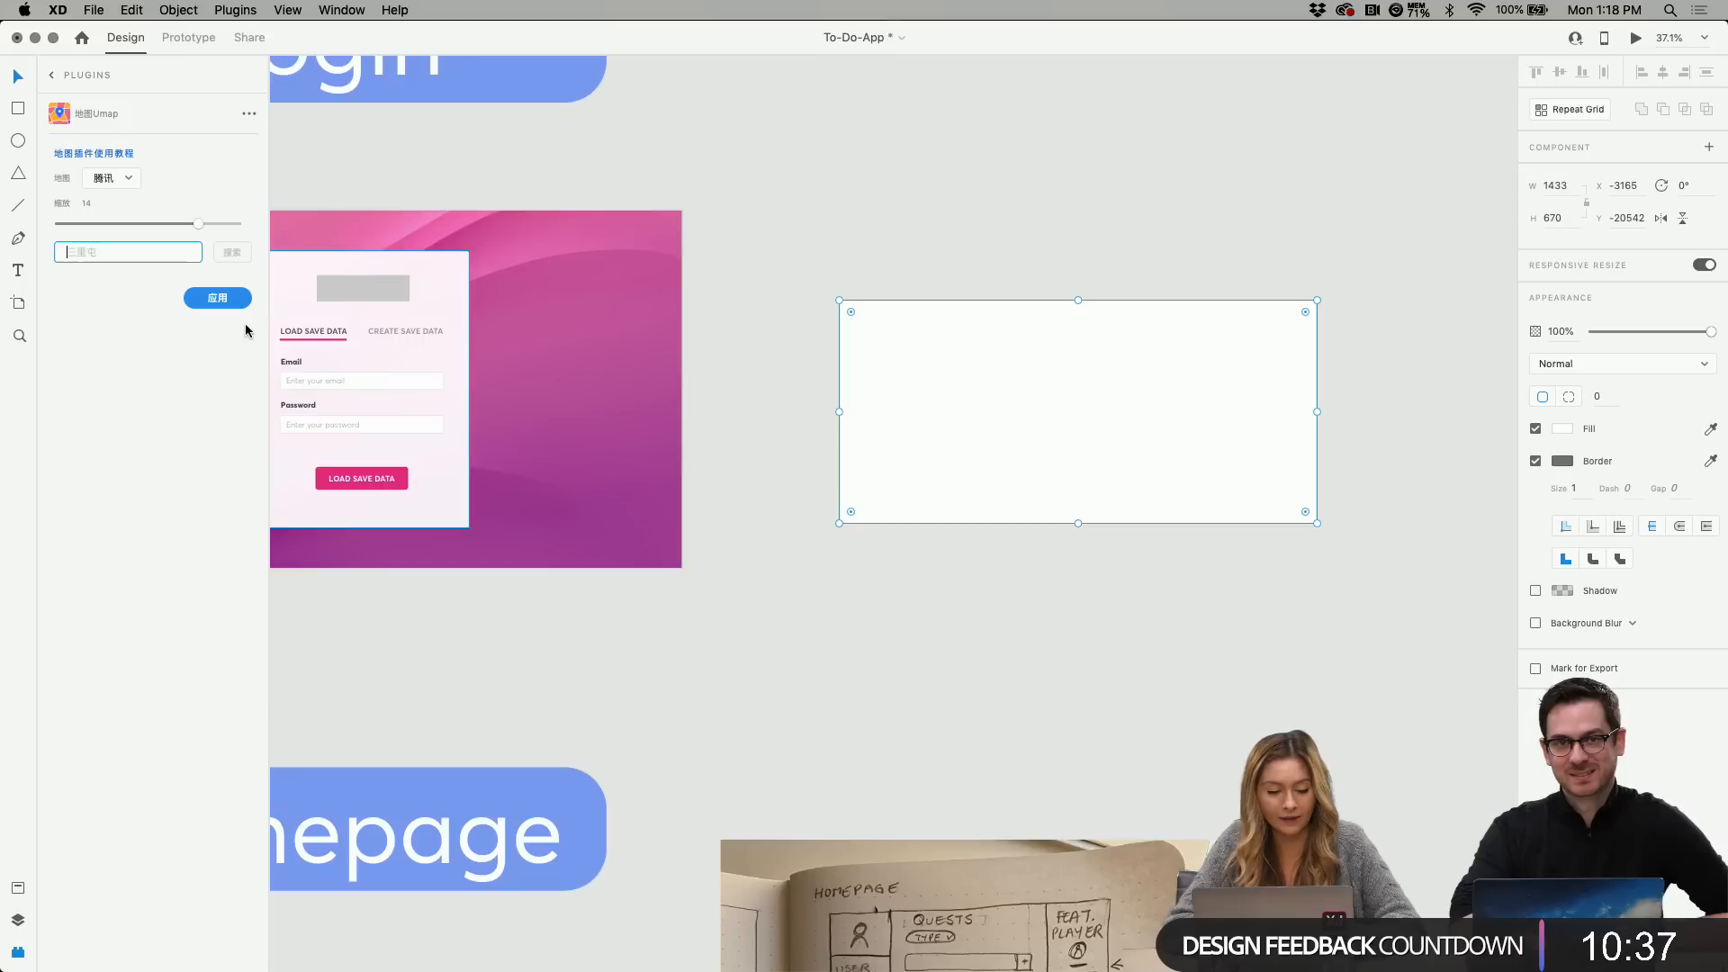
left_click(218, 297)
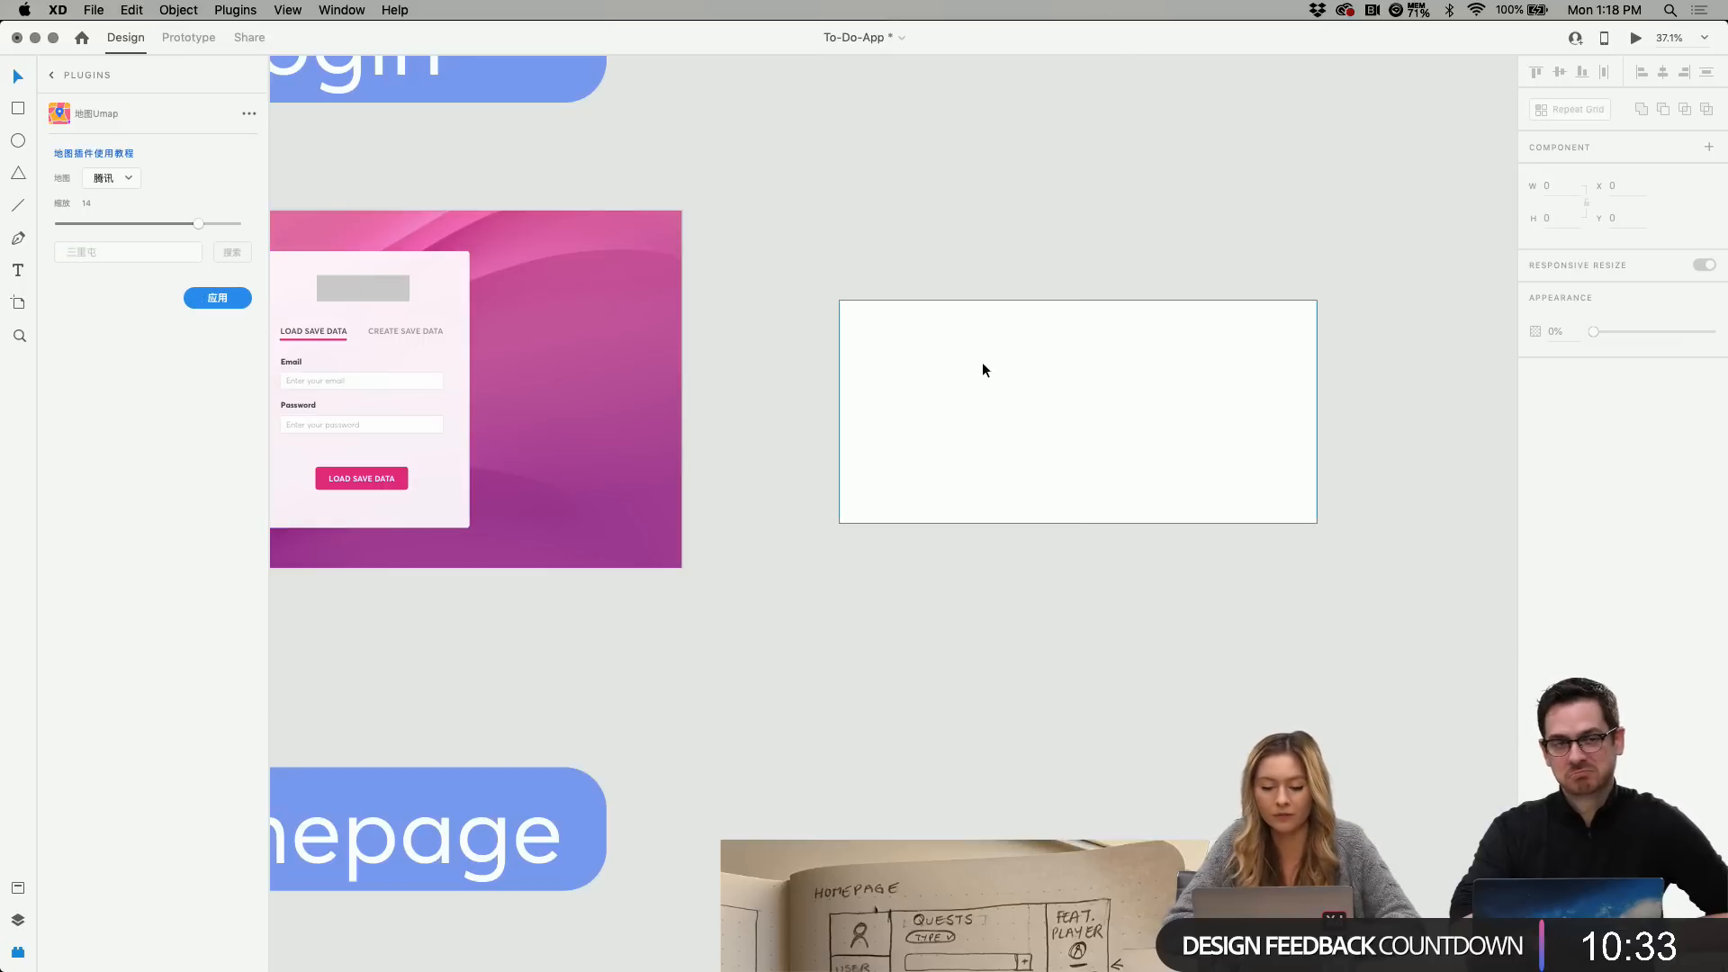
On the Homepage artboard, move the Main Quest heading, description, progress label and progress bar down together within the white section.
scroll(983, 369, "left", 3)
scroll(983, 369, "down", 8)
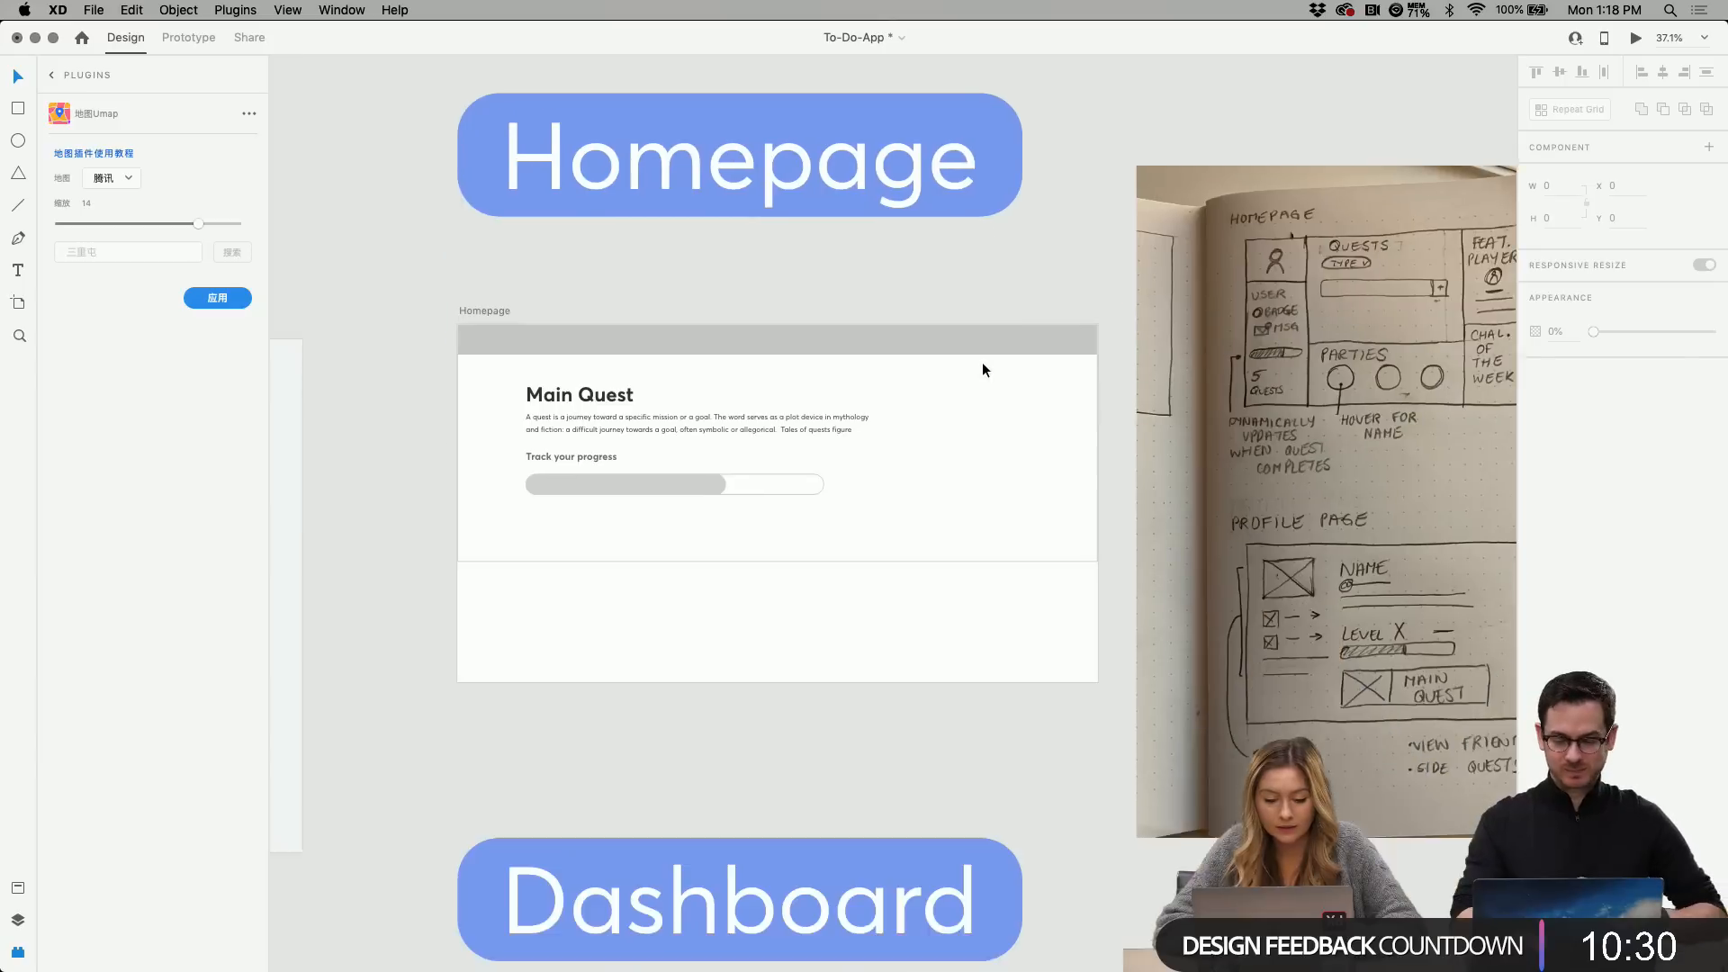
left_click(896, 438)
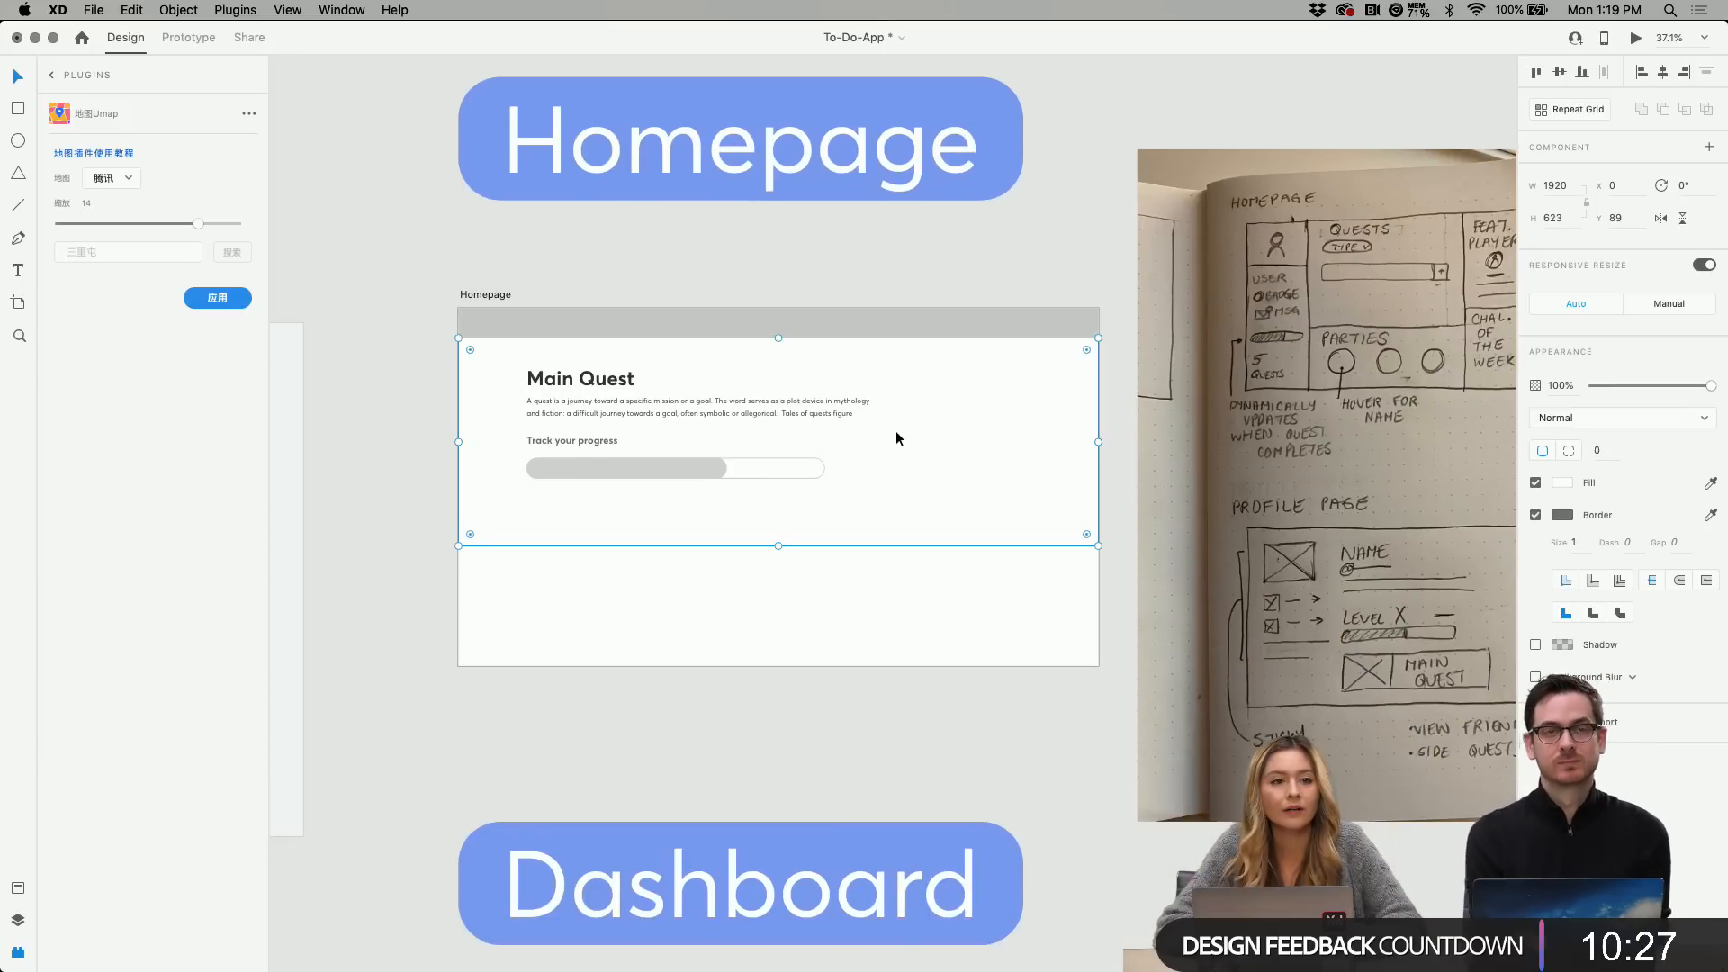
scroll(896, 438, "up", 1)
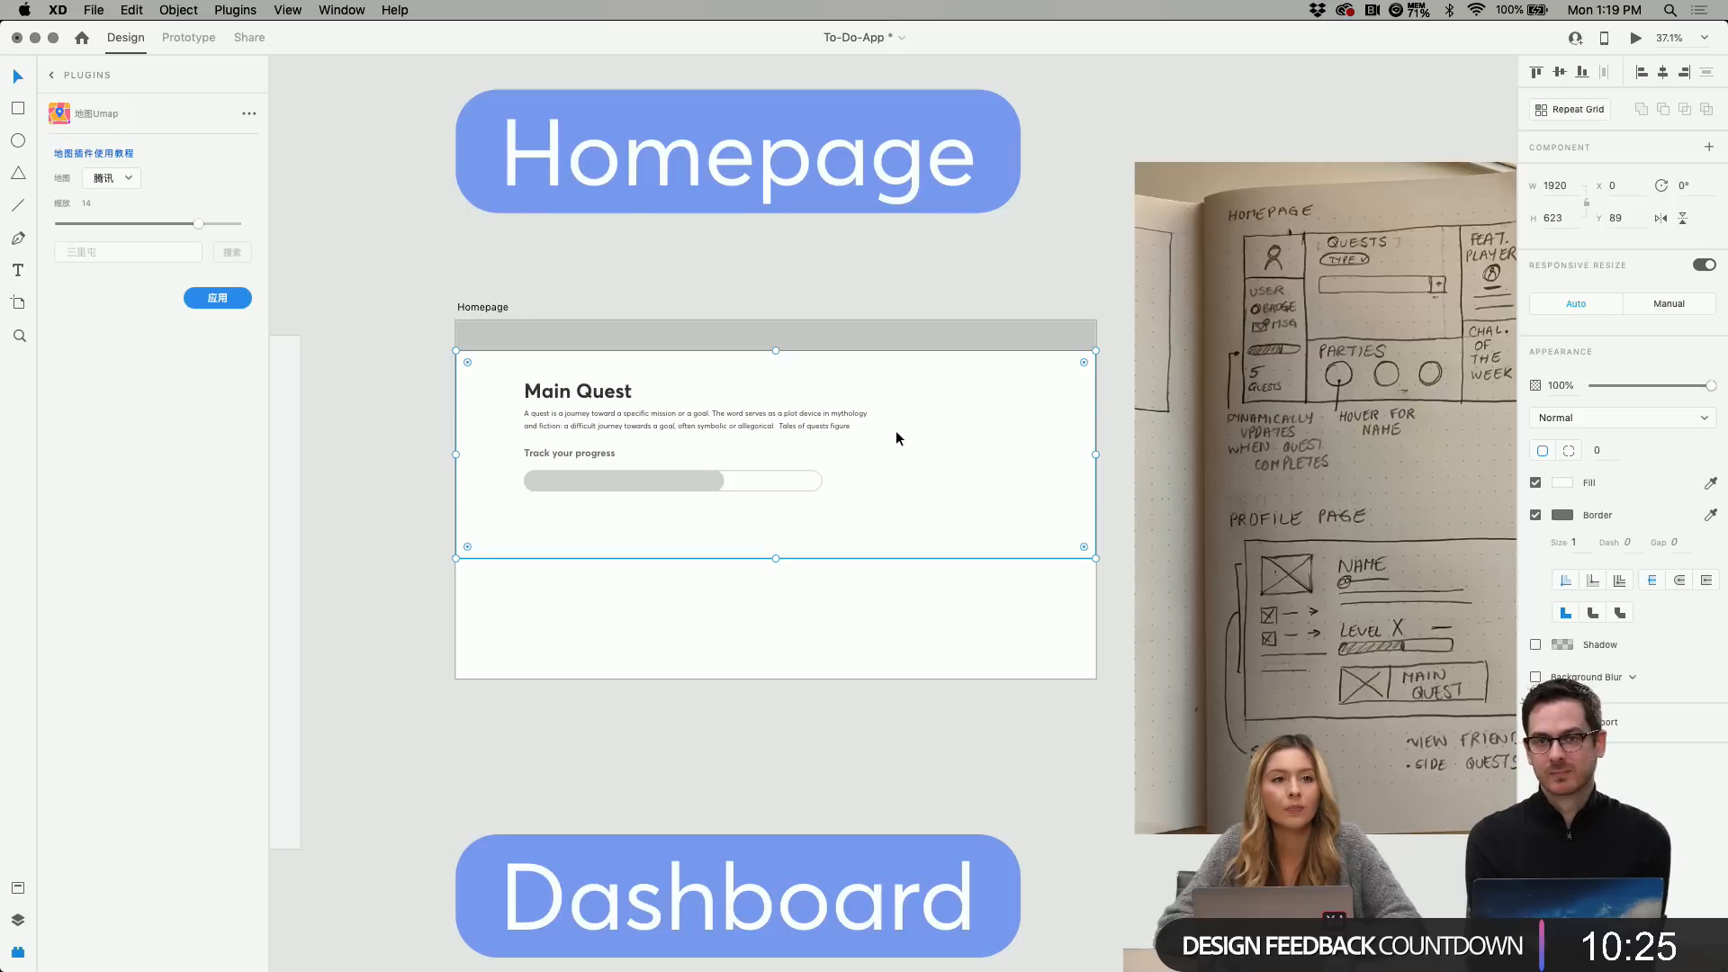
key("super+3")
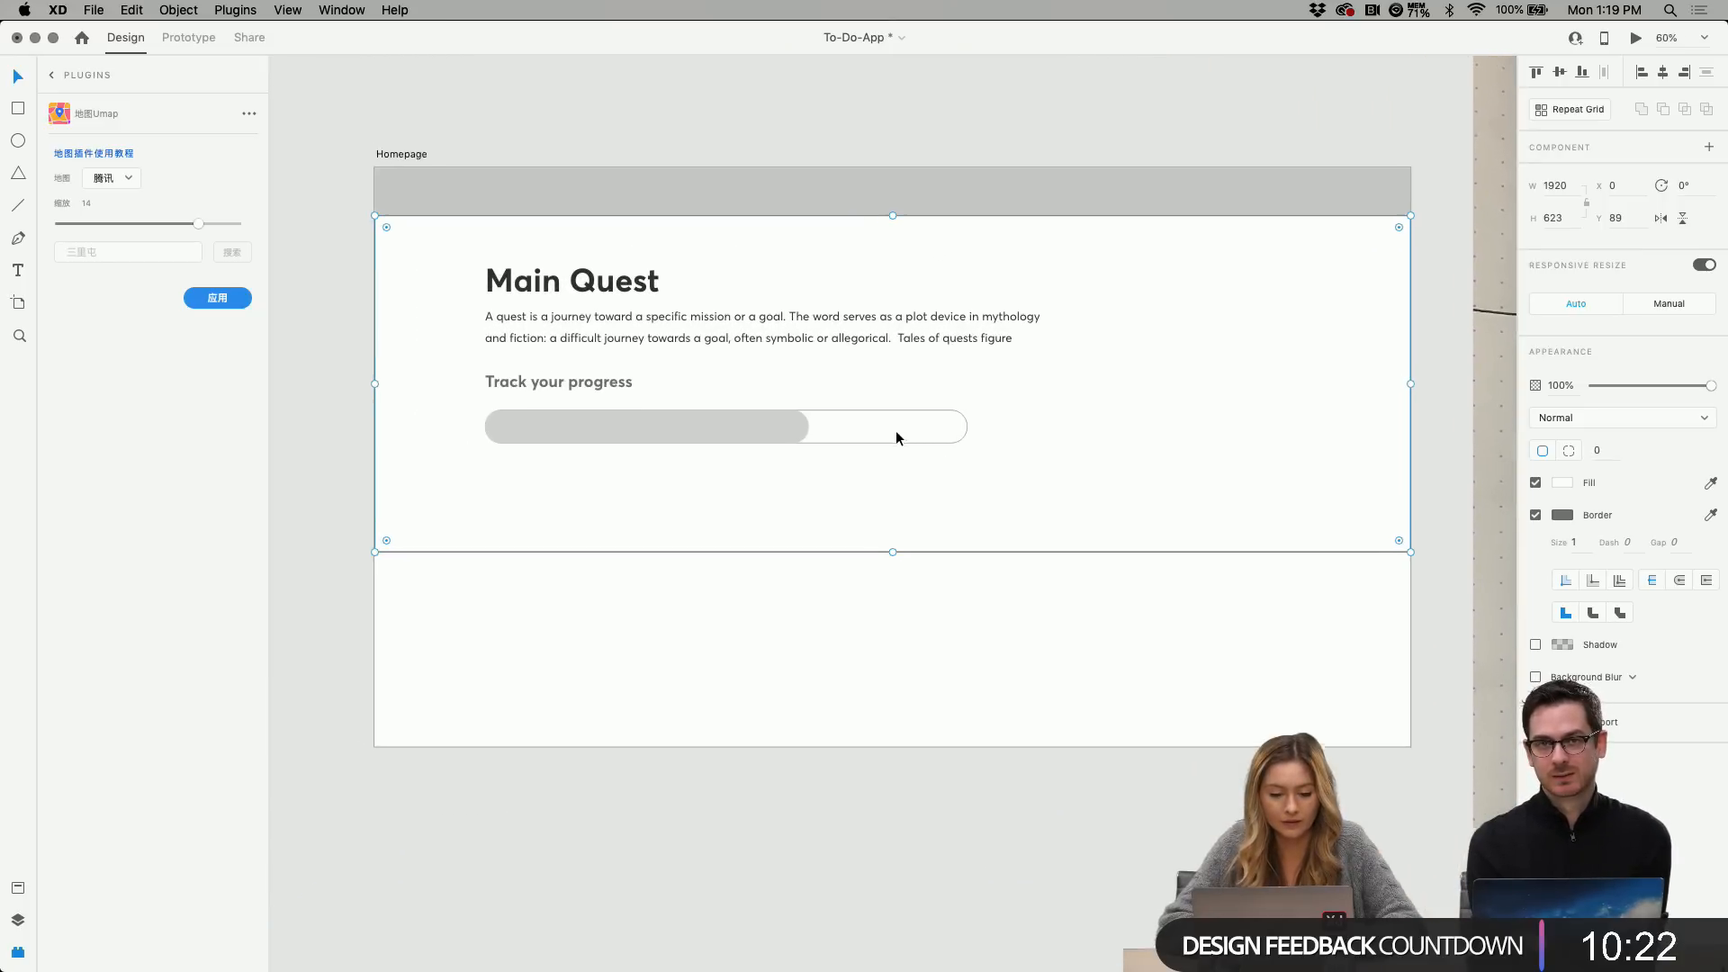
left_click(776, 600)
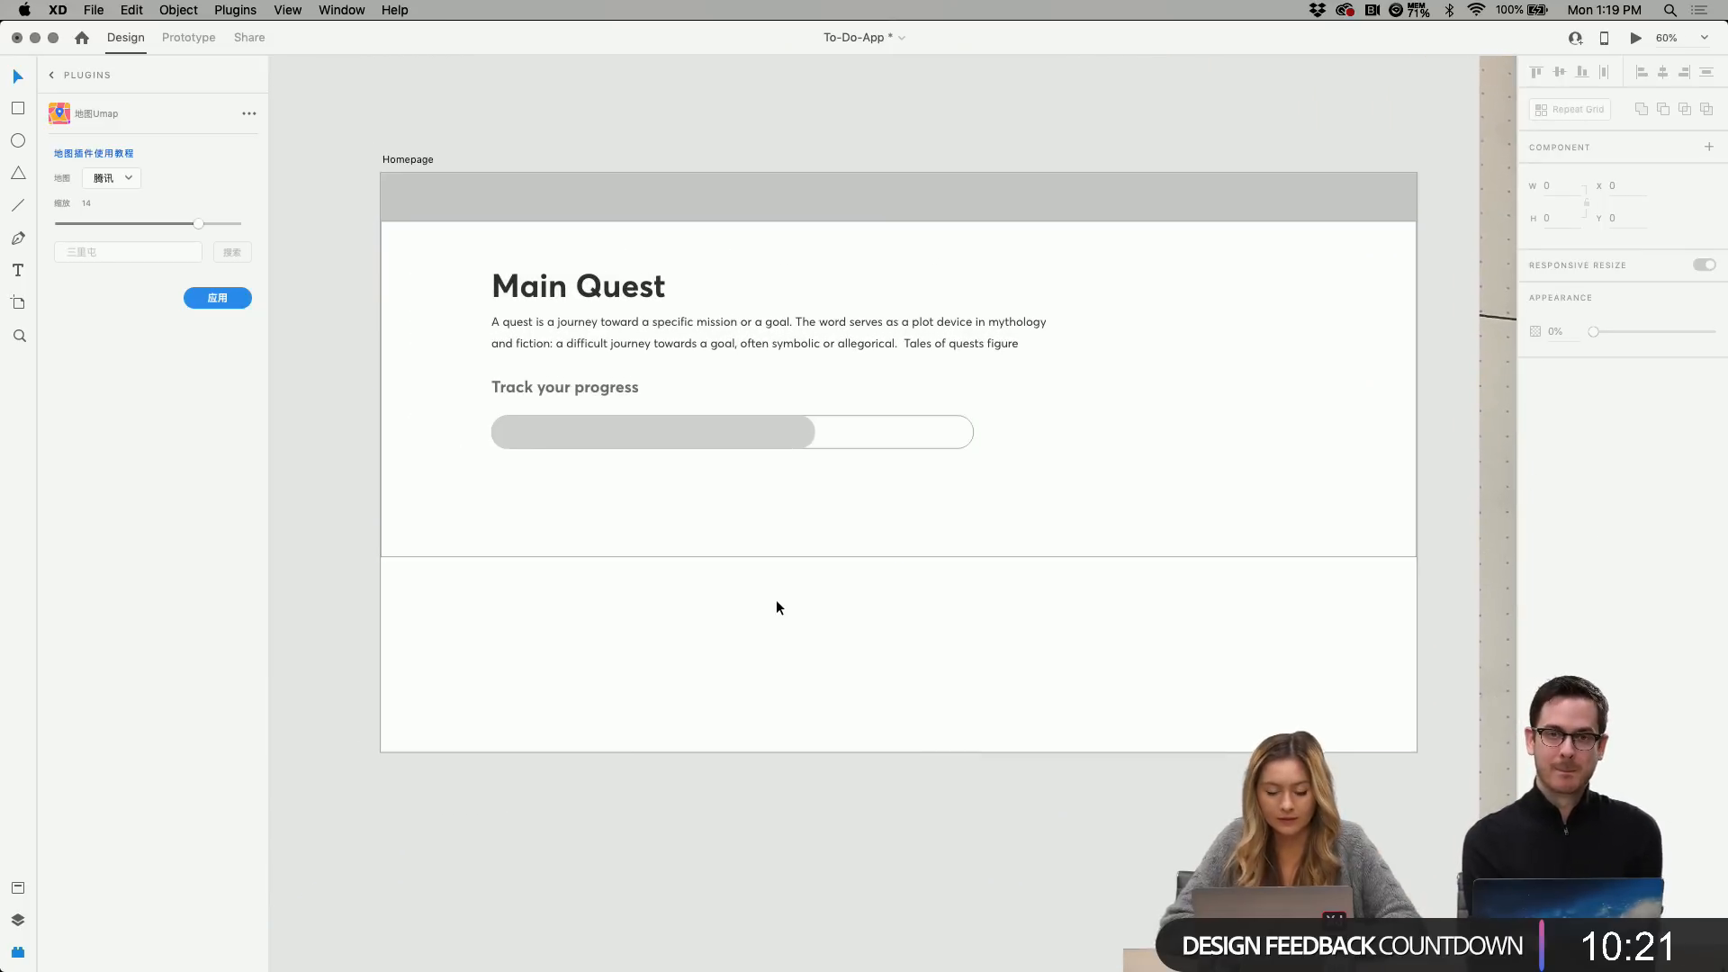
left_click(648, 440)
left_click(601, 389)
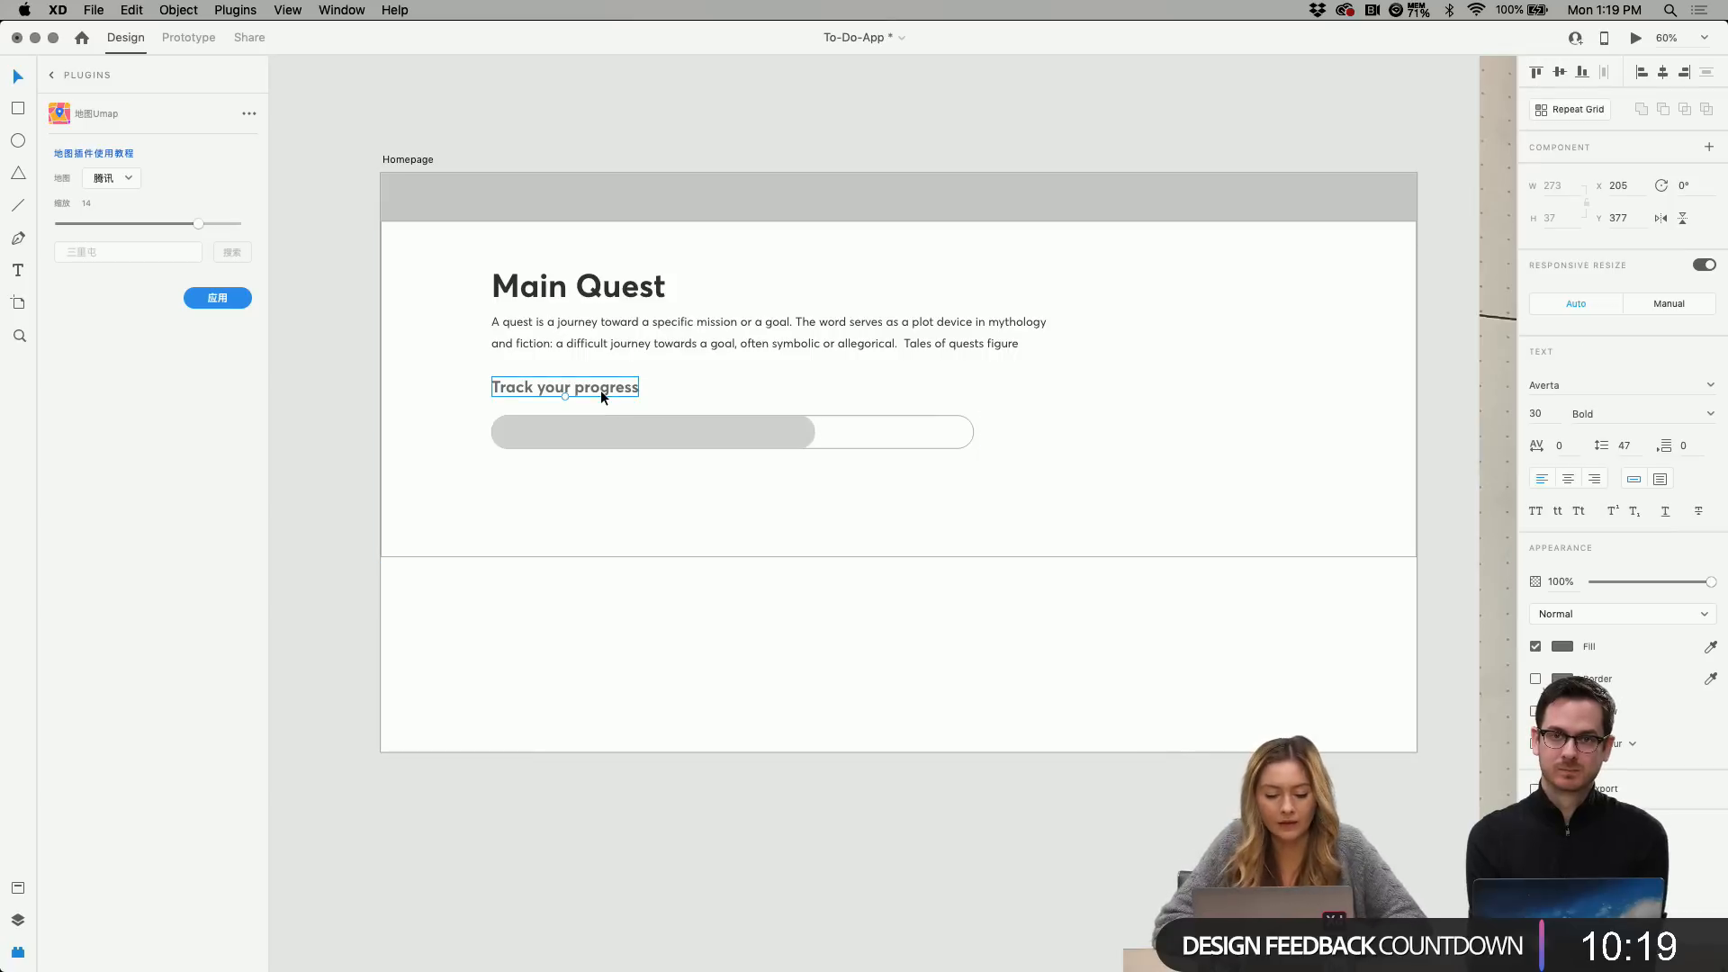
left_click(630, 419, "shift")
left_click(626, 342, "shift")
left_click(607, 294, "shift")
left_click_drag(606, 295, 609, 305)
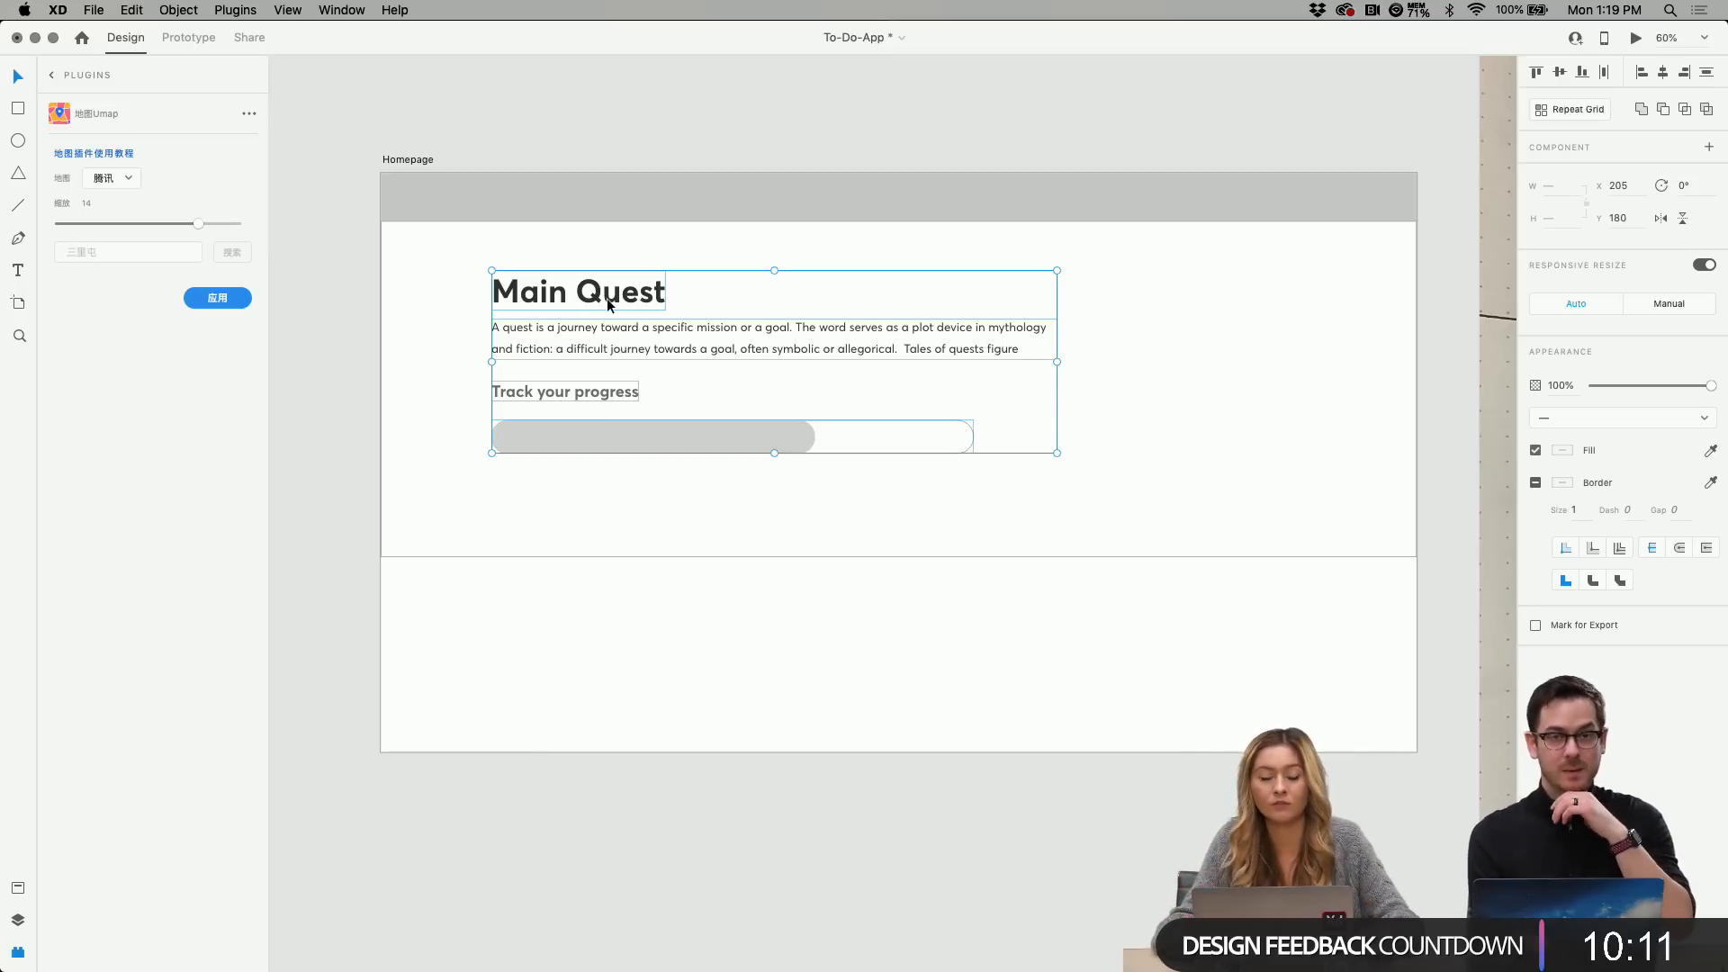
left_click_drag(609, 304, 608, 321)
left_click(607, 286)
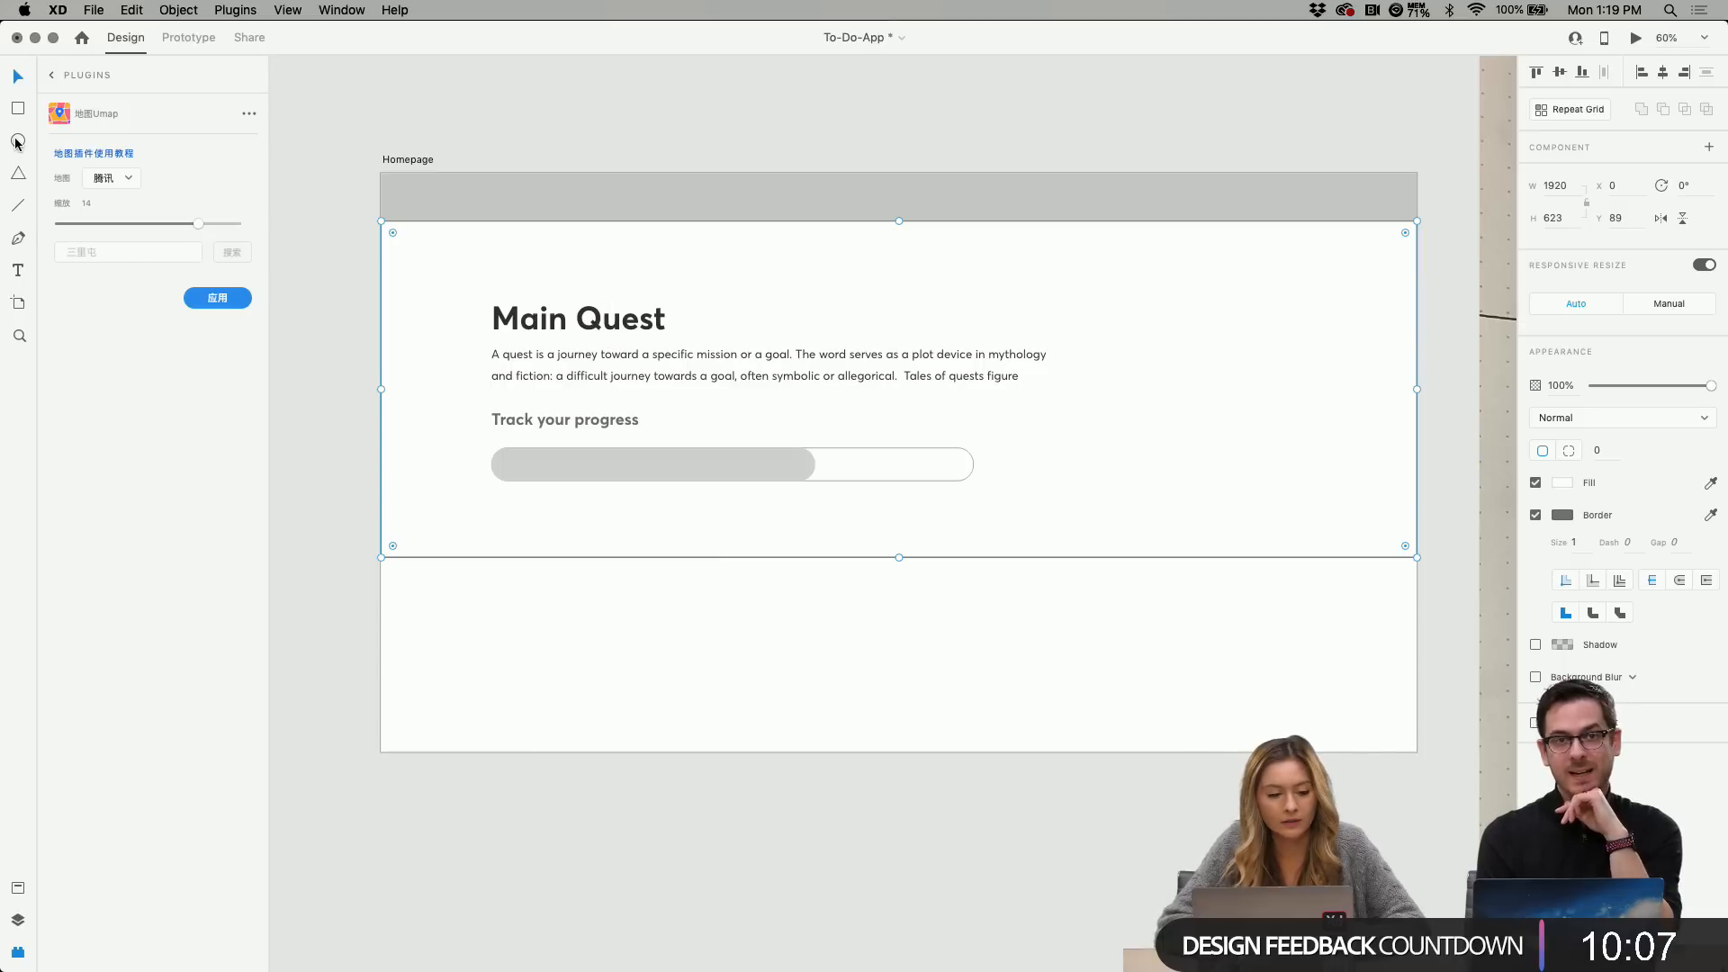
Leave the Umap plugin, open the Icons 4 Design plugin and search its icons for "heart".
left_click(17, 77)
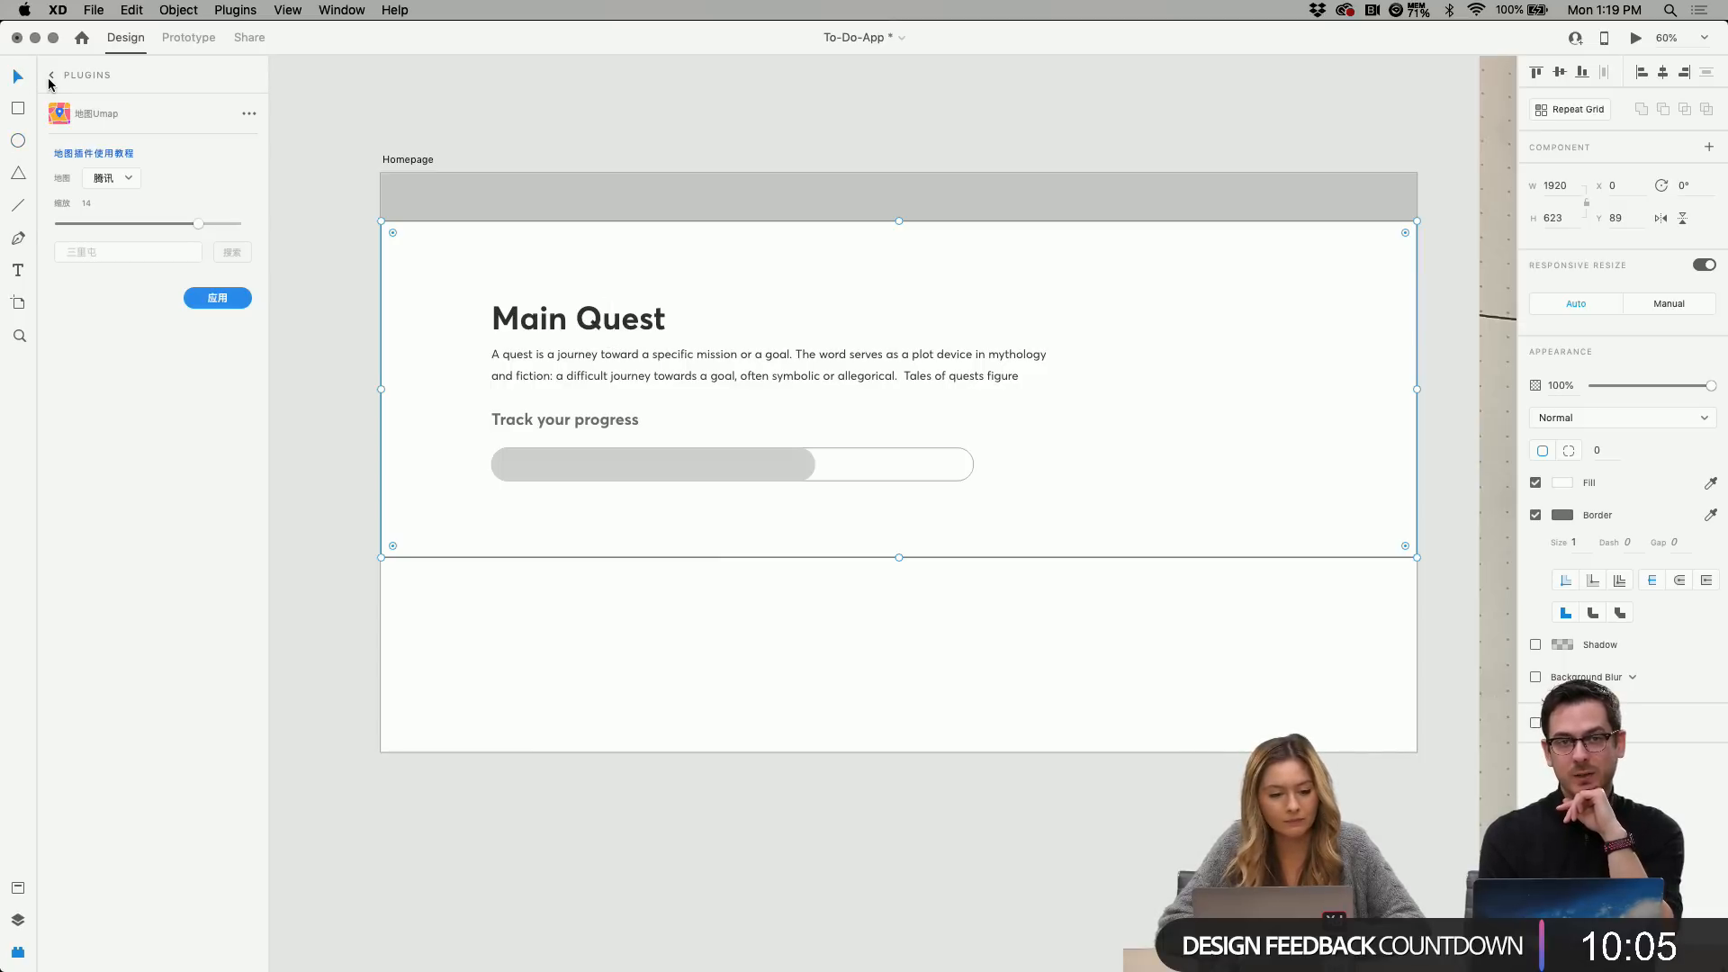
left_click(51, 78)
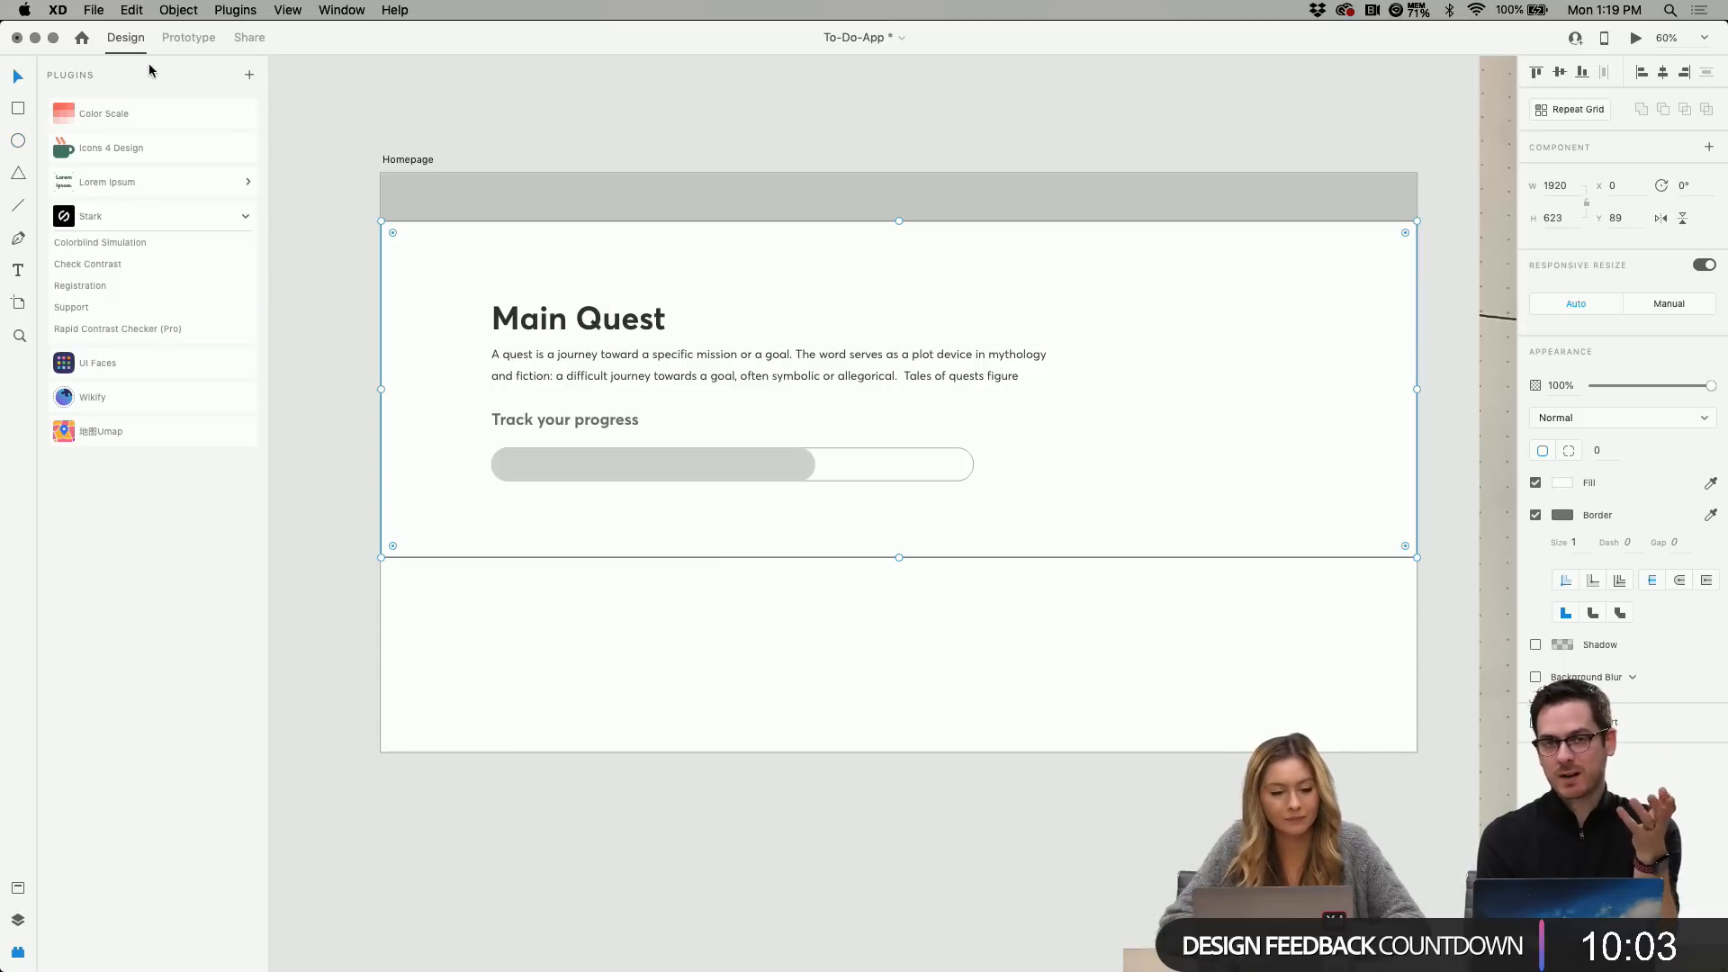
left_click(369, 327)
left_click(244, 214)
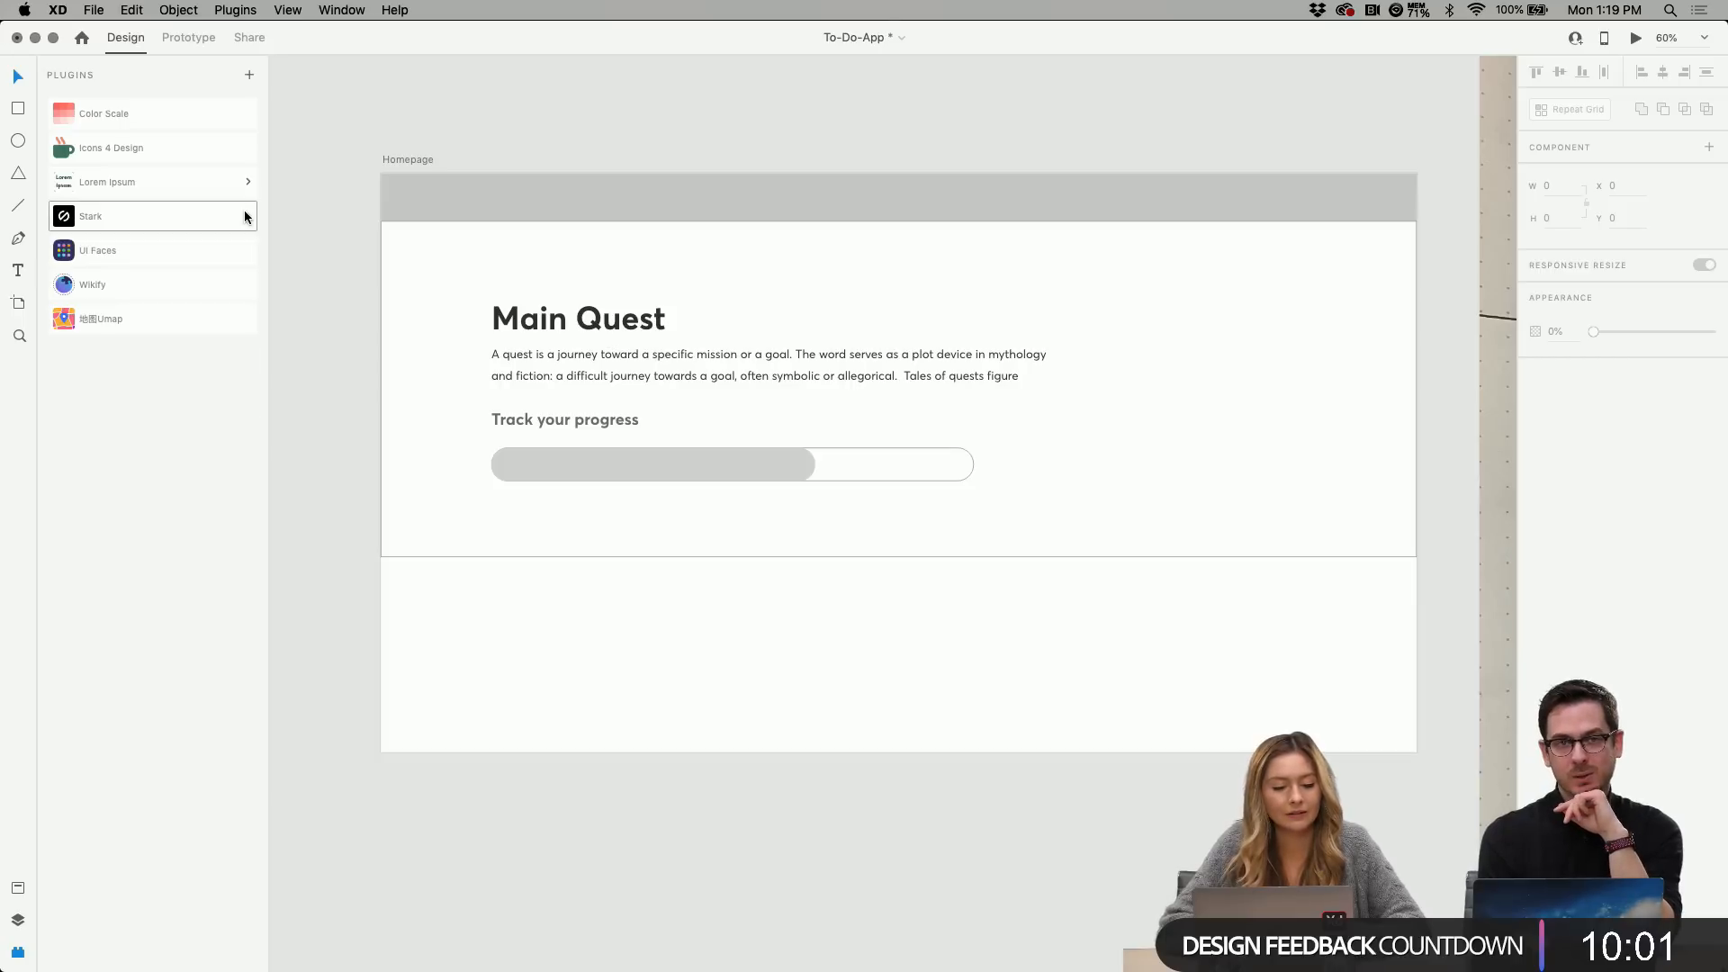
left_click(144, 145)
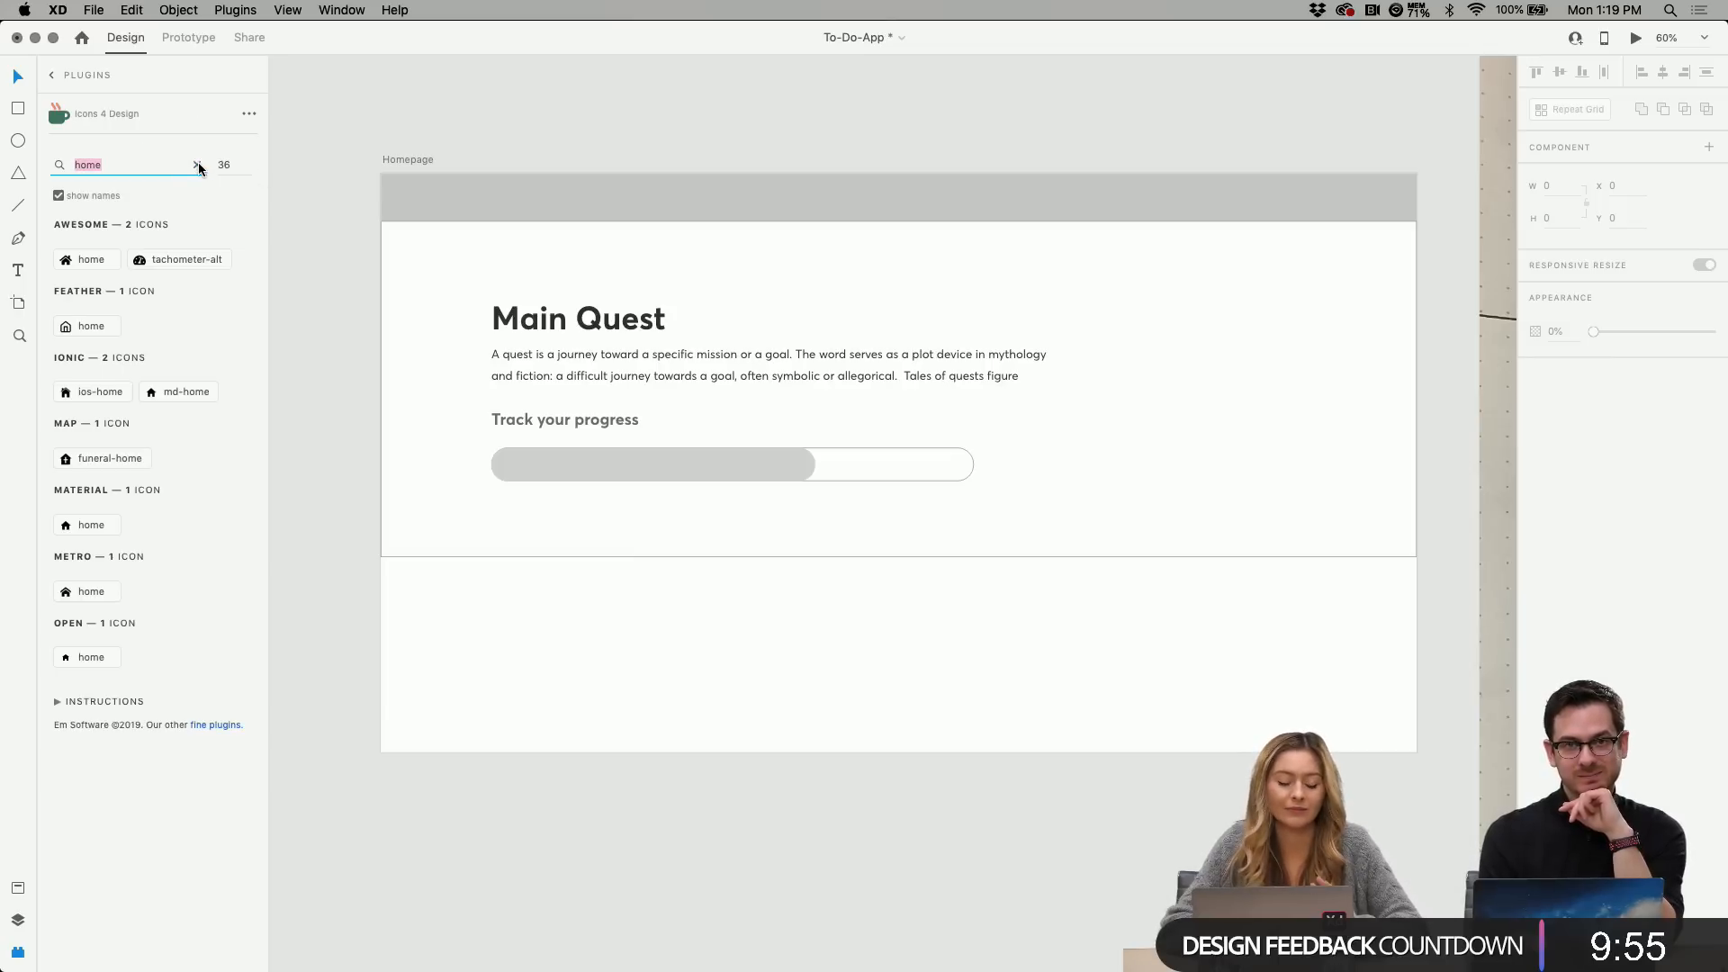
key("BackSpace")
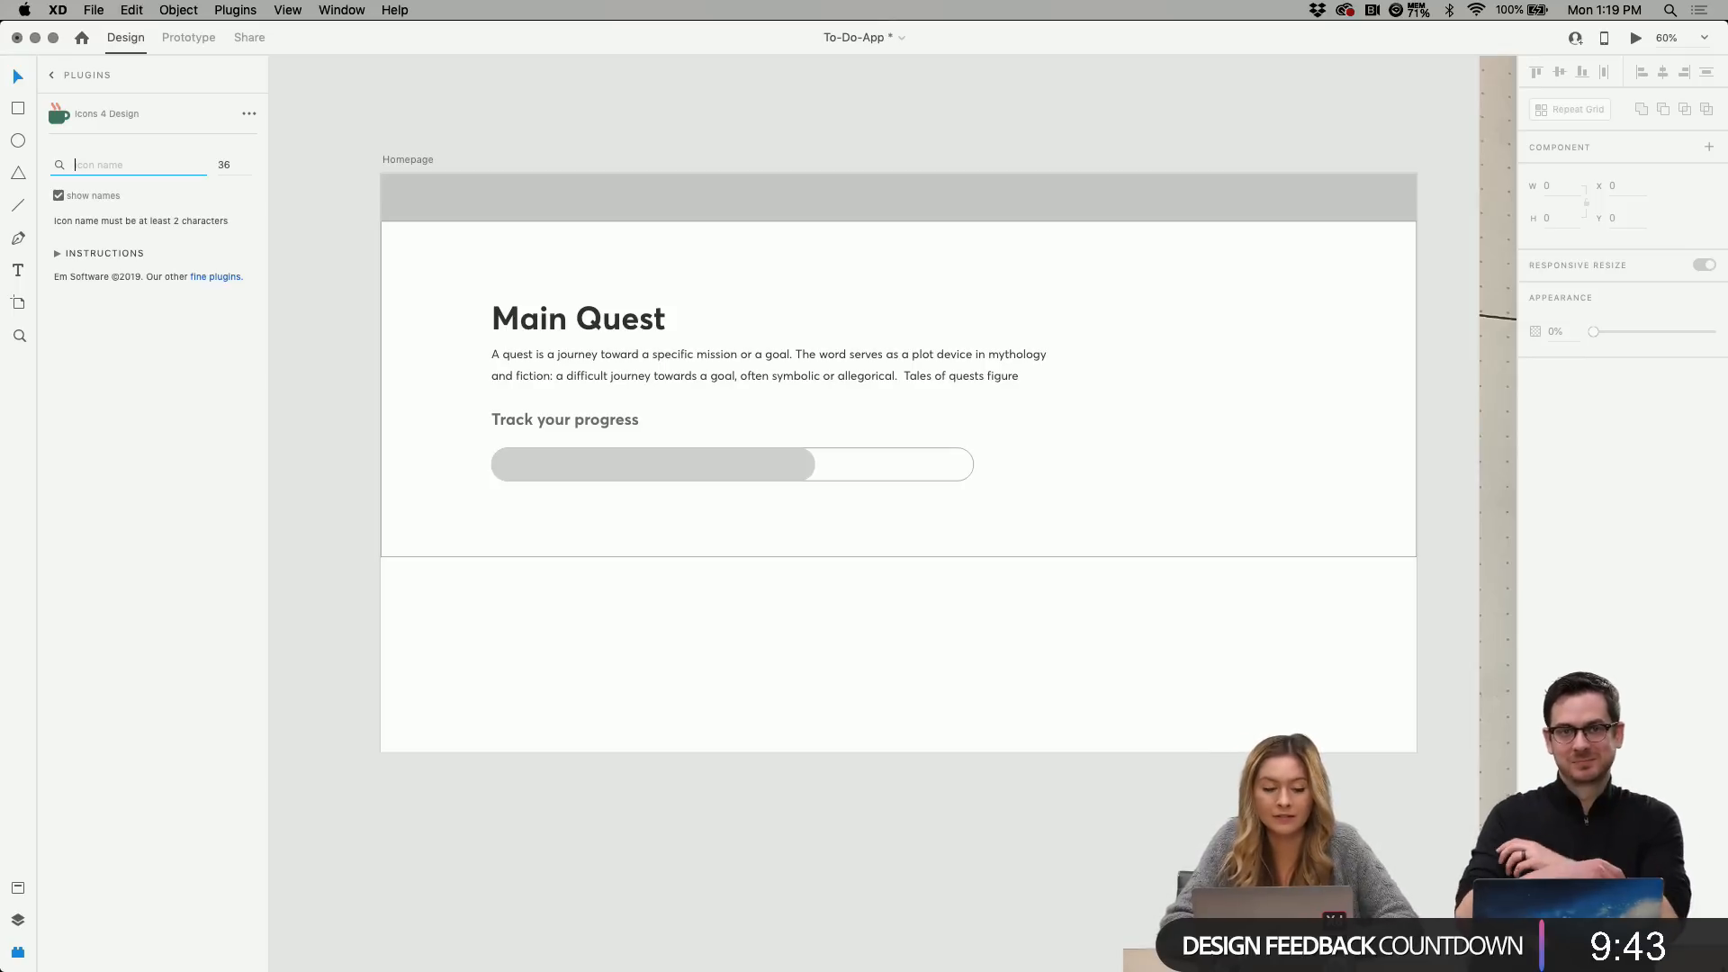
type("heart")
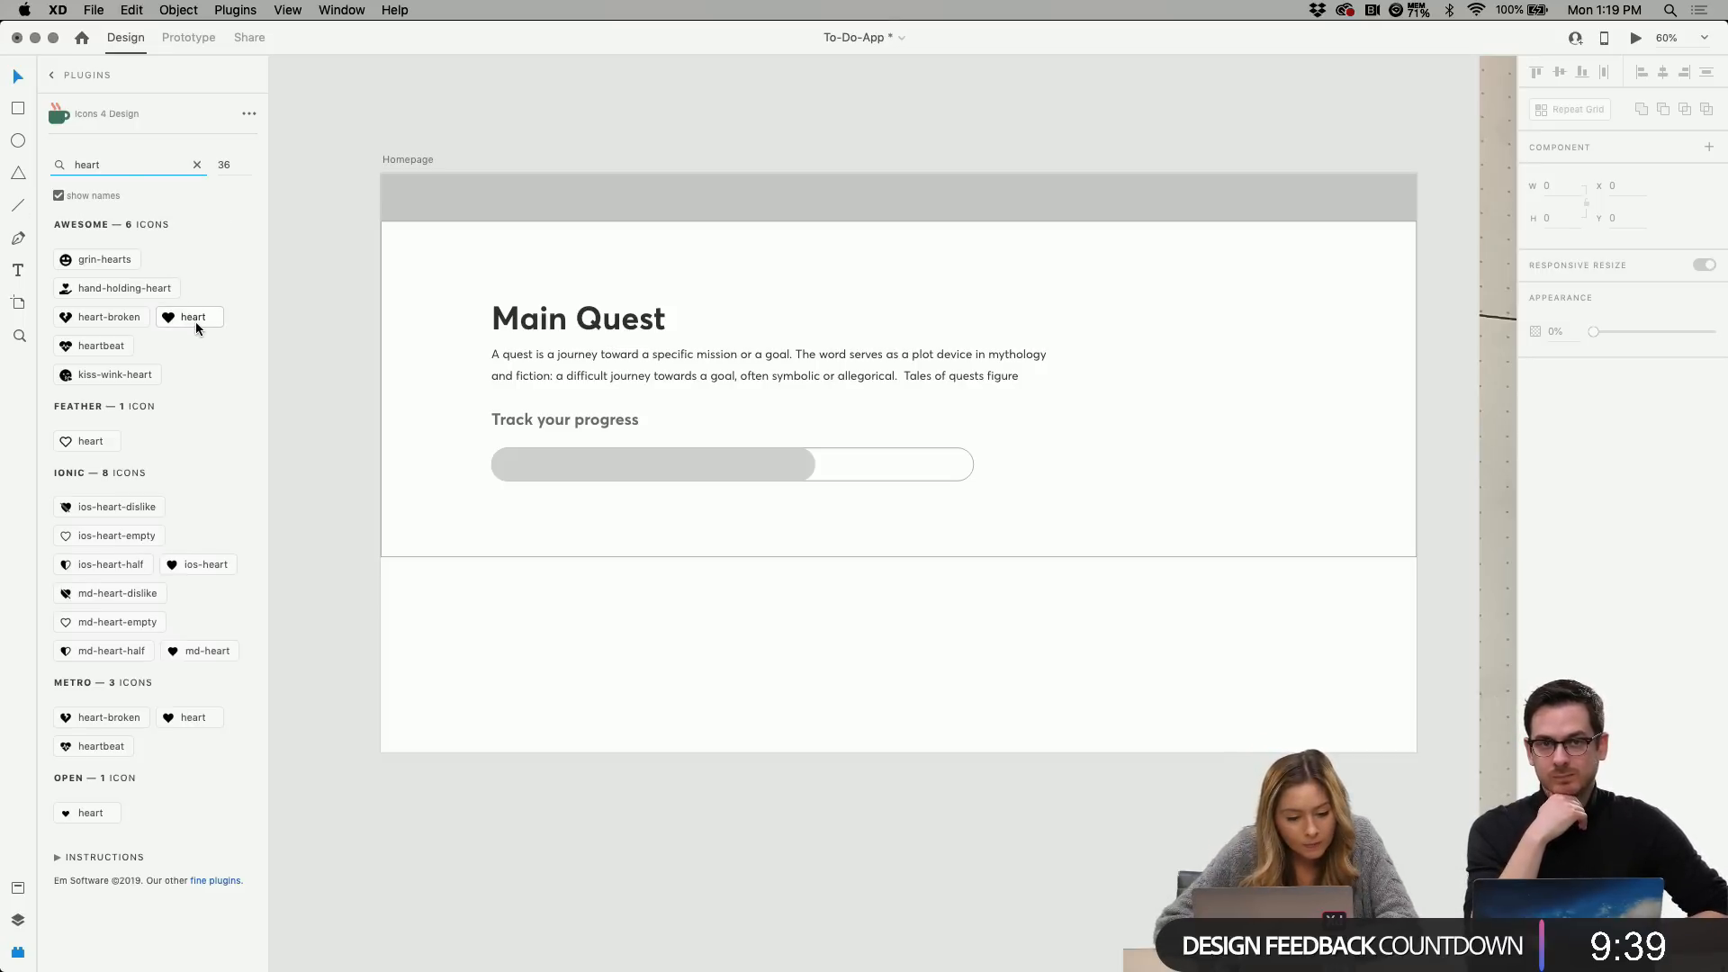
scroll(181, 397, "down", 1)
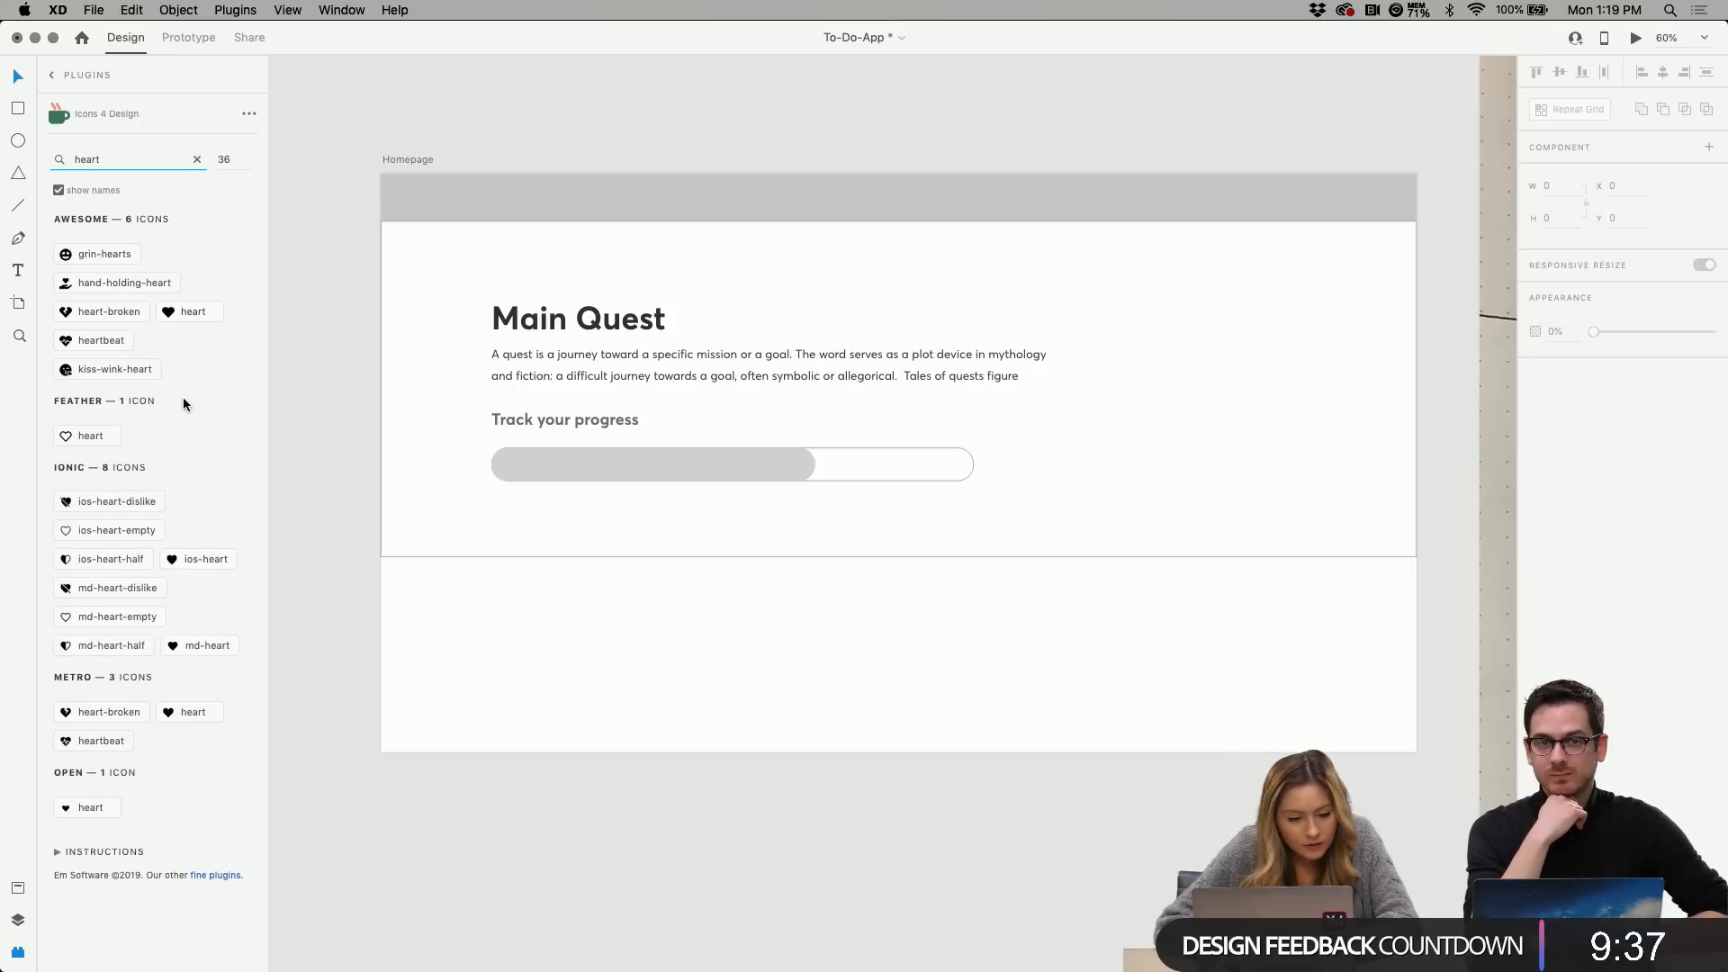
Insert the solid Awesome heart icon on the Homepage artboard and place it above the quest description at about X 877, Y 186.
left_click(630, 625)
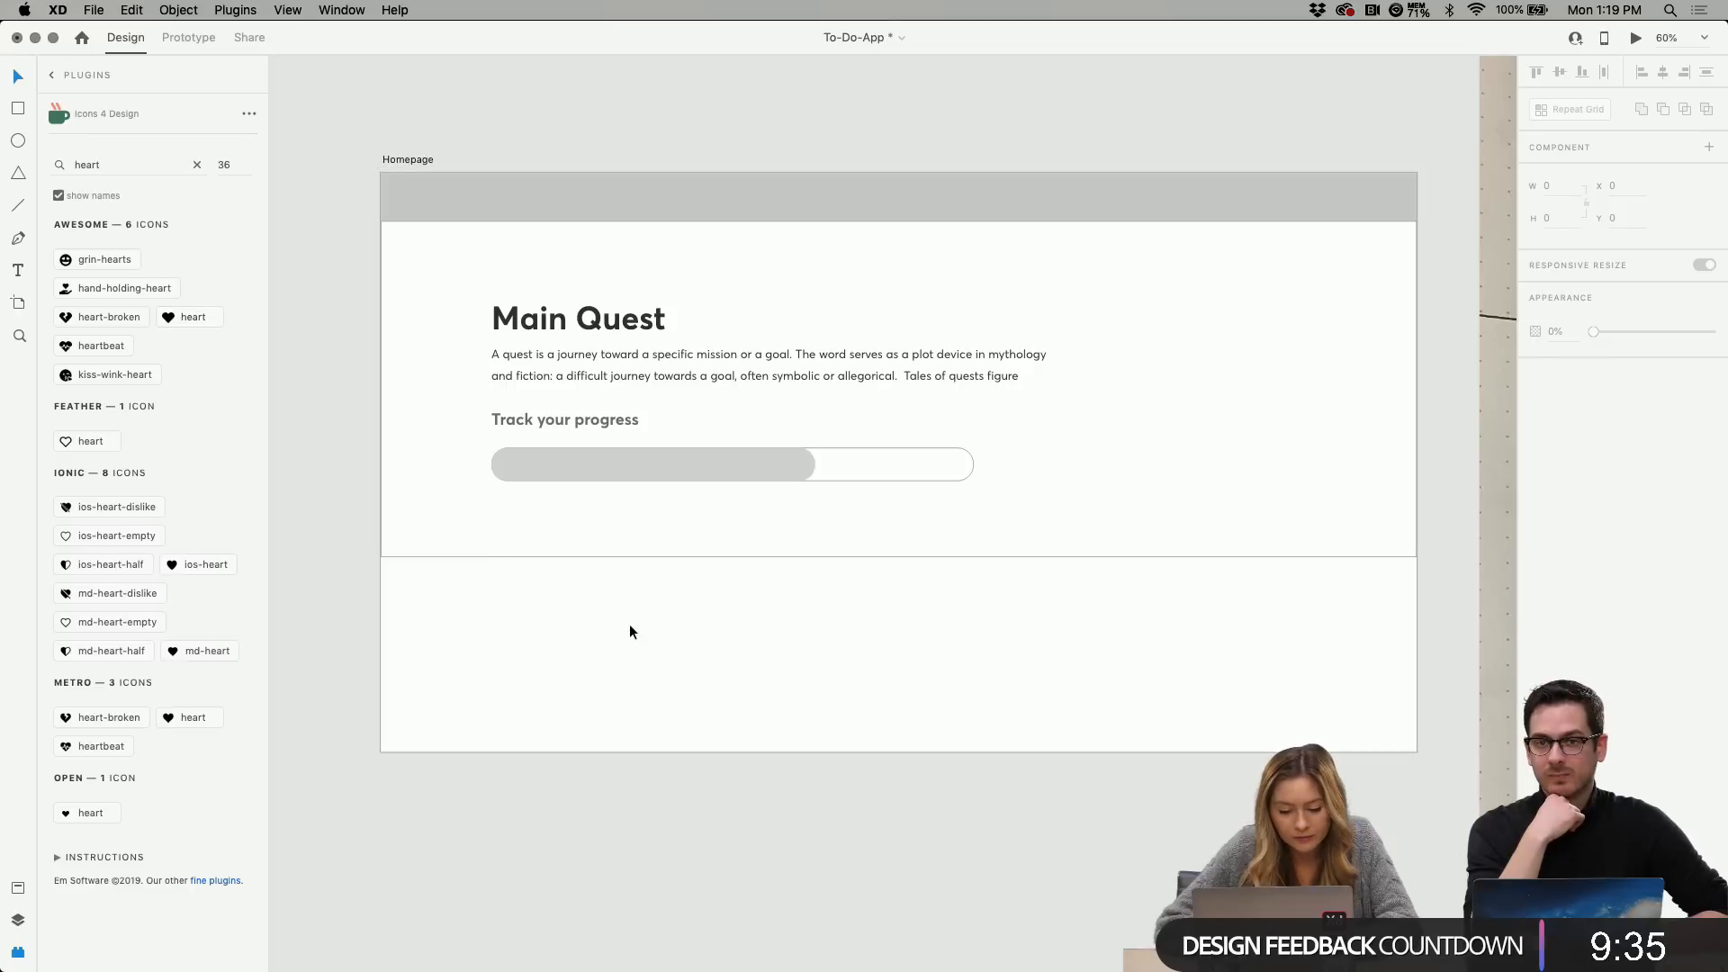
left_click(202, 317)
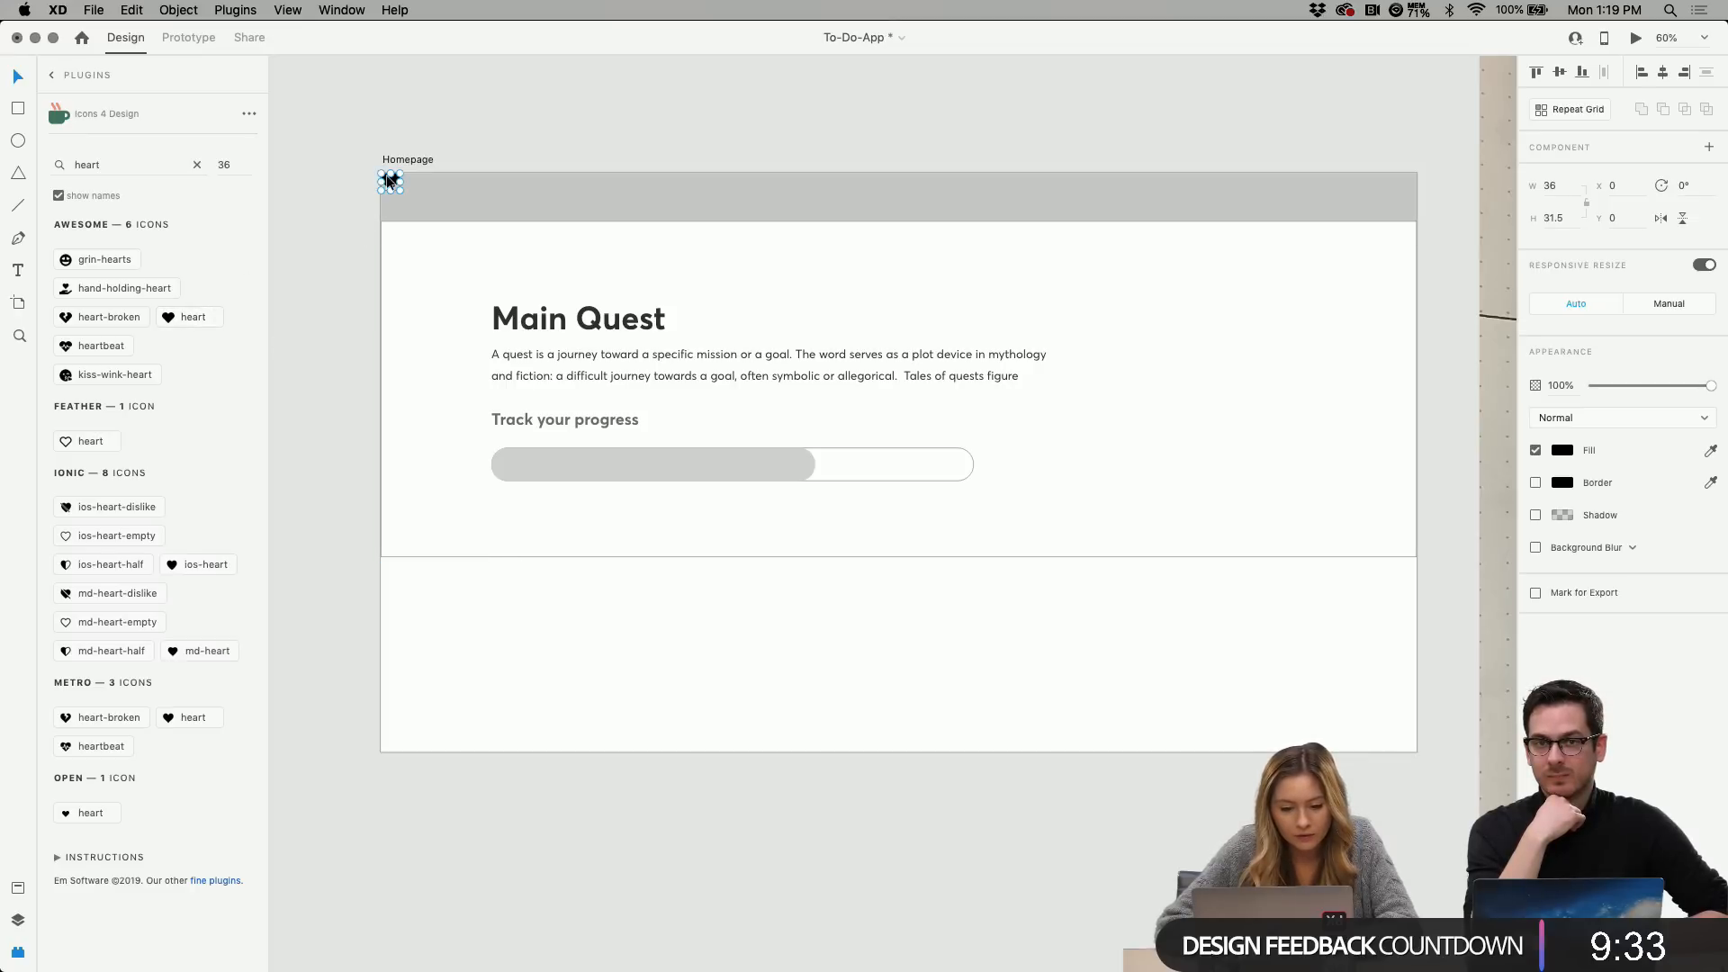
scroll(388, 180, "up", 5)
left_click_drag(405, 223, 1365, 394)
scroll(1365, 394, "right", 5)
left_click(1364, 387)
scroll(1336, 385, "down", 3)
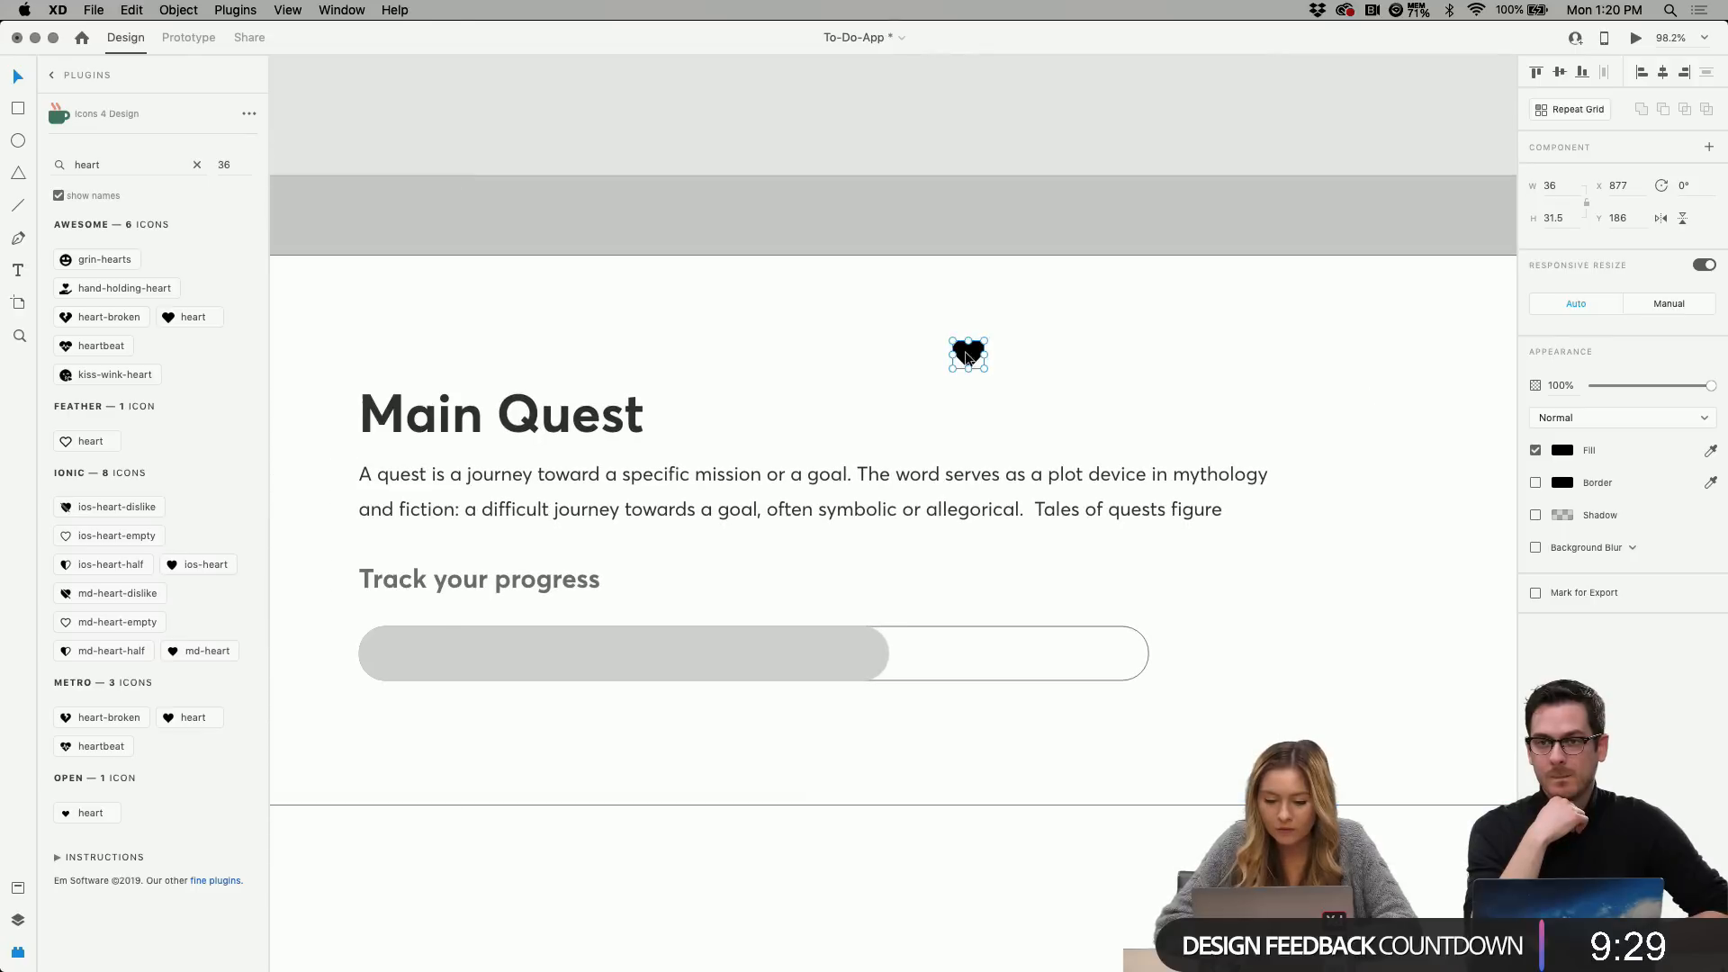
Enlarge the heart icon to about 51 by 45 and move it to about X 1473, Y 135, just below the header bar.
left_click_drag(984, 370, 999, 379)
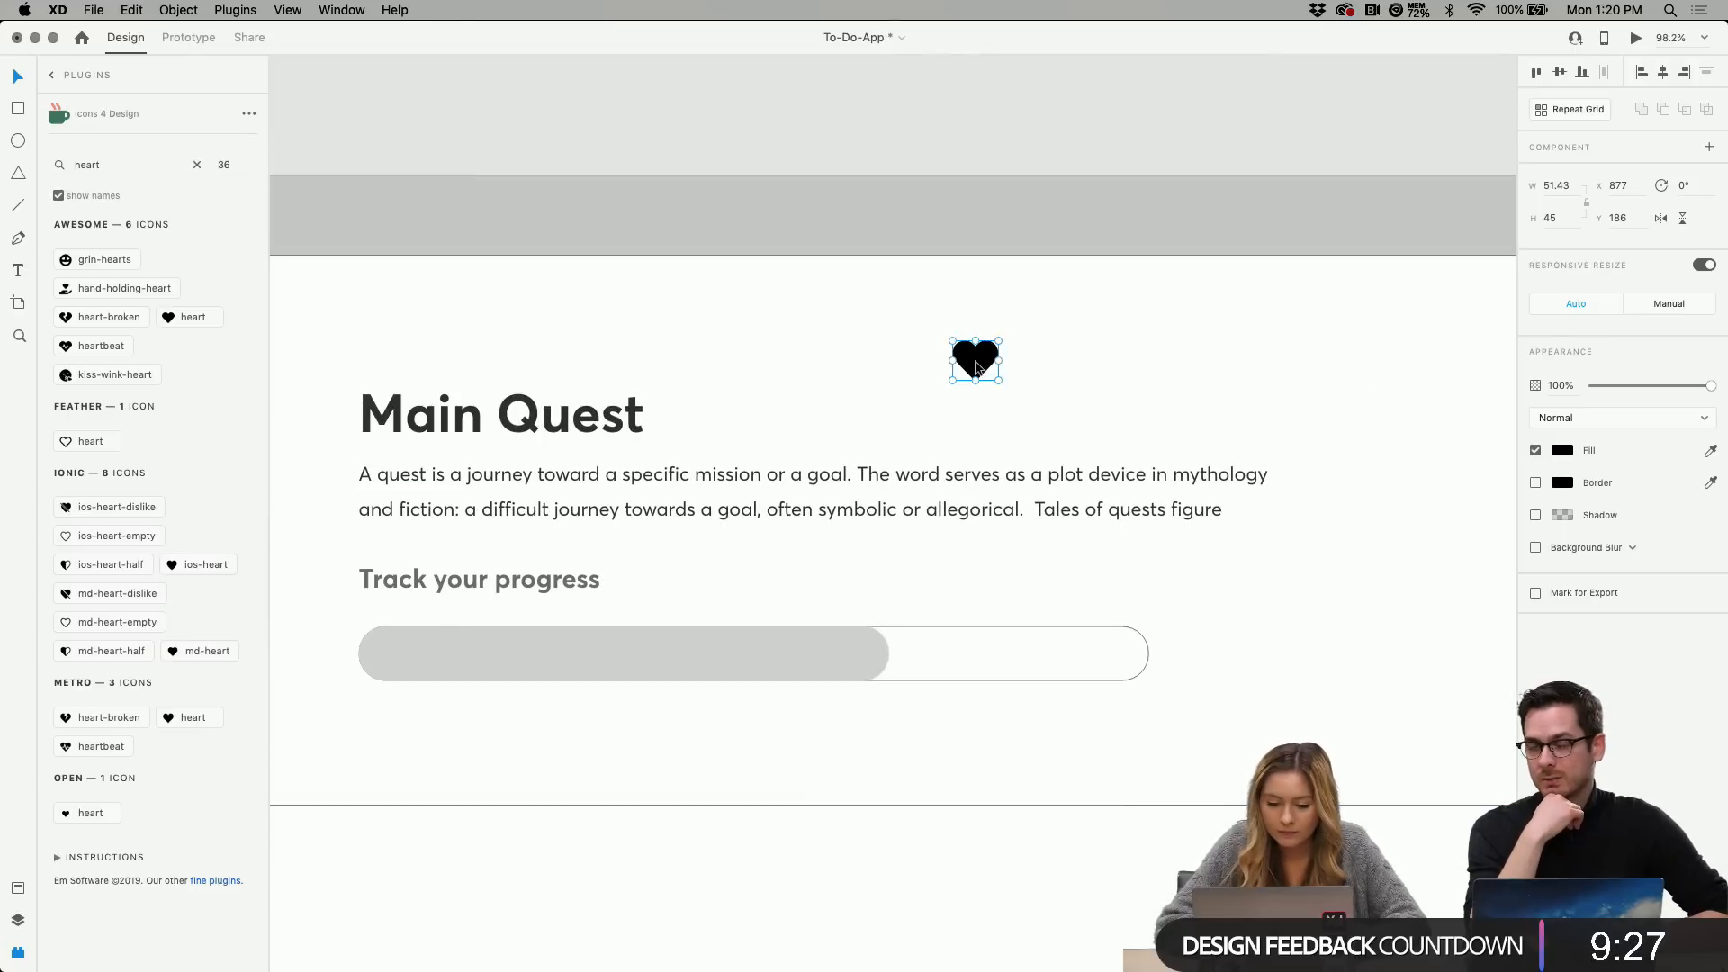
scroll(999, 380, "down", 5)
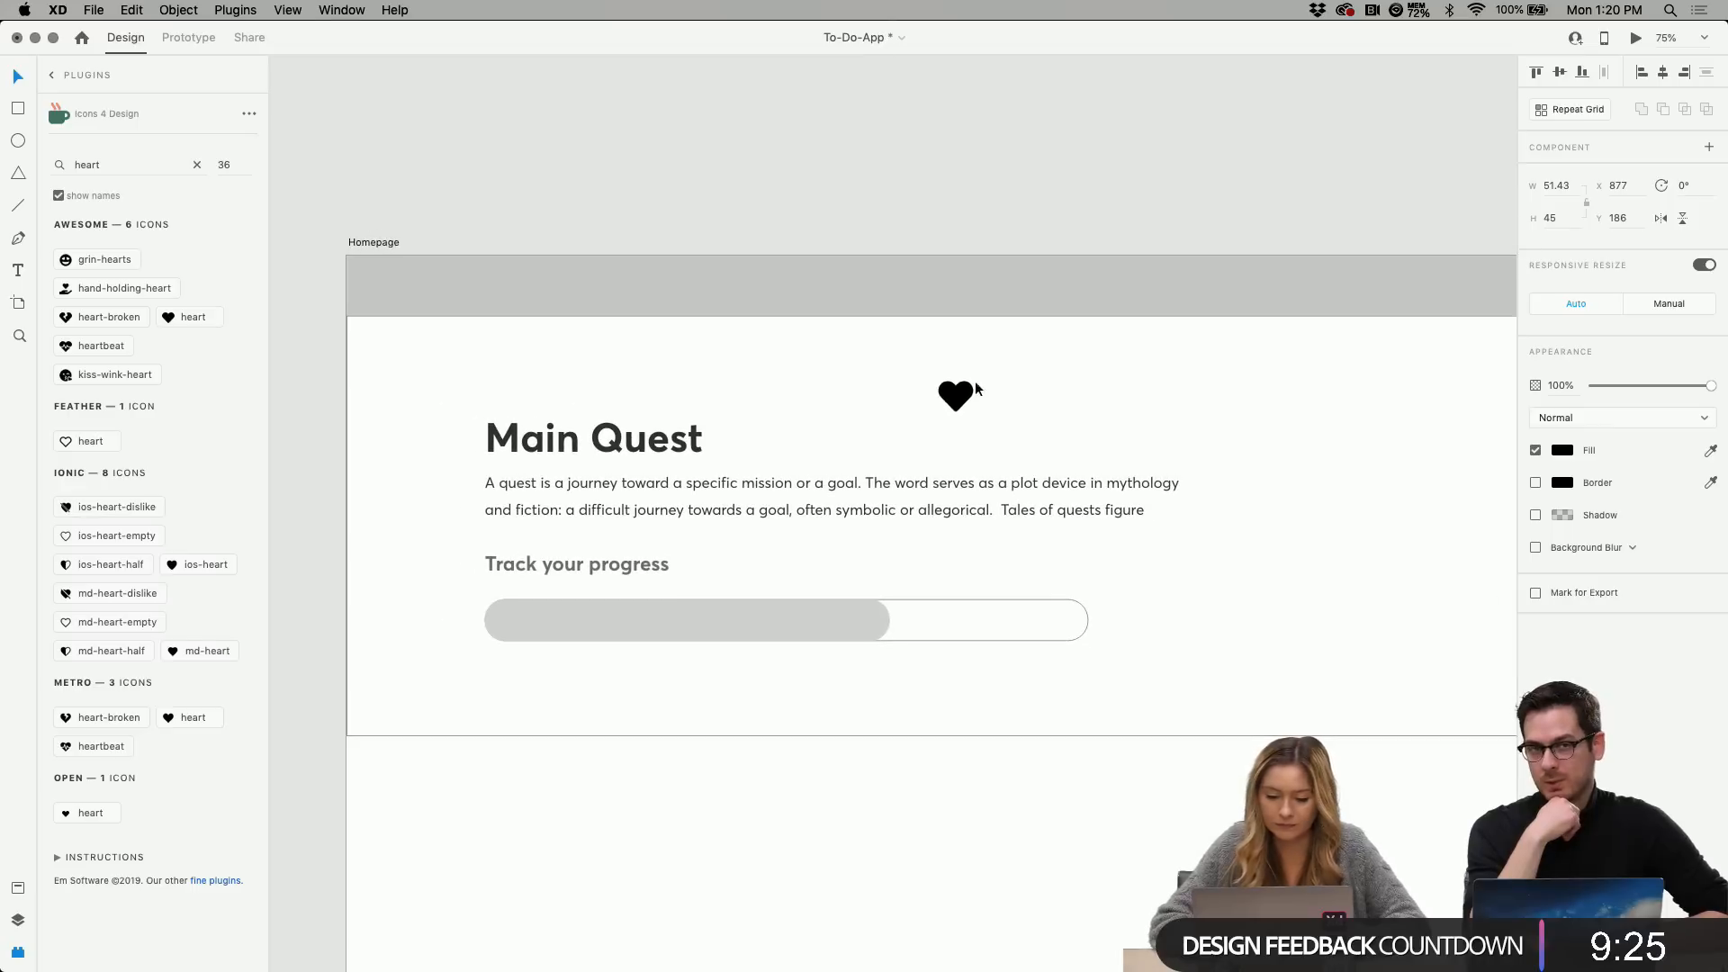
left_click_drag(956, 387, 1192, 376)
scroll(1192, 375, "right", 5)
scroll(1197, 382, "up", 1)
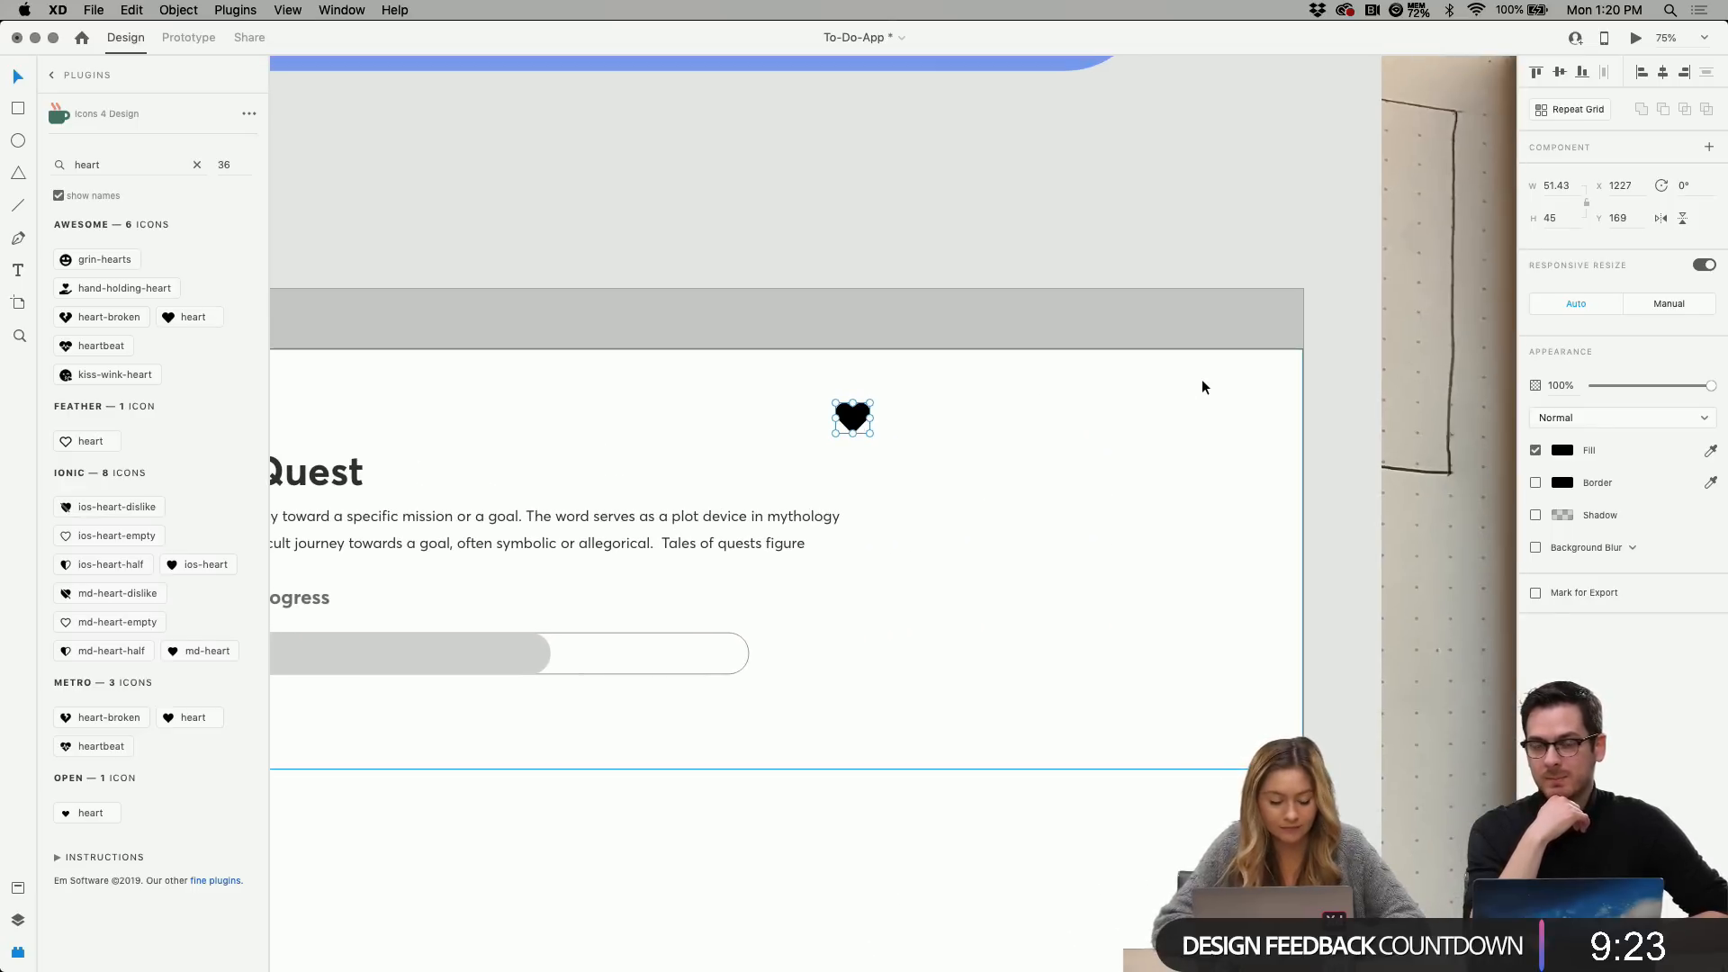
left_click_drag(853, 418, 1026, 392)
scroll(1071, 390, "down", 5)
scroll(1072, 387, "up", 6)
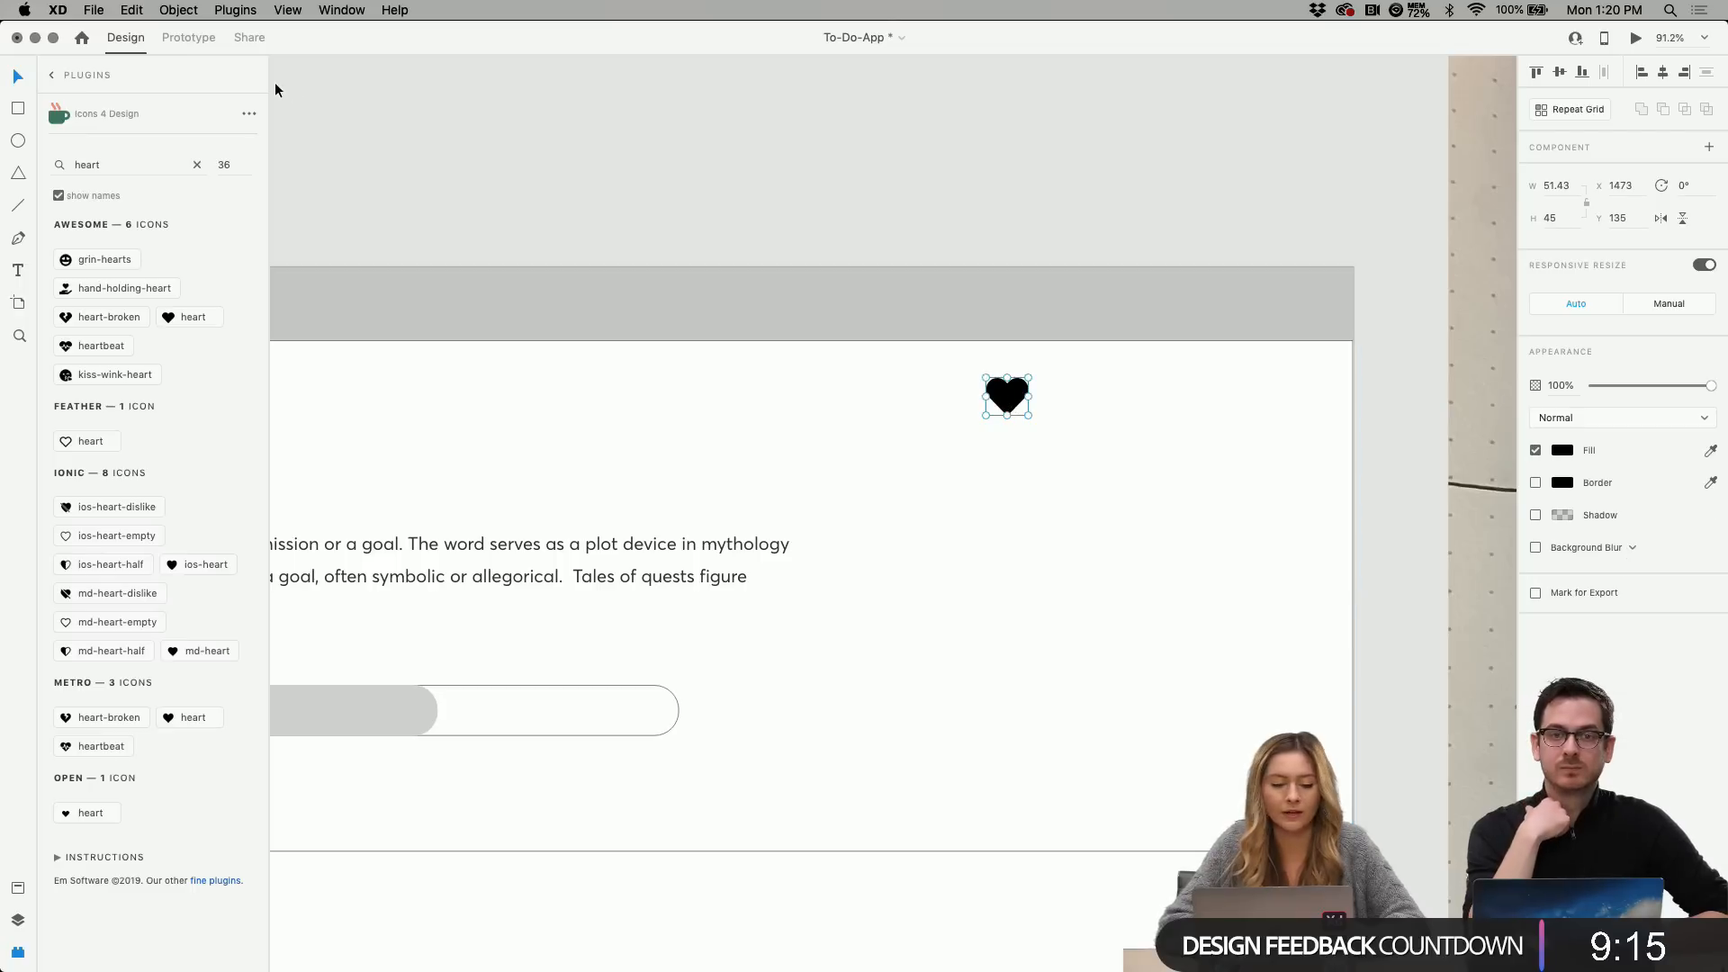
Turn the heart icon into a Repeat Grid and extend it to a row of three hearts about 213 wide.
left_click(181, 42)
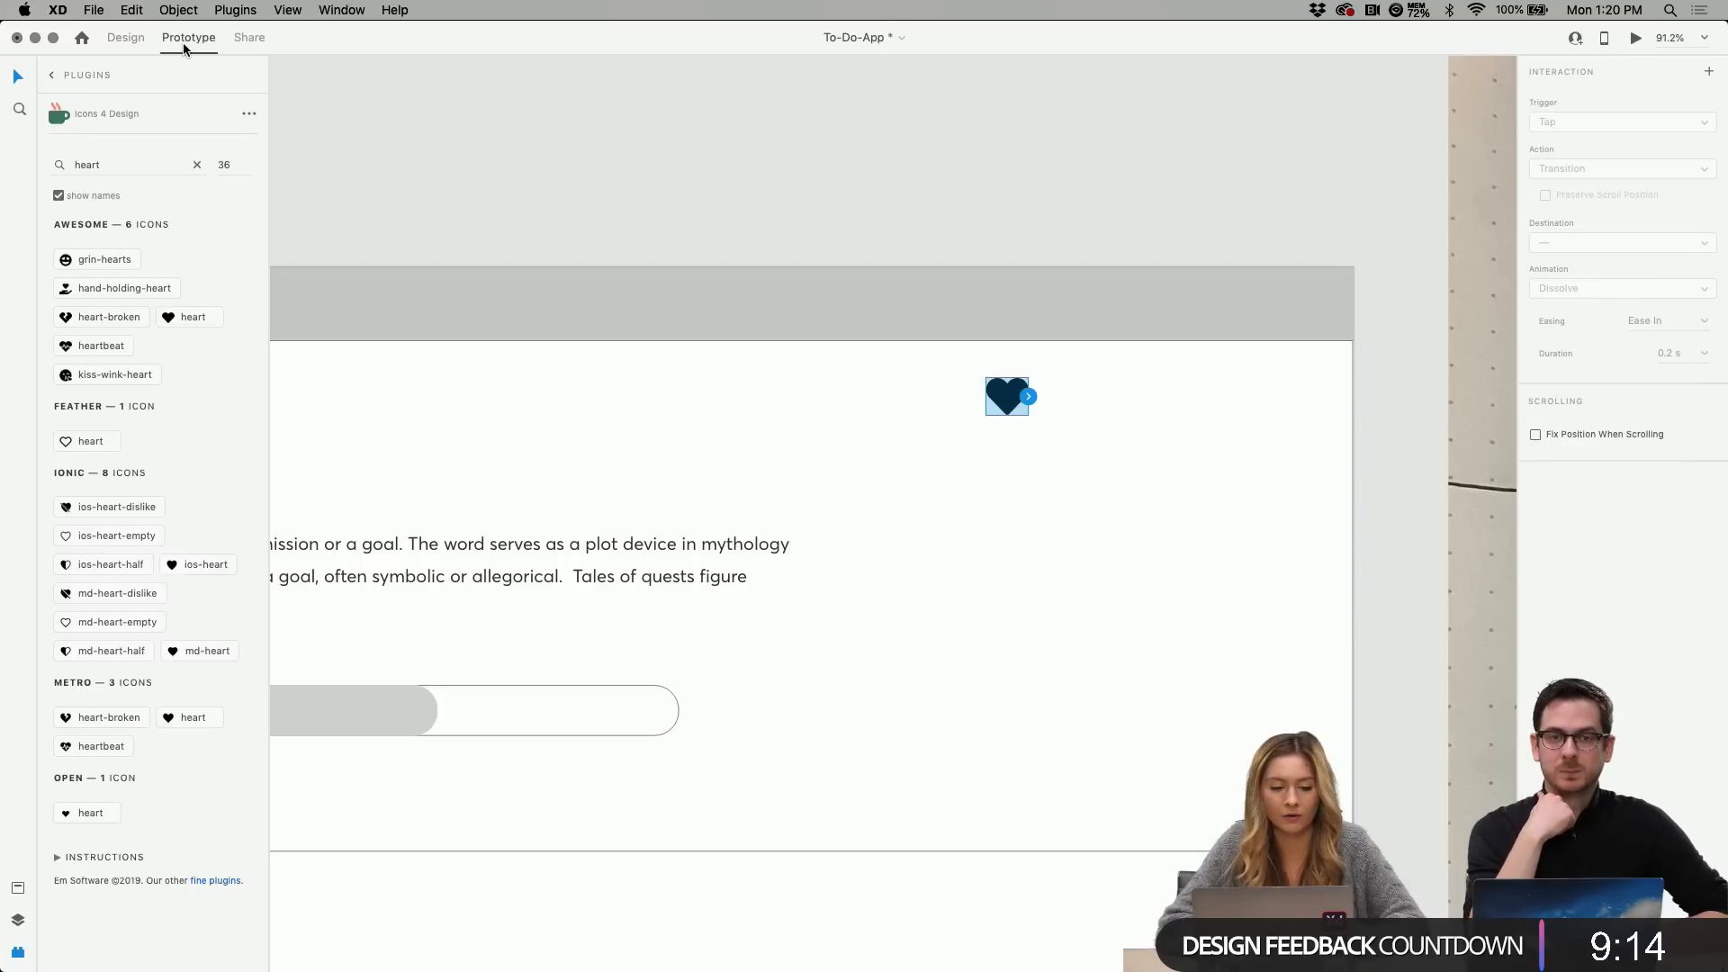
left_click(122, 36)
left_click(1005, 466)
left_click(1015, 406)
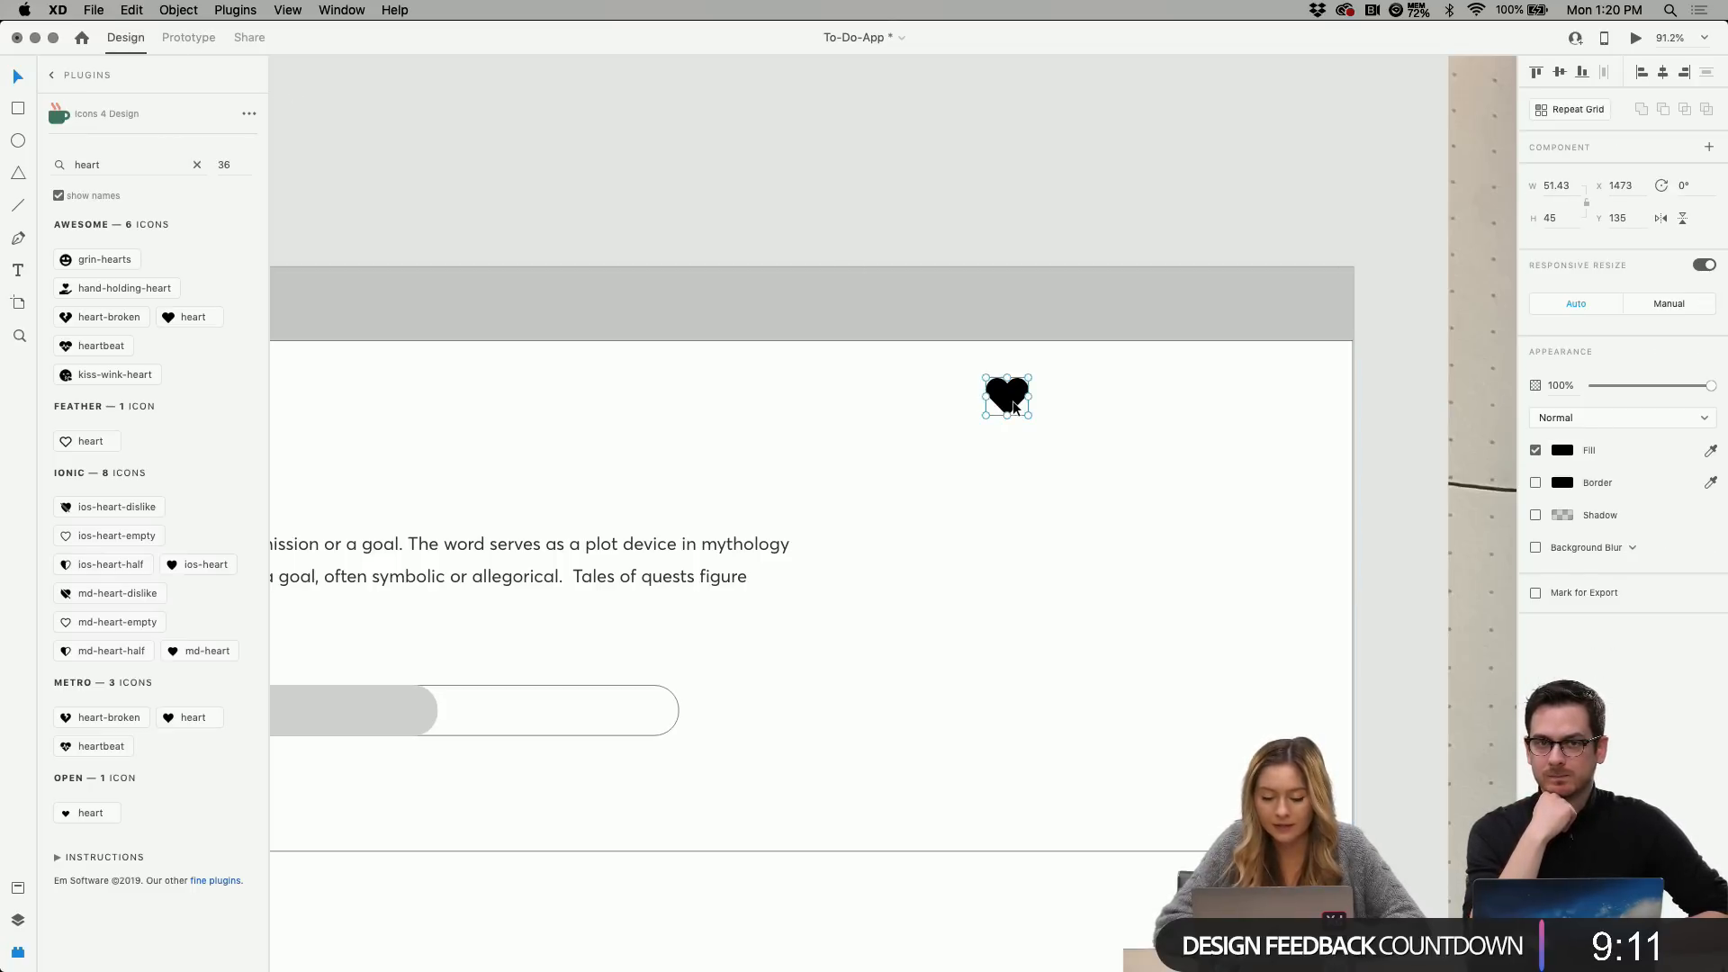
left_click(1552, 112)
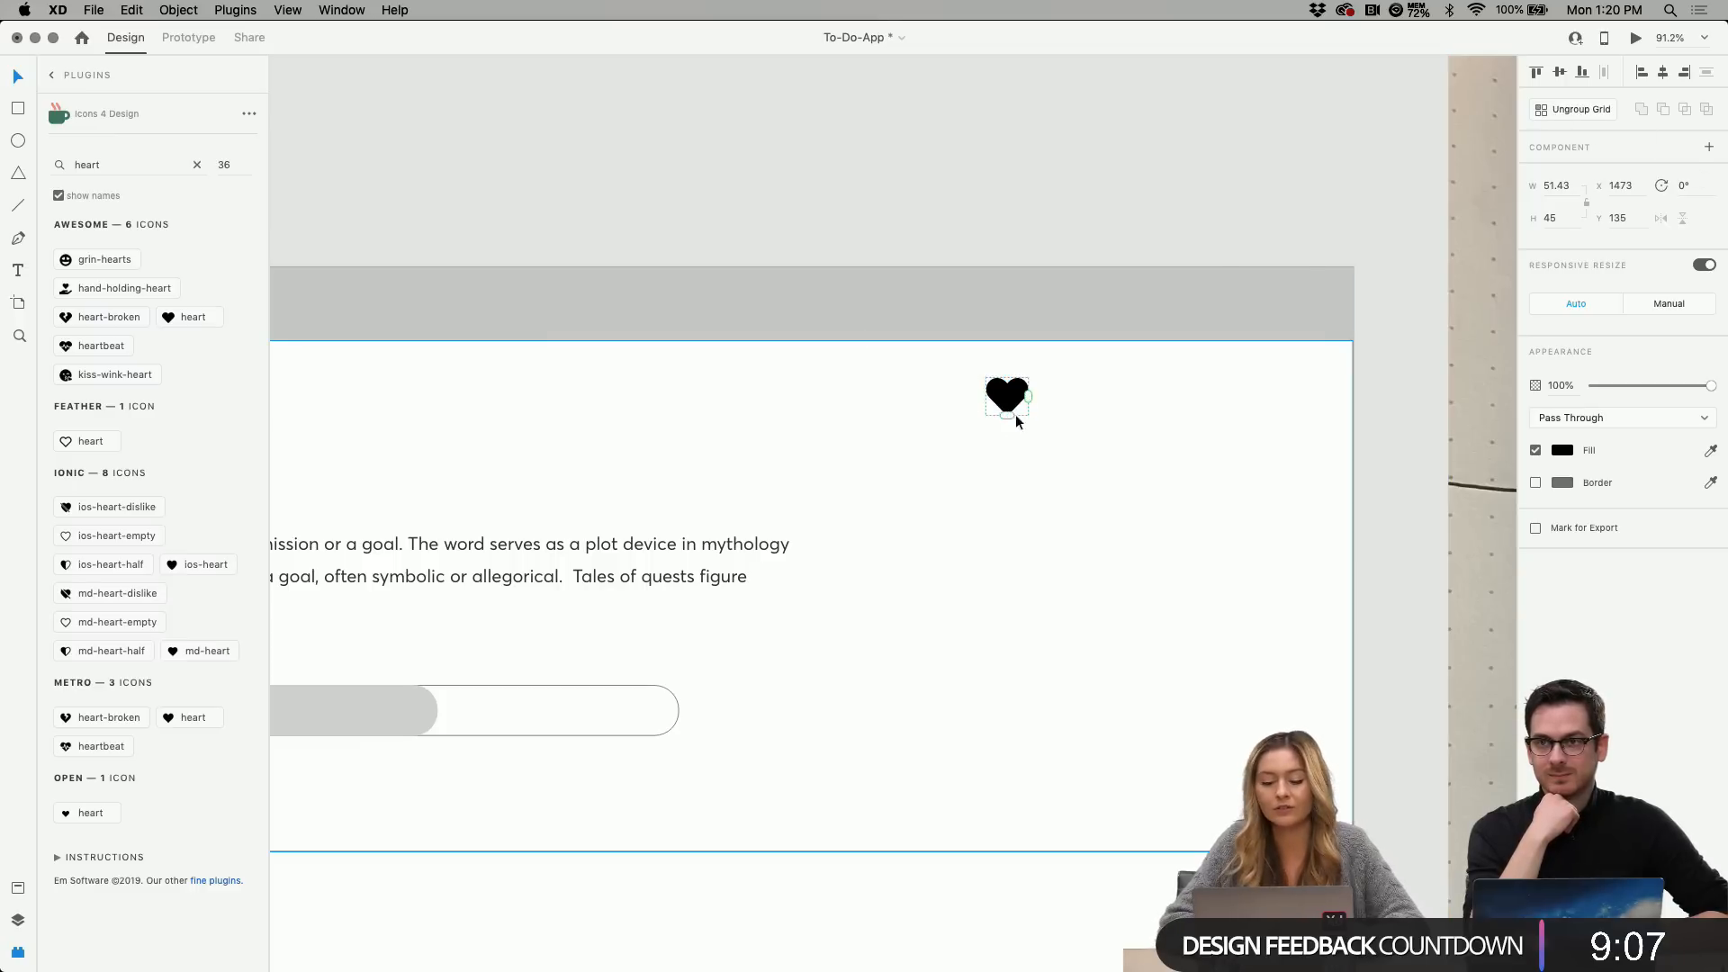
left_click_drag(1030, 396, 1103, 401)
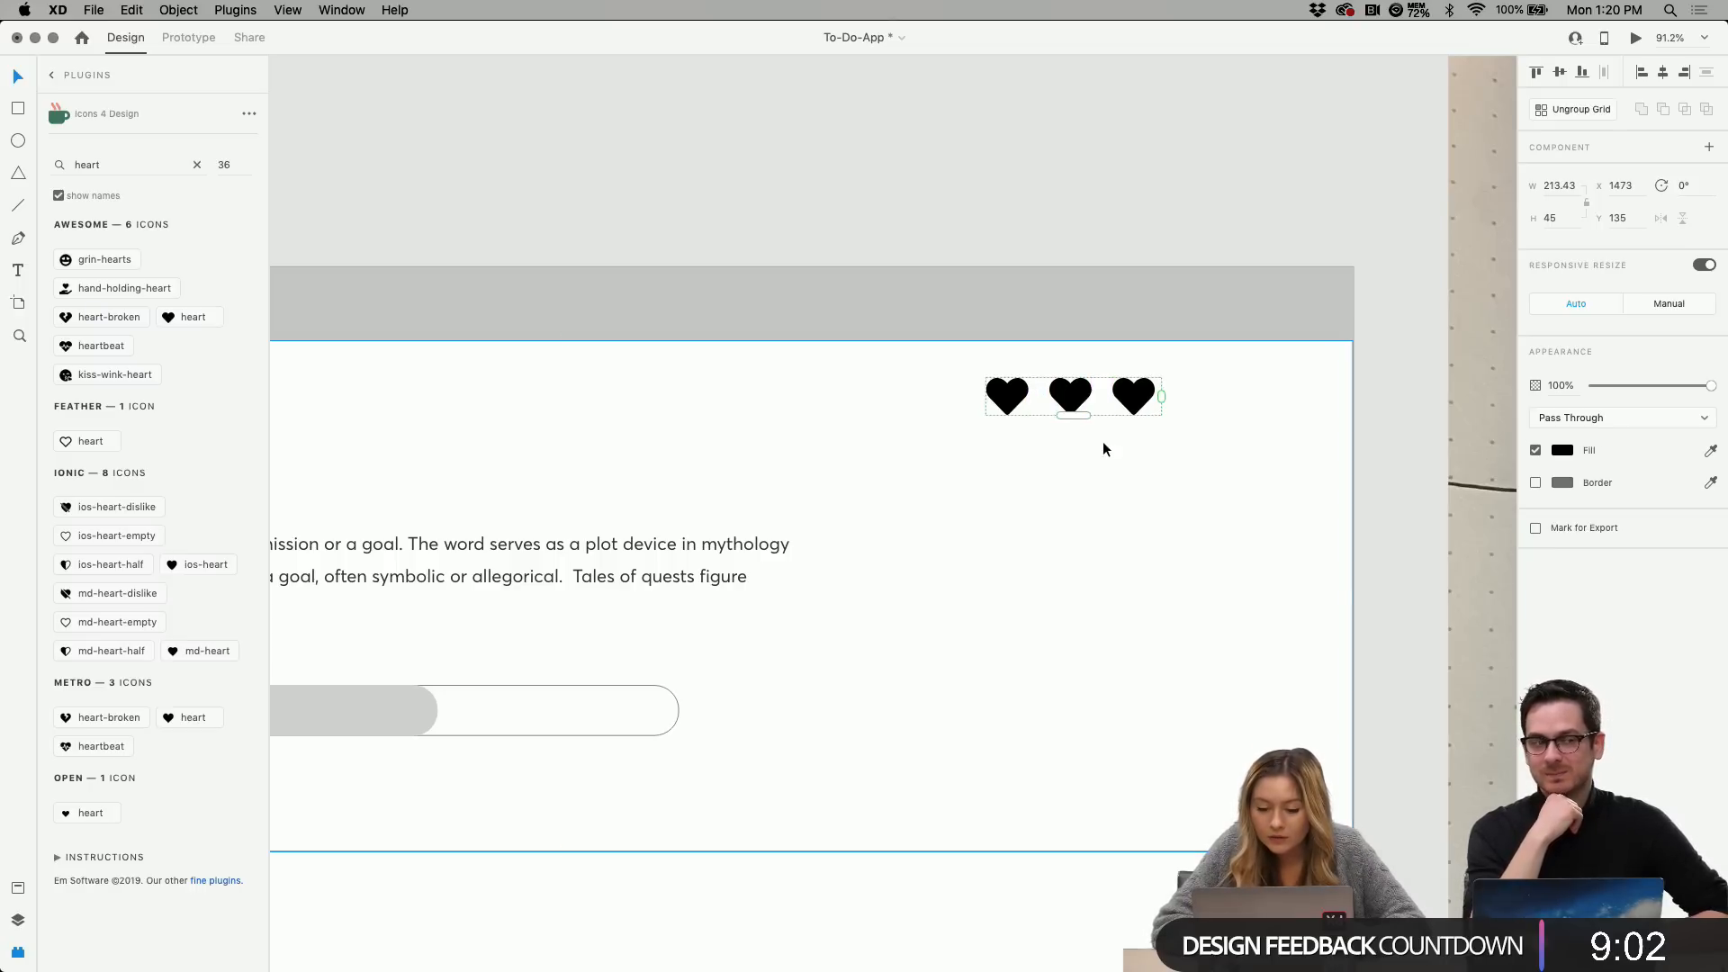
Try filling the hearts with the saved pink swatch #E22A7F, and undo the fill.
double_click(1010, 396)
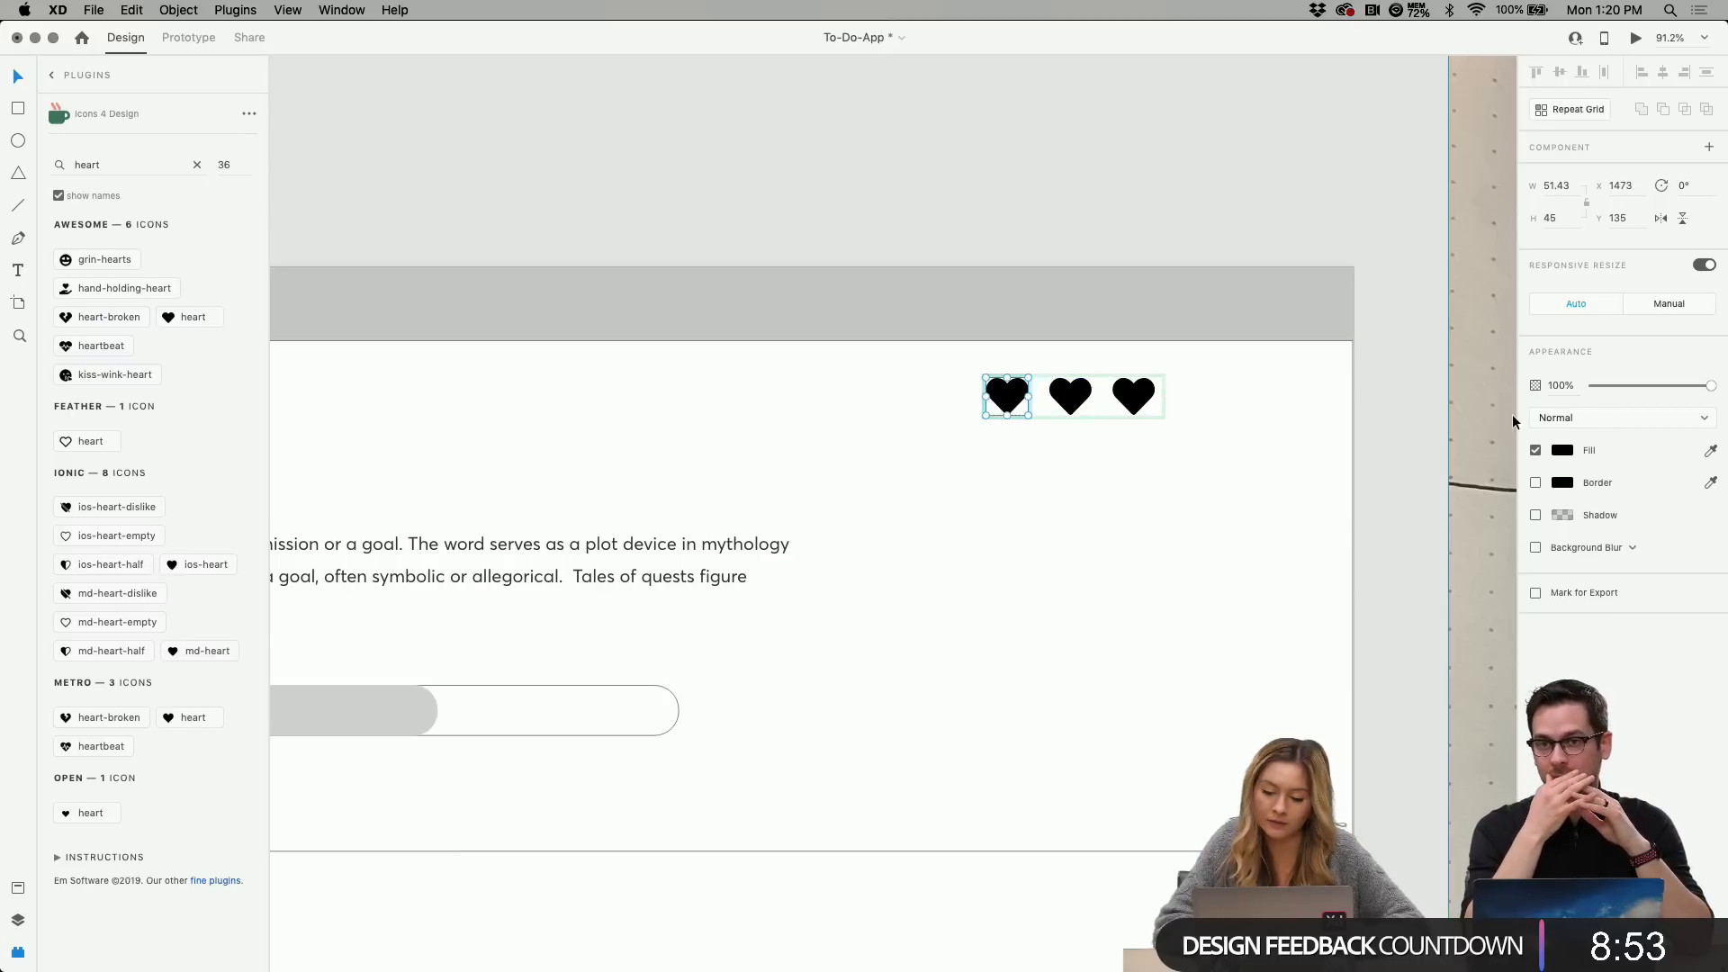
left_click(1566, 451)
left_click(1417, 555)
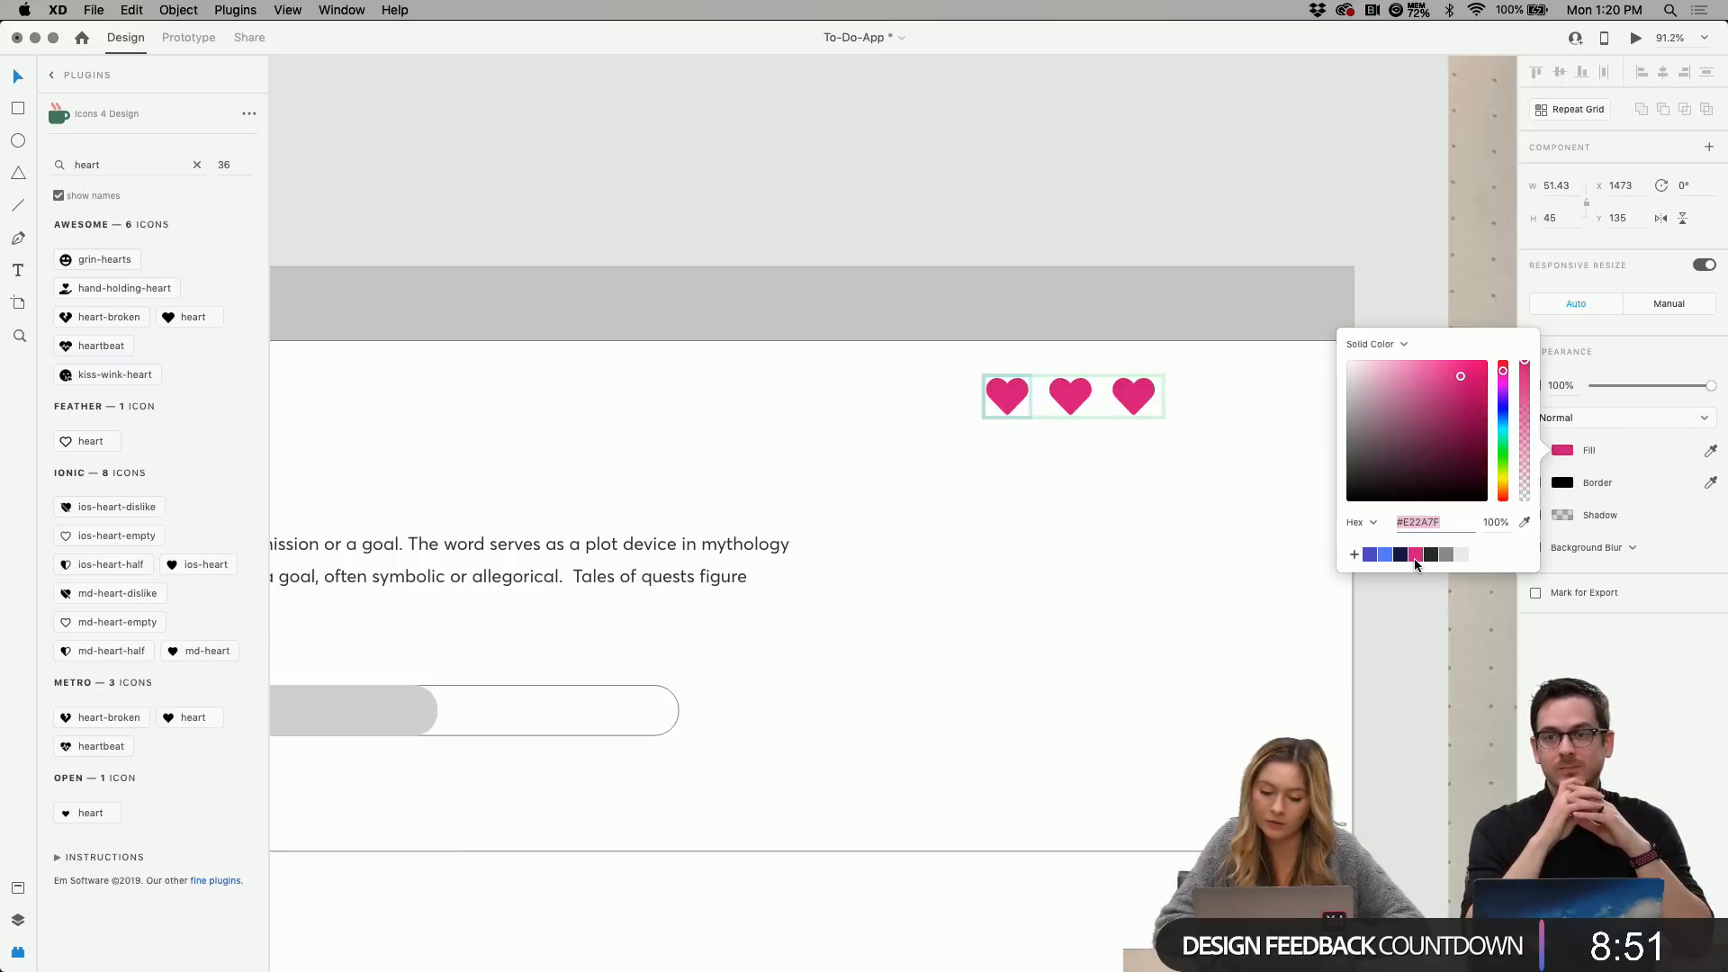
key("Escape")
key("super+z")
Fill the hearts in the repeat grid with grey #919191.
double_click(1148, 381)
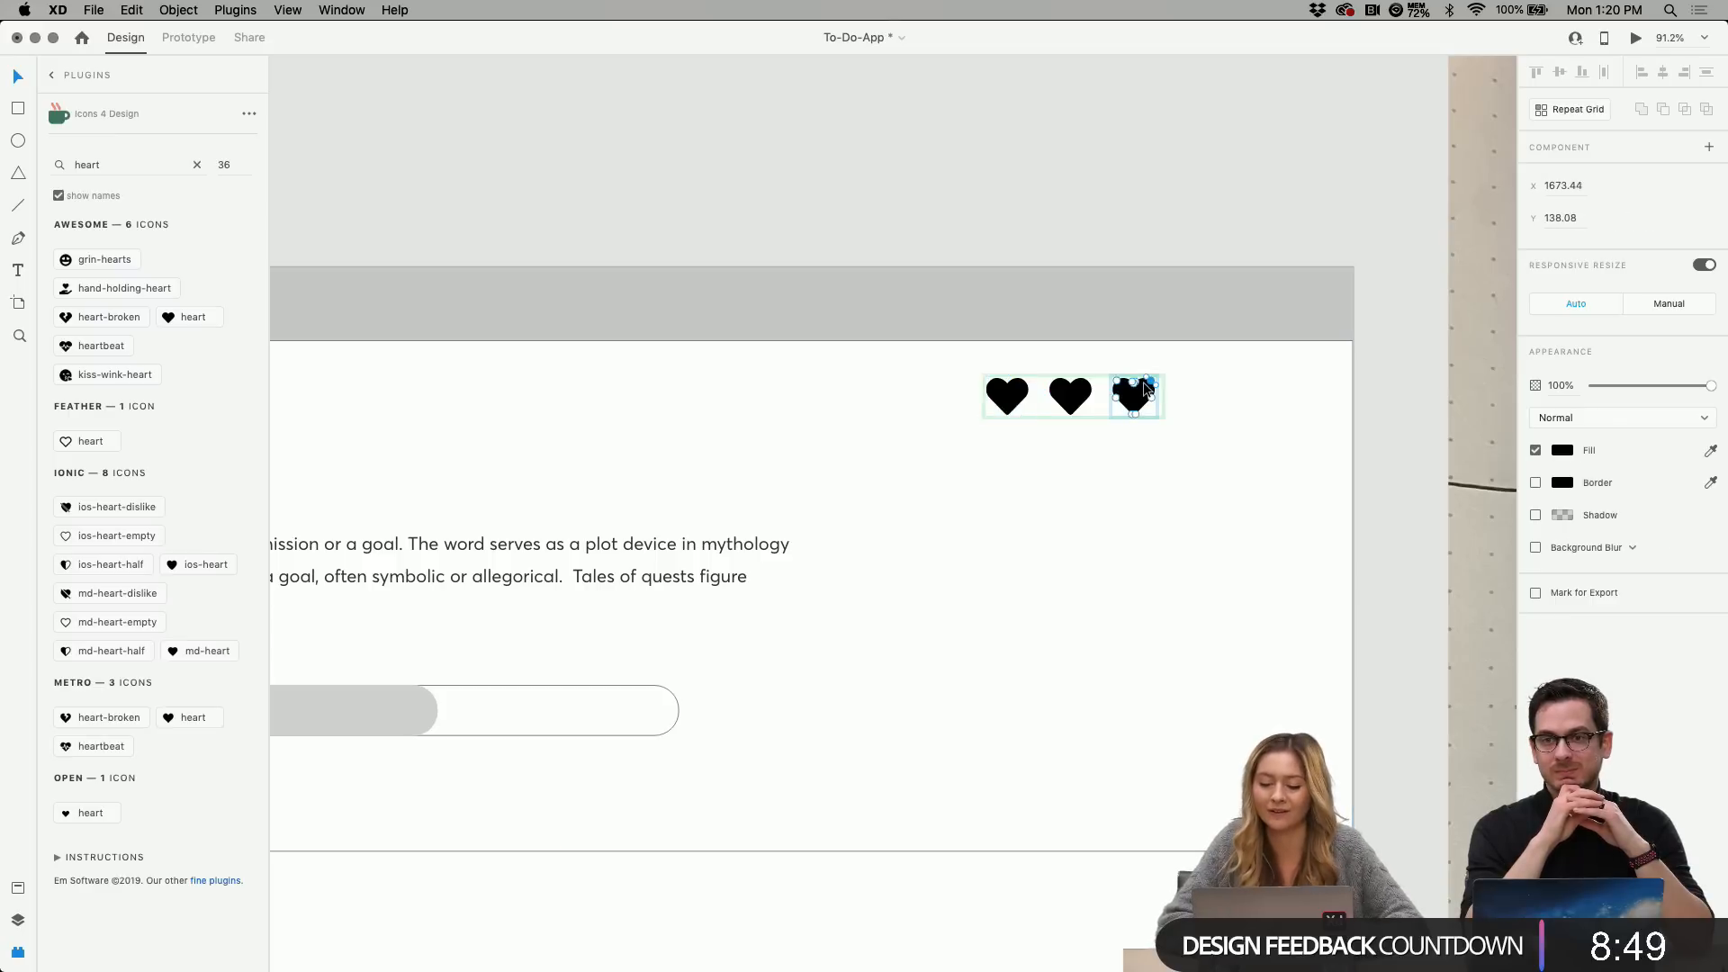
left_click(1567, 456)
left_click_drag(1408, 435, 1277, 420)
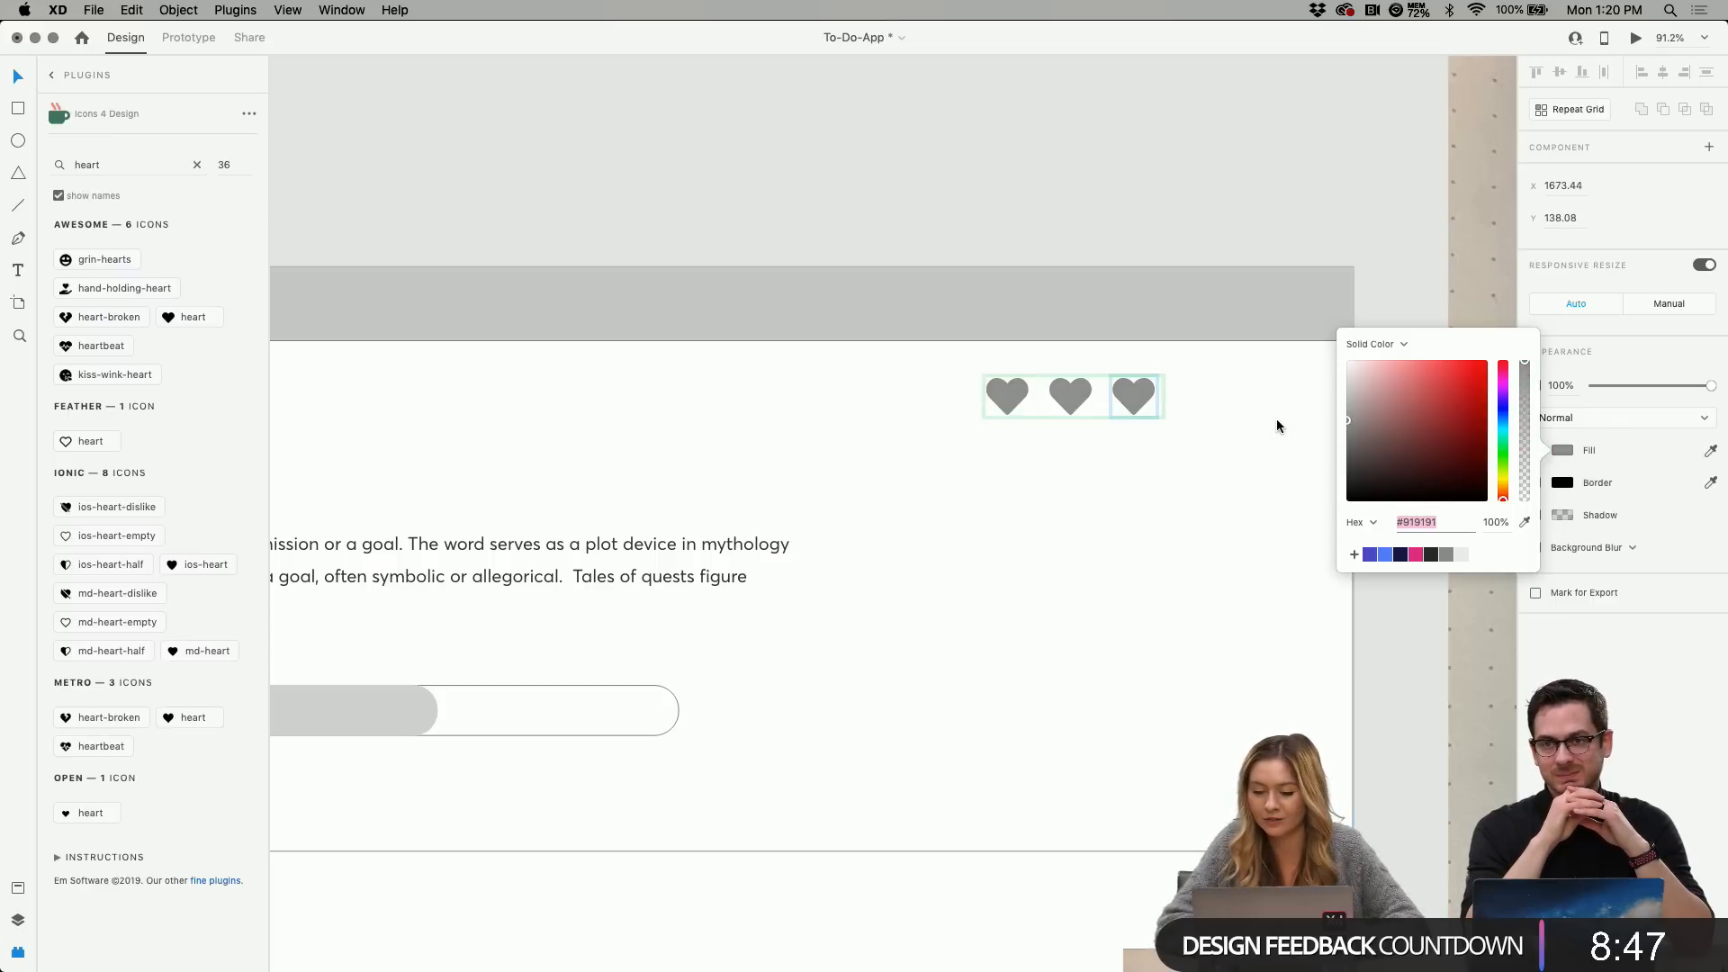
left_click(1161, 505)
Move the row of hearts down to about X 1527, Y 246, level with the Main Quest heading.
scroll(1161, 506, "down", 5)
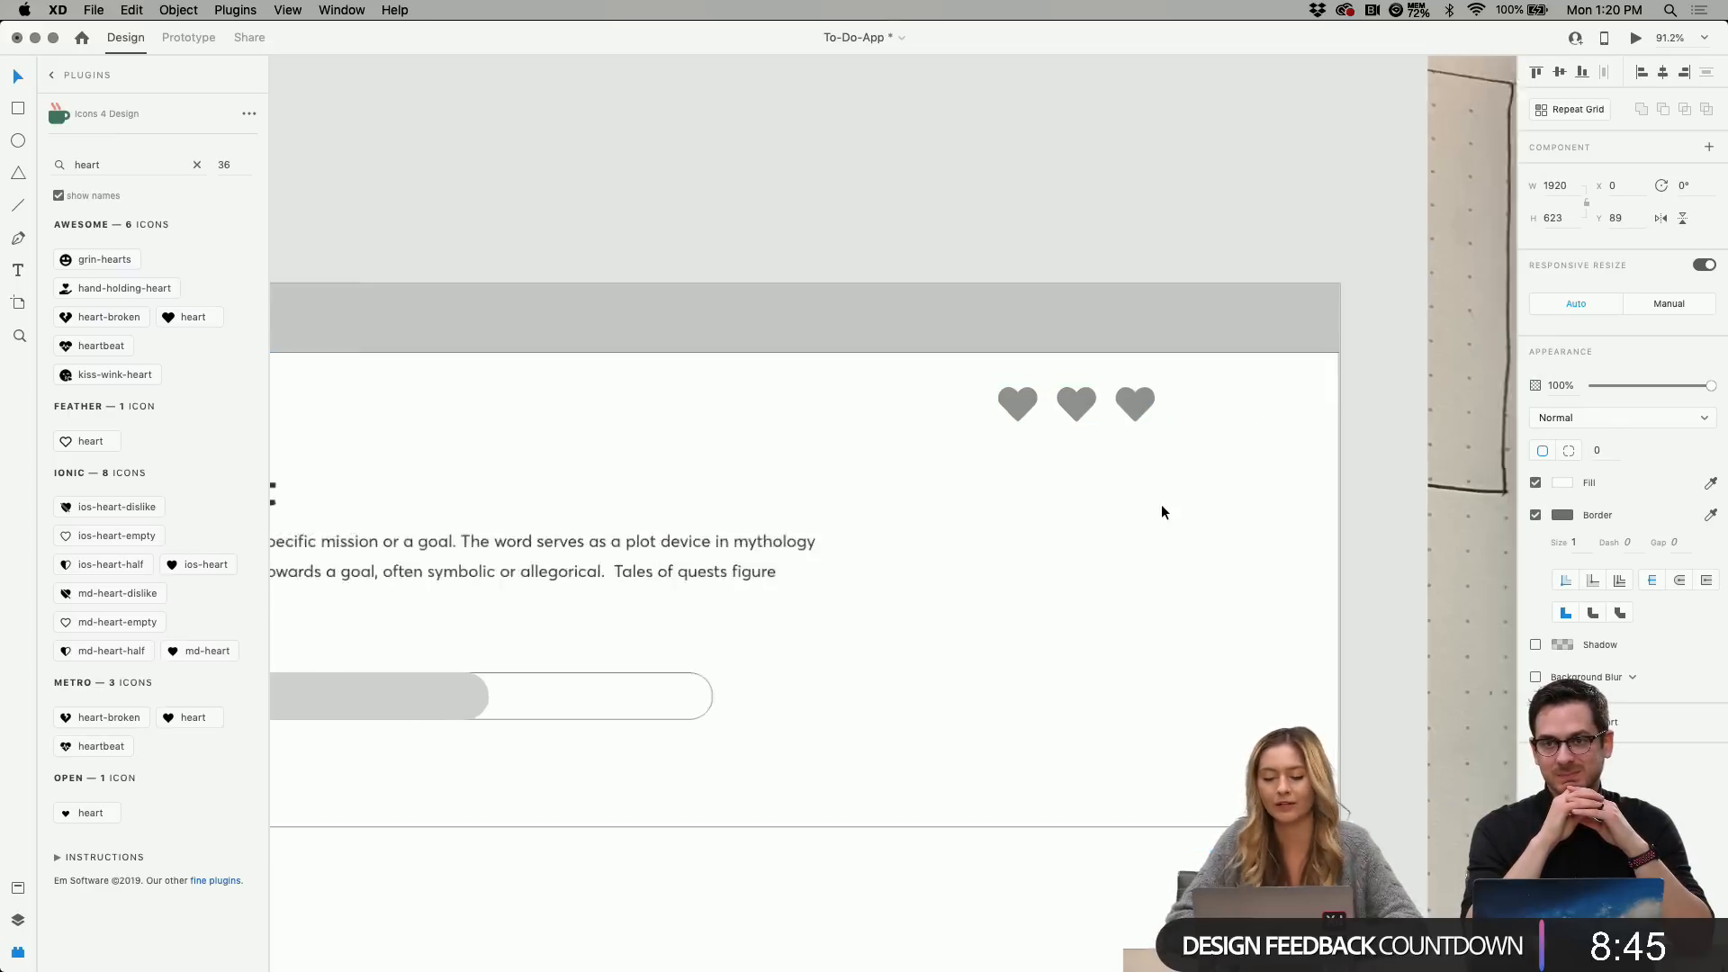
left_click(1147, 456)
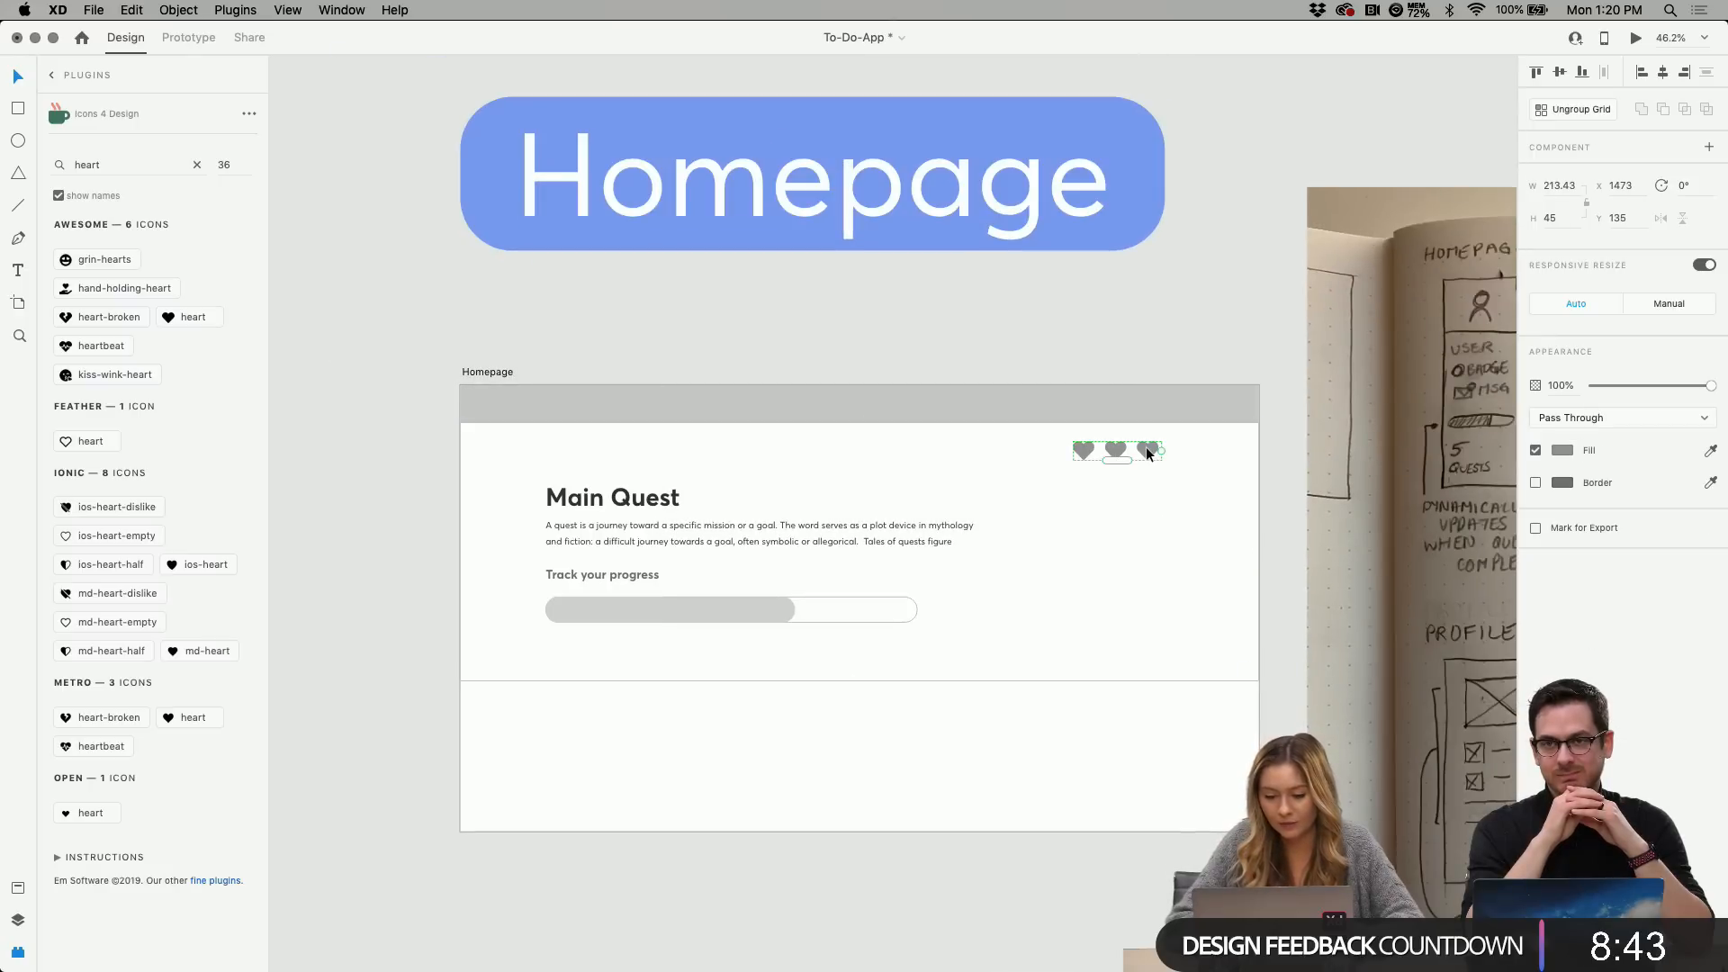
left_click_drag(1147, 452, 1168, 490)
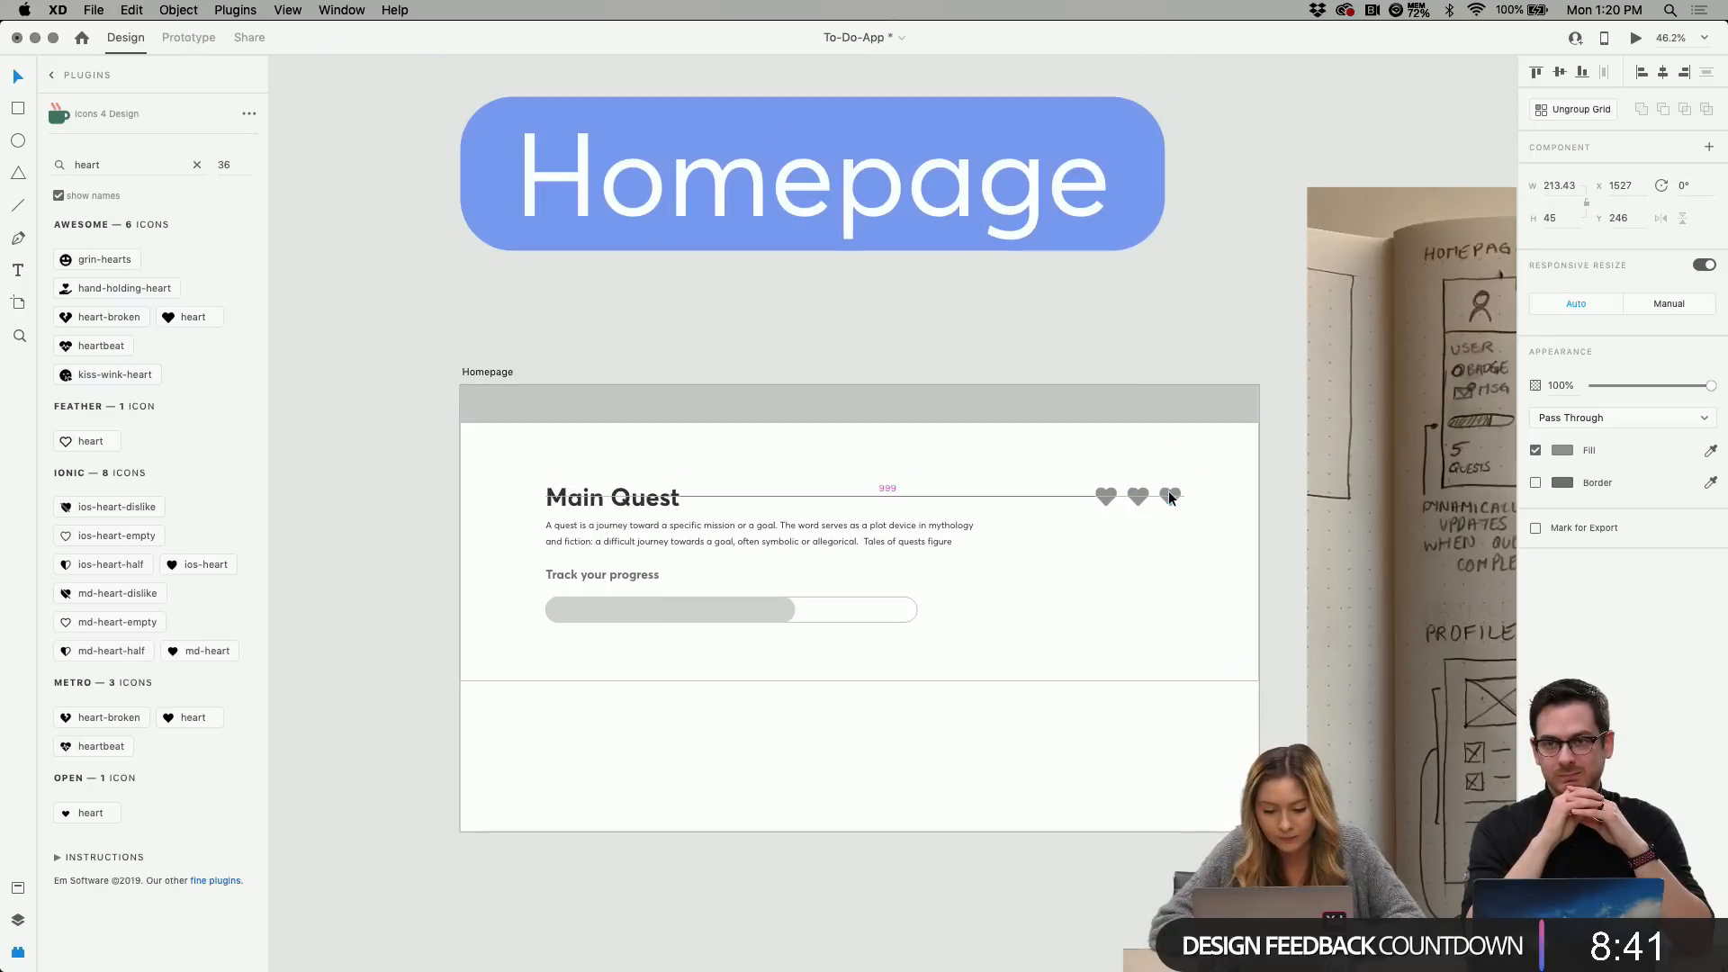
Select the Main Quest heading, description, progress label and progress bar together and move them up to about Y 182.
left_click(671, 542)
left_click(621, 572, "shift")
left_click(634, 602, "shift")
left_click(634, 500, "shift")
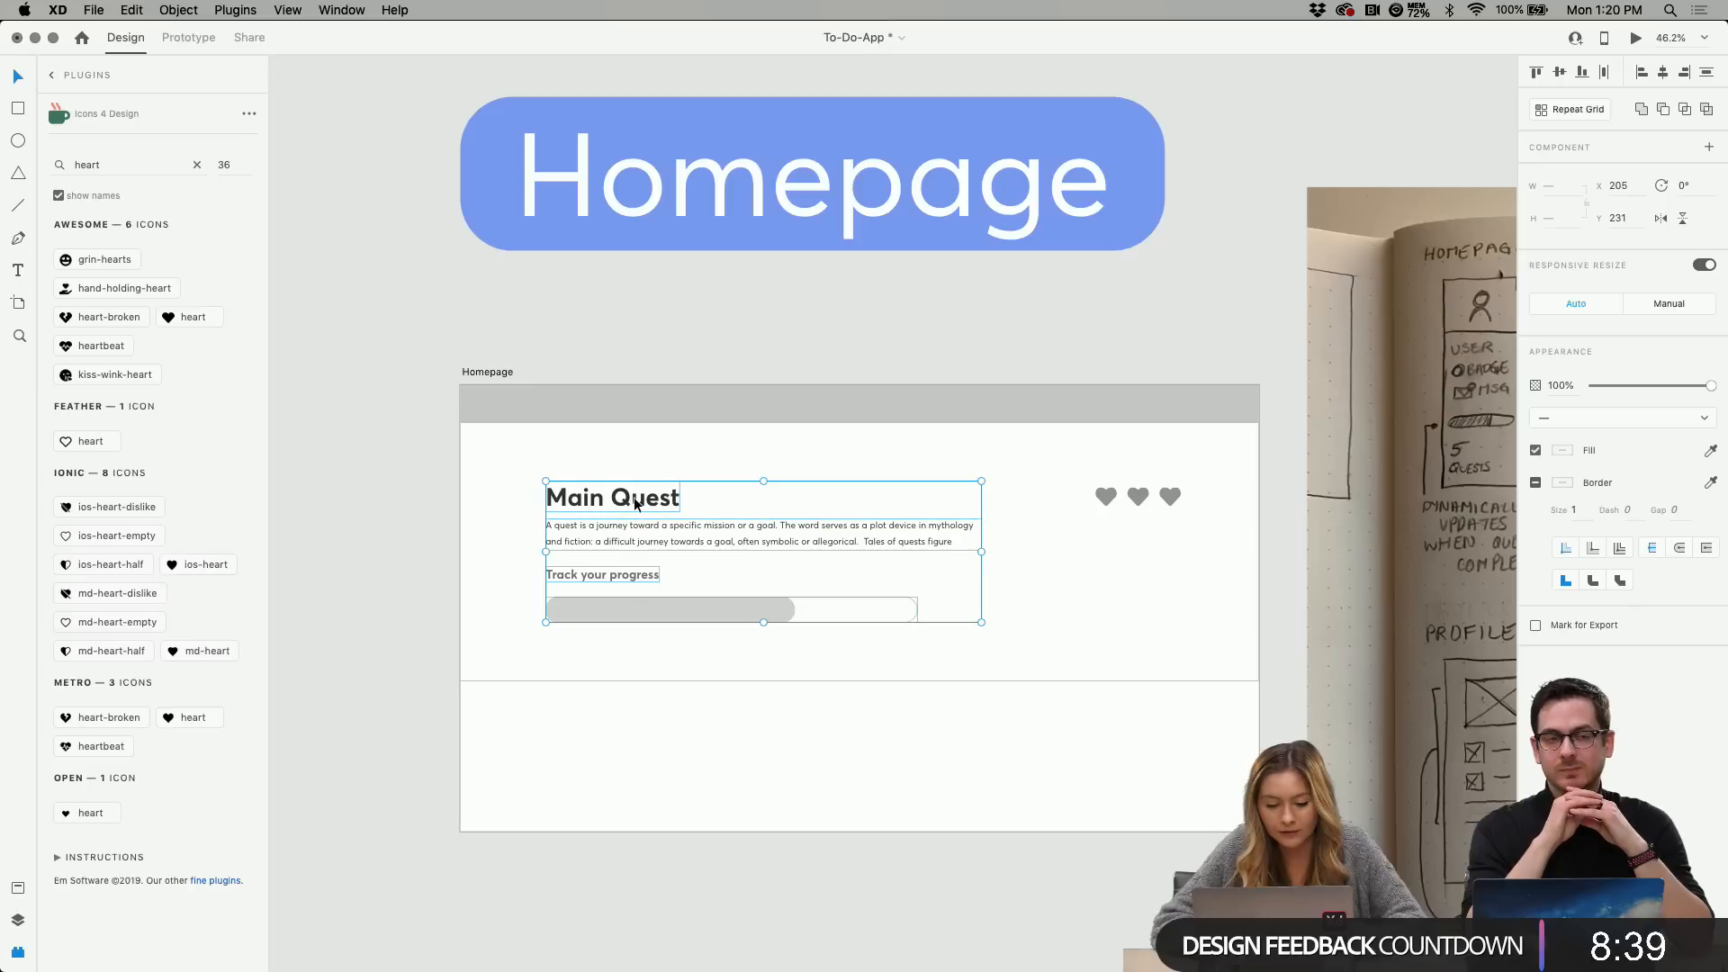
mouse_move(633, 504)
left_mouse_down()
mouse_move(630, 473)
mouse_move(630, 487)
left_mouse_up()
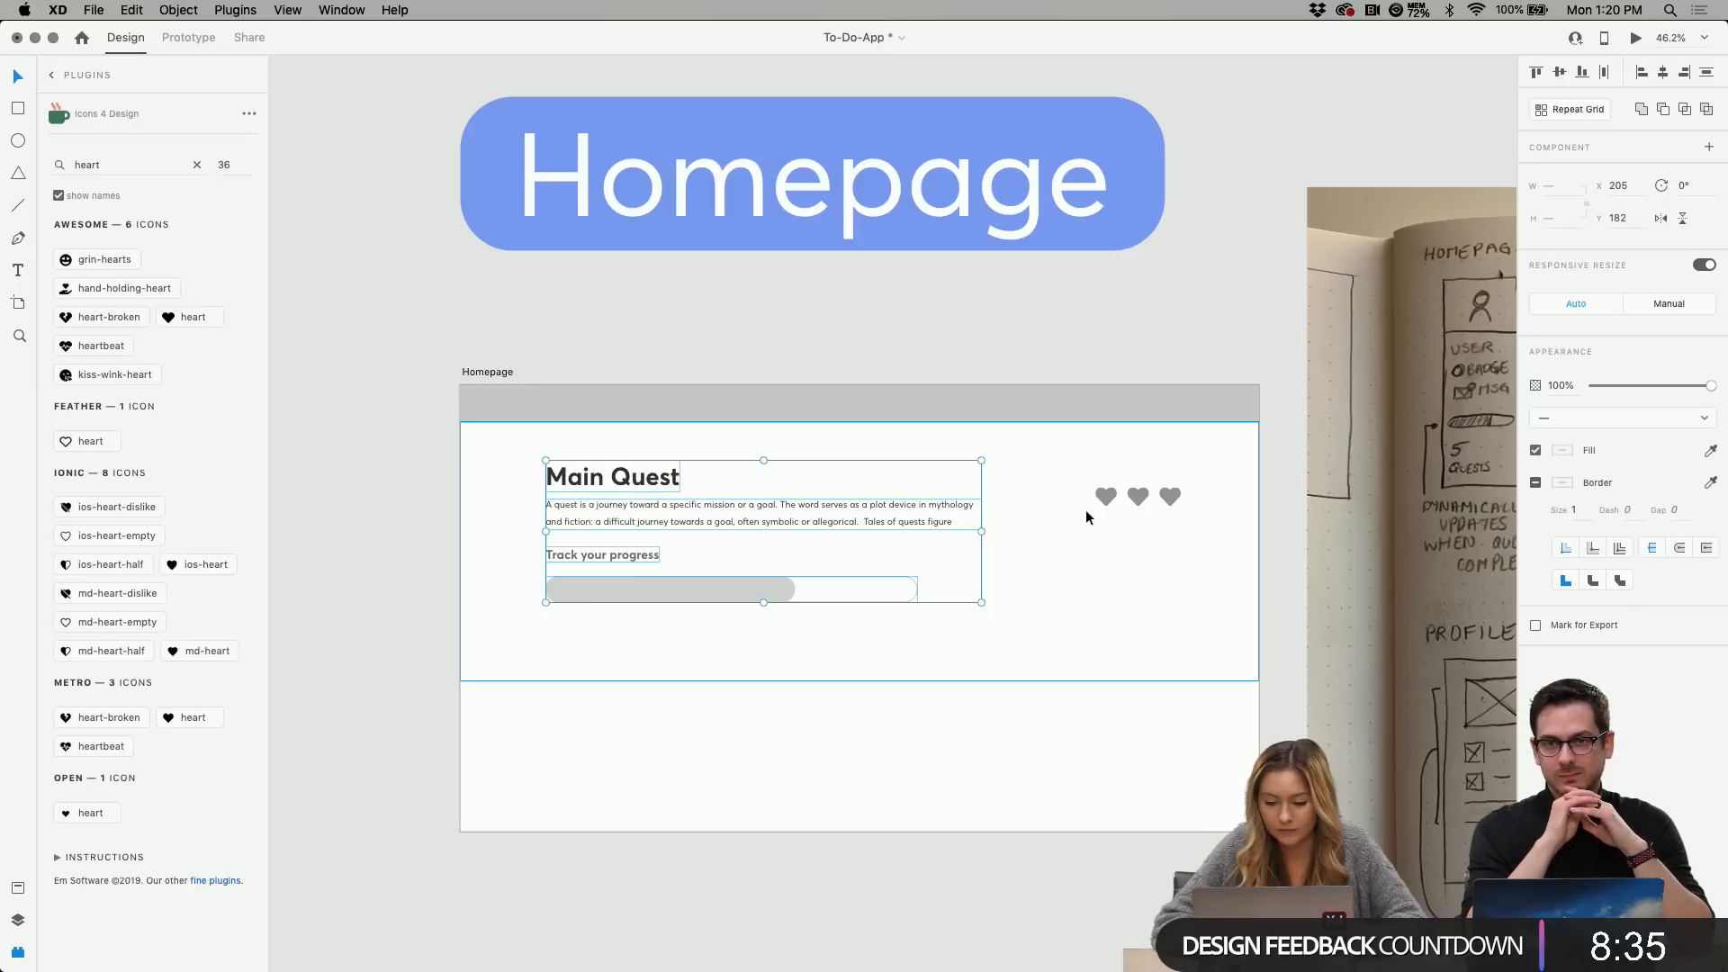
Move the row of hearts to about X 1631, Y 160, in the upper-right corner of the Main Quest section.
left_click(1116, 498)
left_click_drag(1104, 497, 1148, 461)
left_click(1082, 560)
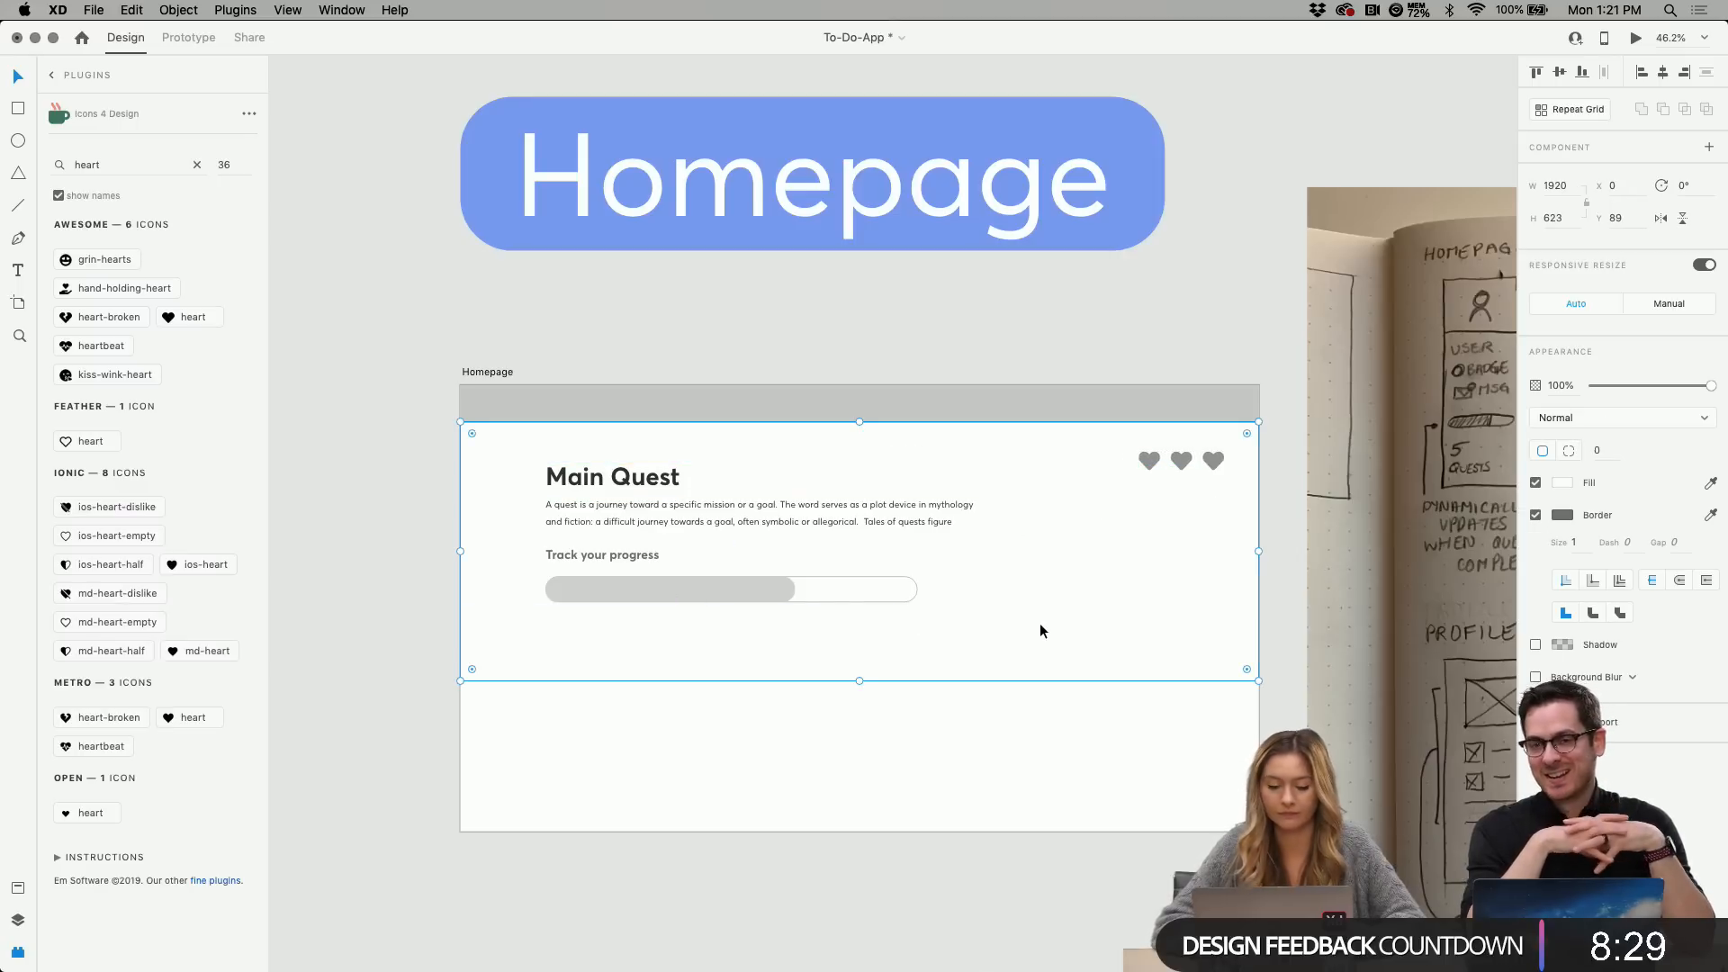
Move the large blue Homepage title label up to about Y -19489, closer to the login screen.
left_click(506, 374)
scroll(740, 331, "down", 10)
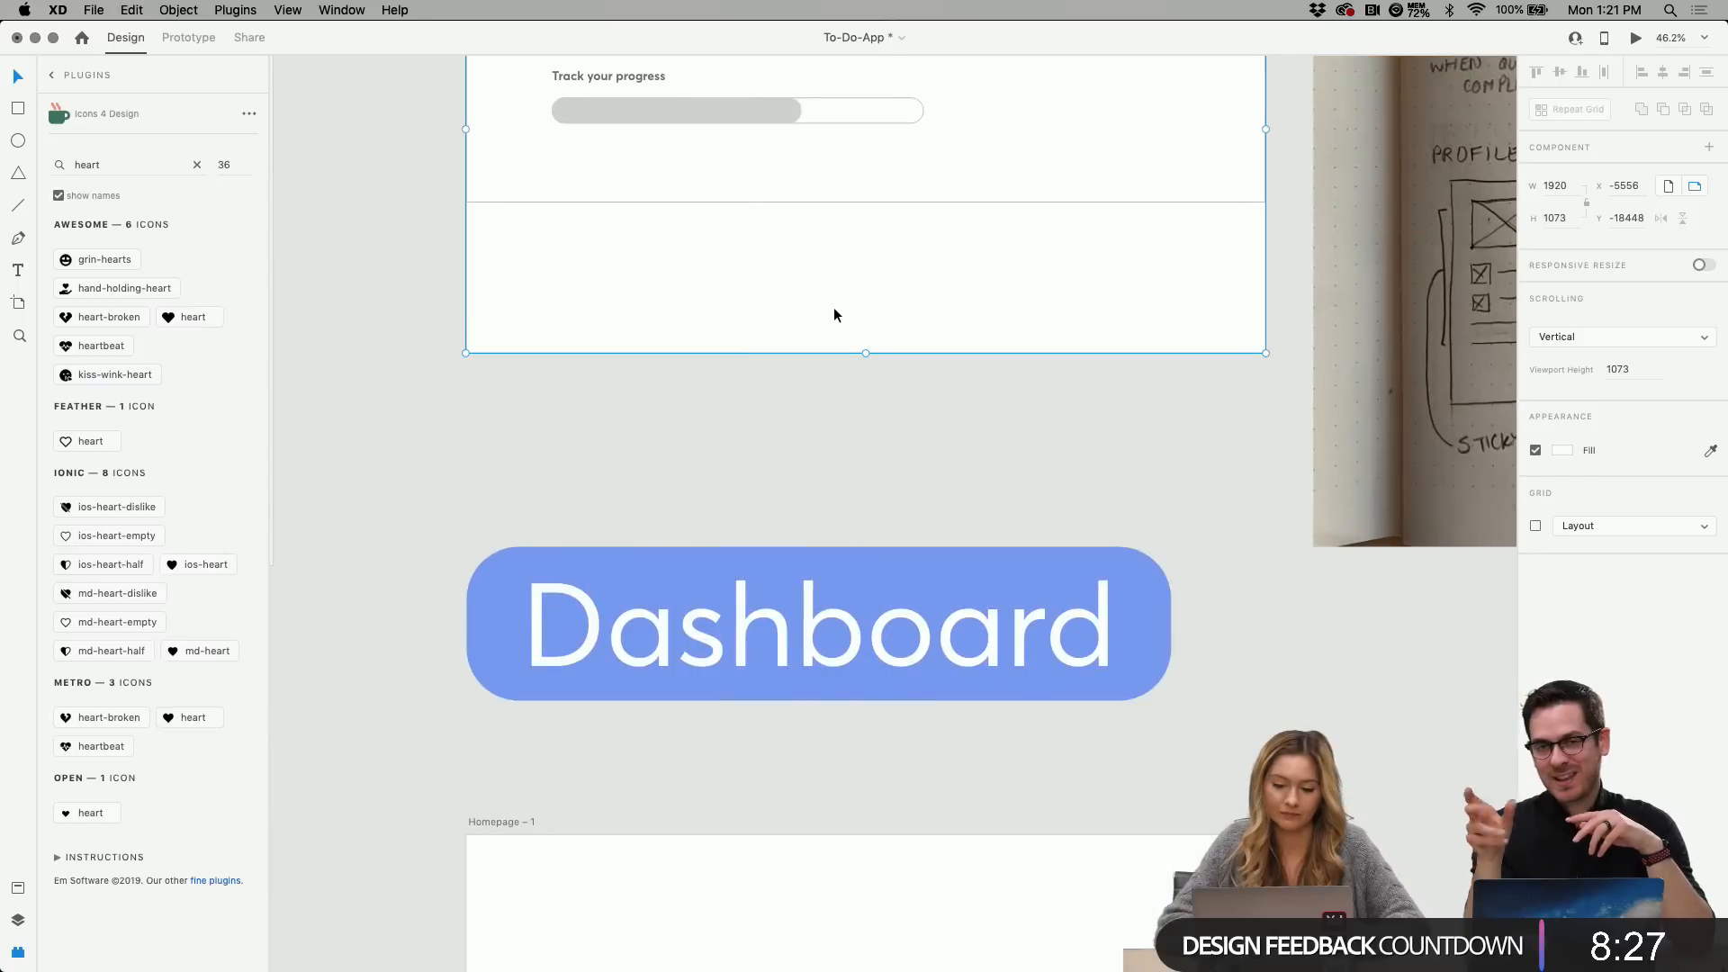
scroll(833, 306, "down", 3)
scroll(711, 420, "up", 5)
left_click(758, 353)
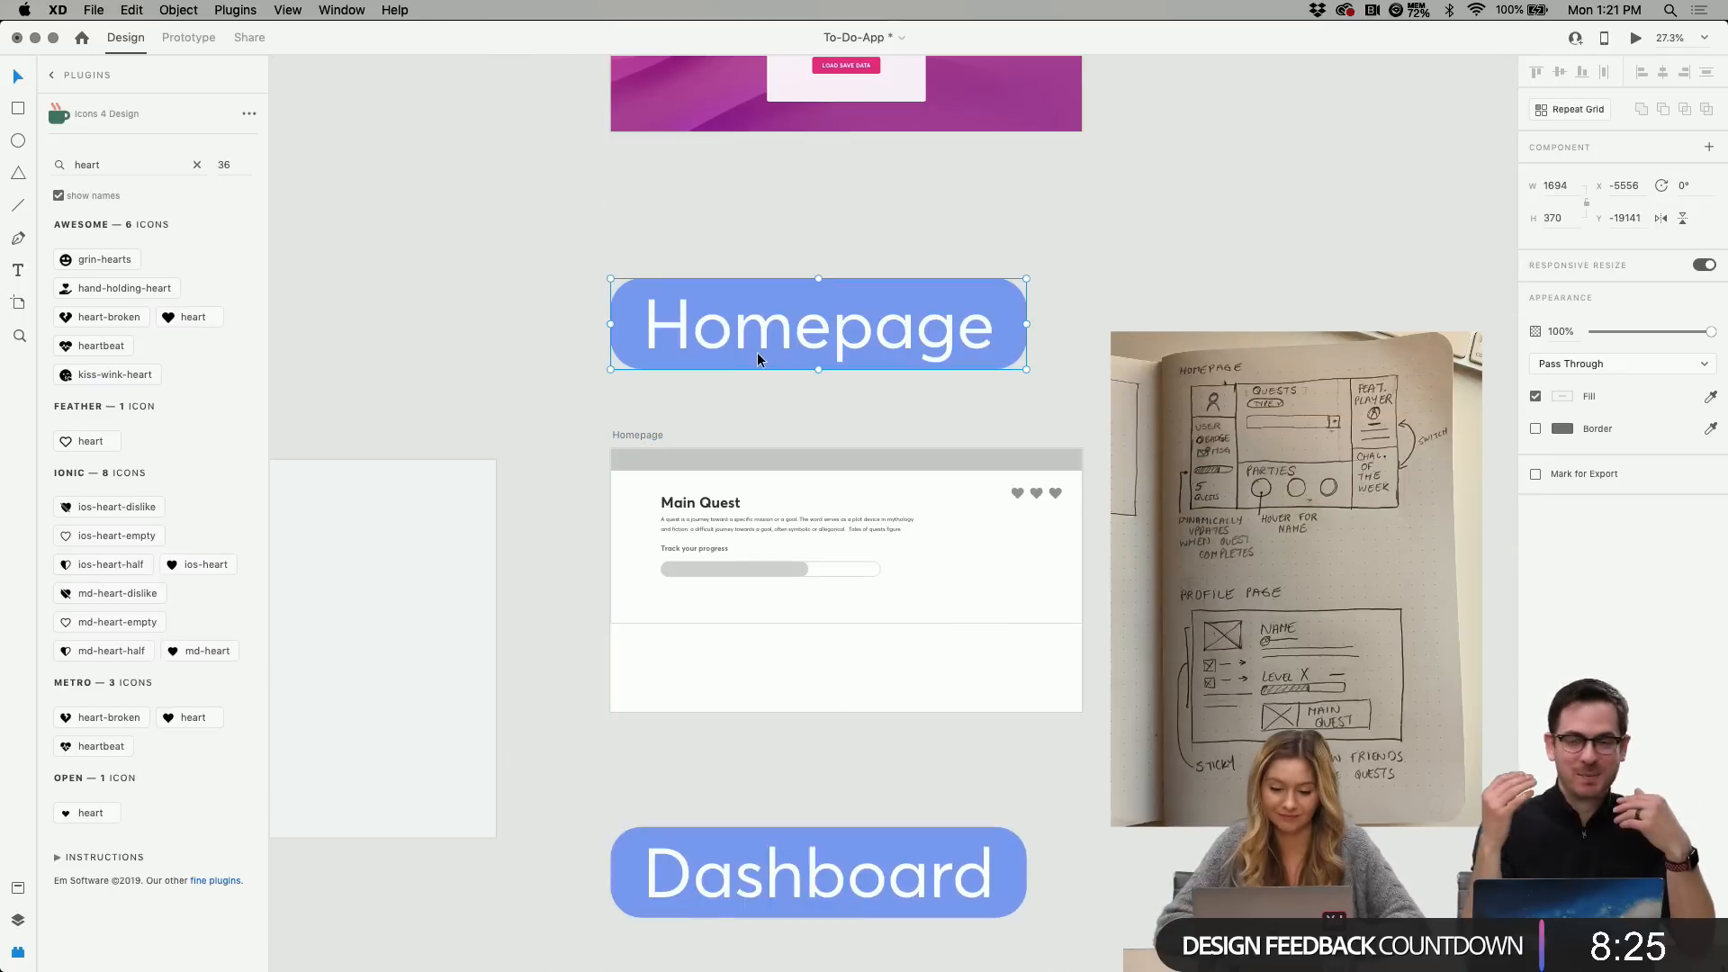
left_click_drag(864, 326, 863, 240)
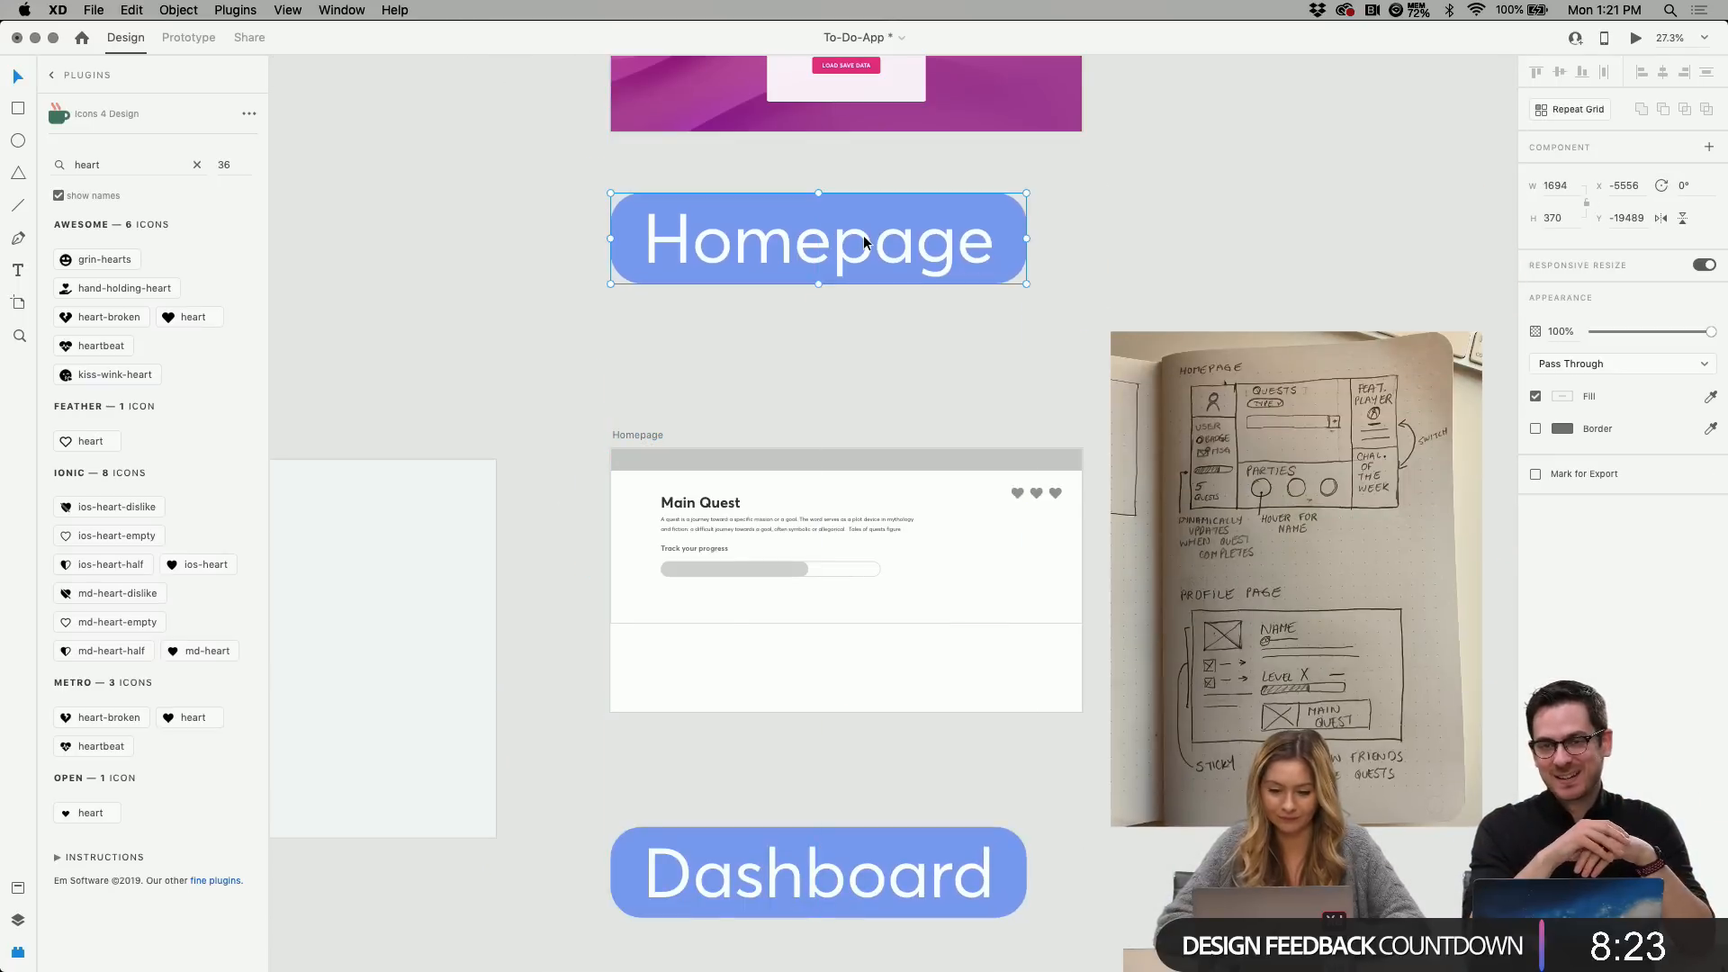
Move the Homepage artboard up to about Y -18939, just below its blue title label.
left_click(646, 443)
left_click(654, 434)
left_click_drag(657, 438, 656, 319)
left_click(1033, 287)
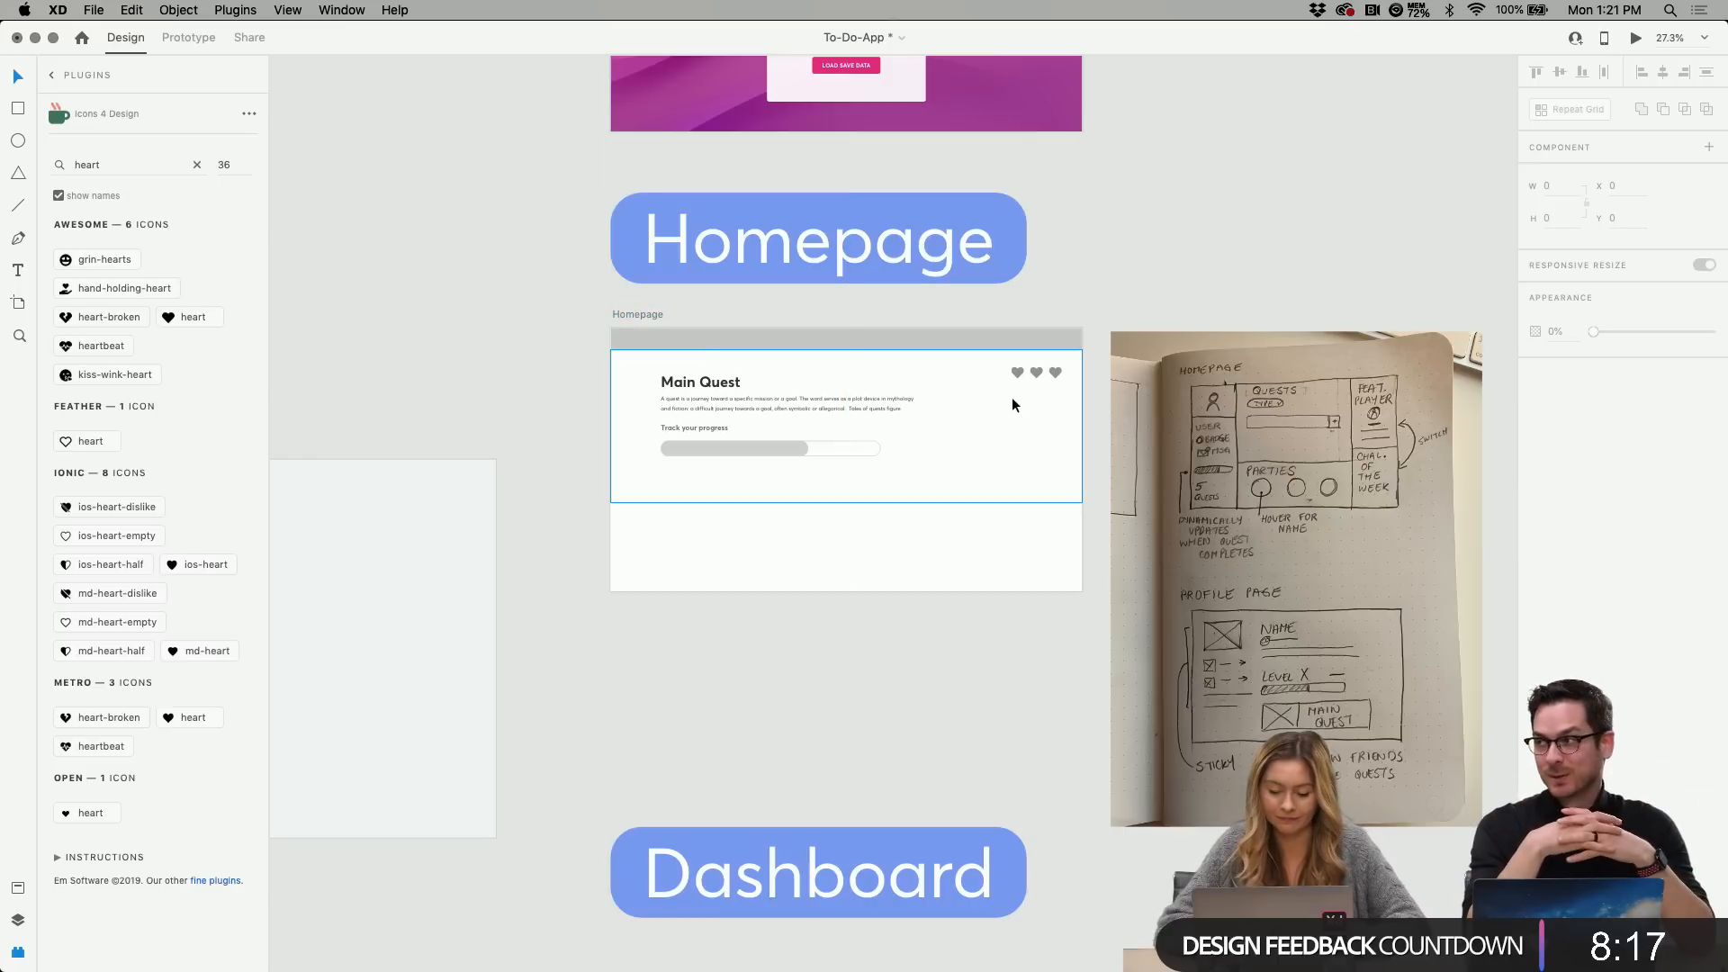
Extend the Homepage artboard downward to a height of about 1923.
scroll(1011, 397, "up", 3)
left_click(891, 488)
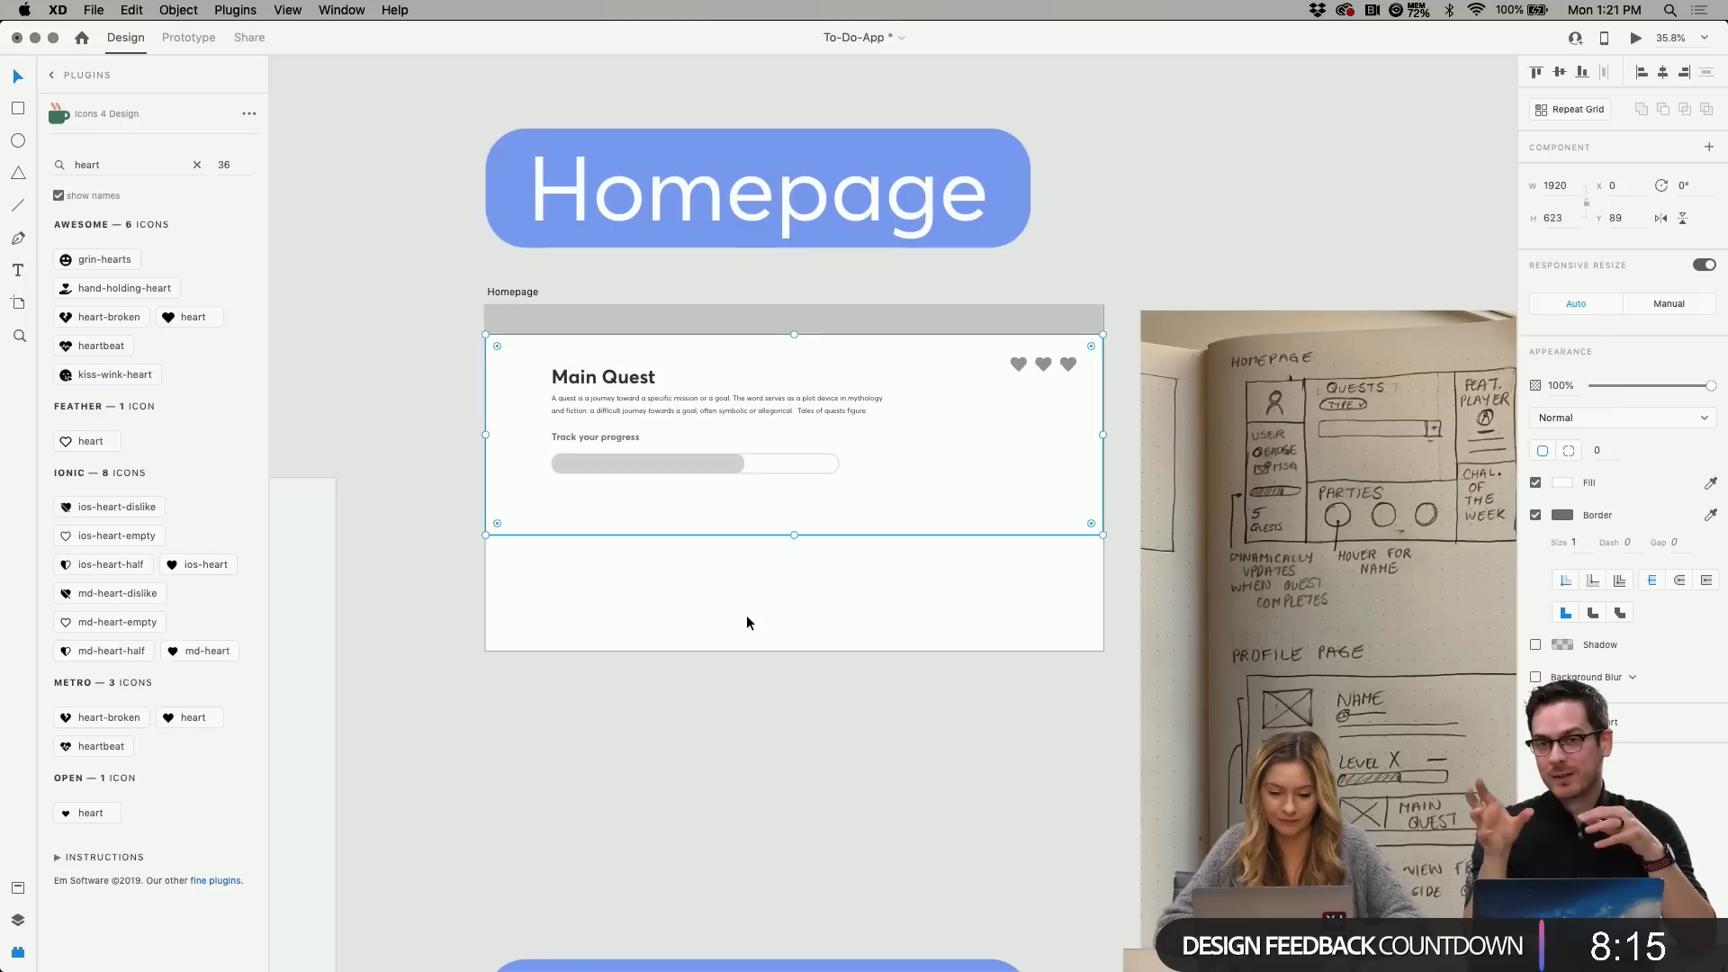
left_click_drag(795, 650, 720, 908)
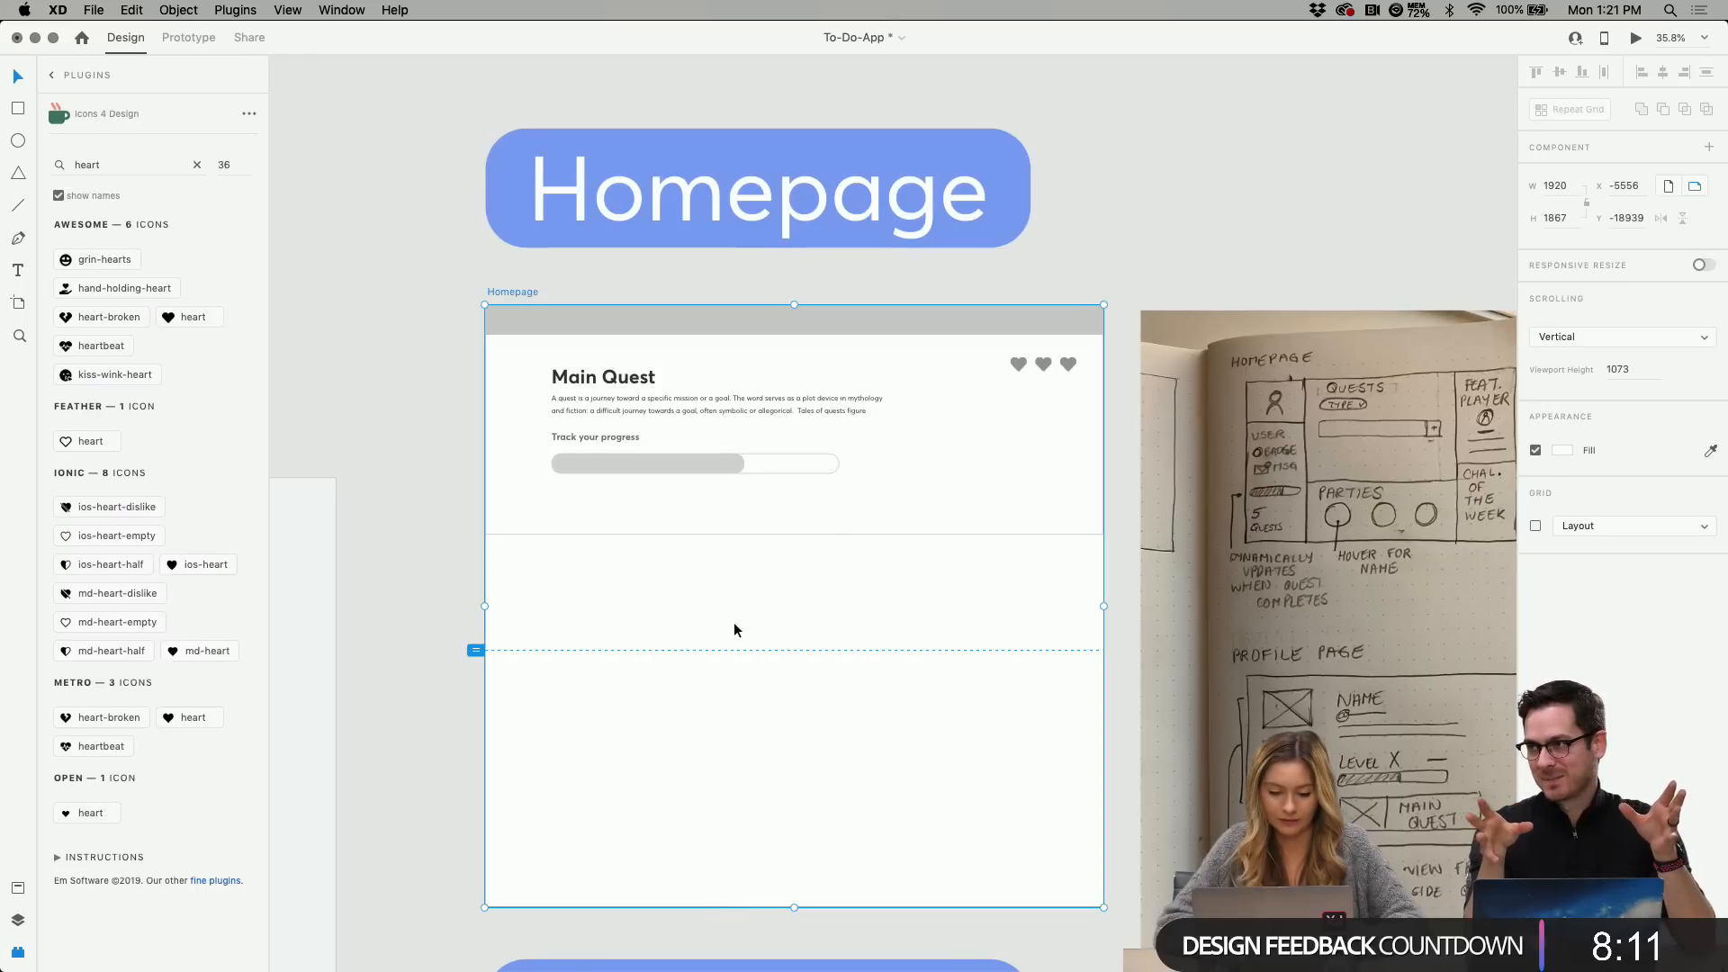
scroll(734, 628, "down", 2)
scroll(540, 552, "down", 2)
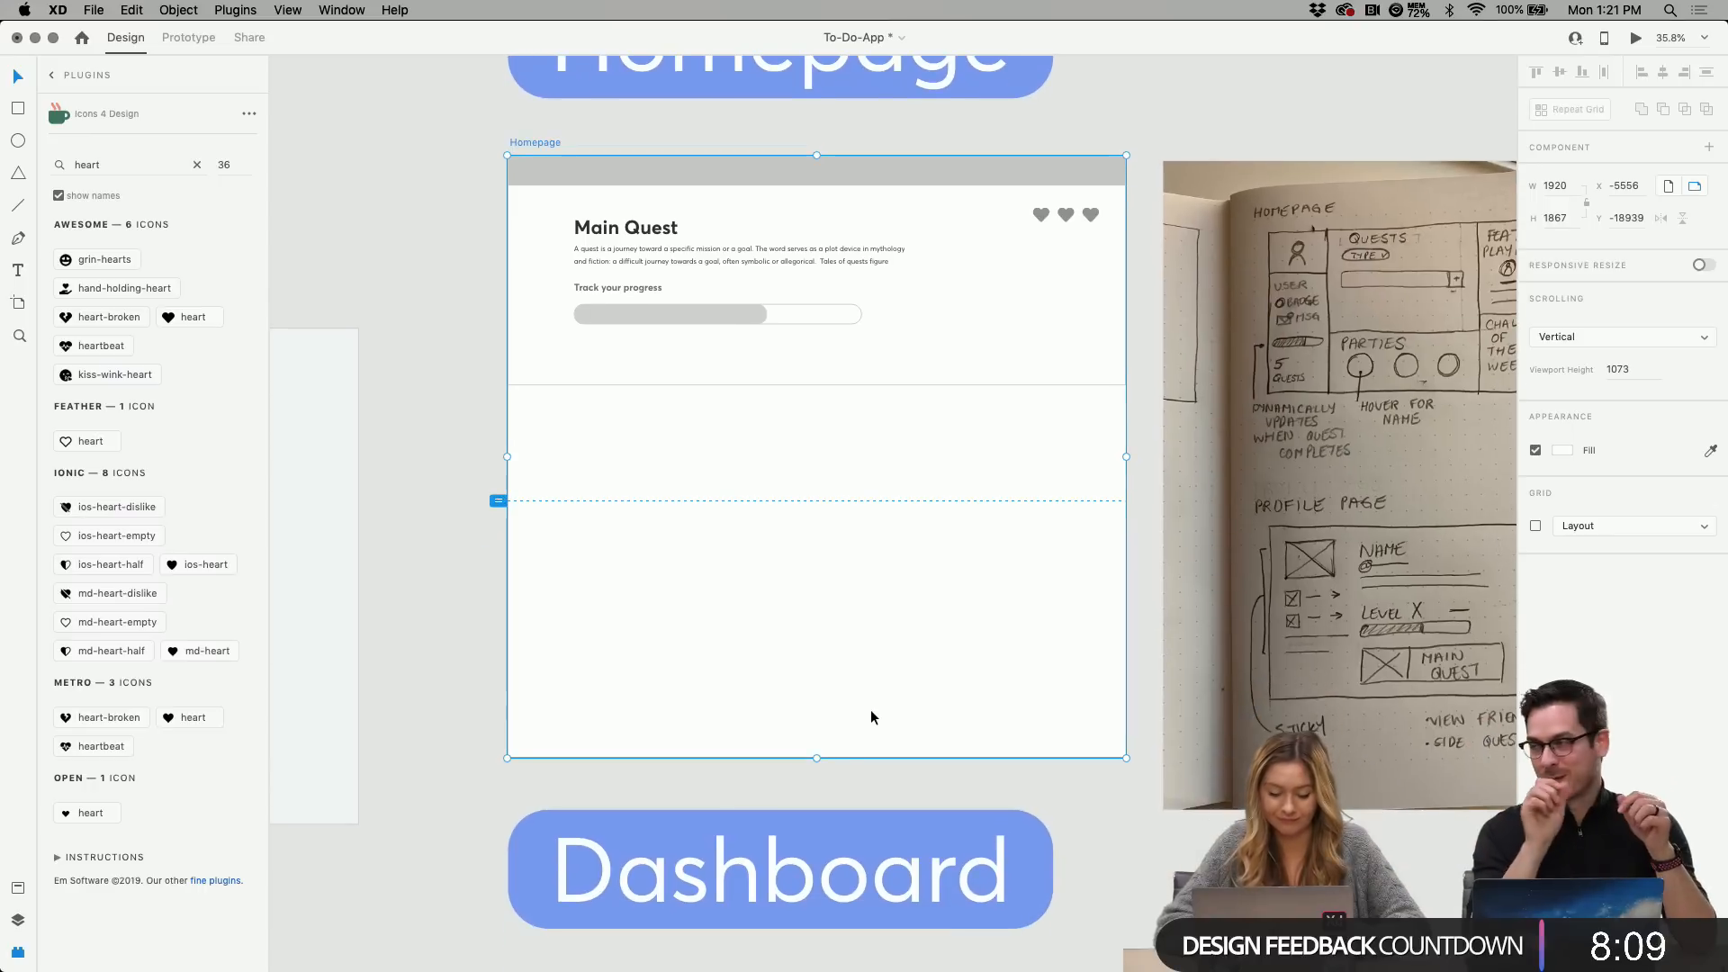
left_click_drag(819, 760, 818, 775)
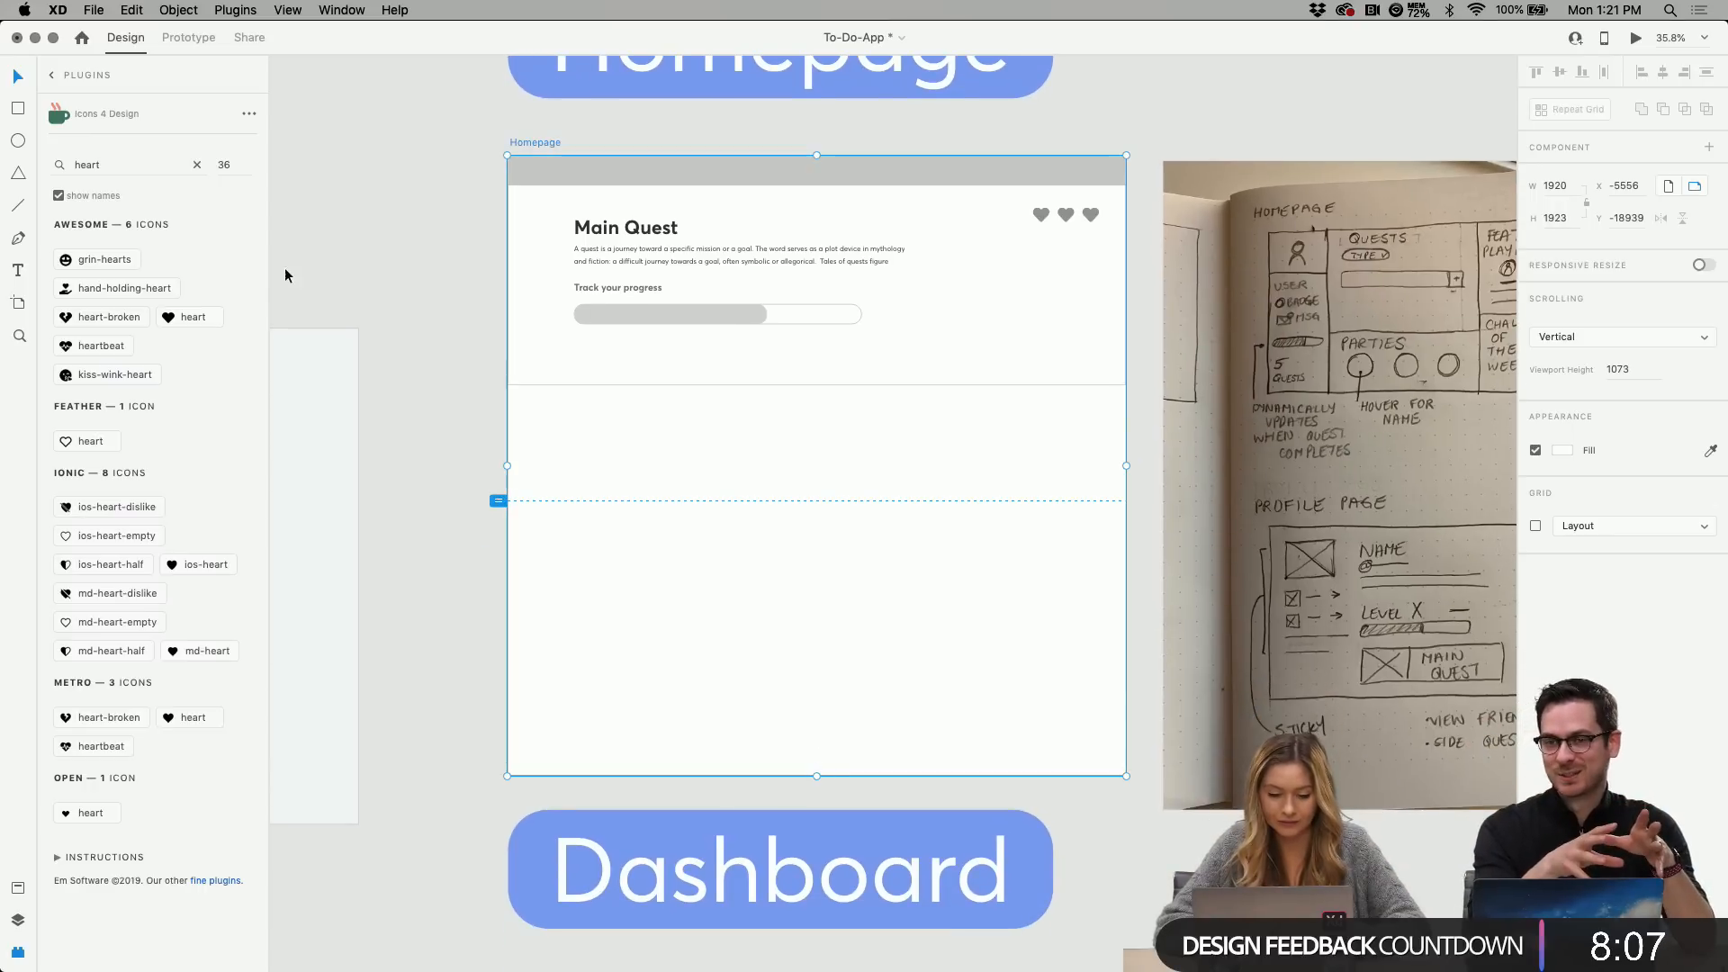
left_click(378, 268)
Move the Homepage – 1 artboard down to about Y -15870 and the Dashboard title label down to about Y -16531.
scroll(378, 268, "down", 5)
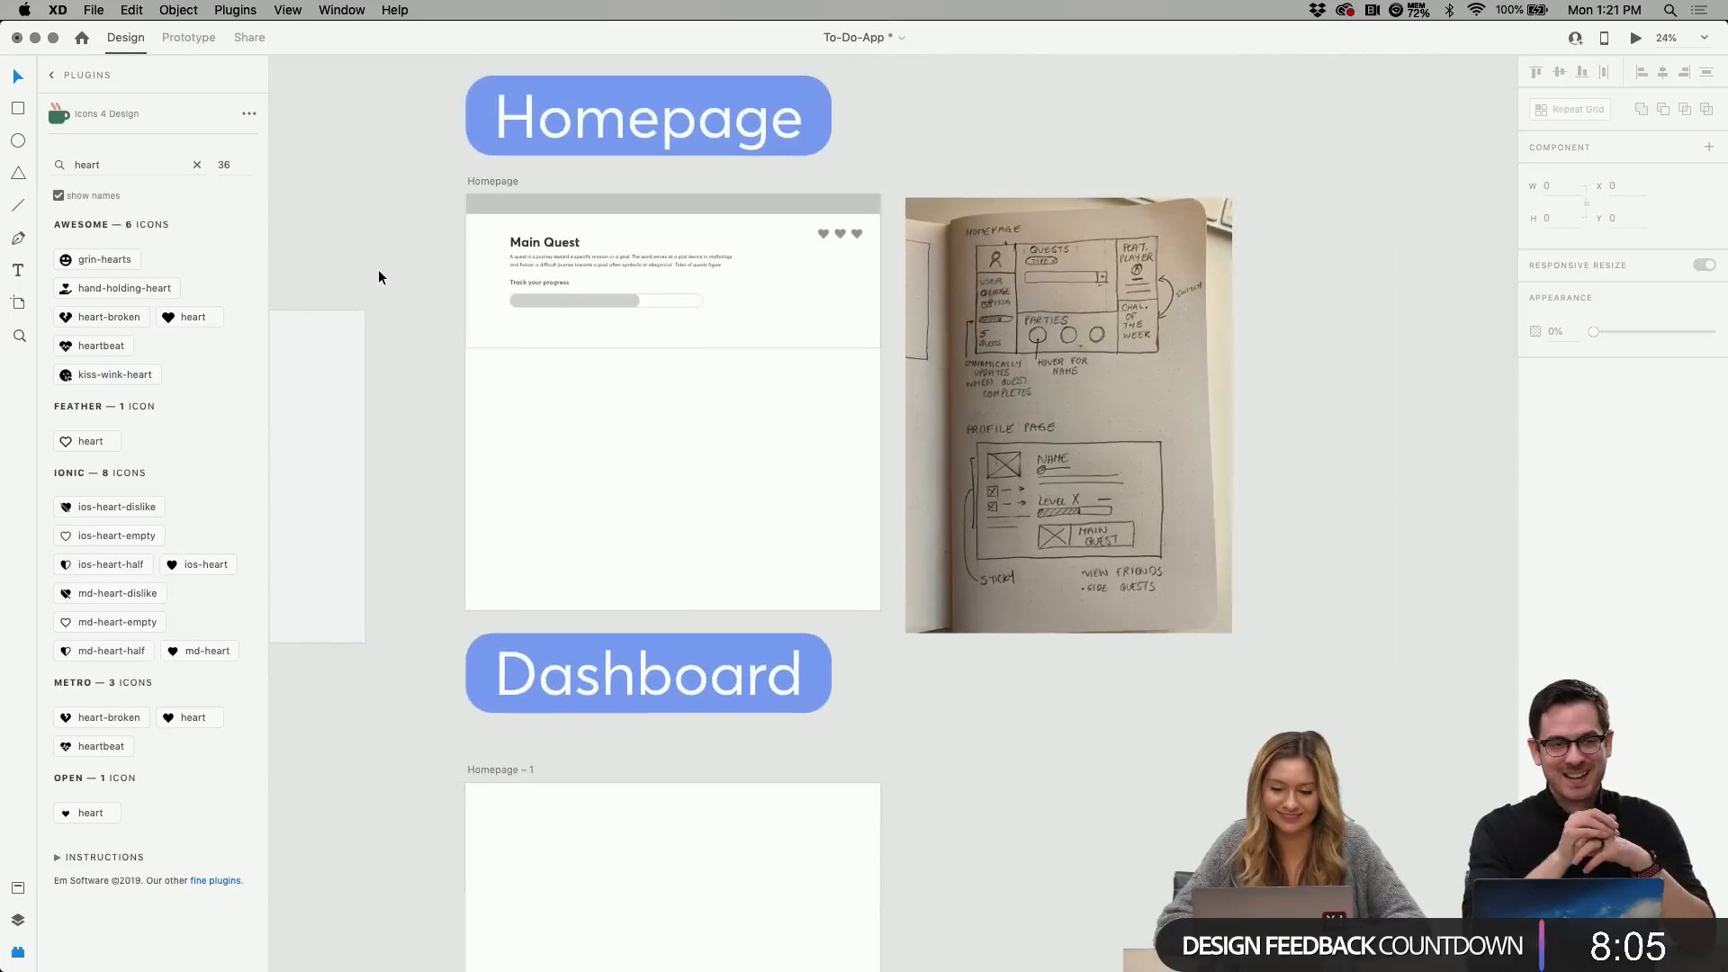
scroll(737, 590, "down", 3)
scroll(738, 593, "left", 2)
left_click(718, 351)
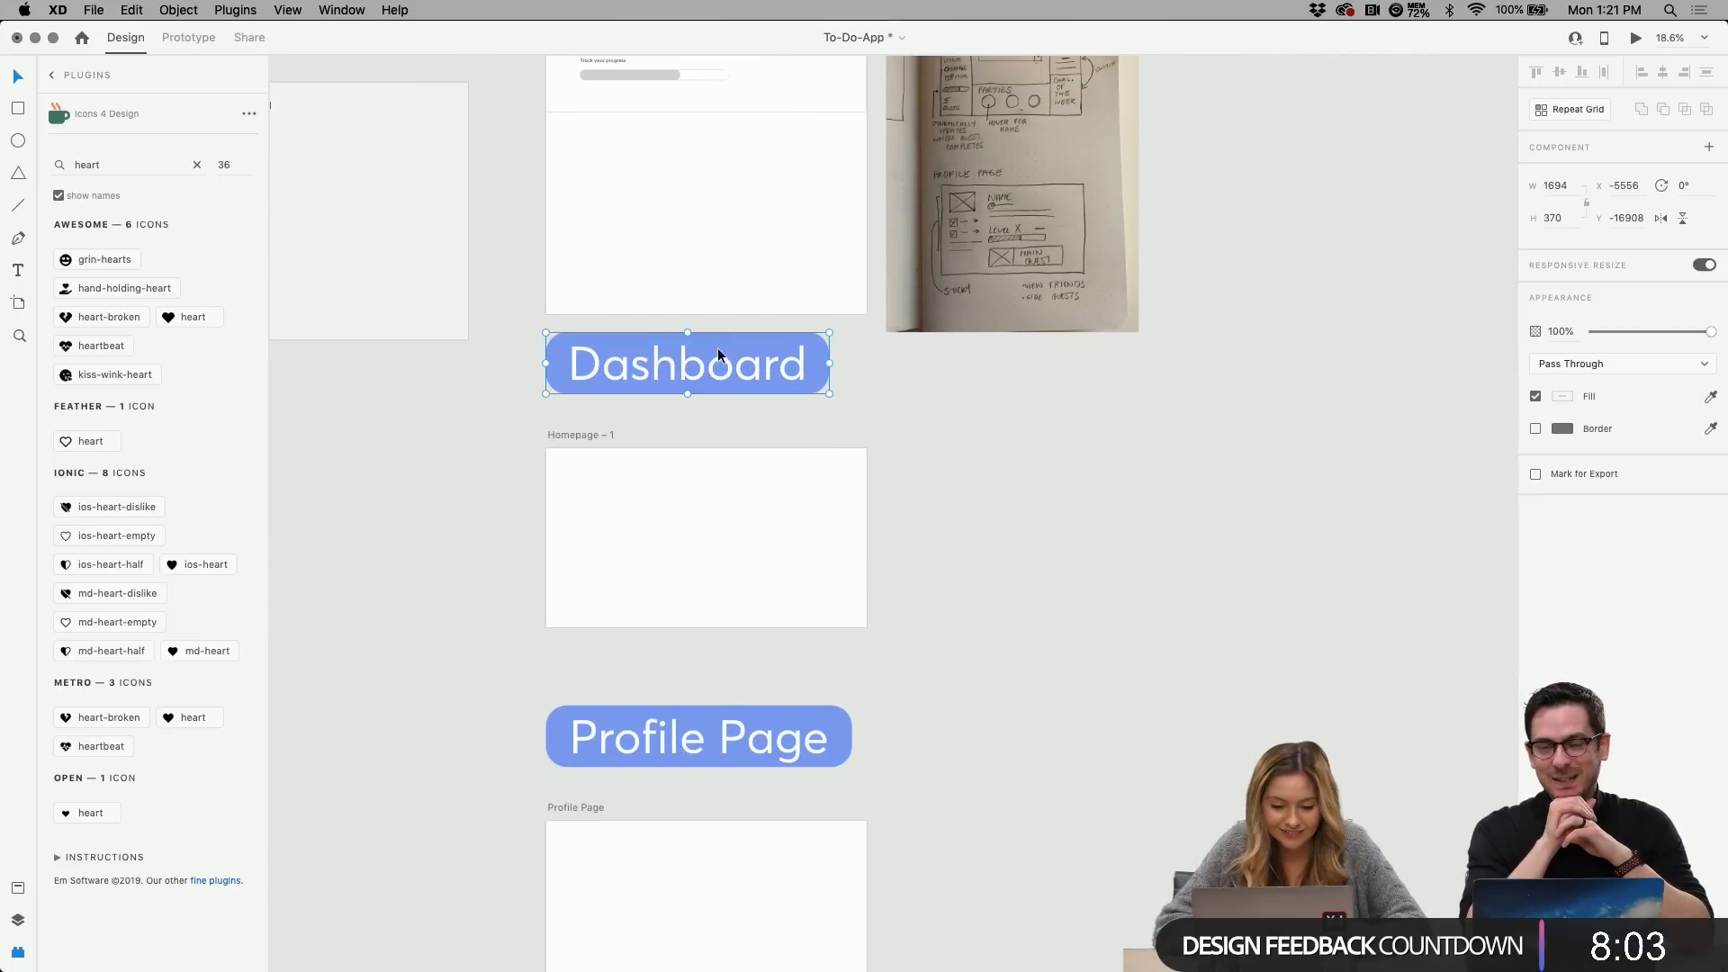
left_click_drag(589, 436, 591, 495)
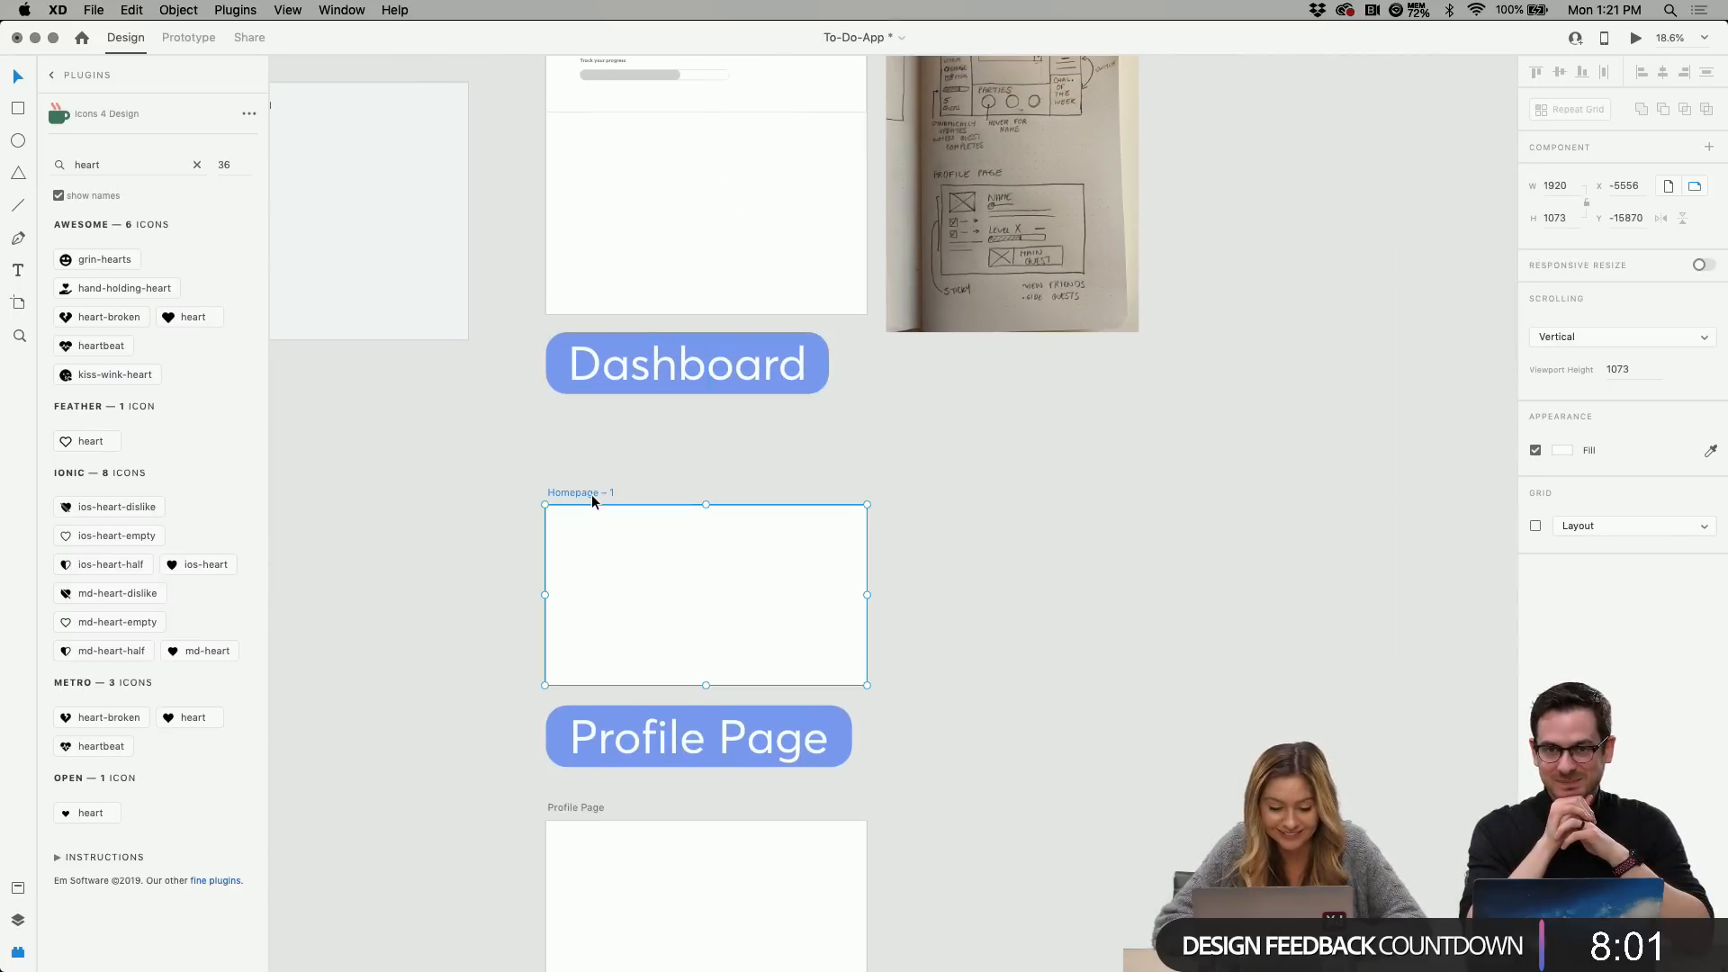
left_click(694, 351)
left_click_drag(694, 351, 689, 414)
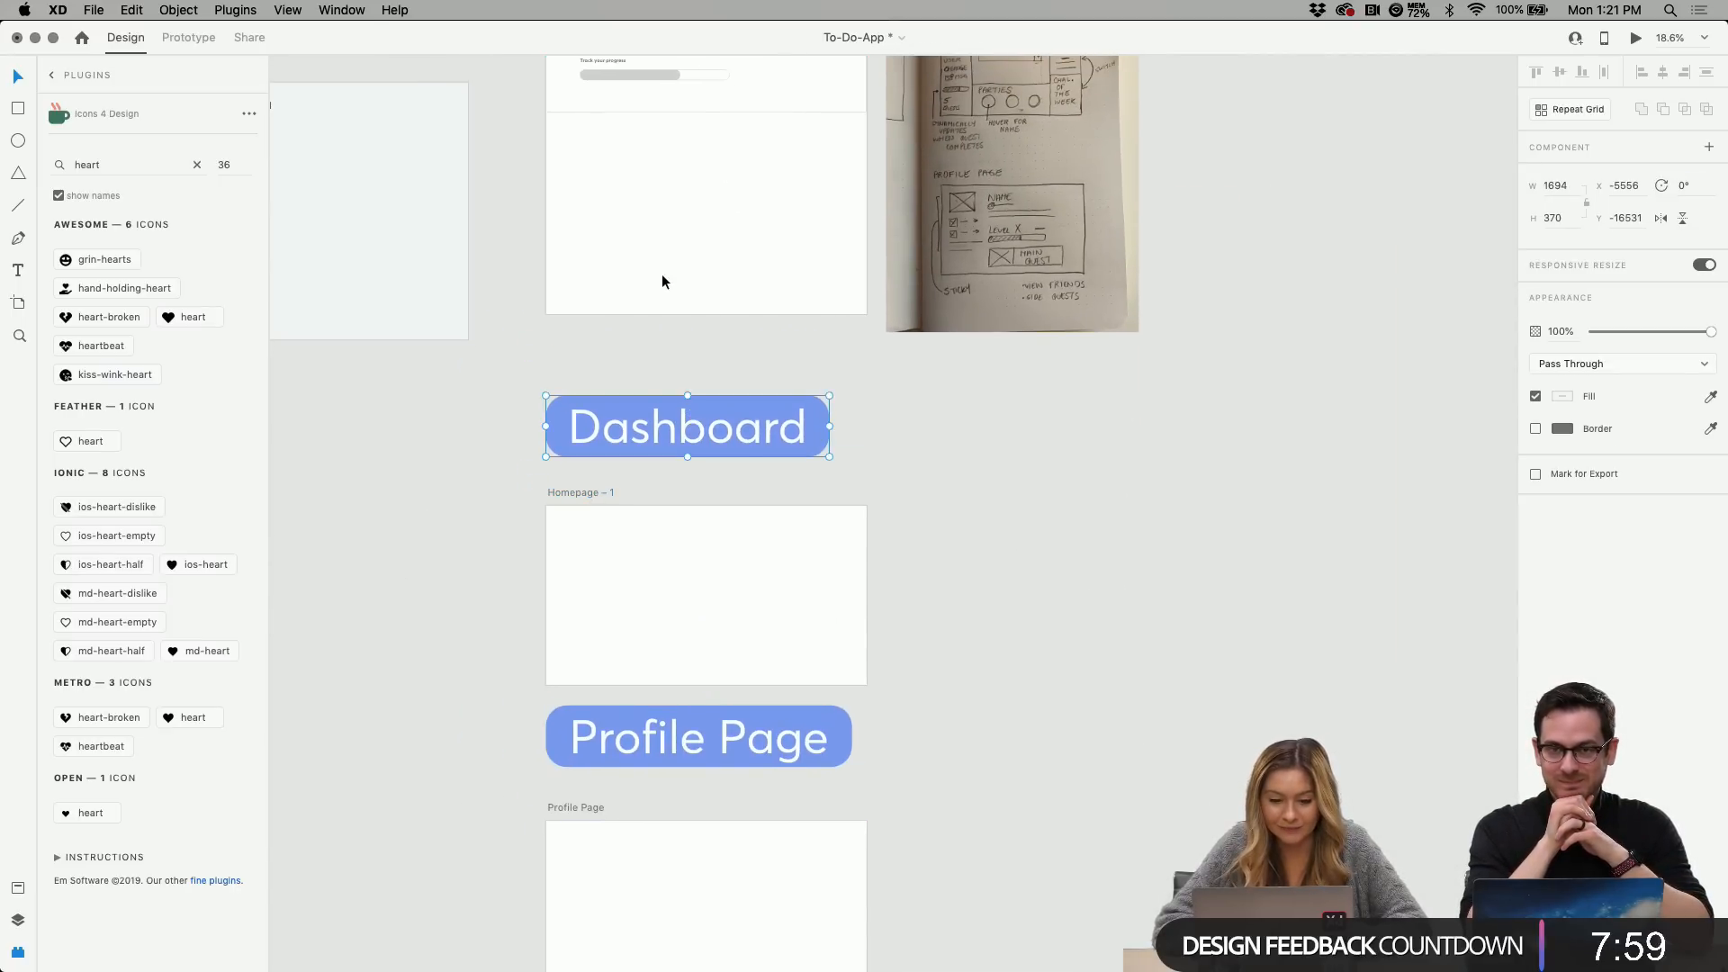
Select the Main Quest heading, description, progress label and progress bar together and move them down to Y 205.
scroll(661, 274, "up", 2)
scroll(661, 274, "up", 3)
scroll(662, 274, "up", 5)
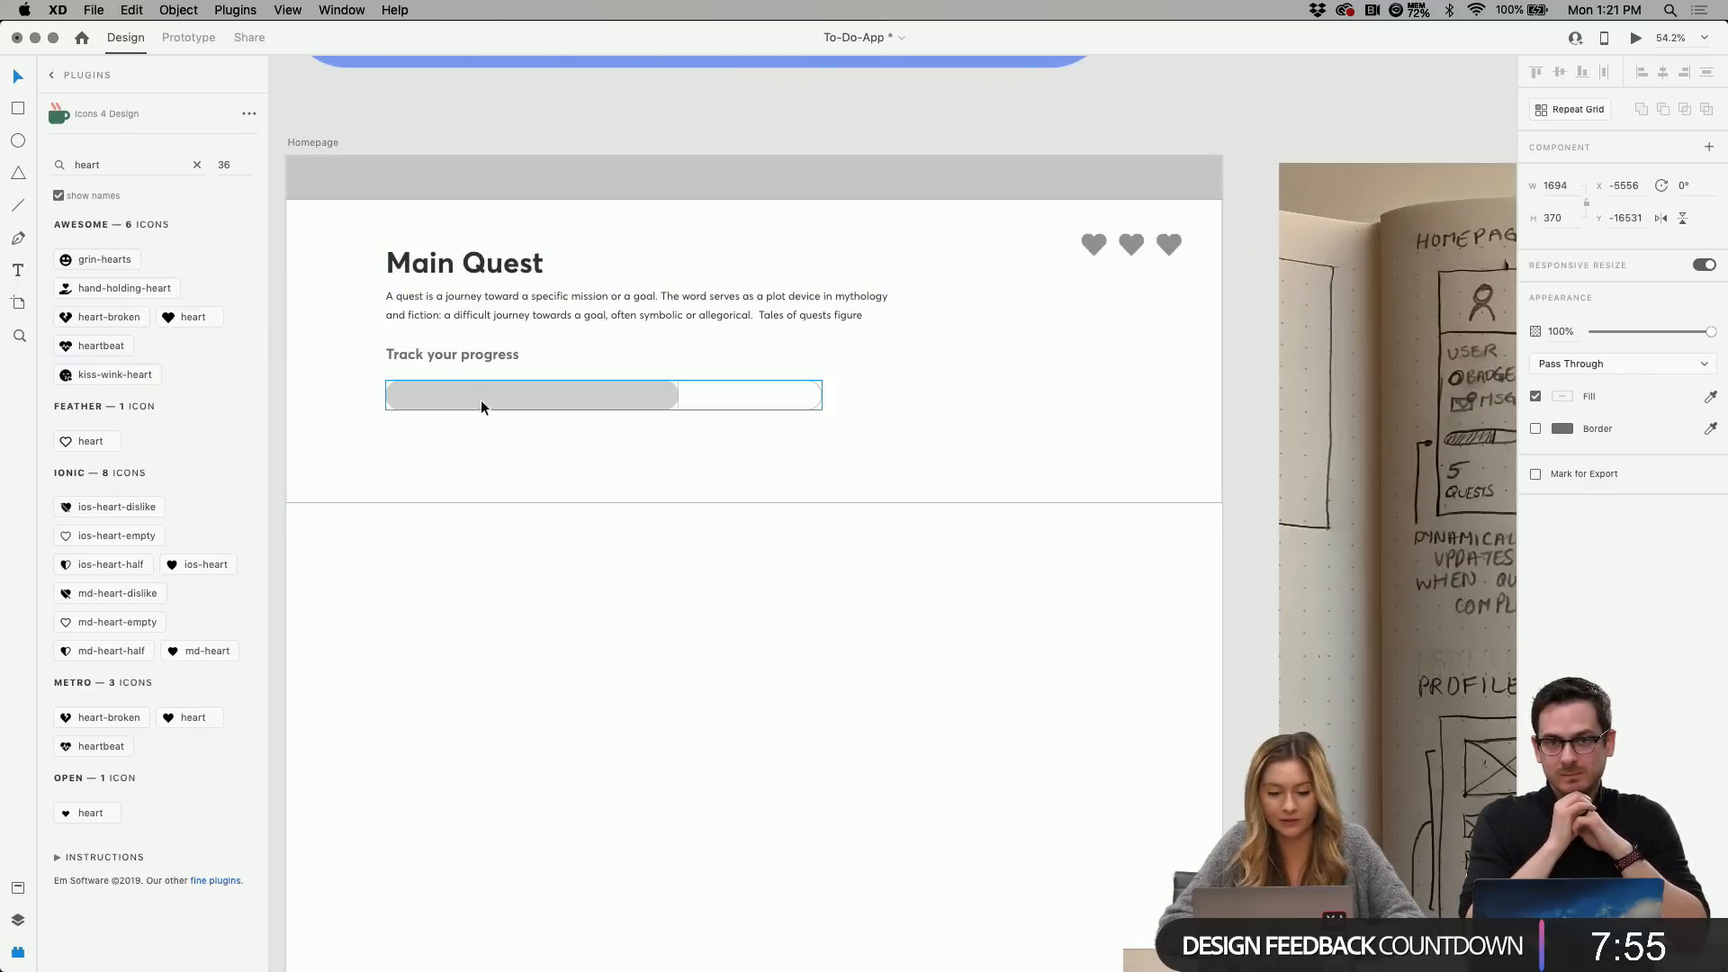
left_click(537, 403)
double_click(478, 353)
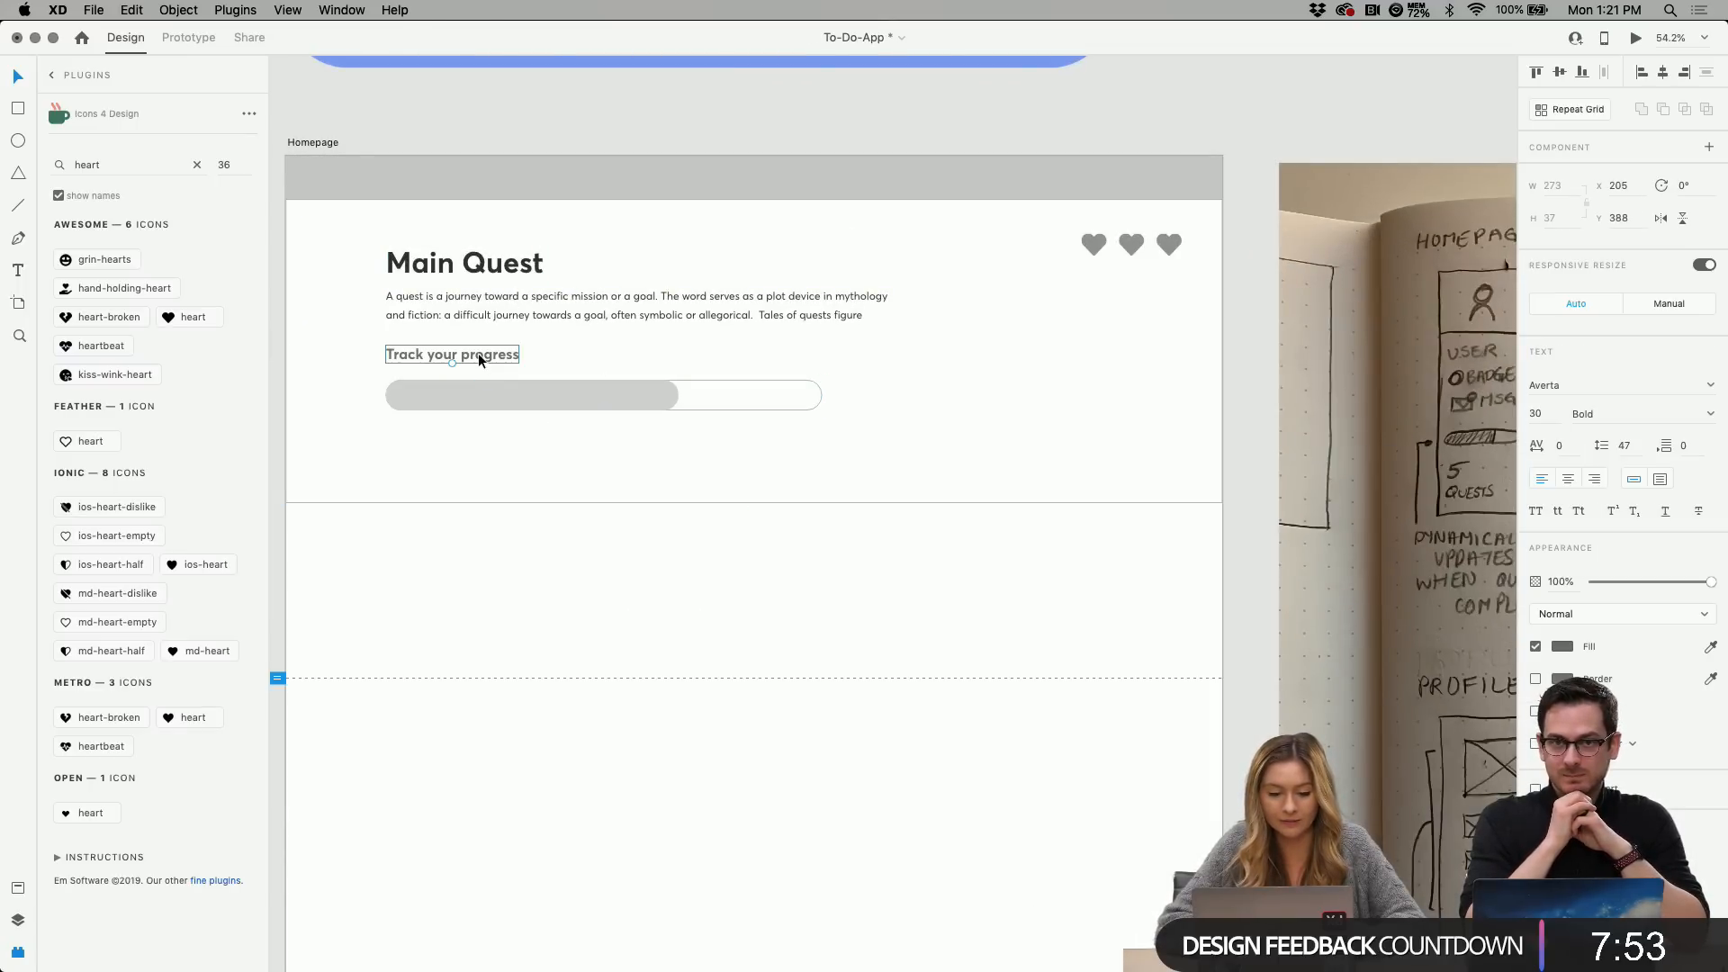
left_click(521, 403, "shift")
left_click(540, 306, "shift")
left_click(463, 262, "shift")
right_click(491, 263)
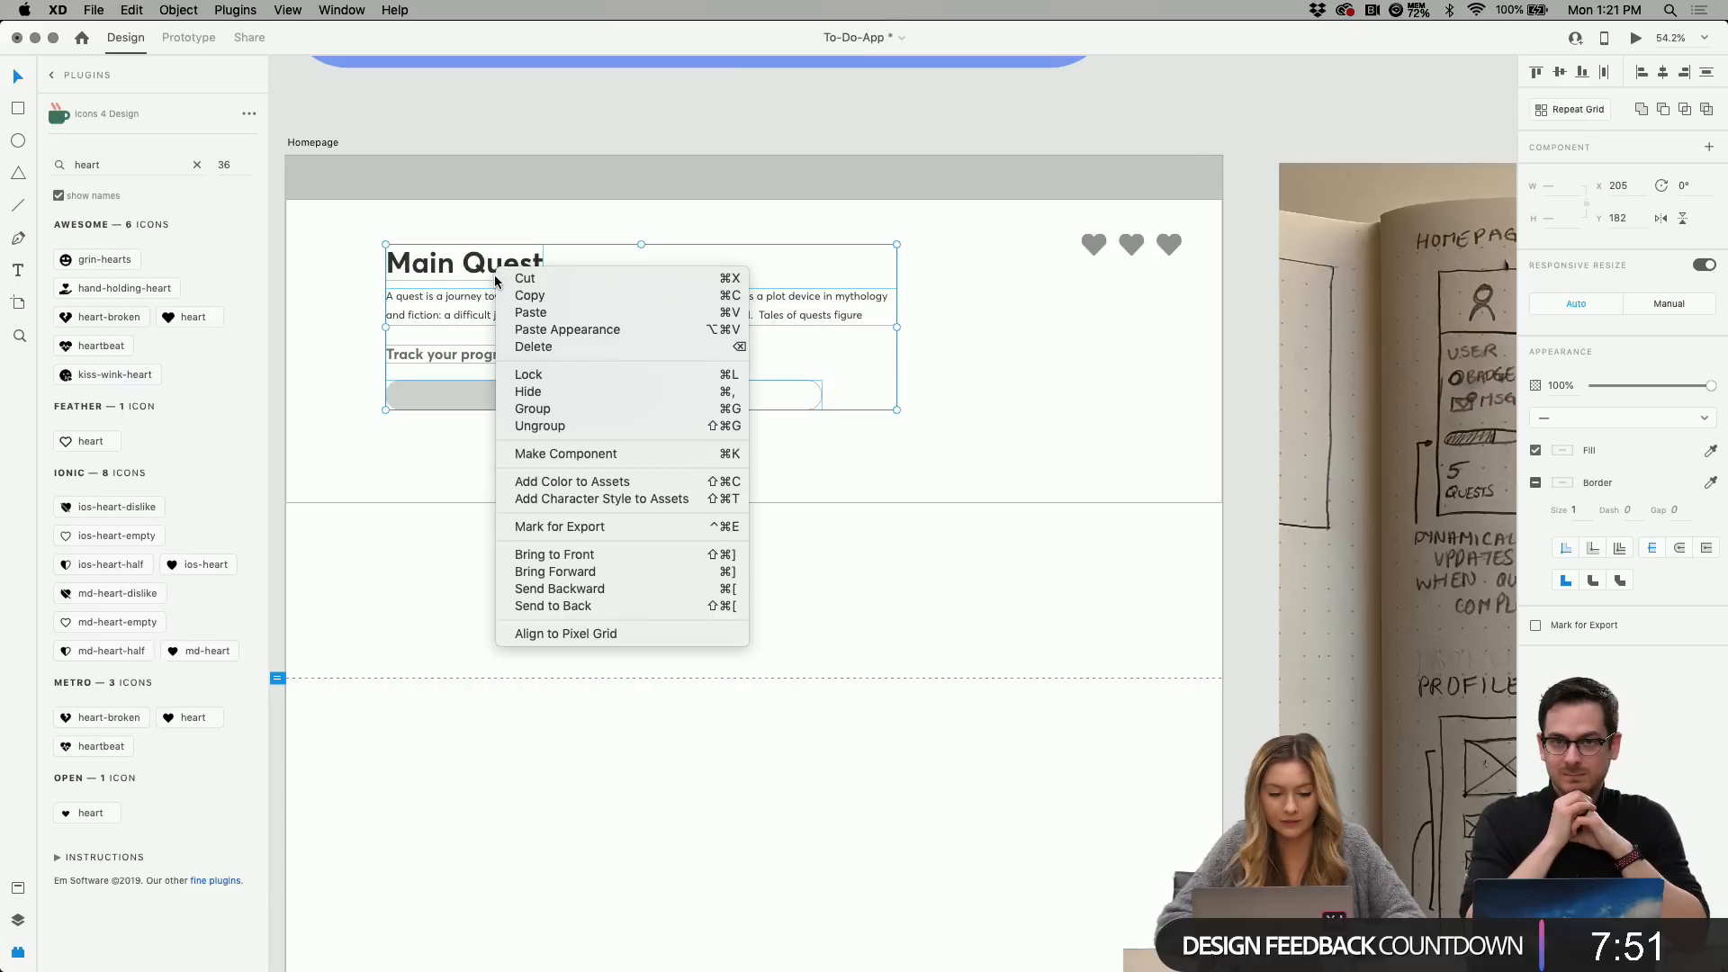
left_click(476, 274)
left_click_drag(475, 275, 473, 279)
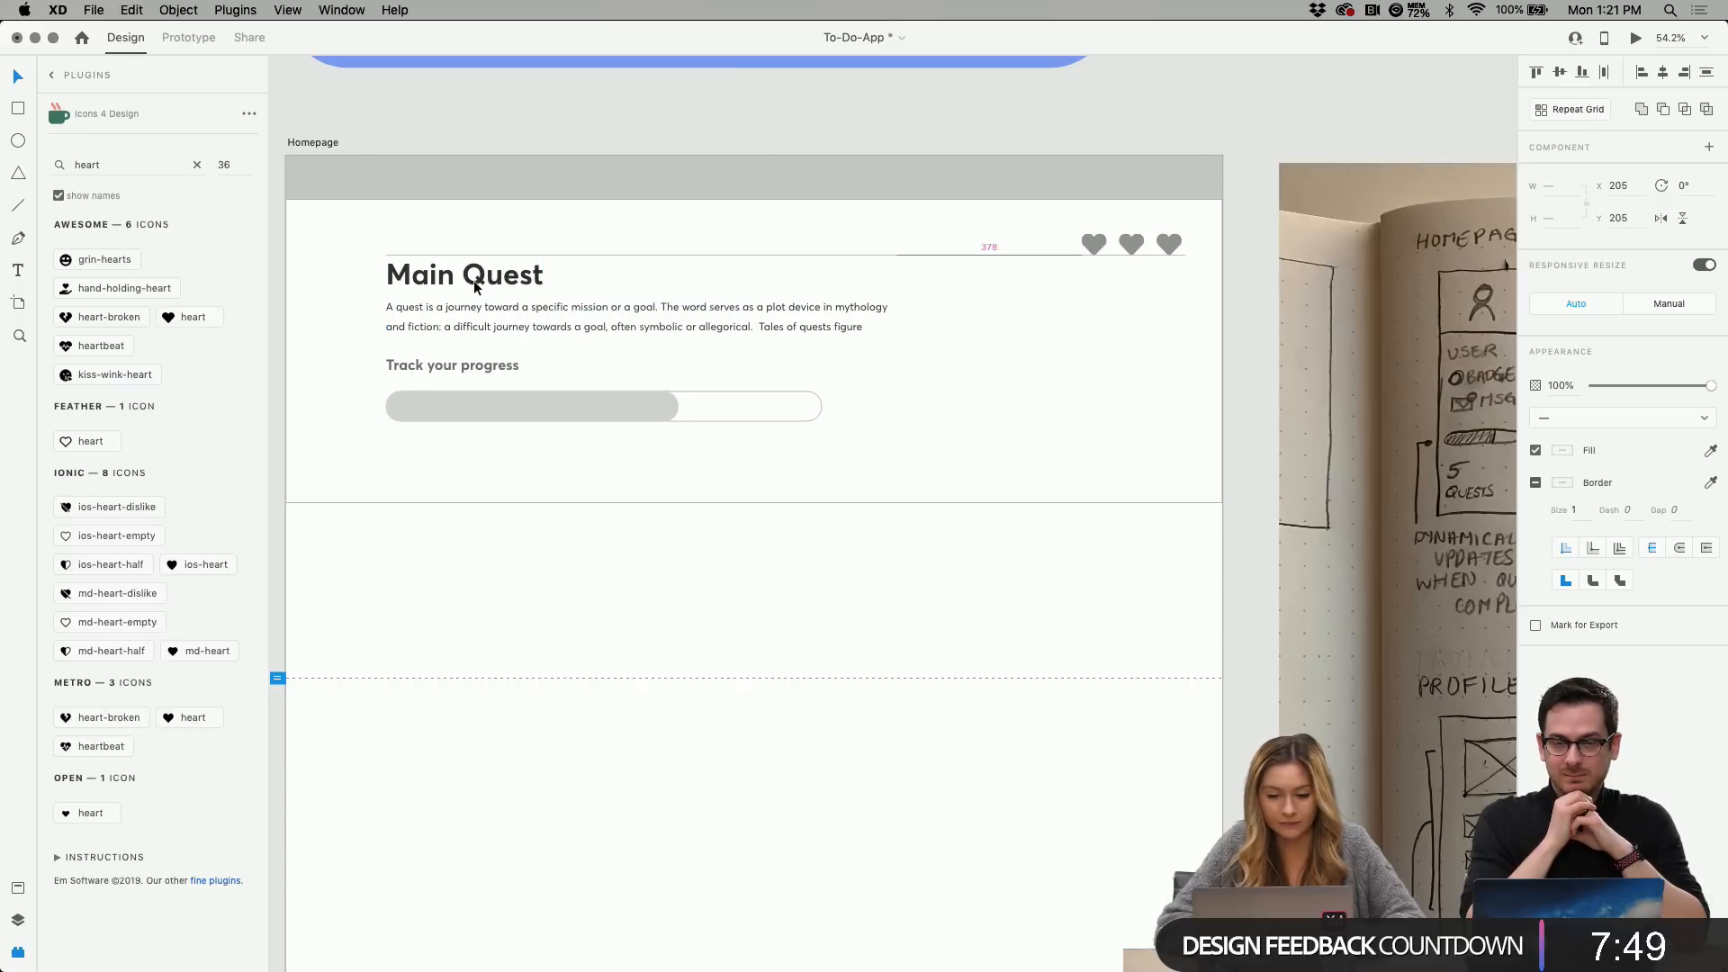
left_click(488, 239)
Draw a full-width rectangle about 1920 by 752 on the Homepage artboard, directly below the Main Quest section at Y 712.
scroll(489, 240, "left", 3)
scroll(489, 239, "up", 1)
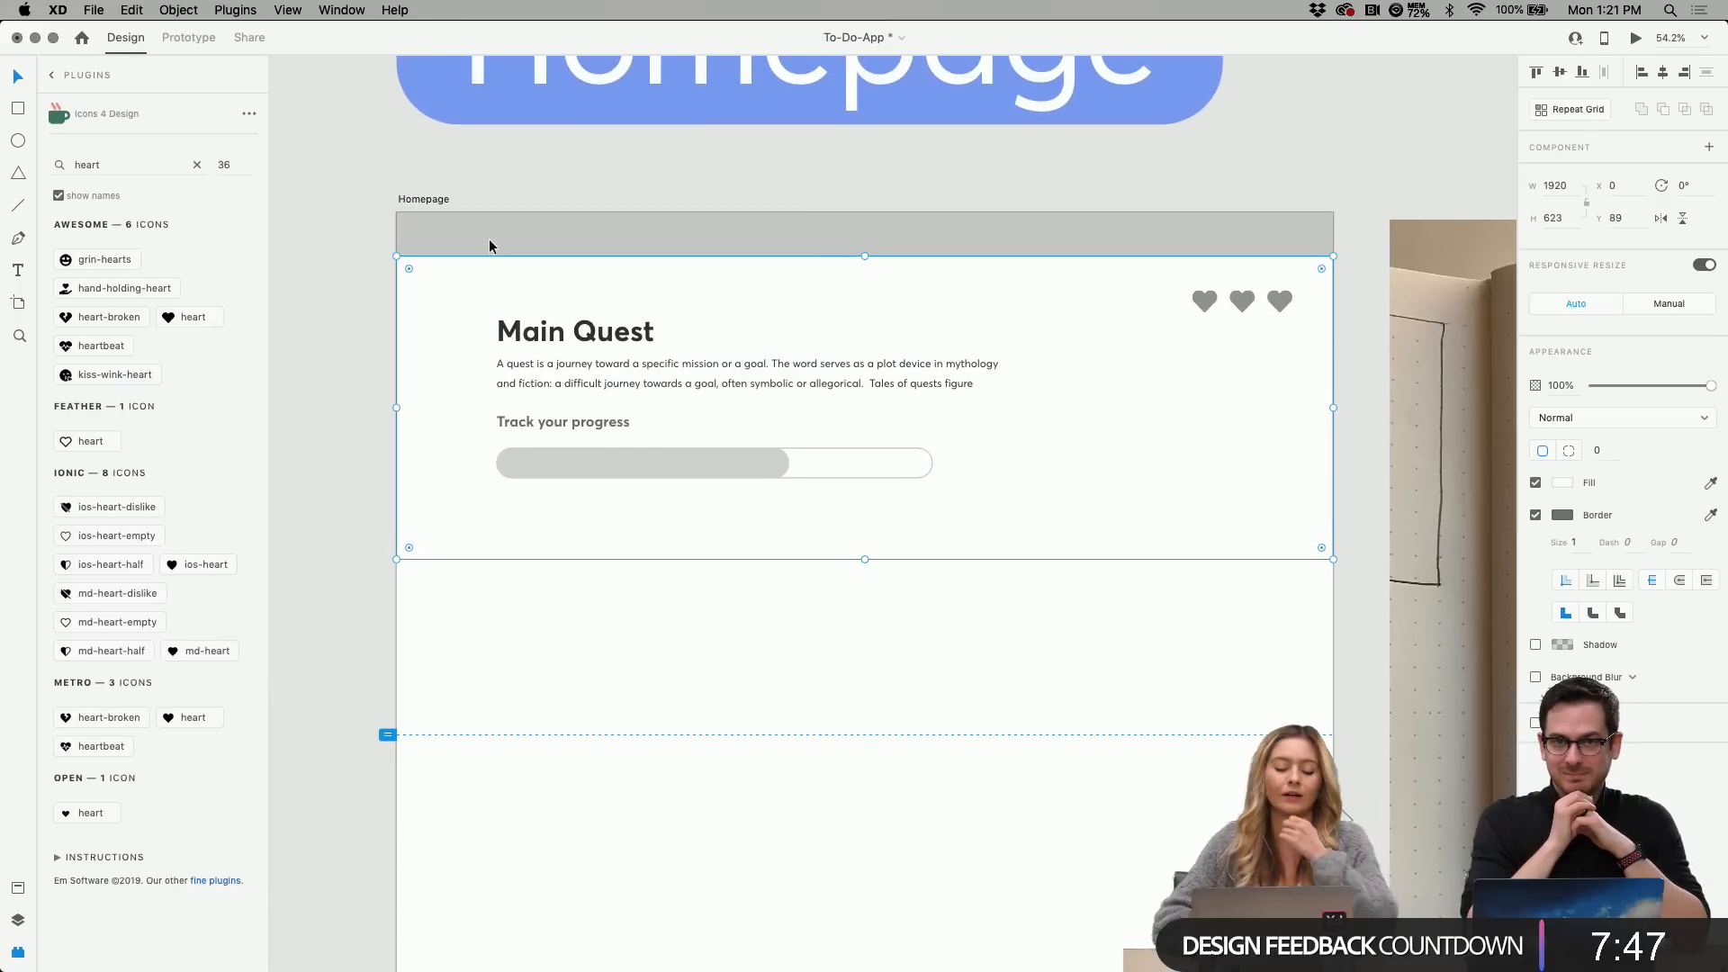
scroll(663, 629, "down", 1)
scroll(665, 636, "down", 4)
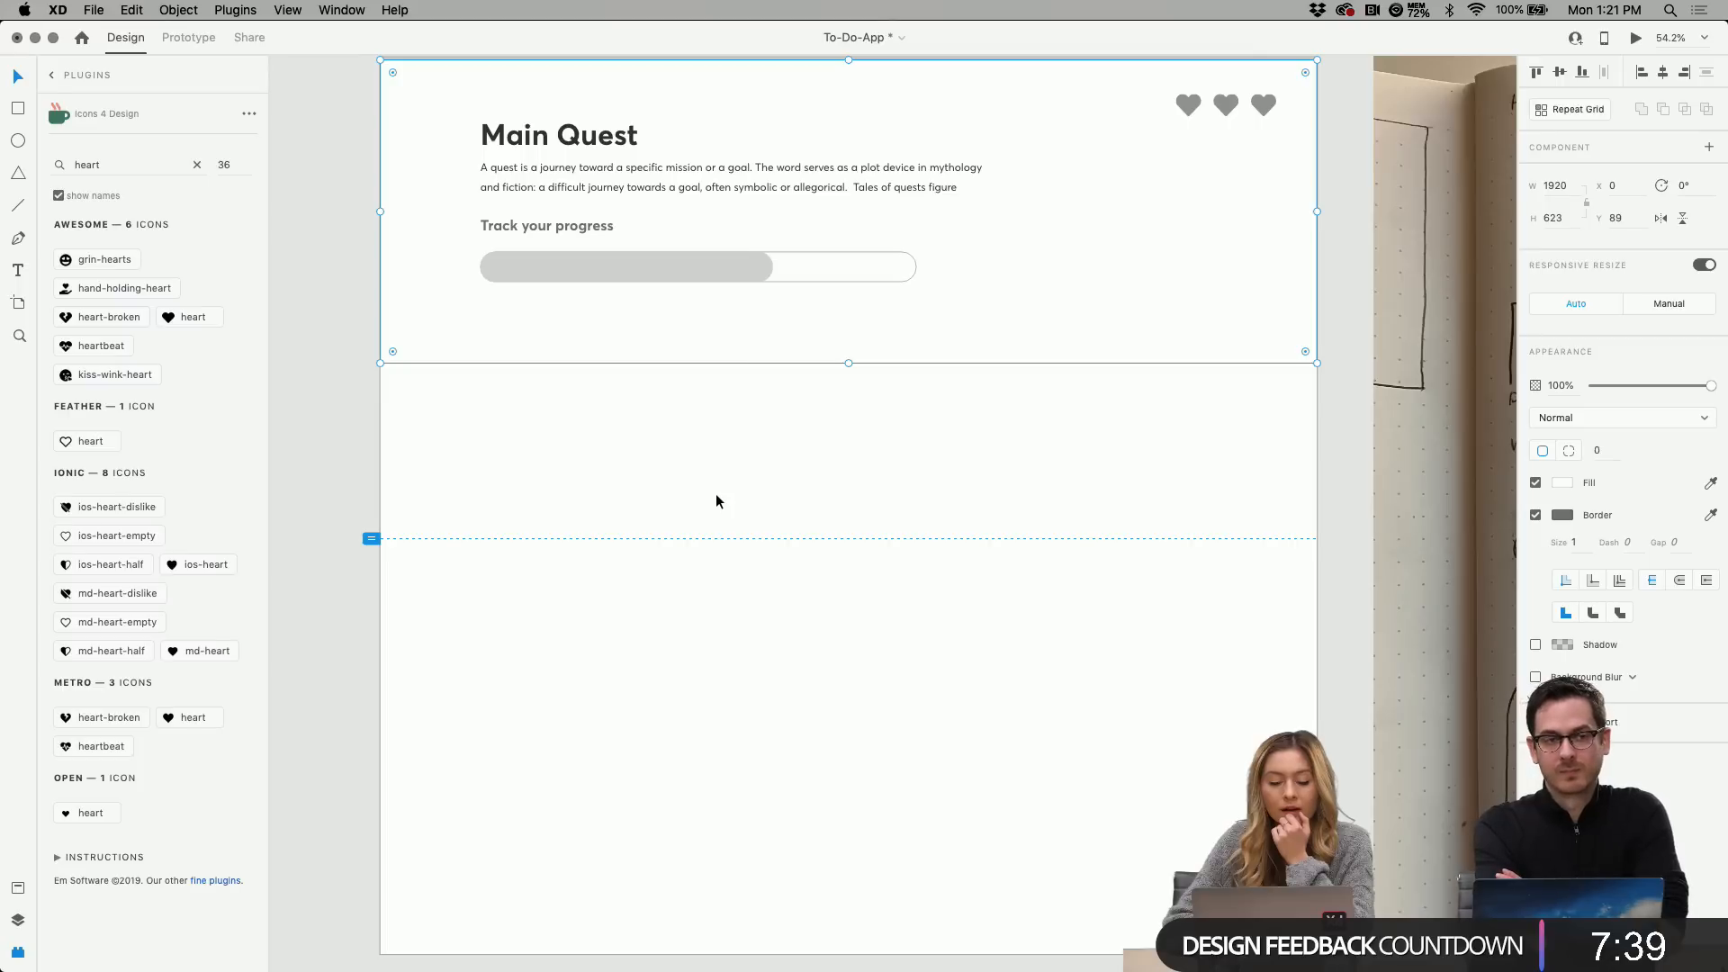
left_click(828, 407)
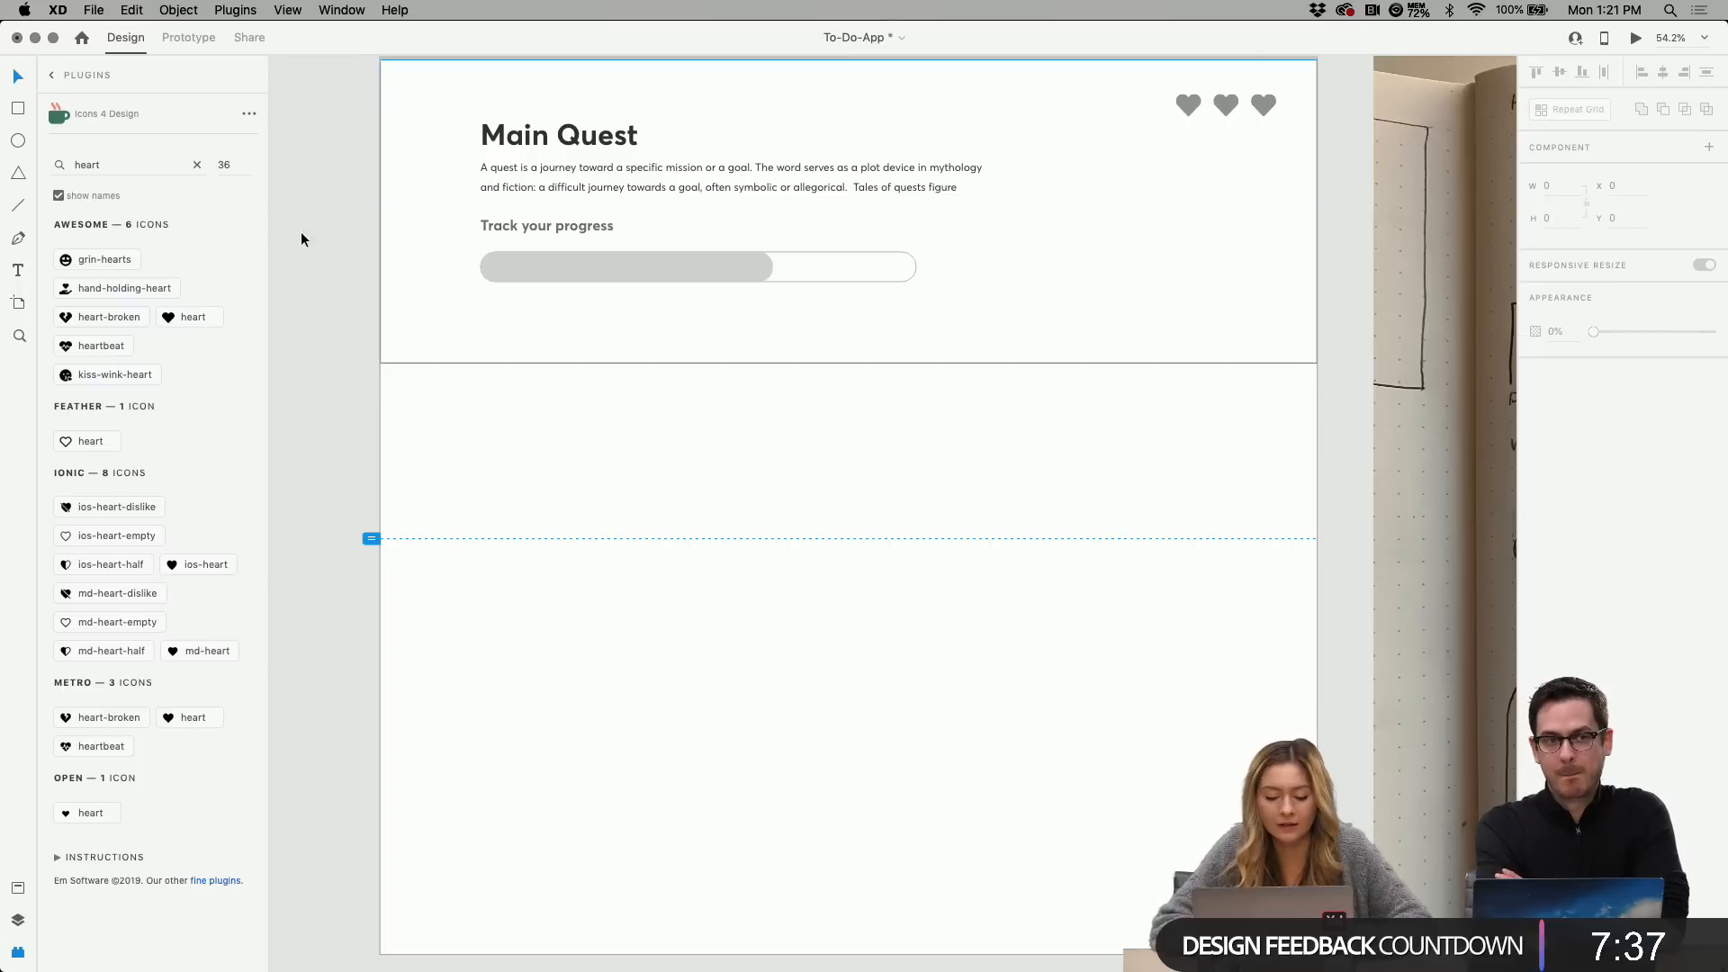
left_click(18, 108)
scroll(387, 387, "down", 3)
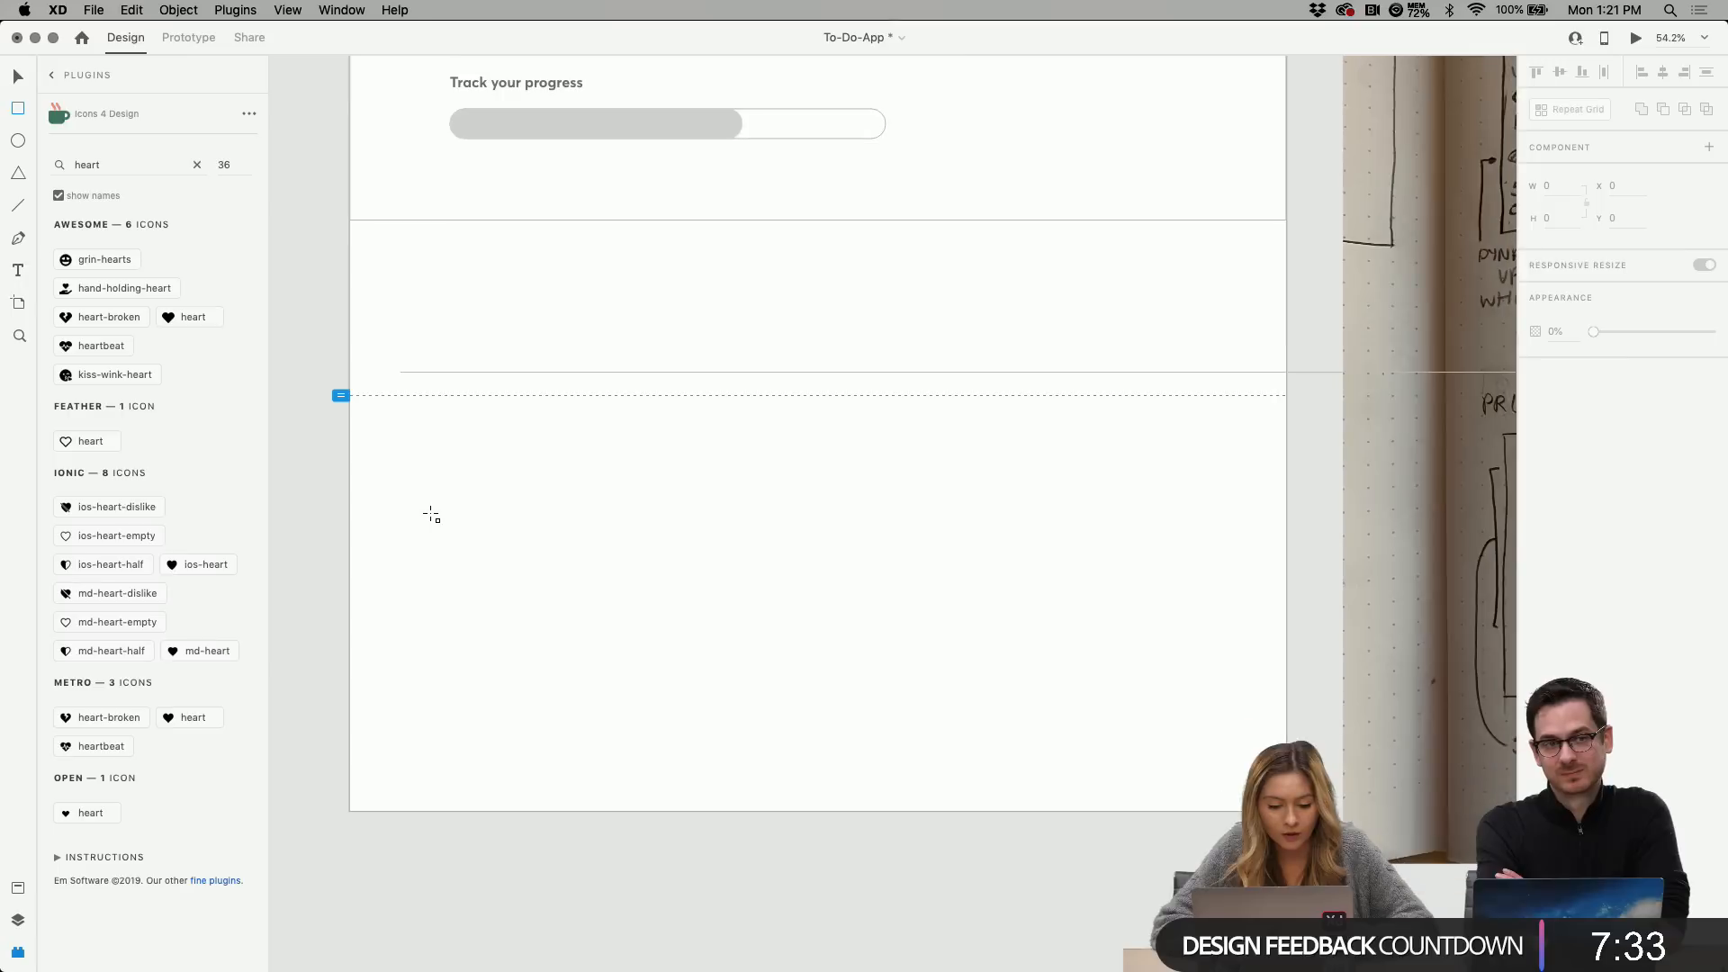
left_click_drag(348, 226, 1284, 592)
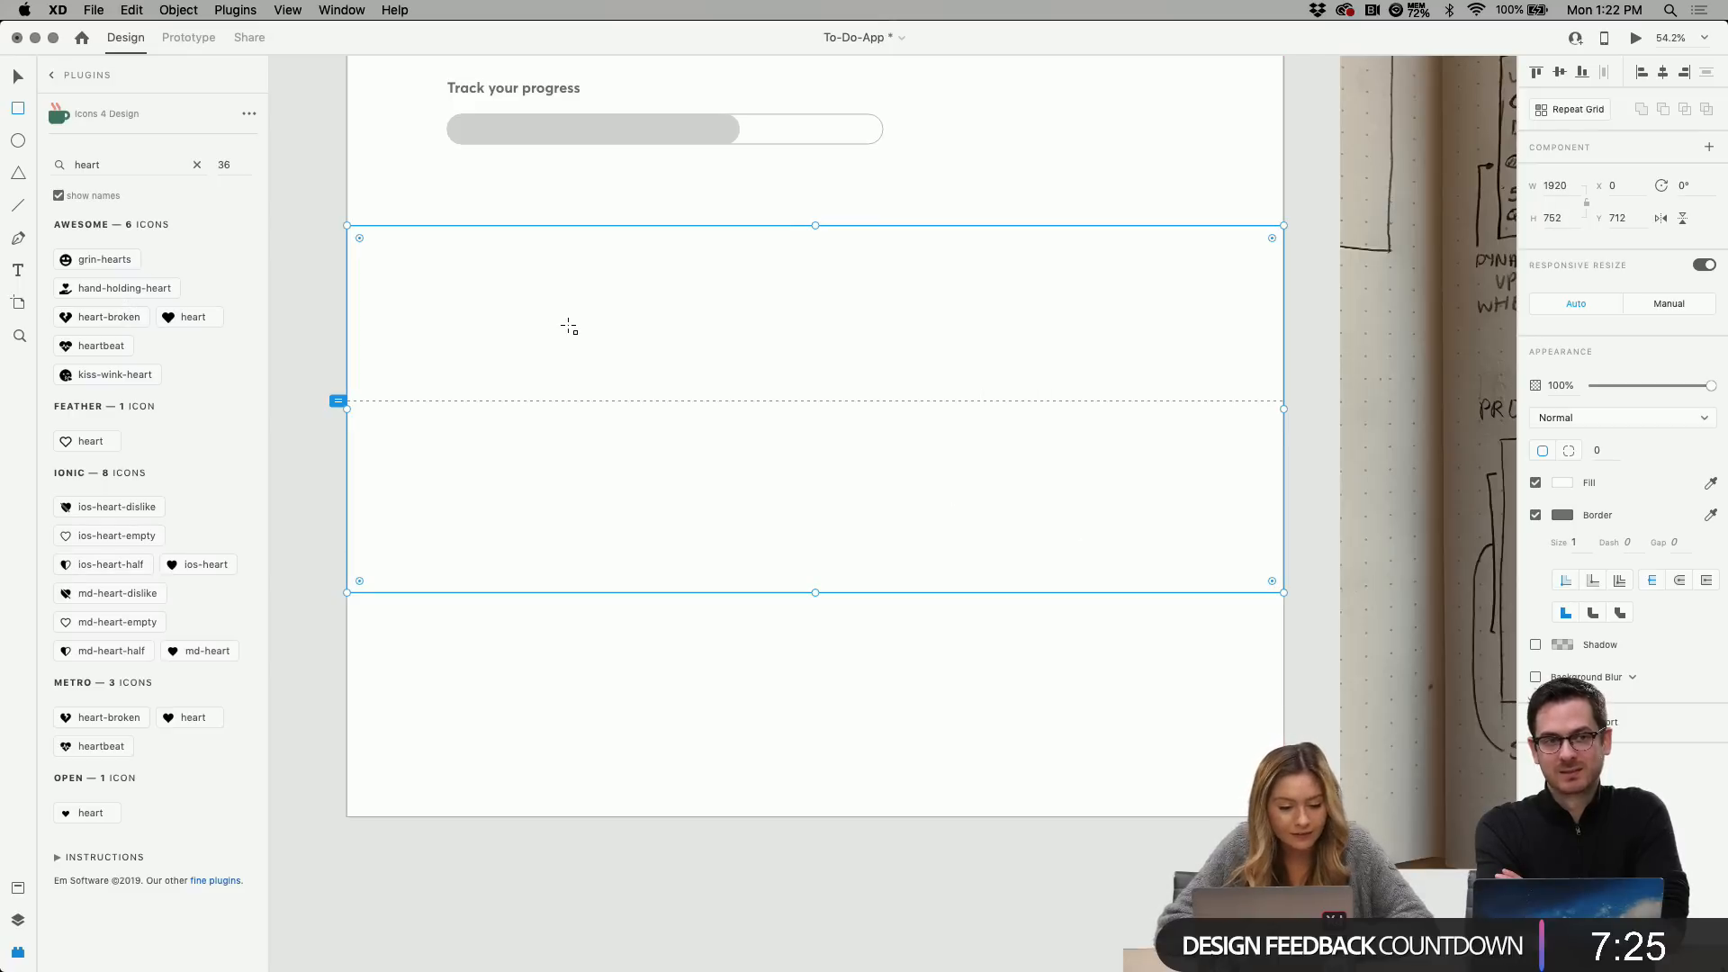
Shorten the heart repeat grid to two hearts, about 133 wide.
scroll(526, 293, "up", 5)
scroll(527, 294, "right", 2)
left_click(20, 78)
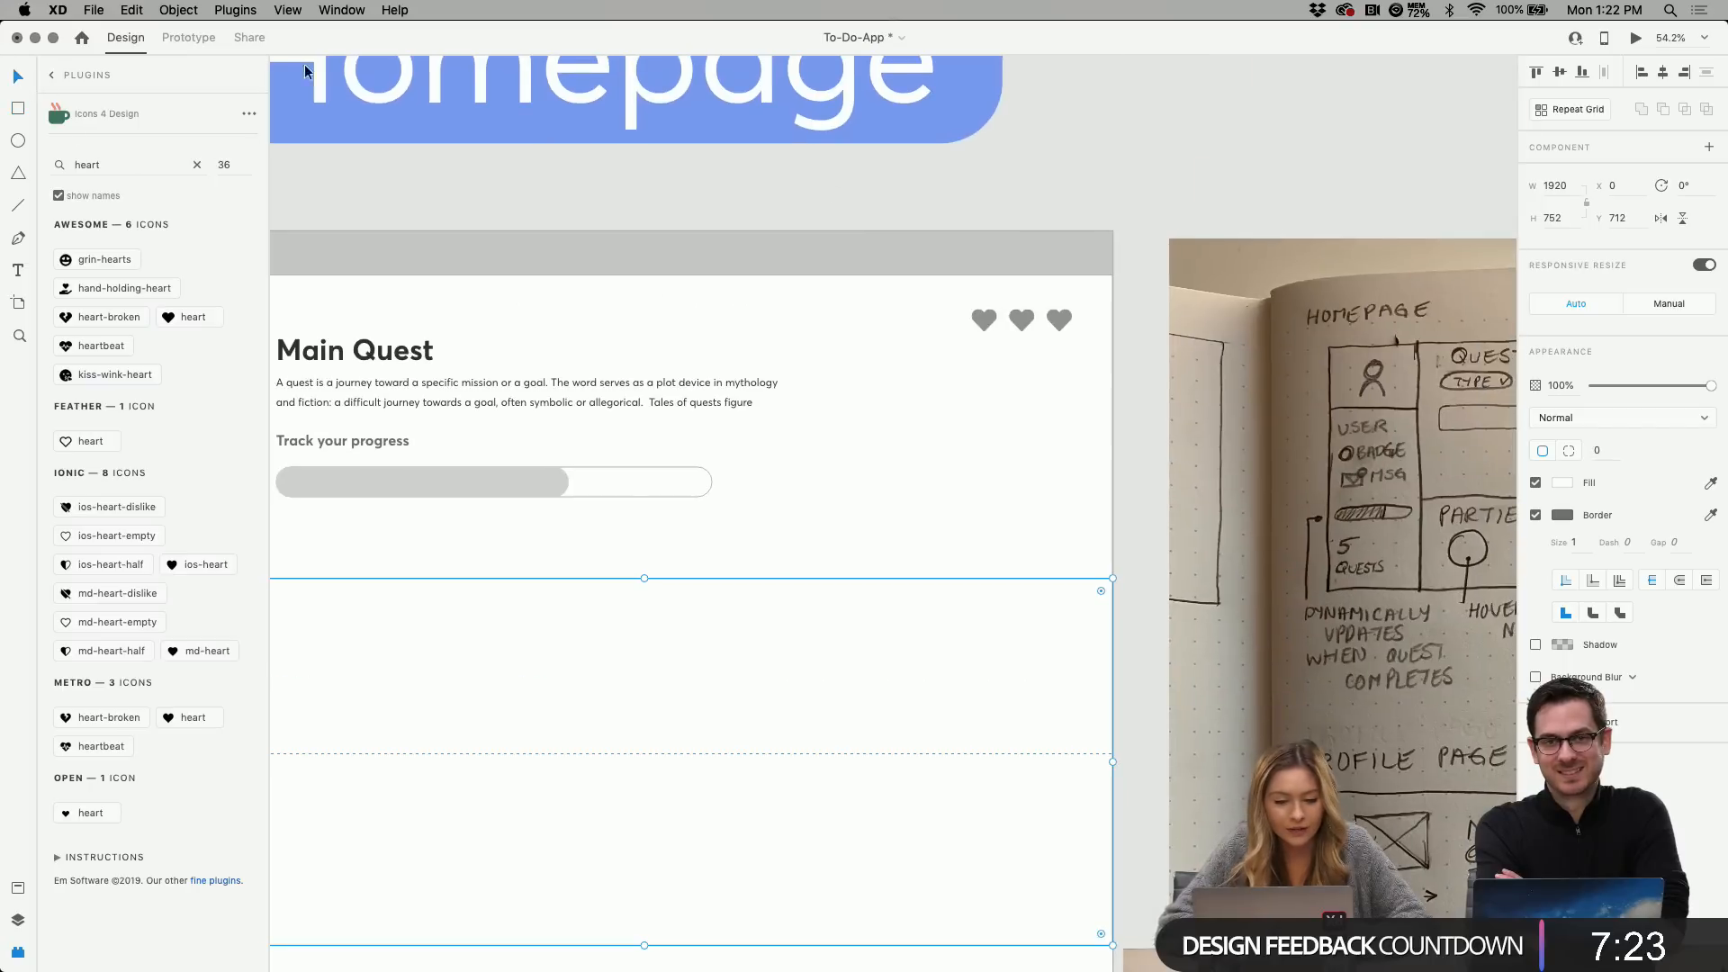
left_click(1065, 329)
double_click(1062, 324)
left_click_drag(1075, 320, 1037, 325)
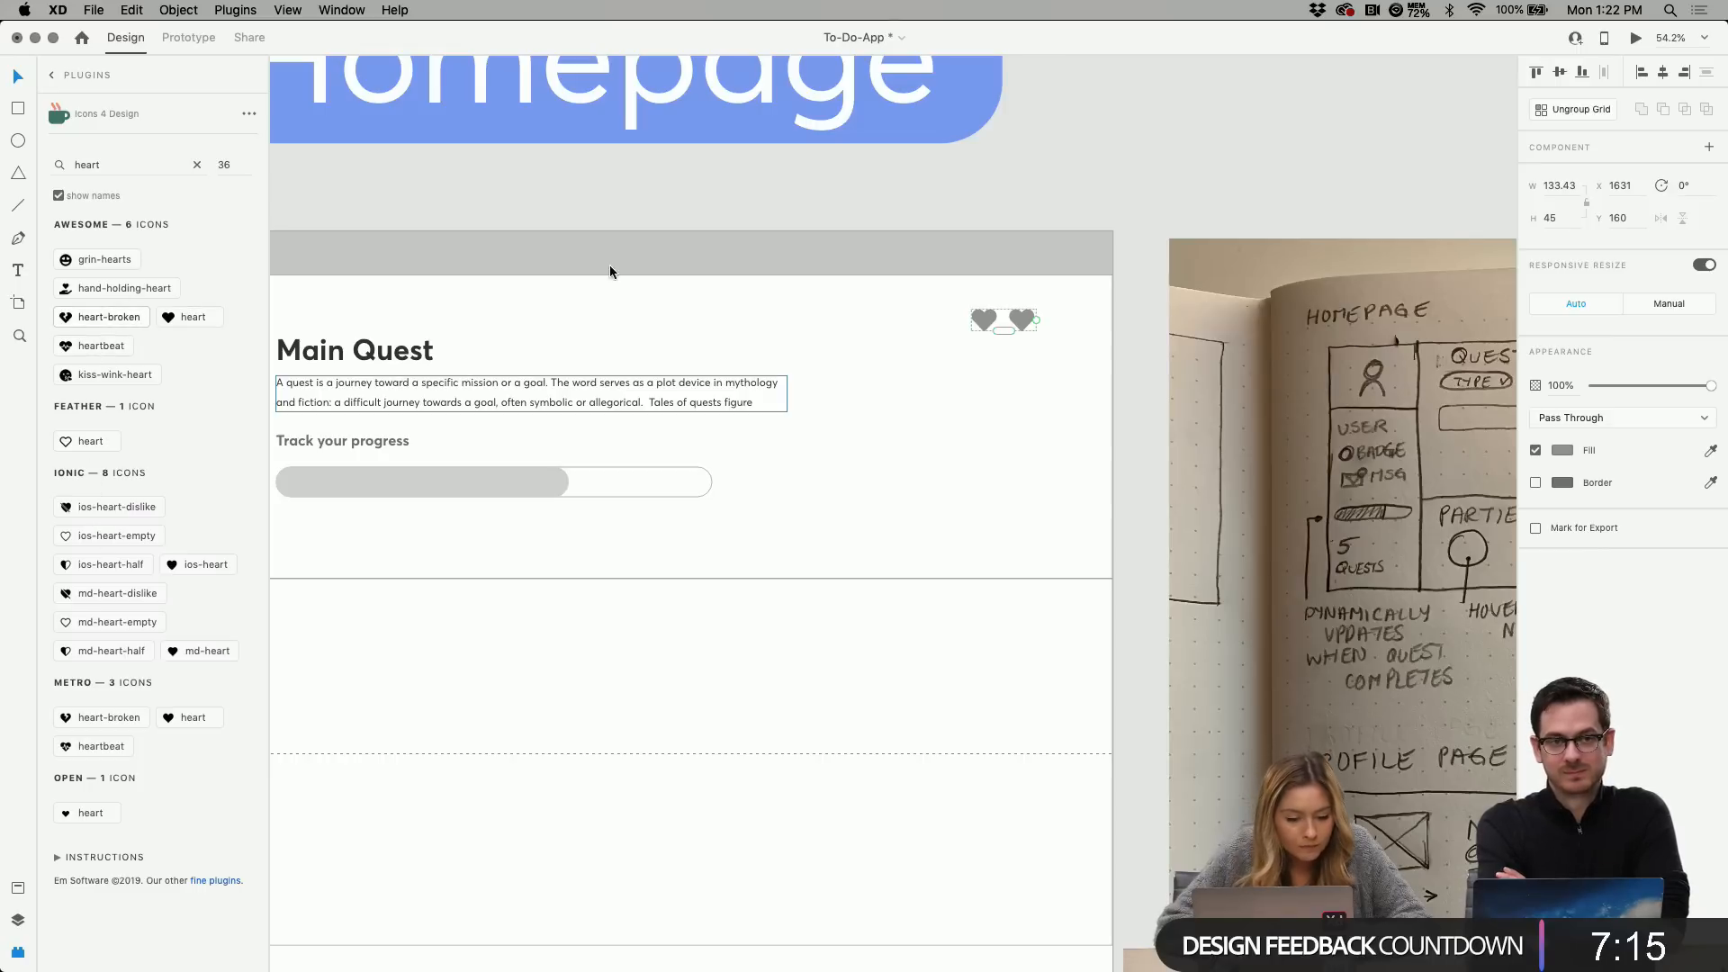
Insert the Awesome heart-broken icon on the Homepage artboard and enlarge it to about 102 by 89.
left_click(115, 320)
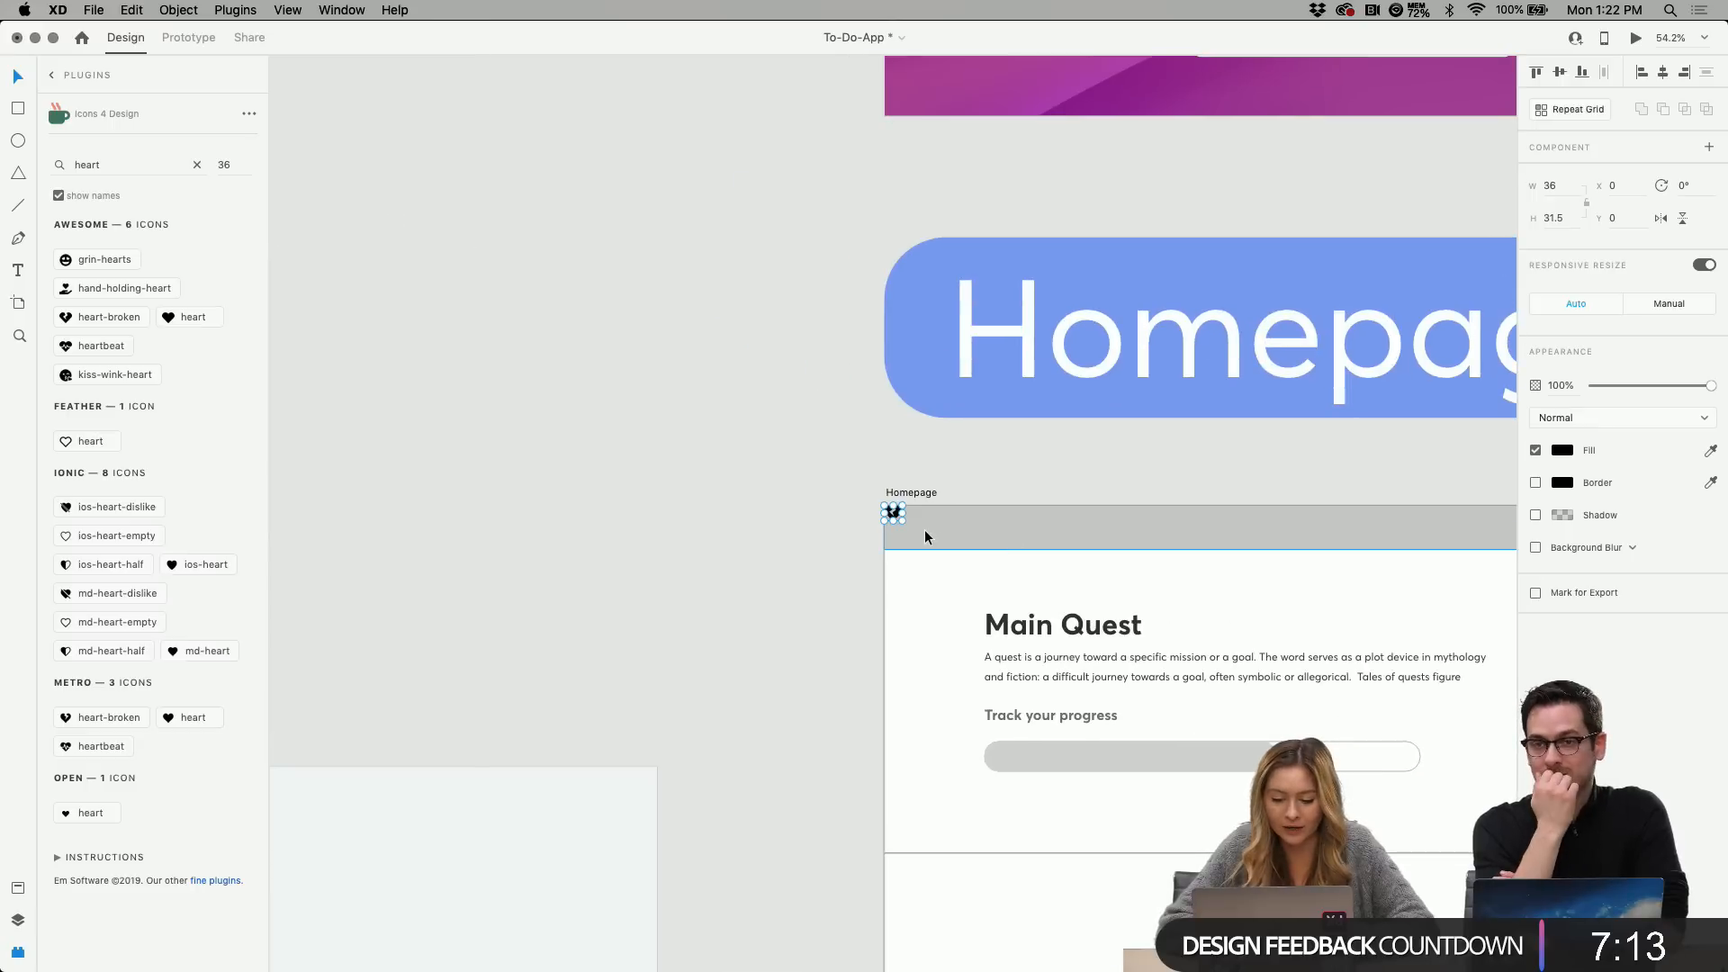
left_click_drag(916, 534, 936, 551)
scroll(936, 552, "right", 10)
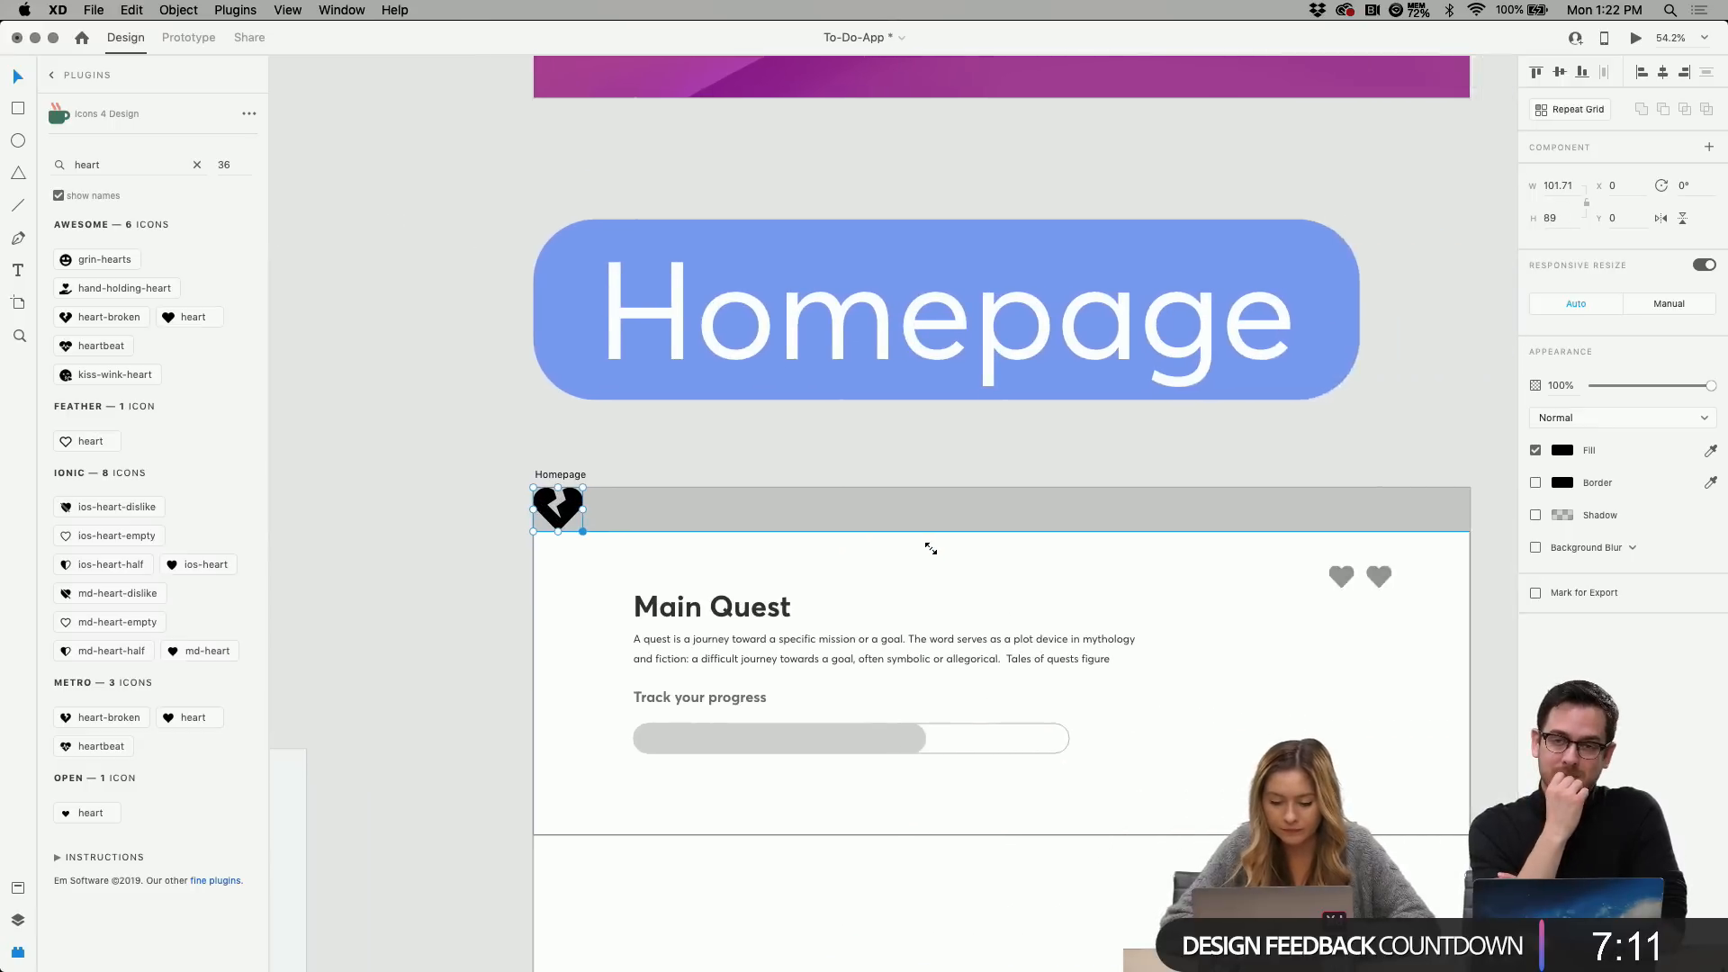
Place the broken heart as the third icon beside the two grey hearts and shrink it to about 51 by 45.
left_click_drag(353, 493, 1219, 567)
scroll(1219, 566, "up", 5)
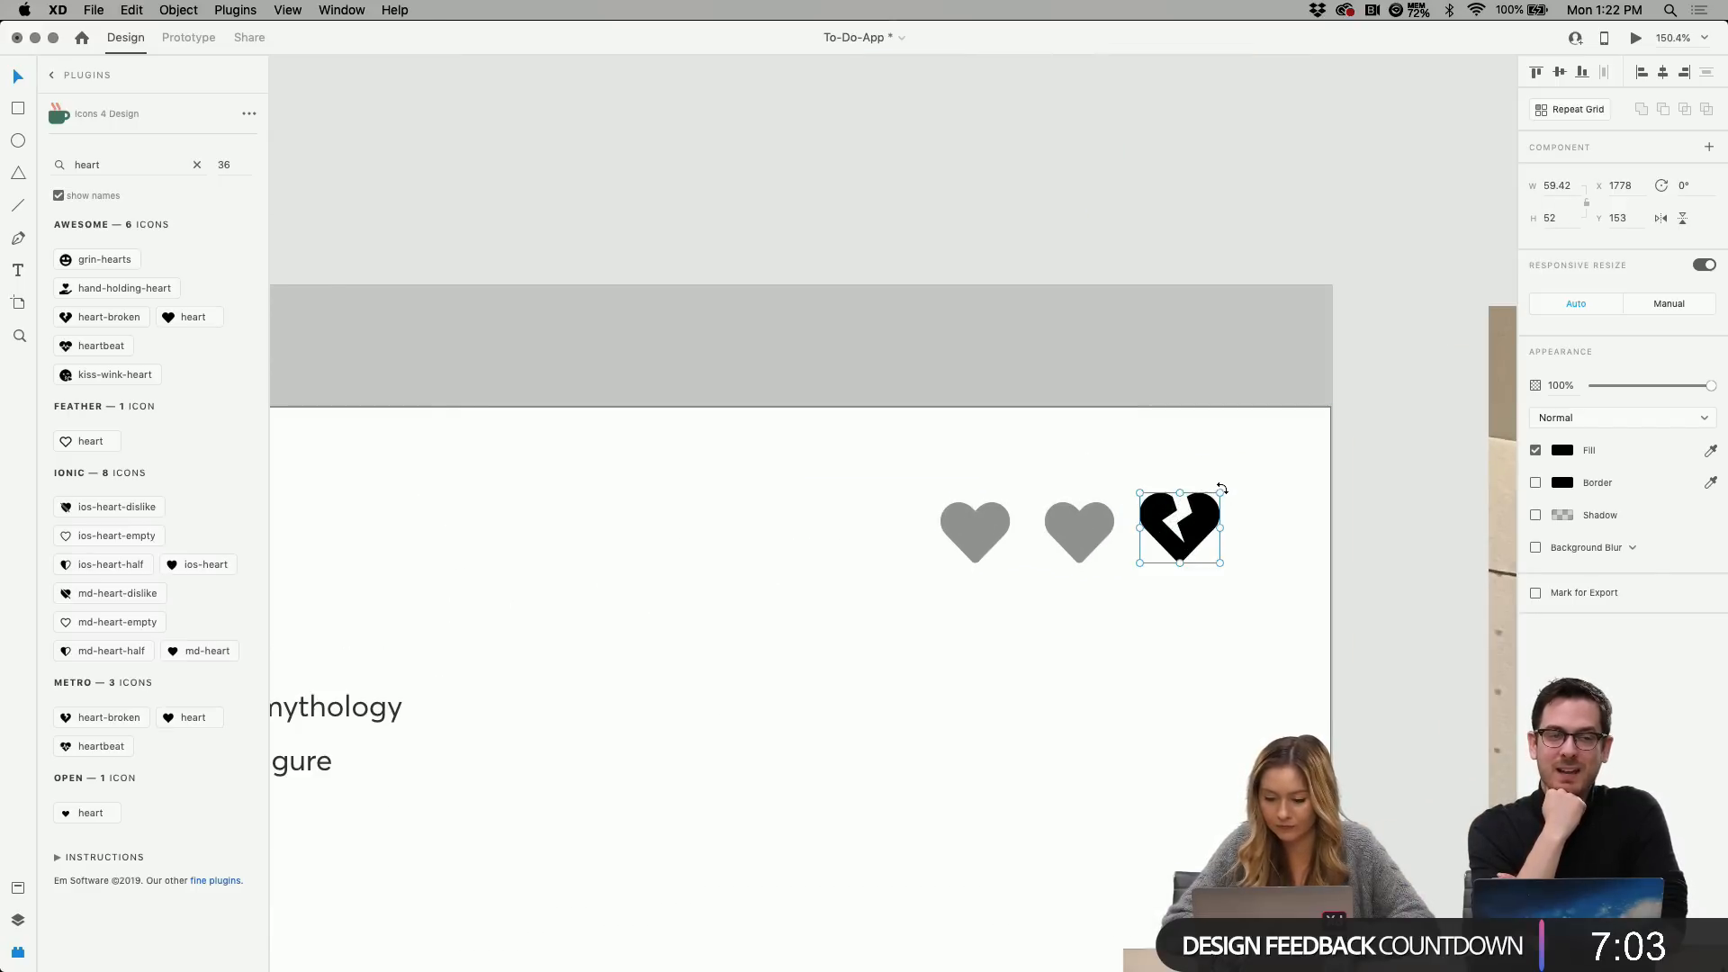
left_click_drag(1220, 492, 1184, 538)
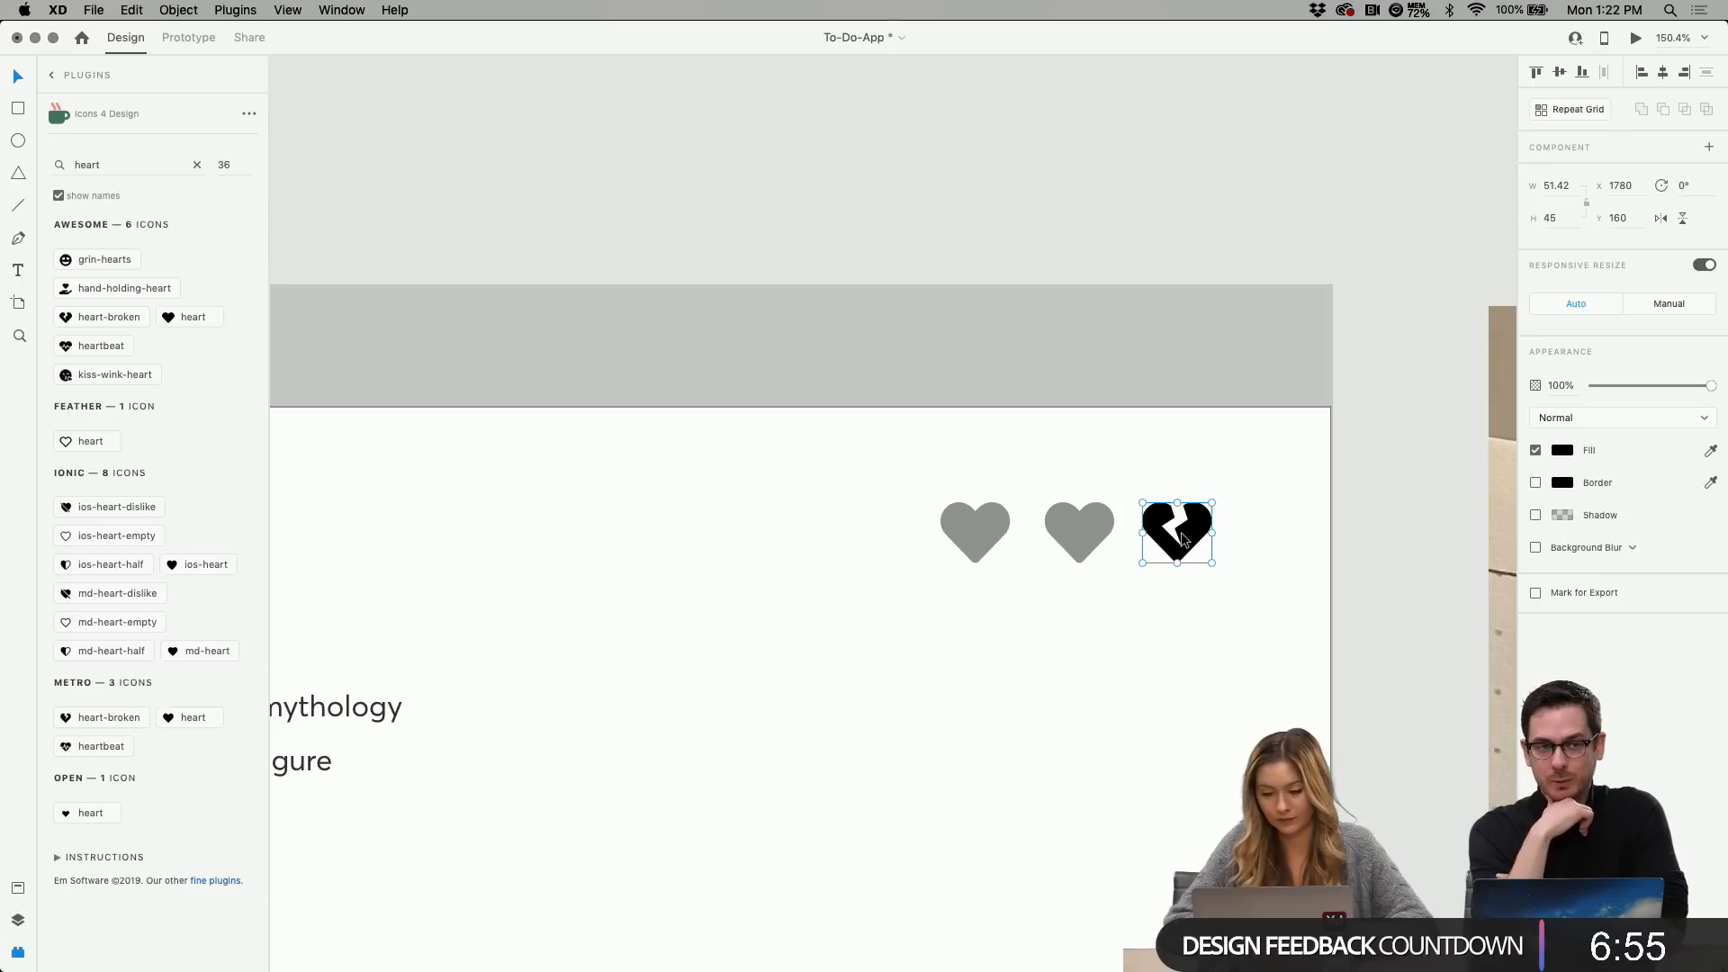
left_click(1141, 629)
scroll(1141, 629, "down", 3)
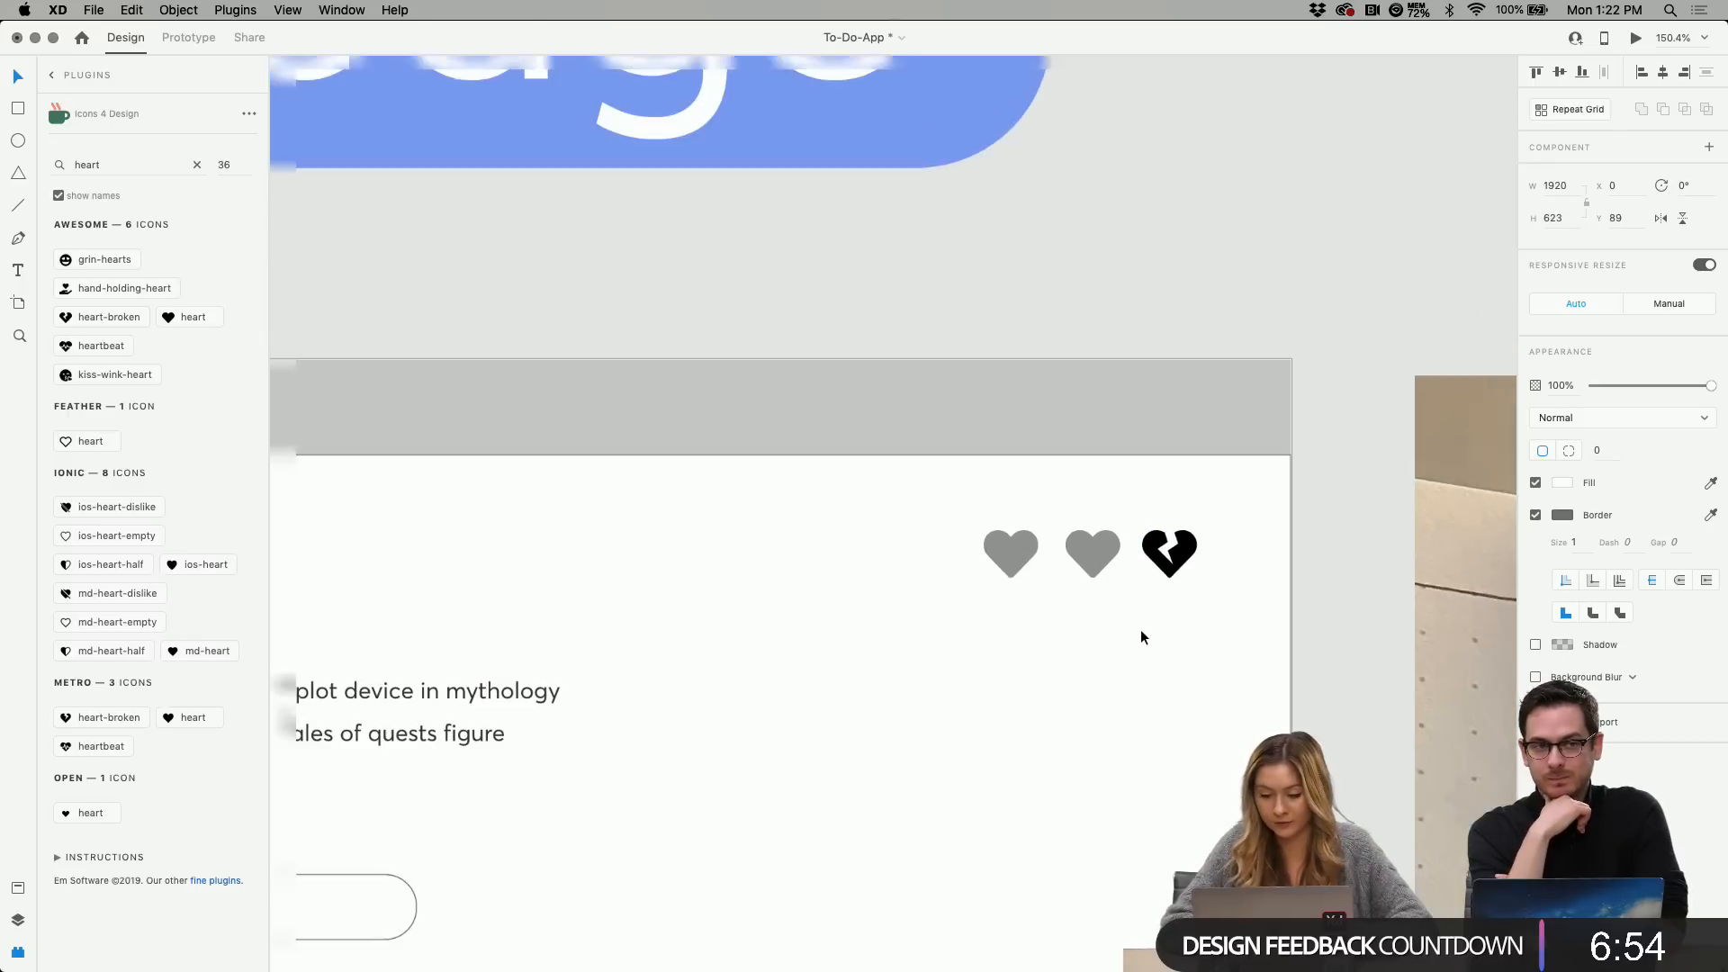
double_click(1167, 550)
key("Escape")
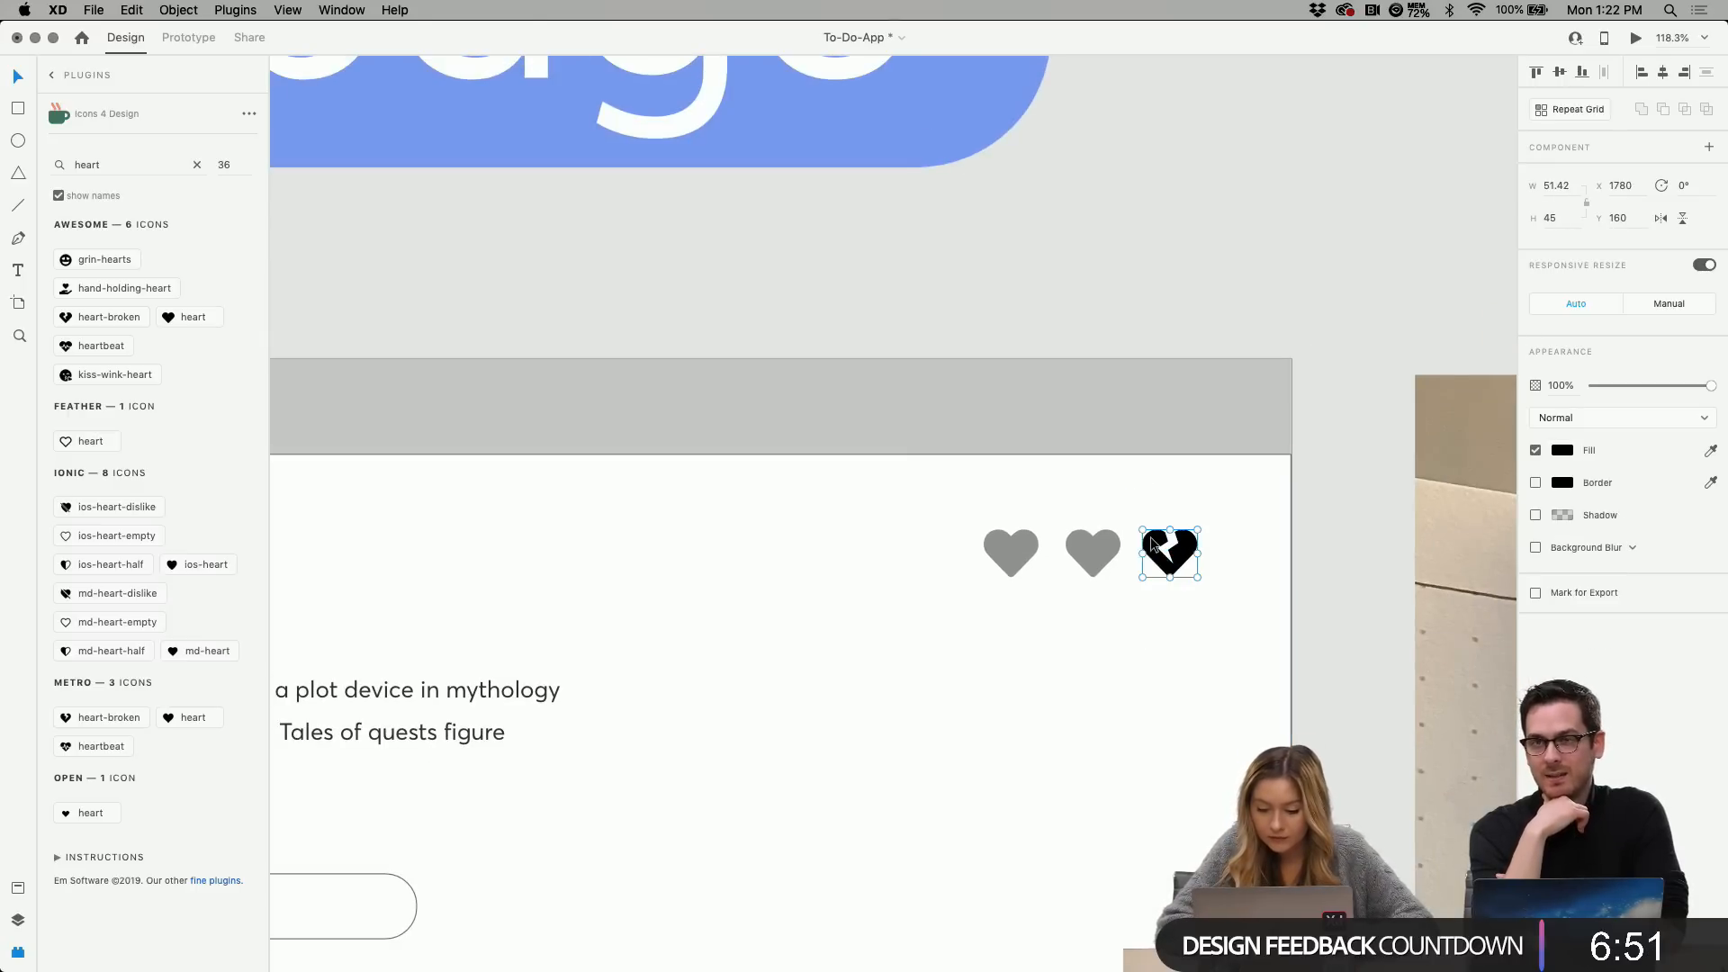
left_click_drag(1153, 544, 1154, 546)
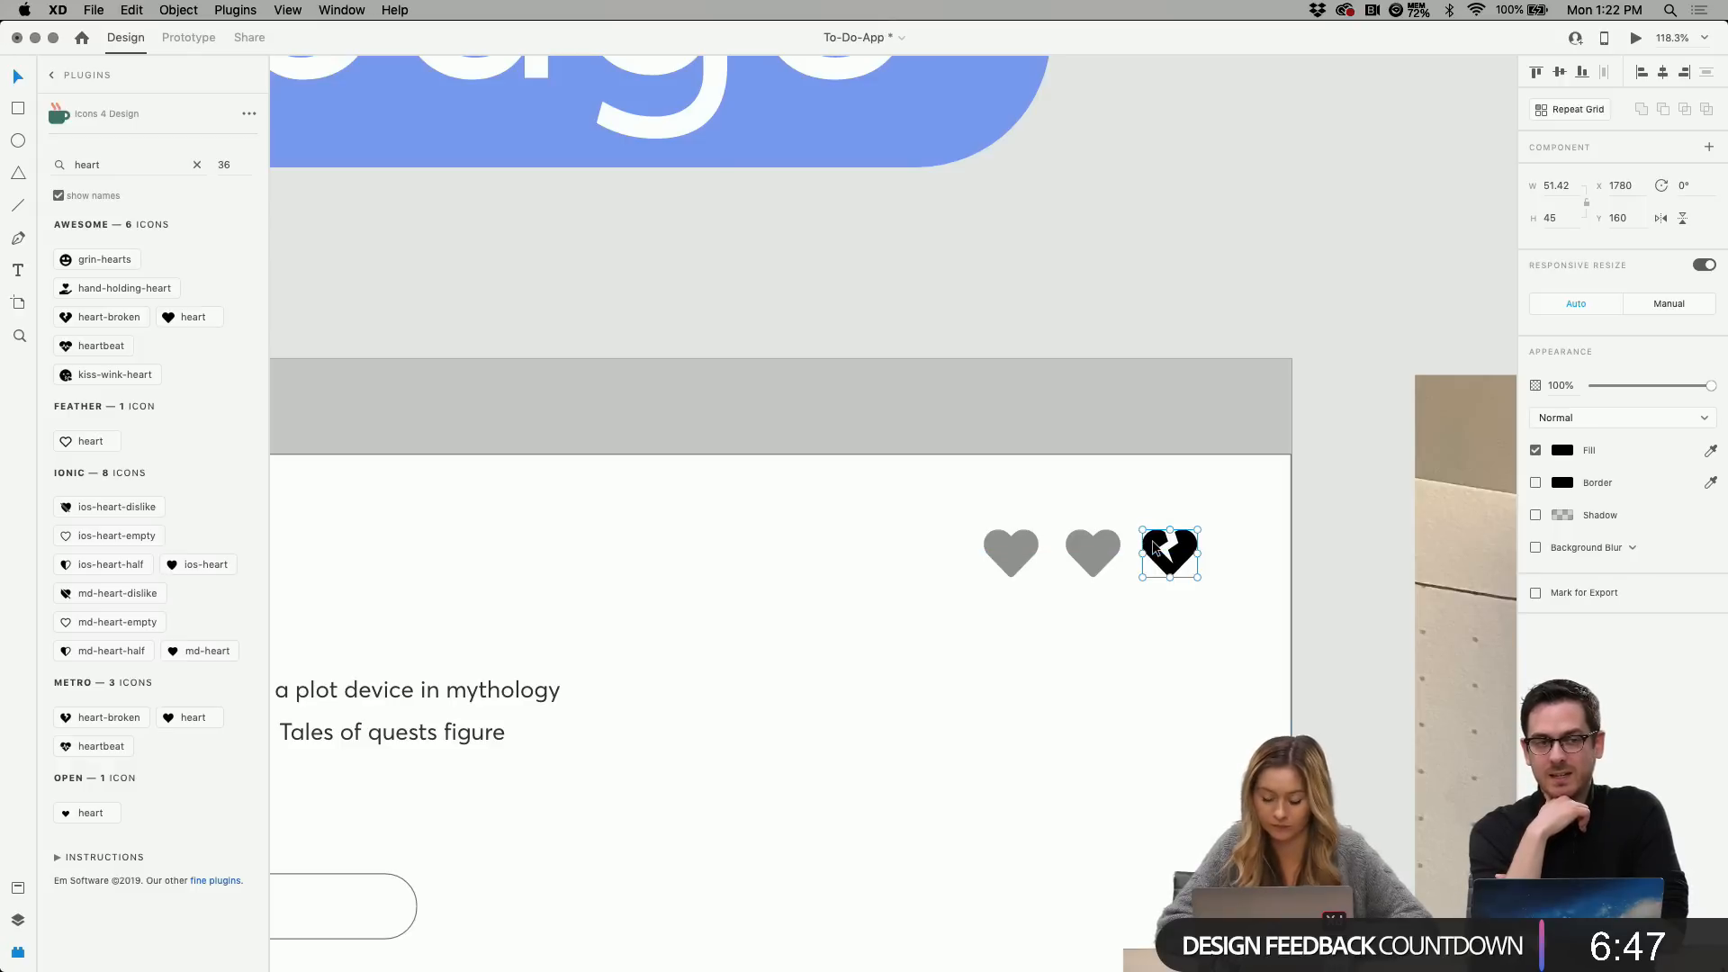
Match the broken heart's fill to the grey of the neighbouring hearts by sampling their colour.
left_click(1144, 517)
scroll(1143, 516, "down", 10)
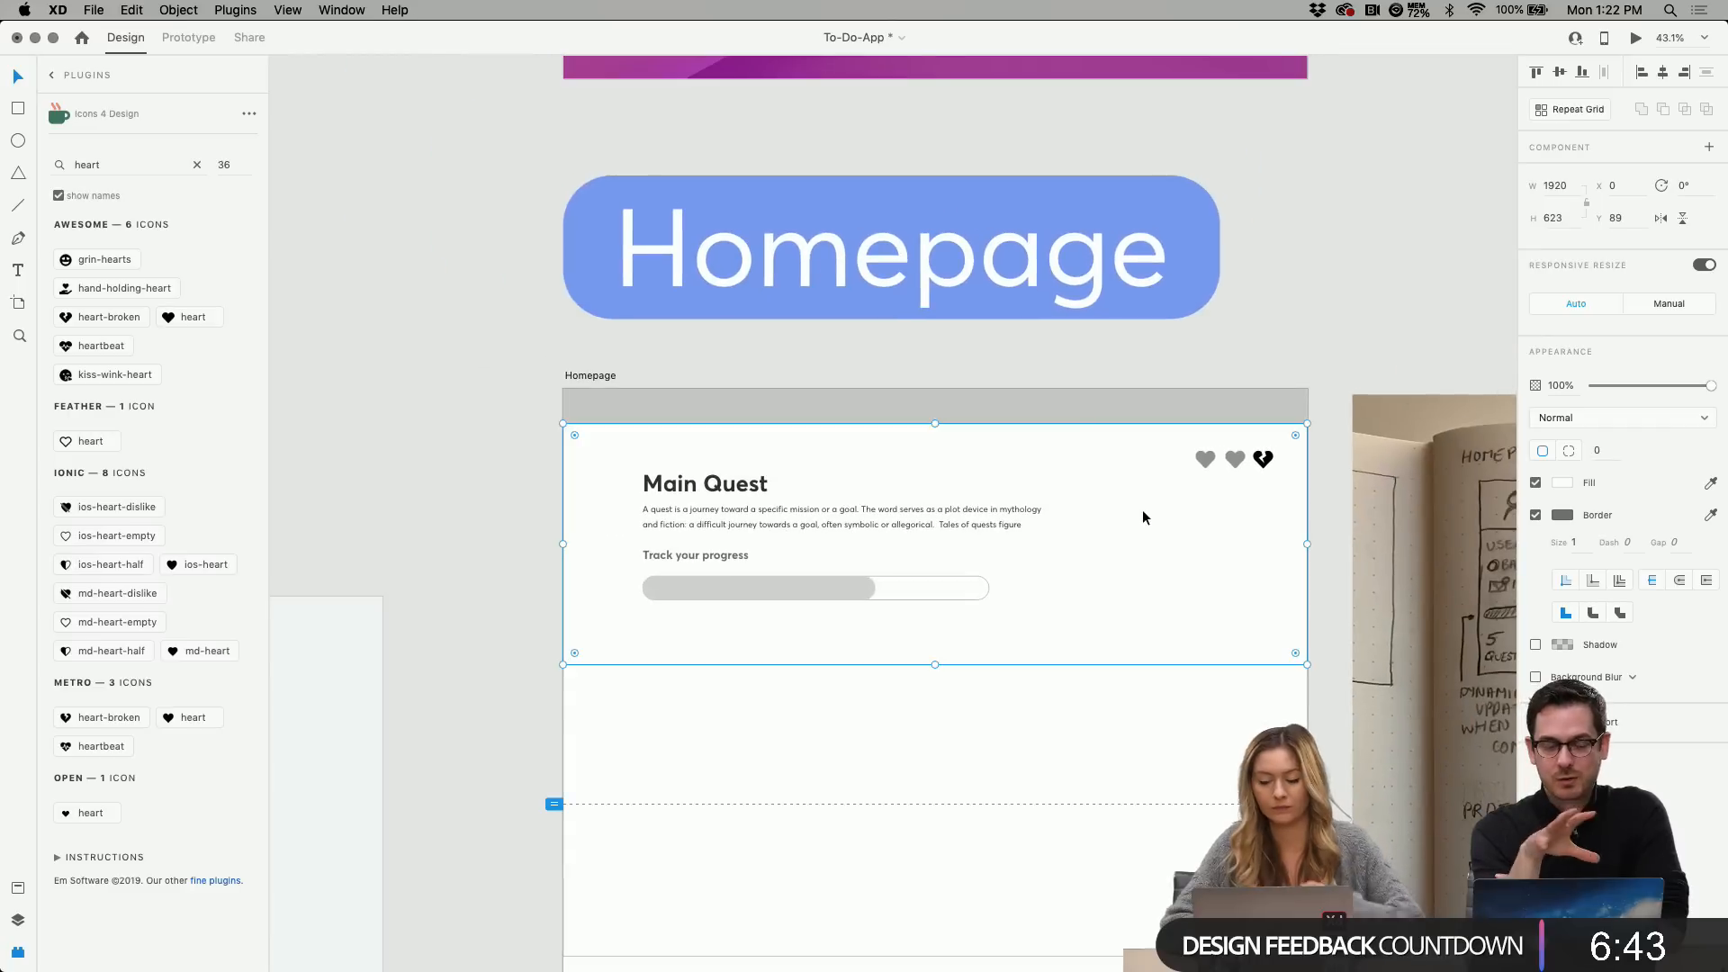
left_click(1265, 457)
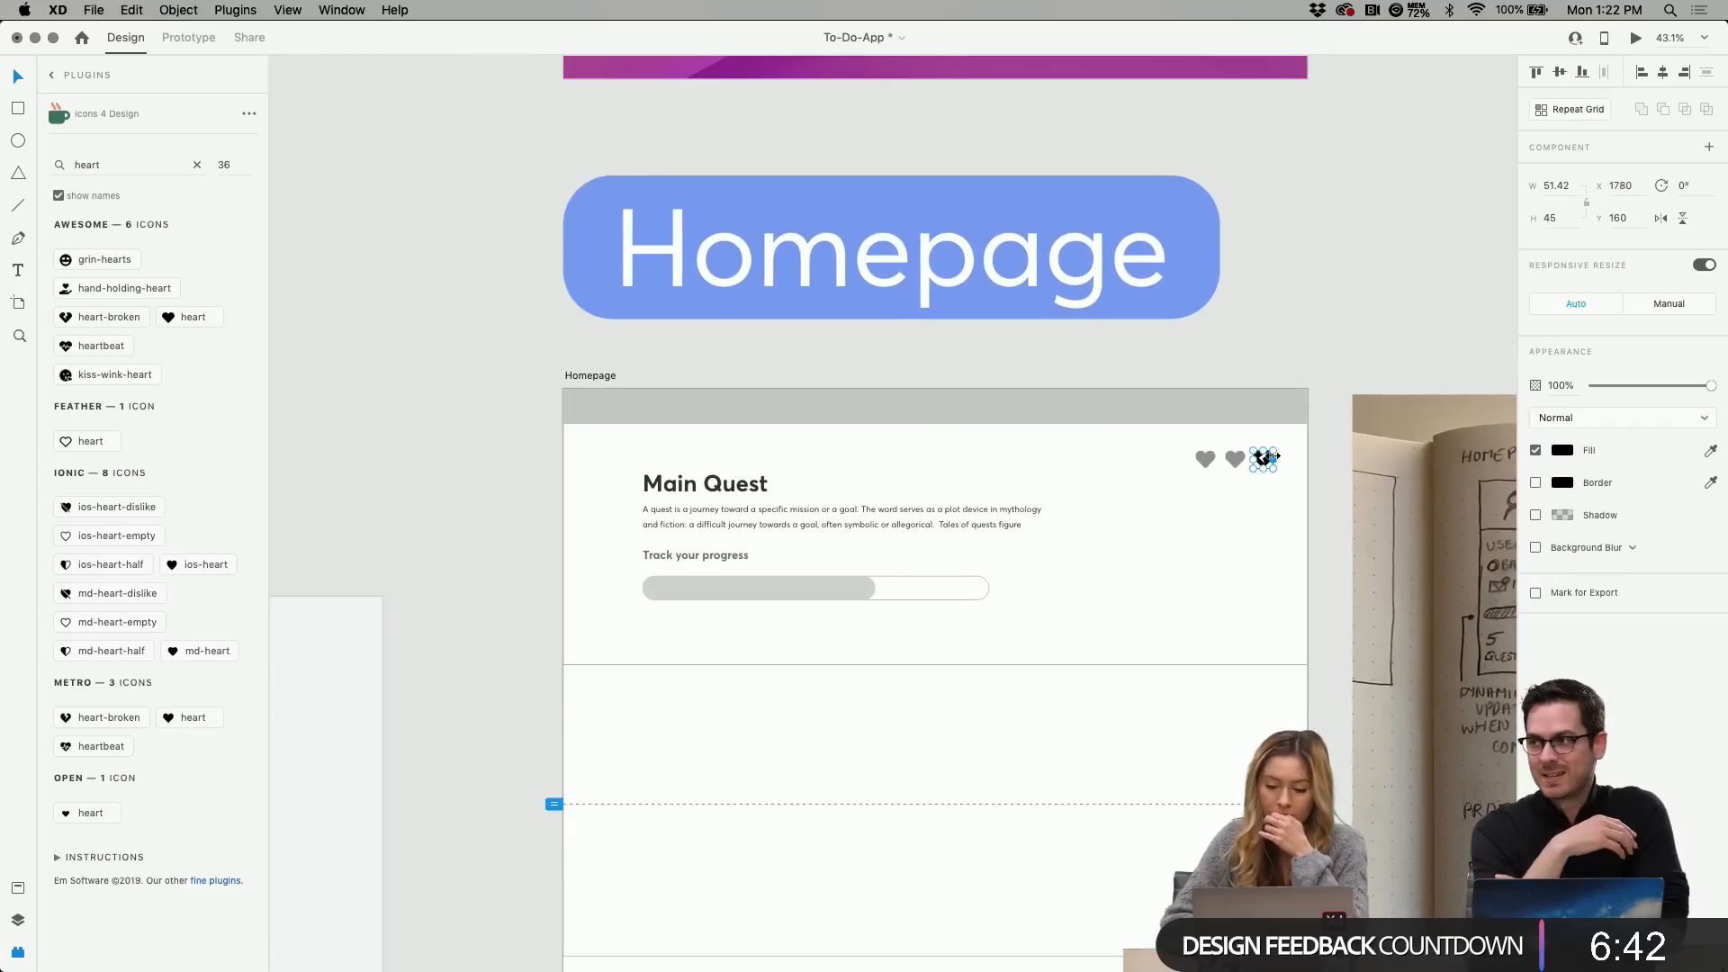
left_click(1710, 451)
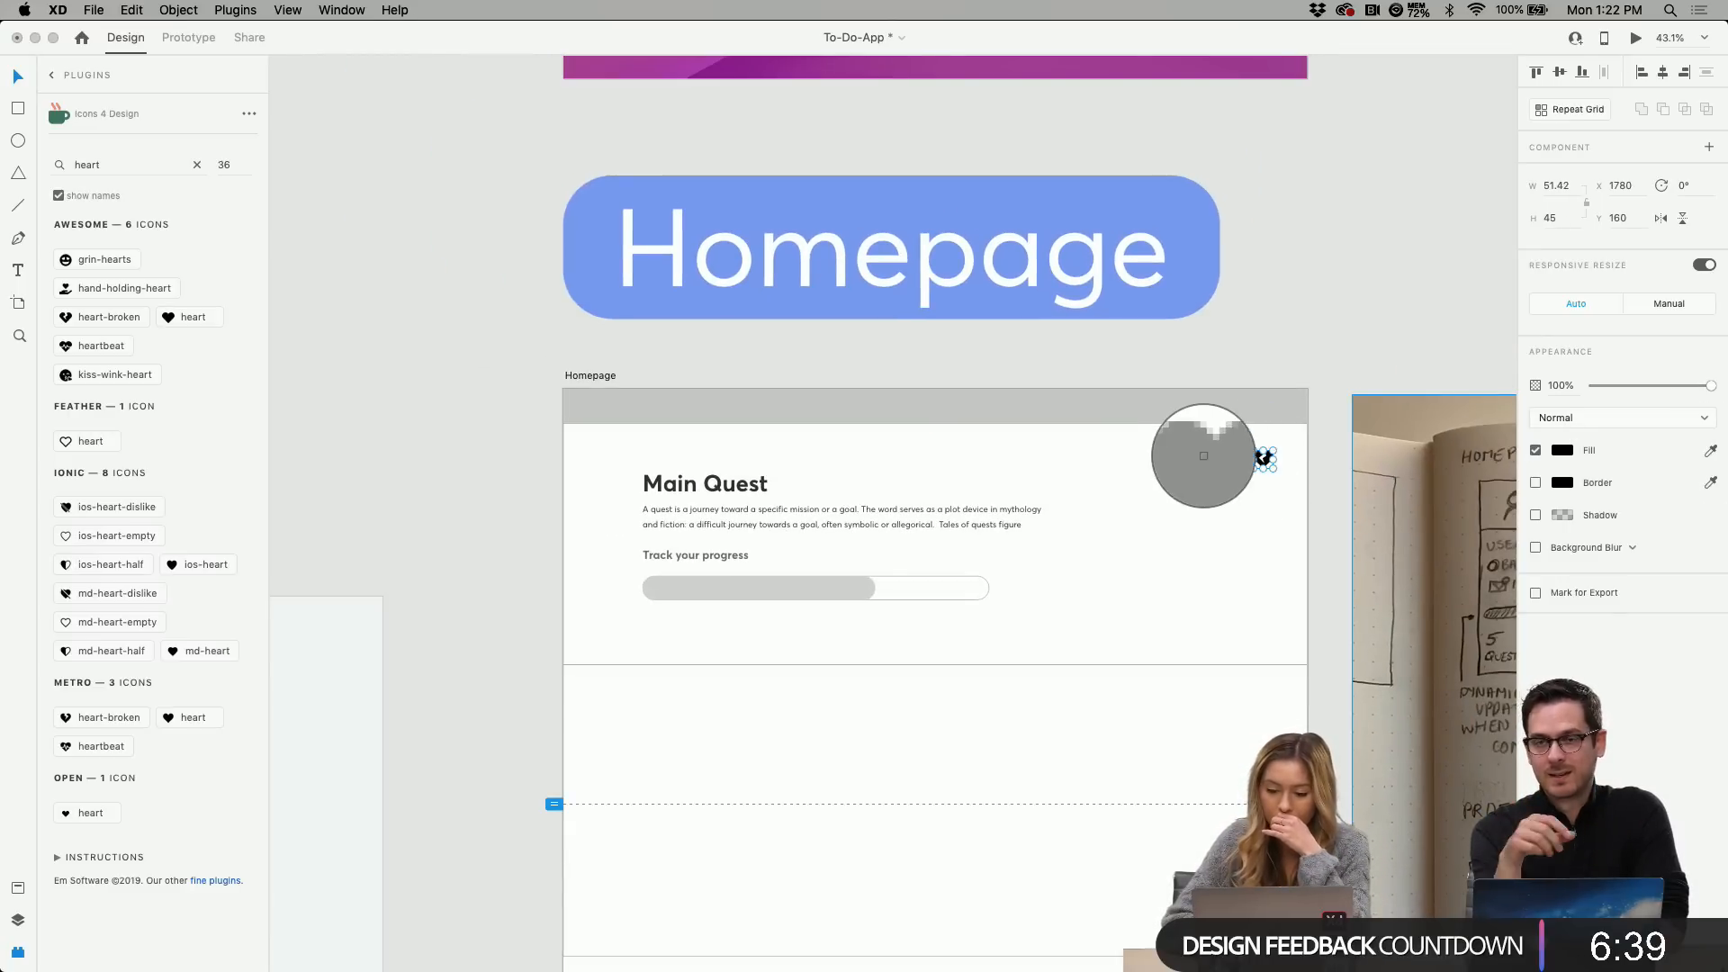
left_click(1203, 456)
left_click(1093, 532)
scroll(1093, 532, "down", 3)
scroll(1093, 532, "left", 3)
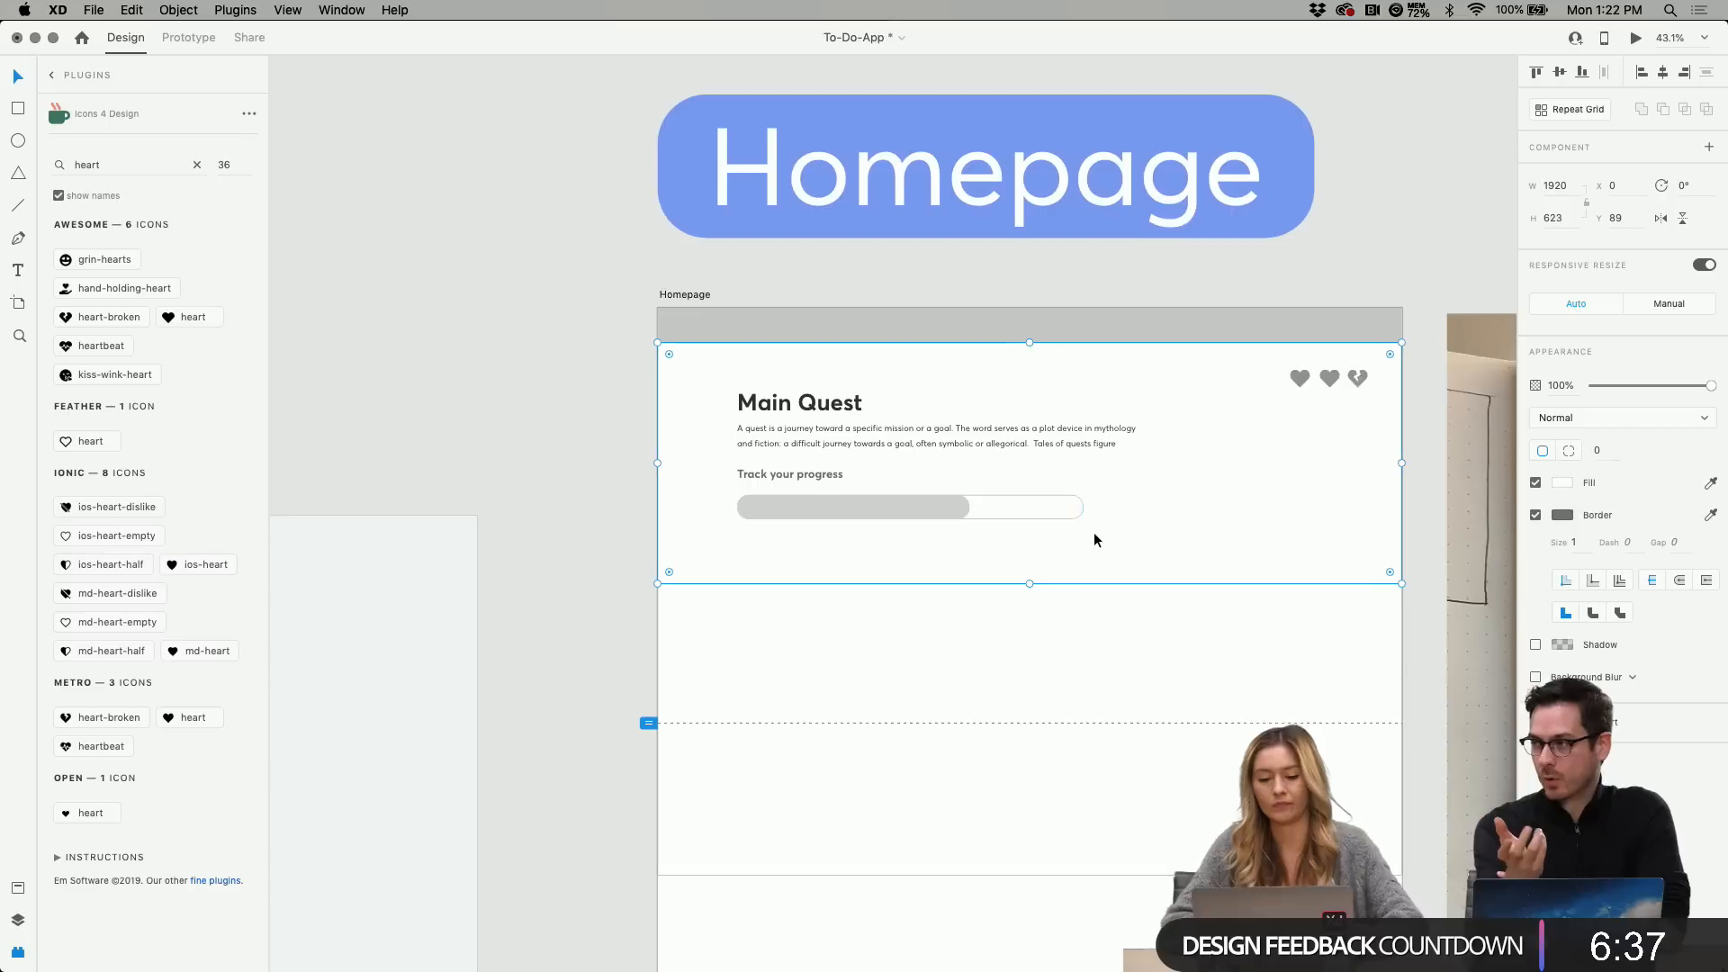
Move the notebook sketch from beside the Homepage artboard back to the Sketches group, between the other two sketches.
scroll(1093, 539, "down", 1)
scroll(1093, 539, "right", 2)
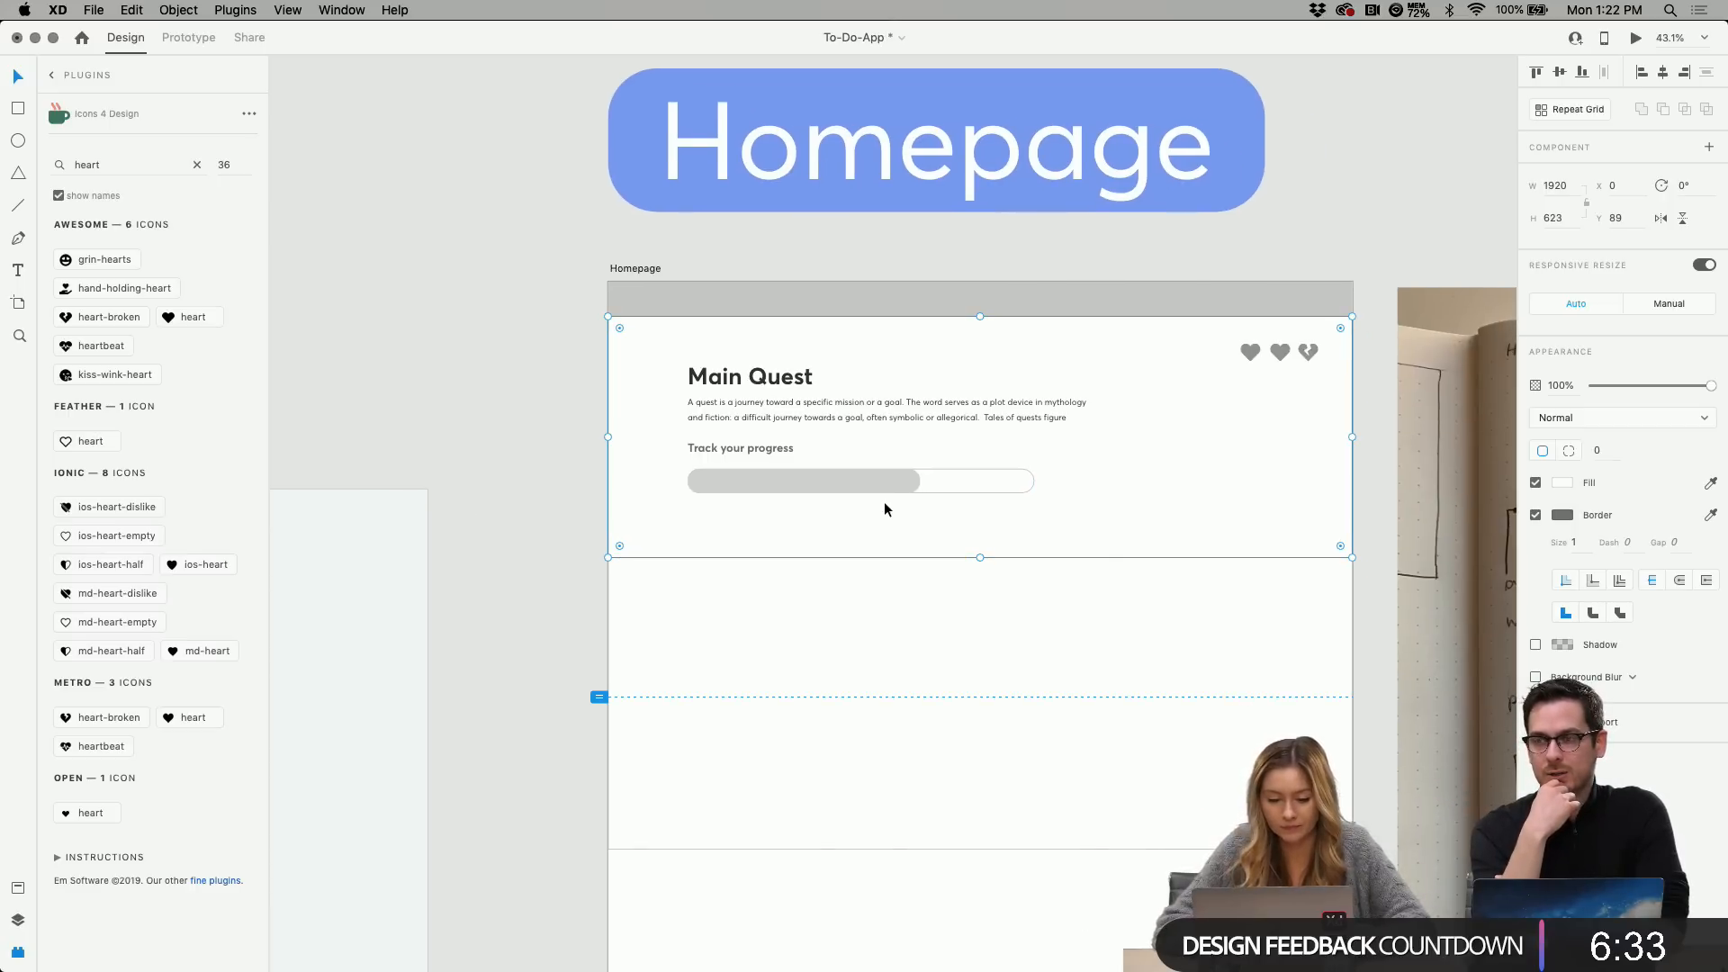
scroll(884, 510, "down", 5)
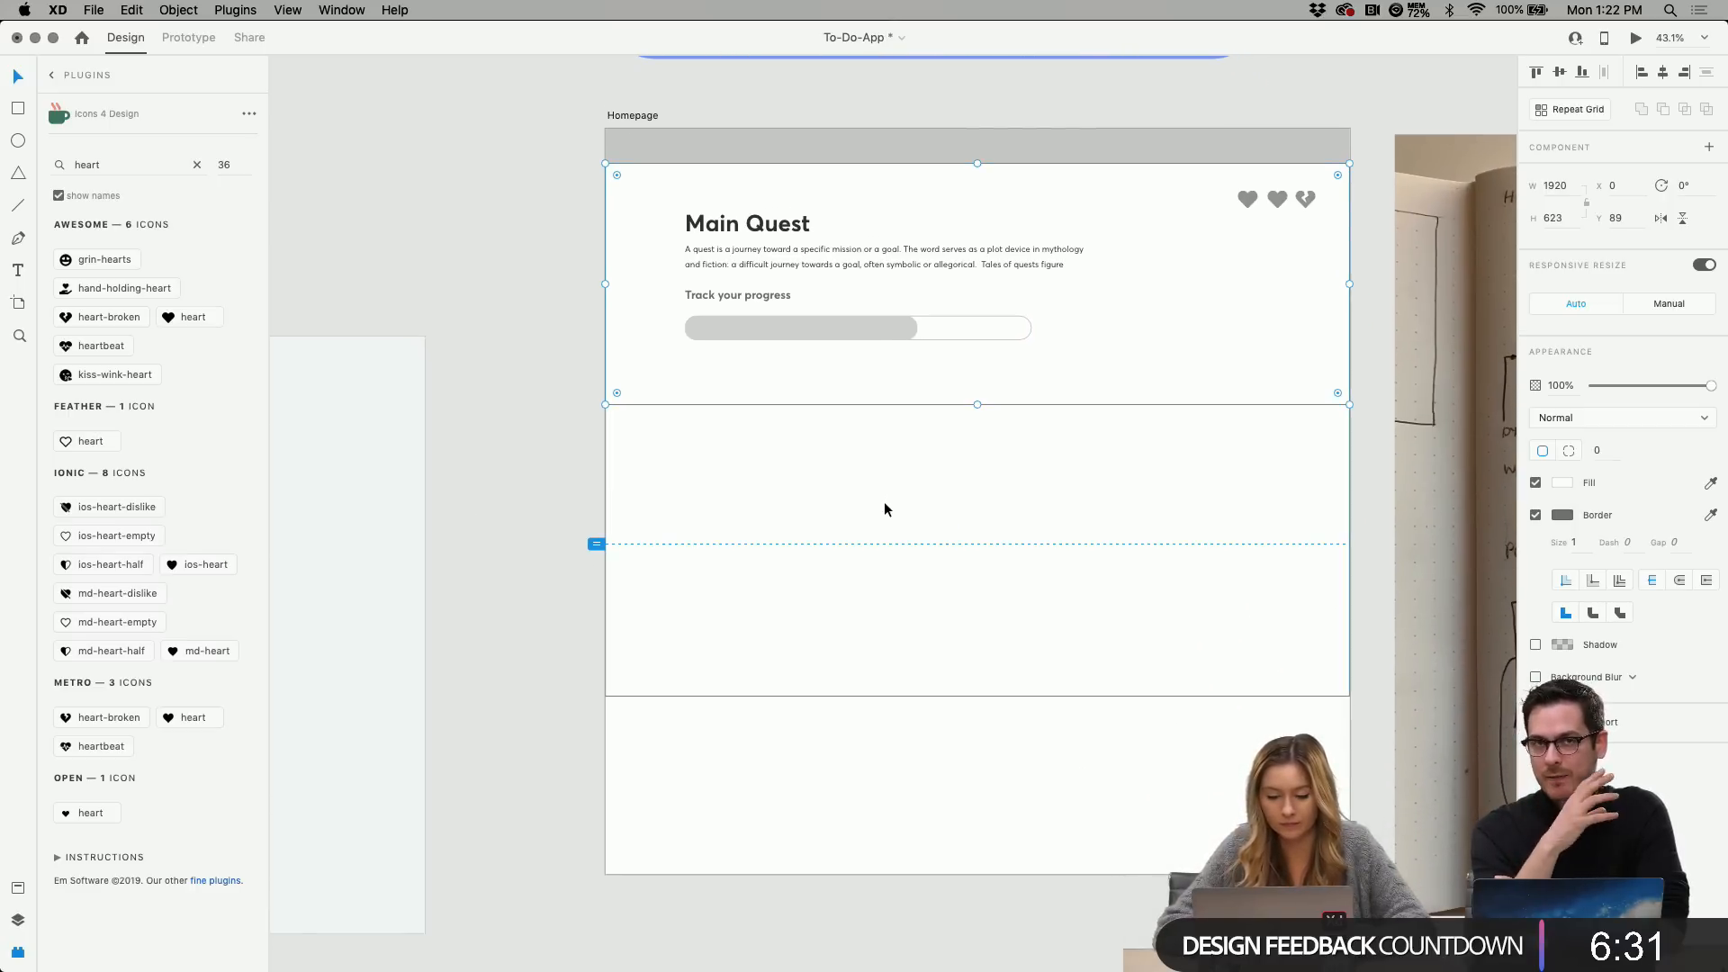
scroll(885, 509, "down", 3)
scroll(883, 501, "down", 10)
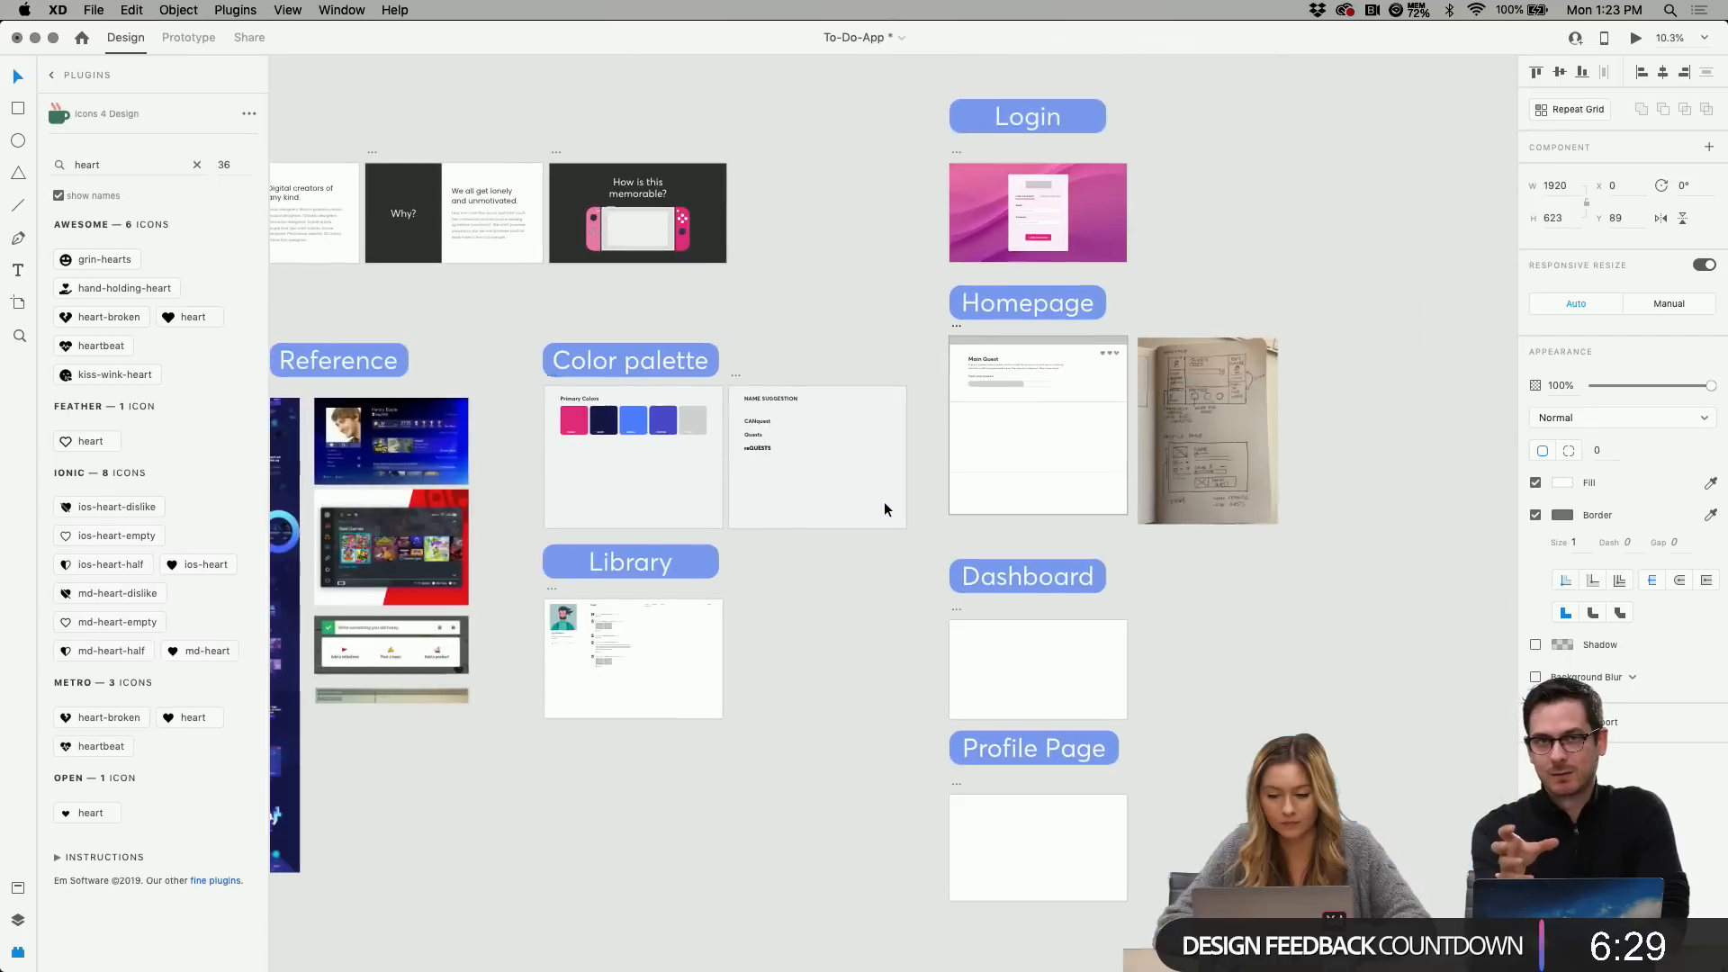
left_click(1211, 414)
mouse_move(1203, 383)
left_mouse_down()
mouse_move(1062, 423)
mouse_move(579, 754)
left_mouse_up()
scroll(577, 756, "left", 5)
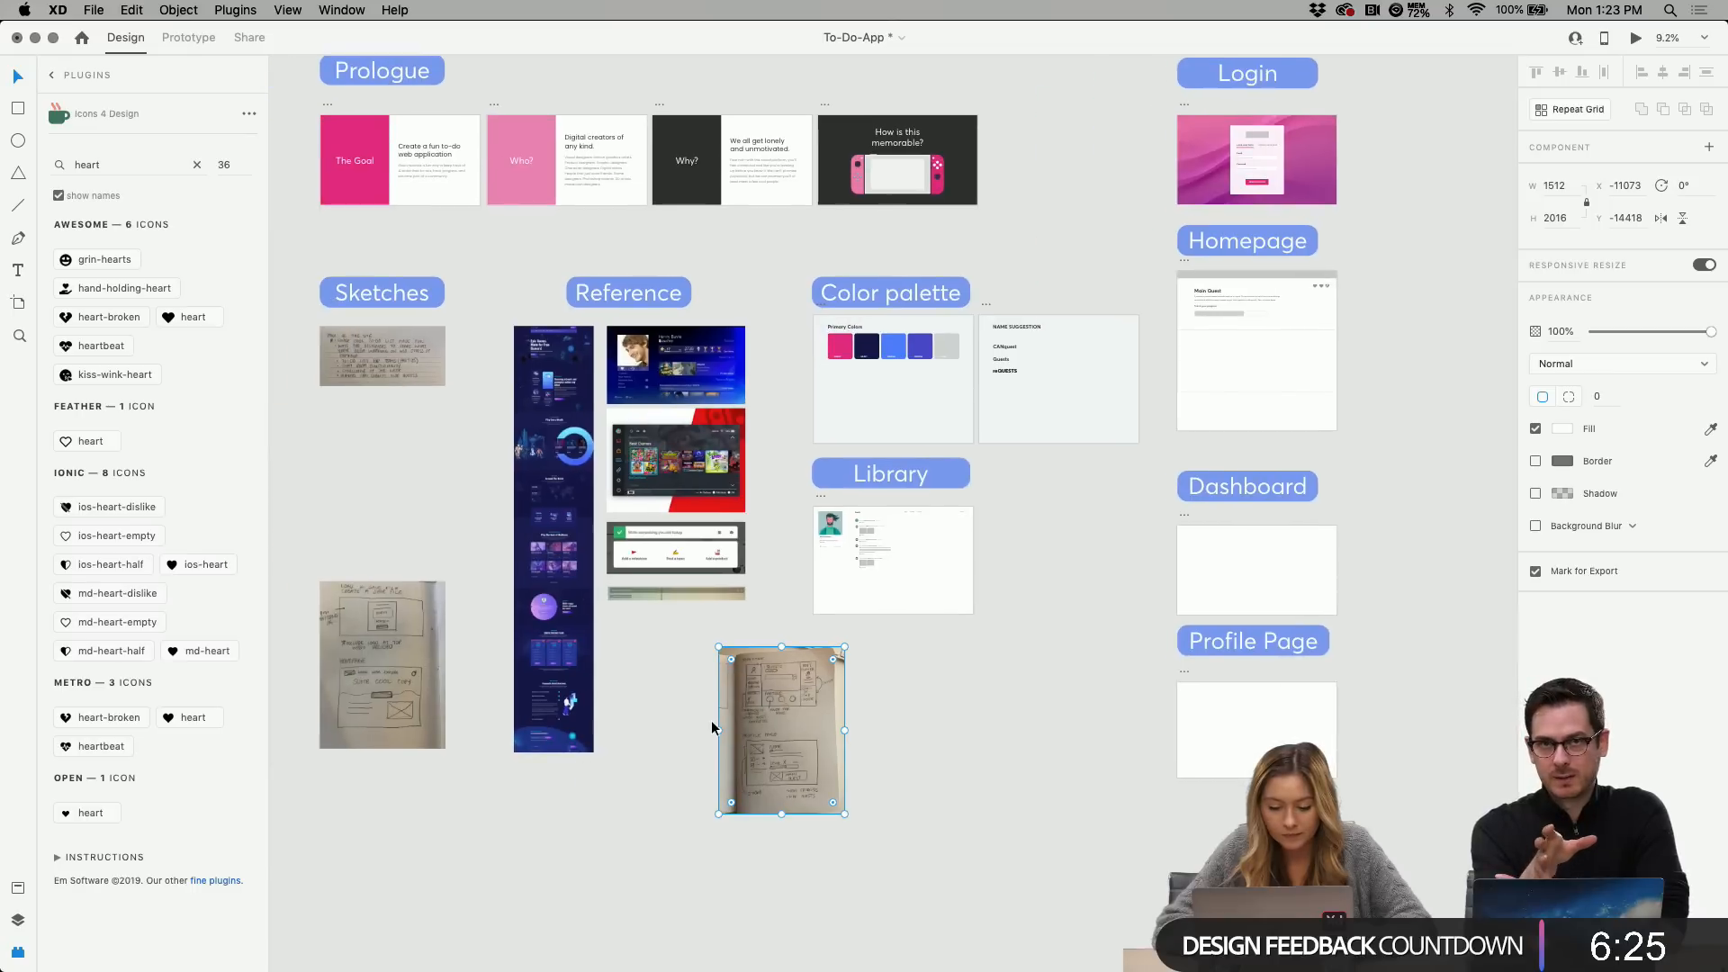
scroll(783, 704, "left", 3)
mouse_move(807, 704)
left_mouse_down()
mouse_move(446, 546)
mouse_move(509, 459)
mouse_move(481, 479)
left_mouse_up()
left_click(857, 628)
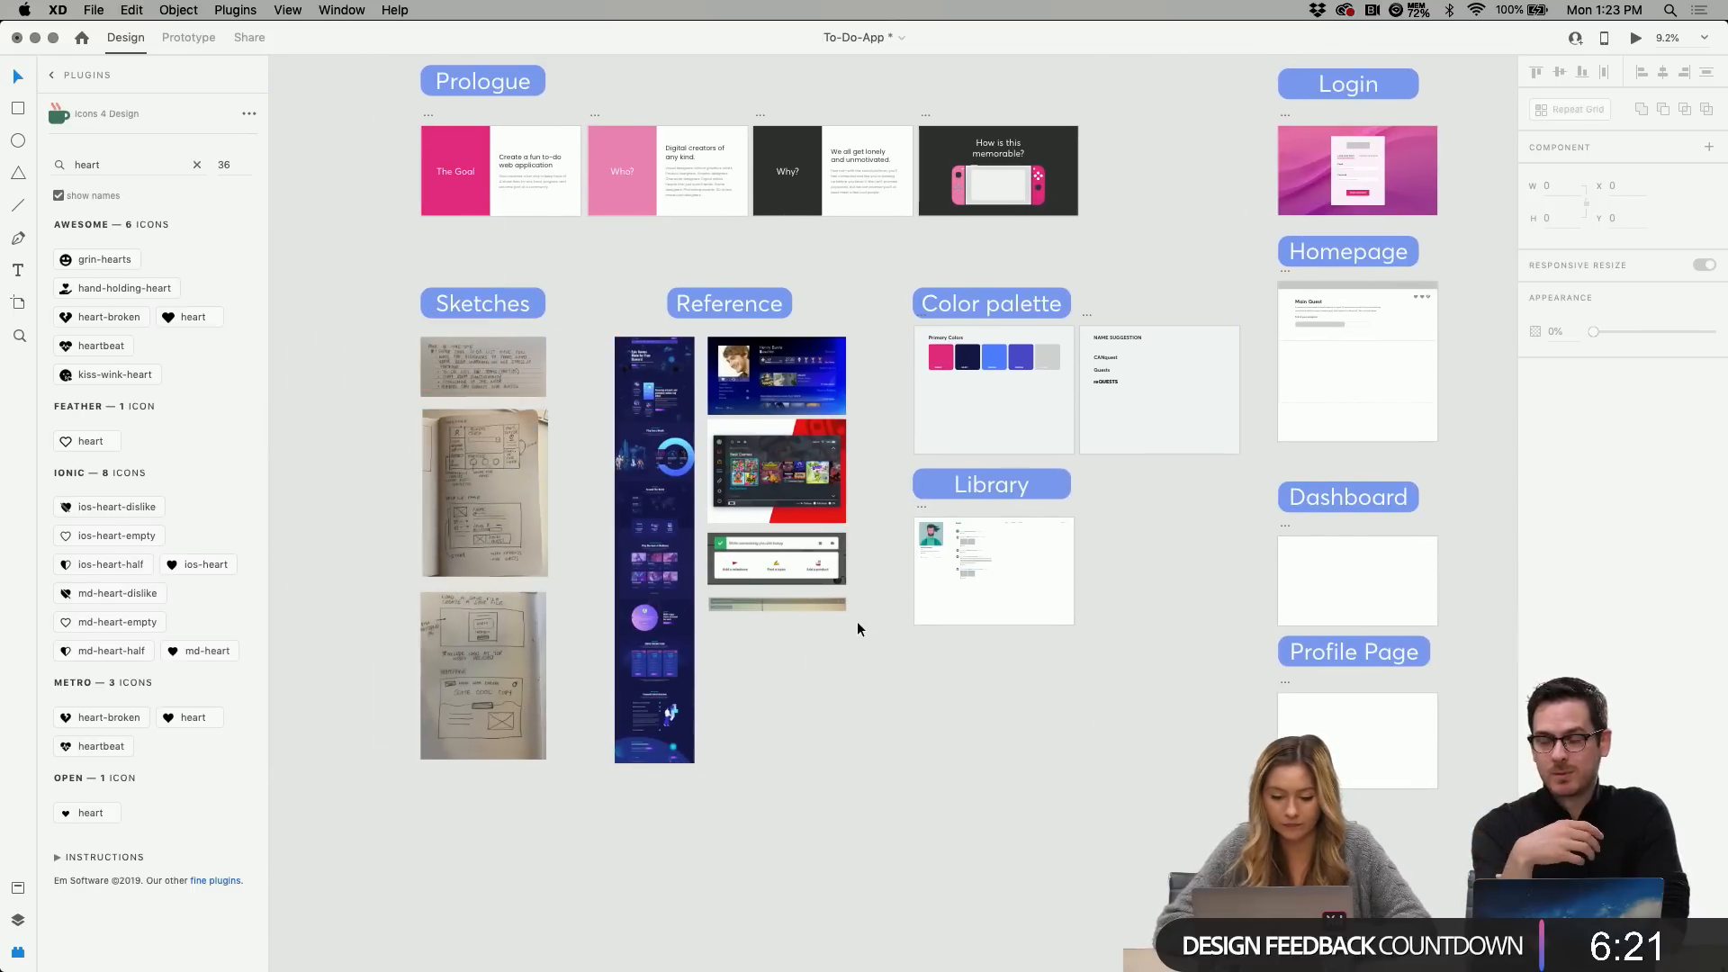
Move the "Write something you did today." screenshot from the Reference group to just beside the Homepage artboard.
left_click(797, 554)
scroll(797, 554, "right", 5)
scroll(798, 554, "up", 2)
left_click_drag(556, 668, 1289, 408)
scroll(1136, 428, "up", 3)
left_click(1114, 520)
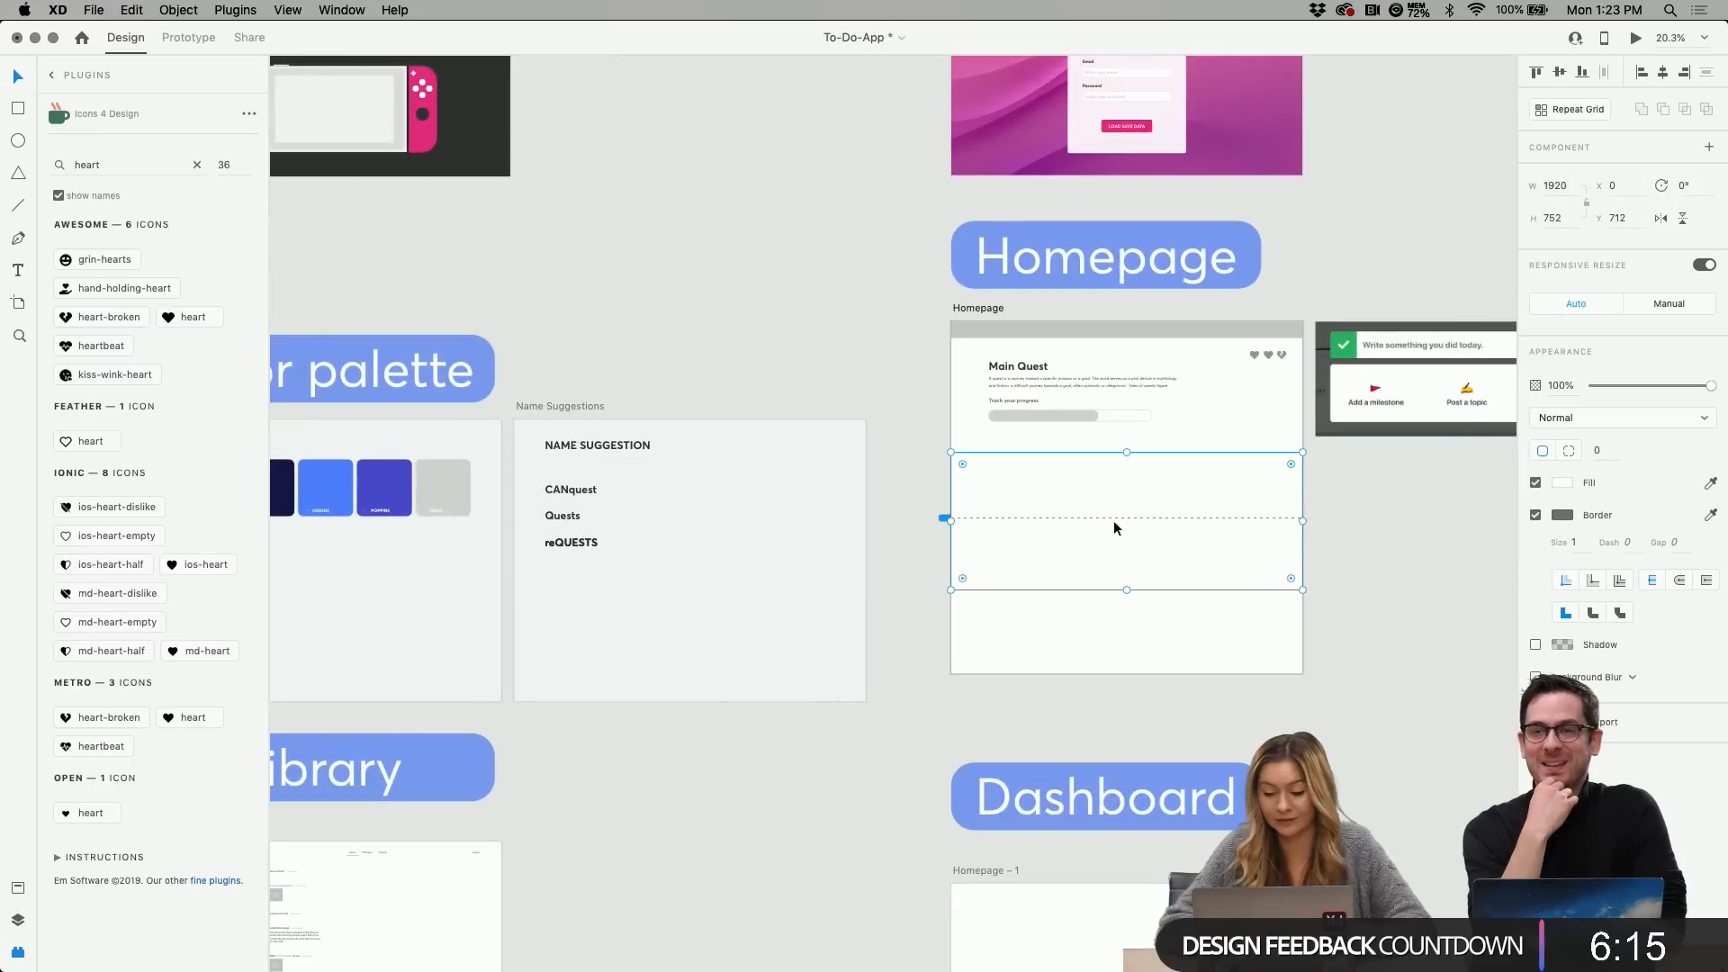
left_click(1417, 478)
scroll(1010, 549, "right", 5)
scroll(1010, 549, "up", 1)
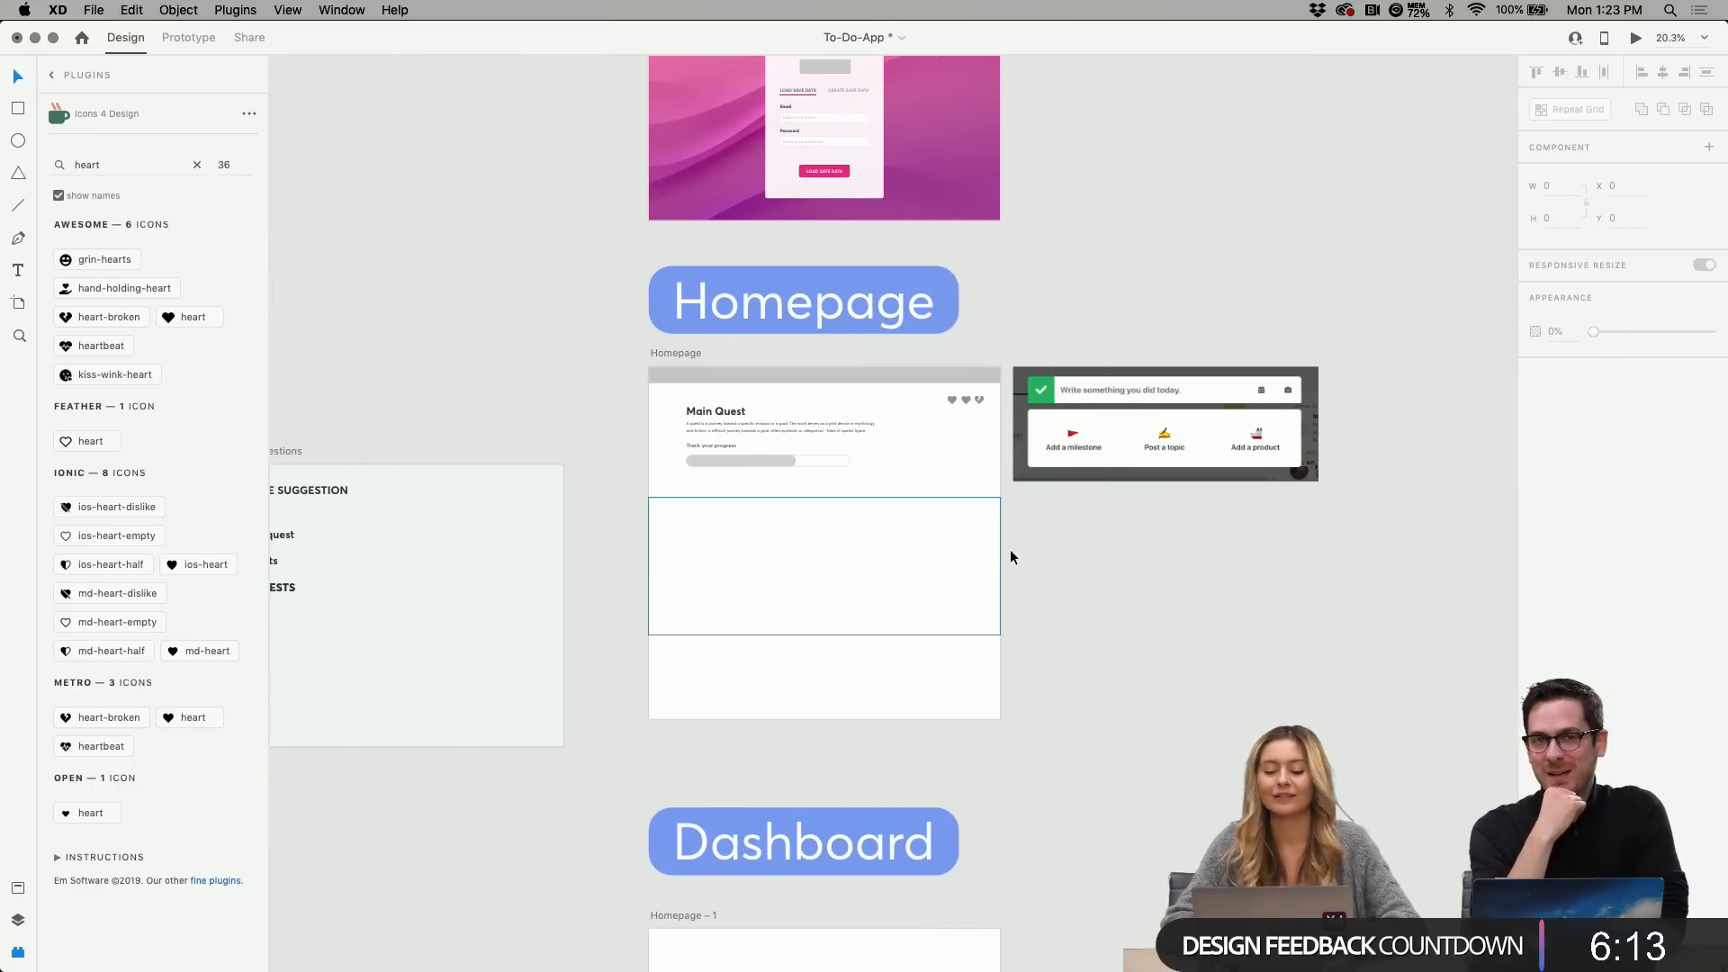
scroll(1010, 551, "right", 3)
scroll(1010, 558, "up", 4)
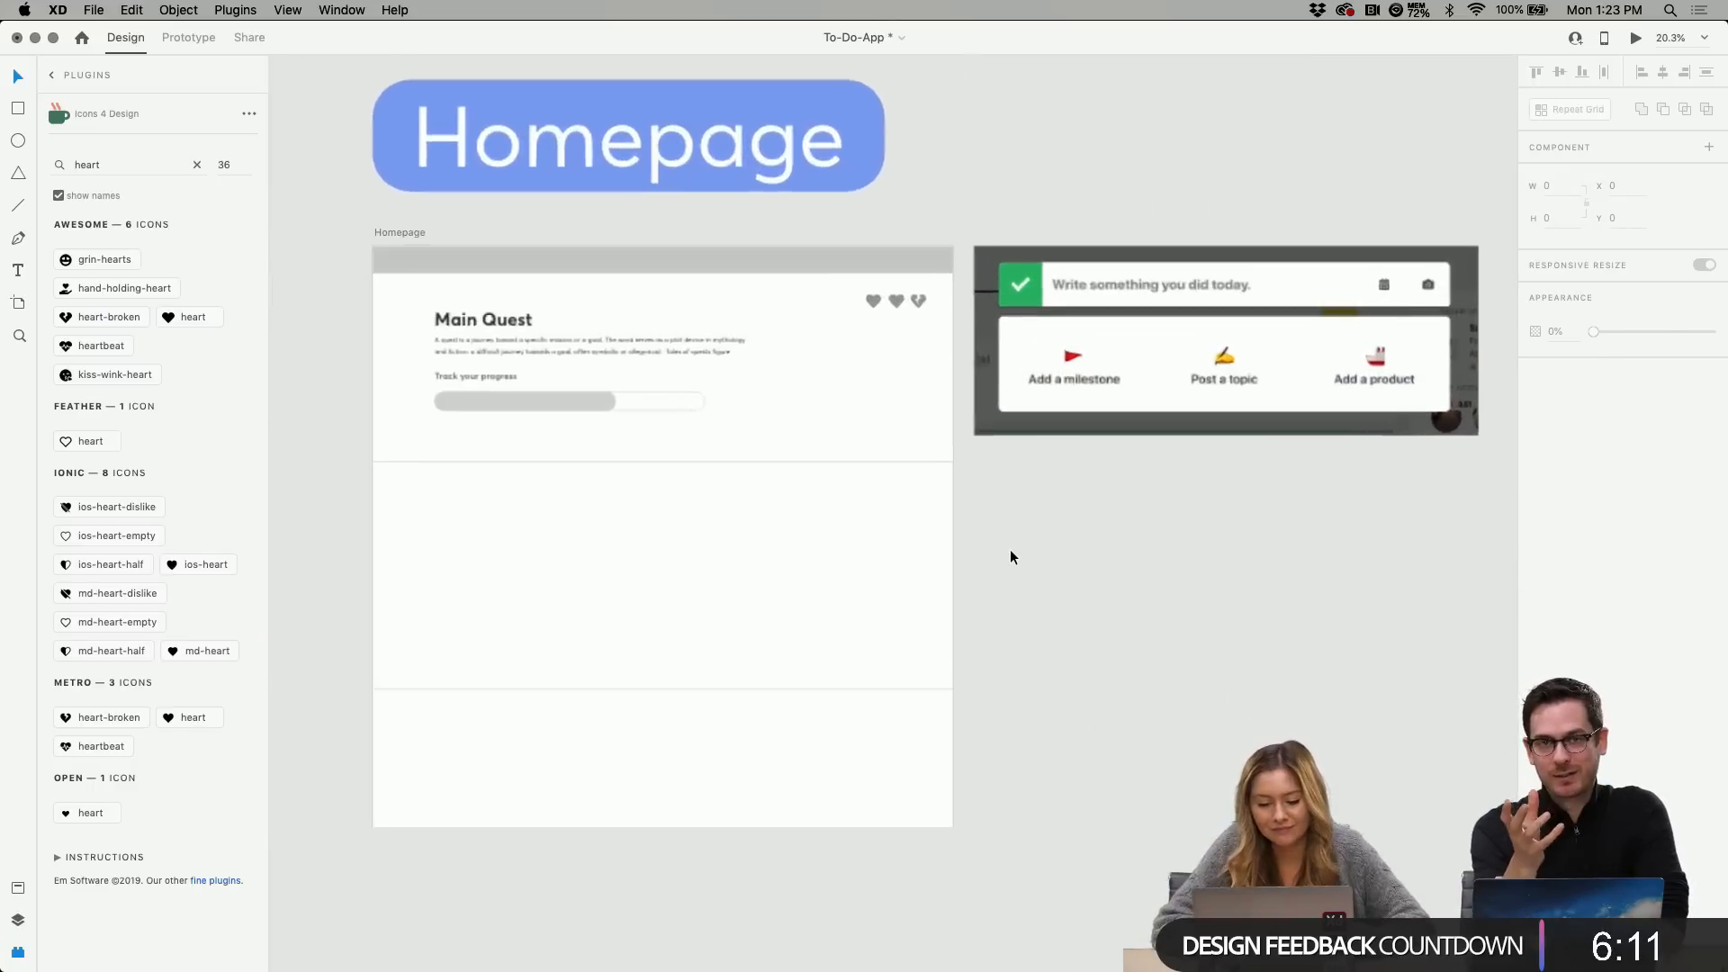
Show the column layout grid on the Homepage artboard and activate the Rectangle tool for the section below Main Quest.
scroll(736, 491, "right", 5)
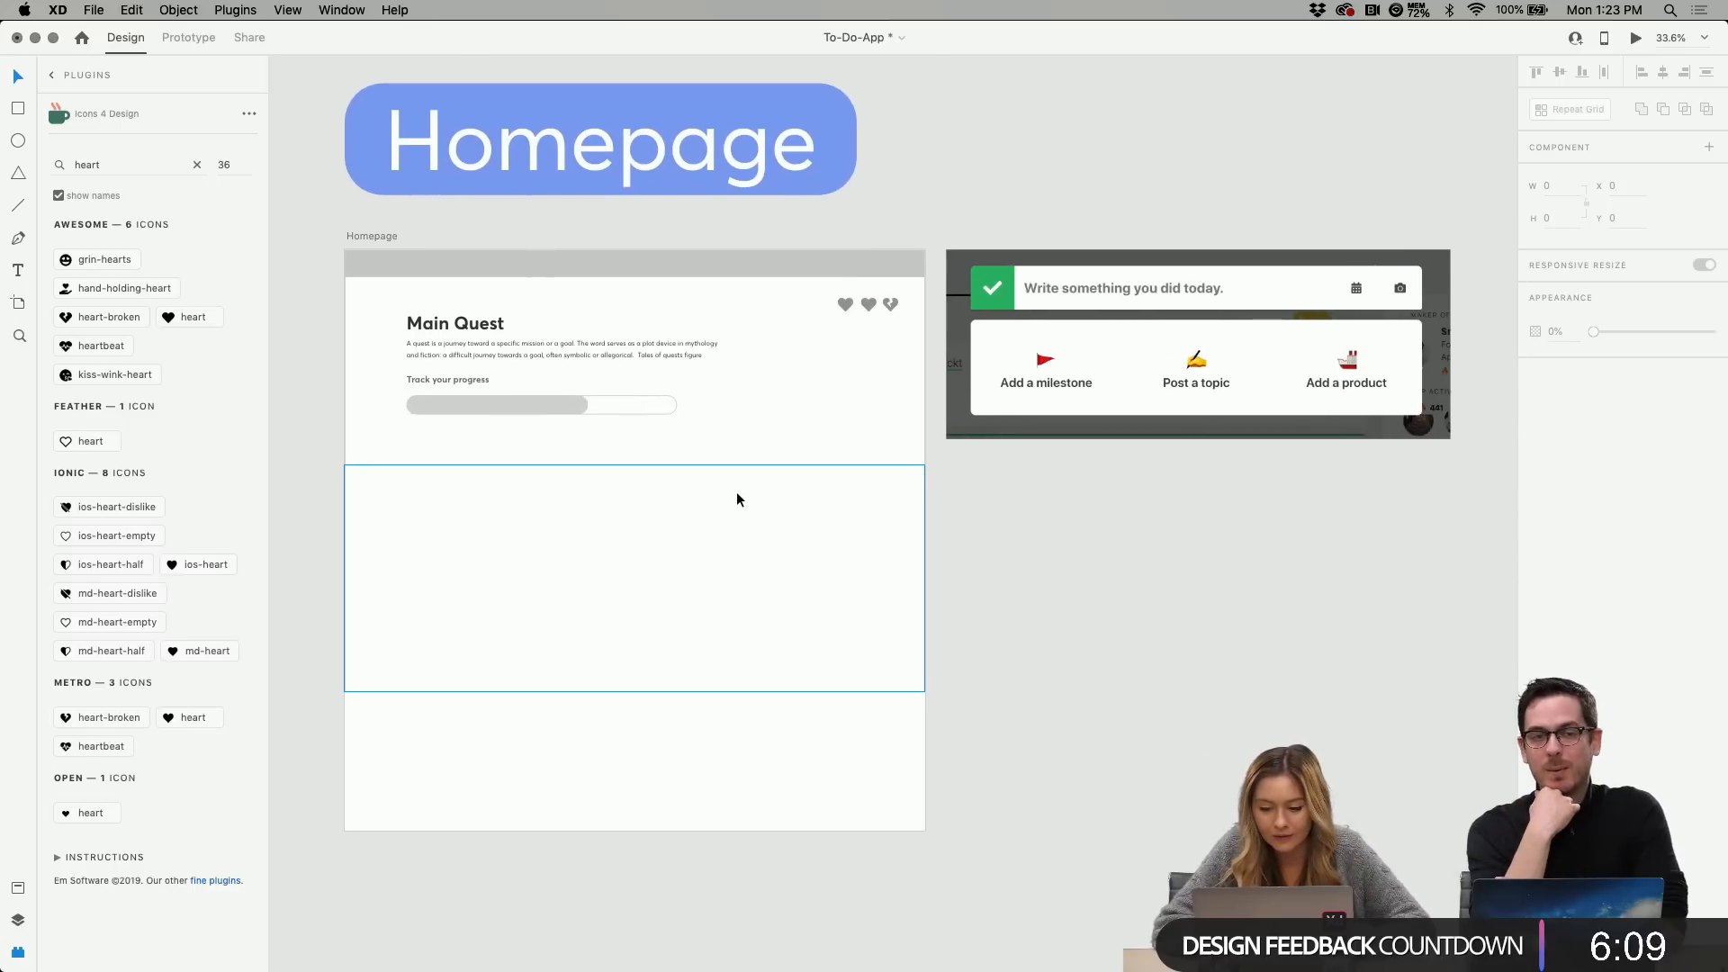
scroll(737, 492, "left", 4)
scroll(736, 492, "up", 2)
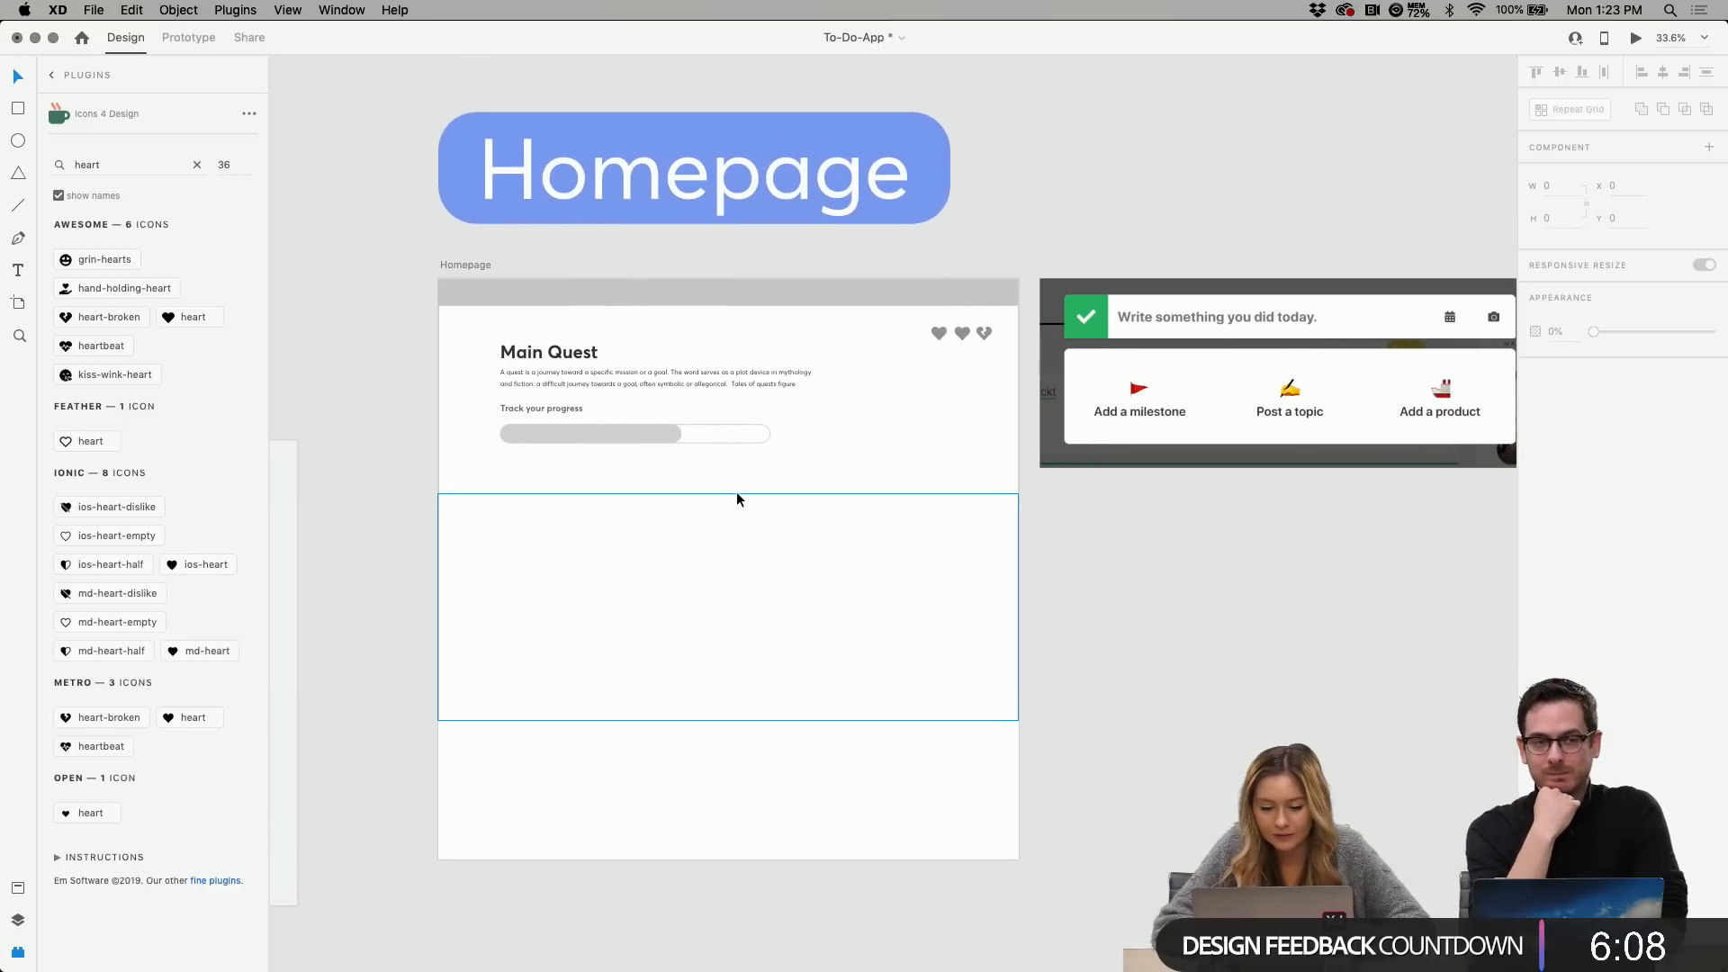
left_click(15, 107)
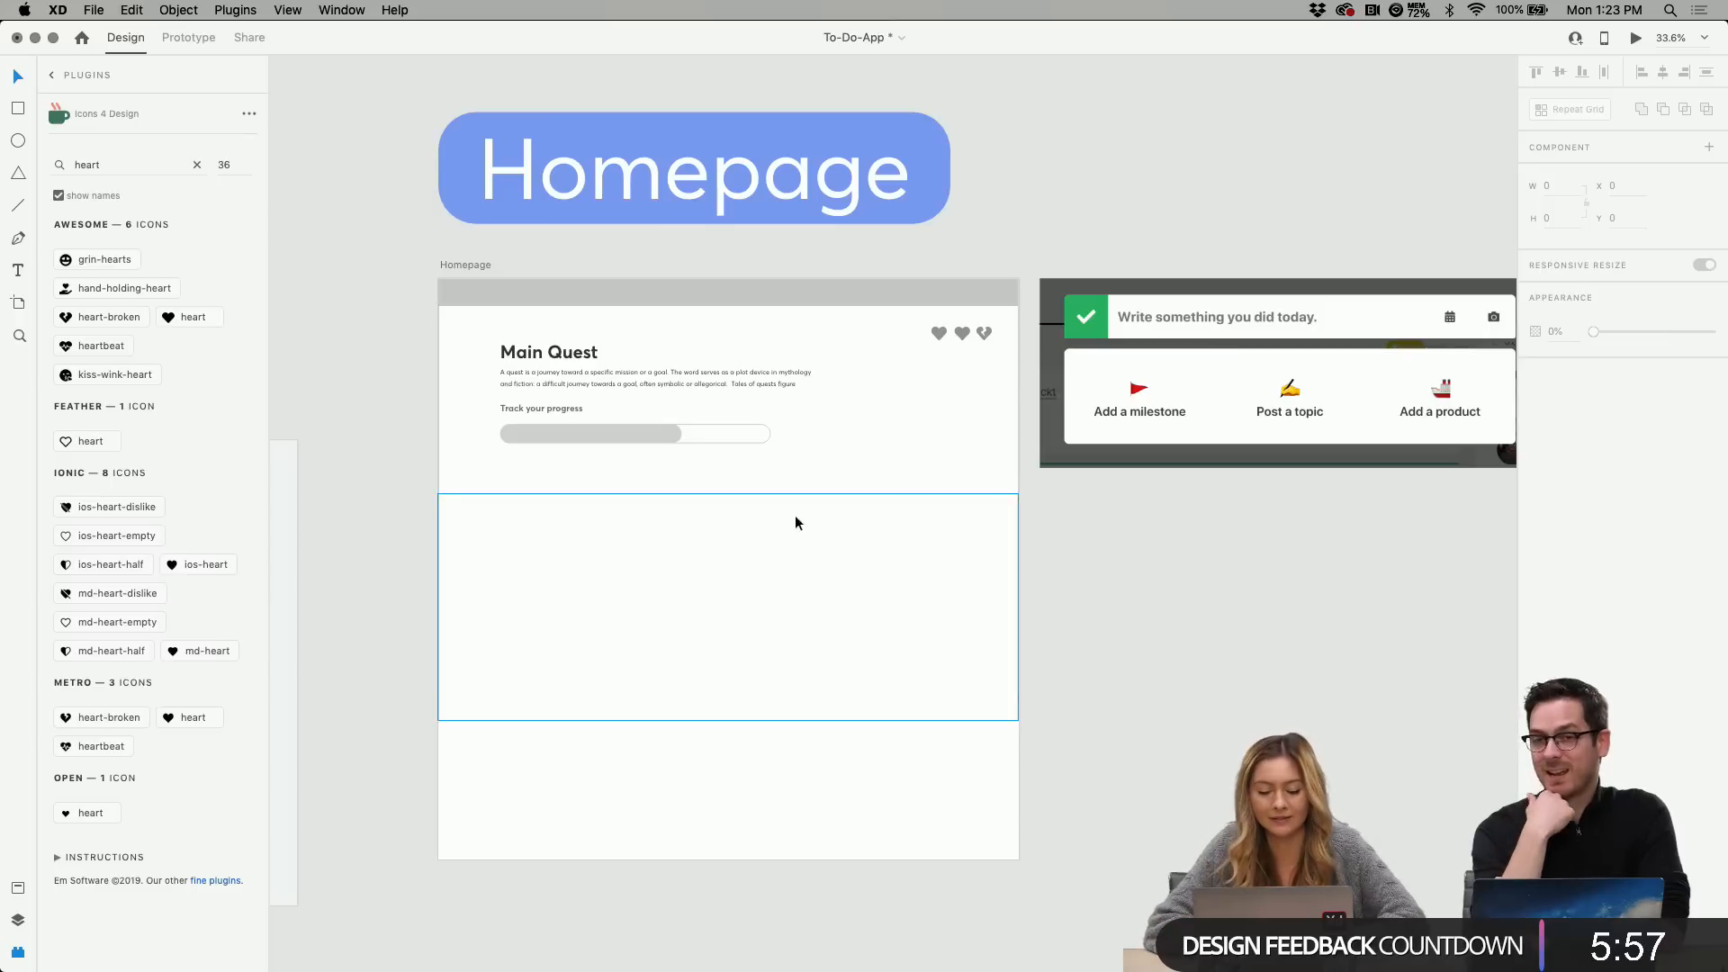
scroll(1143, 576, "right", 3)
scroll(1143, 576, "down", 1)
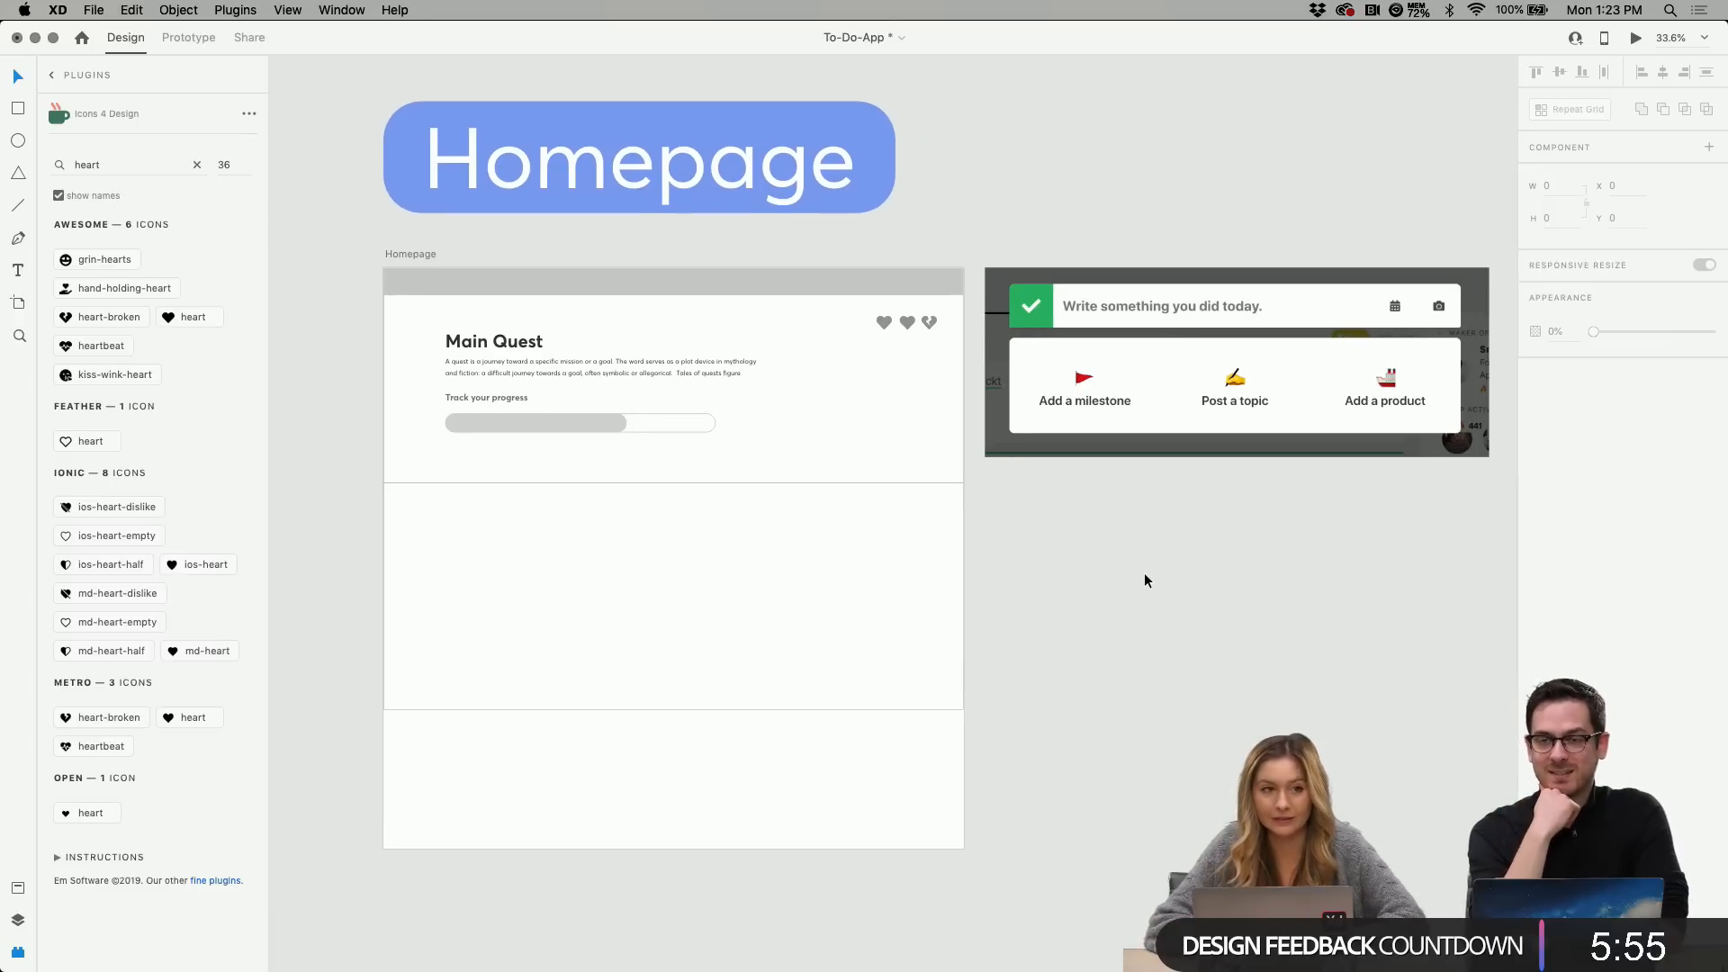
scroll(1146, 580, "left", 3)
scroll(1146, 580, "down", 1)
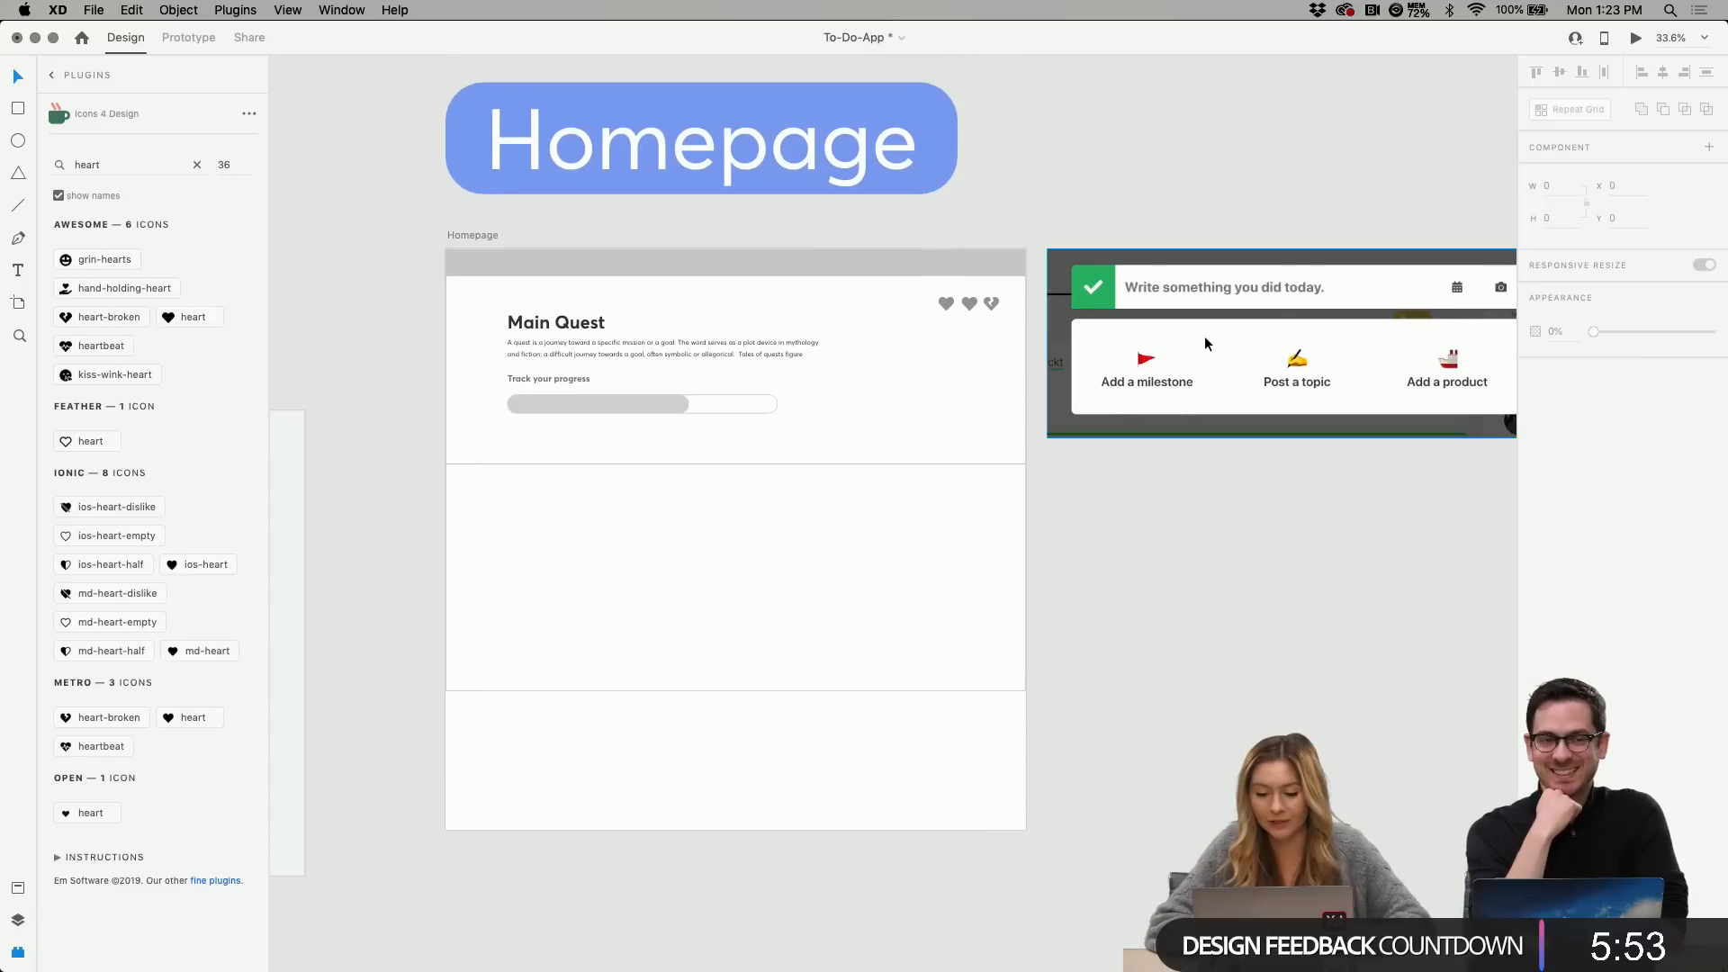
left_click(18, 109)
key("super+shift+apostrophe")
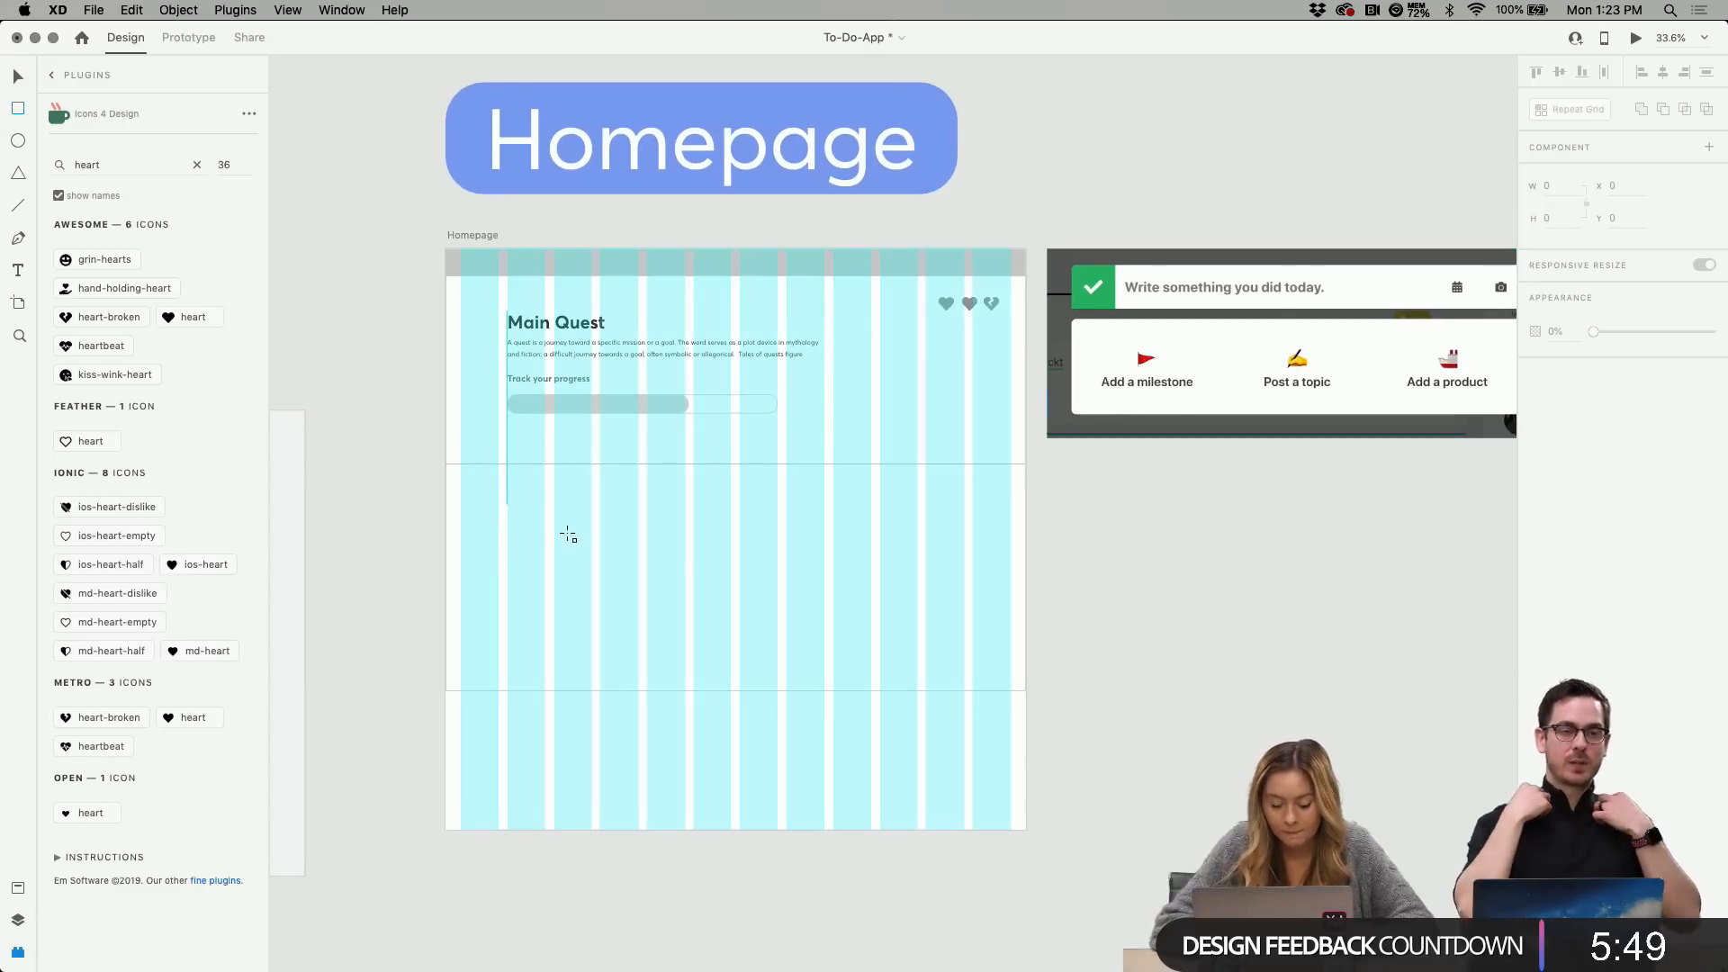
Draw a rectangle about 1510 by 115 across the Homepage's second section and move it down to about Y 904.
mouse_move(507, 505)
left_mouse_down()
mouse_move(976, 598)
mouse_move(953, 571)
mouse_move(960, 541)
left_mouse_up()
left_click(18, 78)
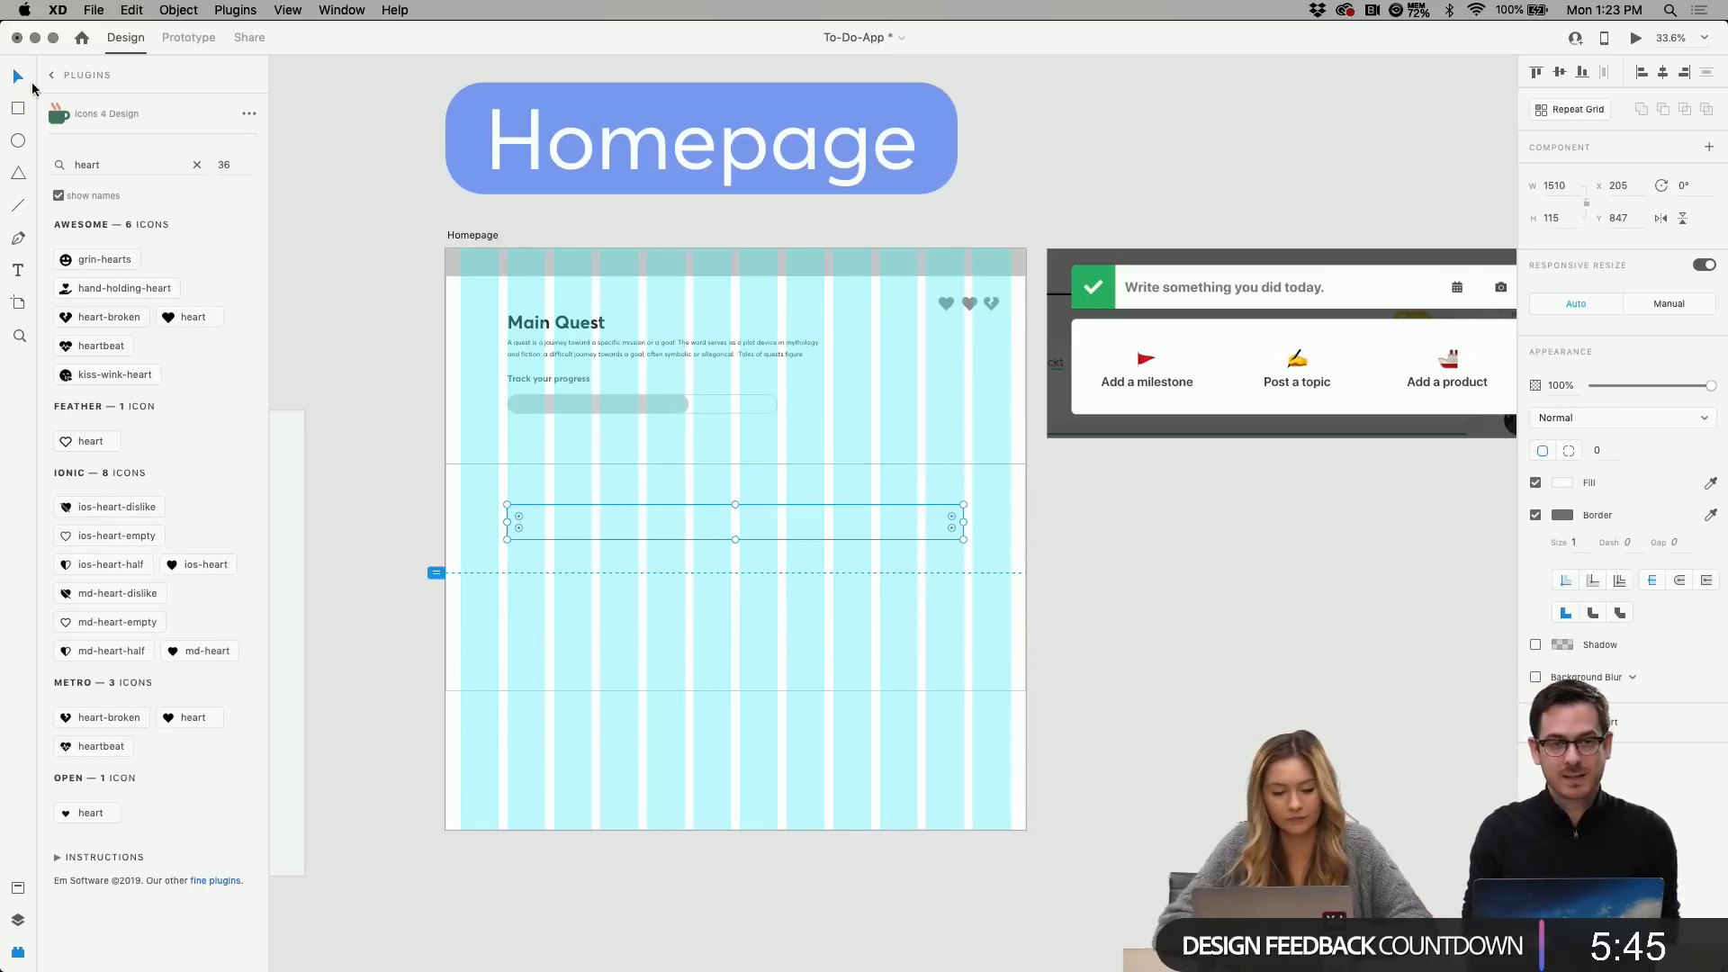
left_click(590, 475)
mouse_move(603, 513)
left_mouse_down()
mouse_move(610, 560)
mouse_move(609, 531)
left_mouse_up()
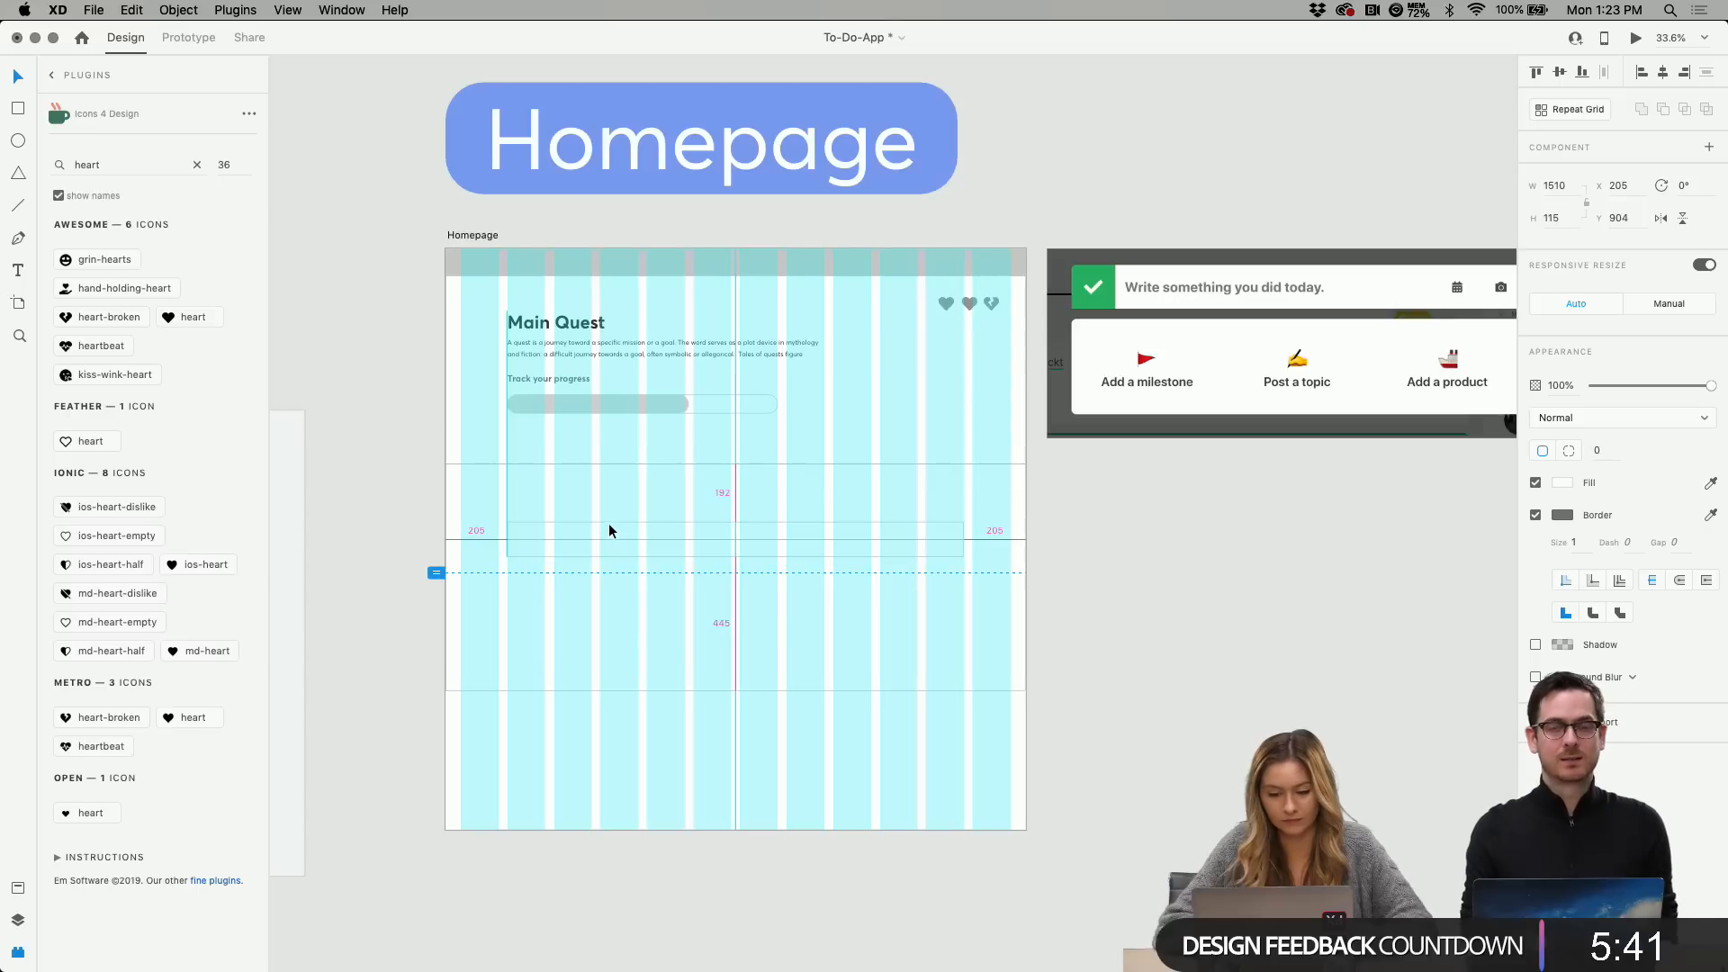
Duplicate the "Main Quest" heading, place the copy above the new rectangle and change its text to "Add a Quest".
left_click(576, 333)
key("super+d")
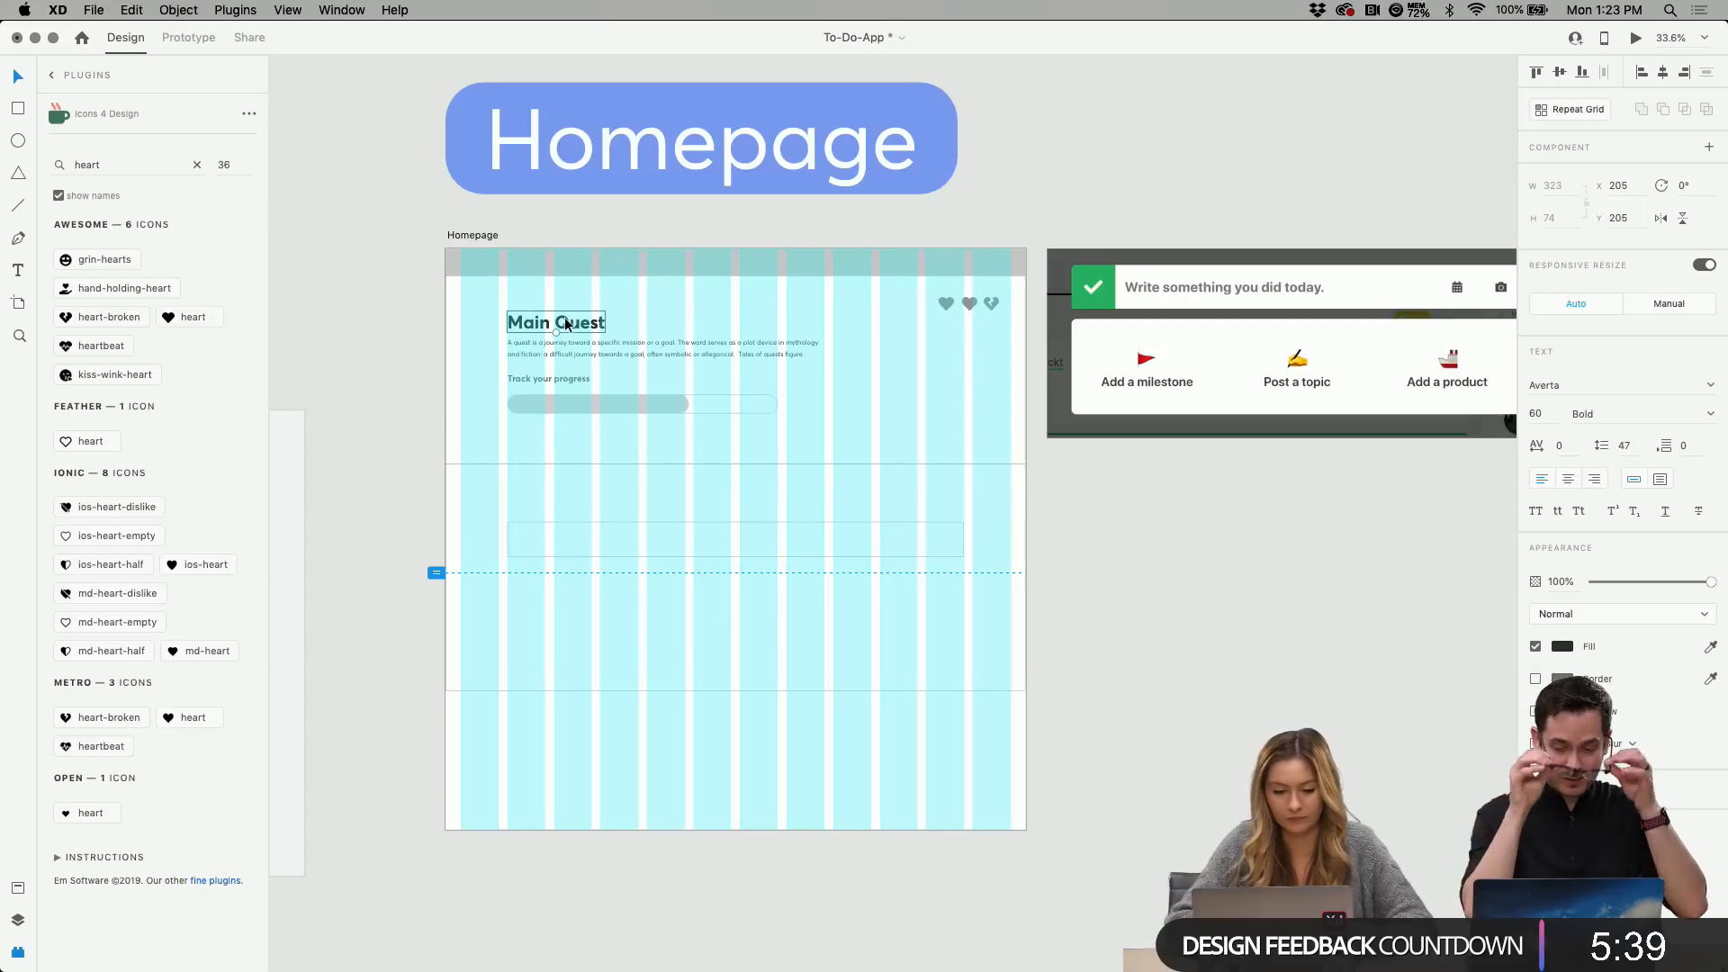
left_click_drag(555, 329, 546, 497)
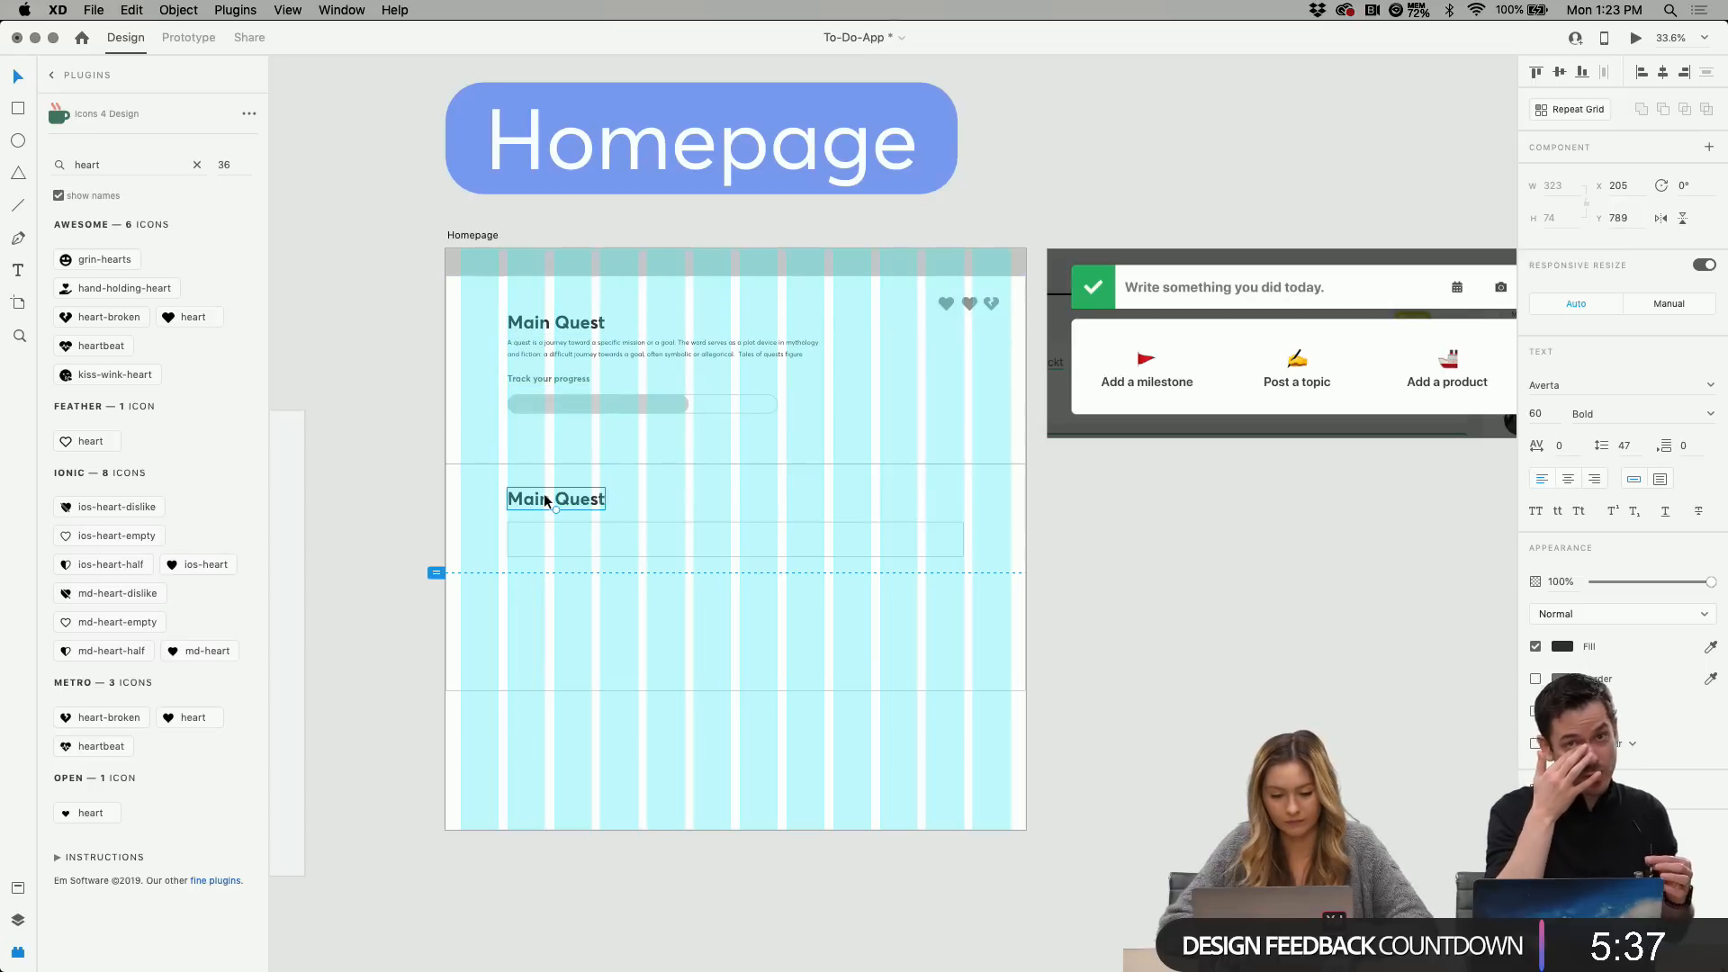
double_click(544, 496)
type("Add ")
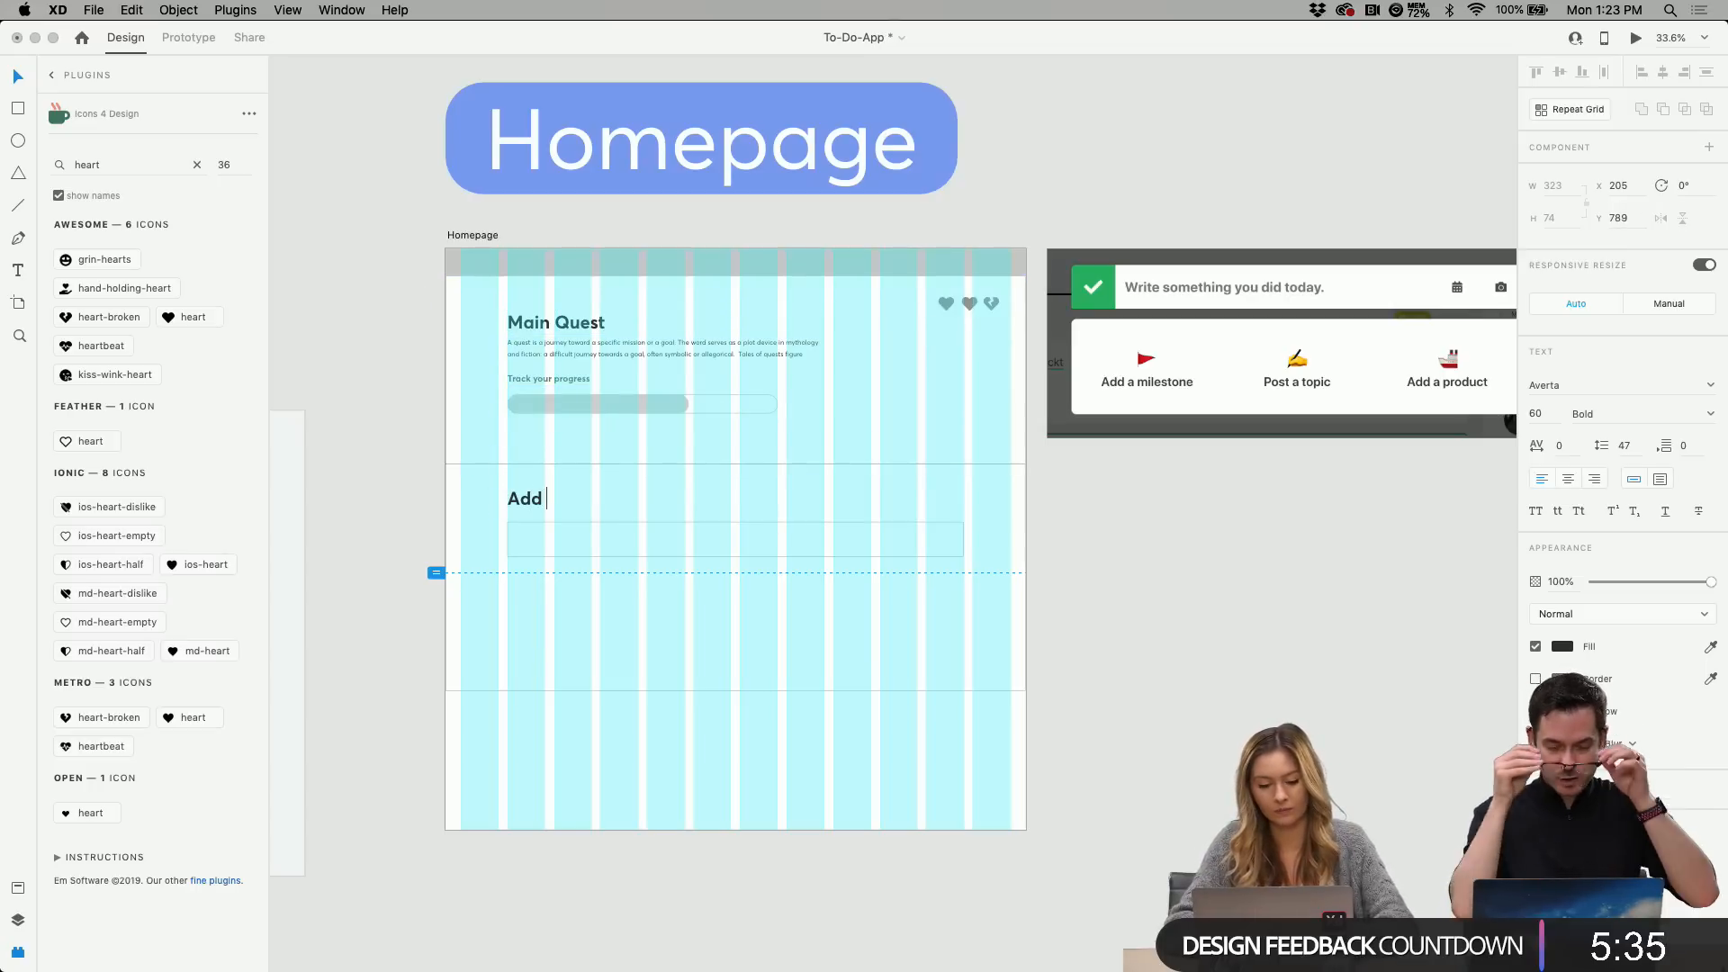
type("a Quest")
left_click(613, 510)
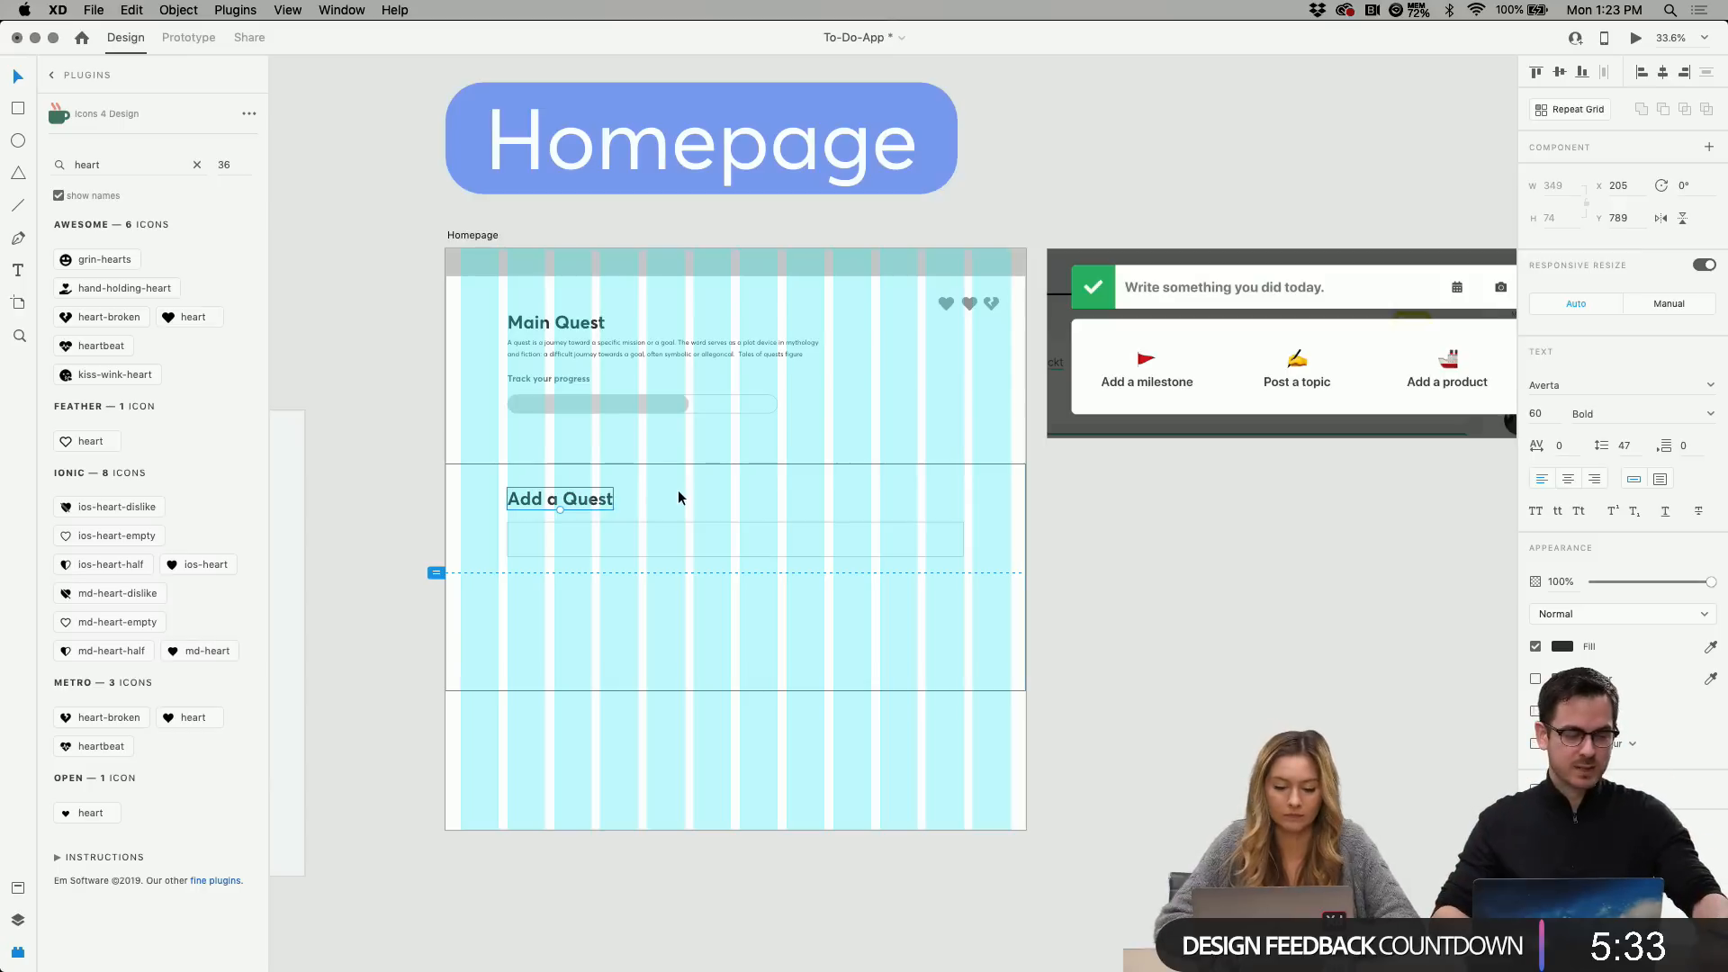
Nudge the rectangle up to Y 903 so it sits 40 px below the "Add a Quest" heading.
double_click(643, 530)
scroll(643, 529, "down", 2)
scroll(643, 529, "left", 2)
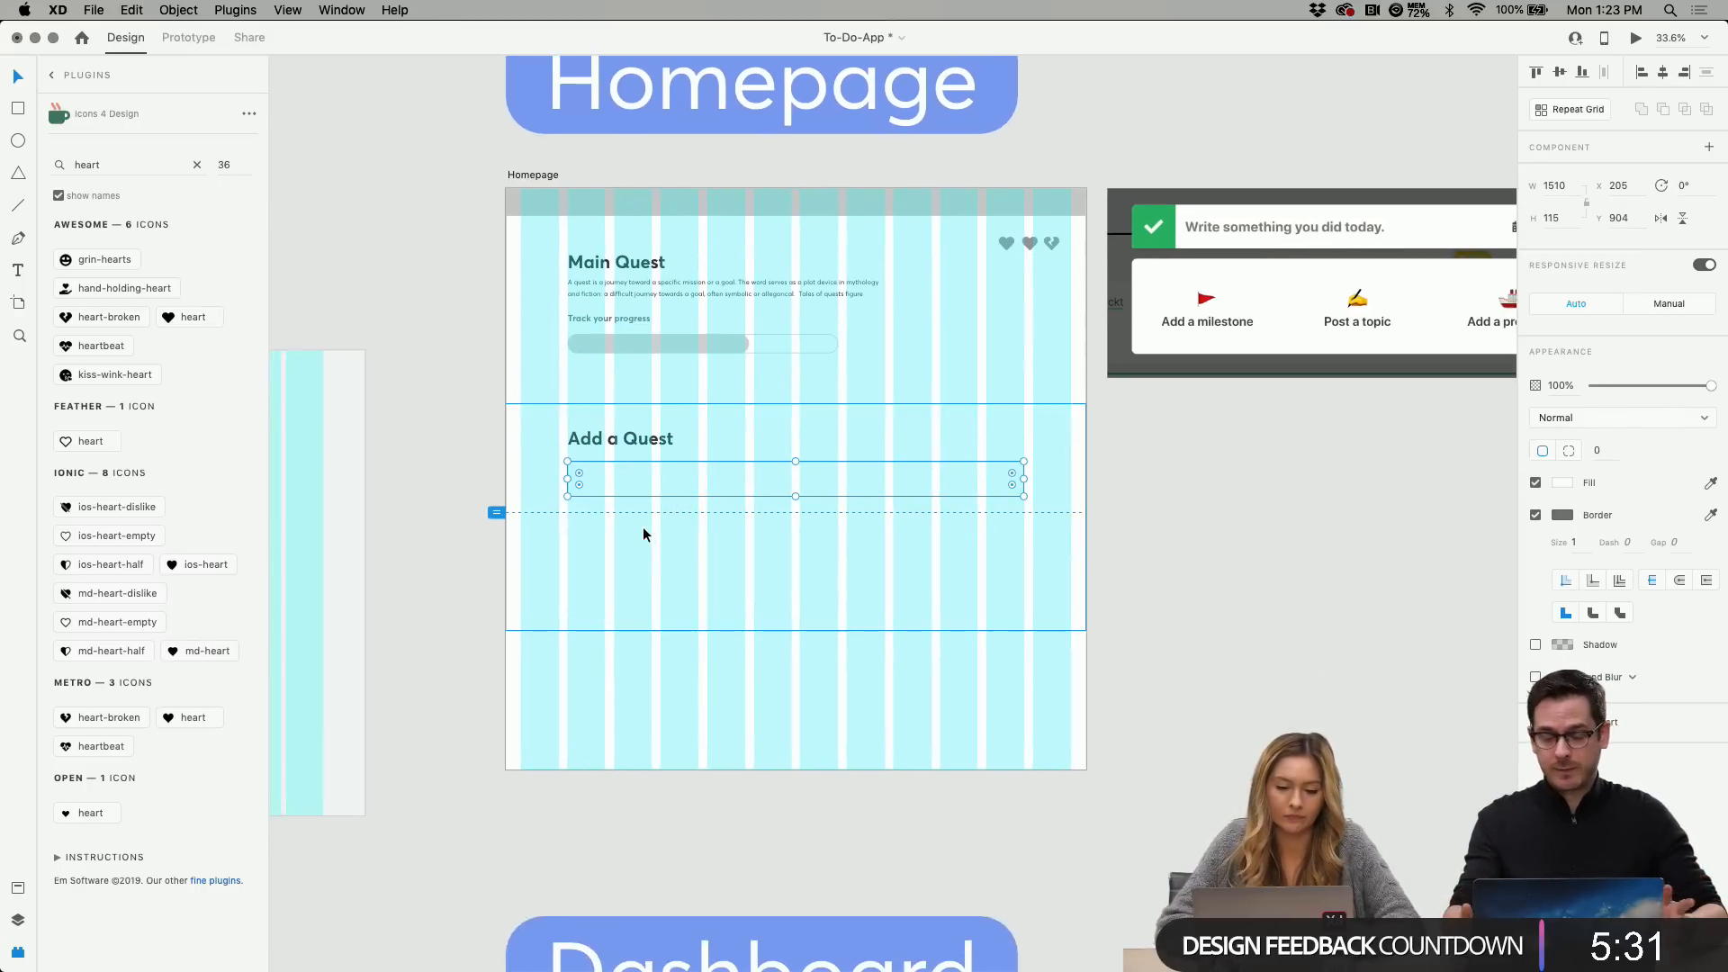
key("Up")
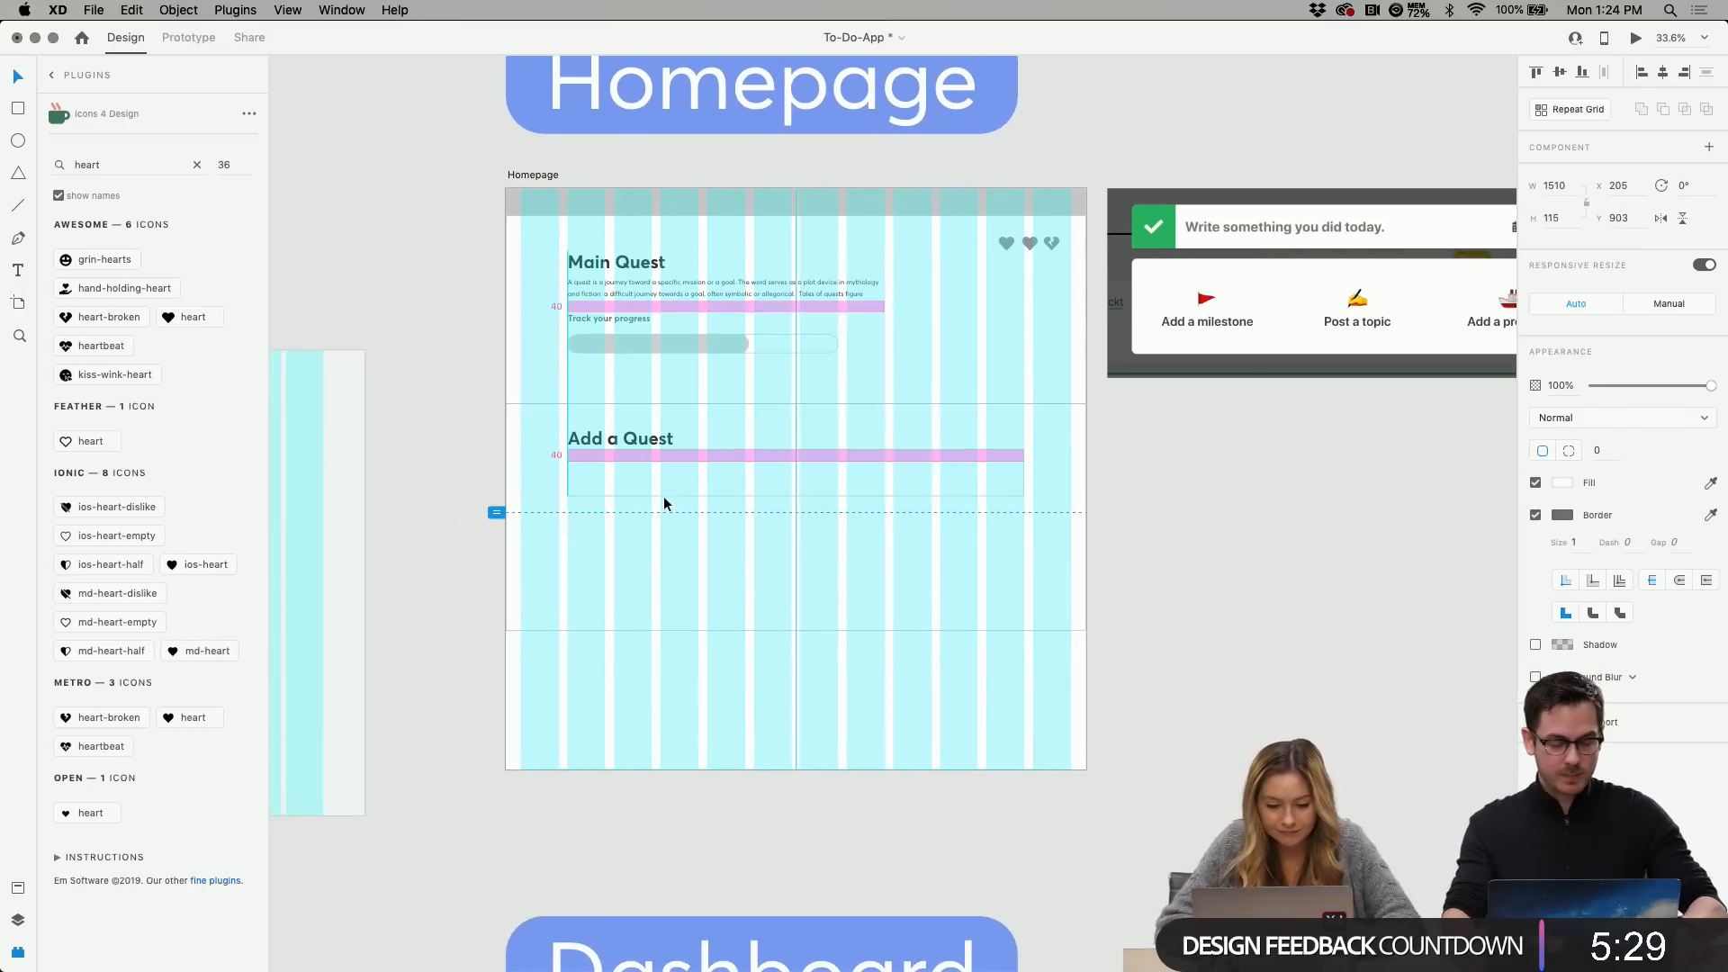
key("Up")
key("Down")
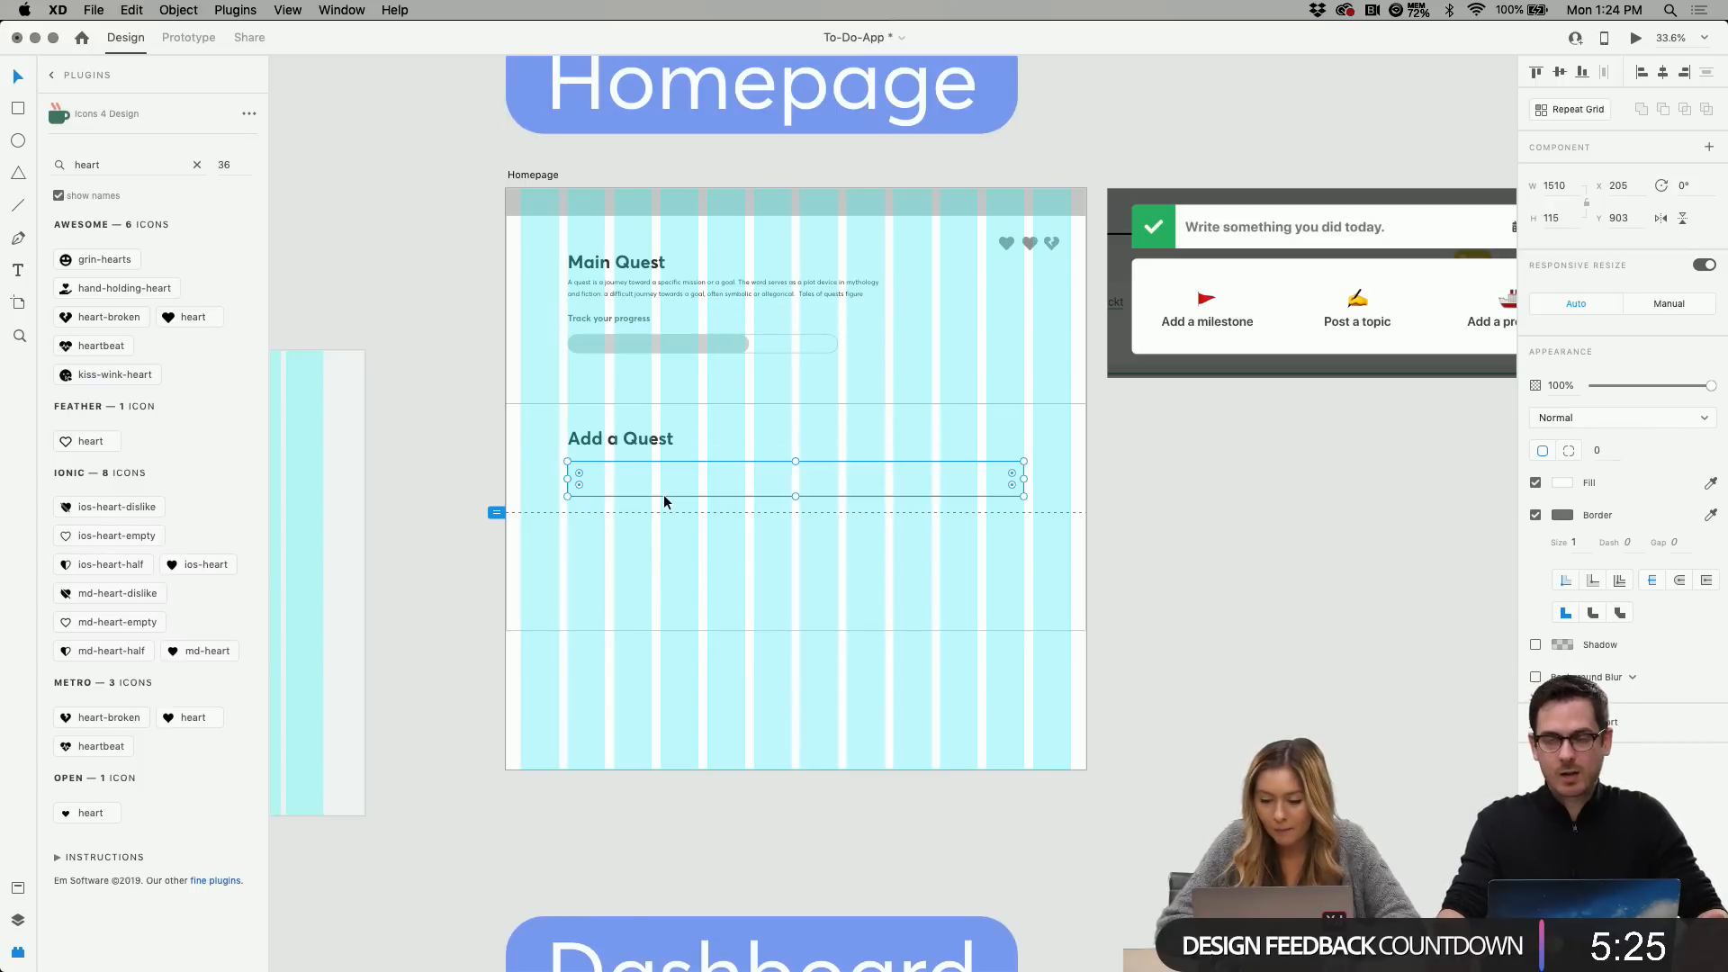
Search the icon library for "map" and for "quest".
scroll(663, 494, "right", 5)
scroll(663, 495, "up", 1)
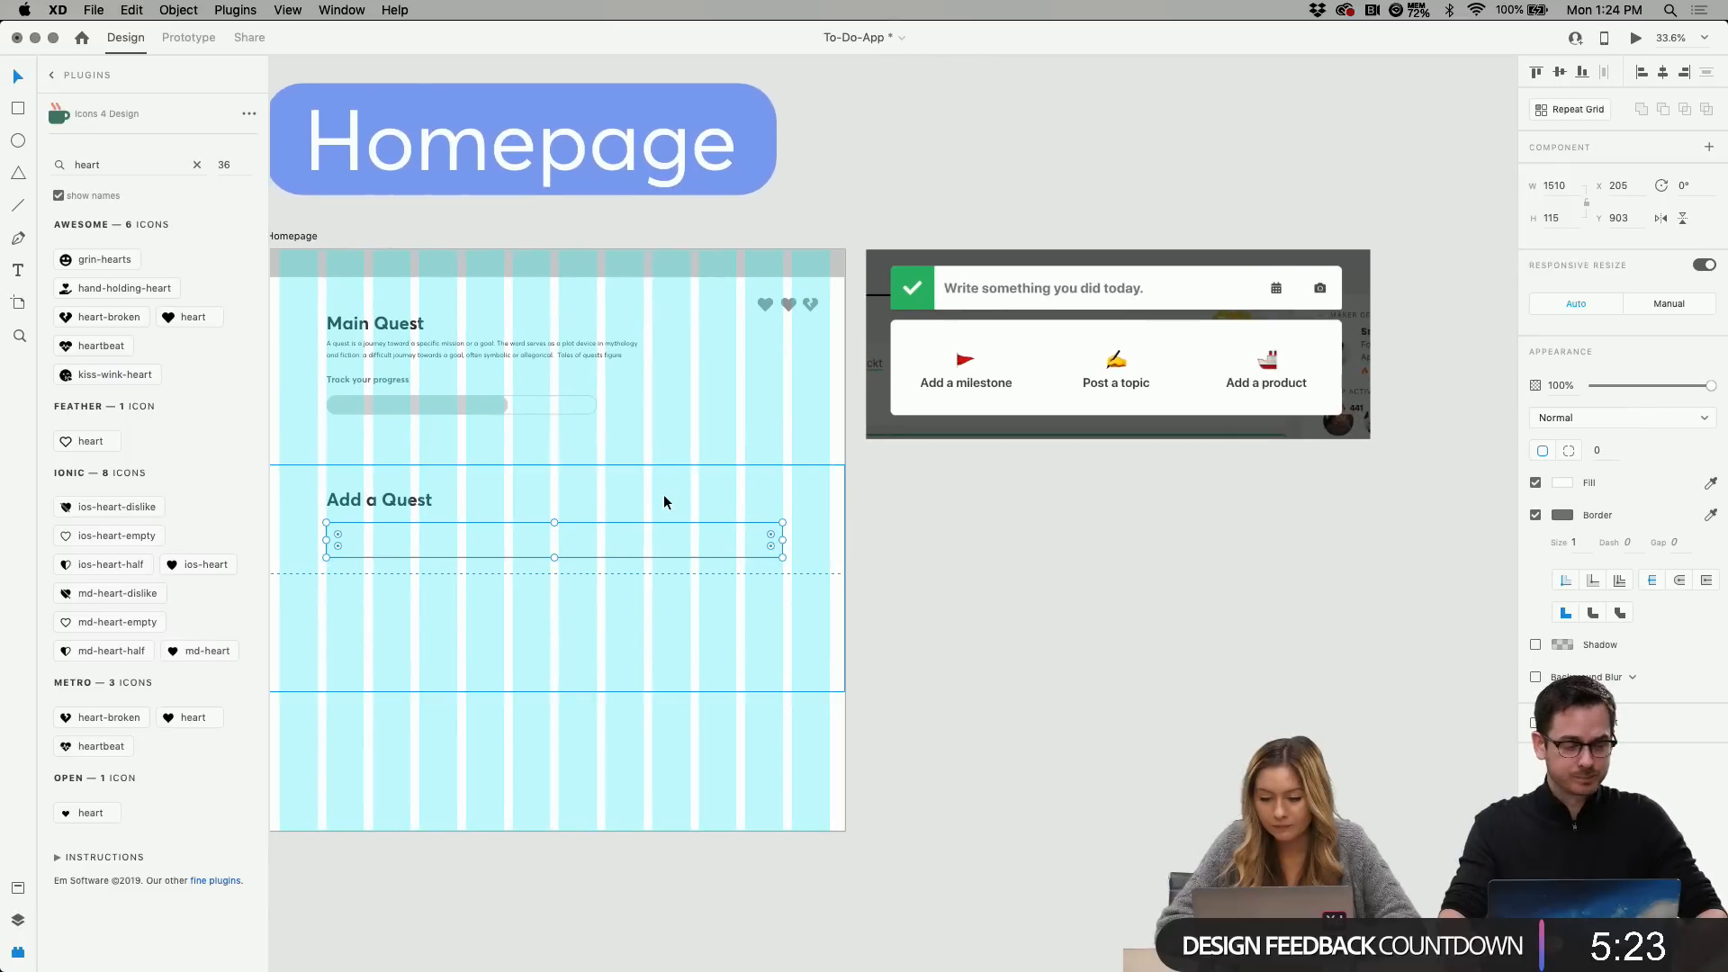
scroll(663, 494, "left", 3)
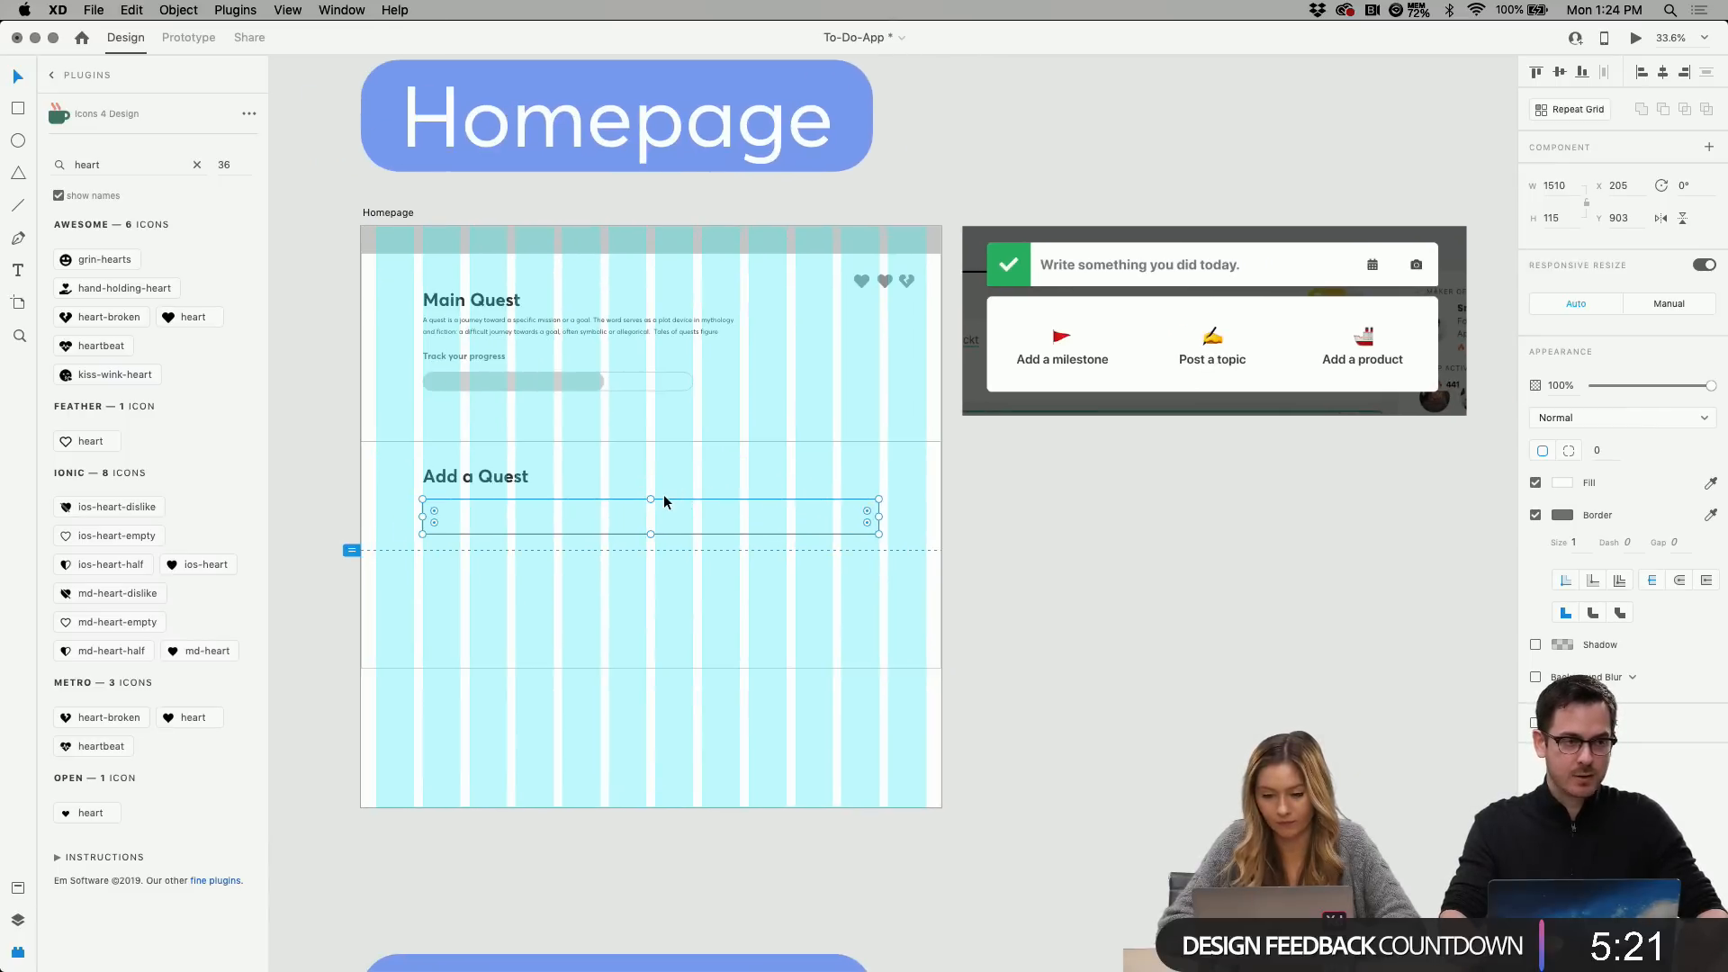
left_click(581, 565)
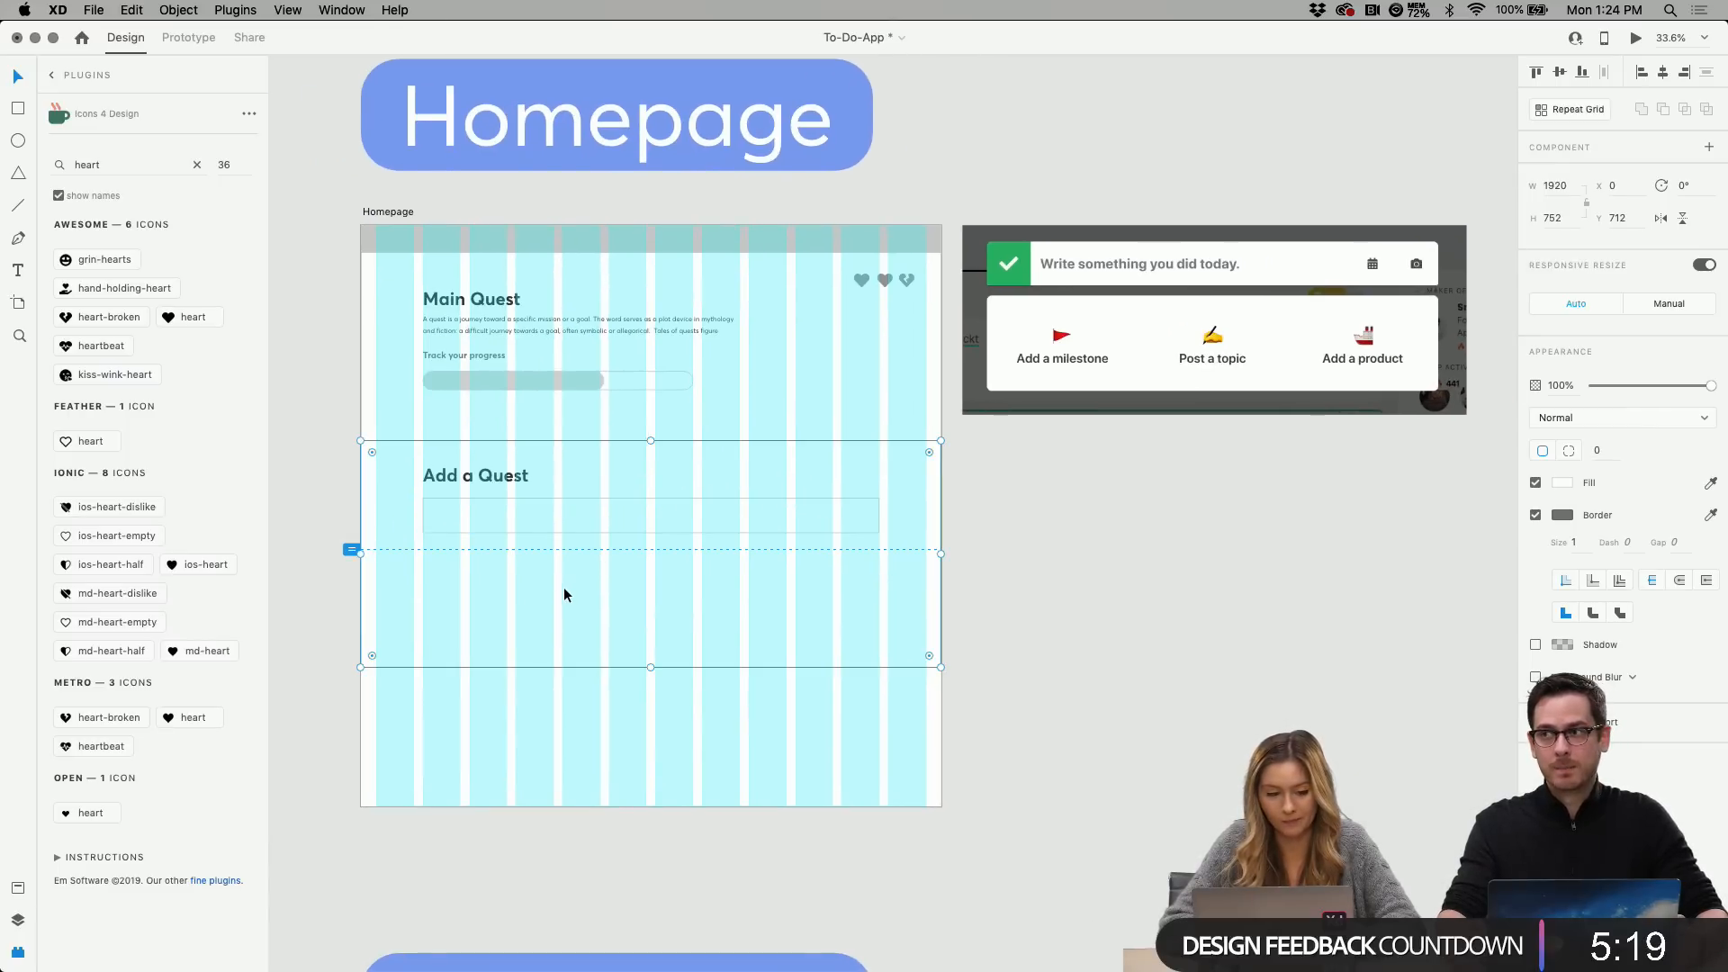
double_click(90, 165)
type("map")
key("Return")
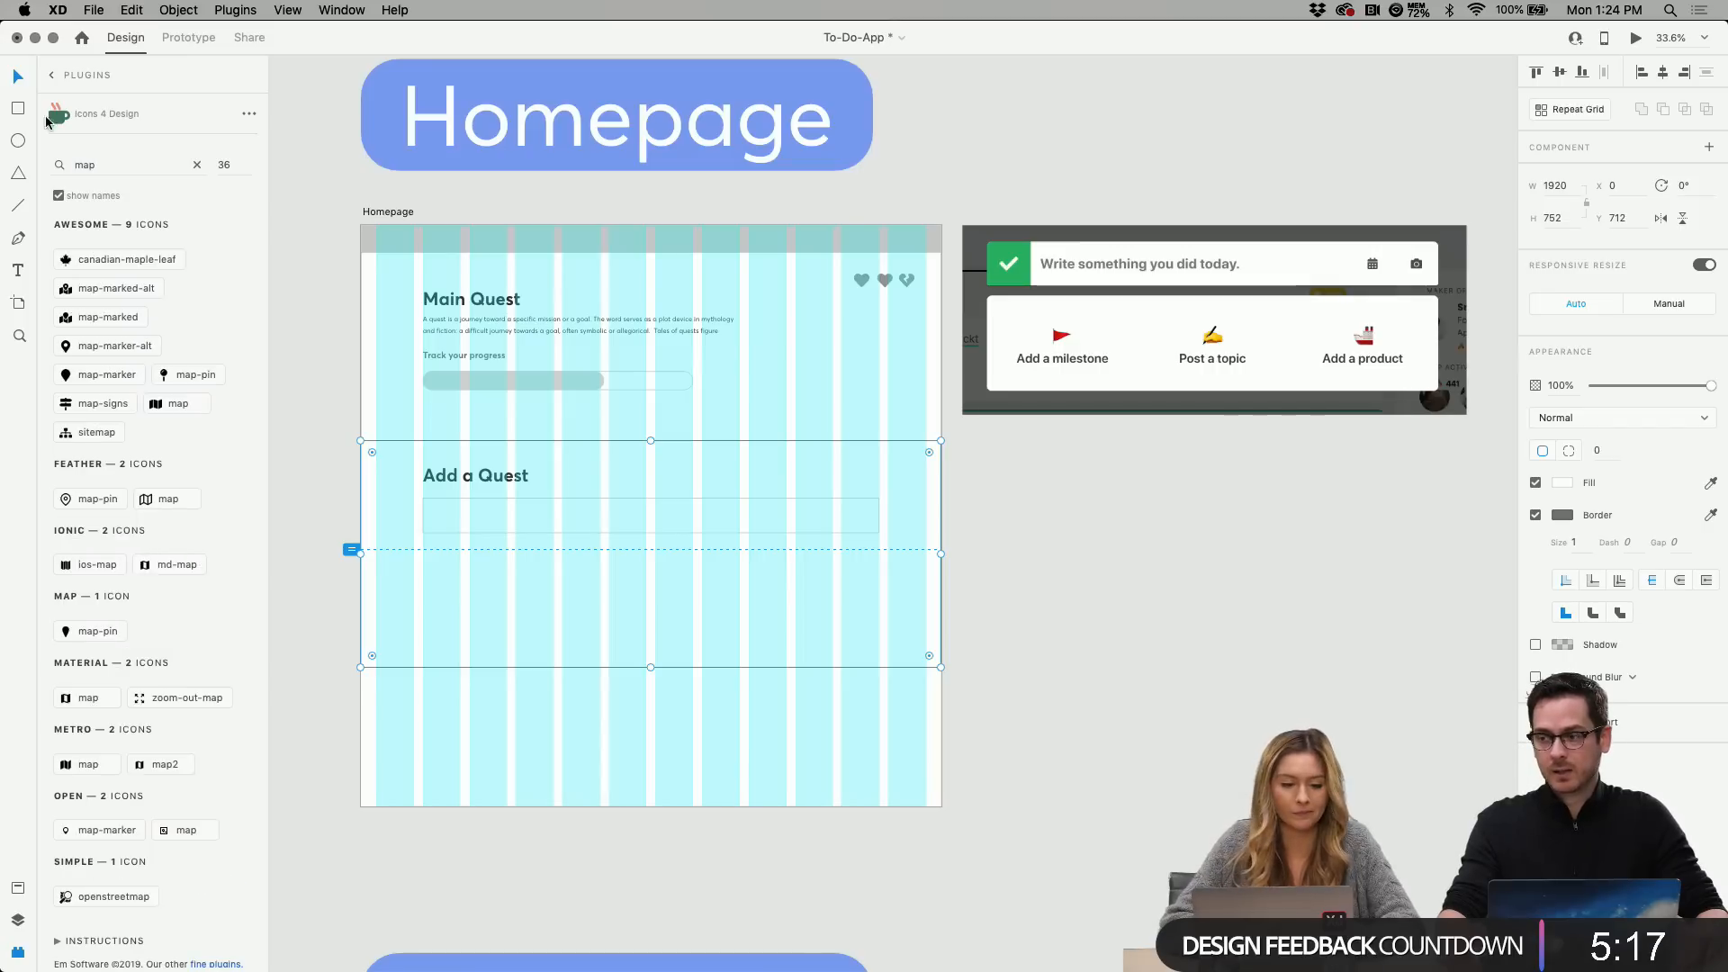
double_click(88, 163)
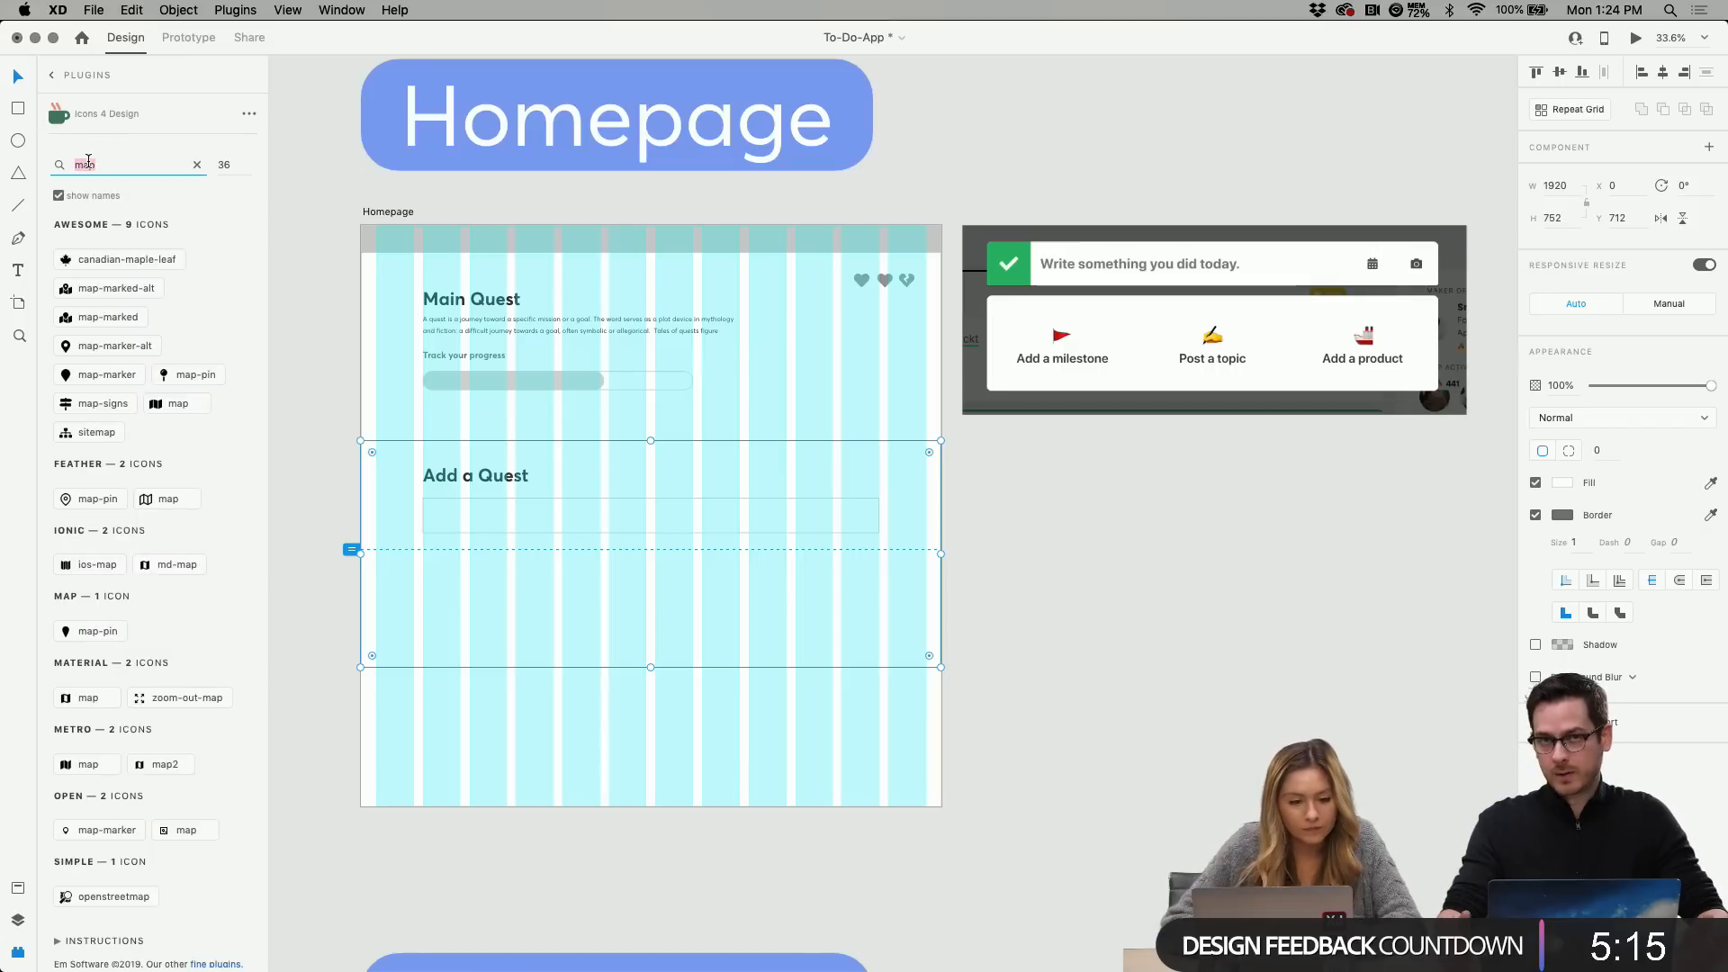
type("quets")
key("Return")
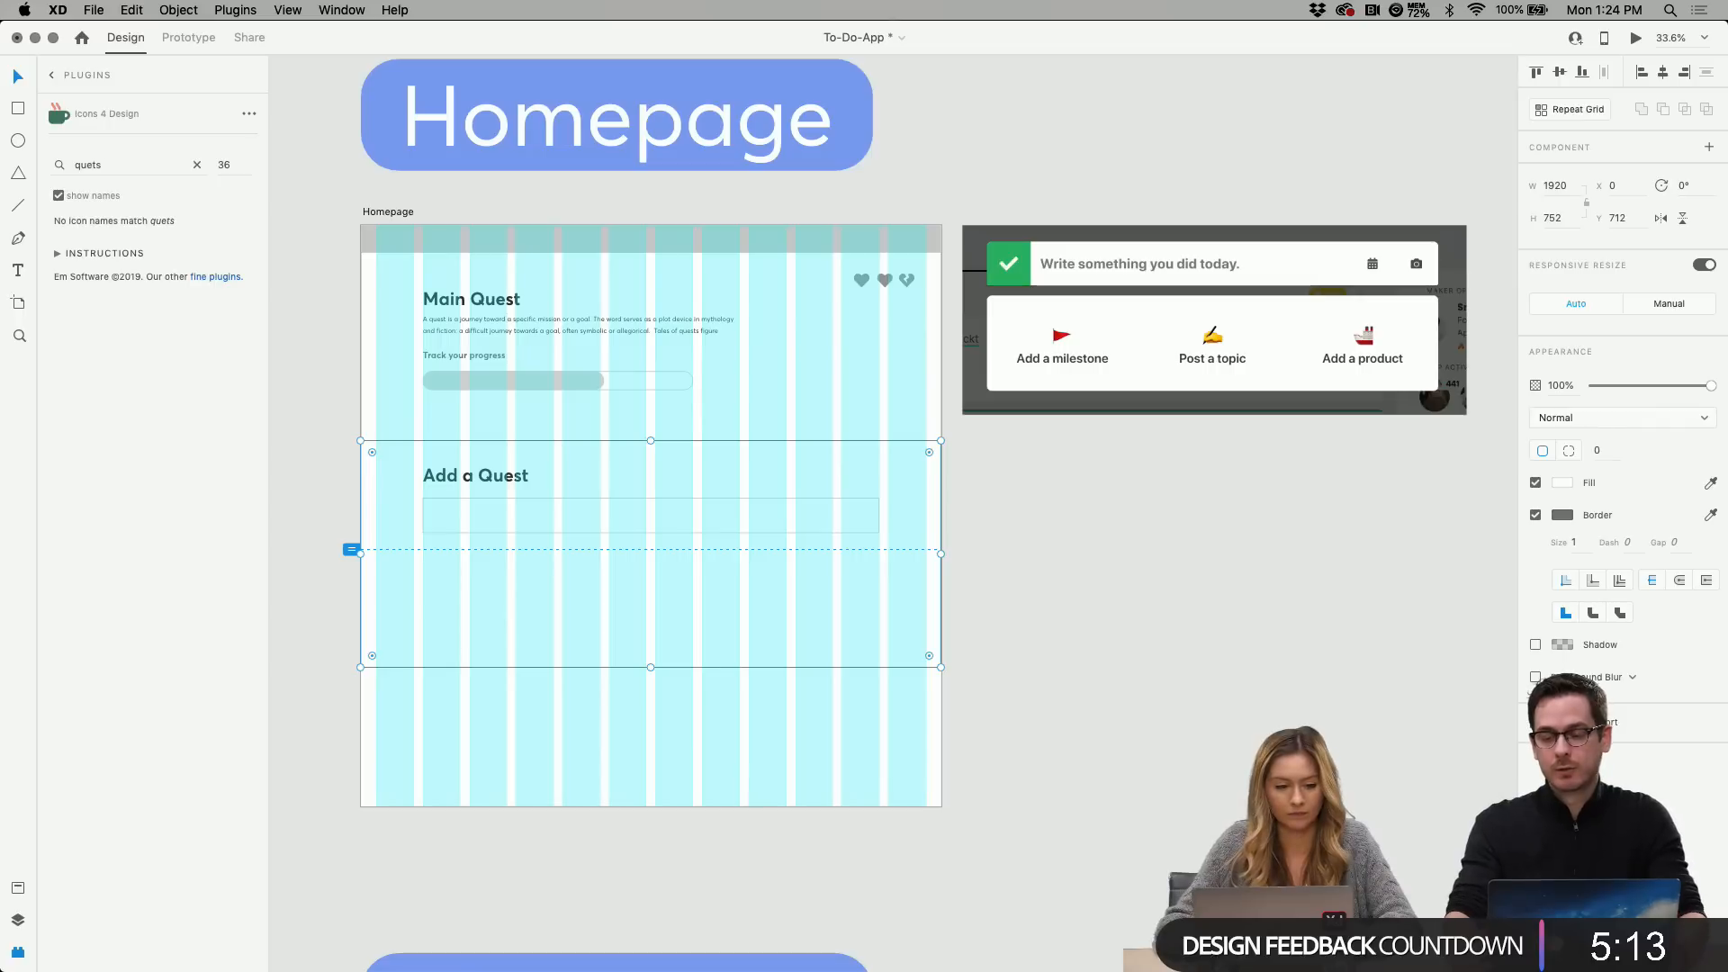
double_click(88, 163)
type("quest")
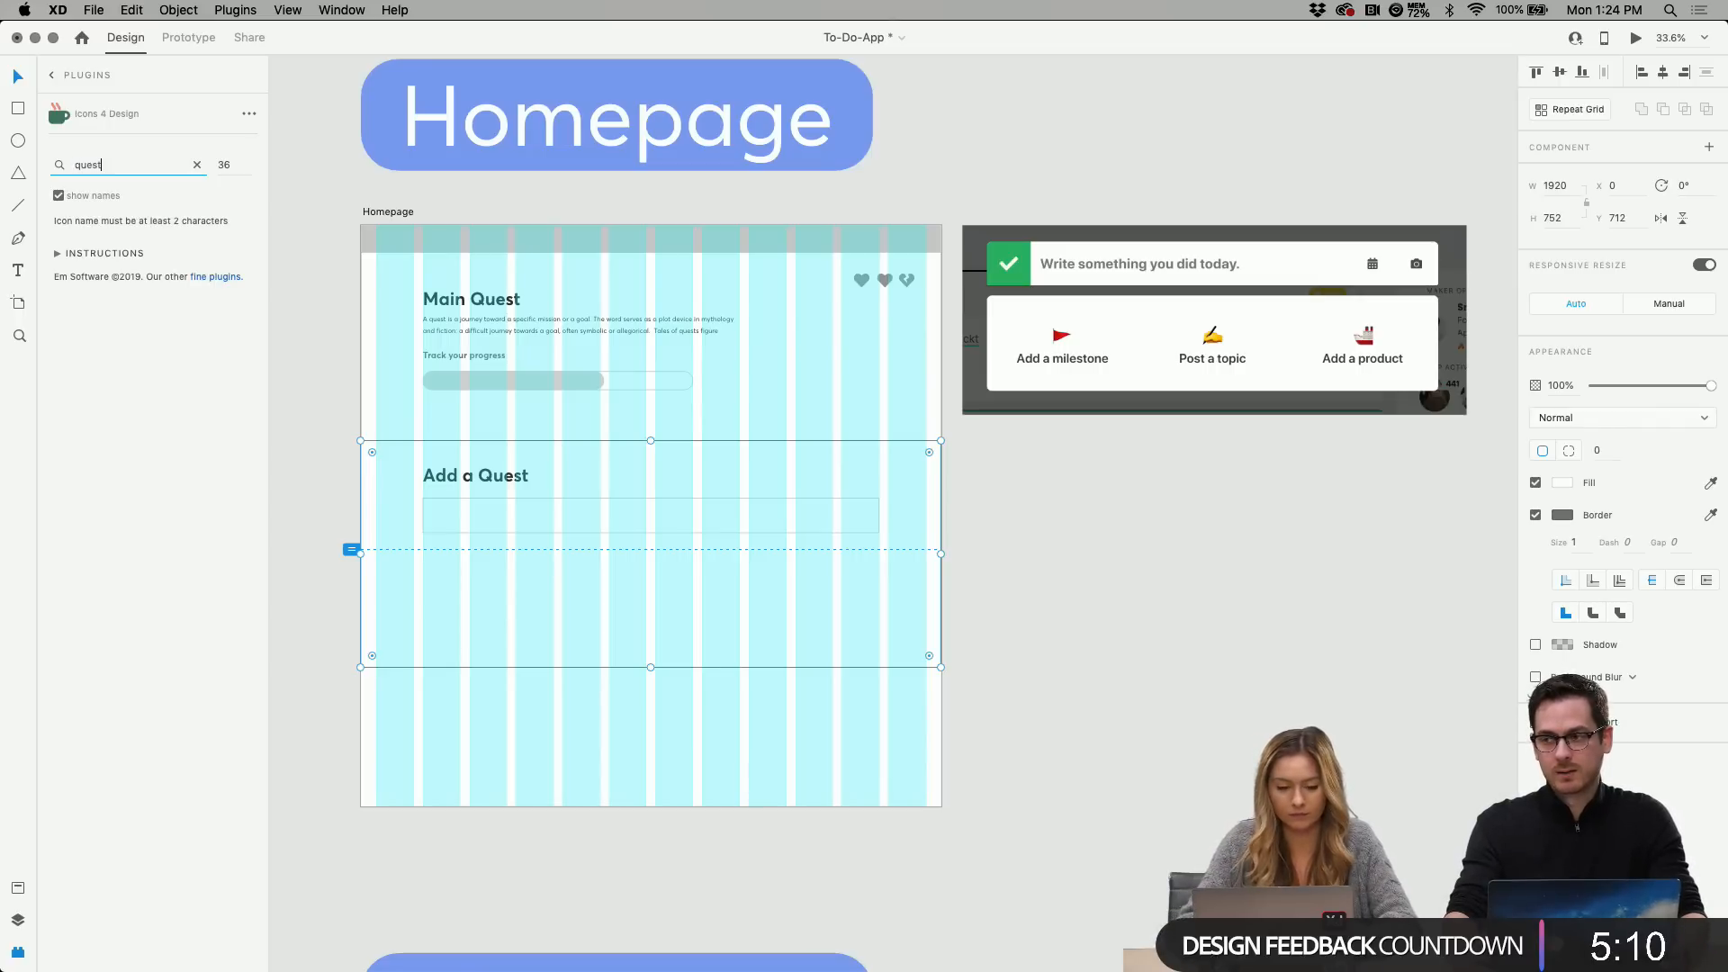
key("Return")
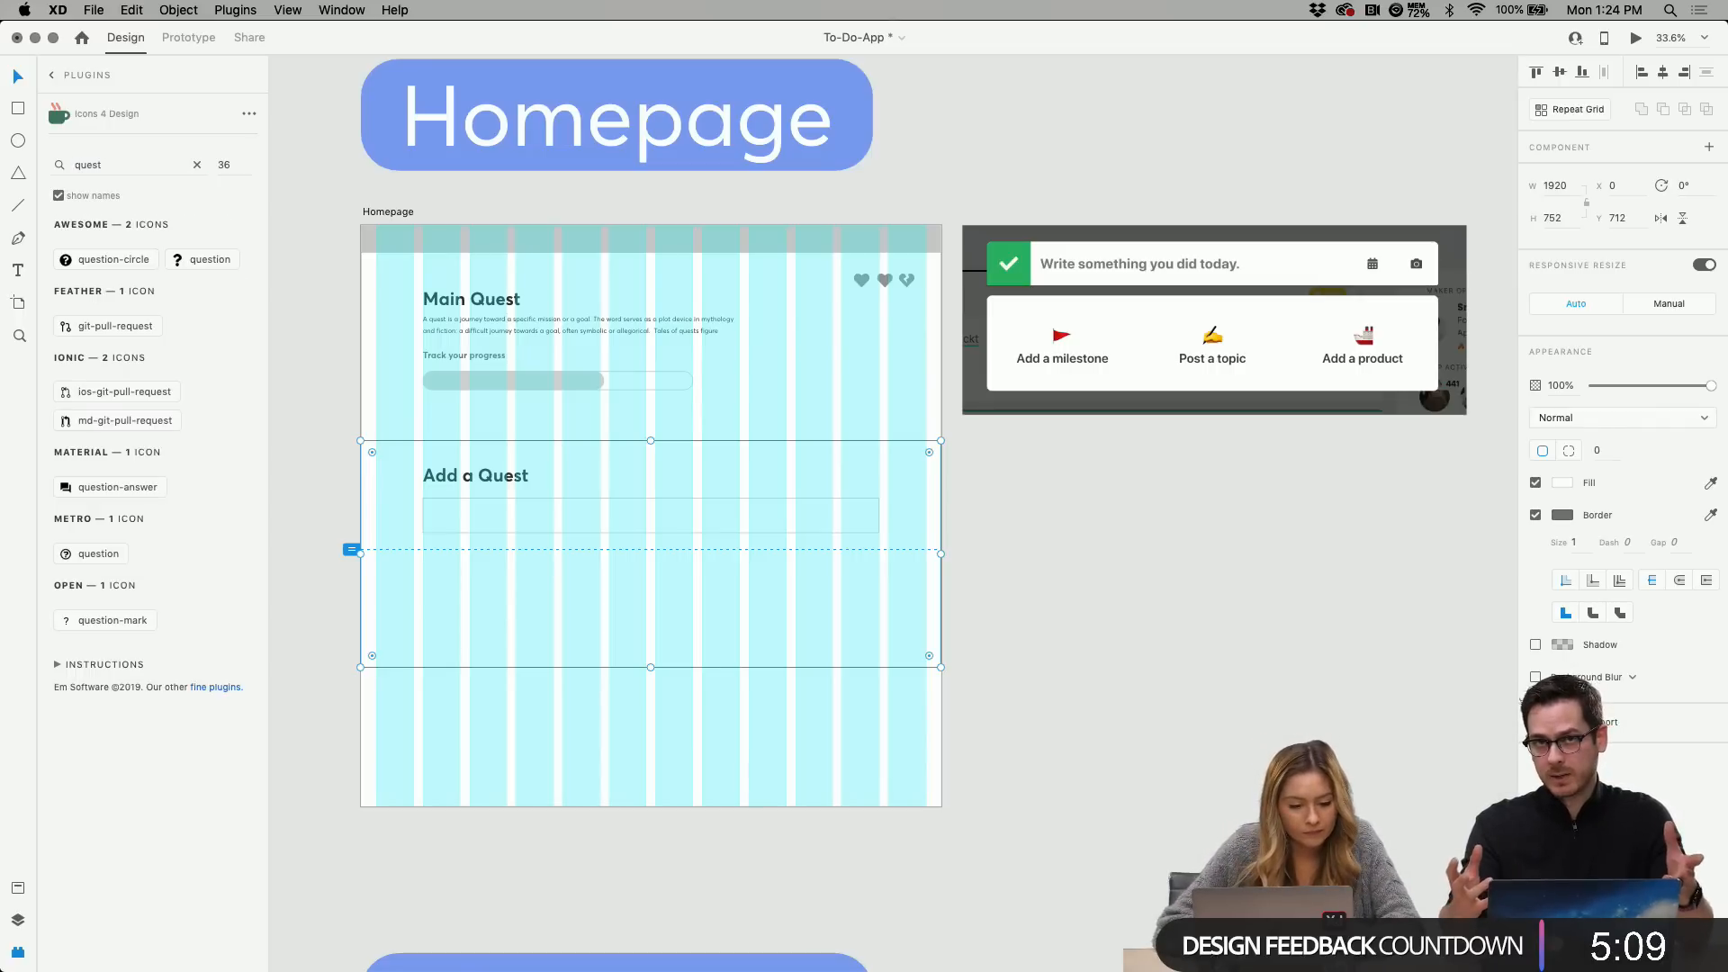
Search the icon library for "map" again and look through the matching icons.
double_click(104, 163)
type("map")
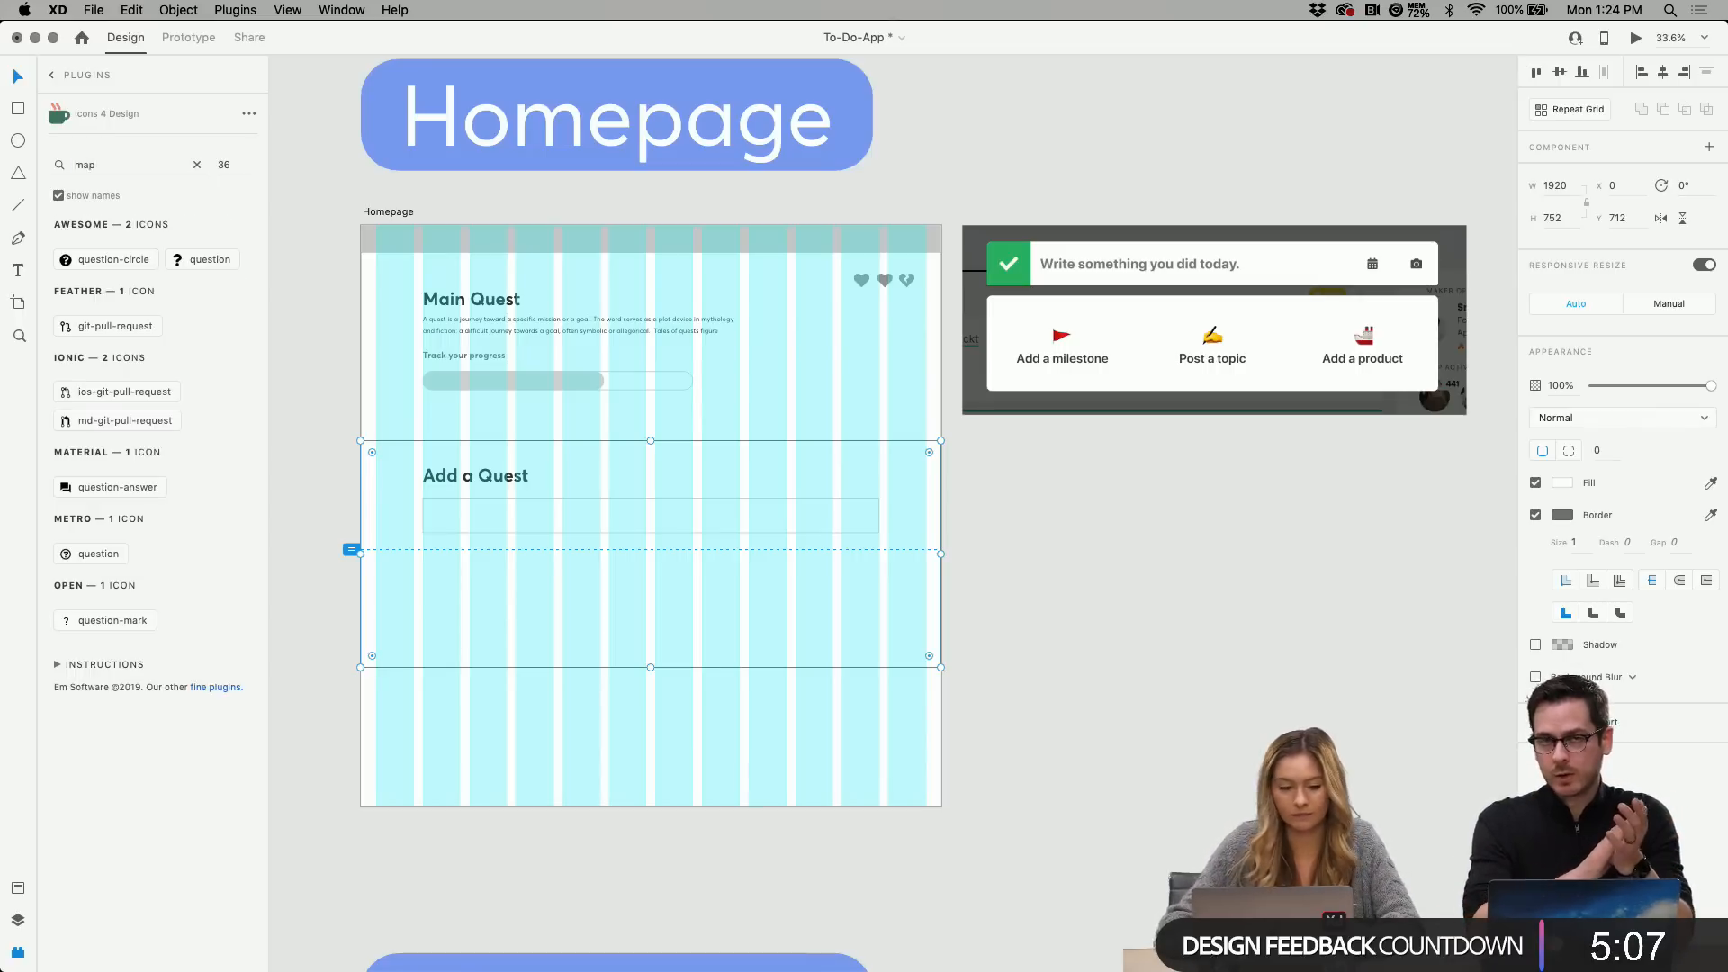
key("Return")
scroll(167, 610, "down", 1)
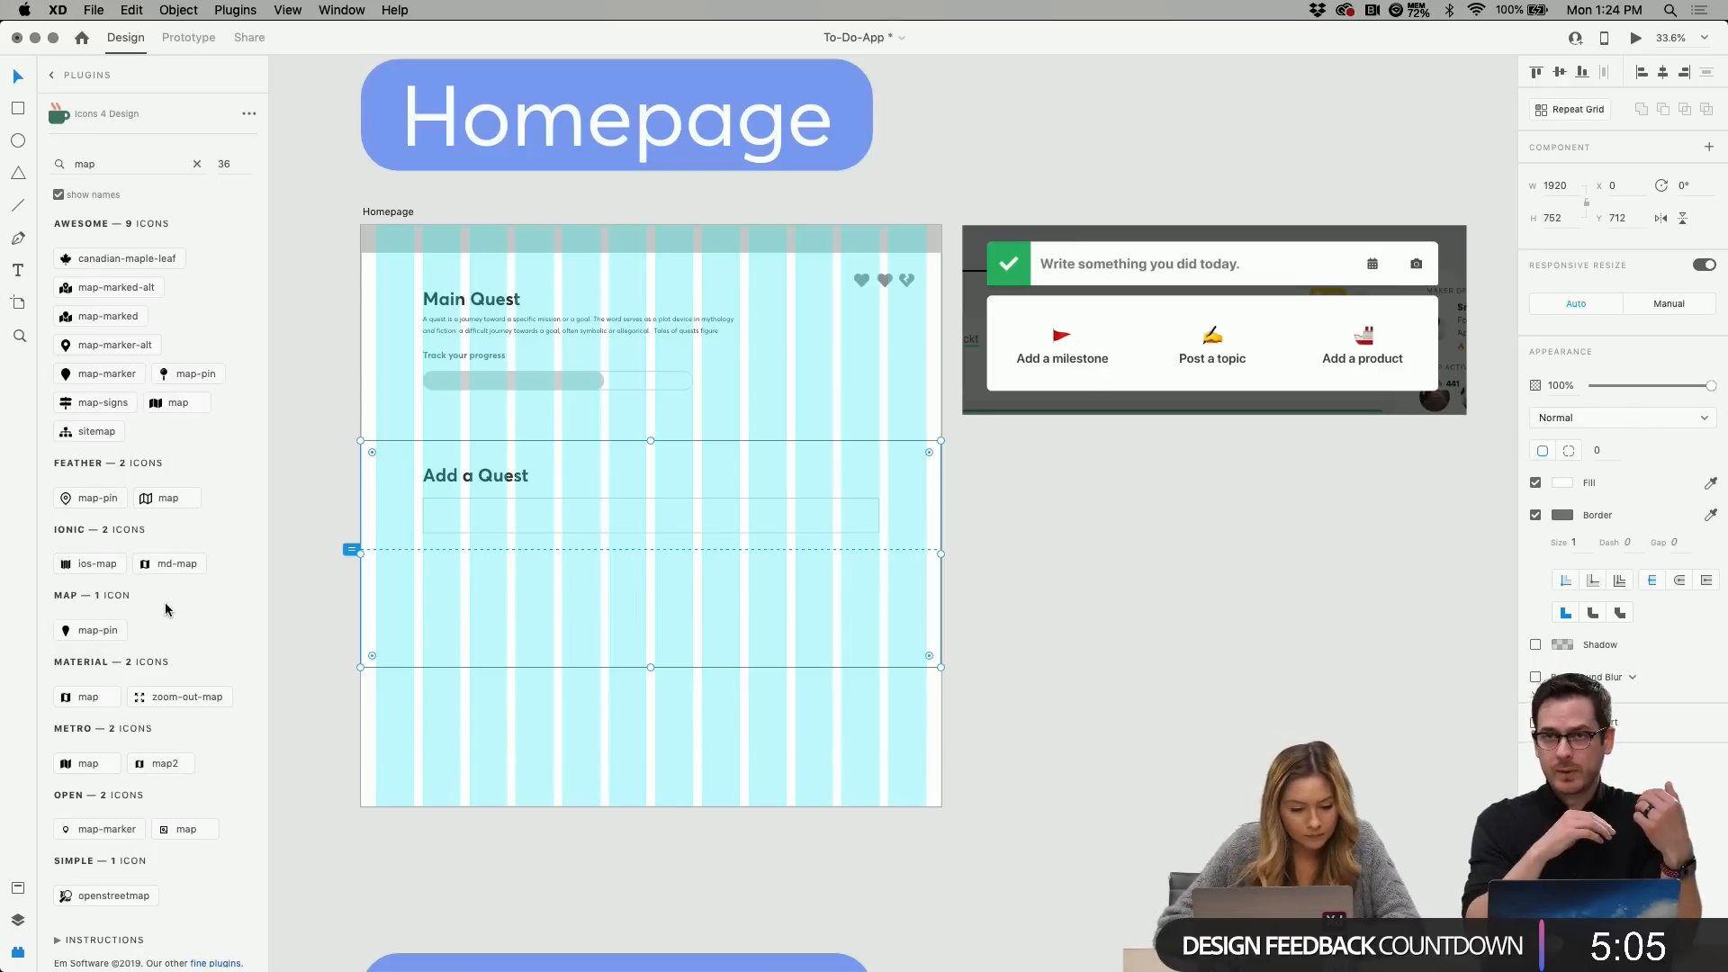
scroll(167, 609, "up", 1)
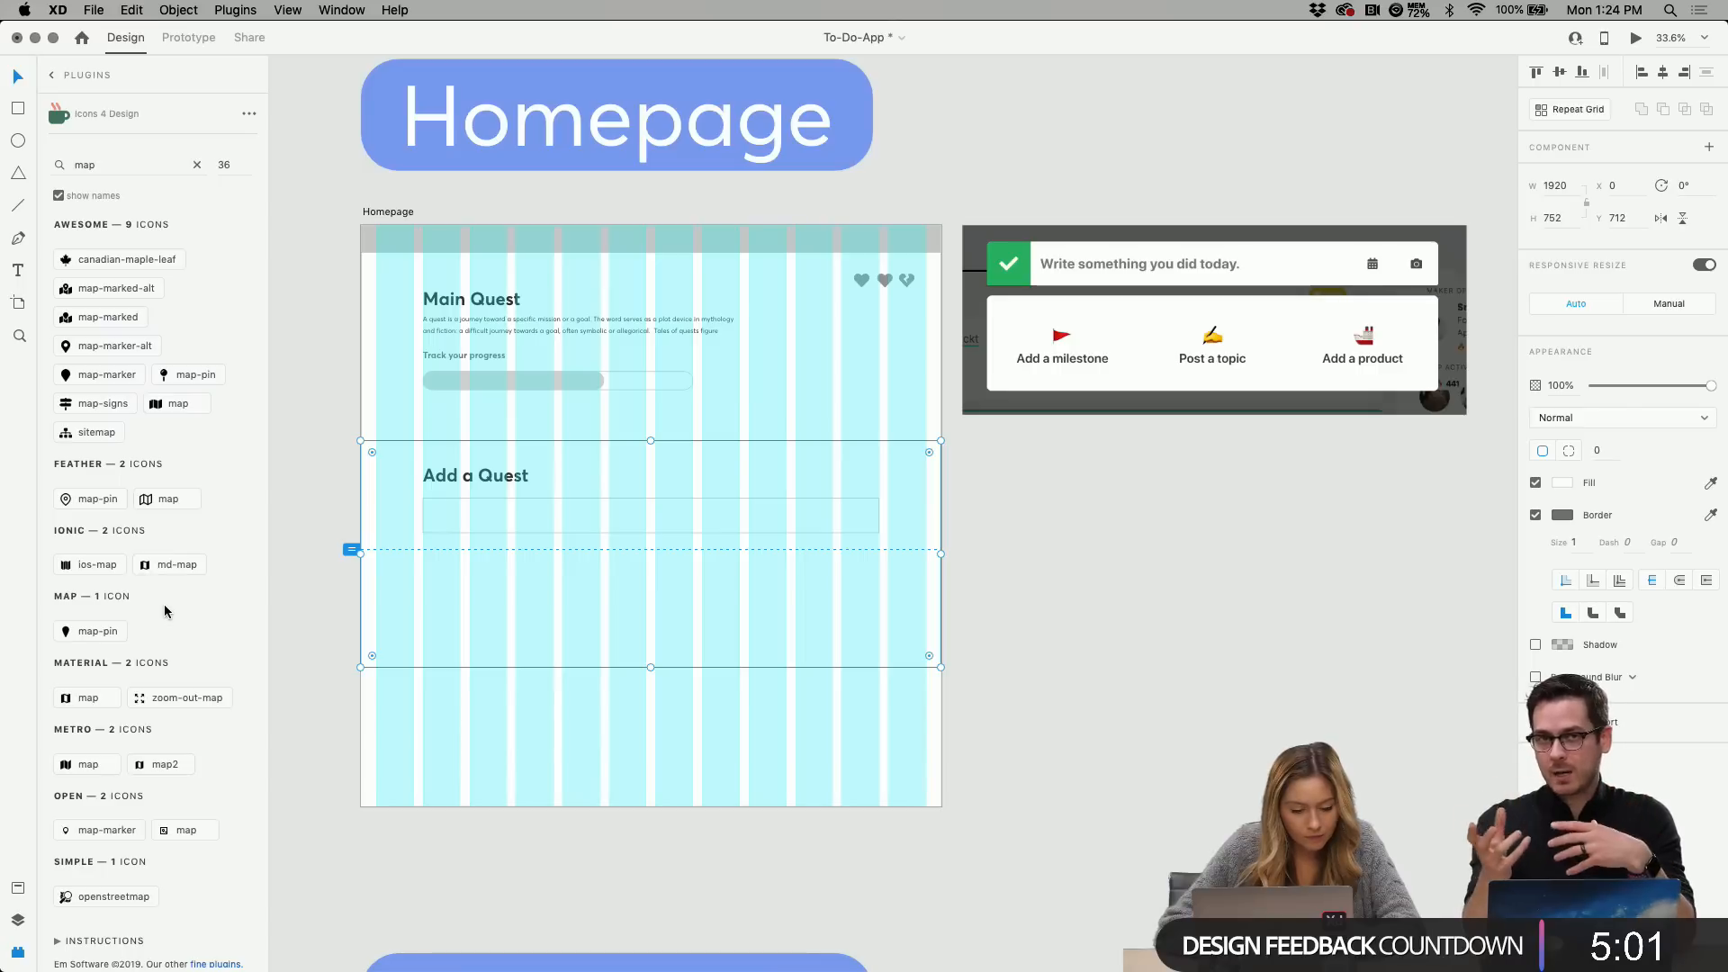
scroll(110, 810, "down", 1)
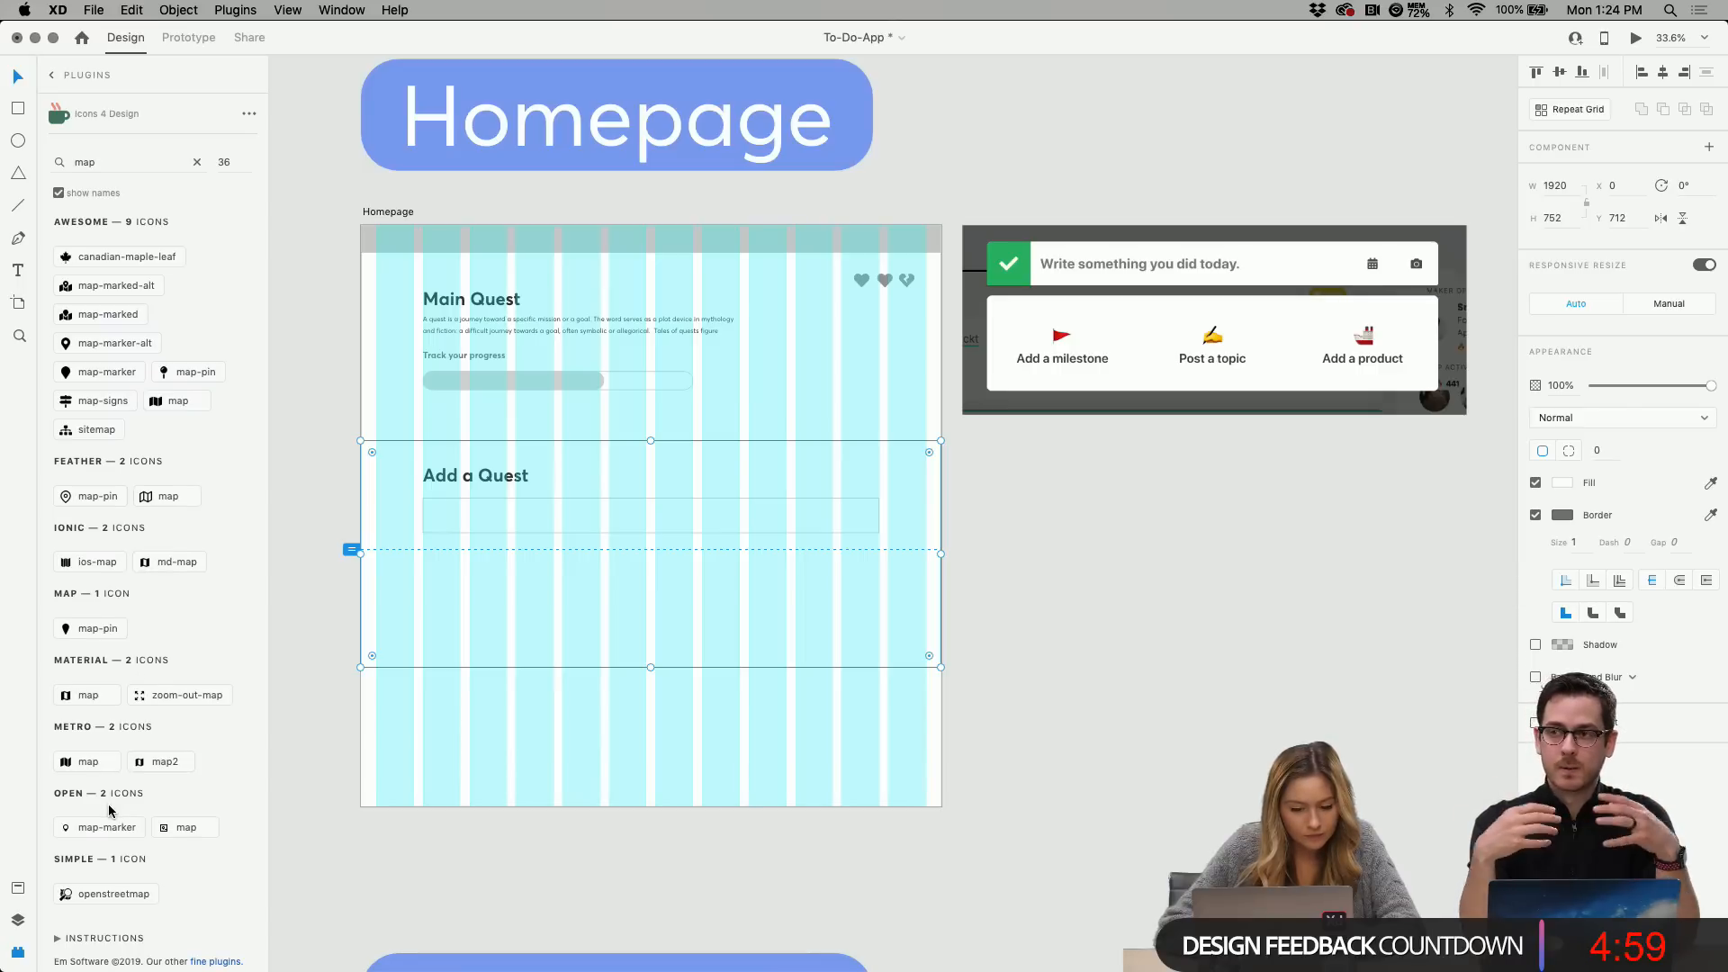
scroll(105, 784, "up", 1)
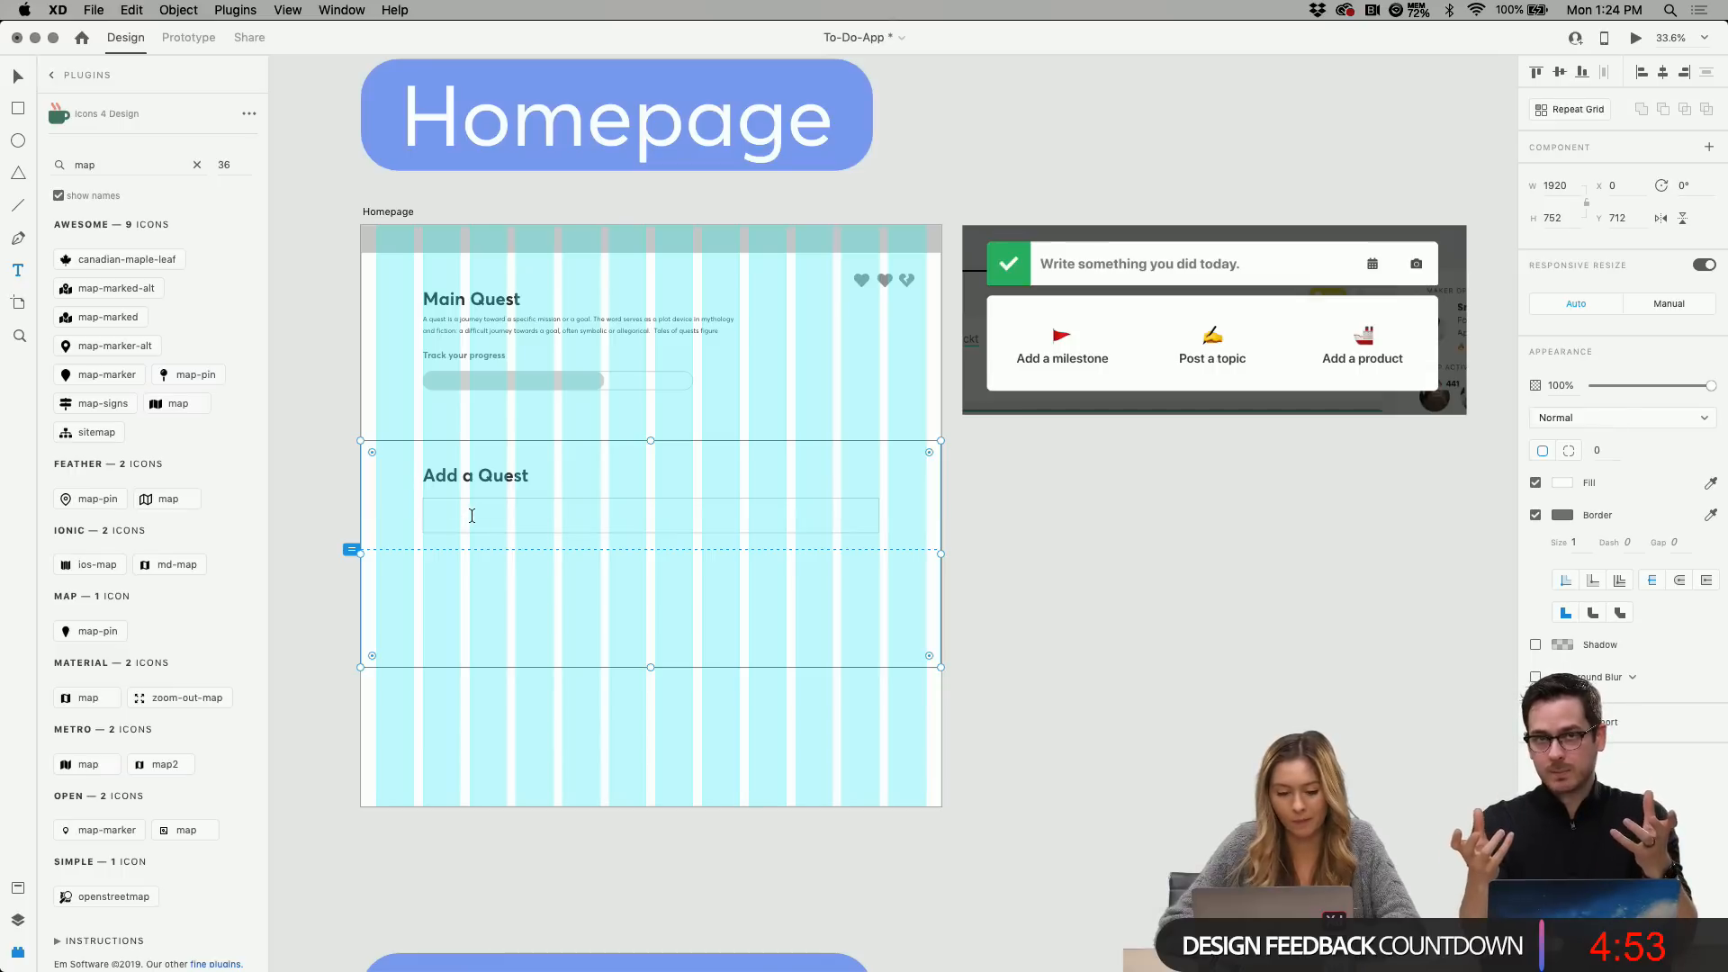
Add the text "What are you working on?" inside the rectangle and centre it vertically at about X 372, Y 924.5.
left_click(471, 515)
type("What ar")
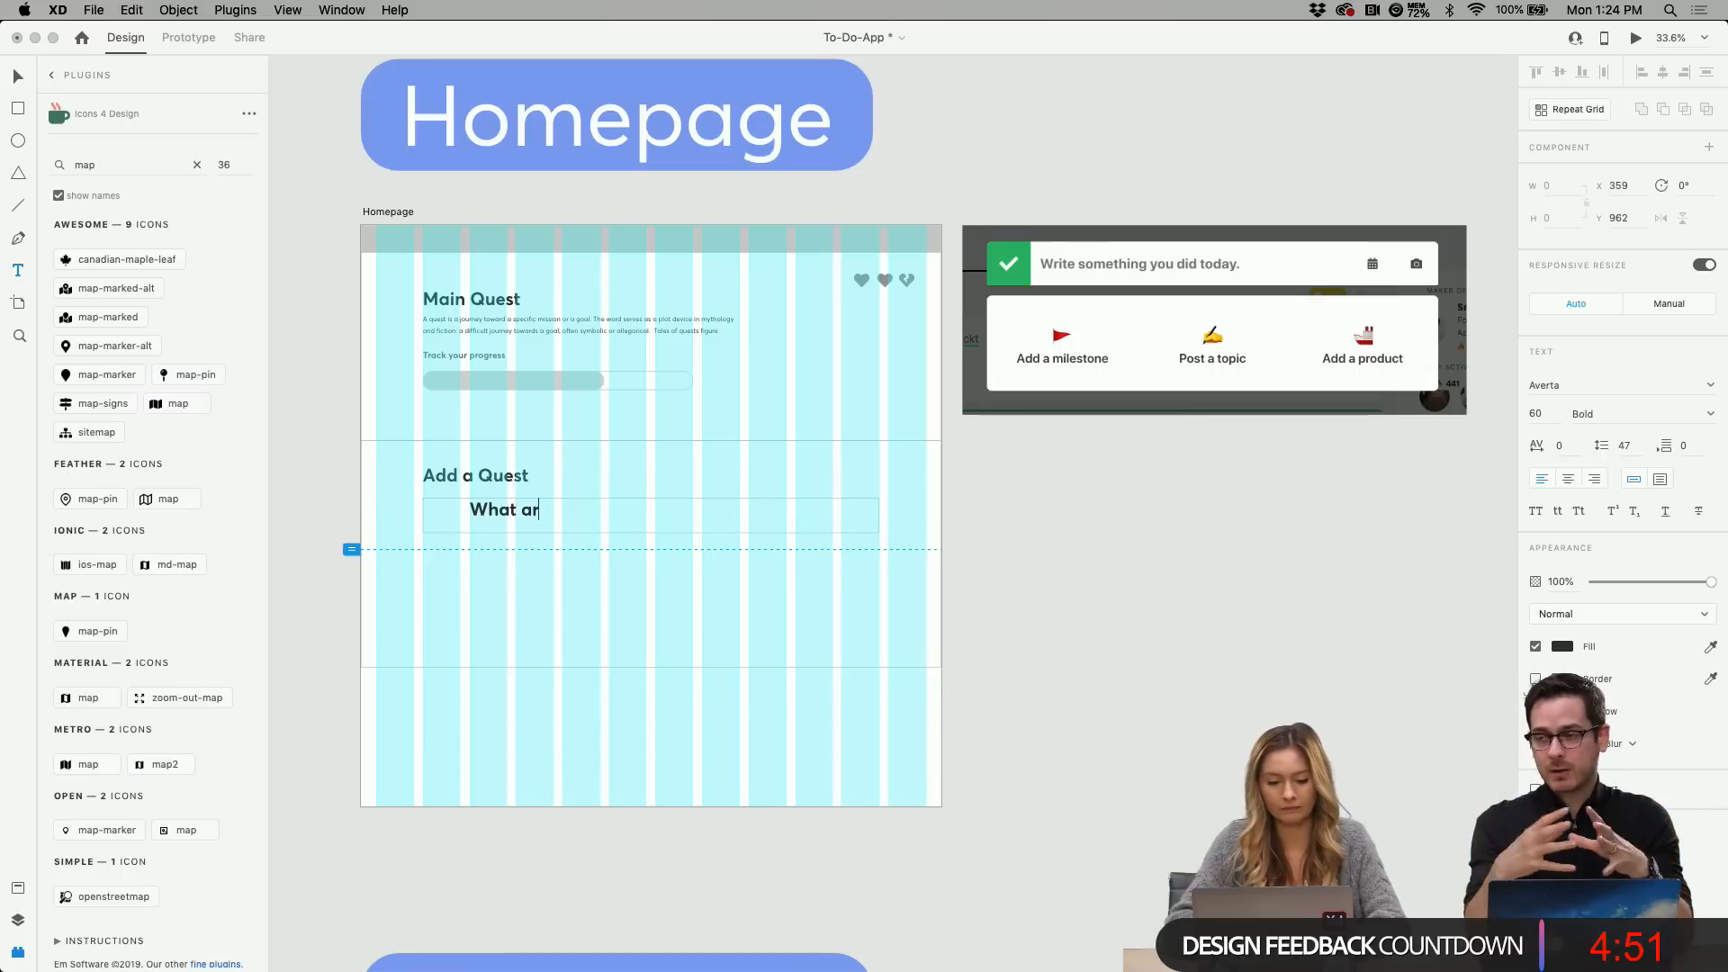
type("e you working on?")
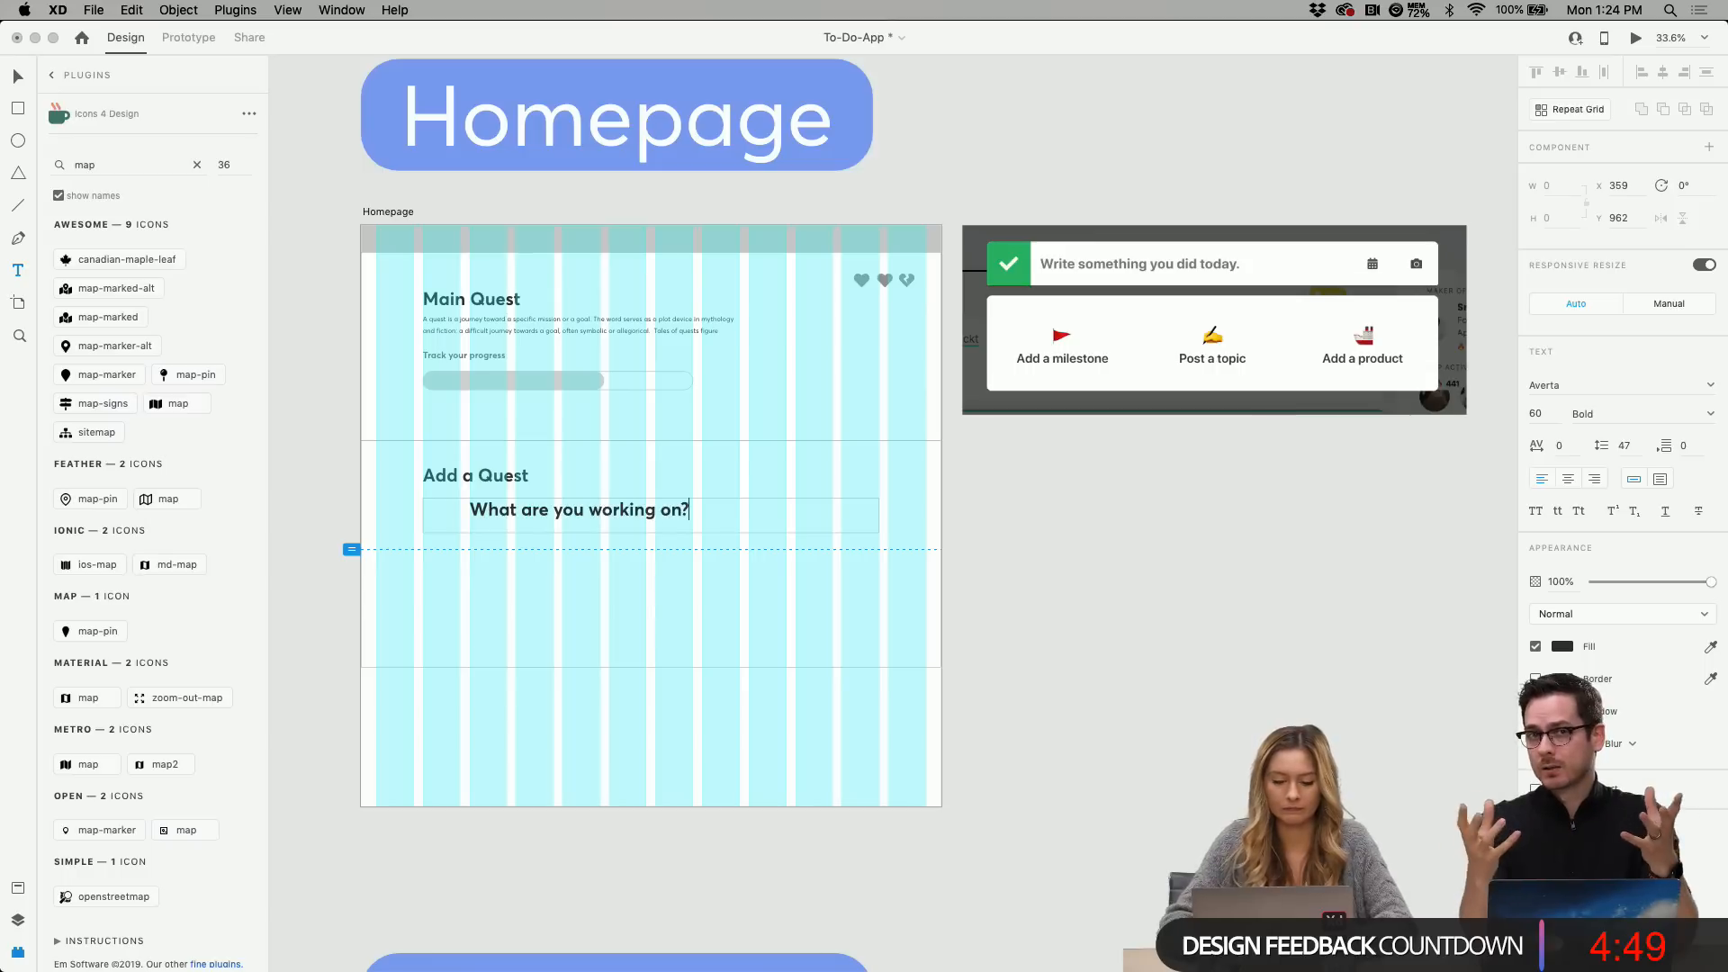
key("Escape")
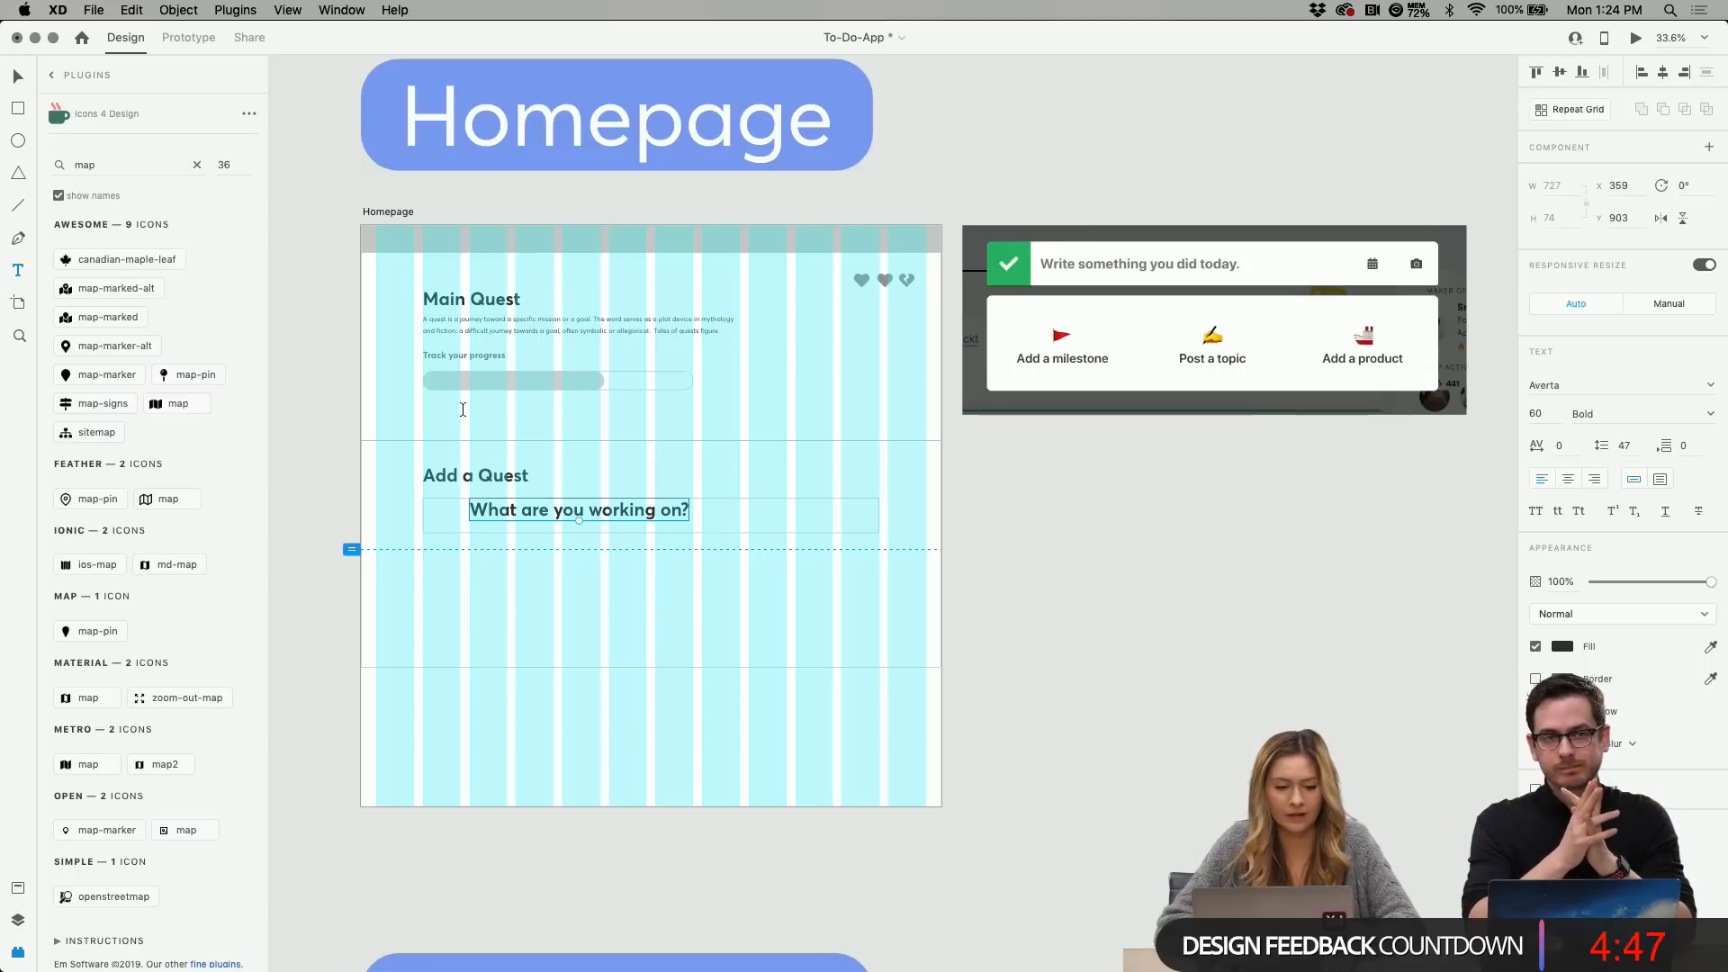
left_click(17, 76)
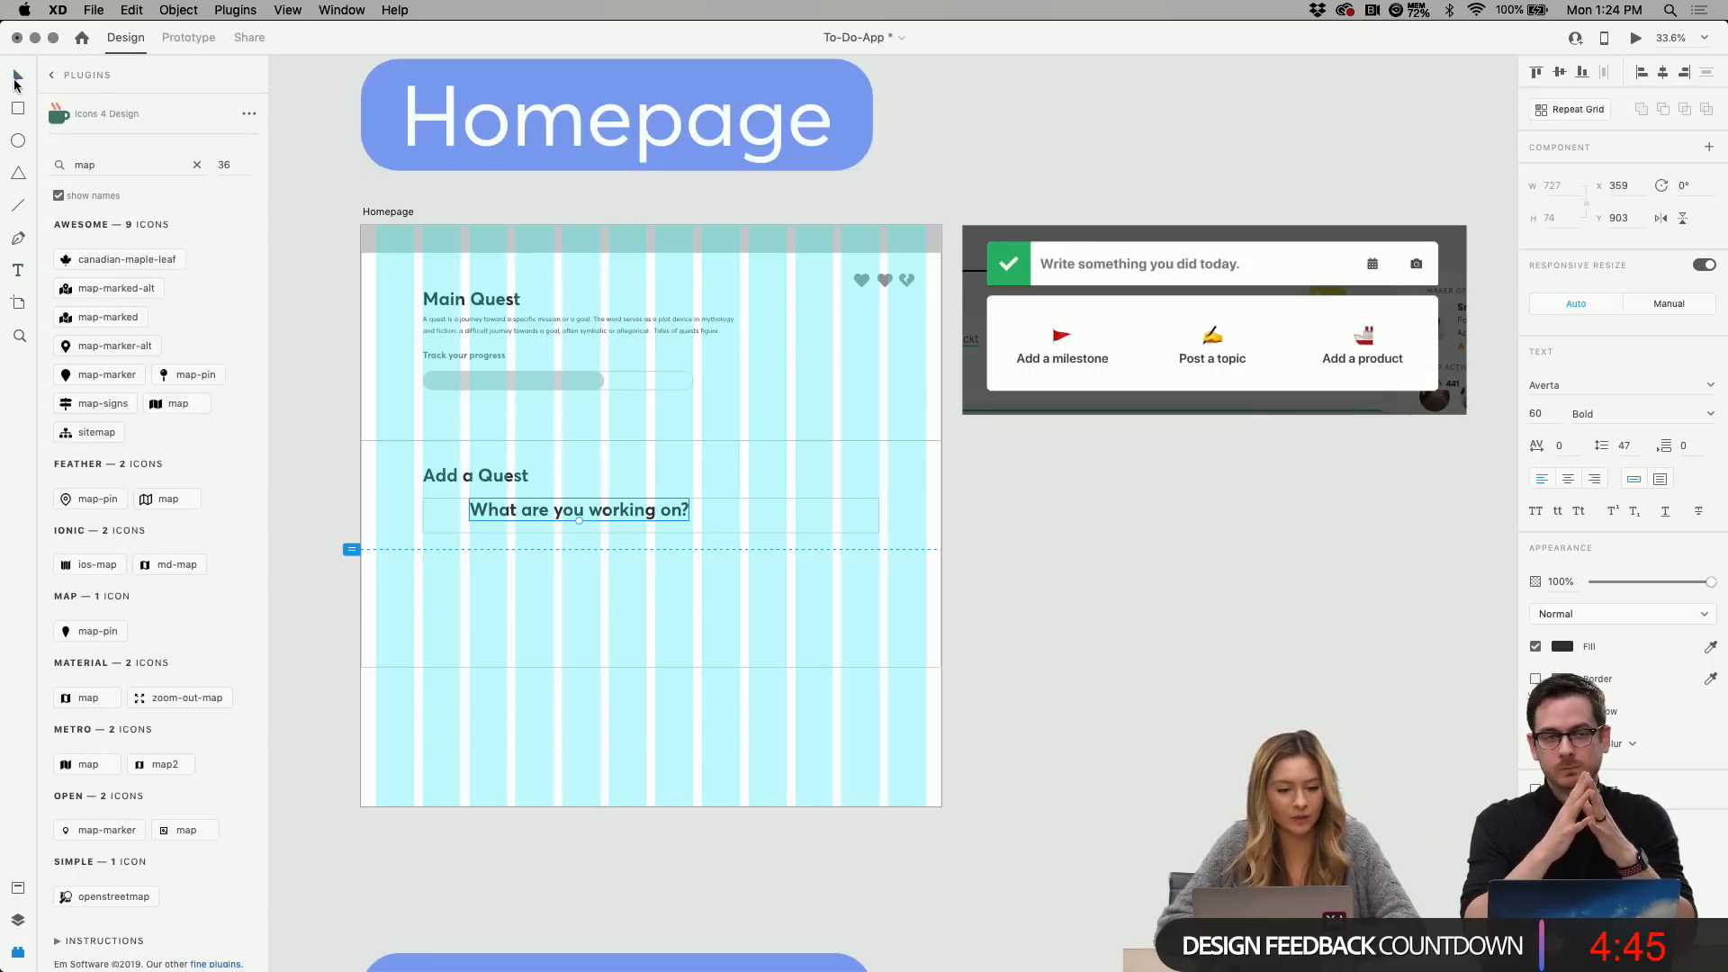
left_click_drag(634, 509, 637, 520)
double_click(637, 520)
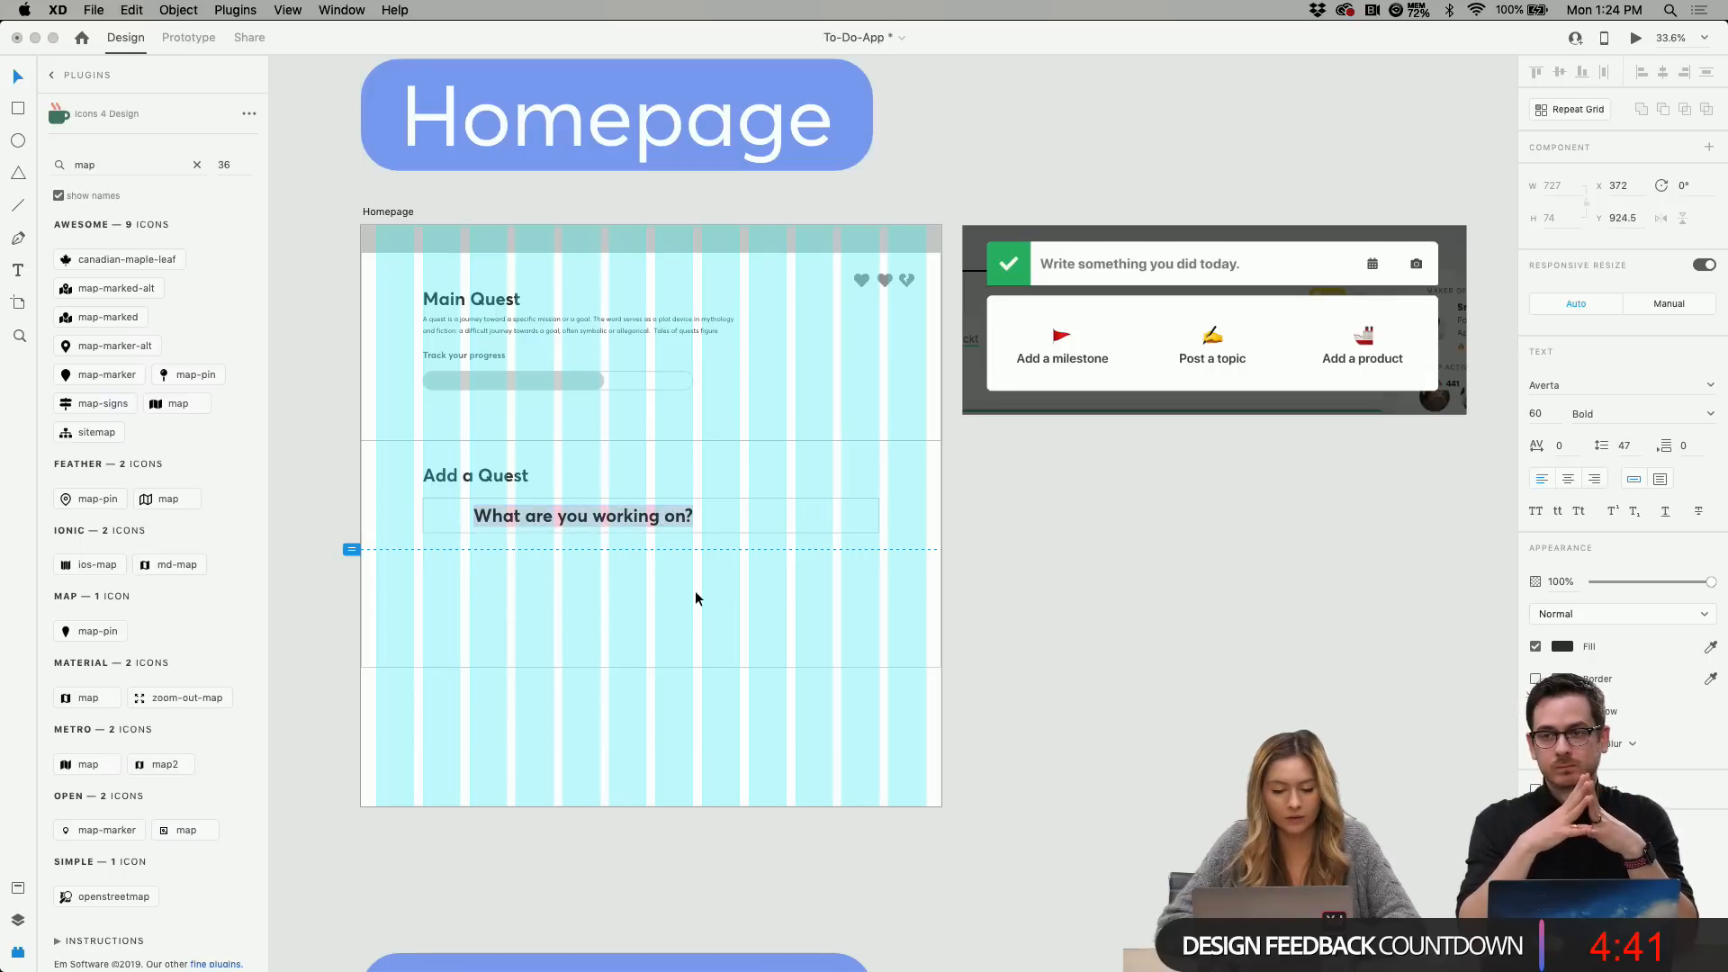
key("Escape")
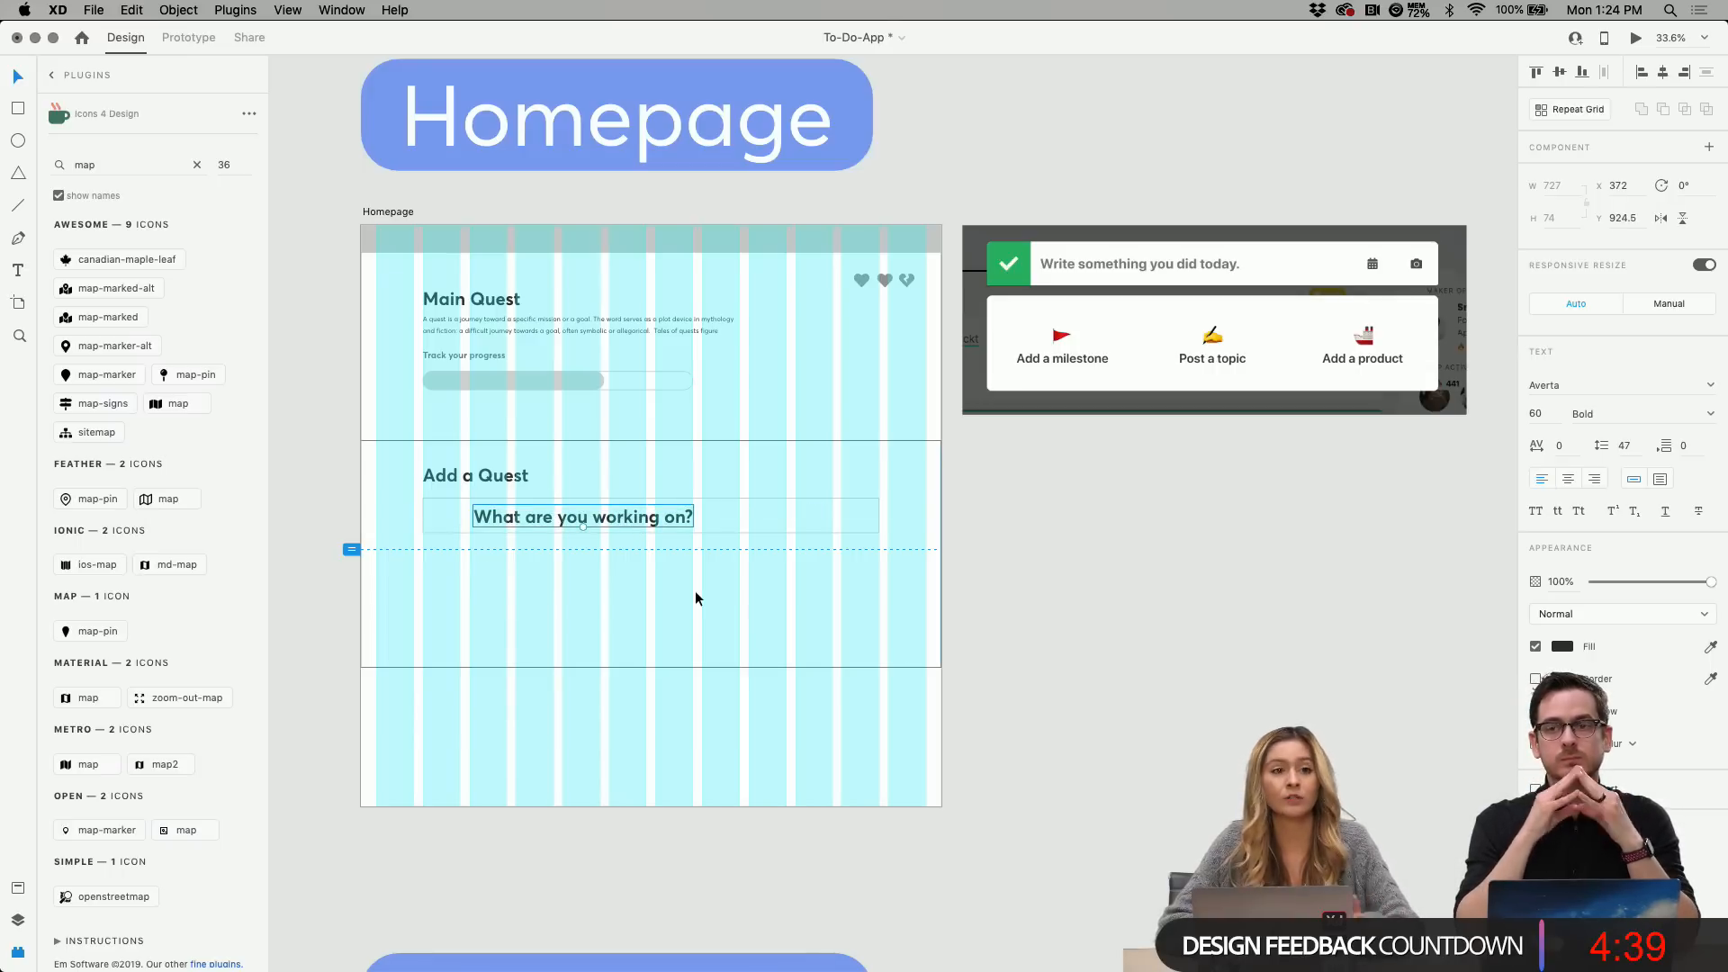
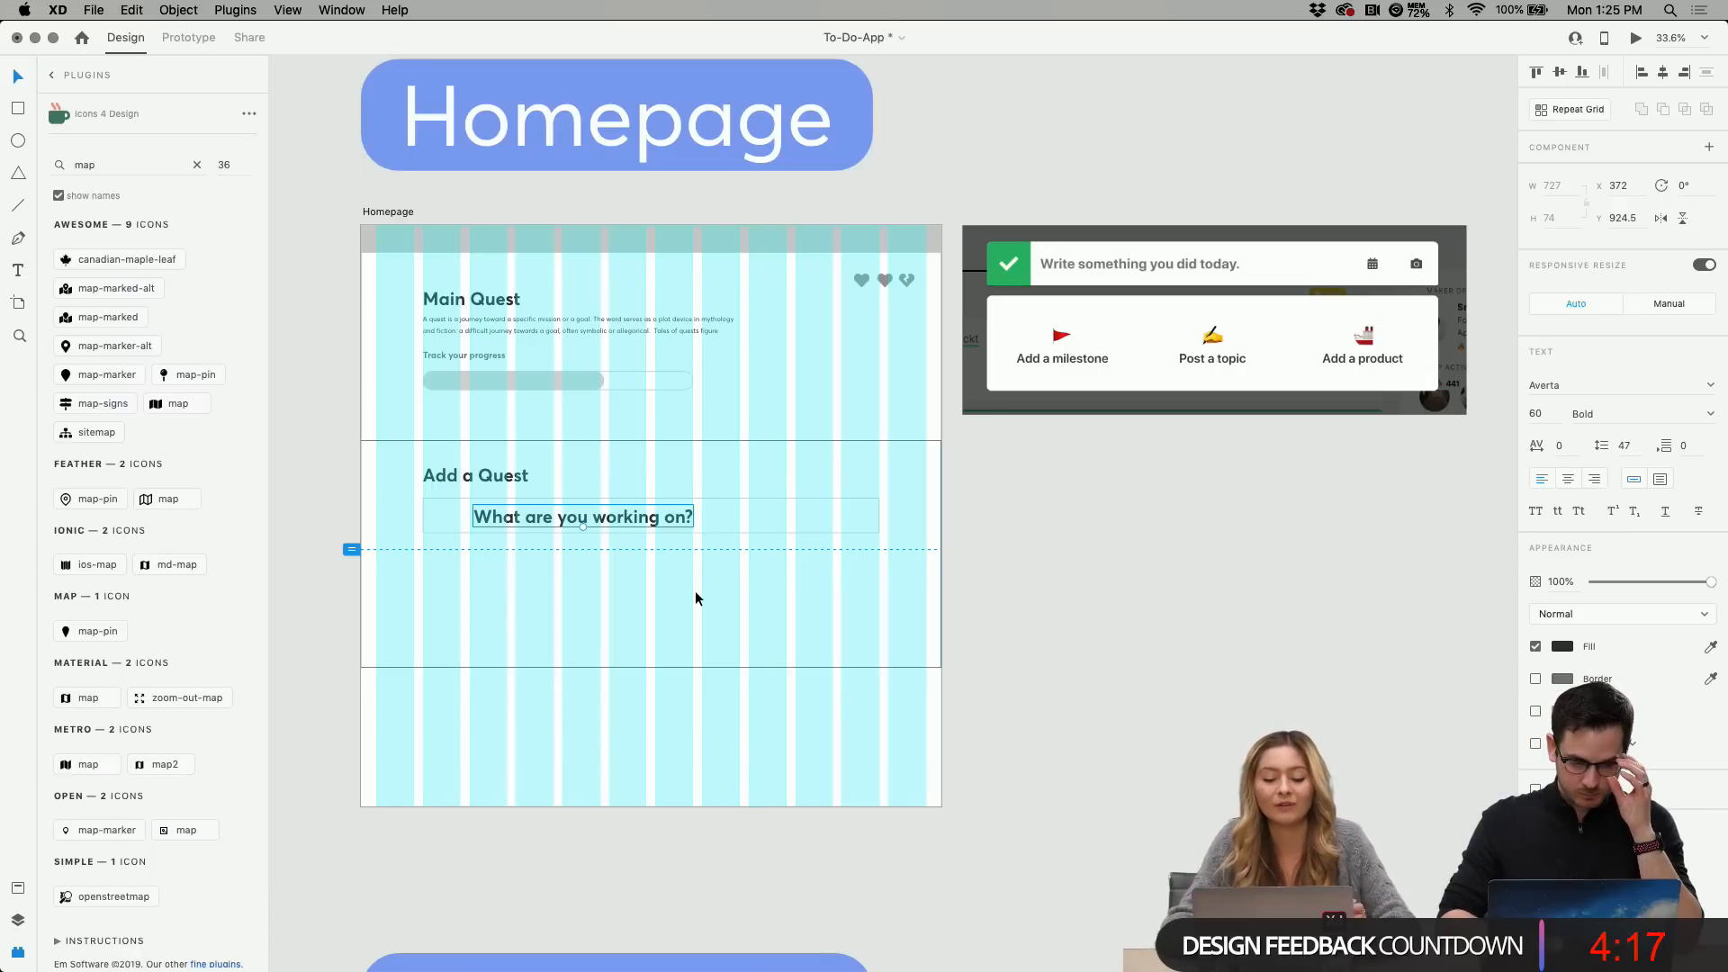
Set the "What are you working on?" text to size 40 and its fill to grey #808080.
left_click(717, 614)
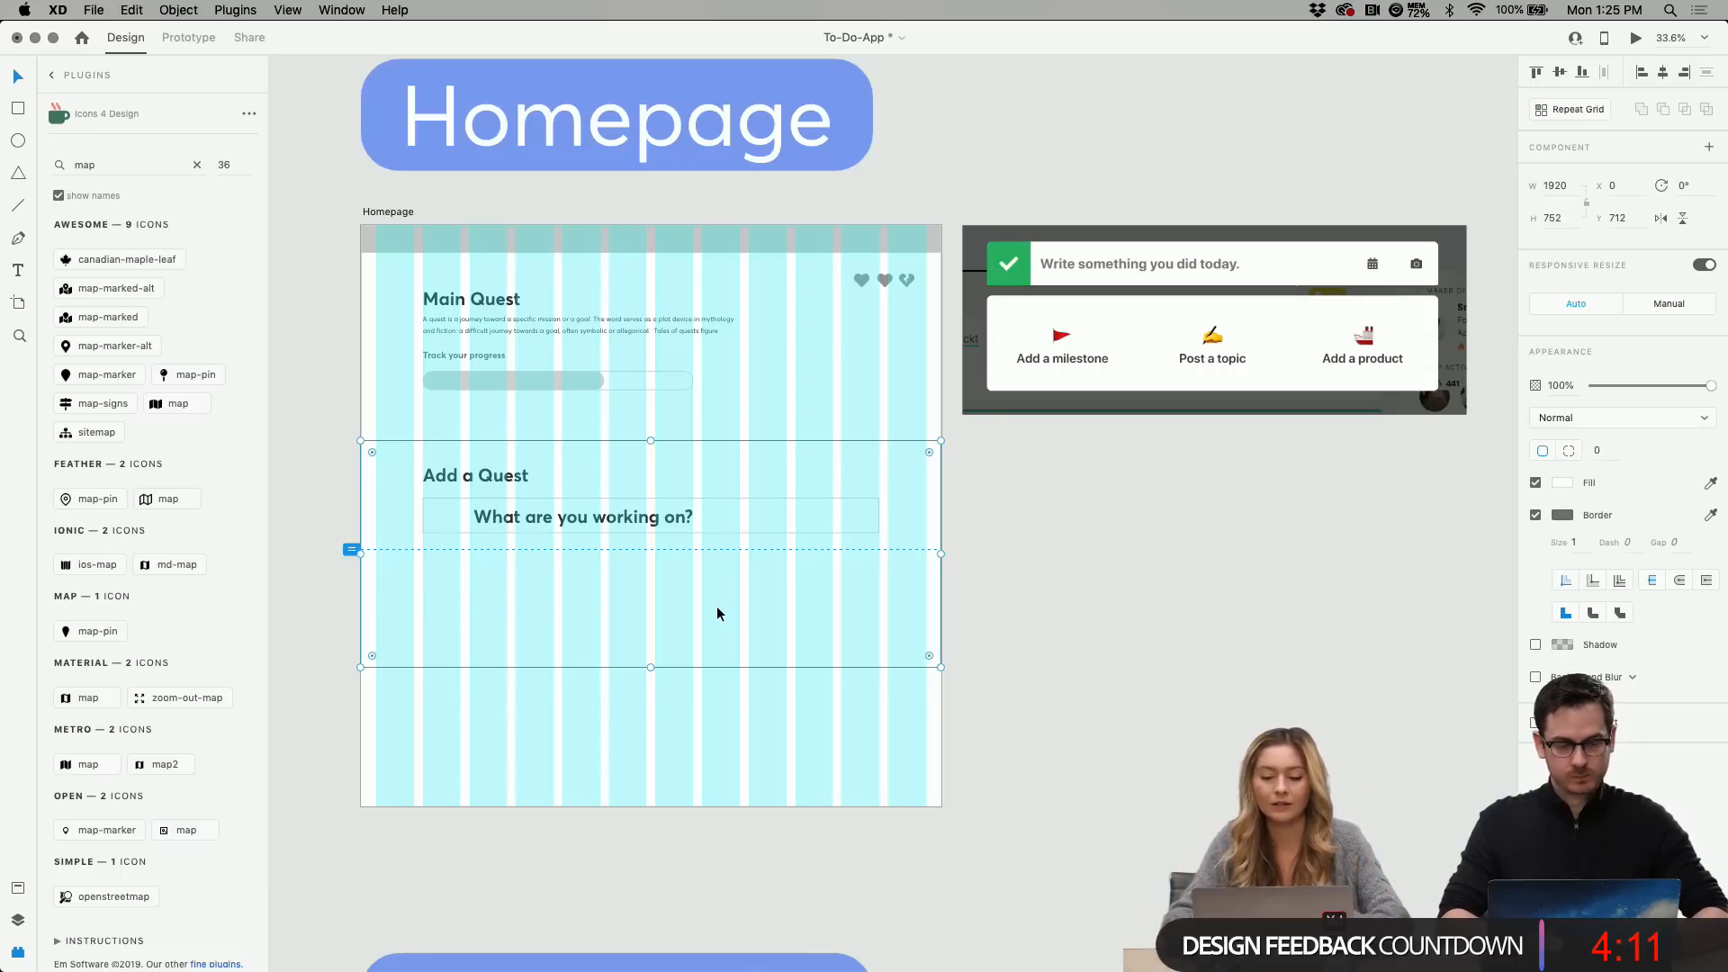
left_click(656, 532)
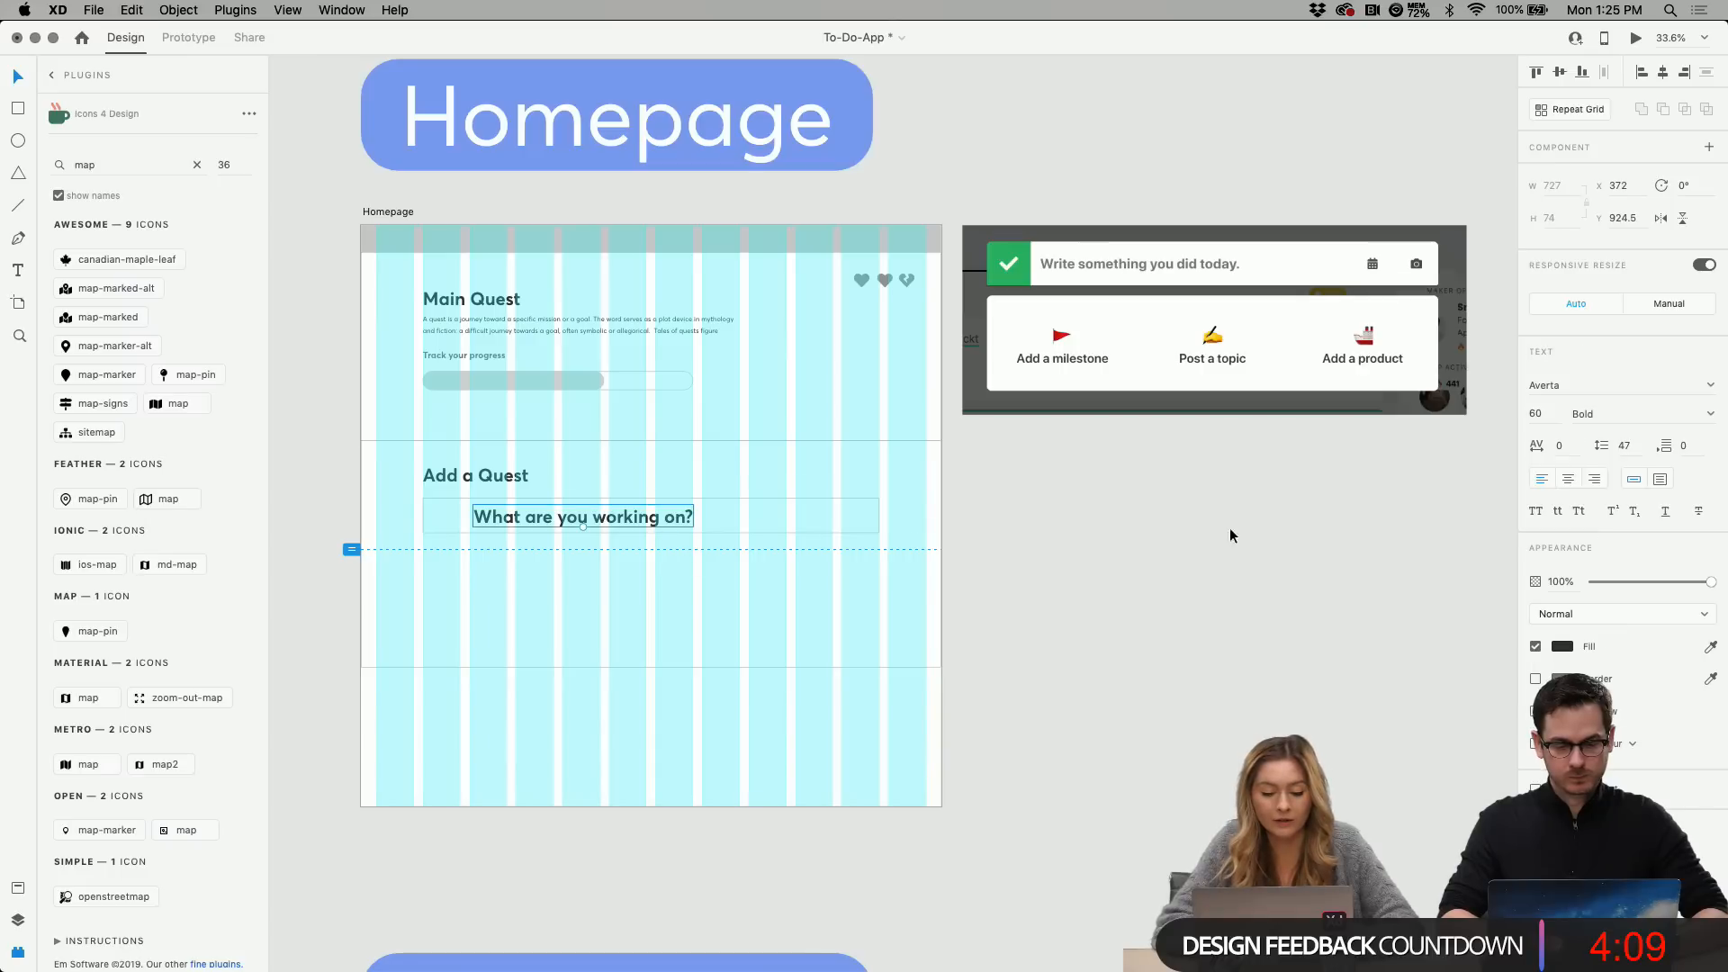
left_click(1552, 414)
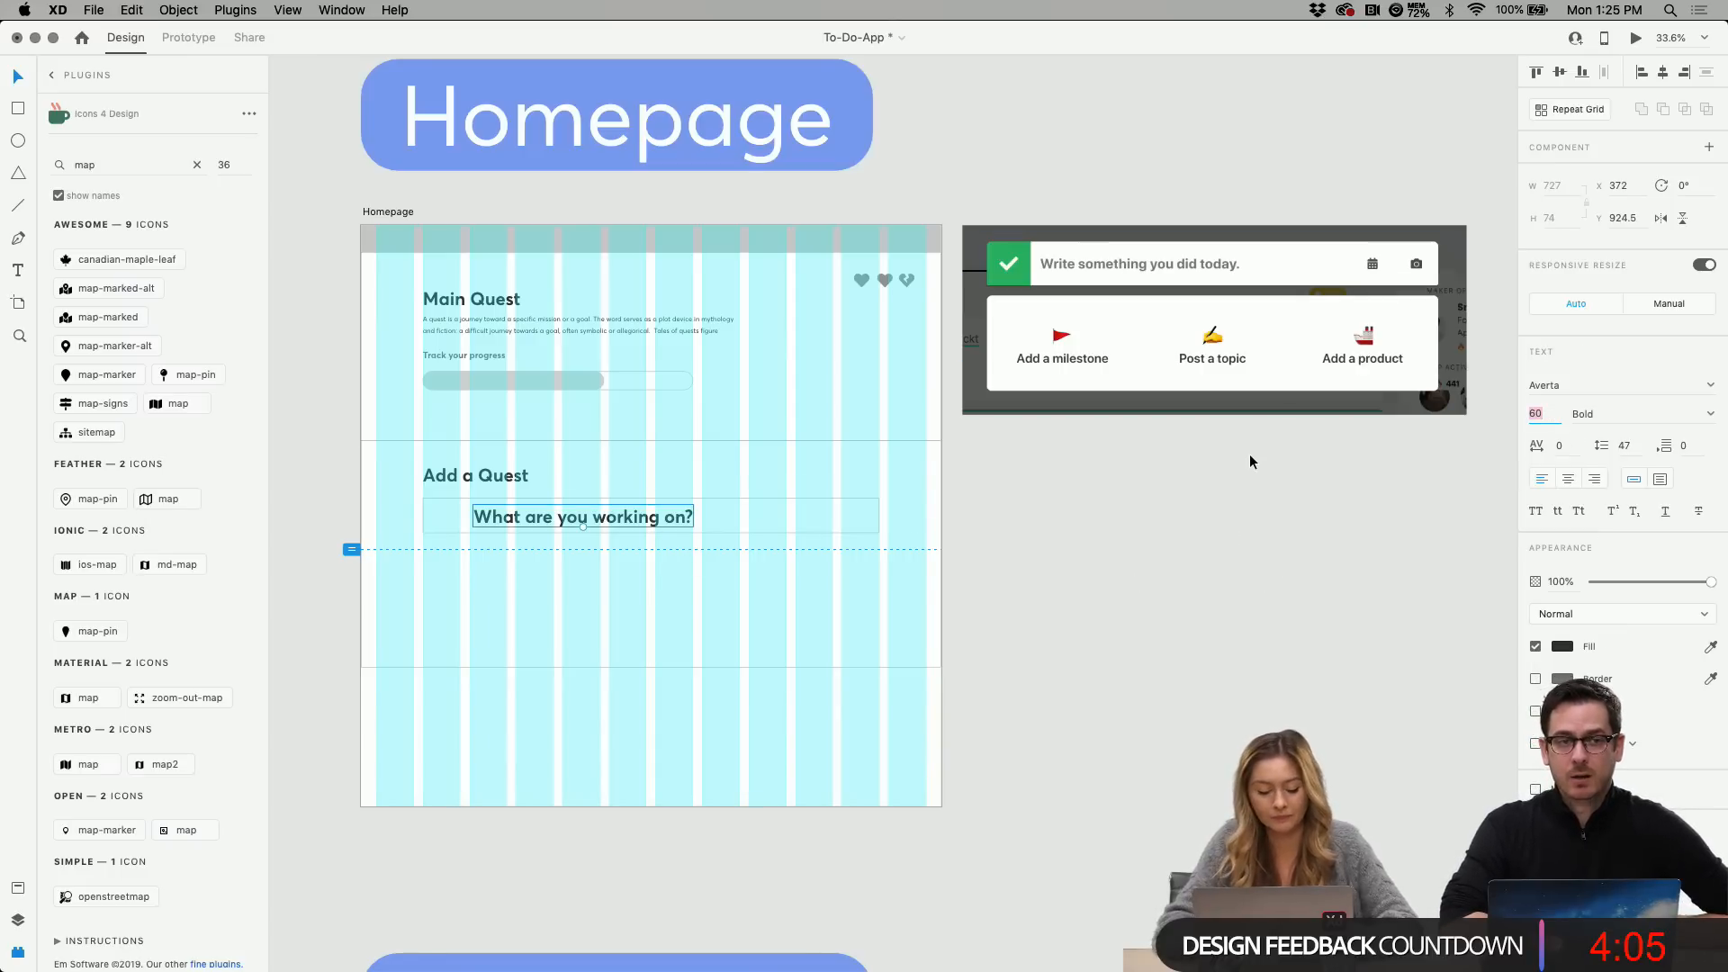
type("30")
key("Return")
left_click(1537, 413)
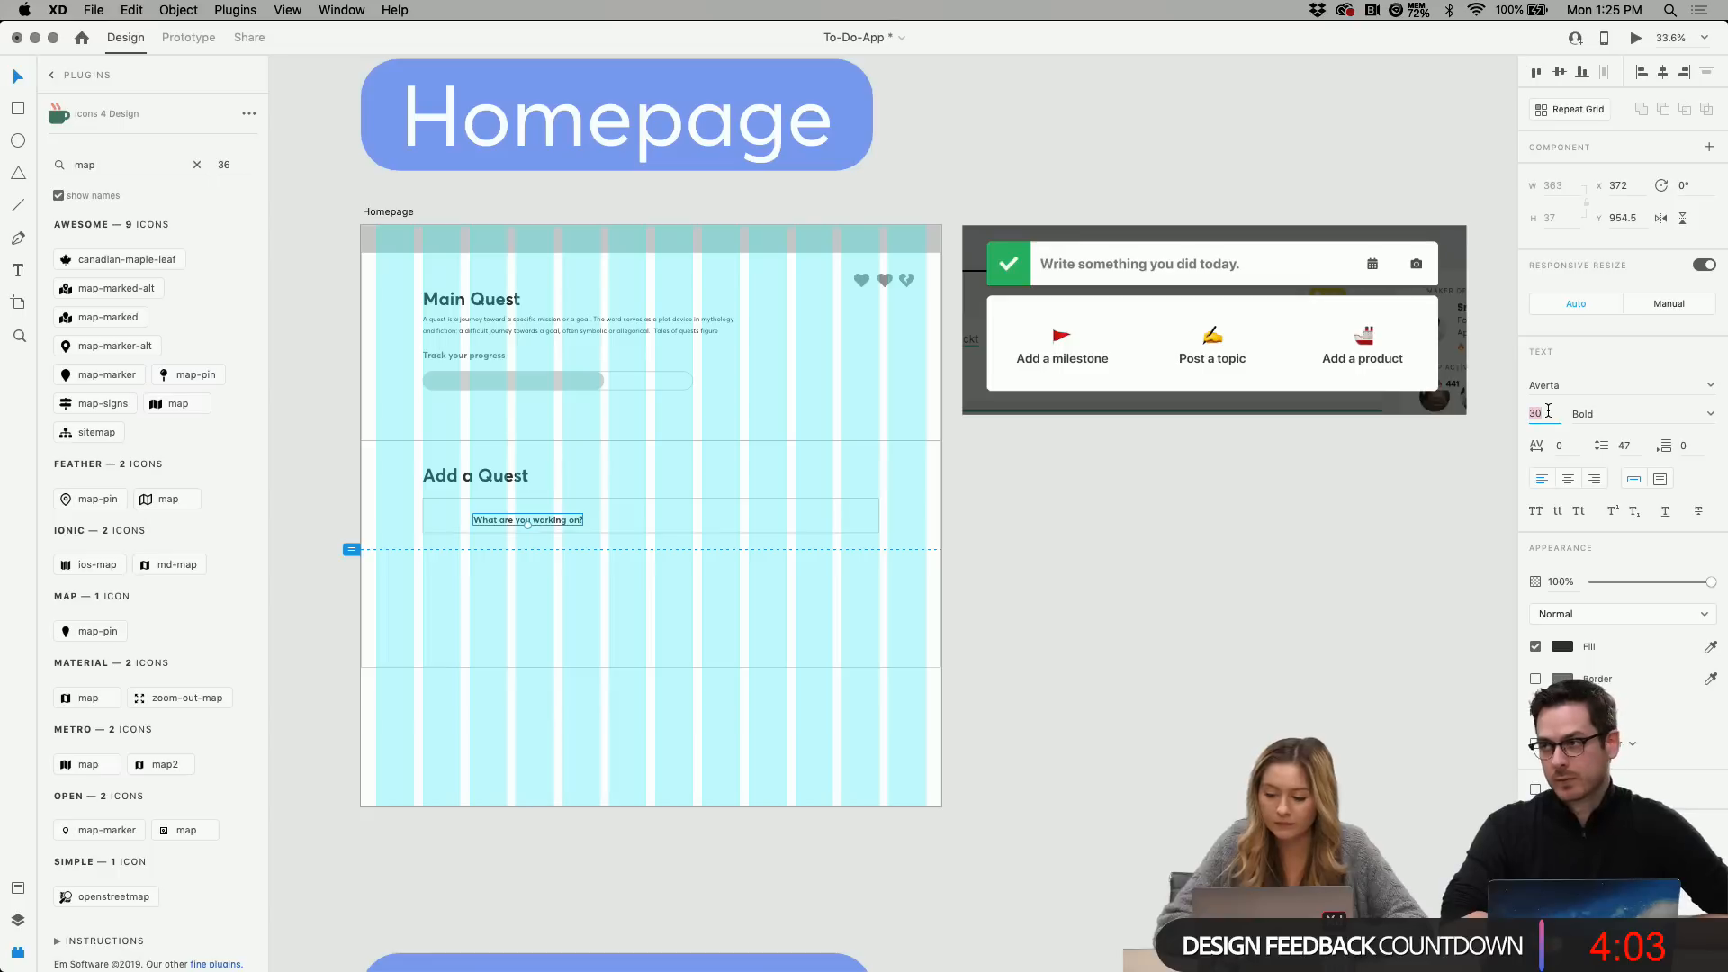
type("40")
key("Return")
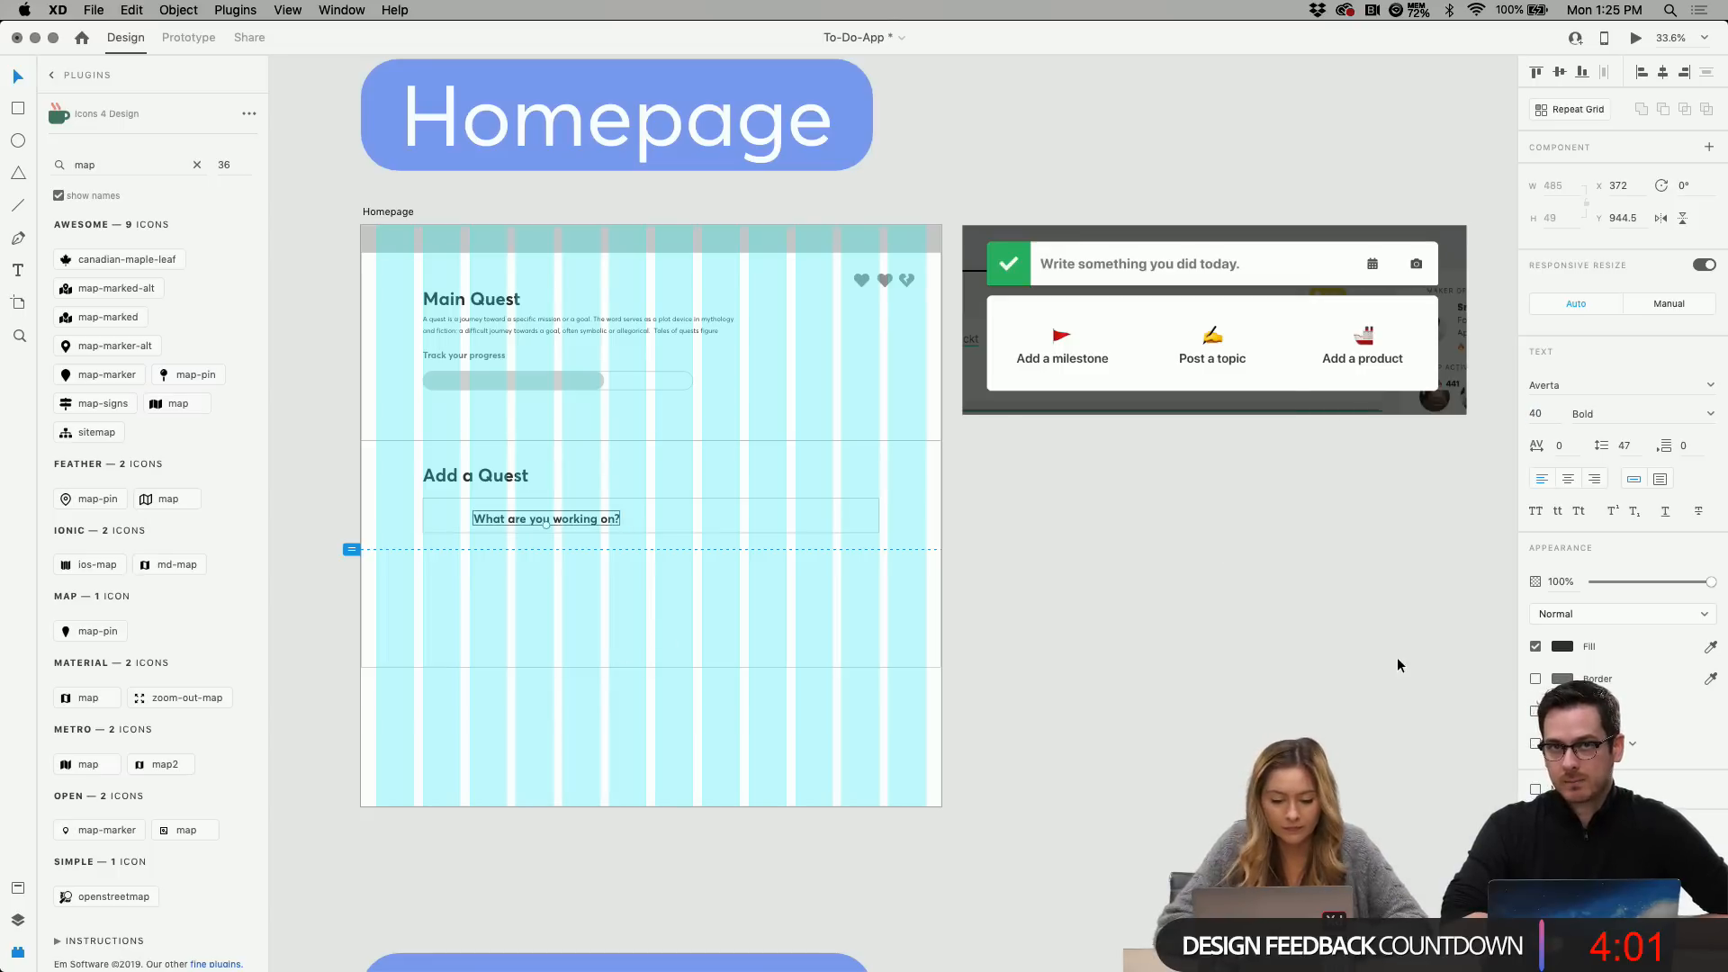
left_click(1563, 647)
left_click(1350, 631)
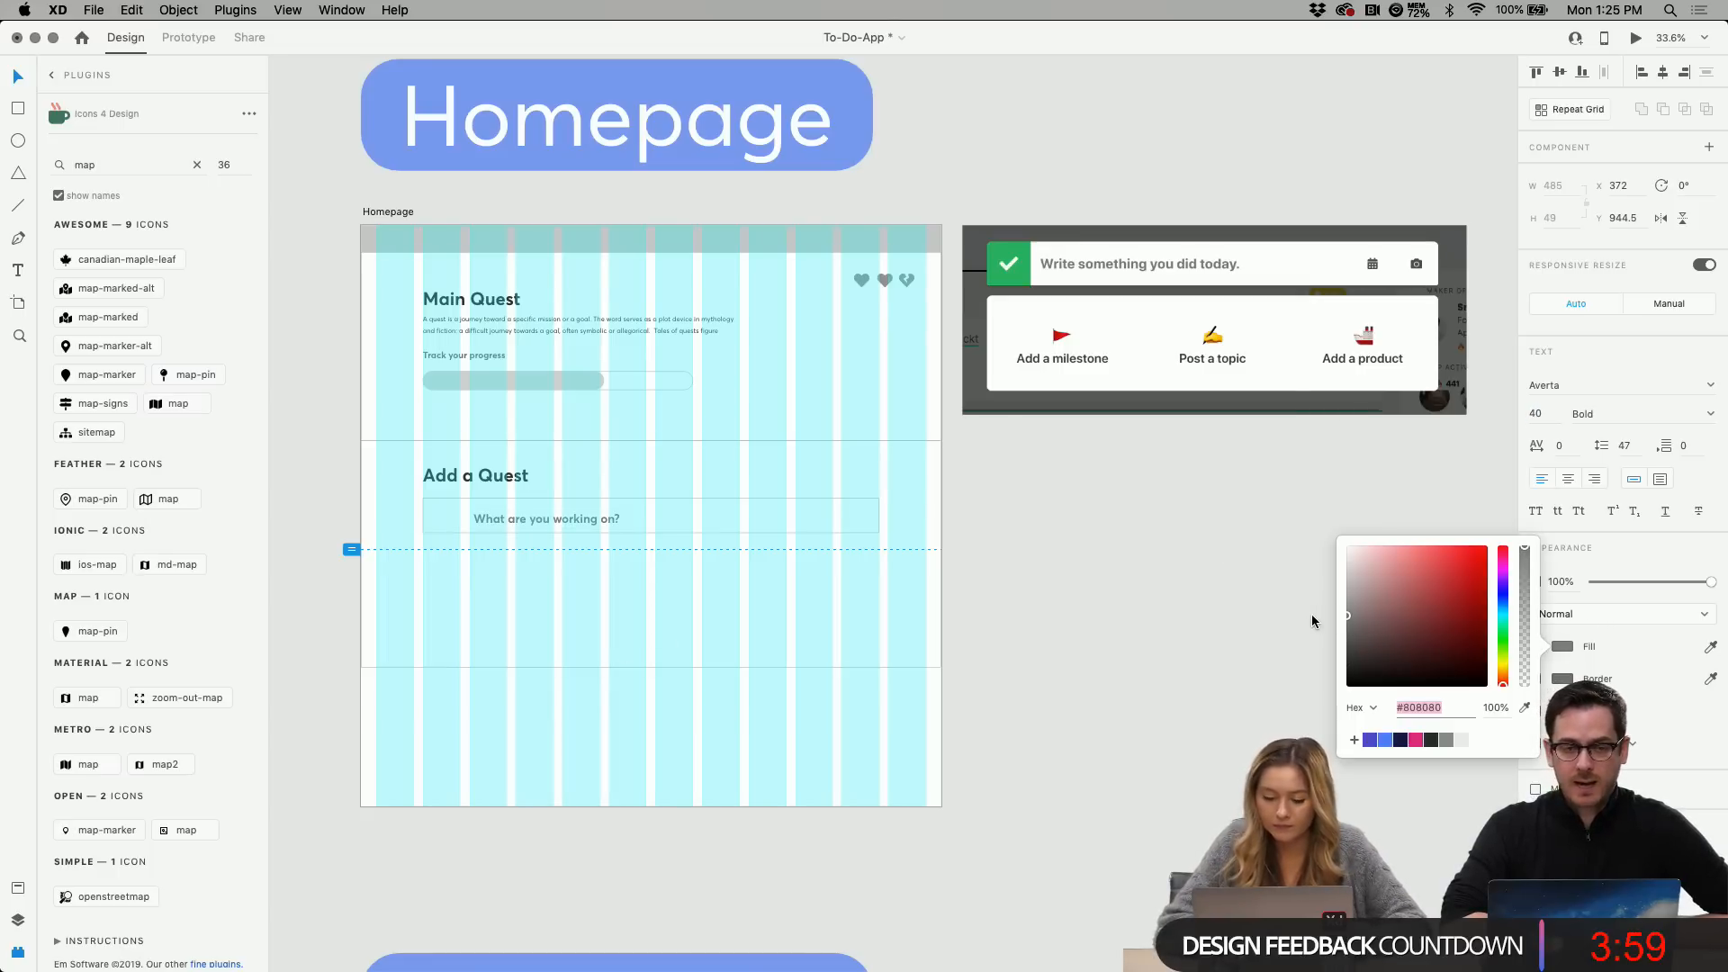
Reposition the "What are you working on?" text inside the input box to X 359, Y 937.
scroll(687, 575, "up", 5)
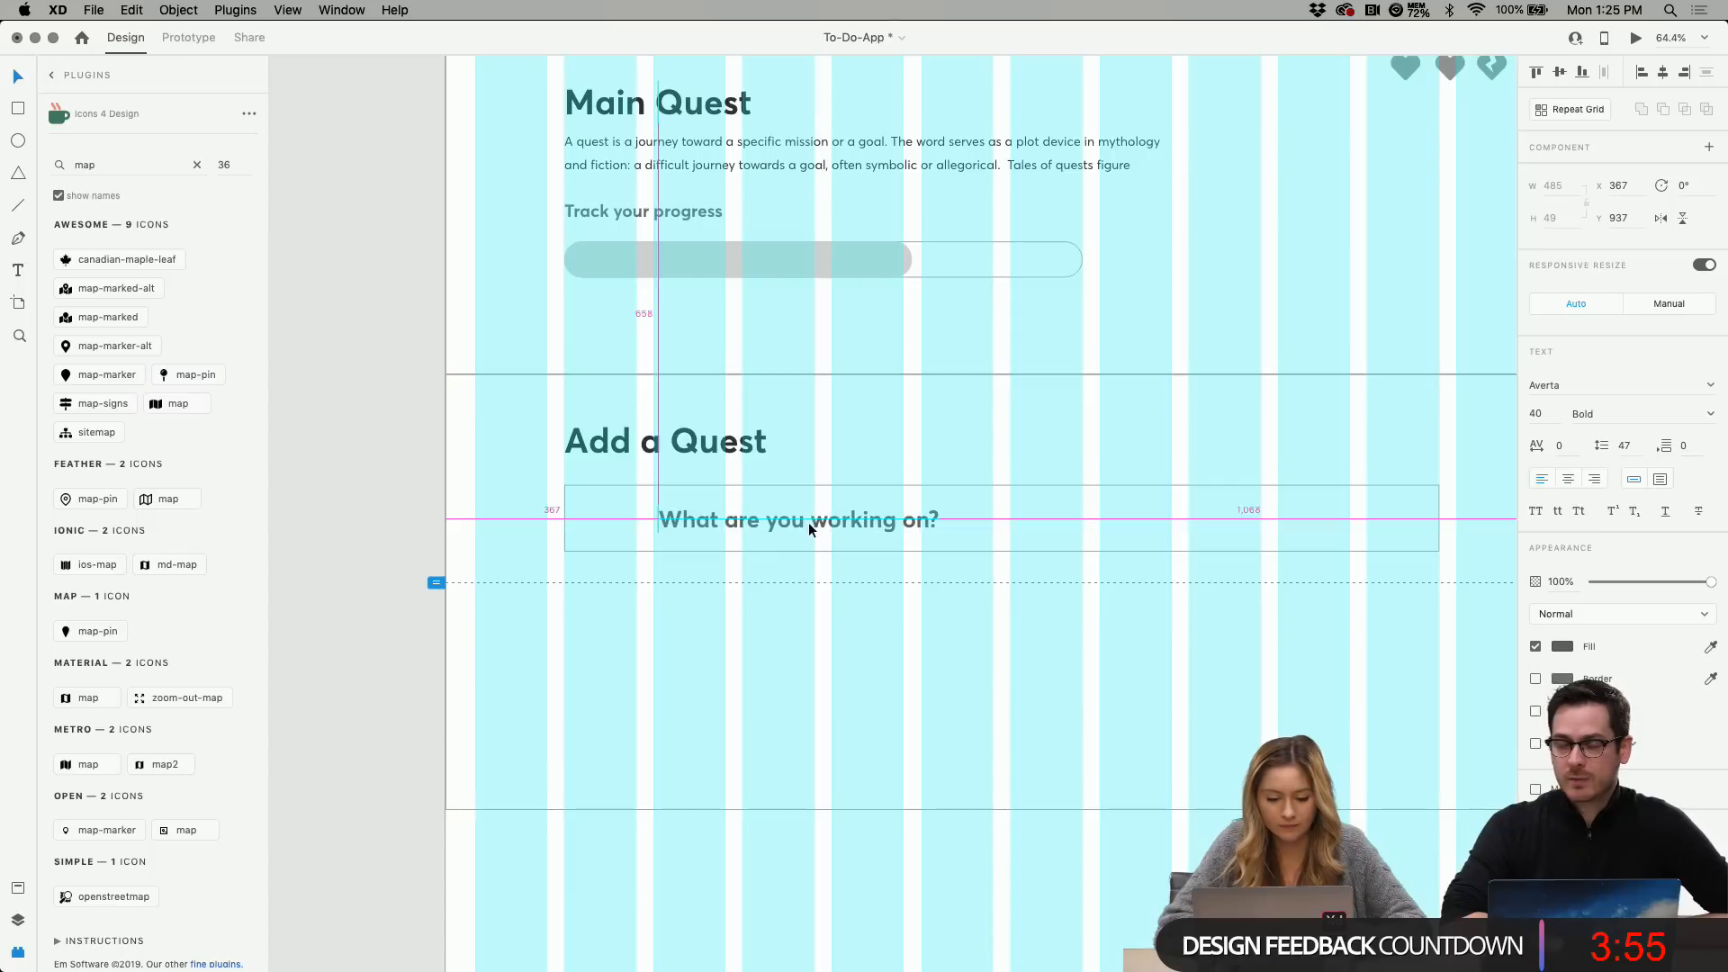
left_click(759, 638)
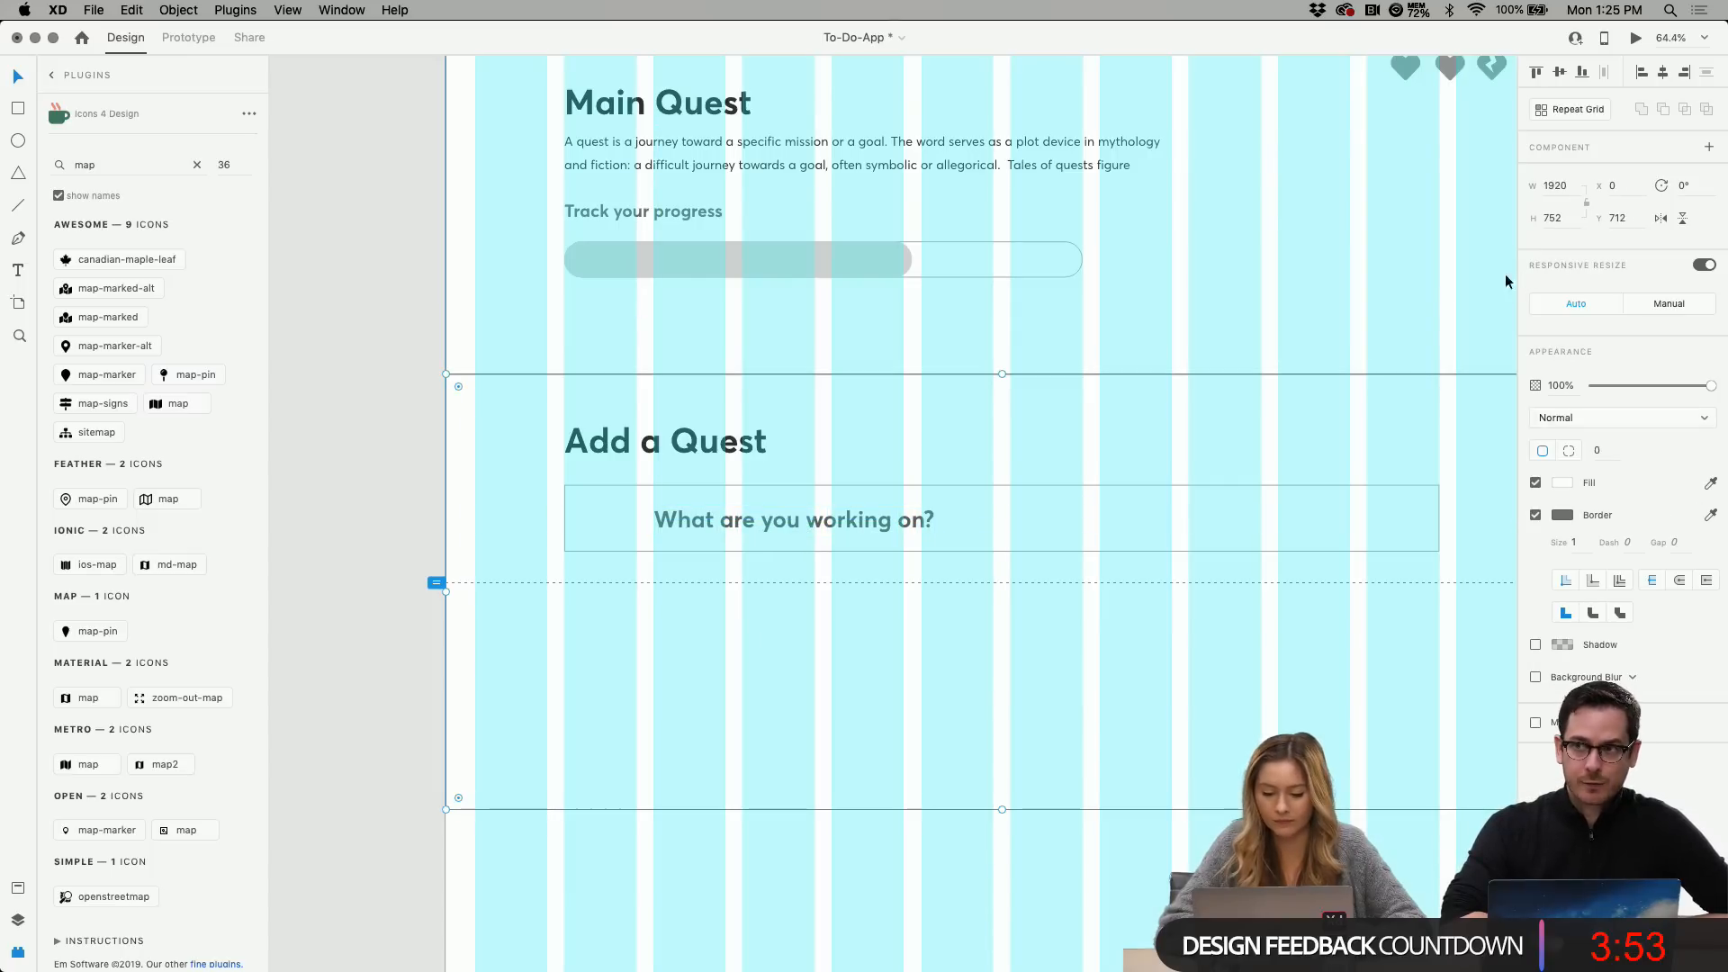
Compare the "Write something you did today." reference image with the input box and placeholder text in the Add a Quest section.
scroll(781, 540, "right", 15)
scroll(781, 540, "up", 5)
scroll(781, 540, "right", 15)
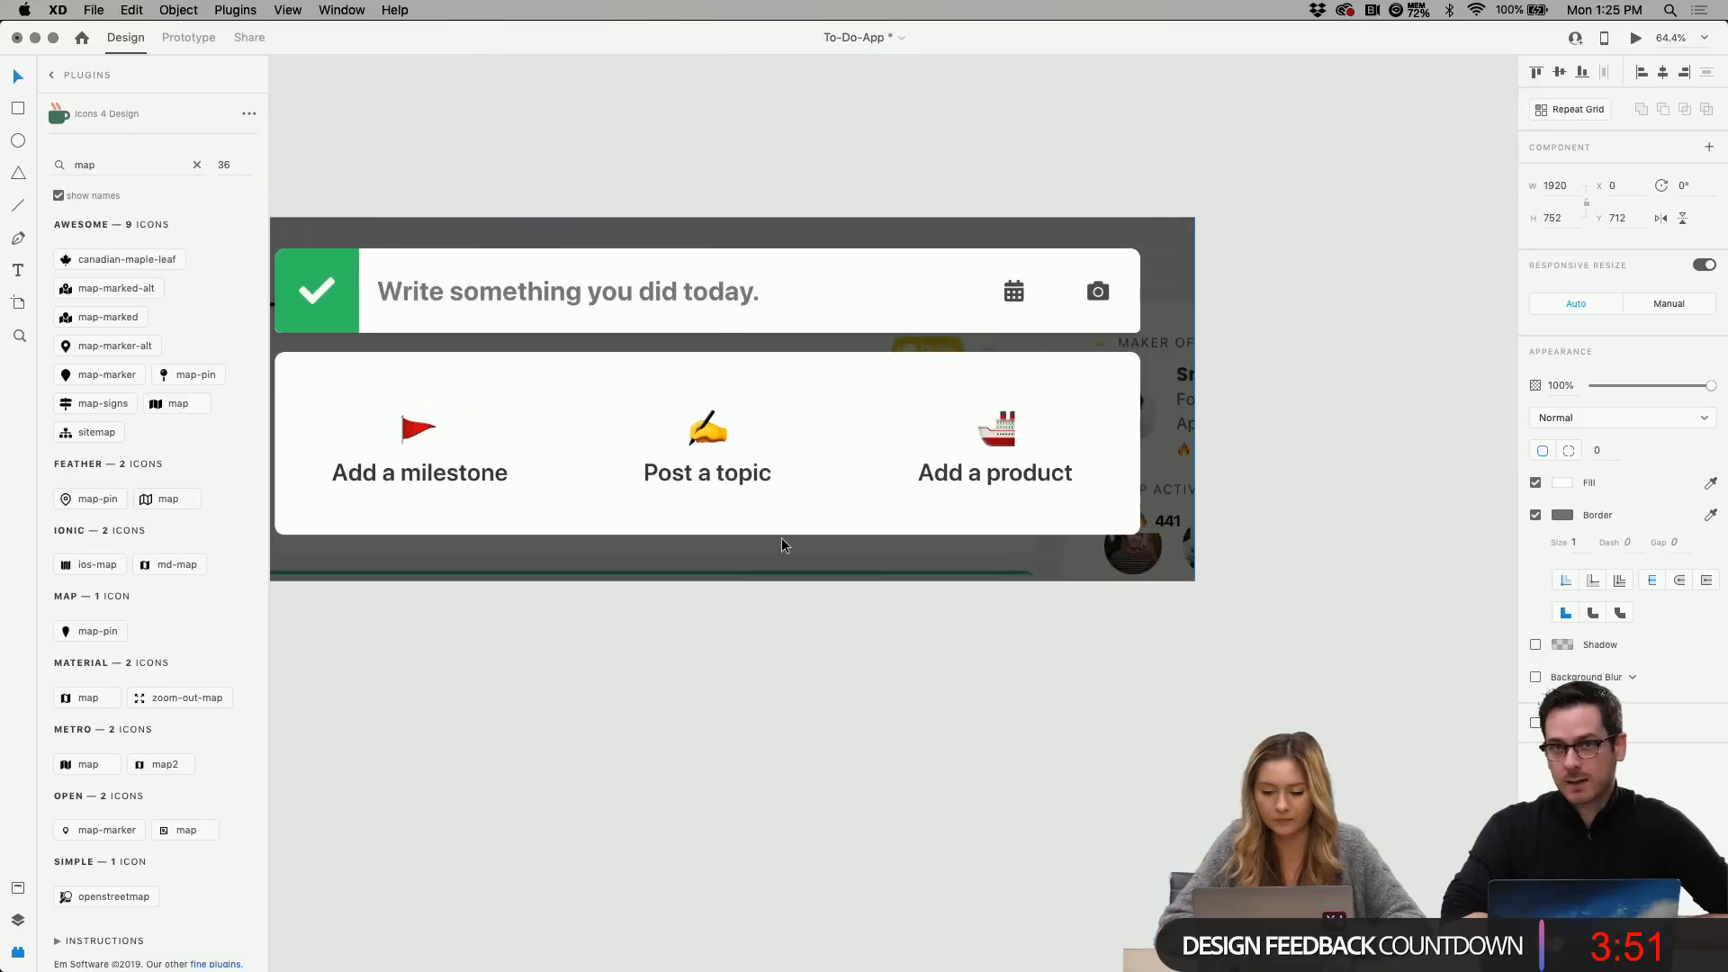
scroll(781, 540, "left", 20)
scroll(781, 540, "down", 5)
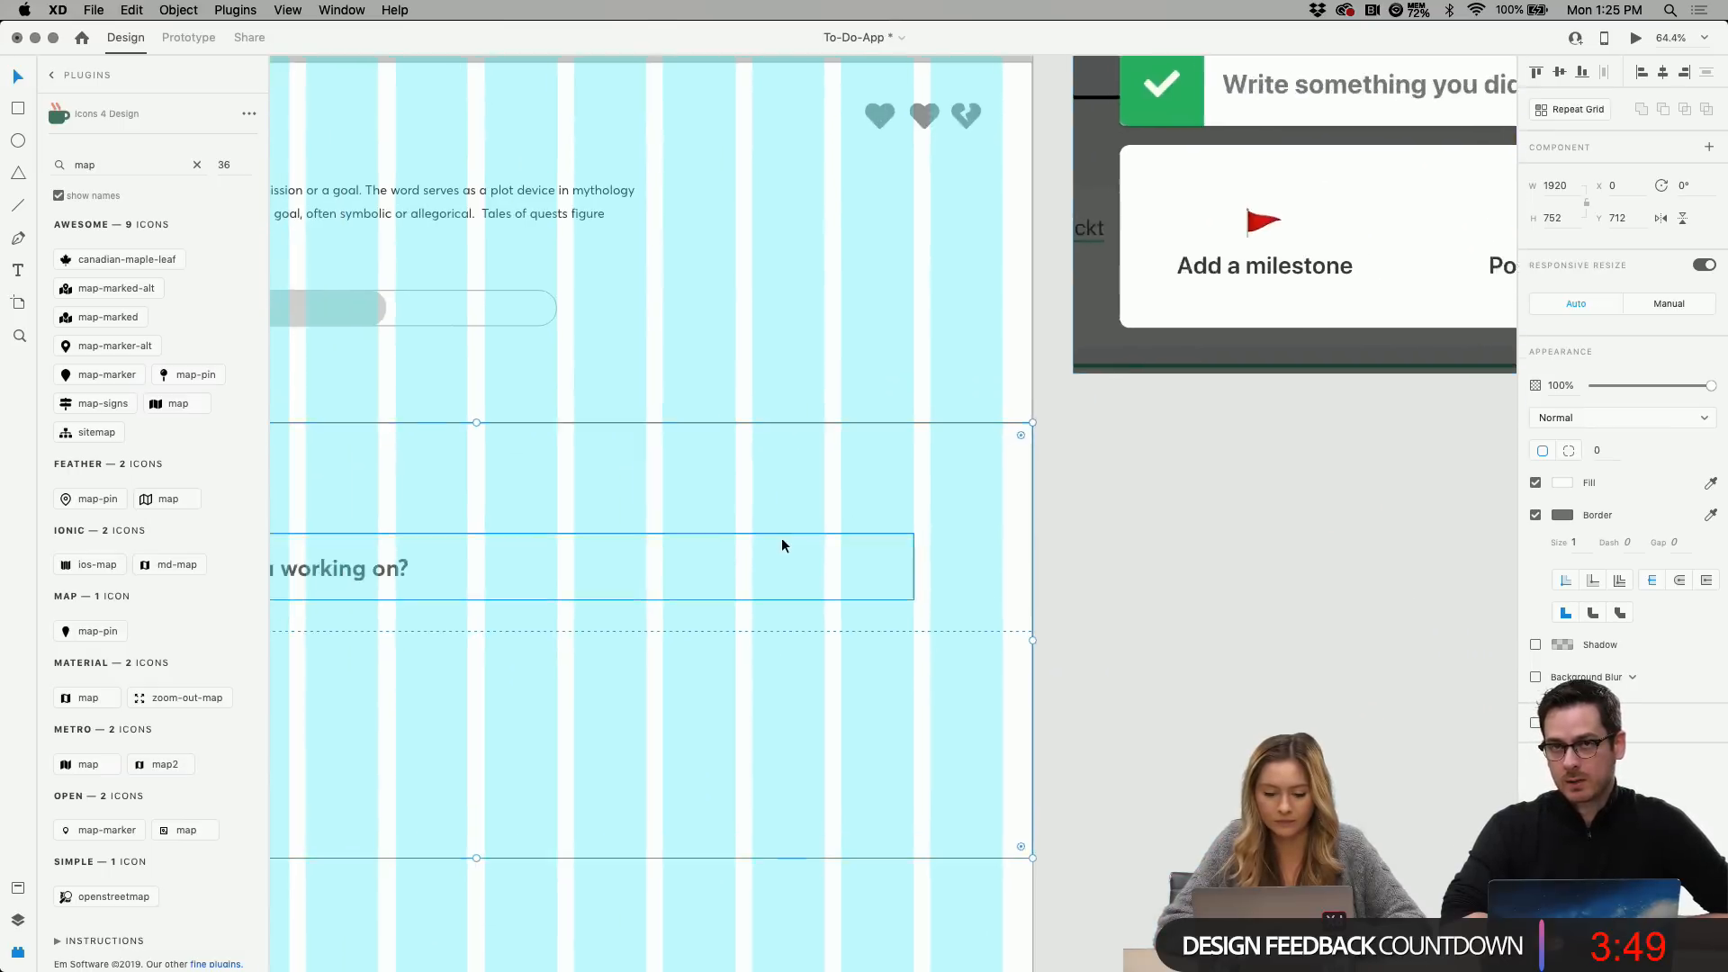
scroll(782, 538, "right", 2)
scroll(781, 537, "up", 2)
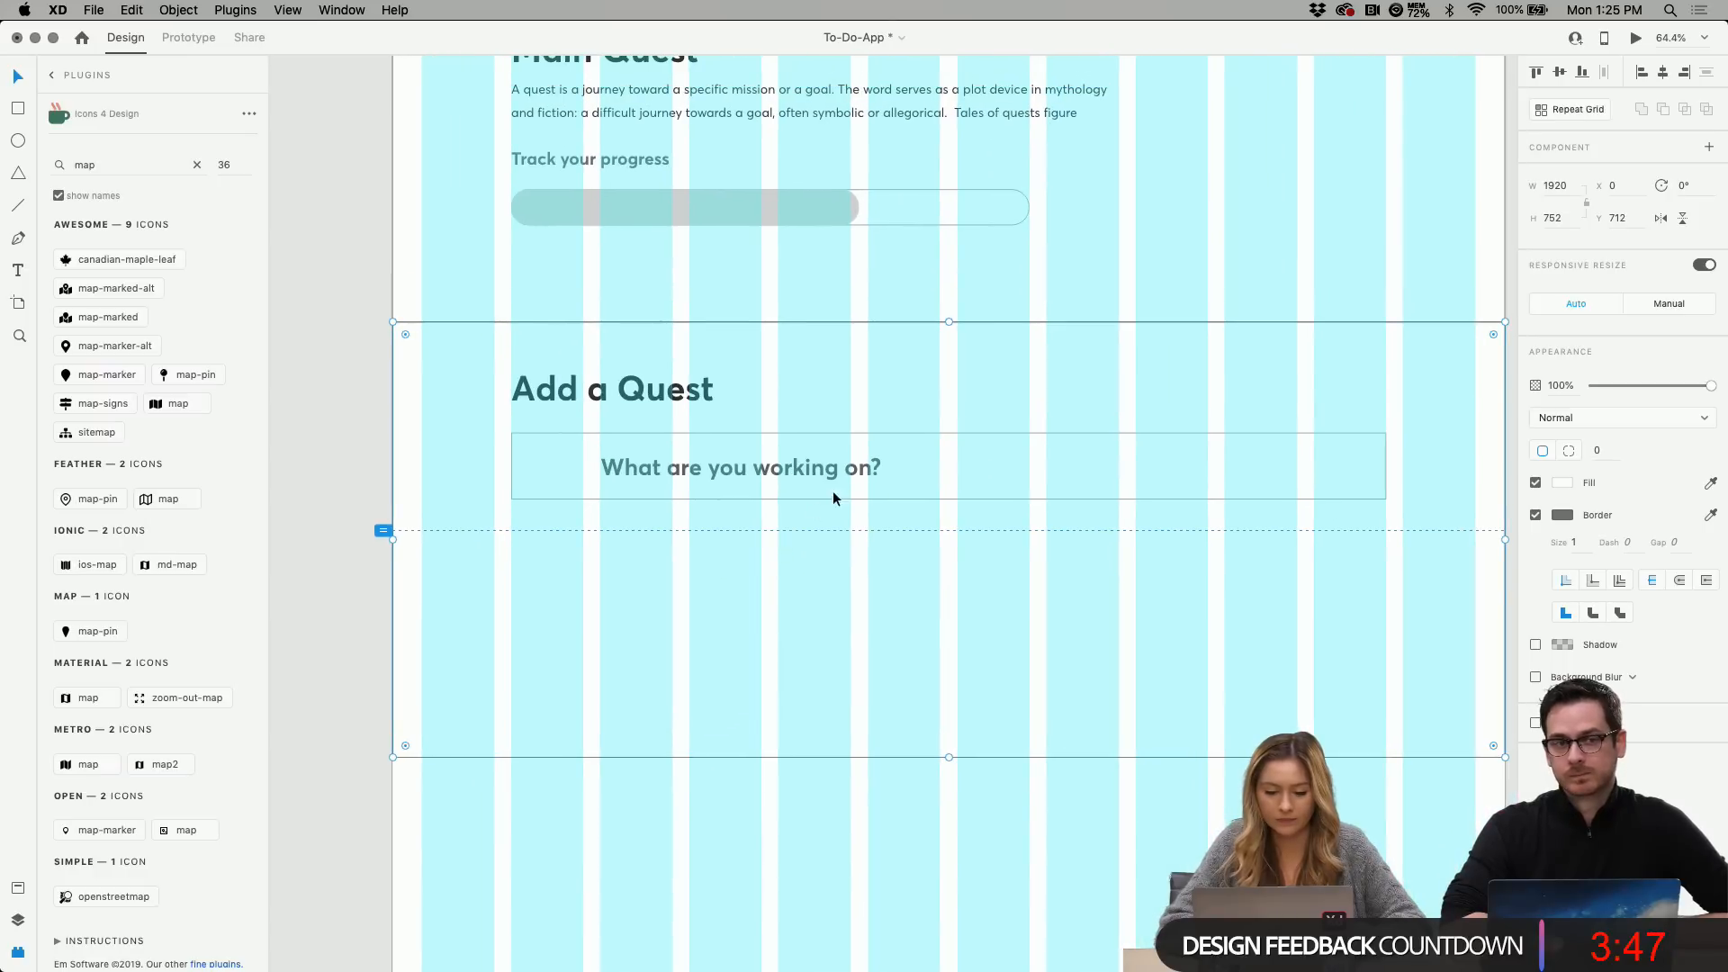
left_click(845, 467)
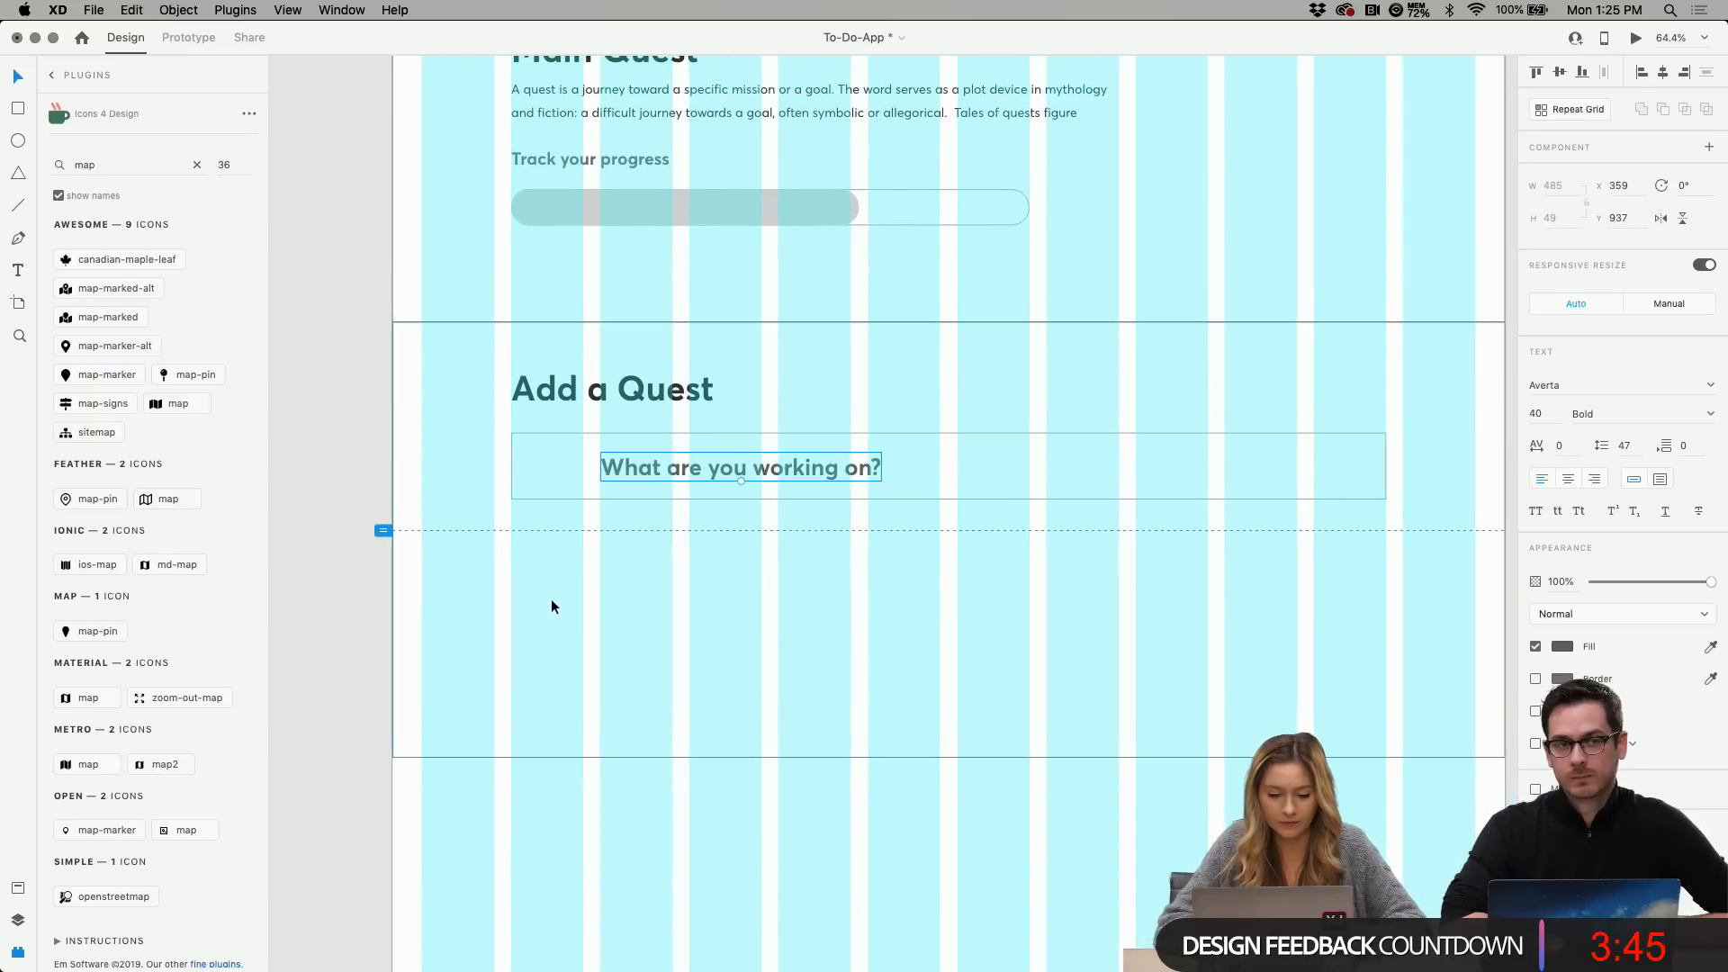
Check the progress bar's corner radius and round the Add a Quest input box's corners to a radius of 30.
scroll(550, 598, "right", 2)
scroll(551, 598, "up", 2)
left_click(960, 267)
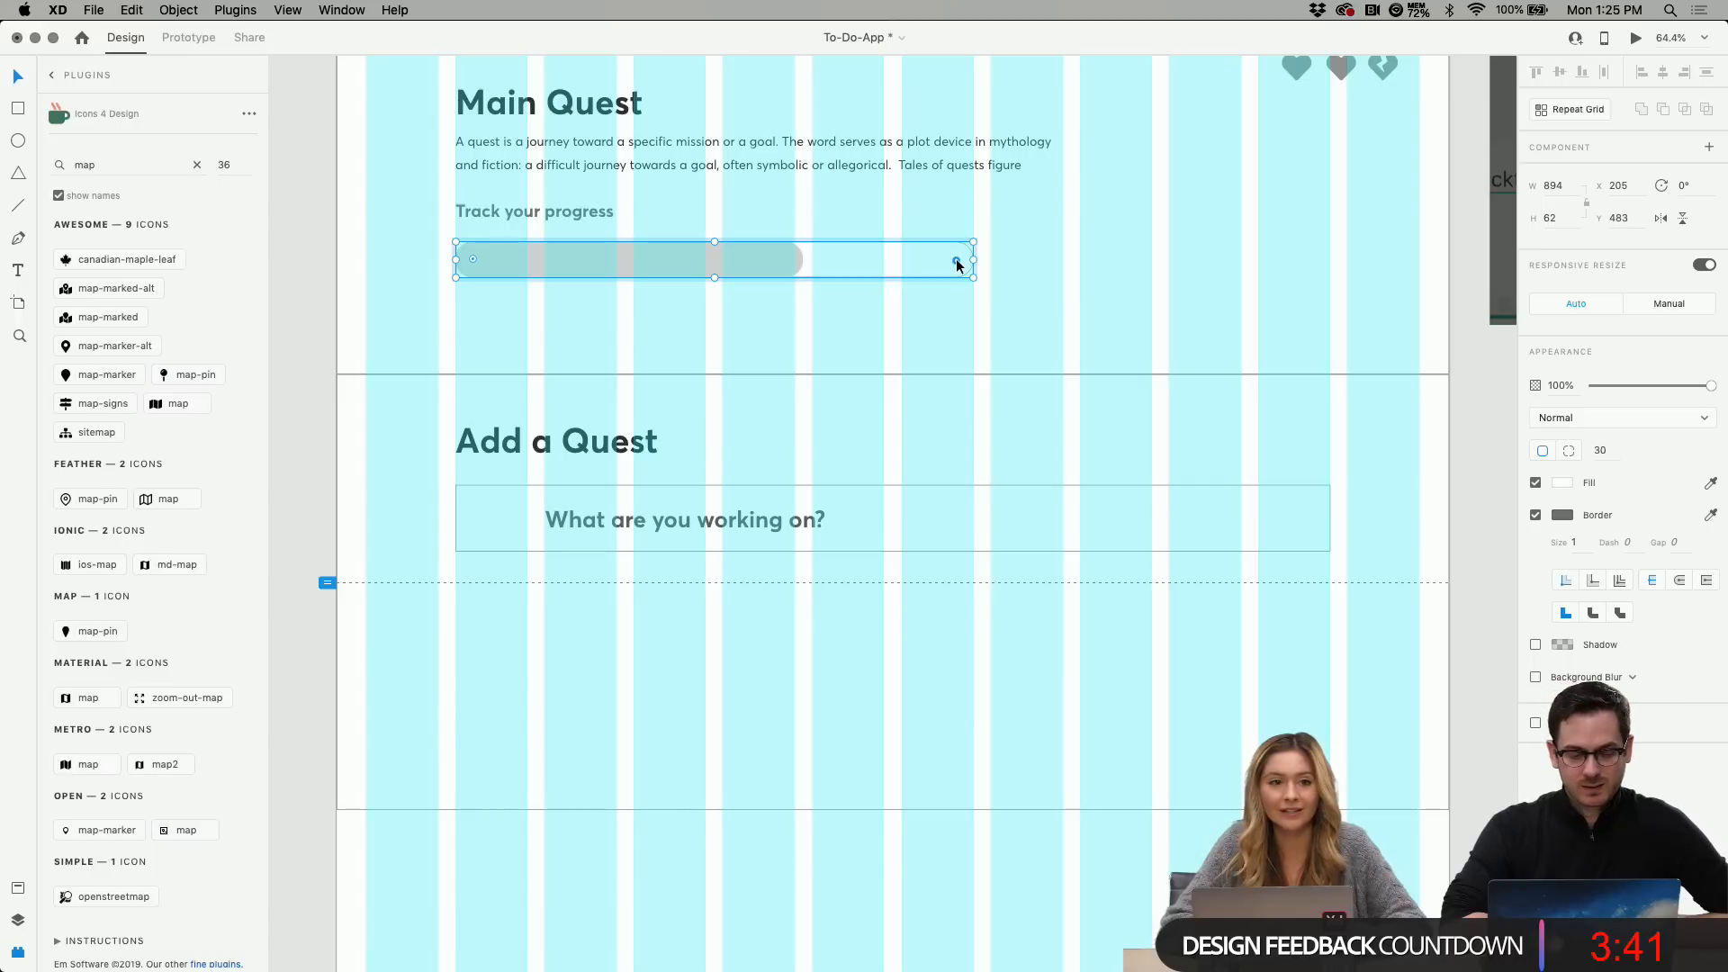
left_click(893, 319)
double_click(889, 261)
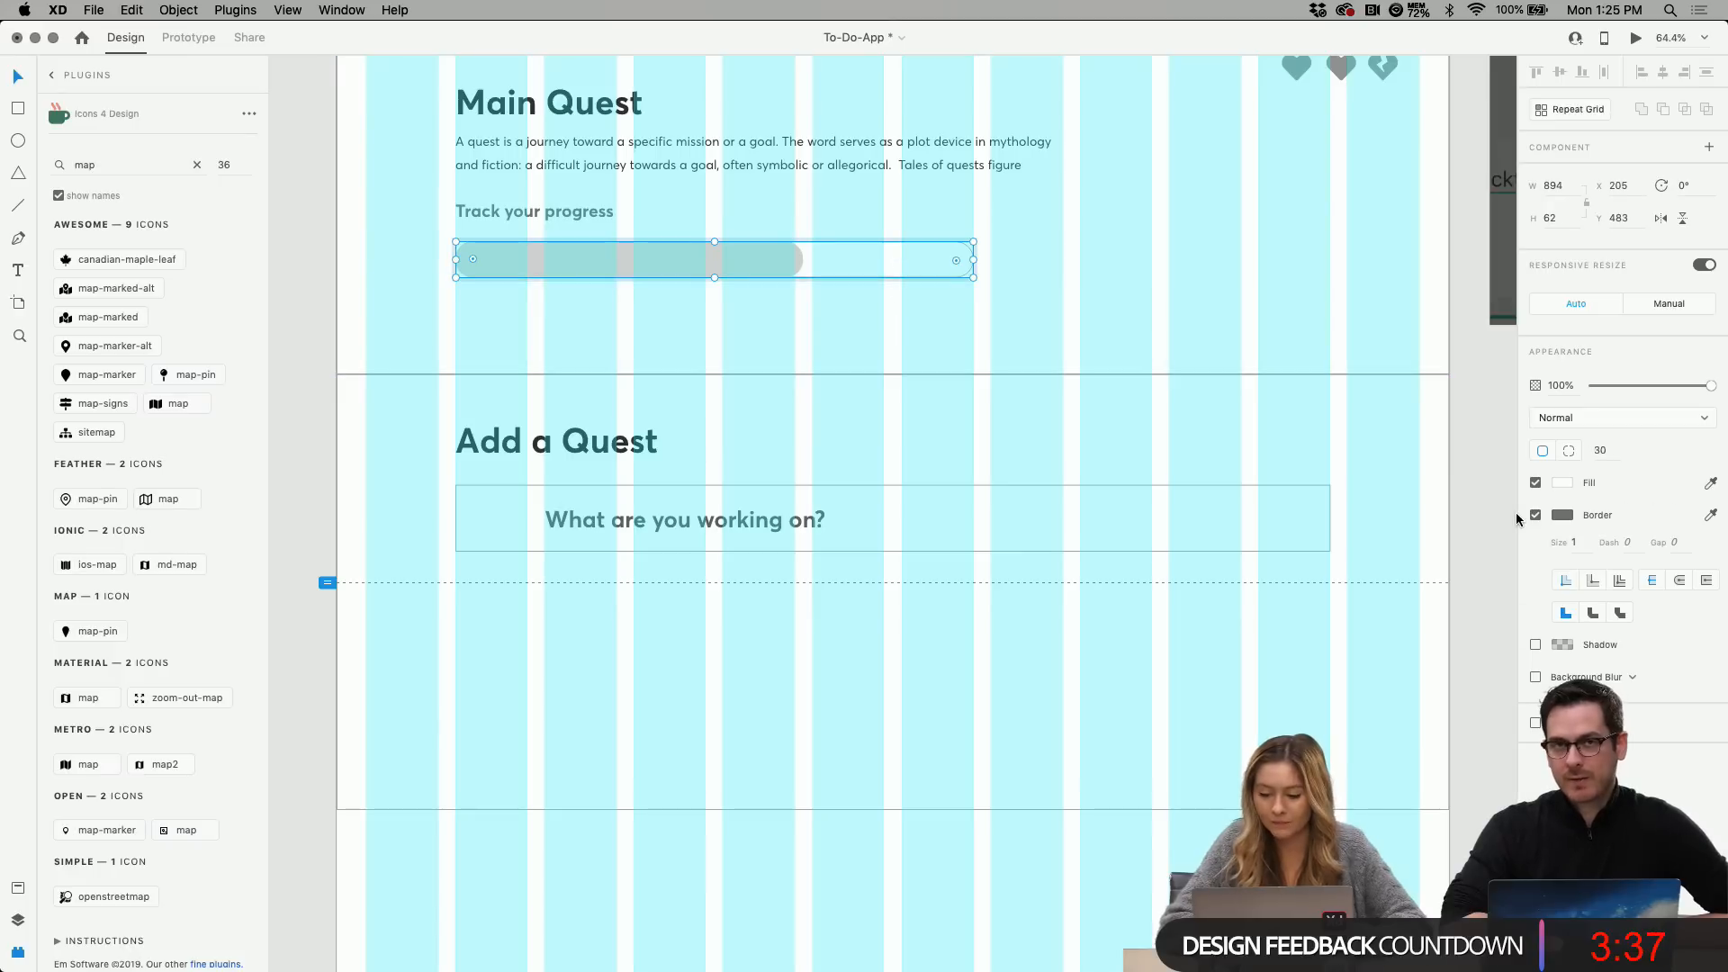
left_click(1242, 515)
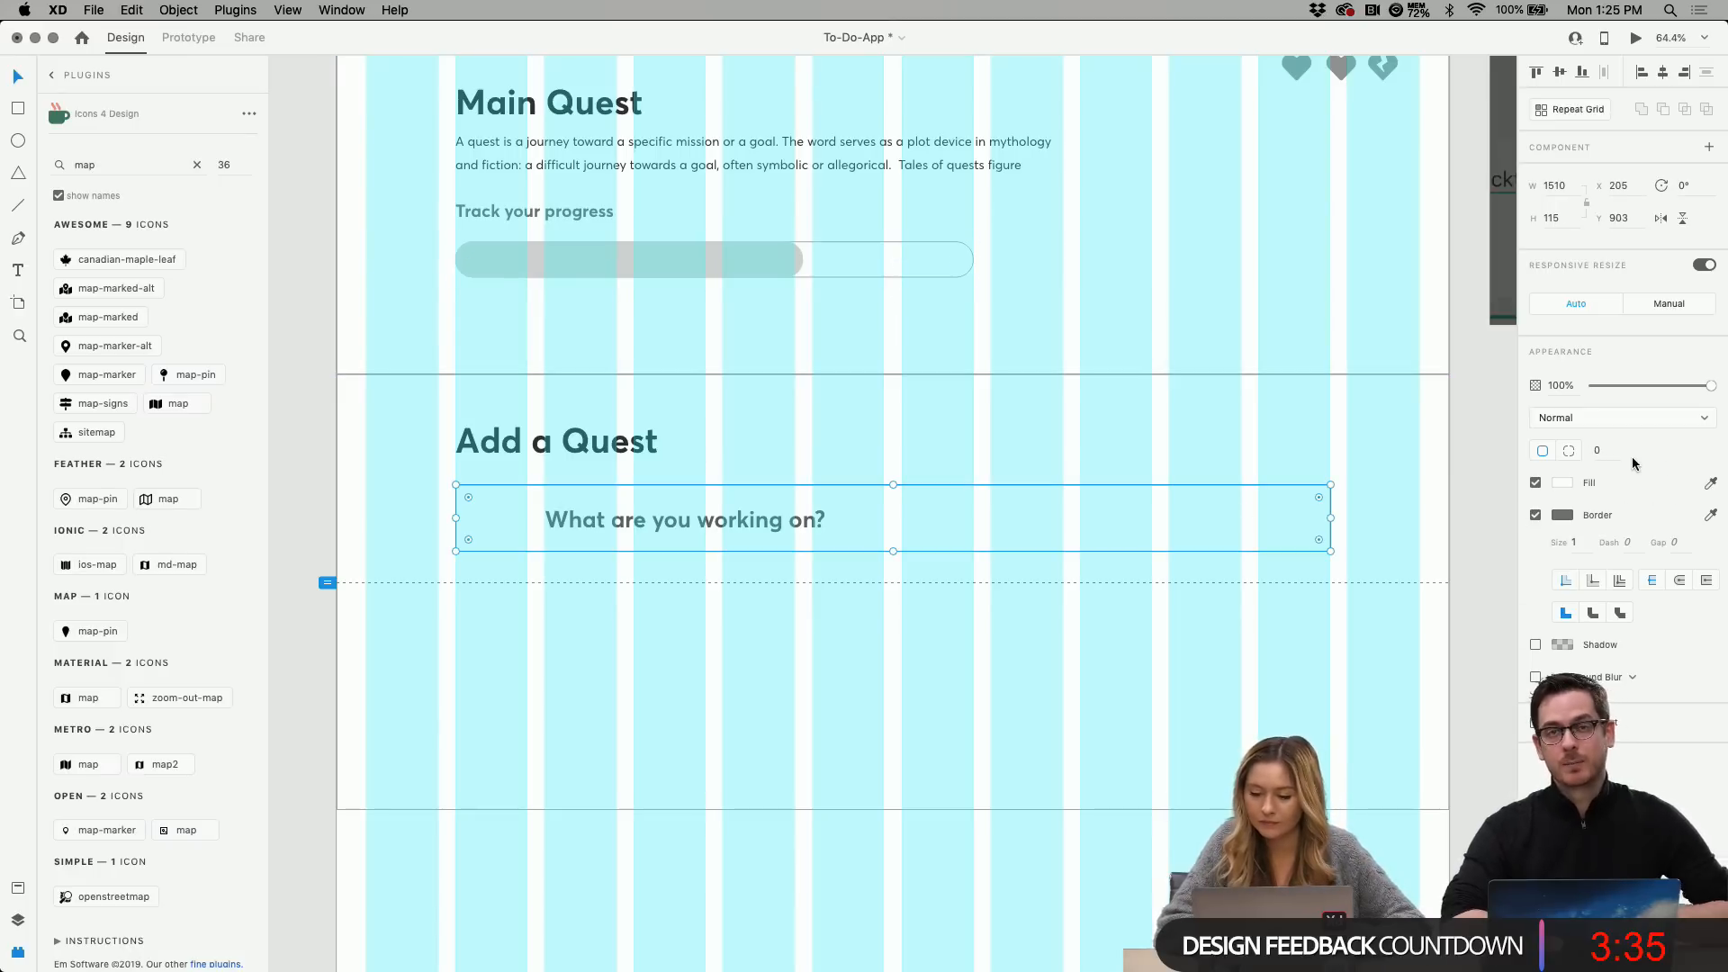
type("30")
key("Return")
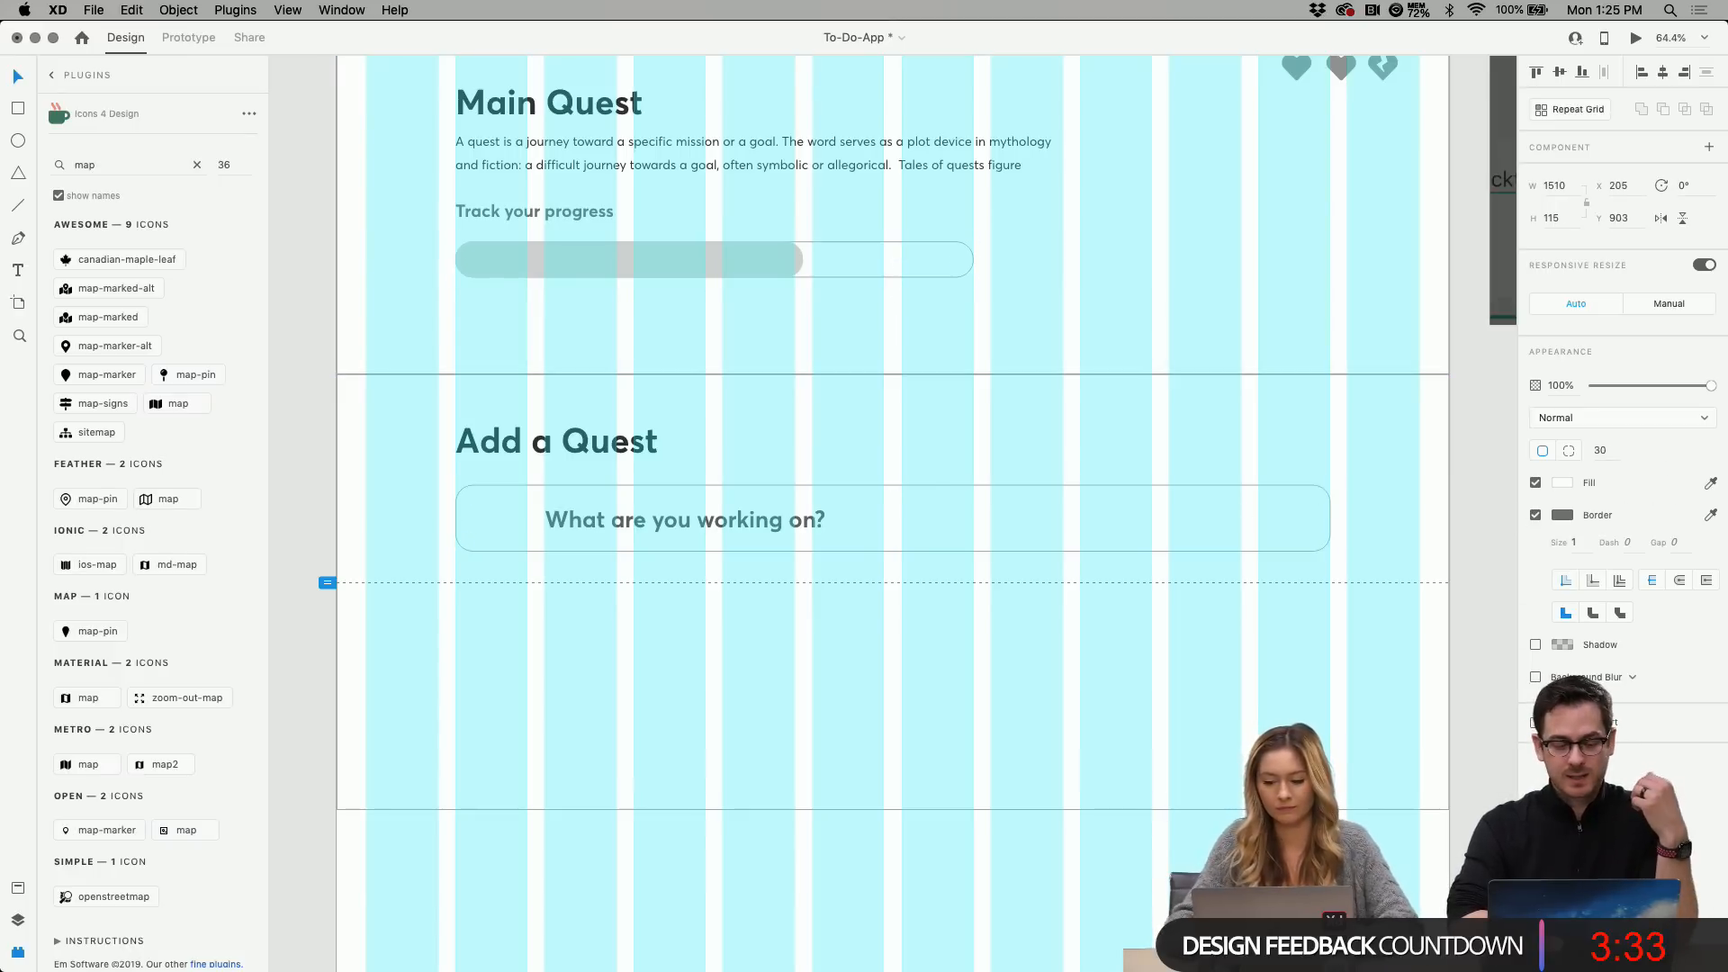
Review the Homepage artboard's layout, from the Main Quest section down to the Add a Quest input box and the space below it.
left_click(718, 522)
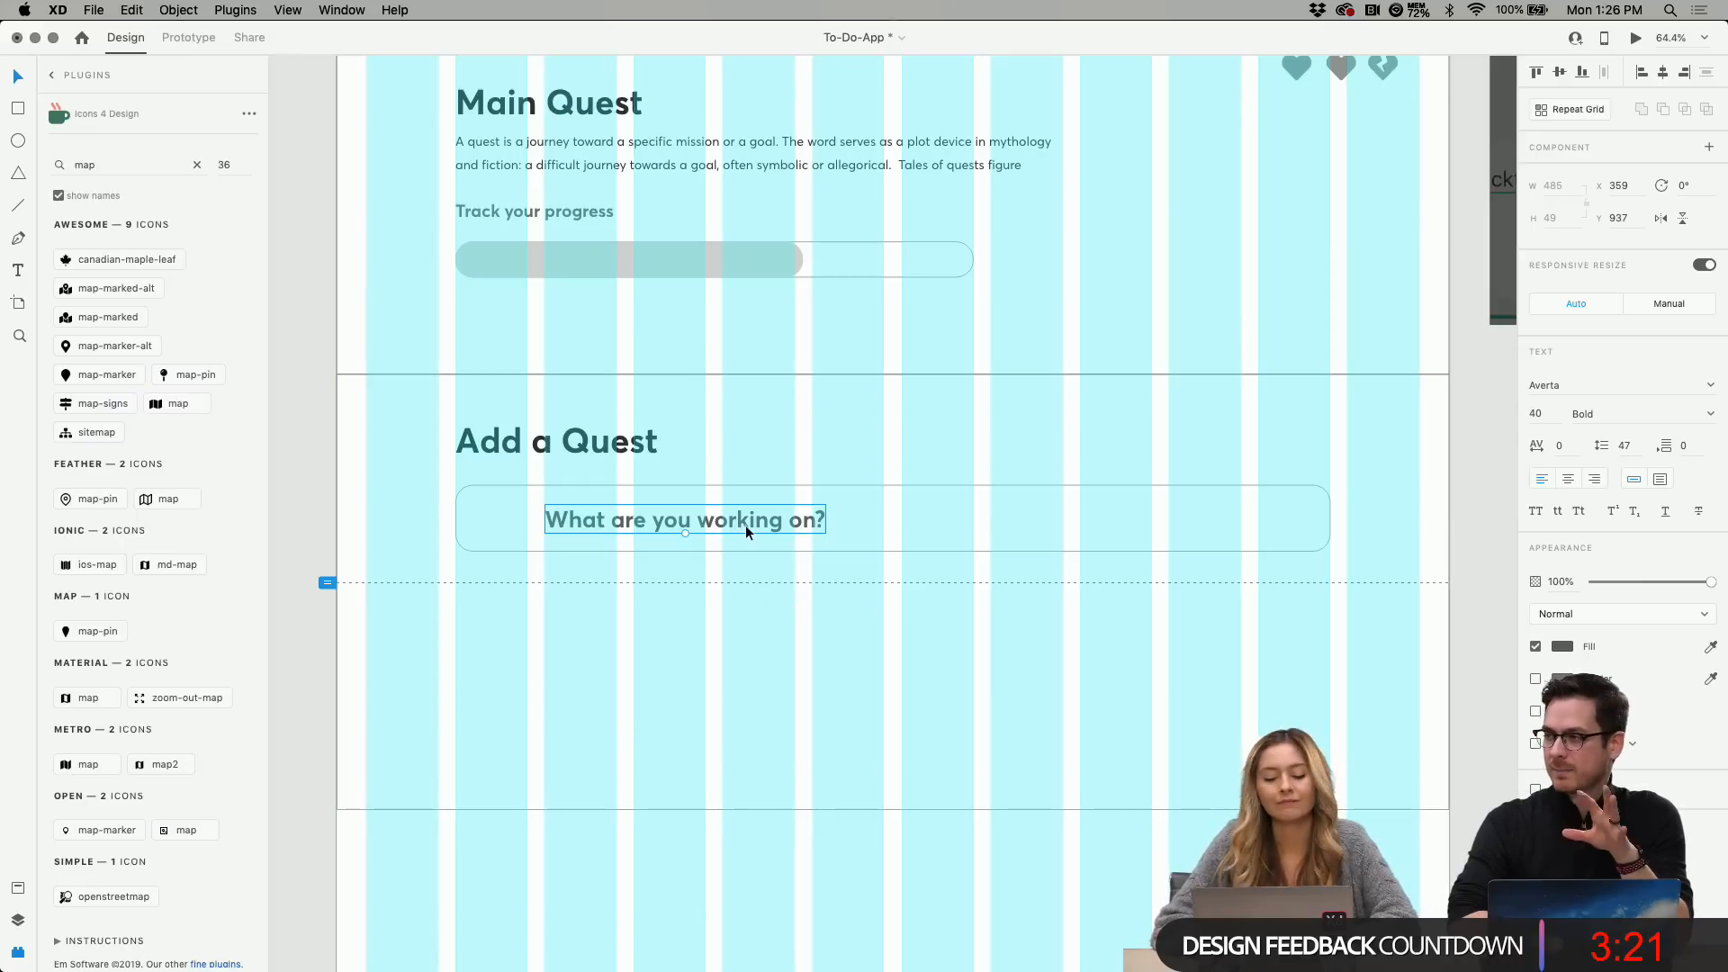
left_click(731, 612)
scroll(730, 607, "down", 5)
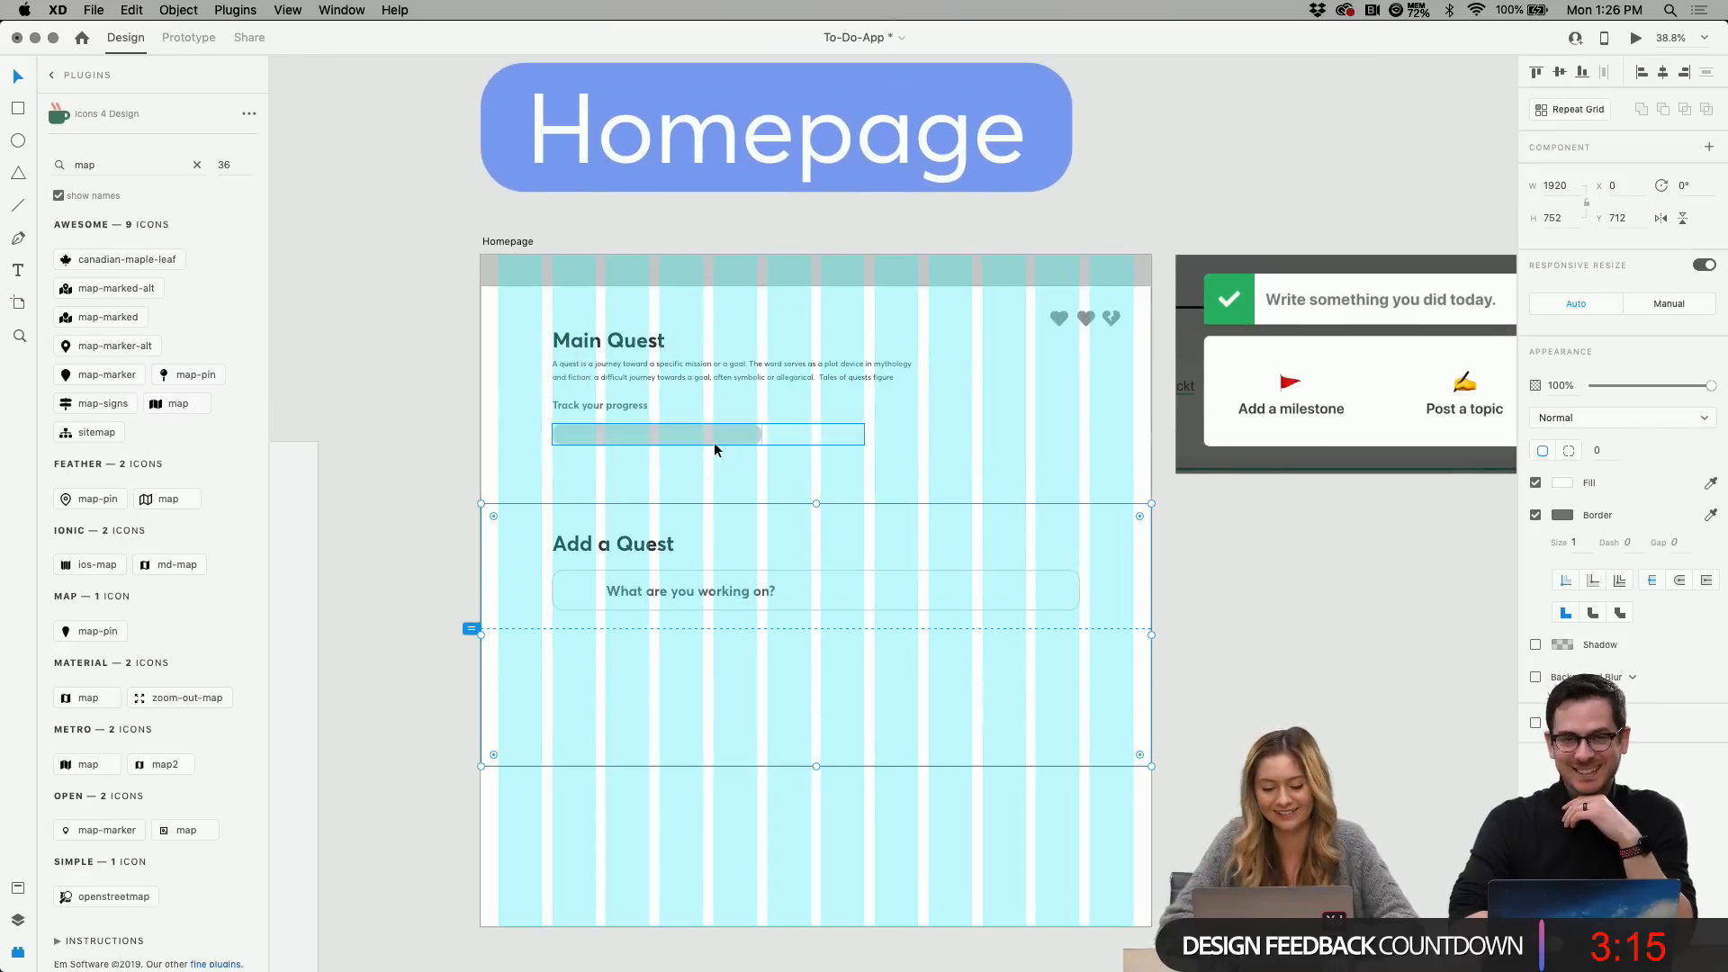
scroll(731, 530, "down", 4)
left_click(799, 640)
scroll(800, 640, "down", 3)
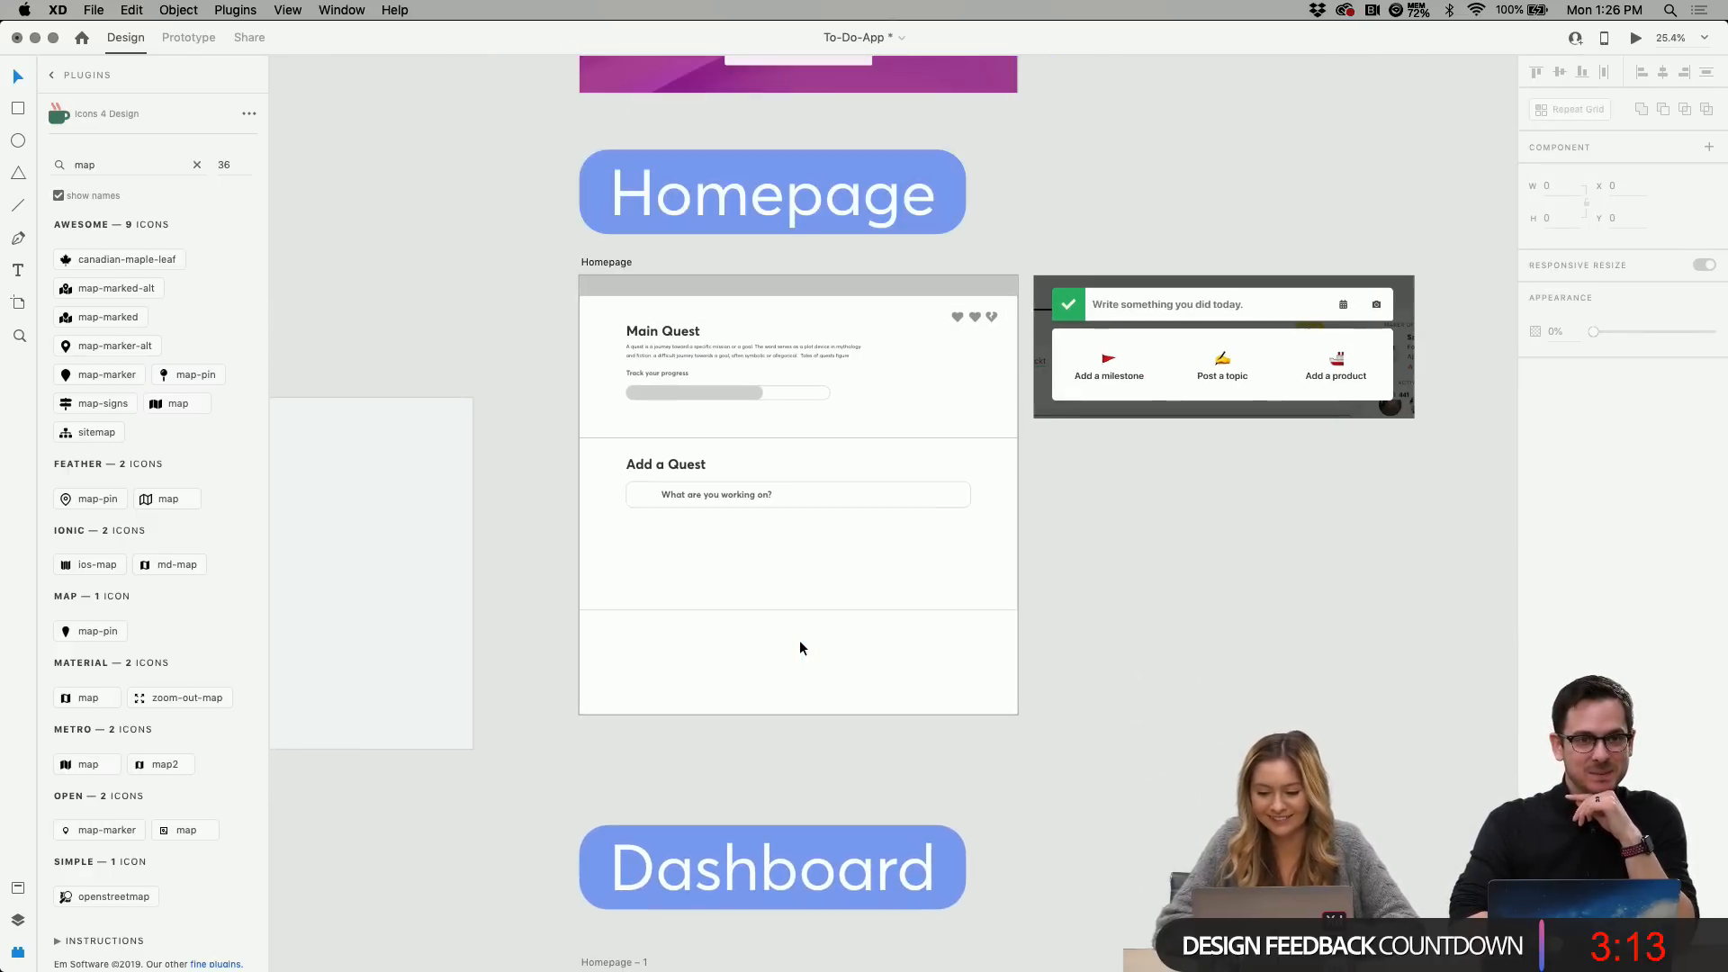
scroll(799, 640, "down", 5)
scroll(799, 640, "up", 5)
scroll(765, 445, "up", 1)
scroll(765, 445, "up", 3)
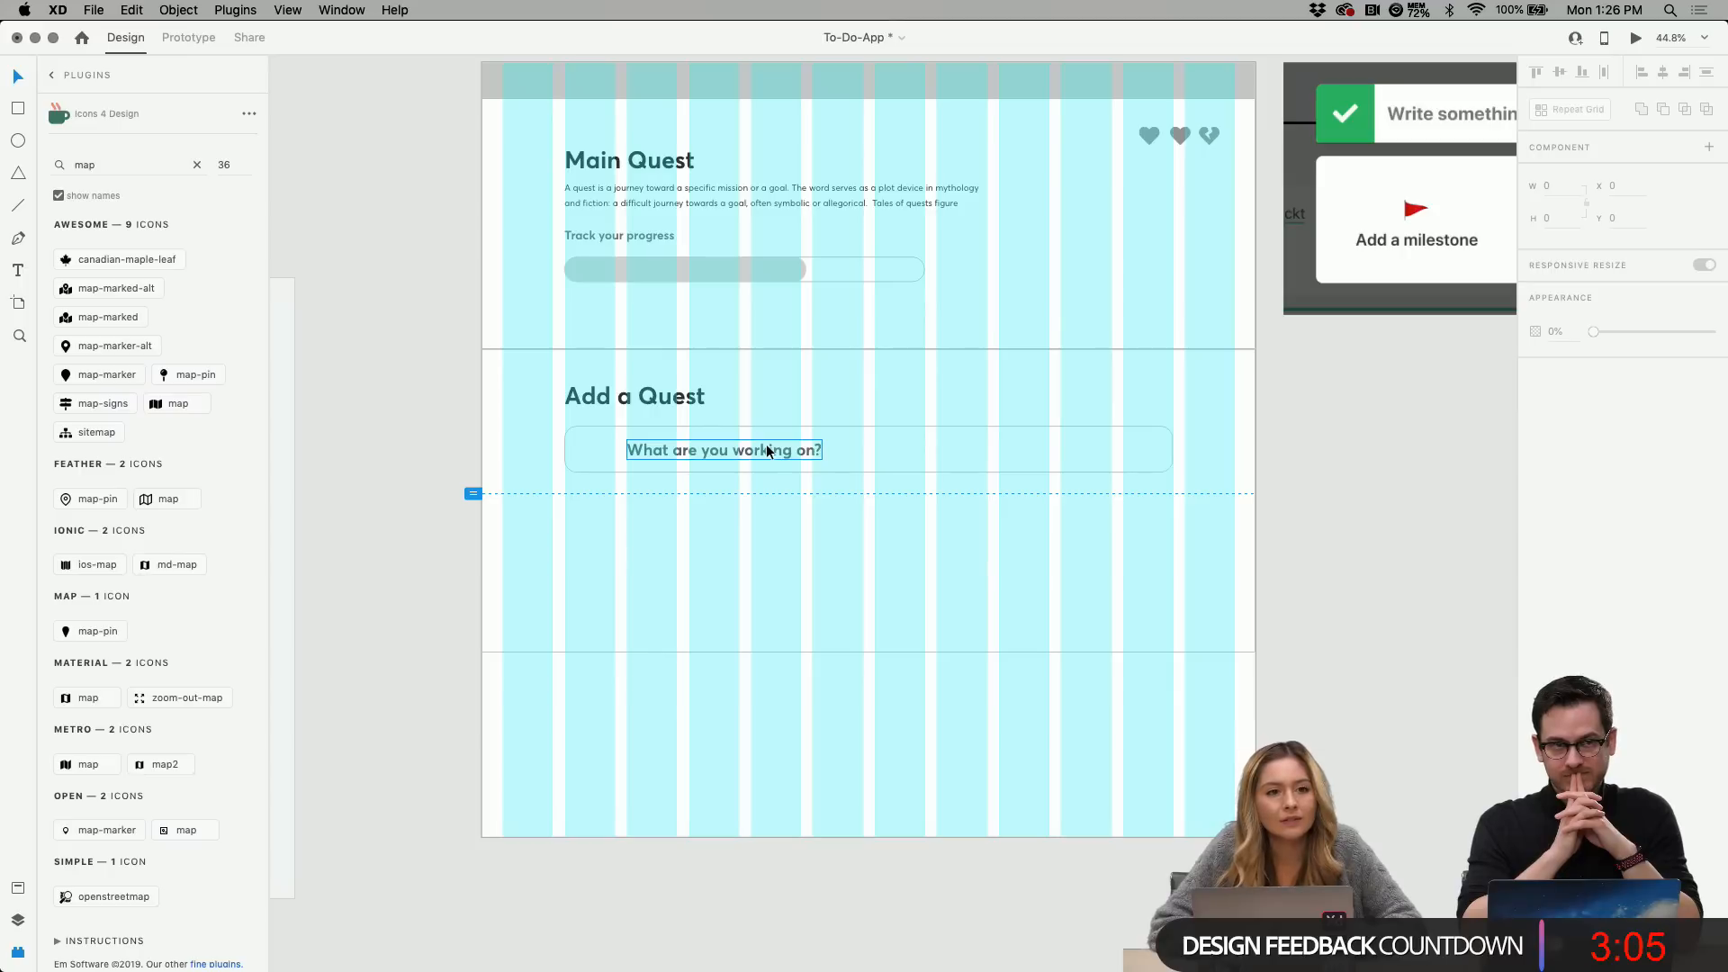
scroll(767, 450, "down", 2)
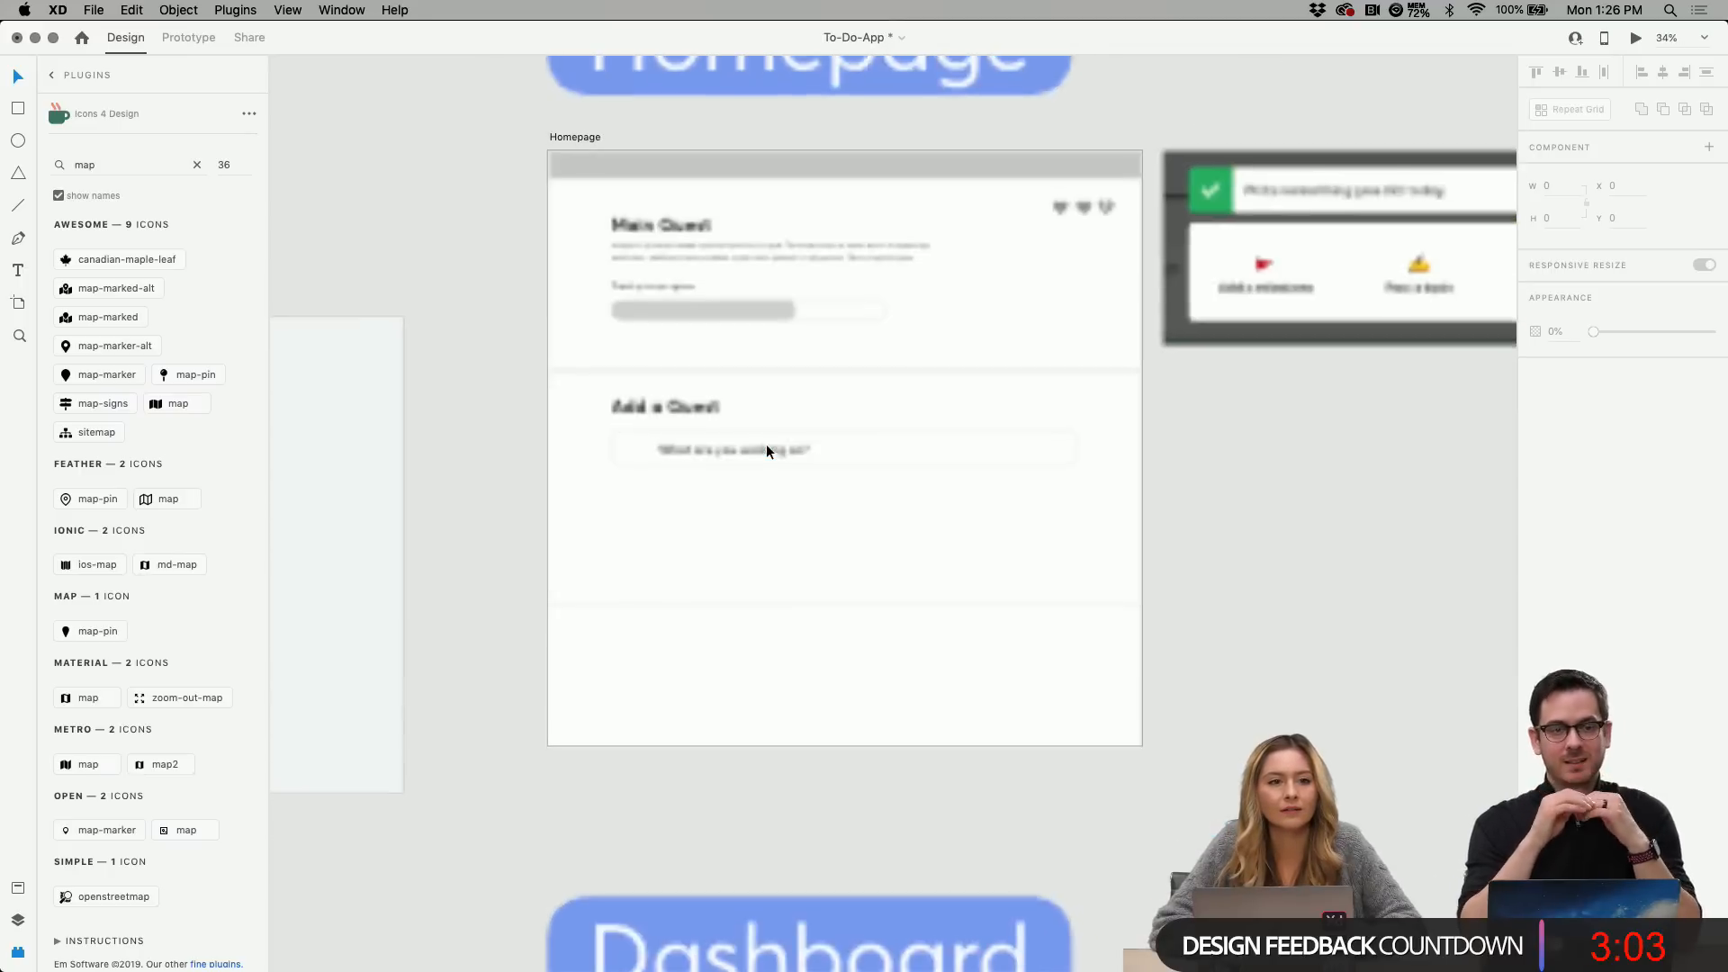
scroll(767, 450, "down", 1)
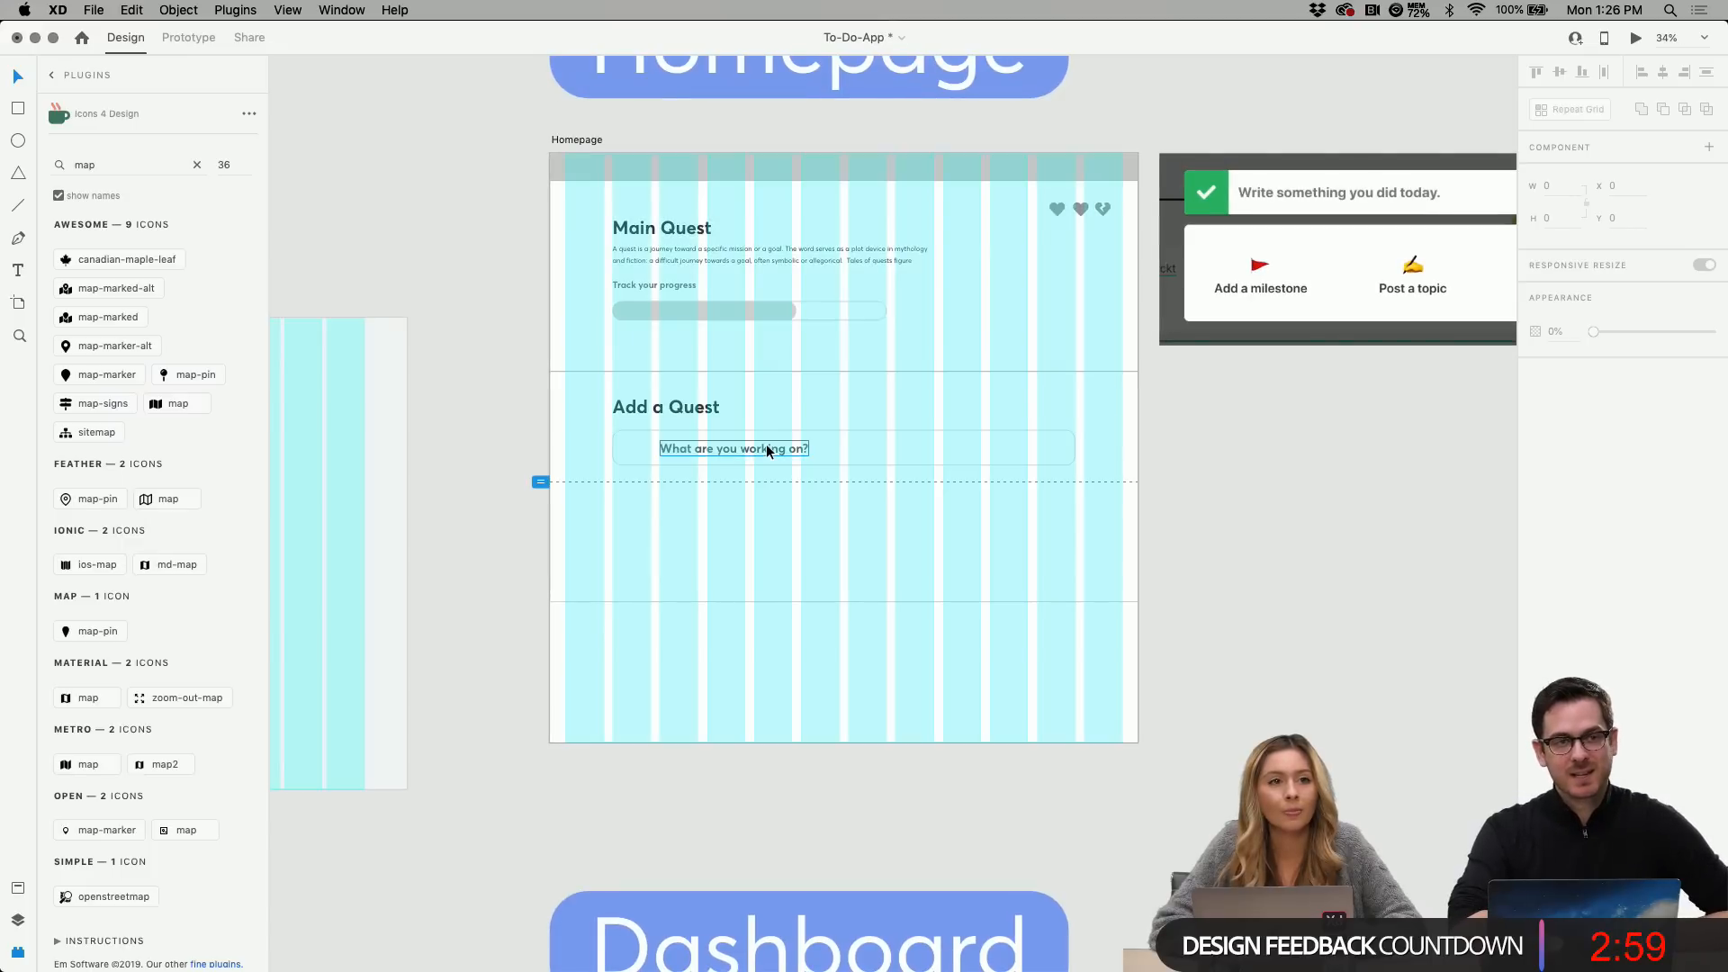
scroll(767, 449, "down", 2)
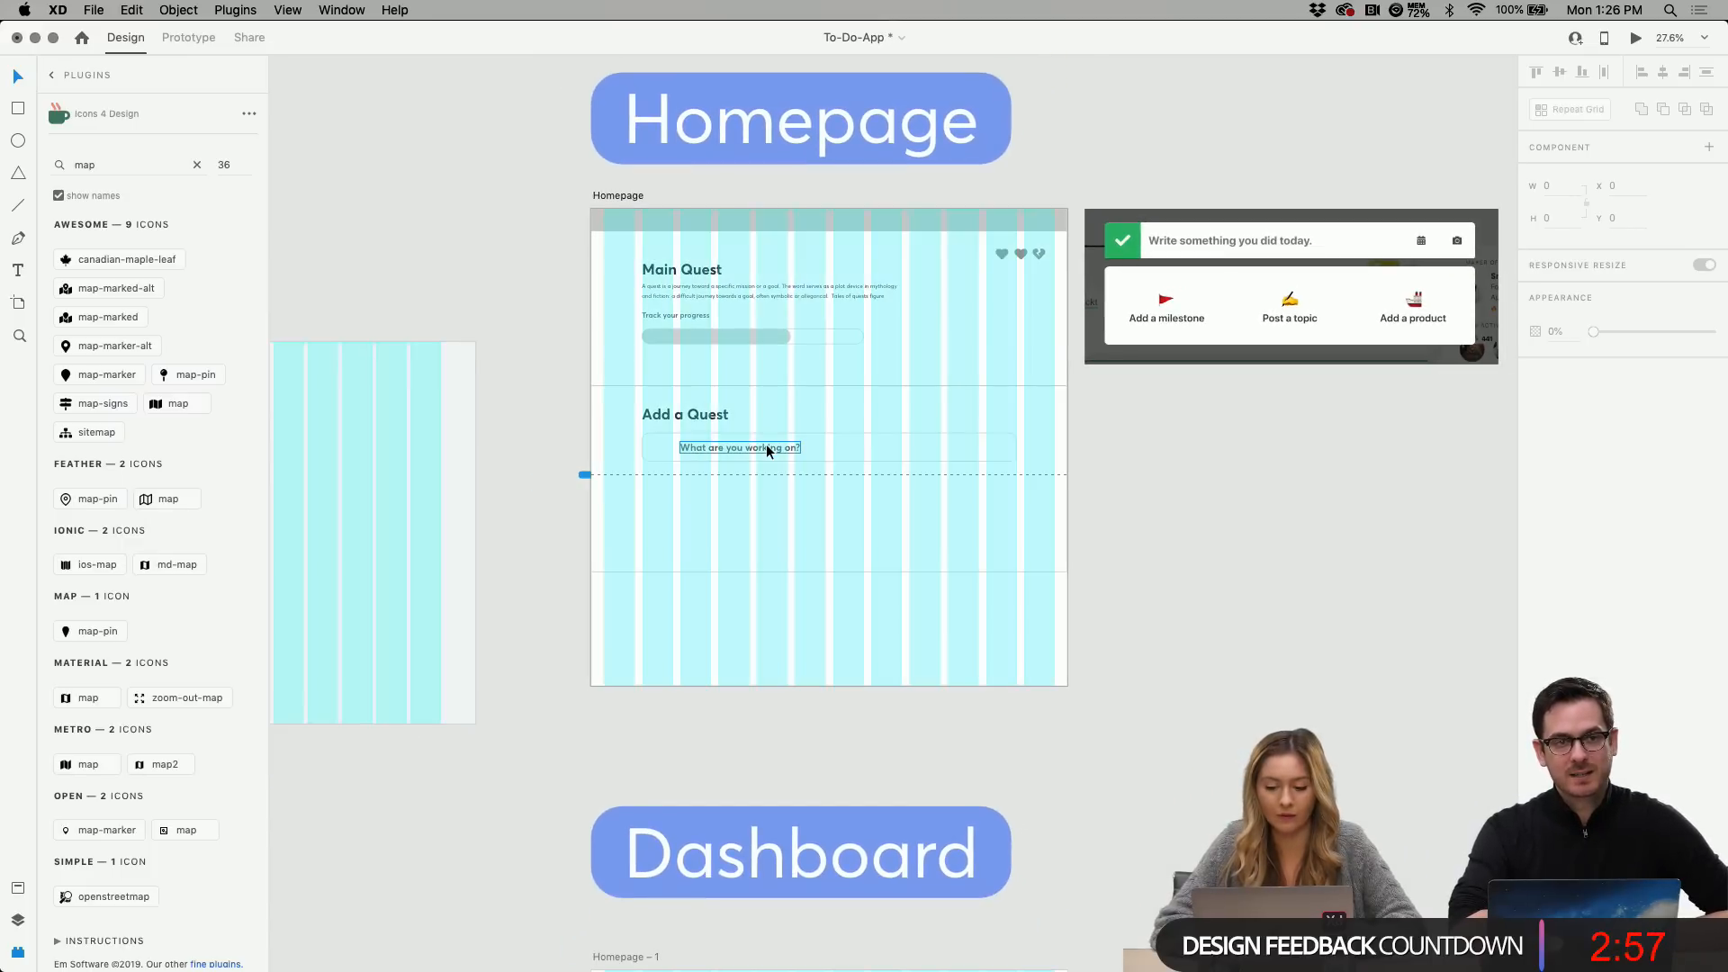
scroll(767, 450, "up", 1)
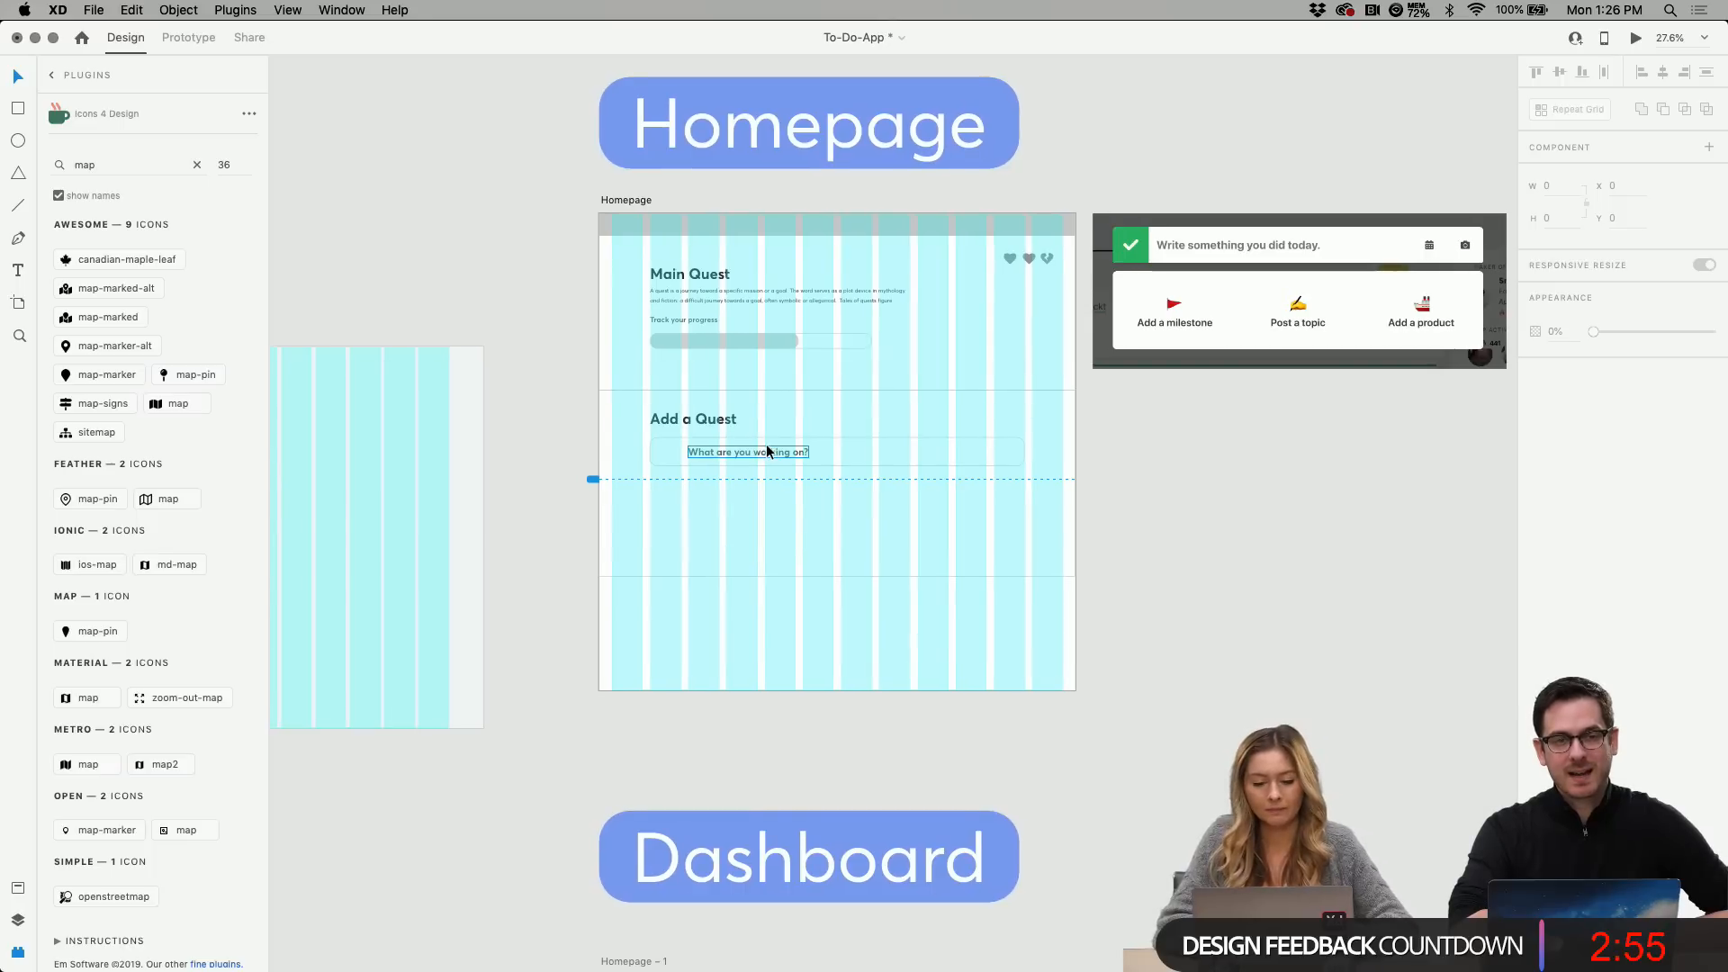
scroll(767, 450, "up", 2)
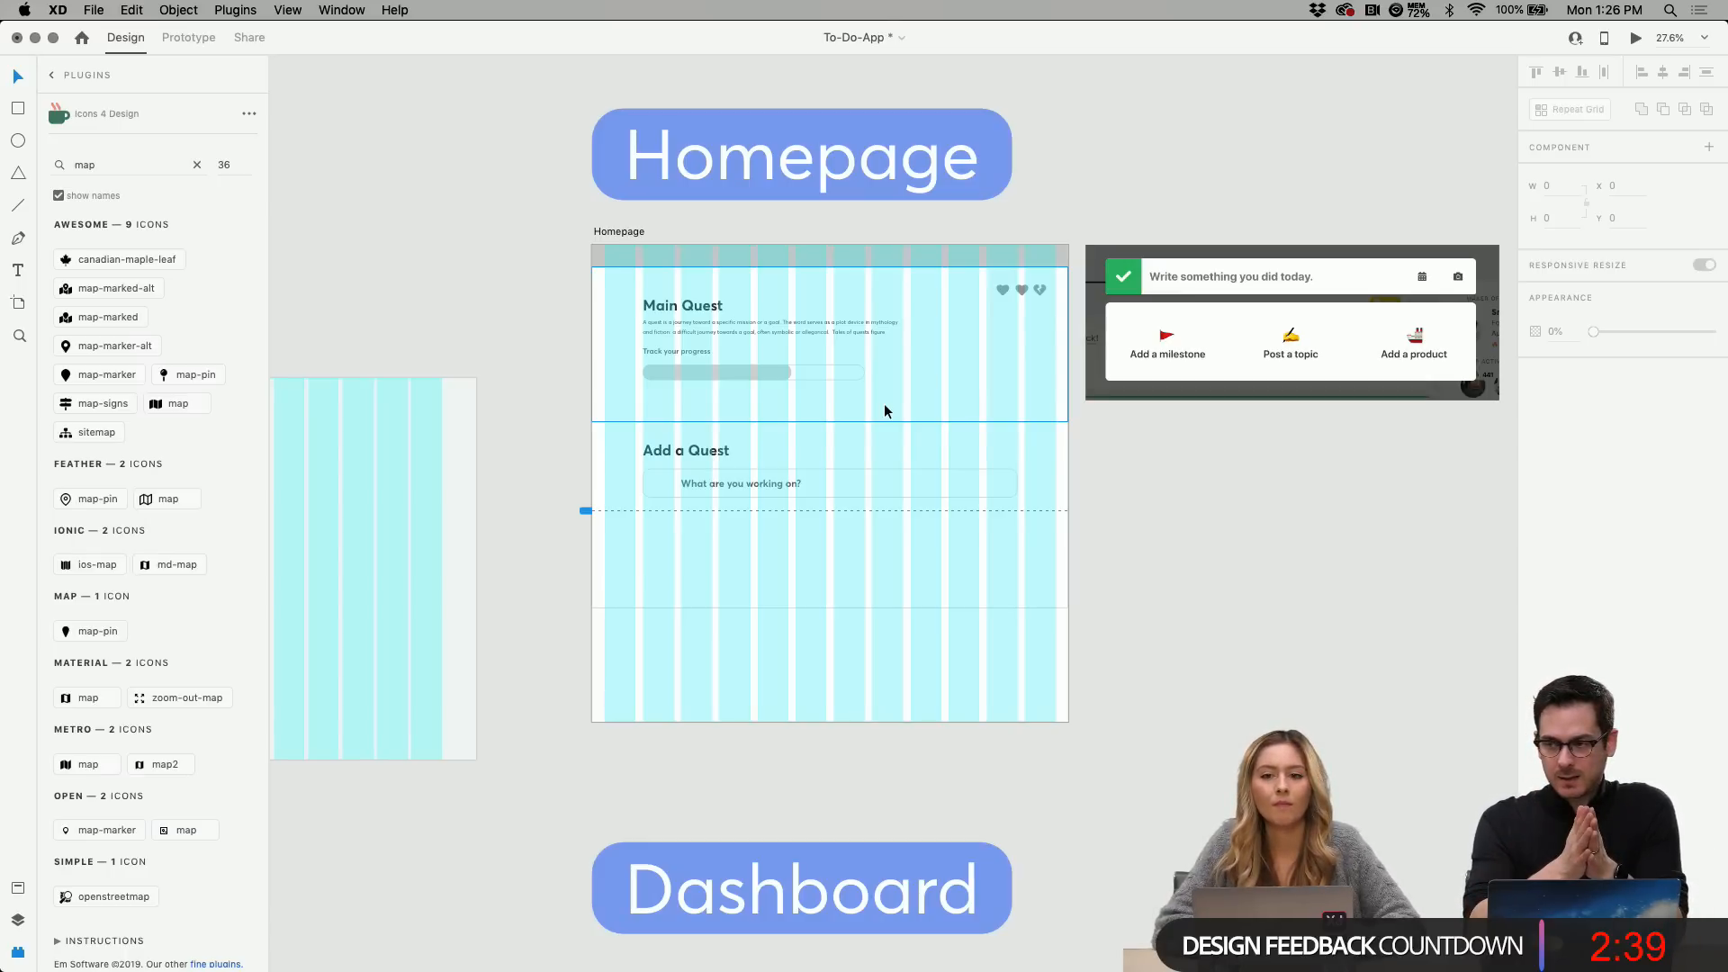
scroll(860, 509, "down", 3)
scroll(860, 508, "left", 3)
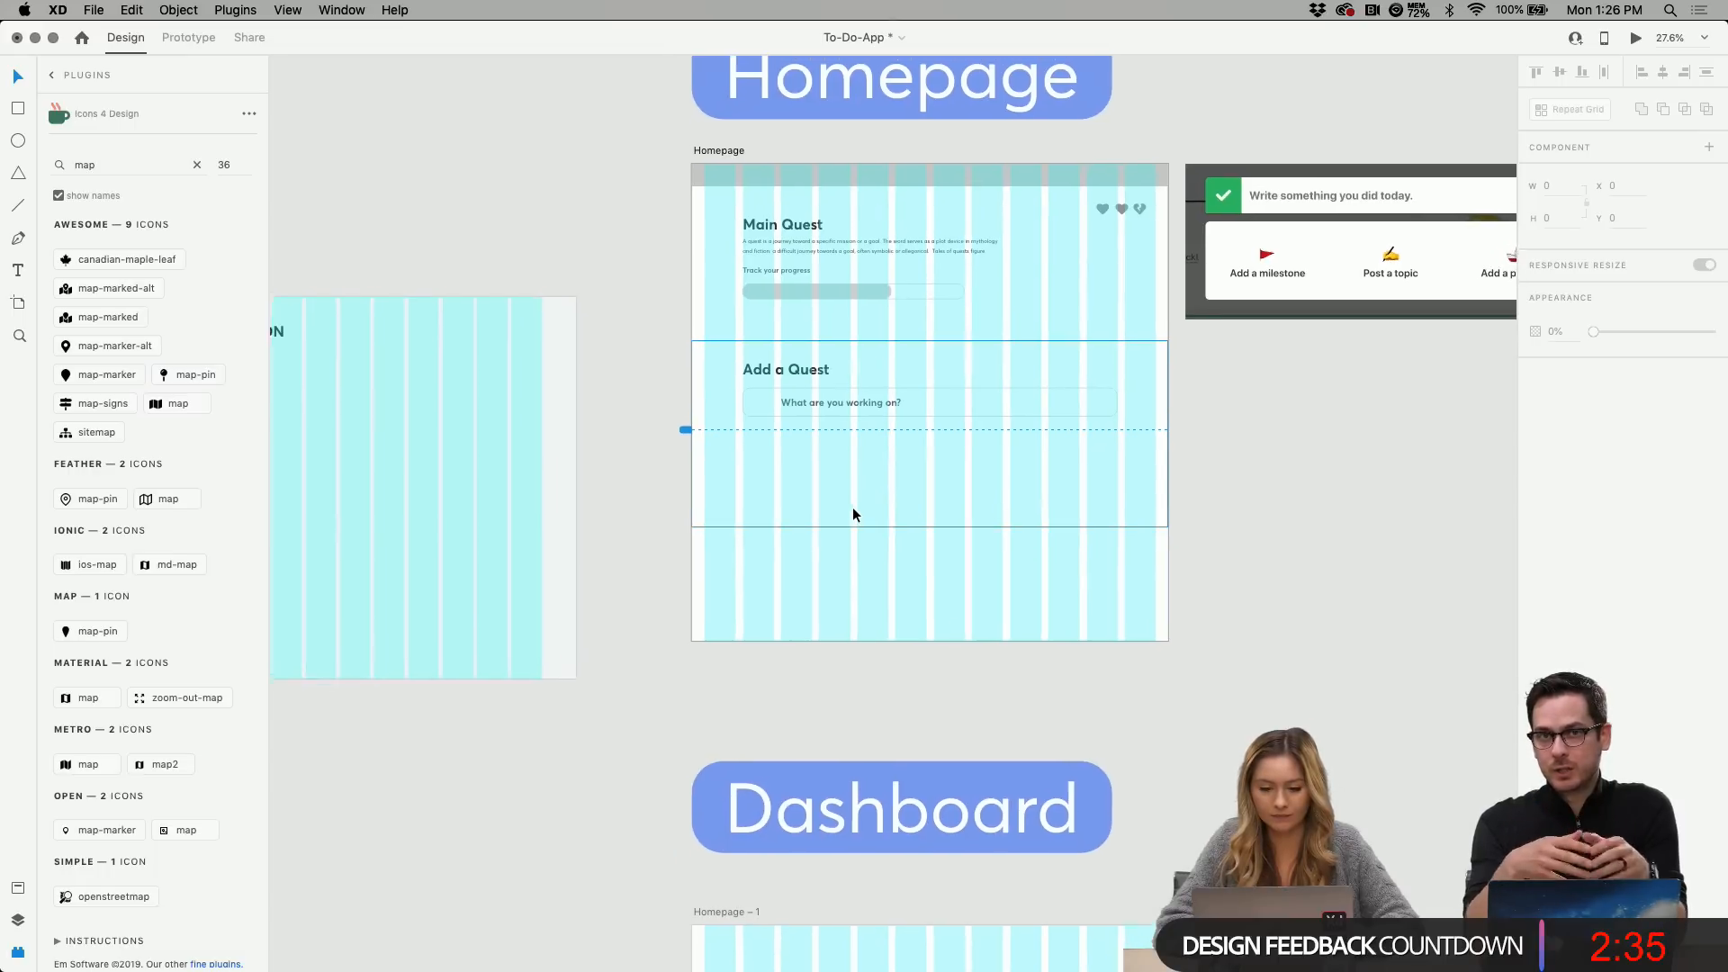
scroll(854, 514, "up", 2)
scroll(853, 514, "right", 2)
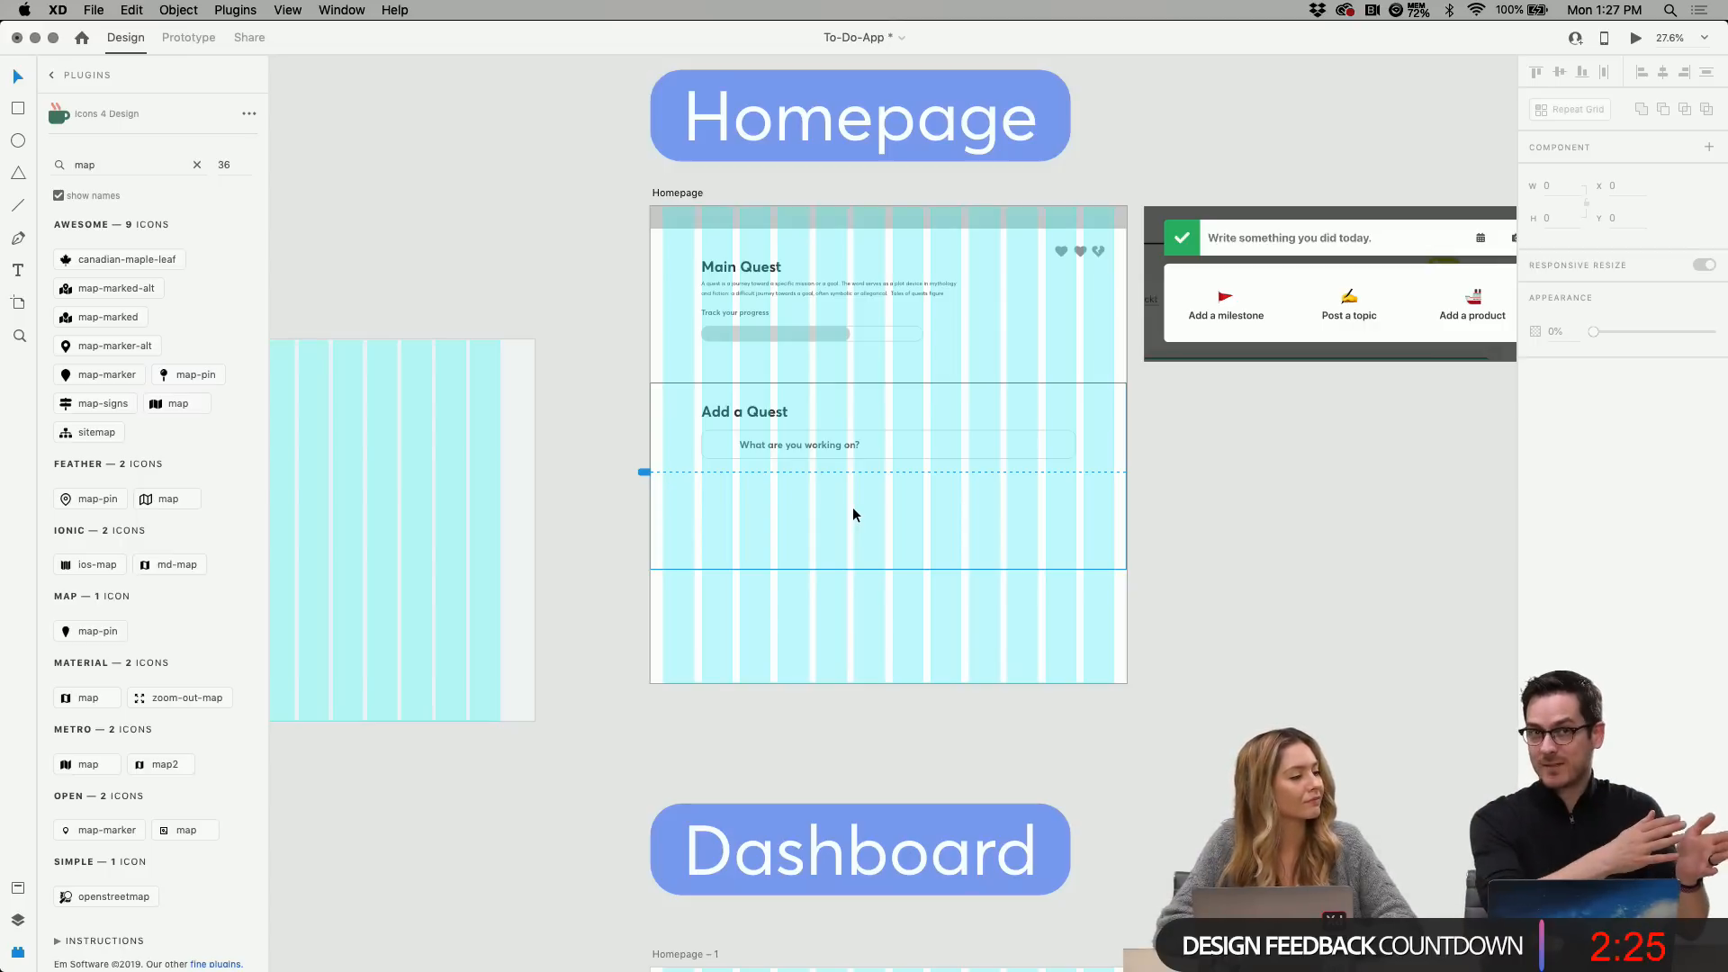
Hide the column layout grid on the artboards.
scroll(853, 509, "up", 3)
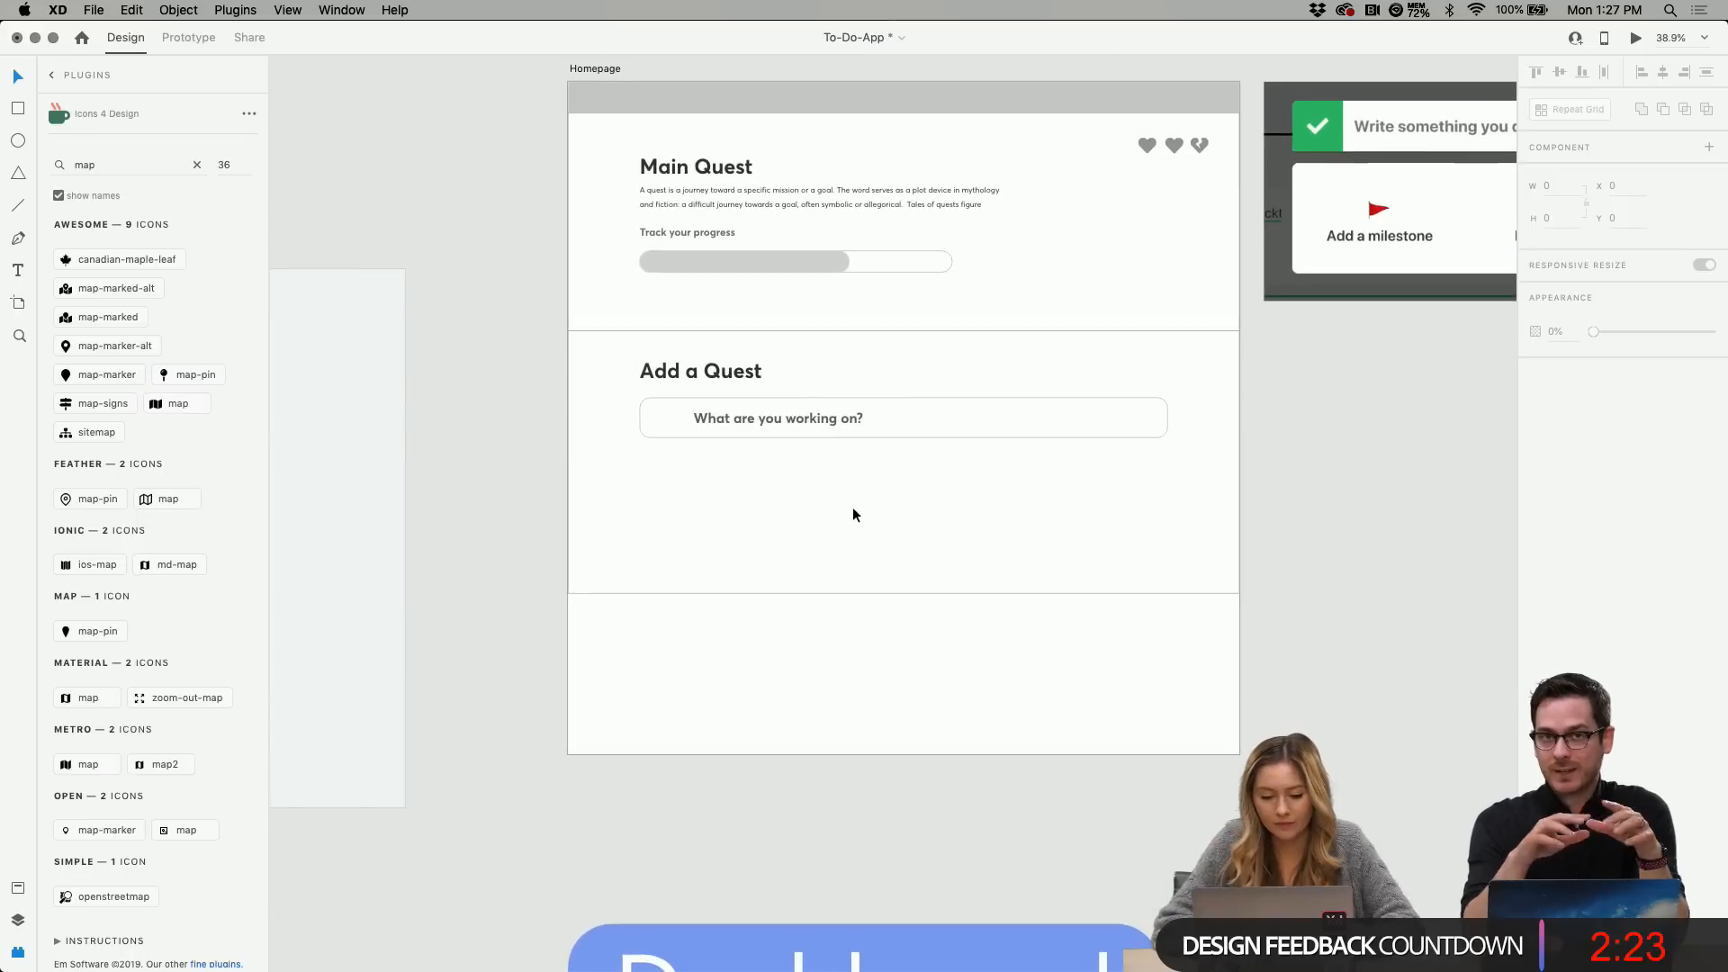
scroll(853, 513, "down", 1)
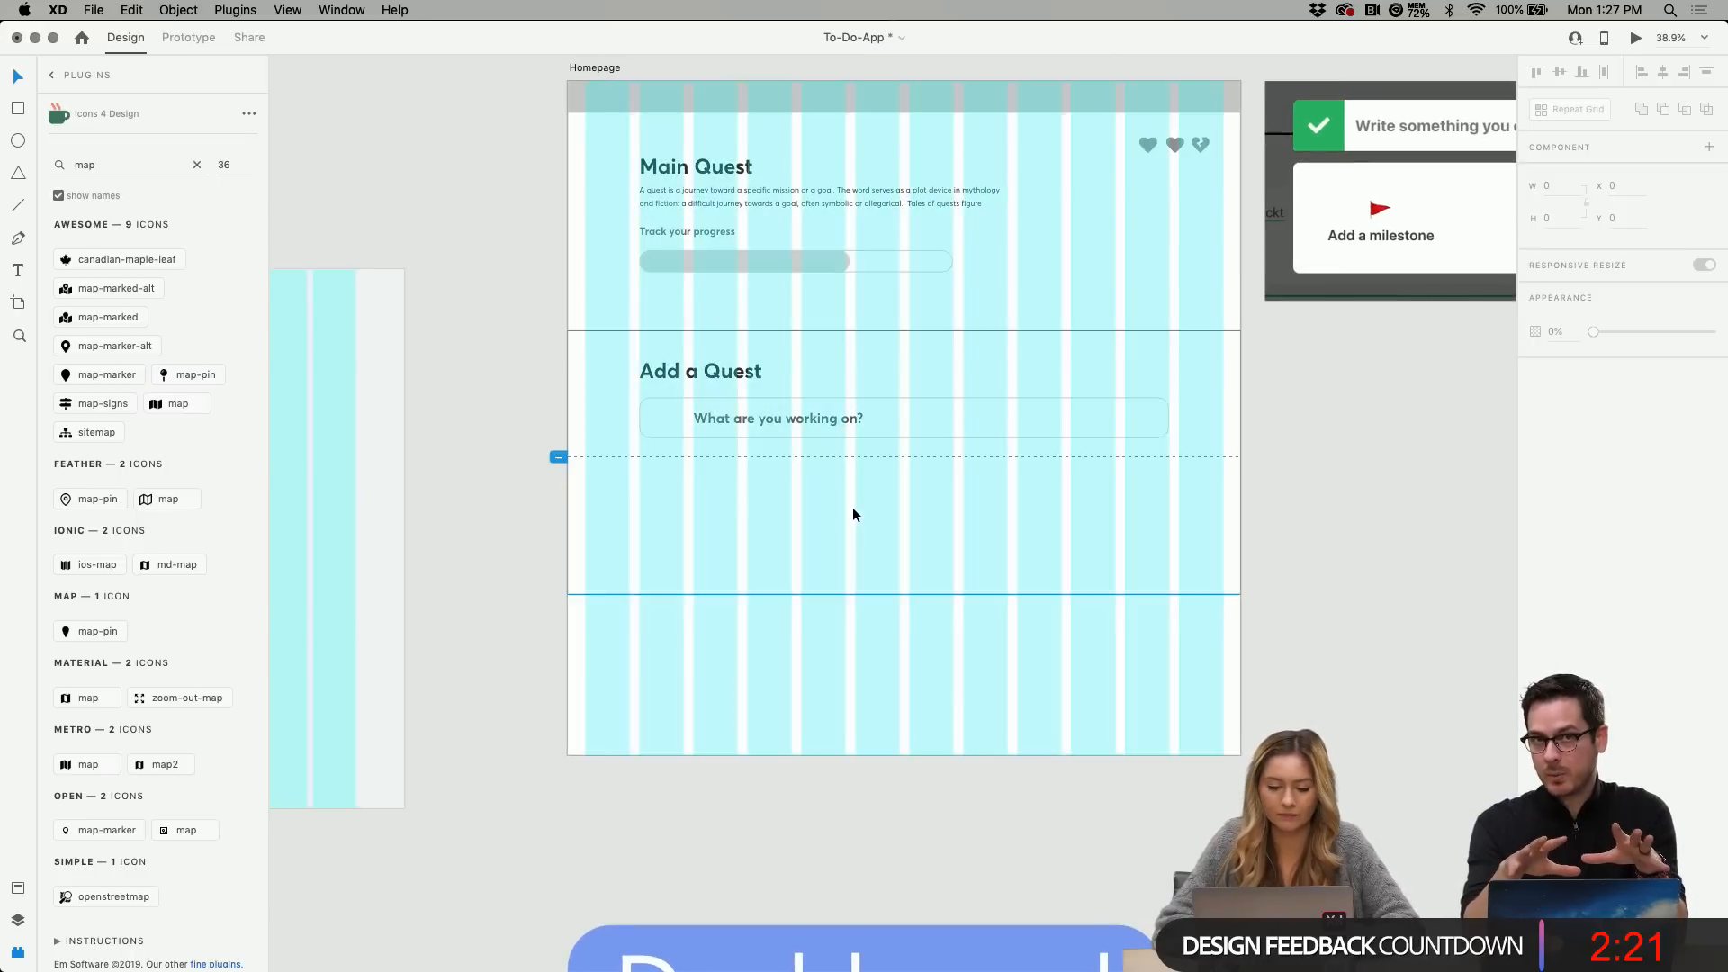
key("super+shift+apostrophe")
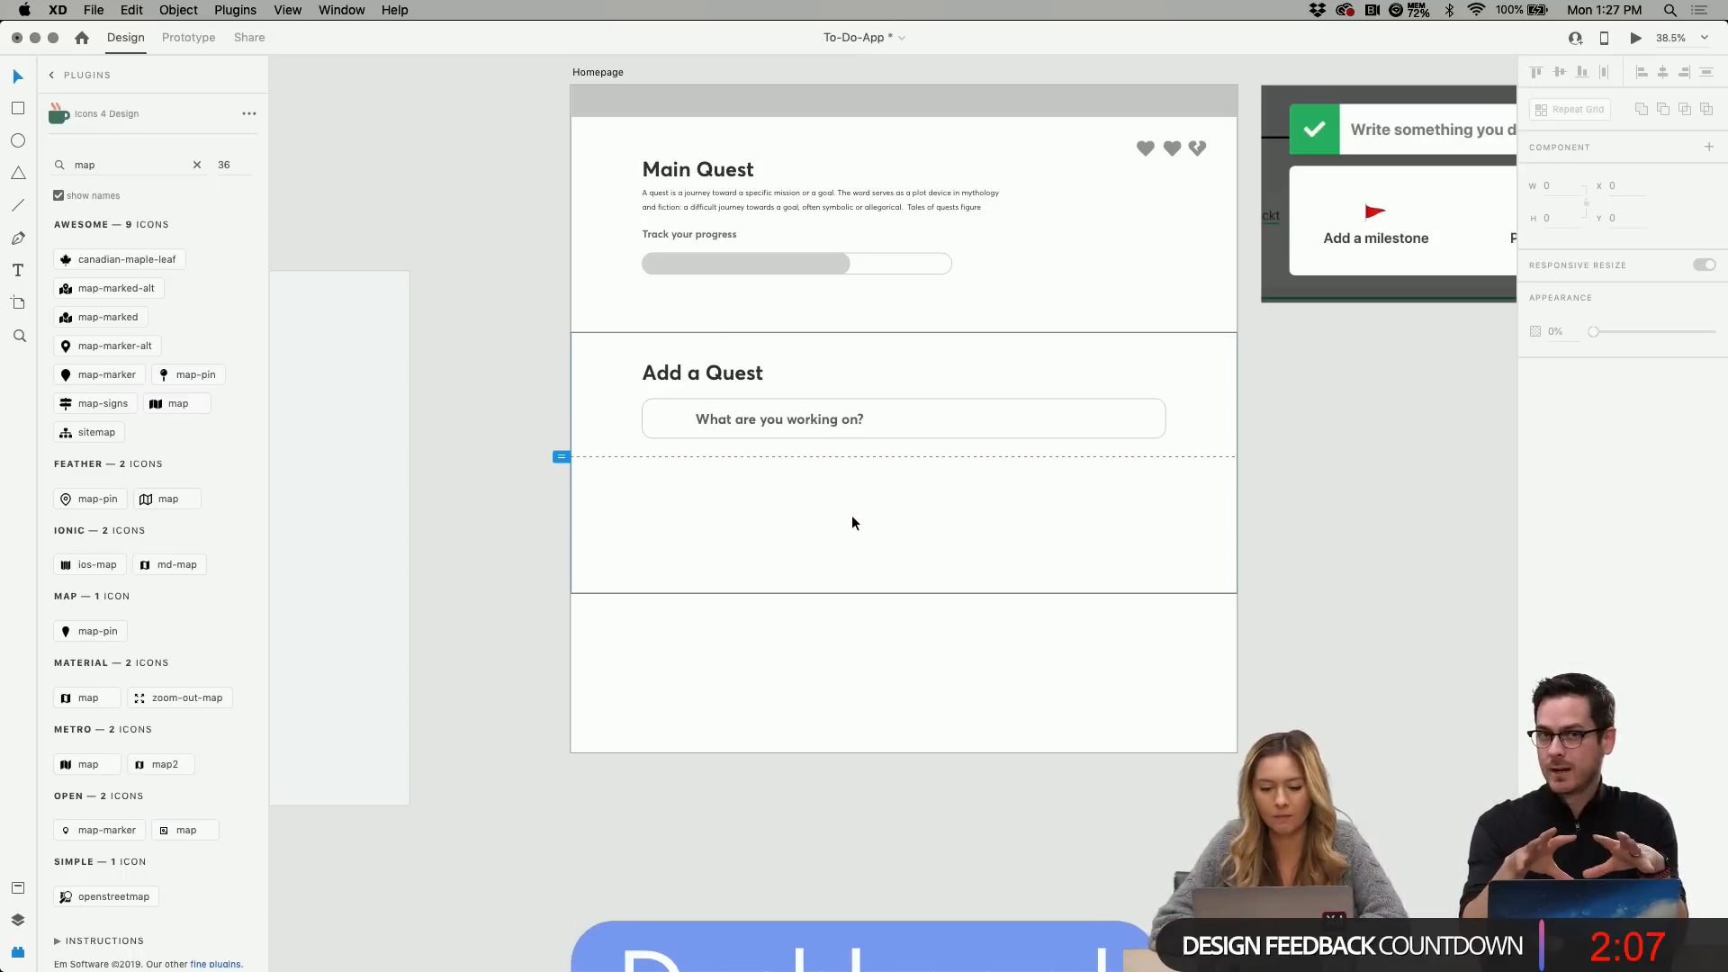
Review the Homepage wireframe alongside the login, Dashboard and Name Suggestions artboards.
scroll(855, 523, "up", 3)
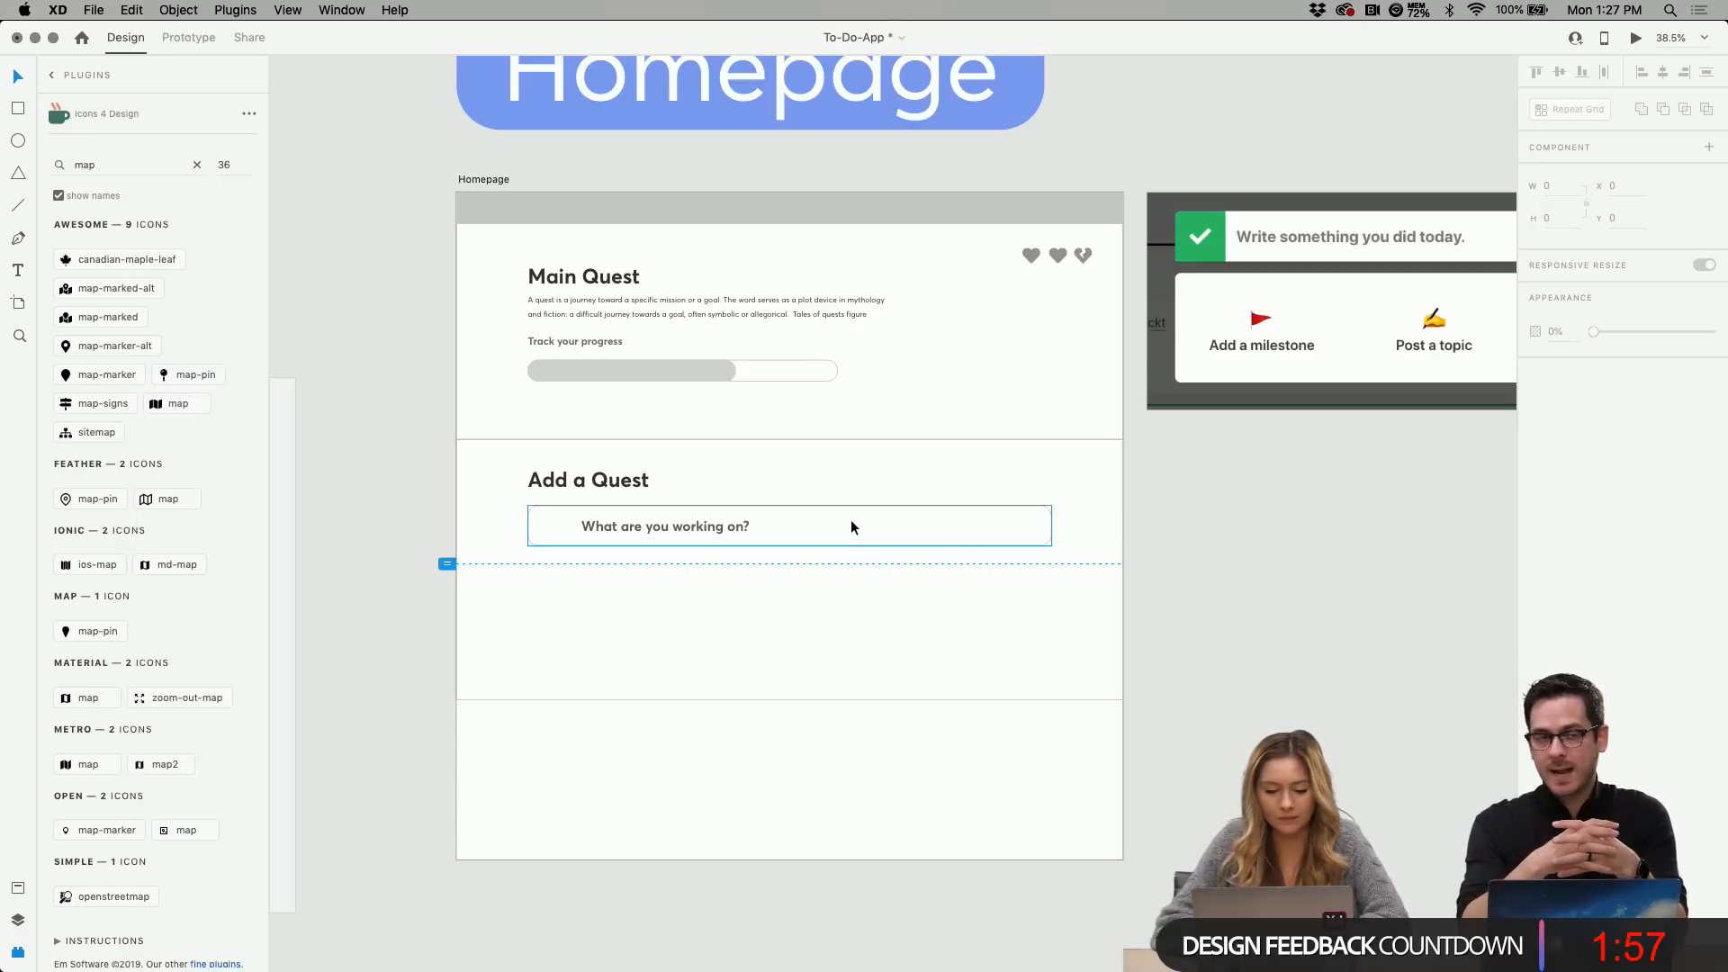
scroll(851, 527, "down", 5)
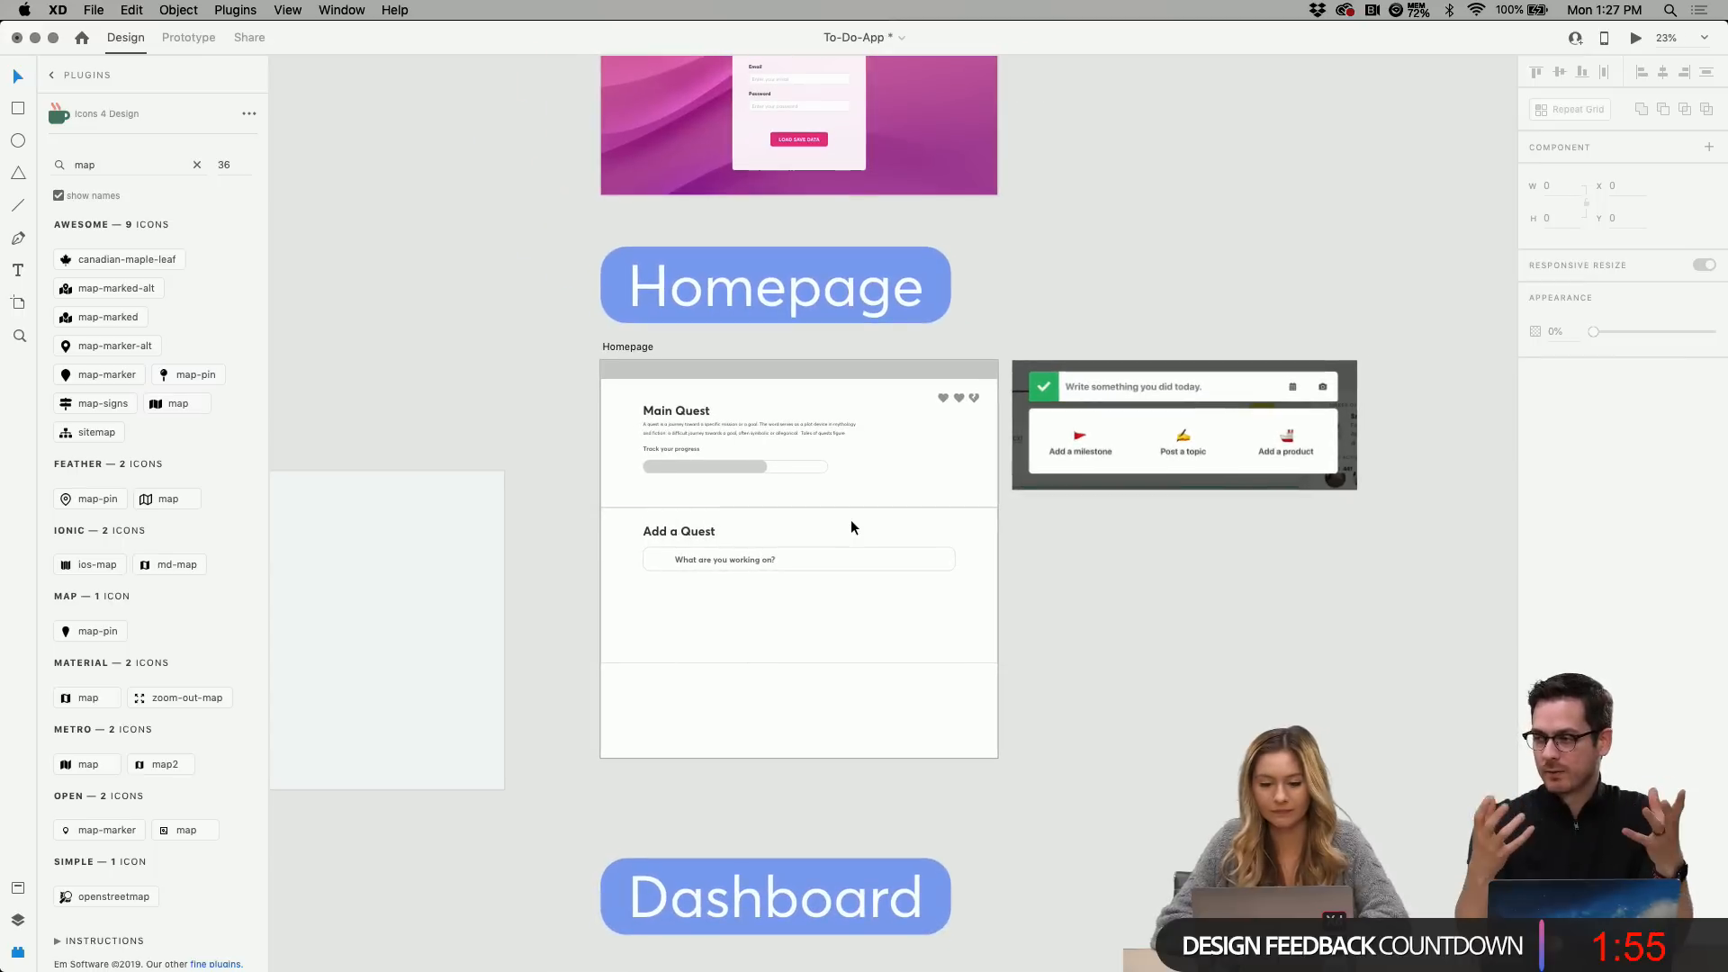
scroll(850, 520, "up", 2)
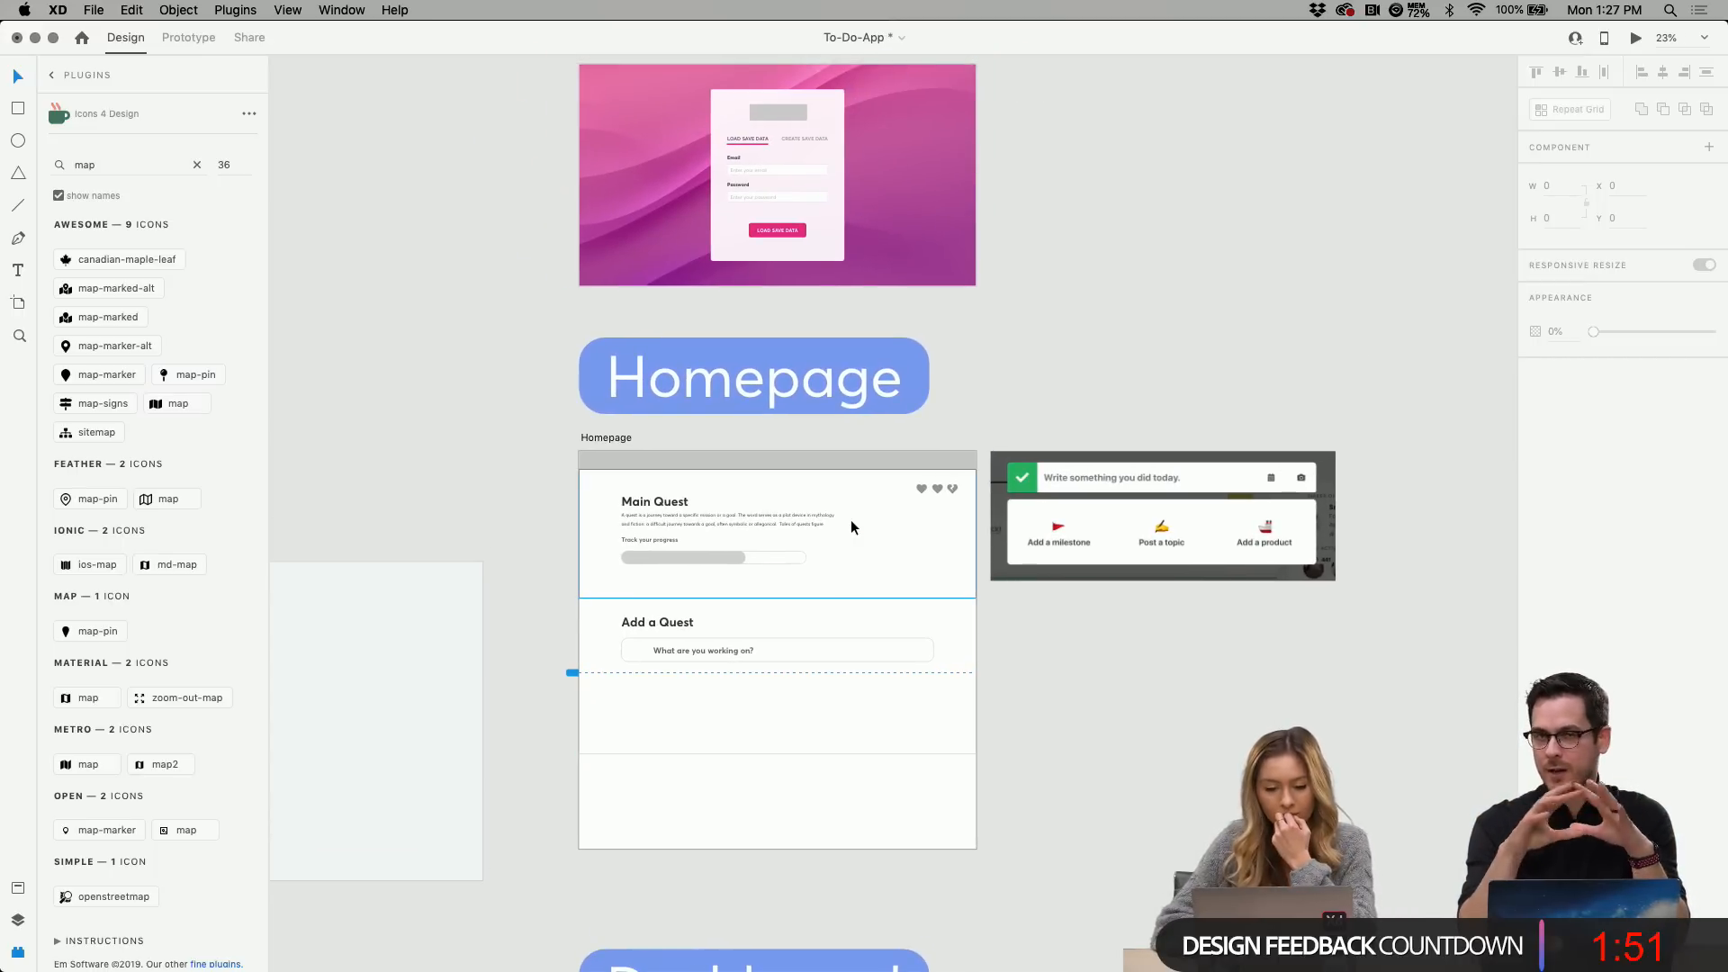
scroll(851, 521, "down", 10)
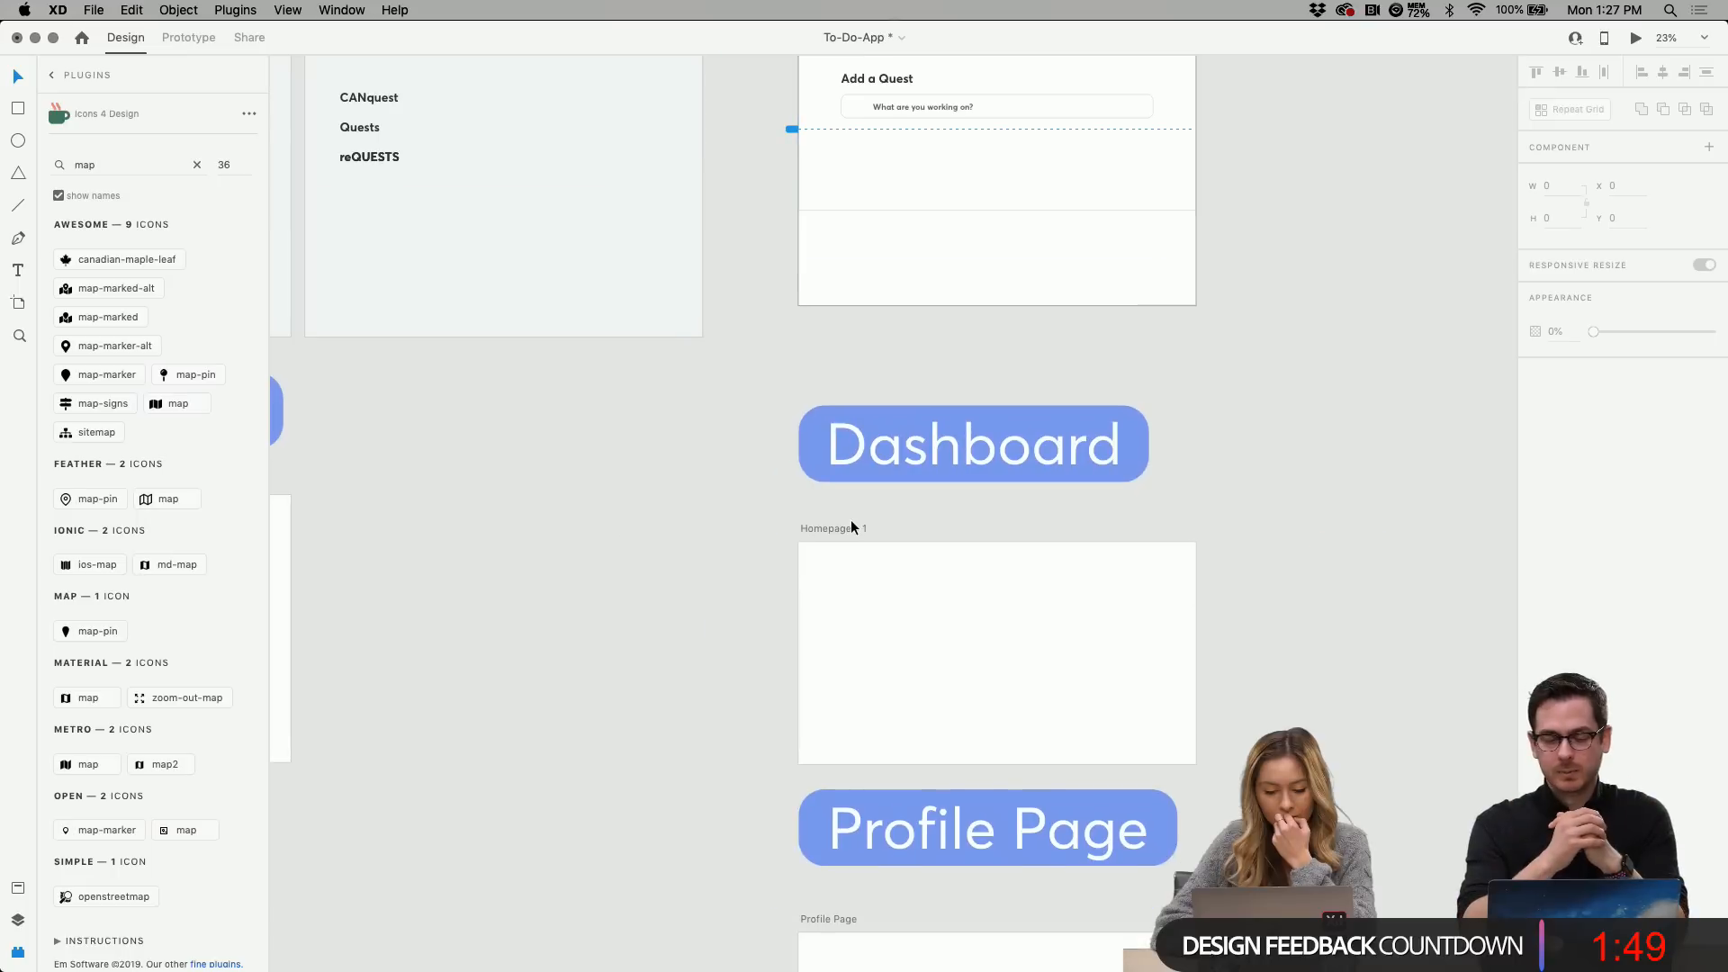
scroll(850, 527, "up", 6)
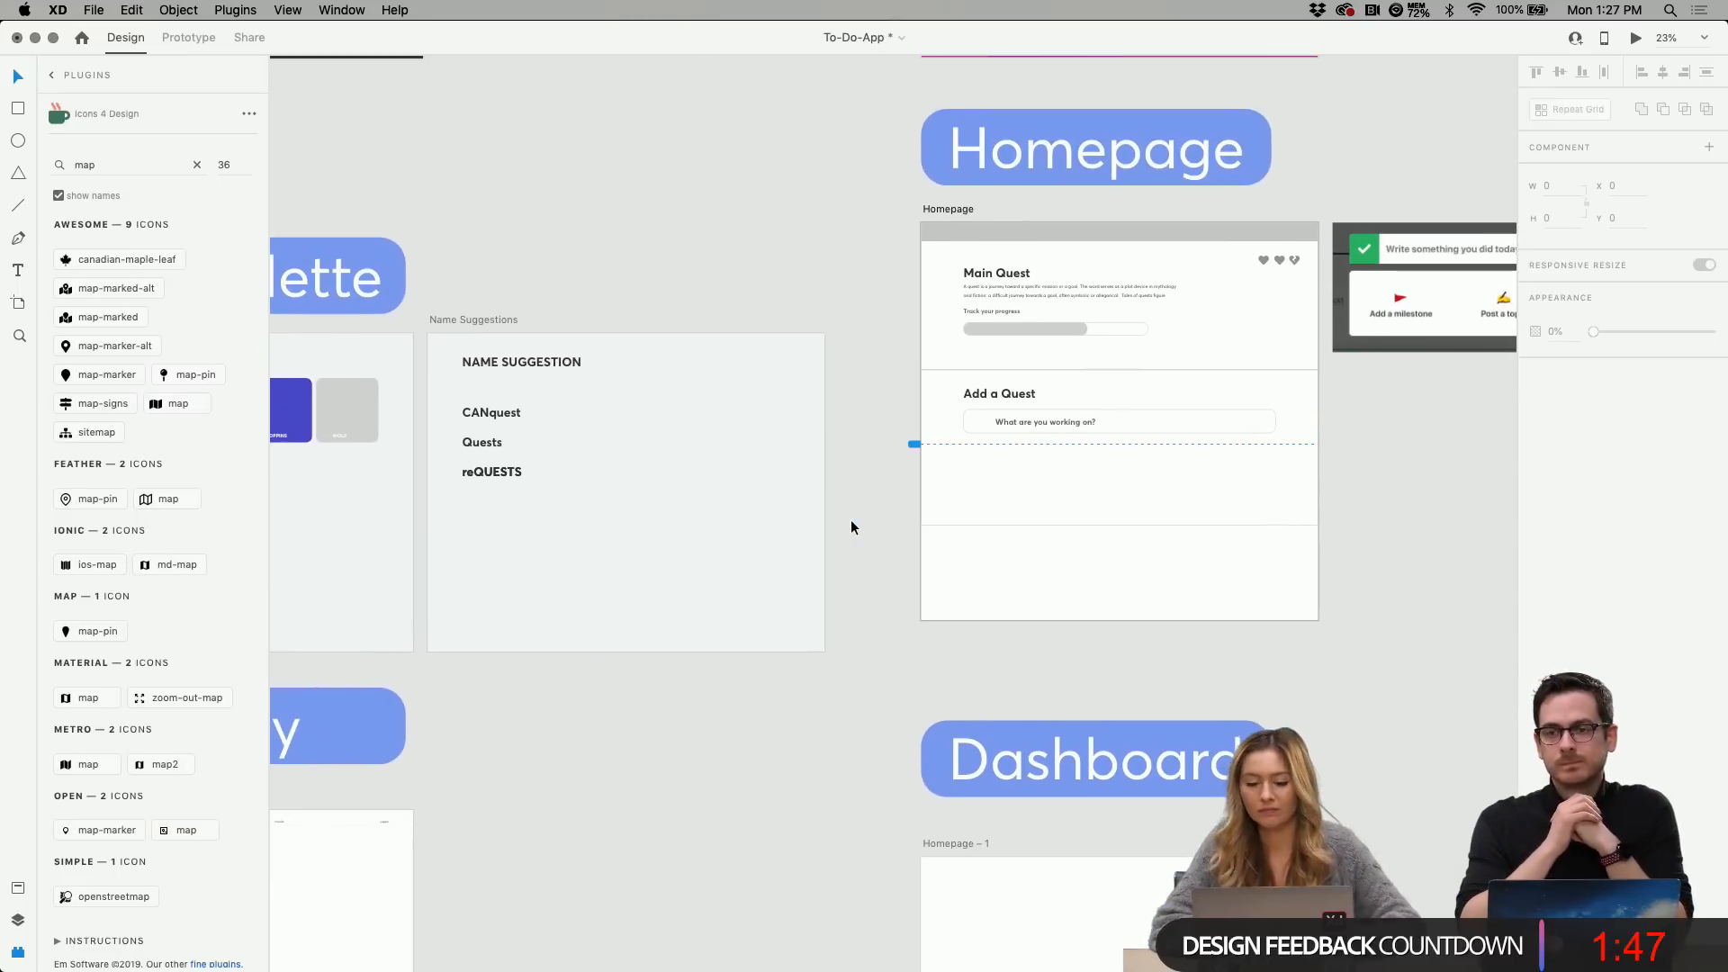
scroll(851, 528, "up", 2)
scroll(852, 528, "left", 2)
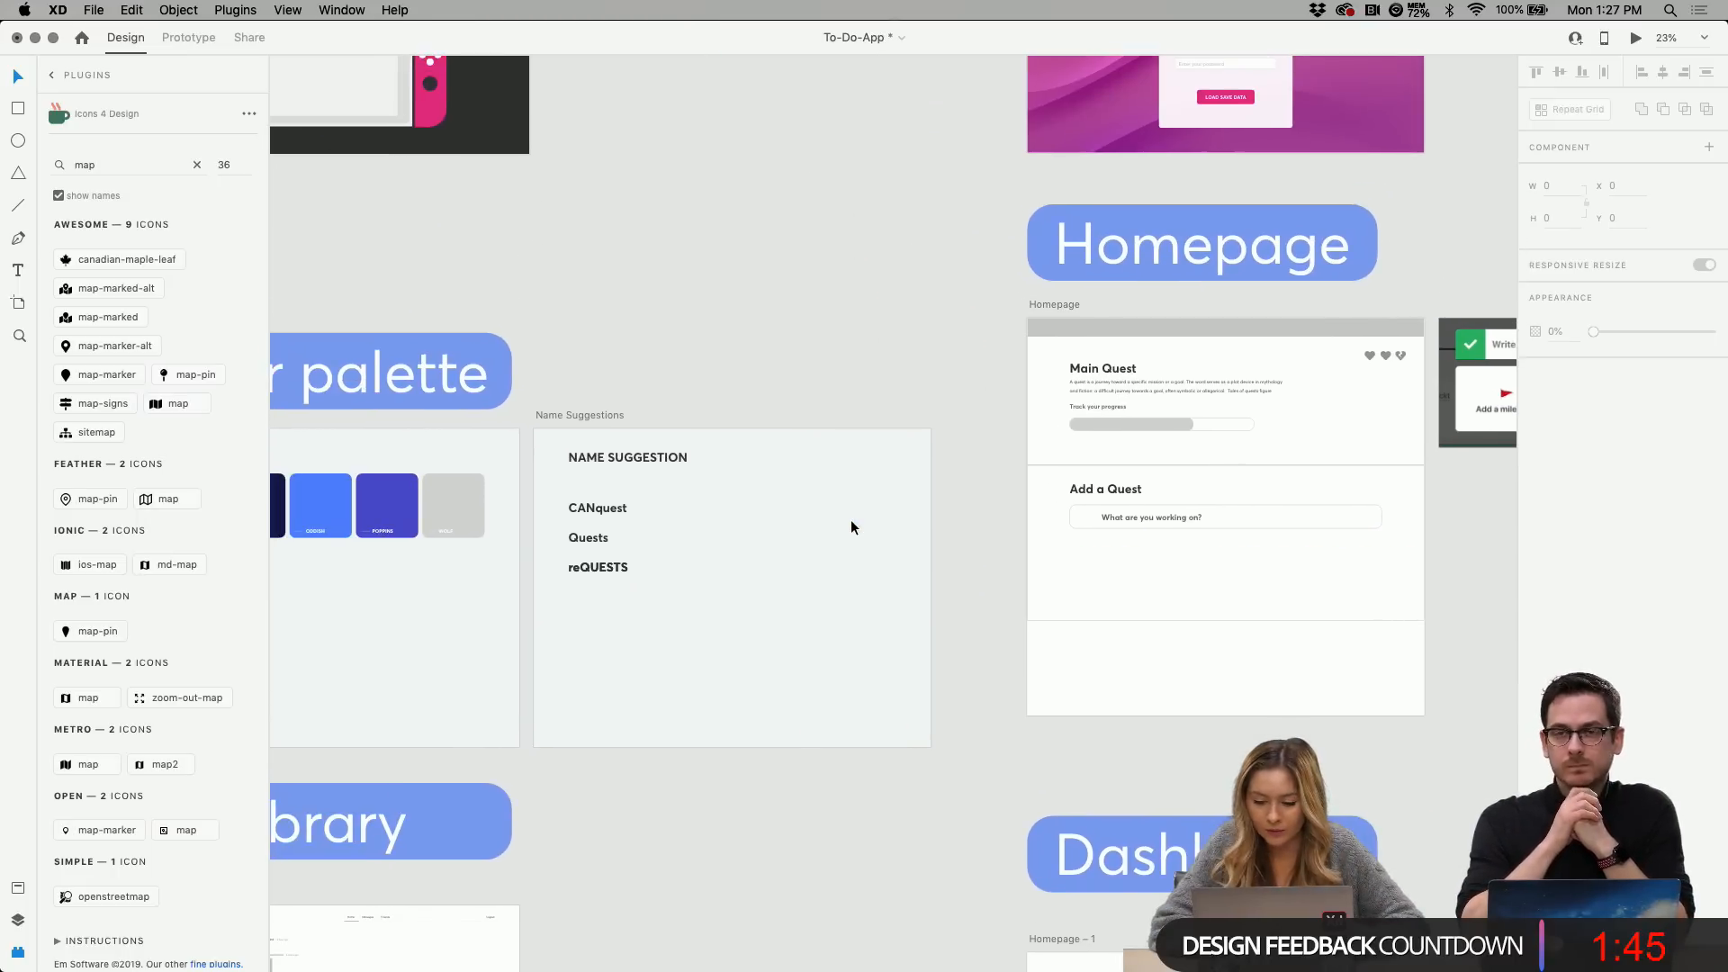
scroll(851, 527, "right", 5)
left_click(887, 546)
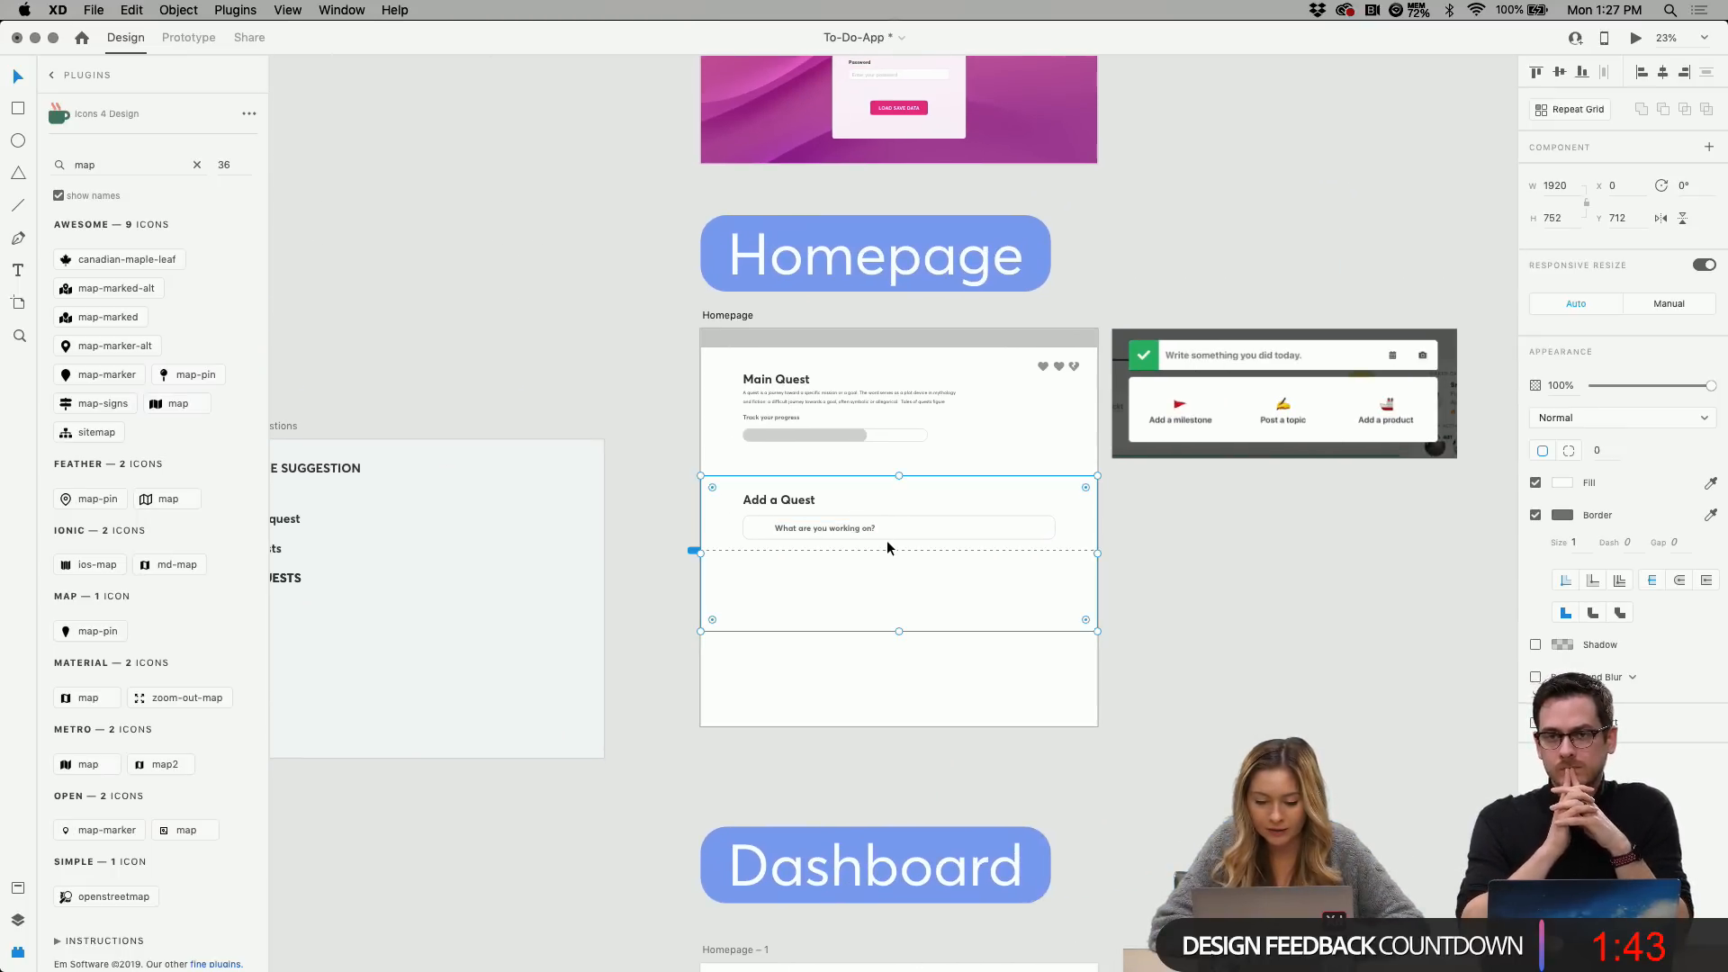
scroll(887, 547, "up", 5)
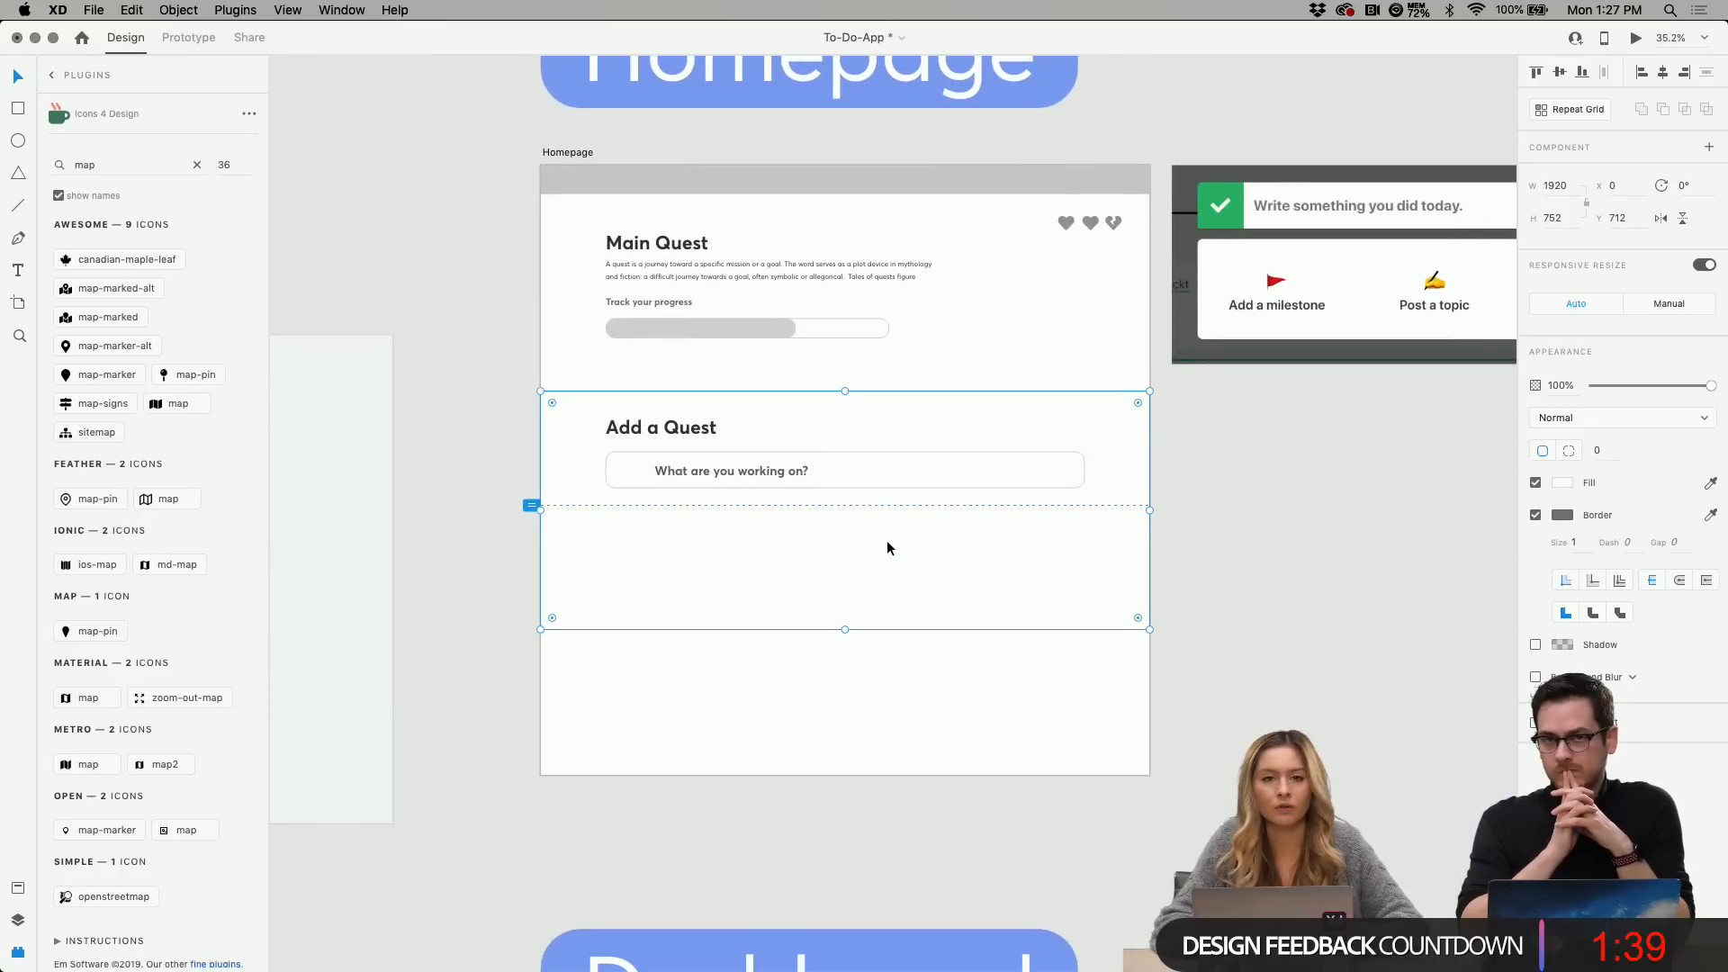
scroll(887, 547, "left", 10)
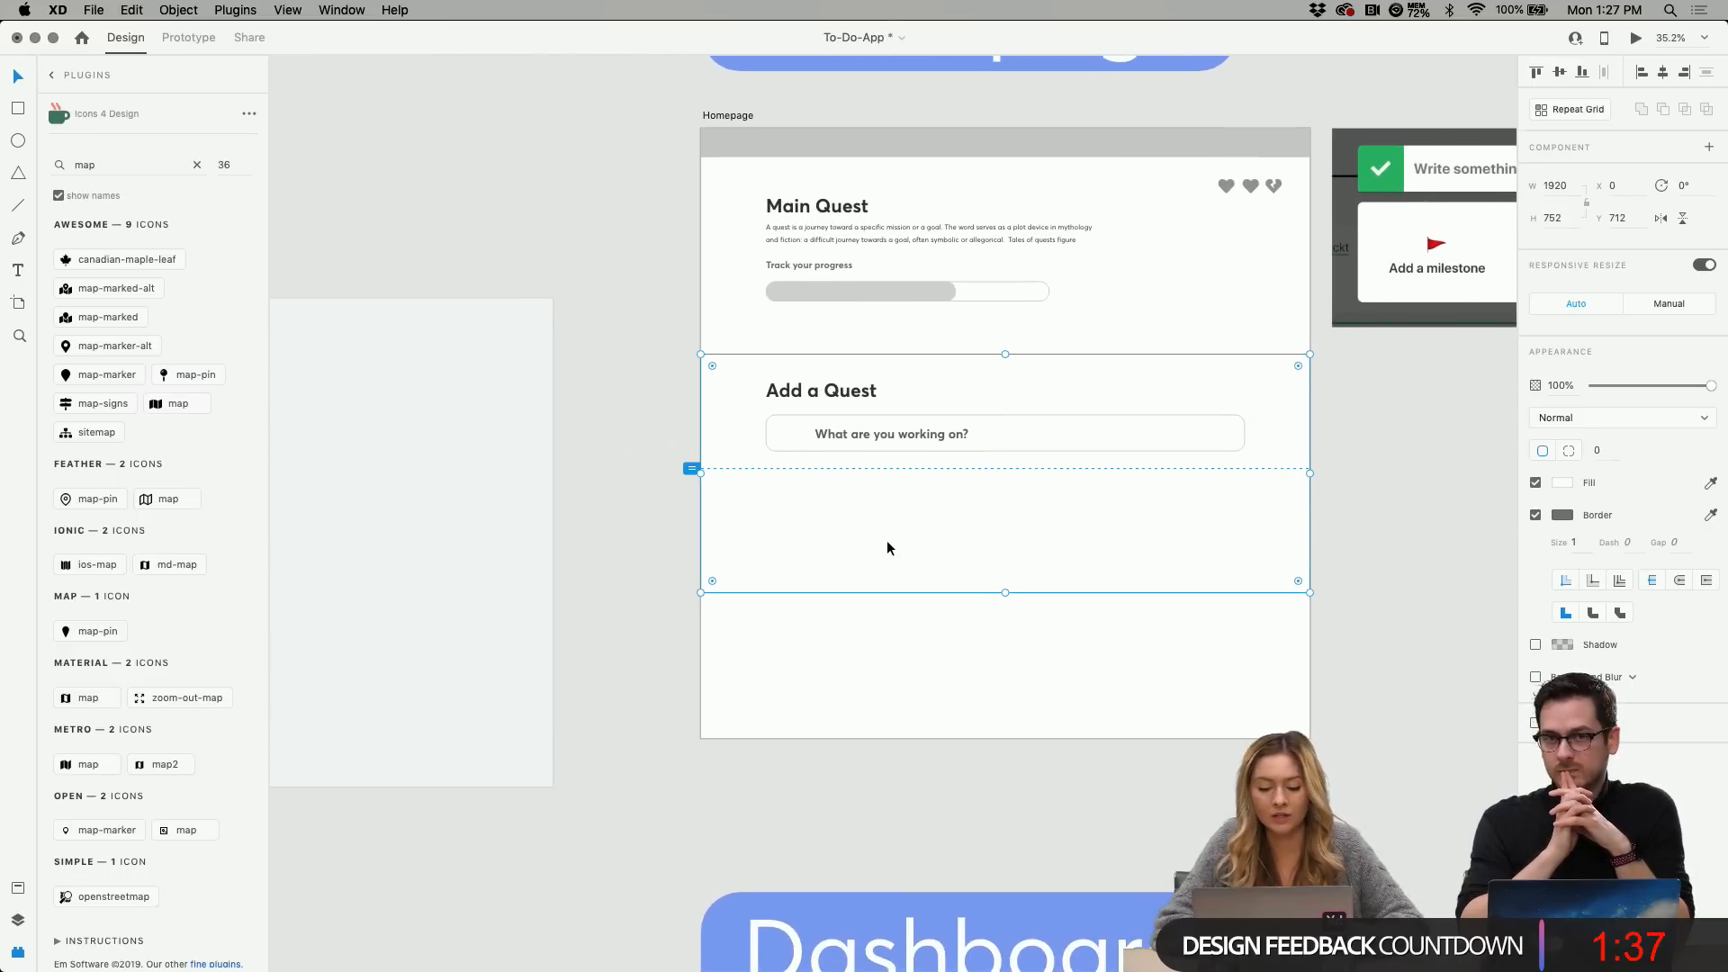
left_click(812, 487)
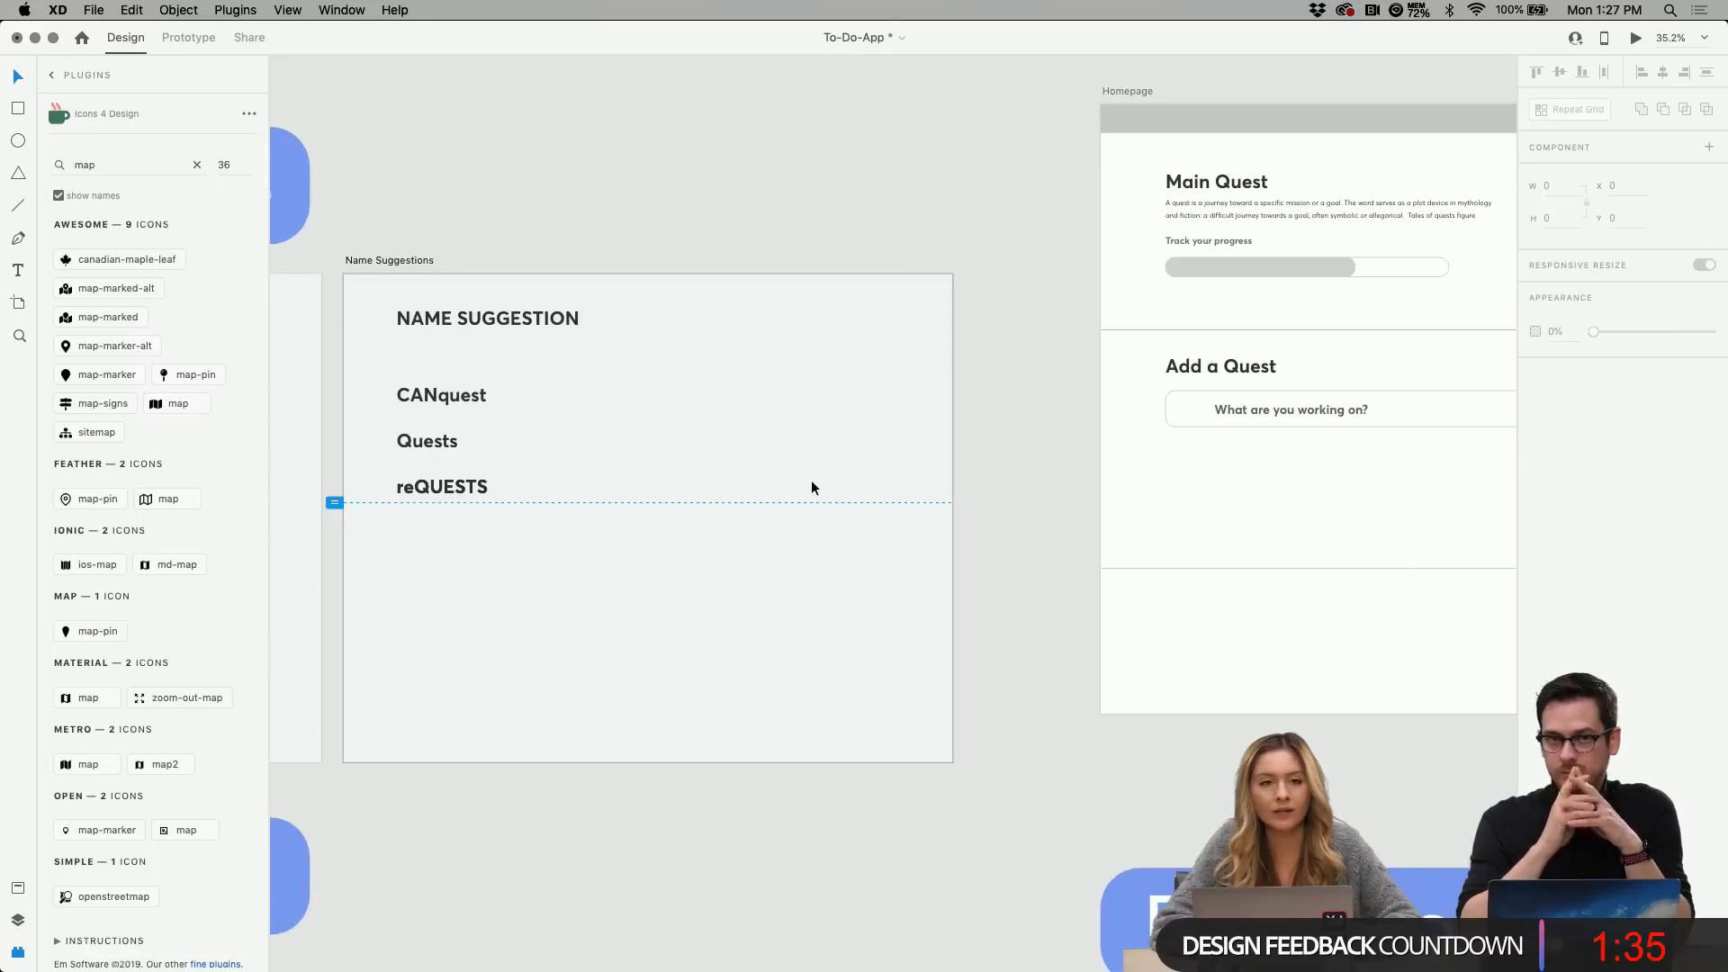
scroll(812, 487, "left", 3)
scroll(811, 487, "left", 4)
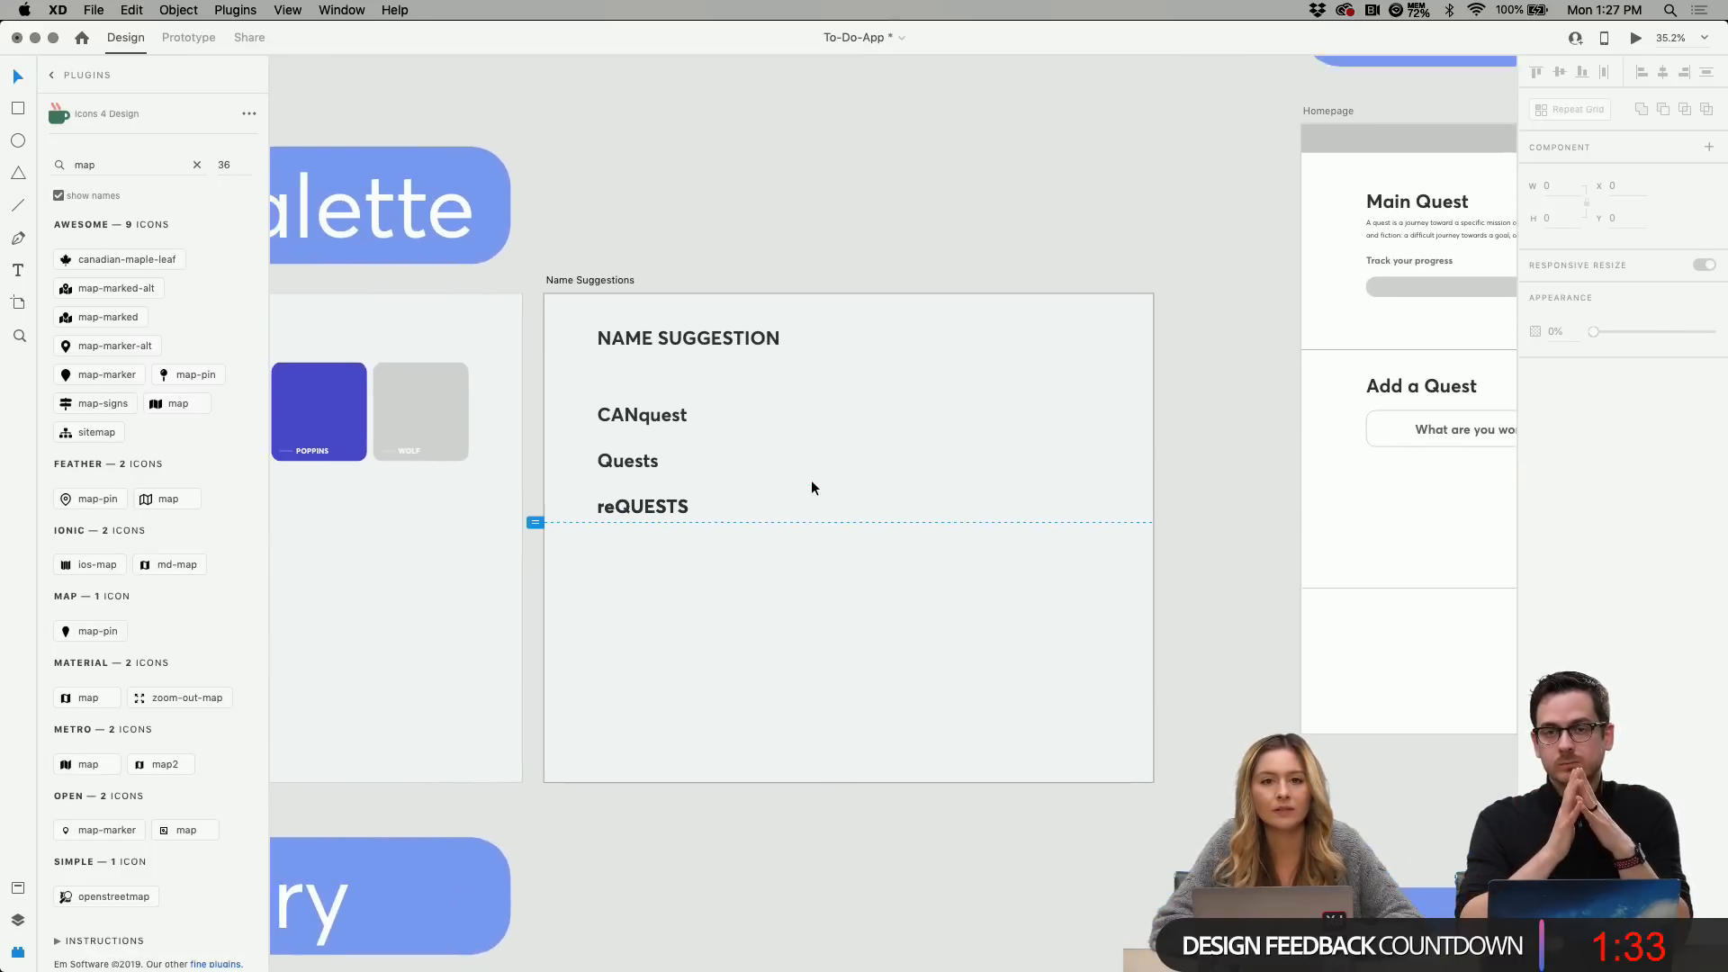
Recolour the CANquest entry on the Name Suggestions artboard with a teal green fill.
scroll(812, 484, "up", 5)
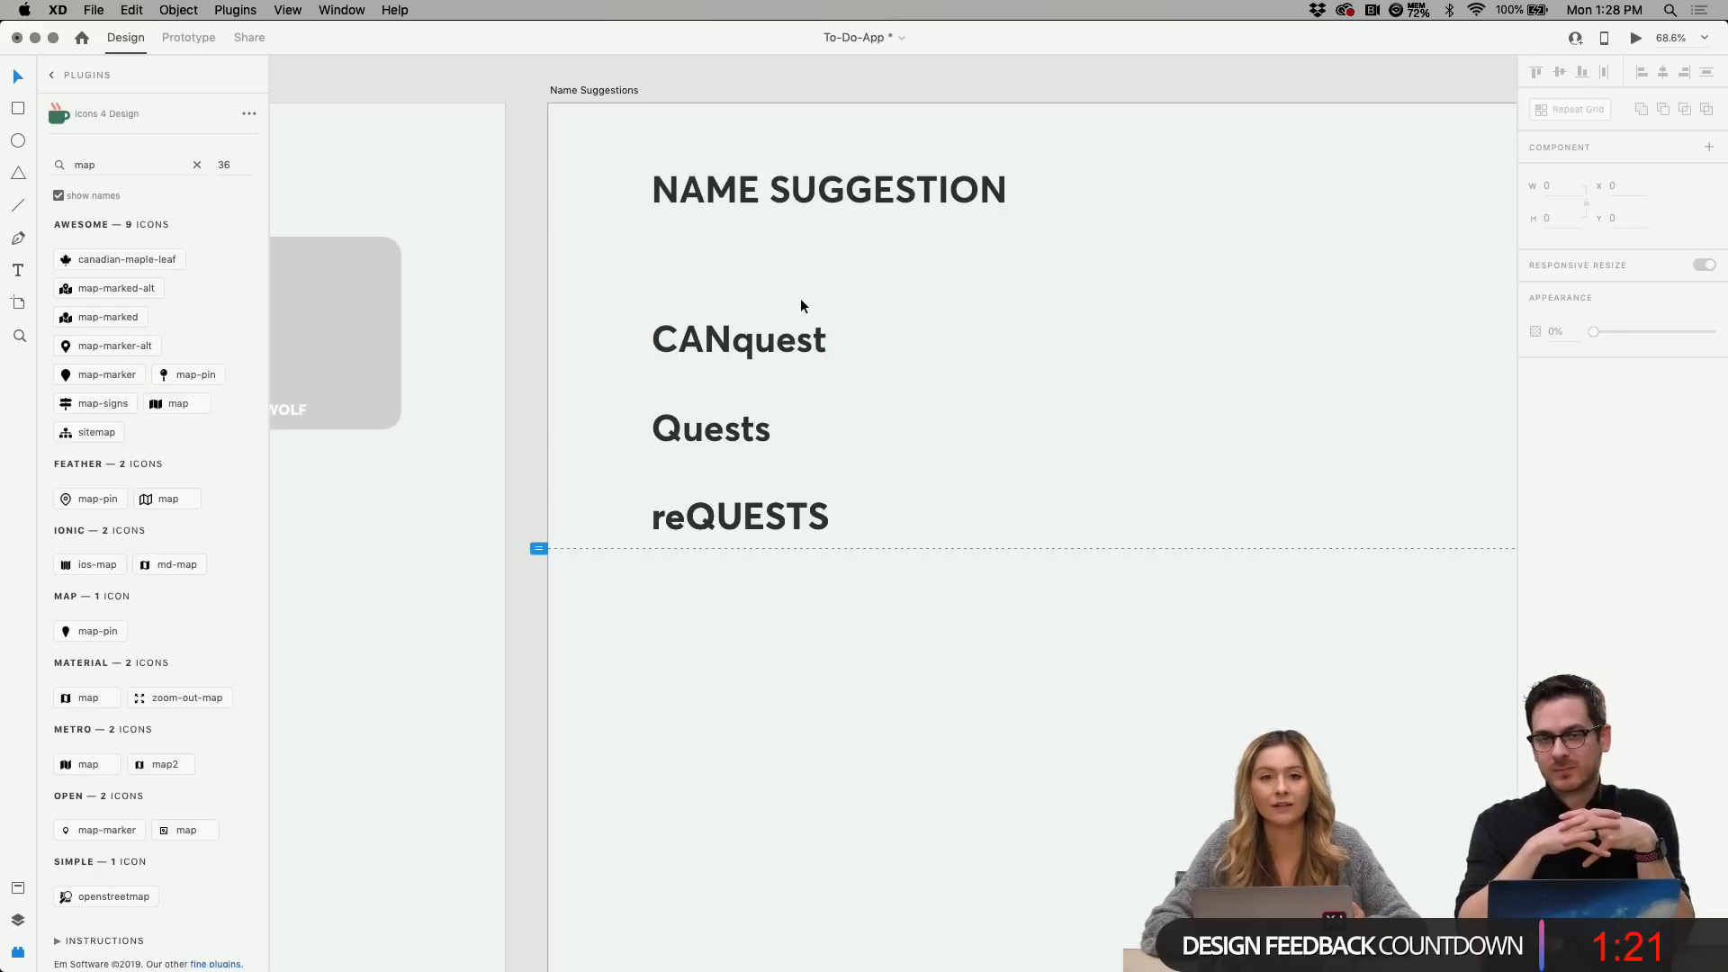
left_click(761, 437)
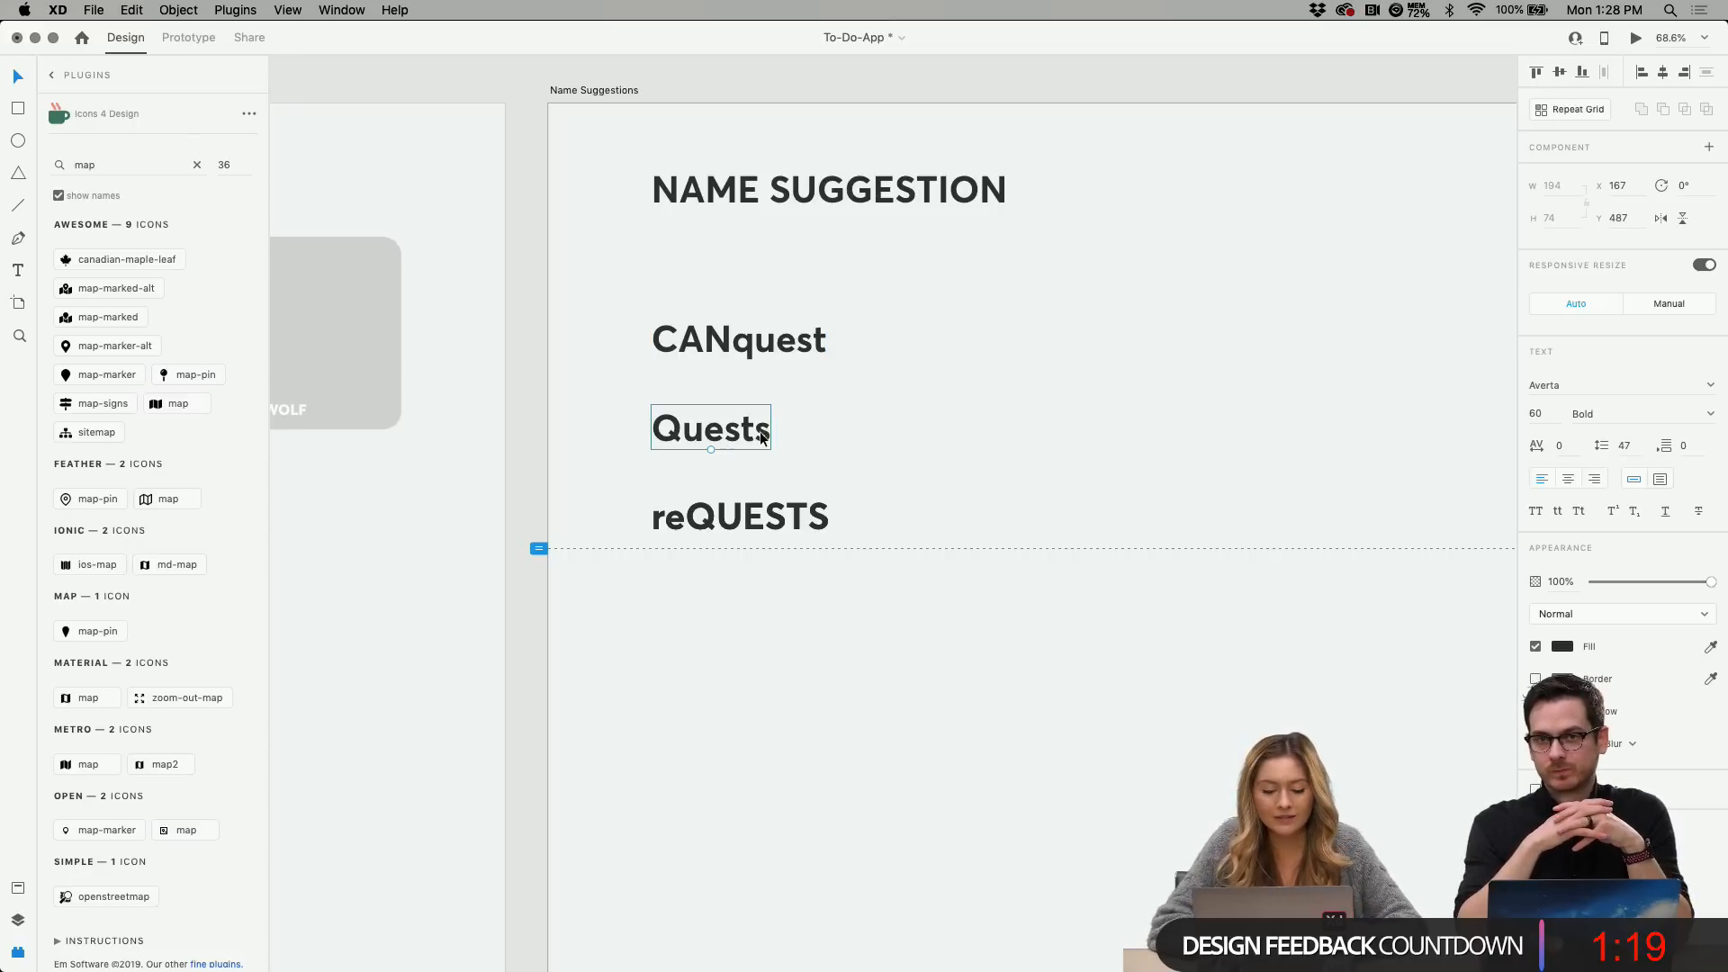
left_click(805, 436)
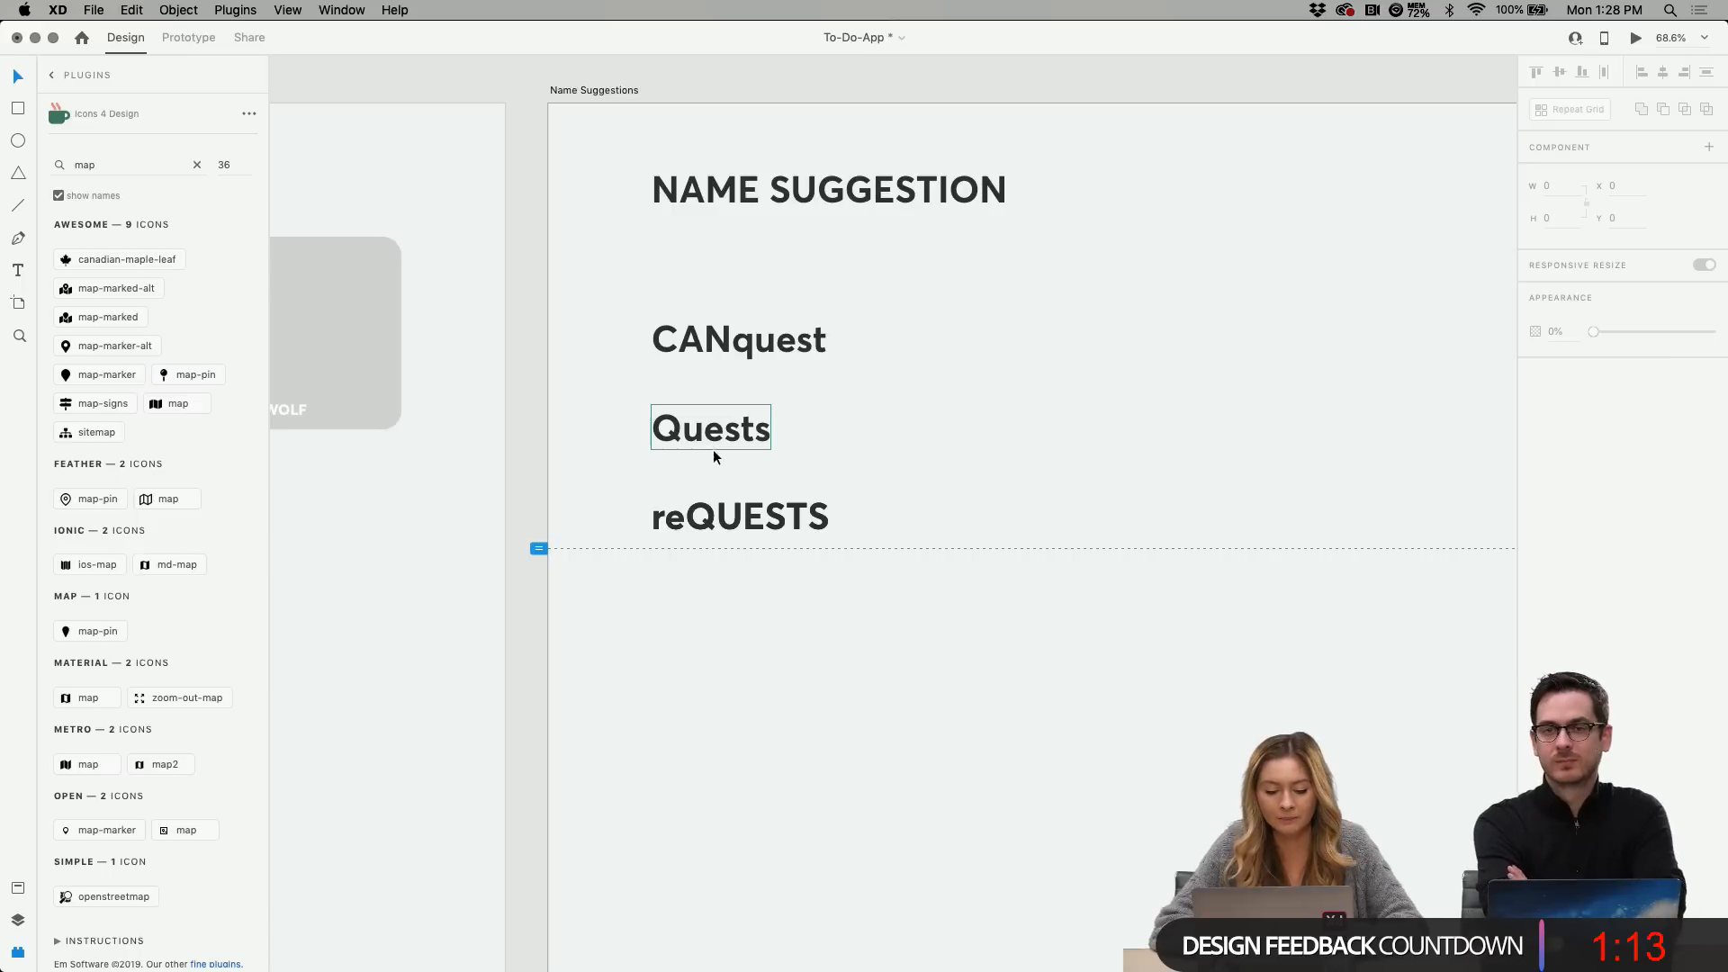
left_click(746, 516)
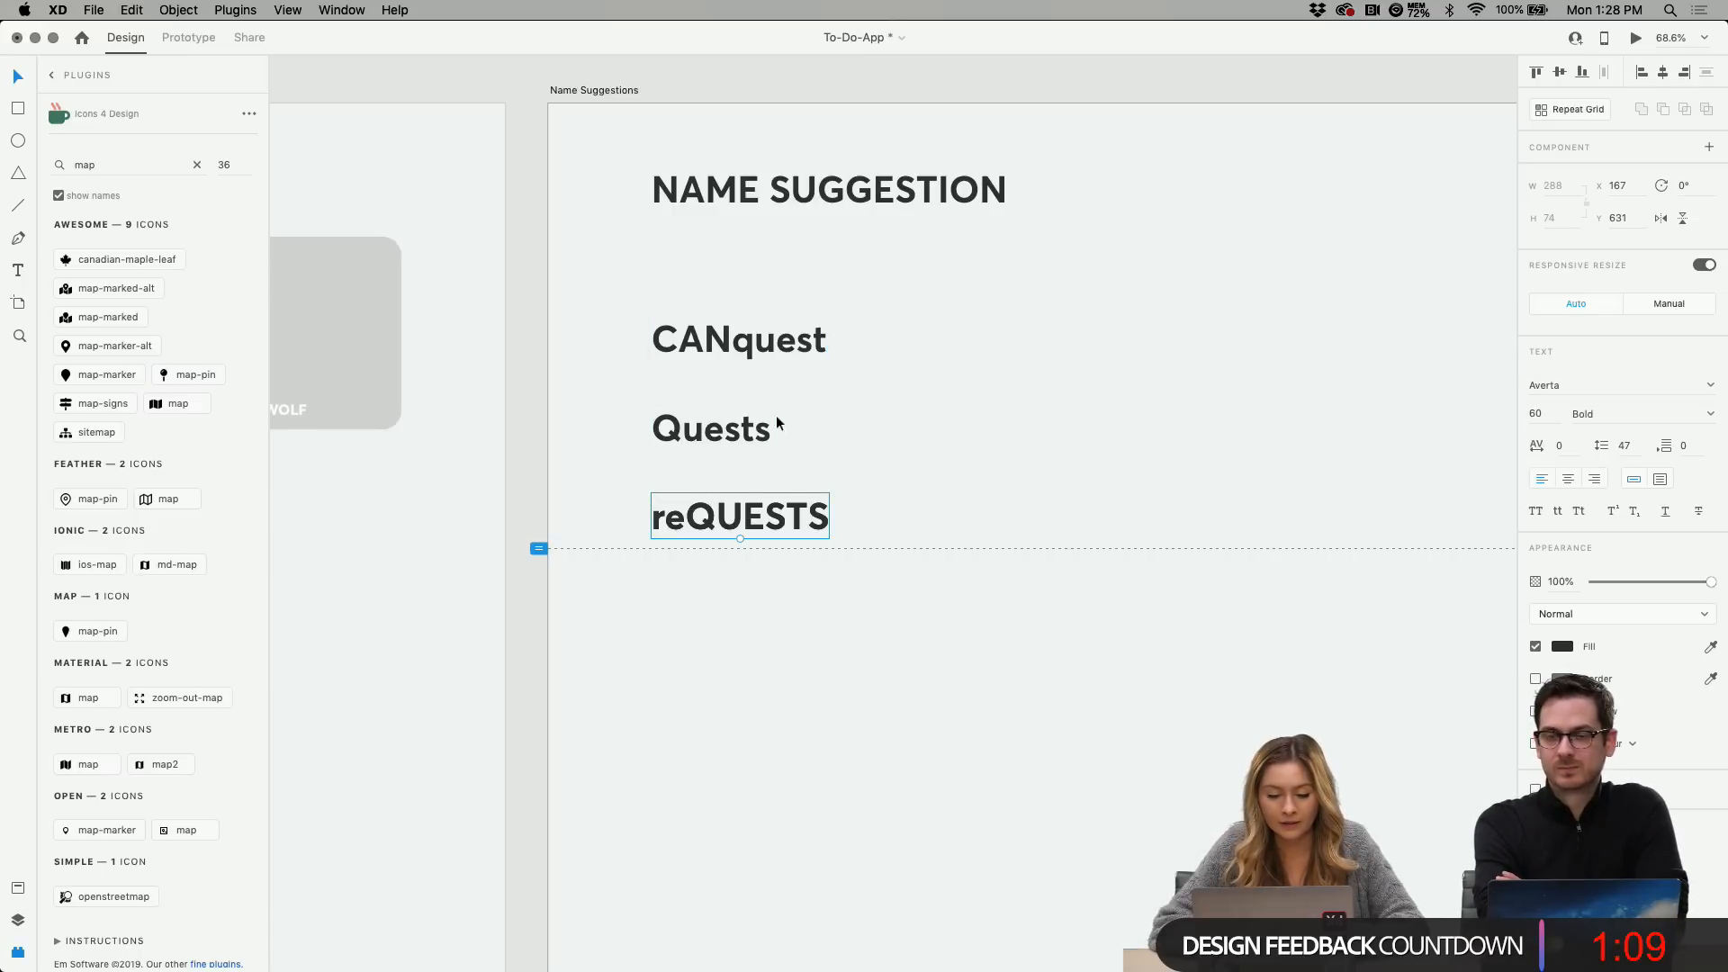
left_click(794, 342)
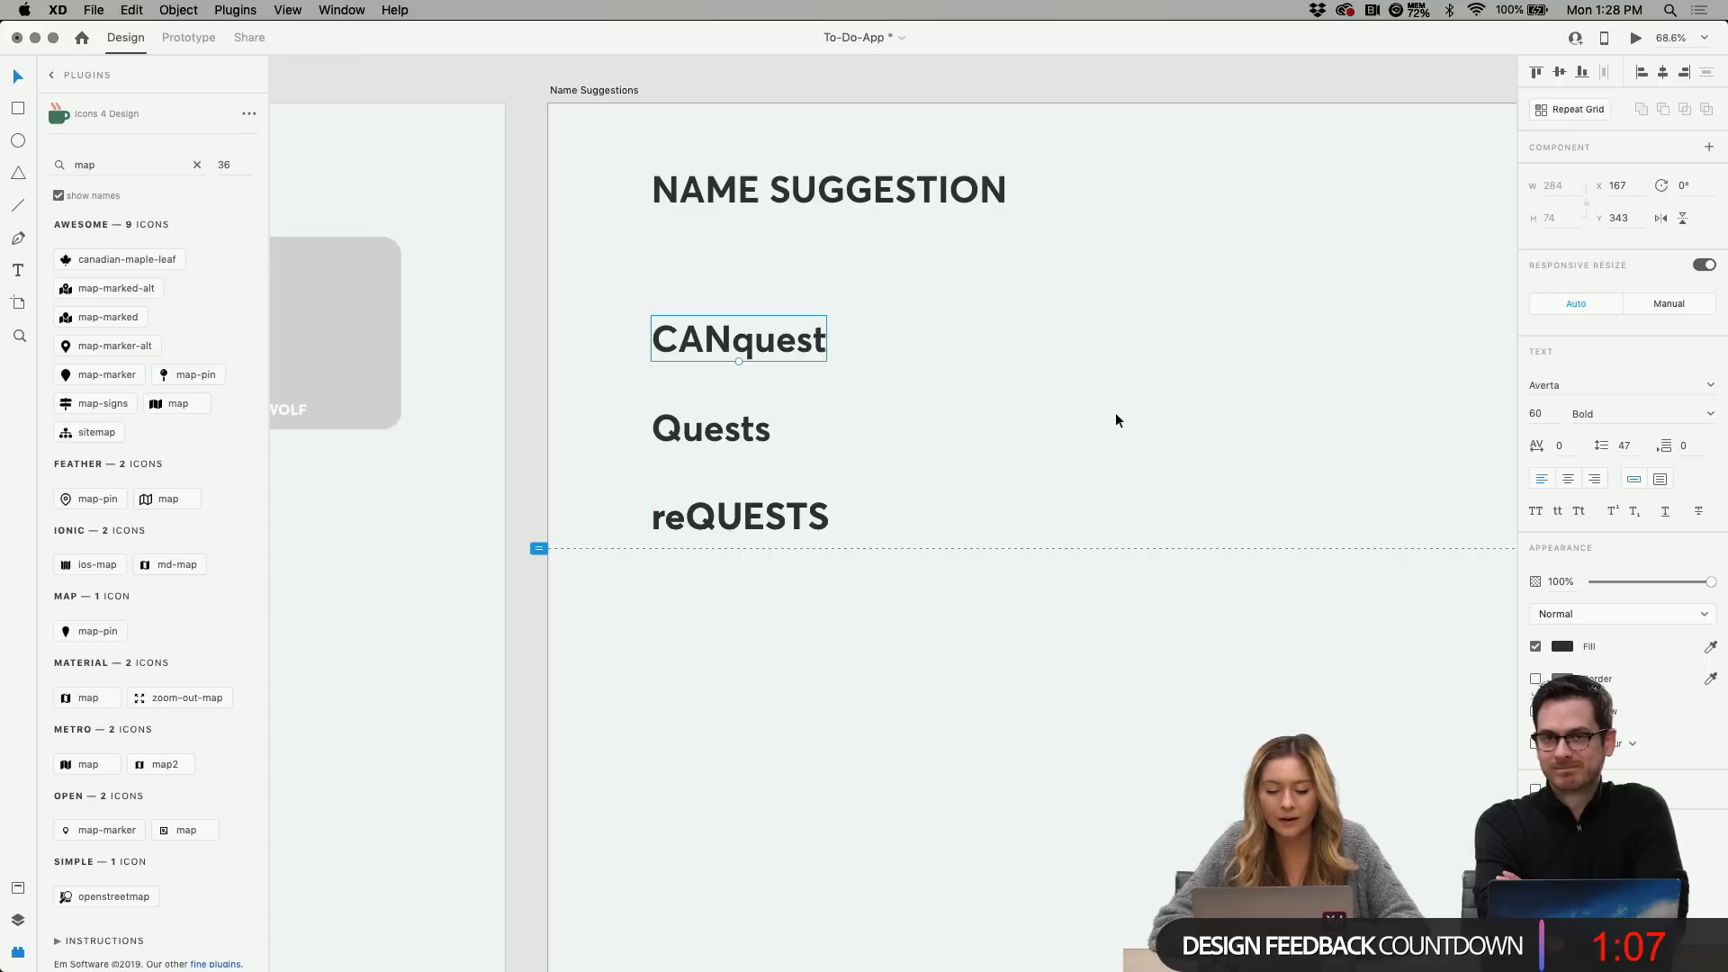
left_click(1563, 646)
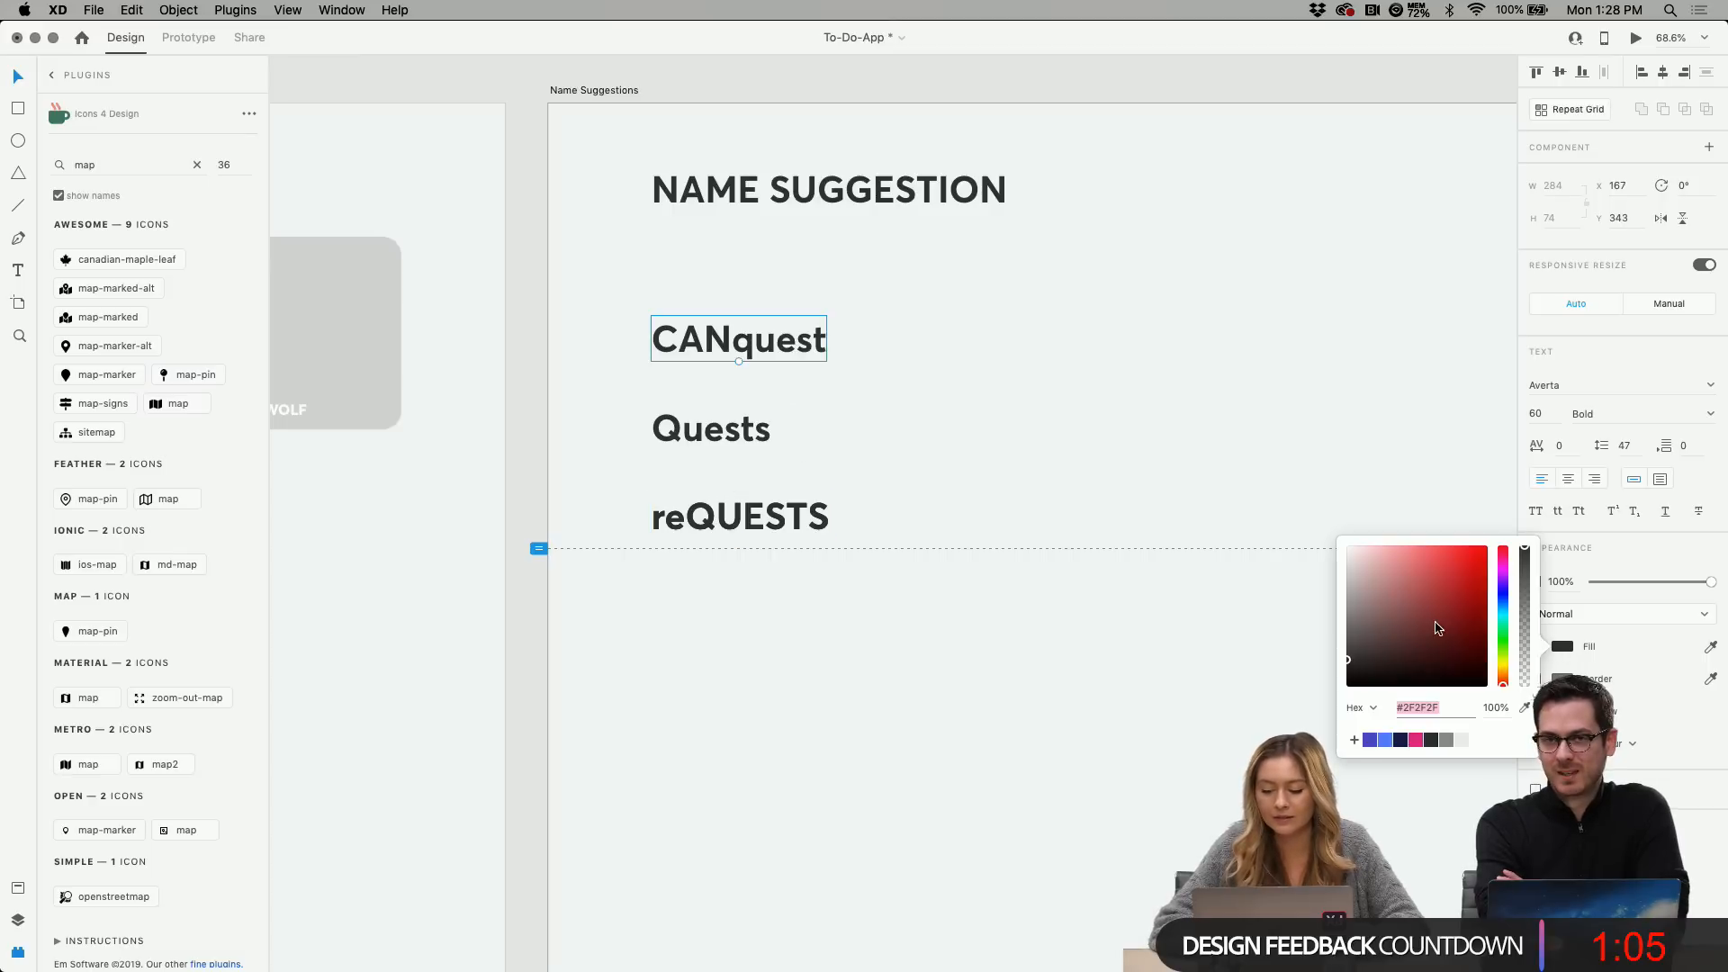
left_click(1503, 619)
mouse_move(1436, 581)
left_mouse_down()
mouse_move(1449, 554)
mouse_move(1451, 594)
mouse_move(1453, 579)
left_mouse_up()
left_click(1218, 263)
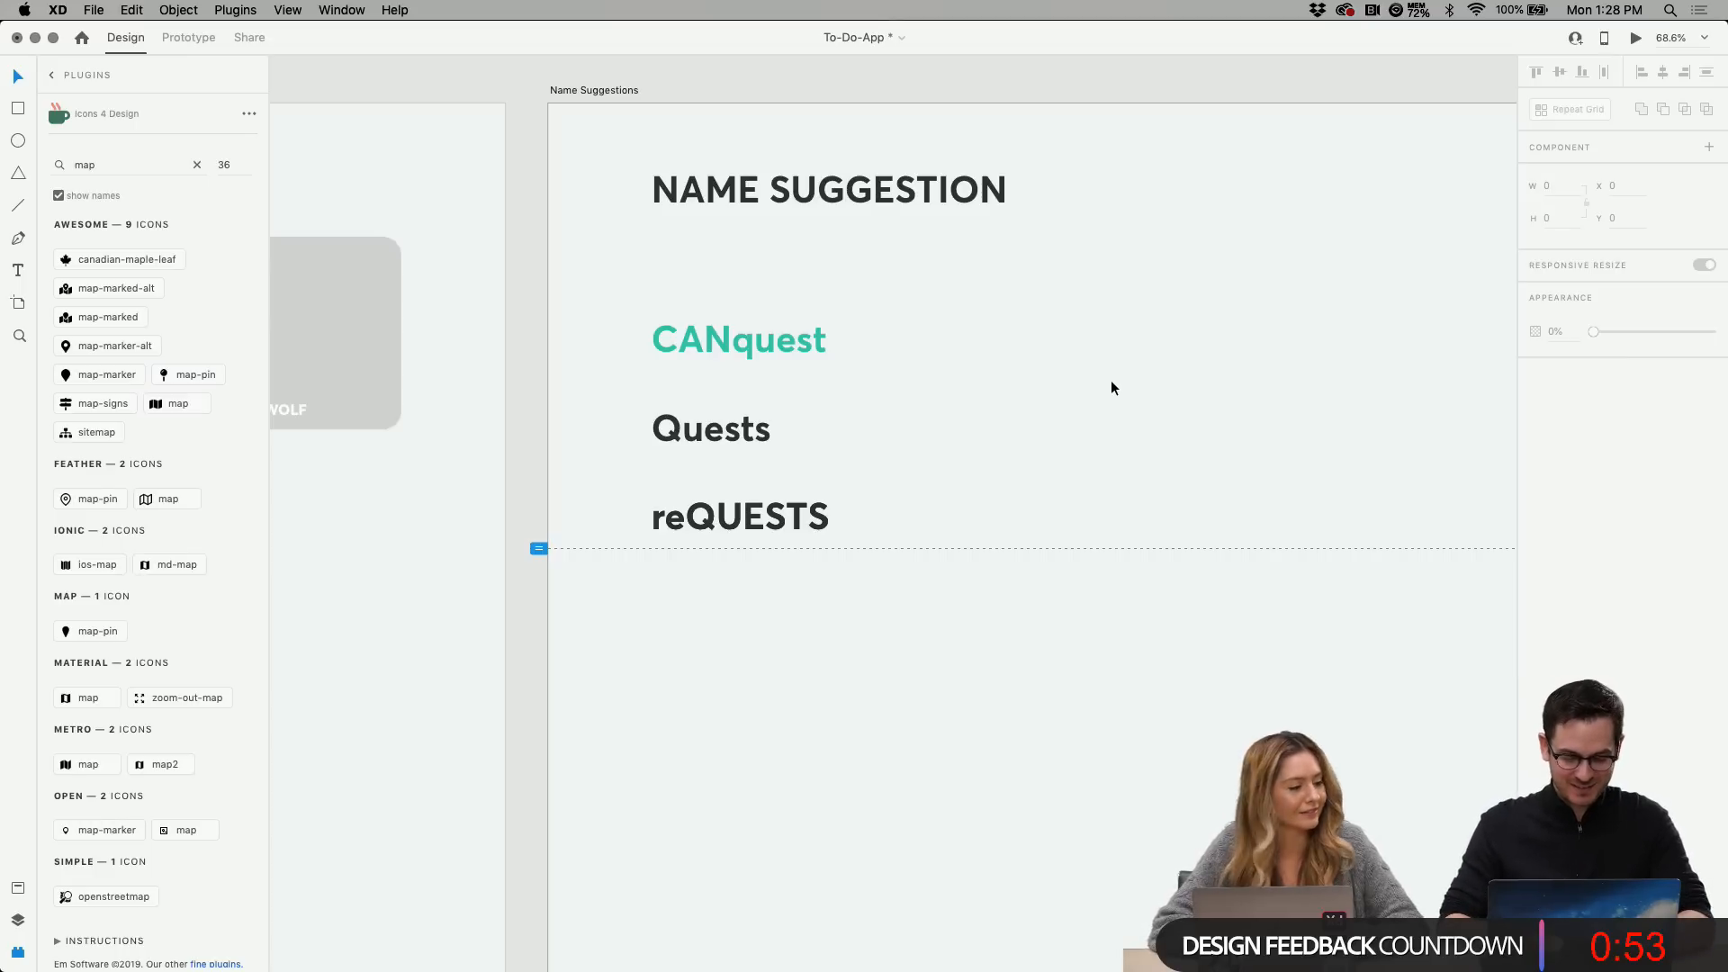
Draw a rectangle about 1510 by 397 beneath the Add a Quest input box on the Homepage artboard and move it up closer to the box.
scroll(1071, 407, "down", 5)
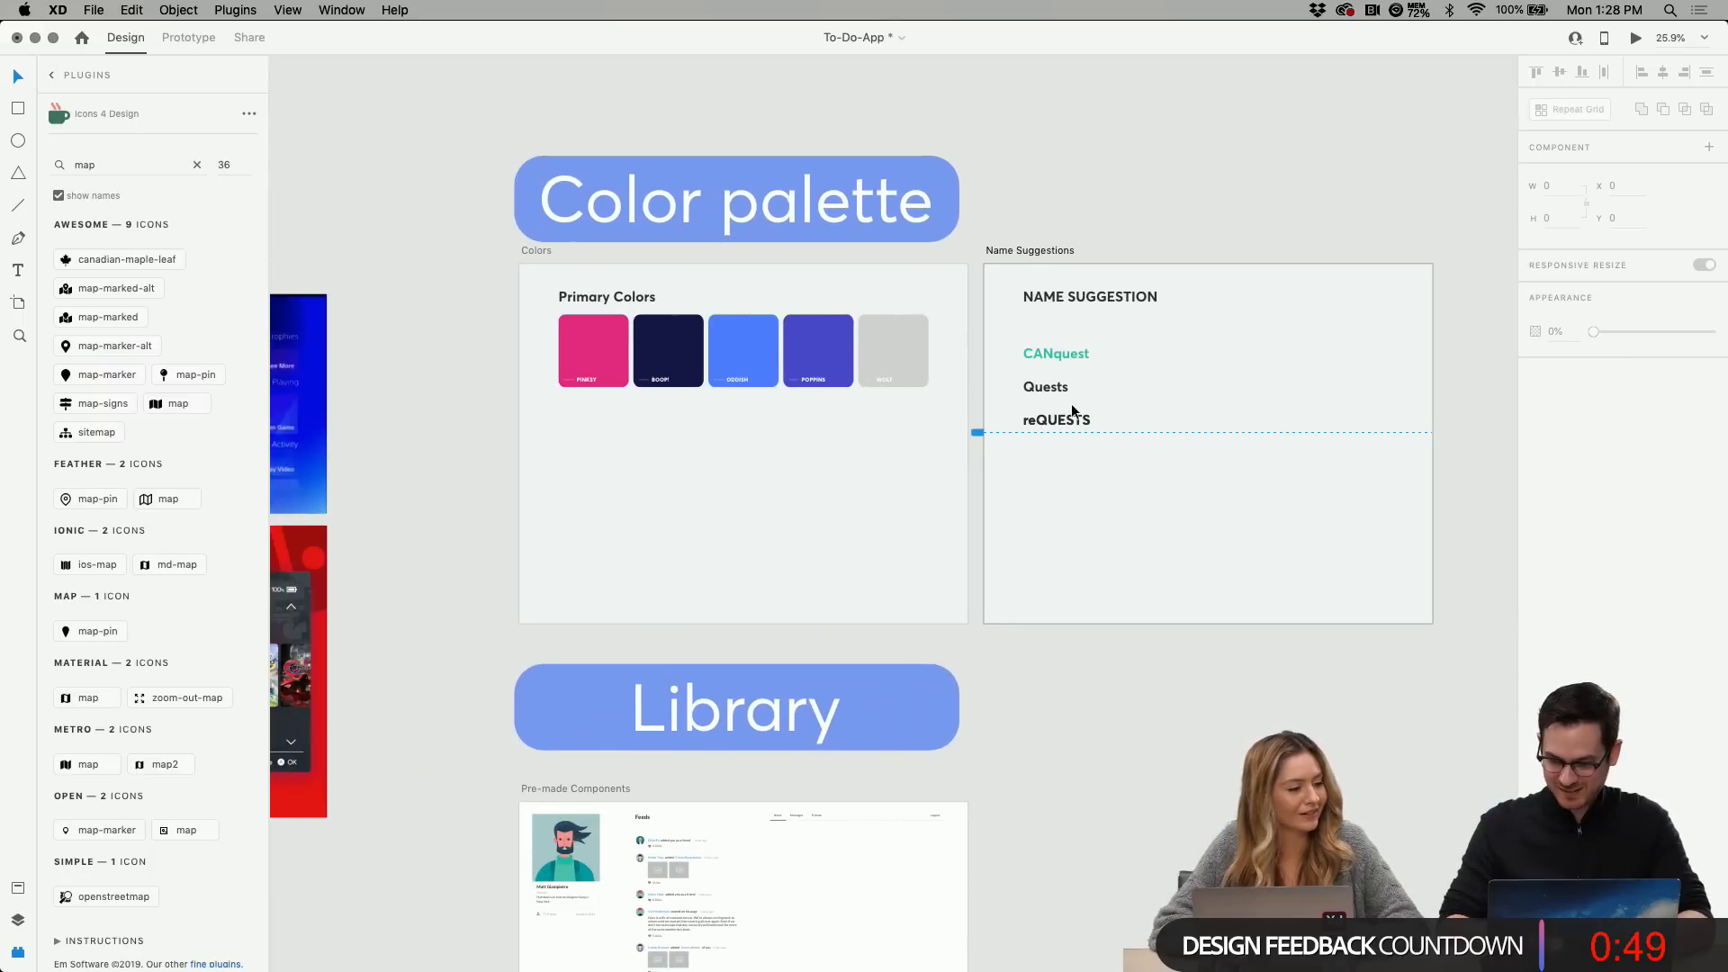
scroll(1071, 410, "right", 10)
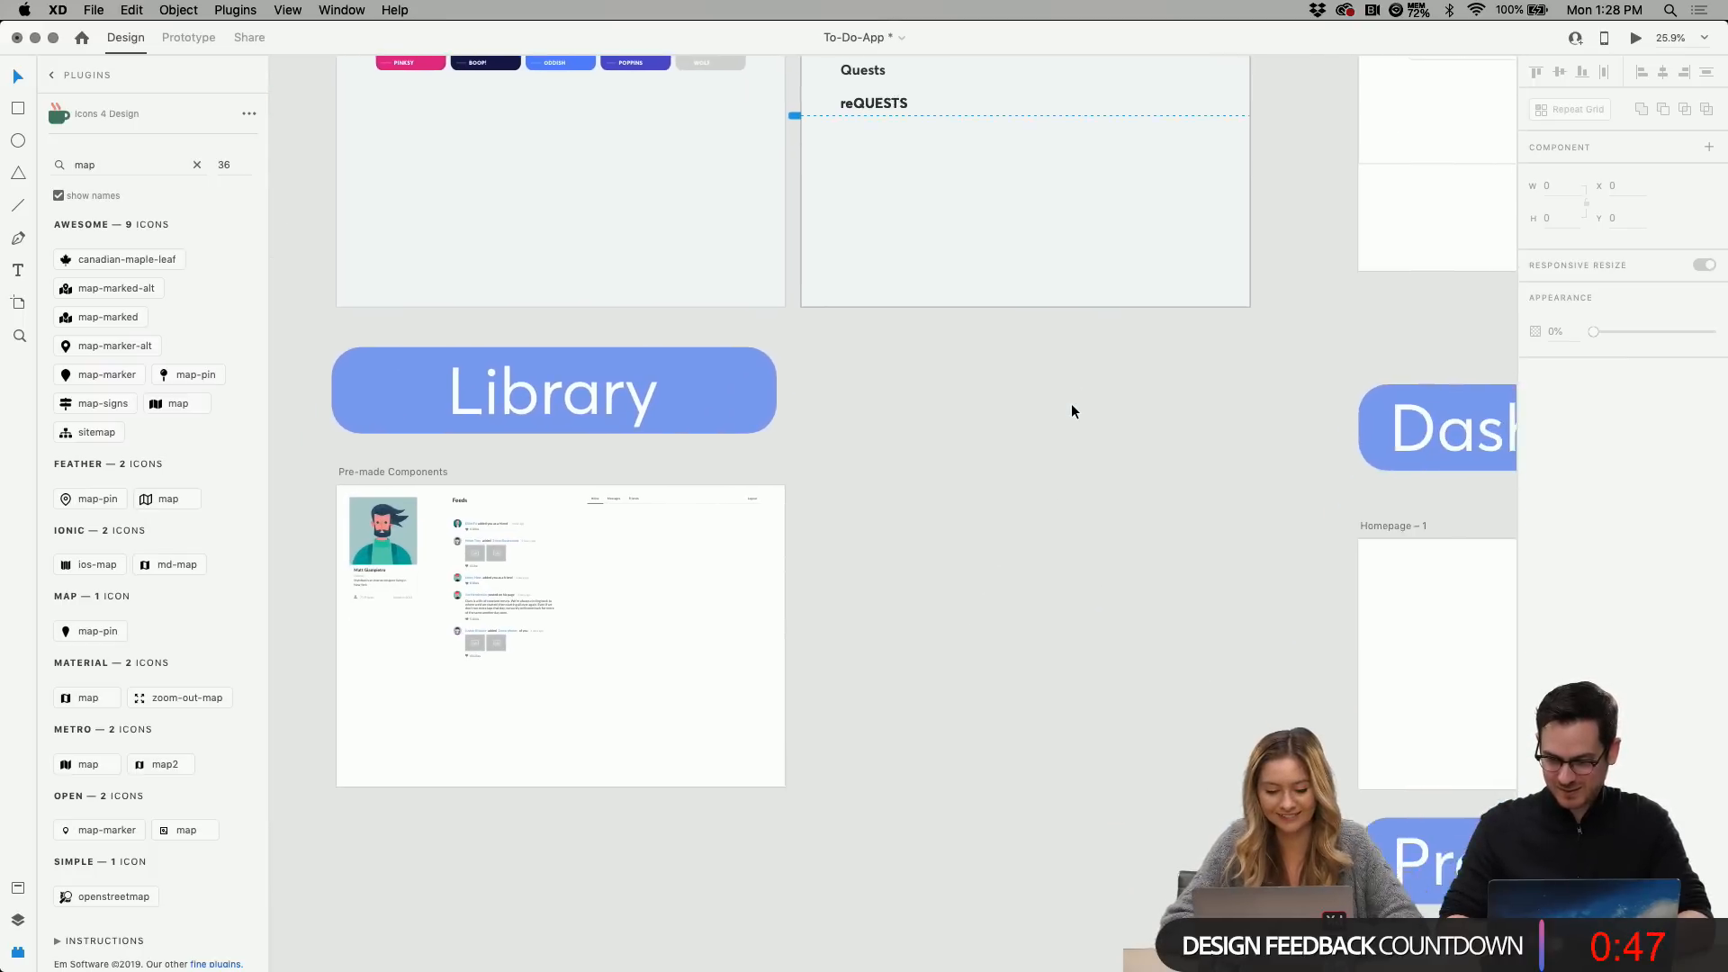
scroll(1072, 403, "up", 2)
scroll(911, 483, "up", 6)
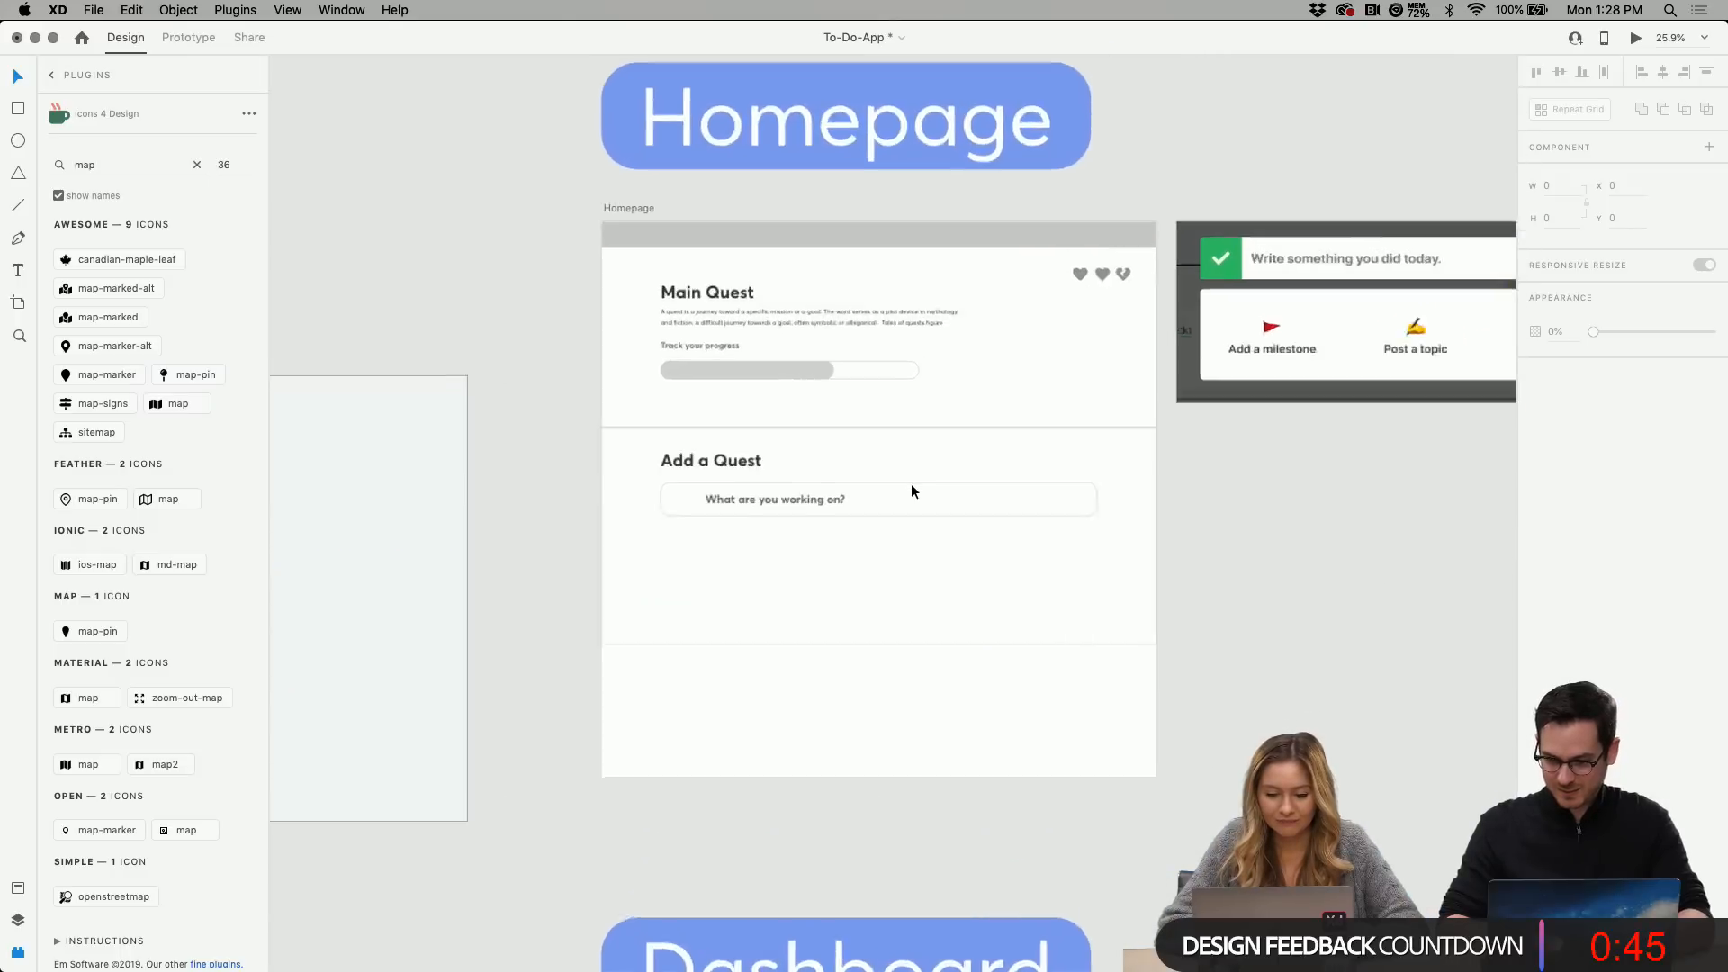
scroll(657, 297, "down", 3)
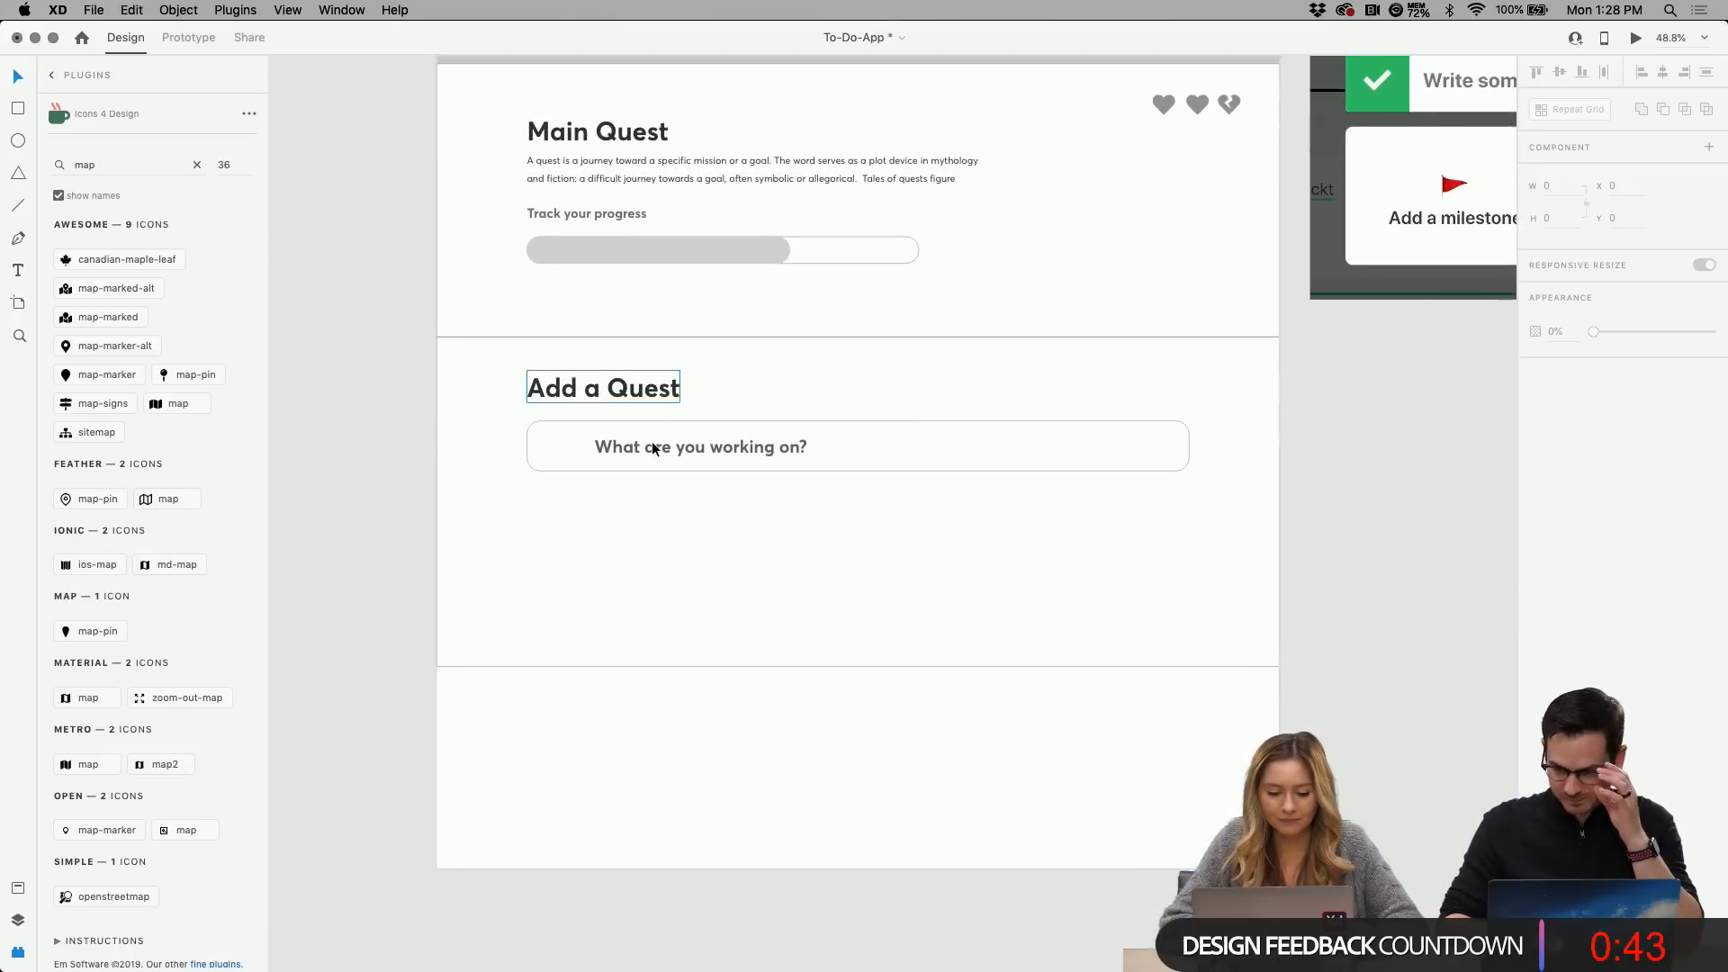
left_click(721, 424)
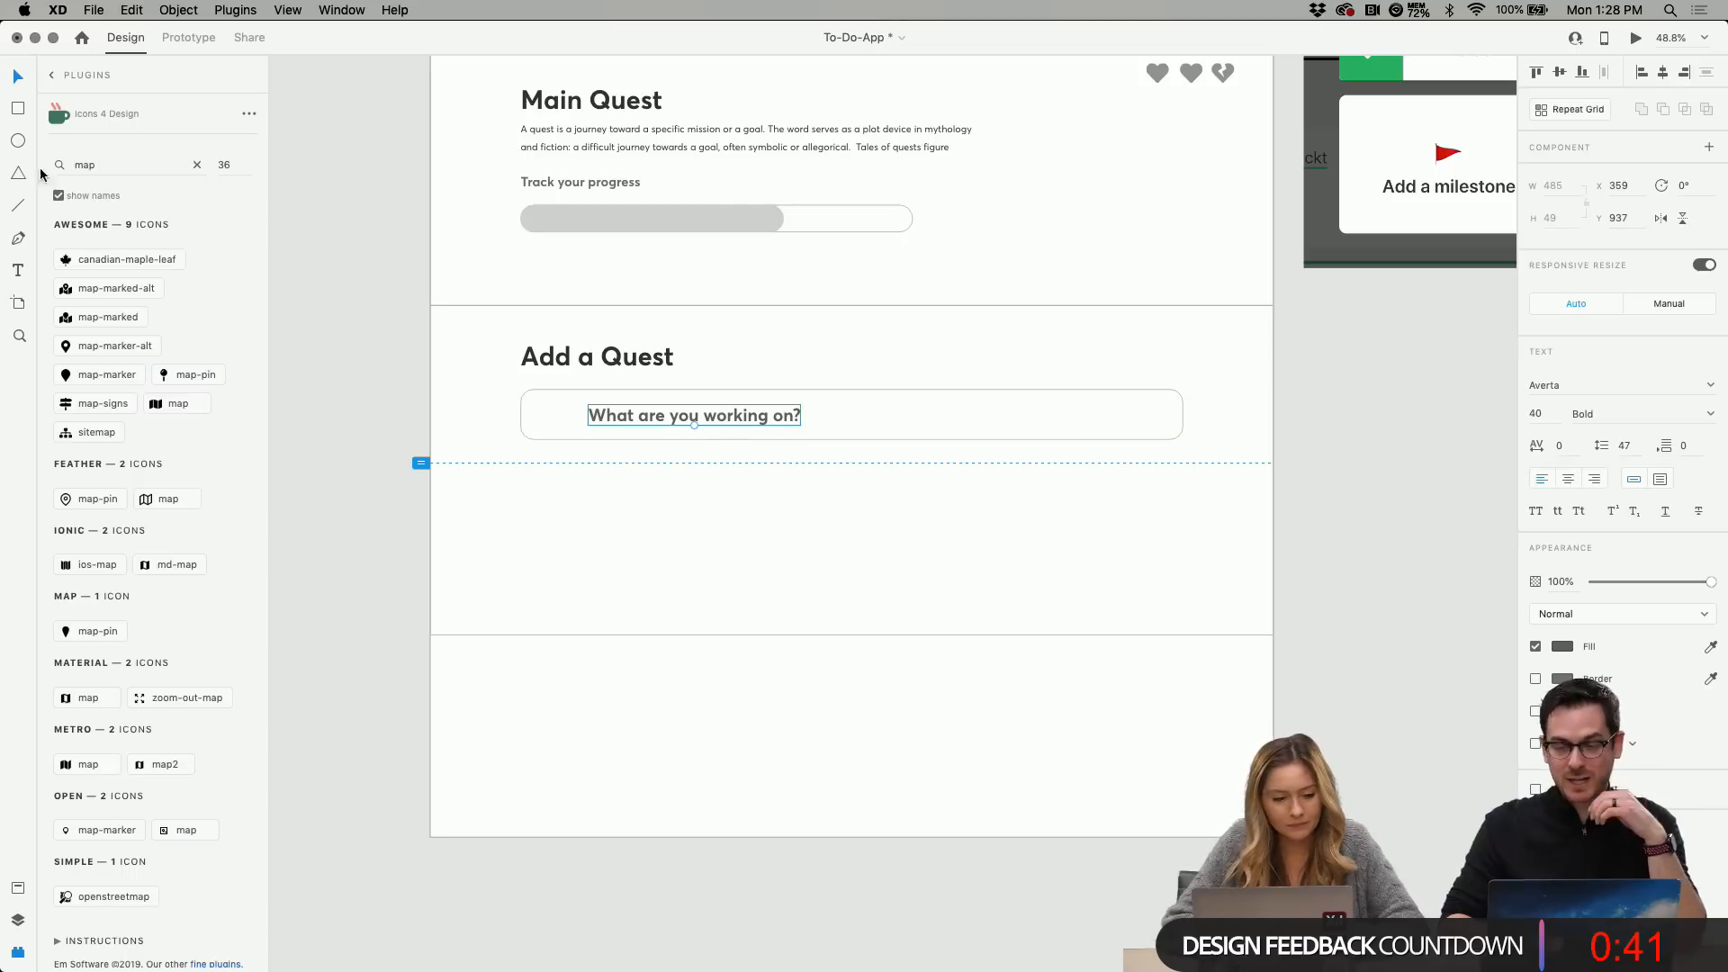
left_click(18, 110)
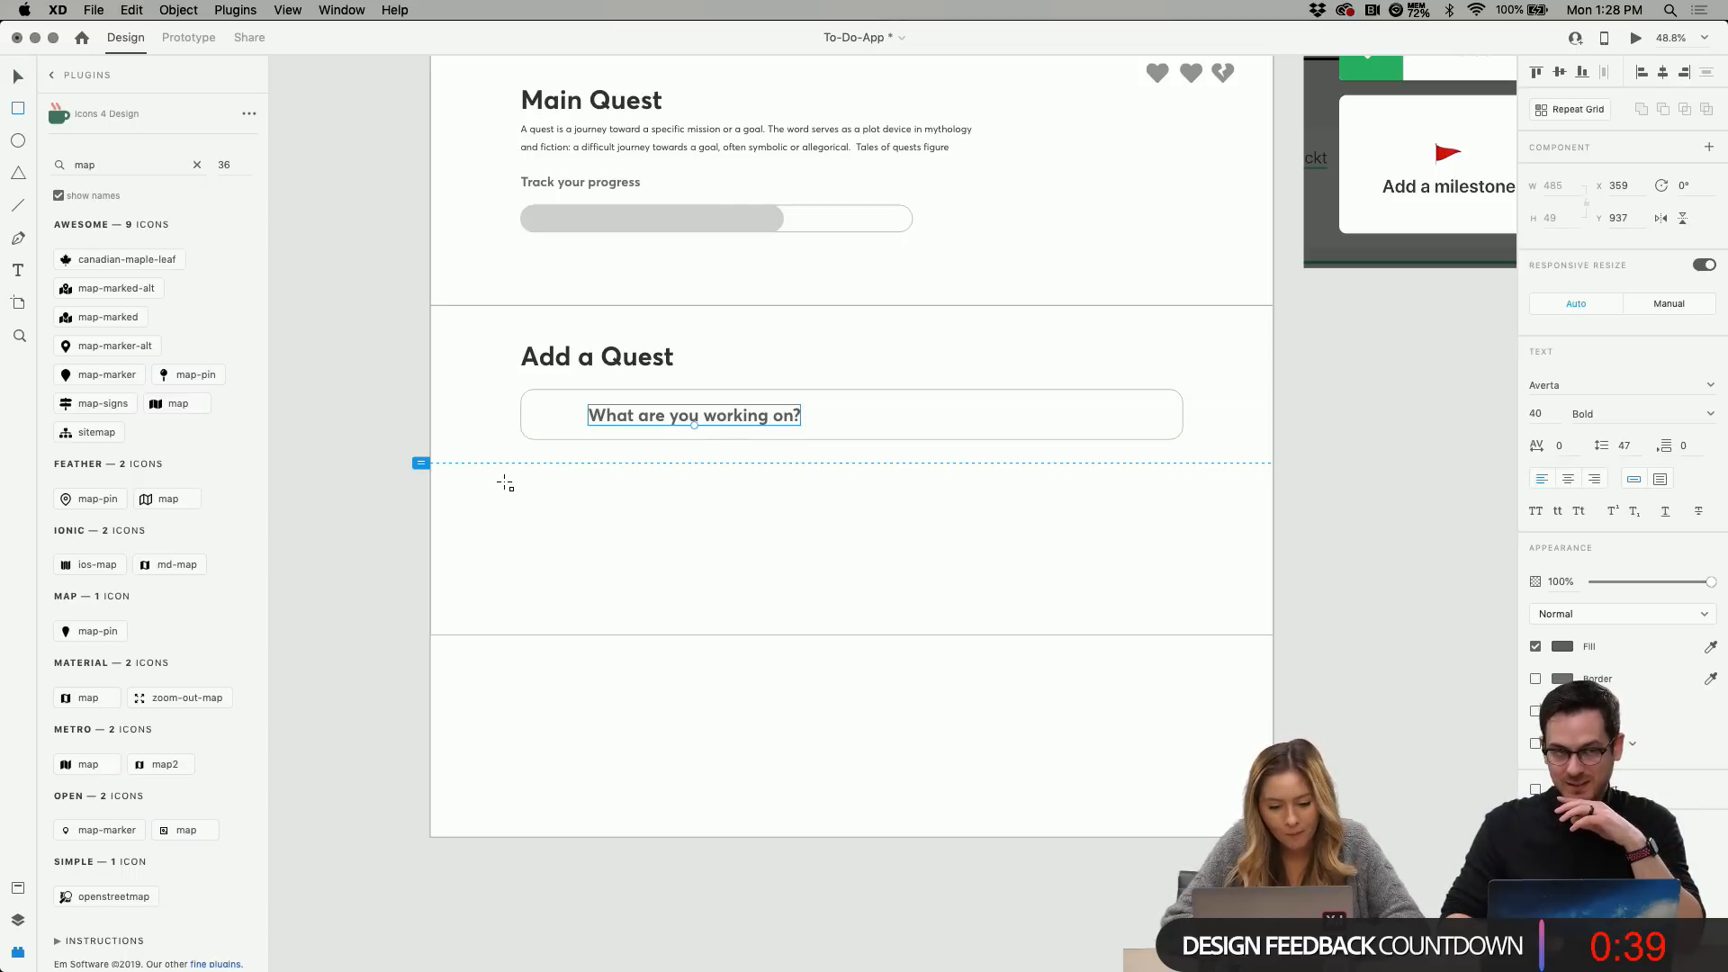
left_click_drag(532, 493, 1183, 667)
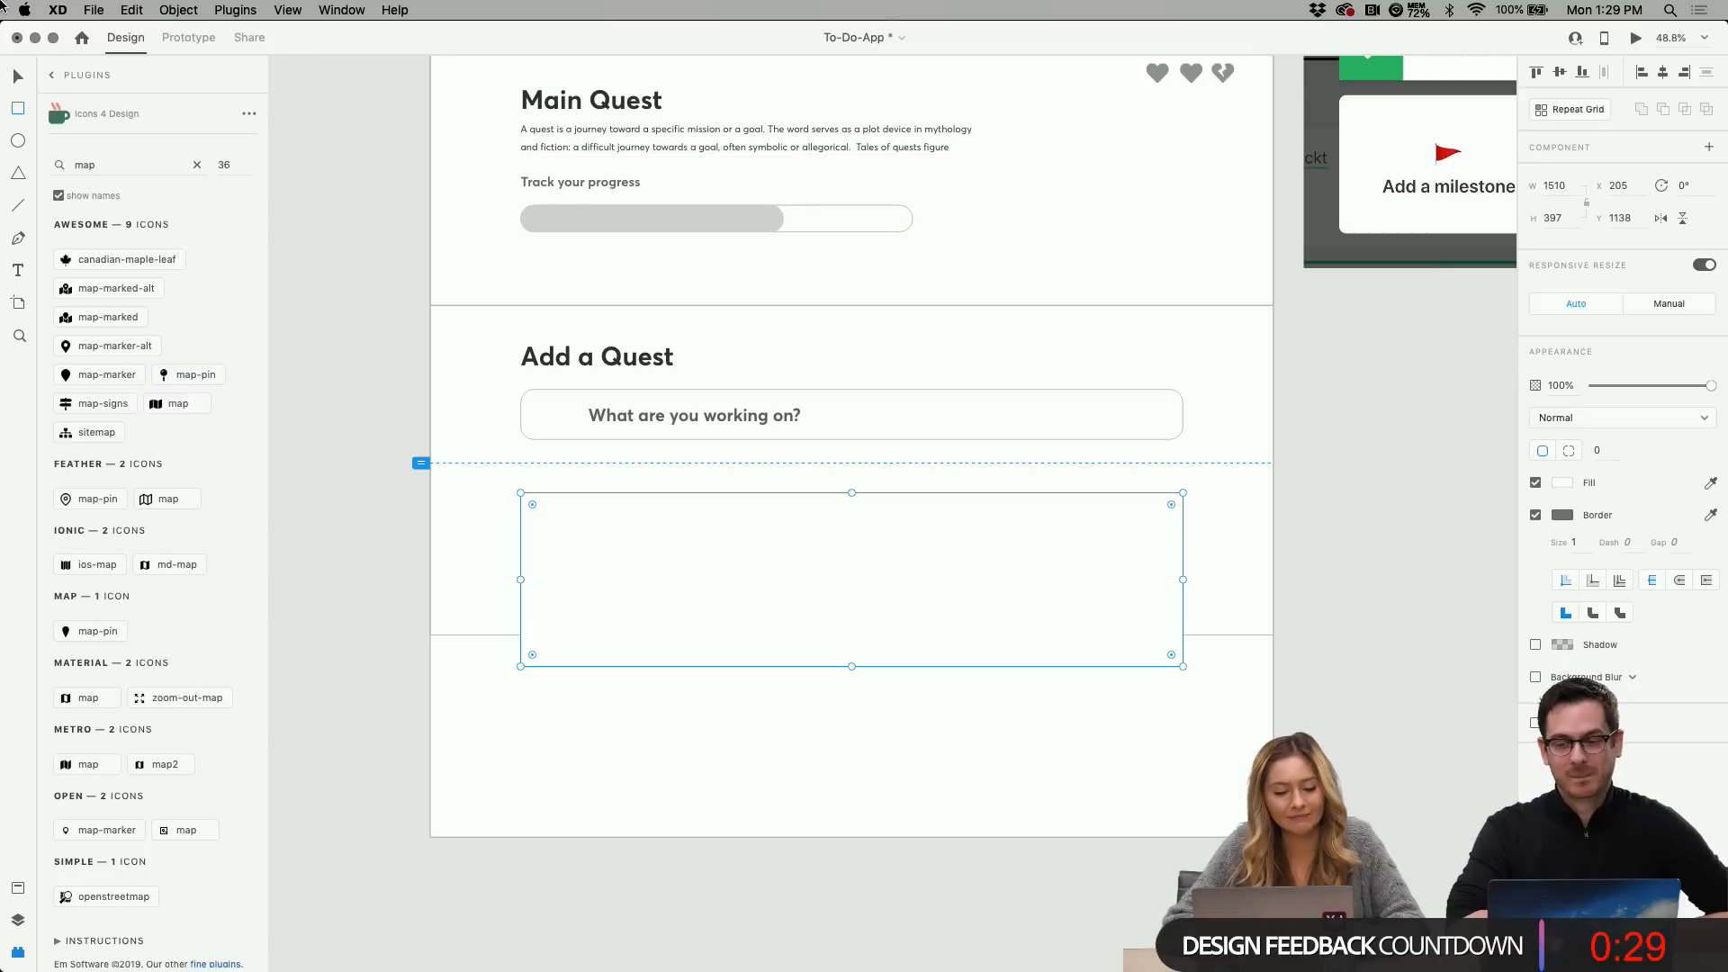
key("v")
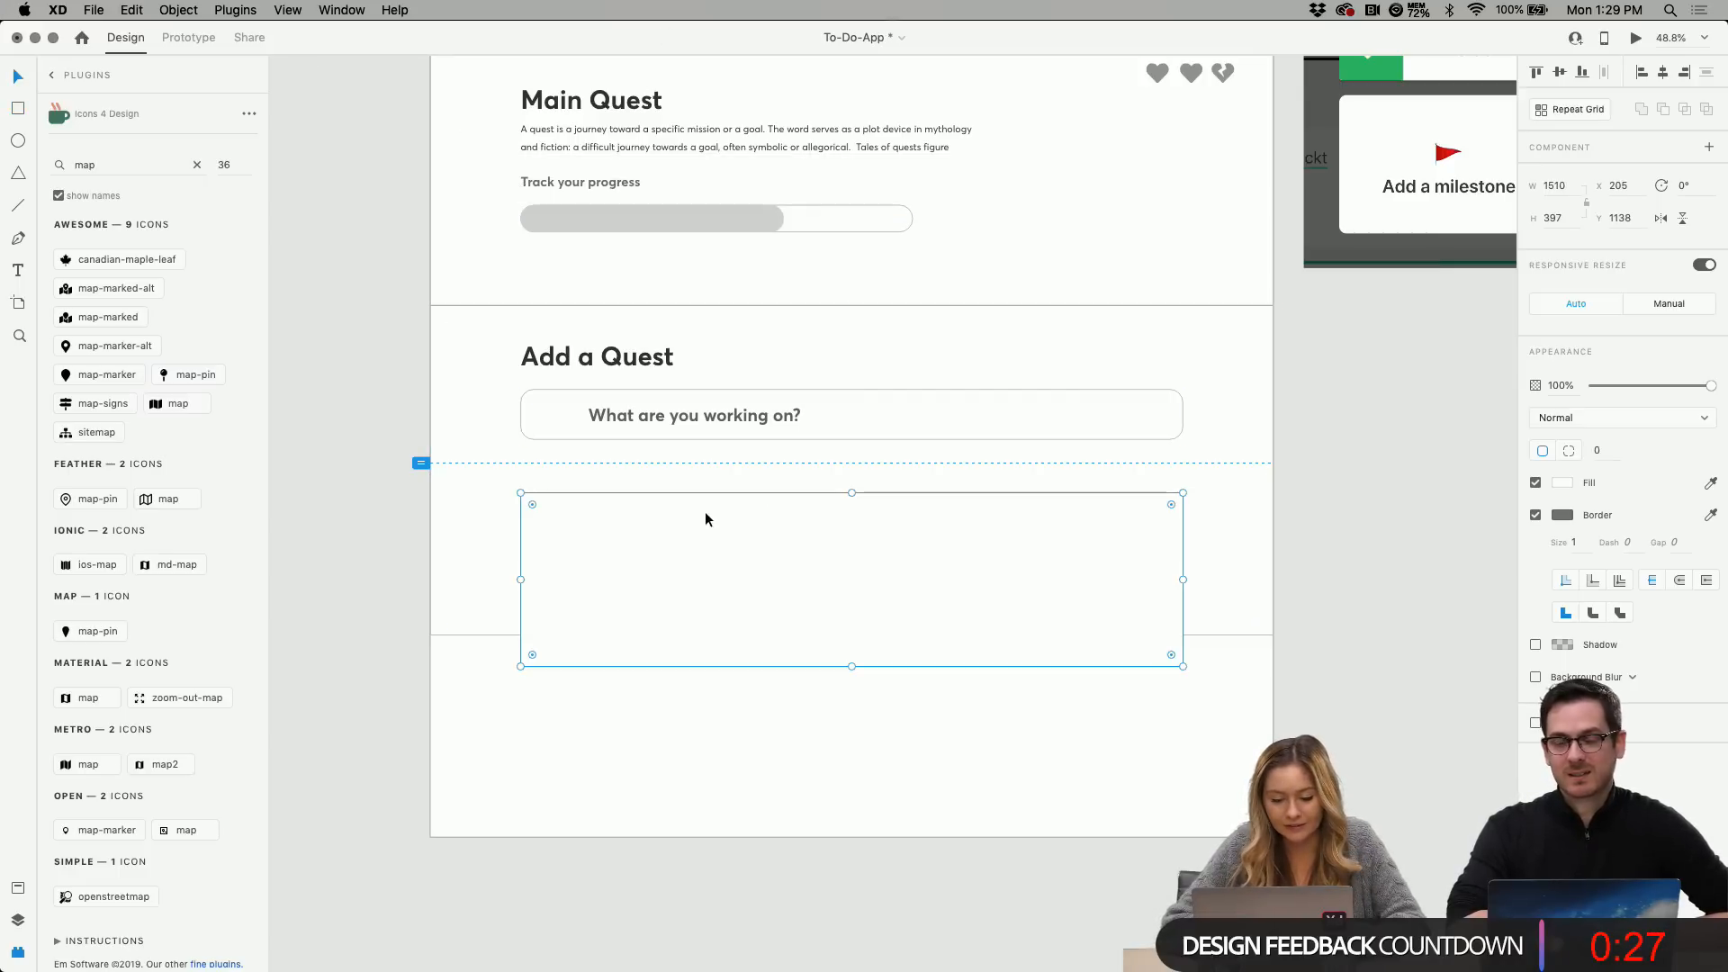
left_click_drag(705, 513, 736, 485)
left_click(504, 502)
scroll(504, 502, "up", 5)
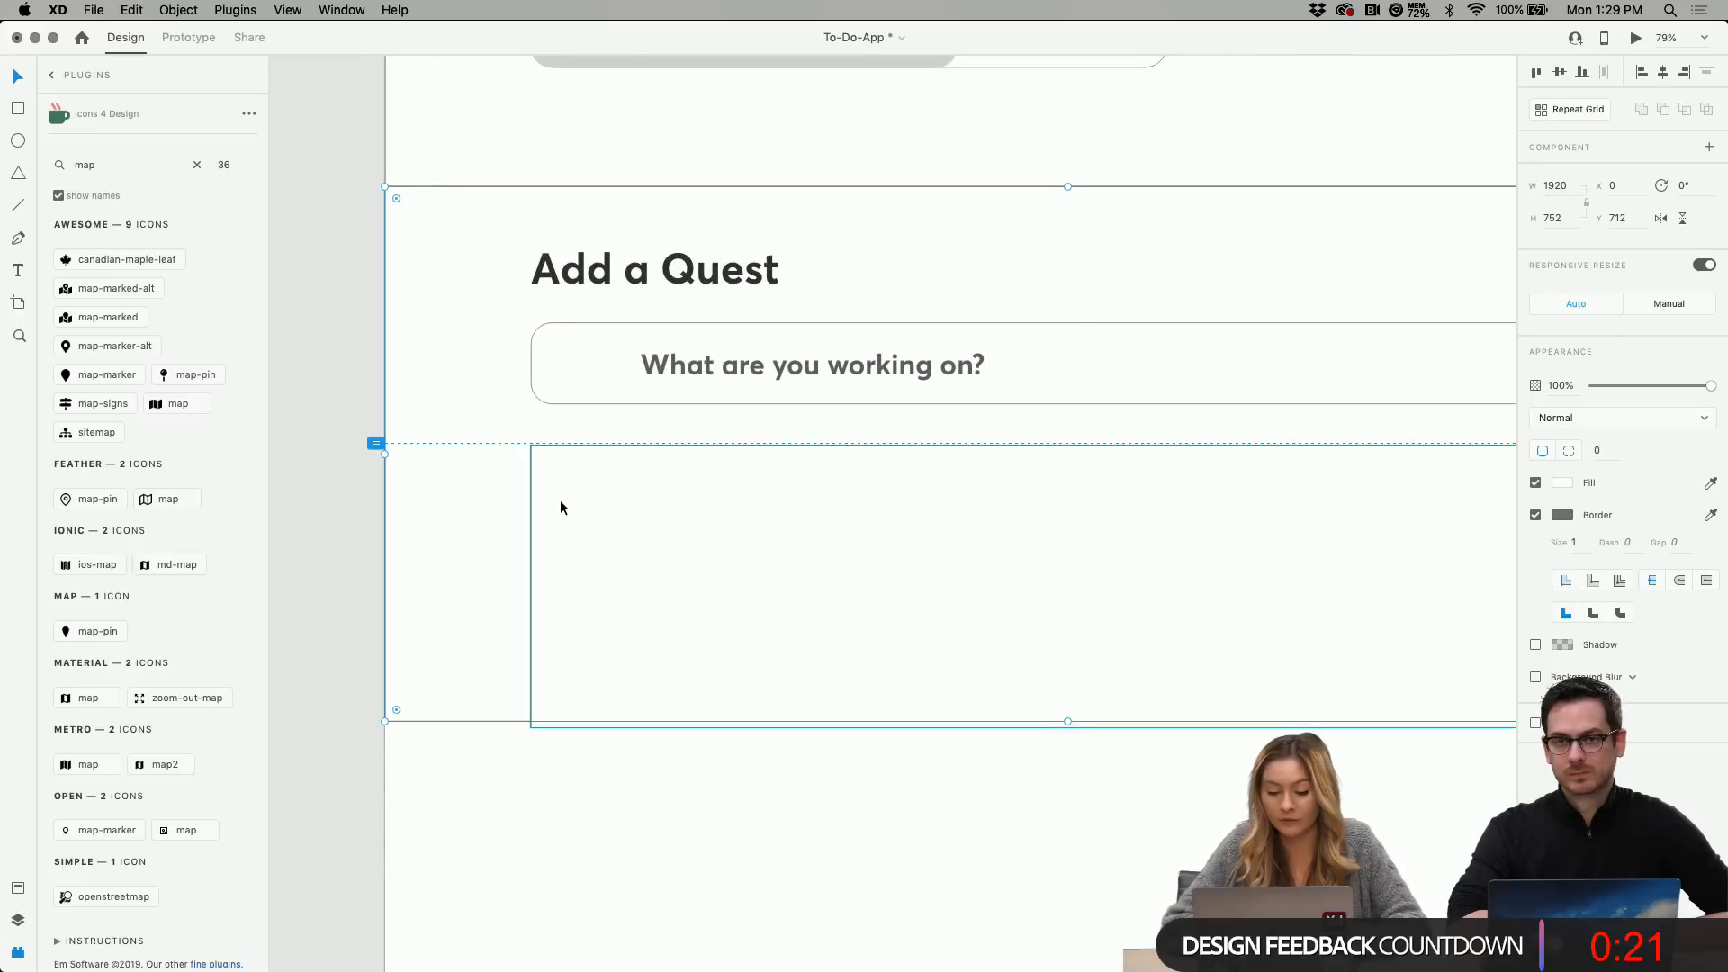
scroll(559, 501, "right", 3)
left_click(18, 270)
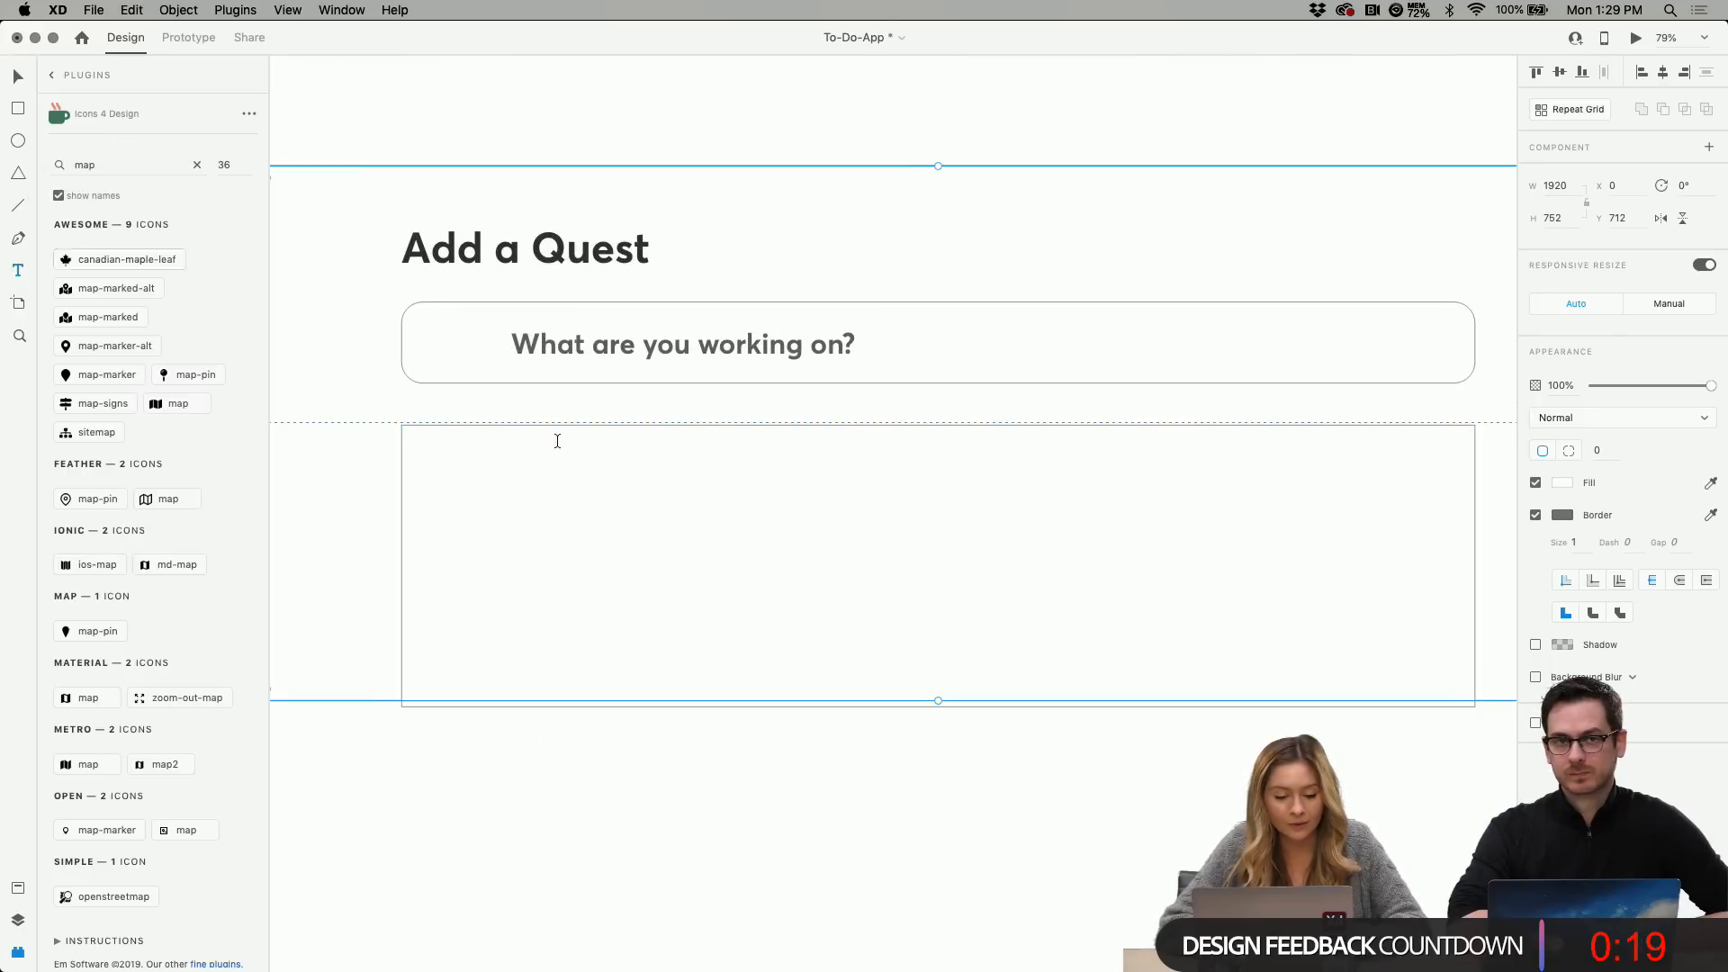
left_click(515, 470)
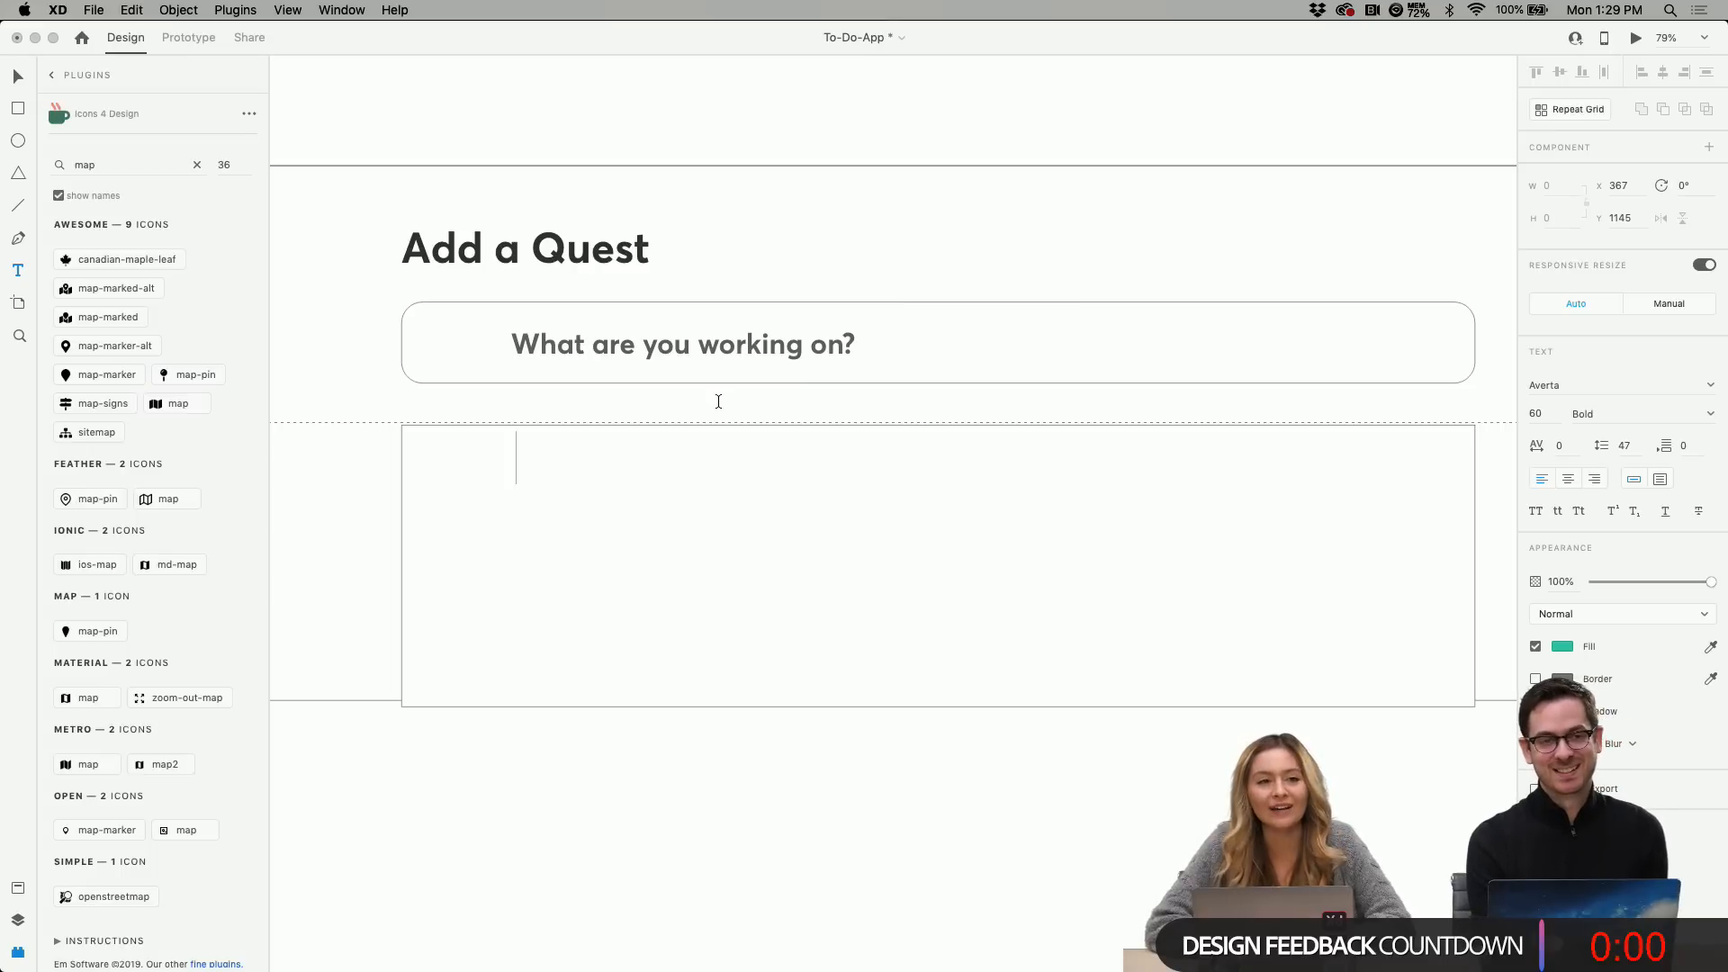
left_click(18, 78)
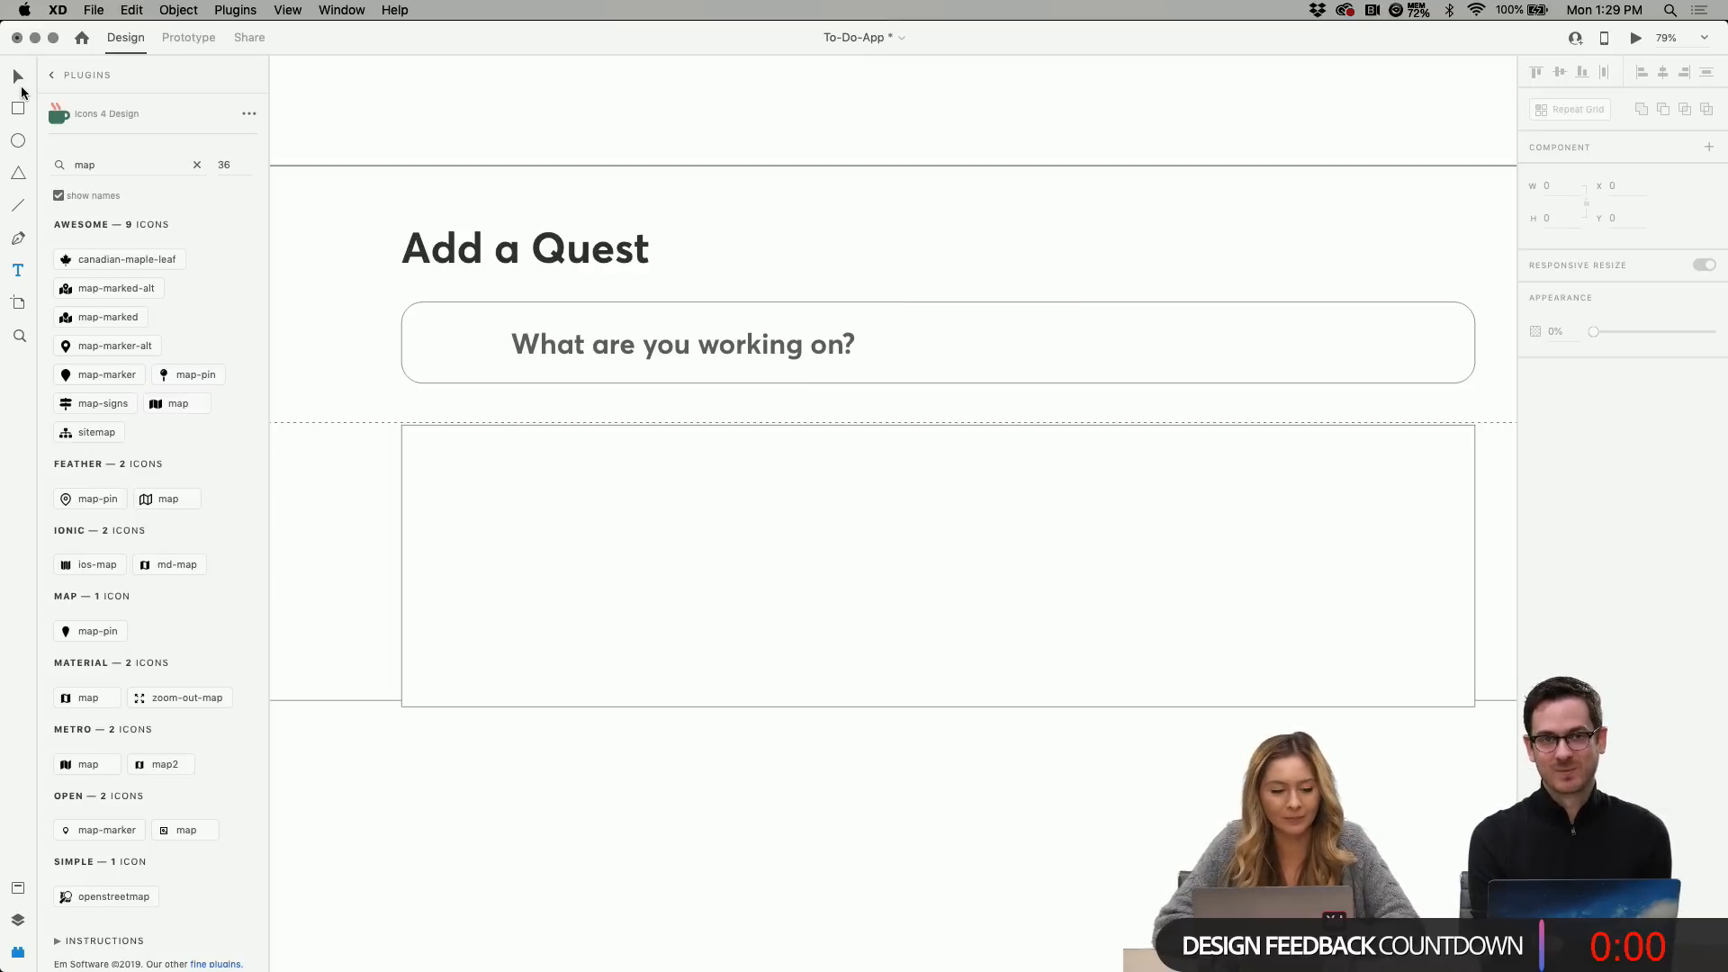
left_click(18, 271)
left_click(577, 576)
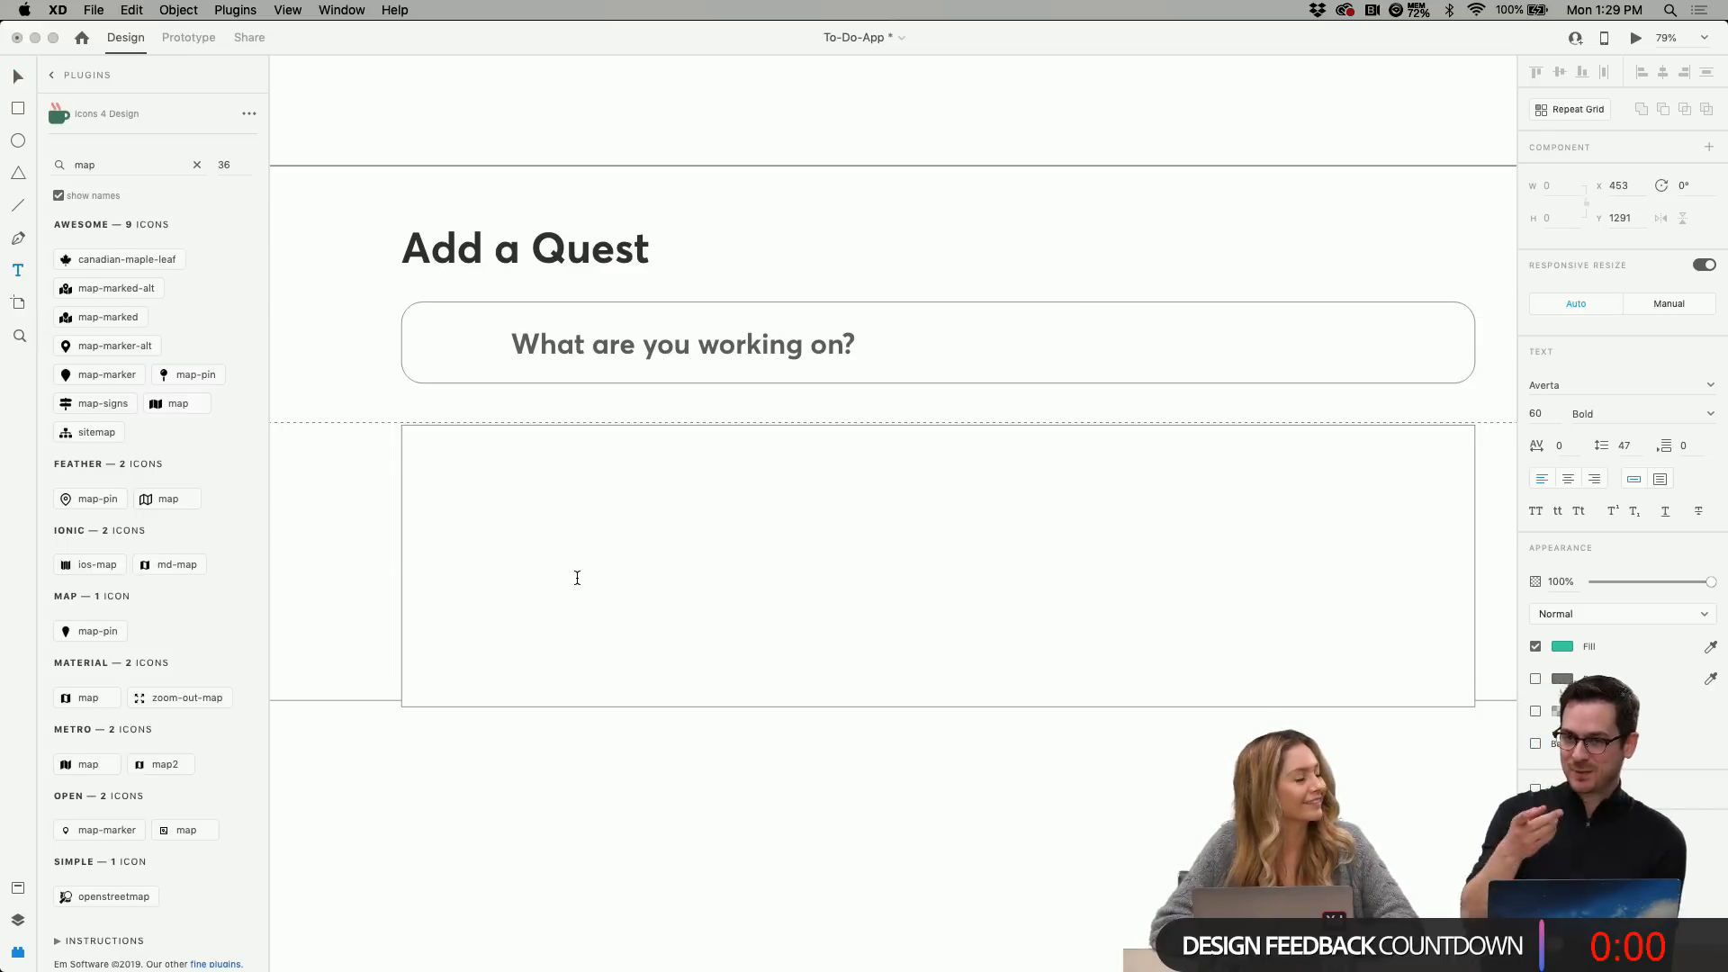
type("B")
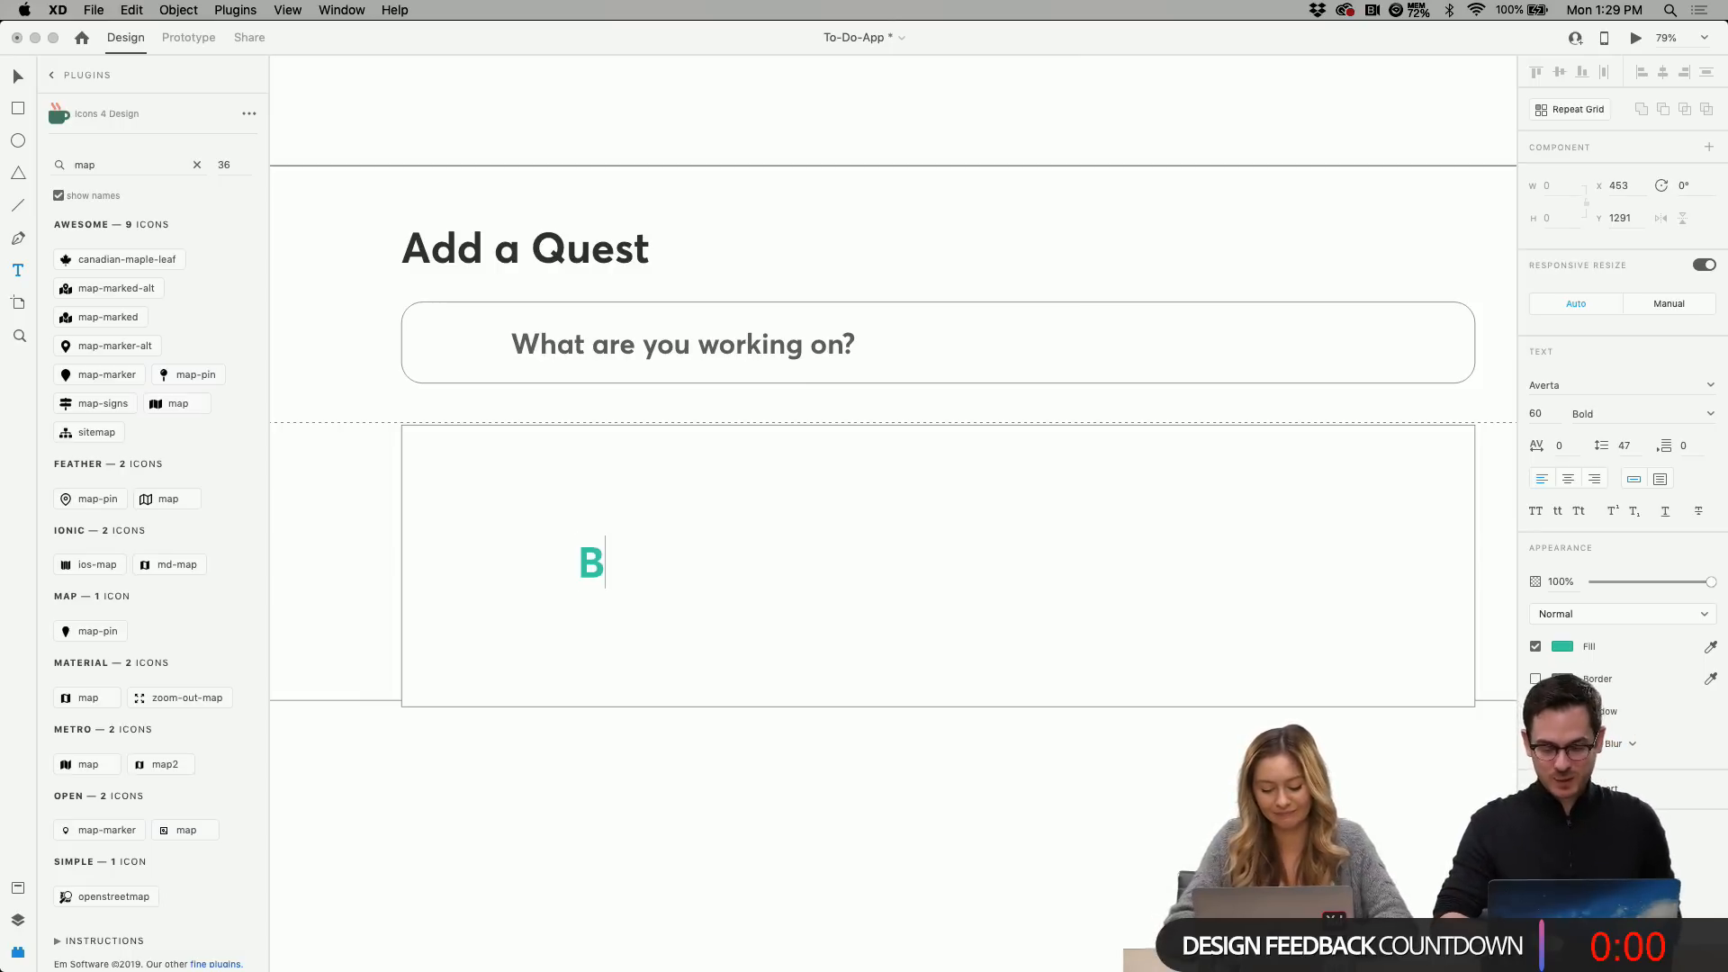
key("BackSpace")
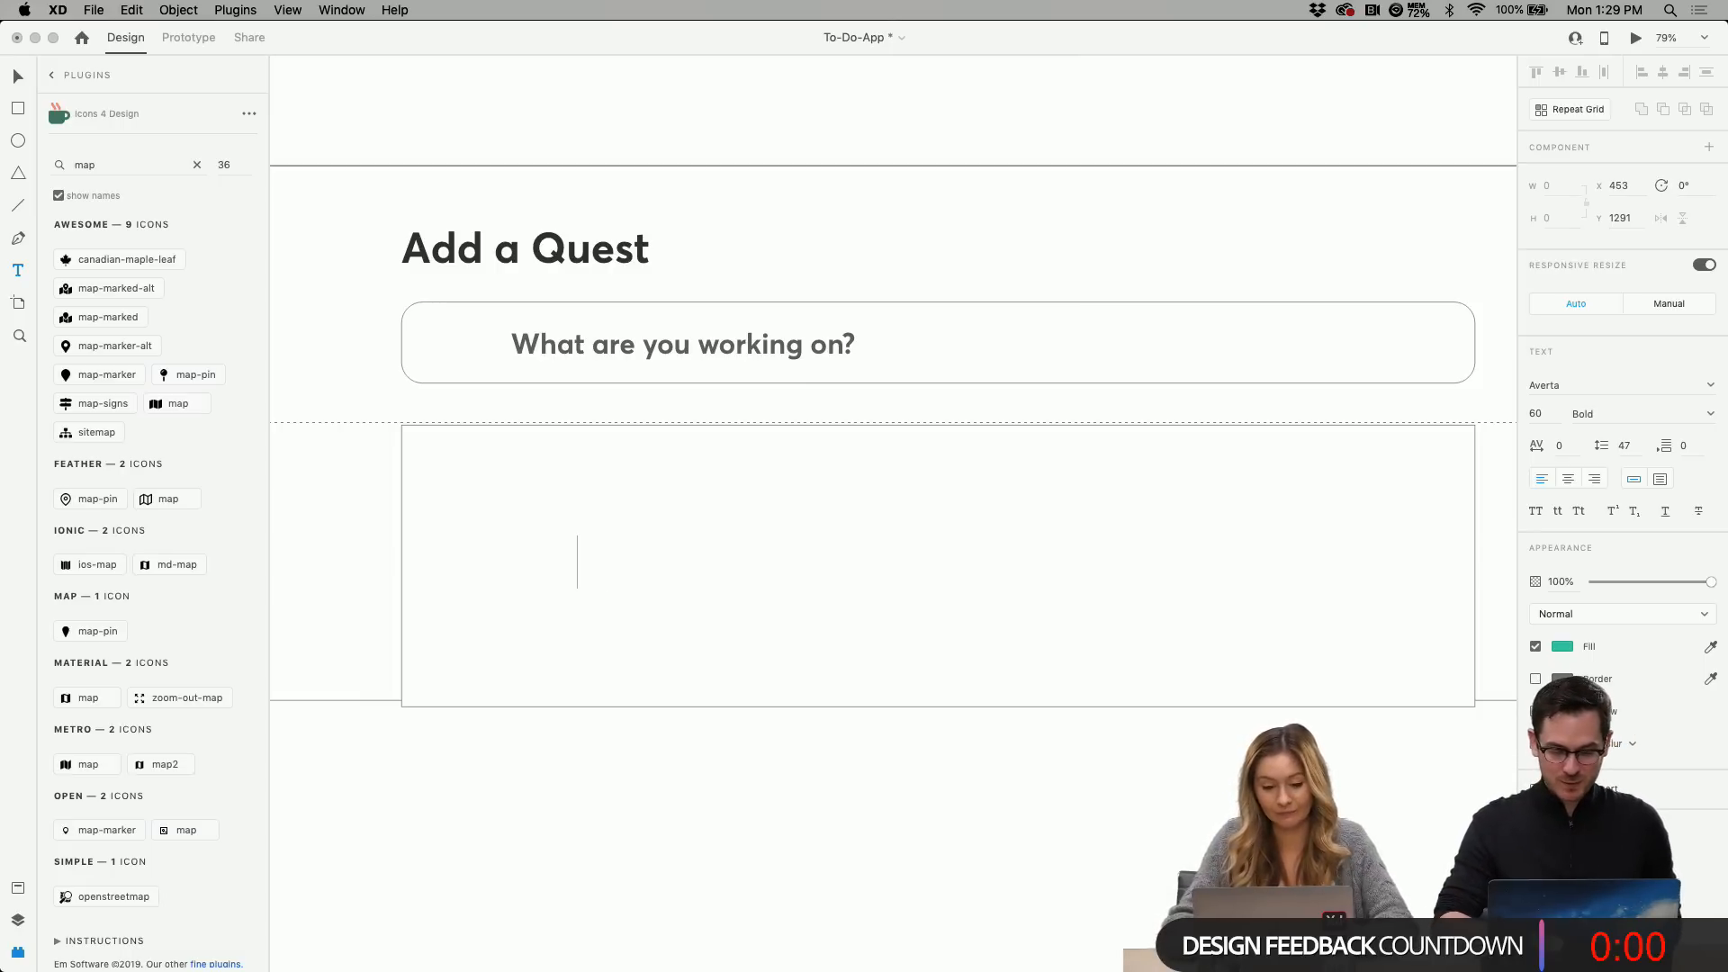
left_click(1563, 645)
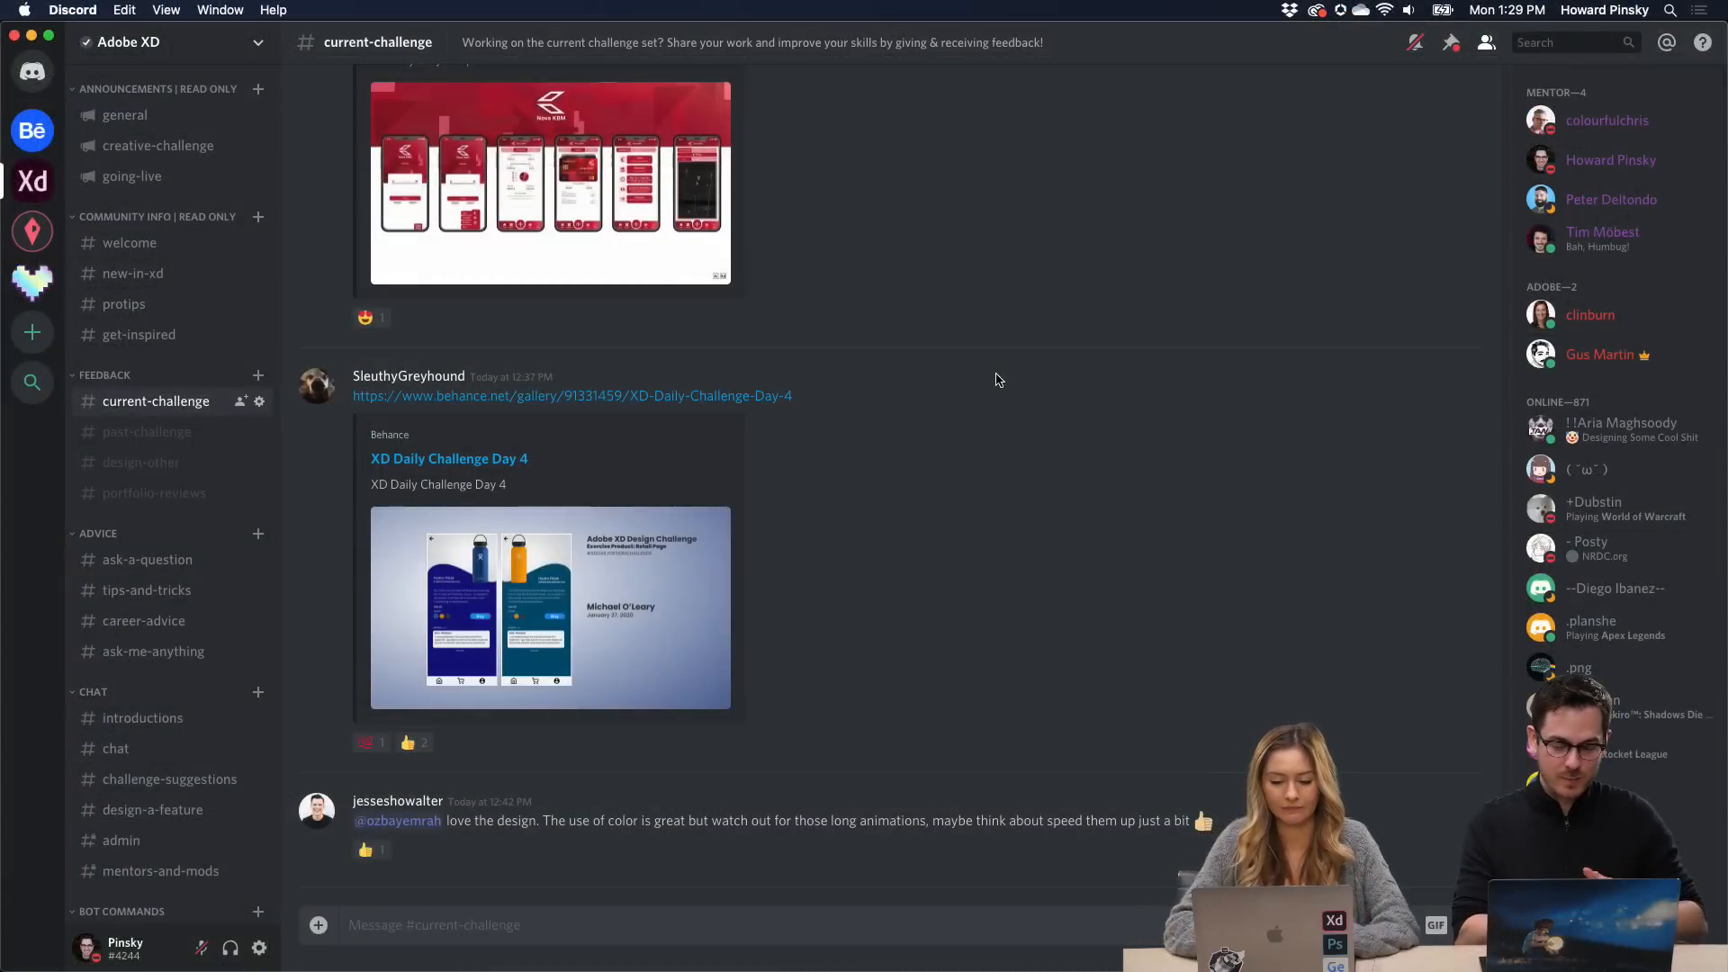
Switch to Safari and read the Components States and Libraries challenge descriptions on Behance's Daily Creative Challenge page.
key("super+Tab")
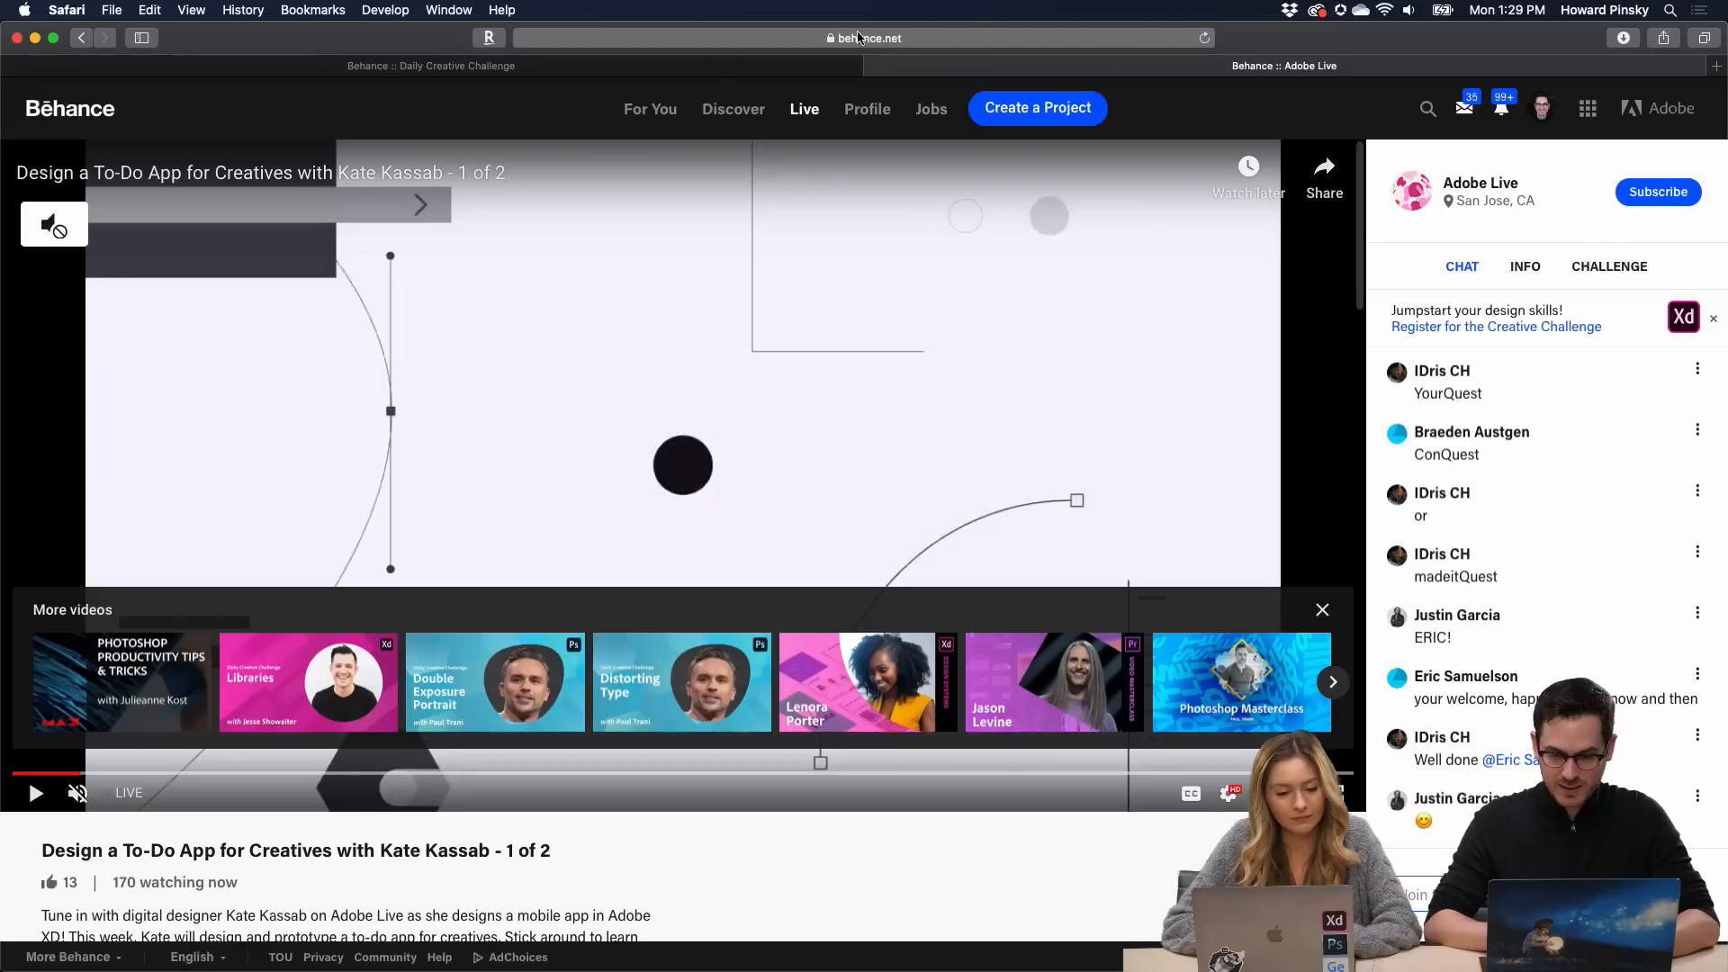
key("ctrl+shift+Tab")
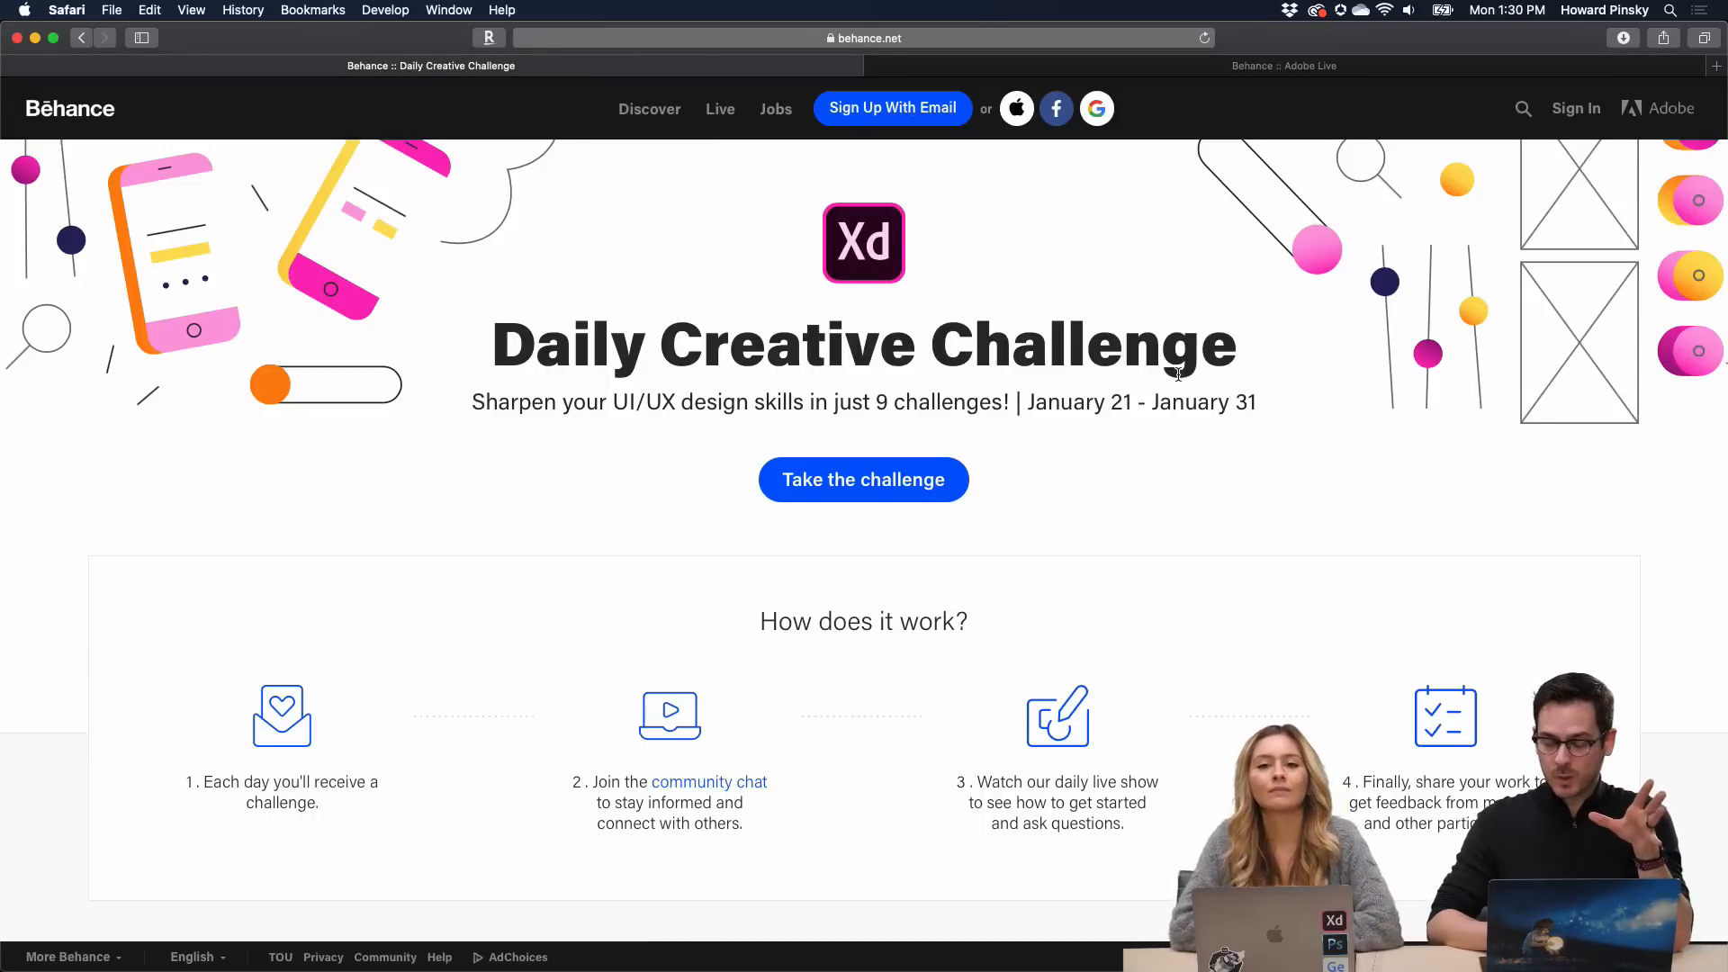
scroll(1178, 375, "down", 15)
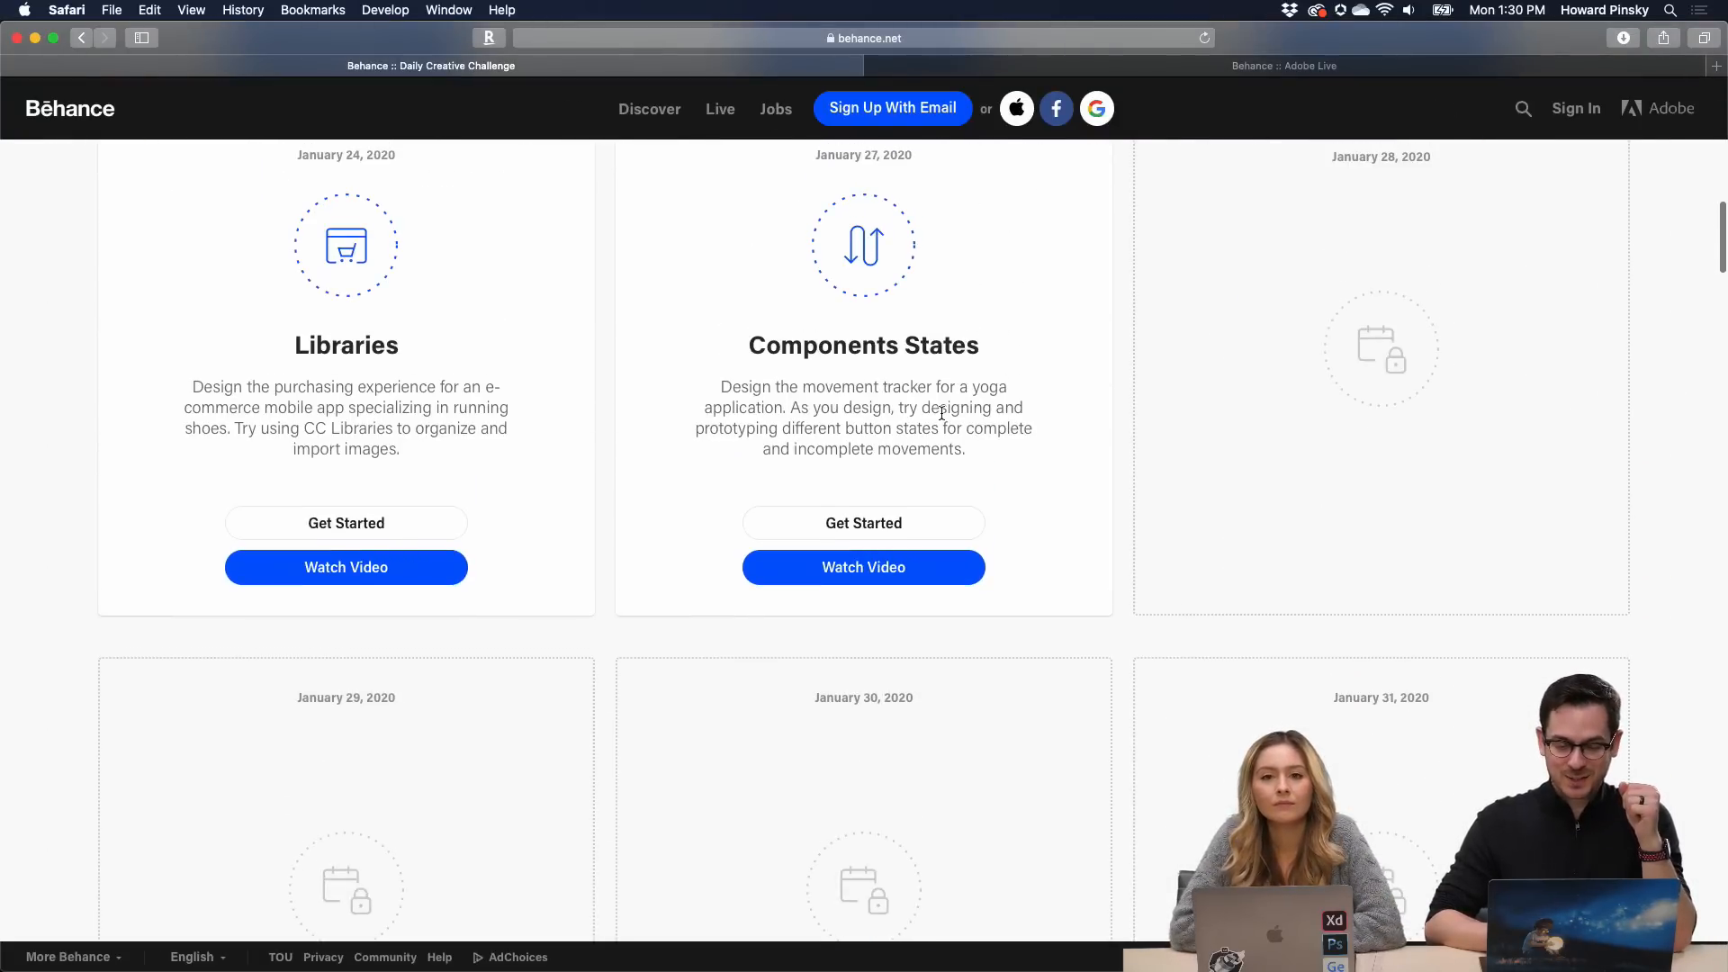
scroll(942, 413, "up", 5)
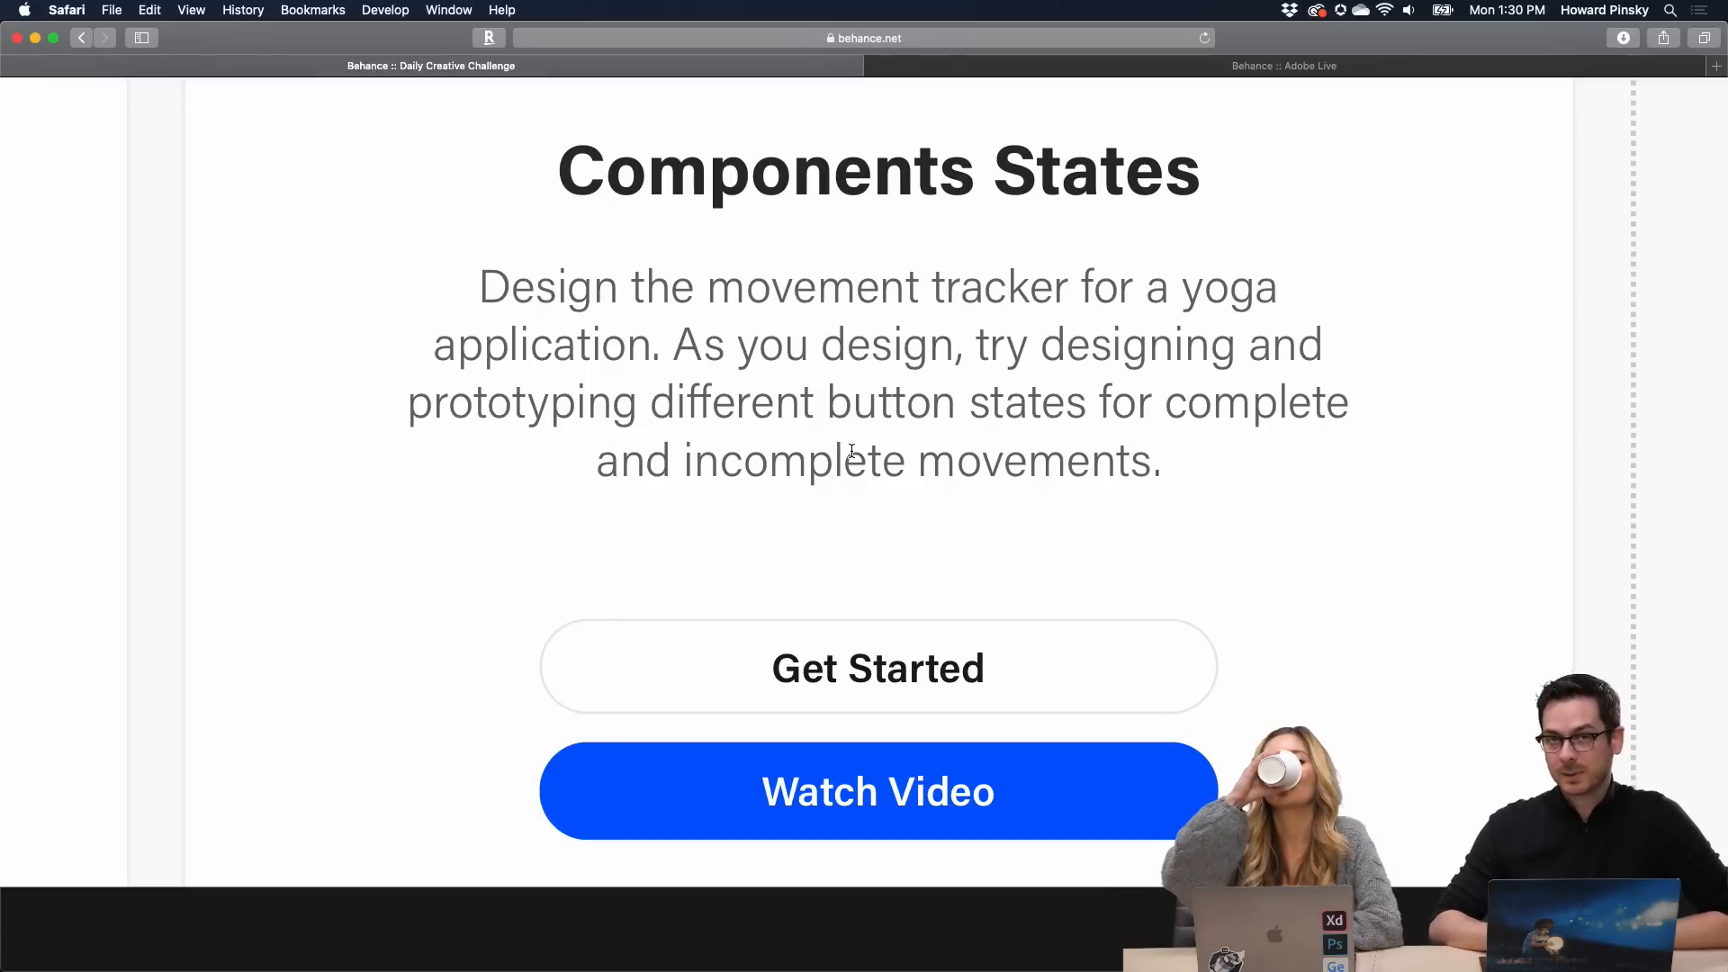
scroll(852, 450, "left", 5)
scroll(852, 450, "left", 5)
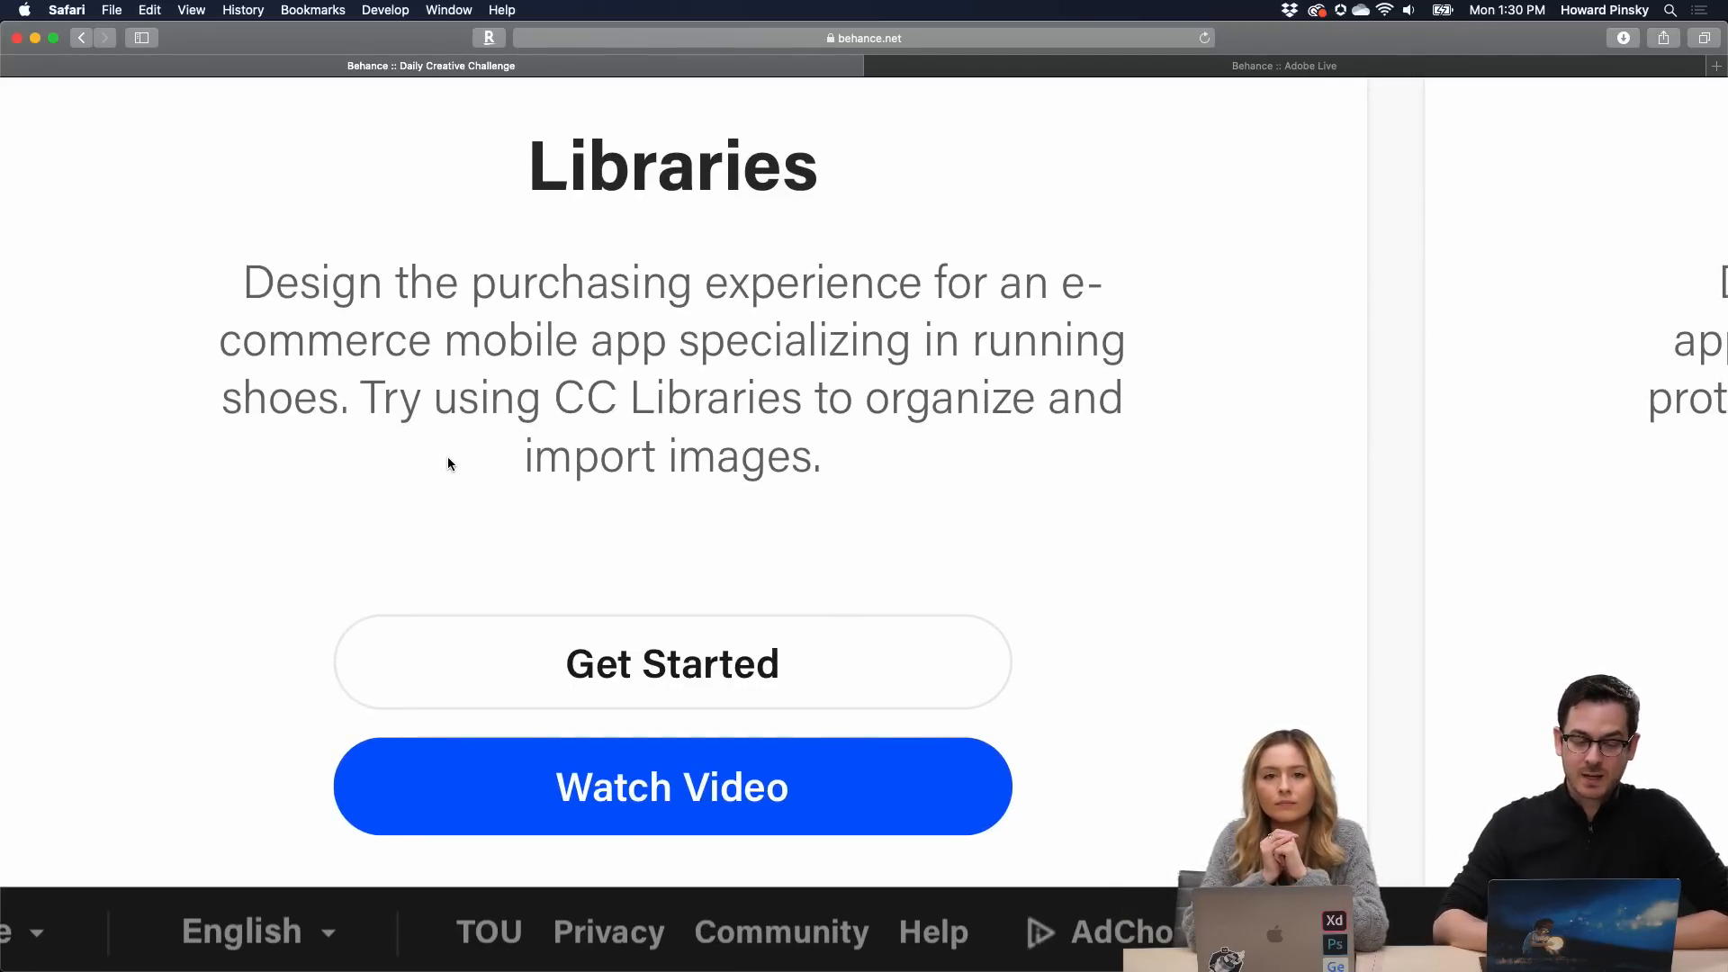
scroll(447, 456, "down", 5)
key("super+Tab")
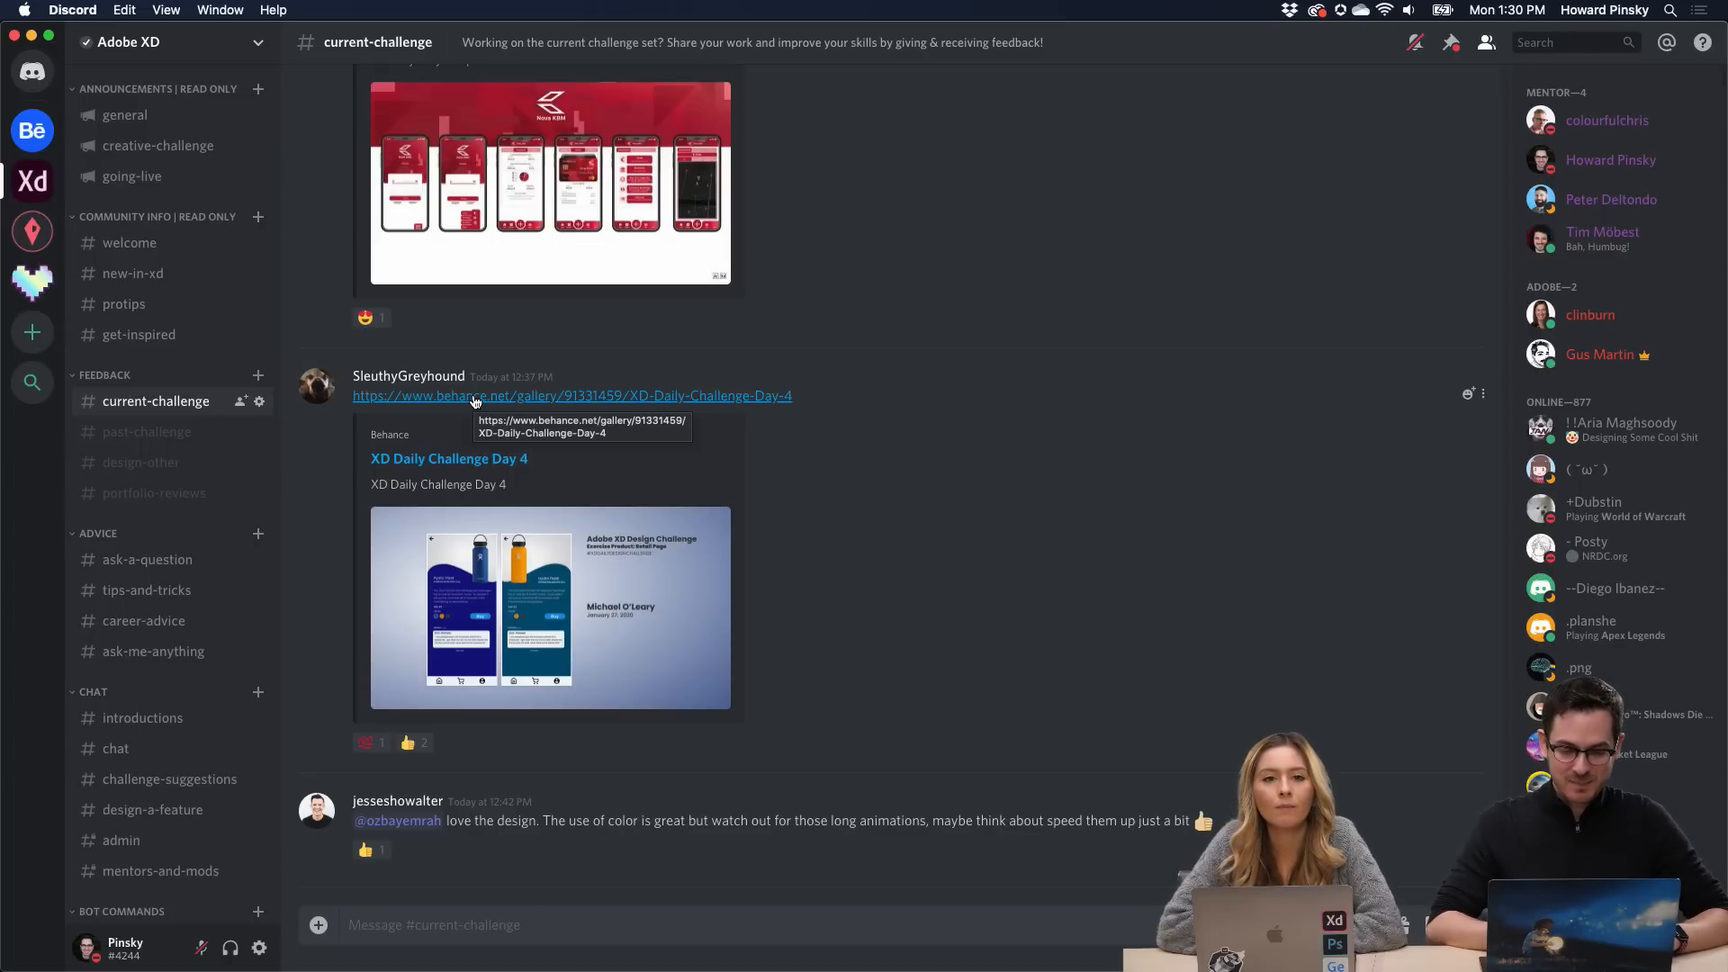
key("super+Tab")
scroll(796, 475, "up", 12)
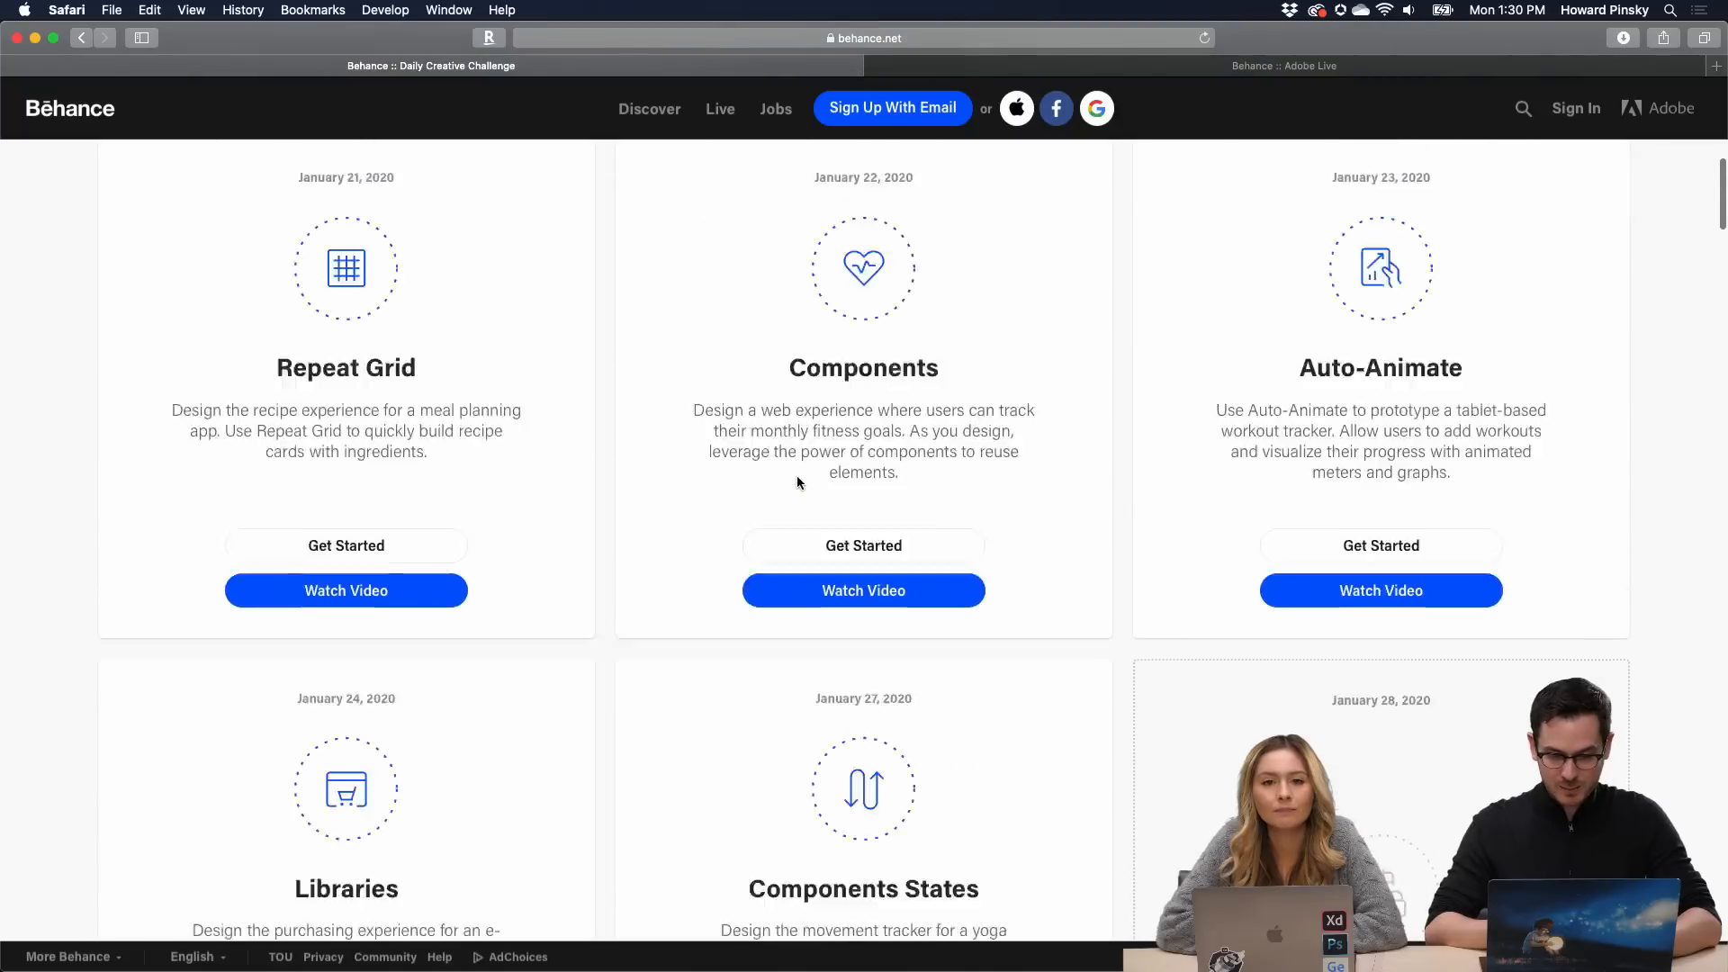
scroll(1563, 531, "down", 5)
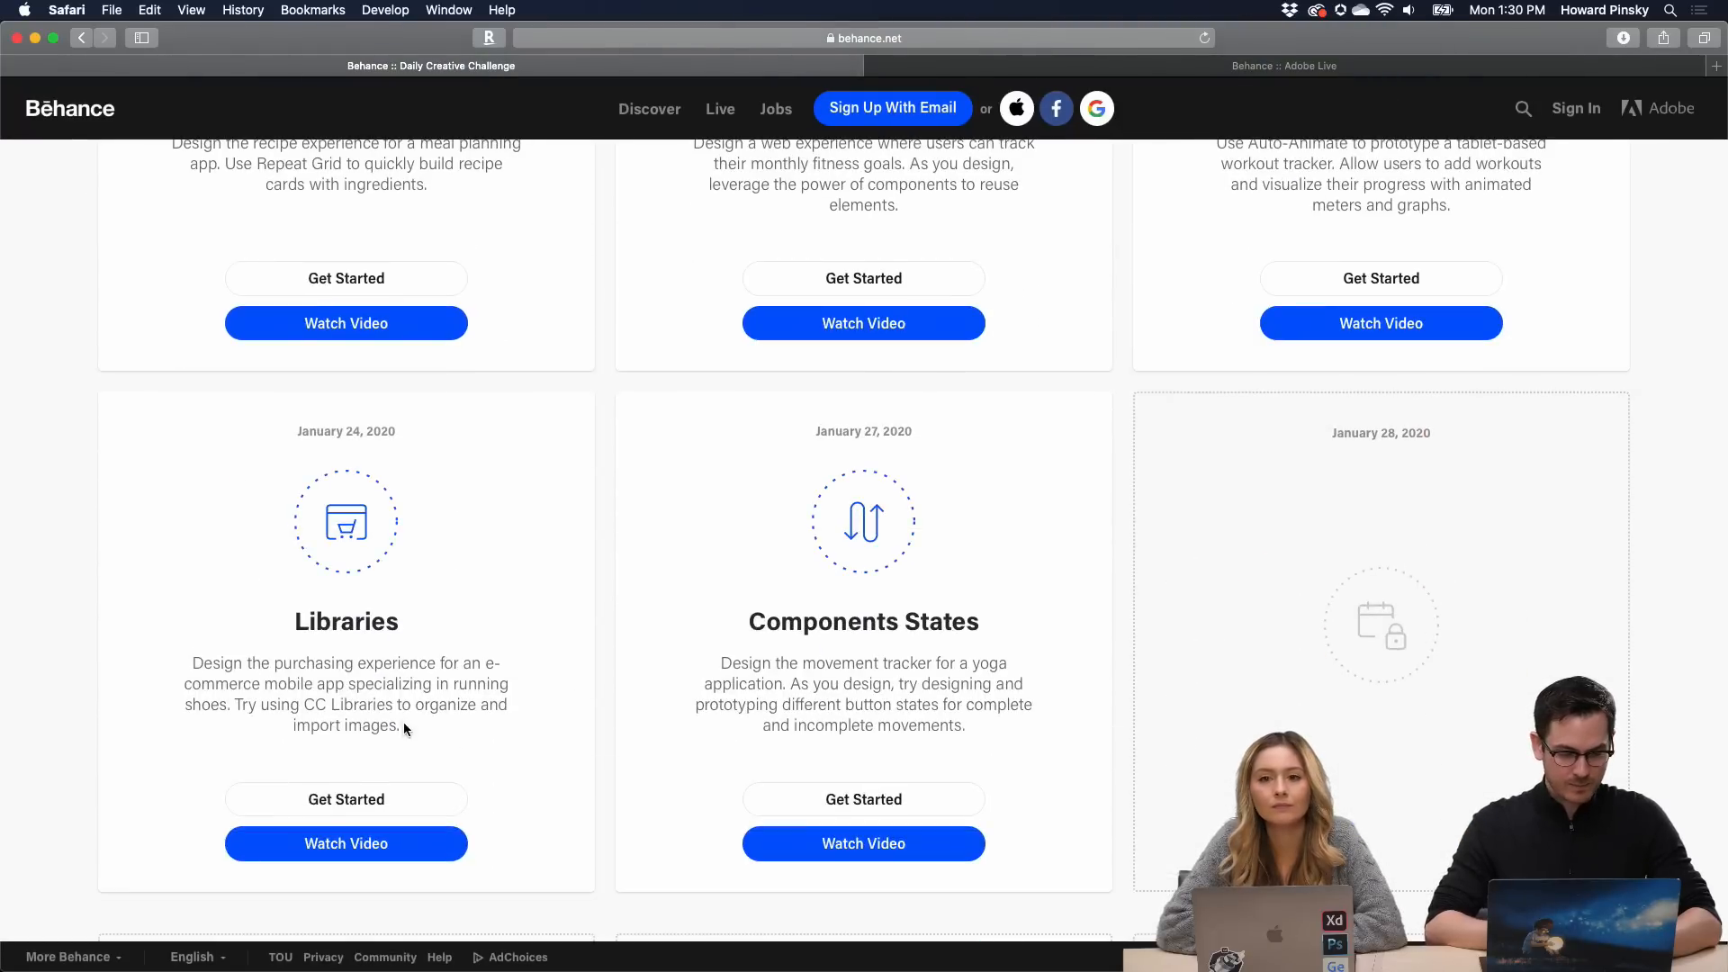
Open the XD Daily Challenge Day 4 Behance project shared in Discord's current-challenge channel and examine its Hydro Flask retail page design.
key("super+Tab")
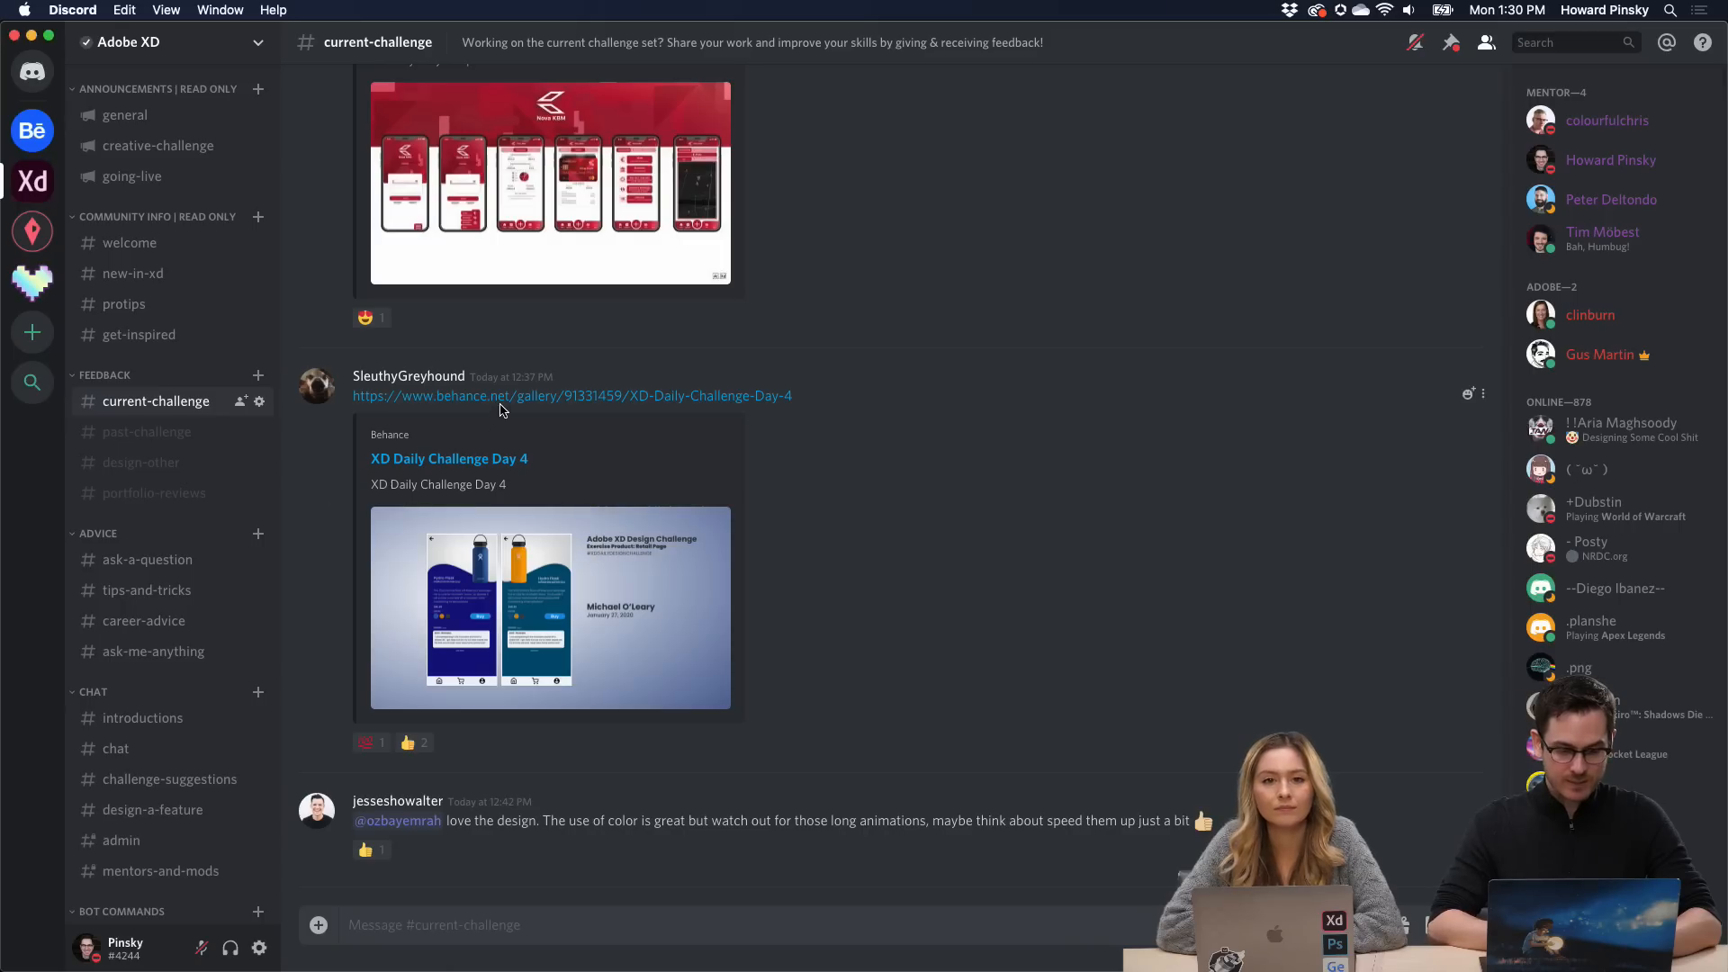
left_click(501, 398)
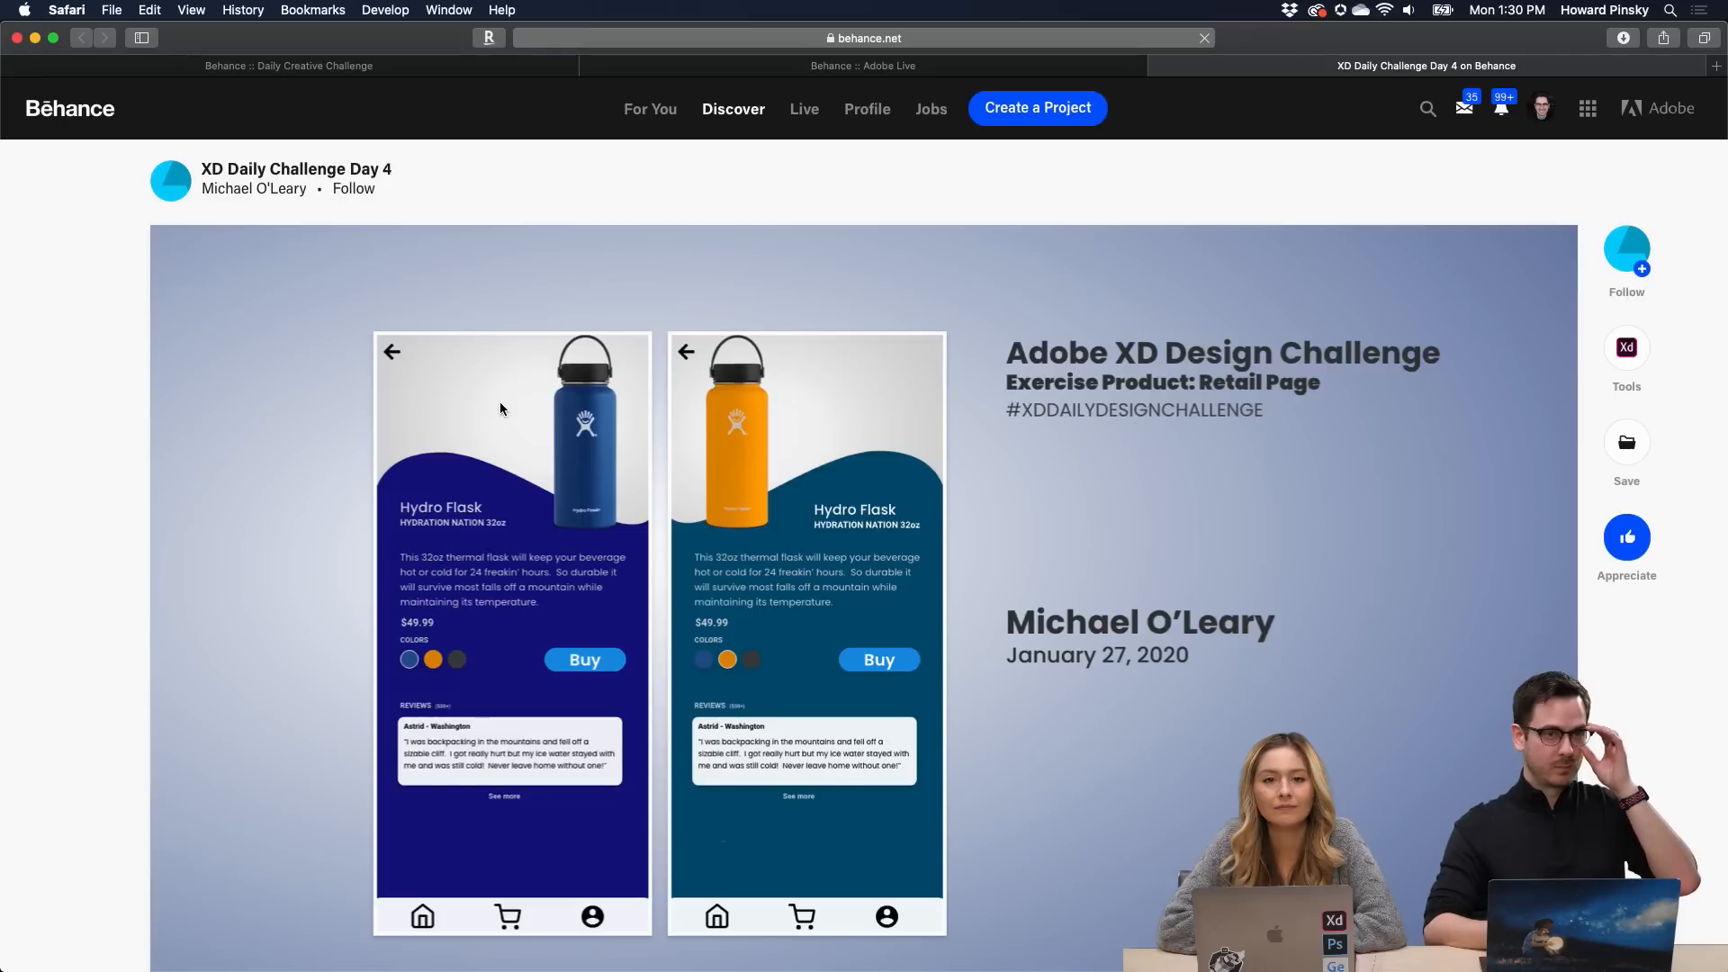
mouse_move(501, 408)
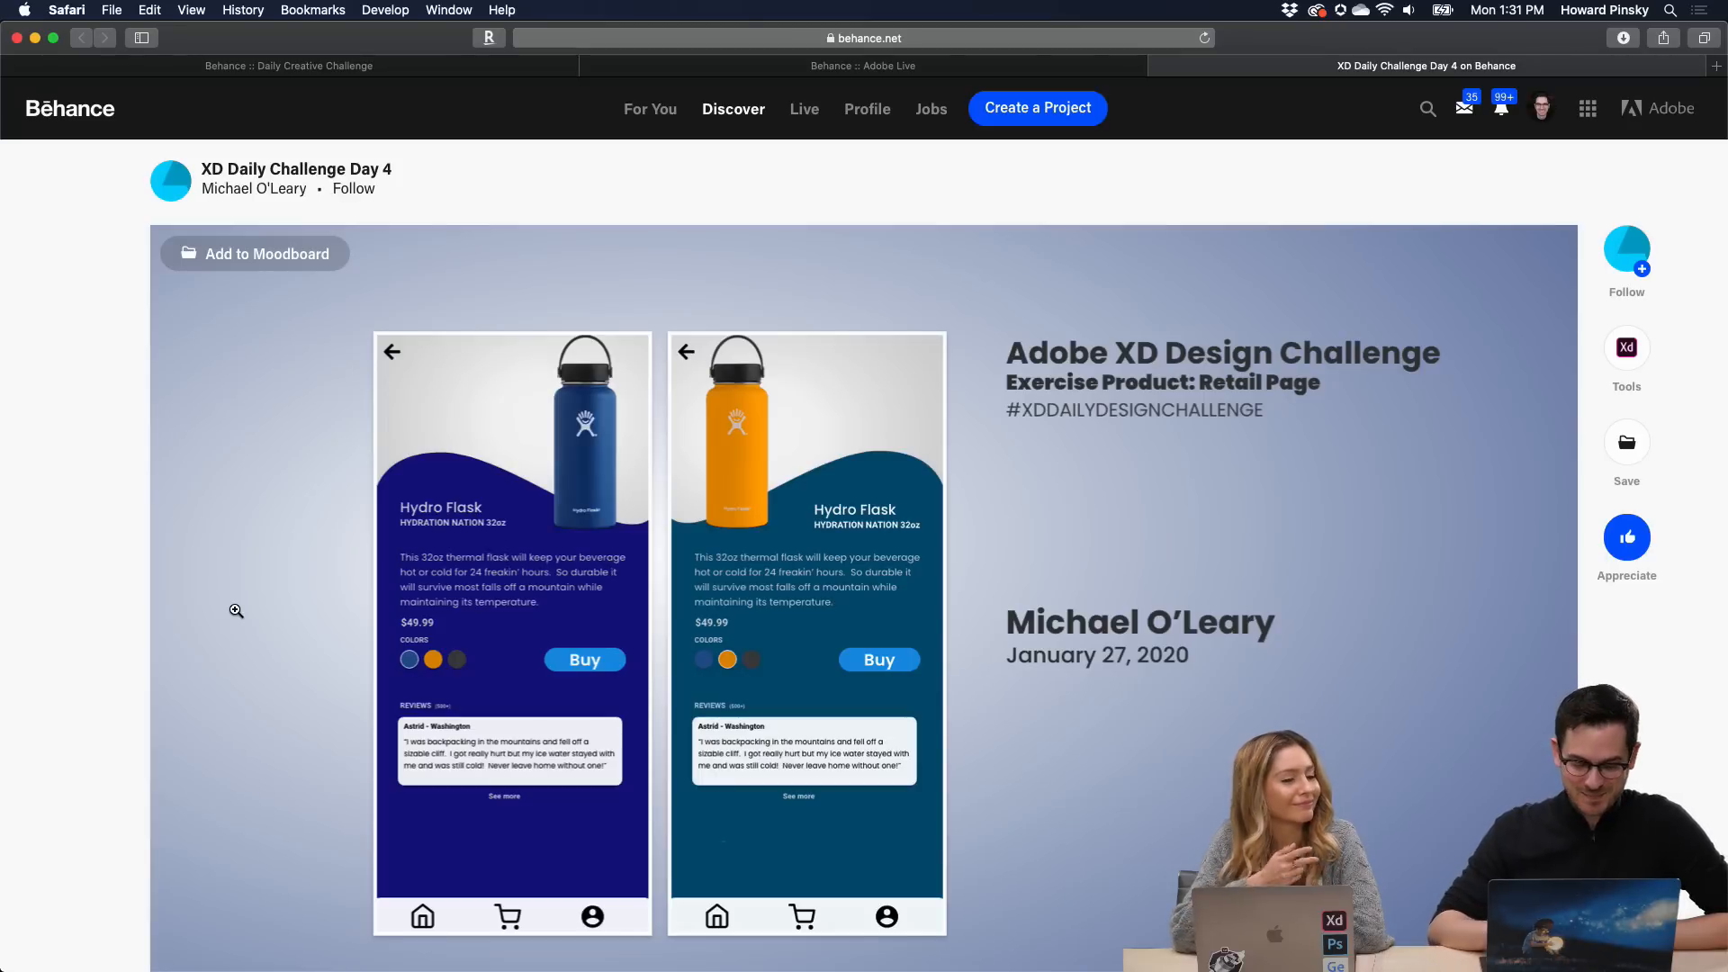
scroll(56, 533, "down", 4)
scroll(60, 535, "up", 3)
scroll(59, 527, "down", 1)
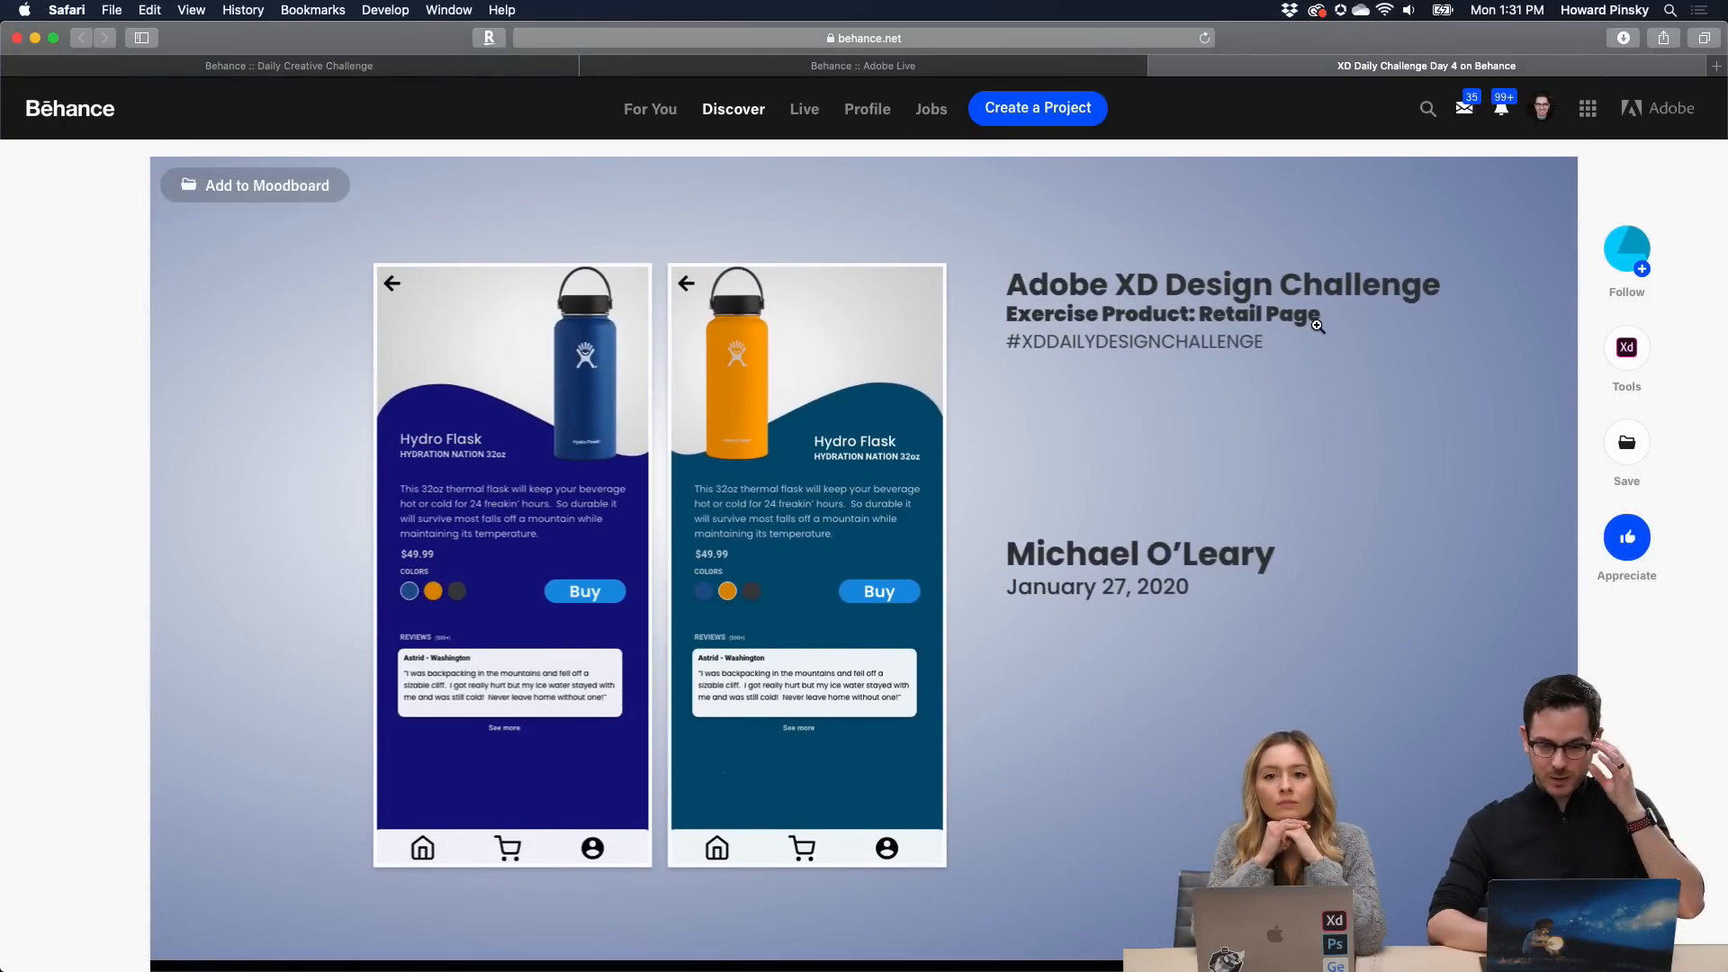
Enlarge the Hydro Flask retail page design and examine its product title, description, colour swatches, Buy button and reviews section.
scroll(1236, 395, "down", 2)
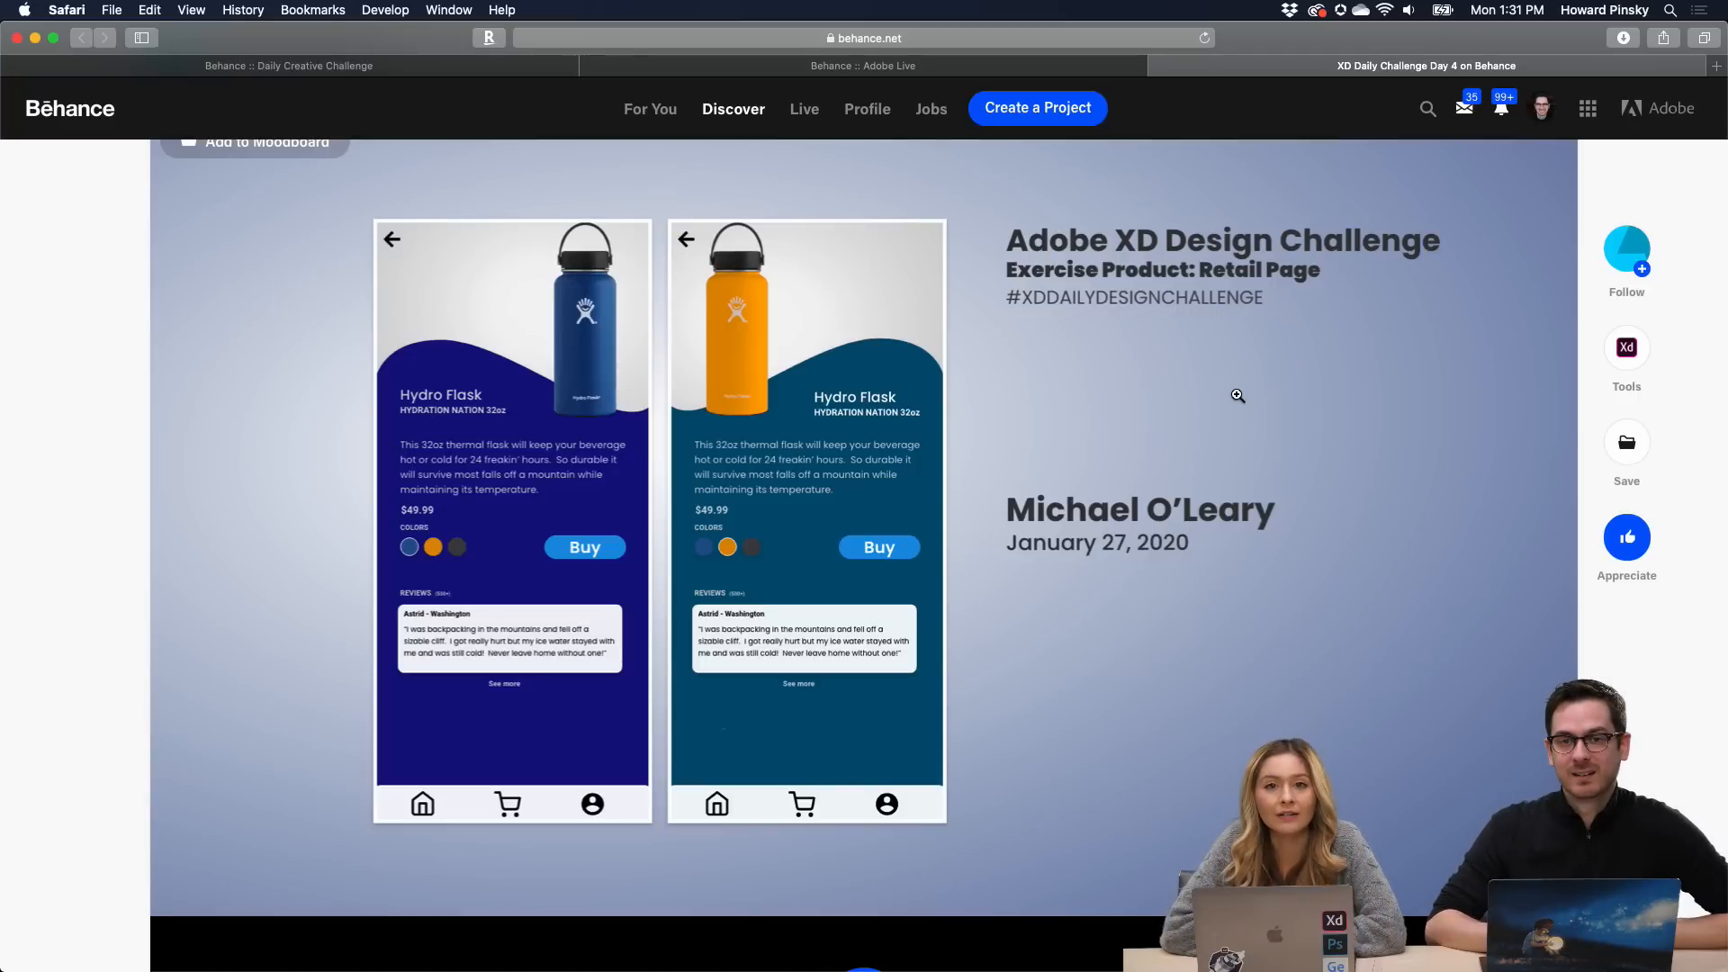
scroll(1237, 395, "up", 1)
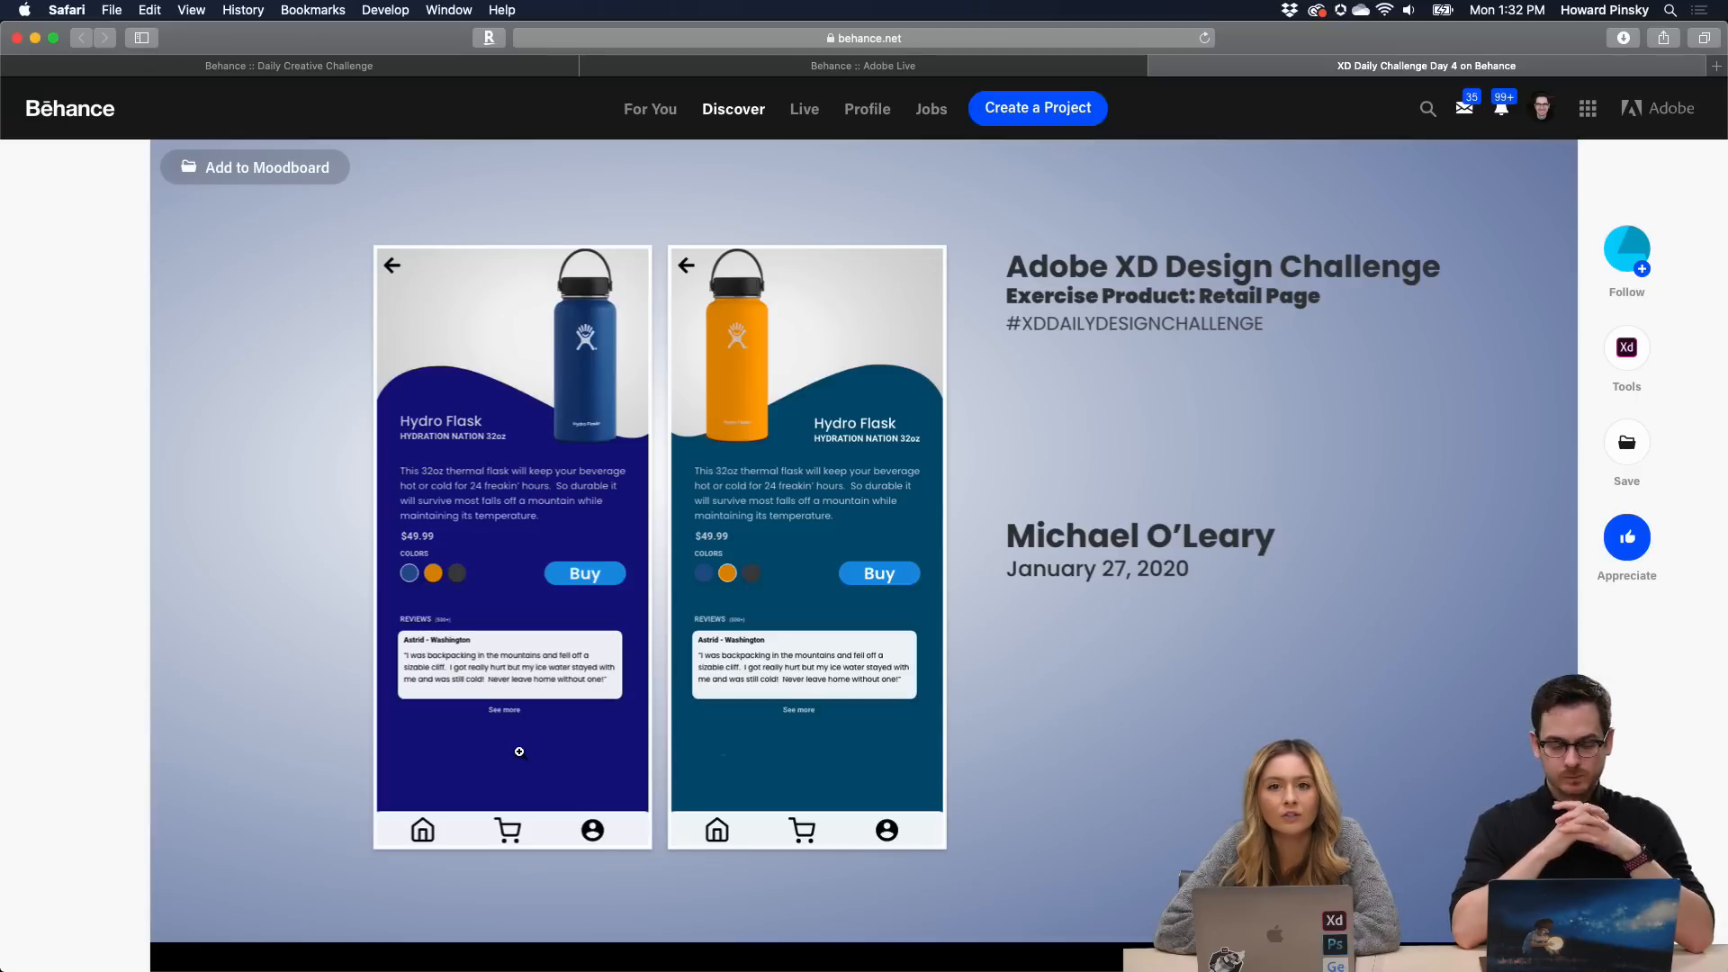
left_click(886, 409)
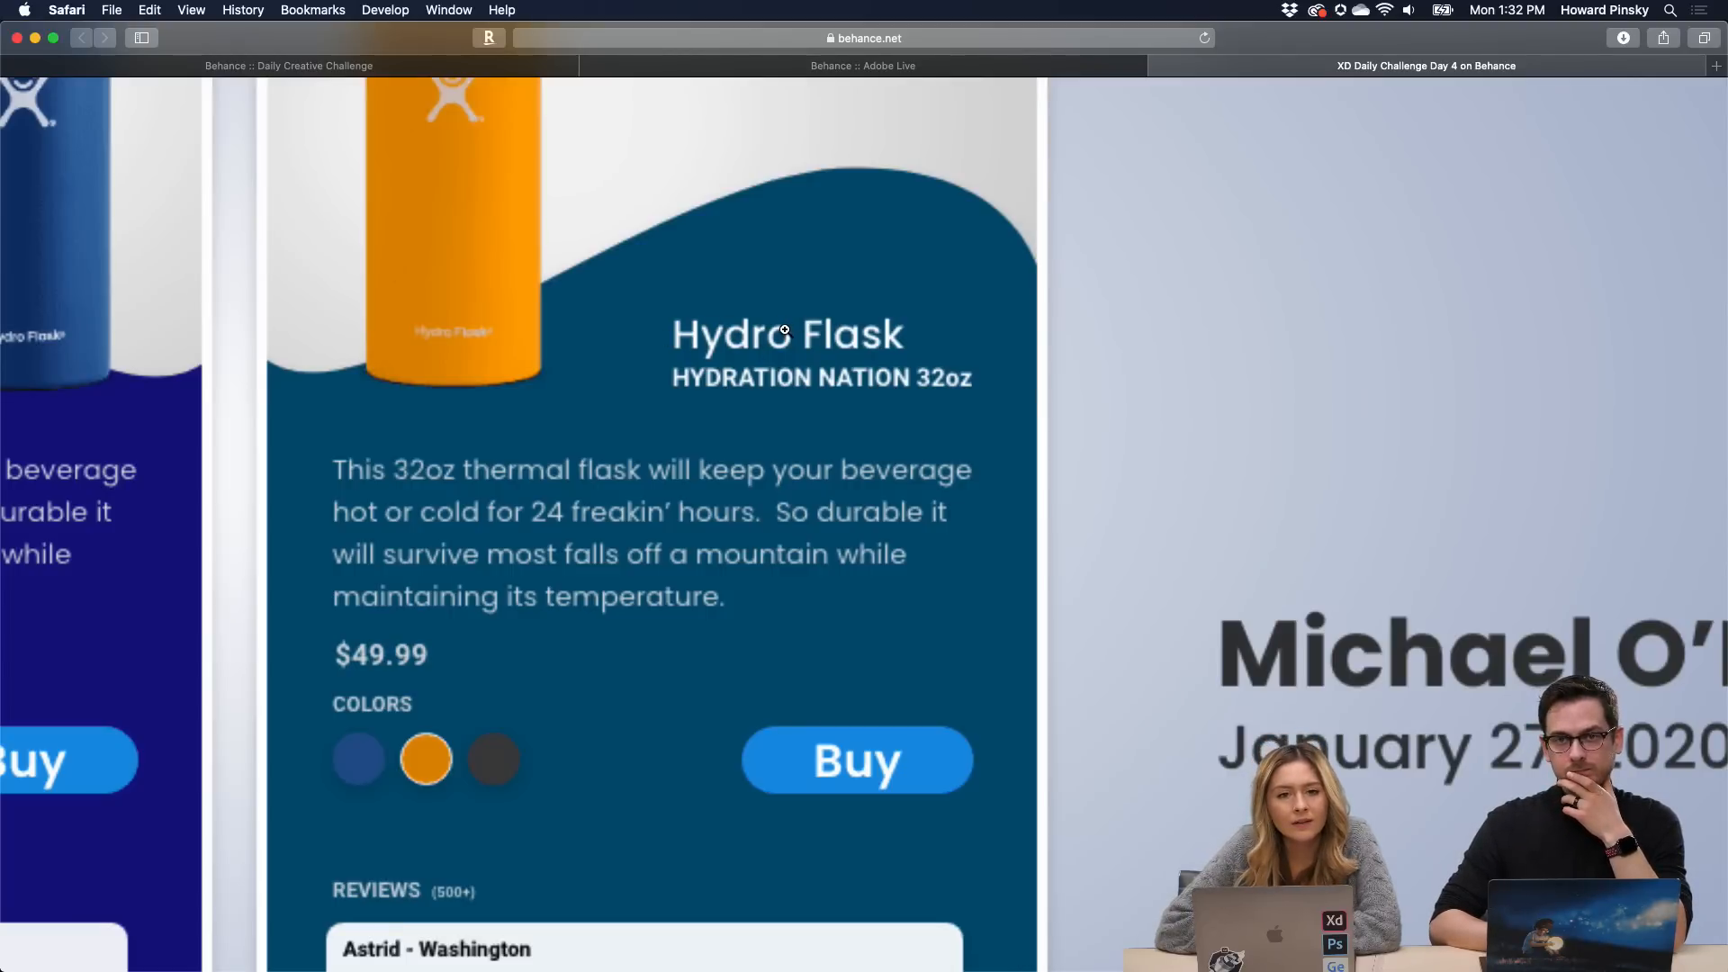
scroll(785, 329, "down", 5)
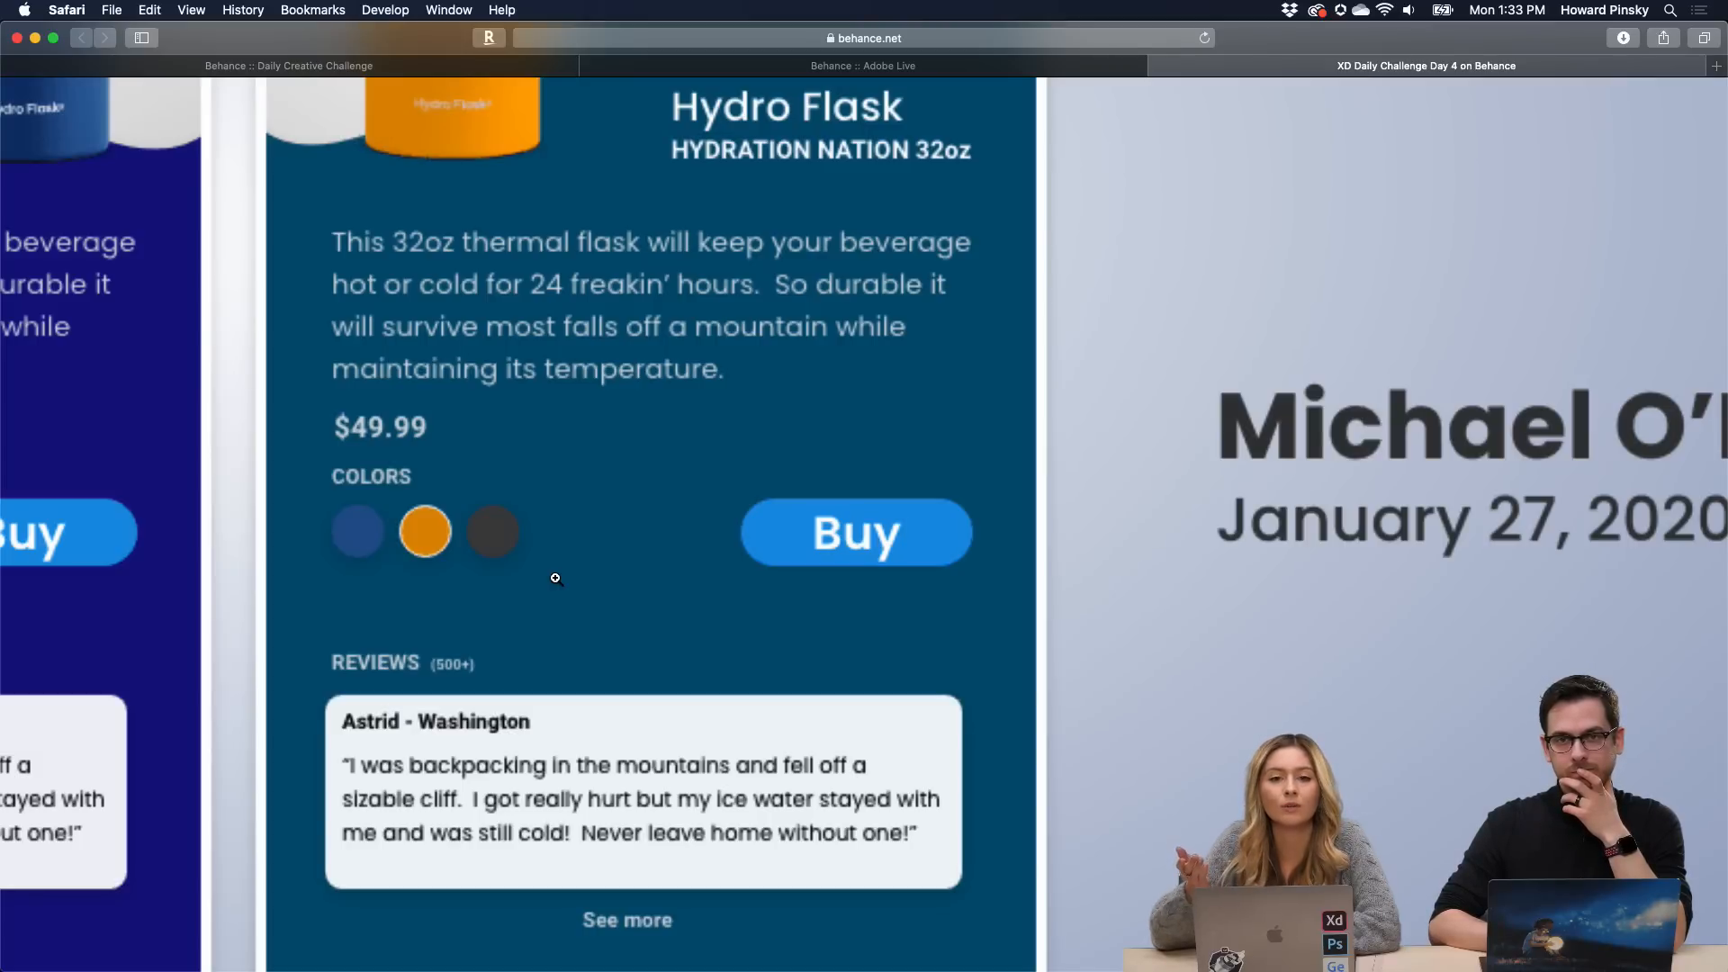
scroll(556, 578, "down", 1)
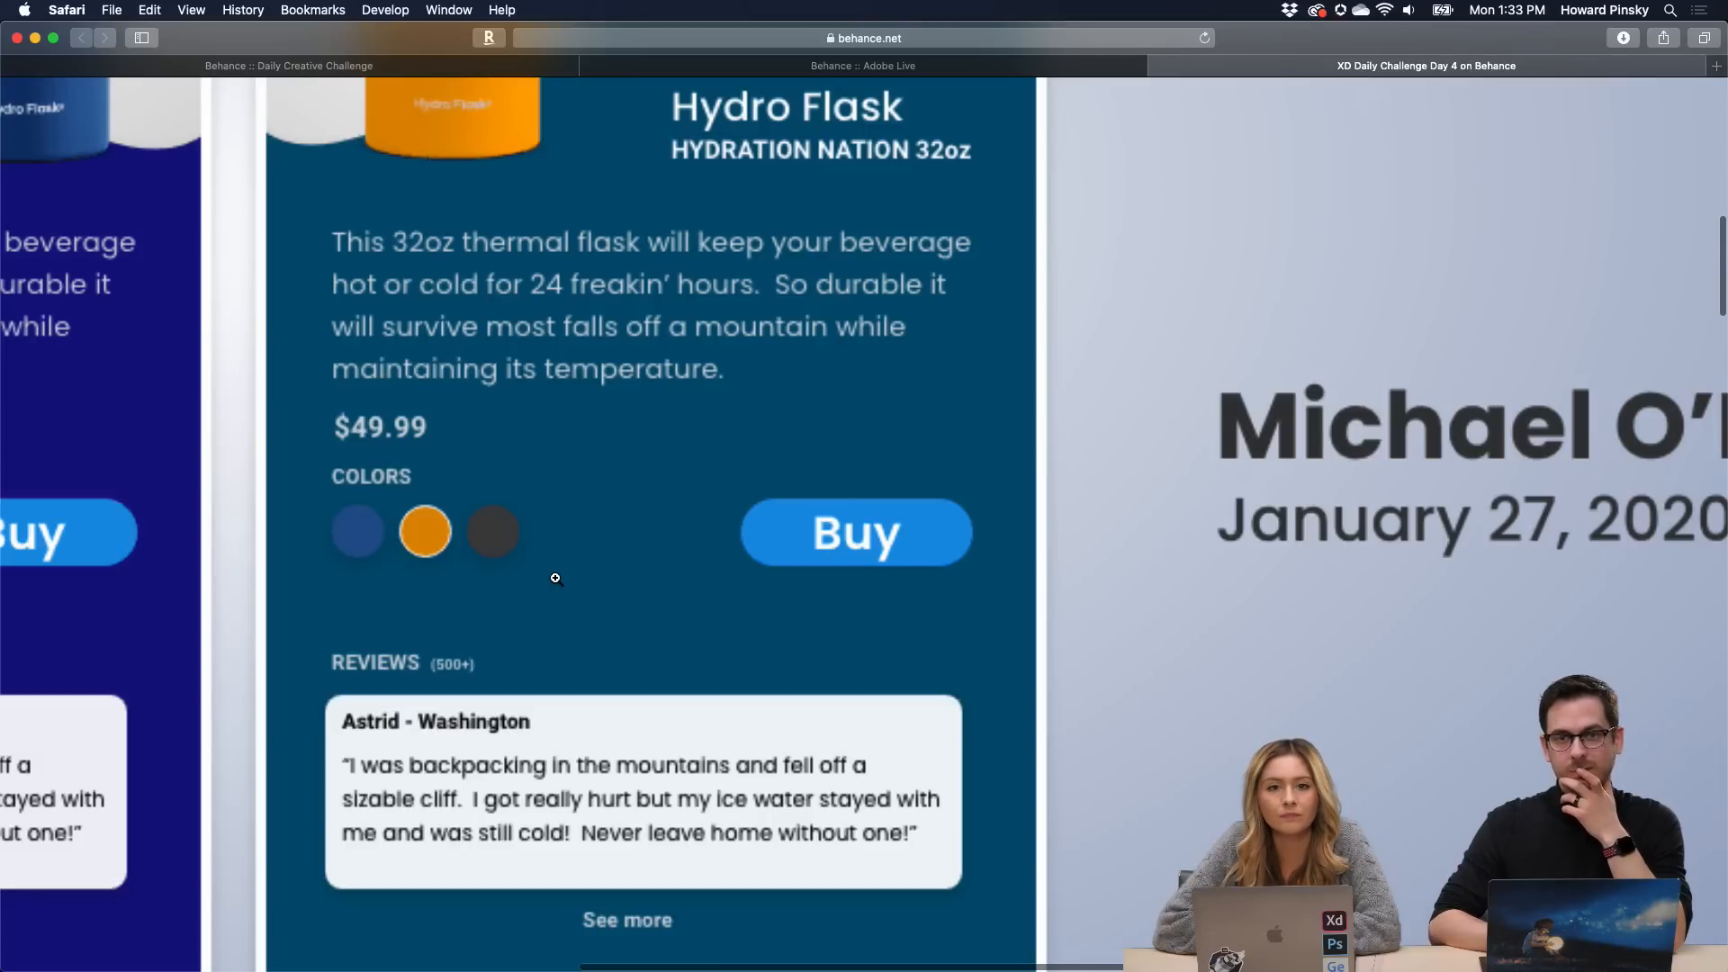
scroll(555, 578, "left", 5)
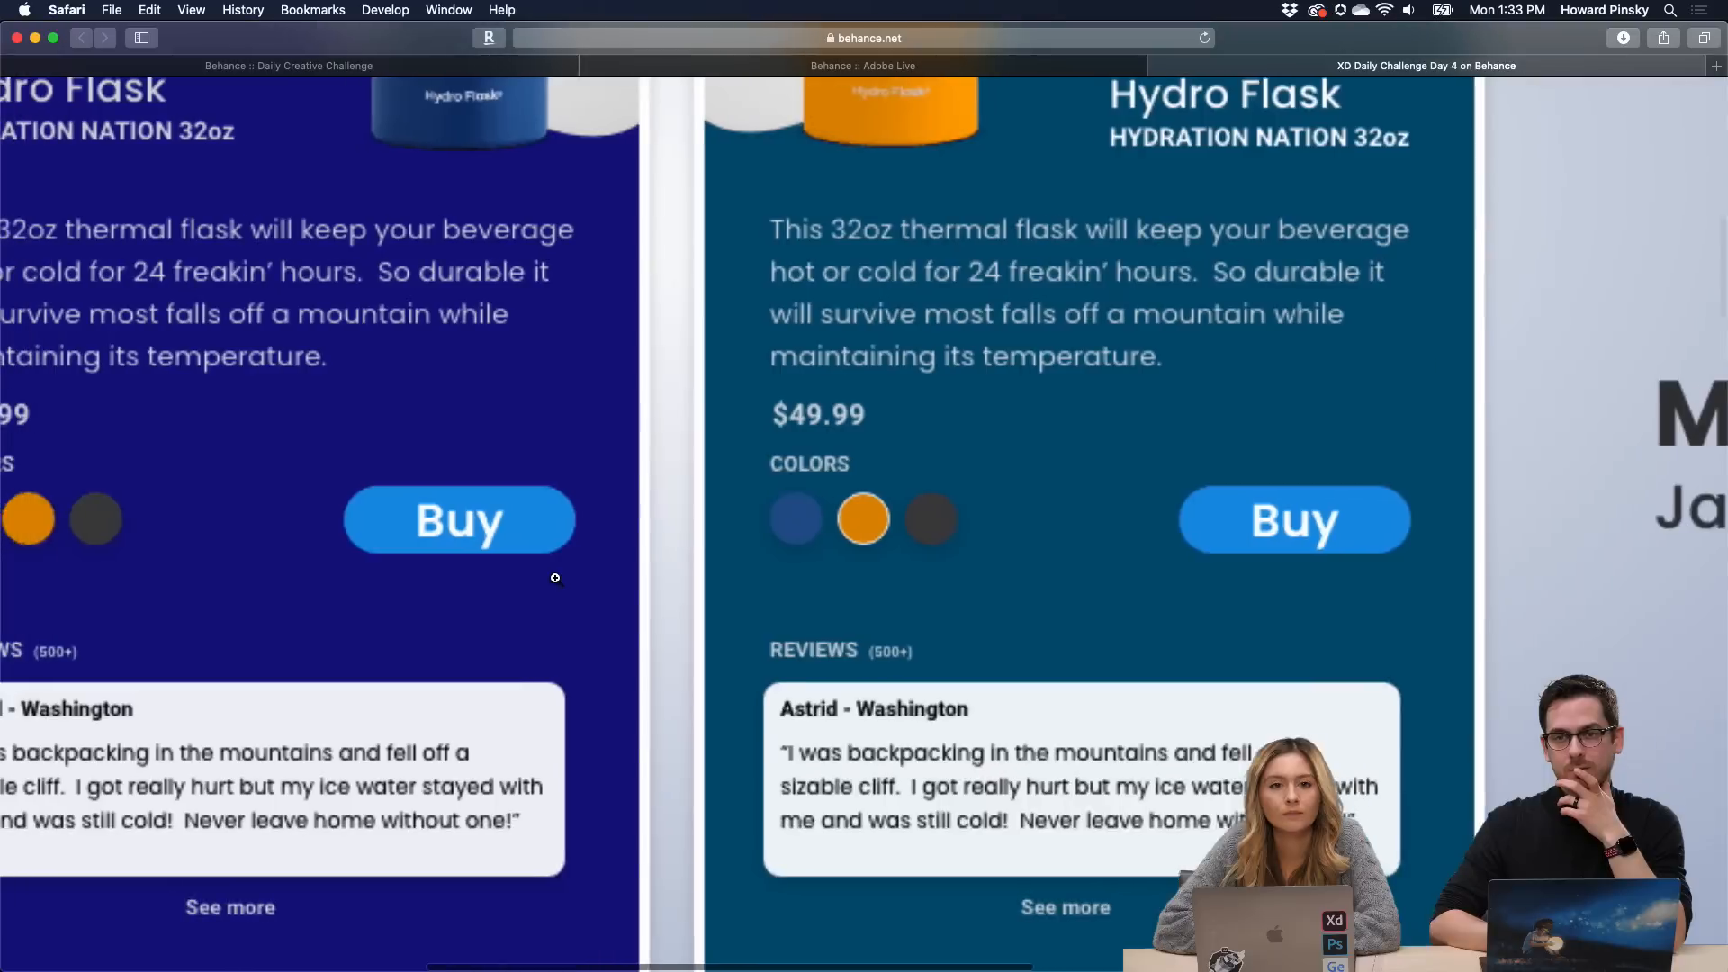
scroll(947, 527, "right", 3)
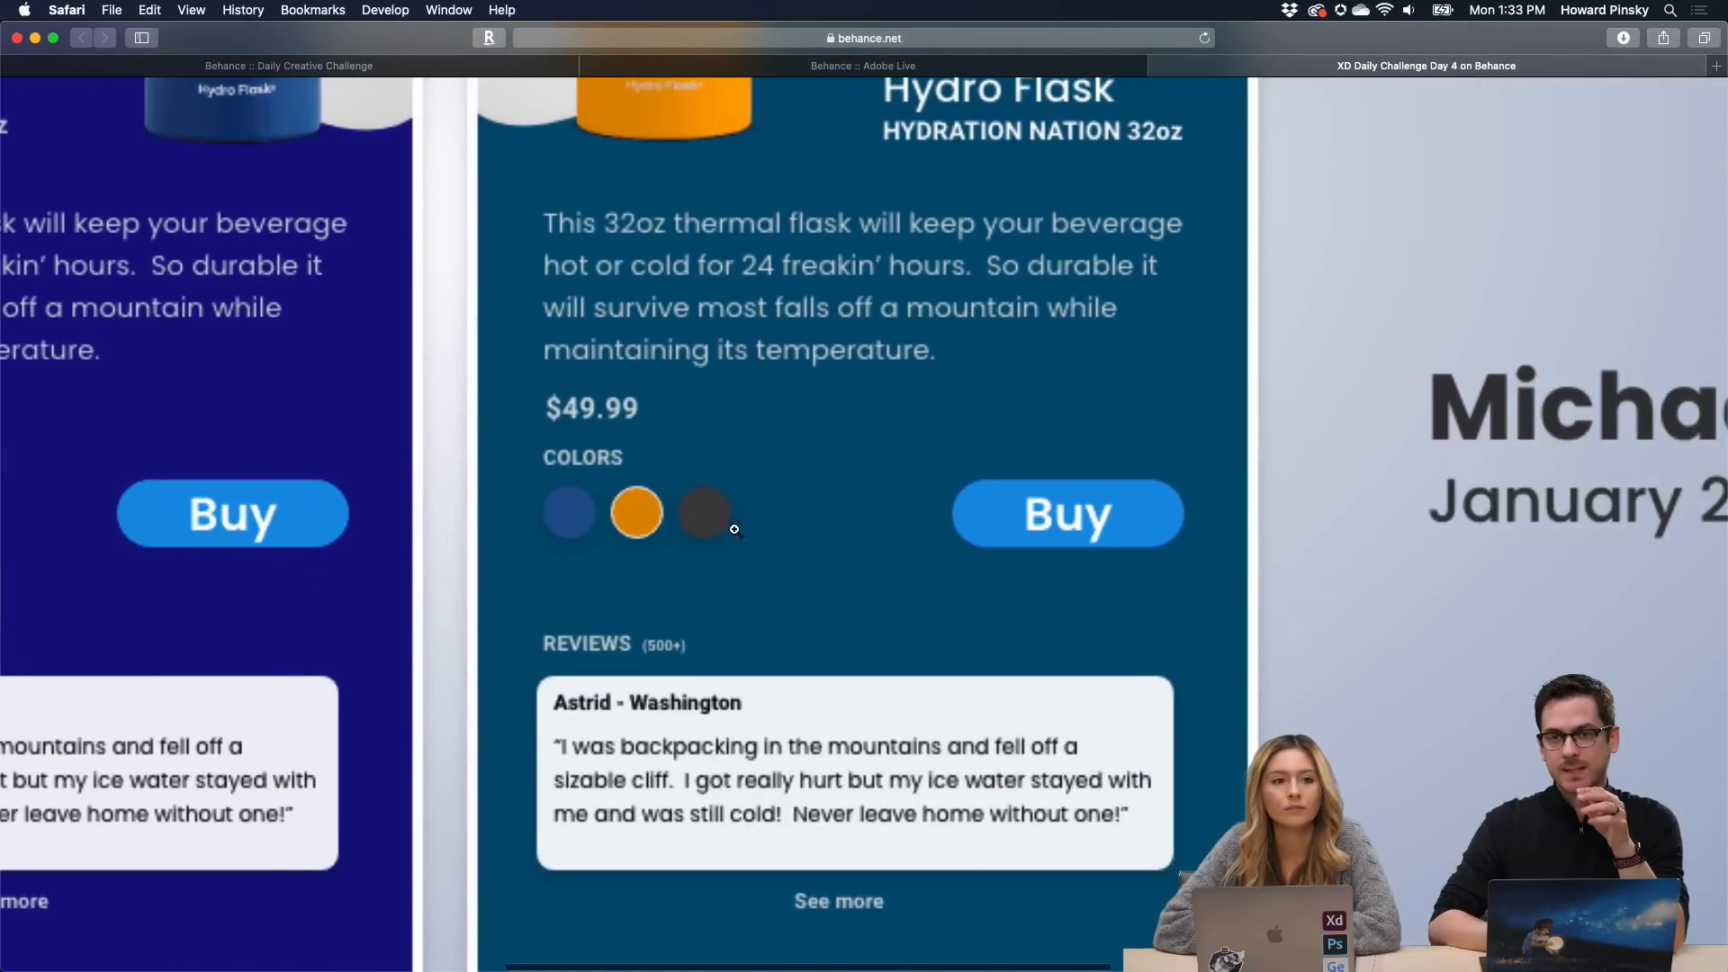
scroll(873, 389, "up", 3)
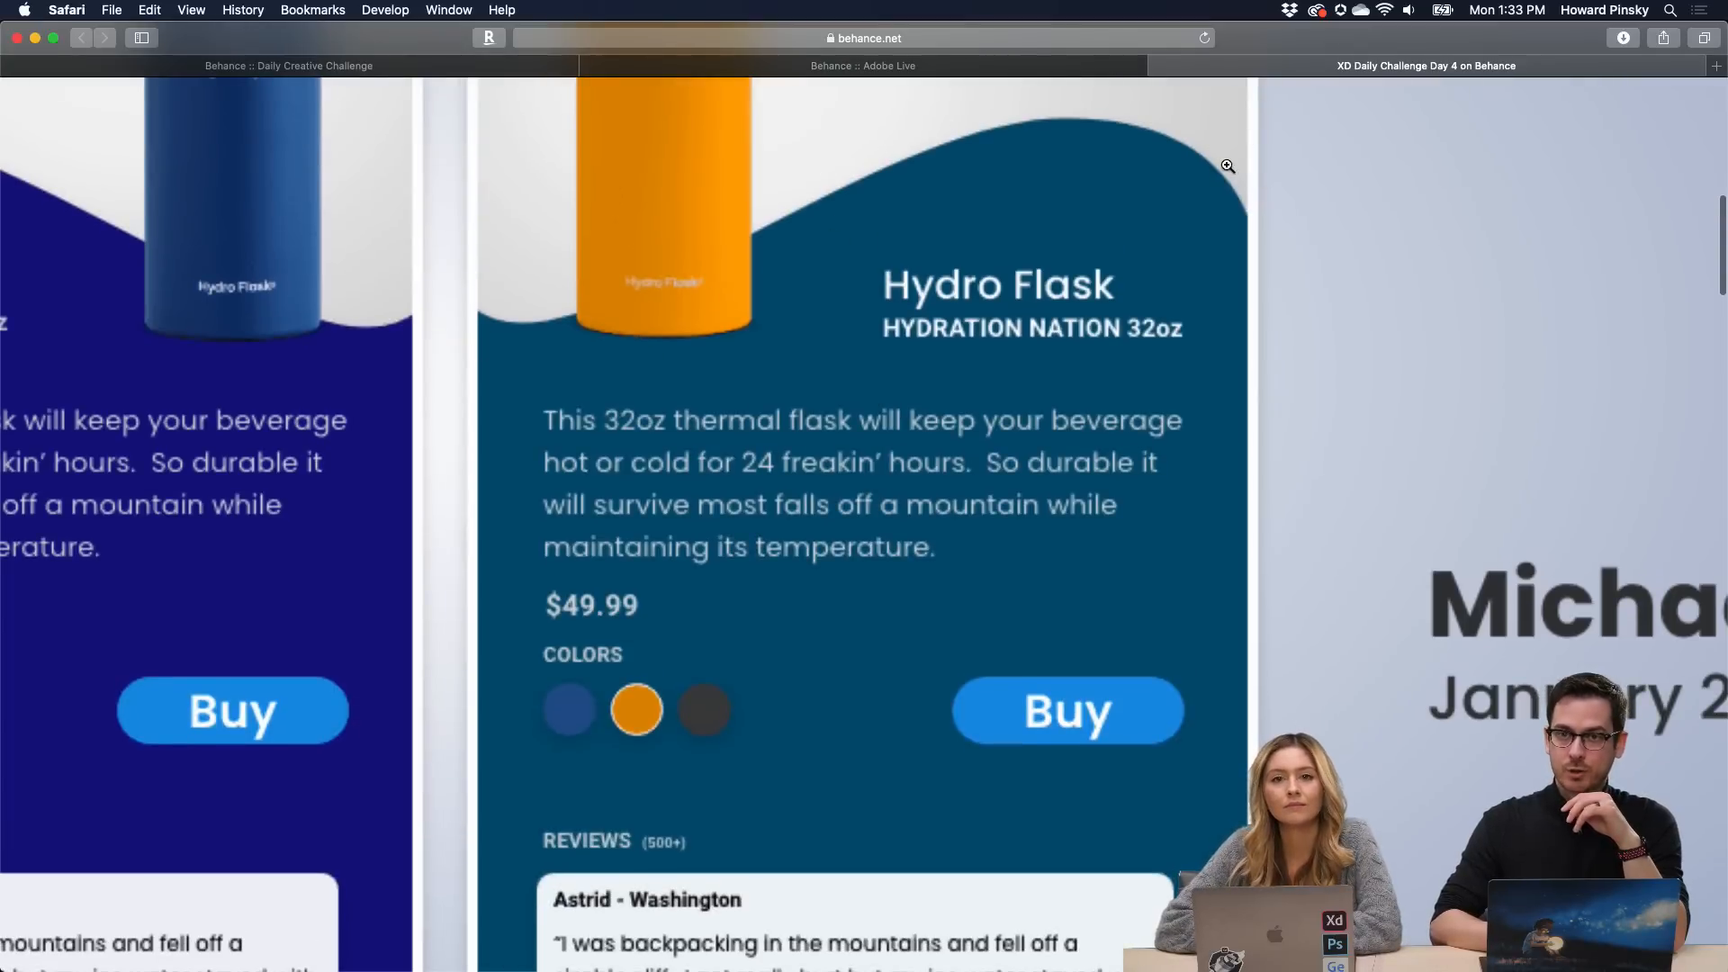
scroll(929, 456, "down", 2)
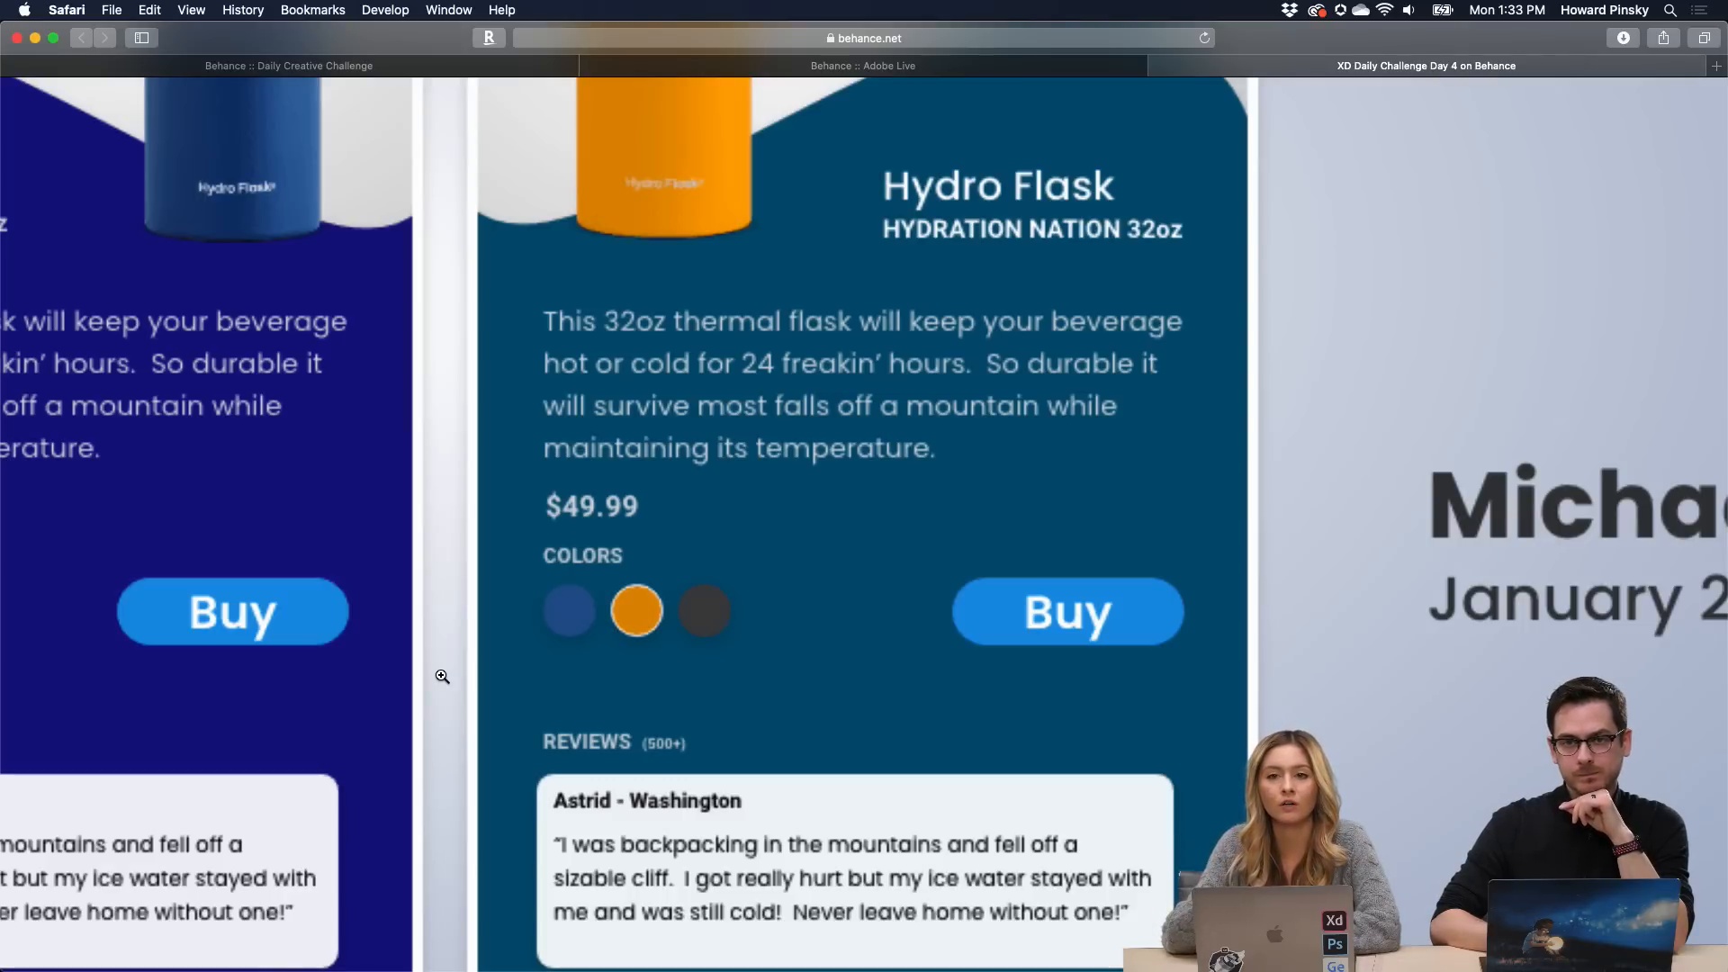
scroll(442, 676, "down", 3)
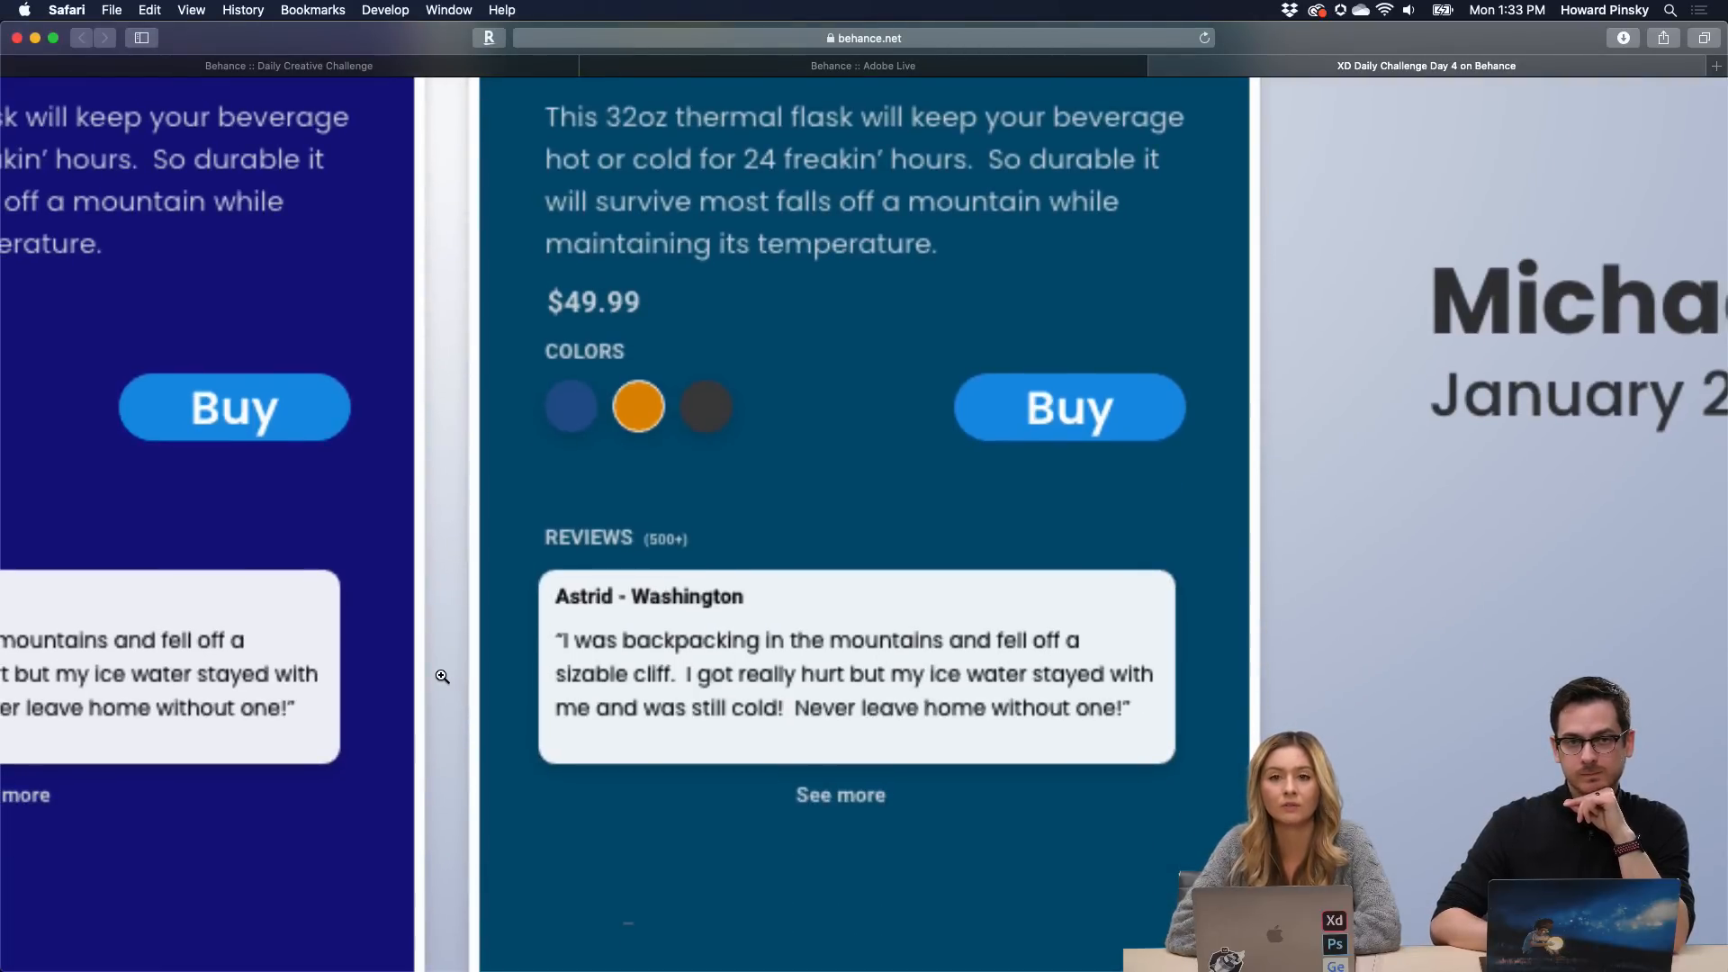
Check the rest of the XD Daily Challenge Day 4 project page, and view both Hydro Flask screens side by side again.
scroll(442, 676, "down", 5)
scroll(443, 678, "down", 9)
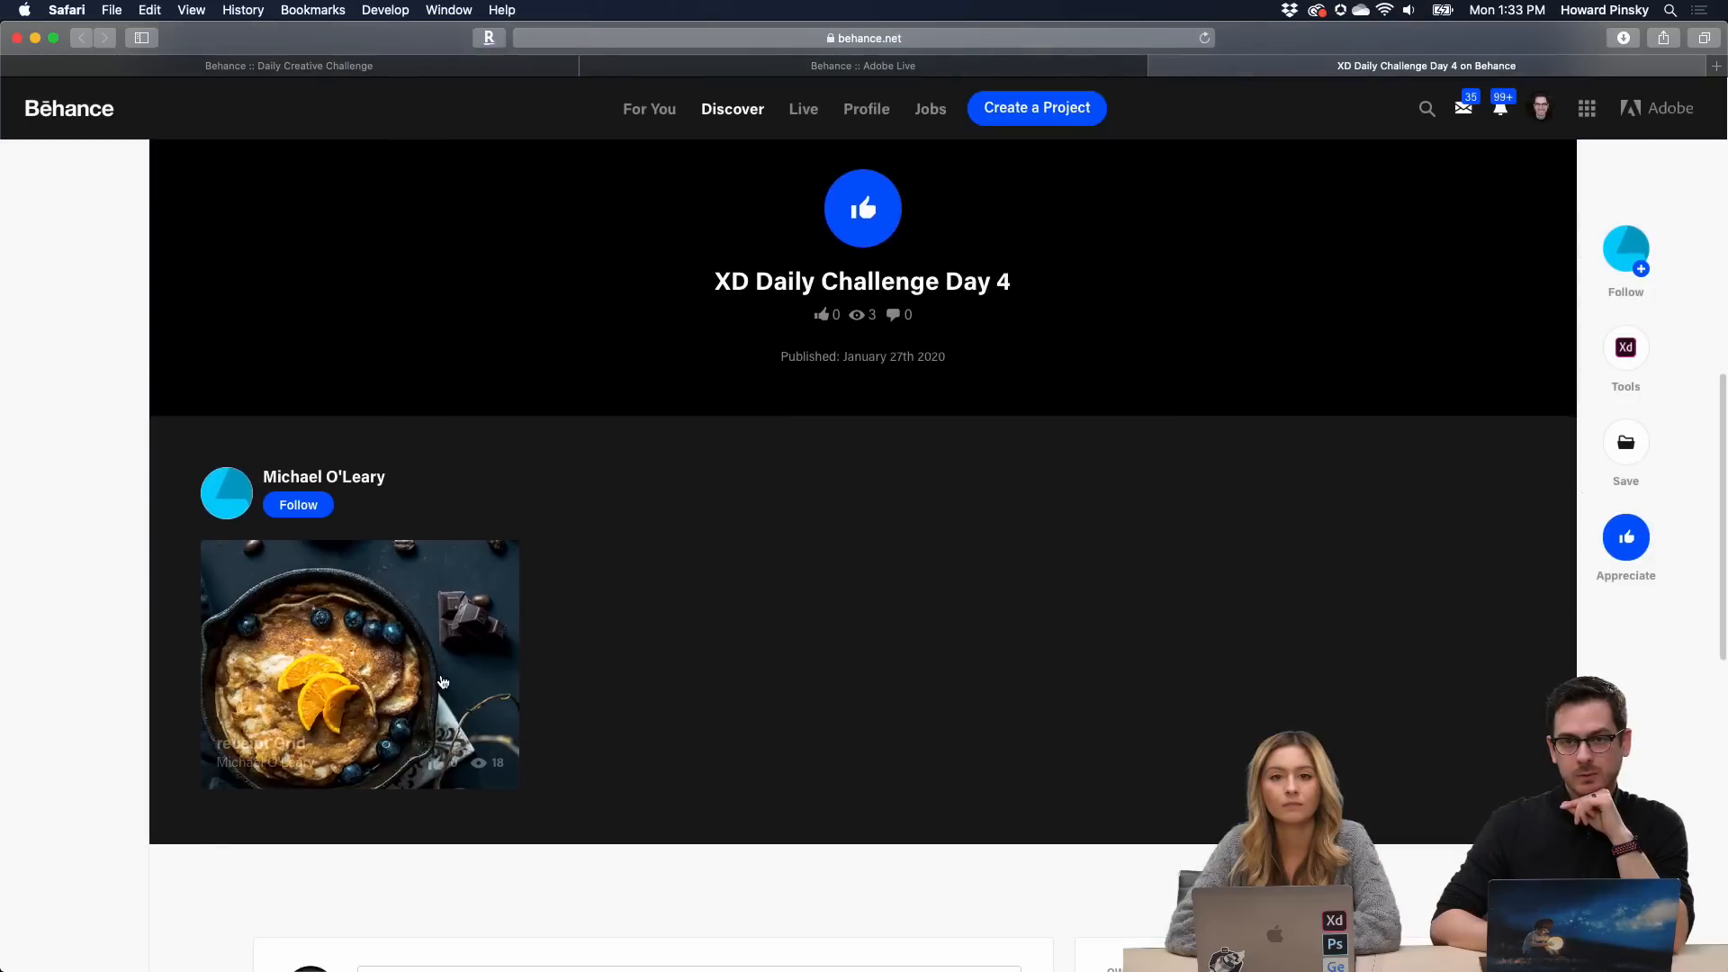
scroll(443, 682, "up", 8)
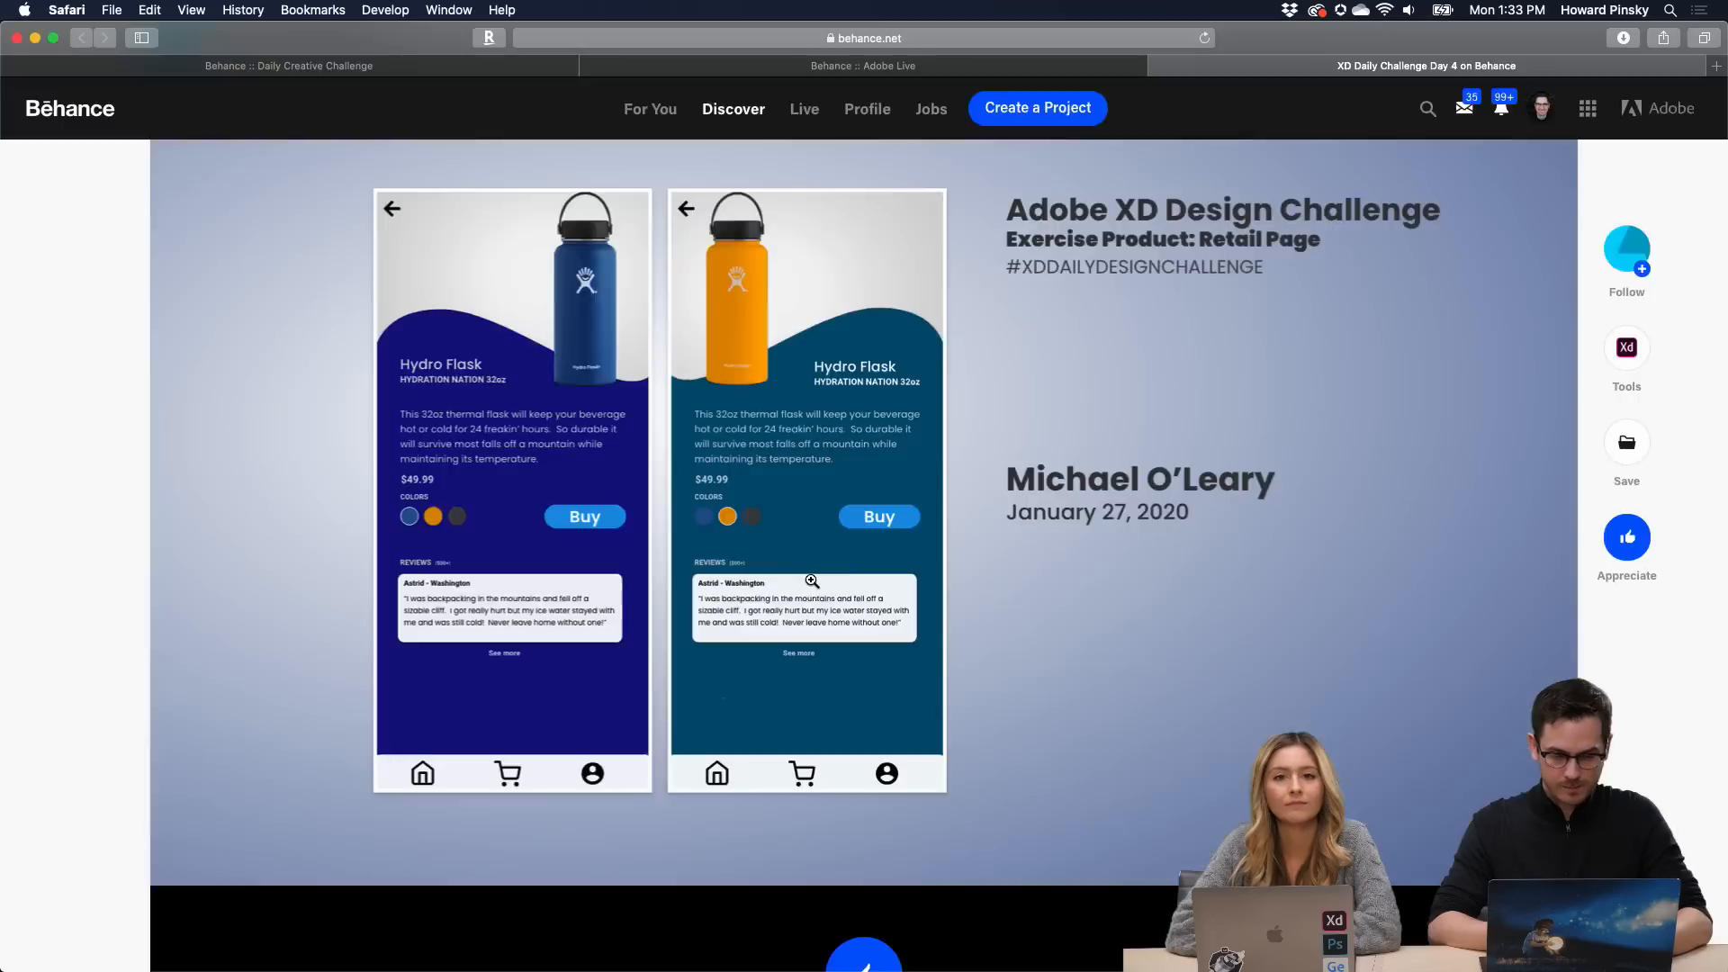
left_click(441, 675)
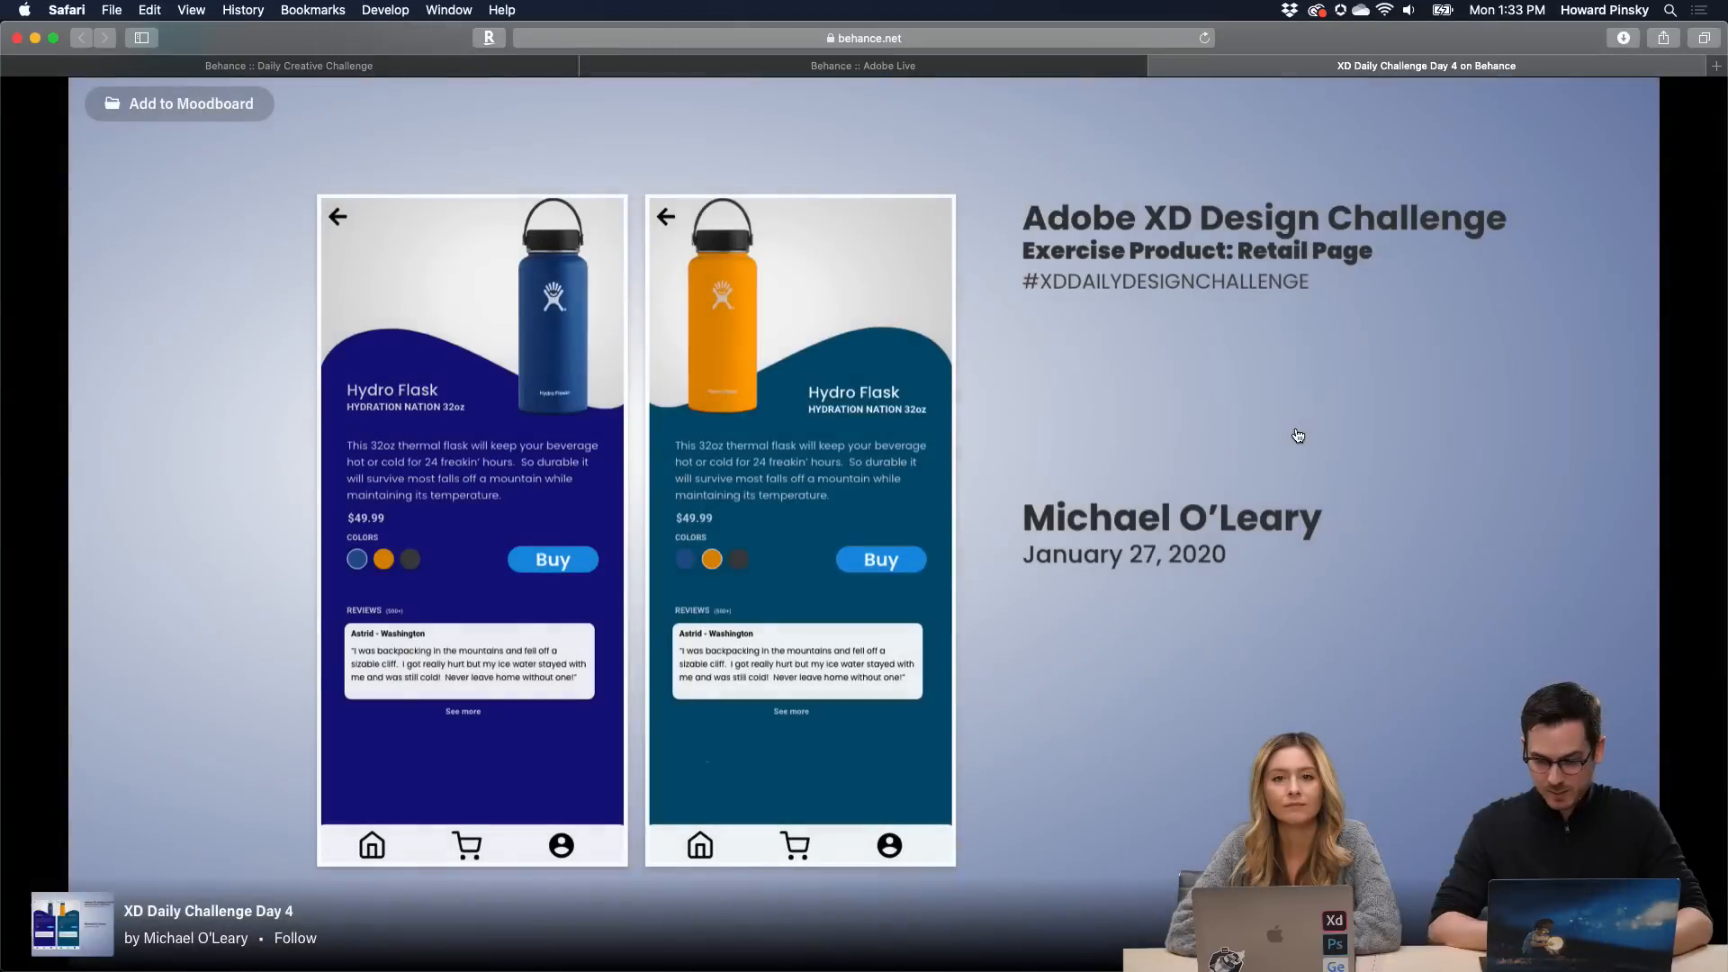
Switch to Discord, open the NovaKBM bank application remake project shared in current-challenge, and look over its phone mockups on Behance.
left_click(1193, 512)
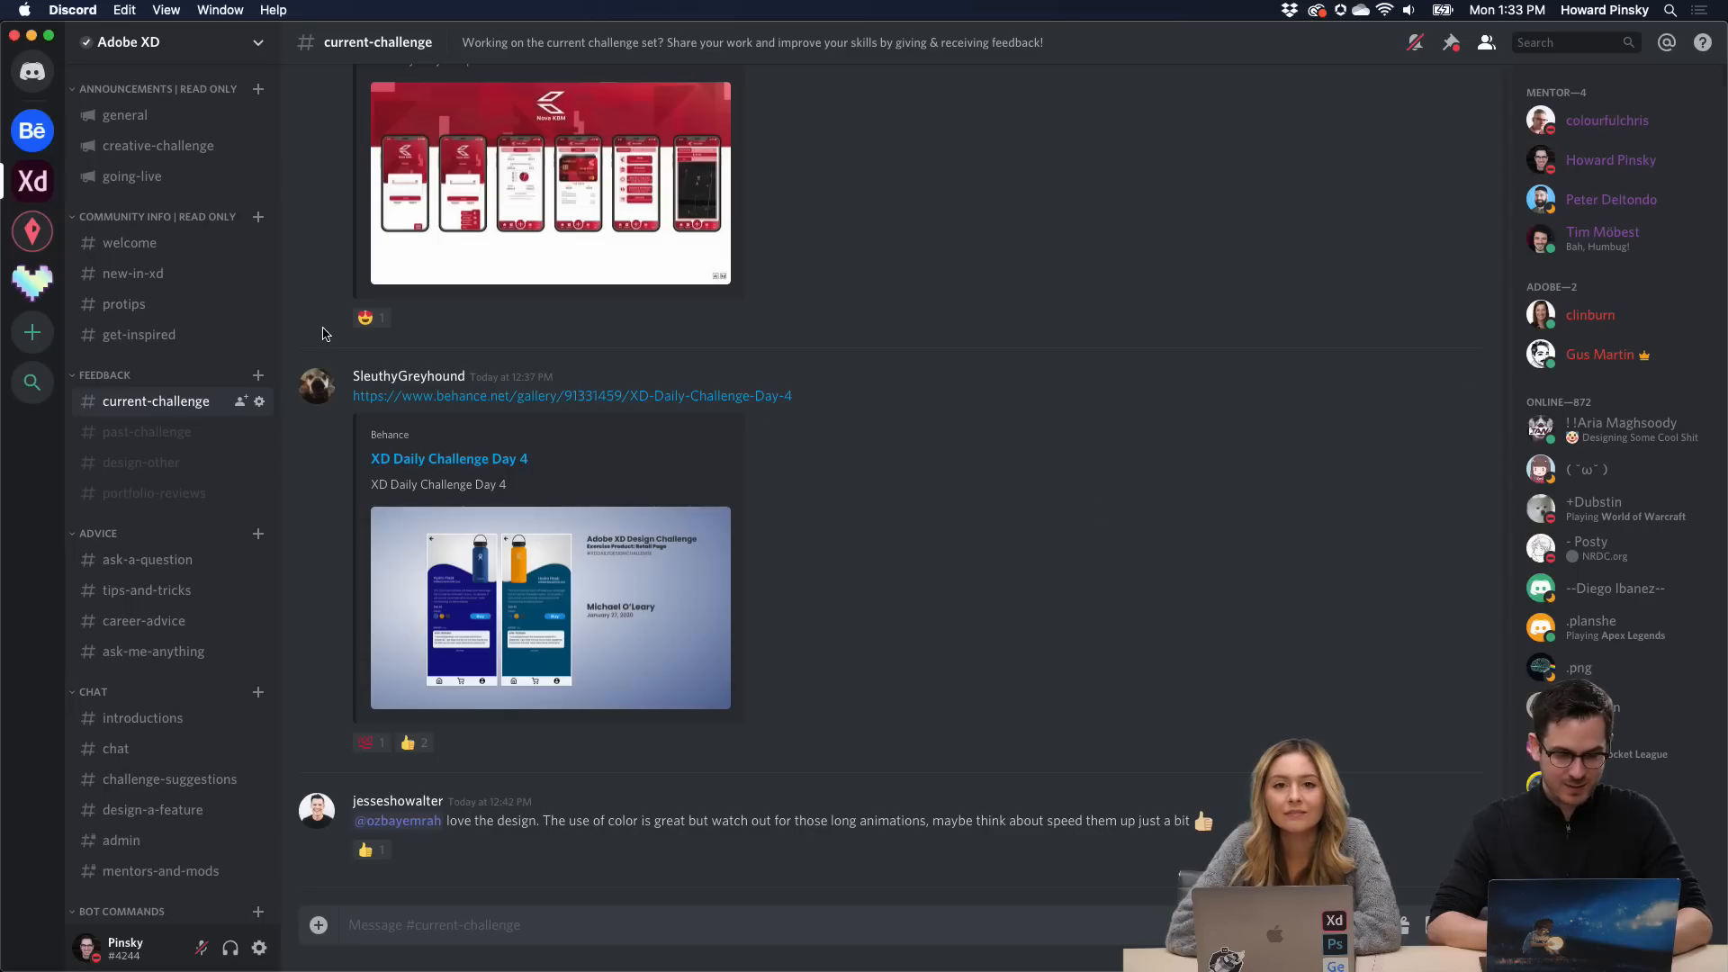
scroll(351, 339, "up", 5)
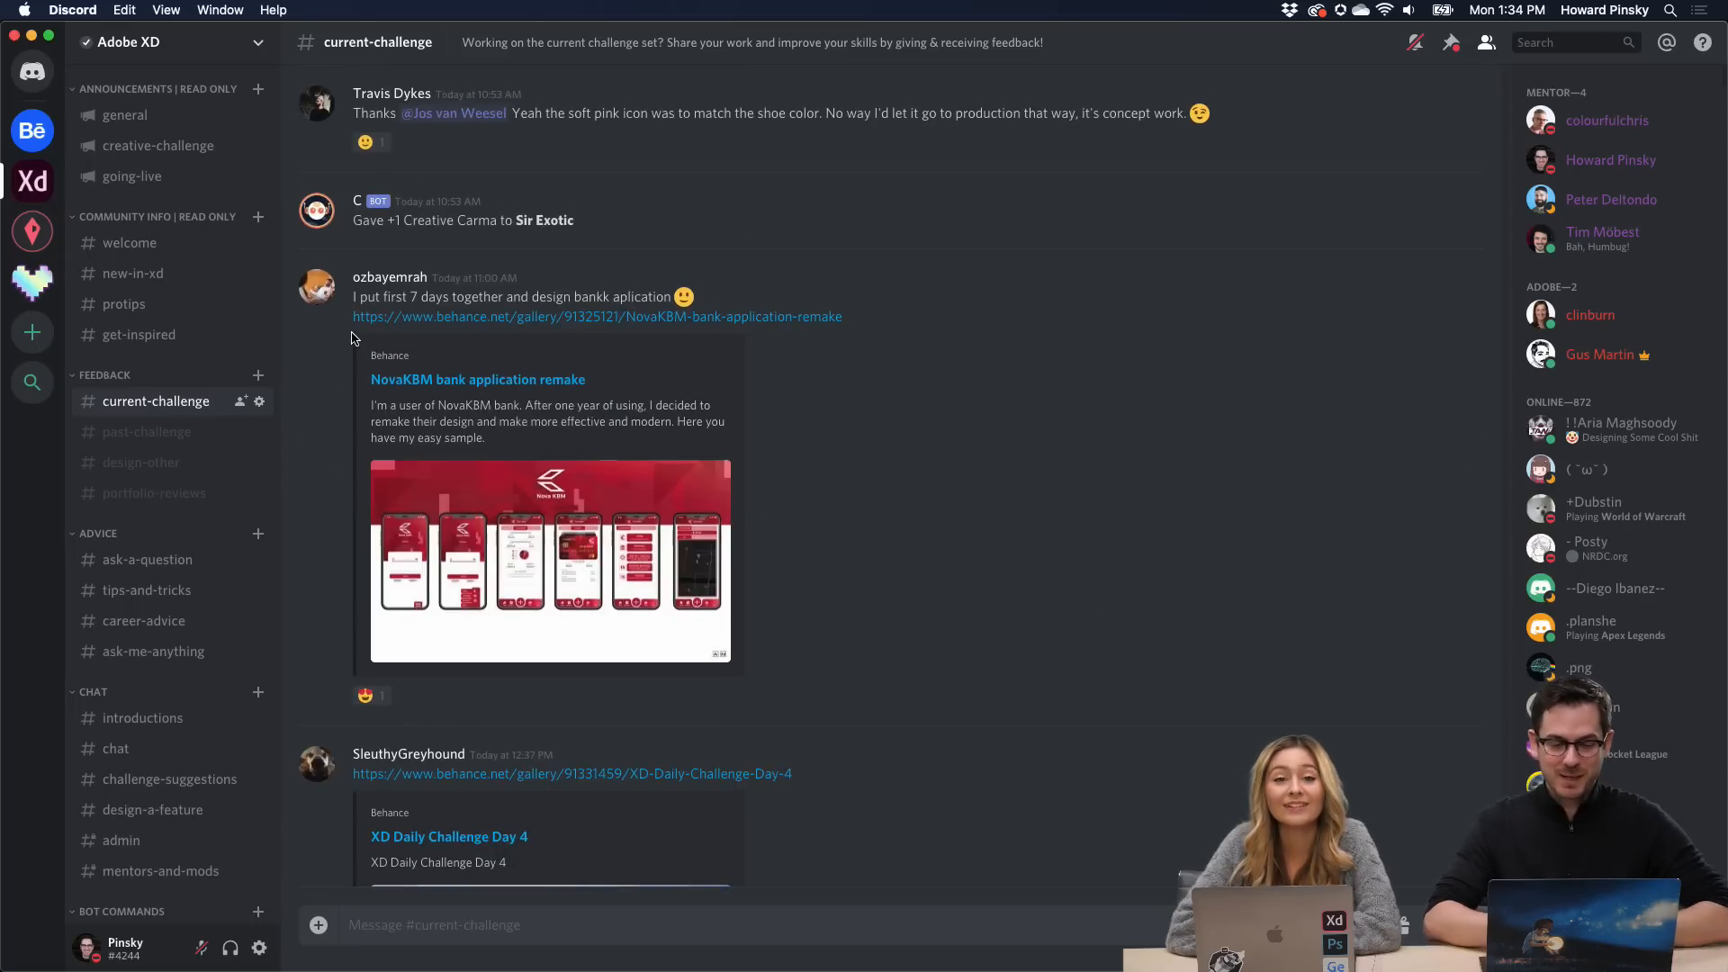
left_click(461, 318)
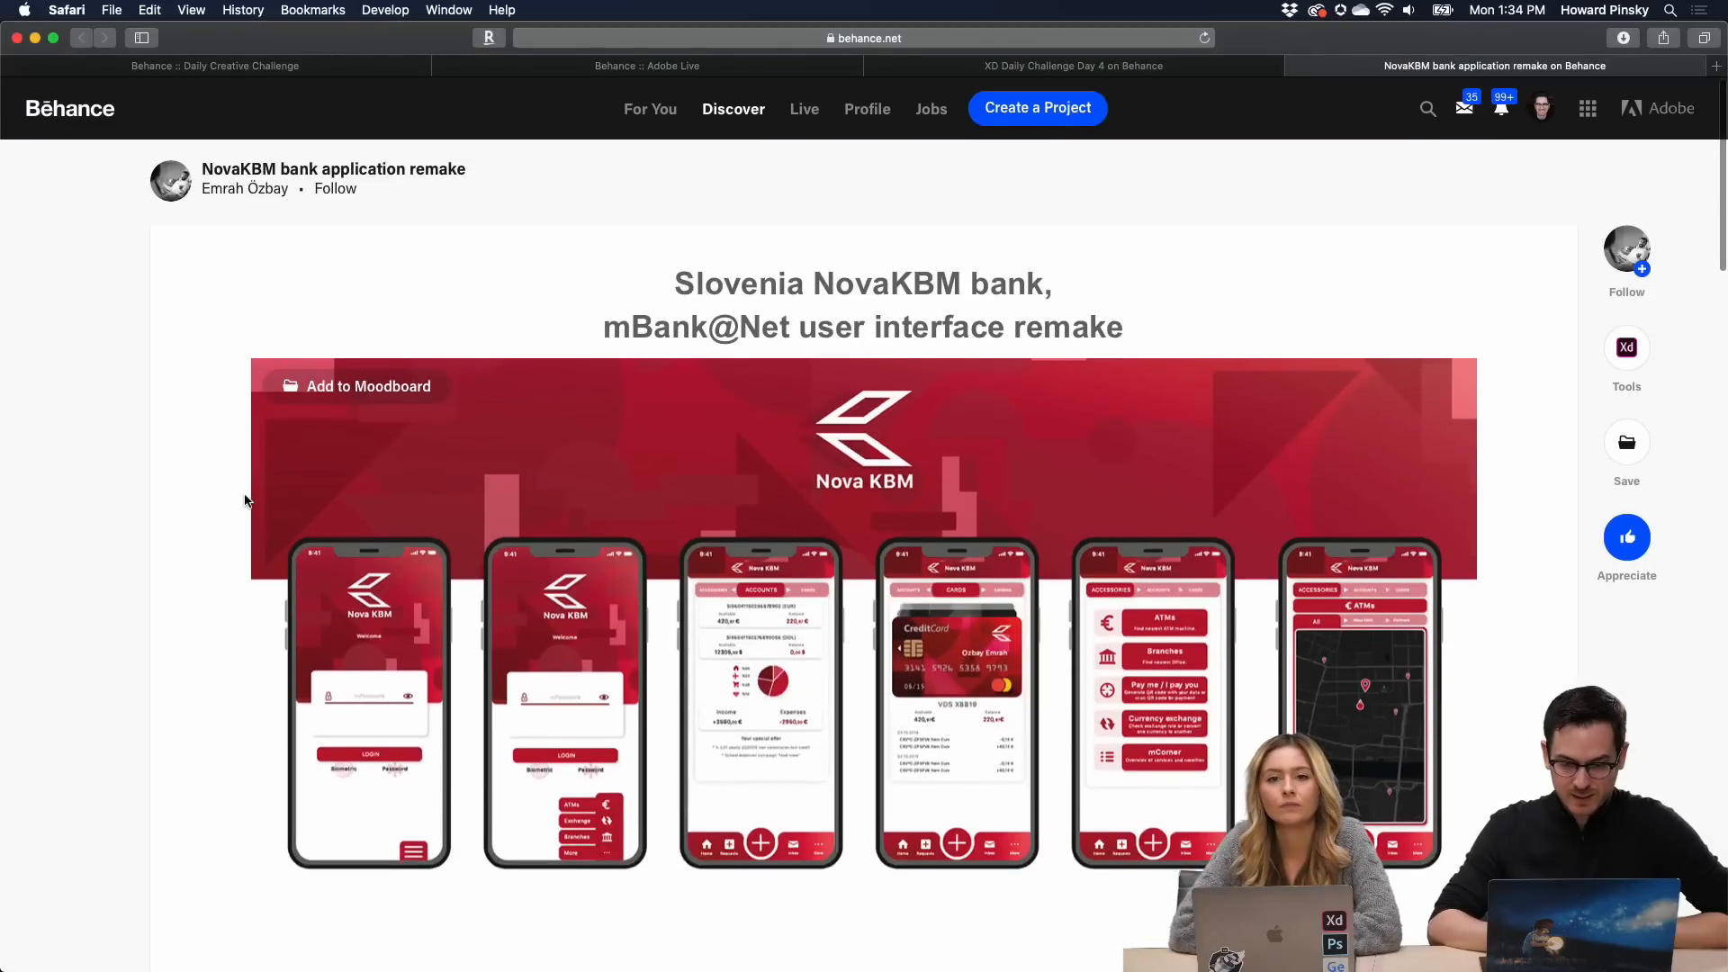
scroll(245, 501, "down", 5)
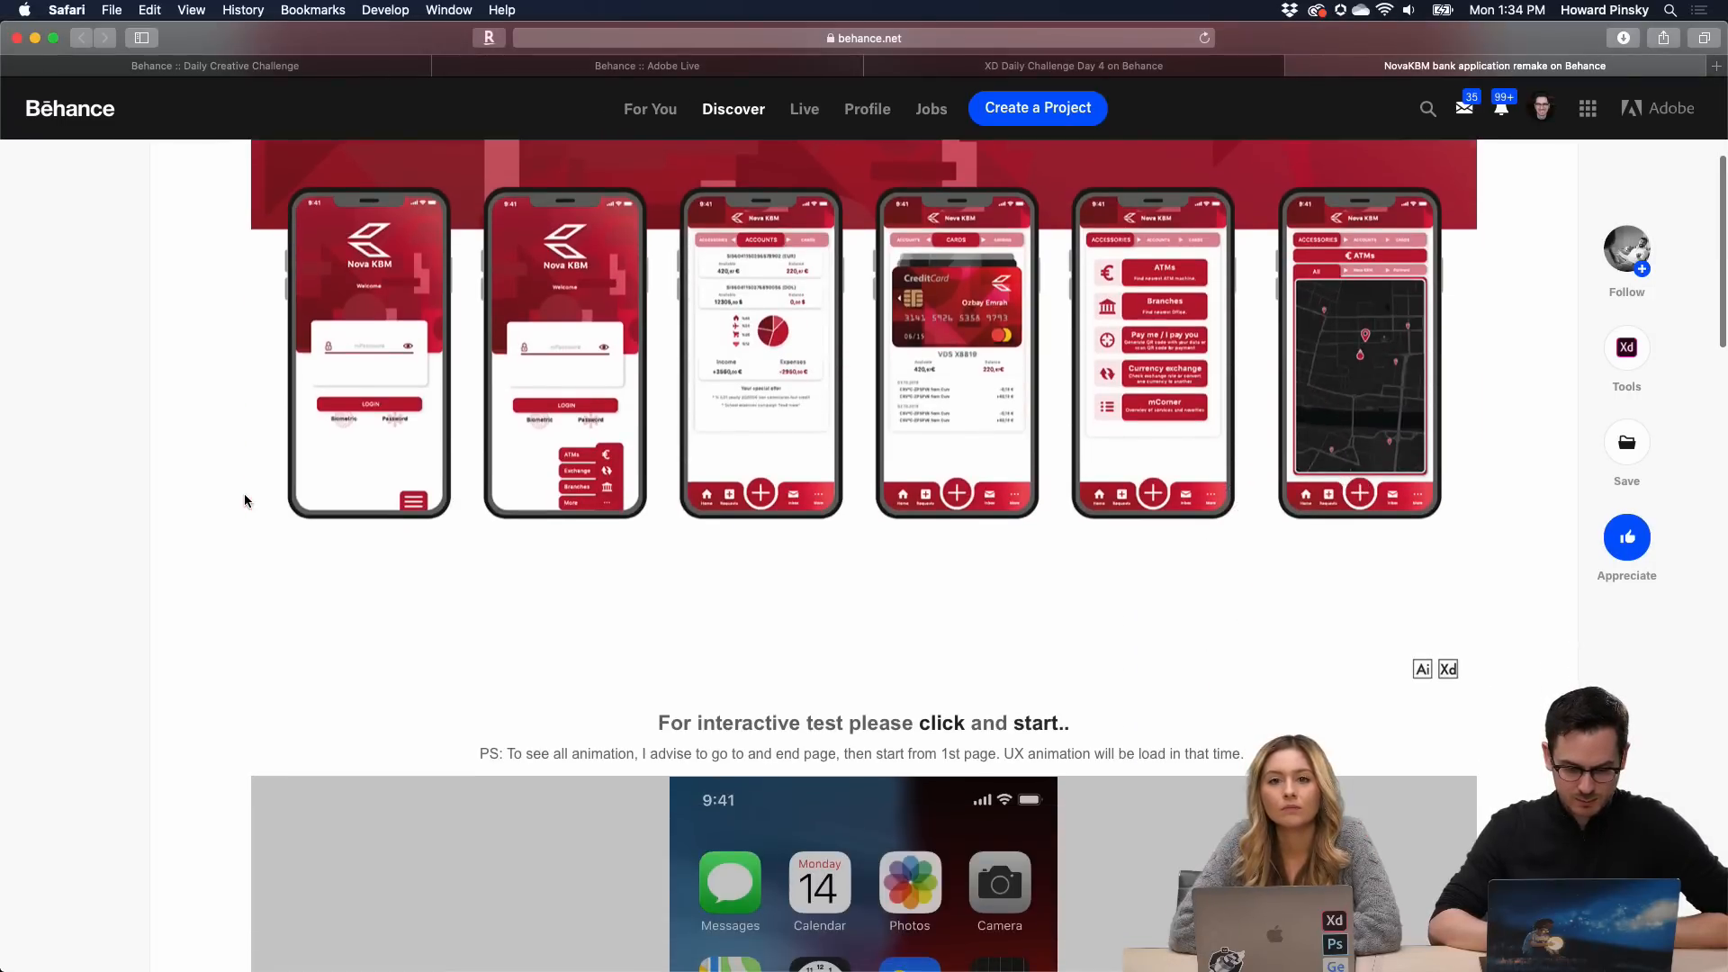
scroll(245, 496, "up", 1)
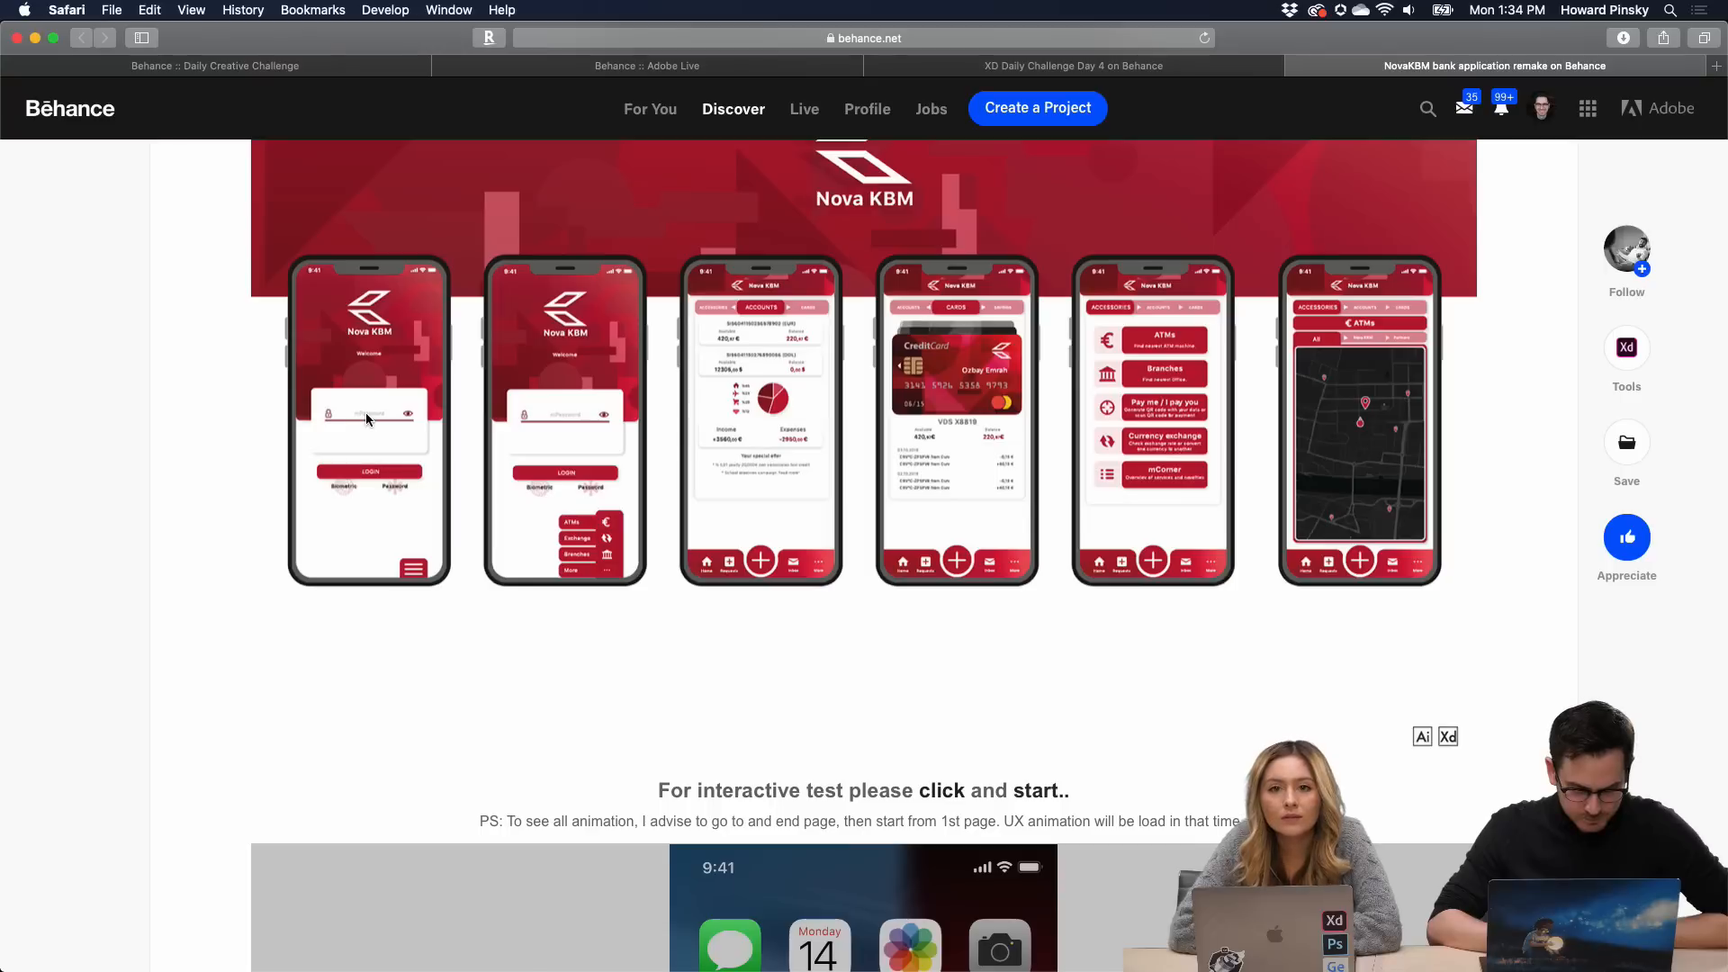
scroll(343, 490, "down", 12)
scroll(342, 491, "up", 8)
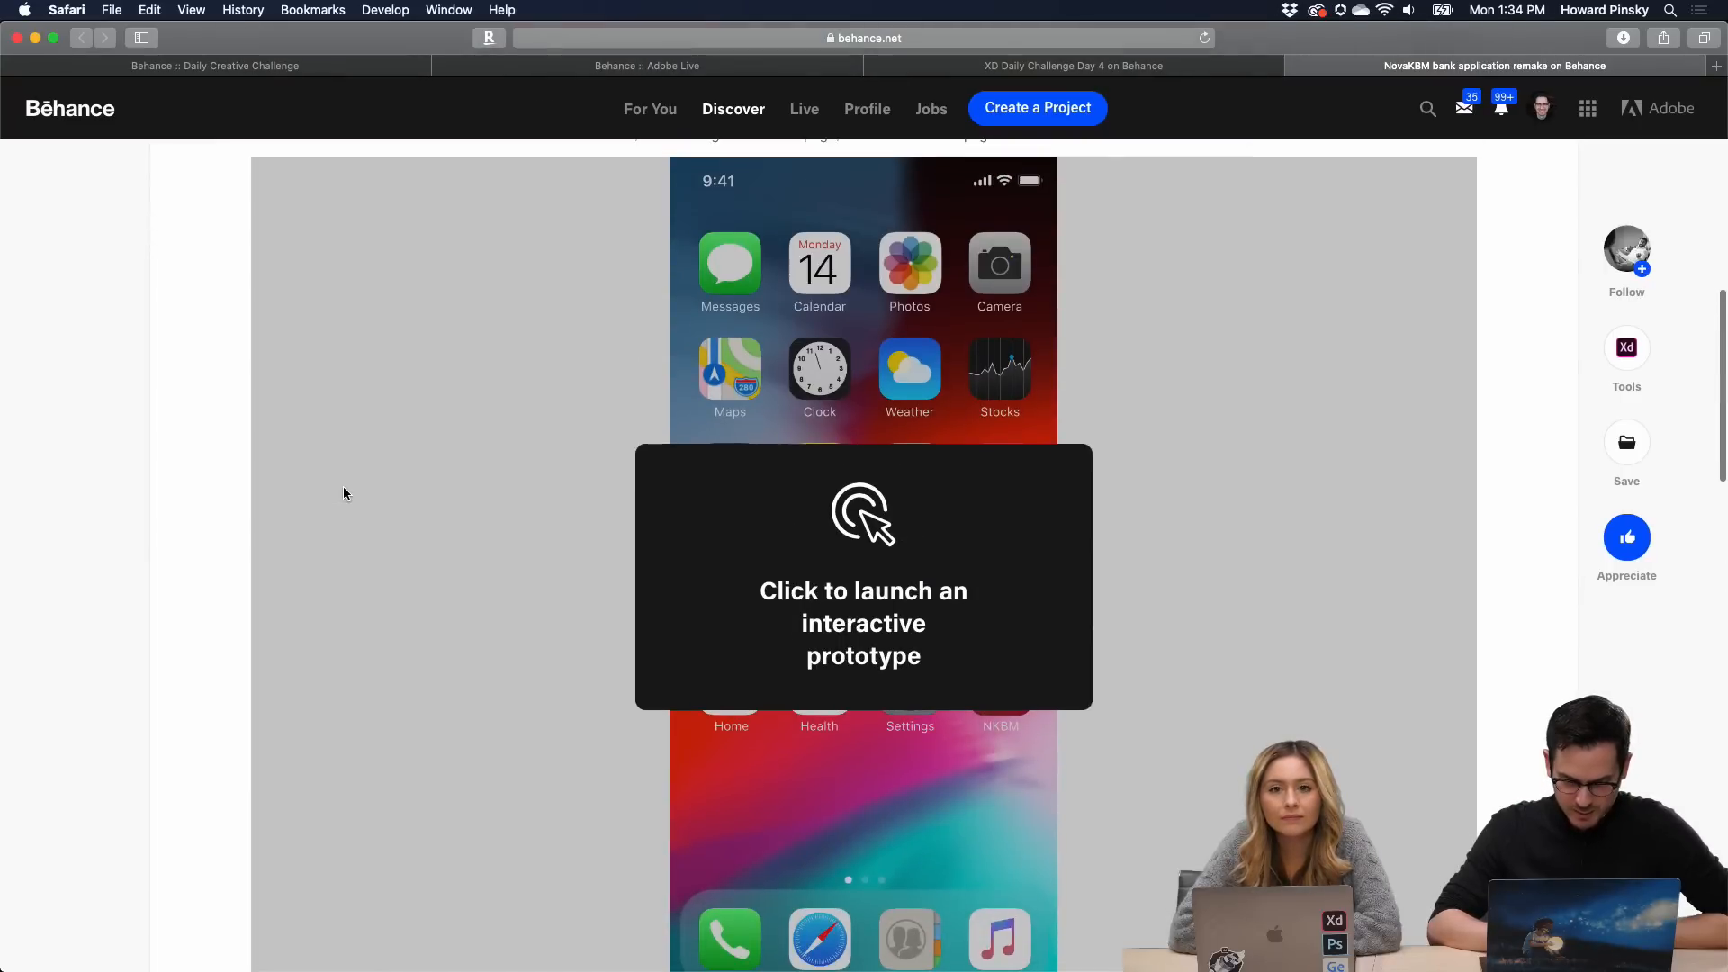
Launch the NovaKBM interactive prototype, open the NKBM app, and go through its login screen to examine the Accounts screen.
left_click(918, 332)
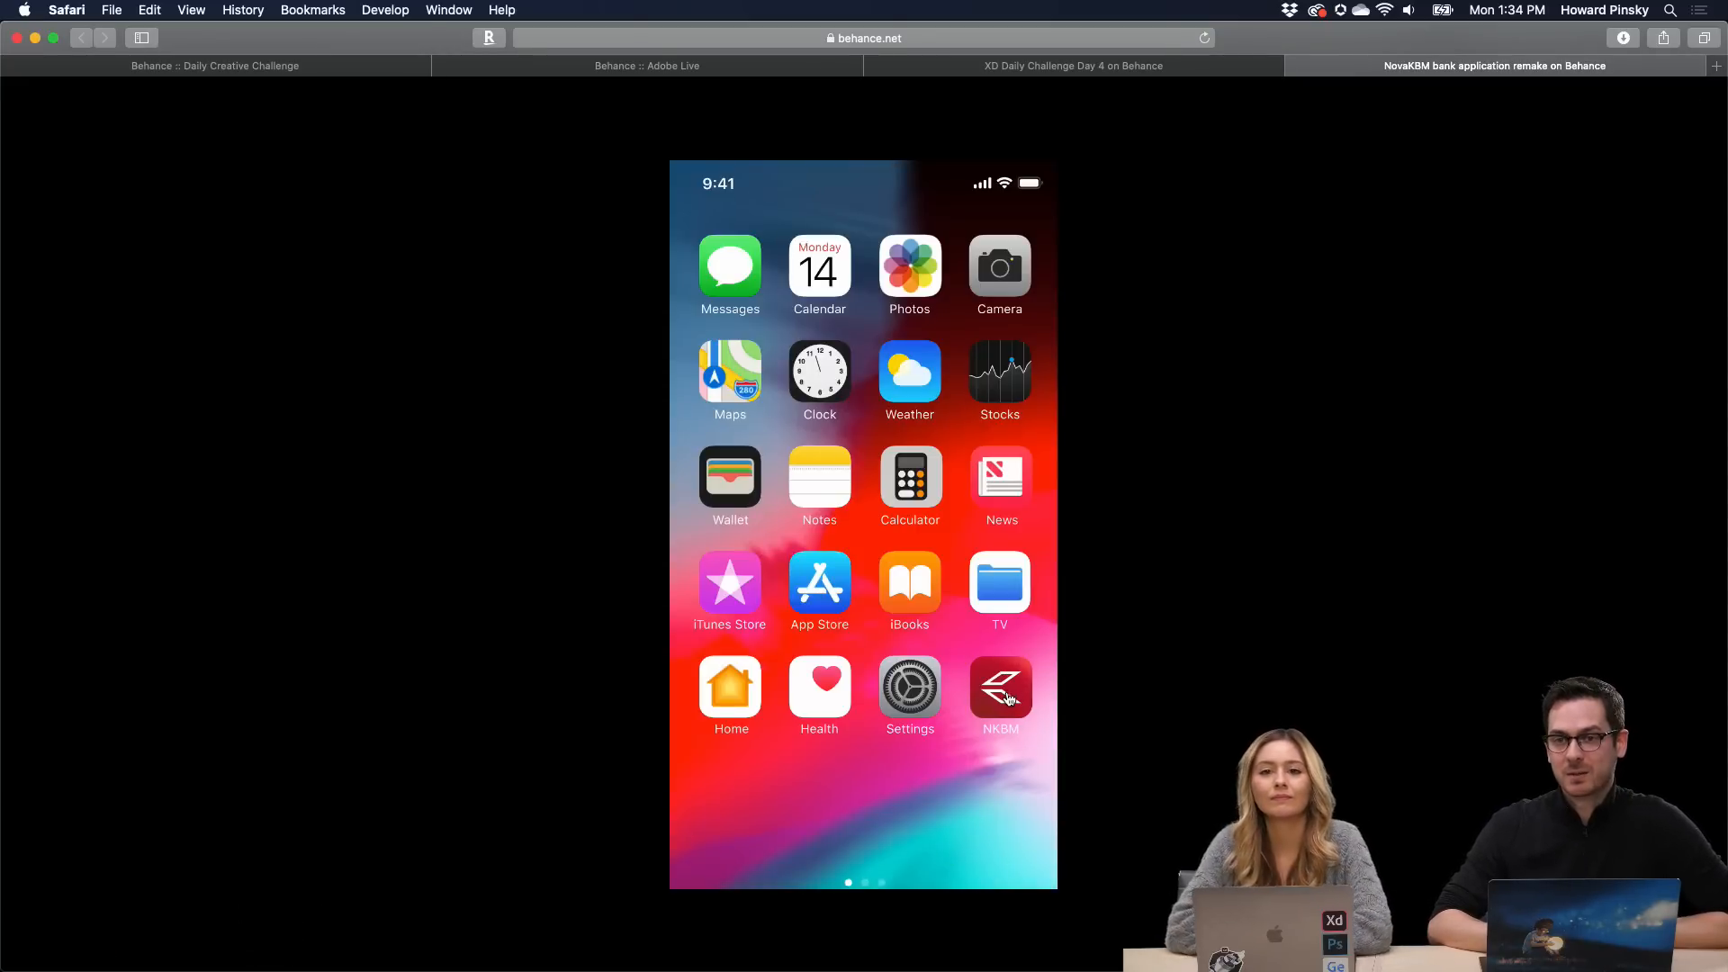
left_click(1009, 698)
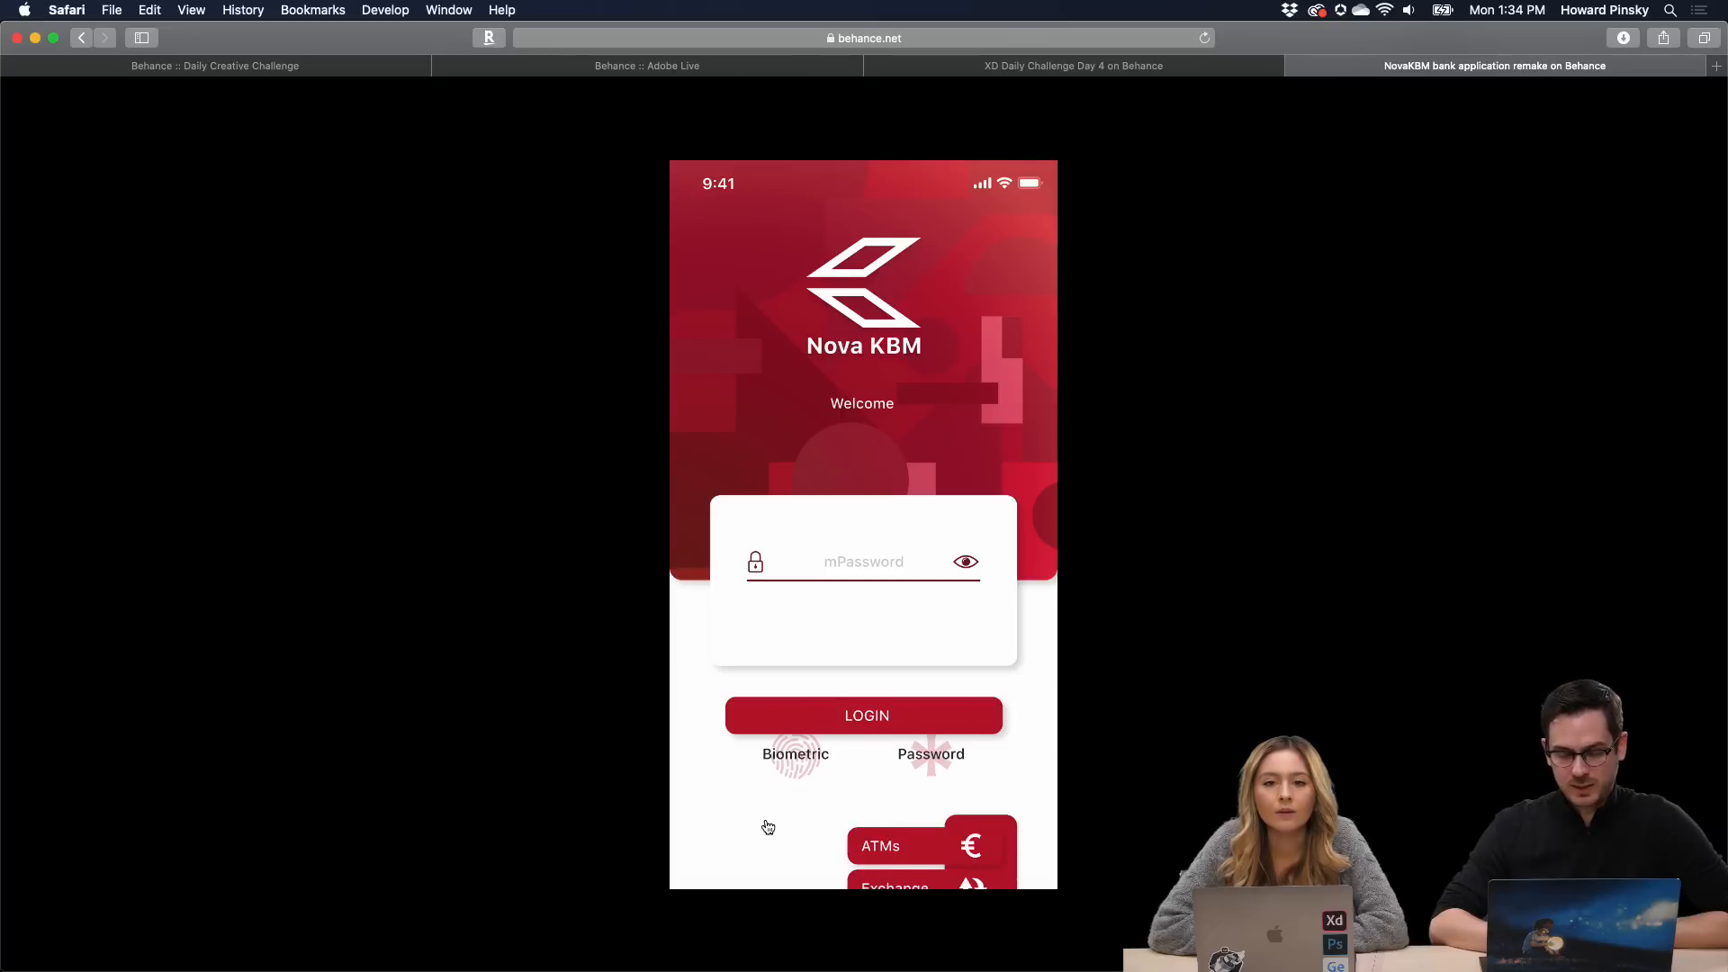
scroll(768, 827, "down", 3)
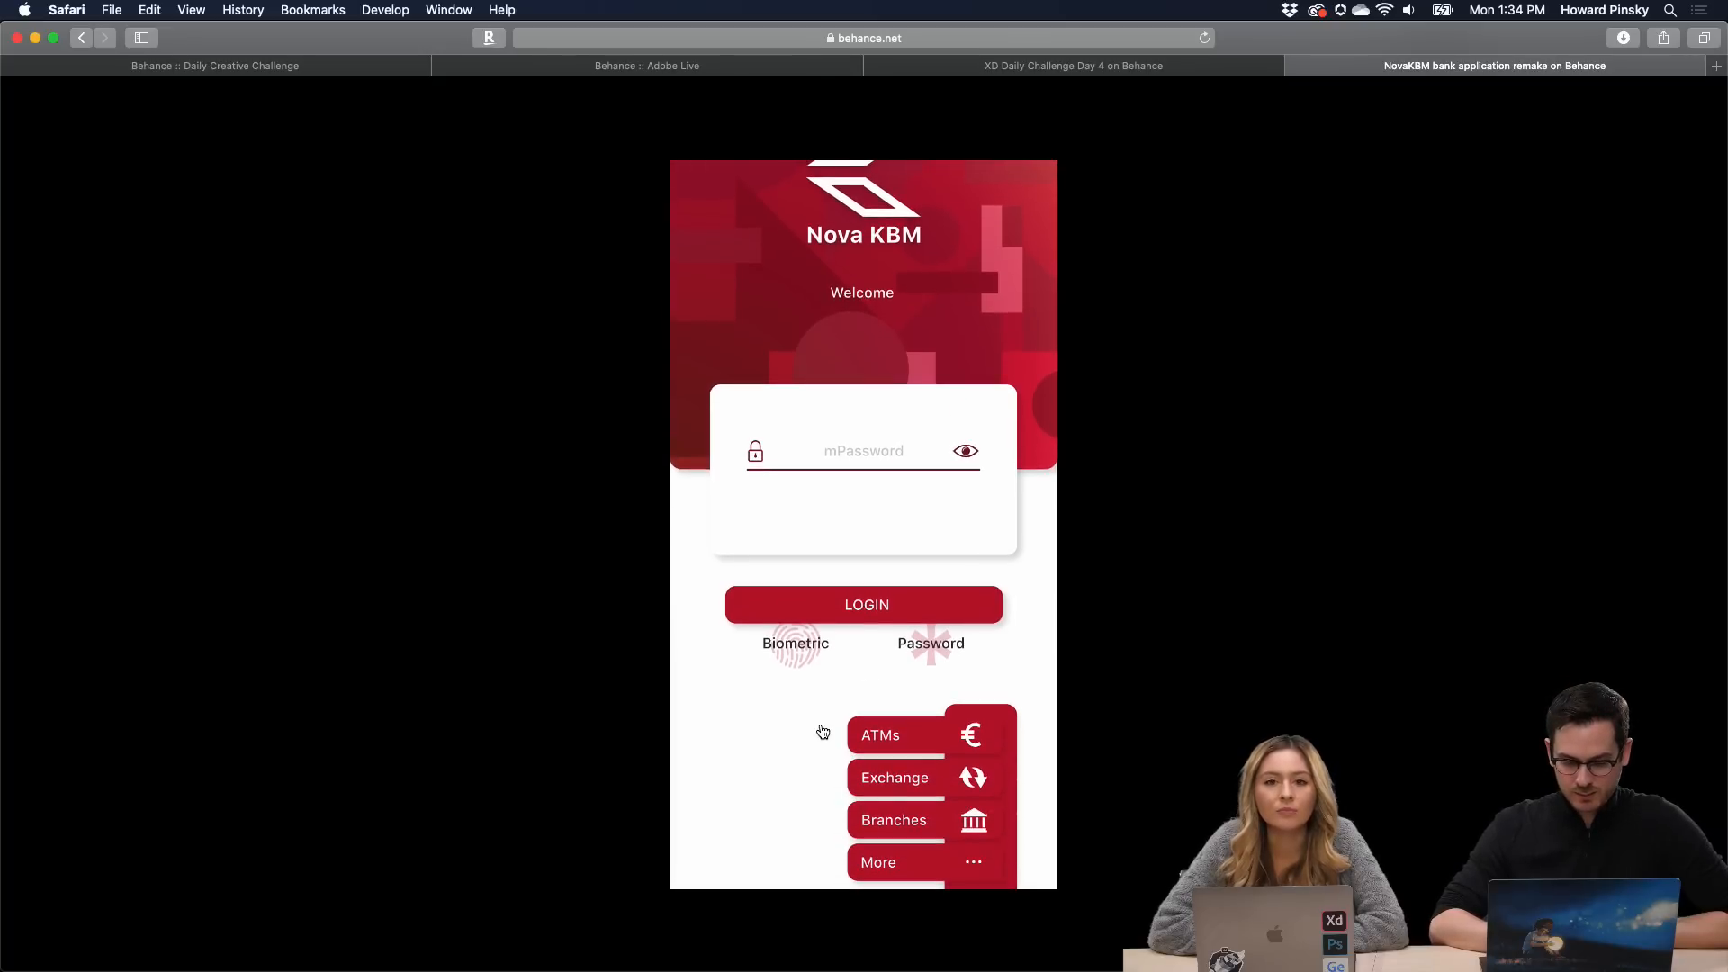
scroll(823, 731, "up", 3)
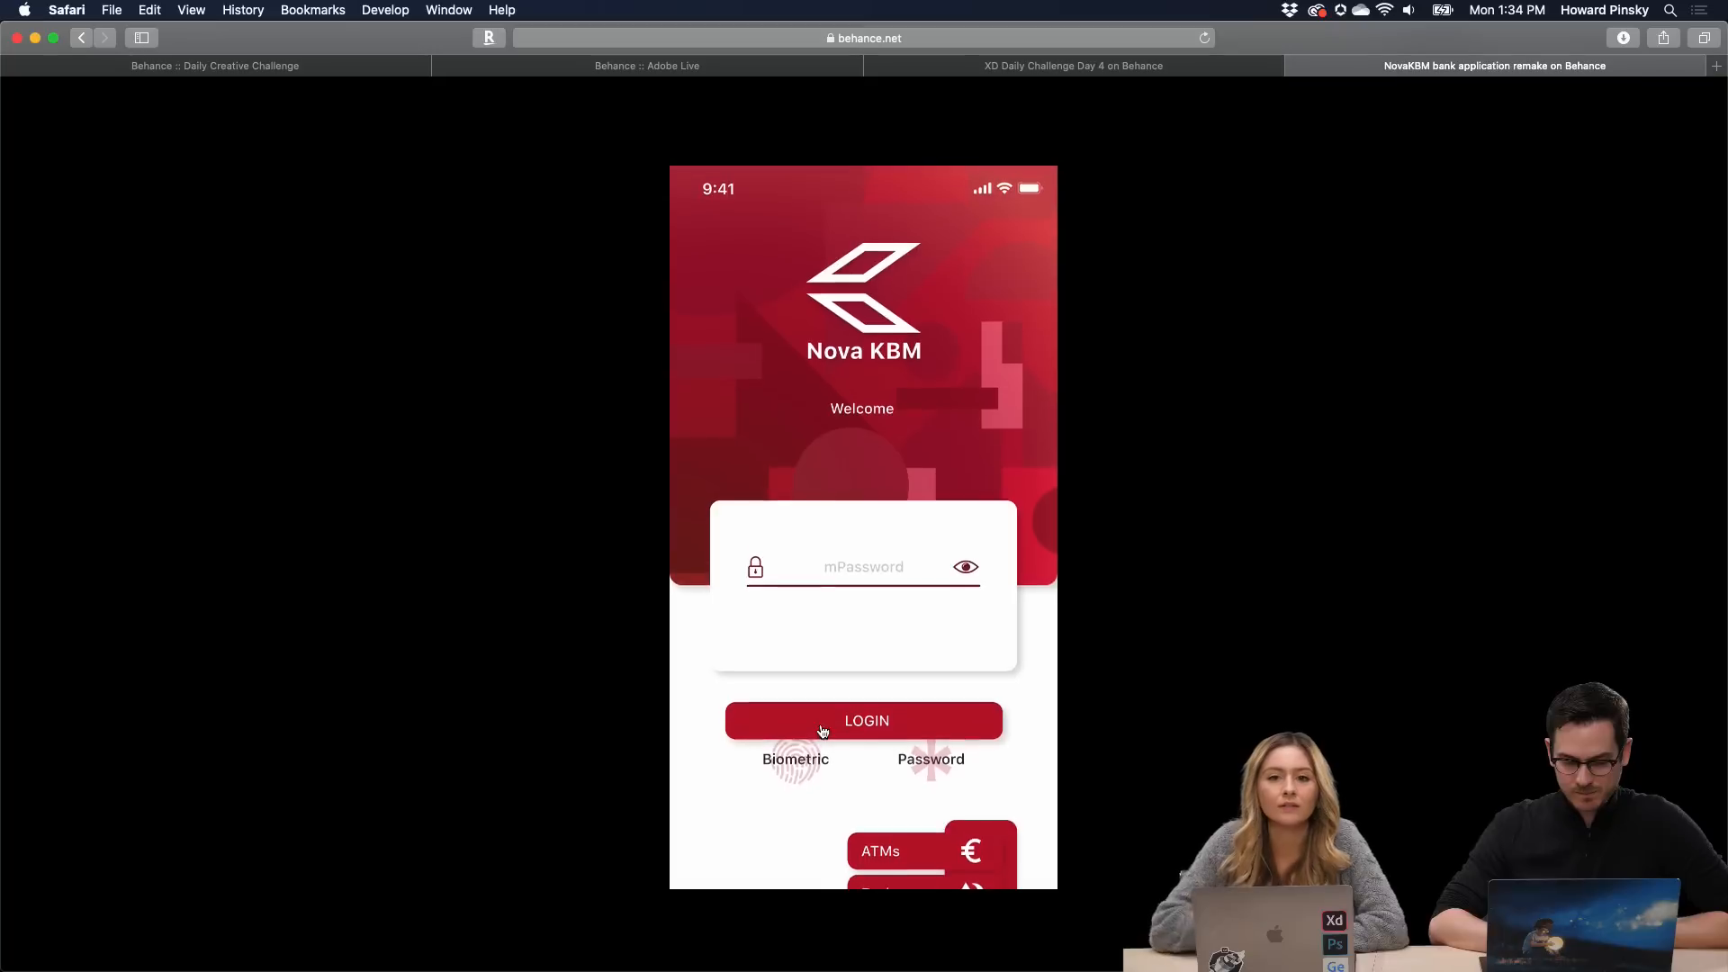
left_click(780, 814)
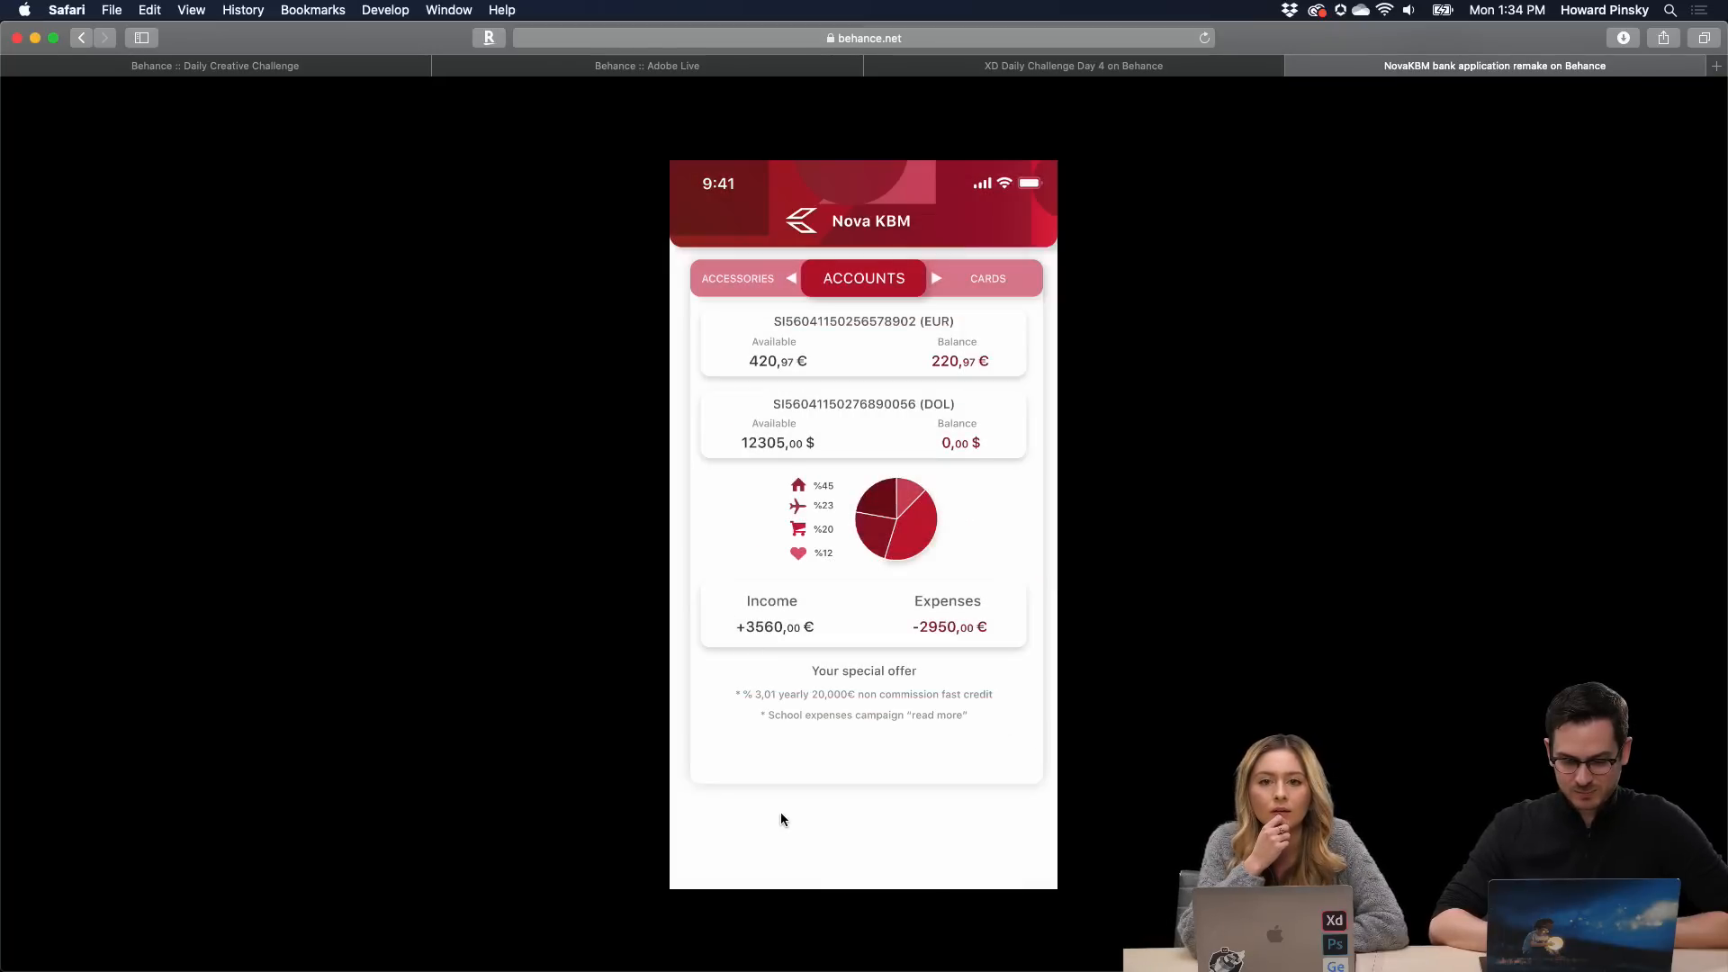
scroll(911, 489, "down", 1)
scroll(912, 488, "up", 1)
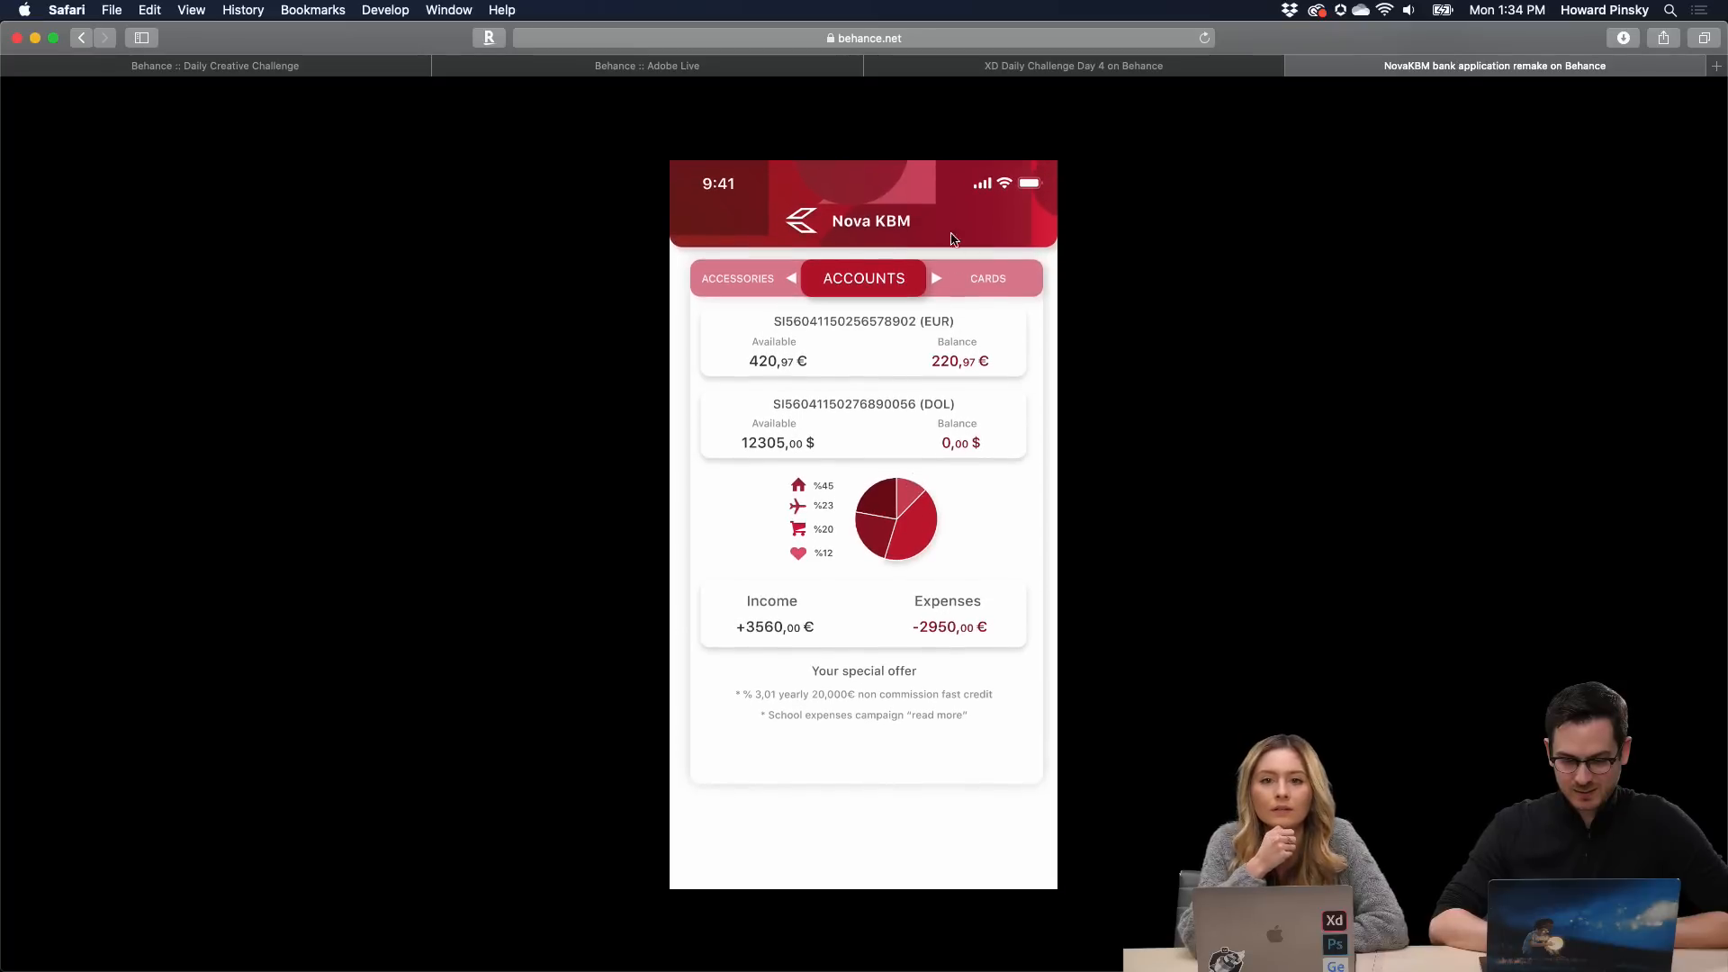
Test the prototype's transitions between the Accessories, Accounts and Cards screens, and try the ATMs entry under Accessories.
left_click(732, 280)
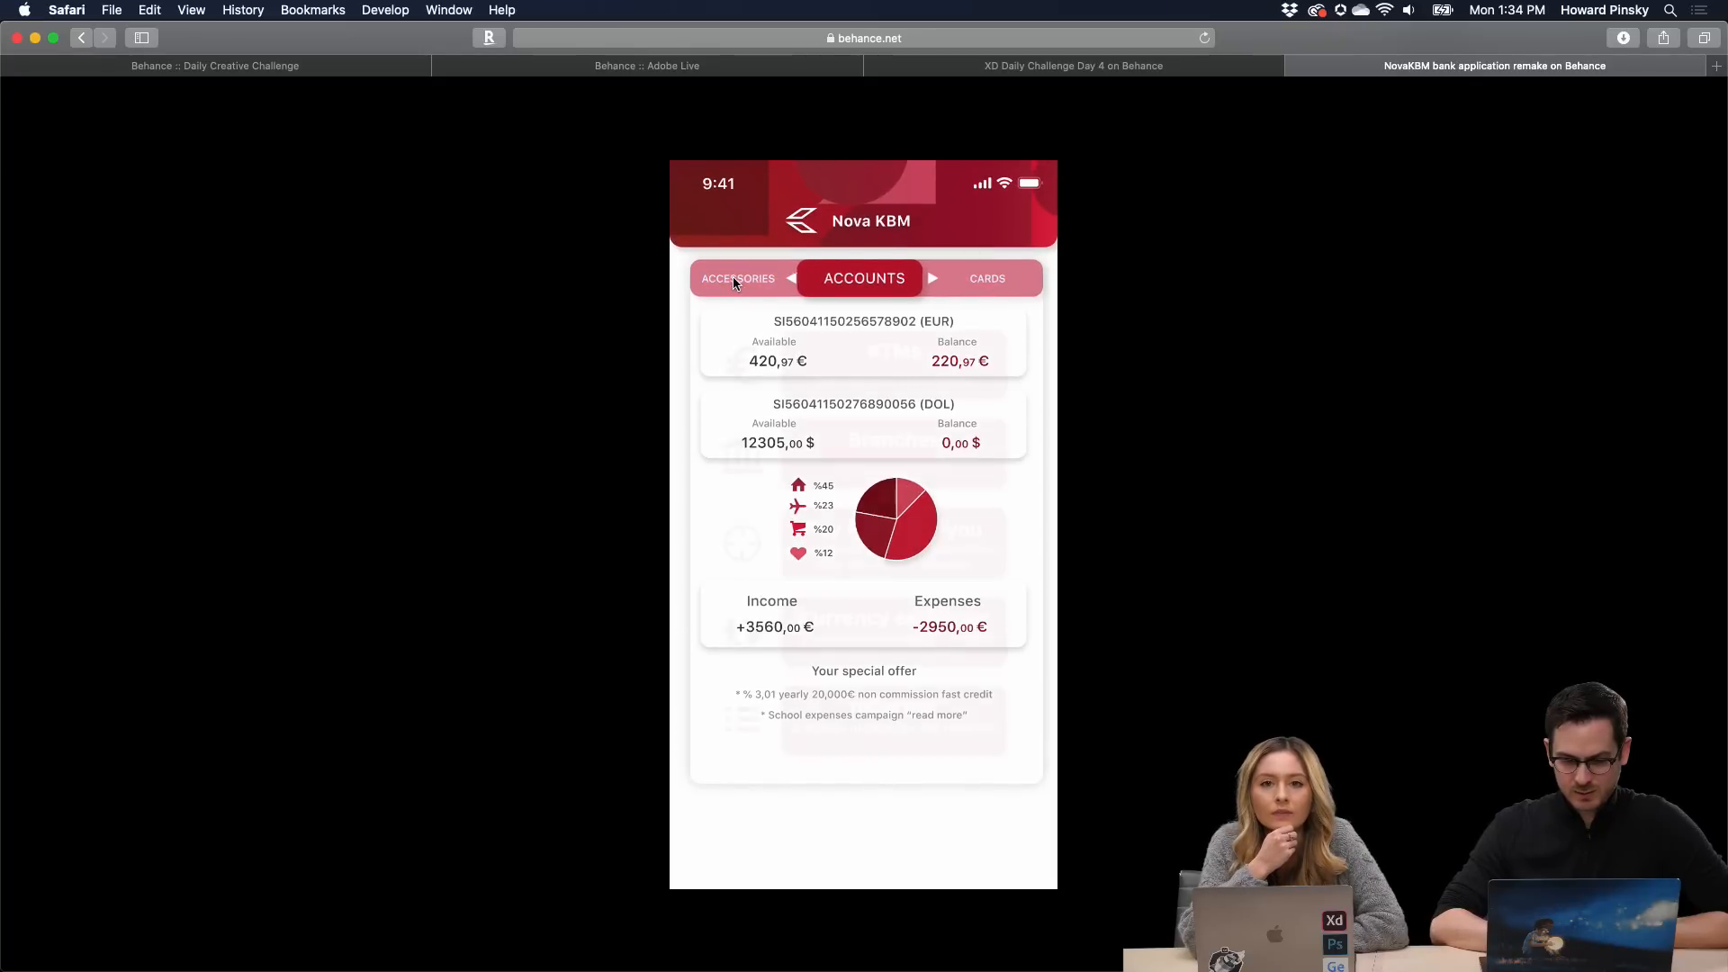
left_click(878, 277)
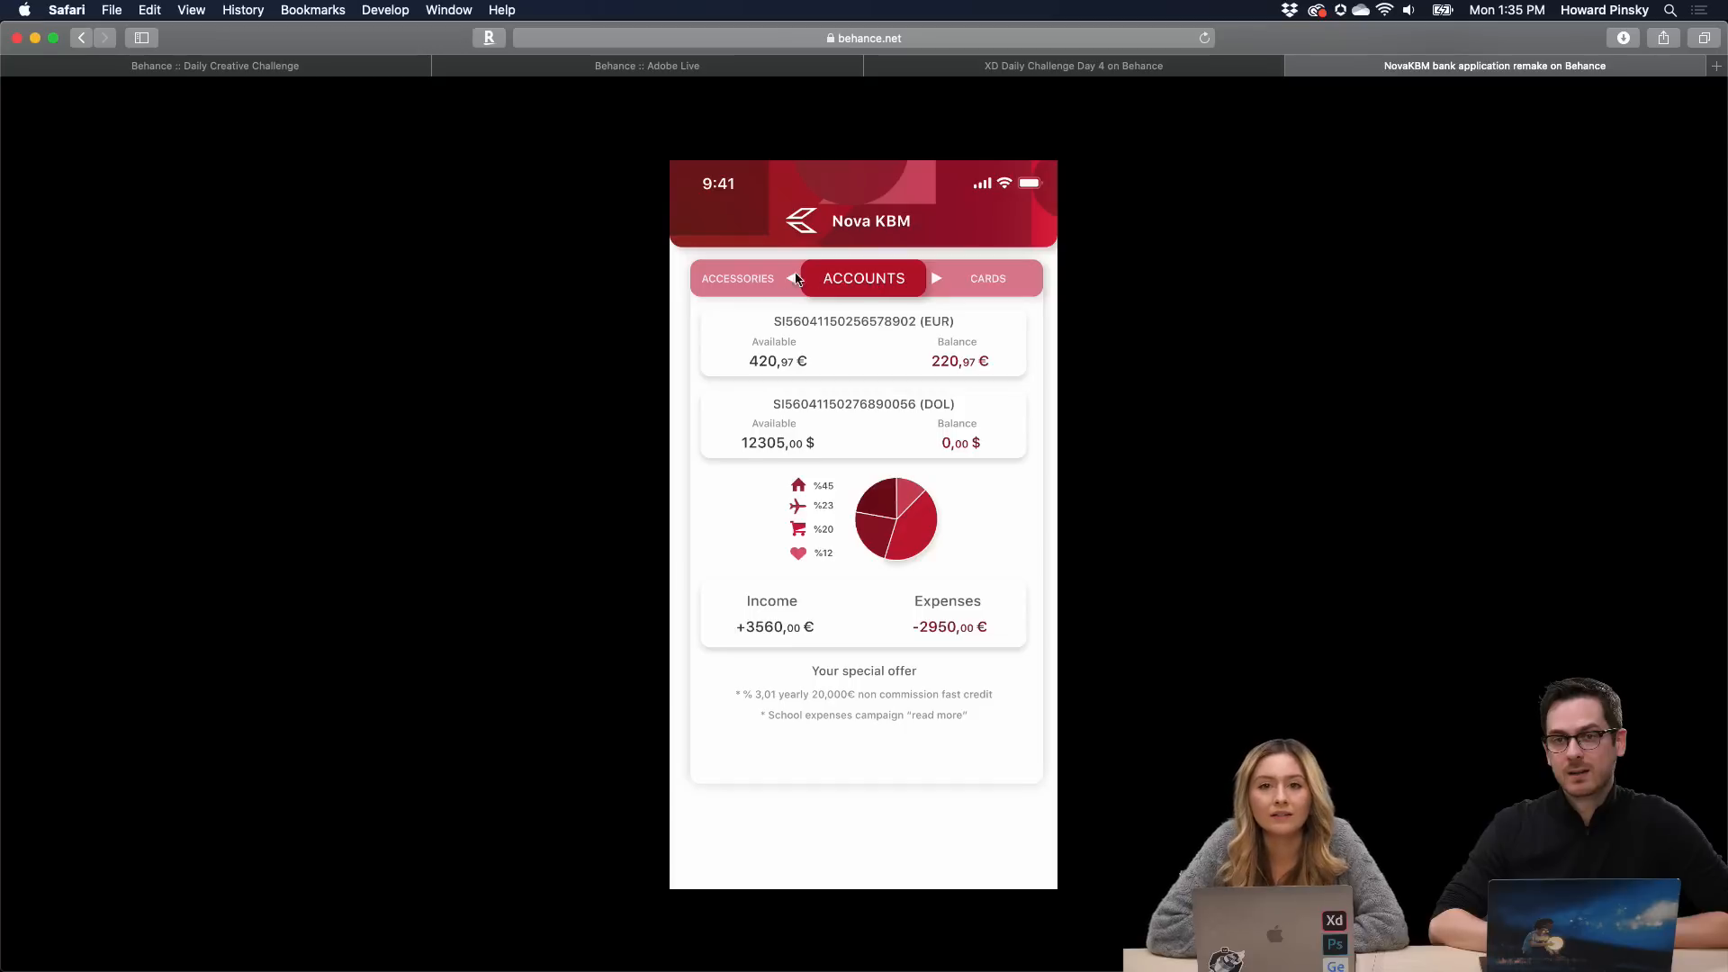
left_click(735, 281)
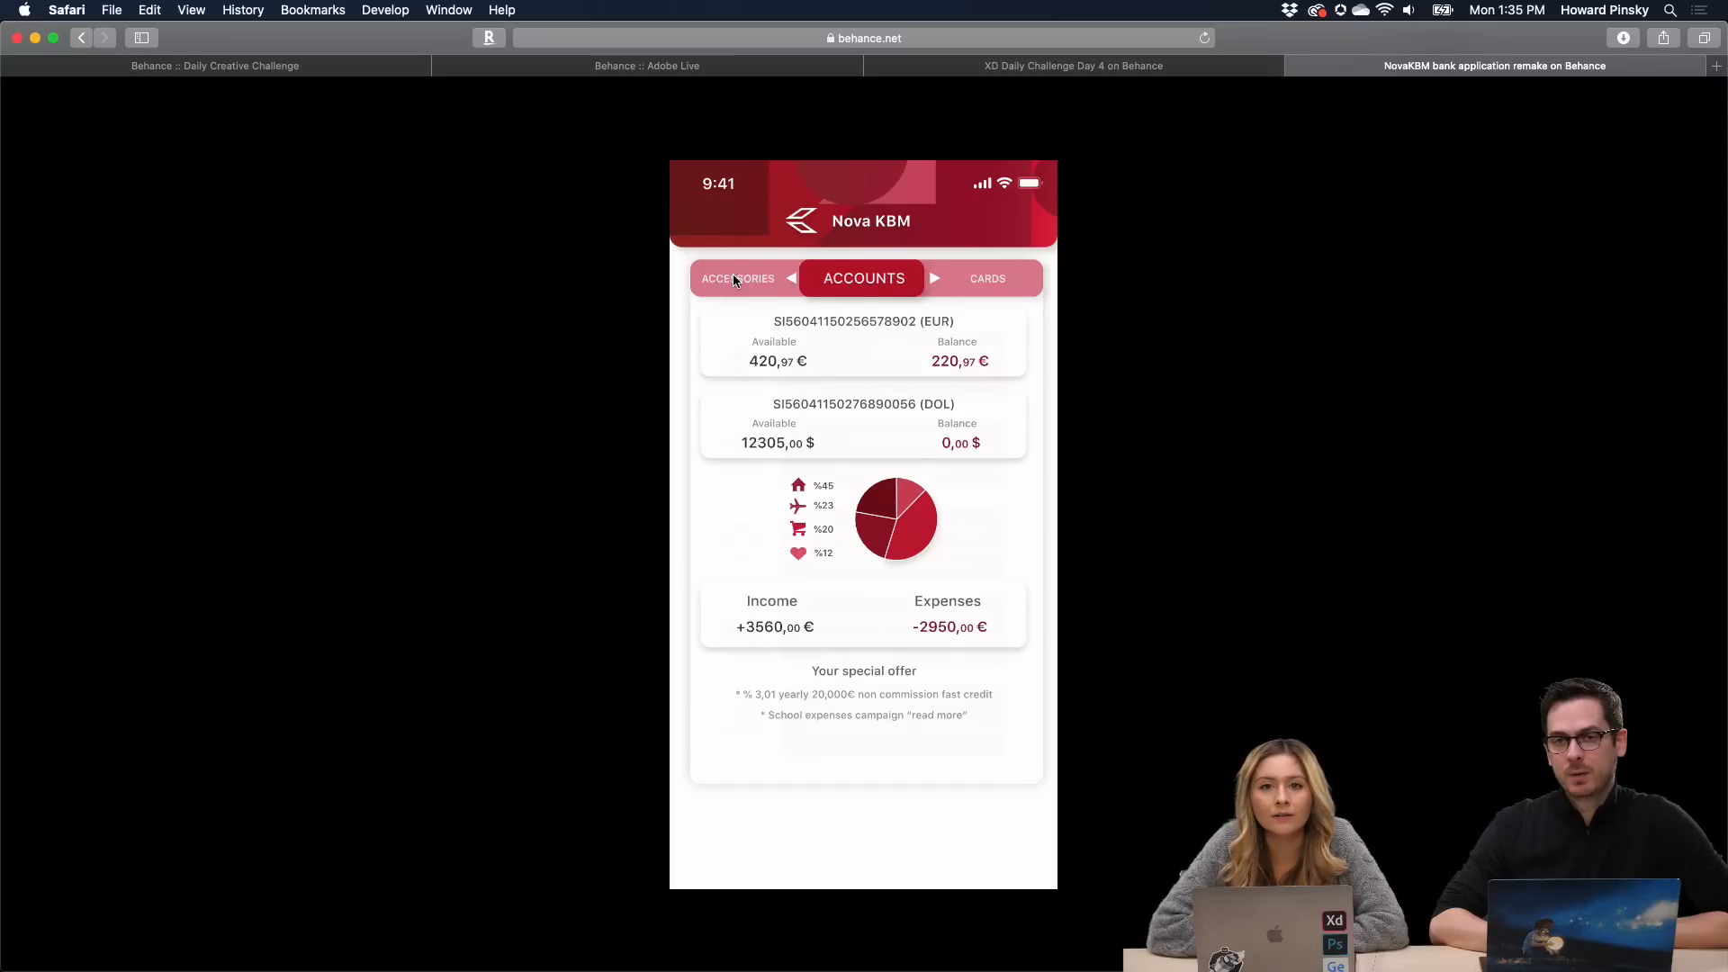
left_click(865, 280)
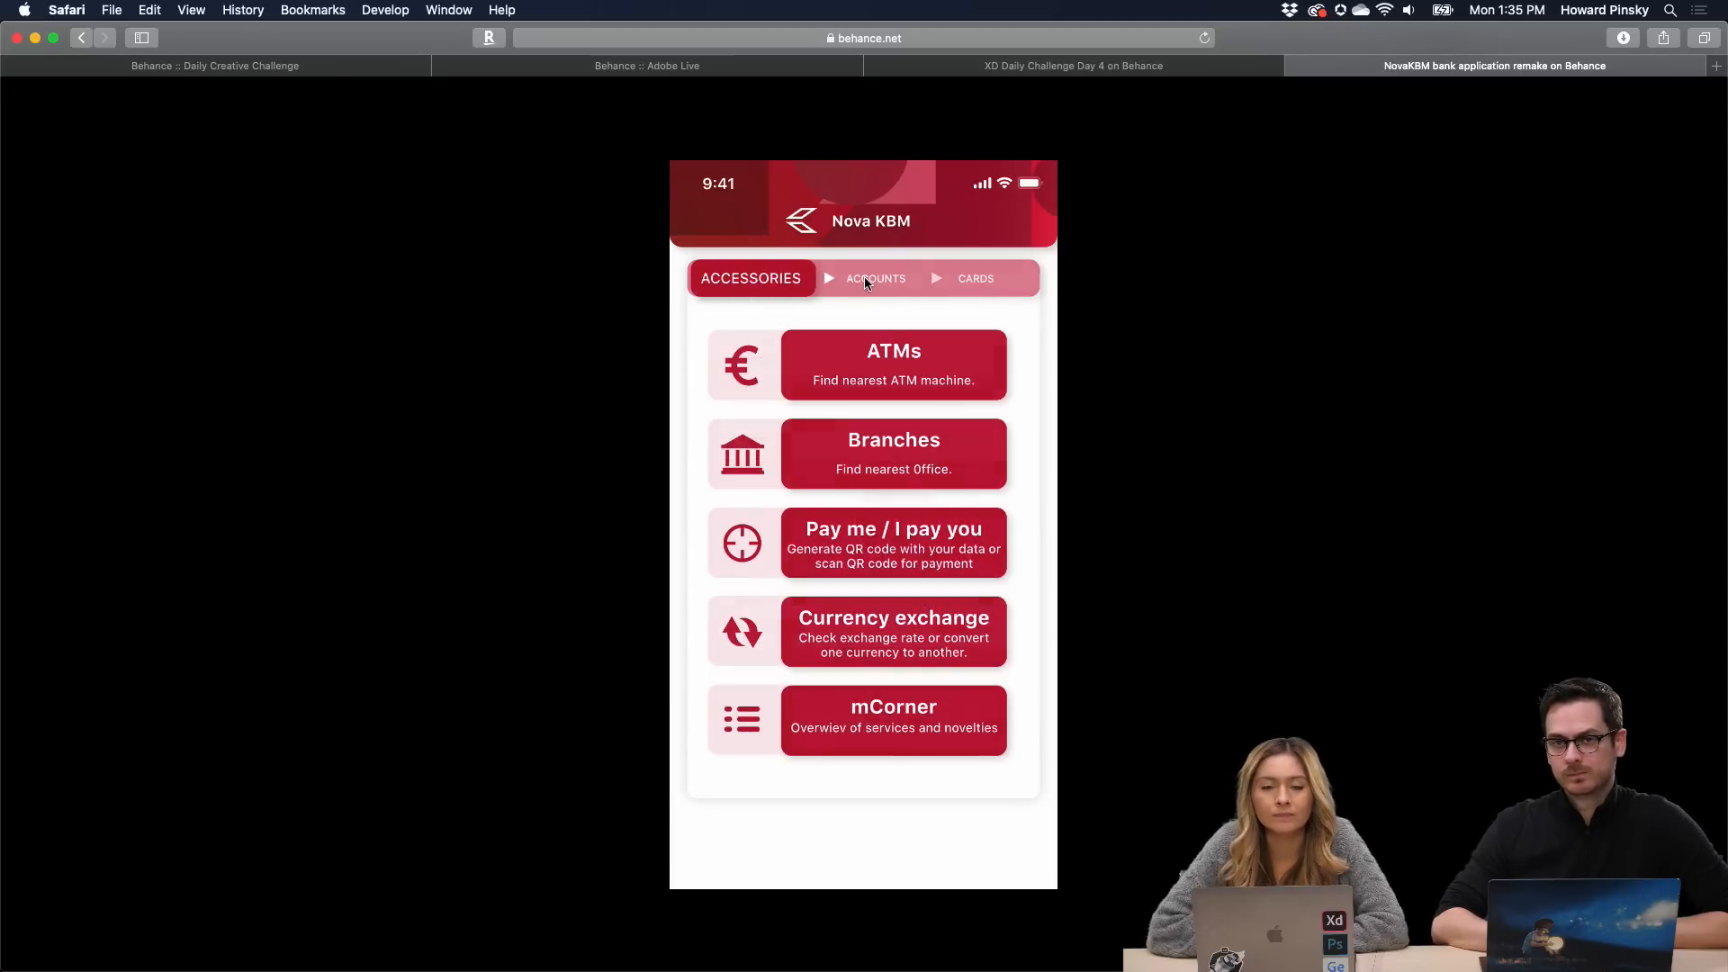
left_click(984, 283)
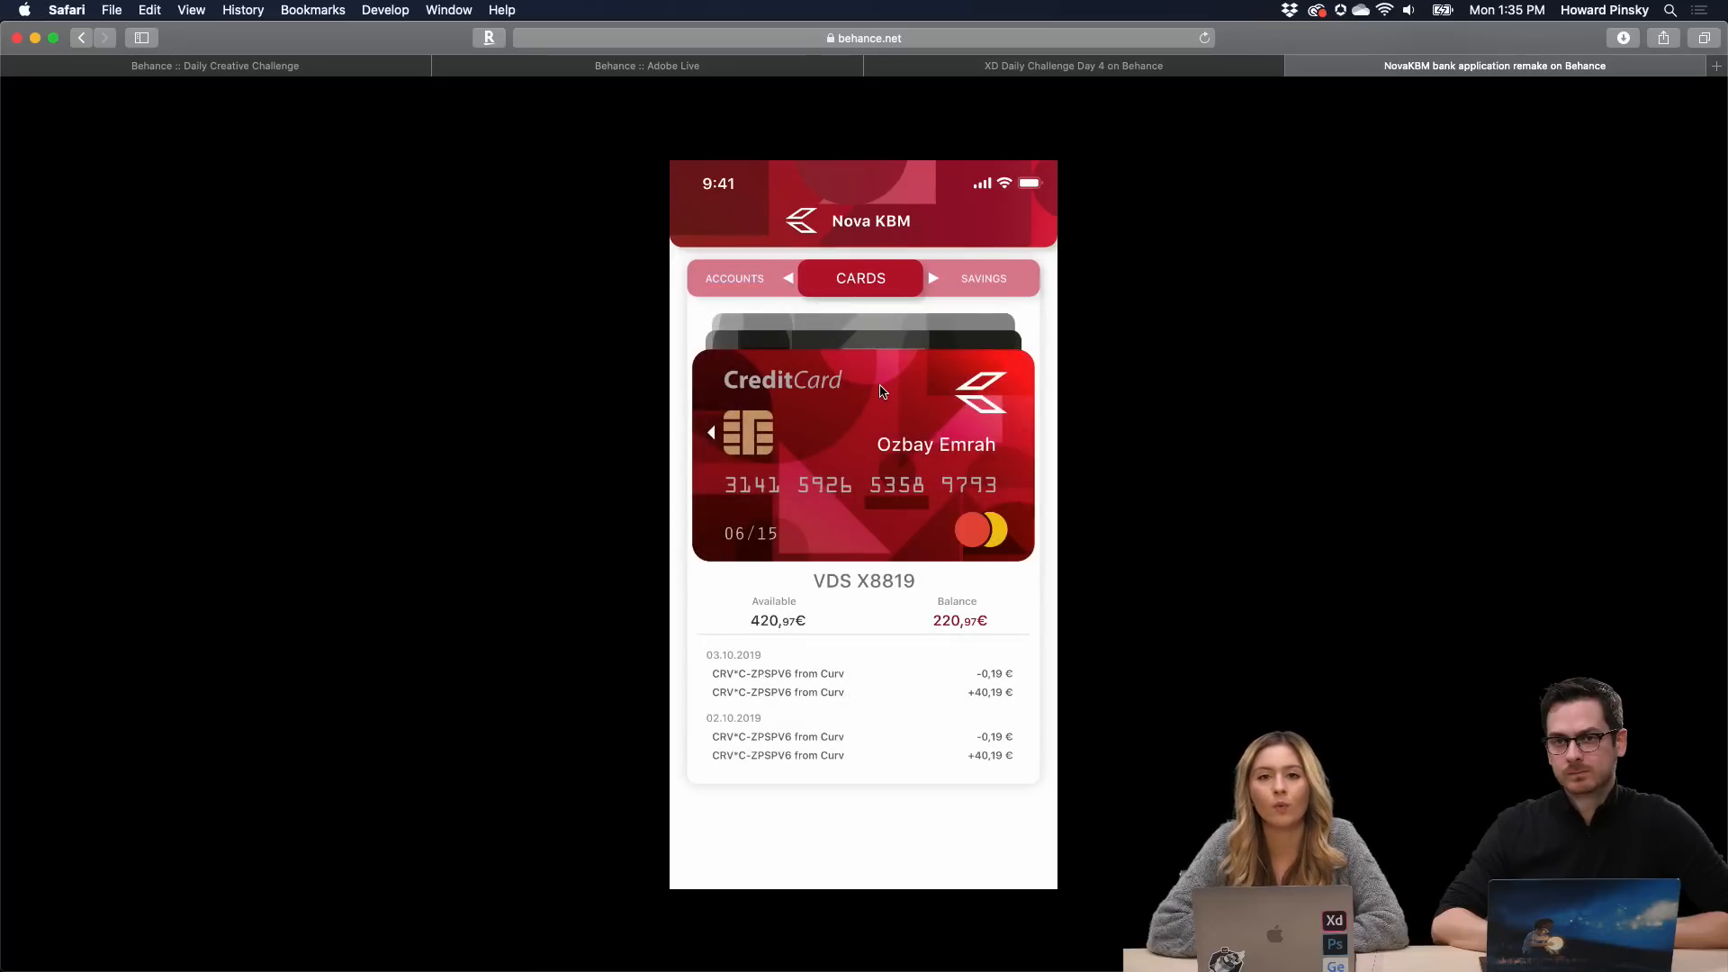
left_click(726, 279)
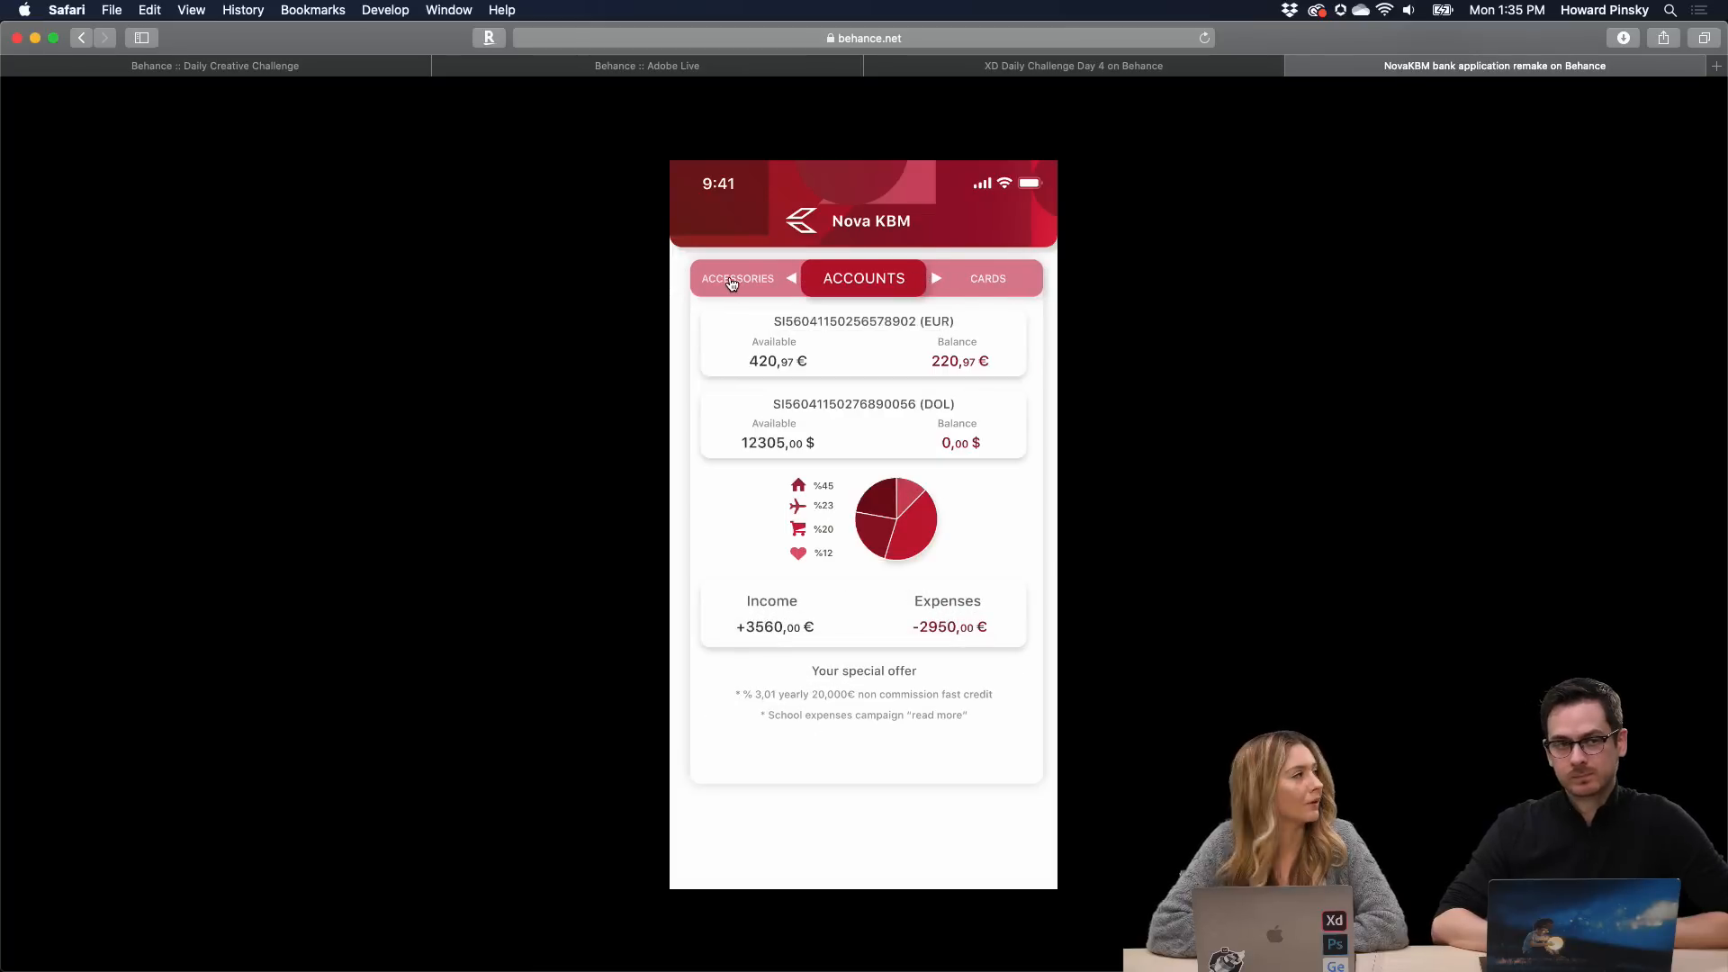
left_click(748, 277)
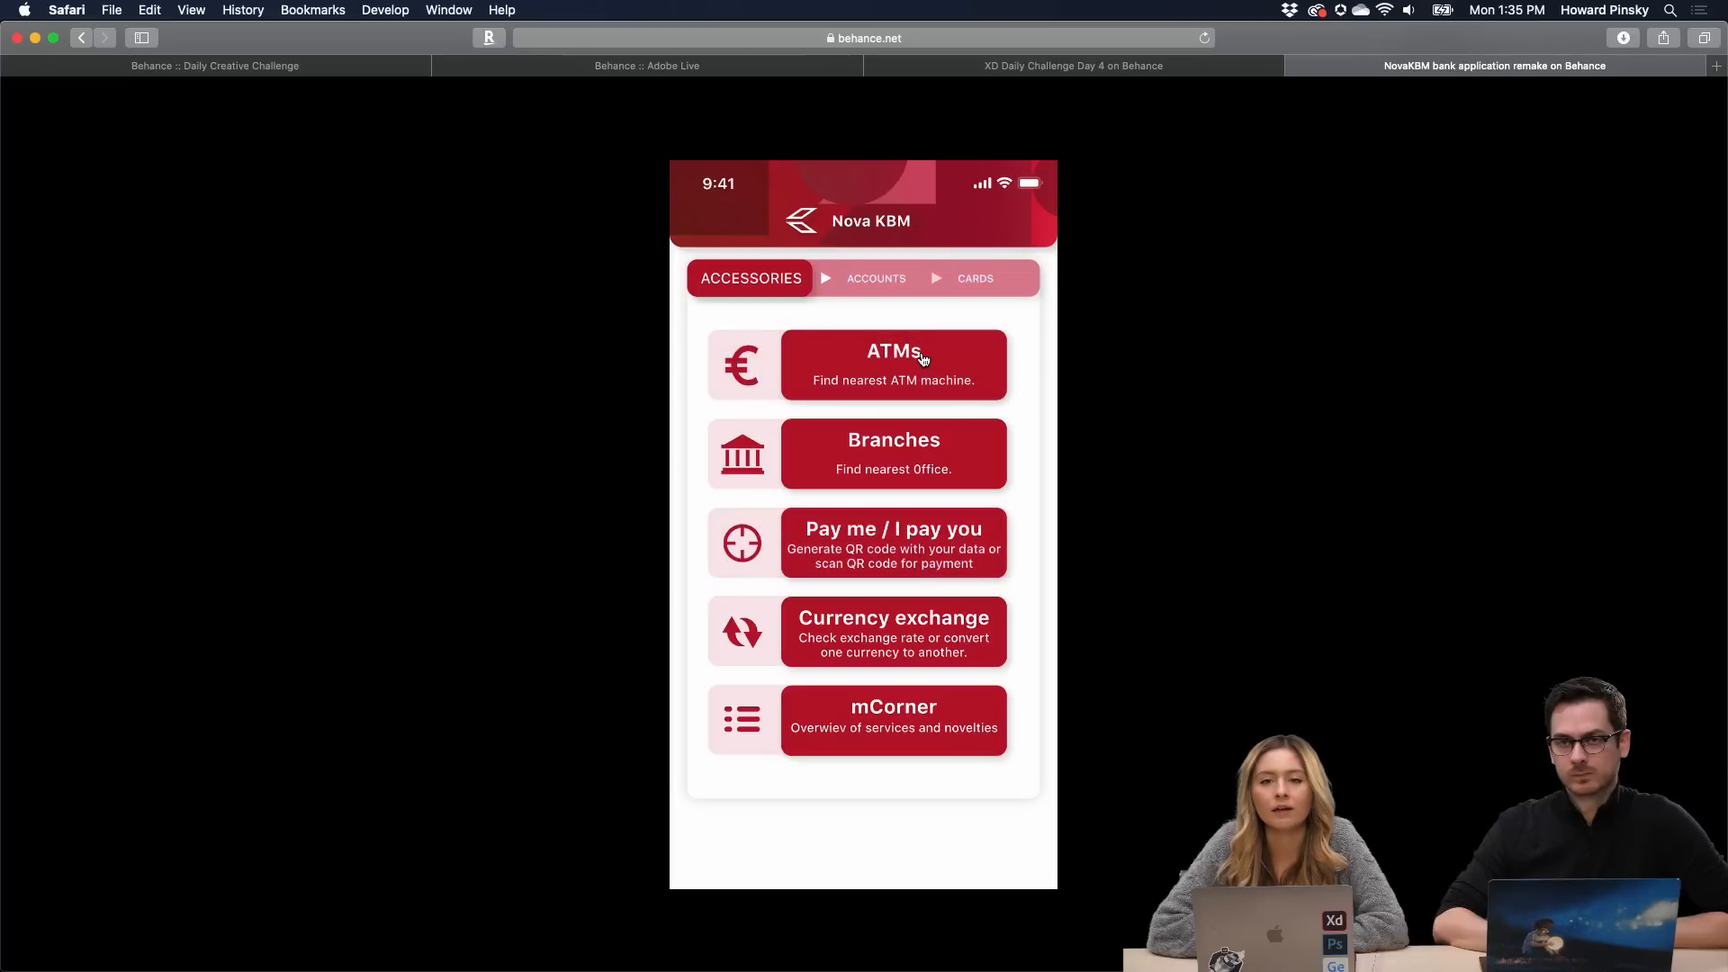
left_click(923, 358)
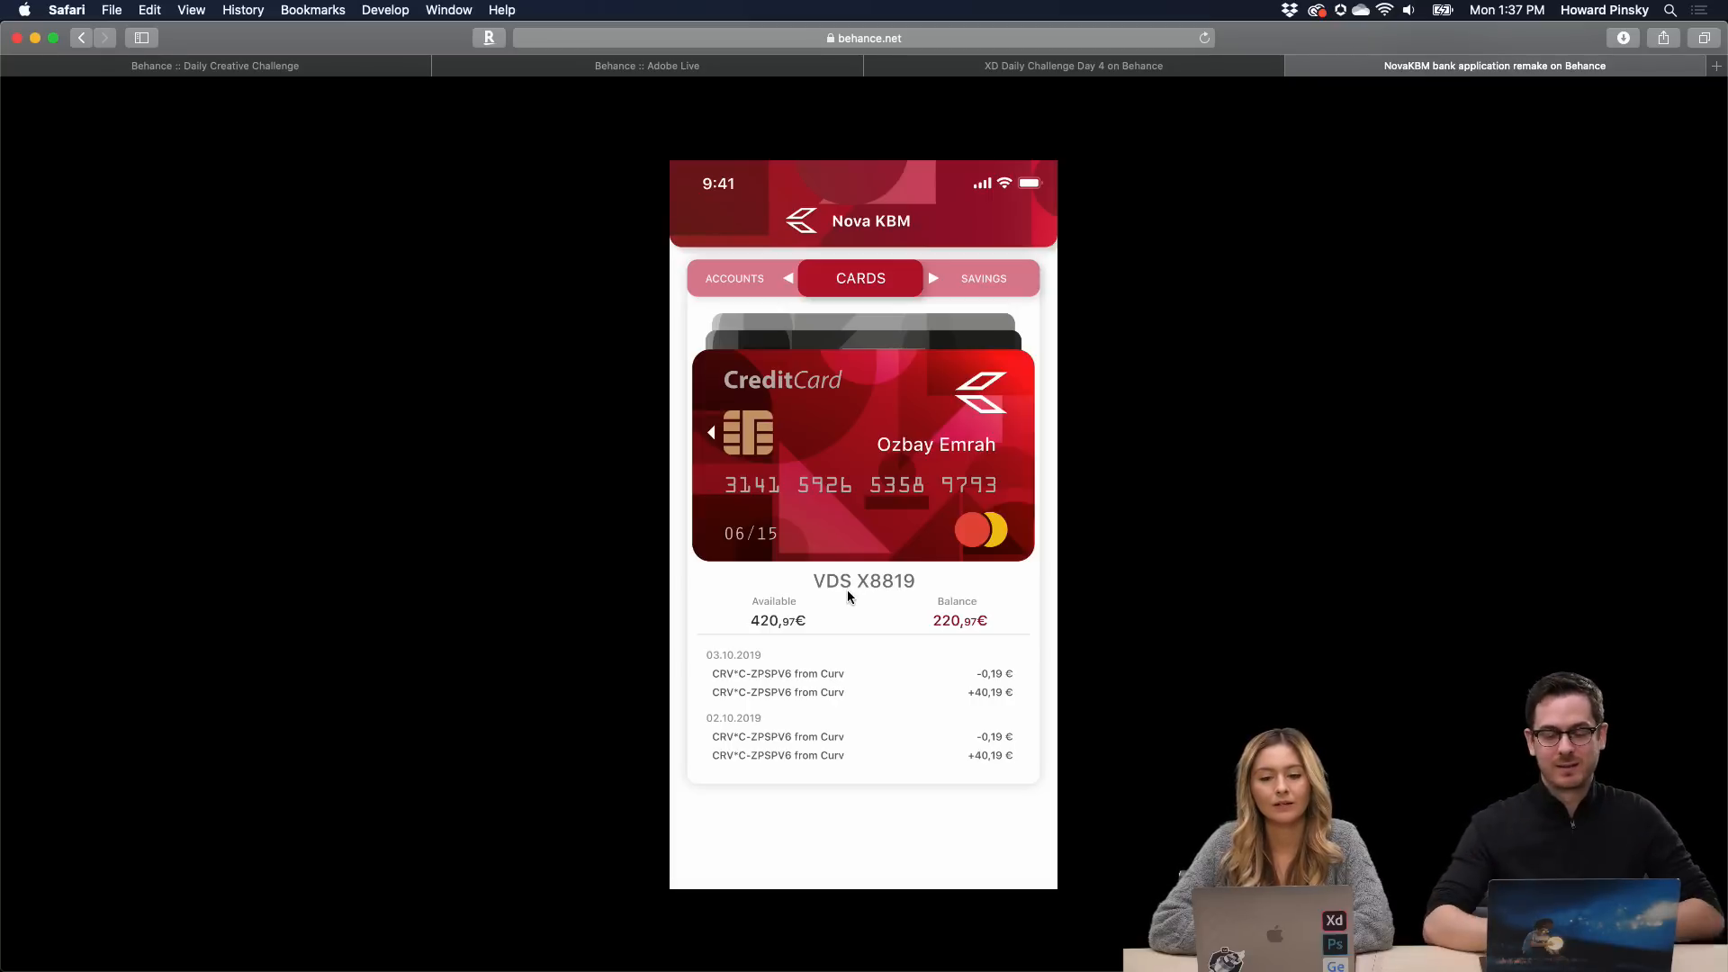
Return to Discord's current-challenge channel and find the newest submission, the day 4 auto-animation/components post.
key("super+Tab")
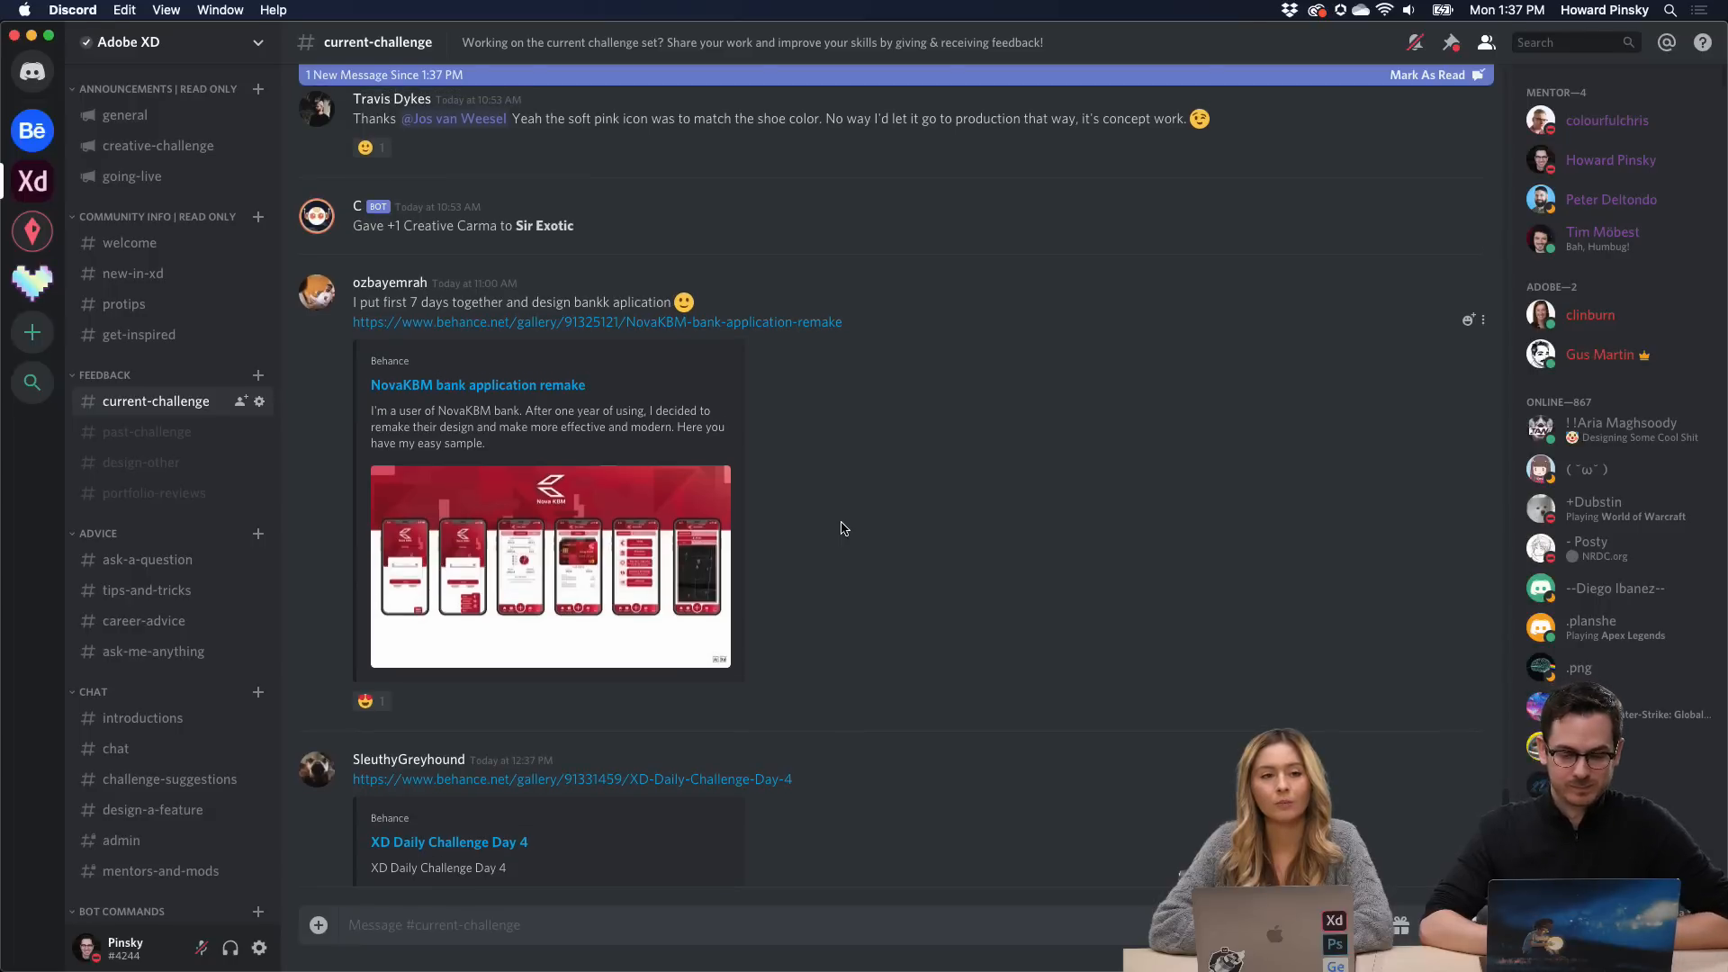
scroll(845, 528, "down", 10)
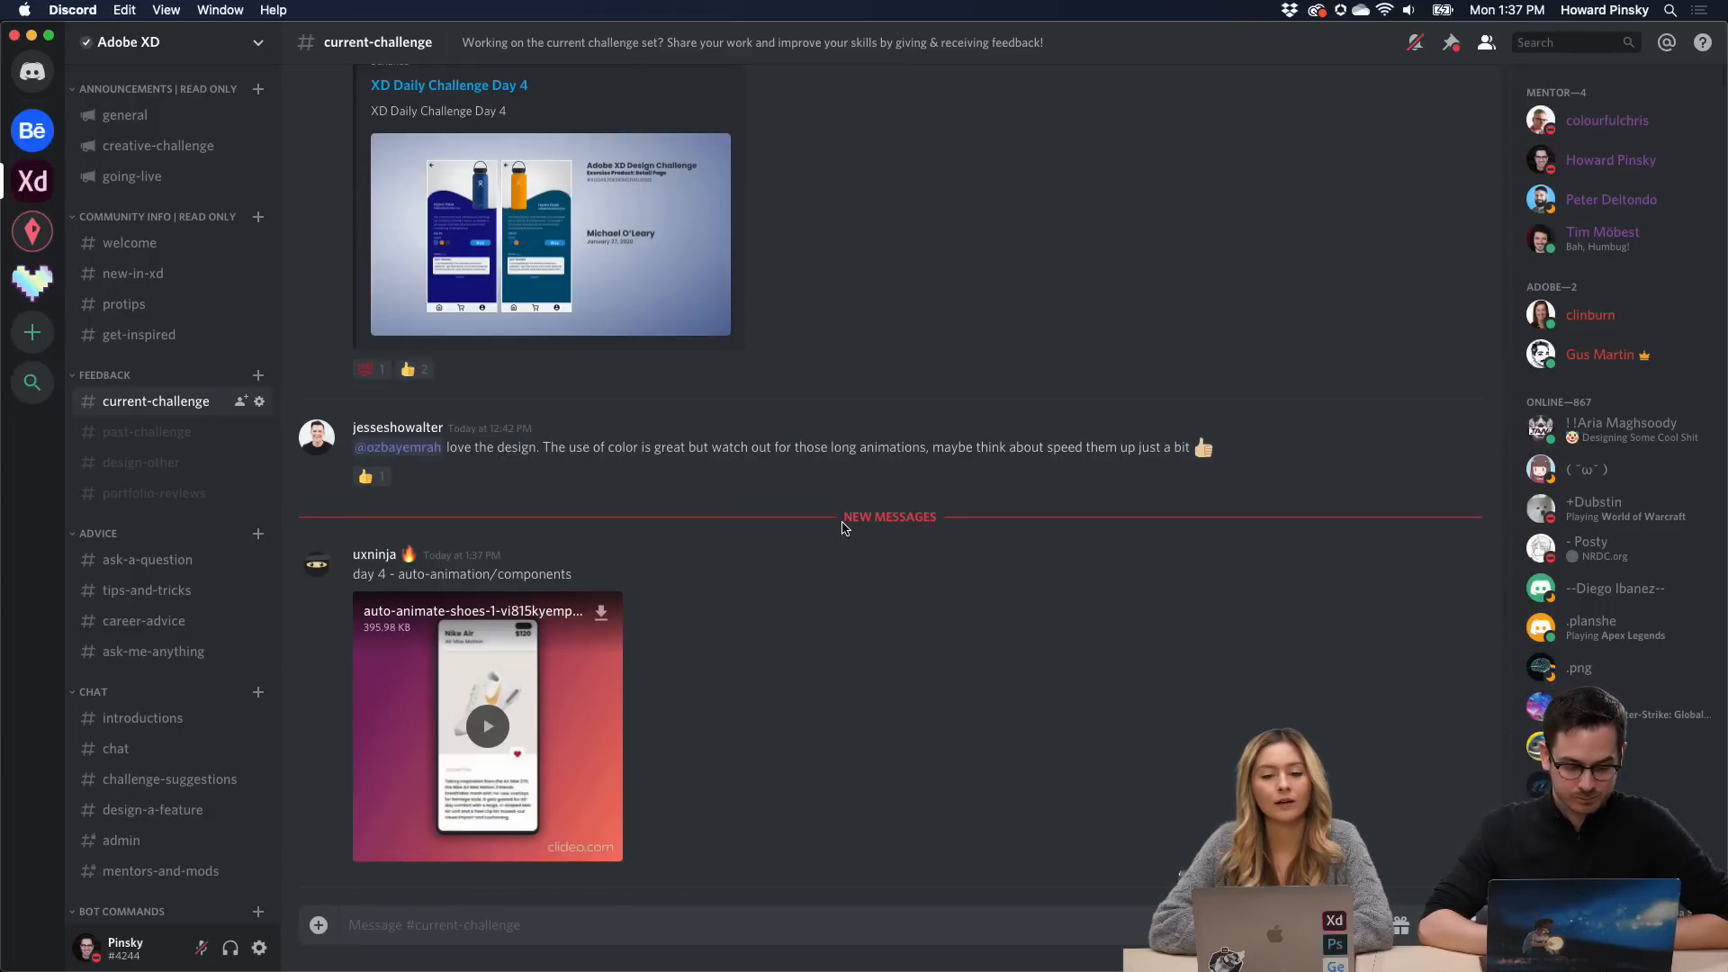
Find the earlier Adobe XD Daily Creative Challenge - Day 4 shopping app post in current-challenge and open its Behance project.
scroll(844, 528, "up", 15)
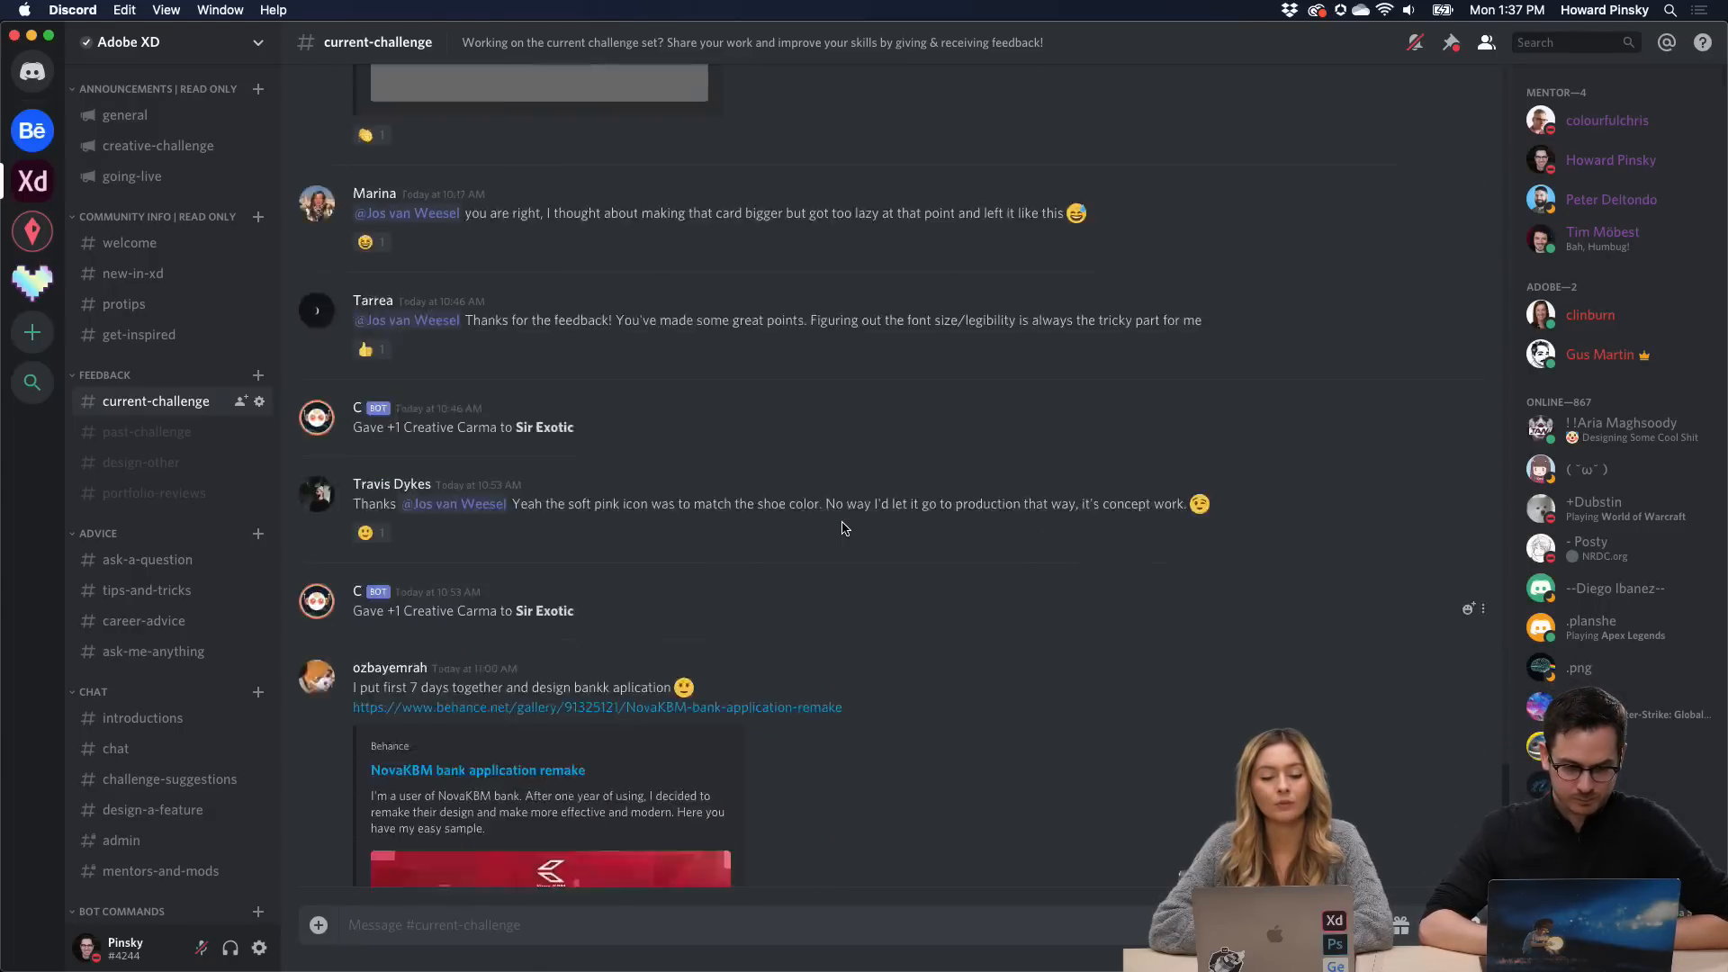
scroll(844, 528, "up", 1)
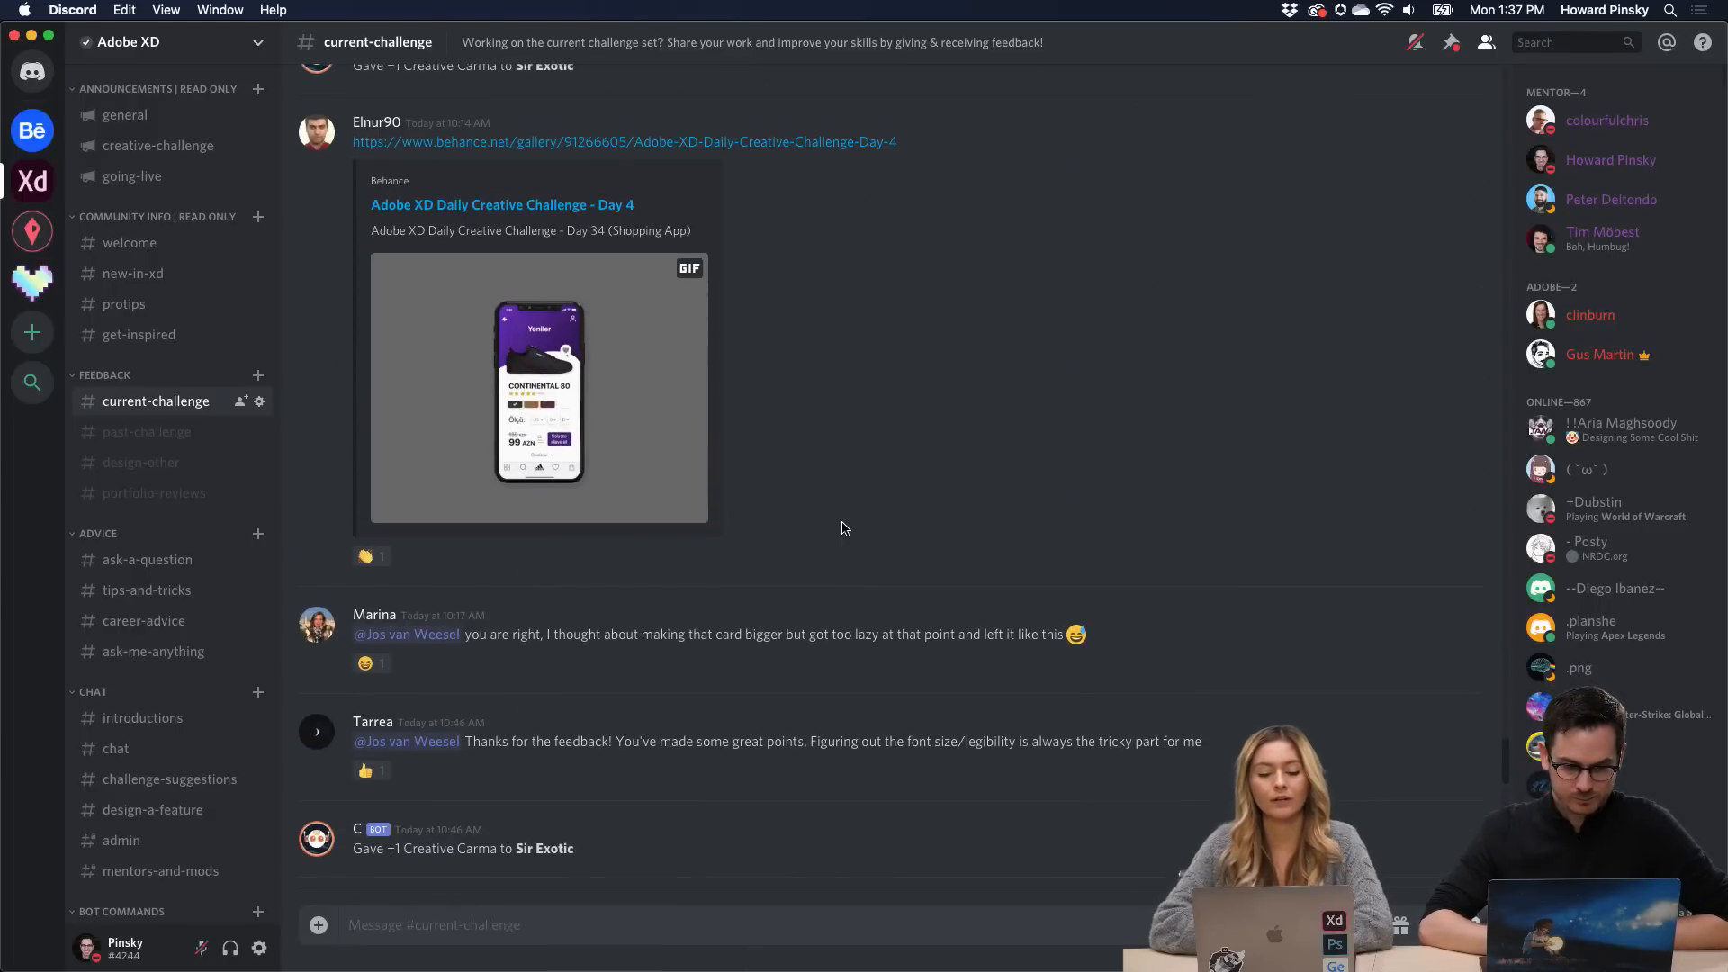
left_click(597, 144)
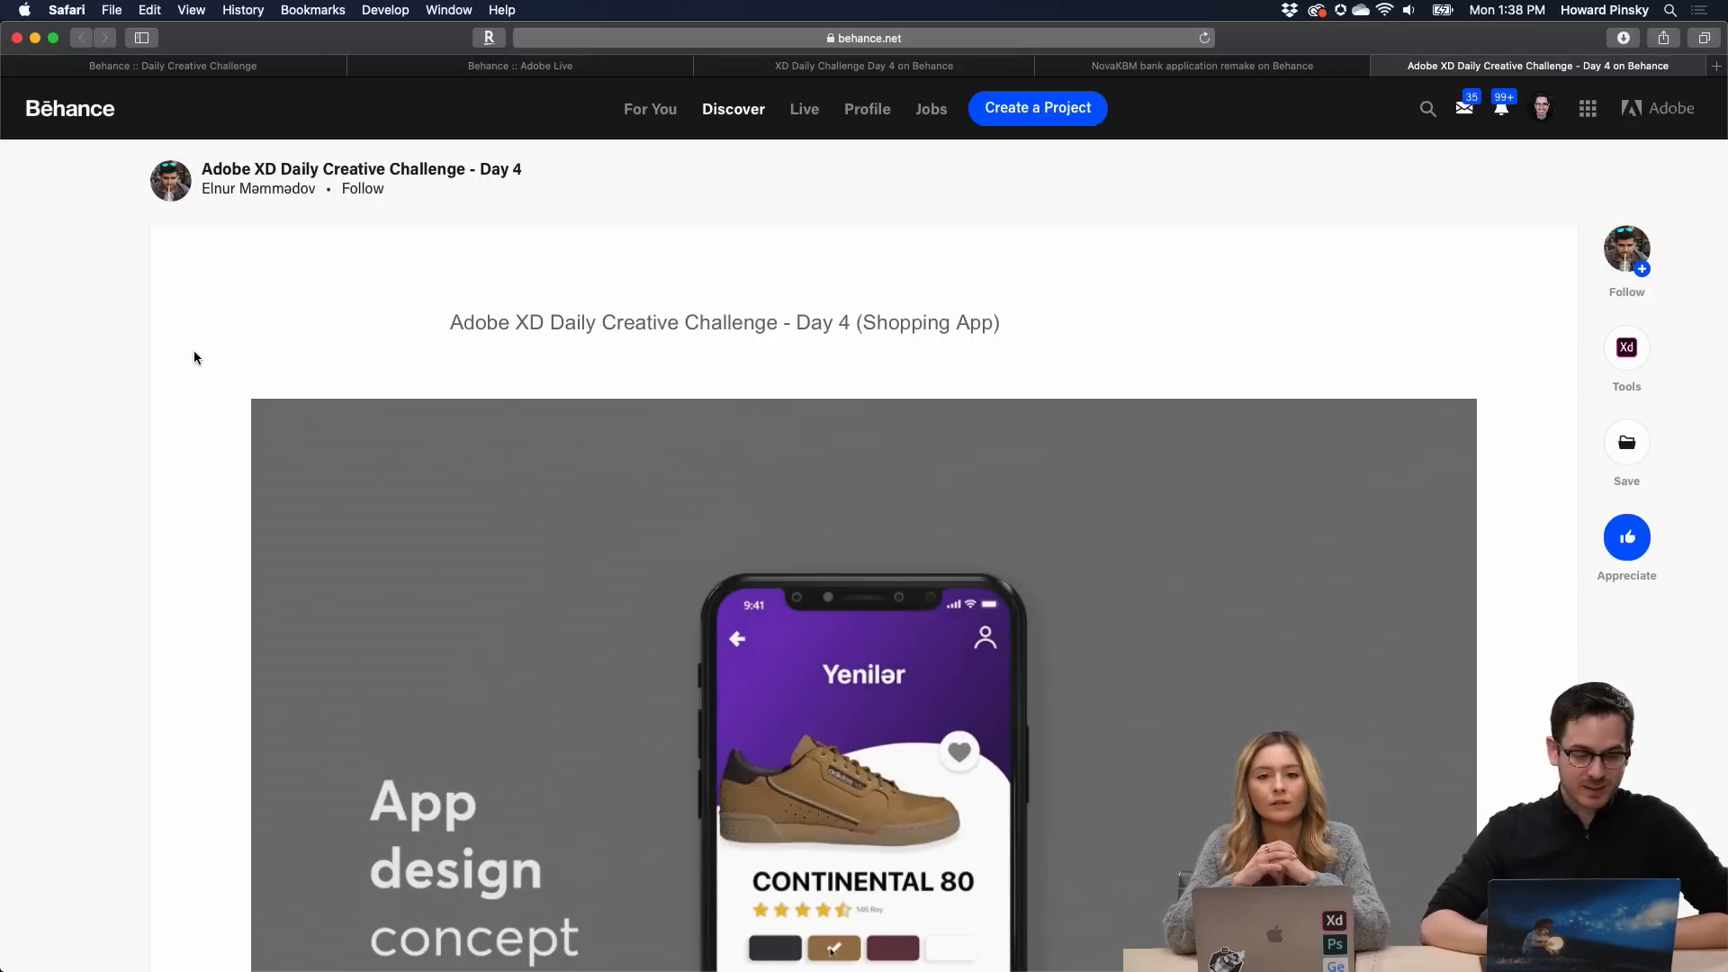
Examine the animated Continental 80 product screen and the rest of the Day 4 shopping app project on Behance.
scroll(197, 312, "down", 5)
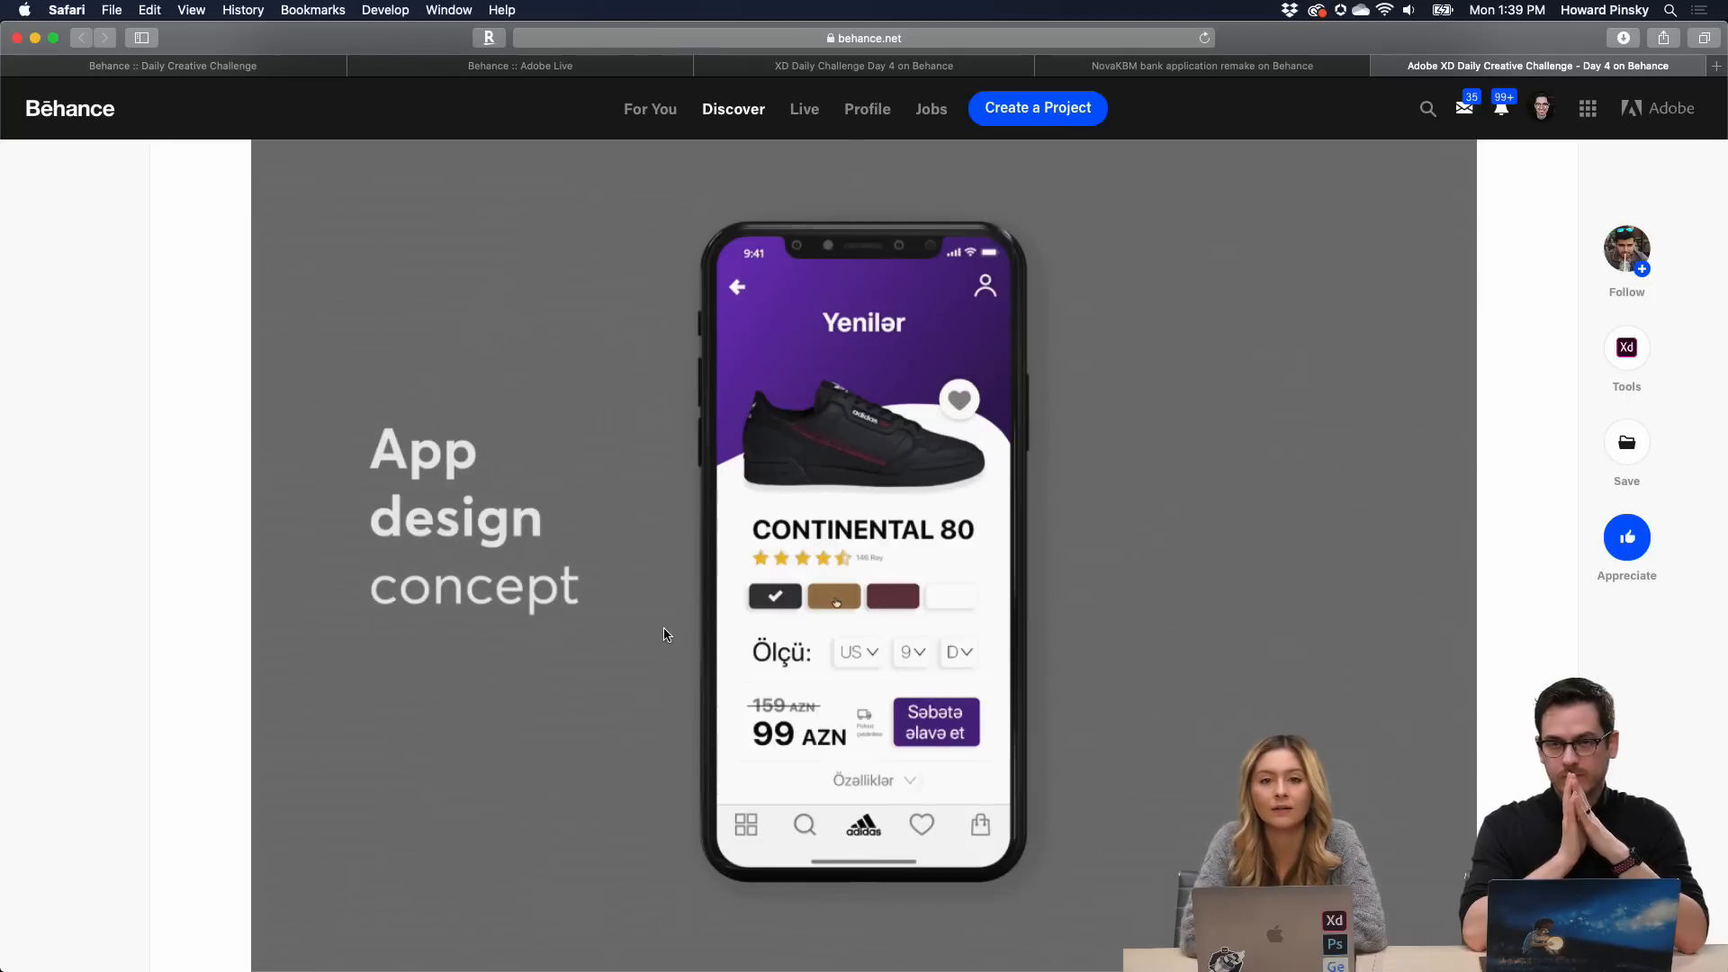
scroll(666, 635, "down", 7)
scroll(666, 635, "down", 3)
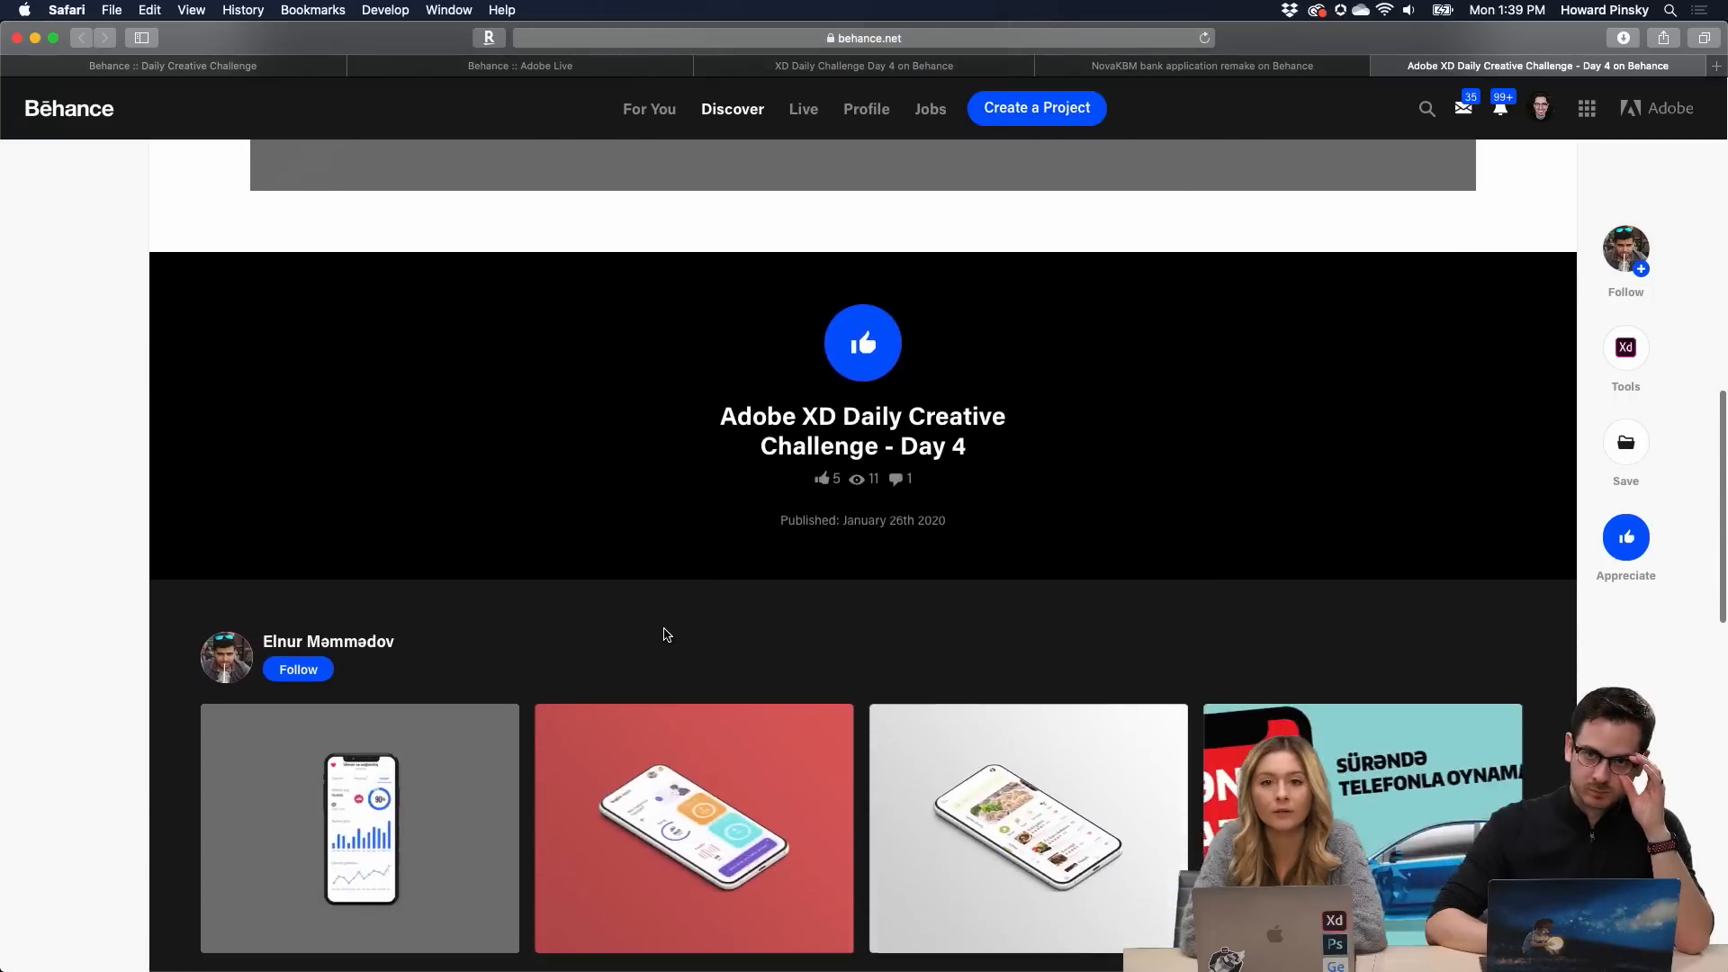
scroll(666, 635, "up", 9)
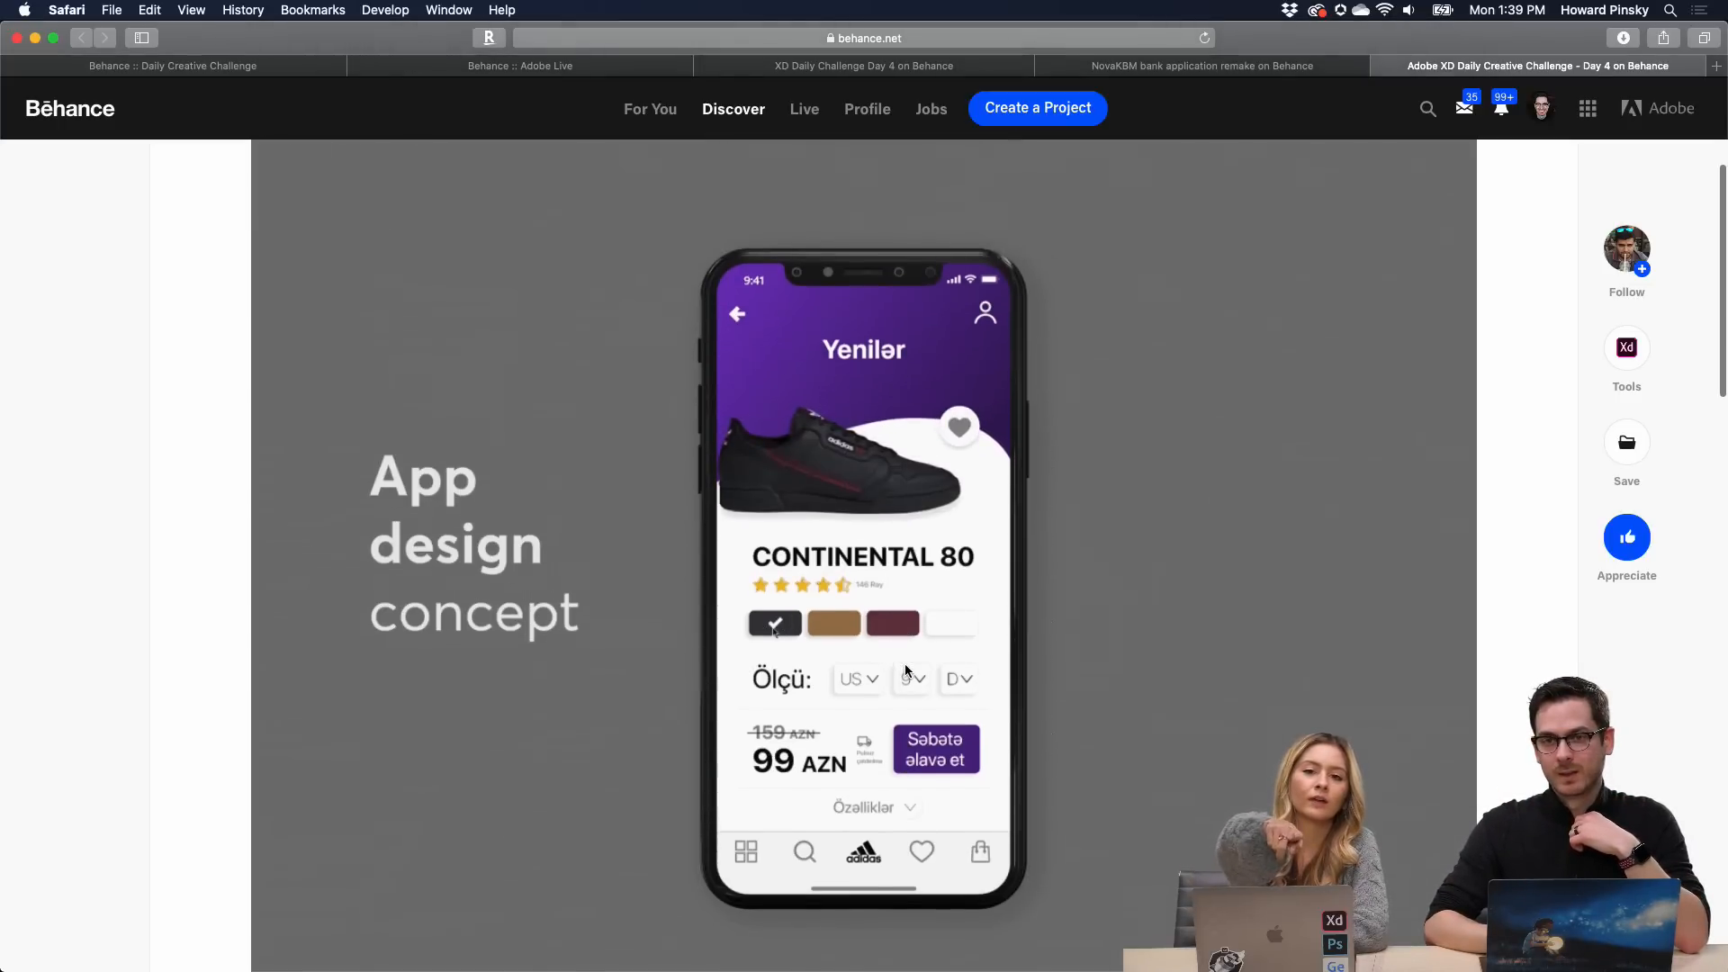
scroll(907, 670, "down", 5)
scroll(907, 670, "up", 5)
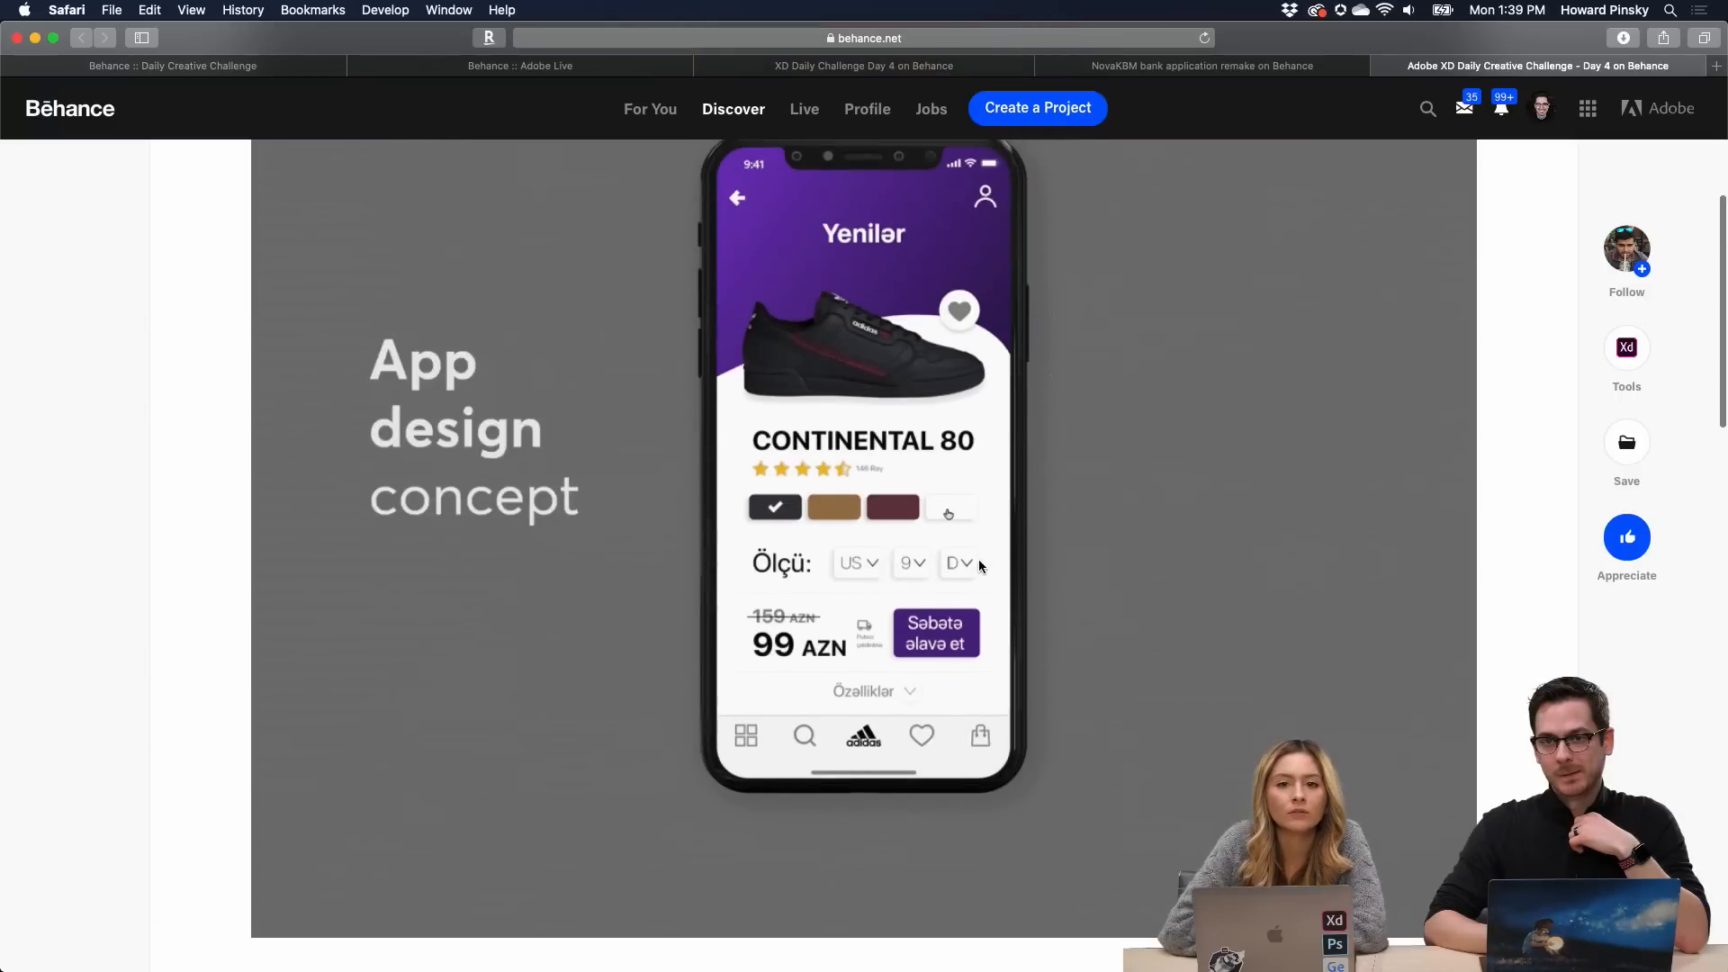
scroll(826, 569, "down", 2)
scroll(900, 563, "up", 5)
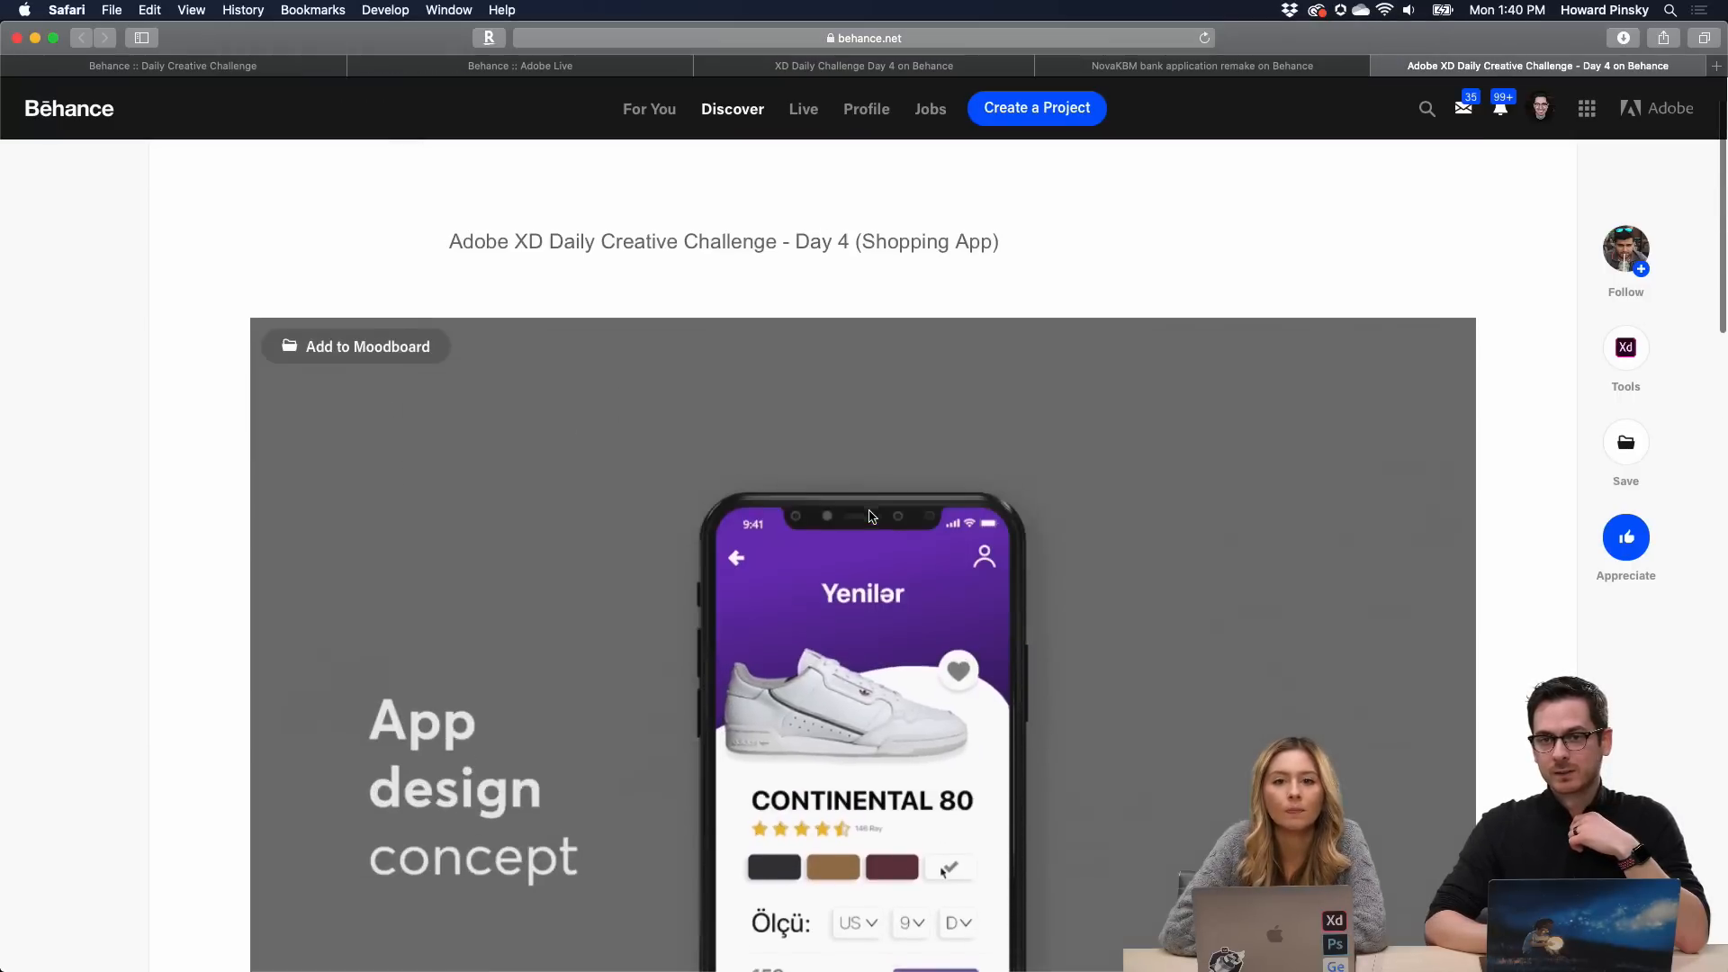
scroll(927, 558, "down", 5)
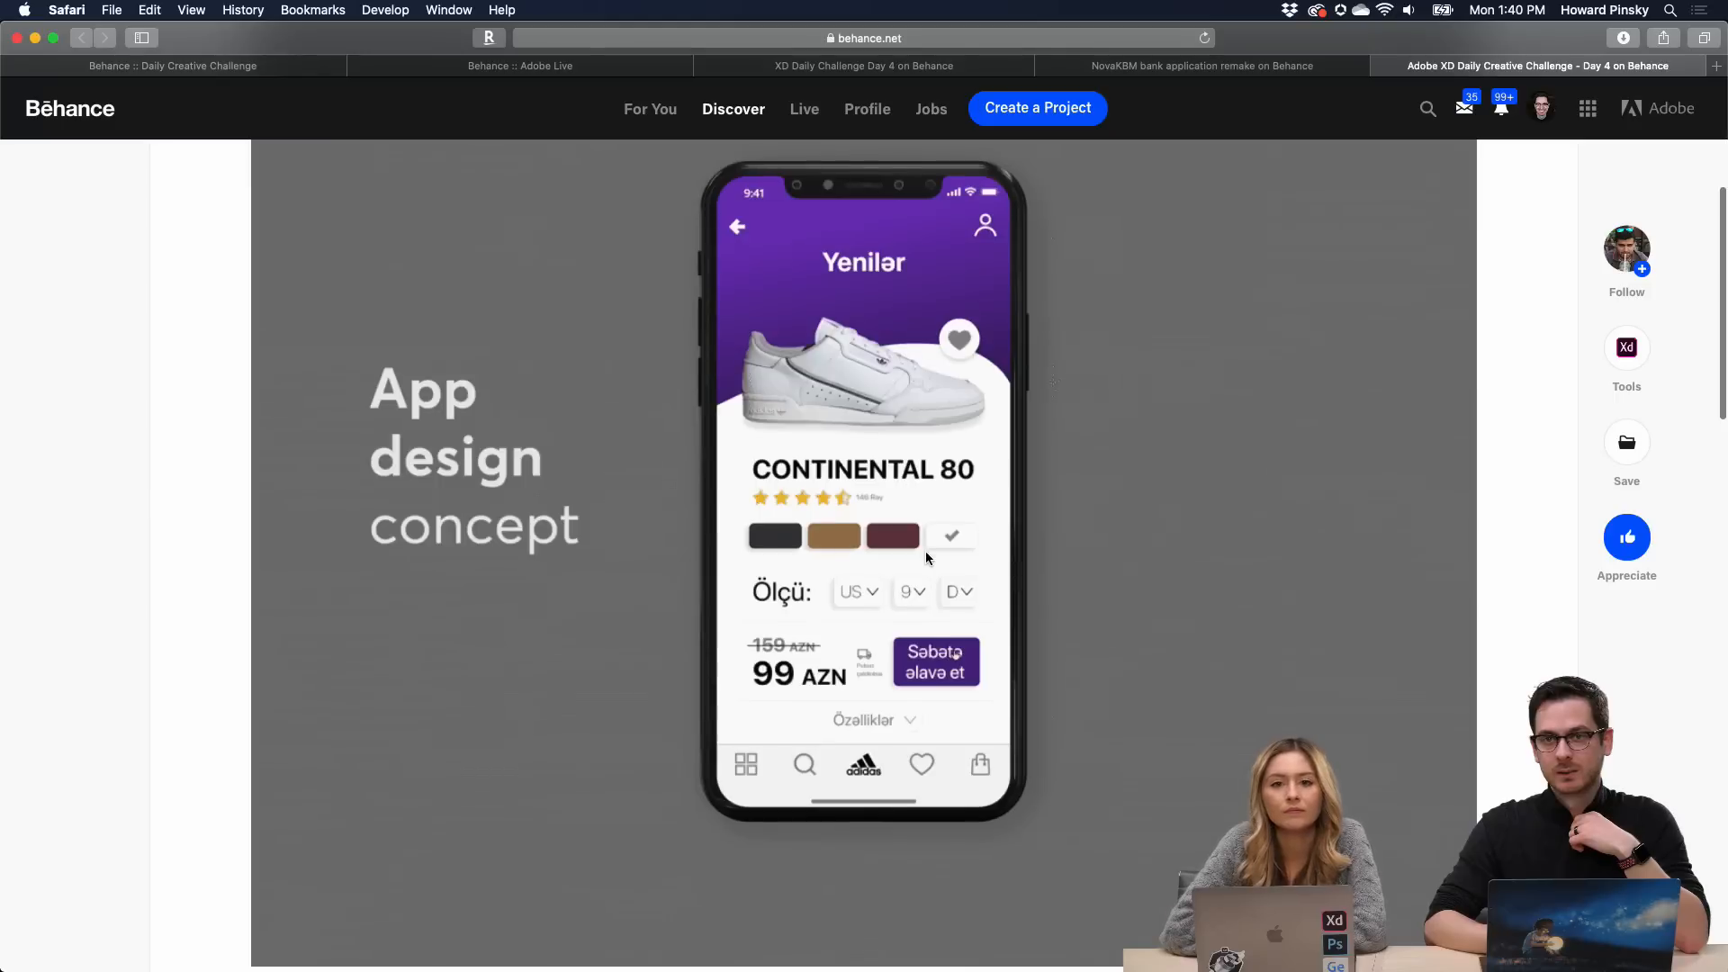
Switch back to Discord, look through older current-challenge posts, and open the shared Cube_Demo prototype.
mouse_move(819, 965)
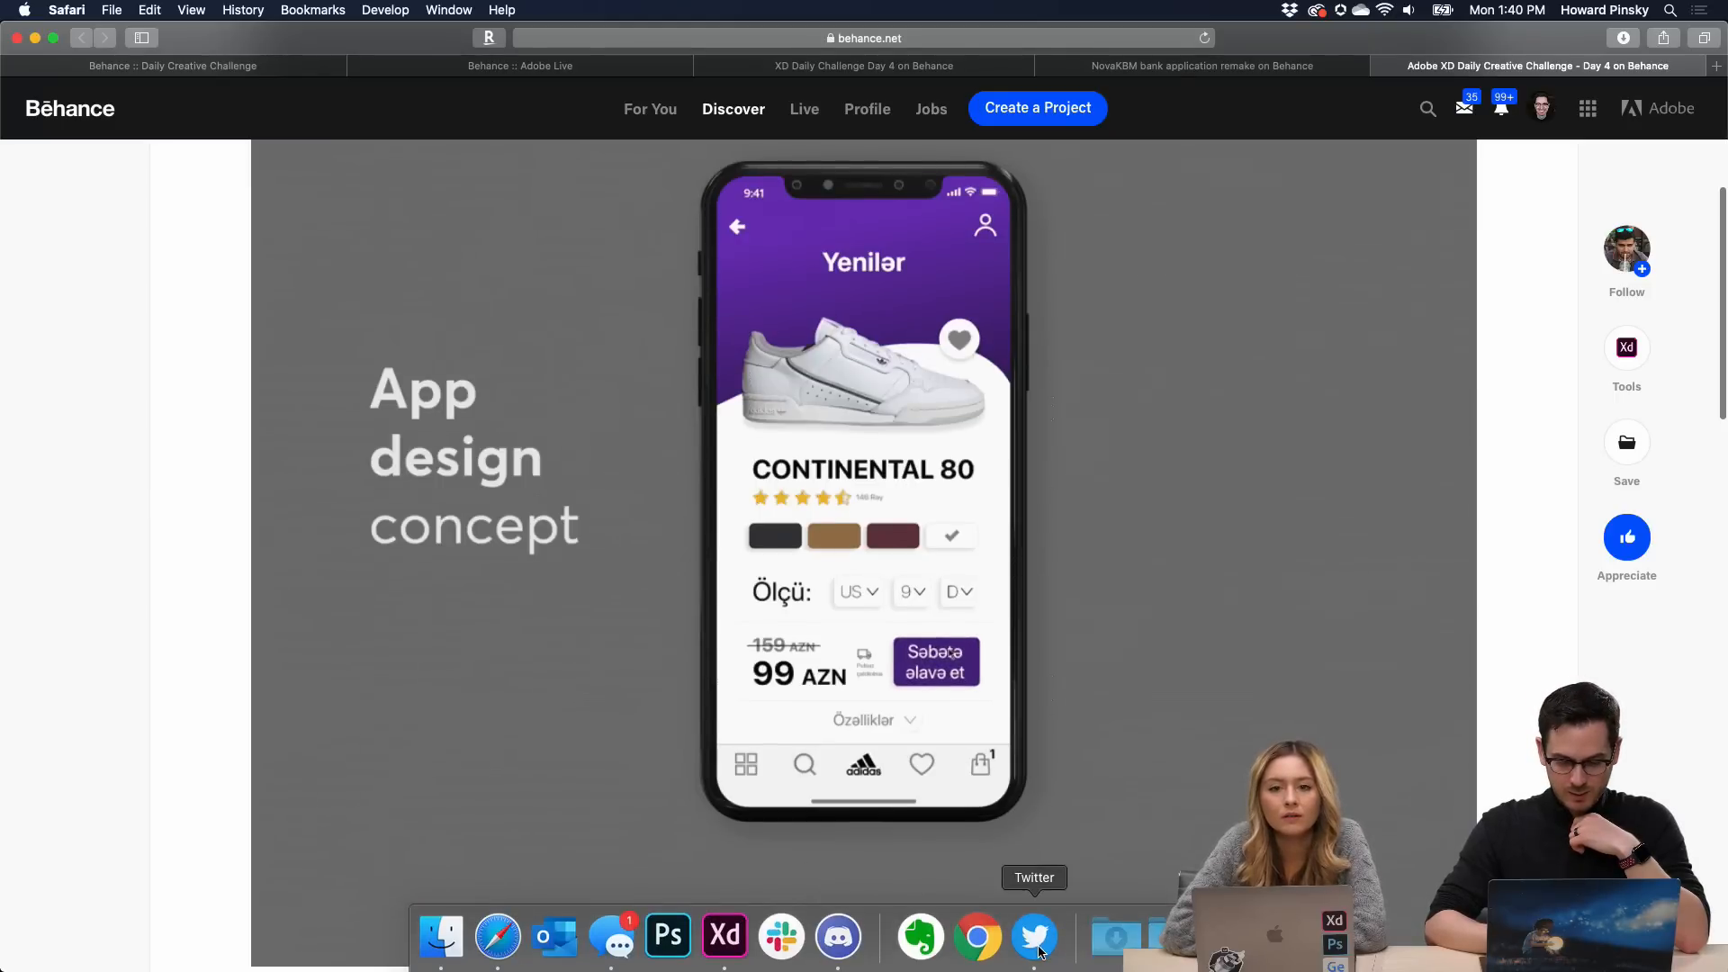
left_click(838, 936)
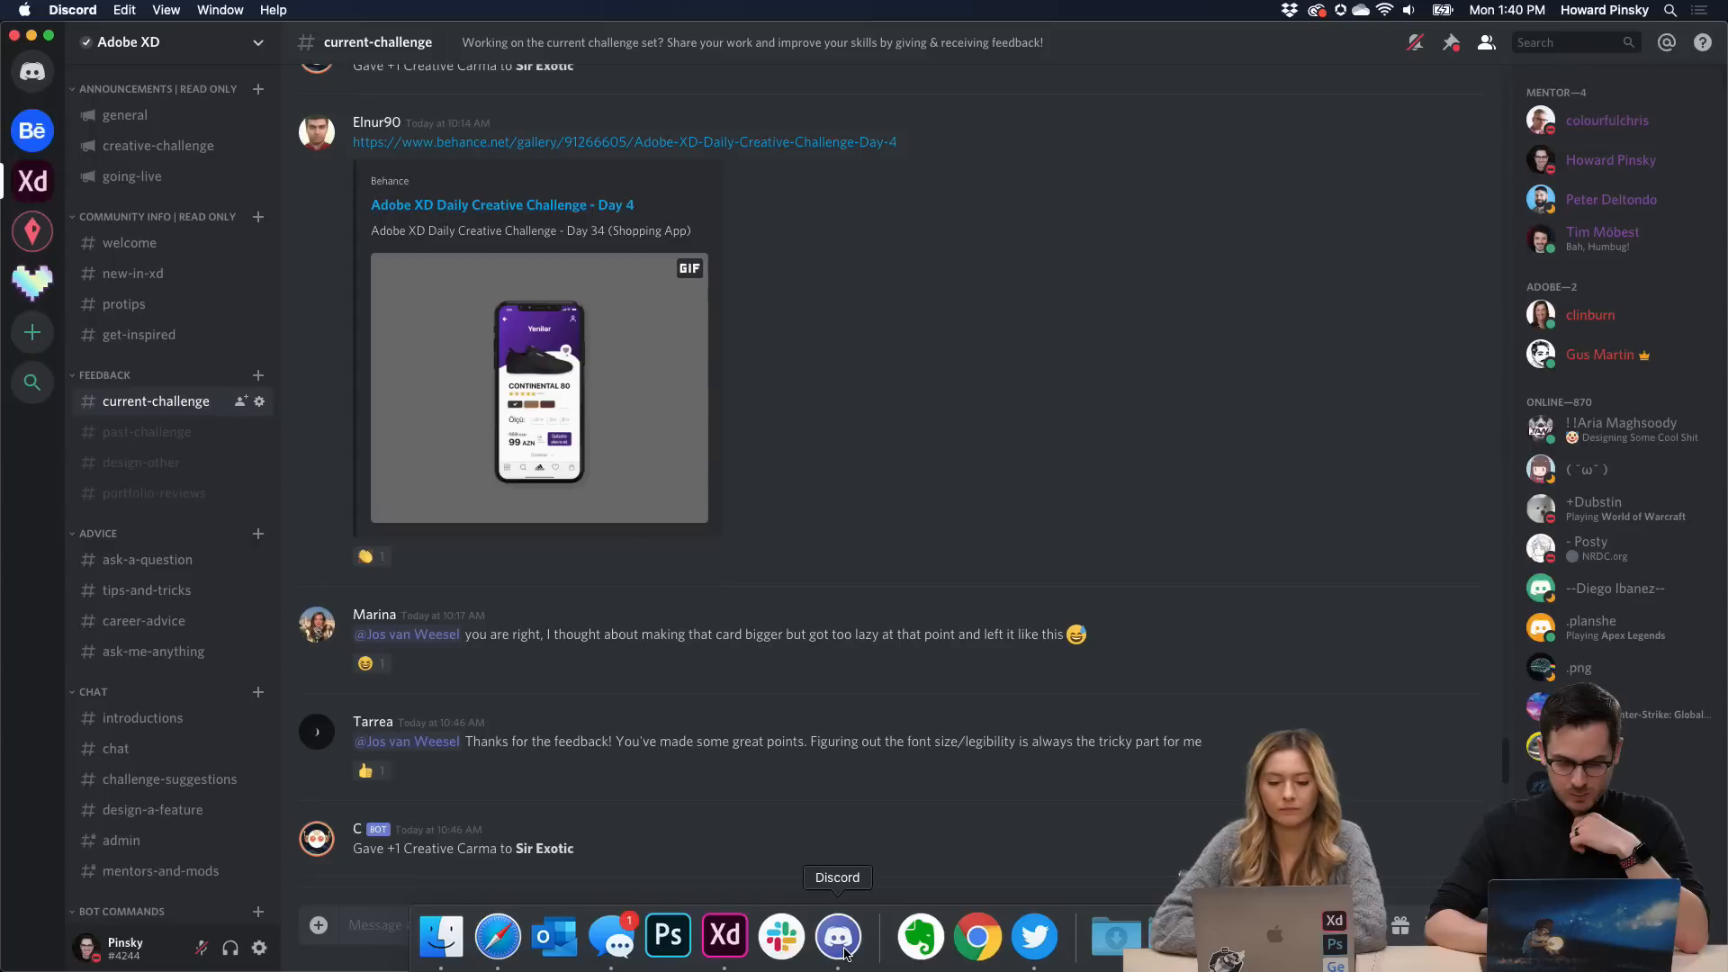
scroll(790, 384, "up", 6)
scroll(790, 384, "up", 8)
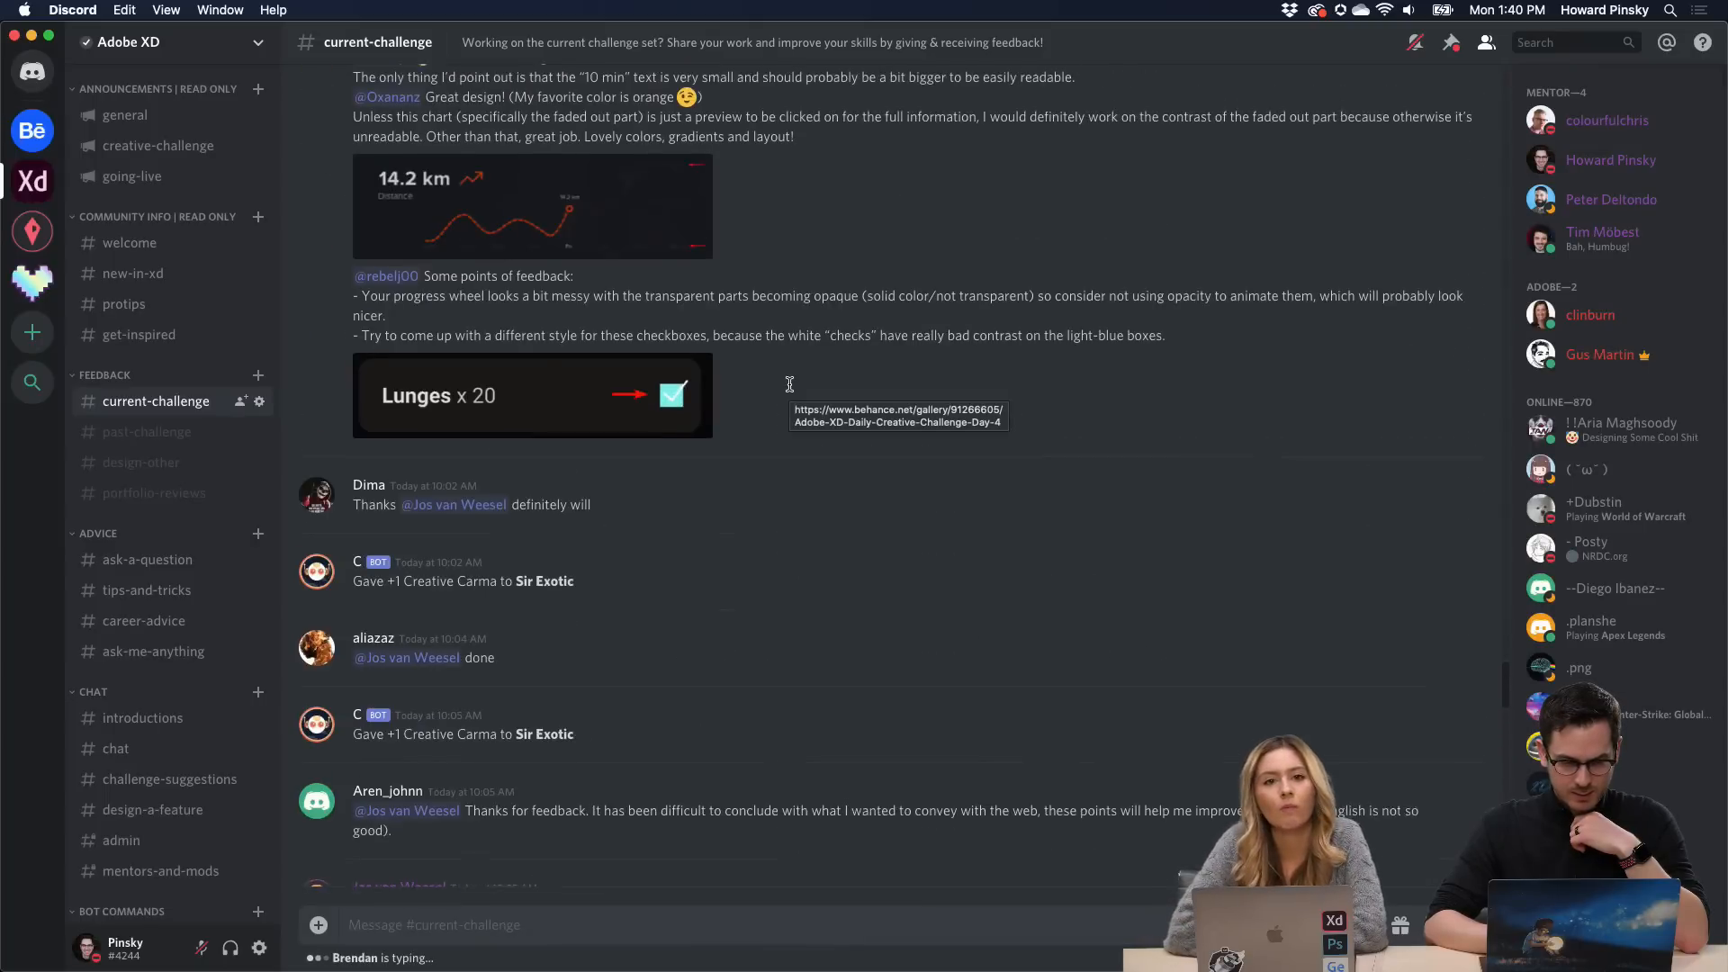
scroll(845, 310, "up", 5)
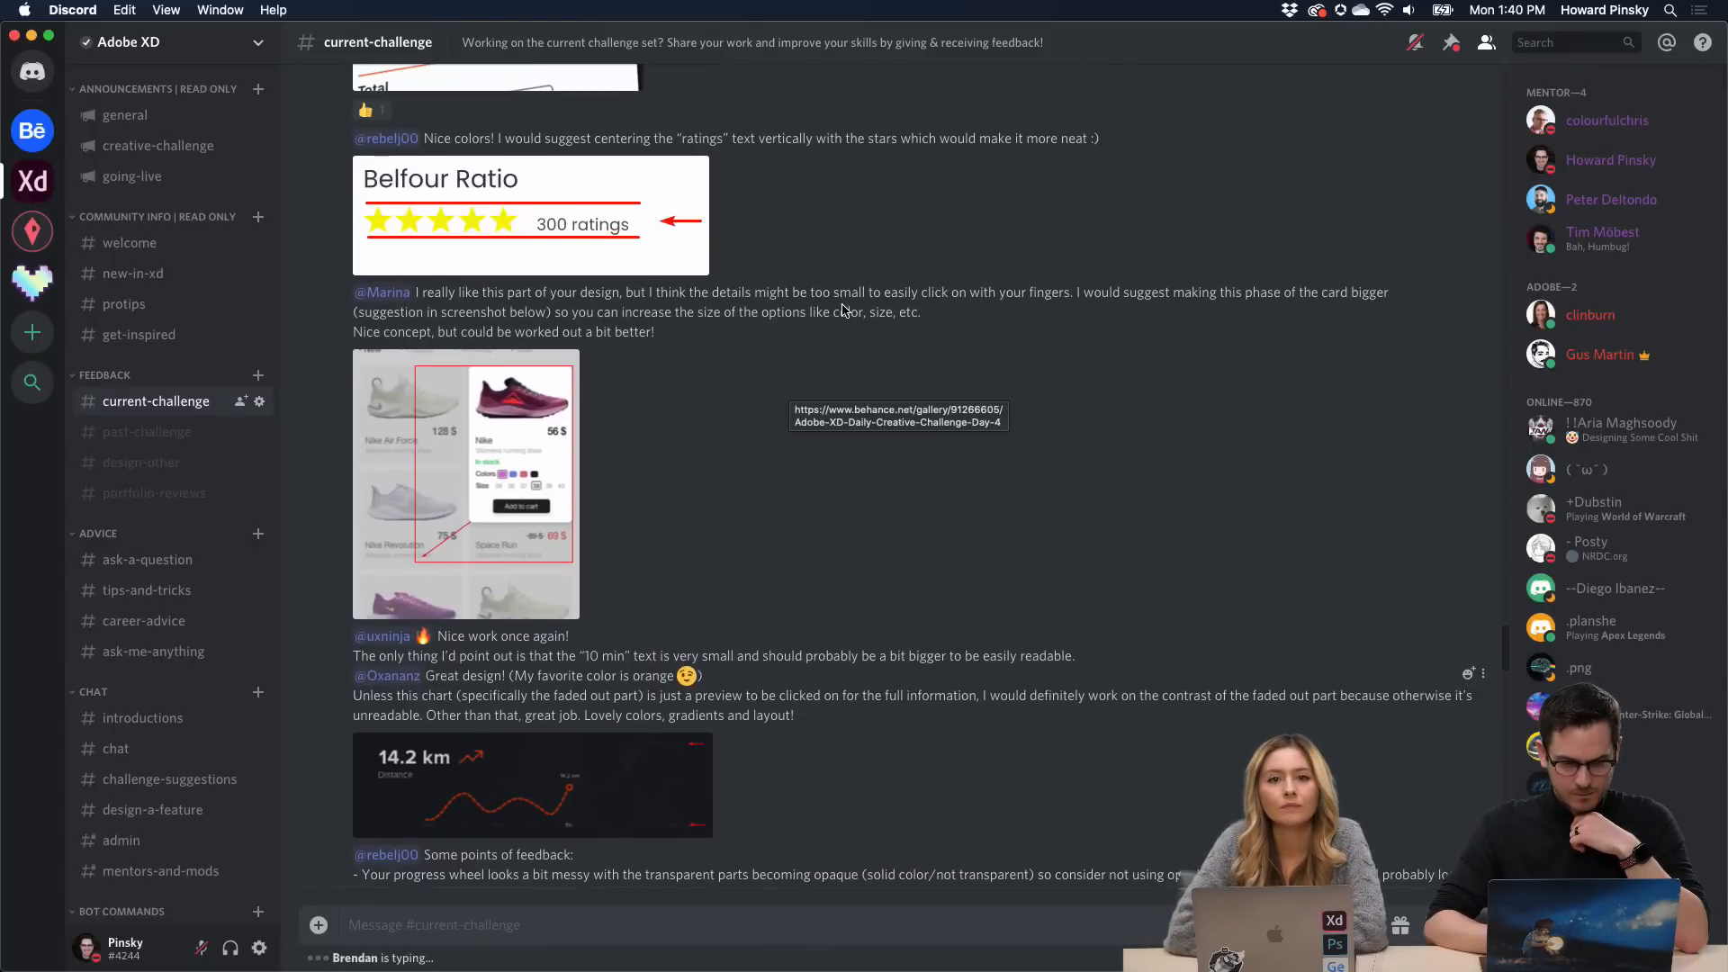
scroll(844, 311, "up", 15)
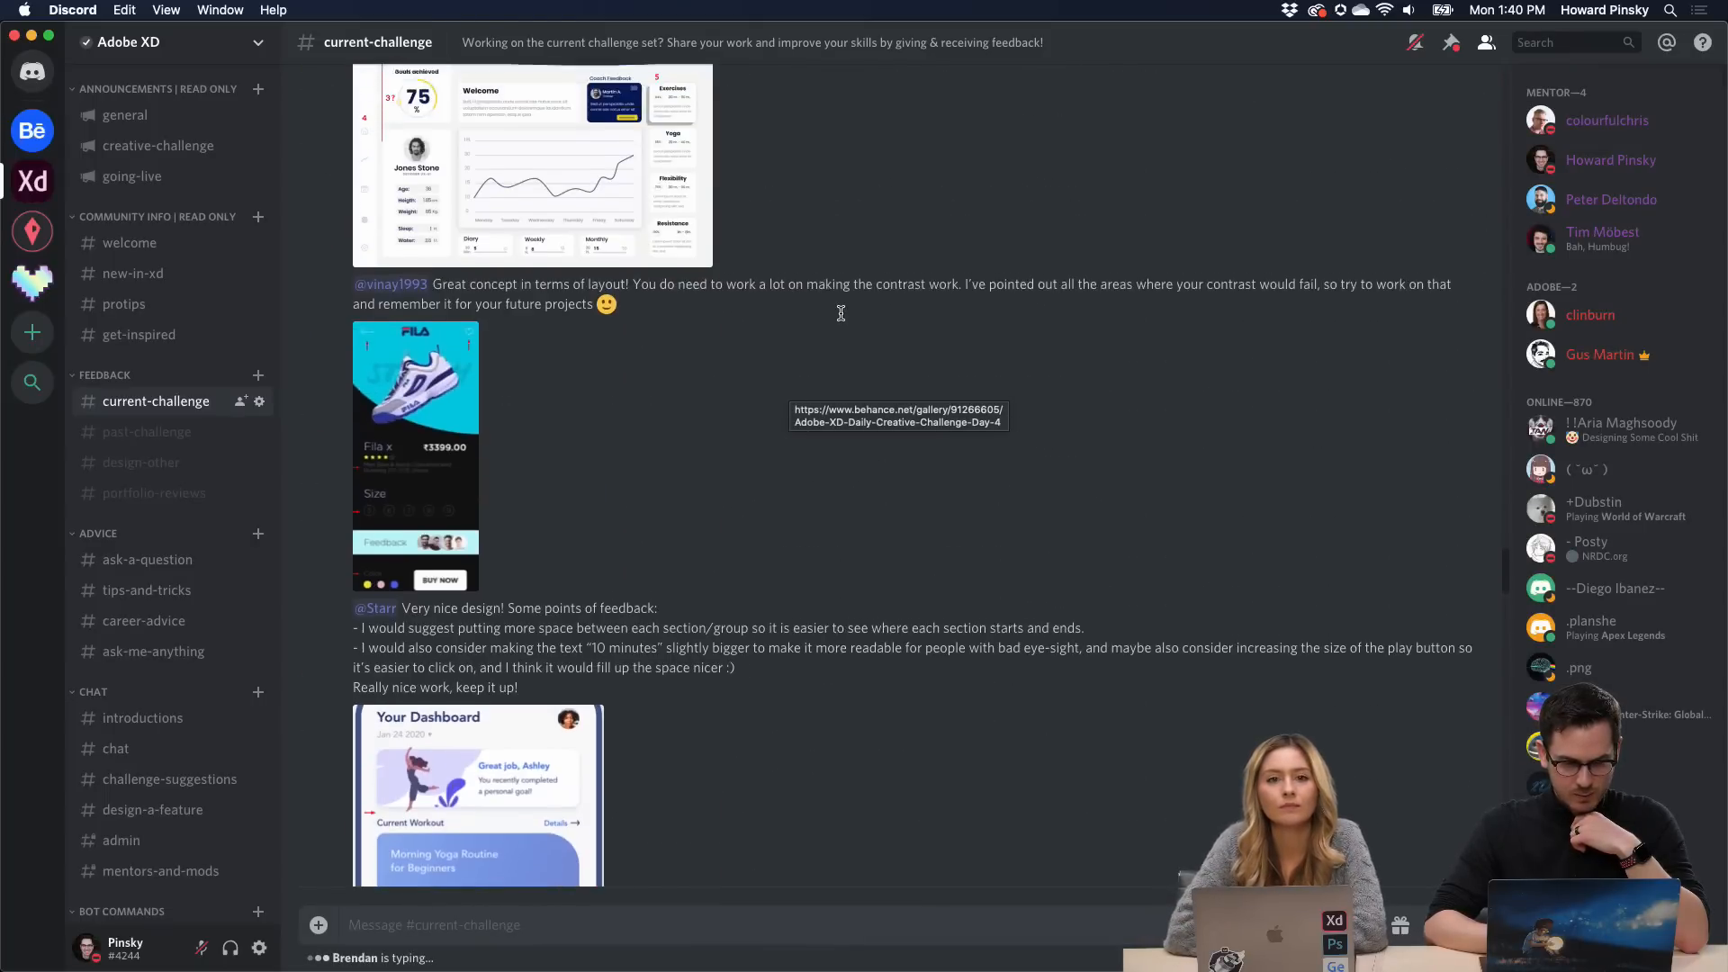
scroll(840, 312, "up", 20)
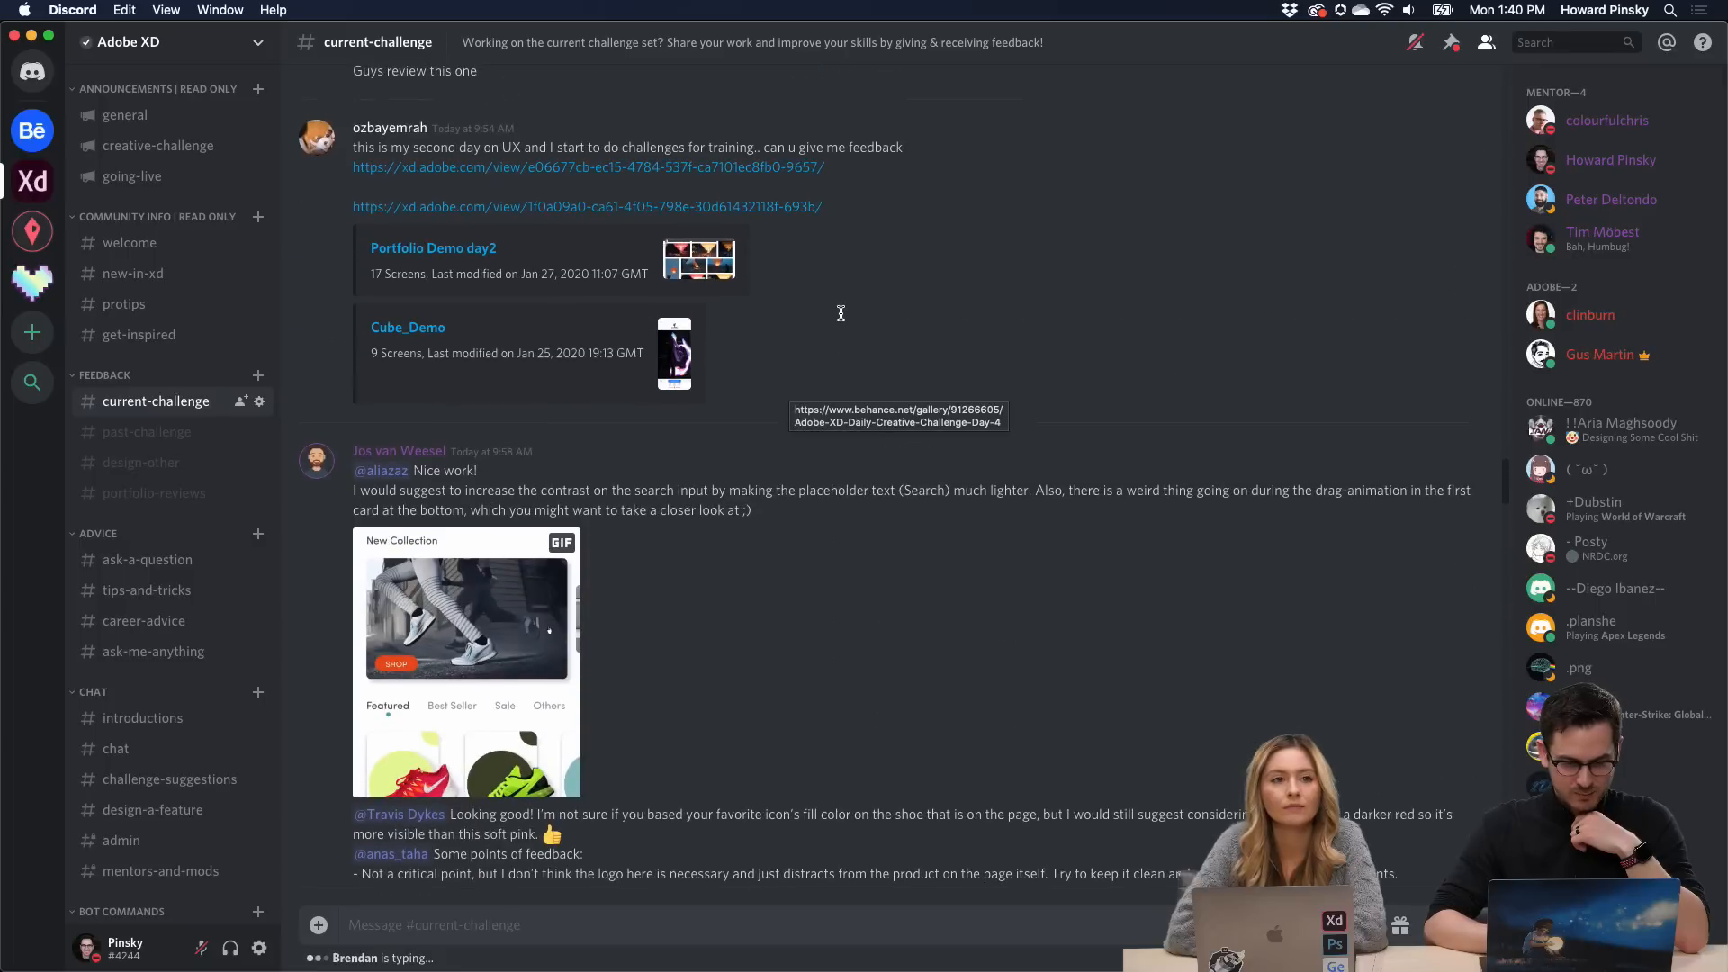
scroll(1008, 324, "up", 5)
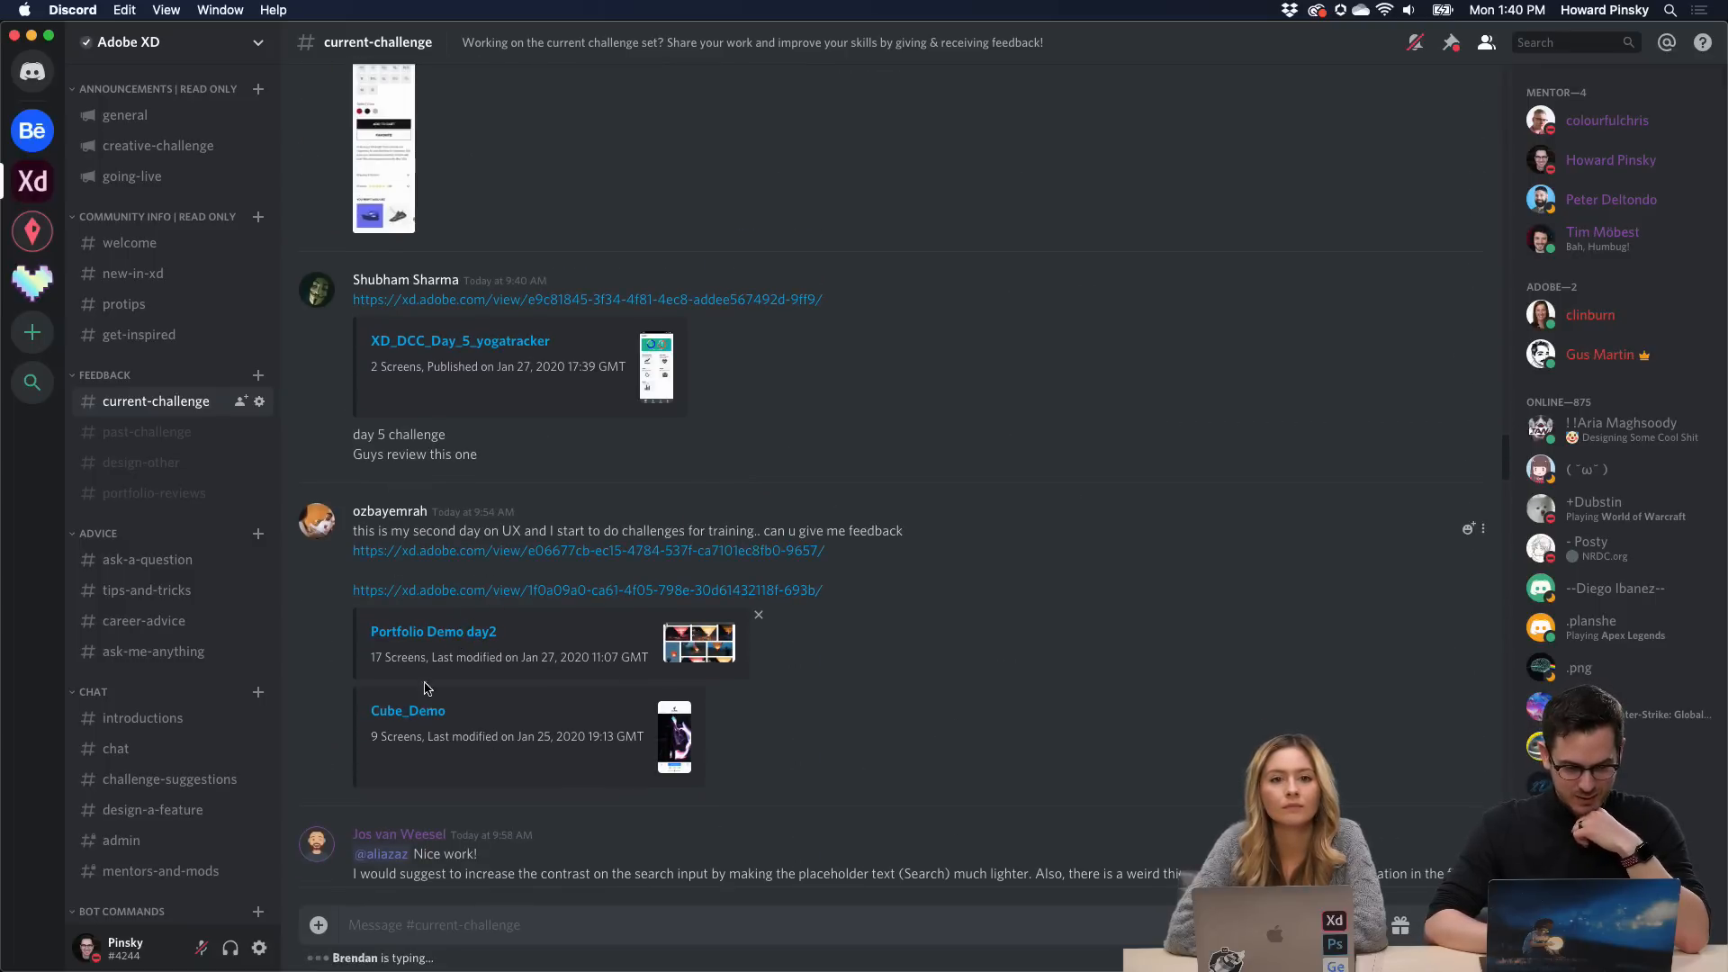
left_click(412, 716)
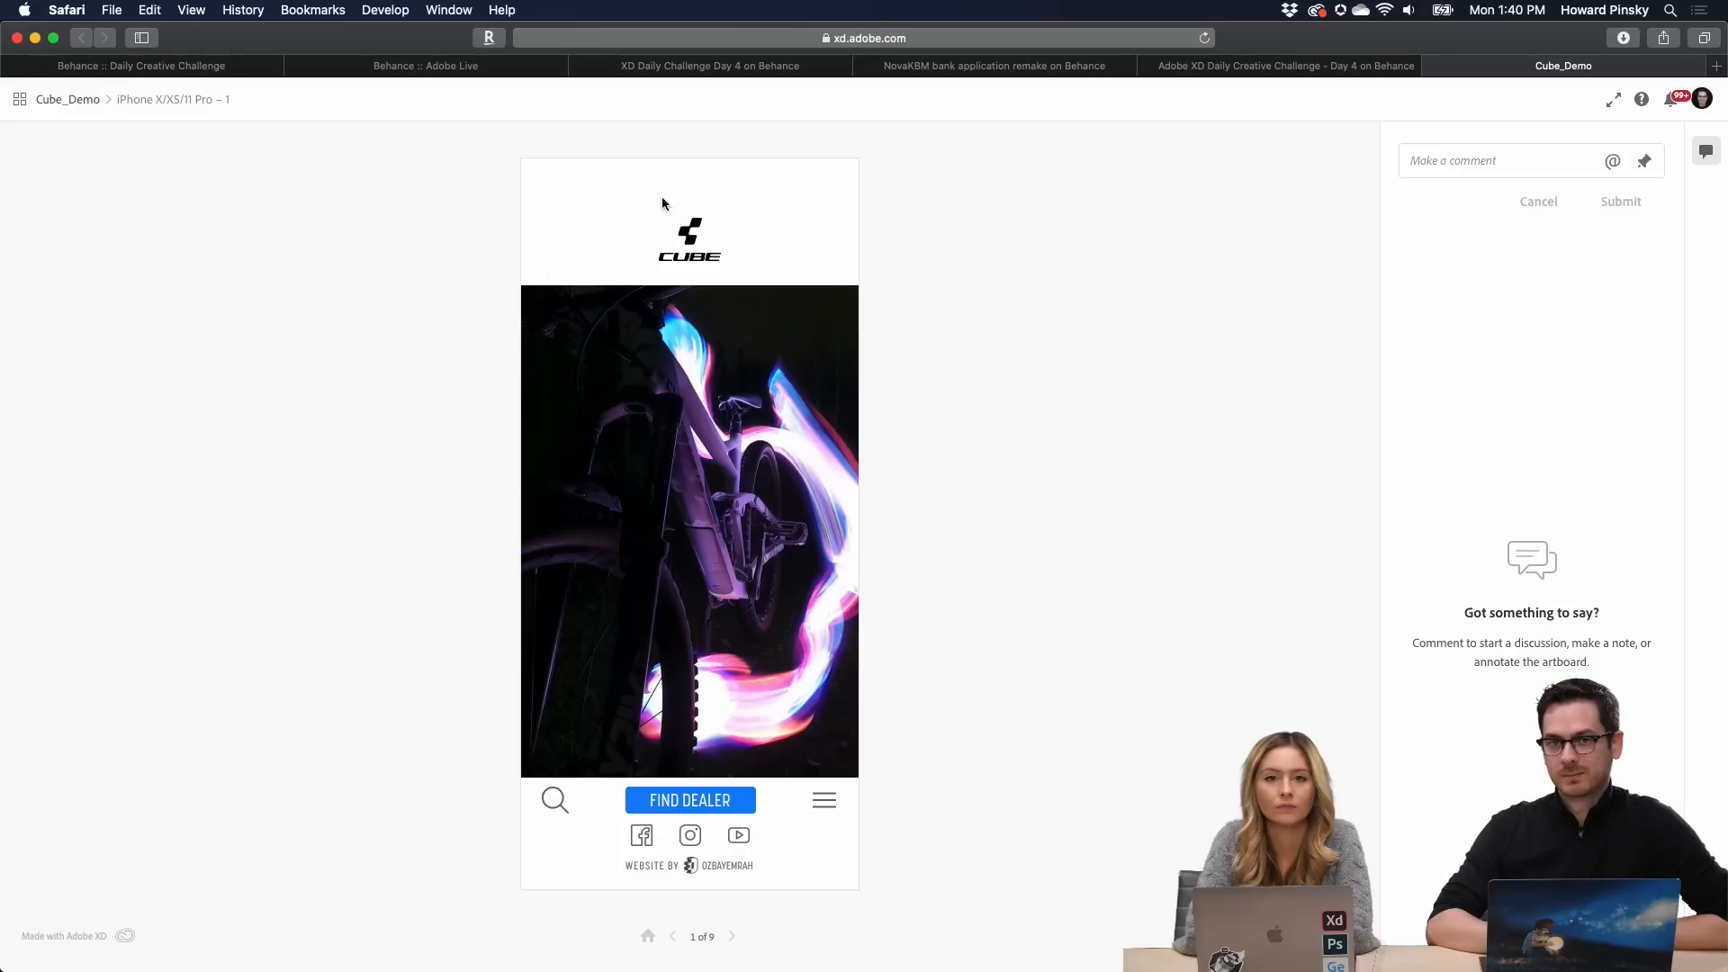
Open the Cube_Demo prototype's hamburger menu and go through Bikes to the Mountainbike screen.
left_click(827, 801)
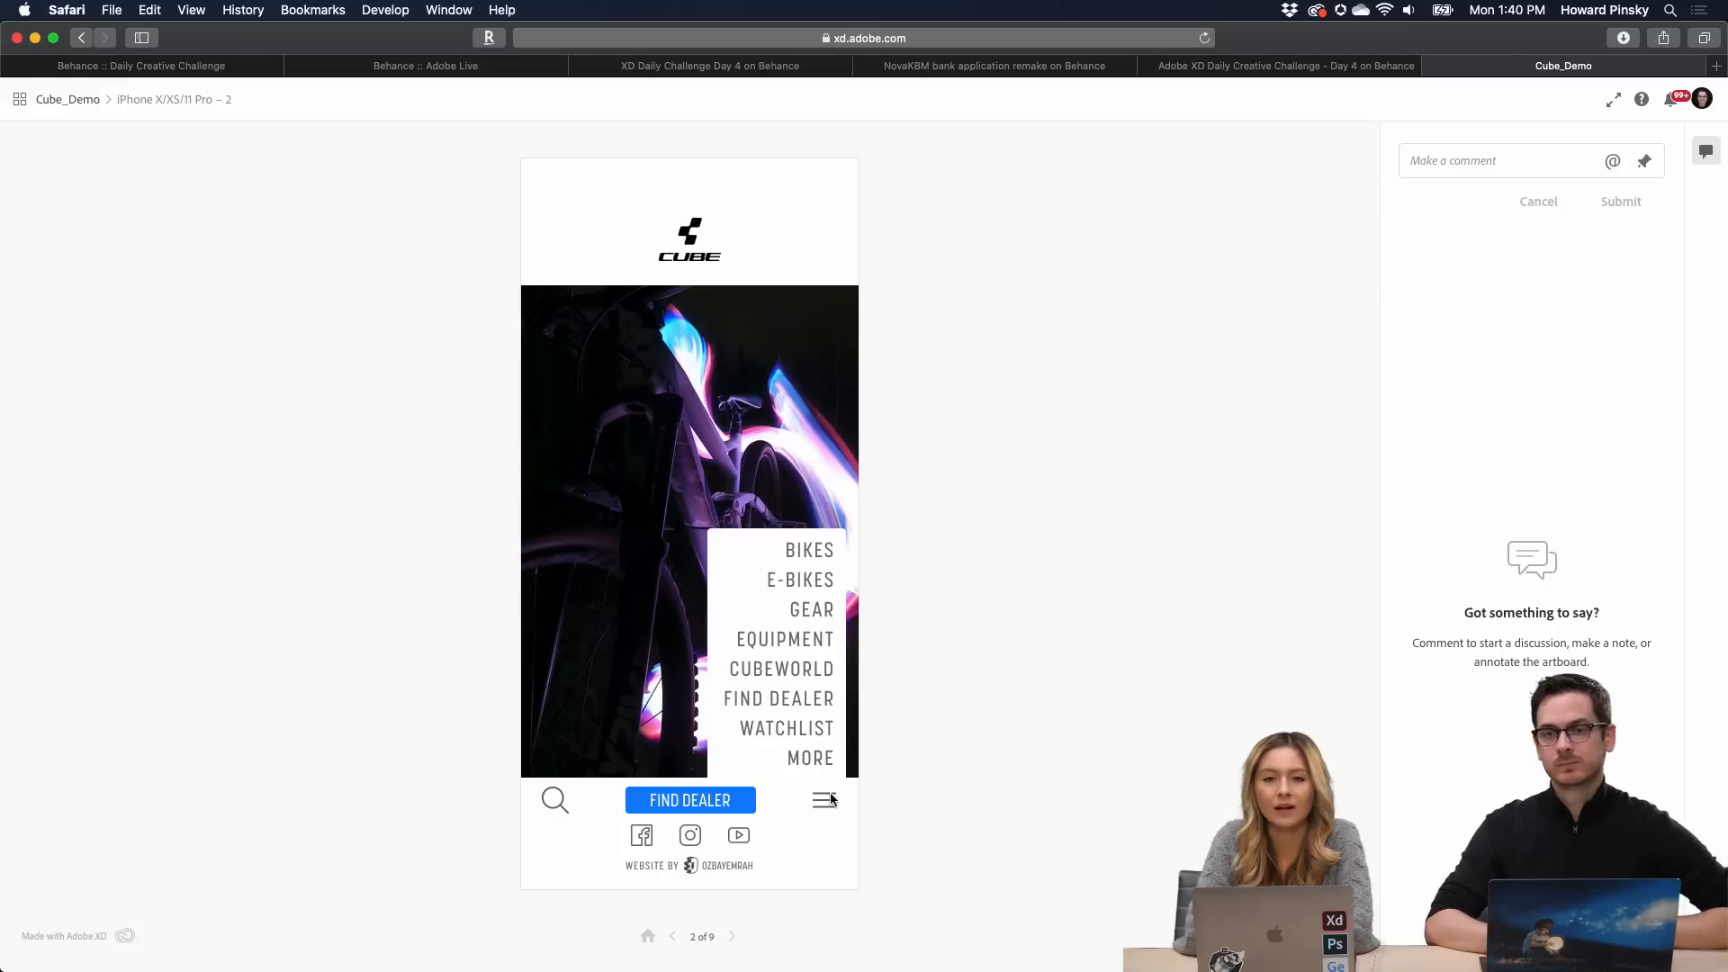
left_click(736, 633)
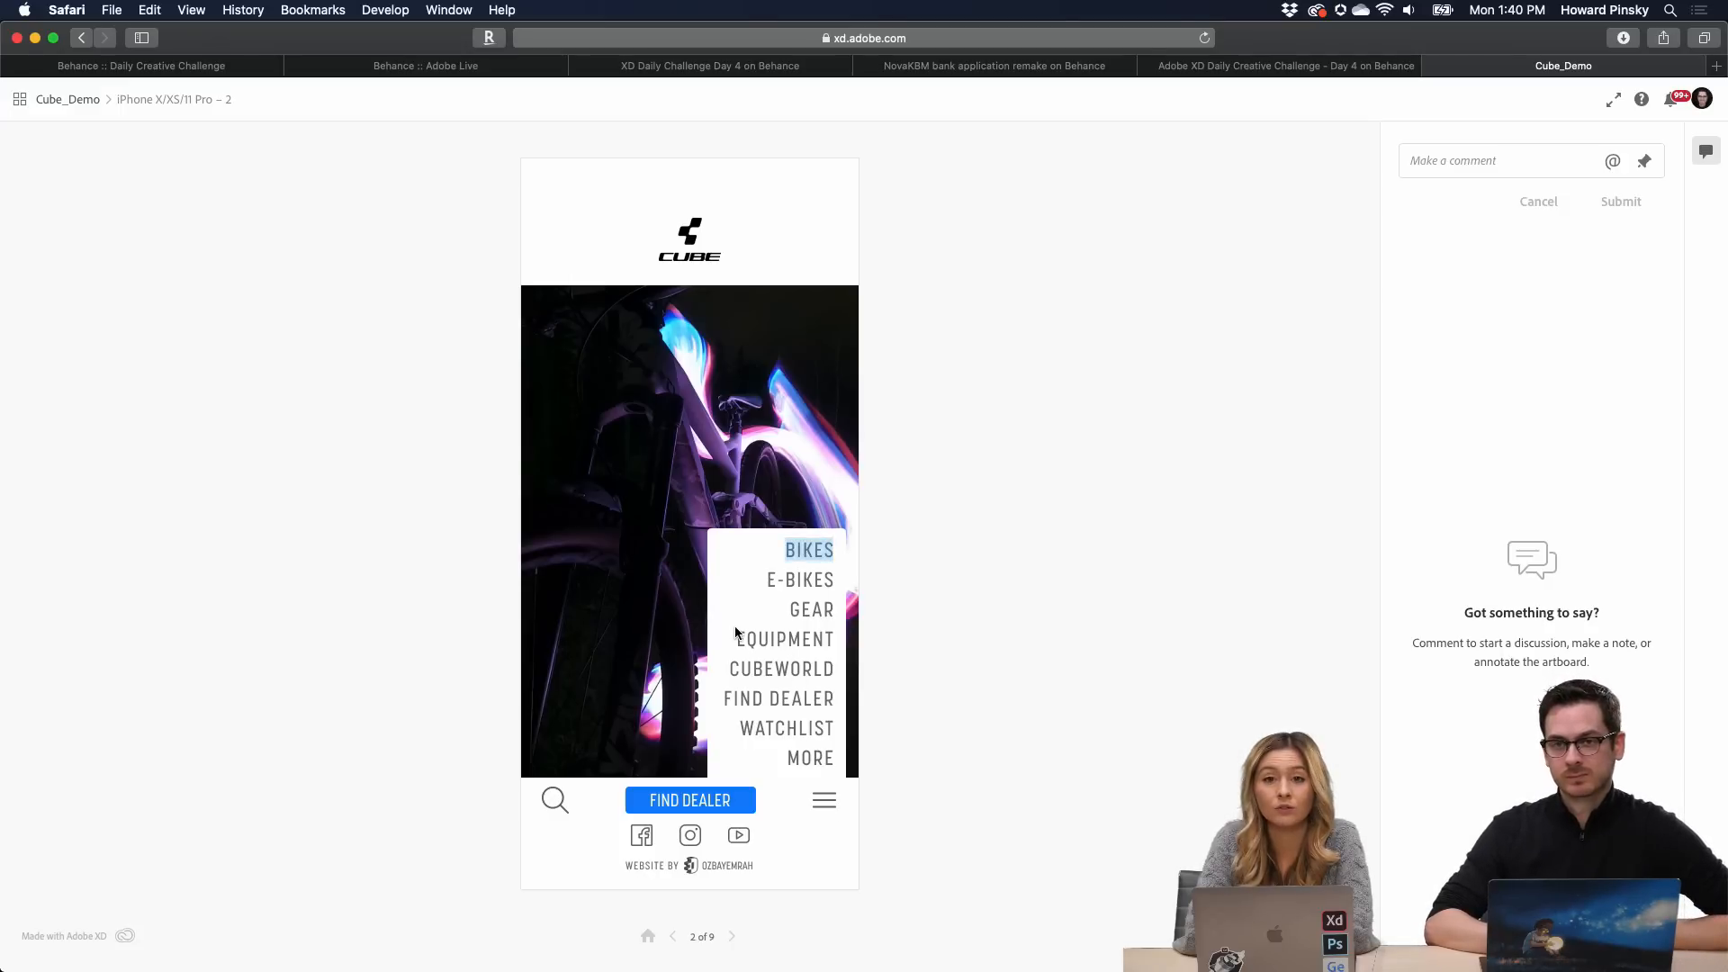
left_click(817, 552)
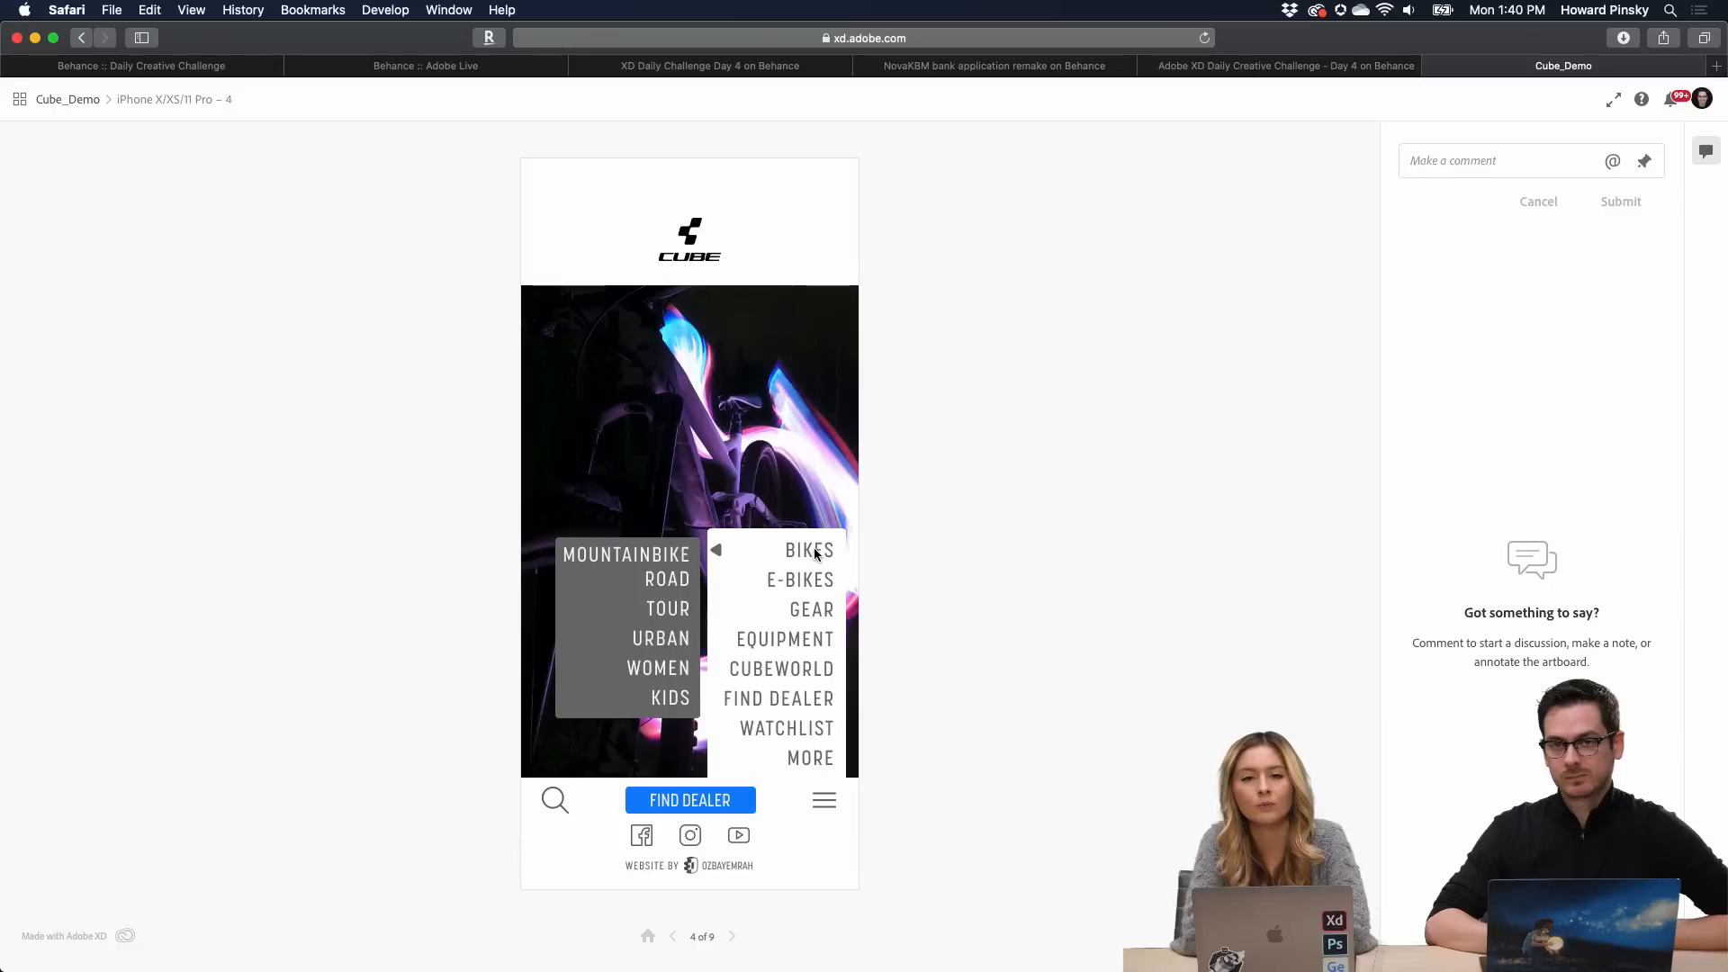
left_click(625, 555)
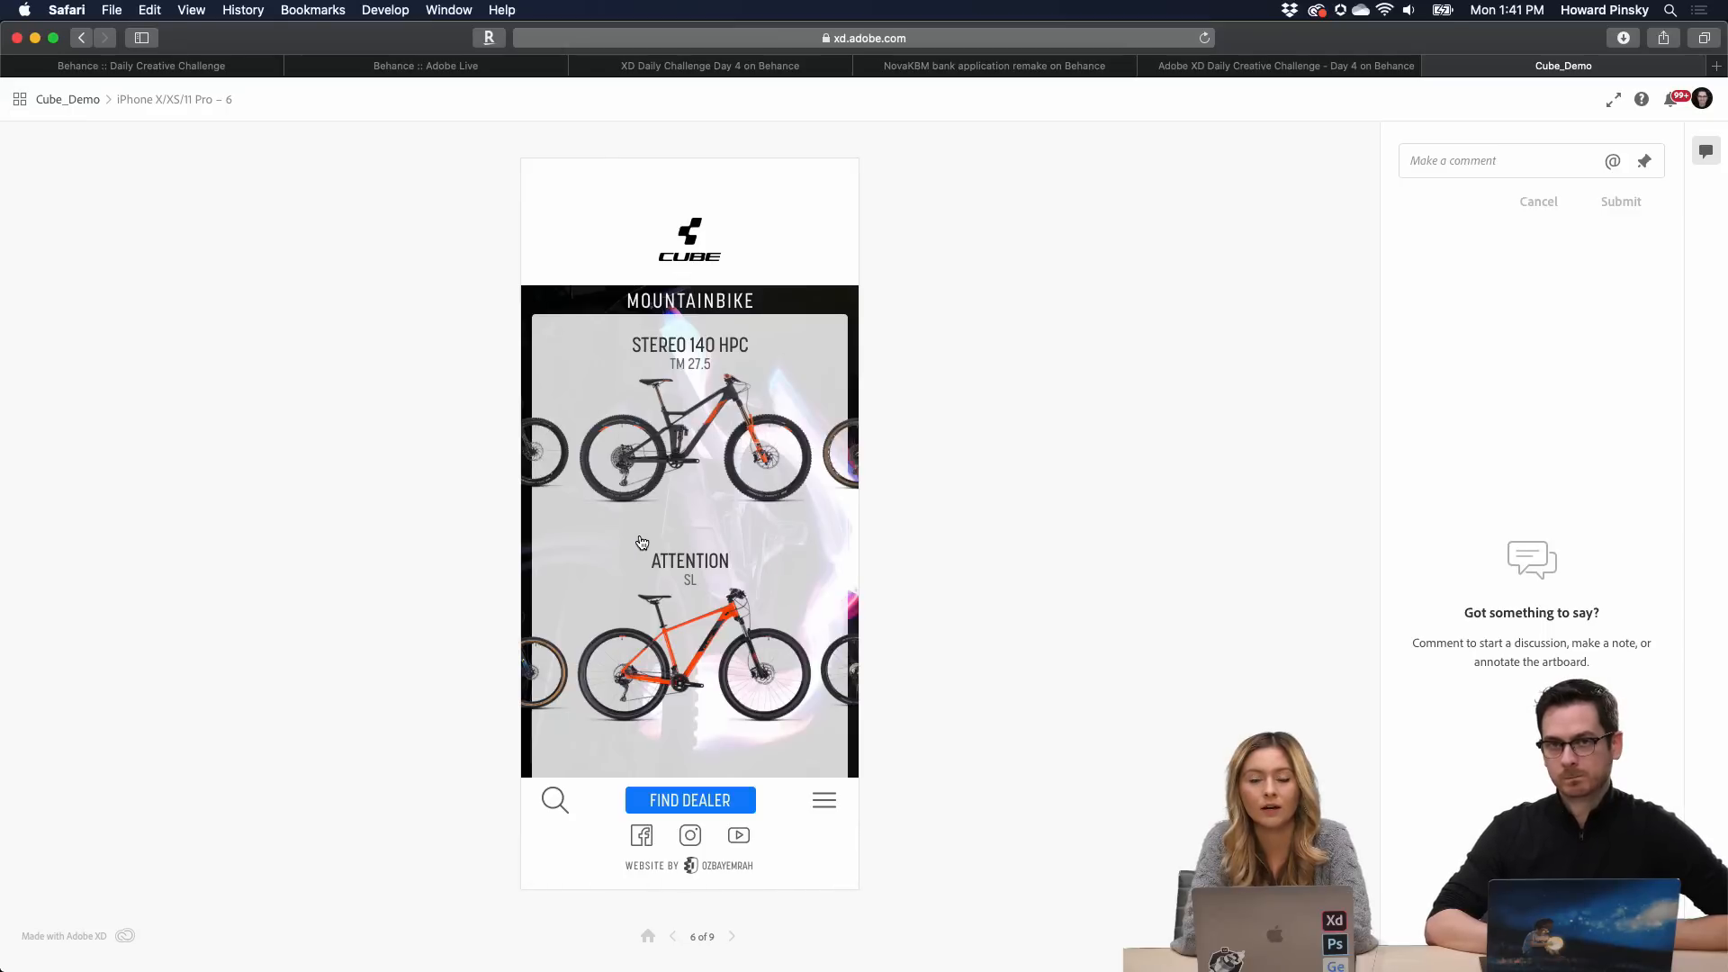
Swipe the mountain bike carousel to the Stereo 150 C:62 and examine its Bike description and Components views.
left_click_drag(800, 470, 629, 486)
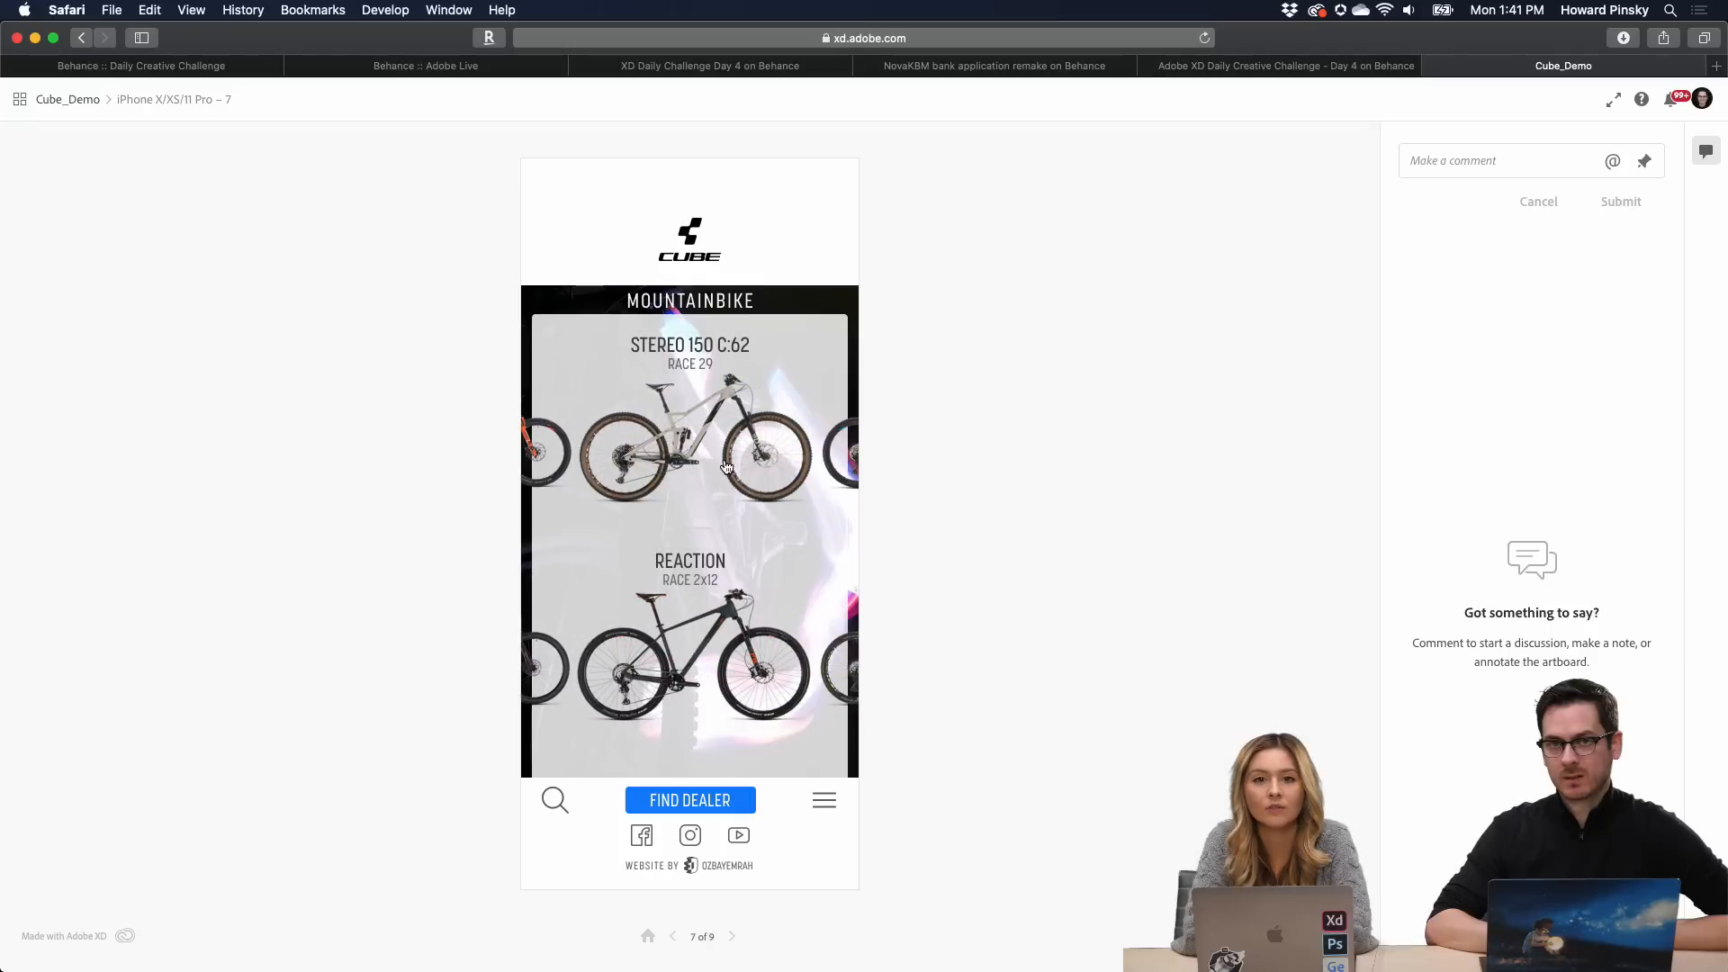
left_click(675, 453)
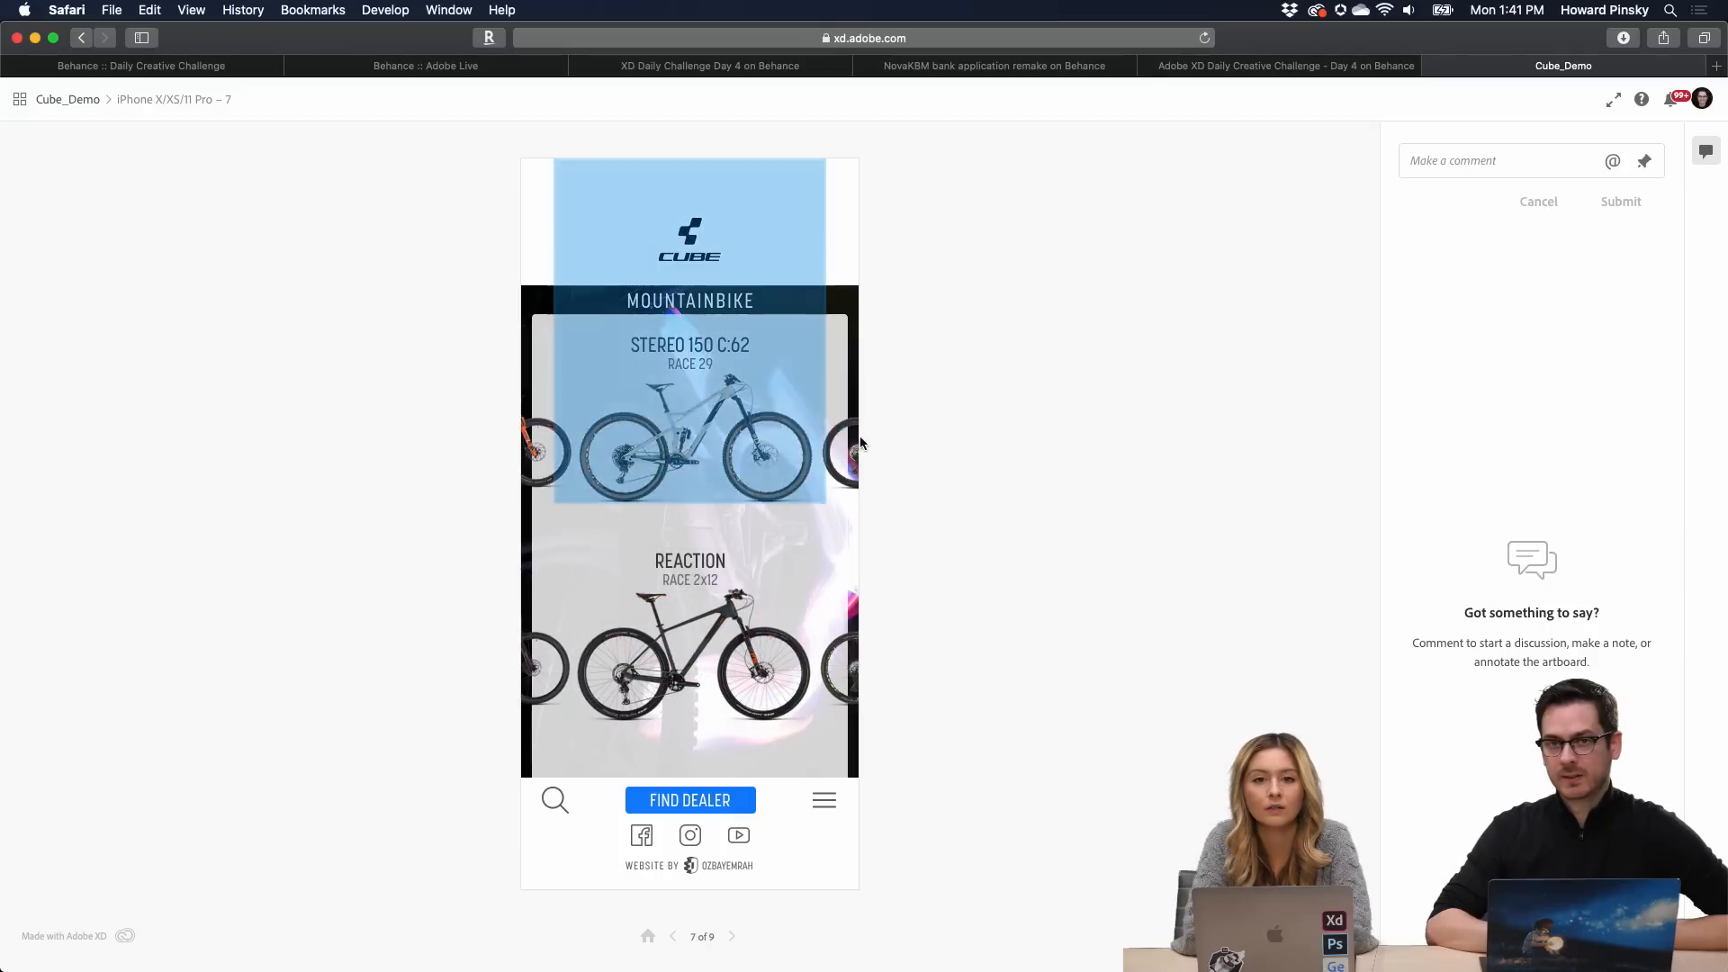
left_click(621, 455)
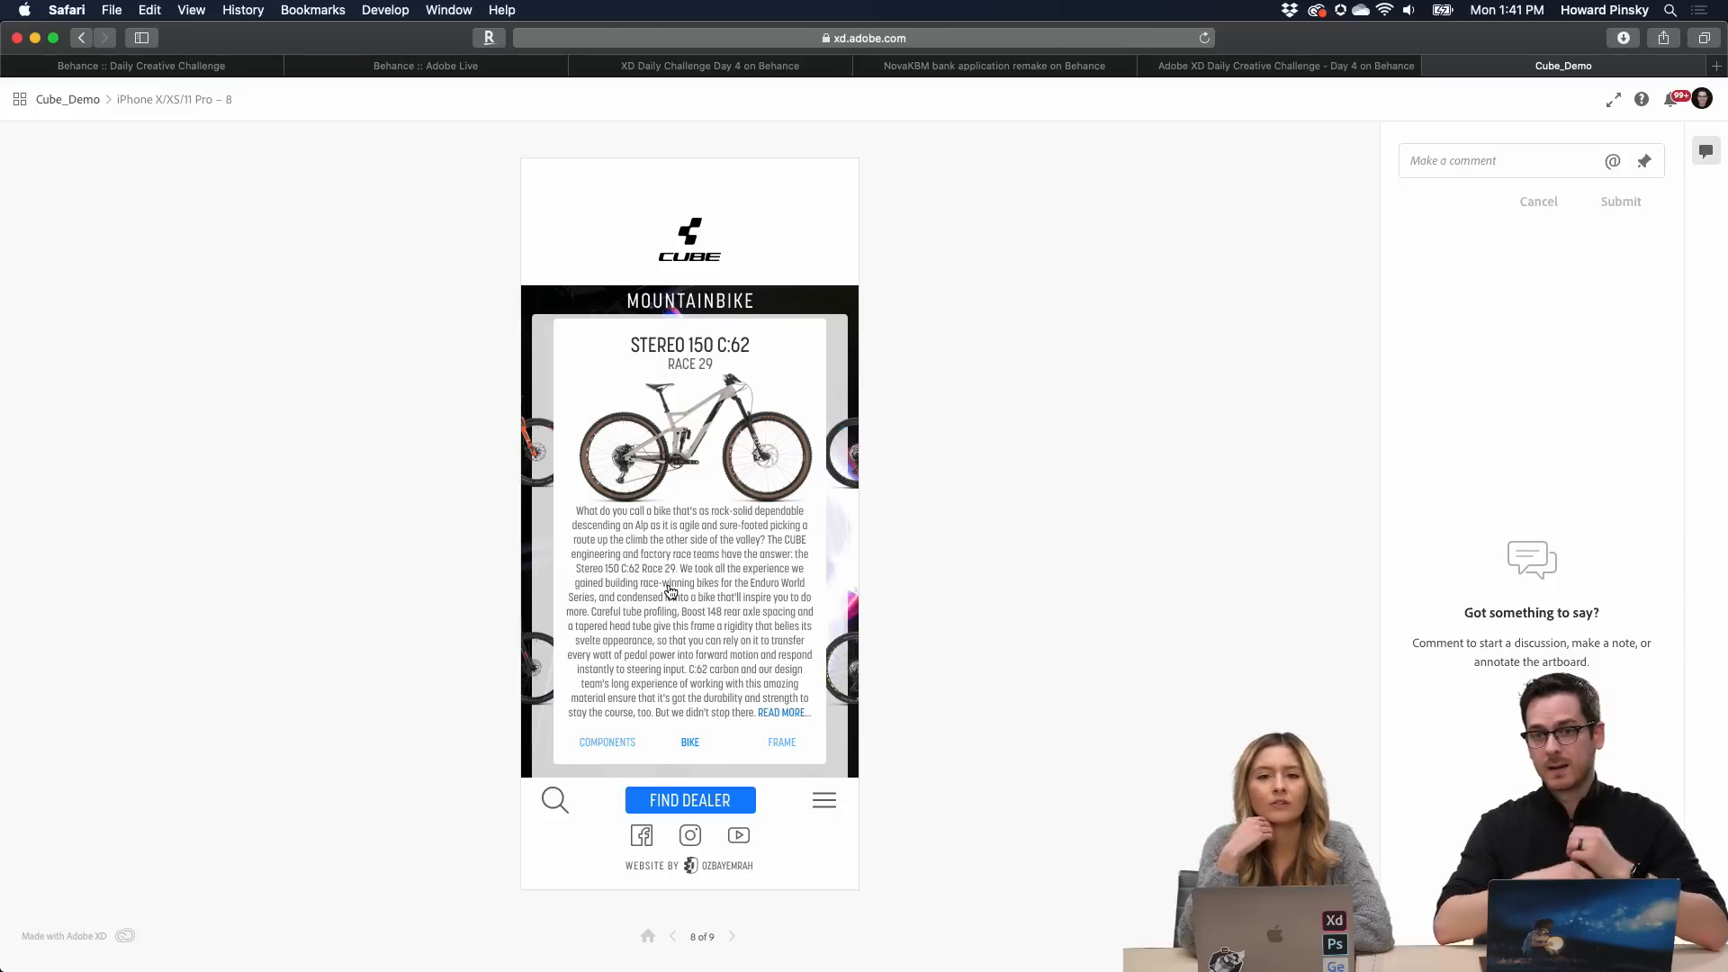
left_click(745, 634)
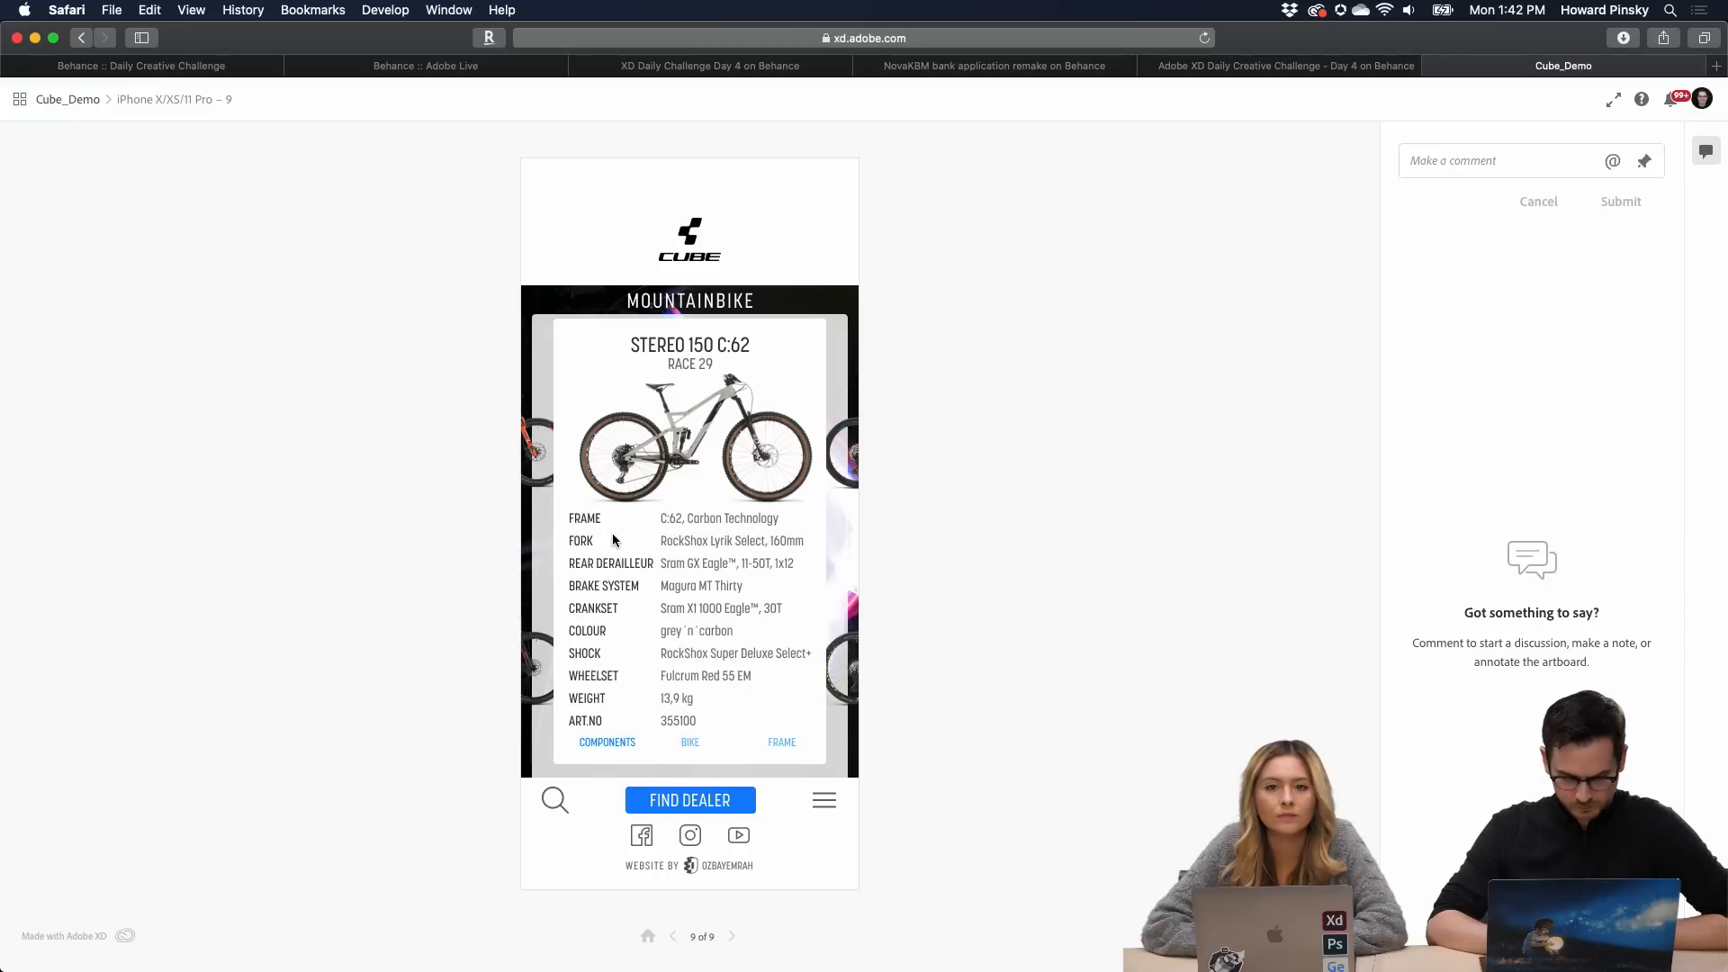
left_click(672, 936)
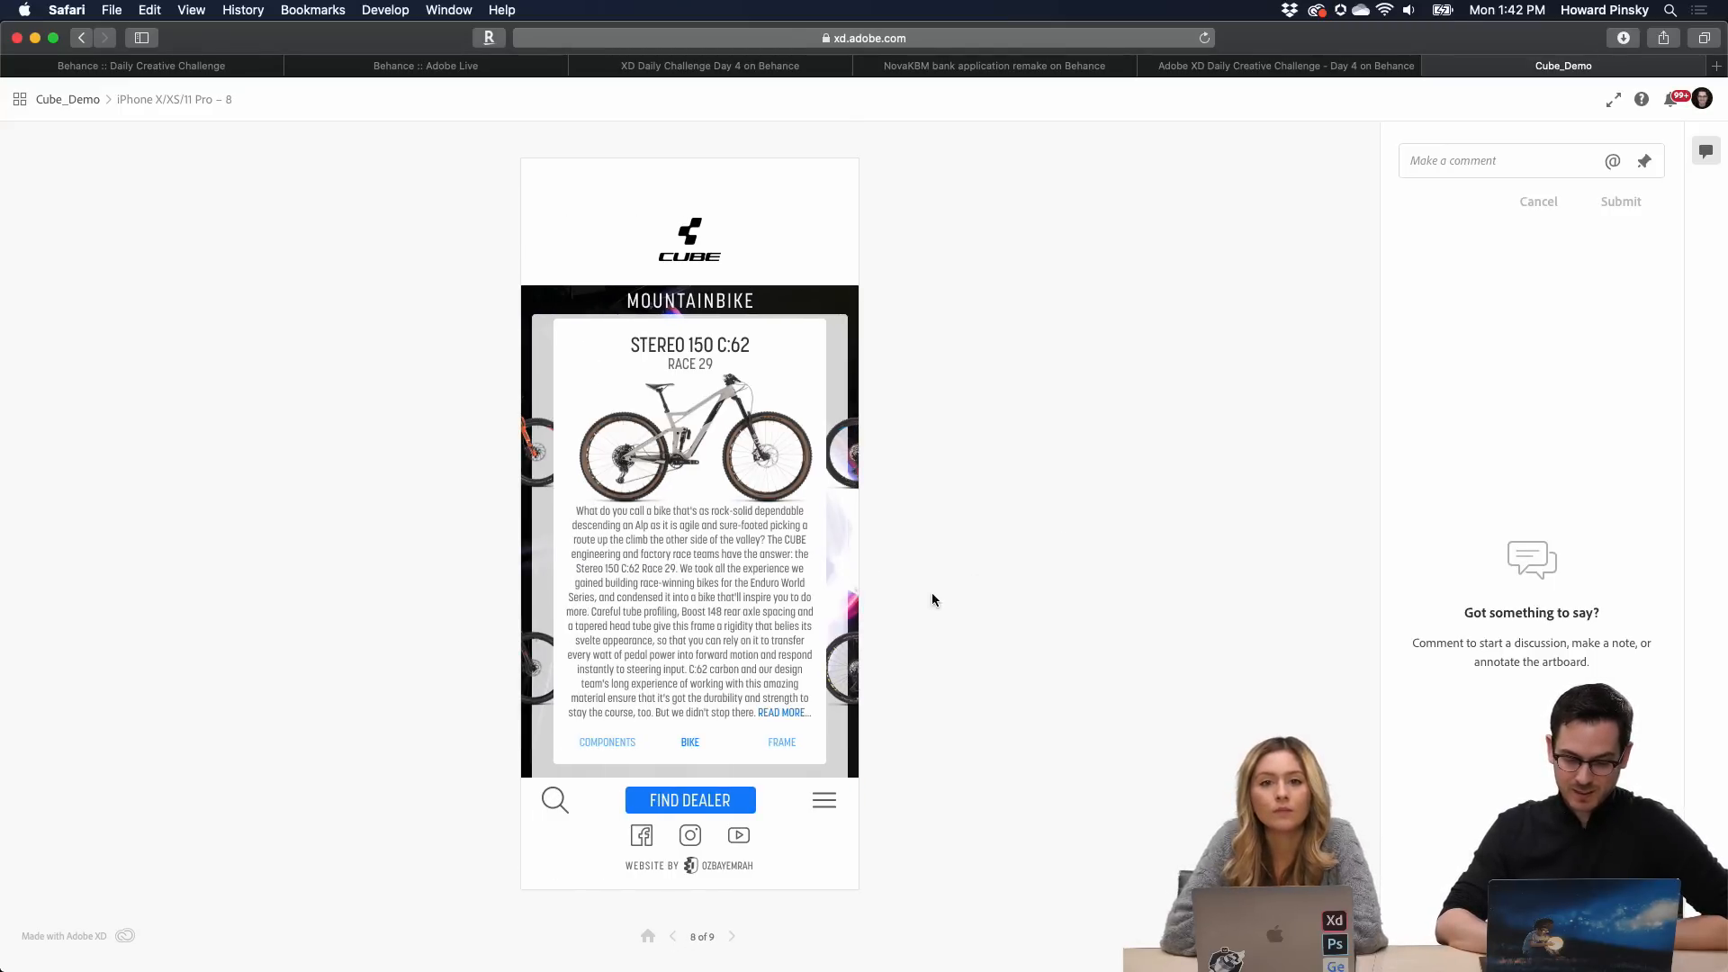
left_click(704, 806)
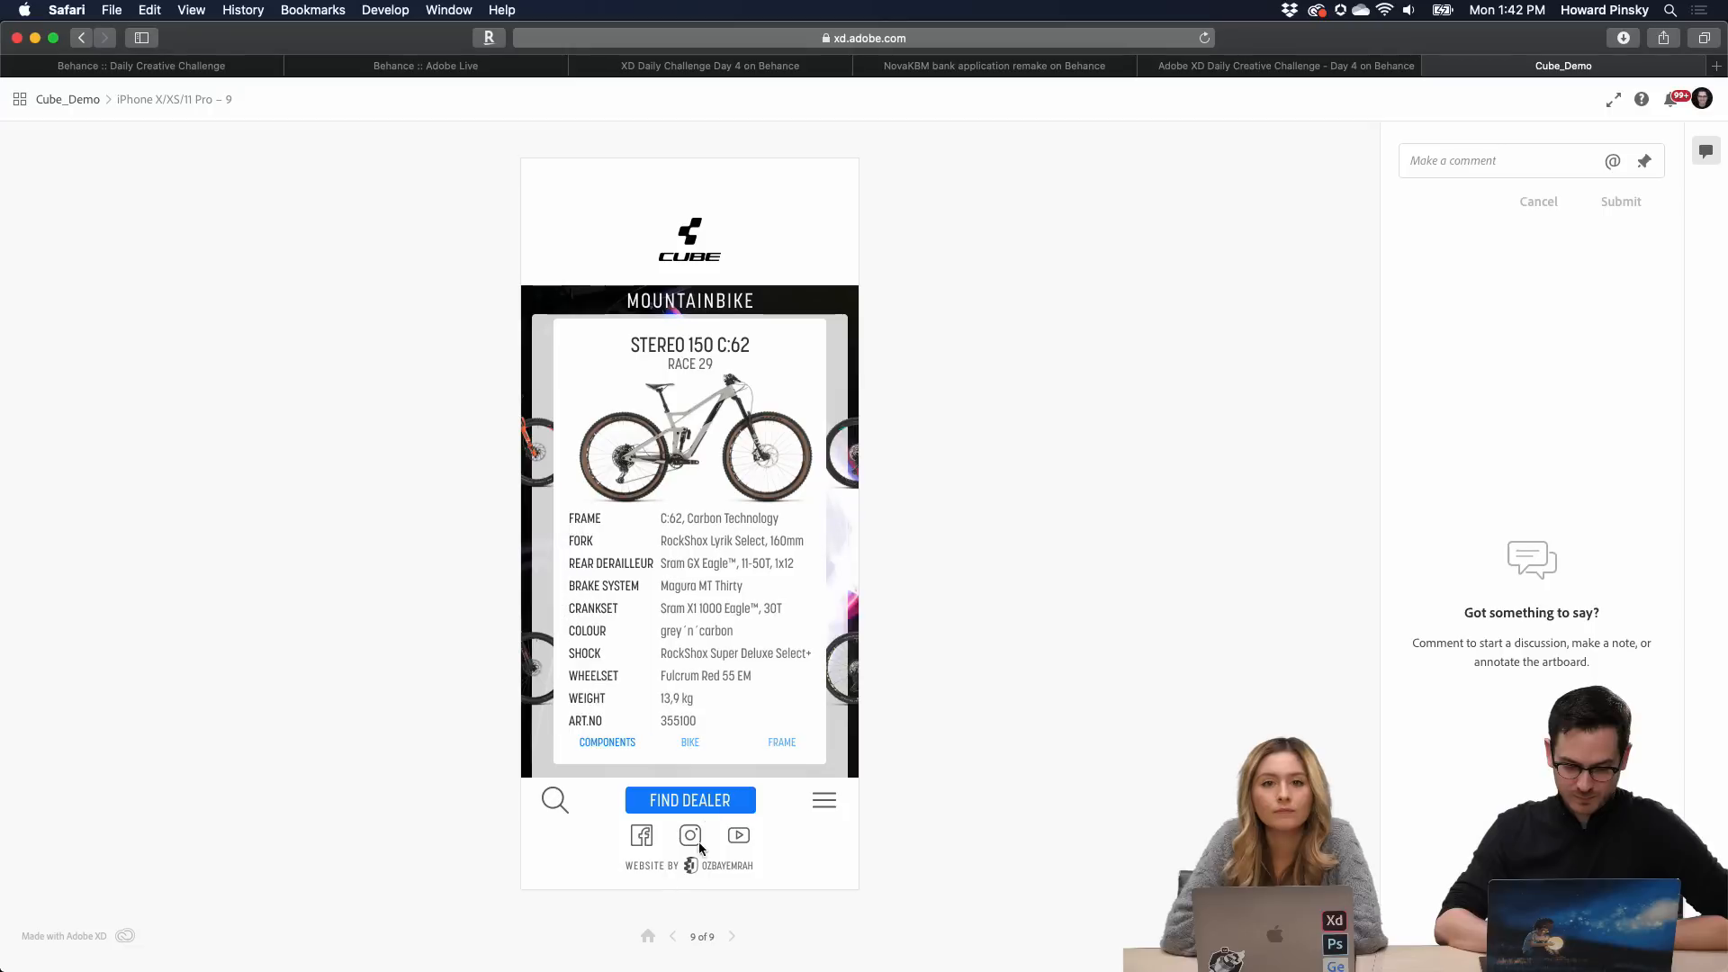
Restart the Cube_Demo prototype from its home screen and replay the path to the Mountainbike carousel, swiping to the next bikes.
left_click(648, 936)
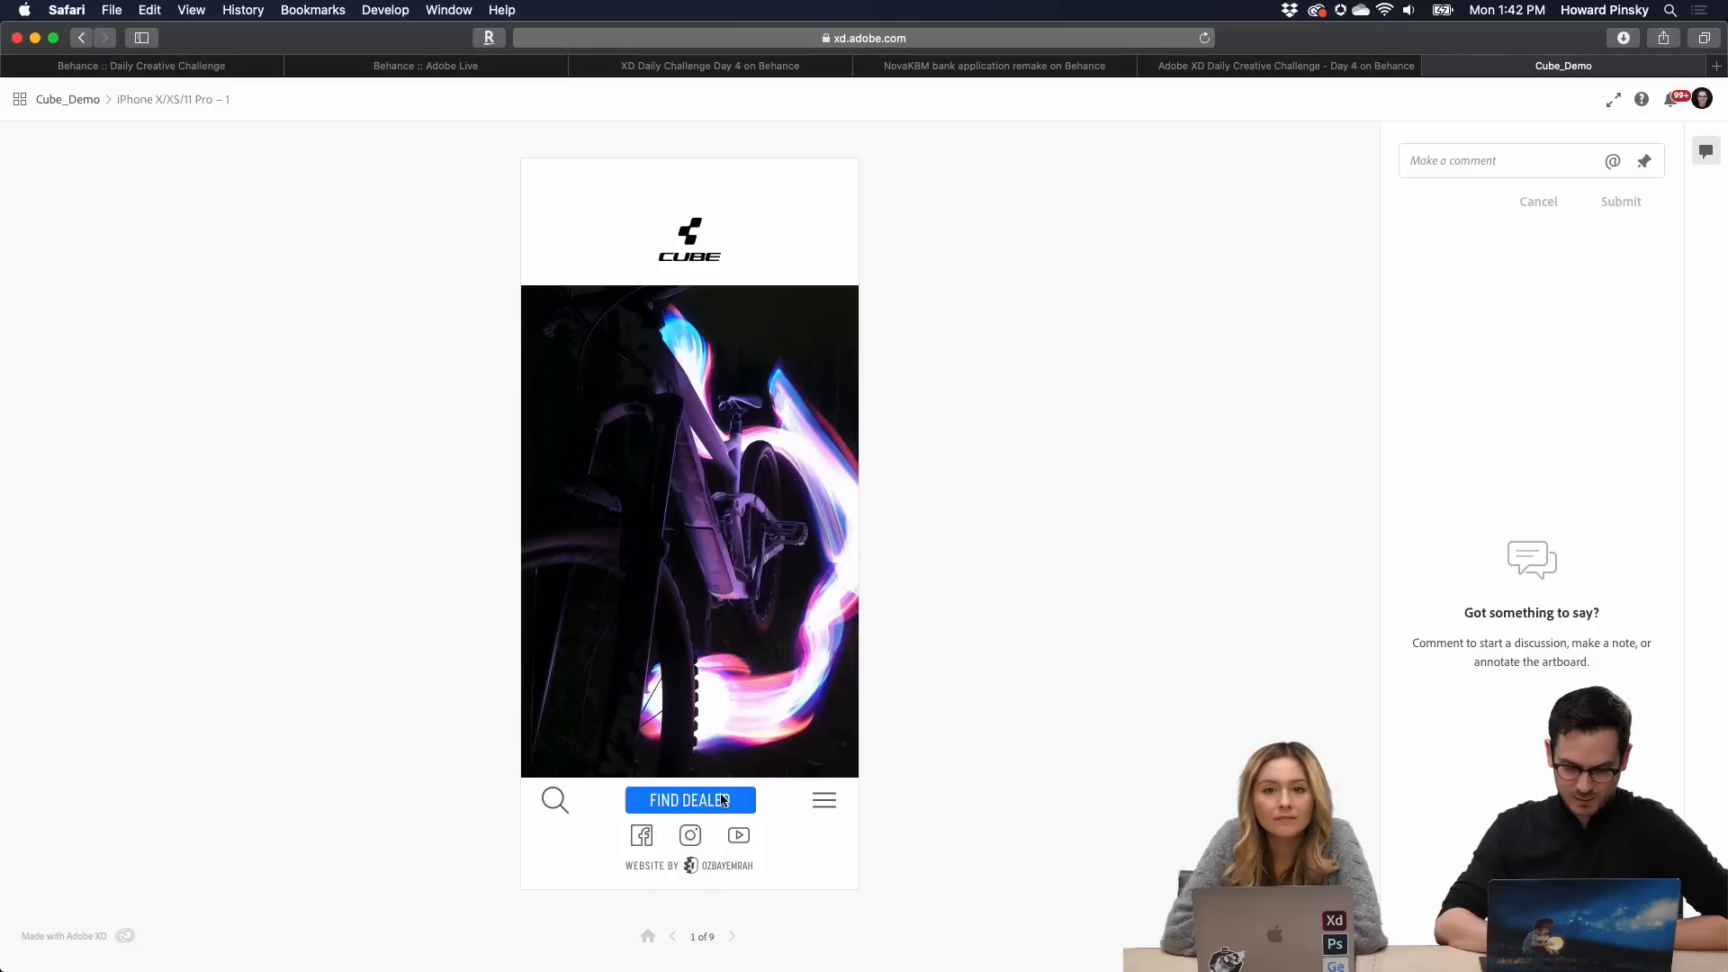
left_click(824, 800)
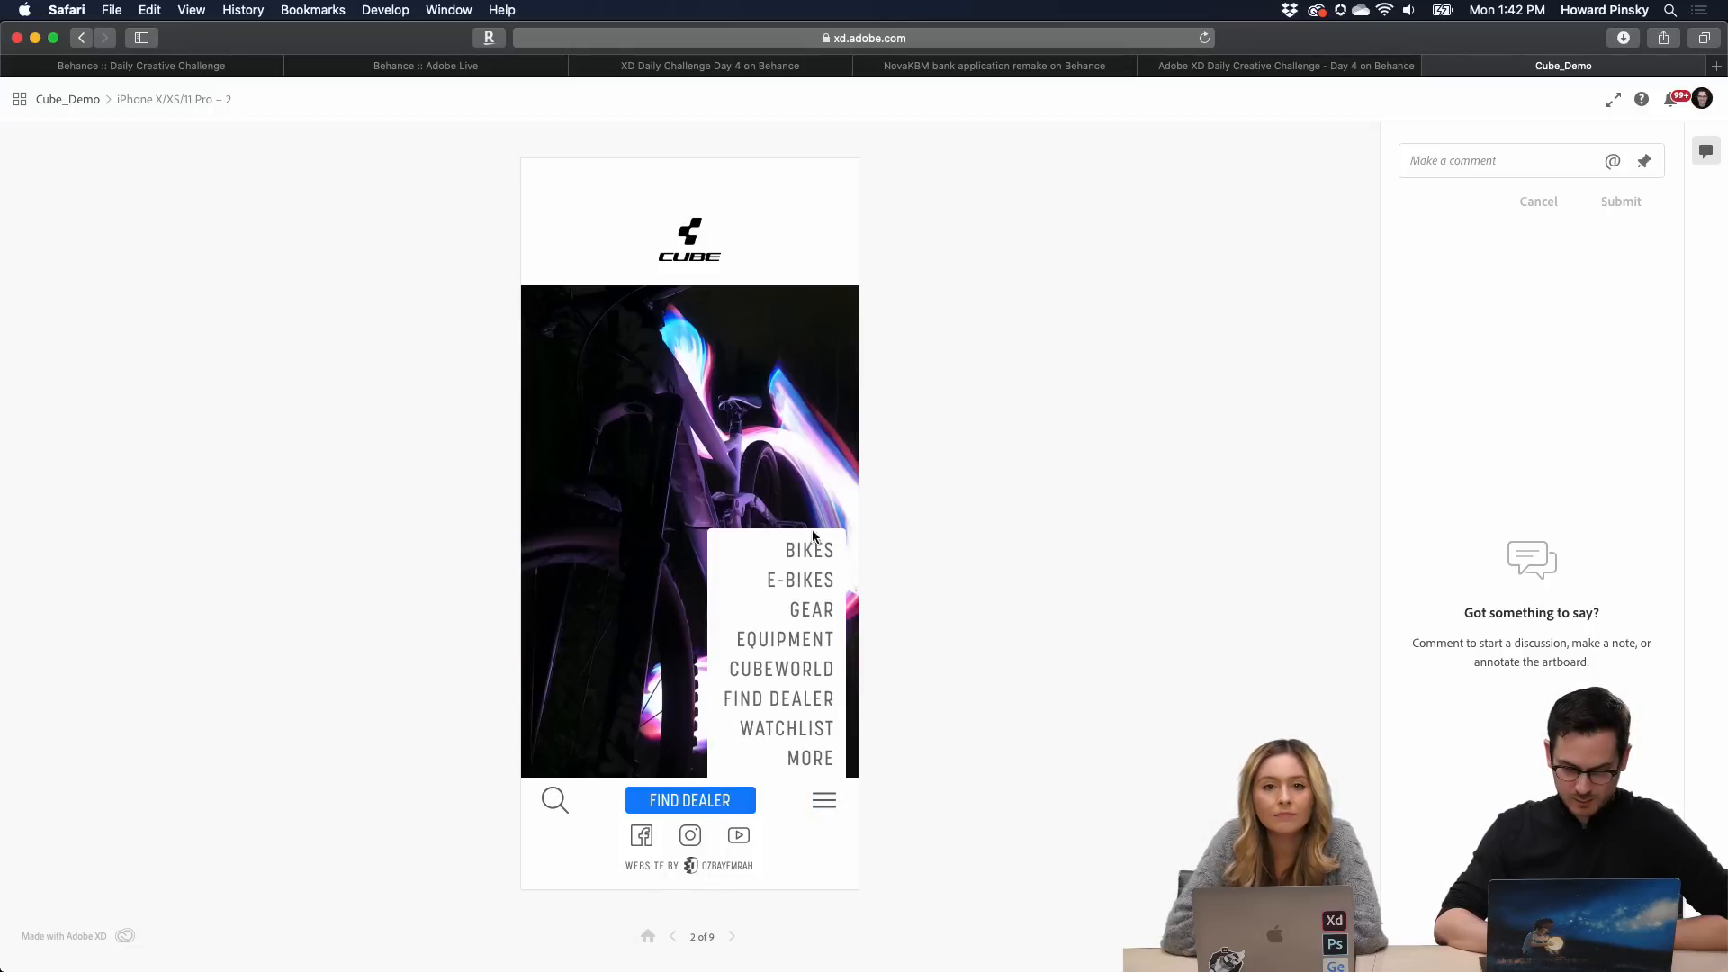
left_click(810, 548)
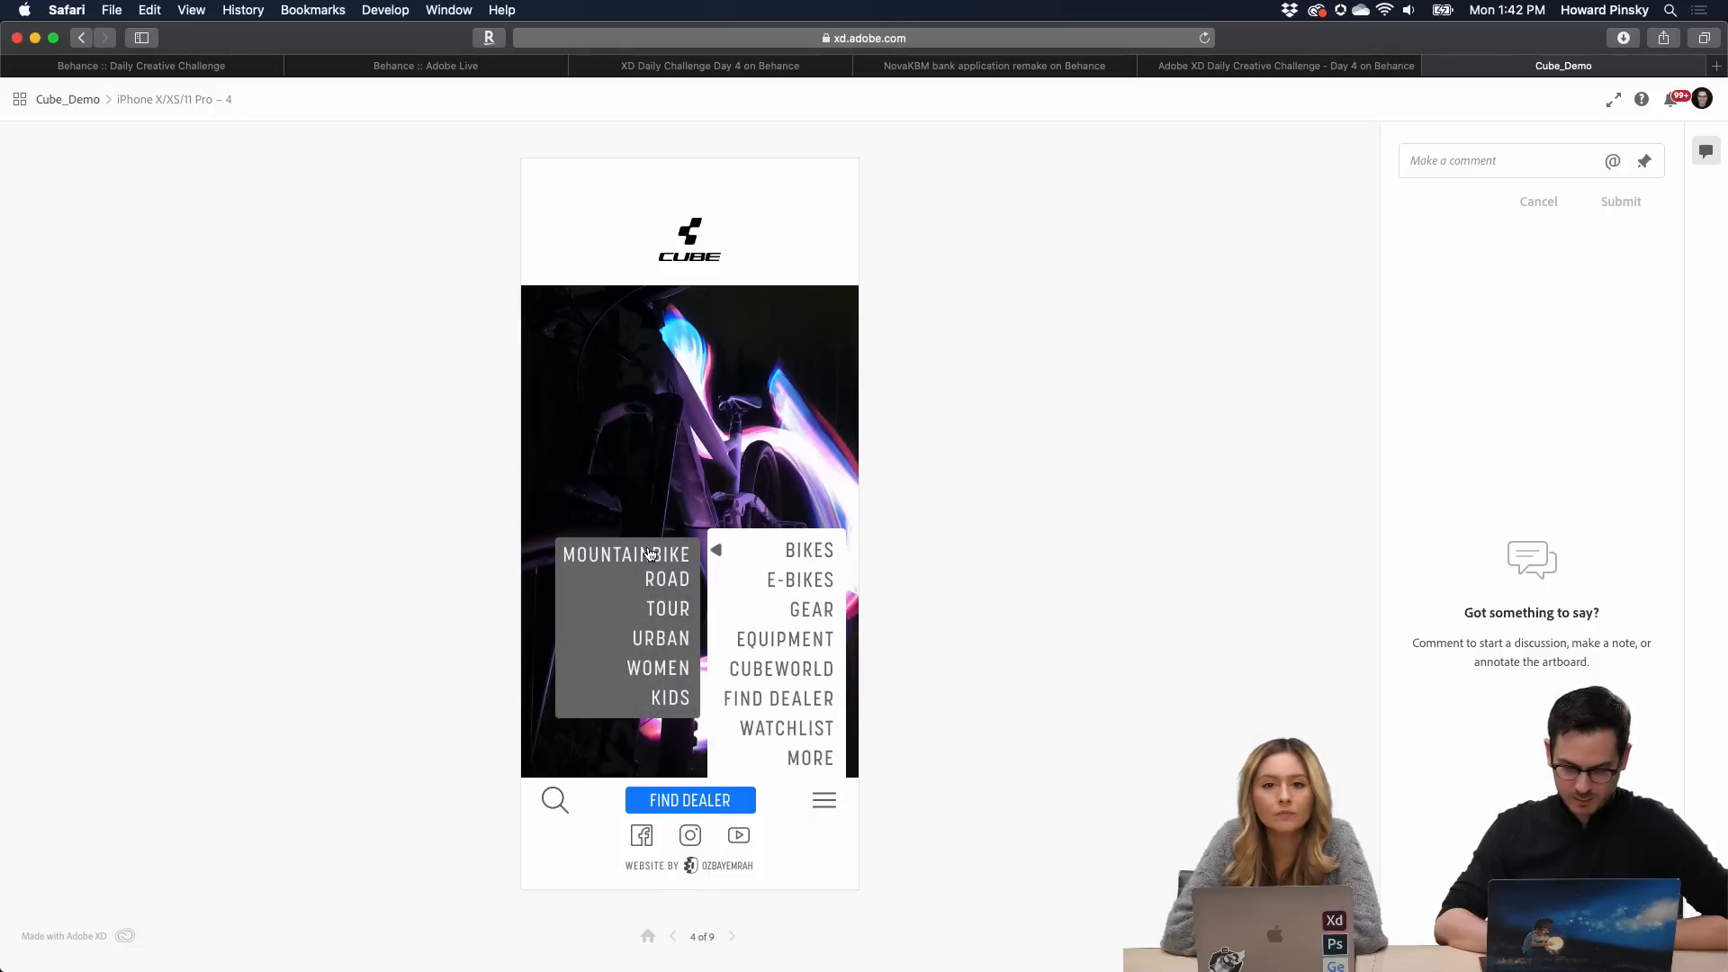
left_click(650, 553)
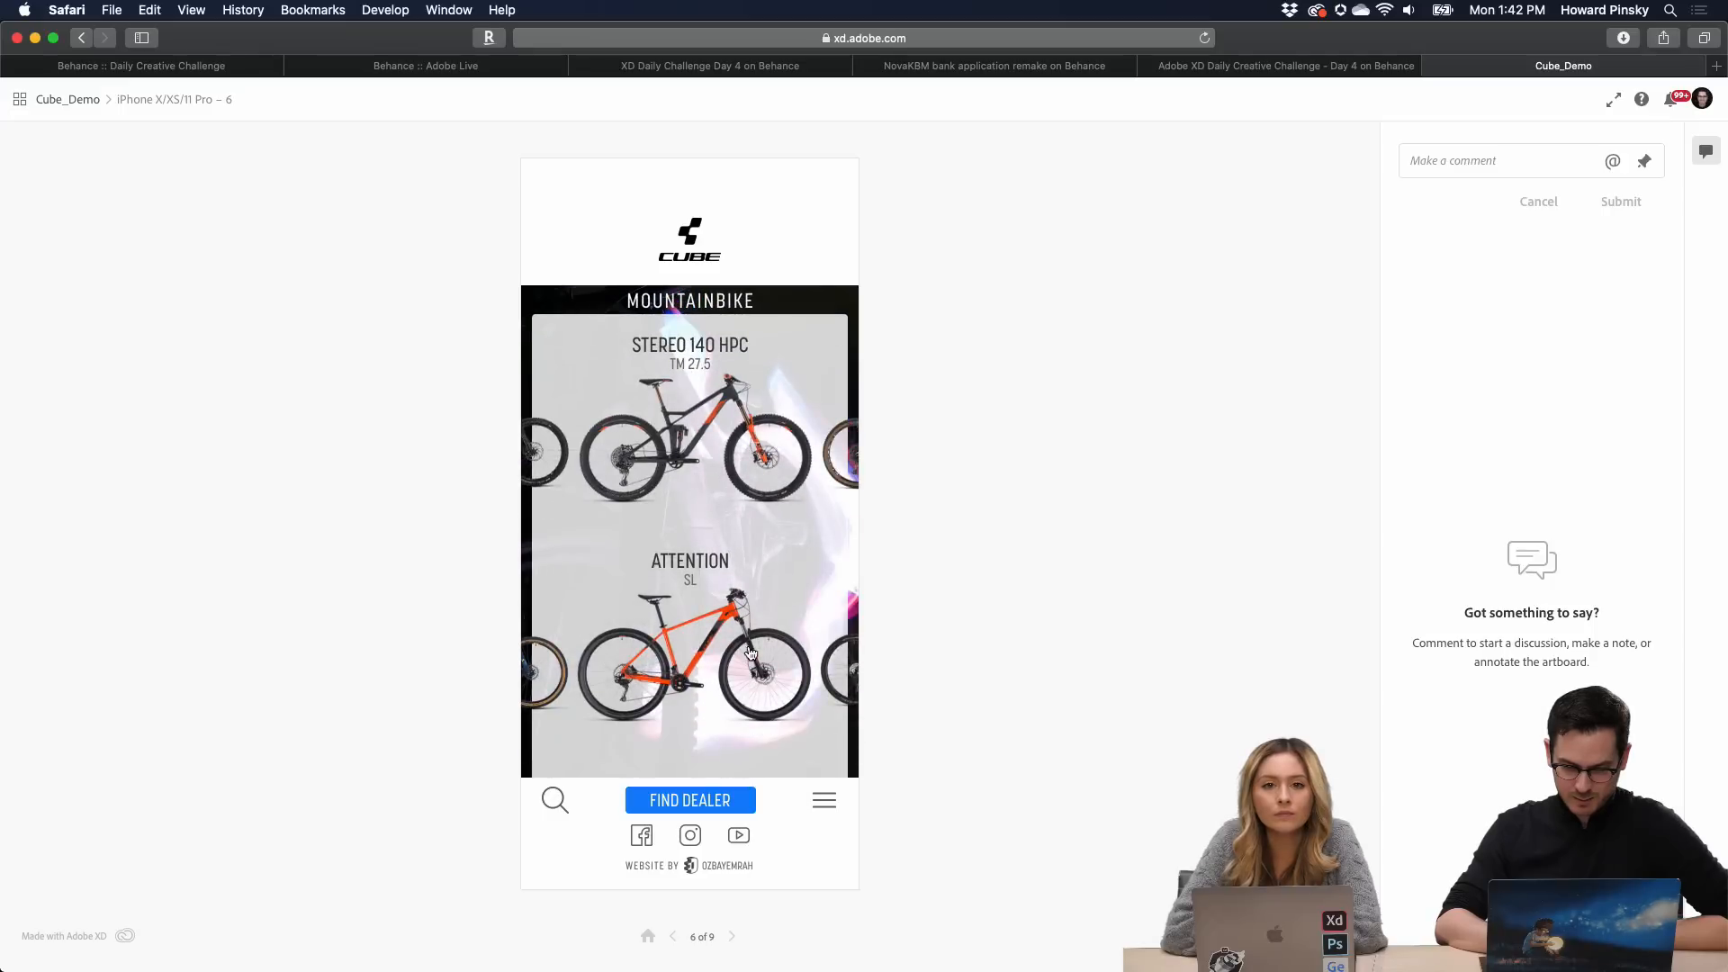
left_click_drag(749, 651, 479, 663)
Return to Discord's current-challenge channel and find the newest post with the Sneaker Shop Behance project.
mouse_move(705, 967)
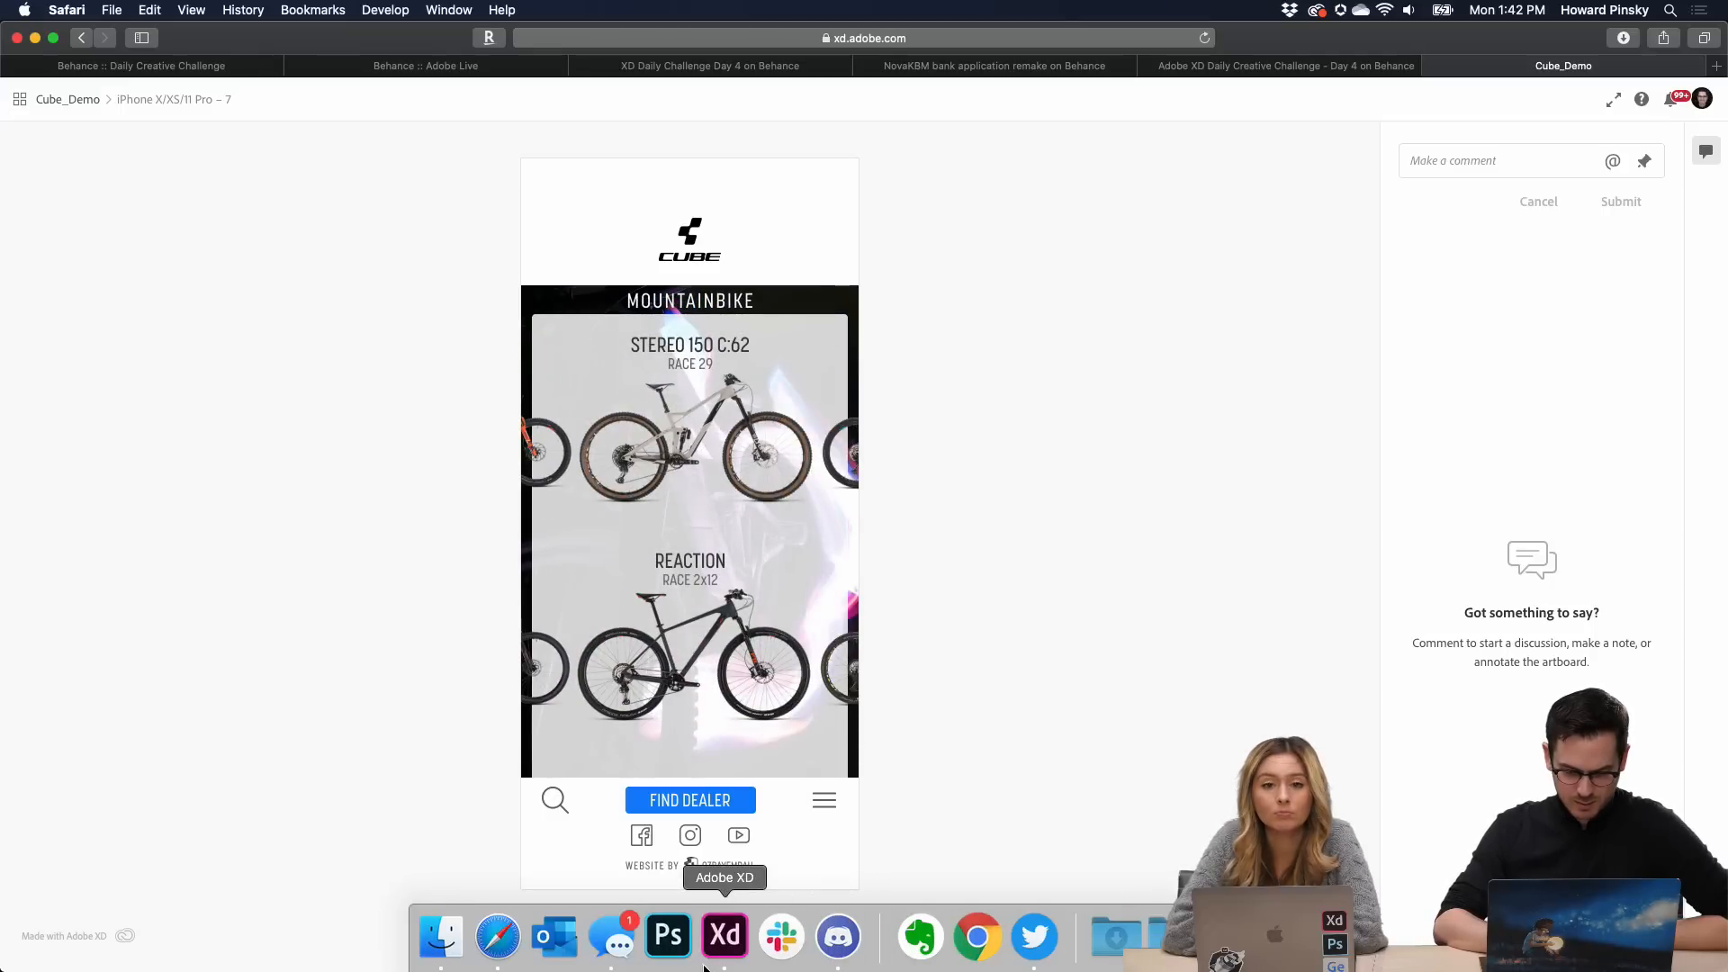
left_click(838, 936)
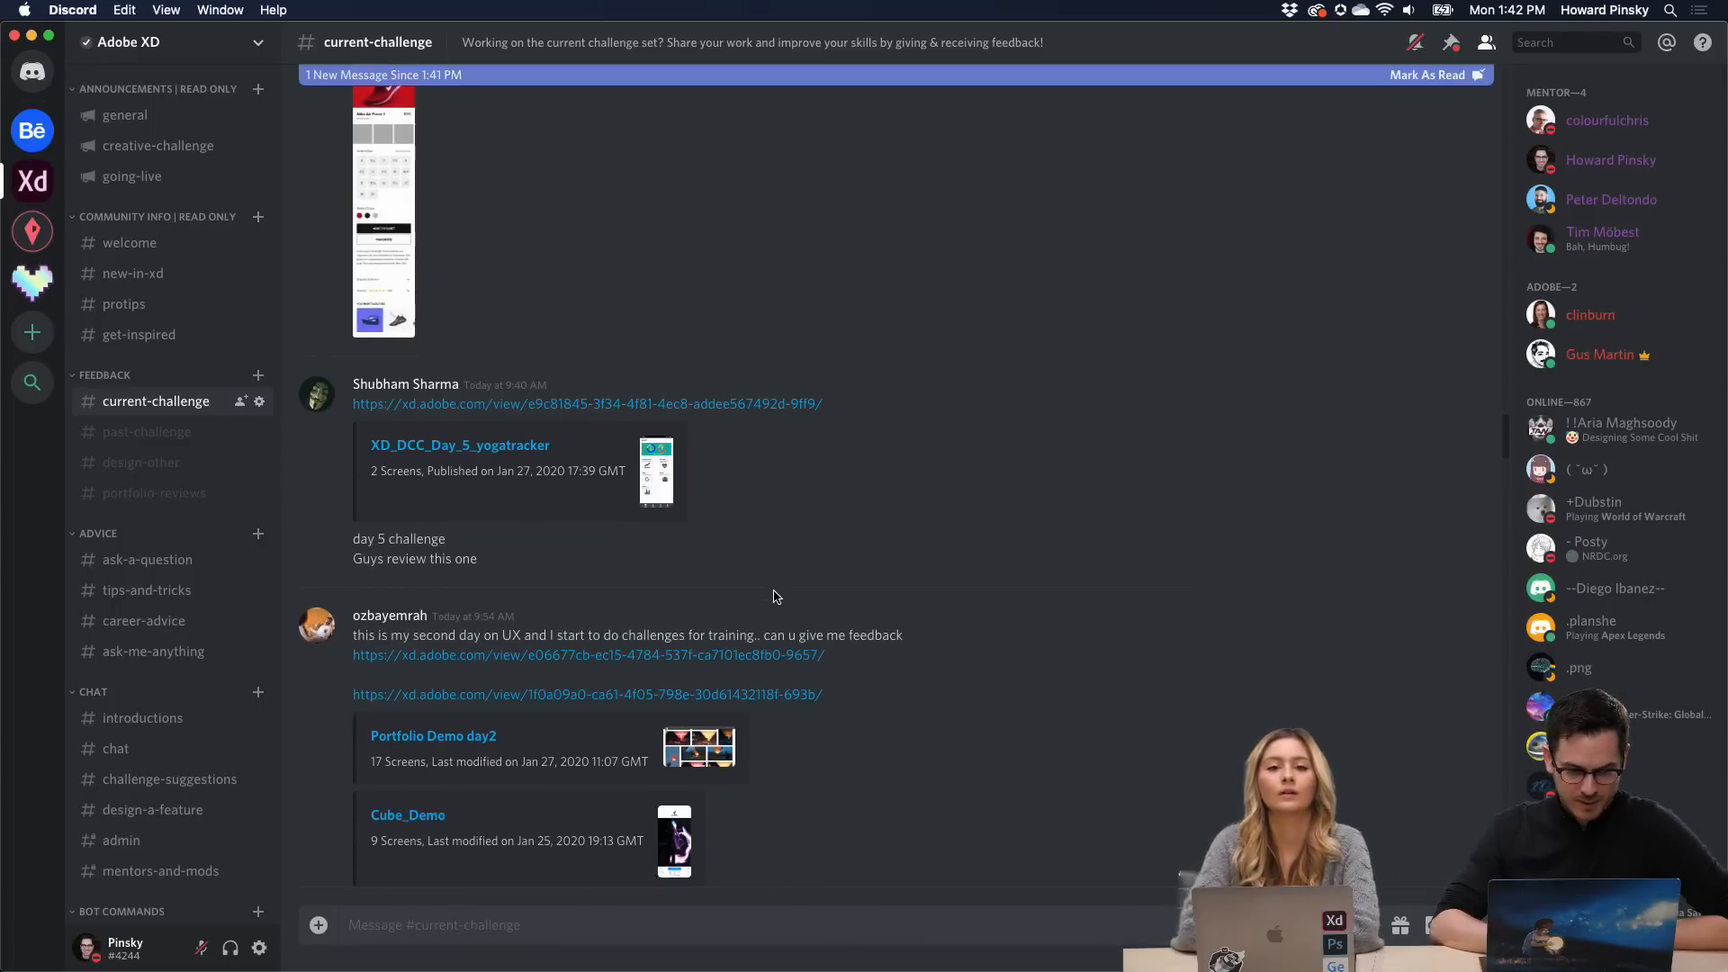
scroll(776, 596, "down", 15)
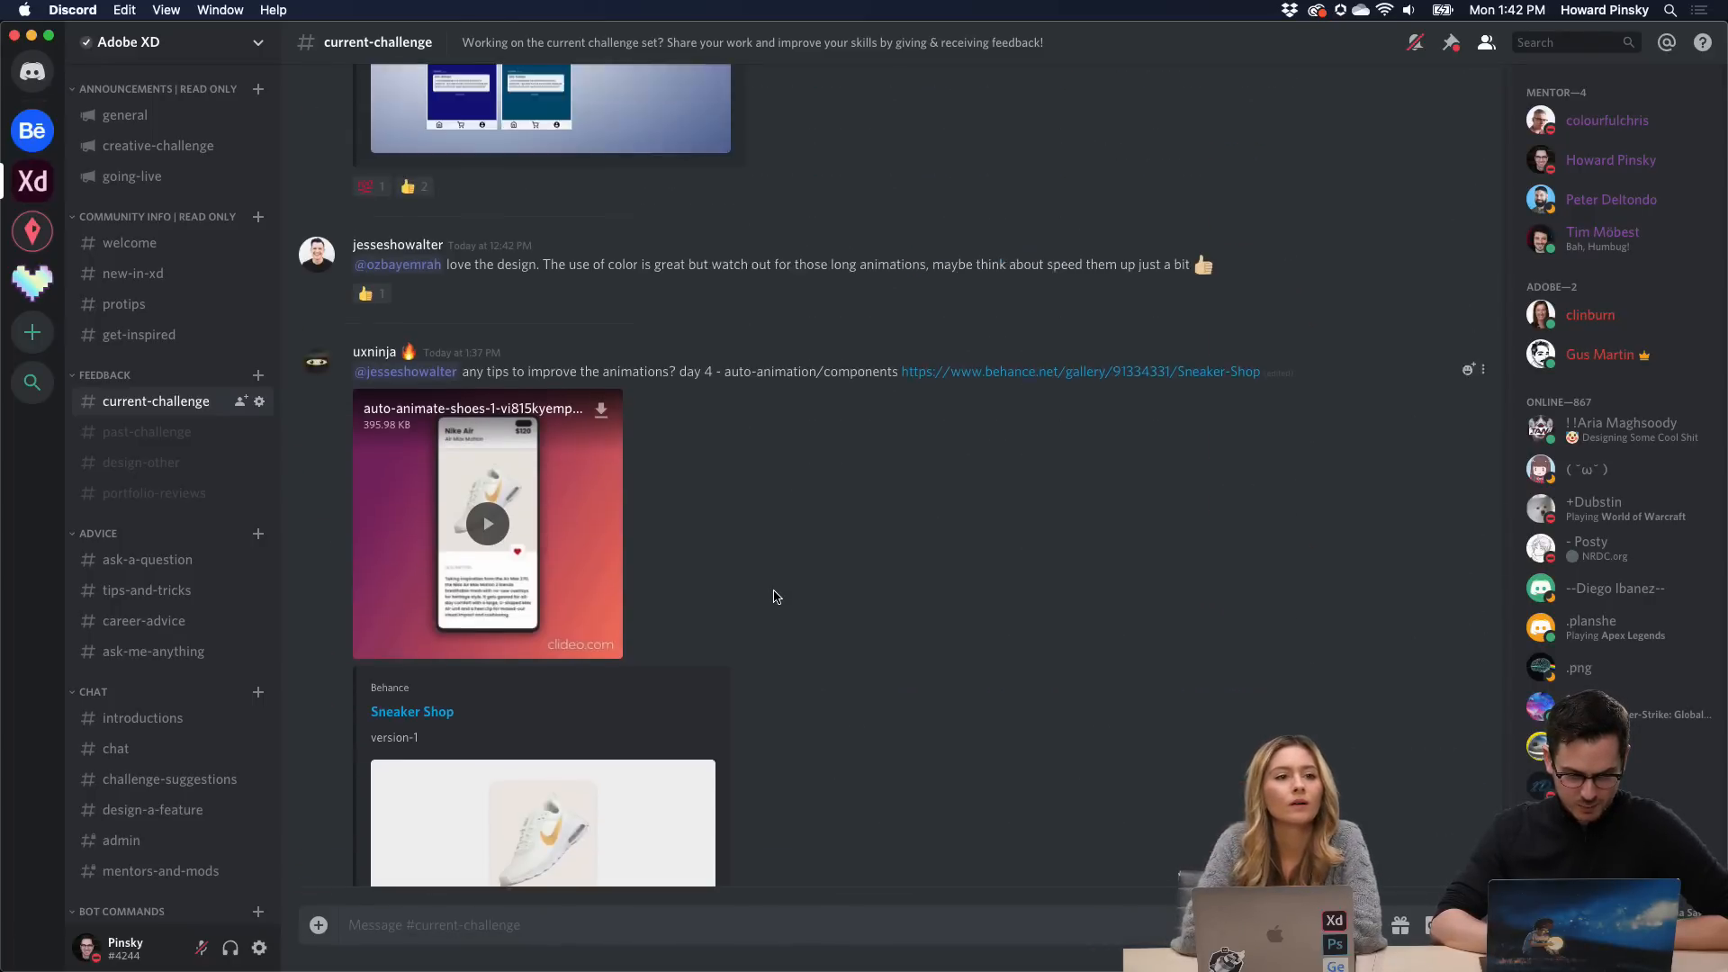
scroll(775, 597, "down", 3)
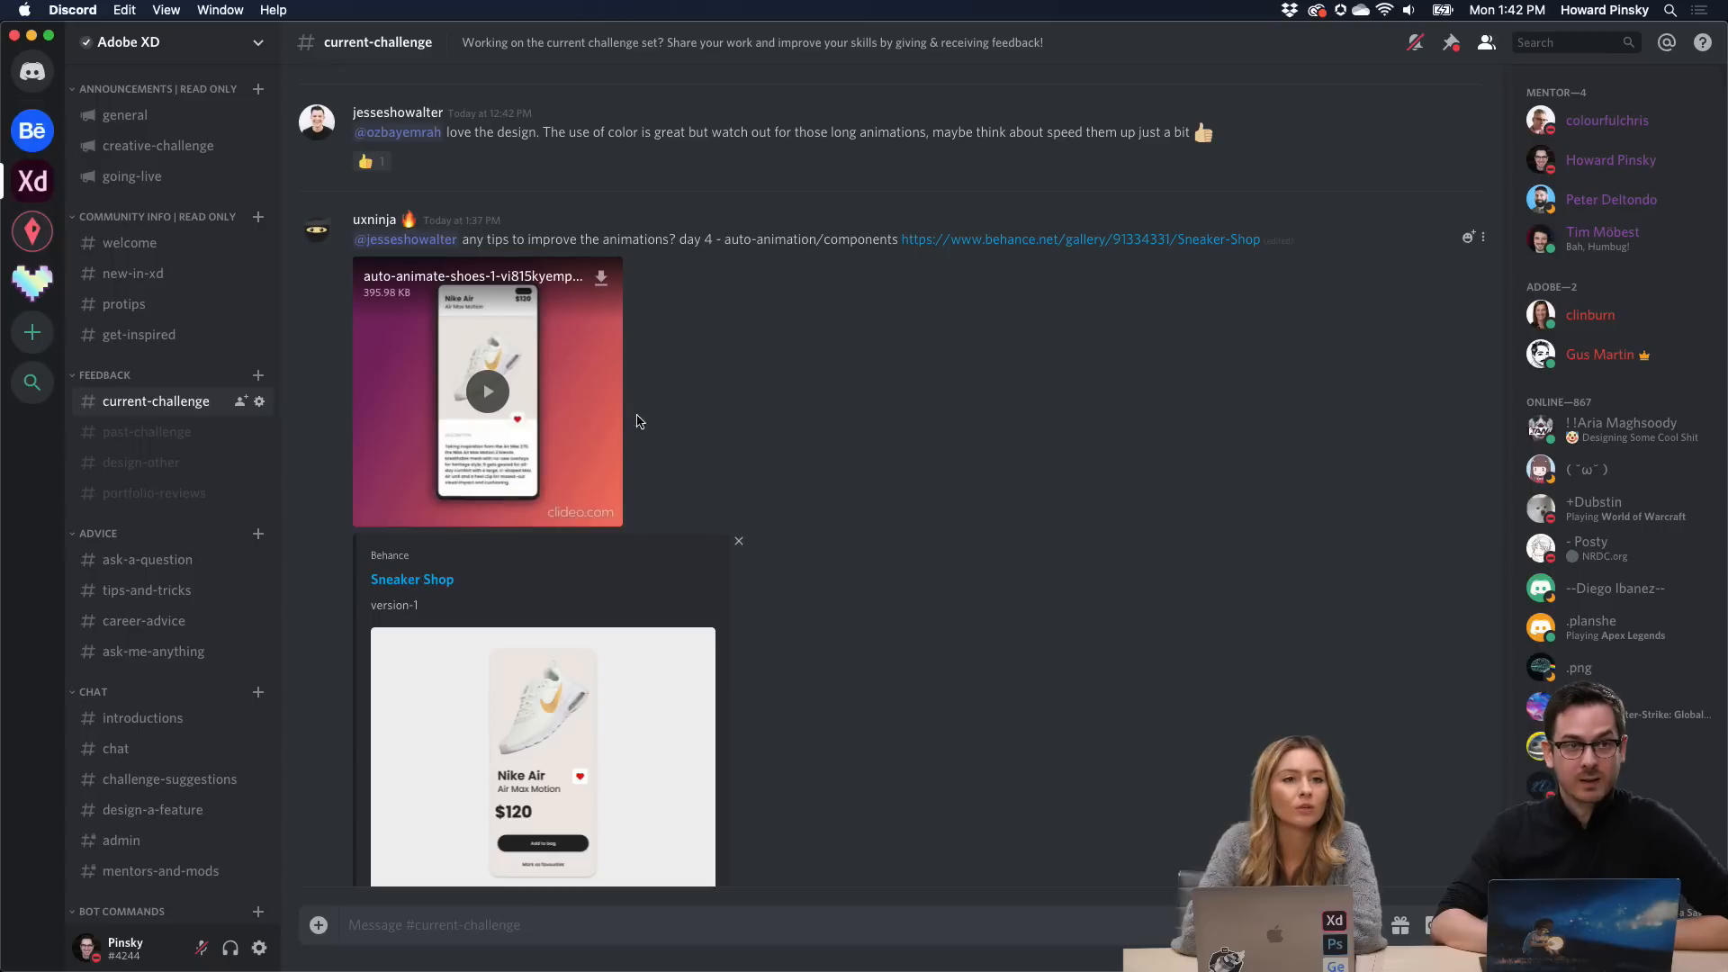
Look over the current-challenge post about improving the day 4 animations and open its Sneaker Shop Behance link.
scroll(779, 347, "up", 9)
scroll(779, 347, "down", 12)
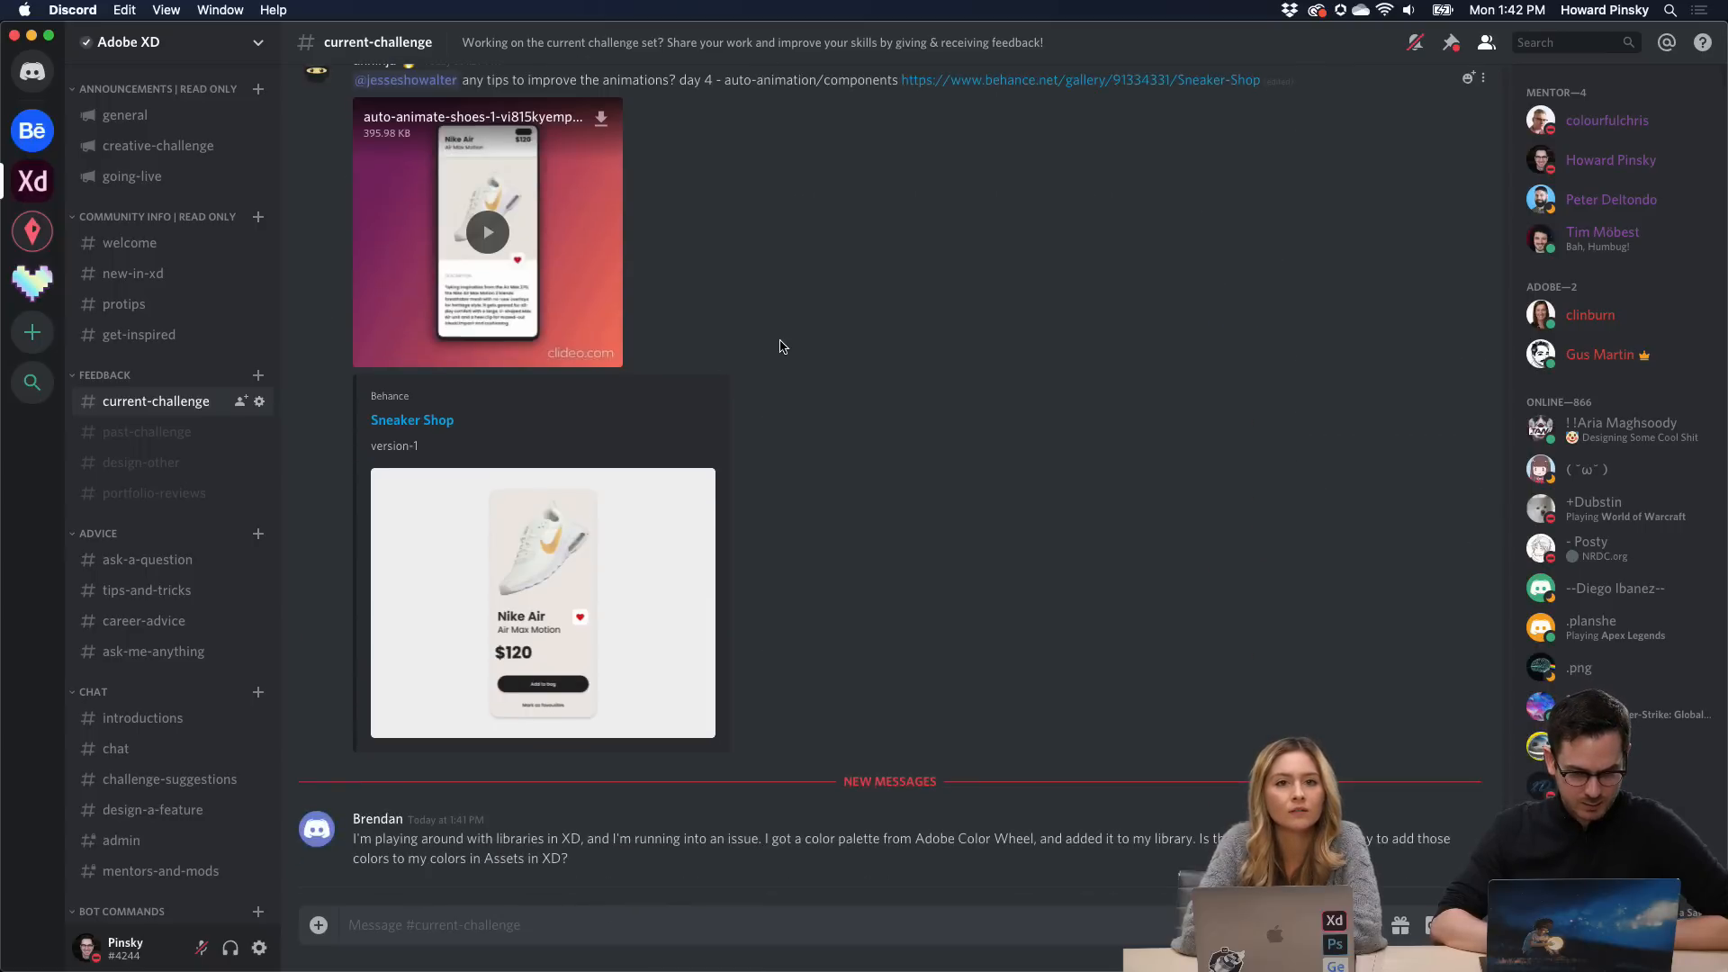
scroll(418, 423, "up", 1)
scroll(418, 423, "up", 4)
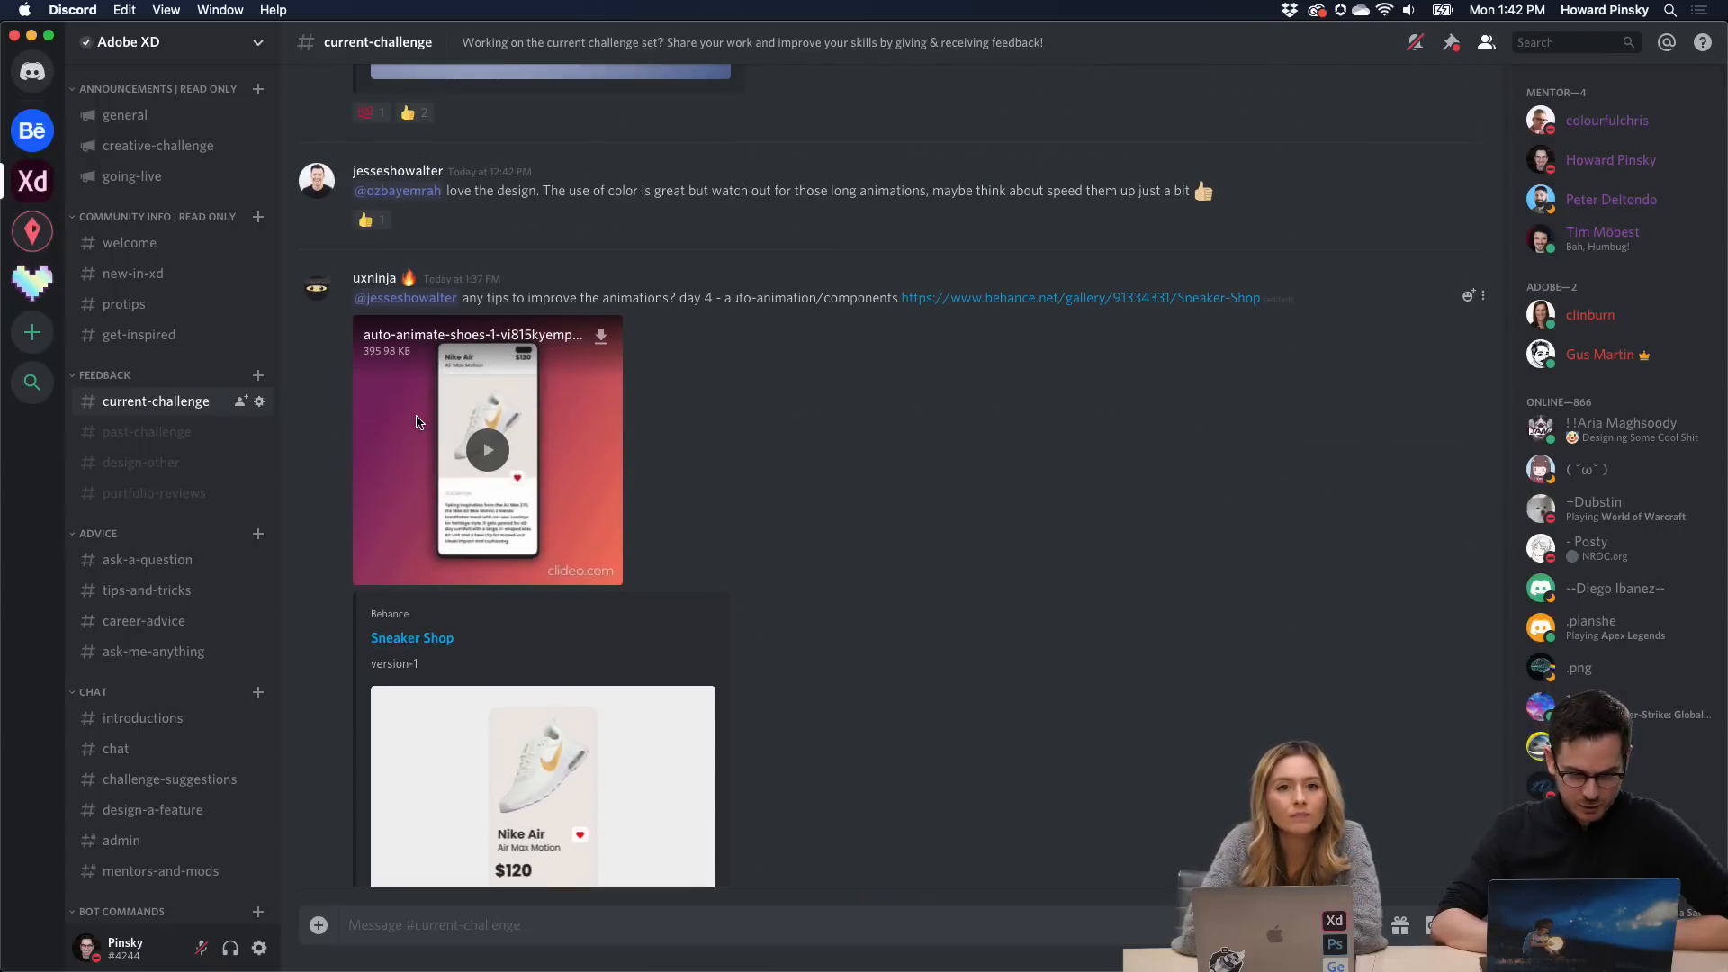
scroll(720, 360, "down", 1)
left_click(1051, 285)
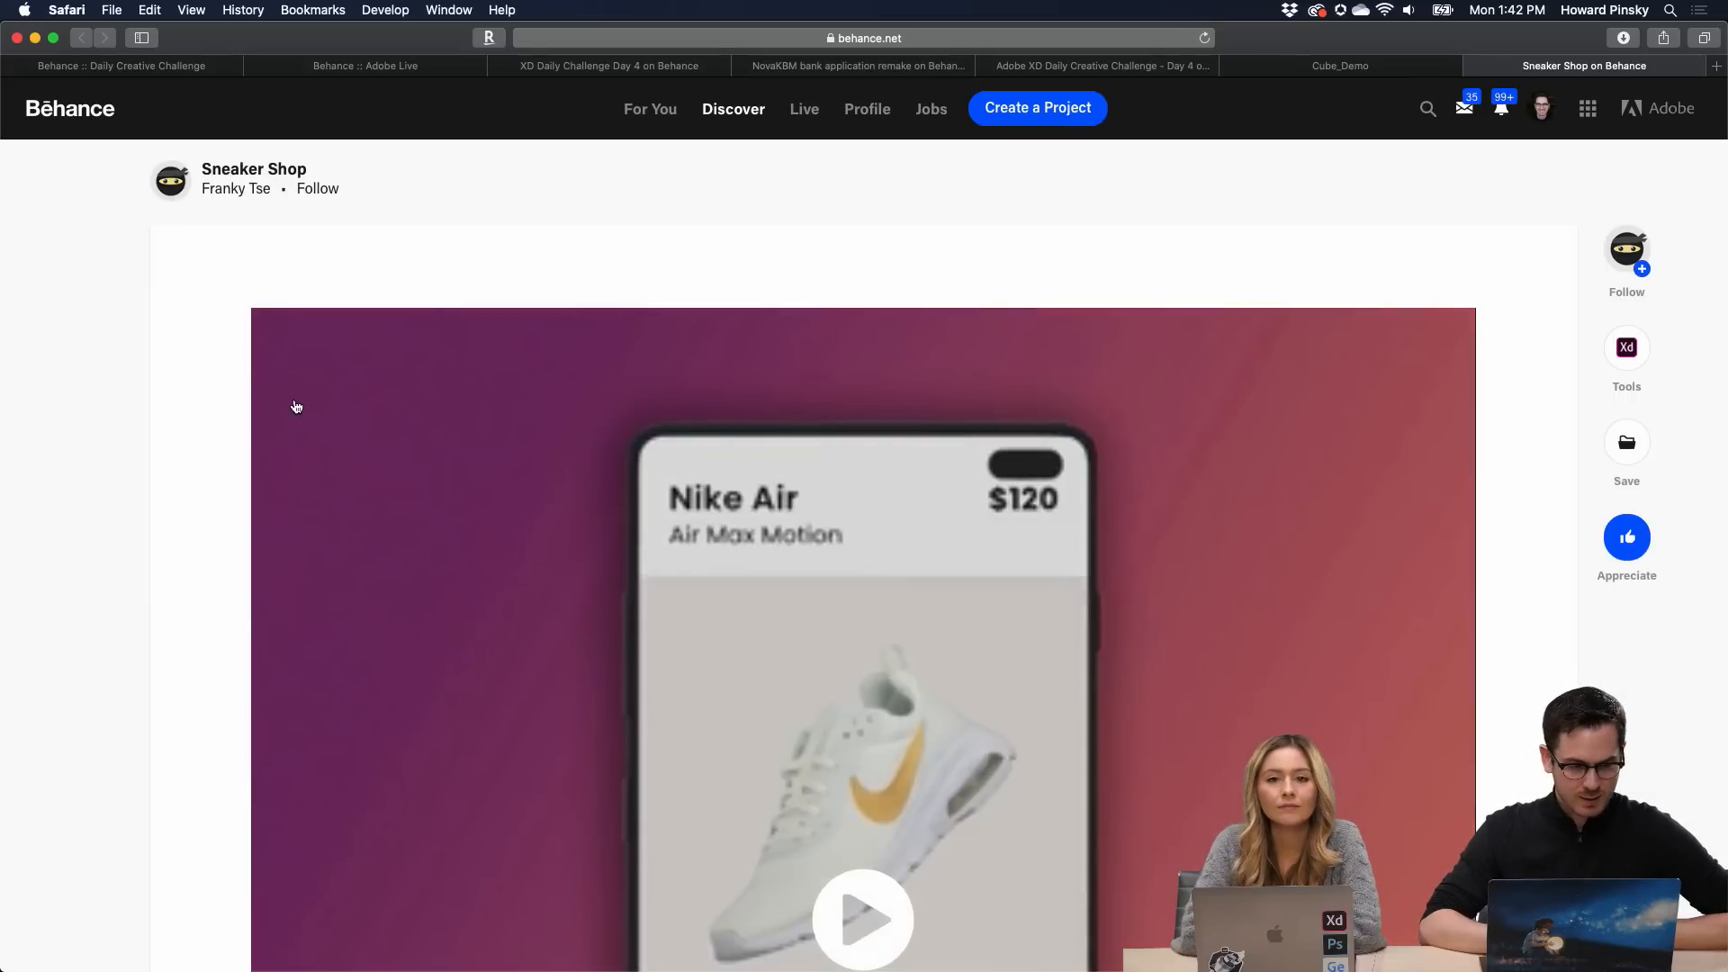
Play the Sneaker Shop project's video and watch the Nike Air product page animation through.
scroll(100, 303, "down", 6)
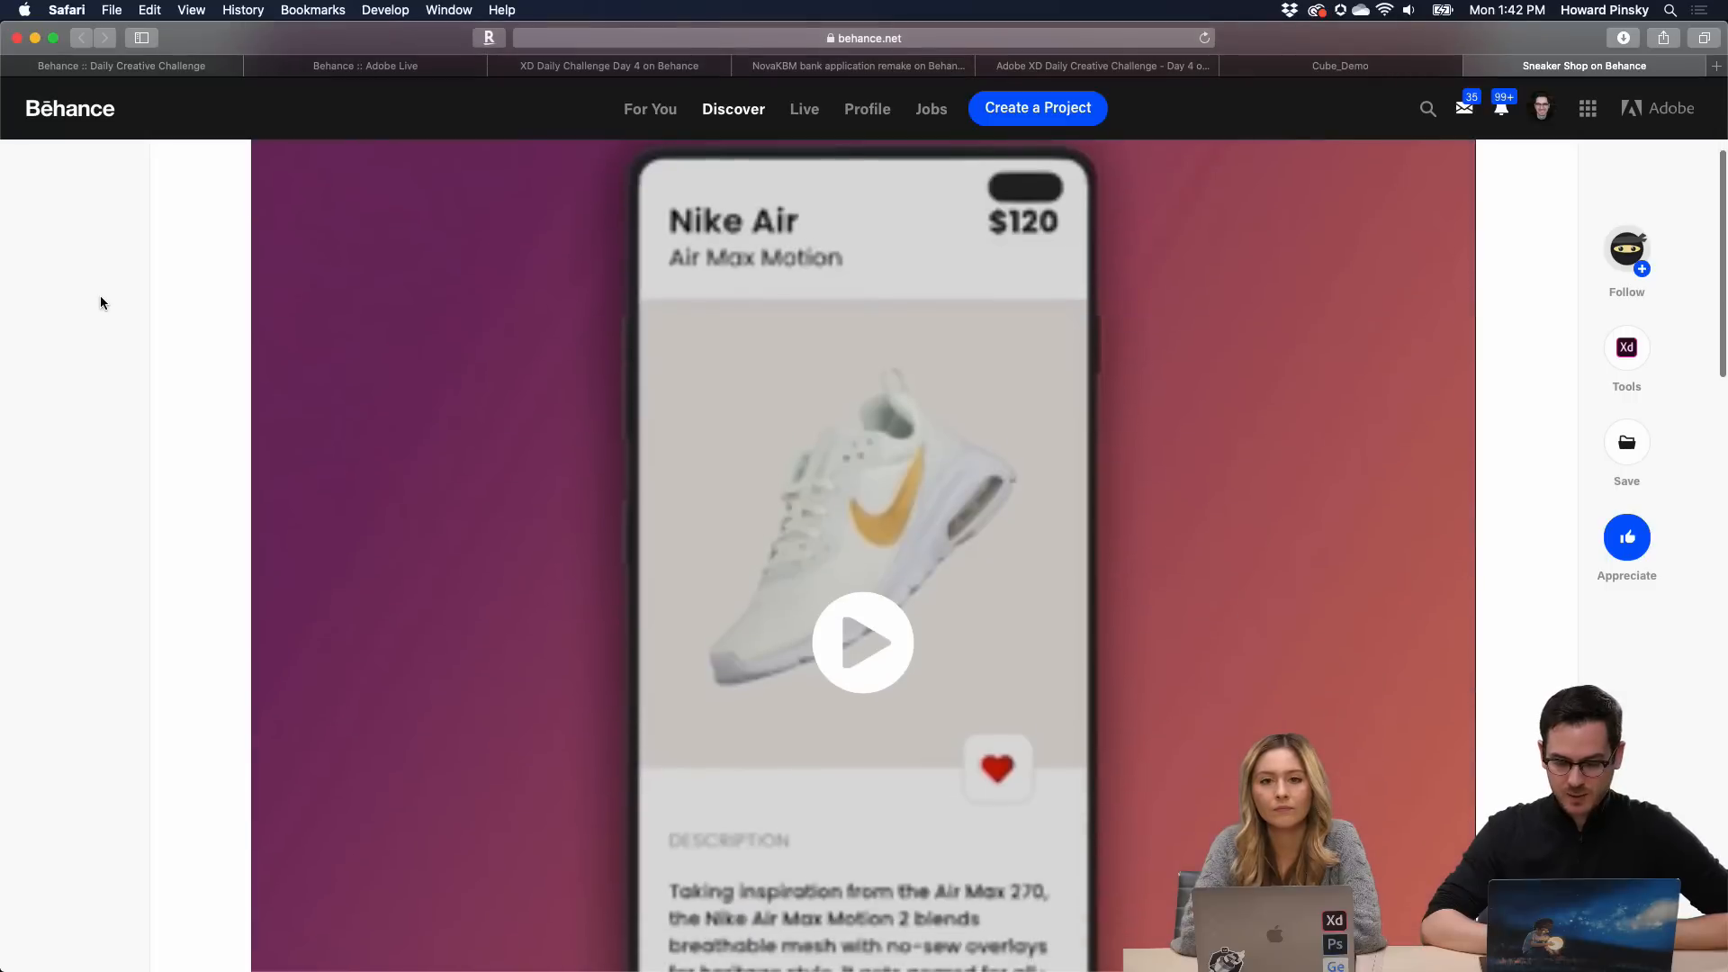
scroll(100, 303, "up", 8)
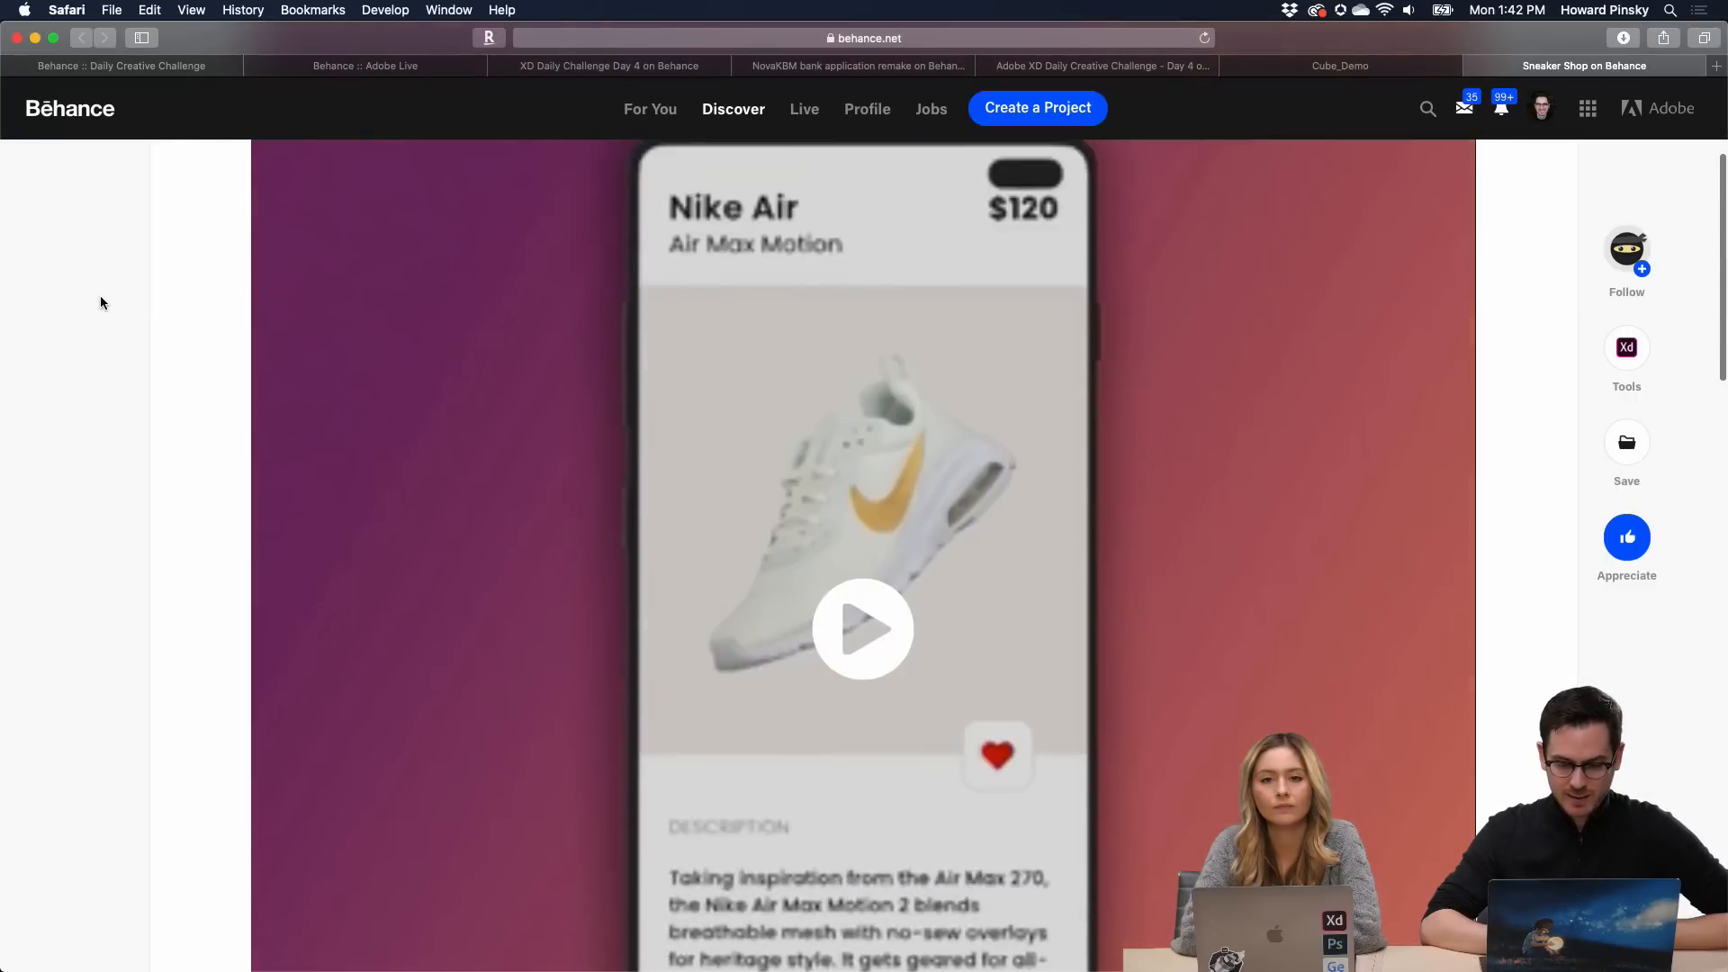
scroll(102, 304, "up", 2)
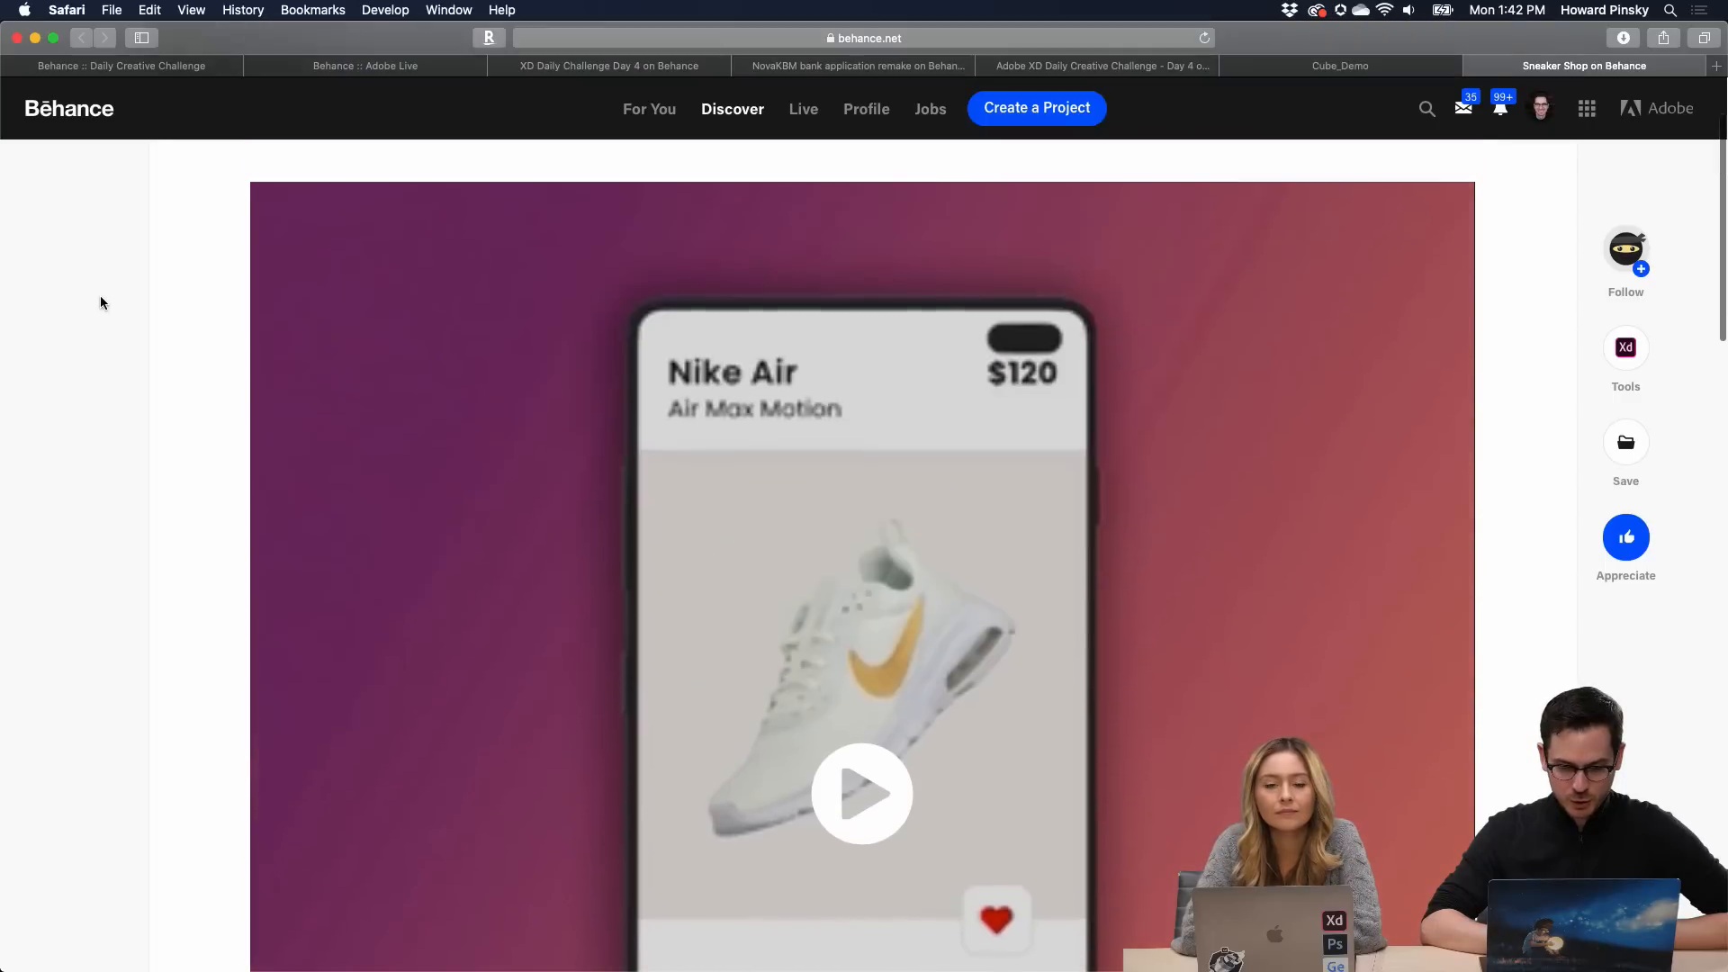
left_click(873, 675)
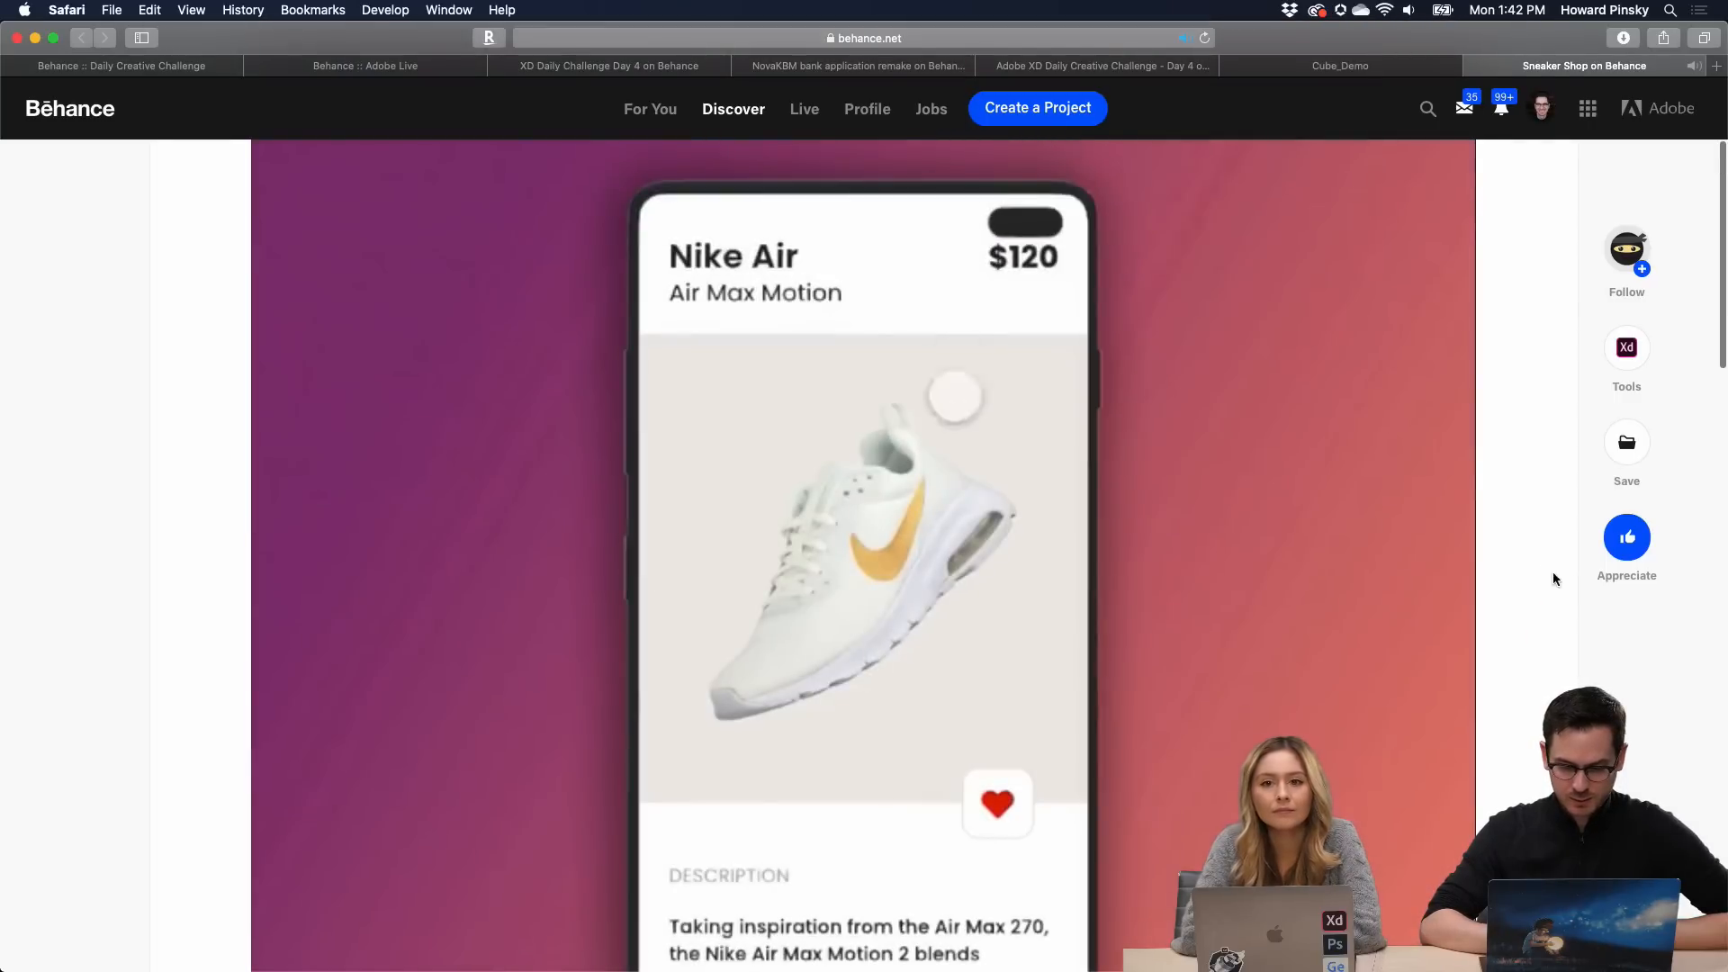
scroll(1197, 562, "down", 3)
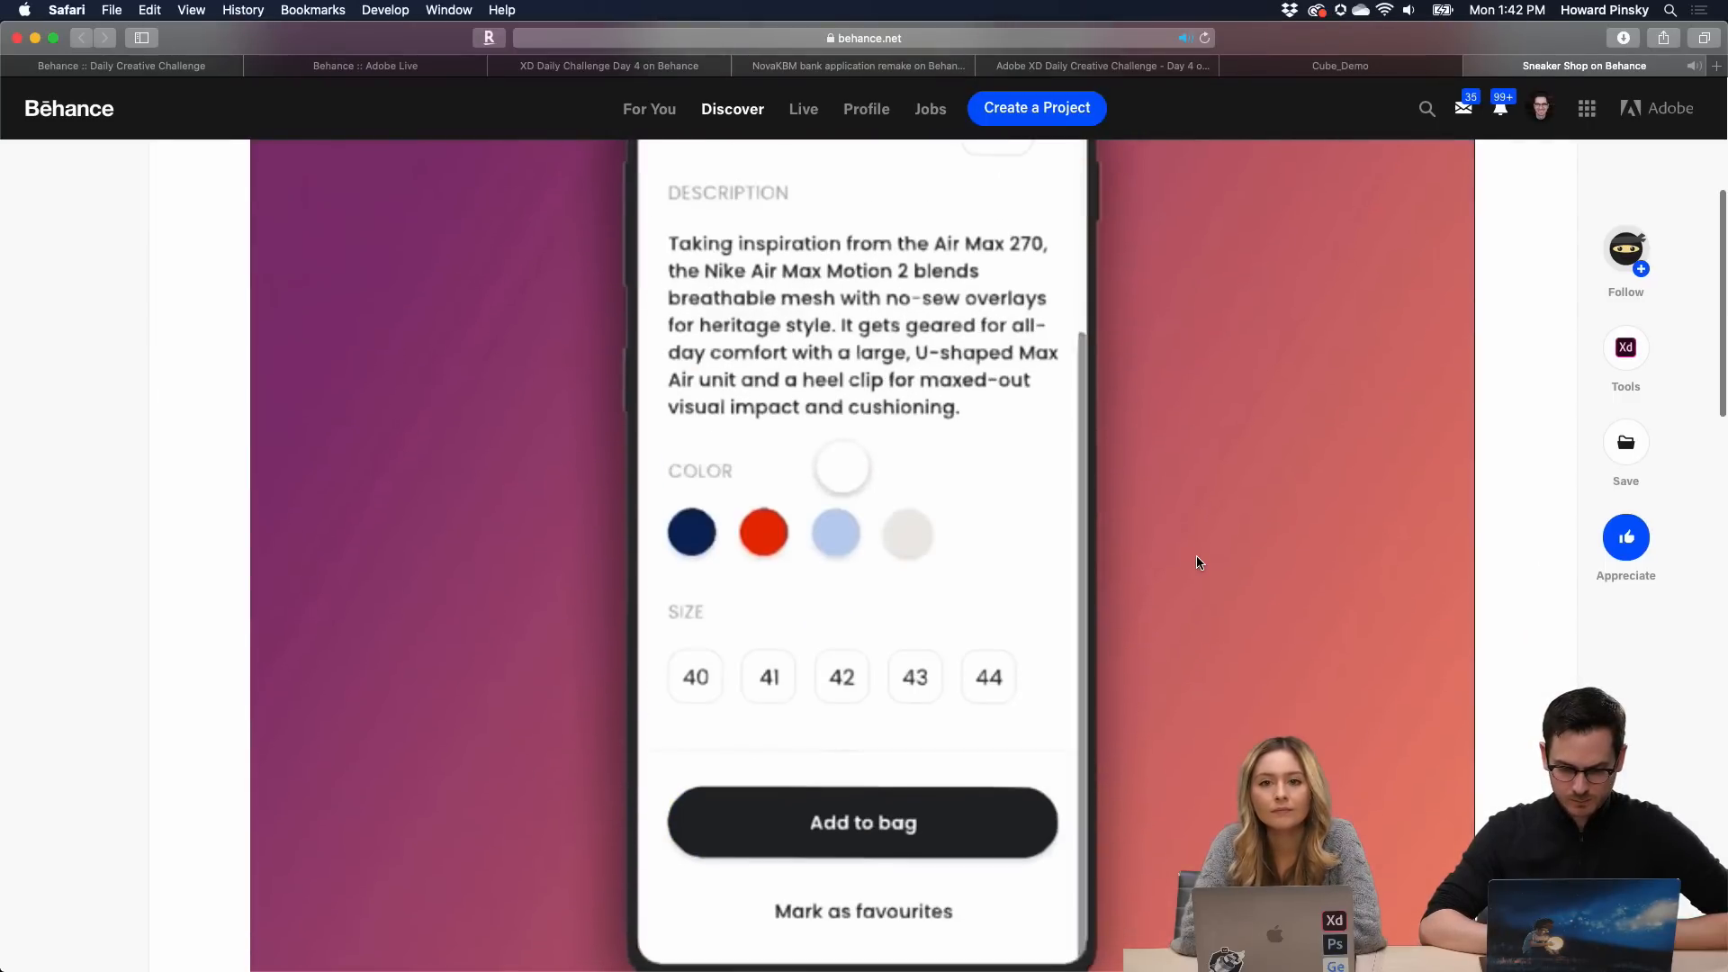
key("super+shift+backslash")
left_click(1196, 560)
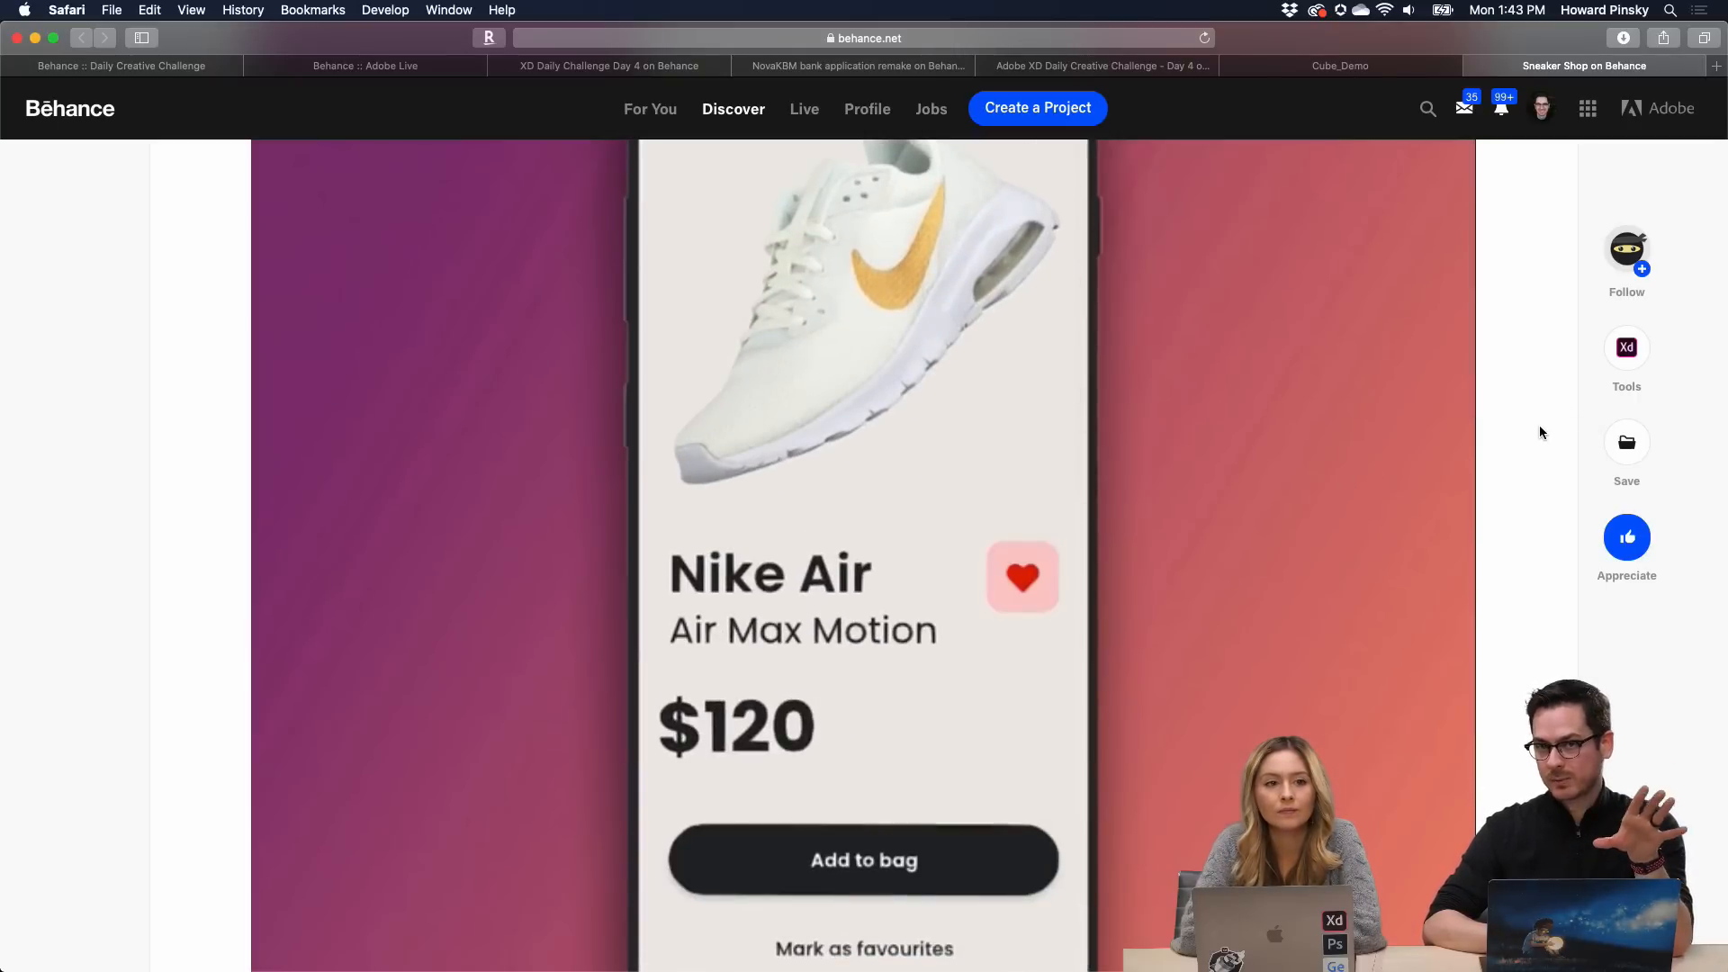
Replay the Sneaker Shop video from 0:10 and shrink the page until the whole phone mockup fits in view.
scroll(1539, 425, "down", 1)
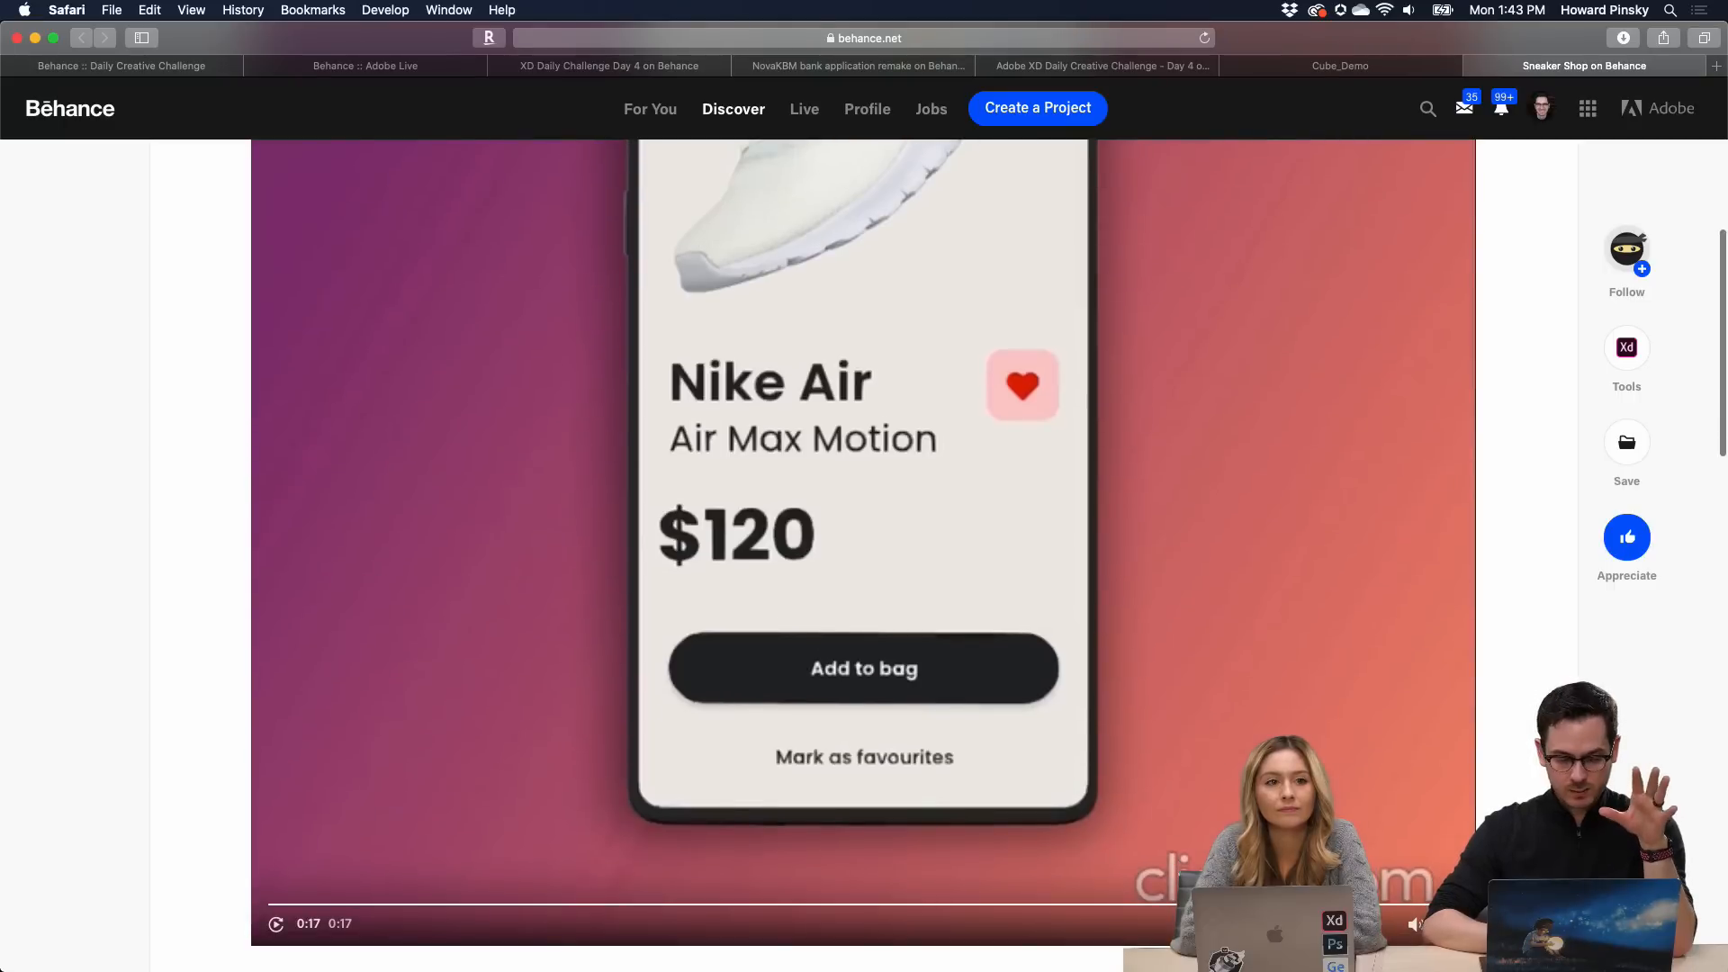
left_click(955, 905)
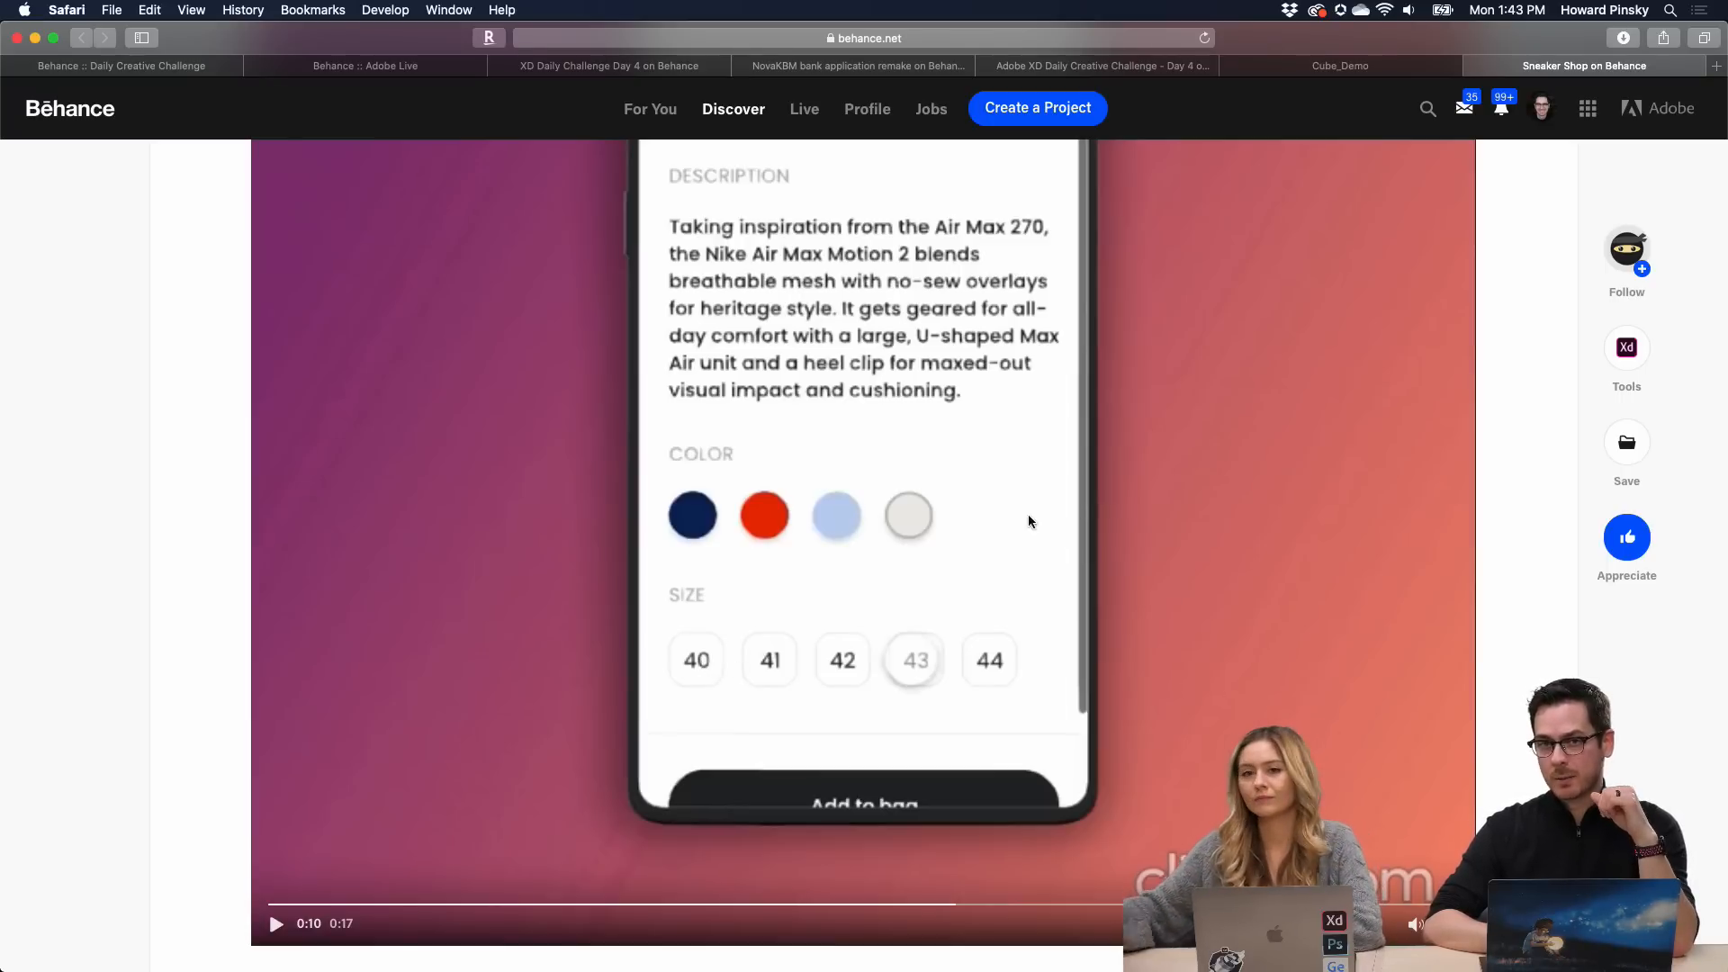
left_click(1033, 655)
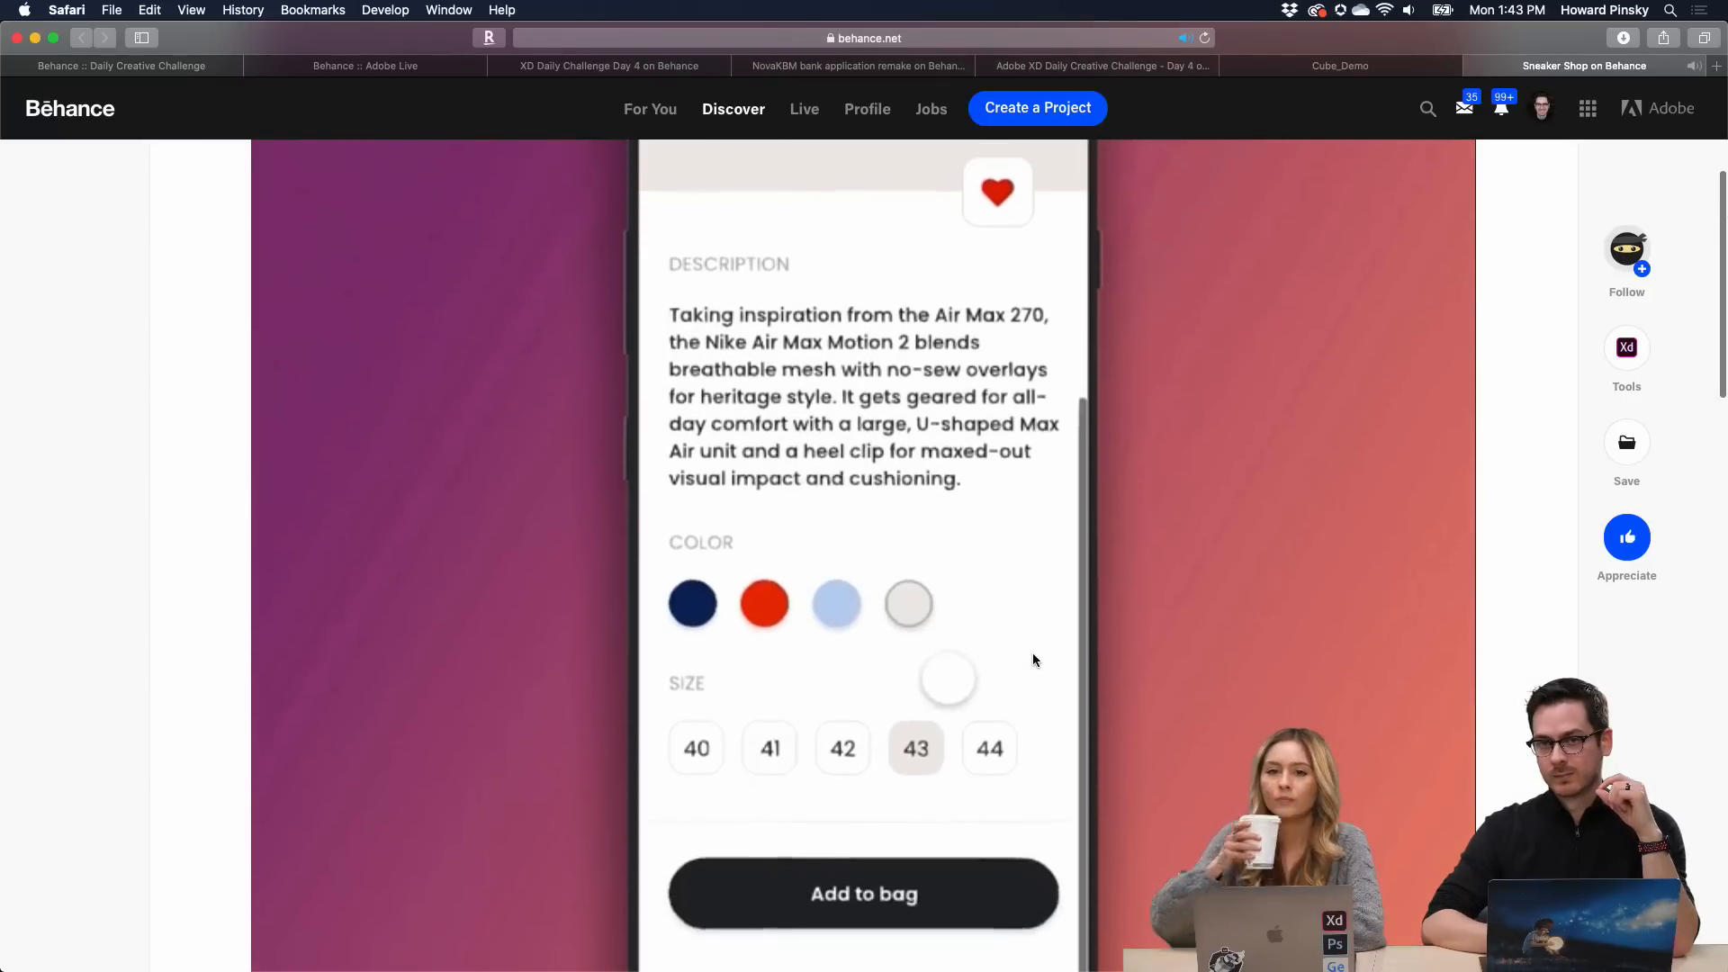
key("super+minus")
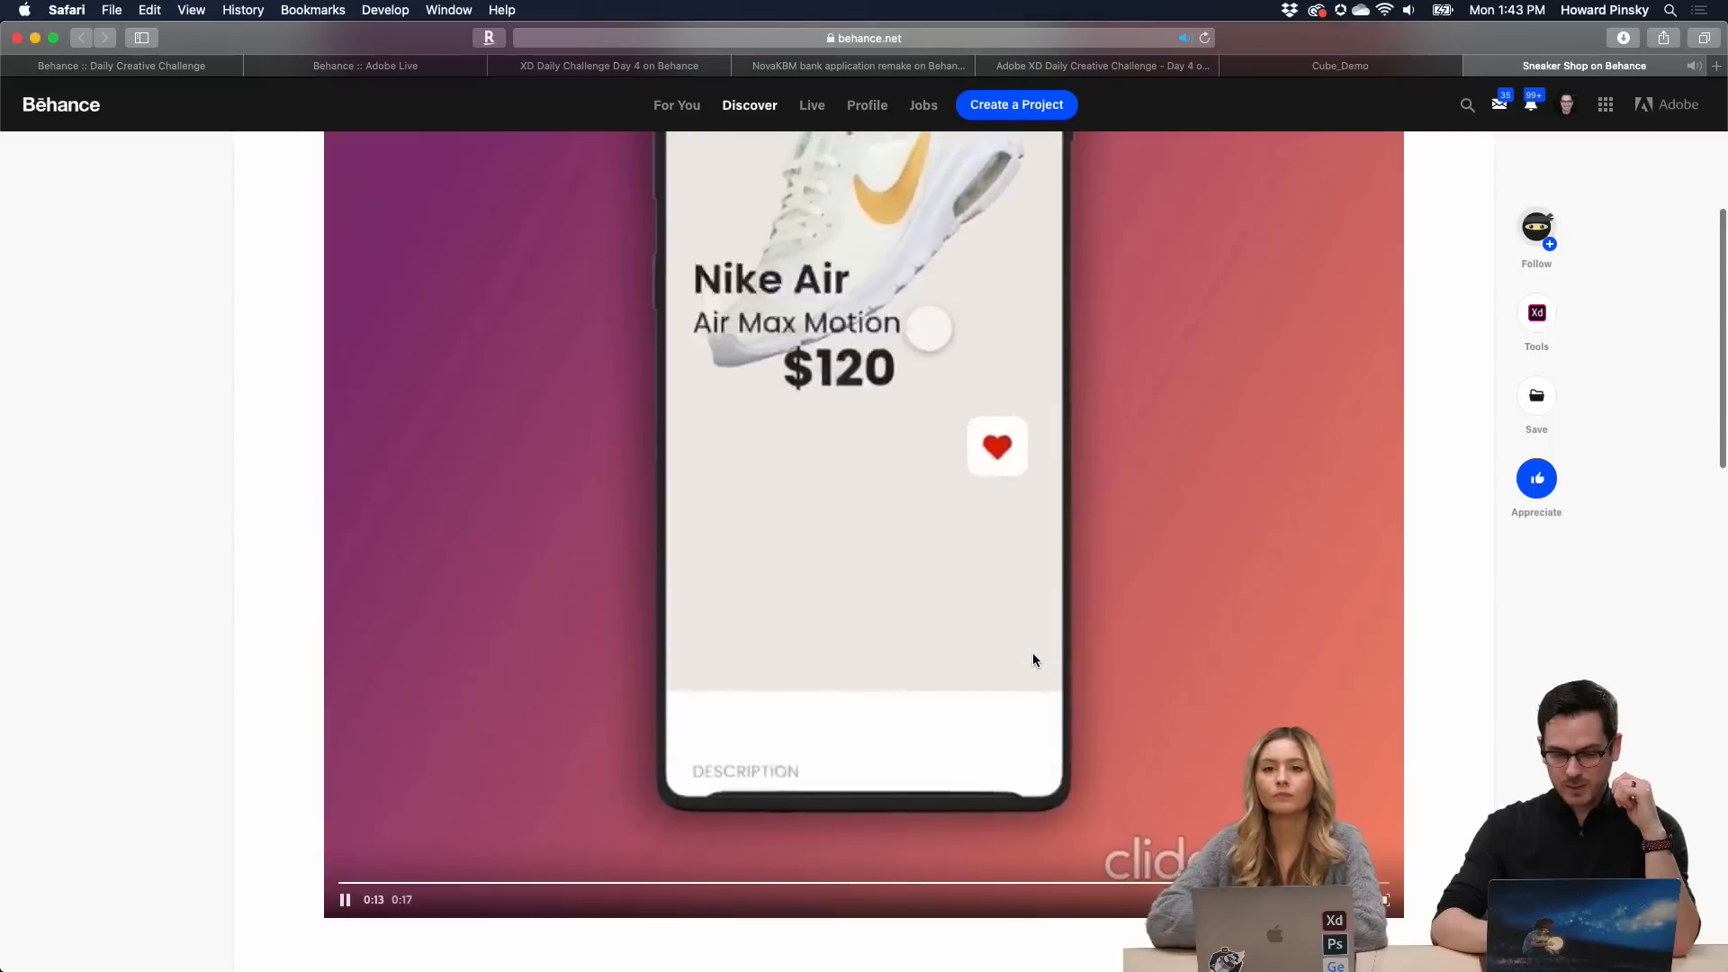
key("super+minus")
scroll(1033, 660, "up", 3)
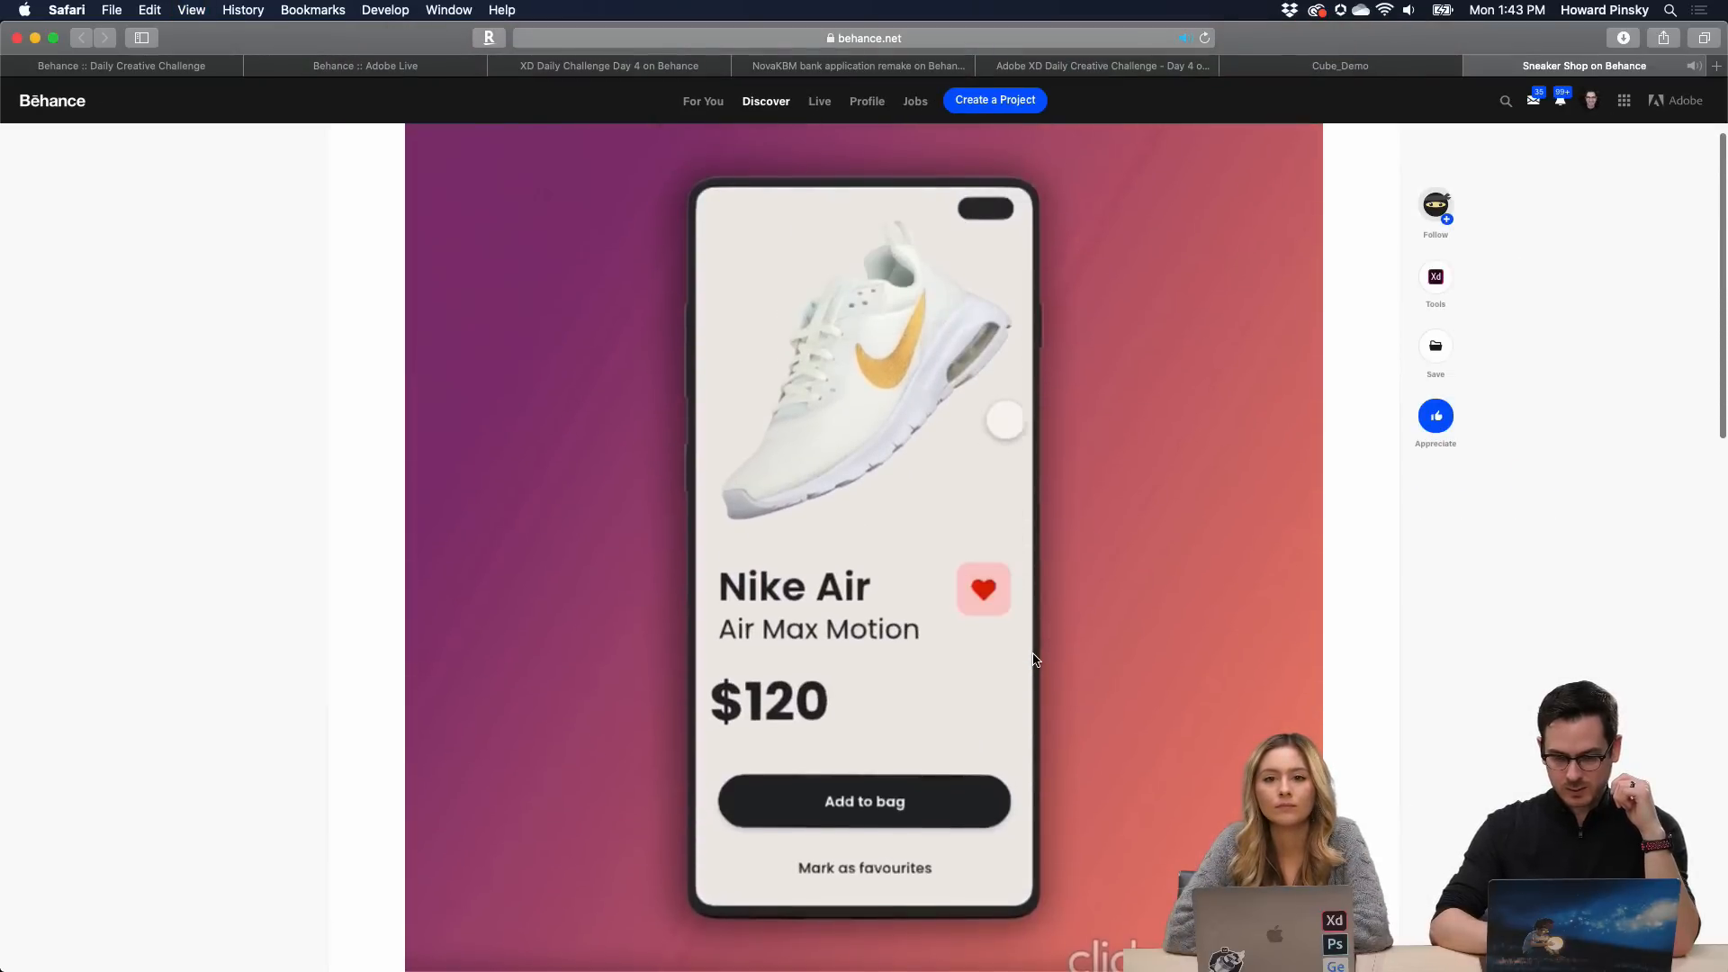
scroll(1035, 659, "down", 1)
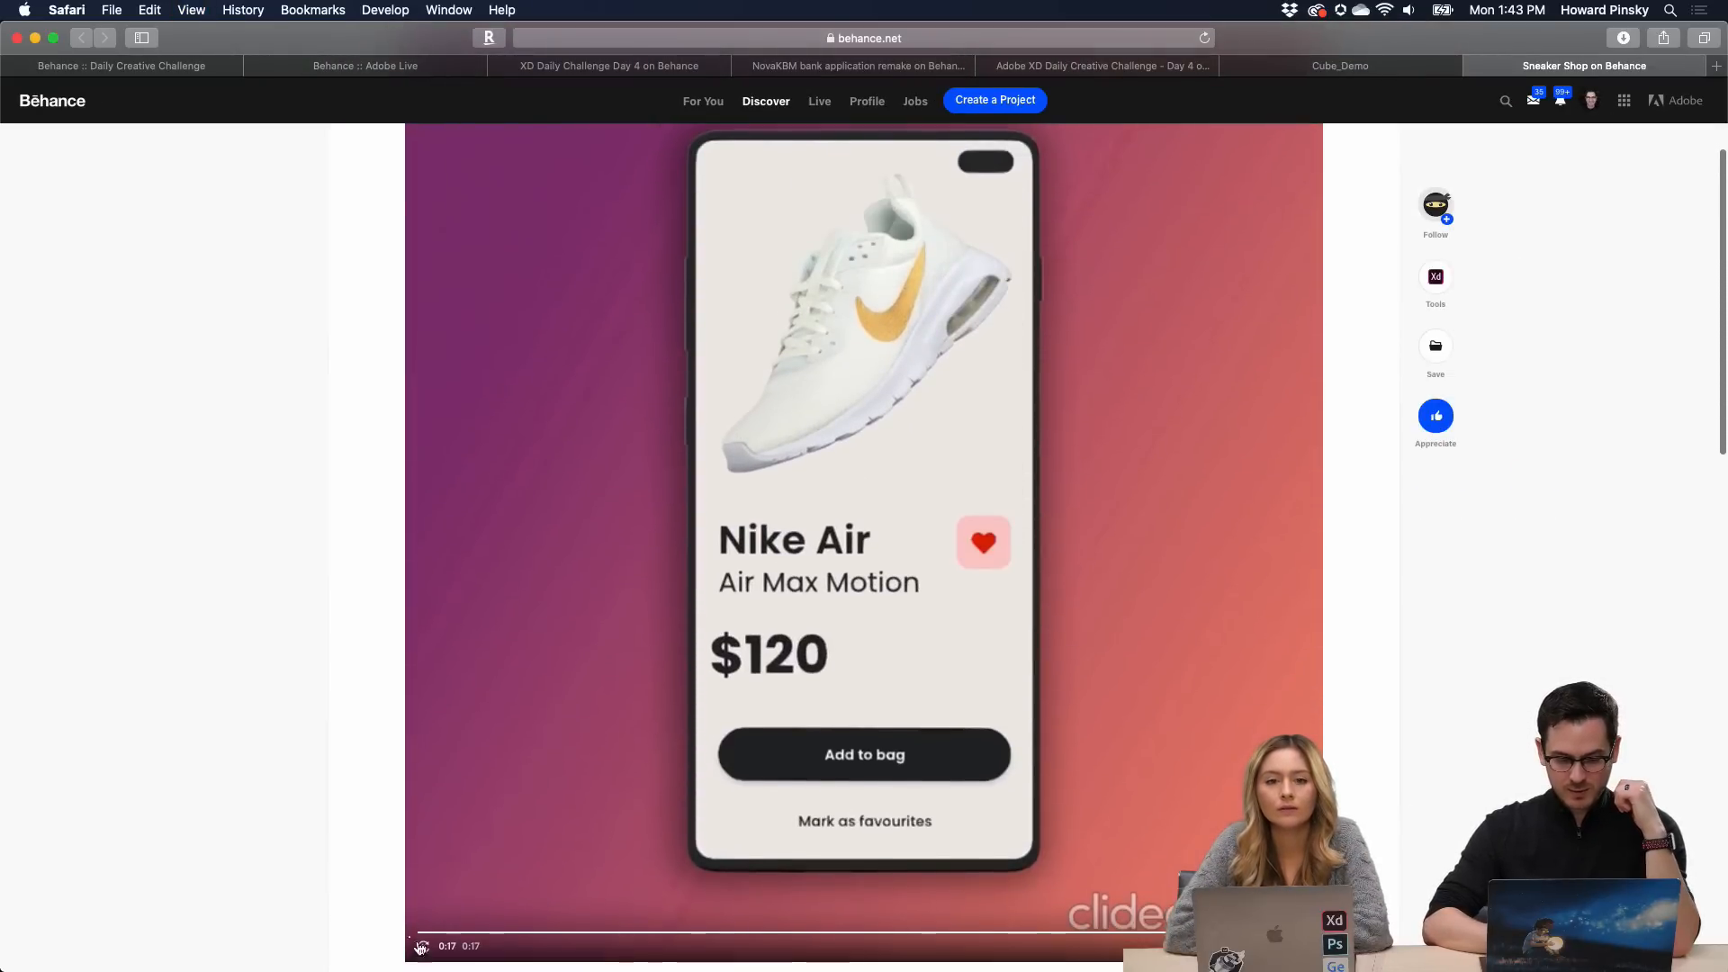
Replay the Sneaker Shop video from 0:13 to review the transition back to the product's opening view.
left_click(421, 947)
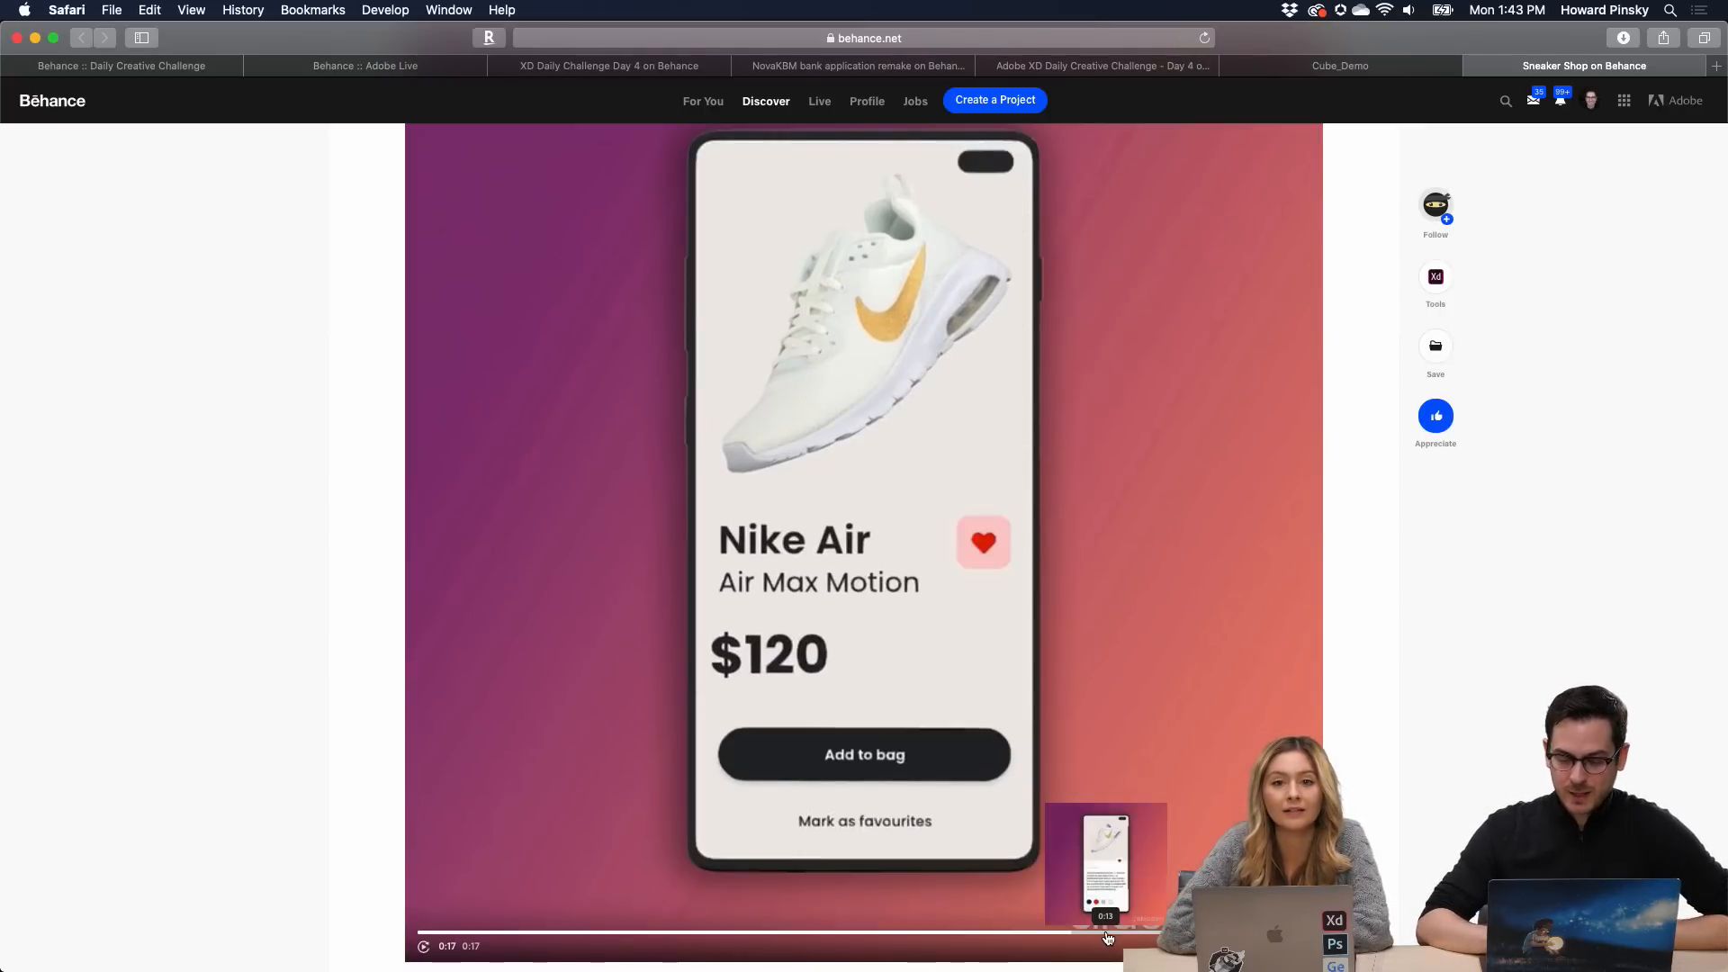
left_click(1094, 933)
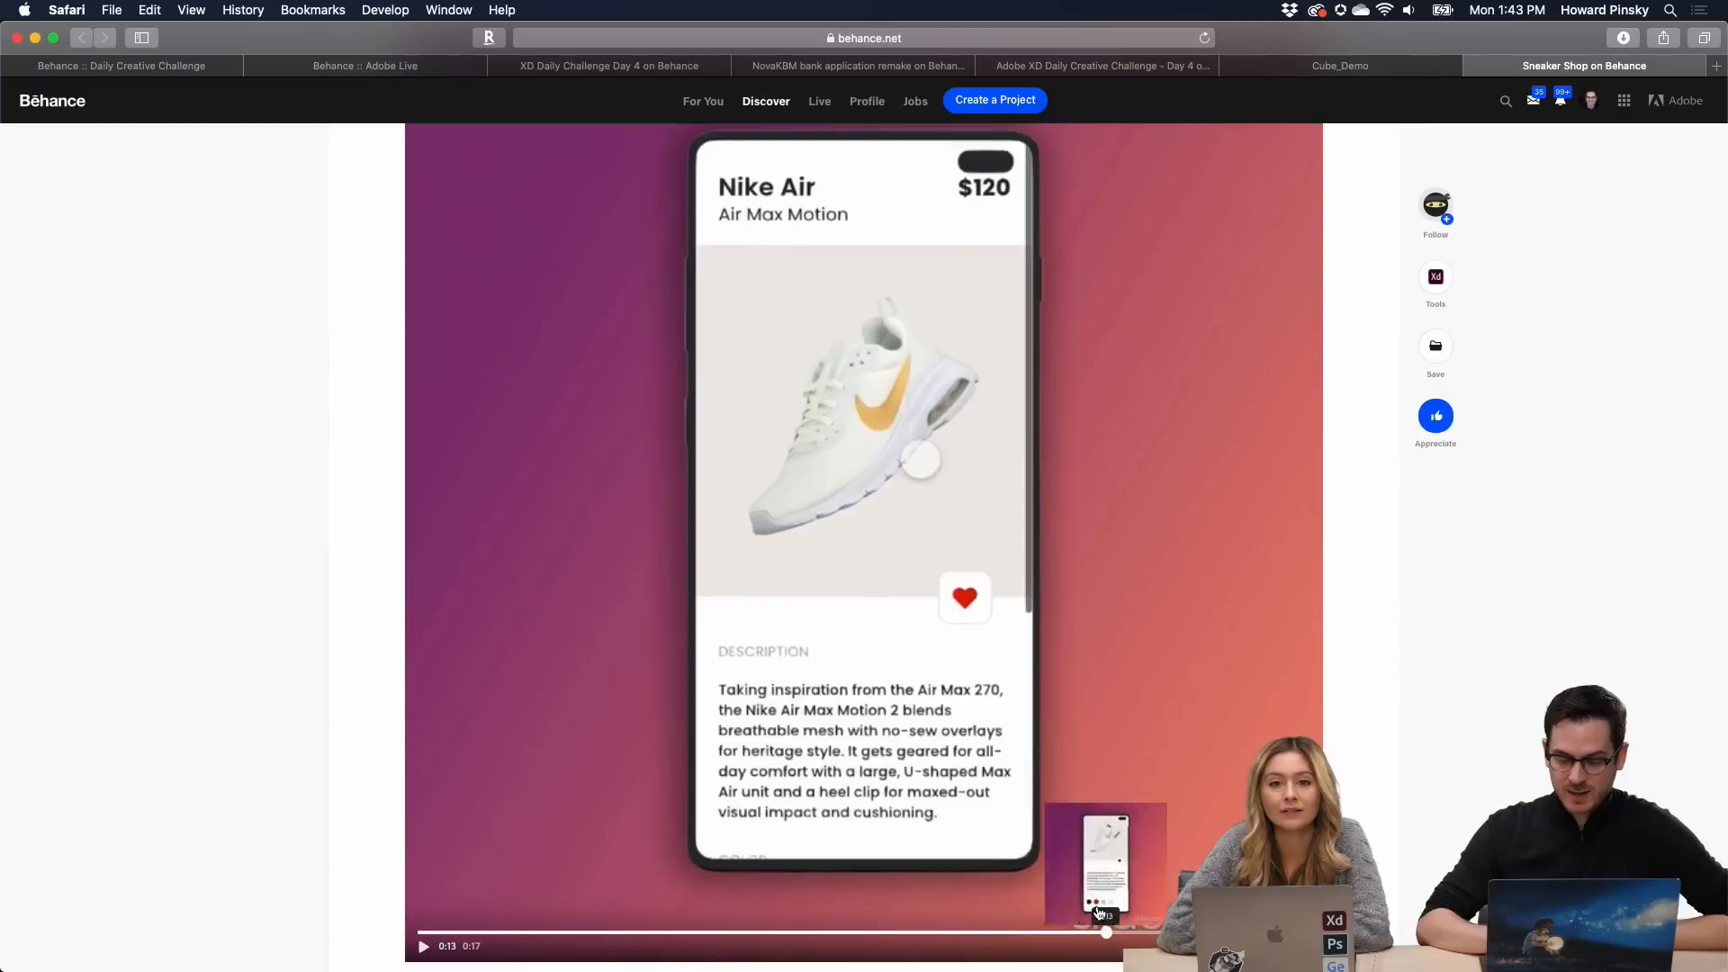
left_click(987, 432)
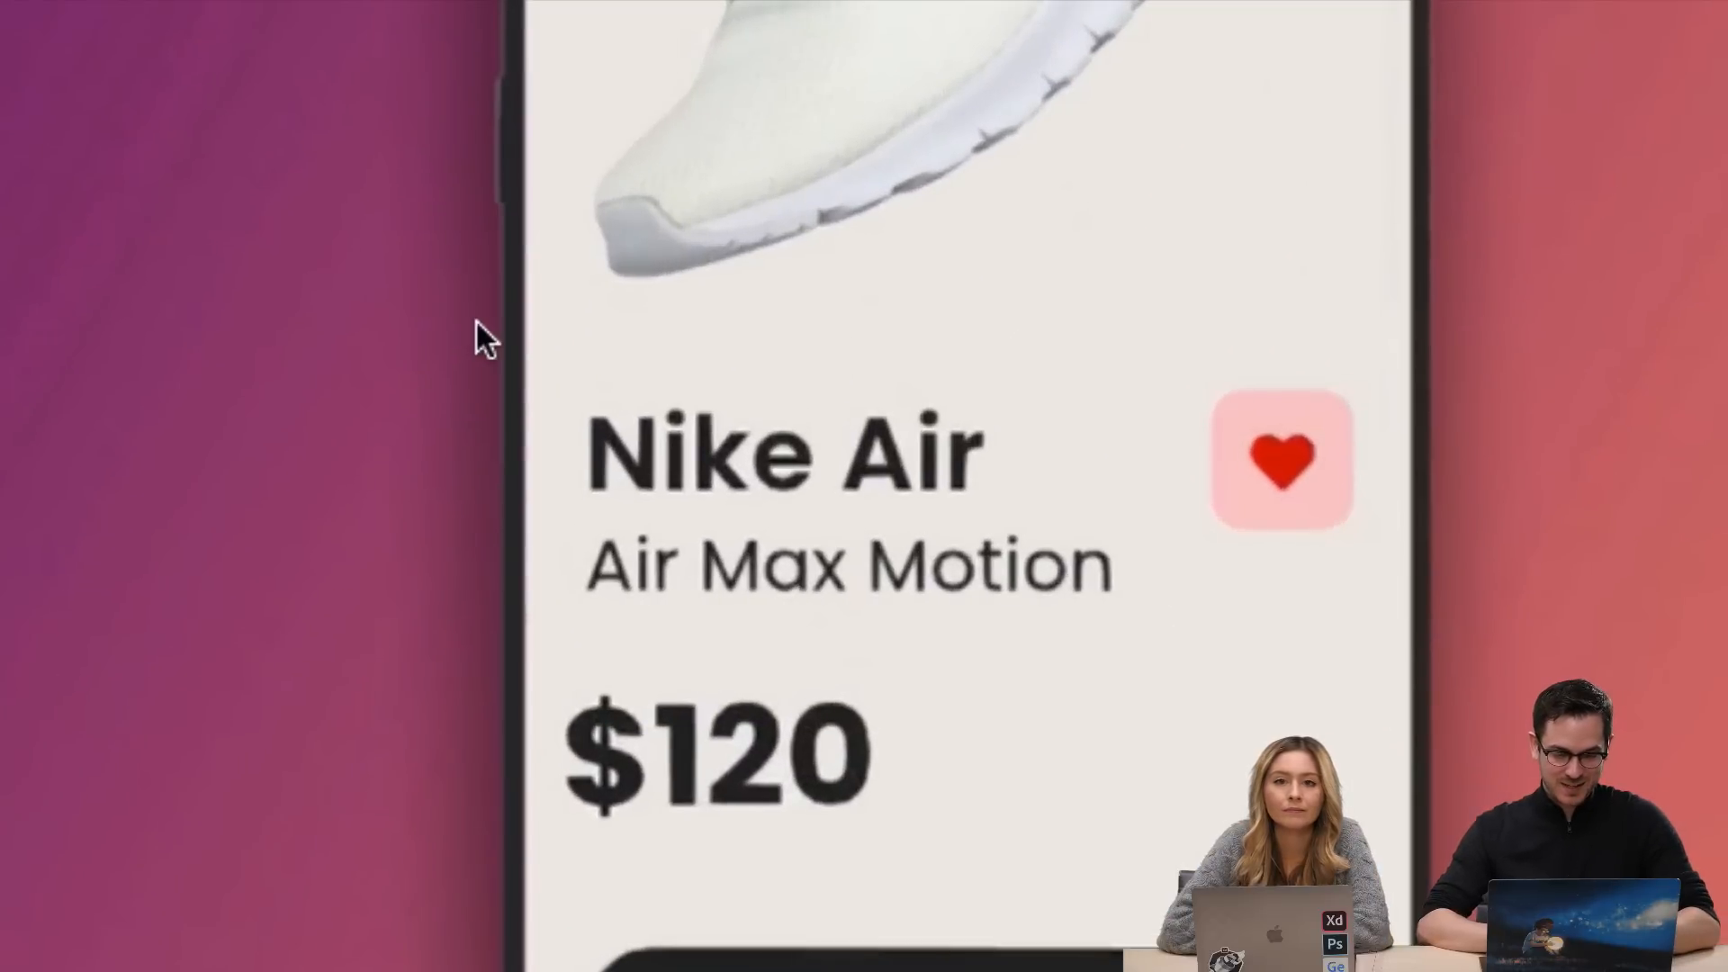
Check the $120 price's left alignment against the Nike Air title using a screenshot selection as a guide, without leaving the Sneaker Shop page.
key("super+shift+4")
left_click_drag(444, 300, 590, 840)
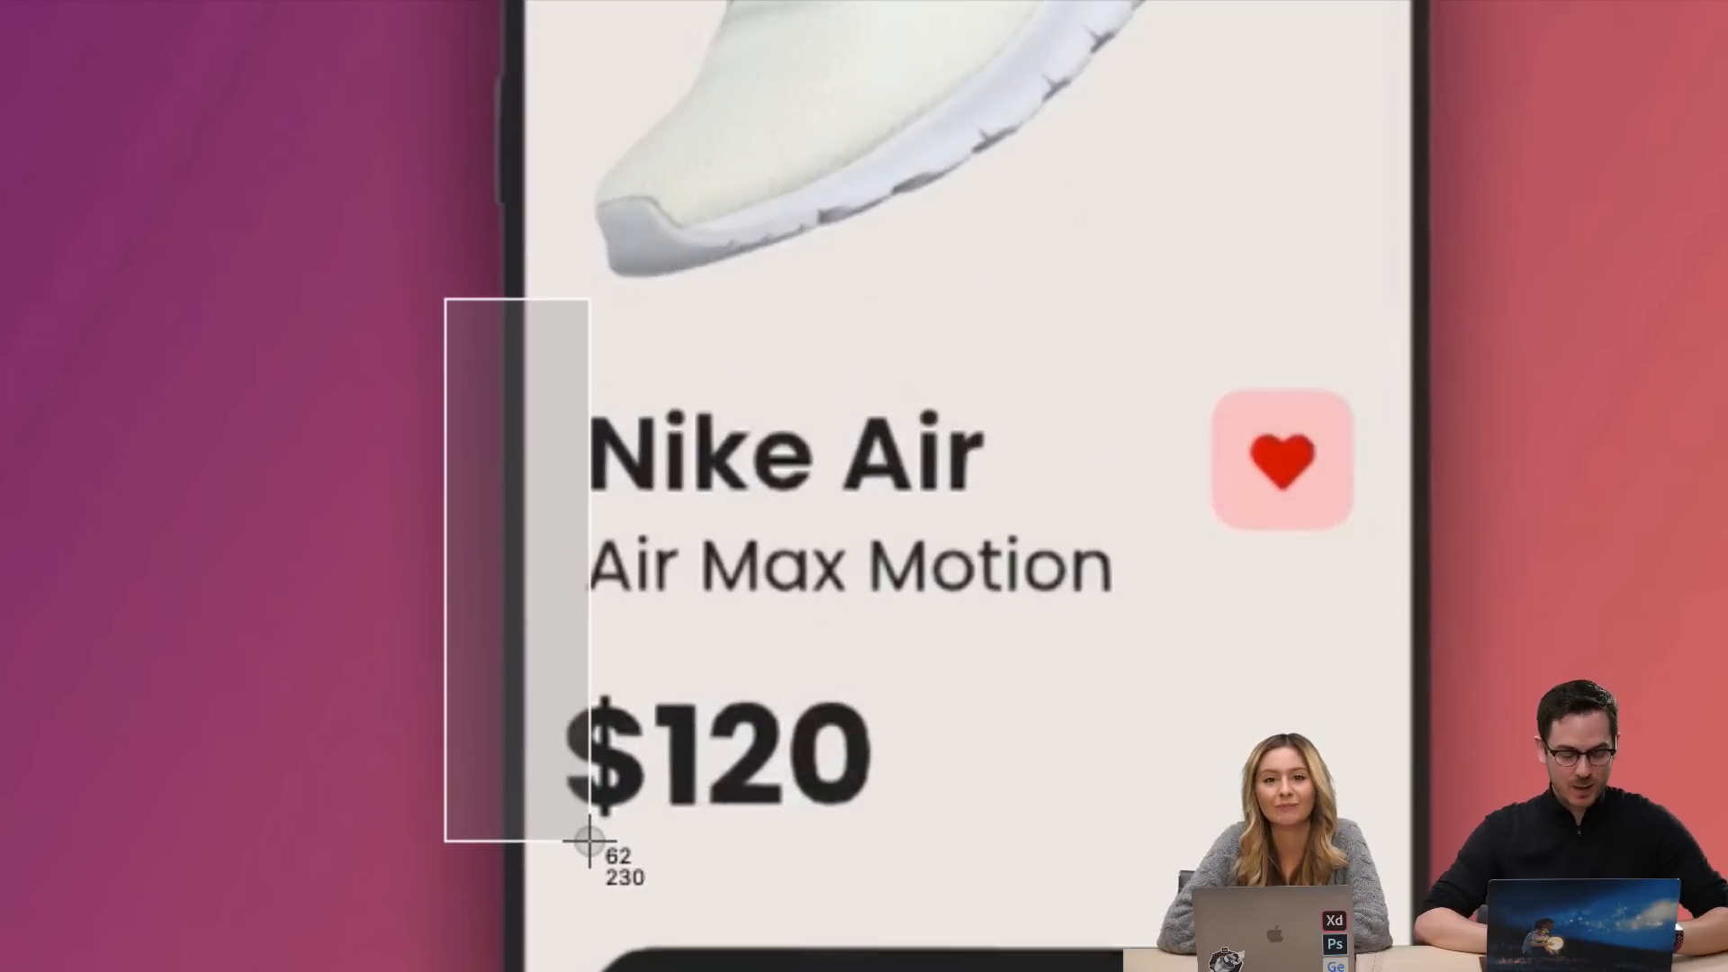
left_click_drag(589, 840, 587, 839)
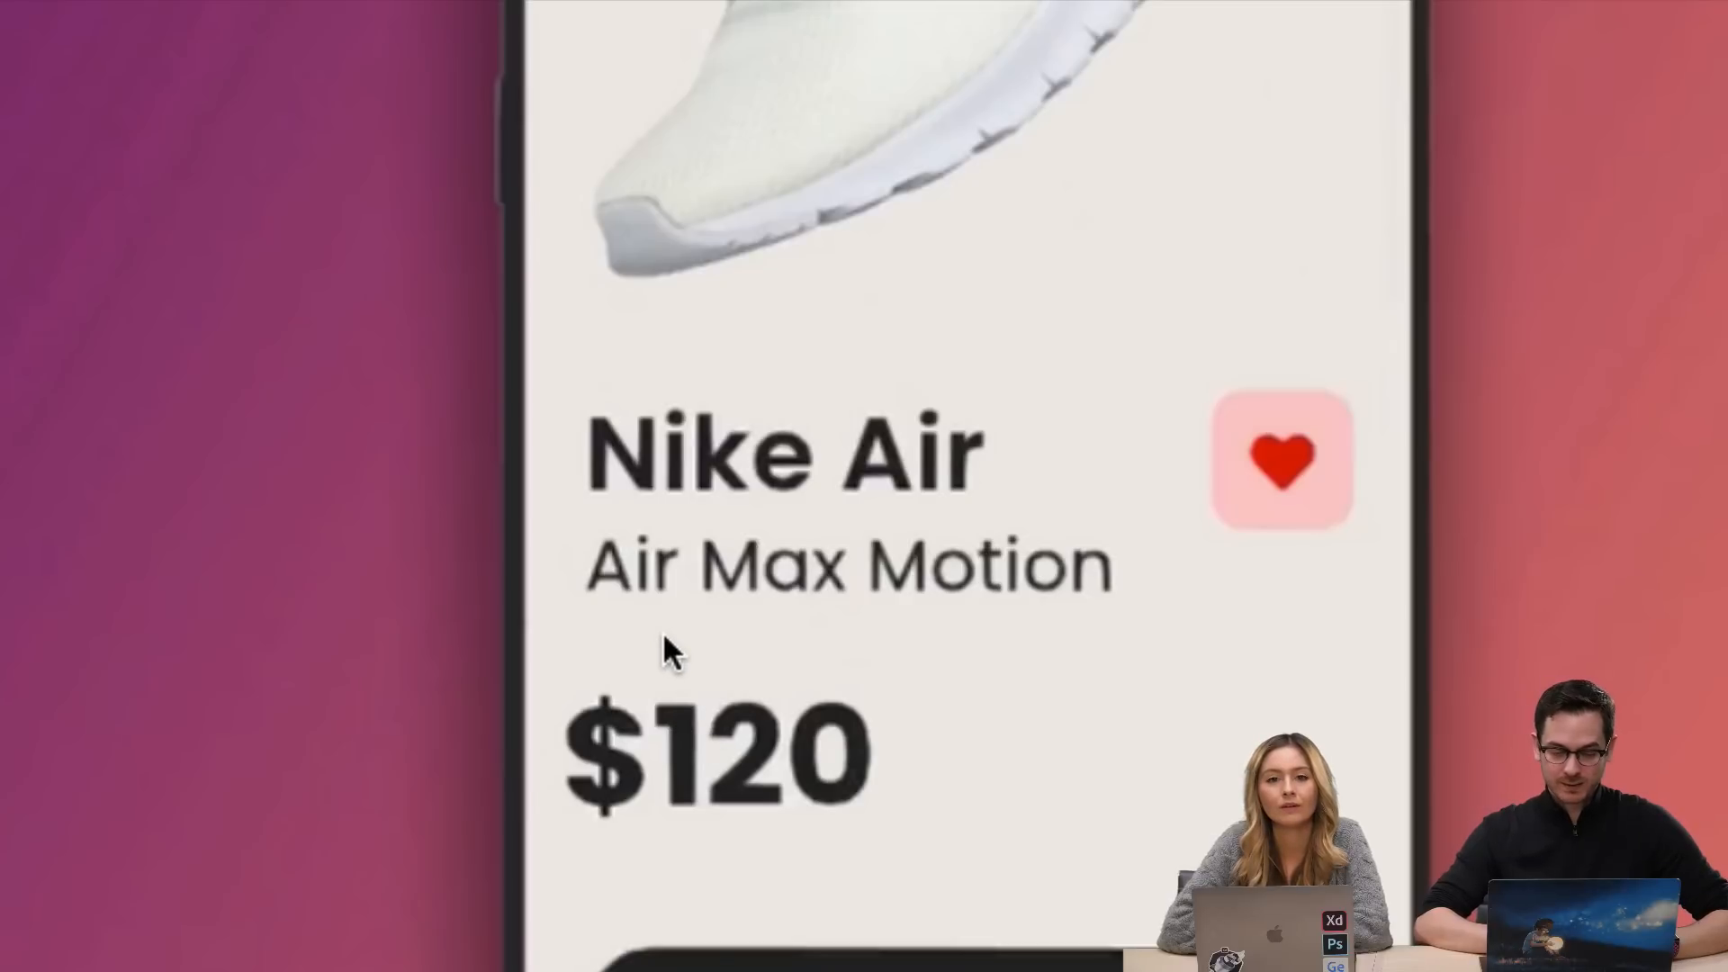
scroll(675, 670, "down", 5)
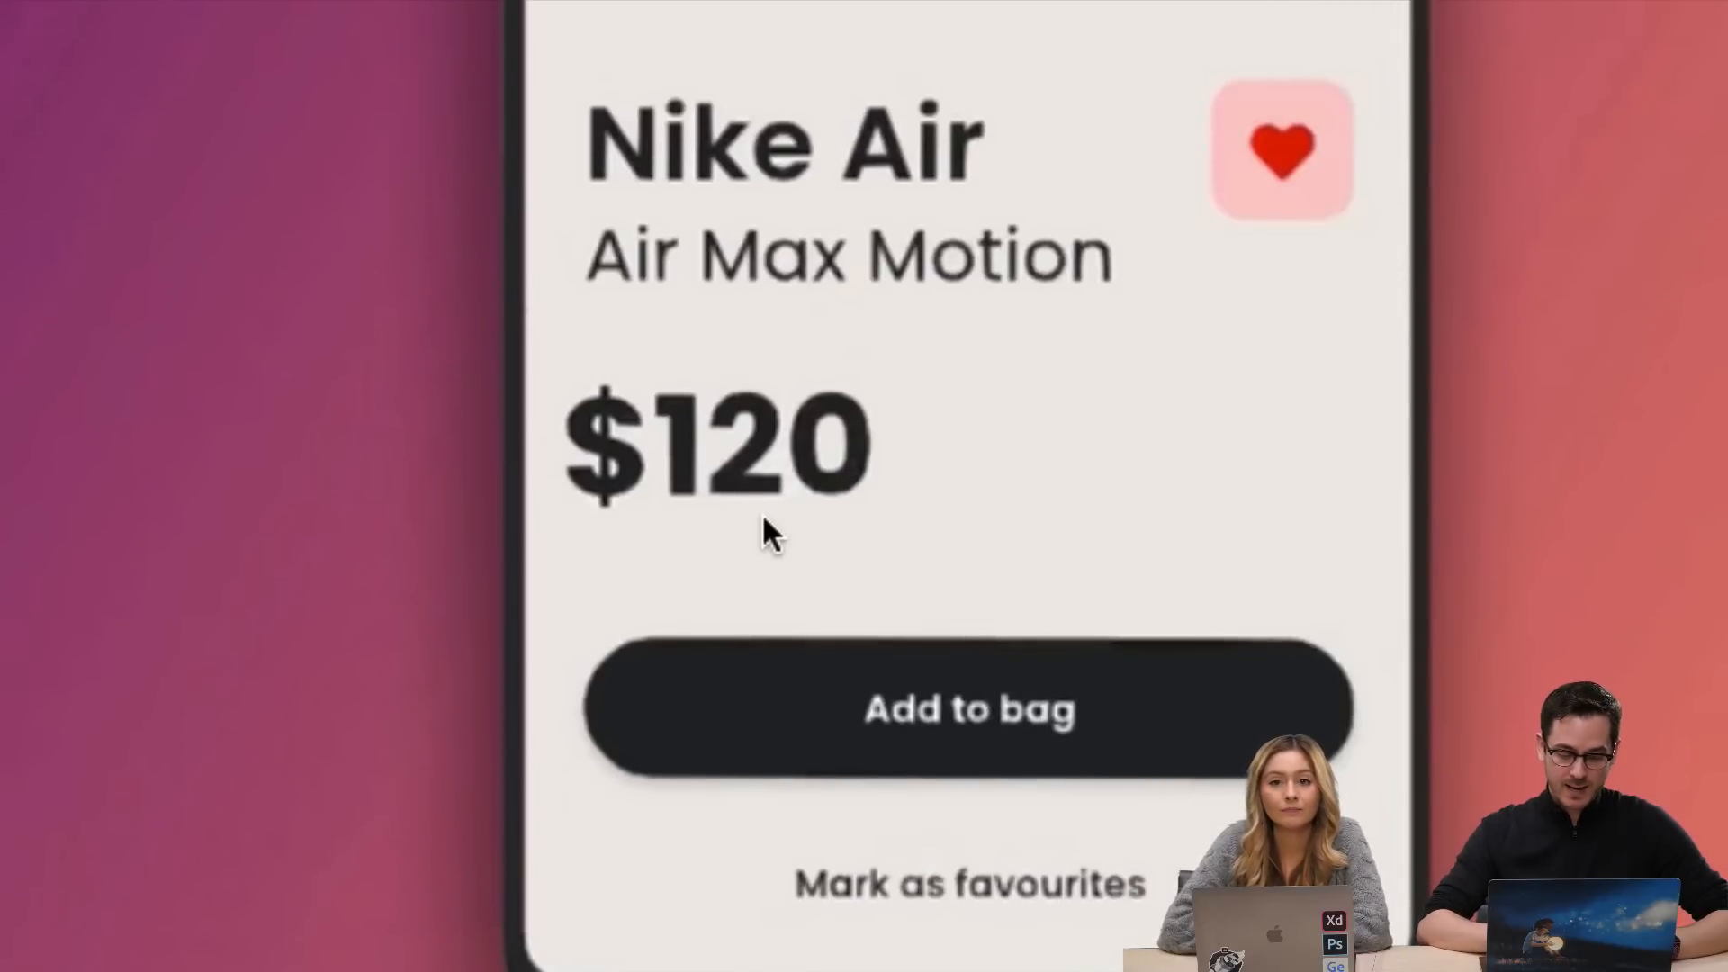
key("ctrl+Up")
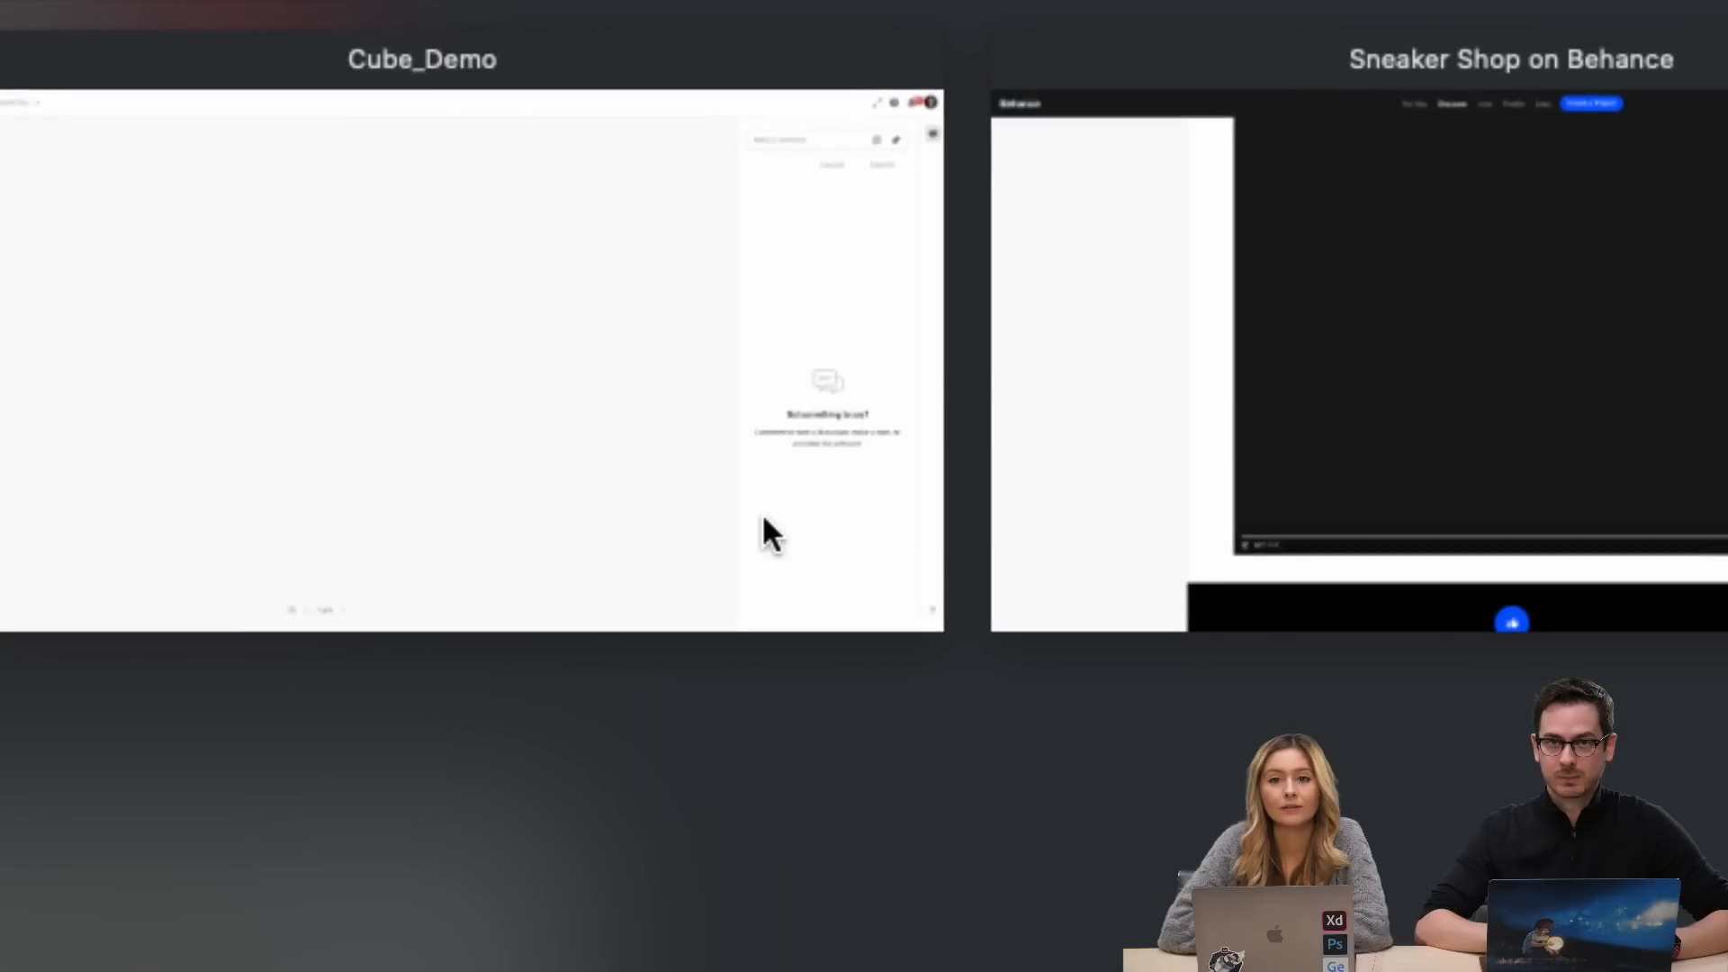
left_click(1169, 413)
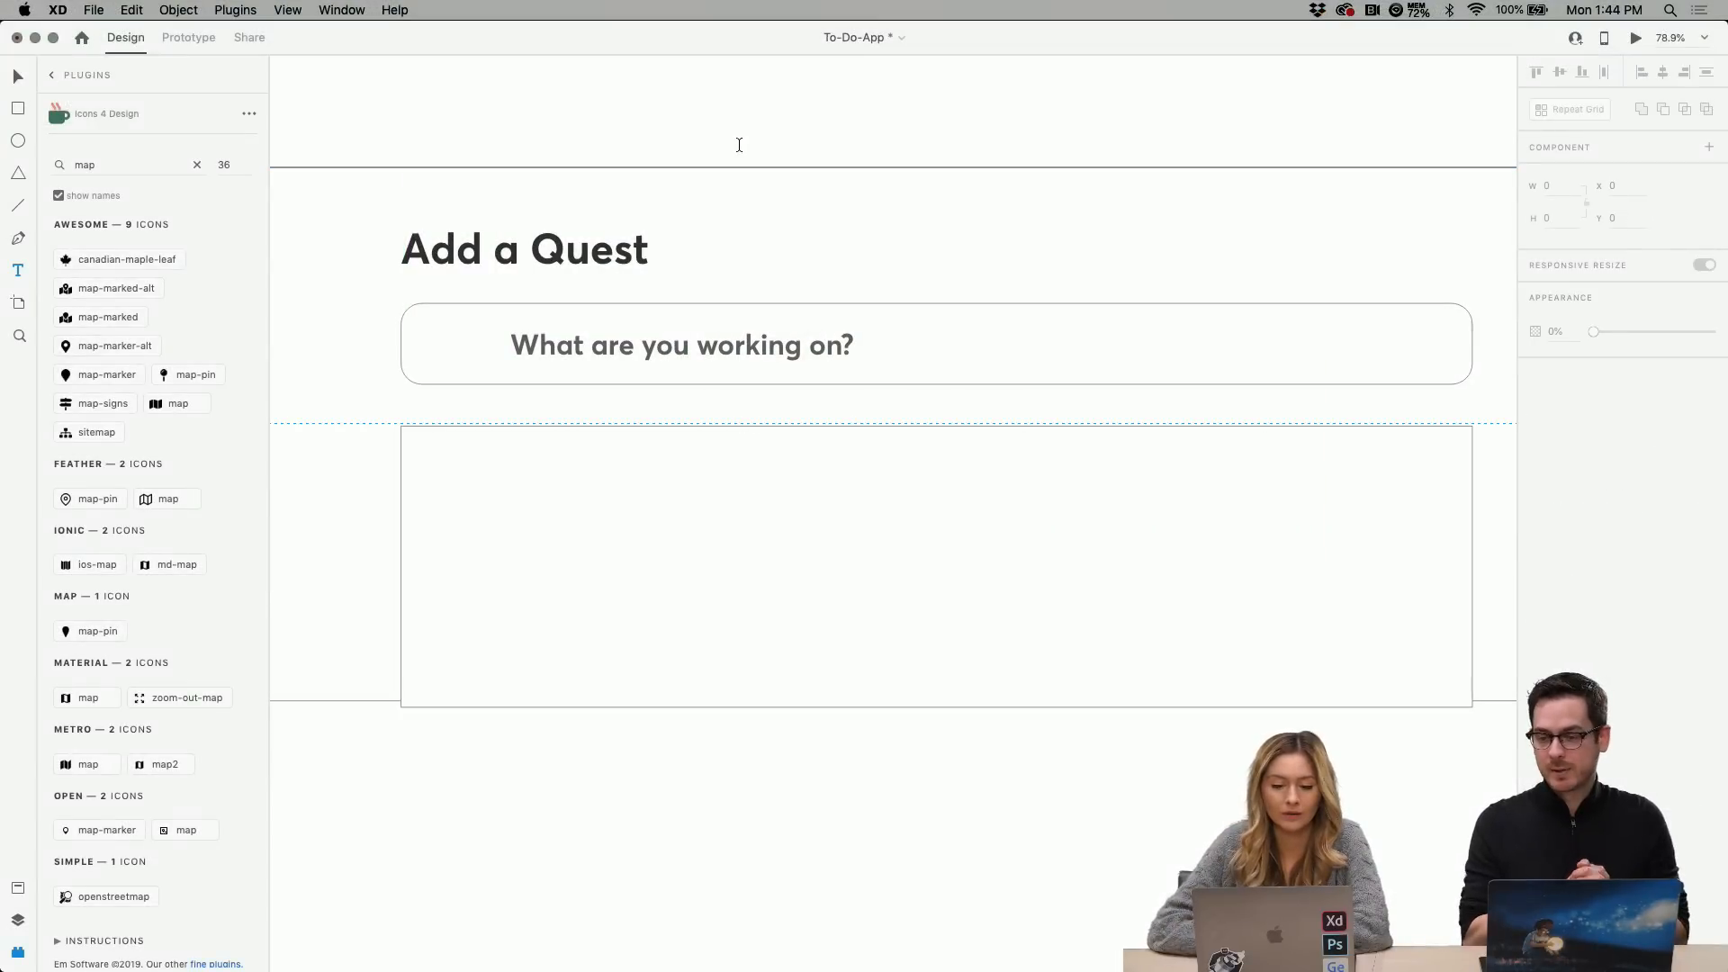
In XD's To-Do-App document, leave text editing and inspect the Homepage's Main Quest section and the empty box under Add a Quest.
key("v")
left_click(351, 105)
scroll(543, 351, "down", 6)
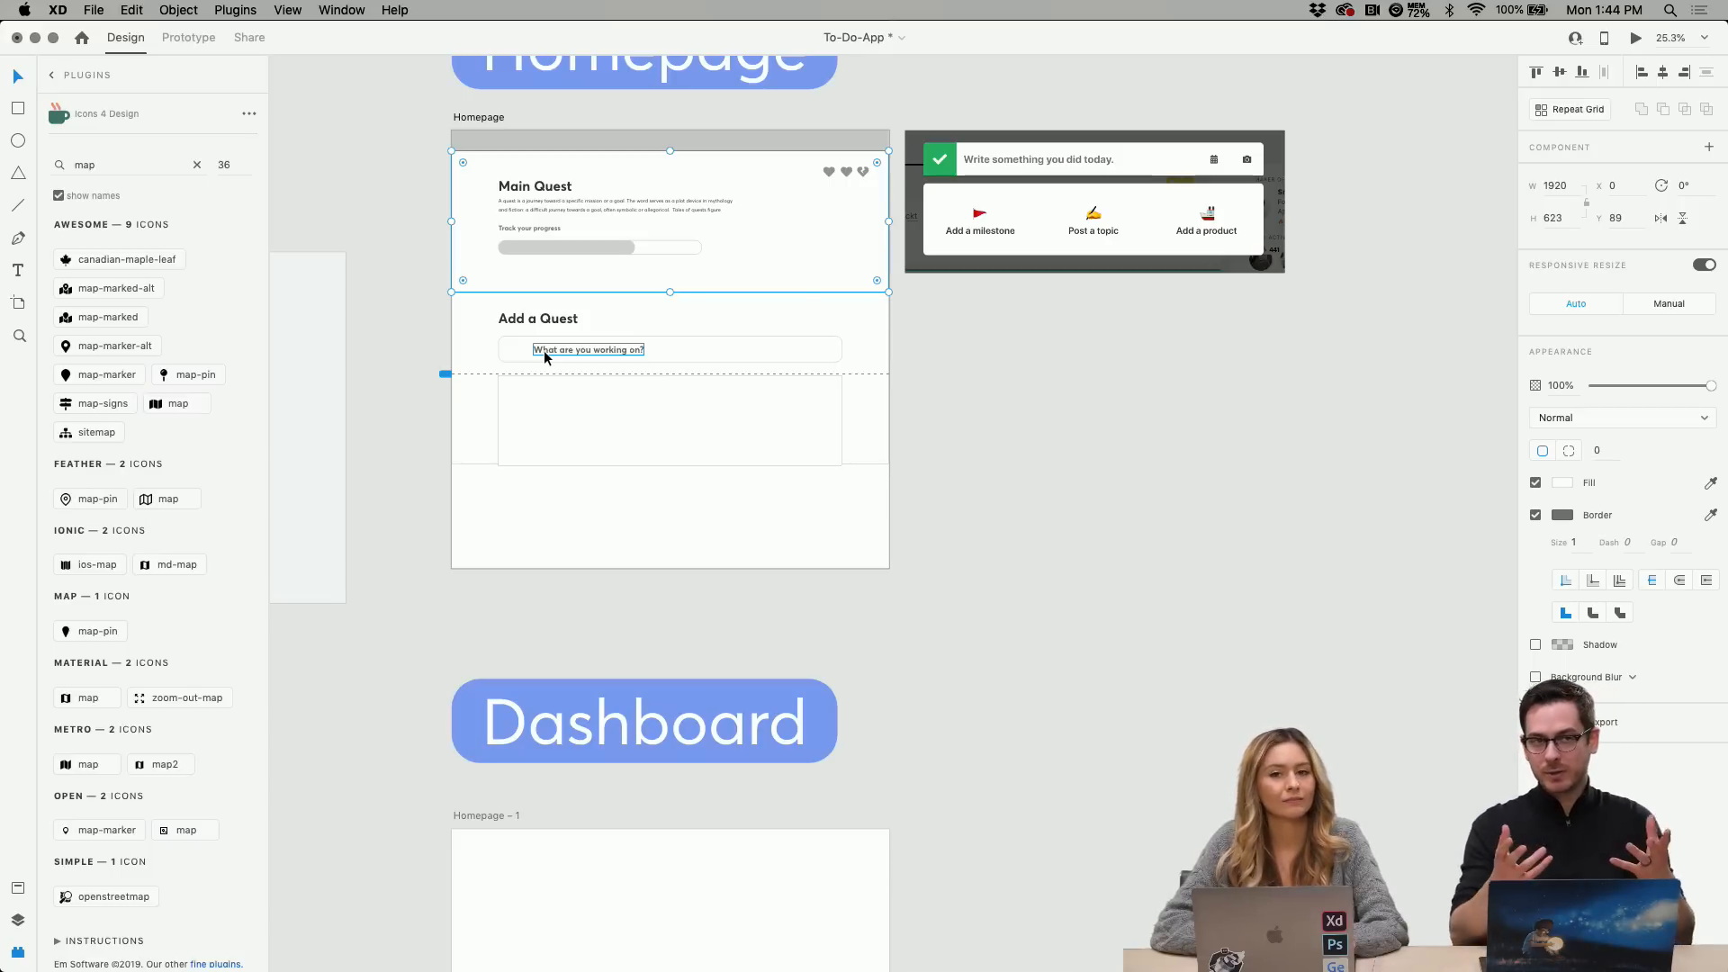
left_click(422, 391)
left_click(566, 410)
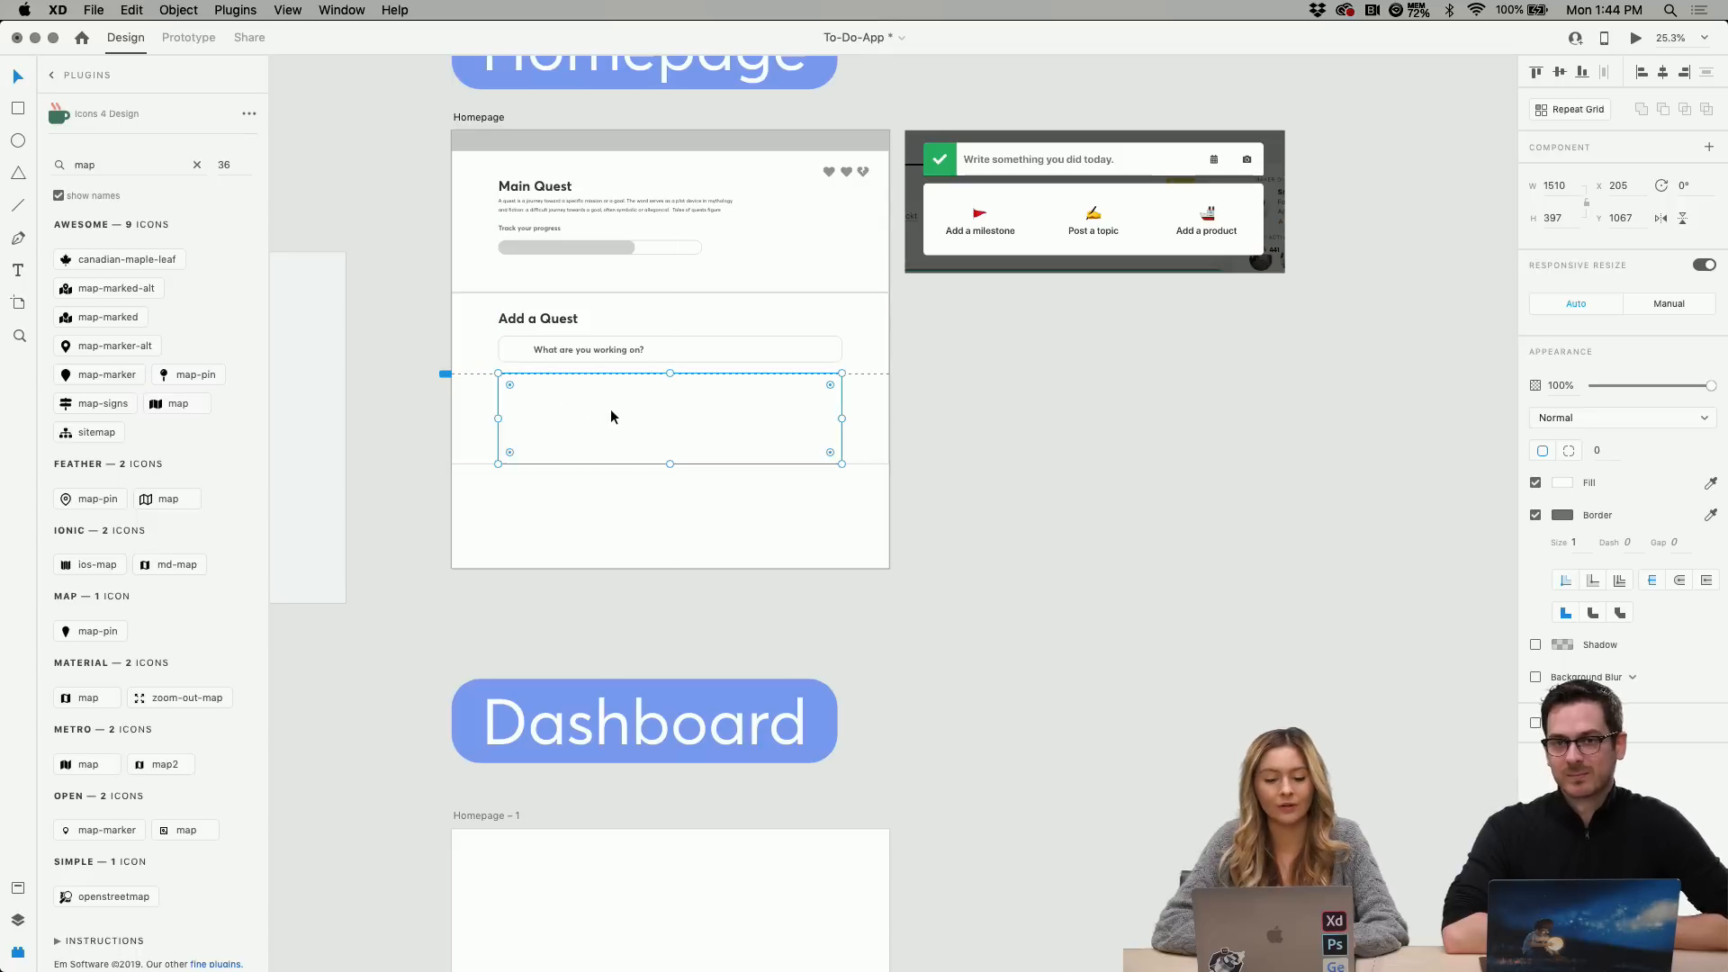
left_click(620, 515)
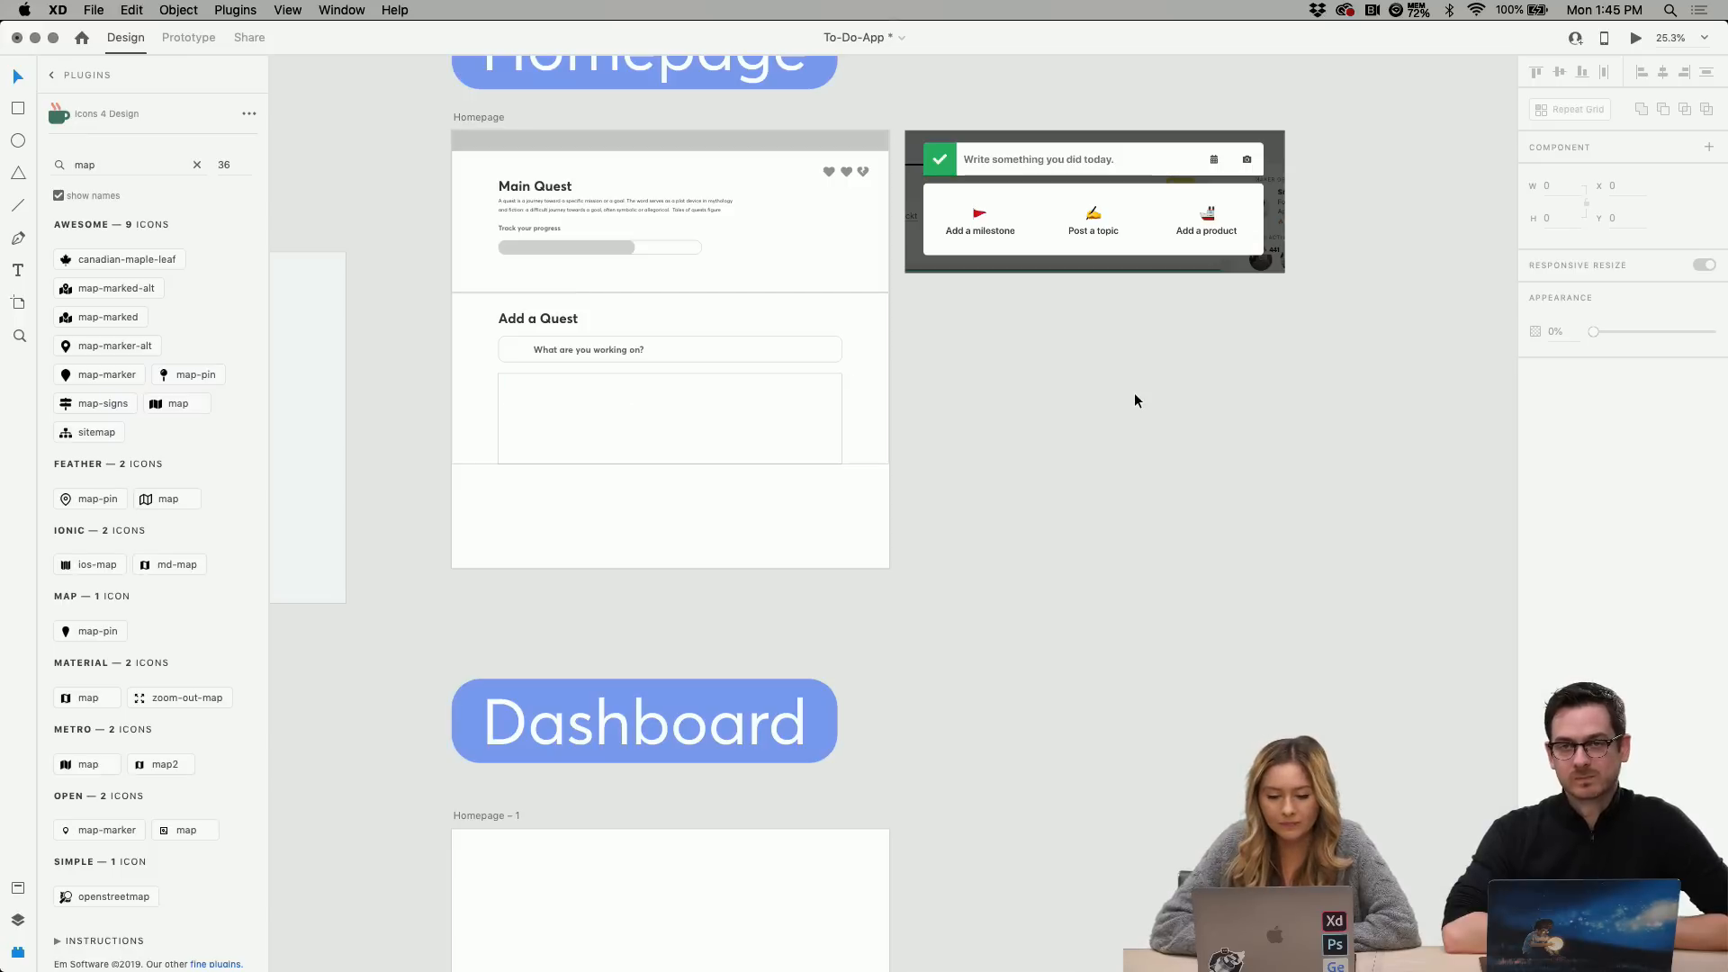
Examine the Homepage wireframe, its reference image and the Name Suggestions artboard.
scroll(884, 343, "left", 3)
scroll(885, 343, "up", 1)
scroll(883, 343, "left", 1)
scroll(883, 342, "up", 1)
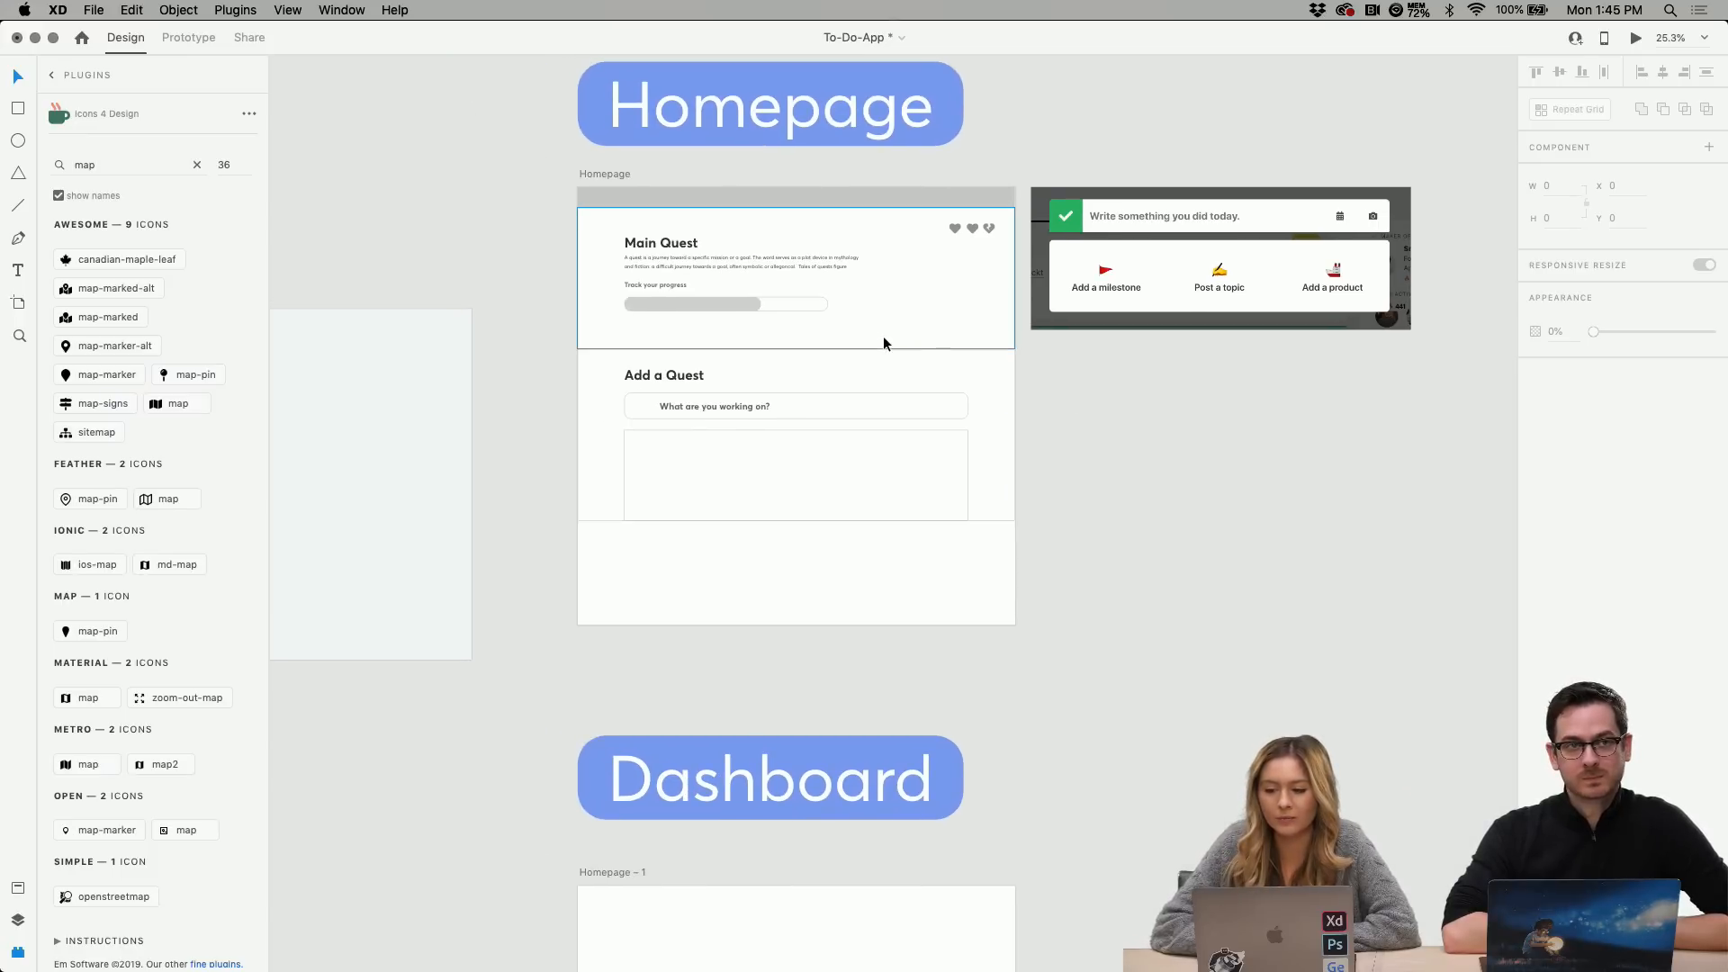
scroll(883, 343, "left", 3)
scroll(883, 343, "up", 1)
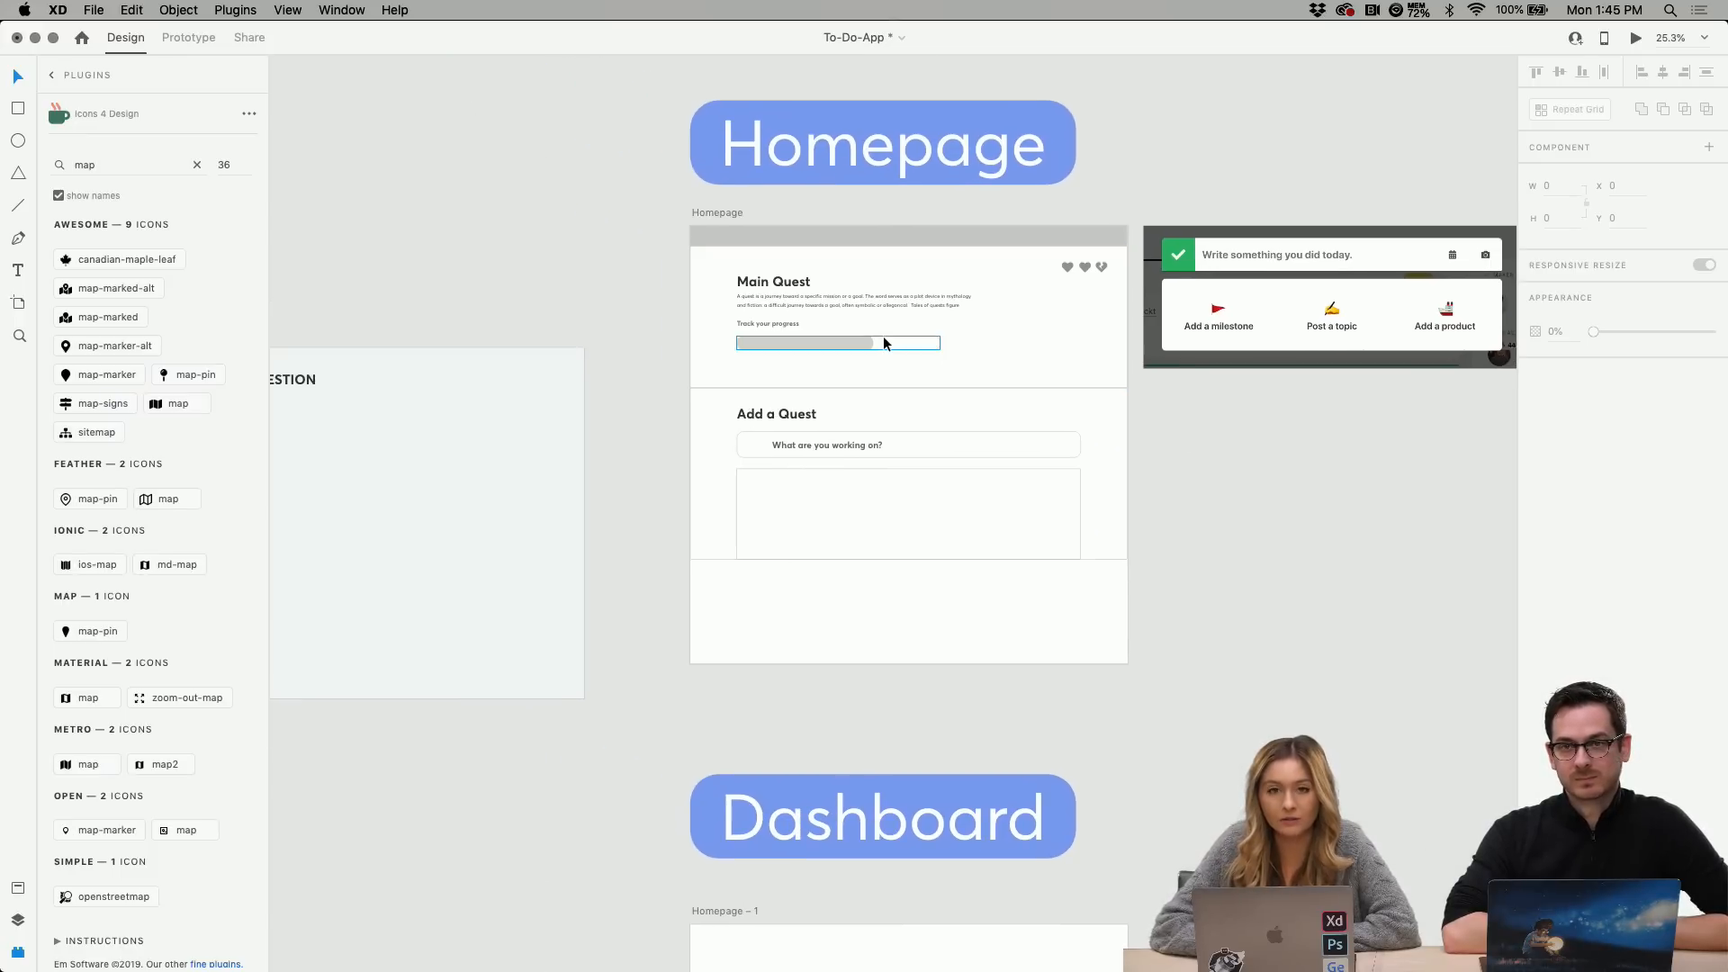
scroll(883, 337, "left", 8)
scroll(883, 337, "down", 1)
scroll(883, 337, "right", 3)
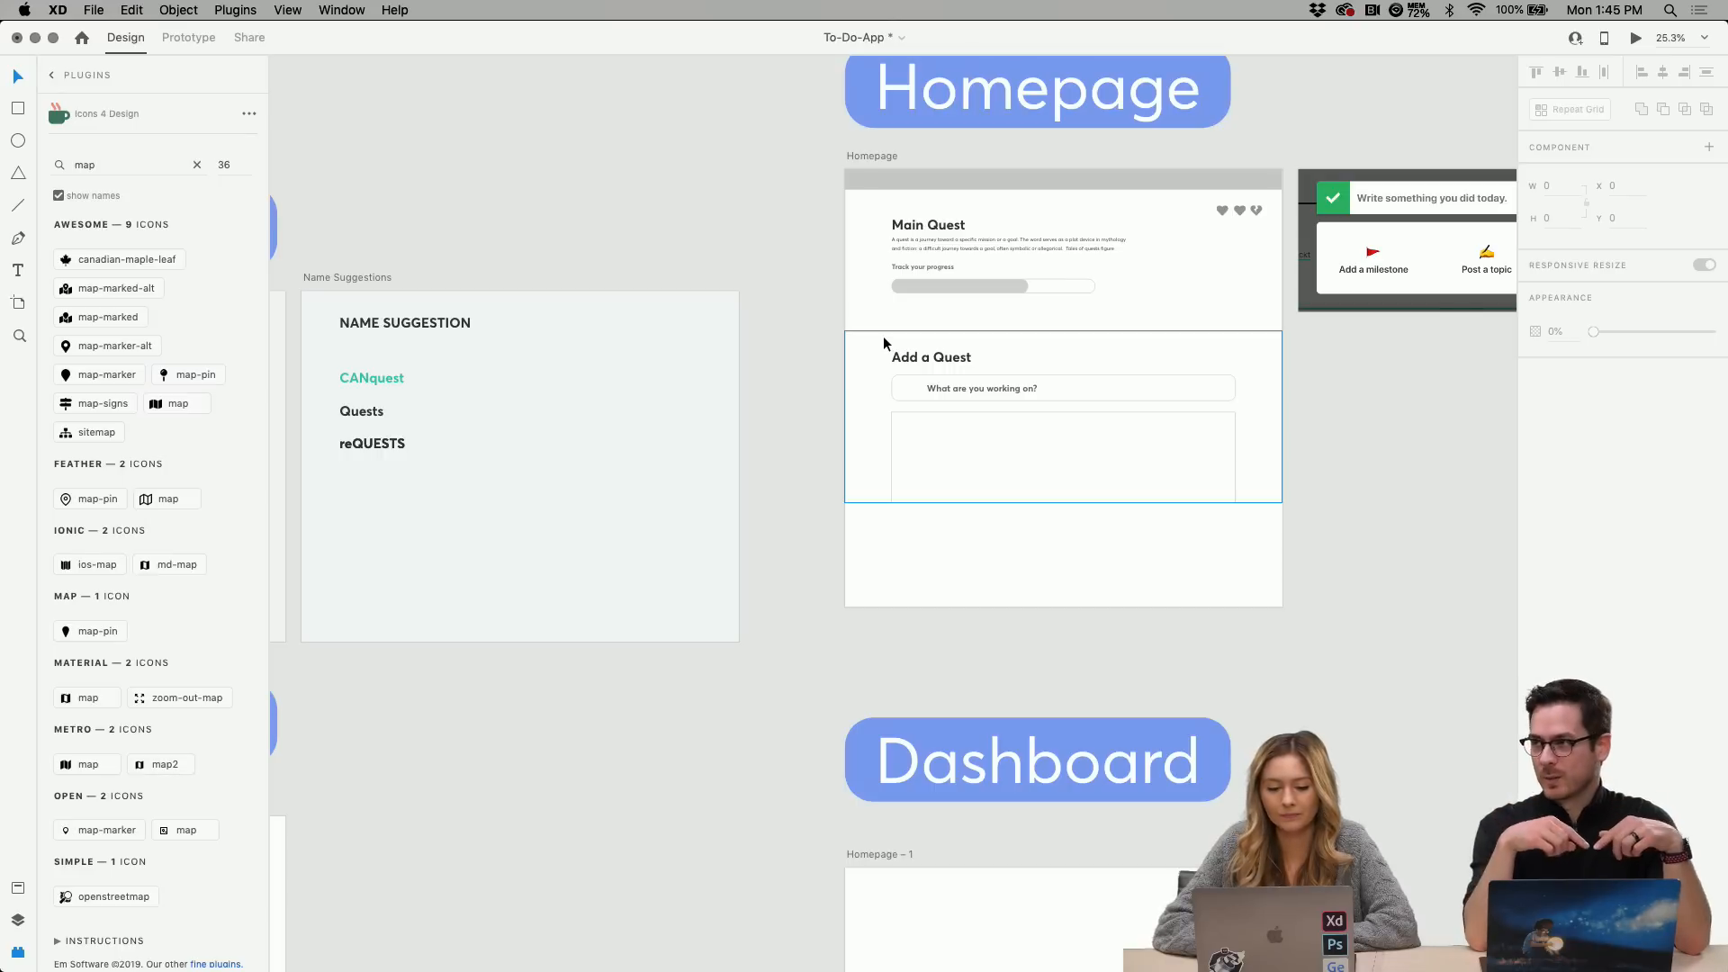
scroll(883, 337, "right", 8)
scroll(883, 337, "up", 2)
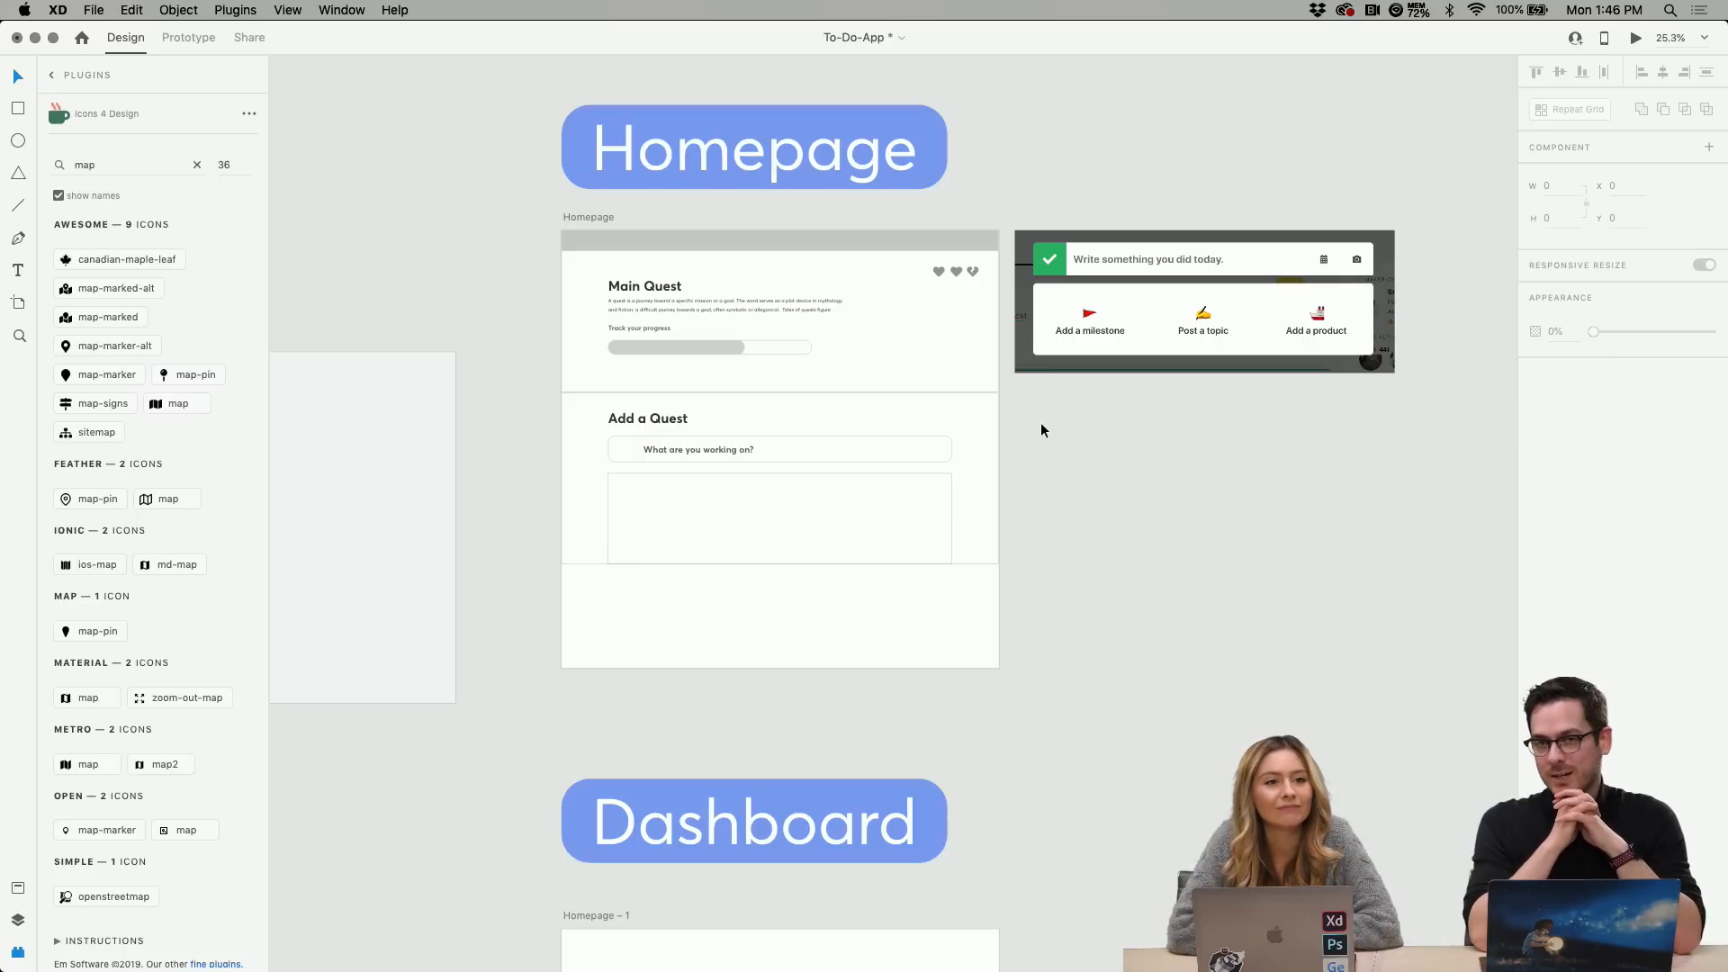
scroll(1041, 424, "up", 3)
scroll(1041, 424, "left", 3)
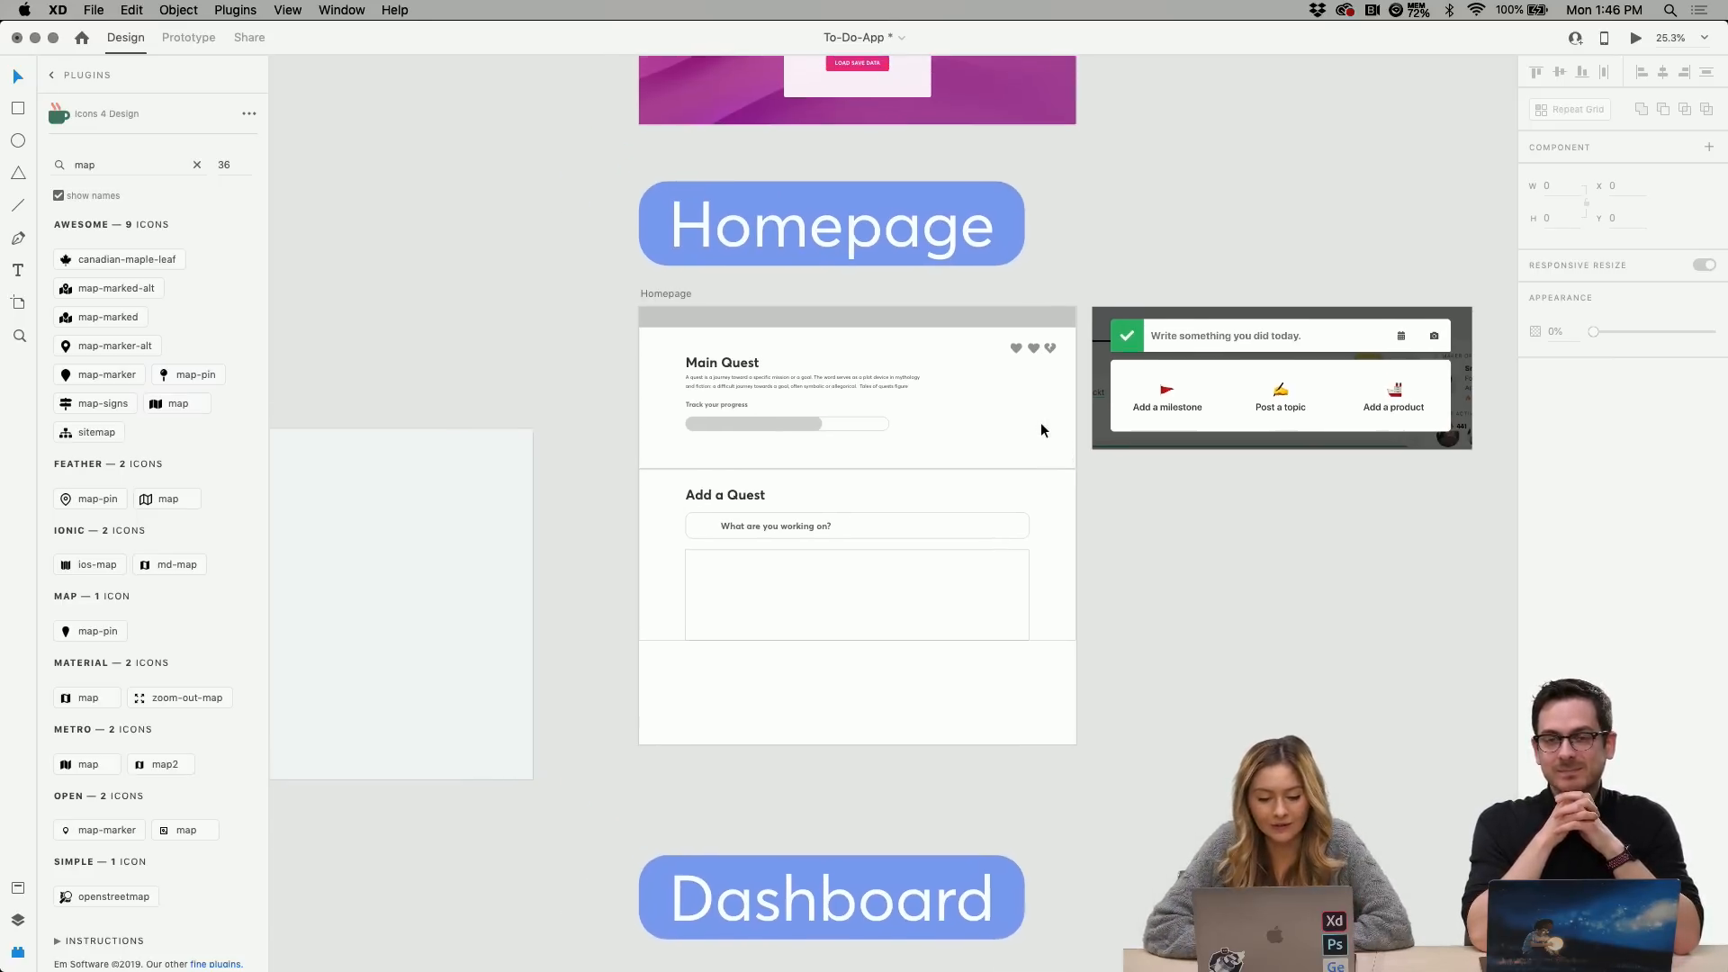
scroll(1041, 424, "left", 5)
scroll(1042, 424, "down", 2)
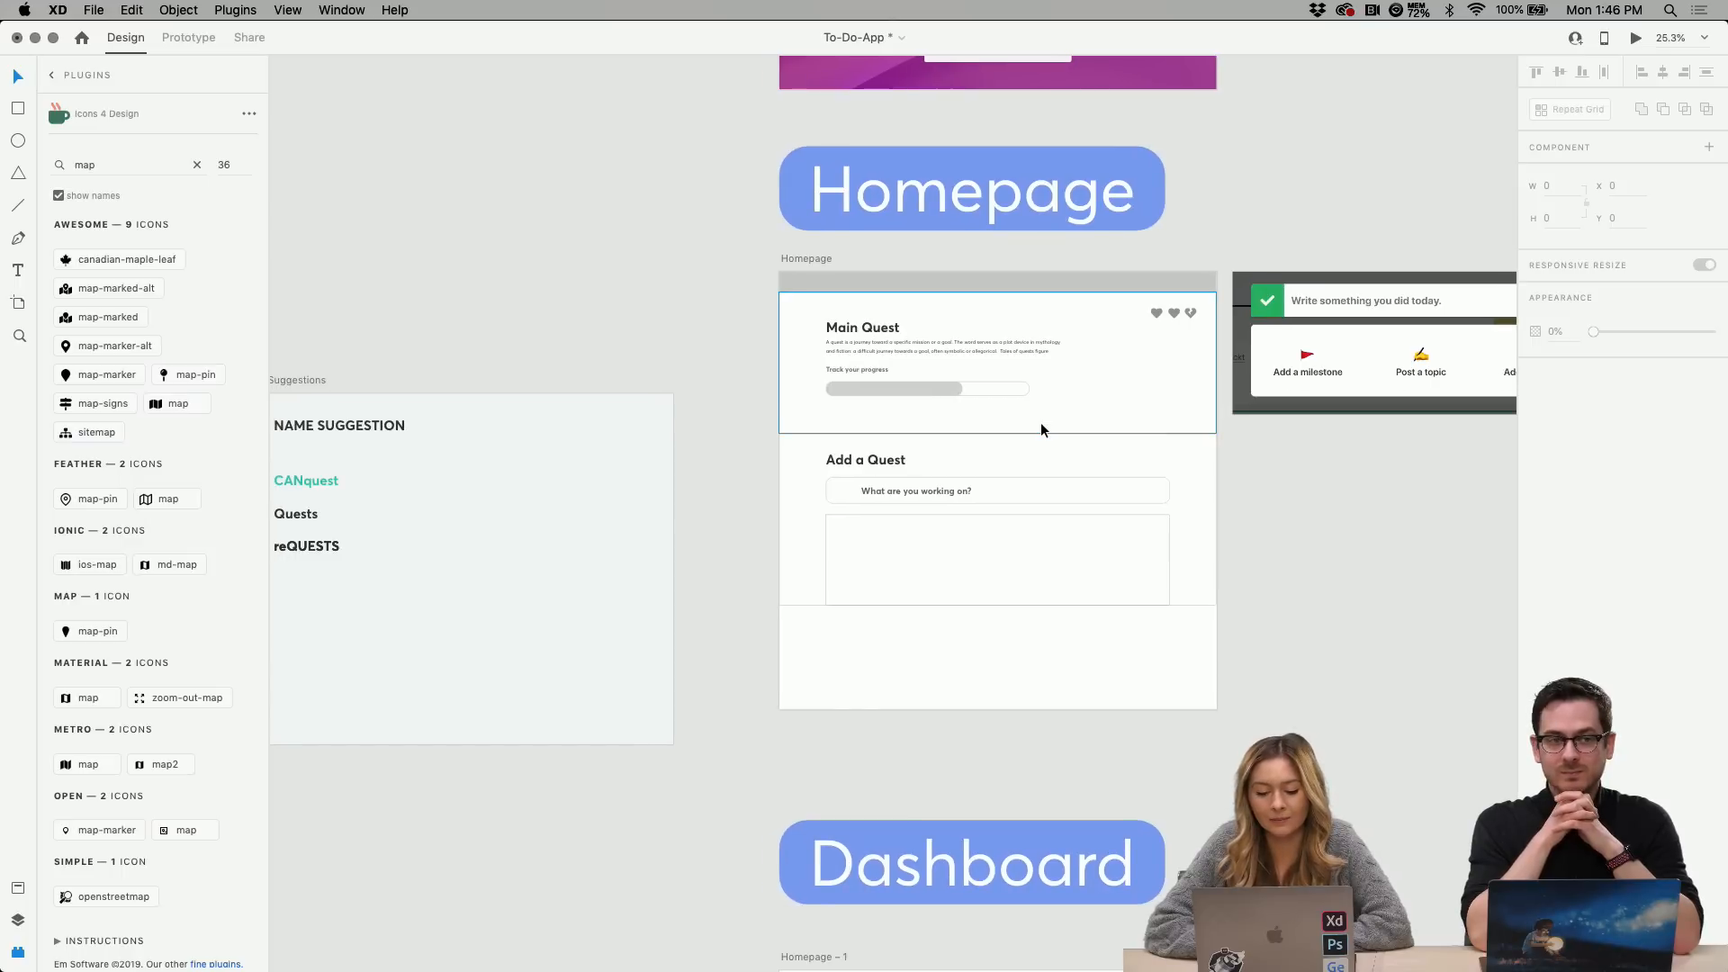
scroll(597, 479, "up", 5)
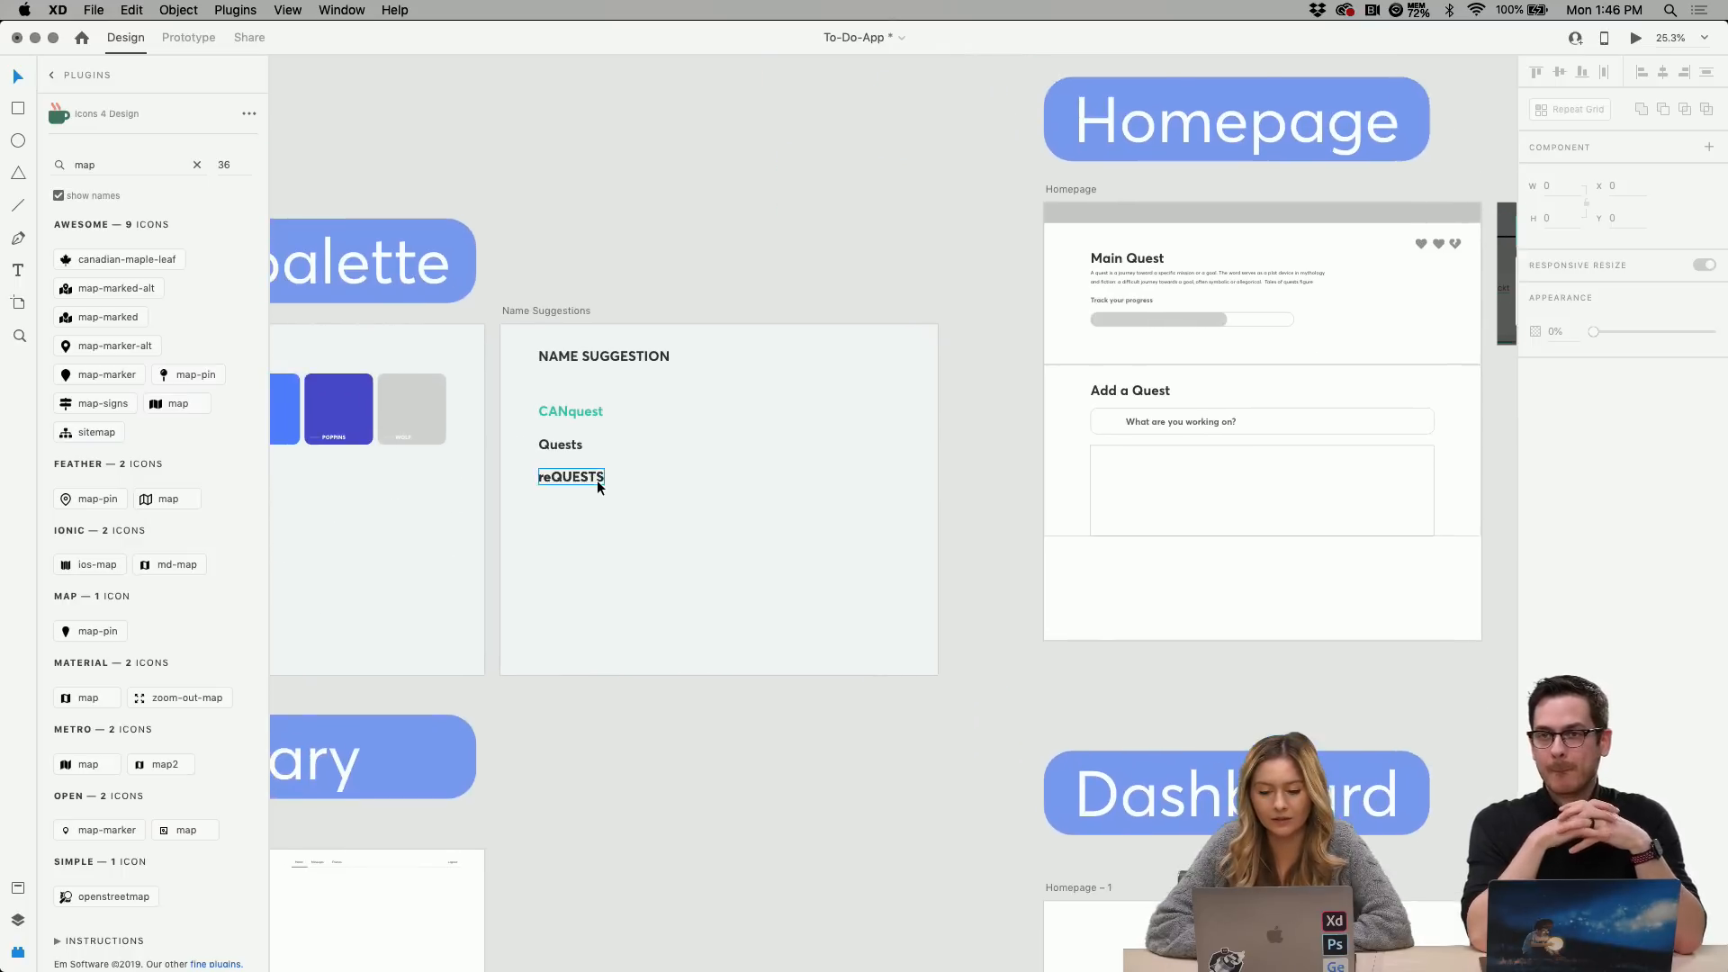
Duplicate the "What are you working on?" text and place the copy inside the empty box below the field.
scroll(597, 488, "down", 3)
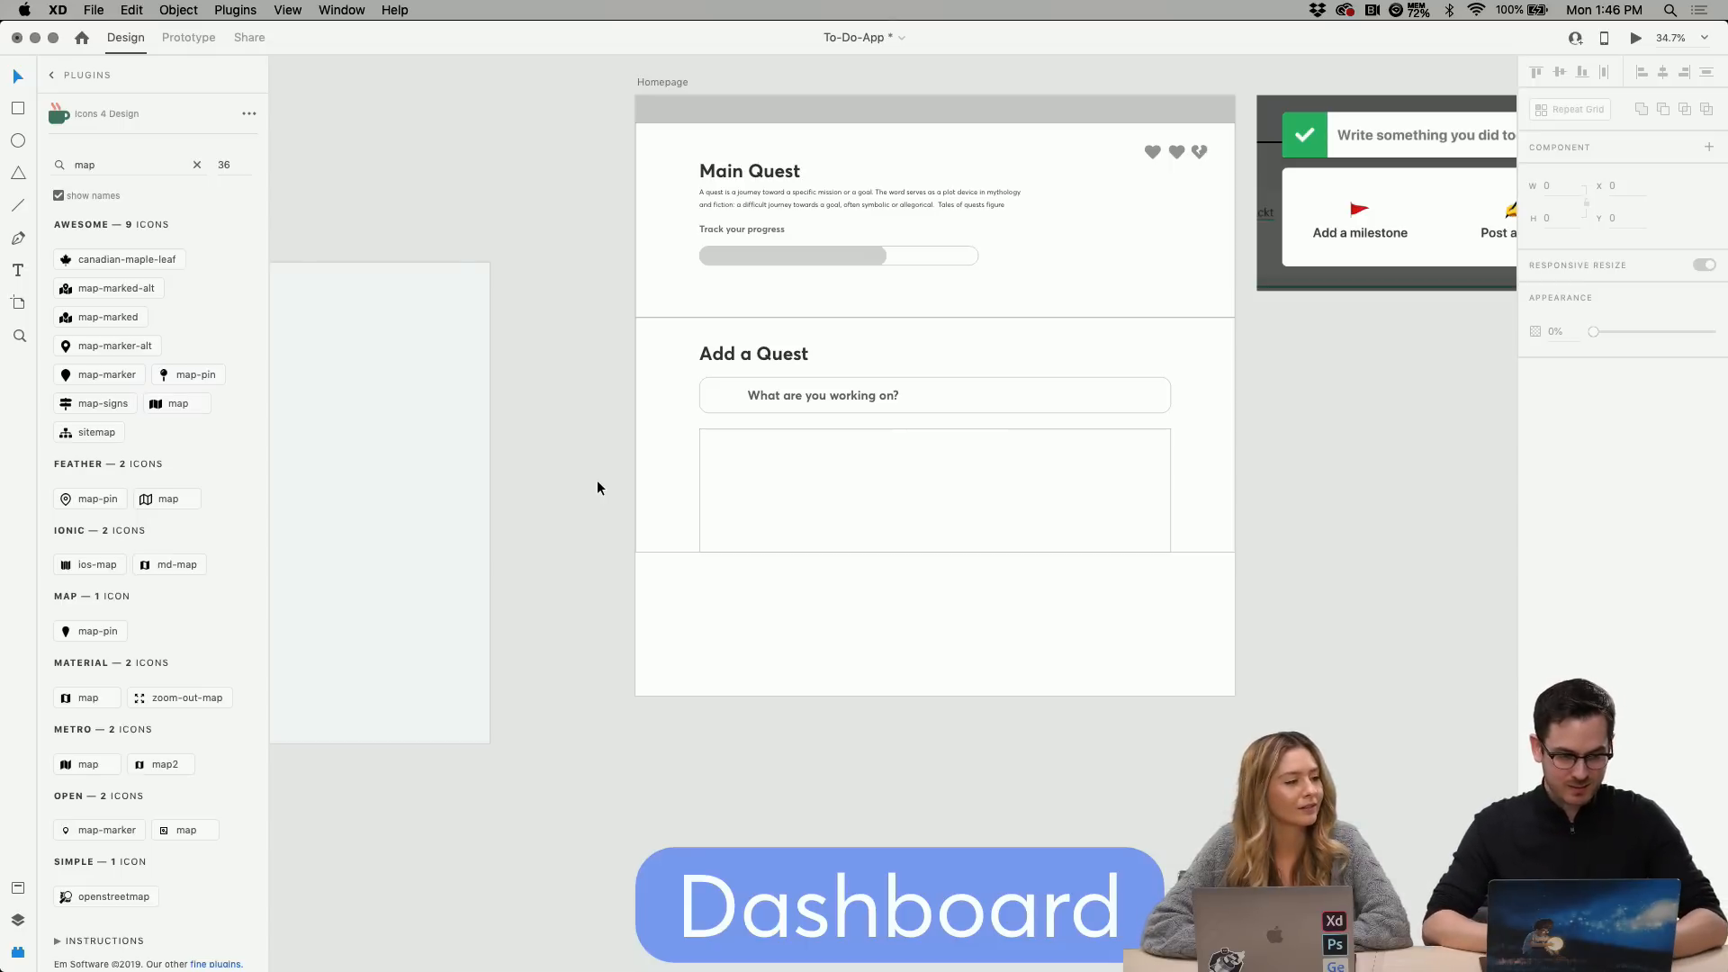
left_click(803, 472)
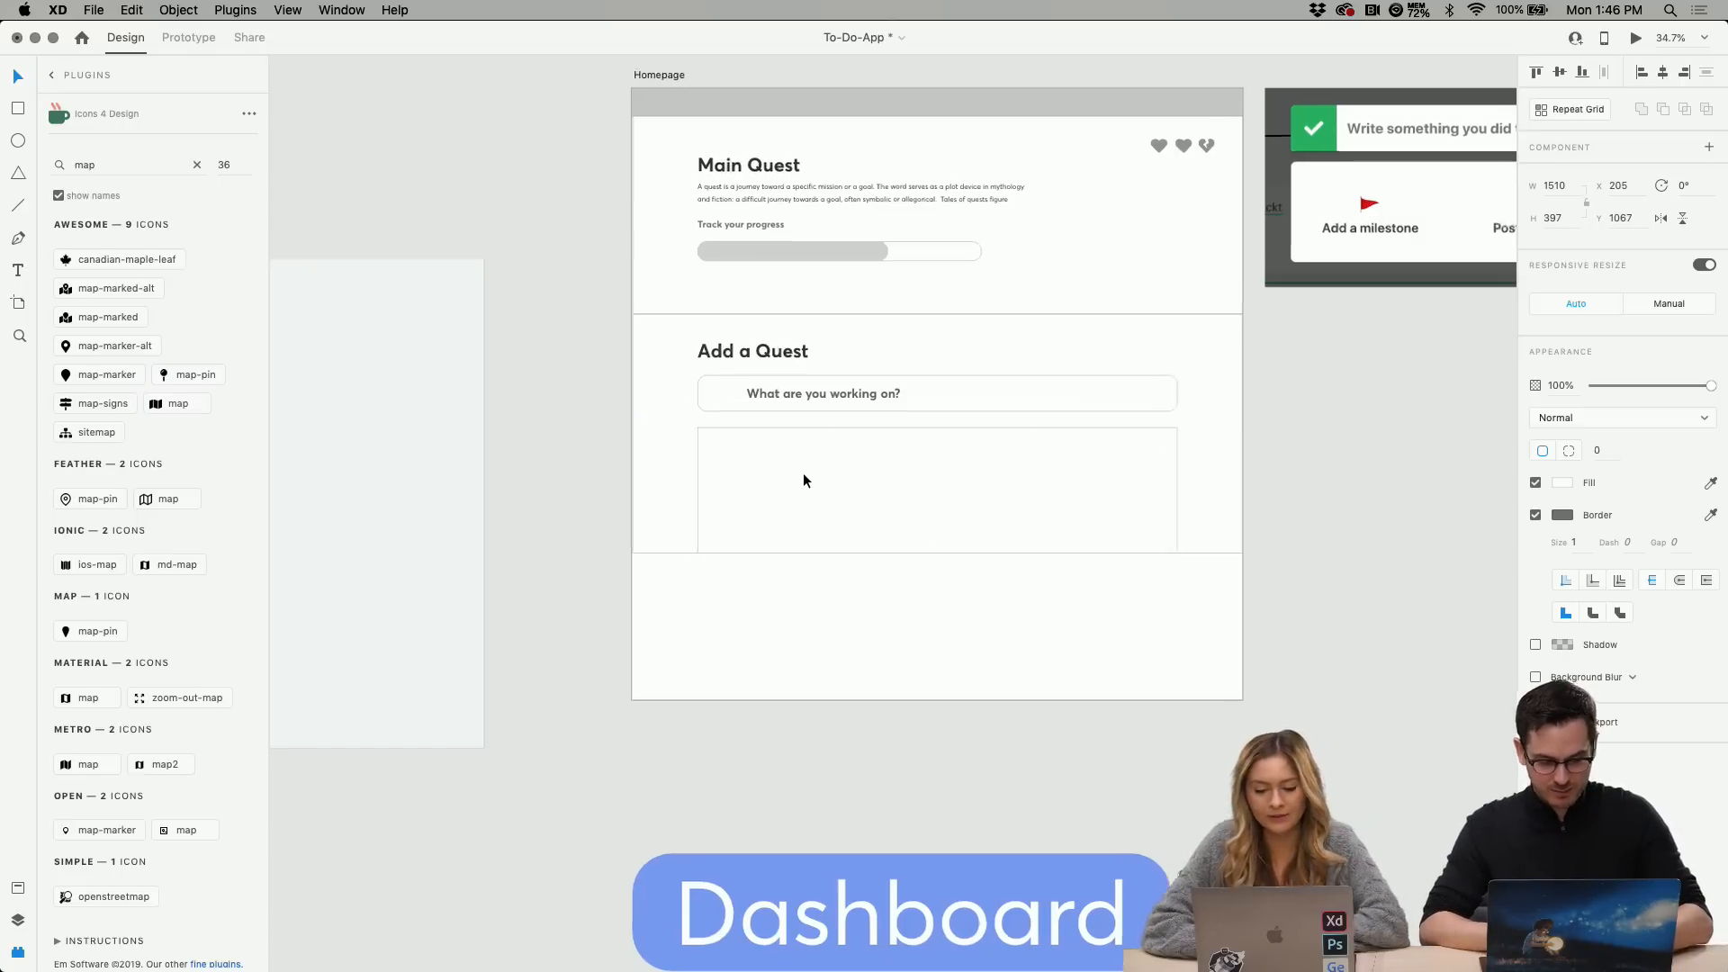
scroll(803, 473, "up", 3)
left_click(808, 339)
key("super+d")
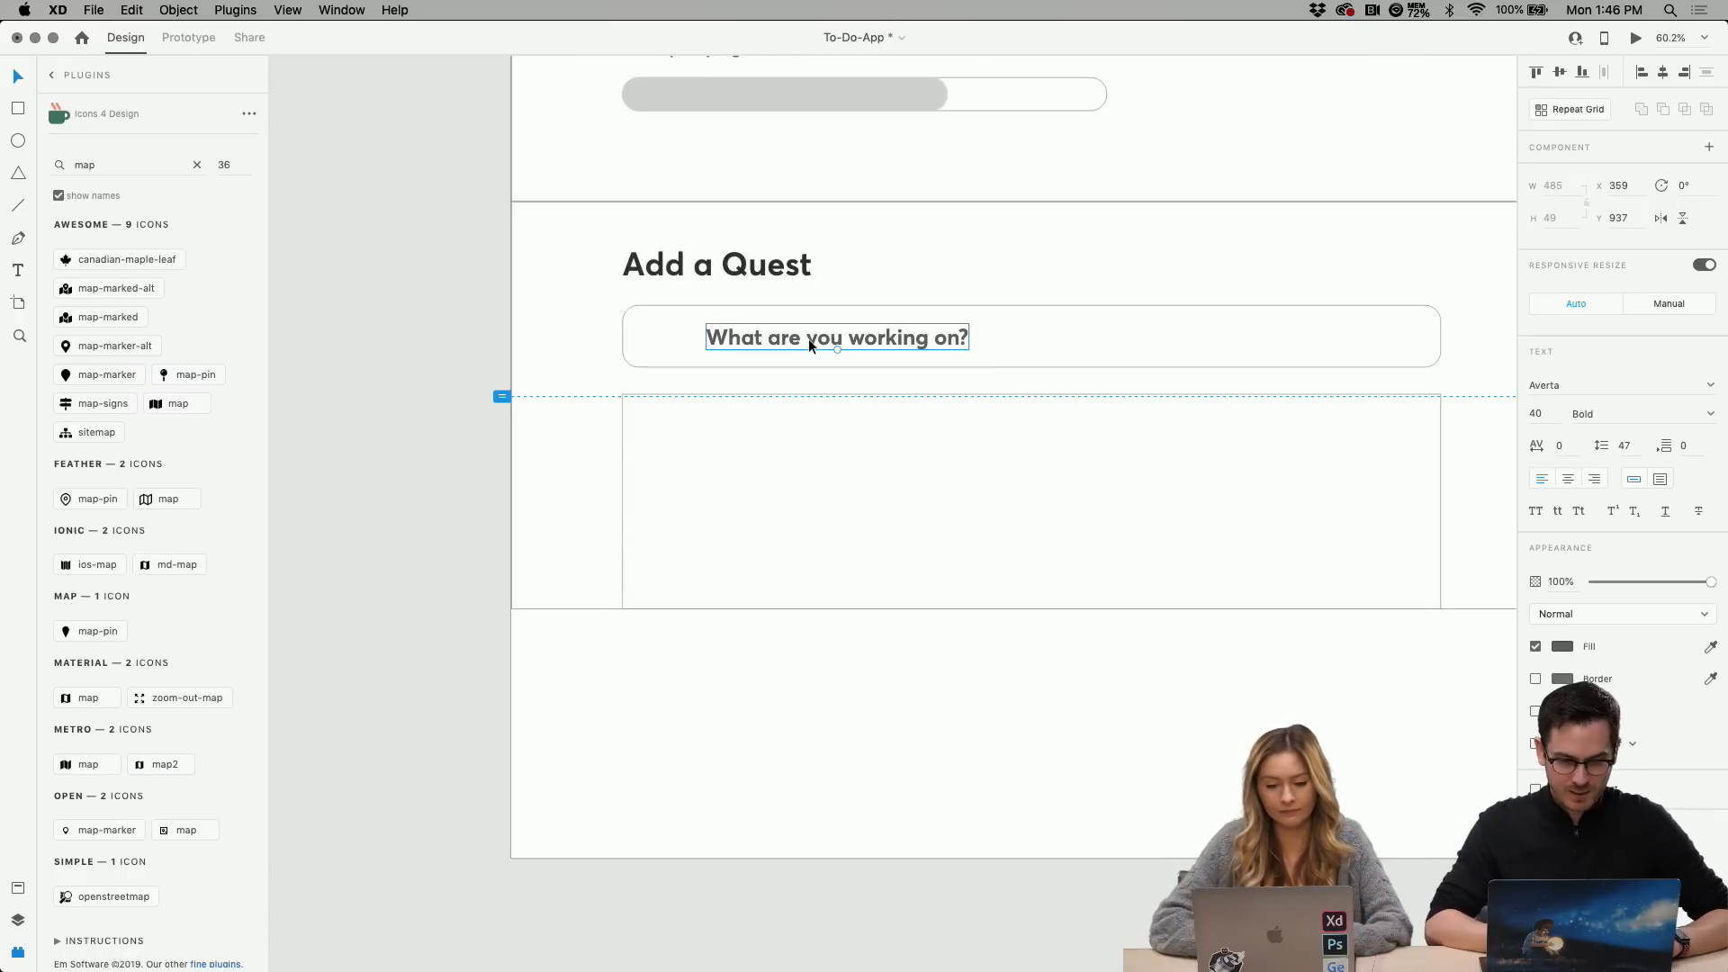
left_click_drag(808, 339, 792, 432)
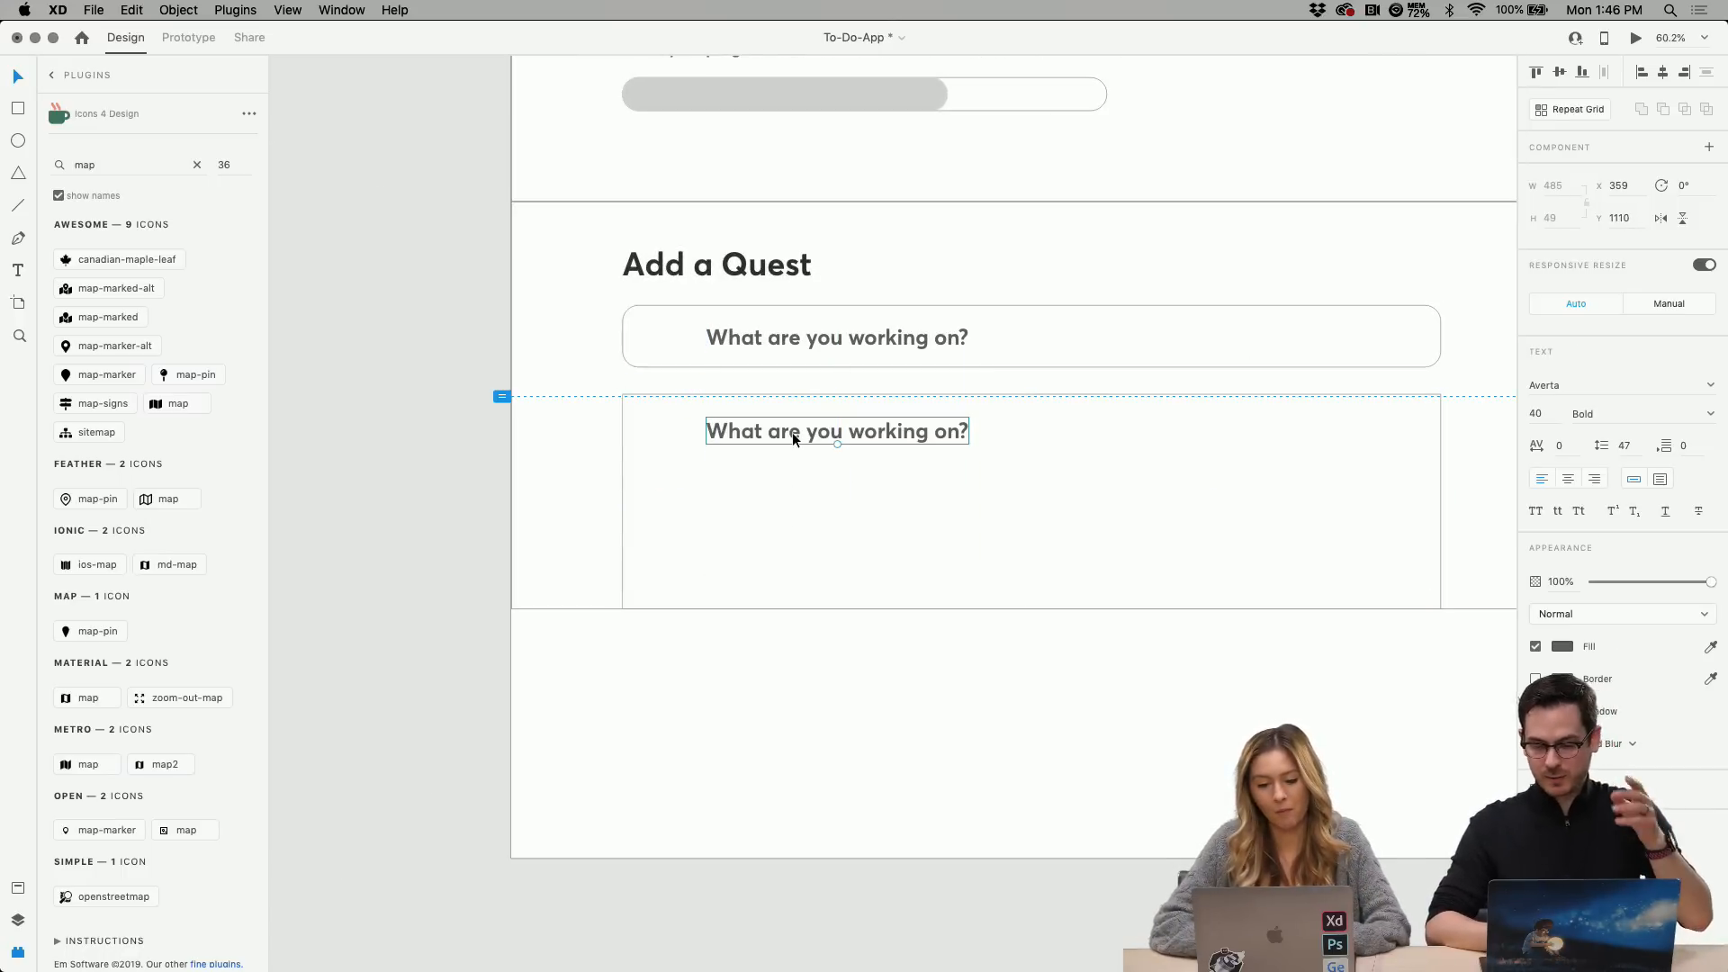
Replace the copied text with "Get boba with" followed by the friend's first name.
left_click(806, 471)
double_click(803, 434)
key("super+a")
type("Get ")
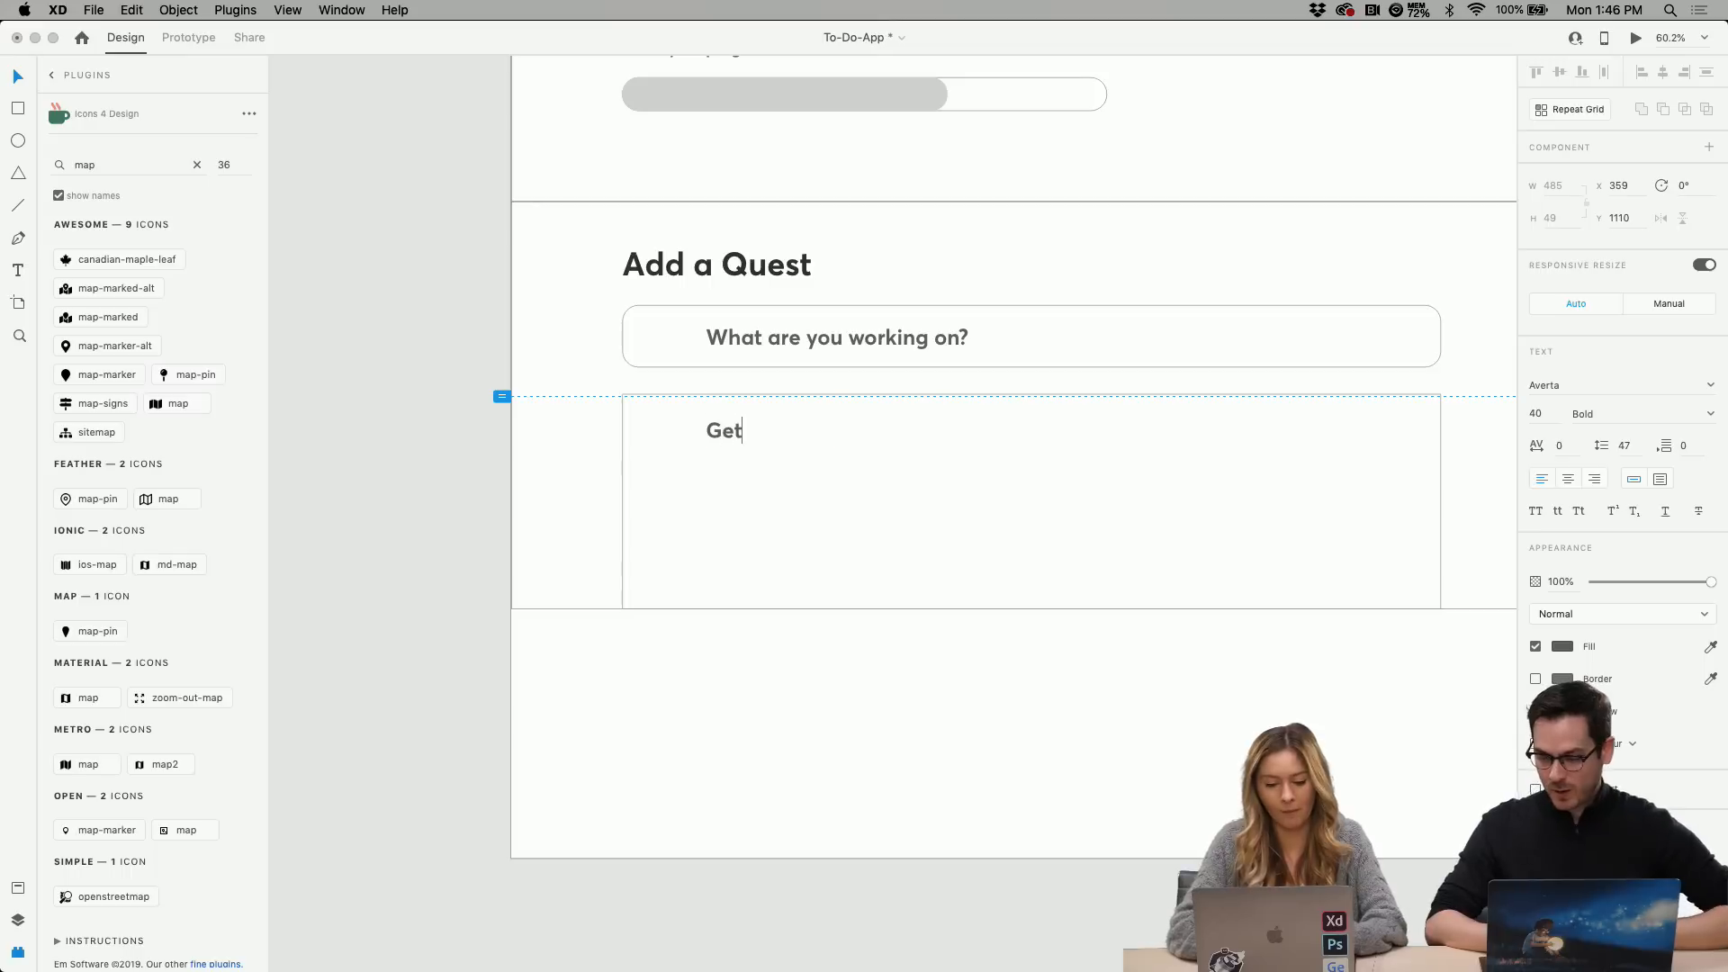
type("boba")
key("Escape")
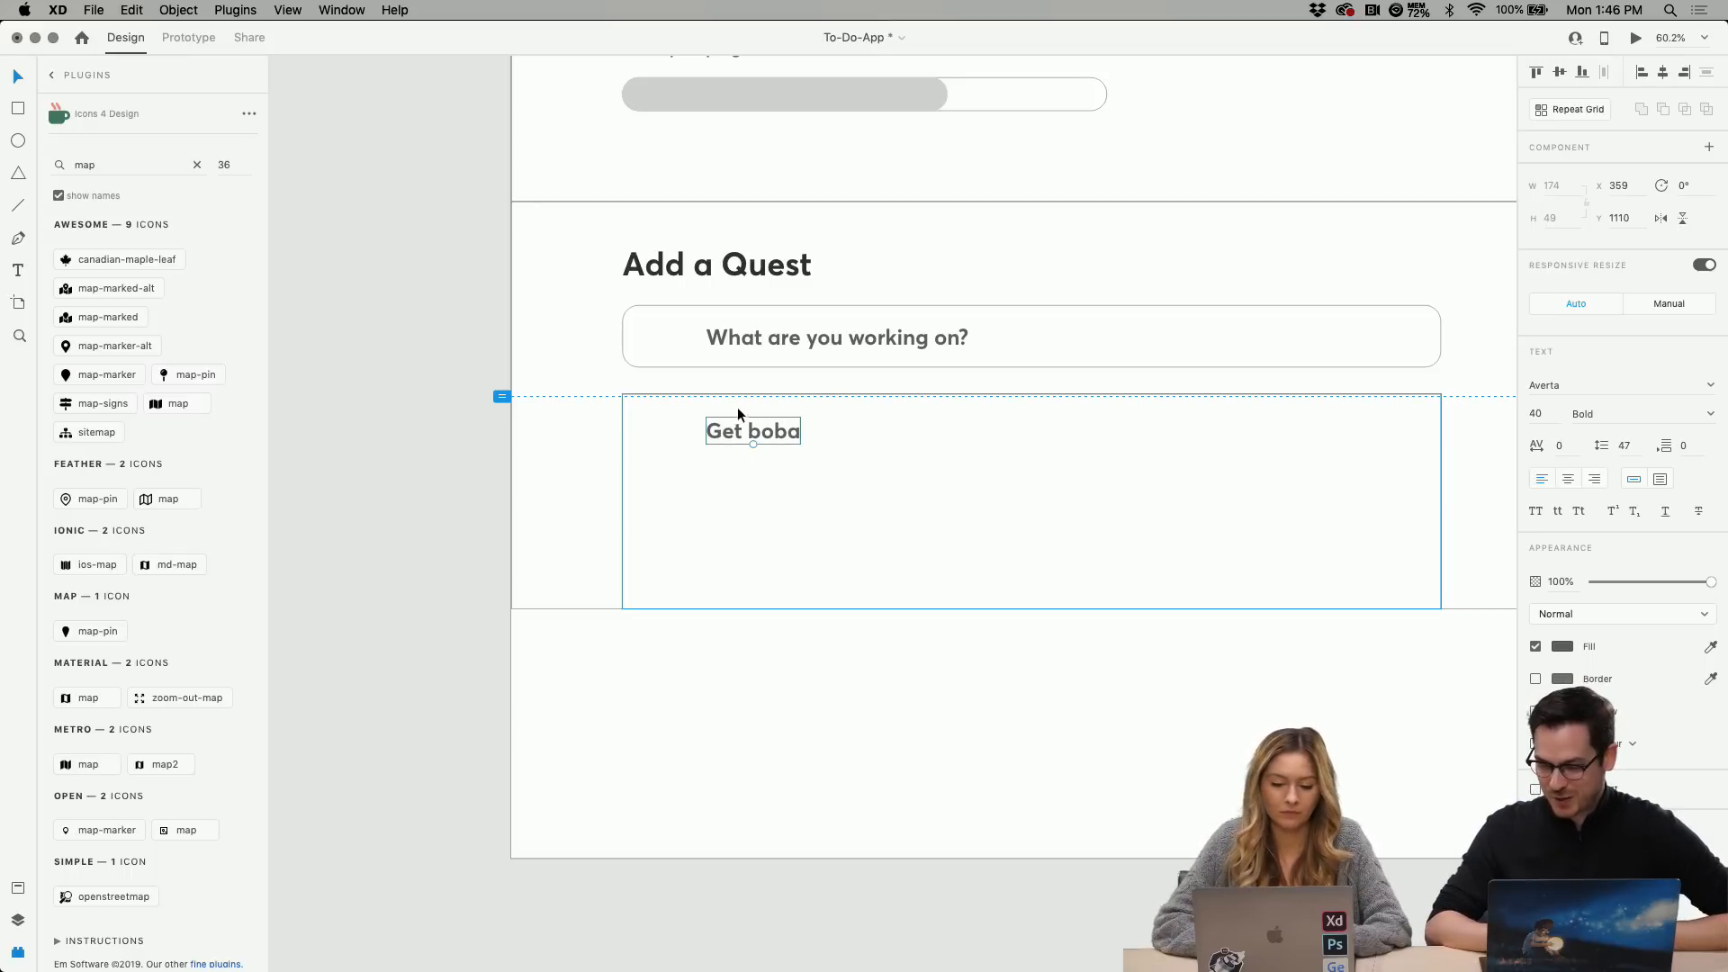
key("Return")
key("Right")
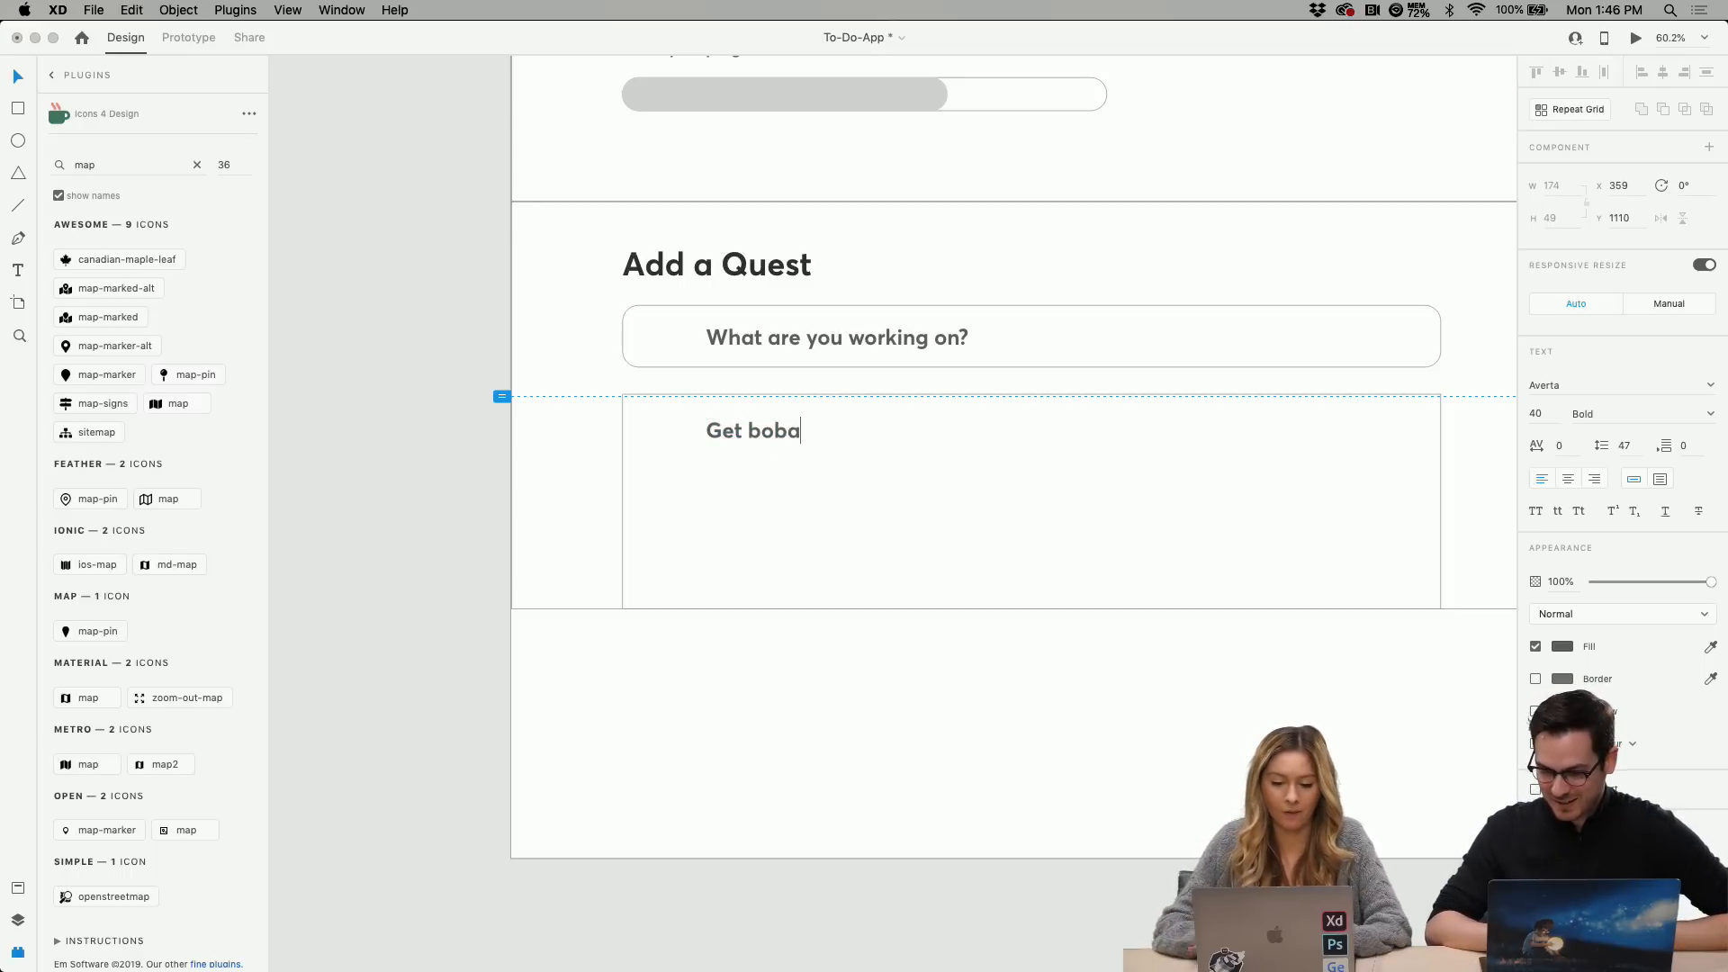
type("with Howard")
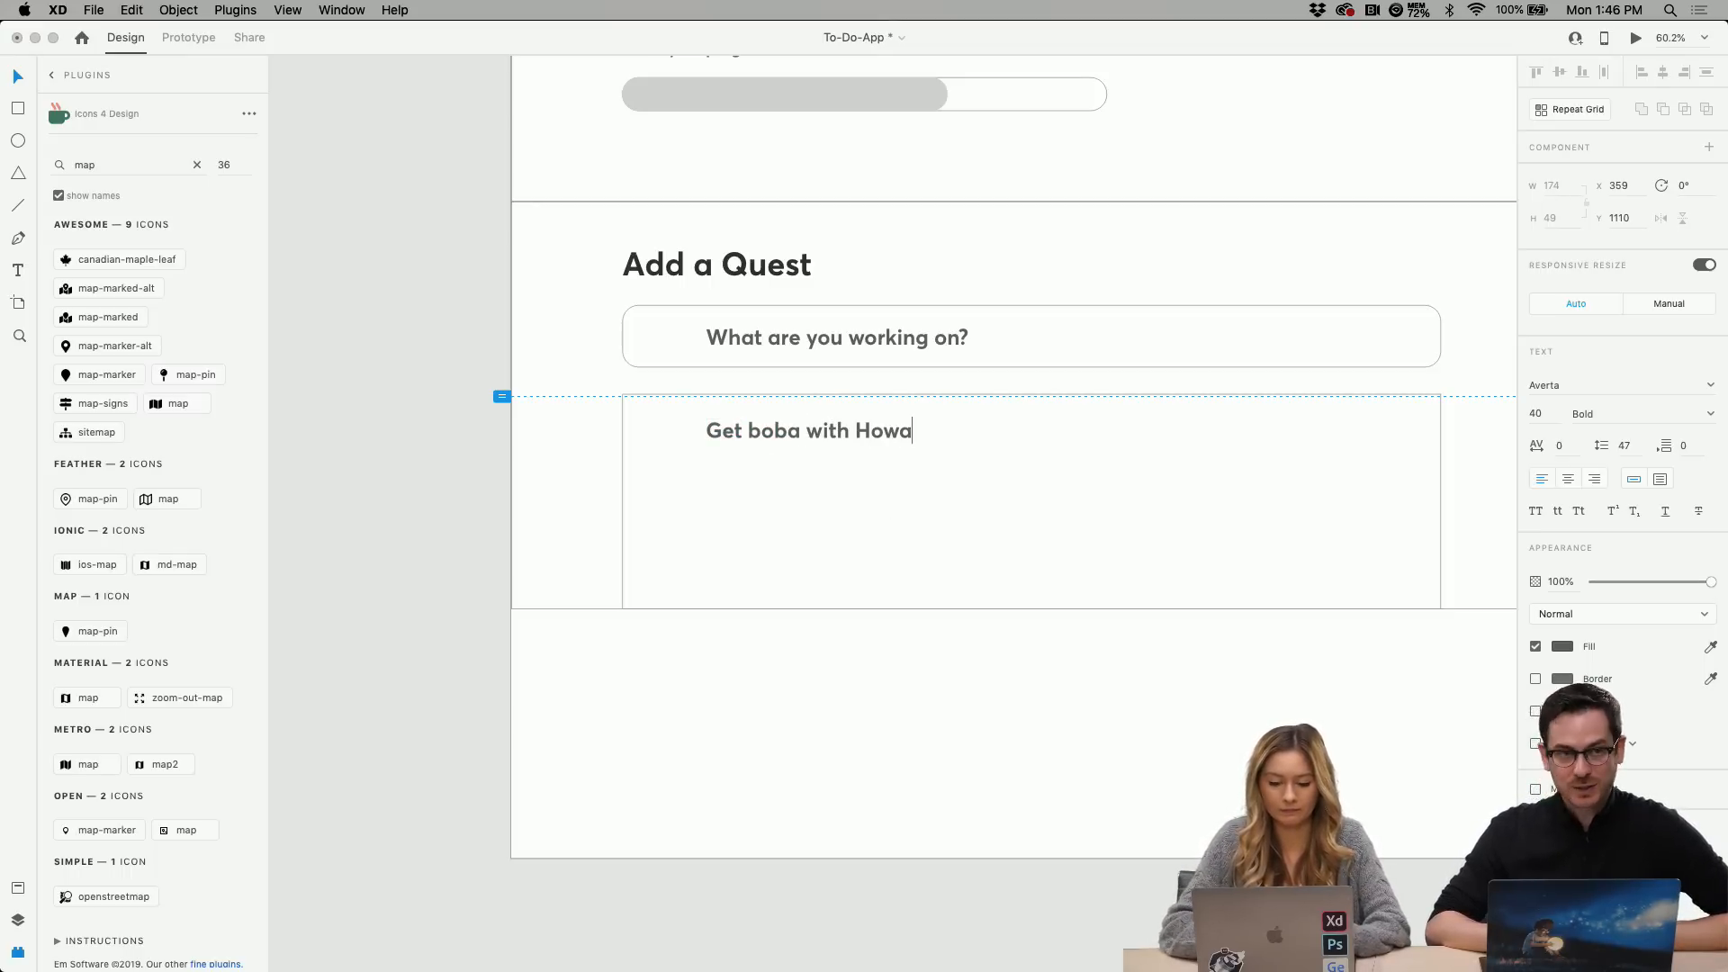
left_click(851, 410)
double_click(866, 437)
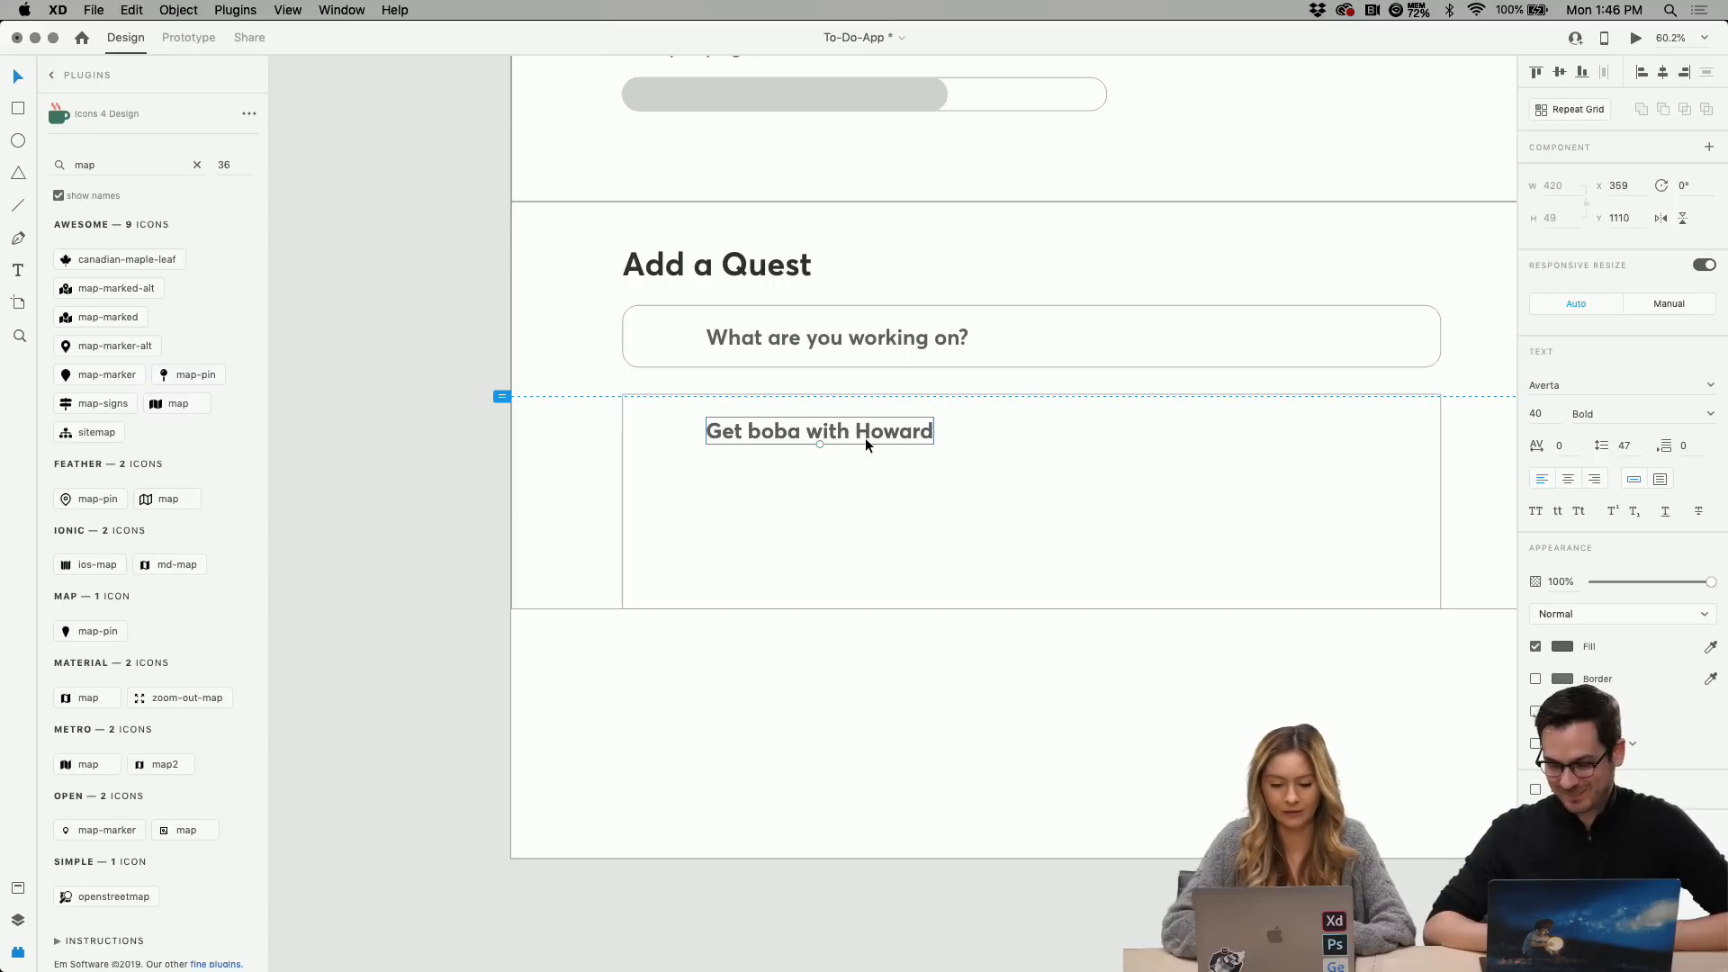
Draw a checkbox square about 47 by 49 beside the boba quest text.
left_click(656, 430)
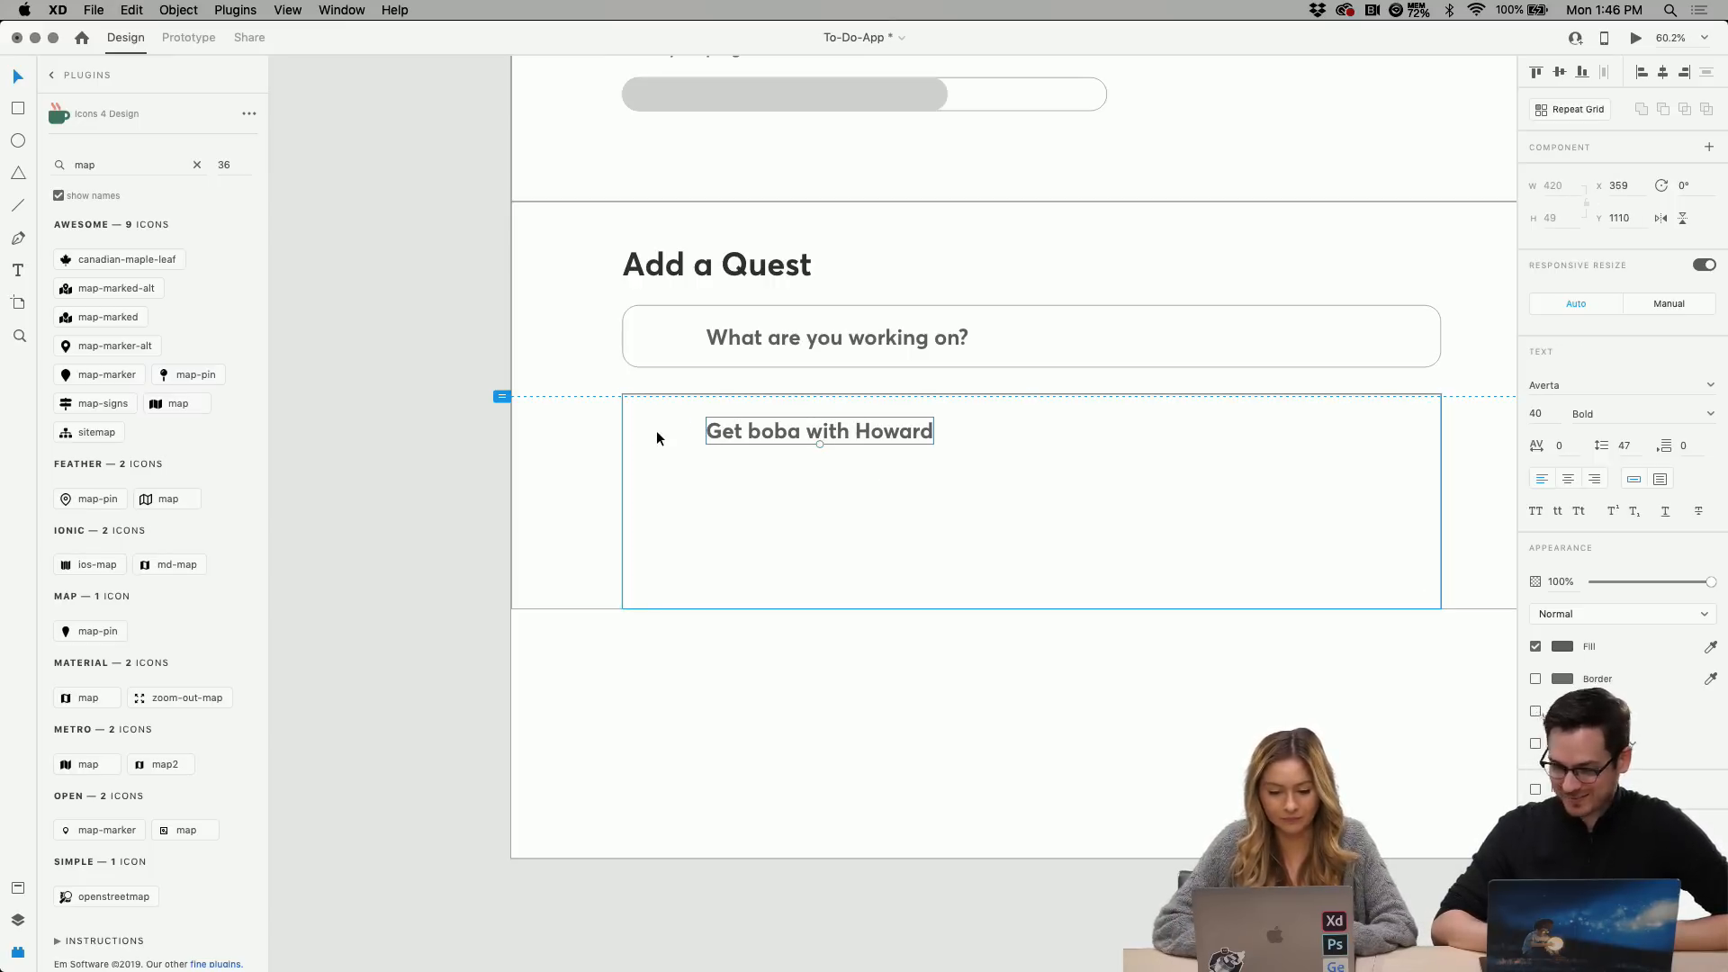
scroll(656, 430, "up", 1)
scroll(657, 430, "down", 1)
left_click(717, 432)
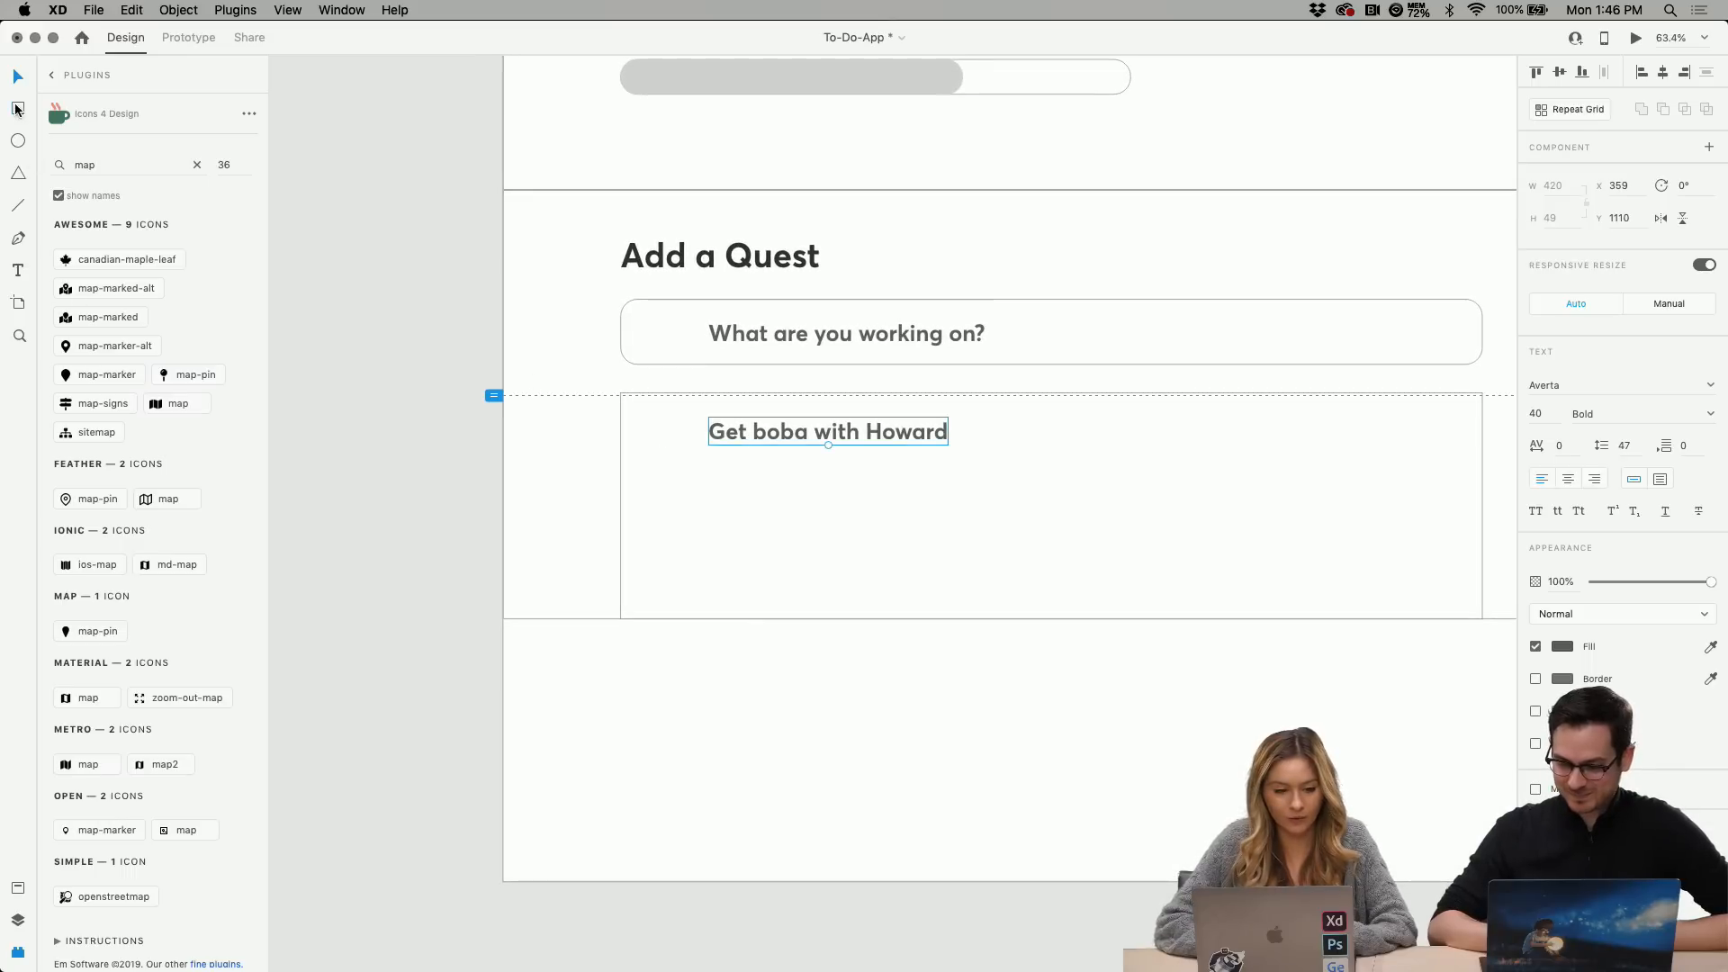
left_click_drag(698, 417, 670, 445)
left_click(12, 77)
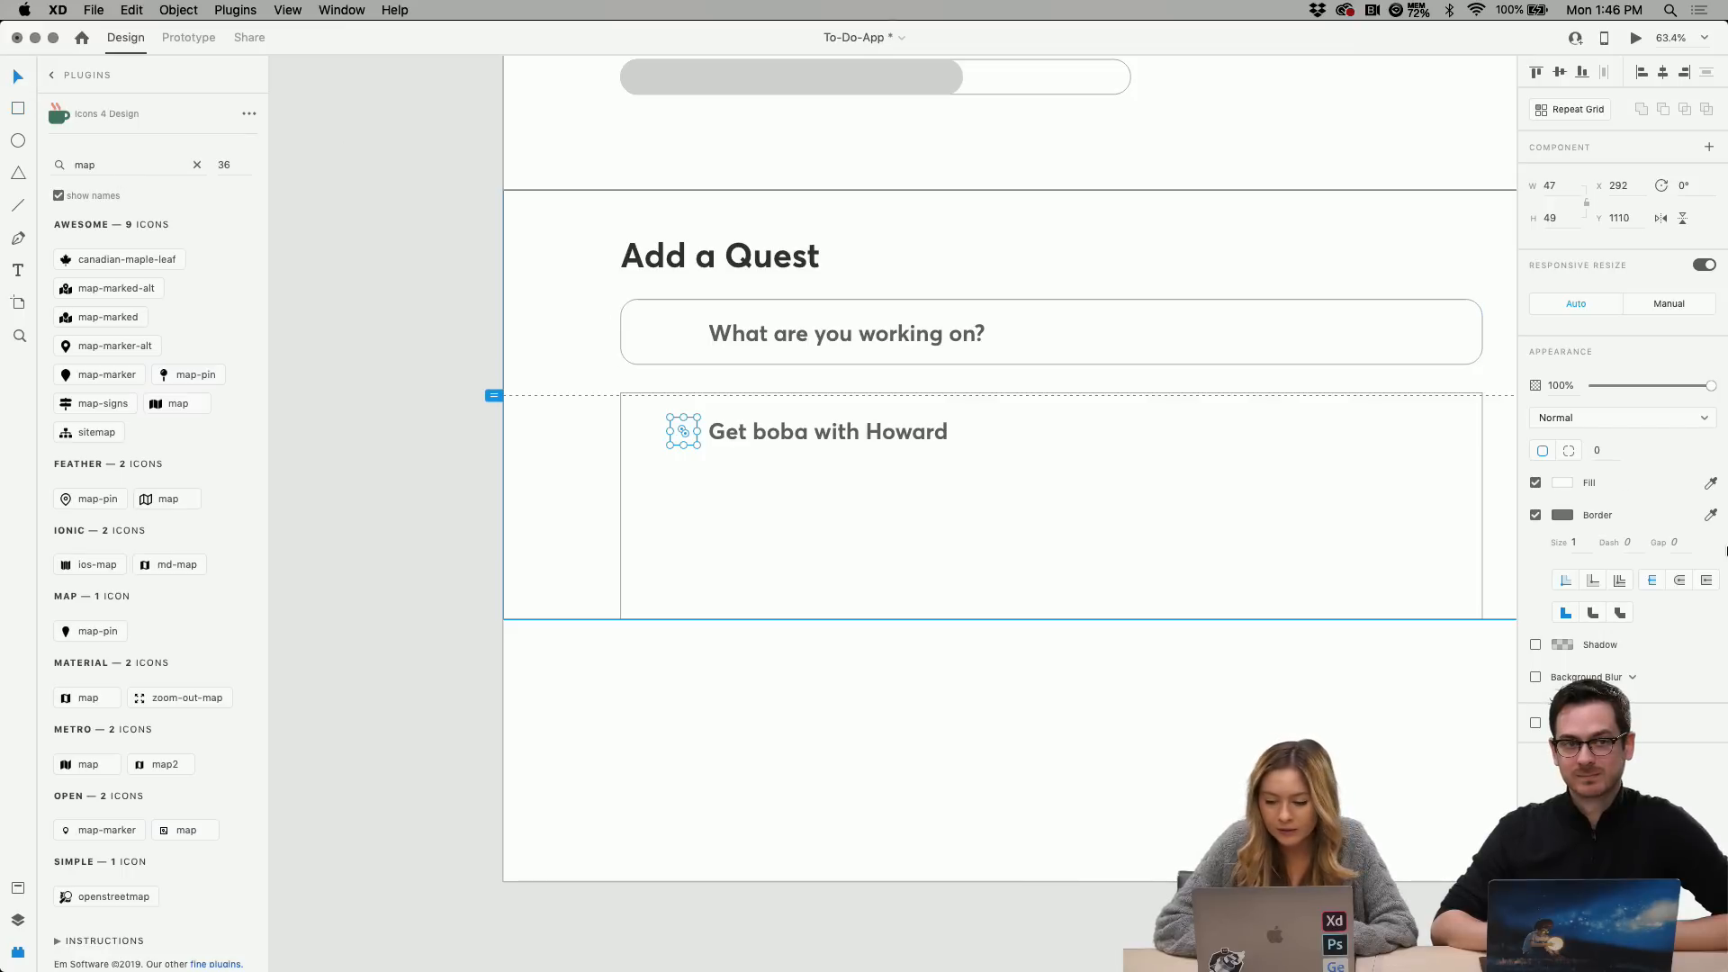
Remove the checkbox square's border and fill it with grey #BCBCBC.
left_click(1536, 515)
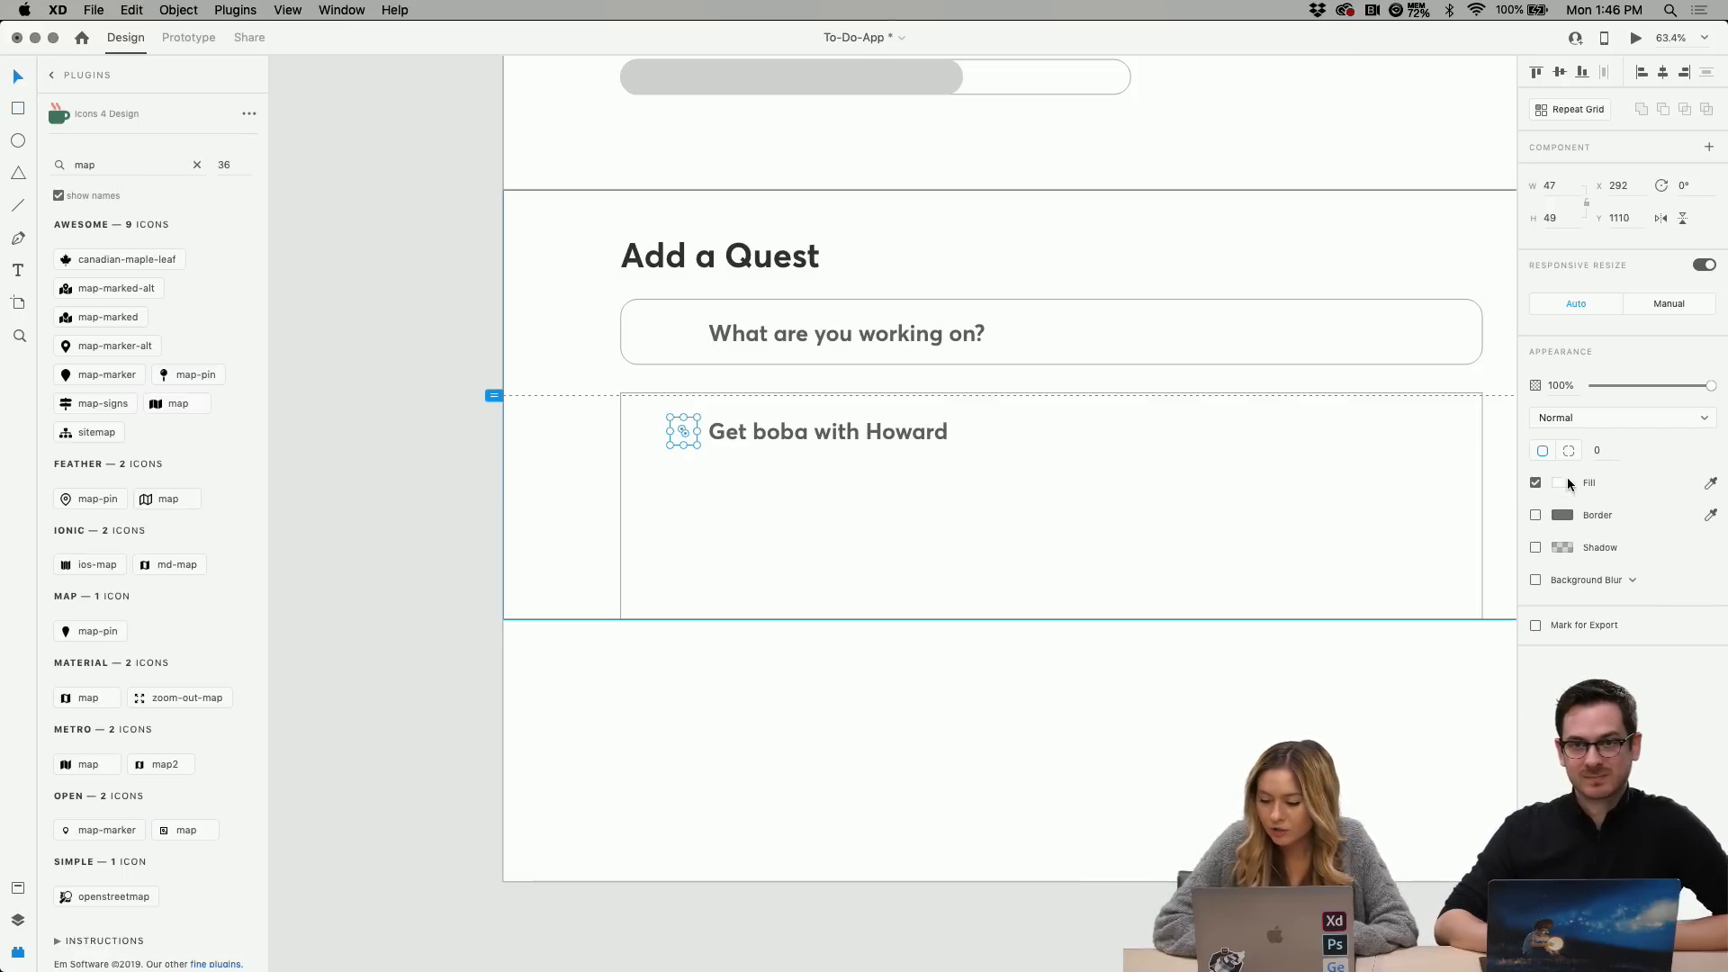
left_click(1568, 484)
type("BCBCBC")
key("Return")
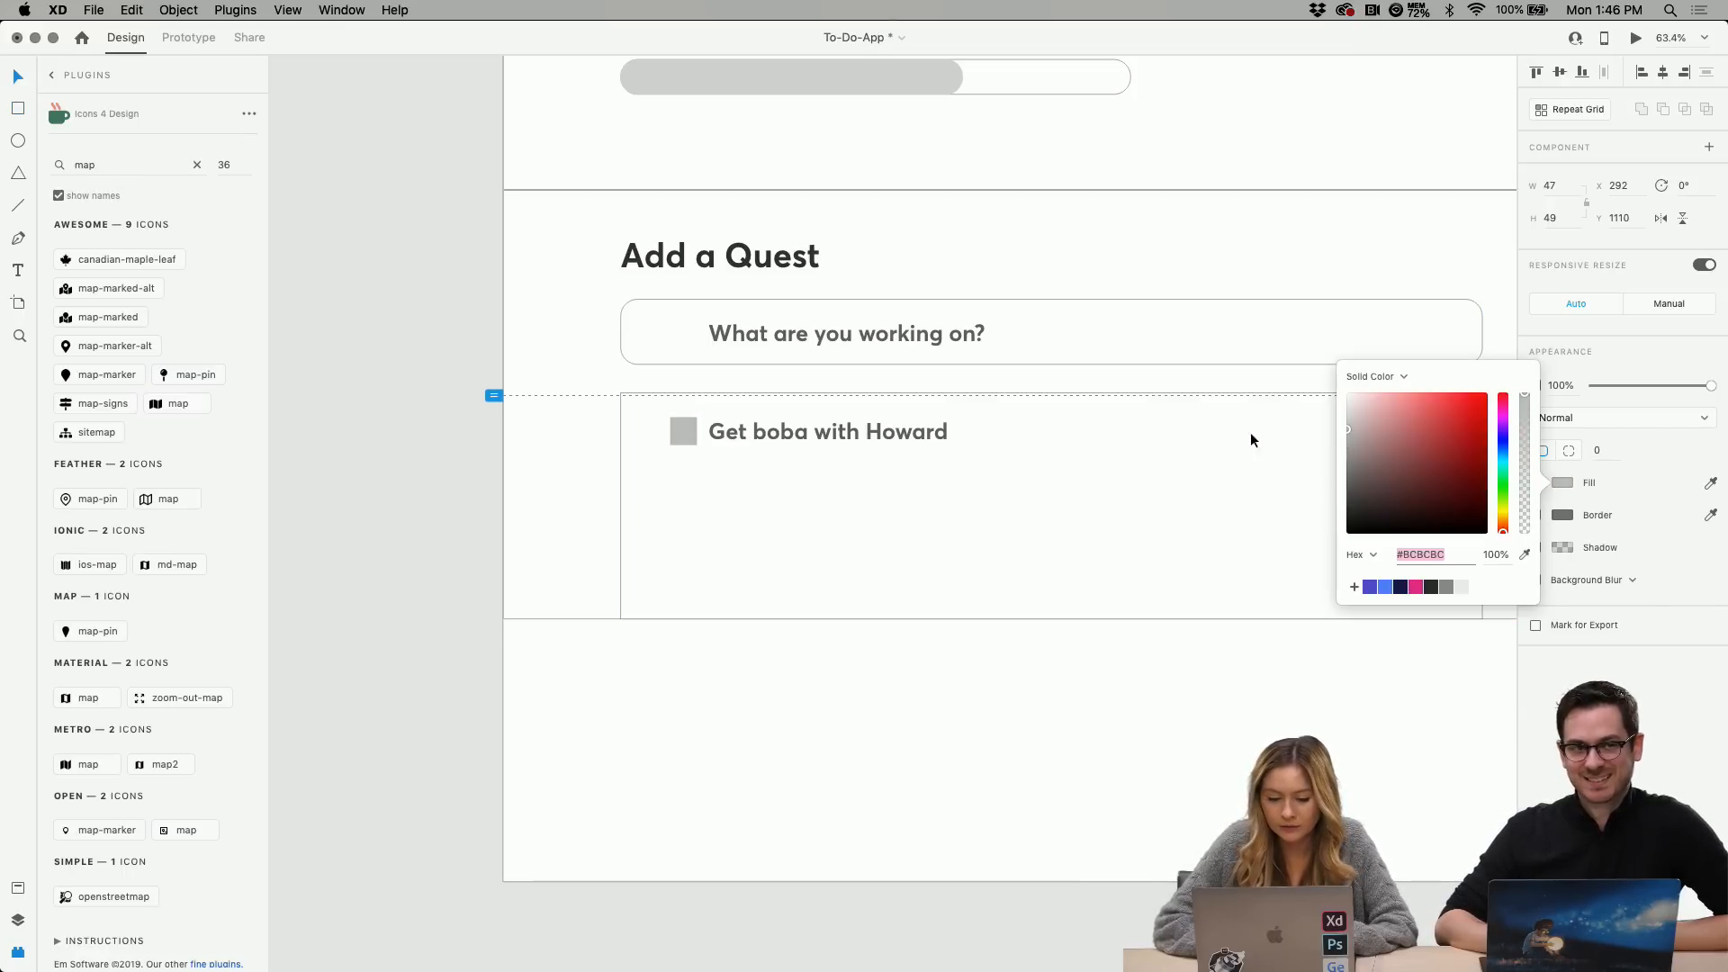
left_click(1251, 439)
Make the checkbox and its text a component and repeat it downward in a Repeat Grid about 380 high.
double_click(764, 431)
left_click(697, 431, "shift")
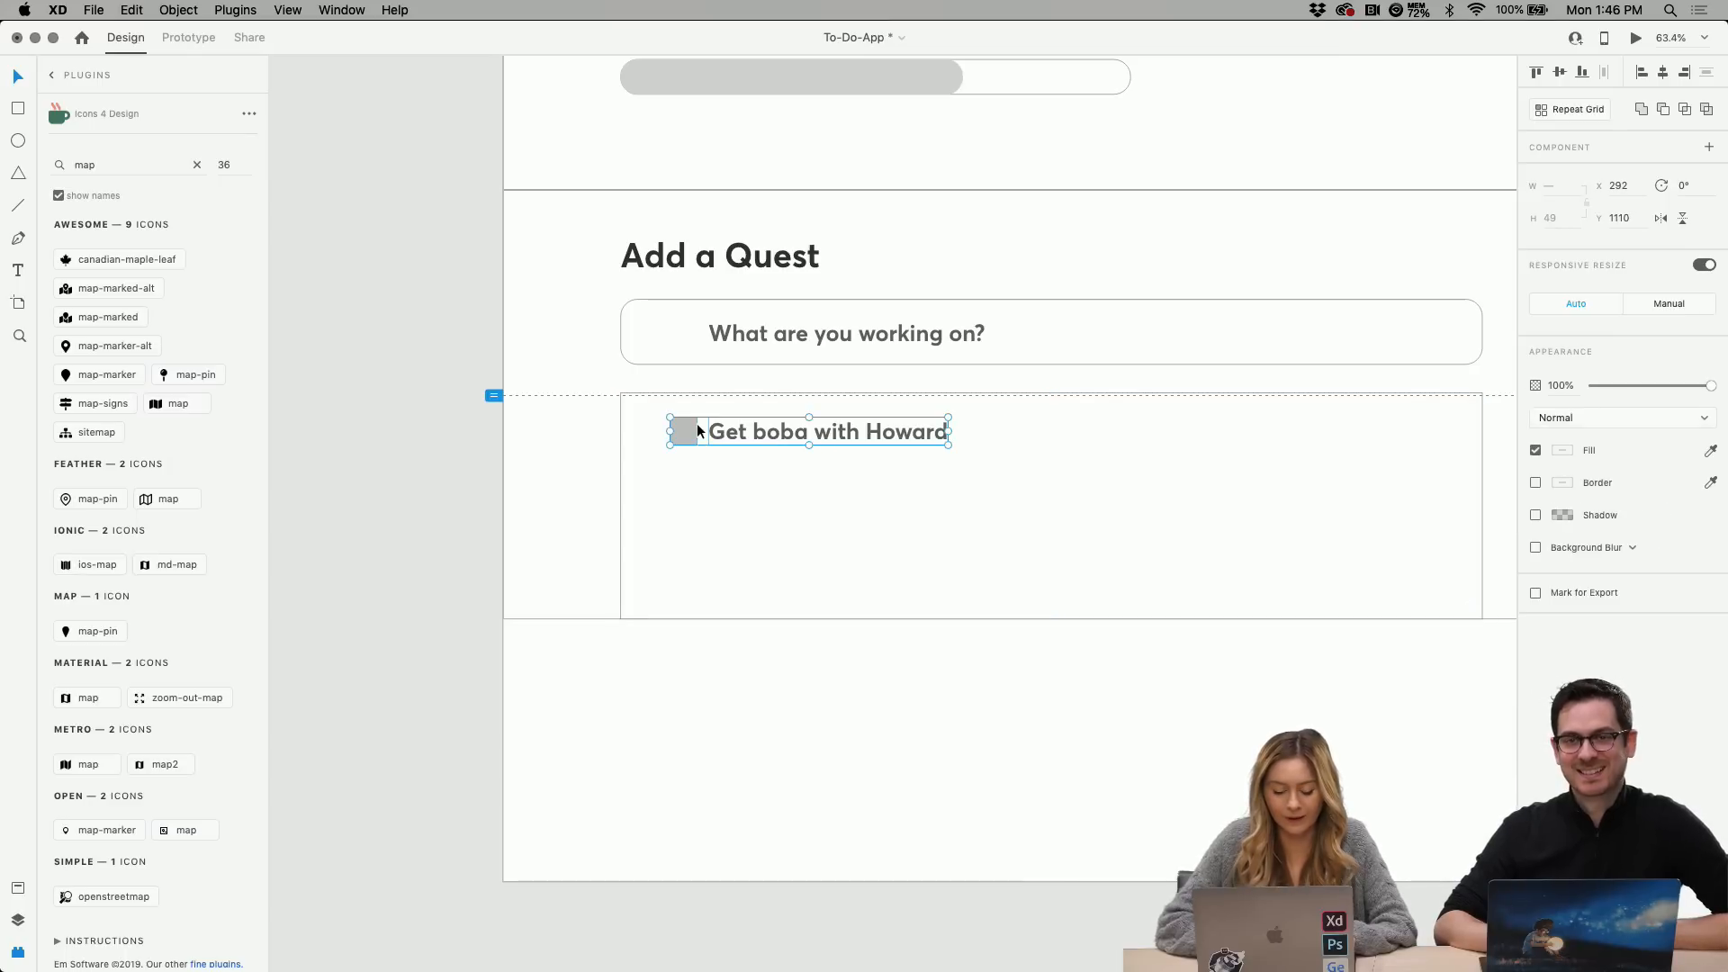
key("super+k")
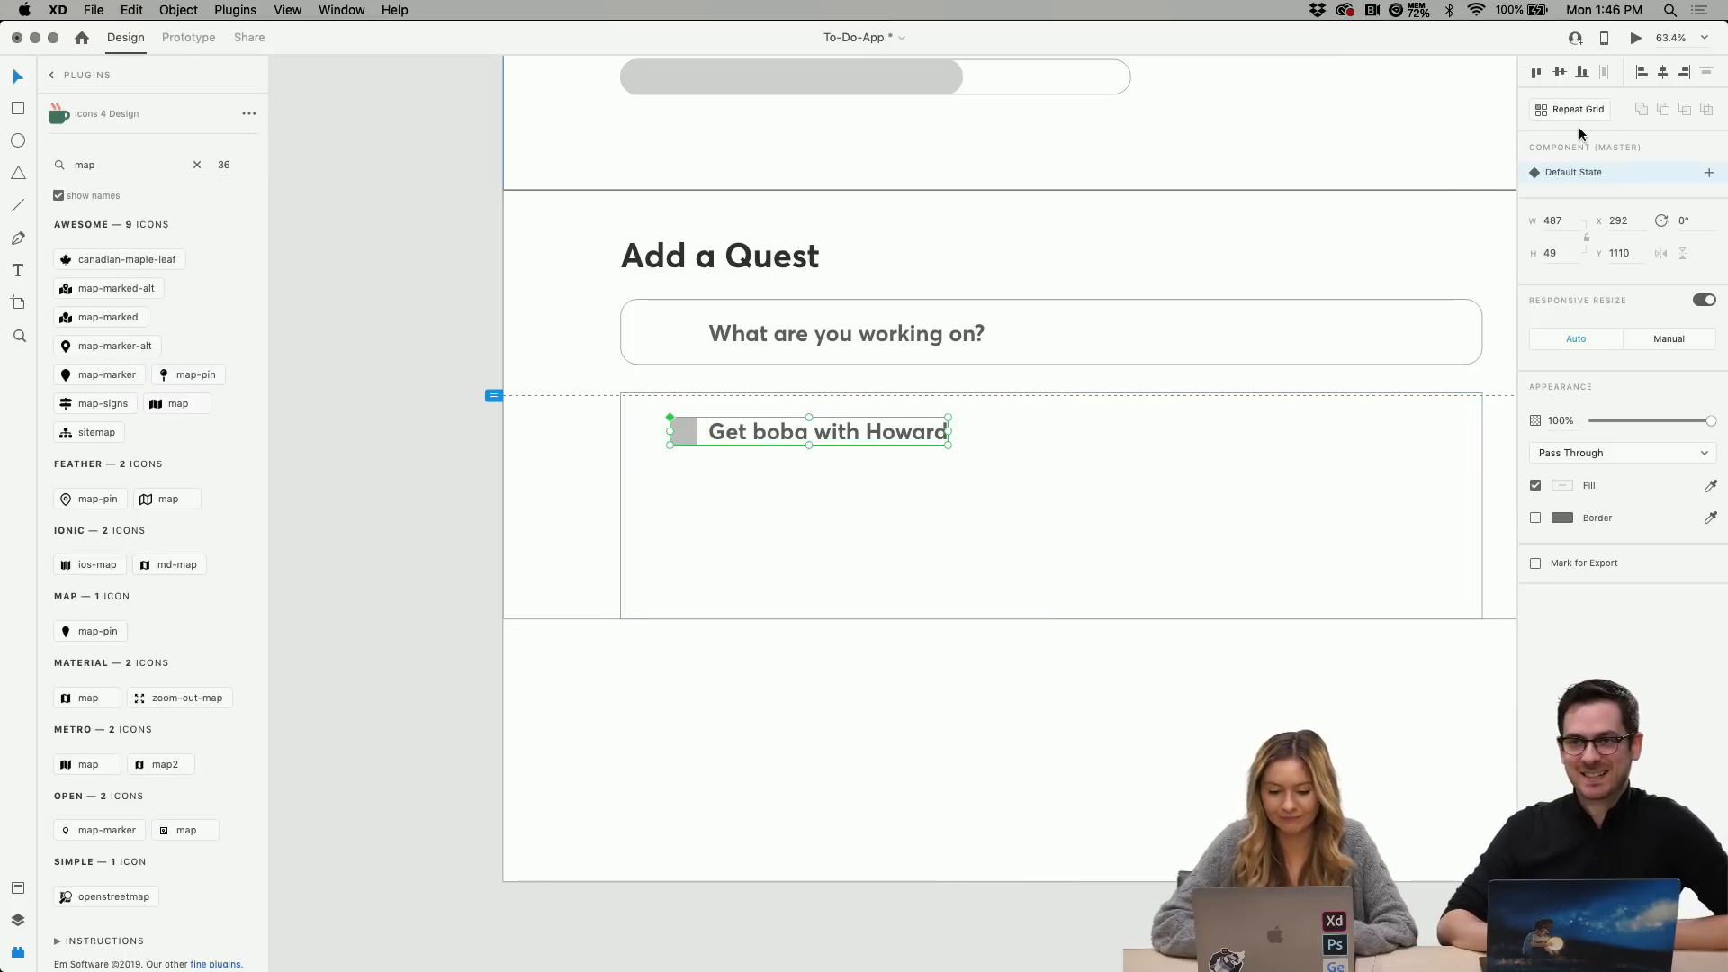
left_click(1586, 112)
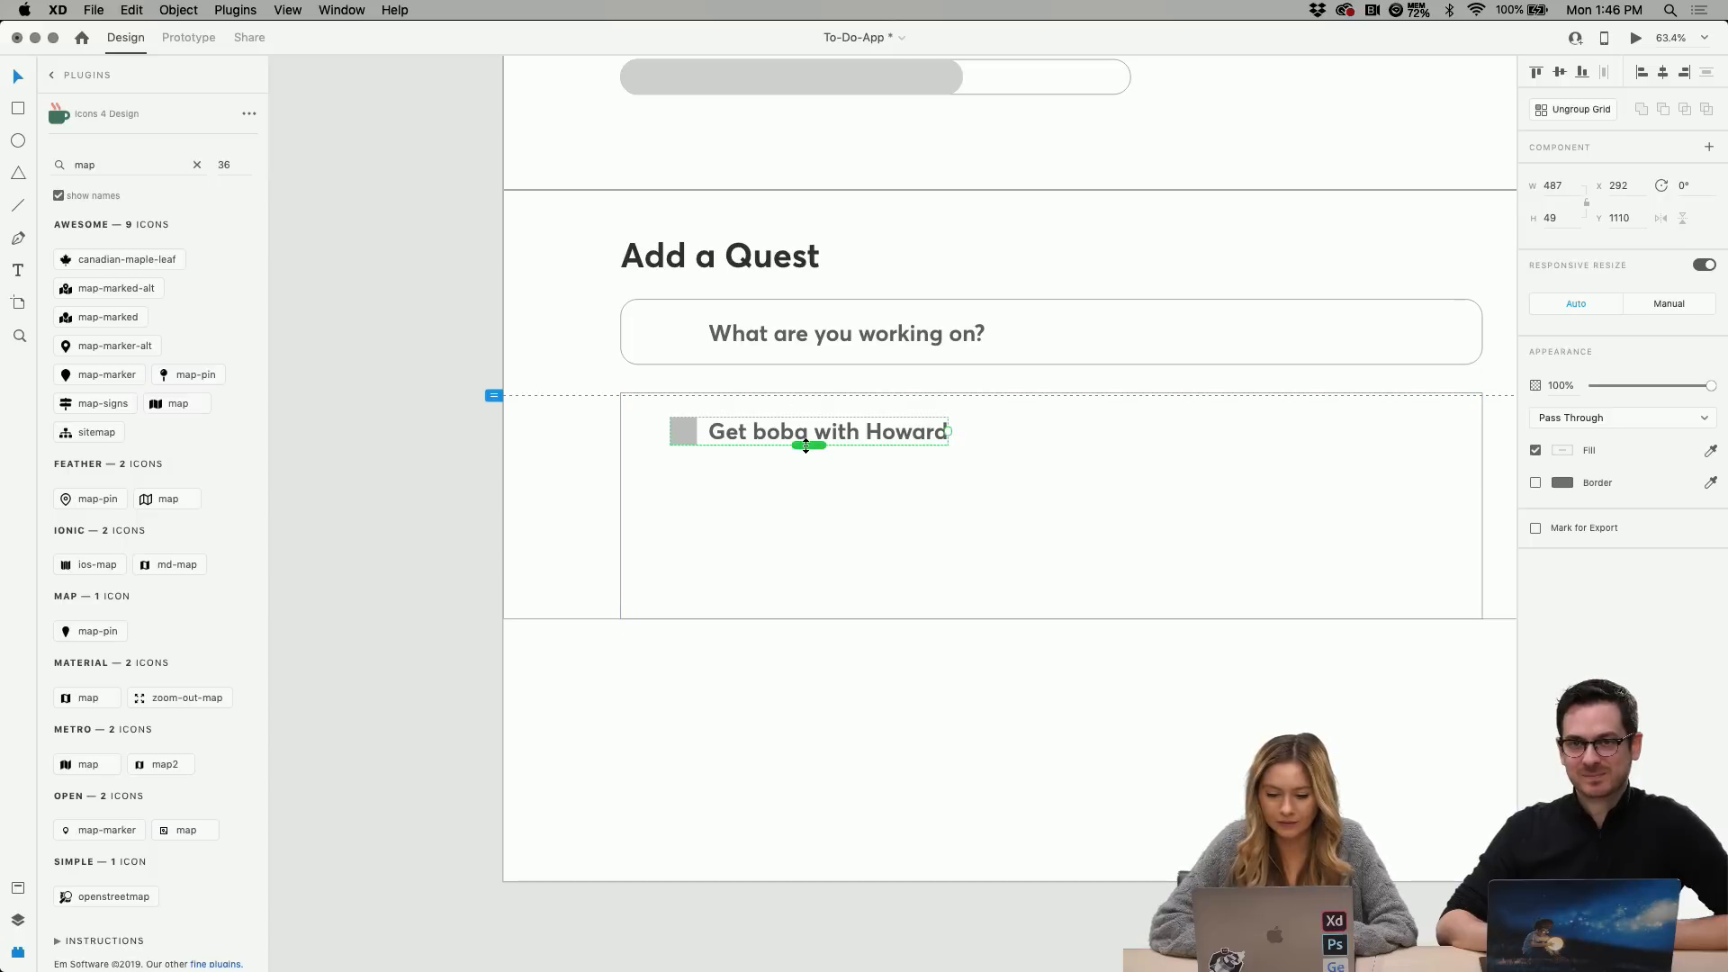
left_click_drag(806, 445, 808, 635)
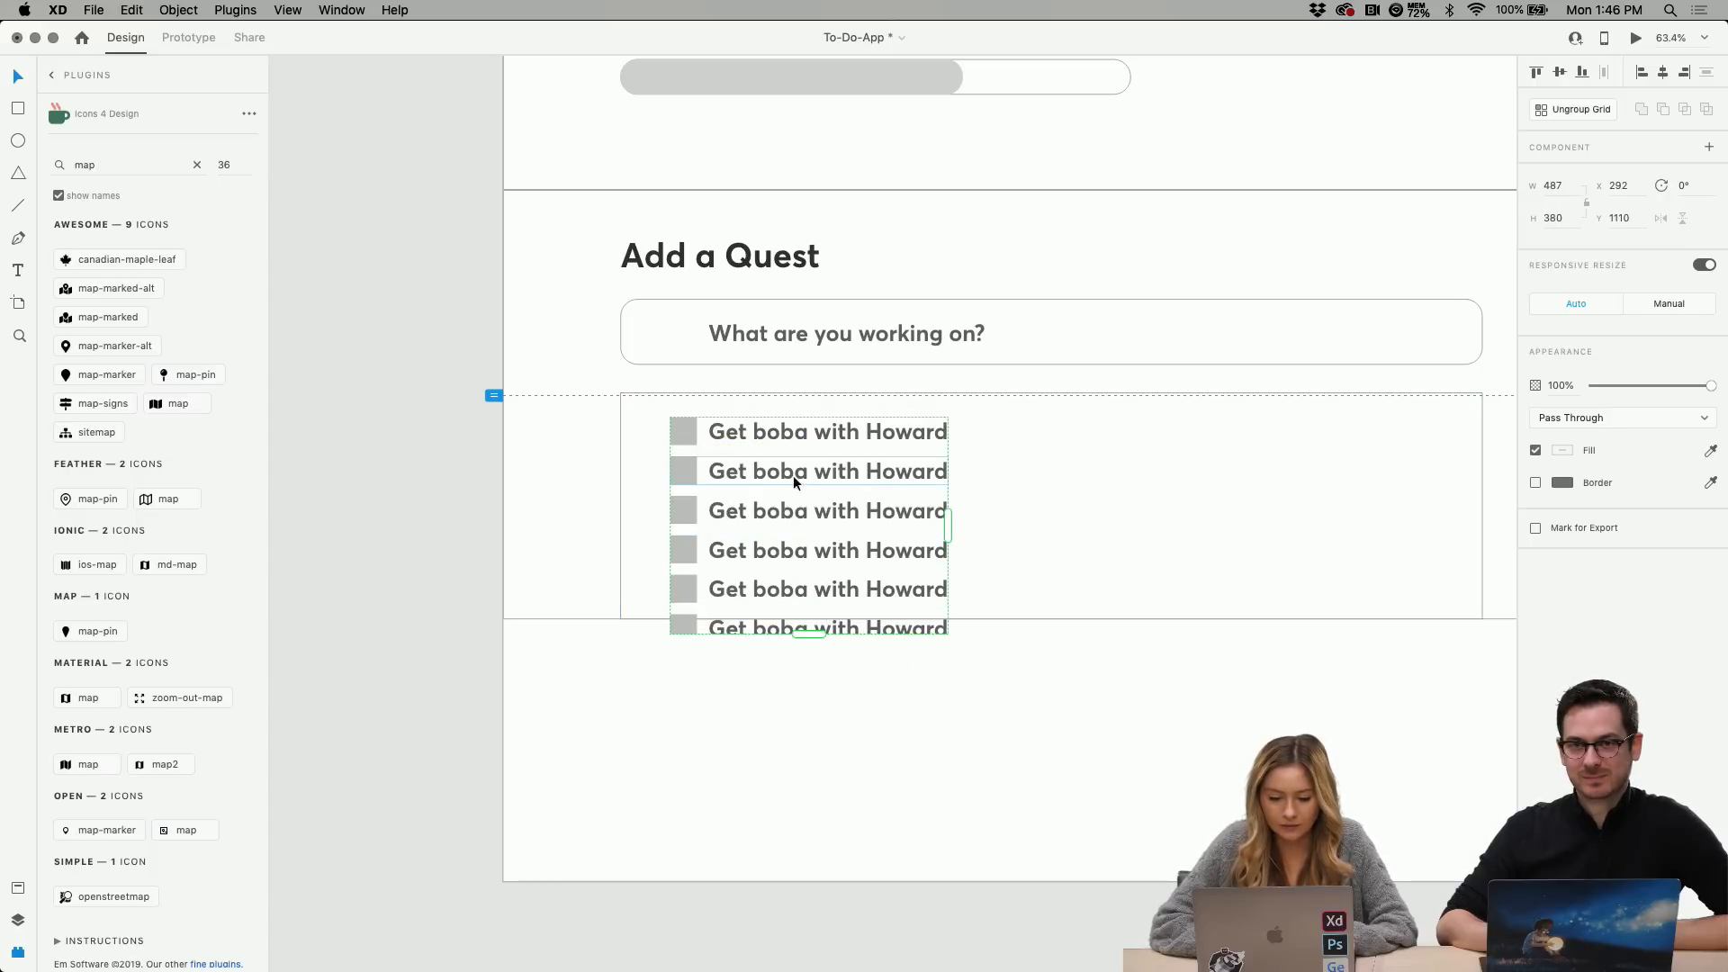
mouse_move(792, 450)
left_mouse_down()
mouse_move(791, 490)
mouse_move(792, 453)
left_mouse_up()
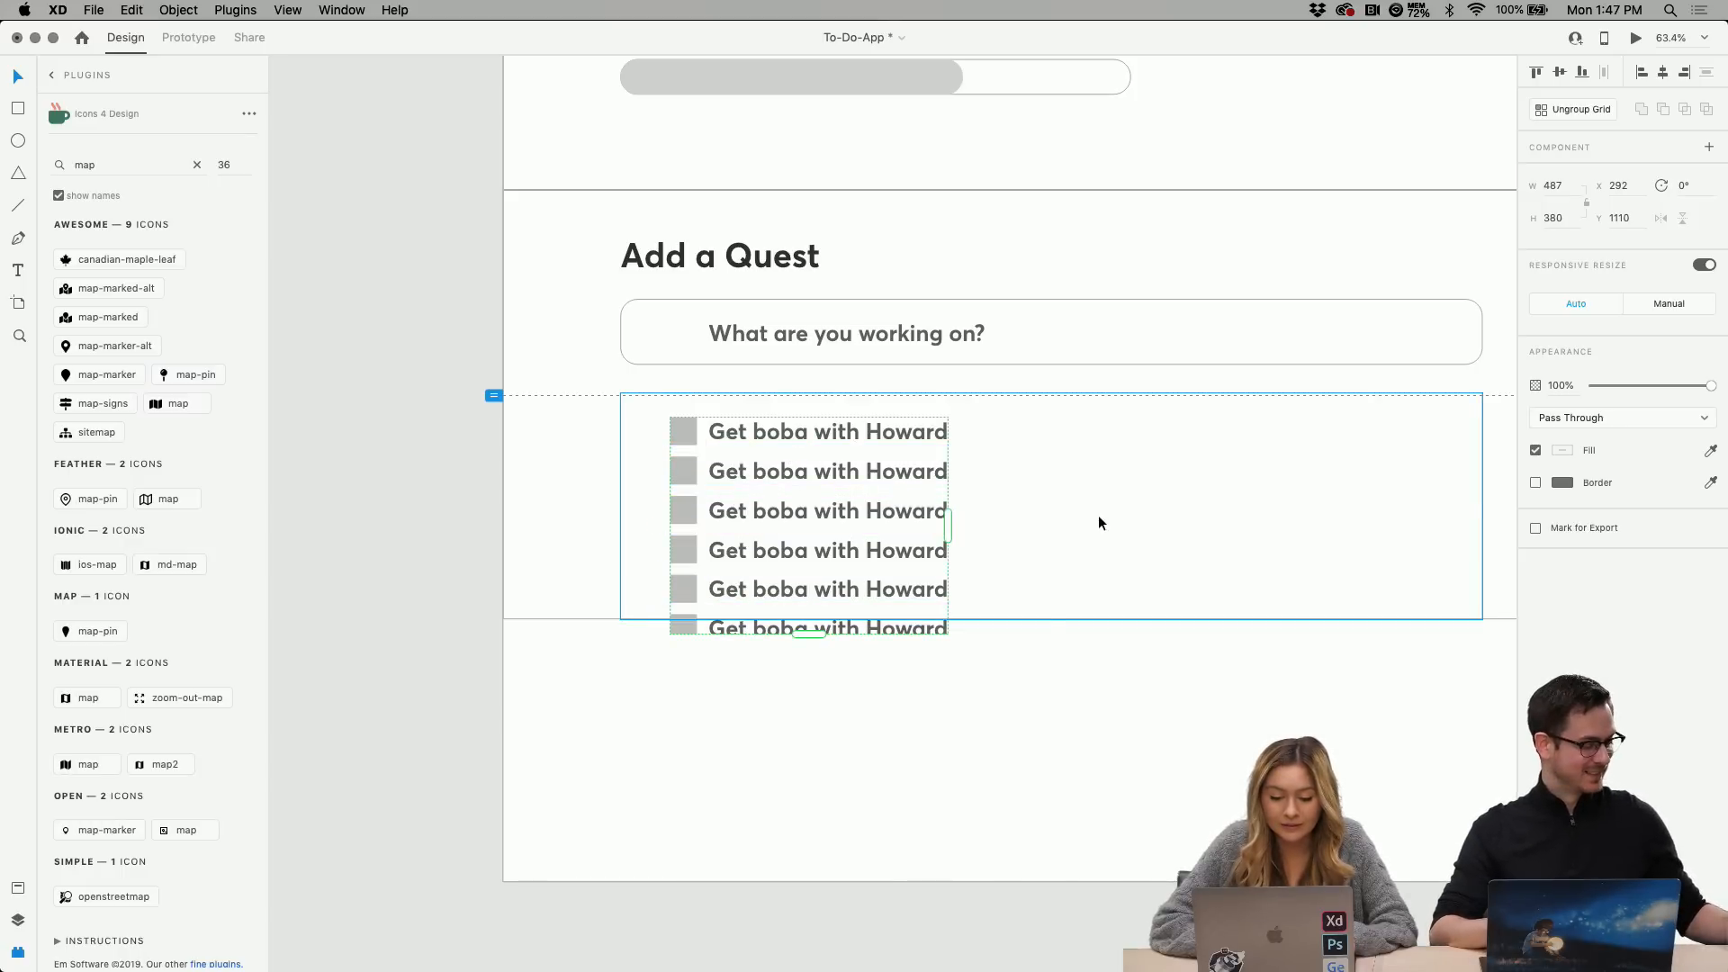
Extend the quest list box down to near the artboard's lower edge and trim the Repeat Grid to five rows.
left_click(1098, 515)
left_click_drag(1054, 621, 1049, 843)
left_click(815, 549)
left_click_drag(797, 633, 800, 606)
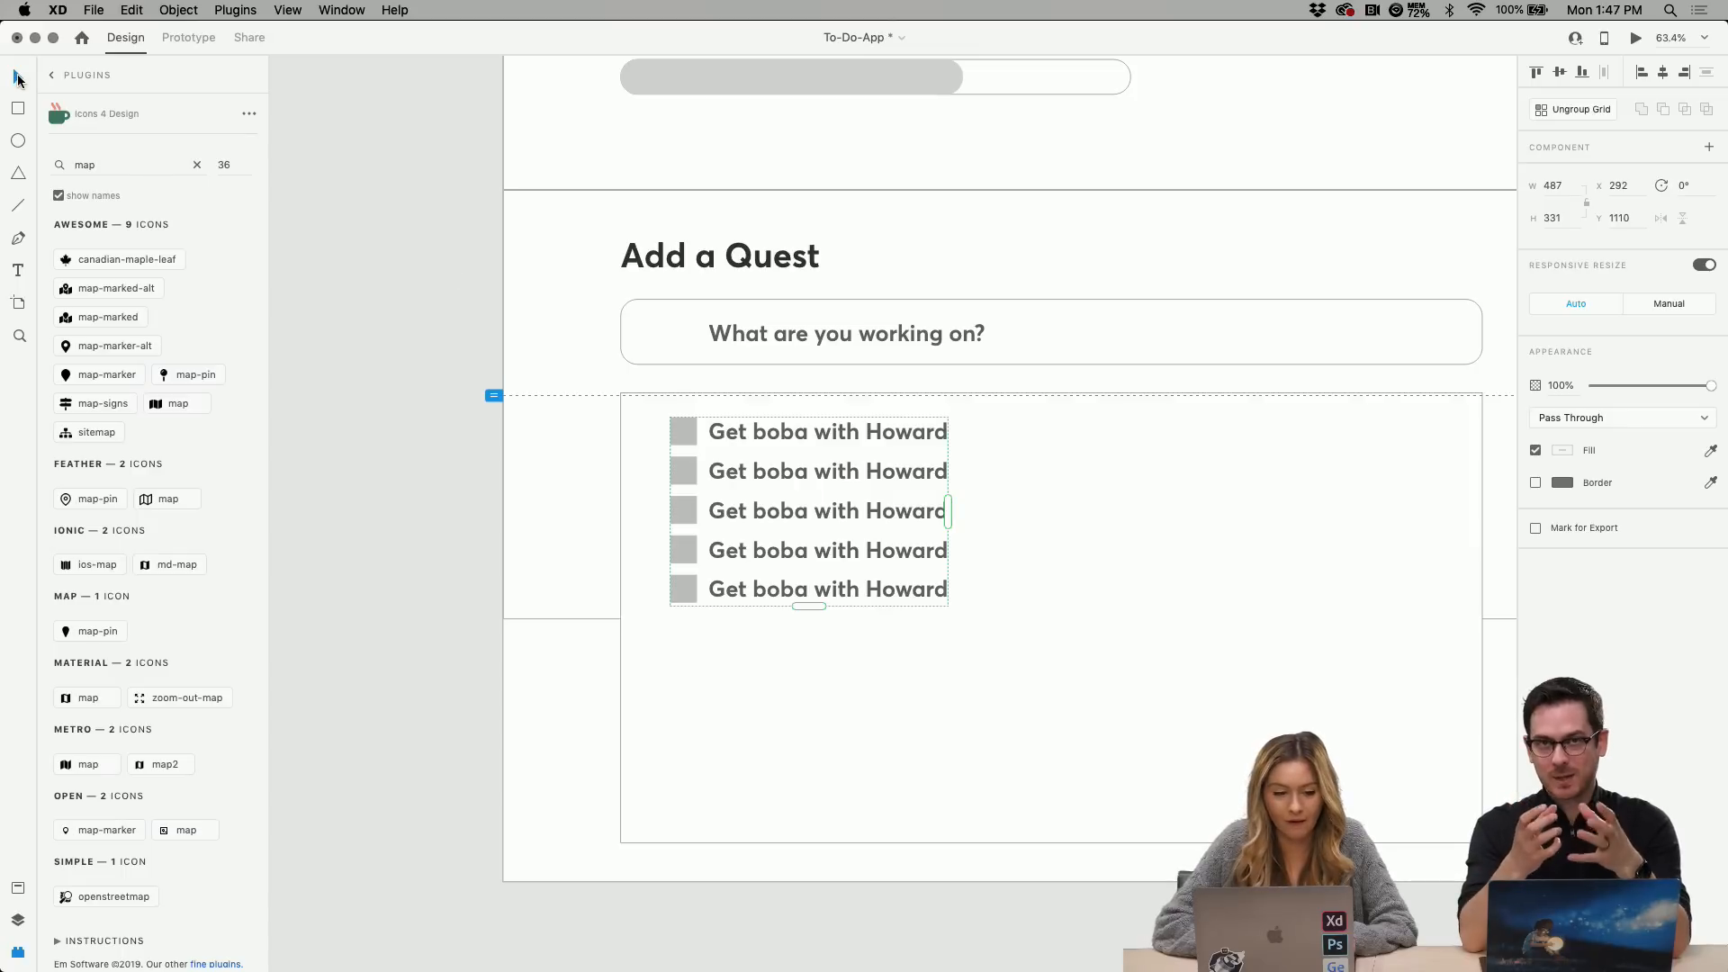
double_click(830, 483)
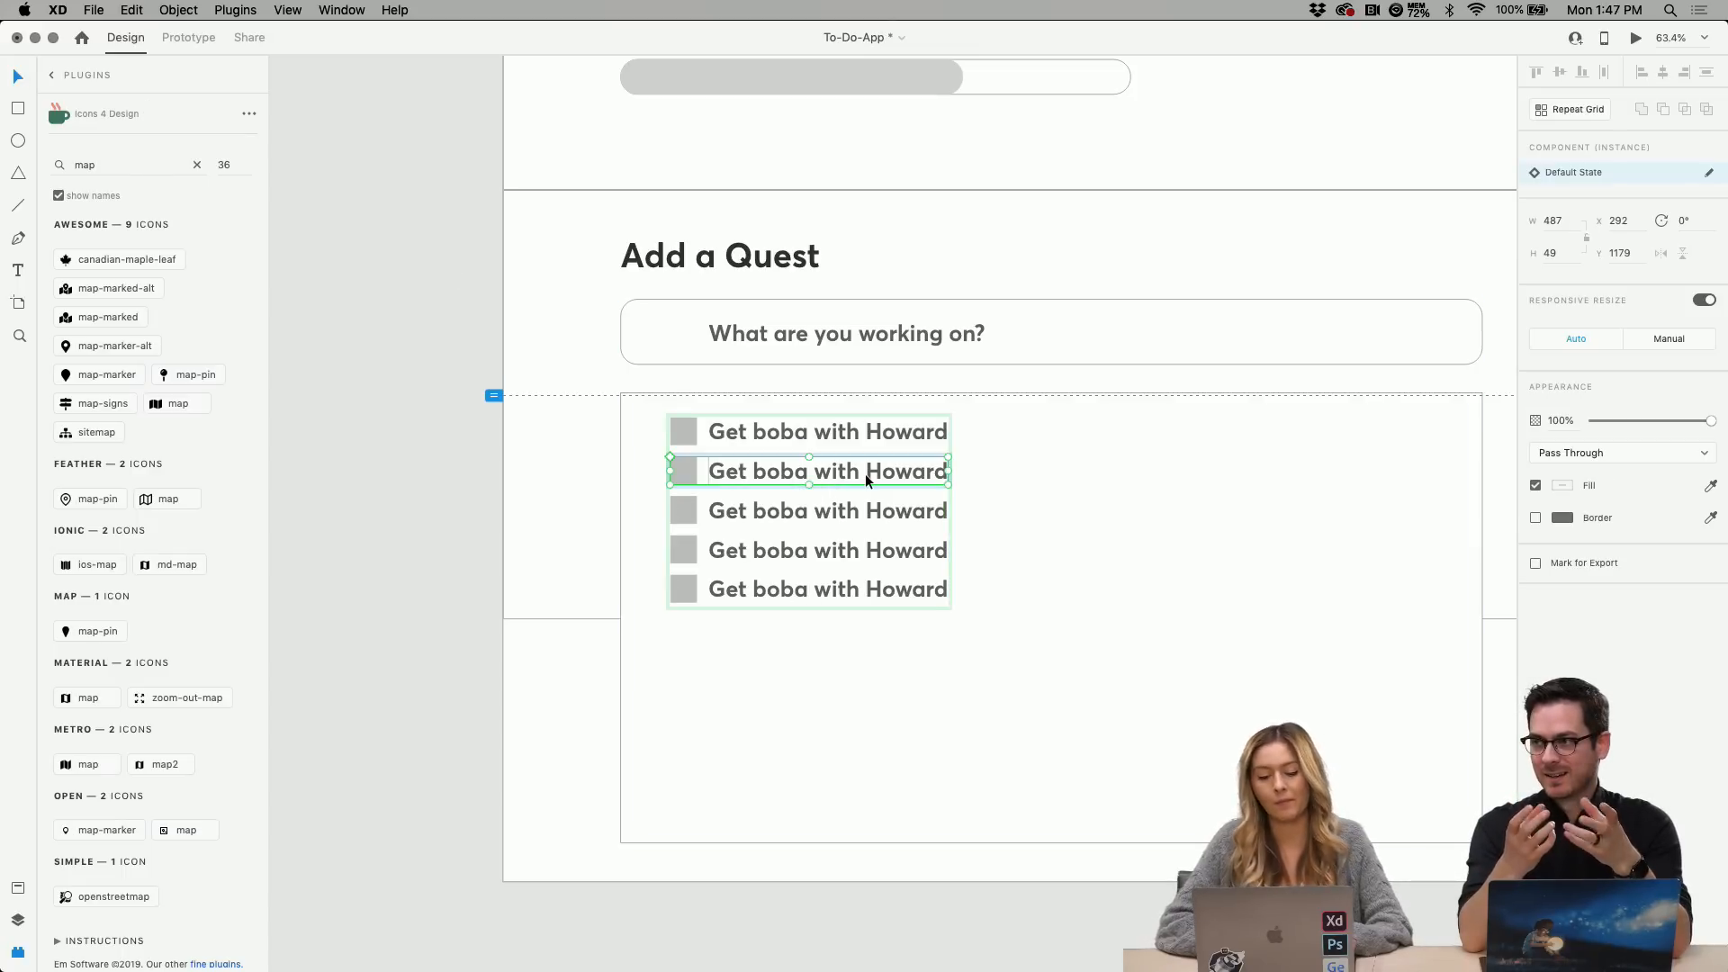
double_click(866, 473)
key("a")
key("t")
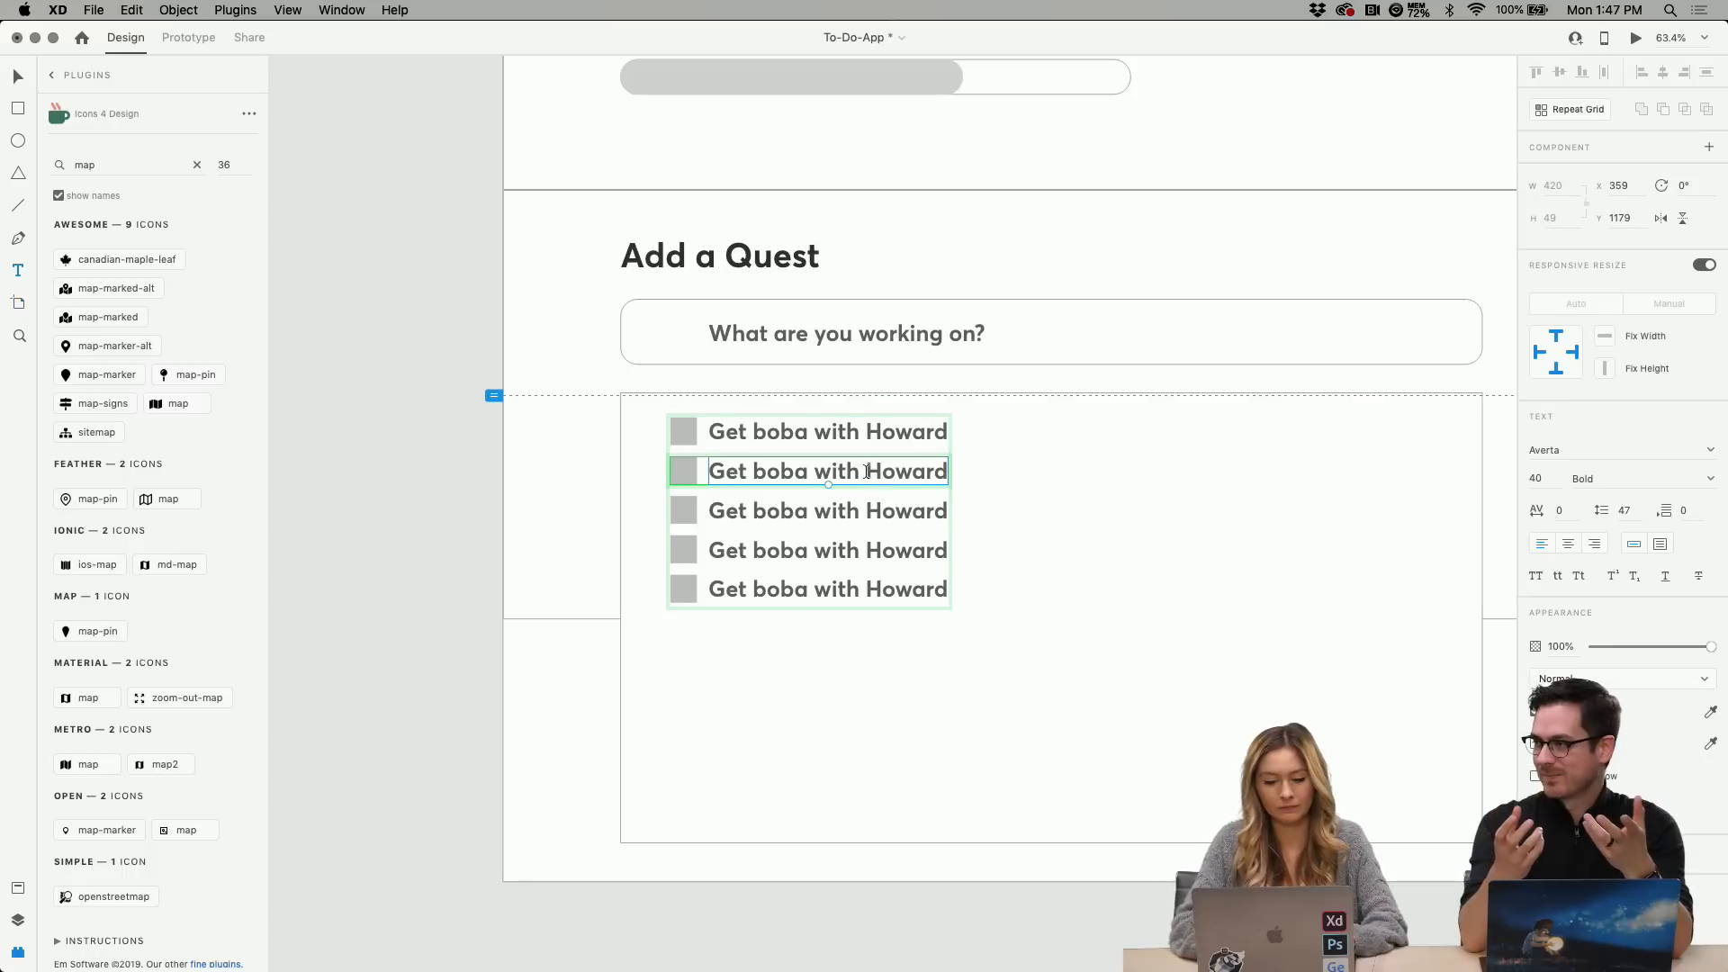
key("Escape")
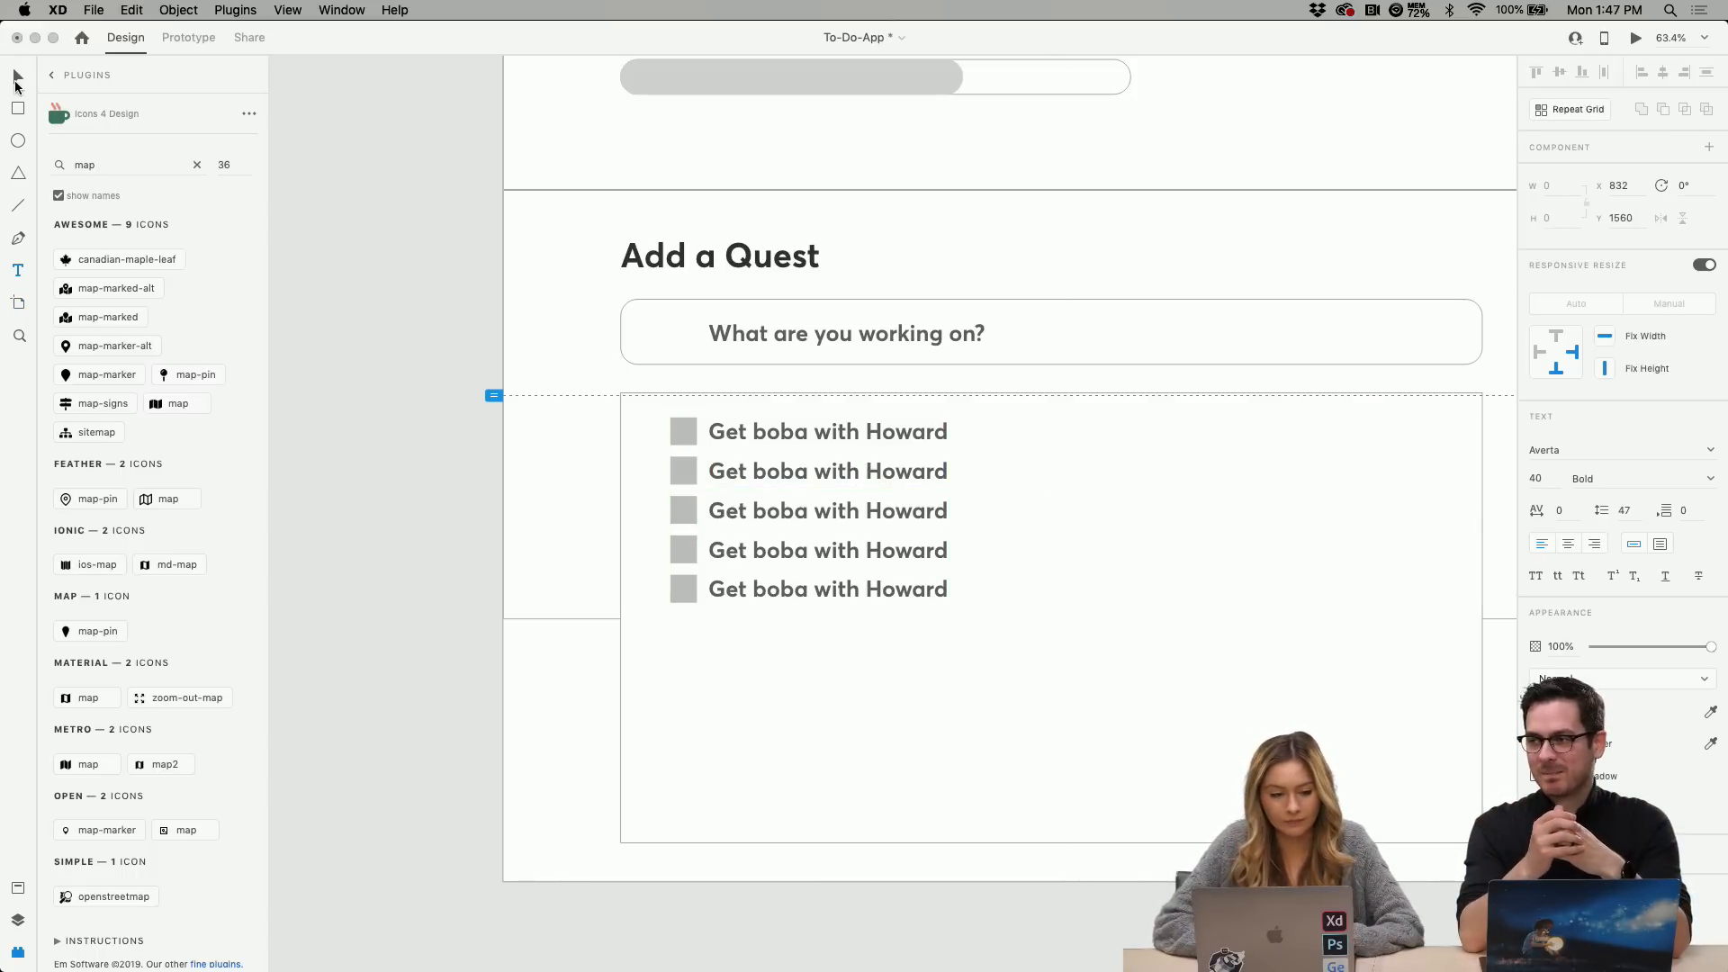
left_click(17, 80)
left_click(1020, 579)
Ungroup the quest Repeat Grid and widen its five items to about 1029.
left_click(920, 550)
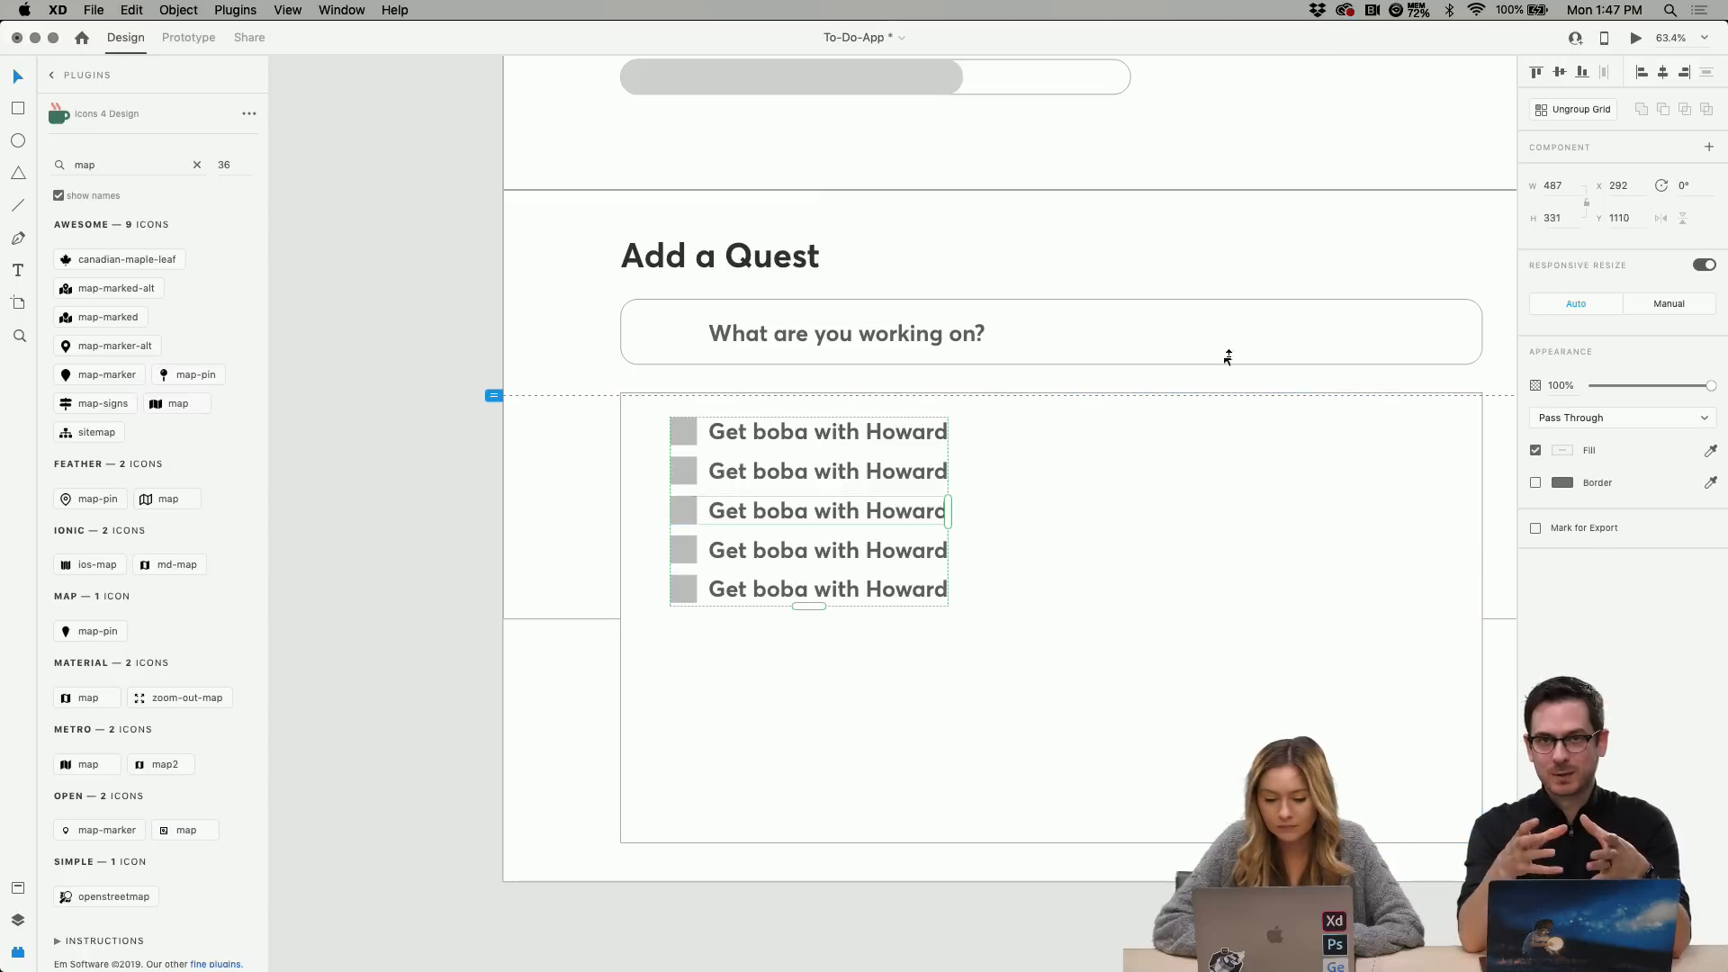
left_click(1562, 113)
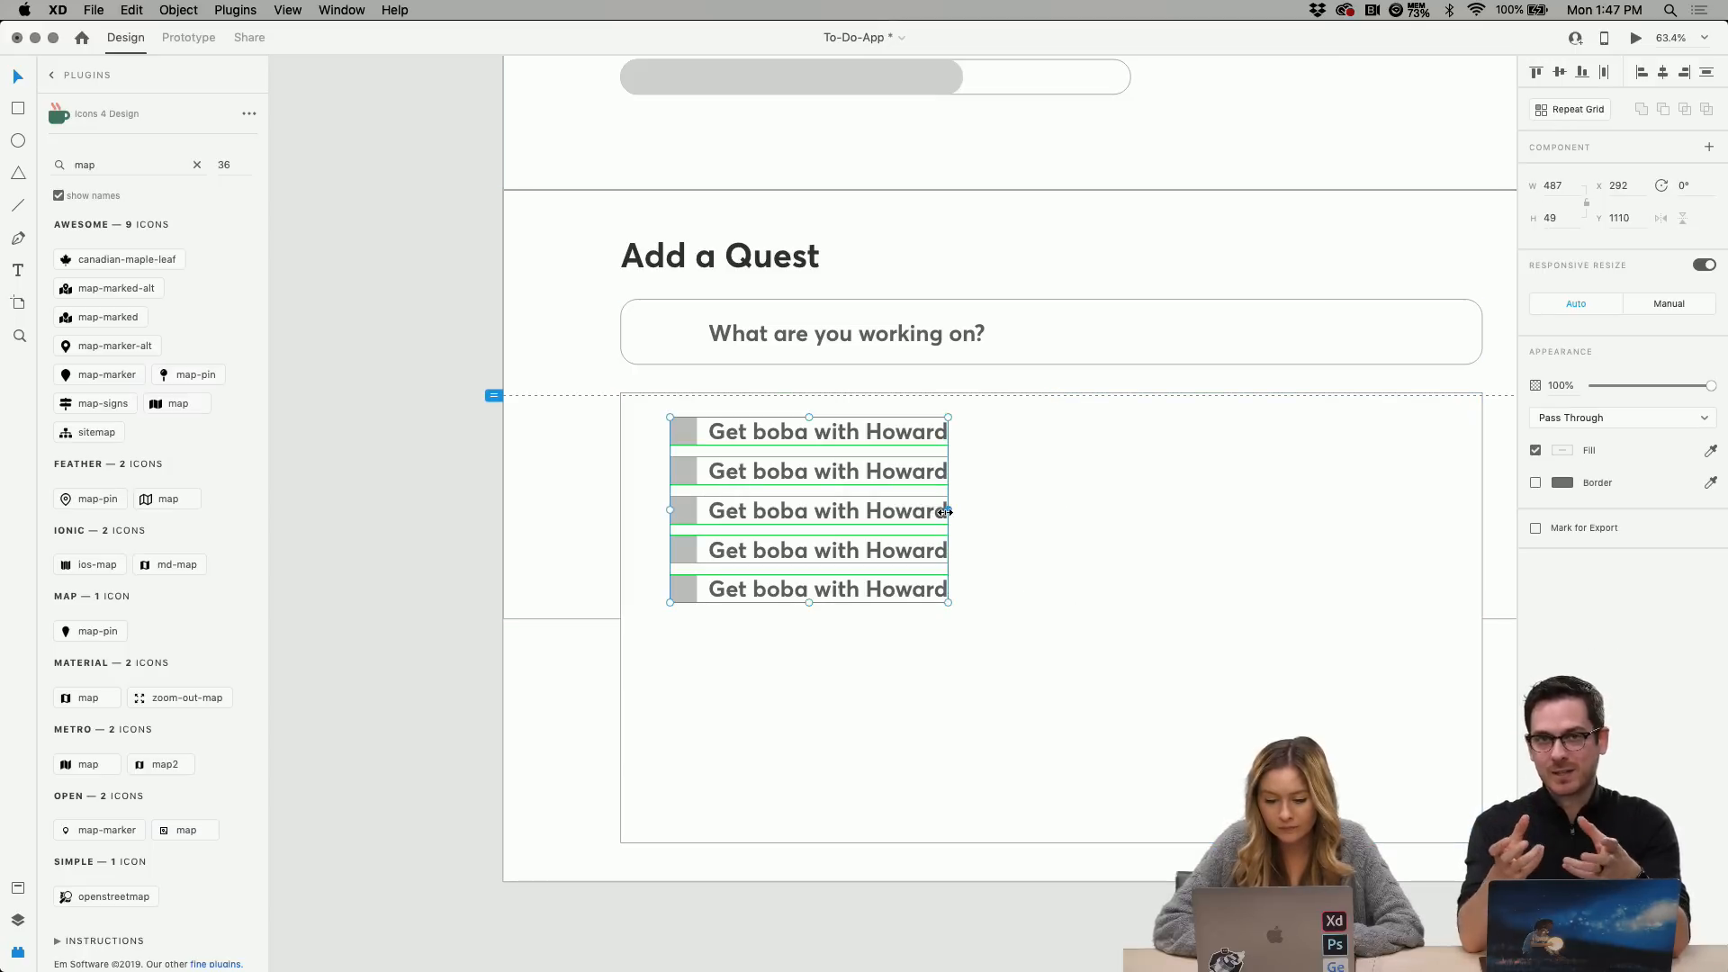
left_click_drag(947, 512, 1253, 606)
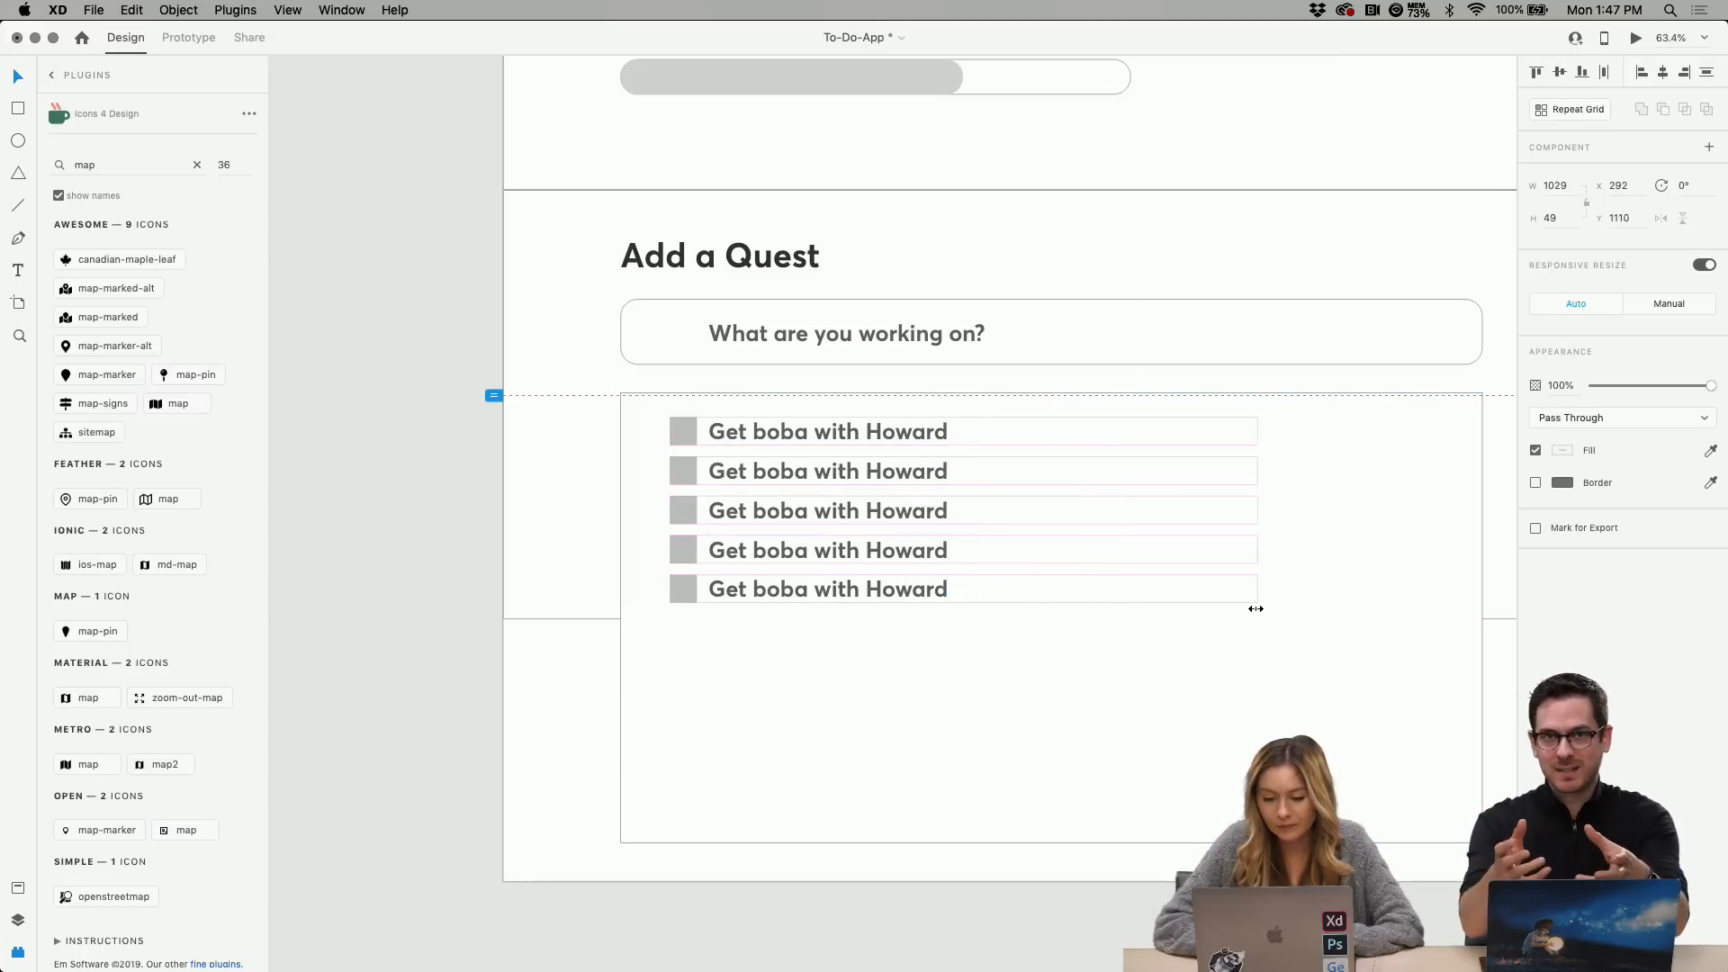
Replace the second quest item's text with "Watch the Adobe XDDC".
double_click(868, 471)
key("Return")
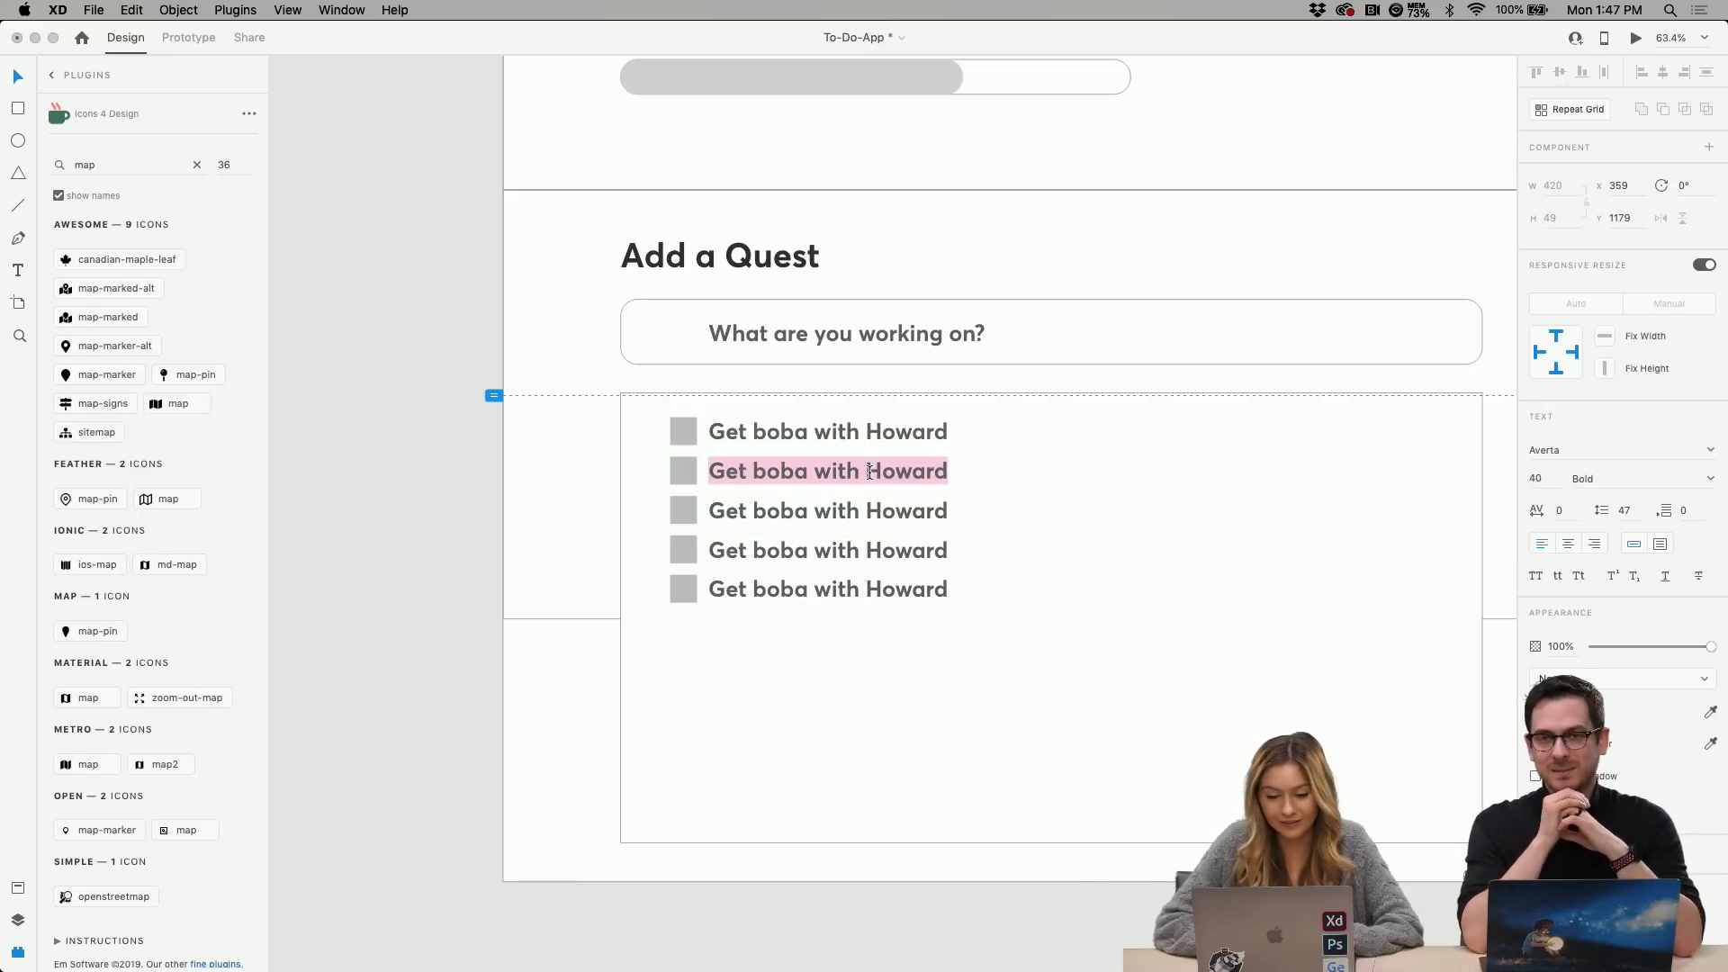
key("BackSpace")
type("With")
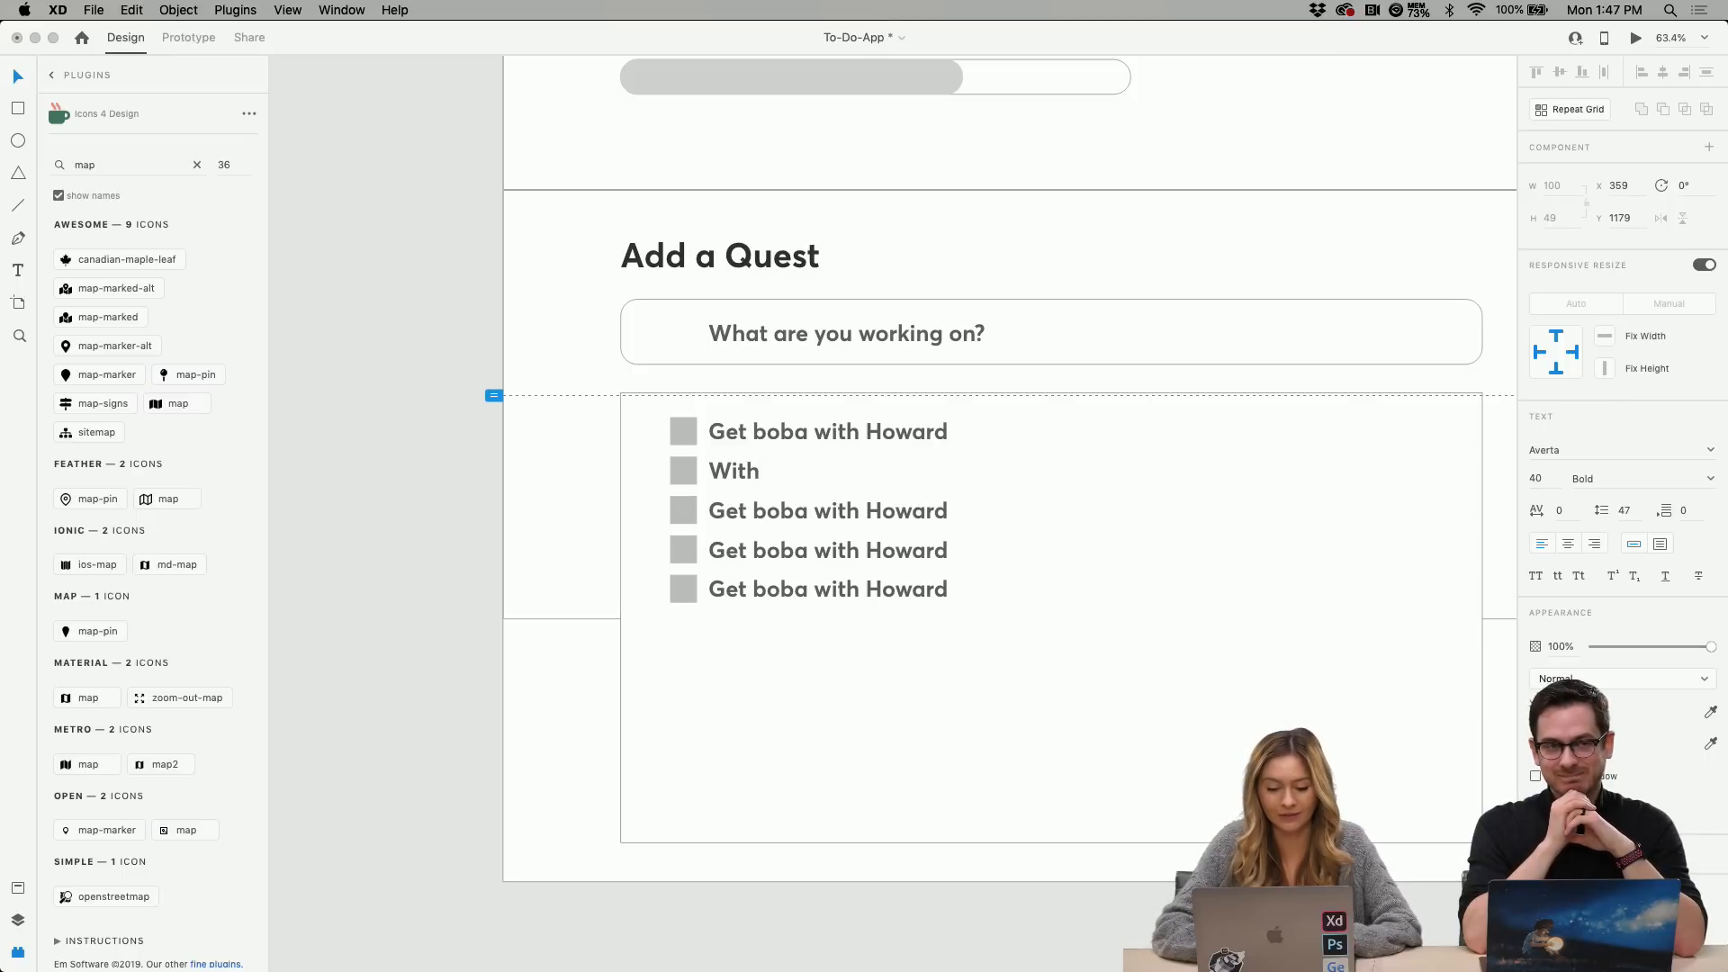
key("BackSpace")
key("BackSpace")
key("BackSpace")
key("BackSpace")
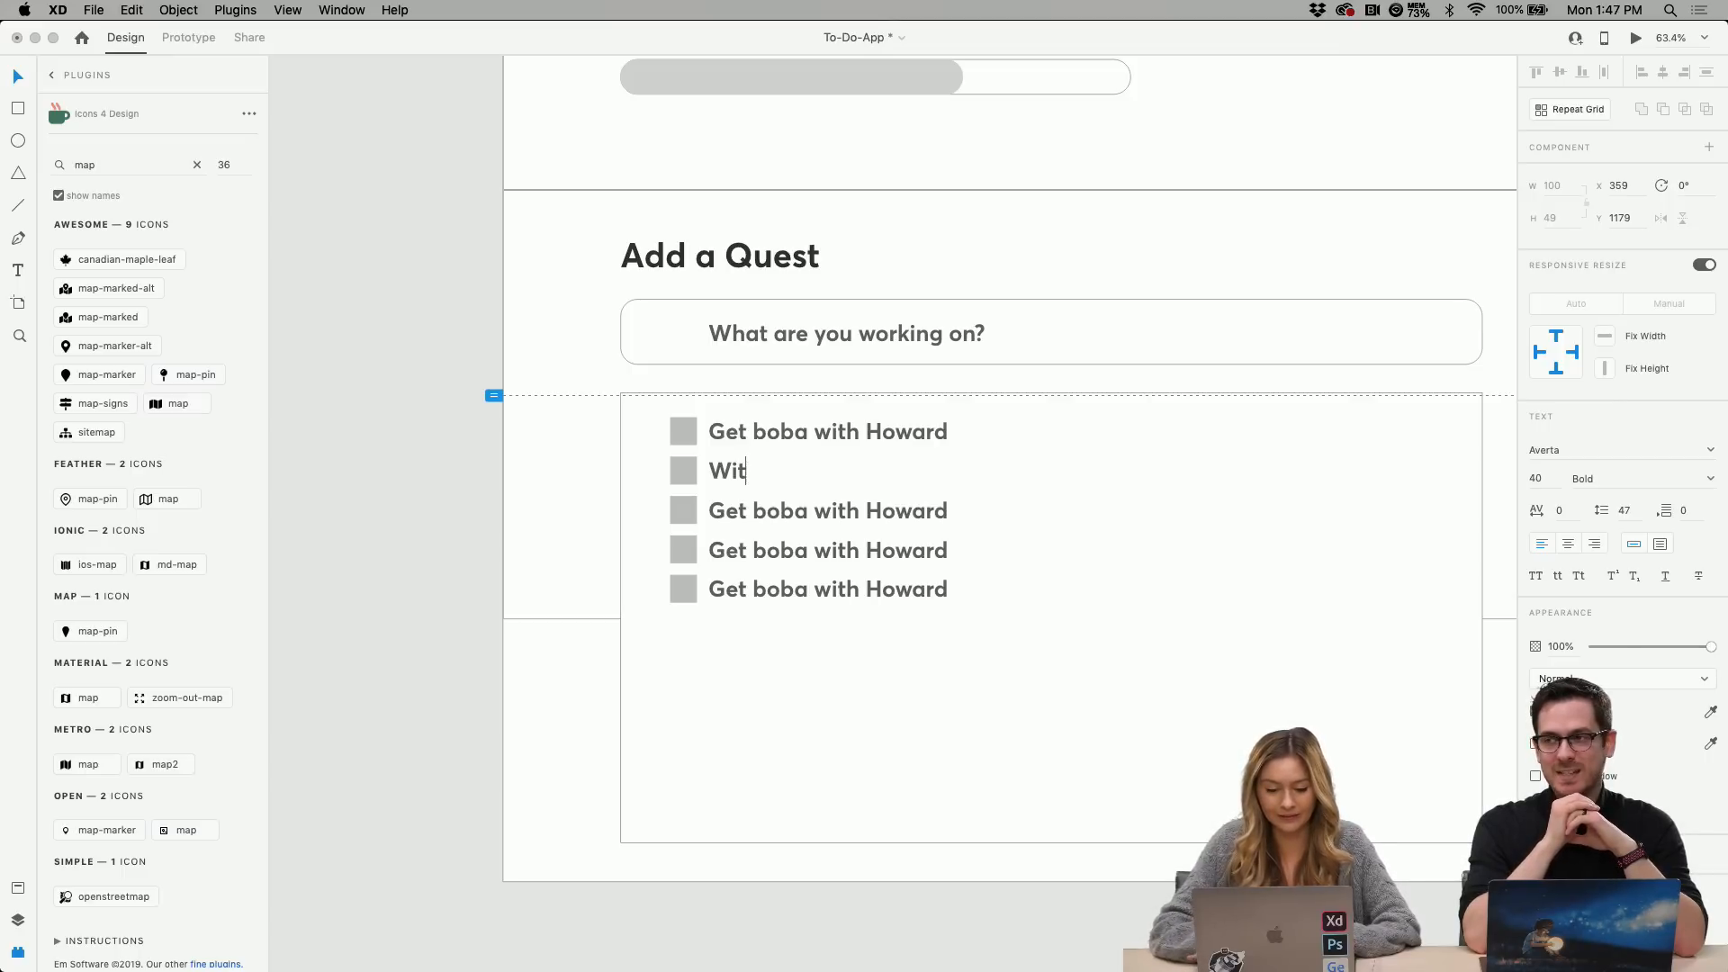
type("atch")
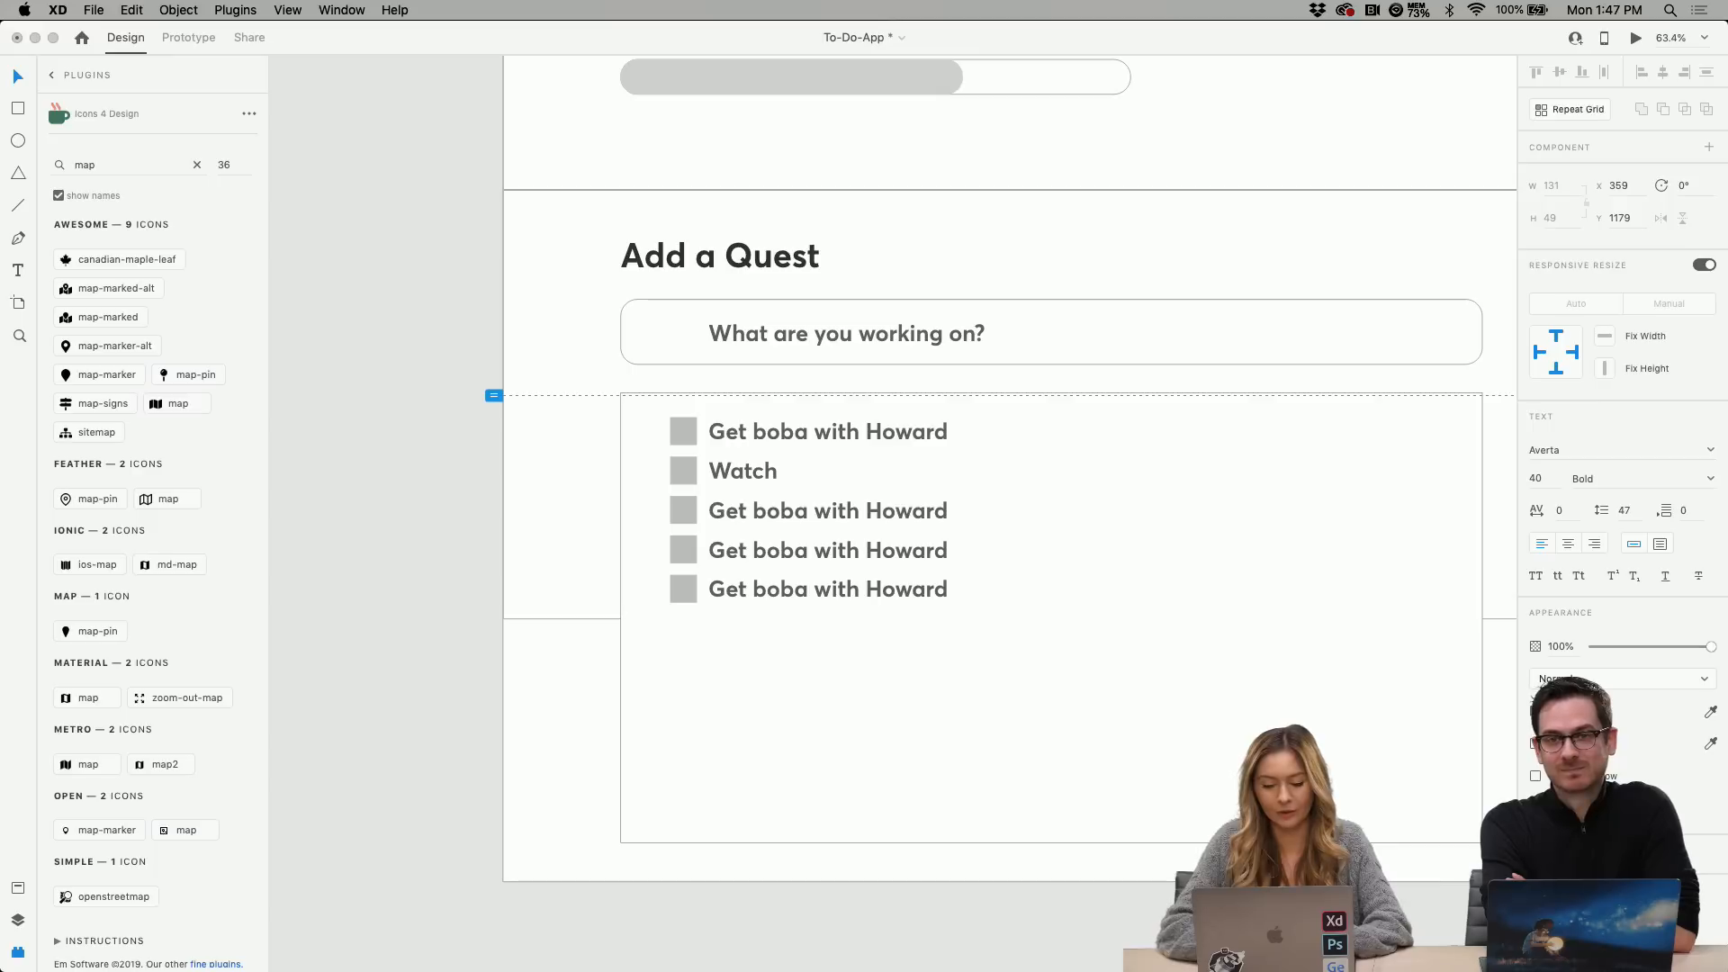
type("the")
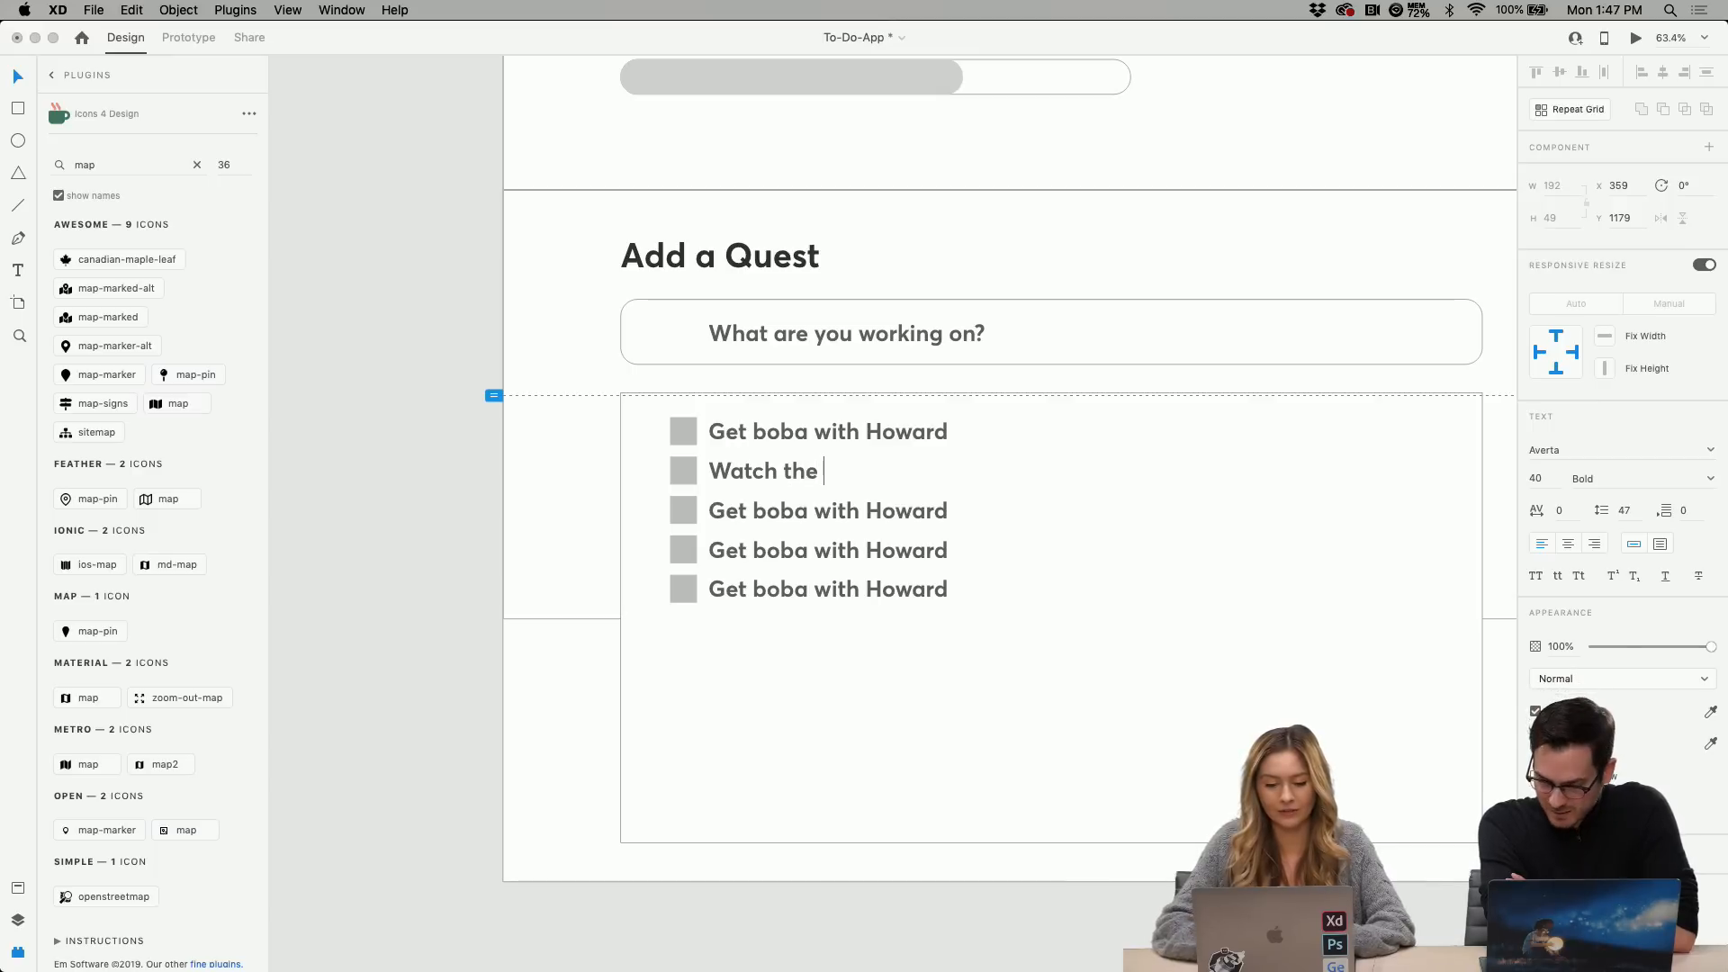
type(" Adobe")
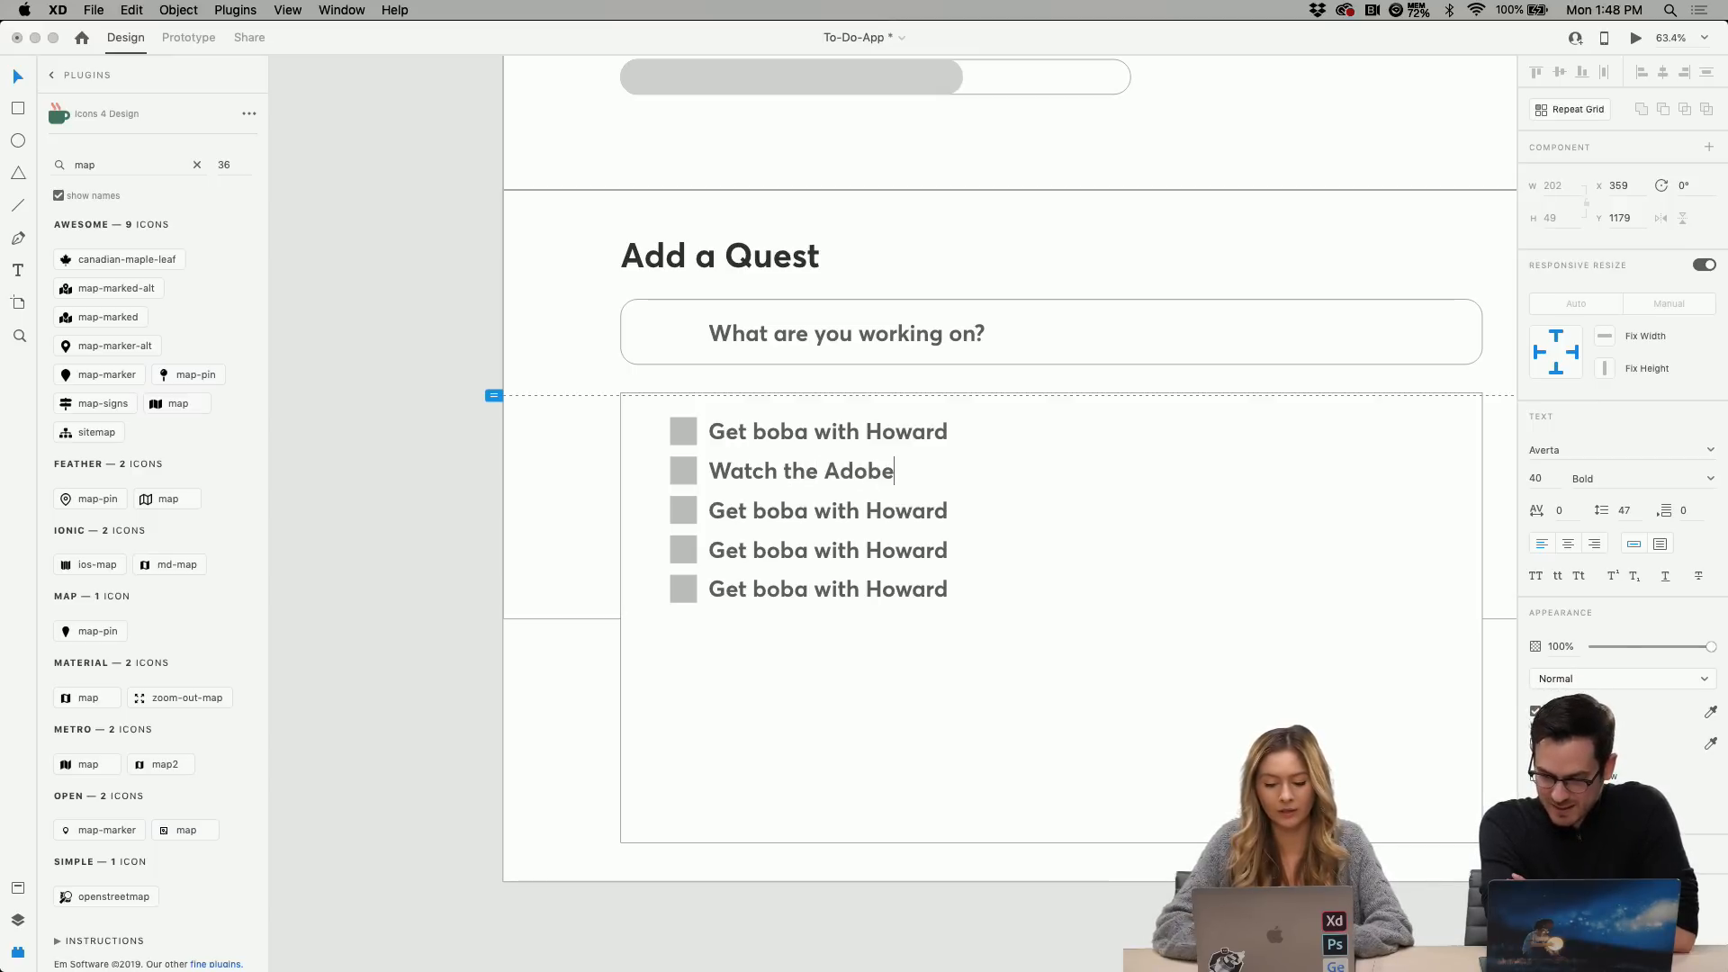
type(" XD ")
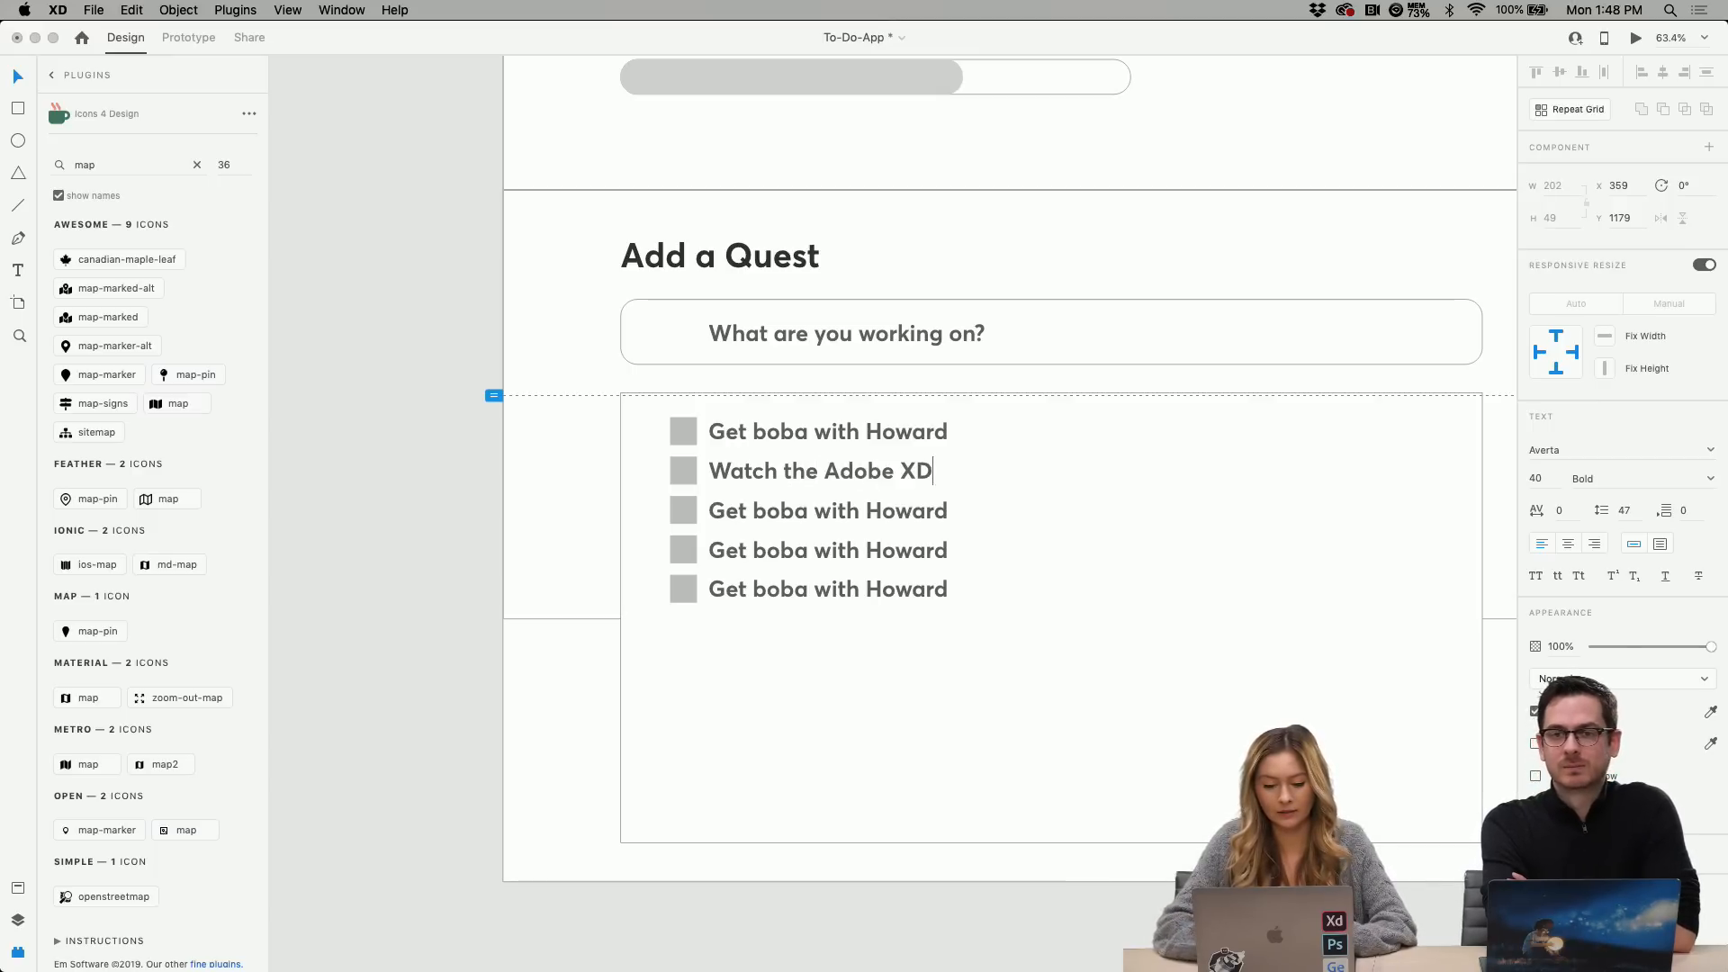
type("CC")
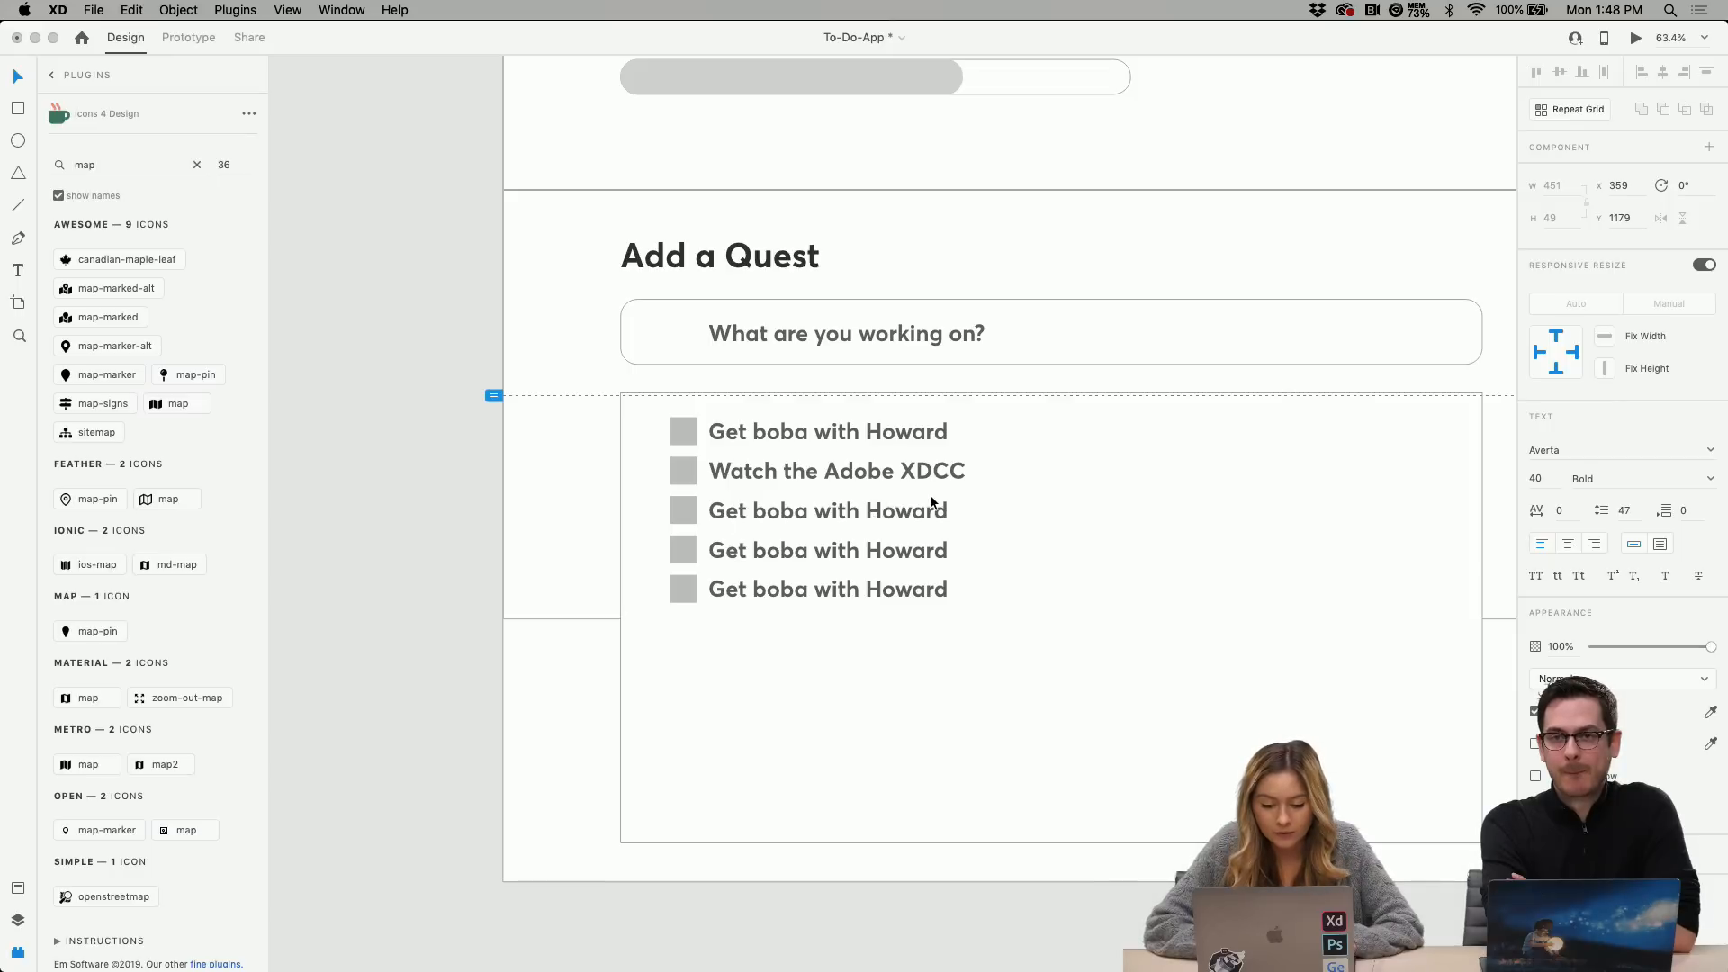
key("BackSpace")
key("BackSpace")
type("DC")
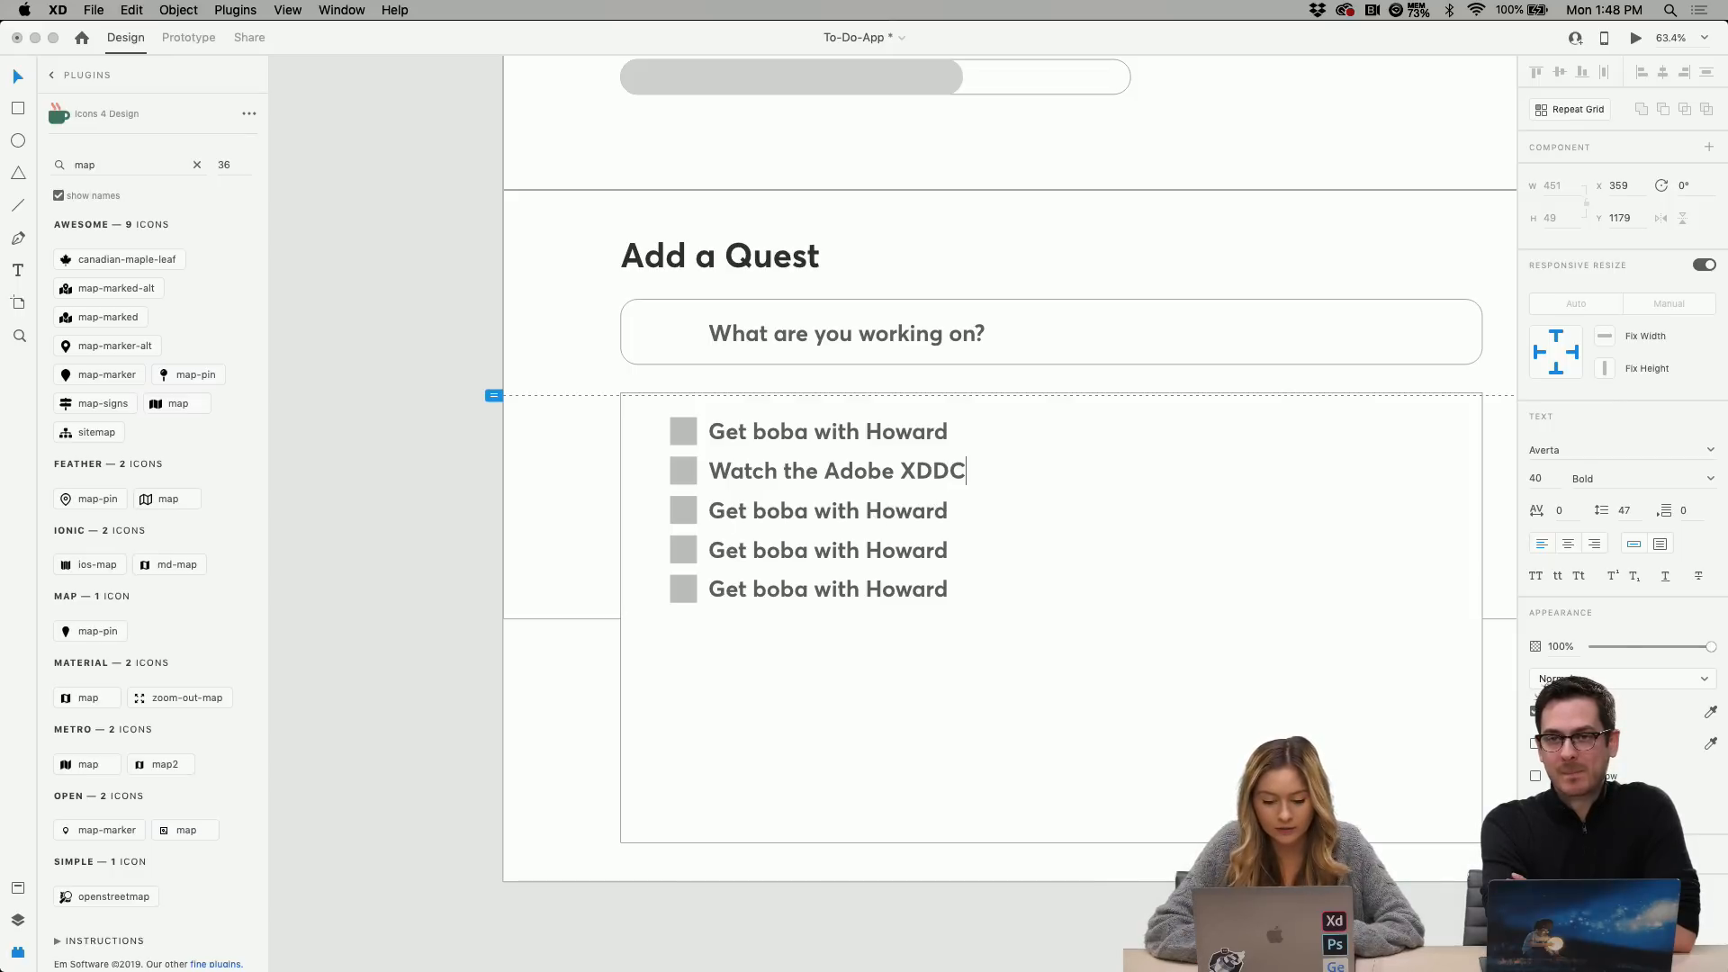
Complete the second quest item's text as "Watch the Adobe XD Daily Challenge".
key("BackSpace")
key("BackSpace")
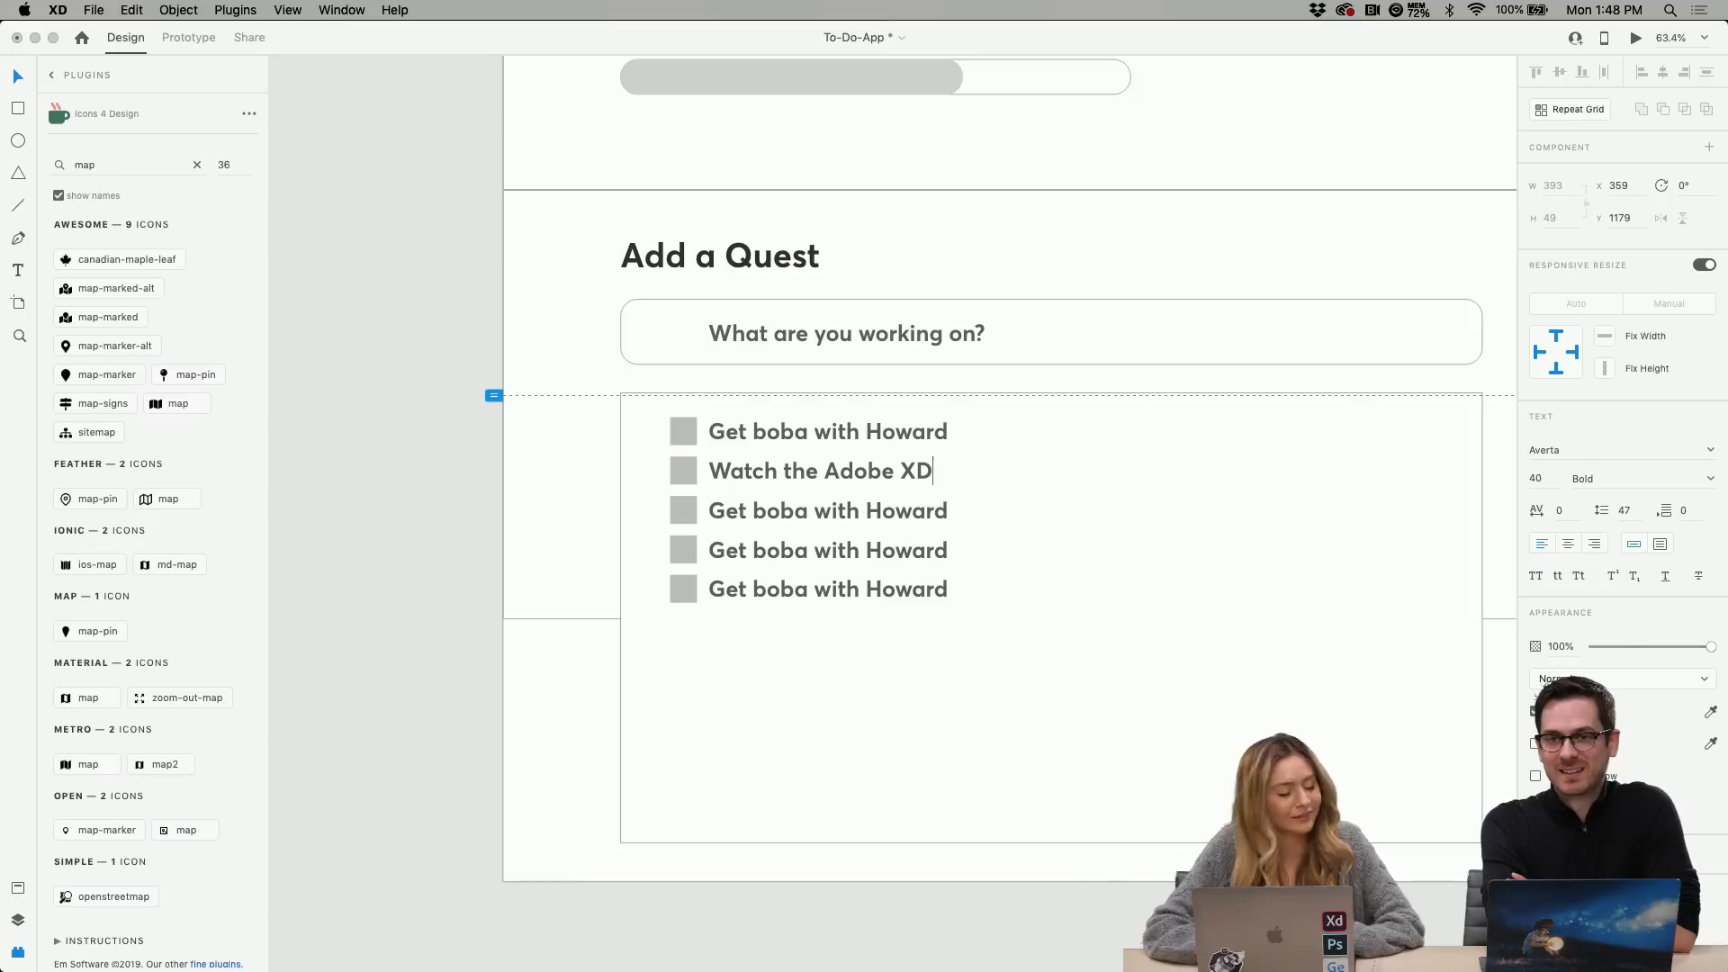
type("Daily Cha")
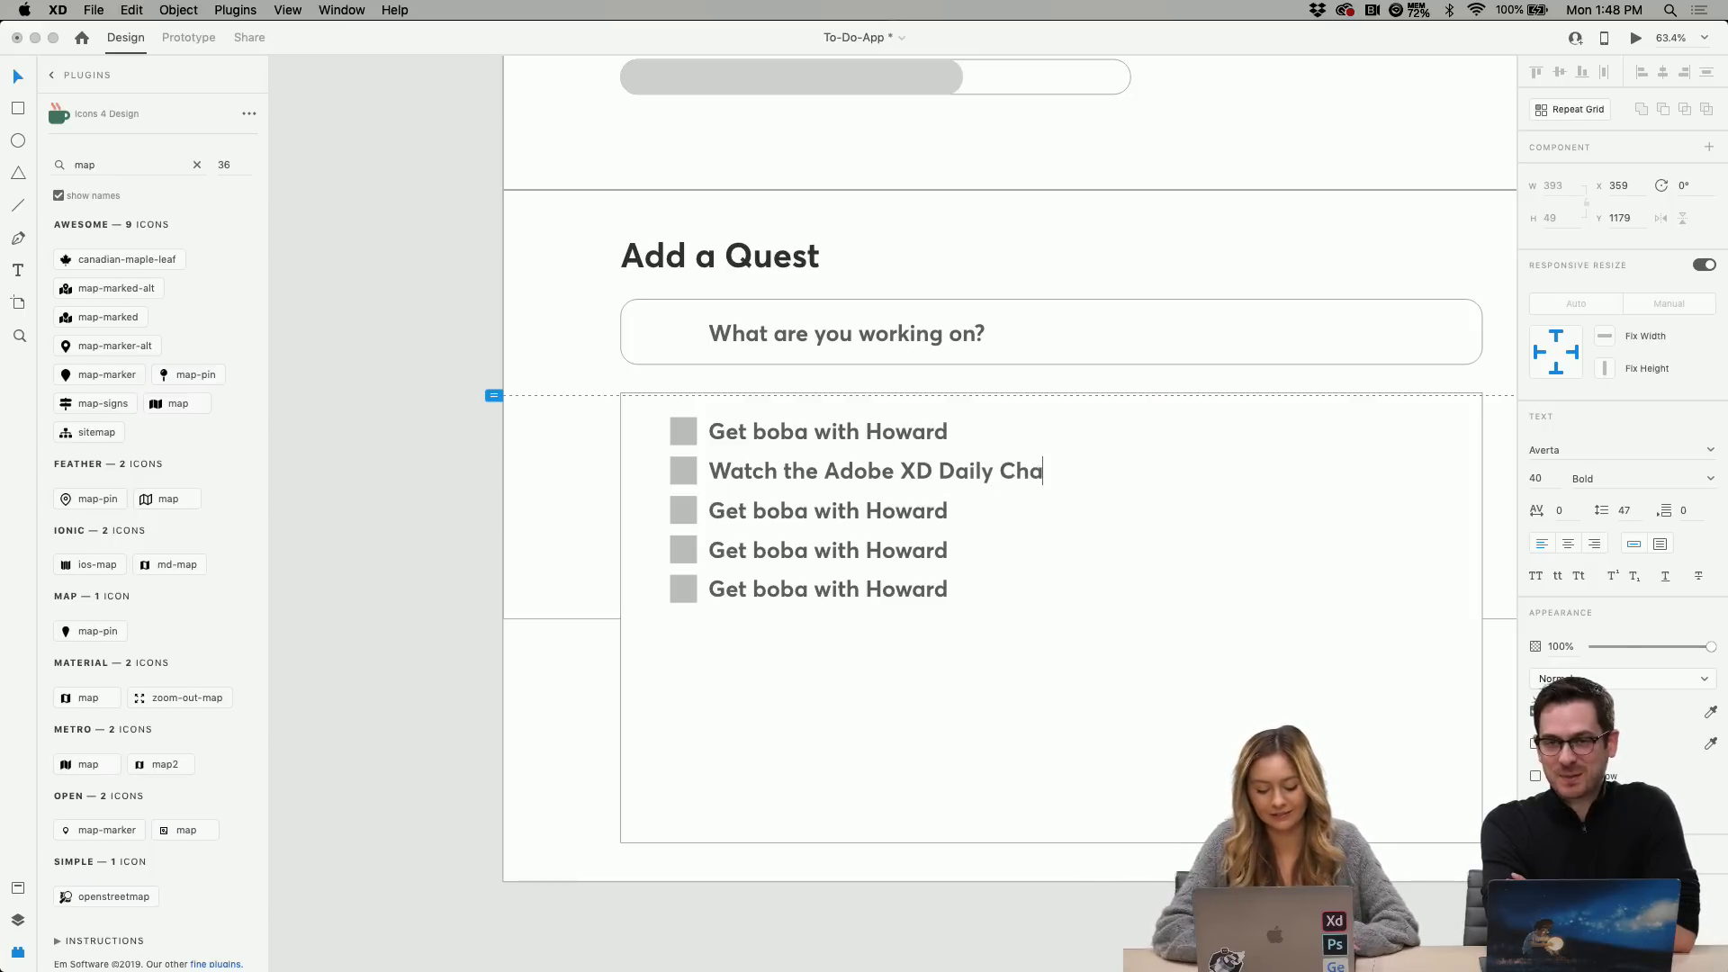
type("llenge")
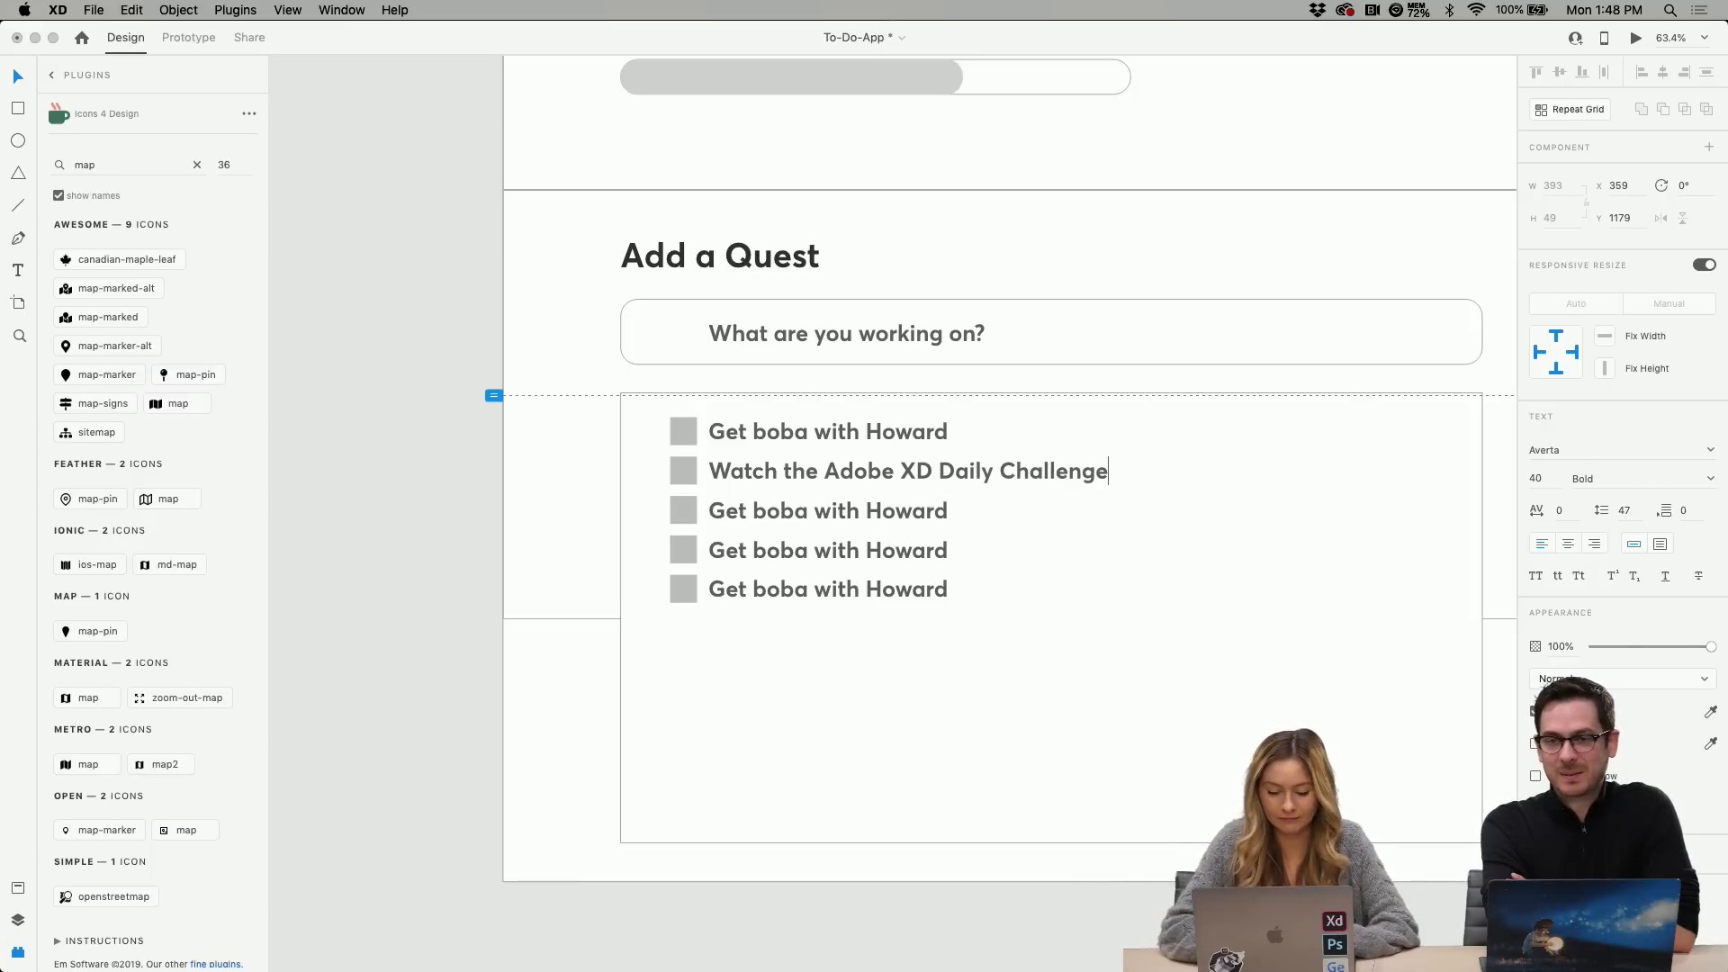
Replace the third quest item's text with "Do XD Daily Challenge".
left_click(883, 513)
double_click(877, 507)
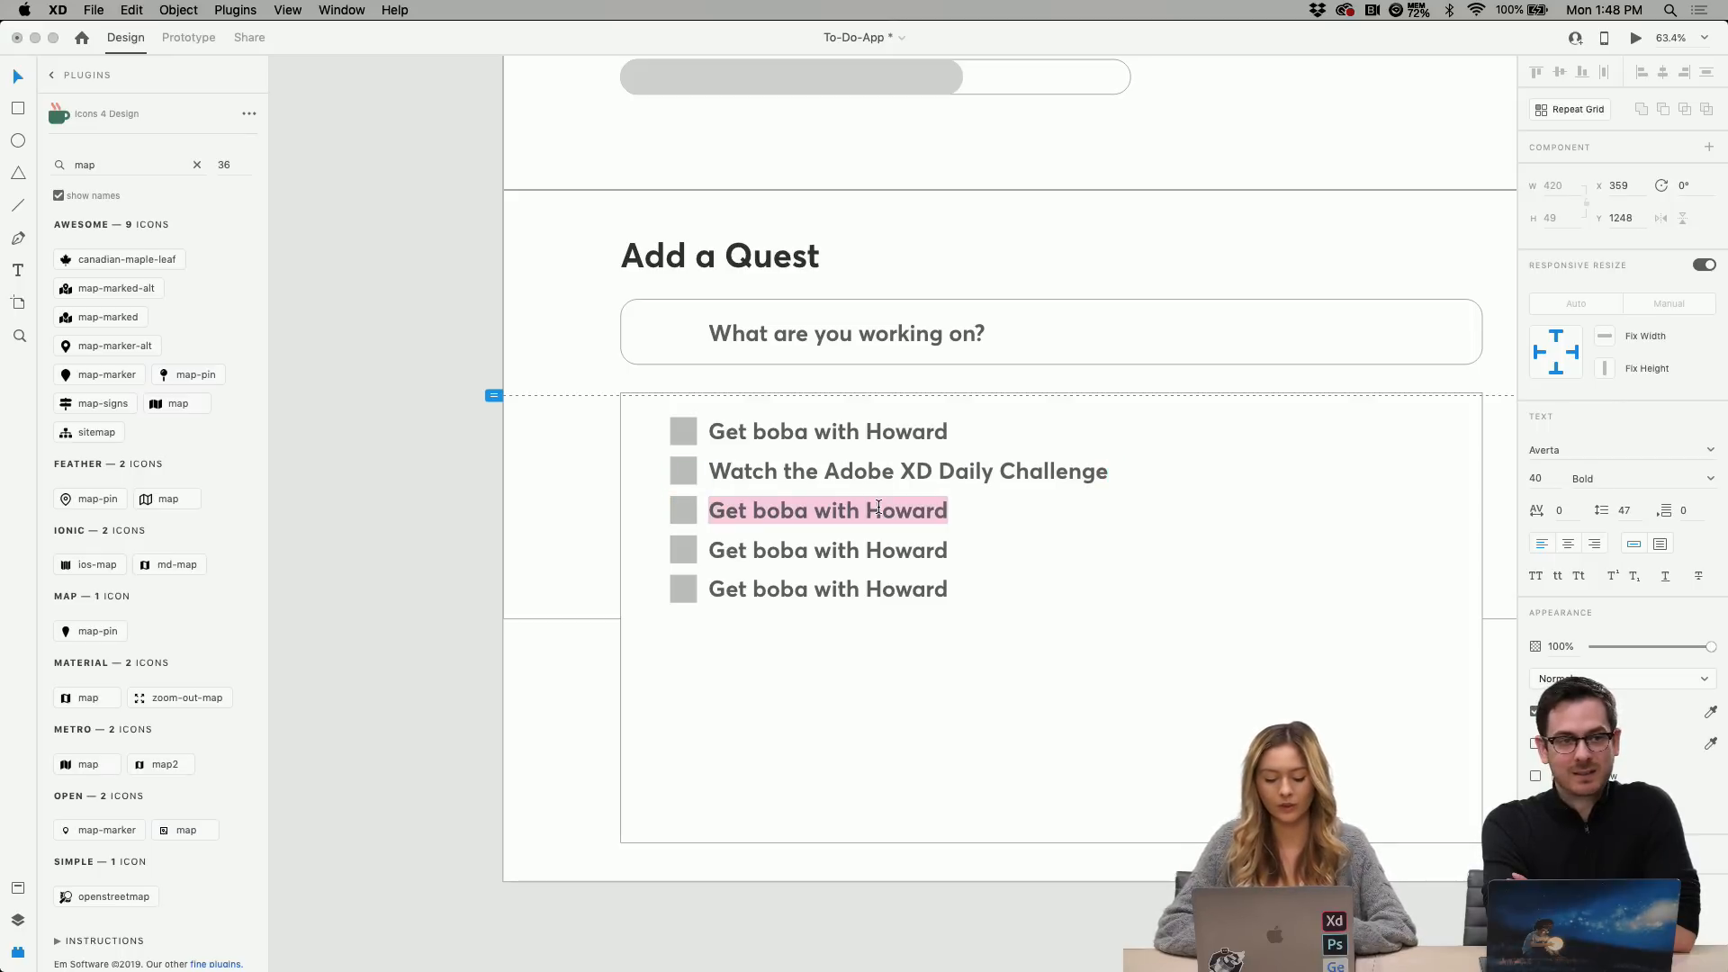
type("F")
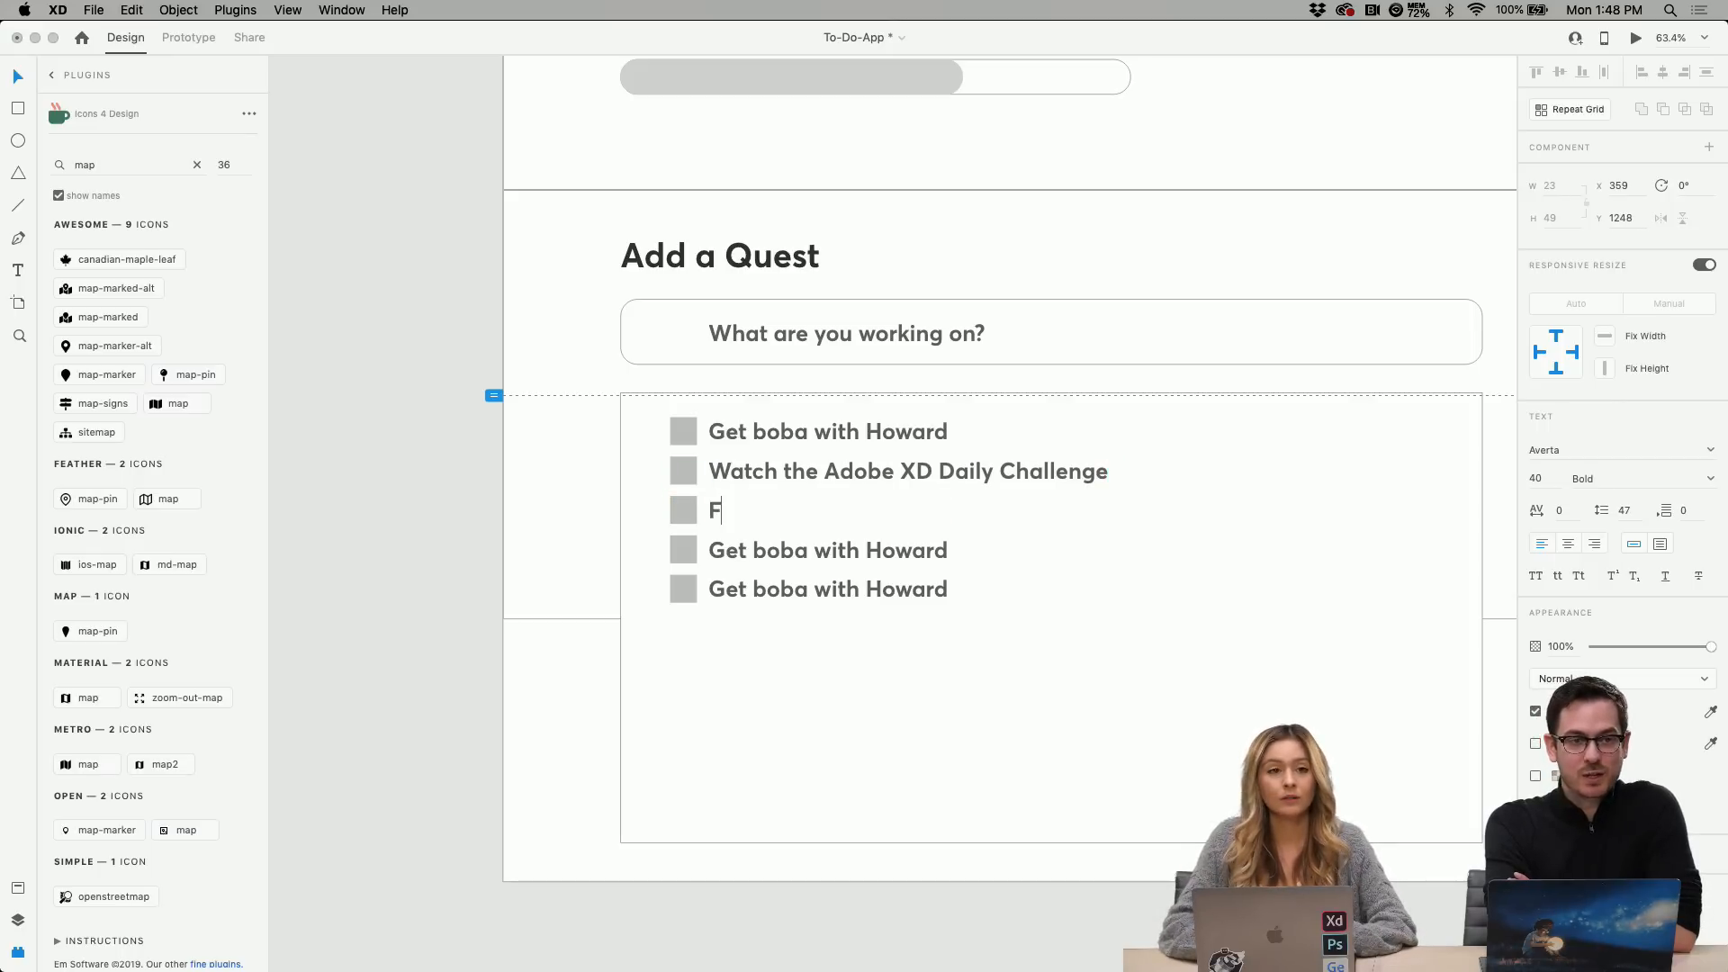
key("BackSpace")
type("Do daily")
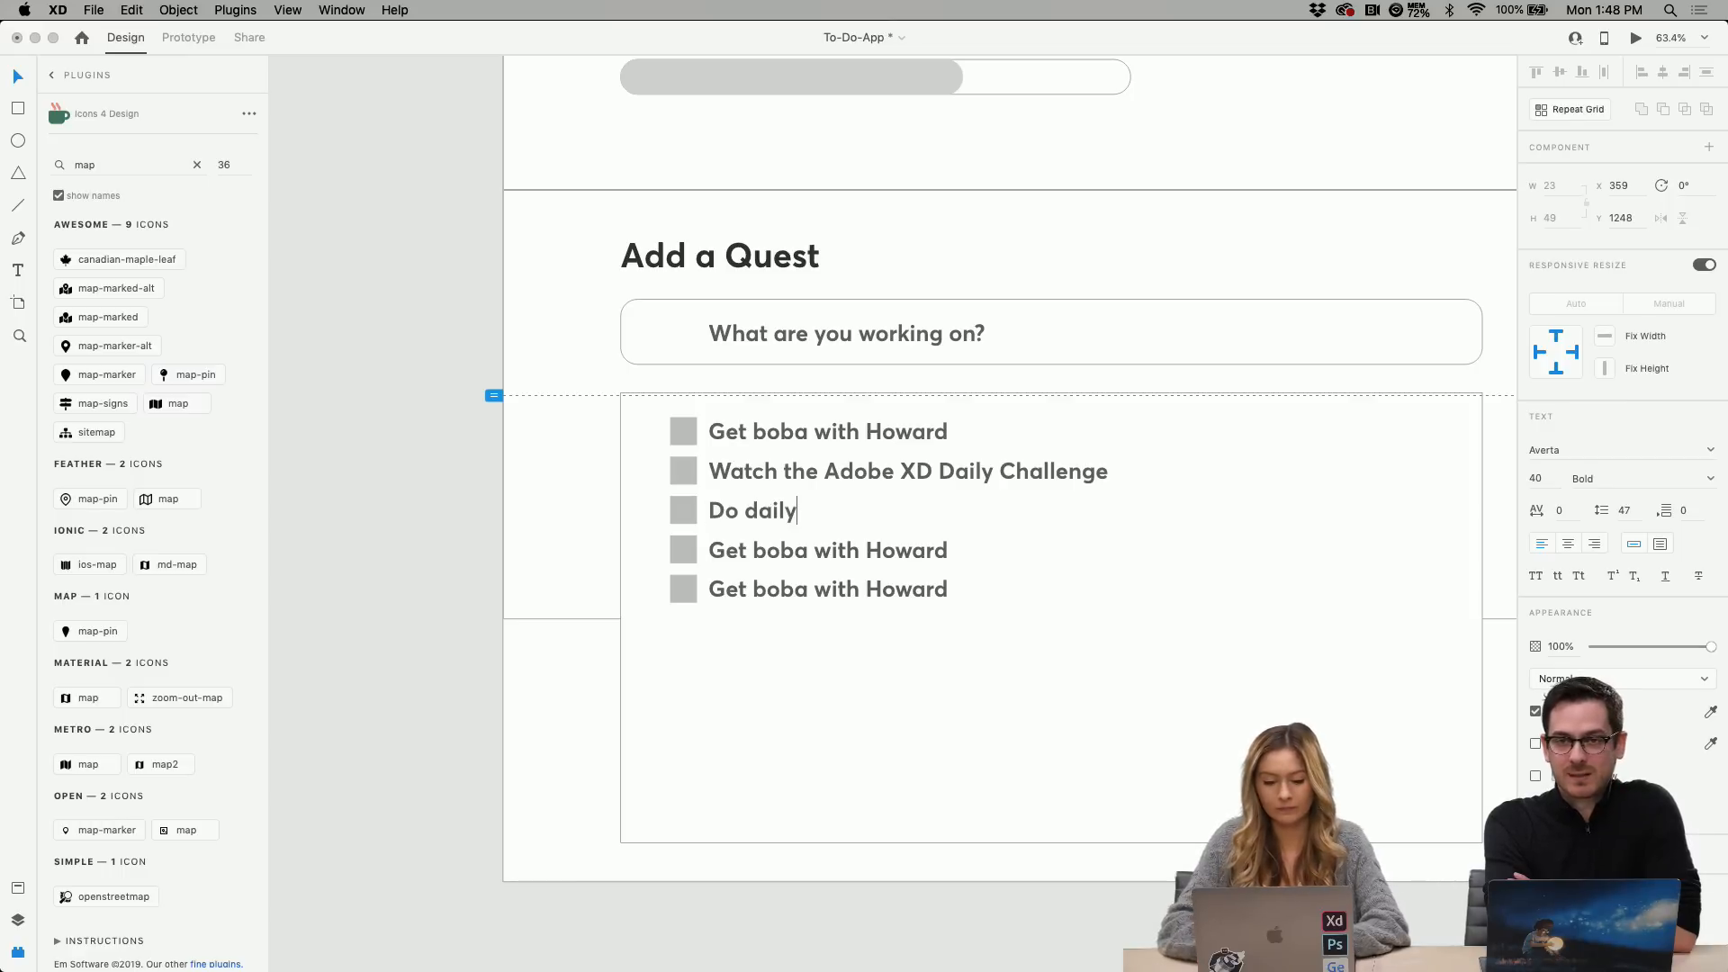
key("BackSpace")
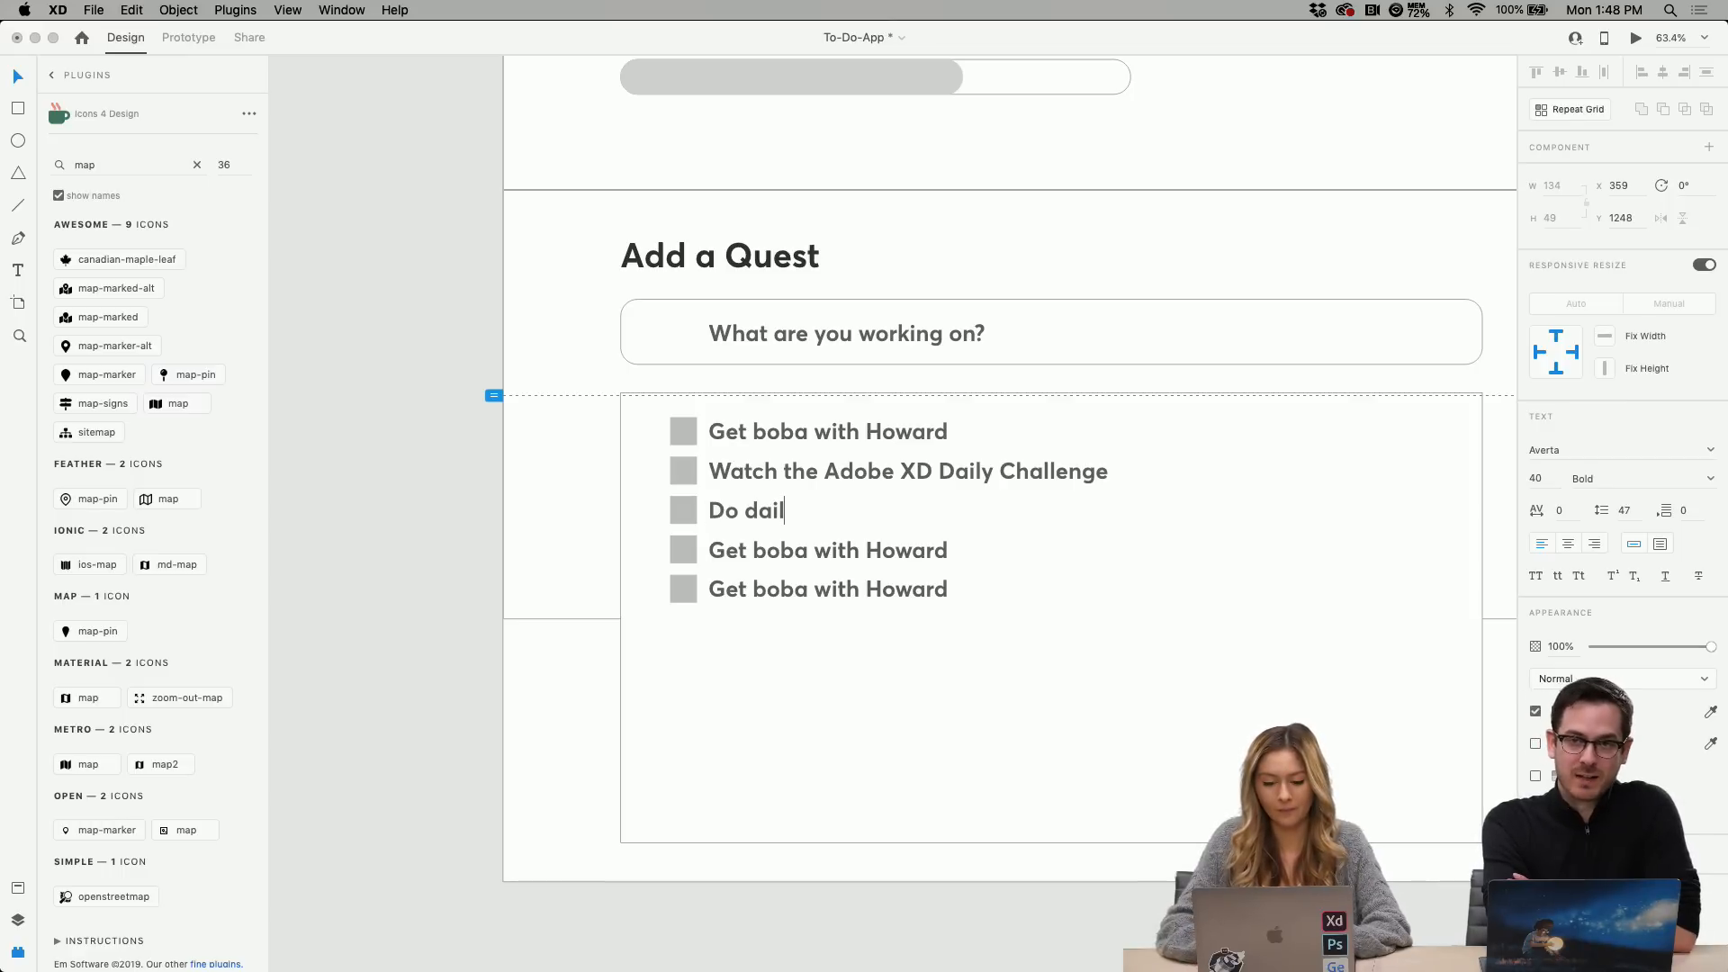
type("y c")
key("BackSpace")
key("BackSpace")
key("BackSpace")
key("BackSpace")
key("BackSpace")
key("BackSpace")
key("BackSpace")
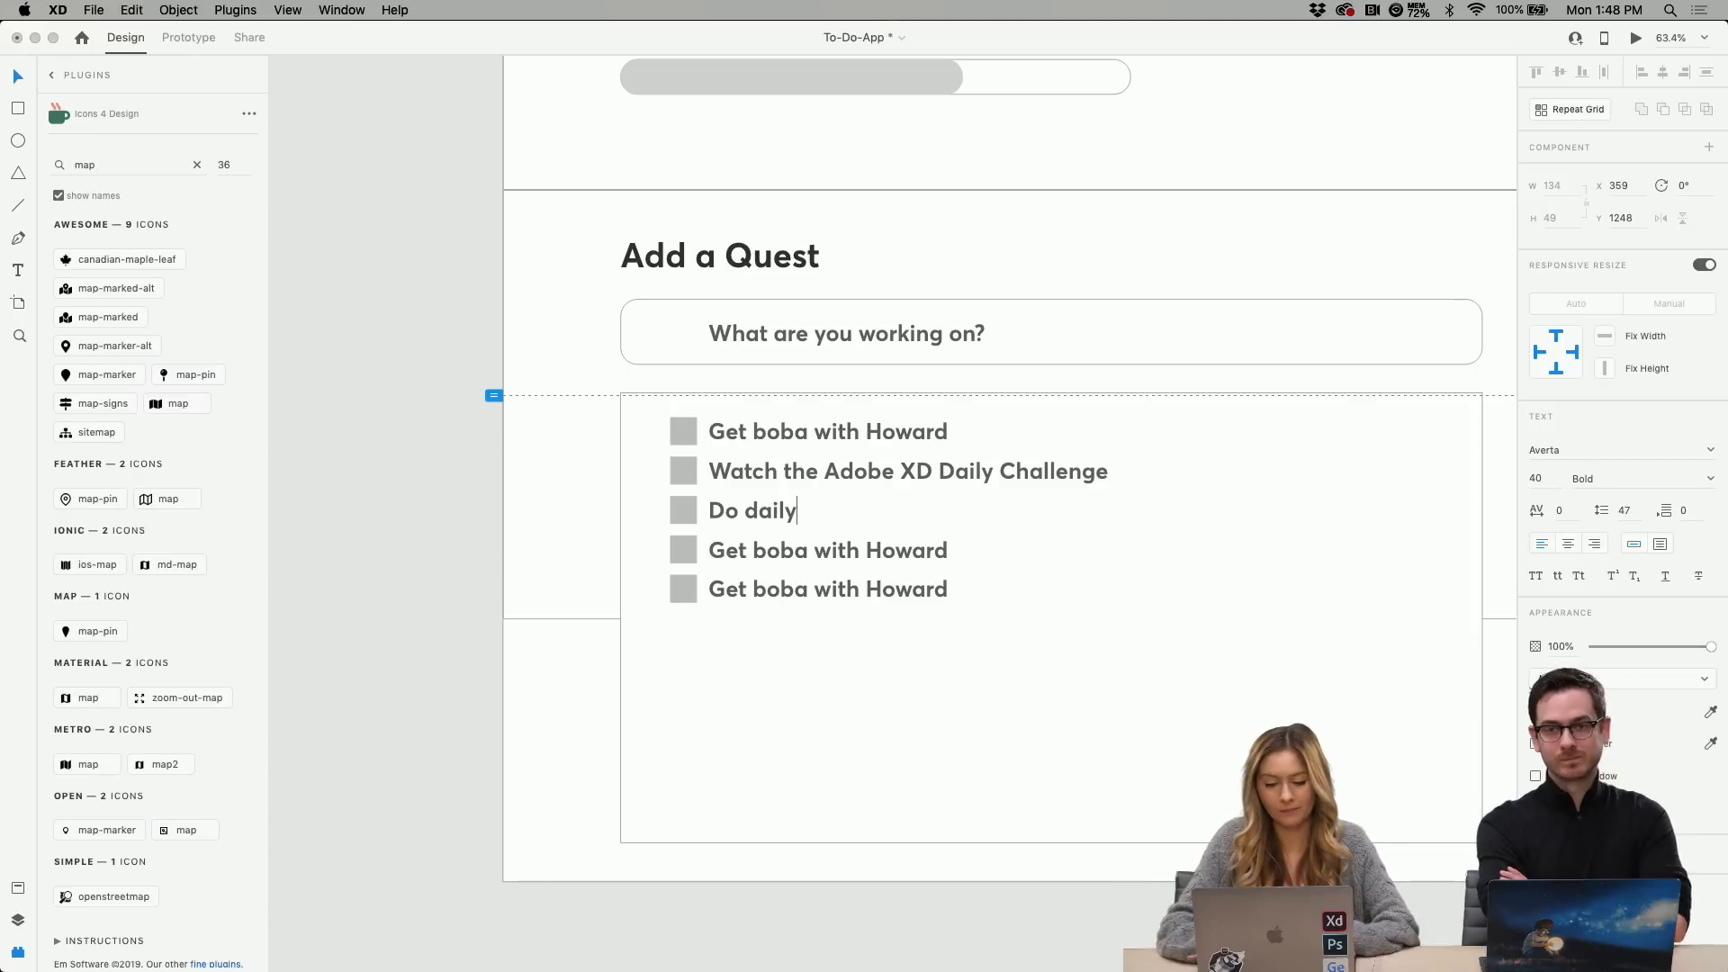
type("XD Daily C")
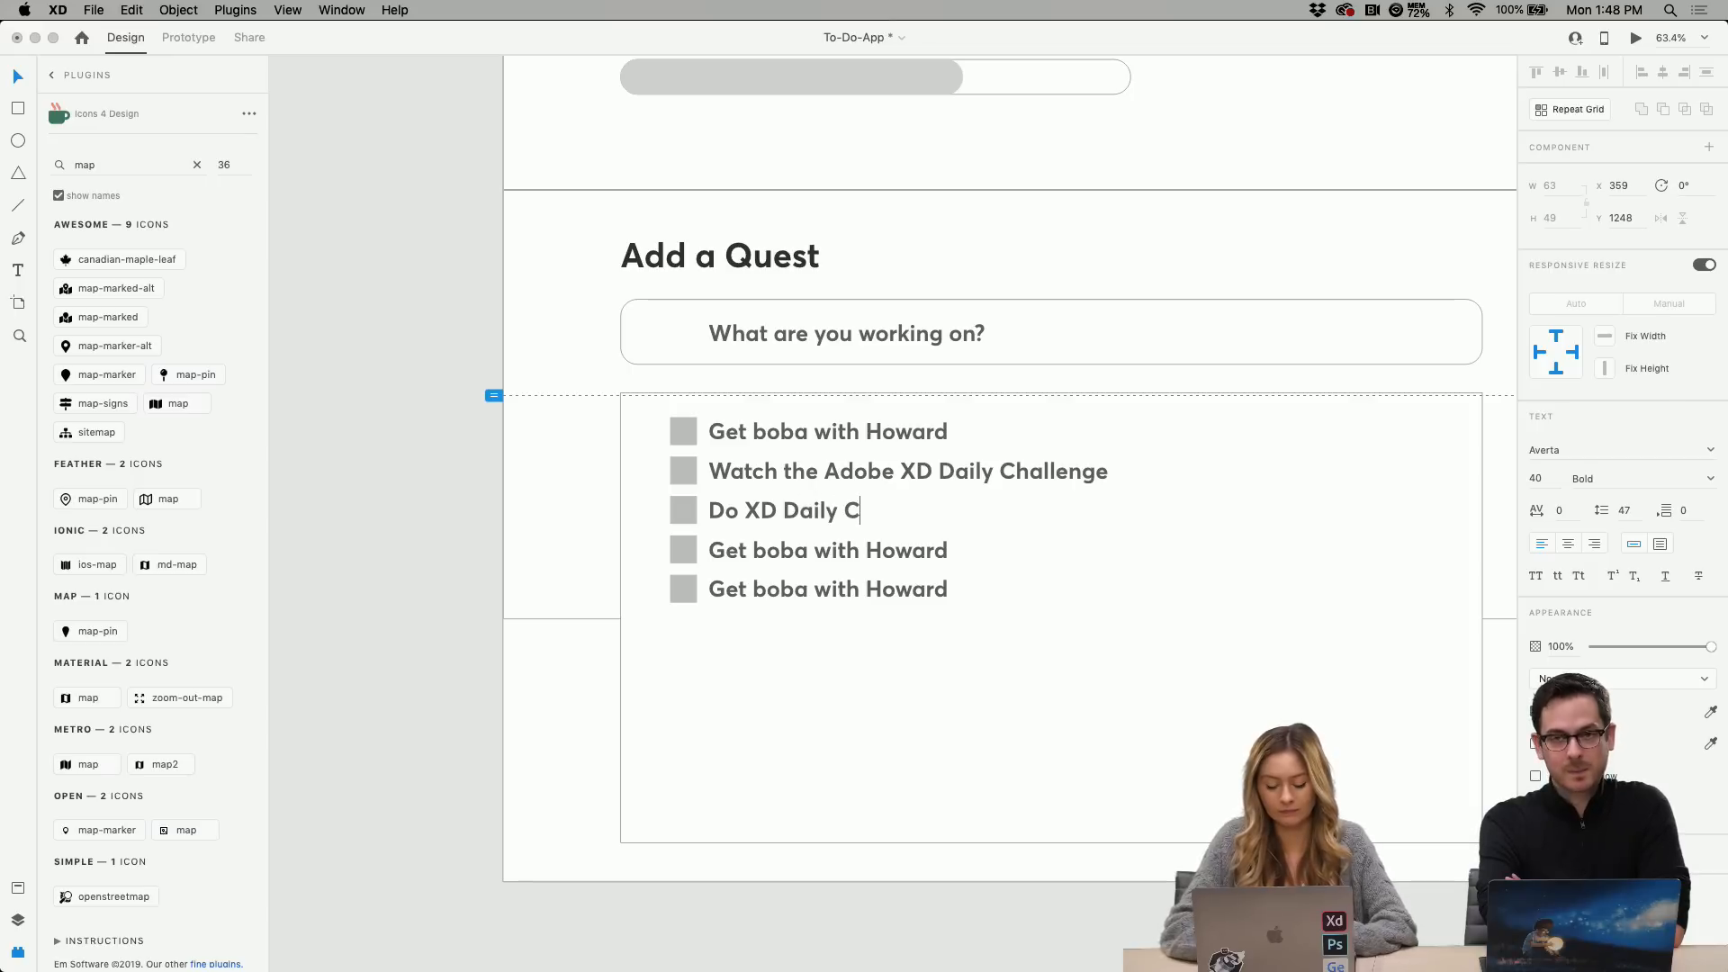
type("hallenge")
key("Escape")
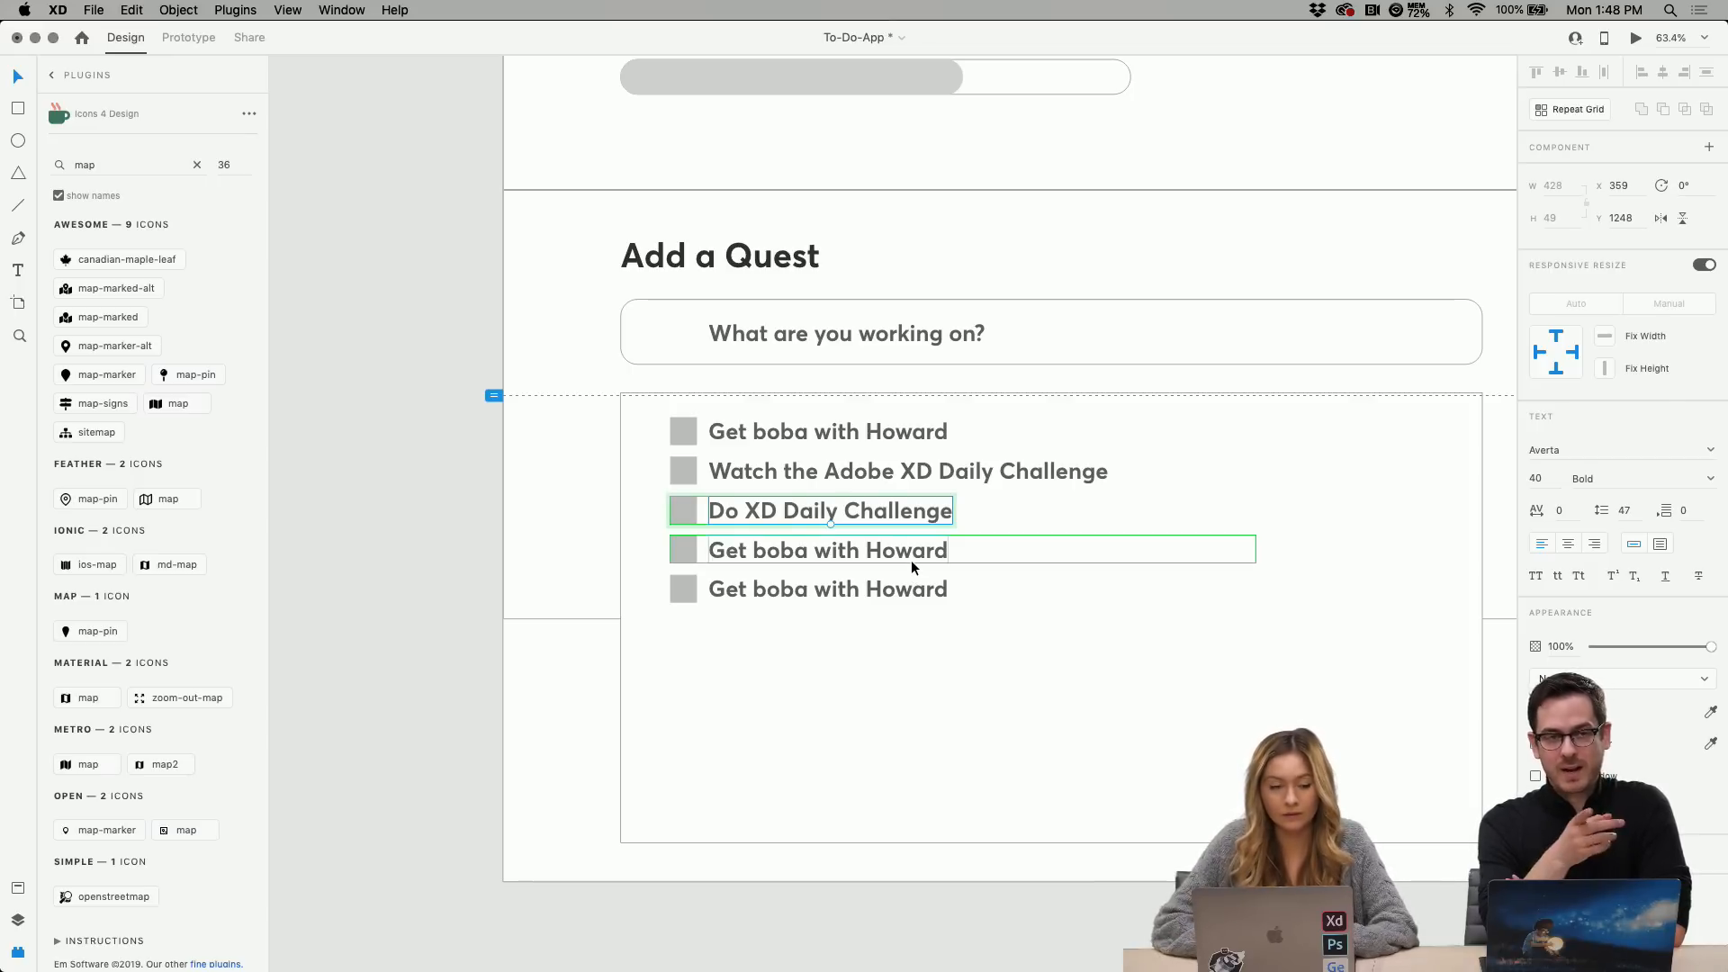
Replace the fourth quest item's text with "Develop 404 page for client".
left_click(911, 560)
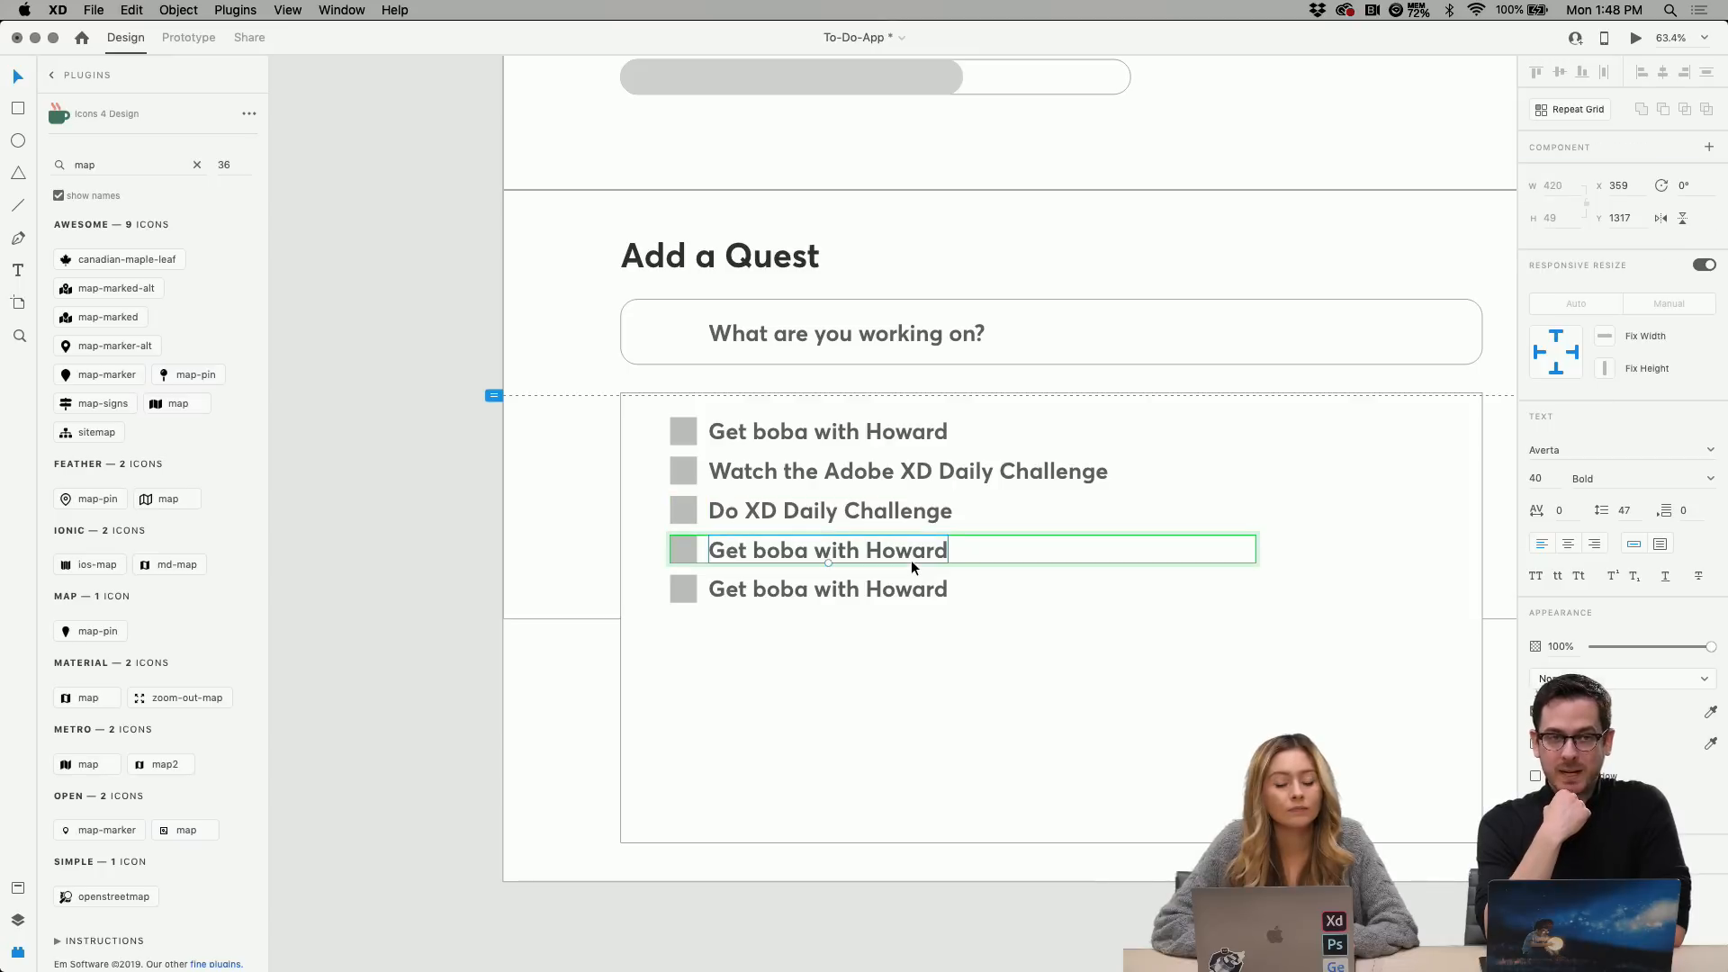
double_click(911, 559)
type("Develop")
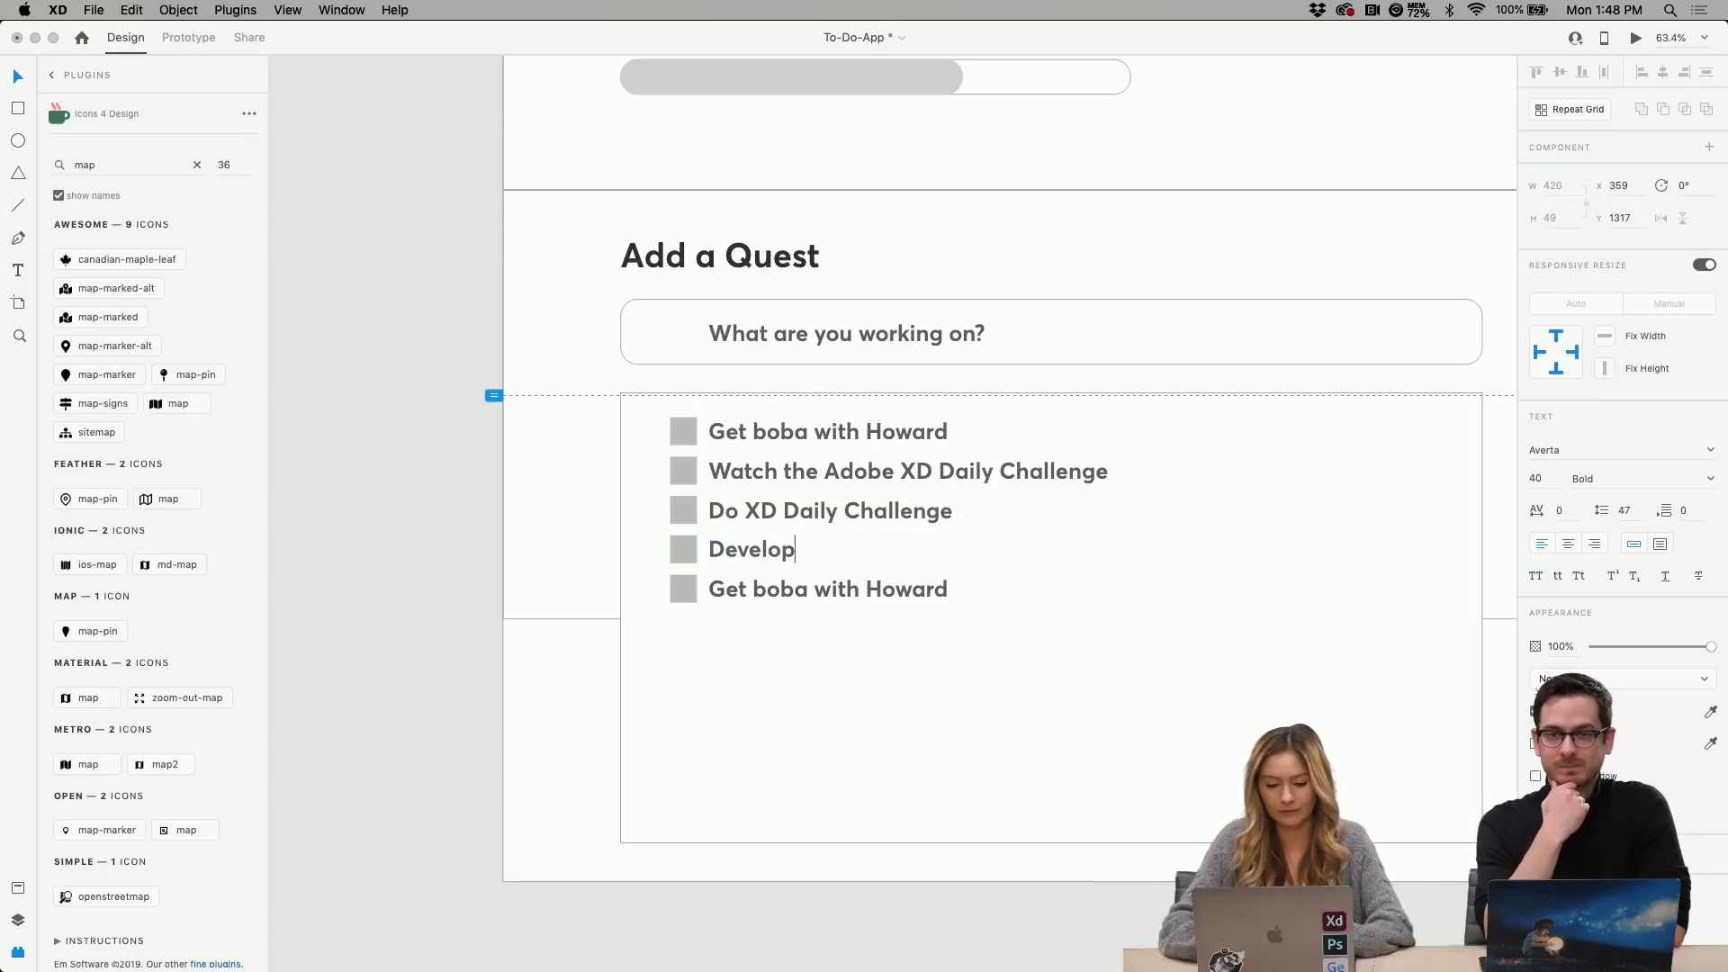
type(" 404 page for a cl")
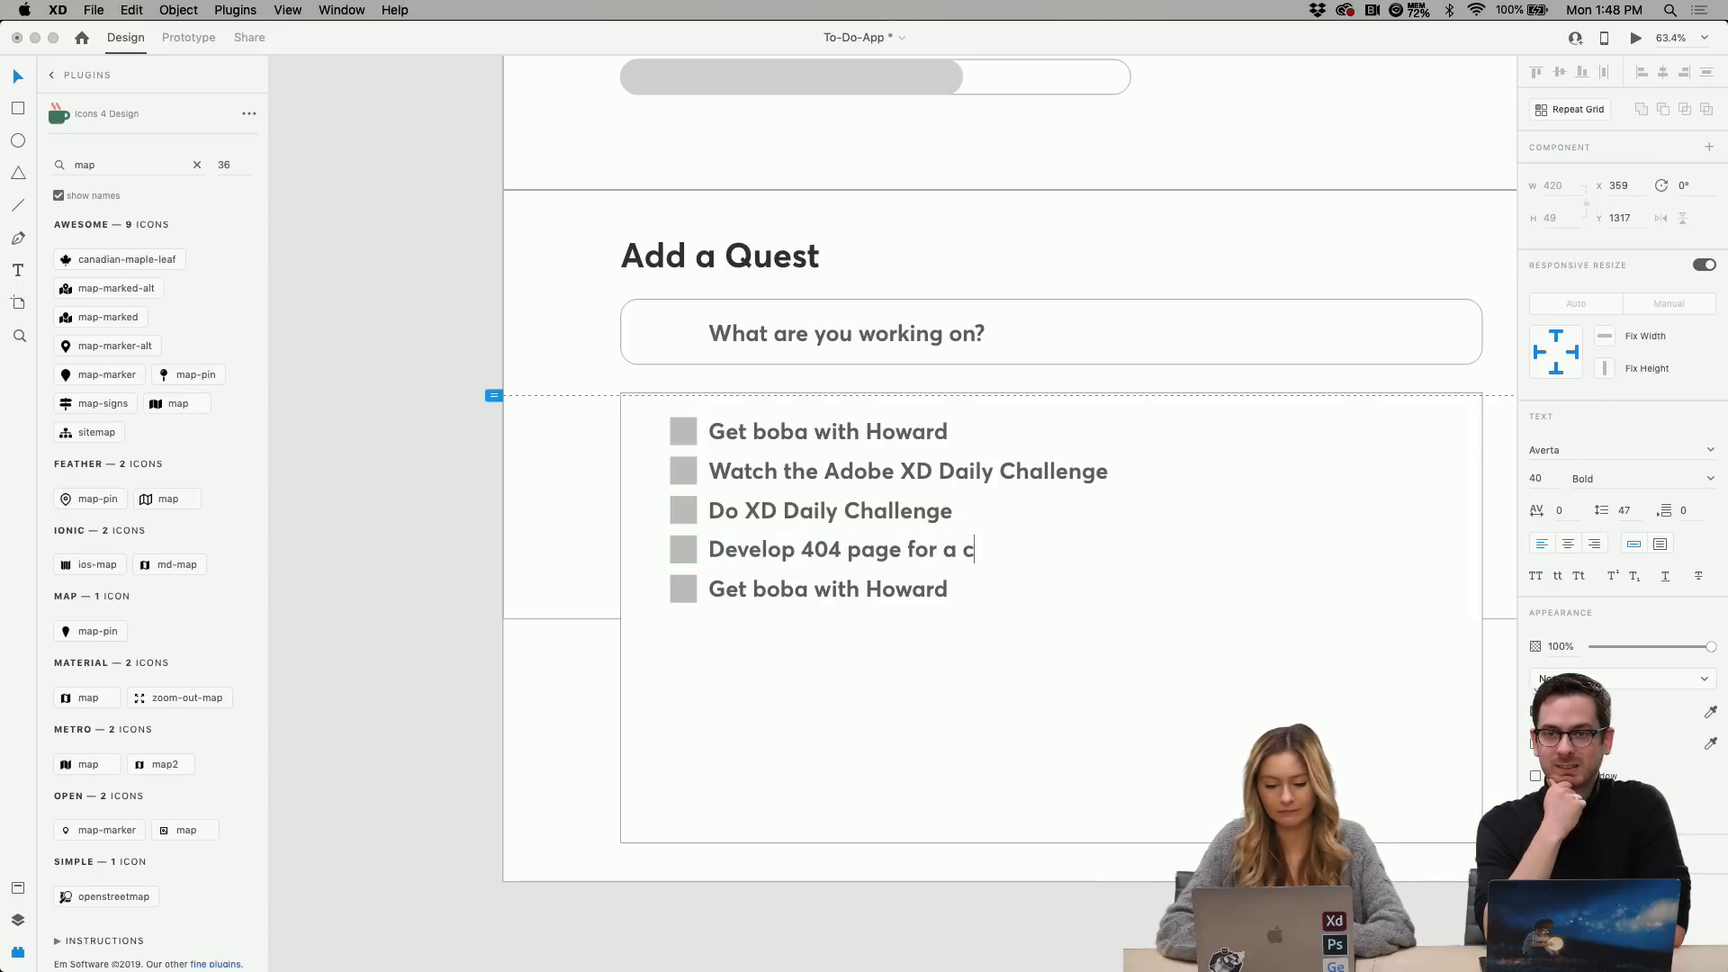
key("BackSpace")
key("BackSpace")
key("BackSpace")
key("BackSpace")
type("client")
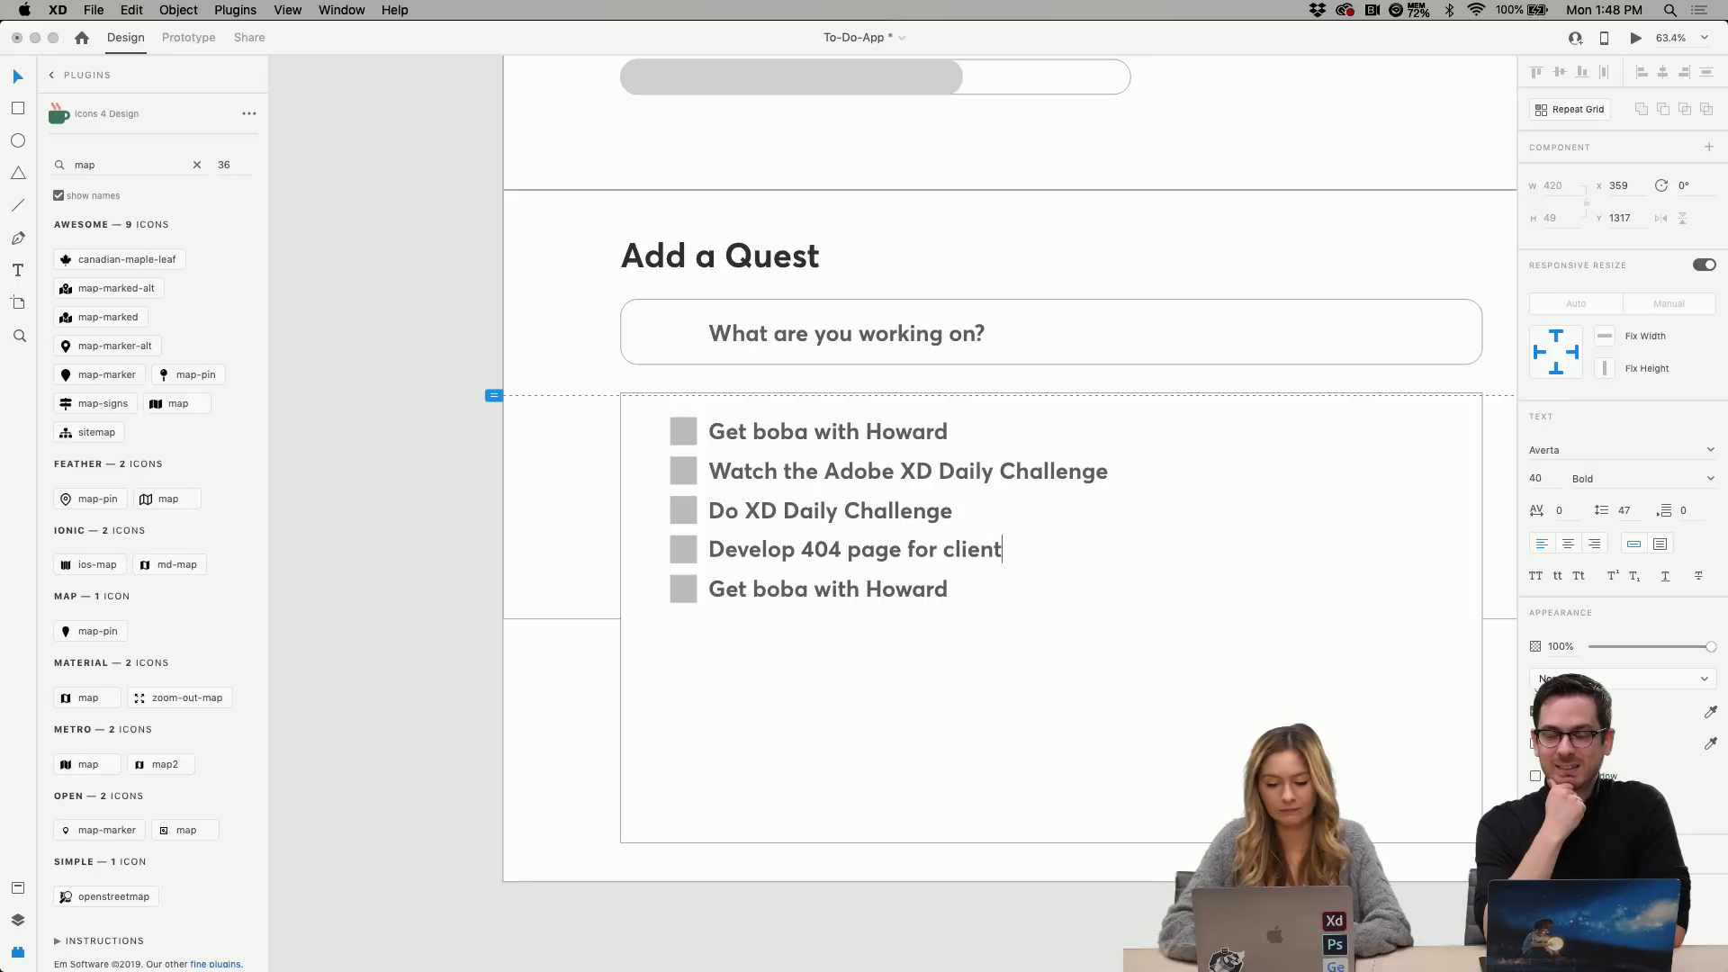
Replace the fifth quest item's text with "Get video uploaded for XD January updated".
double_click(873, 592)
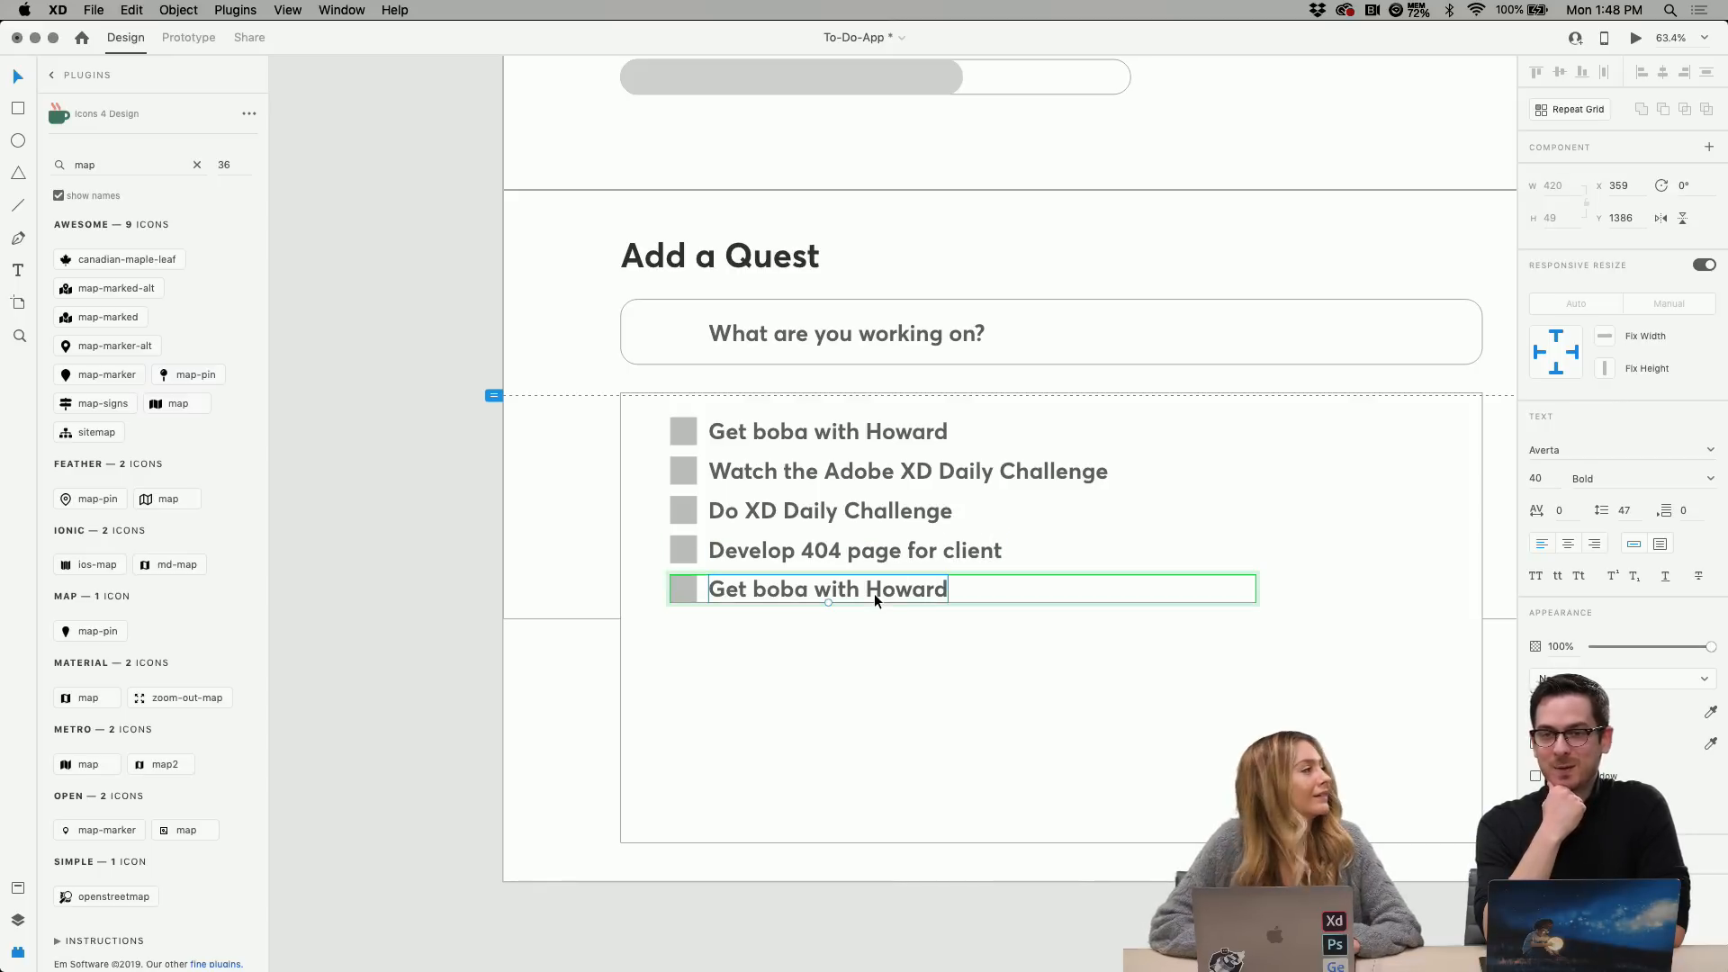
key("super+a")
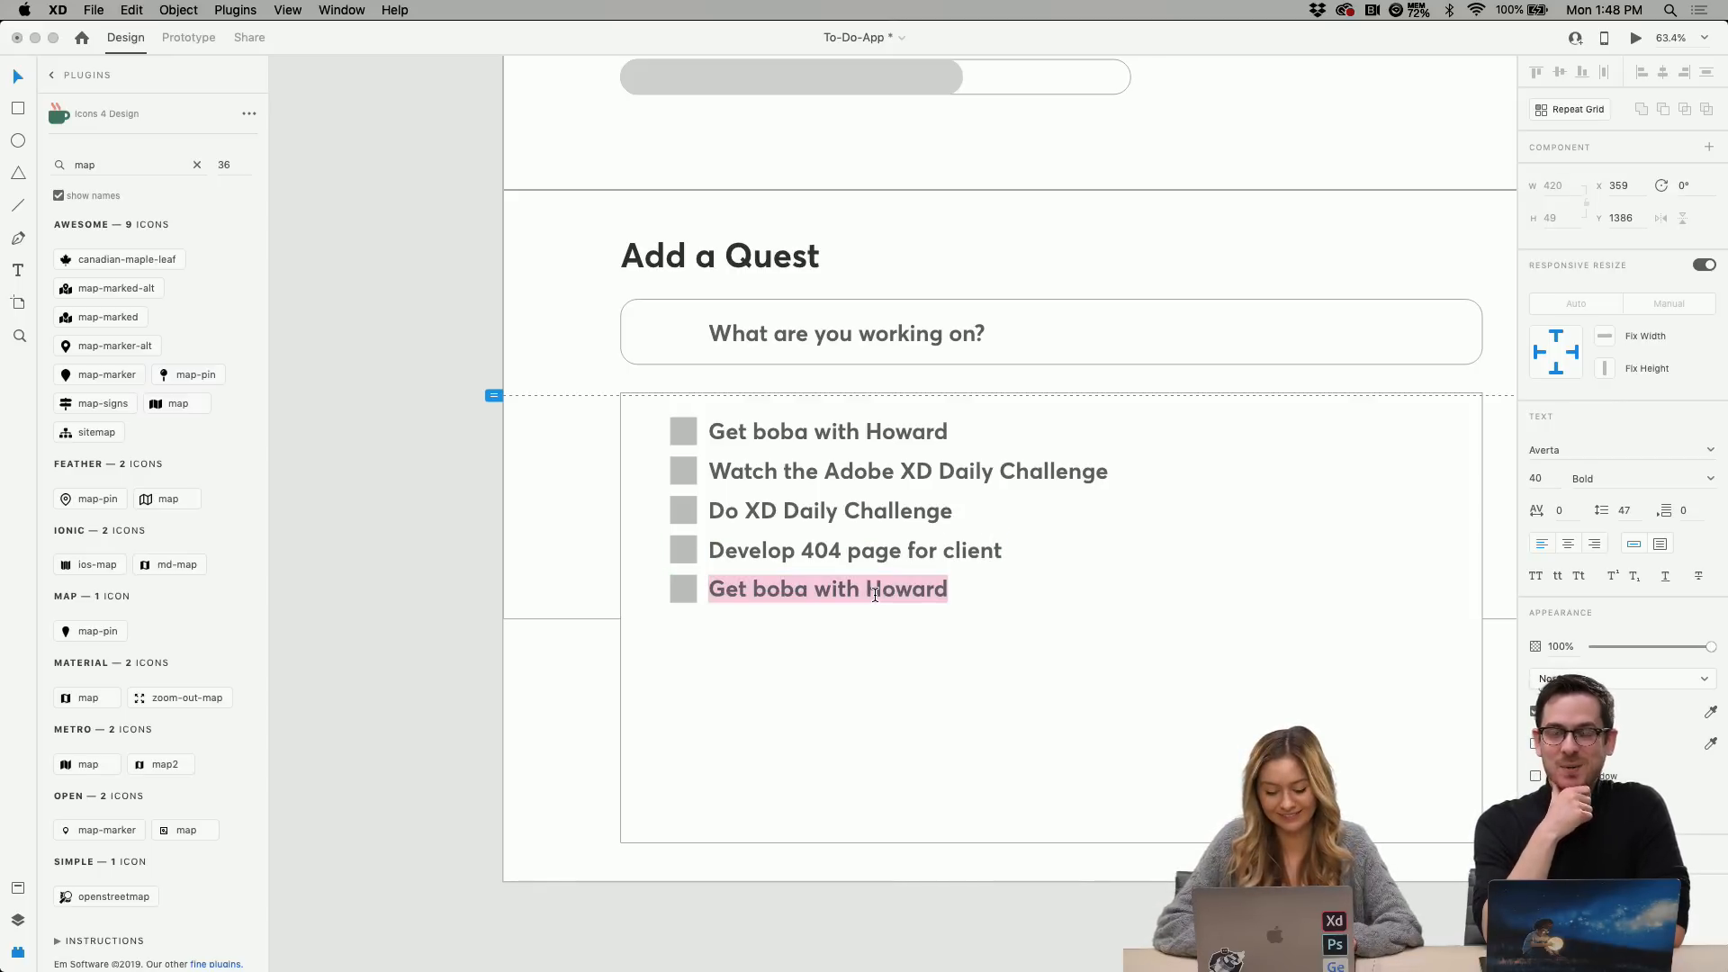
type("Get b")
key("BackSpace")
type("vi")
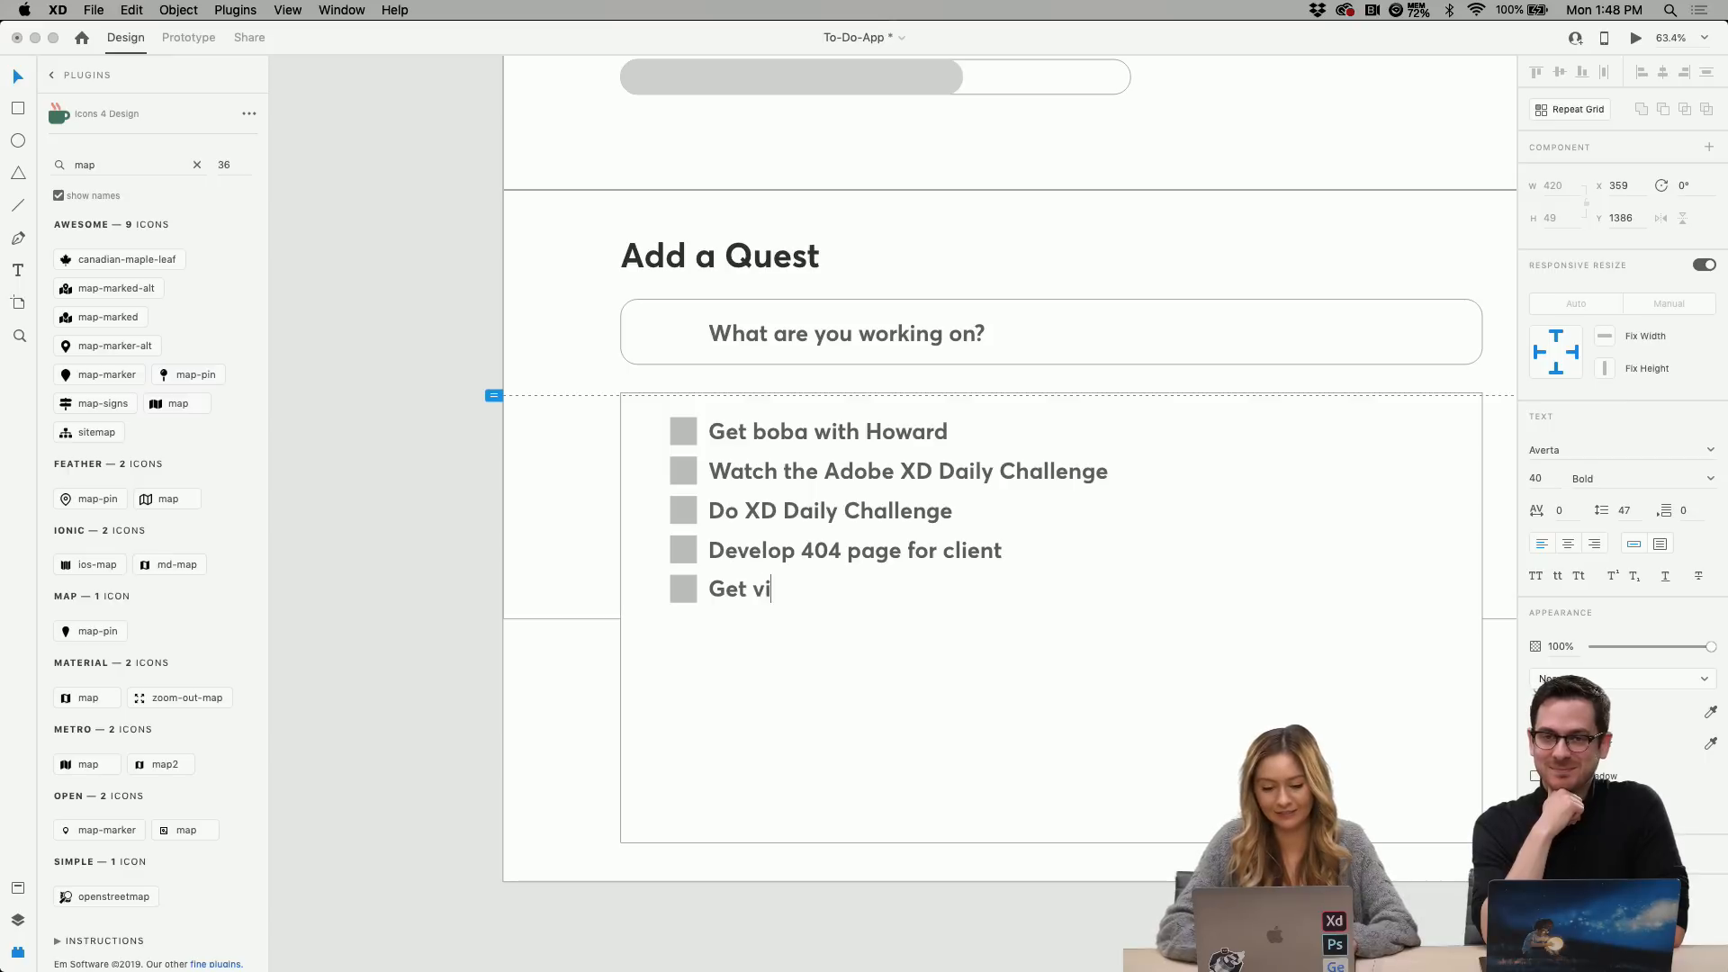
type("deo u")
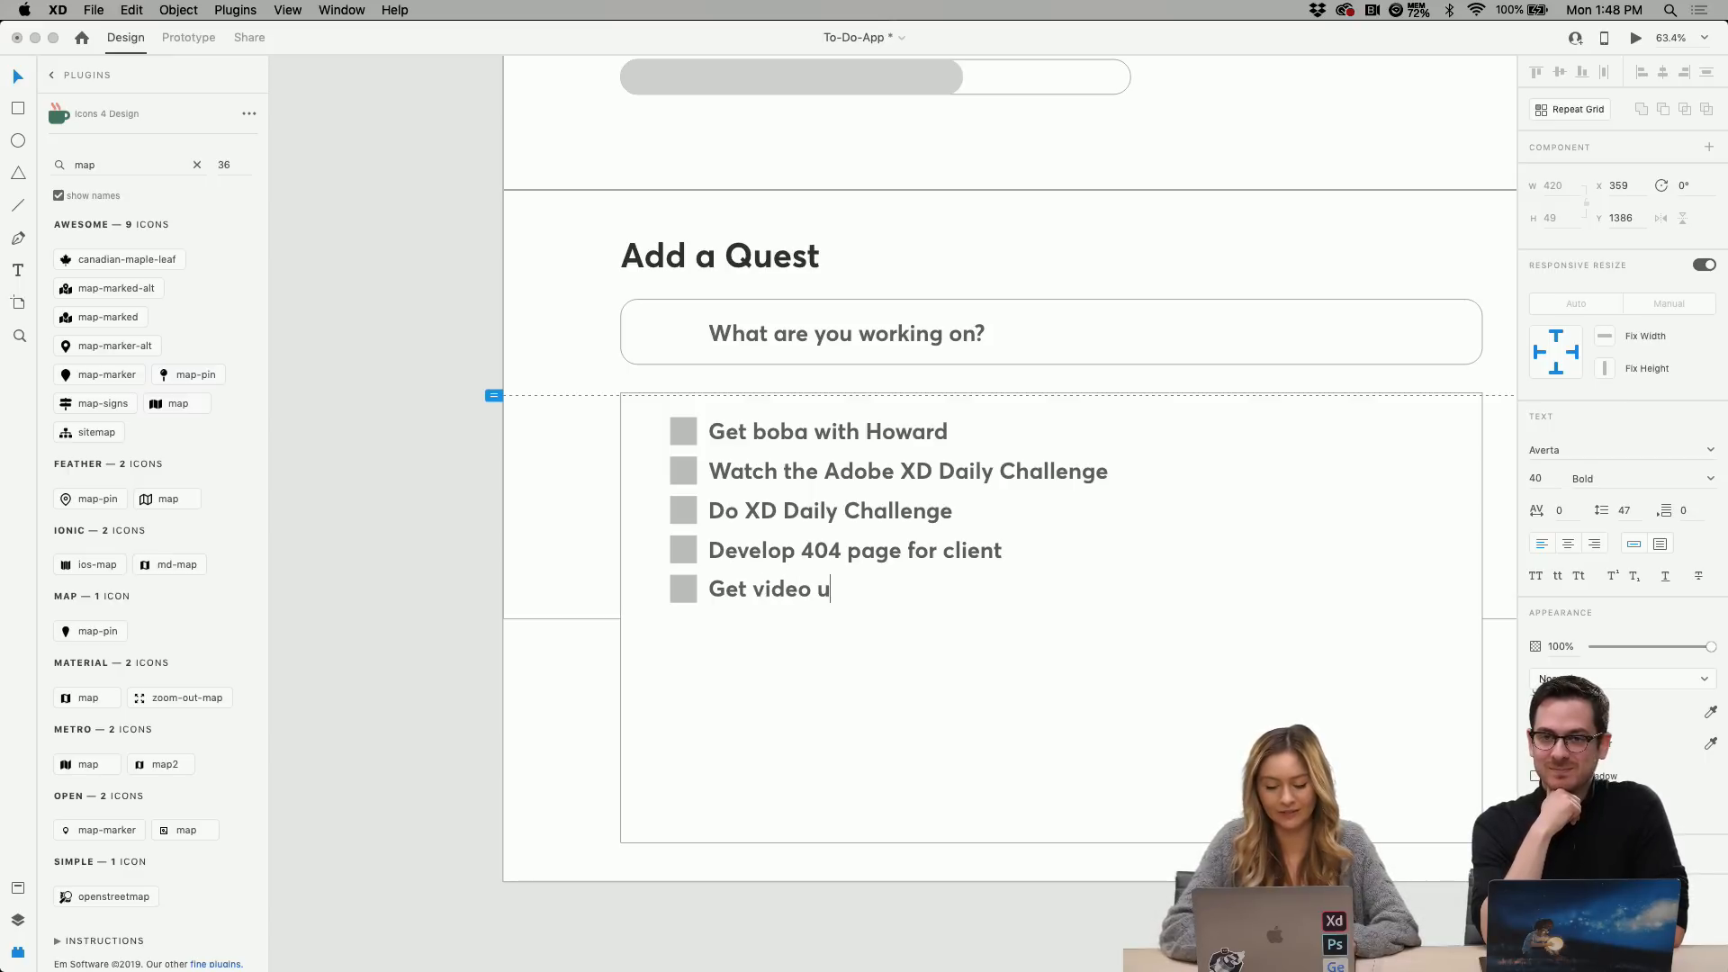
type("pdate")
key("BackSpace")
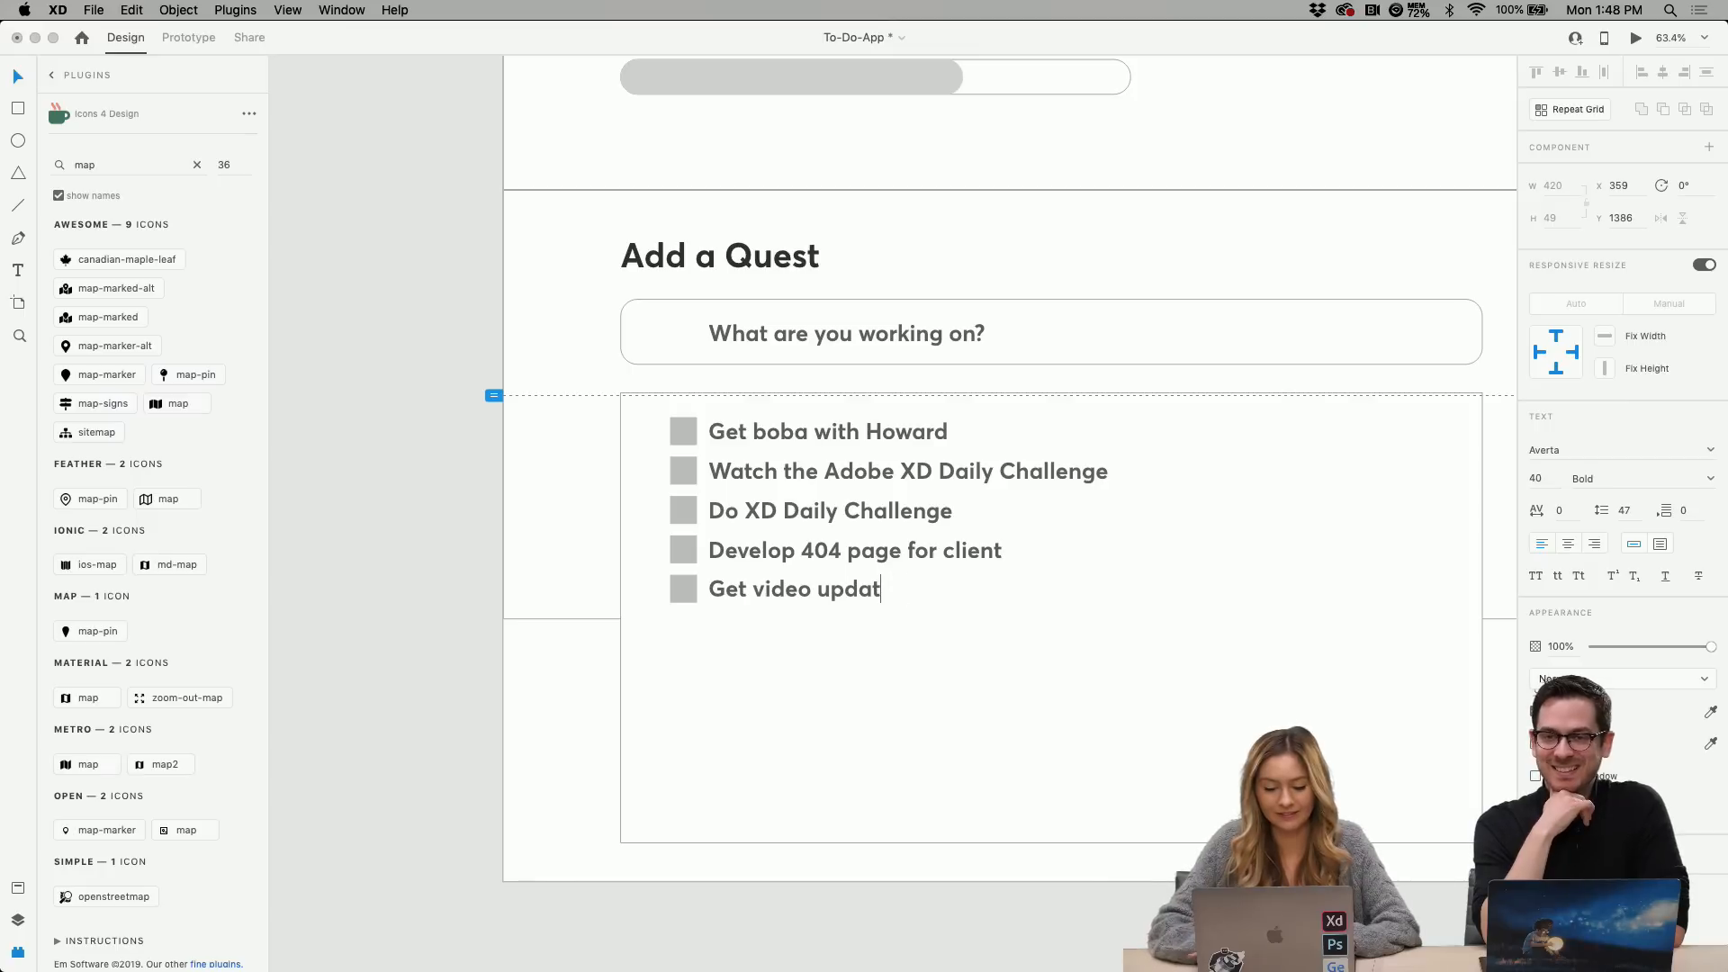
key("BackSpace")
key("BackSpace")
key("BackSpace")
key("BackSpace")
type("ploadi")
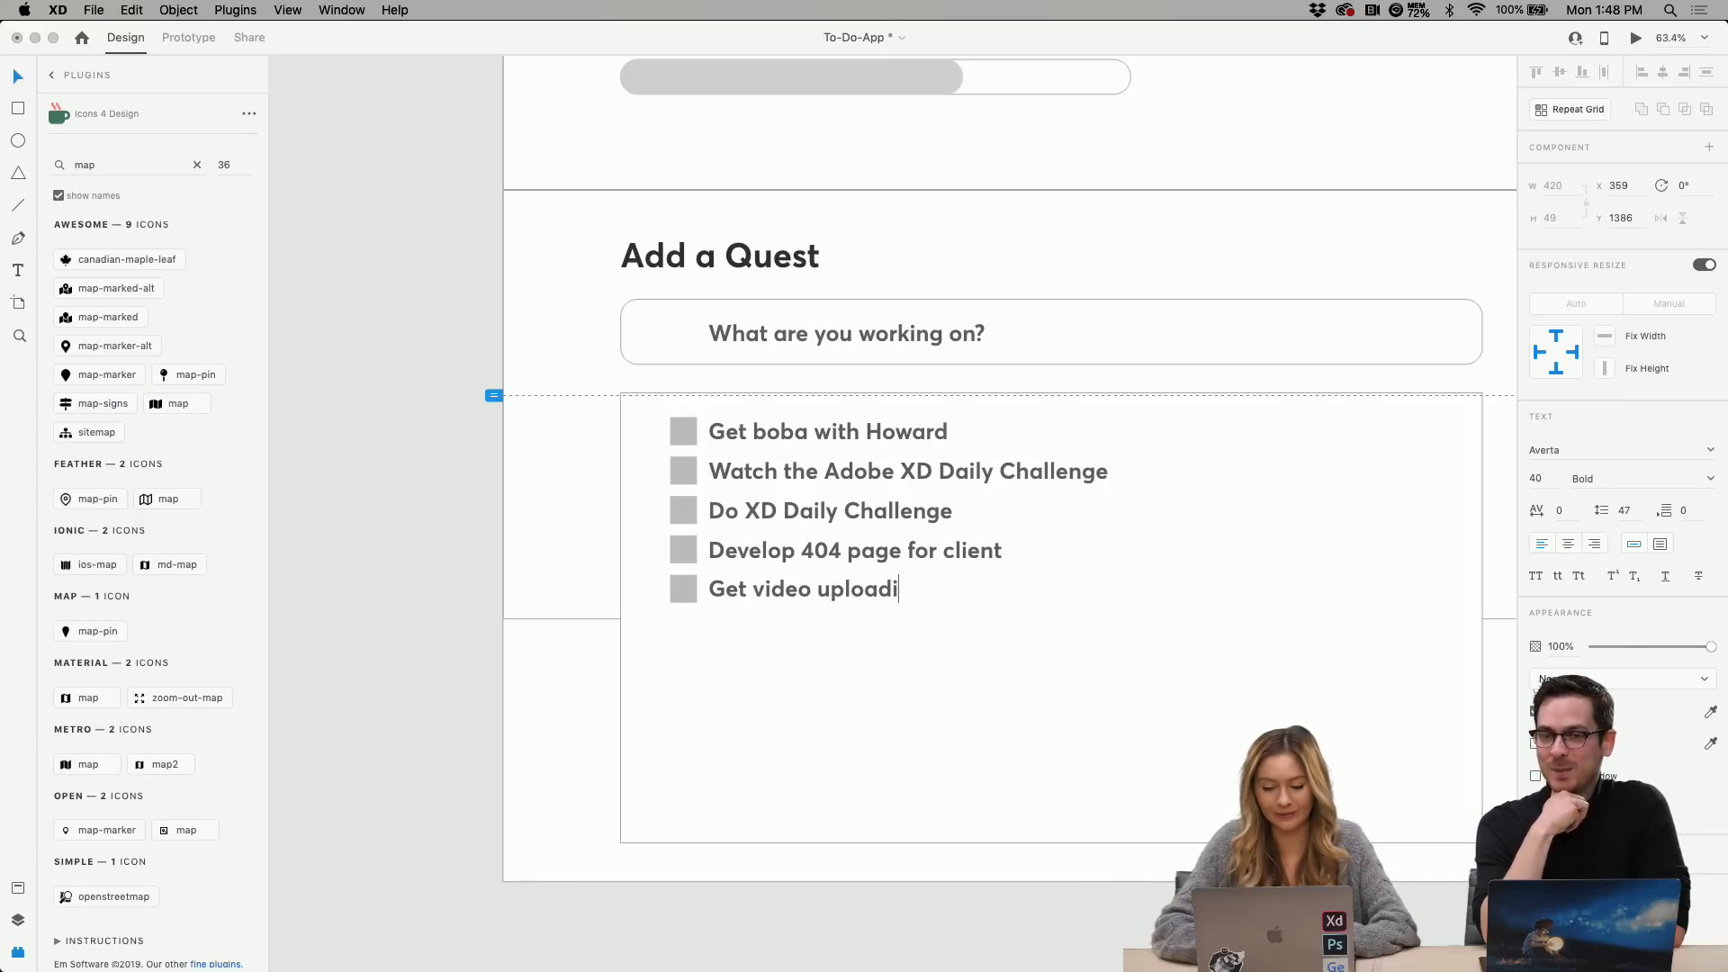
key("BackSpace")
type("ed for ")
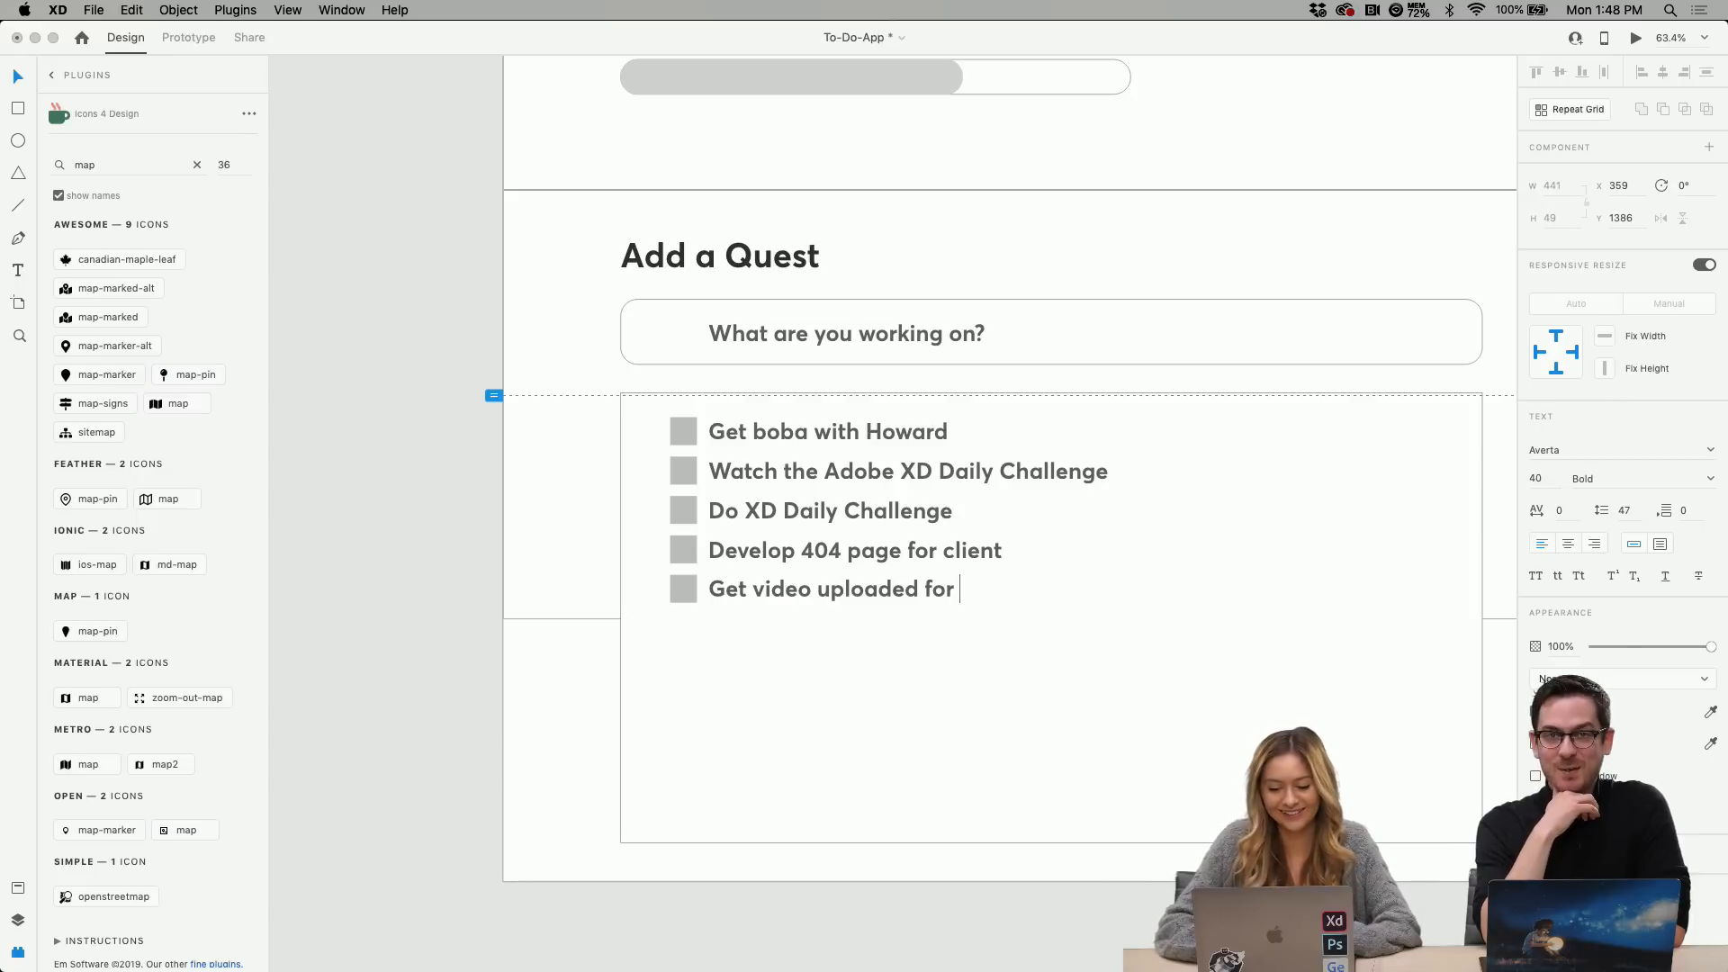
type("XD")
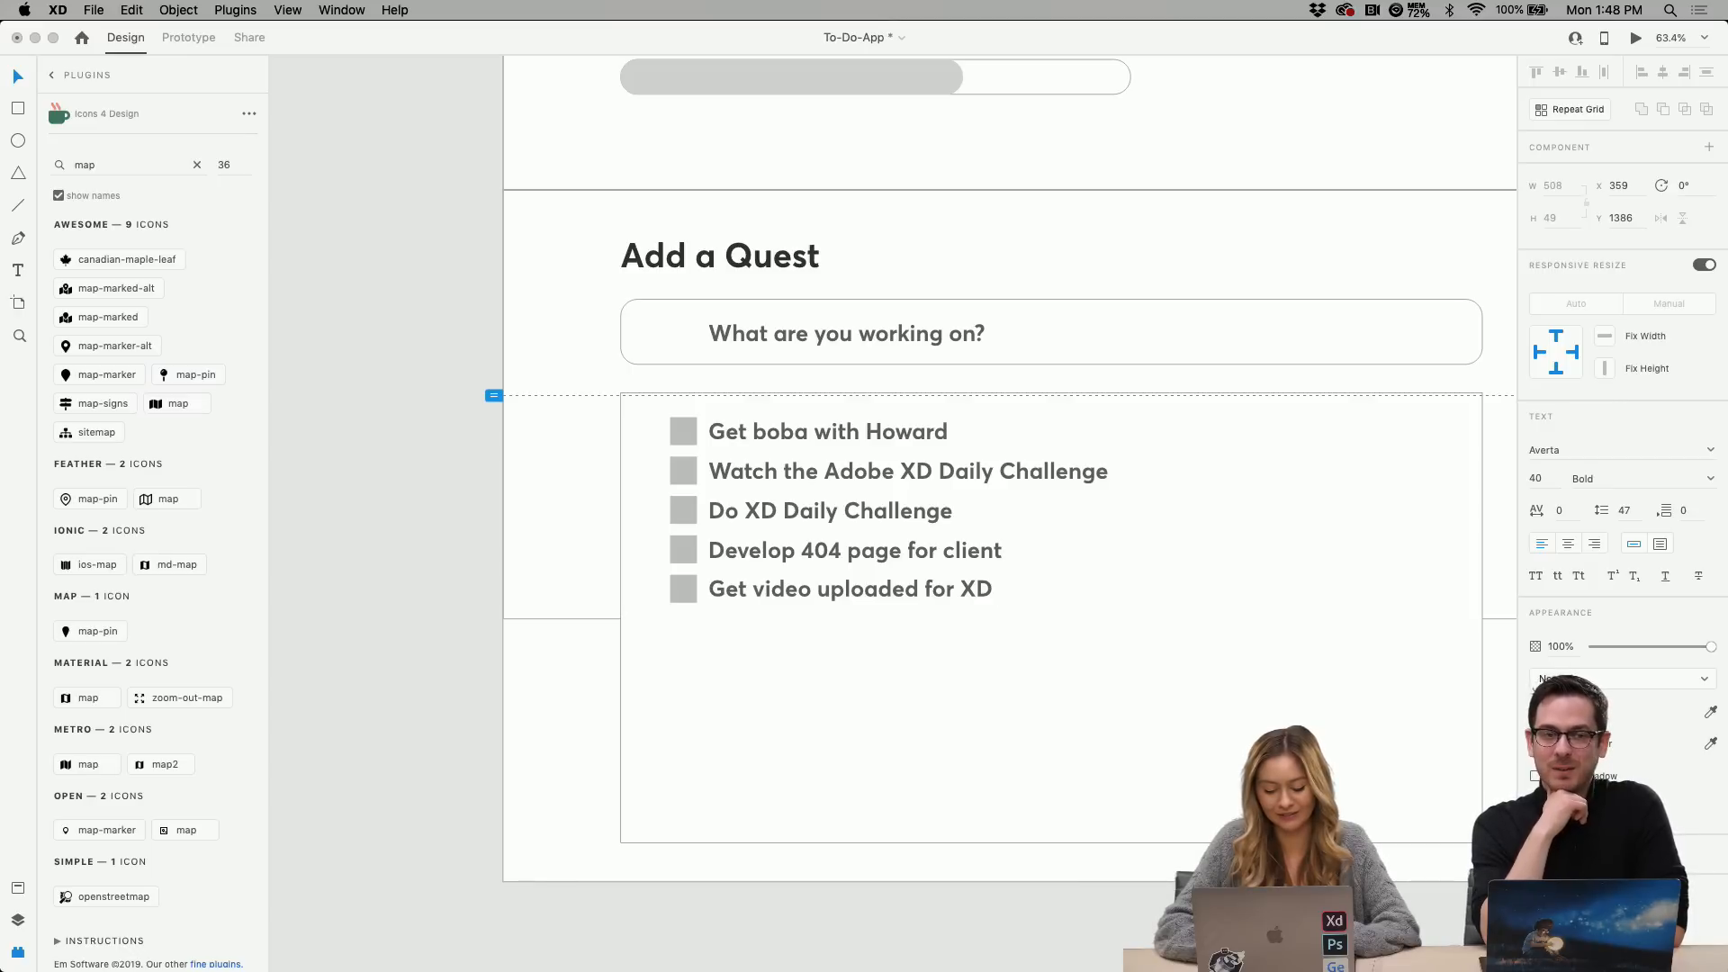
key("BackSpace")
key("BackSpace")
type("D January upda")
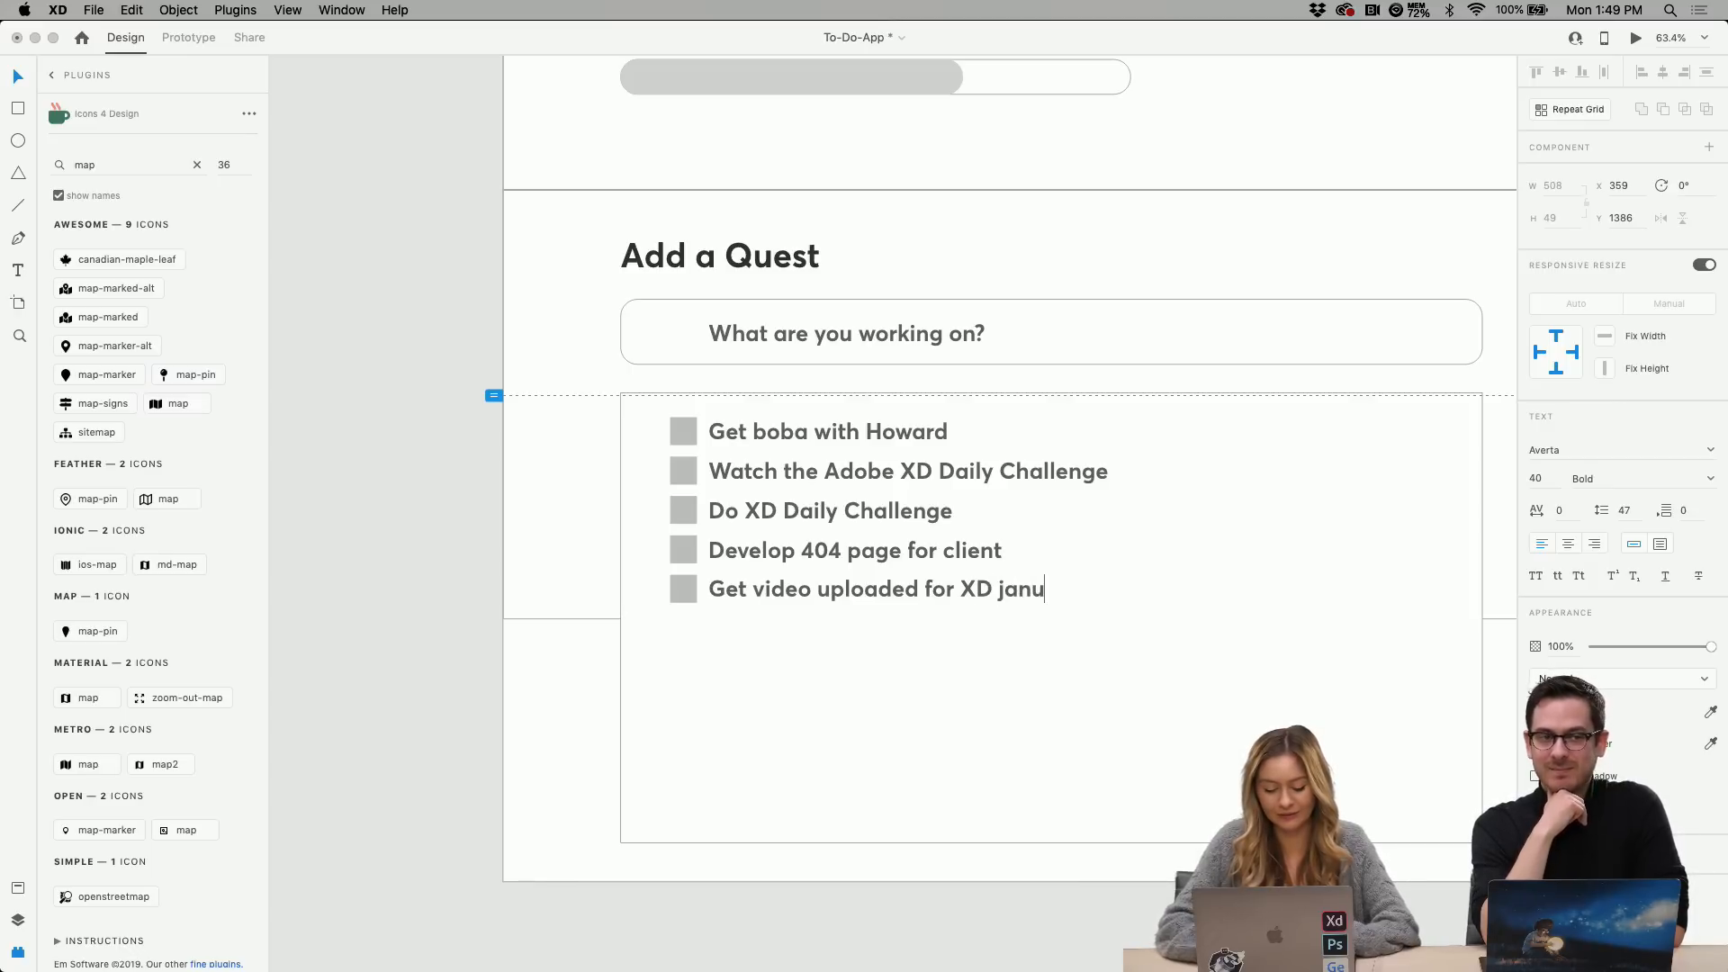
type("ted")
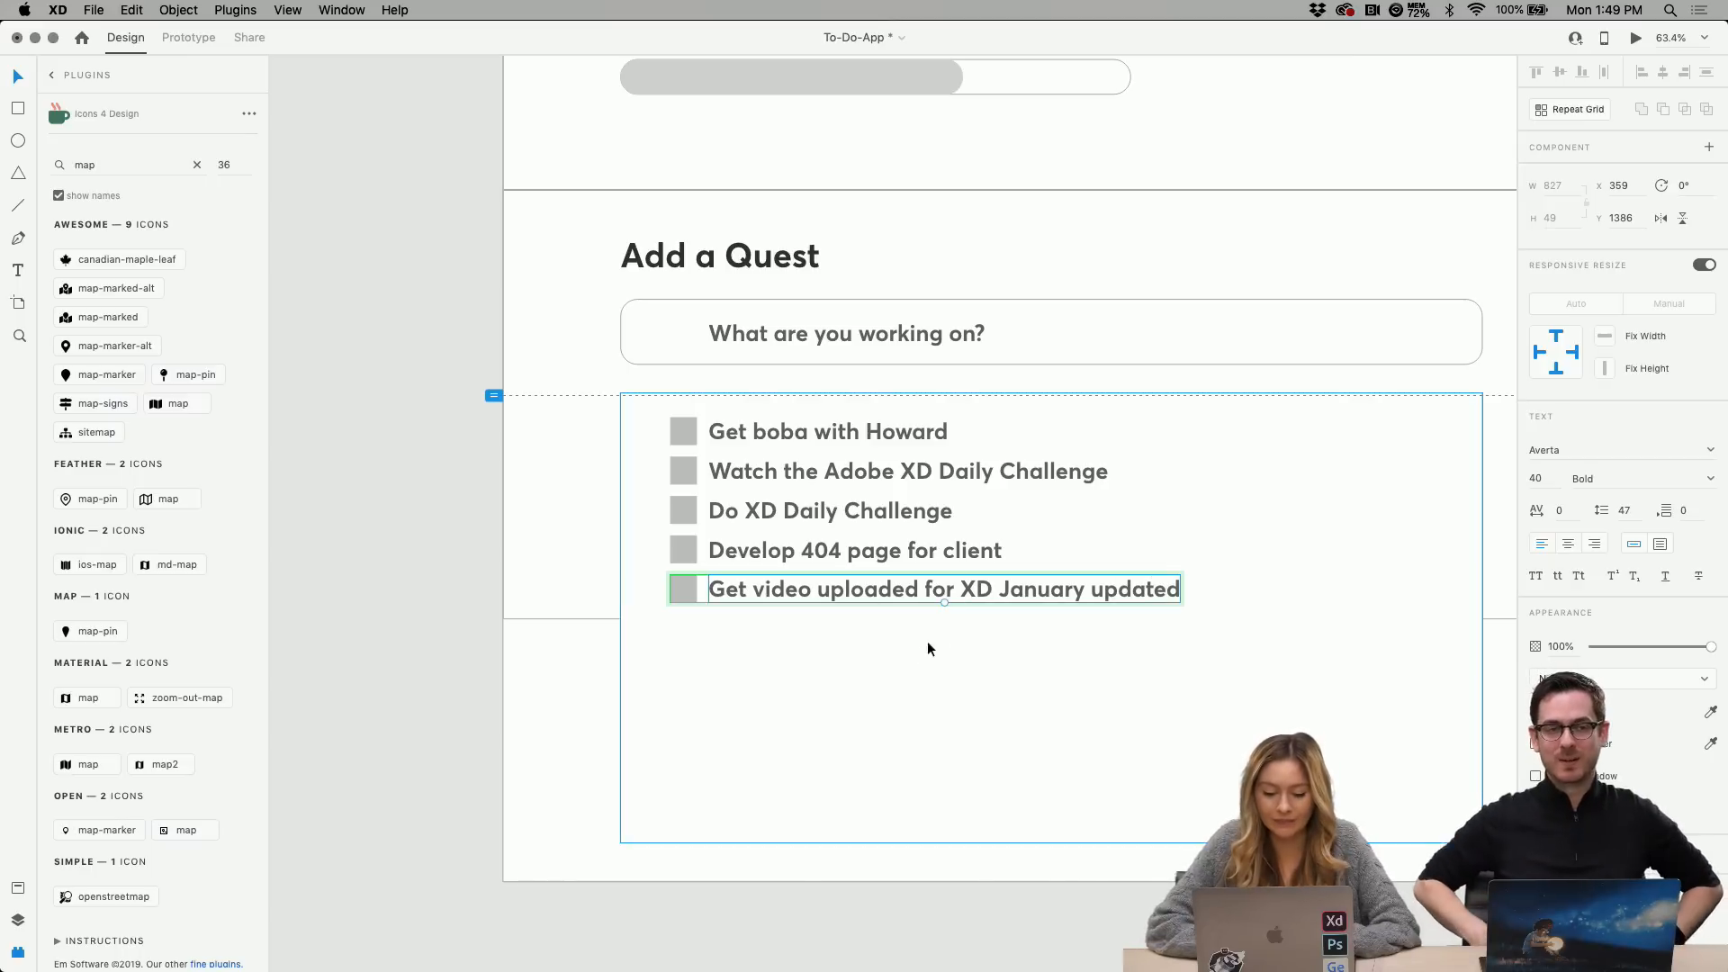
left_click(934, 580)
double_click(945, 589)
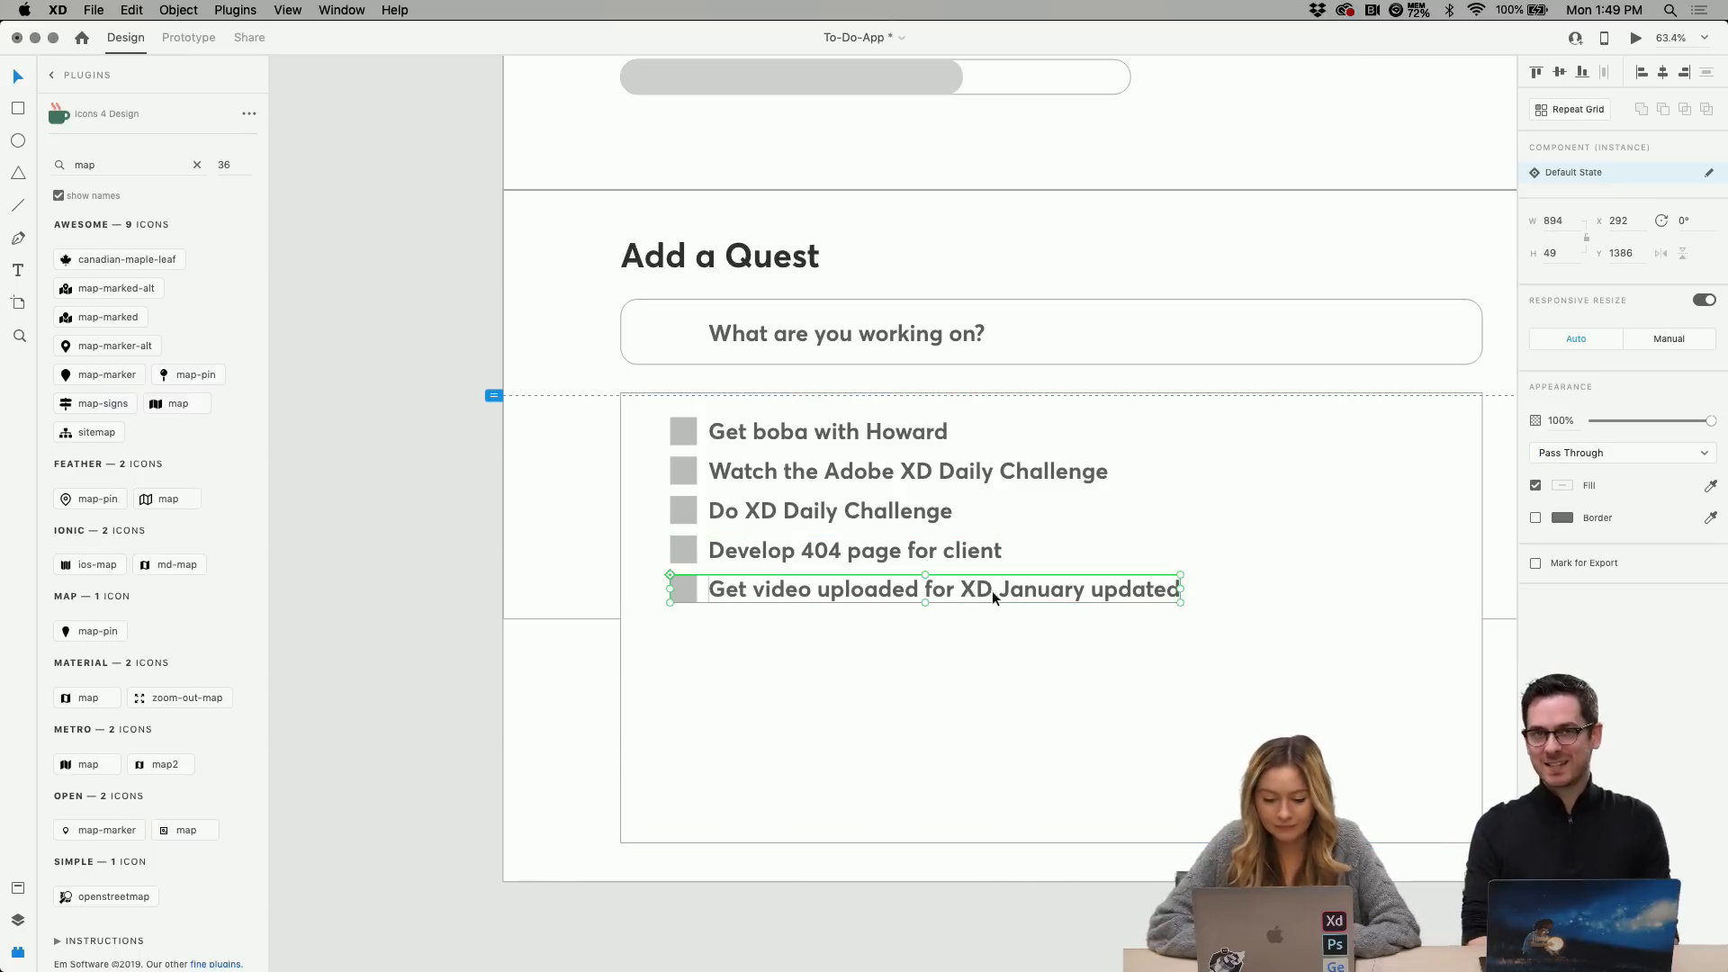
Try a different fill color on the checkbox of the first quest item, the master component, and undo it.
left_click(829, 433)
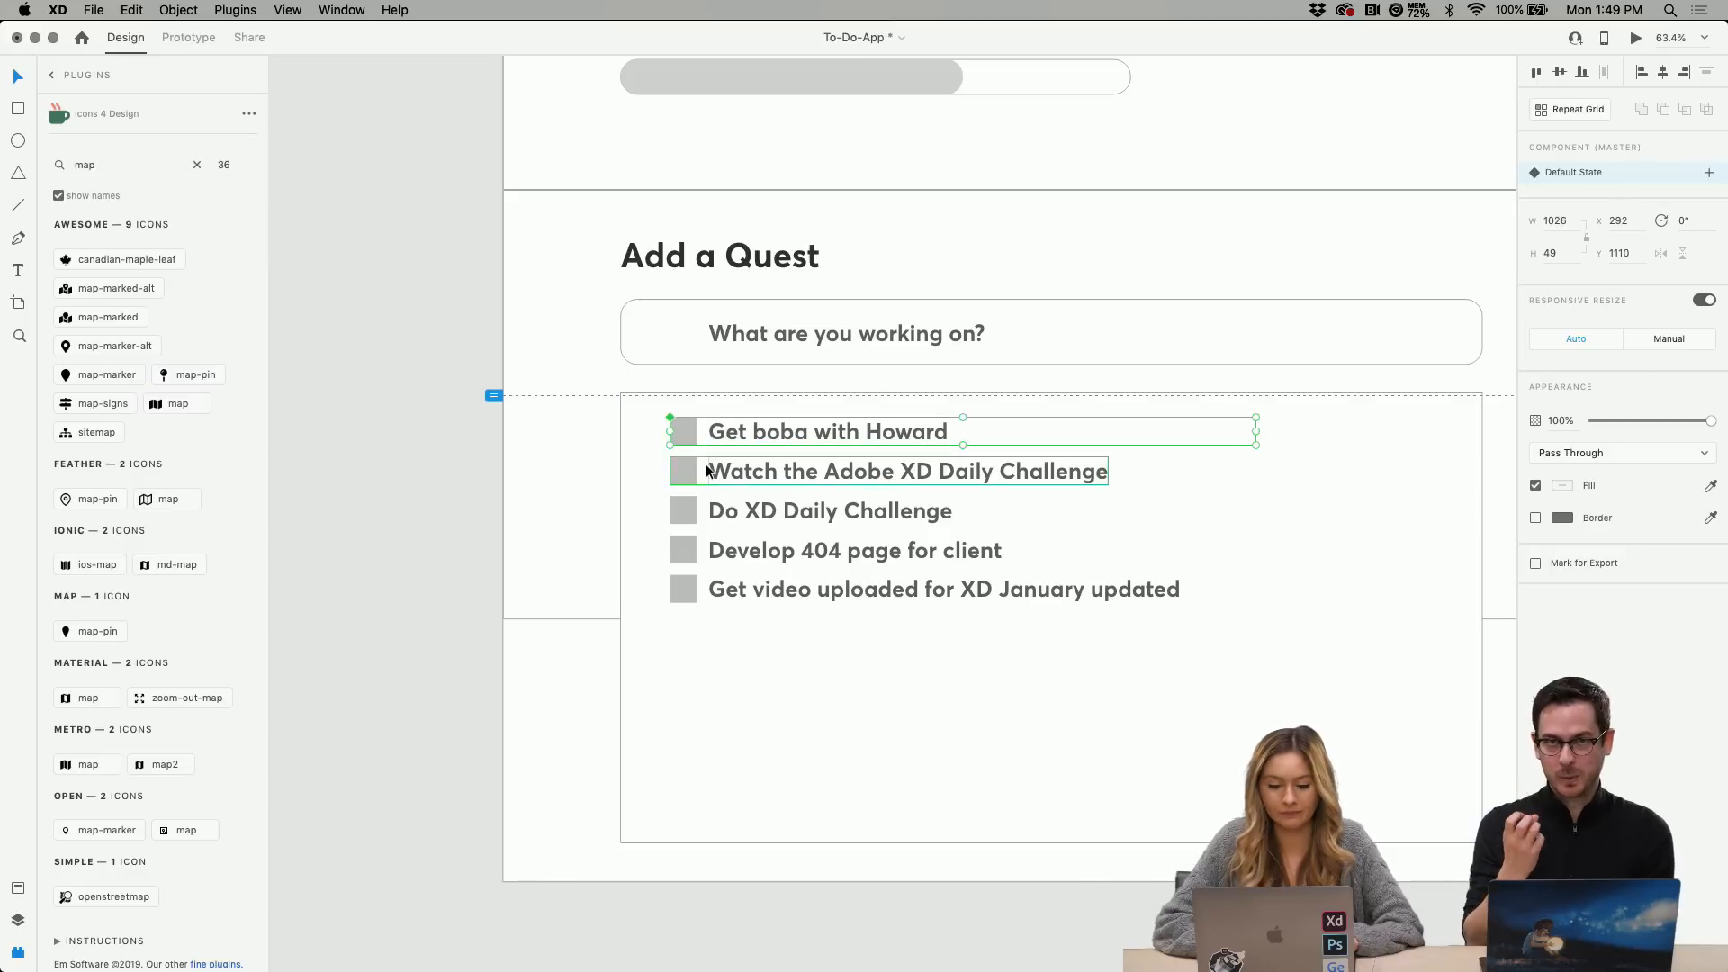
double_click(682, 430)
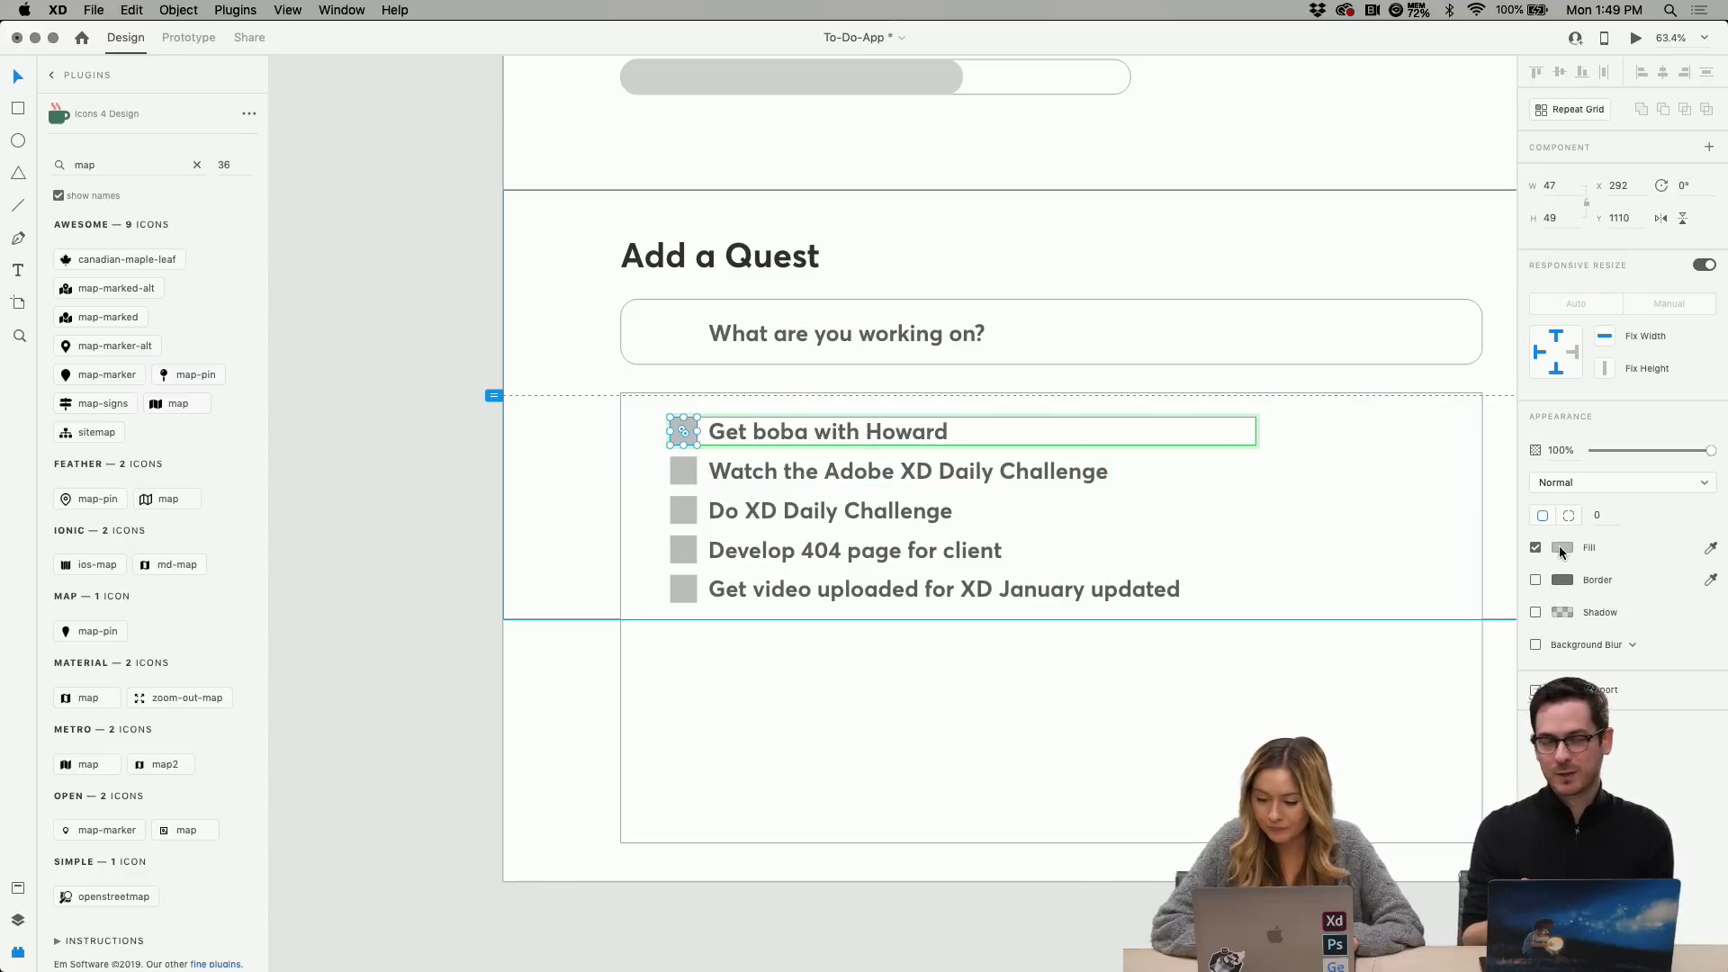
left_click(1563, 548)
left_click_drag(1388, 489, 1384, 444)
left_click(1321, 362)
key("super+z")
left_click(786, 450)
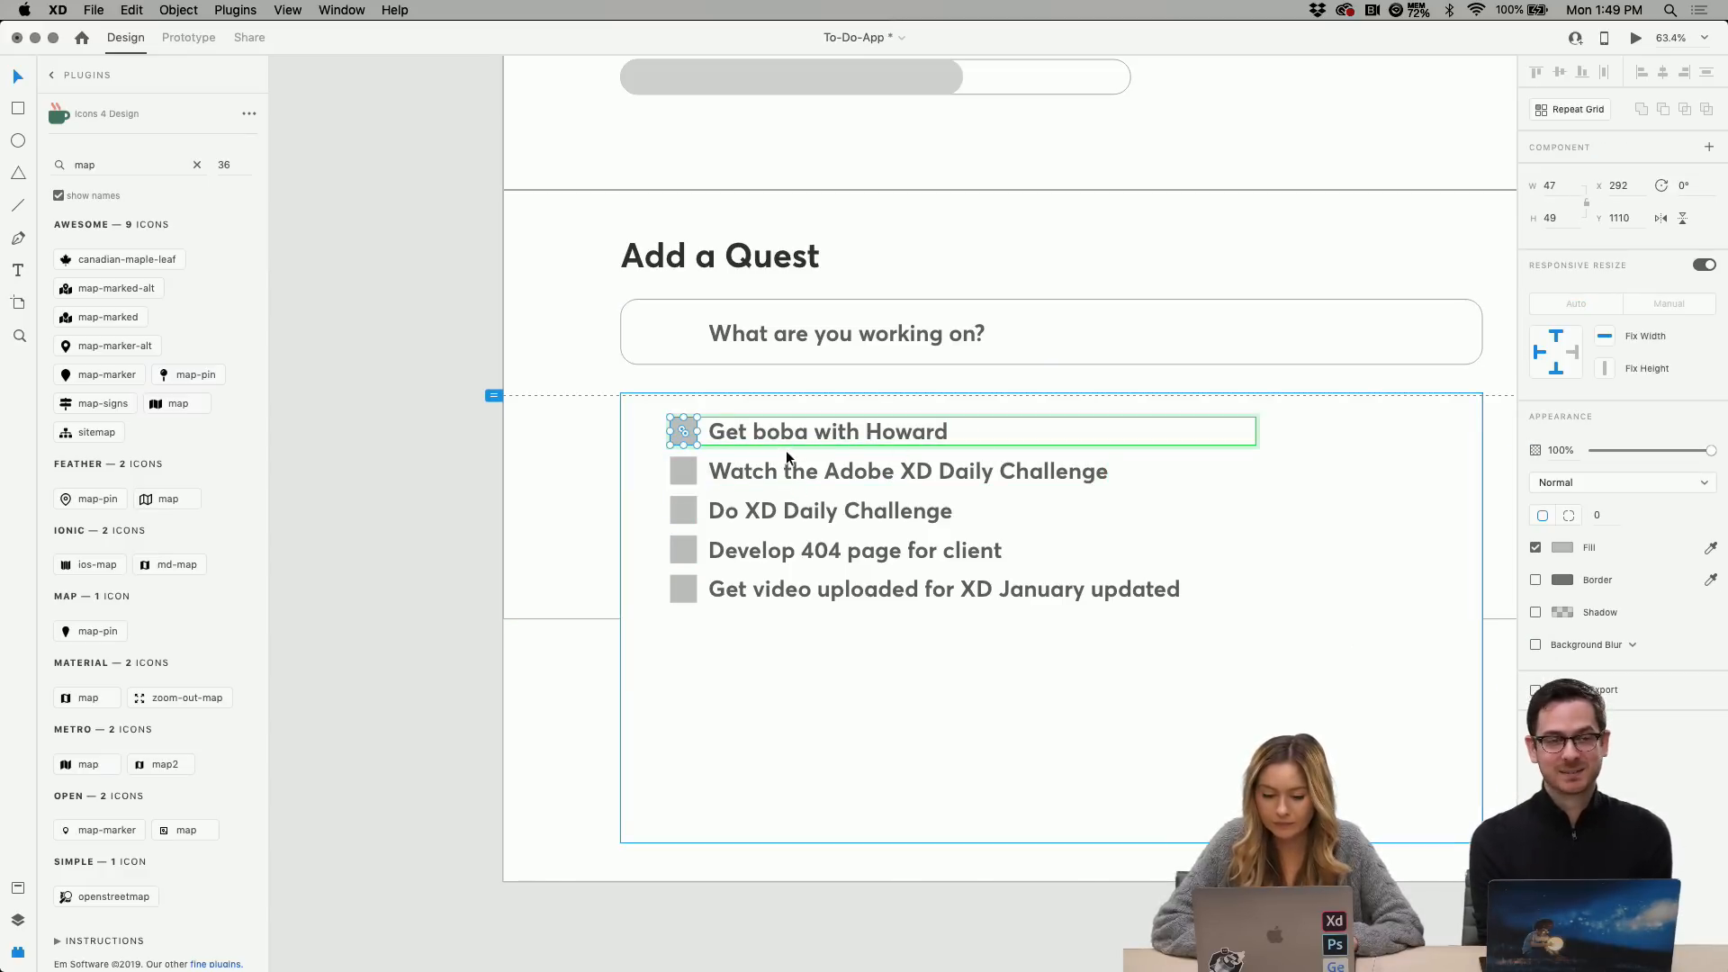
double_click(820, 437)
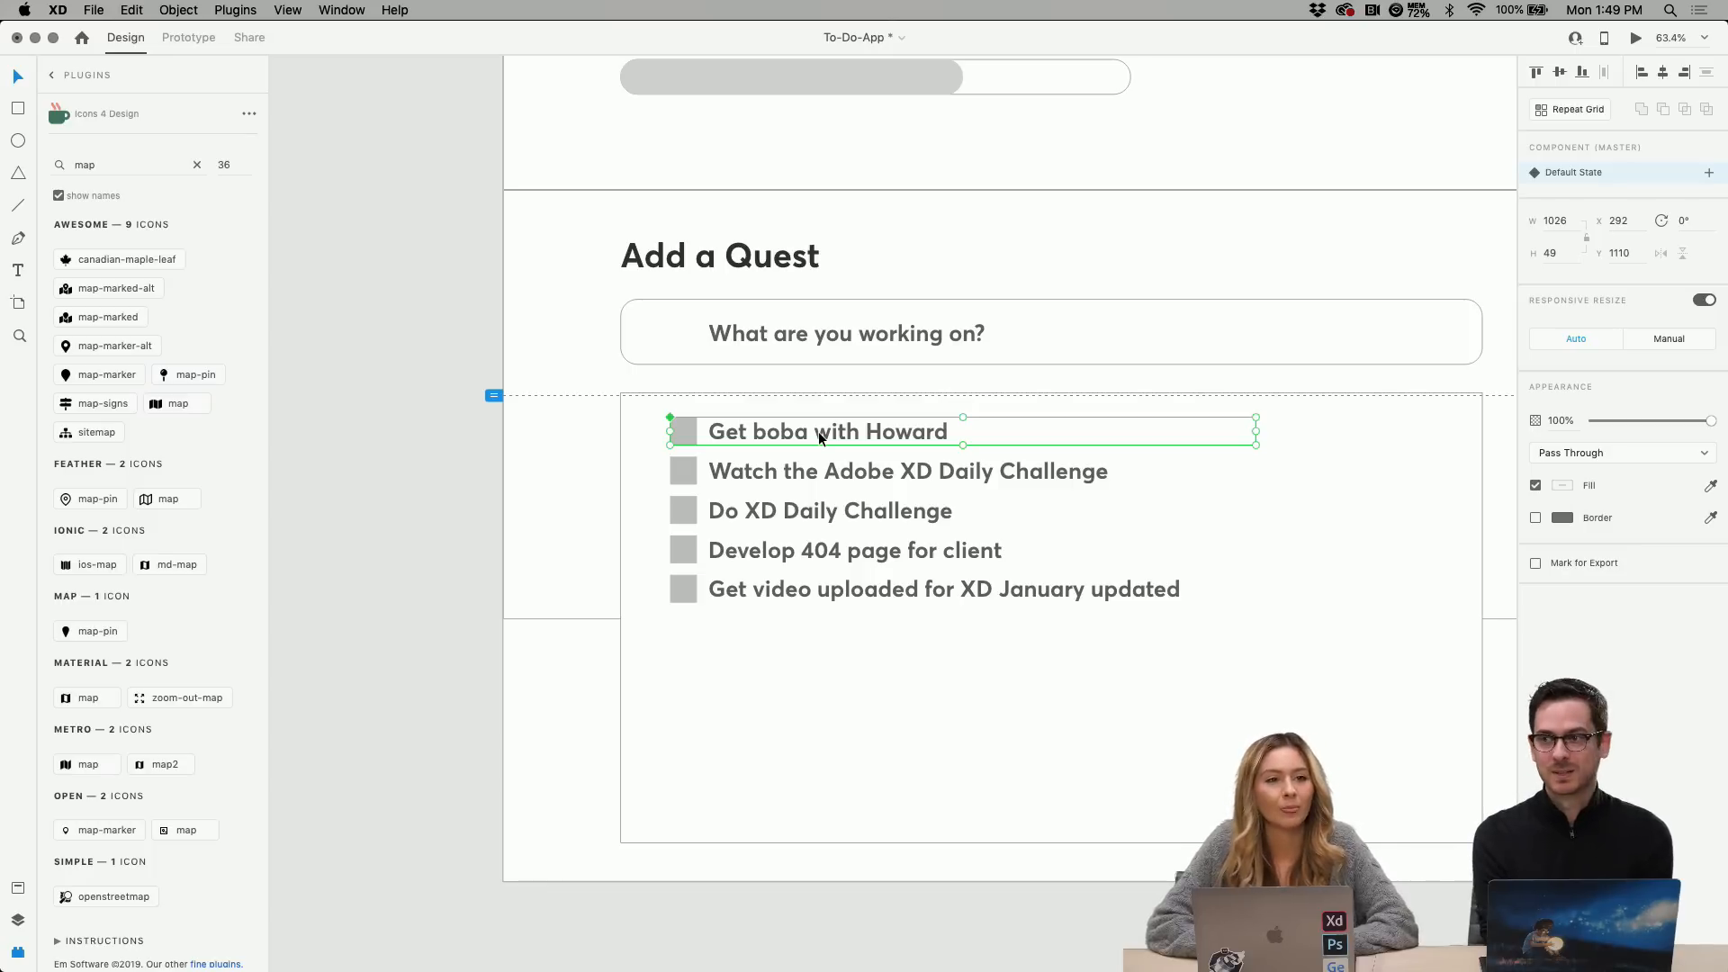
left_click(635, 440)
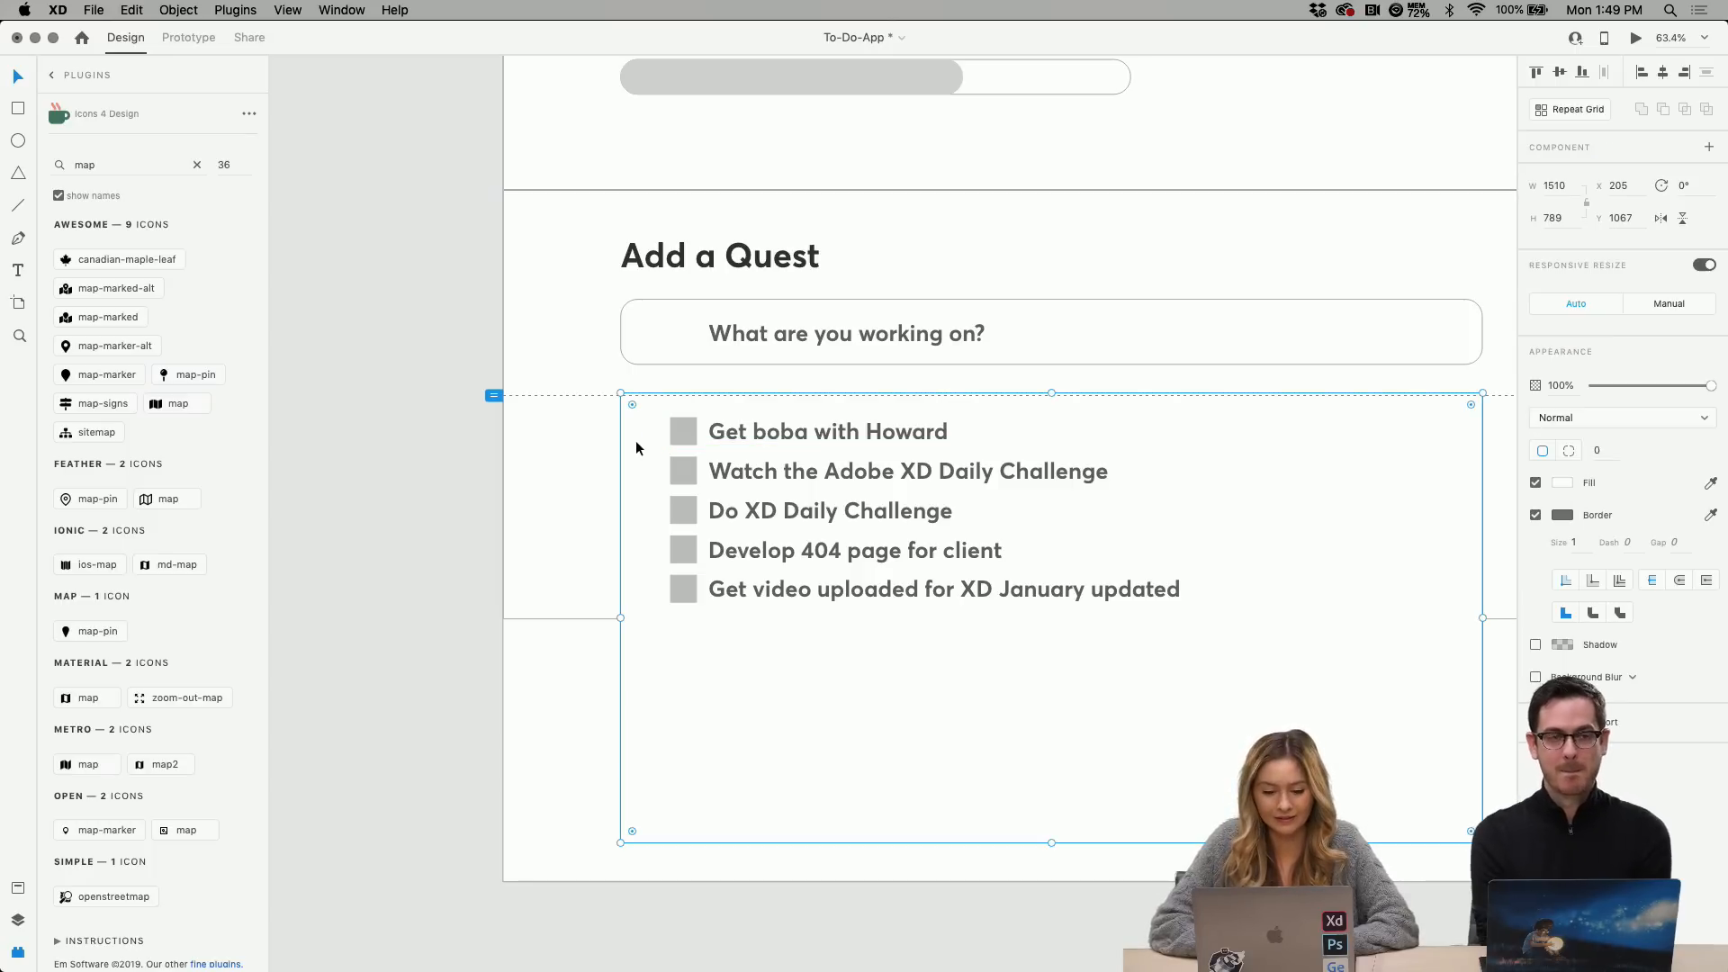
left_click(559, 427)
left_click(893, 430)
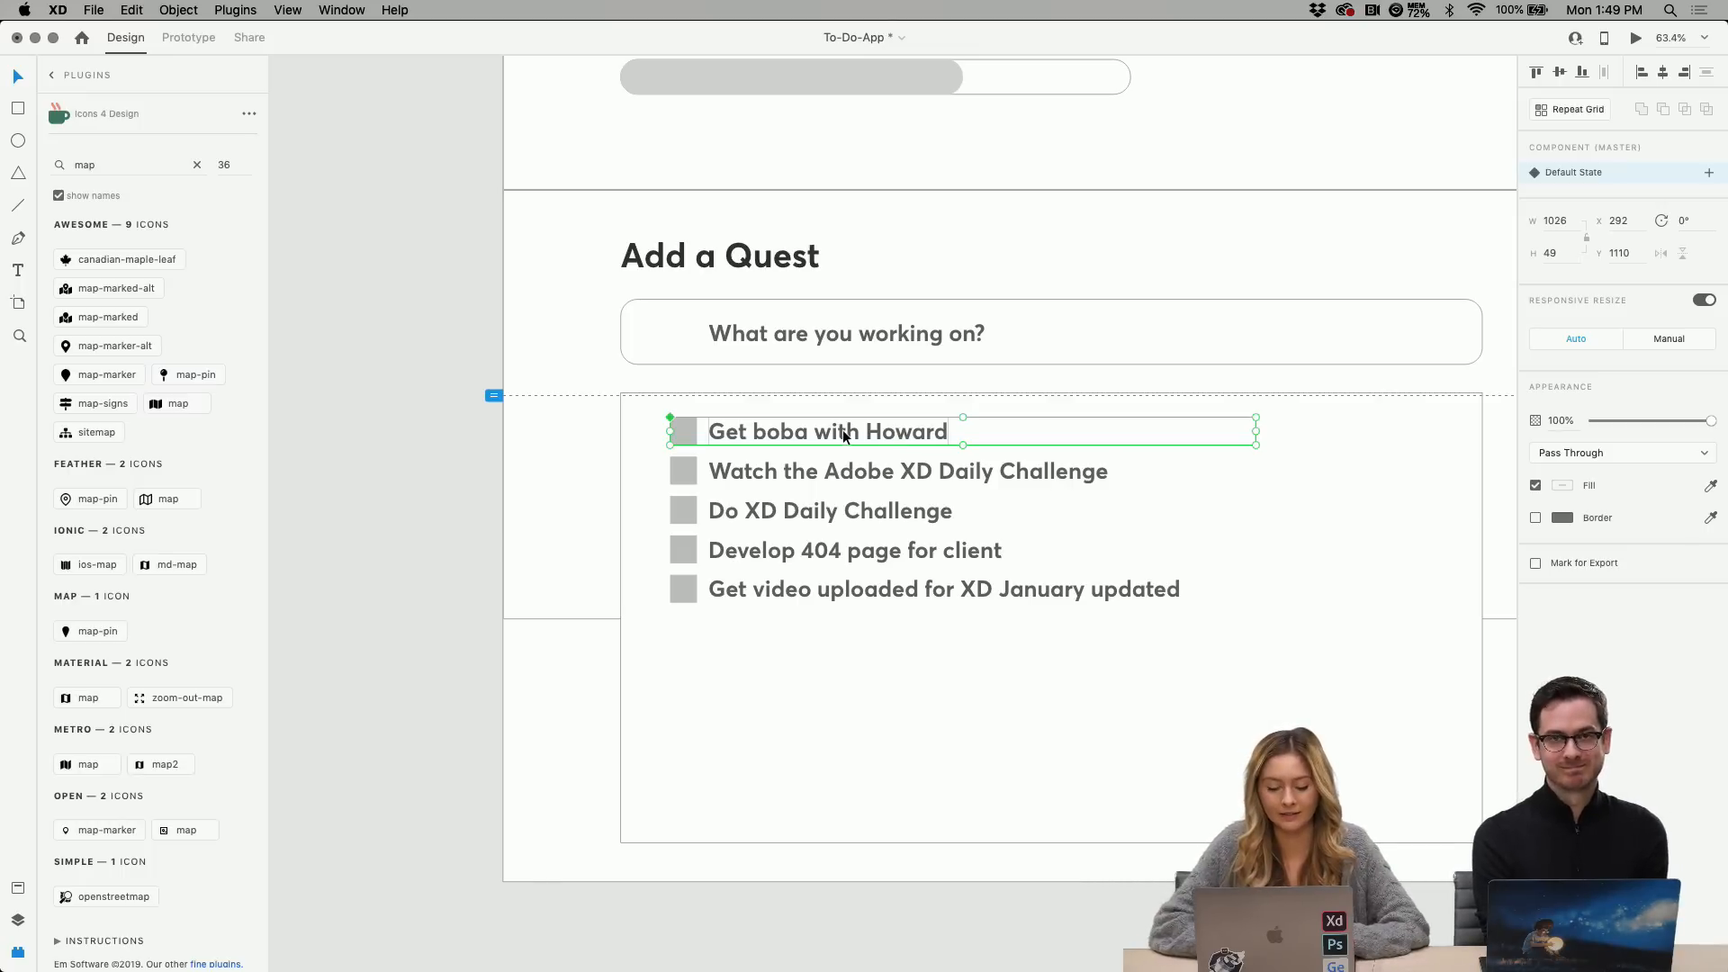
left_click(869, 590)
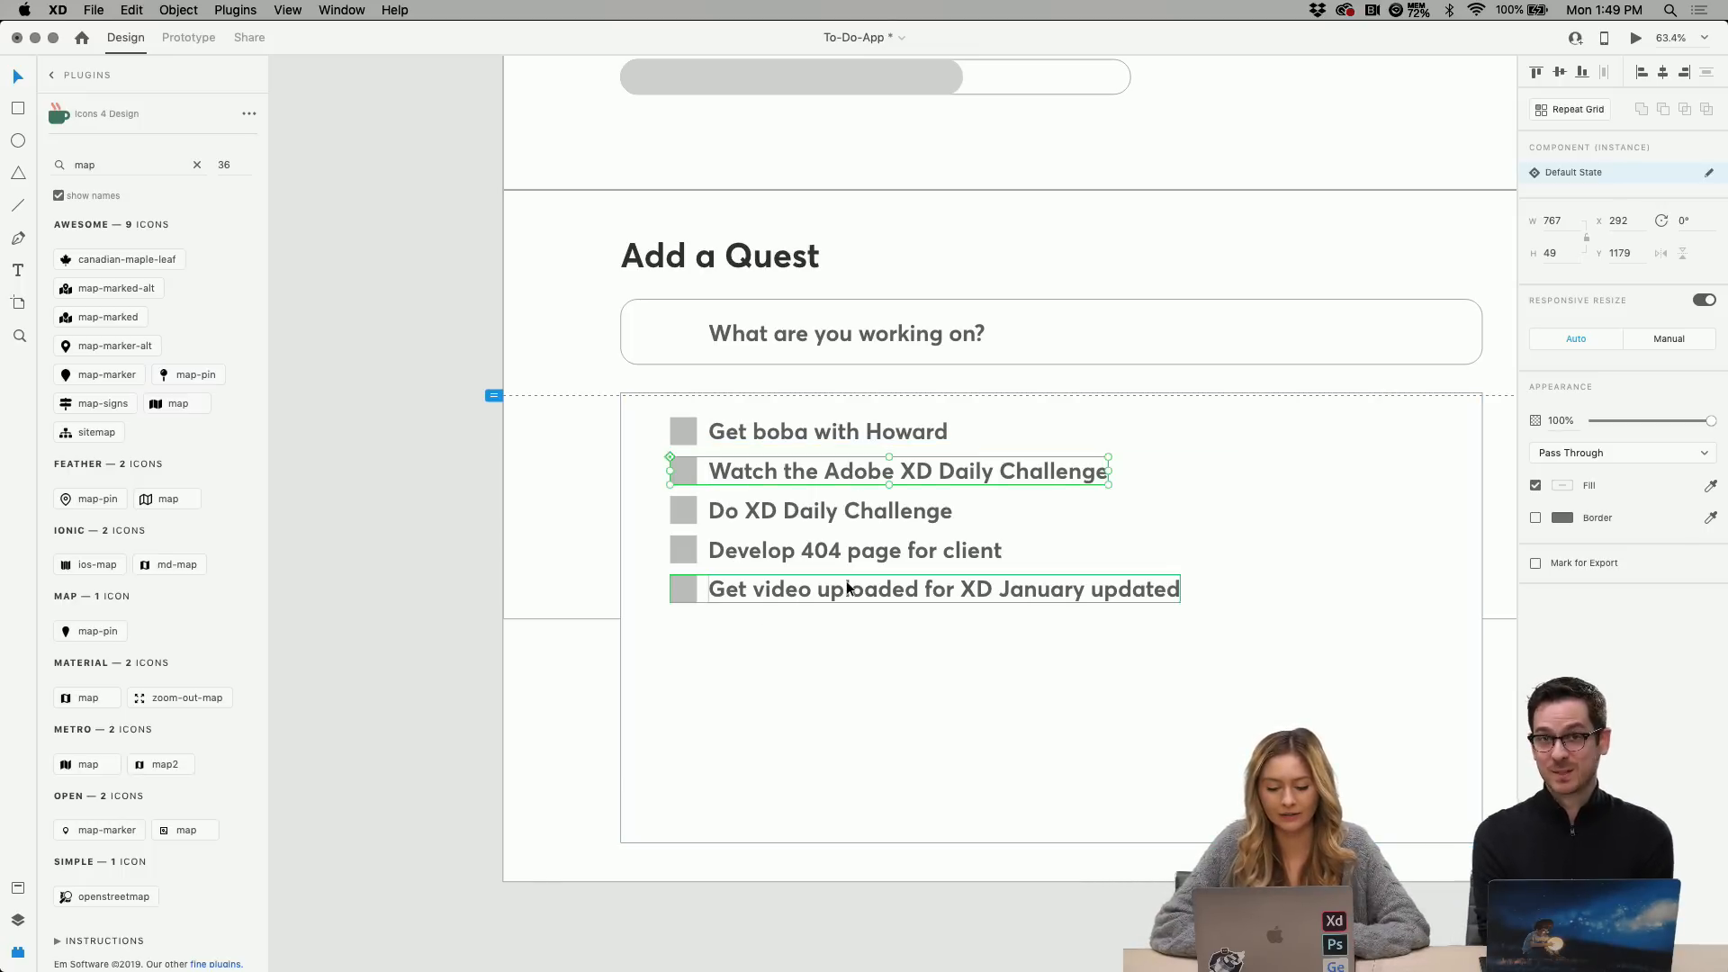
Duplicate the first quest item and place the copy directly below the fifth item, aligned with the list.
left_click(726, 450)
left_click(726, 441)
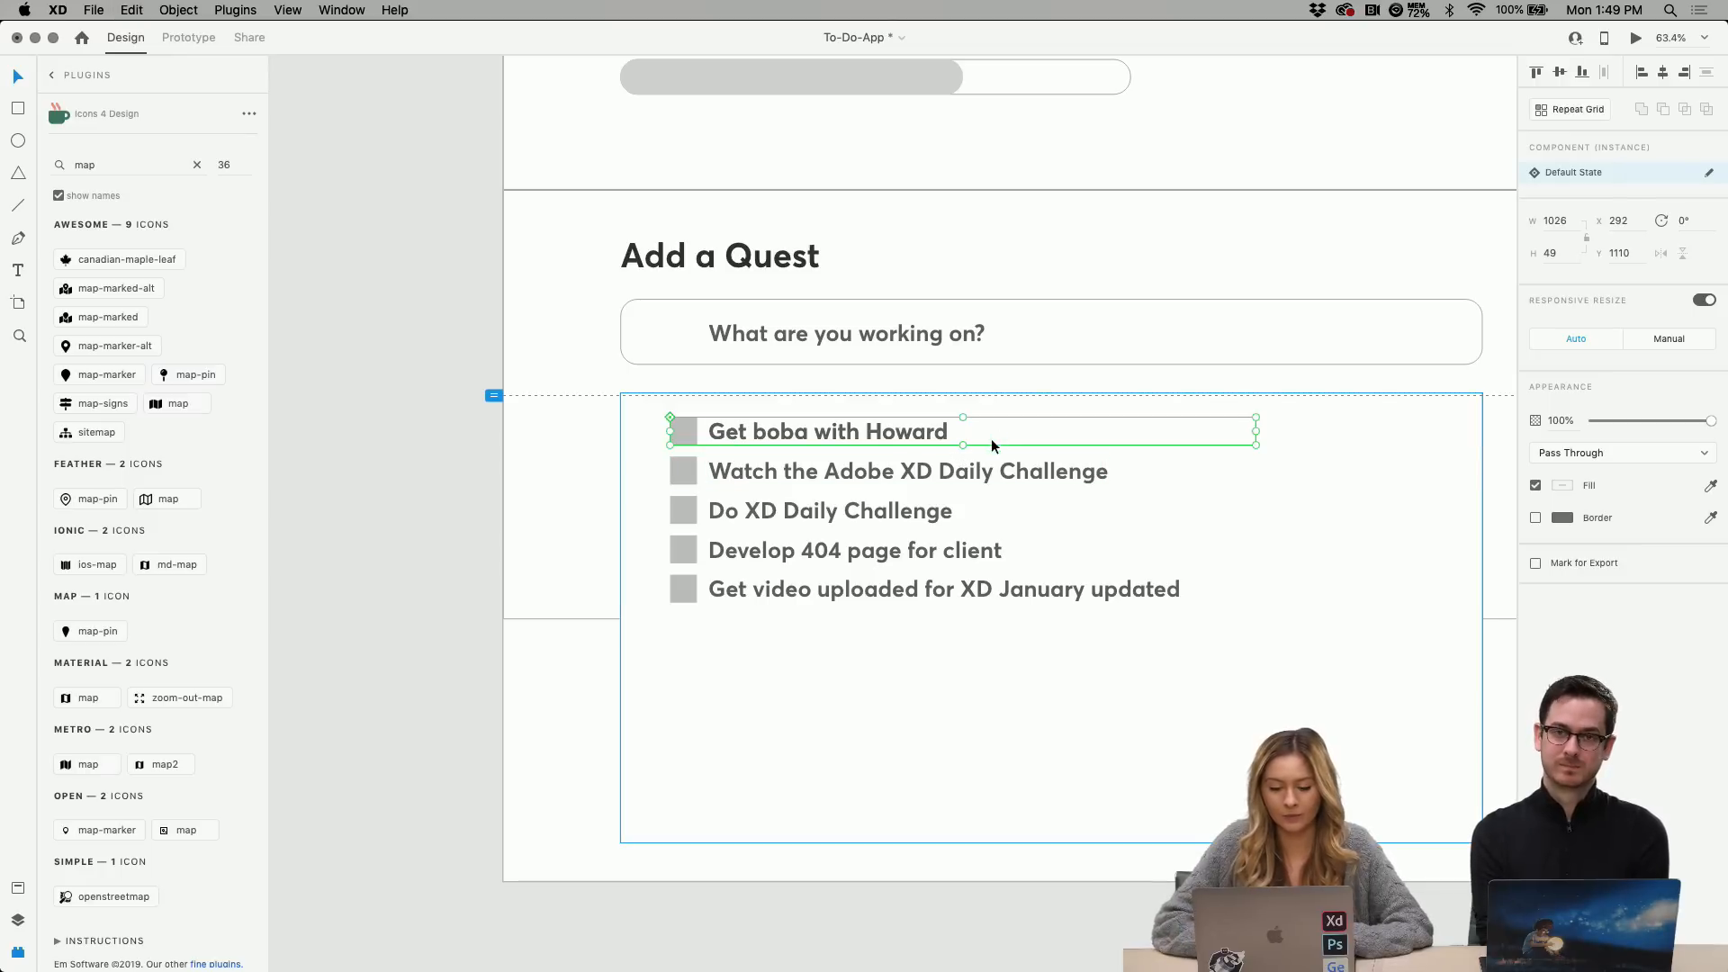
left_click_drag(991, 439, 810, 625)
Replace the sixth quest item's text with "Finish low fidelity homepage mock".
double_click(803, 625)
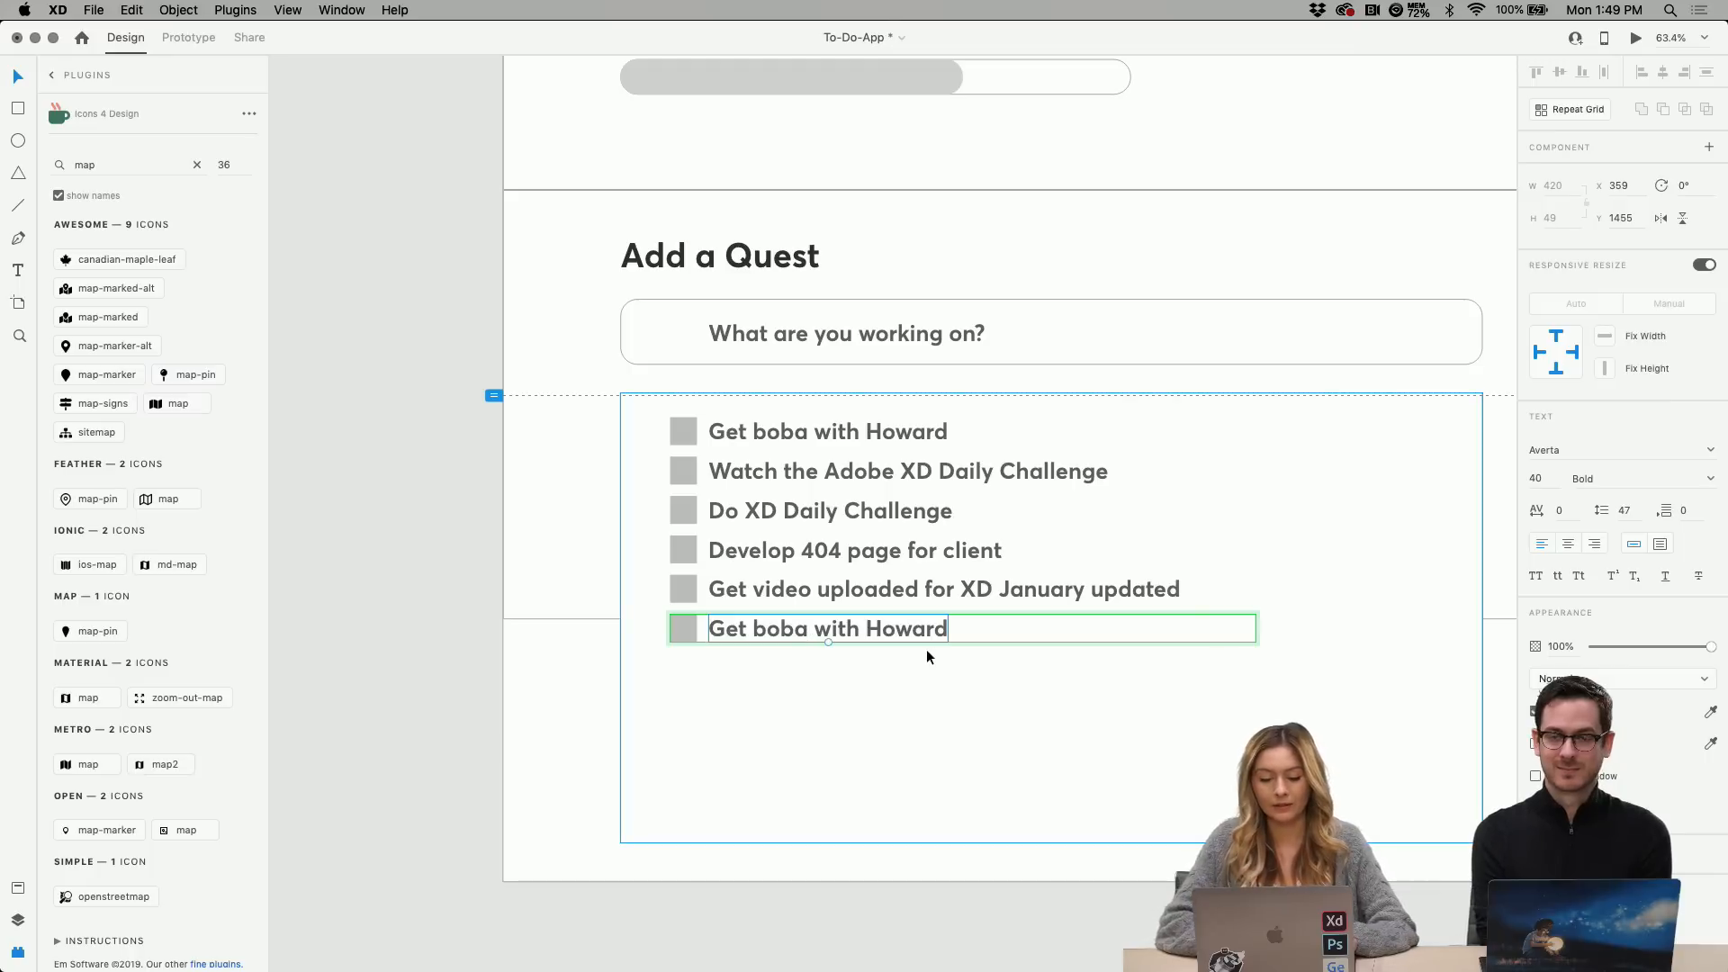
key("super+a")
type("Finsih")
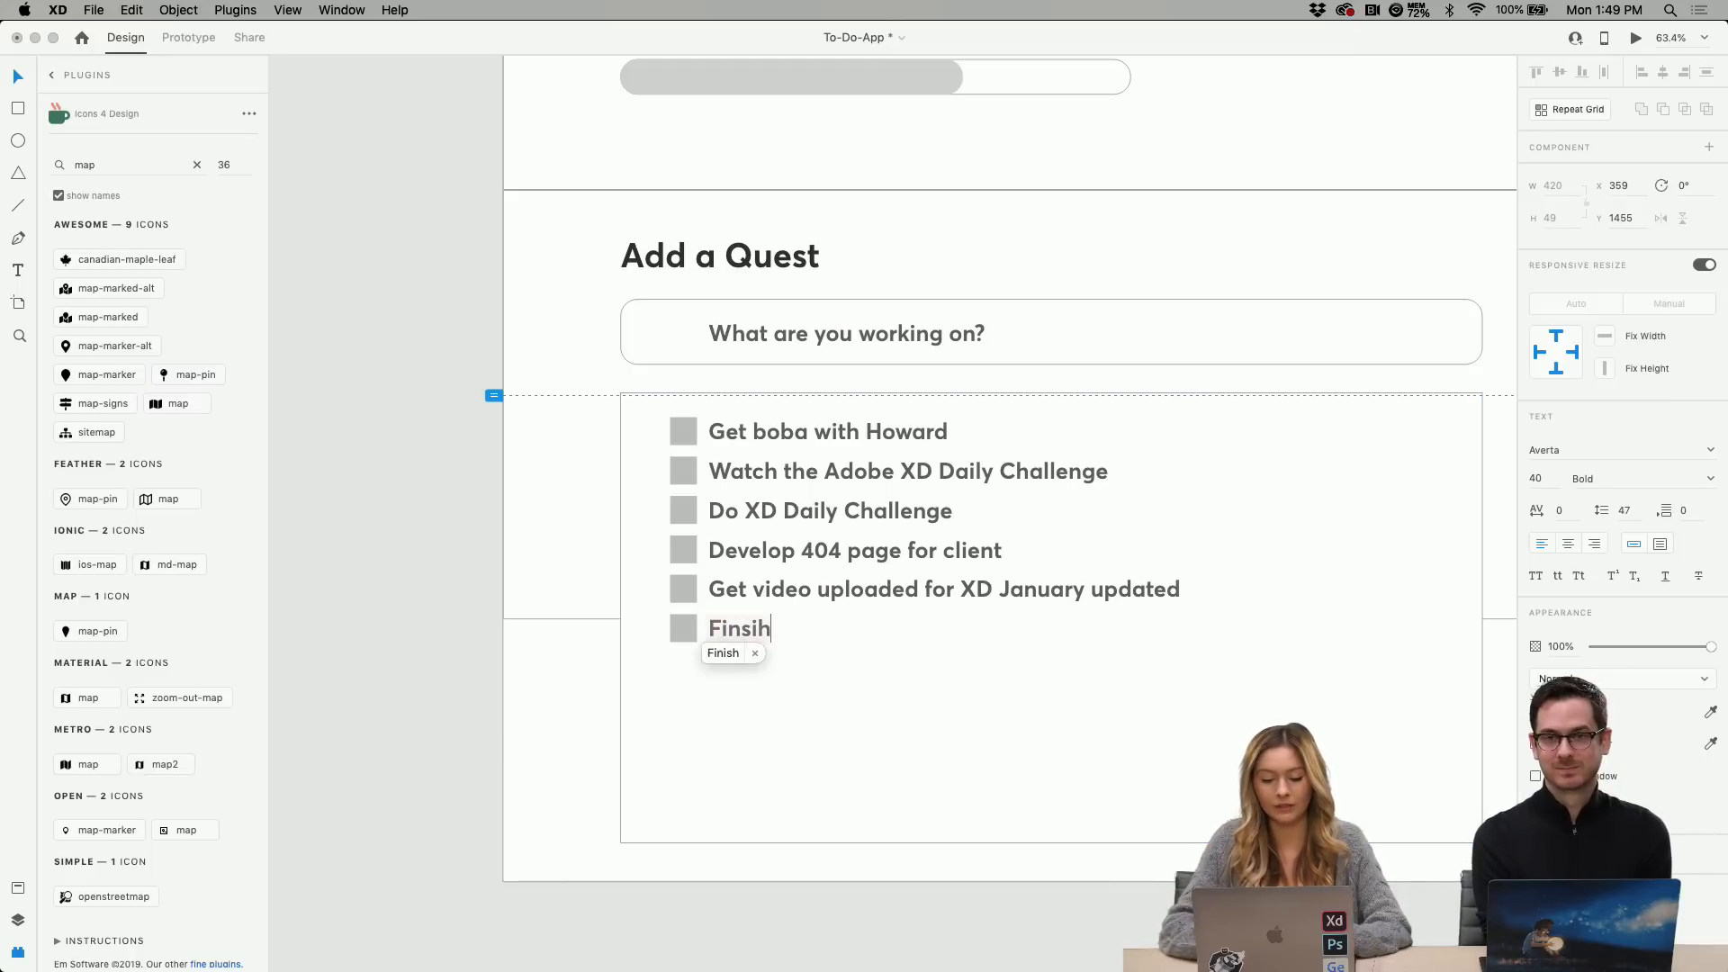
key("BackSpace")
key("BackSpace")
key("BackSpace")
type("ish ")
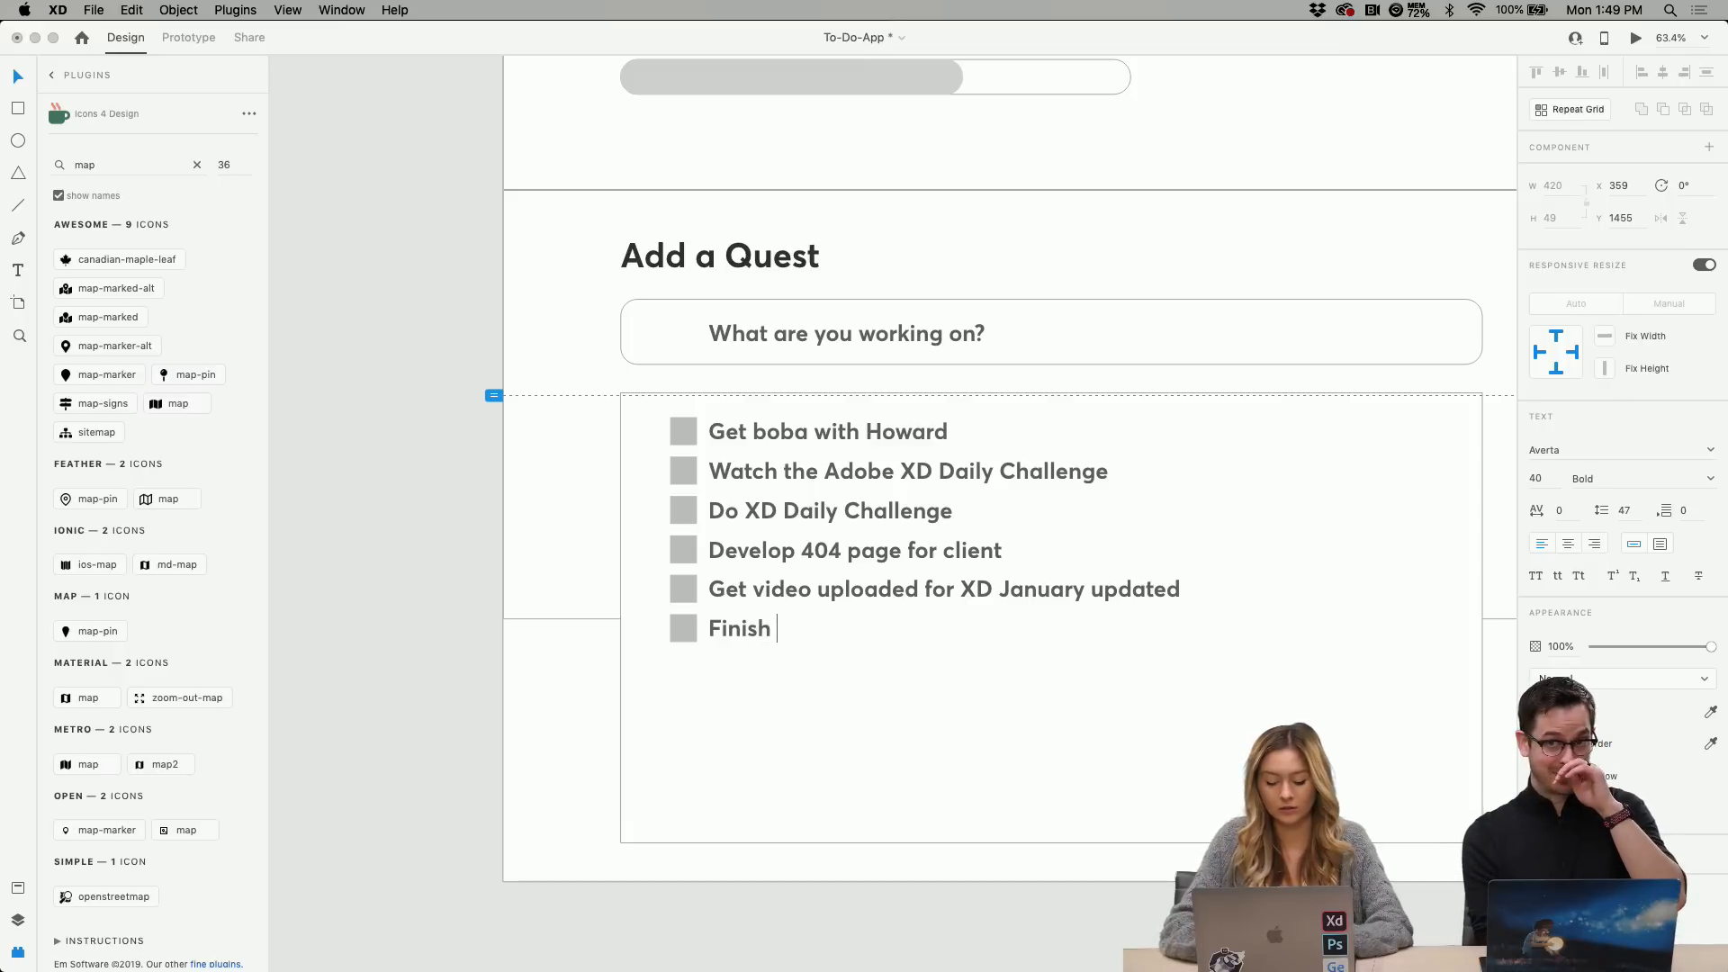
type("low fidelity homape")
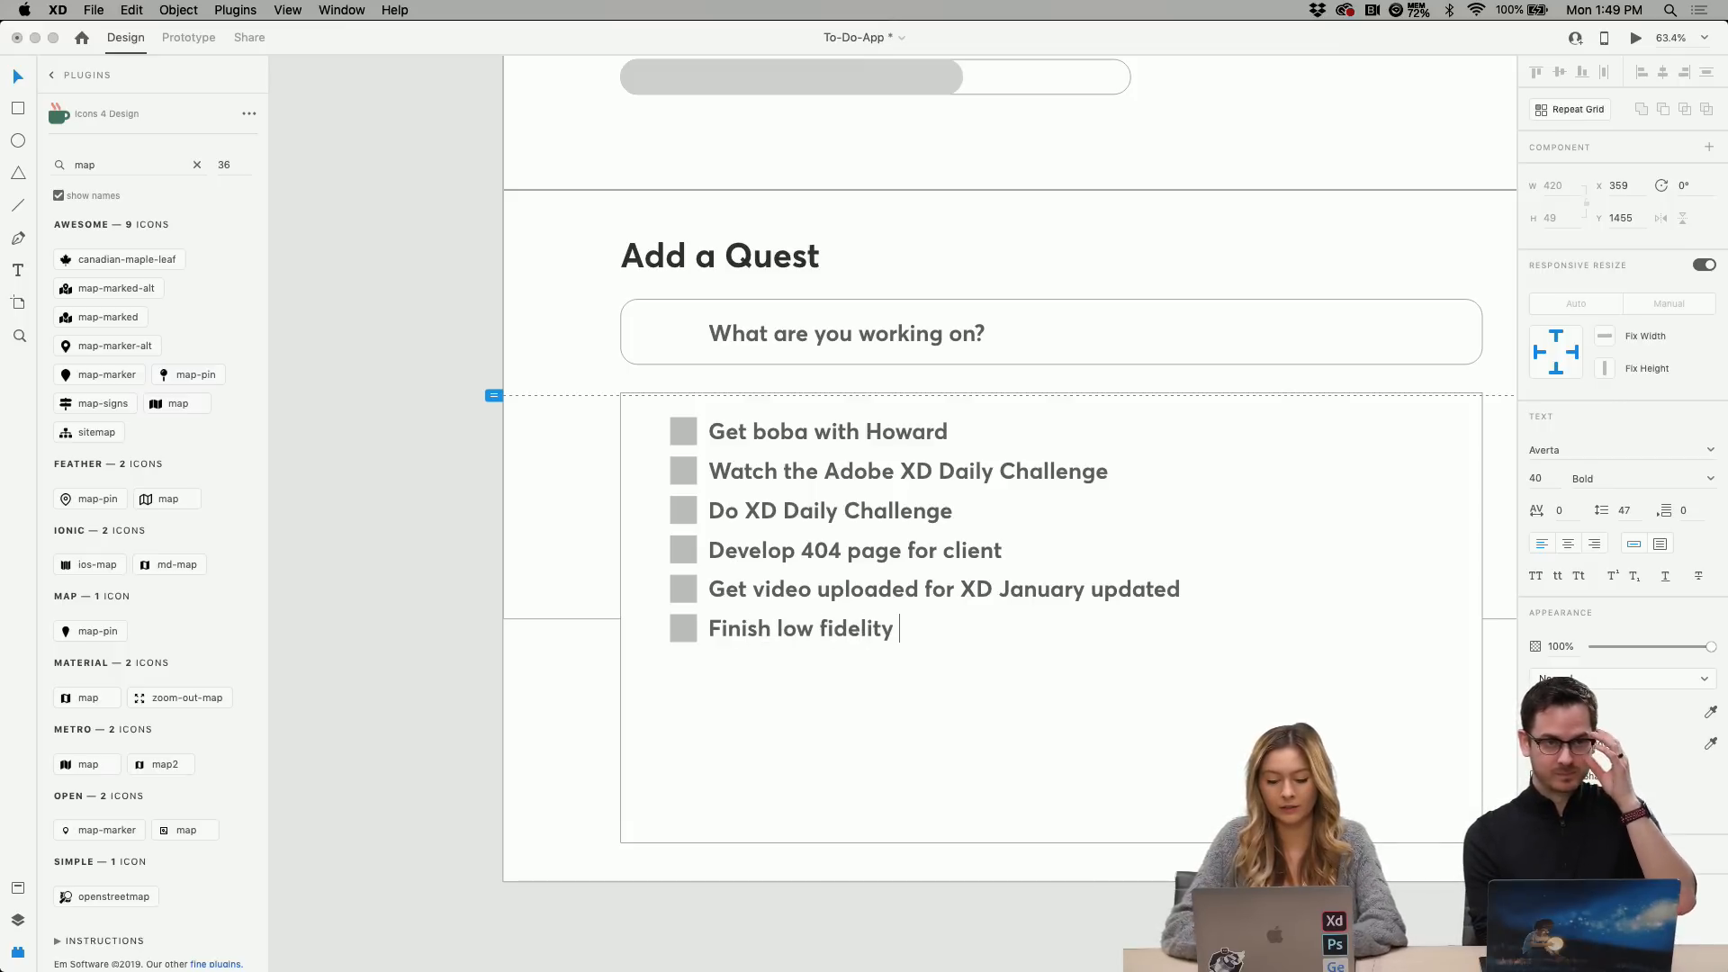
key("BackSpace")
key("BackSpace")
key("BackSpace")
type("e")
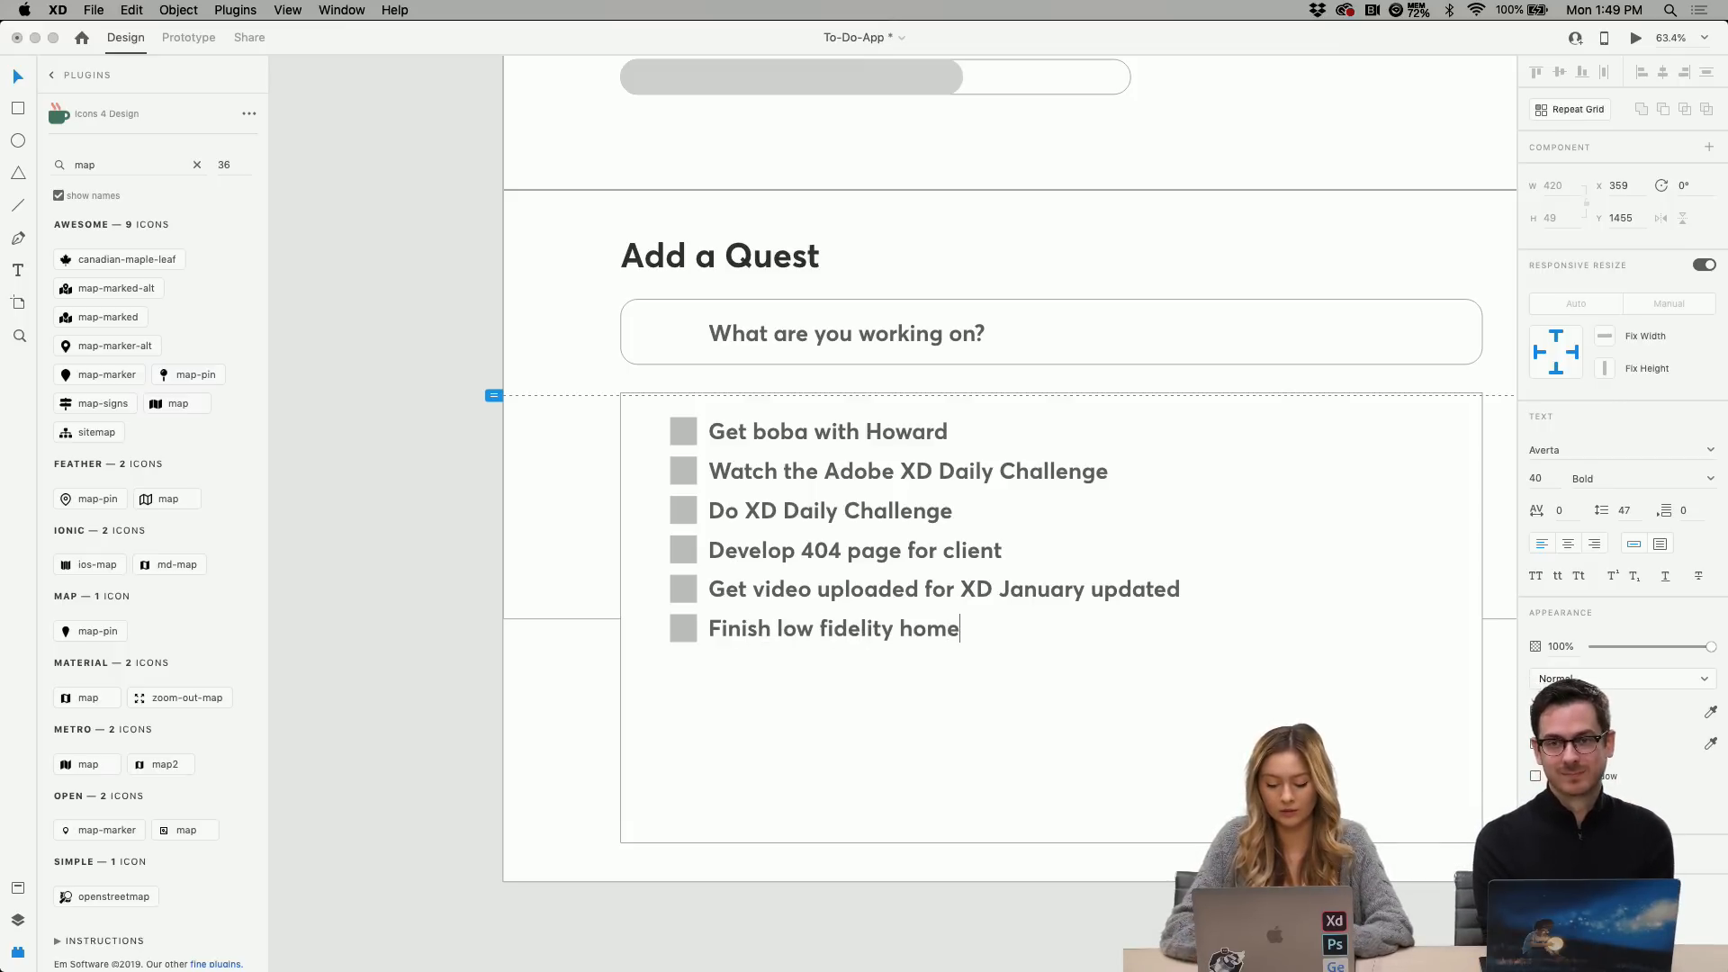
type("pahe m")
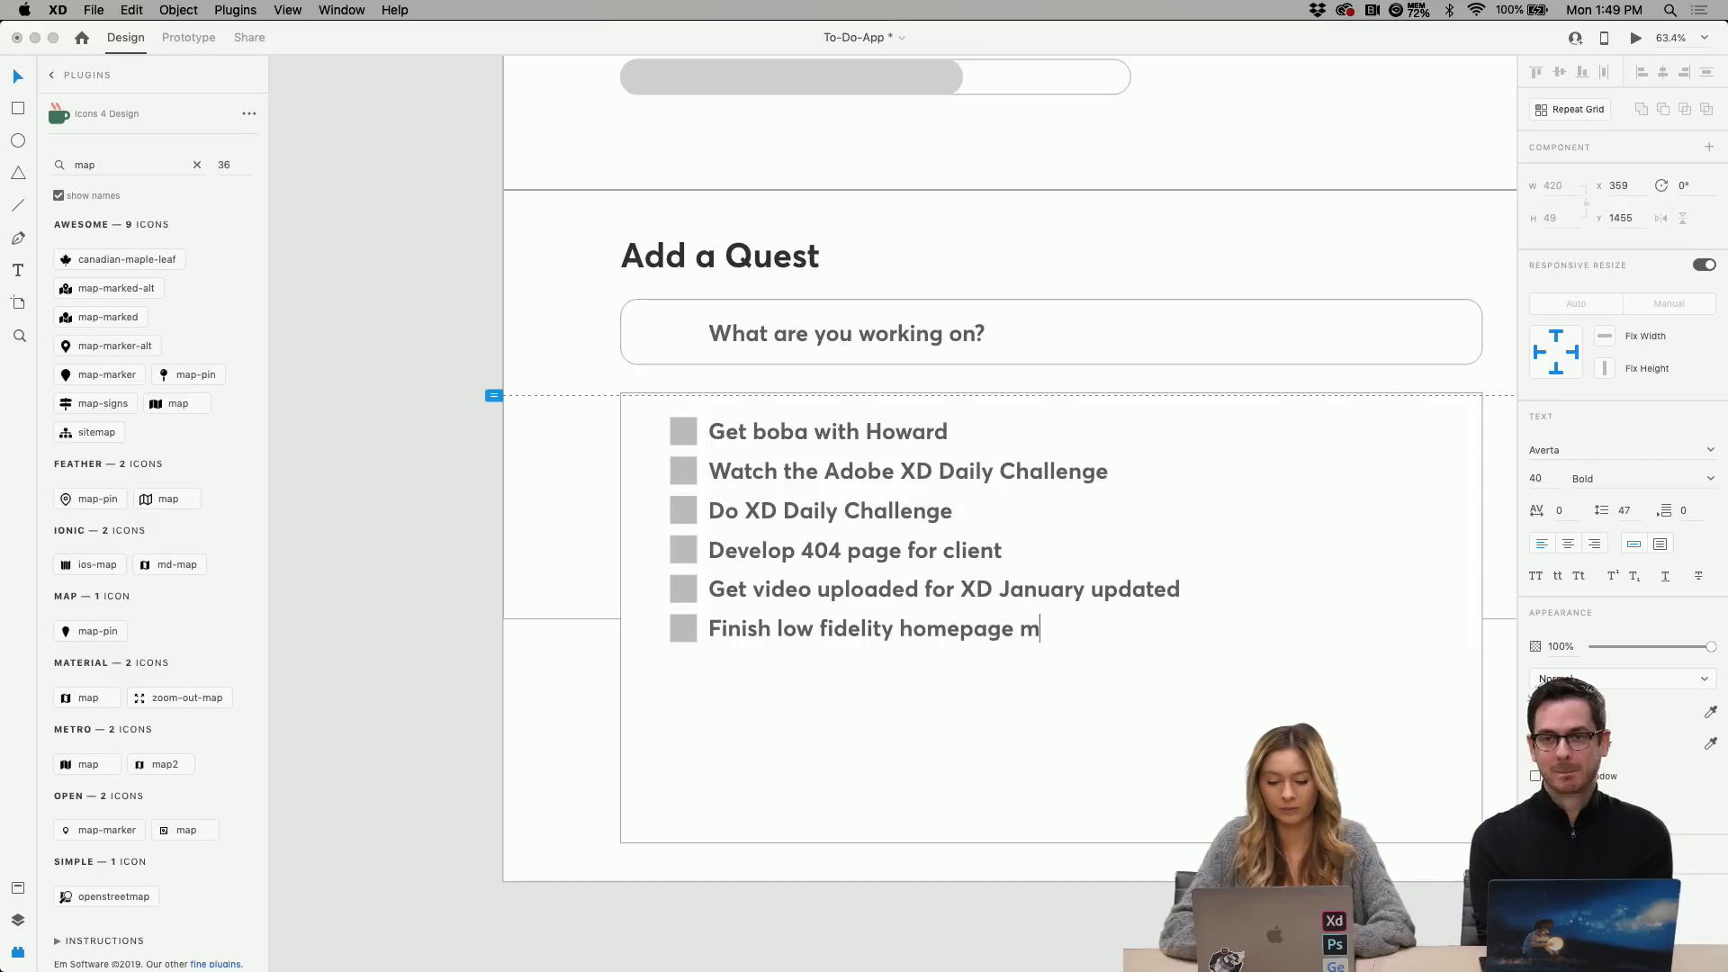
type("ock")
key("Escape")
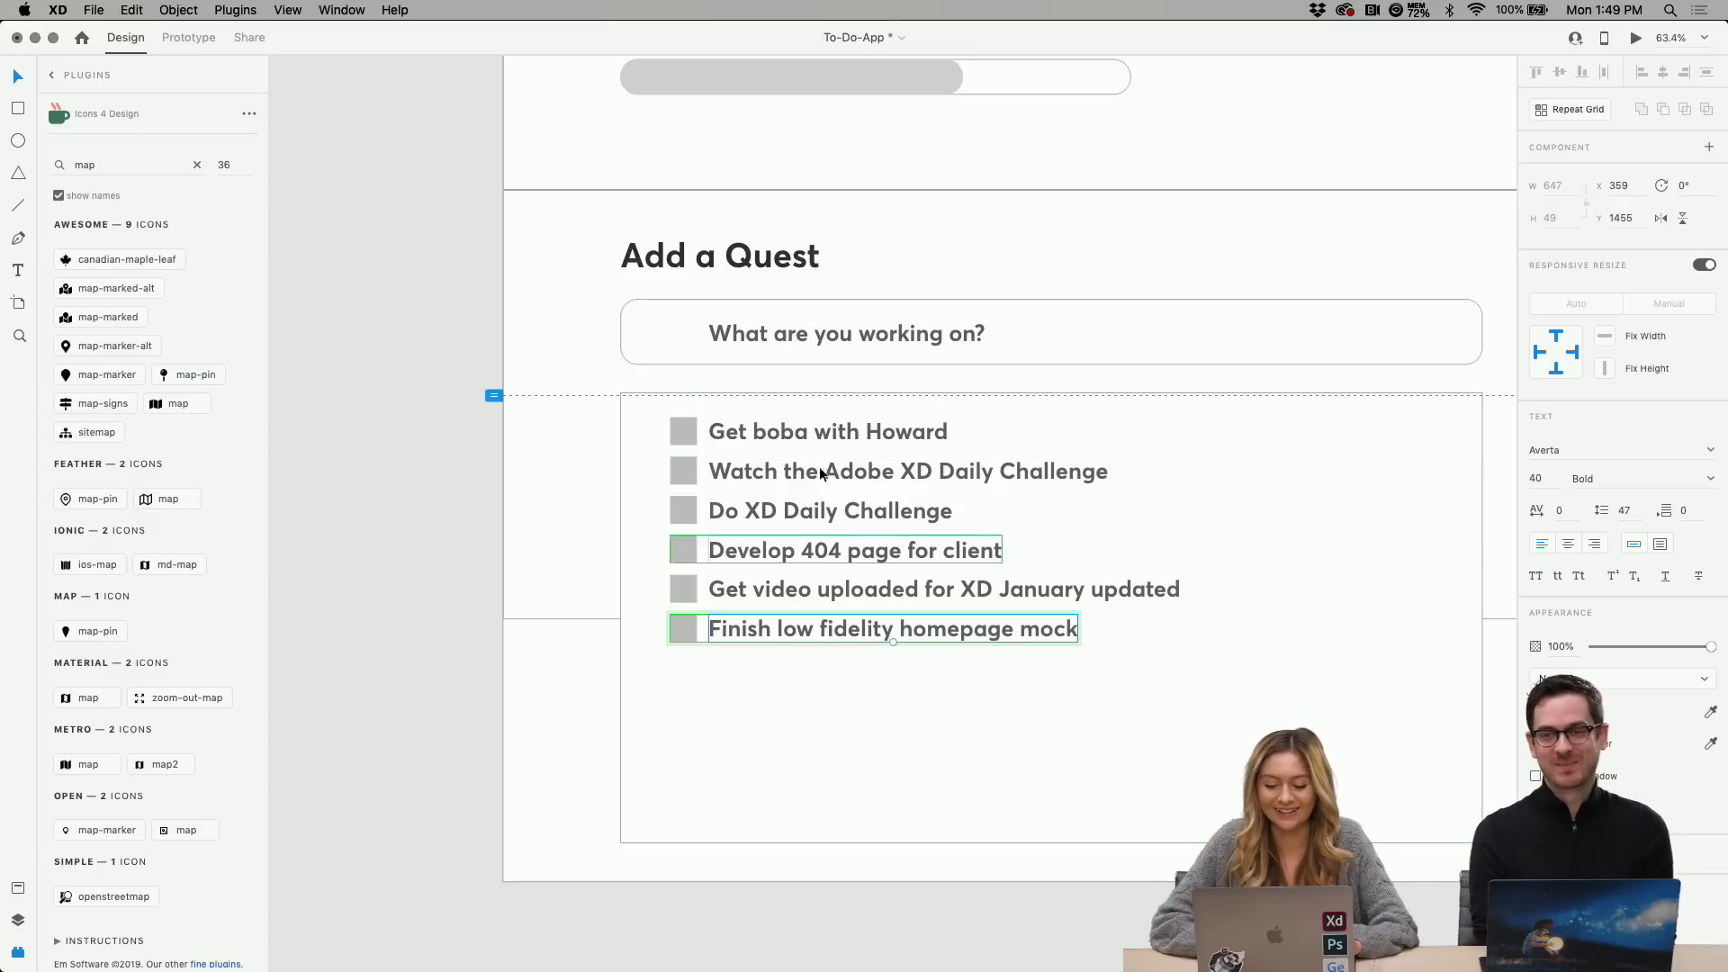
key("Escape")
left_click(975, 367)
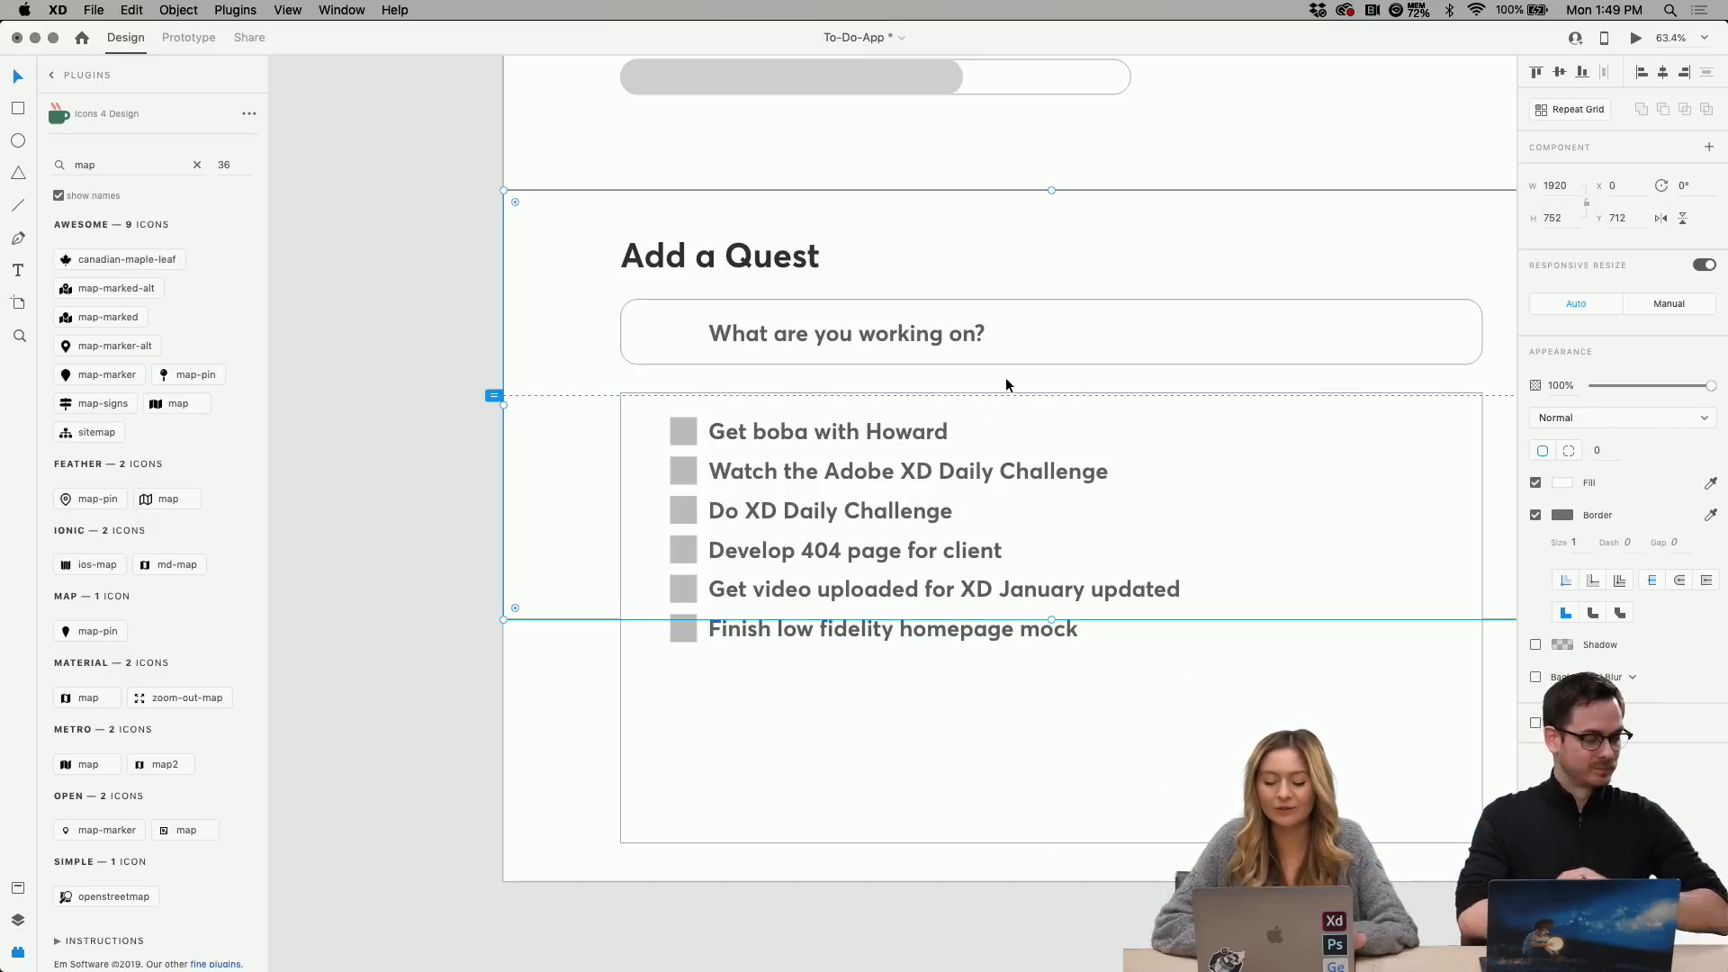
scroll(1007, 376, "down", 5)
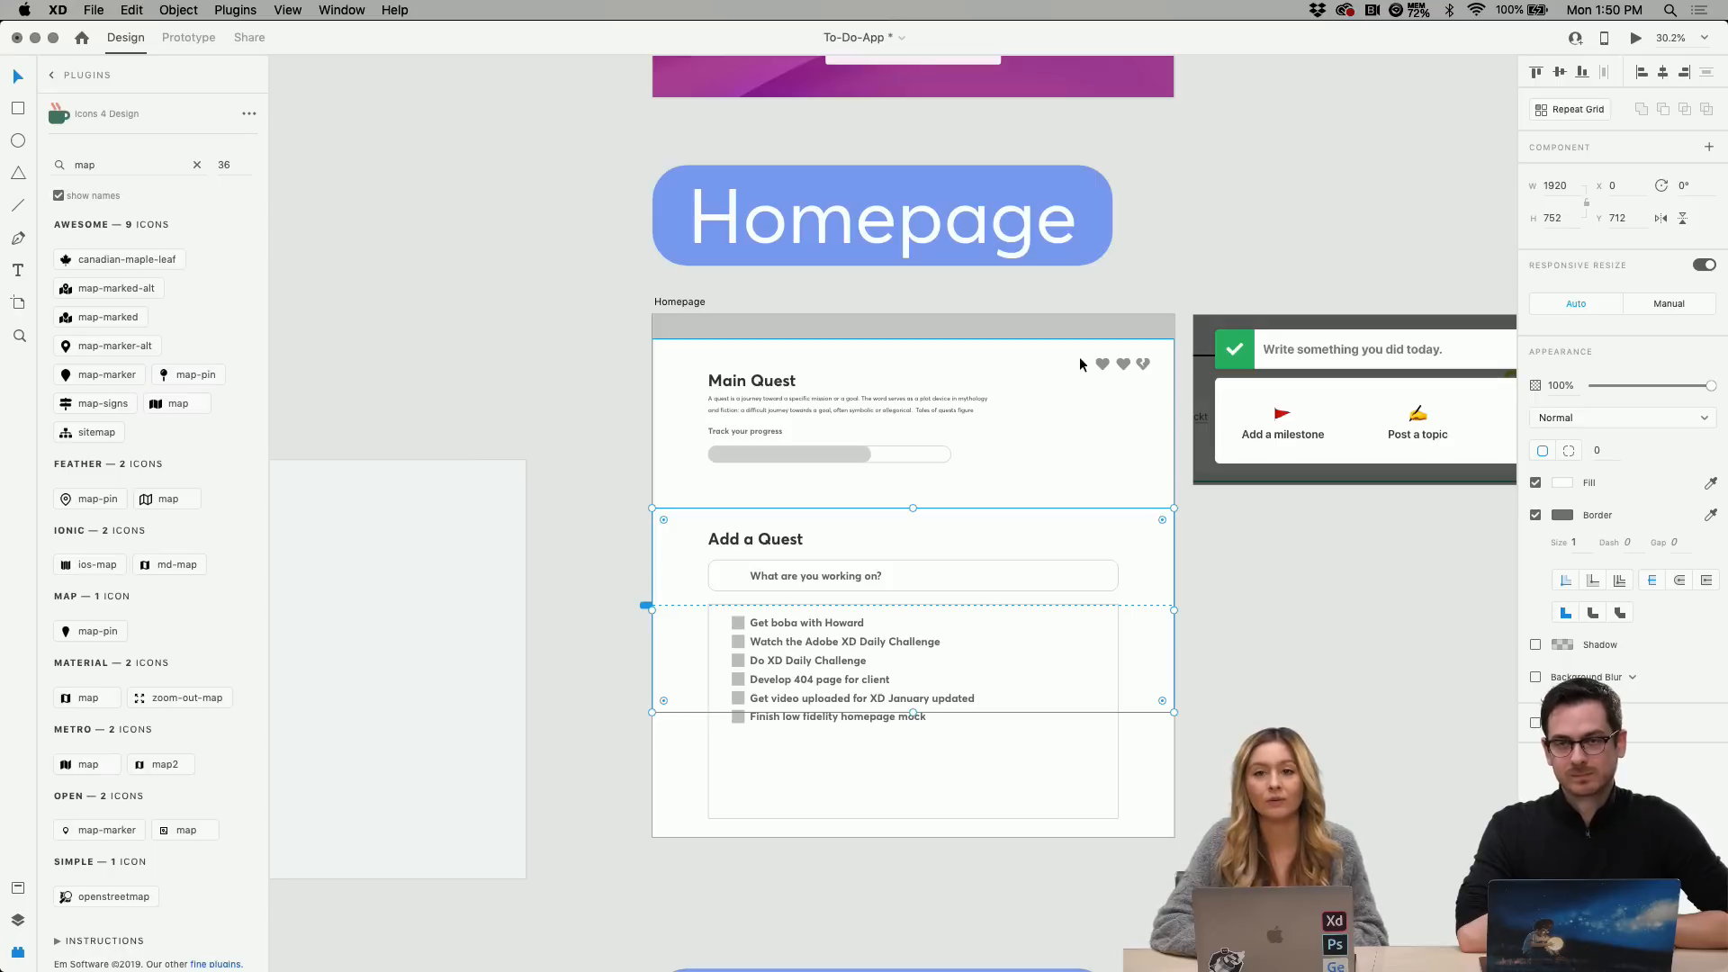
left_click(1055, 421)
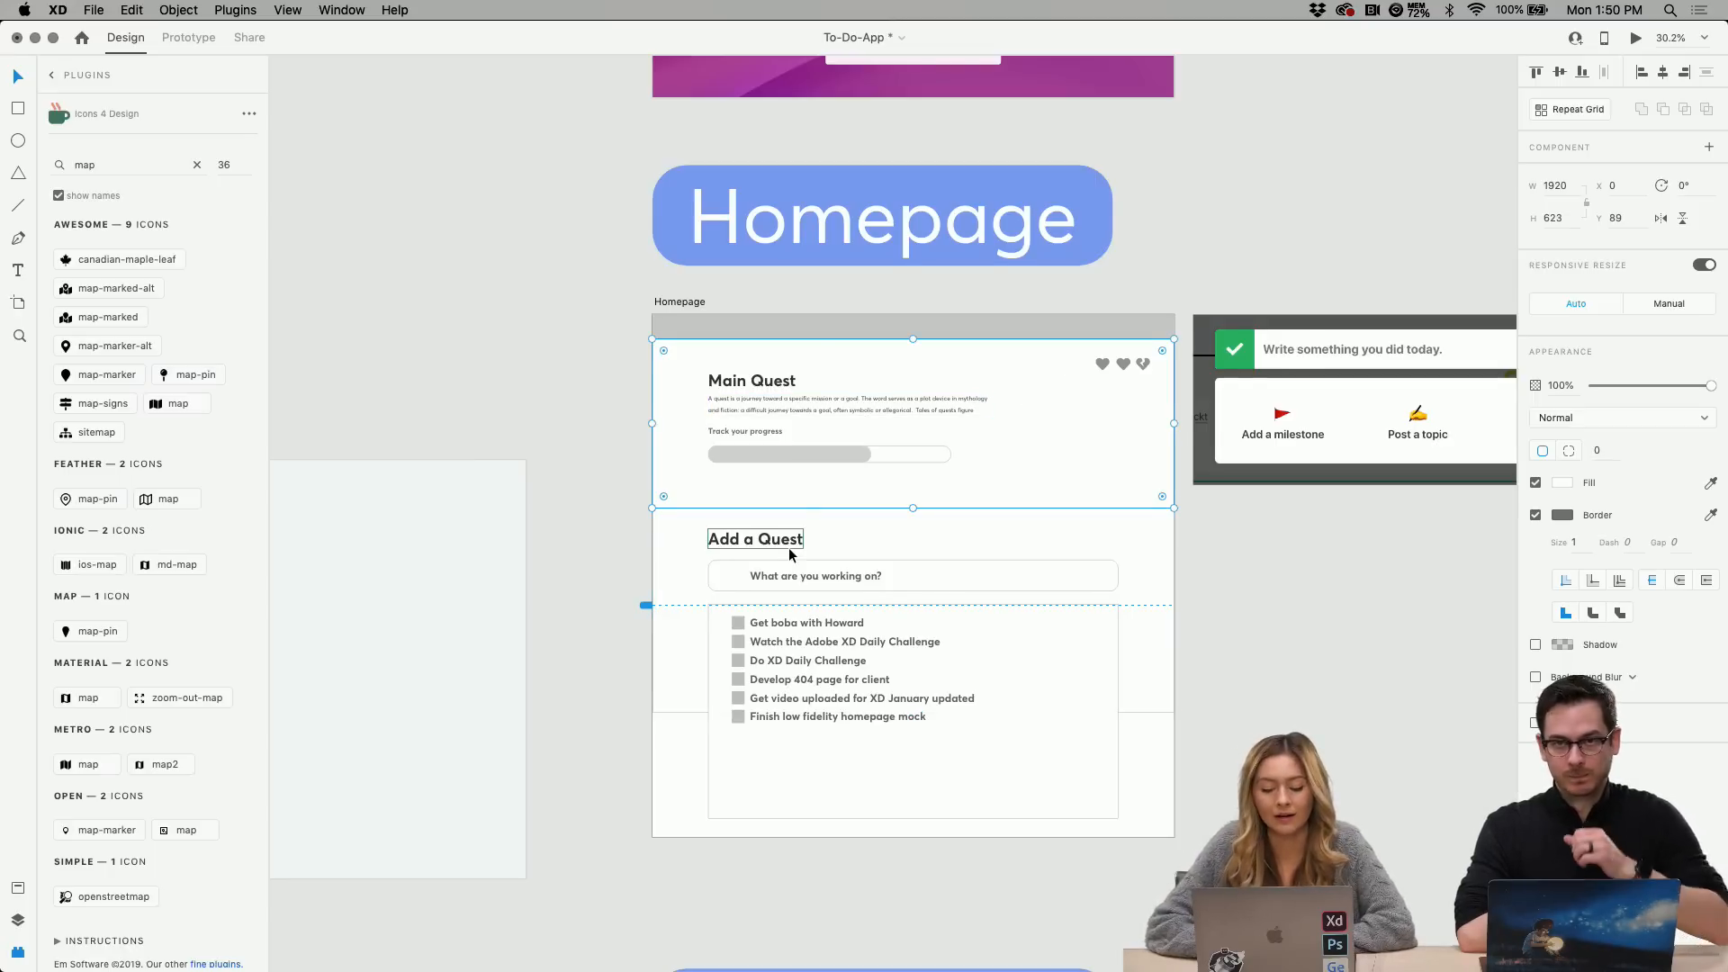
scroll(791, 553, "down", 3)
scroll(797, 504, "right", 3)
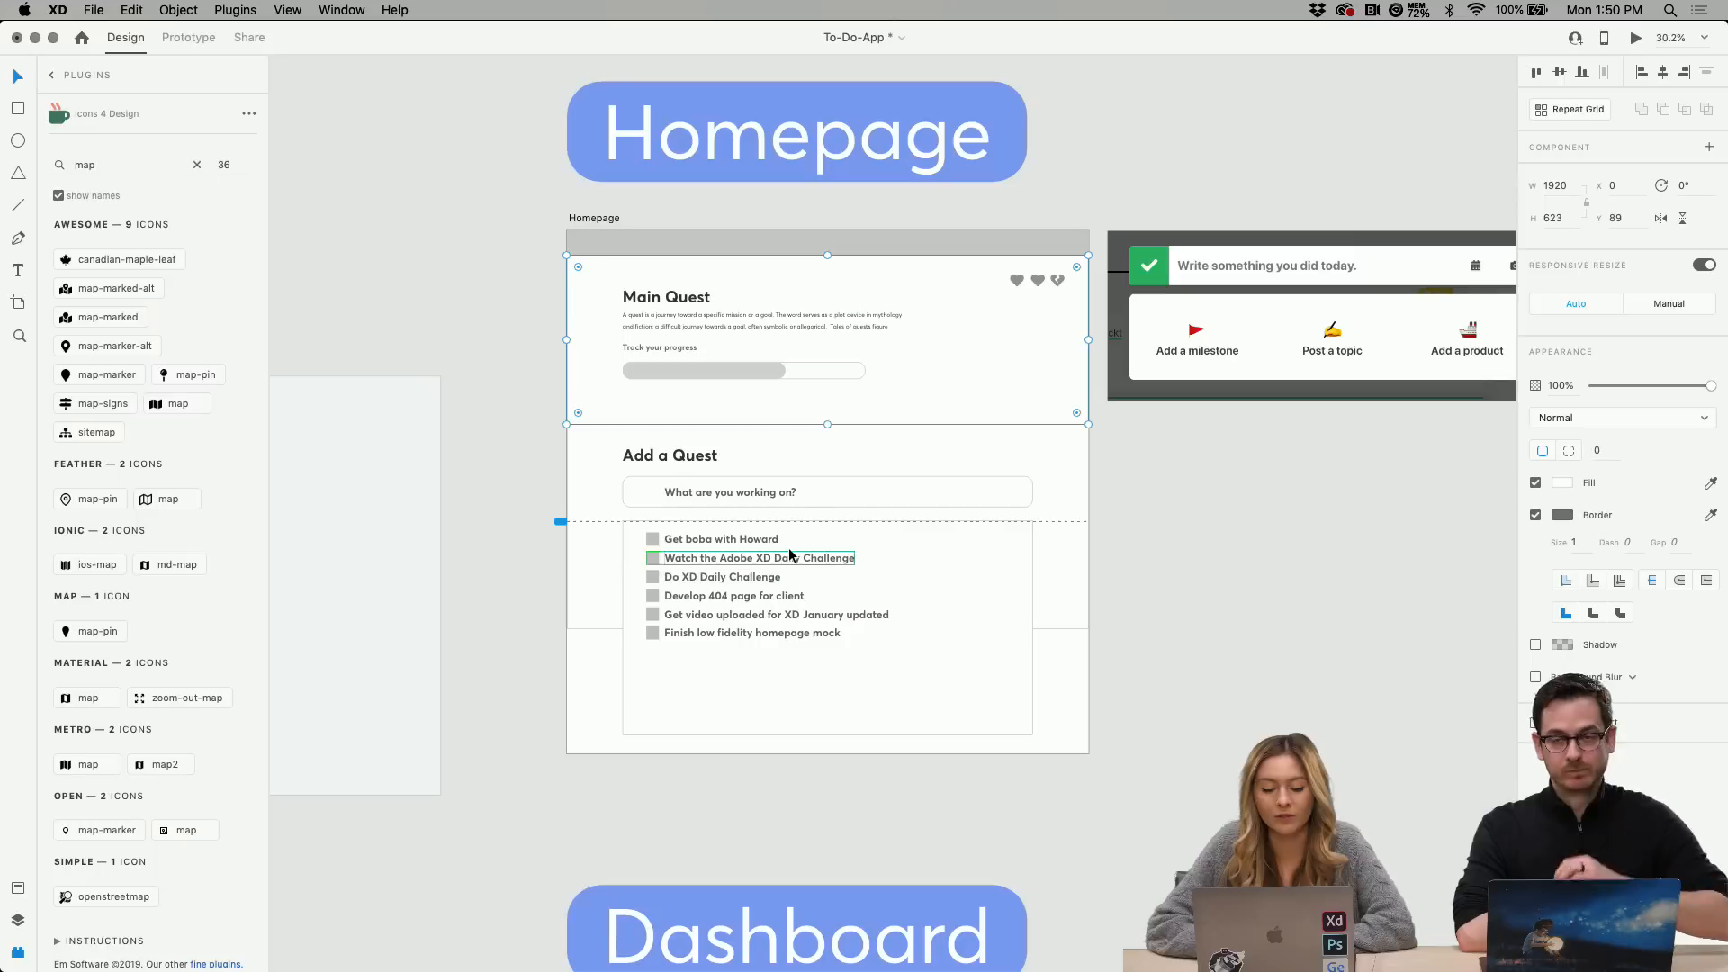
left_click(797, 436)
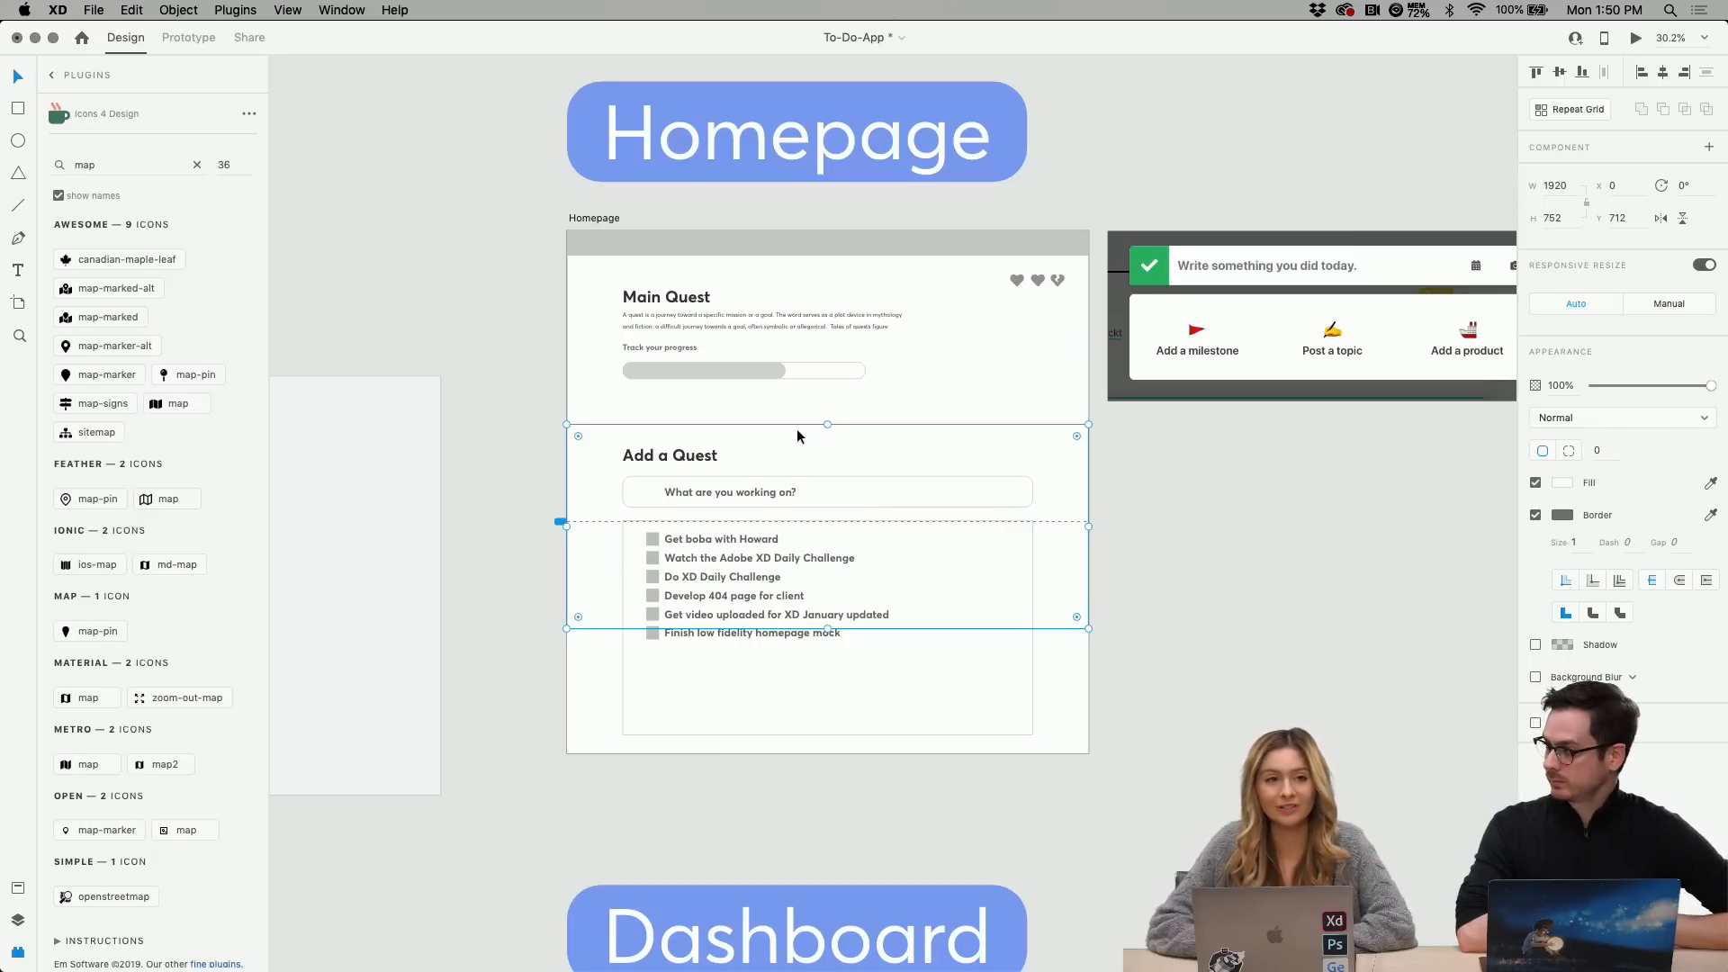
scroll(796, 429, "up", 5)
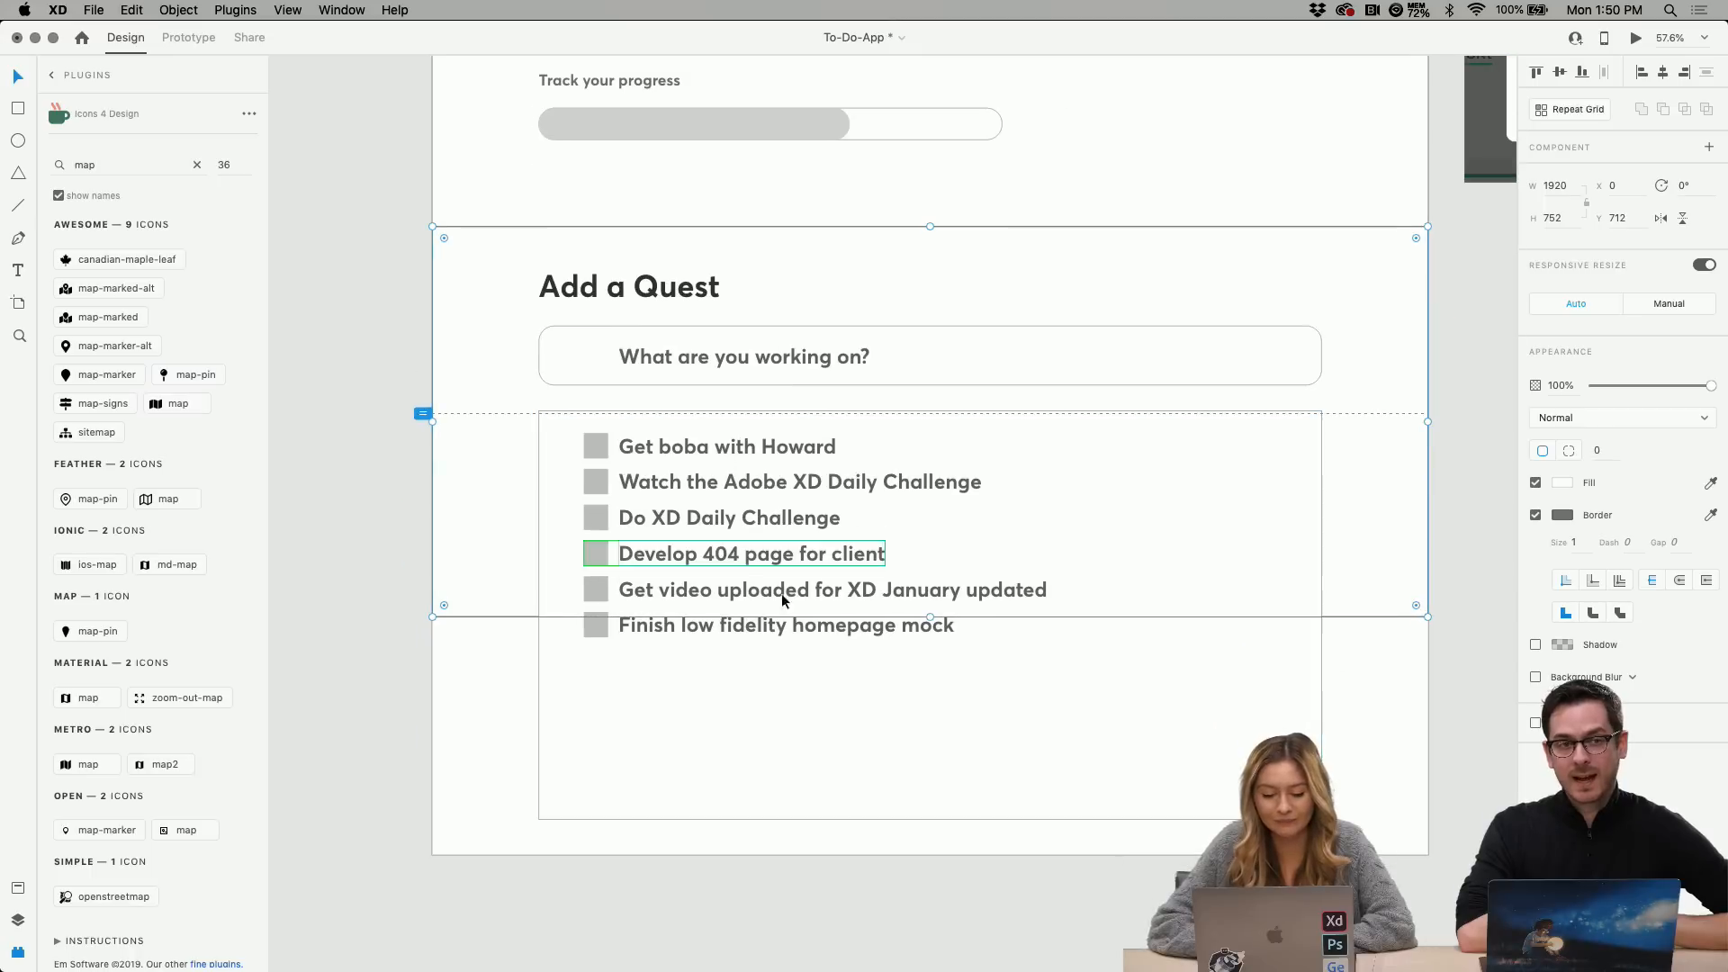
left_click(728, 623)
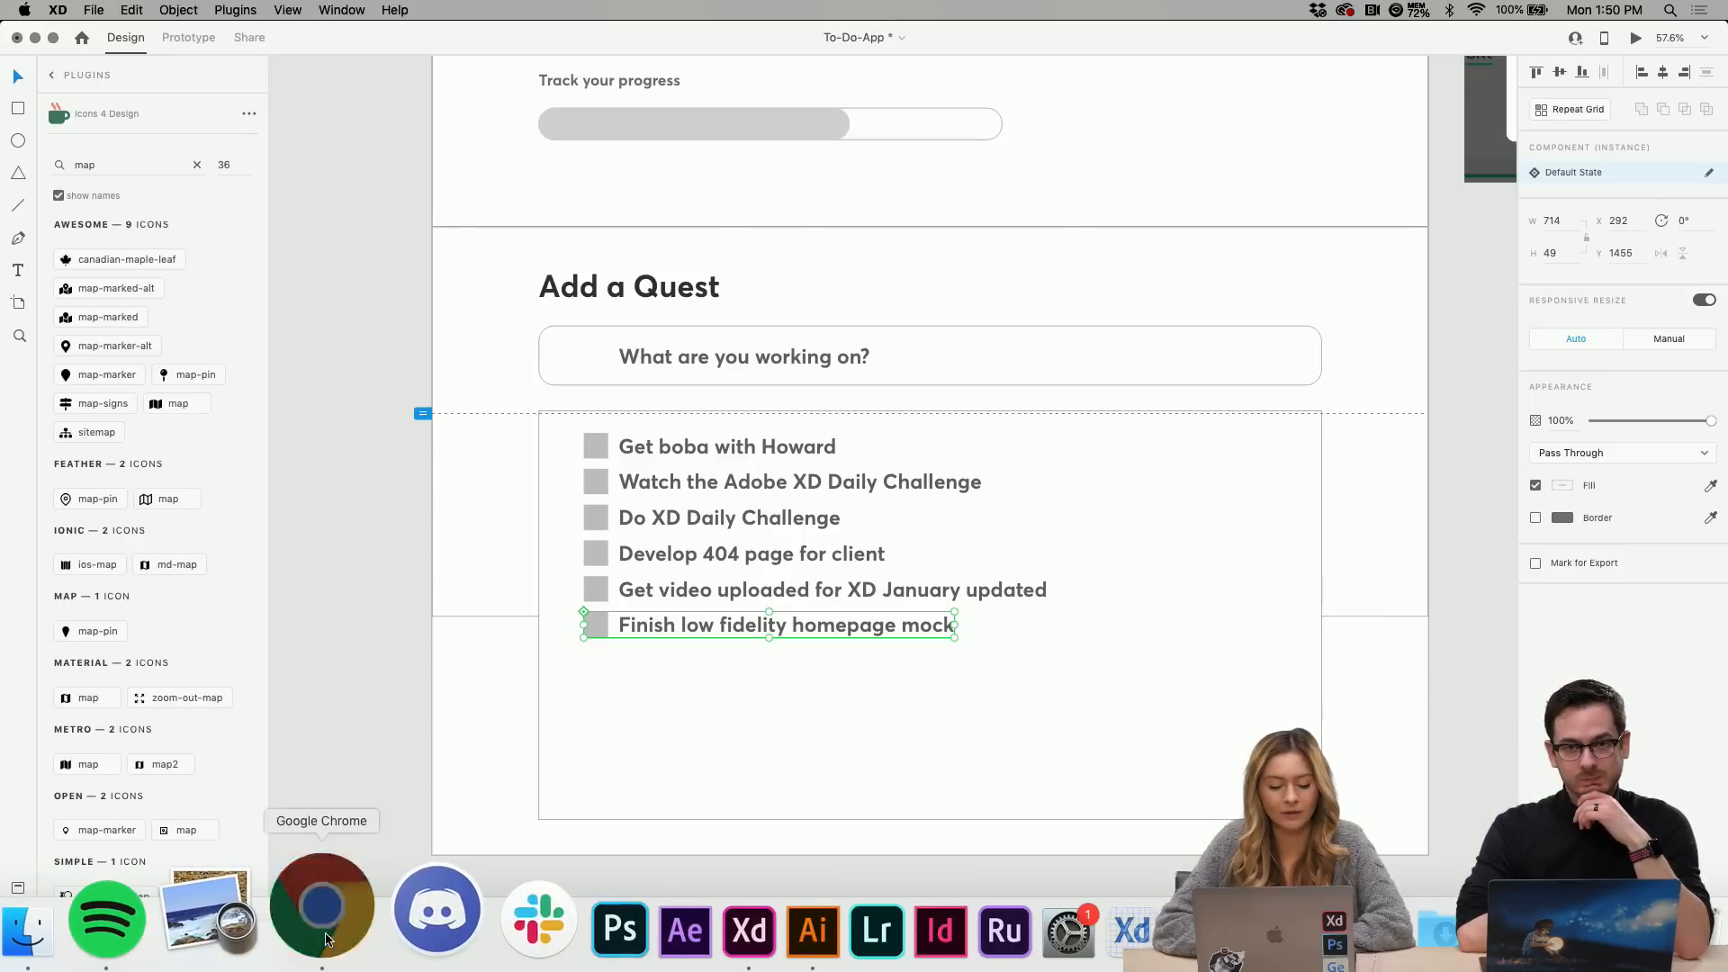
Switch to Google Chrome, open twitter.com in a new tab, and view the signed-in account's profile page.
left_click(324, 915)
mouse_move(1069, 36)
left_click(1103, 63)
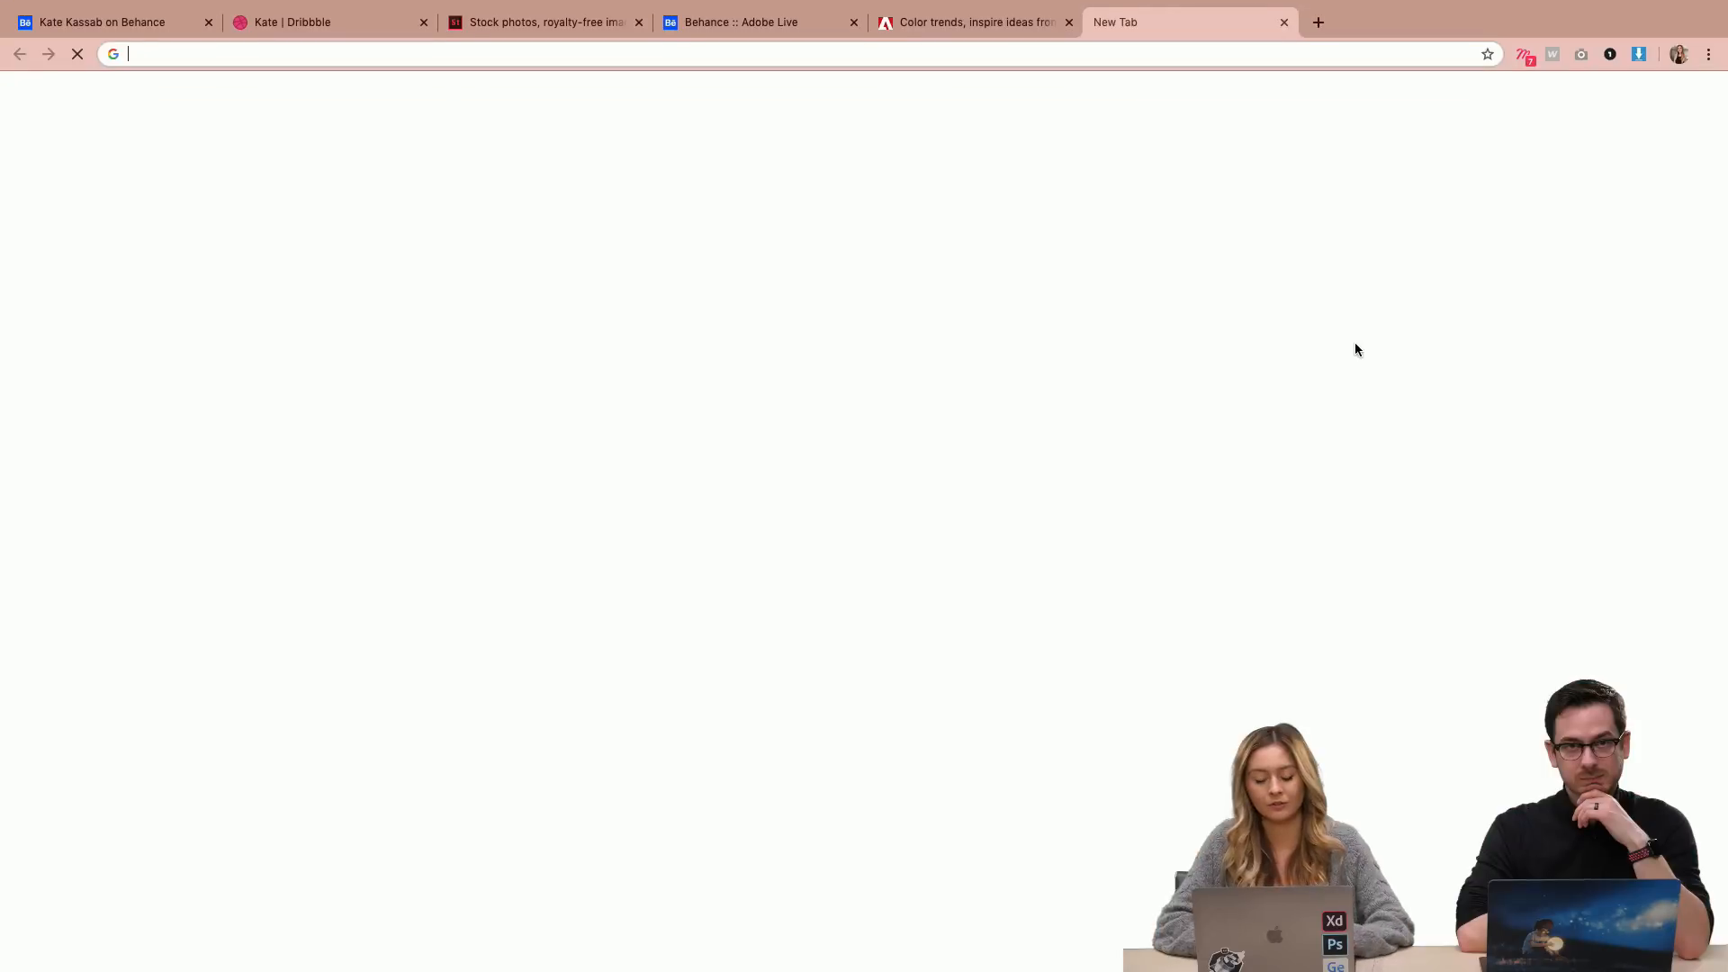
type("twitter.com")
key("Return")
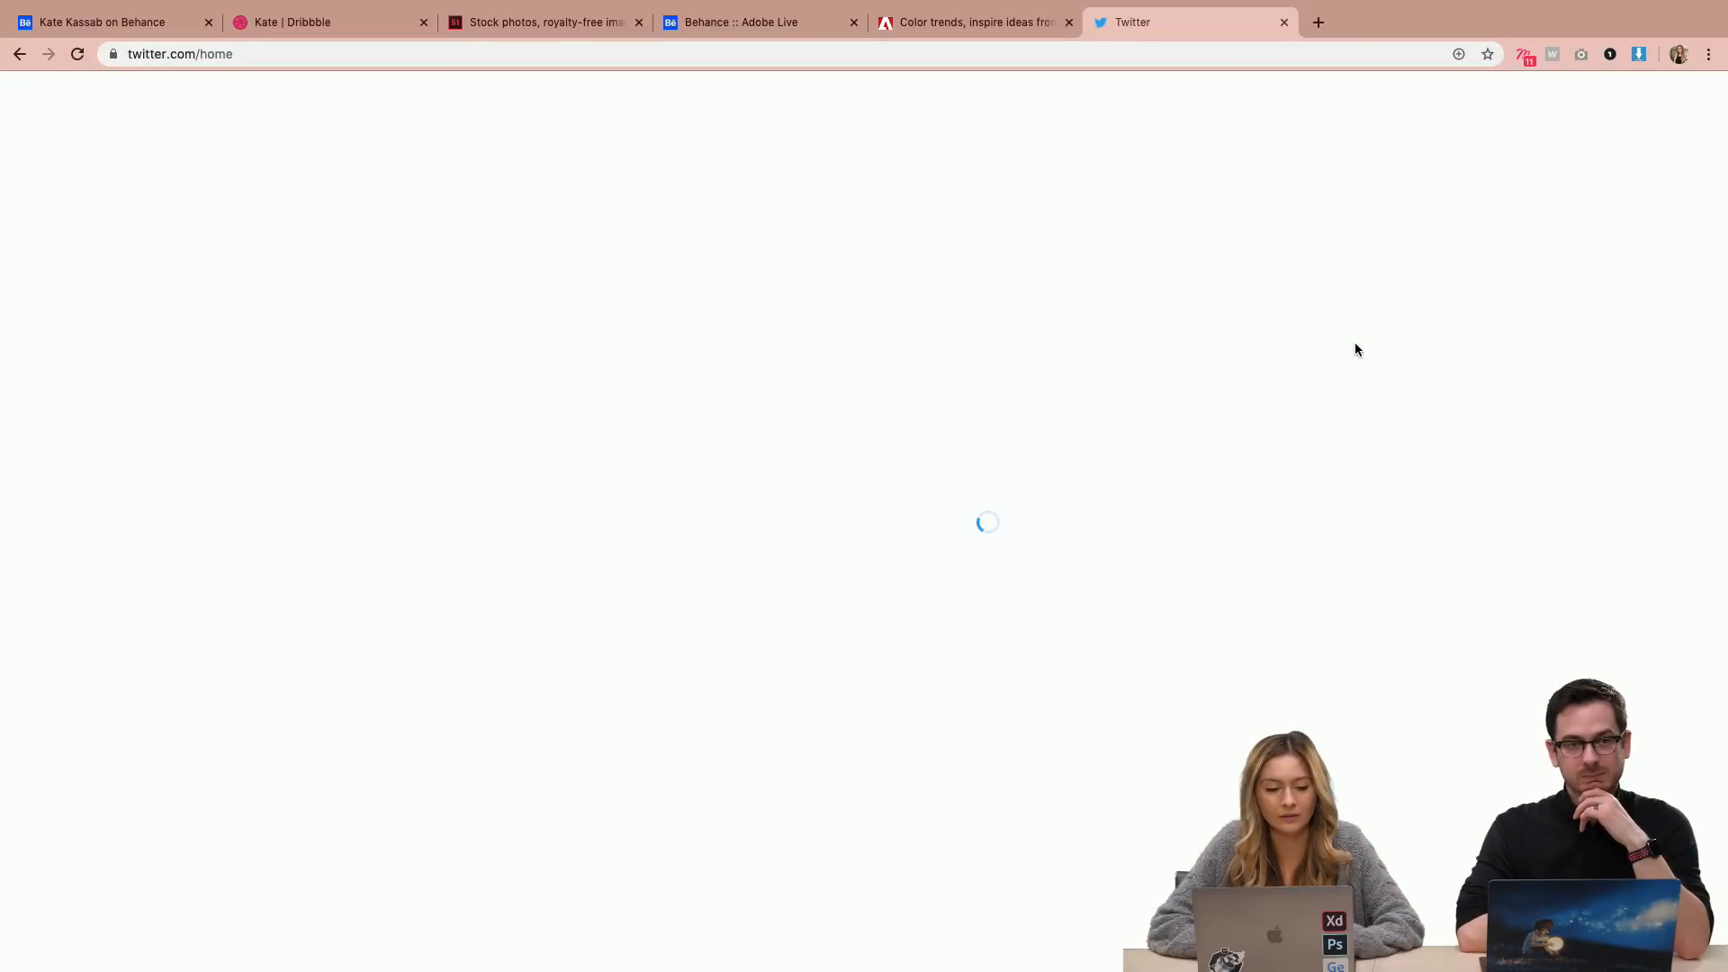
left_click(387, 472)
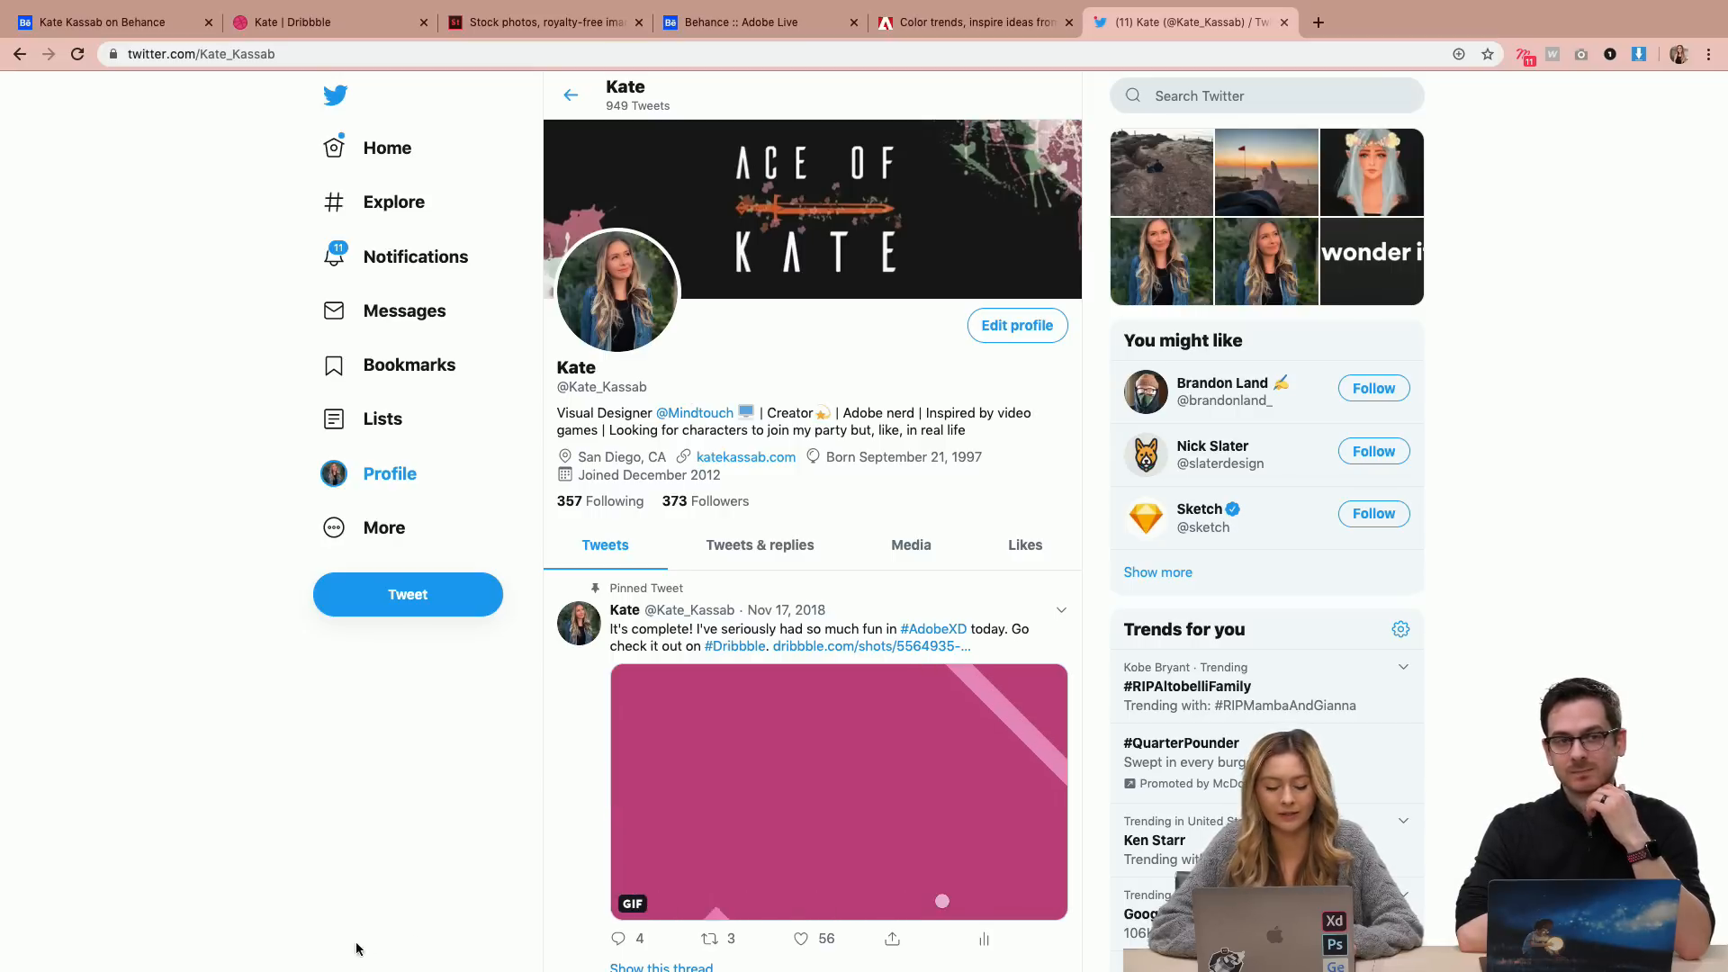
mouse_move(374, 954)
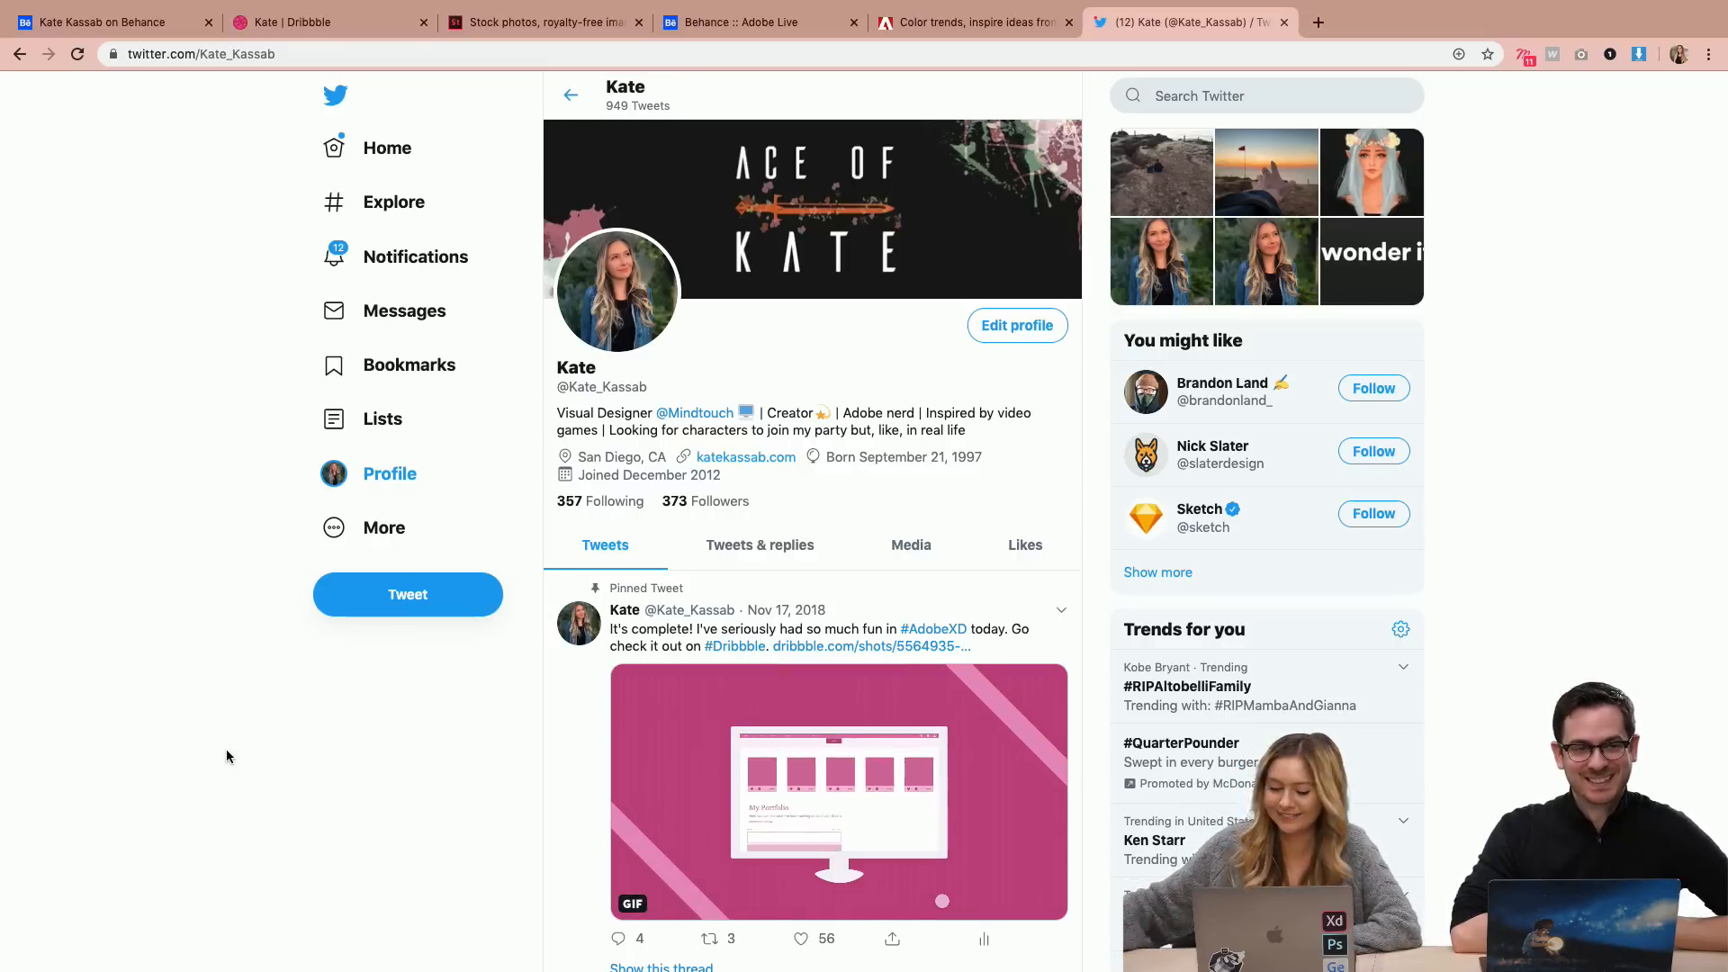
Switch back to Adobe XD and duplicate the sixth quest item directly below itself, aligned with the list.
mouse_move(548, 939)
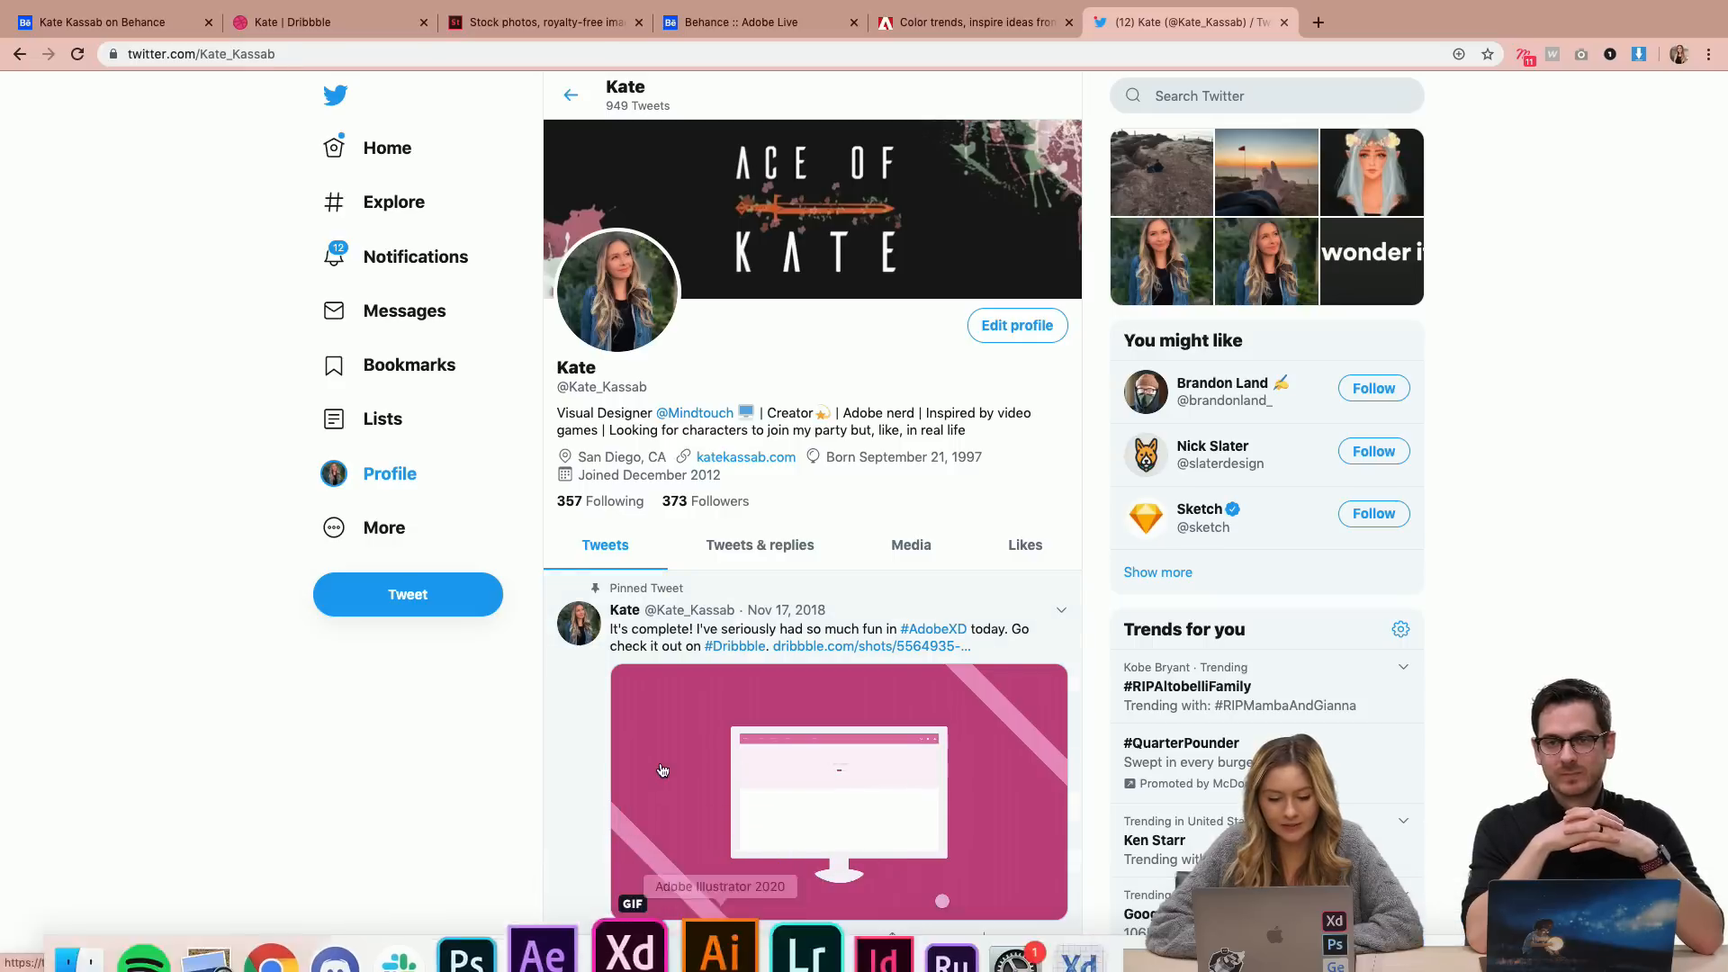
mouse_move(630, 967)
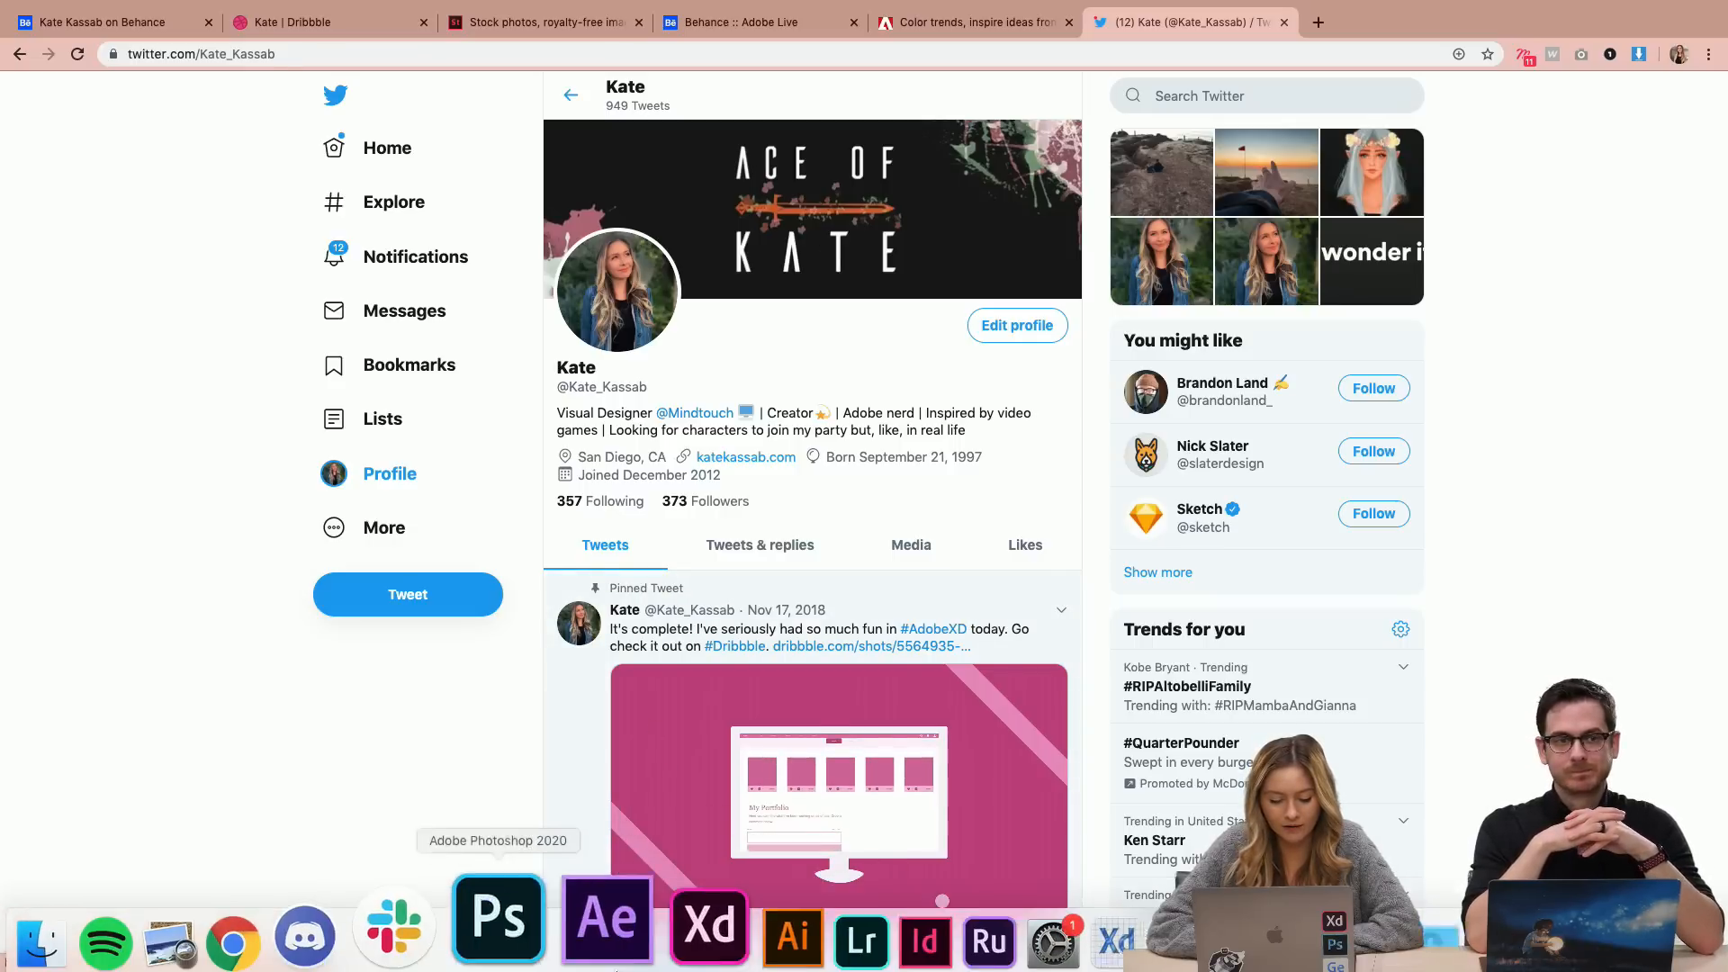
left_click(601, 905)
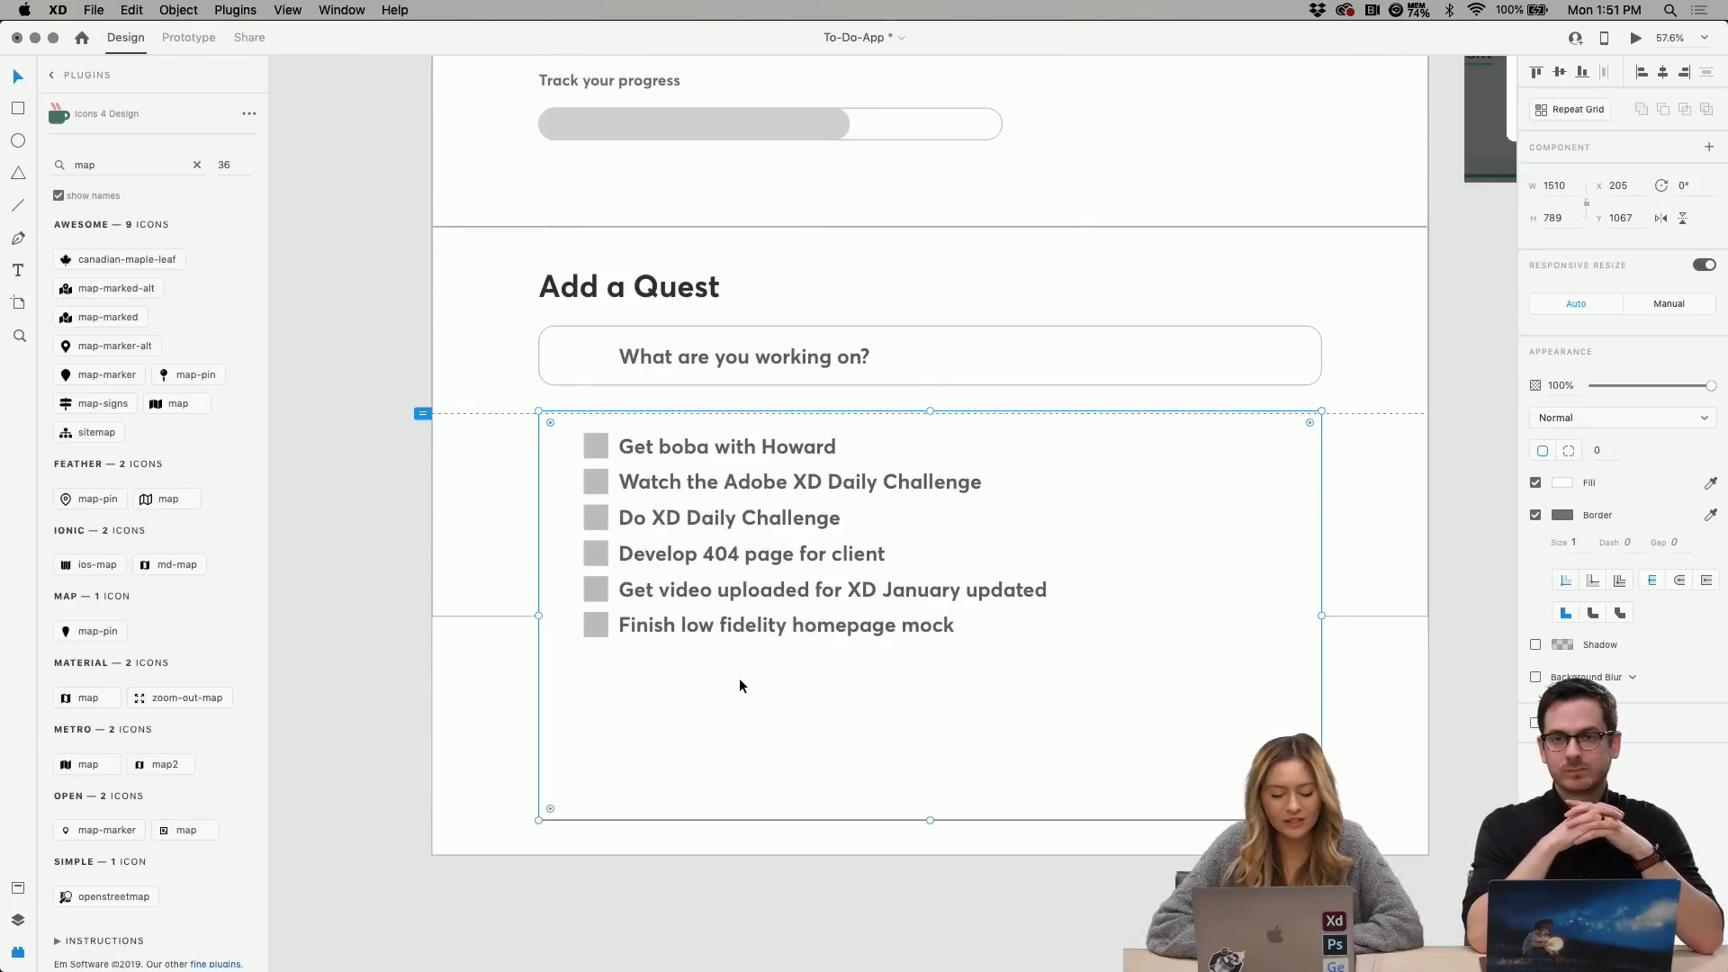
double_click(712, 621)
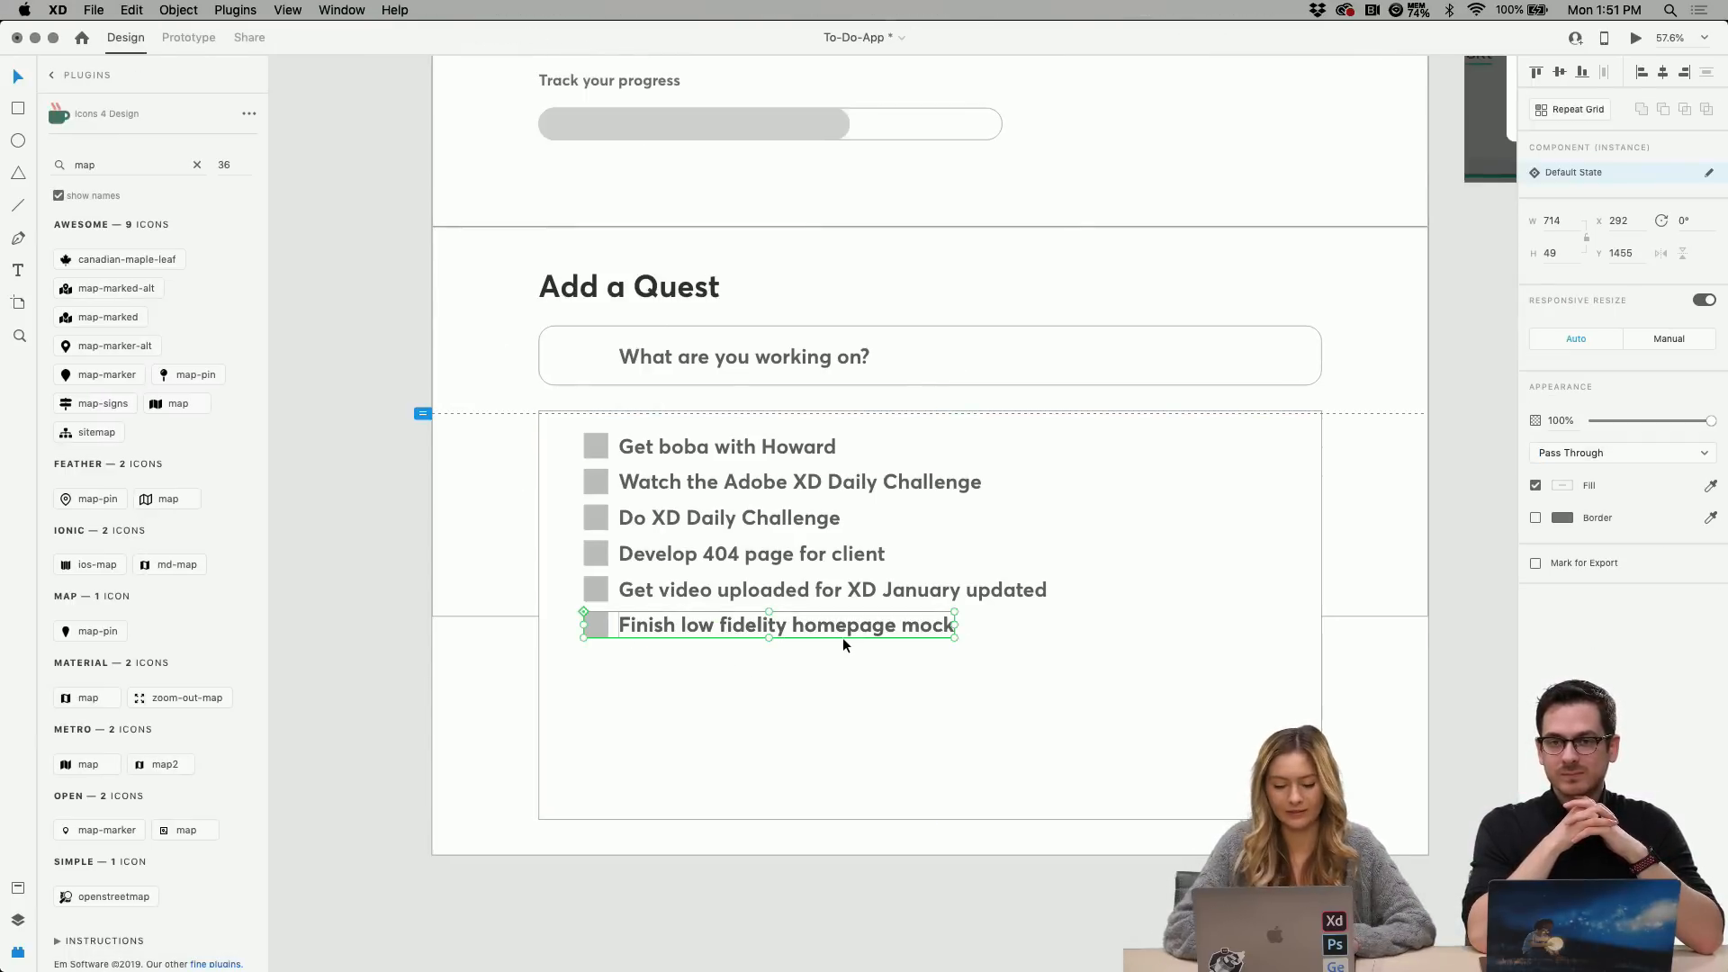
mouse_move(842, 638)
left_mouse_down()
mouse_move(843, 699)
mouse_move(840, 671)
left_mouse_up()
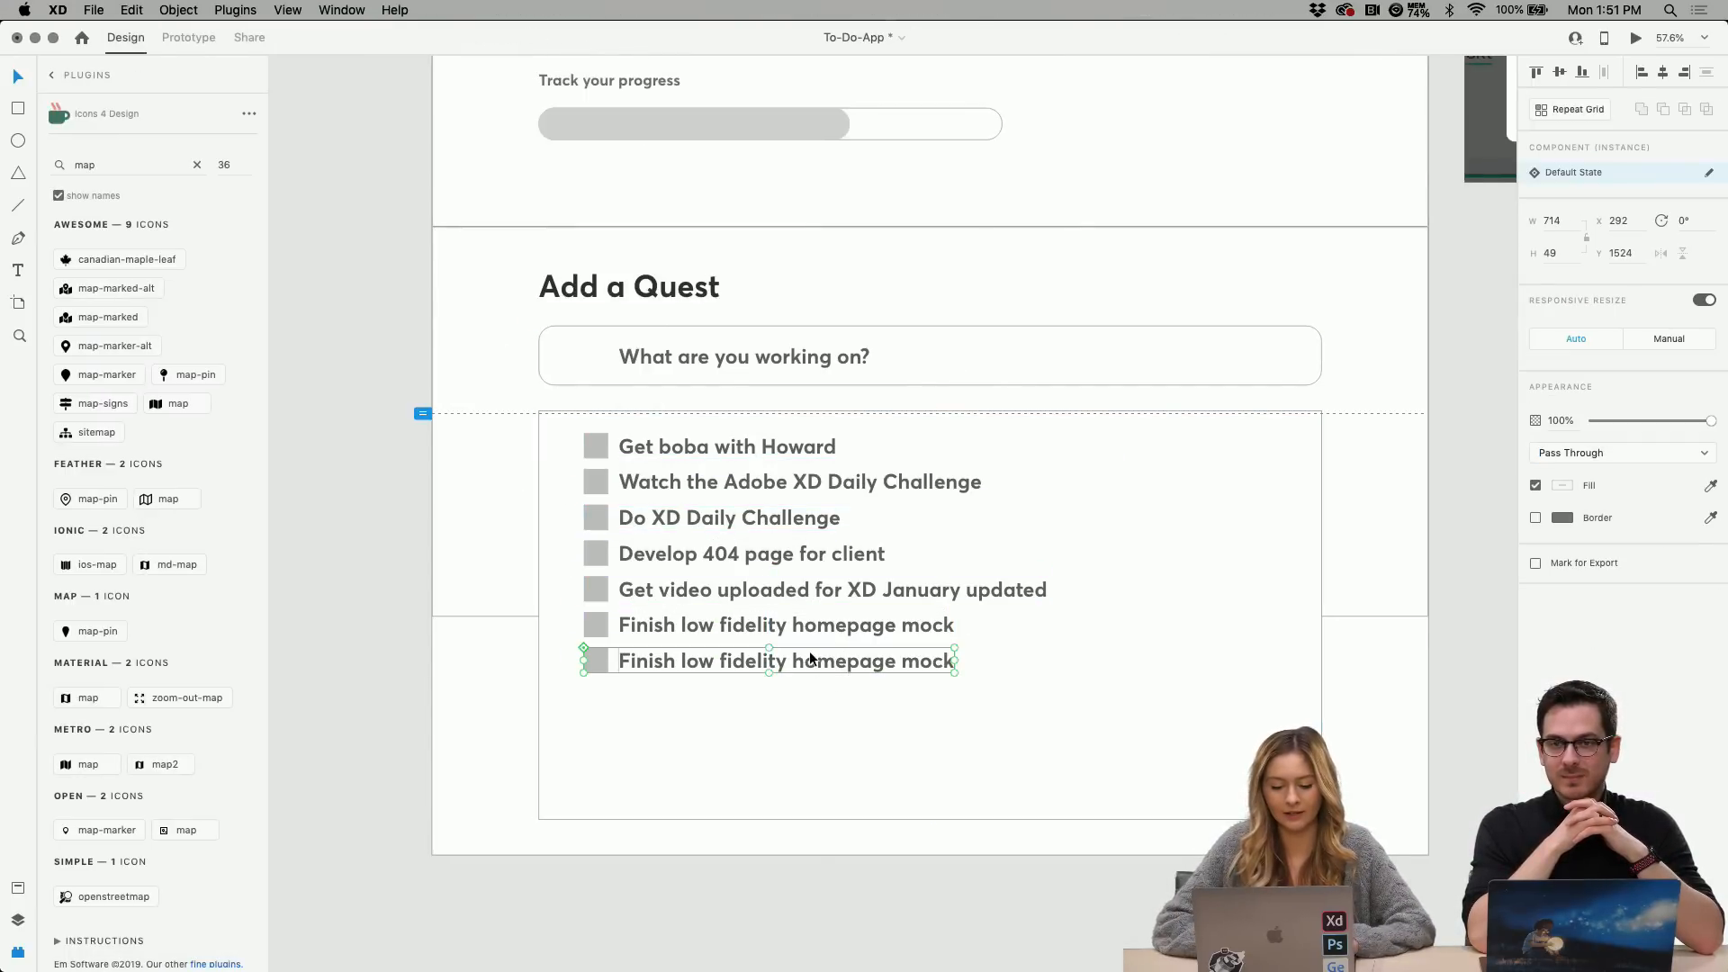
Replace the seventh quest item's text with "Eat sushi".
double_click(809, 657)
key("Return")
type("Eat sushi")
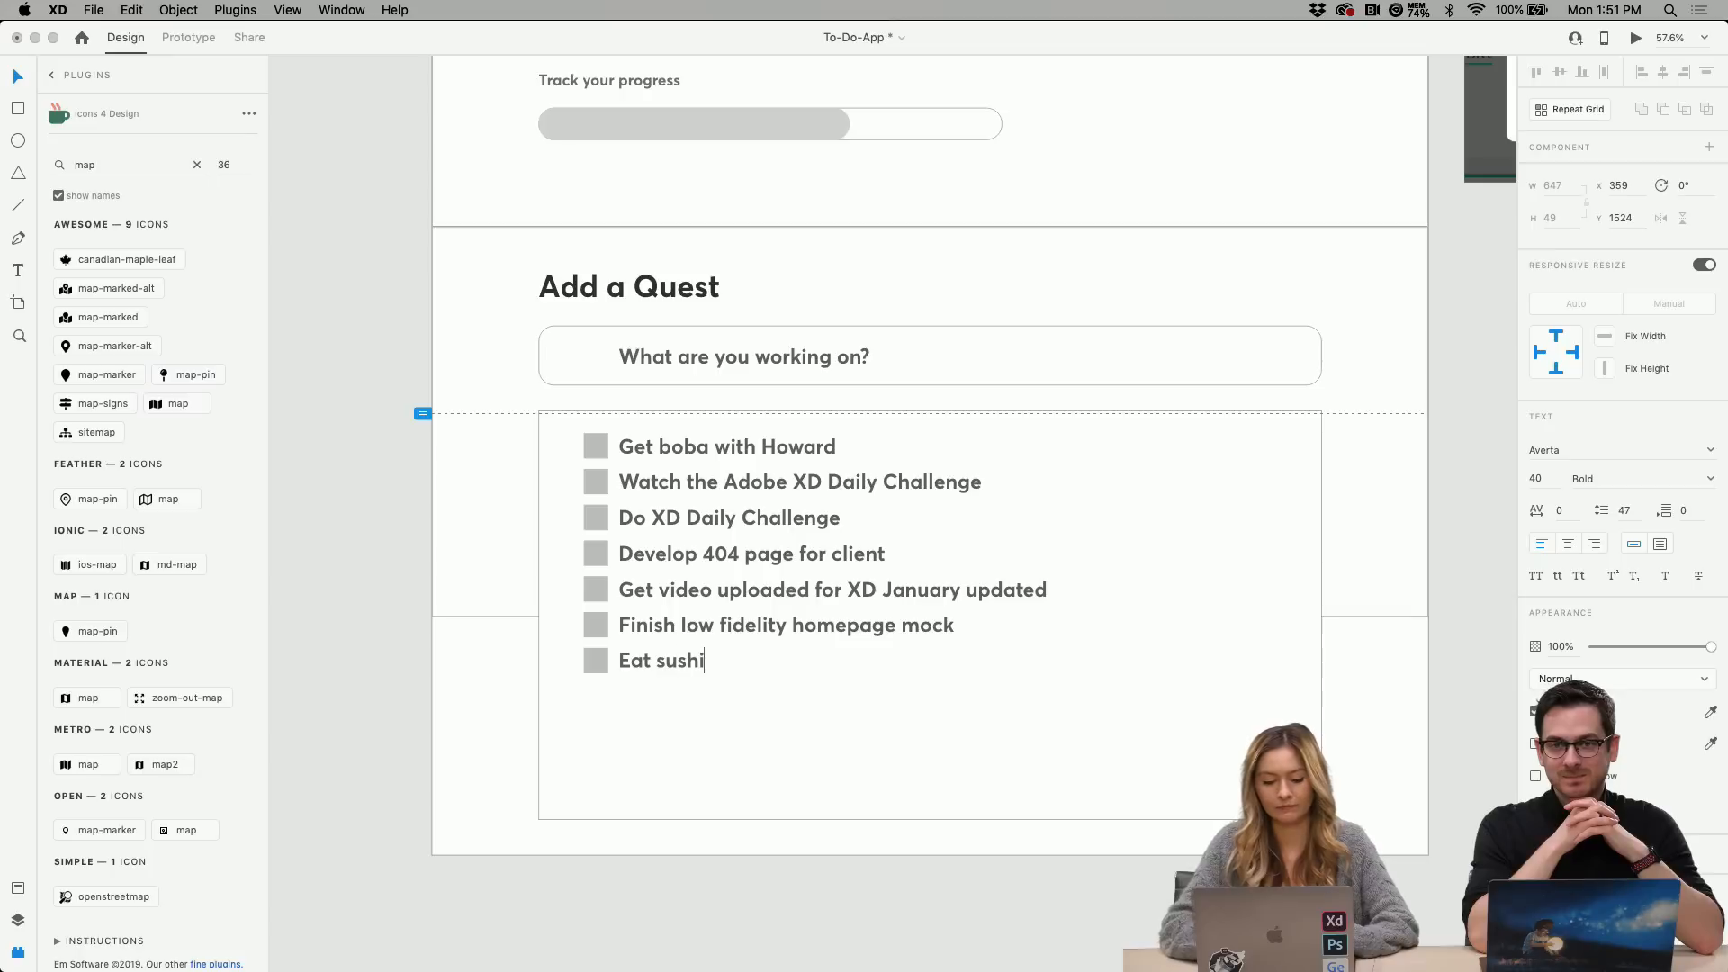
left_click(690, 679)
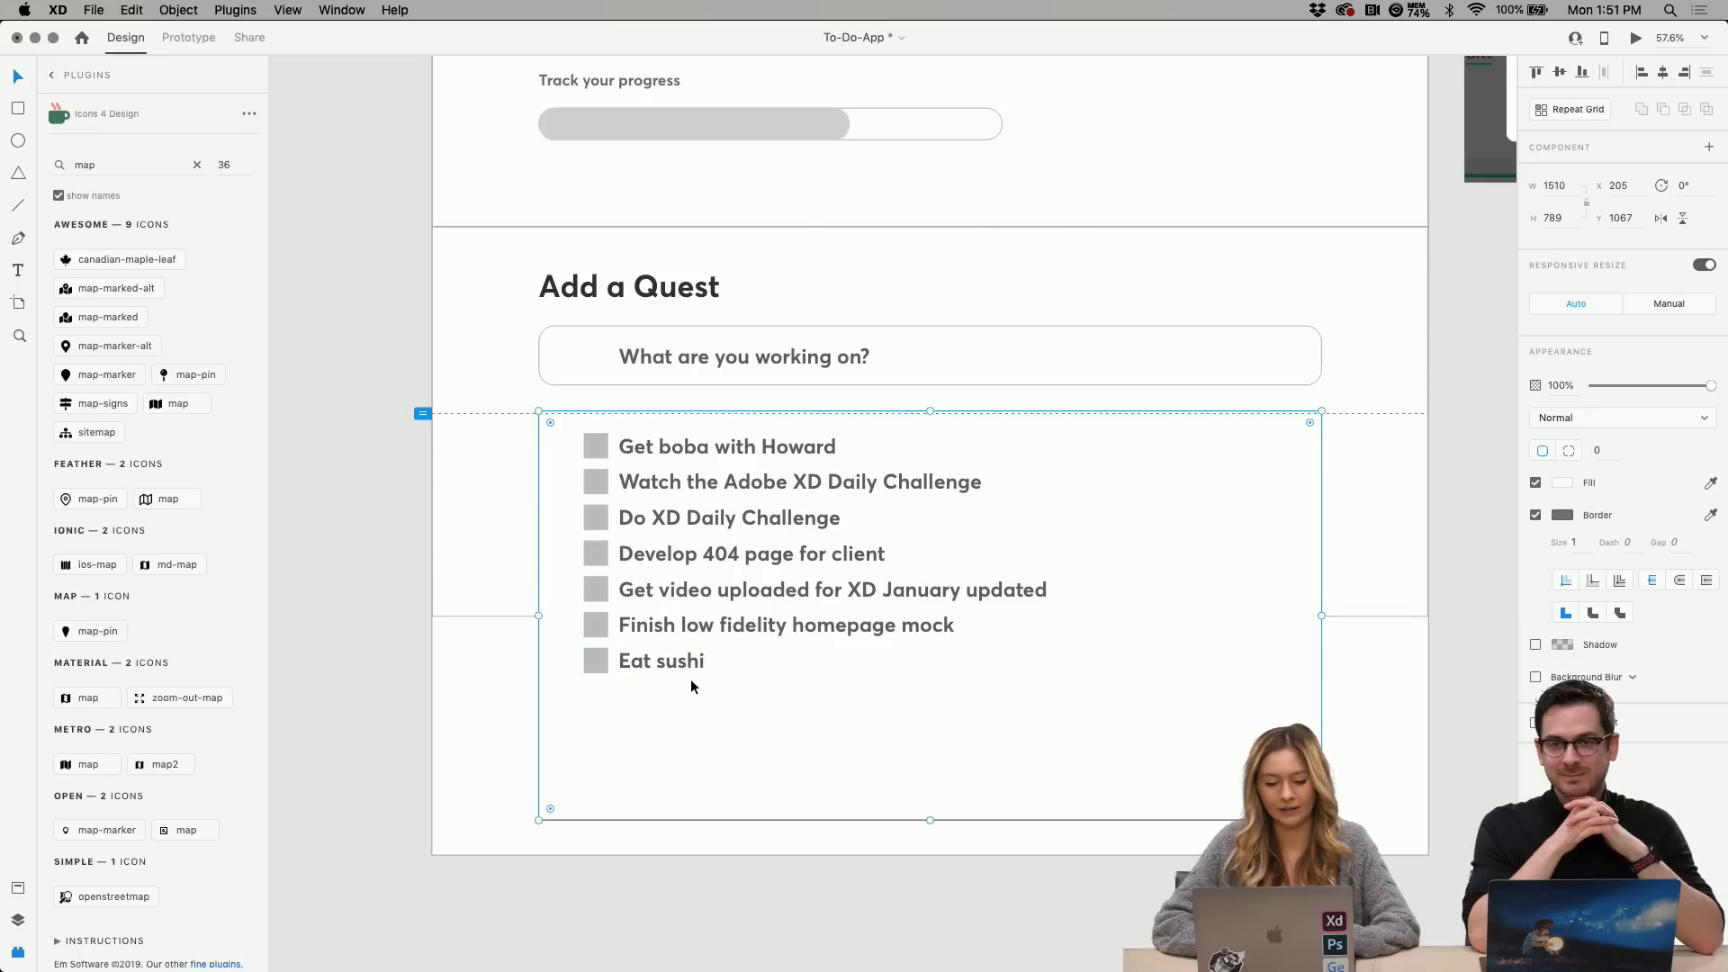
Undo the text changes and duplications of the sixth and seventh quest items, back to the five-item list.
key("cmd+z")
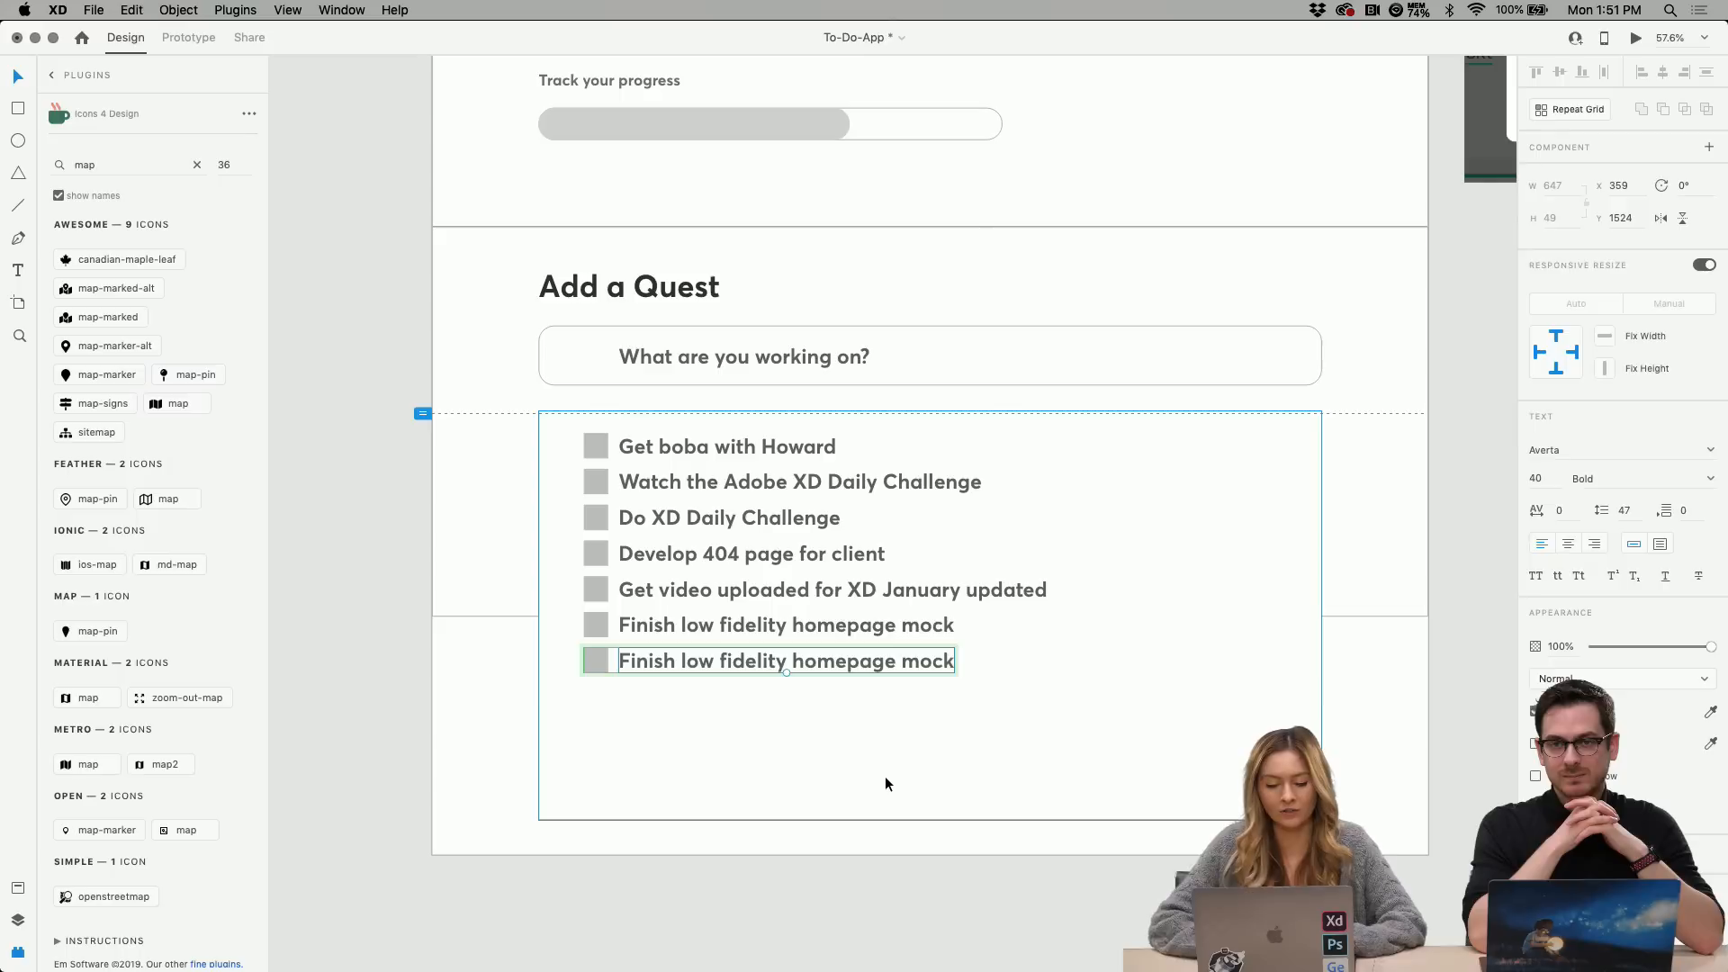
key("cmd+z")
key("cmd+z")
key("cmd+z")
key("cmd+z")
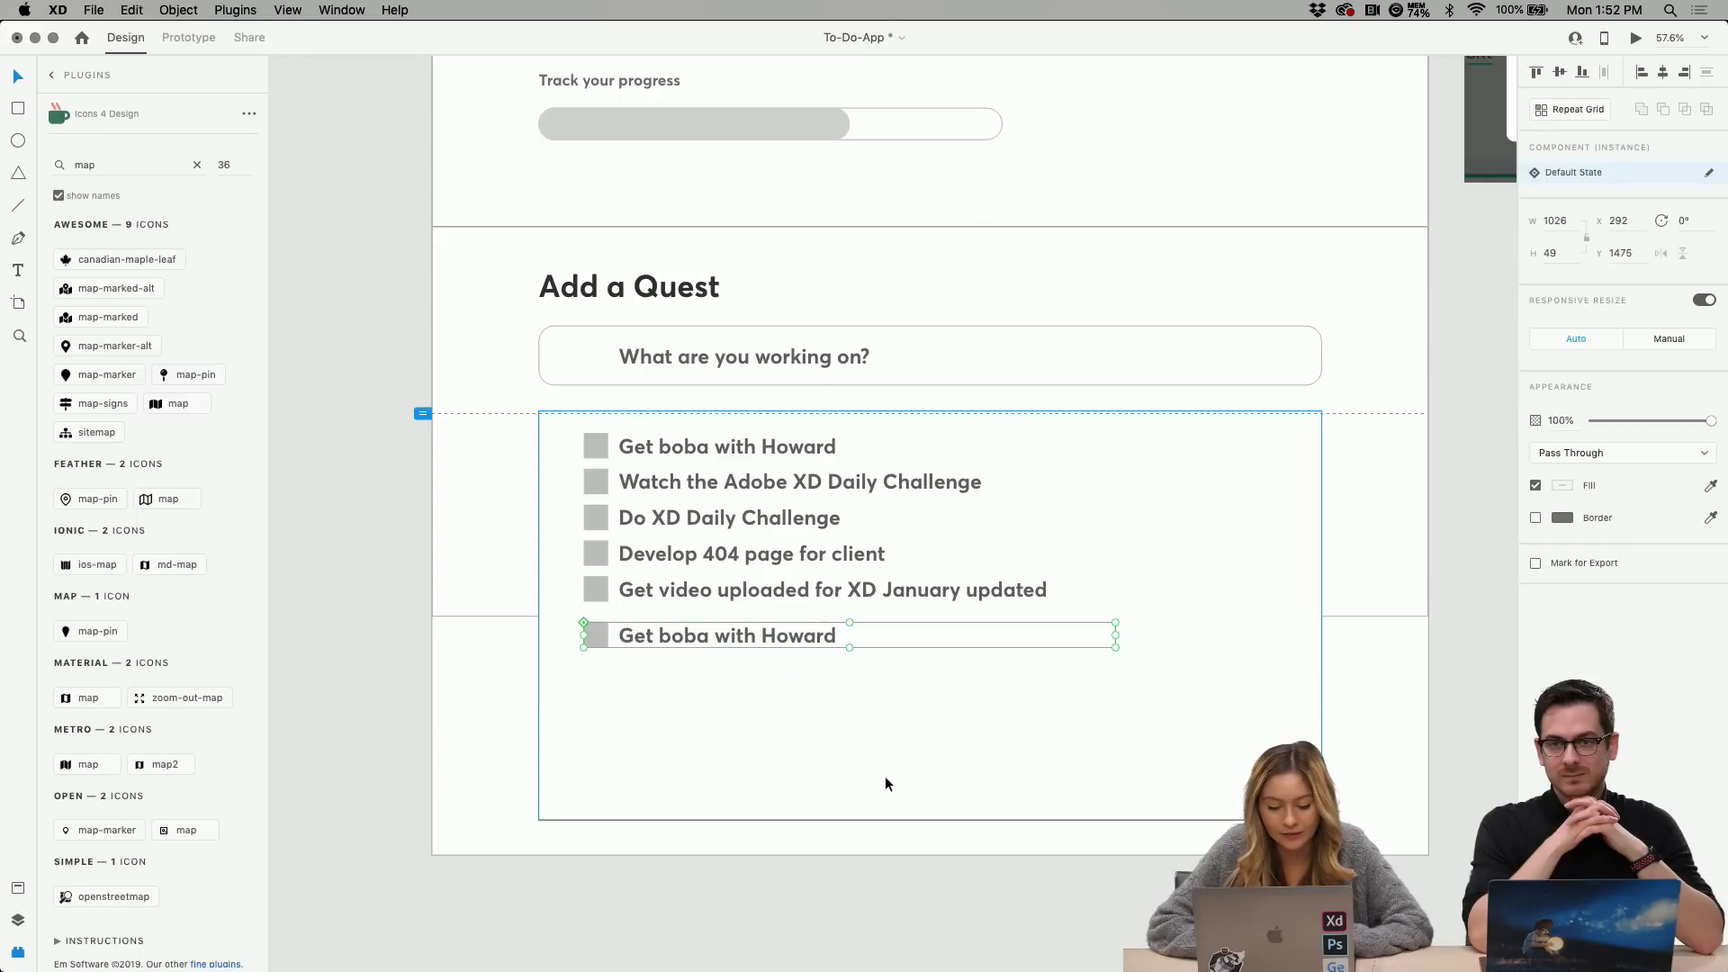
left_click(744, 474)
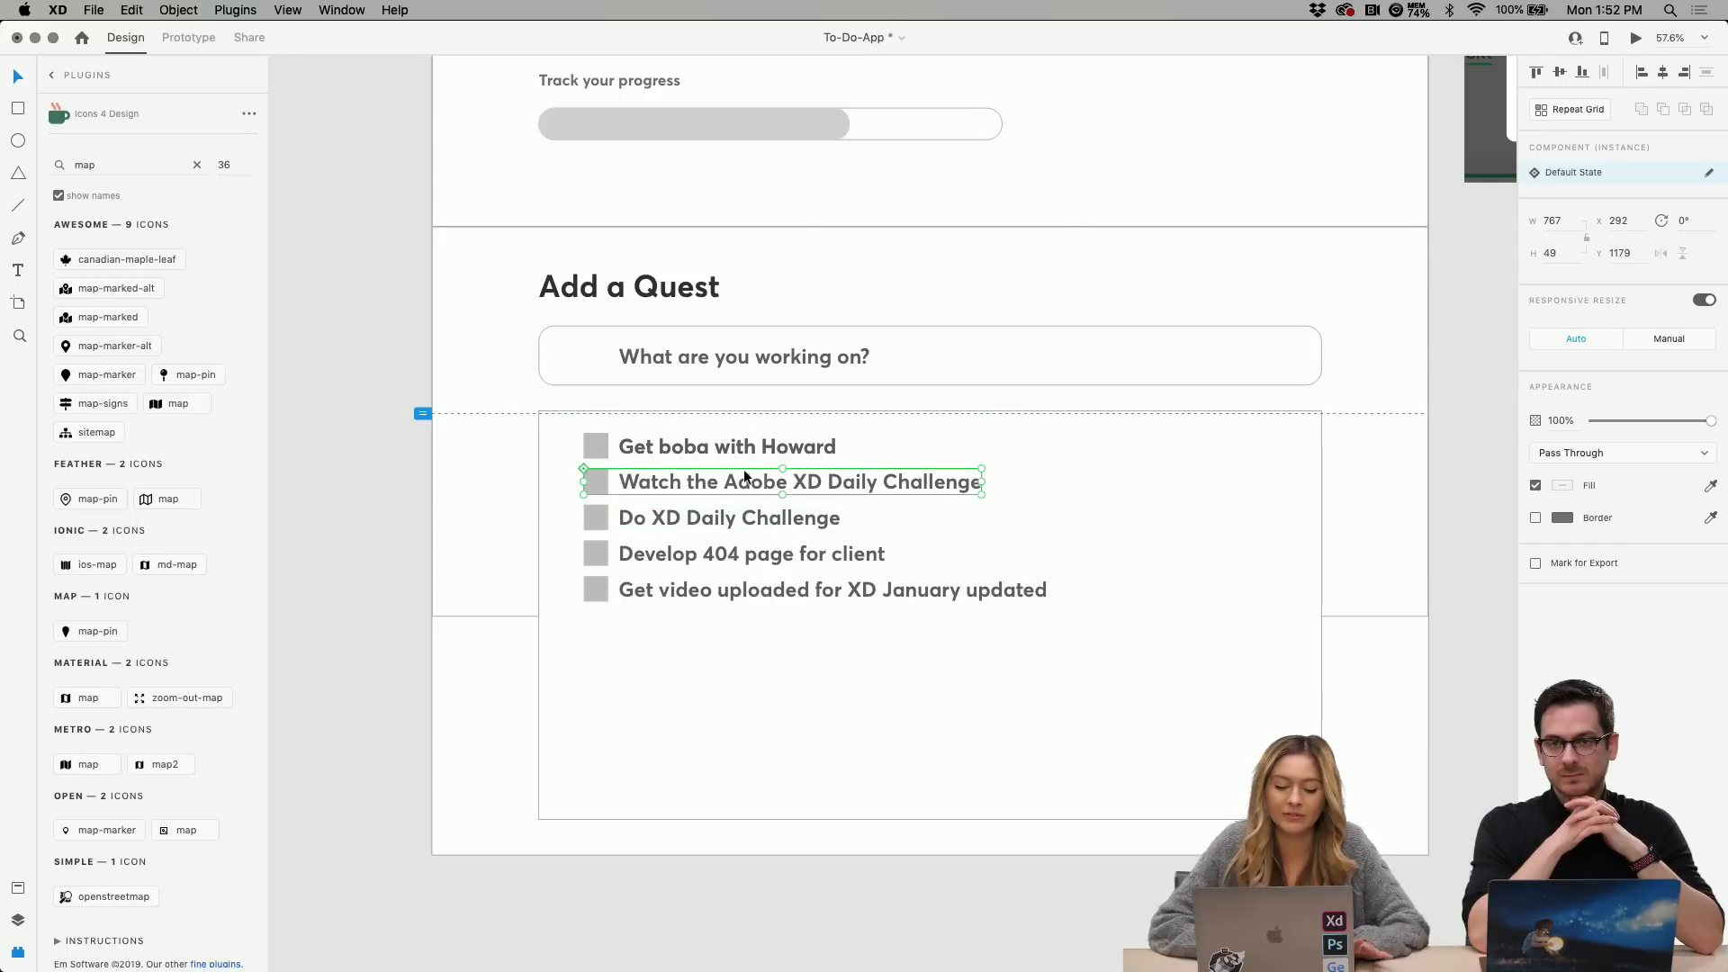
left_click(706, 440)
key("cmd+z")
key("cmd+z")
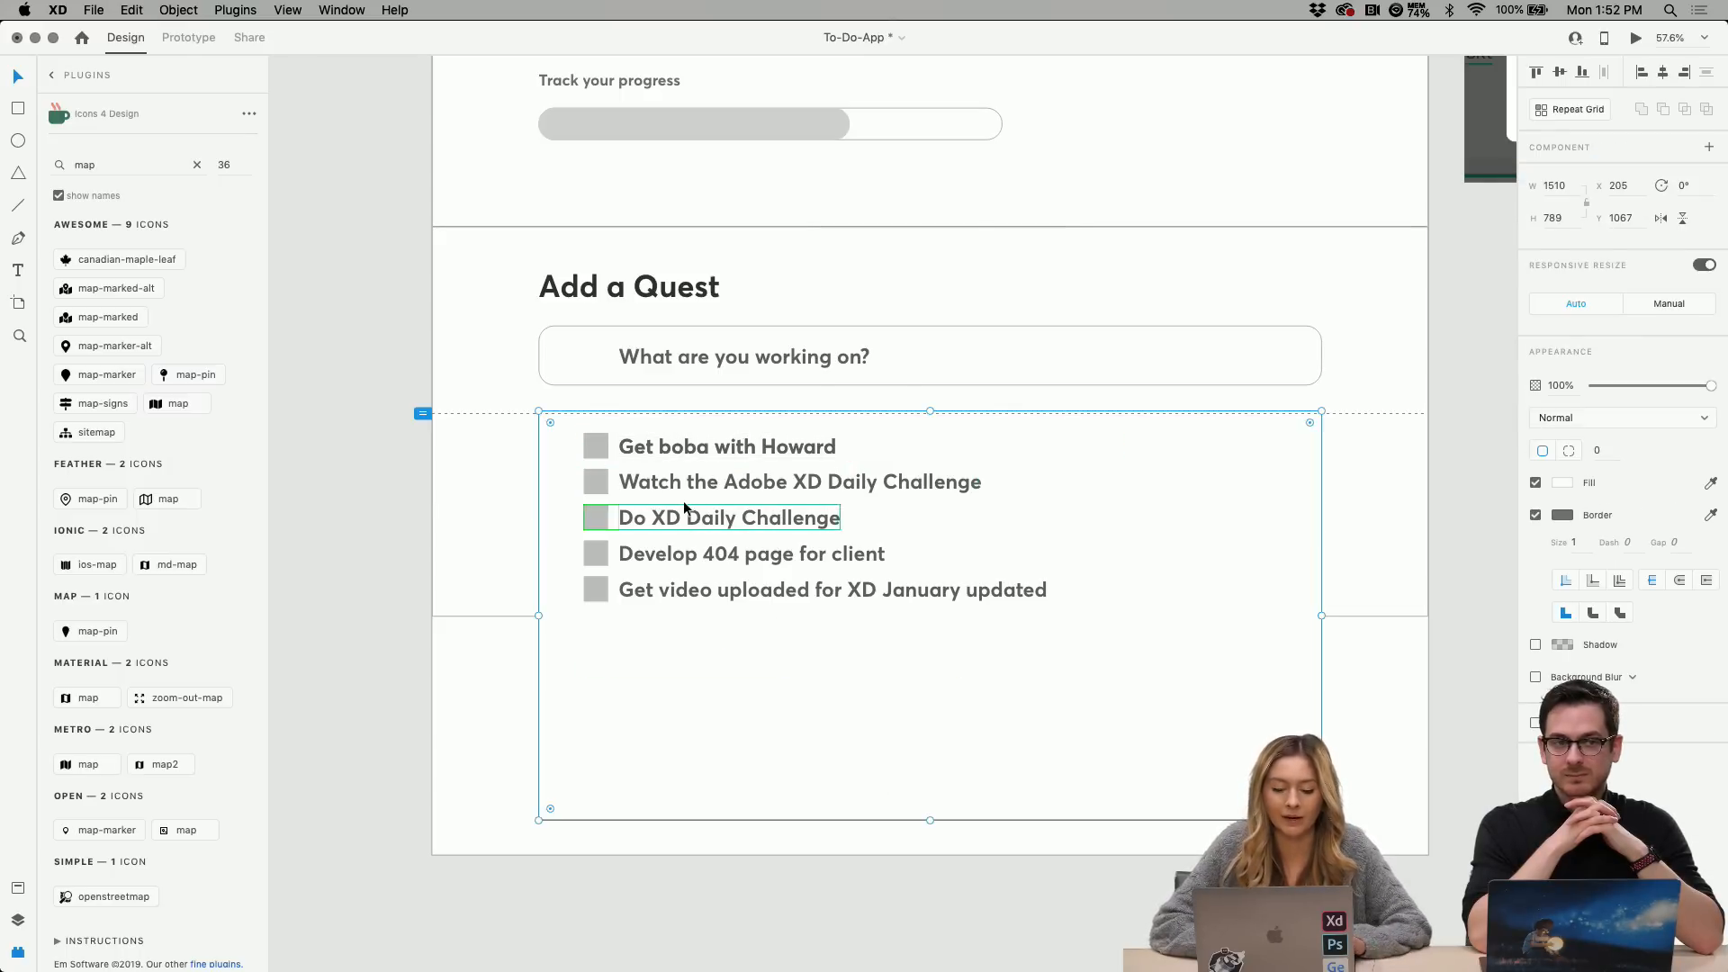
Duplicate the fifth quest item, a component instance, and place the copy directly below it, aligned with the list.
left_click(691, 597)
double_click(709, 592)
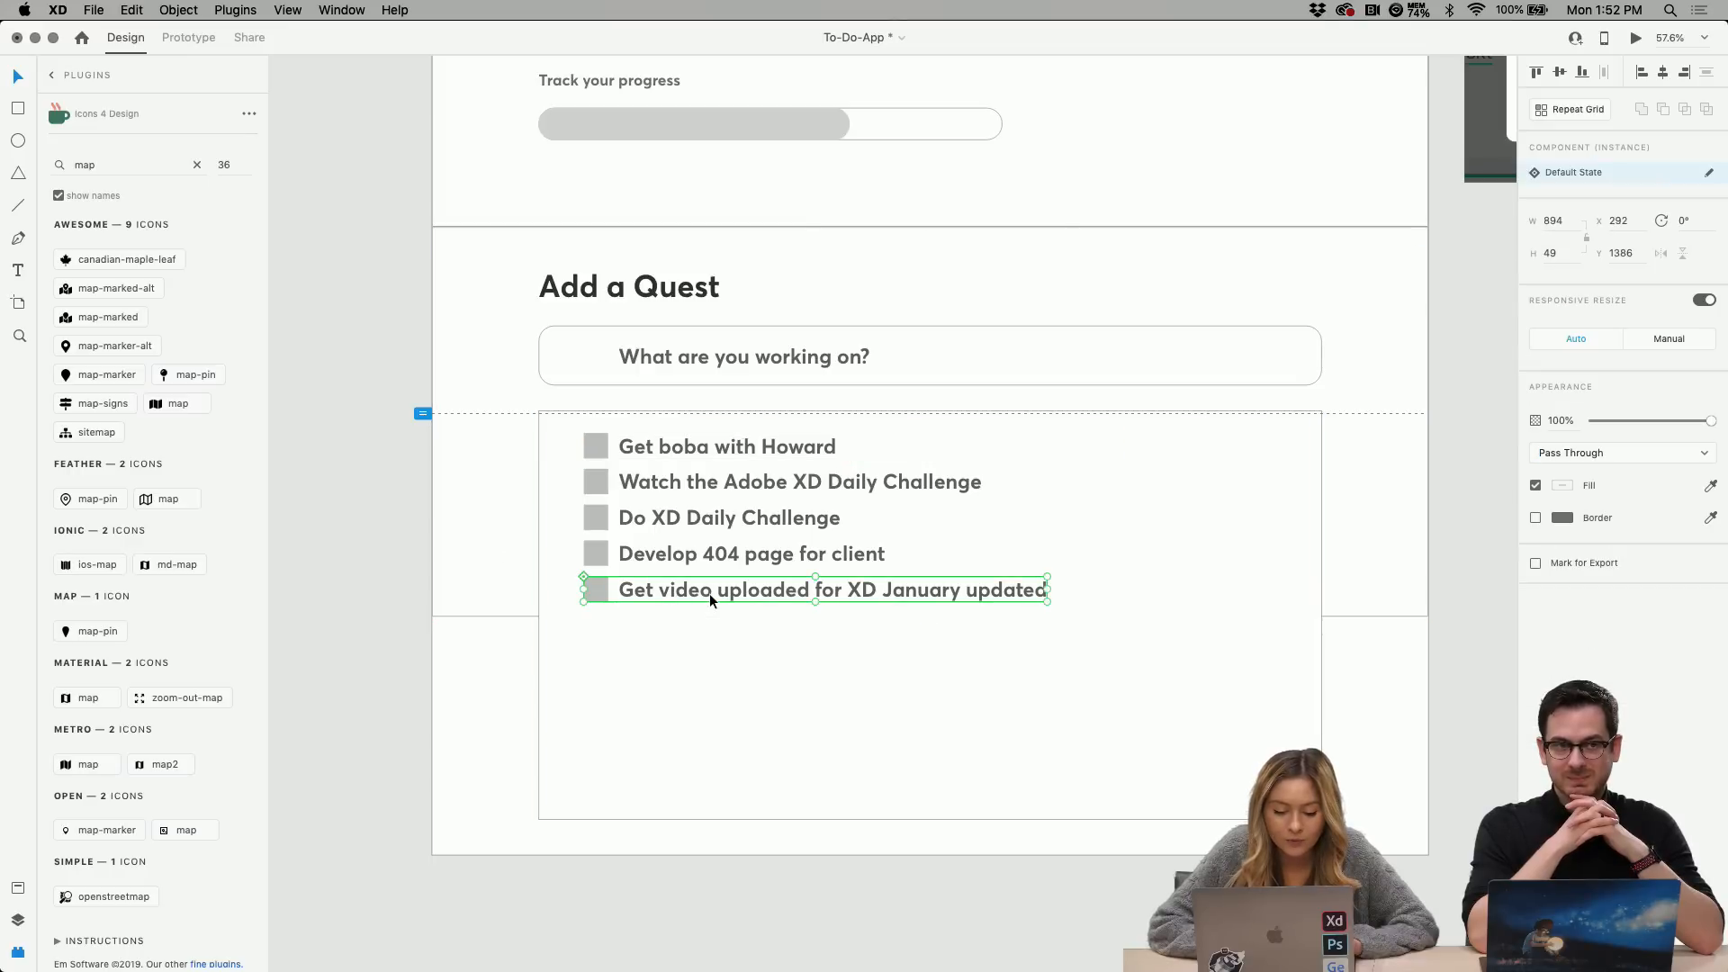
left_click(729, 442)
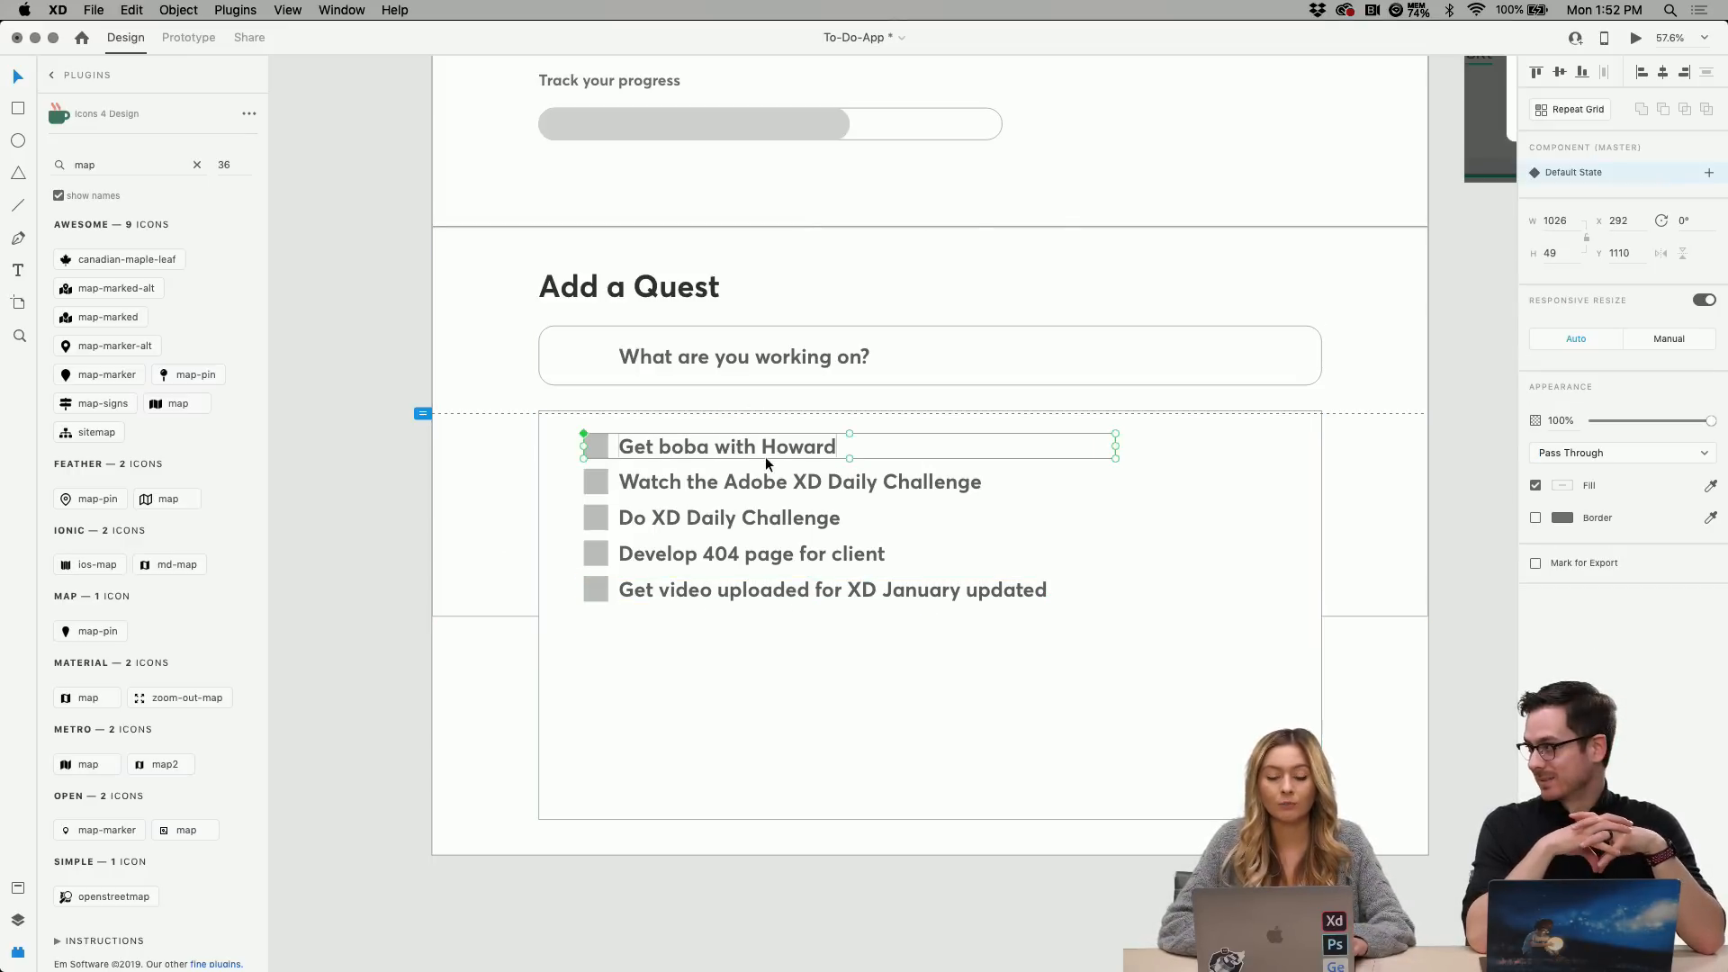
double_click(770, 519)
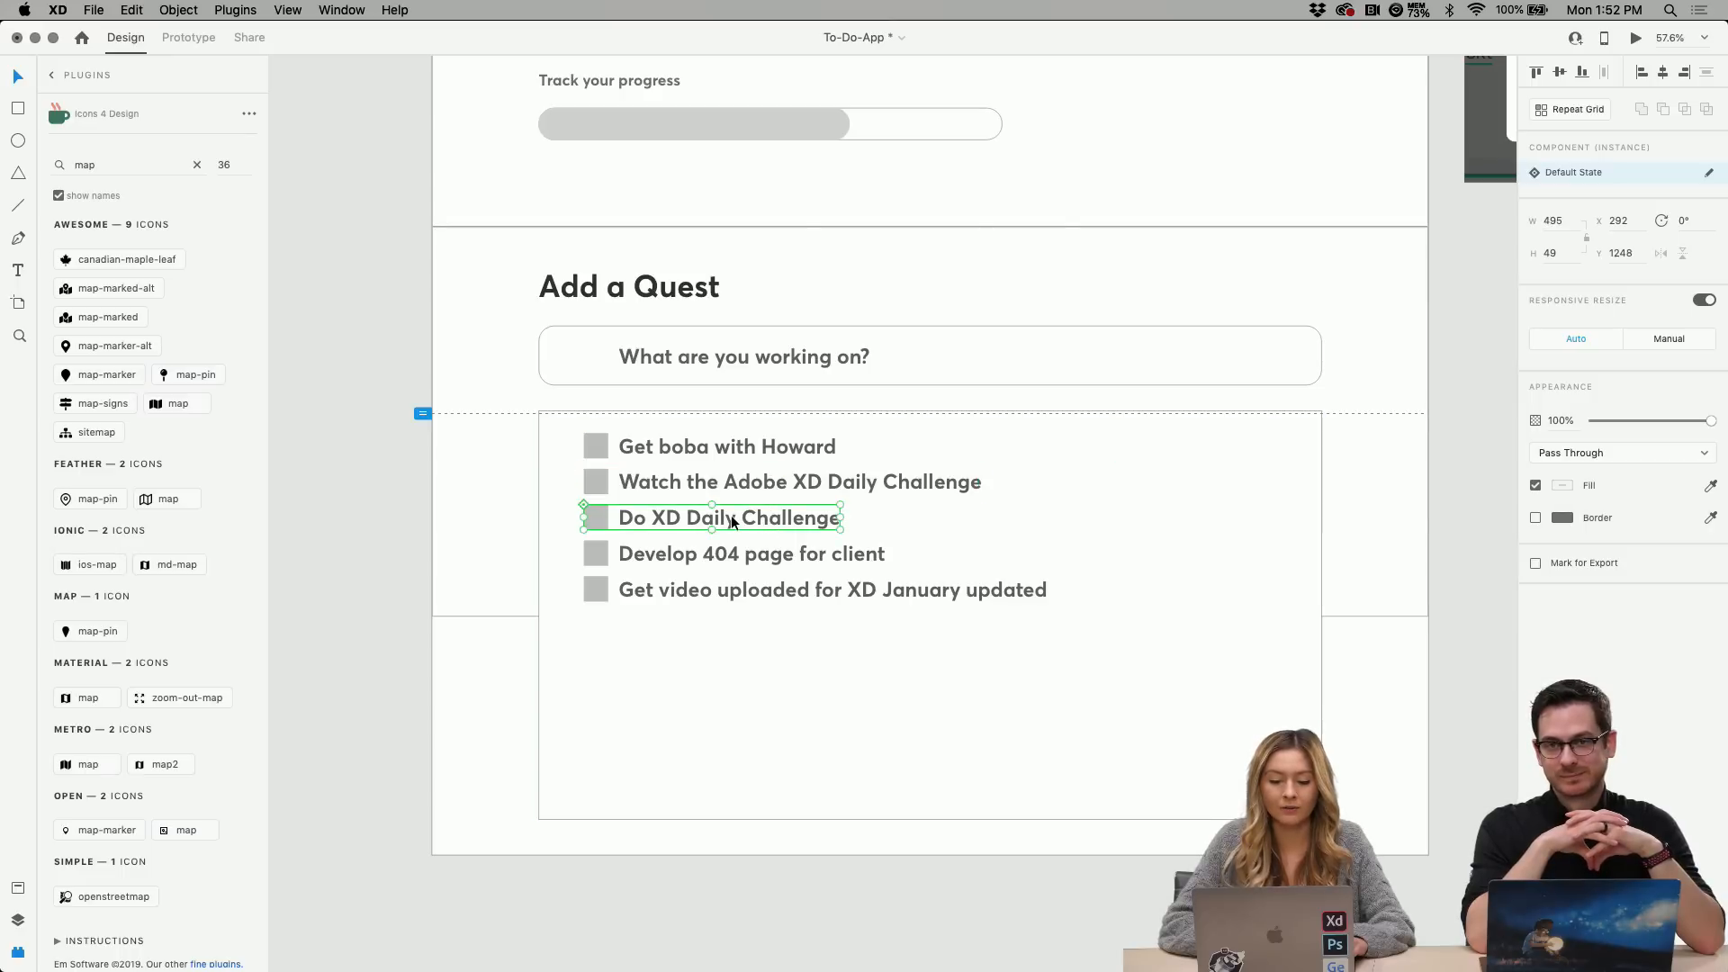
left_click(733, 477)
left_click(731, 451)
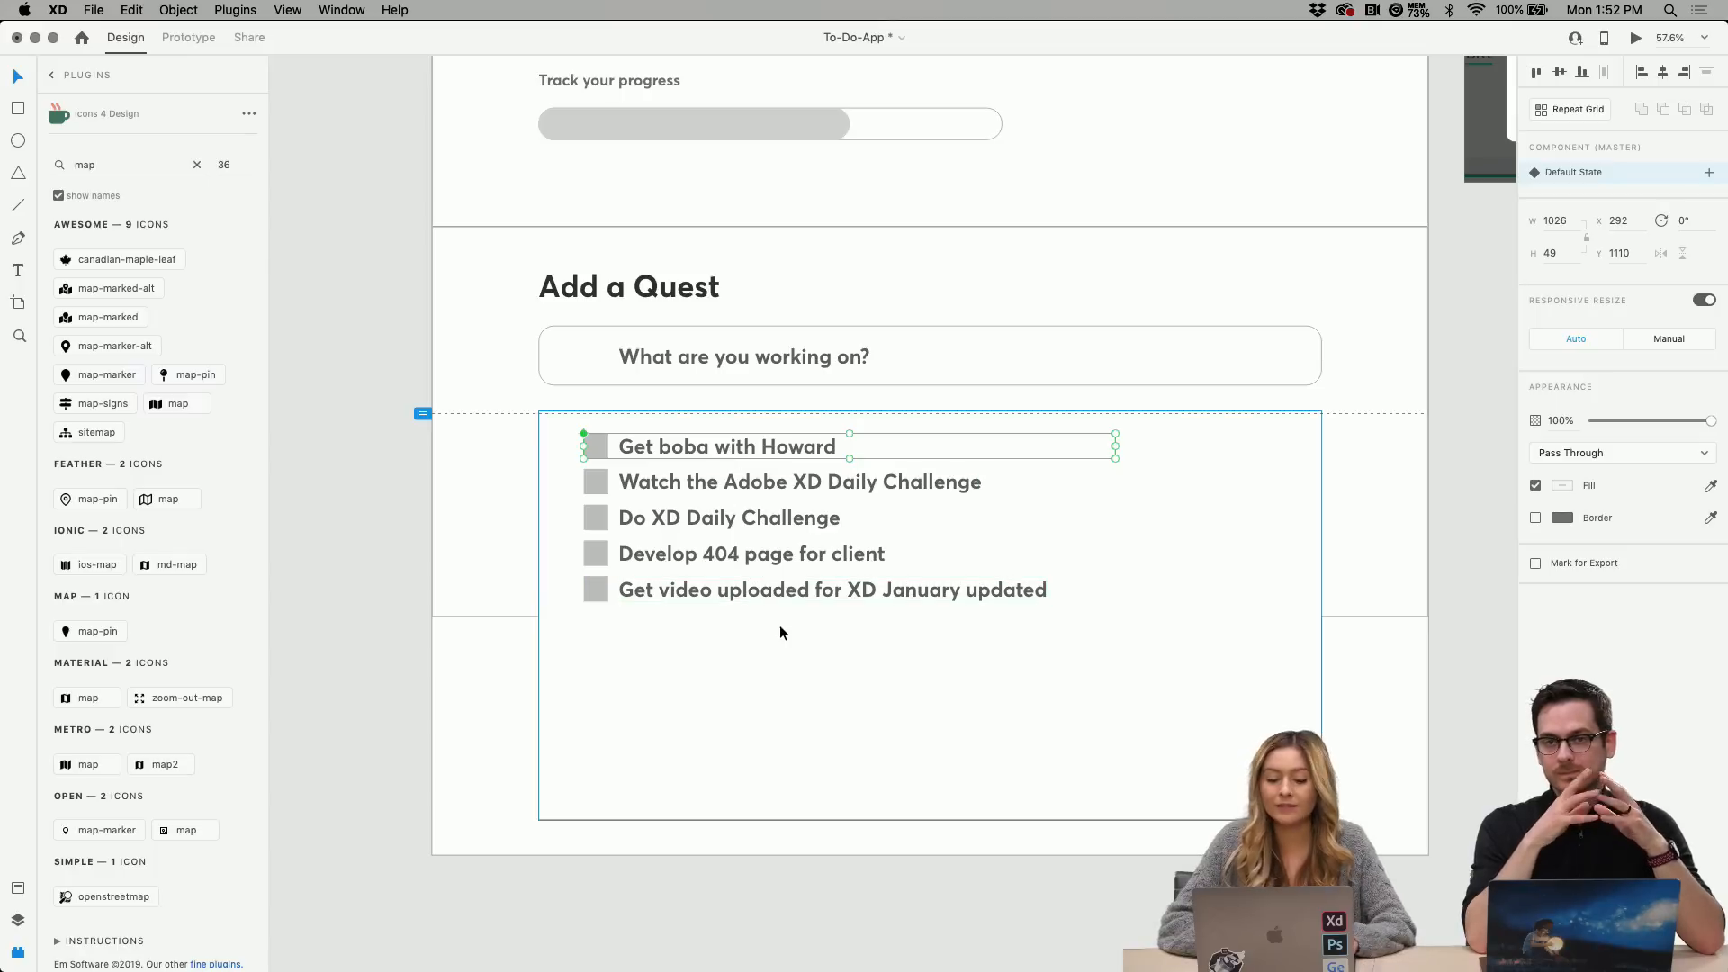
left_click(711, 596)
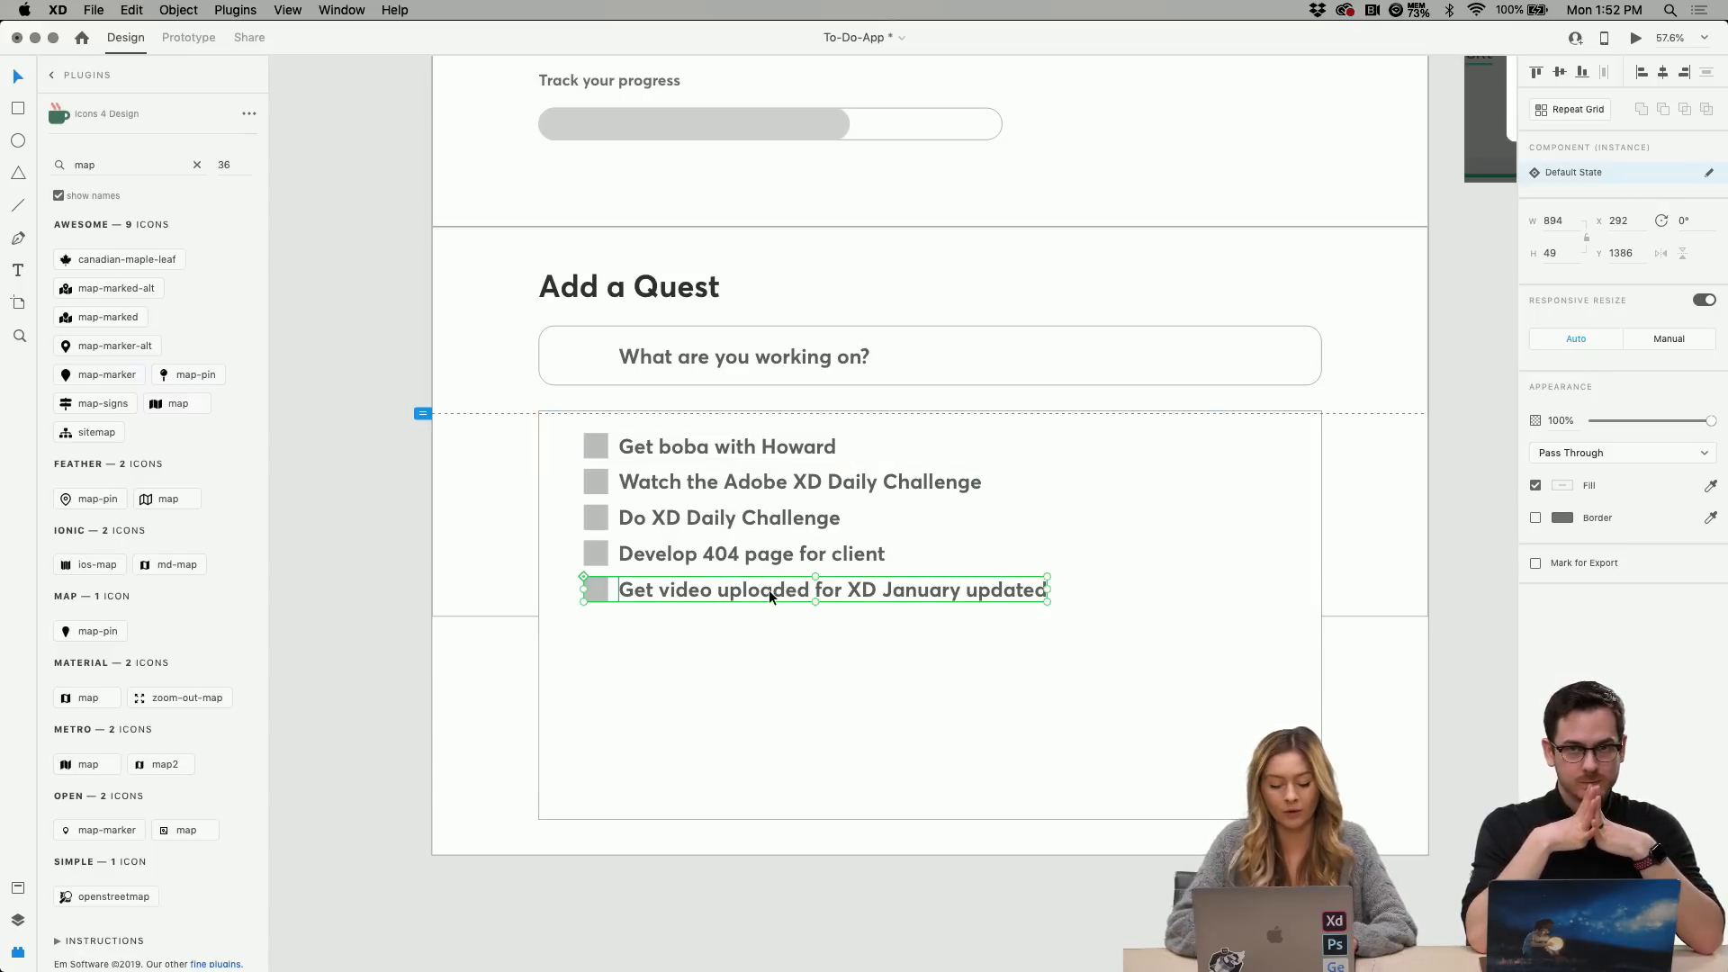
left_click_drag(768, 590, 749, 628)
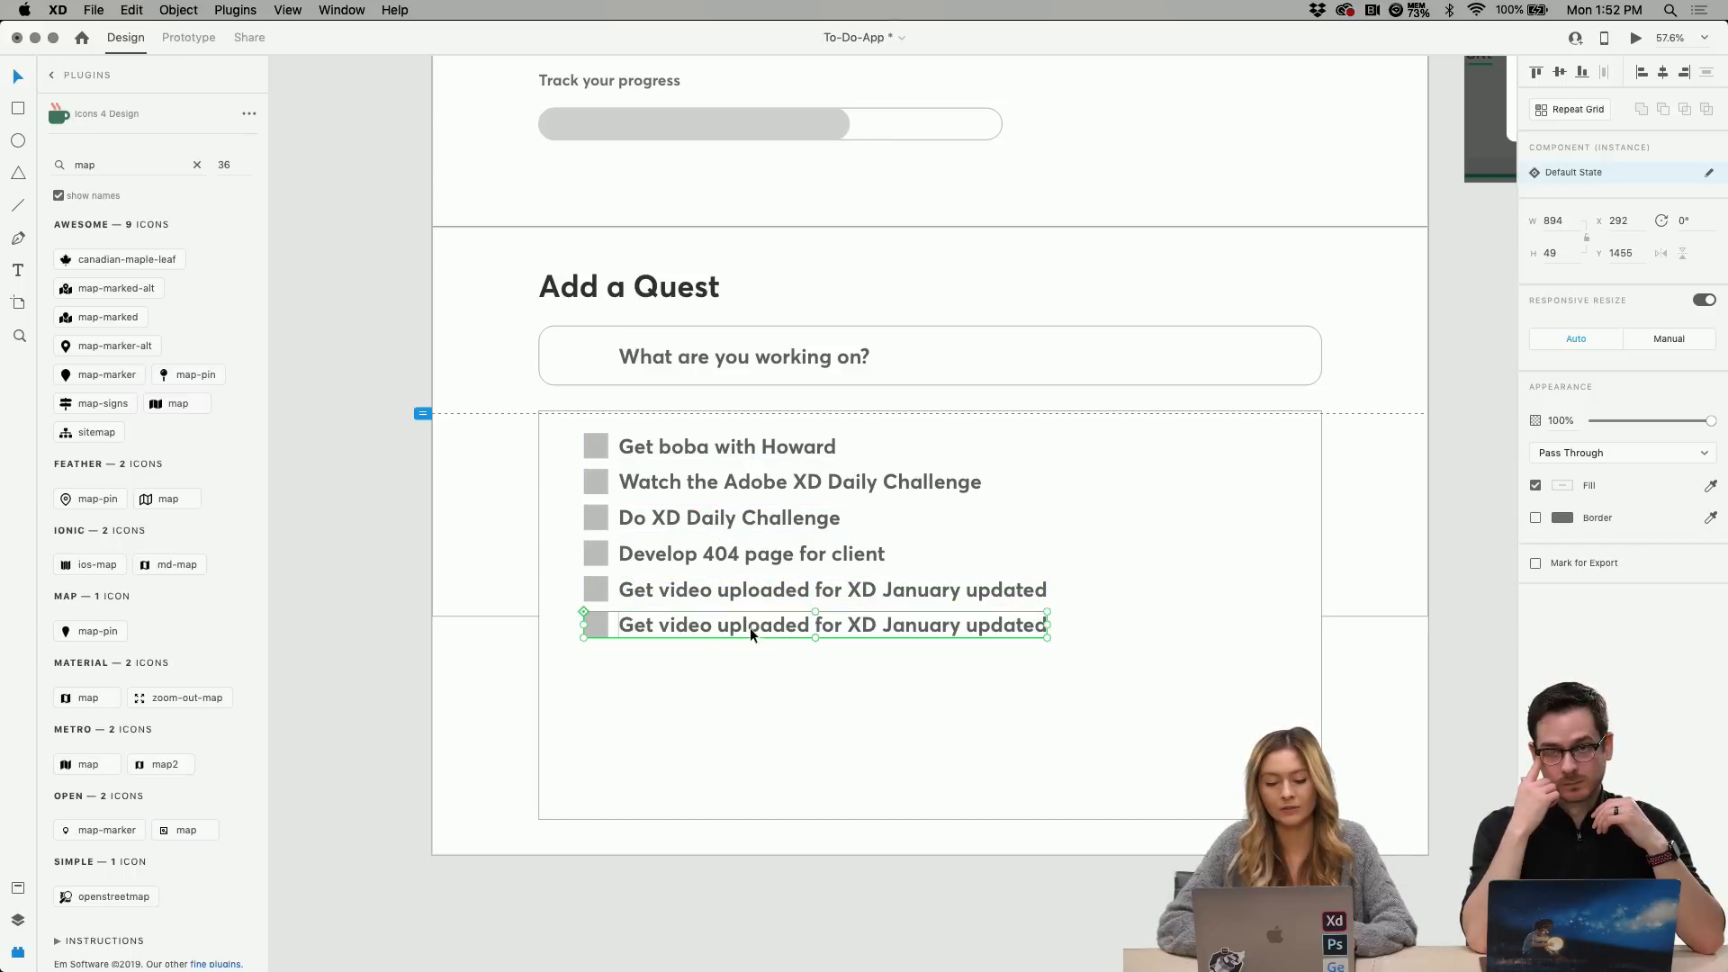
left_click(621, 639)
double_click(597, 591)
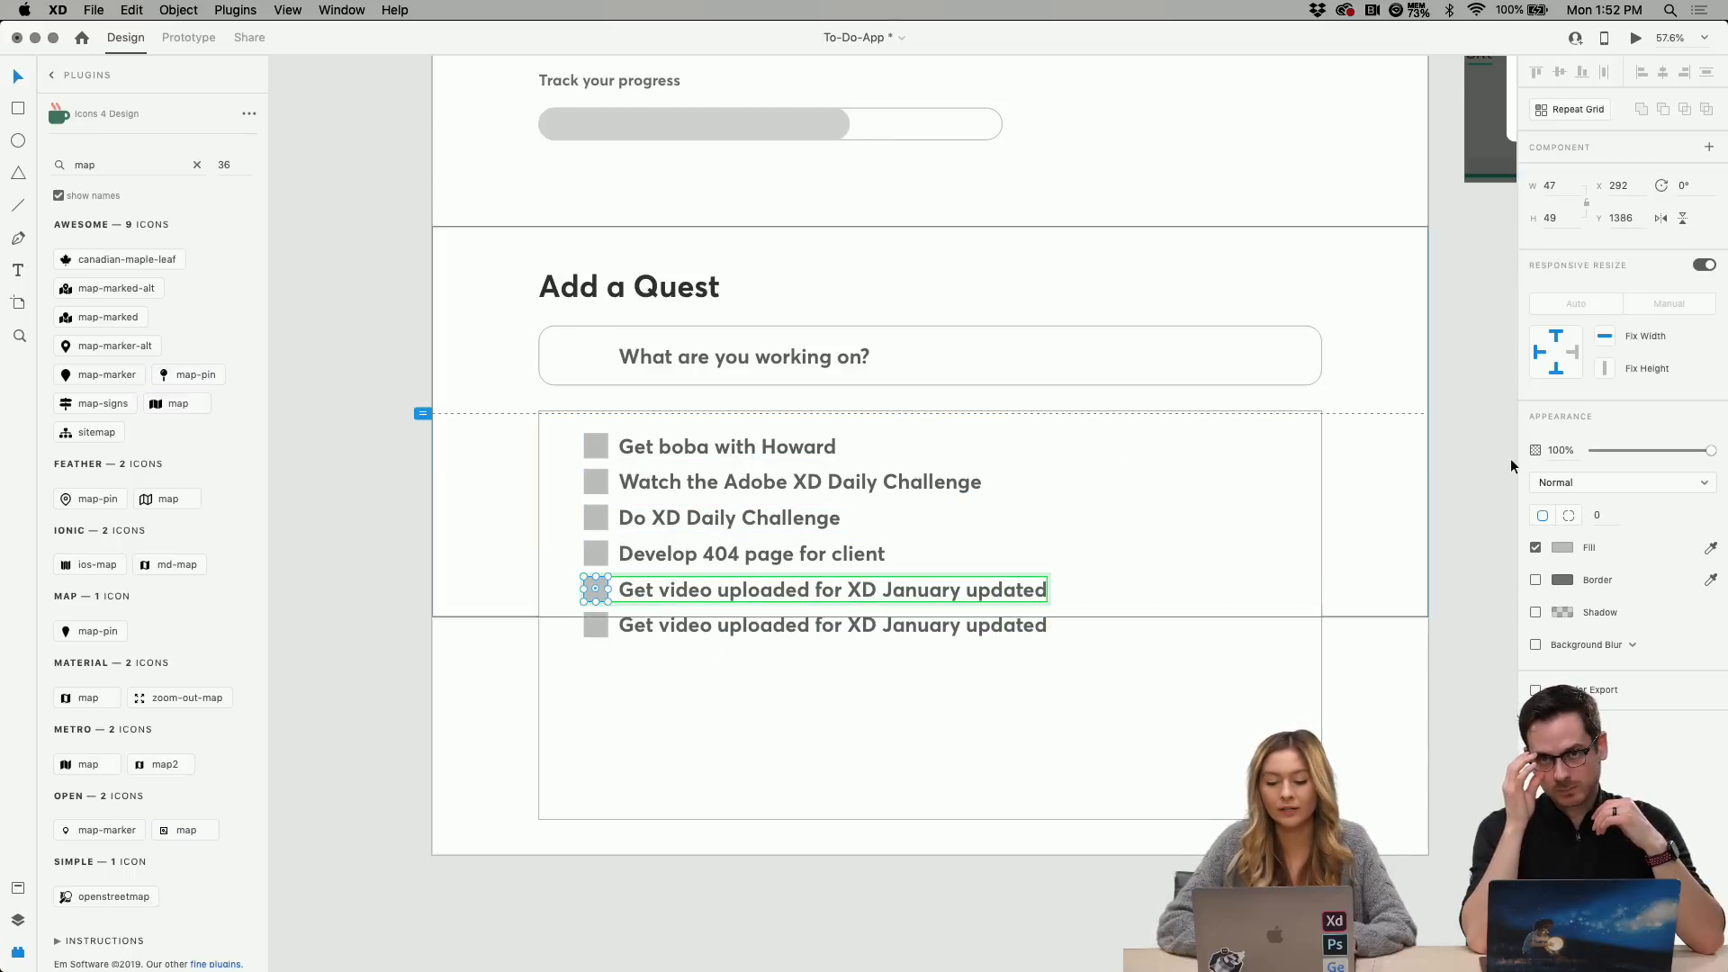
left_click(1566, 548)
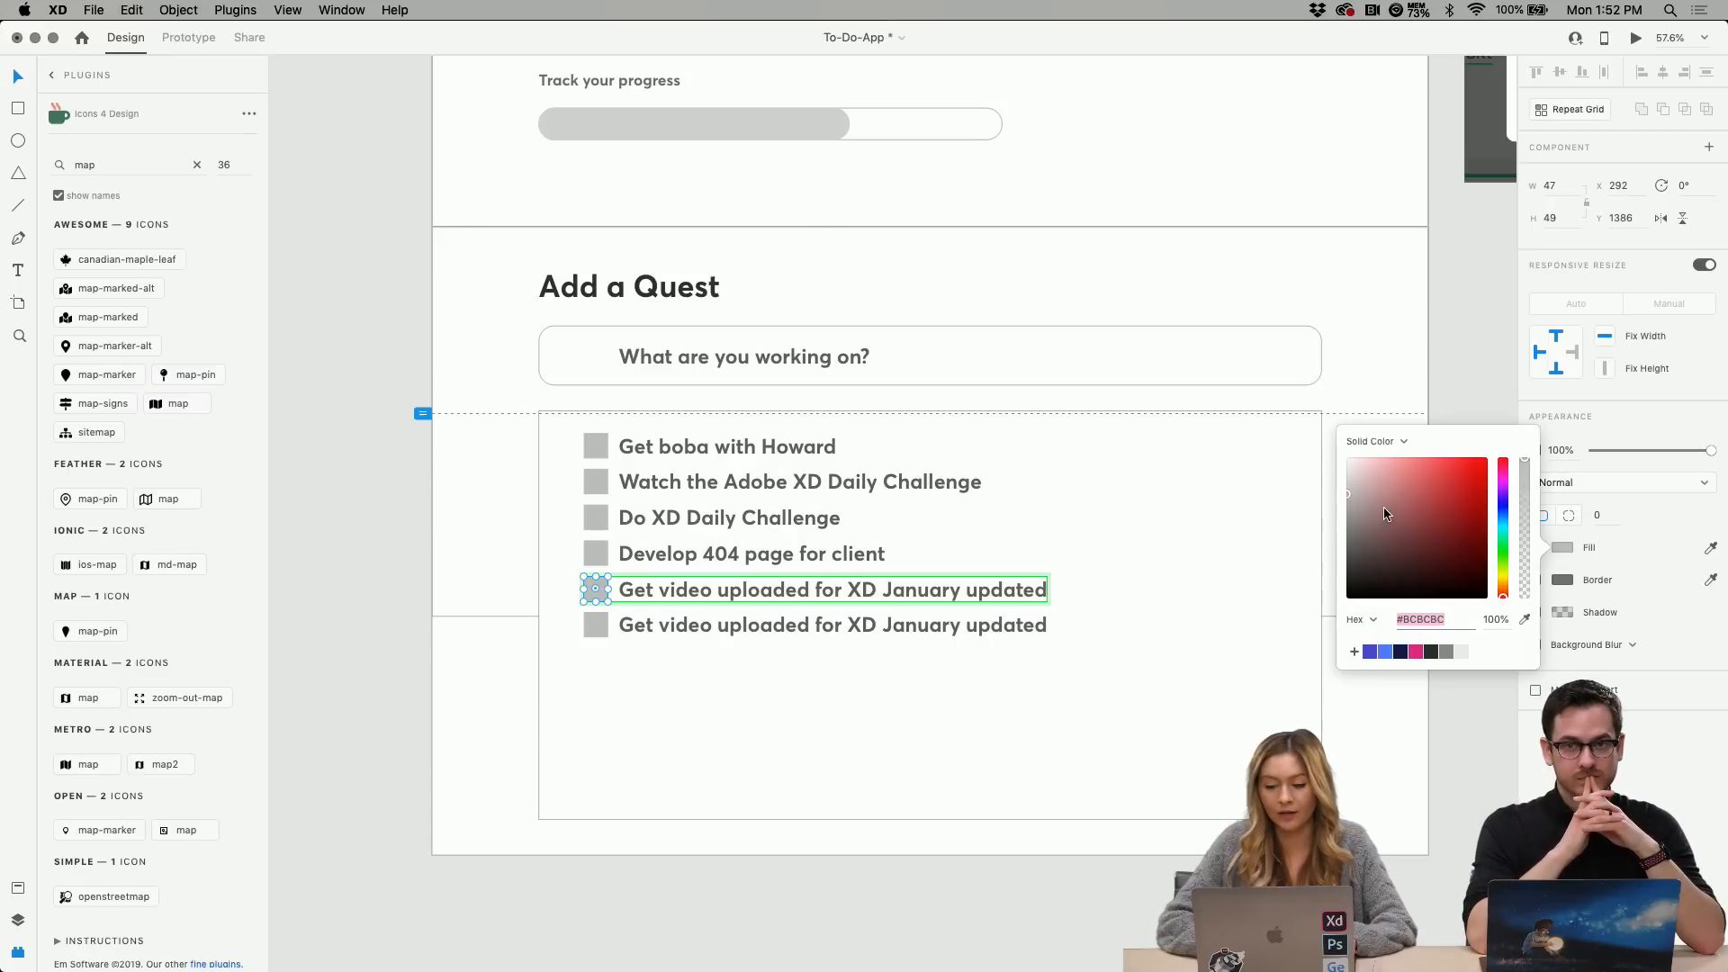
left_click_drag(1387, 514, 1384, 469)
key("Escape")
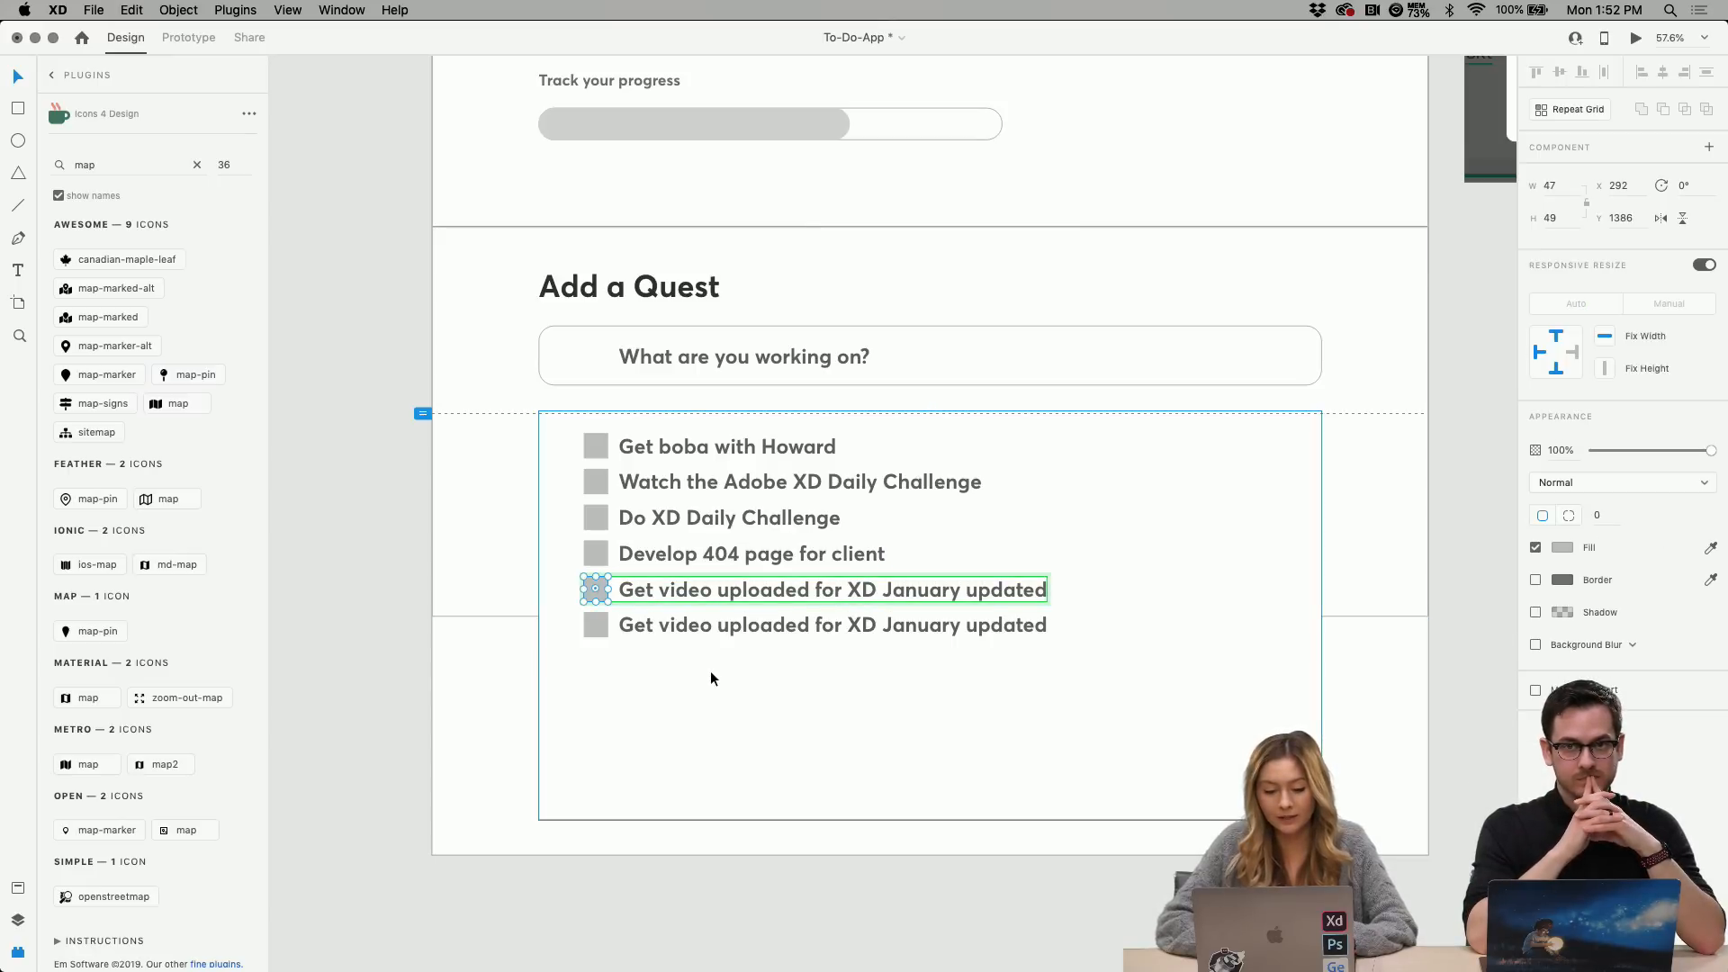
Undo the sixth quest item's duplication and instead place a copy of the first quest item, the component master, directly below the fifth.
key("super+z")
left_click(731, 446)
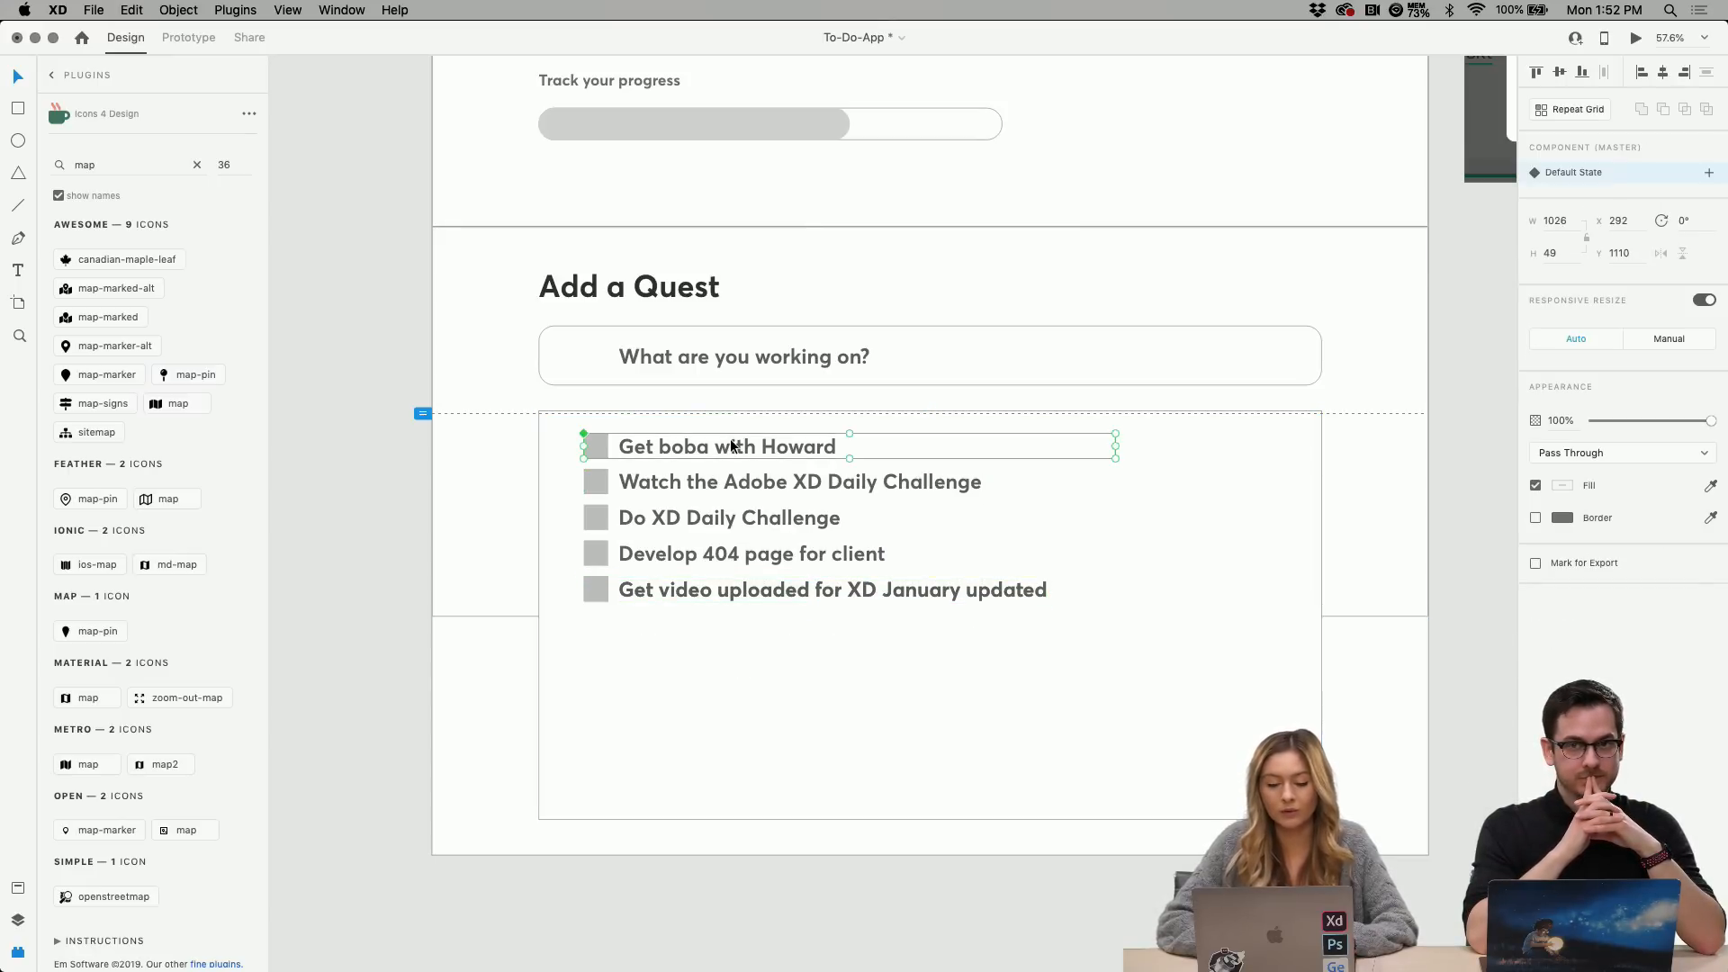
left_click_drag(731, 446, 722, 612)
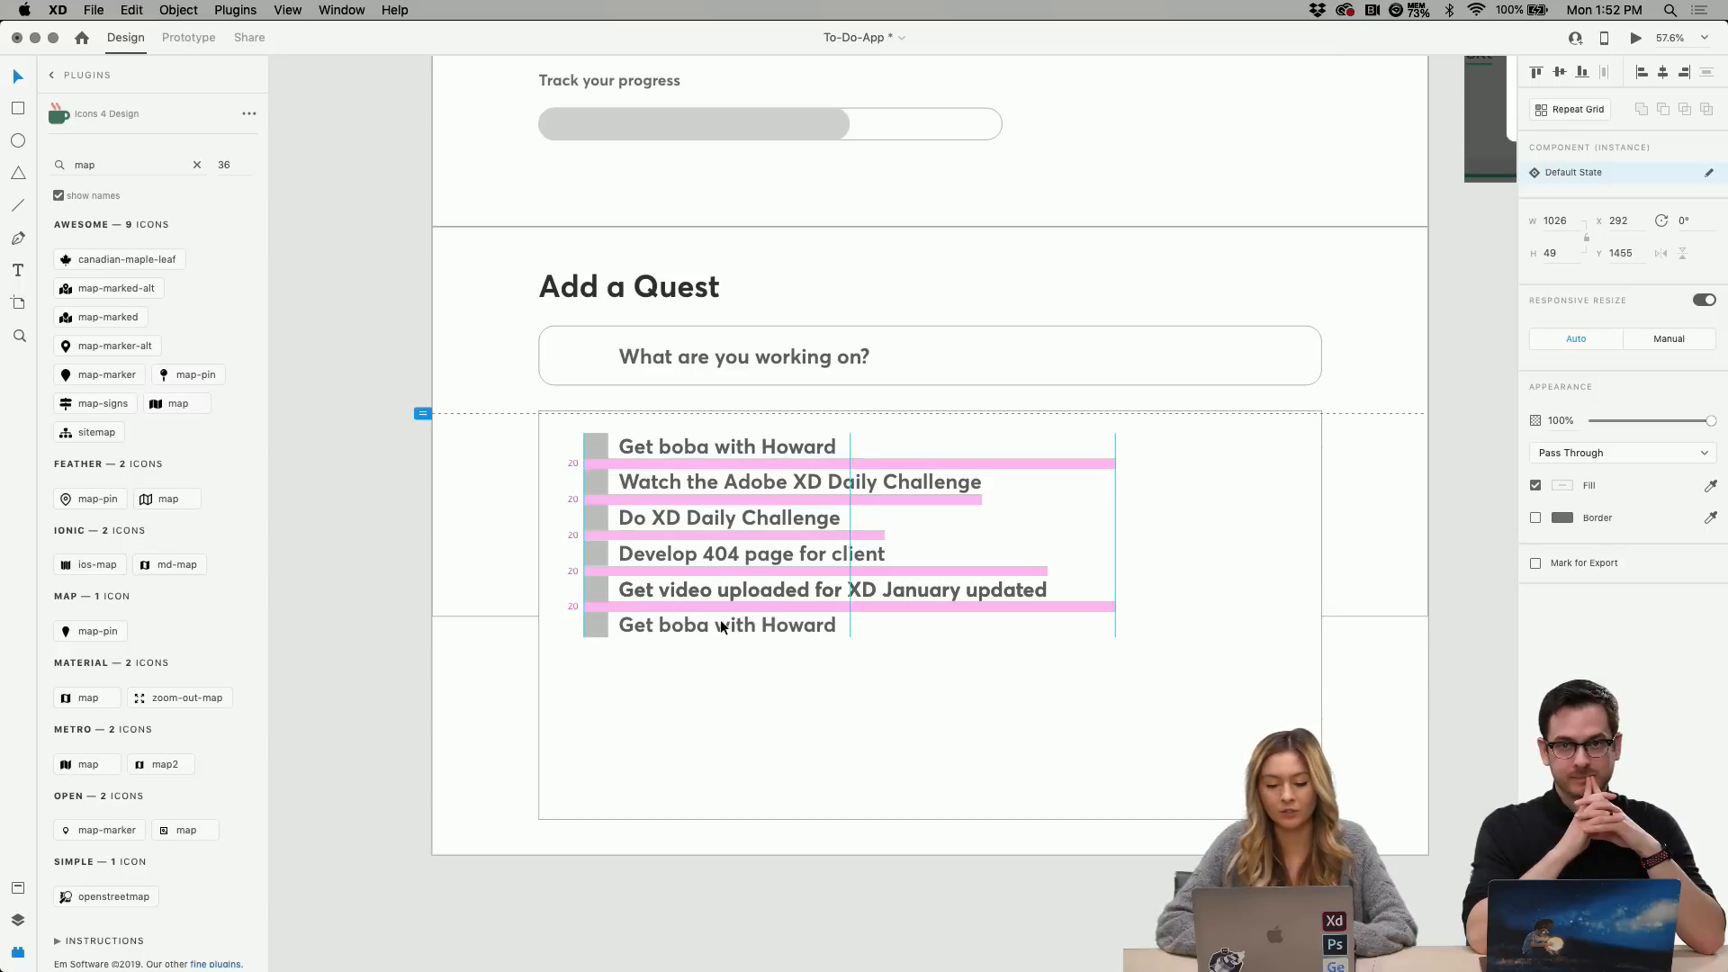
Replace the sixth quest item's text with "Eat sushi".
left_click(708, 624)
double_click(708, 624)
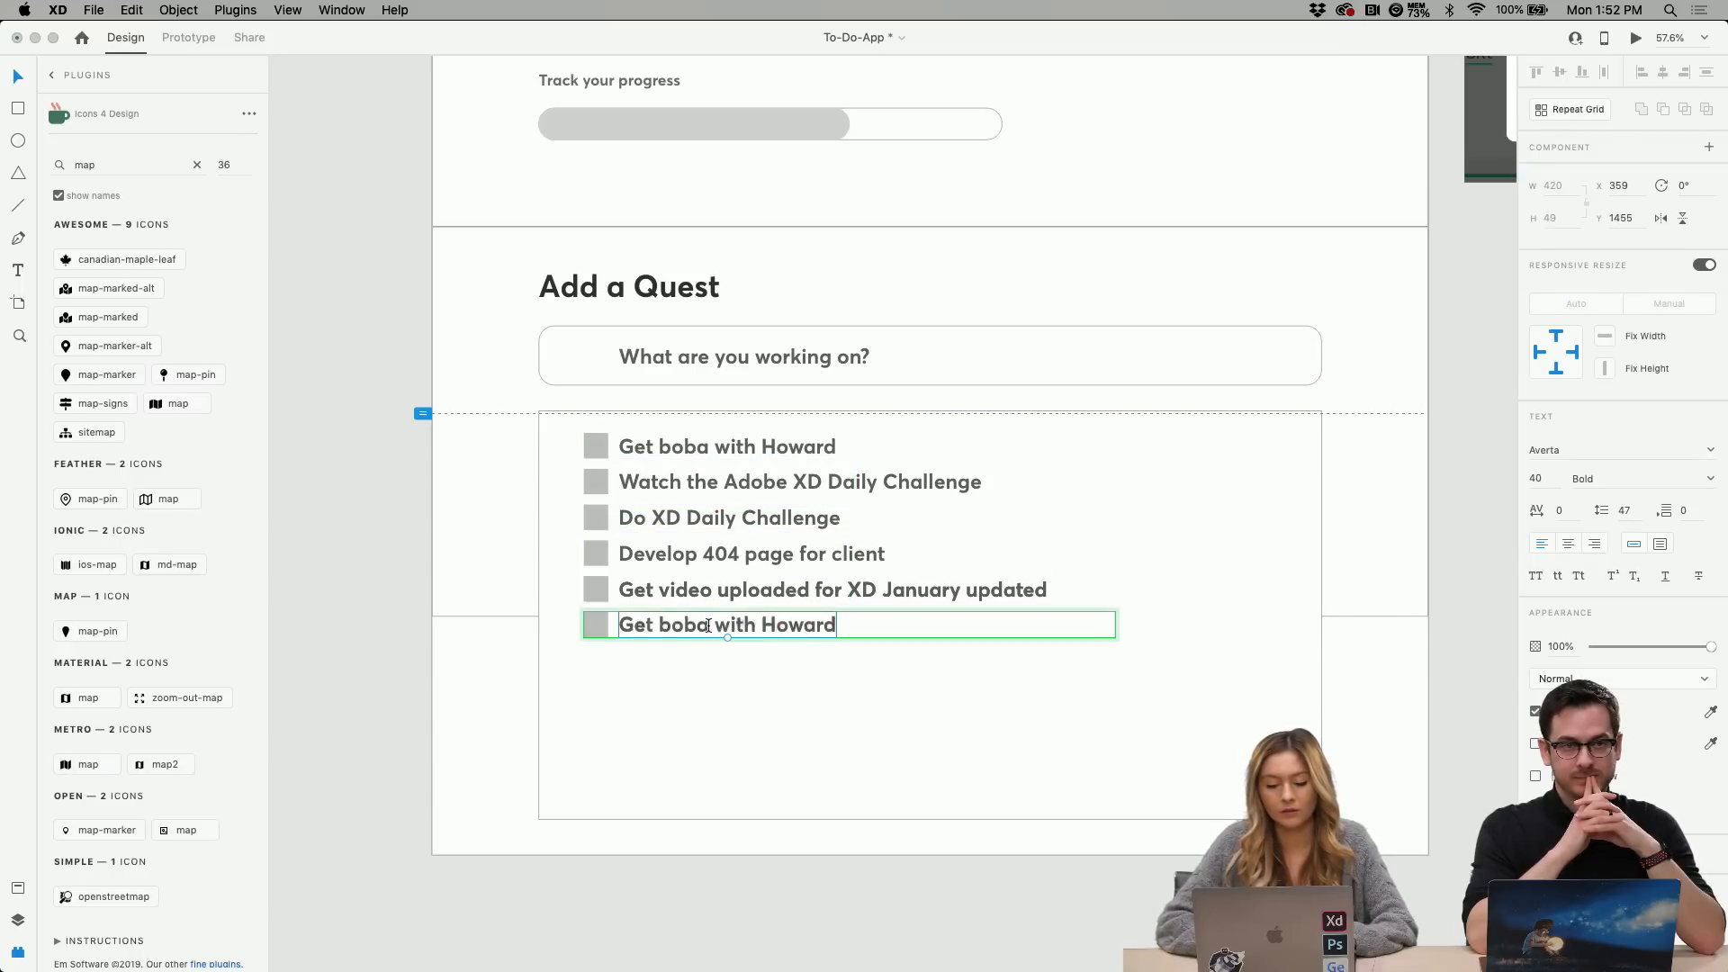
double_click(708, 625)
type("Eat su")
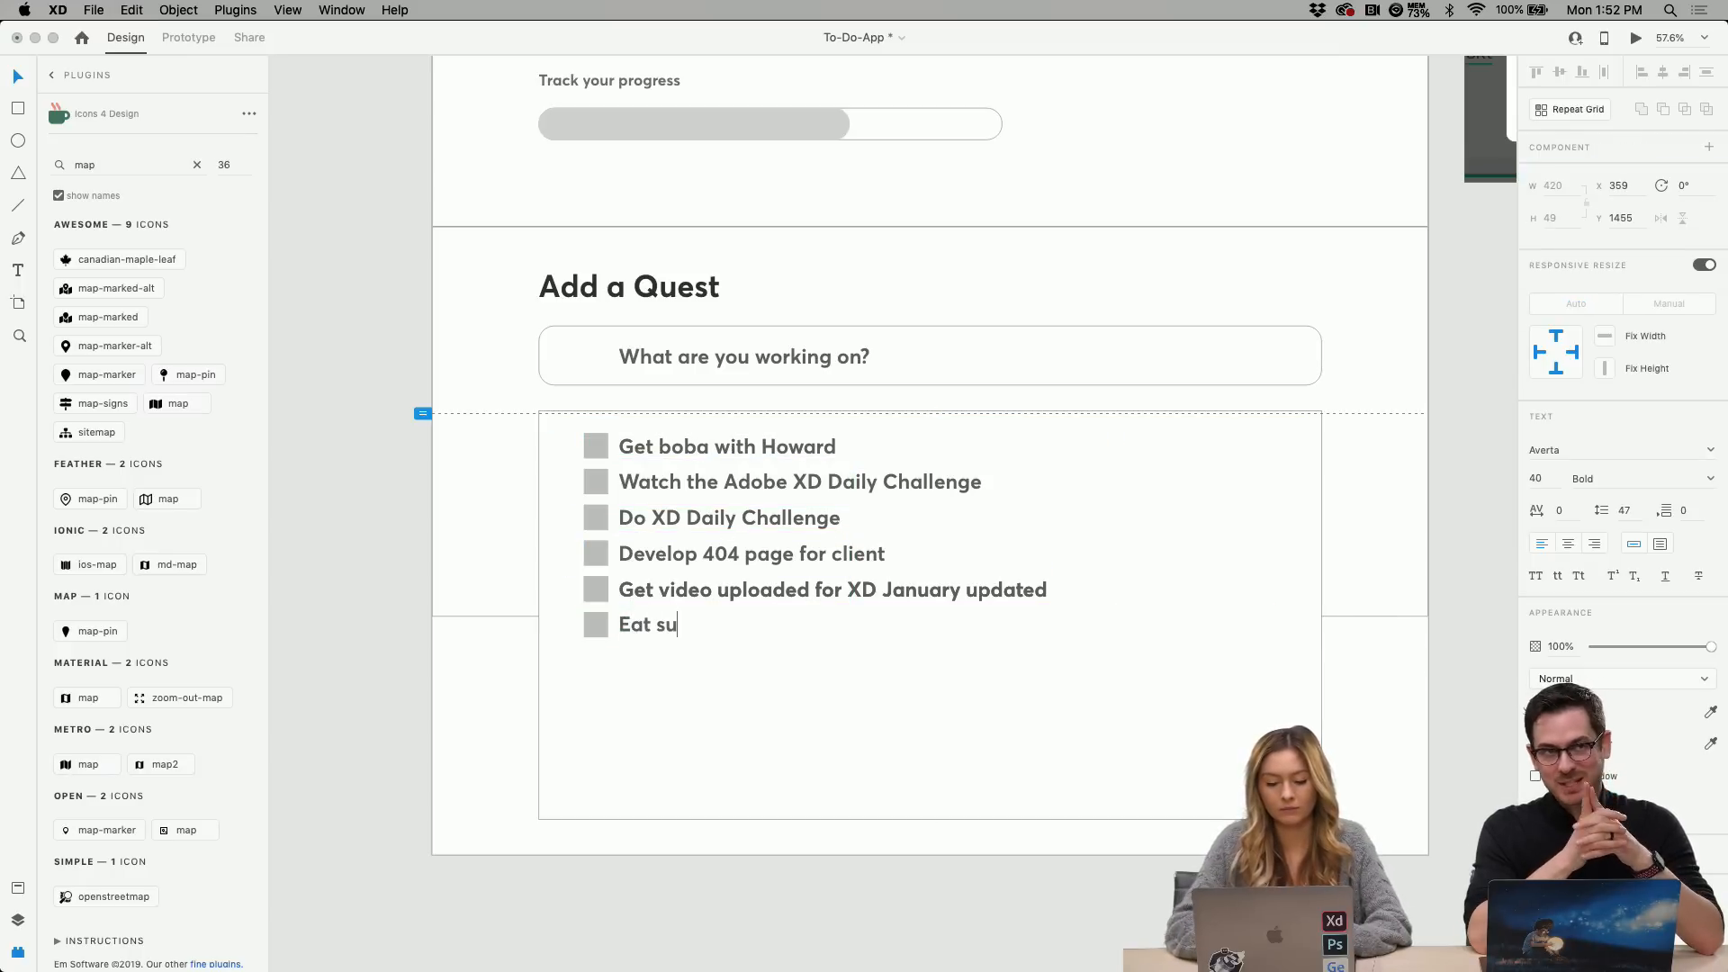
type("shi")
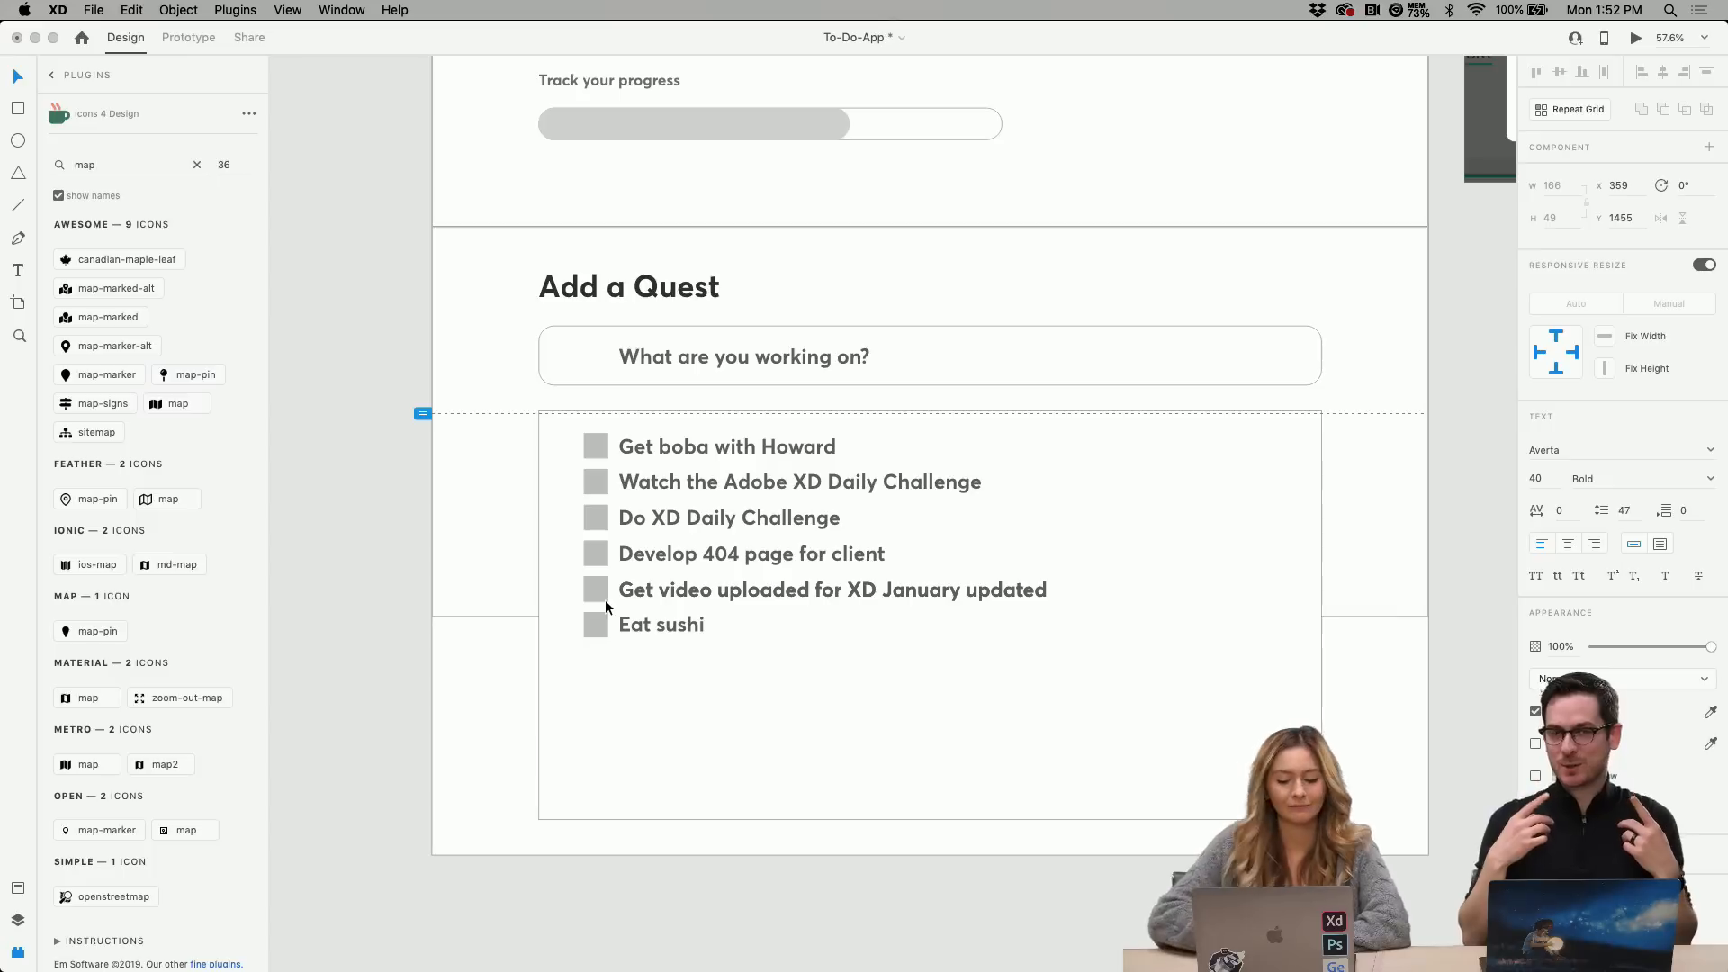
left_click(642, 654)
Duplicate the "Eat sushi" quest item directly below itself, aligned and evenly spaced with the list.
double_click(666, 629)
key("super+c")
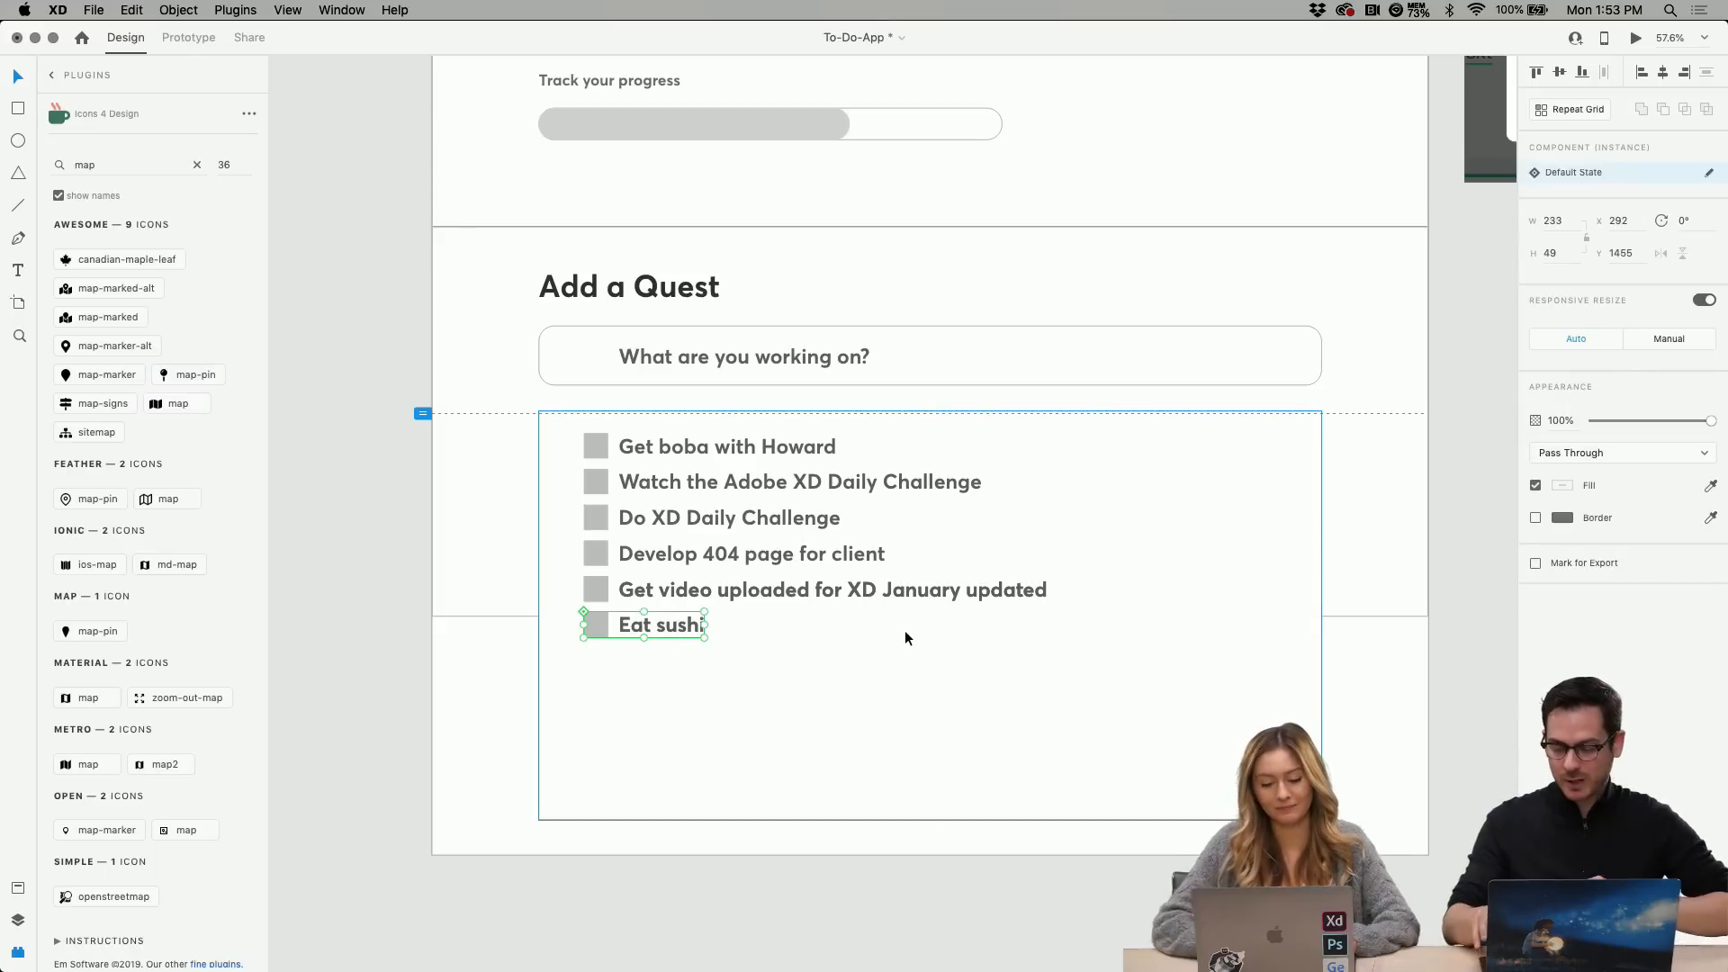
key("super+v")
Replace the seventh quest item's text with "Talk myself out of Starbucks".
double_click(676, 663)
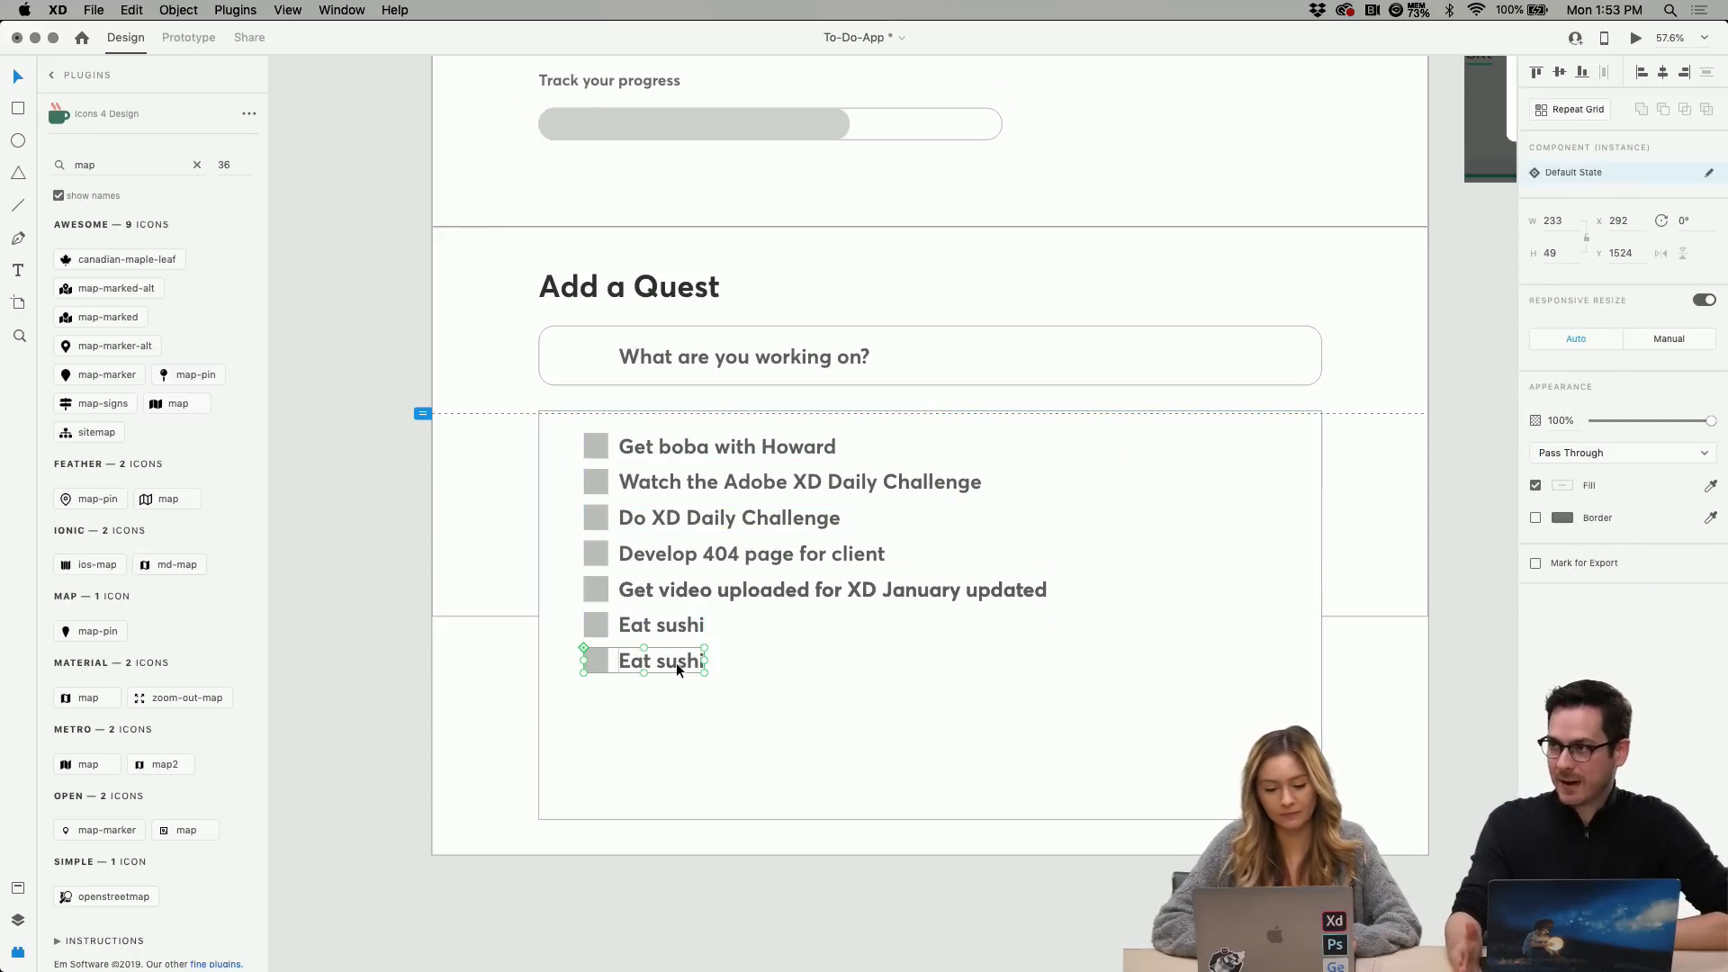
double_click(677, 663)
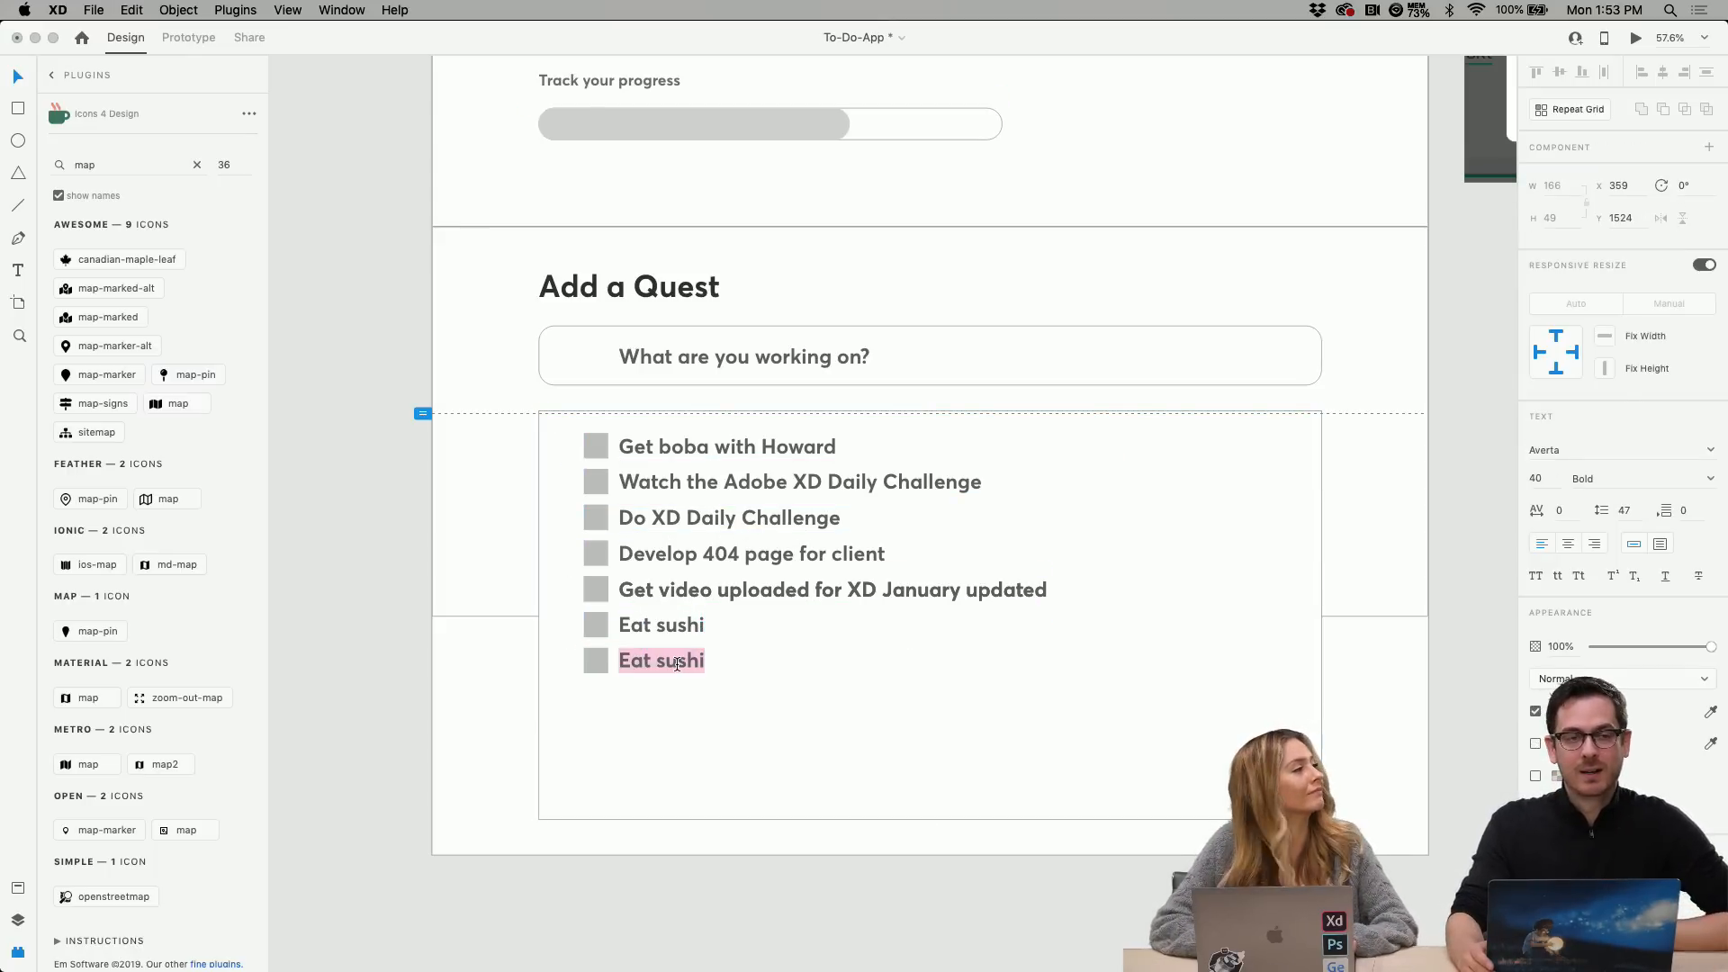
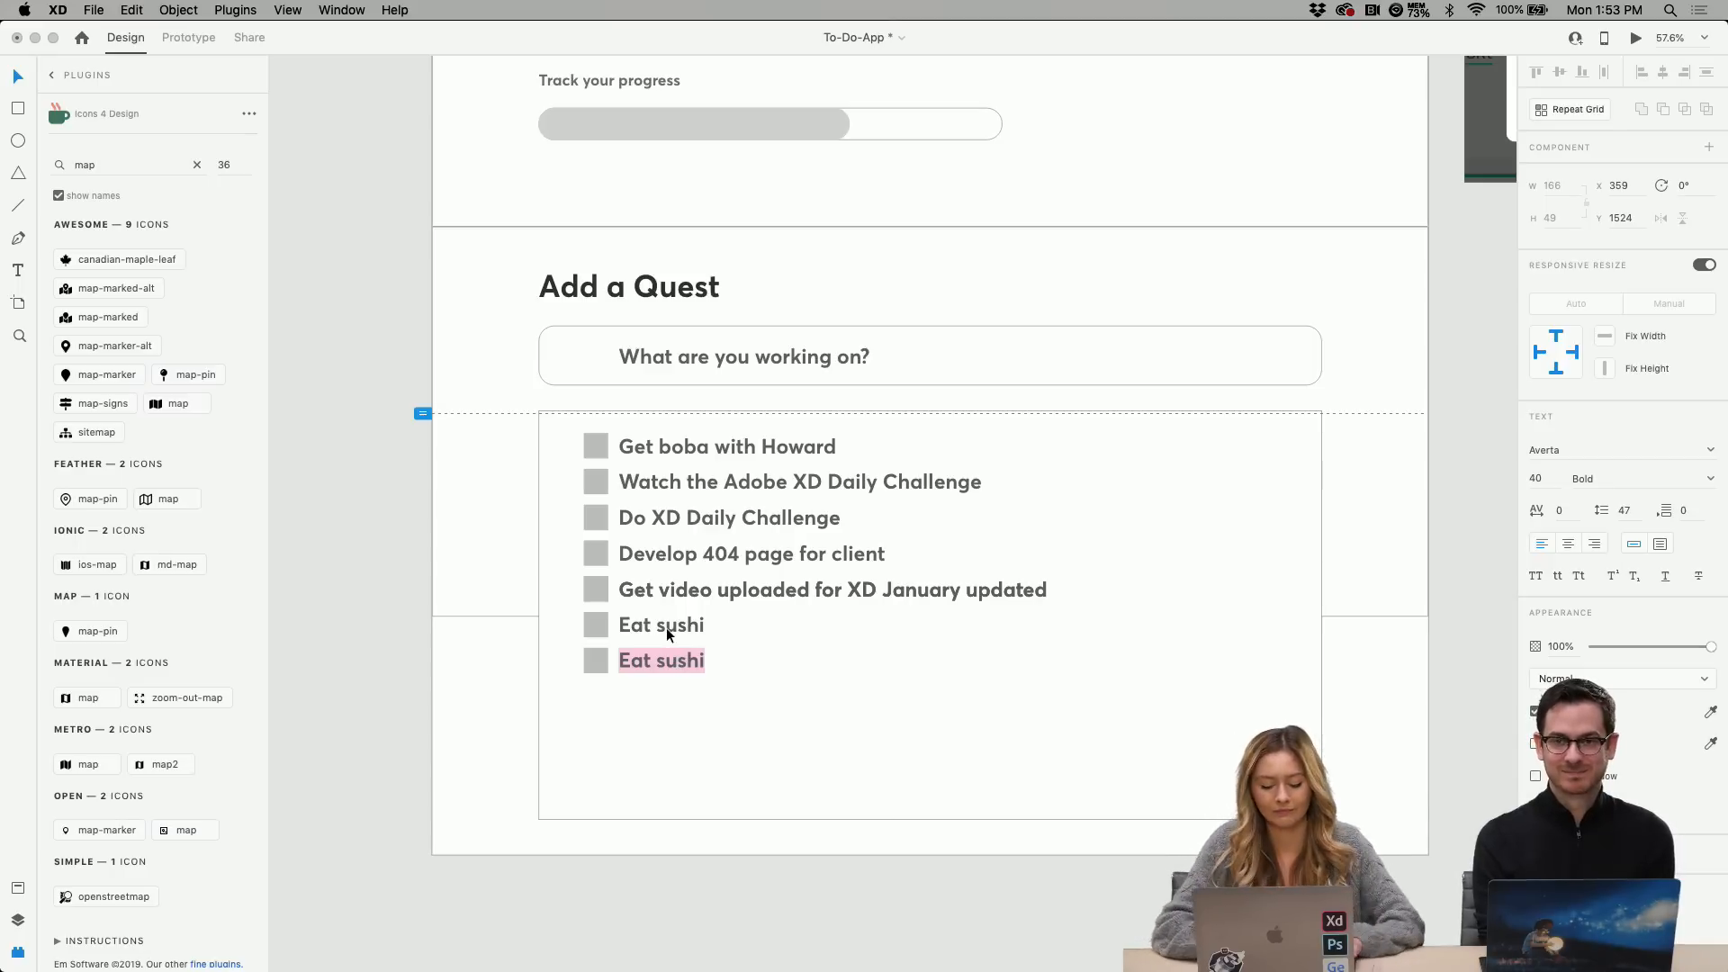
type("Talk my")
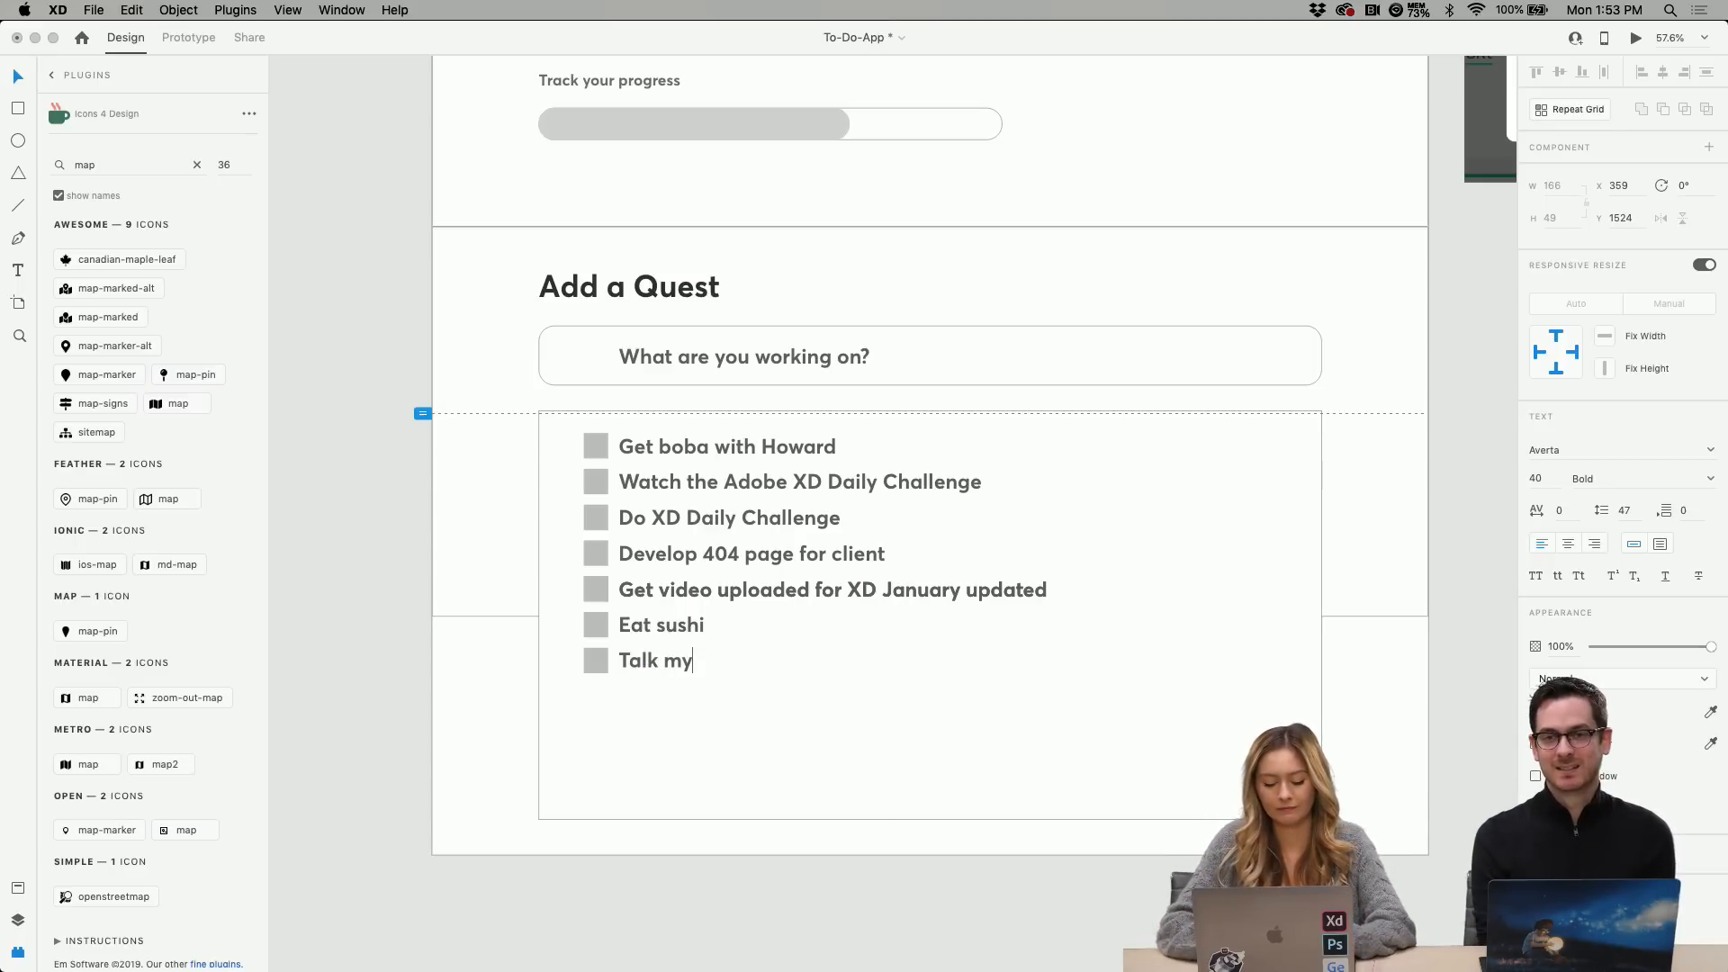
type("self out of Starby")
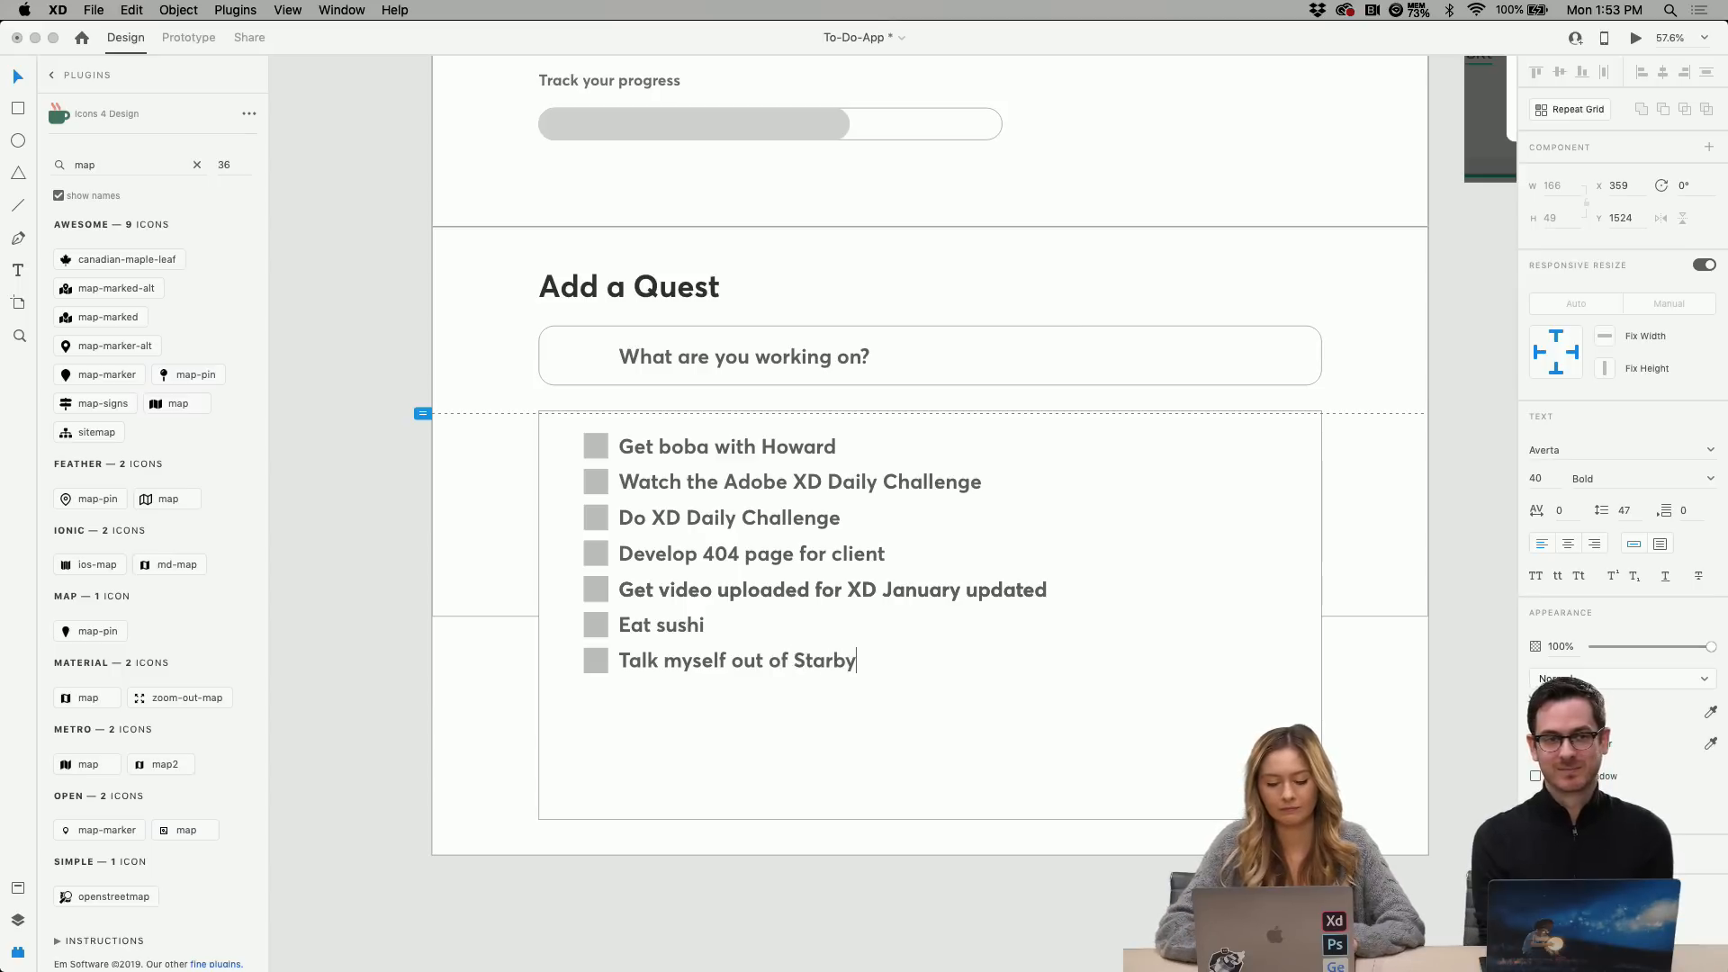
key("BackSpace")
type("ucks")
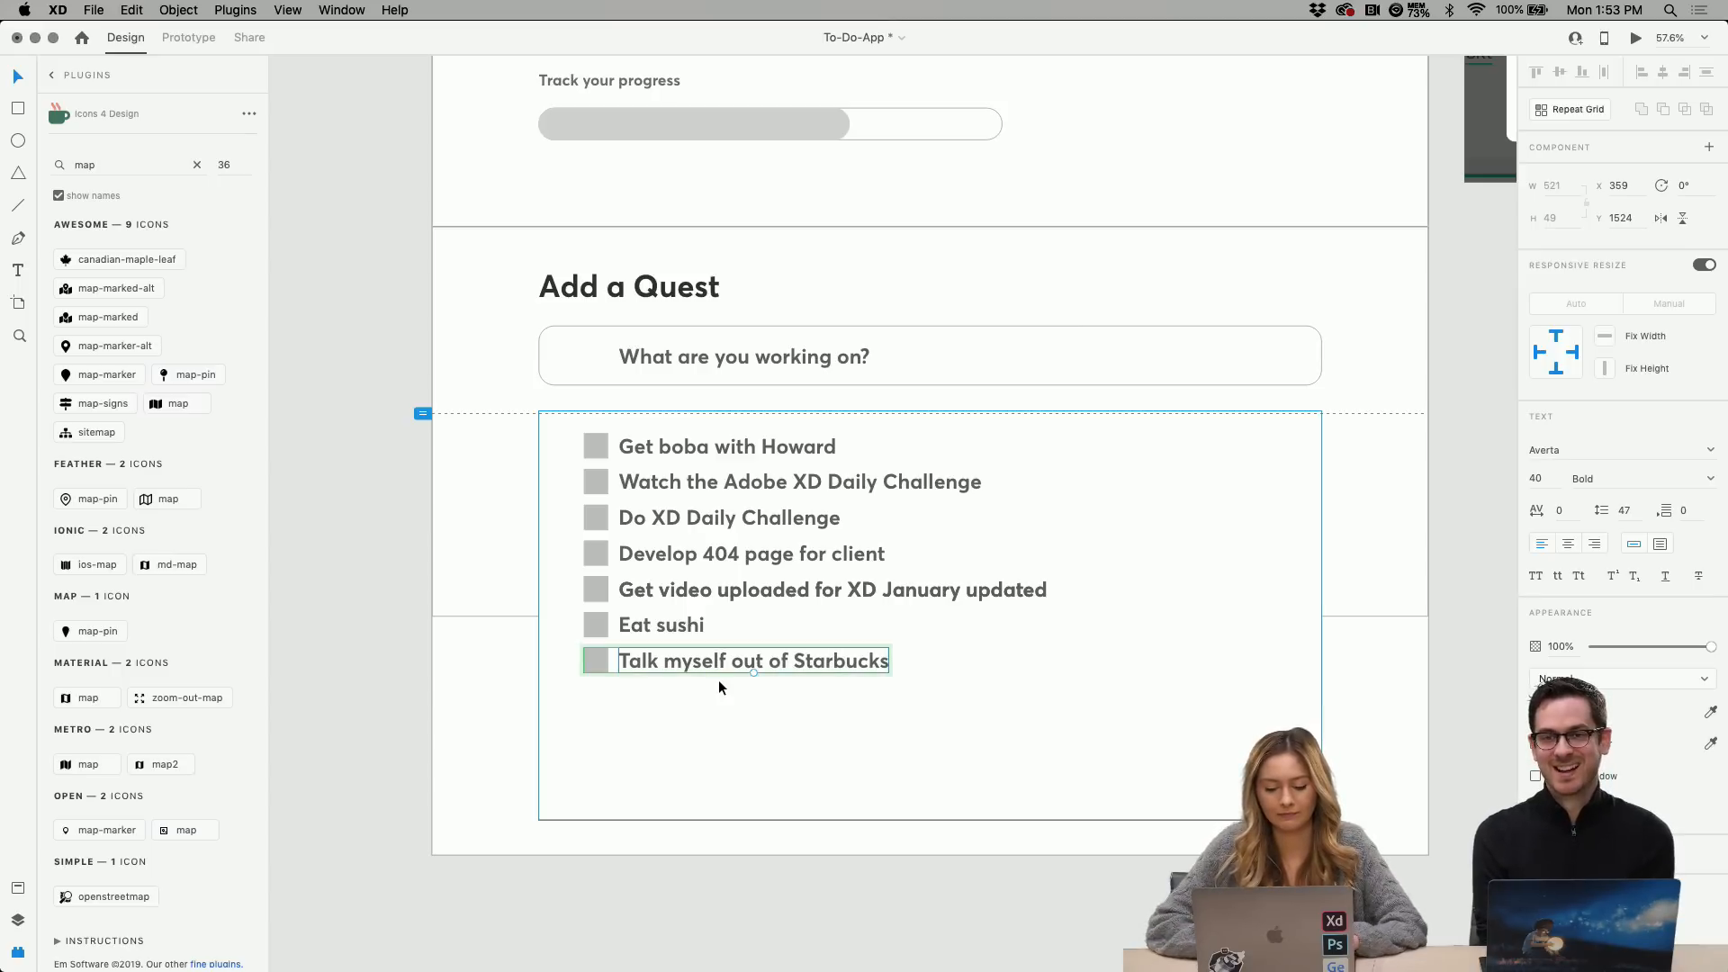
left_click(768, 716)
Duplicate the first quest item and place the copy directly below the seventh, aligned with the list.
left_click(754, 659)
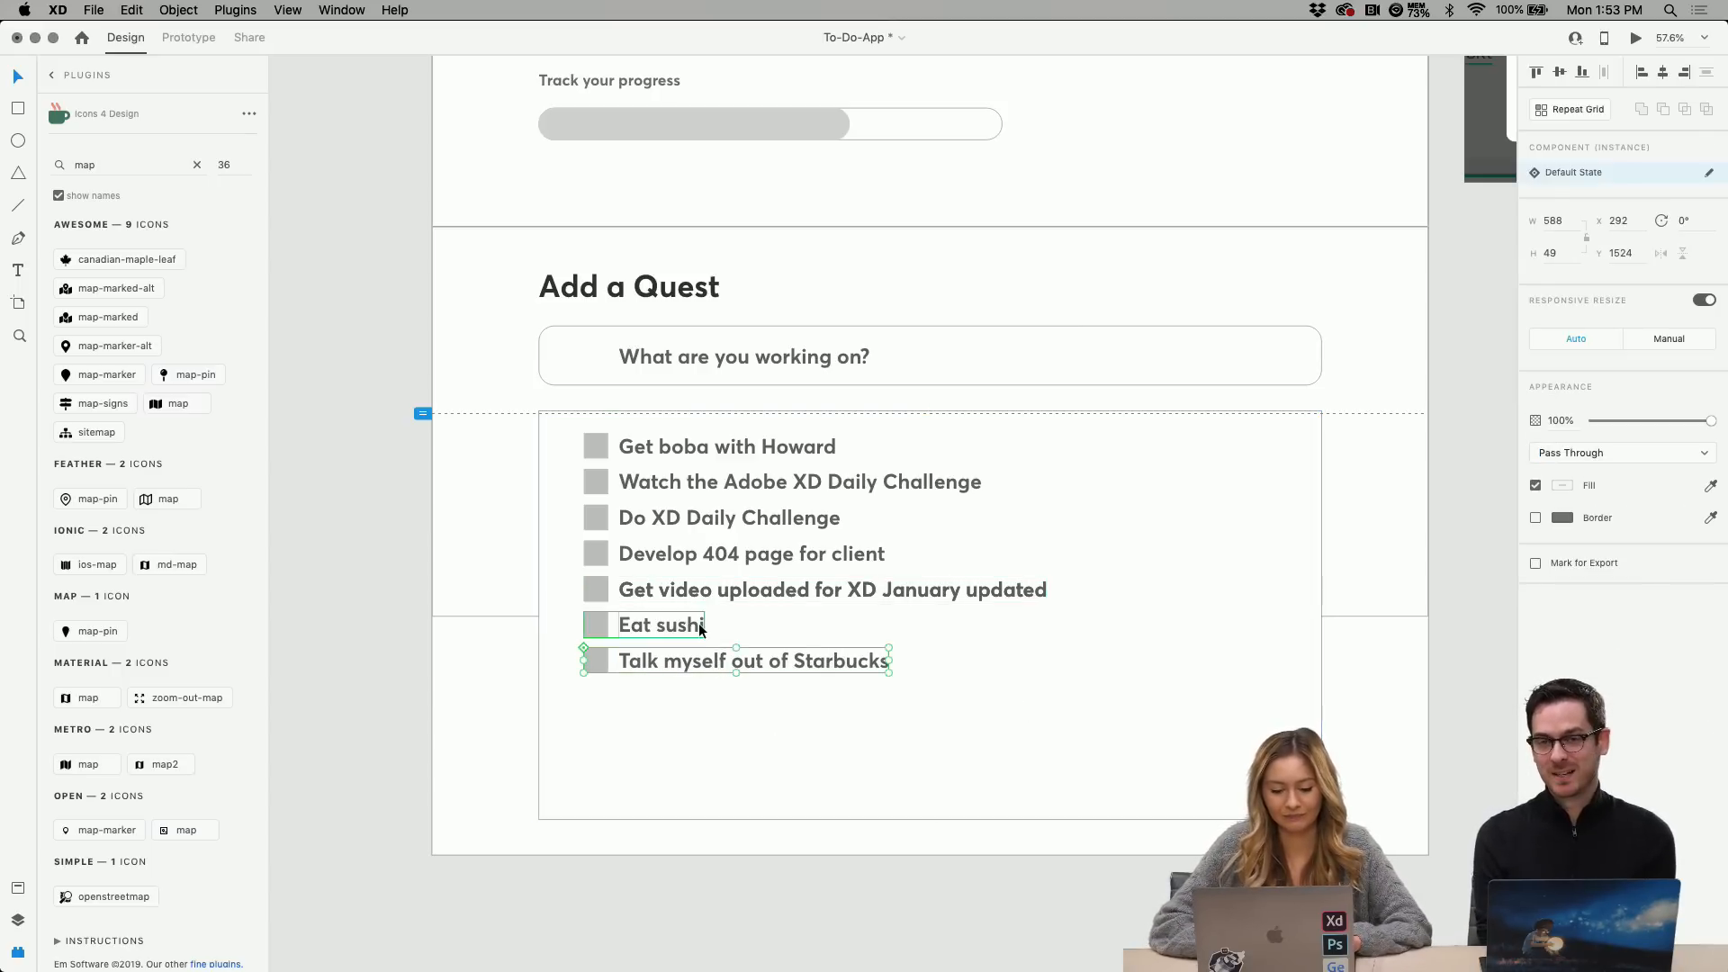
left_click(680, 448)
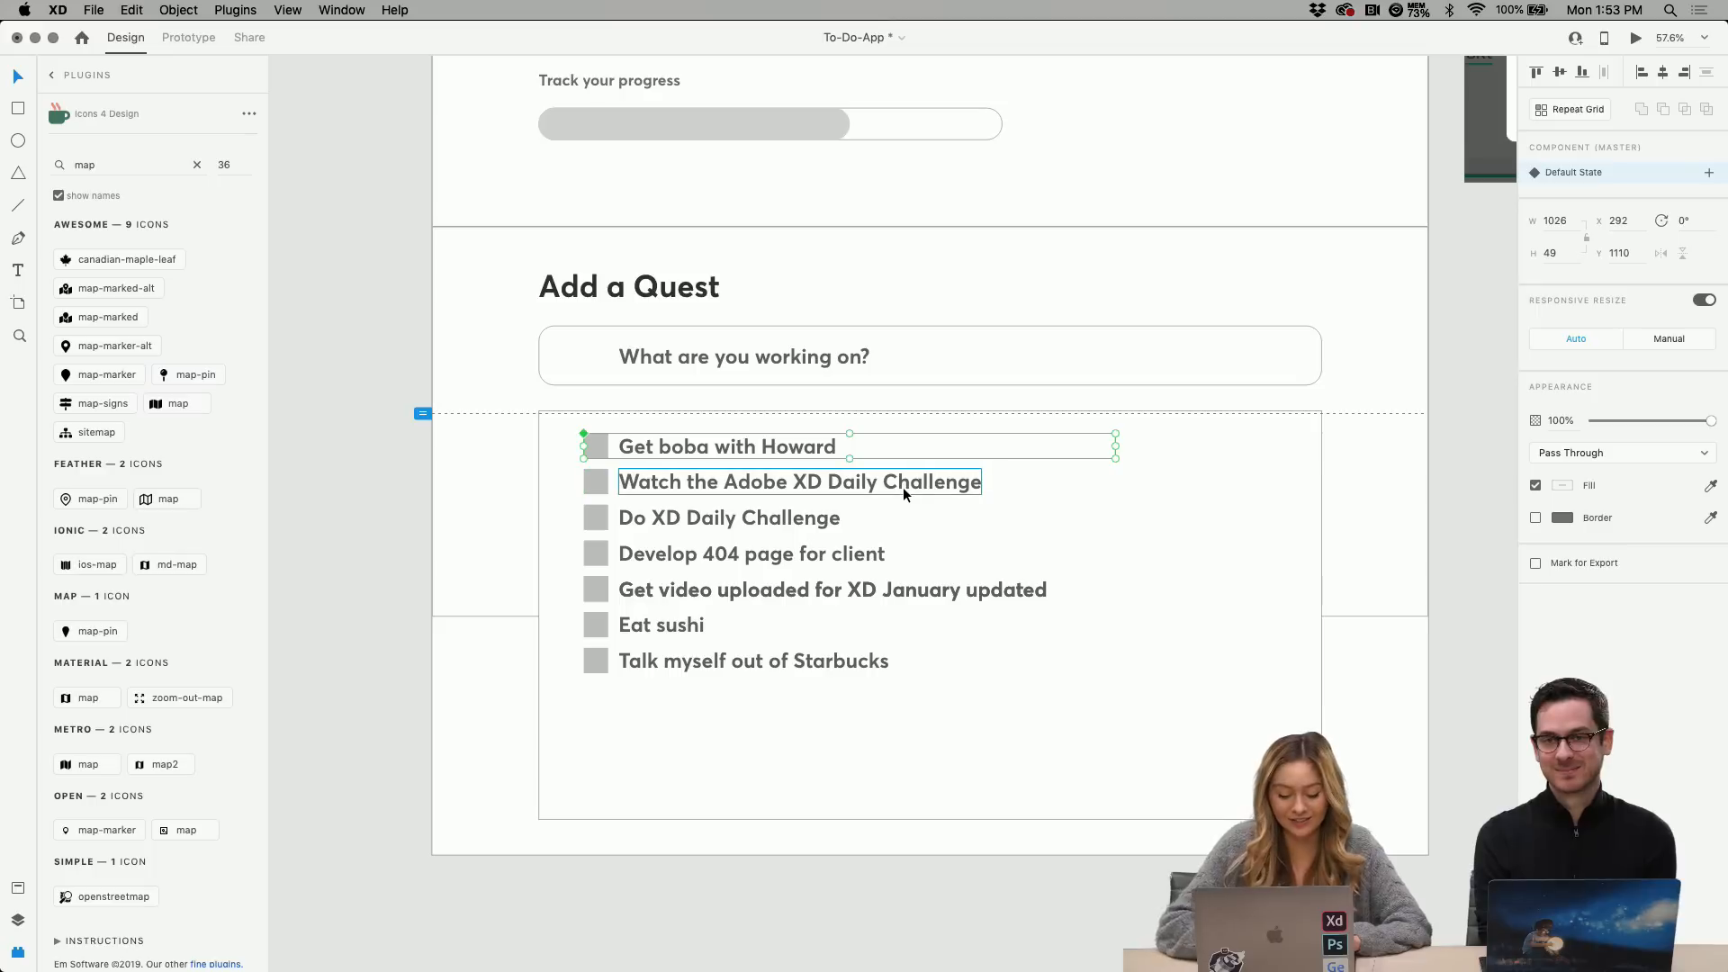
left_click_drag(818, 453, 804, 707)
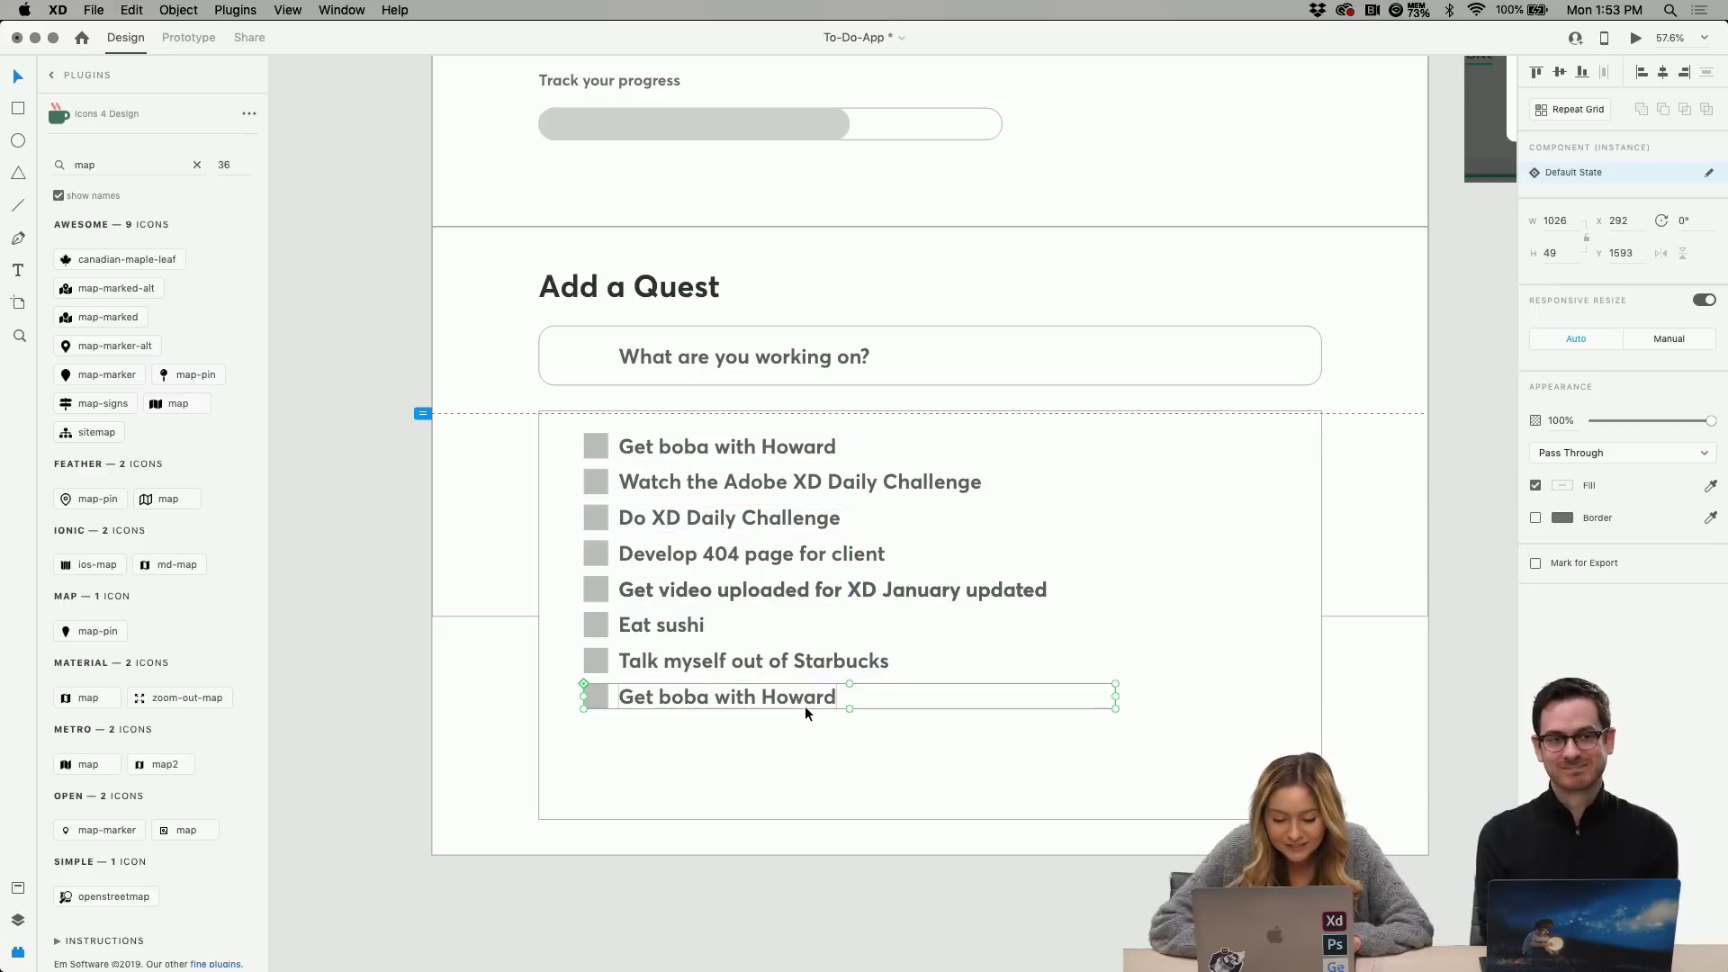
Replace the eighth quest item's text with "Call my Mom!".
double_click(794, 701)
key("super+a")
type("Call the")
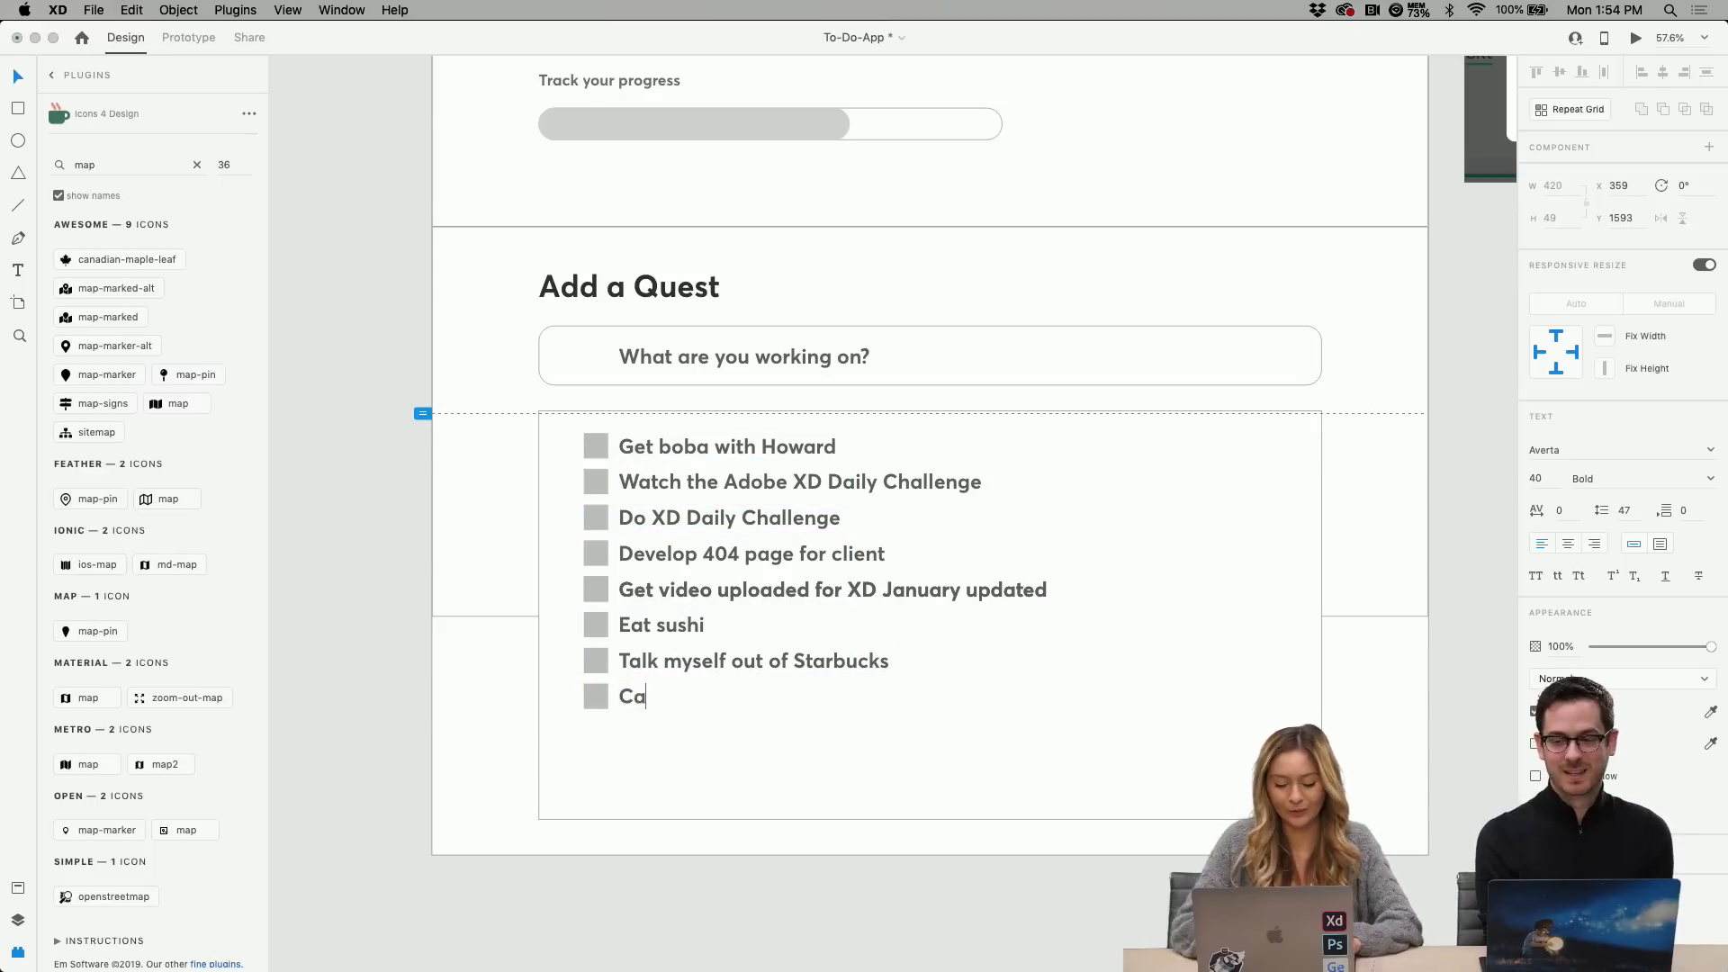
key("BackSpace")
key("BackSpace")
key("BackSpace")
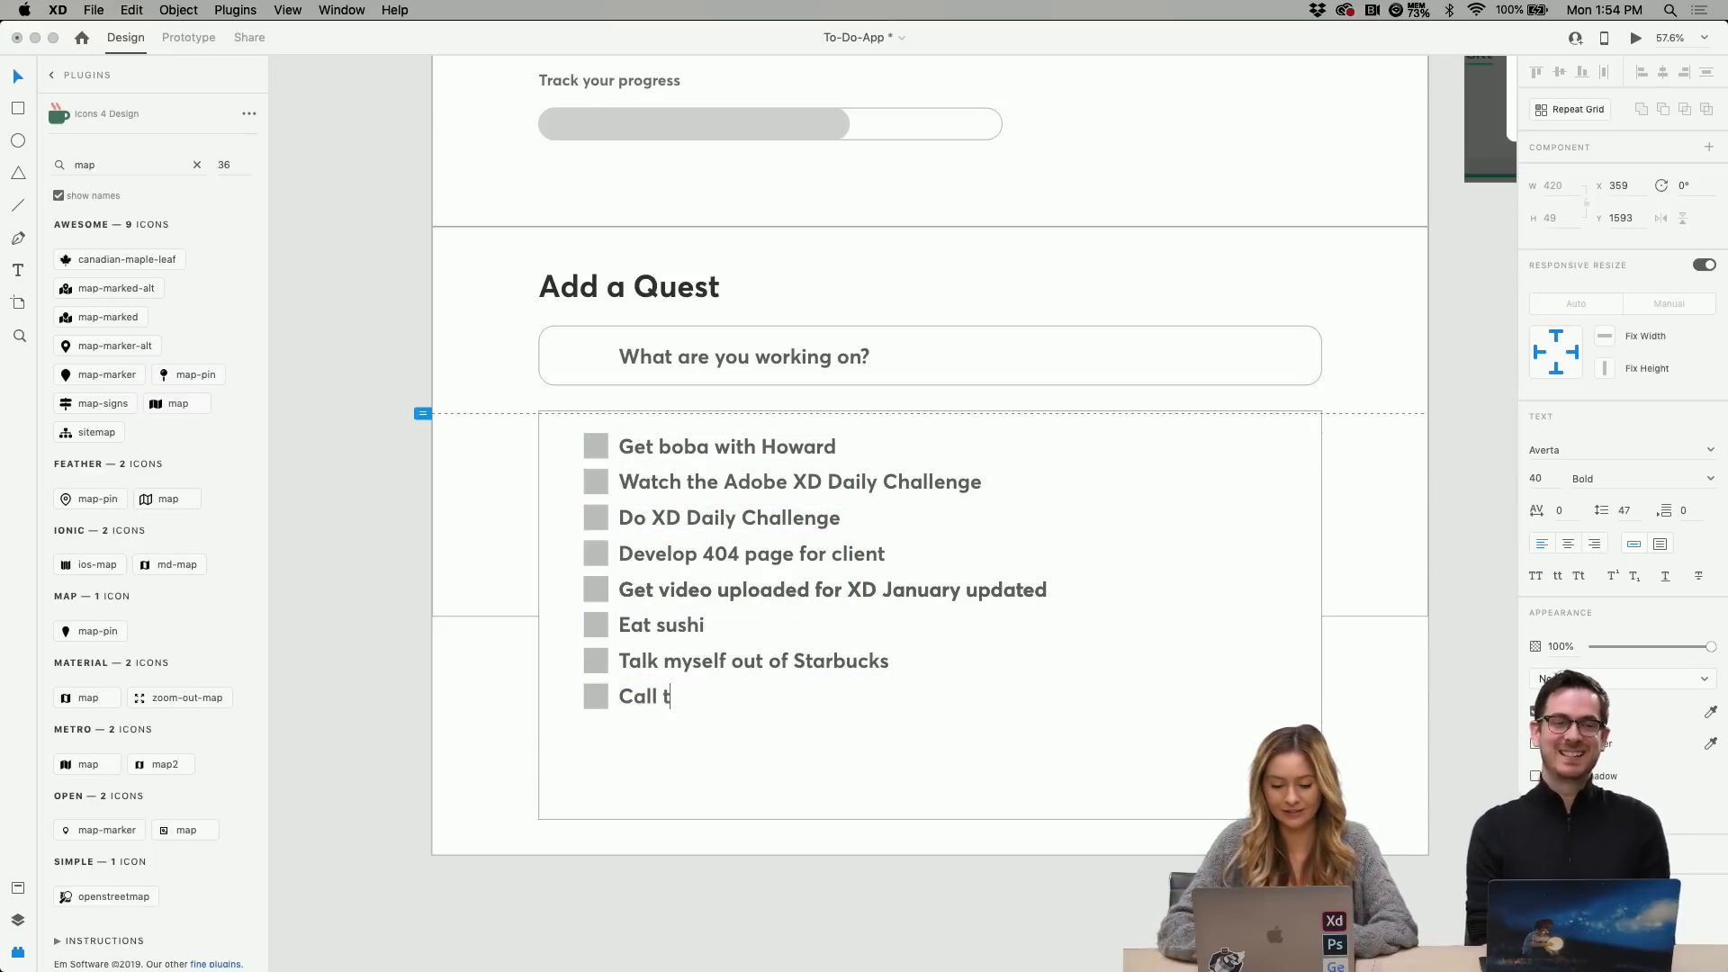
type("my m")
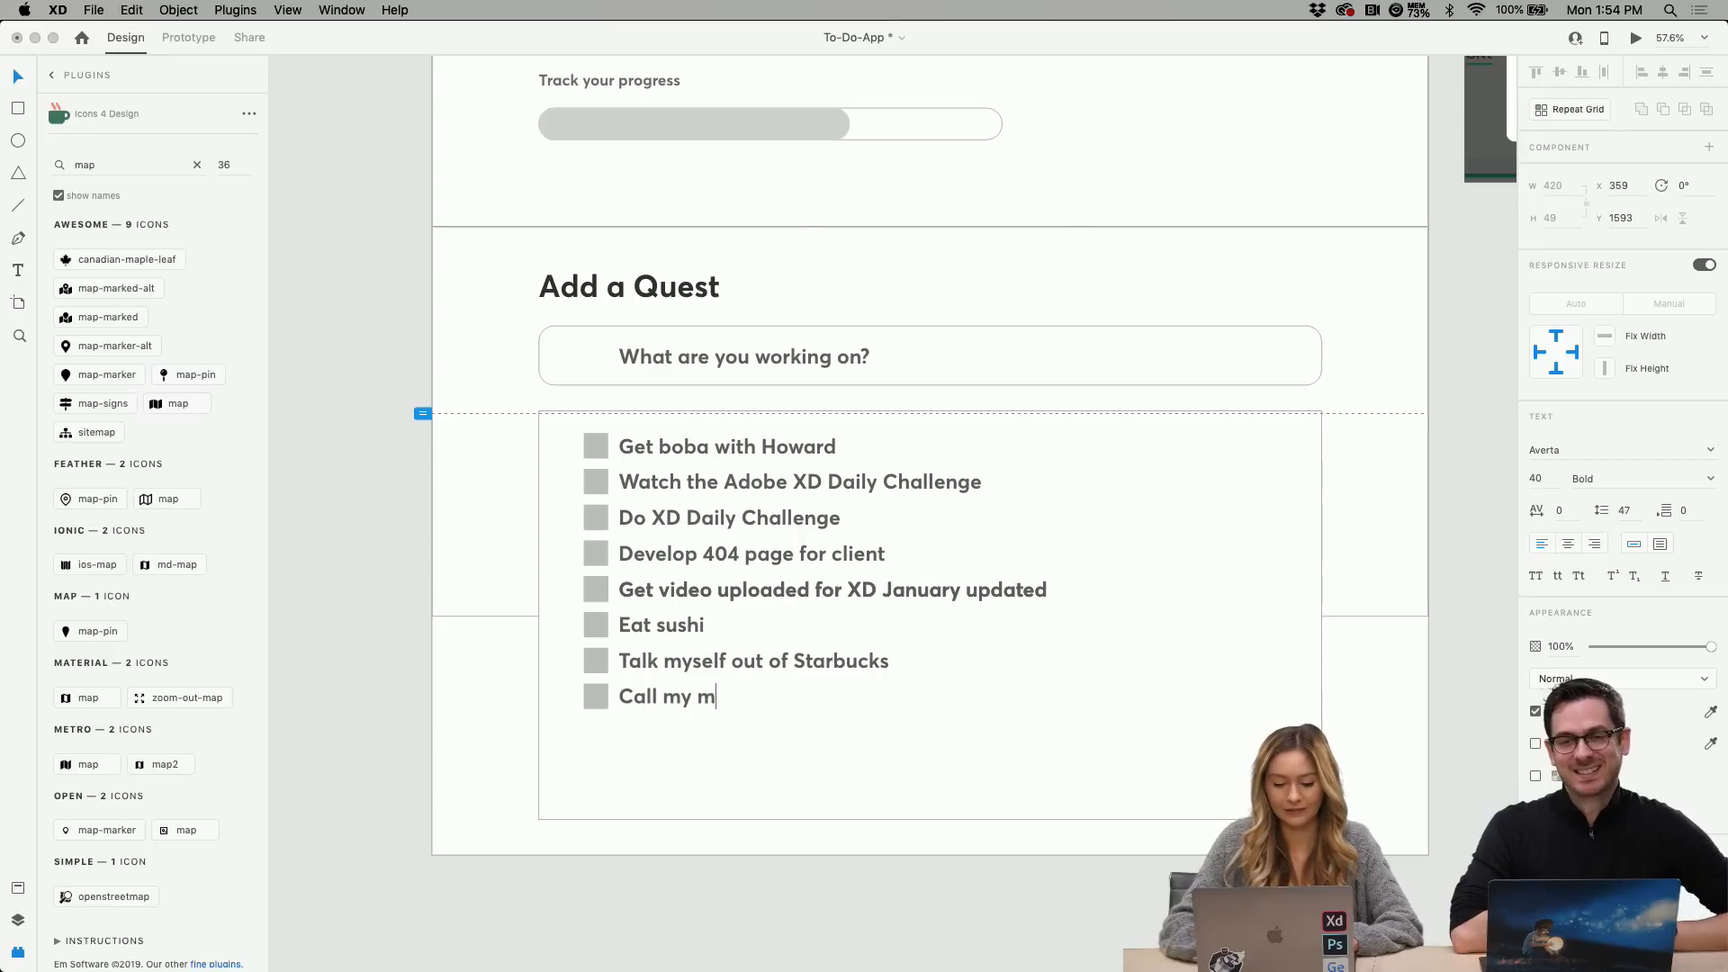
key("BackSpace")
type("Mom!")
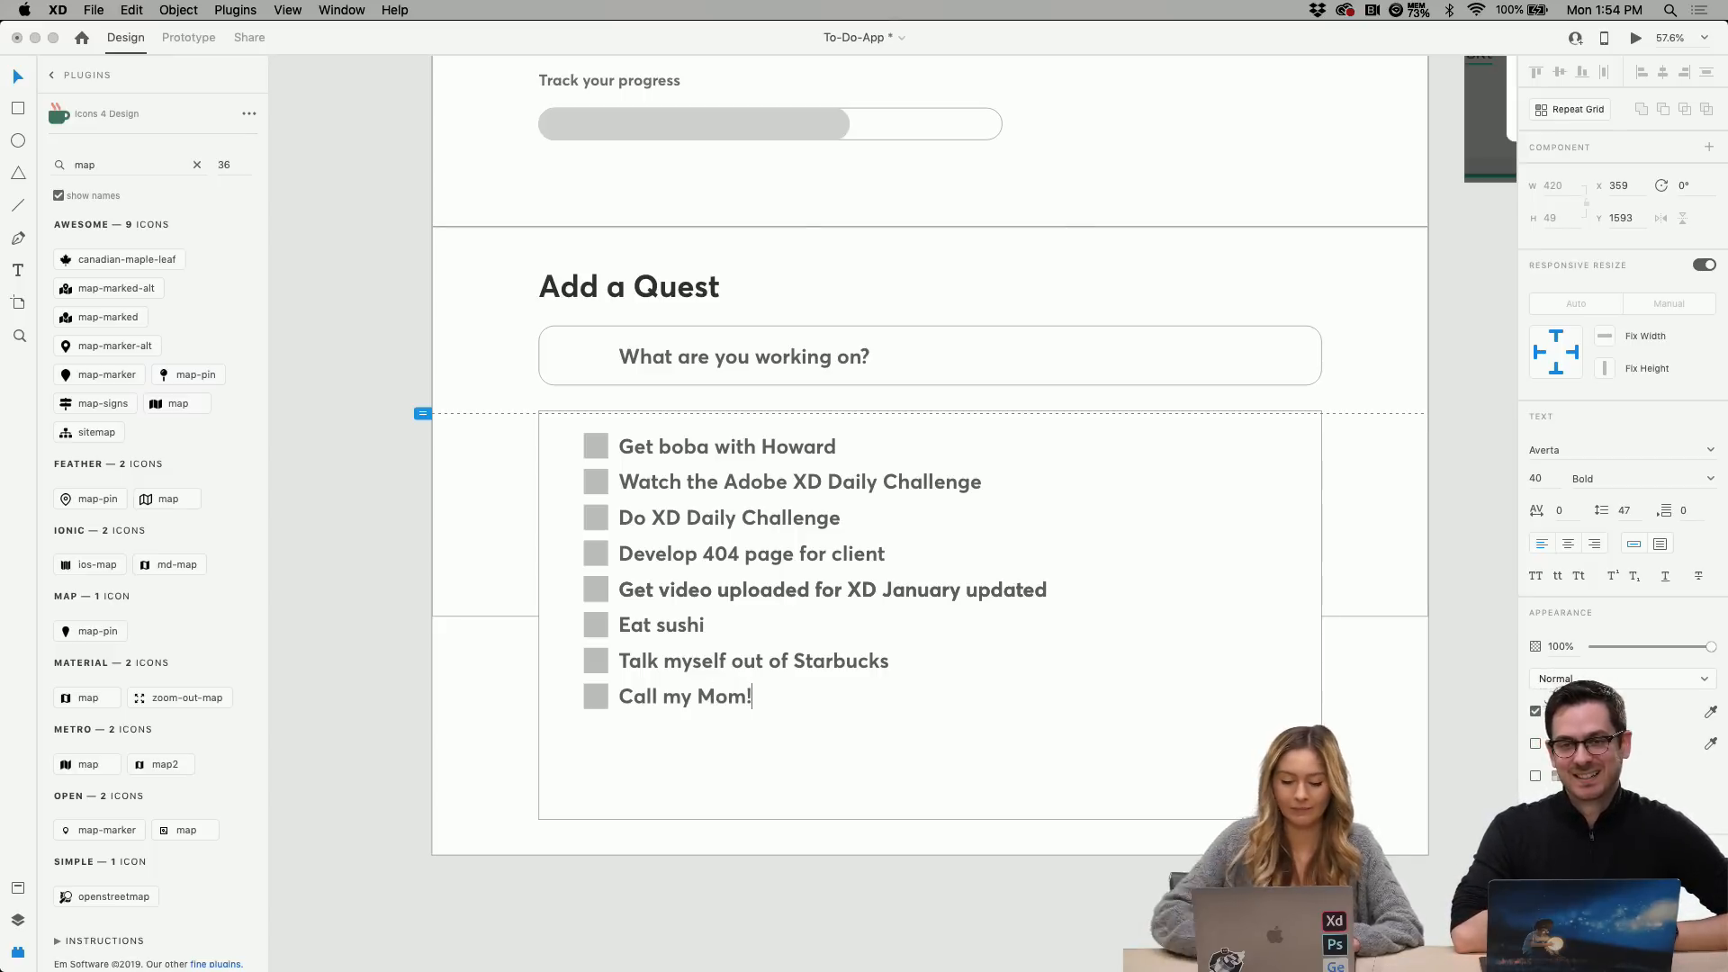
key("Escape")
left_click(885, 797)
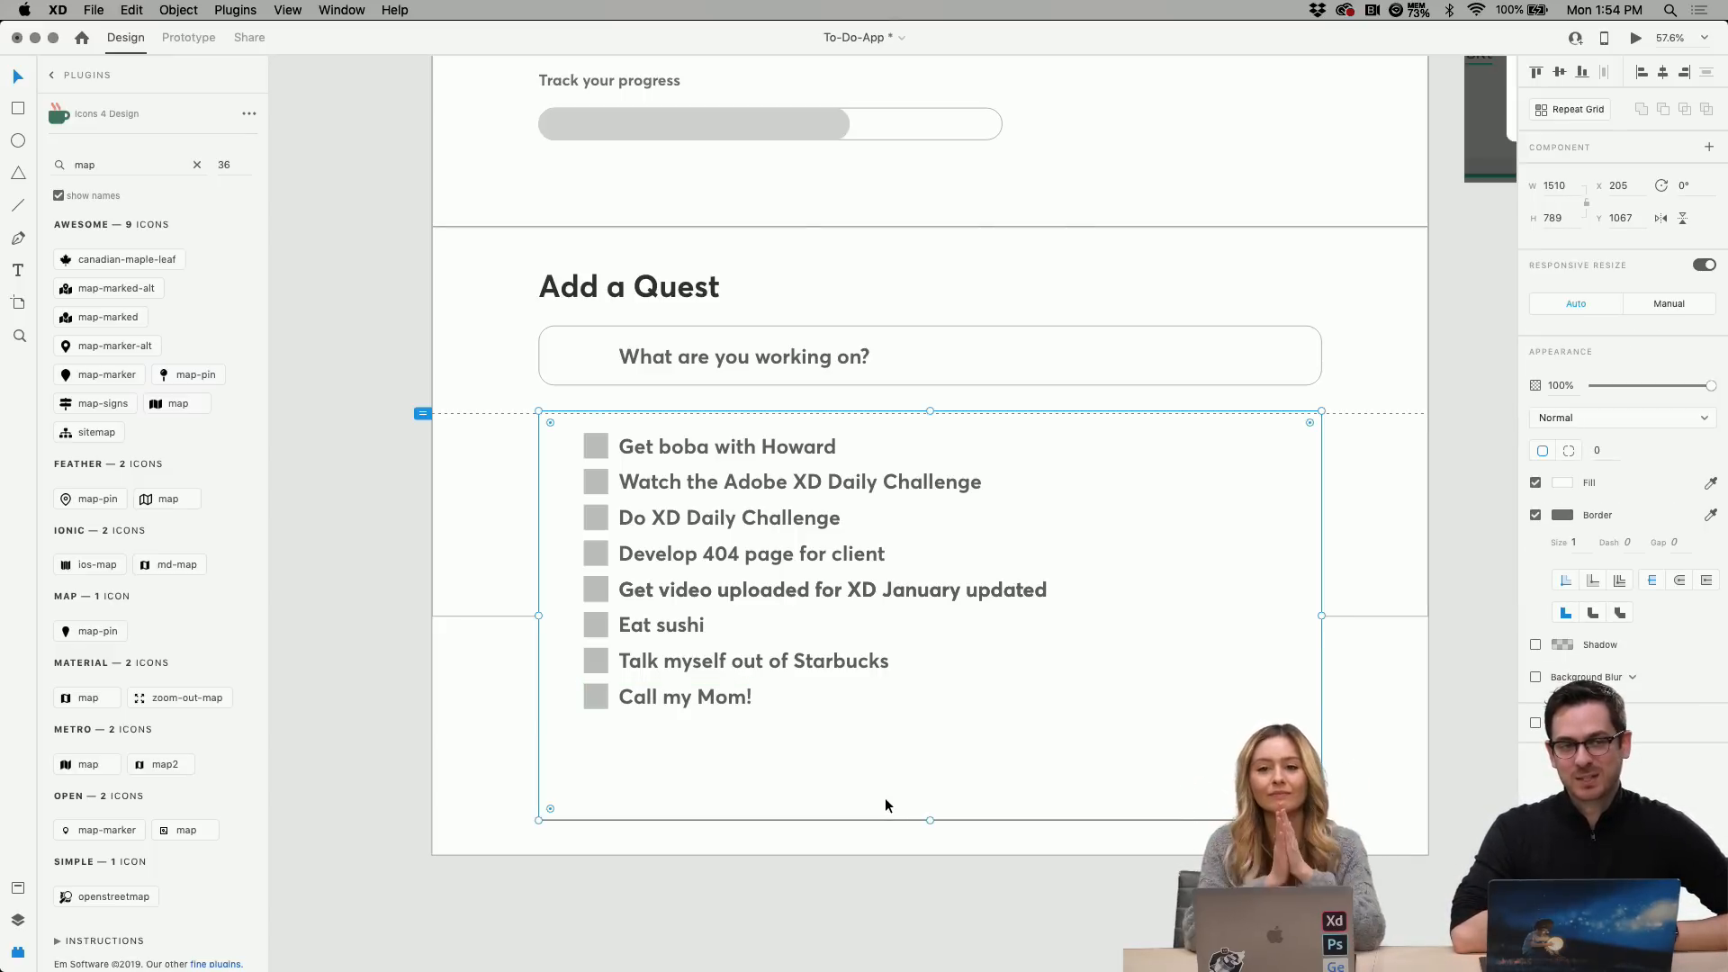